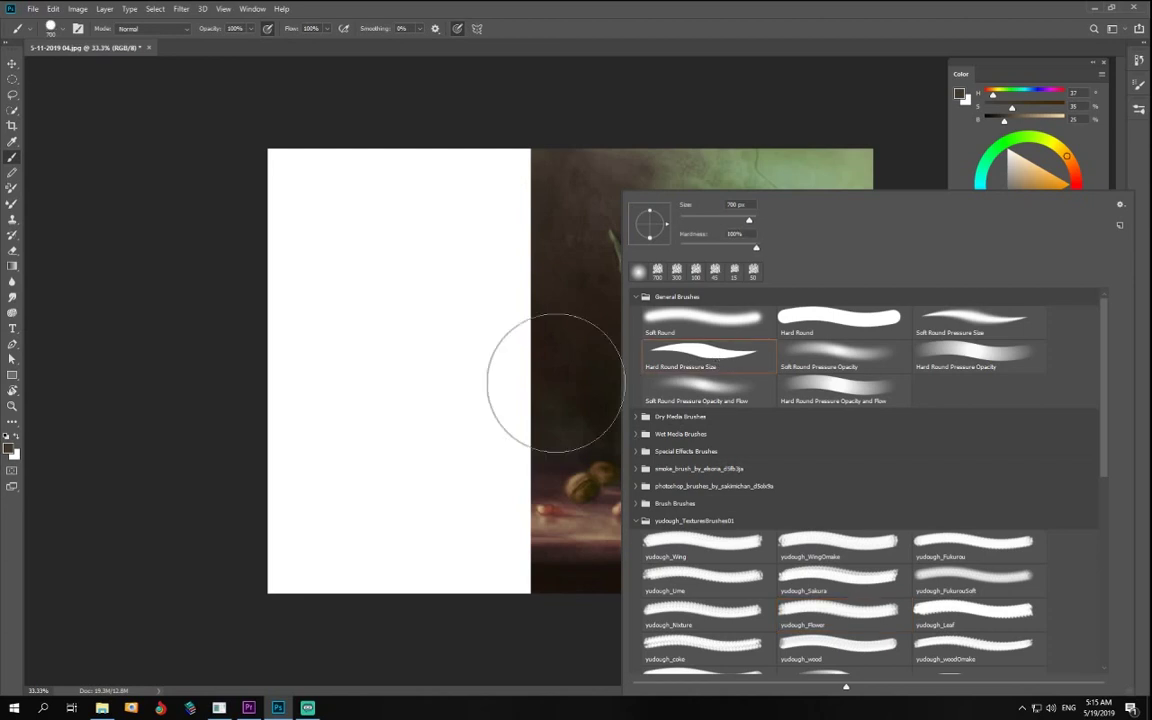
# - Reduce the Hard Round Pressure Size brush to 30 px
pyautogui.click(424, 352)
pyautogui.press('[')
pyautogui.press('[')
pyautogui.press('[')
pyautogui.press('[')
pyautogui.press('[')
pyautogui.press('[')
pyautogui.press('[')
pyautogui.press('[')
pyautogui.press('[')
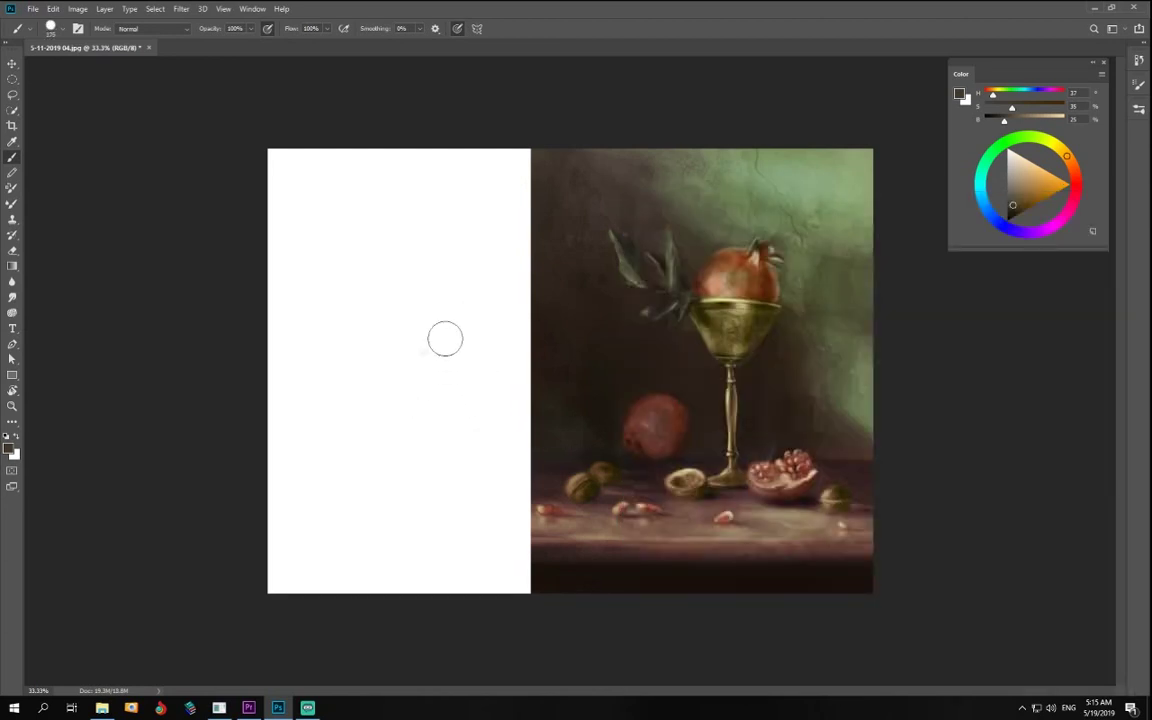
pyautogui.press('[')
pyautogui.press('[')
pyautogui.press('[')
pyautogui.press('[')
pyautogui.press('[')
pyautogui.press('[')
pyautogui.press('[')
pyautogui.press('[')
pyautogui.press('[')
pyautogui.press('[')
# - Set the colour to bright red (H 354, S 84, B 96) and draw leader arrows from the blank area to the leaves and both whole pomegranates
pyautogui.click(1075, 196)
pyautogui.click(1058, 181)
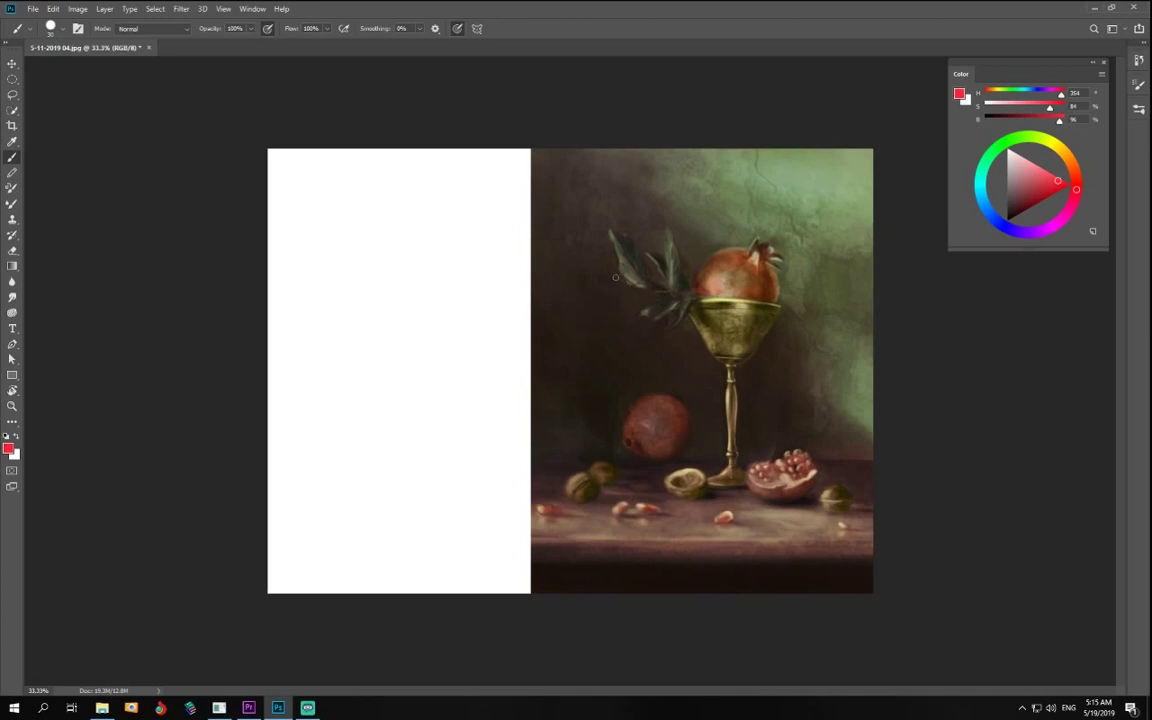
pyautogui.moveTo(614, 262); pyautogui.dragTo(394, 257)
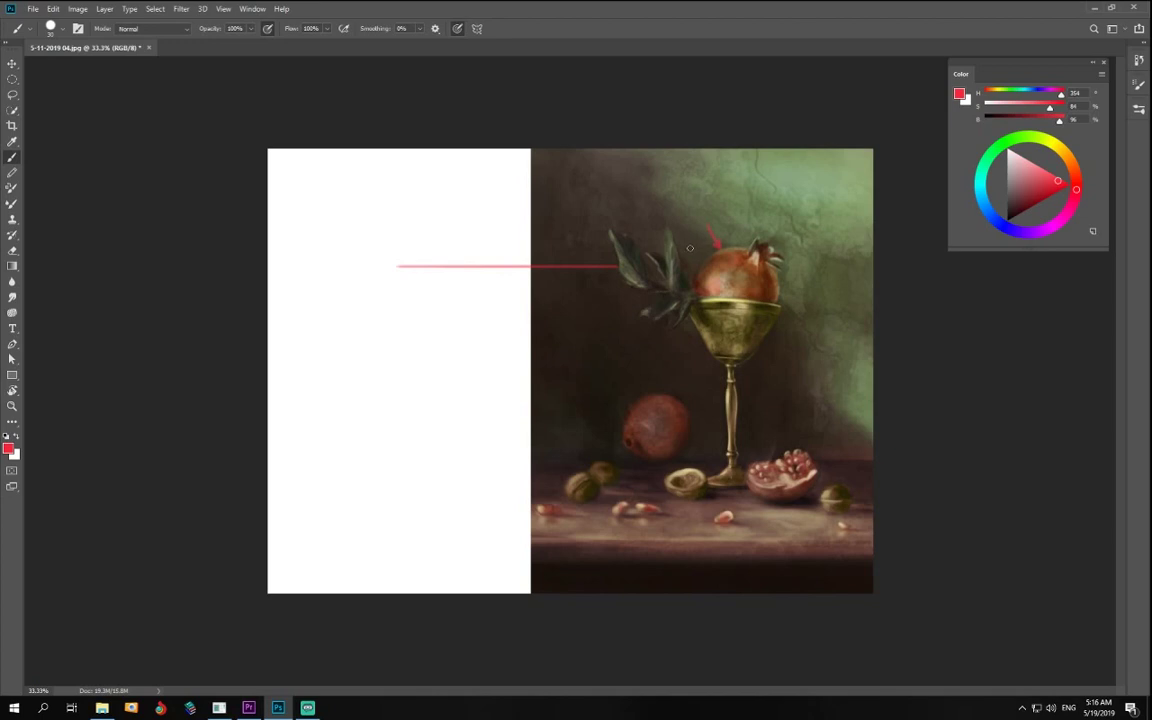
pyautogui.press('shift')
pyautogui.moveTo(703, 228); pyautogui.dragTo(421, 226)
pyautogui.moveTo(628, 400)
pyautogui.mouseDown()
pyautogui.moveTo(640, 408)
pyautogui.moveTo(623, 395)
pyautogui.moveTo(408, 386)
pyautogui.mouseUp()
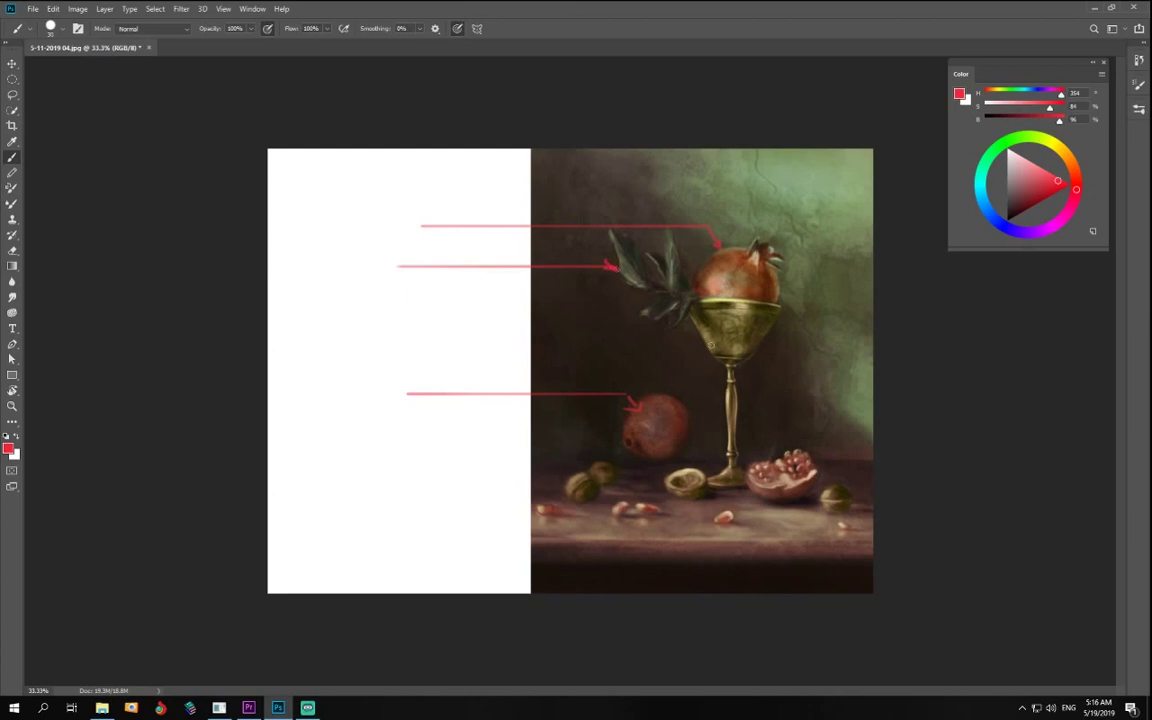
# - Dismiss the Sticky Keys dialog and draw straight red leader arrows from the blank area to the goblet, the tabletop and the background wall
pyautogui.press('shift')
pyautogui.press('shift')
pyautogui.press('shift')
pyautogui.press('shift')
pyautogui.press('shift')
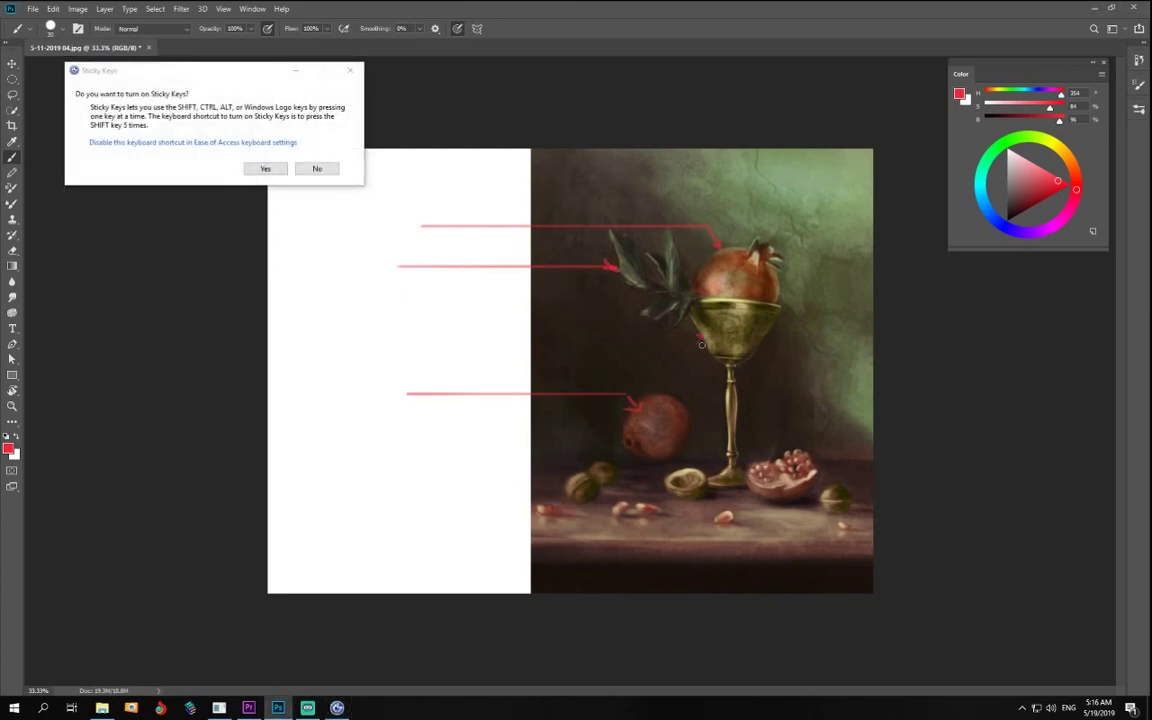
pyautogui.click(321, 179)
pyautogui.click(280, 171)
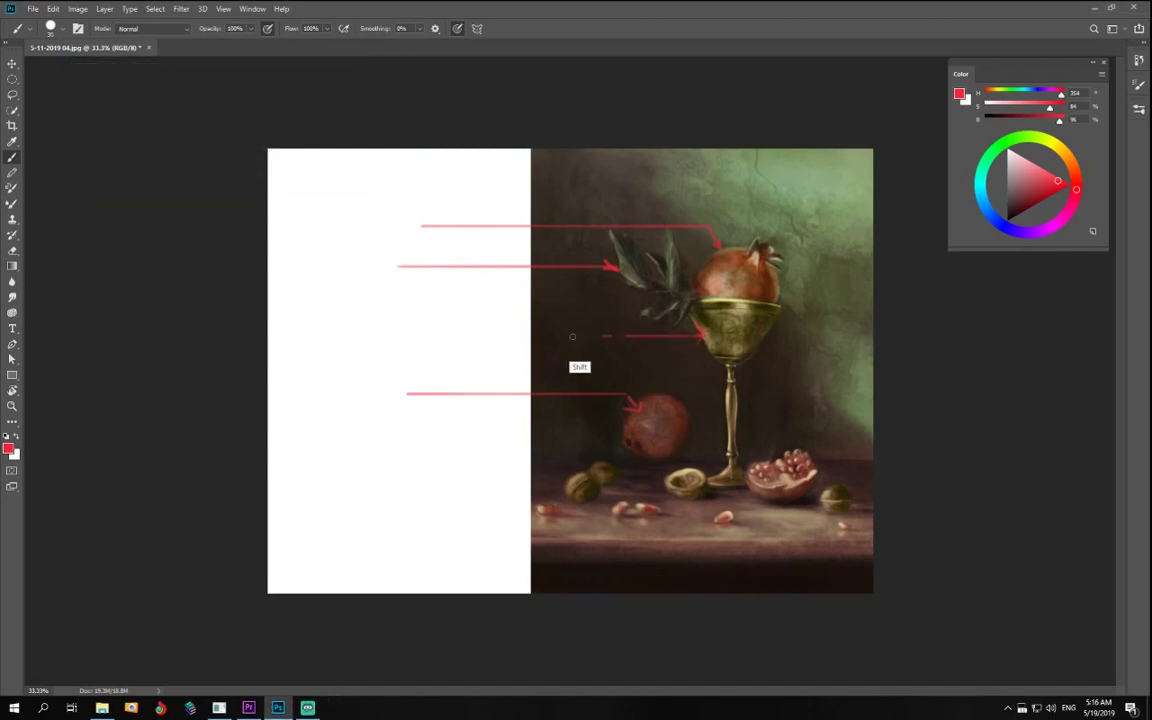
pyautogui.keyDown('shift'); pyautogui.click(403, 335); pyautogui.keyUp('shift')
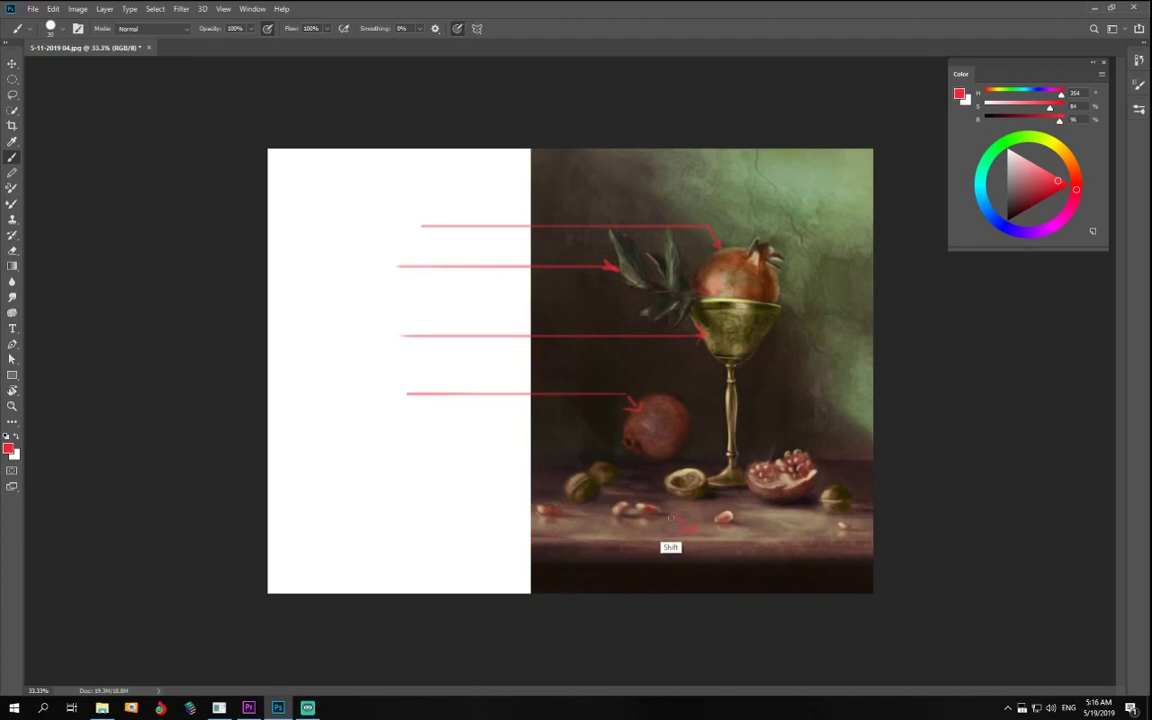
pyautogui.keyDown('shift'); pyautogui.click(329, 516); pyautogui.keyUp('shift')
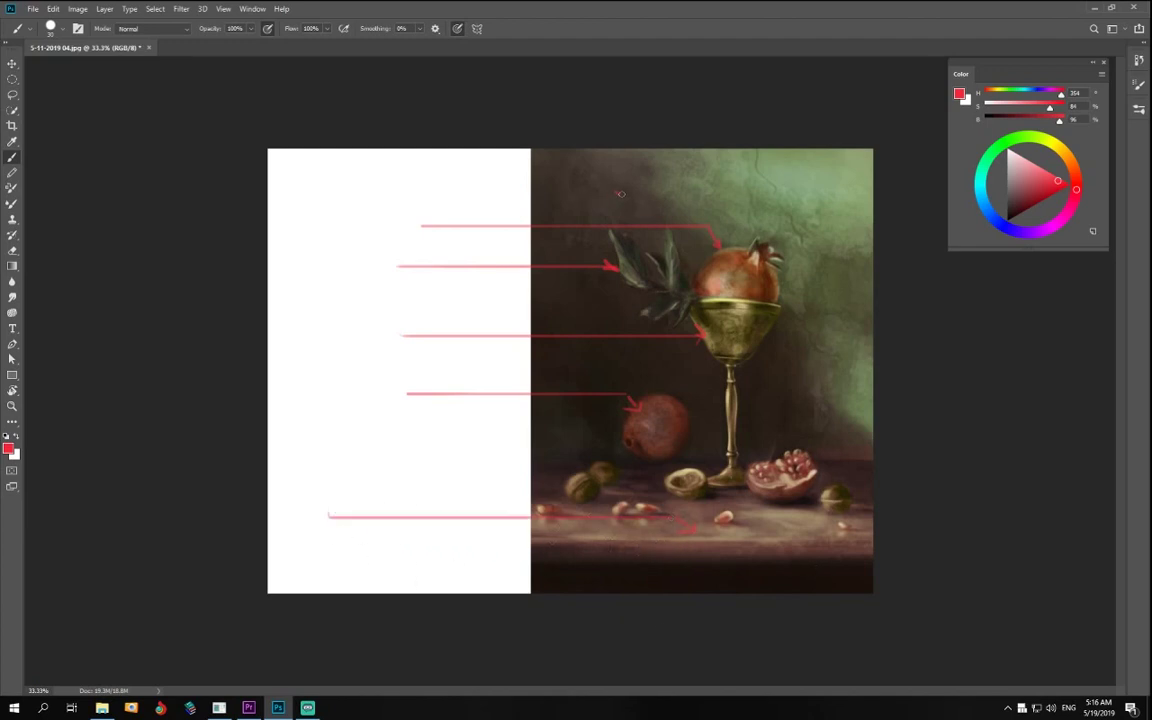
pyautogui.moveTo(622, 193); pyautogui.dragTo(359, 189)
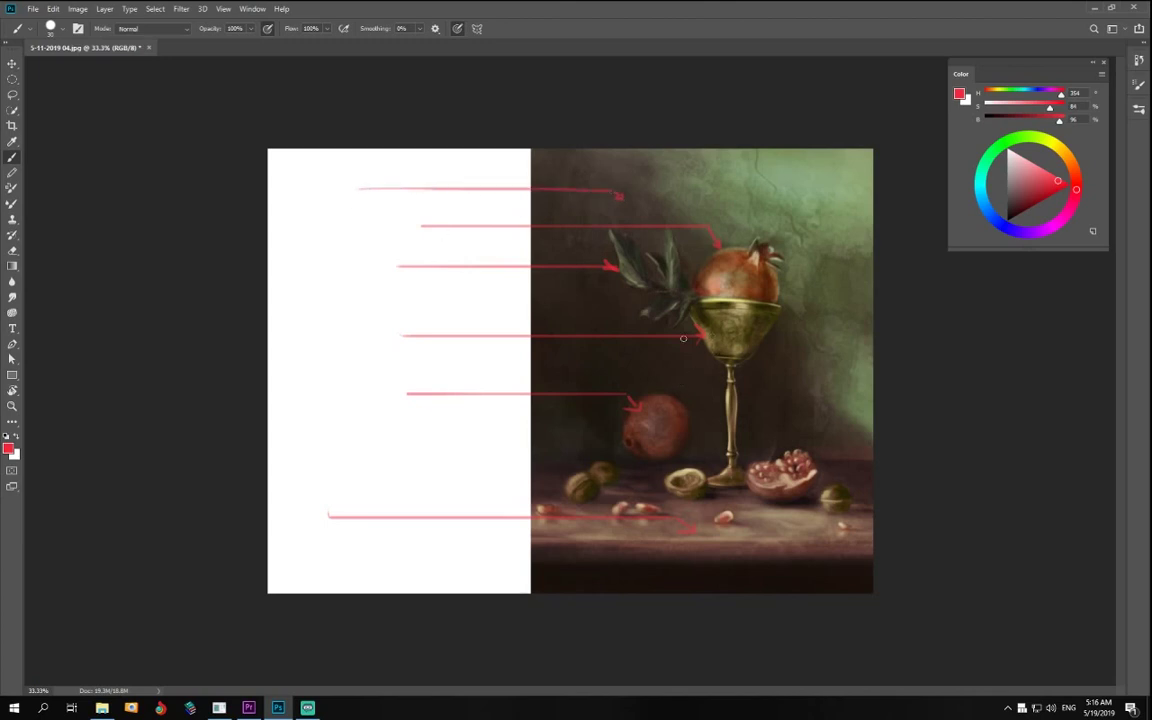
# - Write a red 2 at the start of the goblet's leader line and circle the upper pomegranate
pyautogui.moveTo(393, 328); pyautogui.dragTo(406, 340)
pyautogui.moveTo(704, 237)
pyautogui.mouseDown()
pyautogui.moveTo(700, 315)
pyautogui.moveTo(815, 228)
pyautogui.mouseUp()
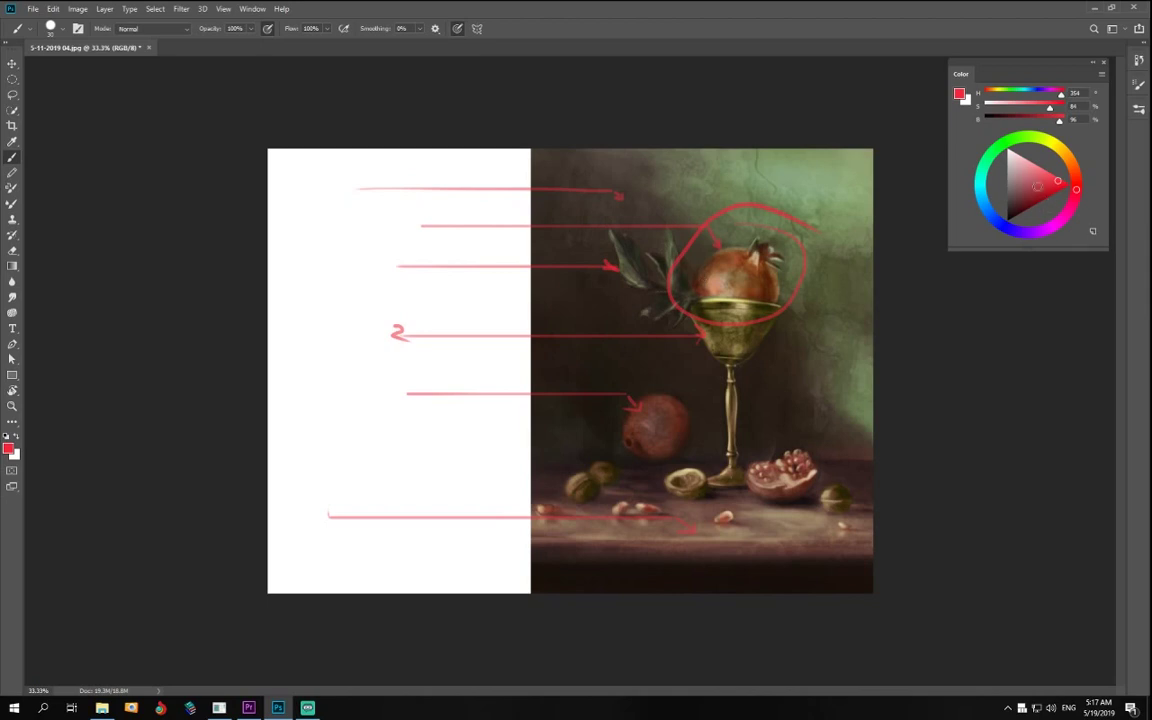
# - Set the colour to blue (H 233, S 84, B 96) and trace an S-shaped flow from the upper pomegranate around the objects on the table
pyautogui.click(998, 222)
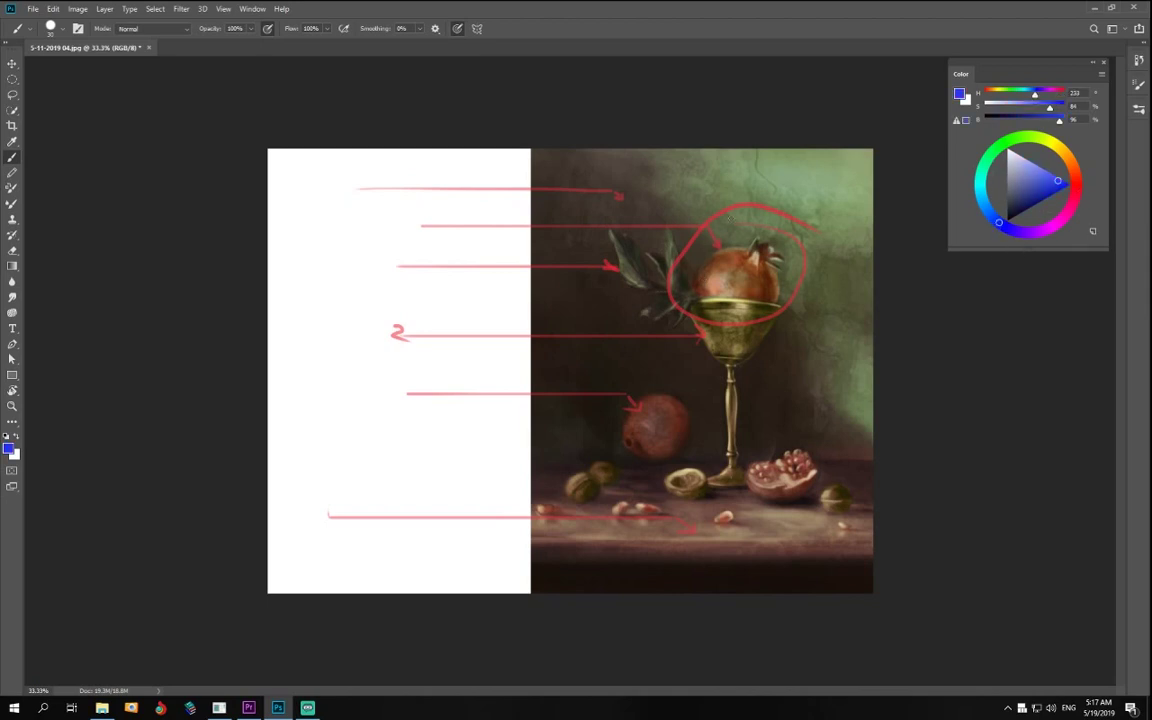
pyautogui.moveTo(746, 213)
pyautogui.mouseDown()
pyautogui.moveTo(668, 460)
pyautogui.moveTo(610, 495)
pyautogui.mouseUp()
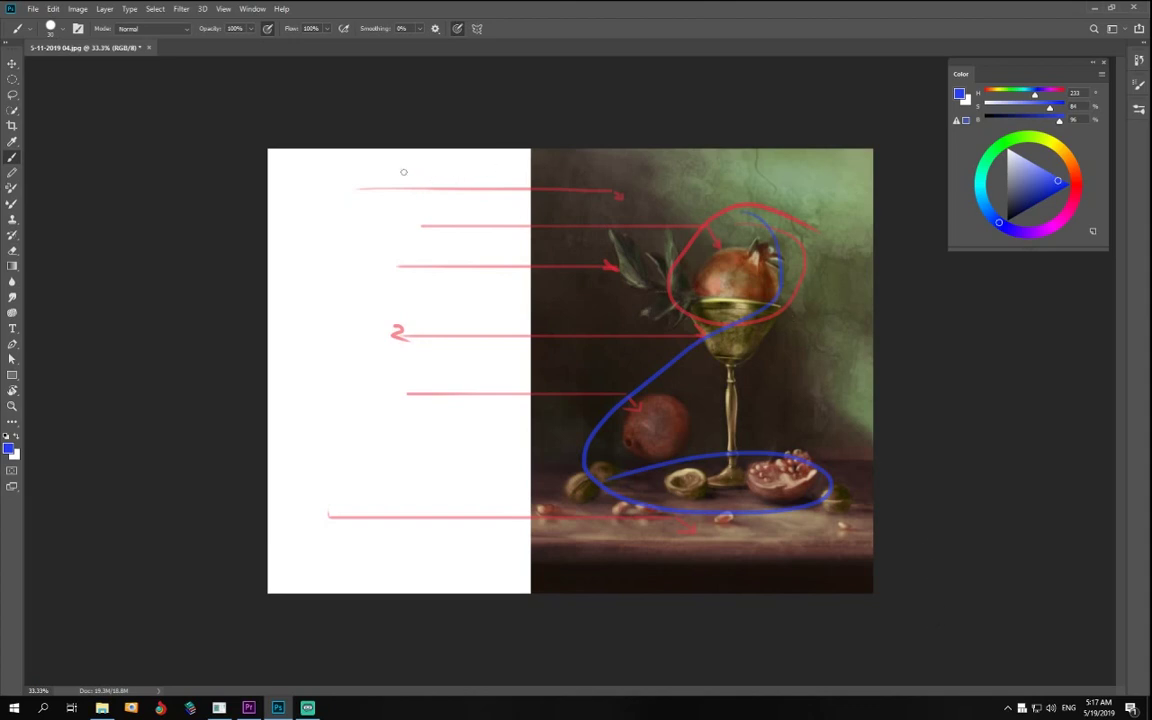
# - Sketch a blue flashlight aimed diagonally downward in the blank area, with two hatched barrier strips in front of its tip
pyautogui.hotkey('ctrl', '+')
pyautogui.moveTo(366, 183); pyautogui.dragTo(435, 271)
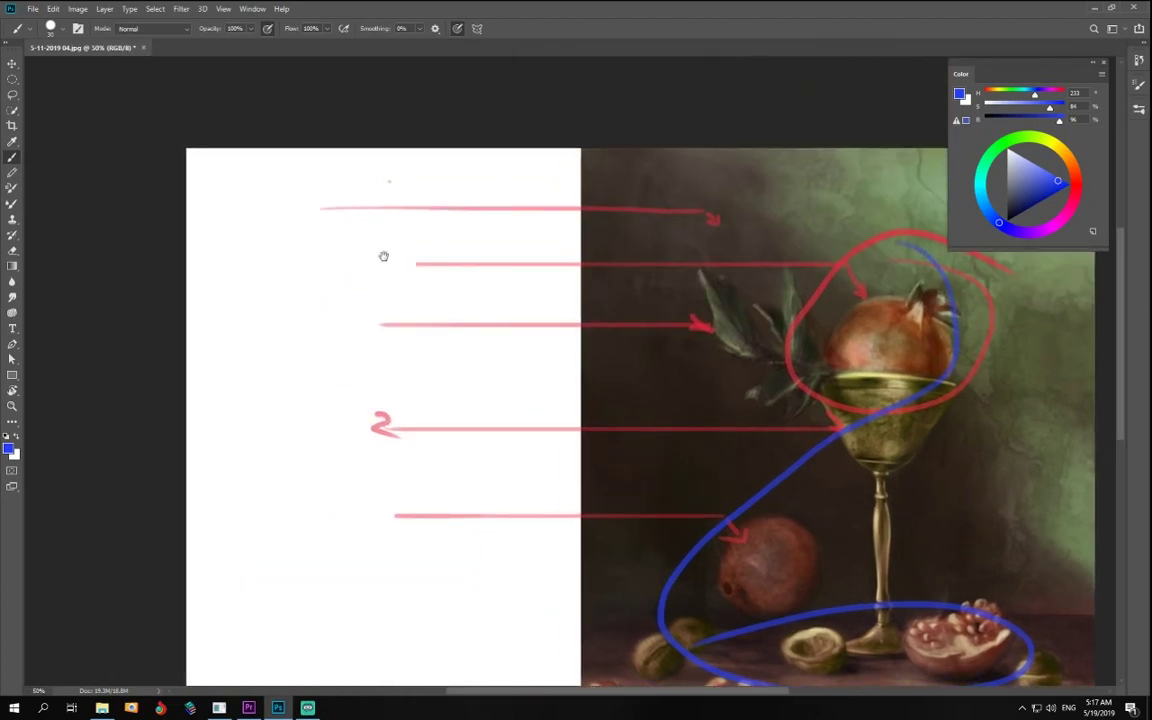
pyautogui.moveTo(357, 212)
pyautogui.mouseDown()
pyautogui.moveTo(396, 235)
pyautogui.moveTo(378, 249)
pyautogui.moveTo(396, 249)
pyautogui.moveTo(395, 232)
pyautogui.moveTo(411, 238)
pyautogui.moveTo(366, 260)
pyautogui.moveTo(410, 236)
pyautogui.moveTo(431, 280)
pyautogui.moveTo(366, 259)
pyautogui.mouseUp()
pyautogui.hotkey('ctrl', '-')
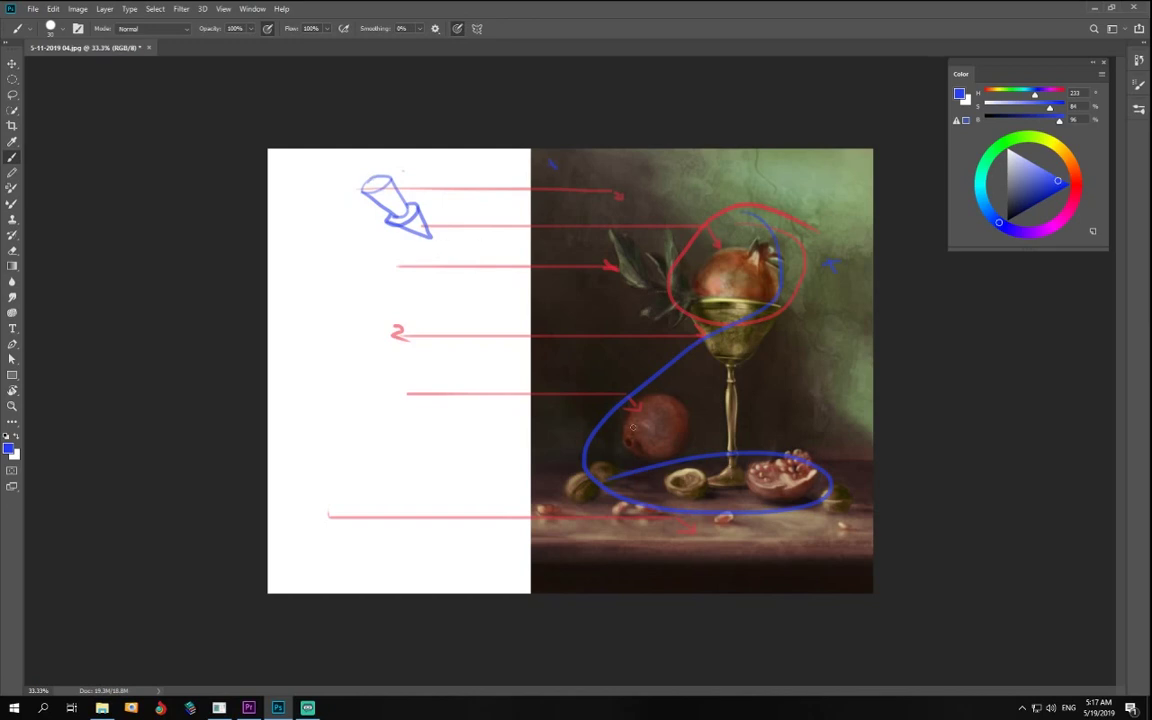
pyautogui.moveTo(430, 187)
pyautogui.mouseDown()
pyautogui.moveTo(422, 271)
pyautogui.moveTo(439, 226)
pyautogui.moveTo(437, 241)
pyautogui.mouseUp()
pyautogui.moveTo(432, 251); pyautogui.dragTo(432, 272)
pyautogui.moveTo(426, 186)
pyautogui.mouseDown()
pyautogui.moveTo(438, 225)
pyautogui.moveTo(430, 283)
pyautogui.mouseUp()
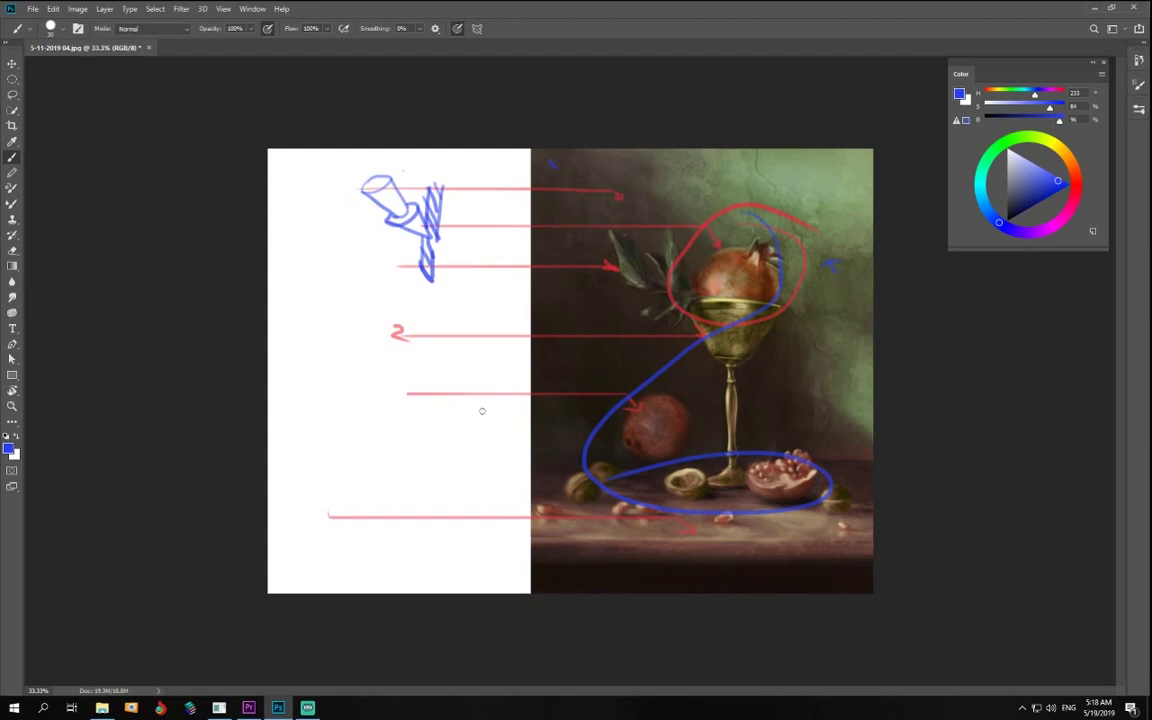
# - Draw parallel blue diagonal light rays running from the blank area across the shadowed wall, goblet and pomegranates
pyautogui.moveTo(488, 408); pyautogui.dragTo(560, 474)
pyautogui.moveTo(485, 351); pyautogui.dragTo(585, 446)
pyautogui.moveTo(503, 303); pyautogui.dragTo(643, 438)
pyautogui.moveTo(538, 298); pyautogui.dragTo(700, 440)
pyautogui.moveTo(573, 273); pyautogui.dragTo(718, 424)
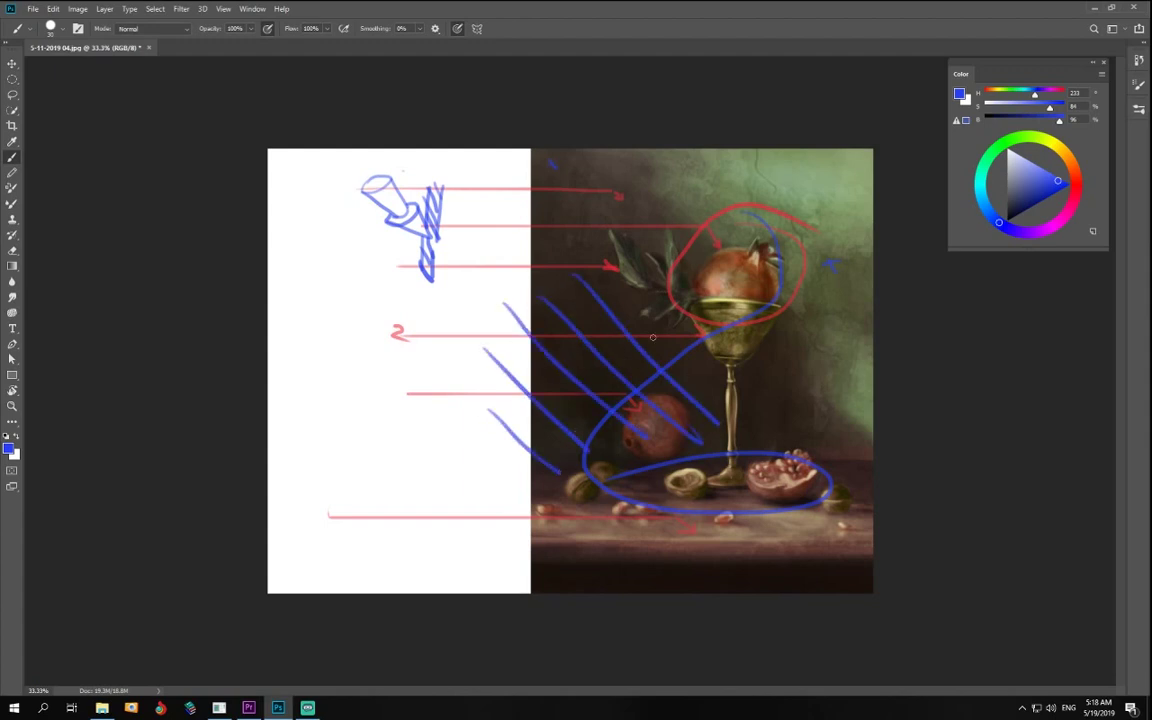
pyautogui.moveTo(588, 223); pyautogui.dragTo(675, 308)
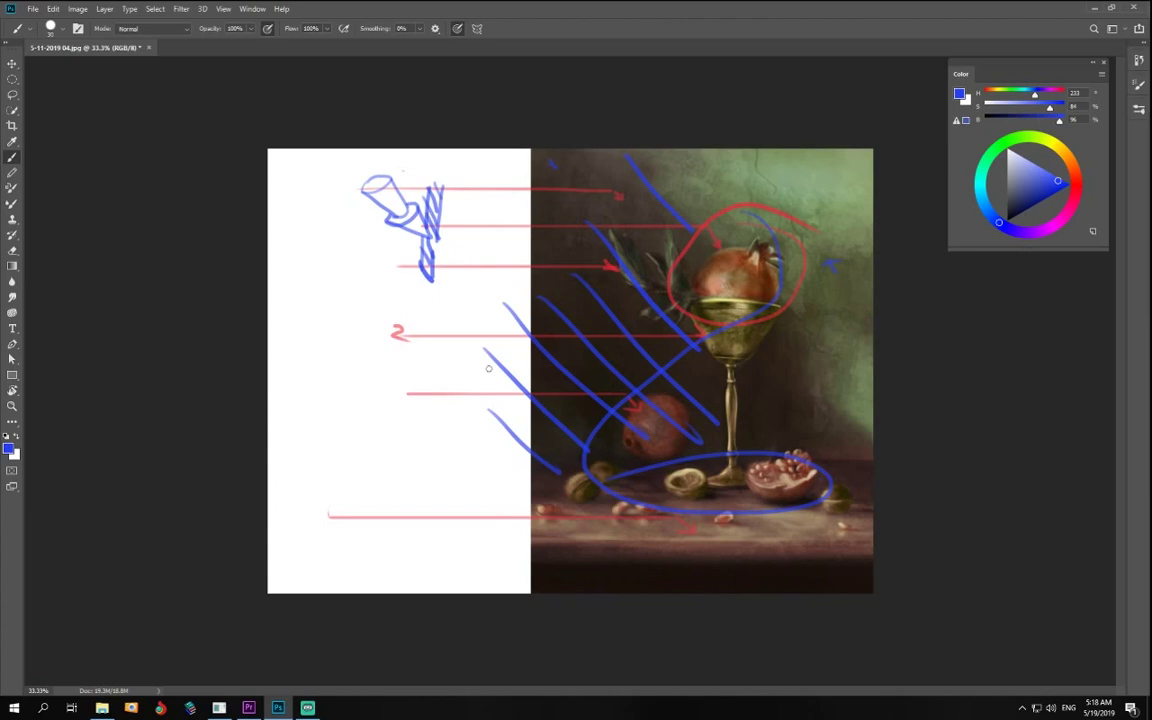
# - Add blue light-direction arrows at the painting's shadowed edge and at the upper pomegranate and goblet
pyautogui.moveTo(475, 368)
pyautogui.mouseDown()
pyautogui.moveTo(535, 374)
pyautogui.moveTo(521, 381)
pyautogui.mouseUp()
pyautogui.moveTo(605, 272); pyautogui.dragTo(726, 275)
pyautogui.moveTo(714, 268); pyautogui.dragTo(714, 280)
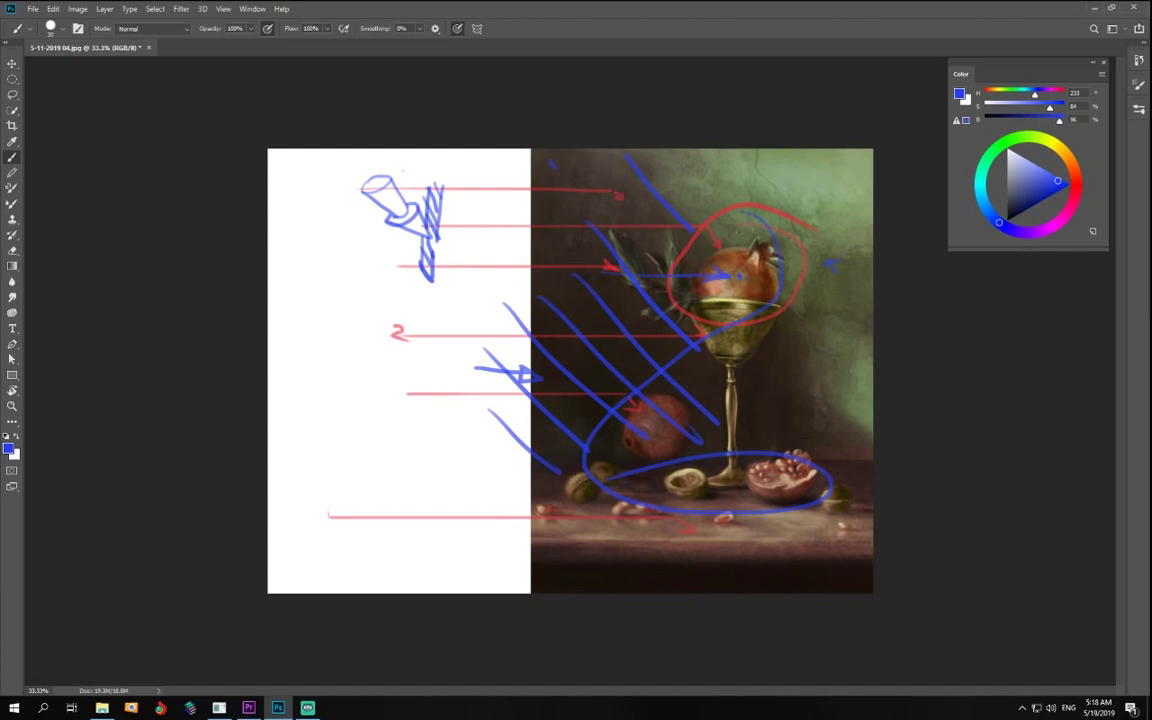
pyautogui.moveTo(708, 187)
pyautogui.mouseDown()
pyautogui.moveTo(762, 226)
pyautogui.moveTo(743, 222)
pyautogui.mouseUp()
pyautogui.moveTo(703, 326); pyautogui.dragTo(718, 348)
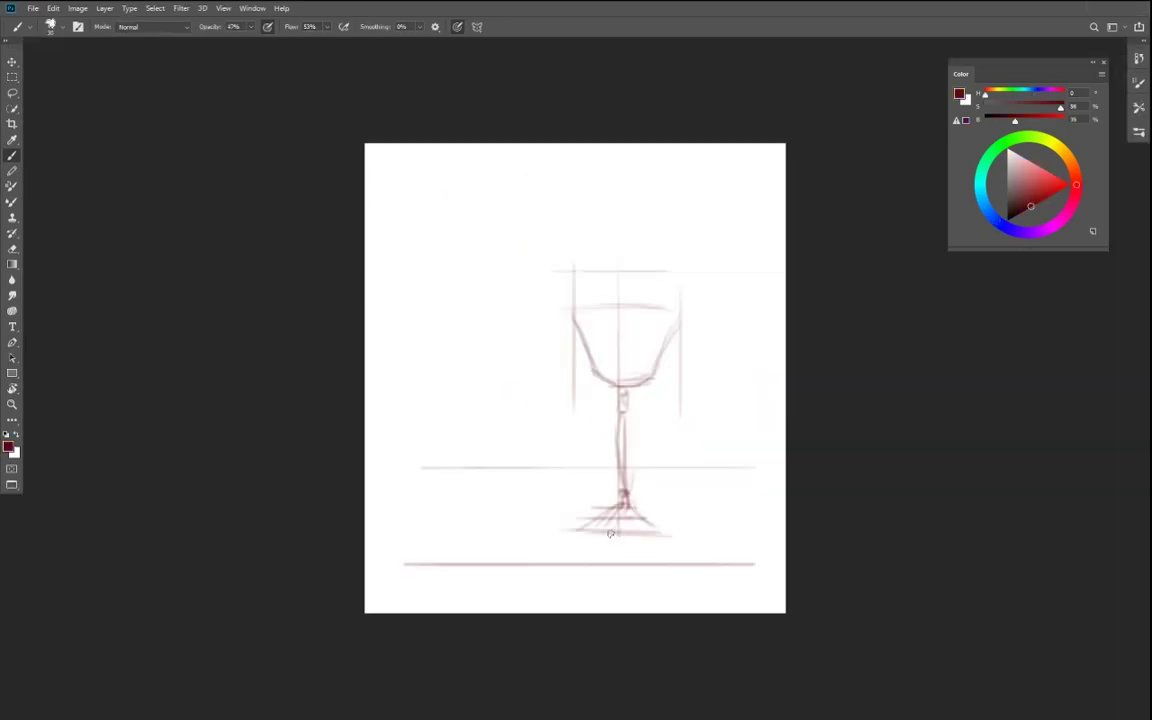
# - Sketch the goblet's flared base in dark red and strengthen the sloping sides of its bowl
pyautogui.moveTo(620, 503)
pyautogui.mouseDown()
pyautogui.moveTo(588, 524)
pyautogui.moveTo(540, 530)
pyautogui.moveTo(627, 513)
pyautogui.moveTo(691, 541)
pyautogui.moveTo(551, 526)
pyautogui.moveTo(600, 517)
pyautogui.moveTo(541, 530)
pyautogui.moveTo(640, 501)
pyautogui.moveTo(623, 498)
pyautogui.moveTo(679, 528)
pyautogui.moveTo(552, 532)
pyautogui.mouseUp()
pyautogui.moveTo(553, 534); pyautogui.dragTo(662, 542)
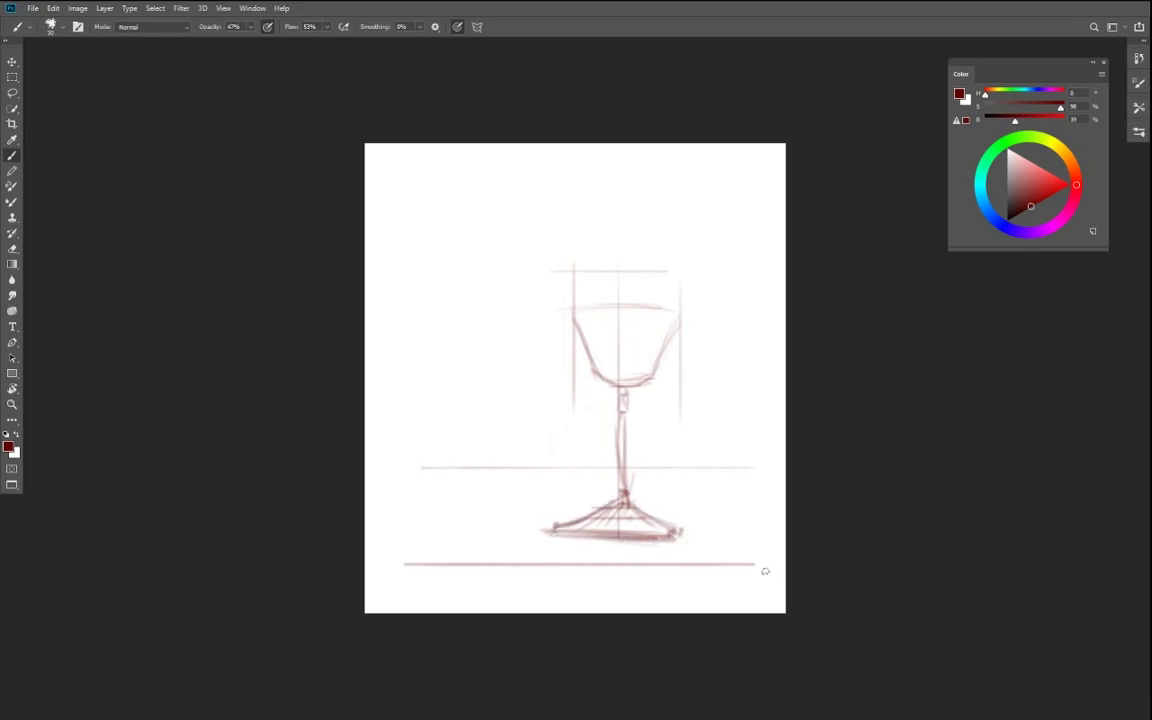
pyautogui.moveTo(612, 503)
pyautogui.mouseDown()
pyautogui.moveTo(556, 528)
pyautogui.moveTo(682, 530)
pyautogui.moveTo(676, 539)
pyautogui.mouseUp()
pyautogui.moveTo(689, 321)
pyautogui.mouseDown()
pyautogui.moveTo(650, 379)
pyautogui.moveTo(614, 385)
pyautogui.moveTo(590, 368)
pyautogui.mouseUp()
pyautogui.moveTo(563, 311); pyautogui.dragTo(597, 373)
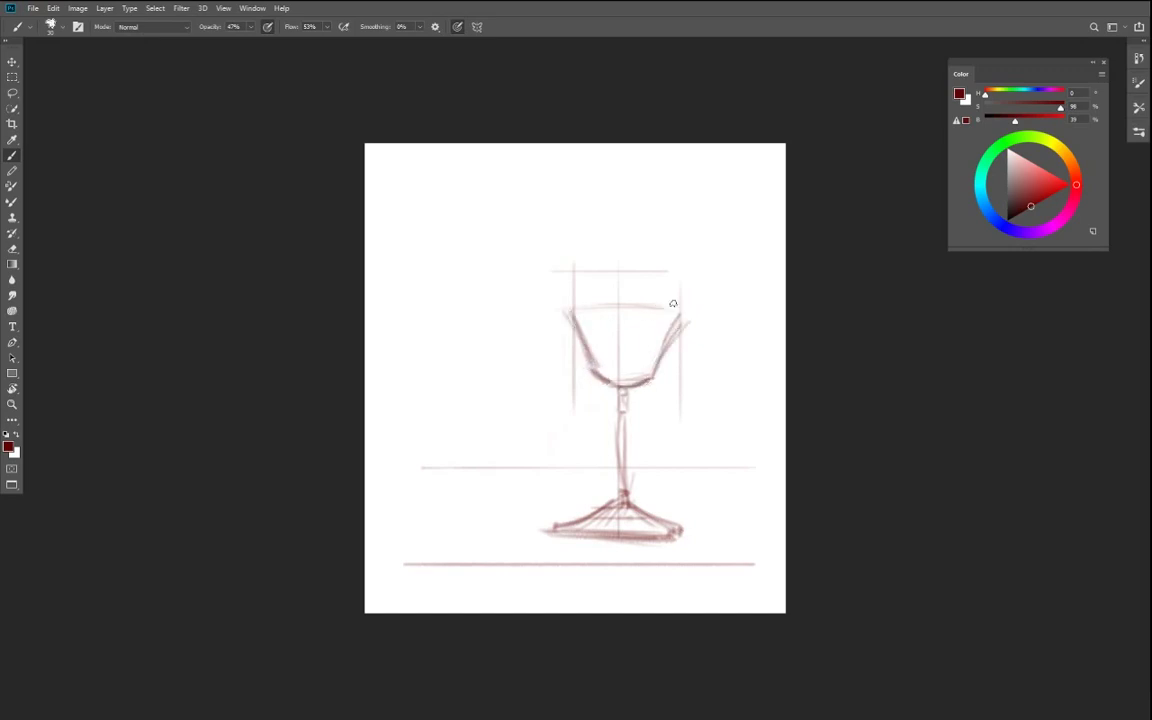
# - Sketch the goblet's rim and a round pomegranate with crown tips sitting inside the bowl
pyautogui.moveTo(673, 303)
pyautogui.mouseDown()
pyautogui.moveTo(579, 305)
pyautogui.moveTo(686, 310)
pyautogui.moveTo(672, 300)
pyautogui.moveTo(665, 337)
pyautogui.moveTo(628, 352)
pyautogui.moveTo(572, 298)
pyautogui.moveTo(672, 345)
pyautogui.mouseUp()
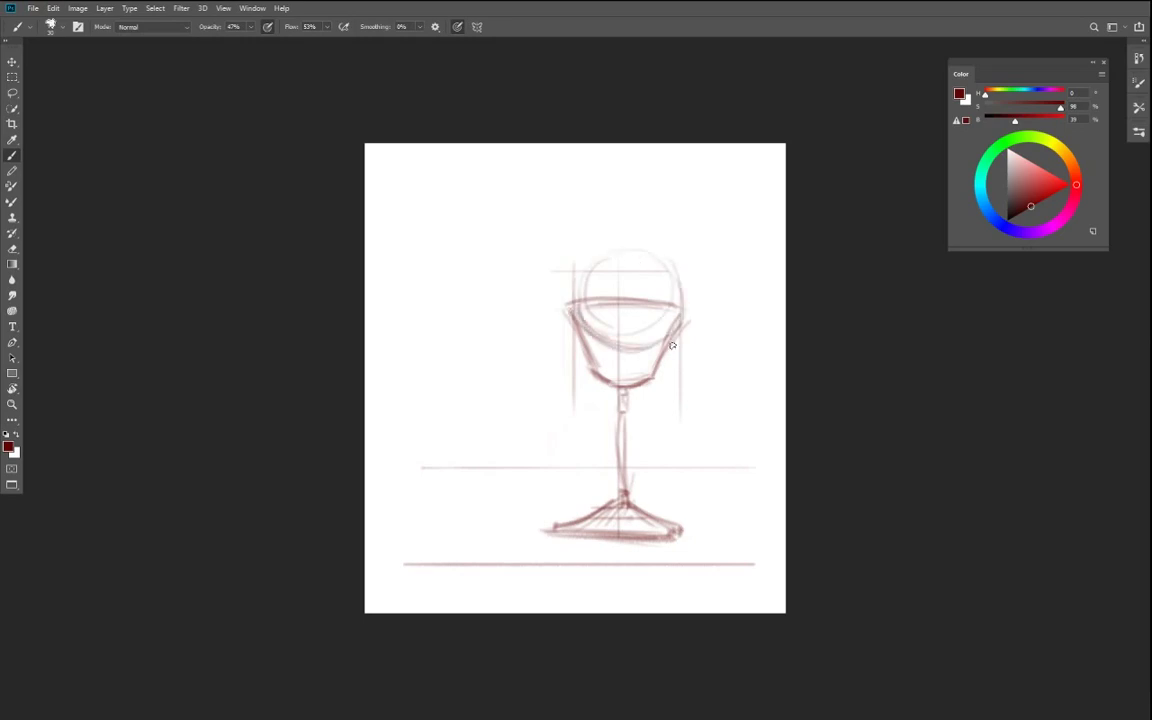
pyautogui.moveTo(584, 323)
pyautogui.mouseDown()
pyautogui.moveTo(642, 357)
pyautogui.moveTo(658, 274)
pyautogui.moveTo(608, 347)
pyautogui.mouseUp()
pyautogui.moveTo(582, 321)
pyautogui.mouseDown()
pyautogui.moveTo(651, 353)
pyautogui.moveTo(664, 274)
pyautogui.moveTo(585, 300)
pyautogui.moveTo(650, 340)
pyautogui.mouseUp()
pyautogui.moveTo(653, 270)
pyautogui.mouseDown()
pyautogui.moveTo(655, 233)
pyautogui.moveTo(683, 244)
pyautogui.mouseUp()
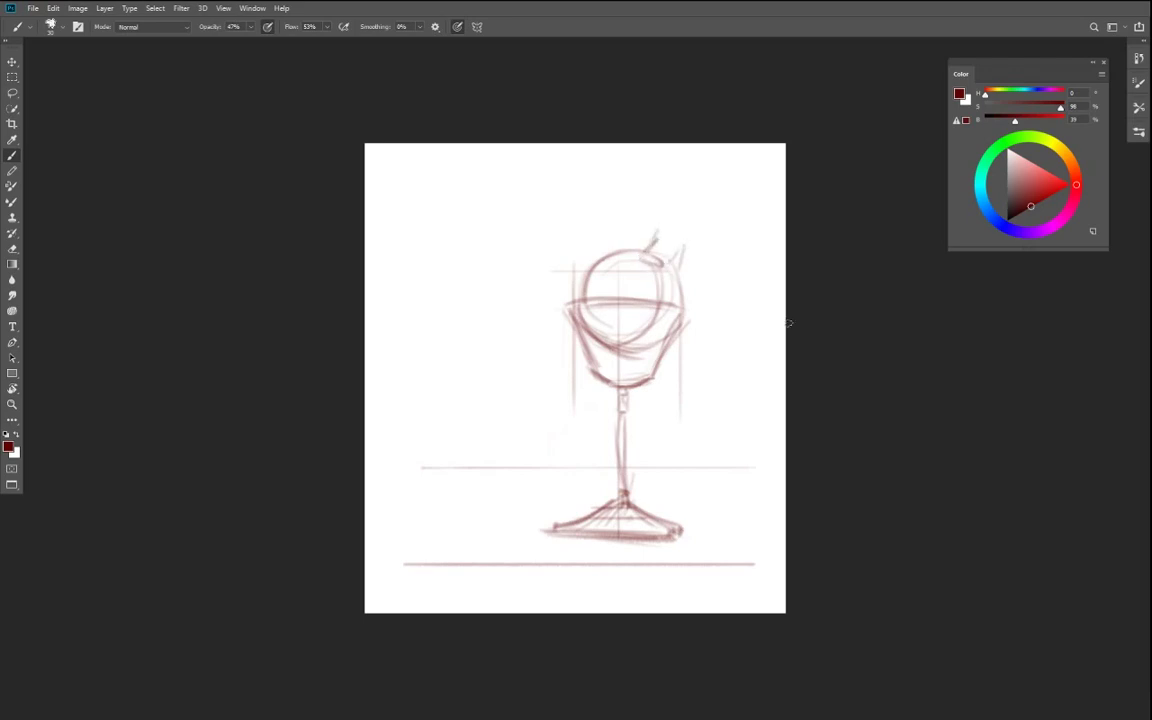
# - Erase the overlong end of the goblet's base with an enlarged eraser and set the eraser flow to 79%
pyautogui.press(']')
pyautogui.press(']')
pyautogui.press(']')
pyautogui.moveTo(572, 528); pyautogui.dragTo(551, 531)
pyautogui.press('e')
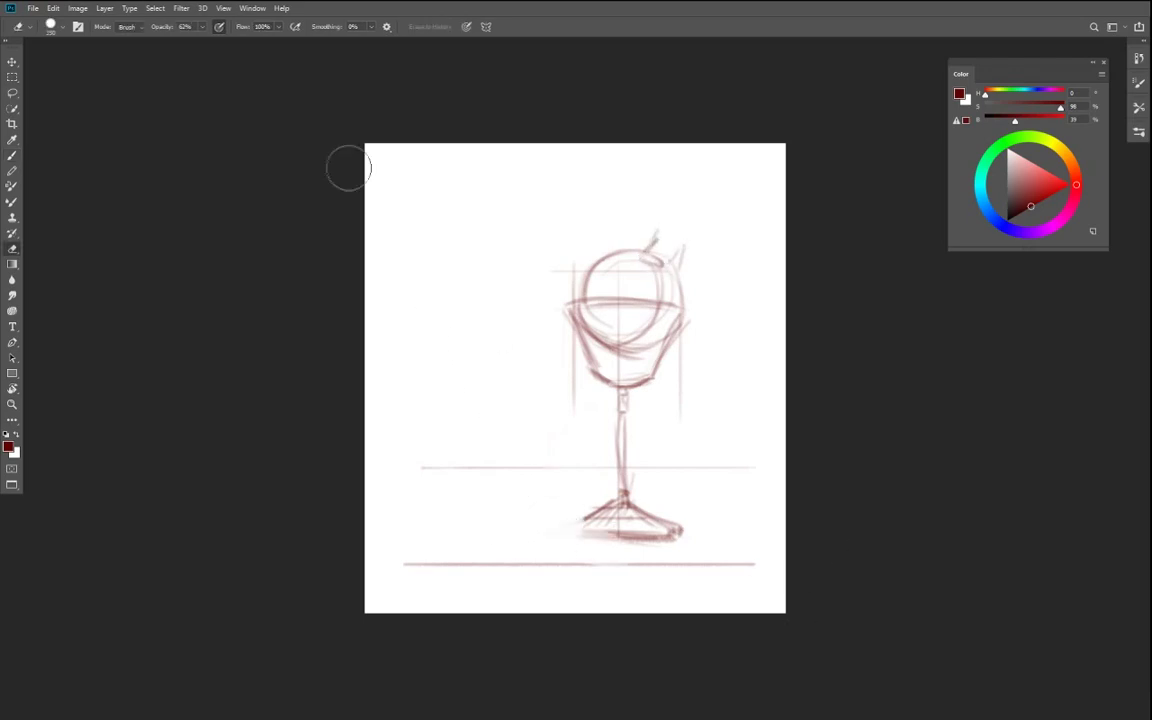
pyautogui.click(278, 29)
pyautogui.moveTo(258, 43); pyautogui.dragTo(229, 41)
# - Redraw the goblet's base as a narrower shape and add spikes to the pomegranate's crown
pyautogui.press('b')
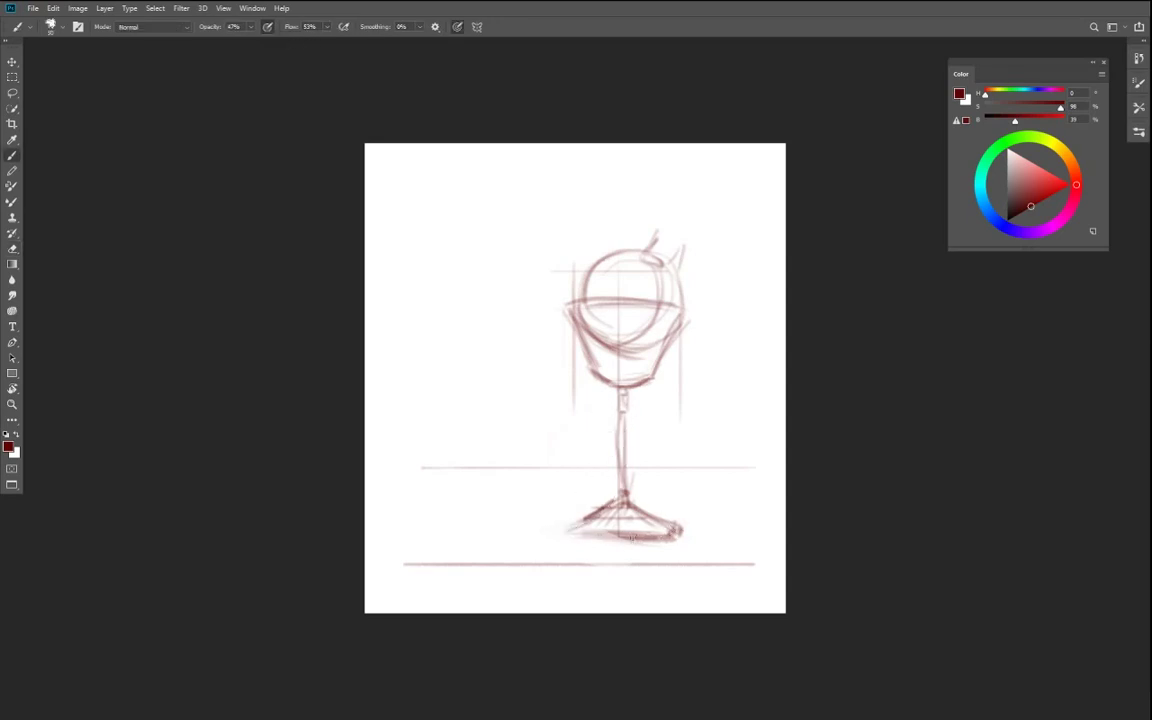
pyautogui.moveTo(577, 526); pyautogui.dragTo(682, 530)
pyautogui.press('e')
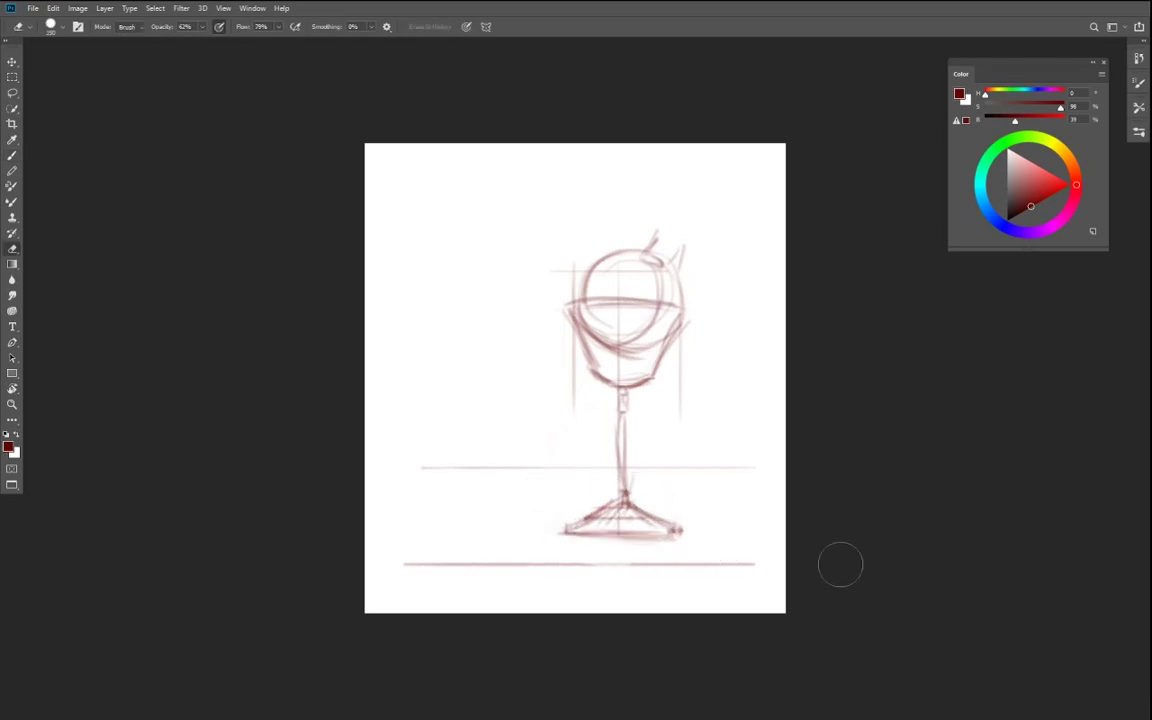
pyautogui.press('b')
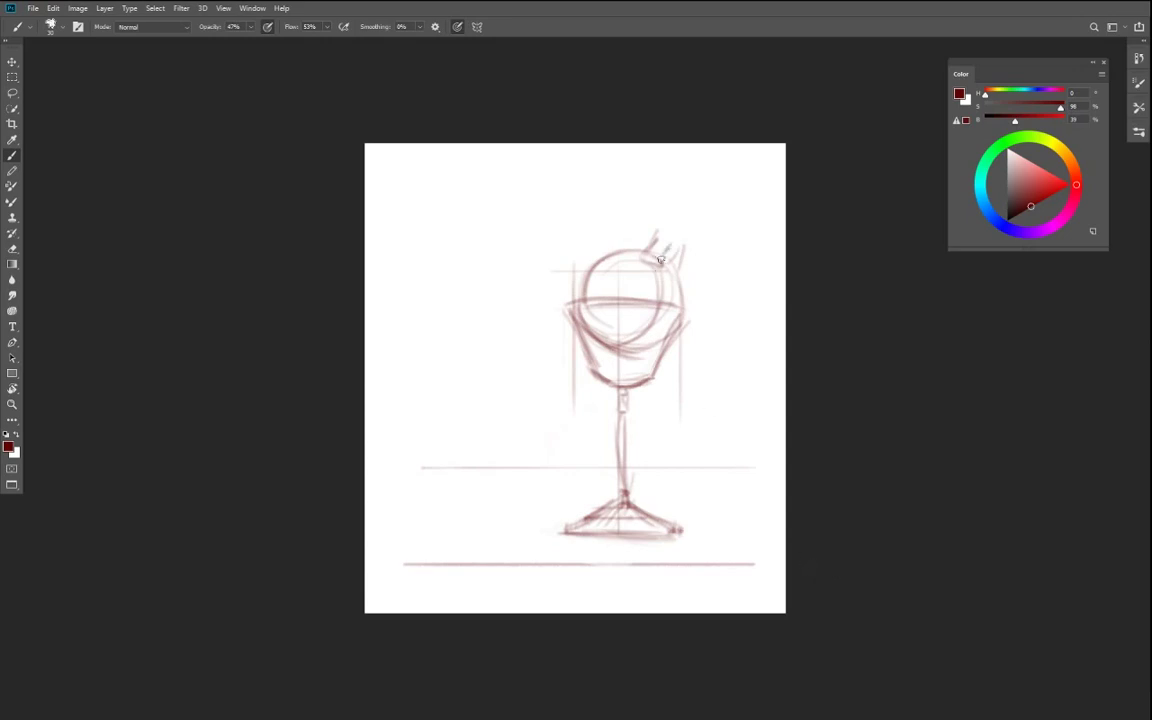
pyautogui.moveTo(656, 242)
pyautogui.mouseDown()
pyautogui.moveTo(646, 256)
pyautogui.moveTo(657, 263)
pyautogui.moveTo(653, 244)
pyautogui.moveTo(661, 250)
pyautogui.mouseUp()
pyautogui.moveTo(597, 281)
pyautogui.mouseDown()
pyautogui.moveTo(561, 244)
pyautogui.moveTo(528, 233)
pyautogui.moveTo(505, 298)
pyautogui.mouseUp()
pyautogui.moveTo(476, 275); pyautogui.dragTo(479, 291)
pyautogui.hotkey('ctrl', 'z')
pyautogui.hotkey('ctrl', 'z')
pyautogui.hotkey('ctrl', 'z')
pyautogui.hotkey('ctrl', 'z')
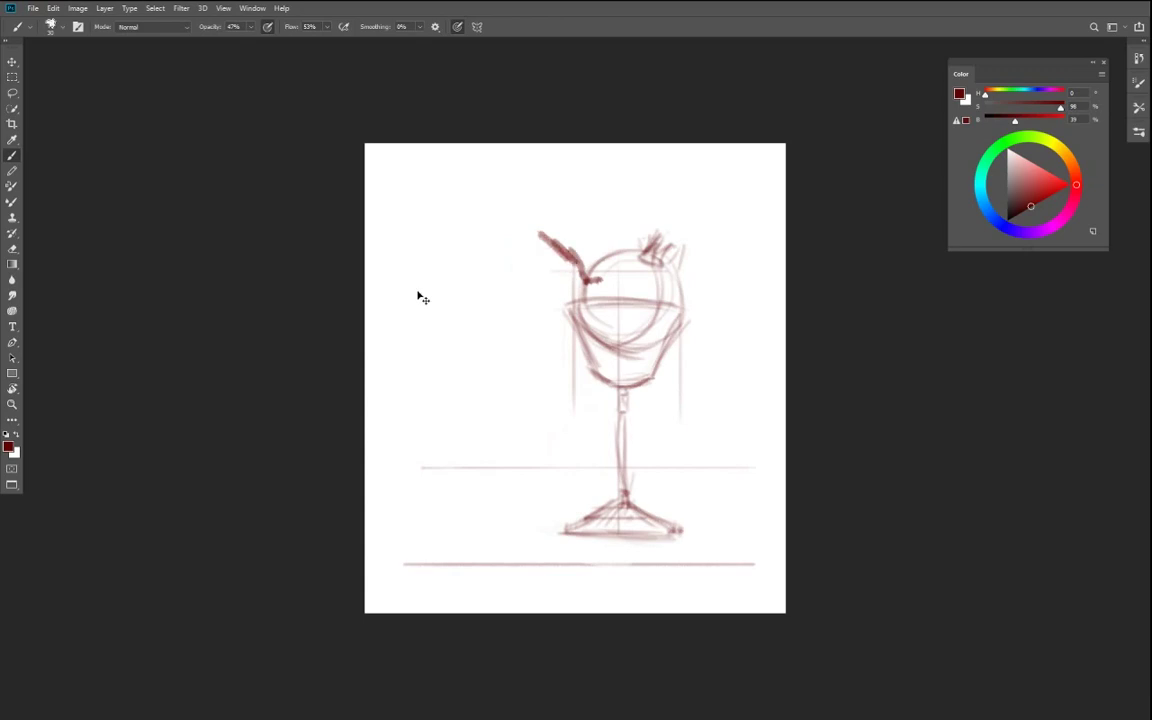
pyautogui.hotkey('ctrl', 'z')
pyautogui.hotkey('ctrl', 'z')
pyautogui.hotkey('ctrl', 'z')
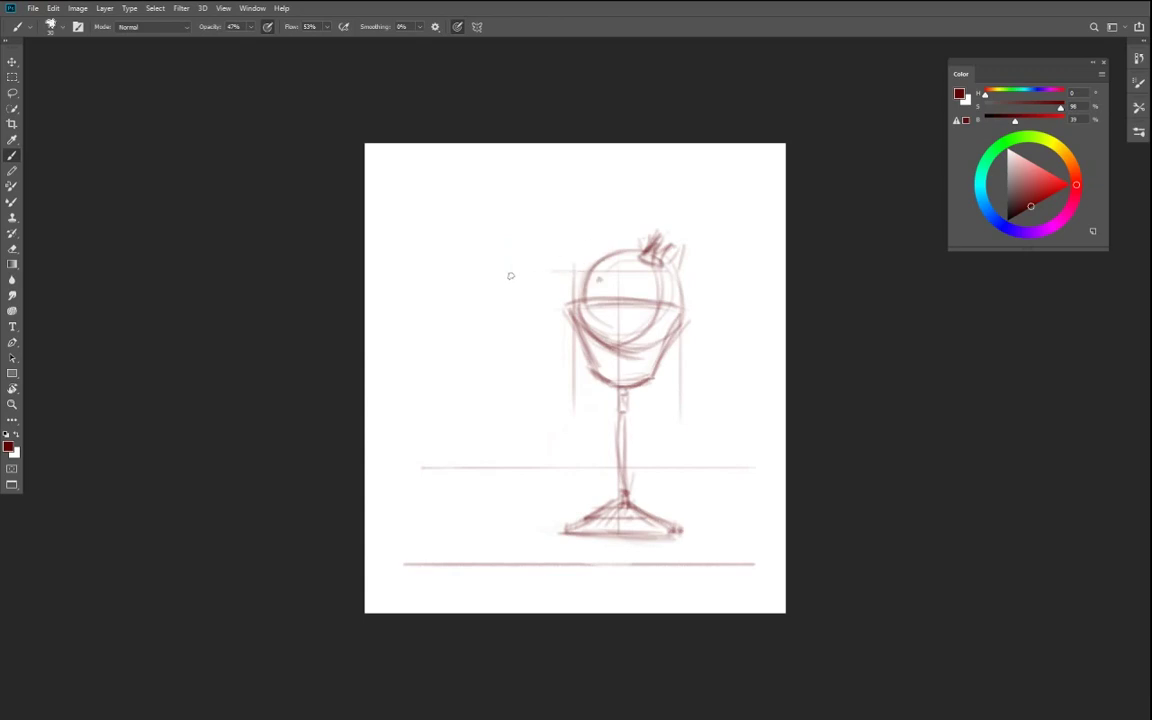
pyautogui.moveTo(510, 226); pyautogui.dragTo(498, 337)
pyautogui.hotkey('ctrl', 'z')
# - Sketch guide strokes for an upright leaf beside the pomegranate and a curved stem reaching out from the goblet's rim
pyautogui.moveTo(579, 232); pyautogui.dragTo(575, 300)
pyautogui.moveTo(588, 222)
pyautogui.mouseDown()
pyautogui.moveTo(578, 306)
pyautogui.moveTo(585, 290)
pyautogui.moveTo(490, 299)
pyautogui.mouseUp()
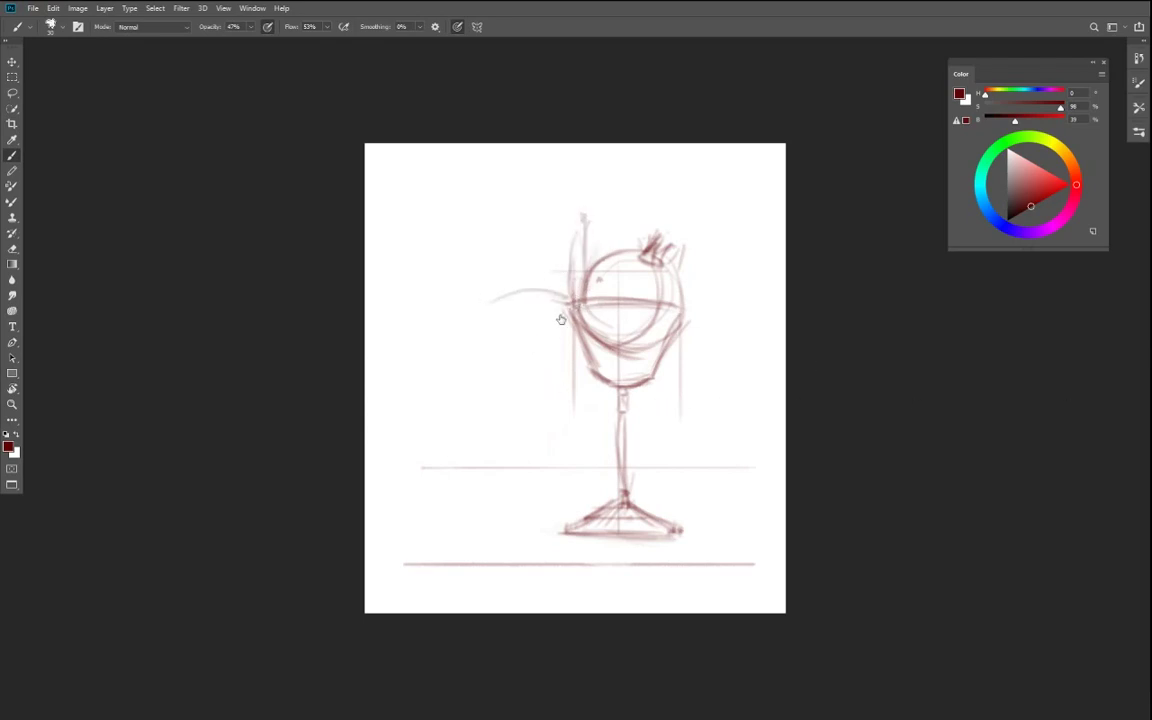
pyautogui.moveTo(566, 302)
pyautogui.mouseDown()
pyautogui.moveTo(587, 298)
pyautogui.moveTo(574, 302)
pyautogui.mouseUp()
pyautogui.moveTo(538, 318)
pyautogui.mouseDown()
pyautogui.moveTo(523, 364)
pyautogui.moveTo(491, 388)
pyautogui.mouseUp()
pyautogui.hotkey('ctrl', 'z')
pyautogui.hotkey('ctrl', 'z')
# - Draw two drooping leaves hanging from the stem beside the goblet's rim
pyautogui.moveTo(600, 296)
pyautogui.mouseDown()
pyautogui.moveTo(585, 291)
pyautogui.moveTo(564, 313)
pyautogui.moveTo(550, 291)
pyautogui.mouseUp()
pyautogui.moveTo(533, 345); pyautogui.dragTo(572, 308)
pyautogui.moveTo(554, 290); pyautogui.dragTo(525, 314)
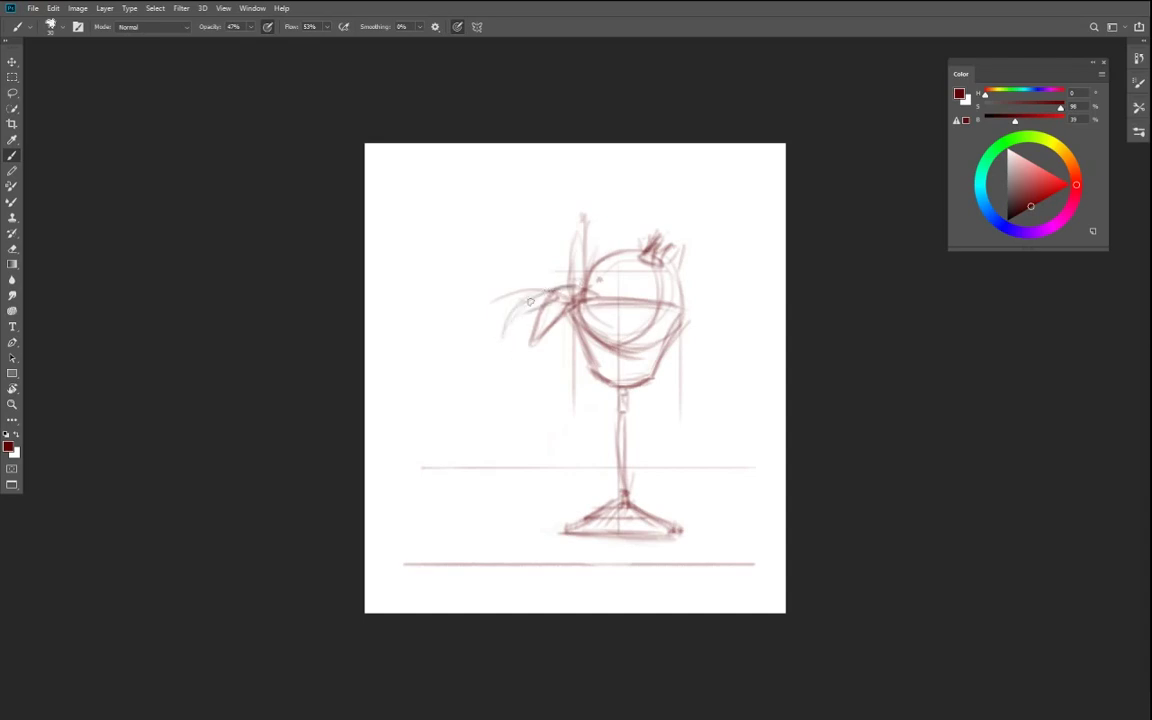
pyautogui.moveTo(557, 295)
pyautogui.mouseDown()
pyautogui.moveTo(526, 291)
pyautogui.moveTo(505, 318)
pyautogui.moveTo(549, 301)
pyautogui.moveTo(502, 332)
pyautogui.moveTo(554, 300)
pyautogui.moveTo(502, 350)
pyautogui.mouseUp()
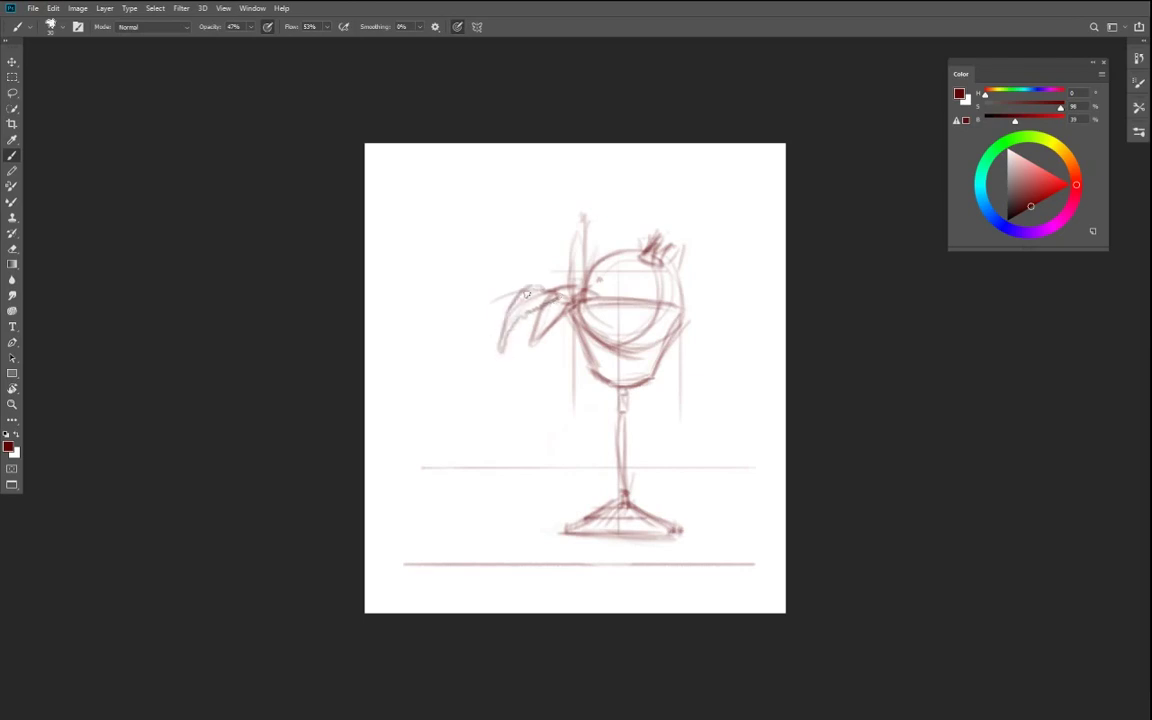
# - Draw a long leaf rising diagonally from the stem and add a faint horizontal guide line across it
pyautogui.moveTo(573, 286)
pyautogui.mouseDown()
pyautogui.moveTo(522, 259)
pyautogui.moveTo(526, 238)
pyautogui.moveTo(494, 202)
pyautogui.mouseUp()
pyautogui.moveTo(539, 277)
pyautogui.mouseDown()
pyautogui.moveTo(485, 203)
pyautogui.moveTo(511, 259)
pyautogui.moveTo(490, 209)
pyautogui.moveTo(545, 261)
pyautogui.moveTo(500, 209)
pyautogui.mouseUp()
pyautogui.moveTo(493, 213)
pyautogui.mouseDown()
pyautogui.moveTo(534, 266)
pyautogui.moveTo(574, 287)
pyautogui.mouseUp()
pyautogui.moveTo(413, 253); pyautogui.dragTo(749, 253)
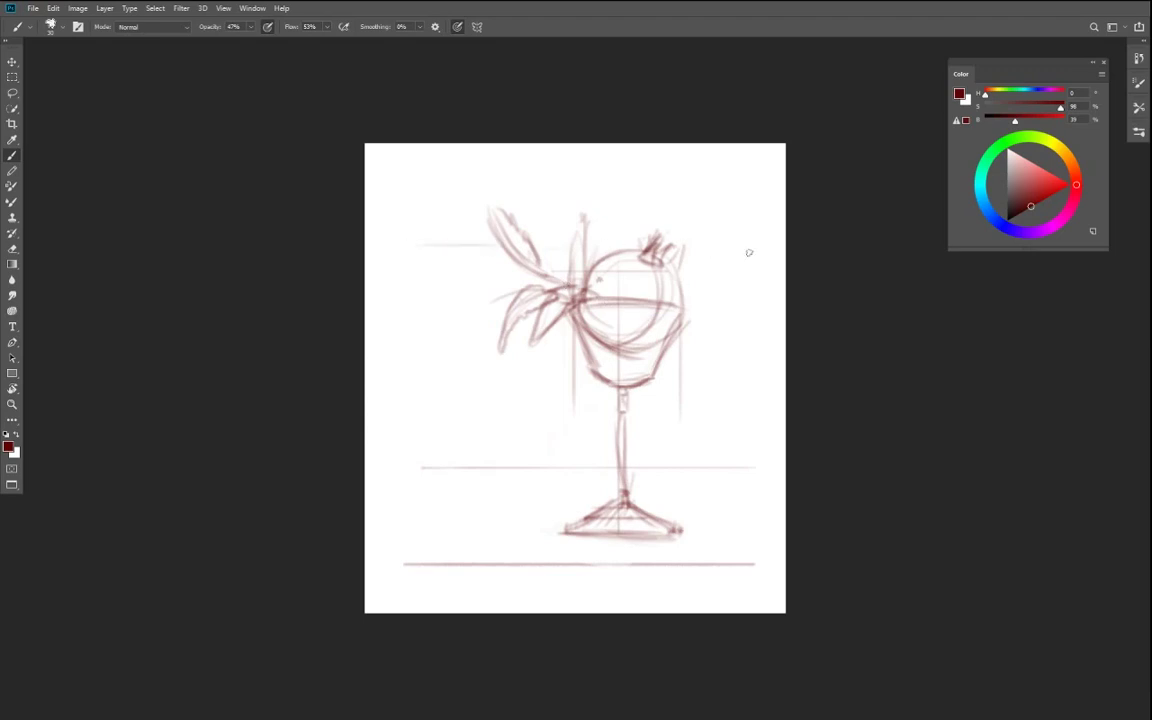
# - Outline the upright pointed leaf next to the pomegranate
pyautogui.moveTo(576, 219)
pyautogui.mouseDown()
pyautogui.moveTo(566, 251)
pyautogui.moveTo(584, 300)
pyautogui.mouseUp()
pyautogui.moveTo(577, 218); pyautogui.dragTo(562, 275)
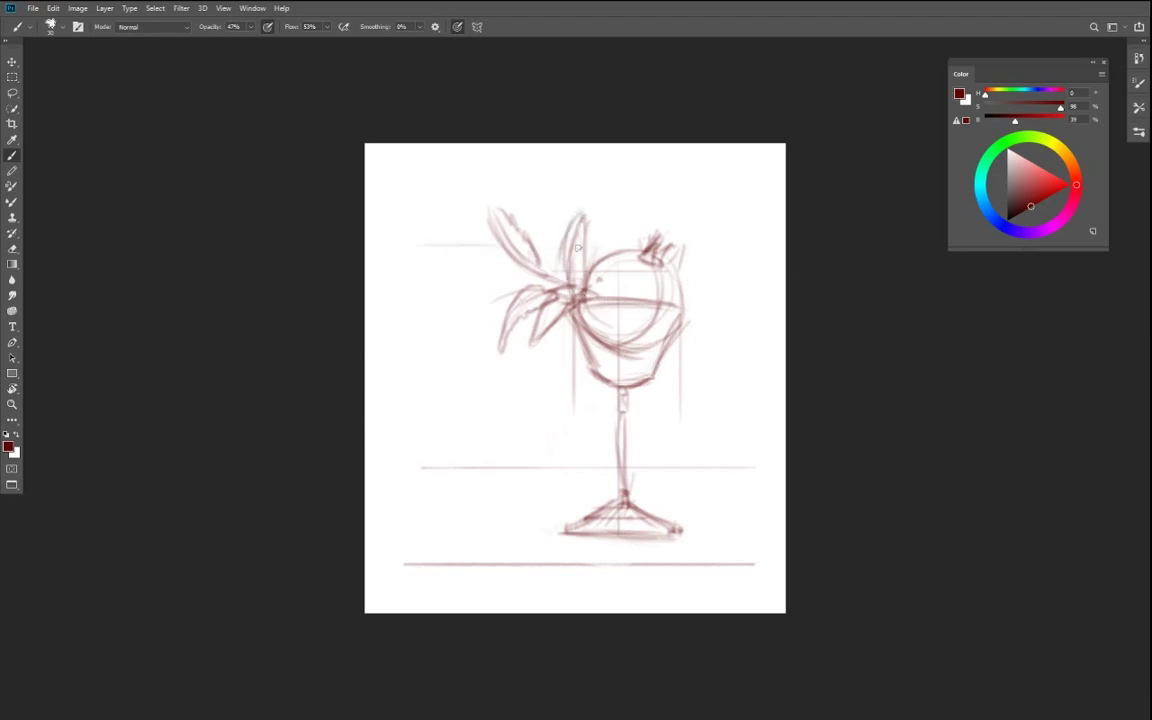
pyautogui.moveTo(582, 214); pyautogui.dragTo(574, 282)
# - Increase the canvas height with the Crop tool
pyautogui.press('c')
pyautogui.moveTo(575, 144); pyautogui.dragTo(575, 88)
pyautogui.click(604, 28)
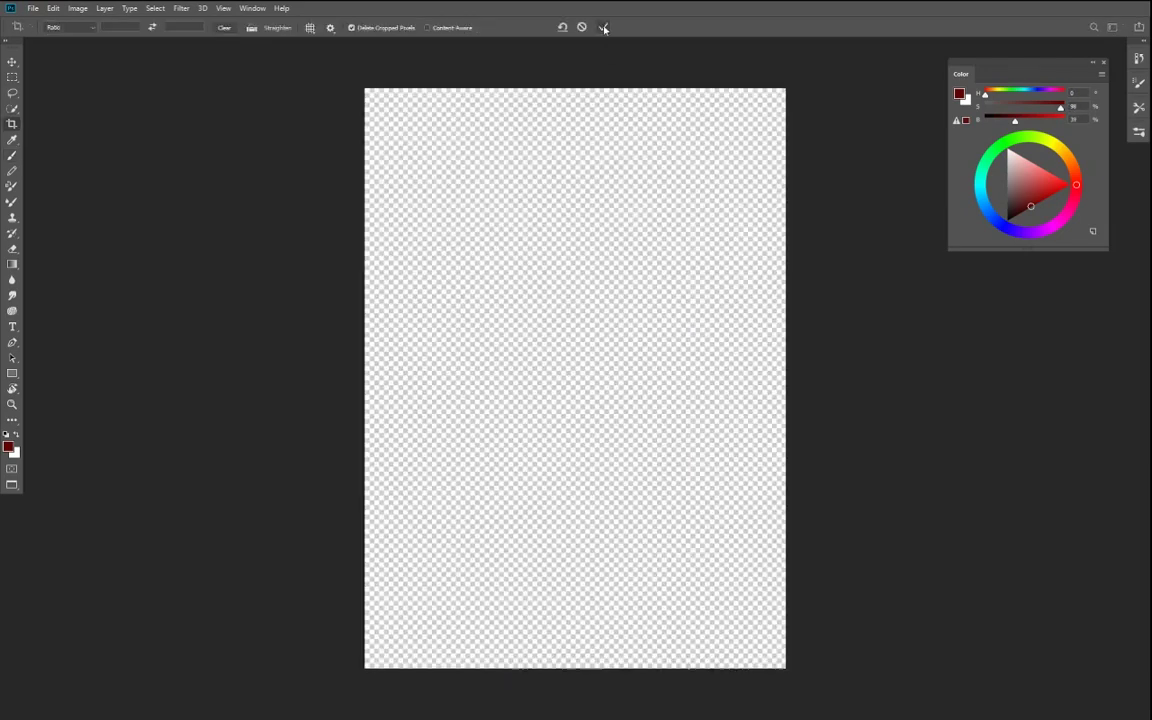
# - Select the goblet's bowl with the pomegranate and leaves and move it up, away from the foot, to lengthen the stem
pyautogui.press('l')
pyautogui.moveTo(598, 463)
pyautogui.mouseDown()
pyautogui.moveTo(465, 339)
pyautogui.moveTo(762, 440)
pyautogui.moveTo(675, 470)
pyautogui.mouseUp()
pyautogui.hotkey('ctrl', 't')
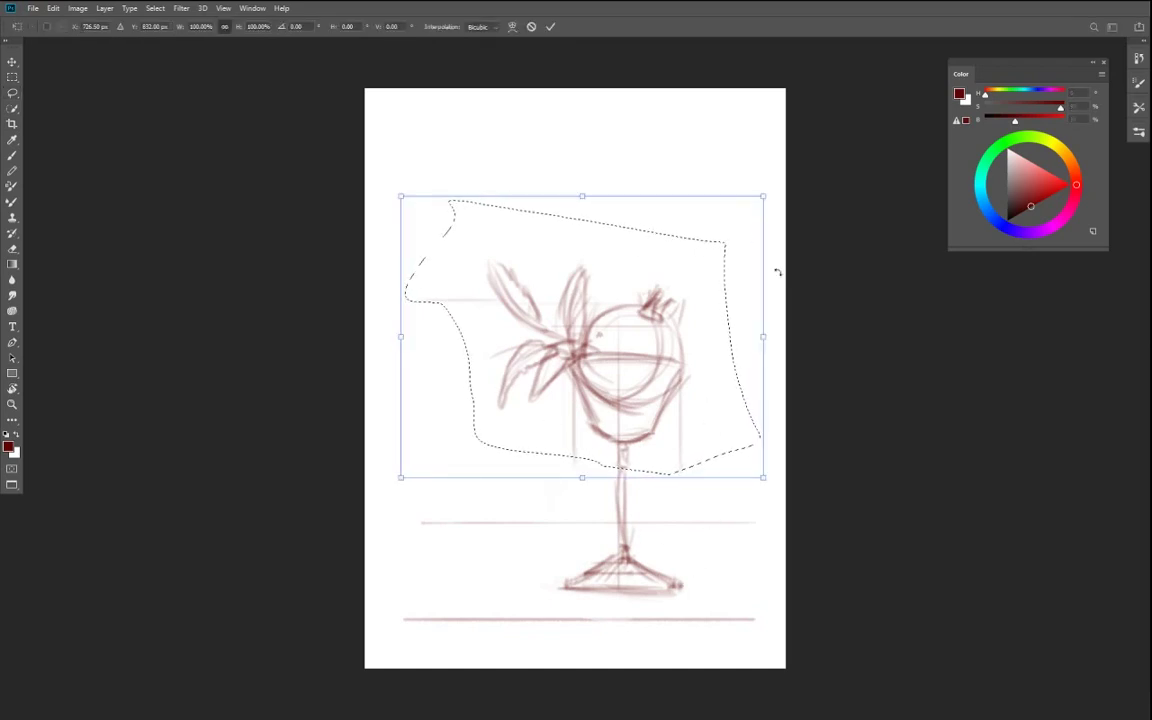
pyautogui.hotkey('shift', 'Up')
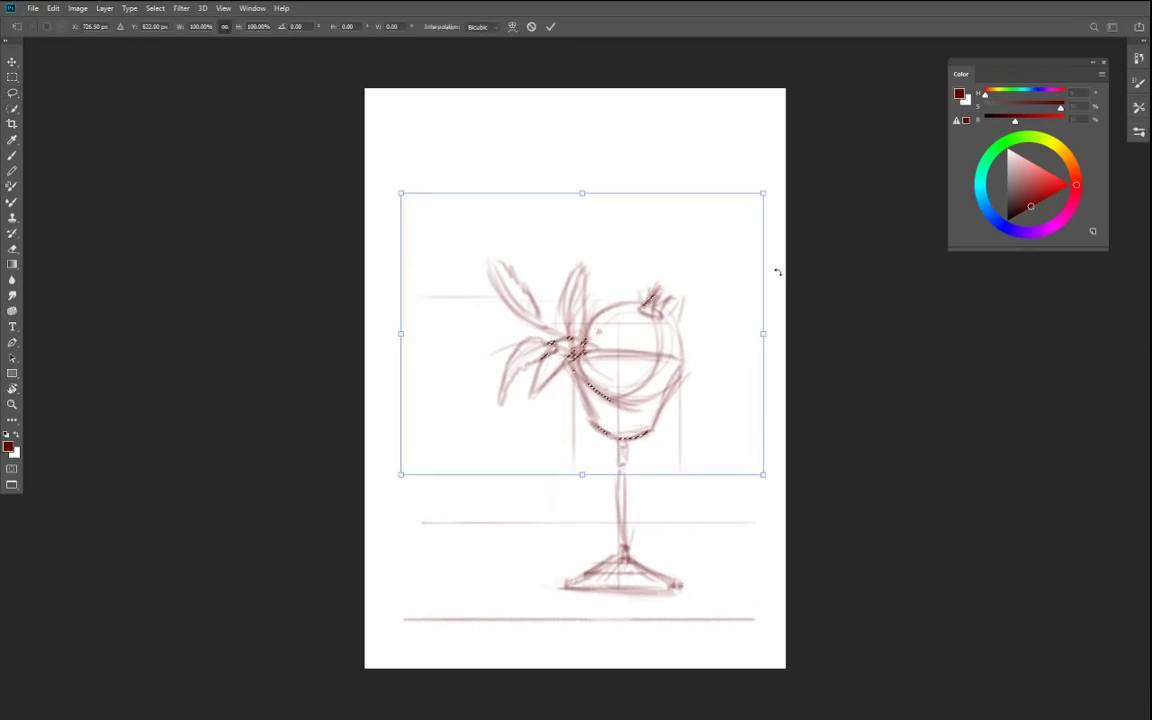
pyautogui.press('Up')
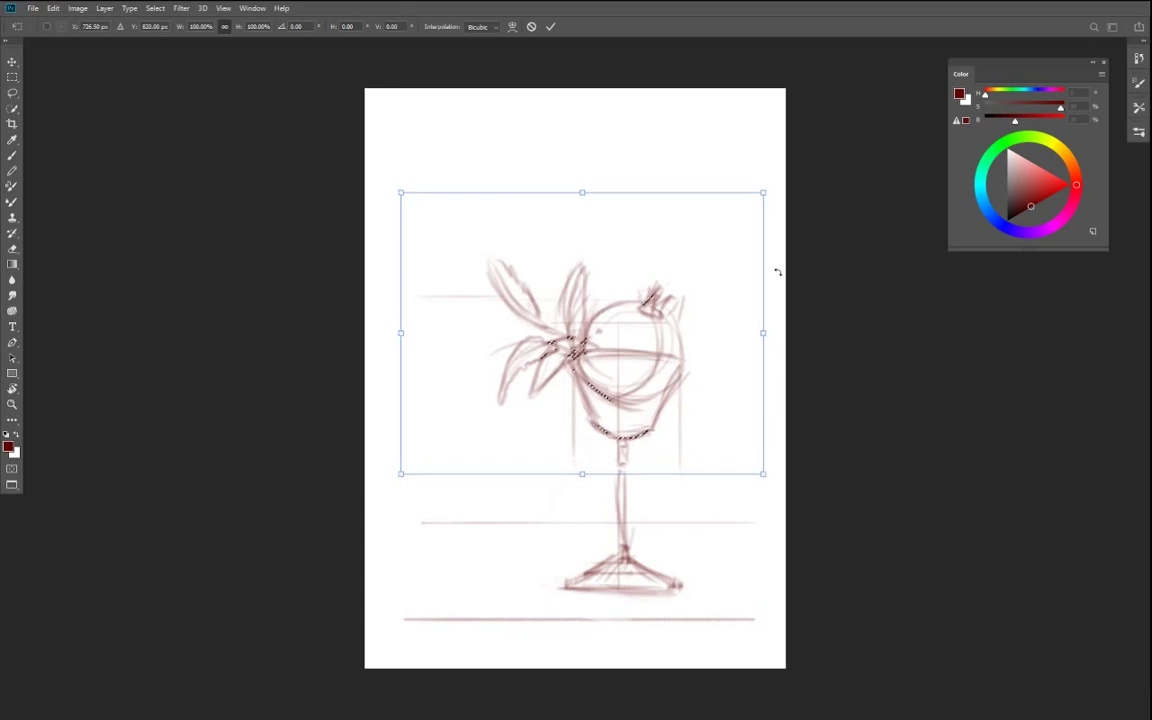
pyautogui.press('Up')
pyautogui.press('Up')
pyautogui.press('Up')
pyautogui.press('Up')
pyautogui.press('Up')
pyautogui.press('Up')
pyautogui.press('Up')
pyautogui.press('Up')
pyautogui.press('Up')
pyautogui.press('Up')
pyautogui.press('Up')
pyautogui.press('Up')
pyautogui.press('Up')
pyautogui.press('Up')
pyautogui.press('Up')
pyautogui.press('Up')
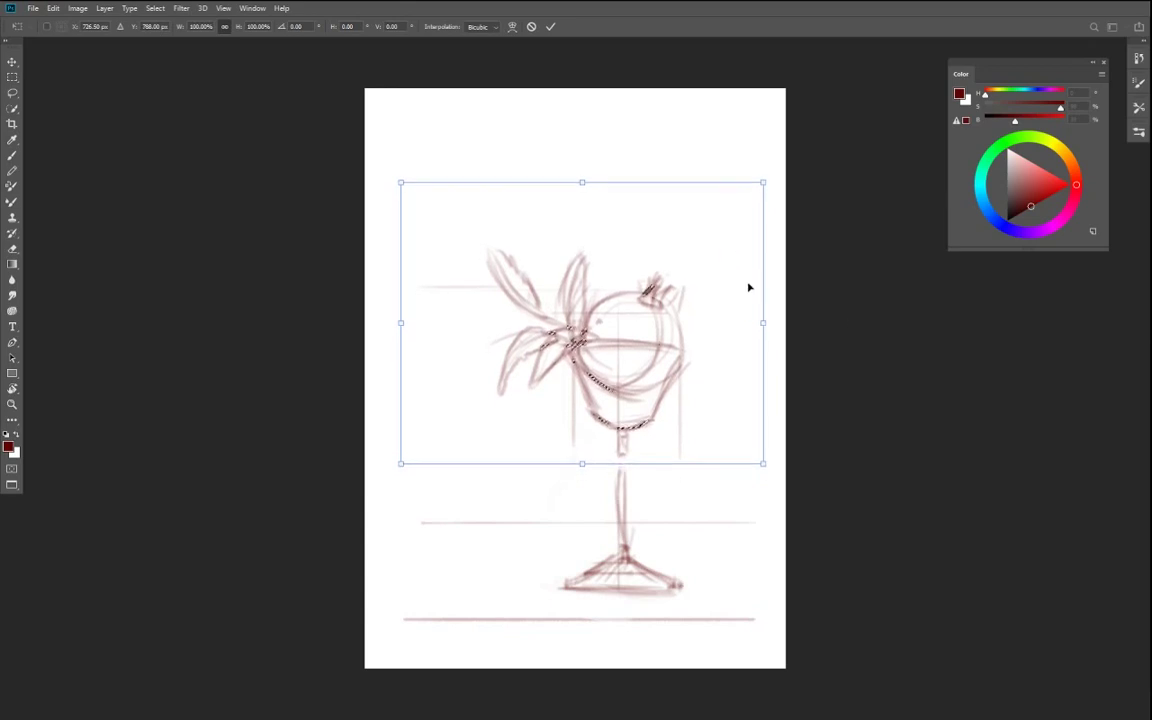
pyautogui.hotkey('shift', 'Up')
pyautogui.hotkey('shift', 'Up')
pyautogui.hotkey('shift', 'Up')
pyautogui.hotkey('shift', 'Up')
pyautogui.hotkey('shift', 'Up')
pyautogui.hotkey('shift', 'Up')
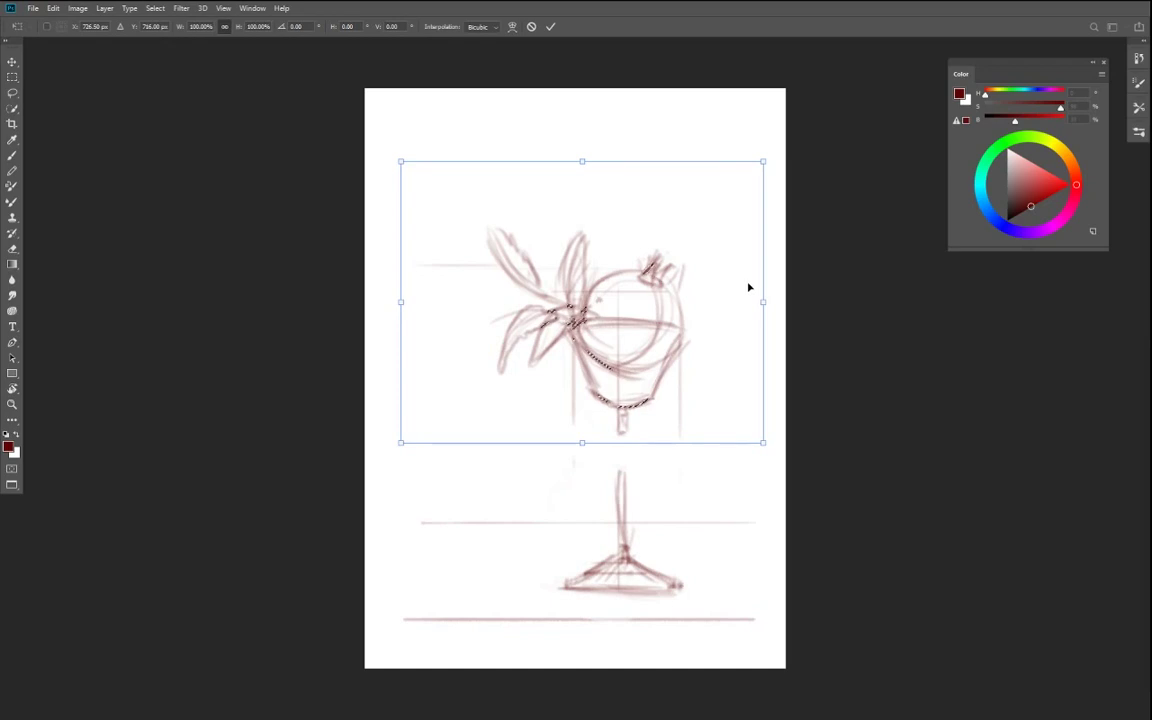
pyautogui.press('Down')
pyautogui.press('Down')
pyautogui.press('Return')
pyautogui.press('l')
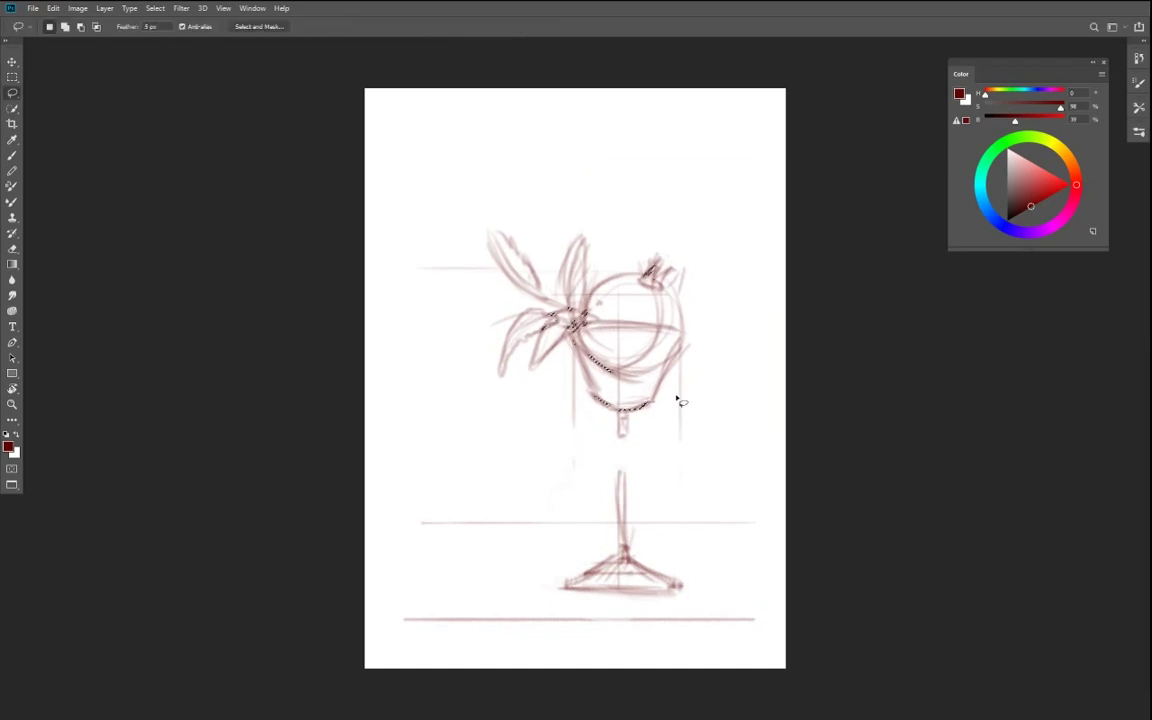
# - Redraw the goblet's stem to span the gap, with a small collar beneath the bowl and a tapered shaft down to the foot
pyautogui.press('r')
pyautogui.moveTo(653, 427)
pyautogui.mouseDown()
pyautogui.moveTo(414, 288)
pyautogui.moveTo(489, 191)
pyautogui.moveTo(490, 243)
pyautogui.mouseUp()
pyautogui.press('b')
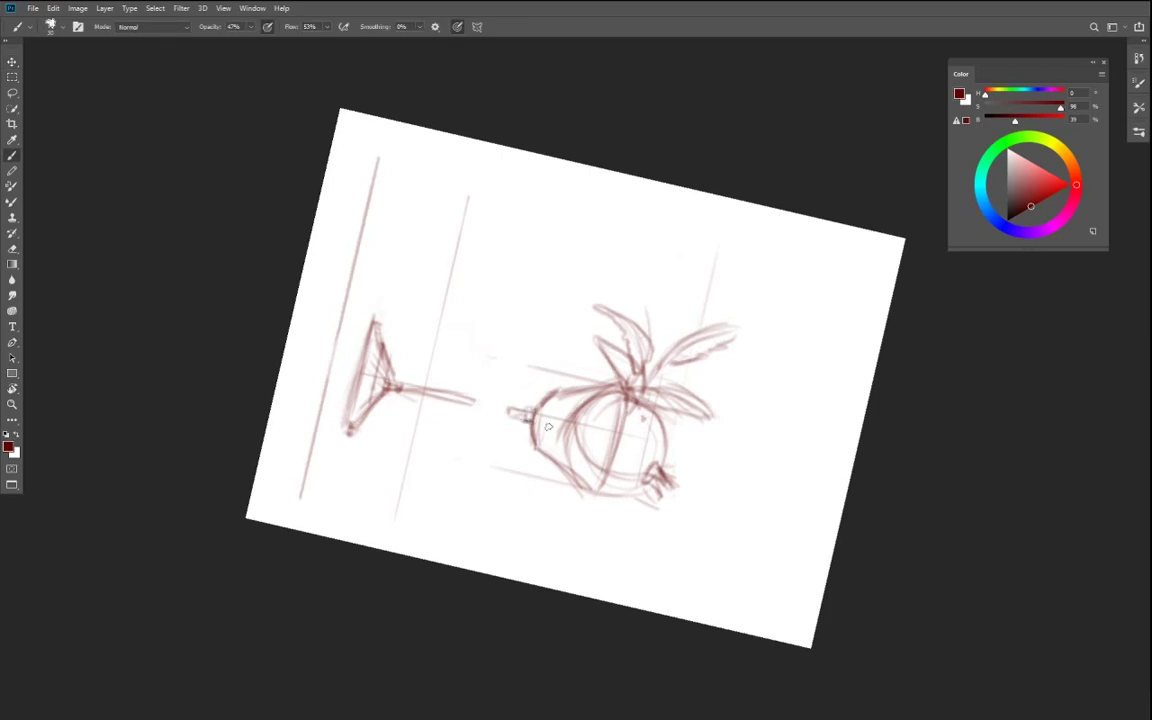
pyautogui.hotkey('ctrl', '+')
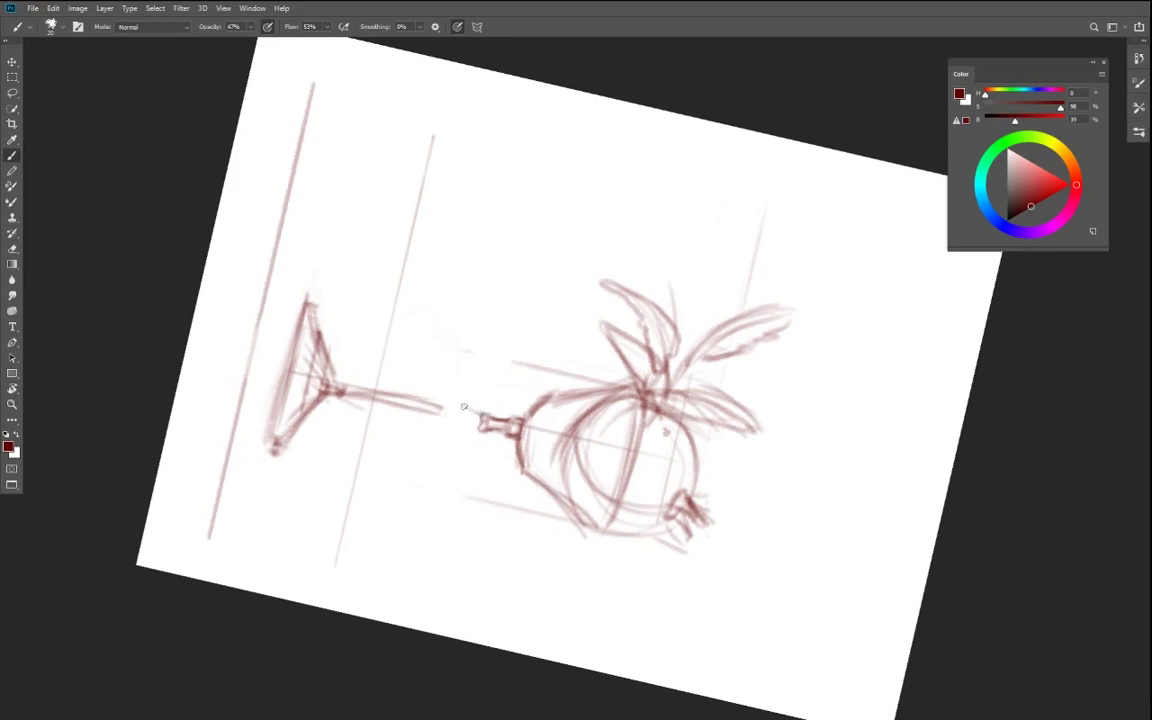
pyautogui.moveTo(464, 407); pyautogui.dragTo(345, 389)
pyautogui.moveTo(481, 427); pyautogui.dragTo(332, 389)
pyautogui.moveTo(436, 418)
pyautogui.mouseDown()
pyautogui.moveTo(346, 387)
pyautogui.moveTo(464, 405)
pyautogui.mouseUp()
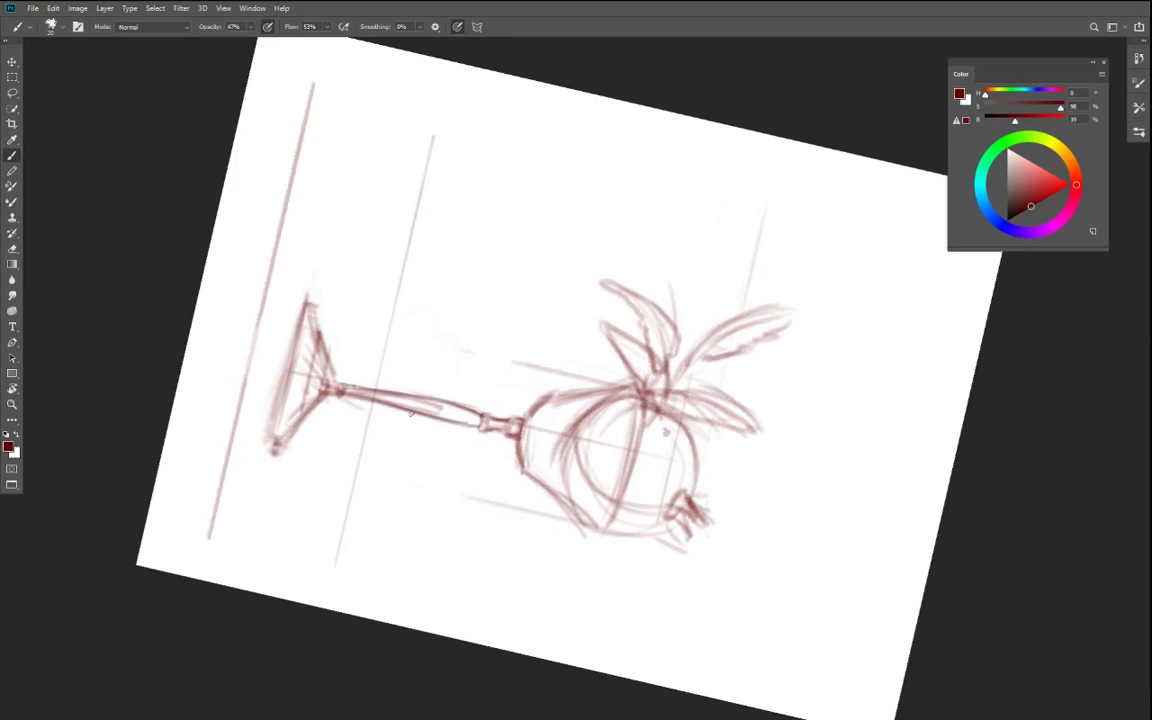
# - Draw the collar at the stem's base, redefine the foot's outline and erase the stray lines around the foot
pyautogui.press('r')
pyautogui.moveTo(355, 509); pyautogui.dragTo(676, 453)
pyautogui.press('space')
pyautogui.moveTo(533, 580); pyautogui.dragTo(488, 400)
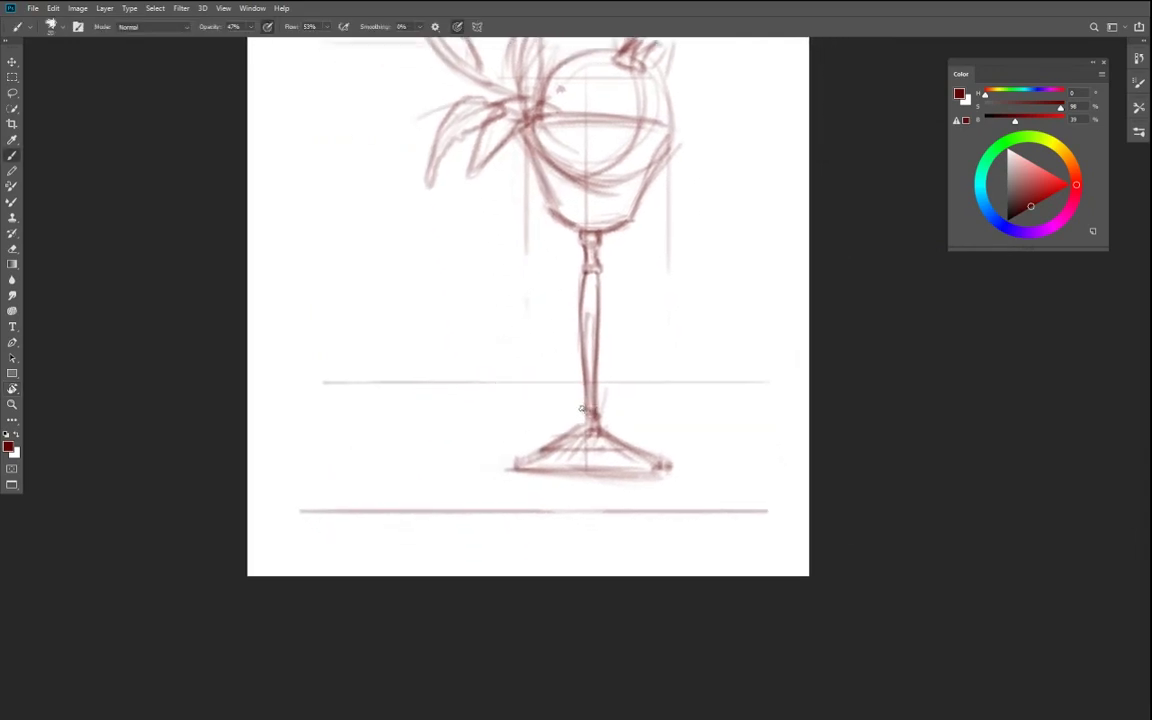
pyautogui.moveTo(602, 413); pyautogui.dragTo(578, 412)
pyautogui.moveTo(597, 441)
pyautogui.mouseDown()
pyautogui.moveTo(586, 432)
pyautogui.moveTo(514, 463)
pyautogui.moveTo(573, 440)
pyautogui.moveTo(657, 470)
pyautogui.moveTo(510, 470)
pyautogui.moveTo(575, 448)
pyautogui.mouseUp()
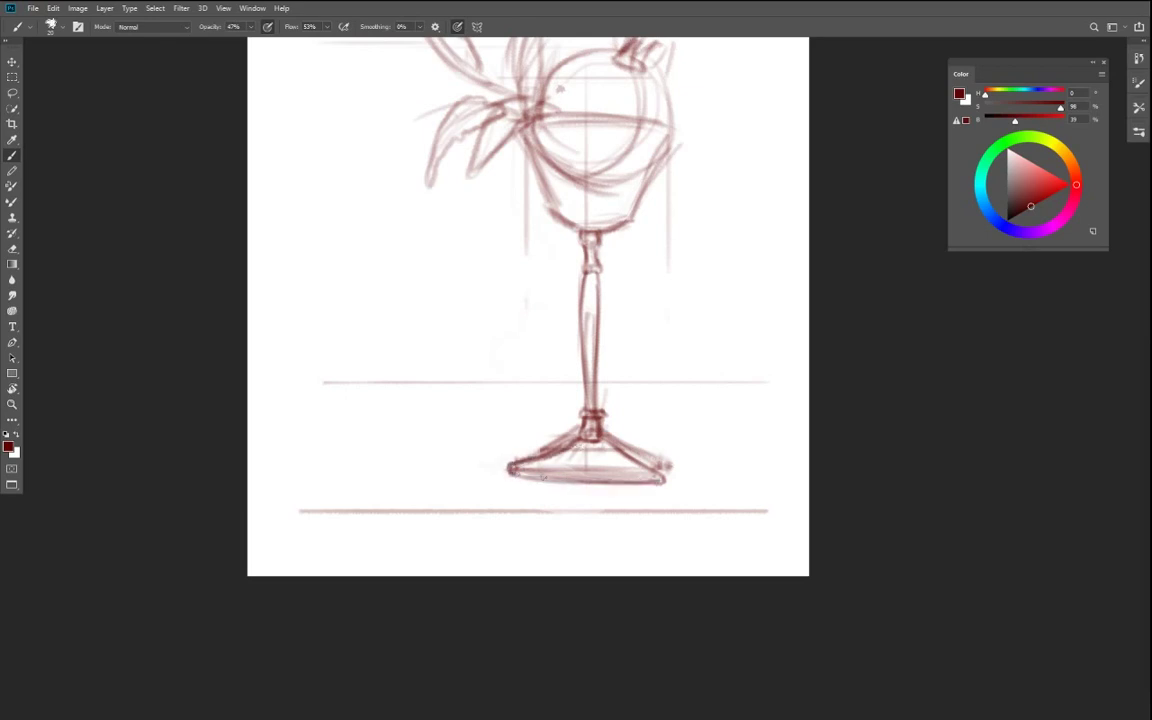
pyautogui.press('e')
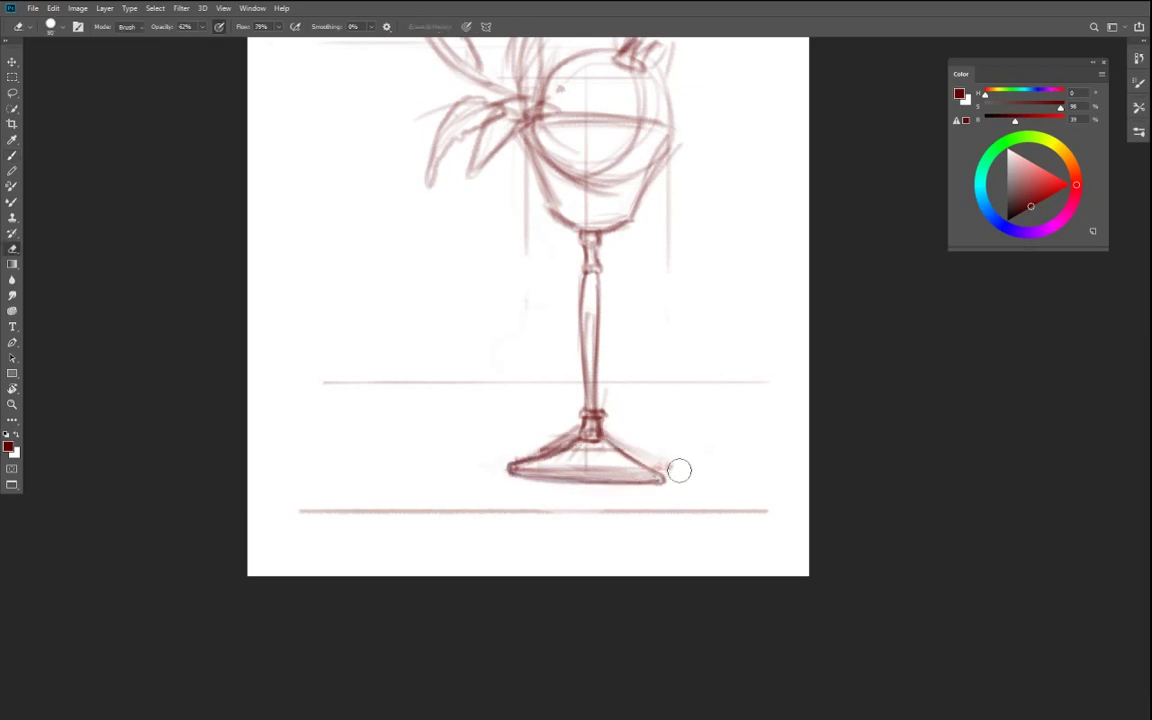
pyautogui.moveTo(563, 427)
pyautogui.mouseDown()
pyautogui.moveTo(505, 452)
pyautogui.moveTo(525, 447)
pyautogui.mouseUp()
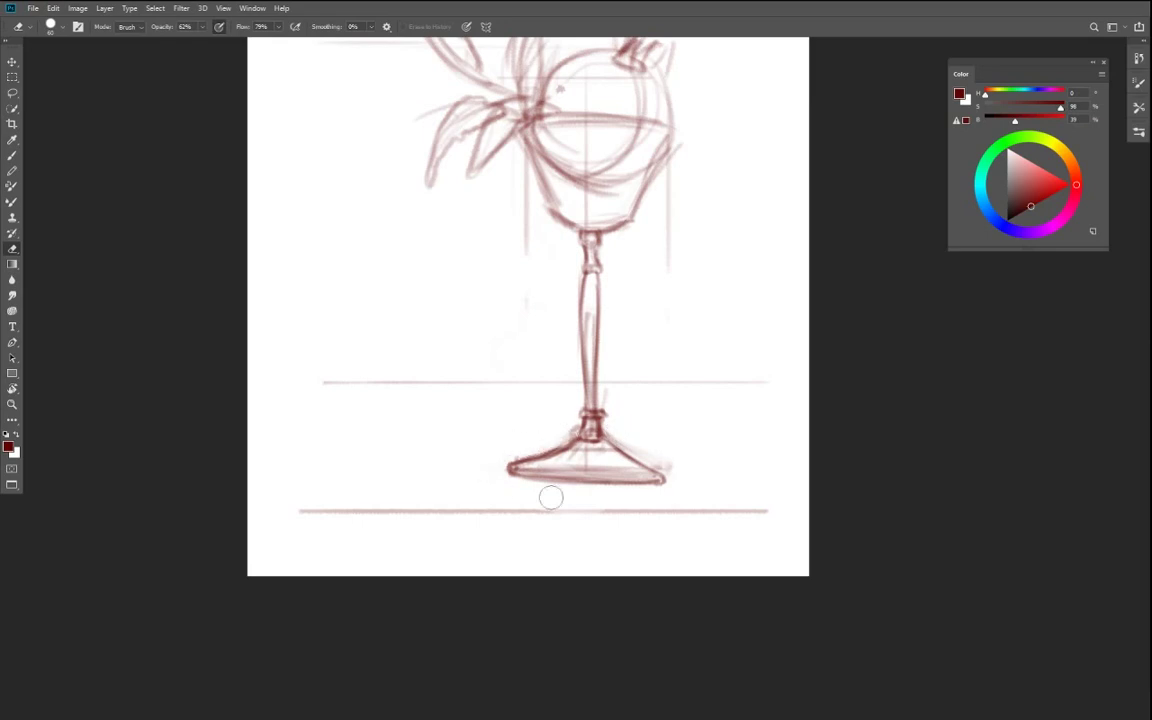
# - Flip the whole sketch vertically with Free Transform
pyautogui.hotkey('ctrl', '-')
pyautogui.hotkey('ctrl', 't')
pyautogui.rightClick(630, 411)
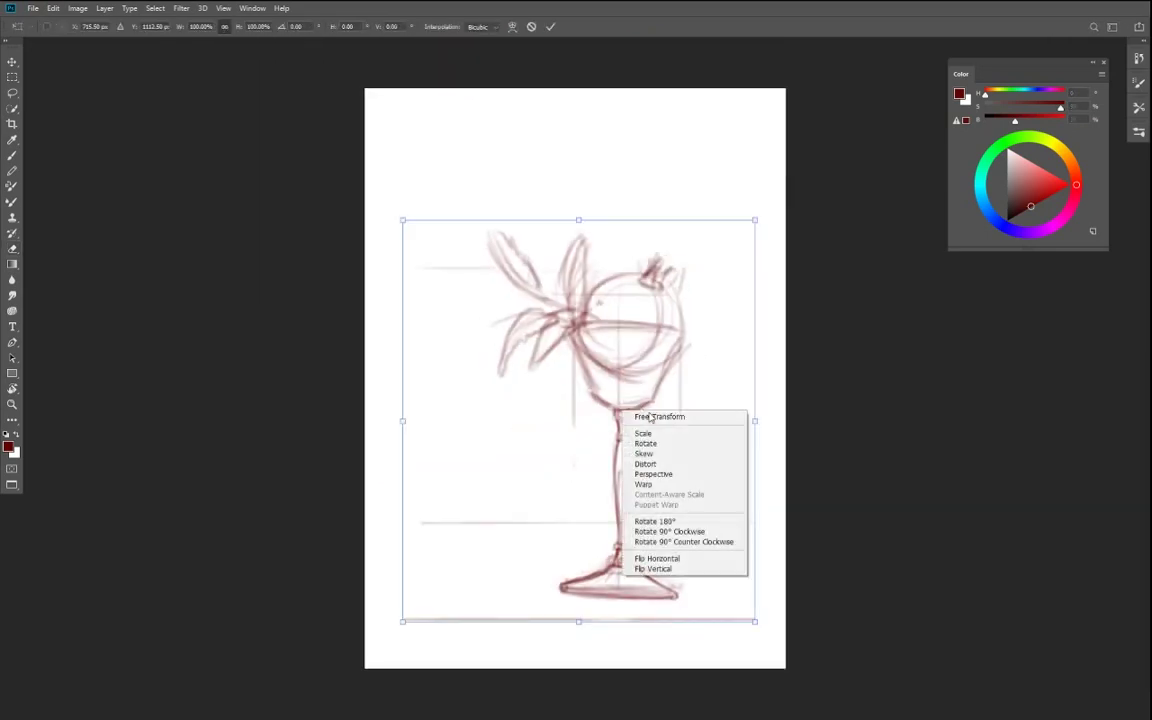
pyautogui.click(704, 560)
pyautogui.hotkey('ctrl', 'z')
pyautogui.rightClick(668, 634)
pyautogui.click(674, 632)
pyautogui.press('Return')
# - Select the stem's shaft and warp its right edge outward to even out the bulge
pyautogui.press('l')
pyautogui.moveTo(593, 288)
pyautogui.mouseDown()
pyautogui.moveTo(598, 399)
pyautogui.moveTo(638, 342)
pyautogui.mouseUp()
pyautogui.hotkey('ctrl', 't')
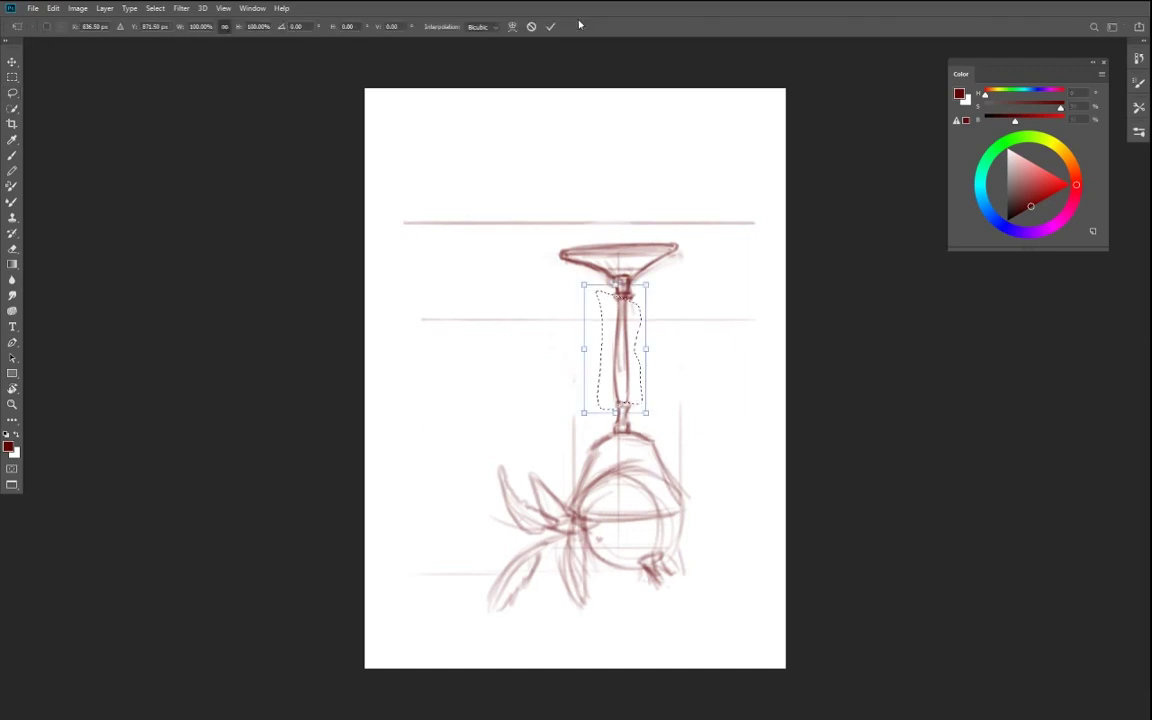
pyautogui.click(512, 26)
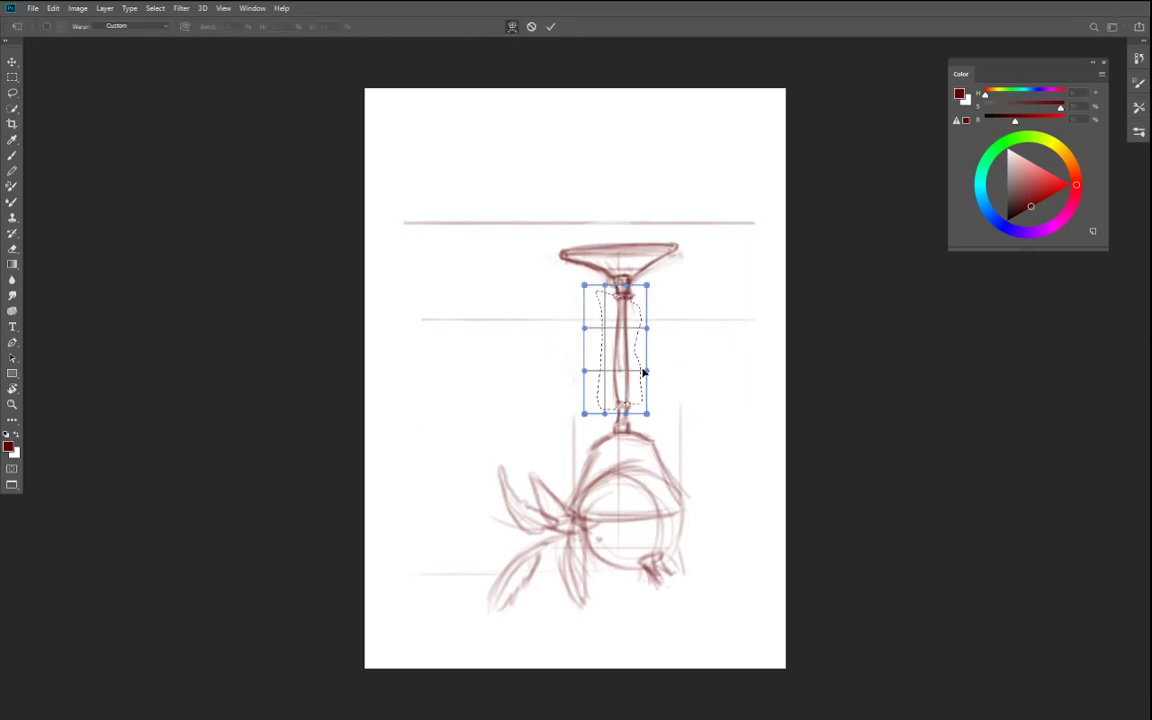
pyautogui.moveTo(643, 372); pyautogui.dragTo(661, 375)
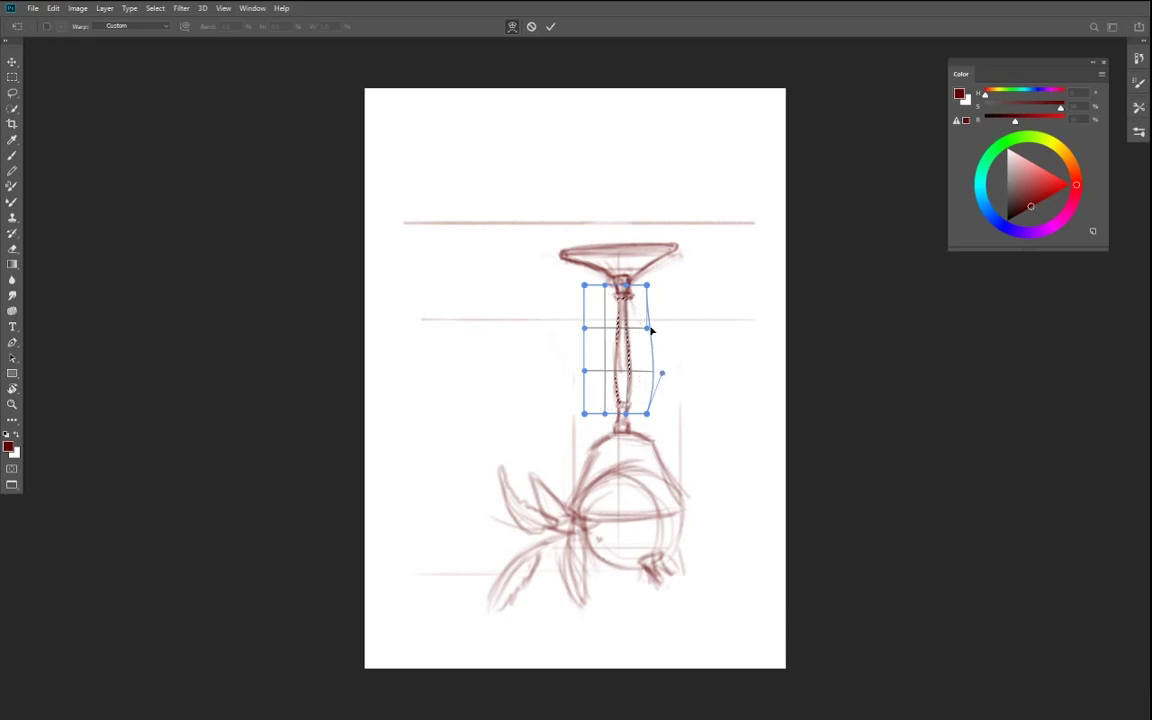
pyautogui.moveTo(650, 330)
pyautogui.mouseDown()
pyautogui.moveTo(640, 329)
pyautogui.moveTo(661, 330)
pyautogui.mouseUp()
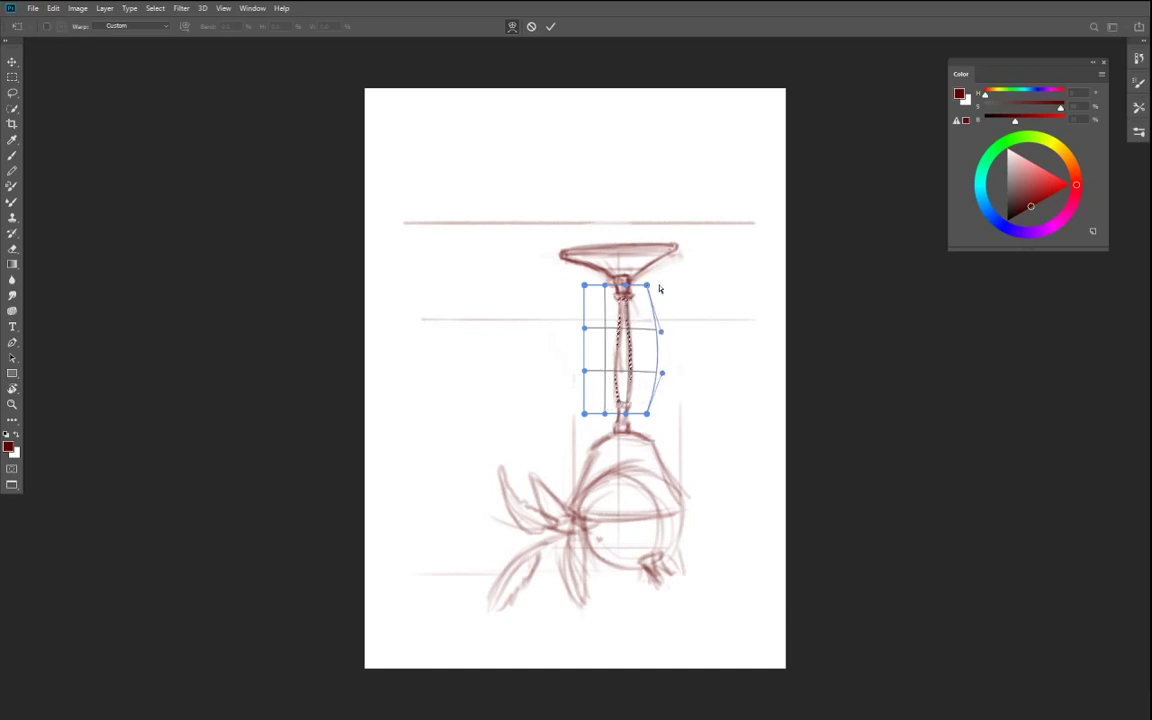
pyautogui.press('Return')
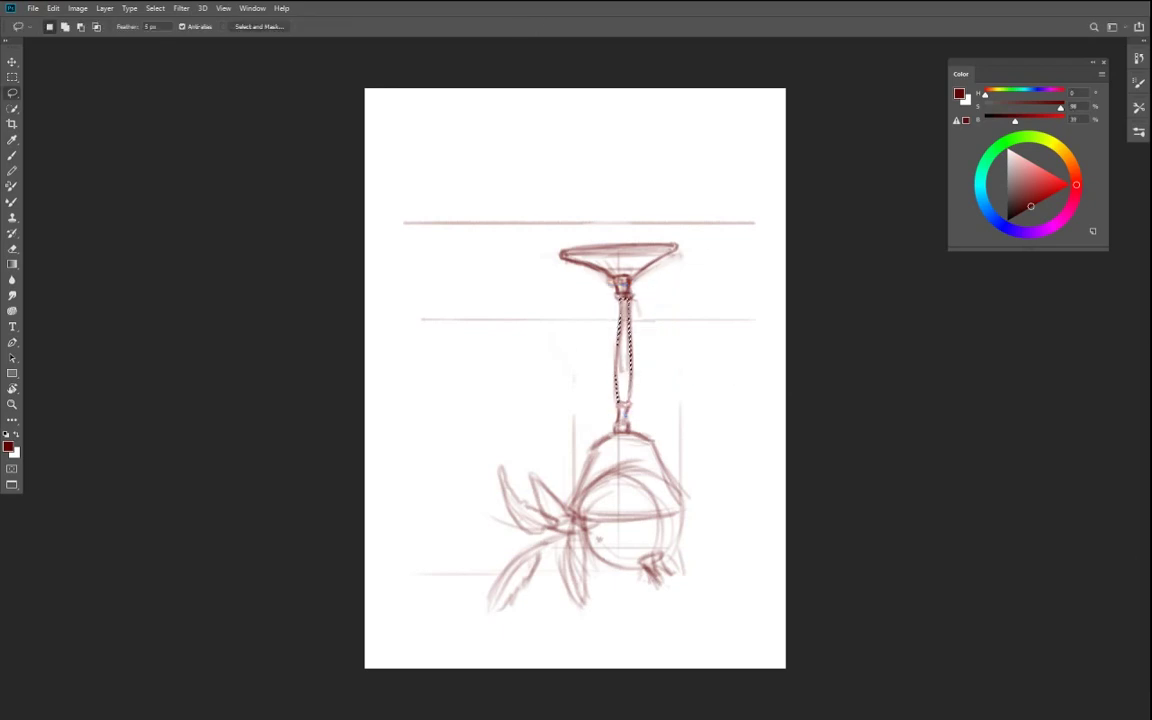
pyautogui.hotkey('ctrl', 'd')
# - Flip the sketch vertically back to its upright orientation
pyautogui.hotkey('ctrl', 't')
pyautogui.rightClick(645, 378)
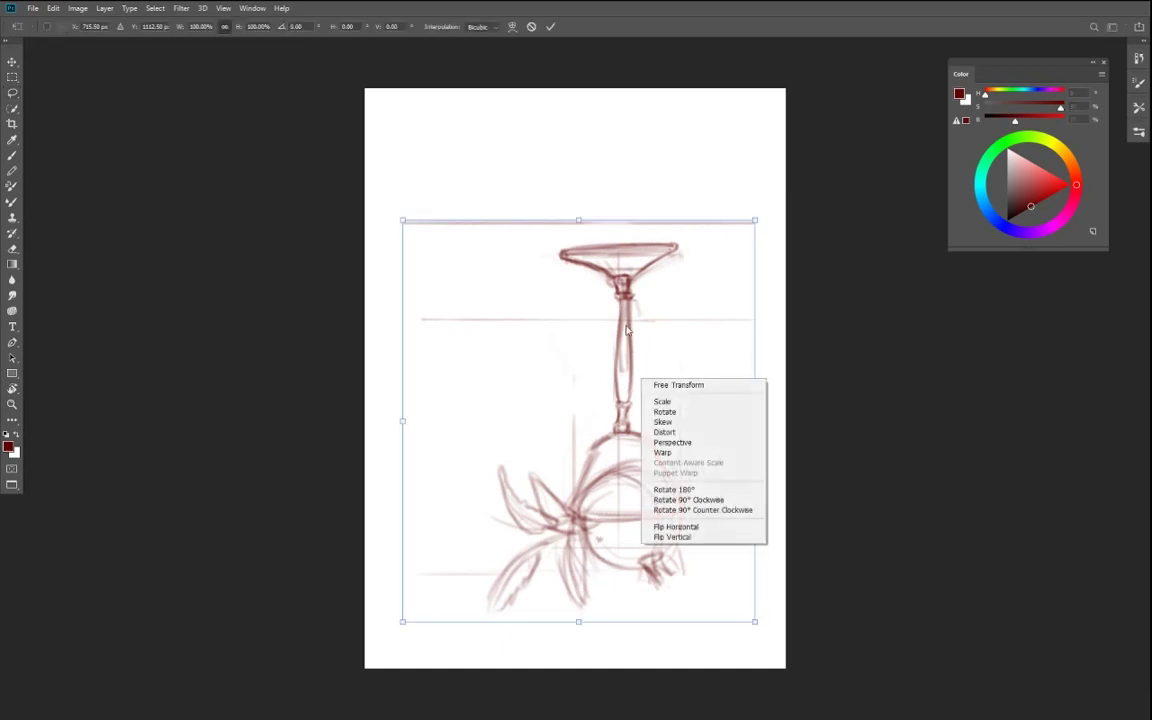
pyautogui.click(685, 537)
pyautogui.press('Return')
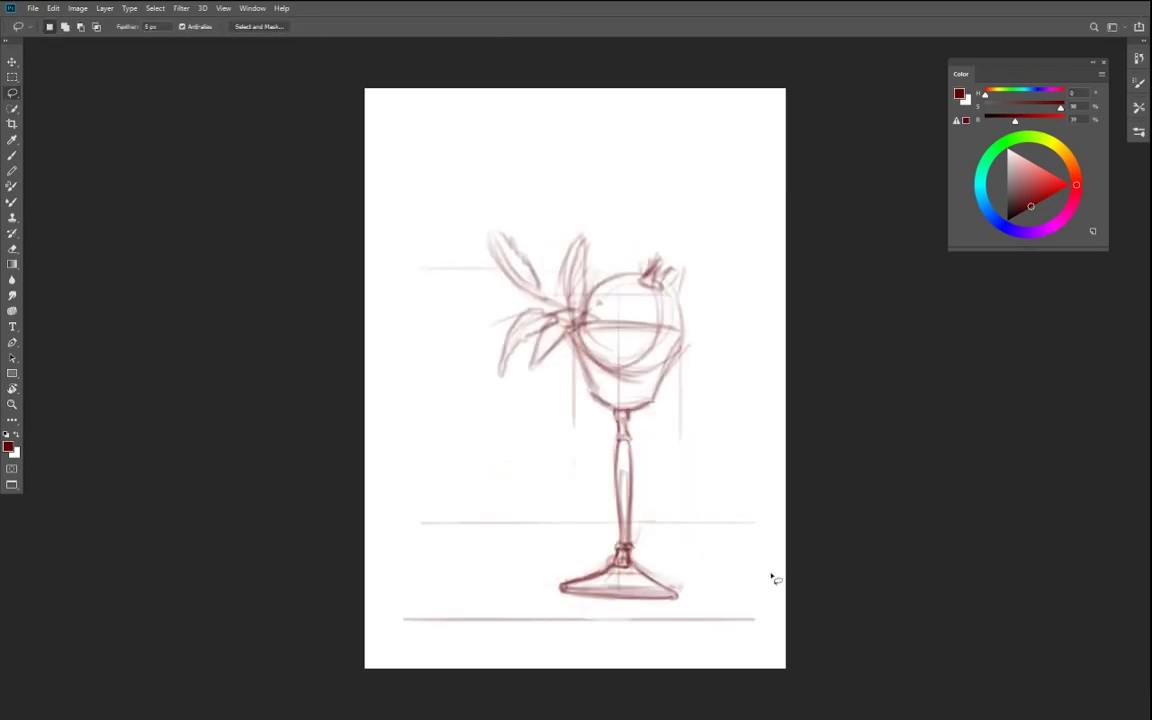
# - Select the left half of the goblet's foot, scale it to about 150% and erase the overlapping lines inside the foot
pyautogui.press('e')
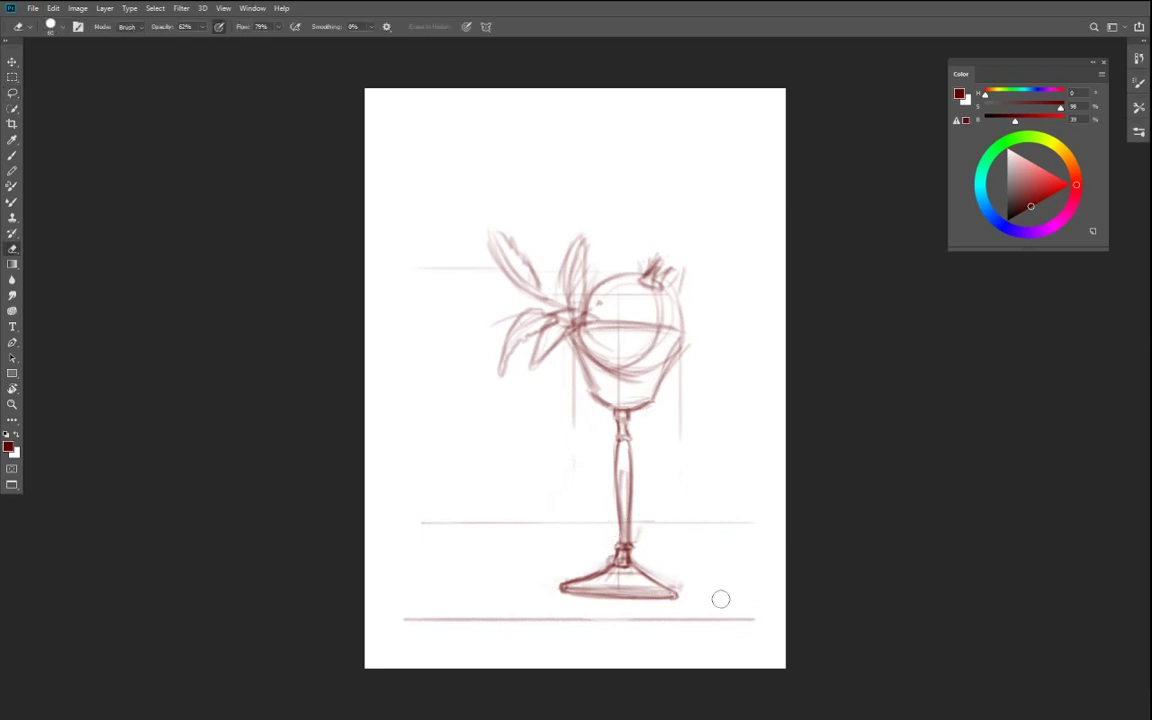
pyautogui.press('l')
pyautogui.moveTo(553, 566)
pyautogui.mouseDown()
pyautogui.moveTo(573, 606)
pyautogui.moveTo(593, 558)
pyautogui.moveTo(611, 588)
pyautogui.moveTo(576, 544)
pyautogui.mouseUp()
pyautogui.hotkey('ctrl', 't')
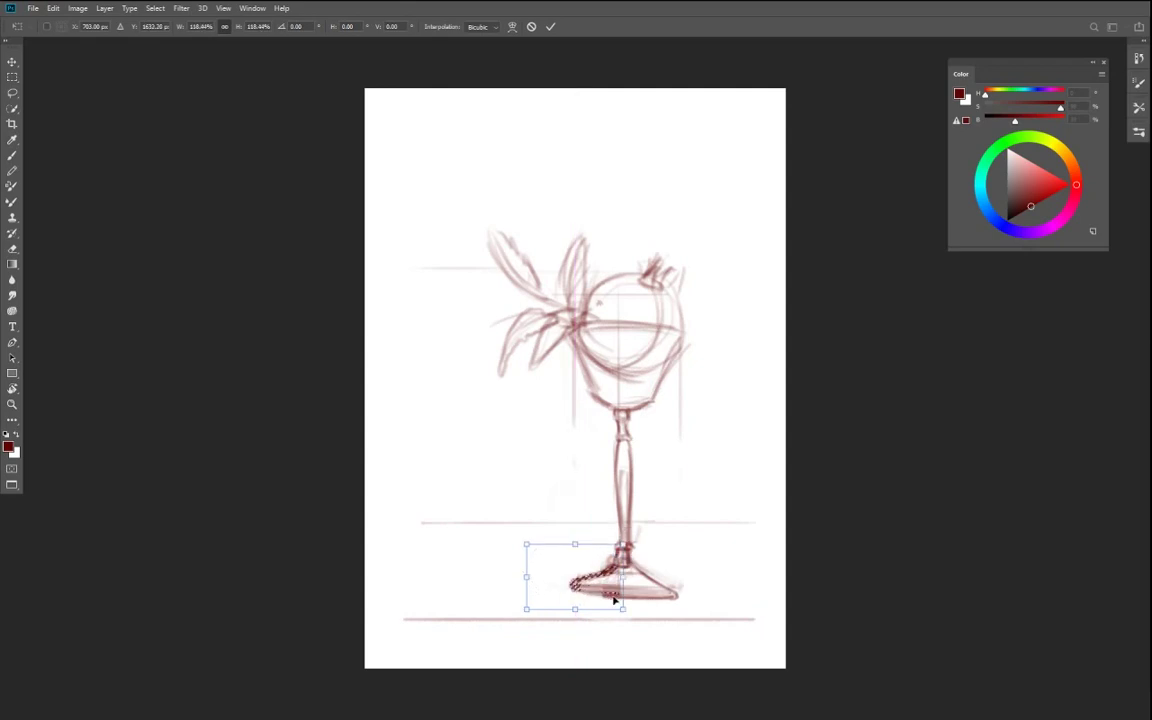
pyautogui.moveTo(575, 608); pyautogui.dragTo(574, 615)
pyautogui.moveTo(575, 544); pyautogui.dragTo(575, 532)
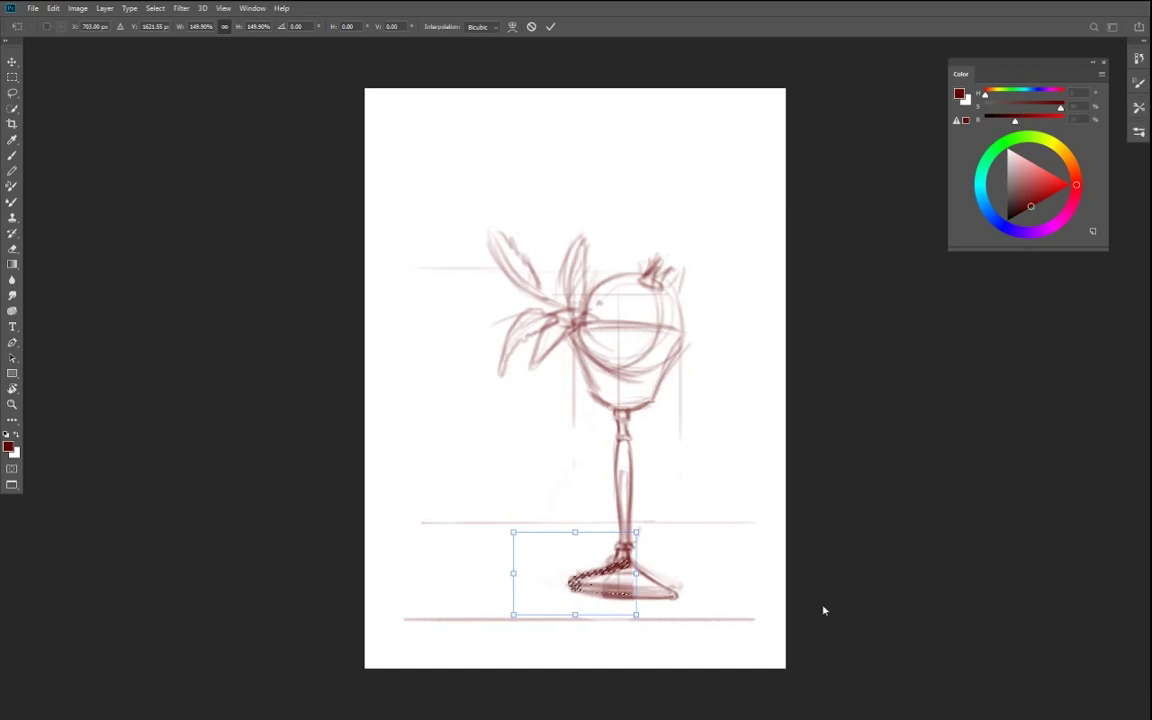
pyautogui.press('Return')
pyautogui.press('e')
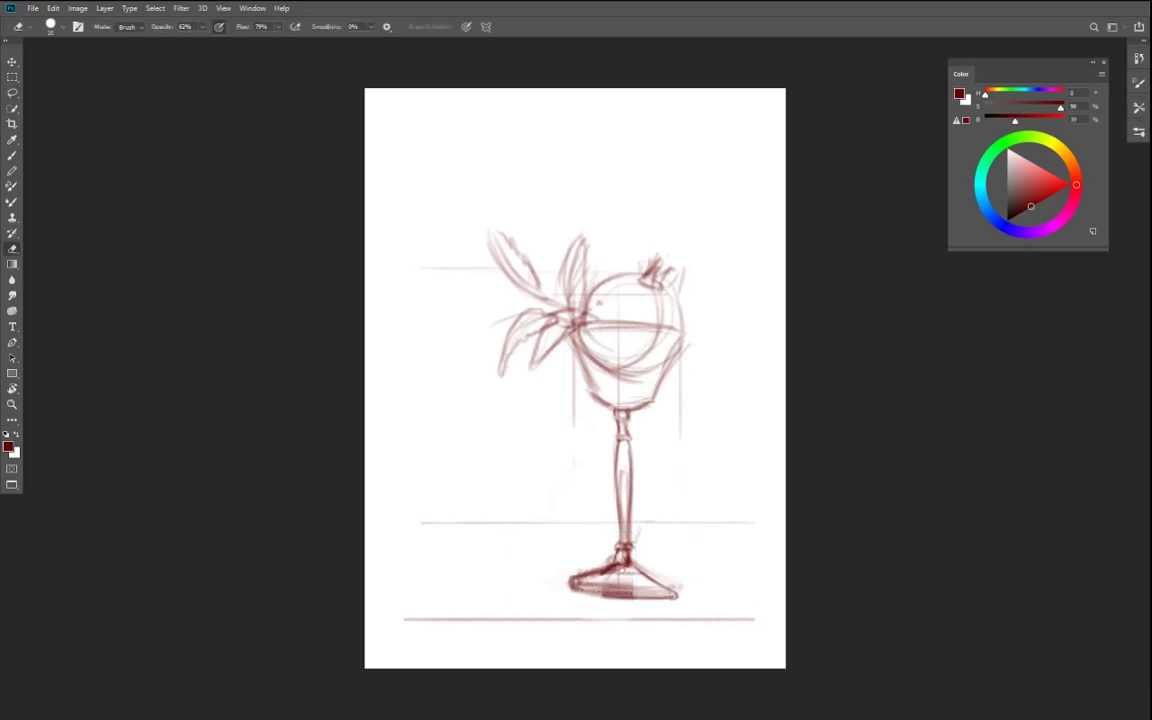
pyautogui.moveTo(610, 574); pyautogui.dragTo(649, 587)
# - Select the bowl, pomegranate and leaves and enlarge them to about 109% width and 114% height, keeping them seated on the stem
pyautogui.press('l')
pyautogui.moveTo(702, 332)
pyautogui.mouseDown()
pyautogui.moveTo(640, 244)
pyautogui.moveTo(645, 322)
pyautogui.mouseUp()
pyautogui.moveTo(577, 398)
pyautogui.mouseDown()
pyautogui.moveTo(618, 410)
pyautogui.moveTo(723, 249)
pyautogui.moveTo(605, 201)
pyautogui.moveTo(600, 269)
pyautogui.moveTo(590, 243)
pyautogui.moveTo(465, 313)
pyautogui.moveTo(628, 422)
pyautogui.mouseUp()
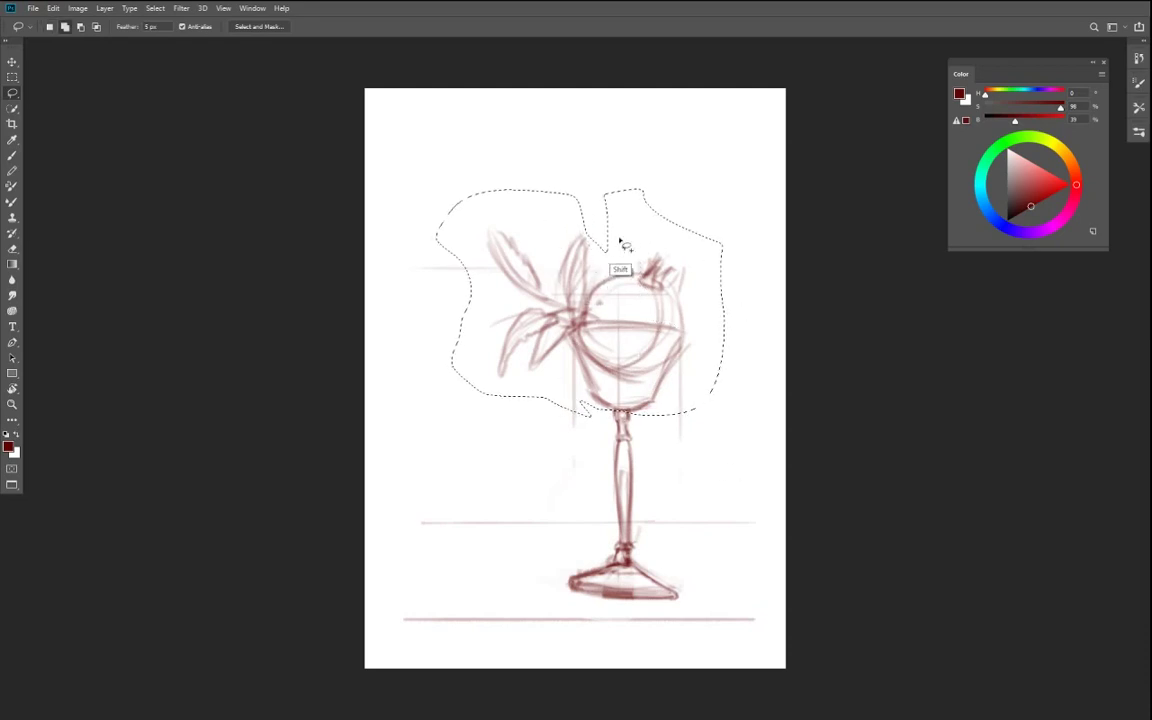
pyautogui.hotkey('ctrl', 't')
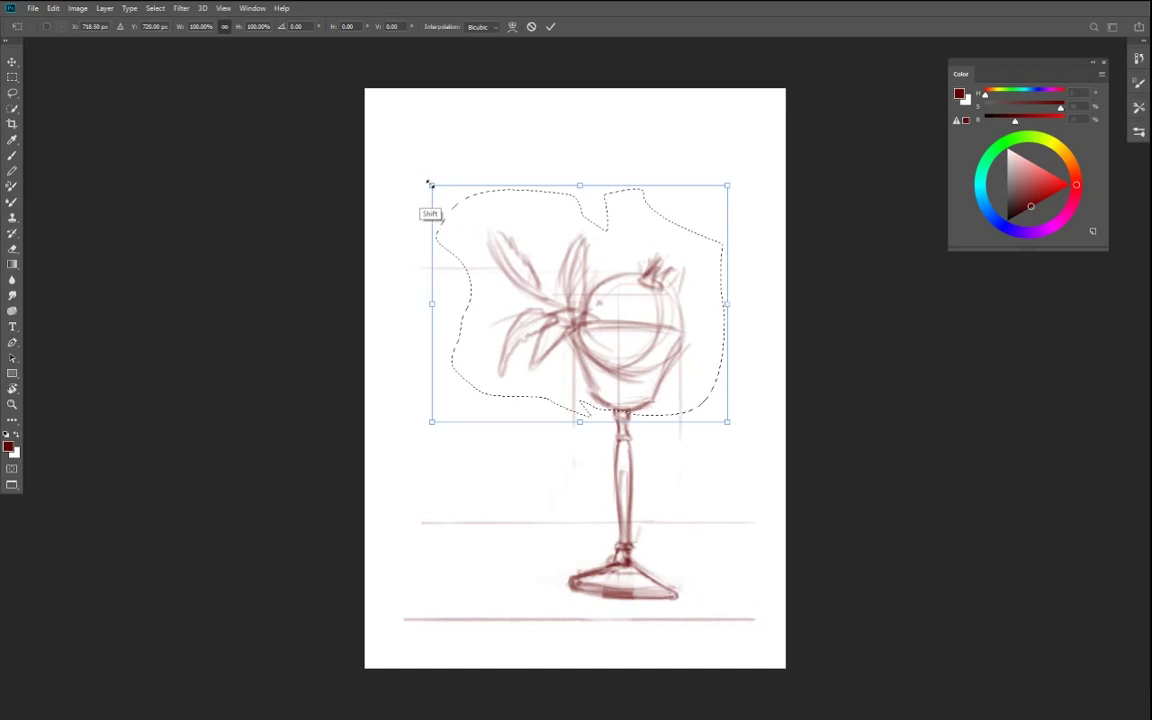
pyautogui.moveTo(429, 180); pyautogui.dragTo(406, 148)
pyautogui.moveTo(617, 368); pyautogui.dragTo(628, 366)
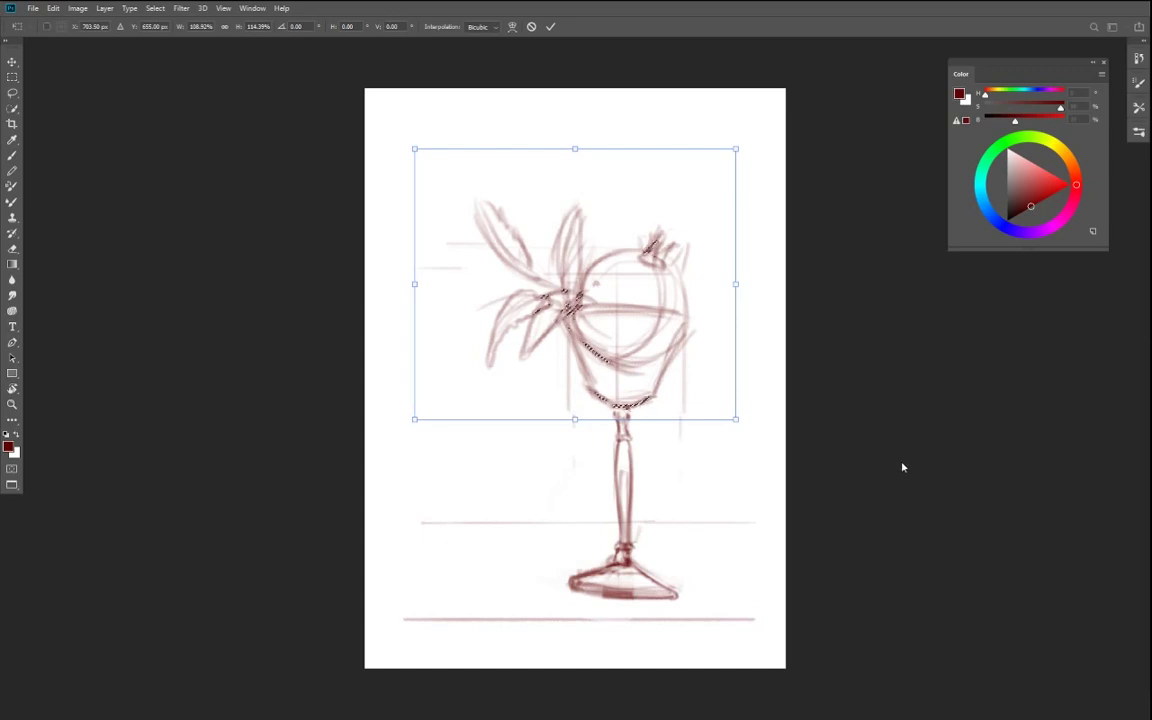
pyautogui.press('Return')
# - Select the leaf cluster beside the bowl and scale it down to about 86%, keeping it attached at the rim
pyautogui.press('l')
pyautogui.moveTo(560, 342)
pyautogui.mouseDown()
pyautogui.moveTo(489, 386)
pyautogui.moveTo(517, 176)
pyautogui.moveTo(560, 342)
pyautogui.mouseUp()
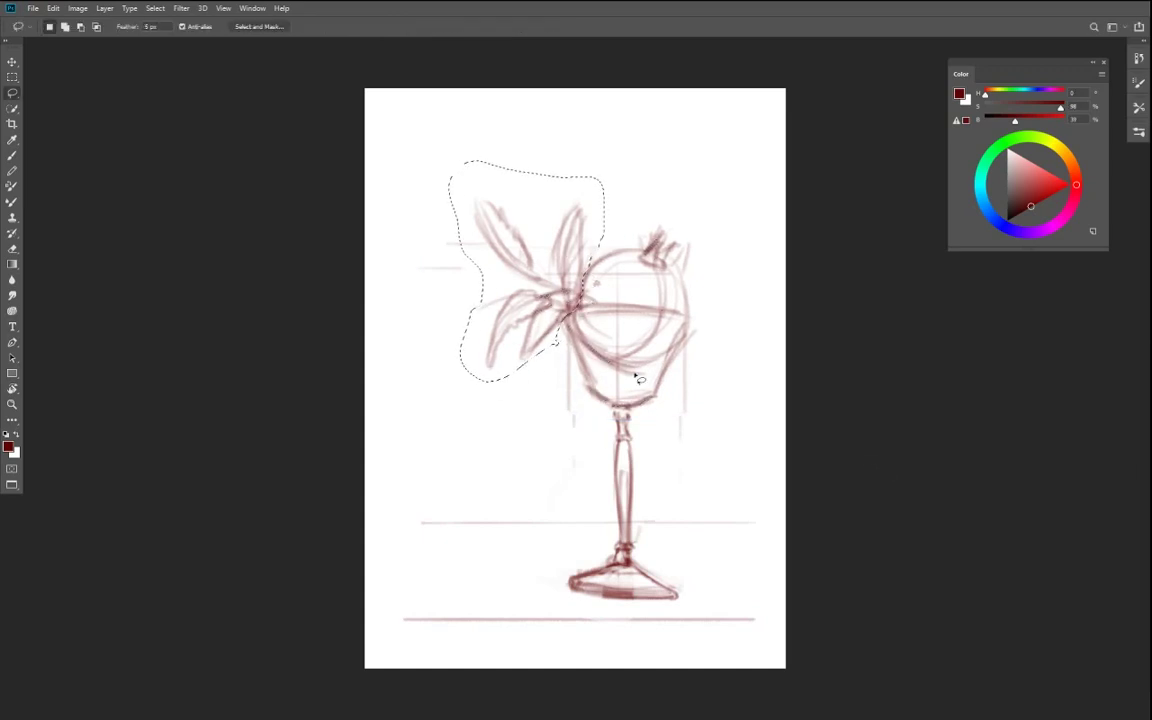
pyautogui.hotkey('ctrl', 't')
pyautogui.moveTo(444, 157); pyautogui.dragTo(467, 182)
pyautogui.moveTo(557, 272)
pyautogui.mouseDown()
pyautogui.moveTo(549, 249)
pyautogui.moveTo(555, 268)
pyautogui.mouseUp()
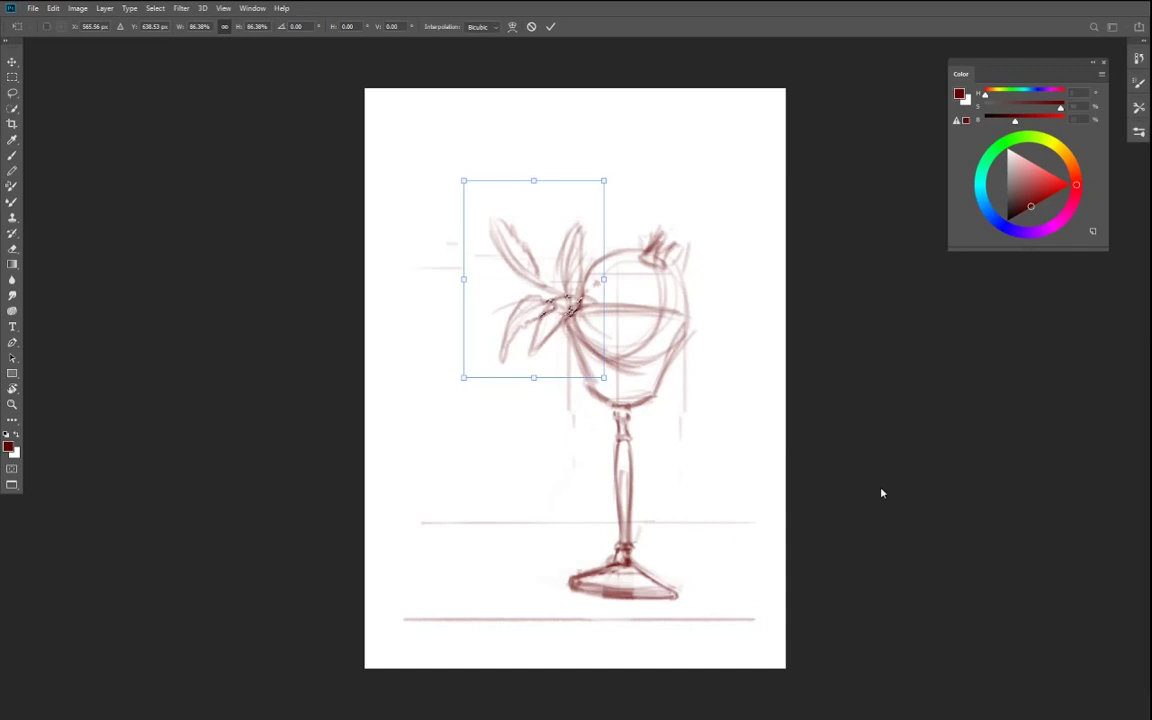
pyautogui.press('Return')
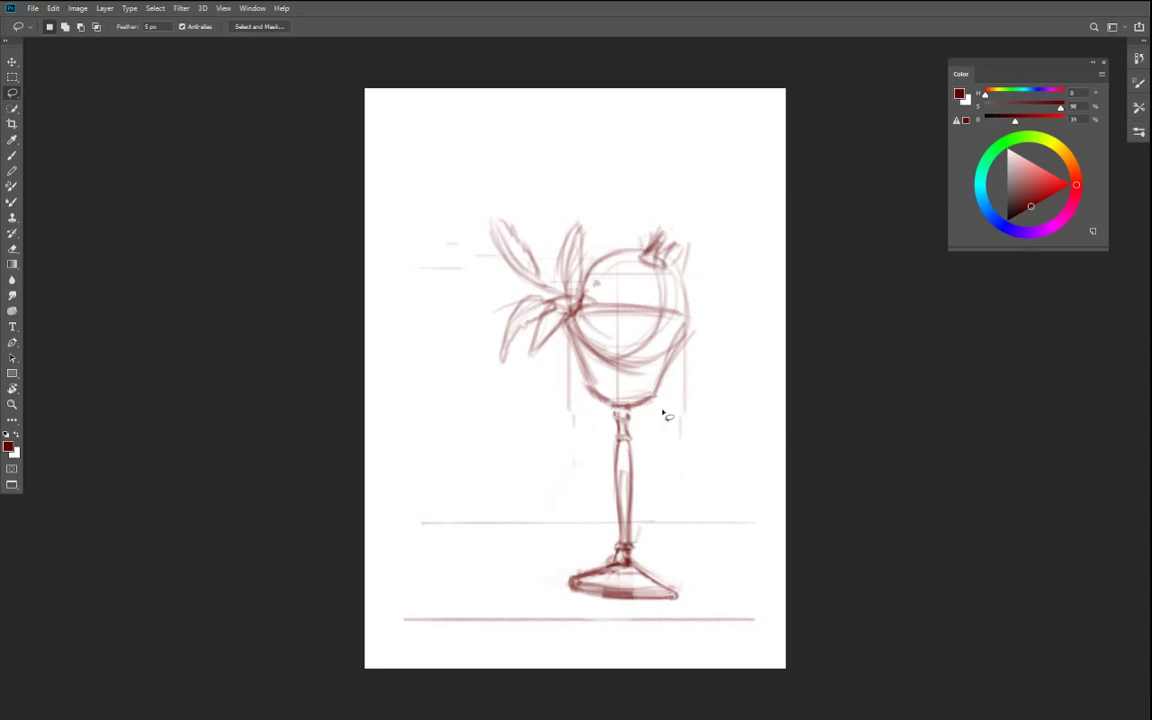
# - Draw an additional pointed leaf between the long diagonal leaf and the upright leaf
pyautogui.press('b')
pyautogui.moveTo(588, 284); pyautogui.dragTo(581, 247)
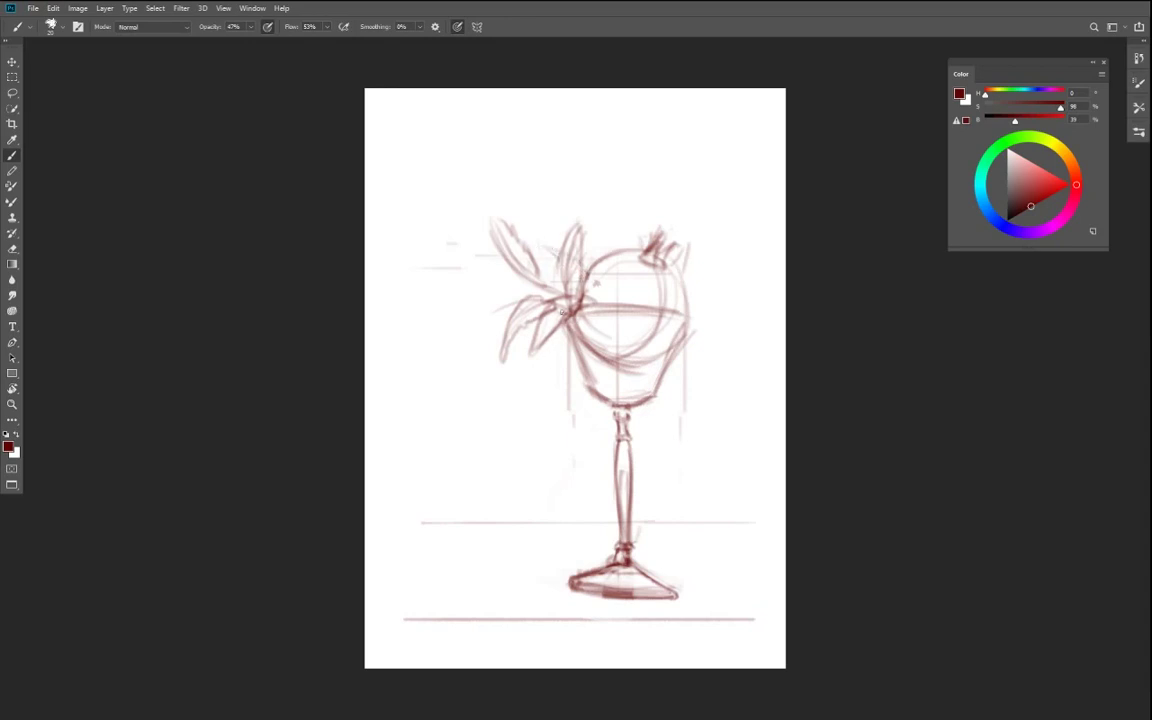
pyautogui.moveTo(547, 250); pyautogui.dragTo(566, 283)
pyautogui.press('r')
pyautogui.moveTo(644, 373); pyautogui.dragTo(609, 437)
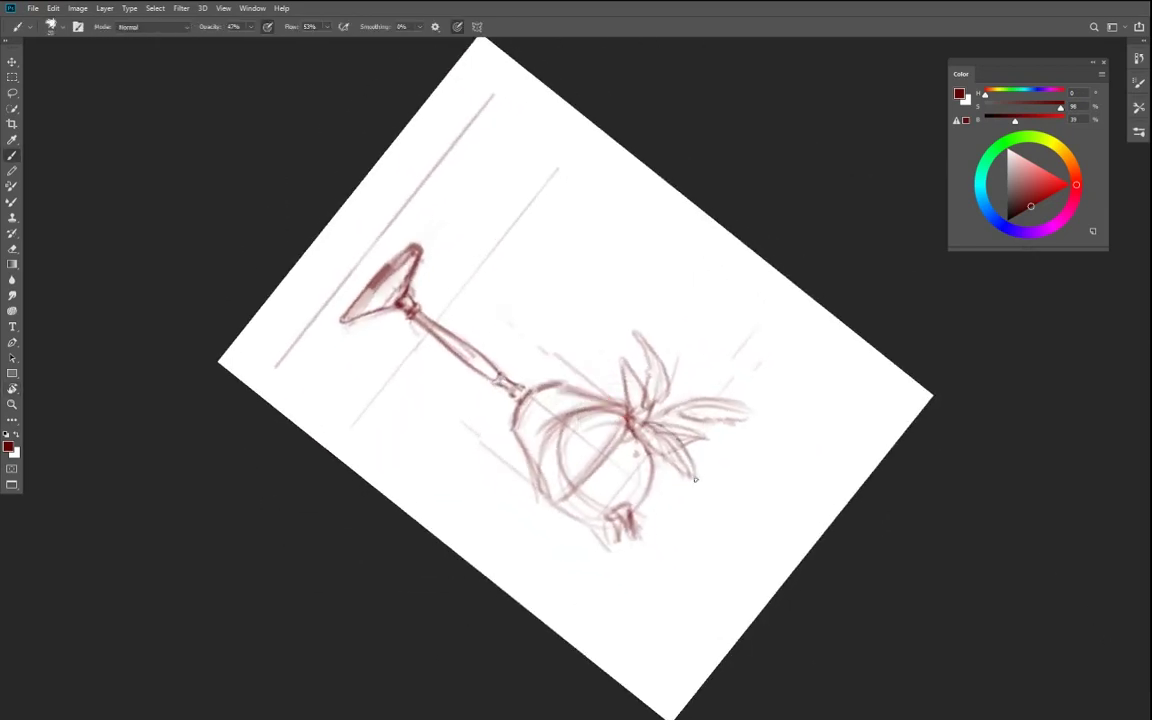
pyautogui.press('r')
pyautogui.moveTo(465, 481); pyautogui.dragTo(825, 319)
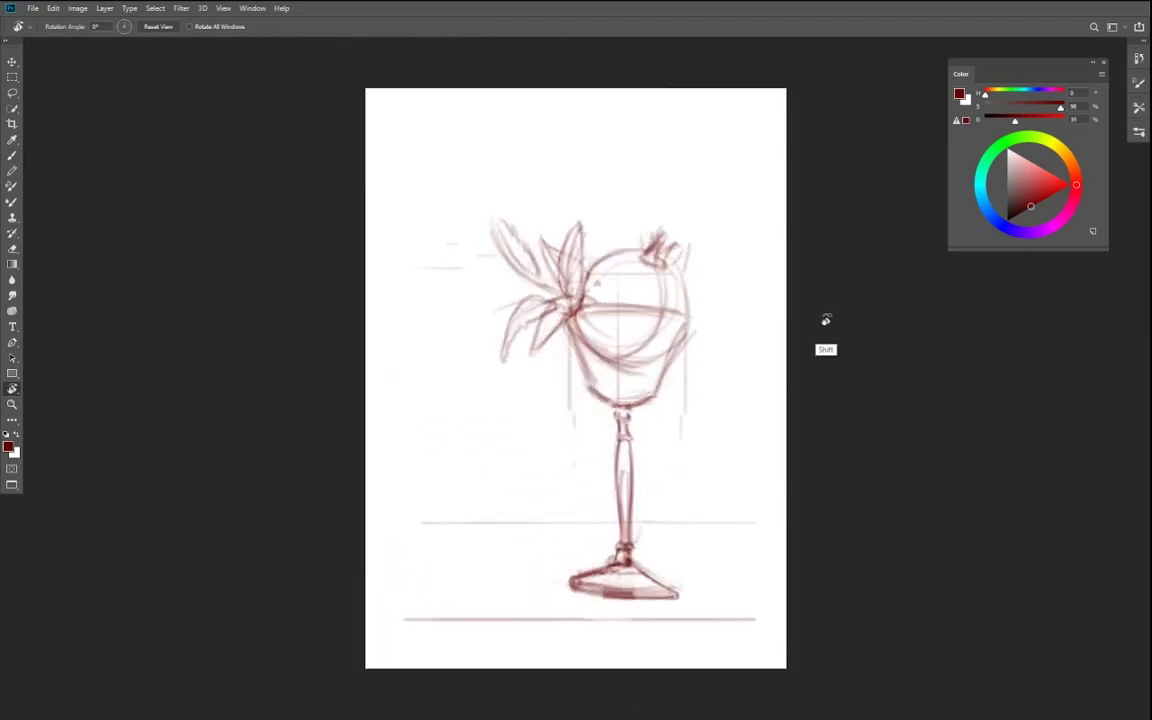
pyautogui.moveTo(531, 466); pyautogui.dragTo(476, 345)
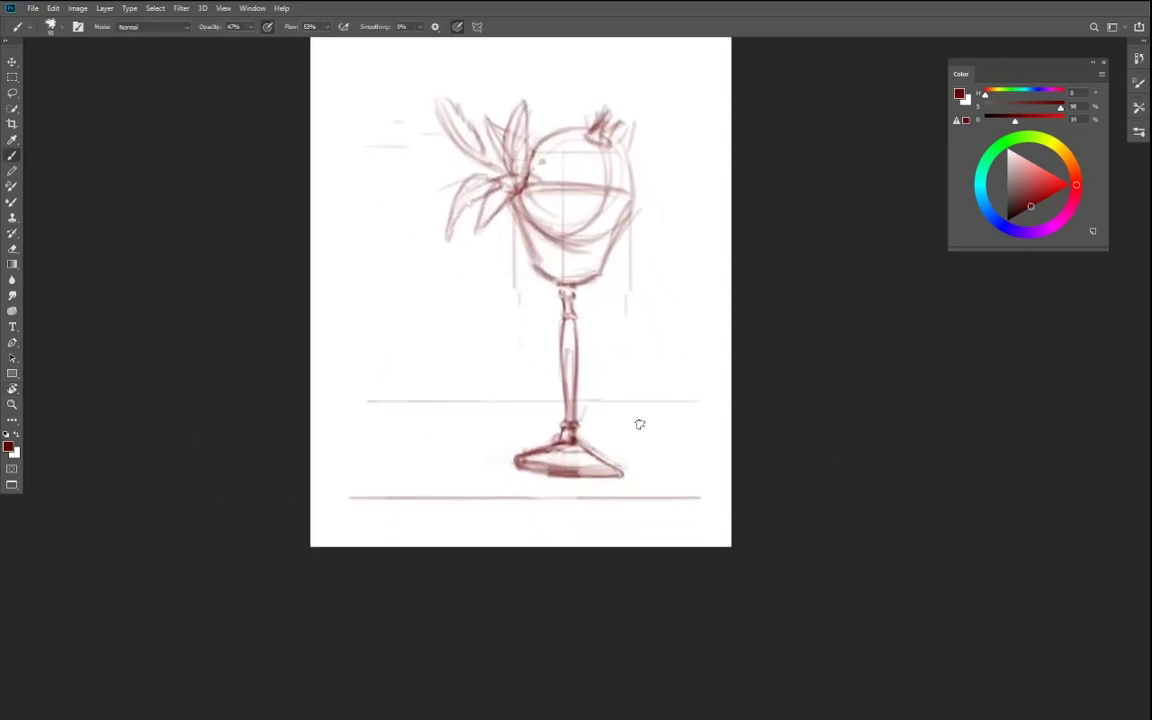
# - Sketch a rough circle beside the goblet's foot and several straight horizontal tabletop lines beneath the goblet
pyautogui.moveTo(638, 417)
pyautogui.mouseDown()
pyautogui.moveTo(611, 486)
pyautogui.moveTo(669, 430)
pyautogui.mouseUp()
pyautogui.moveTo(718, 516); pyautogui.dragTo(380, 516)
pyautogui.moveTo(328, 500); pyautogui.dragTo(585, 500)
pyautogui.moveTo(718, 521); pyautogui.dragTo(313, 521)
pyautogui.moveTo(316, 503); pyautogui.dragTo(552, 503)
# - Crop the canvas outward at its lower edge to add white space below the tabletop lines
pyautogui.press('c')
pyautogui.moveTo(522, 548); pyautogui.dragTo(548, 555)
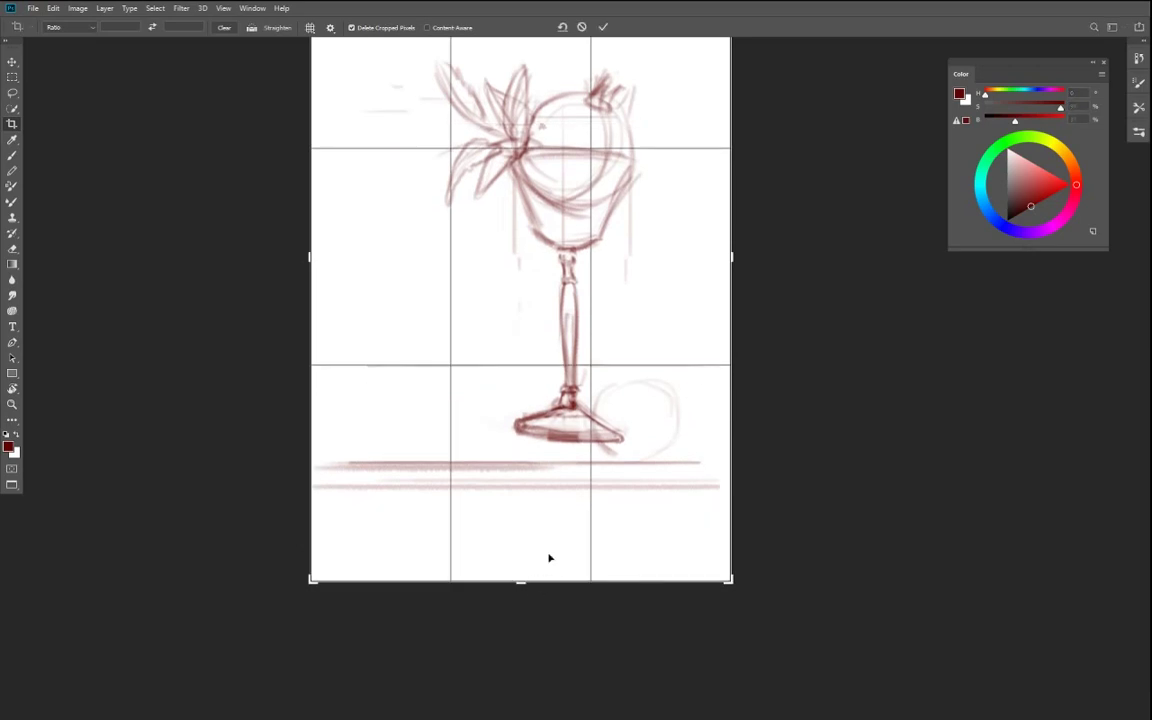
pyautogui.click(605, 27)
# - Enlarge the brush tip and erase the upper tabletop line, the lower part of the circle and the foot's right end
pyautogui.press(']')
pyautogui.press(']')
pyautogui.press(']')
pyautogui.press(']')
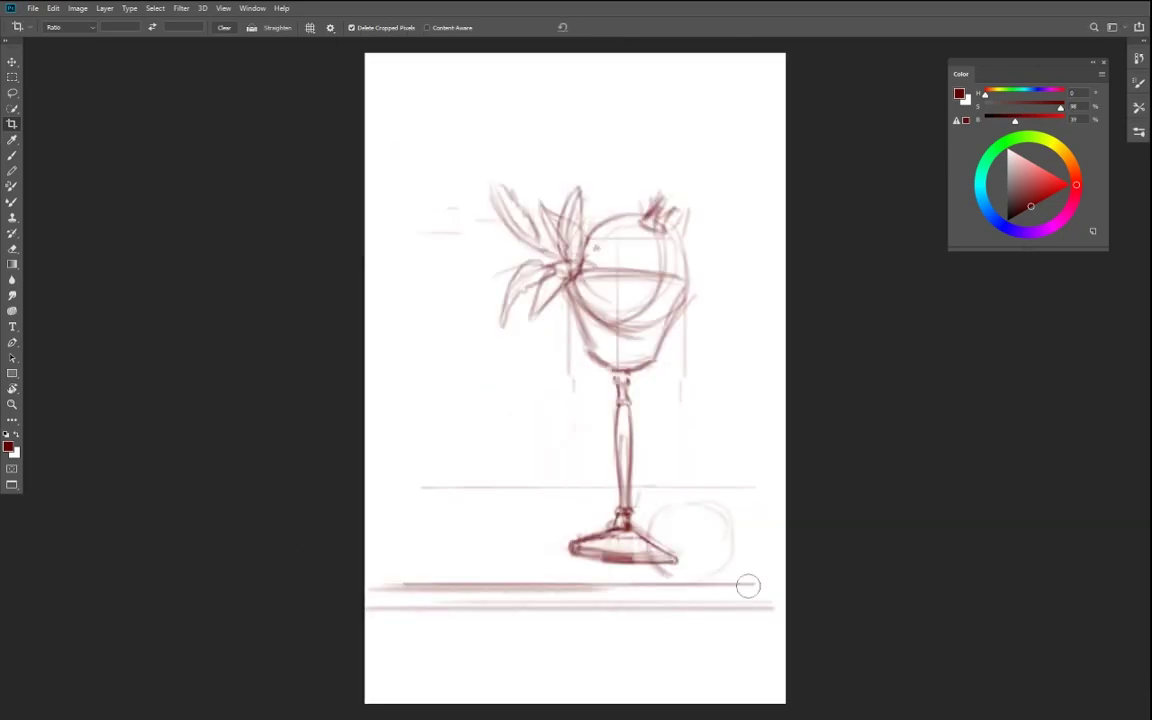
pyautogui.moveTo(772, 583)
pyautogui.mouseDown()
pyautogui.moveTo(421, 574)
pyautogui.moveTo(864, 586)
pyautogui.mouseUp()
pyautogui.moveTo(665, 569); pyautogui.dragTo(625, 577)
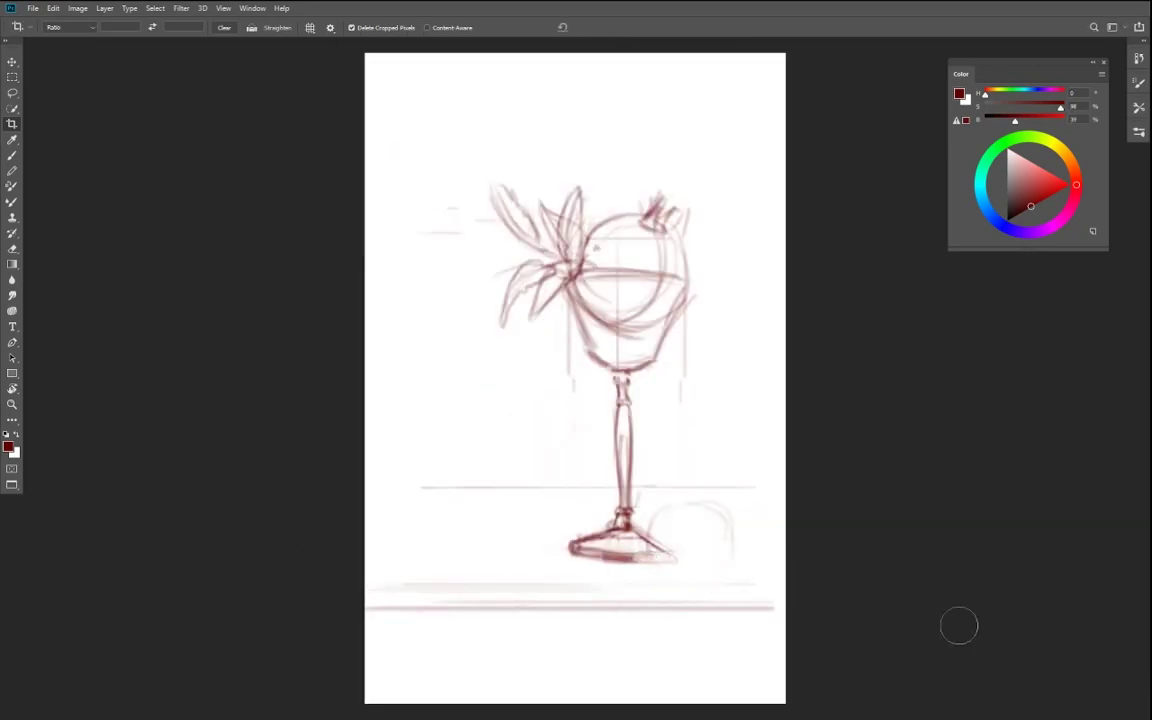
# - Draw a cut-open pomegranate half over the rough circle, overlapping the right end of the goblet's foot
pyautogui.press('b')
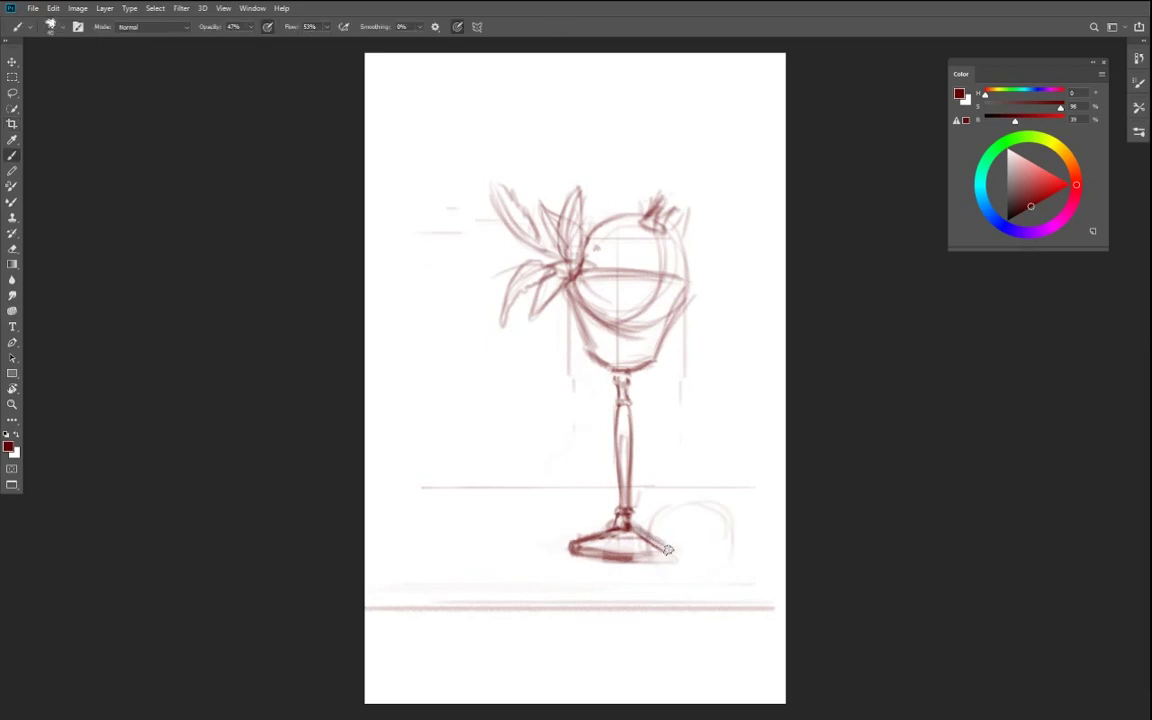
pyautogui.moveTo(634, 559)
pyautogui.mouseDown()
pyautogui.moveTo(585, 553)
pyautogui.moveTo(662, 562)
pyautogui.moveTo(667, 550)
pyautogui.moveTo(617, 532)
pyautogui.moveTo(722, 522)
pyautogui.mouseUp()
pyautogui.moveTo(651, 527)
pyautogui.mouseDown()
pyautogui.moveTo(733, 519)
pyautogui.moveTo(674, 556)
pyautogui.mouseUp()
pyautogui.moveTo(730, 527); pyautogui.dragTo(660, 554)
pyautogui.moveTo(750, 542)
pyautogui.mouseDown()
pyautogui.moveTo(726, 563)
pyautogui.moveTo(655, 580)
pyautogui.moveTo(646, 553)
pyautogui.moveTo(696, 580)
pyautogui.moveTo(748, 549)
pyautogui.moveTo(702, 582)
pyautogui.moveTo(737, 553)
pyautogui.moveTo(701, 582)
pyautogui.moveTo(635, 553)
pyautogui.moveTo(751, 580)
pyautogui.moveTo(730, 546)
pyautogui.moveTo(685, 565)
pyautogui.moveTo(639, 555)
pyautogui.moveTo(740, 536)
pyautogui.moveTo(707, 520)
pyautogui.moveTo(697, 552)
pyautogui.moveTo(691, 517)
pyautogui.moveTo(697, 525)
pyautogui.moveTo(684, 517)
pyautogui.moveTo(638, 543)
pyautogui.moveTo(658, 575)
pyautogui.moveTo(648, 563)
pyautogui.moveTo(734, 580)
pyautogui.moveTo(723, 573)
pyautogui.moveTo(747, 550)
pyautogui.mouseUp()
pyautogui.press(']')
pyautogui.press(']')
pyautogui.press('[')
pyautogui.press('[')
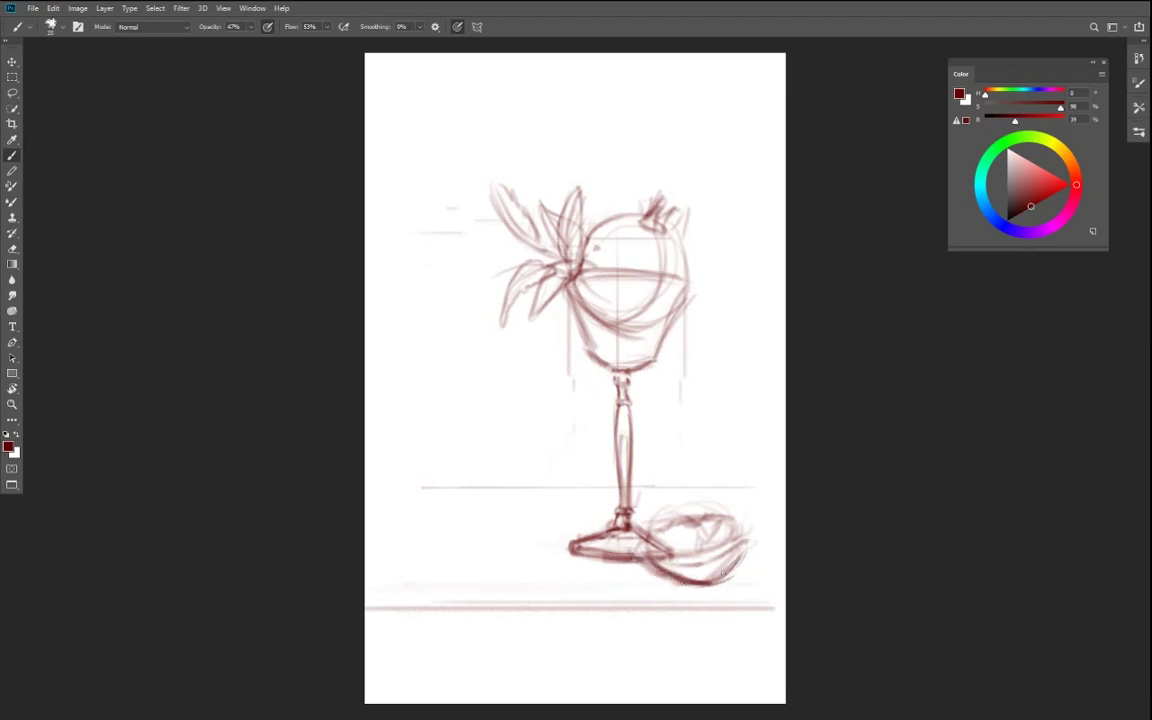
# - Sketch a small oval fruit against the foot's left end and a large round pomegranate behind it, left of the stem
pyautogui.moveTo(568, 551)
pyautogui.mouseDown()
pyautogui.moveTo(532, 545)
pyautogui.moveTo(545, 557)
pyautogui.moveTo(562, 551)
pyautogui.moveTo(532, 563)
pyautogui.mouseUp()
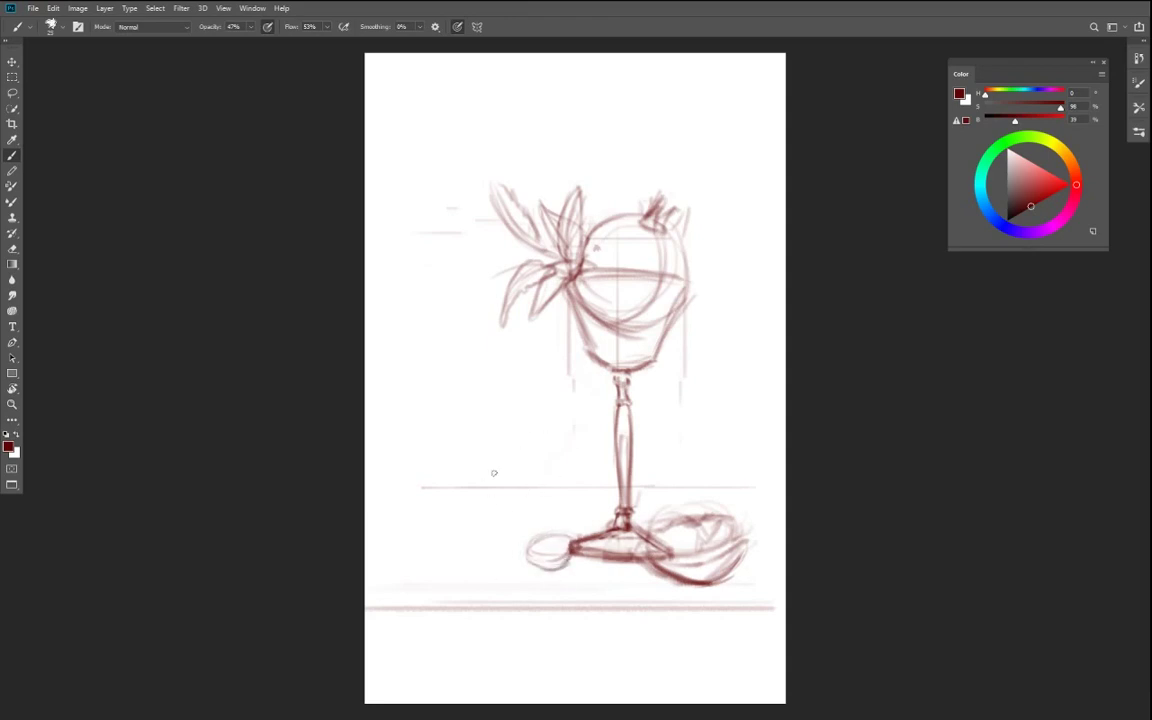
pyautogui.moveTo(520, 424); pyautogui.dragTo(574, 458)
pyautogui.moveTo(485, 428)
pyautogui.mouseDown()
pyautogui.moveTo(487, 473)
pyautogui.moveTo(468, 471)
pyautogui.moveTo(518, 417)
pyautogui.moveTo(522, 480)
pyautogui.moveTo(501, 414)
pyautogui.moveTo(547, 428)
pyautogui.moveTo(481, 488)
pyautogui.moveTo(533, 491)
pyautogui.moveTo(499, 425)
pyautogui.moveTo(565, 546)
pyautogui.moveTo(390, 419)
pyautogui.mouseUp()
# - Draw the crown on the large pomegranate's lower left and refine its round outline, rotating the canvas as needed
pyautogui.press('r')
pyautogui.press('b')
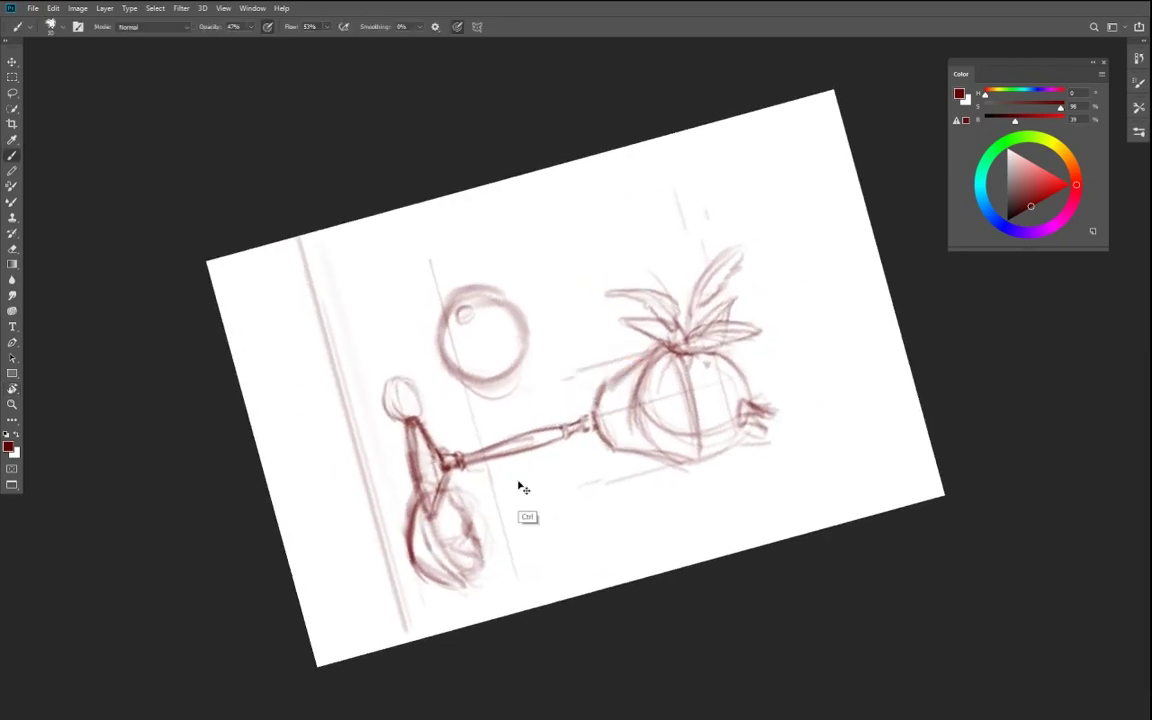
pyautogui.hotkey('ctrl', '+')
pyautogui.hotkey('ctrl', '+')
pyautogui.hotkey('ctrl', '+')
pyautogui.moveTo(371, 264); pyautogui.dragTo(602, 411)
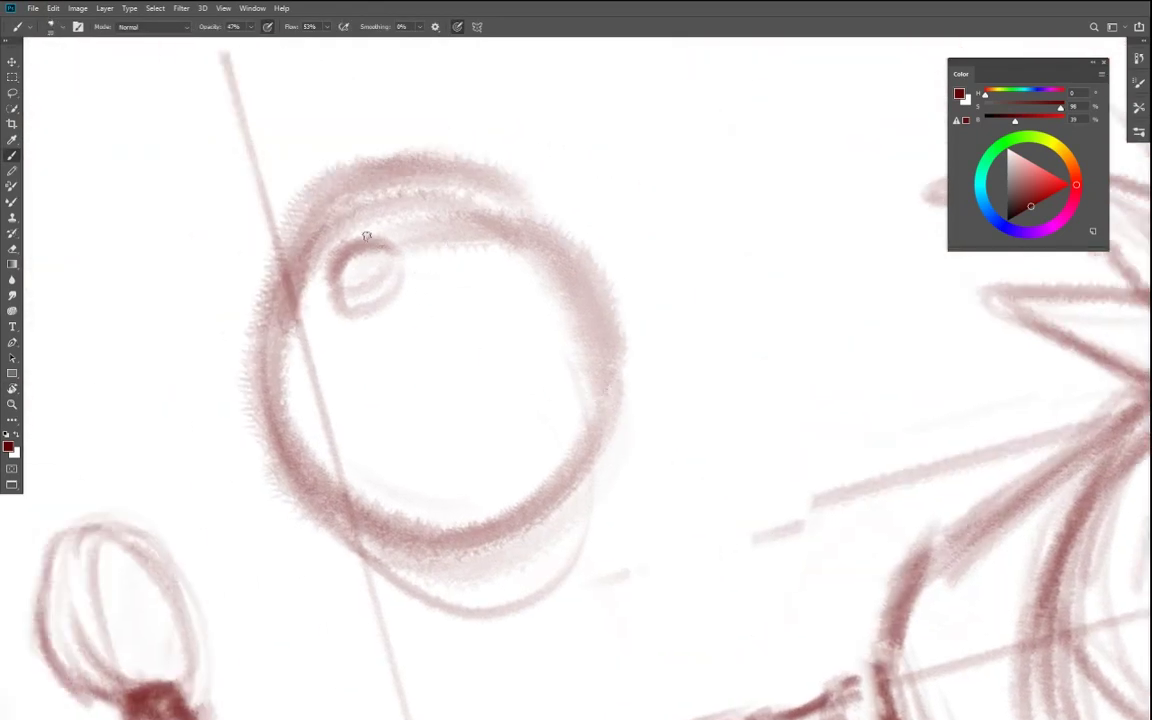
pyautogui.moveTo(356, 209)
pyautogui.mouseDown()
pyautogui.moveTo(396, 247)
pyautogui.moveTo(324, 297)
pyautogui.moveTo(298, 238)
pyautogui.moveTo(318, 199)
pyautogui.moveTo(322, 232)
pyautogui.moveTo(346, 216)
pyautogui.moveTo(300, 255)
pyautogui.moveTo(286, 245)
pyautogui.moveTo(350, 215)
pyautogui.moveTo(287, 283)
pyautogui.moveTo(257, 391)
pyautogui.moveTo(330, 498)
pyautogui.moveTo(380, 218)
pyautogui.moveTo(396, 193)
pyautogui.moveTo(442, 216)
pyautogui.moveTo(580, 440)
pyautogui.mouseUp()
pyautogui.press('r')
pyautogui.moveTo(291, 506)
pyautogui.mouseDown()
pyautogui.moveTo(628, 472)
pyautogui.moveTo(638, 532)
pyautogui.mouseUp()
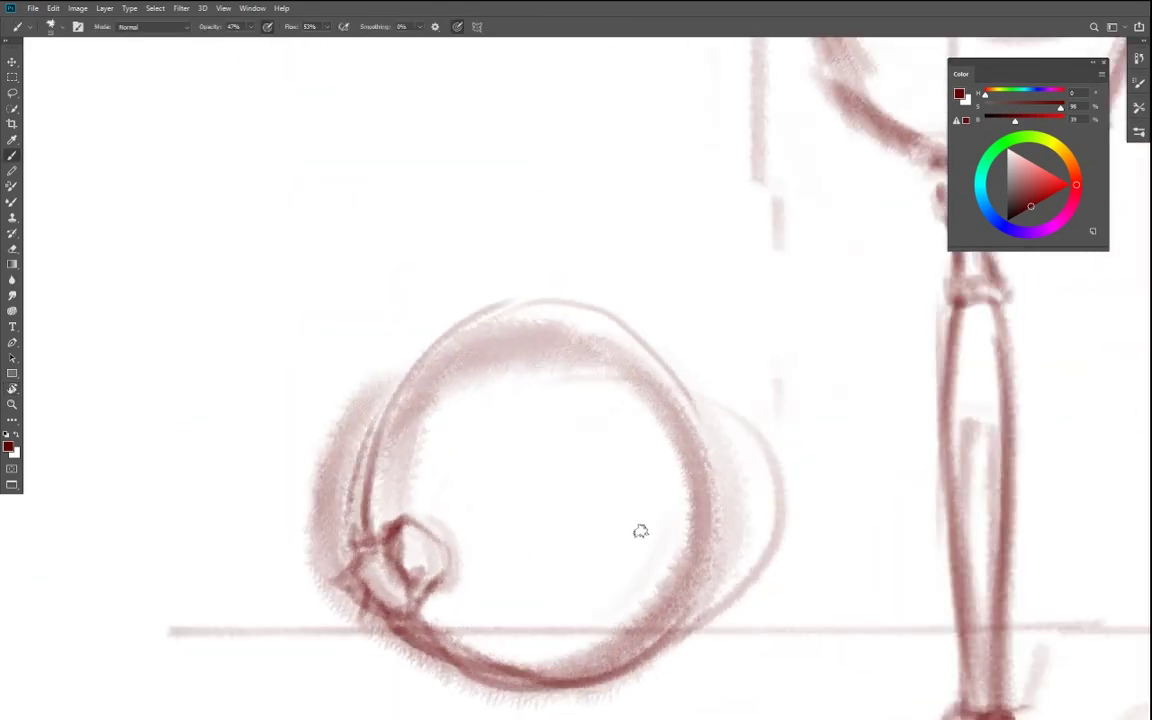
# - Sketch two overlapping round fruits on the table's left, extra tabletop lines and a small round fruit on the far right
pyautogui.hotkey('ctrl', '0')
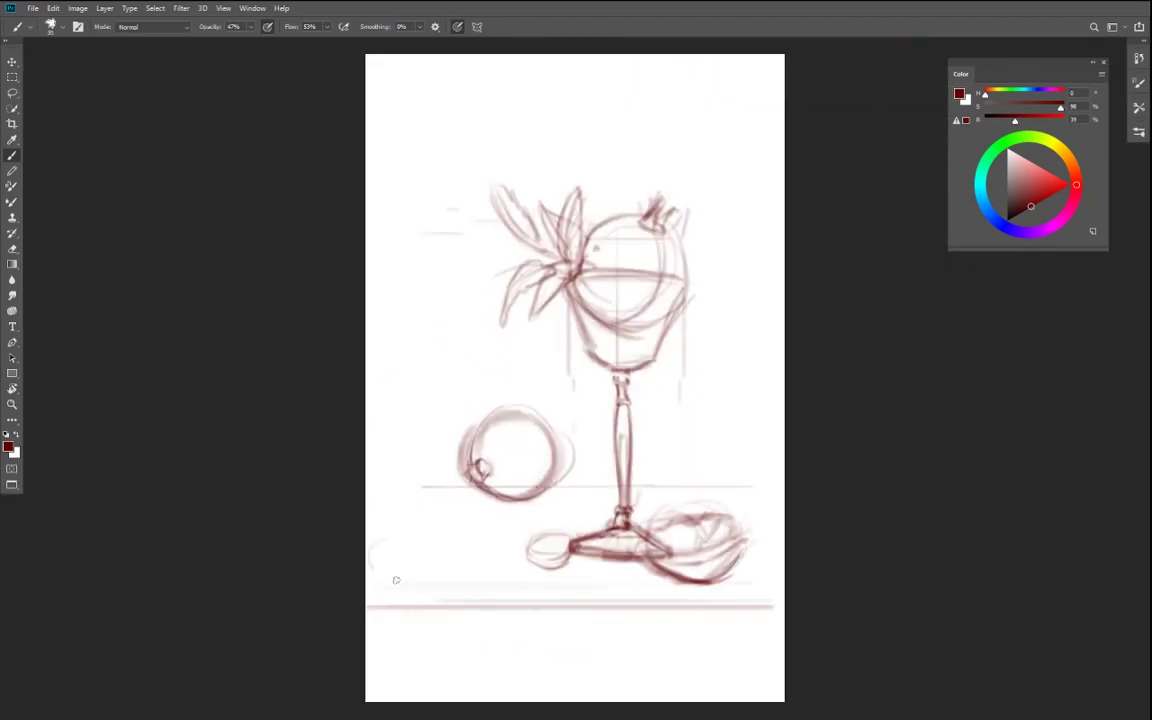
pyautogui.moveTo(378, 550)
pyautogui.mouseDown()
pyautogui.moveTo(391, 566)
pyautogui.moveTo(425, 540)
pyautogui.mouseUp()
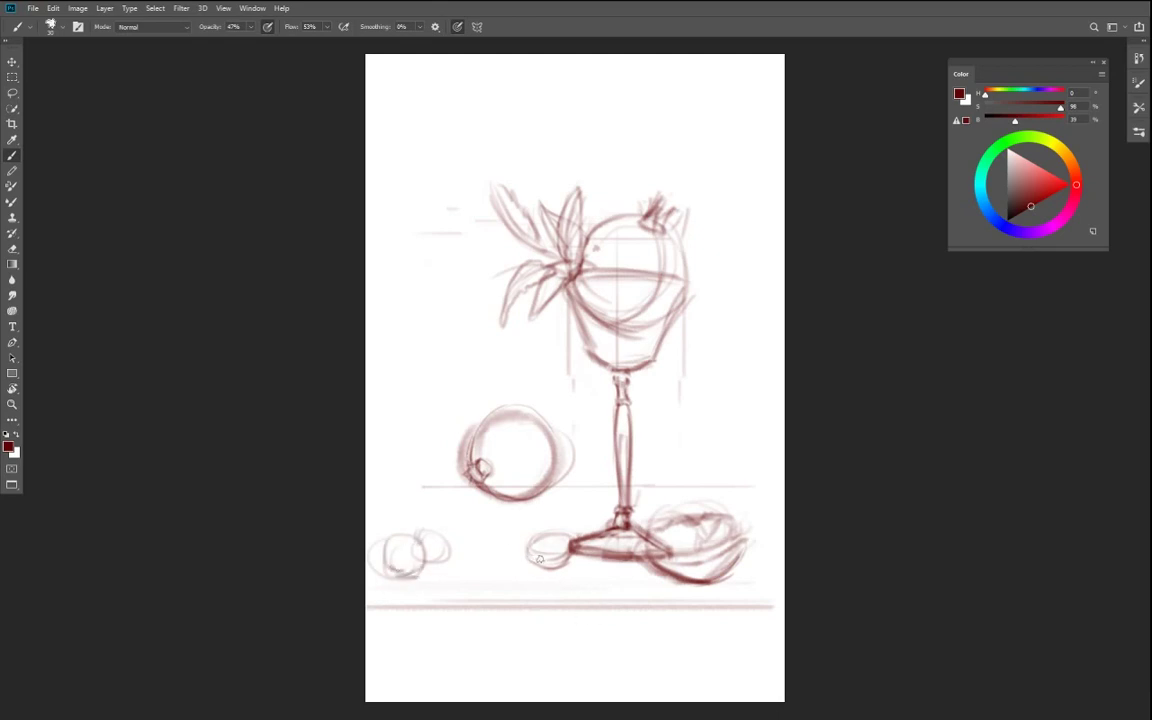
pyautogui.moveTo(457, 562); pyautogui.dragTo(528, 559)
pyautogui.moveTo(403, 578); pyautogui.dragTo(483, 578)
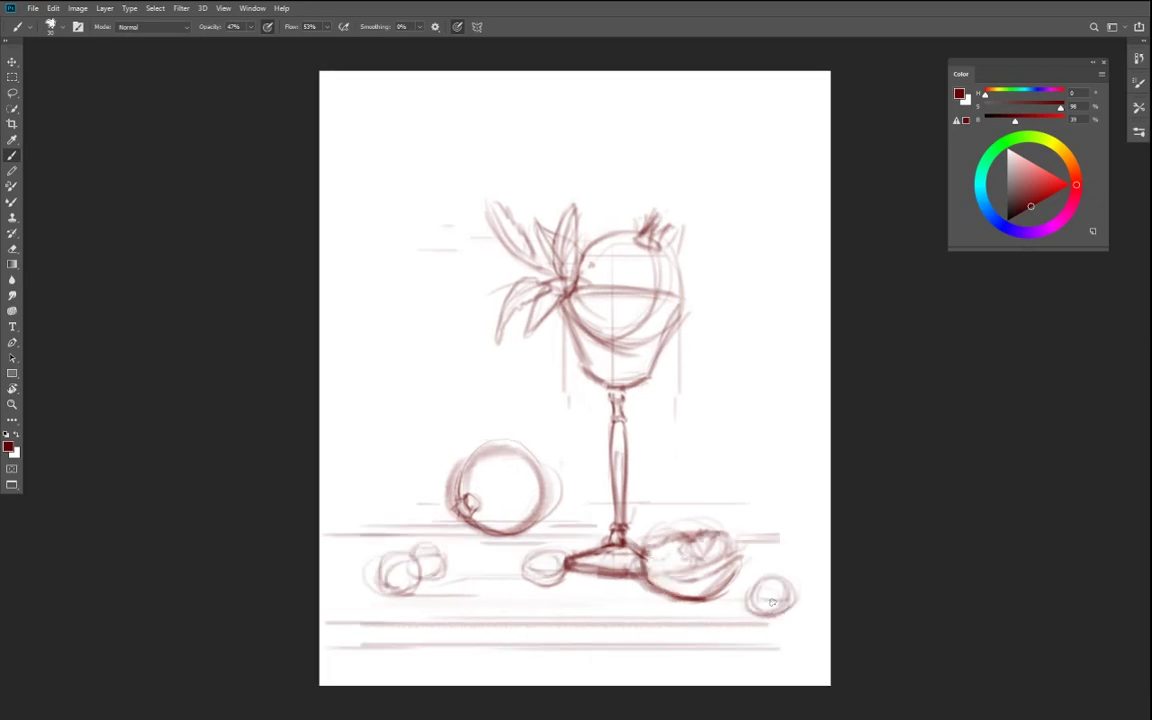
pyautogui.moveTo(772, 601)
pyautogui.mouseDown()
pyautogui.moveTo(758, 613)
pyautogui.moveTo(771, 623)
pyautogui.mouseUp()
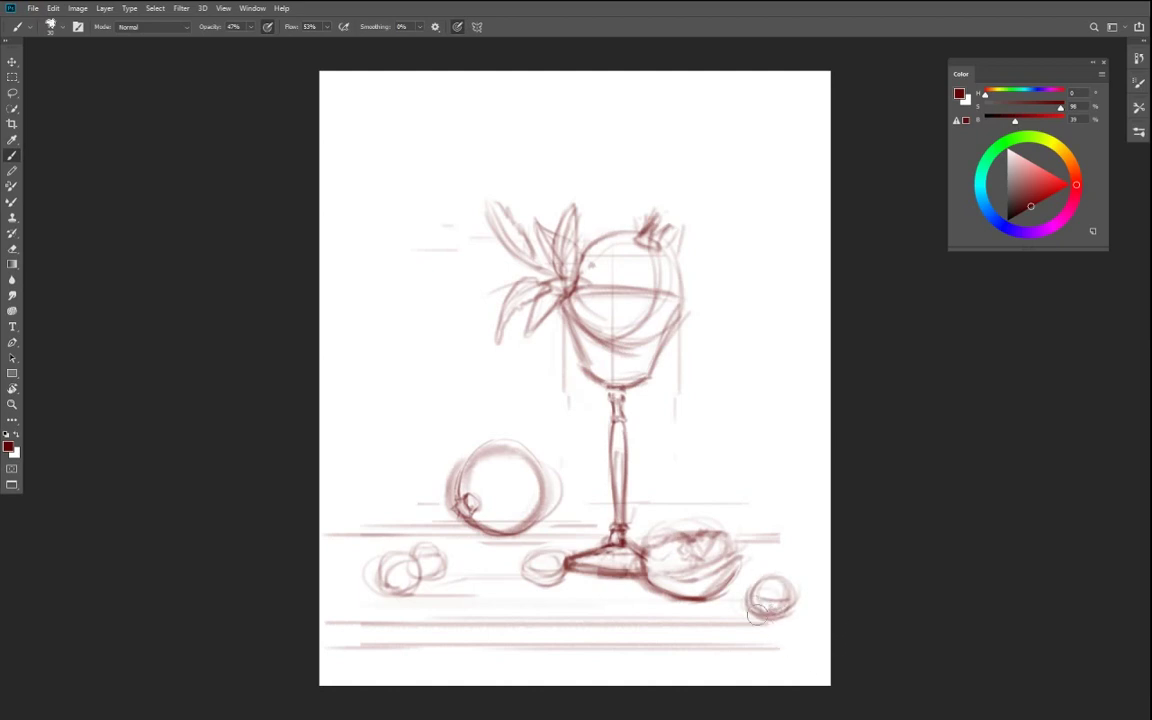
# - Extend the canvas slightly with the Crop tool to add more space below the table
pyautogui.hotkey('ctrl', '-')
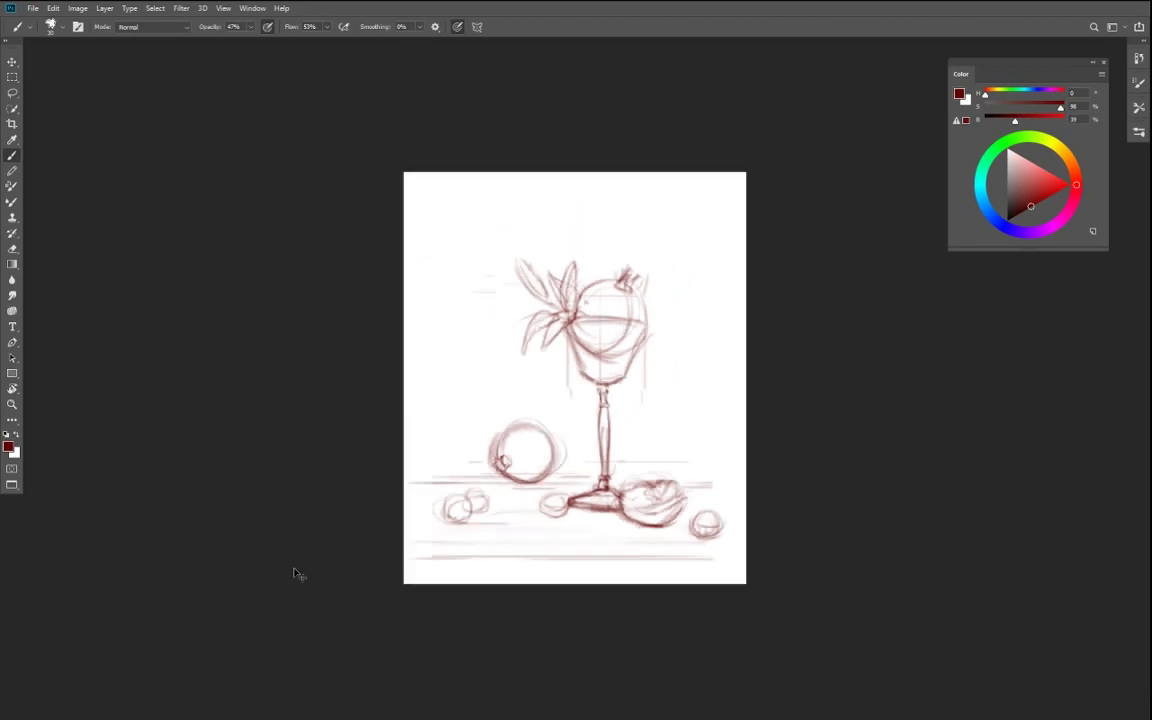
pyautogui.scroll(-2, 558, 428)
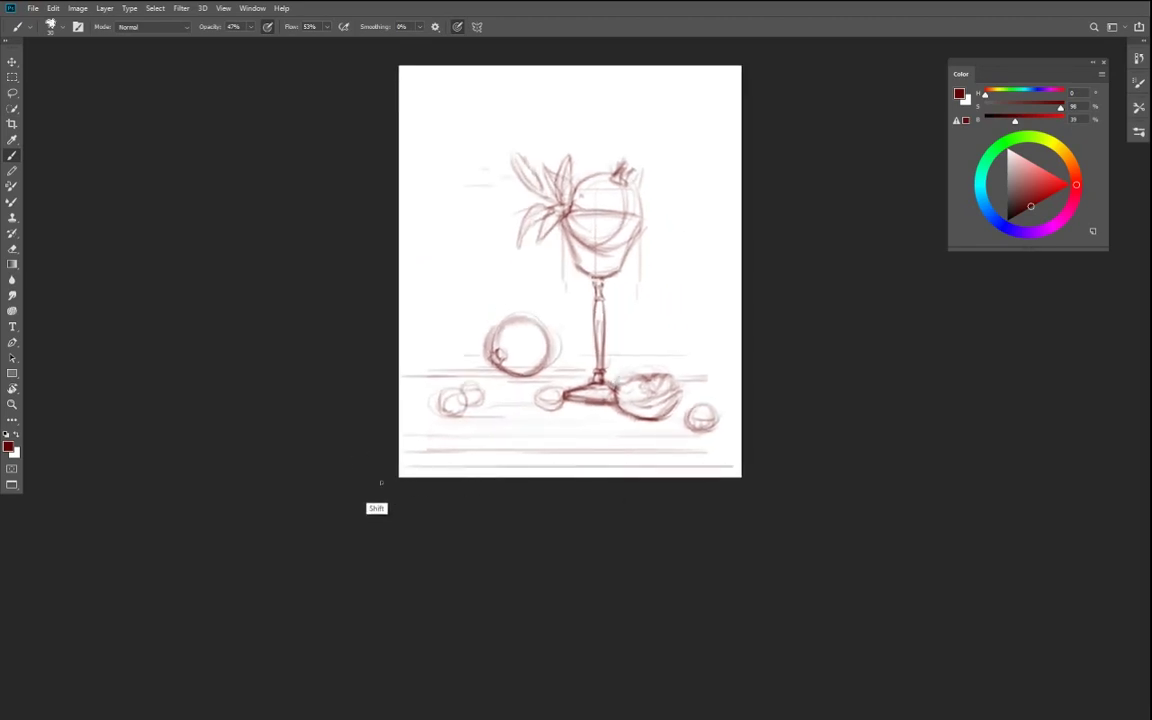
pyautogui.press('c')
pyautogui.moveTo(603, 478); pyautogui.dragTo(603, 514)
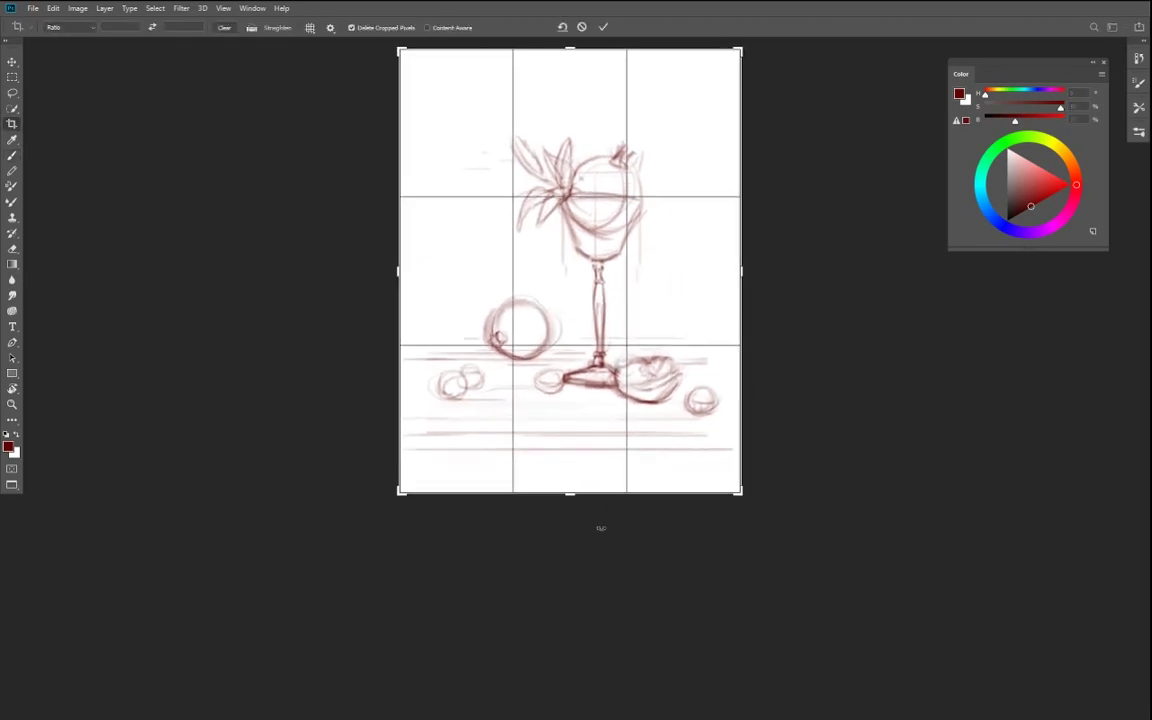
pyautogui.press('Return')
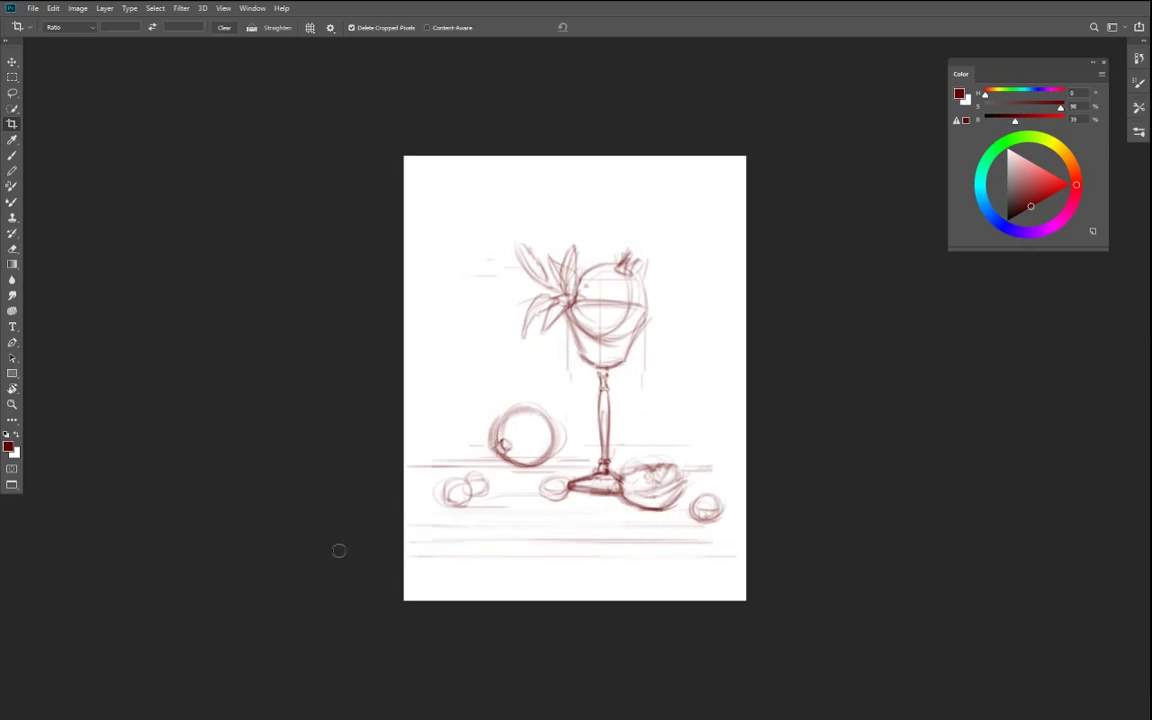
pyautogui.click(716, 584)
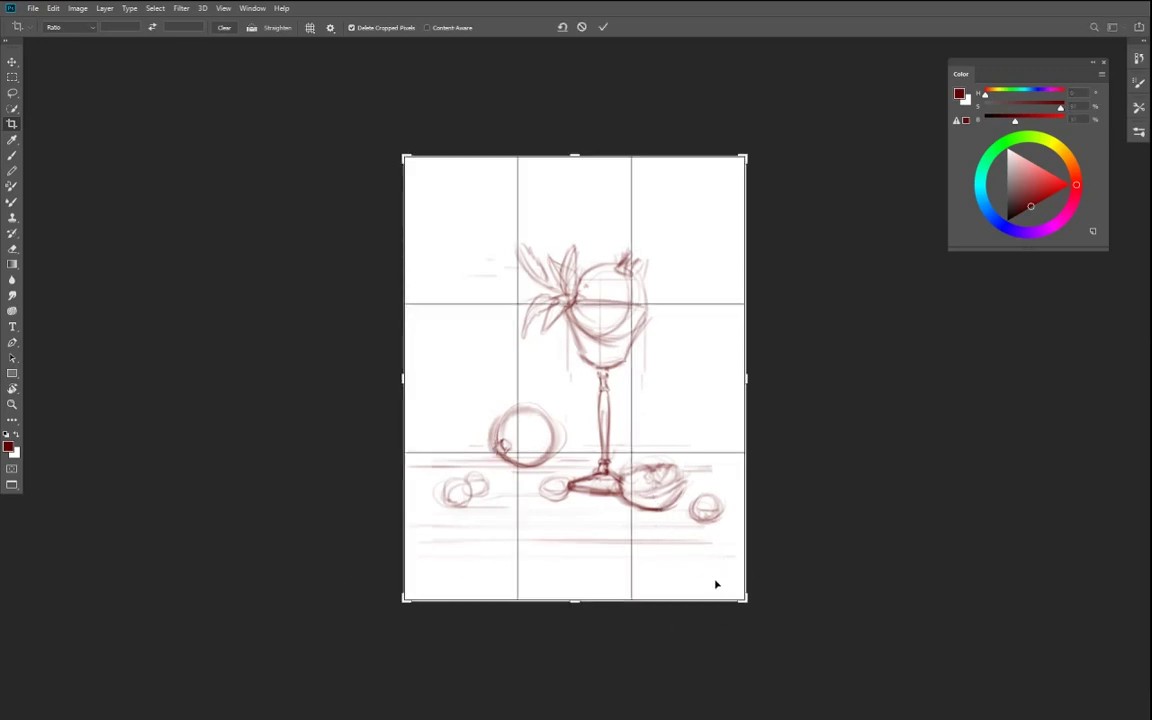
pyautogui.press('Escape')
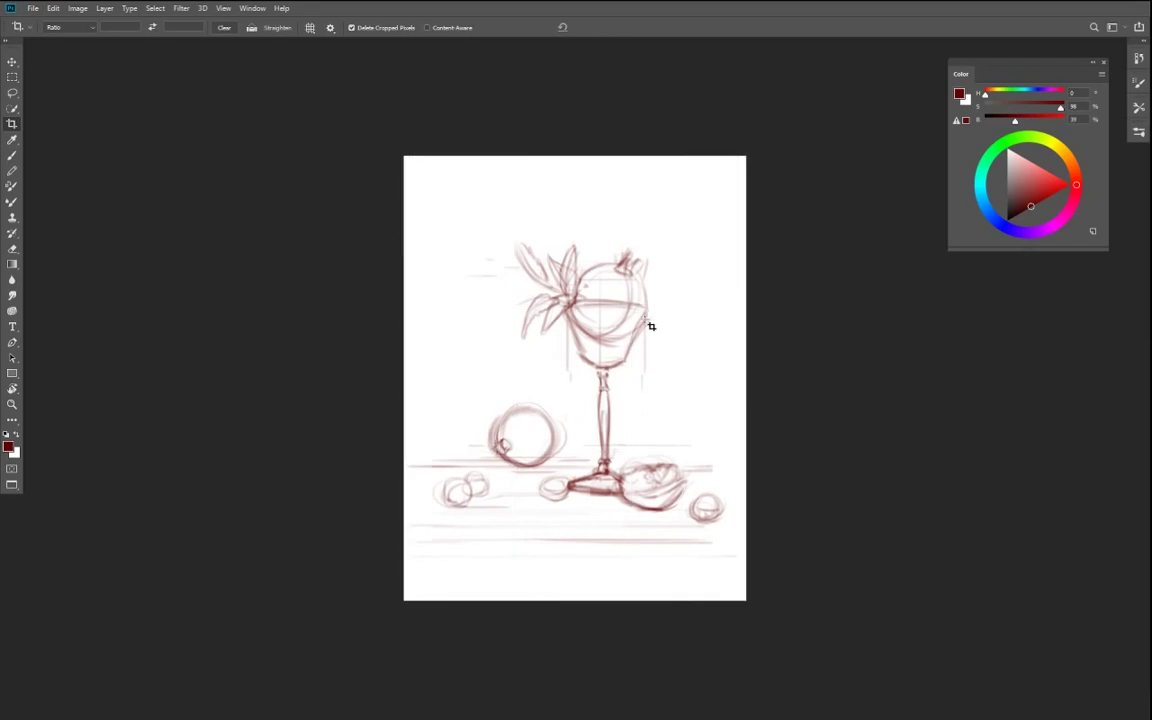
# - Draw two straight lines across the full canvas for the table's front edge and scatter small seed shapes on the tabletop
pyautogui.press('b')
pyautogui.moveTo(723, 562); pyautogui.dragTo(406, 561)
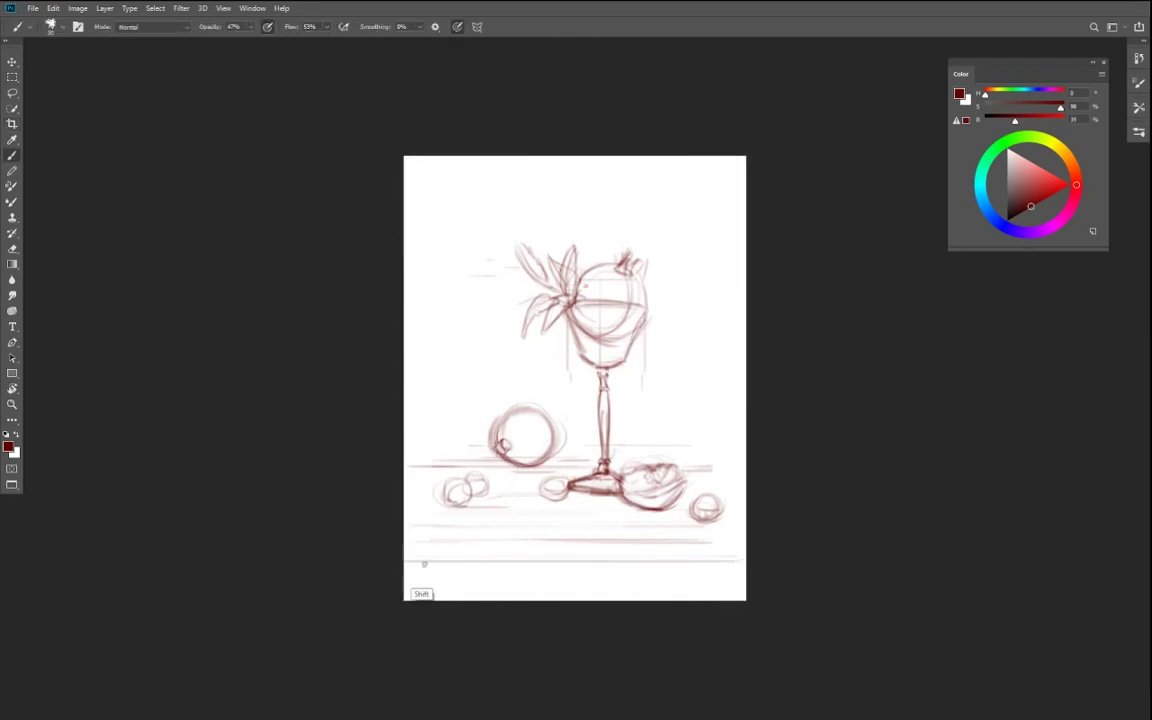
pyautogui.moveTo(740, 543); pyautogui.dragTo(406, 543)
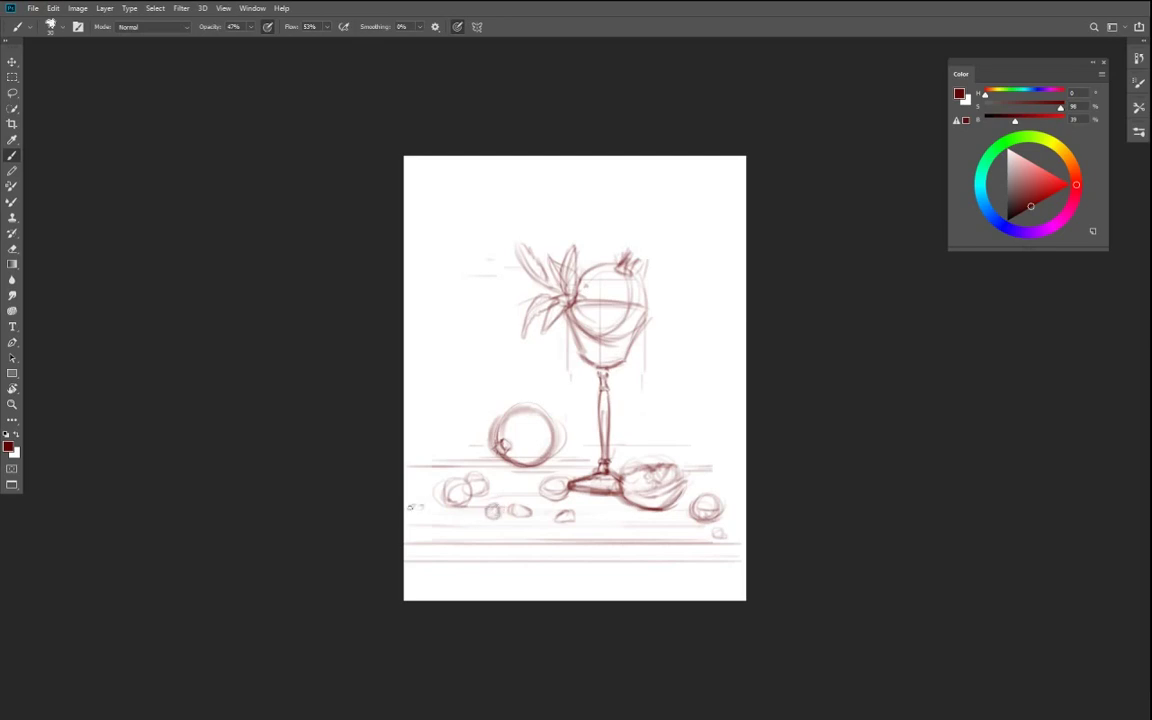
# - Select the pair of overlapping round fruits on the table's left and enlarge it slightly
pyautogui.press('l')
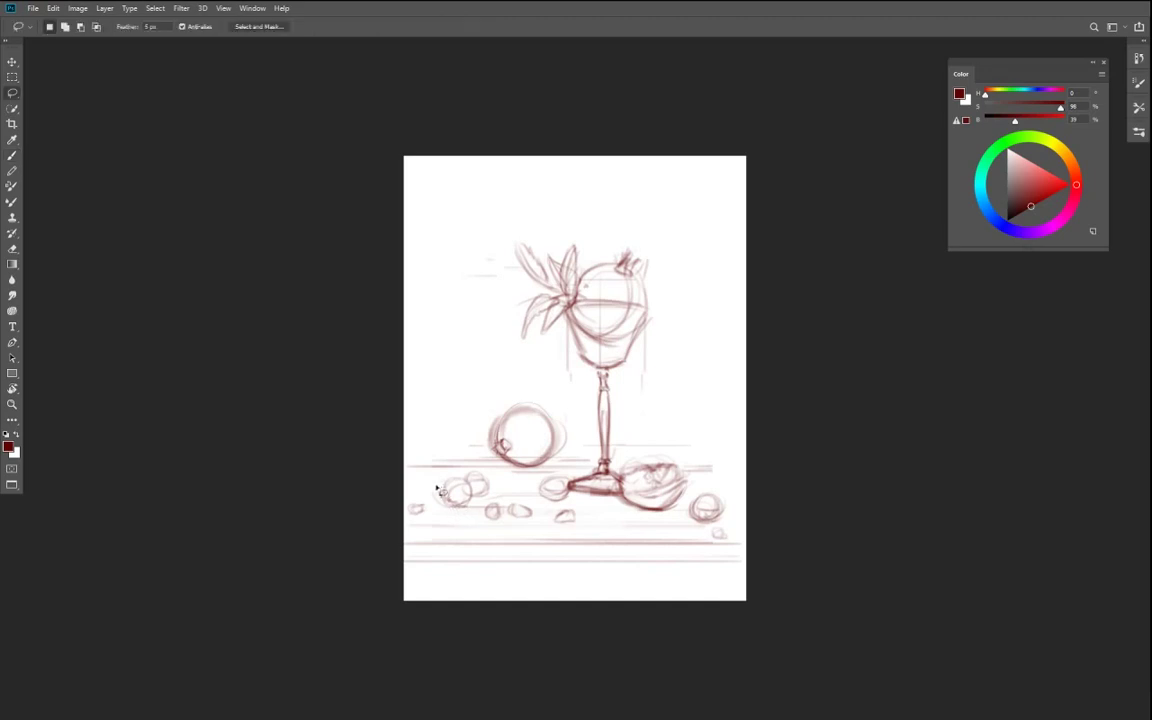
pyautogui.moveTo(462, 469)
pyautogui.mouseDown()
pyautogui.moveTo(432, 490)
pyautogui.moveTo(470, 509)
pyautogui.moveTo(508, 446)
pyautogui.moveTo(452, 490)
pyautogui.moveTo(463, 495)
pyautogui.mouseUp()
pyautogui.hotkey('ctrl', 't')
# - Select the small seed shapes on the left and middle of the tabletop and move them slightly down
pyautogui.moveTo(408, 524)
pyautogui.mouseDown()
pyautogui.moveTo(422, 506)
pyautogui.moveTo(531, 524)
pyautogui.moveTo(484, 505)
pyautogui.mouseUp()
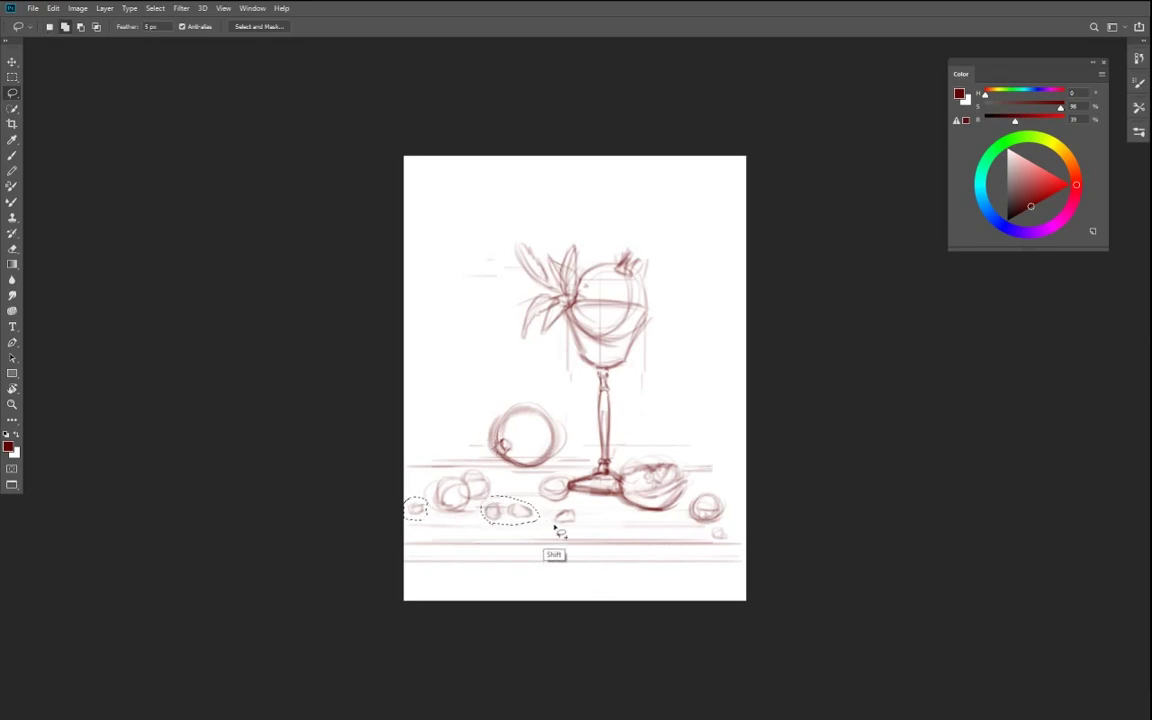
pyautogui.moveTo(553, 526); pyautogui.dragTo(548, 516)
pyautogui.hotkey('ctrl', 't')
pyautogui.hotkey('shift', 'Down')
pyautogui.hotkey('shift', 'Down')
pyautogui.hotkey('shift', 'Down')
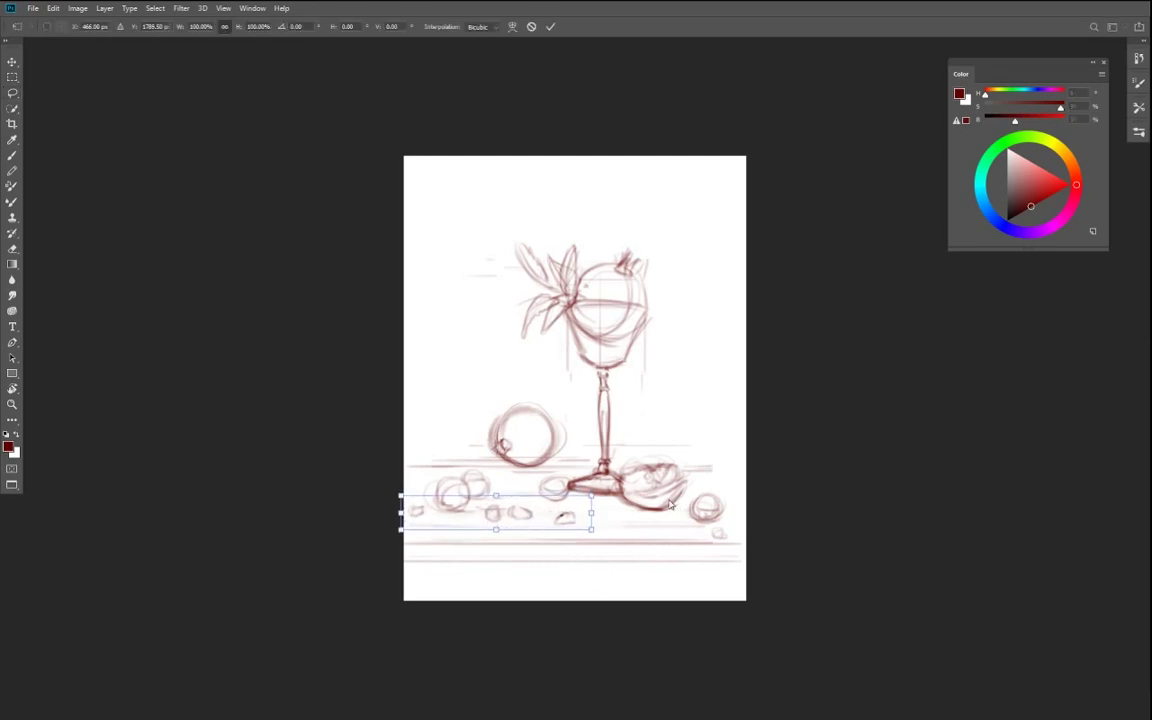
pyautogui.press('Return')
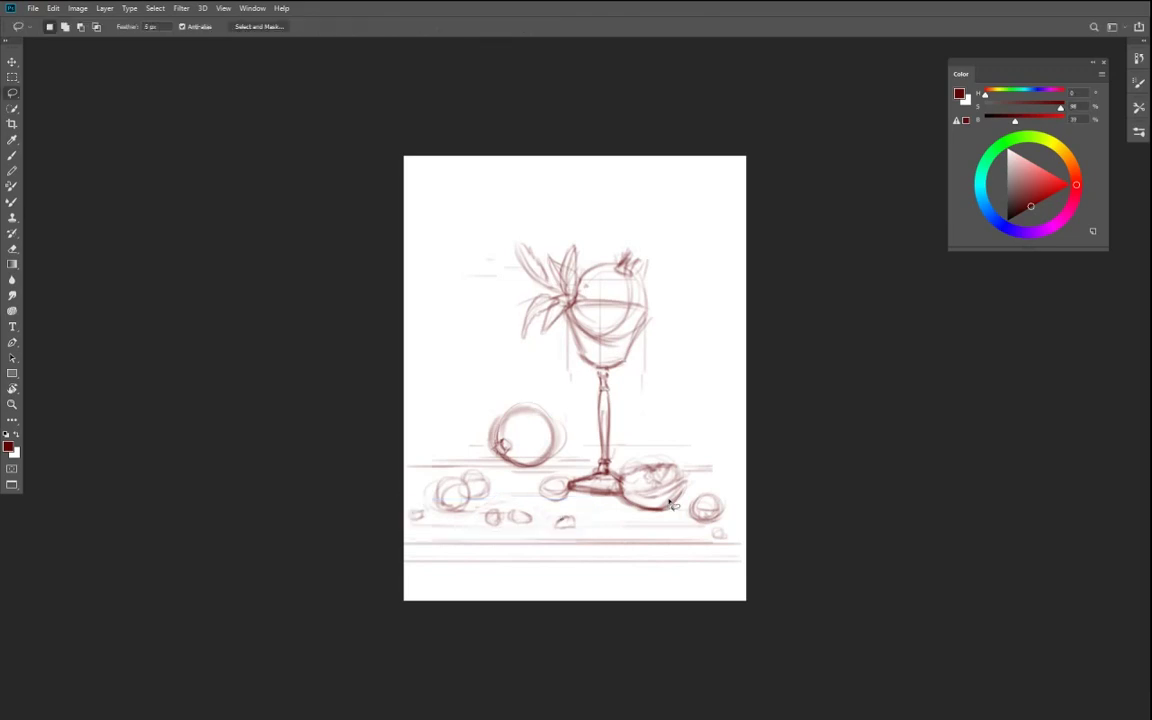
# - Select the small oval fruit beside the goblet's foot, scale it to about 125% and keep it against the foot
pyautogui.hotkey('ctrl', '+')
pyautogui.hotkey('ctrl', '+')
pyautogui.moveTo(638, 640); pyautogui.dragTo(654, 368)
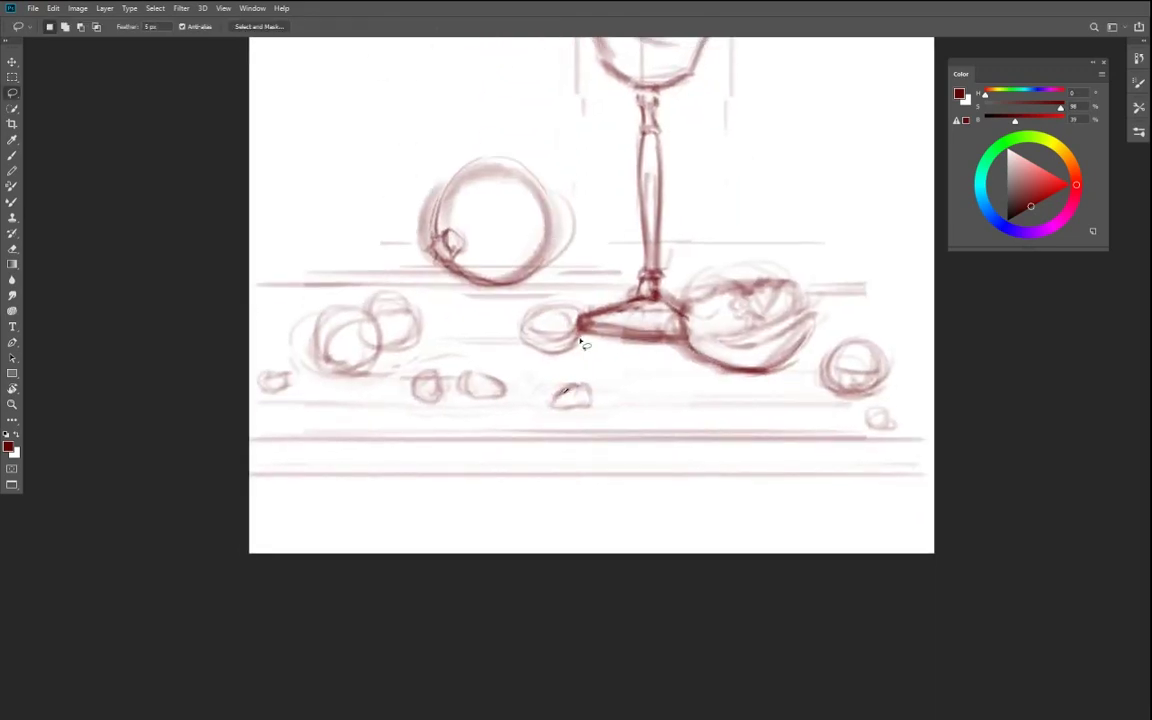
pyautogui.moveTo(526, 301)
pyautogui.mouseDown()
pyautogui.moveTo(577, 361)
pyautogui.moveTo(591, 332)
pyautogui.moveTo(478, 277)
pyautogui.mouseUp()
pyautogui.hotkey('ctrl', 't')
pyautogui.moveTo(530, 327); pyautogui.dragTo(543, 334)
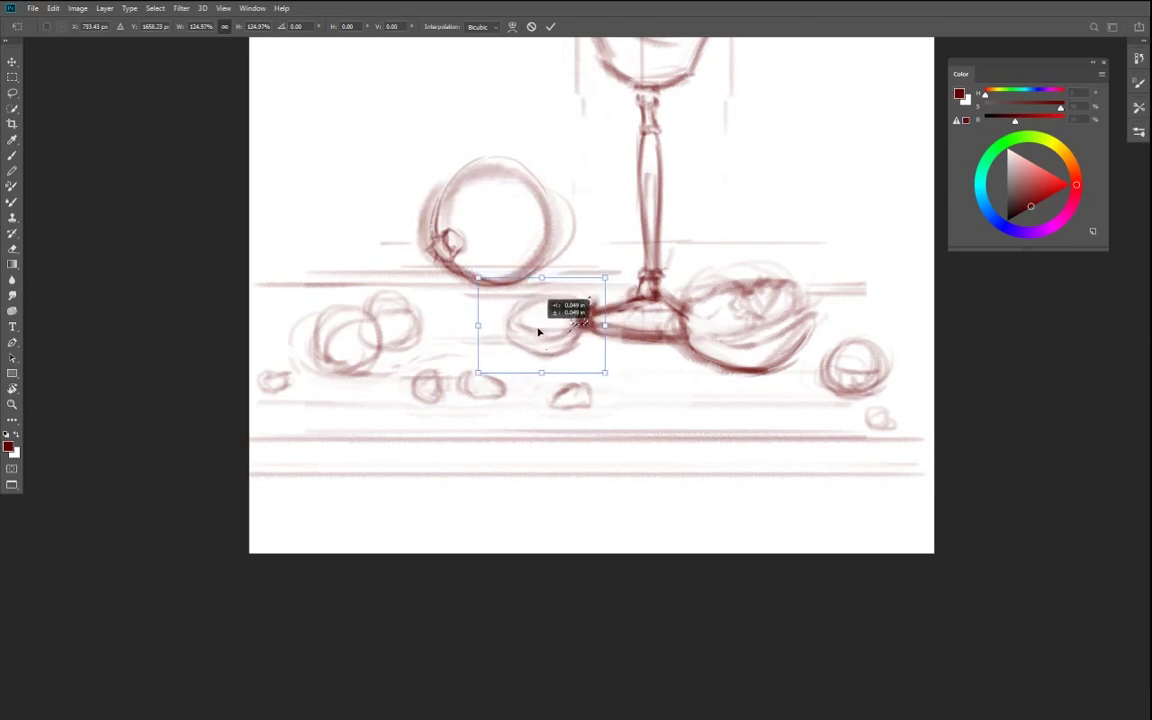
pyautogui.press('Return')
pyautogui.hotkey('ctrl', 'd')
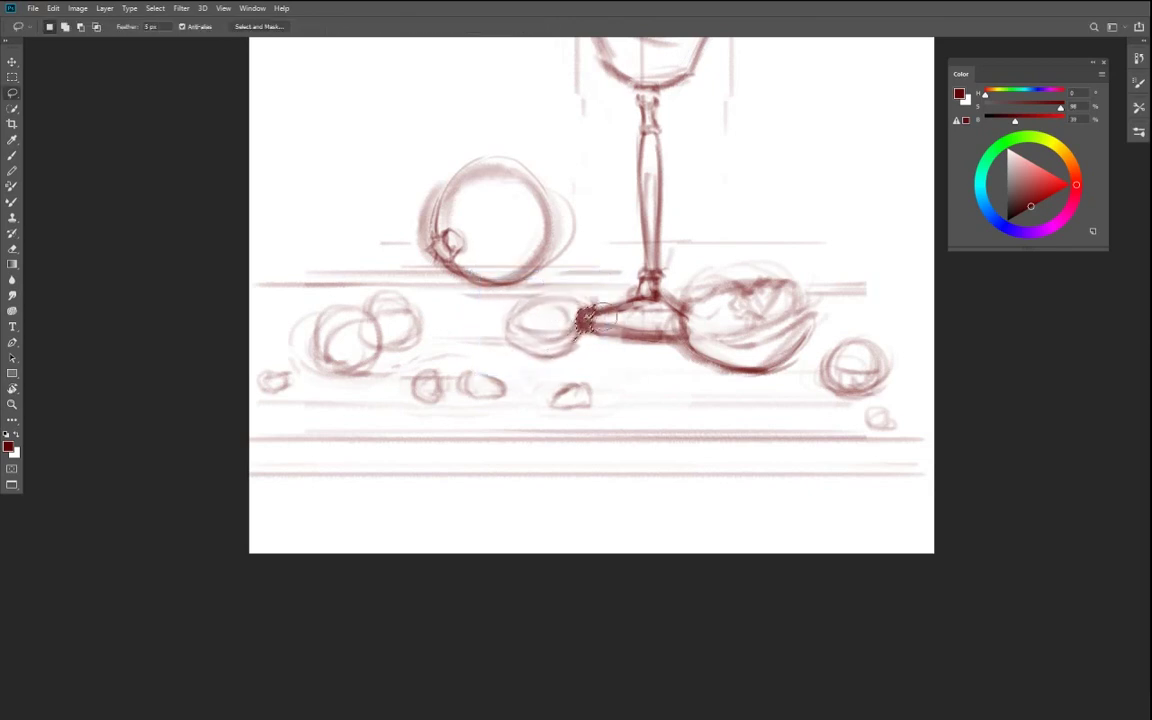
# - Erase the foot's left tip where it overlaps the enlarged fruit and draw the fruit's right edge there
pyautogui.moveTo(598, 308)
pyautogui.mouseDown()
pyautogui.moveTo(584, 326)
pyautogui.moveTo(591, 318)
pyautogui.mouseUp()
pyautogui.press('b')
pyautogui.moveTo(565, 304); pyautogui.dragTo(588, 329)
pyautogui.moveTo(576, 346); pyautogui.dragTo(598, 361)
pyautogui.moveTo(540, 320)
pyautogui.mouseDown()
pyautogui.moveTo(566, 336)
pyautogui.moveTo(537, 359)
pyautogui.mouseUp()
pyautogui.hotkey('ctrl', 'z')
pyautogui.hotkey('ctrl', 'z')
pyautogui.hotkey('ctrl', 'z')
pyautogui.hotkey('ctrl', 'z')
pyautogui.hotkey('ctrl', 'z')
pyautogui.hotkey('ctrl', 'z')
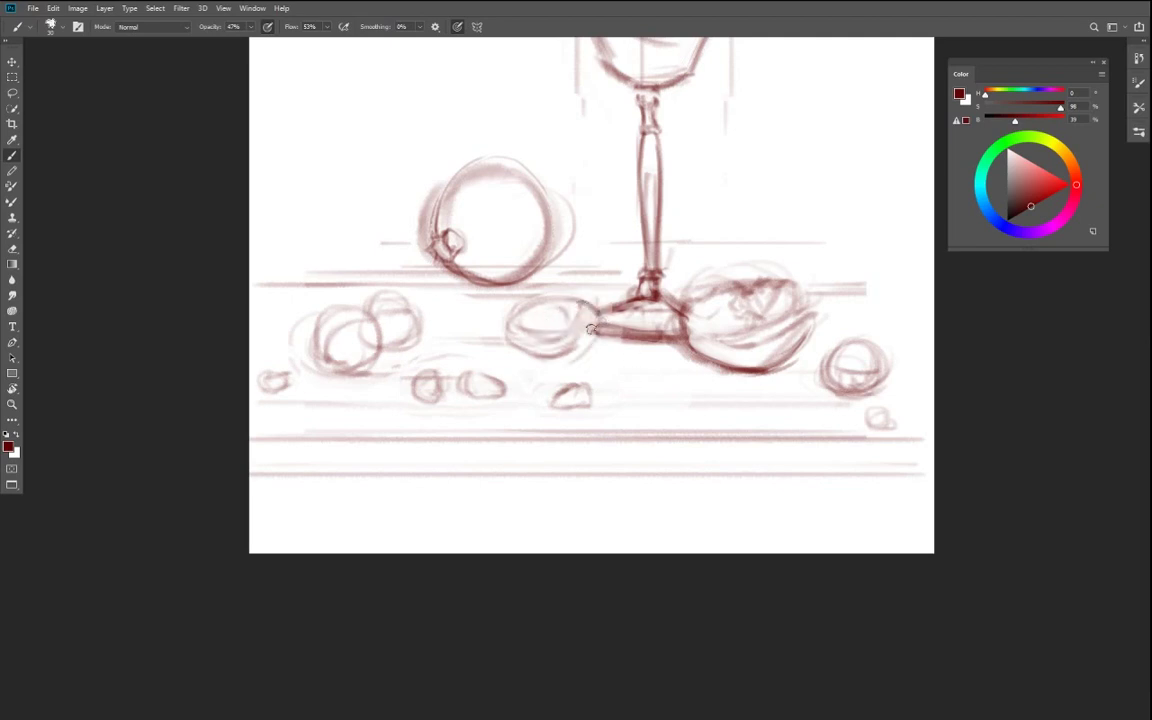
# - Redraw the enlarged fruit as a cut half, darkening its oval rim and curved lower contour in front of the foot
pyautogui.moveTo(599, 333); pyautogui.dragTo(540, 361)
pyautogui.moveTo(597, 326)
pyautogui.mouseDown()
pyautogui.moveTo(524, 346)
pyautogui.moveTo(536, 347)
pyautogui.mouseUp()
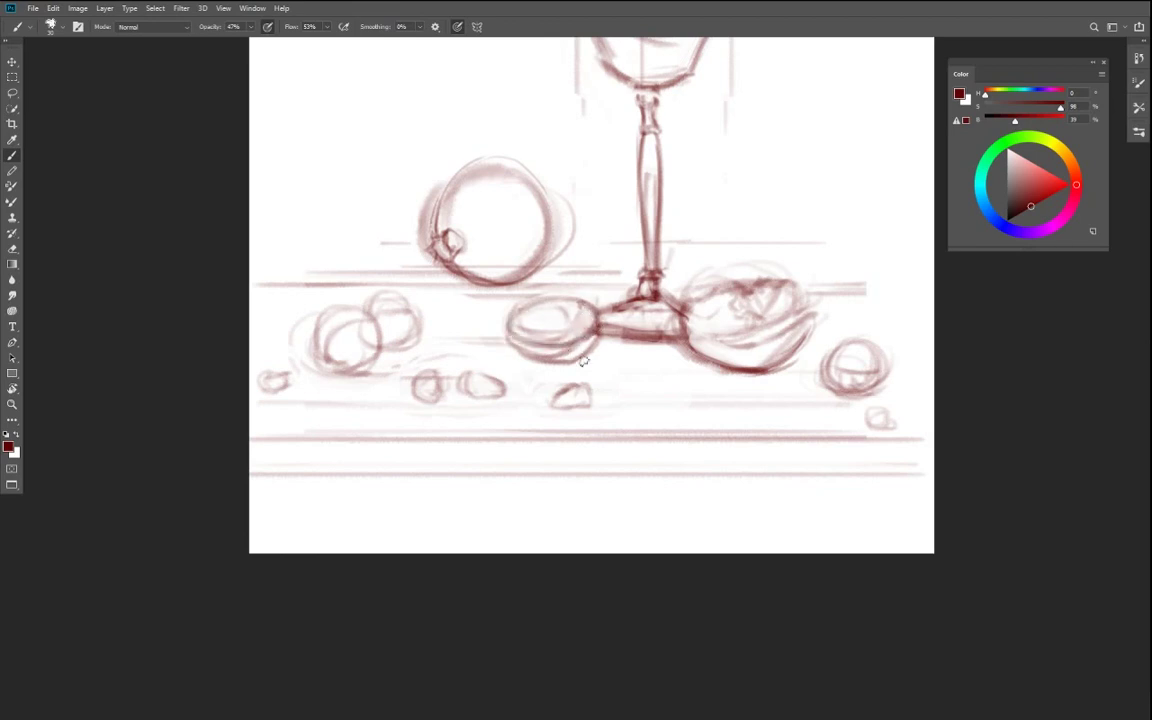
pyautogui.press('e')
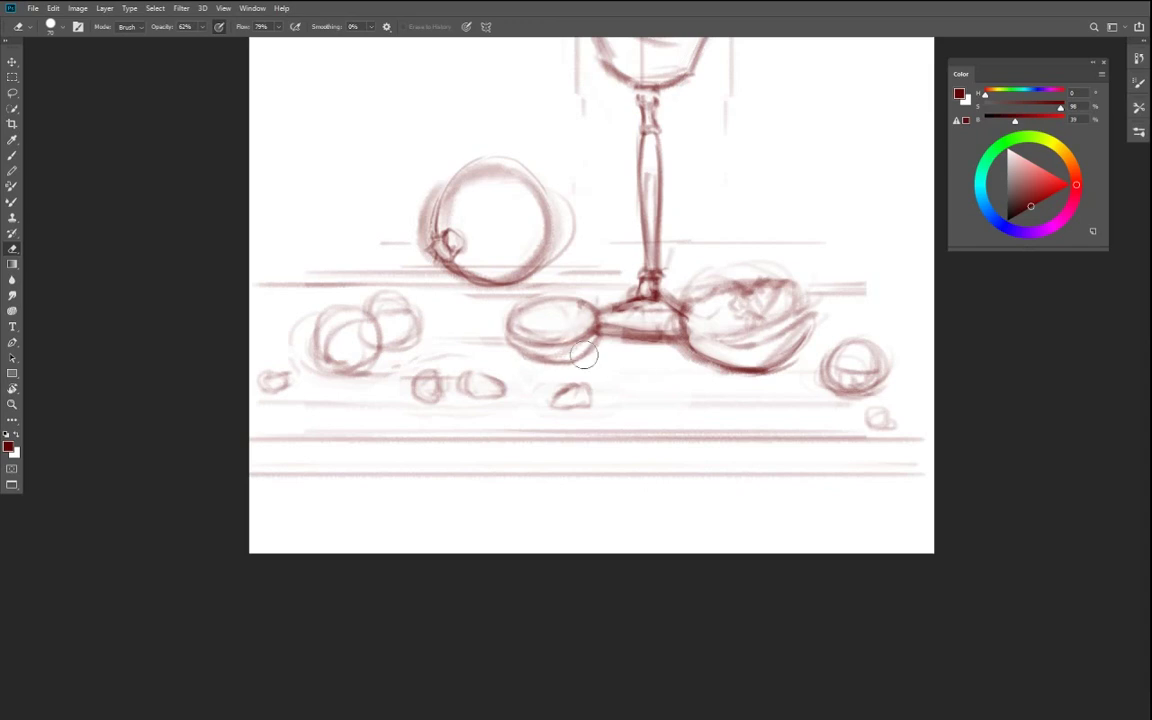
pyautogui.press('b')
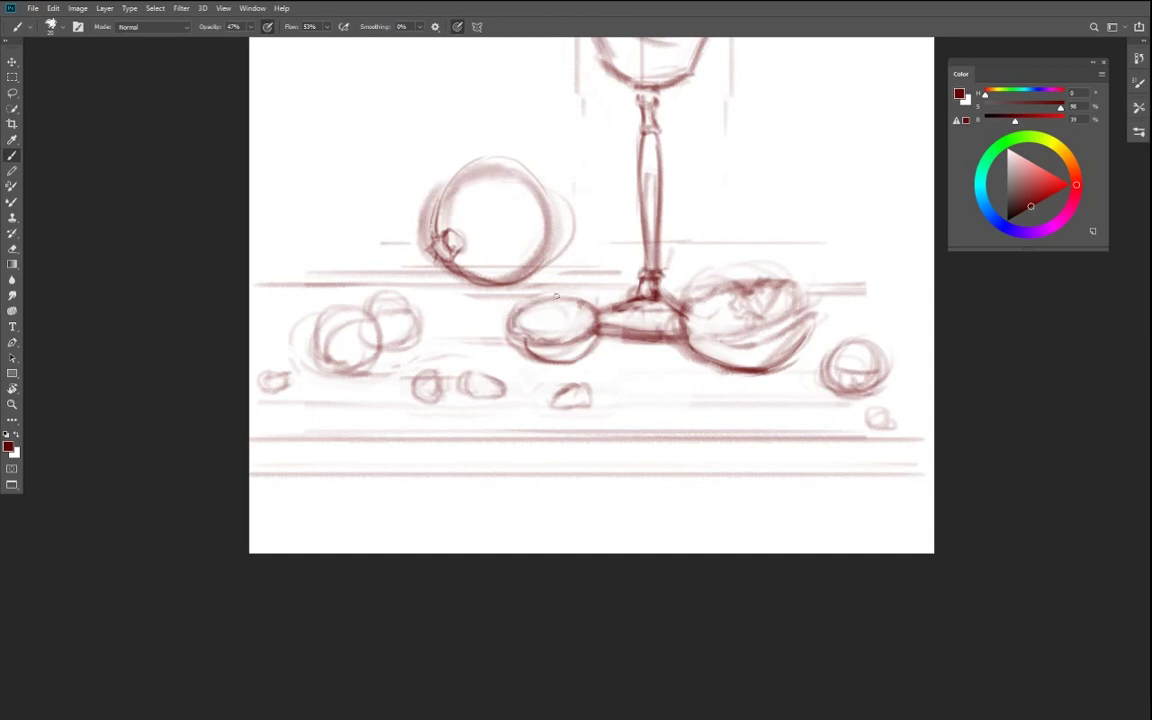
pyautogui.moveTo(515, 342); pyautogui.dragTo(552, 358)
pyautogui.moveTo(592, 311)
pyautogui.mouseDown()
pyautogui.moveTo(538, 306)
pyautogui.moveTo(608, 316)
pyautogui.mouseUp()
# - Erase the dark band along the bottom of the goblet's foot between the two cut fruits
pyautogui.hotkey('ctrl', '0')
pyautogui.hotkey('ctrl', '-')
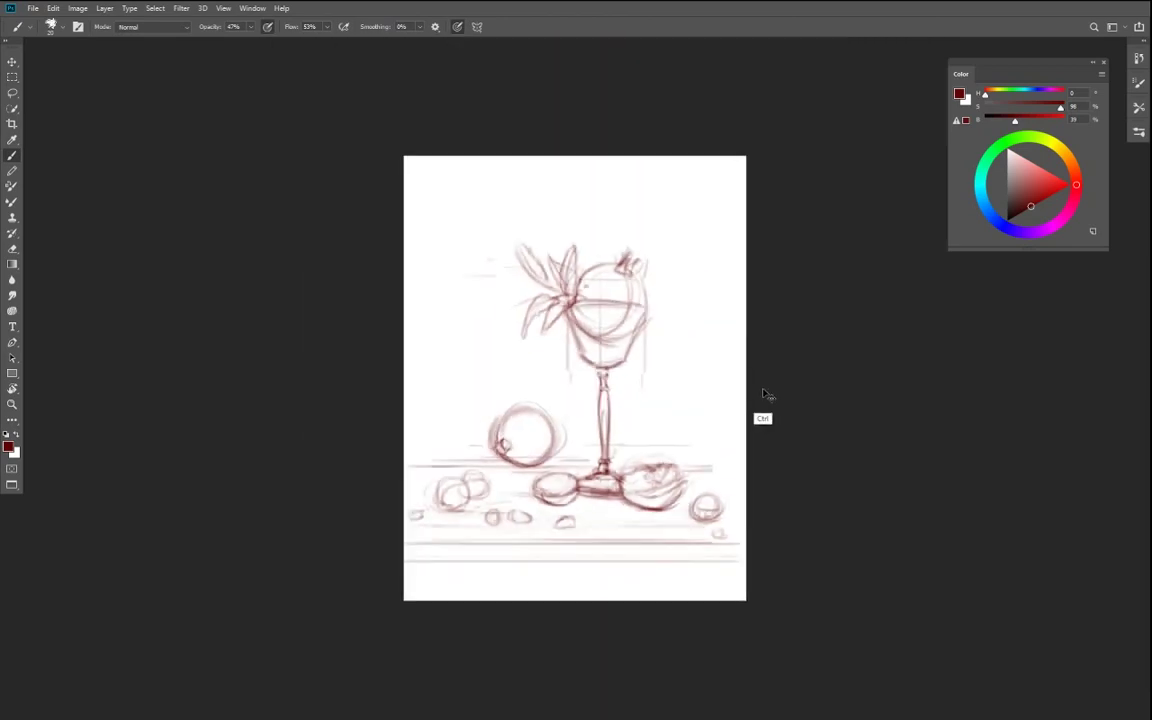
pyautogui.hotkey('ctrl', '+')
pyautogui.hotkey('ctrl', '+')
pyautogui.moveTo(735, 508); pyautogui.dragTo(722, 367)
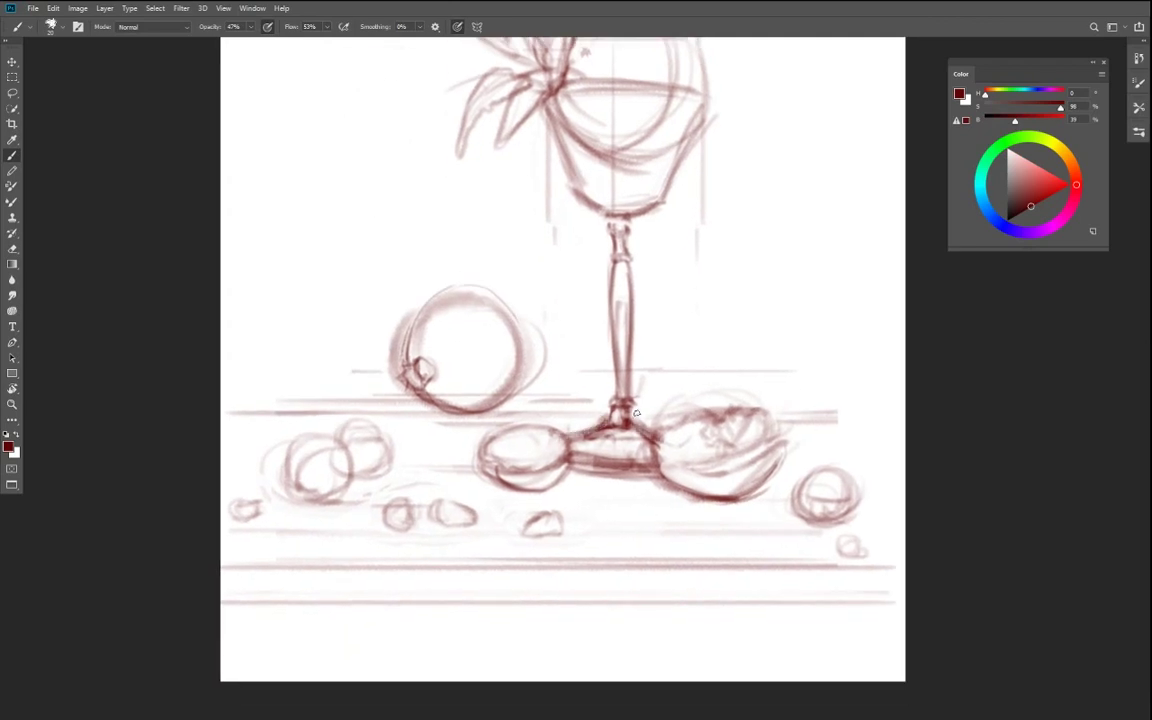
pyautogui.press('e')
pyautogui.moveTo(628, 456)
pyautogui.mouseDown()
pyautogui.moveTo(578, 450)
pyautogui.moveTo(641, 463)
pyautogui.mouseUp()
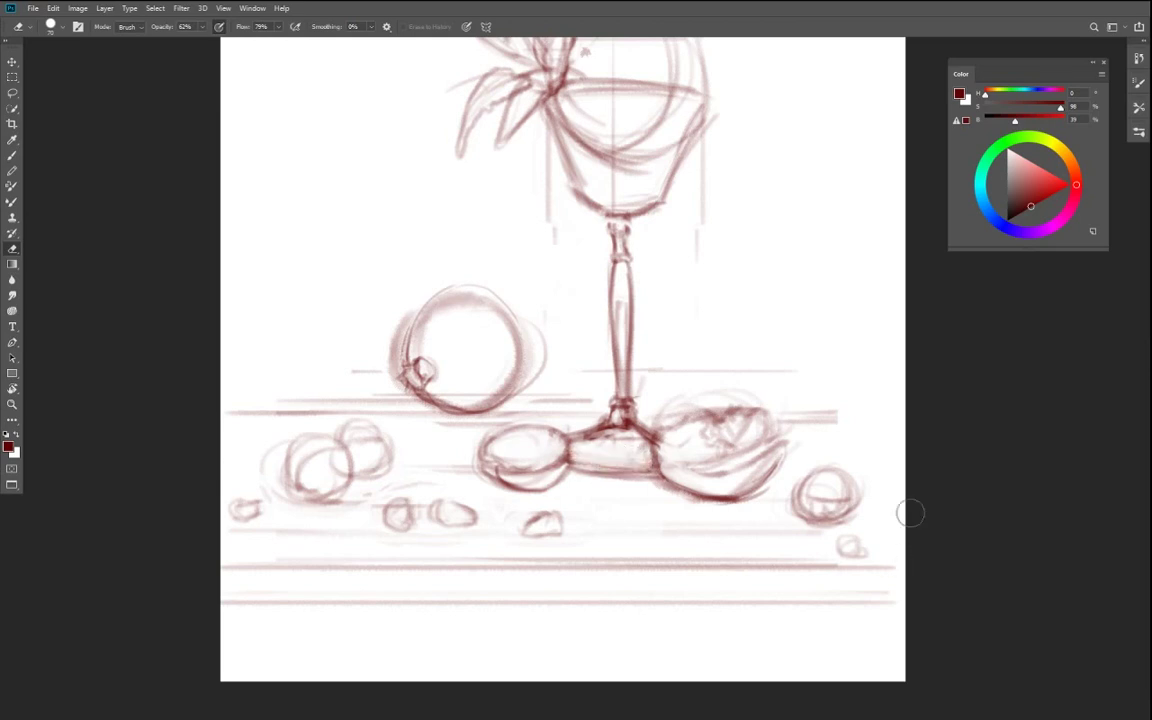
# - Redraw the lower edge of the goblet's foot as a thin band between the two cut fruits and lighten the area above it
pyautogui.press('r')
pyautogui.moveTo(603, 380); pyautogui.dragTo(647, 440)
pyautogui.hotkey('ctrl', '+')
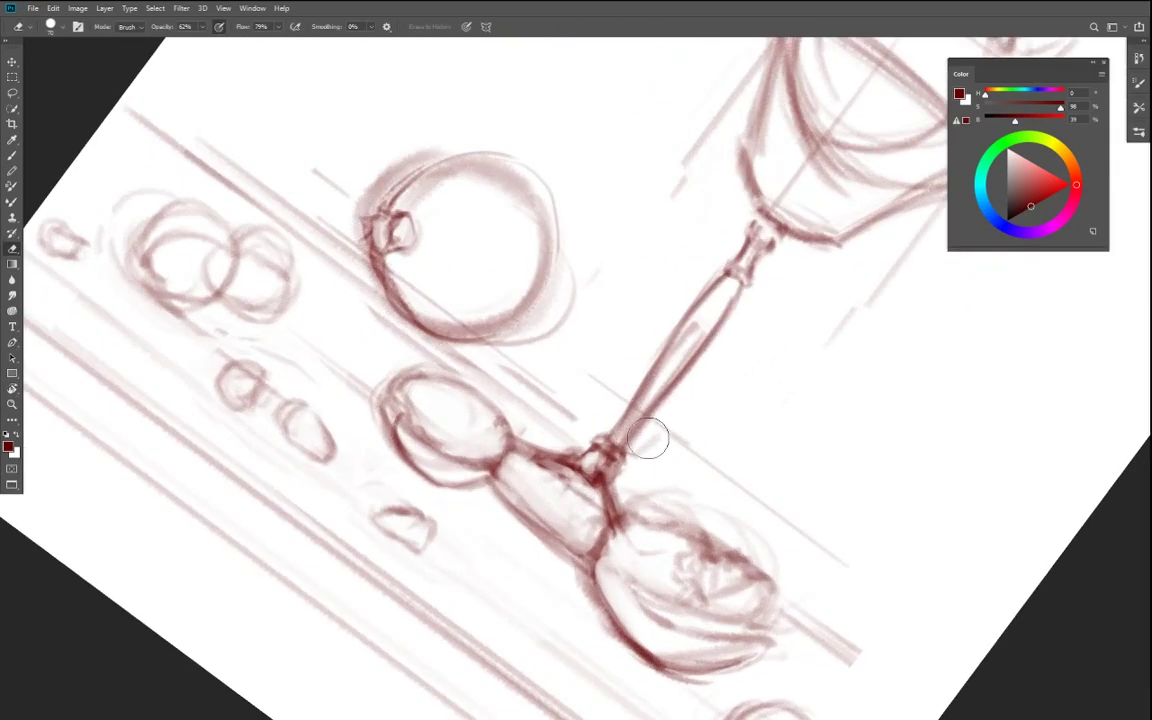
pyautogui.press('b')
pyautogui.moveTo(502, 478); pyautogui.dragTo(588, 546)
pyautogui.moveTo(503, 483)
pyautogui.mouseDown()
pyautogui.moveTo(587, 552)
pyautogui.moveTo(570, 551)
pyautogui.moveTo(594, 573)
pyautogui.mouseUp()
pyautogui.press('e')
pyautogui.moveTo(536, 502)
pyautogui.mouseDown()
pyautogui.moveTo(590, 546)
pyautogui.moveTo(573, 551)
pyautogui.moveTo(582, 559)
pyautogui.mouseUp()
pyautogui.moveTo(590, 486); pyautogui.dragTo(540, 462)
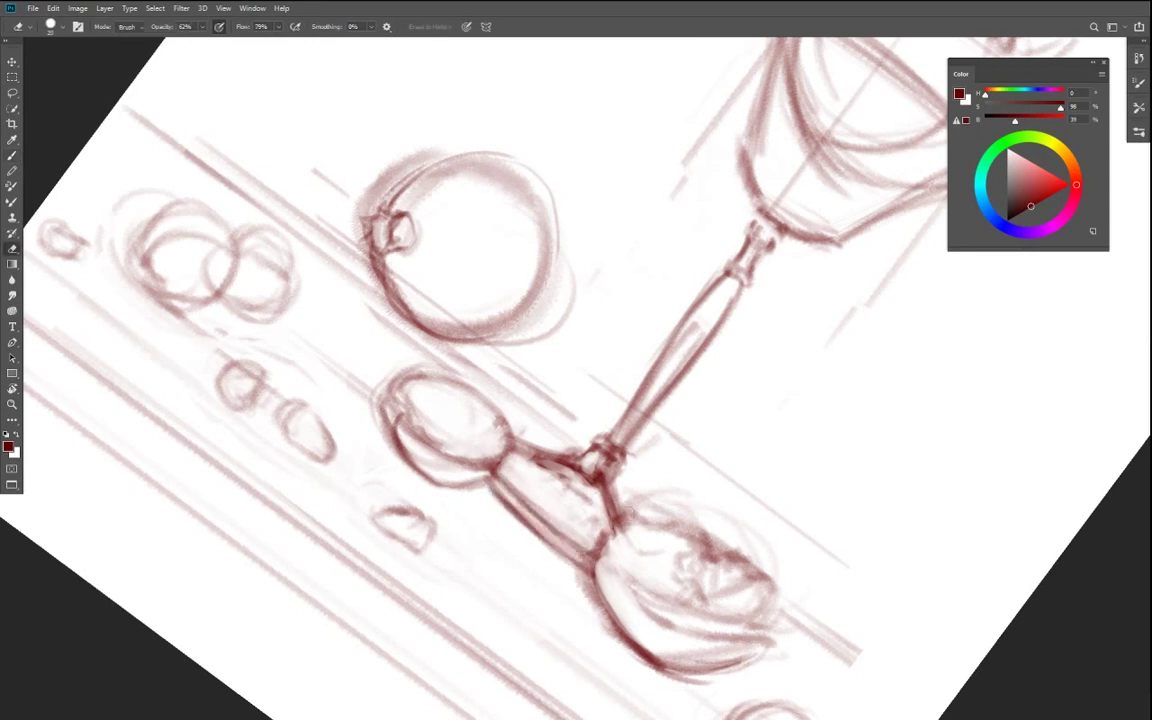
pyautogui.press('r')
pyautogui.moveTo(485, 620)
pyautogui.mouseDown()
pyautogui.moveTo(671, 620)
pyautogui.moveTo(632, 630)
pyautogui.mouseUp()
pyautogui.hotkey('ctrl', '0')
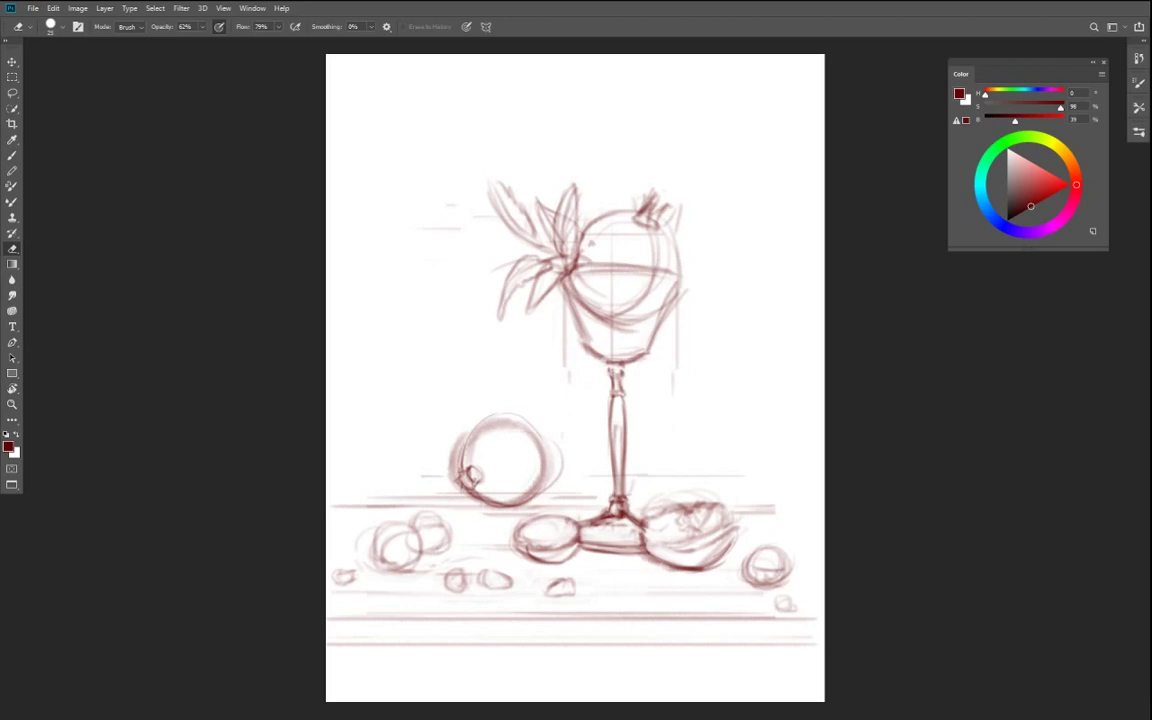
# - Select the part of the pomegranate above the goblet's rim, scale it to about 121.5% and settle it over the cup
pyautogui.press('l')
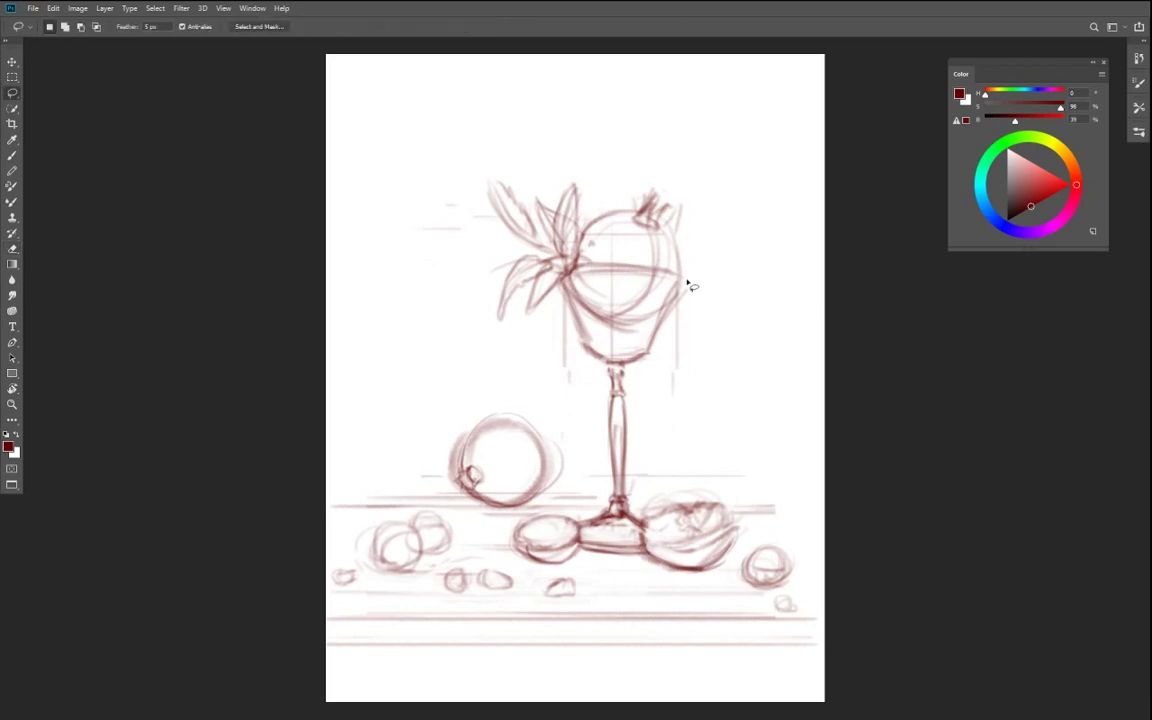
pyautogui.moveTo(699, 273)
pyautogui.mouseDown()
pyautogui.moveTo(682, 172)
pyautogui.moveTo(599, 199)
pyautogui.moveTo(582, 247)
pyautogui.mouseUp()
pyautogui.hotkey('ctrl', 't')
pyautogui.moveTo(710, 162); pyautogui.dragTo(729, 137)
pyautogui.moveTo(638, 231); pyautogui.dragTo(619, 242)
pyautogui.moveTo(716, 134)
pyautogui.mouseDown()
pyautogui.moveTo(733, 108)
pyautogui.moveTo(719, 131)
pyautogui.mouseUp()
pyautogui.moveTo(656, 245); pyautogui.dragTo(649, 245)
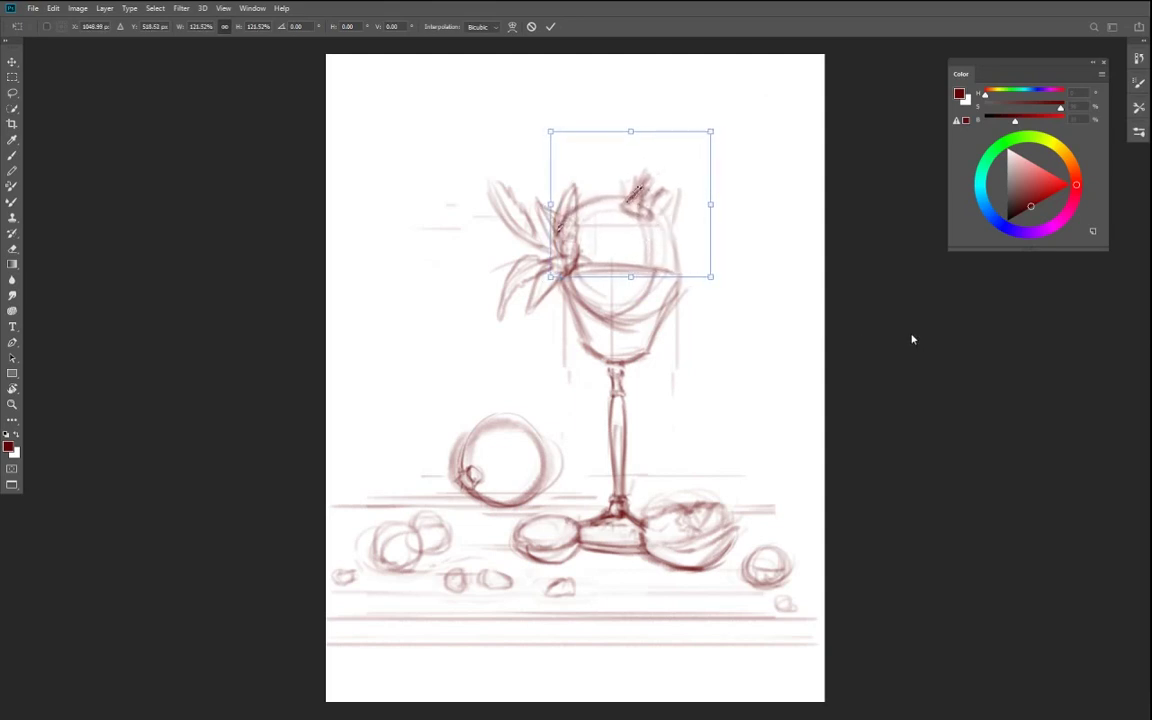
pyautogui.press('Return')
pyautogui.press('b')
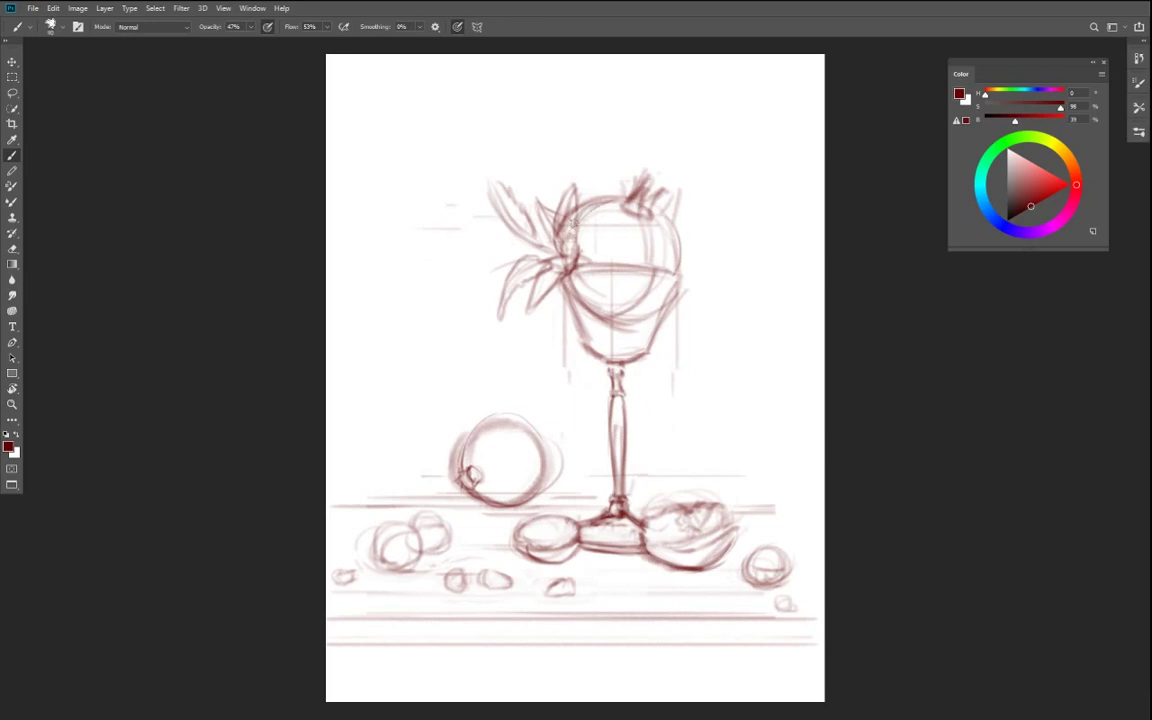
pyautogui.press('e')
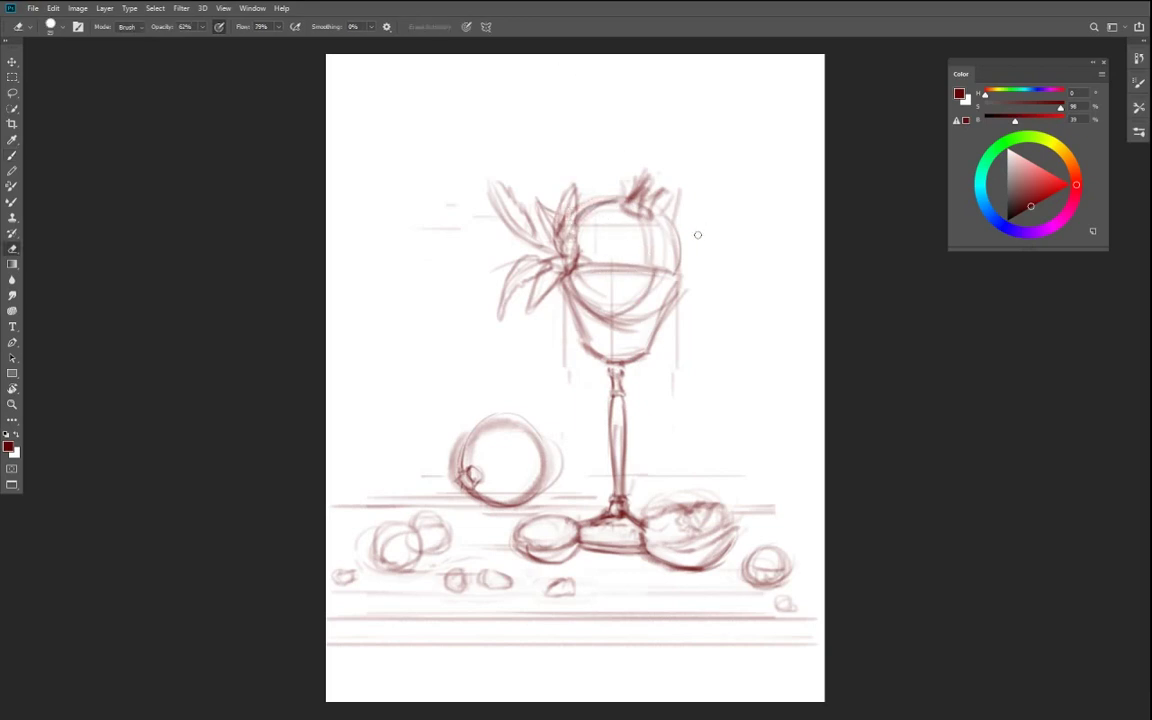
# - Select the pomegranate's crown, rotate it about -4.7° and move it slightly outward along the fruit's upper right side
pyautogui.press('l')
pyautogui.moveTo(617, 219); pyautogui.dragTo(665, 222)
pyautogui.hotkey('ctrl', 't')
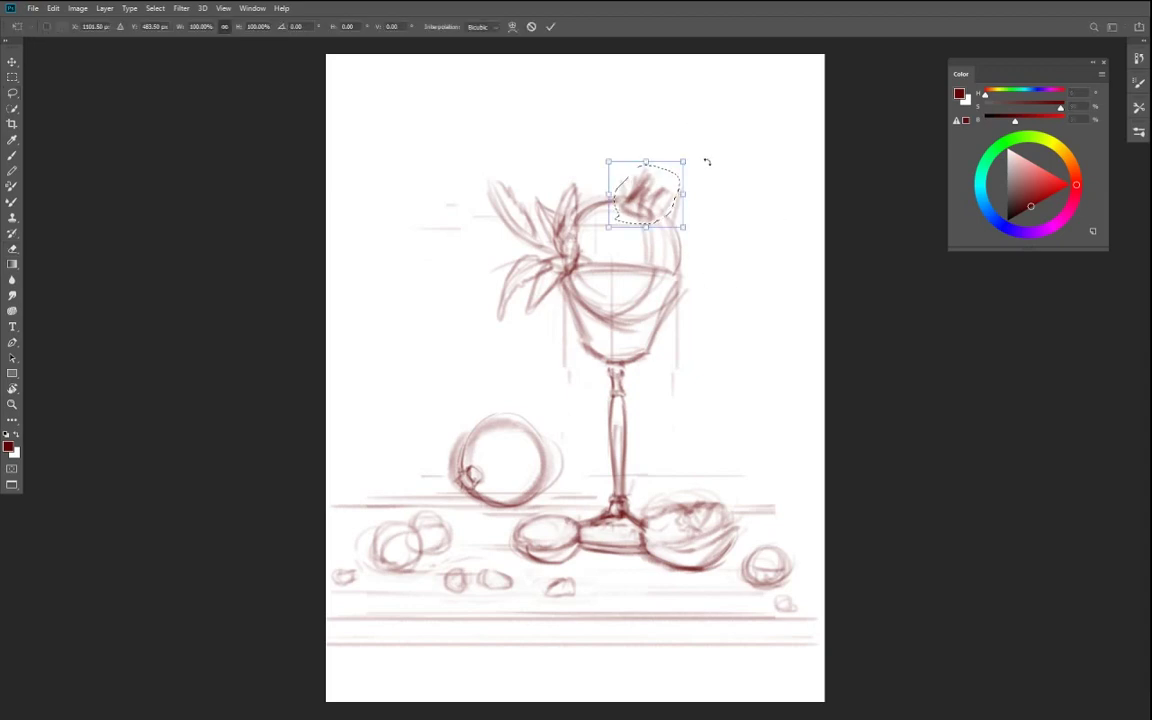
pyautogui.moveTo(707, 161); pyautogui.dragTo(702, 152)
pyautogui.moveTo(650, 198); pyautogui.dragTo(710, 239)
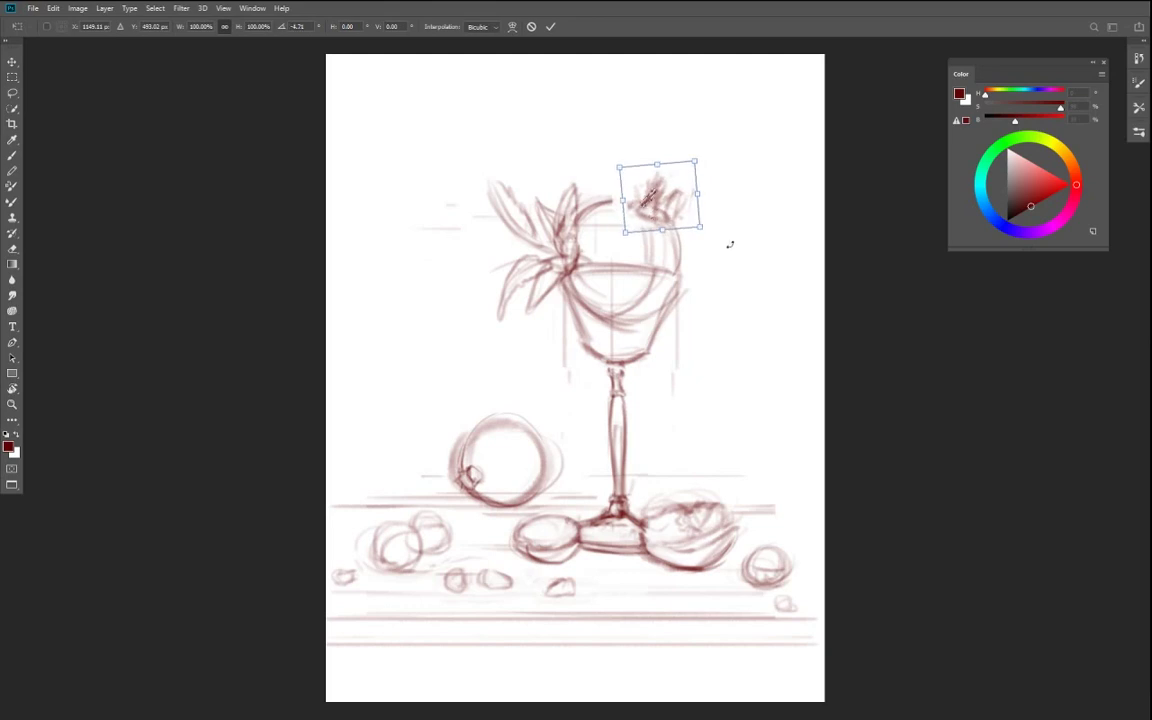
pyautogui.press('Return')
pyautogui.hotkey('ctrl', 'd')
# - Redraw the pomegranate's upper and right outline beneath the crown and add a horizontal line near the cup's base
pyautogui.press('b')
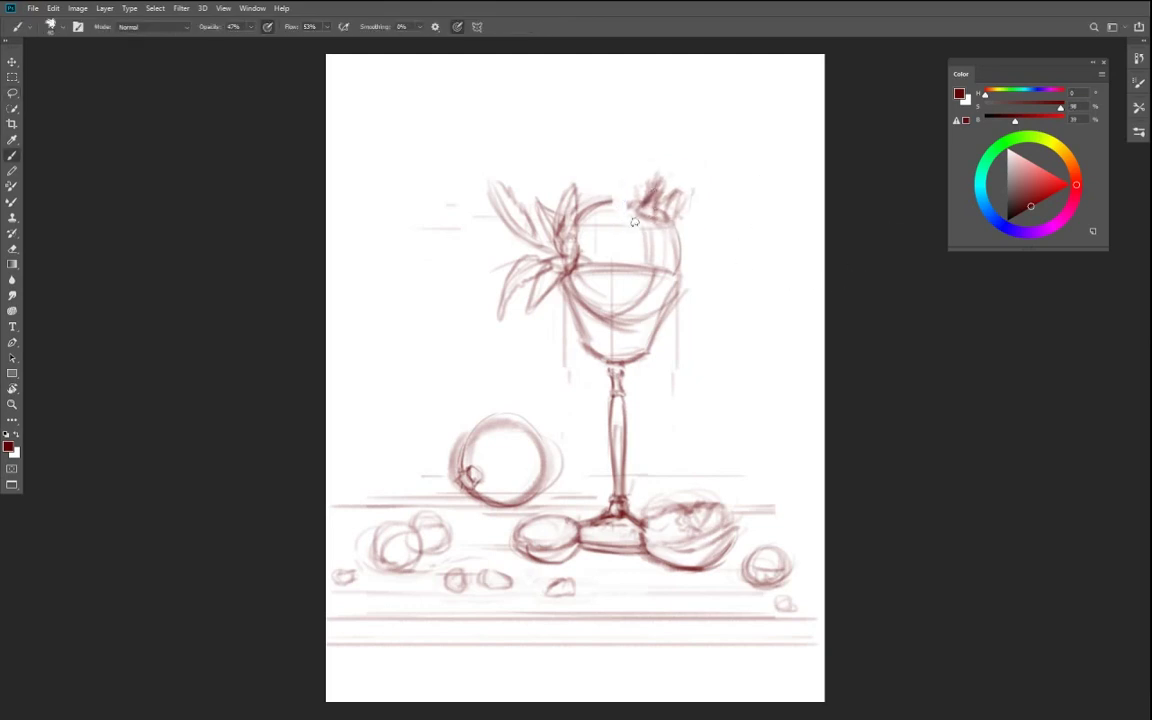
pyautogui.moveTo(578, 210)
pyautogui.mouseDown()
pyautogui.moveTo(650, 207)
pyautogui.moveTo(678, 272)
pyautogui.mouseUp()
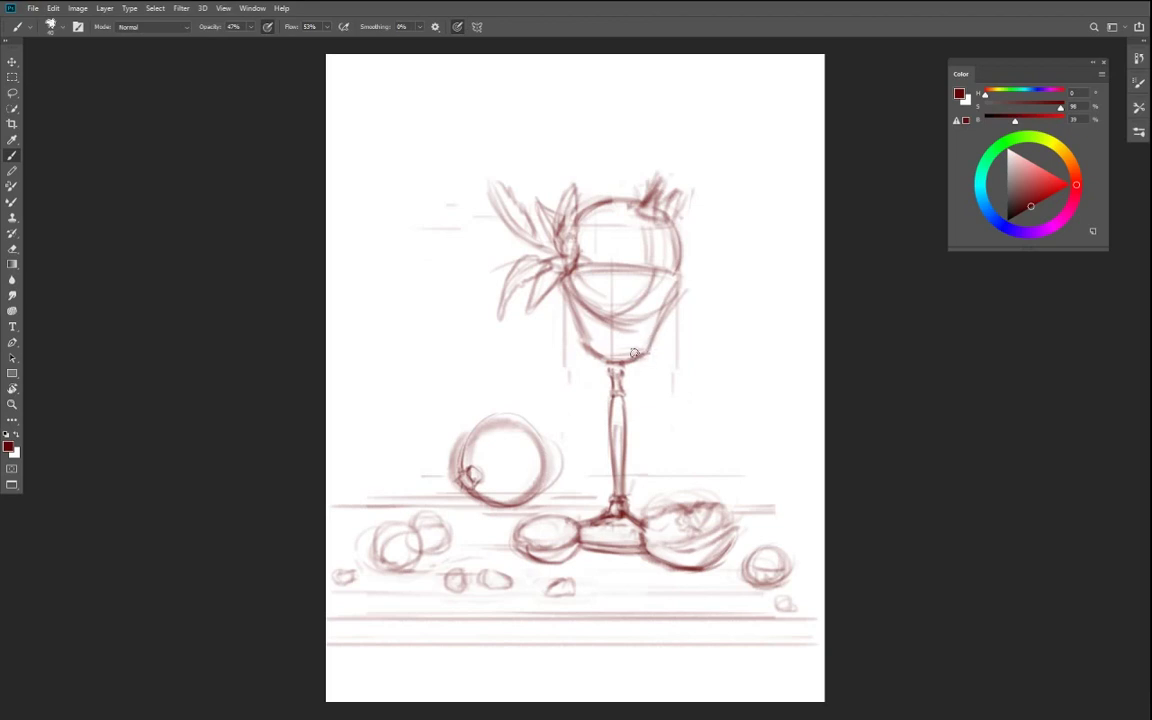
pyautogui.moveTo(633, 353); pyautogui.dragTo(582, 346)
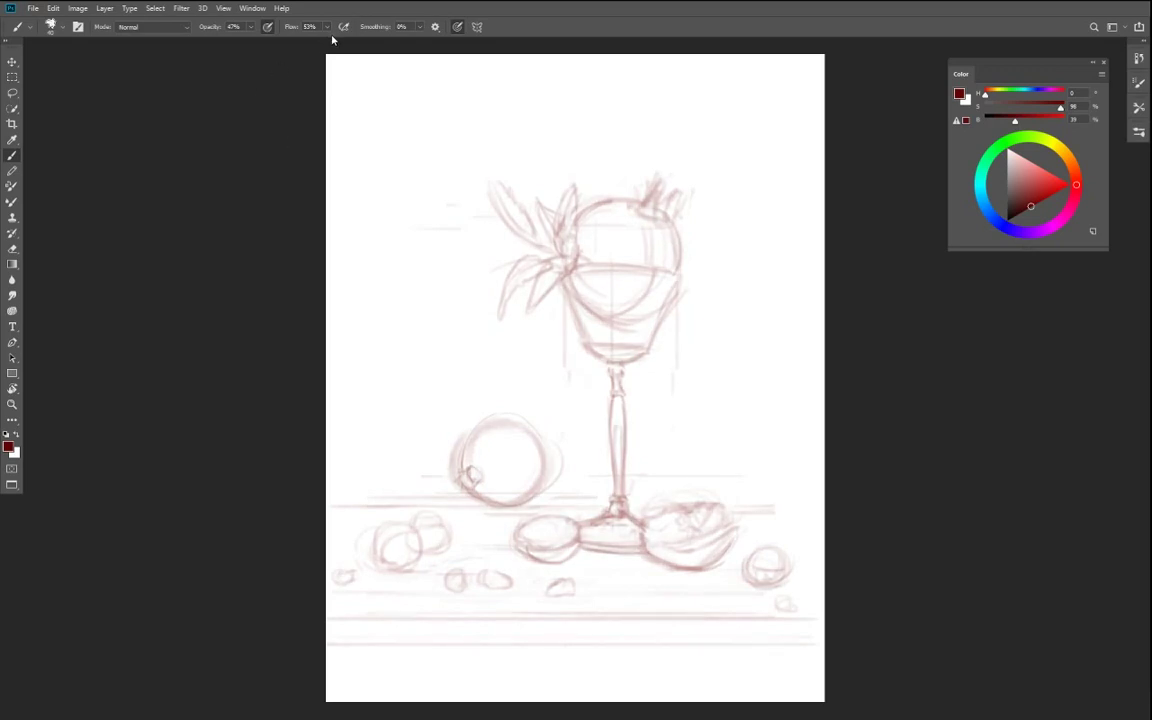
# - Set the brush flow to 91% and the foreground colour to black
pyautogui.moveTo(327, 27); pyautogui.dragTo(339, 44)
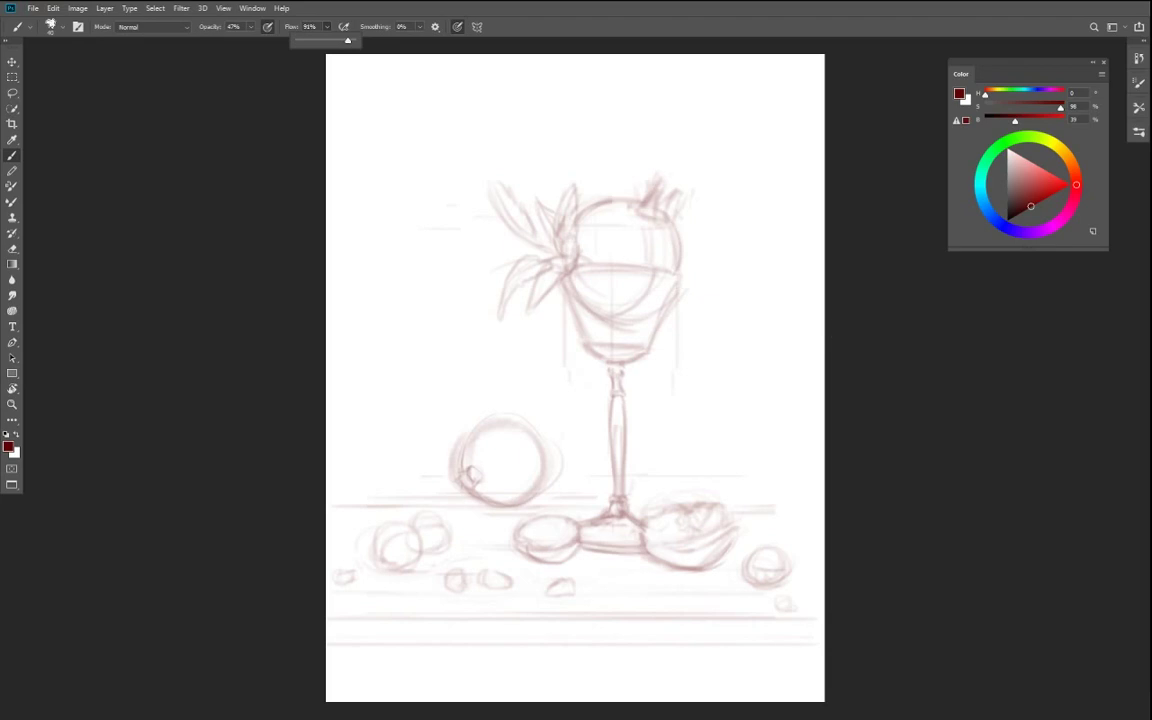
pyautogui.moveTo(1010, 216); pyautogui.dragTo(1006, 265)
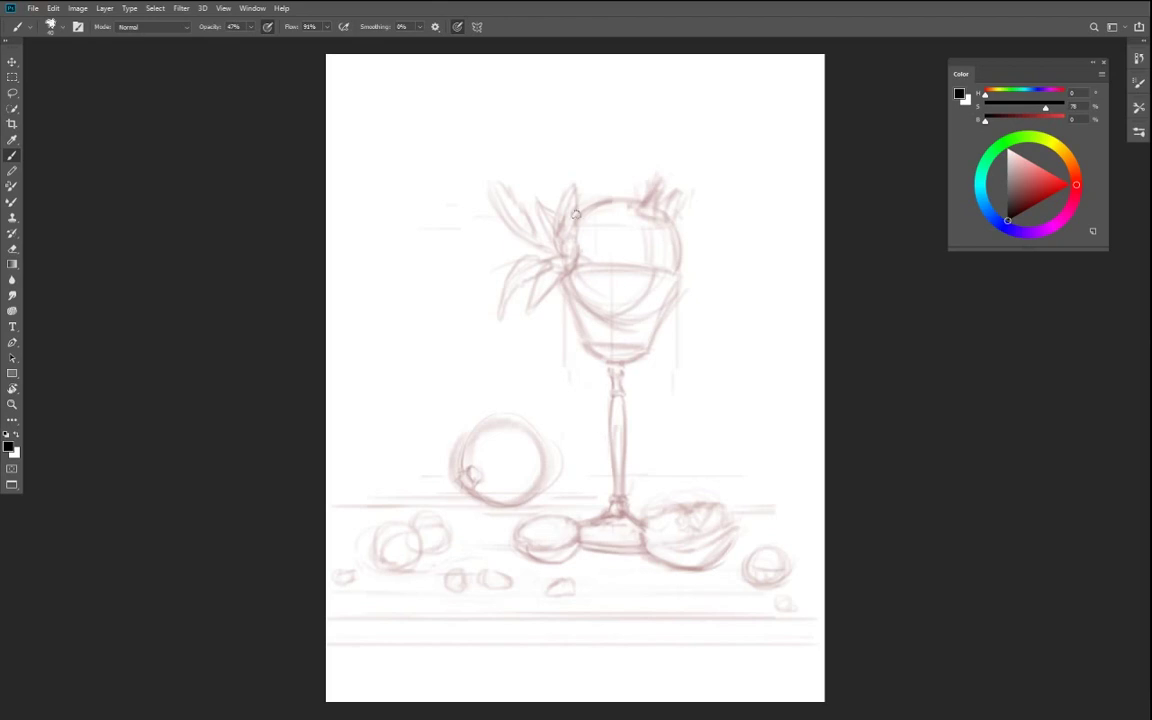
# - Select the leaves, pomegranate and upper cup together and move them slightly down toward the goblet's stem
pyautogui.press('l')
pyautogui.moveTo(636, 327)
pyautogui.mouseDown()
pyautogui.moveTo(496, 183)
pyautogui.moveTo(586, 327)
pyautogui.moveTo(630, 326)
pyautogui.mouseUp()
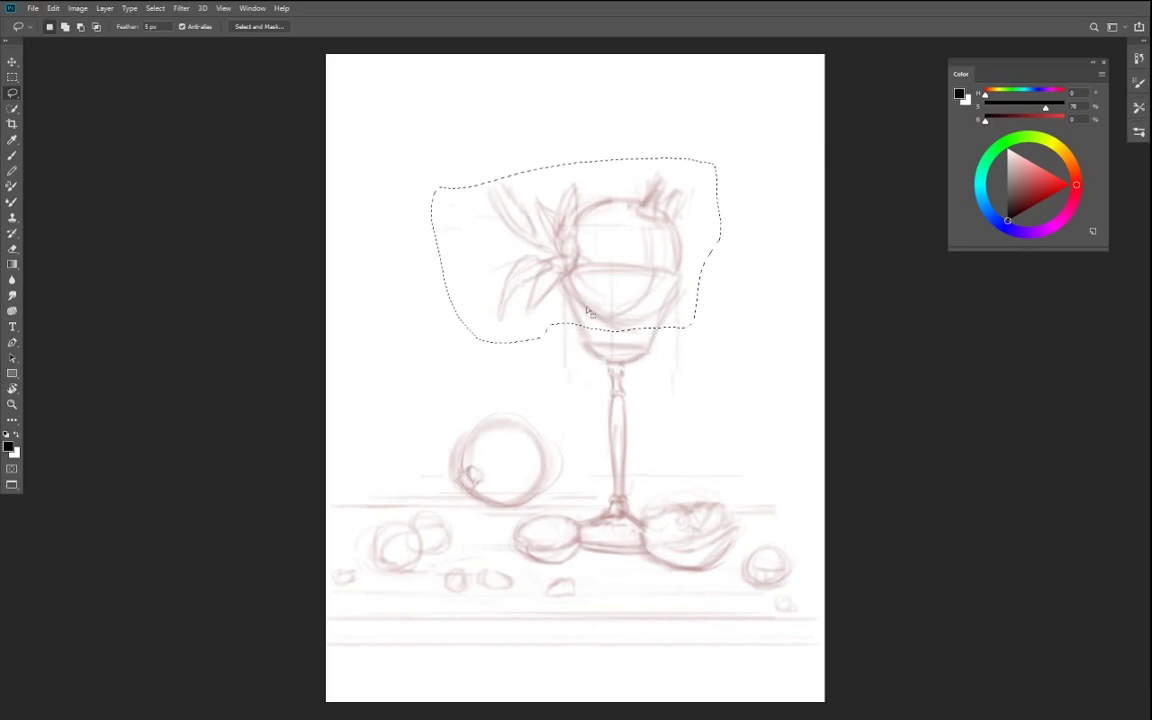
pyautogui.hotkey('ctrl', 't')
pyautogui.moveTo(617, 321); pyautogui.dragTo(640, 314)
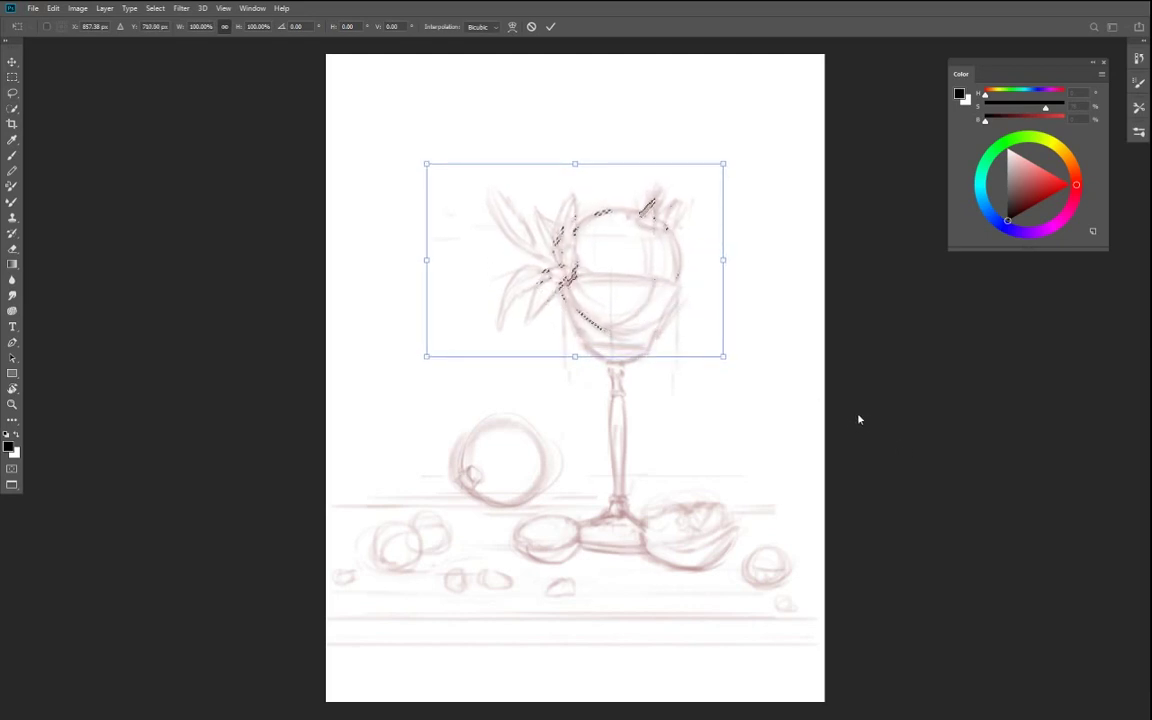
pyautogui.press('Return')
pyautogui.hotkey('ctrl', 'd')
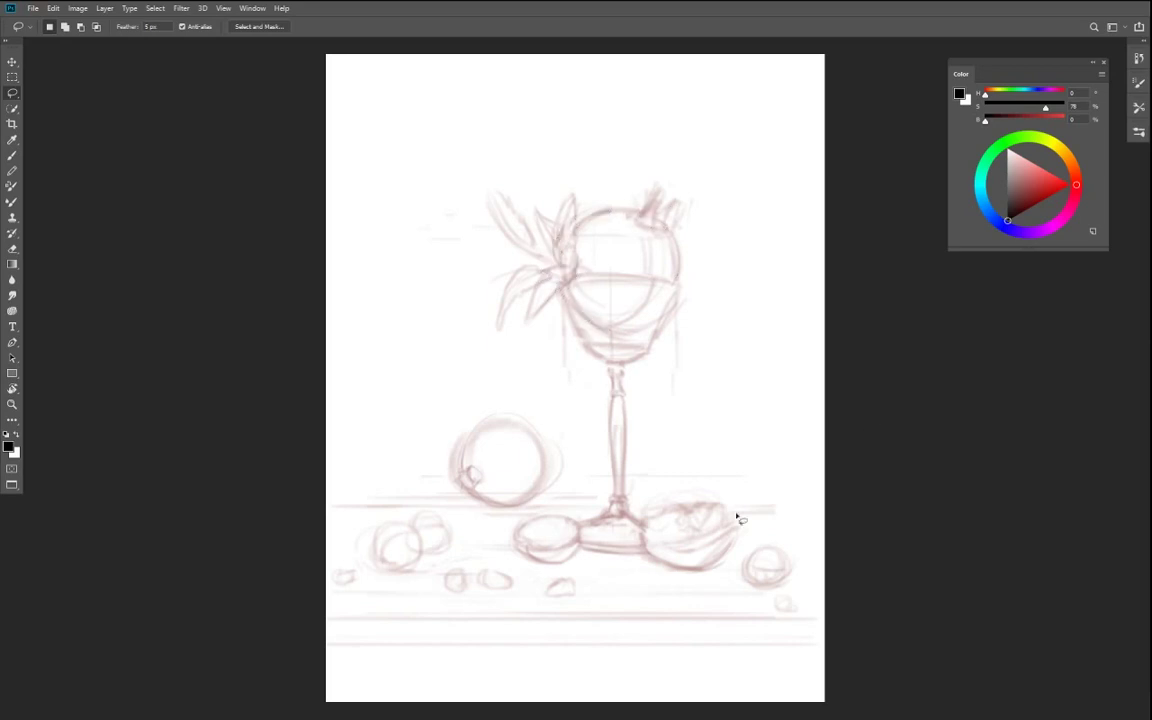
# - Draw the goblet's rim in black as two long, slightly arched parallel lines across the pomegranate
pyautogui.press('b')
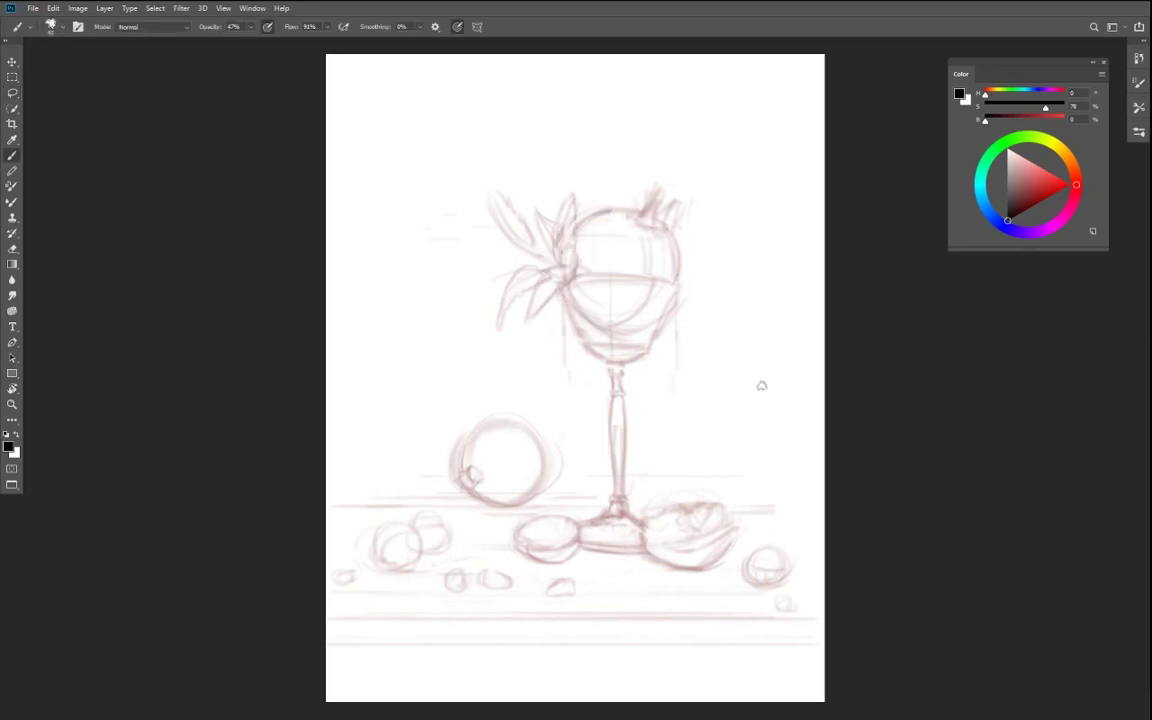
pyautogui.moveTo(384, 280); pyautogui.dragTo(417, 391)
pyautogui.hotkey('ctrl', 'z')
pyautogui.scroll(5, 558, 311)
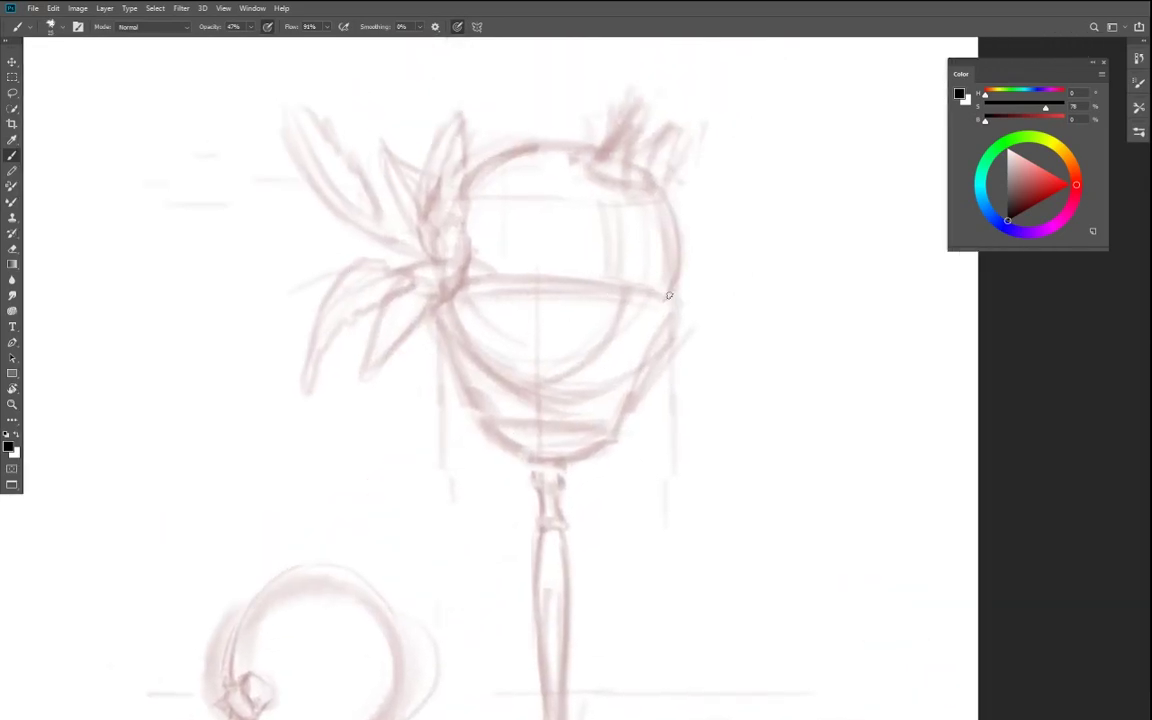
pyautogui.moveTo(682, 297); pyautogui.dragTo(515, 287)
pyautogui.moveTo(420, 296)
pyautogui.mouseDown()
pyautogui.moveTo(689, 296)
pyautogui.moveTo(515, 301)
pyautogui.mouseUp()
pyautogui.moveTo(424, 307); pyautogui.dragTo(668, 311)
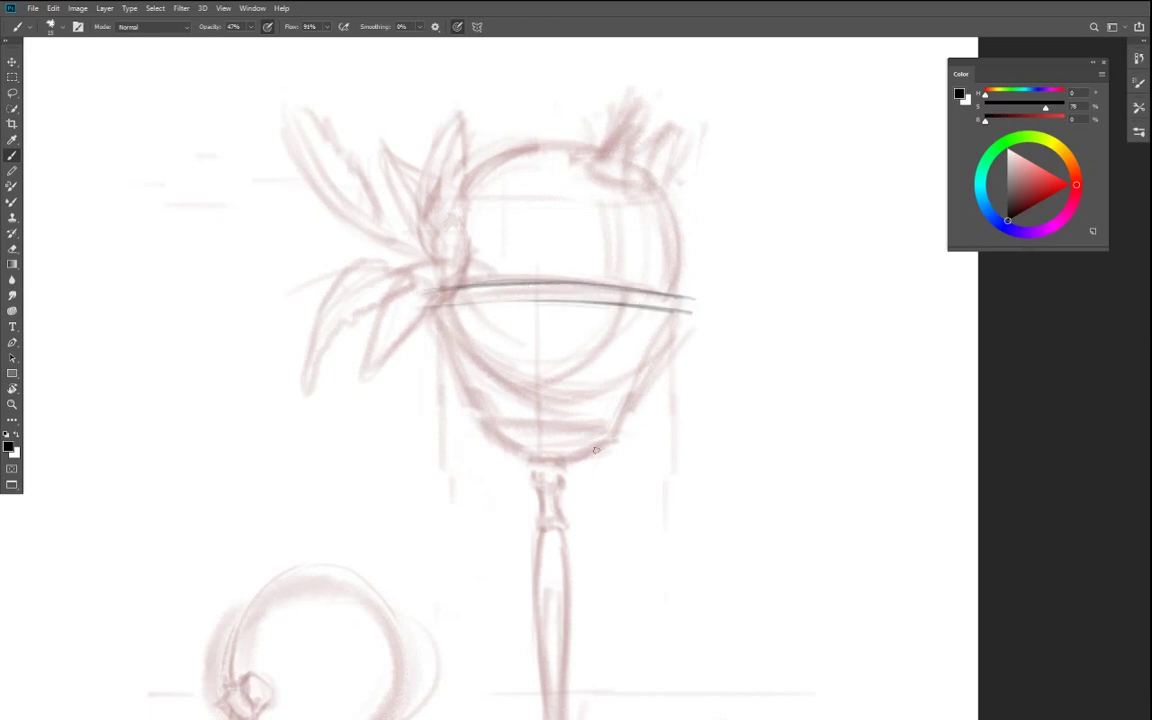
# - Draw the cup's rounded base in black with a dark lower curve and a thin line across it
pyautogui.moveTo(603, 447); pyautogui.dragTo(500, 452)
pyautogui.moveTo(498, 450); pyautogui.dragTo(603, 448)
pyautogui.moveTo(498, 452)
pyautogui.mouseDown()
pyautogui.moveTo(600, 452)
pyautogui.moveTo(577, 460)
pyautogui.mouseUp()
pyautogui.moveTo(501, 443); pyautogui.dragTo(602, 448)
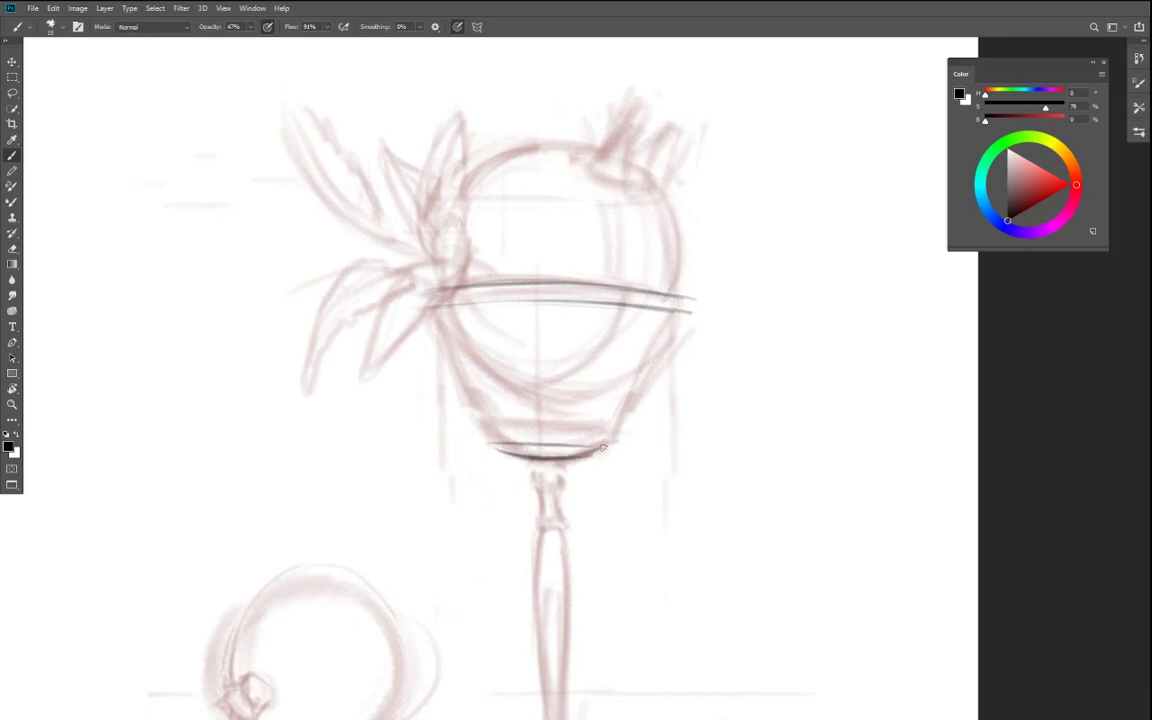
# - Draw both slanted sides of the cup in black between rim and base, and close the rim's right end
pyautogui.press('r')
pyautogui.moveTo(338, 357)
pyautogui.mouseDown()
pyautogui.moveTo(465, 548)
pyautogui.moveTo(430, 510)
pyautogui.mouseUp()
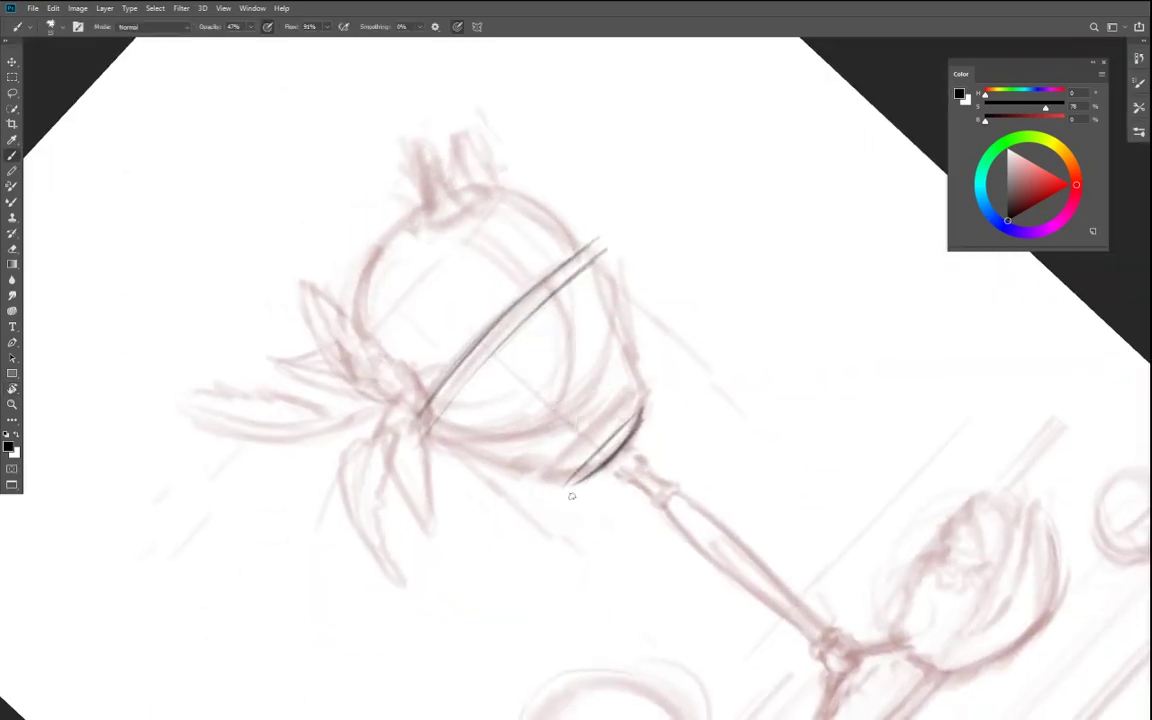
pyautogui.press('r')
pyautogui.moveTo(566, 474)
pyautogui.mouseDown()
pyautogui.moveTo(355, 483)
pyautogui.moveTo(408, 352)
pyautogui.mouseUp()
pyautogui.press('r')
pyautogui.moveTo(453, 464)
pyautogui.mouseDown()
pyautogui.moveTo(573, 509)
pyautogui.moveTo(551, 507)
pyautogui.mouseUp()
pyautogui.moveTo(679, 462)
pyautogui.mouseDown()
pyautogui.moveTo(520, 438)
pyautogui.moveTo(563, 436)
pyautogui.mouseUp()
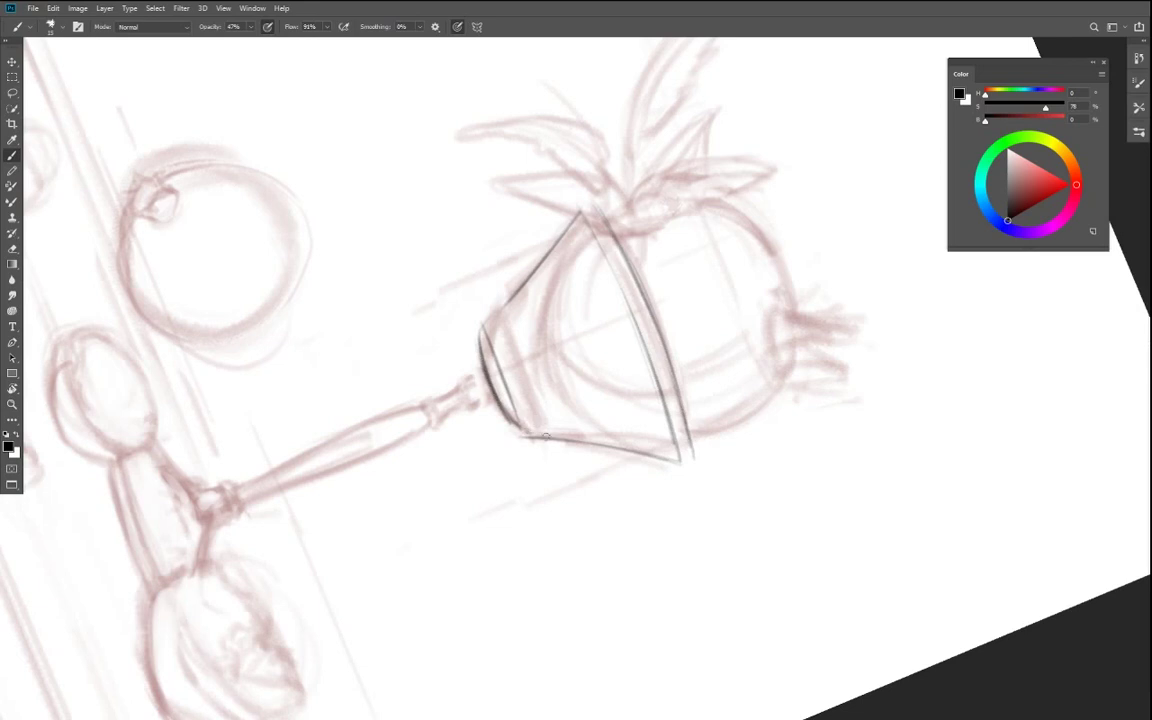
pyautogui.press('r')
pyautogui.moveTo(566, 571); pyautogui.dragTo(638, 299)
pyautogui.press('b')
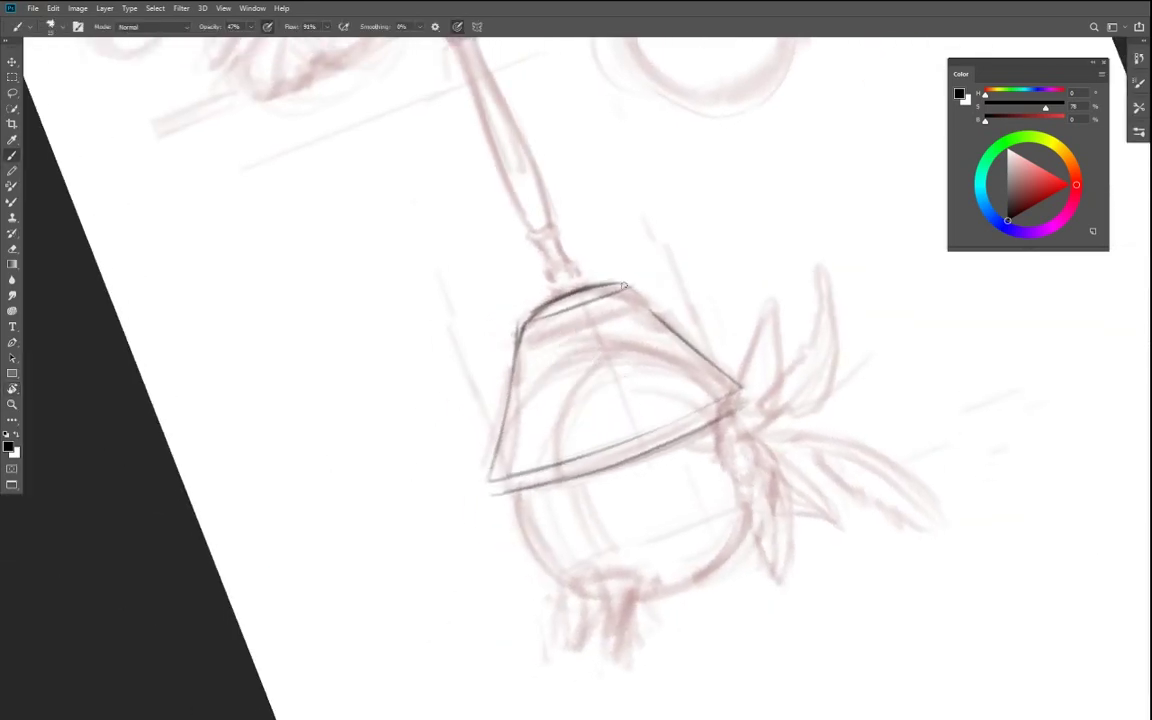
pyautogui.press('r')
pyautogui.moveTo(470, 535)
pyautogui.mouseDown()
pyautogui.moveTo(594, 309)
pyautogui.moveTo(630, 342)
pyautogui.mouseUp()
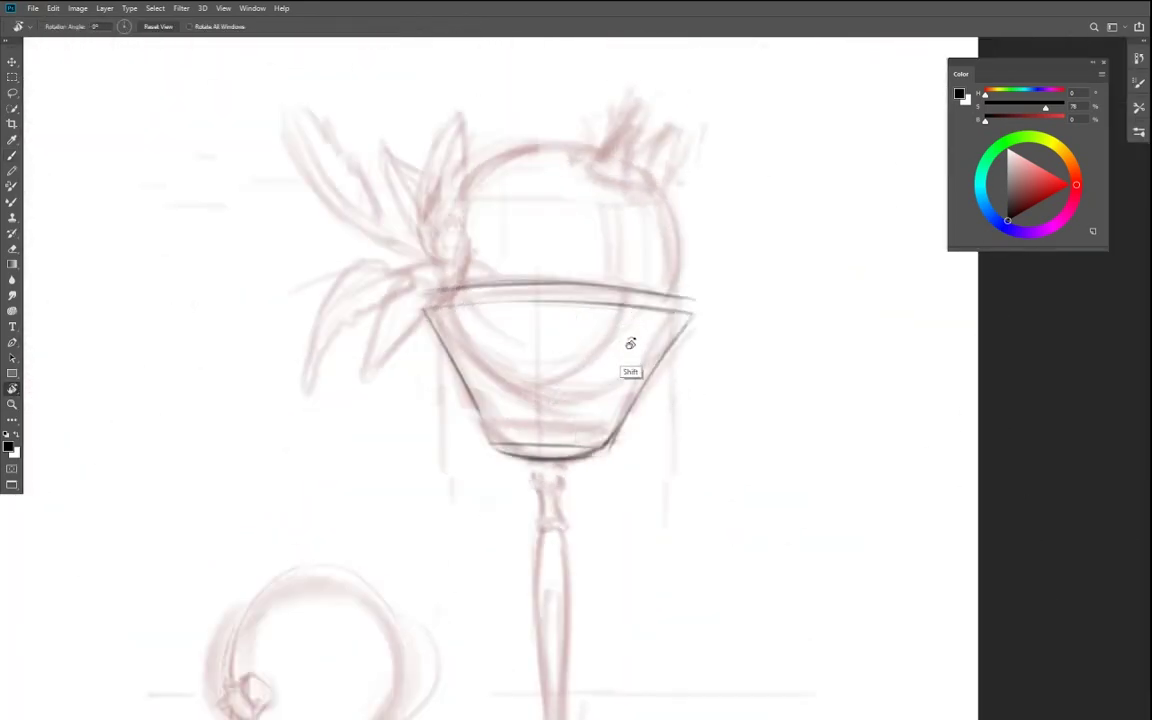
pyautogui.press('b')
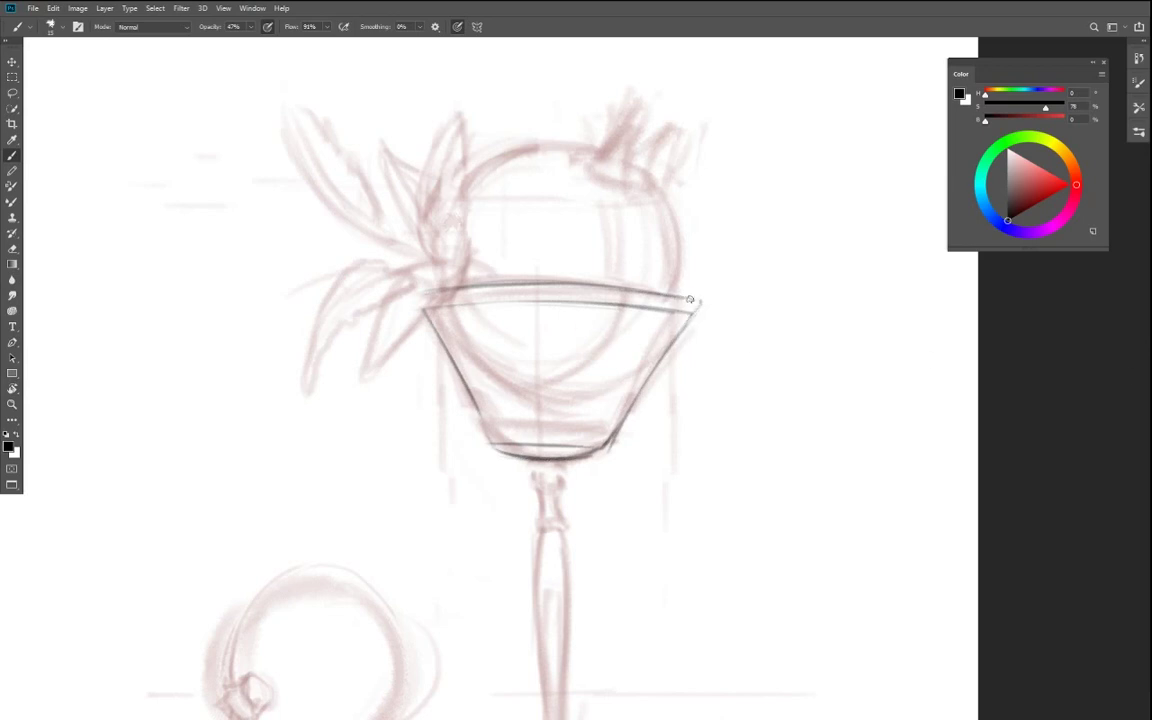
pyautogui.moveTo(677, 294); pyautogui.dragTo(694, 298)
pyautogui.hotkey('ctrl', '-')
pyautogui.hotkey('ctrl', '-')
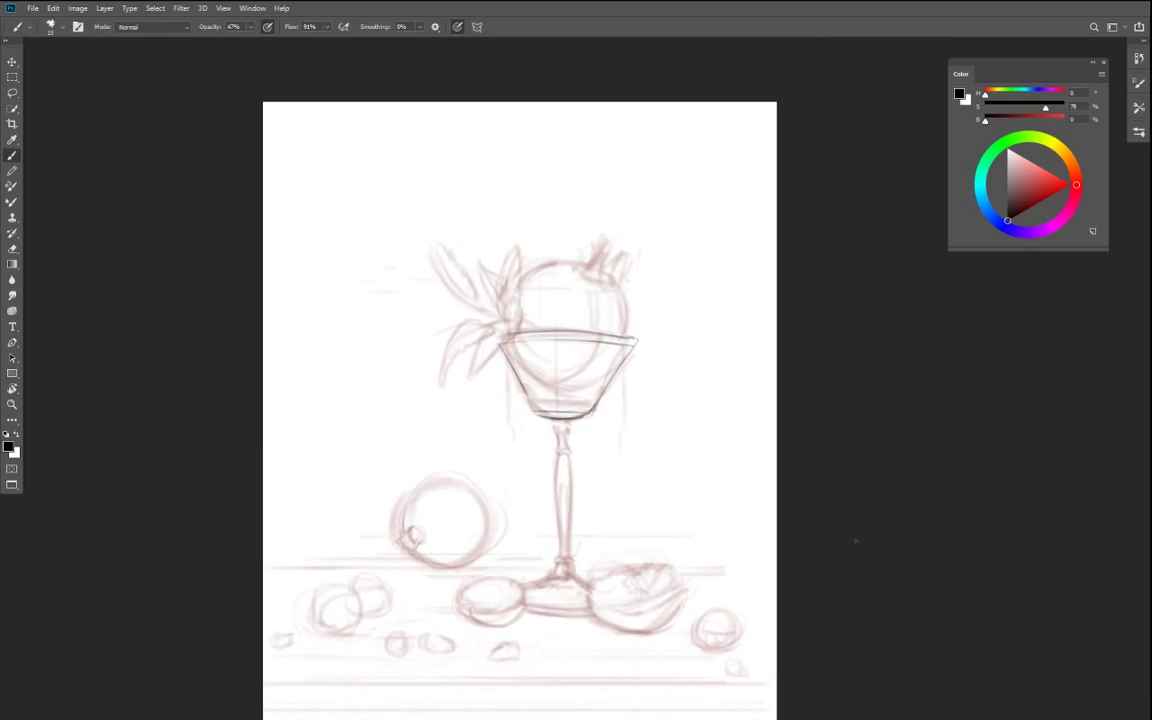
pyautogui.press('r')
pyautogui.moveTo(612, 504); pyautogui.dragTo(499, 395)
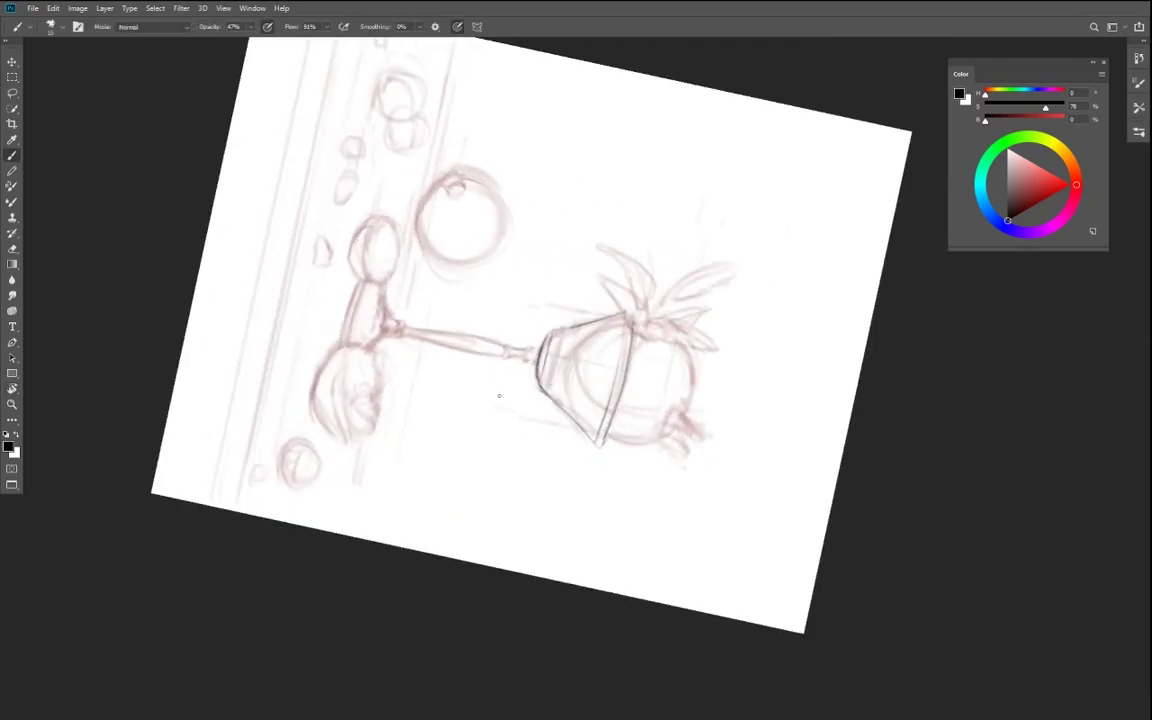
pyautogui.keyDown('shift'); pyautogui.click(307, 304); pyautogui.keyUp('shift')
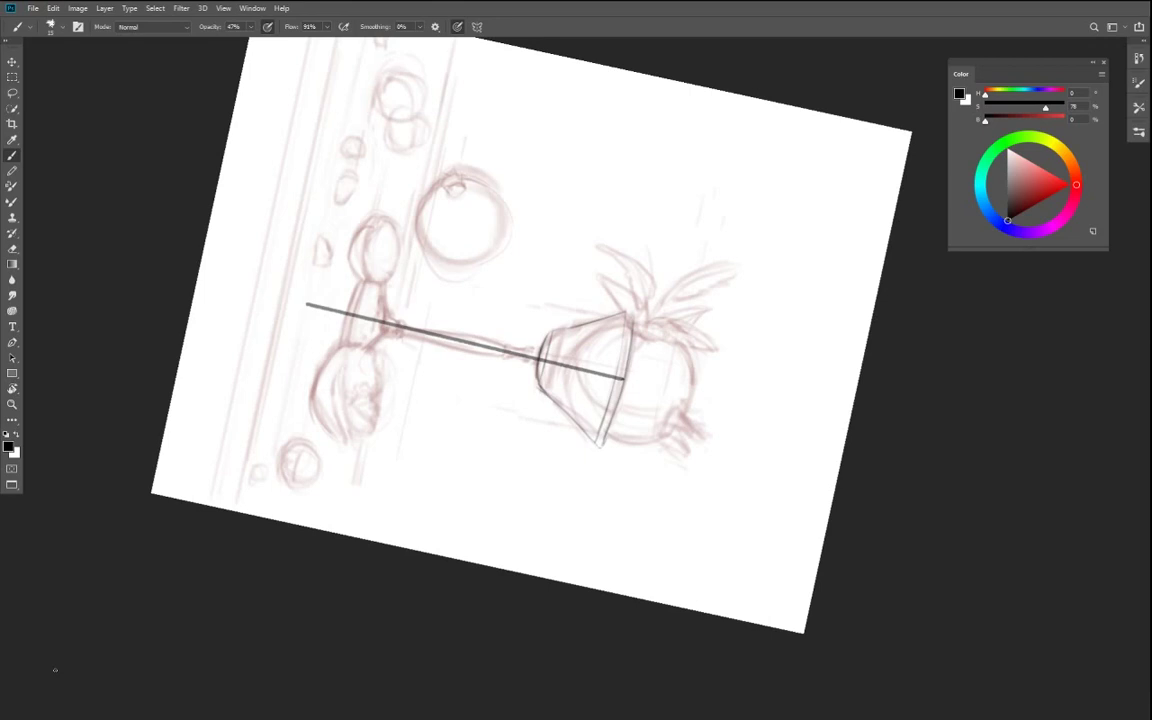
pyautogui.press('r')
pyautogui.moveTo(614, 517); pyautogui.dragTo(757, 507)
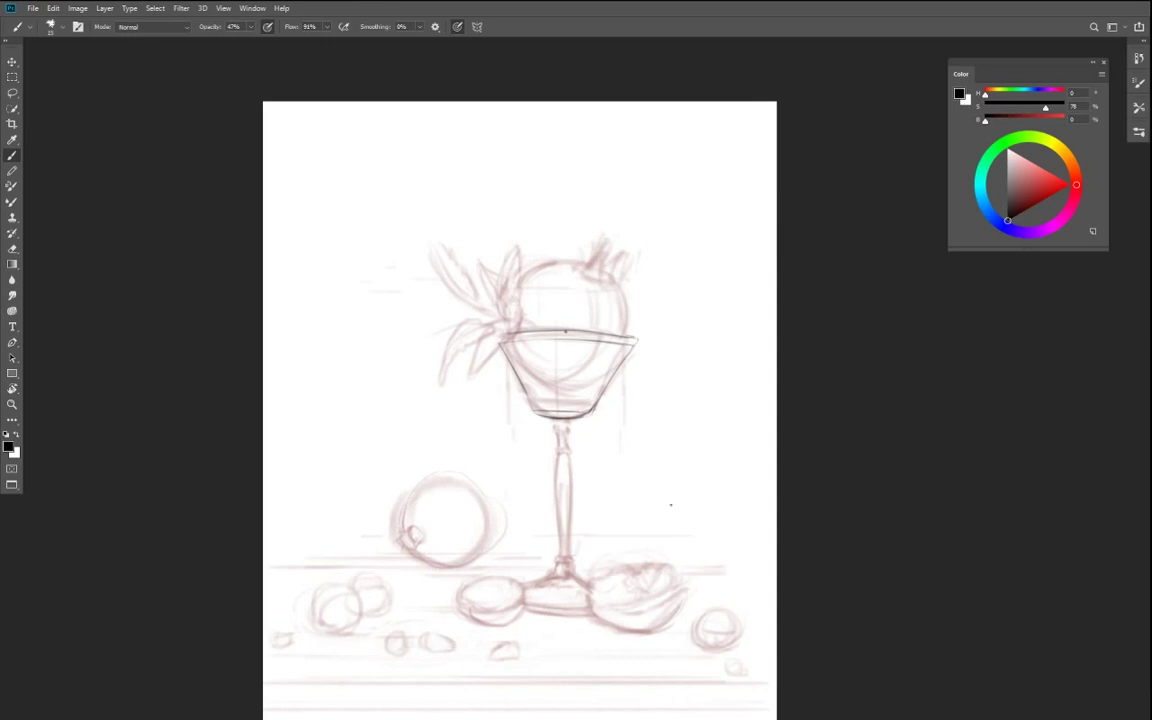
pyautogui.press('shift')
pyautogui.moveTo(506, 503); pyautogui.dragTo(503, 537)
pyautogui.hotkey('ctrl', 'z')
# - Draw a thin vertical centre line through the goblet from the rim to the foot
pyautogui.keyDown('shift'); pyautogui.rightClick(563, 259); pyautogui.keyUp('shift')
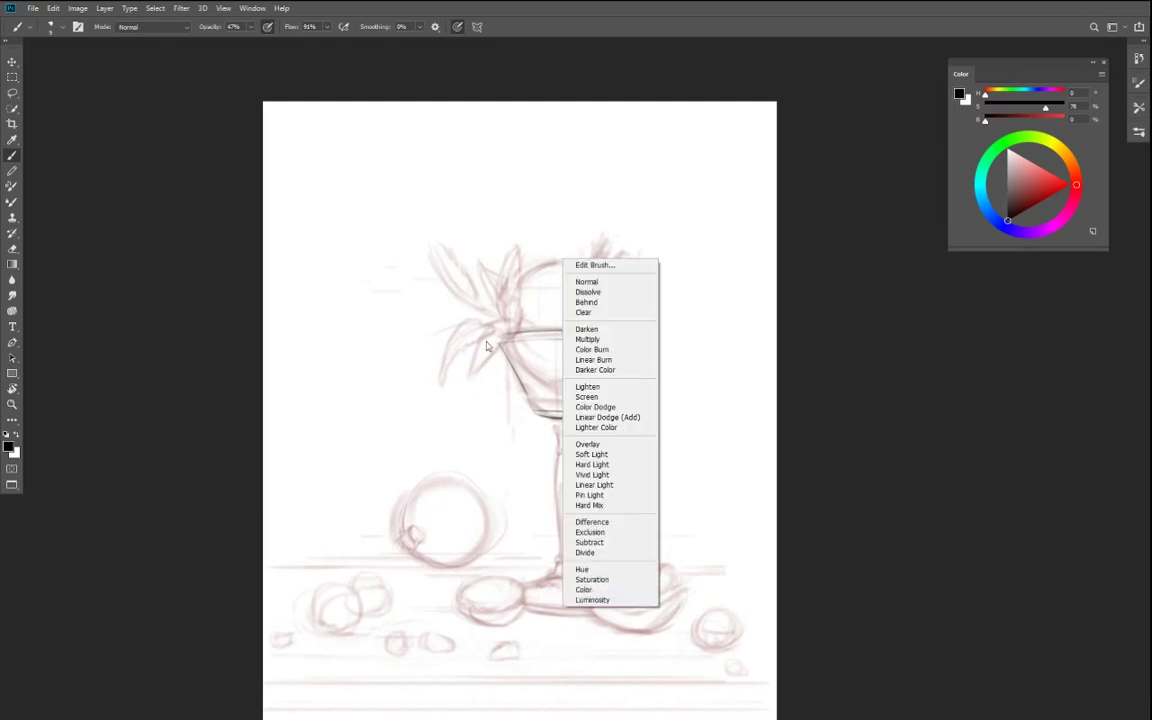
pyautogui.click(487, 346)
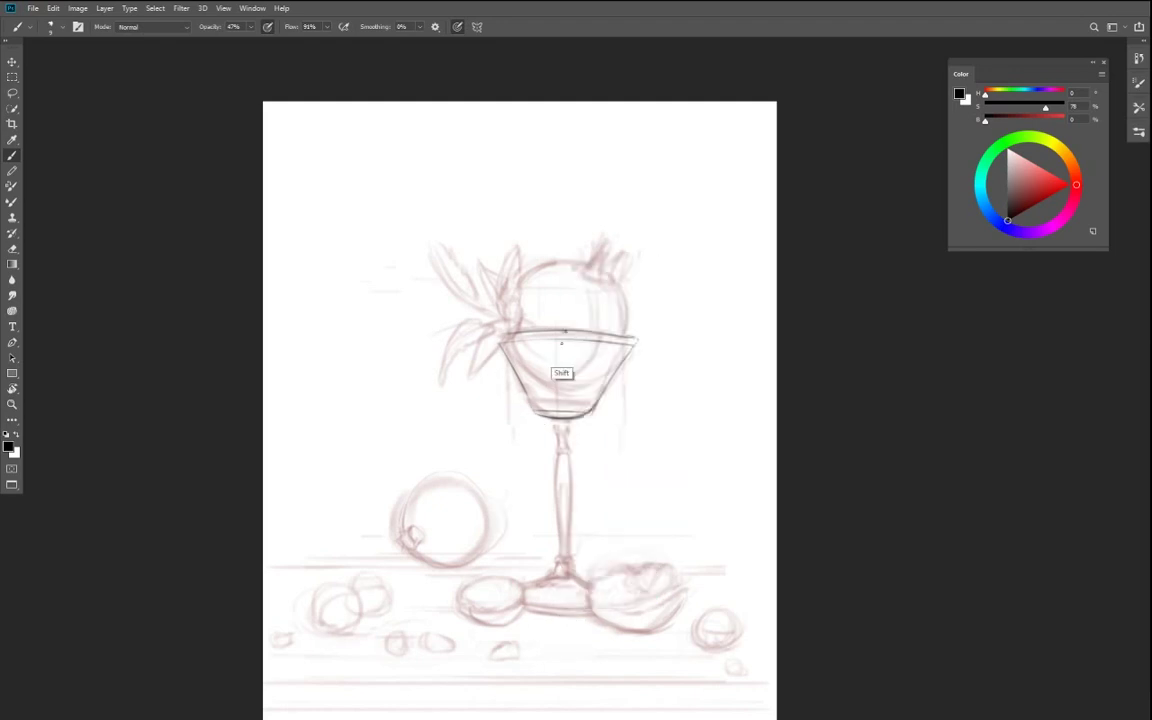
pyautogui.moveTo(564, 332); pyautogui.dragTo(564, 608)
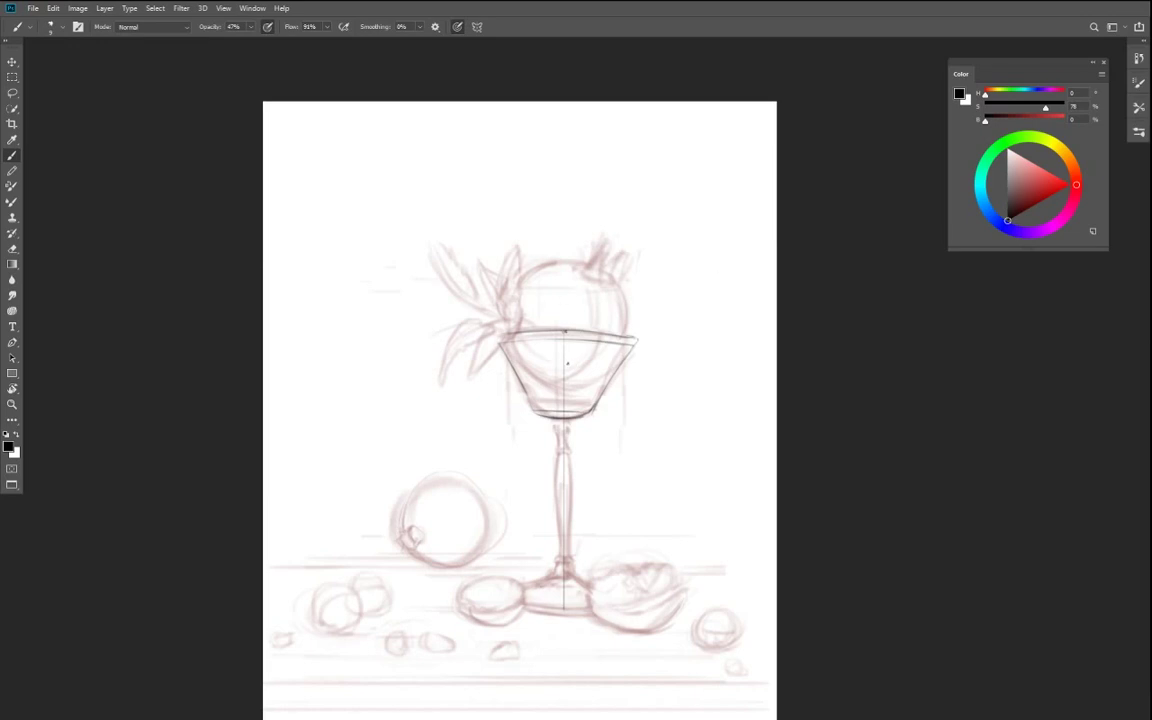
# - Darken the upper rim line of the cup, especially from the centre to its right end
pyautogui.scroll(5, 581, 368)
pyautogui.moveTo(620, 360); pyautogui.dragTo(609, 413)
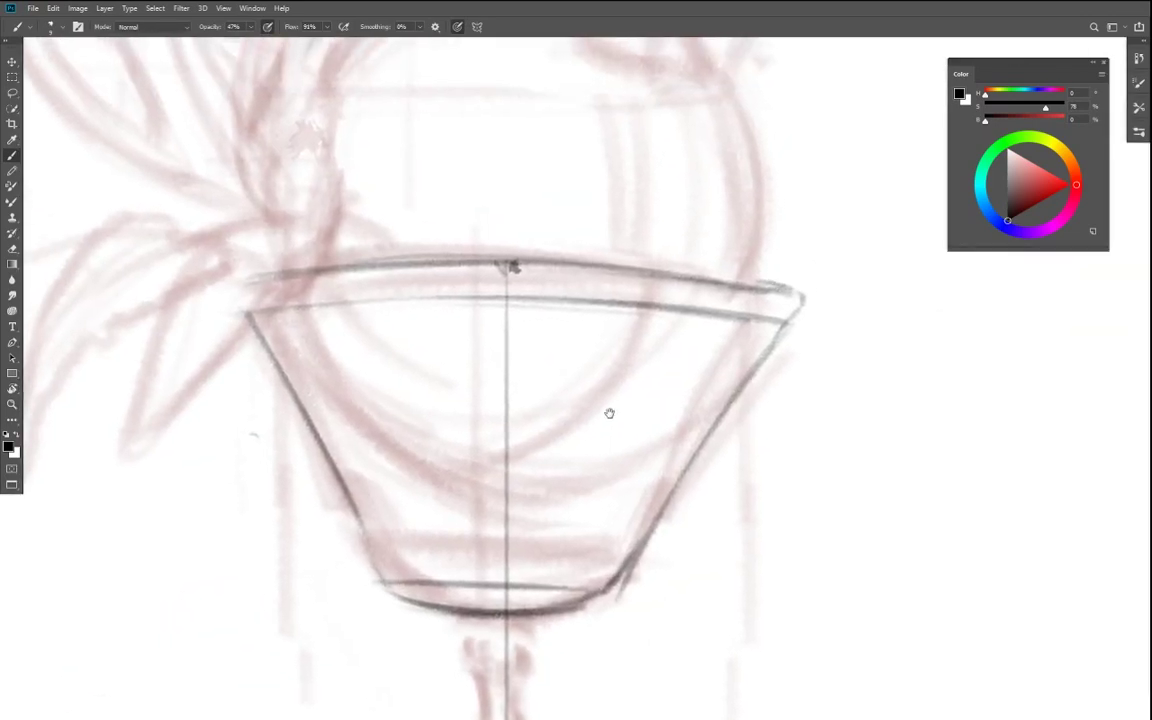
pyautogui.moveTo(798, 293)
pyautogui.mouseDown()
pyautogui.moveTo(456, 261)
pyautogui.moveTo(742, 276)
pyautogui.moveTo(795, 292)
pyautogui.mouseUp()
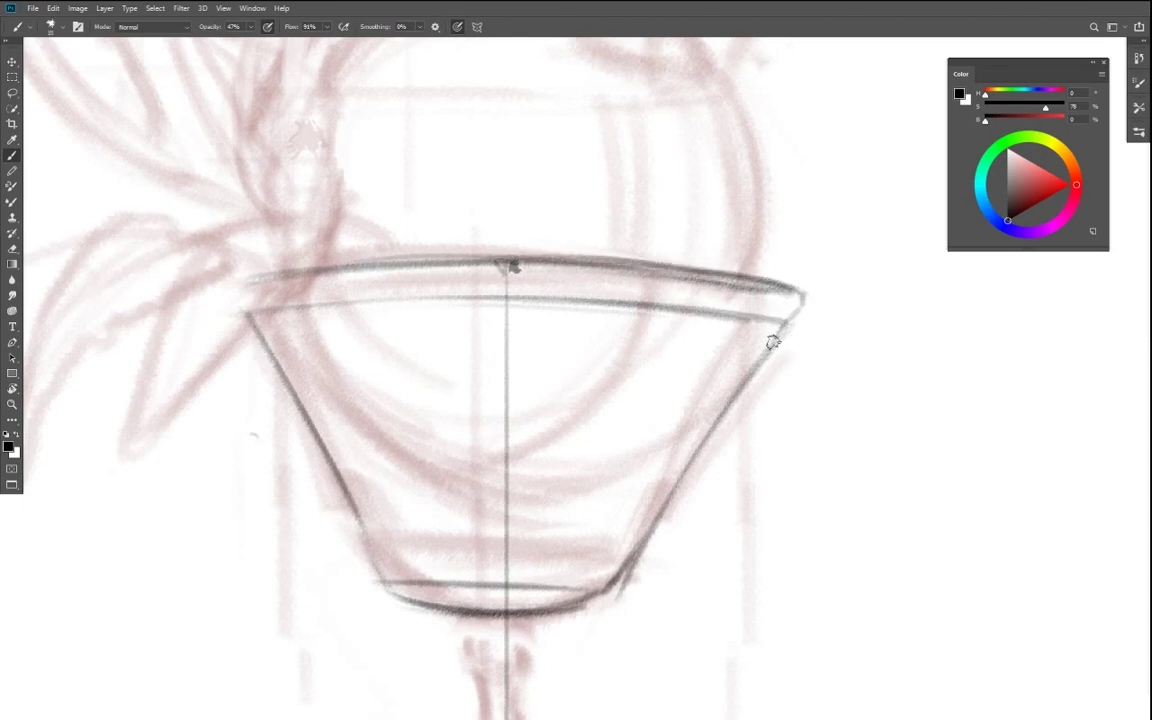
# - Darken the upper part of the cup's right side and extend it up to the rim's corner
pyautogui.press('r')
pyautogui.moveTo(830, 437); pyautogui.dragTo(590, 513)
pyautogui.press('b')
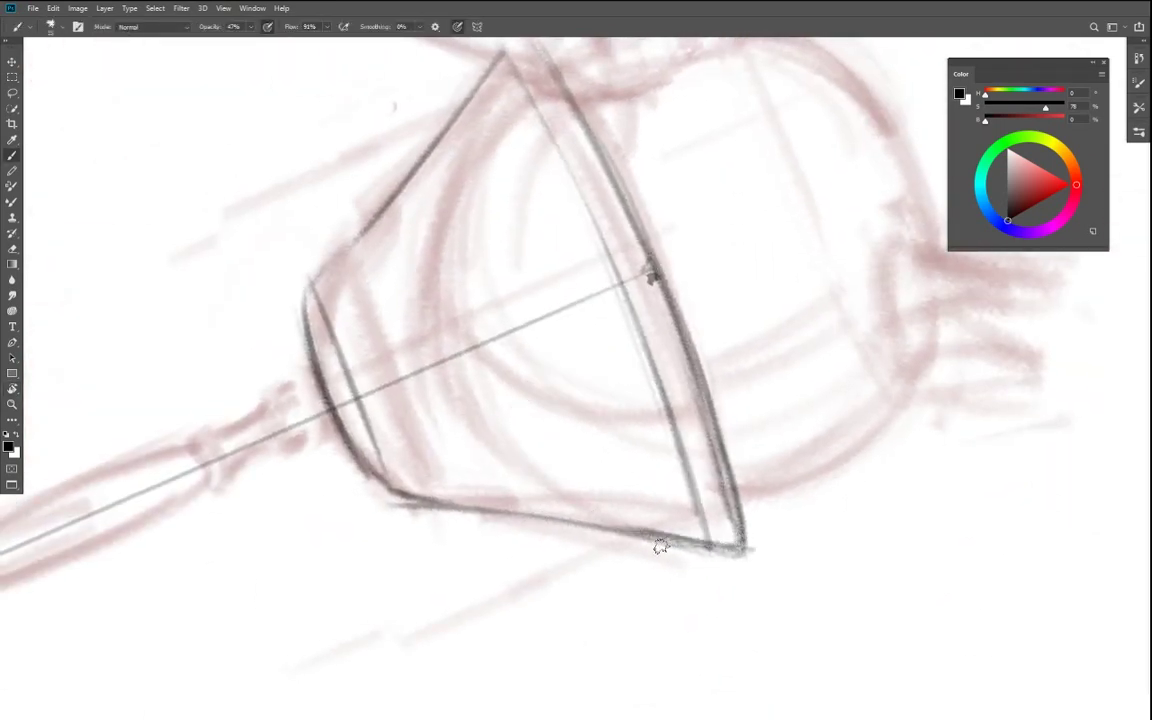
pyautogui.press('e')
pyautogui.press('r')
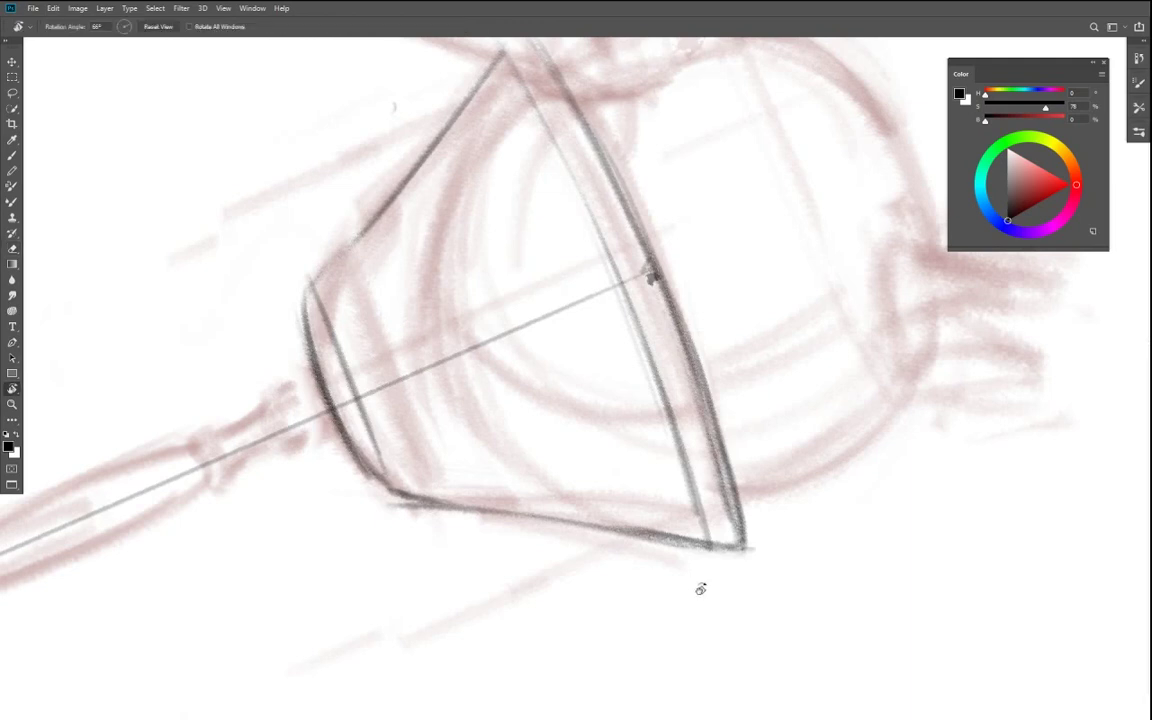
pyautogui.moveTo(699, 589); pyautogui.dragTo(836, 540)
pyautogui.press('e')
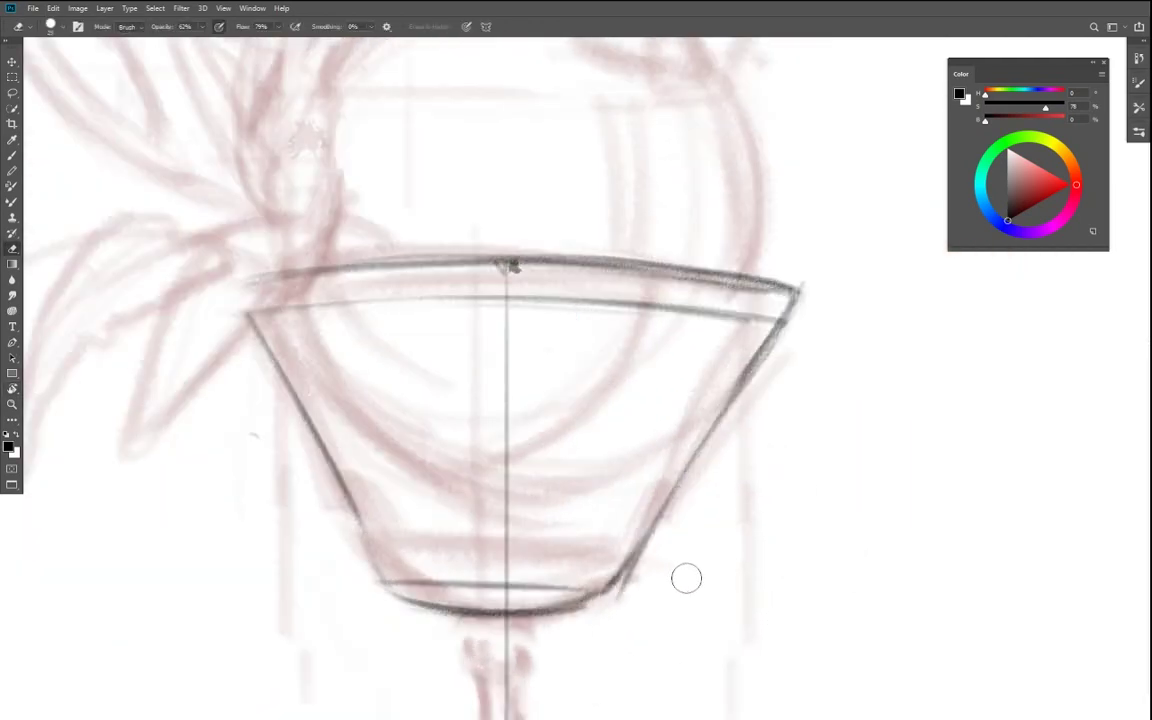
# - Join the cup's slanted sides to its rounded base with smooth black curves on both sides
pyautogui.scroll(-3, 560, 504)
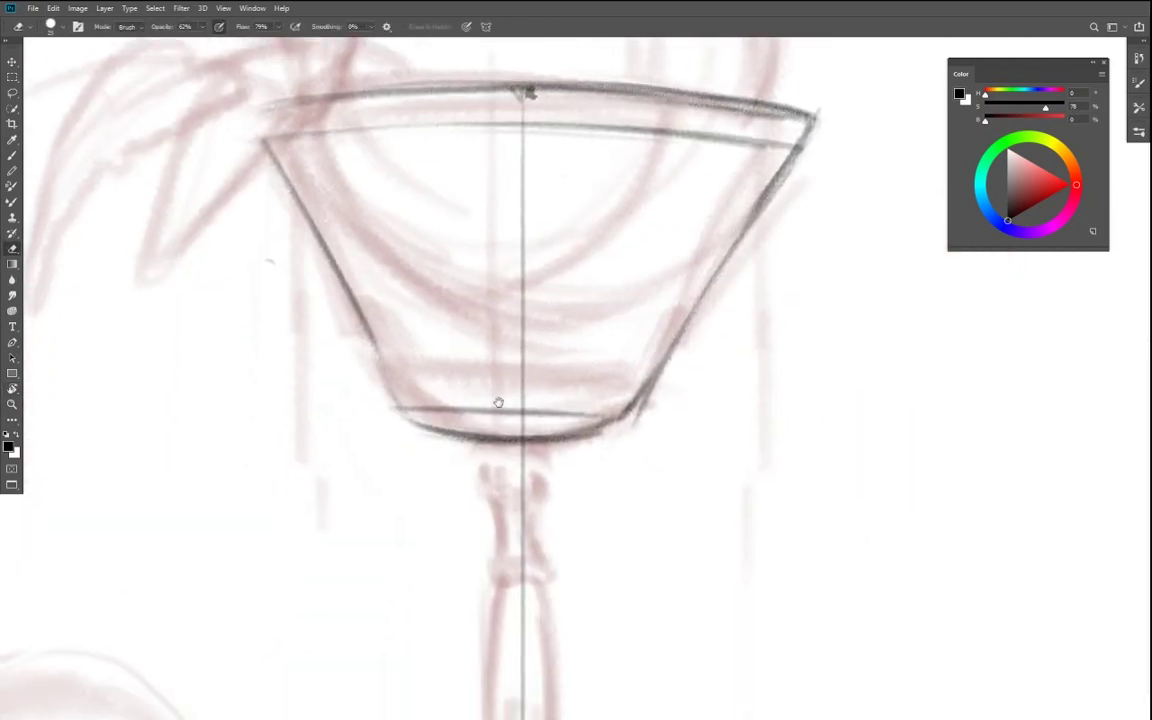
pyautogui.press('b')
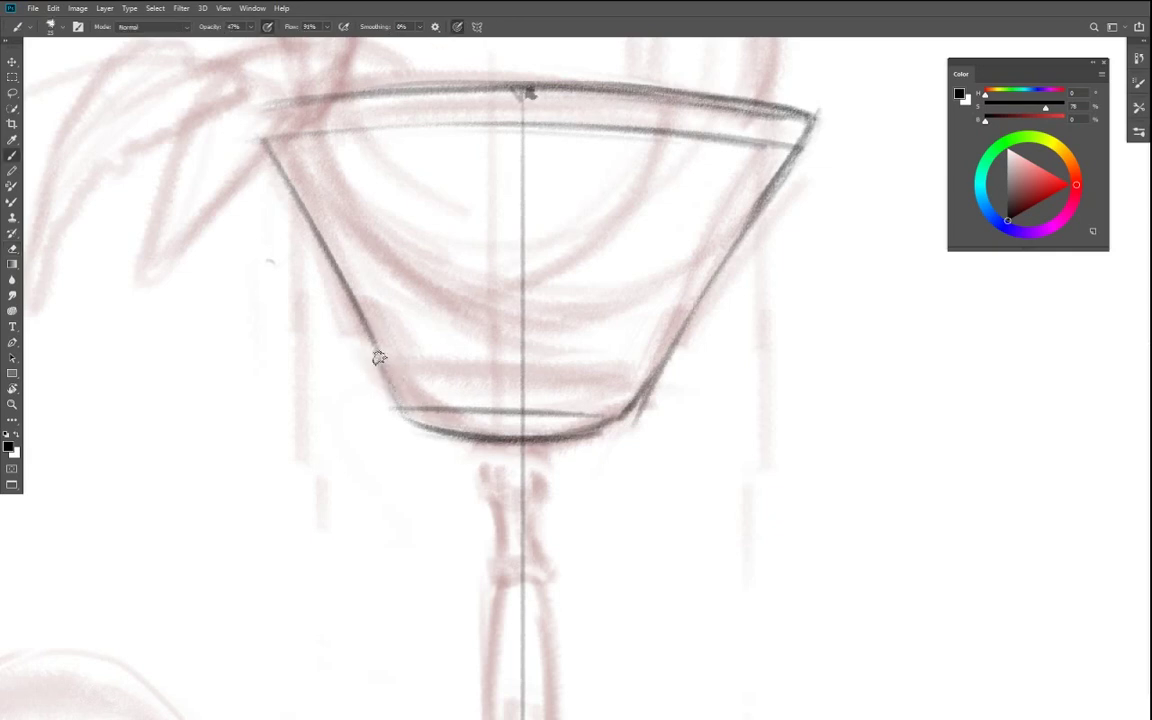
pyautogui.moveTo(376, 350); pyautogui.dragTo(440, 436)
pyautogui.moveTo(394, 392); pyautogui.dragTo(455, 437)
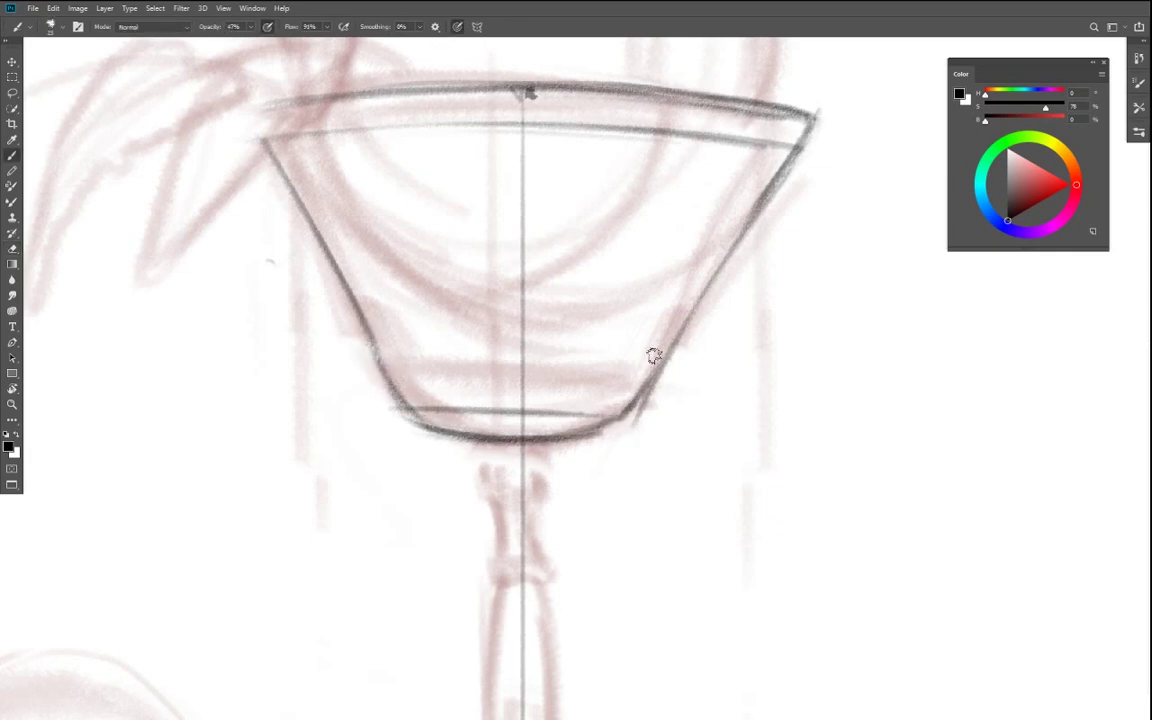
pyautogui.moveTo(654, 378)
pyautogui.mouseDown()
pyautogui.moveTo(615, 429)
pyautogui.moveTo(642, 402)
pyautogui.mouseUp()
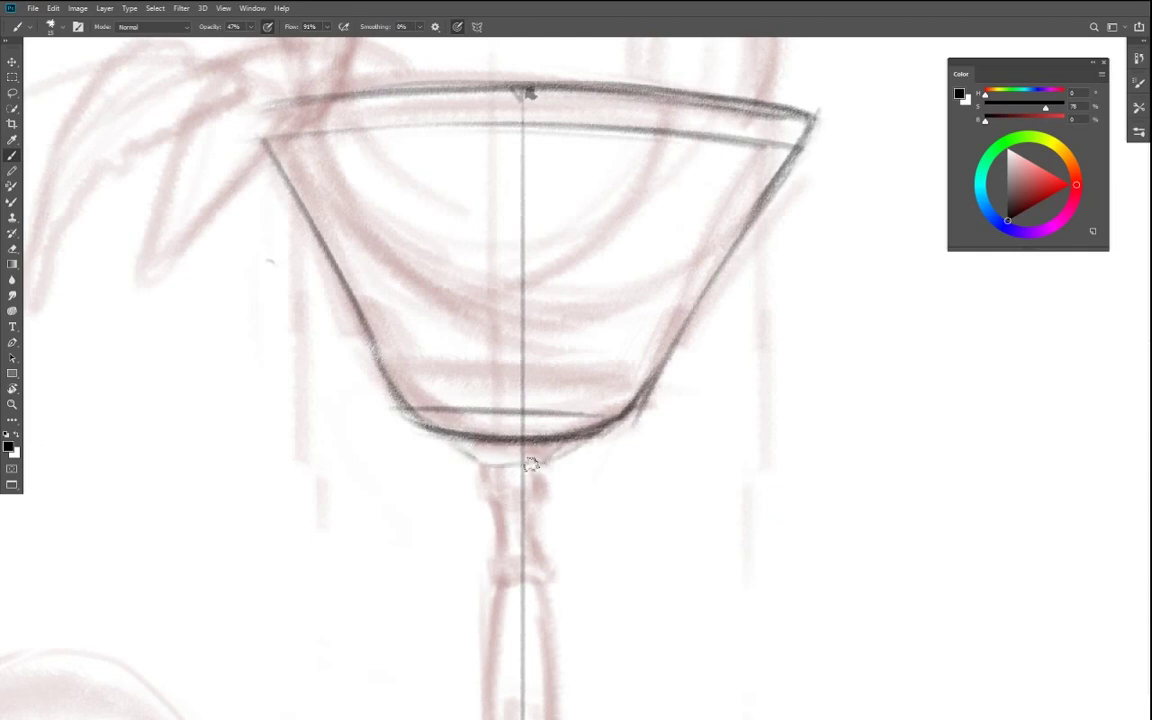
# - Sketch the short taper beneath the cup and the two concave sides of the stem's neck in black
pyautogui.moveTo(488, 467); pyautogui.dragTo(531, 468)
pyautogui.moveTo(608, 417); pyautogui.dragTo(411, 412)
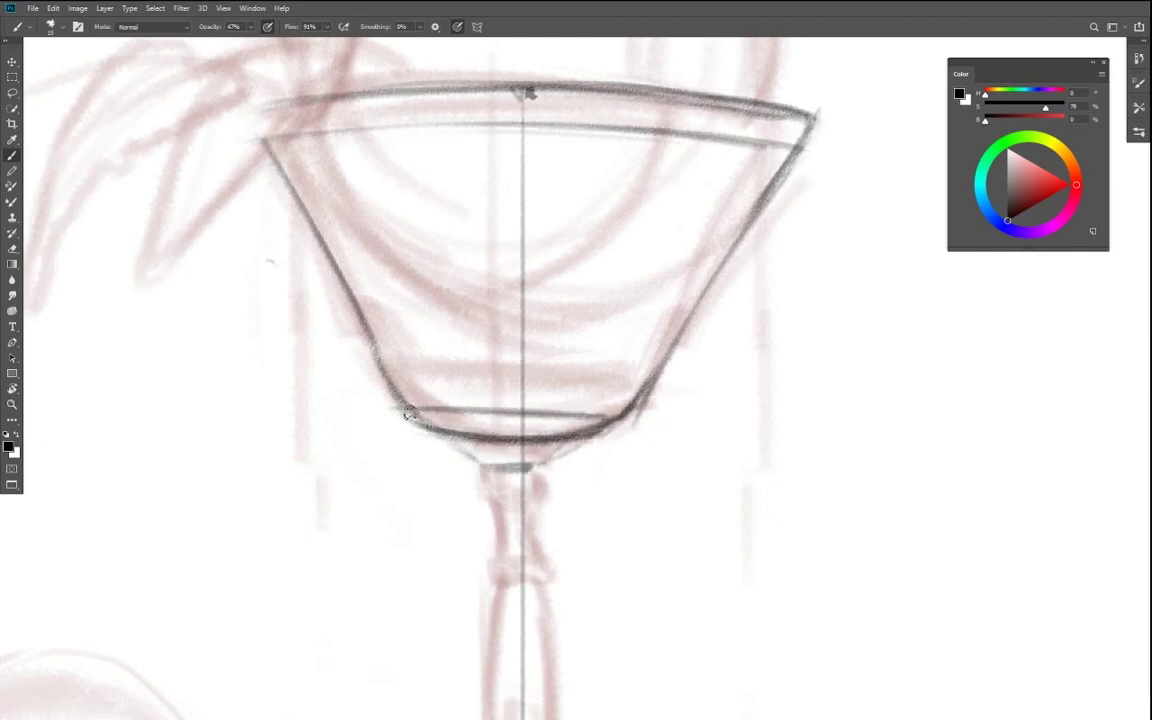
pyautogui.moveTo(596, 527); pyautogui.dragTo(569, 435)
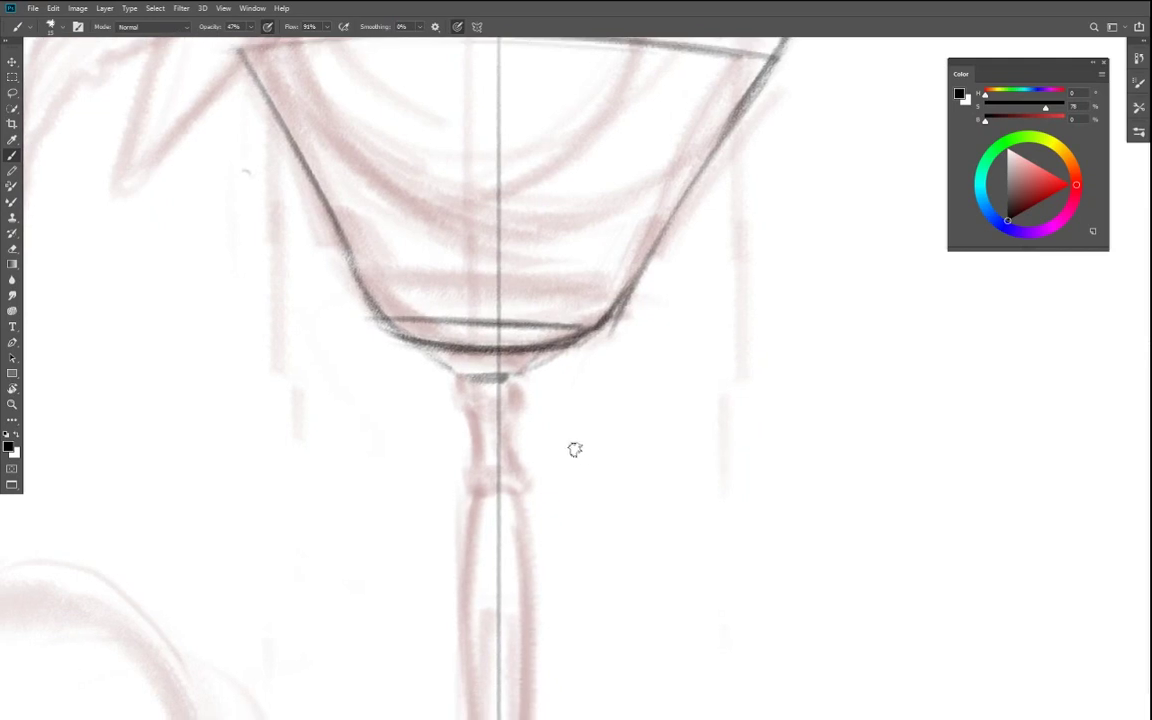
pyautogui.hotkey('ctrl', '-')
pyautogui.hotkey('ctrl', '-')
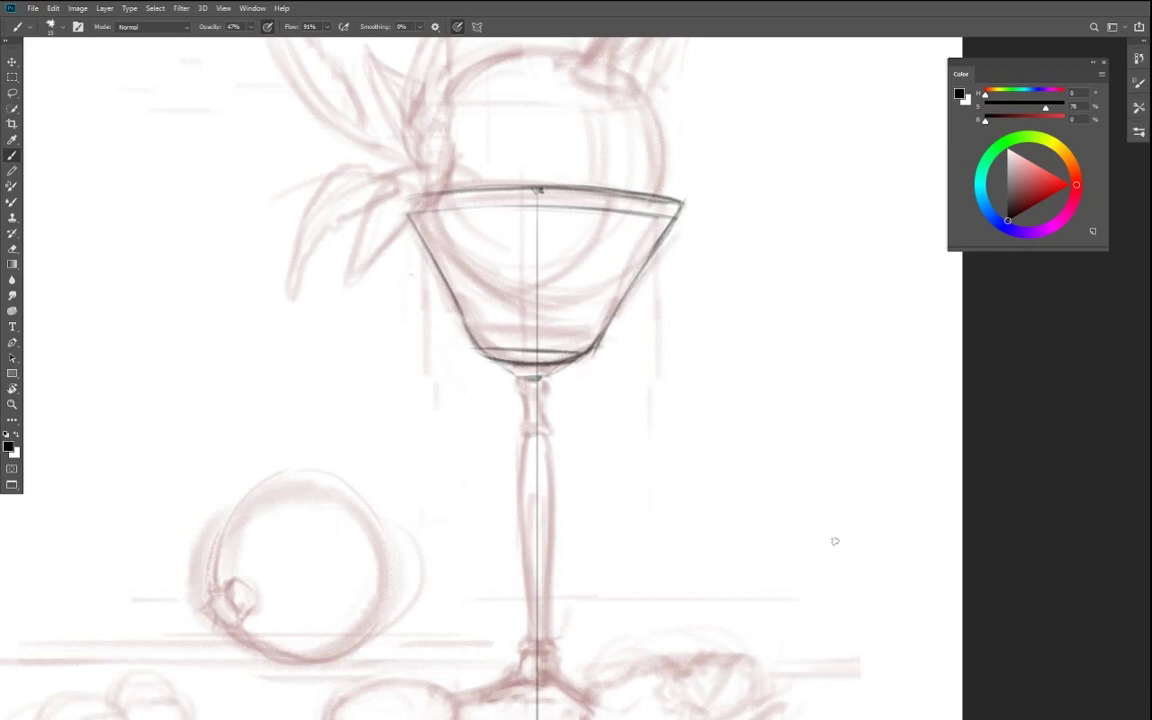
pyautogui.moveTo(567, 457); pyautogui.dragTo(580, 410)
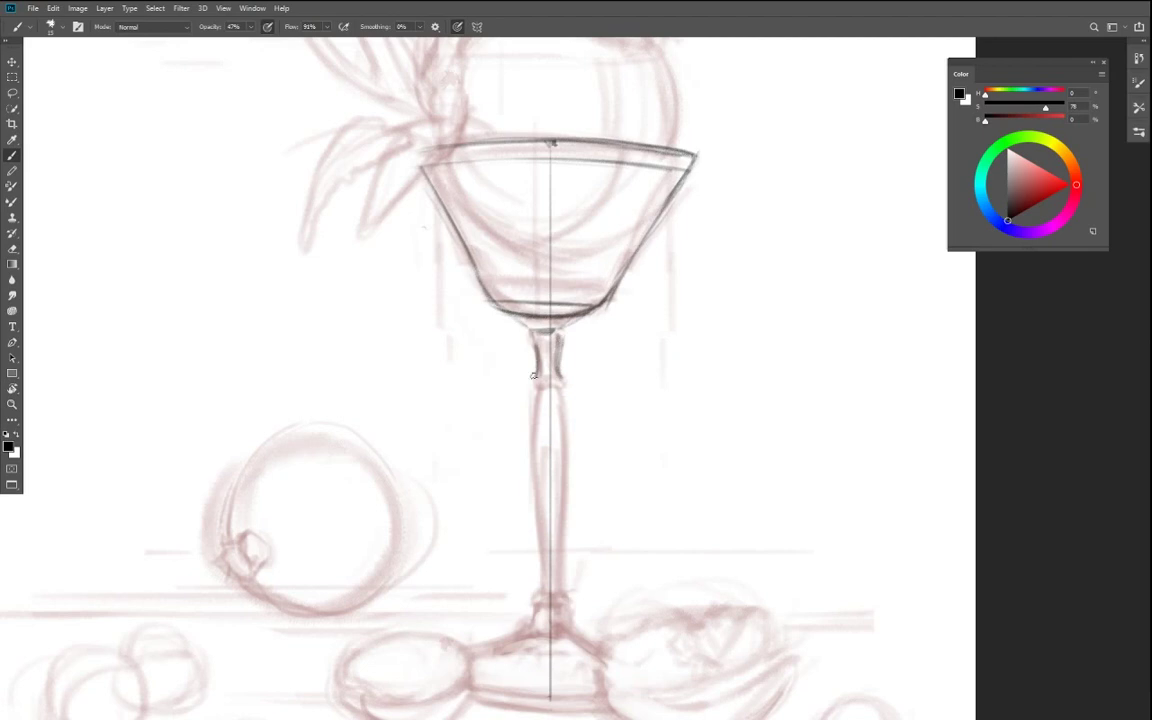
# - Outline a flat rounded collar above the stem's neck, firm up the neck's sides and add a narrow ring below it
pyautogui.scroll(3, 565, 342)
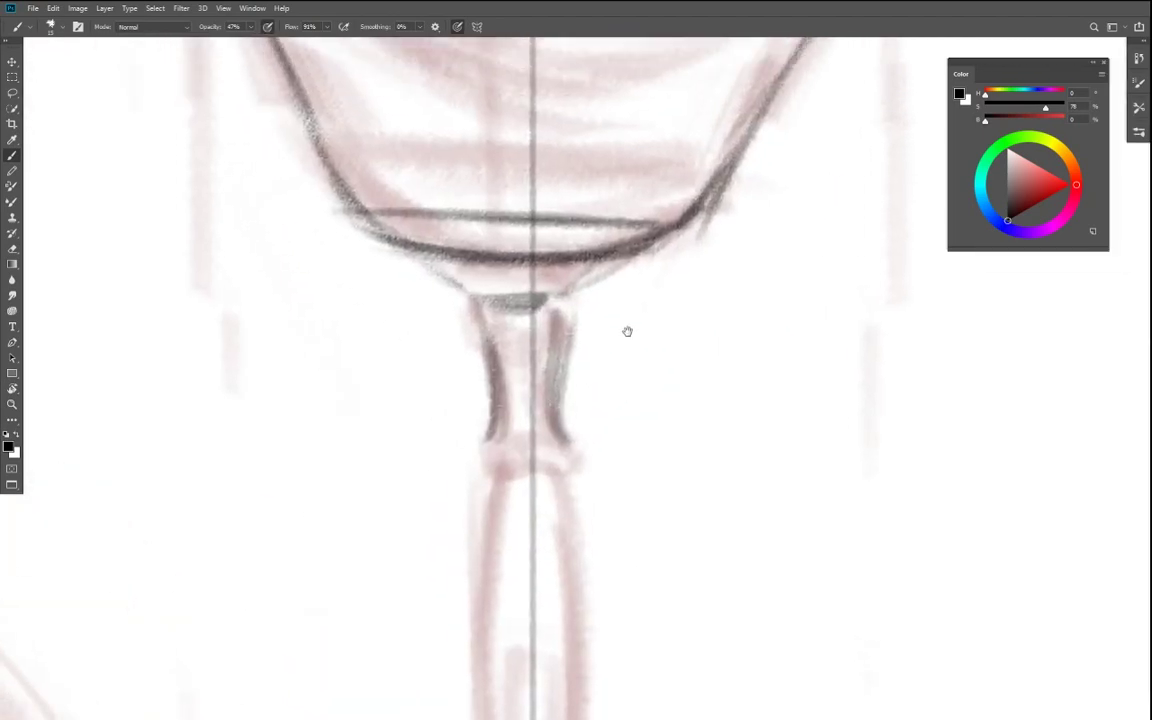
pyautogui.moveTo(555, 324)
pyautogui.mouseDown()
pyautogui.moveTo(471, 325)
pyautogui.moveTo(565, 297)
pyautogui.mouseUp()
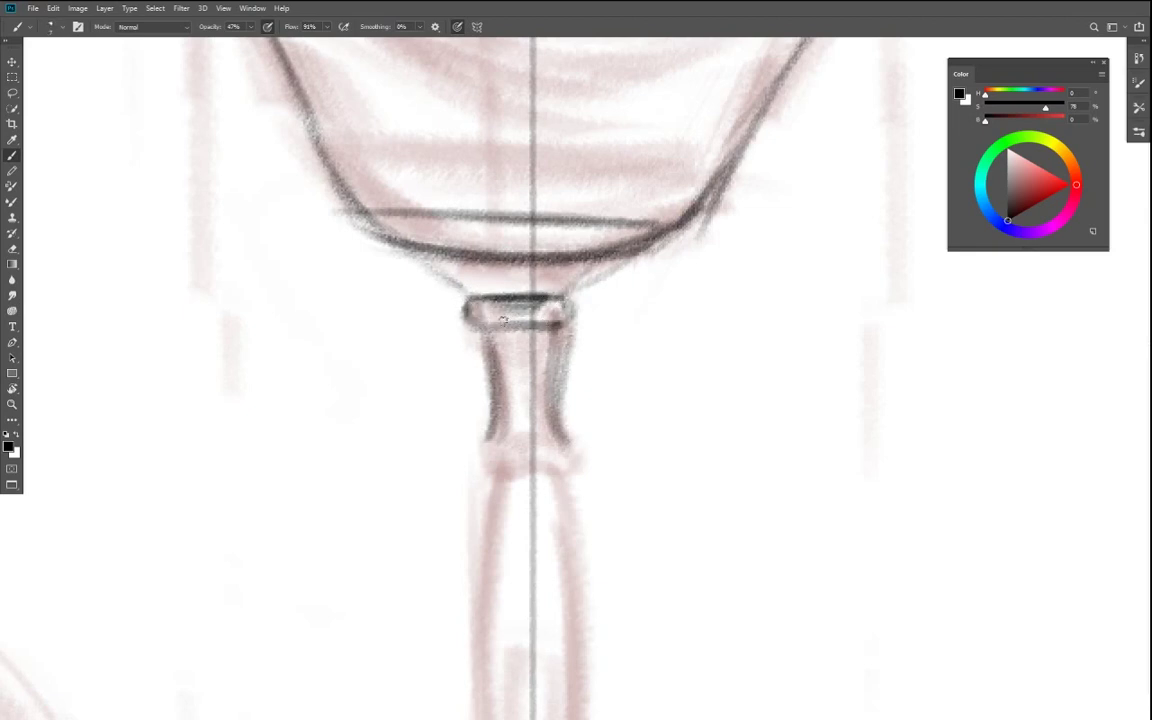
pyautogui.moveTo(553, 323)
pyautogui.mouseDown()
pyautogui.moveTo(465, 319)
pyautogui.moveTo(562, 313)
pyautogui.moveTo(541, 338)
pyautogui.moveTo(565, 352)
pyautogui.moveTo(566, 374)
pyautogui.moveTo(555, 339)
pyautogui.moveTo(552, 415)
pyautogui.mouseUp()
pyautogui.moveTo(487, 330)
pyautogui.mouseDown()
pyautogui.moveTo(493, 408)
pyautogui.moveTo(571, 447)
pyautogui.moveTo(484, 468)
pyautogui.moveTo(529, 468)
pyautogui.mouseUp()
pyautogui.moveTo(547, 335); pyautogui.dragTo(550, 373)
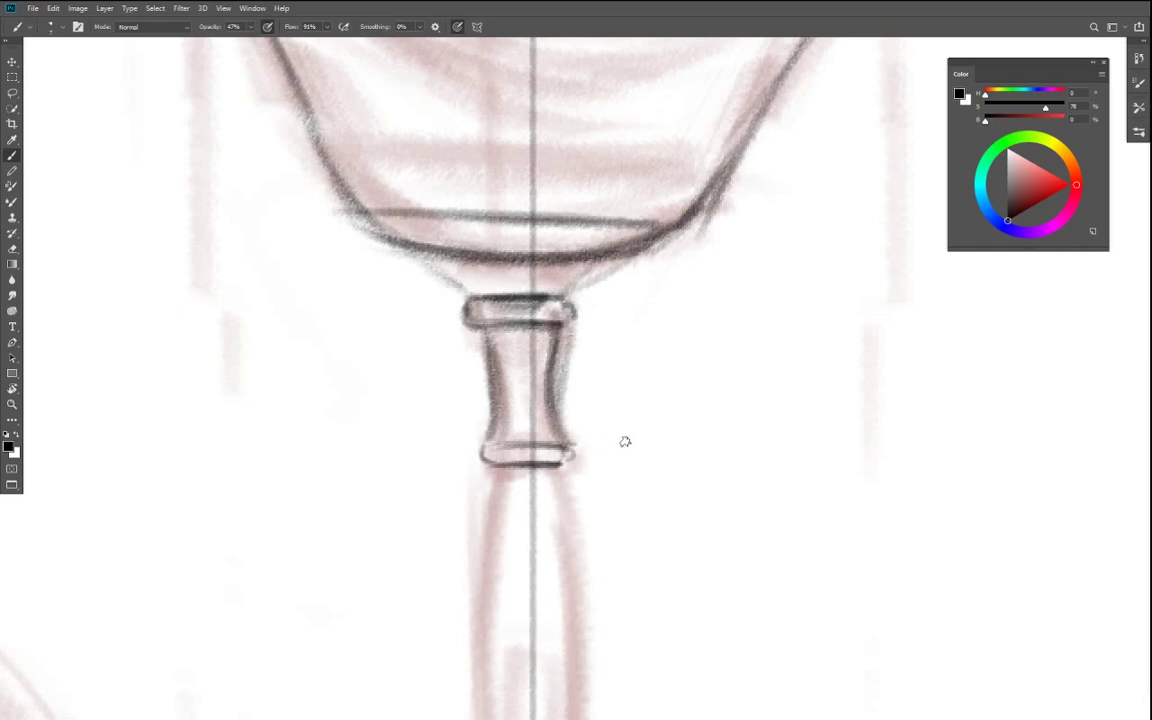
# - Darken the slanted taper lines on both sides between the cup's base and the stem's collar
pyautogui.hotkey('ctrl', '0')
pyautogui.hotkey('ctrl', '+')
pyautogui.hotkey('ctrl', '+')
pyautogui.hotkey('ctrl', '+')
pyautogui.hotkey('ctrl', '+')
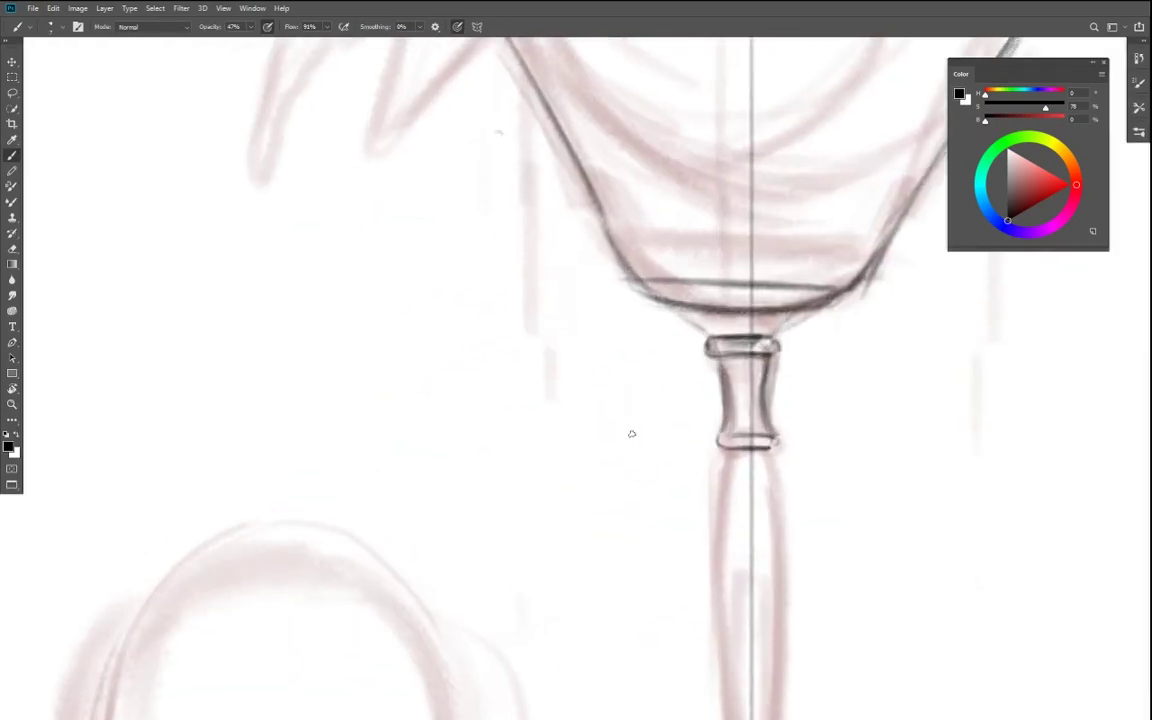
pyautogui.hotkey('ctrl', '+')
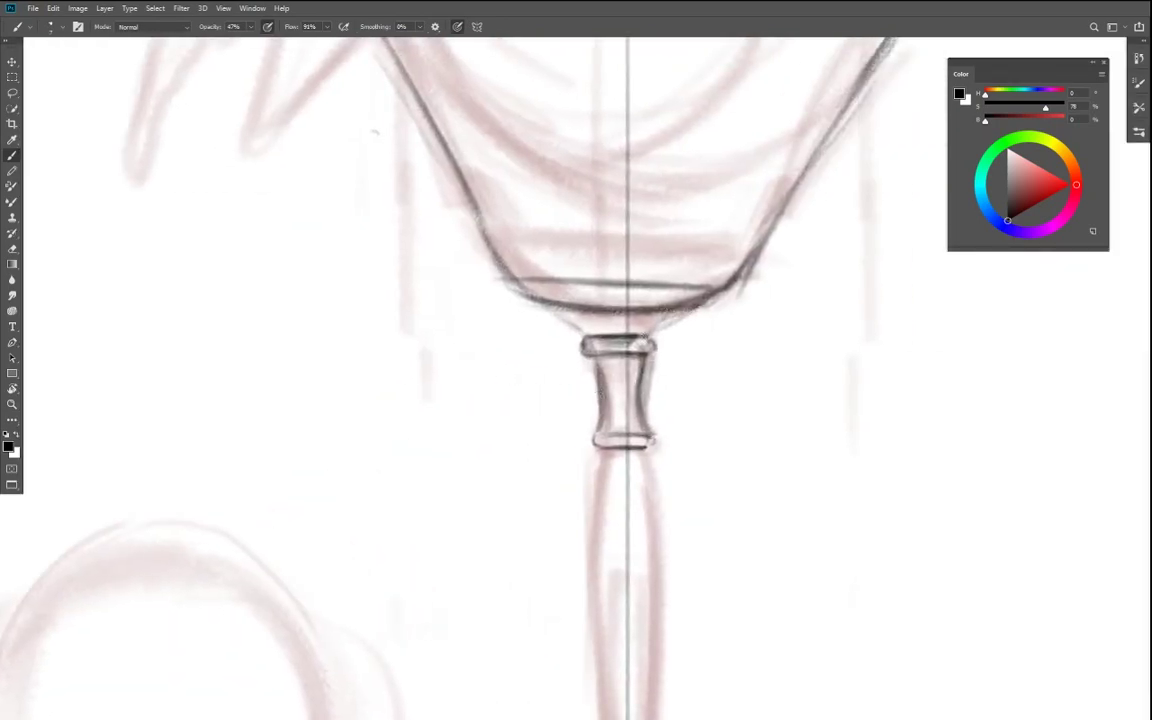
pyautogui.moveTo(700, 297); pyautogui.dragTo(578, 333)
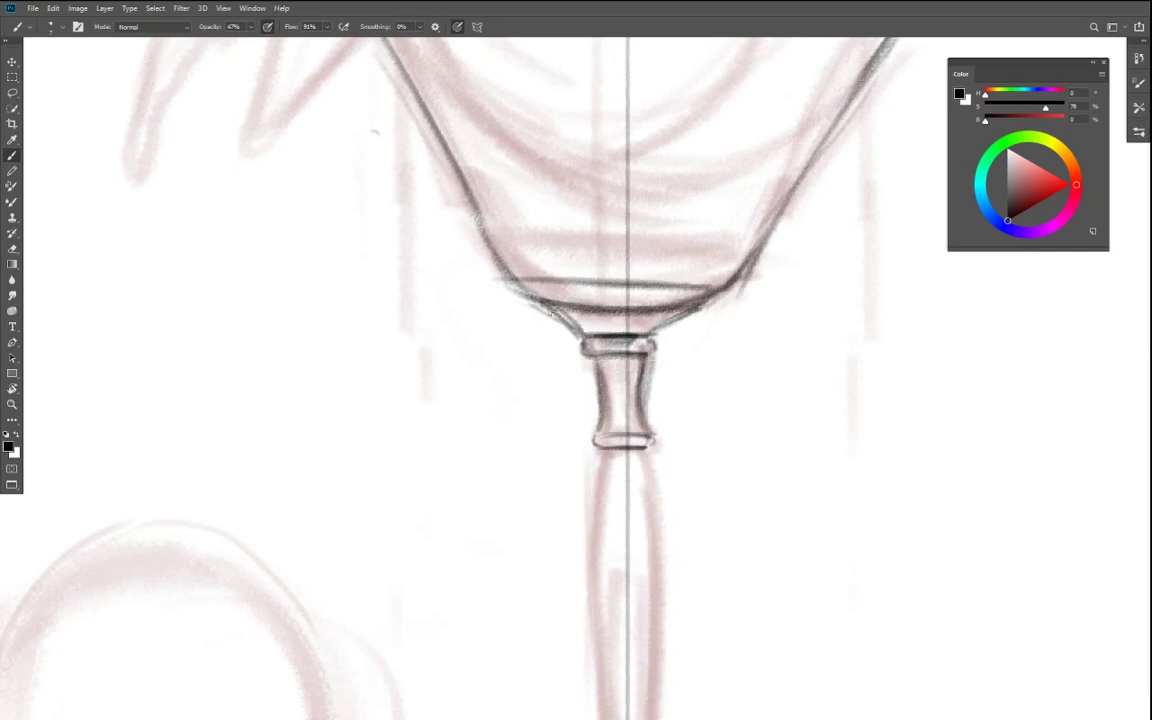
# - Strengthen the curved transition from the cup's underside into the collar and neck with a smaller brush
pyautogui.hotkey('ctrl', '0')
pyautogui.hotkey('ctrl', '-')
pyautogui.hotkey('ctrl', '-')
pyautogui.hotkey('ctrl', '+')
pyautogui.hotkey('ctrl', '+')
pyautogui.hotkey('ctrl', '+')
pyautogui.hotkey('ctrl', '+')
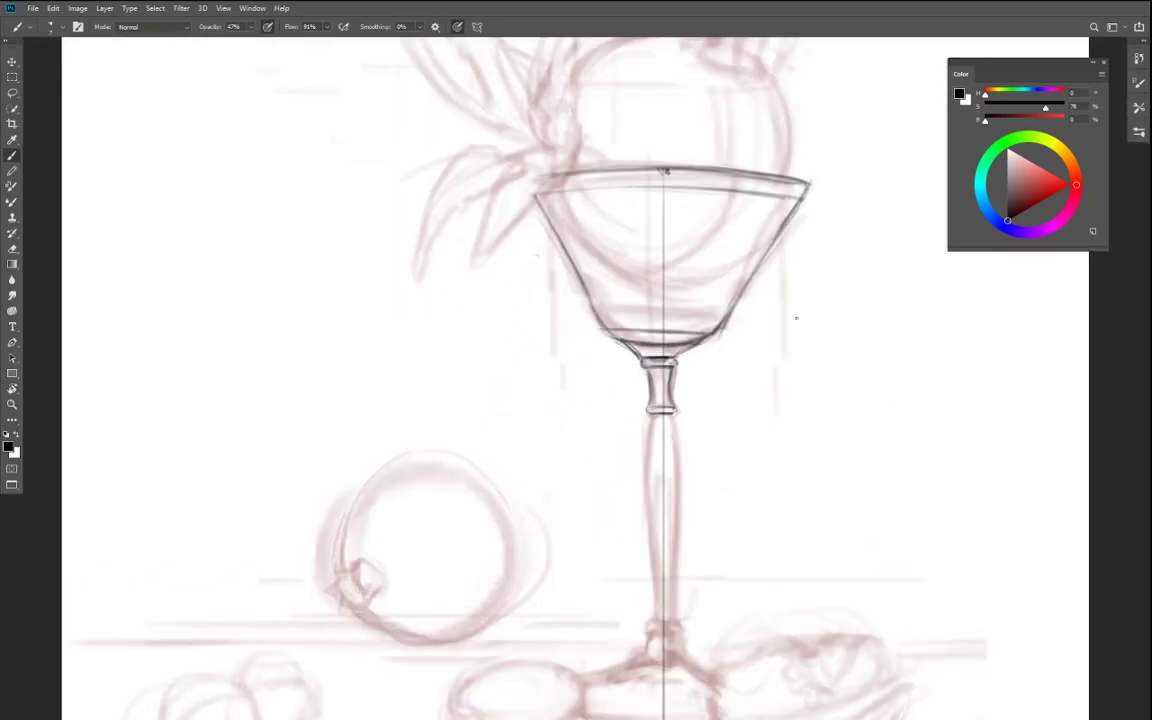
pyautogui.press('r')
pyautogui.moveTo(671, 293)
pyautogui.mouseDown()
pyautogui.moveTo(334, 481)
pyautogui.moveTo(321, 465)
pyautogui.mouseUp()
pyautogui.hotkey('ctrl', '+')
pyautogui.moveTo(574, 523)
pyautogui.mouseDown()
pyautogui.moveTo(450, 399)
pyautogui.moveTo(512, 343)
pyautogui.mouseUp()
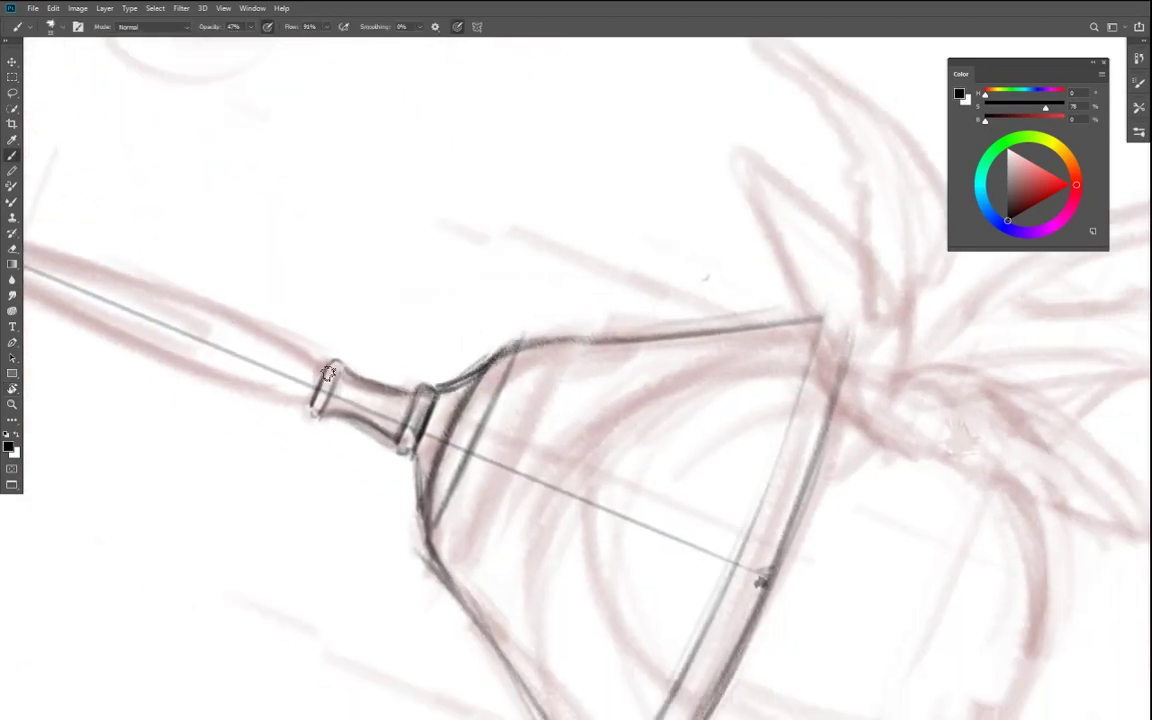
pyautogui.moveTo(387, 444); pyautogui.dragTo(451, 578)
pyautogui.press('[')
pyautogui.press('[')
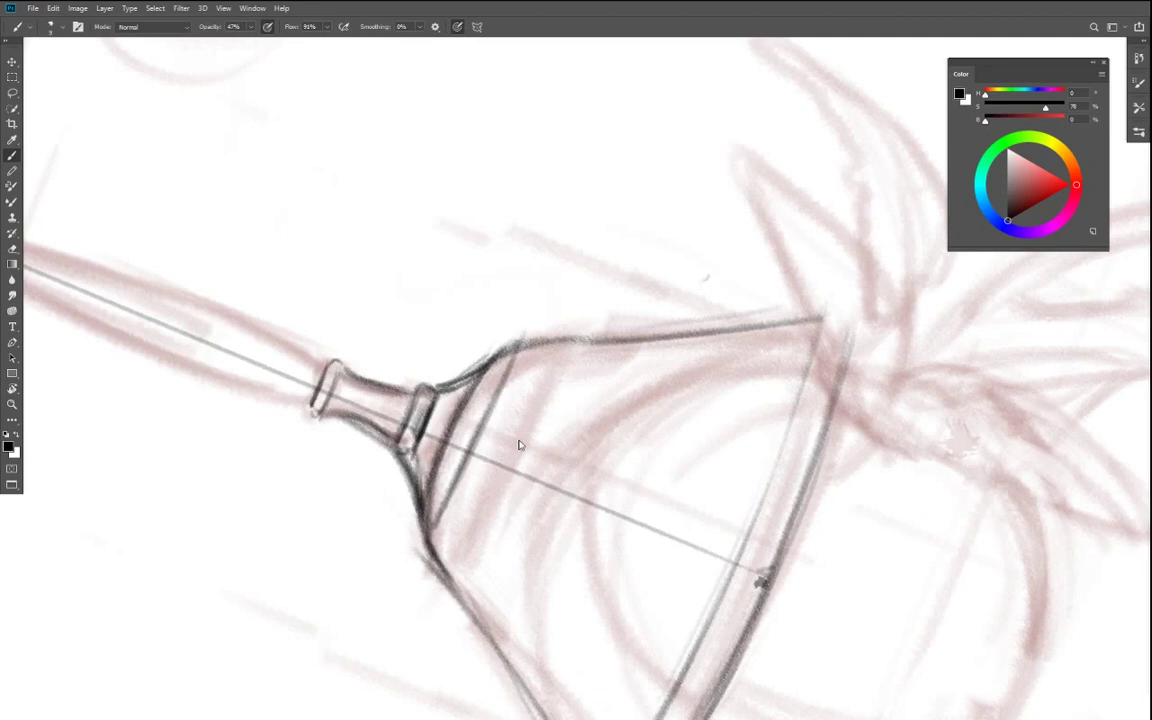
pyautogui.press('r')
pyautogui.moveTo(337, 563)
pyautogui.mouseDown()
pyautogui.moveTo(753, 478)
pyautogui.moveTo(716, 526)
pyautogui.mouseUp()
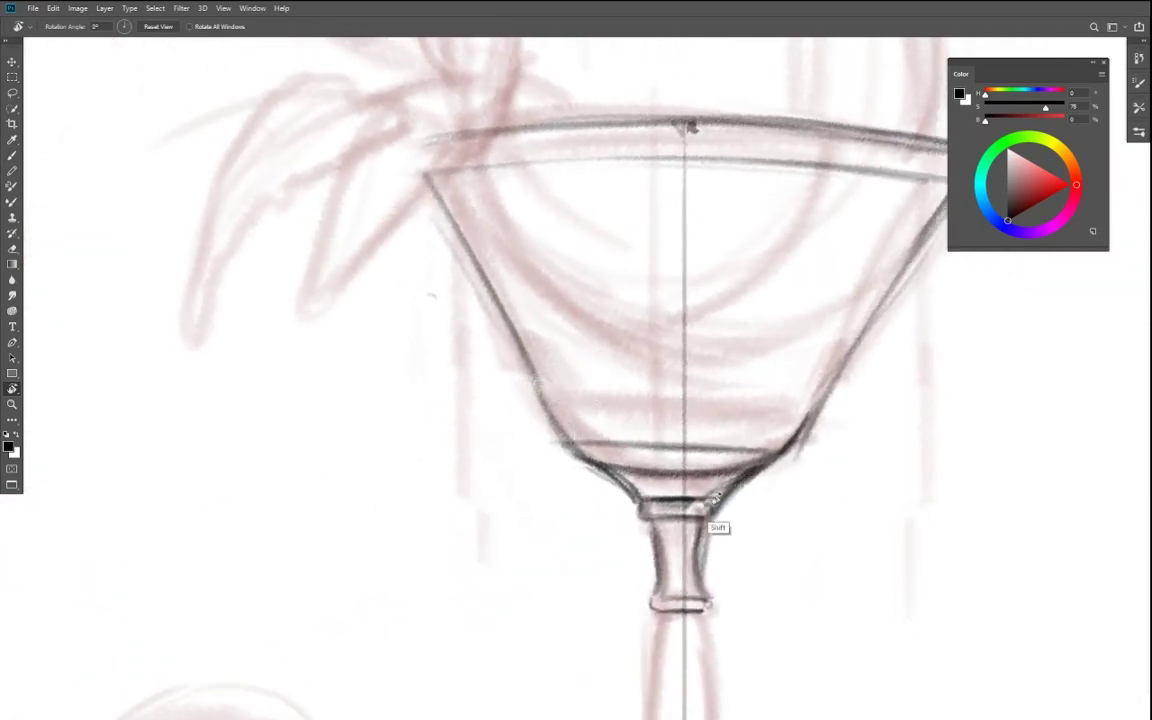
pyautogui.moveTo(672, 362); pyautogui.dragTo(624, 245)
pyautogui.moveTo(669, 385)
pyautogui.mouseDown()
pyautogui.moveTo(598, 383)
pyautogui.moveTo(652, 384)
pyautogui.moveTo(582, 391)
pyautogui.moveTo(593, 401)
pyautogui.mouseUp()
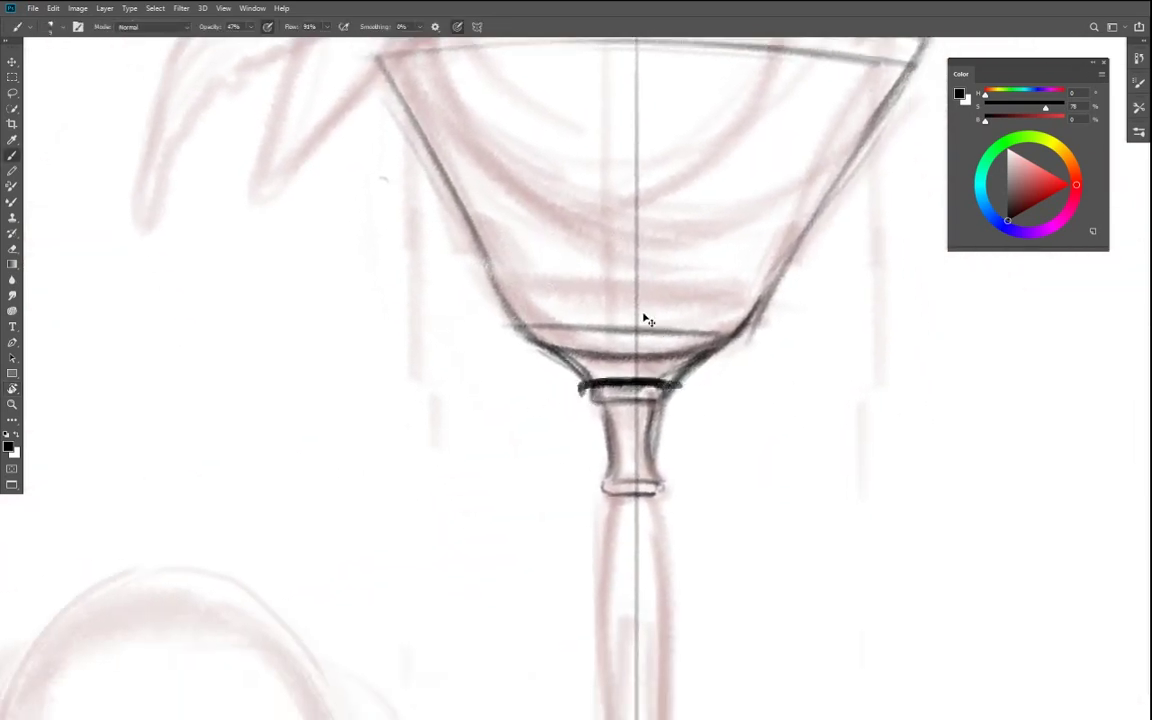
pyautogui.hotkey('ctrl', 'z')
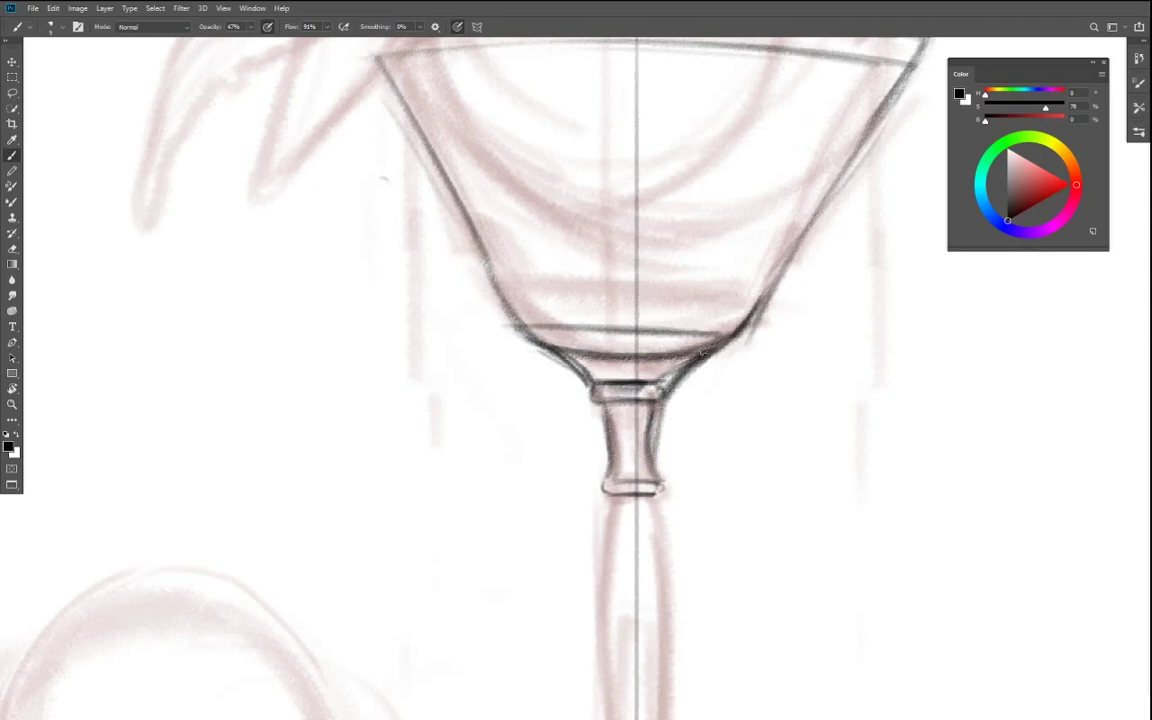
# - Round off the cup's underside with a dark curve meeting the collar, and darken the collar's lower edge
pyautogui.moveTo(688, 362)
pyautogui.mouseDown()
pyautogui.moveTo(600, 378)
pyautogui.moveTo(551, 354)
pyautogui.moveTo(608, 381)
pyautogui.mouseUp()
pyautogui.moveTo(543, 350)
pyautogui.mouseDown()
pyautogui.moveTo(685, 372)
pyautogui.moveTo(663, 397)
pyautogui.mouseUp()
pyautogui.moveTo(589, 401); pyautogui.dragTo(659, 402)
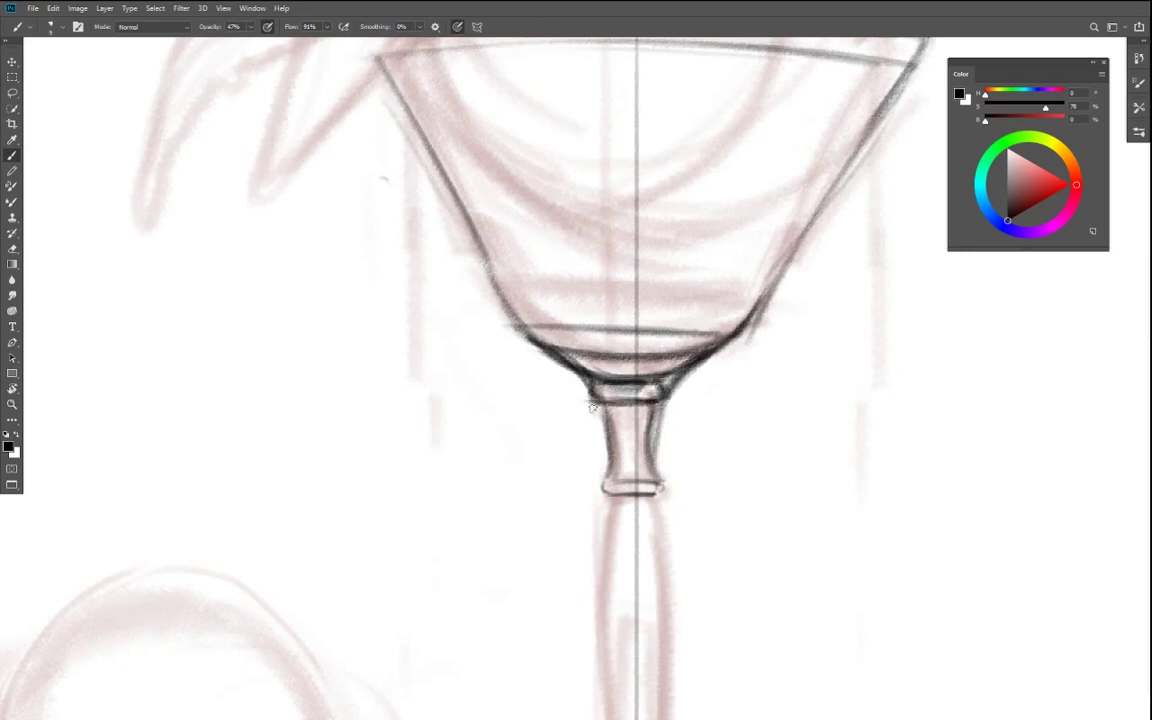
# - Clean up the stray marks around the cup's underside and the collar with the Eraser
pyautogui.press('e')
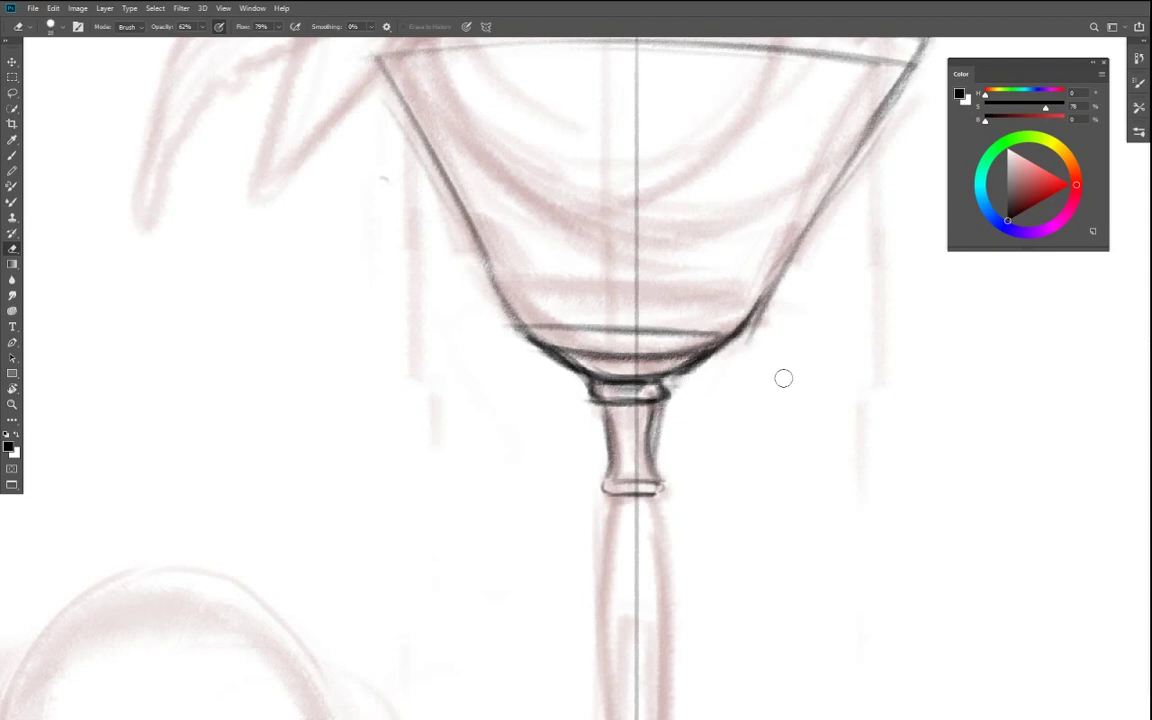
pyautogui.press(']')
pyautogui.press(']')
pyautogui.press(']')
pyautogui.press(']')
pyautogui.moveTo(728, 491); pyautogui.dragTo(708, 353)
pyautogui.moveTo(636, 282); pyautogui.dragTo(616, 322)
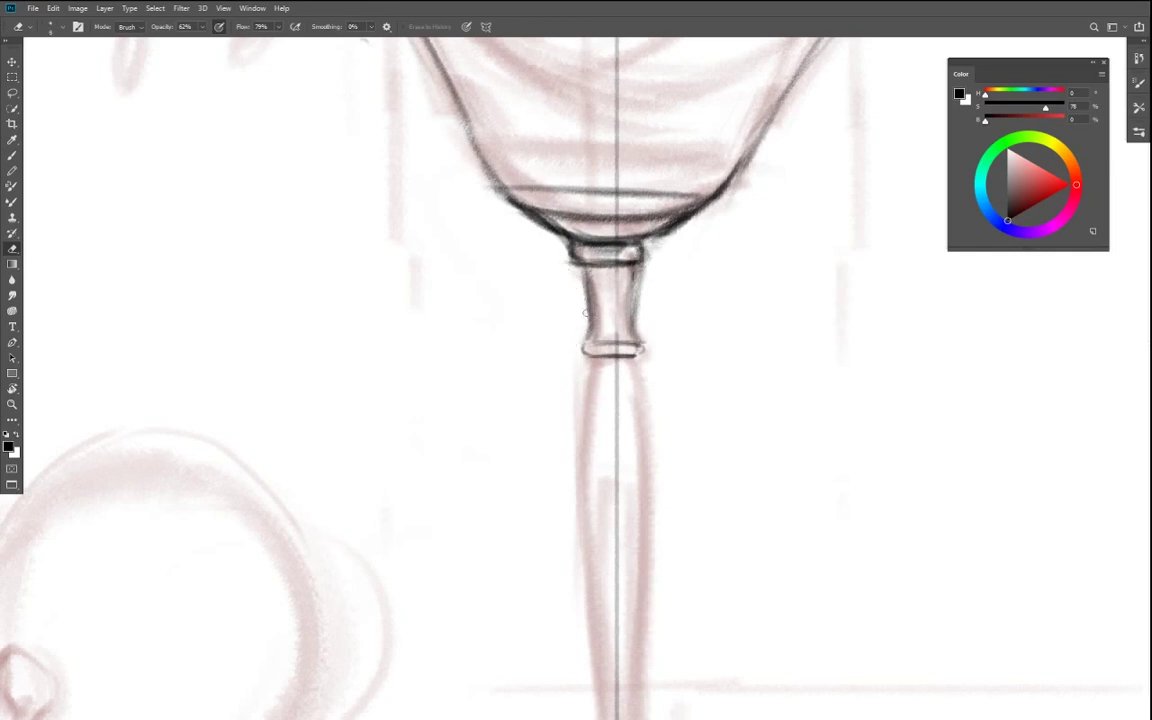
# - Darken both sides of the stem's neck and the upper line of the ring below it
pyautogui.press('b')
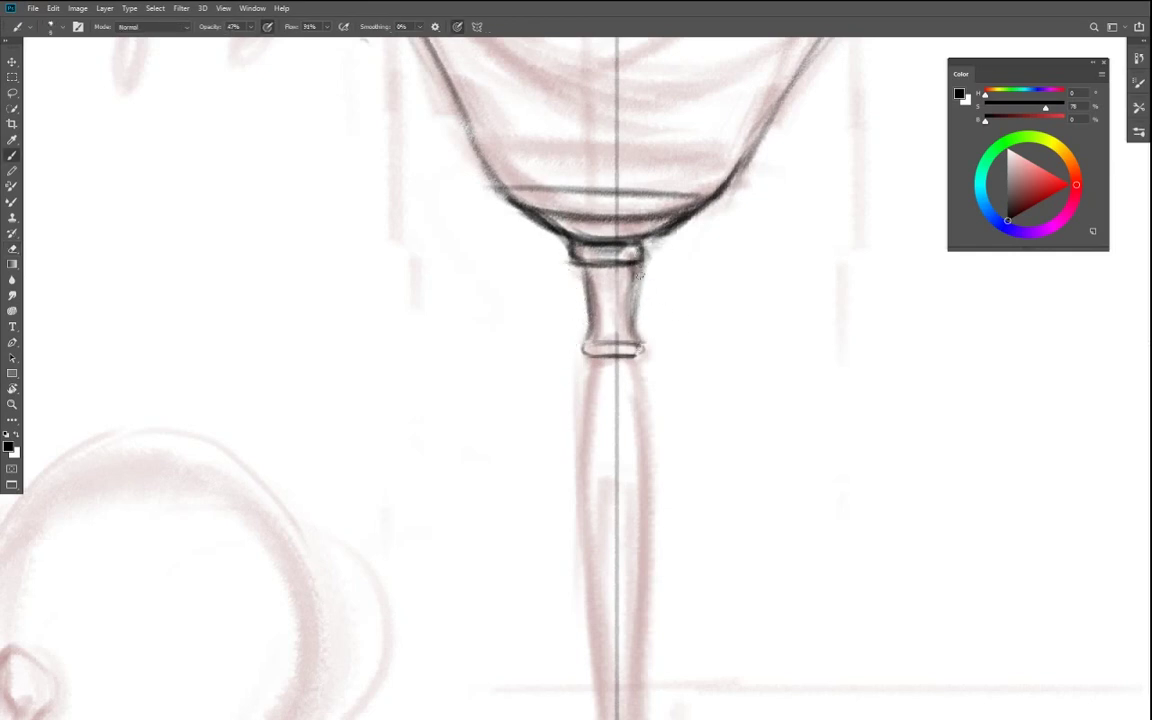
pyautogui.moveTo(638, 276); pyautogui.dragTo(636, 334)
pyautogui.moveTo(581, 265)
pyautogui.mouseDown()
pyautogui.moveTo(587, 342)
pyautogui.moveTo(637, 343)
pyautogui.mouseUp()
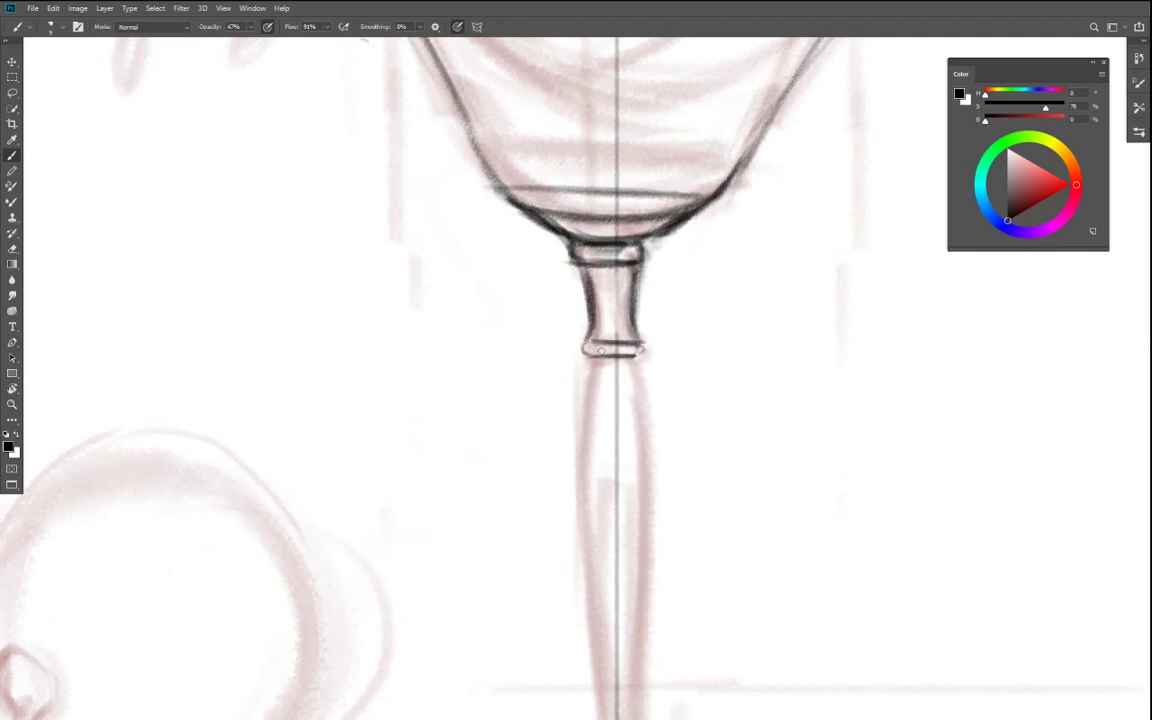
# - Erase the collar and neck linework and redraw a bulging collar, a slim concave neck and an angled lower ring
pyautogui.moveTo(550, 339)
pyautogui.mouseDown()
pyautogui.moveTo(625, 309)
pyautogui.moveTo(565, 299)
pyautogui.mouseUp()
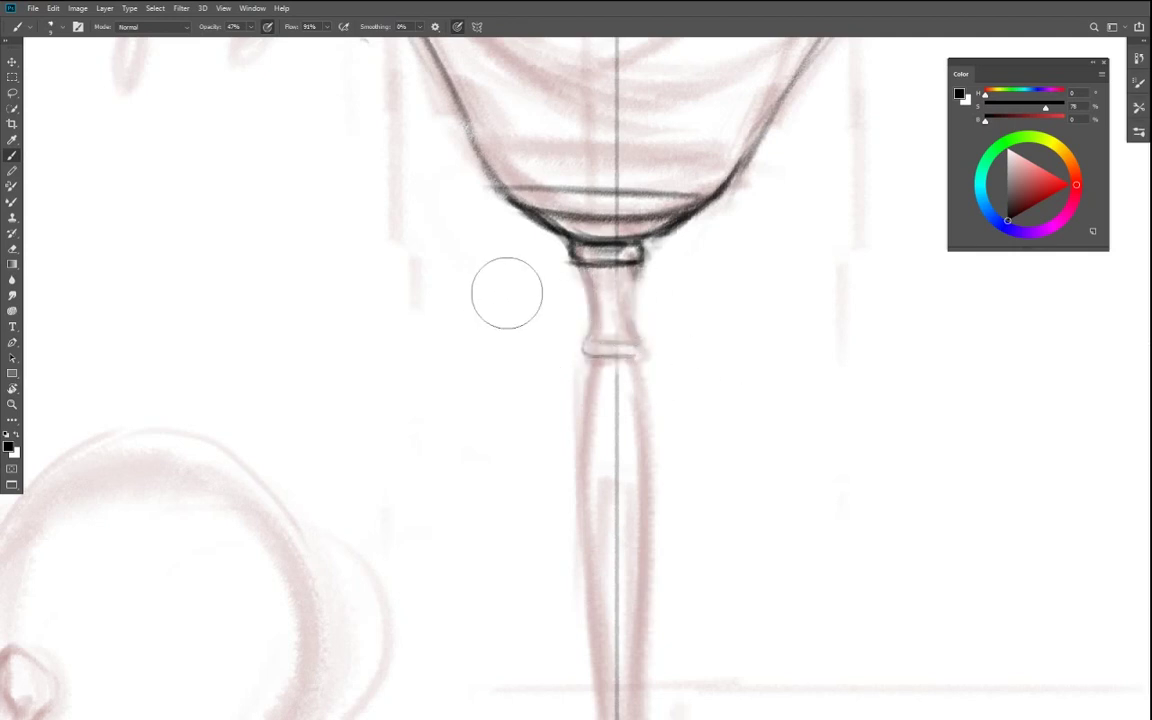
pyautogui.moveTo(661, 291); pyautogui.dragTo(595, 252)
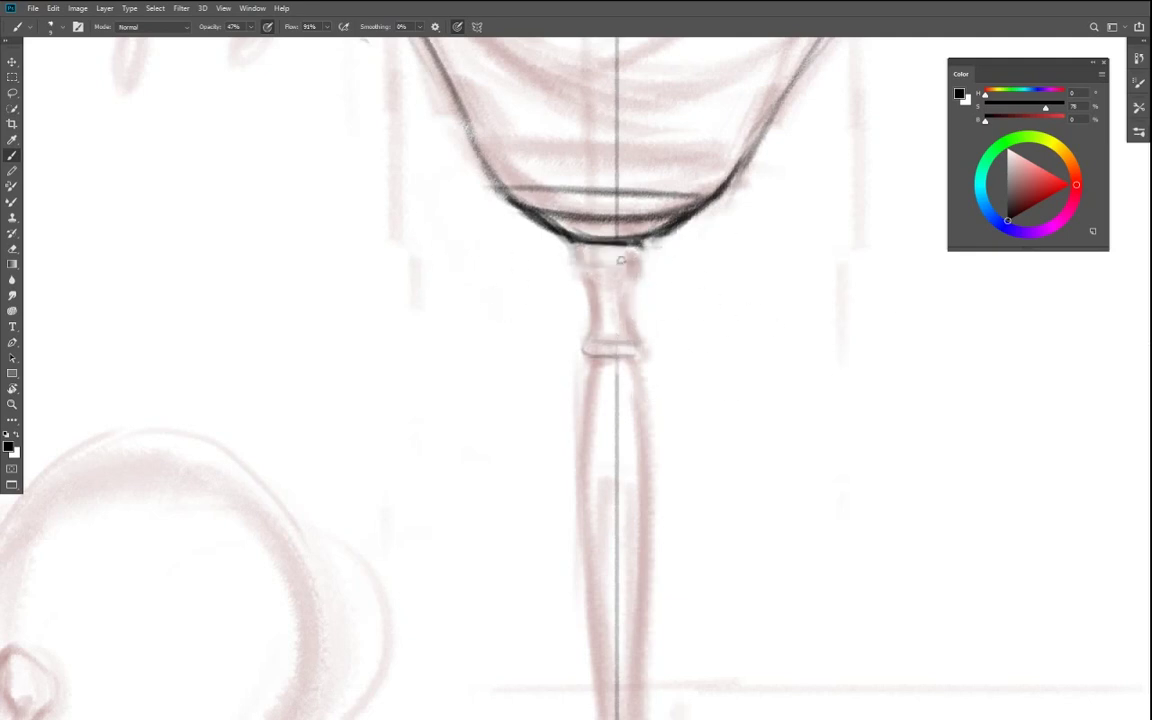
pyautogui.moveTo(620, 270); pyautogui.dragTo(581, 252)
pyautogui.moveTo(581, 270); pyautogui.dragTo(592, 331)
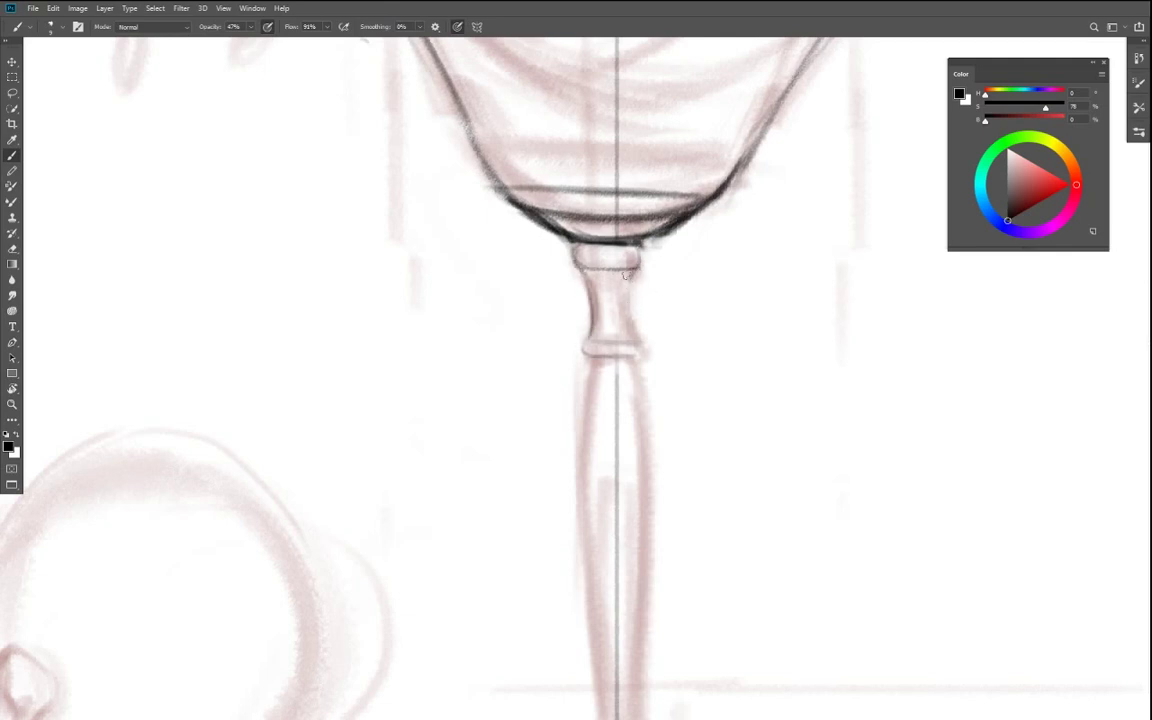
pyautogui.moveTo(626, 275)
pyautogui.mouseDown()
pyautogui.moveTo(632, 345)
pyautogui.moveTo(586, 346)
pyautogui.moveTo(635, 355)
pyautogui.mouseUp()
pyautogui.moveTo(608, 268)
pyautogui.mouseDown()
pyautogui.moveTo(618, 271)
pyautogui.moveTo(597, 263)
pyautogui.mouseUp()
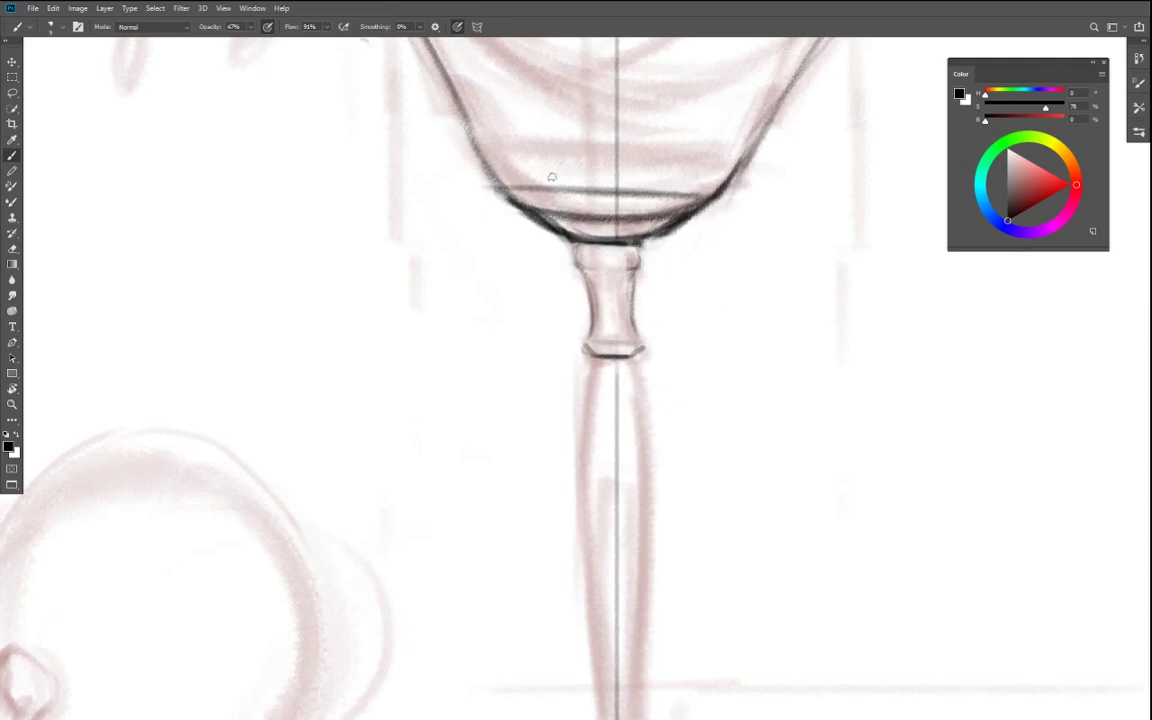
pyautogui.moveTo(470, 186)
pyautogui.mouseDown()
pyautogui.moveTo(640, 242)
pyautogui.moveTo(630, 269)
pyautogui.moveTo(570, 264)
pyautogui.mouseUp()
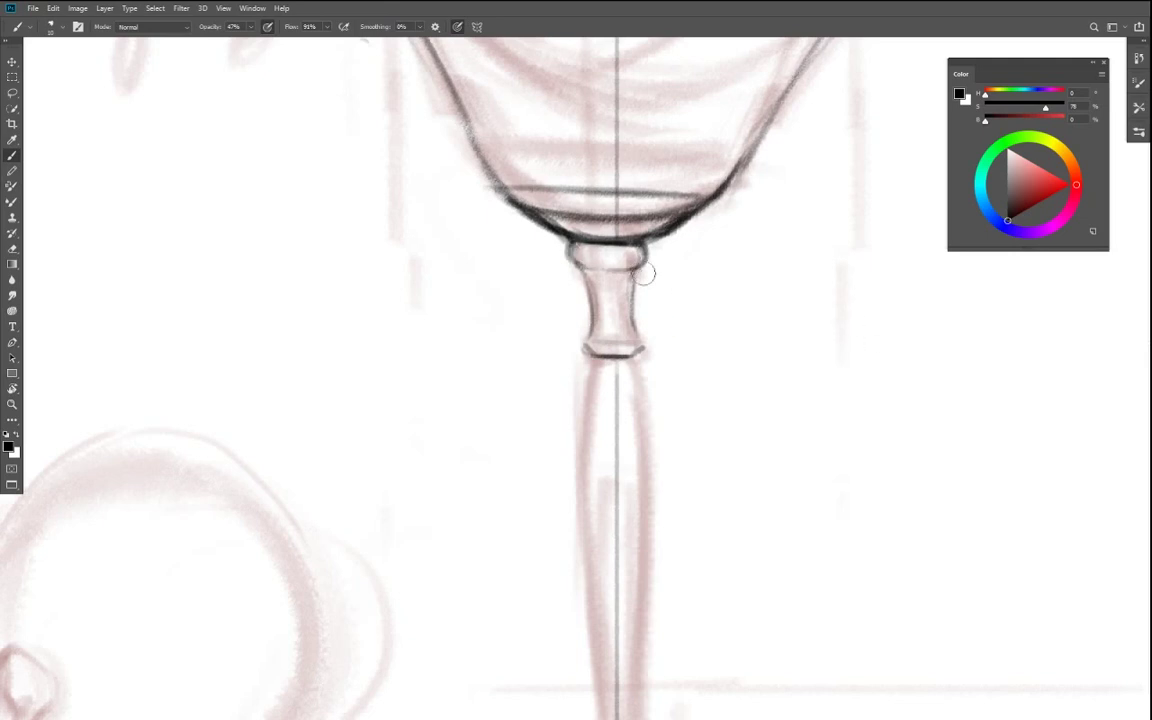
# - Darken the collar and neck outlines and start both stem sides with short strokes beneath the lower ring
pyautogui.hotkey('ctrl', '0')
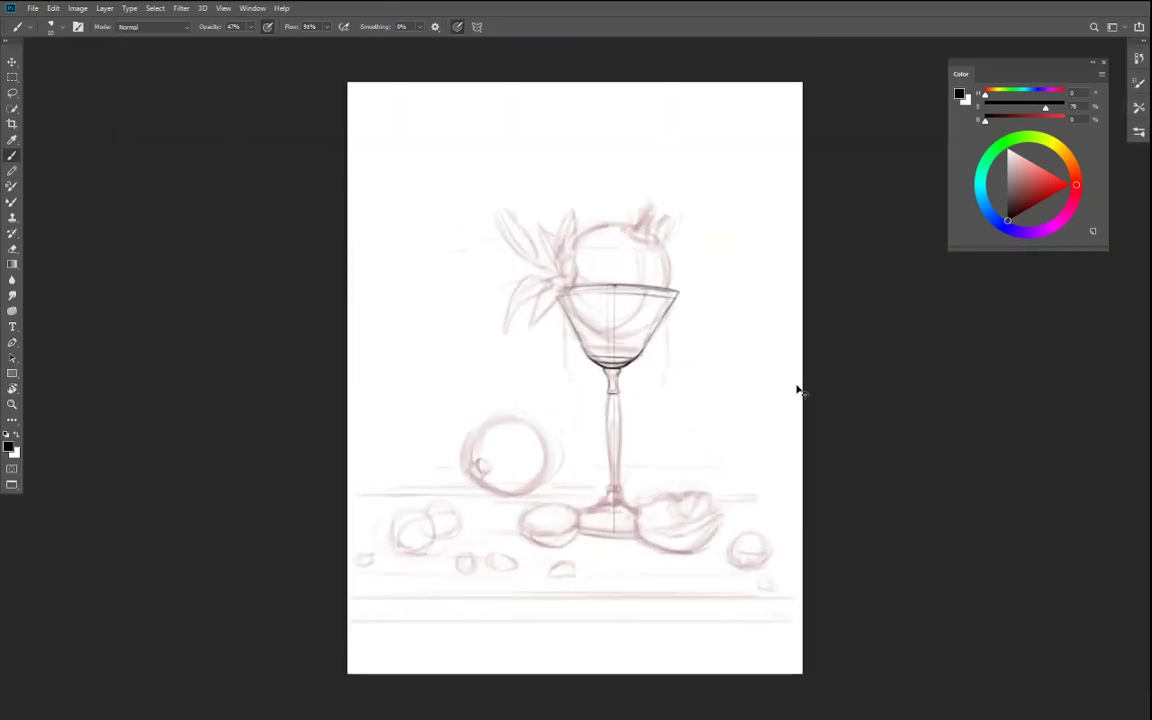
pyautogui.hotkey('ctrl', '+')
pyautogui.hotkey('ctrl', '+')
pyautogui.hotkey('ctrl', '+')
pyautogui.hotkey('ctrl', '+')
pyautogui.hotkey('ctrl', '+')
pyautogui.moveTo(702, 334); pyautogui.dragTo(463, 277)
pyautogui.moveTo(635, 280)
pyautogui.mouseDown()
pyautogui.moveTo(575, 294)
pyautogui.moveTo(619, 296)
pyautogui.mouseUp()
pyautogui.moveTo(624, 297); pyautogui.dragTo(630, 390)
pyautogui.moveTo(566, 427)
pyautogui.mouseDown()
pyautogui.moveTo(525, 323)
pyautogui.moveTo(532, 342)
pyautogui.moveTo(585, 340)
pyautogui.mouseUp()
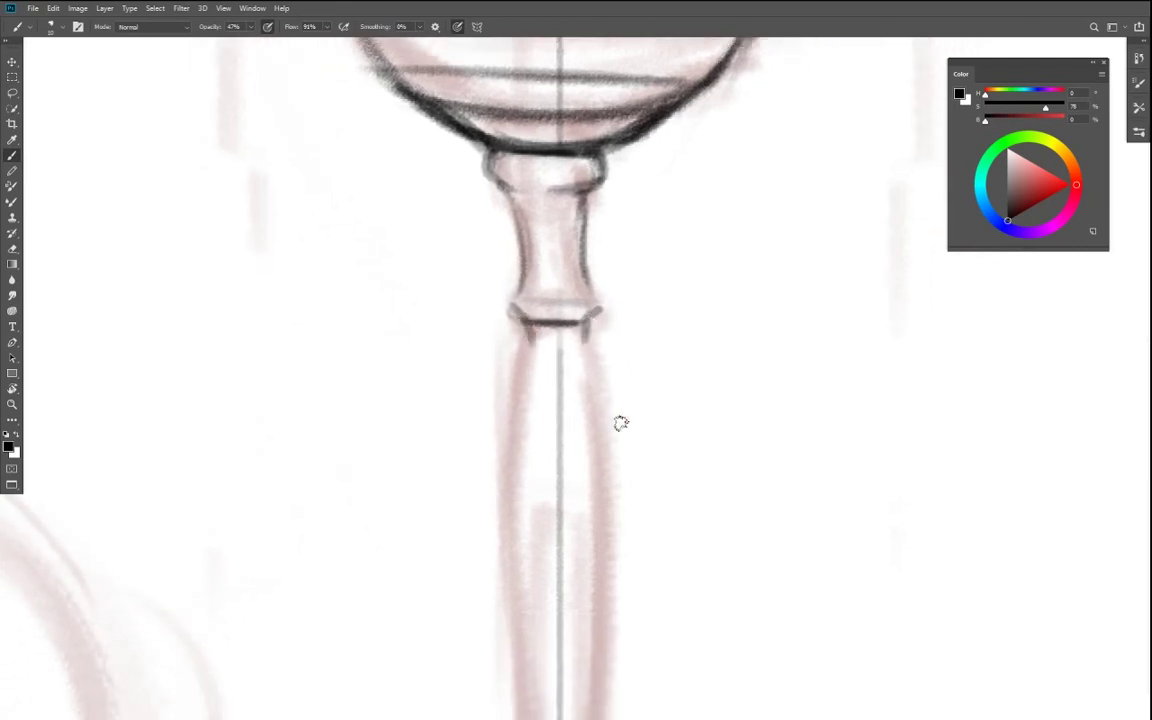
# - Outline both sides of the goblet's long stem, swelling below the lower ring and tapering toward the foot
pyautogui.press('r')
pyautogui.moveTo(632, 405)
pyautogui.mouseDown()
pyautogui.moveTo(496, 434)
pyautogui.moveTo(516, 448)
pyautogui.mouseUp()
pyautogui.hotkey('ctrl', '-')
pyautogui.hotkey('ctrl', '-')
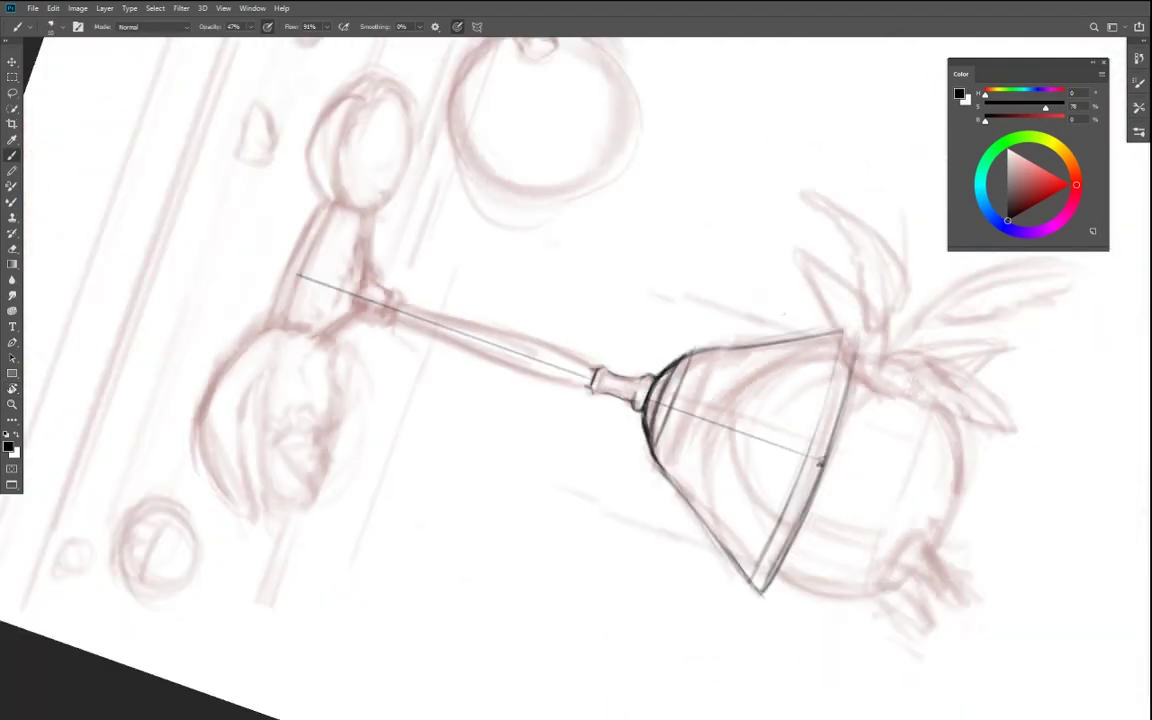
pyautogui.moveTo(580, 388); pyautogui.dragTo(671, 383)
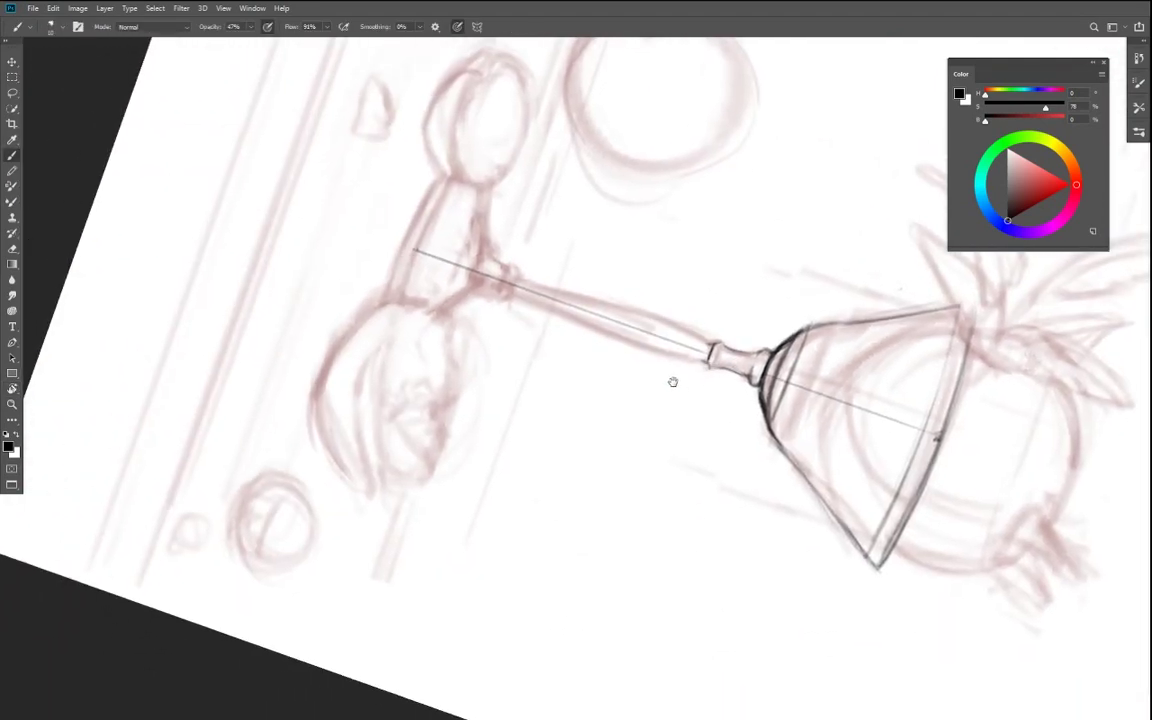
pyautogui.moveTo(682, 284); pyautogui.dragTo(650, 300)
pyautogui.hotkey('ctrl', 'z')
pyautogui.moveTo(700, 336); pyautogui.dragTo(456, 250)
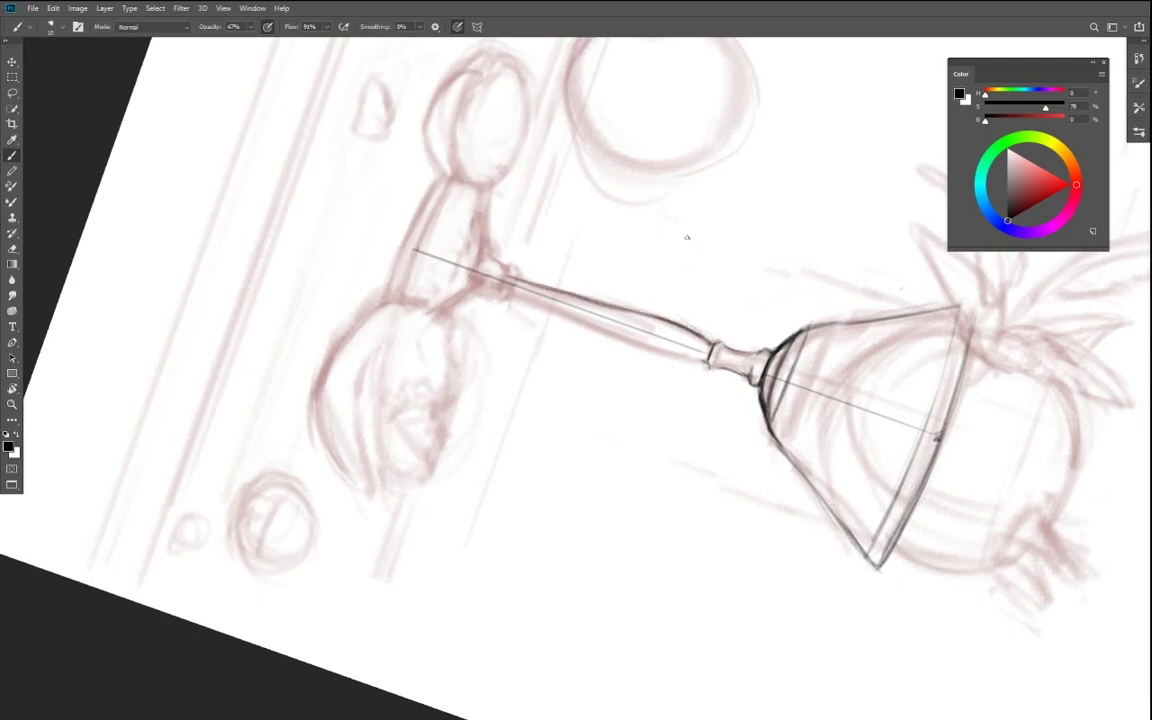
pyautogui.moveTo(508, 279); pyautogui.dragTo(684, 323)
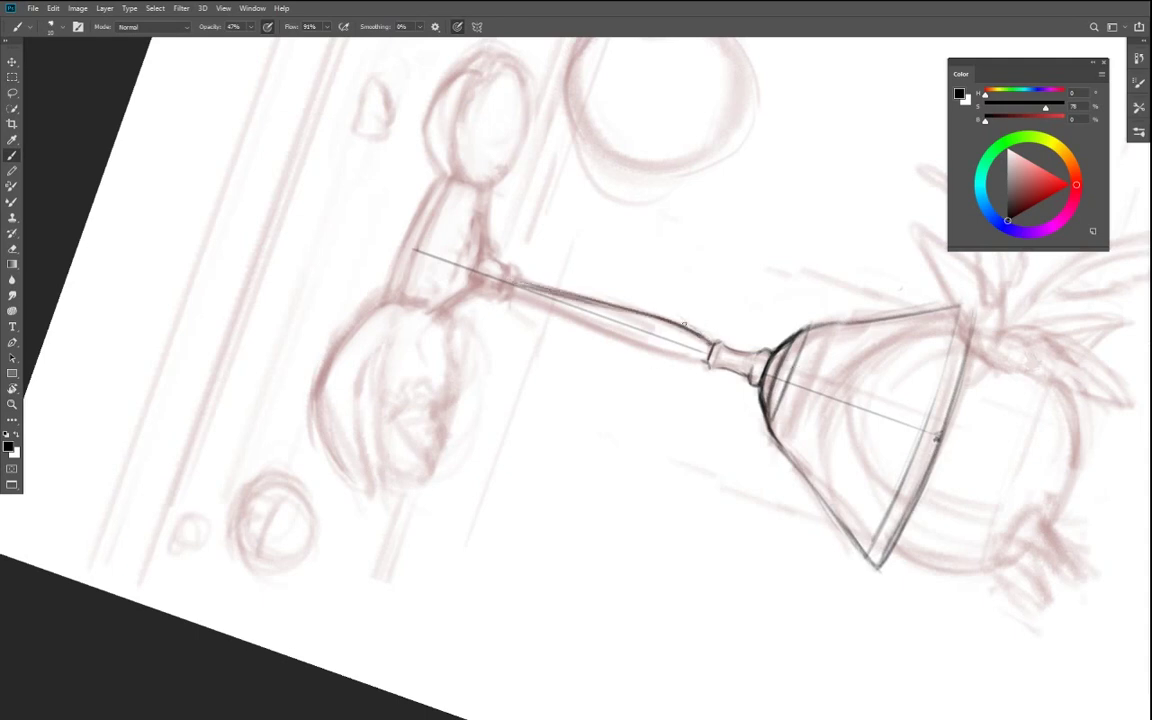
pyautogui.moveTo(465, 270)
pyautogui.mouseDown()
pyautogui.moveTo(699, 365)
pyautogui.moveTo(517, 301)
pyautogui.mouseUp()
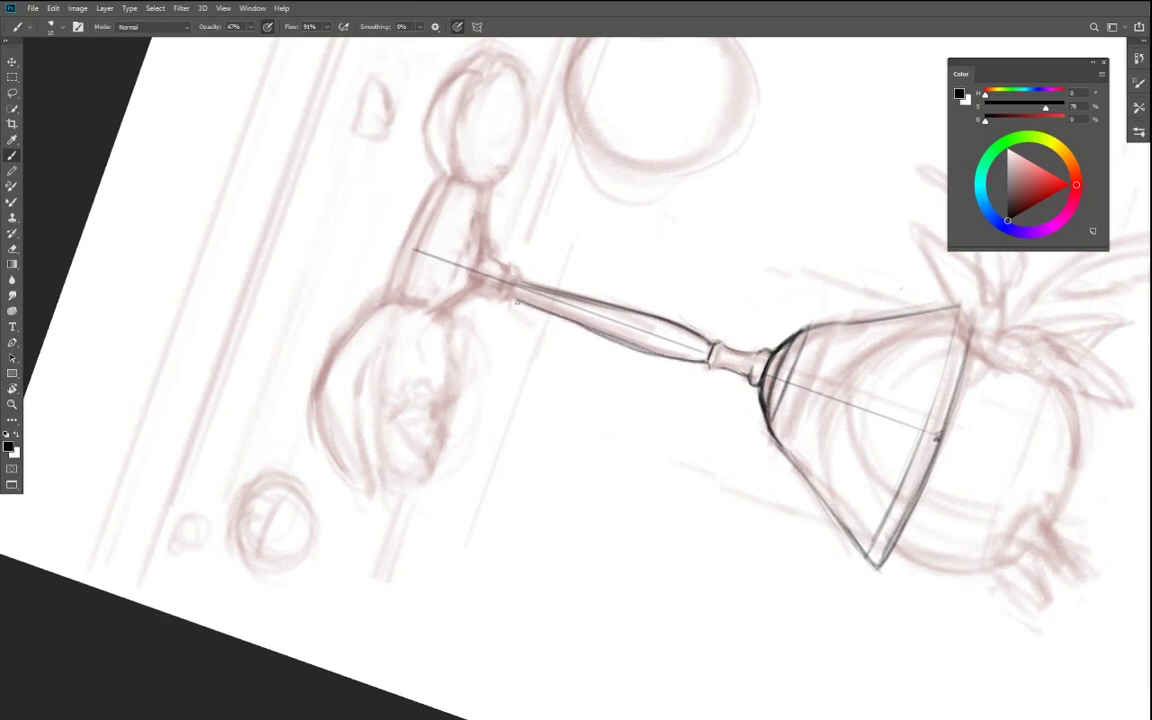
# - Examine the upright goblet within the whole composition to check the stem's shape and proportions
pyautogui.press('r')
pyautogui.moveTo(769, 344); pyautogui.dragTo(661, 506)
pyautogui.press('b')
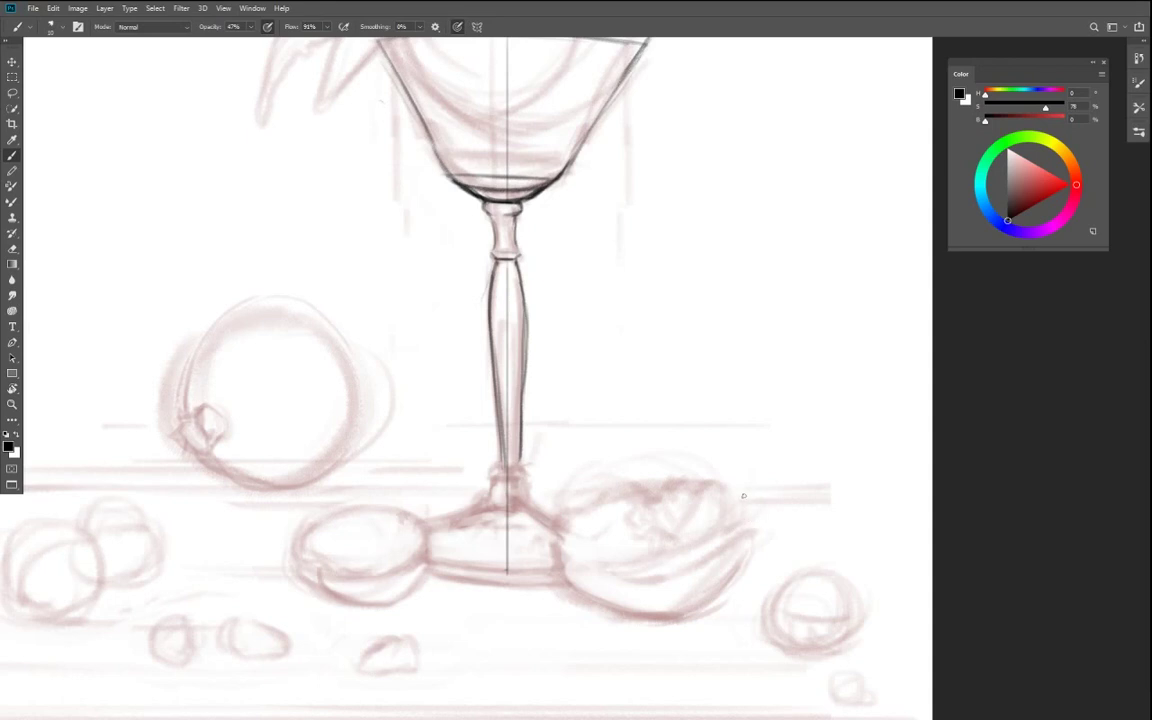
pyautogui.hotkey('ctrl', '-')
pyautogui.hotkey('ctrl', '-')
pyautogui.hotkey('ctrl', '-')
pyautogui.hotkey('ctrl', '-')
pyautogui.hotkey('ctrl', '+')
pyautogui.hotkey('ctrl', '+')
pyautogui.hotkey('ctrl', '+')
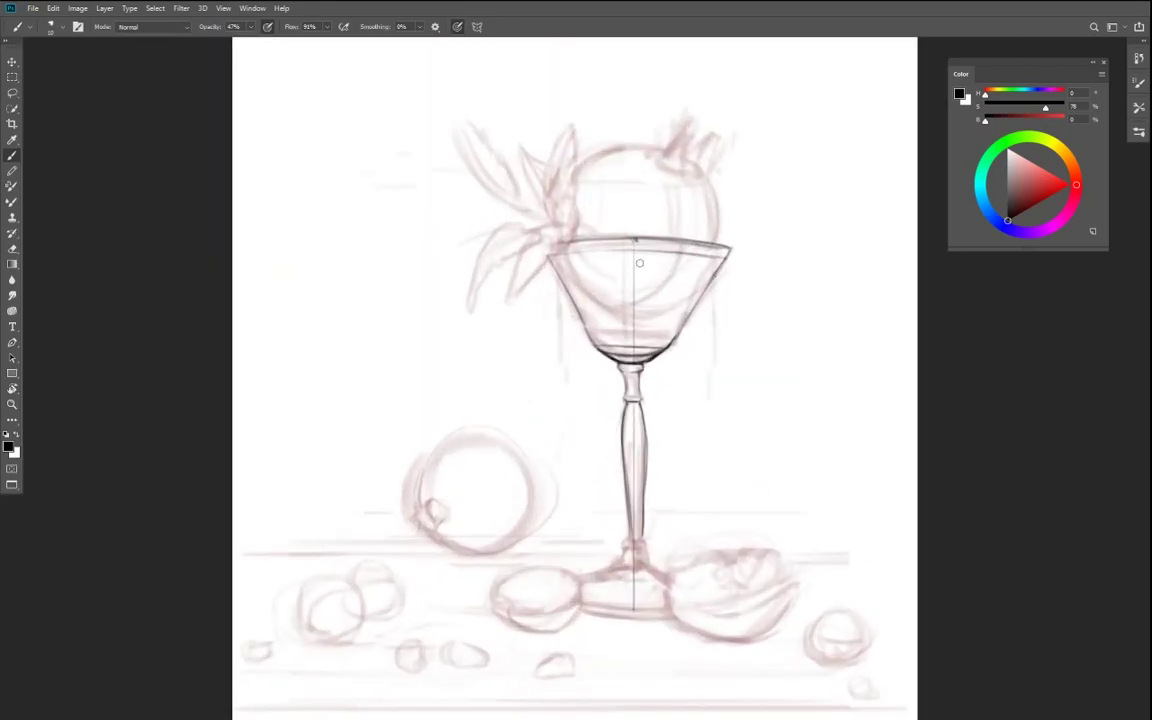
# - Redraw the right side of the cup with a line from its rounded base out to the rim
pyautogui.press('r')
pyautogui.moveTo(641, 512)
pyautogui.mouseDown()
pyautogui.moveTo(513, 513)
pyautogui.moveTo(548, 371)
pyautogui.mouseUp()
pyautogui.press('b')
pyautogui.hotkey('ctrl', '+')
pyautogui.hotkey('ctrl', '+')
pyautogui.moveTo(680, 590); pyautogui.dragTo(507, 352)
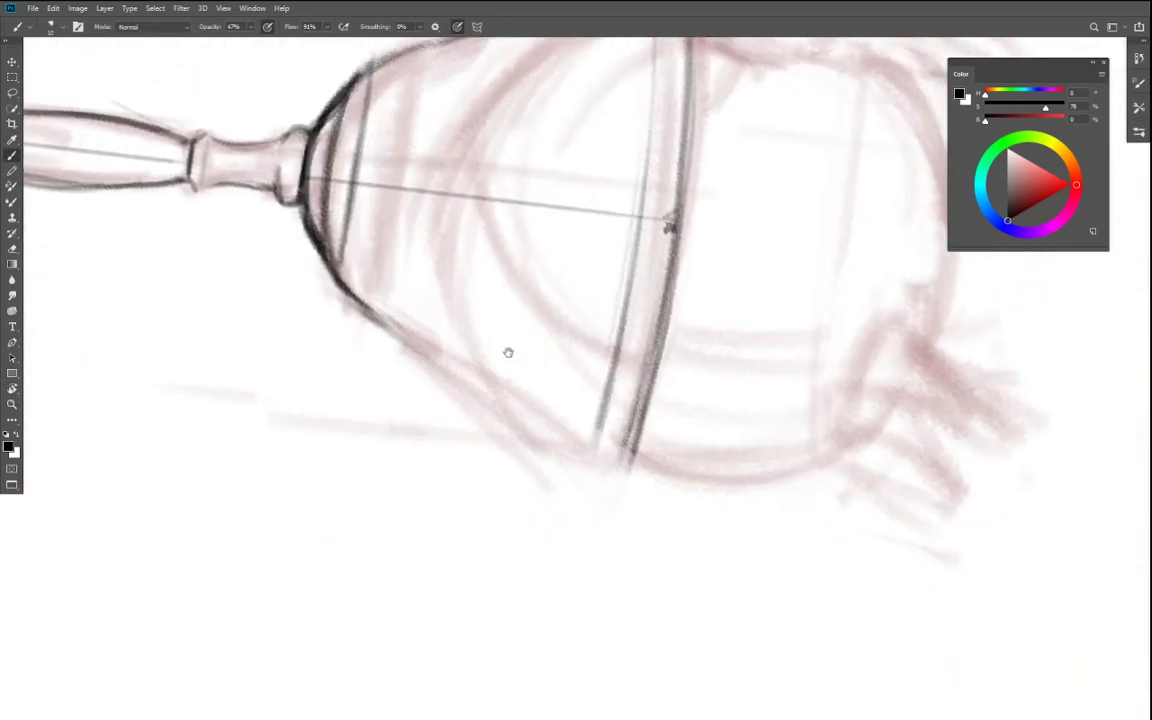
pyautogui.moveTo(340, 284)
pyautogui.mouseDown()
pyautogui.moveTo(440, 368)
pyautogui.moveTo(545, 420)
pyautogui.moveTo(525, 405)
pyautogui.mouseUp()
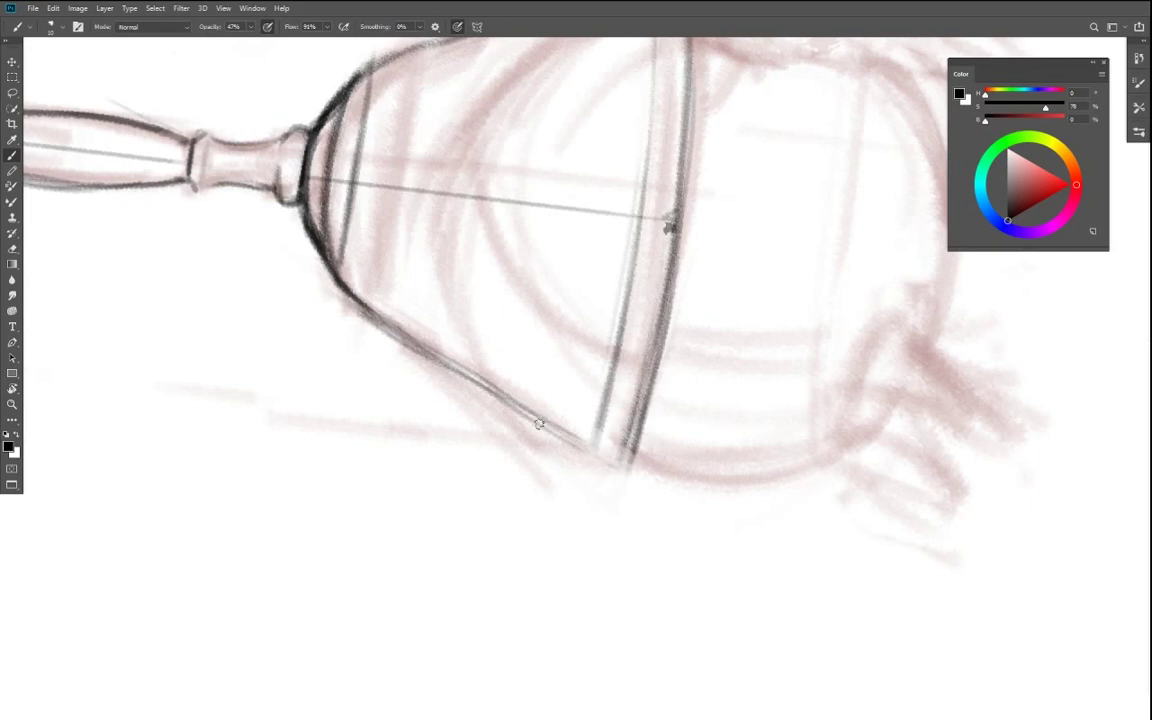
pyautogui.moveTo(330, 290)
pyautogui.mouseDown()
pyautogui.moveTo(606, 466)
pyautogui.moveTo(328, 274)
pyautogui.mouseUp()
# - Darken the outlines of the collar, the concave neck and the ring above the long stem
pyautogui.moveTo(505, 216)
pyautogui.mouseDown()
pyautogui.moveTo(746, 440)
pyautogui.moveTo(737, 442)
pyautogui.mouseUp()
pyautogui.press('r')
pyautogui.moveTo(483, 458); pyautogui.dragTo(753, 460)
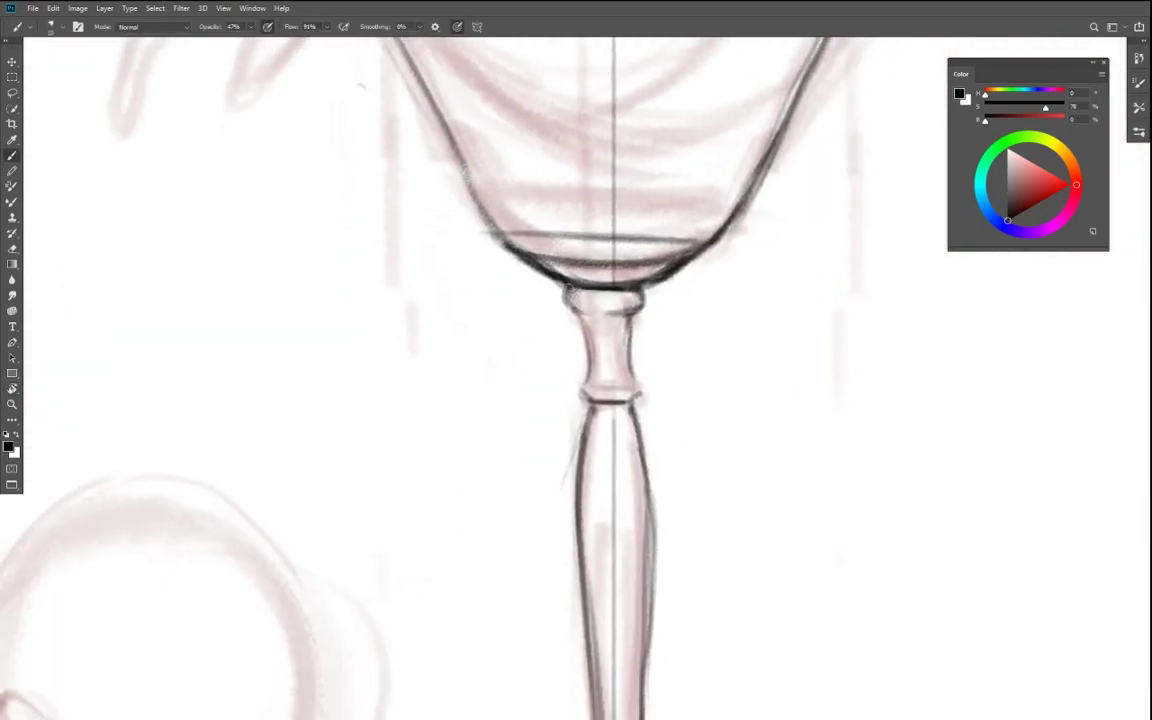
pyautogui.moveTo(642, 289)
pyautogui.mouseDown()
pyautogui.moveTo(594, 374)
pyautogui.moveTo(585, 351)
pyautogui.moveTo(593, 402)
pyautogui.mouseUp()
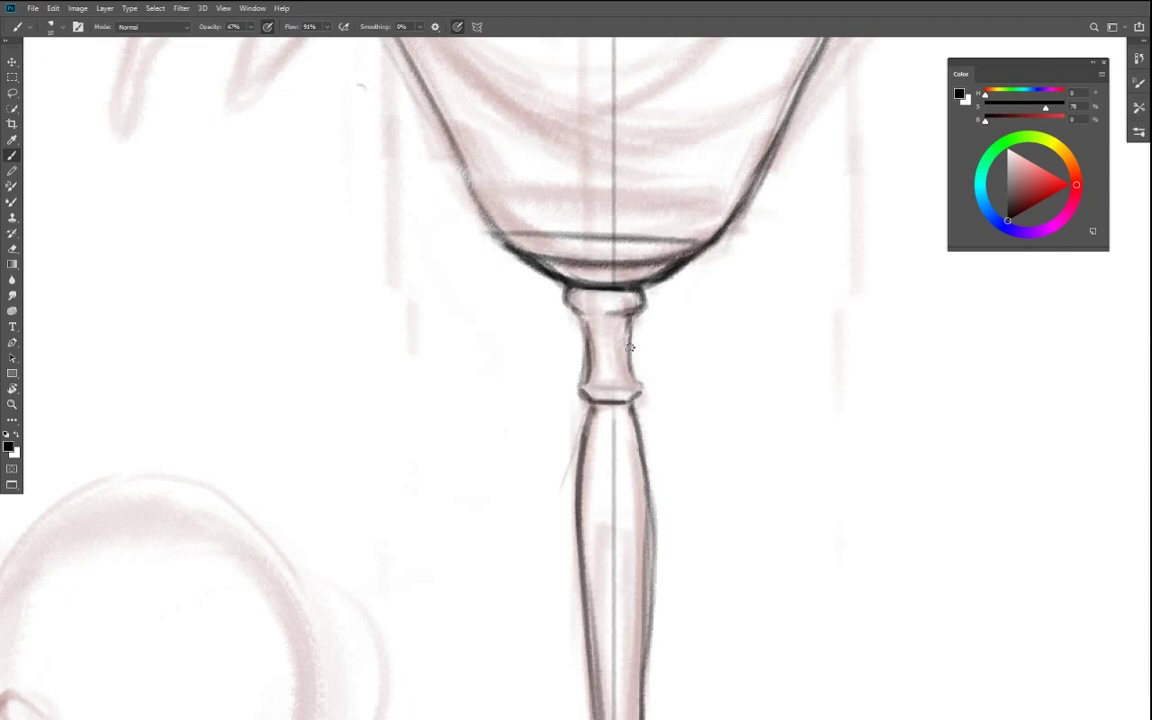
# - Close the stem's lower end with a short line and try a small rounded block beneath it, erasing the block again
pyautogui.scroll(-10, 586, 442)
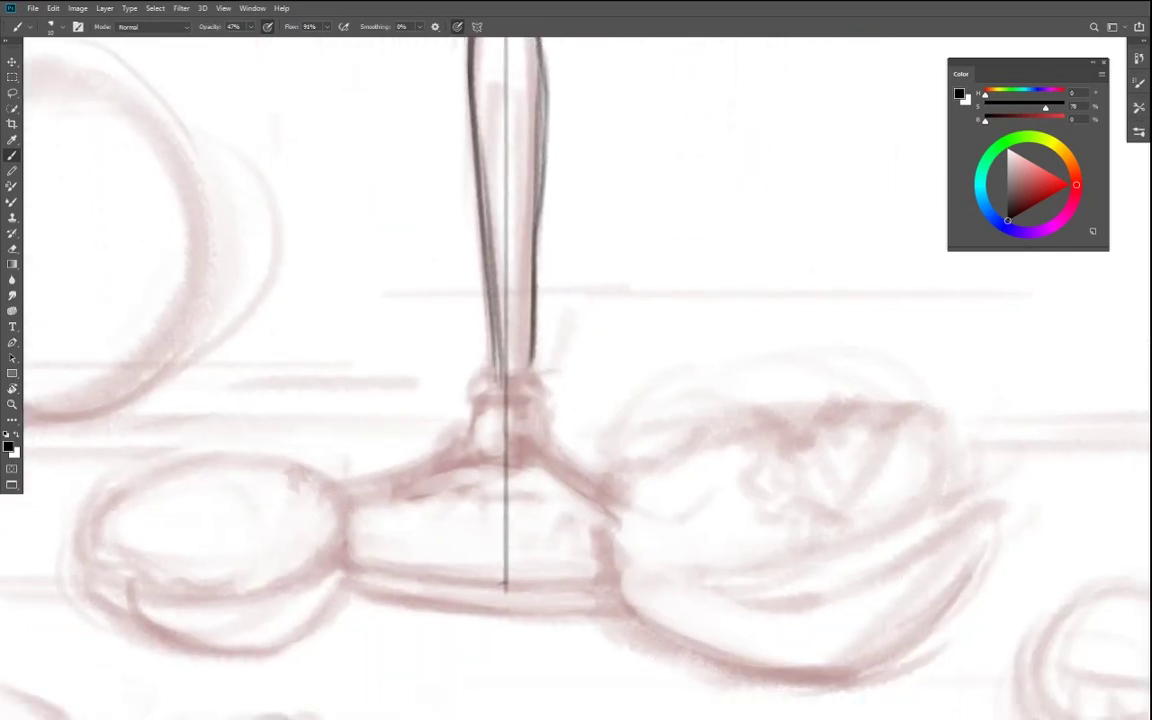
pyautogui.moveTo(527, 365); pyautogui.dragTo(499, 372)
pyautogui.moveTo(535, 394); pyautogui.dragTo(533, 434)
pyautogui.moveTo(487, 393)
pyautogui.mouseDown()
pyautogui.moveTo(534, 442)
pyautogui.moveTo(491, 436)
pyautogui.moveTo(535, 440)
pyautogui.mouseUp()
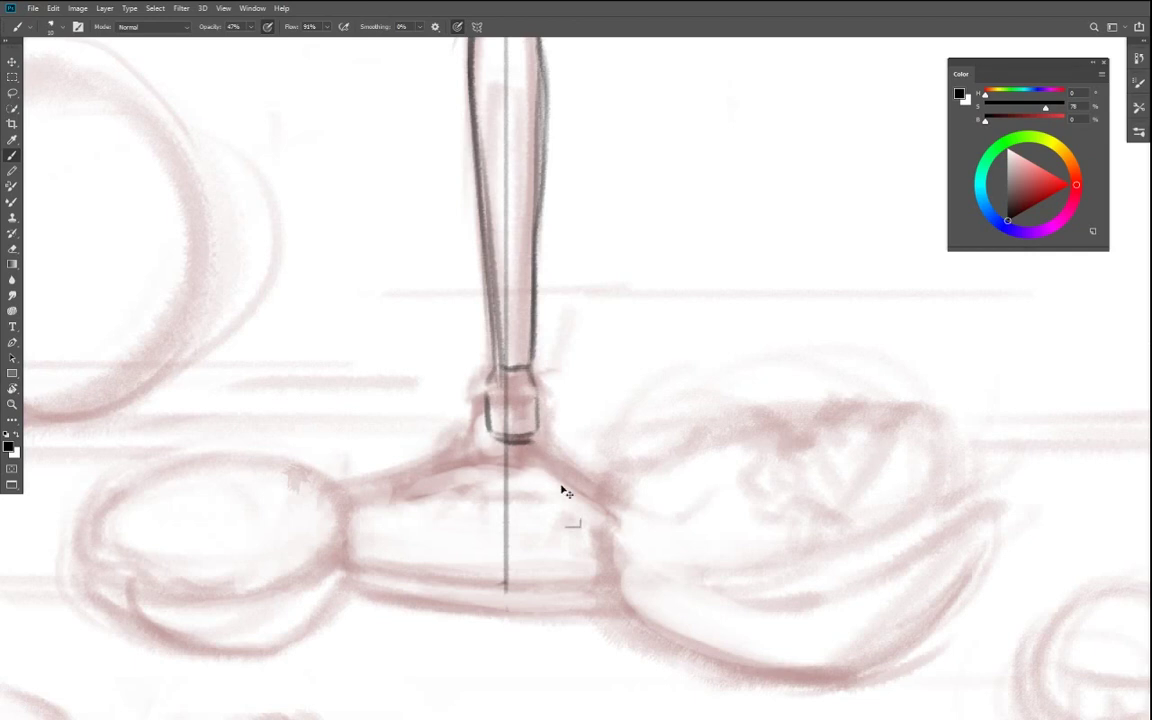
pyautogui.scroll(-2, 560, 489)
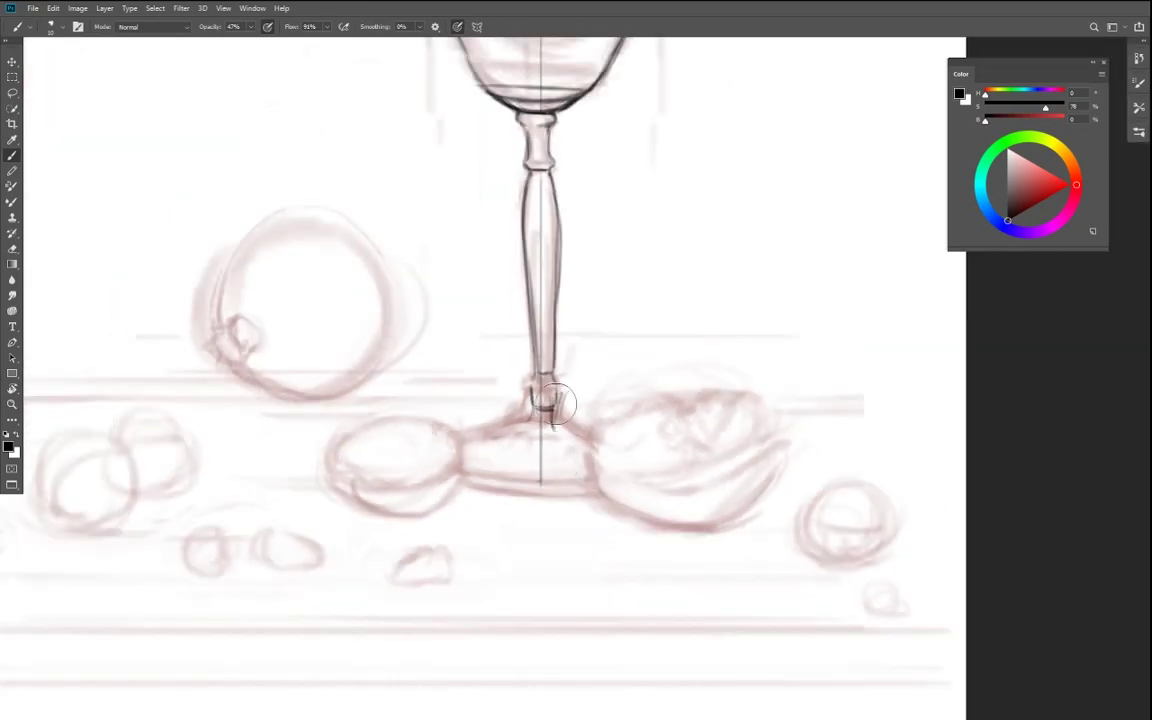
pyautogui.moveTo(571, 401); pyautogui.dragTo(575, 430)
pyautogui.moveTo(500, 408); pyautogui.dragTo(550, 426)
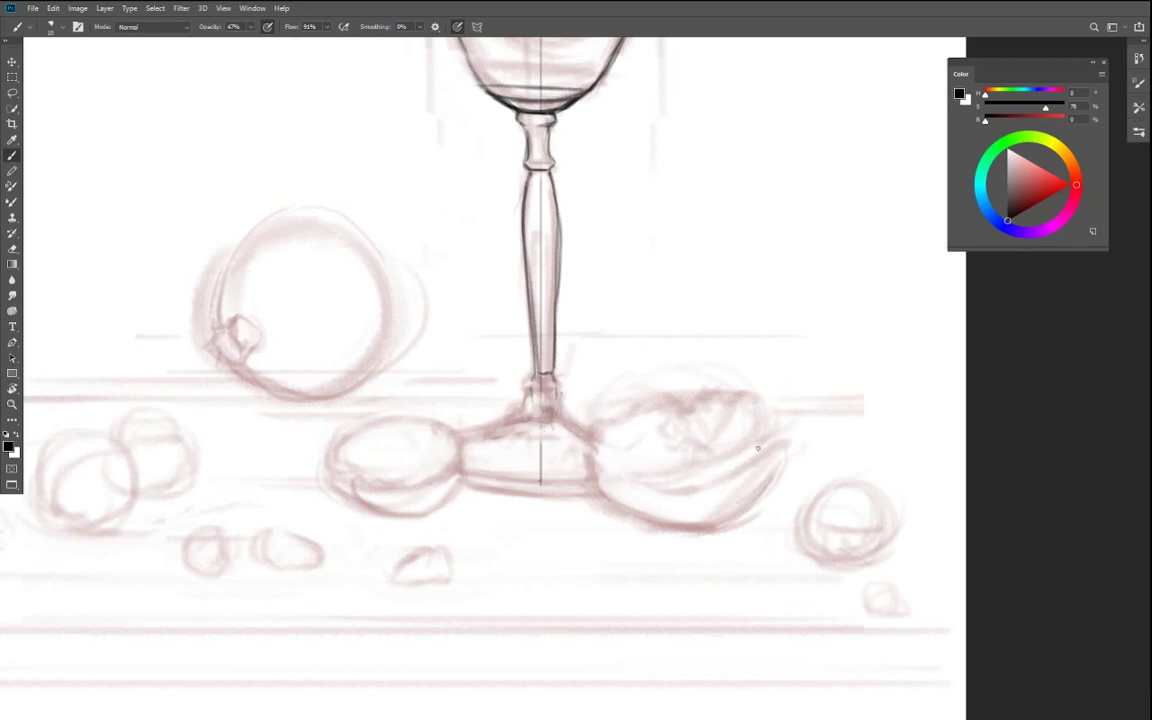
# - Outline the knob beneath the stem with two sides that flare at the top and run down to the foot
pyautogui.press('r')
pyautogui.moveTo(515, 540)
pyautogui.mouseDown()
pyautogui.moveTo(365, 411)
pyautogui.moveTo(449, 355)
pyautogui.mouseUp()
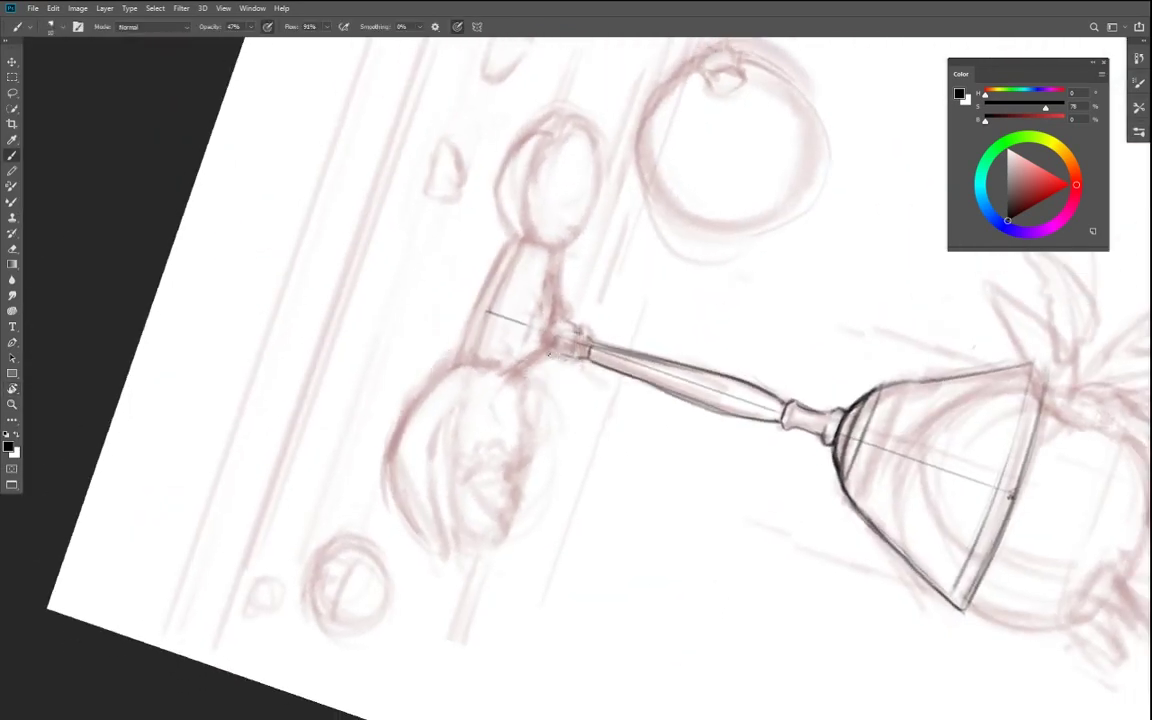
pyautogui.hotkey('ctrl', '+')
pyautogui.hotkey('ctrl', '+')
pyautogui.moveTo(593, 289); pyautogui.dragTo(515, 262)
pyautogui.moveTo(580, 287); pyautogui.dragTo(512, 262)
pyautogui.moveTo(580, 337); pyautogui.dragTo(496, 312)
pyautogui.moveTo(574, 336)
pyautogui.mouseDown()
pyautogui.moveTo(503, 314)
pyautogui.moveTo(595, 340)
pyautogui.mouseUp()
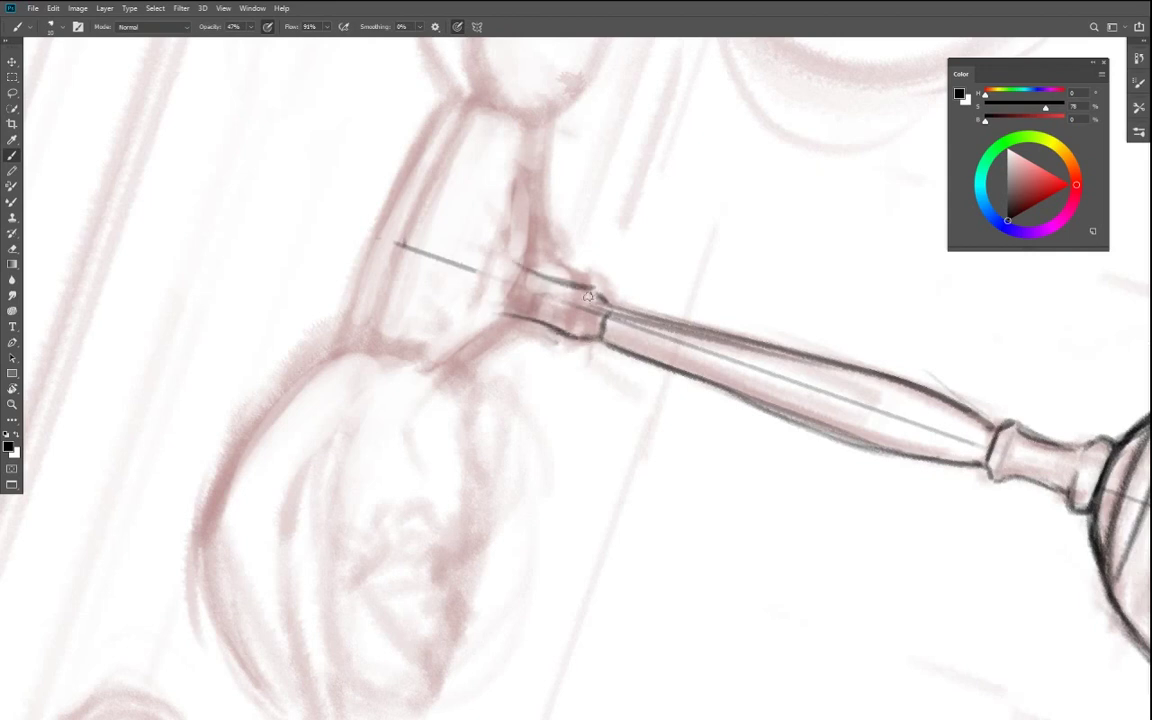
pyautogui.moveTo(595, 290); pyautogui.dragTo(660, 322)
pyautogui.moveTo(593, 338); pyautogui.dragTo(664, 363)
pyautogui.moveTo(881, 535); pyautogui.dragTo(766, 309)
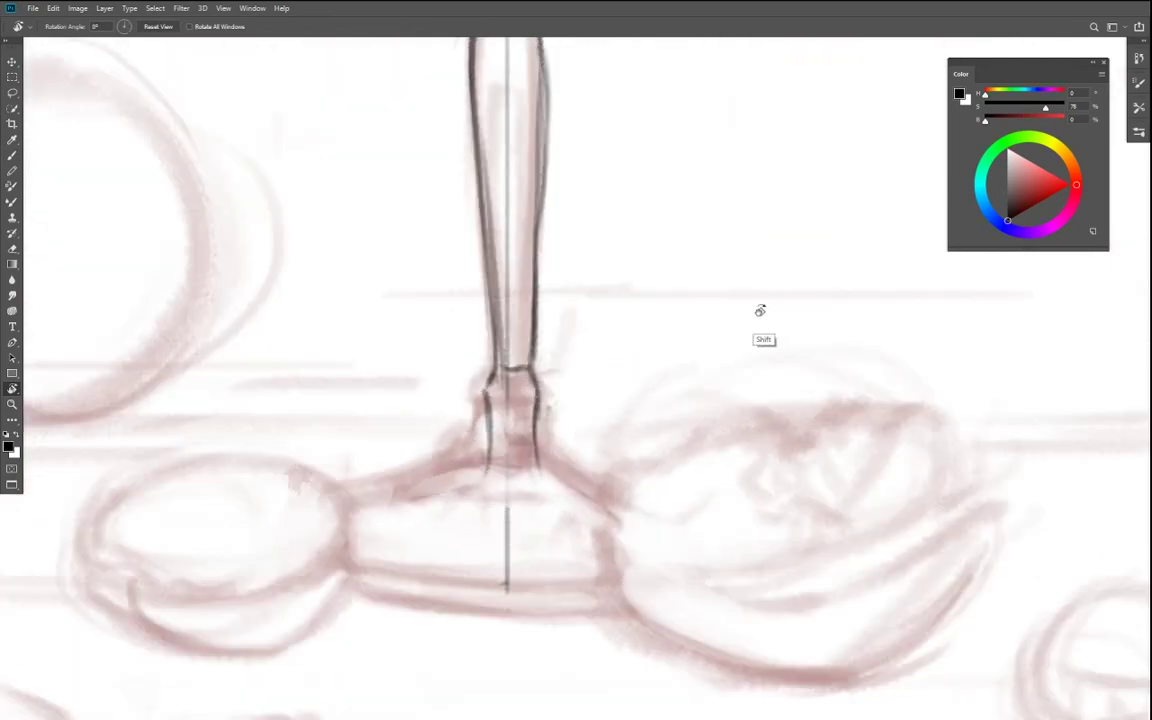
pyautogui.moveTo(487, 427); pyautogui.dragTo(490, 427)
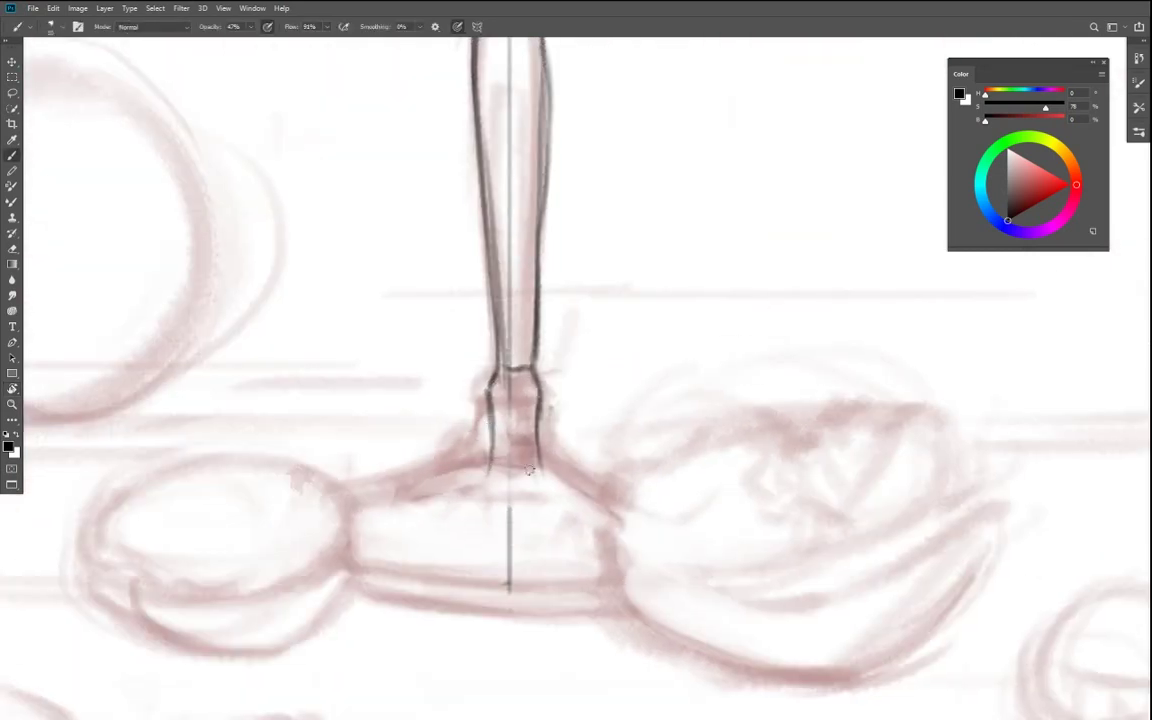
# - Close the knob's bottom with a flat ellipse and draw the foot's sloping upper edges out to the fruits on both sides
pyautogui.moveTo(541, 471); pyautogui.dragTo(501, 470)
pyautogui.moveTo(416, 412)
pyautogui.mouseDown()
pyautogui.moveTo(420, 452)
pyautogui.moveTo(398, 490)
pyautogui.mouseUp()
pyautogui.hotkey('ctrl', 'z')
pyautogui.moveTo(487, 470); pyautogui.dragTo(342, 505)
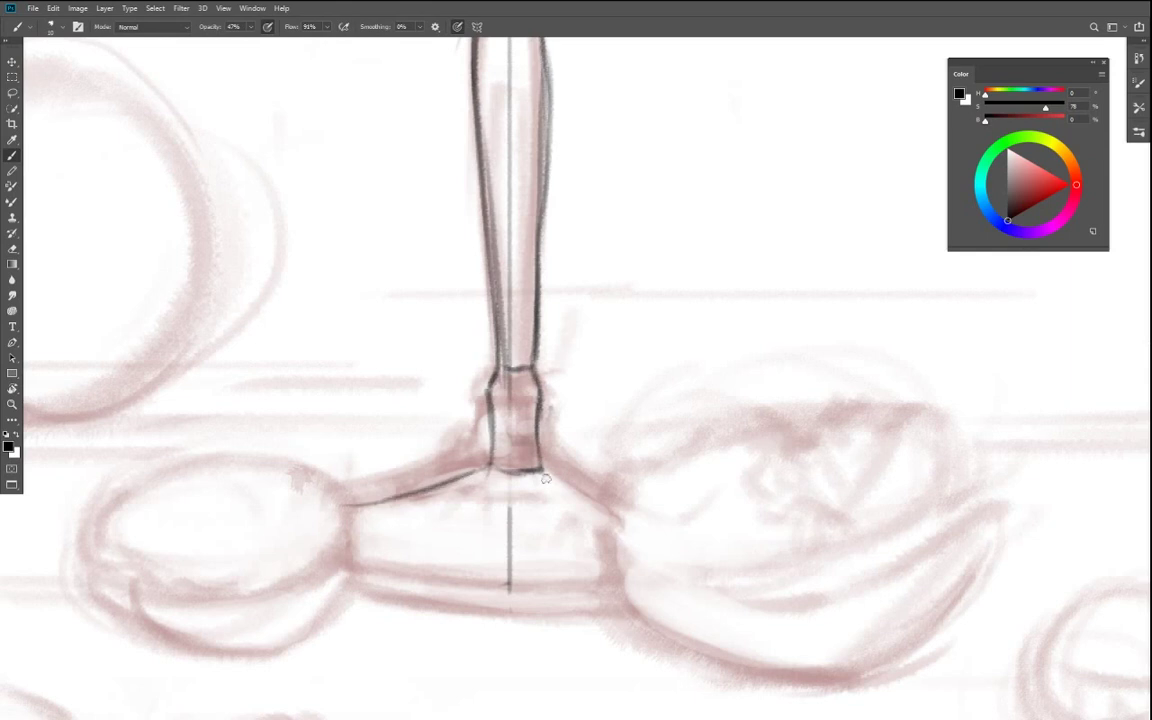
pyautogui.moveTo(543, 470); pyautogui.dragTo(628, 514)
pyautogui.moveTo(541, 467)
pyautogui.mouseDown()
pyautogui.moveTo(490, 464)
pyautogui.moveTo(547, 465)
pyautogui.mouseUp()
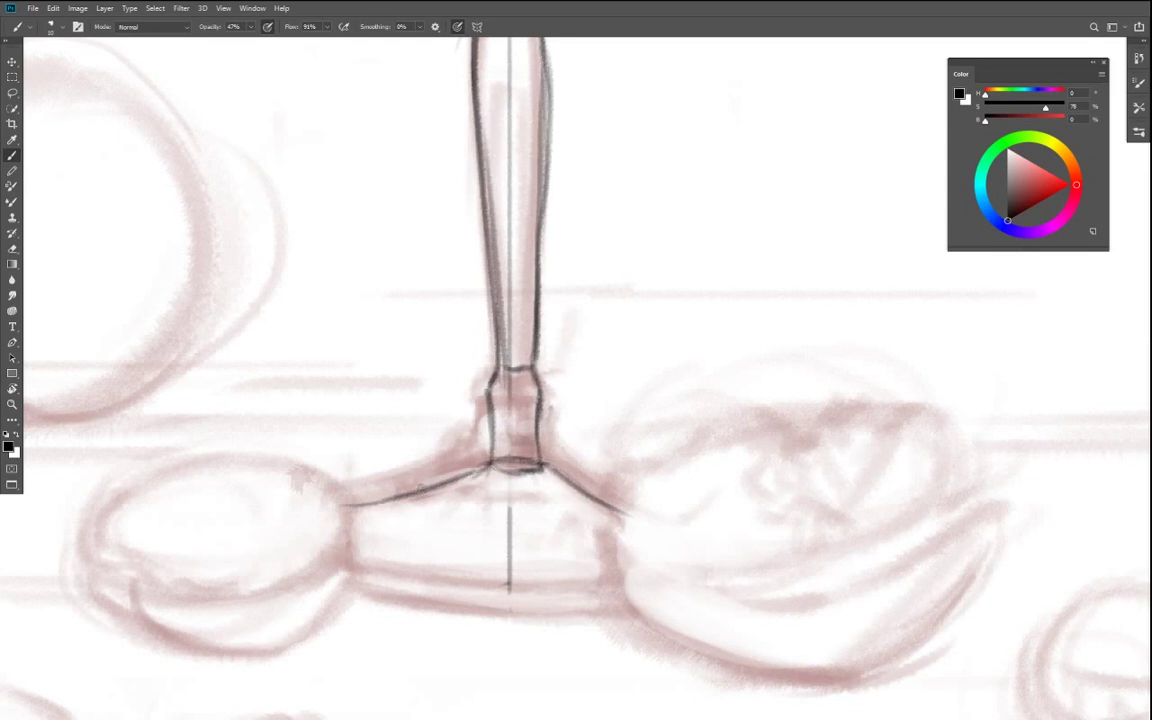
pyautogui.moveTo(497, 601); pyautogui.dragTo(472, 419)
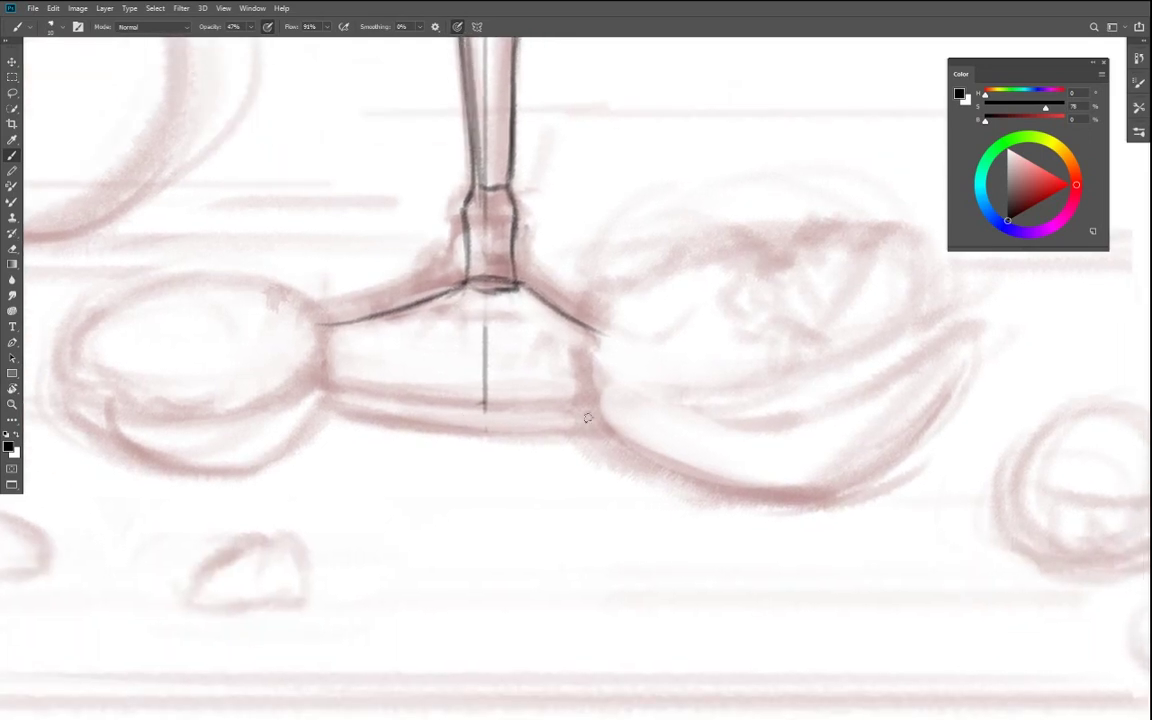
pyautogui.moveTo(601, 408)
pyautogui.mouseDown()
pyautogui.moveTo(334, 384)
pyautogui.moveTo(566, 424)
pyautogui.mouseUp()
pyautogui.moveTo(614, 416); pyautogui.dragTo(422, 403)
pyautogui.hotkey('ctrl', 'z')
pyautogui.hotkey('ctrl', 'z')
# - Draw the foot's two parallel lower edge lines between the fruits beside it and check the complete goblet
pyautogui.press('r')
pyautogui.moveTo(489, 452); pyautogui.dragTo(530, 381)
pyautogui.moveTo(334, 342); pyautogui.dragTo(594, 409)
pyautogui.moveTo(338, 343); pyautogui.dragTo(598, 410)
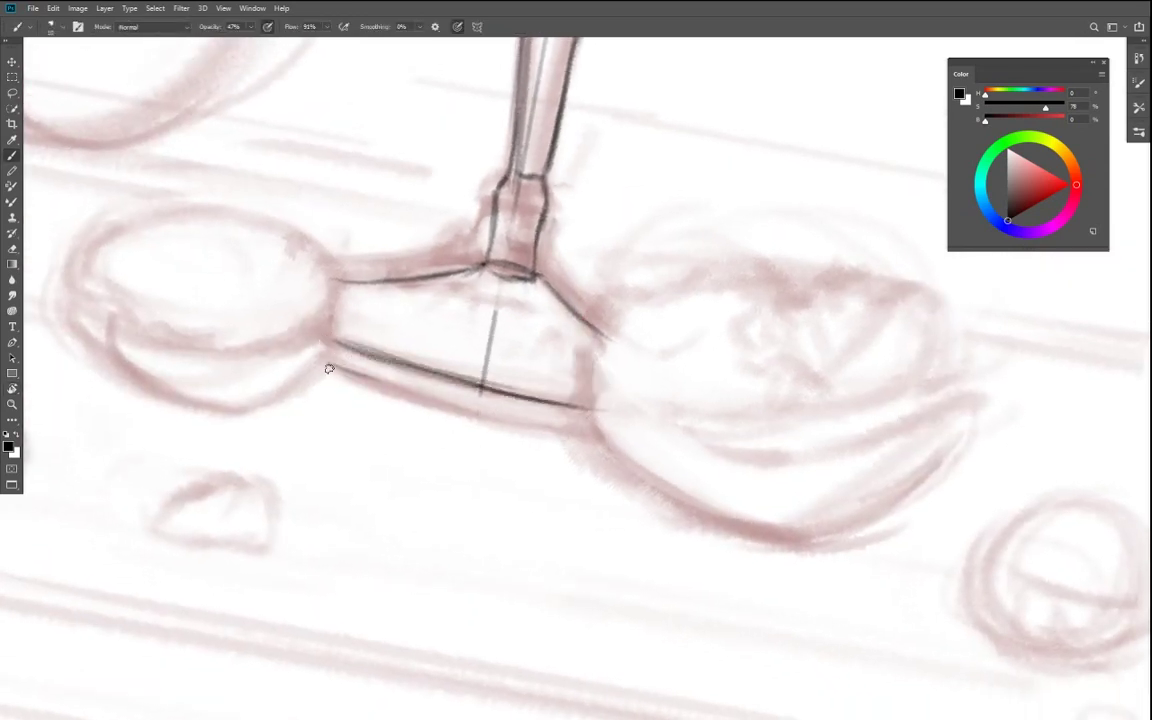
pyautogui.moveTo(331, 366)
pyautogui.mouseDown()
pyautogui.moveTo(584, 430)
pyautogui.moveTo(330, 369)
pyautogui.moveTo(500, 414)
pyautogui.mouseUp()
pyautogui.moveTo(648, 471); pyautogui.dragTo(570, 624)
pyautogui.press('r')
pyautogui.moveTo(470, 513); pyautogui.dragTo(532, 537)
pyautogui.press('b')
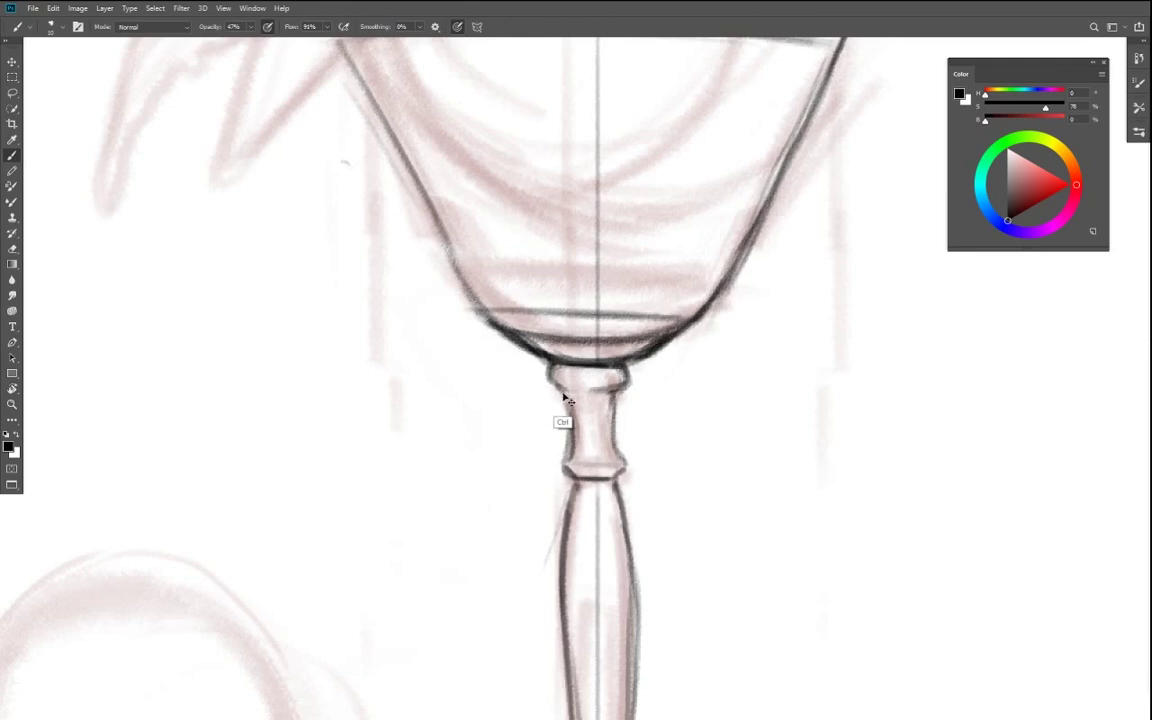
pyautogui.hotkey('ctrl', '0')
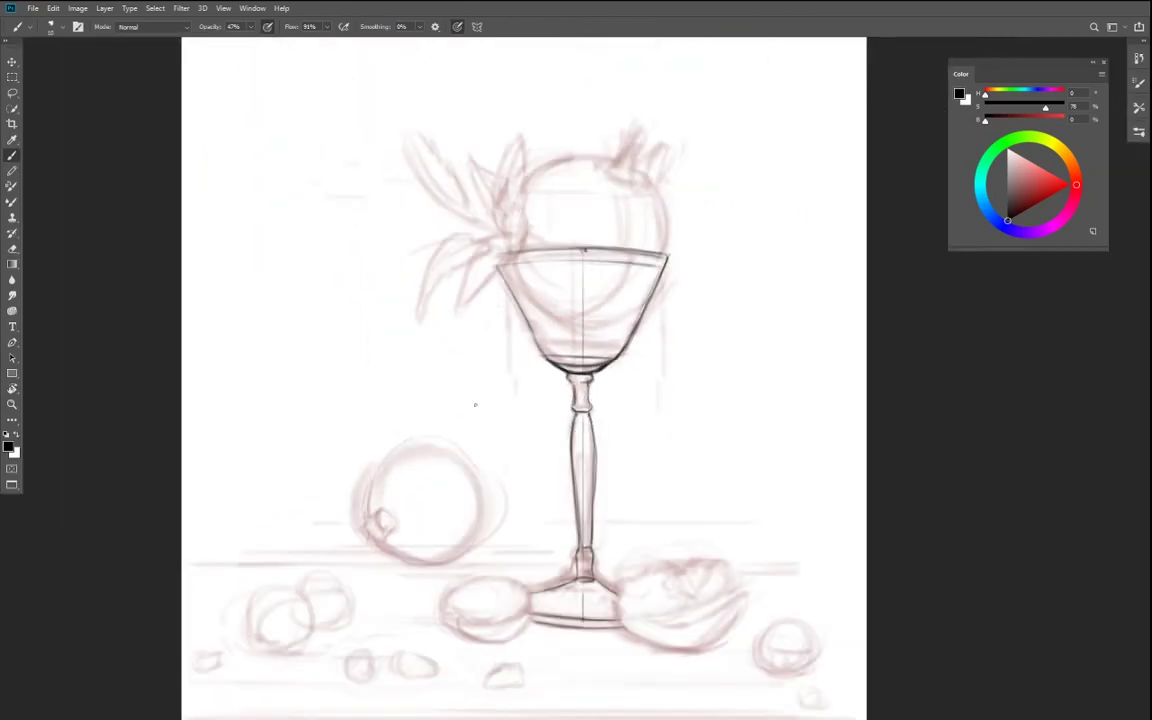
# - Darken and thicken the cup's right side up to the rim with a larger brush
pyautogui.press('r')
pyautogui.moveTo(645, 445)
pyautogui.mouseDown()
pyautogui.moveTo(322, 431)
pyautogui.moveTo(494, 481)
pyautogui.mouseUp()
pyautogui.press('b')
pyautogui.hotkey('ctrl', '+')
pyautogui.hotkey('ctrl', '+')
pyautogui.hotkey('ctrl', '+')
pyautogui.hotkey('ctrl', '+')
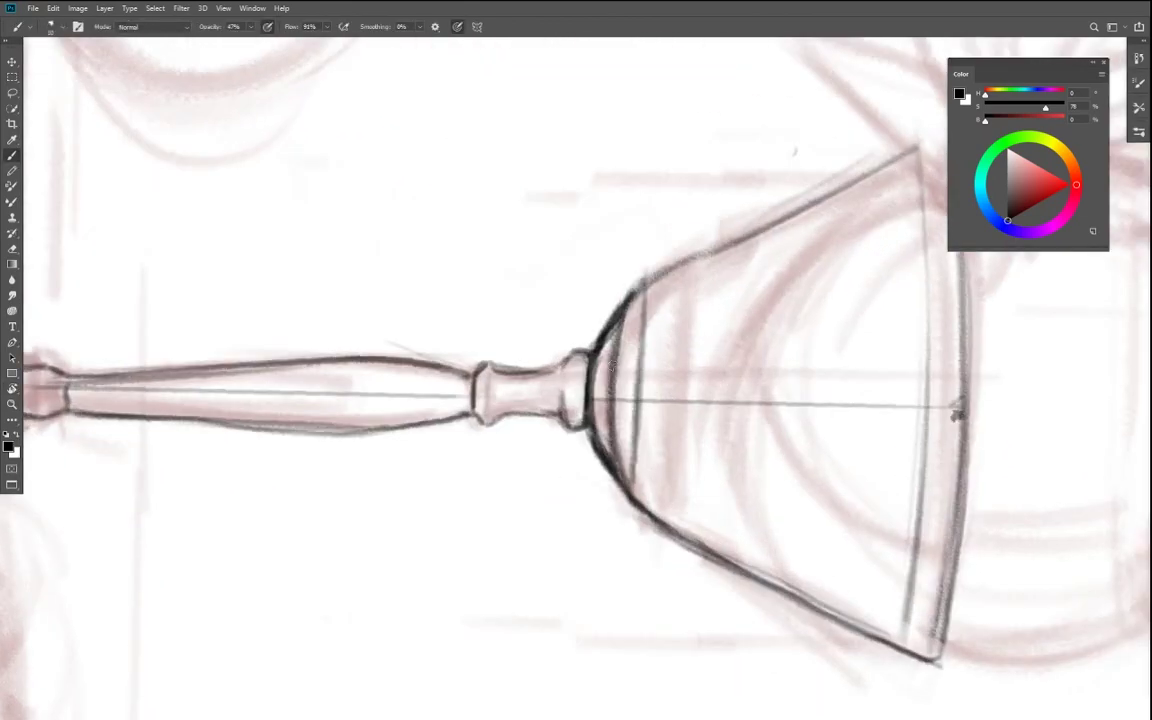
pyautogui.moveTo(858, 560); pyautogui.dragTo(584, 360)
pyautogui.press('r')
pyautogui.moveTo(529, 490); pyautogui.dragTo(593, 507)
pyautogui.press('b')
pyautogui.press(']')
pyautogui.press(']')
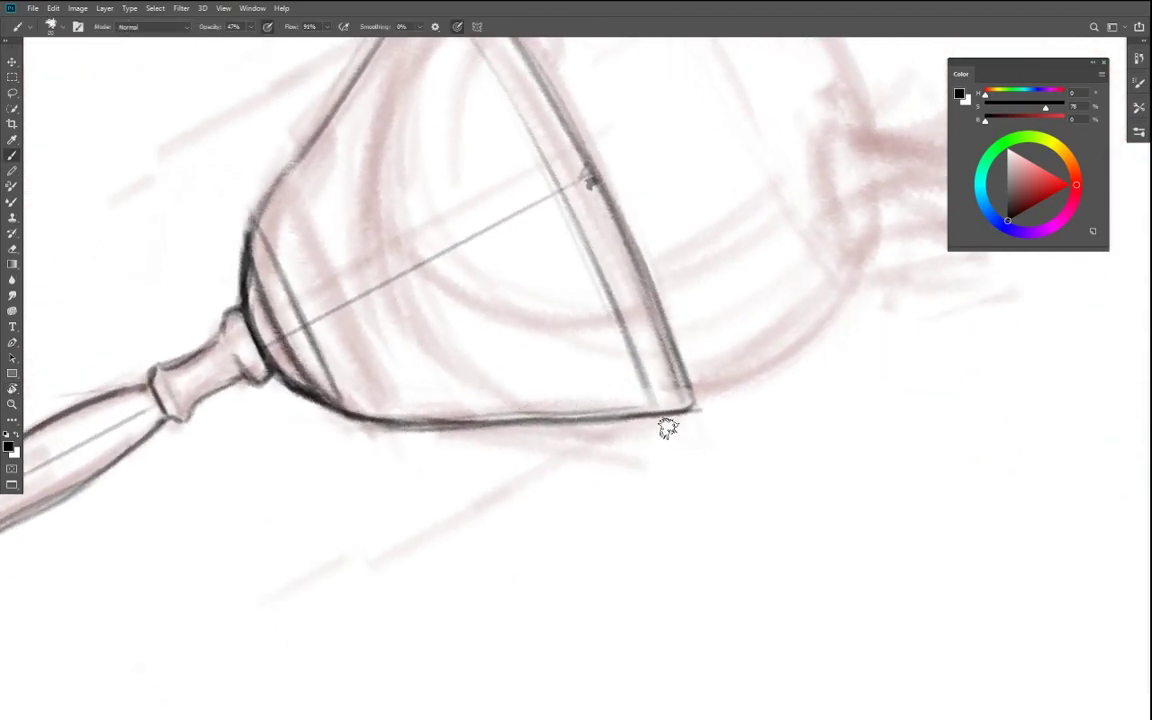
pyautogui.press('r')
pyautogui.moveTo(668, 428); pyautogui.dragTo(604, 532)
pyautogui.press('b')
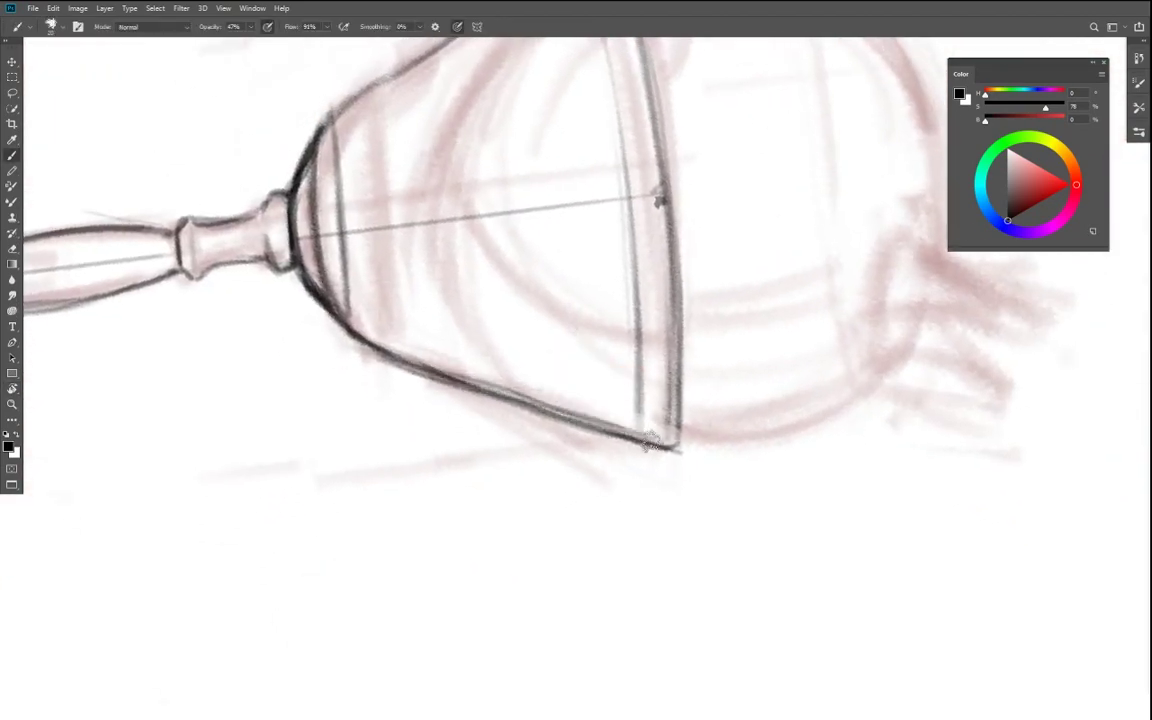
pyautogui.moveTo(374, 356); pyautogui.dragTo(676, 450)
# - Erase along the outer edge of the cup's right side to thin and clean up the thickened line
pyautogui.press('e')
pyautogui.moveTo(413, 413); pyautogui.dragTo(560, 470)
pyautogui.moveTo(335, 386); pyautogui.dragTo(651, 484)
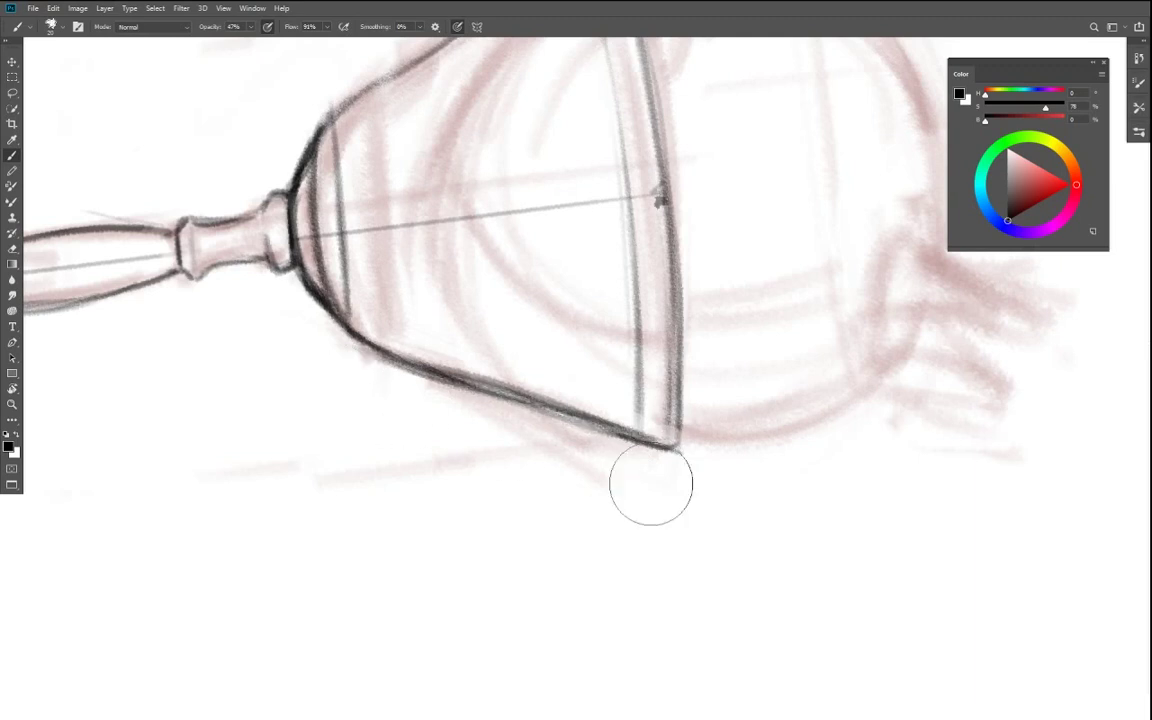
pyautogui.moveTo(394, 400); pyautogui.dragTo(638, 476)
pyautogui.moveTo(491, 427); pyautogui.dragTo(623, 468)
pyautogui.moveTo(308, 378); pyautogui.dragTo(709, 497)
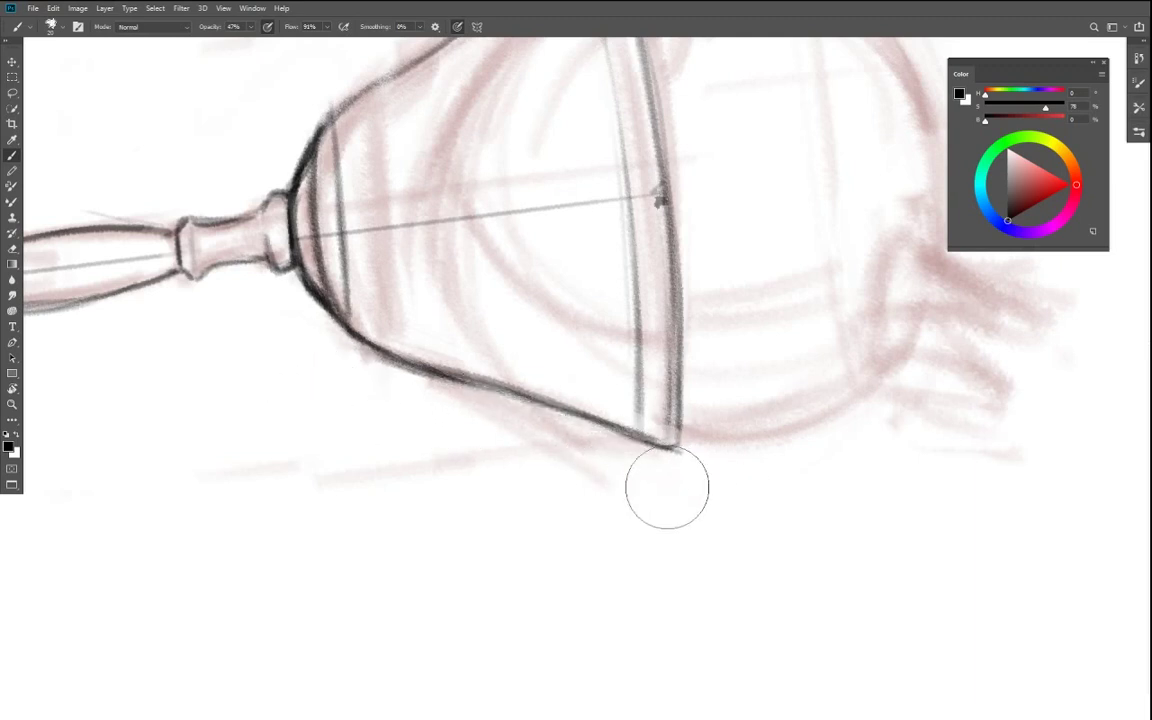
pyautogui.press('r')
pyautogui.moveTo(540, 442)
pyautogui.mouseDown()
pyautogui.moveTo(718, 500)
pyautogui.moveTo(707, 530)
pyautogui.mouseUp()
pyautogui.press('b')
pyautogui.hotkey('ctrl', '0')
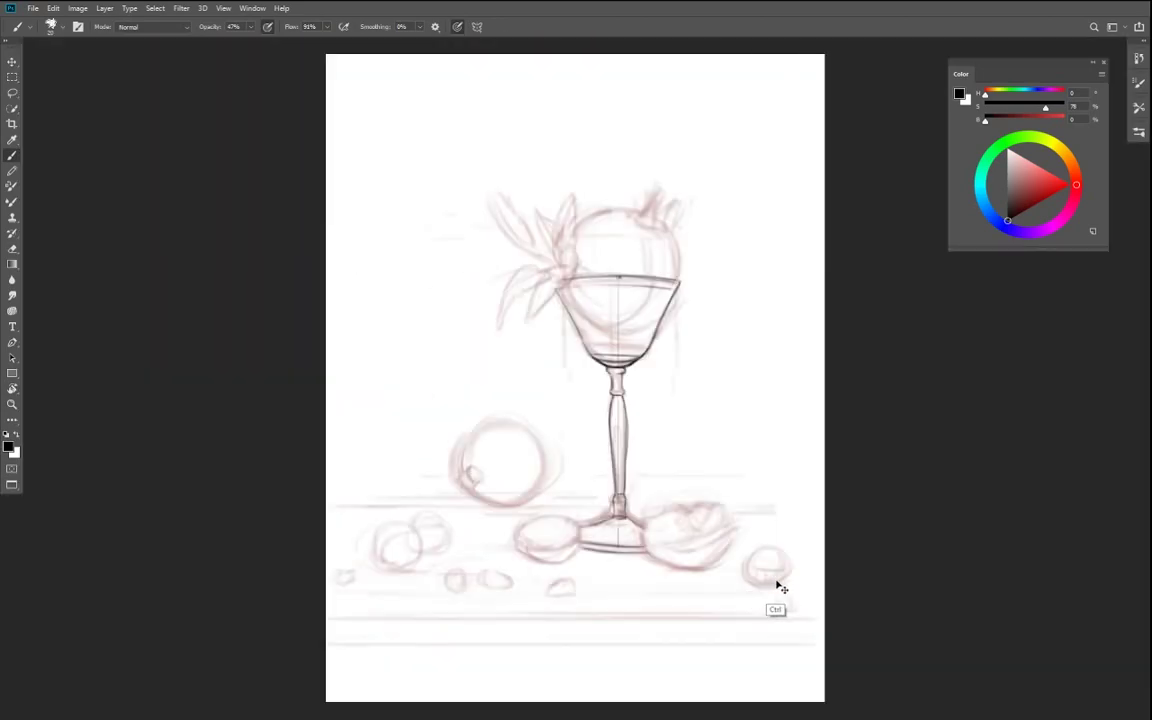
# - Reduce the Eraser's size for finer cleanup around the cup's right side
pyautogui.press('e')
pyautogui.press('r')
pyautogui.moveTo(674, 424)
pyautogui.mouseDown()
pyautogui.moveTo(375, 432)
pyautogui.moveTo(535, 491)
pyautogui.mouseUp()
pyautogui.press('e')
pyautogui.hotkey('ctrl', '+')
pyautogui.hotkey('ctrl', '+')
pyautogui.hotkey('ctrl', '+')
pyautogui.hotkey('ctrl', '+')
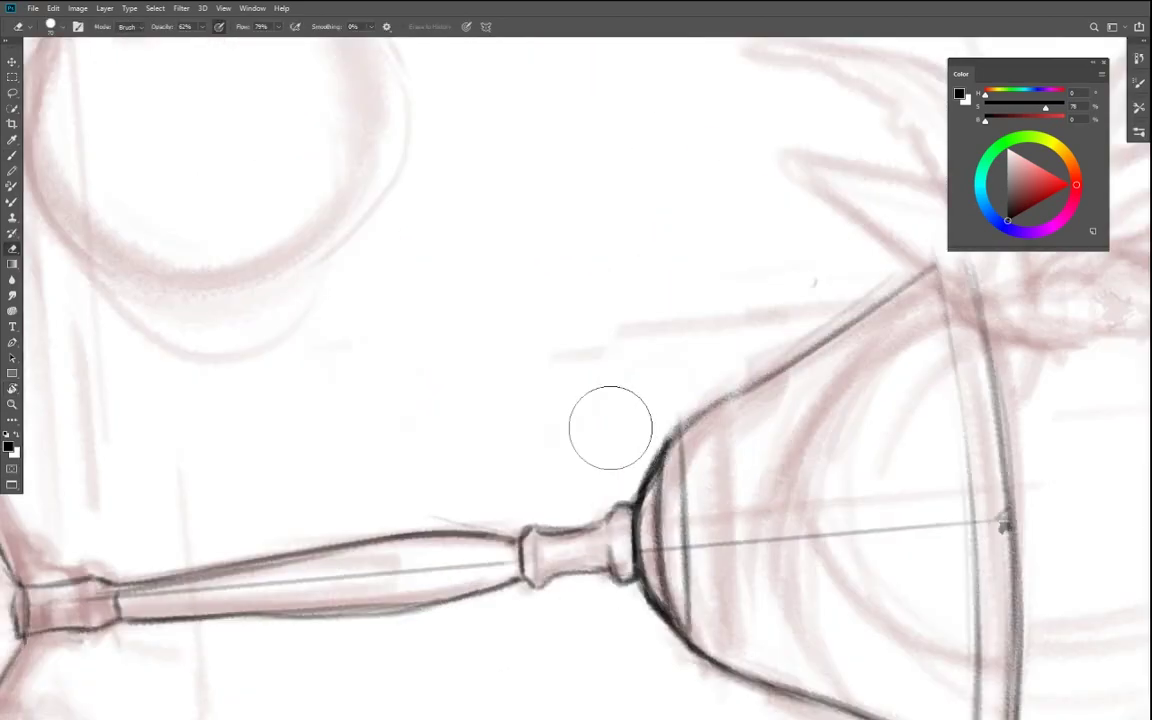
pyautogui.moveTo(609, 427); pyautogui.dragTo(339, 176)
pyautogui.press('[')
pyautogui.press('[')
pyautogui.press('[')
pyautogui.press('[')
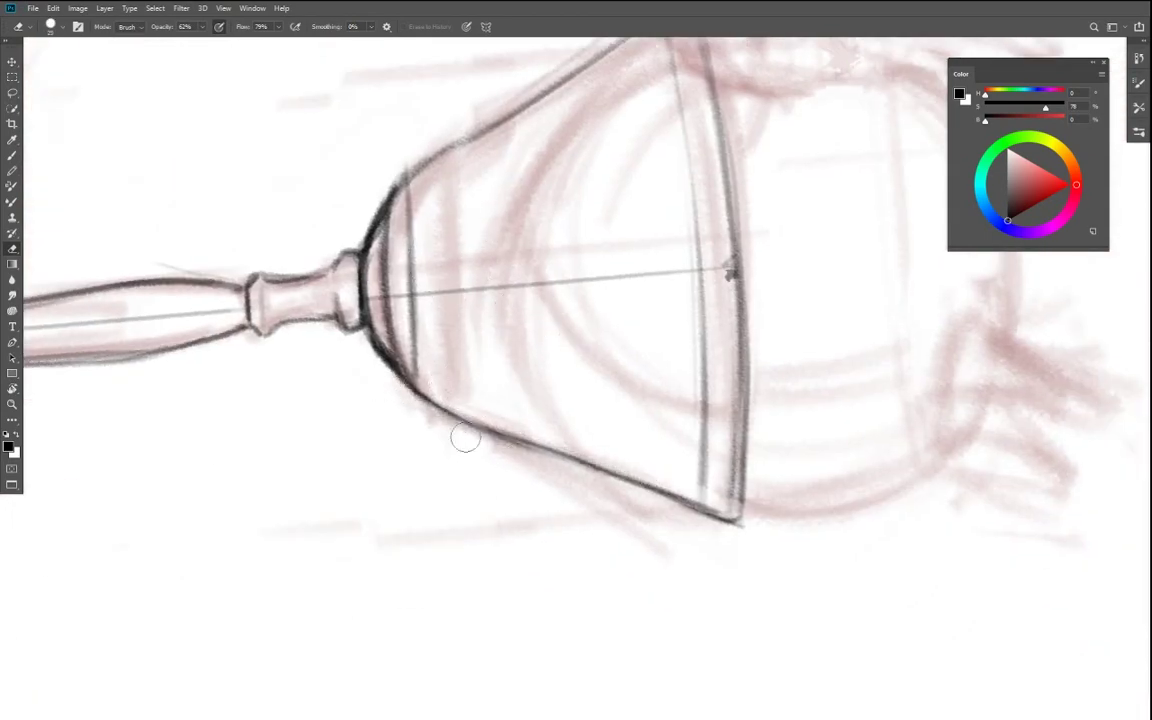
# - Darken the cup's left side with the Brush from the rounded base to the rim
pyautogui.moveTo(527, 350)
pyautogui.mouseDown()
pyautogui.moveTo(576, 524)
pyautogui.moveTo(398, 535)
pyautogui.mouseUp()
pyautogui.press('r')
pyautogui.press('b')
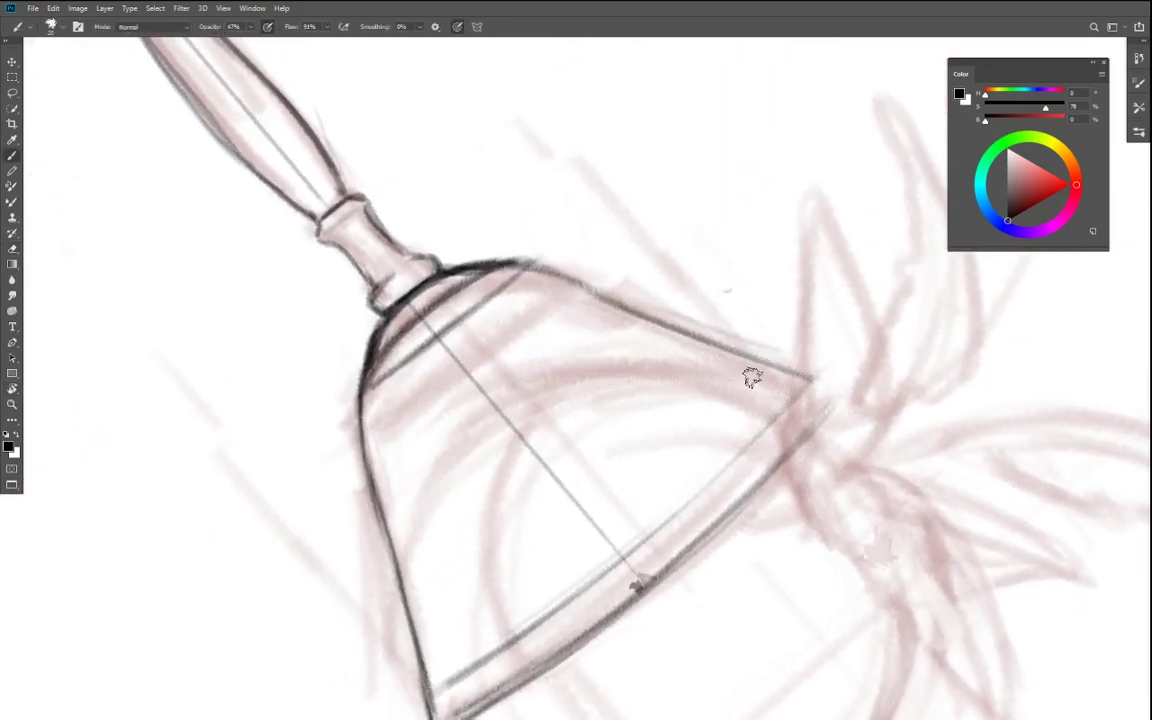
pyautogui.moveTo(825, 386)
pyautogui.mouseDown()
pyautogui.moveTo(545, 270)
pyautogui.moveTo(727, 347)
pyautogui.mouseUp()
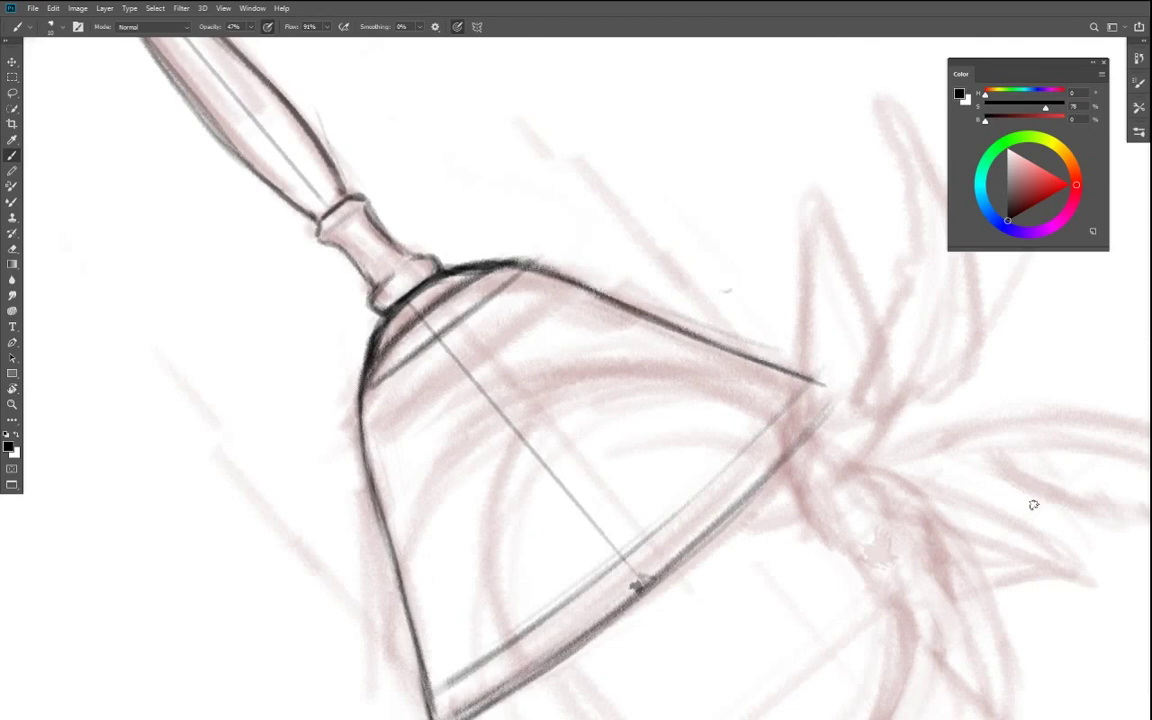
# - Darken the lower line of the cup's rim with the Brush across the full width of the goblet
pyautogui.moveTo(914, 549)
pyautogui.mouseDown()
pyautogui.moveTo(862, 404)
pyautogui.moveTo(878, 430)
pyautogui.mouseUp()
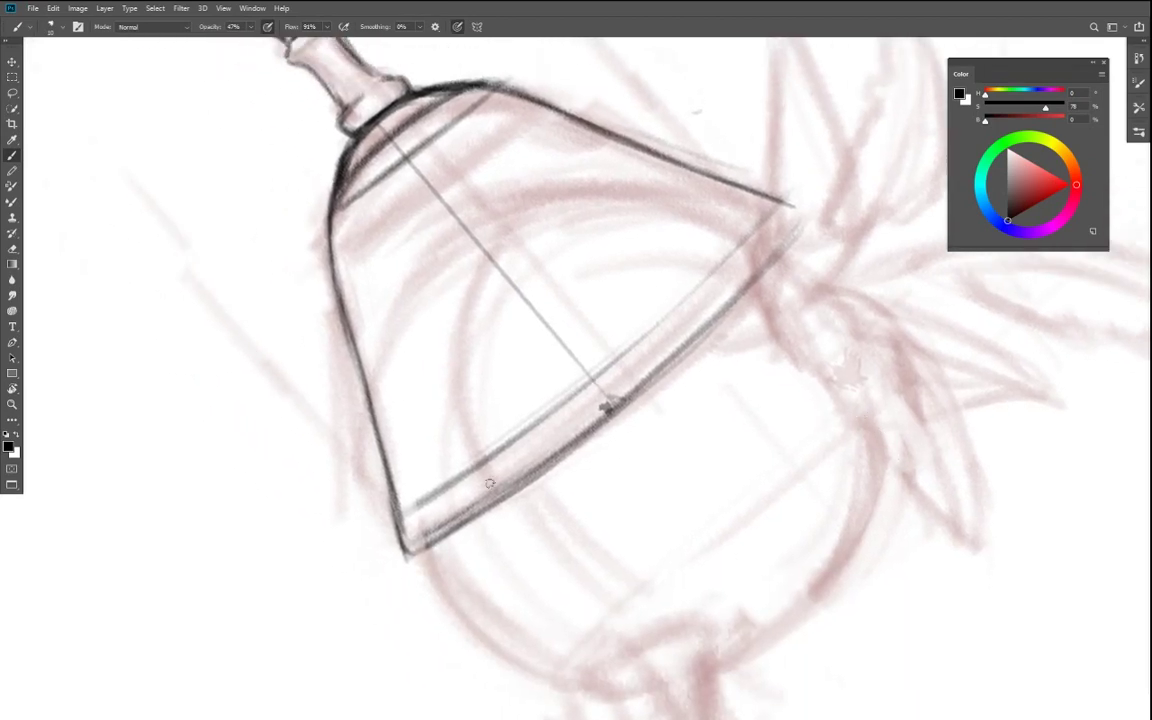
pyautogui.press('r')
pyautogui.moveTo(303, 519); pyautogui.dragTo(743, 414)
pyautogui.moveTo(470, 381); pyautogui.dragTo(391, 282)
pyautogui.moveTo(712, 286); pyautogui.dragTo(450, 261)
pyautogui.press('r')
pyautogui.moveTo(433, 428); pyautogui.dragTo(427, 404)
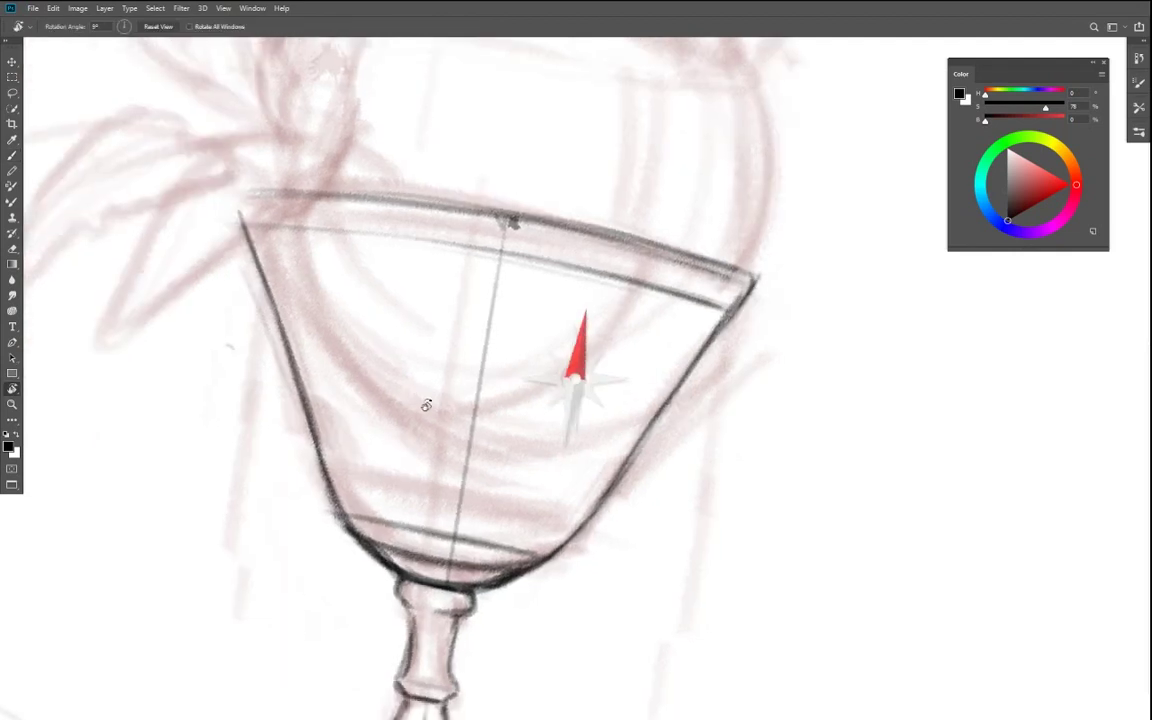
pyautogui.moveTo(258, 228); pyautogui.dragTo(426, 239)
pyautogui.moveTo(266, 227); pyautogui.dragTo(635, 282)
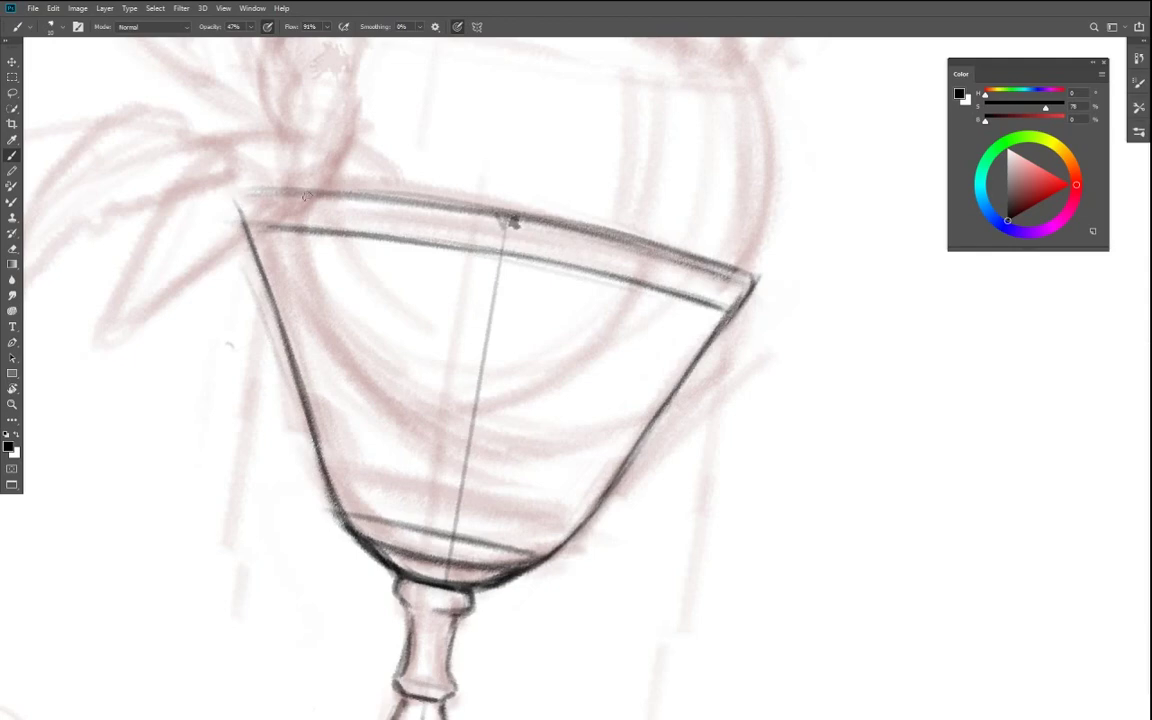
pyautogui.moveTo(772, 469); pyautogui.dragTo(748, 386)
pyautogui.press('r')
pyautogui.moveTo(692, 497)
pyautogui.mouseDown()
pyautogui.moveTo(676, 504)
pyautogui.moveTo(782, 532)
pyautogui.mouseUp()
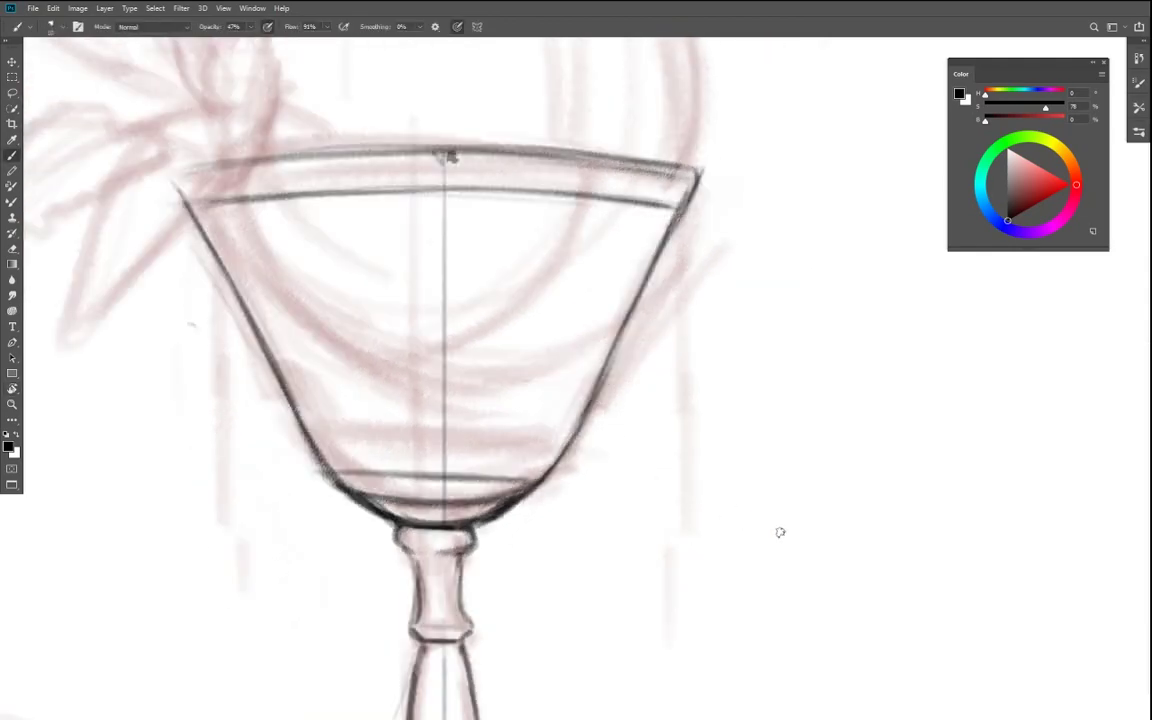
# - Examine the redrawn goblet as a whole, from the cup down to the stem and base
pyautogui.hotkey('ctrl', '-')
pyautogui.hotkey('ctrl', '-')
pyautogui.hotkey('ctrl', '-')
pyautogui.hotkey('ctrl', '-')
pyautogui.hotkey('ctrl', '-')
pyautogui.hotkey('ctrl', '-')
pyautogui.hotkey('ctrl', '+')
pyautogui.hotkey('ctrl', '+')
pyautogui.hotkey('ctrl', '+')
pyautogui.hotkey('ctrl', '+')
pyautogui.hotkey('ctrl', '+')
pyautogui.hotkey('ctrl', '+')
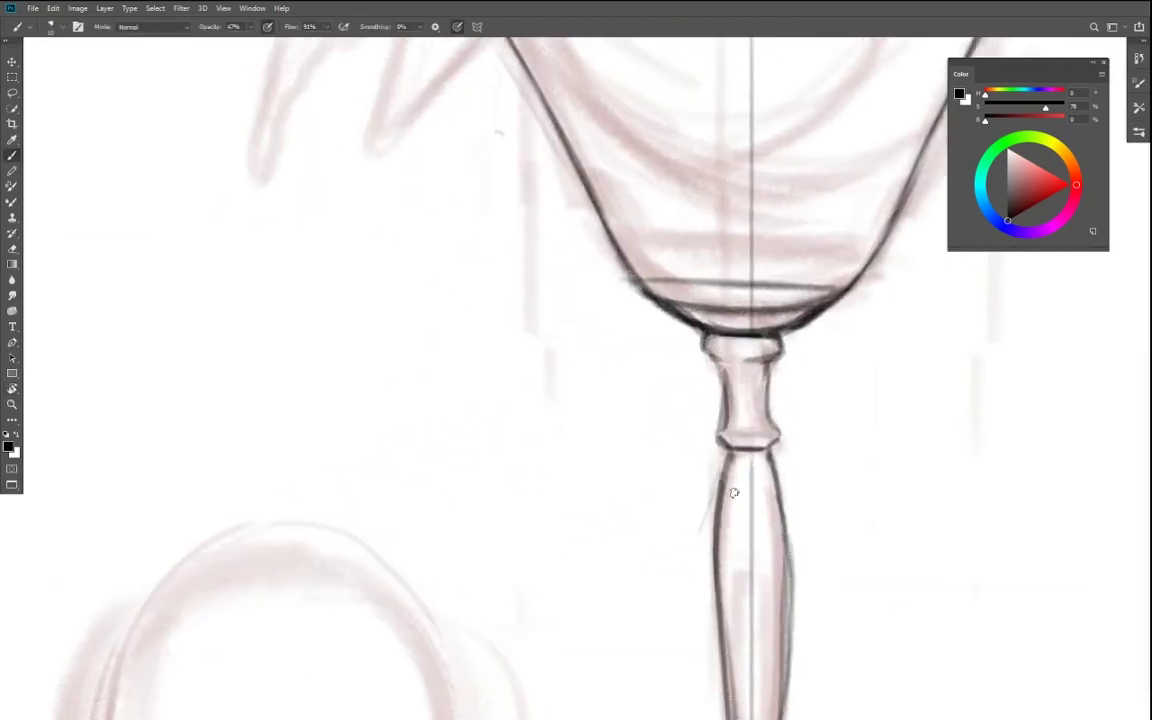
pyautogui.moveTo(733, 493); pyautogui.dragTo(544, 382)
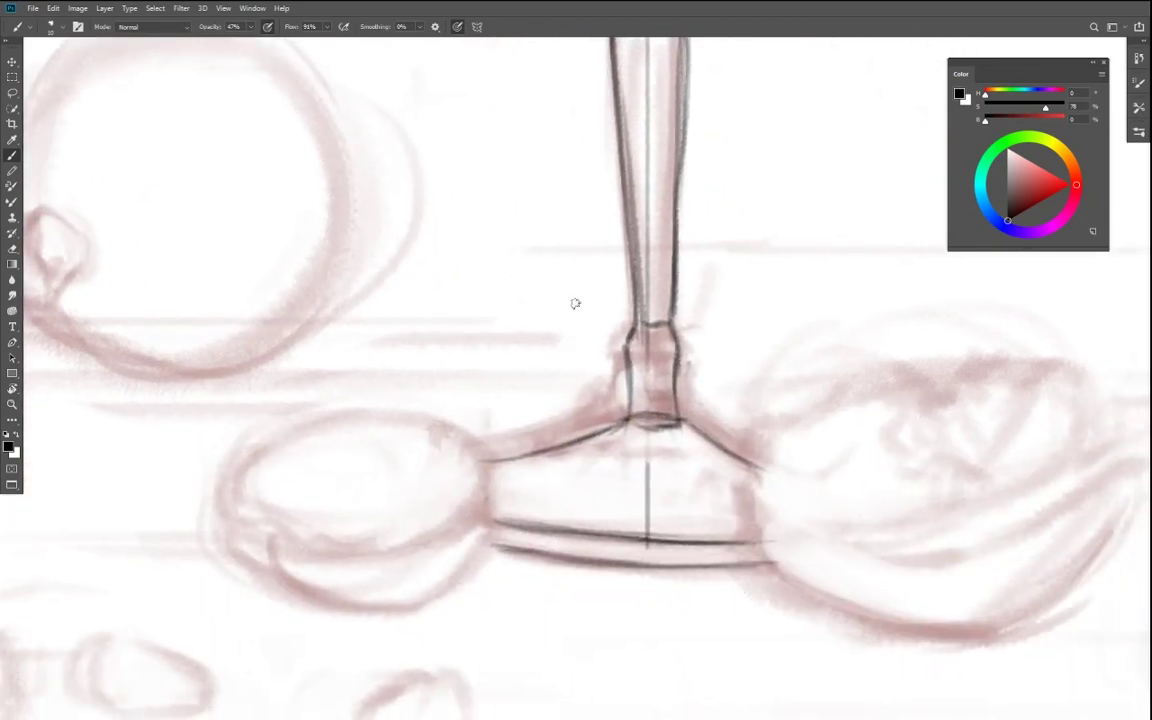
# - Draw a steeper line for the base's left slope, starting higher up on the stem's lower collar
pyautogui.press('r')
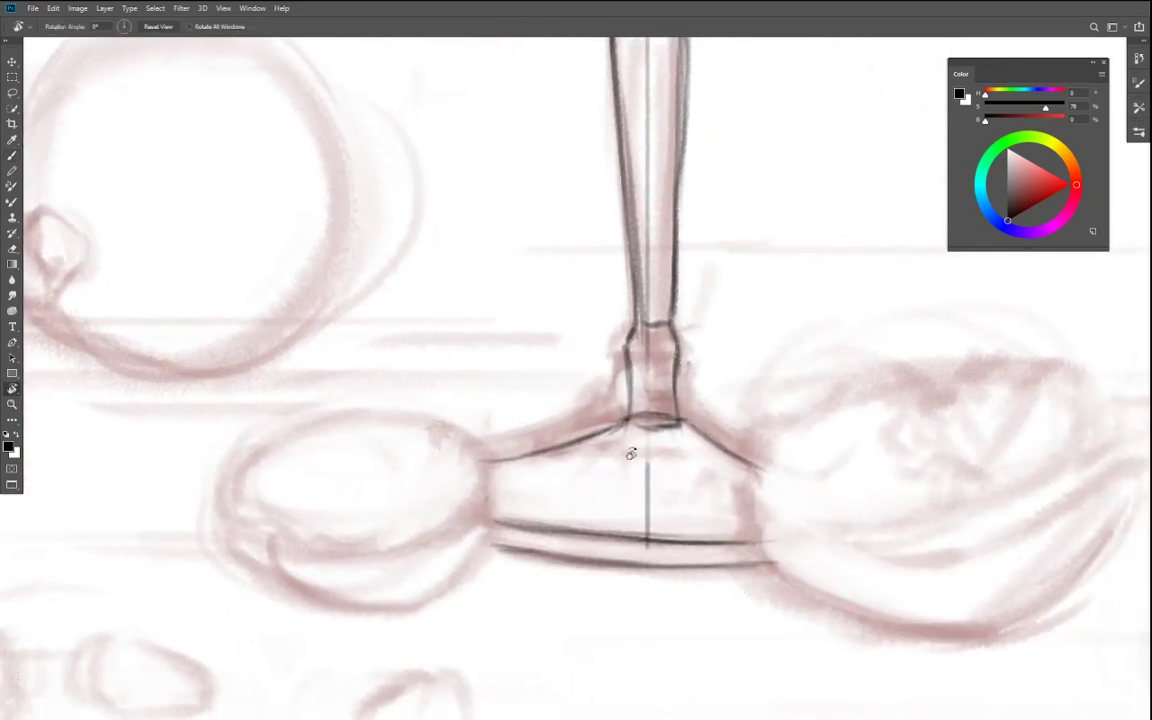
pyautogui.moveTo(632, 453); pyautogui.dragTo(555, 491)
pyautogui.press(']')
pyautogui.press(']')
pyautogui.moveTo(545, 392)
pyautogui.mouseDown()
pyautogui.moveTo(447, 362)
pyautogui.moveTo(600, 433)
pyautogui.mouseUp()
pyautogui.moveTo(465, 388)
pyautogui.mouseDown()
pyautogui.moveTo(560, 424)
pyautogui.moveTo(508, 408)
pyautogui.mouseUp()
pyautogui.press('r')
pyautogui.moveTo(446, 493)
pyautogui.mouseDown()
pyautogui.moveTo(818, 486)
pyautogui.moveTo(671, 541)
pyautogui.mouseUp()
pyautogui.press('b')
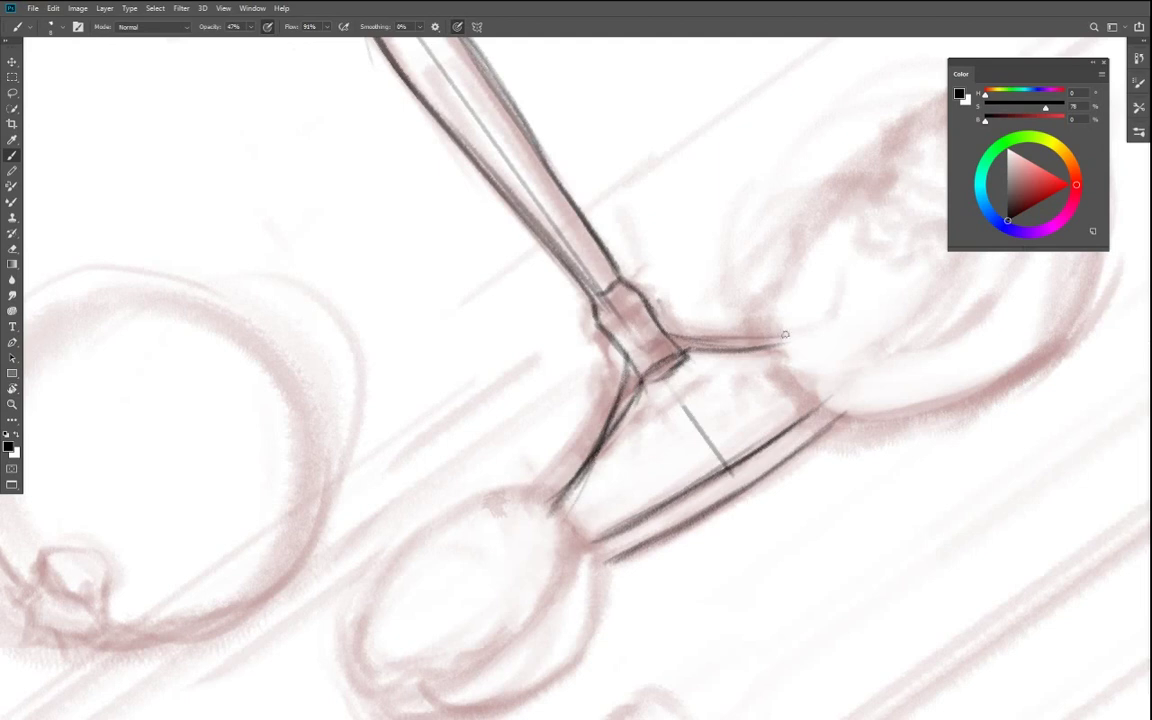
# - Draw a matching higher line for the base's right slope, running from the collar to the cut fruit
pyautogui.moveTo(666, 331); pyautogui.dragTo(784, 338)
pyautogui.press('r')
pyautogui.moveTo(673, 404)
pyautogui.mouseDown()
pyautogui.moveTo(481, 501)
pyautogui.moveTo(530, 545)
pyautogui.moveTo(555, 513)
pyautogui.moveTo(427, 483)
pyautogui.mouseUp()
pyautogui.press('b')
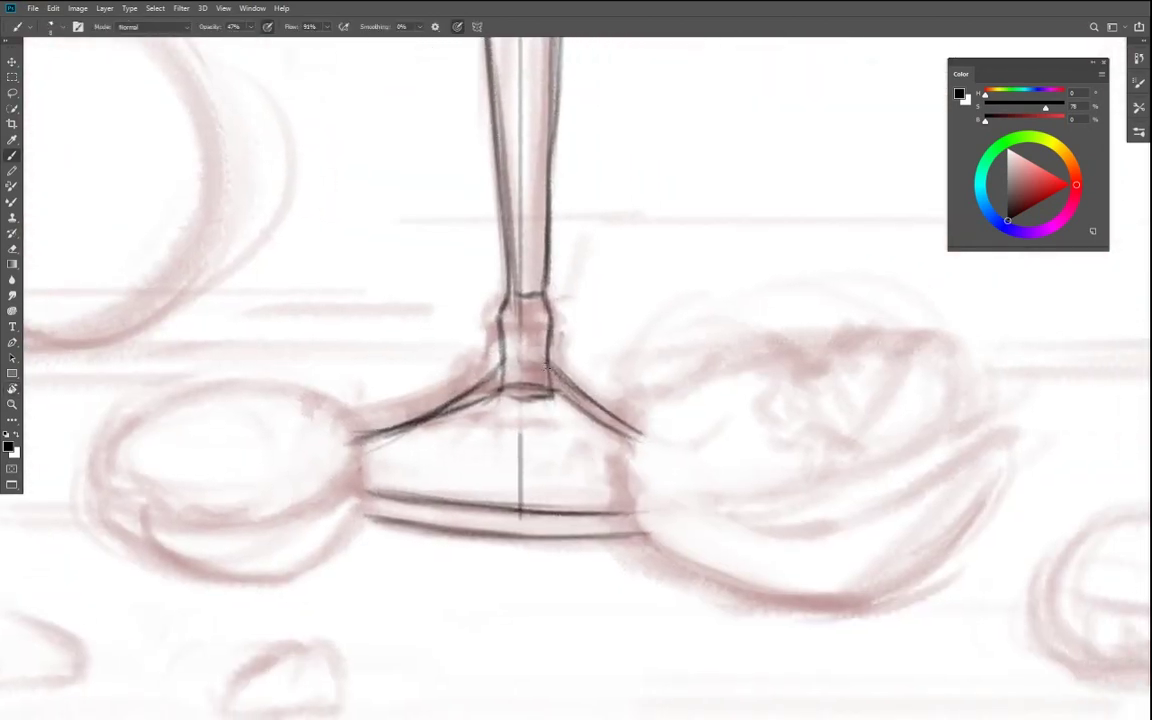
# - Examine the goblet's base and its new slope lines within the whole composition
pyautogui.hotkey('ctrl', '0')
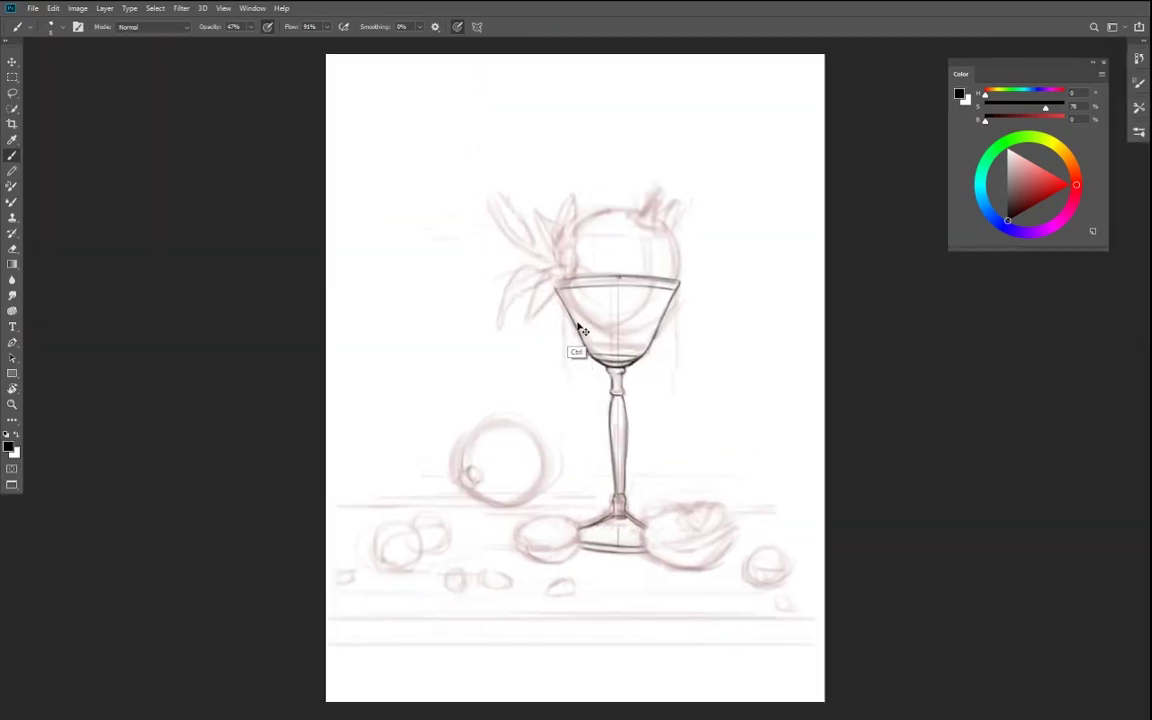
pyautogui.hotkey('ctrl', '-')
pyautogui.hotkey('ctrl', '+')
pyautogui.hotkey('ctrl', '+')
pyautogui.moveTo(605, 391); pyautogui.dragTo(580, 346)
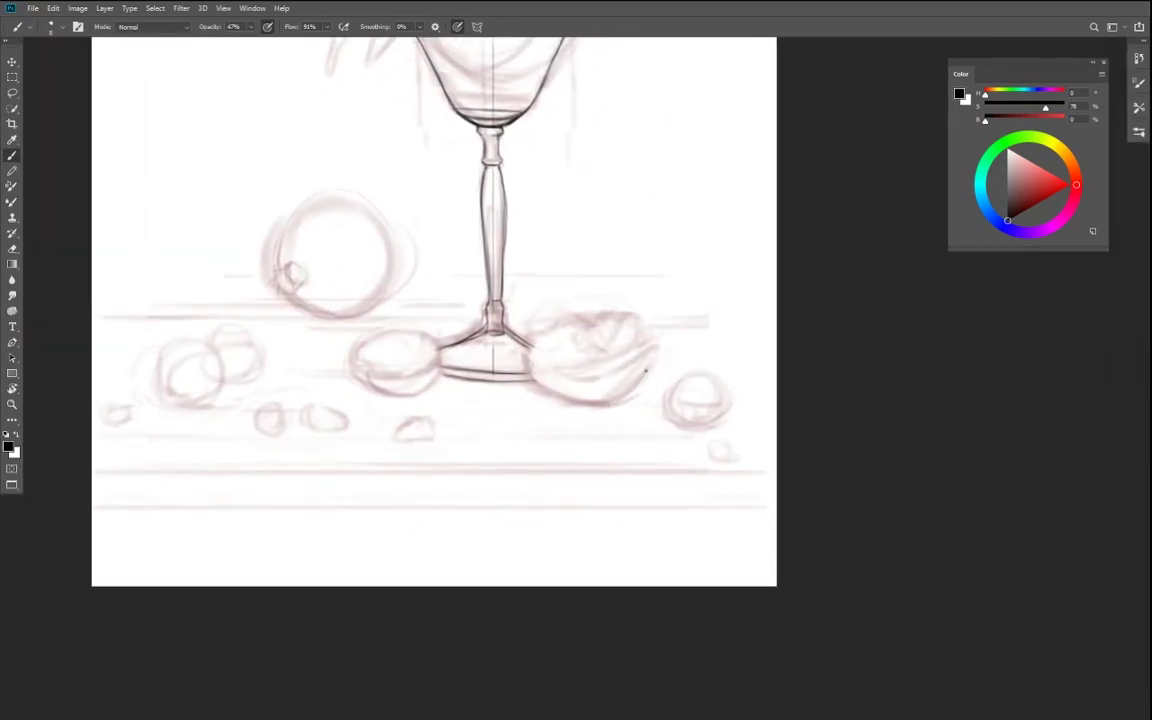
pyautogui.scroll(-5, 644, 375)
pyautogui.scroll(5, 645, 380)
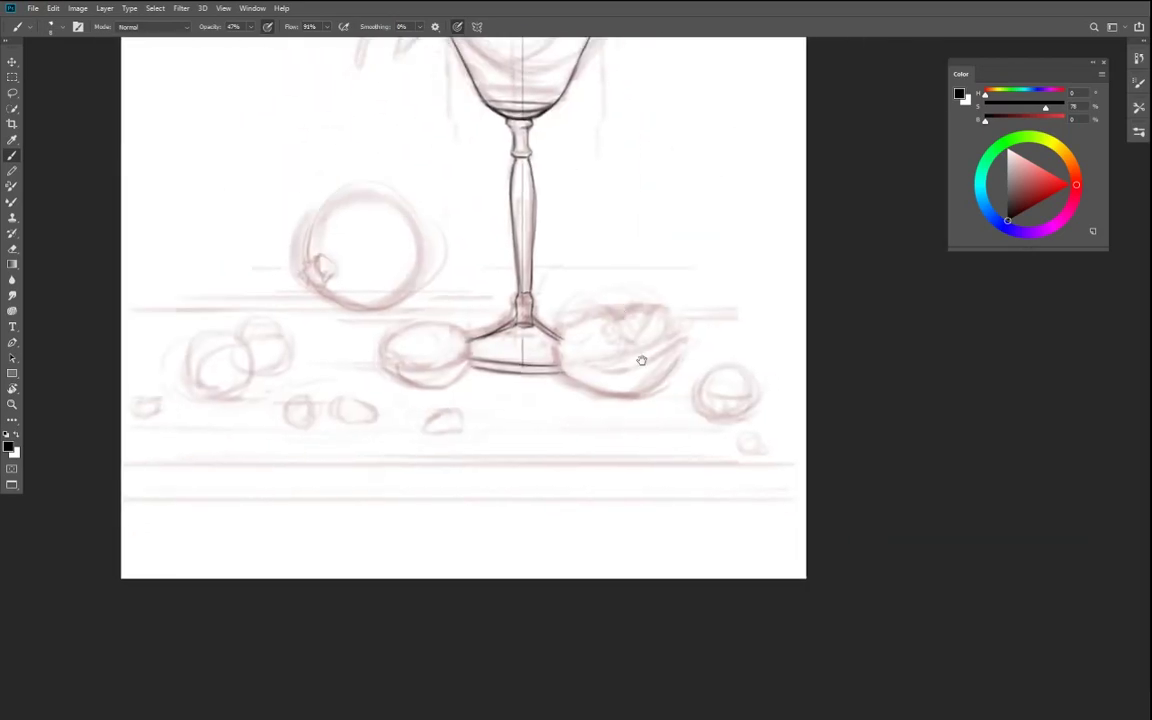
pyautogui.scroll(5, 613, 352)
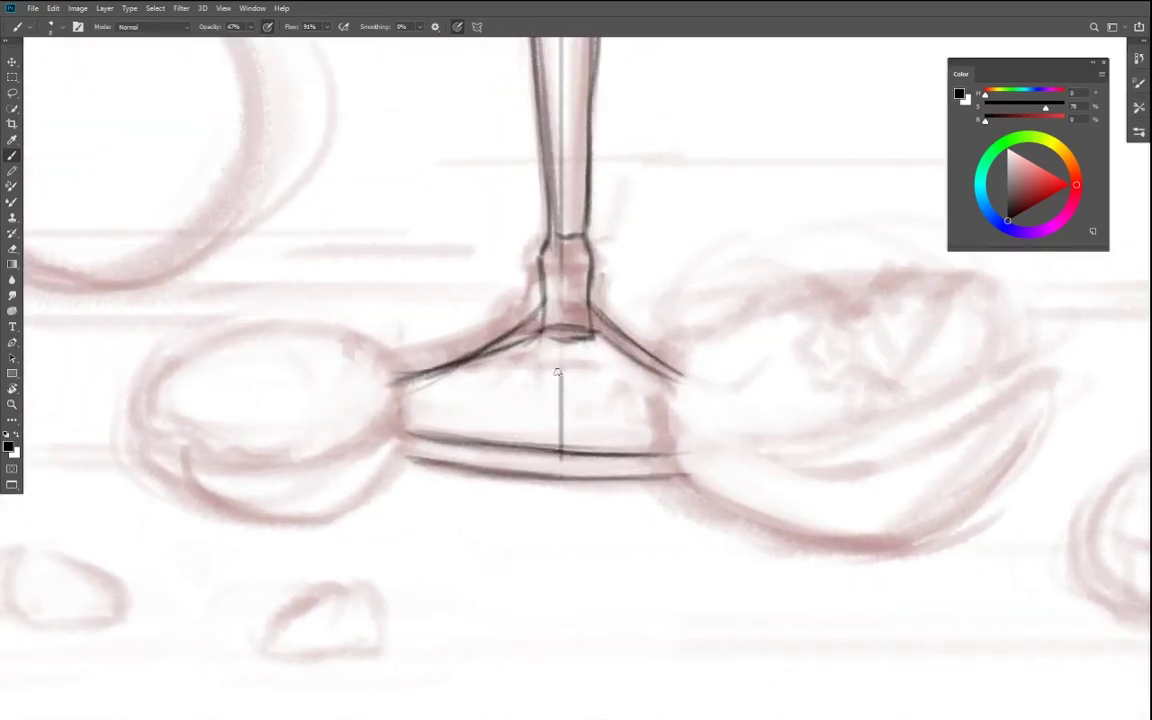
# - Erase the extra upper slope lines on both sides of the base, keeping the lower ones
pyautogui.moveTo(686, 401); pyautogui.dragTo(628, 356)
pyautogui.press('r')
pyautogui.moveTo(552, 370)
pyautogui.mouseDown()
pyautogui.moveTo(471, 424)
pyautogui.moveTo(567, 310)
pyautogui.mouseUp()
pyautogui.moveTo(444, 257); pyautogui.dragTo(546, 300)
pyautogui.press('e')
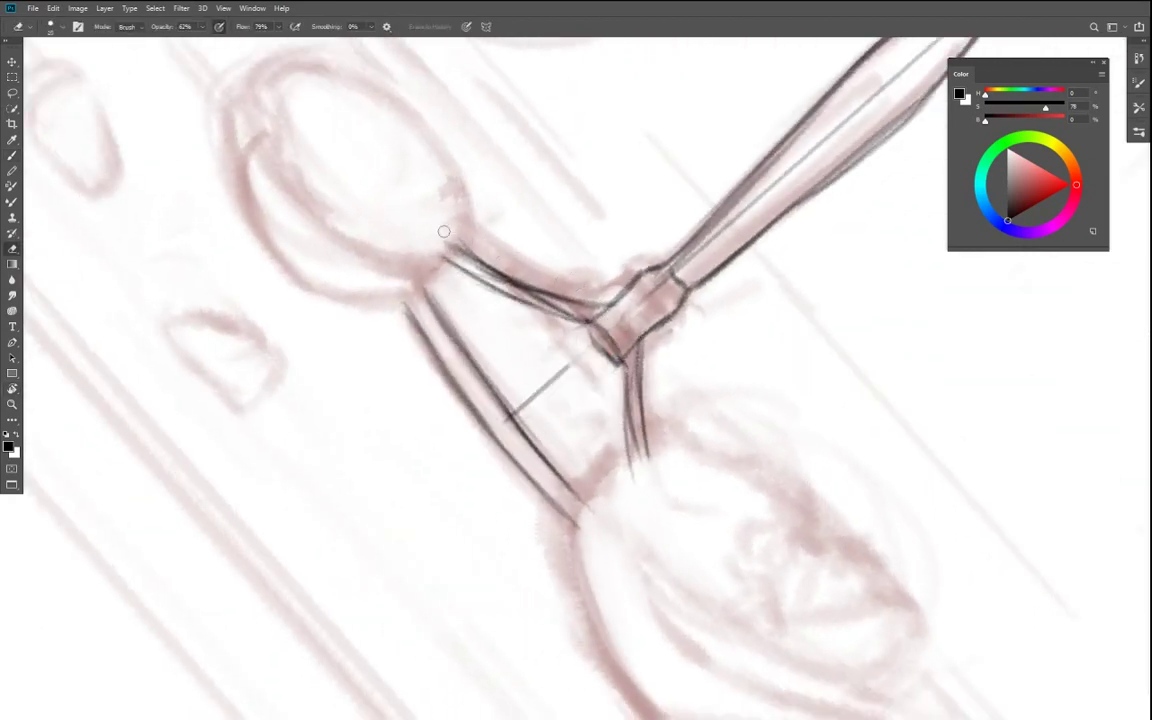
pyautogui.moveTo(403, 216)
pyautogui.mouseDown()
pyautogui.moveTo(584, 303)
pyautogui.moveTo(564, 308)
pyautogui.mouseUp()
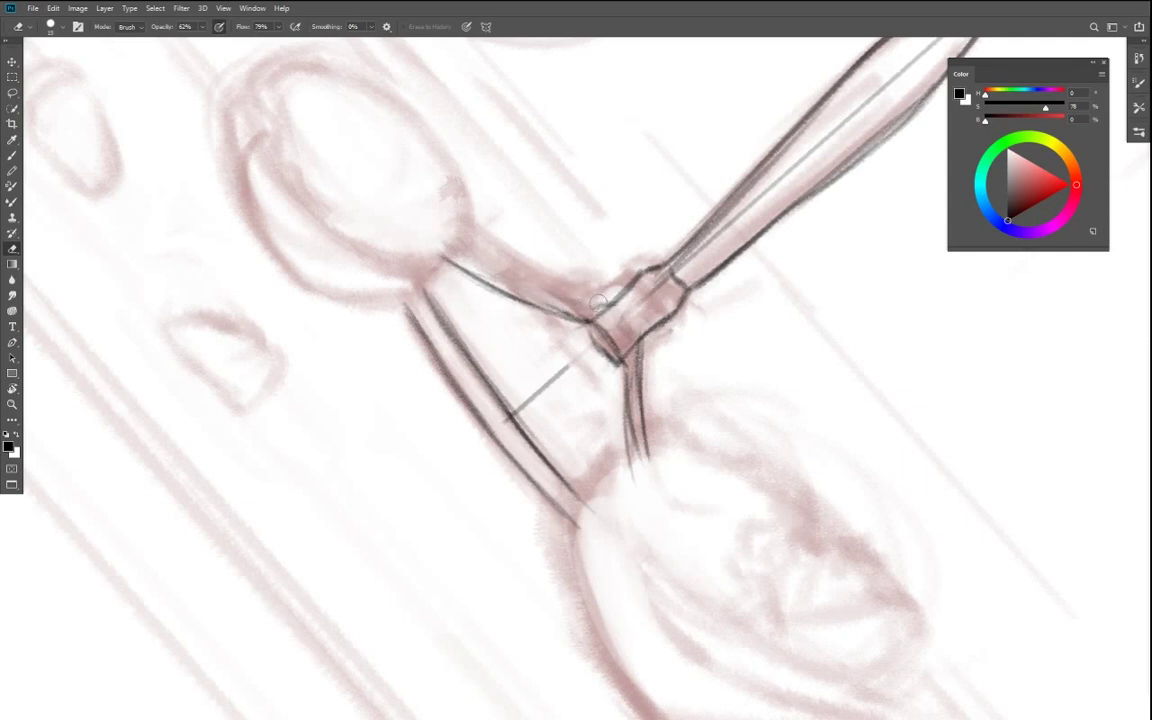
pyautogui.press(']')
pyautogui.press(']')
pyautogui.moveTo(642, 355); pyautogui.dragTo(645, 396)
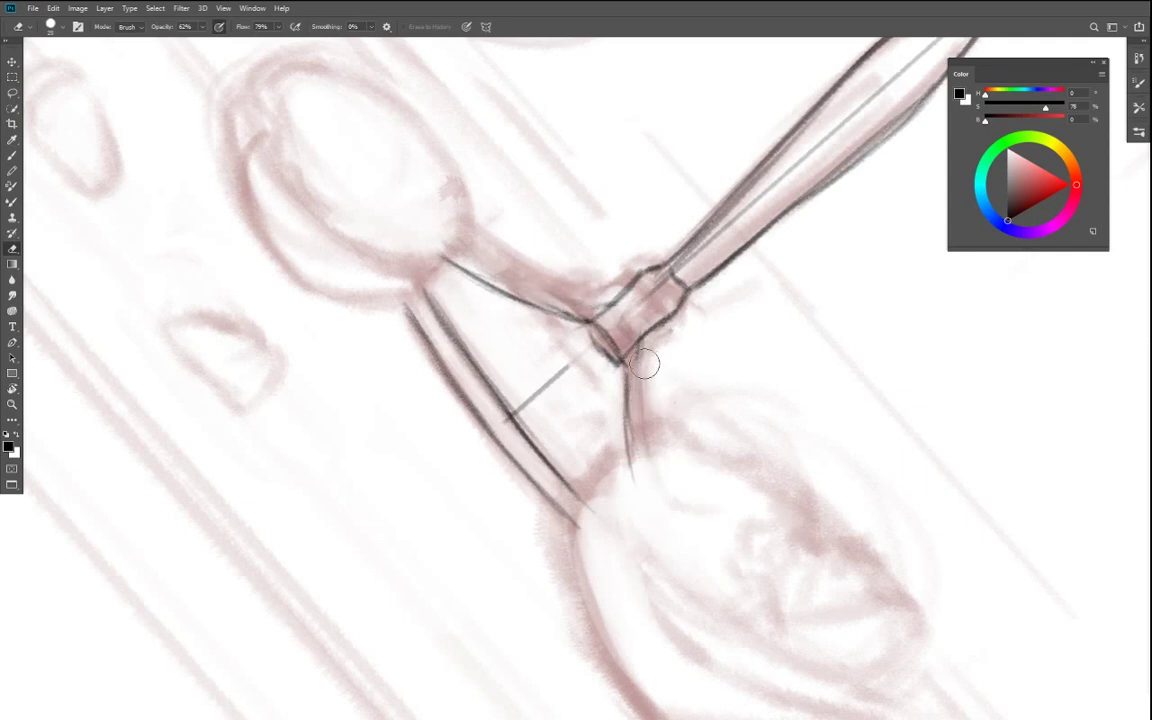
# - Redraw the right edge of the stem's lower collar and erase the stray marks beside it
pyautogui.press('r')
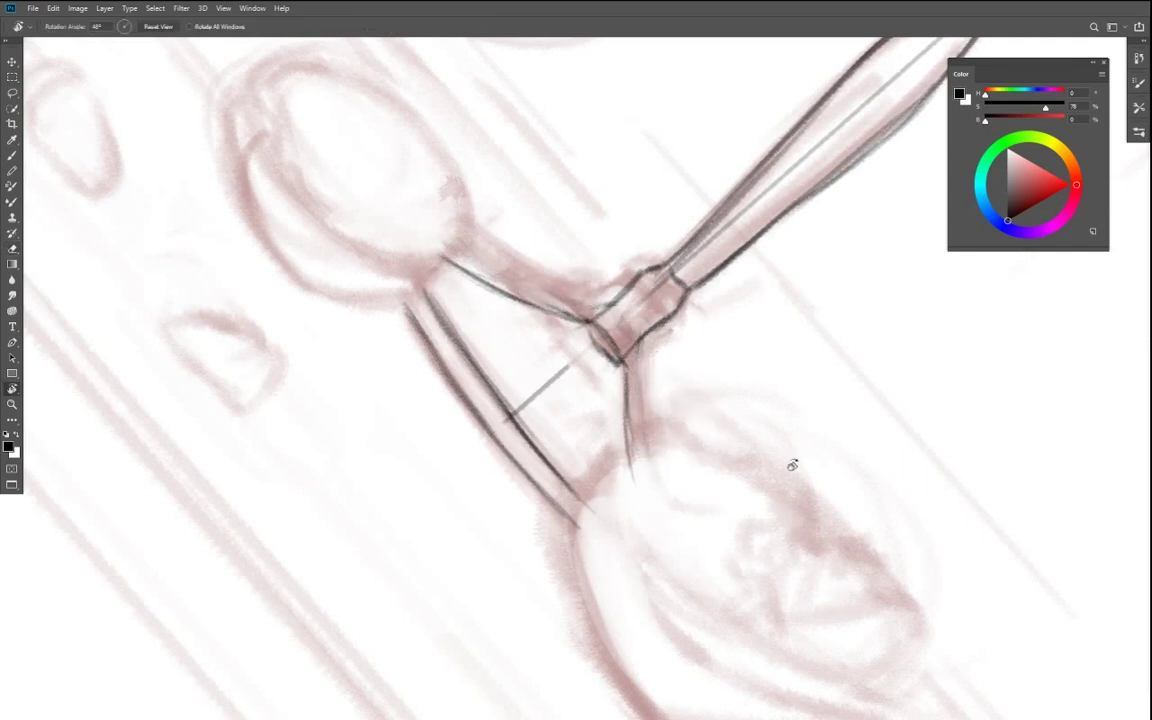
pyautogui.moveTo(792, 463); pyautogui.dragTo(604, 465)
pyautogui.press('space')
pyautogui.moveTo(680, 444); pyautogui.dragTo(609, 403)
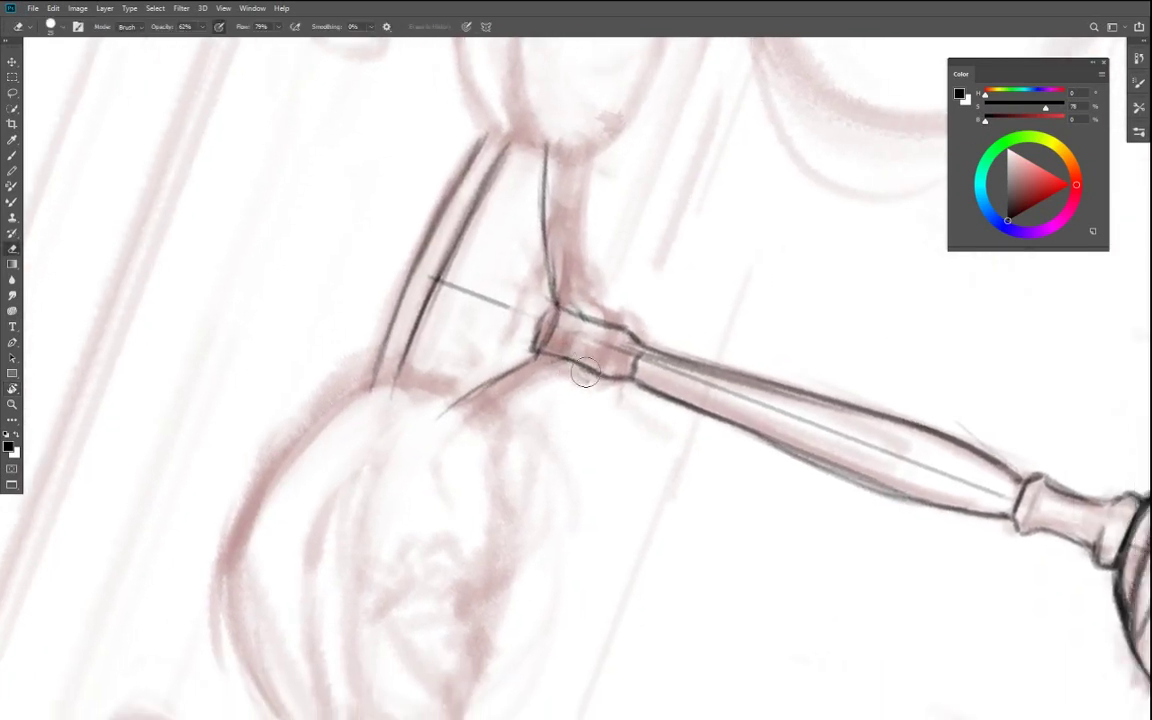
pyautogui.press('b')
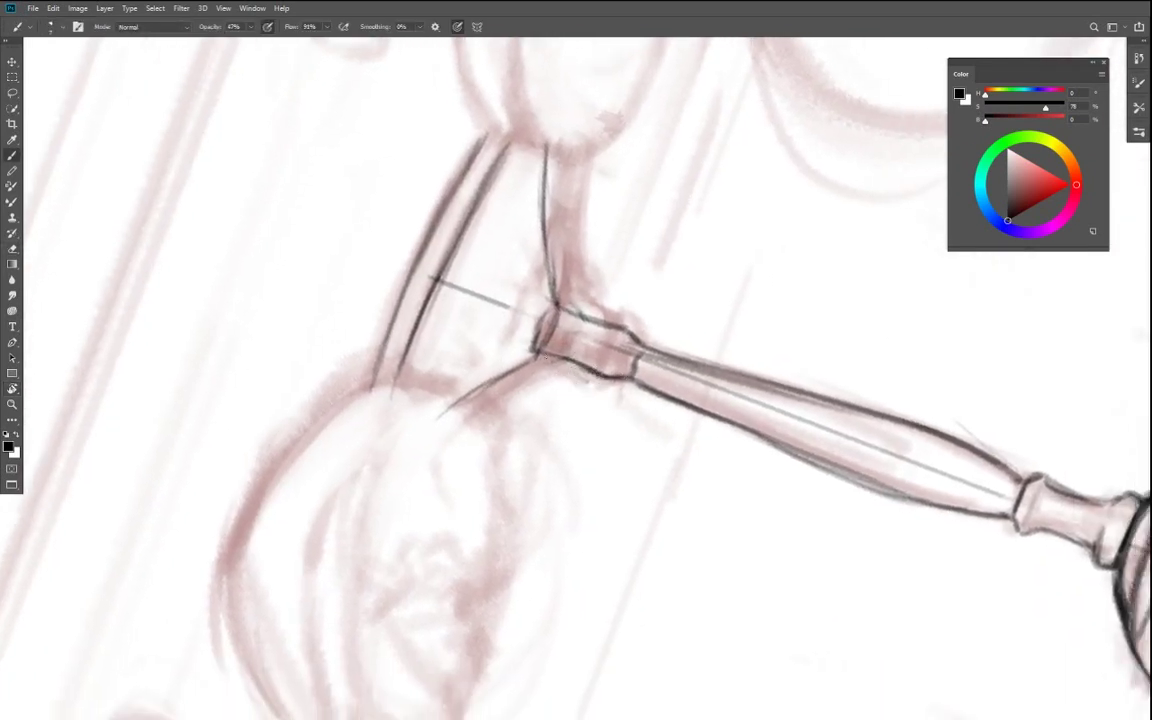
pyautogui.moveTo(583, 365); pyautogui.dragTo(537, 351)
pyautogui.press('e')
pyautogui.moveTo(622, 378)
pyautogui.mouseDown()
pyautogui.moveTo(548, 366)
pyautogui.moveTo(602, 379)
pyautogui.mouseUp()
pyautogui.press('b')
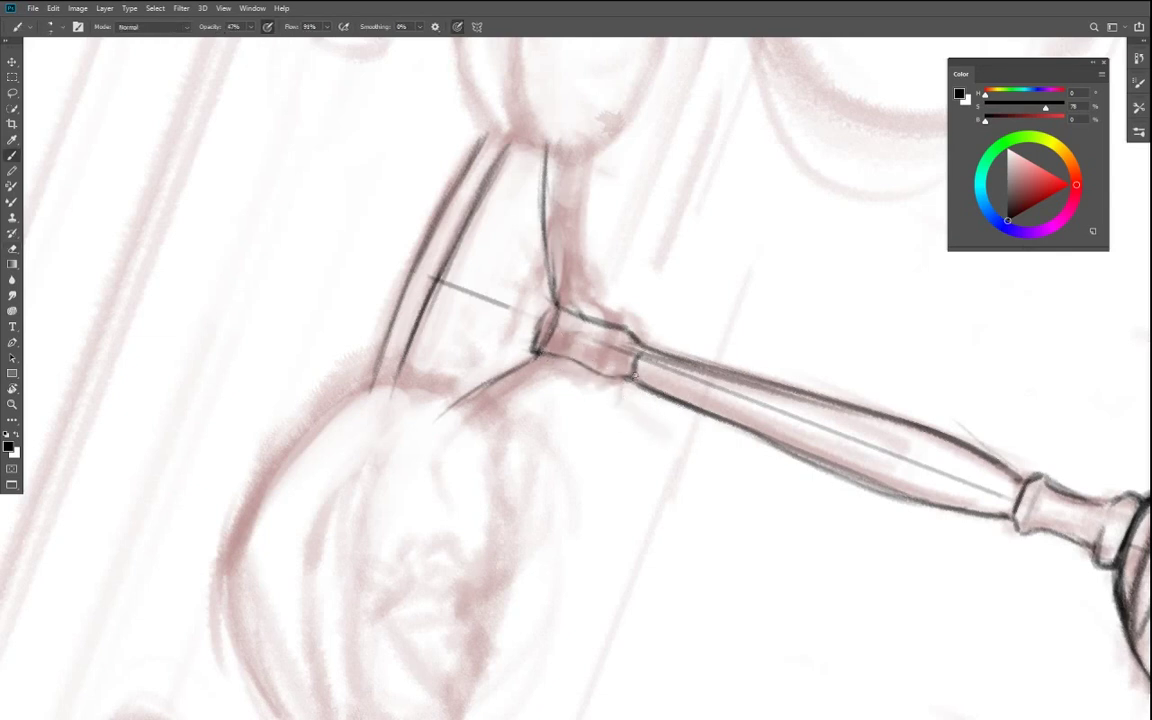
# - Redraw the collar's left edge and fade the centre guideline inside the lower stem with the Eraser
pyautogui.moveTo(556, 357)
pyautogui.mouseDown()
pyautogui.moveTo(624, 377)
pyautogui.moveTo(627, 327)
pyautogui.moveTo(578, 306)
pyautogui.mouseUp()
pyautogui.press('e')
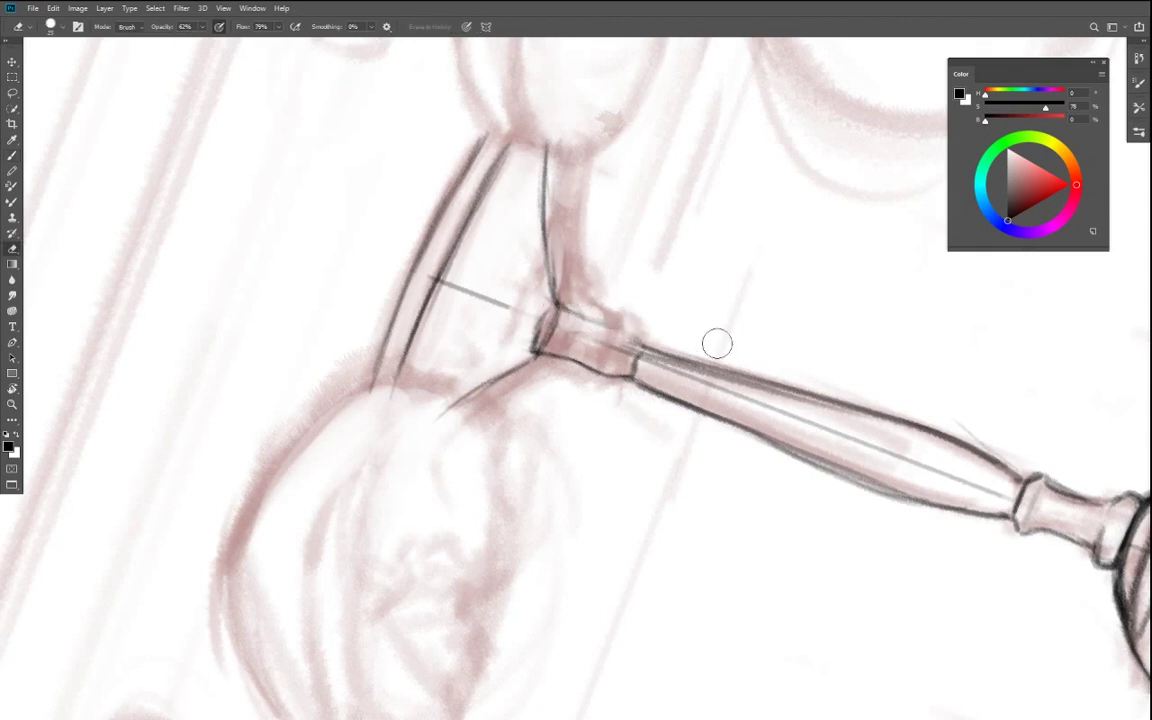
pyautogui.moveTo(670, 373); pyautogui.dragTo(890, 442)
pyautogui.press('b')
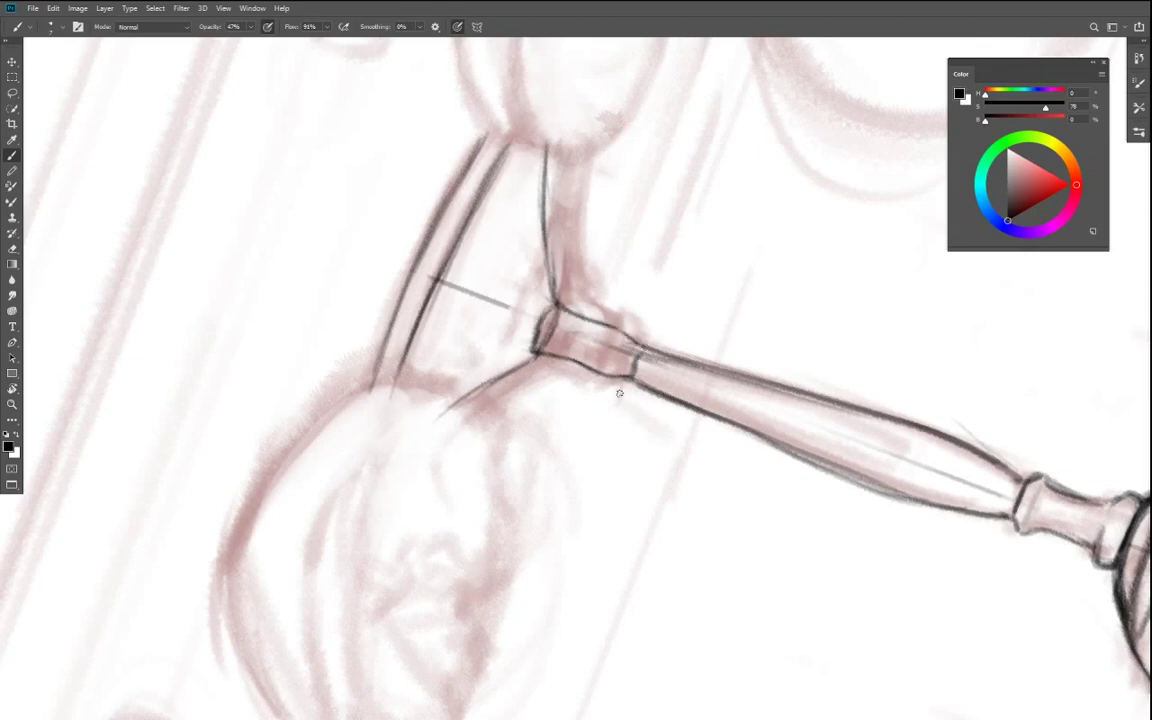
# - Sketch a curved line just beneath the collar where the stem meets the base
pyautogui.press('r')
pyautogui.moveTo(588, 484)
pyautogui.mouseDown()
pyautogui.moveTo(702, 450)
pyautogui.moveTo(722, 371)
pyautogui.mouseUp()
pyautogui.press('b')
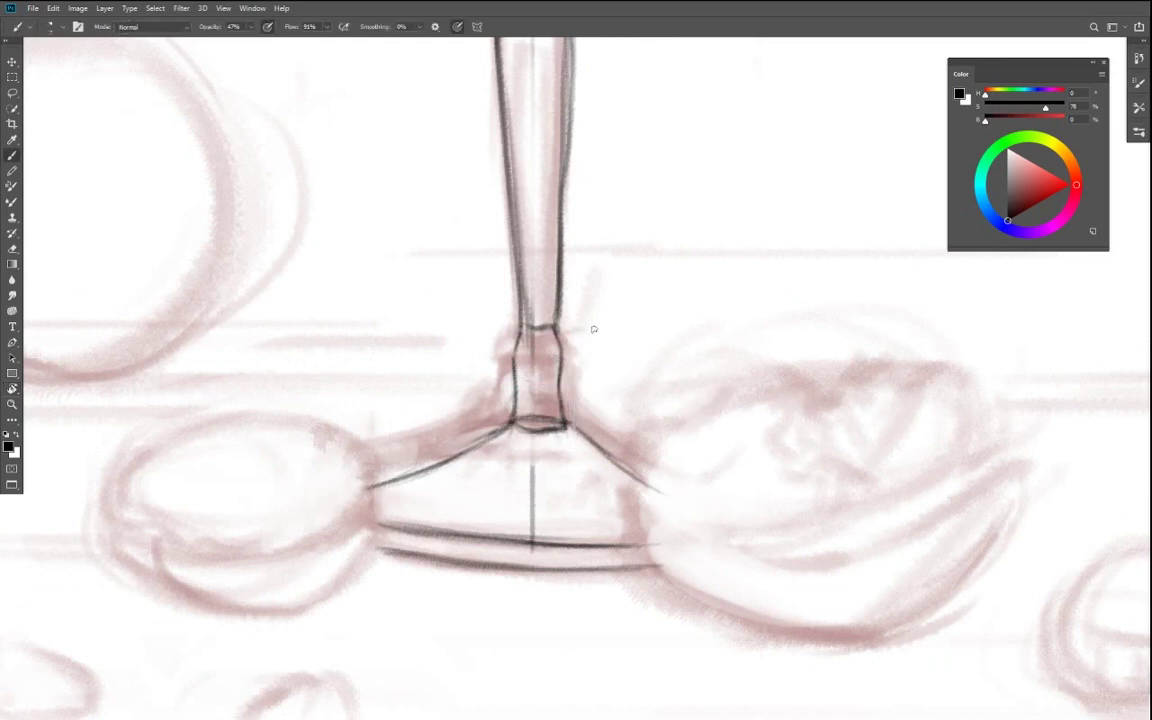
pyautogui.moveTo(542, 457); pyautogui.dragTo(529, 394)
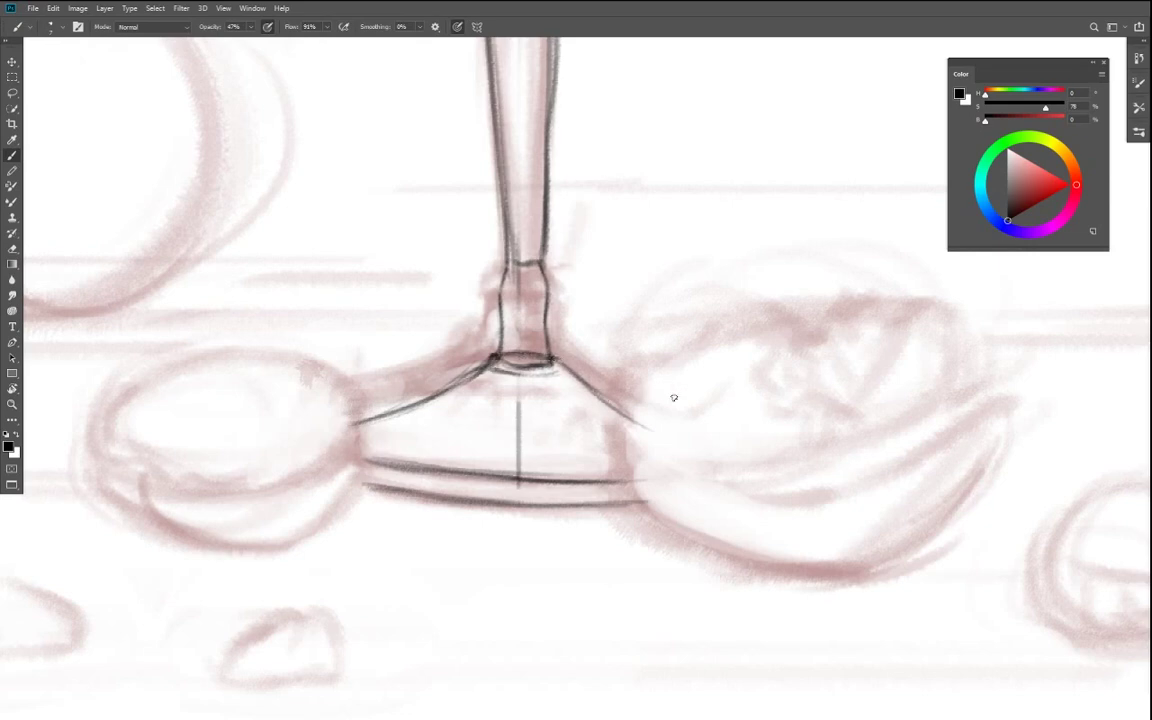
# - Erase the curved line beneath the collar and the upper end of the base's left slope
pyautogui.press('r')
pyautogui.moveTo(827, 482)
pyautogui.mouseDown()
pyautogui.moveTo(180, 265)
pyautogui.moveTo(609, 188)
pyautogui.mouseUp()
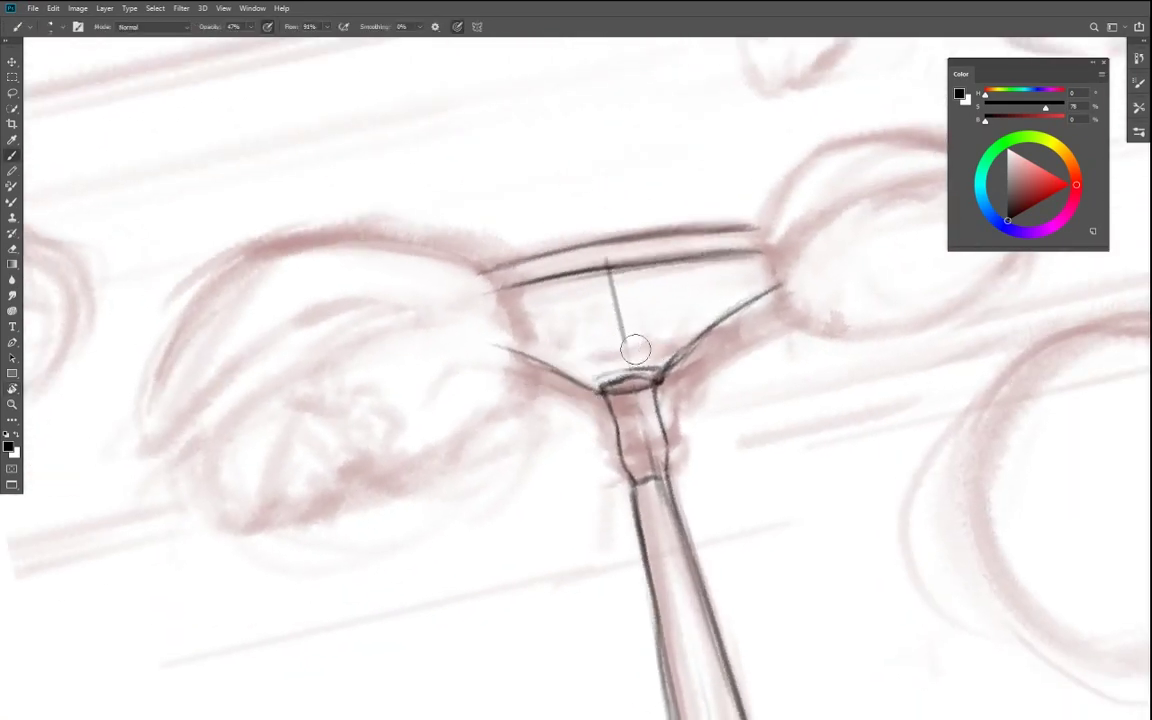
pyautogui.press('r')
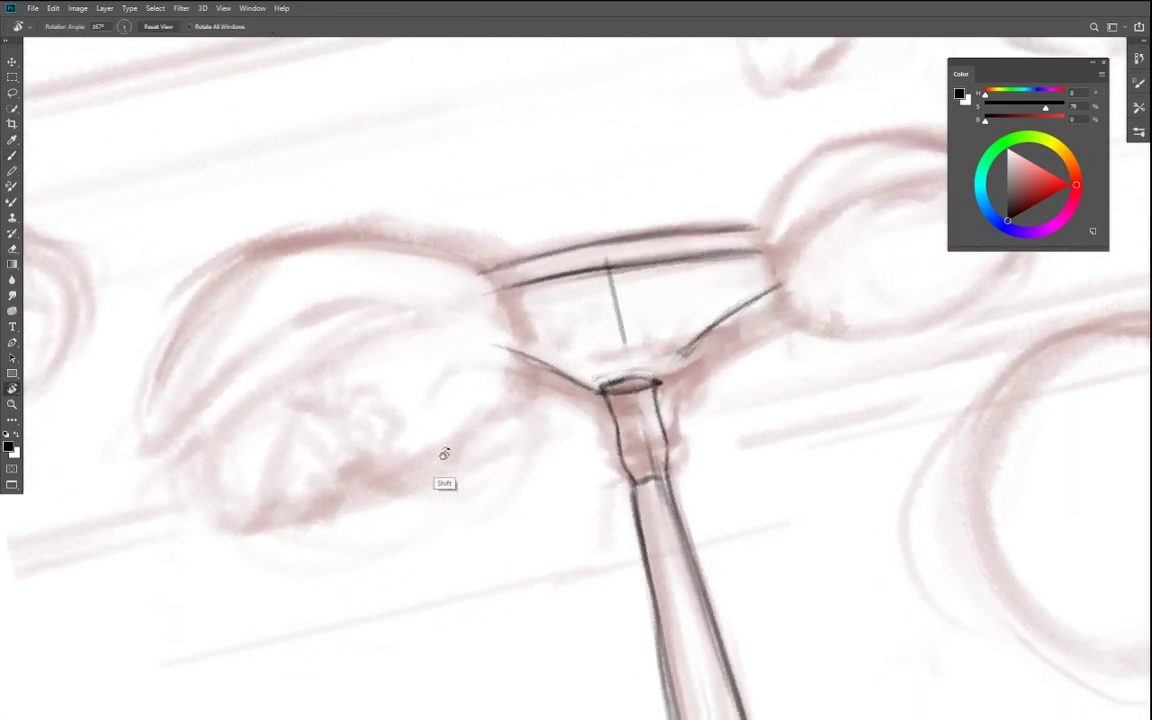
pyautogui.moveTo(442, 453); pyautogui.dragTo(604, 252)
pyautogui.press('b')
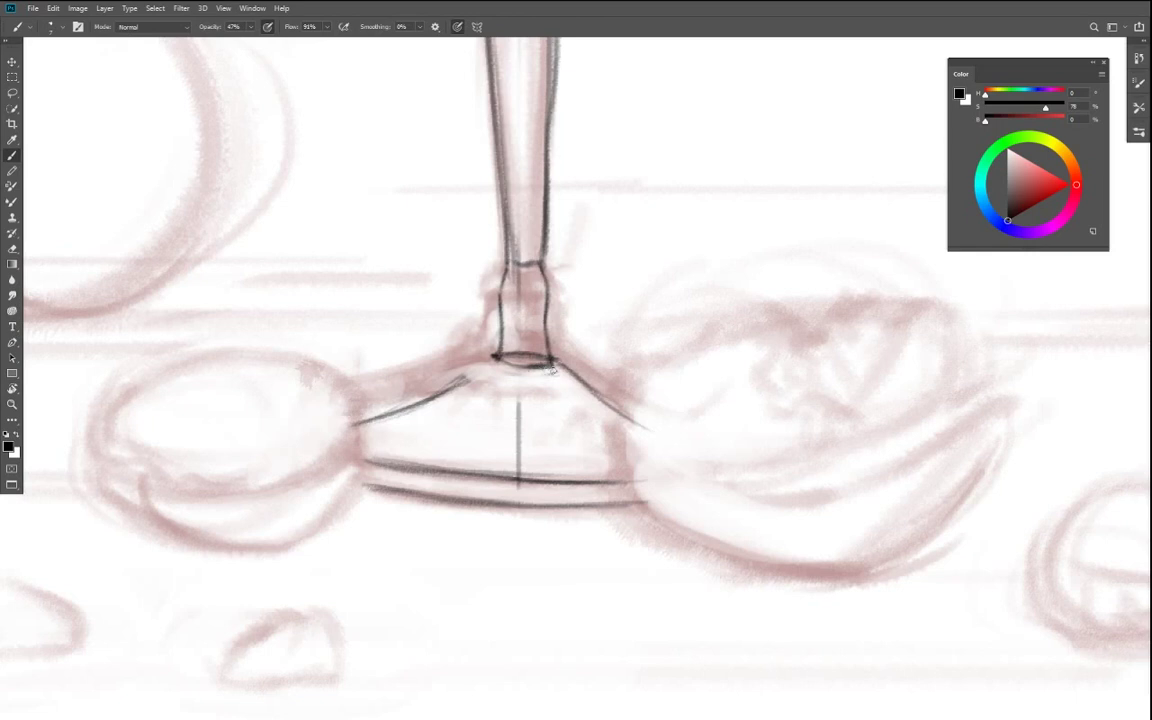
# - Redraw the curved edge under the collar and reconnect the base's left slope to it
pyautogui.moveTo(551, 369); pyautogui.dragTo(515, 370)
pyautogui.press('r')
pyautogui.moveTo(566, 437)
pyautogui.mouseDown()
pyautogui.moveTo(489, 335)
pyautogui.moveTo(415, 265)
pyautogui.mouseUp()
pyautogui.press('space')
pyautogui.moveTo(850, 110); pyautogui.dragTo(669, 442)
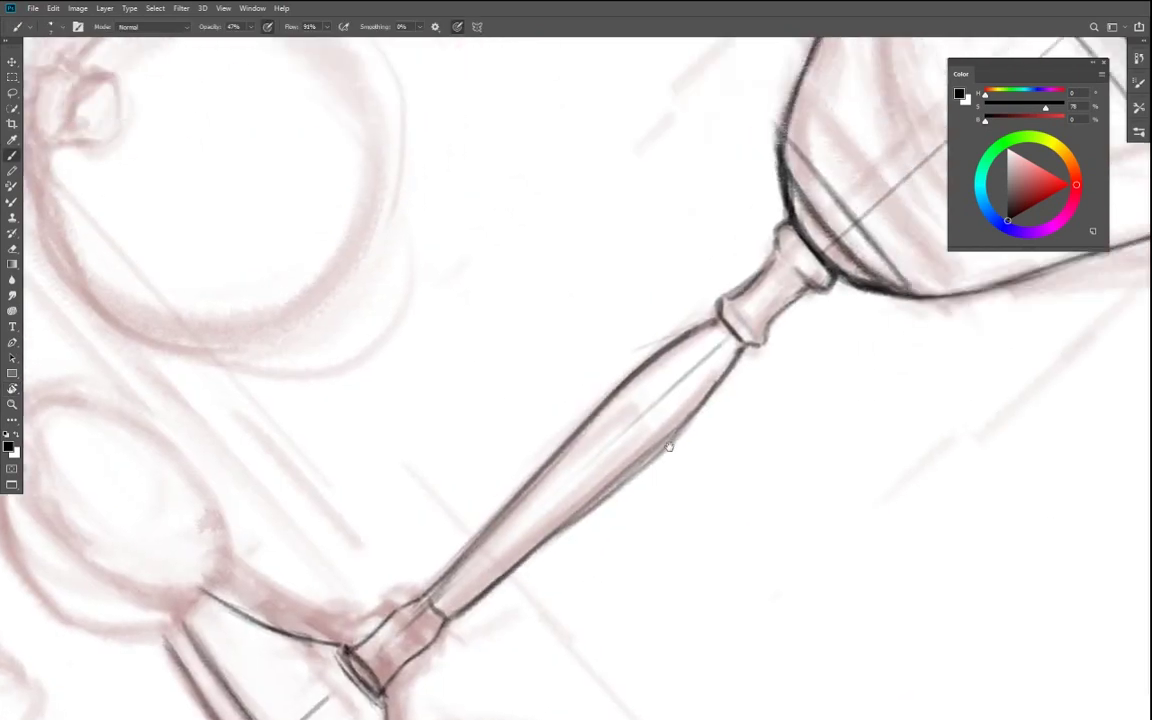
# - Examine the goblet's stem and cup, and the whole composition
pyautogui.moveTo(777, 339); pyautogui.dragTo(661, 419)
pyautogui.moveTo(735, 304); pyautogui.dragTo(640, 440)
pyautogui.moveTo(755, 338); pyautogui.dragTo(746, 490)
pyautogui.press('r')
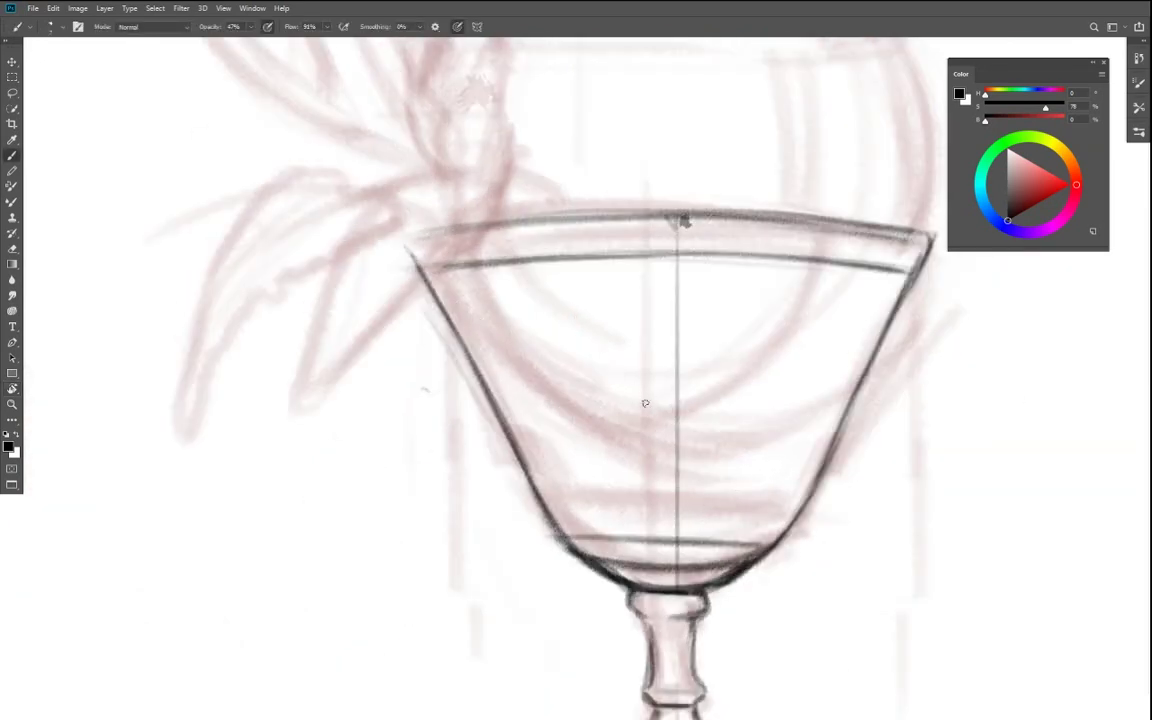
pyautogui.hotkey('ctrl', '0')
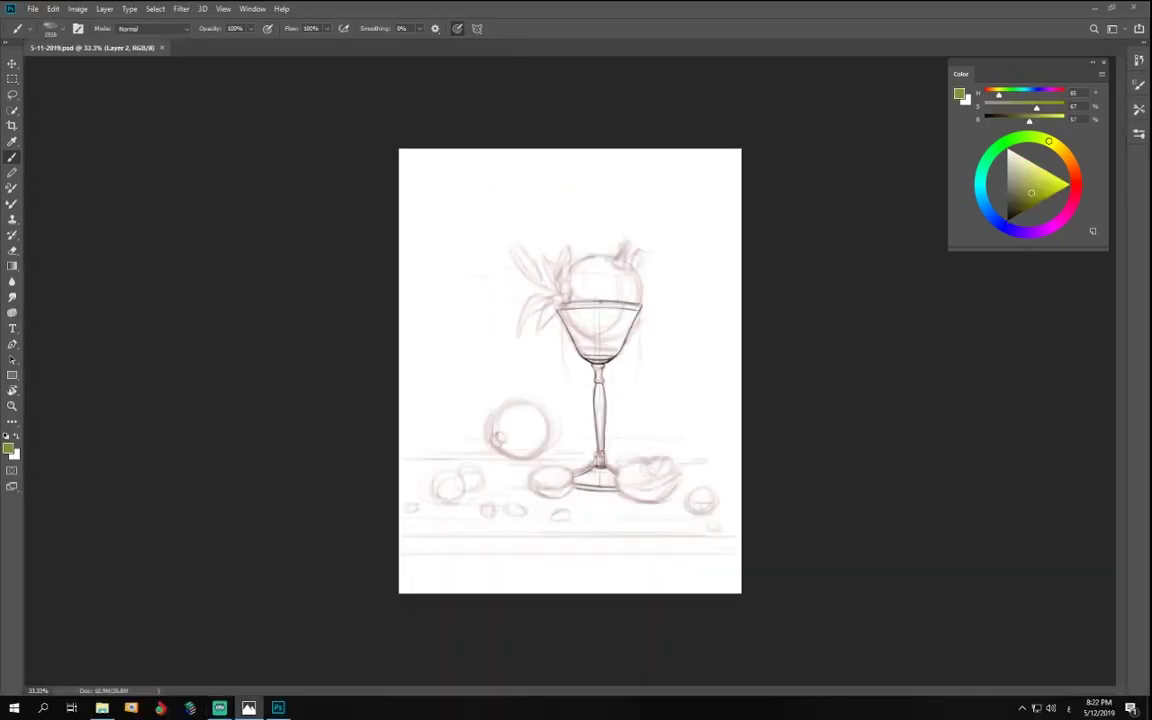
pyautogui.click(725, 436)
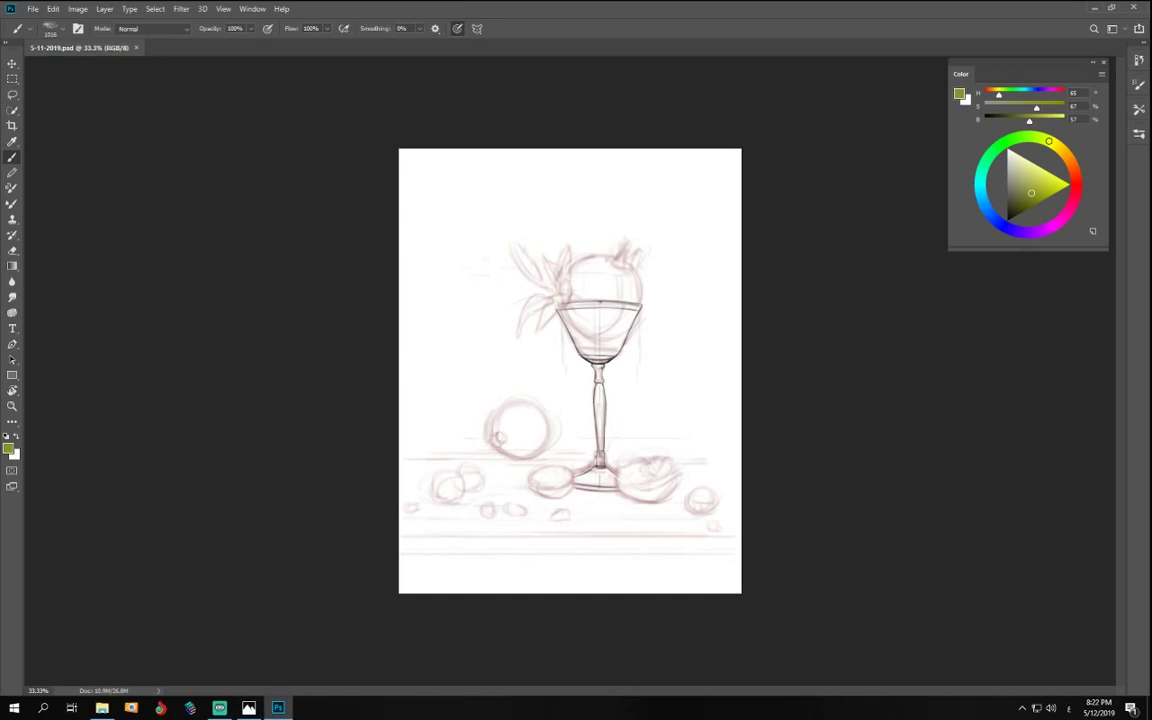
# - Merge the duplicated goblet line layers with the pink sketch hidden, and show the sketch again
pyautogui.click(510, 336)
pyautogui.hotkey('ctrl', ',')
pyautogui.hotkey('ctrl', ',')
pyautogui.hotkey('ctrl', ',')
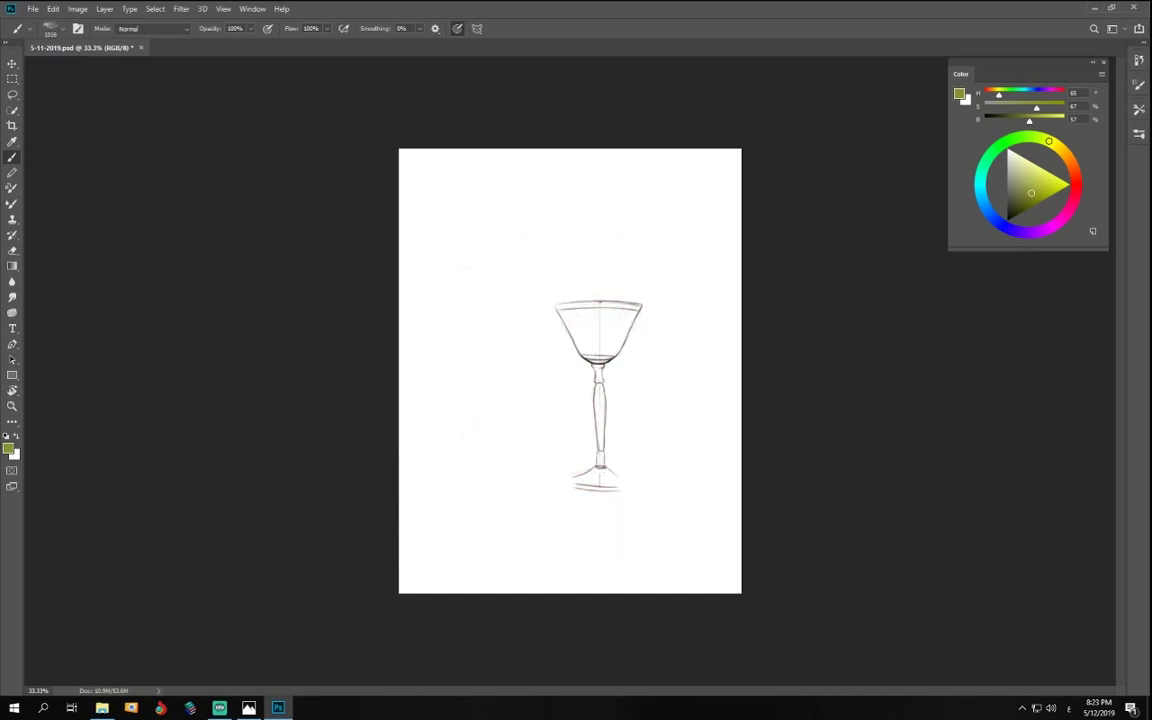
pyautogui.hotkey('ctrl', ',')
pyautogui.hotkey('ctrl', 'e')
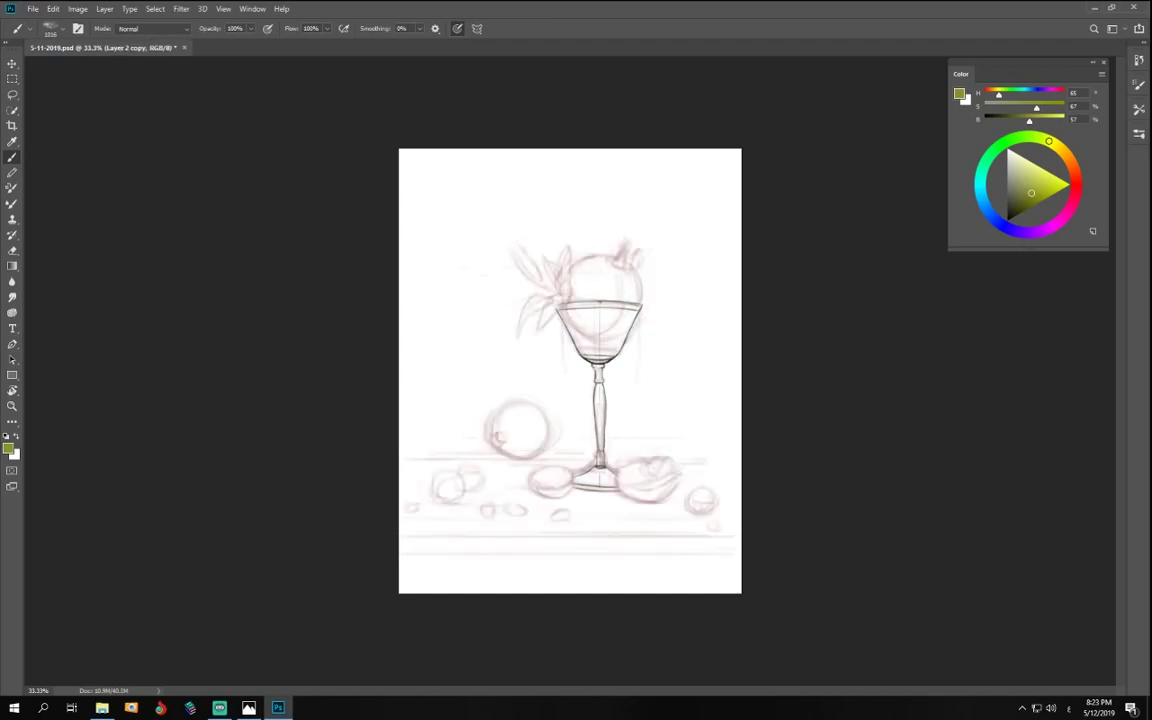
pyautogui.hotkey('ctrl', ',')
pyautogui.hotkey('ctrl', ',')
# - Select the goblet's base lines with the Lasso, rotate them by about -4 degrees, and deselect
pyautogui.press('l')
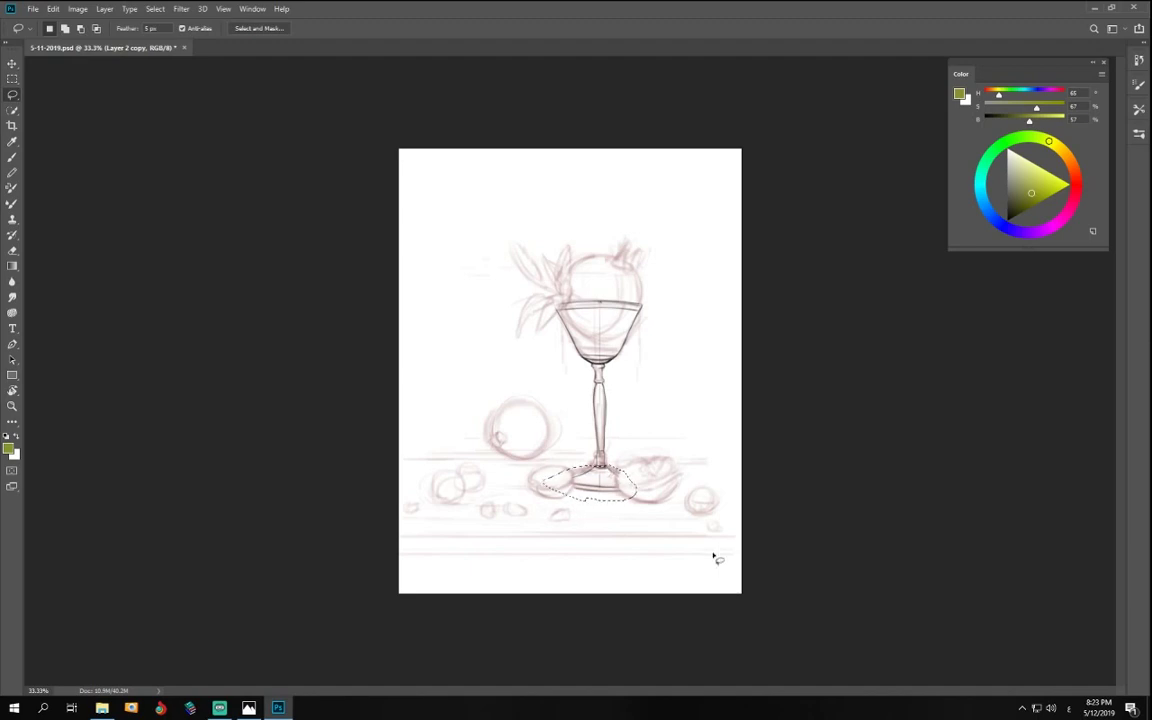
pyautogui.hotkey('ctrl', '+')
pyautogui.hotkey('ctrl', '+')
pyautogui.scroll(-3, 753, 442)
pyautogui.hotkey('ctrl', 't')
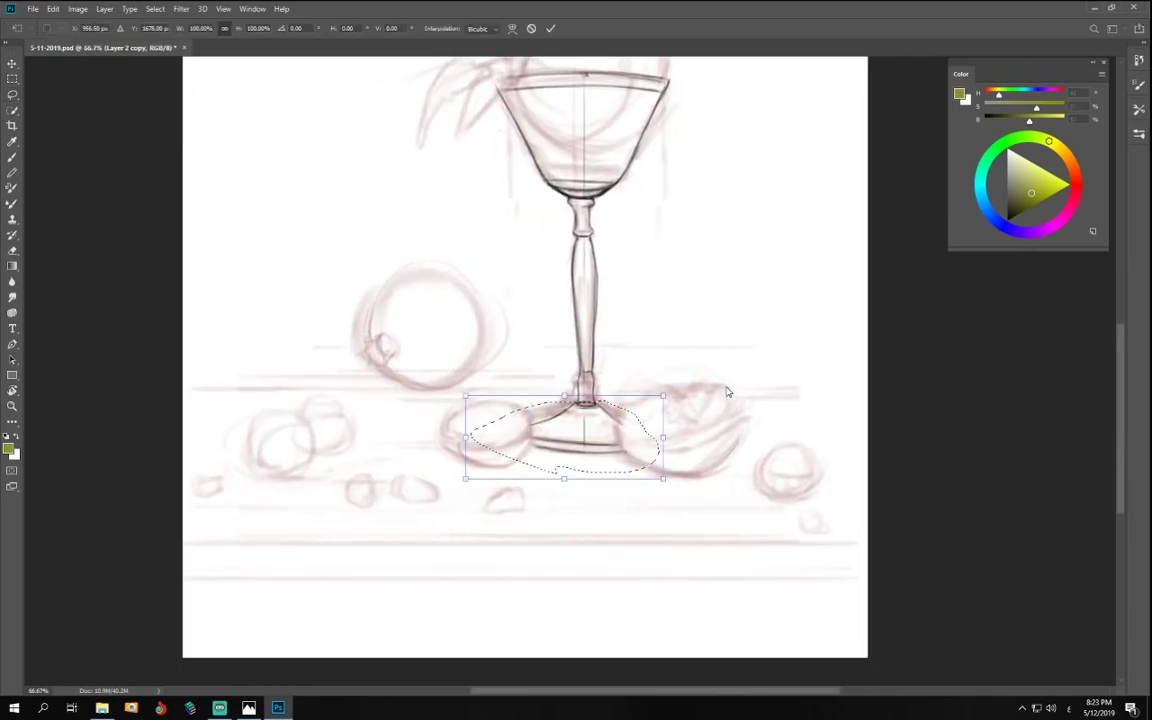
pyautogui.moveTo(691, 386); pyautogui.dragTo(681, 380)
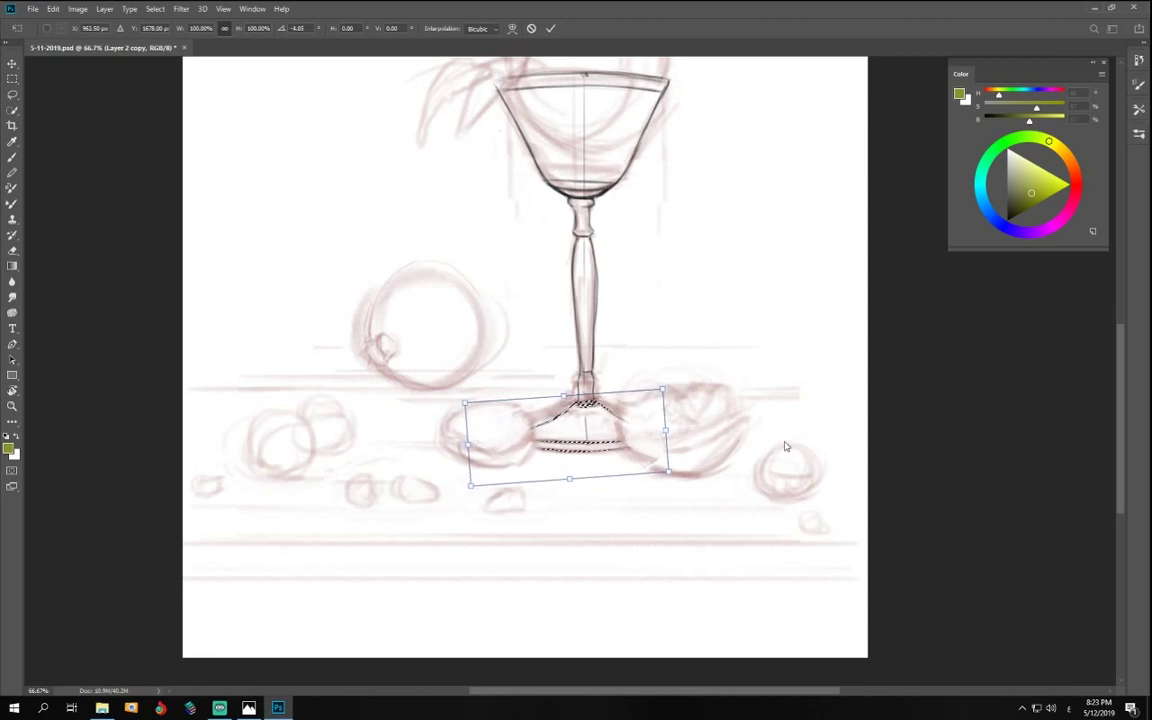
pyautogui.press('Return')
pyautogui.press('b')
pyautogui.hotkey('ctrl', 'd')
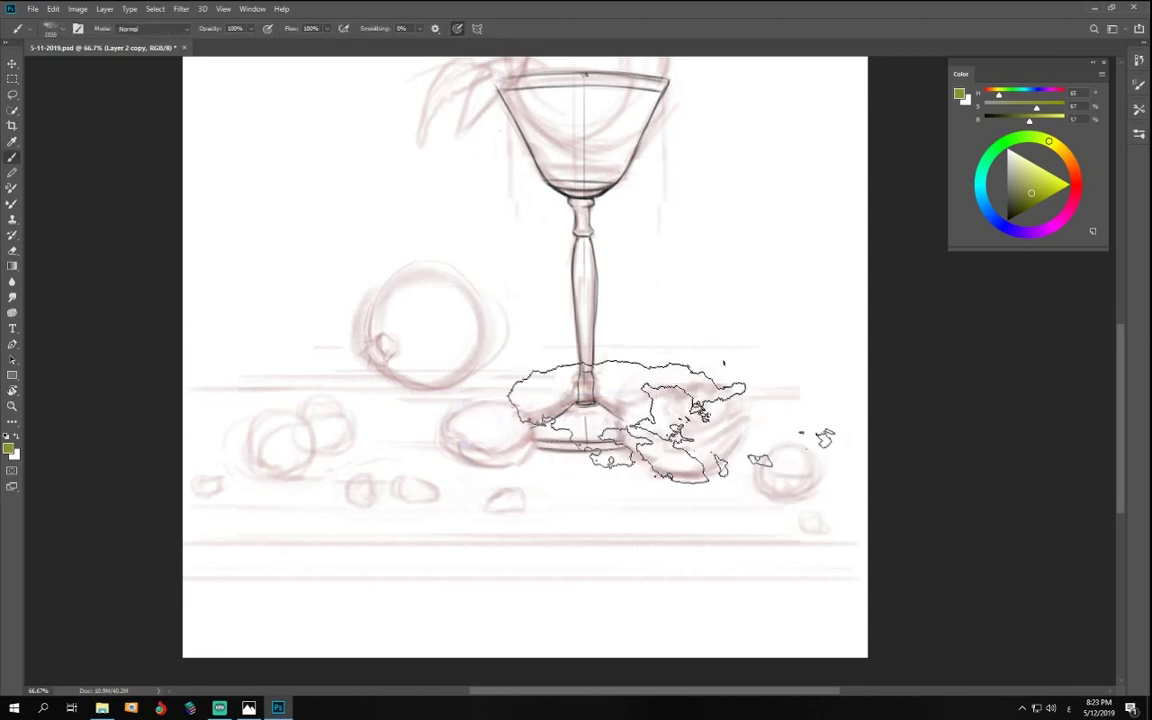
# - Block in the background behind the goblet with a dark olive tone and light grey strokes across its upper and right areas
pyautogui.hotkey('ctrl', '-')
pyautogui.hotkey('ctrl', '-')
pyautogui.hotkey('ctrl', '-')
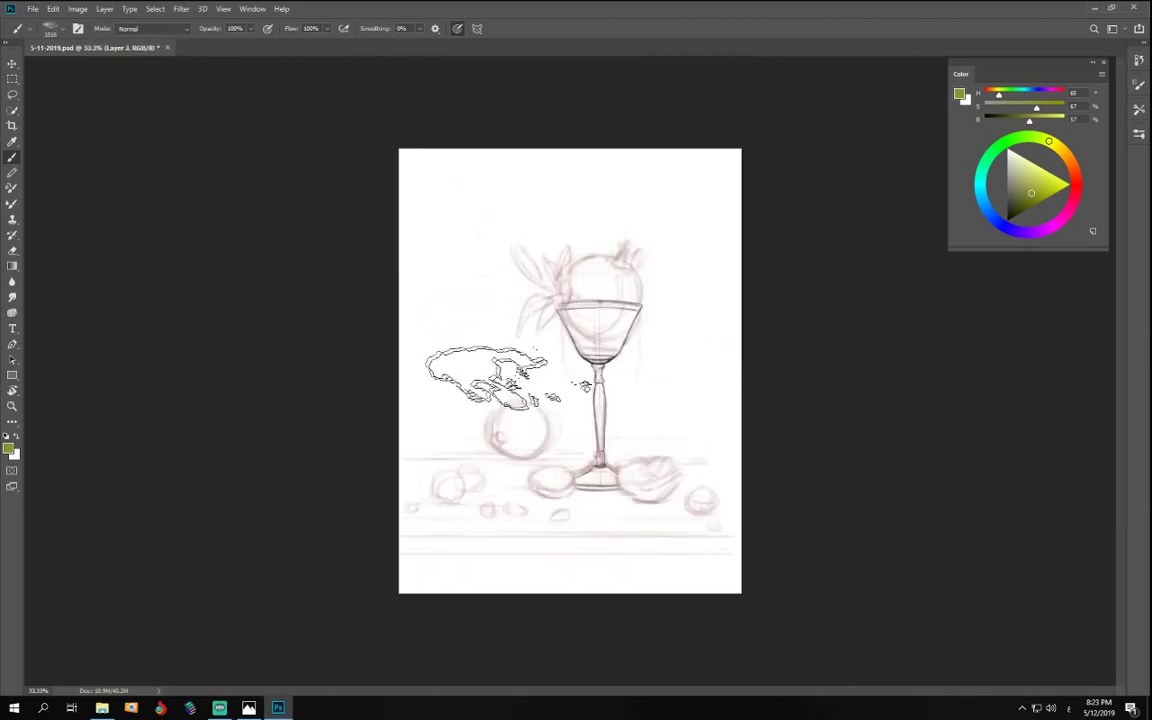
pyautogui.moveTo(480, 380)
pyautogui.mouseDown()
pyautogui.moveTo(386, 236)
pyautogui.moveTo(761, 140)
pyautogui.moveTo(756, 220)
pyautogui.moveTo(656, 245)
pyautogui.moveTo(416, 365)
pyautogui.moveTo(406, 470)
pyautogui.moveTo(581, 320)
pyautogui.moveTo(736, 230)
pyautogui.moveTo(606, 343)
pyautogui.moveTo(451, 398)
pyautogui.moveTo(499, 528)
pyautogui.moveTo(456, 600)
pyautogui.moveTo(696, 560)
pyautogui.moveTo(698, 352)
pyautogui.moveTo(688, 580)
pyautogui.moveTo(514, 535)
pyautogui.mouseUp()
pyautogui.moveTo(1008, 199); pyautogui.dragTo(992, 199)
pyautogui.moveTo(560, 195)
pyautogui.mouseDown()
pyautogui.moveTo(797, 200)
pyautogui.moveTo(558, 200)
pyautogui.moveTo(707, 316)
pyautogui.moveTo(730, 462)
pyautogui.moveTo(790, 440)
pyautogui.mouseUp()
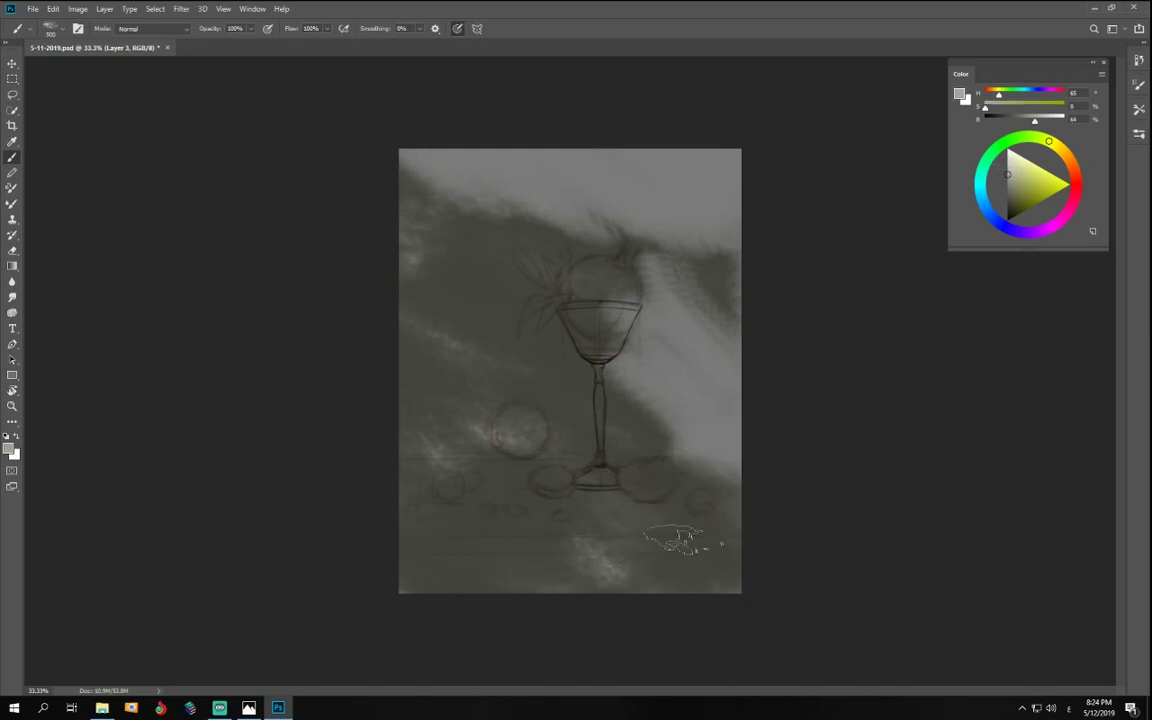
# - Paint the table edge as a light grey horizontal band with a dark grey band beneath it and black along the canvas bottom
pyautogui.moveTo(700, 535)
pyautogui.mouseDown()
pyautogui.moveTo(489, 545)
pyautogui.moveTo(400, 530)
pyautogui.mouseUp()
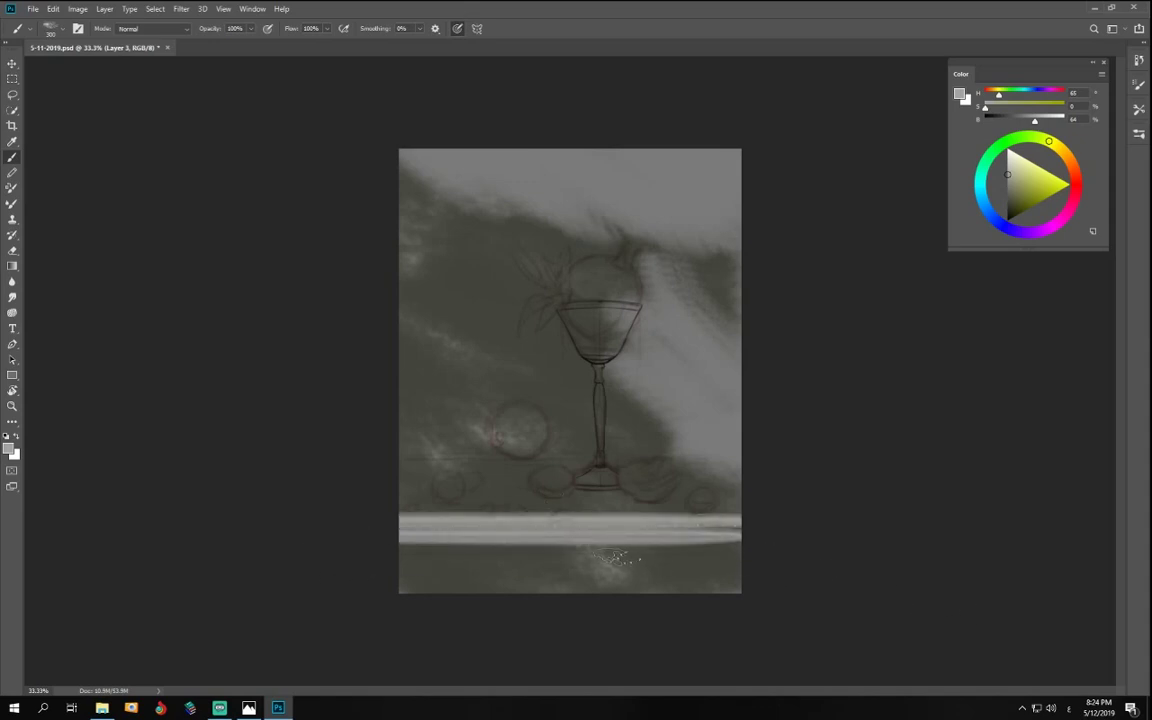
pyautogui.moveTo(1010, 196); pyautogui.dragTo(1006, 209)
pyautogui.moveTo(734, 538)
pyautogui.mouseDown()
pyautogui.moveTo(645, 536)
pyautogui.moveTo(608, 549)
pyautogui.moveTo(748, 548)
pyautogui.mouseUp()
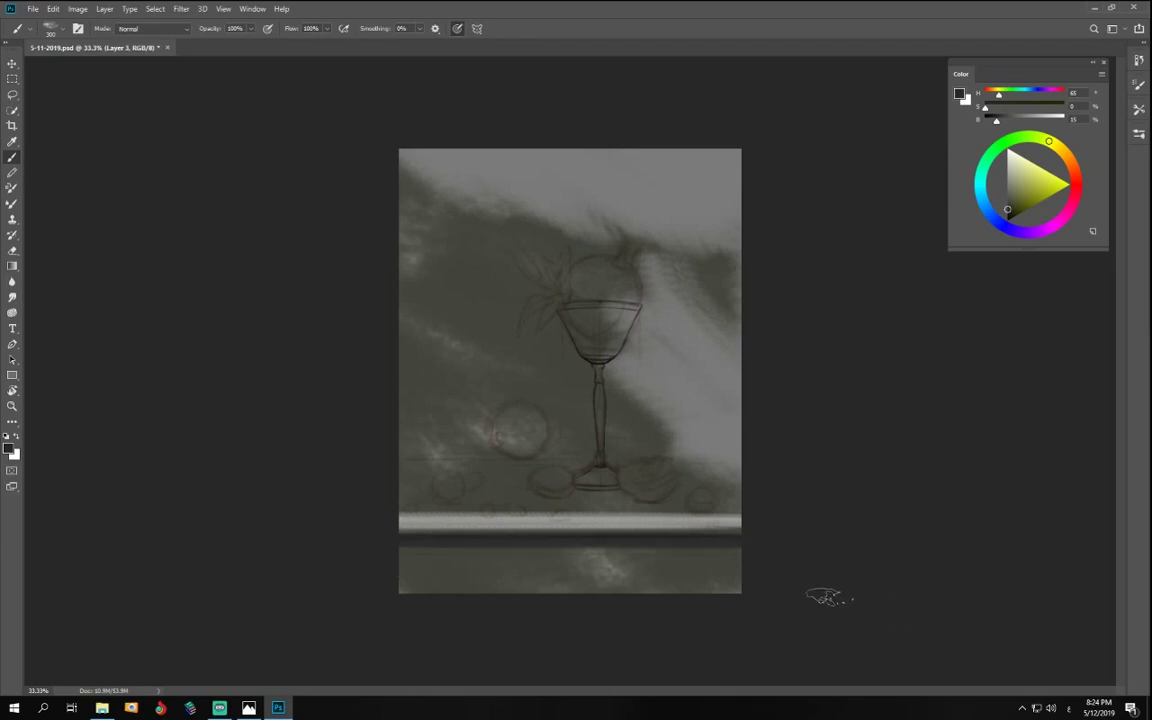
pyautogui.click(1008, 220)
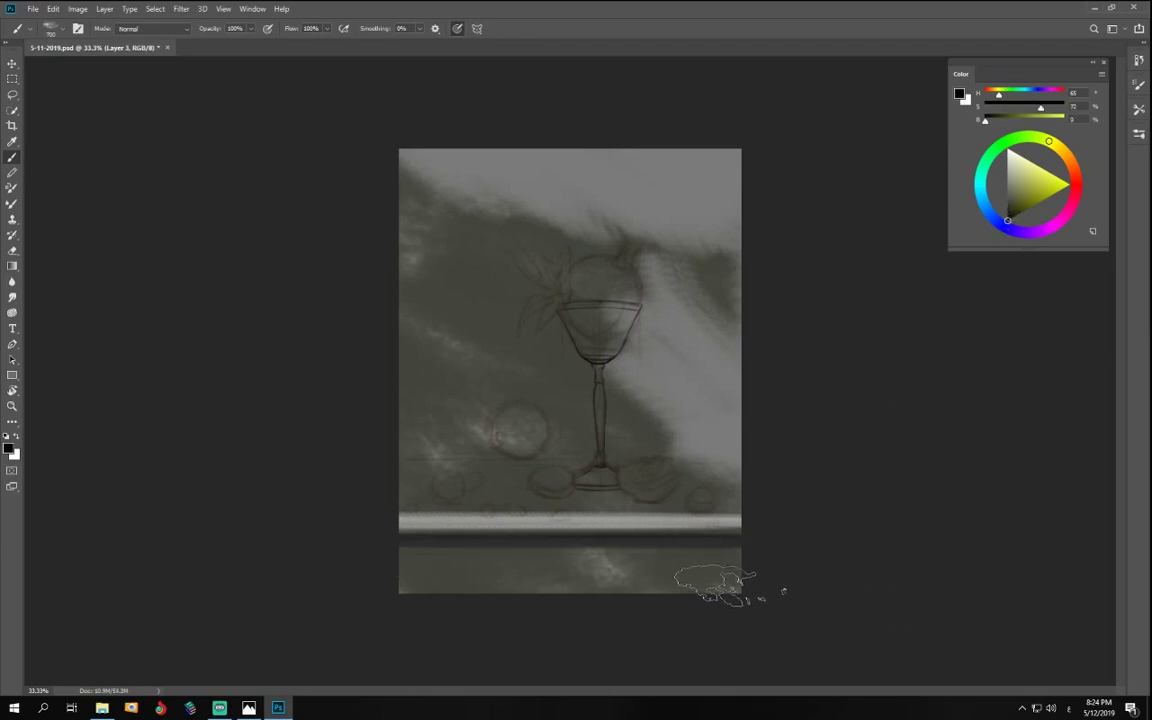
pyautogui.moveTo(206, 586)
pyautogui.mouseDown()
pyautogui.moveTo(794, 577)
pyautogui.moveTo(931, 617)
pyautogui.mouseUp()
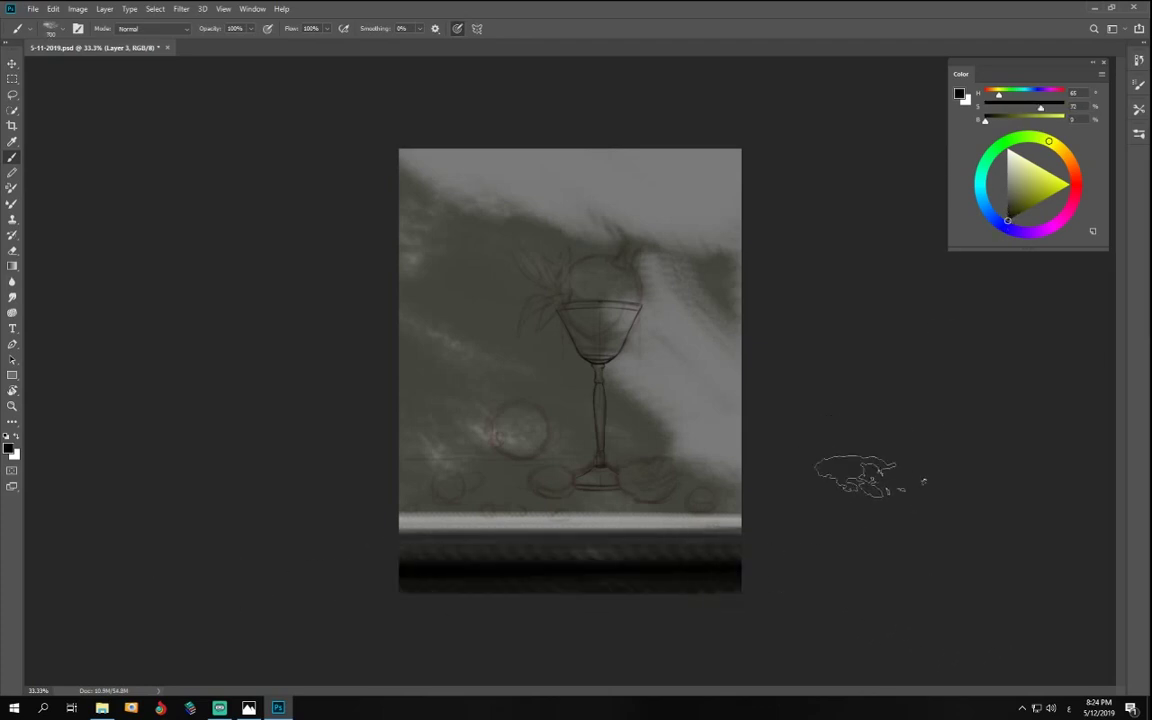
# - Reduce the brush opacity to 51% and soften the light background patches around the goblet with dark grey strokes
pyautogui.click(1007, 203)
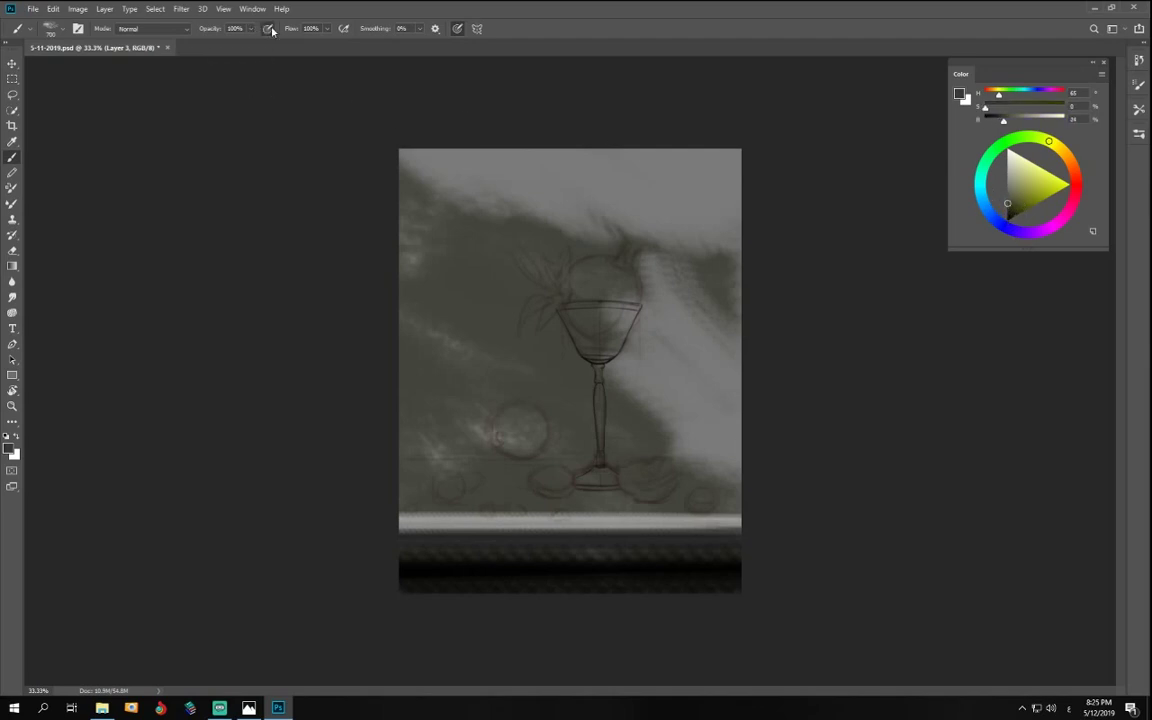
pyautogui.moveTo(251, 29); pyautogui.dragTo(226, 41)
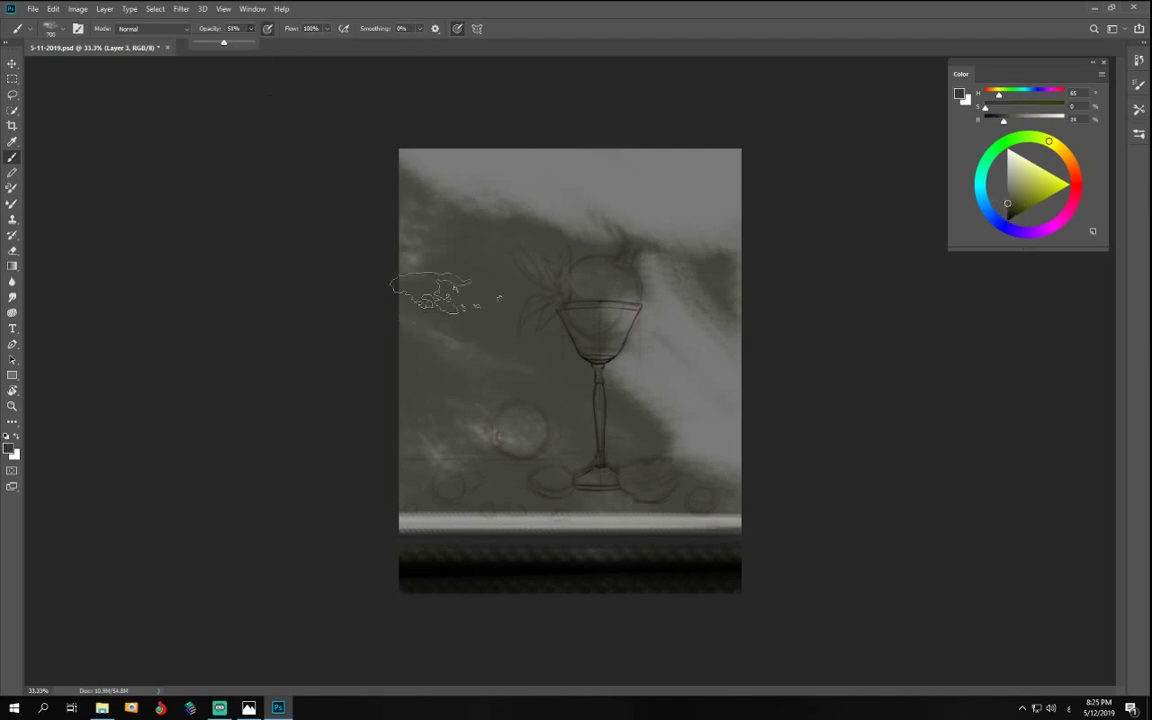
pyautogui.moveTo(485, 235)
pyautogui.mouseDown()
pyautogui.moveTo(560, 205)
pyautogui.moveTo(535, 225)
pyautogui.moveTo(460, 185)
pyautogui.moveTo(620, 232)
pyautogui.moveTo(553, 334)
pyautogui.moveTo(630, 450)
pyautogui.moveTo(650, 450)
pyautogui.mouseUp()
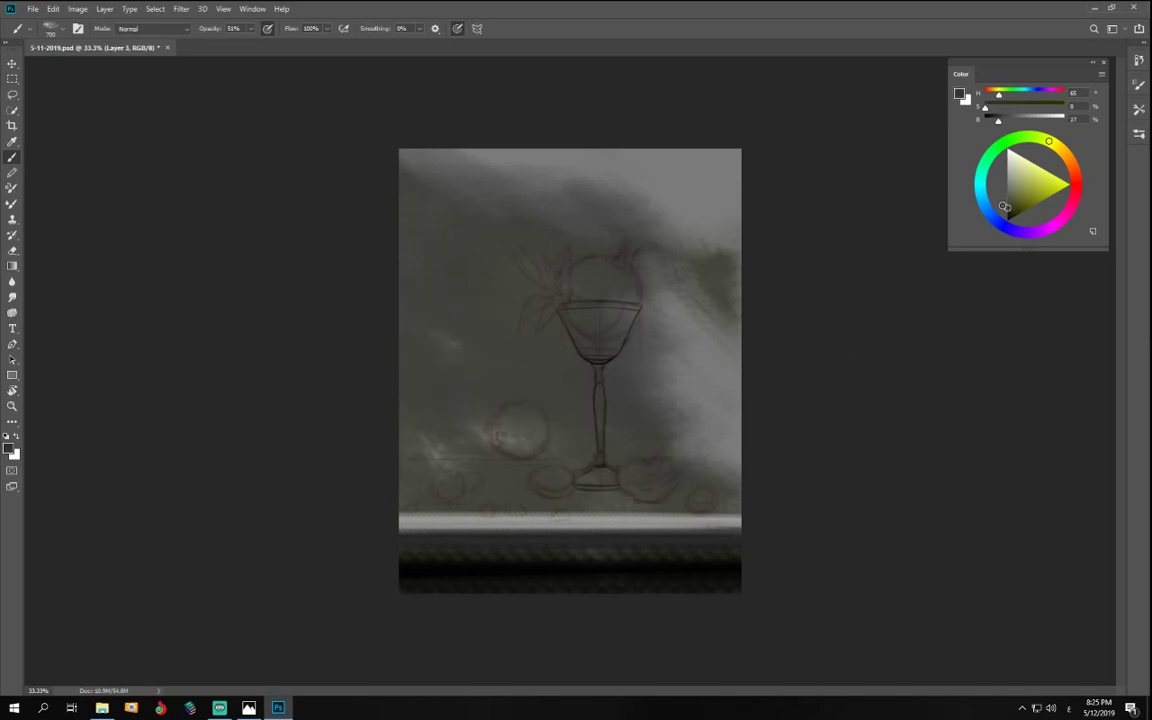
# - Pick a neutral dark grey at 26% brightness and even out the background above the pomegranate and around the left fruit
pyautogui.click(1071, 210)
pyautogui.moveTo(1007, 208); pyautogui.dragTo(1009, 202)
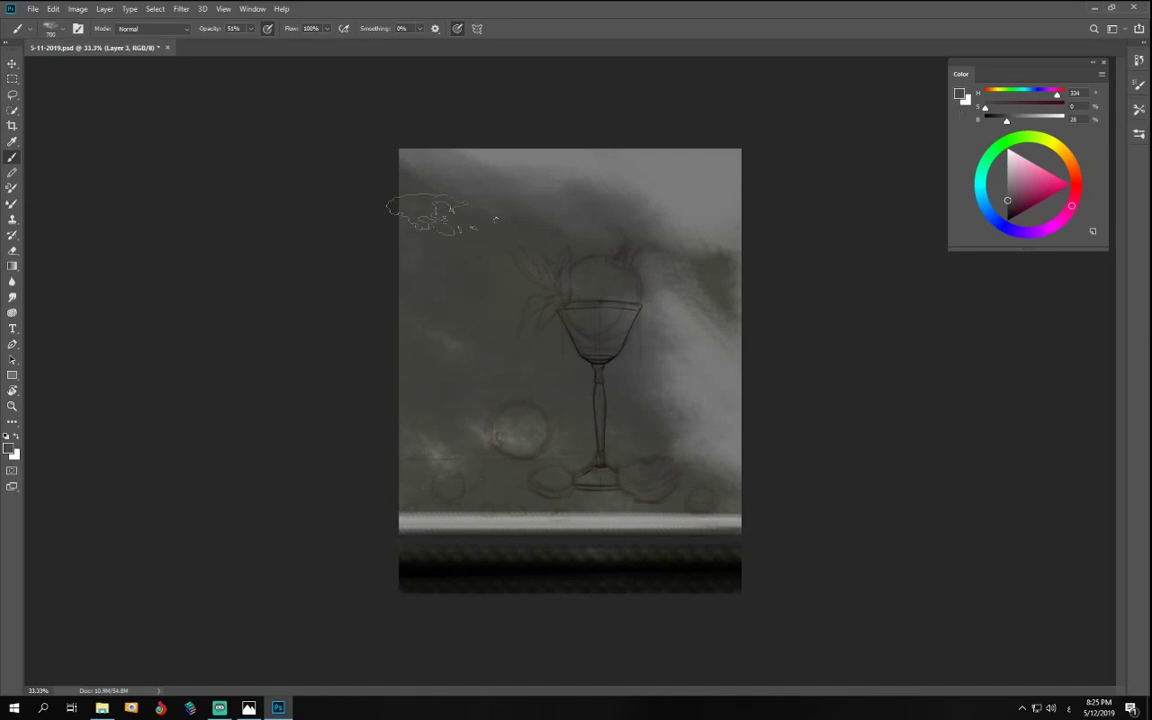
pyautogui.moveTo(600, 200)
pyautogui.mouseDown()
pyautogui.moveTo(748, 293)
pyautogui.moveTo(645, 255)
pyautogui.mouseUp()
pyautogui.moveTo(548, 350)
pyautogui.mouseDown()
pyautogui.moveTo(380, 231)
pyautogui.moveTo(497, 241)
pyautogui.moveTo(375, 425)
pyautogui.moveTo(475, 481)
pyautogui.mouseUp()
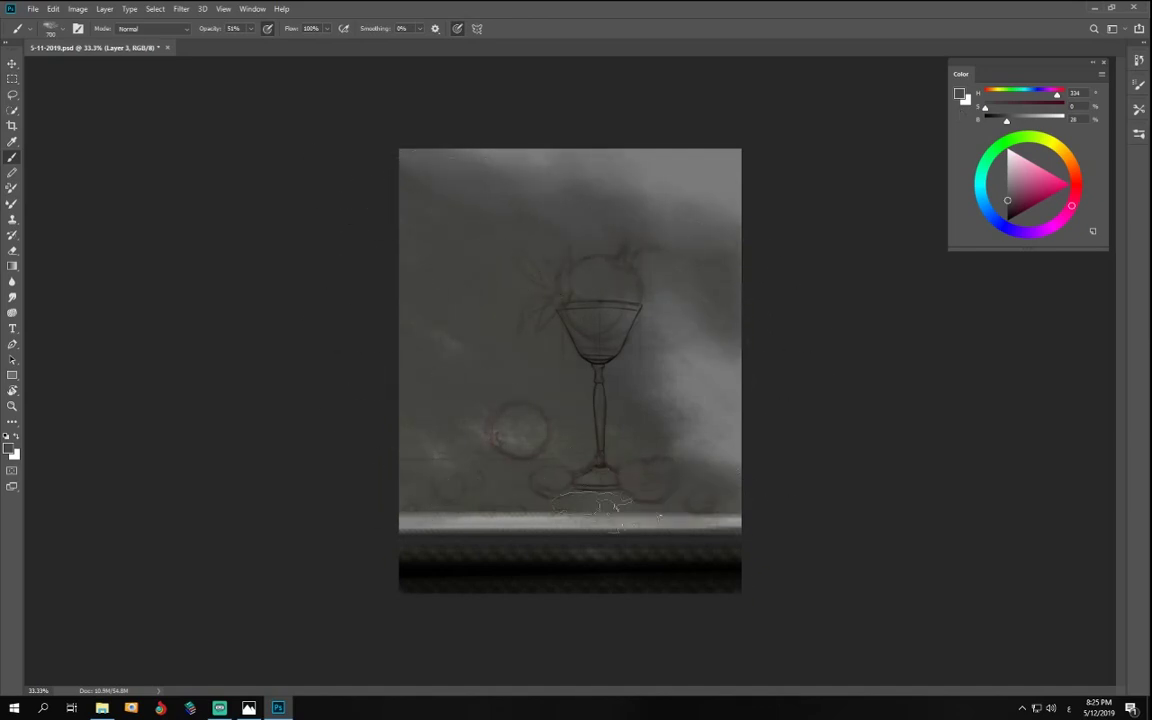
# - Blend the light table edge into the dark table front with broad mid-grey horizontal strokes
pyautogui.hotkey('ctrl', '+')
pyautogui.scroll(-5, 510, 432)
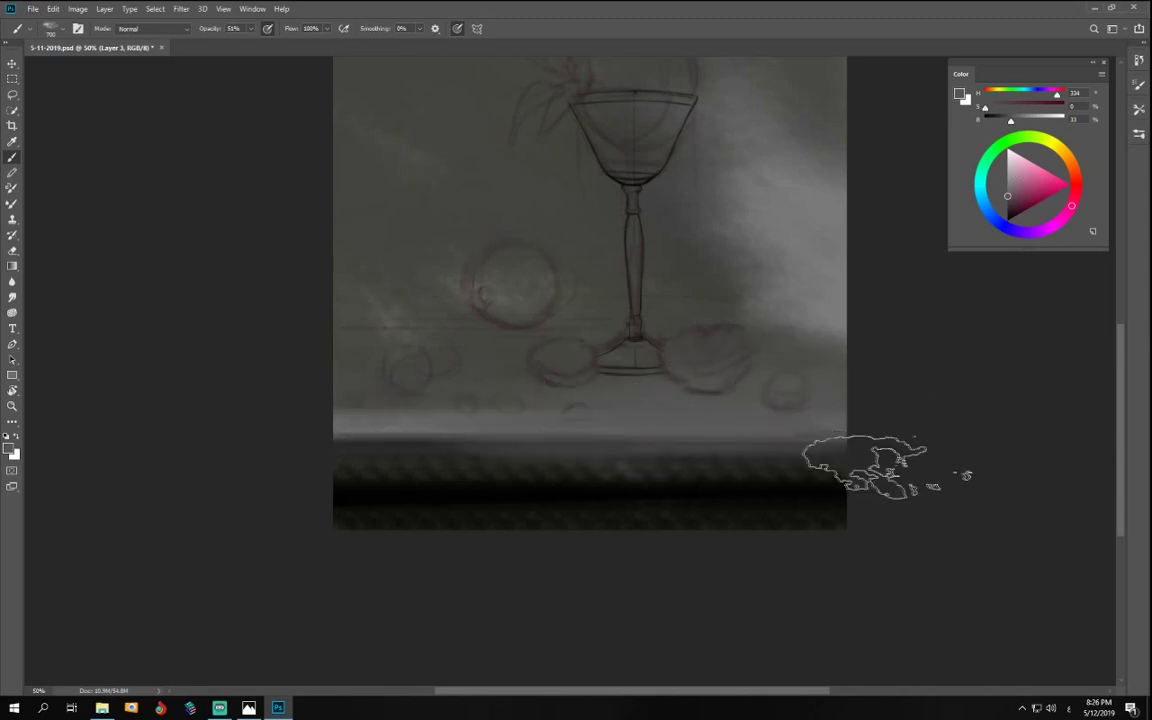
pyautogui.moveTo(940, 476); pyautogui.dragTo(430, 488)
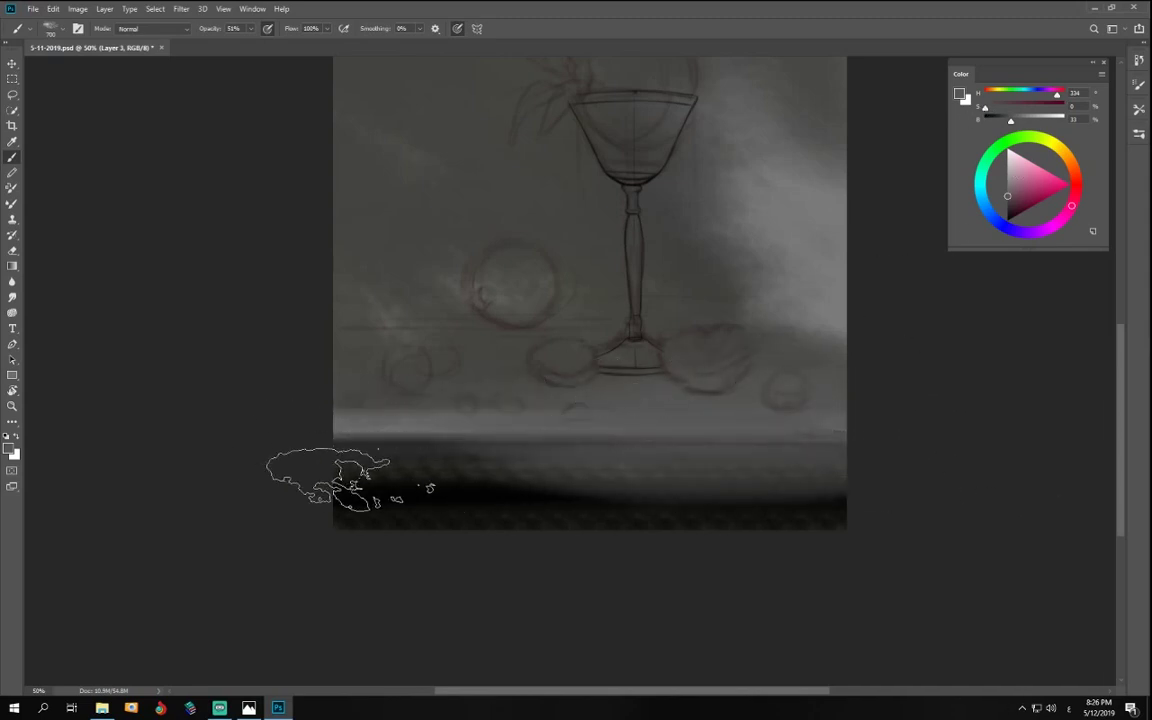
# - Sample the near-black of the table front and paint cast shadows under the fruits and behind the goblet's stem
pyautogui.keyDown('alt'); pyautogui.click(768, 520); pyautogui.keyUp('alt')
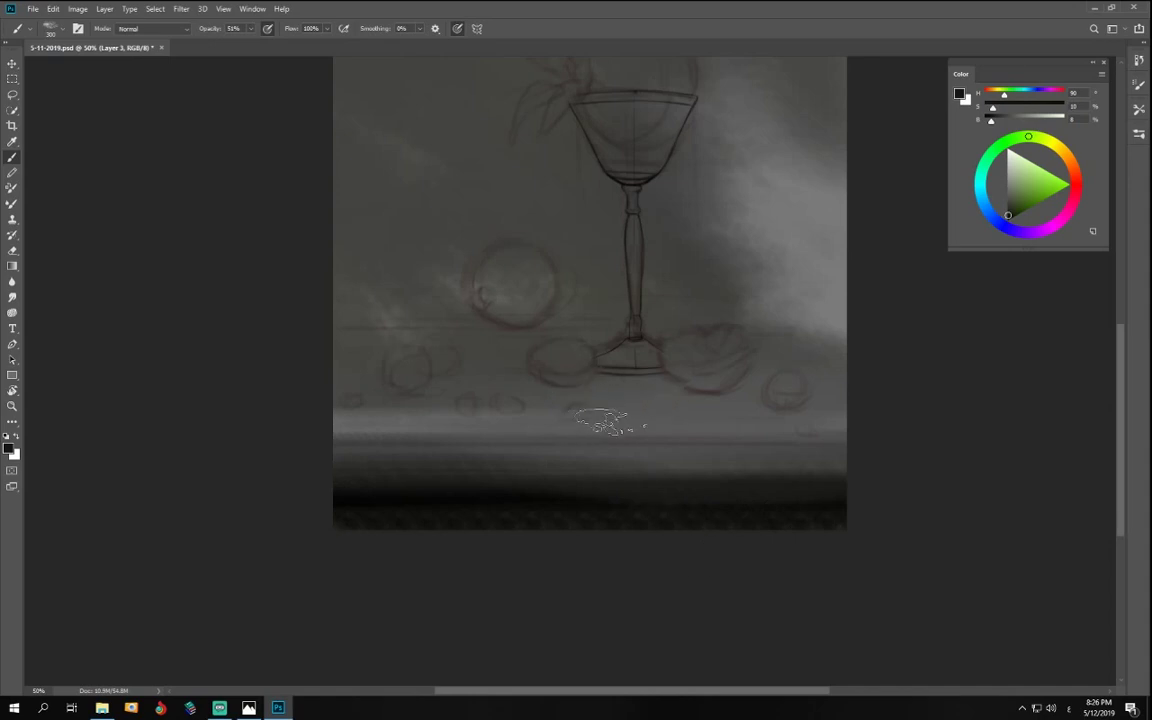
pyautogui.hotkey('ctrl', 'z')
pyautogui.press('[')
pyautogui.press('[')
pyautogui.press('[')
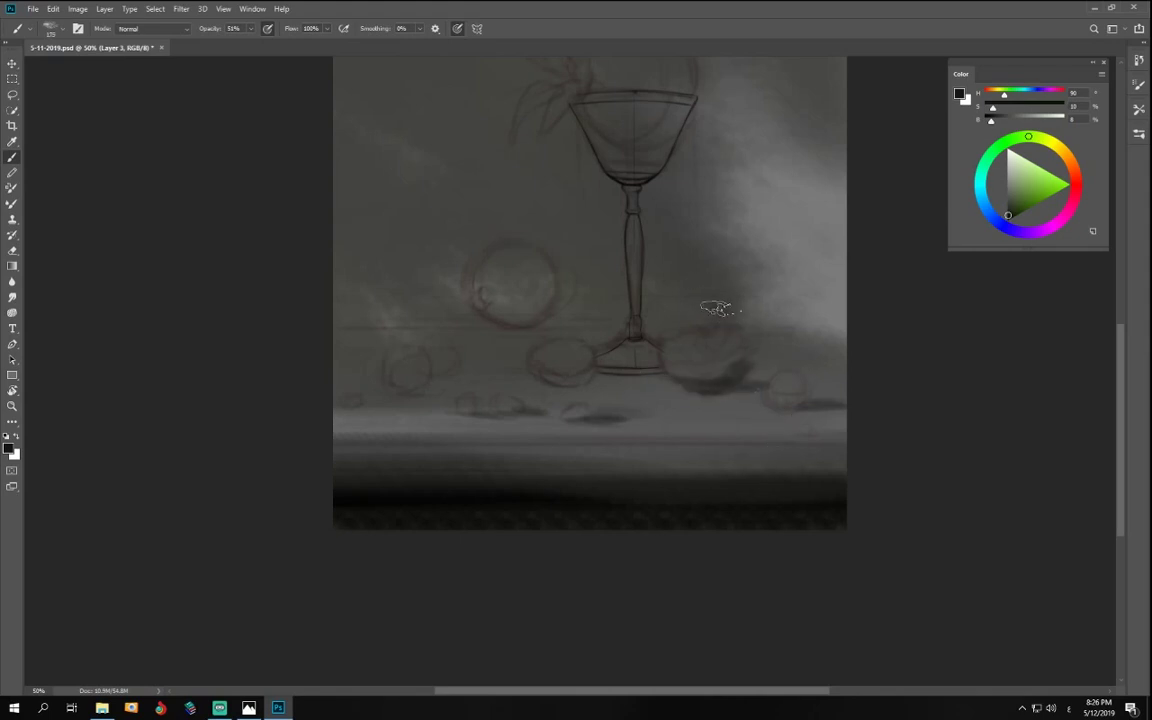
pyautogui.moveTo(718, 308)
pyautogui.mouseDown()
pyautogui.moveTo(697, 368)
pyautogui.moveTo(674, 303)
pyautogui.moveTo(728, 316)
pyautogui.moveTo(674, 327)
pyautogui.moveTo(530, 272)
pyautogui.moveTo(550, 222)
pyautogui.moveTo(520, 272)
pyautogui.mouseUp()
# - Sample the shadow tone behind the stem and spread it with a larger brush around the left fruit and across the left background
pyautogui.keyDown('alt'); pyautogui.click(694, 292); pyautogui.keyUp('alt')
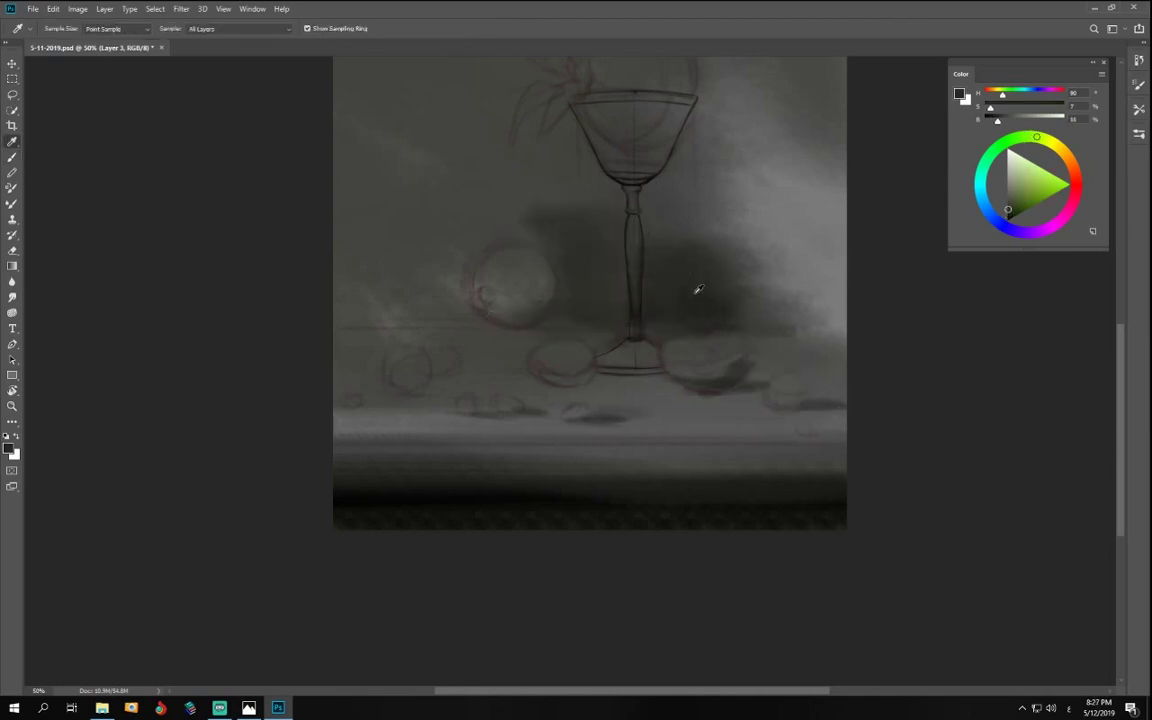
pyautogui.press('[')
pyautogui.press('[')
pyautogui.press('[')
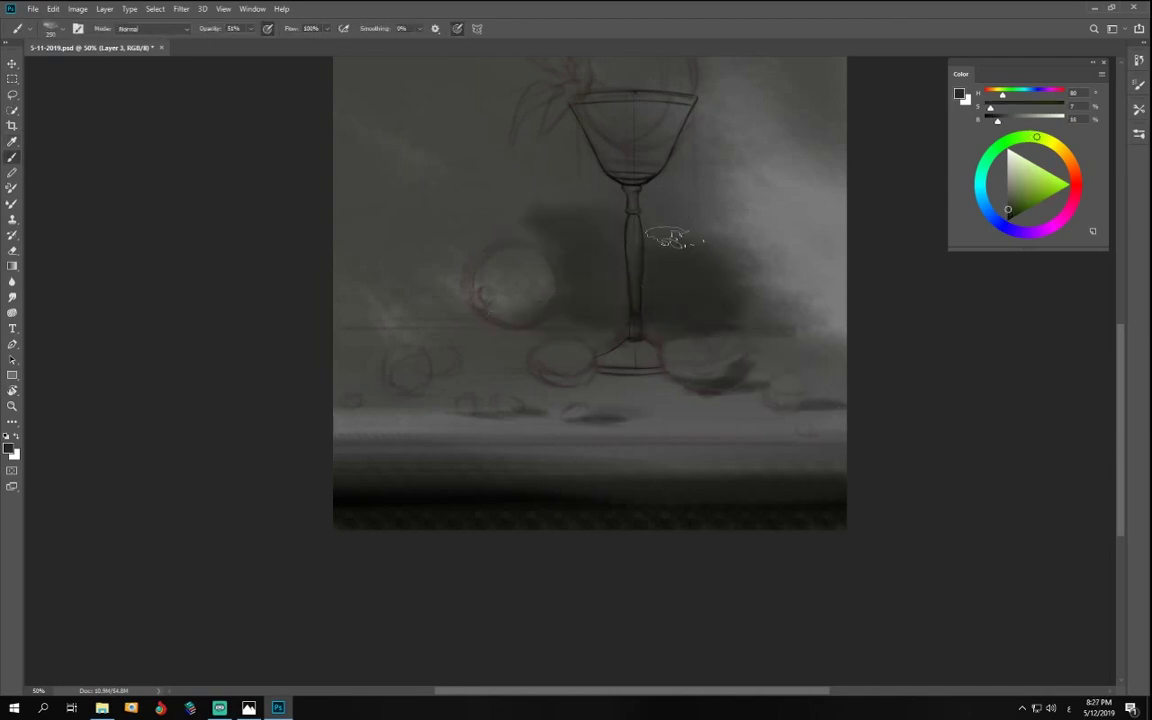
pyautogui.moveTo(625, 294); pyautogui.dragTo(625, 354)
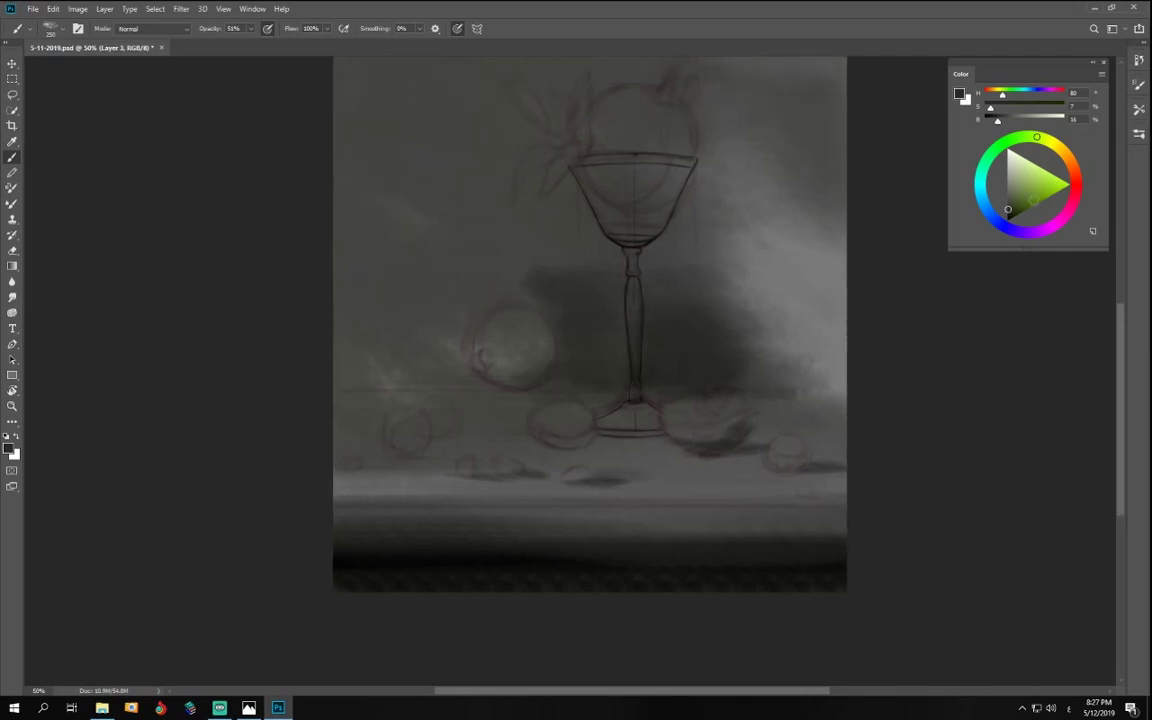
pyautogui.click(1006, 200)
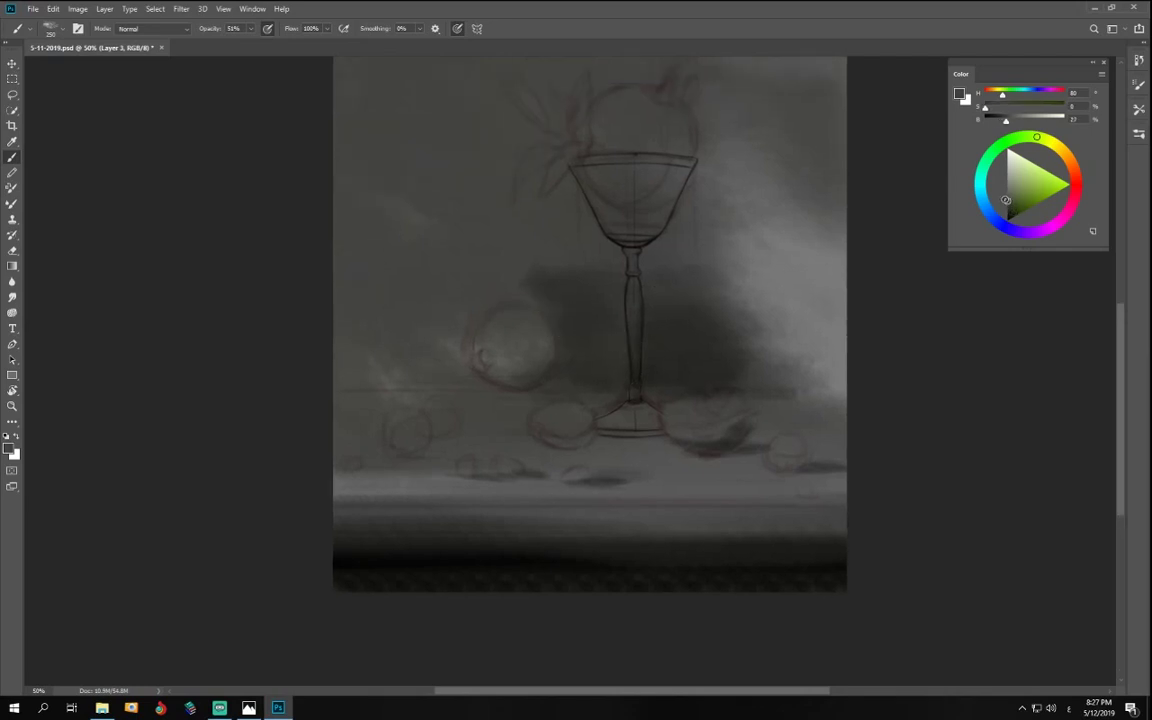
pyautogui.keyDown('alt'); pyautogui.click(689, 342); pyautogui.keyUp('alt')
pyautogui.press(']')
pyautogui.press(']')
pyautogui.press(']')
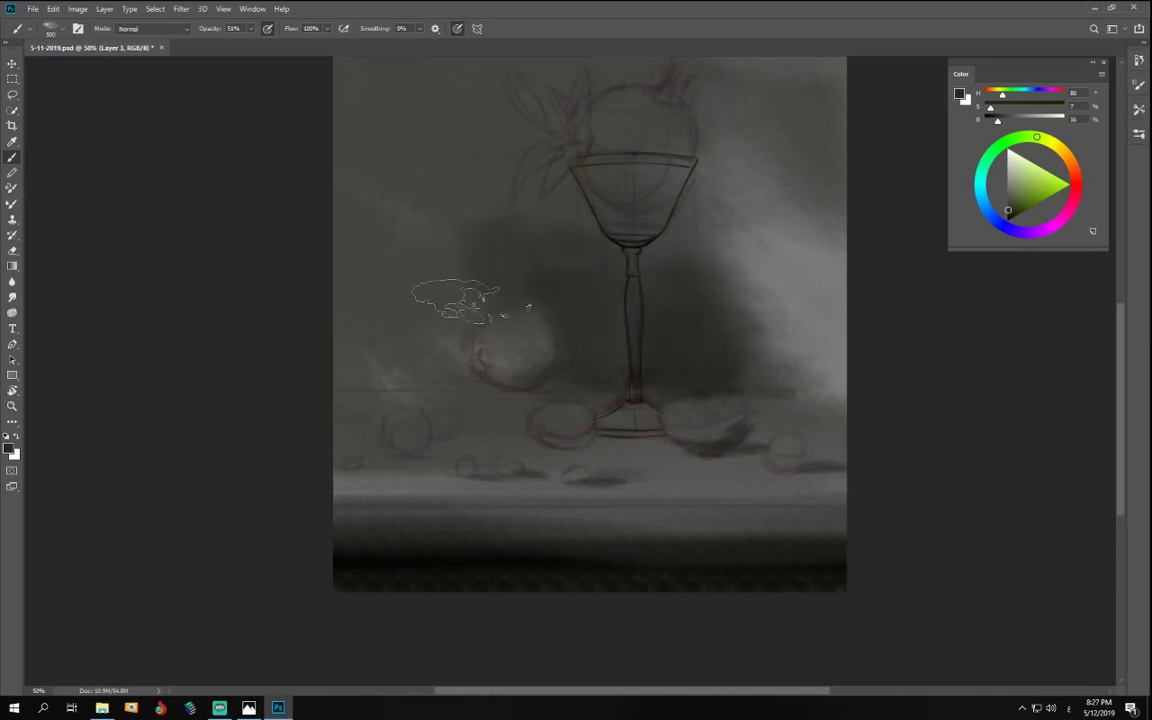
pyautogui.moveTo(596, 343); pyautogui.dragTo(699, 471)
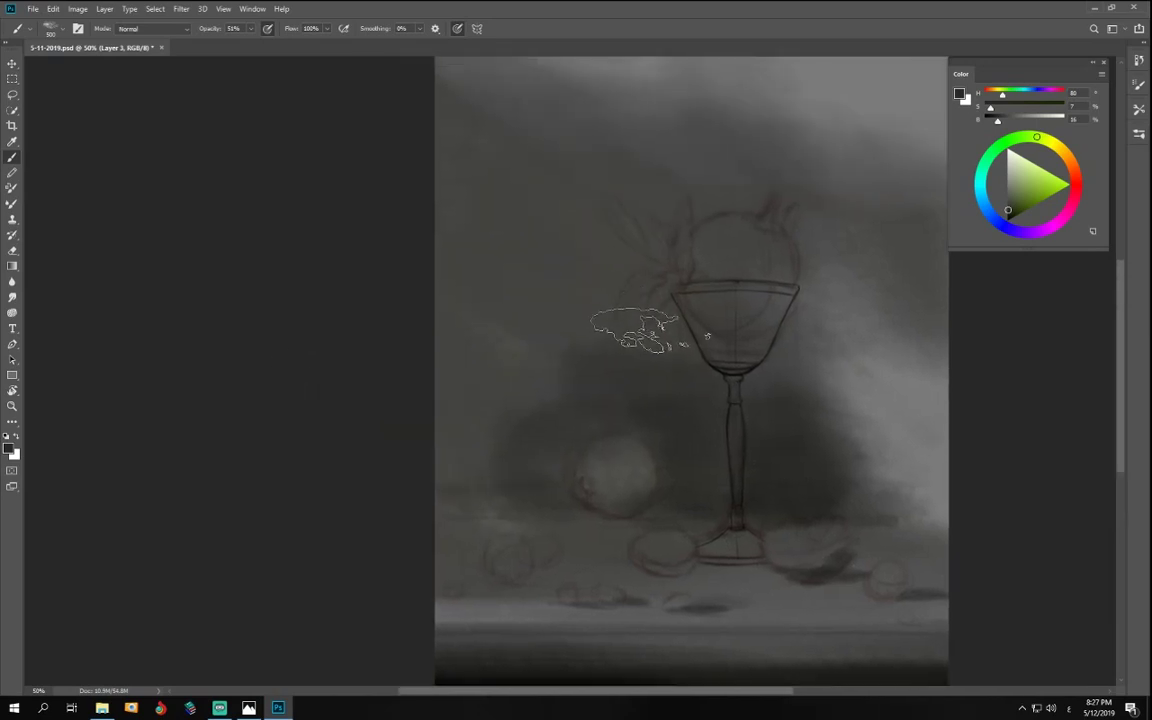
pyautogui.moveTo(632, 332)
pyautogui.mouseDown()
pyautogui.moveTo(609, 358)
pyautogui.moveTo(683, 379)
pyautogui.moveTo(687, 393)
pyautogui.moveTo(593, 289)
pyautogui.moveTo(613, 280)
pyautogui.moveTo(601, 212)
pyautogui.moveTo(553, 313)
pyautogui.moveTo(550, 371)
pyautogui.moveTo(466, 385)
pyautogui.moveTo(460, 486)
pyautogui.mouseUp()
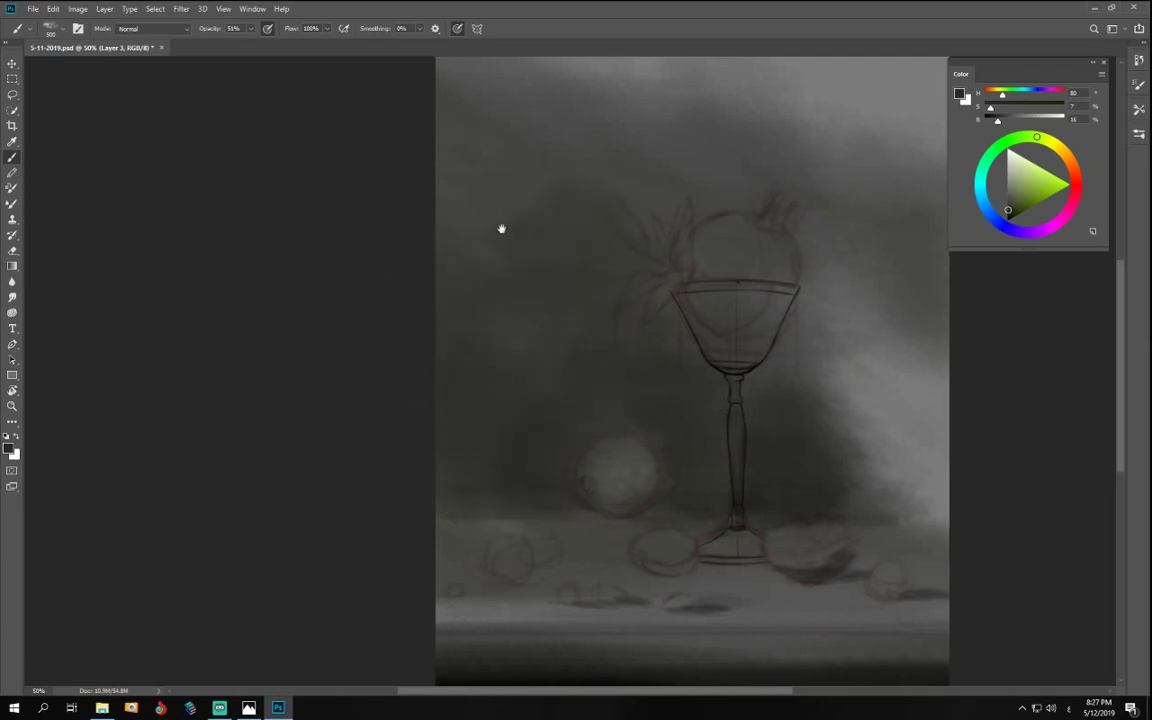
# - Paint a dark diagonal shadow across the upper background above the leaves and pomegranate
pyautogui.moveTo(501, 229); pyautogui.dragTo(478, 285)
pyautogui.moveTo(686, 262)
pyautogui.mouseDown()
pyautogui.moveTo(566, 187)
pyautogui.moveTo(480, 160)
pyautogui.mouseUp()
pyautogui.click(1076, 192)
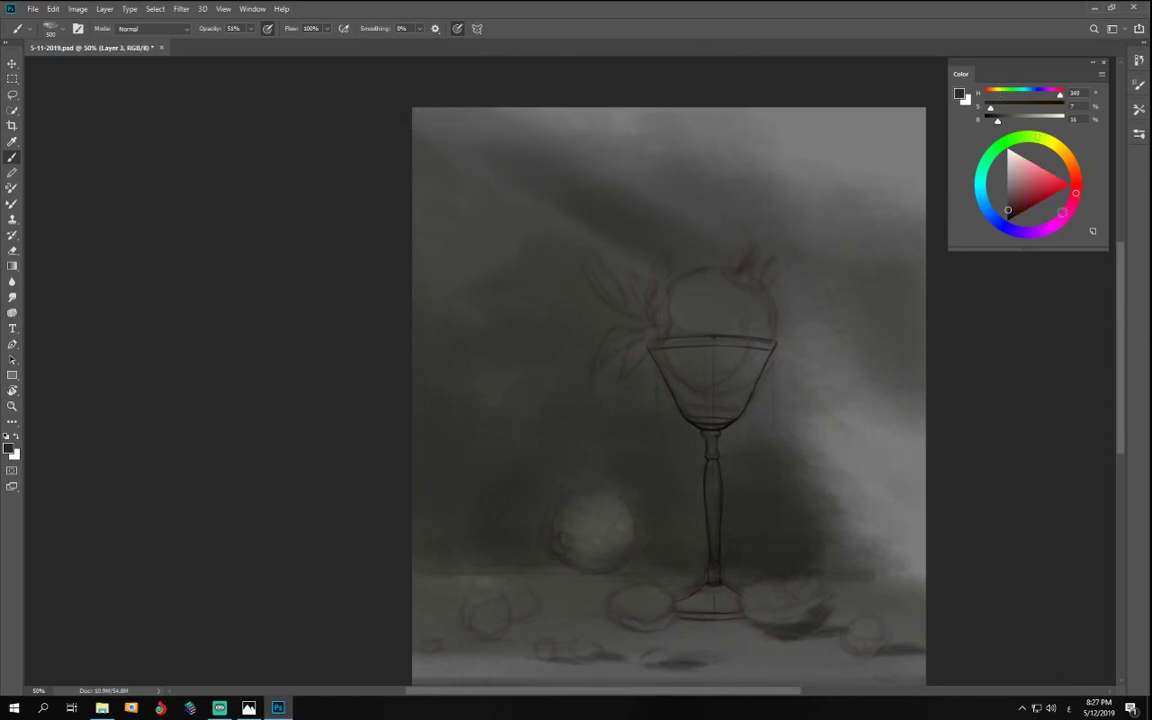
pyautogui.moveTo(722, 268); pyautogui.dragTo(580, 150)
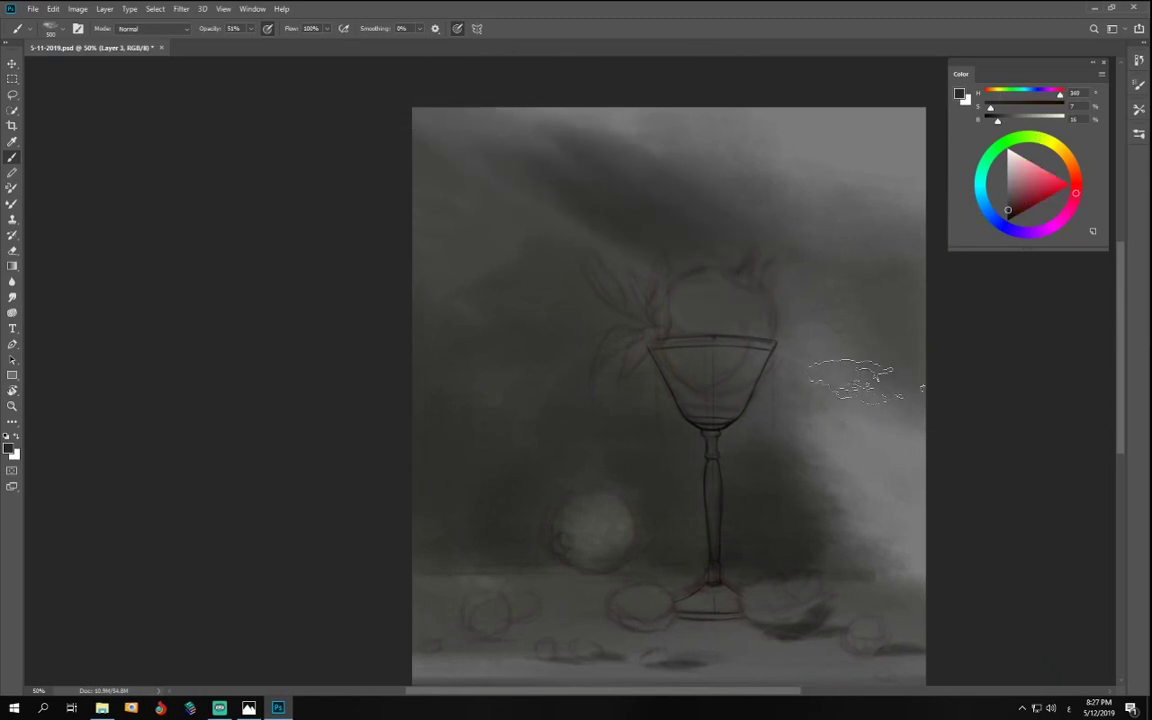
# - Choose a near-black foreground colour and deepen the diagonal shadow and the left background with it
pyautogui.click(9, 449)
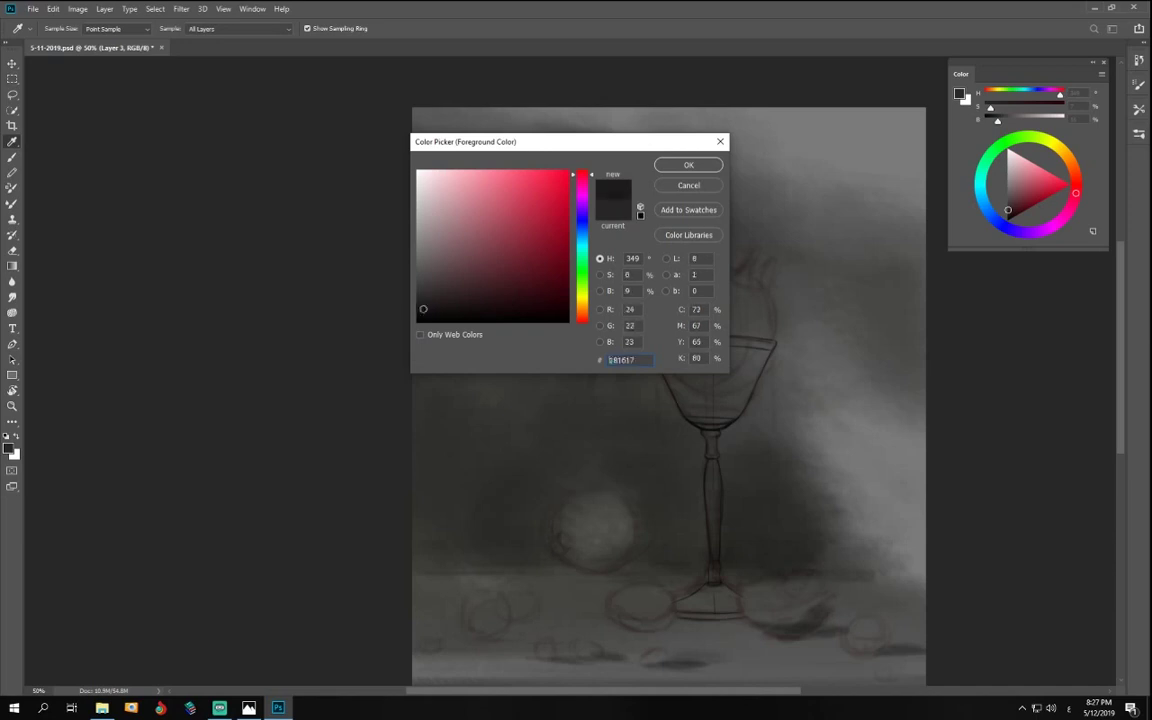
pyautogui.click(417, 315)
pyautogui.click(686, 166)
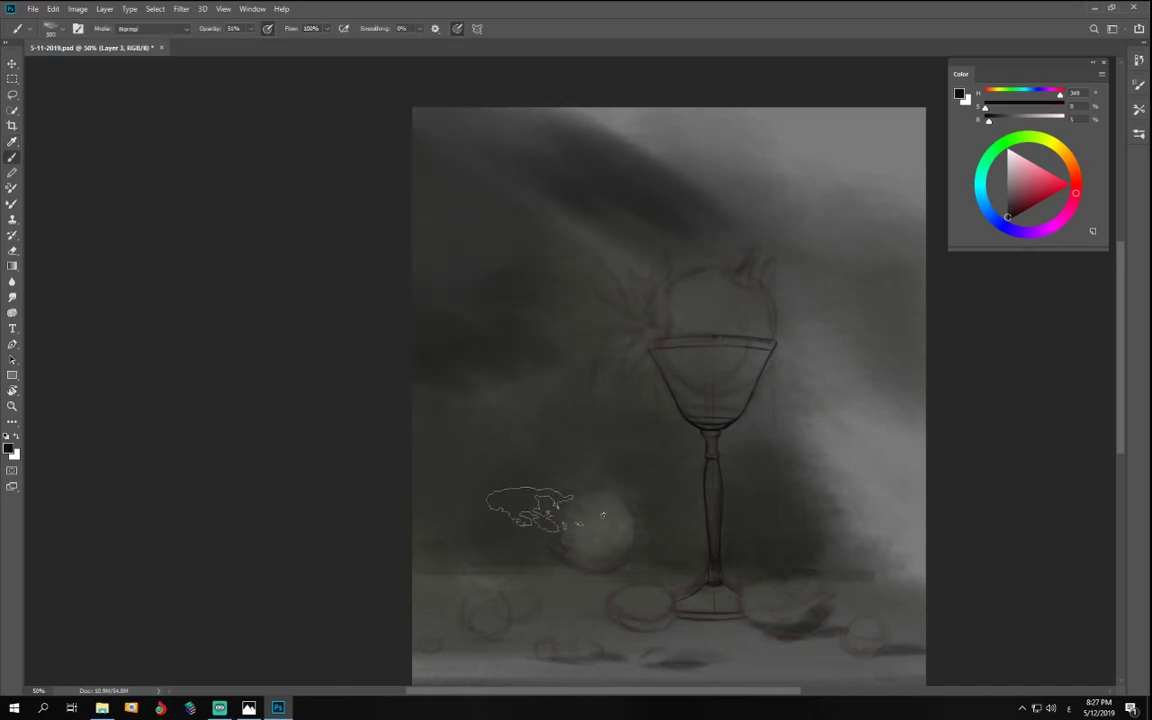
# - Sample the light grey of the upper background and brush it over the diagonal shadow's edge and the area right of the goblet
pyautogui.press('i')
pyautogui.click(650, 128)
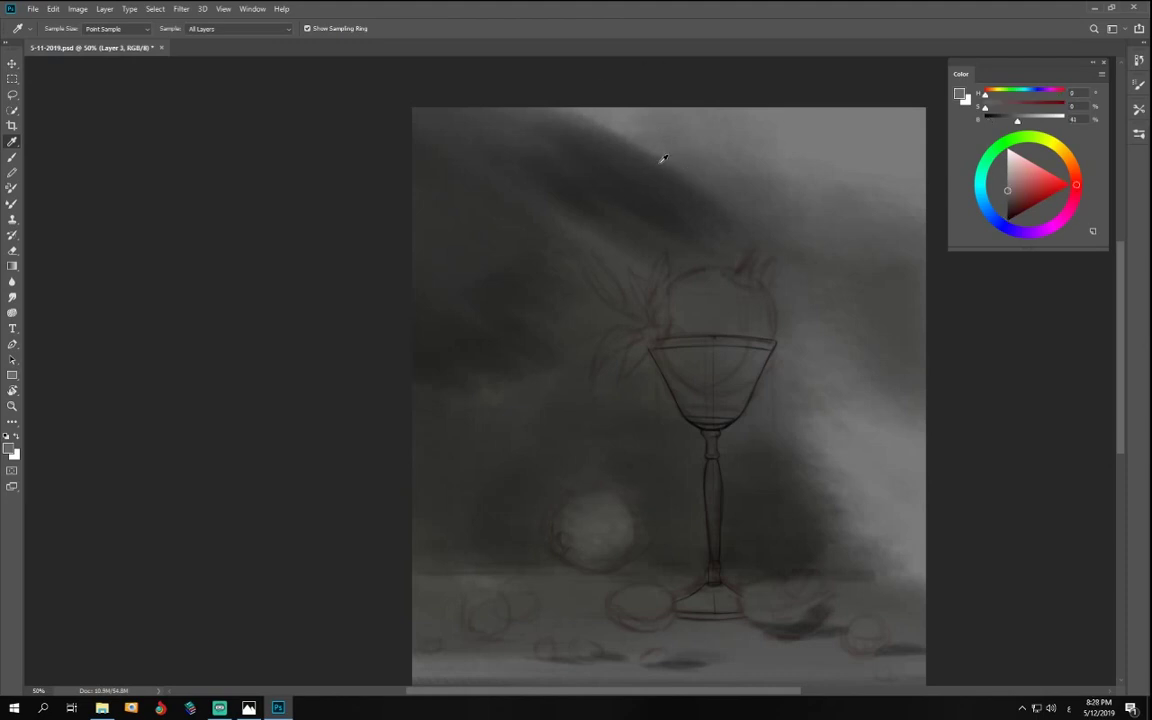
pyautogui.press('b')
pyautogui.moveTo(710, 183)
pyautogui.mouseDown()
pyautogui.moveTo(570, 135)
pyautogui.moveTo(489, 129)
pyautogui.moveTo(690, 245)
pyautogui.moveTo(680, 240)
pyautogui.moveTo(771, 196)
pyautogui.moveTo(964, 450)
pyautogui.mouseUp()
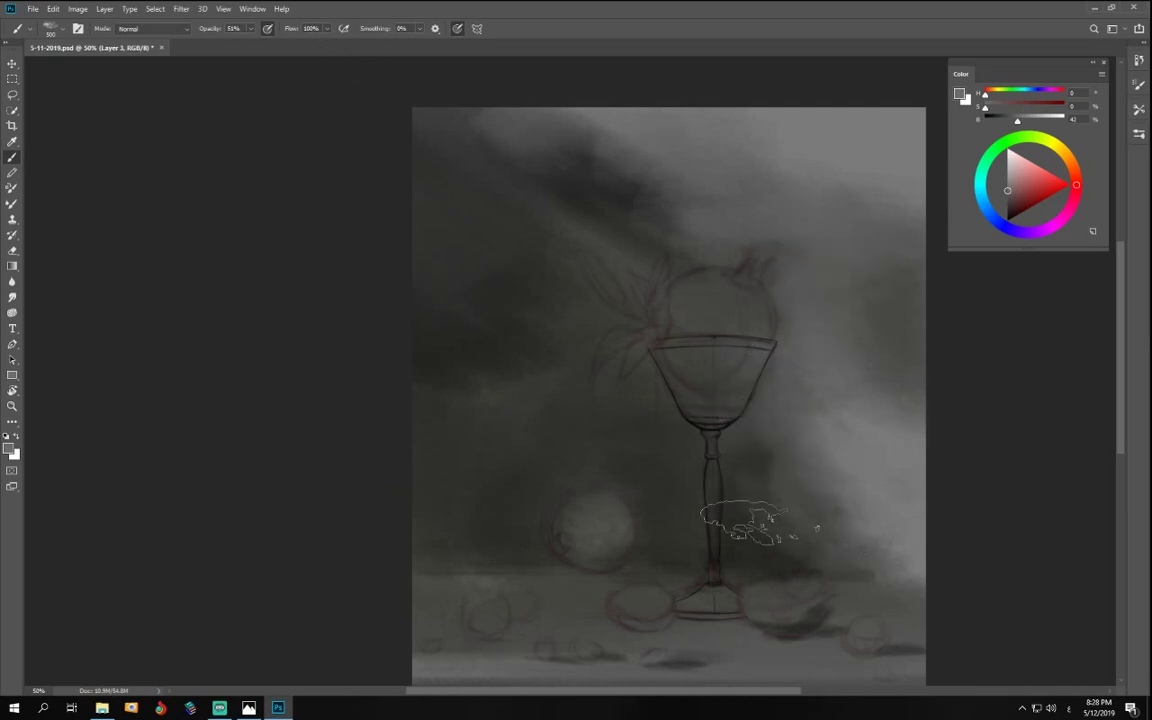
# - Pick a light grey at 82% brightness and paint highlight strokes on the pomegranate just above the goblet's rim
pyautogui.click(1007, 161)
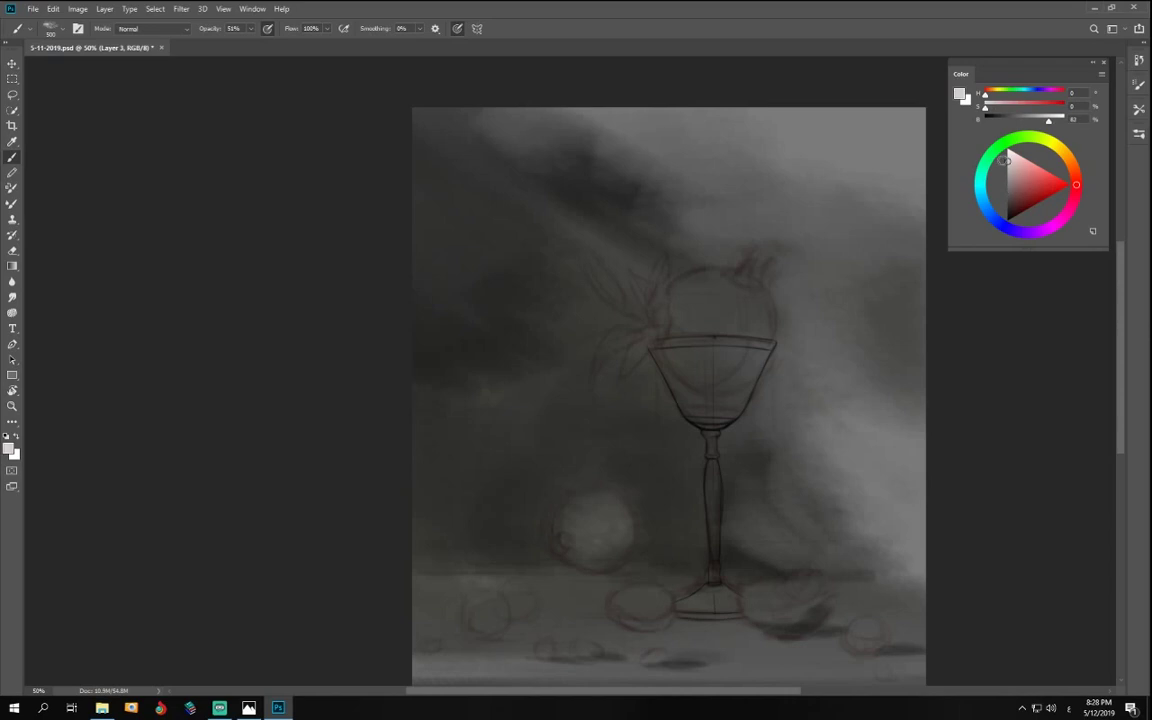
pyautogui.click(10, 449)
pyautogui.click(678, 181)
pyautogui.click(1093, 231)
pyautogui.click(699, 245)
pyautogui.moveTo(678, 324); pyautogui.dragTo(738, 324)
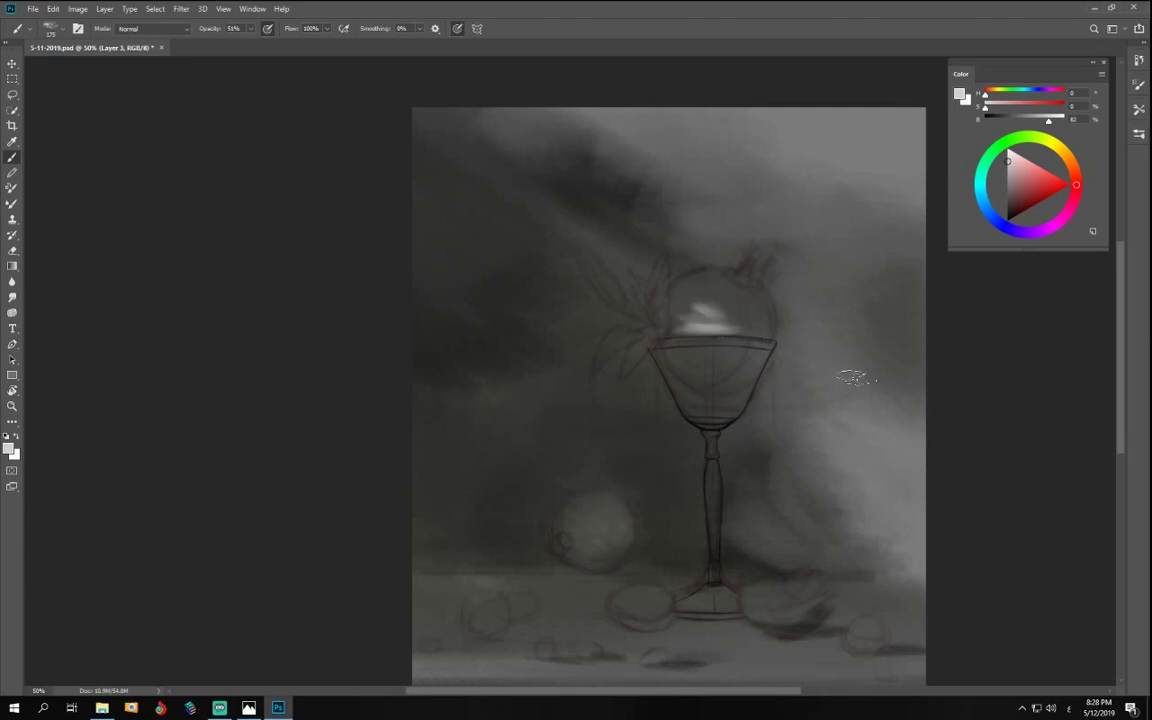
pyautogui.press('i')
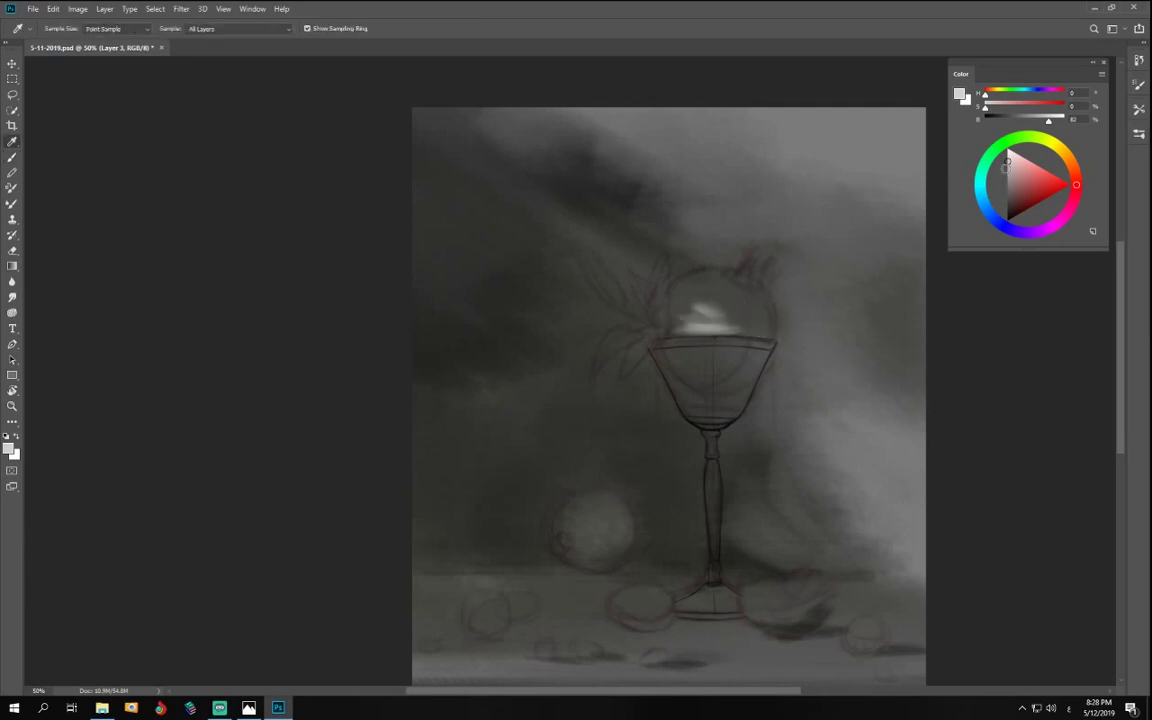
# - Pick a mid-grey at 50% brightness and paint tone over the pomegranate's highlight and down inside the goblet's bowl
pyautogui.moveTo(1005, 168); pyautogui.dragTo(1004, 185)
pyautogui.press('b')
pyautogui.moveTo(728, 314)
pyautogui.mouseDown()
pyautogui.moveTo(716, 307)
pyautogui.moveTo(743, 322)
pyautogui.moveTo(708, 315)
pyautogui.moveTo(704, 404)
pyautogui.mouseUp()
pyautogui.click(219, 708)
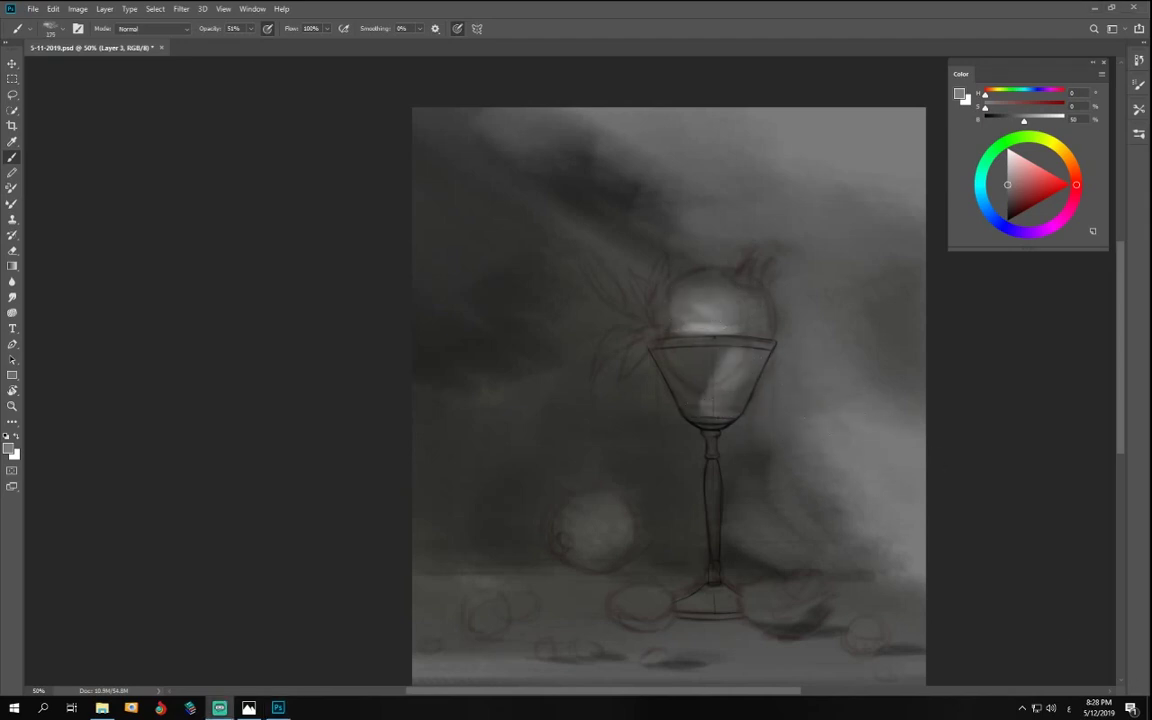
pyautogui.click(278, 708)
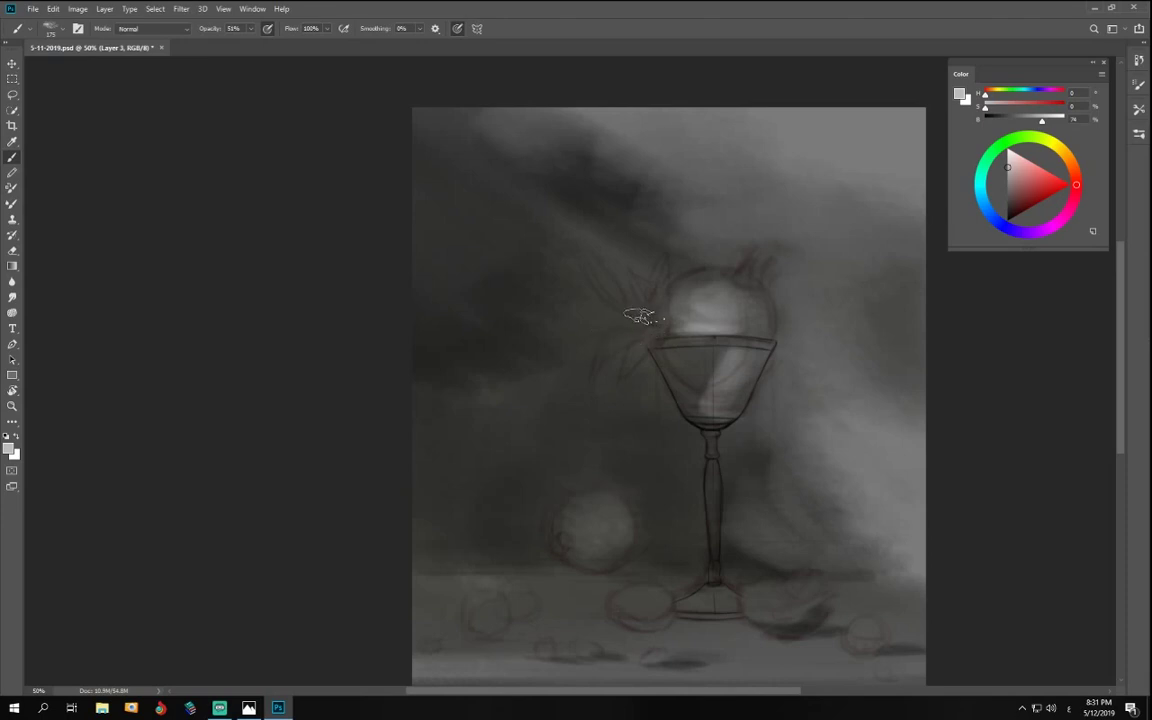
# - Paint light grey highlights at 74% brightness on the leaves beside the goblet's rim, using a small brush of size 50
pyautogui.hotkey('ctrl', '+')
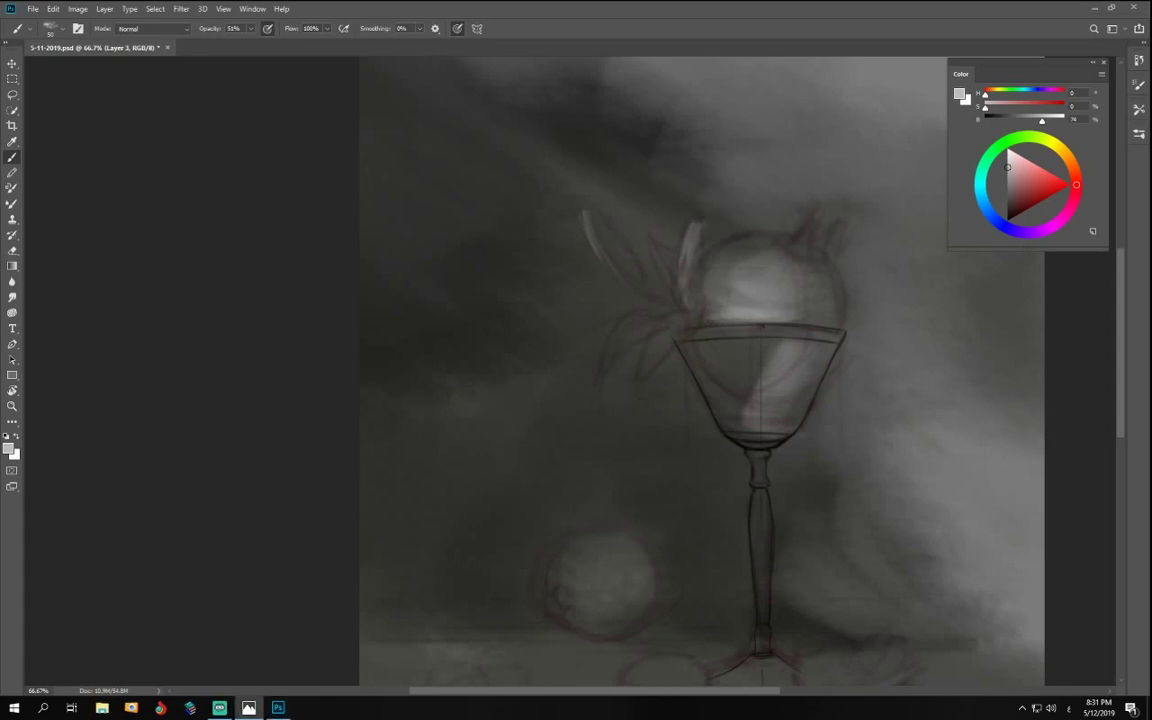
pyautogui.click(661, 325)
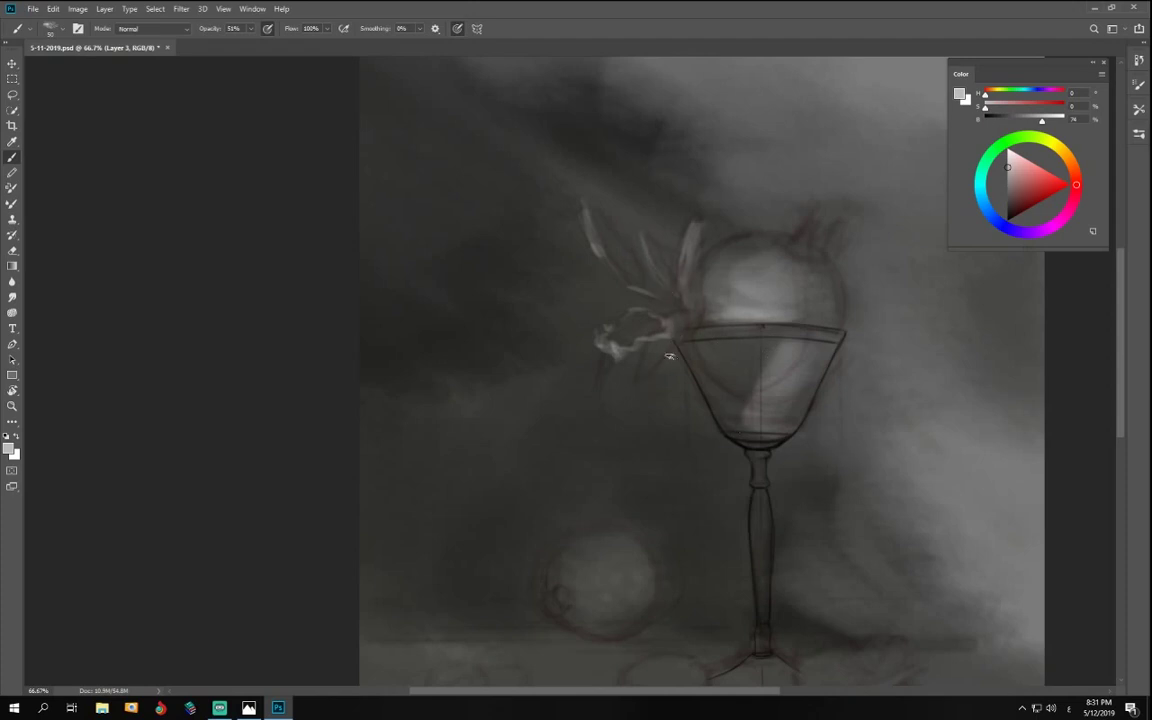
pyautogui.moveTo(678, 344); pyautogui.dragTo(641, 394)
pyautogui.moveTo(682, 338); pyautogui.dragTo(635, 396)
# - Enlarge the brush and paint light grey highlights down the goblet's bowl and on the pomegranate above the rim
pyautogui.press(']')
pyautogui.press(']')
pyautogui.press(']')
pyautogui.press(']')
pyautogui.press(']')
pyautogui.press(']')
pyautogui.moveTo(788, 344)
pyautogui.mouseDown()
pyautogui.moveTo(731, 333)
pyautogui.moveTo(786, 362)
pyautogui.moveTo(764, 371)
pyautogui.moveTo(762, 401)
pyautogui.mouseUp()
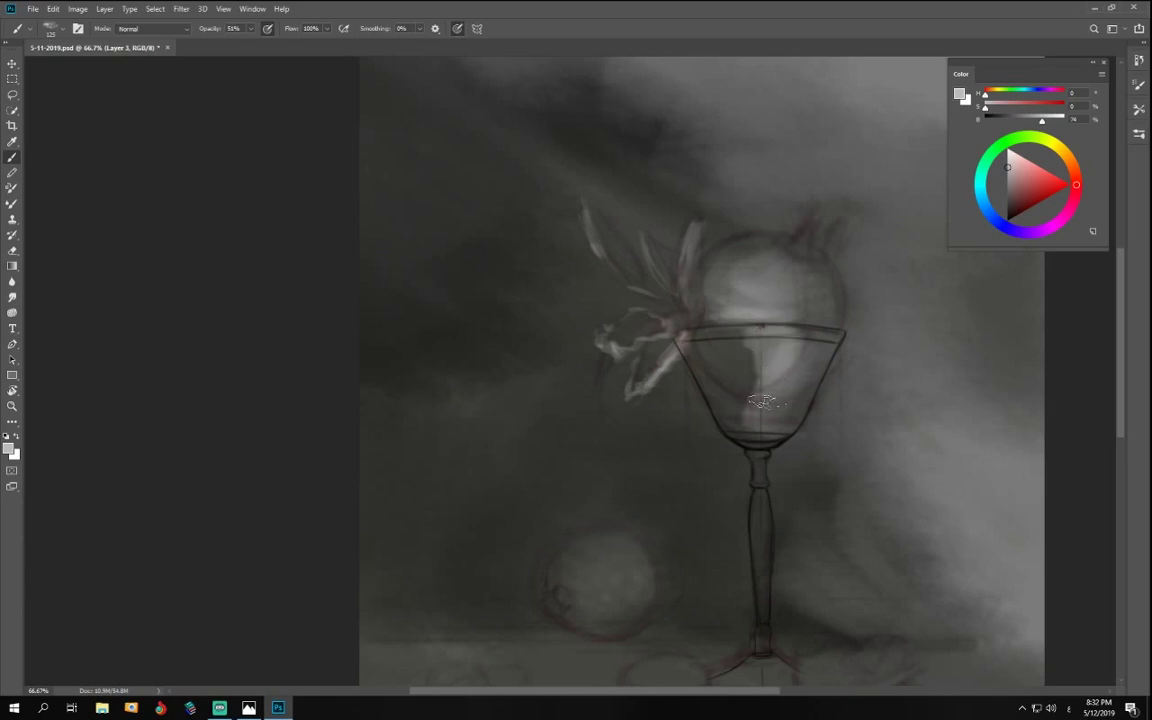
pyautogui.press(']')
pyautogui.press(']')
pyautogui.press(']')
pyautogui.press(']')
pyautogui.press(']')
pyautogui.press(']')
pyautogui.press(']')
pyautogui.press(']')
pyautogui.press(']')
pyautogui.press(']')
pyautogui.moveTo(772, 343)
pyautogui.mouseDown()
pyautogui.moveTo(781, 384)
pyautogui.moveTo(767, 391)
pyautogui.moveTo(769, 369)
pyautogui.moveTo(770, 444)
pyautogui.mouseUp()
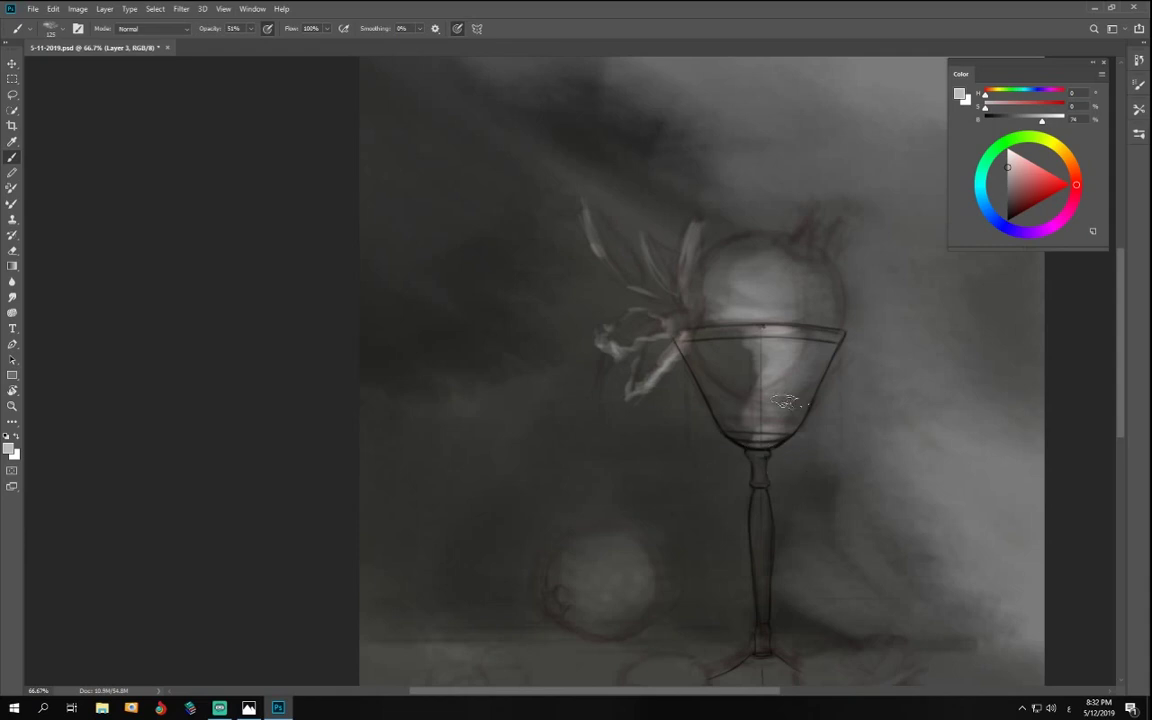
pyautogui.moveTo(789, 316)
pyautogui.mouseDown()
pyautogui.moveTo(724, 300)
pyautogui.moveTo(757, 292)
pyautogui.moveTo(790, 274)
pyautogui.mouseUp()
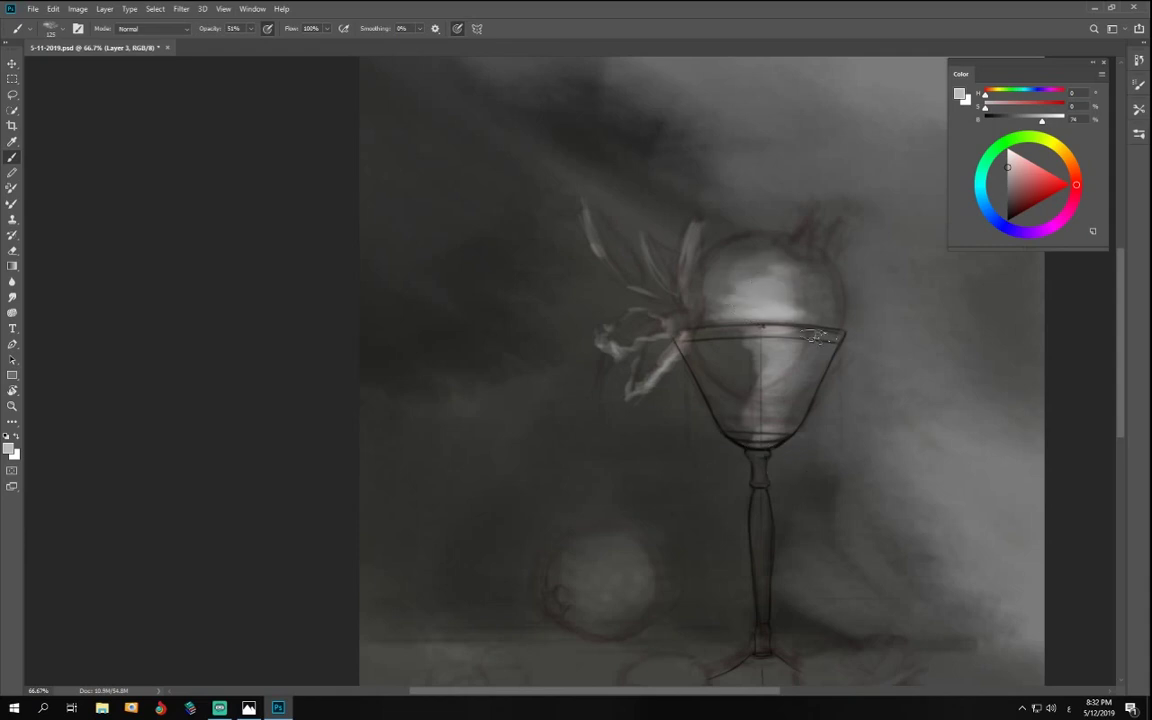
# - Reduce the brush size and paint light strokes on the upper pomegranate's crown and along its top and right edges
pyautogui.press('[')
pyautogui.press('[')
pyautogui.press('[')
pyautogui.press('[')
pyautogui.press('[')
pyautogui.press('[')
pyautogui.press('[')
pyautogui.press('[')
pyautogui.press('[')
pyautogui.press('[')
pyautogui.press(']')
pyautogui.press(']')
pyautogui.press(']')
pyautogui.press(']')
pyautogui.moveTo(811, 230); pyautogui.dragTo(797, 261)
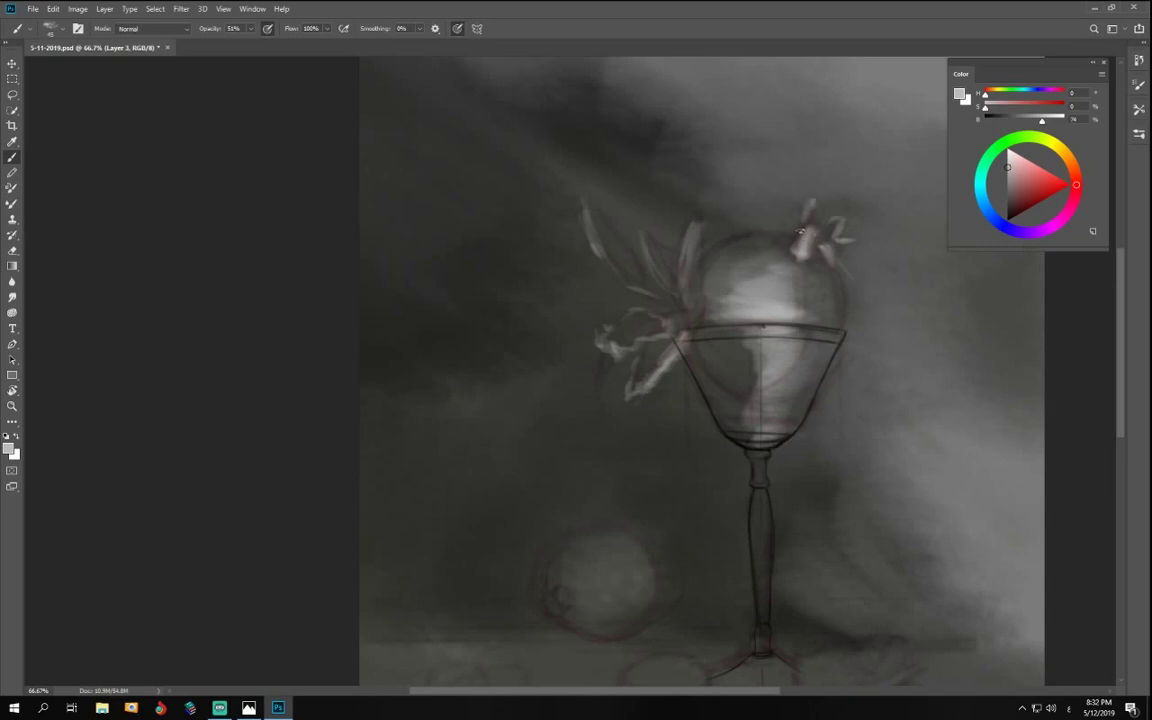
pyautogui.moveTo(745, 230)
pyautogui.mouseDown()
pyautogui.moveTo(712, 242)
pyautogui.moveTo(772, 235)
pyautogui.mouseUp()
pyautogui.moveTo(845, 275)
pyautogui.mouseDown()
pyautogui.moveTo(843, 318)
pyautogui.moveTo(828, 325)
pyautogui.mouseUp()
# - Pick a light grey at 70% brightness and paint a highlight band along the goblet's rim
pyautogui.keyDown('alt'); pyautogui.click(808, 303); pyautogui.keyUp('alt')
pyautogui.press(']')
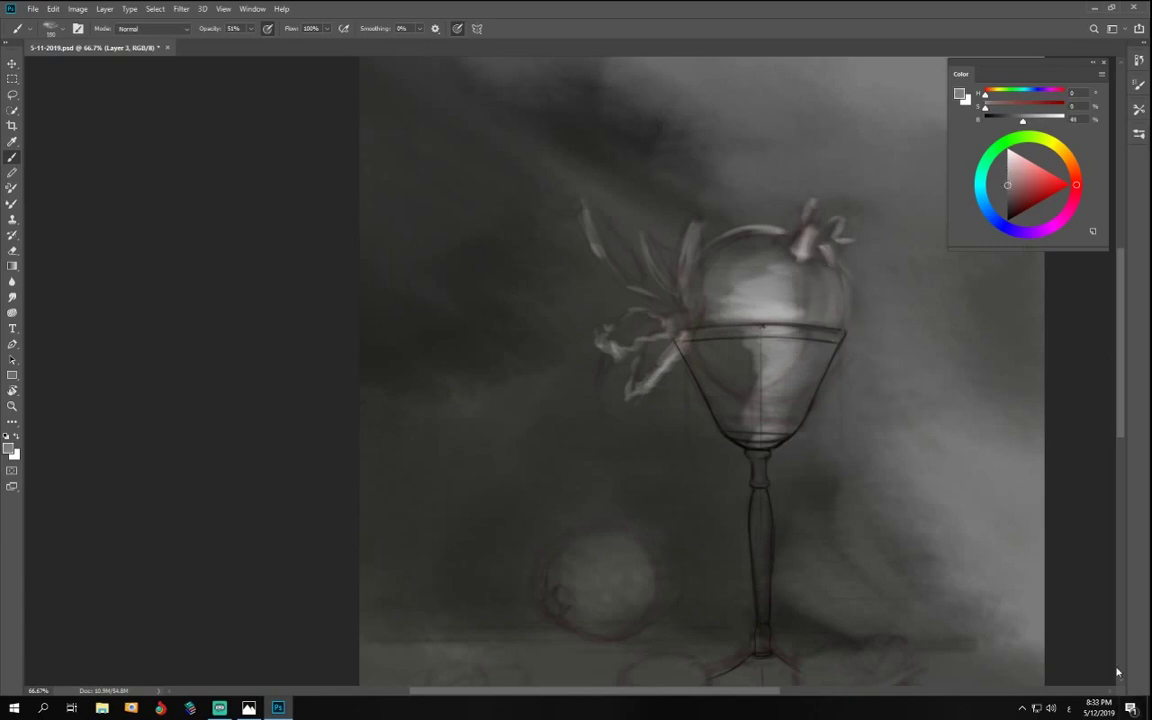
pyautogui.press('[')
pyautogui.press('[')
pyautogui.click(1018, 180)
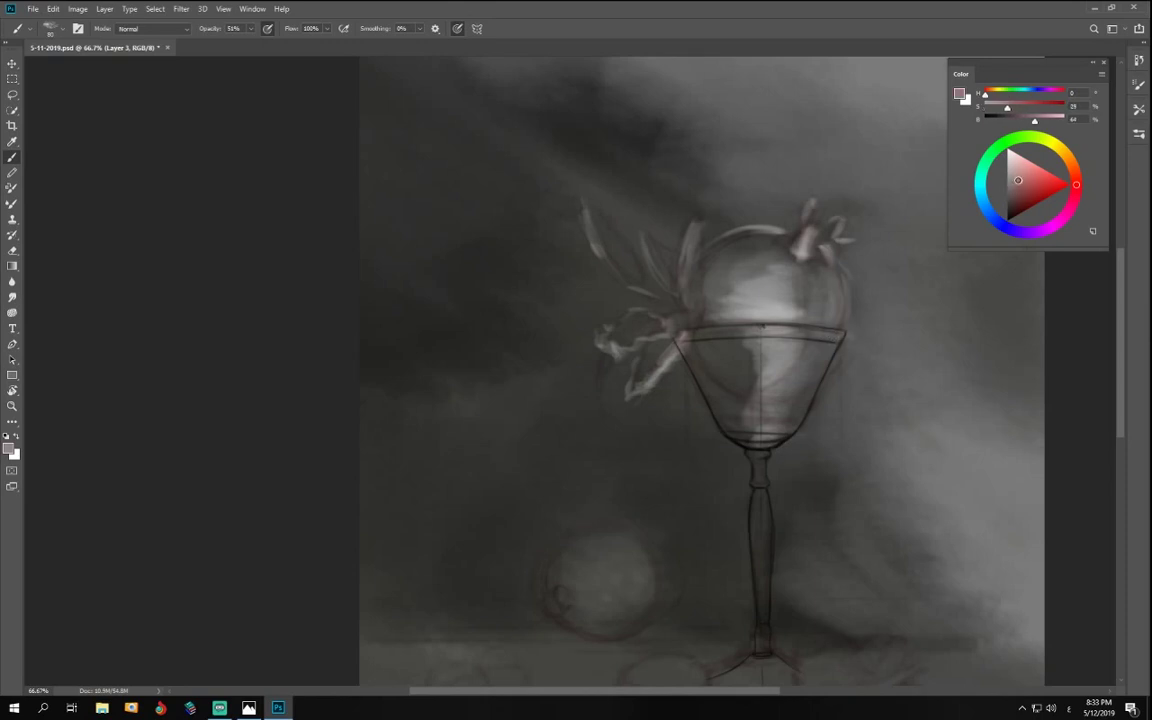
pyautogui.keyDown('alt'); pyautogui.click(890, 231); pyautogui.keyUp('alt')
pyautogui.moveTo(841, 340)
pyautogui.mouseDown()
pyautogui.moveTo(710, 345)
pyautogui.moveTo(710, 333)
pyautogui.mouseUp()
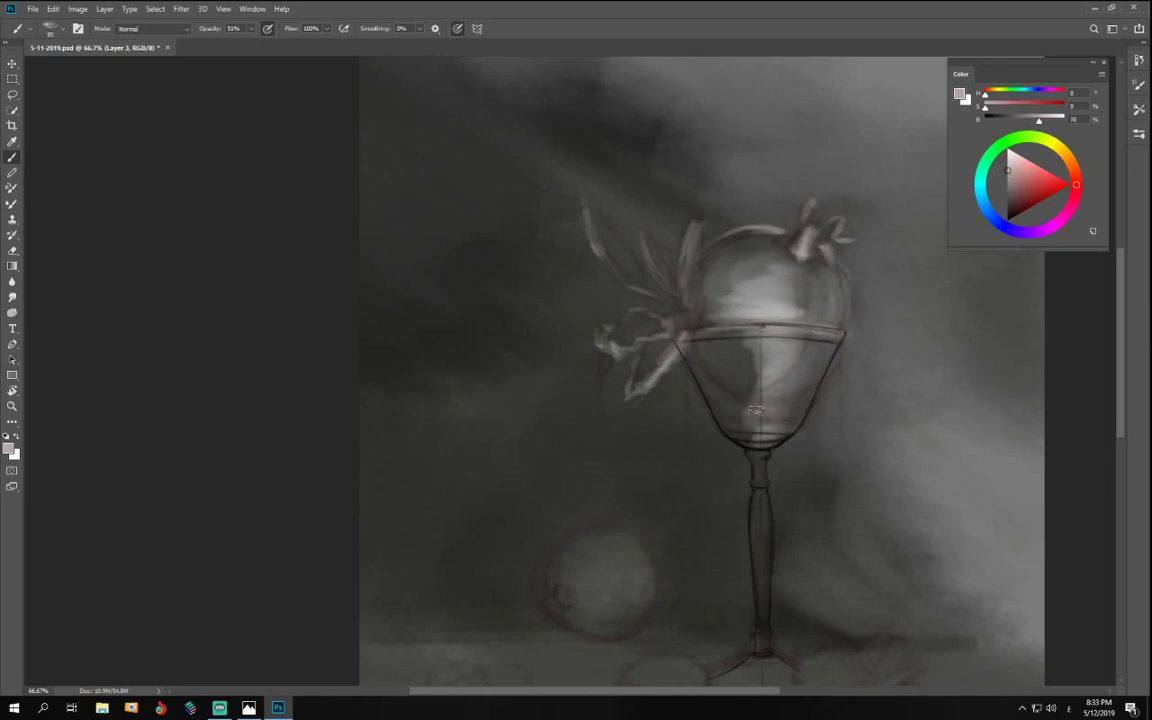
# - Brighten the lower part of the goblet's bowl and, with a smaller brush, highlight the collar at the stem's top
pyautogui.keyDown('ctrl'); pyautogui.click(763, 490); pyautogui.keyUp('ctrl')
pyautogui.moveTo(690, 316); pyautogui.dragTo(508, 181)
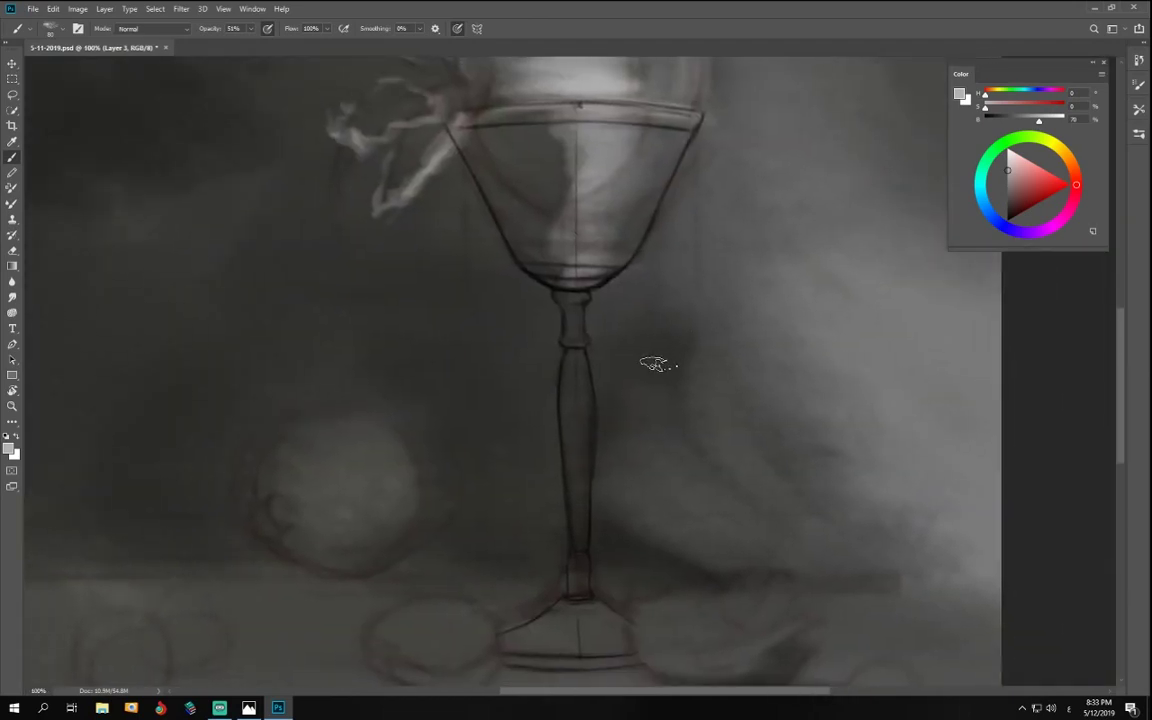
pyautogui.moveTo(533, 262)
pyautogui.mouseDown()
pyautogui.moveTo(548, 180)
pyautogui.moveTo(580, 190)
pyautogui.mouseUp()
pyautogui.click(578, 307)
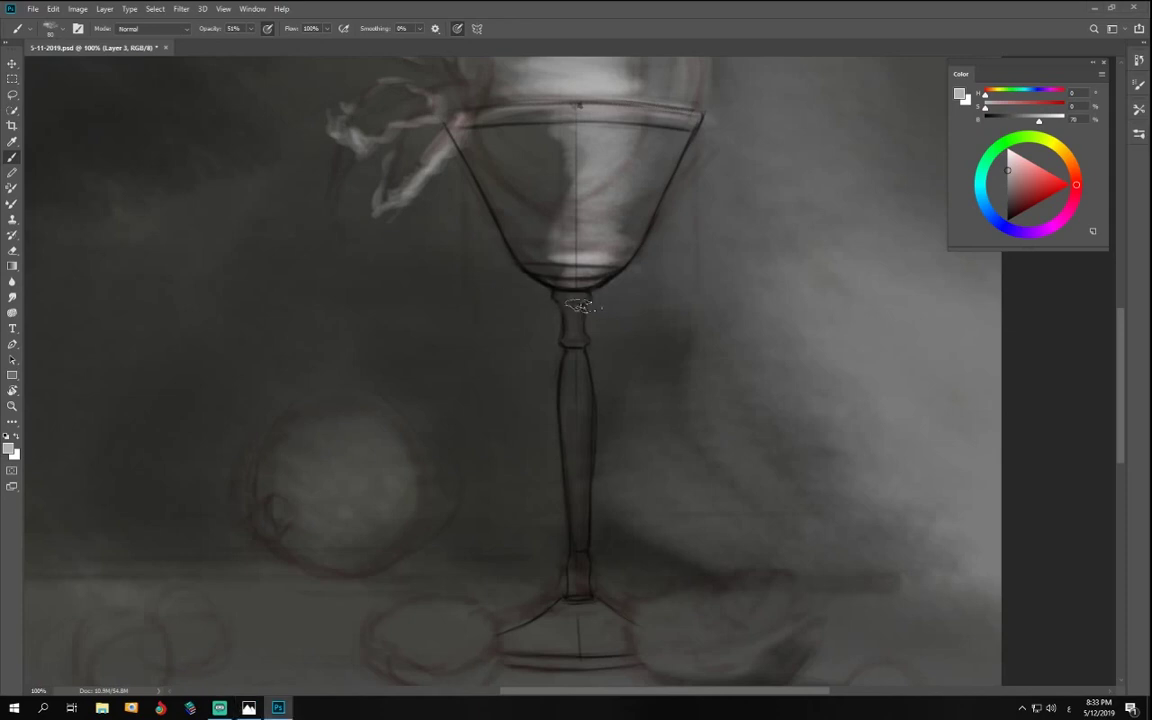
pyautogui.press('[')
pyautogui.press('[')
pyautogui.press('[')
pyautogui.moveTo(560, 293); pyautogui.dragTo(583, 298)
# - Pick a light grey at 85% brightness and paint fine highlights along the goblet's stem with the canvas view rotated
pyautogui.click(1009, 163)
pyautogui.moveTo(1009, 163); pyautogui.dragTo(1007, 159)
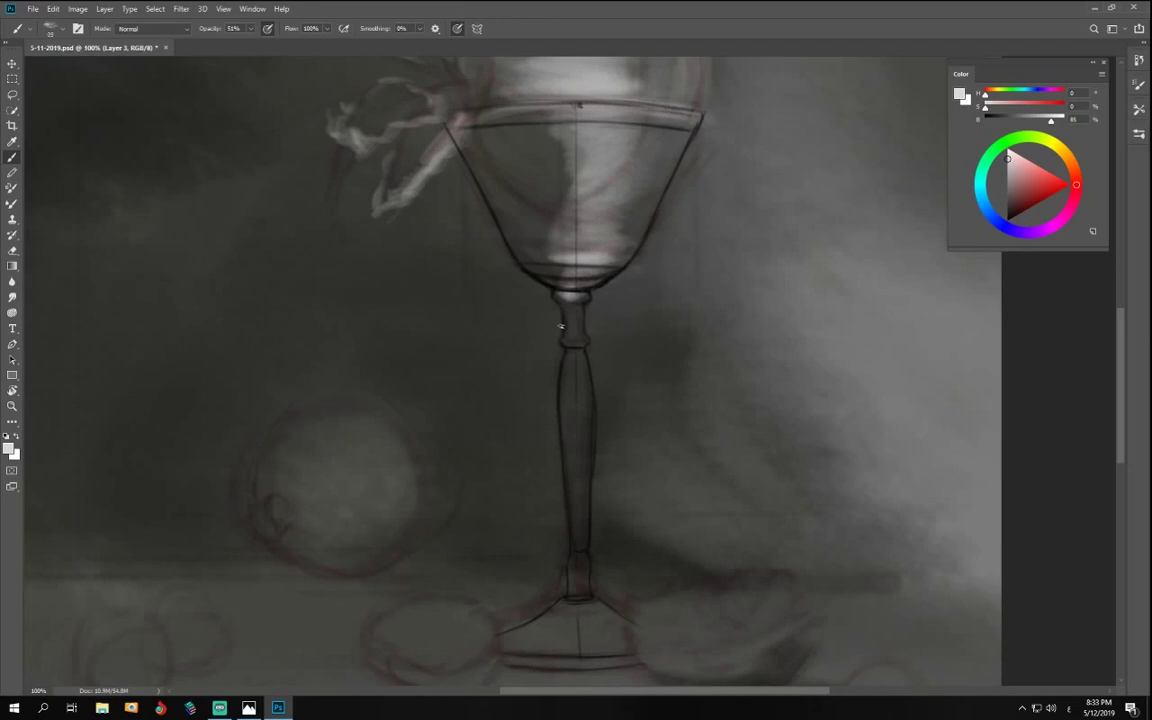
pyautogui.moveTo(558, 307)
pyautogui.mouseDown()
pyautogui.moveTo(590, 384)
pyautogui.moveTo(580, 438)
pyautogui.moveTo(552, 395)
pyautogui.moveTo(561, 343)
pyautogui.moveTo(597, 380)
pyautogui.moveTo(558, 416)
pyautogui.moveTo(575, 363)
pyautogui.mouseUp()
pyautogui.press('[')
pyautogui.press('[')
pyautogui.press('r')
pyautogui.moveTo(589, 483)
pyautogui.mouseDown()
pyautogui.moveTo(363, 275)
pyautogui.moveTo(546, 383)
pyautogui.moveTo(395, 297)
pyautogui.moveTo(569, 382)
pyautogui.mouseUp()
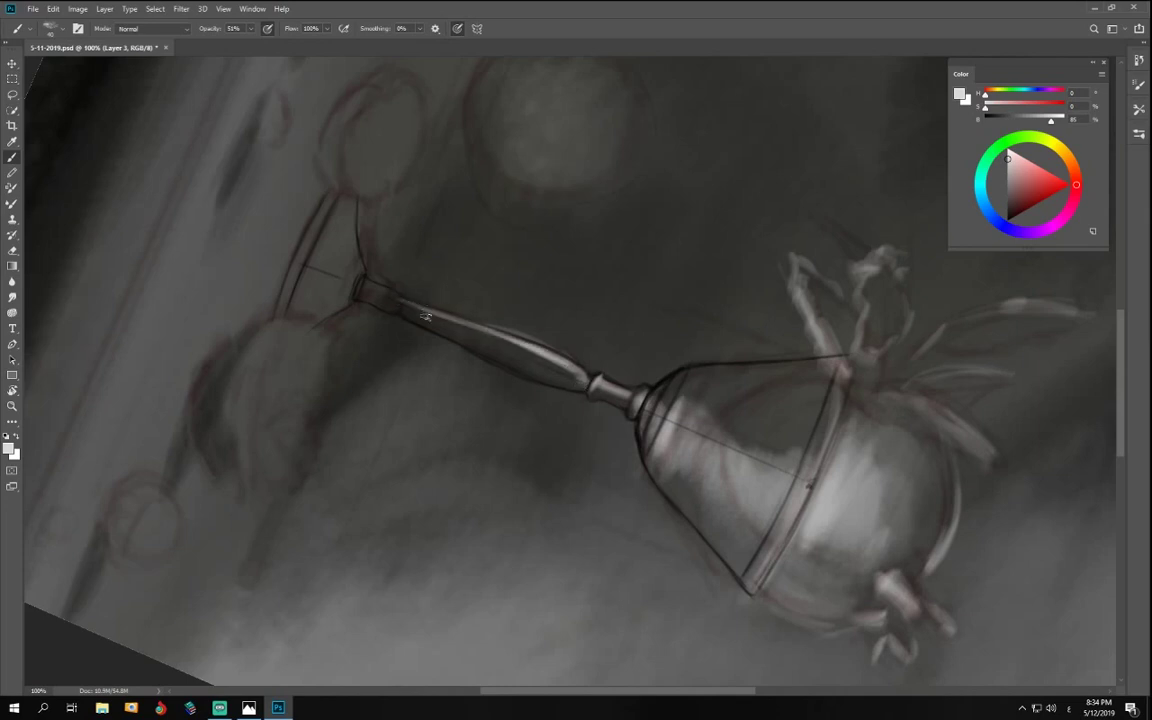
pyautogui.moveTo(397, 297)
pyautogui.mouseDown()
pyautogui.moveTo(416, 303)
pyautogui.moveTo(355, 279)
pyautogui.moveTo(450, 327)
pyautogui.mouseUp()
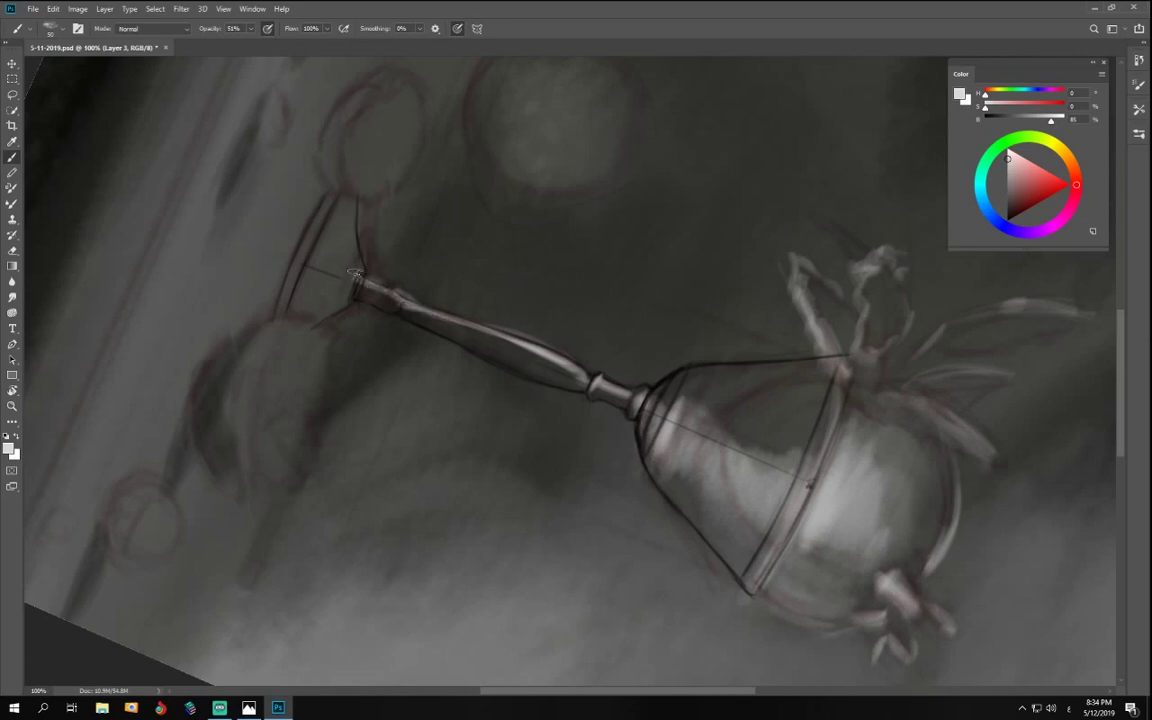
# - Paint light grey highlights on the left side and centre of the goblet's foot, returning the canvas view to upright
pyautogui.moveTo(350, 268); pyautogui.dragTo(350, 265)
pyautogui.press('r')
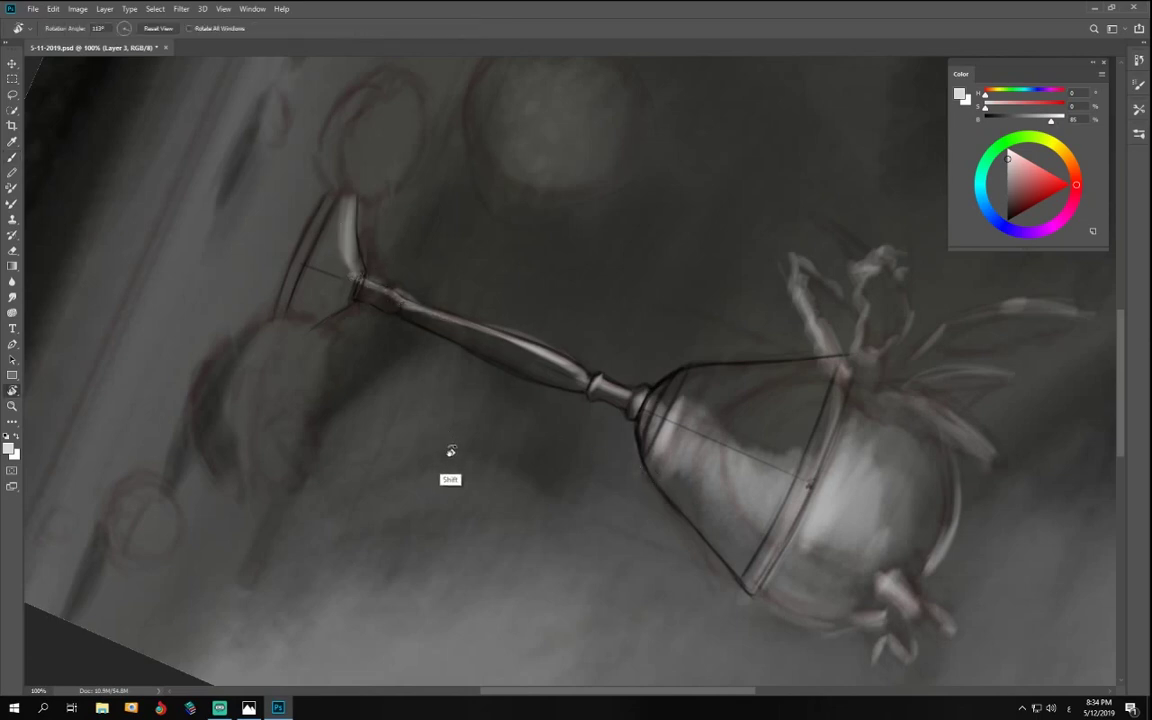
pyautogui.moveTo(450, 455)
pyautogui.mouseDown()
pyautogui.moveTo(748, 470)
pyautogui.moveTo(698, 484)
pyautogui.mouseUp()
pyautogui.press('b')
pyautogui.press('space')
pyautogui.moveTo(617, 442); pyautogui.dragTo(649, 319)
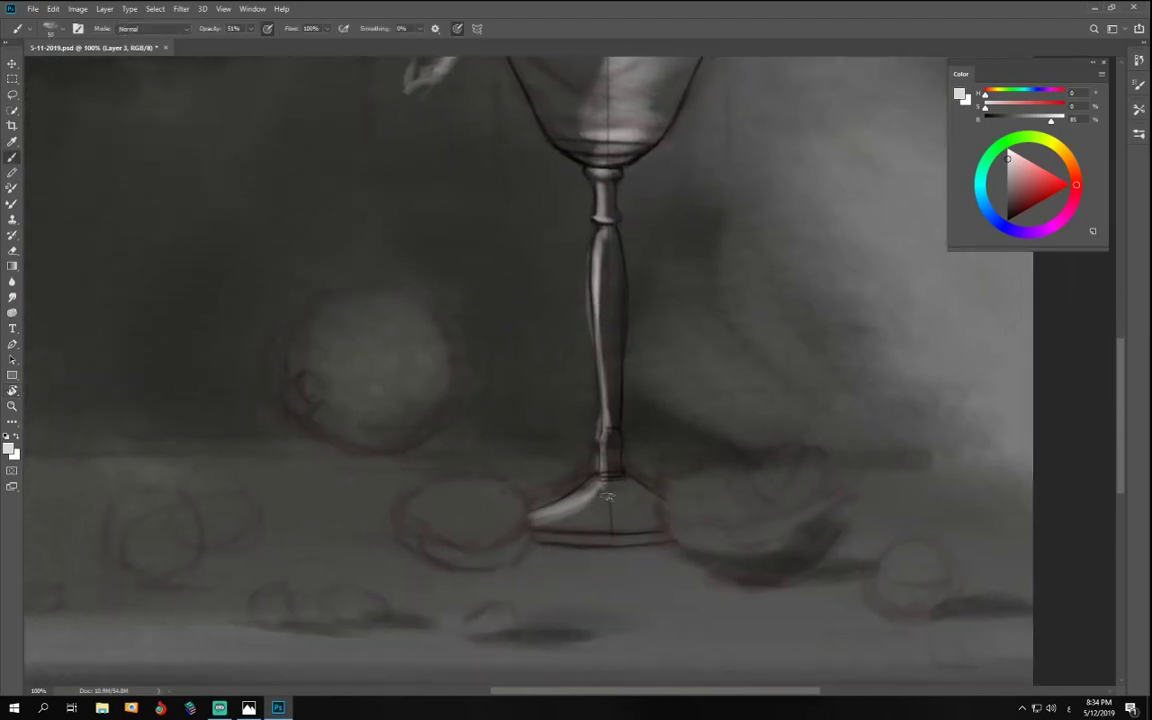
pyautogui.moveTo(607, 486)
pyautogui.mouseDown()
pyautogui.moveTo(611, 520)
pyautogui.moveTo(602, 504)
pyautogui.mouseUp()
# - Paint the light rind of the halved pomegranate beside the goblet's foot and block in its seeds with a sampled mid-grey
pyautogui.press('space')
pyautogui.moveTo(761, 511)
pyautogui.mouseDown()
pyautogui.moveTo(799, 493)
pyautogui.moveTo(816, 494)
pyautogui.moveTo(806, 508)
pyautogui.moveTo(712, 534)
pyautogui.moveTo(747, 512)
pyautogui.moveTo(700, 527)
pyautogui.mouseUp()
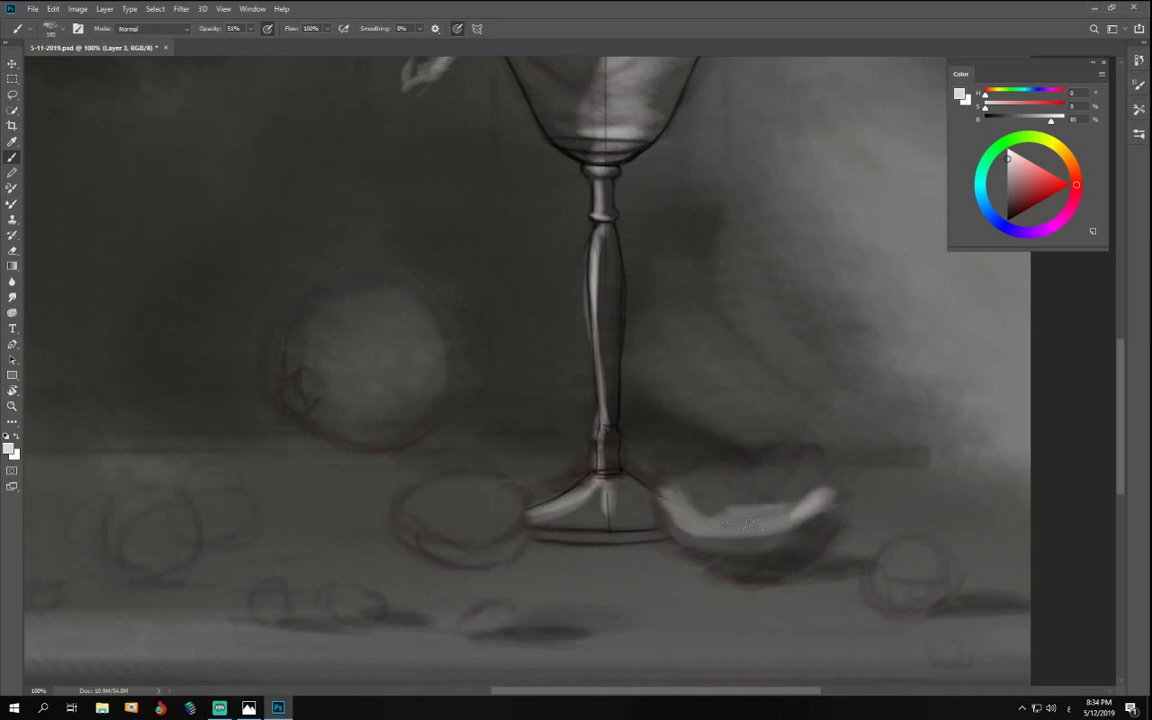
pyautogui.press('i')
pyautogui.click(782, 511)
pyautogui.press('b')
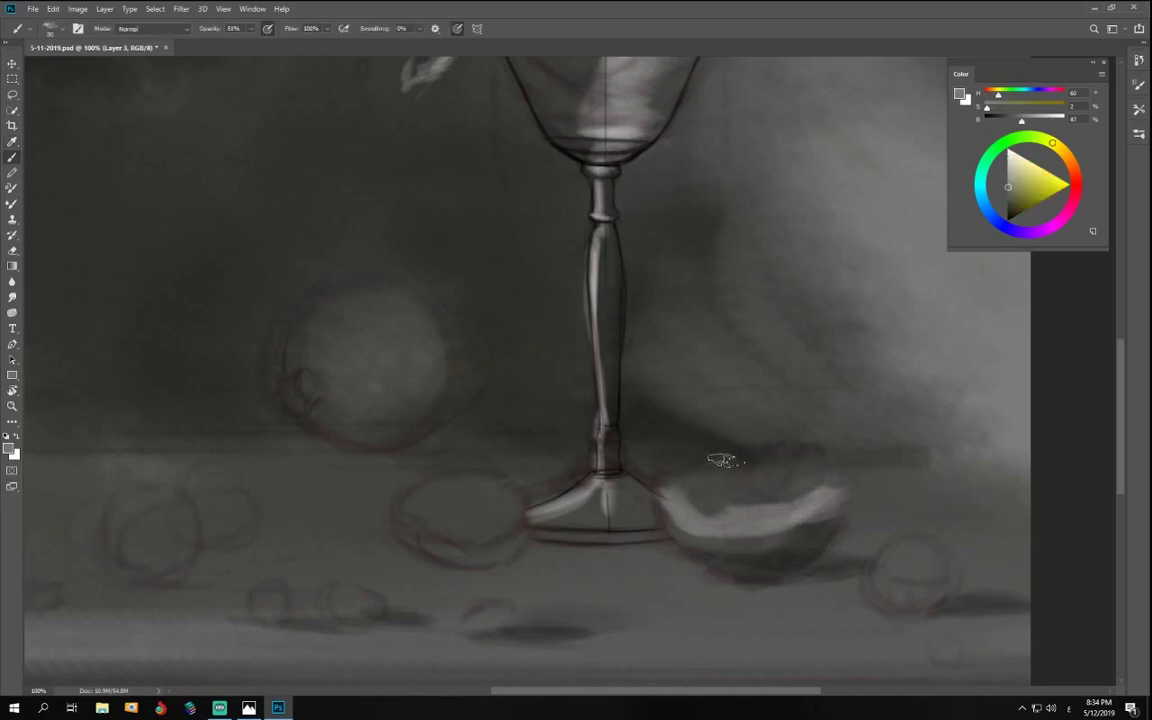
pyautogui.moveTo(722, 460); pyautogui.dragTo(675, 494)
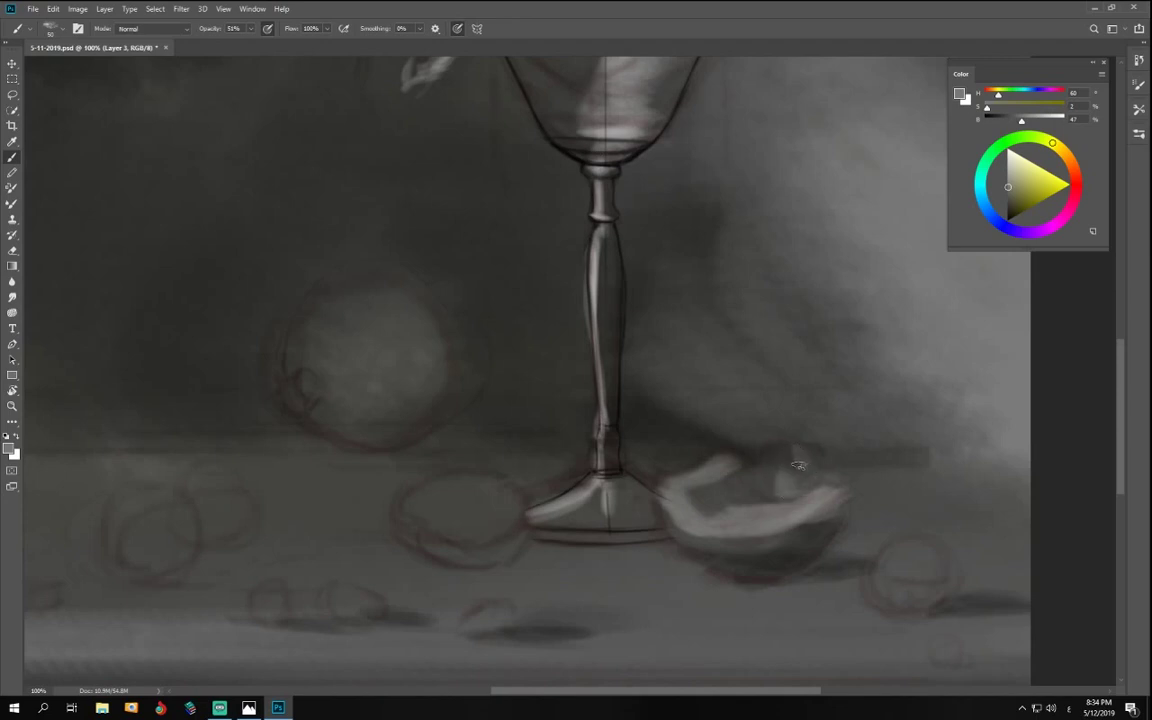
pyautogui.moveTo(798, 466); pyautogui.dragTo(780, 472)
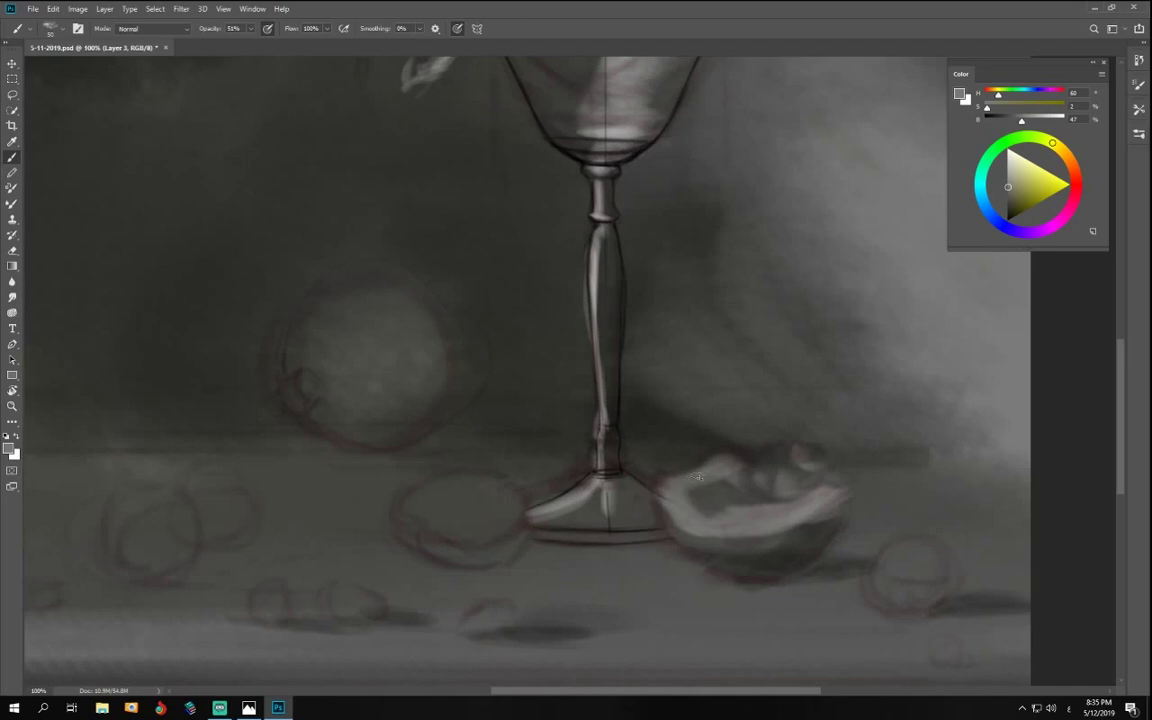
pyautogui.moveTo(700, 481); pyautogui.dragTo(724, 500)
# - Darken the halved pomegranate's underside with a near-black grey at 12% brightness and brush a lighter 55% grey along its rind
pyautogui.moveTo(1013, 195); pyautogui.dragTo(1007, 201)
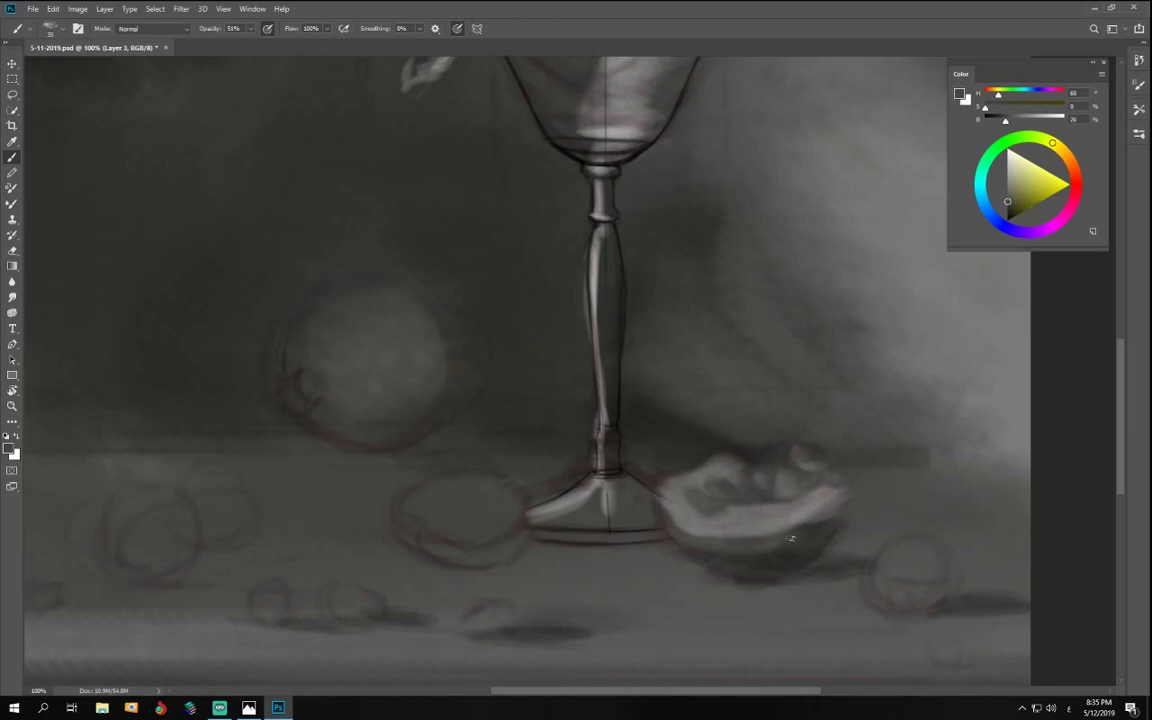
pyautogui.moveTo(1013, 203); pyautogui.dragTo(1006, 211)
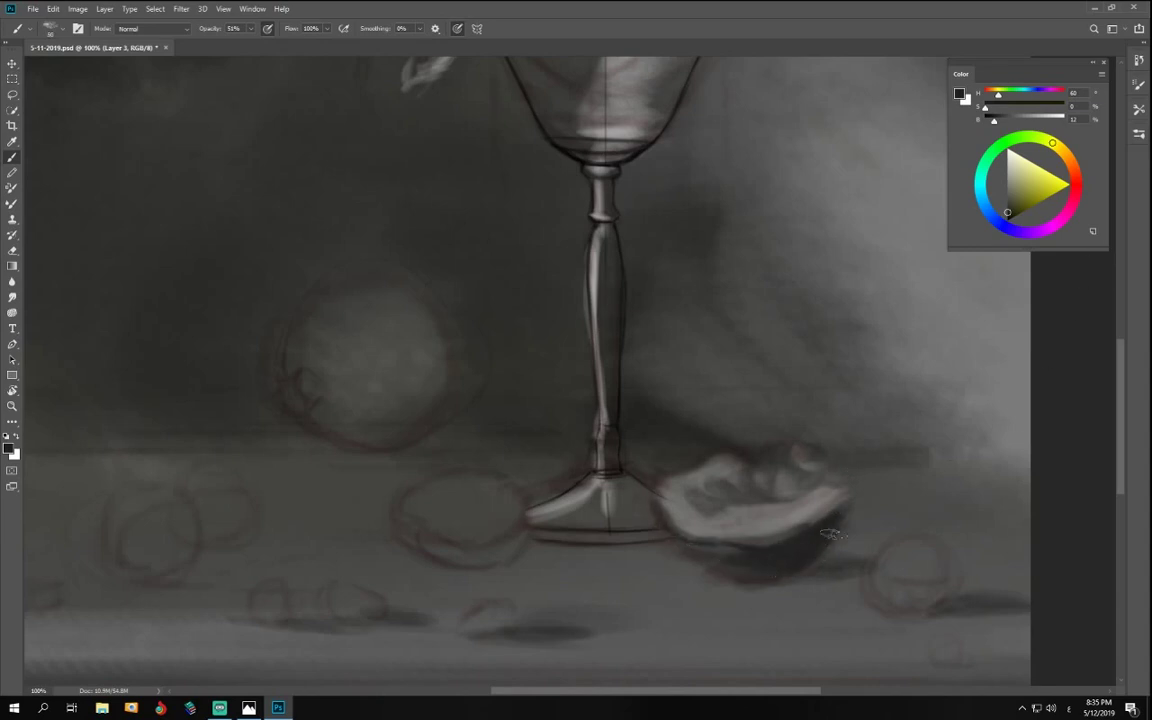
pyautogui.moveTo(1020, 193); pyautogui.dragTo(1005, 185)
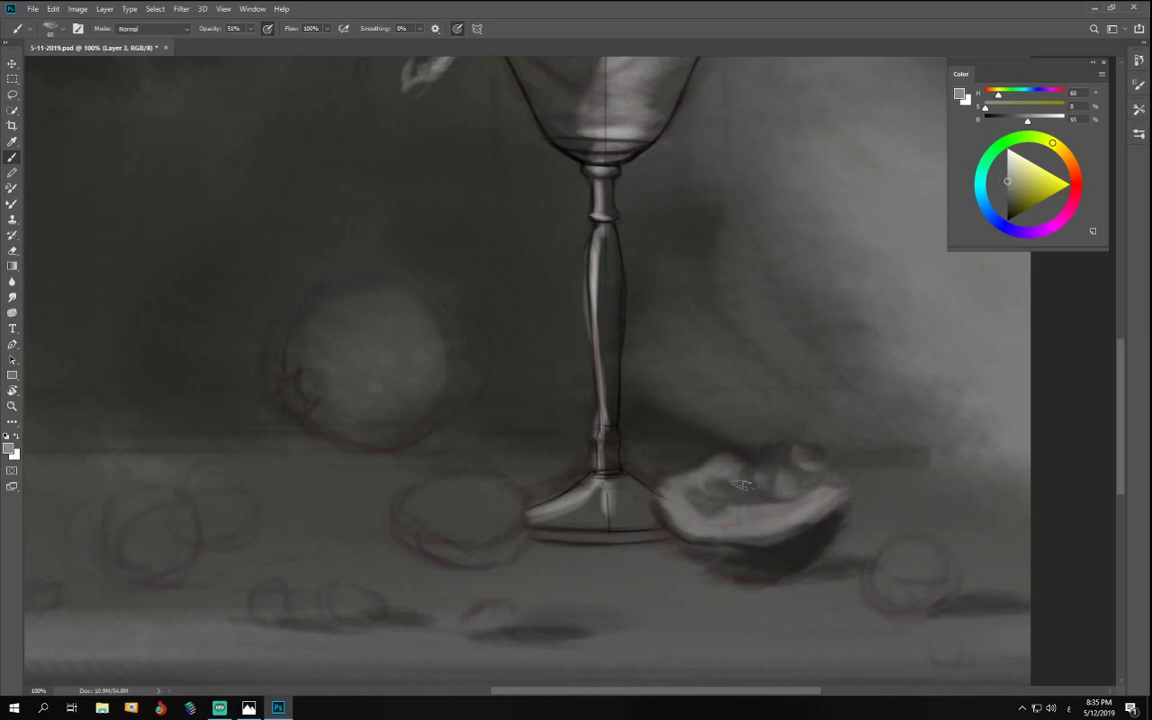
pyautogui.moveTo(822, 507)
pyautogui.mouseDown()
pyautogui.moveTo(784, 541)
pyautogui.moveTo(800, 514)
pyautogui.moveTo(729, 539)
pyautogui.moveTo(799, 559)
pyautogui.moveTo(658, 537)
pyautogui.moveTo(745, 539)
pyautogui.moveTo(686, 530)
pyautogui.moveTo(658, 504)
pyautogui.mouseUp()
# - Separate the halved pomegranate's seeds with dark grey gaps and model them with a mid-grey at 53% brightness
pyautogui.click(1007, 200)
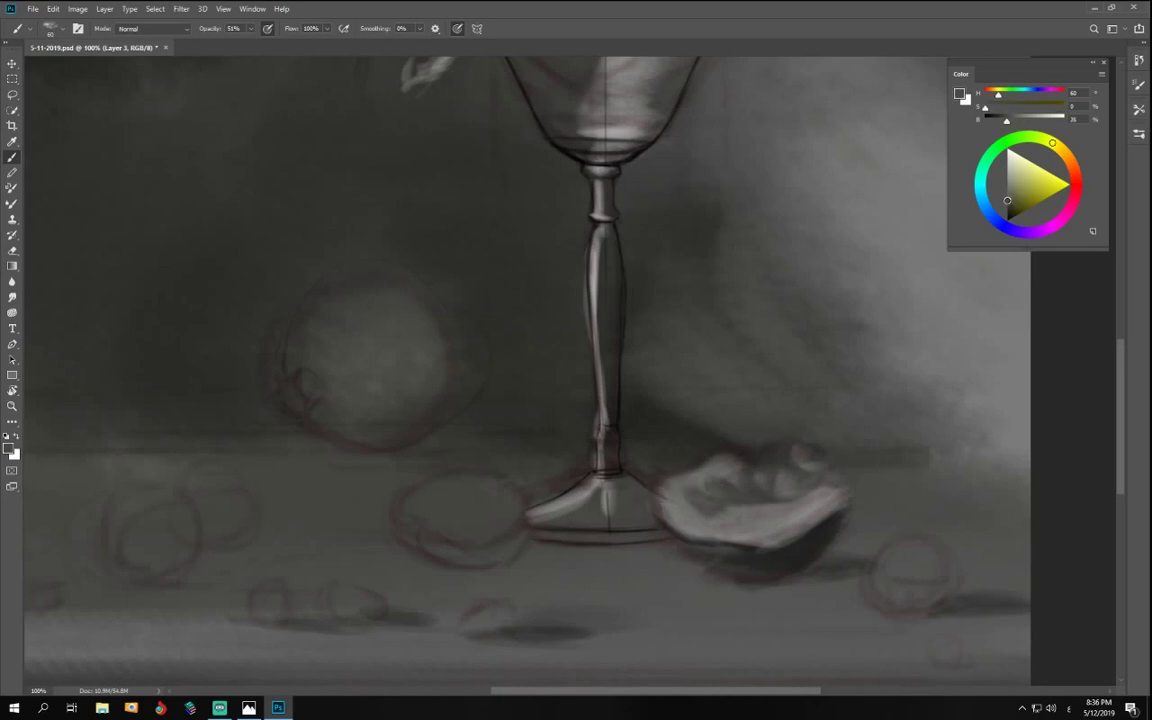
pyautogui.click(1007, 204)
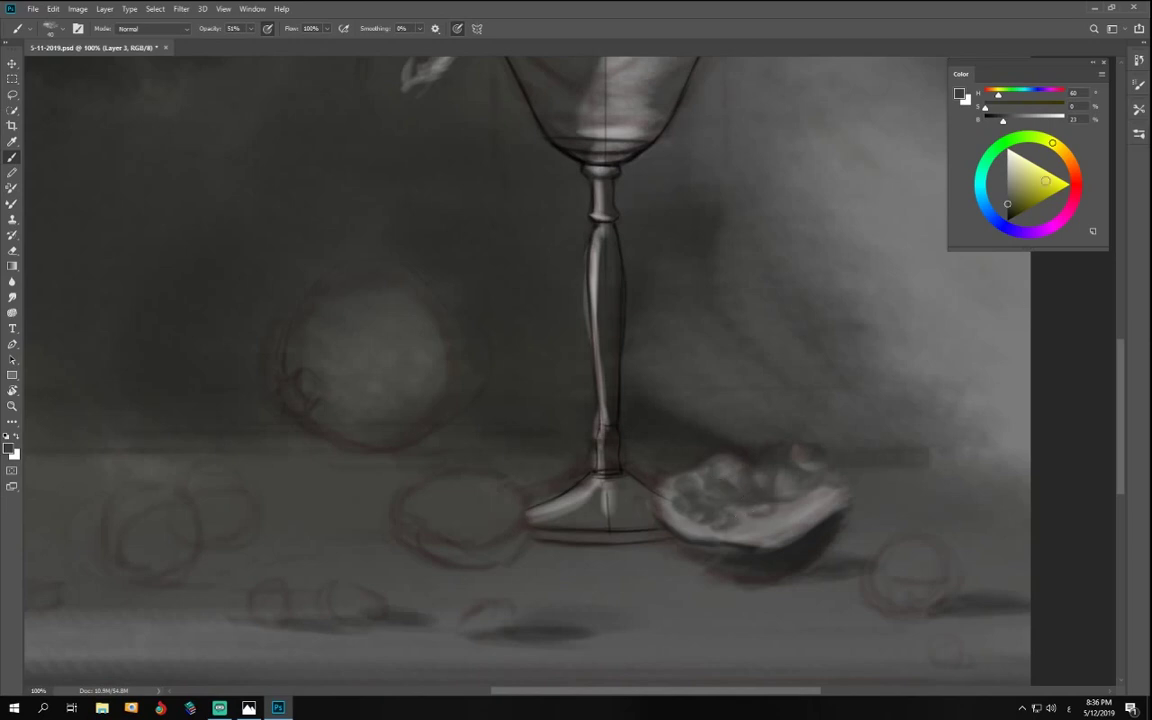
pyautogui.click(1006, 180)
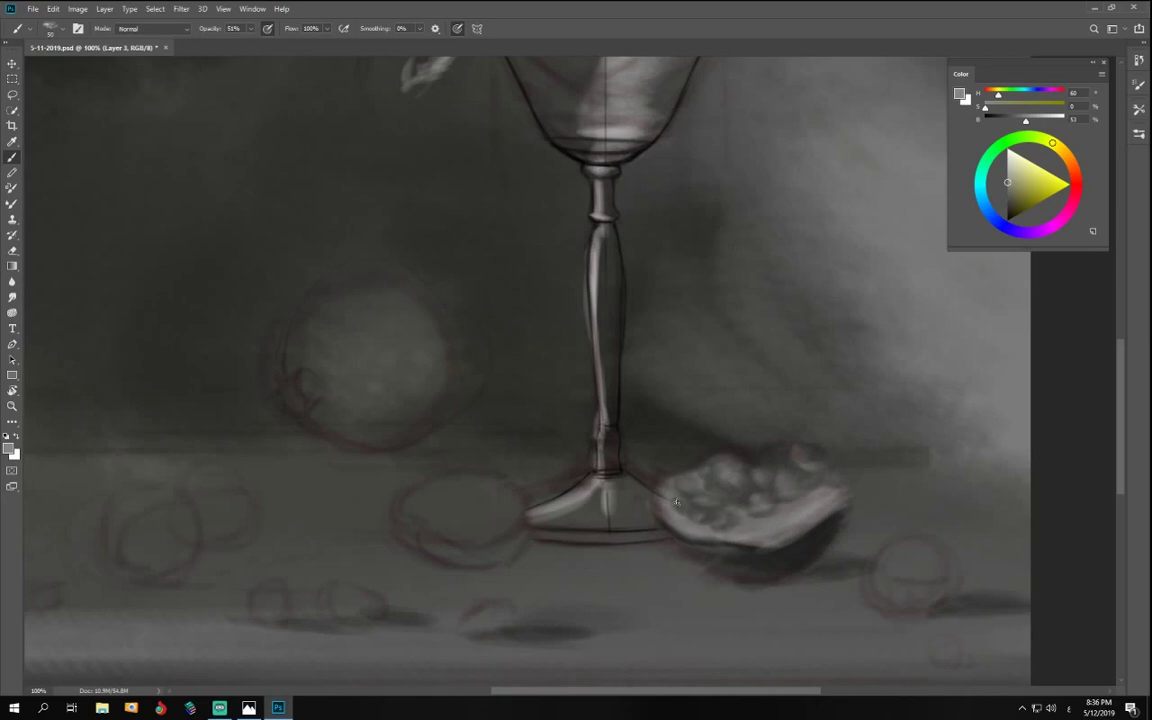
# - Pick a light grey and paint a curved highlight along the upper right edge of the round fruit left of the stem
pyautogui.hotkey('alt', 'shift')
pyautogui.hotkey('ctrl', '-')
pyautogui.hotkey('ctrl', '-')
pyautogui.hotkey('ctrl', '-')
pyautogui.hotkey('ctrl', '-')
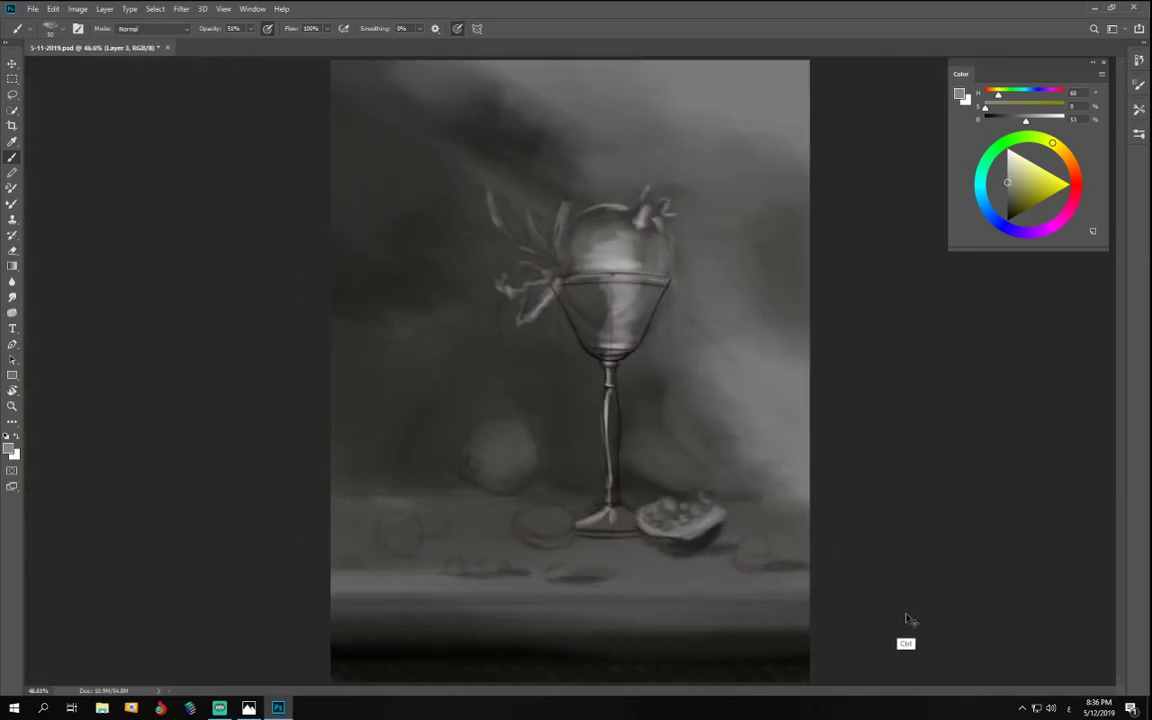
pyautogui.hotkey('ctrl', '+')
pyautogui.hotkey('ctrl', '+')
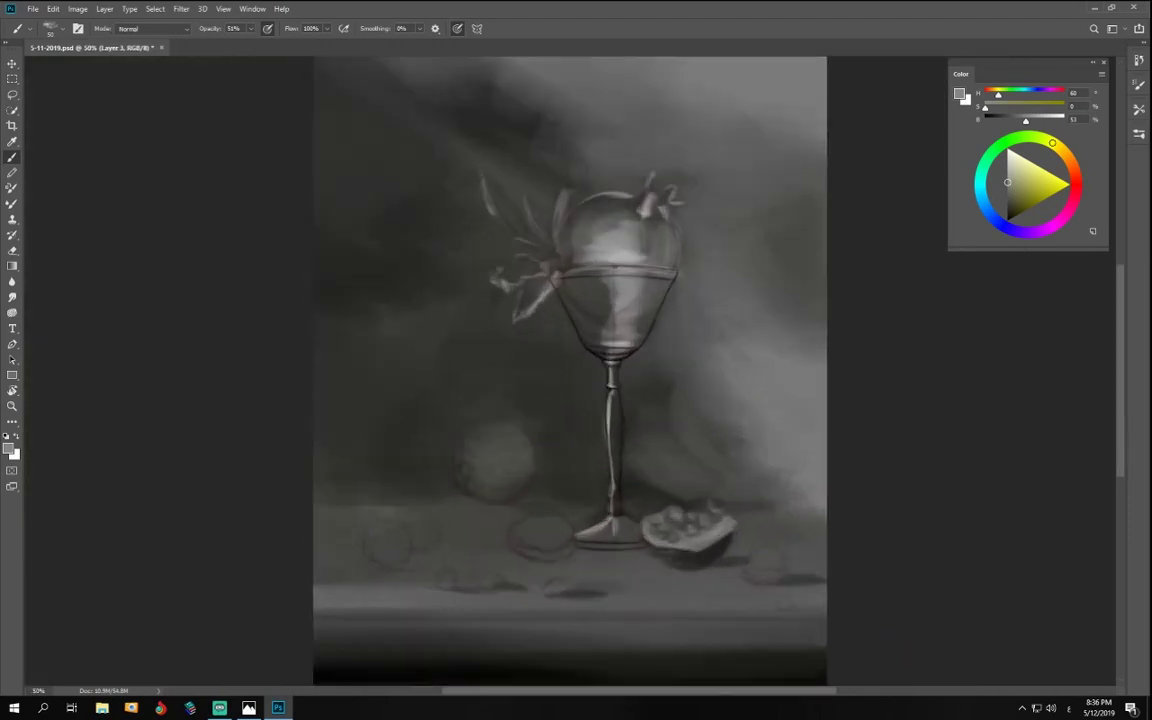
pyautogui.hotkey('ctrl', '+')
pyautogui.hotkey('ctrl', '+')
pyautogui.moveTo(382, 553); pyautogui.dragTo(607, 432)
pyautogui.moveTo(1011, 182); pyautogui.dragTo(1000, 159)
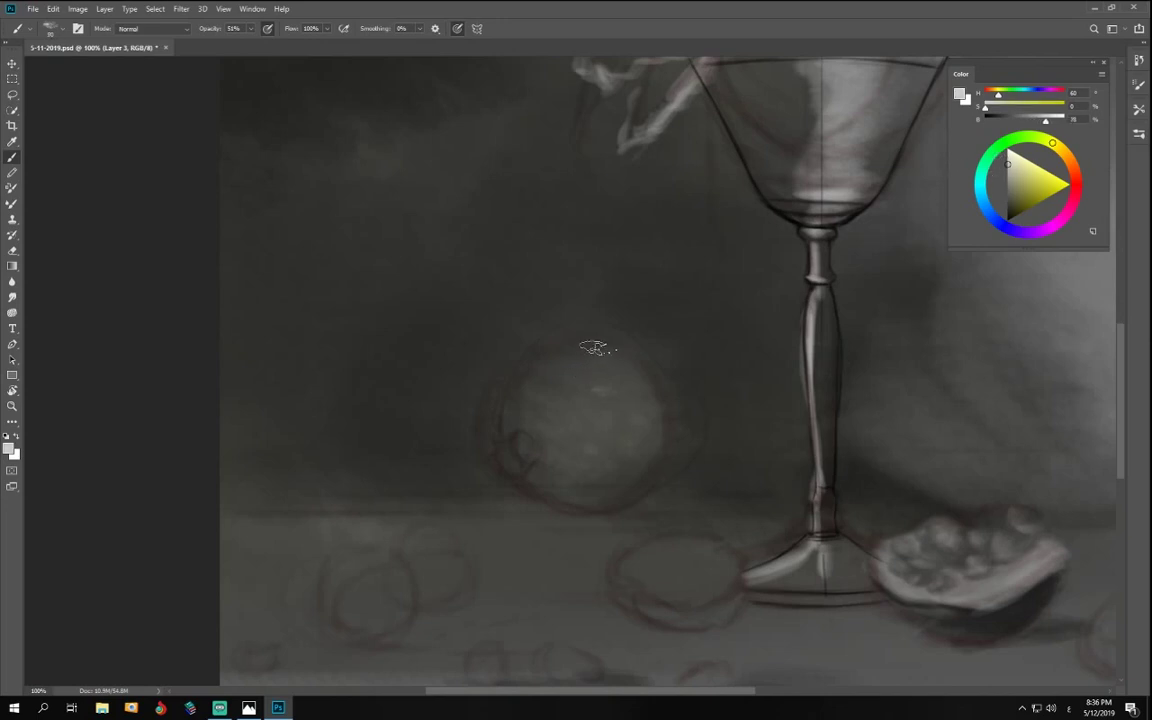
pyautogui.moveTo(601, 325); pyautogui.dragTo(677, 396)
# - Fill the body of the round fruit left of the stem with mid-grey and shade its lower right with dark grey
pyautogui.moveTo(1008, 171); pyautogui.dragTo(1000, 180)
pyautogui.scroll(-1, 565, 390)
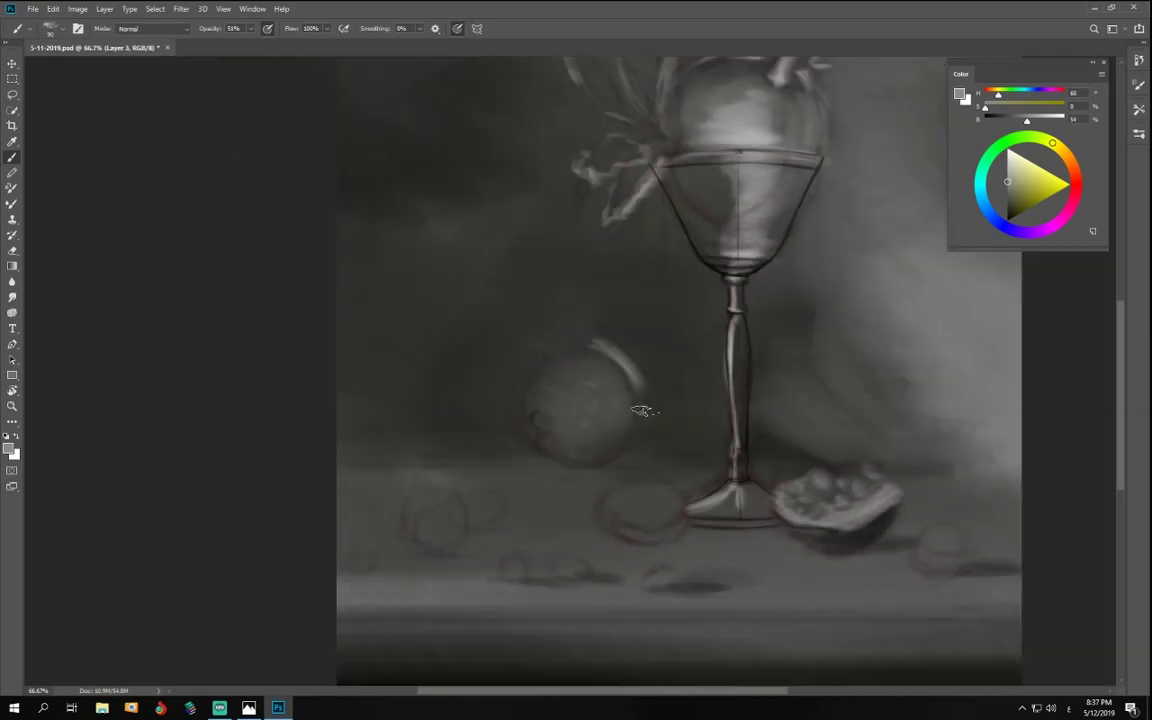
pyautogui.moveTo(1007, 181); pyautogui.dragTo(1008, 187)
pyautogui.moveTo(608, 372)
pyautogui.mouseDown()
pyautogui.moveTo(632, 404)
pyautogui.moveTo(602, 449)
pyautogui.moveTo(620, 373)
pyautogui.moveTo(578, 369)
pyautogui.moveTo(562, 402)
pyautogui.mouseUp()
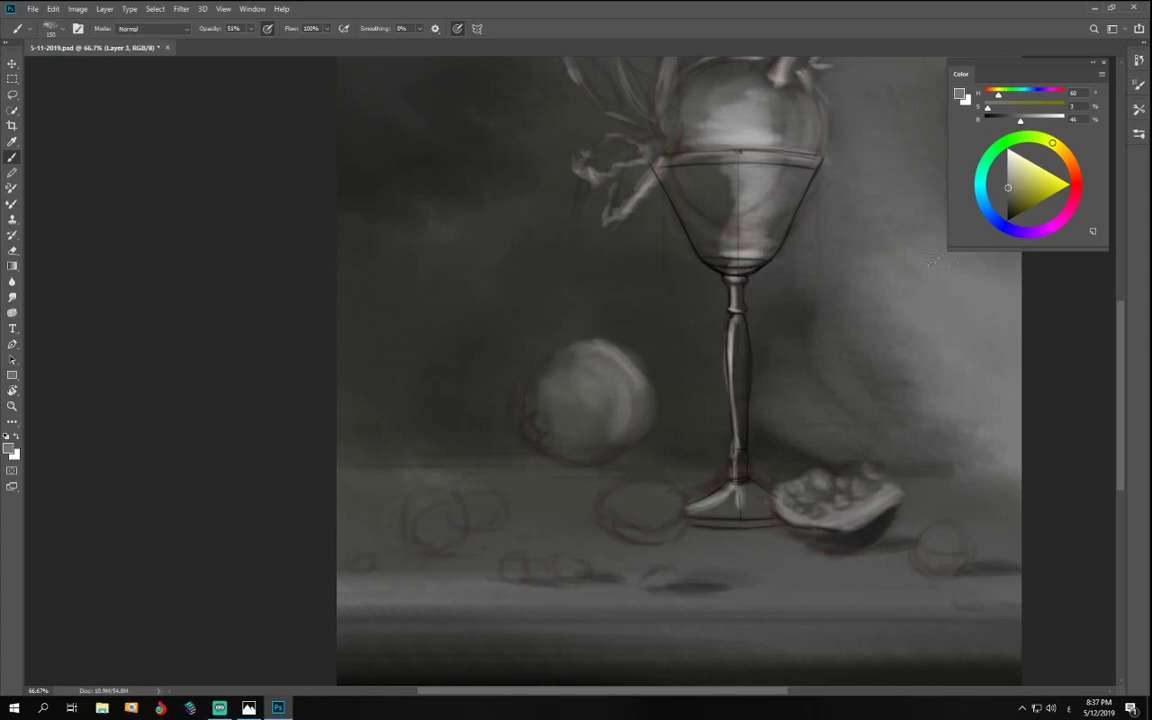
pyautogui.moveTo(1009, 197); pyautogui.dragTo(1007, 205)
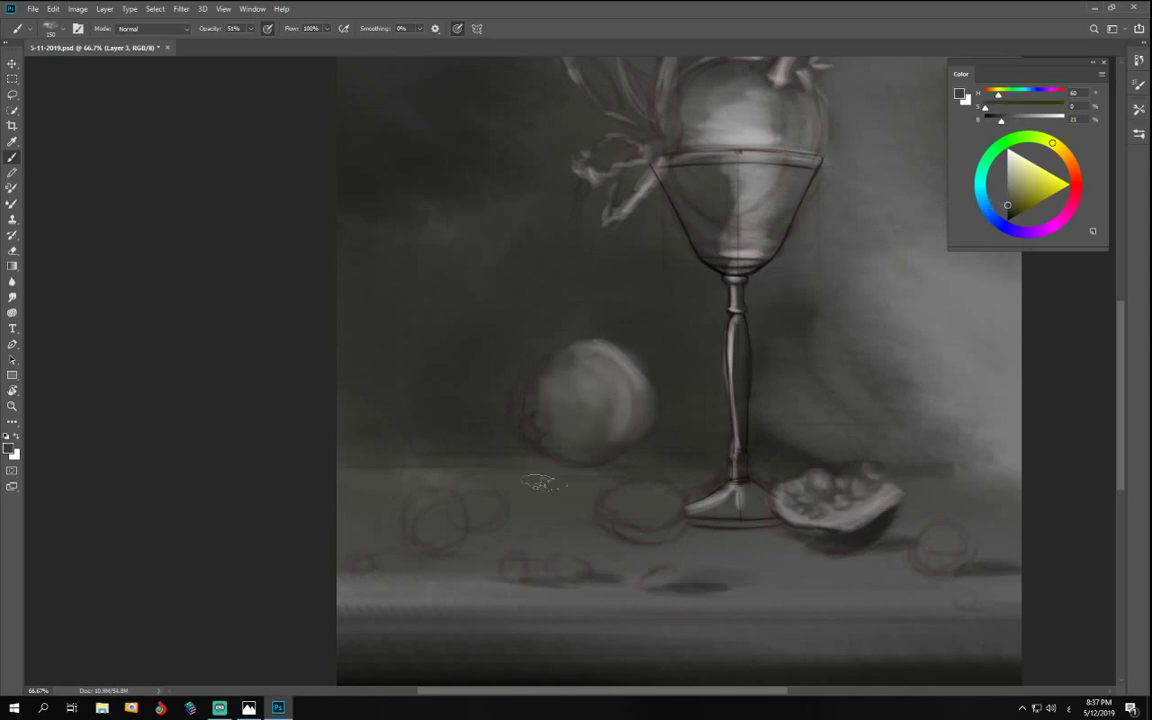
pyautogui.moveTo(620, 406)
pyautogui.mouseDown()
pyautogui.moveTo(598, 459)
pyautogui.moveTo(626, 406)
pyautogui.moveTo(613, 436)
pyautogui.moveTo(568, 436)
pyautogui.moveTo(623, 440)
pyautogui.moveTo(637, 411)
pyautogui.mouseUp()
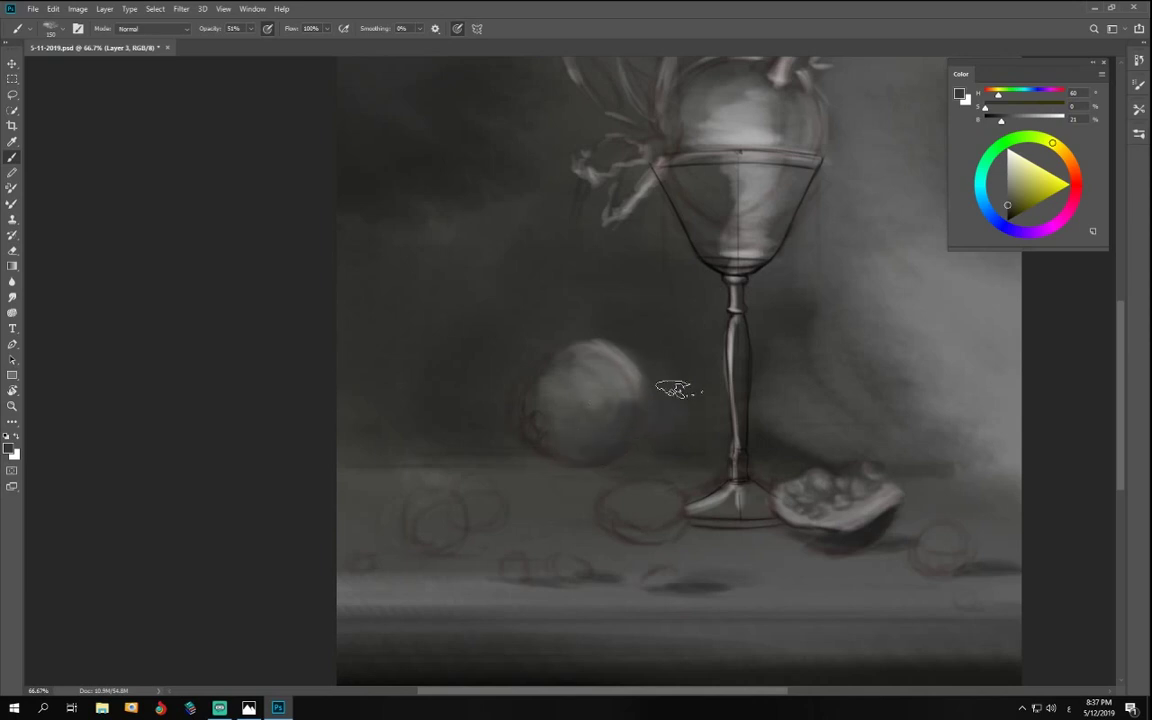
# - Darken the background around the round fruit with a near-black grey at 12% brightness and 88% brush opacity
pyautogui.moveTo(1021, 196); pyautogui.dragTo(1008, 210)
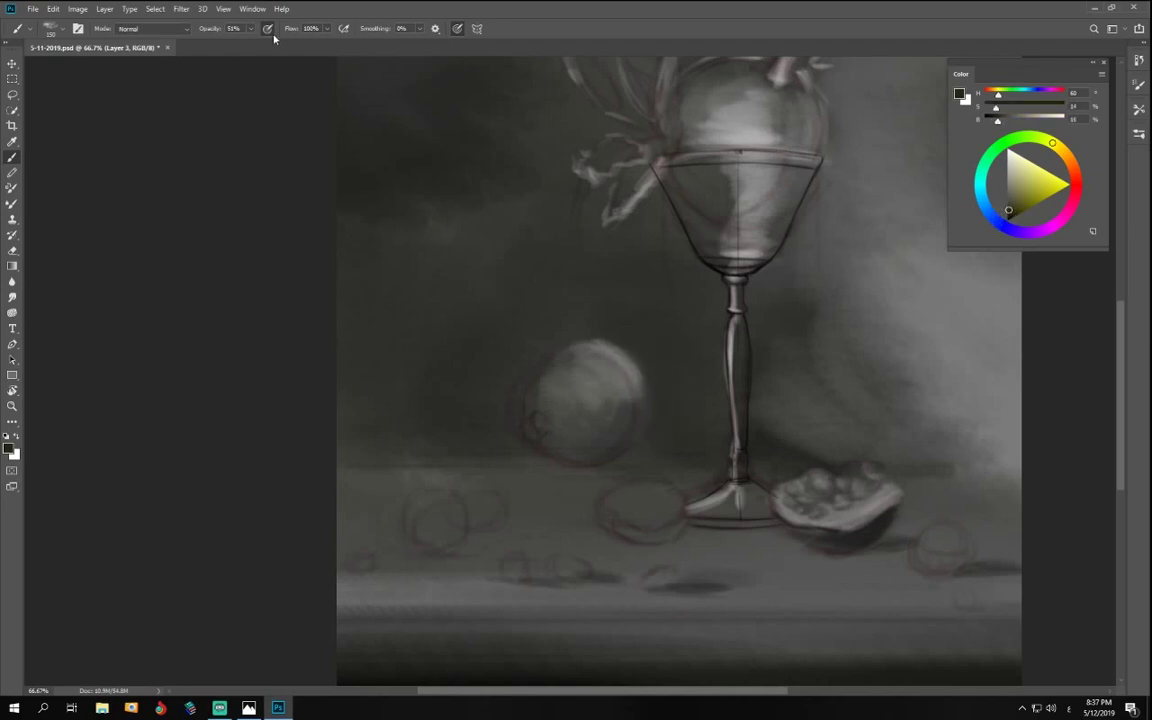
pyautogui.moveTo(250, 29); pyautogui.dragTo(271, 43)
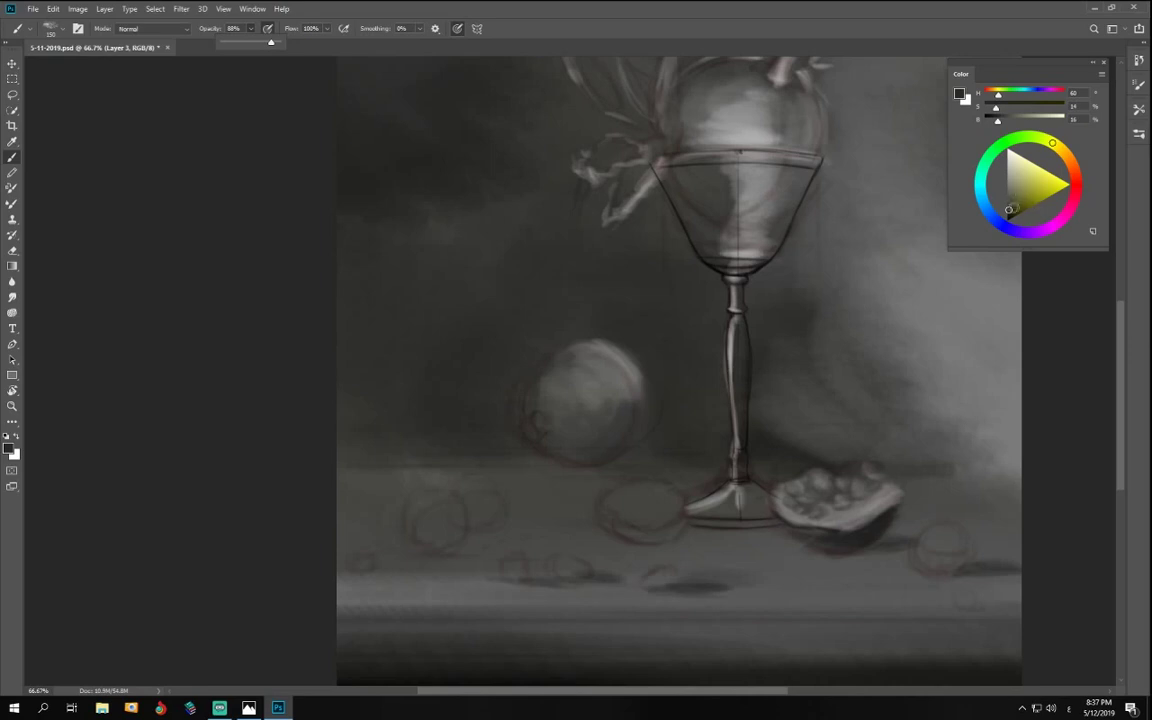
pyautogui.click(1006, 211)
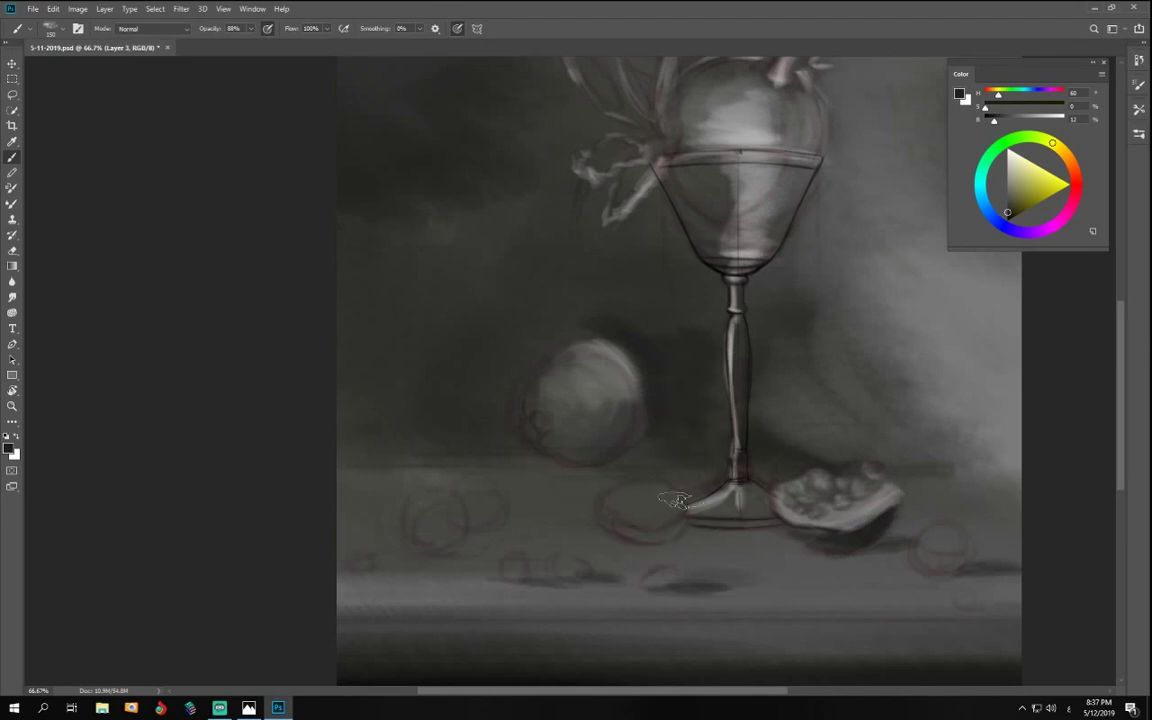
# - Examine the whole painting at reduced size and compare it with the reference image
pyautogui.hotkey('ctrl', '-')
pyautogui.hotkey('ctrl', '-')
pyautogui.hotkey('ctrl', '+')
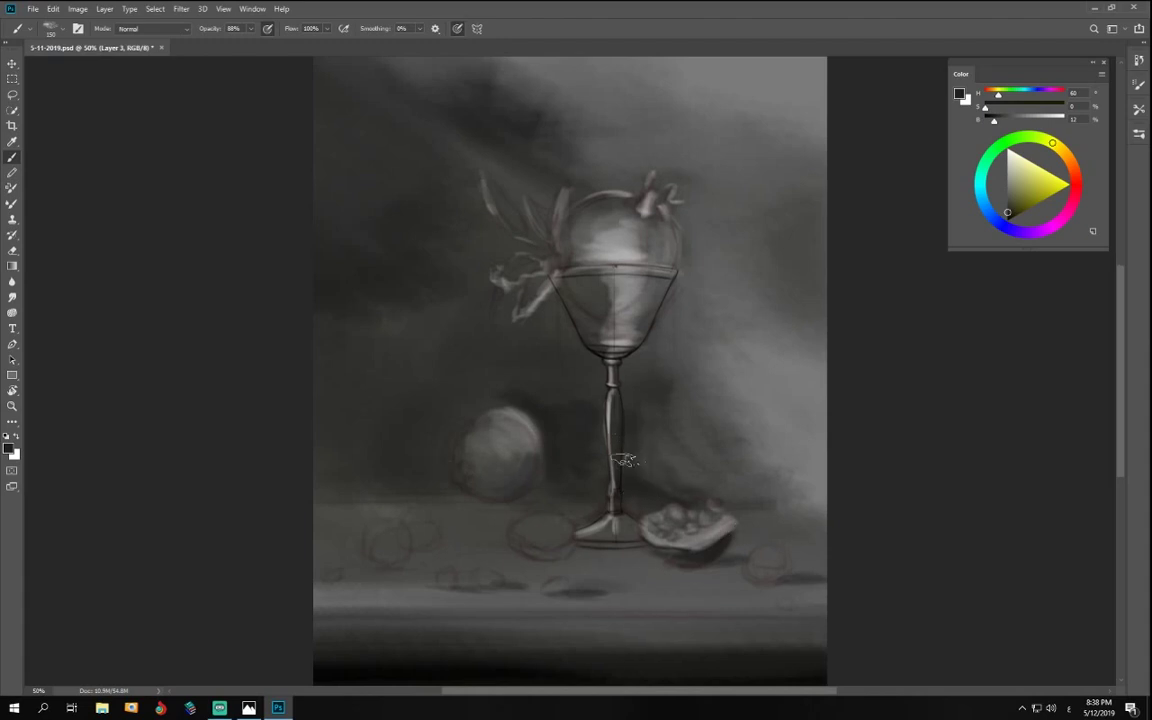
pyautogui.hotkey('ctrl', '-')
pyautogui.hotkey('ctrl', '-')
pyautogui.hotkey('ctrl', '-')
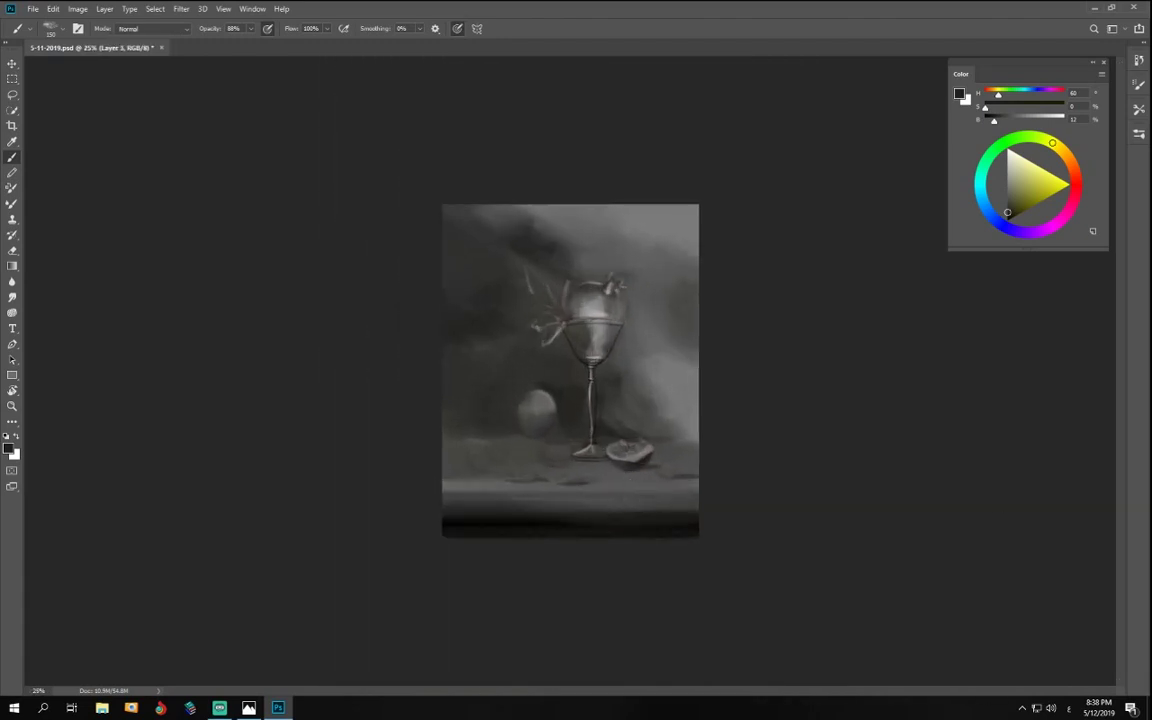
pyautogui.click(249, 708)
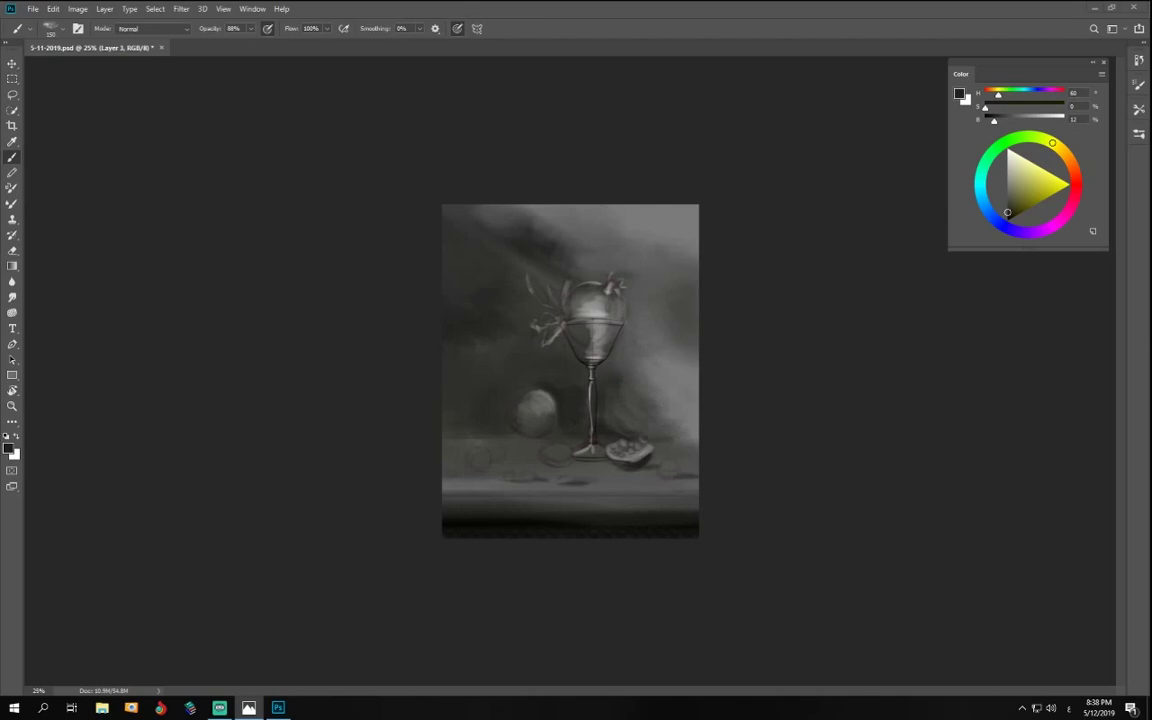
pyautogui.scroll(3, 541, 454)
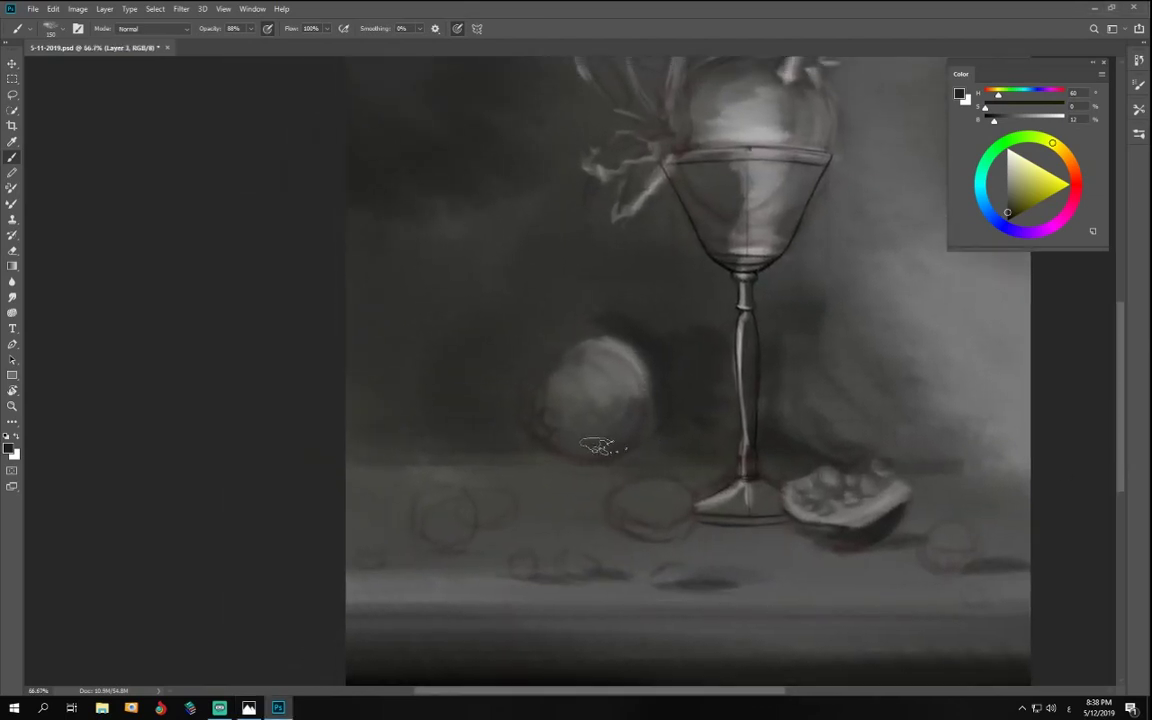
# - Paint a bright highlight across the left side of the round fruit with a light grey at 73% brightness
pyautogui.press('i')
pyautogui.click(905, 160)
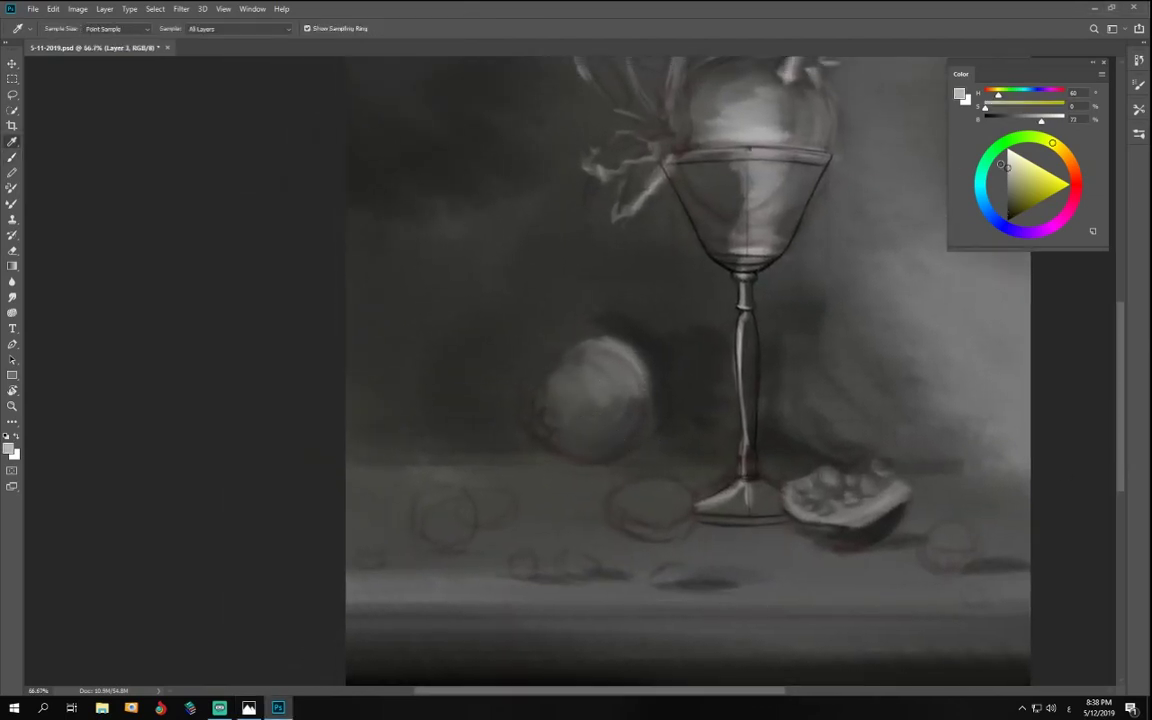
pyautogui.press('b')
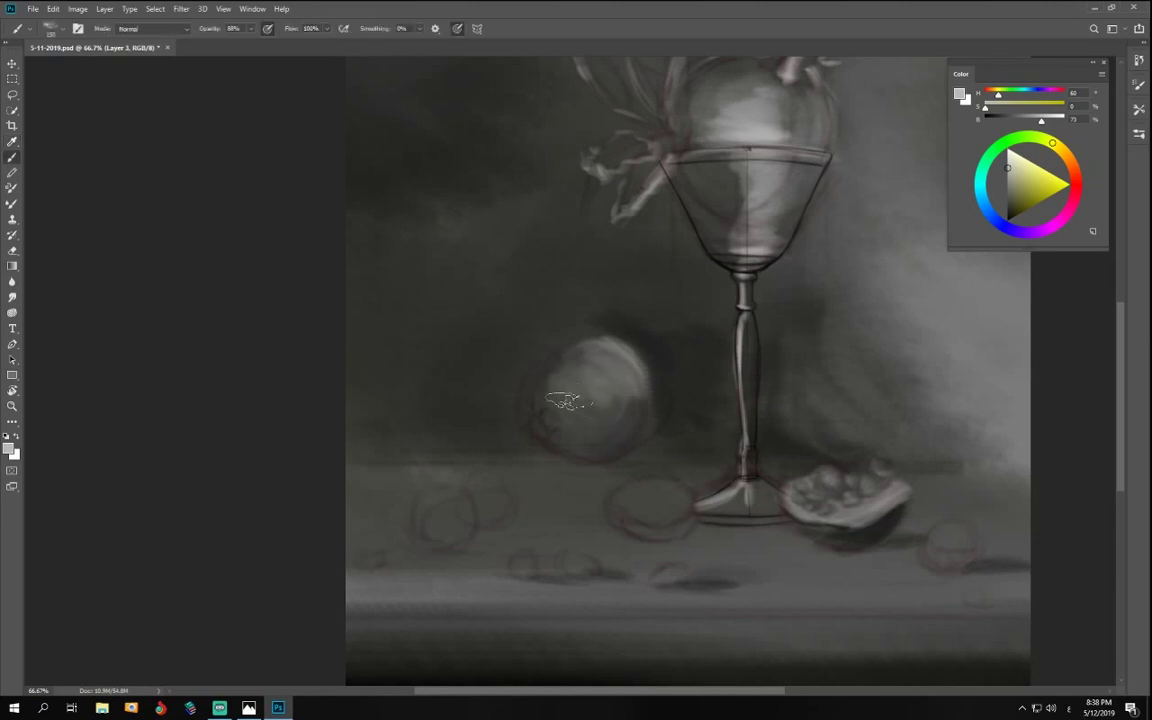
pyautogui.moveTo(545, 396); pyautogui.dragTo(598, 411)
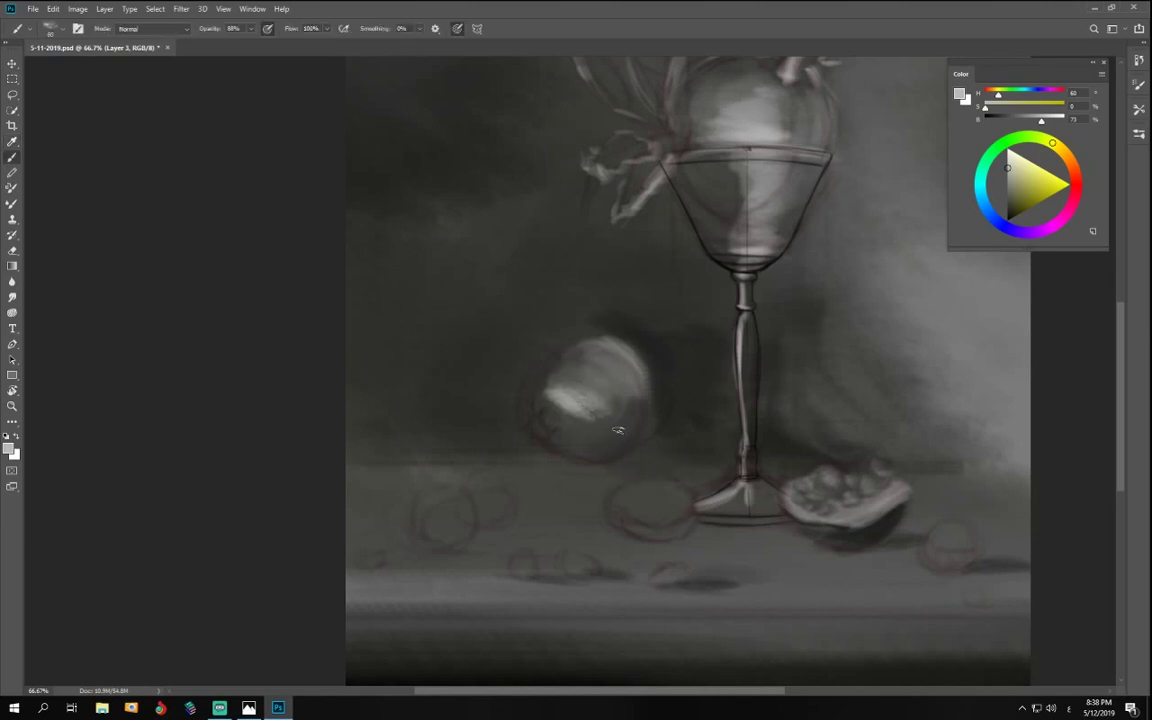
# - Shade the round fruit's lower half with a 22% grey and add a 13% near-black accent beside its crown
pyautogui.keyDown('alt'); pyautogui.click(629, 441); pyautogui.keyUp('alt')
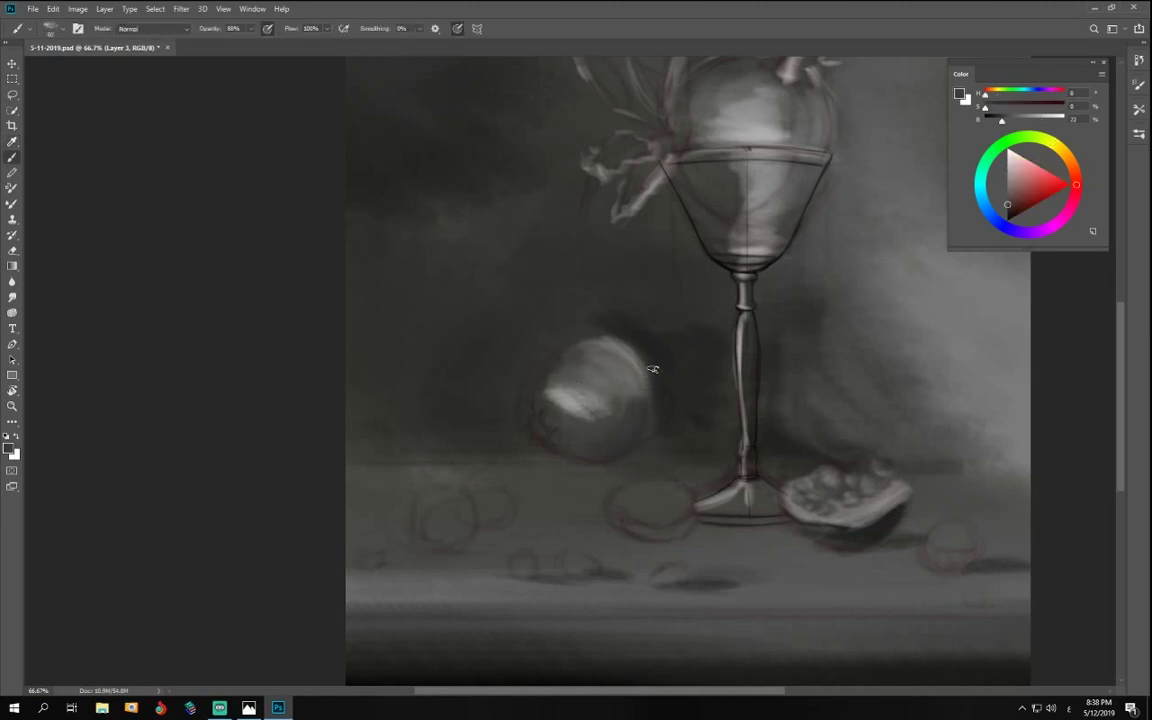
pyautogui.moveTo(615, 397); pyautogui.dragTo(576, 416)
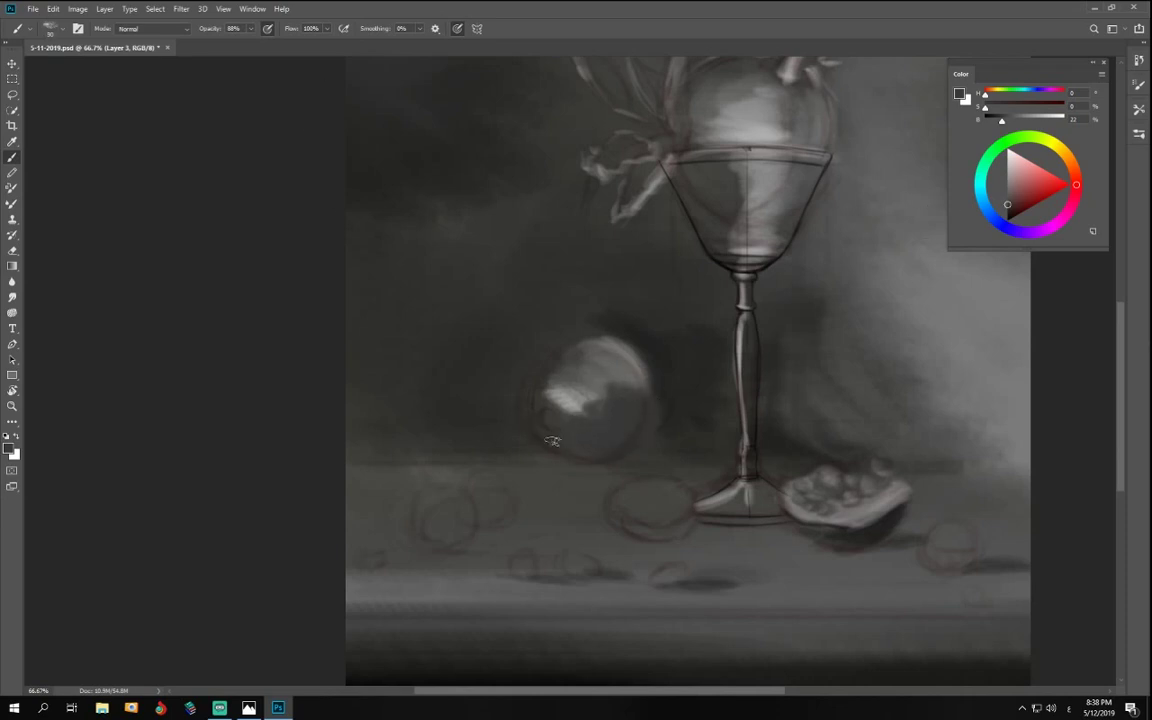
pyautogui.moveTo(1006, 205); pyautogui.dragTo(1001, 208)
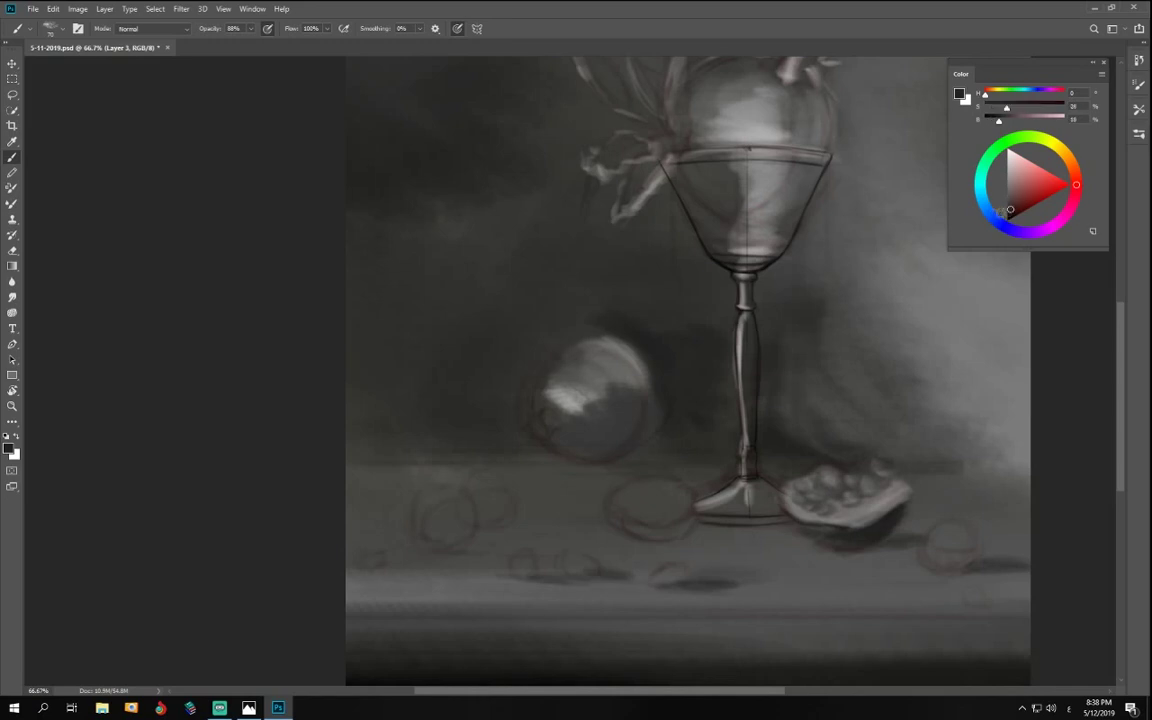
pyautogui.moveTo(561, 429); pyautogui.dragTo(586, 438)
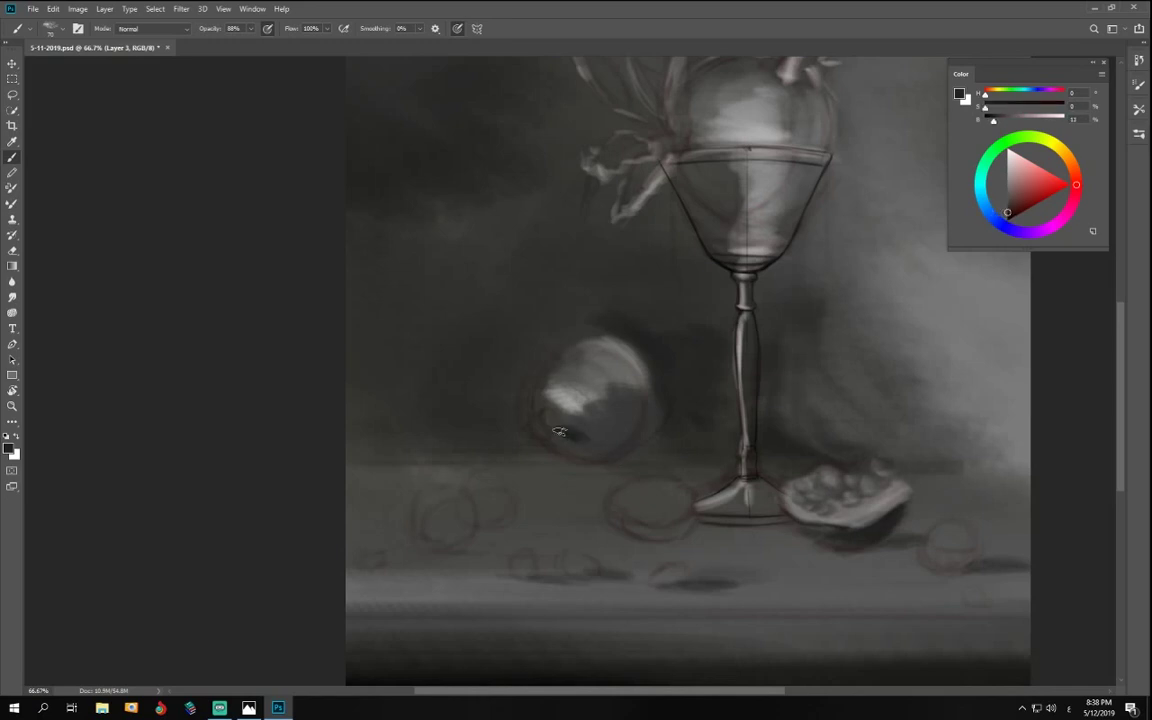
# - Blend the dark accent beside the round fruit's crown with a 25% grey at 47% opacity and deepen its edges with 16% grey
pyautogui.click(250, 30)
pyautogui.click(226, 43)
pyautogui.click(586, 436)
pyautogui.keyDown('alt'); pyautogui.click(597, 425); pyautogui.keyUp('alt')
pyautogui.press(']')
pyautogui.press(']')
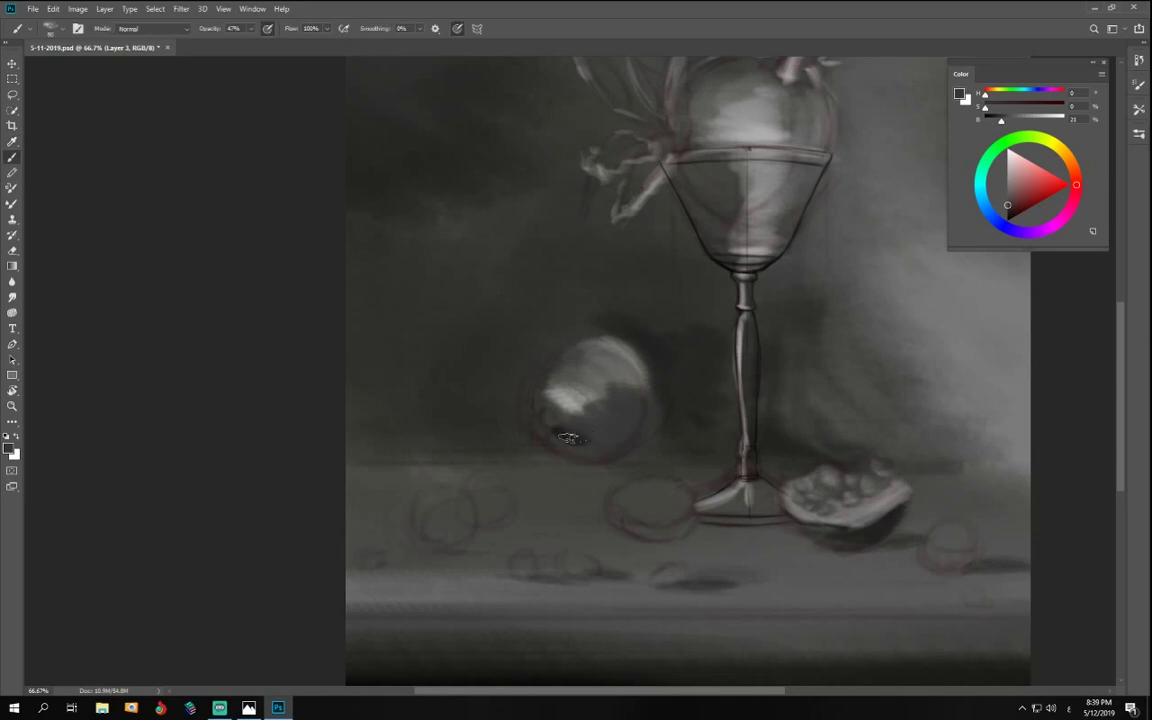
pyautogui.moveTo(567, 436); pyautogui.dragTo(602, 443)
pyautogui.click(1007, 209)
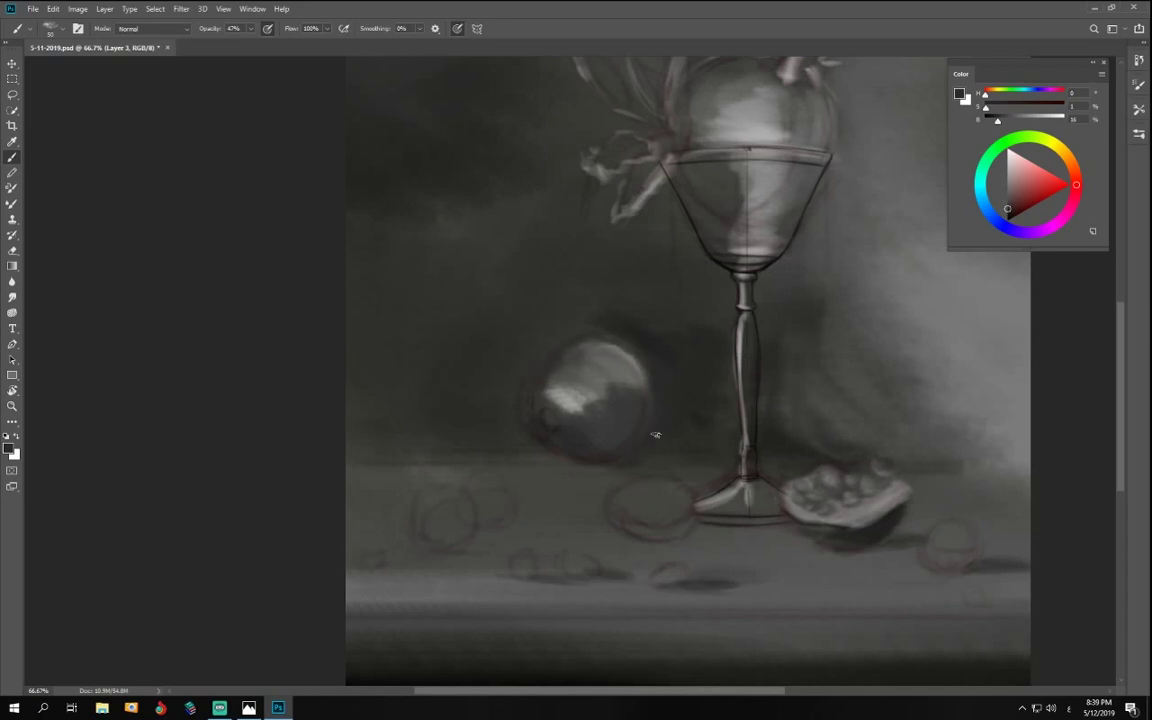
# - Brush soft reflected light over the right side of the round fruit with a larger brush and a 46% grey
pyautogui.keyDown('alt'); pyautogui.click(905, 171); pyautogui.keyUp('alt')
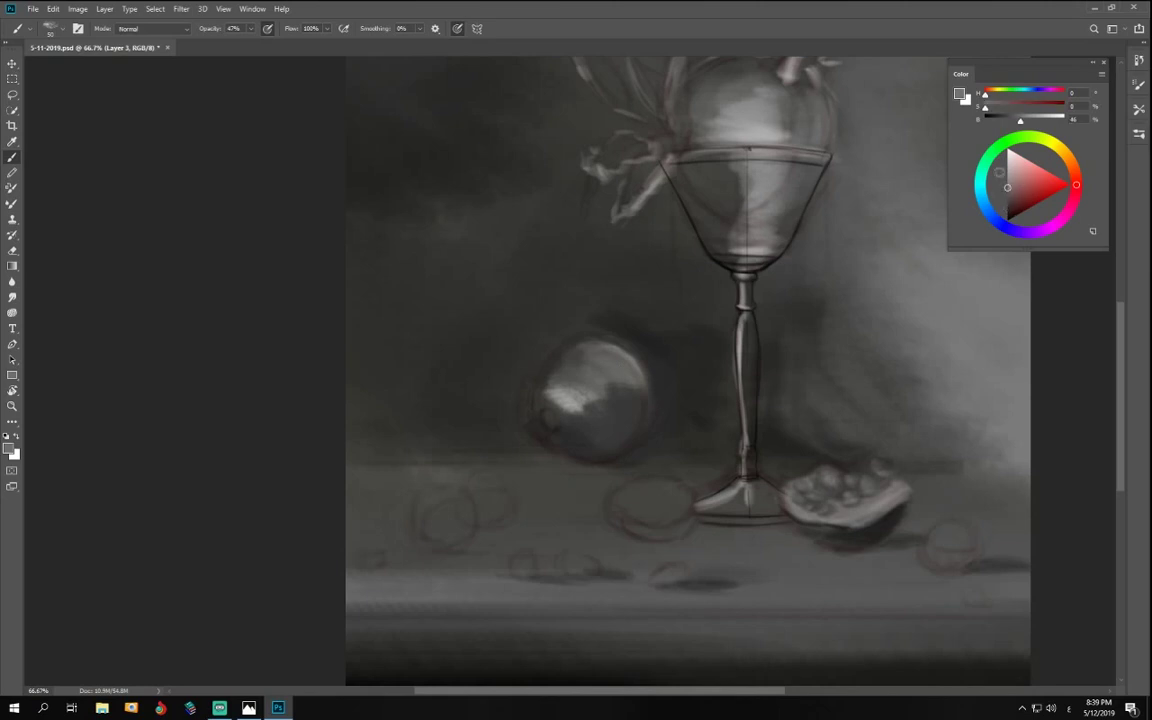
pyautogui.press(']')
pyautogui.press(']')
pyautogui.press(']')
pyautogui.press(']')
pyautogui.press(']')
pyautogui.press(']')
pyautogui.moveTo(620, 388)
pyautogui.mouseDown()
pyautogui.moveTo(617, 421)
pyautogui.moveTo(602, 383)
pyautogui.moveTo(620, 422)
pyautogui.moveTo(577, 411)
pyautogui.moveTo(610, 381)
pyautogui.moveTo(556, 362)
pyautogui.moveTo(575, 384)
pyautogui.moveTo(565, 413)
pyautogui.moveTo(559, 372)
pyautogui.moveTo(577, 436)
pyautogui.mouseUp()
pyautogui.press('[')
pyautogui.press('[')
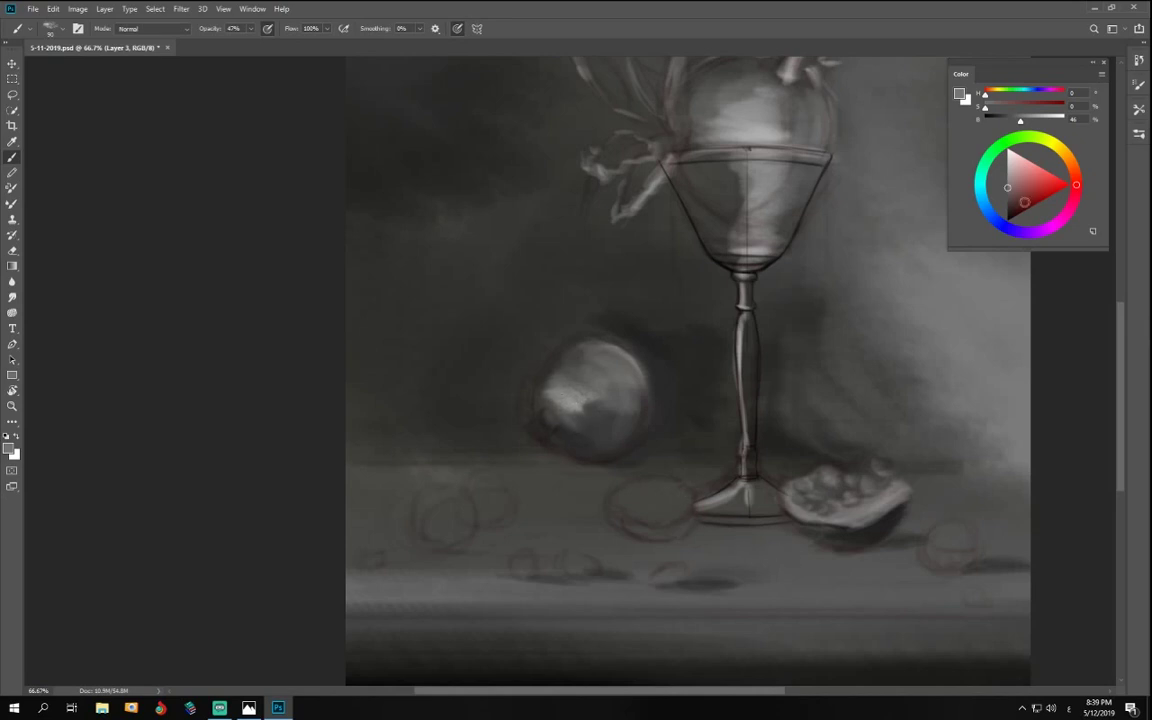
# - Darken the upper left edge of the round fruit and the area around its crown with a 16% grey
pyautogui.moveTo(1020, 210); pyautogui.dragTo(995, 206)
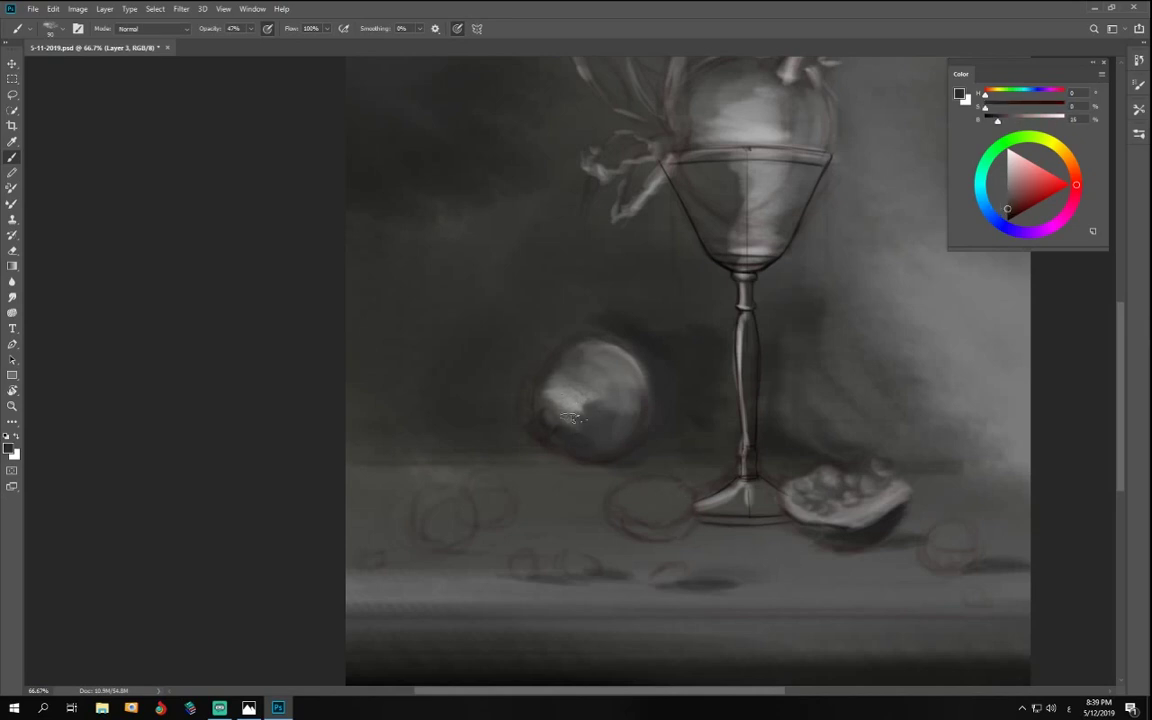
pyautogui.hotkey('ctrl', '+')
pyautogui.hotkey('ctrl', '+')
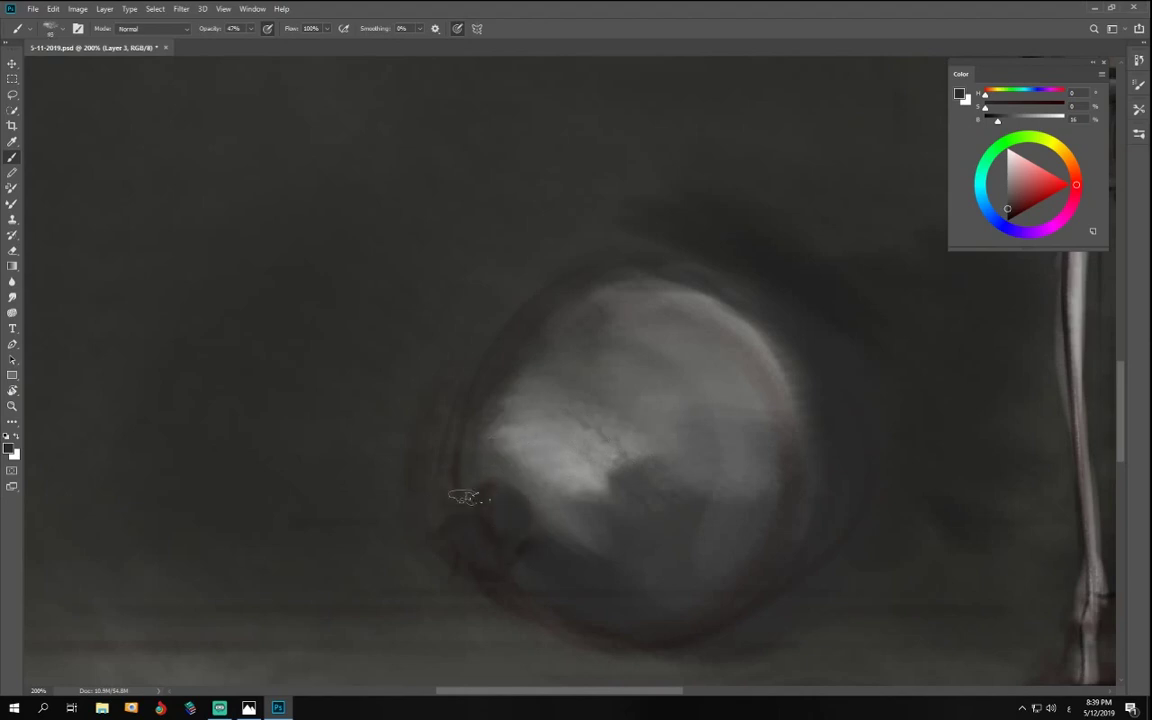
pyautogui.moveTo(490, 389)
pyautogui.mouseDown()
pyautogui.moveTo(490, 443)
pyautogui.moveTo(574, 348)
pyautogui.moveTo(799, 406)
pyautogui.moveTo(537, 388)
pyautogui.moveTo(474, 468)
pyautogui.moveTo(527, 540)
pyautogui.mouseUp()
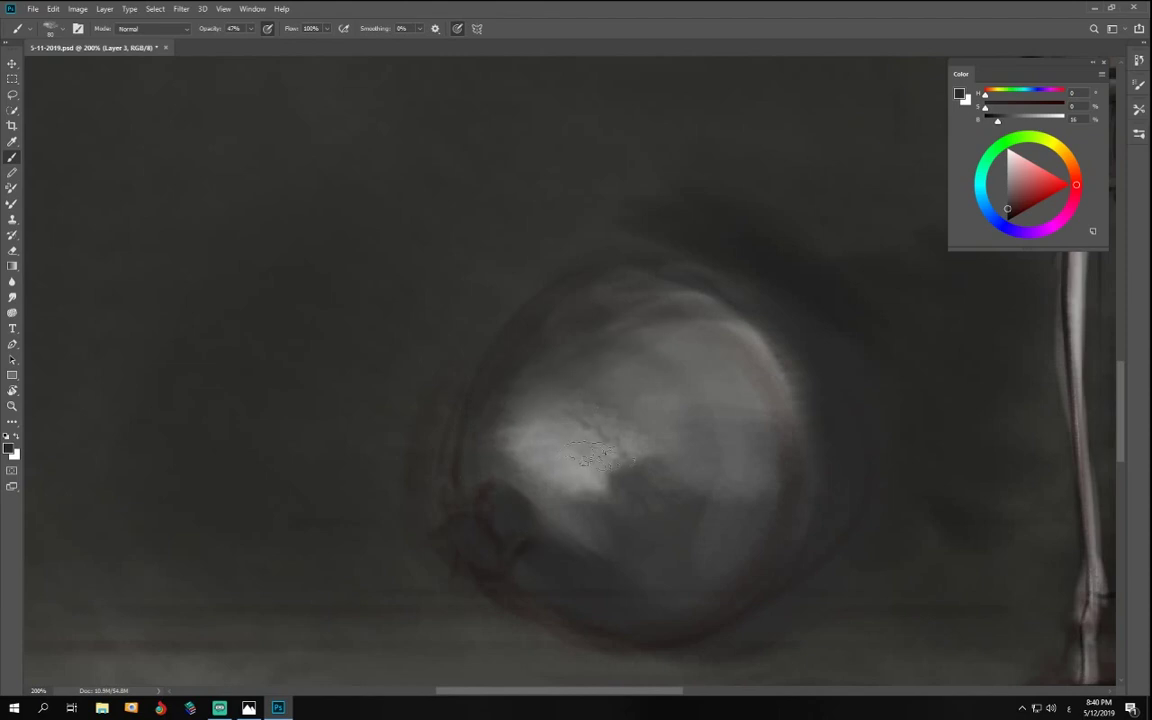
# - Paint the round fruit's star-shaped crown and a thin rim light above it with a 62% grey
pyautogui.hotkey('ctrl', '-')
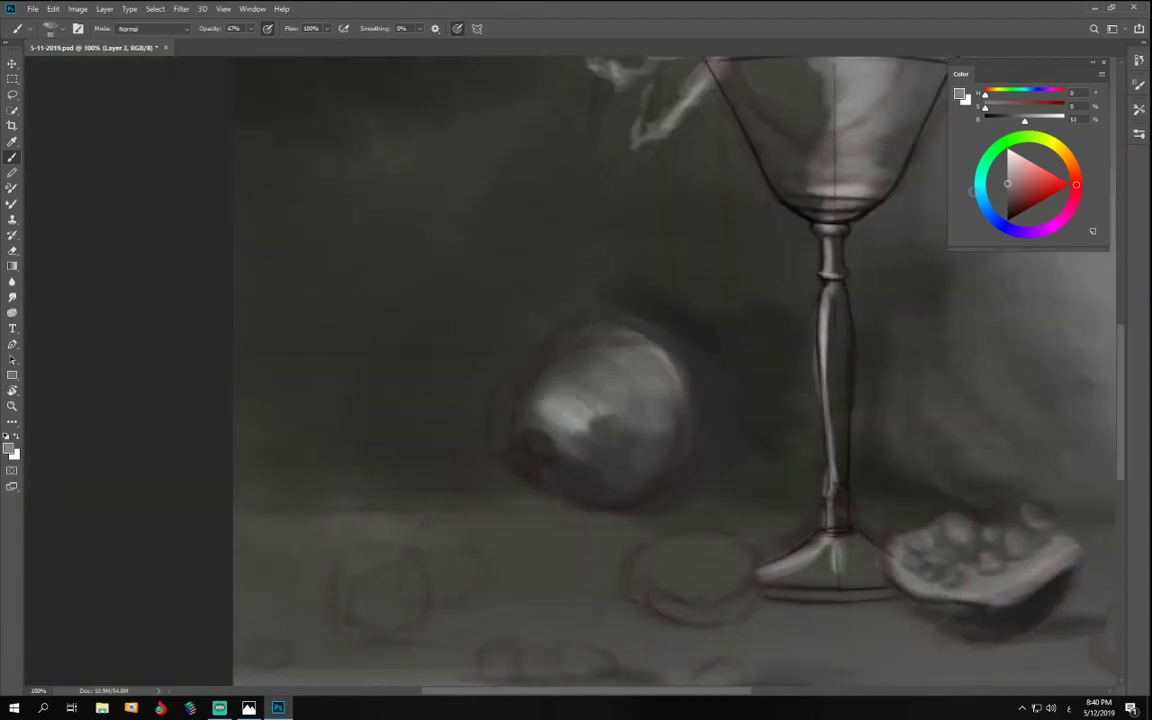
pyautogui.hotkey('ctrl', '+')
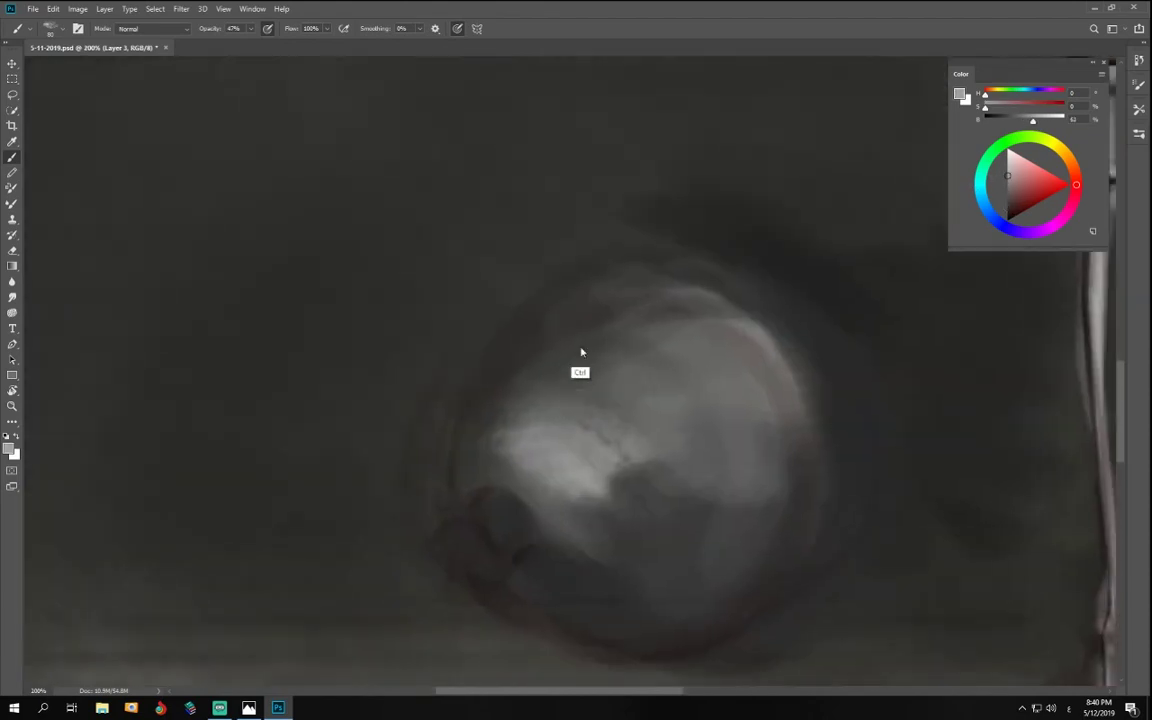
pyautogui.hotkey('ctrl', '+')
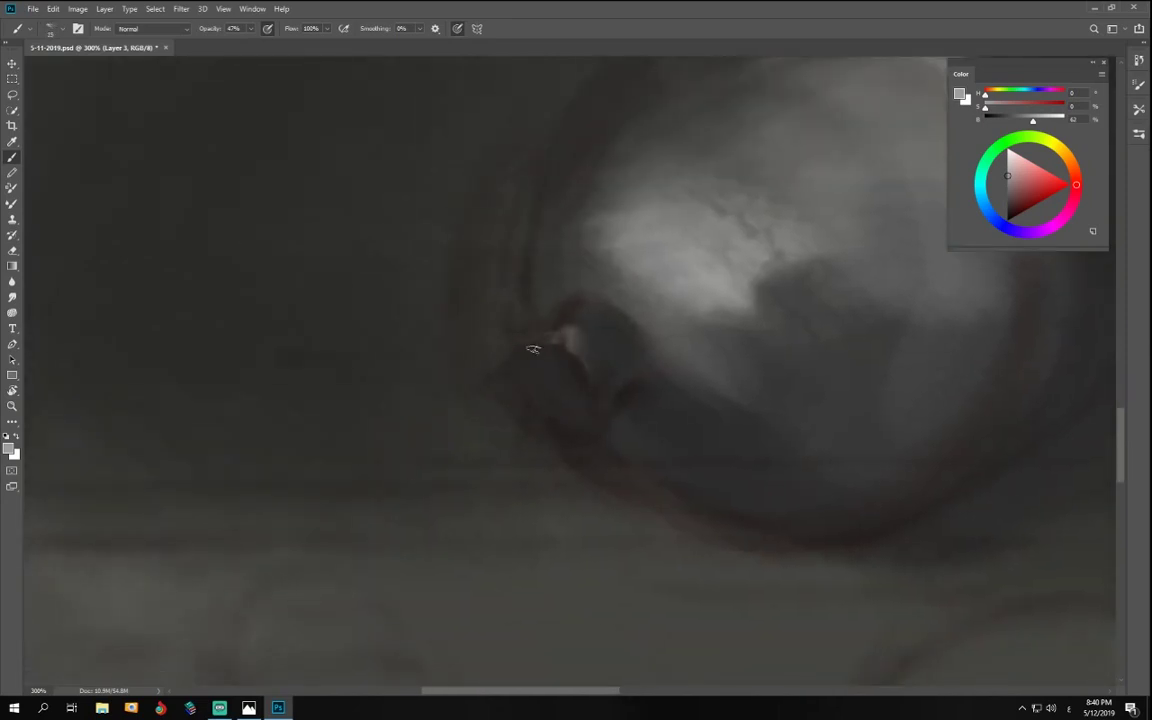
pyautogui.moveTo(592, 365)
pyautogui.mouseDown()
pyautogui.moveTo(598, 434)
pyautogui.moveTo(551, 432)
pyautogui.moveTo(525, 448)
pyautogui.moveTo(522, 401)
pyautogui.mouseUp()
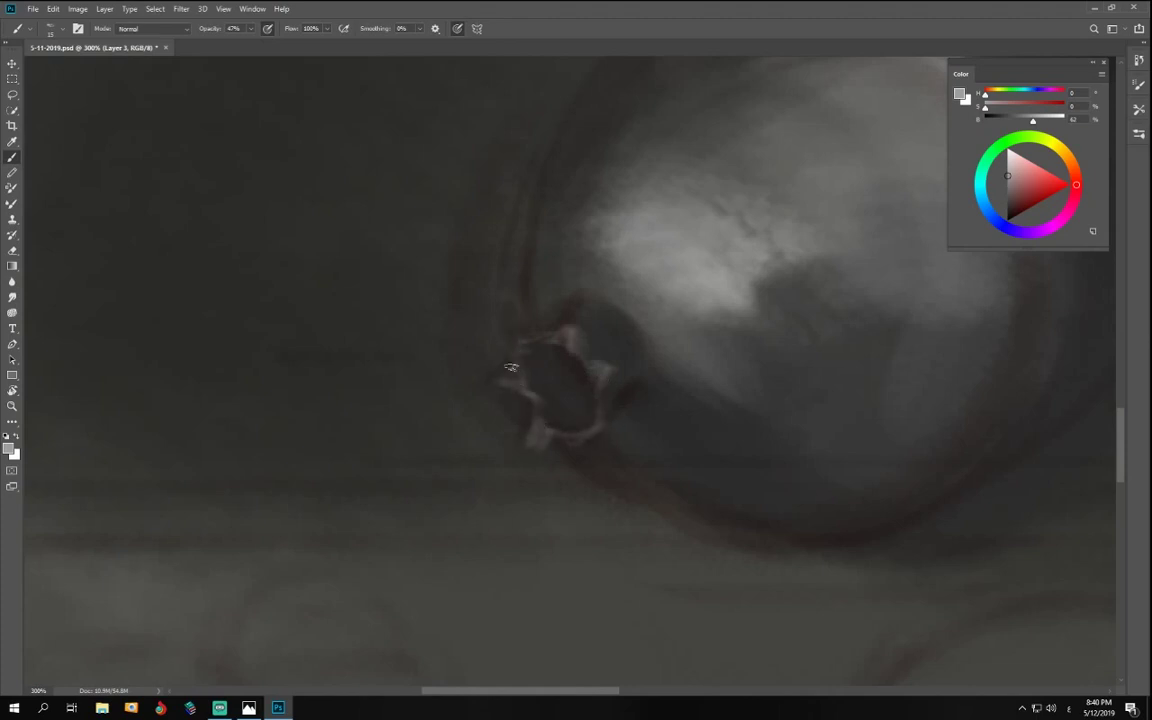
pyautogui.press(']')
pyautogui.press(']')
pyautogui.moveTo(530, 325)
pyautogui.mouseDown()
pyautogui.moveTo(524, 214)
pyautogui.moveTo(526, 328)
pyautogui.mouseUp()
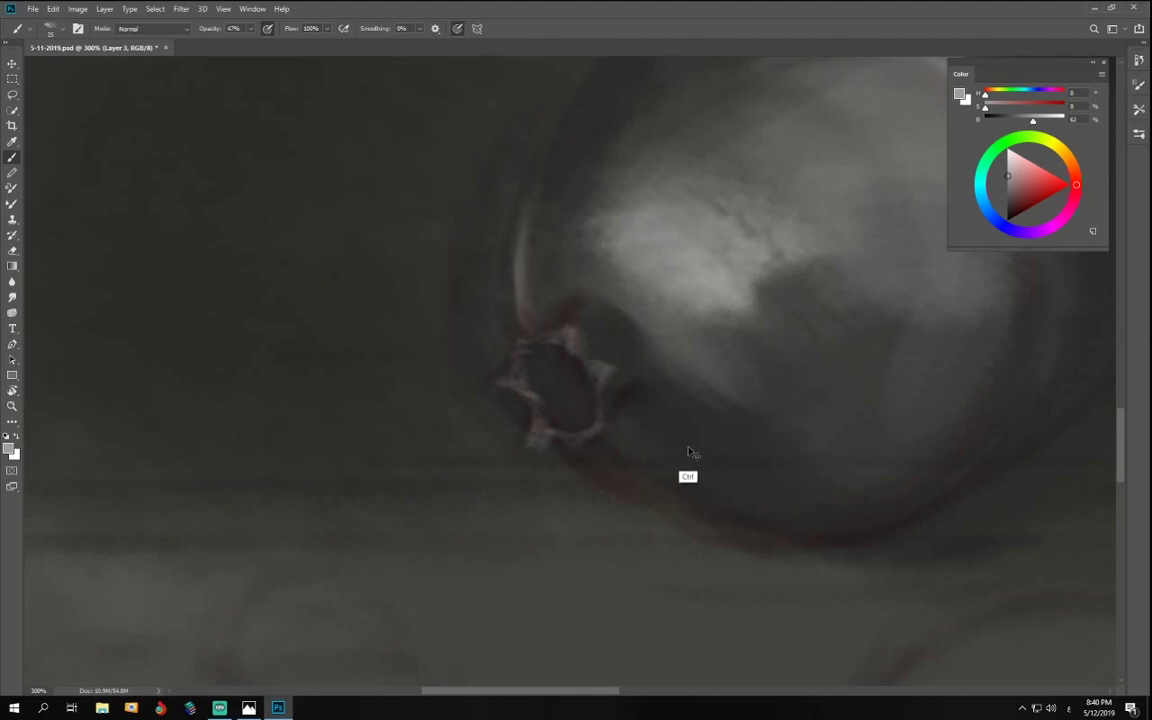
# - Fill the goblet's foot with a mid-grey at 39% brightness using a larger brush
pyautogui.hotkey('ctrl', '0')
pyautogui.hotkey('ctrl', '-')
pyautogui.hotkey('ctrl', '-')
pyautogui.hotkey('ctrl', '+')
pyautogui.hotkey('ctrl', '+')
pyautogui.hotkey('ctrl', '+')
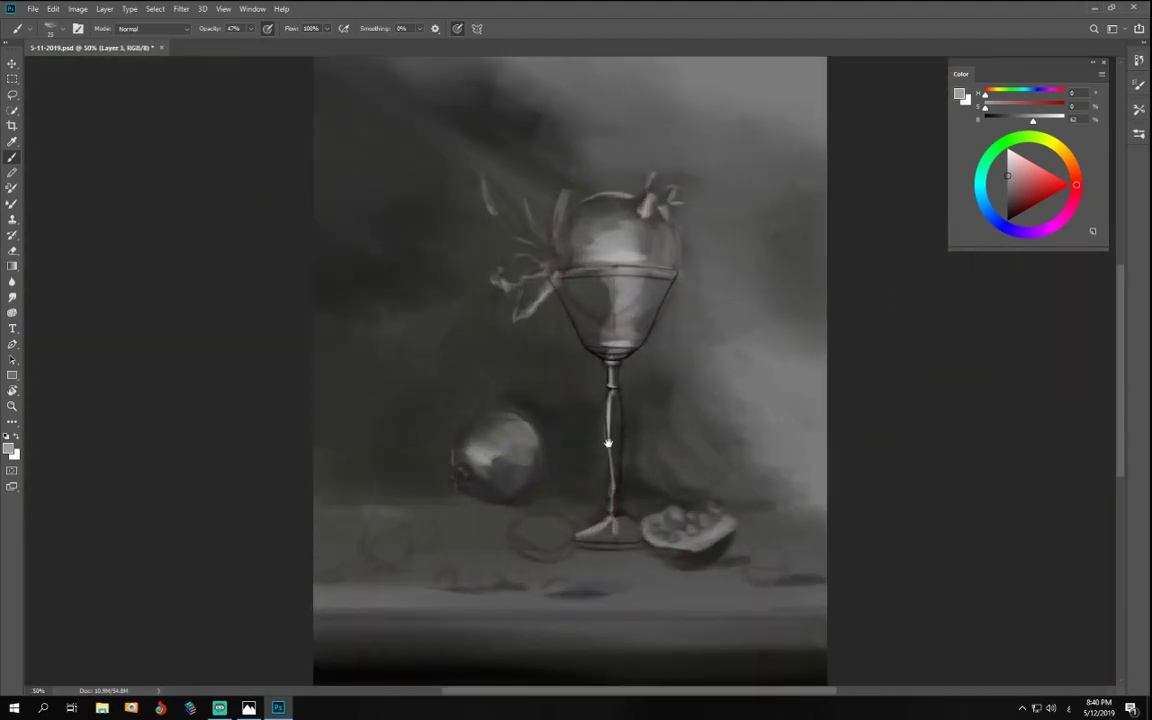
pyautogui.click(1007, 193)
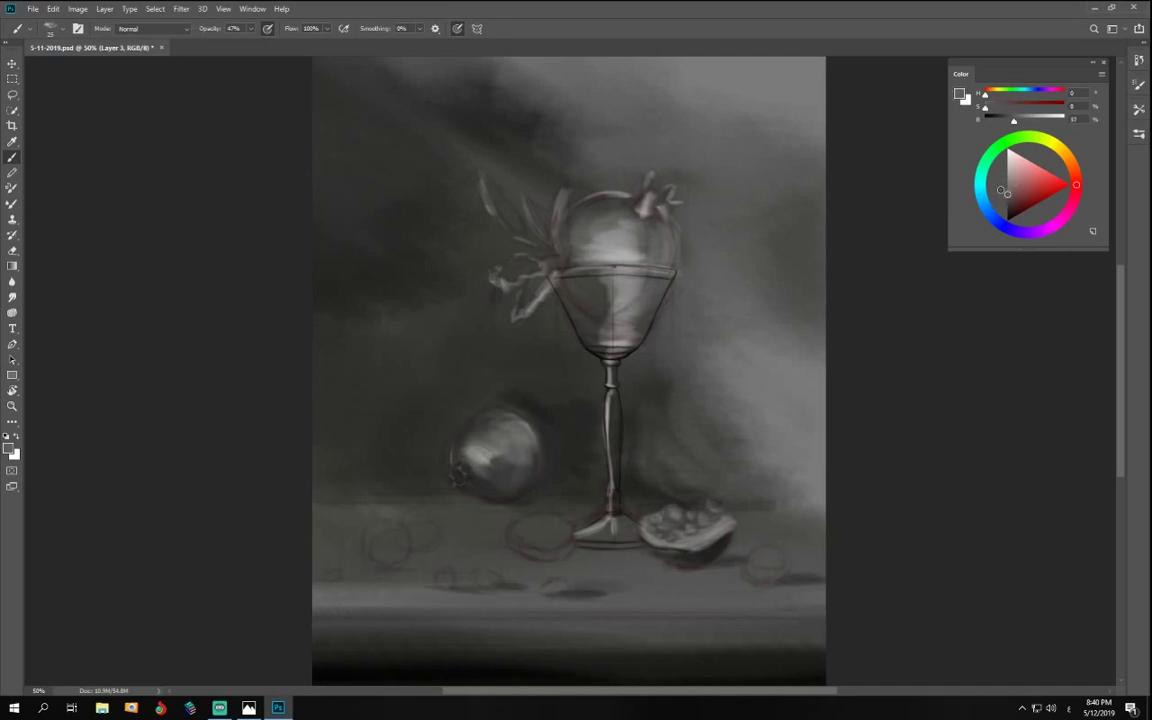
pyautogui.moveTo(696, 518); pyautogui.dragTo(674, 476)
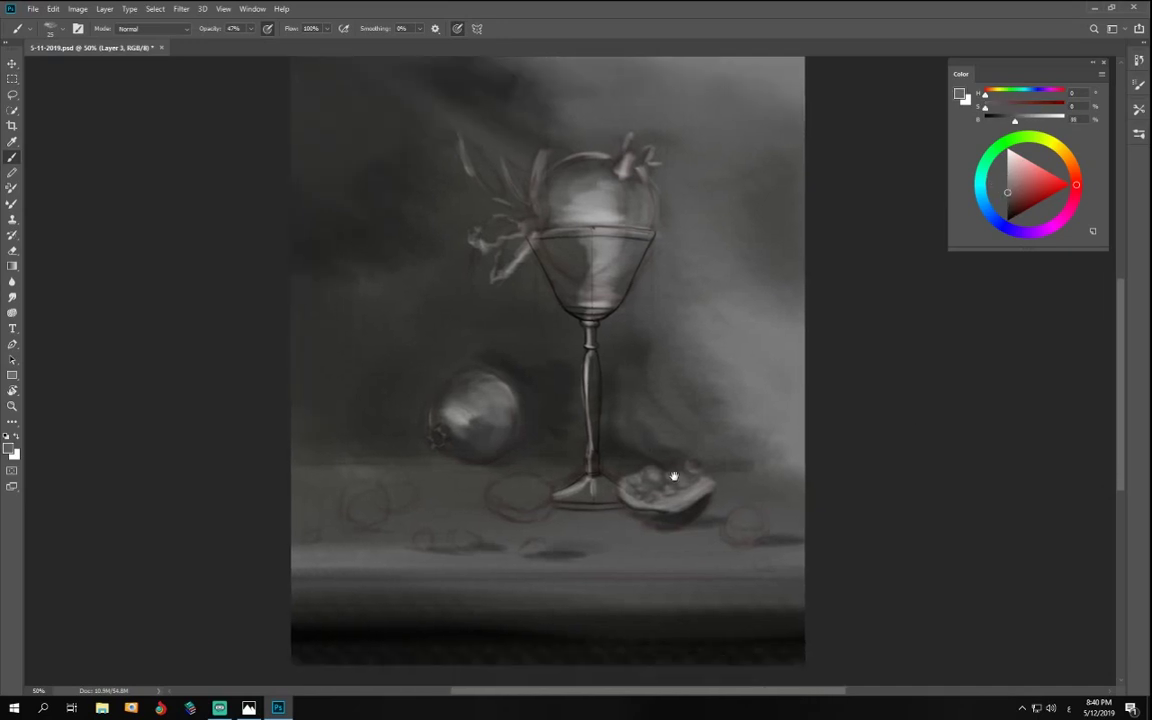
pyautogui.hotkey('ctrl', '+')
pyautogui.hotkey('ctrl', '+')
pyautogui.moveTo(602, 522); pyautogui.dragTo(617, 343)
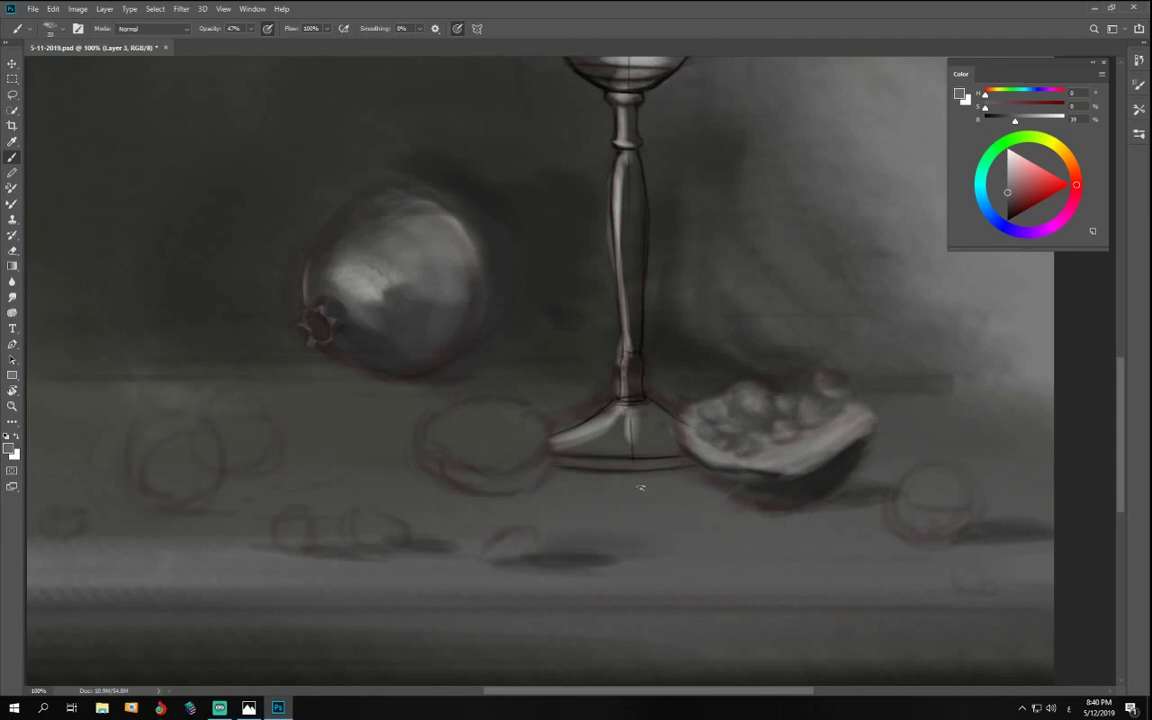
pyautogui.press(']')
pyautogui.press(']')
pyautogui.press(']')
pyautogui.moveTo(598, 448)
pyautogui.mouseDown()
pyautogui.moveTo(648, 442)
pyautogui.moveTo(626, 422)
pyautogui.mouseUp()
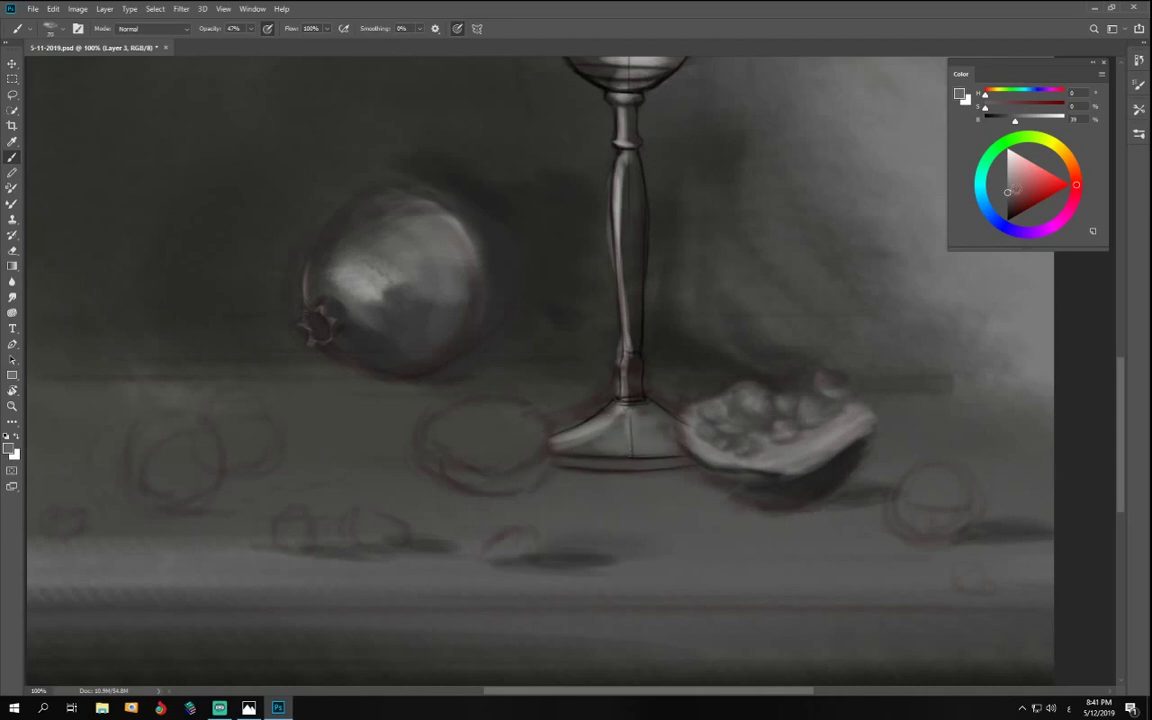
# - Set the brush colour to pure black and raise the brush opacity
pyautogui.moveTo(1014, 191); pyautogui.dragTo(1008, 204)
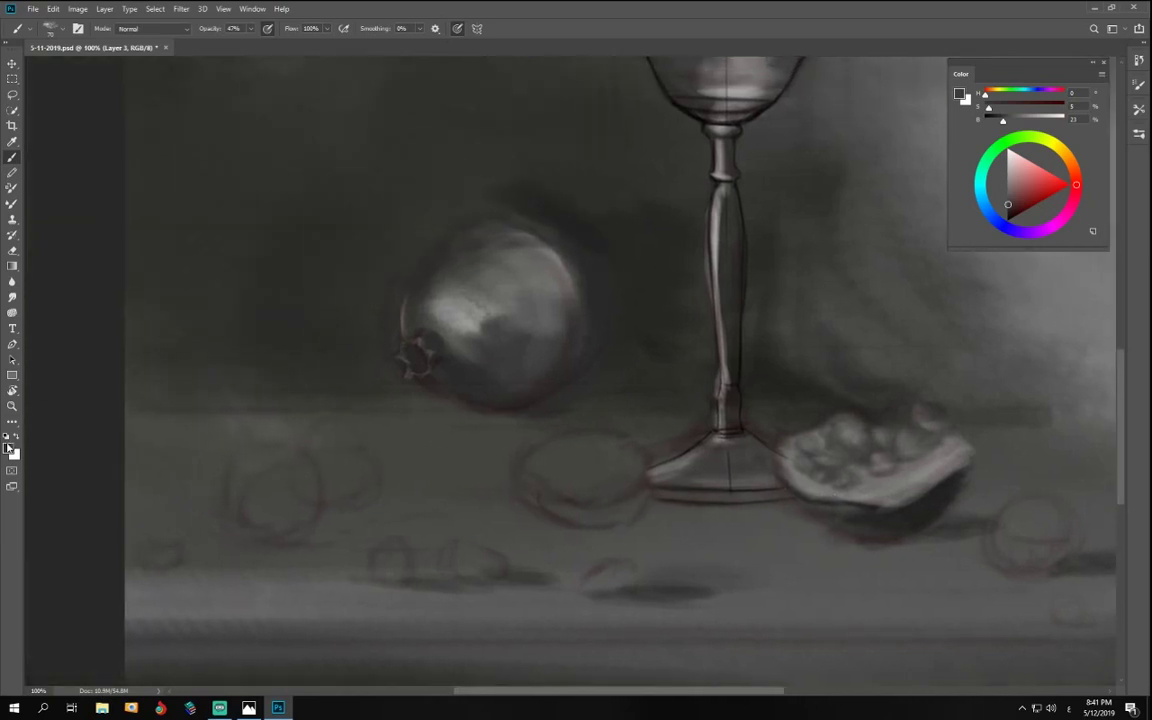
pyautogui.click(9, 449)
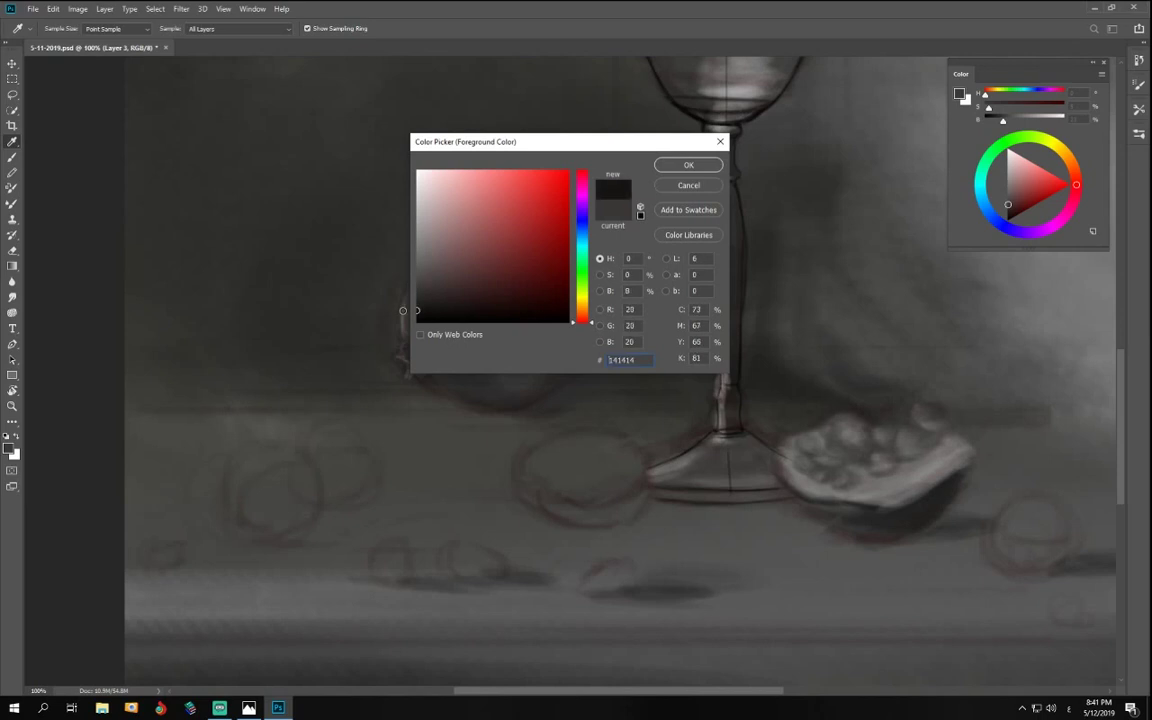
pyautogui.click(418, 321)
pyautogui.click(688, 165)
pyautogui.click(251, 29)
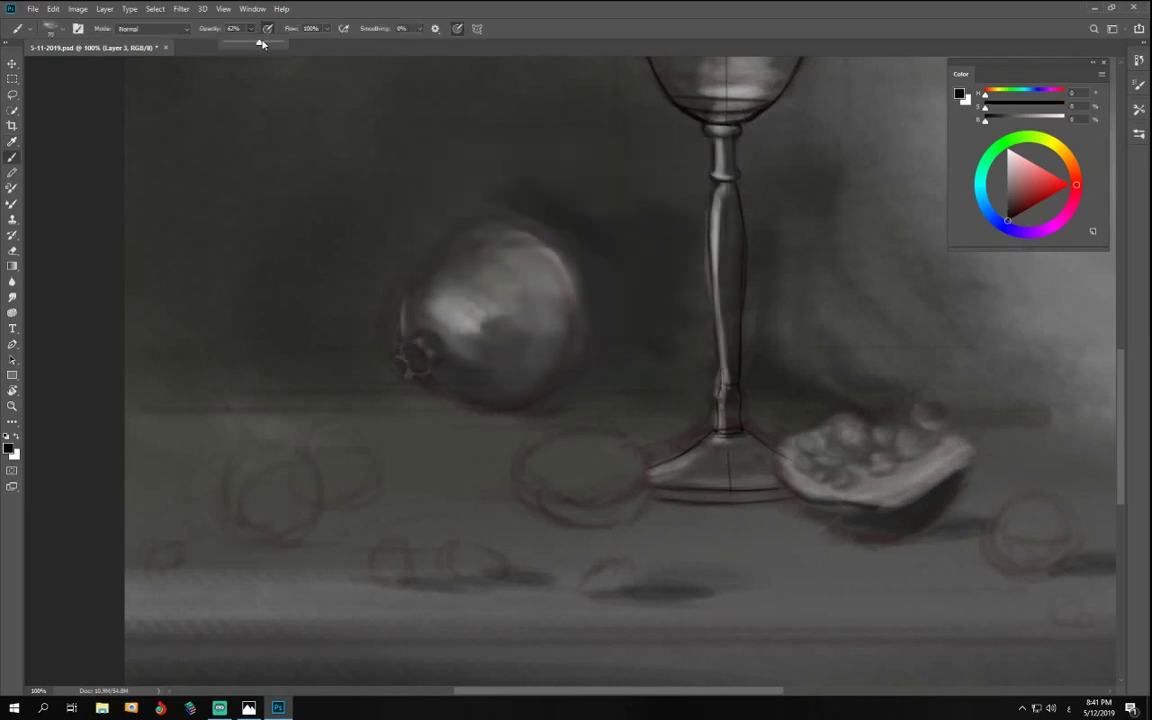
pyautogui.moveTo(258, 42); pyautogui.dragTo(316, 52)
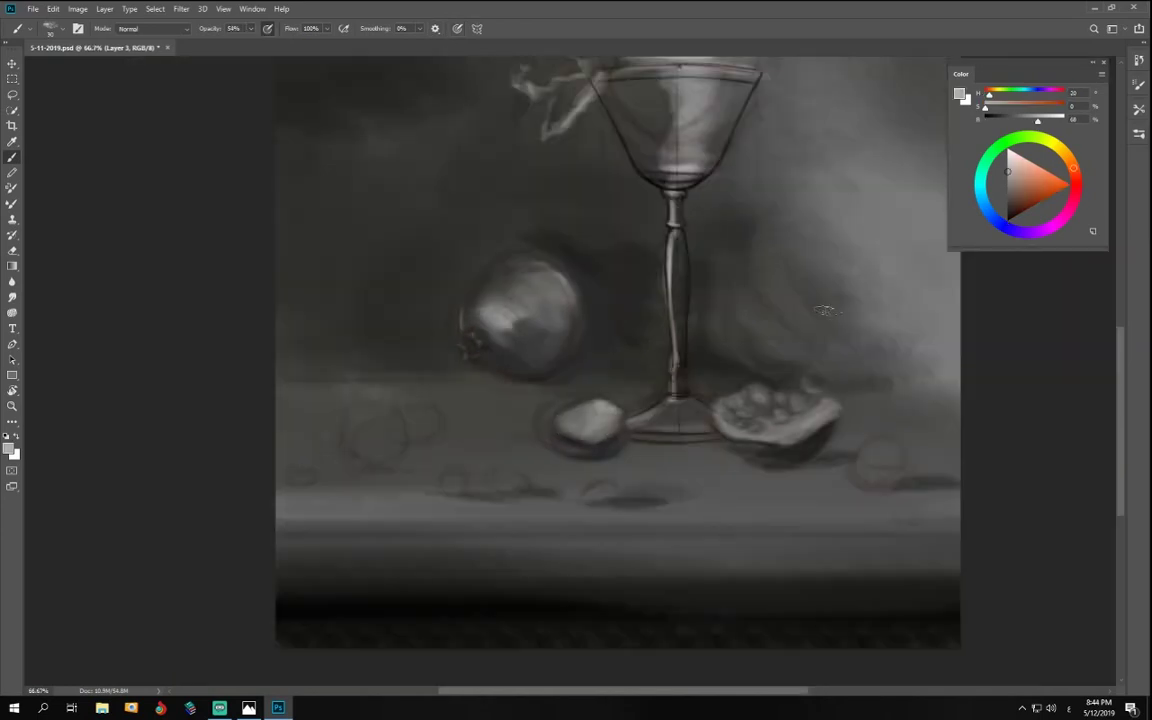
# - Shade the underside and edge of the small fruit beside the glass base with dark greys of 30% and 16% brightness
pyautogui.moveTo(1008, 187)
pyautogui.mouseDown()
pyautogui.moveTo(990, 195)
pyautogui.moveTo(998, 205)
pyautogui.mouseUp()
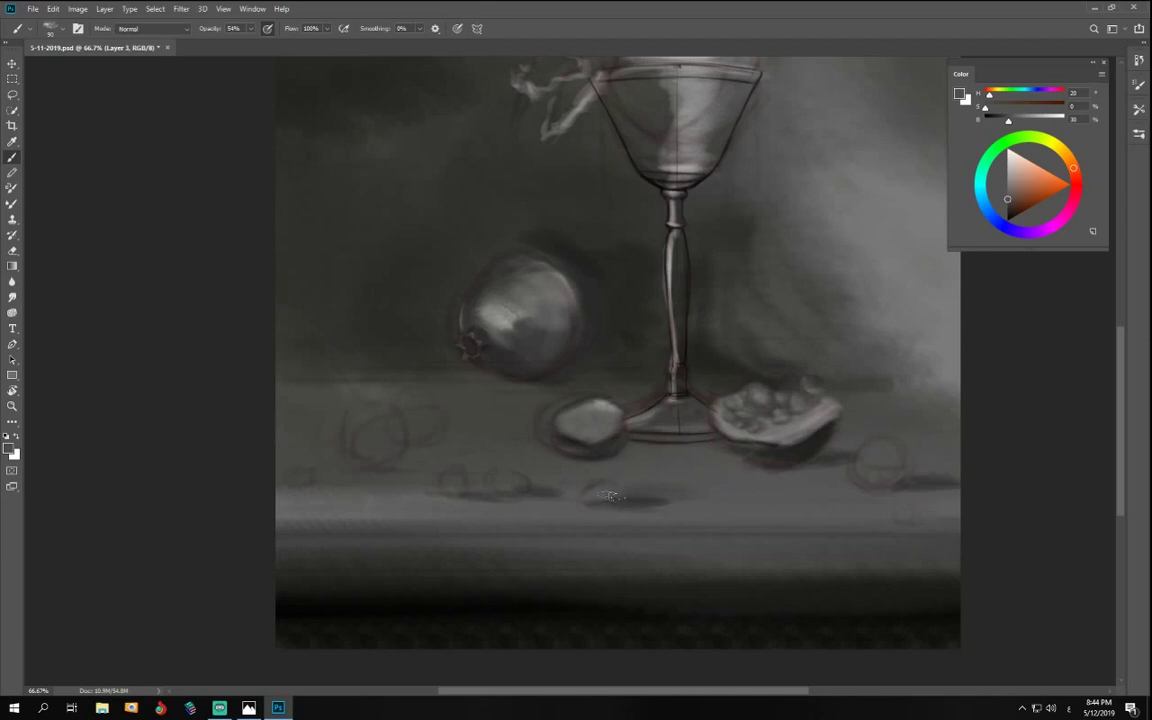
pyautogui.hotkey('ctrl', '+')
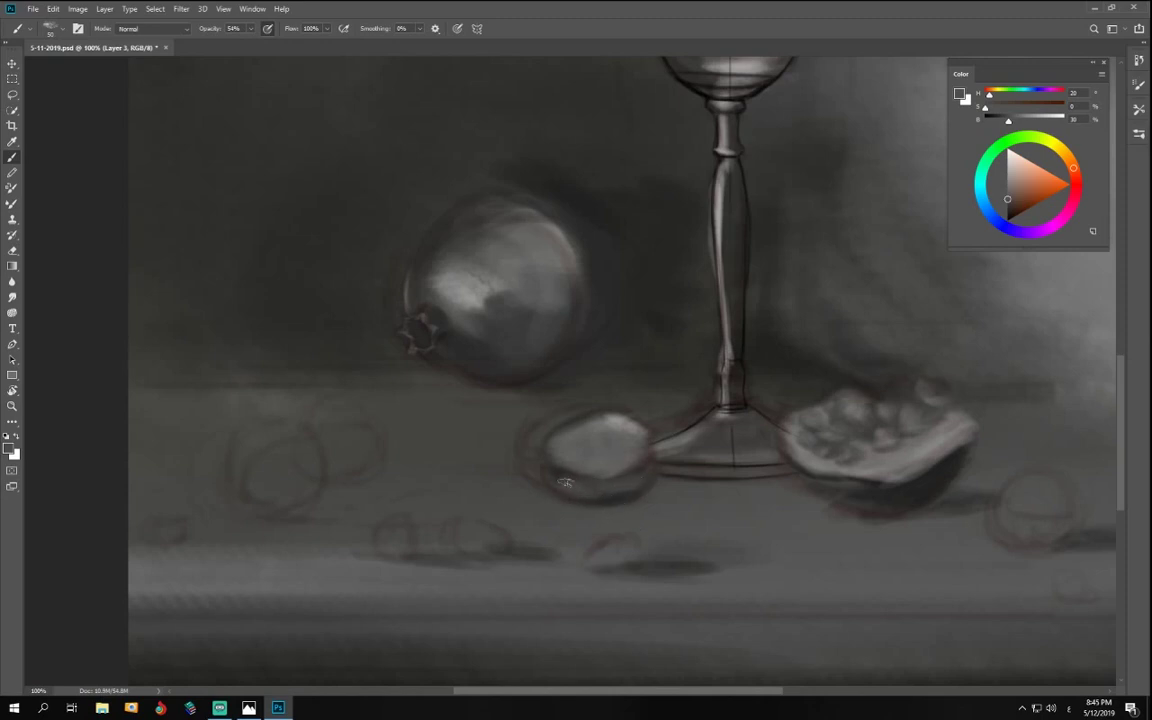
pyautogui.moveTo(1014, 206); pyautogui.dragTo(1001, 205)
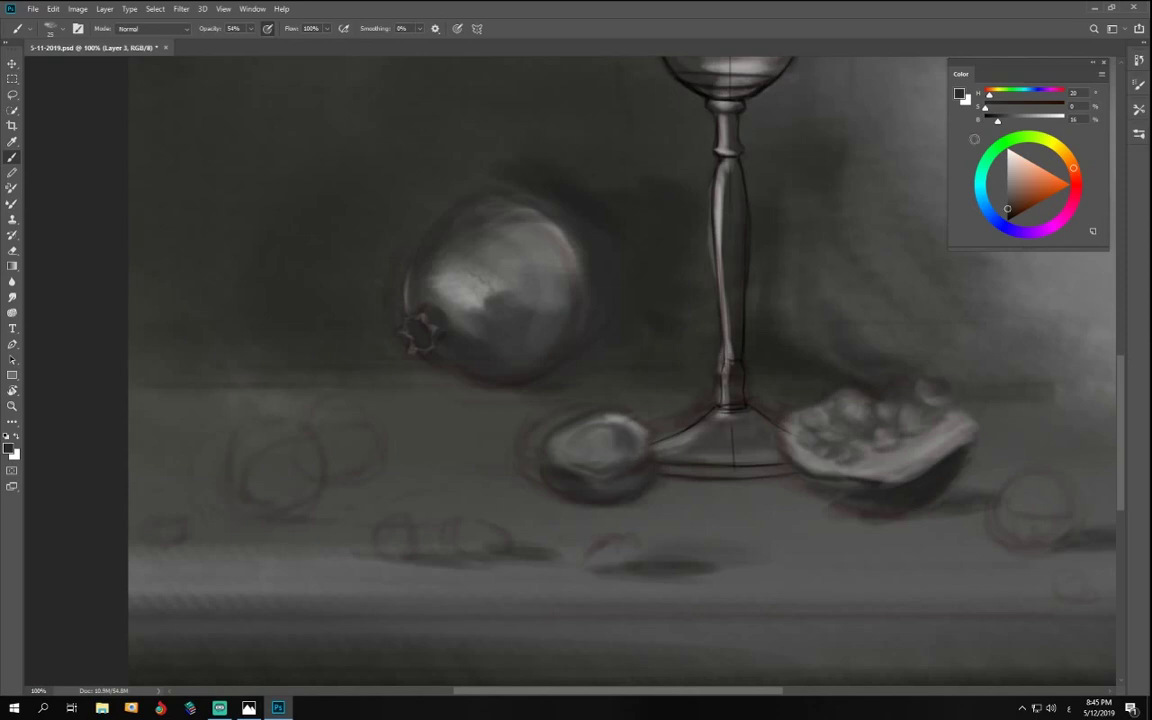
# - Paint a light grey rim on the small fruit's upper face and fill the face with mid-grey
pyautogui.click(1004, 160)
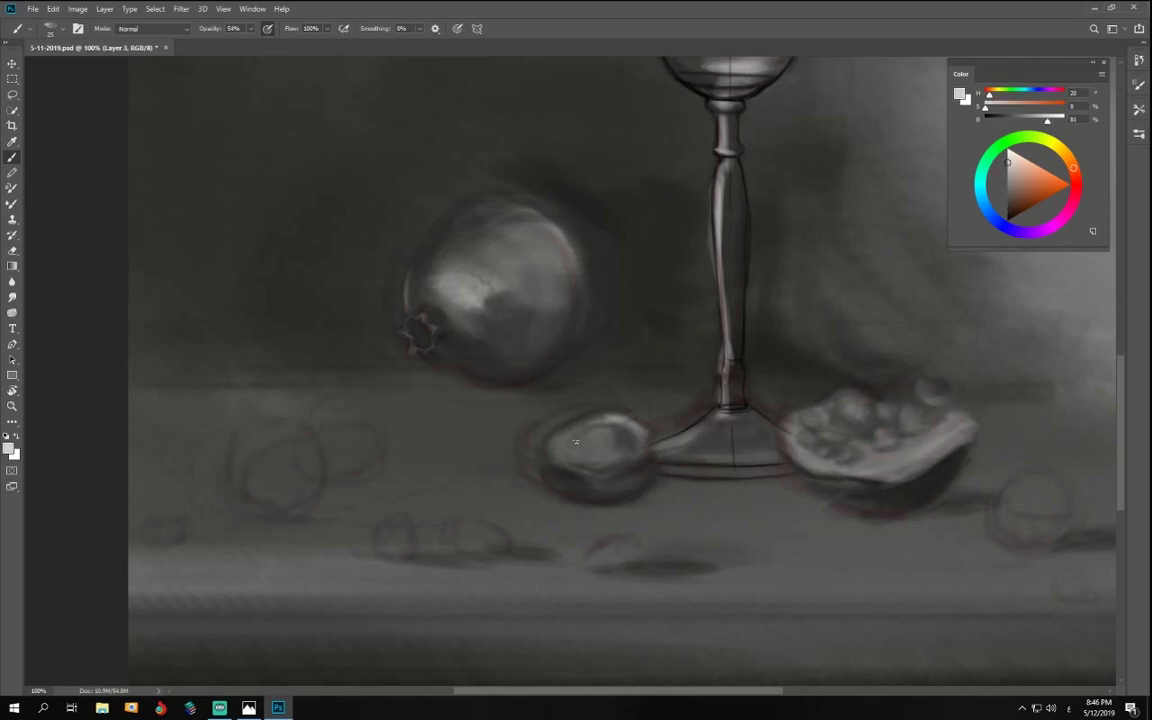
pyautogui.moveTo(614, 420)
pyautogui.mouseDown()
pyautogui.moveTo(639, 444)
pyautogui.moveTo(580, 427)
pyautogui.moveTo(554, 441)
pyautogui.mouseUp()
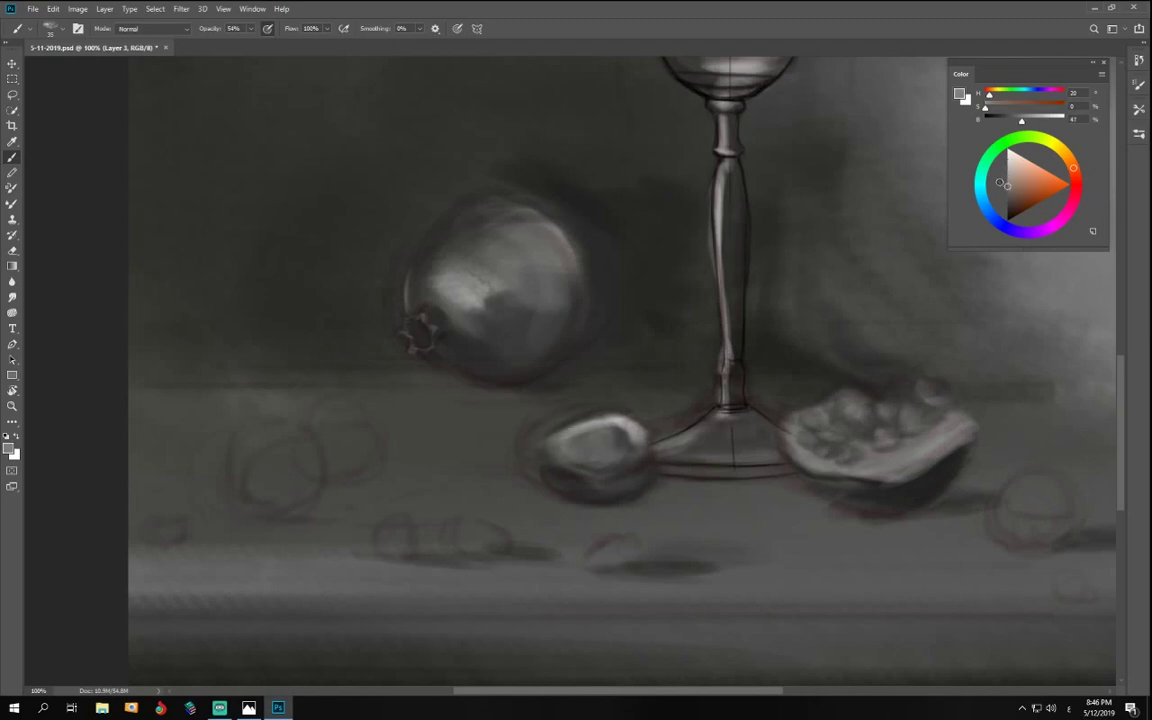
pyautogui.click(1007, 190)
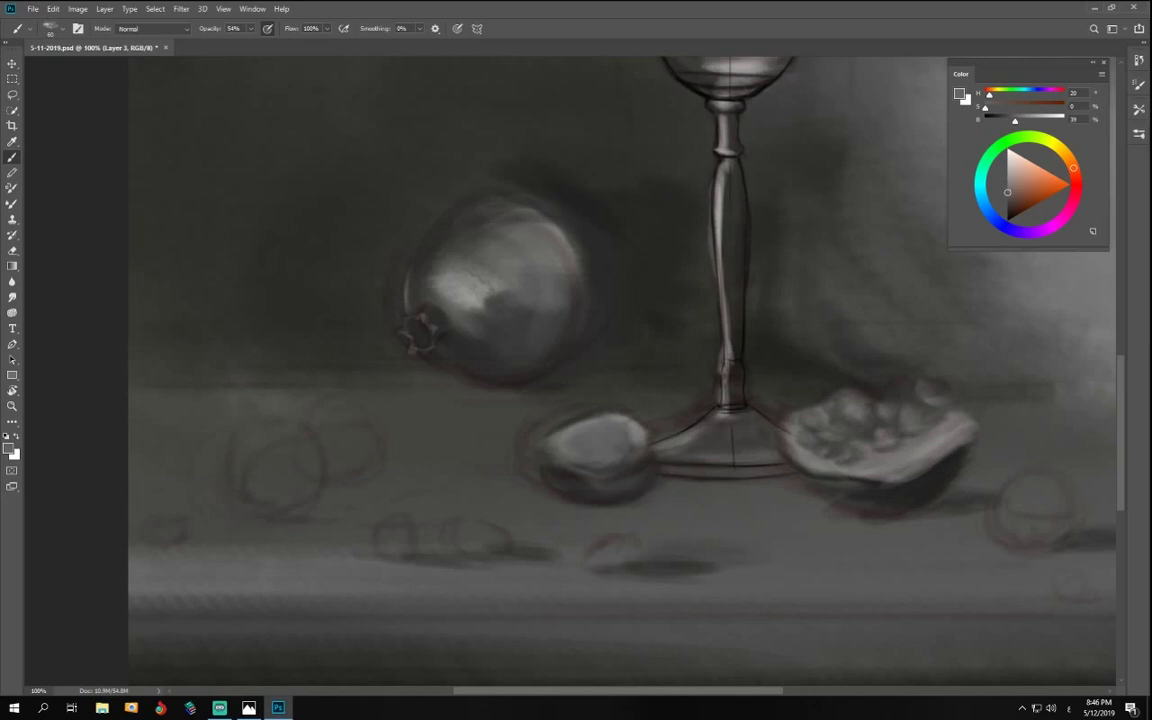
# - Dab mid-grey paint on the tabletop to the left of the small fruit
pyautogui.click(219, 708)
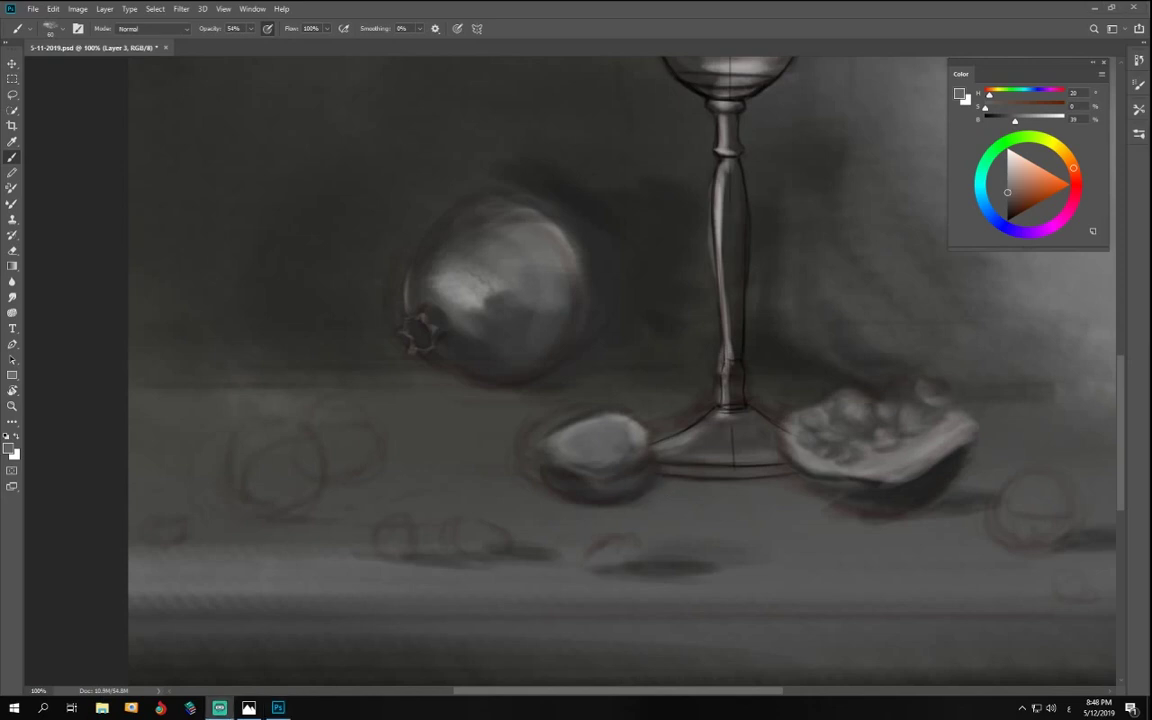
pyautogui.hotkey('alt', 'Tab')
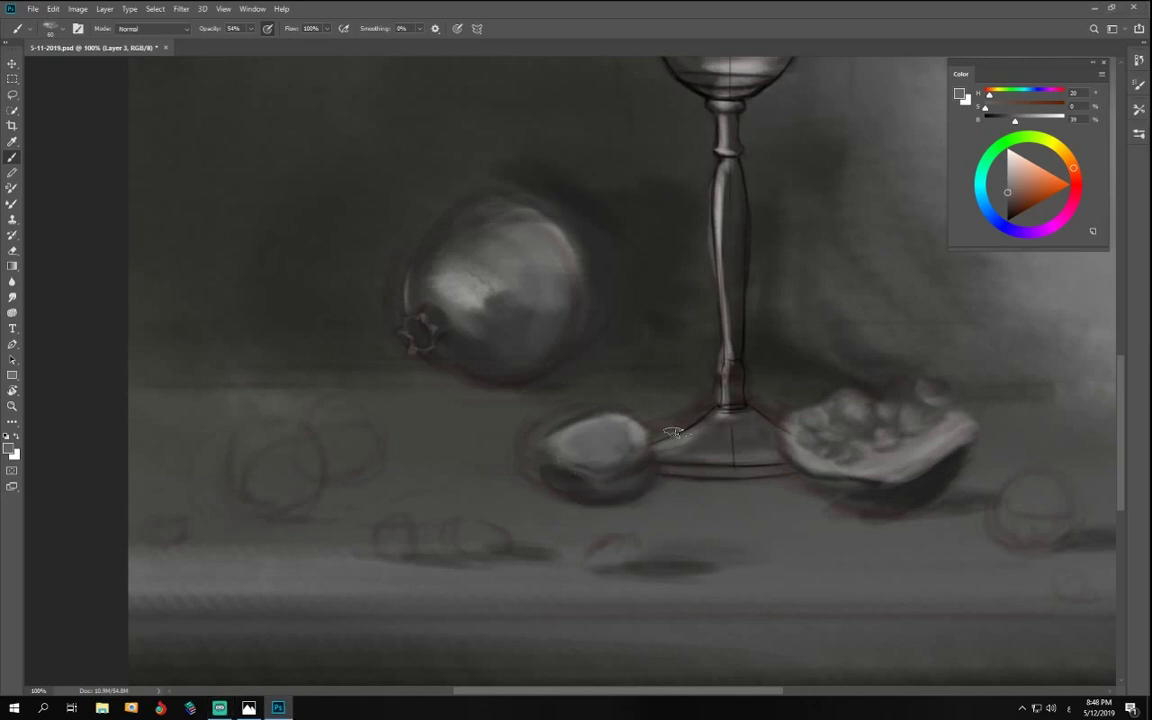
pyautogui.moveTo(484, 437); pyautogui.dragTo(478, 462)
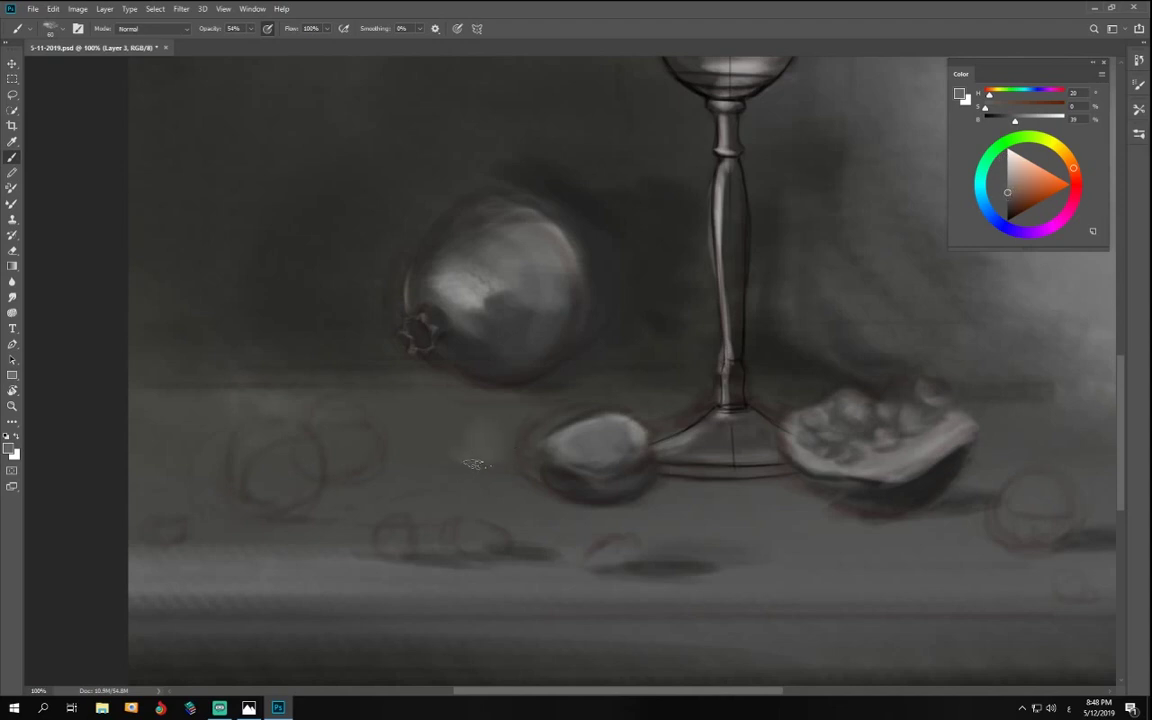
# - Sample the dark background colour and paint a broad cast shadow behind the small fruit with a size 100 brush at 100% opacity
pyautogui.keyDown('alt'); pyautogui.click(641, 323); pyautogui.keyUp('alt')
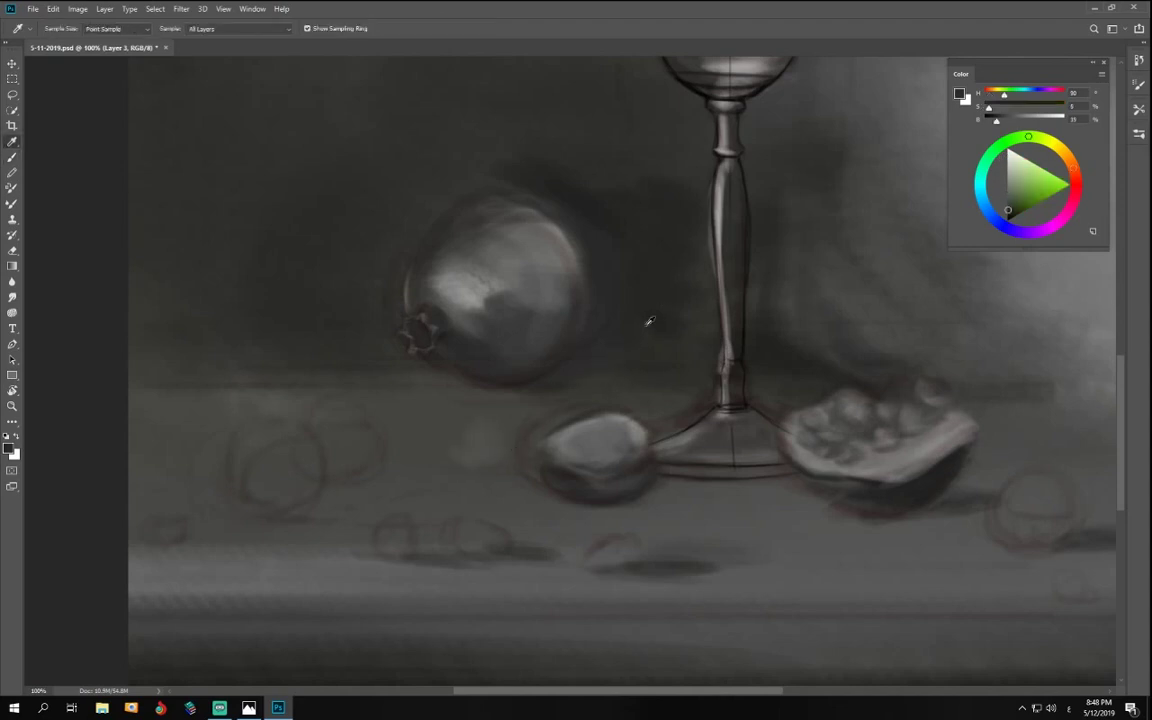
pyautogui.moveTo(250, 29); pyautogui.dragTo(313, 57)
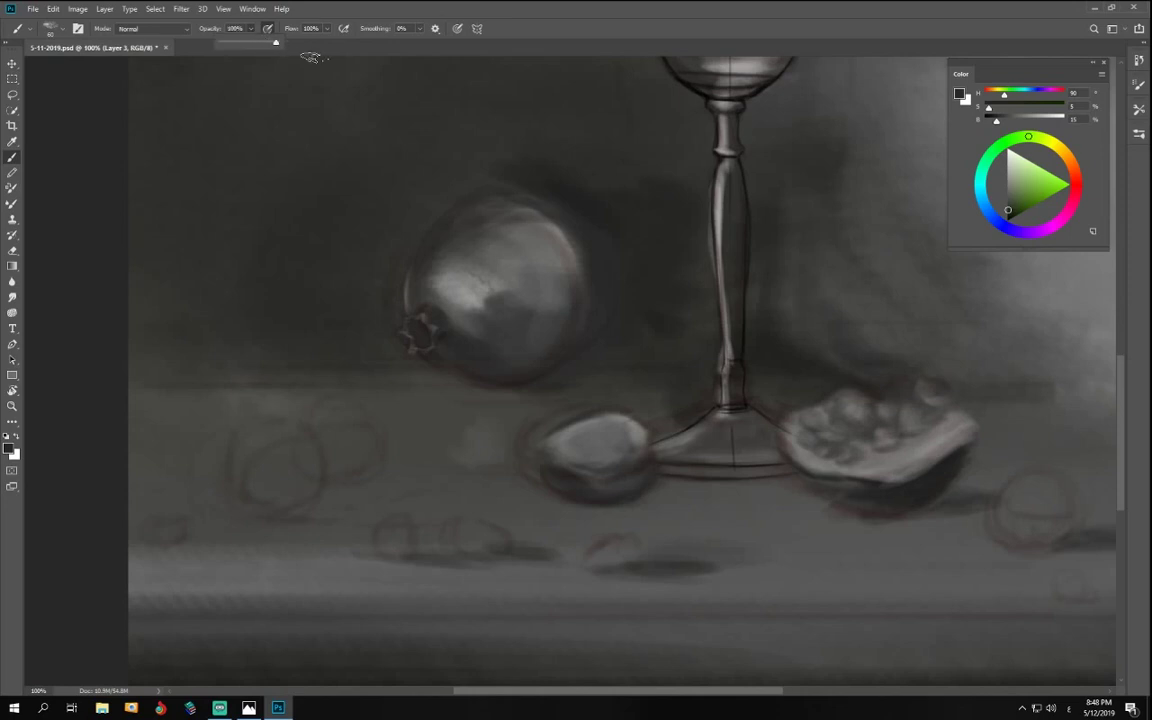
pyautogui.press(']')
pyautogui.press(']')
pyautogui.press(']')
pyautogui.press(']')
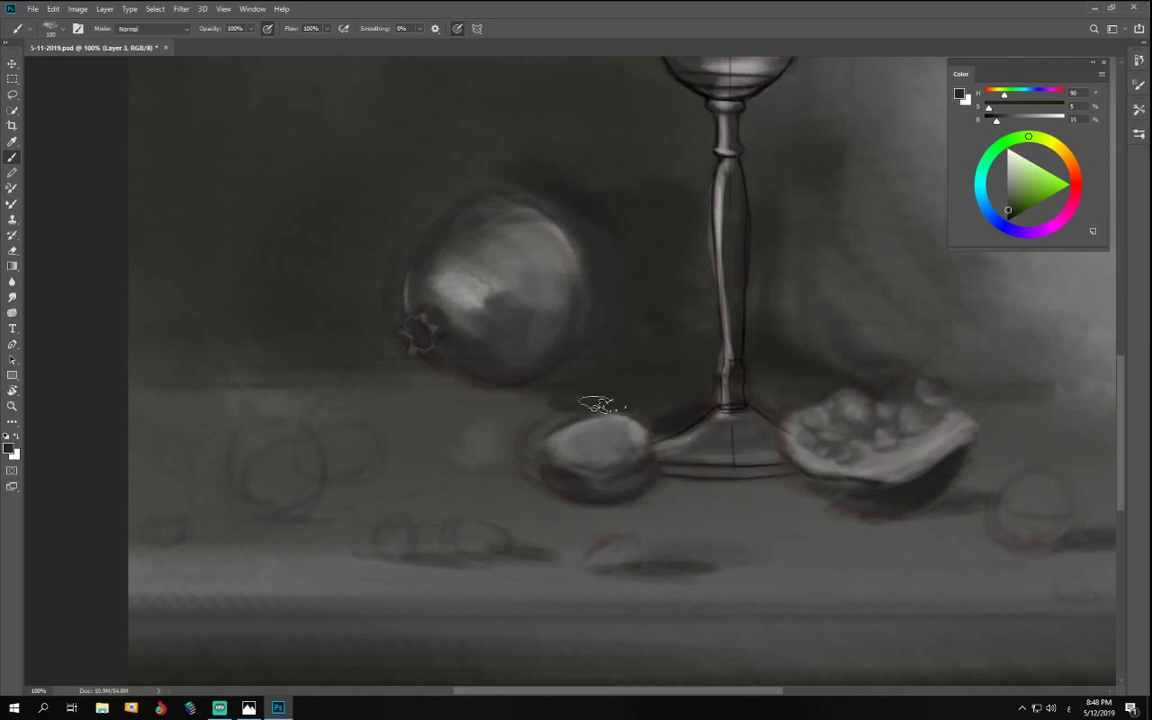
pyautogui.moveTo(596, 404)
pyautogui.mouseDown()
pyautogui.moveTo(484, 442)
pyautogui.moveTo(487, 462)
pyautogui.moveTo(520, 476)
pyautogui.moveTo(374, 482)
pyautogui.moveTo(428, 464)
pyautogui.moveTo(404, 446)
pyautogui.moveTo(458, 444)
pyautogui.moveTo(466, 409)
pyautogui.moveTo(563, 392)
pyautogui.moveTo(278, 381)
pyautogui.mouseUp()
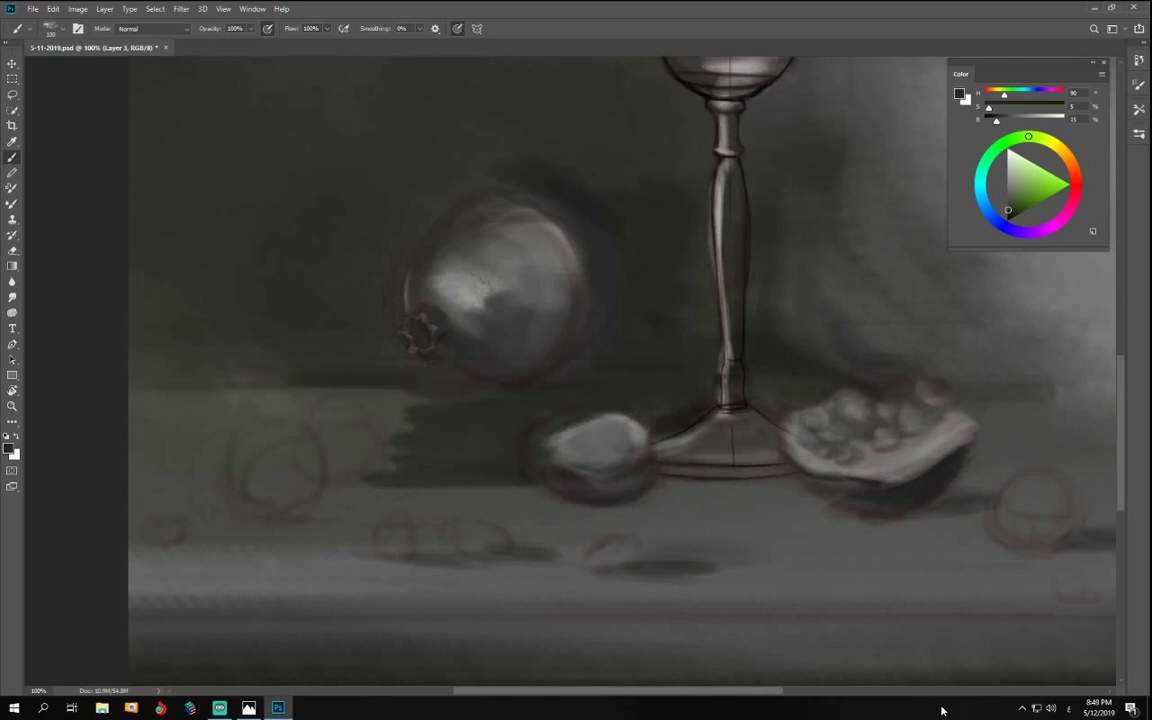
# - Brighten the small fruit's rim in light grey of 65% brightness, starting with a size 30 brush at 54% opacity
pyautogui.click(998, 174)
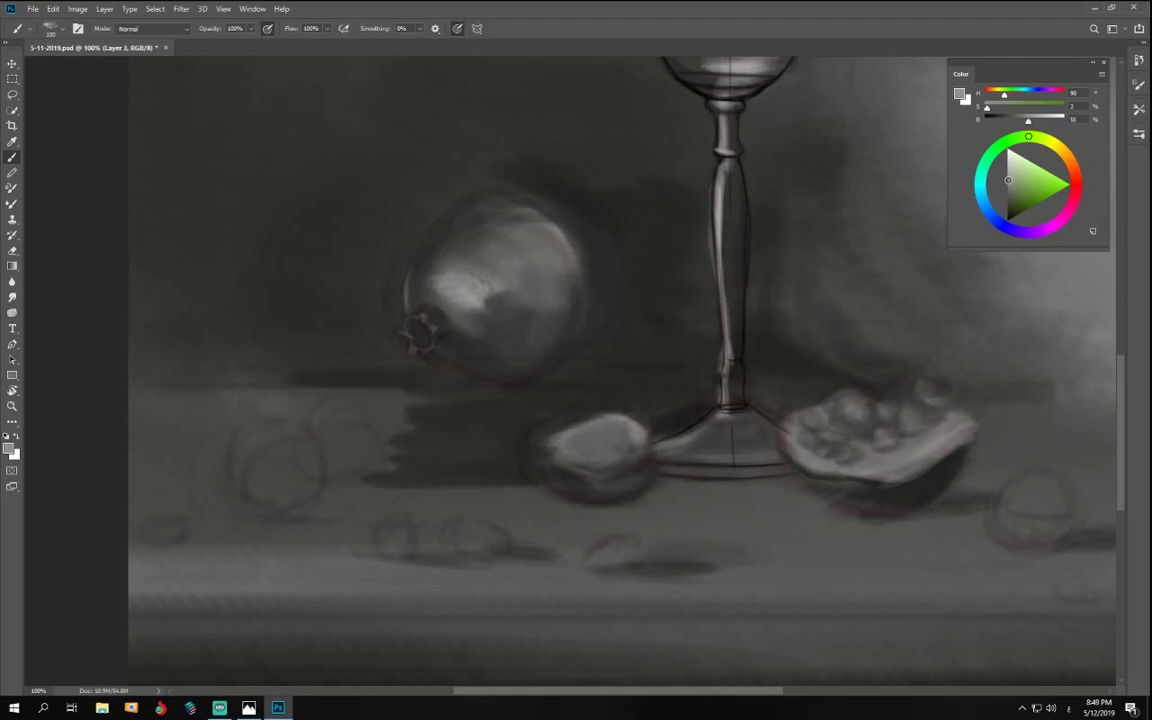
pyautogui.press('[')
pyautogui.press('[')
pyautogui.press('[')
pyautogui.press('[')
pyautogui.press('[')
pyautogui.press('[')
pyautogui.press('[')
pyautogui.moveTo(250, 28); pyautogui.dragTo(226, 46)
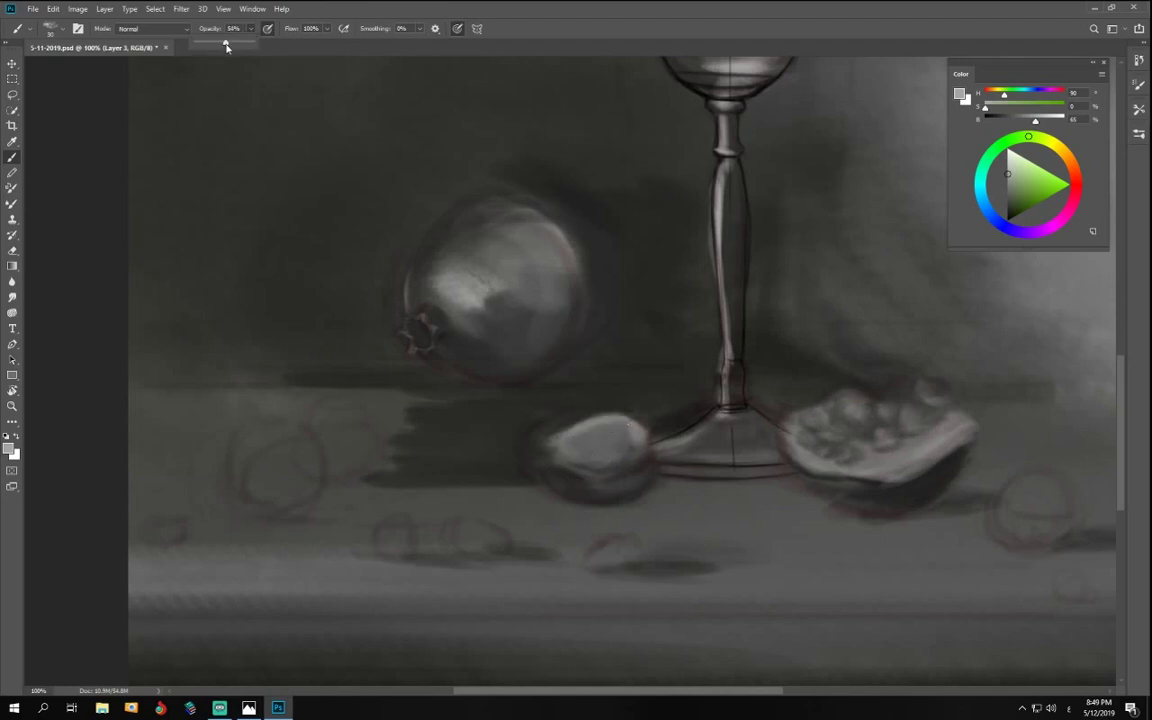
pyautogui.click(615, 465)
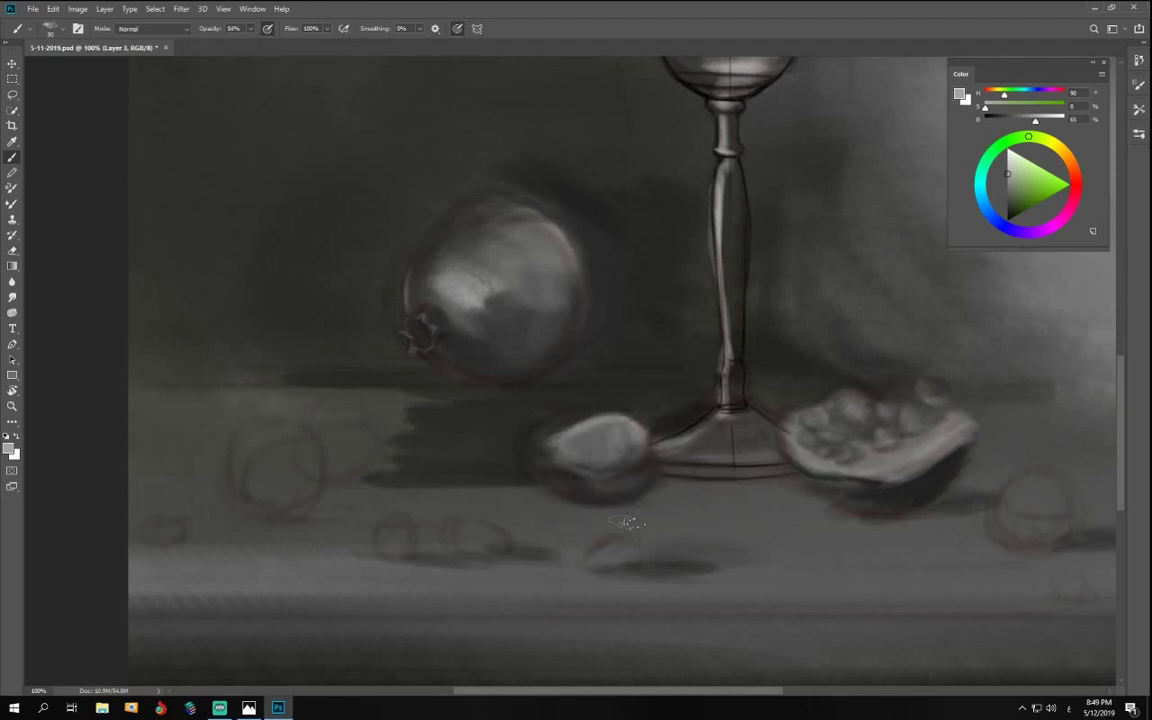
pyautogui.moveTo(546, 468); pyautogui.dragTo(528, 440)
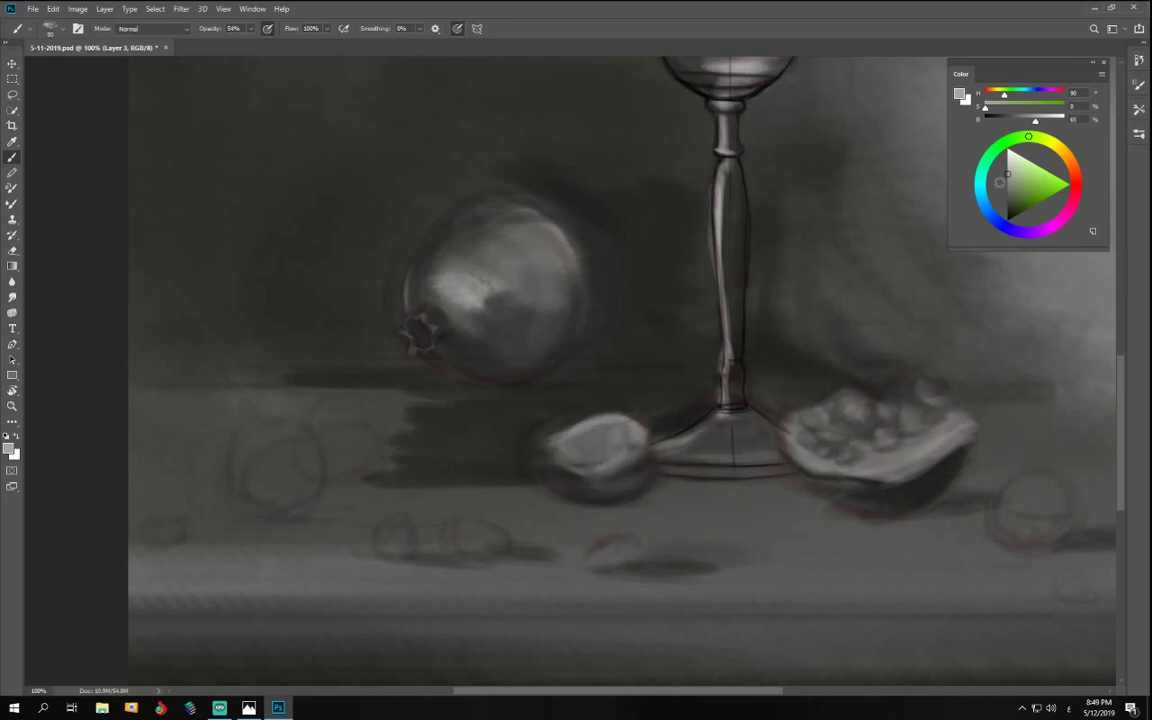
# - Build up the small fruit's outer left side in mid-grey, lowering the brush opacity to 28%
pyautogui.moveTo(999, 181); pyautogui.dragTo(1007, 190)
pyautogui.click(1007, 192)
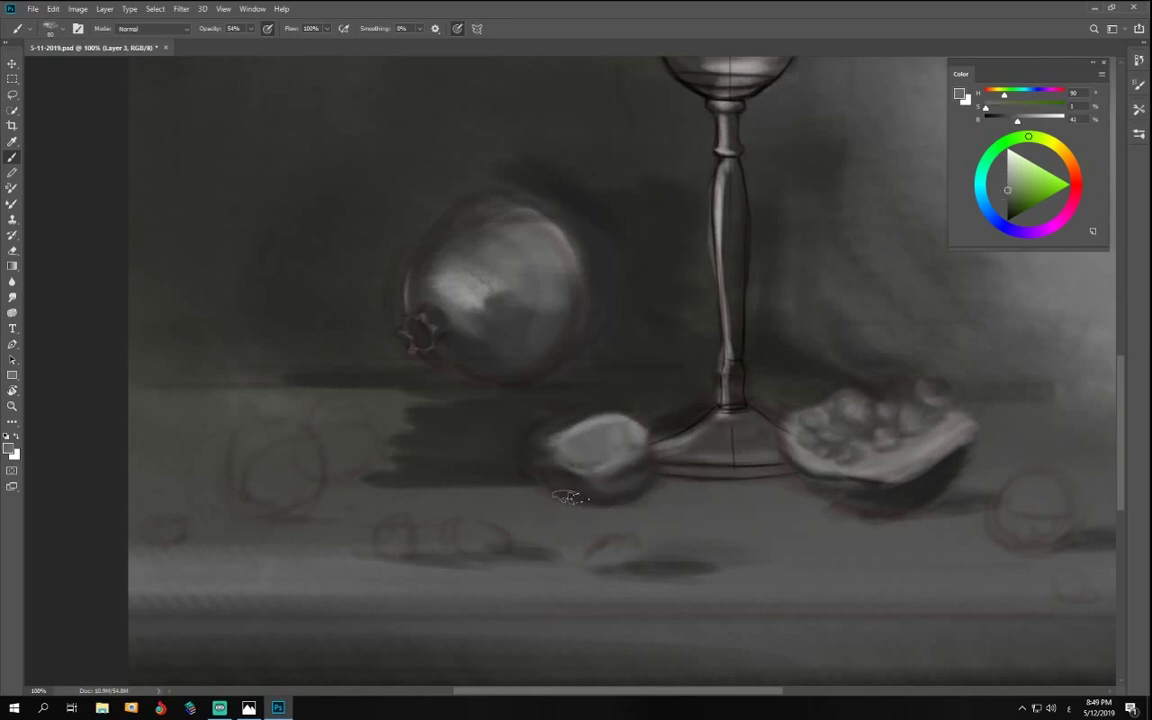
pyautogui.click(250, 28)
pyautogui.moveTo(247, 44); pyautogui.dragTo(230, 44)
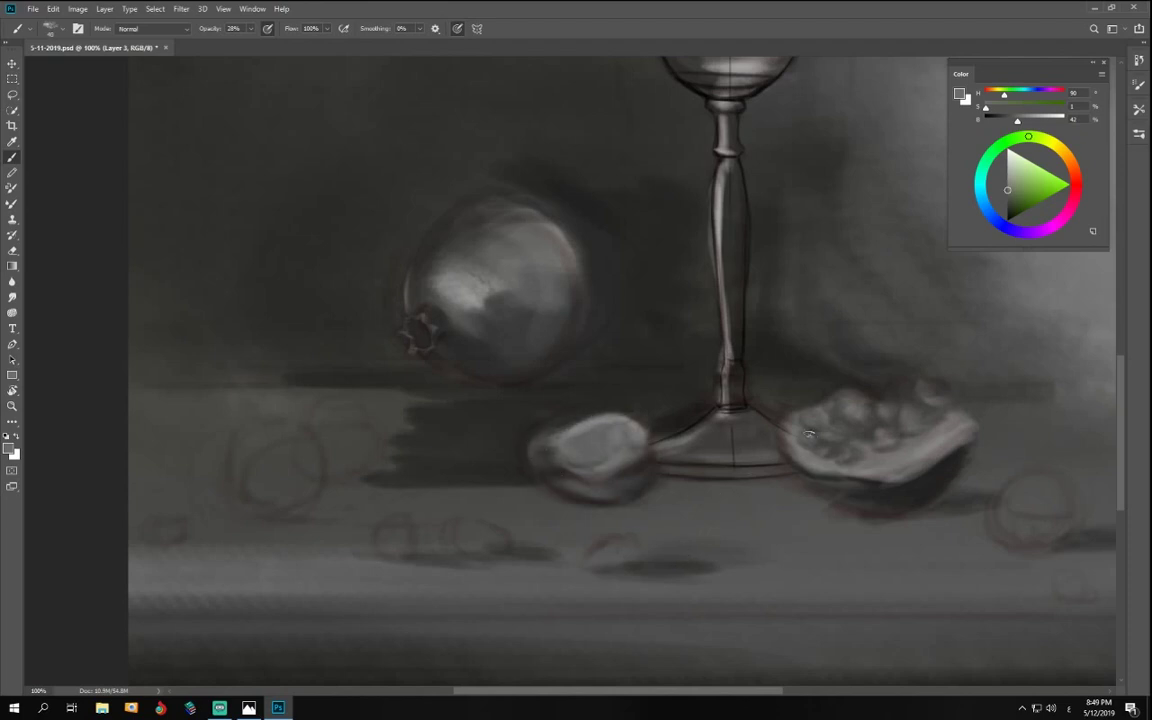
# - Touch up the small fruit's left edge in 17% grey, then raise the opacity and brighten its upper rim in light grey
pyautogui.moveTo(1010, 200); pyautogui.dragTo(1002, 206)
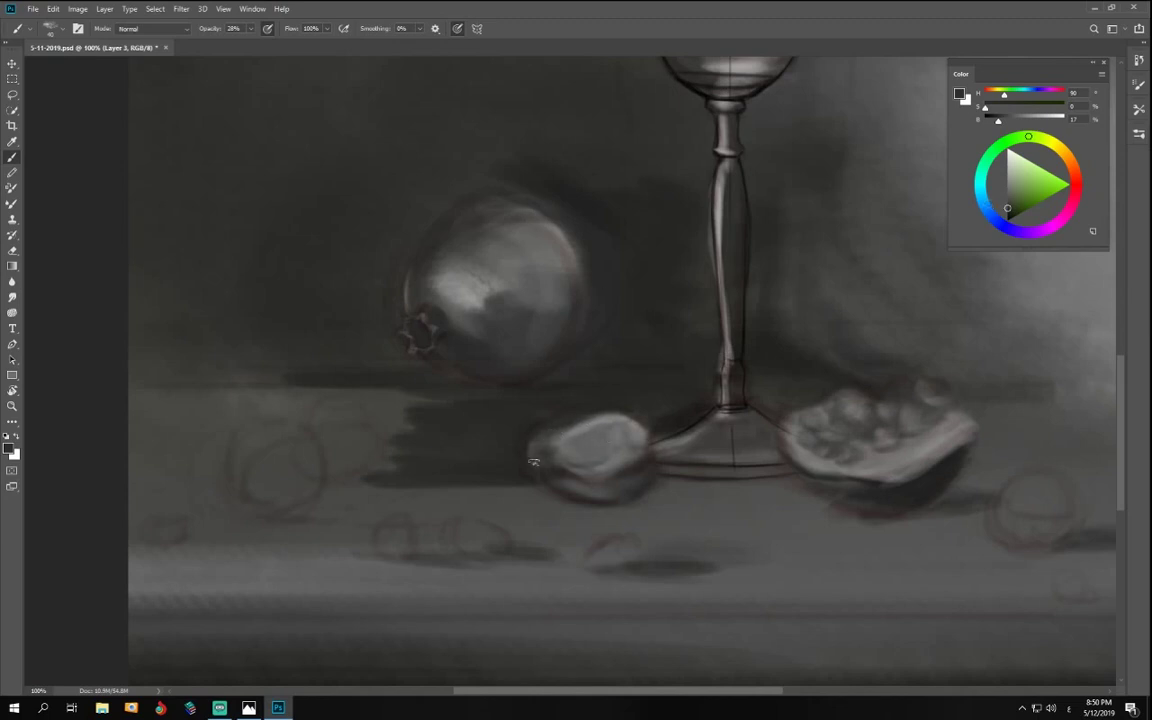
pyautogui.moveTo(198, 28); pyautogui.dragTo(214, 28)
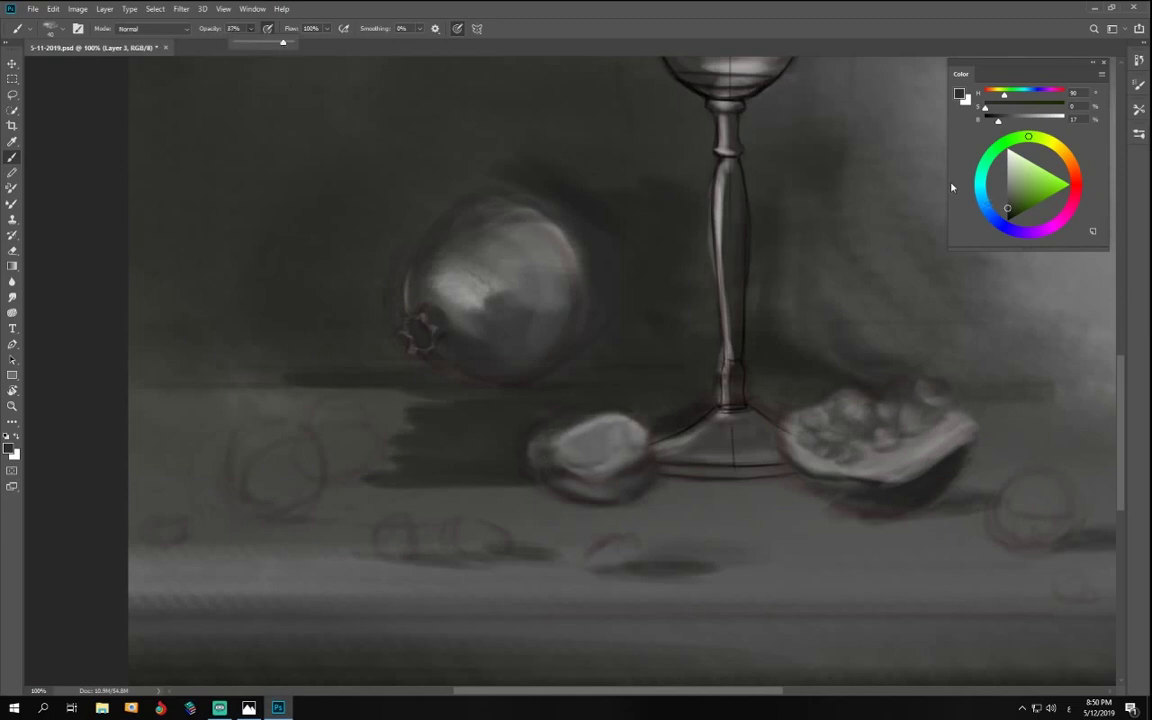
pyautogui.click(1000, 168)
pyautogui.moveTo(594, 416); pyautogui.dragTo(550, 441)
# - Soften the light tones on the small fruit's left side at 35% opacity and pick a mid-grey with a size 50 brush
pyautogui.moveTo(250, 35); pyautogui.dragTo(294, 86)
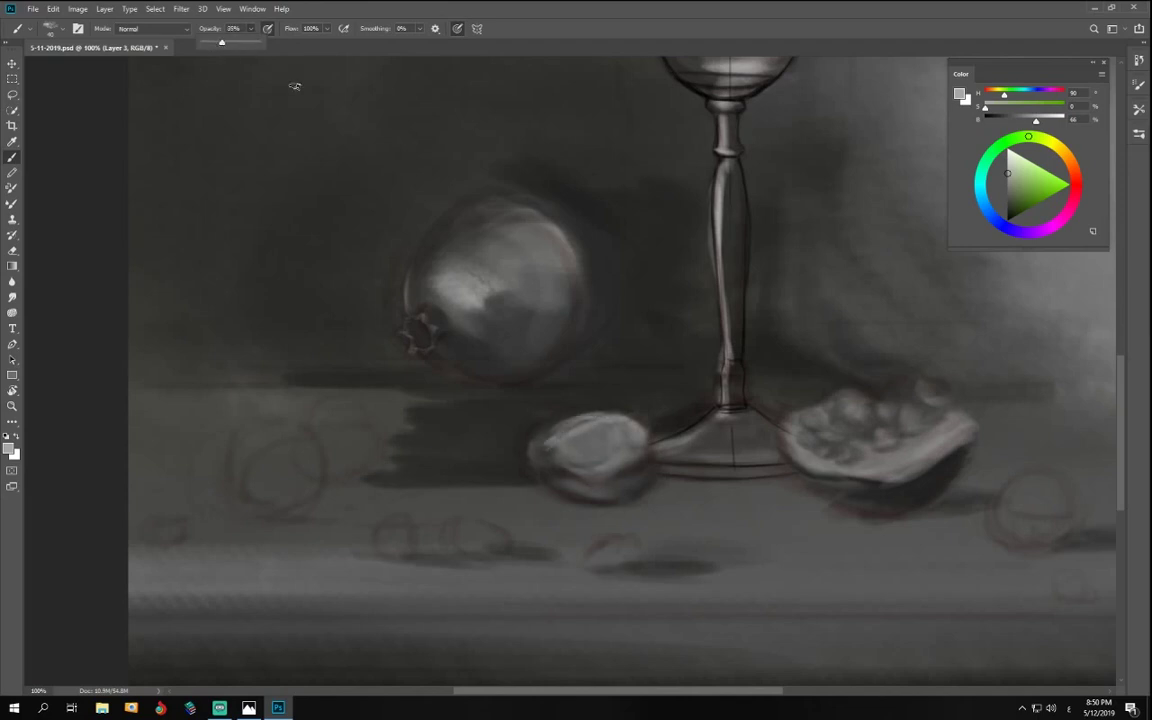
pyautogui.click(558, 373)
pyautogui.press(']')
pyautogui.moveTo(1007, 175); pyautogui.dragTo(1008, 188)
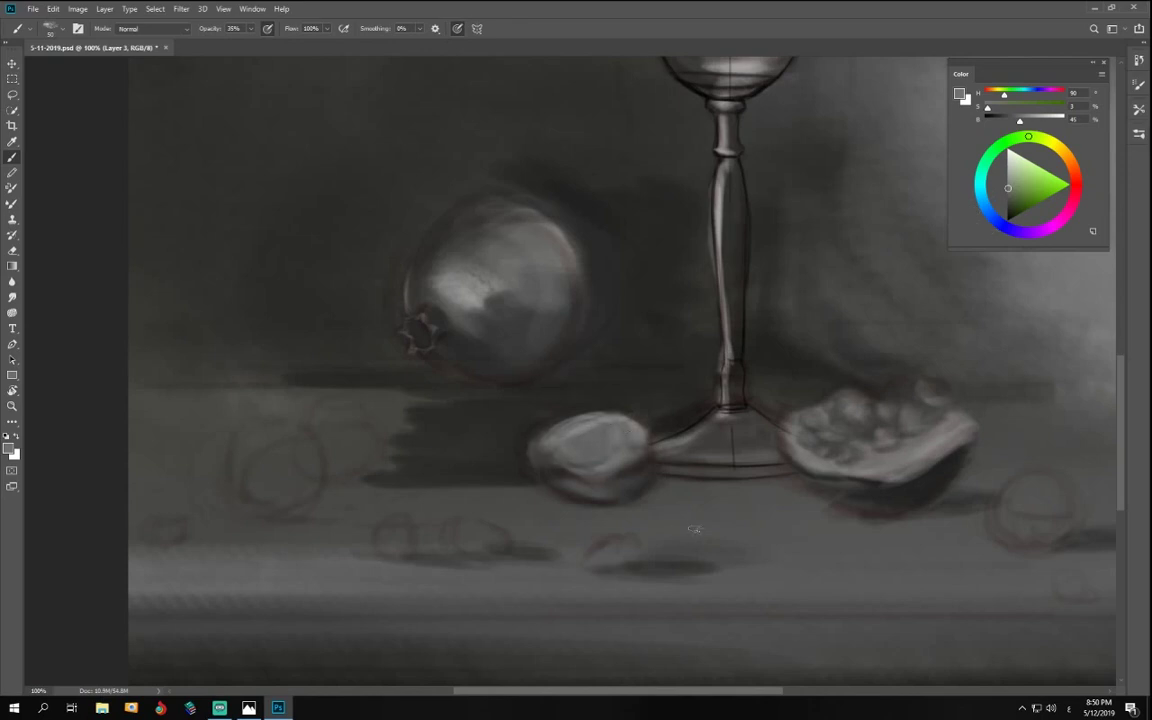
# - Paint the halved pomegranate's flesh and seeds in mid-grey at 72% opacity and add light grey highlights
pyautogui.hotkey('ctrl', '-')
pyautogui.hotkey('ctrl', '-')
pyautogui.hotkey('ctrl', '-')
pyautogui.hotkey('ctrl', '-')
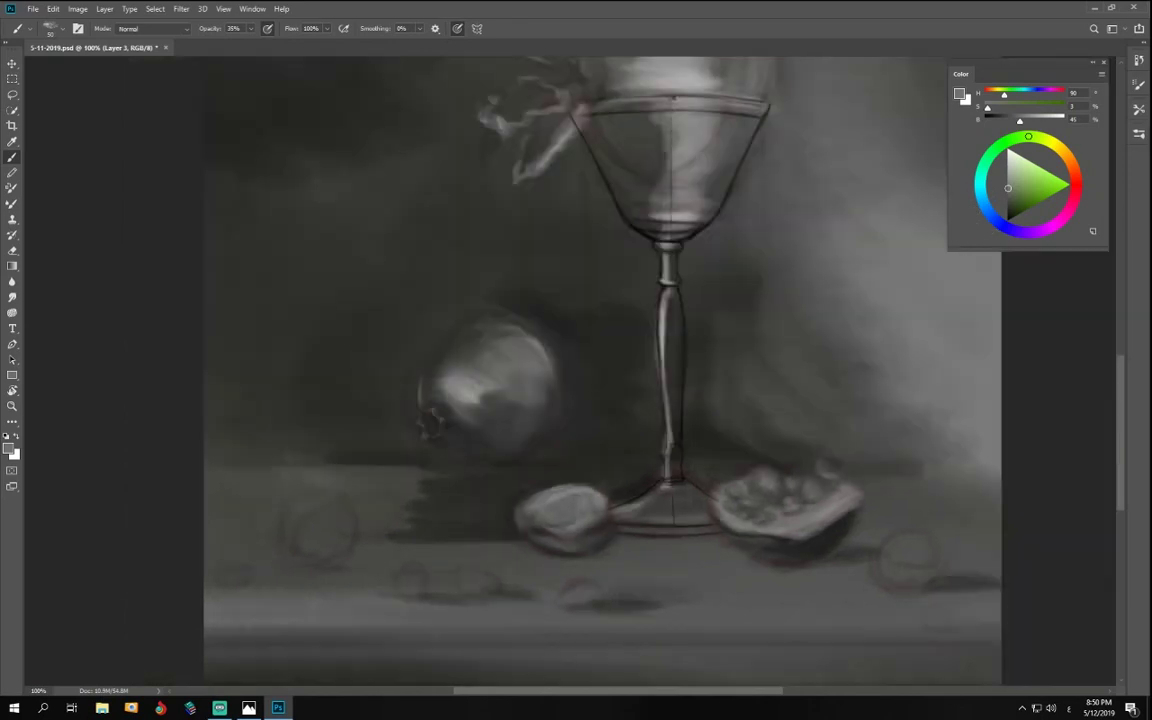
pyautogui.hotkey('ctrl', '+')
pyautogui.hotkey('ctrl', '+')
pyautogui.hotkey('ctrl', '+')
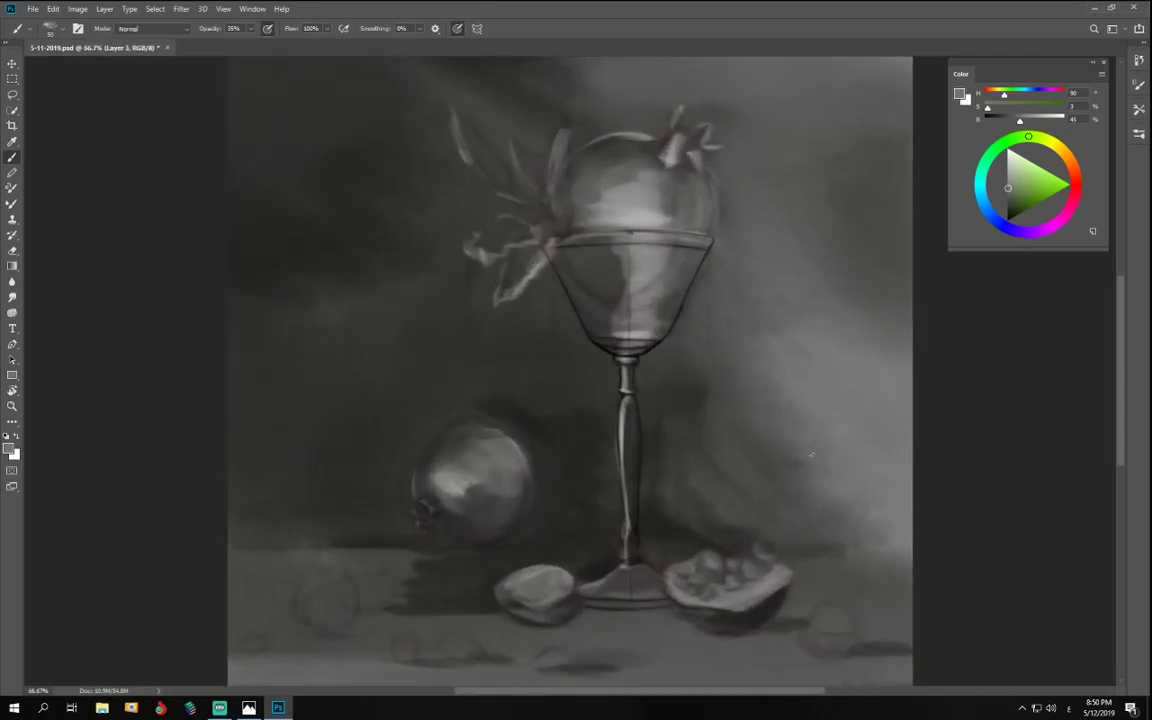
pyautogui.moveTo(768, 598); pyautogui.dragTo(766, 401)
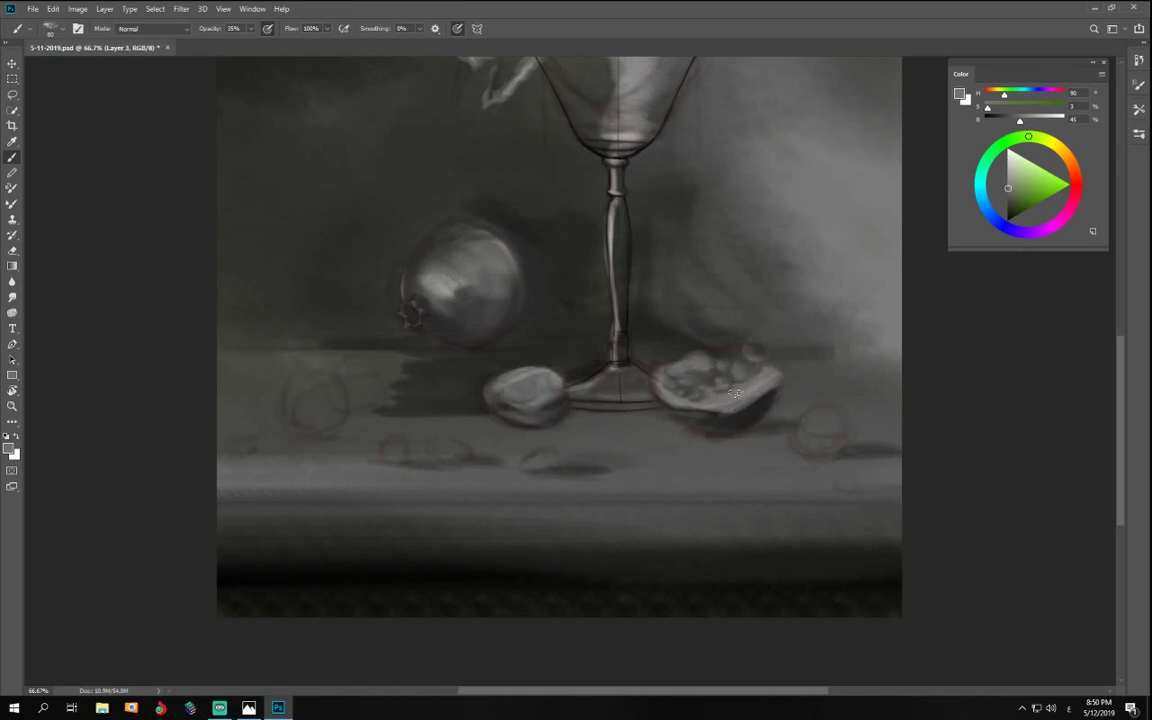
pyautogui.click(251, 29)
pyautogui.moveTo(250, 42); pyautogui.dragTo(271, 43)
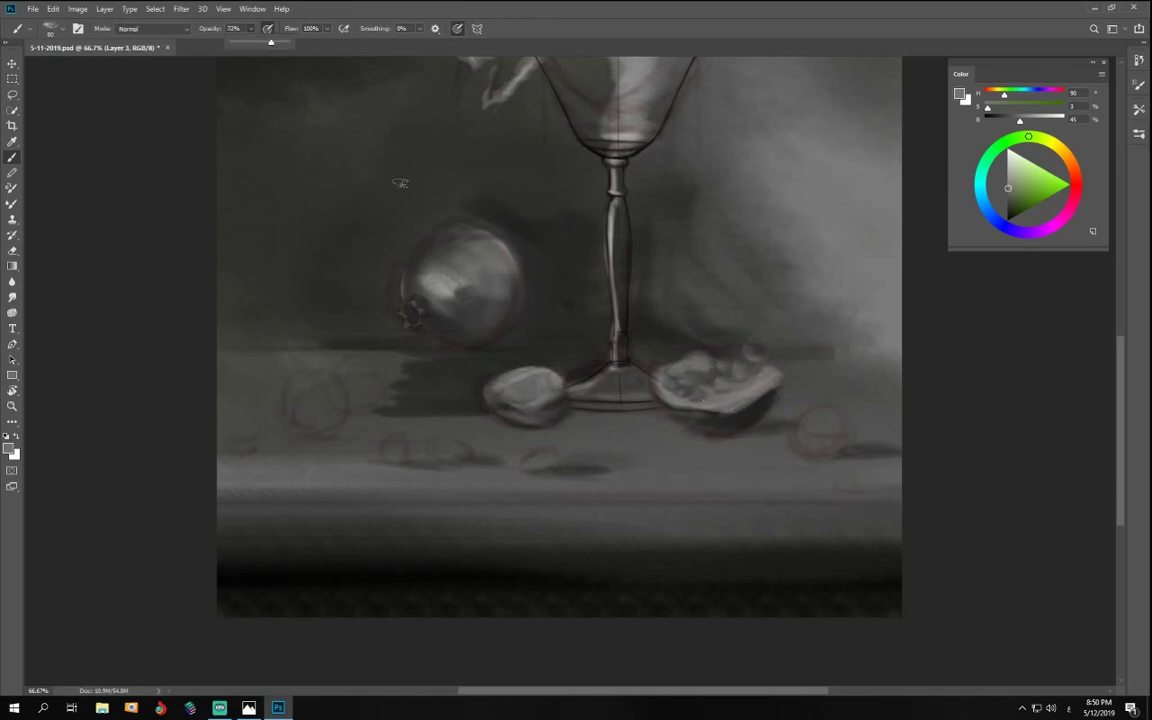
pyautogui.click(749, 405)
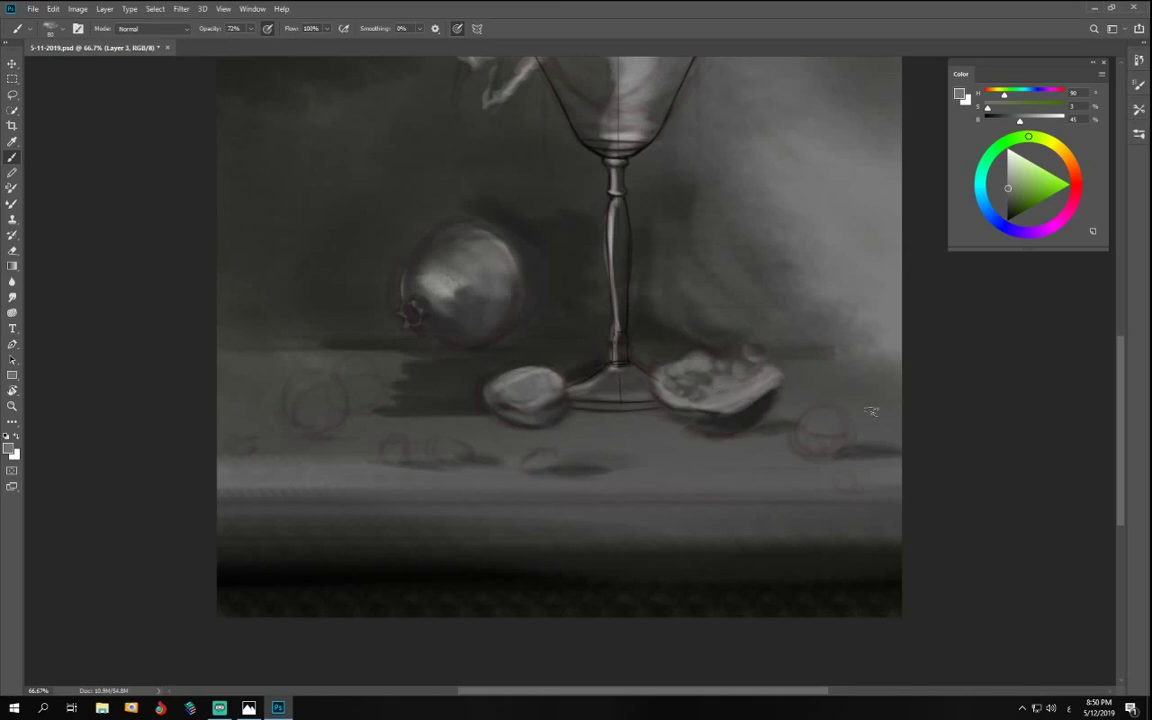
pyautogui.moveTo(1012, 180); pyautogui.dragTo(996, 165)
pyautogui.moveTo(734, 395)
pyautogui.mouseDown()
pyautogui.moveTo(731, 384)
pyautogui.moveTo(716, 395)
pyautogui.moveTo(752, 390)
pyautogui.moveTo(724, 400)
pyautogui.mouseUp()
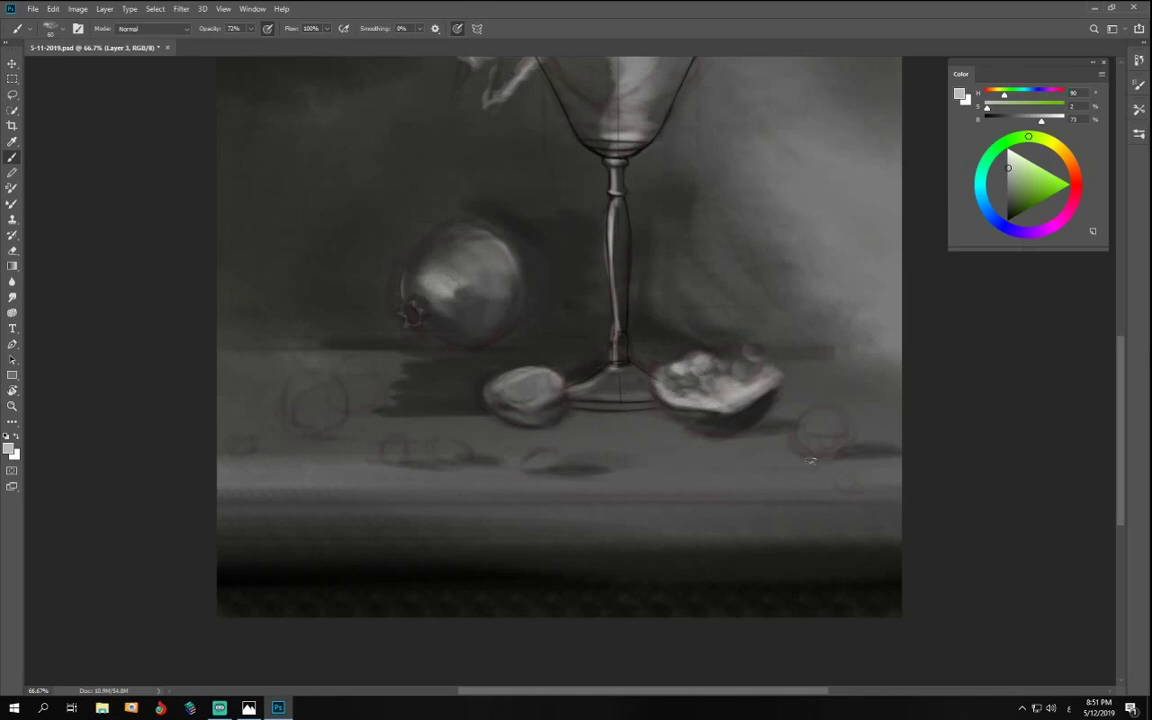
# - Lighten the halved pomegranate's dark underside with a large brush in mid-grey at 17% opacity
pyautogui.moveTo(1008, 169); pyautogui.dragTo(1007, 181)
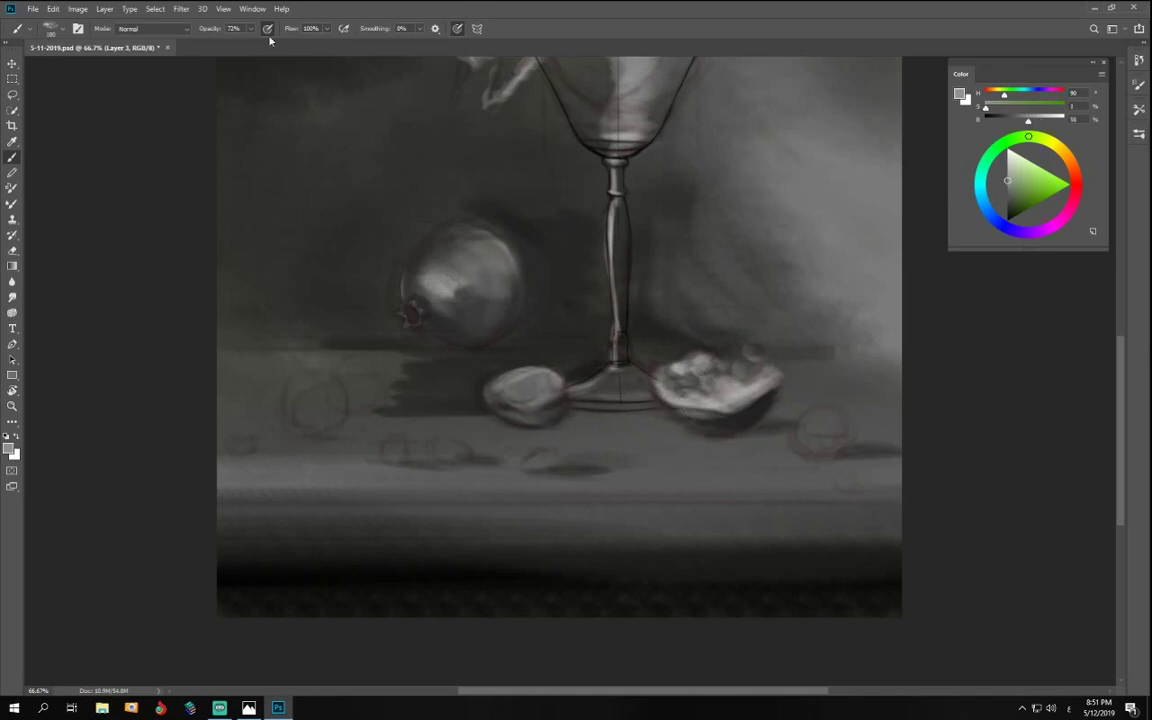
pyautogui.press('4')
pyautogui.press('1')
pyautogui.press(']')
pyautogui.click(250, 29)
pyautogui.moveTo(248, 41); pyautogui.dragTo(235, 42)
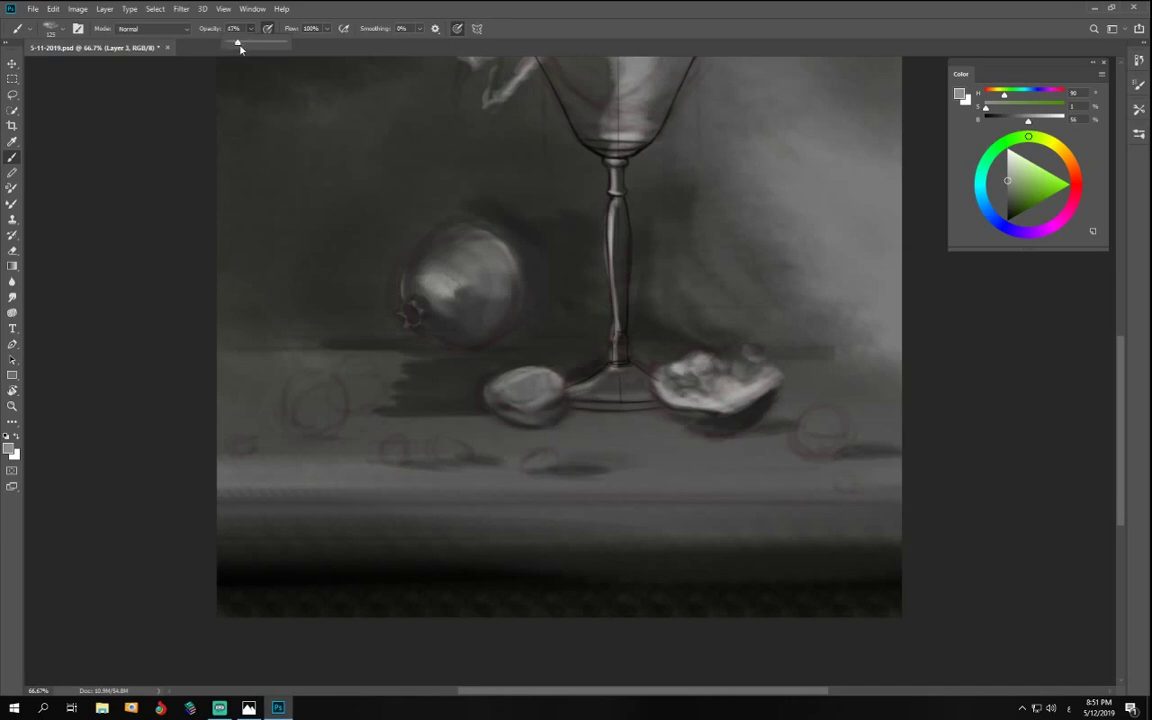
pyautogui.click(715, 417)
pyautogui.moveTo(708, 414)
pyautogui.mouseDown()
pyautogui.moveTo(732, 439)
pyautogui.moveTo(665, 403)
pyautogui.mouseUp()
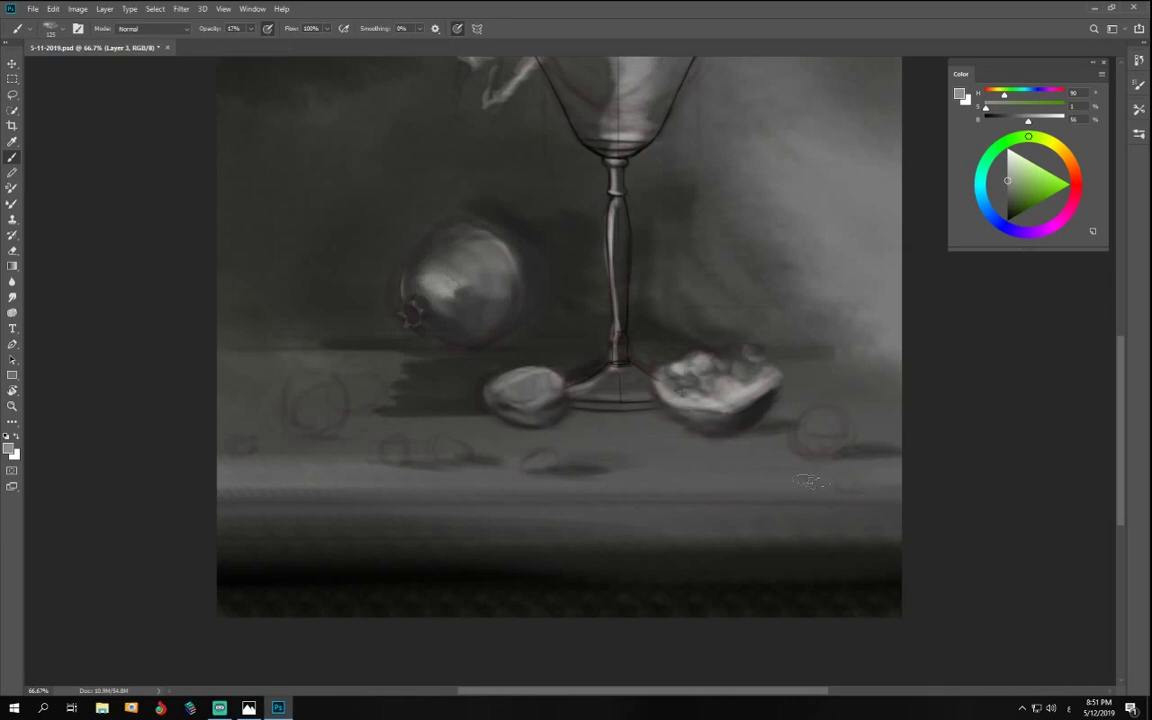
# - Paint the small round berry beside the halved pomegranate in light grey of 83% brightness and shade it with dark grey
pyautogui.click(1005, 163)
pyautogui.moveTo(1005, 163); pyautogui.dragTo(1002, 161)
pyautogui.moveTo(819, 418); pyautogui.dragTo(816, 444)
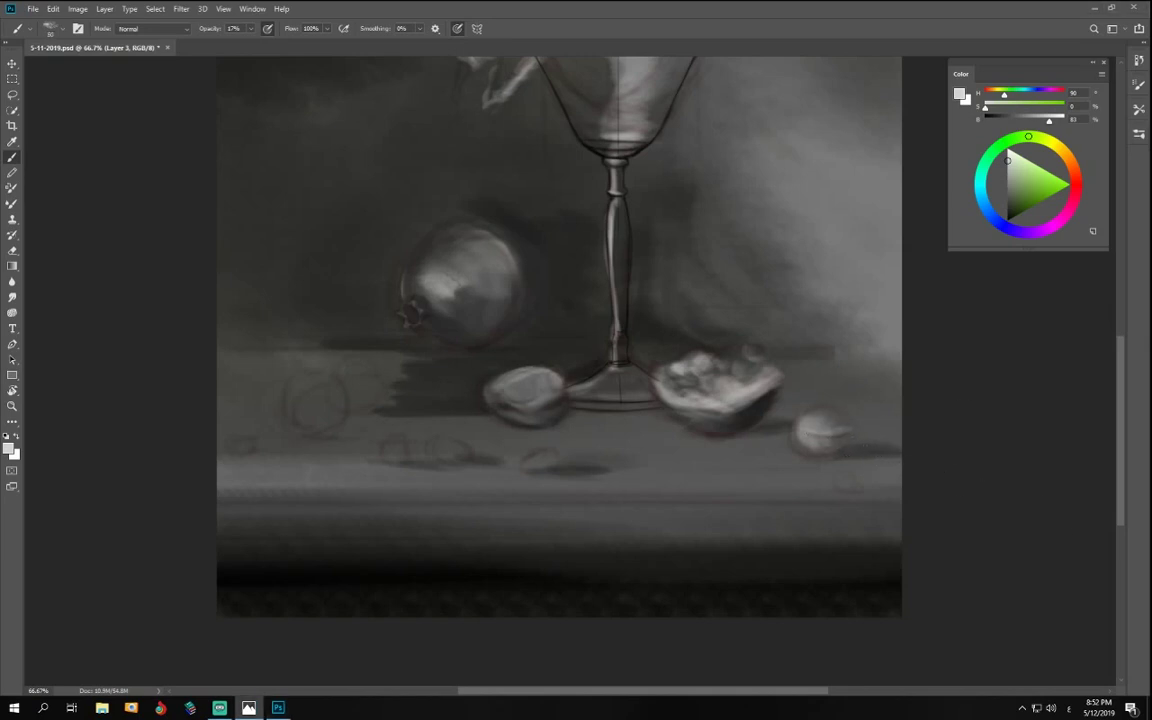
pyautogui.click(1001, 214)
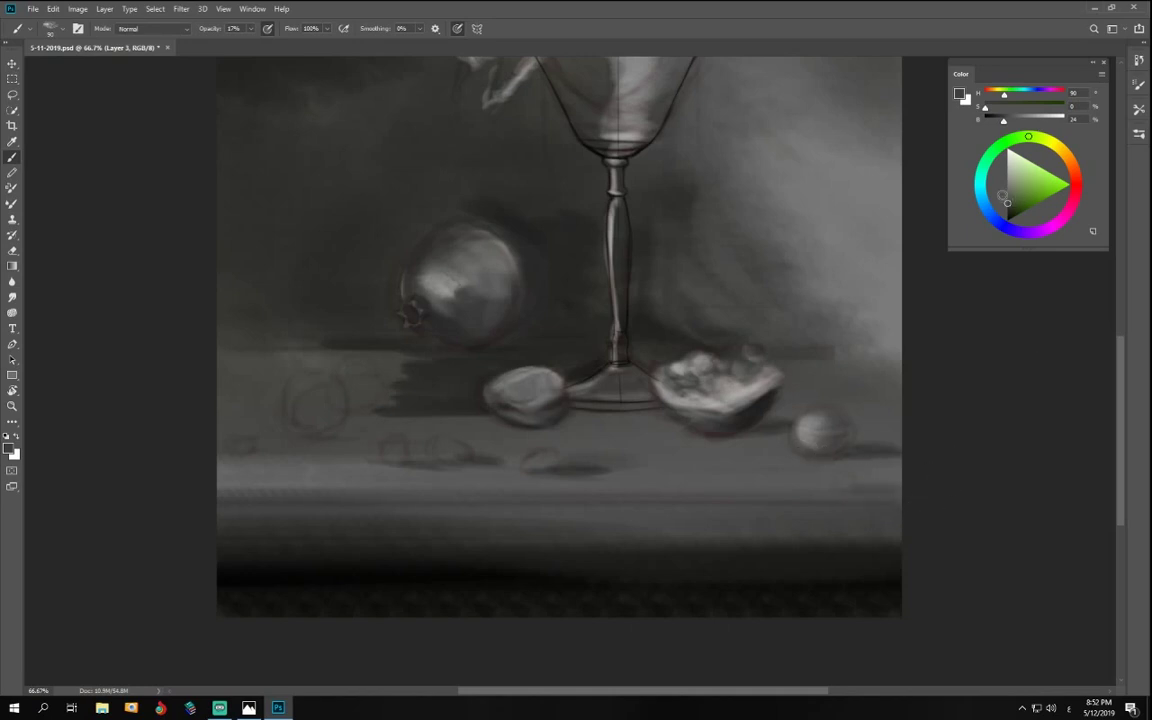
# - Paint a small bright seed on the tabletop in front of the round berry in light grey of 89% brightness at 60% opacity
pyautogui.click(1007, 156)
pyautogui.click(250, 29)
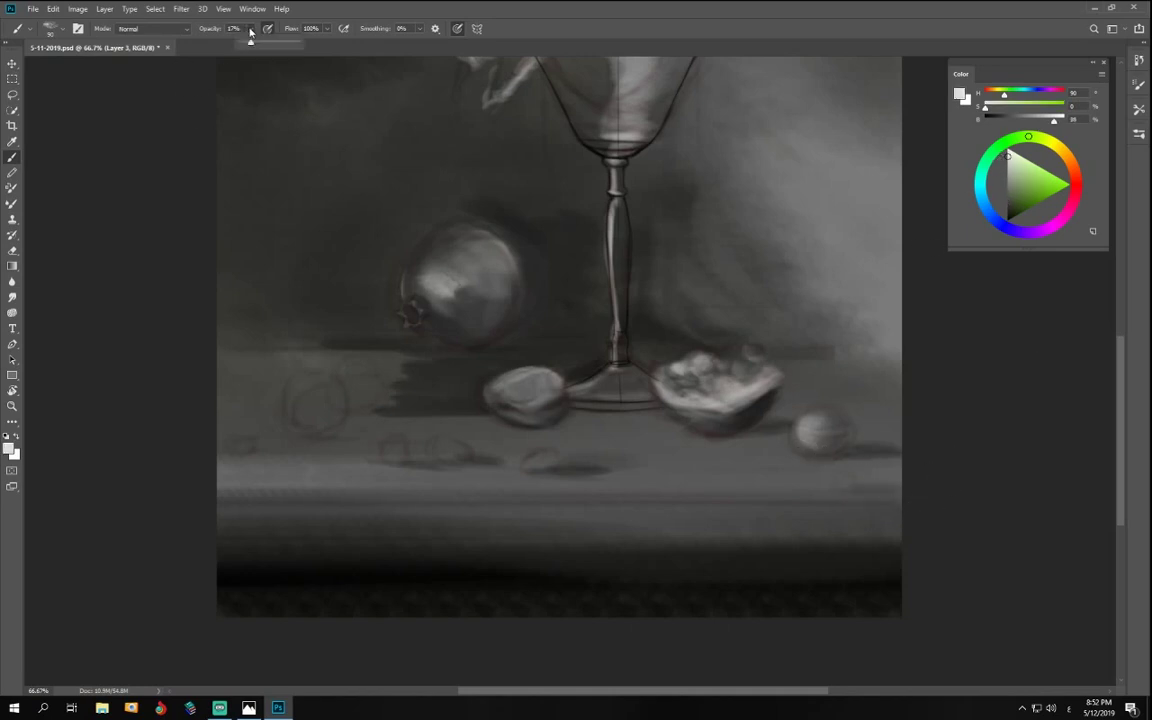
pyautogui.click(274, 43)
pyautogui.click(841, 485)
pyautogui.press('[')
pyautogui.press('[')
pyautogui.moveTo(839, 479); pyautogui.dragTo(848, 483)
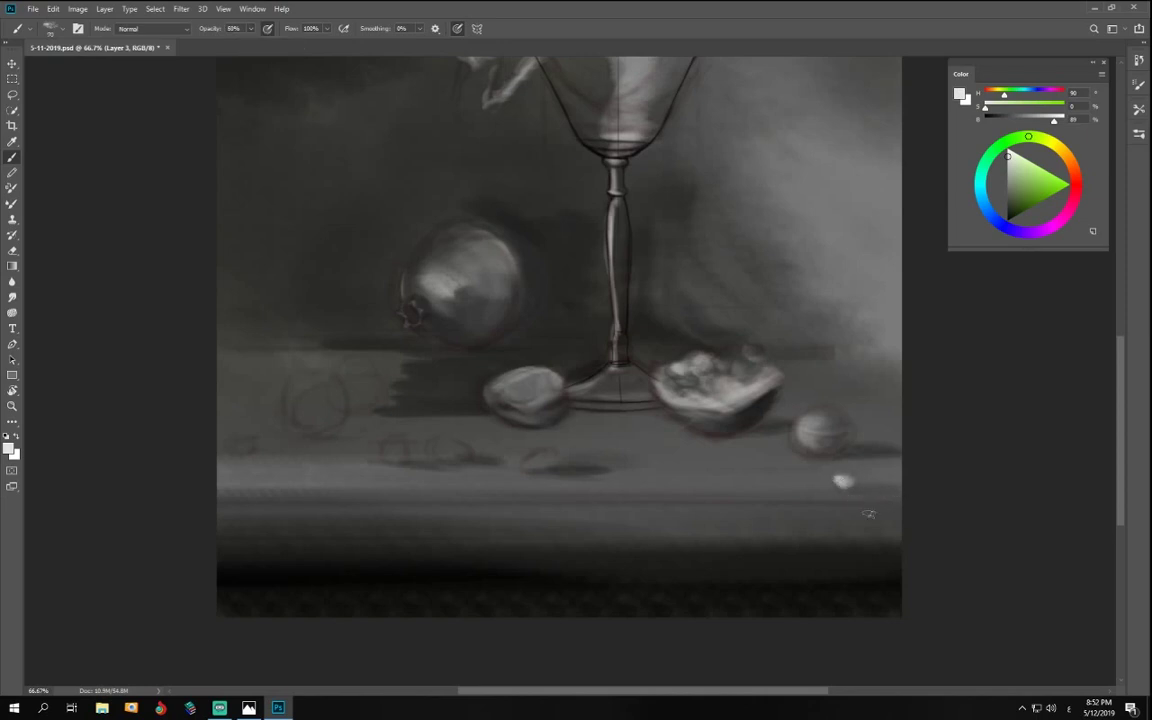
# - Shade the bright seed near the round berry with mid-grey and touch up its tip in the sampled near-white
pyautogui.moveTo(1008, 156); pyautogui.dragTo(1008, 191)
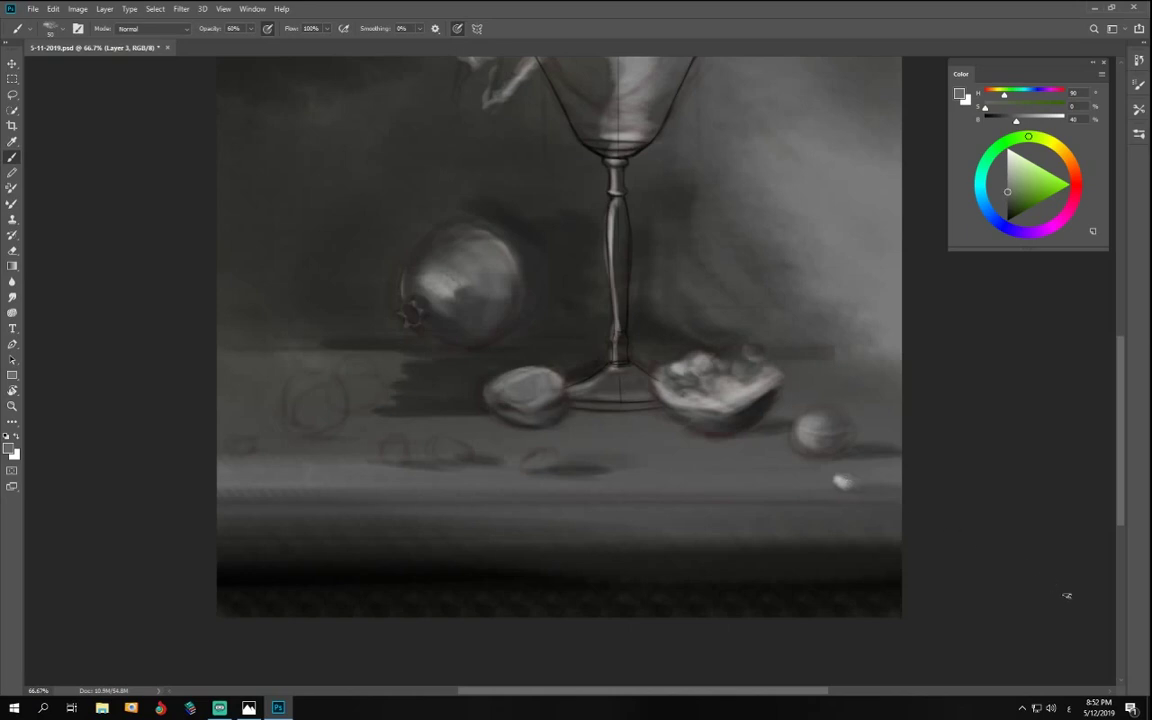
pyautogui.hotkey('ctrl', '+')
pyautogui.hotkey('ctrl', '+')
pyautogui.moveTo(851, 465); pyautogui.dragTo(735, 401)
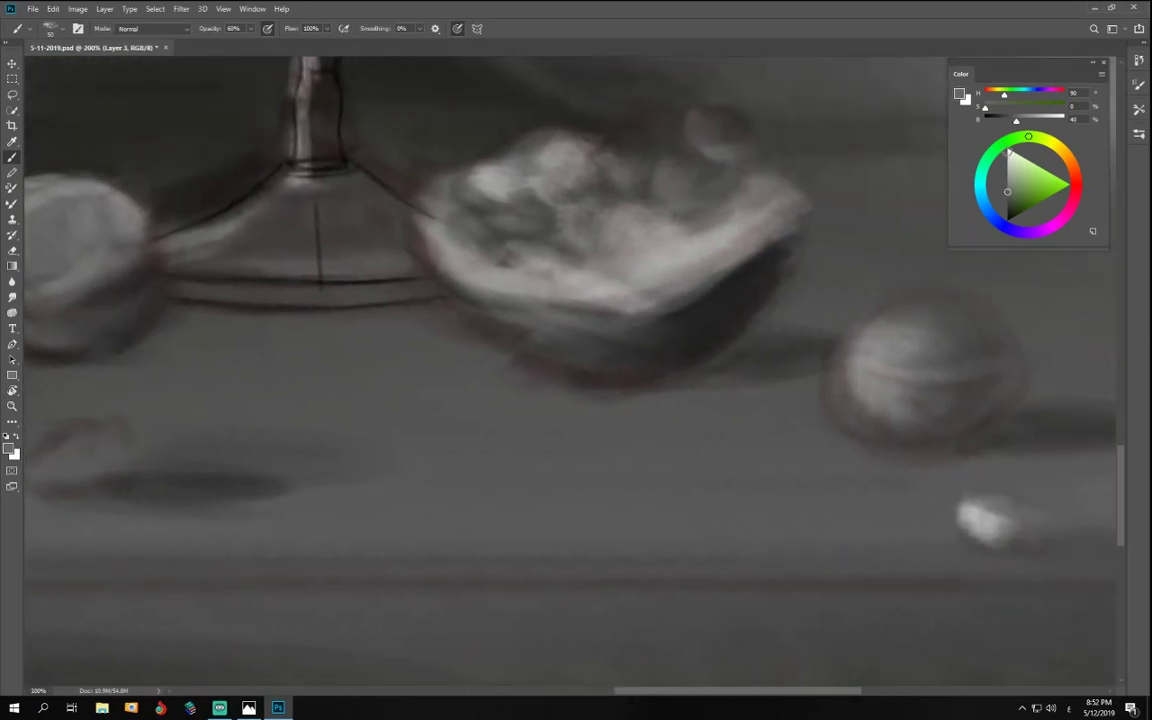
pyautogui.keyDown('alt'); pyautogui.click(968, 510); pyautogui.keyUp('alt')
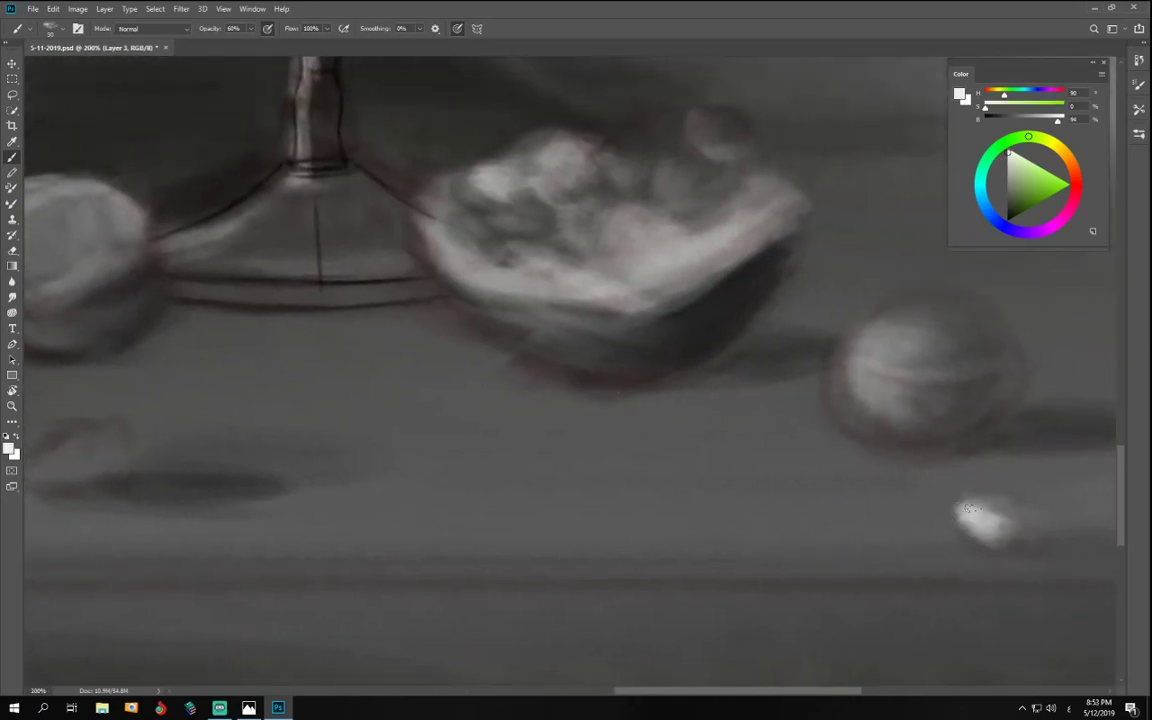
pyautogui.scroll(-5, 968, 510)
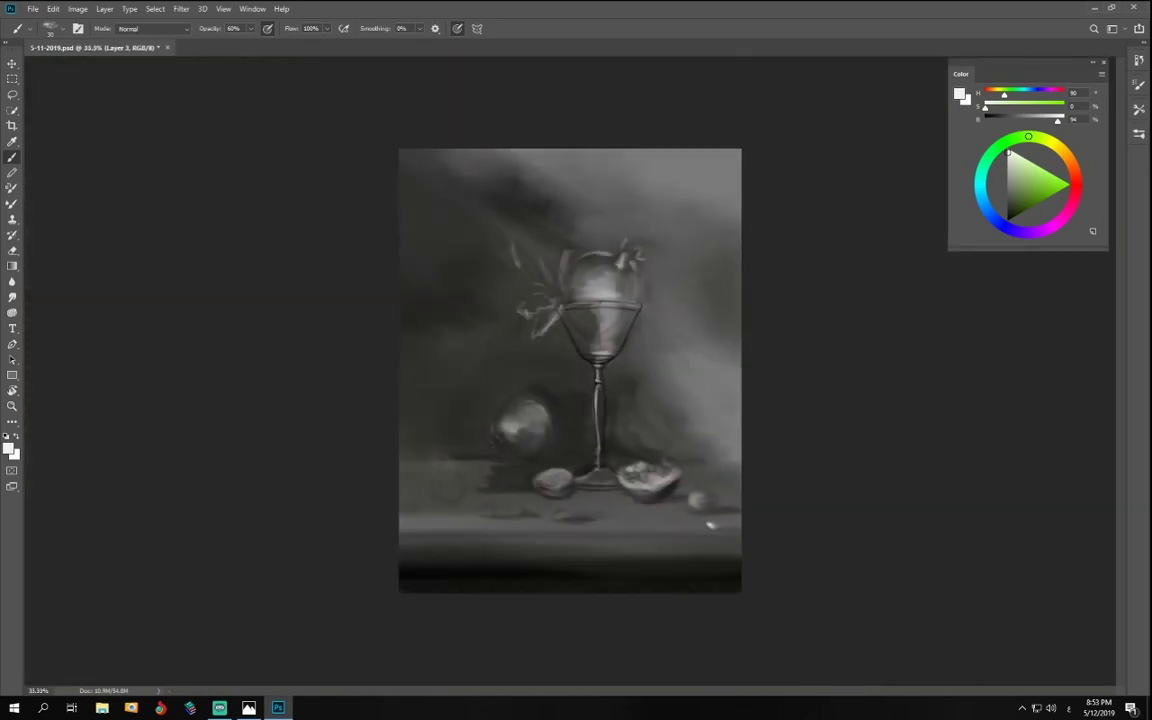
# - Paint a second small seed in near-white in front of the goblet and shade its underside with dark grey
pyautogui.scroll(2, 597, 490)
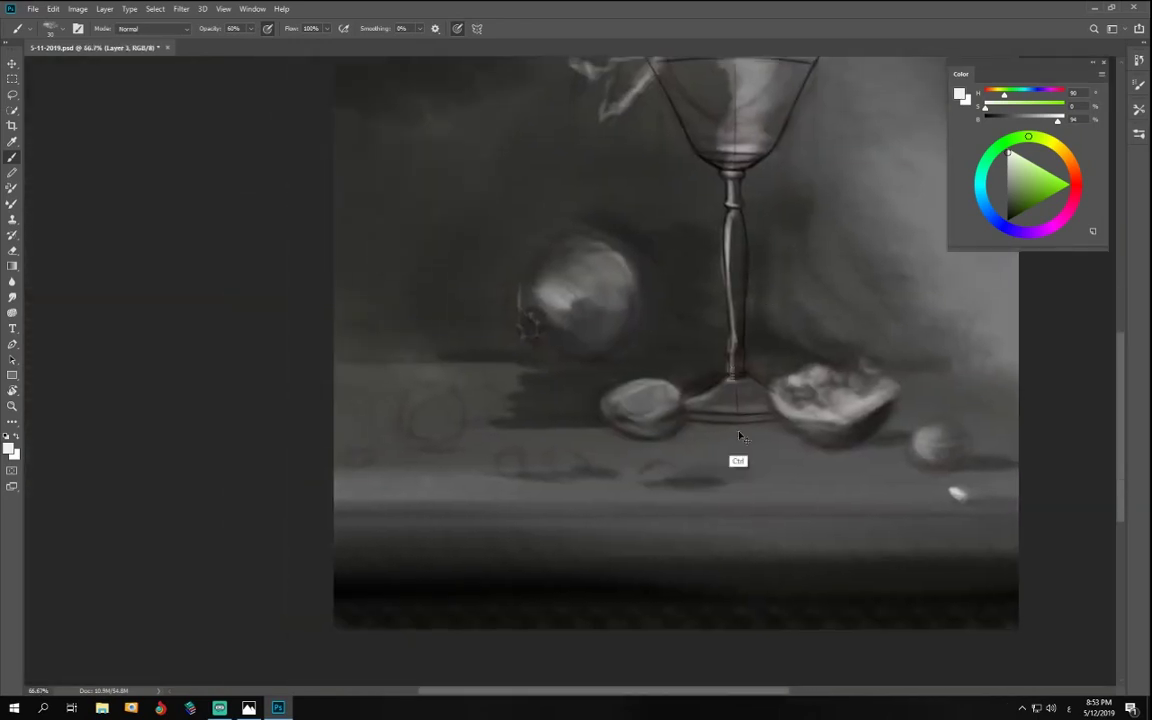
pyautogui.scroll(1, 740, 436)
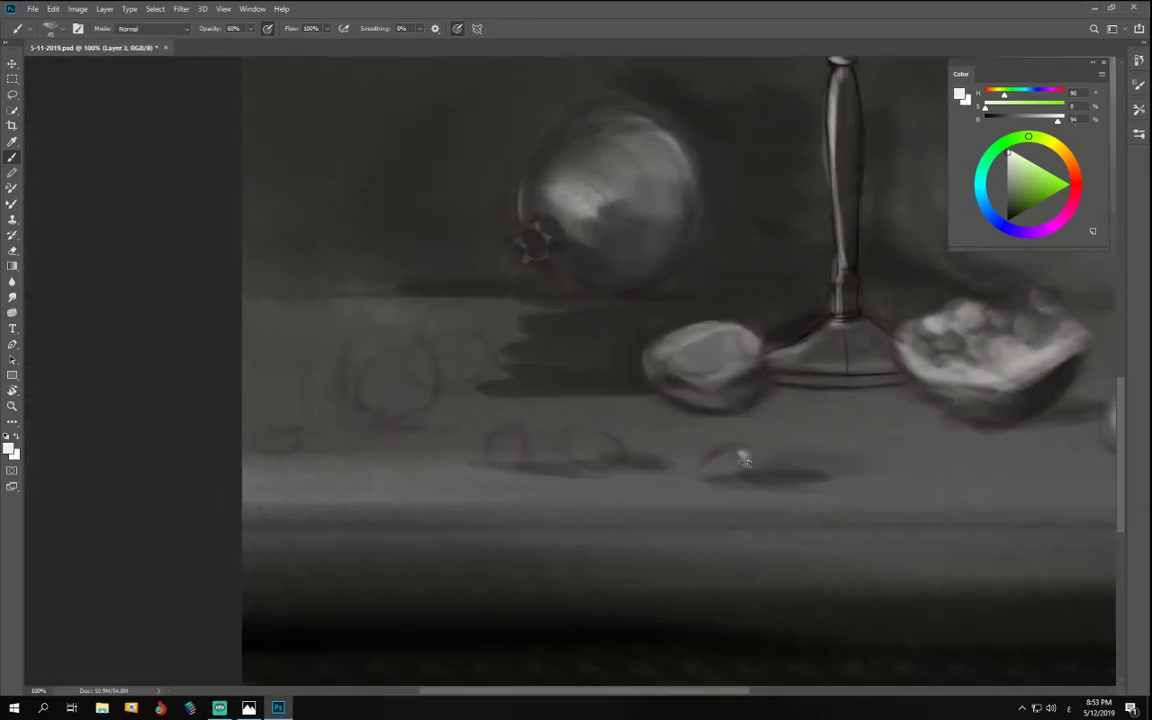
pyautogui.moveTo(744, 459)
pyautogui.mouseDown()
pyautogui.moveTo(749, 467)
pyautogui.moveTo(706, 477)
pyautogui.mouseUp()
pyautogui.click(1007, 205)
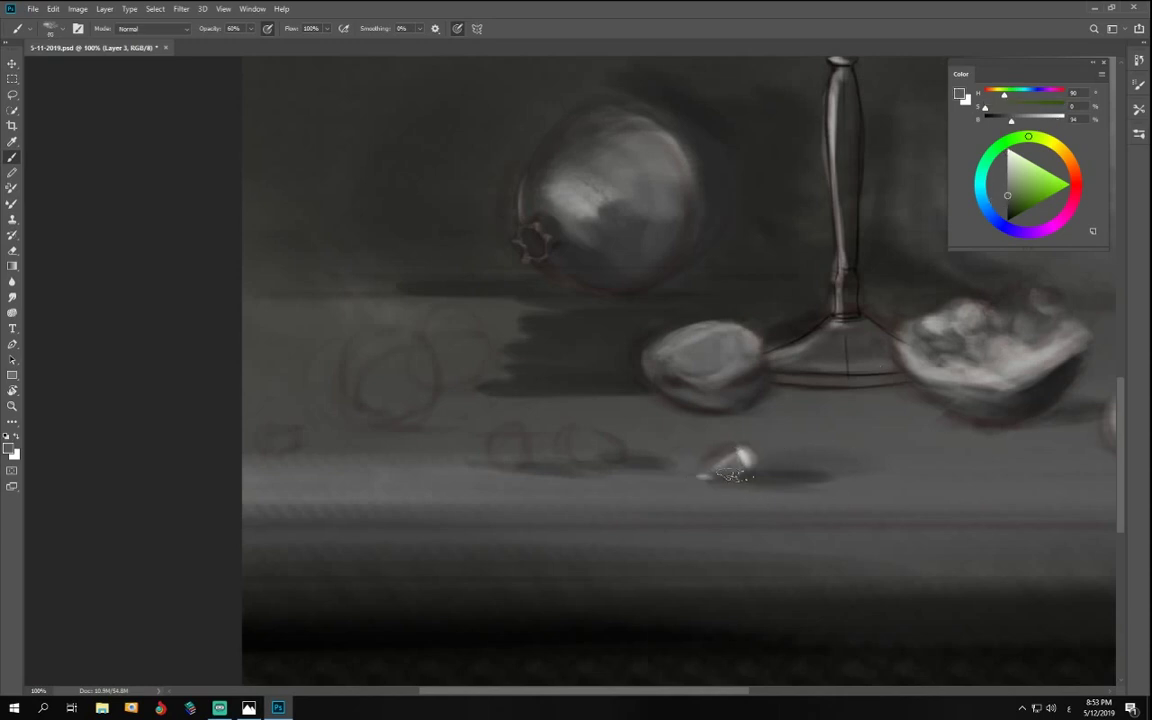
pyautogui.click(1007, 206)
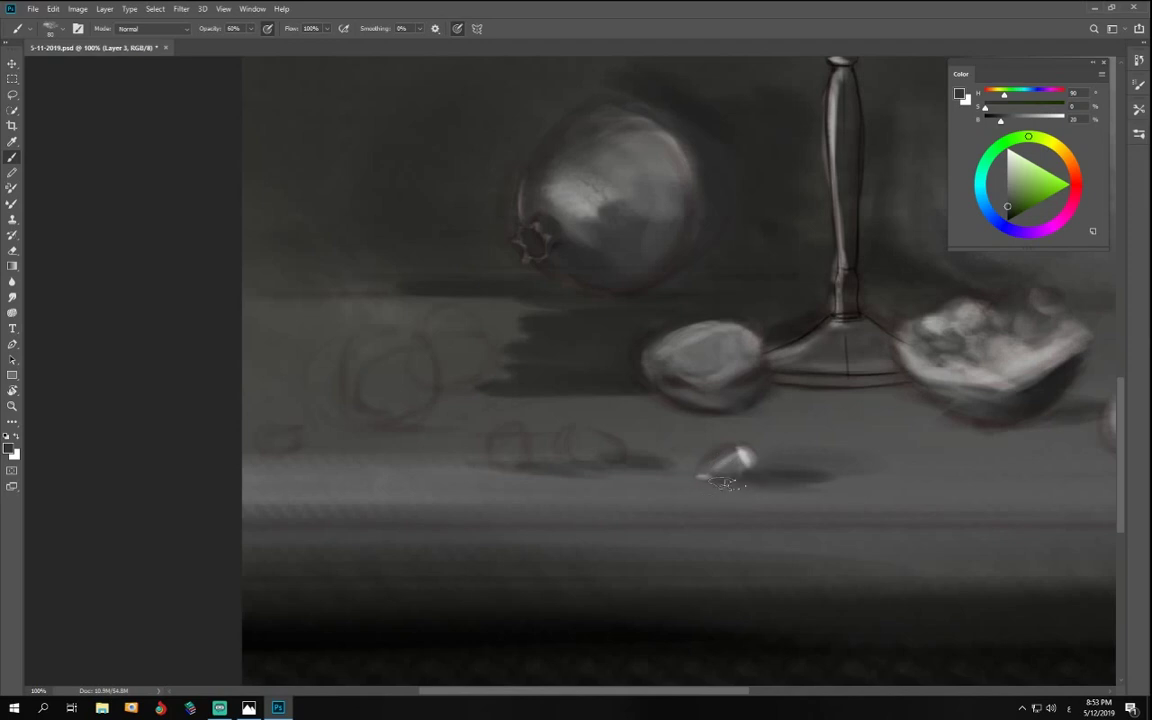
pyautogui.press('[')
pyautogui.press('[')
pyautogui.moveTo(745, 468)
pyautogui.mouseDown()
pyautogui.moveTo(697, 494)
pyautogui.moveTo(726, 482)
pyautogui.moveTo(710, 510)
pyautogui.moveTo(746, 478)
pyautogui.mouseUp()
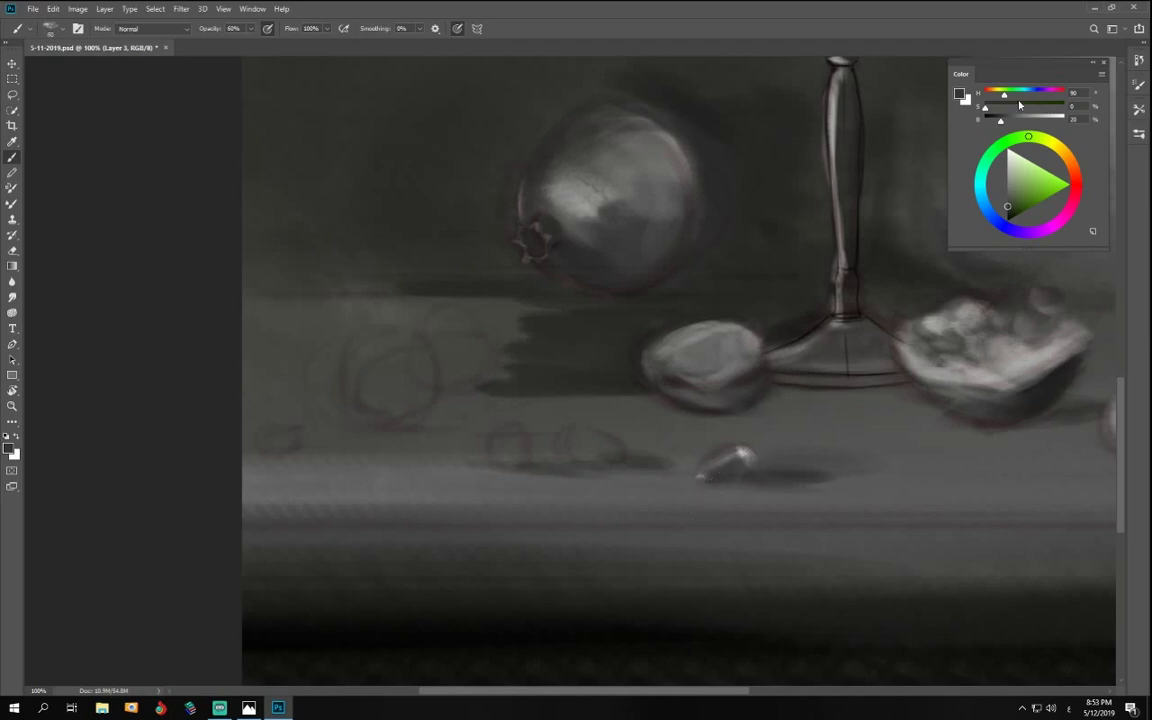
# - Blend the seed in front of the goblet with mid-grey and brighten it in light grey of 83% brightness
pyautogui.click(1007, 187)
pyautogui.click(1008, 155)
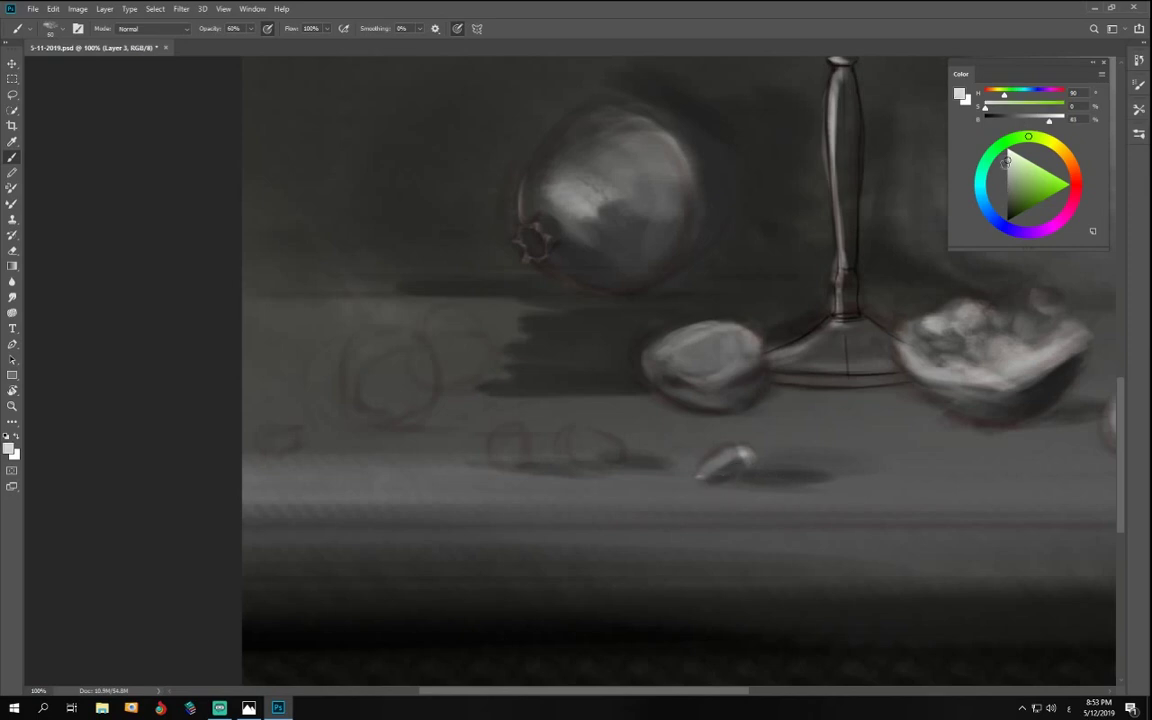
pyautogui.hotkey('ctrl', '0')
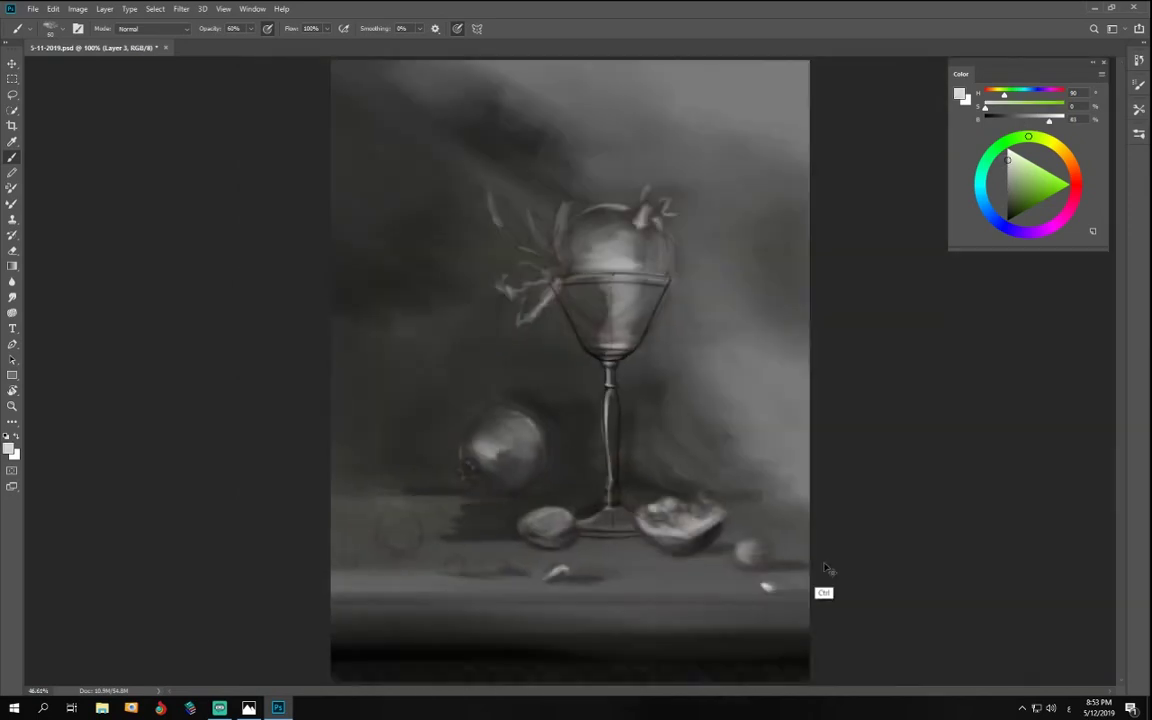
pyautogui.hotkey('ctrl', 'y')
pyautogui.hotkey('ctrl', 'y')
pyautogui.hotkey('ctrl', '+')
pyautogui.hotkey('ctrl', '+')
pyautogui.hotkey('ctrl', '+')
pyautogui.moveTo(738, 437); pyautogui.dragTo(738, 393)
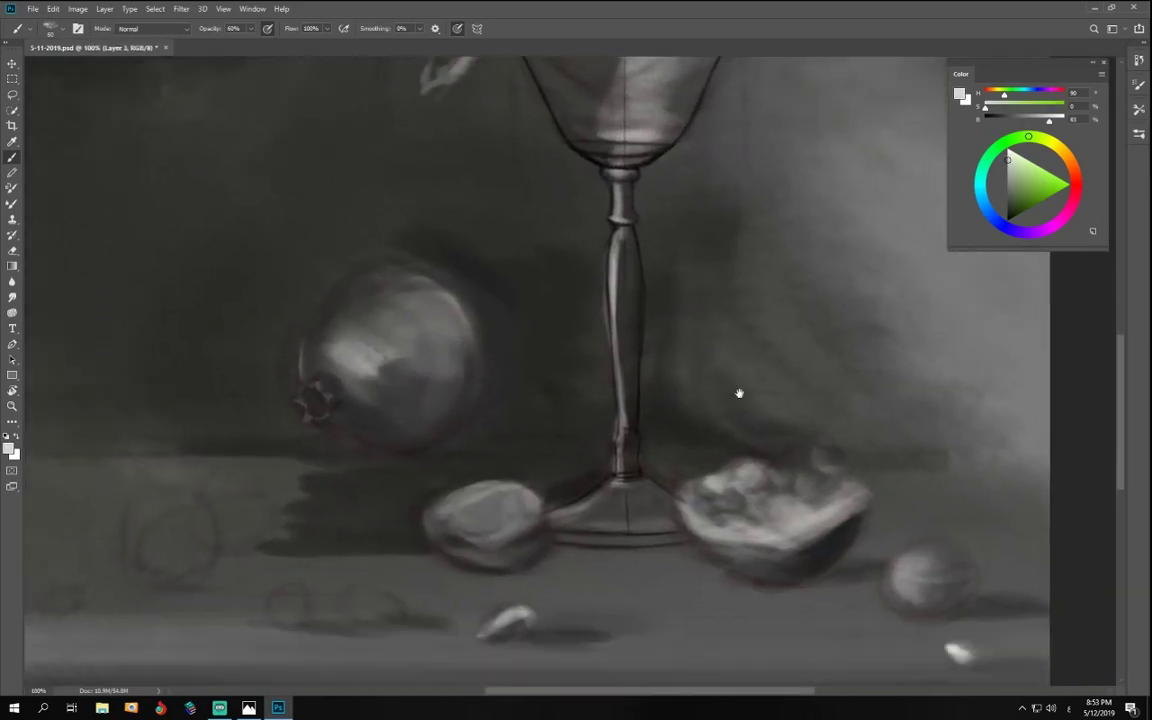
pyautogui.moveTo(543, 537)
pyautogui.mouseDown()
pyautogui.moveTo(508, 559)
pyautogui.moveTo(608, 536)
pyautogui.mouseUp()
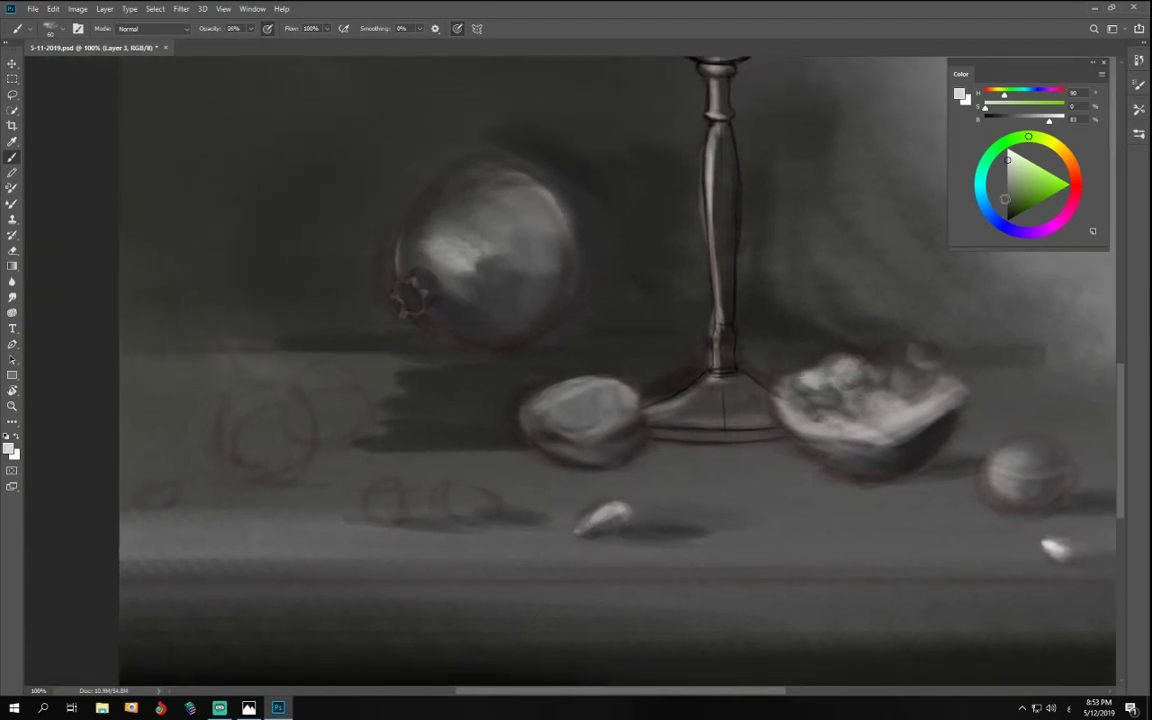
# - Darken the small fruit's cut face in dark grey at 26% opacity and paint a cast shadow under the goblet's foot at higher opacity
pyautogui.click(1006, 206)
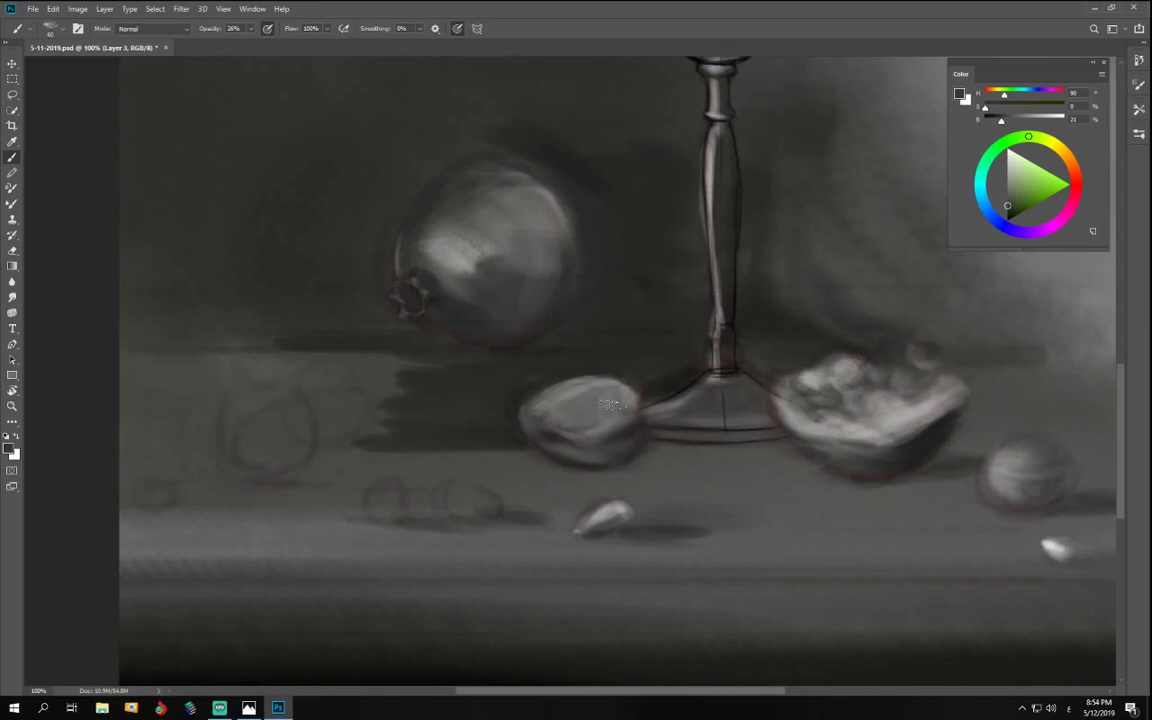
pyautogui.click(251, 29)
pyautogui.click(273, 44)
pyautogui.click(588, 336)
pyautogui.press(']')
pyautogui.press(']')
pyautogui.press(']')
pyautogui.press(']')
pyautogui.moveTo(722, 453)
pyautogui.mouseDown()
pyautogui.moveTo(655, 456)
pyautogui.moveTo(732, 459)
pyautogui.mouseUp()
pyautogui.click(250, 31)
pyautogui.click(264, 43)
pyautogui.click(701, 444)
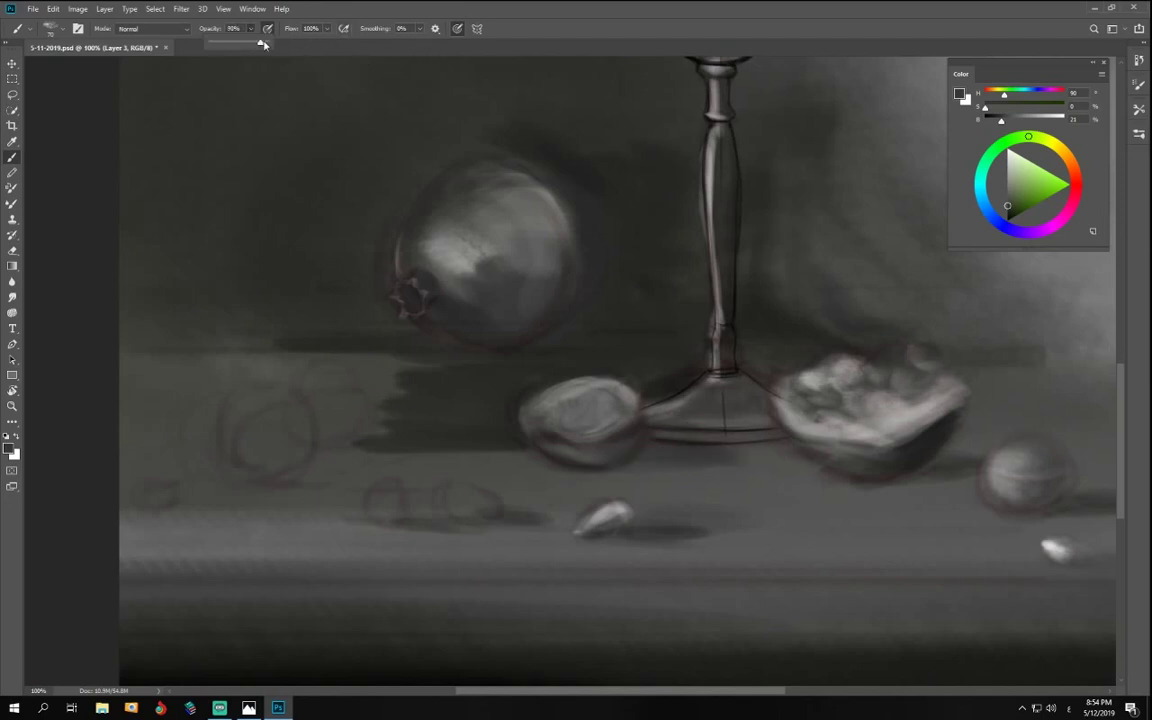
# - Set the brush to near-black at 100% opacity and switch the canvas to full screen mode with the menu bar
pyautogui.press('0')
pyautogui.click(1008, 214)
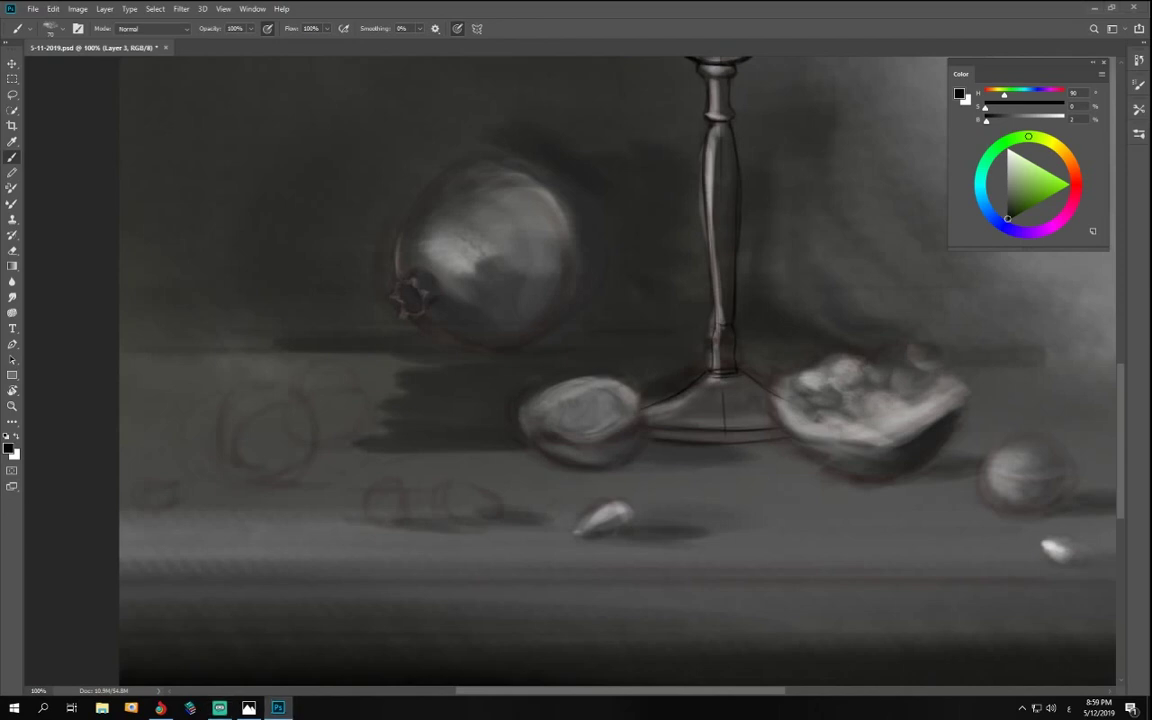
pyautogui.press('f')
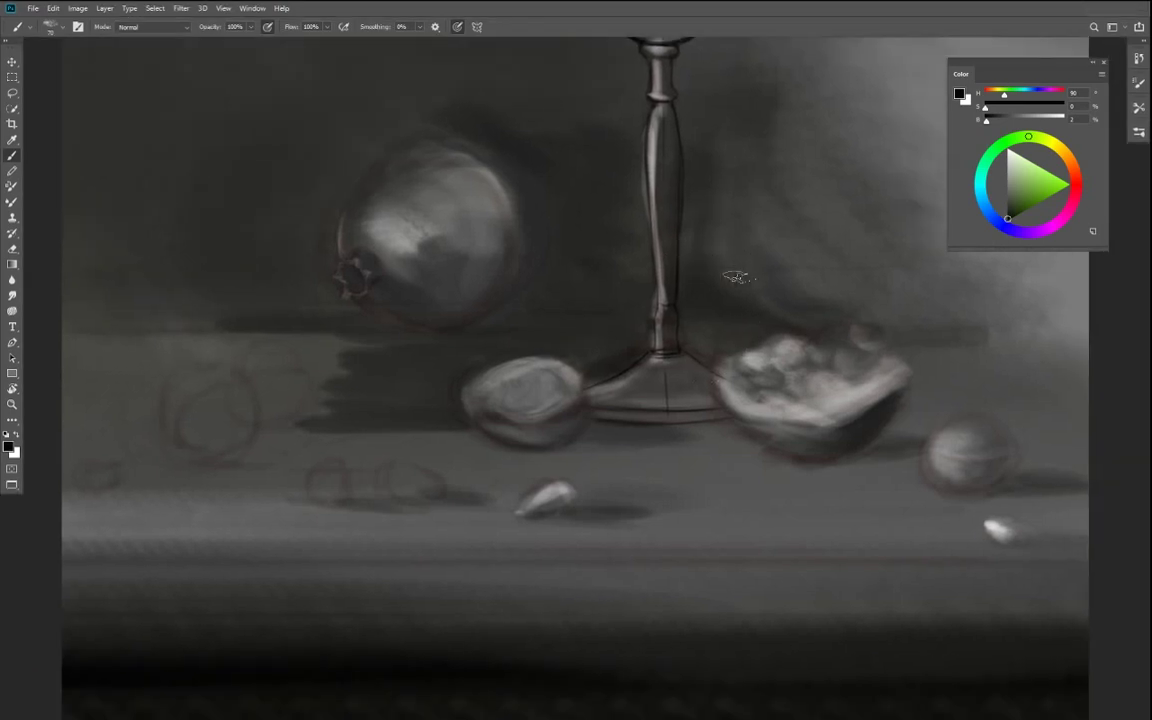
pyautogui.hotkey('ctrl', '-')
pyautogui.hotkey('ctrl', '-')
pyautogui.hotkey('ctrl', '+')
pyautogui.hotkey('ctrl', '+')
# - Tone down the halved pomegranate's seeds in a sampled dark grey at 80% opacity and blend the flesh in mid-grey of 44% brightness
pyautogui.keyDown('alt'); pyautogui.click(779, 318); pyautogui.keyUp('alt')
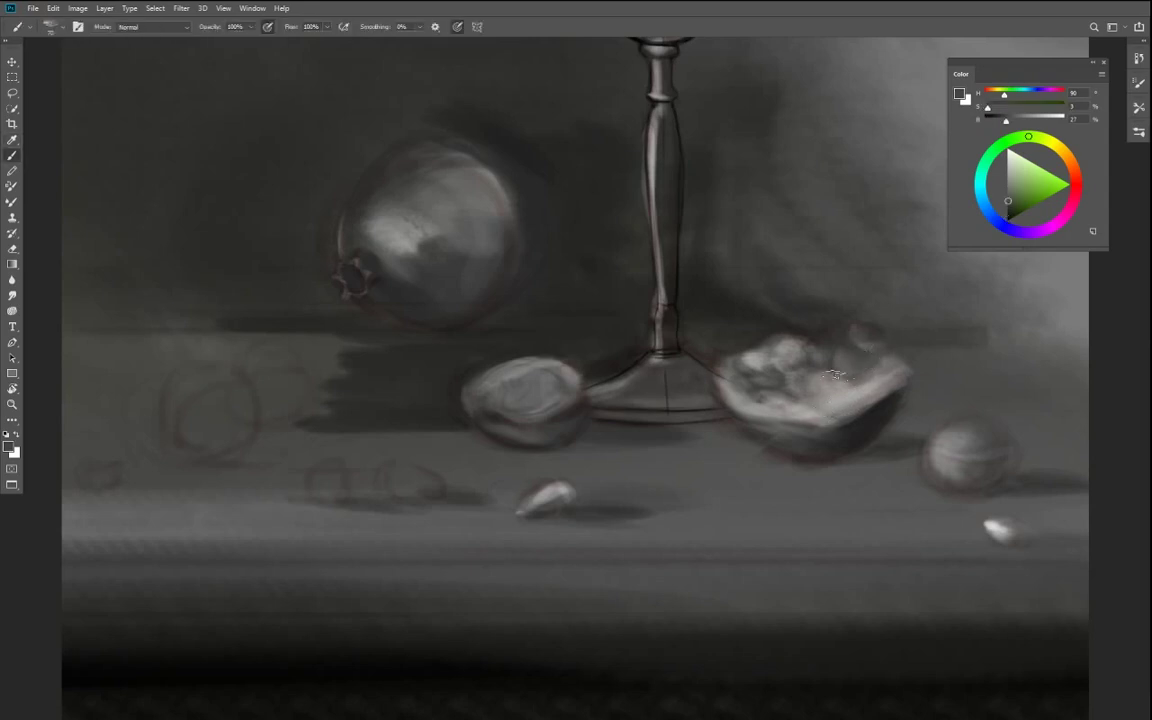
pyautogui.press('8')
pyautogui.moveTo(774, 378)
pyautogui.mouseDown()
pyautogui.moveTo(807, 355)
pyautogui.moveTo(767, 348)
pyautogui.moveTo(805, 350)
pyautogui.moveTo(775, 360)
pyautogui.mouseUp()
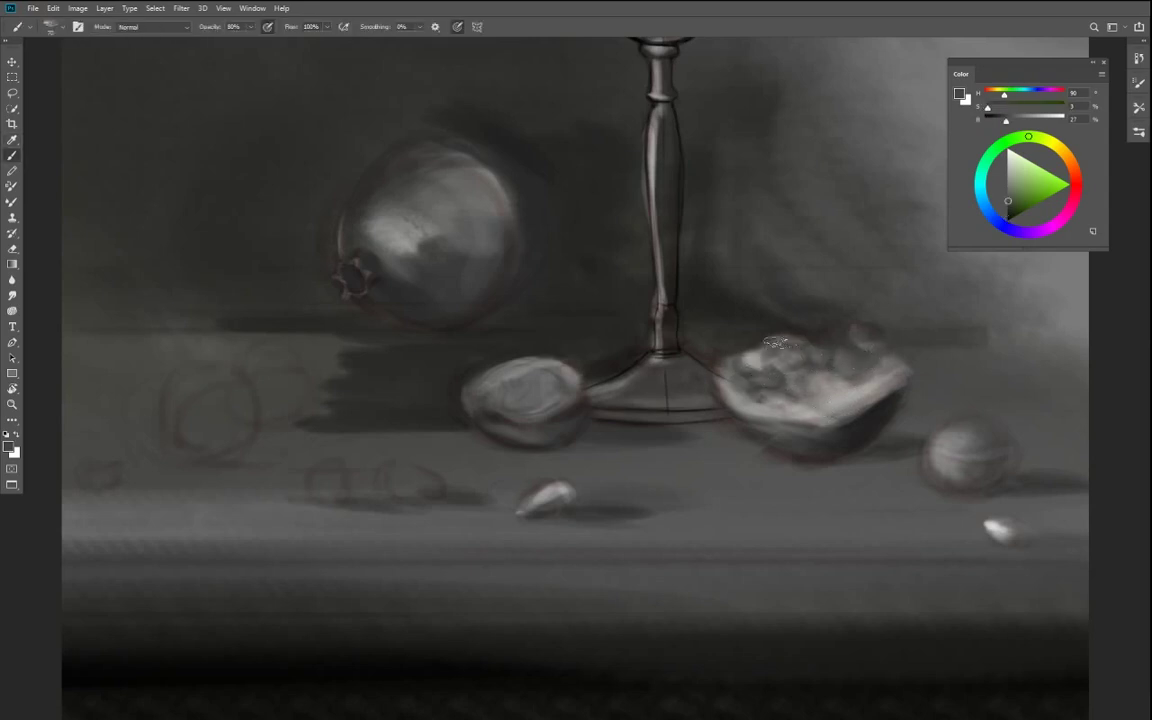
pyautogui.click(1007, 188)
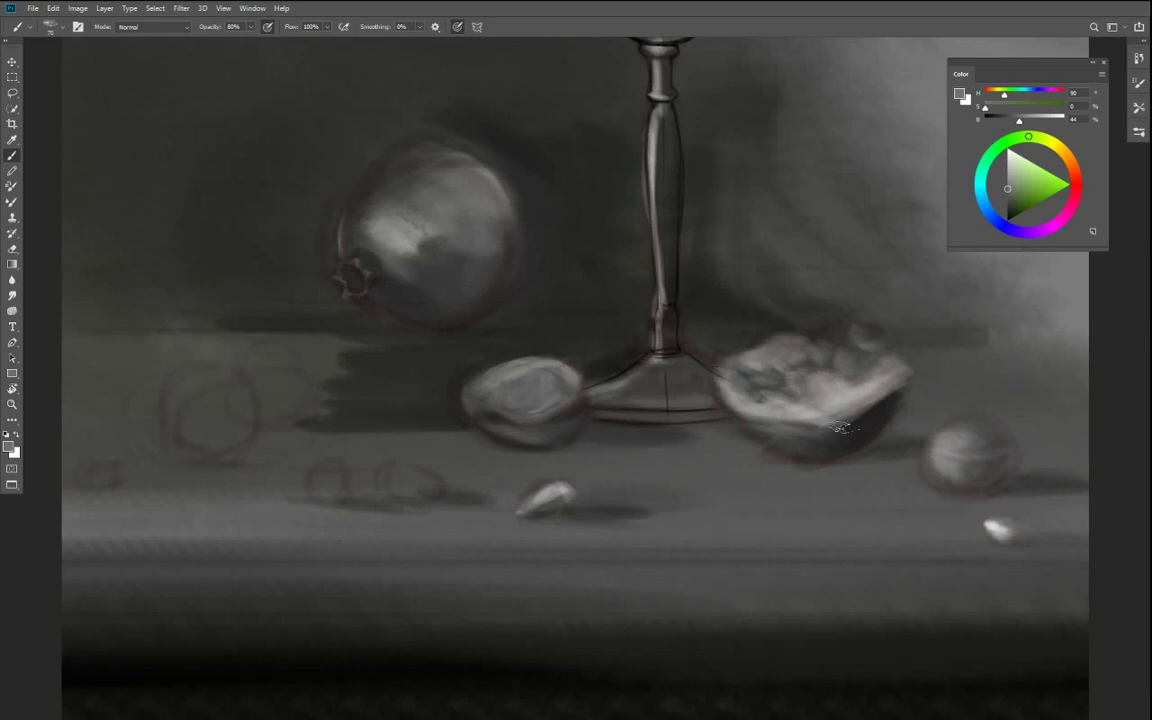
# - Dab small highlights on the halved pomegranate's left seeds in light grey of 89% brightness with a size 30 brush
pyautogui.moveTo(1008, 165); pyautogui.dragTo(991, 125)
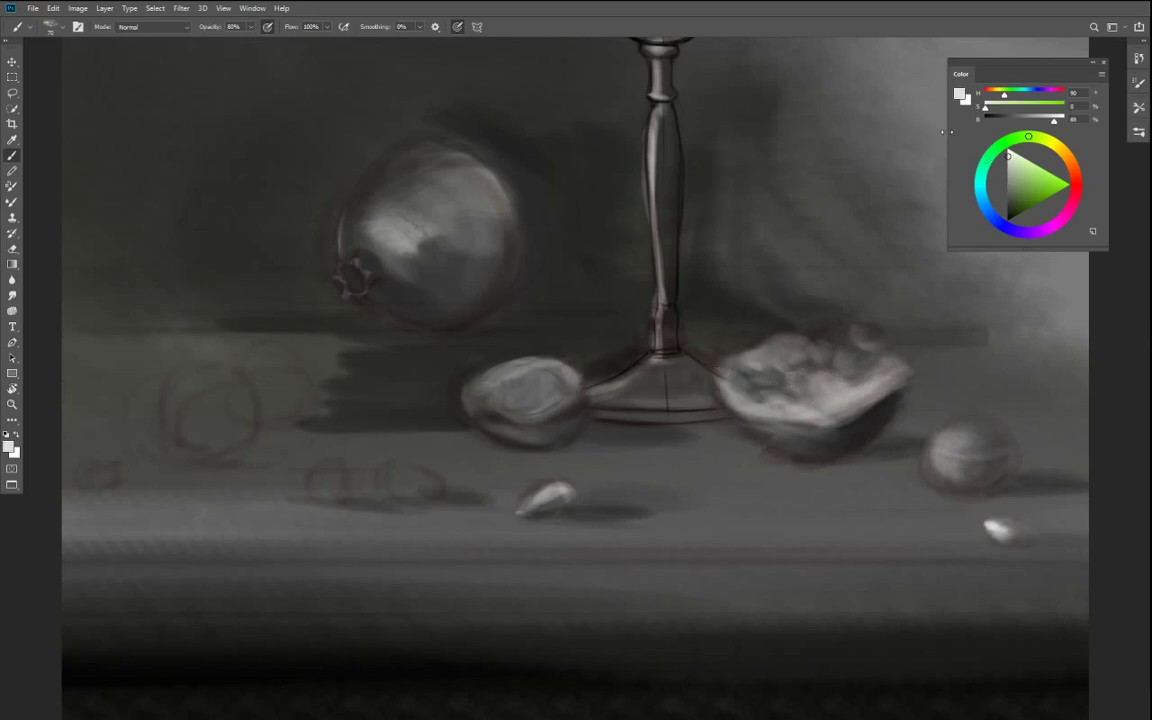
pyautogui.hotkey('ctrl', '+')
pyautogui.hotkey('ctrl', '+')
pyautogui.press('[')
pyautogui.press('[')
pyautogui.press('[')
pyautogui.press('[')
pyautogui.moveTo(939, 348); pyautogui.dragTo(934, 350)
pyautogui.moveTo(964, 342)
pyautogui.mouseDown()
pyautogui.moveTo(1004, 367)
pyautogui.moveTo(911, 363)
pyautogui.mouseUp()
pyautogui.click(945, 383)
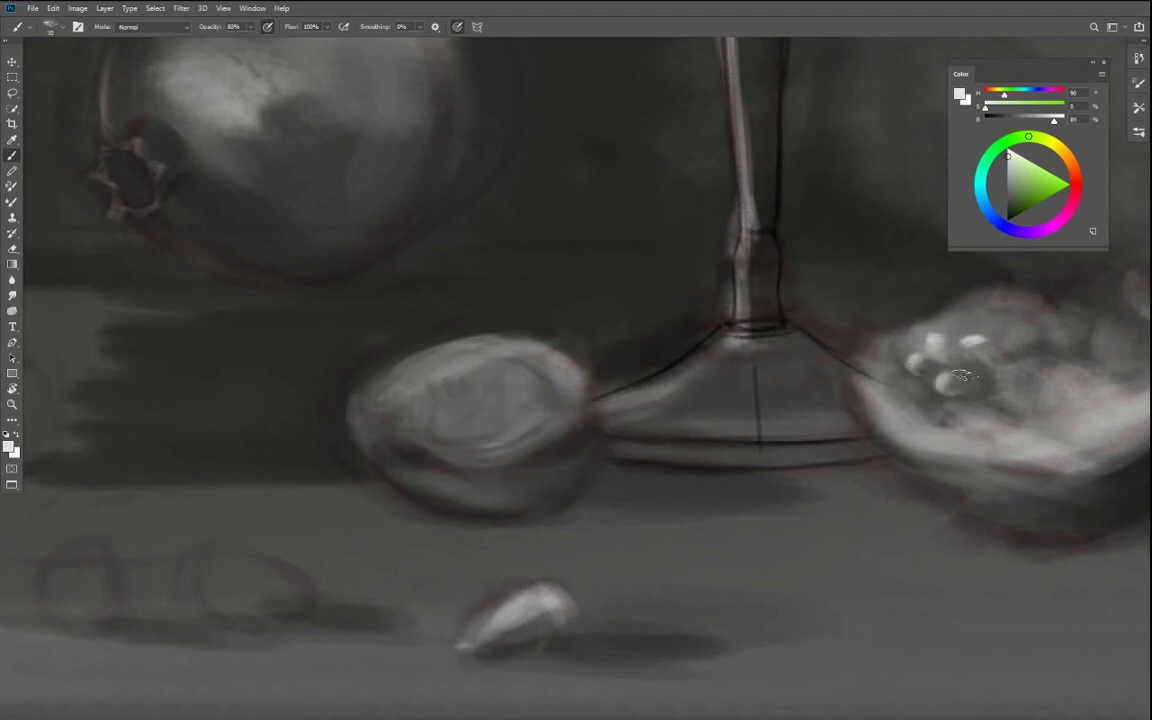
# - Paint more seeds on the halved pomegranate's right side in light grey of 74% brightness and lighten its right rim
pyautogui.hotkey('ctrl', '-')
pyautogui.hotkey('ctrl', '-')
pyautogui.hotkey('ctrl', '-')
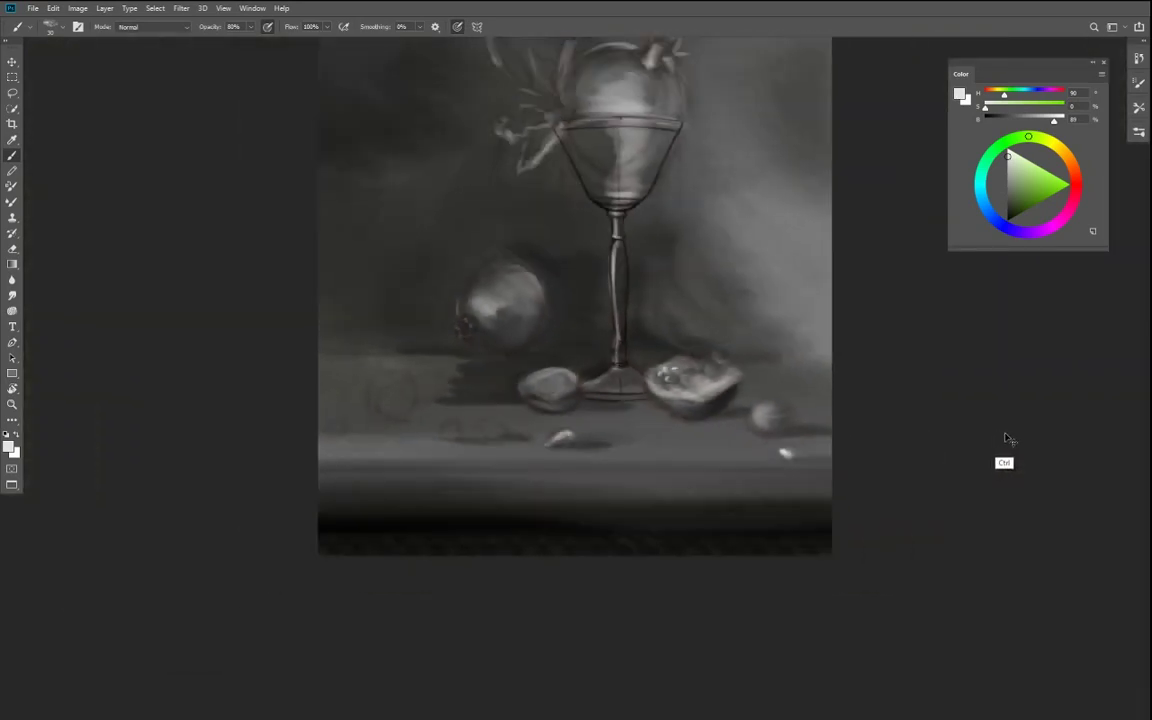
pyautogui.hotkey('ctrl', '-')
pyautogui.hotkey('ctrl', '+')
pyautogui.hotkey('ctrl', '+')
pyautogui.hotkey('ctrl', '+')
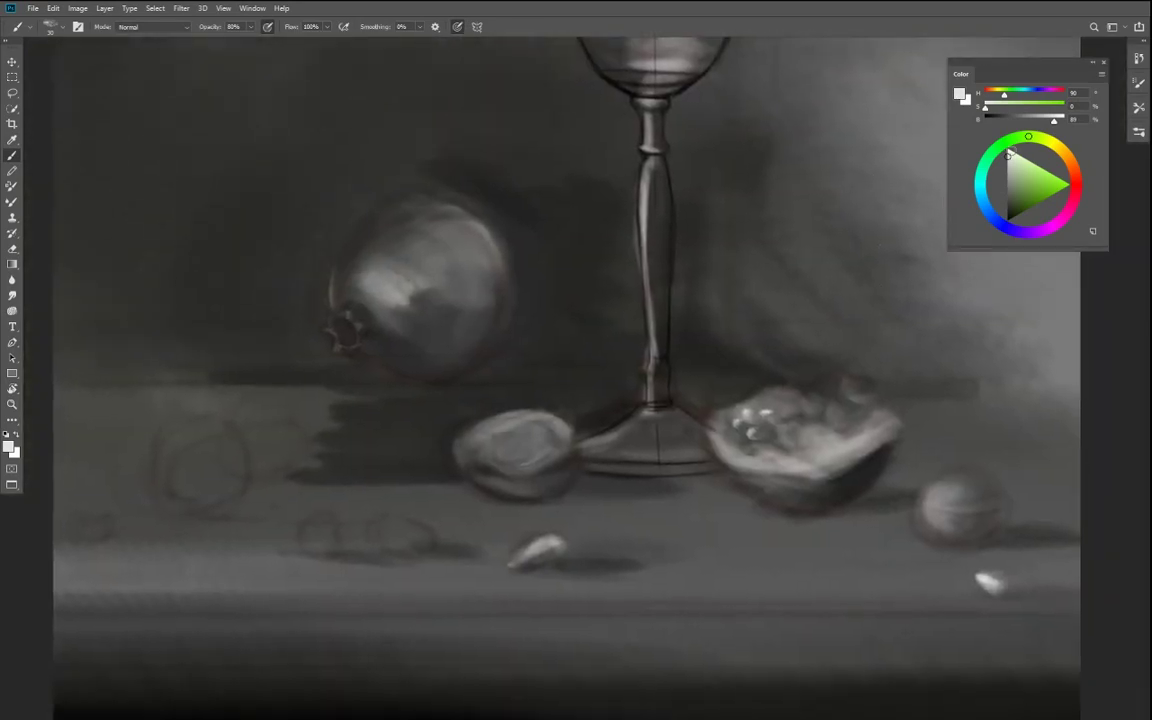
pyautogui.moveTo(1009, 153); pyautogui.dragTo(1007, 170)
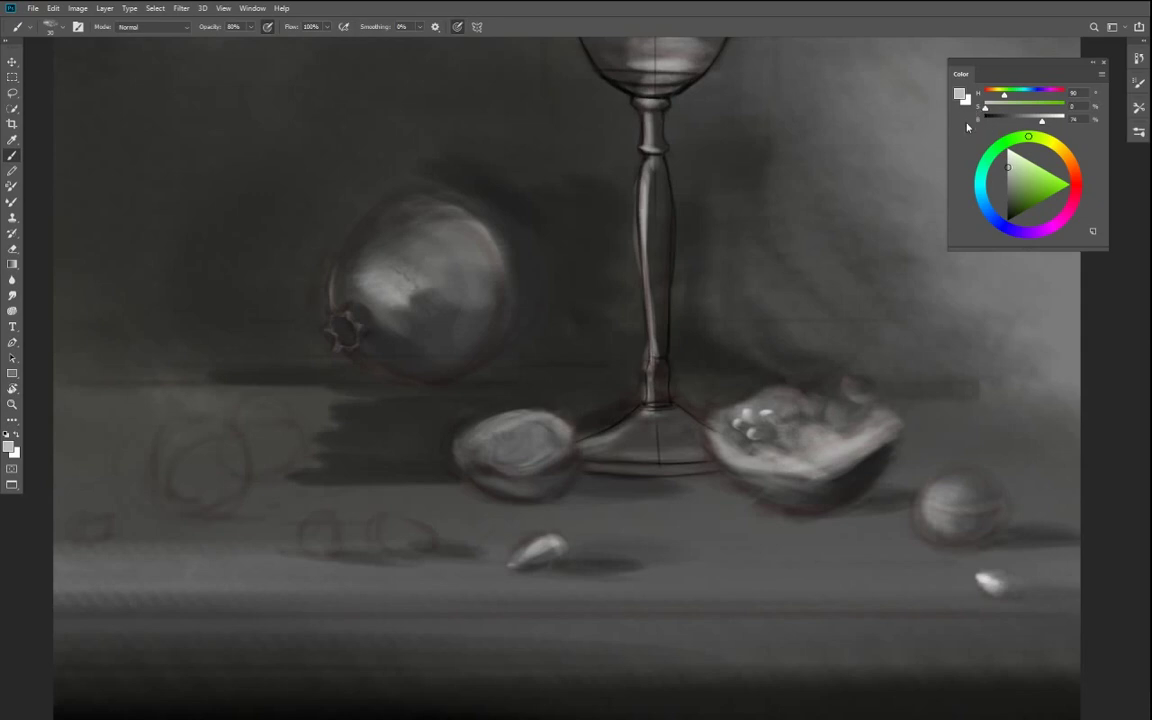
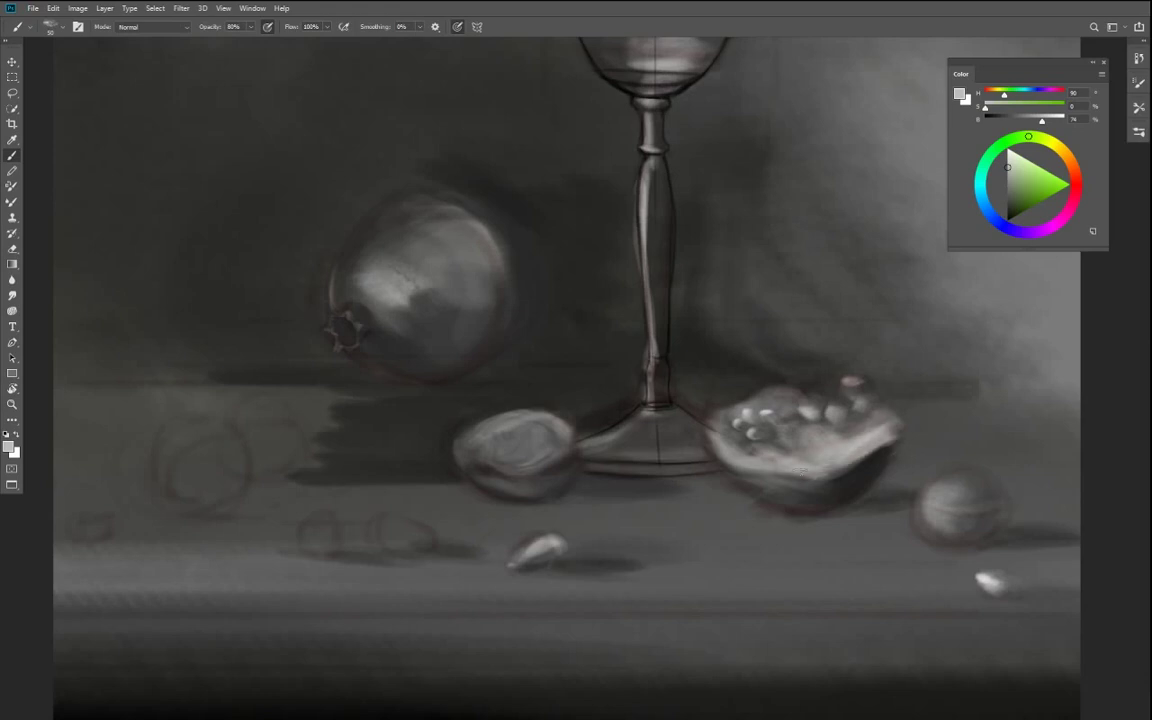
pyautogui.moveTo(886, 424); pyautogui.dragTo(887, 434)
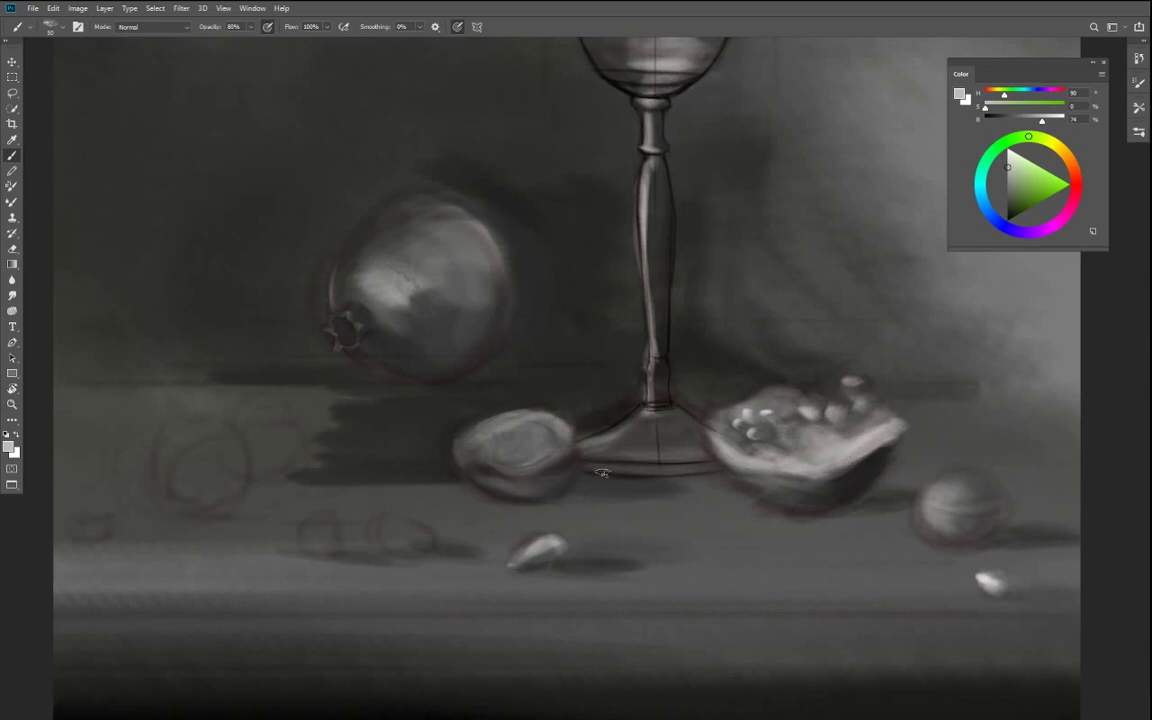
# - Darken the whole pomegranate's lower left side in dark grey of 14% brightness with a size 100 brush
pyautogui.moveTo(677, 508); pyautogui.dragTo(678, 437)
pyautogui.keyDown('alt'); pyautogui.click(670, 420); pyautogui.keyUp('alt')
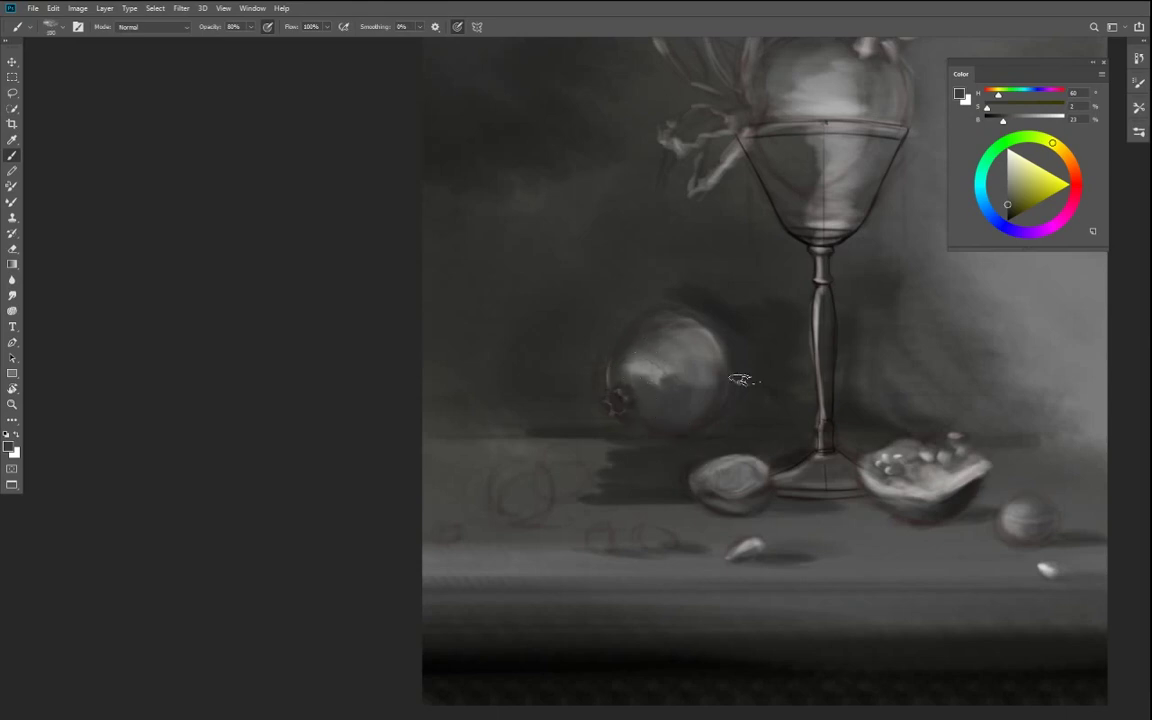
pyautogui.click(1010, 212)
pyautogui.moveTo(970, 109); pyautogui.dragTo(966, 111)
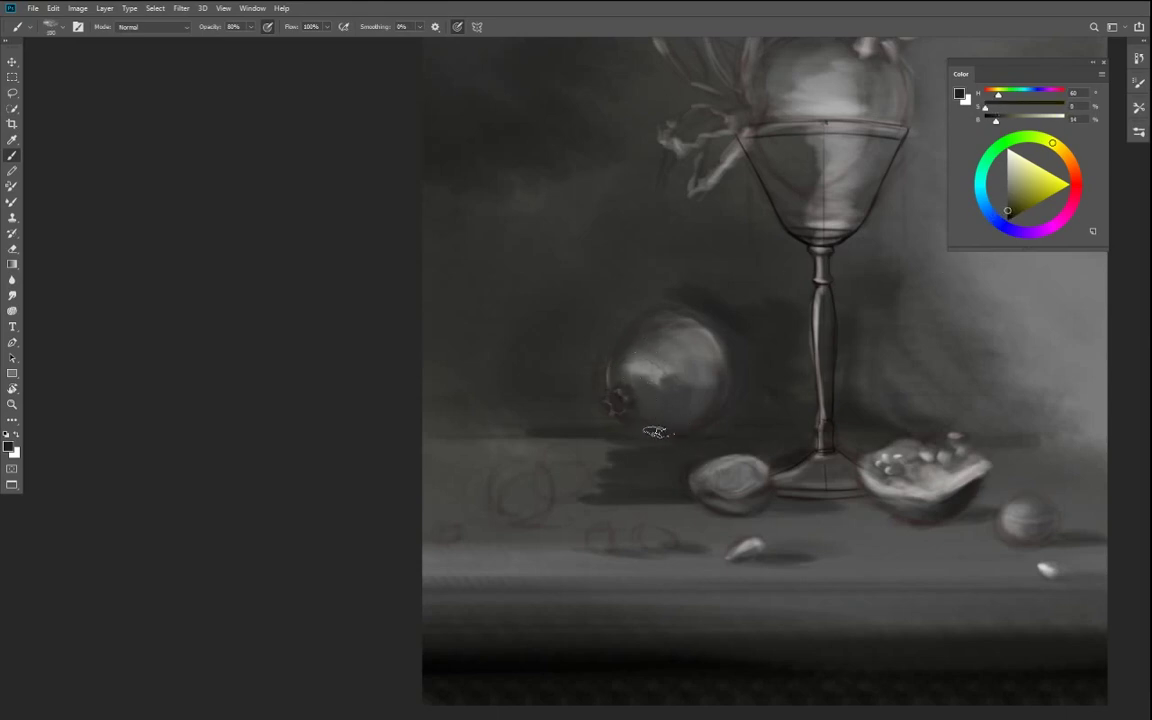
pyautogui.moveTo(656, 404); pyautogui.dragTo(641, 432)
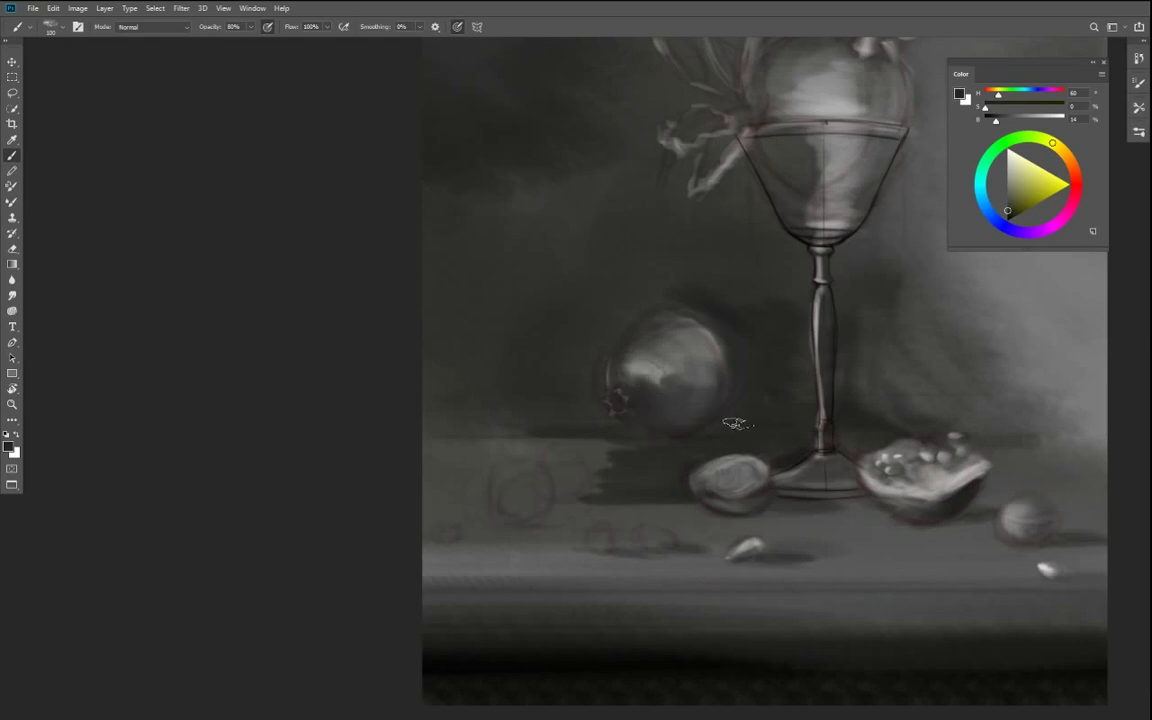
# - Blend the whole pomegranate's lower half and the area around its crown using mid and dark greys sampled from the painting
pyautogui.keyDown('alt'); pyautogui.click(672, 384); pyautogui.keyUp('alt')
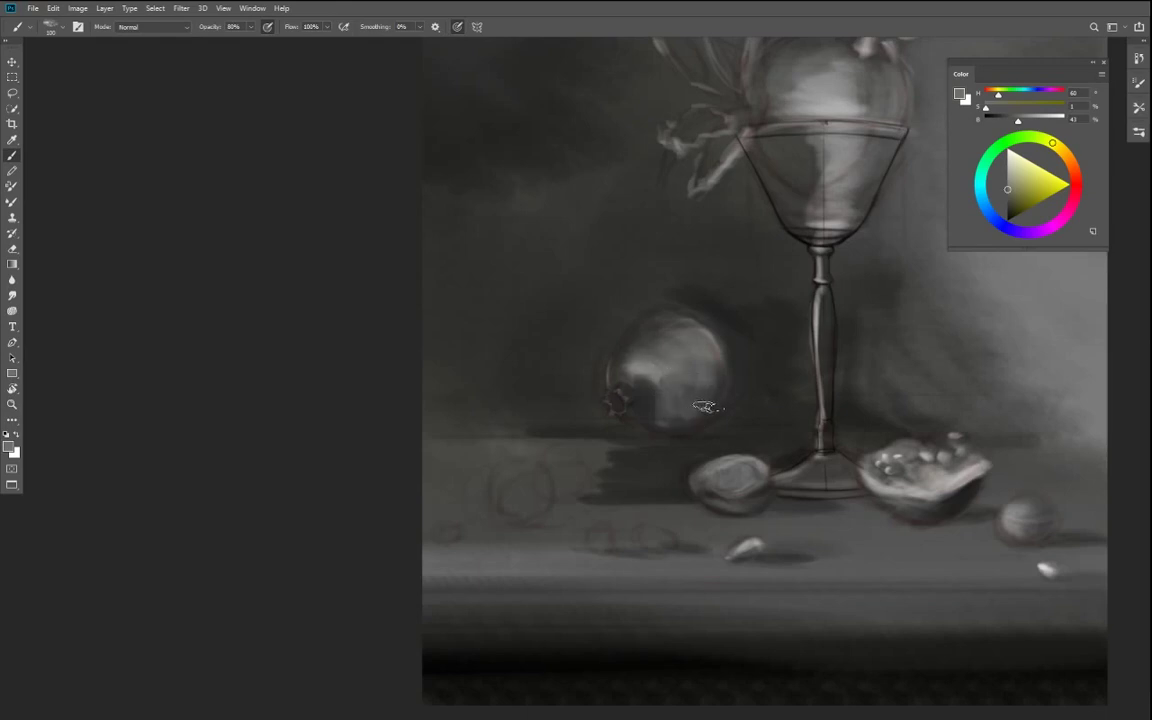
pyautogui.keyDown('alt'); pyautogui.click(632, 368); pyautogui.keyUp('alt')
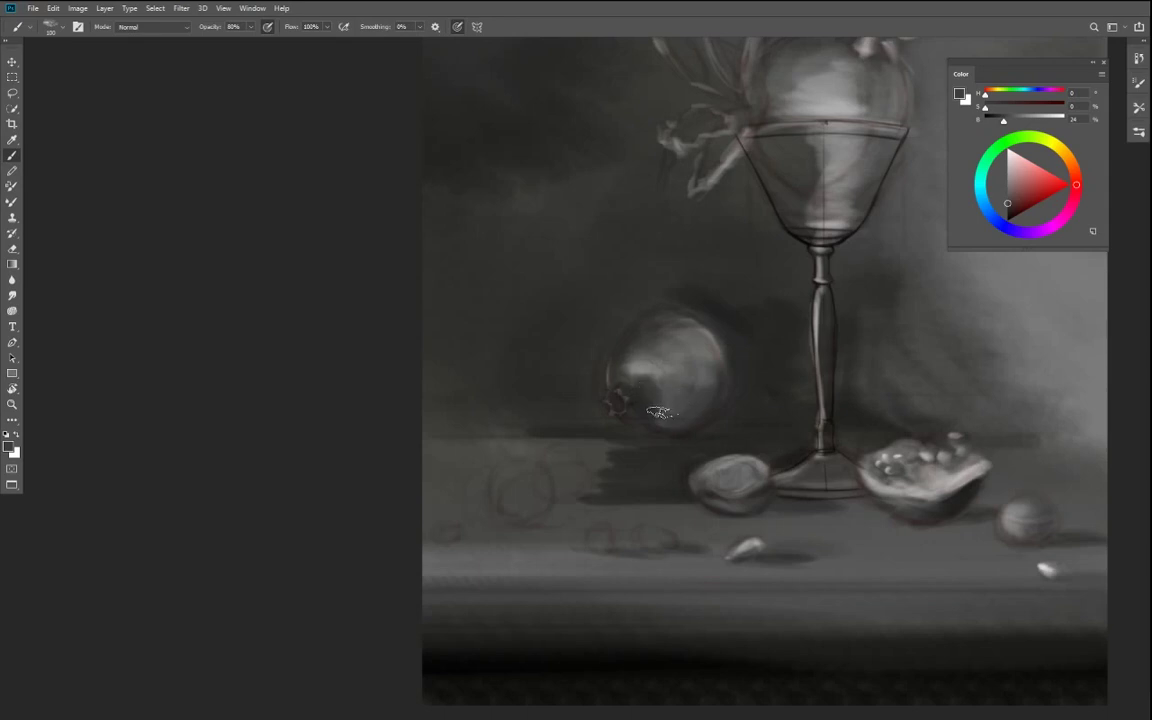
pyautogui.keyDown('alt'); pyautogui.click(662, 405); pyautogui.keyUp('alt')
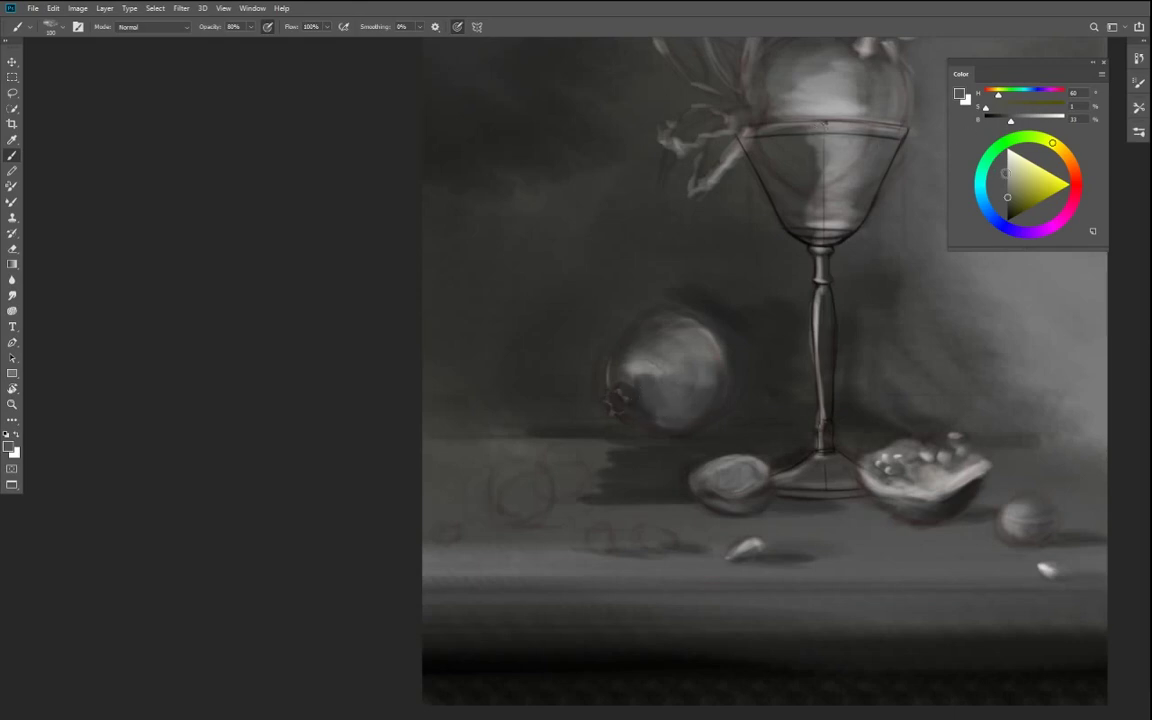
# - Brighten the whole pomegranate's lit area beside its crown in light grey of 65% brightness
pyautogui.click(1006, 173)
pyautogui.moveTo(645, 366); pyautogui.dragTo(667, 405)
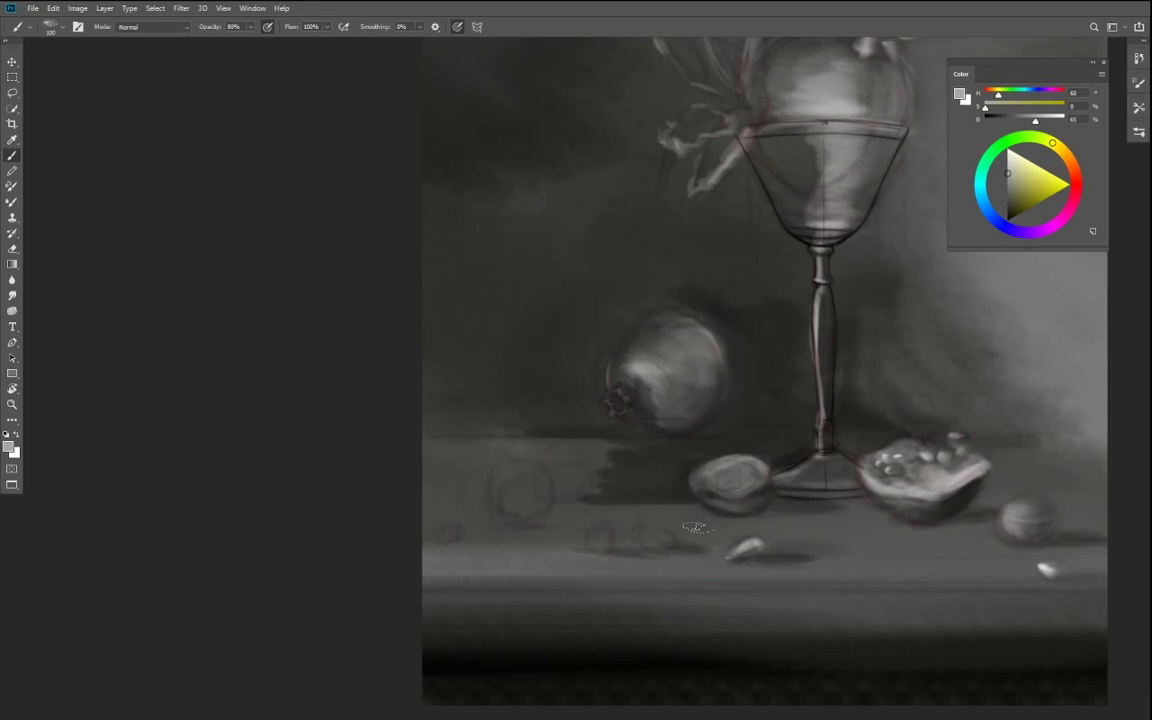
# - Paint the loose seeds on the table's left half in grey sampled from the front seed and highlight them in light grey of 87% brightness
pyautogui.keyDown('alt'); pyautogui.click(745, 545); pyautogui.keyUp('alt')
pyautogui.moveTo(637, 538); pyautogui.dragTo(717, 470)
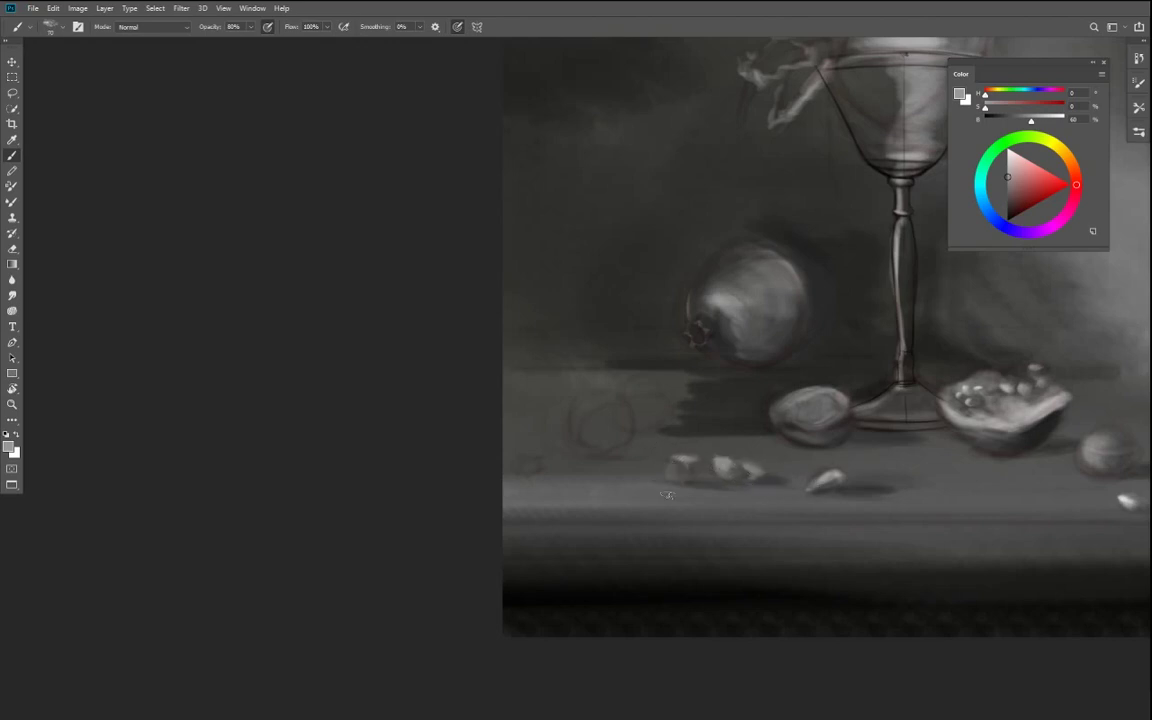
pyautogui.click(1008, 157)
pyautogui.moveTo(674, 459); pyautogui.dragTo(694, 460)
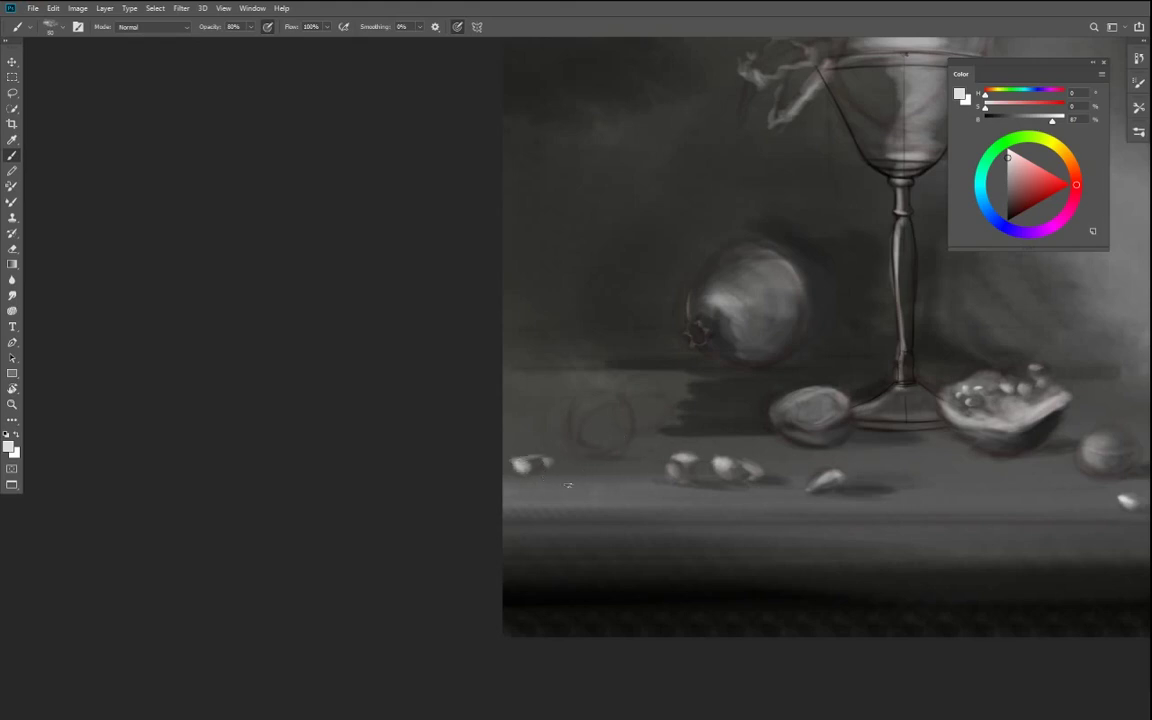
# - Examine the whole composition from a distance and at closer range to judge the new seeds' values
pyautogui.hotkey('ctrl', '0')
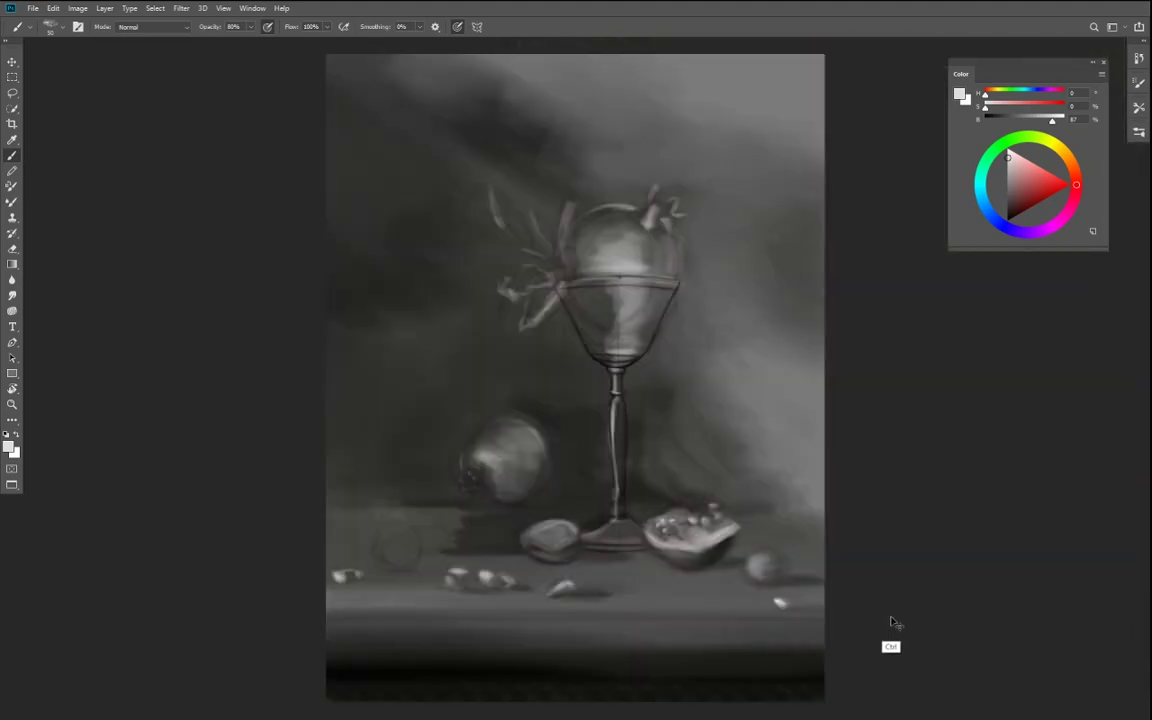
pyautogui.hotkey('ctrl', '-')
pyautogui.hotkey('ctrl', '-')
pyautogui.hotkey('ctrl', '-')
pyautogui.hotkey('ctrl', '-')
pyautogui.hotkey('ctrl', '+')
pyautogui.hotkey('ctrl', '+')
pyautogui.hotkey('ctrl', '+')
pyautogui.hotkey('ctrl', '+')
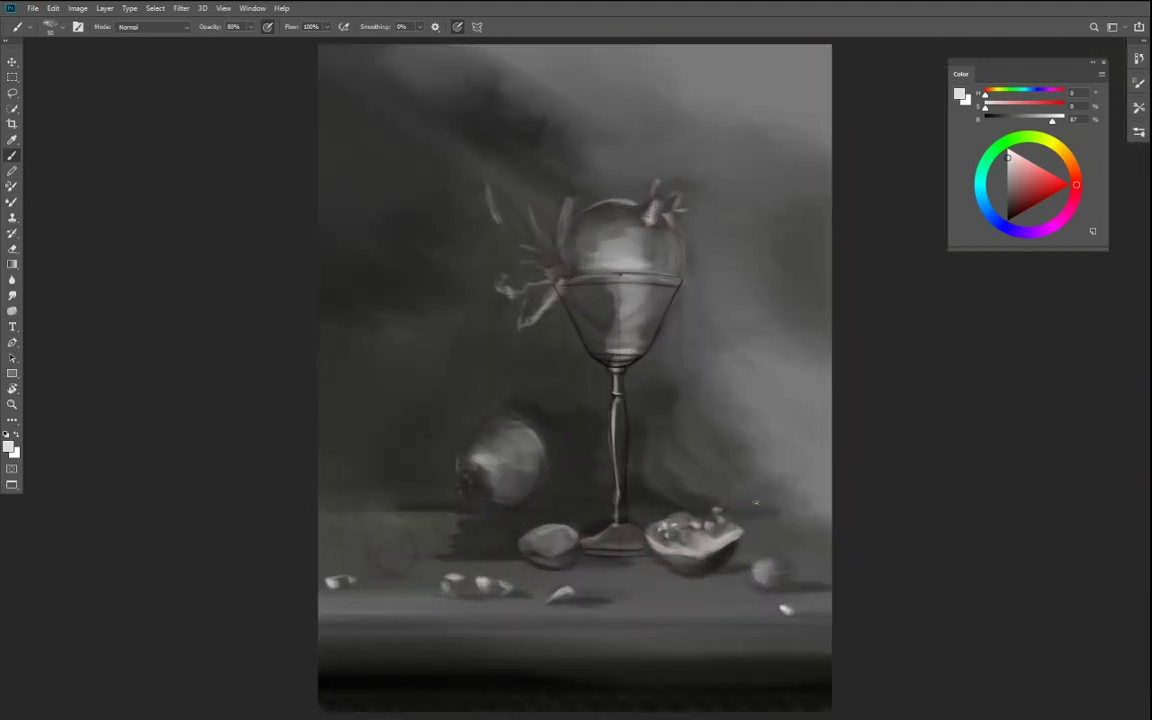
pyautogui.moveTo(605, 593); pyautogui.dragTo(676, 471)
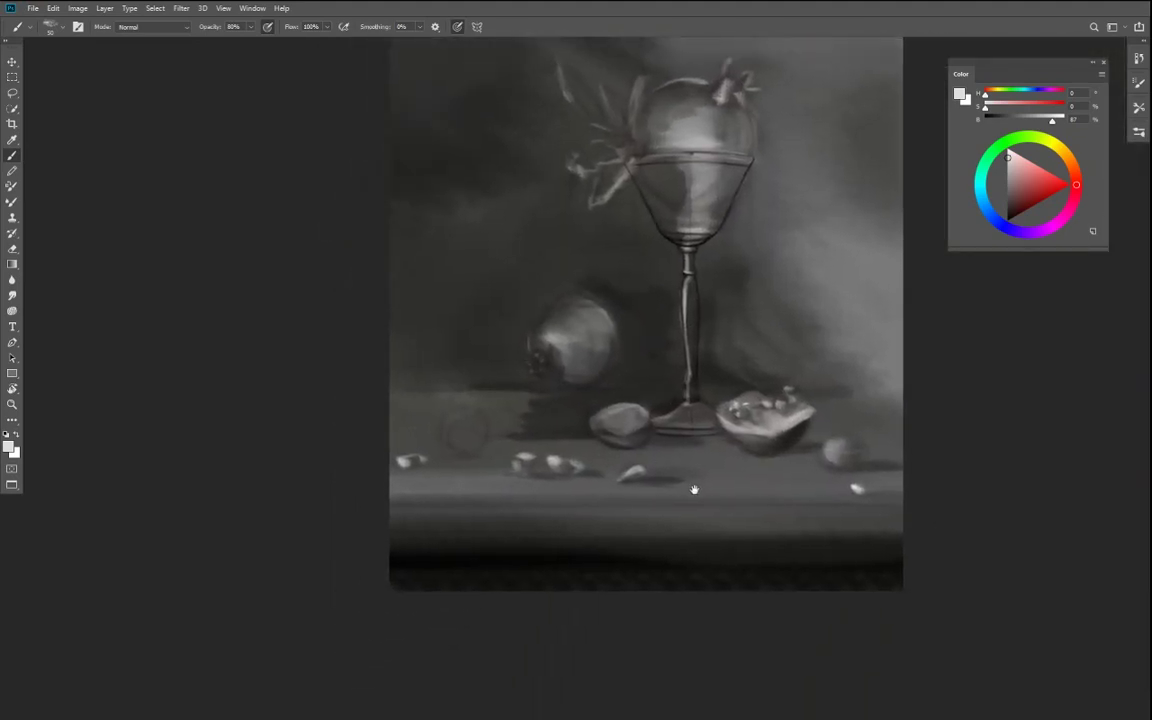
pyautogui.hotkey('ctrl', '0')
pyautogui.hotkey('ctrl', '-')
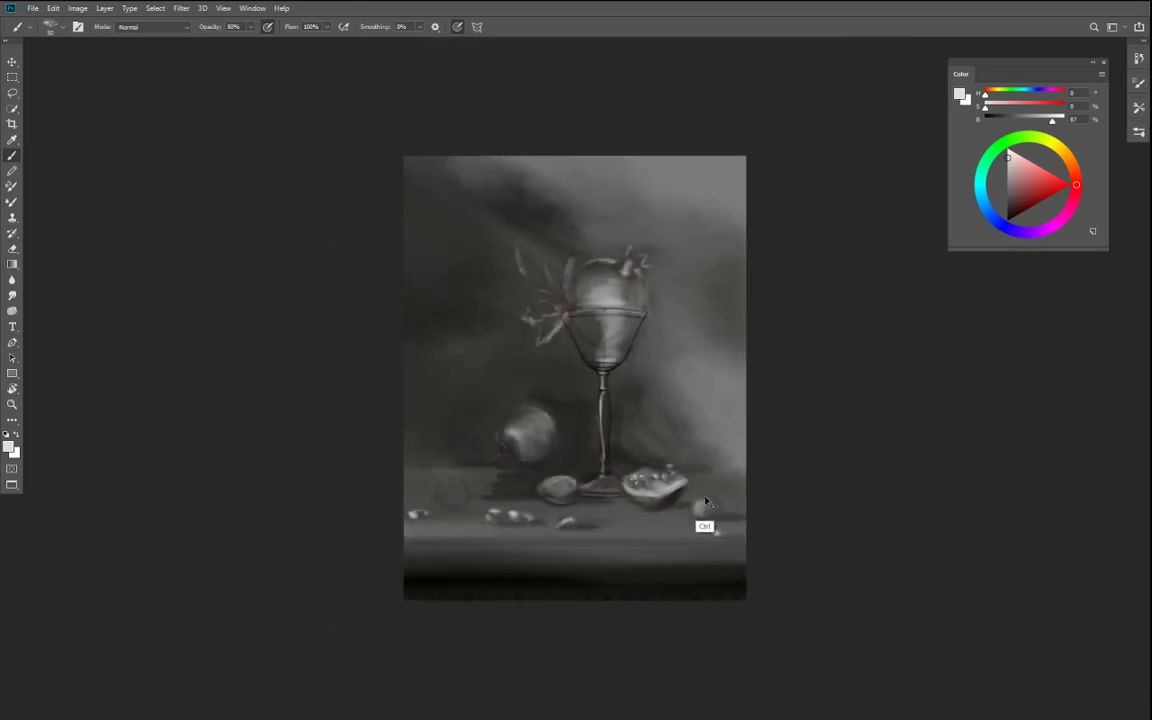
pyautogui.hotkey('ctrl', '+')
pyautogui.hotkey('ctrl', '-')
pyautogui.hotkey('ctrl', '-')
pyautogui.hotkey('ctrl', '+')
pyautogui.hotkey('ctrl', '+')
pyautogui.hotkey('ctrl', '+')
pyautogui.hotkey('ctrl', '+')
pyautogui.hotkey('ctrl', '+')
# - Paint the lit upper left side of the small round fruit at the table's left, using greys of 87% and 60% brightness
pyautogui.moveTo(412, 706); pyautogui.dragTo(731, 421)
pyautogui.moveTo(497, 425); pyautogui.dragTo(540, 408)
pyautogui.click(1006, 176)
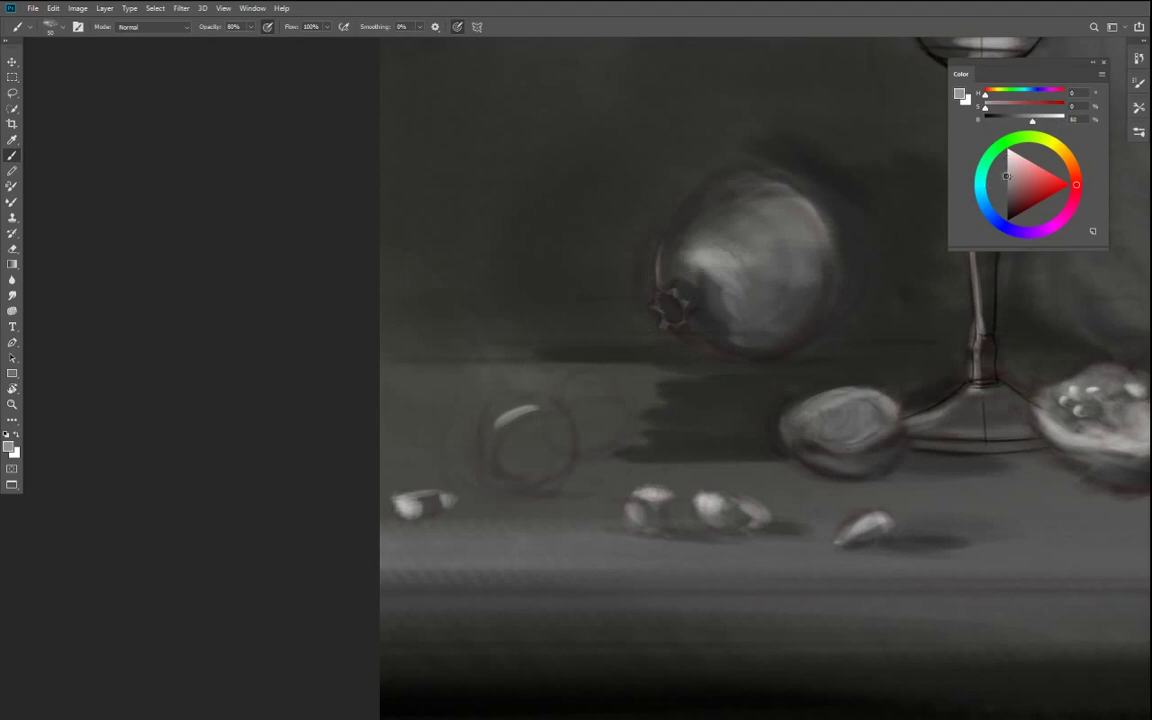
pyautogui.press(']')
pyautogui.press(']')
pyautogui.moveTo(499, 440); pyautogui.dragTo(543, 408)
pyautogui.moveTo(575, 483)
pyautogui.mouseDown()
pyautogui.moveTo(505, 422)
pyautogui.moveTo(510, 430)
pyautogui.moveTo(460, 430)
pyautogui.mouseUp()
# - Shade the small round fruit's lower right side and outer edge in dark greys of 31%, 15% and 29% brightness
pyautogui.click(1008, 198)
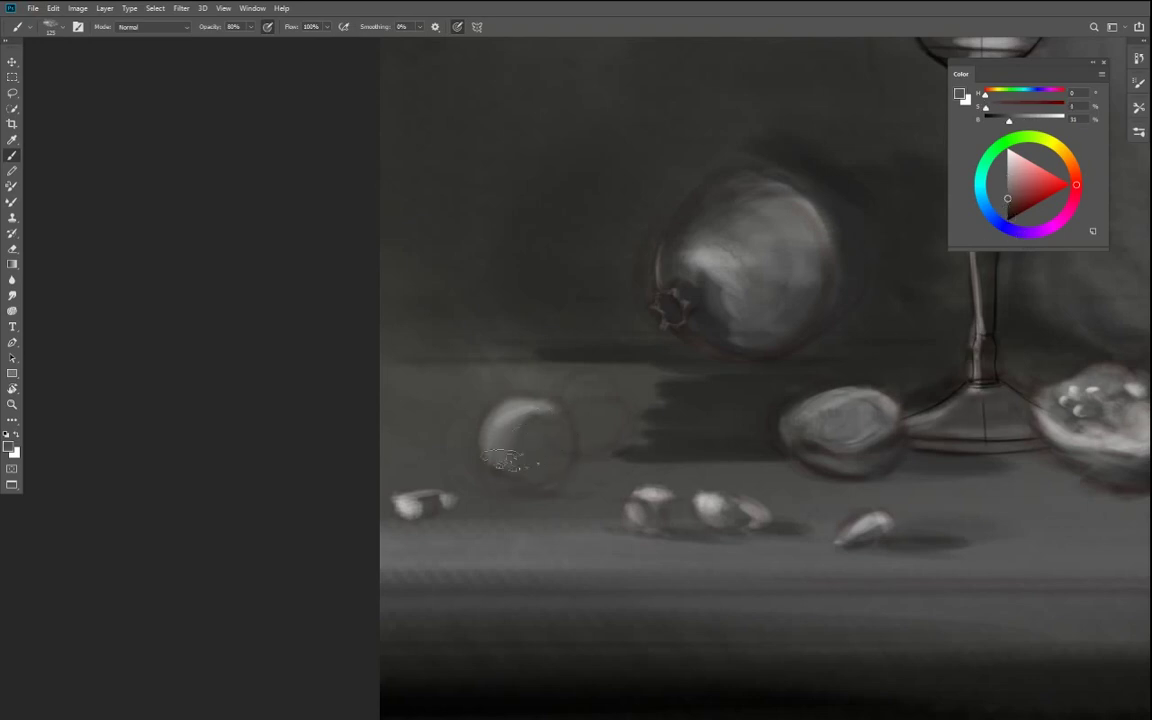
pyautogui.moveTo(522, 462); pyautogui.dragTo(588, 503)
pyautogui.click(1007, 208)
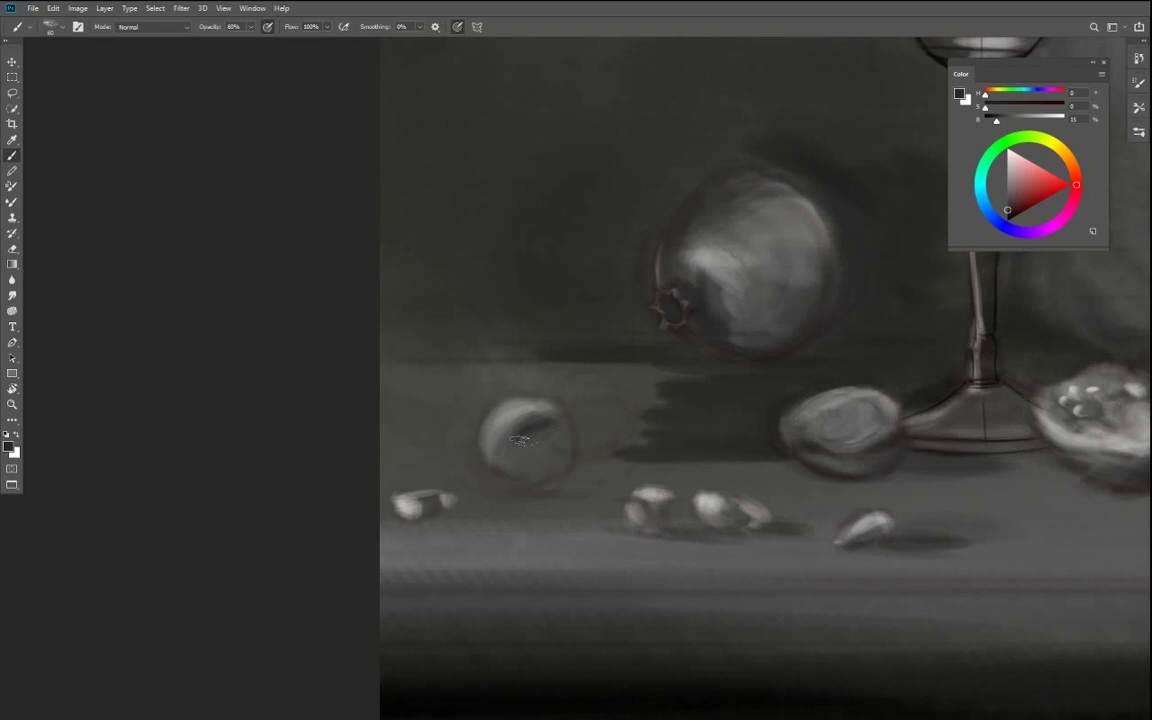
pyautogui.moveTo(521, 441)
pyautogui.mouseDown()
pyautogui.moveTo(514, 462)
pyautogui.moveTo(549, 470)
pyautogui.mouseUp()
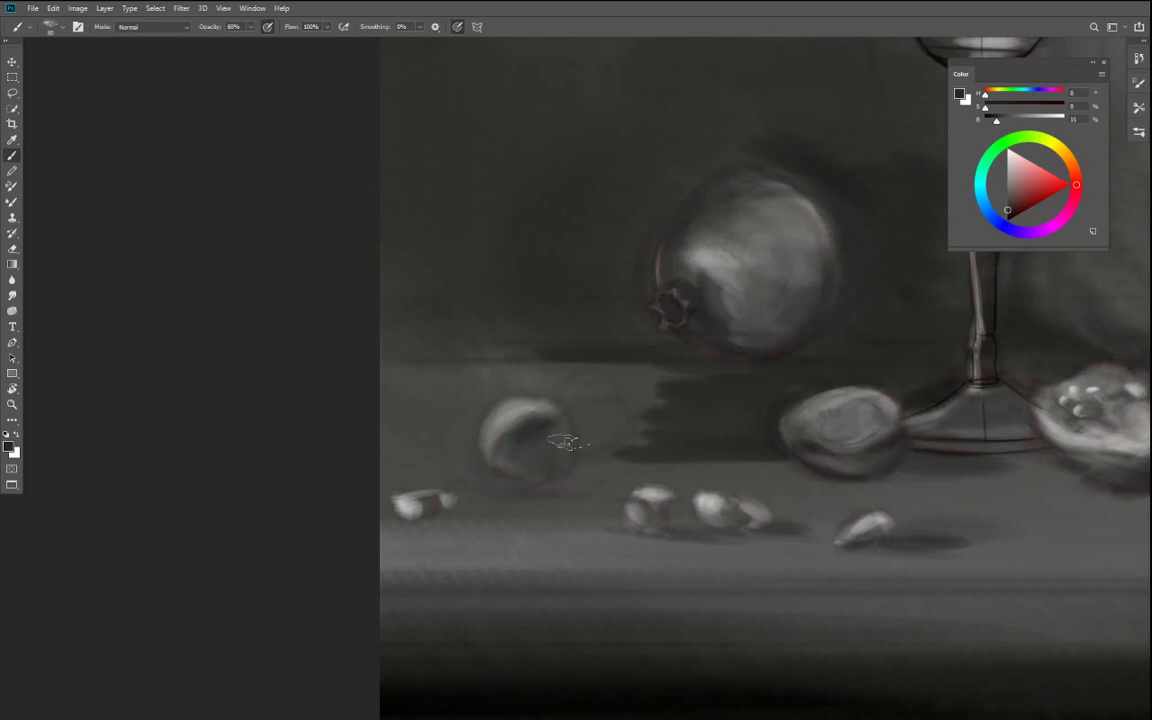
pyautogui.moveTo(998, 121); pyautogui.dragTo(1007, 121)
pyautogui.moveTo(485, 432); pyautogui.dragTo(552, 484)
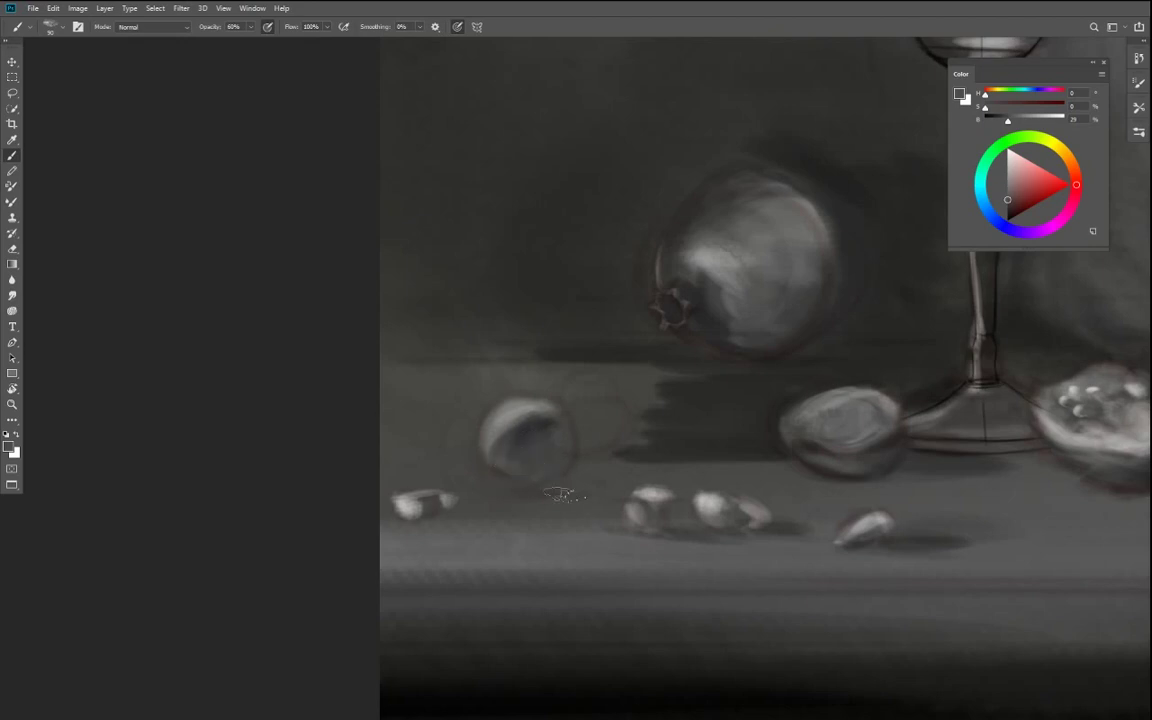
# - Deepen the small fruit's core shadow in grey of 11% brightness and paint its cast shadow in grey of 23% brightness
pyautogui.moveTo(996, 121); pyautogui.dragTo(993, 121)
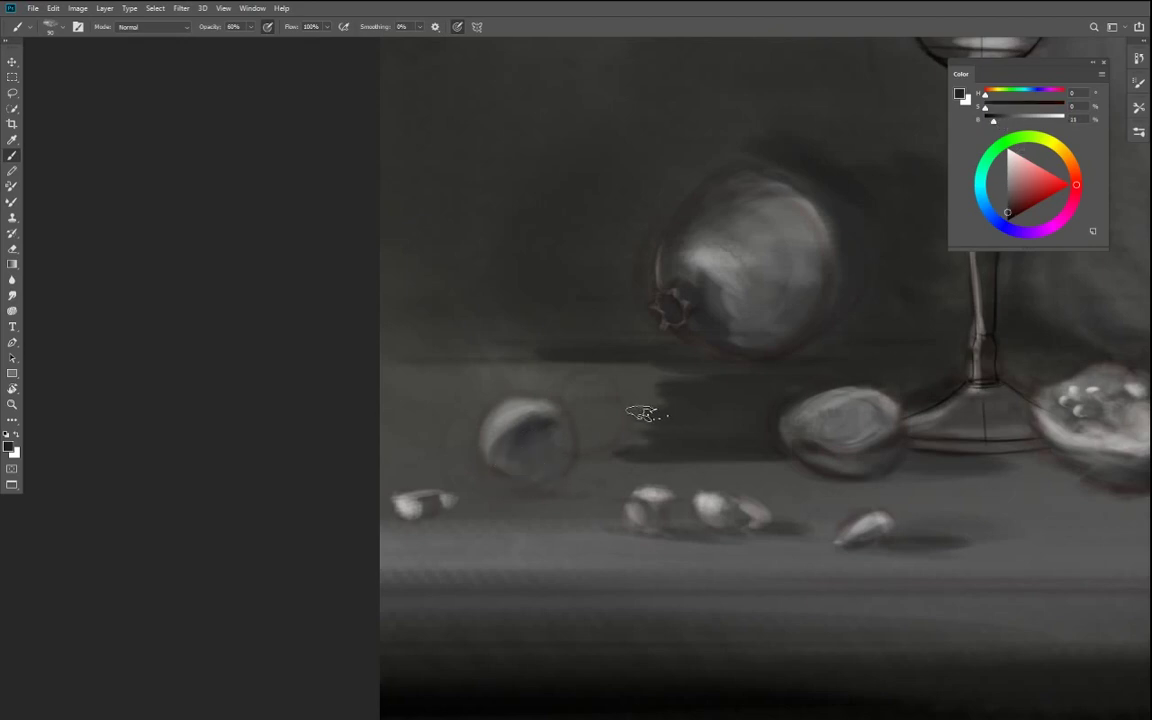
pyautogui.moveTo(533, 444)
pyautogui.mouseDown()
pyautogui.moveTo(556, 479)
pyautogui.moveTo(532, 500)
pyautogui.mouseUp()
pyautogui.moveTo(1000, 121); pyautogui.dragTo(1003, 121)
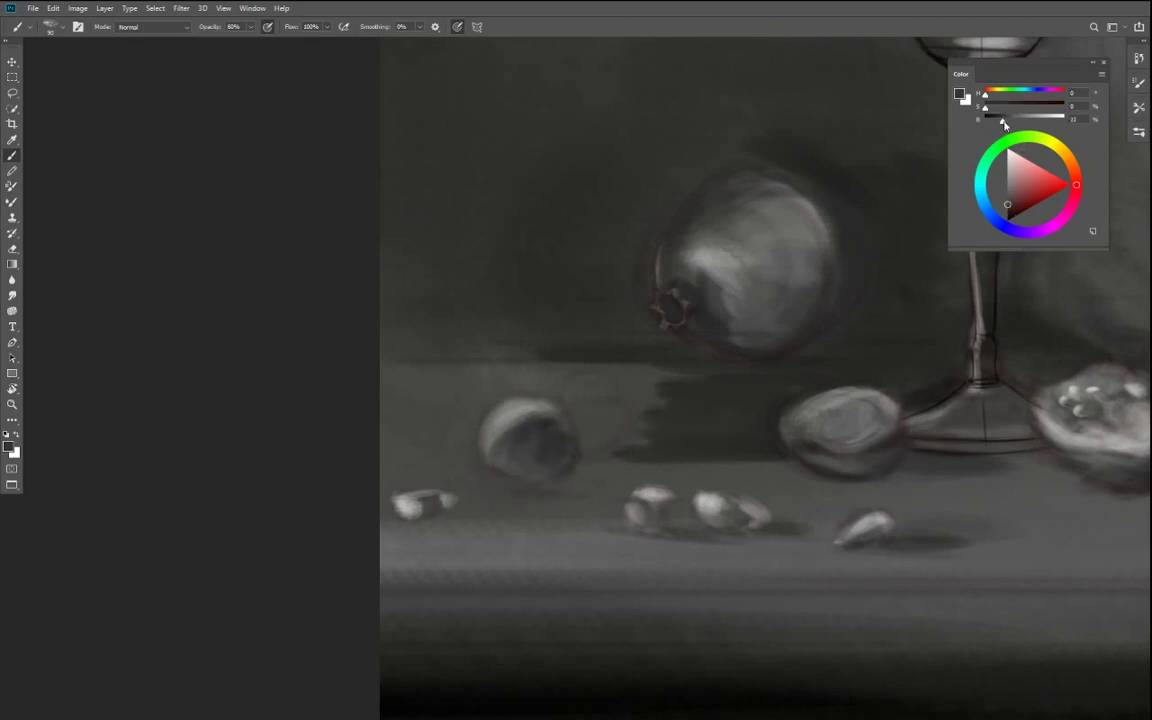
pyautogui.moveTo(538, 460)
pyautogui.mouseDown()
pyautogui.moveTo(564, 461)
pyautogui.moveTo(564, 451)
pyautogui.moveTo(530, 439)
pyautogui.moveTo(510, 481)
pyautogui.moveTo(598, 476)
pyautogui.moveTo(580, 484)
pyautogui.mouseUp()
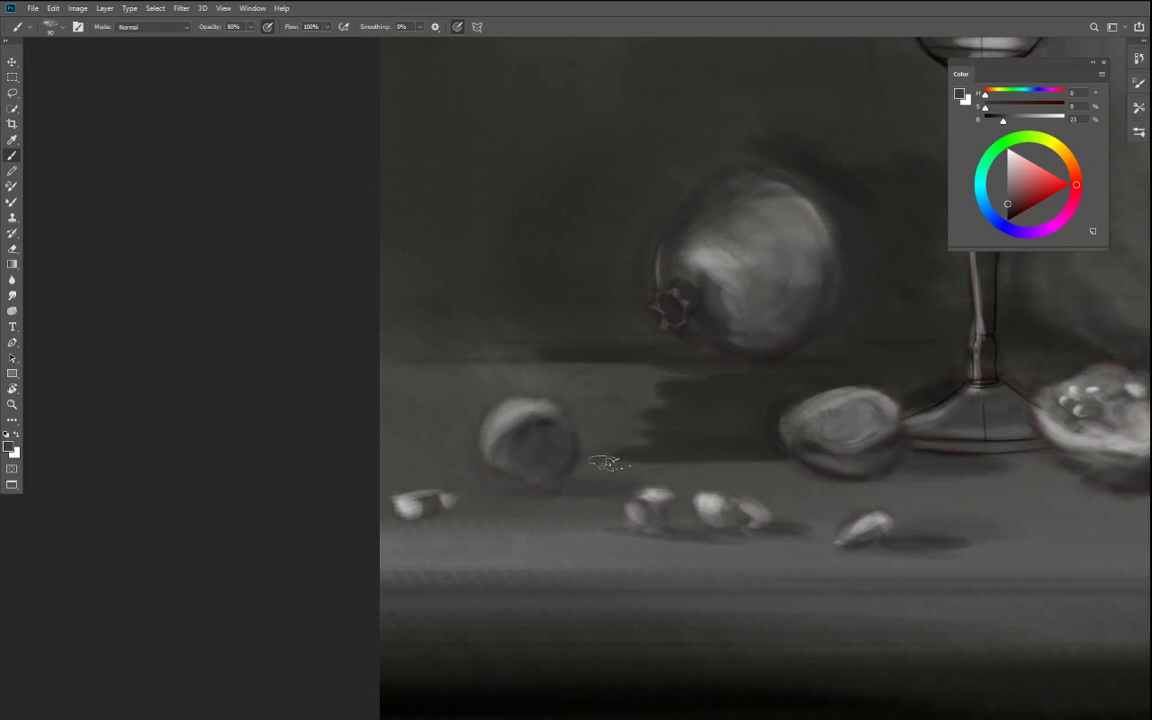
# - Soften the cast shadow below the whole pomegranate in 23% grey and extend it along the table's back with sampled dark grey
pyautogui.moveTo(648, 450)
pyautogui.mouseDown()
pyautogui.moveTo(650, 404)
pyautogui.moveTo(628, 403)
pyautogui.moveTo(697, 423)
pyautogui.mouseUp()
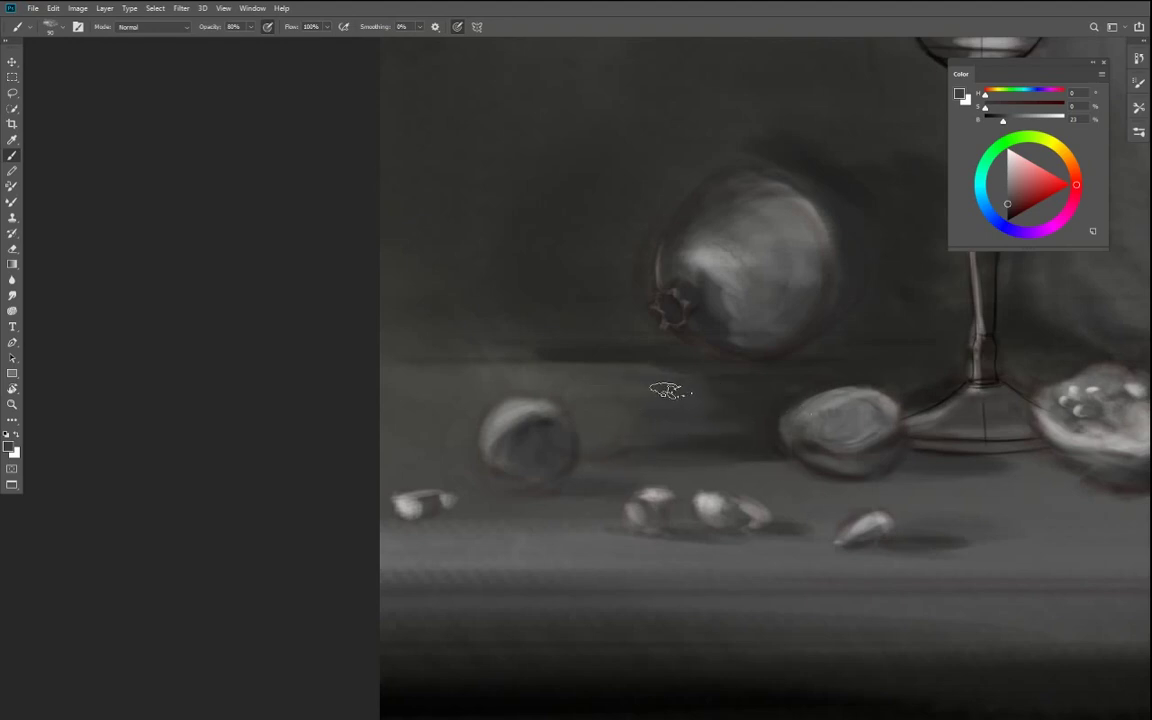
pyautogui.press('i')
pyautogui.click(742, 412)
pyautogui.press('b')
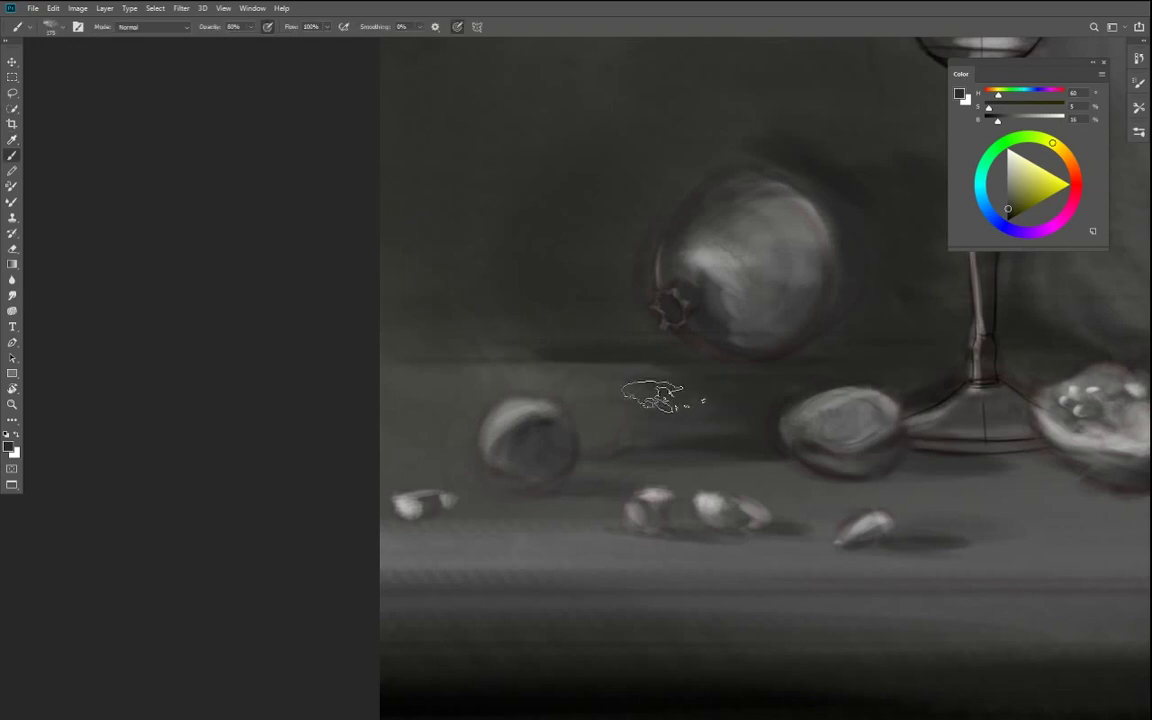
pyautogui.moveTo(645, 388); pyautogui.dragTo(648, 398)
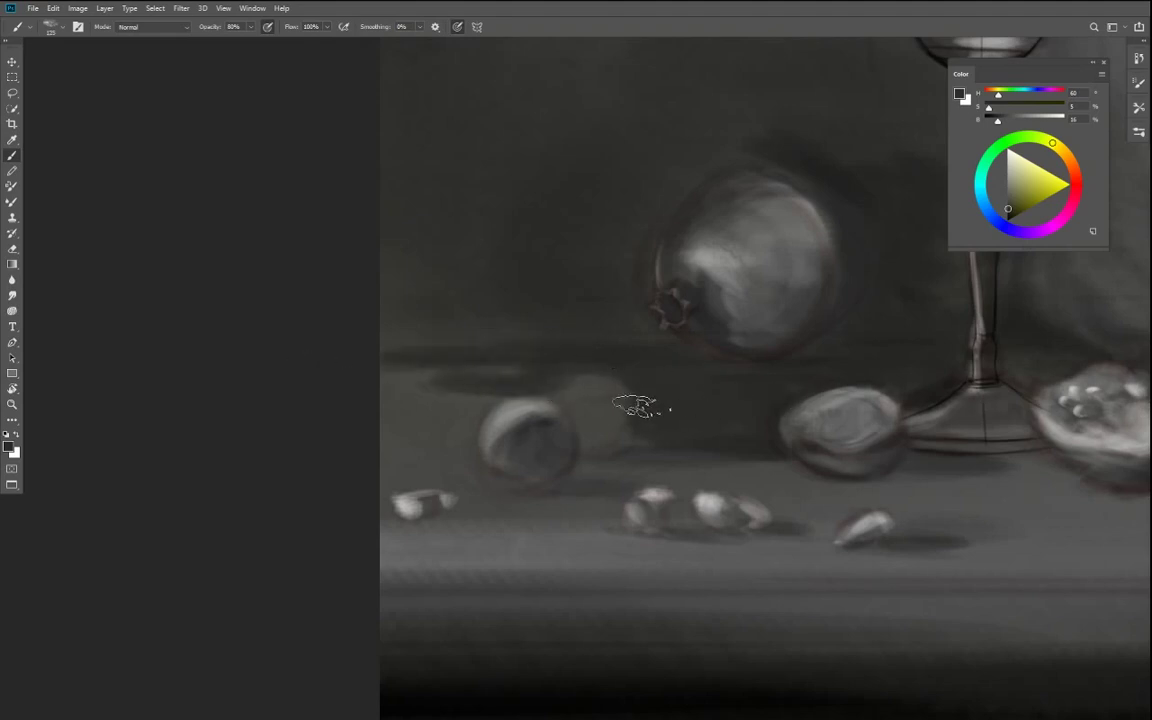
# - Check the full painting at several zoom levels to judge the small fruit and the table shadows
pyautogui.hotkey('ctrl', '0')
pyautogui.hotkey('ctrl', '-')
pyautogui.hotkey('ctrl', '-')
pyautogui.hotkey('ctrl', '-')
pyautogui.hotkey('ctrl', '+')
pyautogui.hotkey('ctrl', '+')
pyautogui.hotkey('ctrl', '+')
pyautogui.hotkey('ctrl', '+')
pyautogui.hotkey('ctrl', '+')
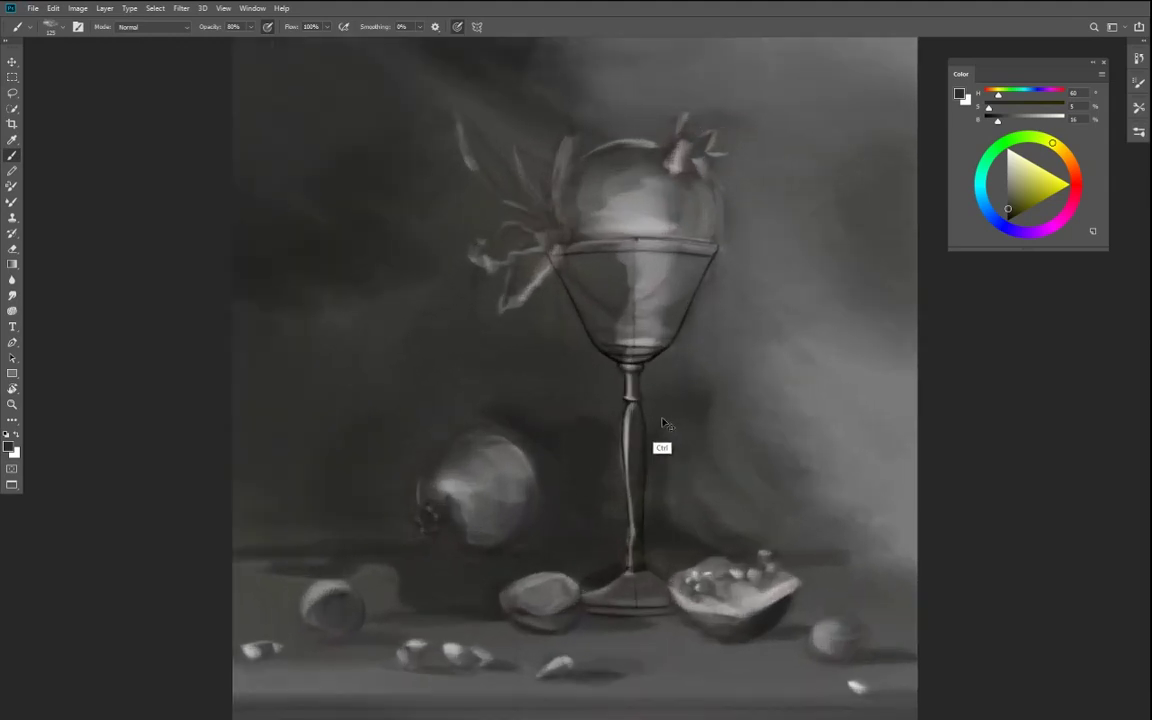
# - Model the second small fruit behind the left one in mid grey of 40% brightness, using a size 50 brush
pyautogui.moveTo(572, 395); pyautogui.dragTo(916, 122)
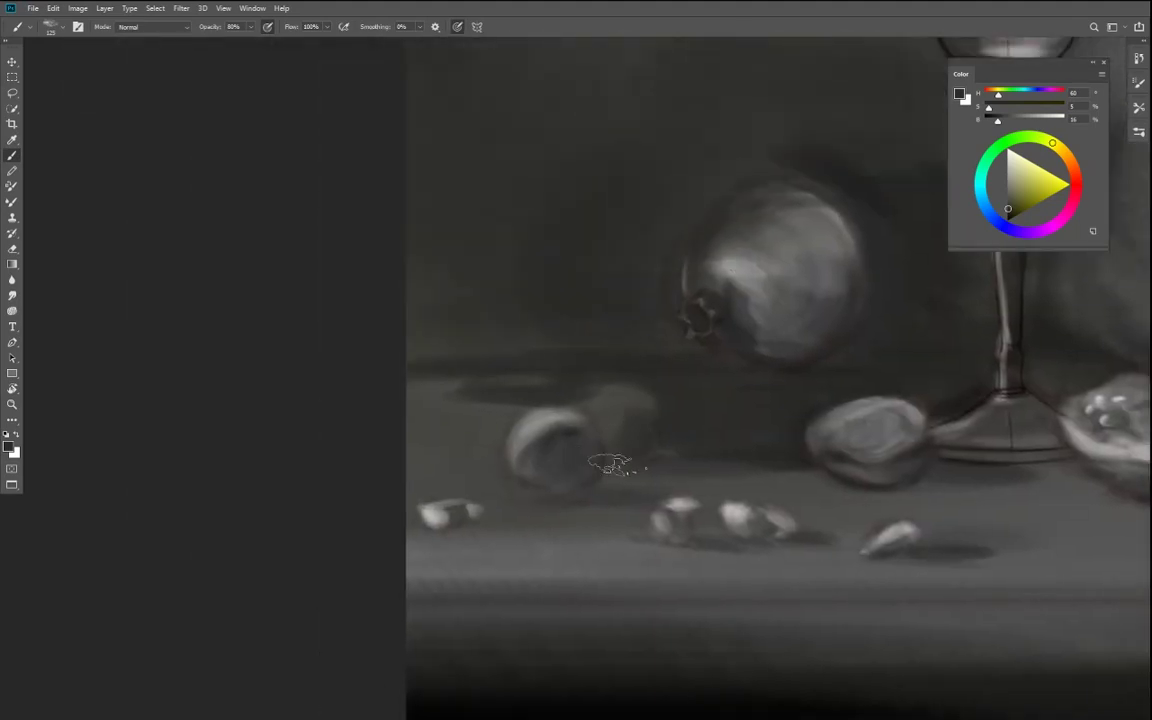
pyautogui.click(1016, 121)
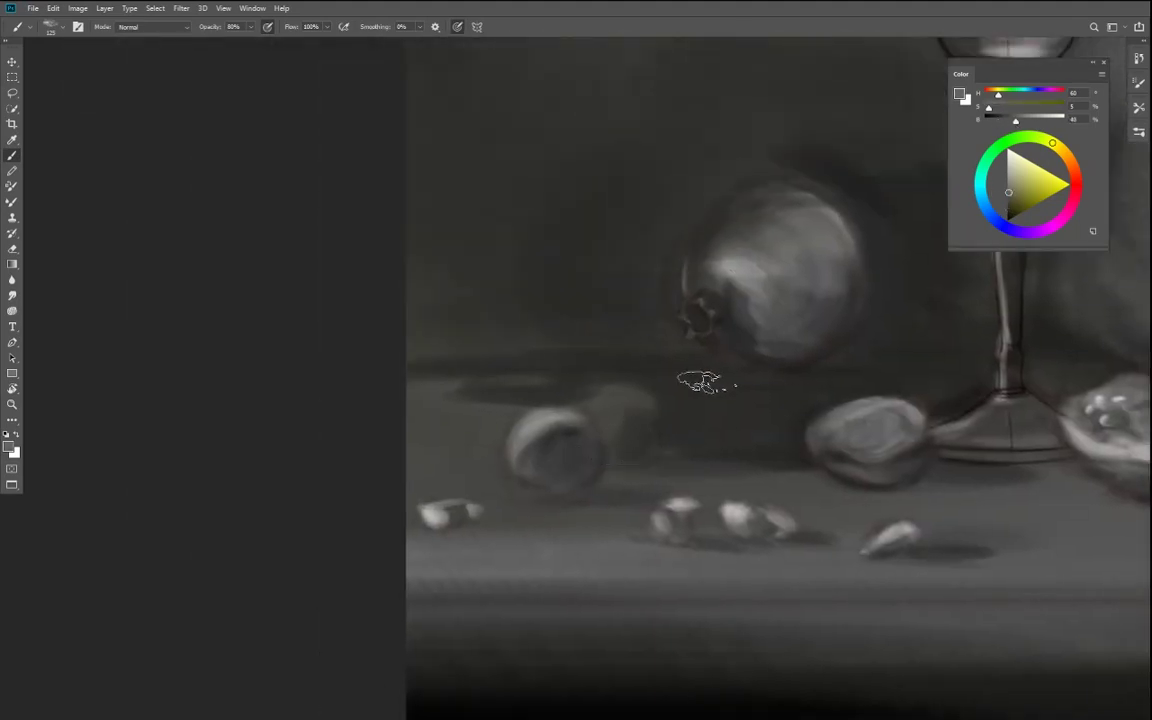
pyautogui.press('[')
pyautogui.press('[')
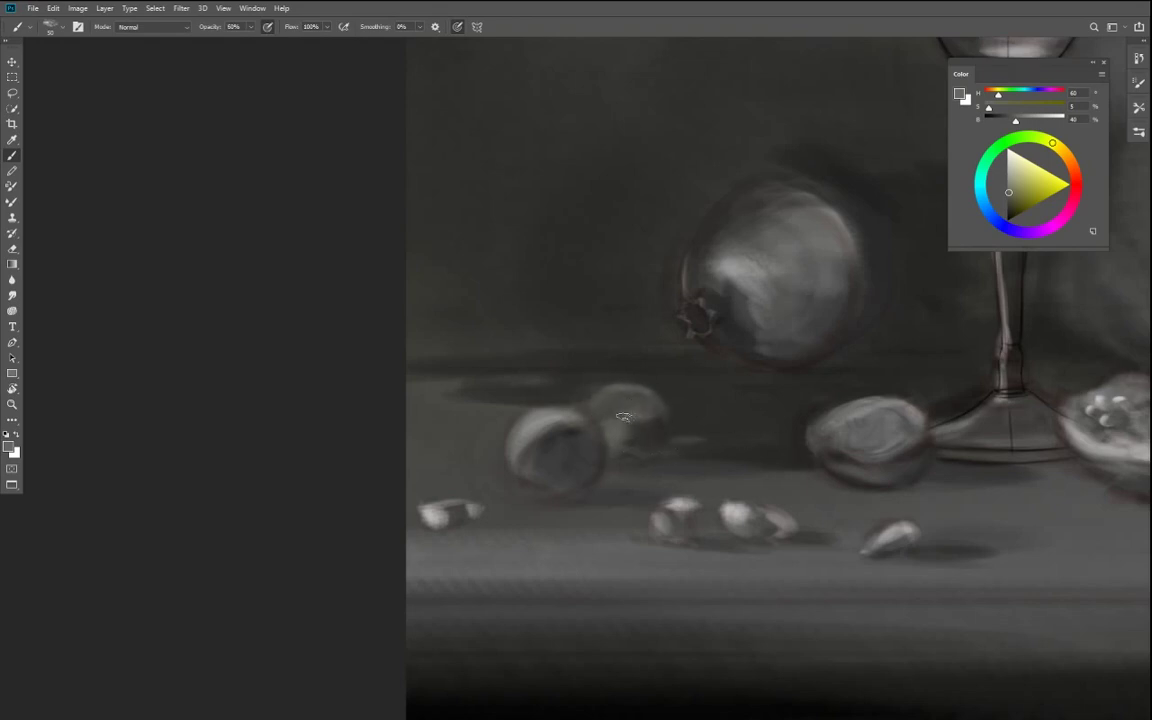
# - Paint light patches on the table between the small fruits and the cut fruit, and blend them with sampled dark grey at 40% opacity
pyautogui.press(']')
pyautogui.press(']')
pyautogui.press(']')
pyautogui.press(']')
pyautogui.moveTo(686, 441); pyautogui.dragTo(750, 442)
pyautogui.moveTo(705, 400); pyautogui.dragTo(738, 400)
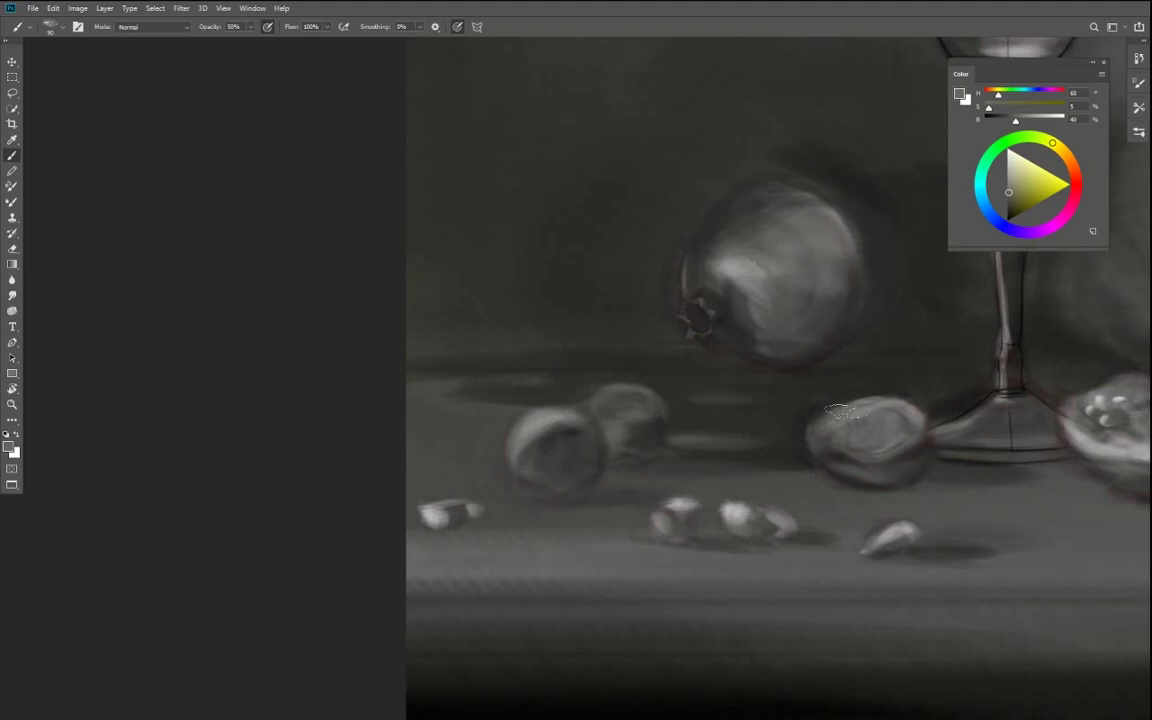
pyautogui.press('4')
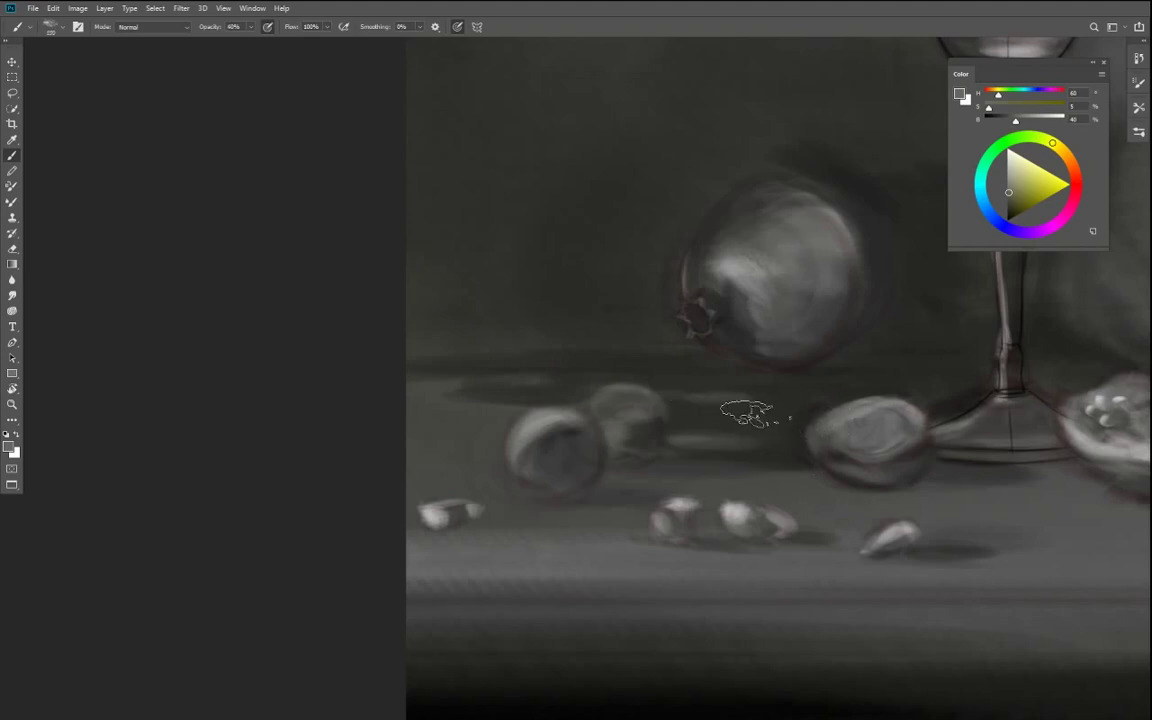
pyautogui.keyDown('alt'); pyautogui.click(745, 430); pyautogui.keyUp('alt')
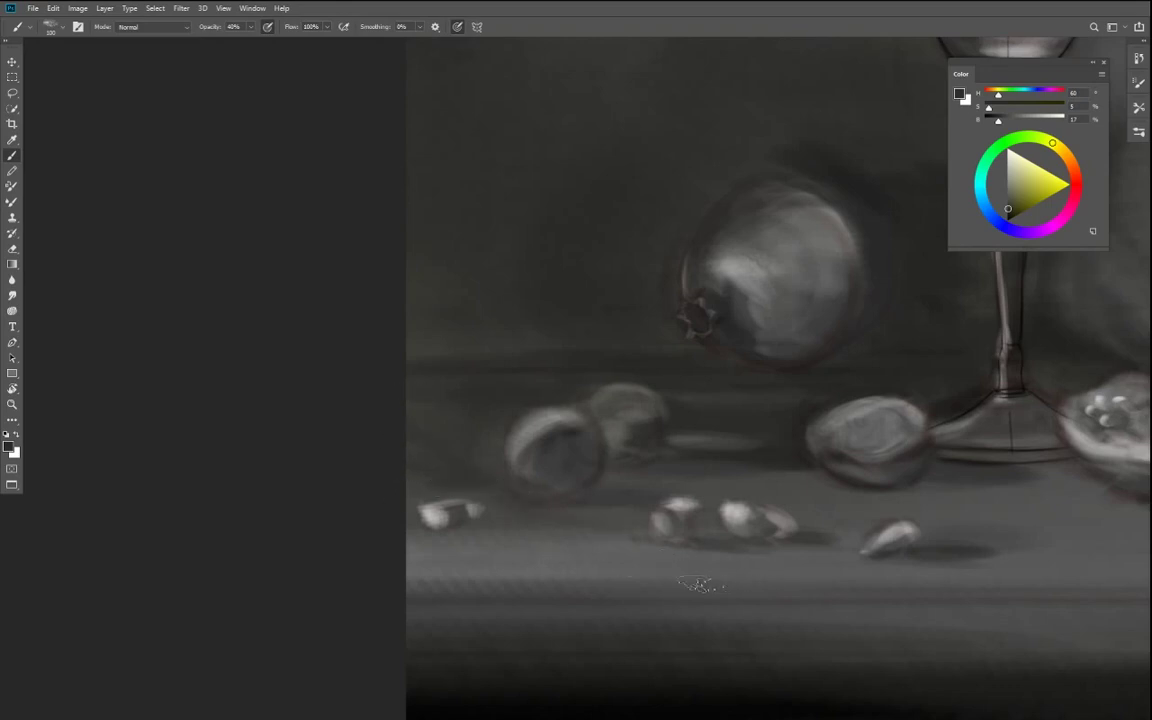
# - Paint a straight highlight along the table's front edge in light grey of 65% brightness with a size 100 brush at 40% opacity
pyautogui.hotkey('ctrl', '-')
pyautogui.hotkey('ctrl', '-')
pyautogui.hotkey('ctrl', '-')
pyautogui.hotkey('ctrl', '+')
pyautogui.moveTo(684, 550); pyautogui.dragTo(715, 428)
pyautogui.moveTo(1000, 121); pyautogui.dragTo(1035, 122)
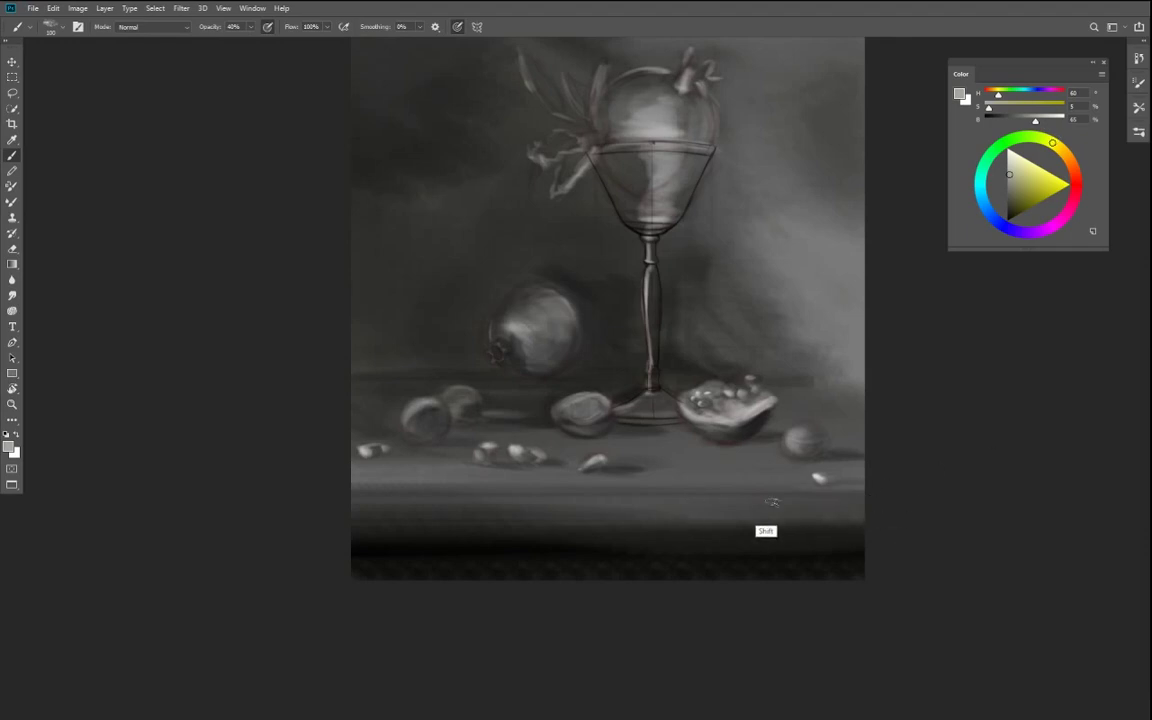
pyautogui.keyDown('shift'); pyautogui.click(310, 490); pyautogui.keyUp('shift')
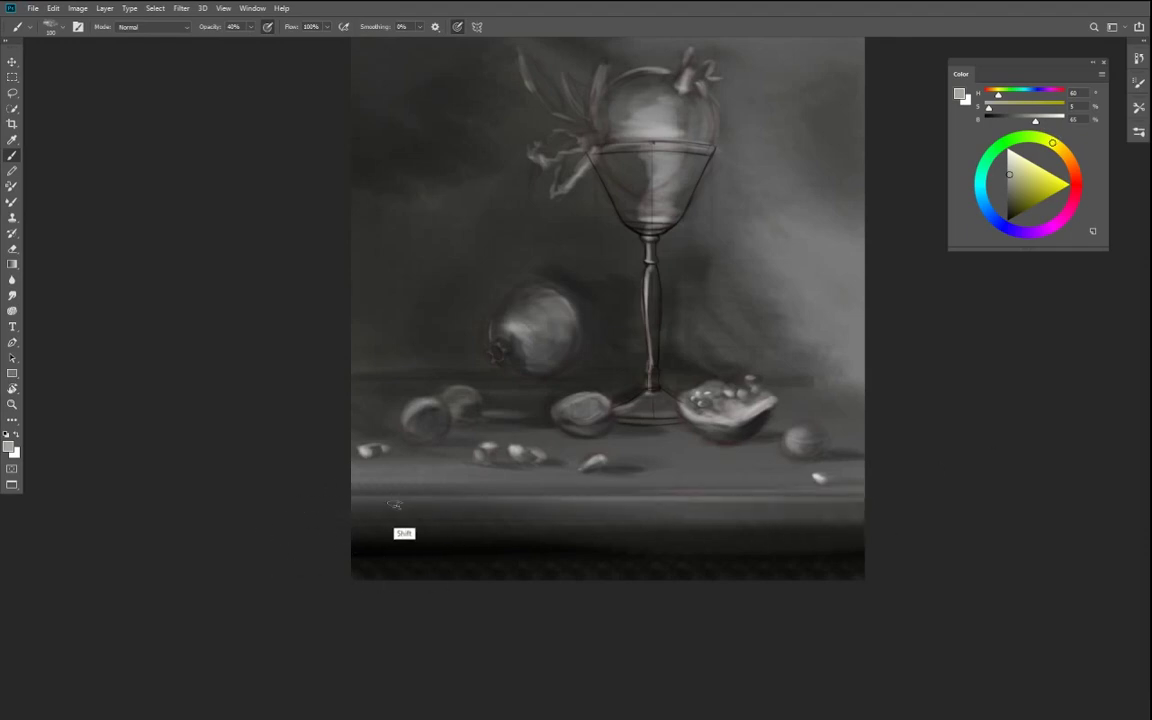
# - Broaden the table edge highlight in grey of 56% brightness and soften it with a size 200 brush at 16% opacity
pyautogui.click(1028, 121)
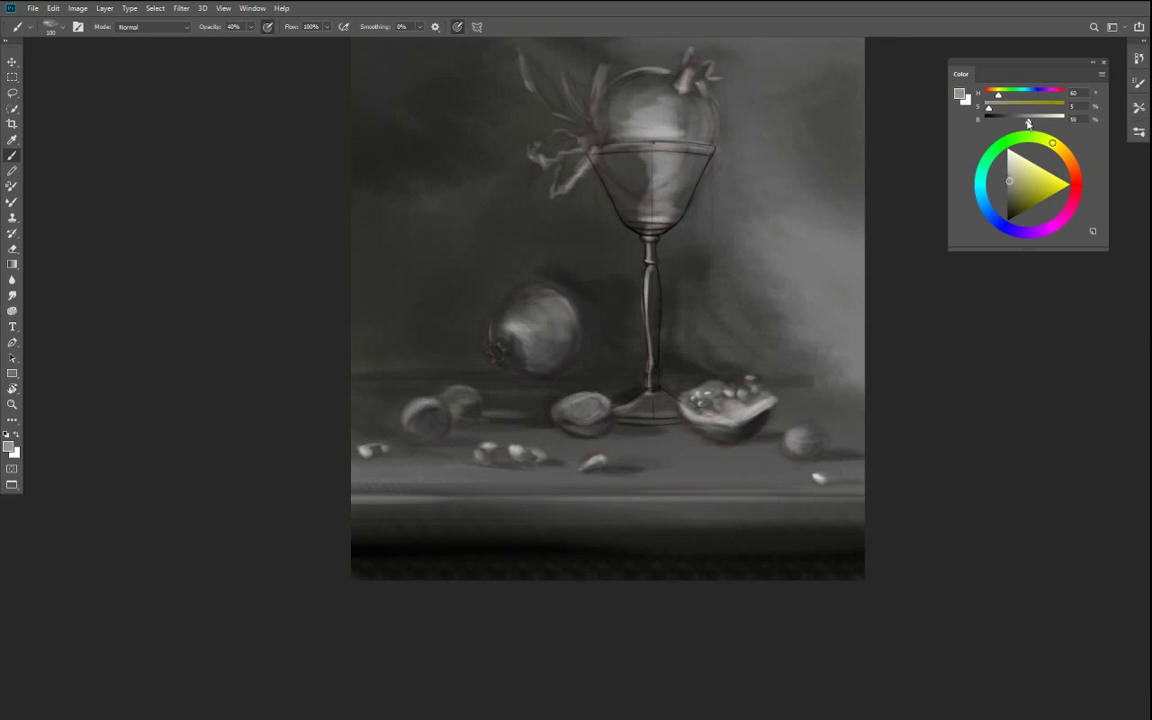
pyautogui.moveTo(851, 492); pyautogui.dragTo(720, 490)
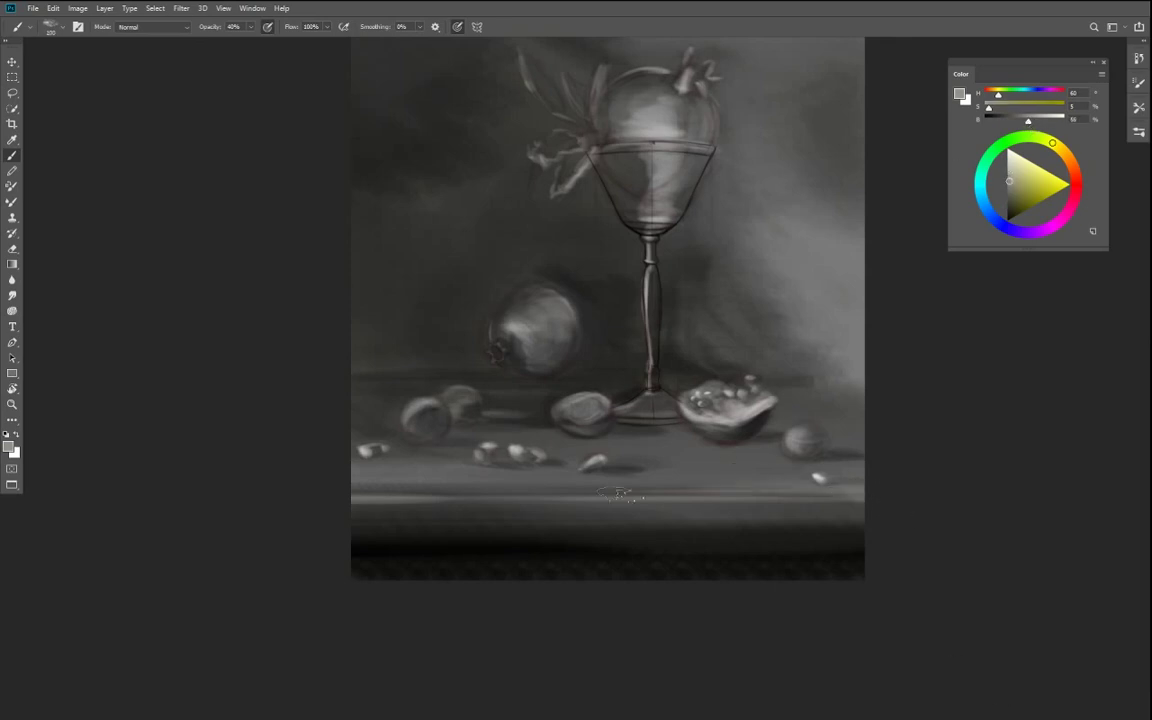
pyautogui.moveTo(850, 503); pyautogui.dragTo(340, 502)
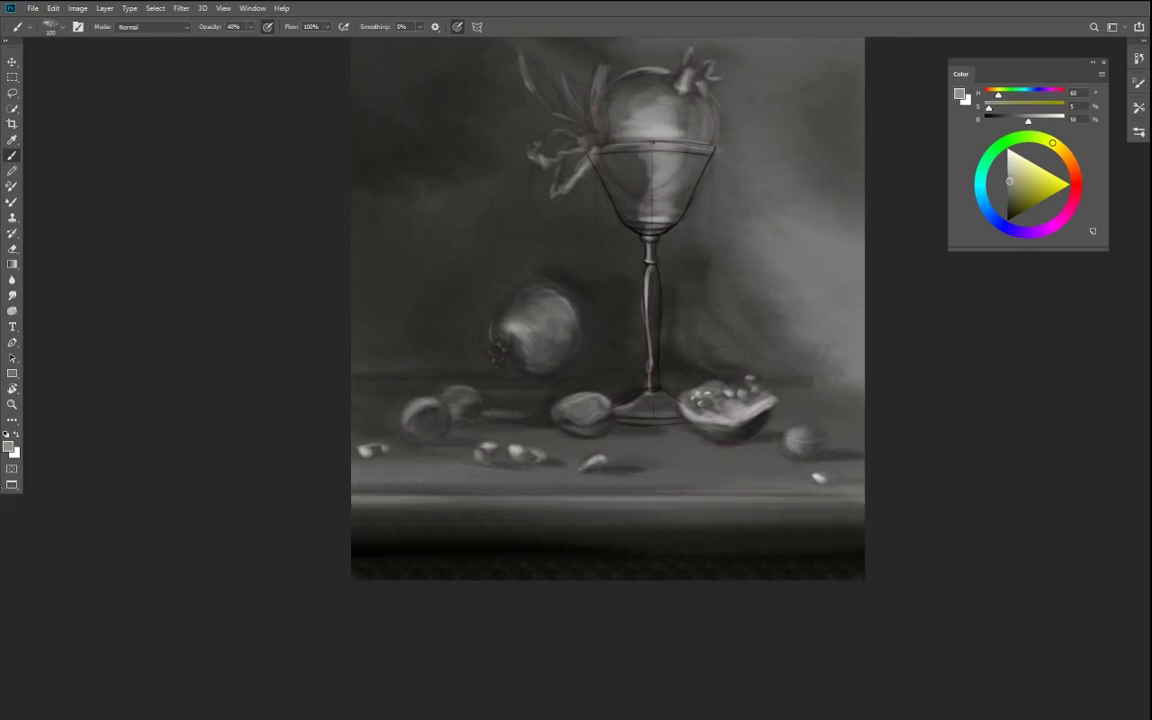
pyautogui.press('1')
pyautogui.press('5')
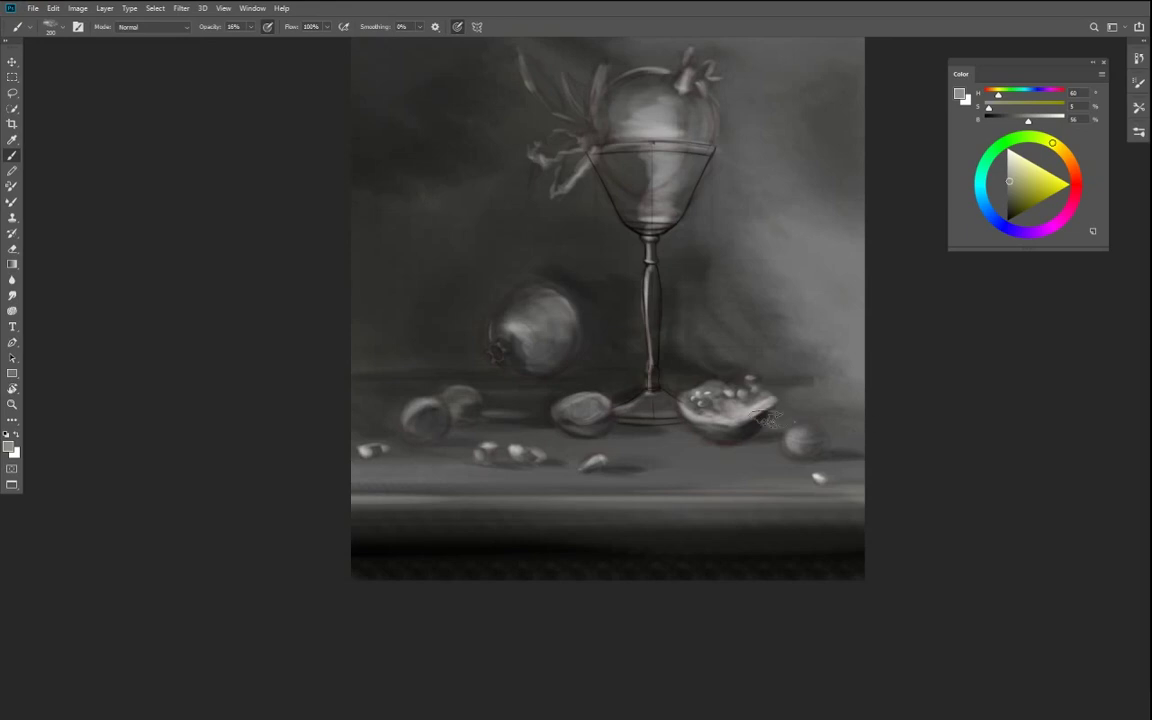
# - Touch up the halved pomegranate's seeds and rim in light grey of 77% brightness at 59% opacity and mid grey of 42% brightness
pyautogui.click(1017, 121)
pyautogui.hotkey('ctrl', '+')
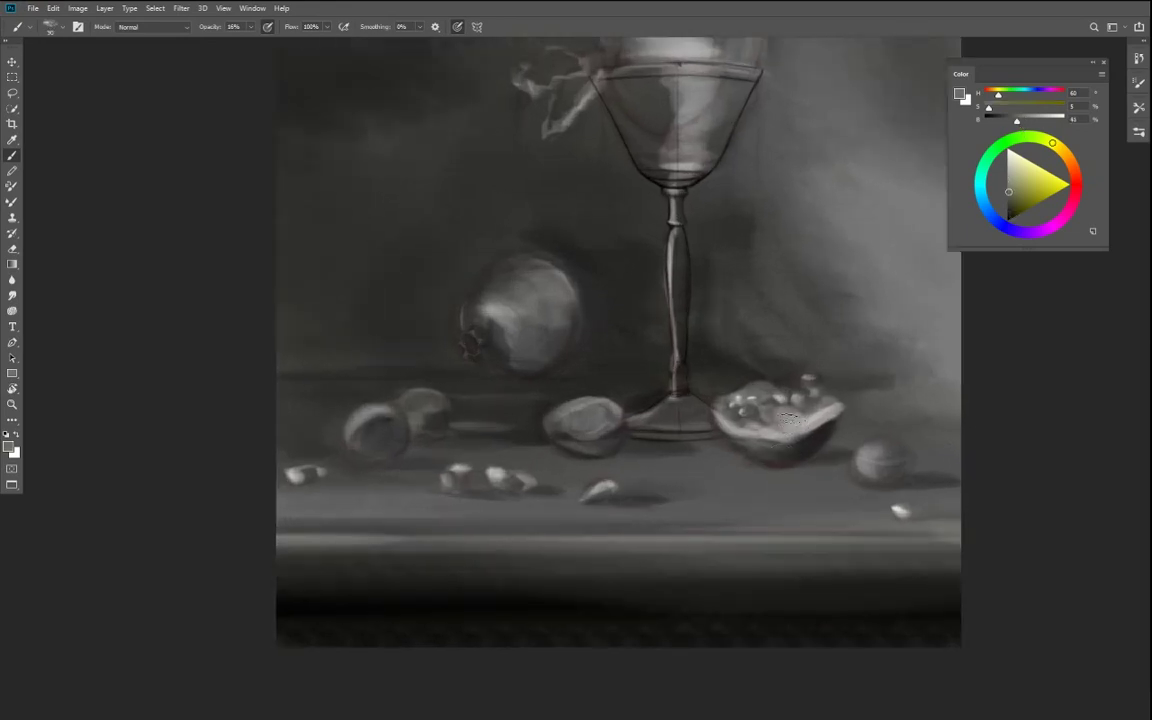
pyautogui.keyDown('alt'); pyautogui.click(893, 402); pyautogui.keyUp('alt')
pyautogui.click(1047, 121)
pyautogui.click(250, 27)
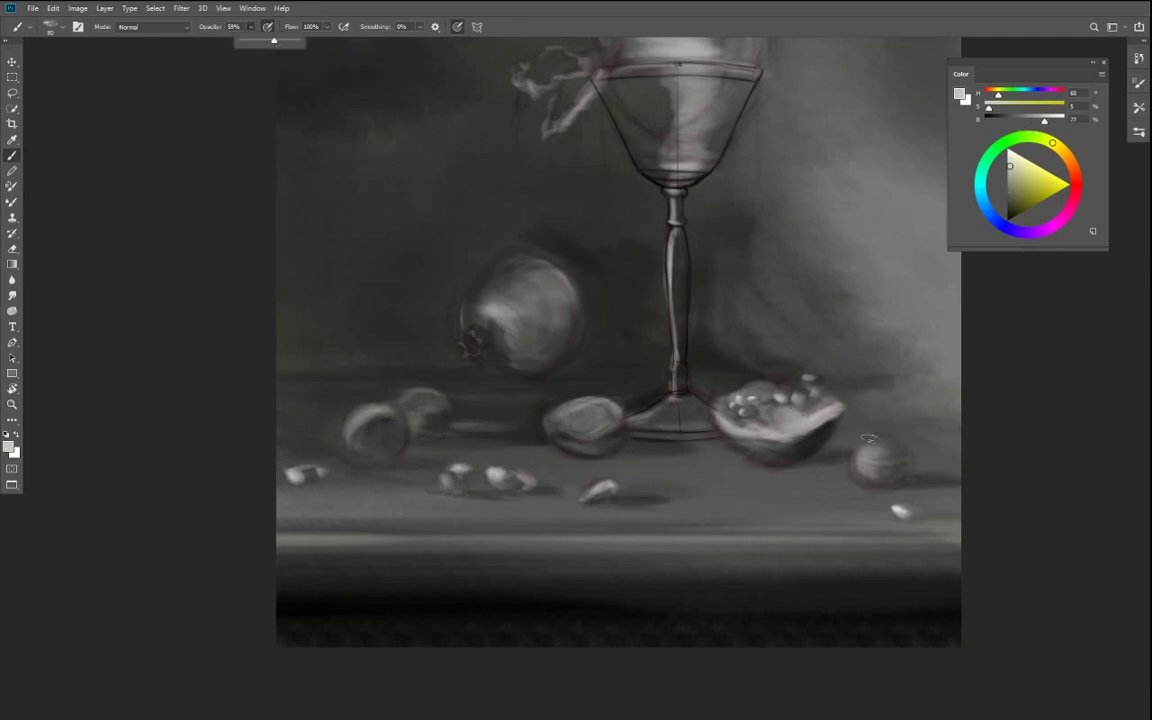
pyautogui.moveTo(274, 41); pyautogui.dragTo(276, 41)
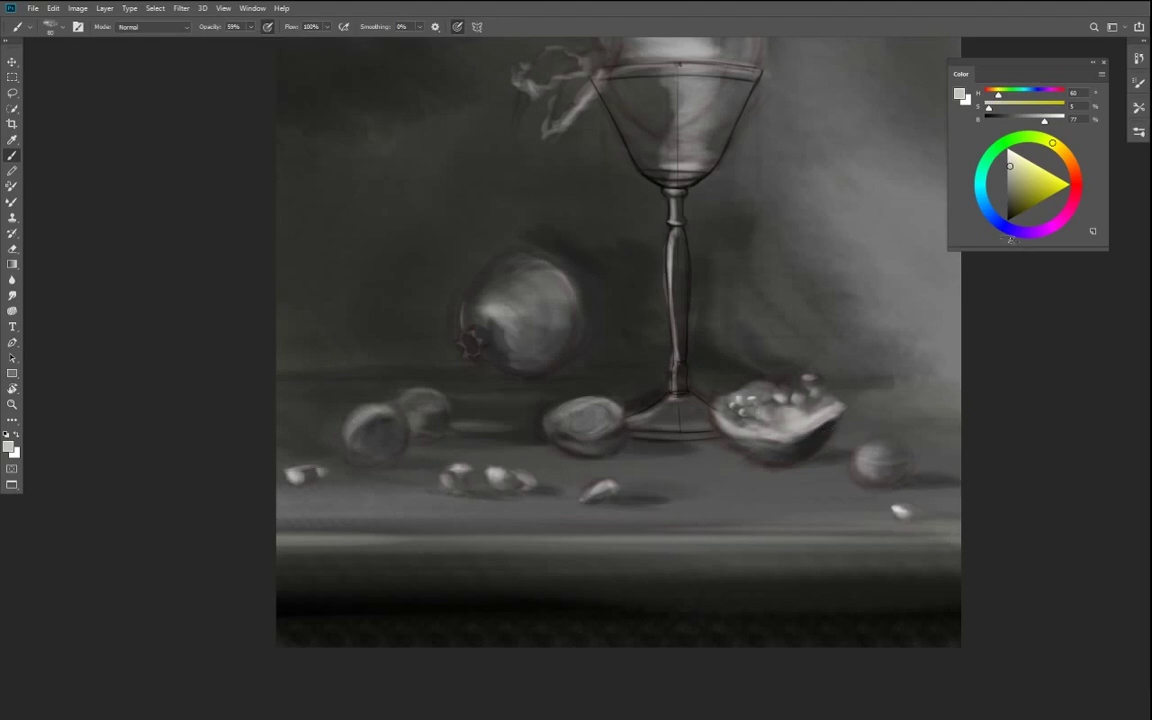
pyautogui.click(1017, 121)
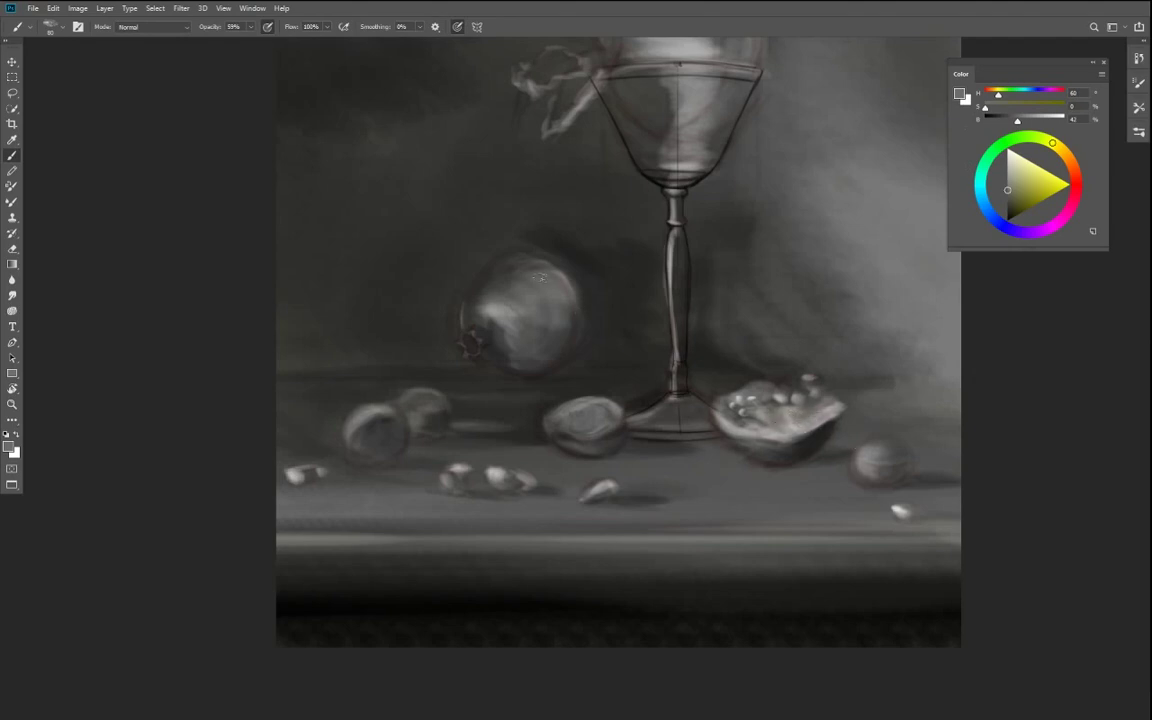
# - Darken the whole pomegranate's upper edge in dark grey of 19% brightness at 66% opacity and near-black at 100% opacity
pyautogui.click(1001, 121)
pyautogui.click(250, 27)
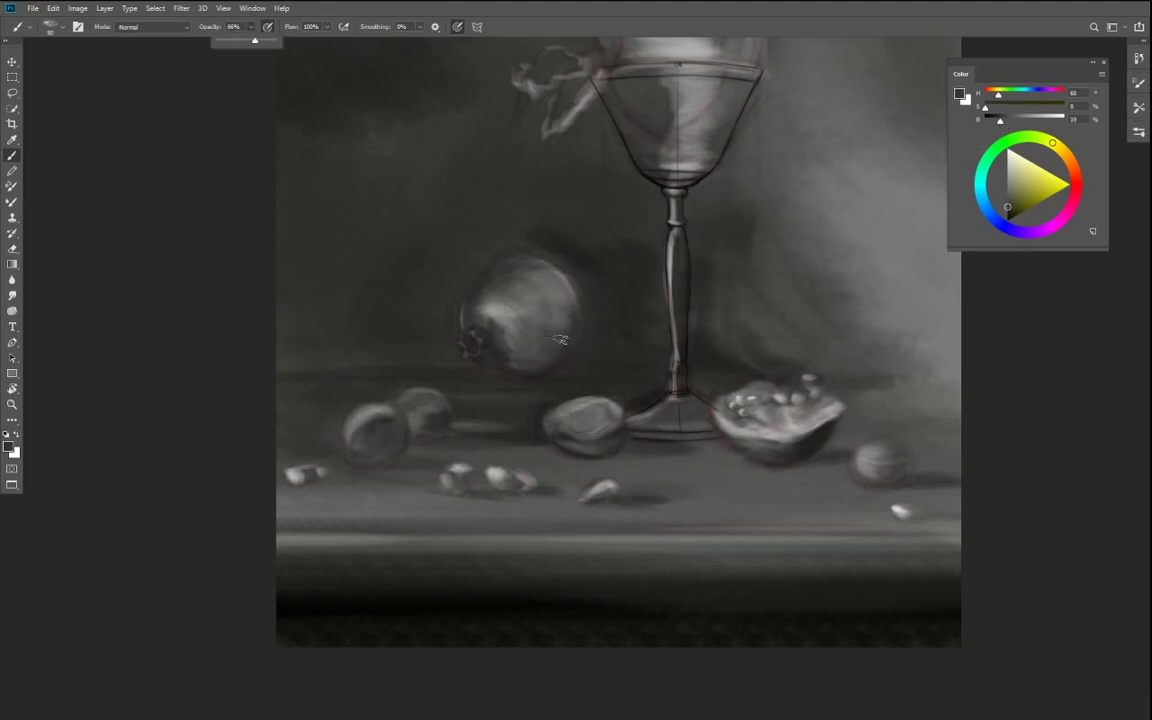
pyautogui.click(512, 247)
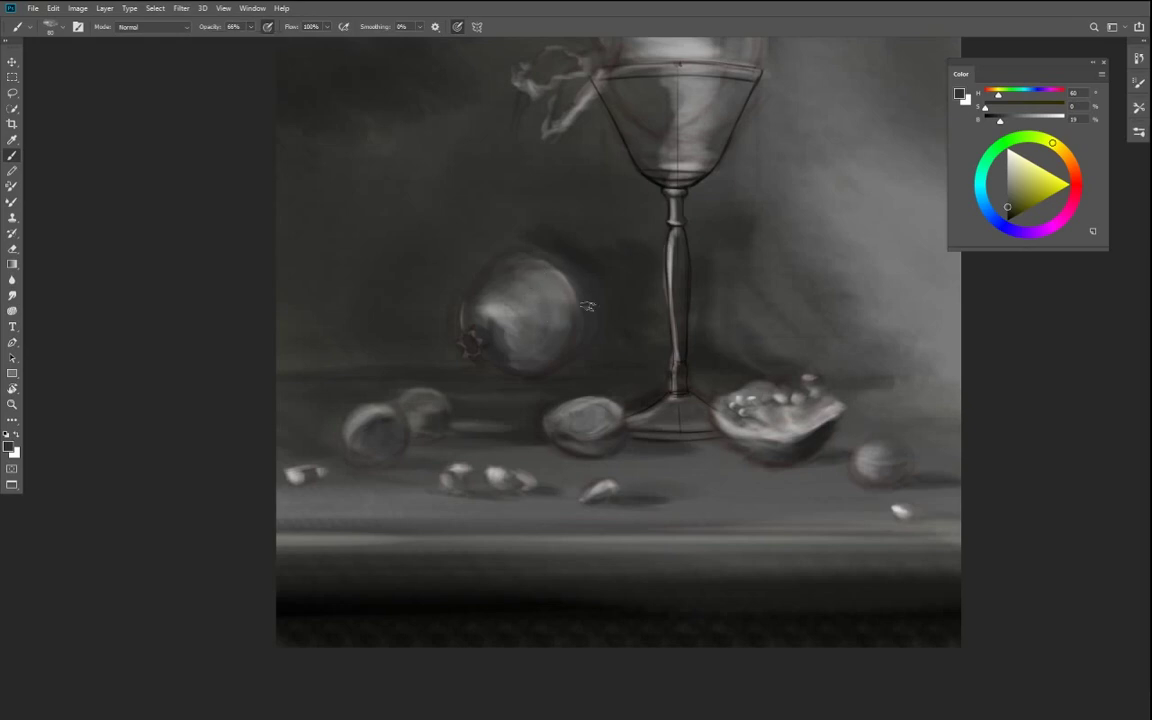
pyautogui.click(989, 120)
pyautogui.click(250, 27)
pyautogui.moveTo(254, 41); pyautogui.dragTo(280, 43)
pyautogui.click(510, 257)
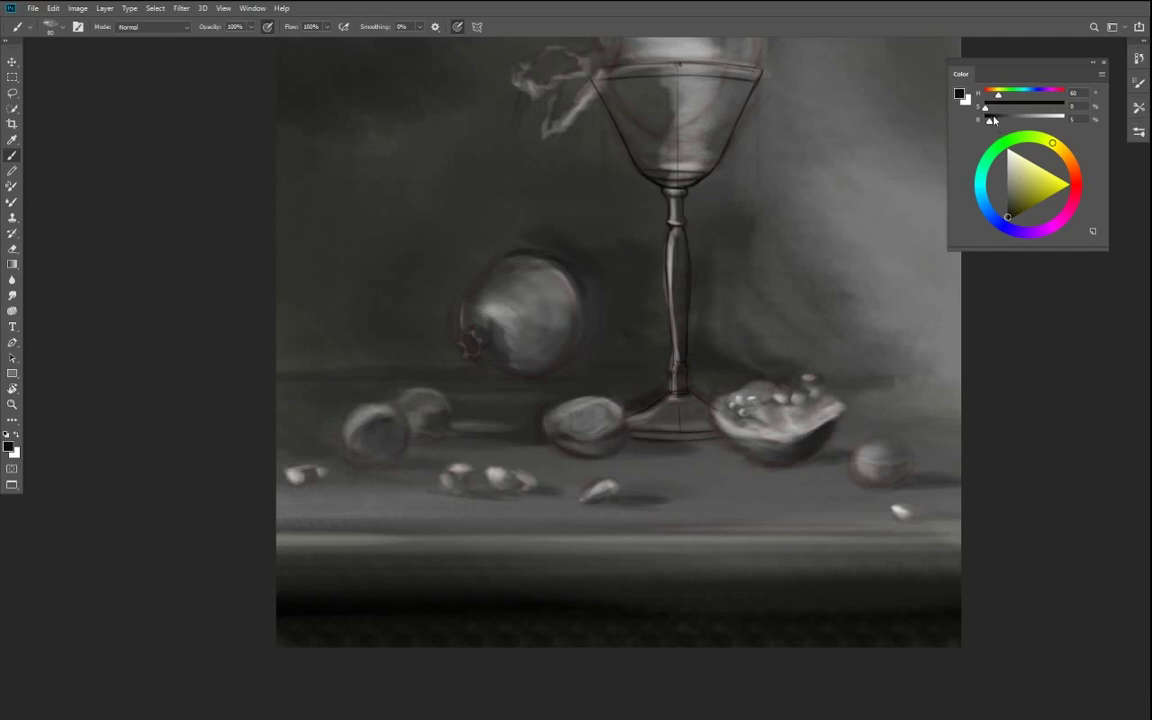
# - Soften the whole pomegranate's shaded rim in grey of 25% brightness at 66% opacity and dark grey sampled from the background
pyautogui.moveTo(993, 121); pyautogui.dragTo(1010, 121)
pyautogui.moveTo(527, 259); pyautogui.dragTo(573, 269)
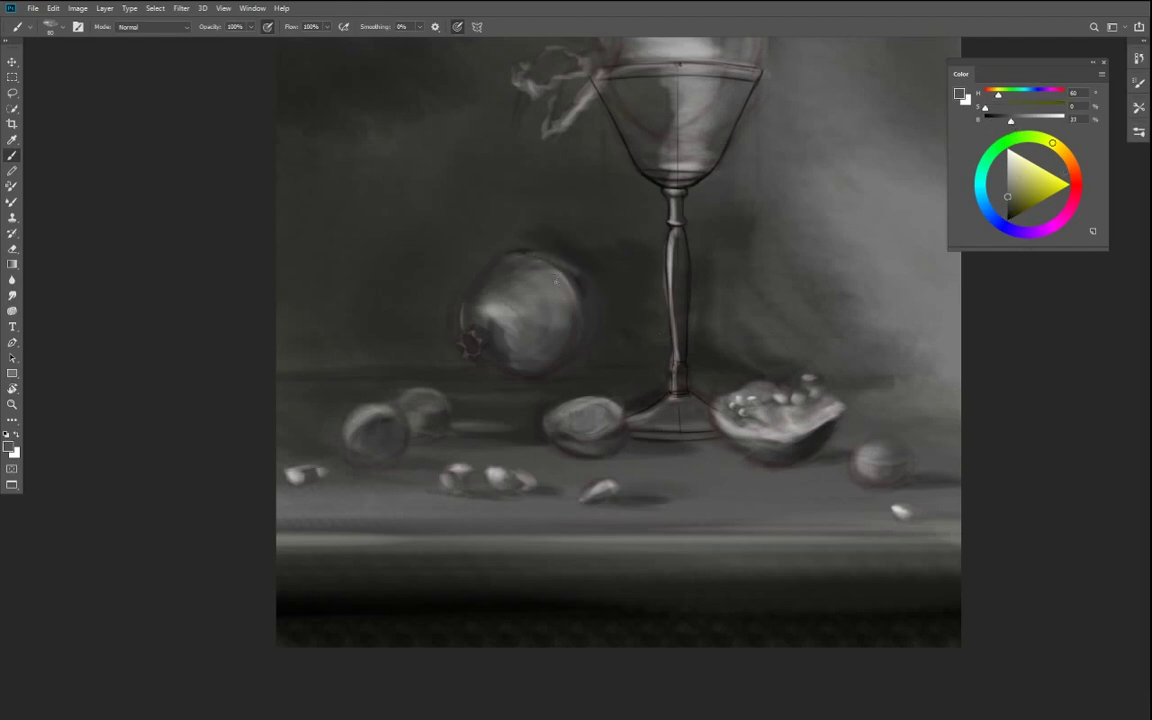
pyautogui.moveTo(1009, 121); pyautogui.dragTo(1004, 121)
pyautogui.press('6')
pyautogui.press('6')
pyautogui.moveTo(505, 260); pyautogui.dragTo(540, 305)
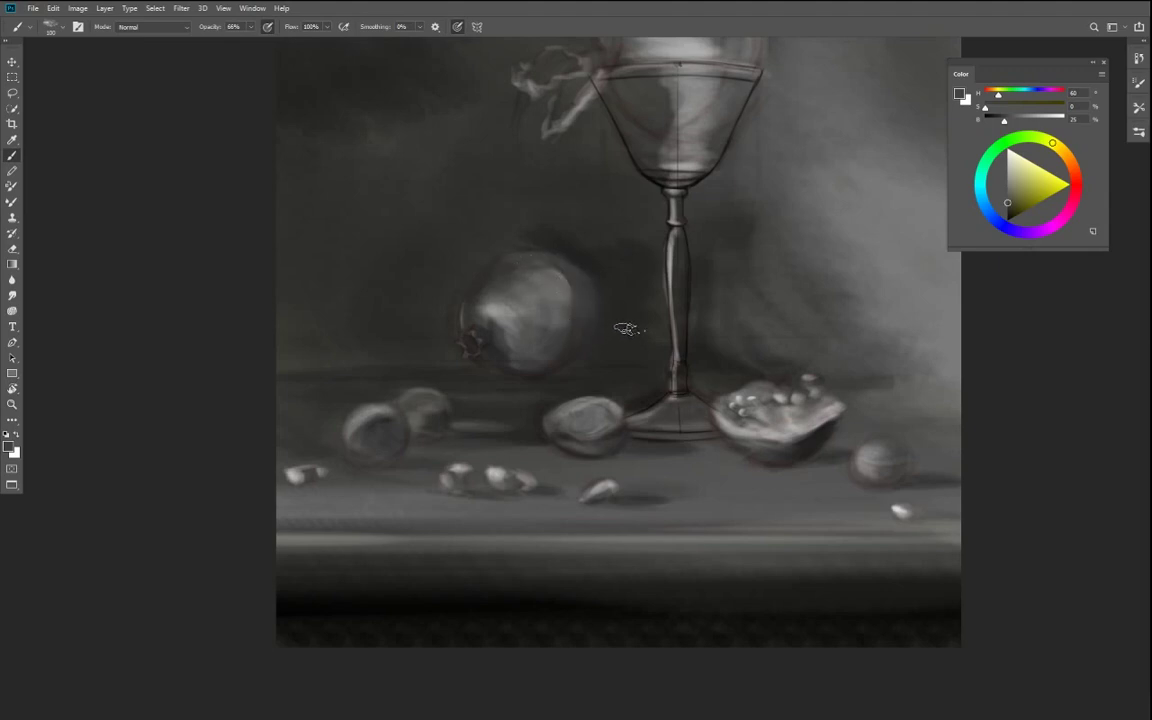
pyautogui.press('i')
pyautogui.click(633, 317)
pyautogui.press('b')
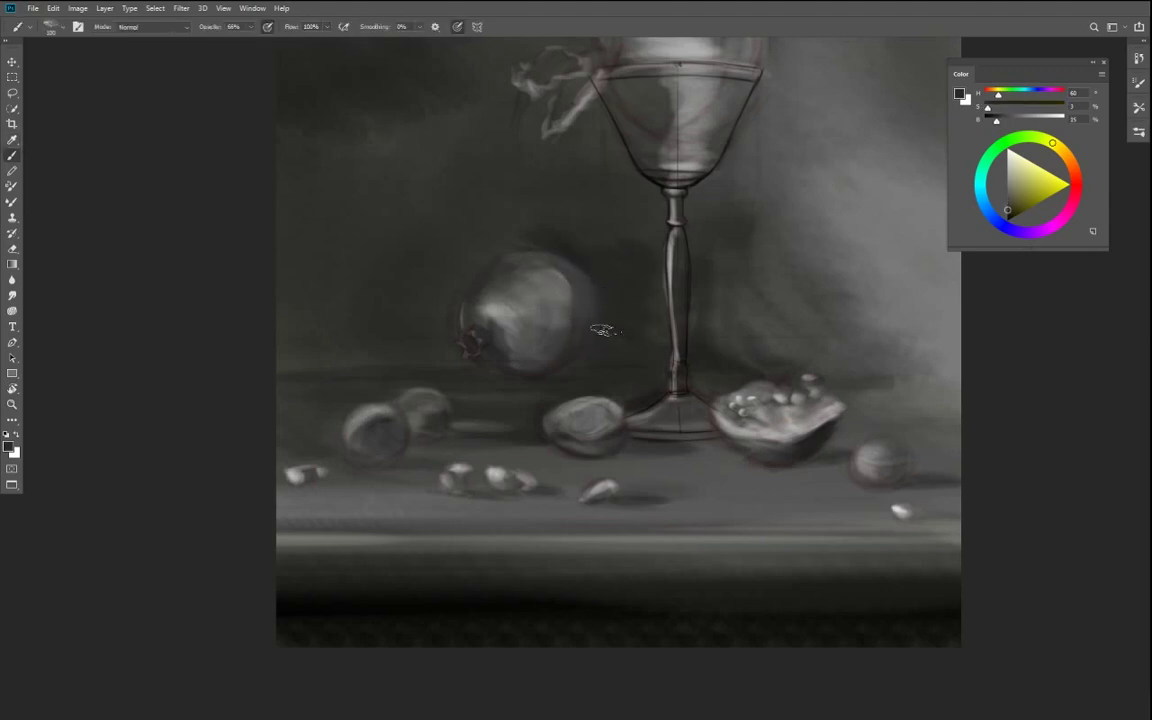
pyautogui.hotkey('ctrl', '0')
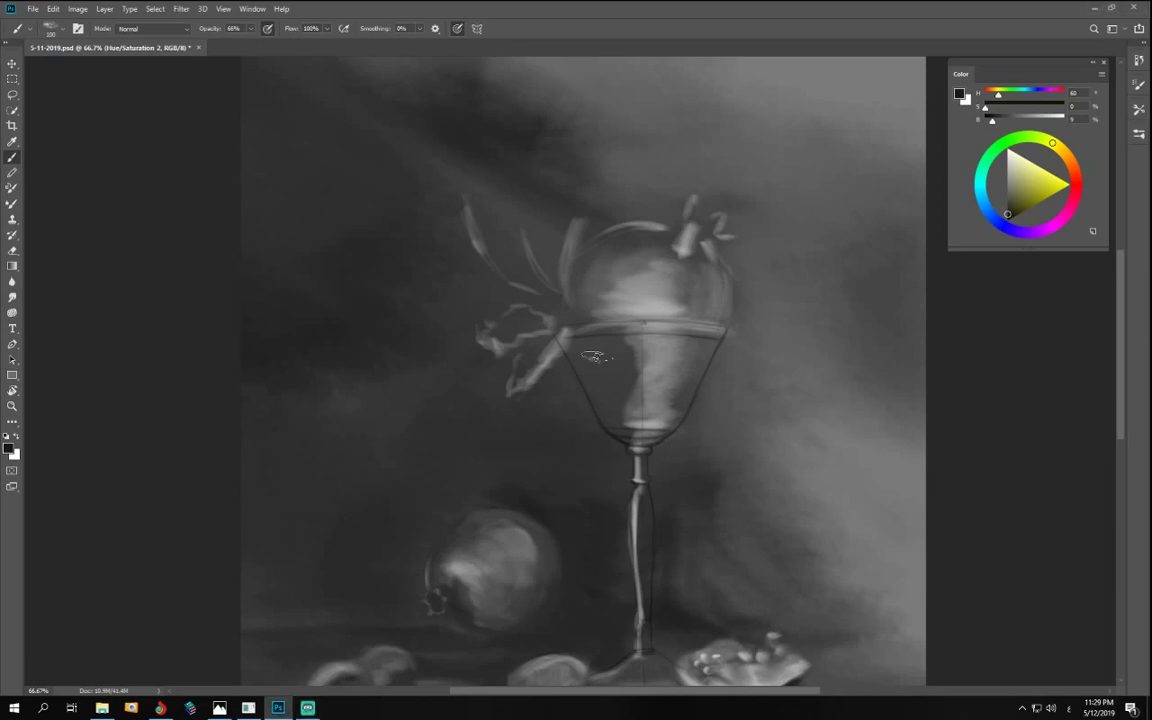
# - Create a new layer and paint dark reflections inside the goblet's bowl in dark grey of 9% brightness at 66% opacity
pyautogui.hotkey('ctrl', 'alt', 'shift', 'n')
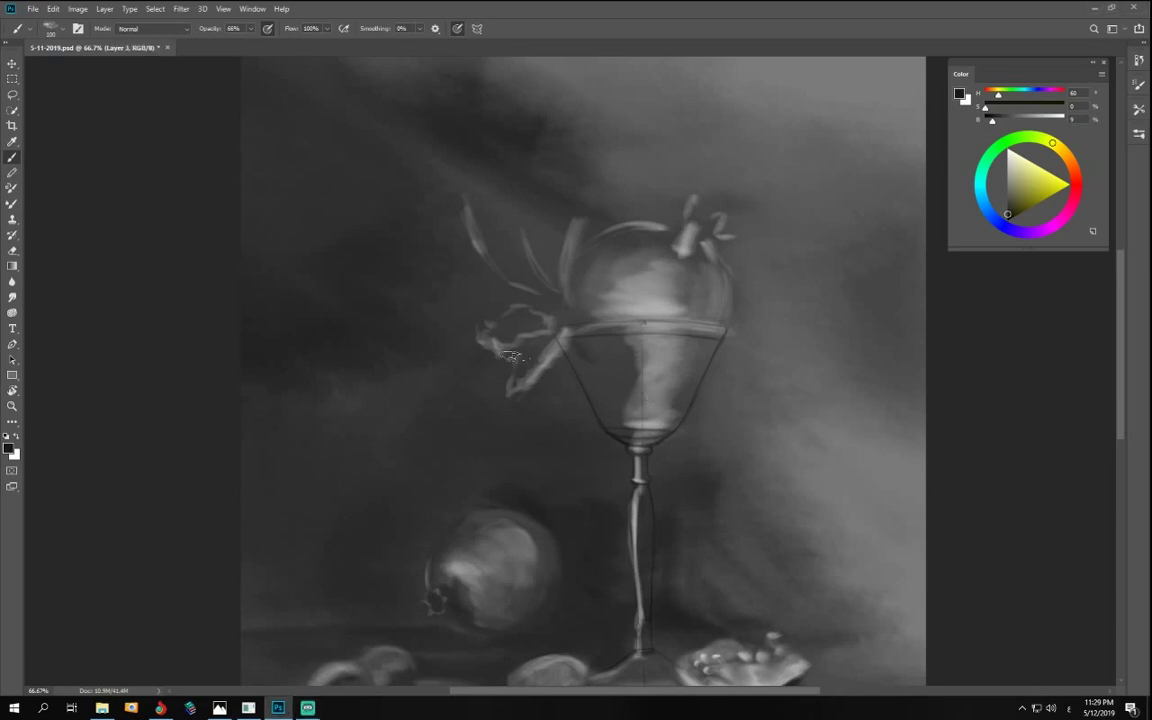
pyautogui.moveTo(568, 336); pyautogui.dragTo(592, 356)
pyautogui.hotkey('ctrl', '+')
pyautogui.moveTo(570, 333); pyautogui.dragTo(618, 370)
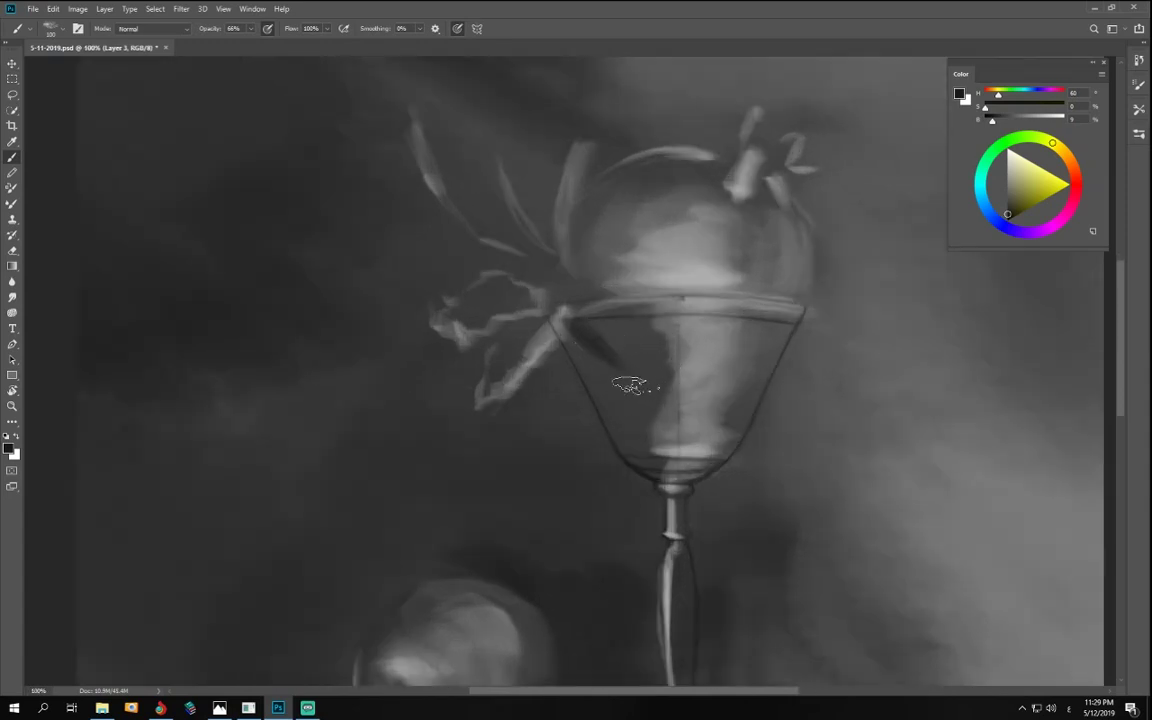
pyautogui.moveTo(652, 455)
pyautogui.mouseDown()
pyautogui.moveTo(705, 468)
pyautogui.moveTo(647, 461)
pyautogui.moveTo(698, 450)
pyautogui.moveTo(665, 443)
pyautogui.moveTo(678, 472)
pyautogui.moveTo(628, 434)
pyautogui.mouseUp()
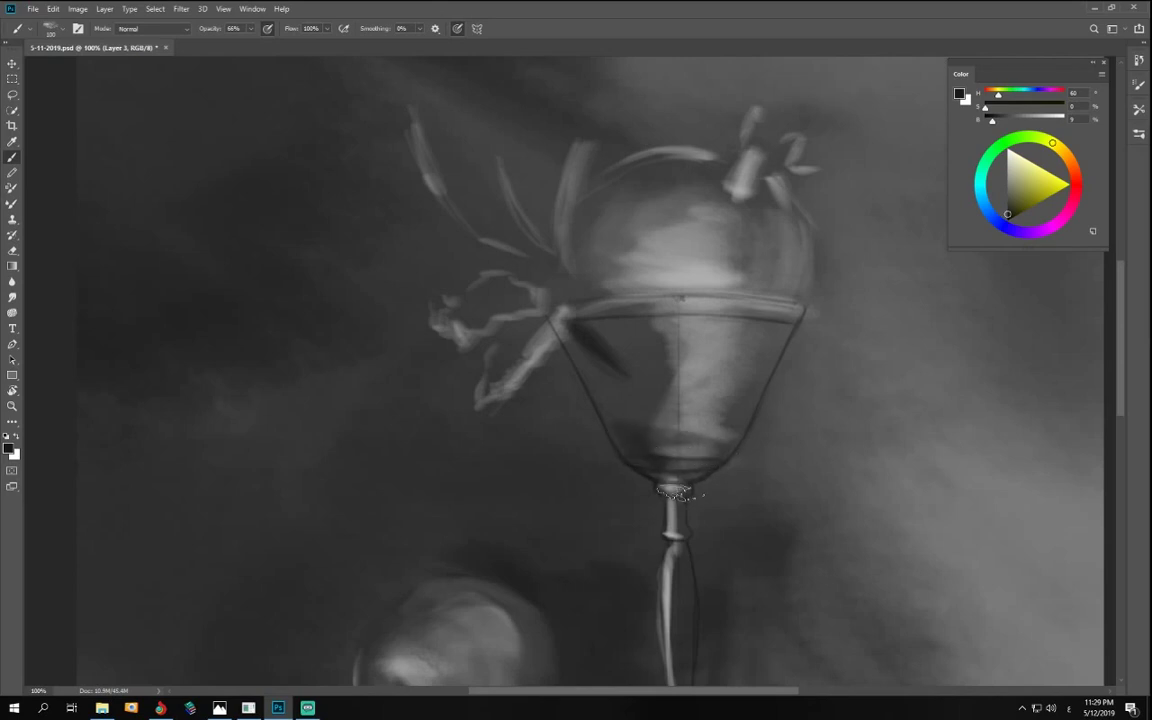
pyautogui.moveTo(715, 436)
pyautogui.mouseDown()
pyautogui.moveTo(703, 492)
pyautogui.moveTo(732, 372)
pyautogui.moveTo(720, 437)
pyautogui.moveTo(778, 333)
pyautogui.moveTo(678, 414)
pyautogui.moveTo(697, 488)
pyautogui.mouseUp()
pyautogui.hotkey('ctrl', '-')
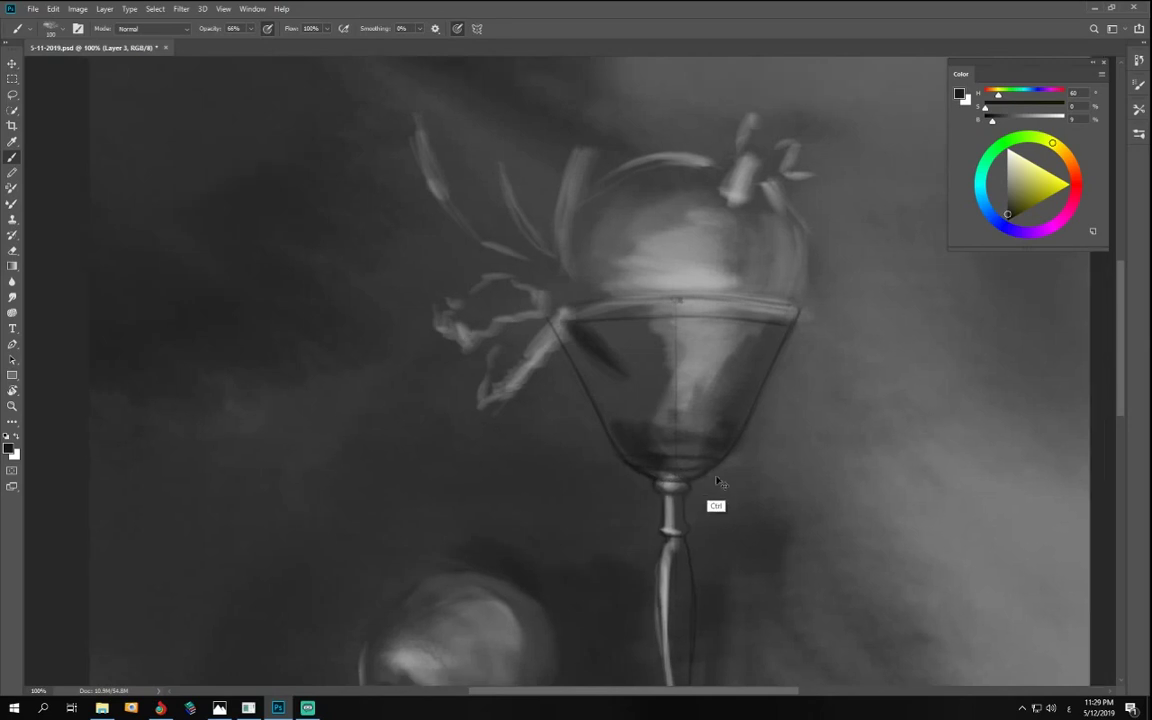
# - Paint a dark band along the goblet's stem beside its highlight in dark grey of 9% brightness at 76% opacity
pyautogui.moveTo(629, 521); pyautogui.dragTo(633, 419)
pyautogui.press('r')
pyautogui.moveTo(494, 468); pyautogui.dragTo(722, 504)
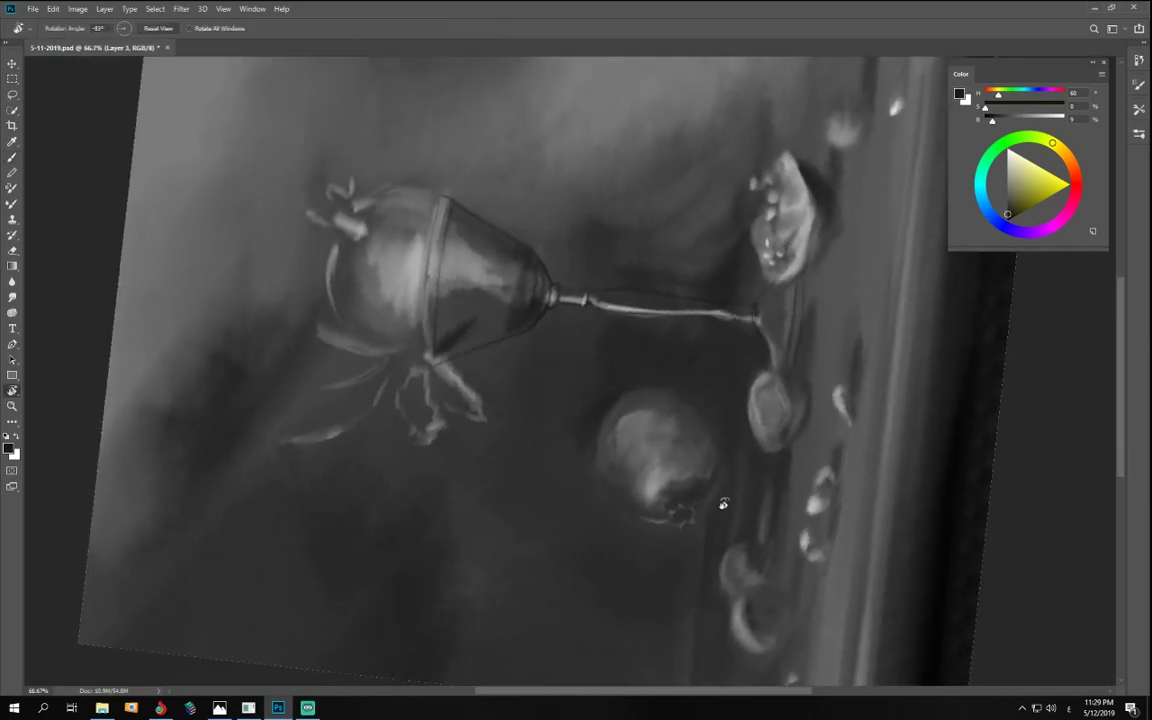
pyautogui.press('b')
pyautogui.hotkey('ctrl', '+')
pyautogui.hotkey('ctrl', '+')
pyautogui.moveTo(930, 240)
pyautogui.mouseDown()
pyautogui.moveTo(755, 385)
pyautogui.moveTo(784, 377)
pyautogui.mouseUp()
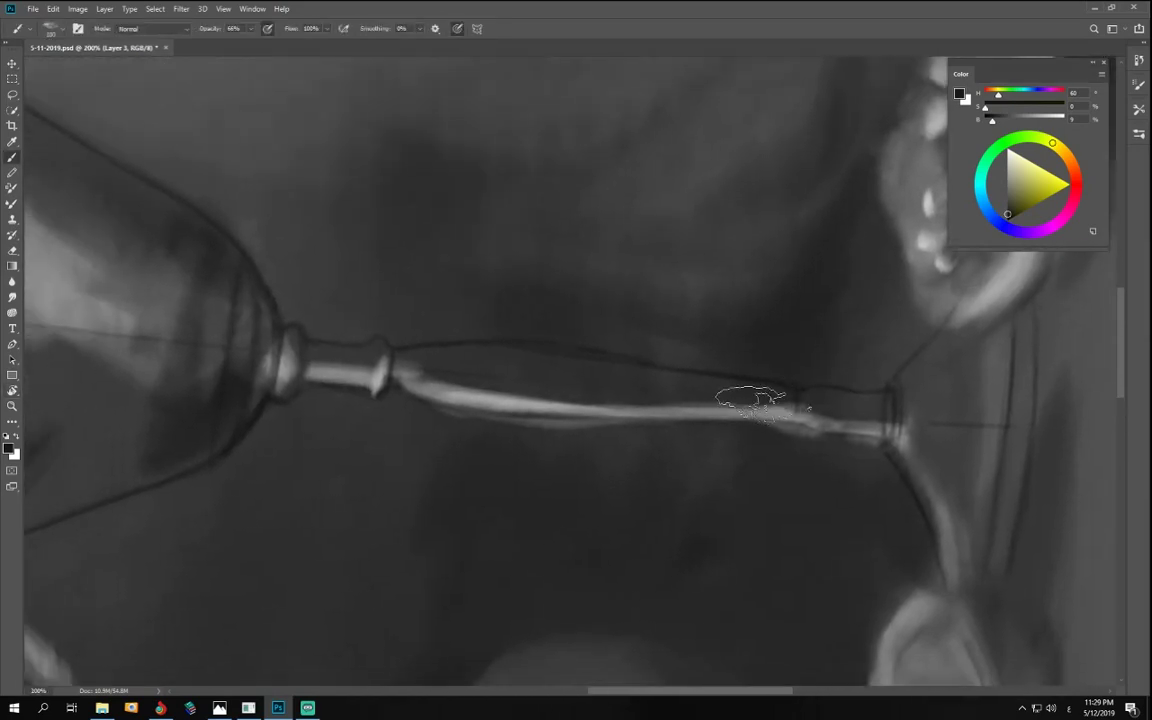
pyautogui.click(252, 31)
pyautogui.click(257, 42)
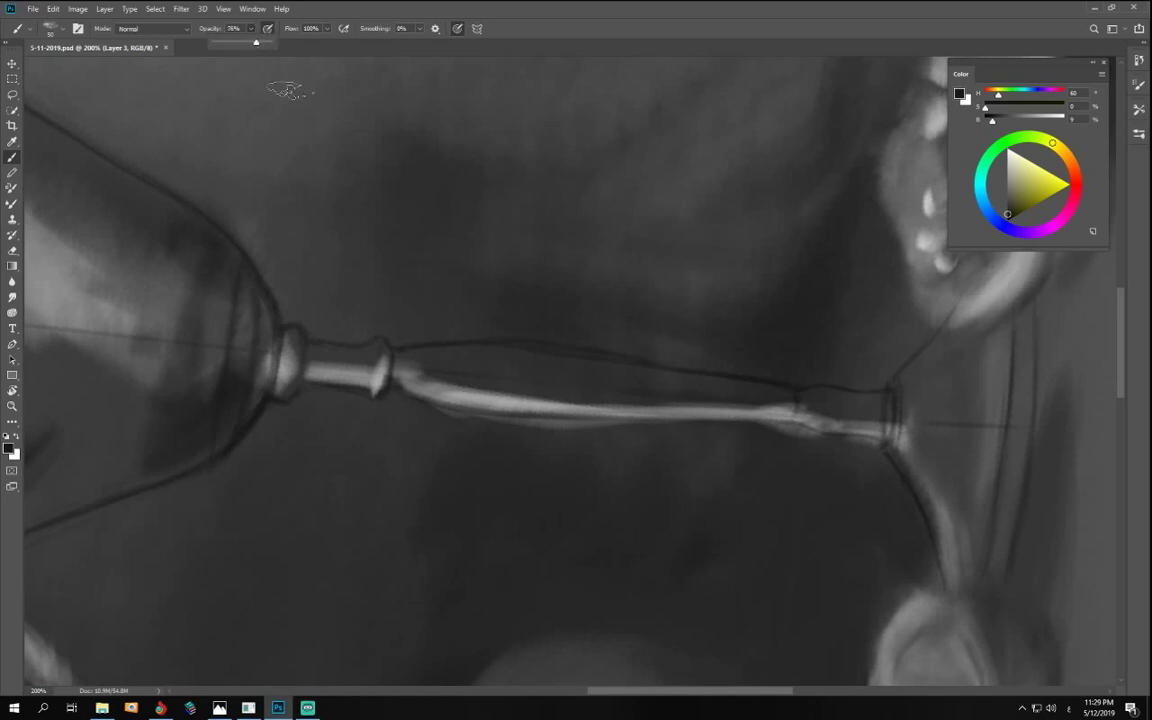
pyautogui.moveTo(440, 374); pyautogui.dragTo(793, 414)
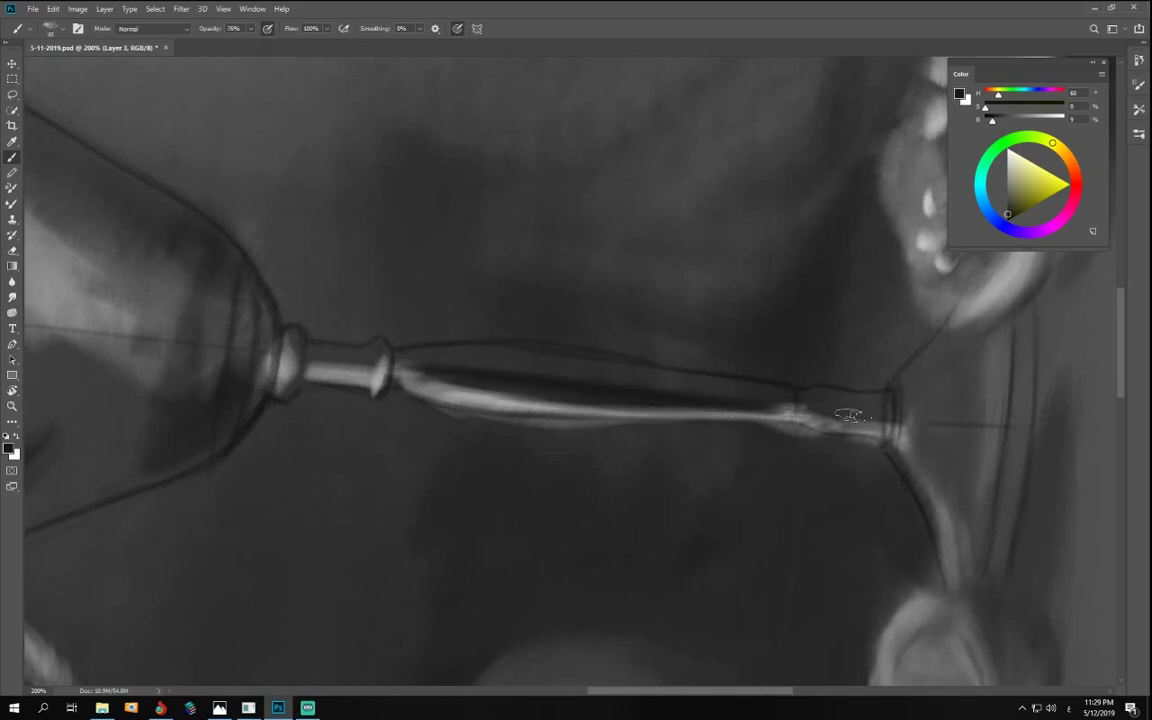
# - Darken the lower rim of the goblet's foot in dark grey of 9% brightness at 76% opacity
pyautogui.press('r')
pyautogui.moveTo(850, 522)
pyautogui.mouseDown()
pyautogui.moveTo(445, 506)
pyautogui.moveTo(488, 540)
pyautogui.mouseUp()
pyautogui.press('b')
pyautogui.moveTo(566, 581); pyautogui.dragTo(572, 430)
pyautogui.moveTo(611, 591); pyautogui.dragTo(549, 494)
pyautogui.hotkey('ctrl', '-')
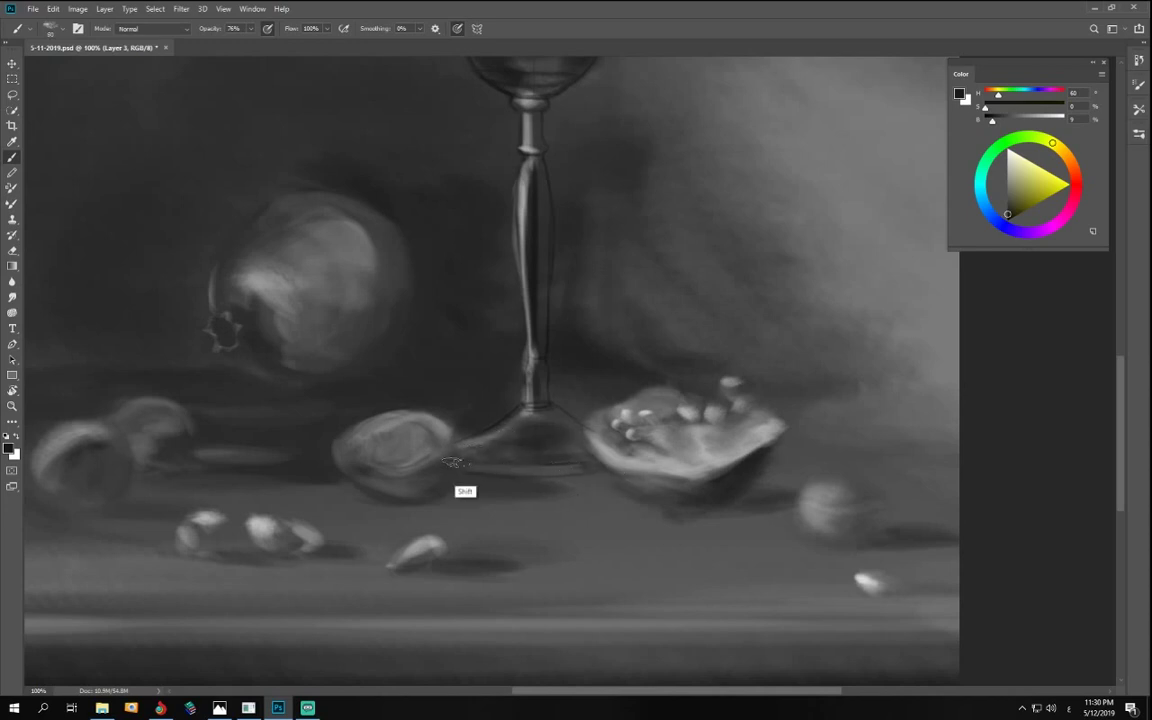
pyautogui.moveTo(470, 468)
pyautogui.mouseDown()
pyautogui.moveTo(570, 470)
pyautogui.moveTo(428, 459)
pyautogui.moveTo(600, 469)
pyautogui.mouseUp()
# - Clean up the outer edge of the goblet's stem highlight with sampled dark grey of 16% brightness at 76% opacity
pyautogui.press('space')
pyautogui.moveTo(596, 332); pyautogui.dragTo(681, 494)
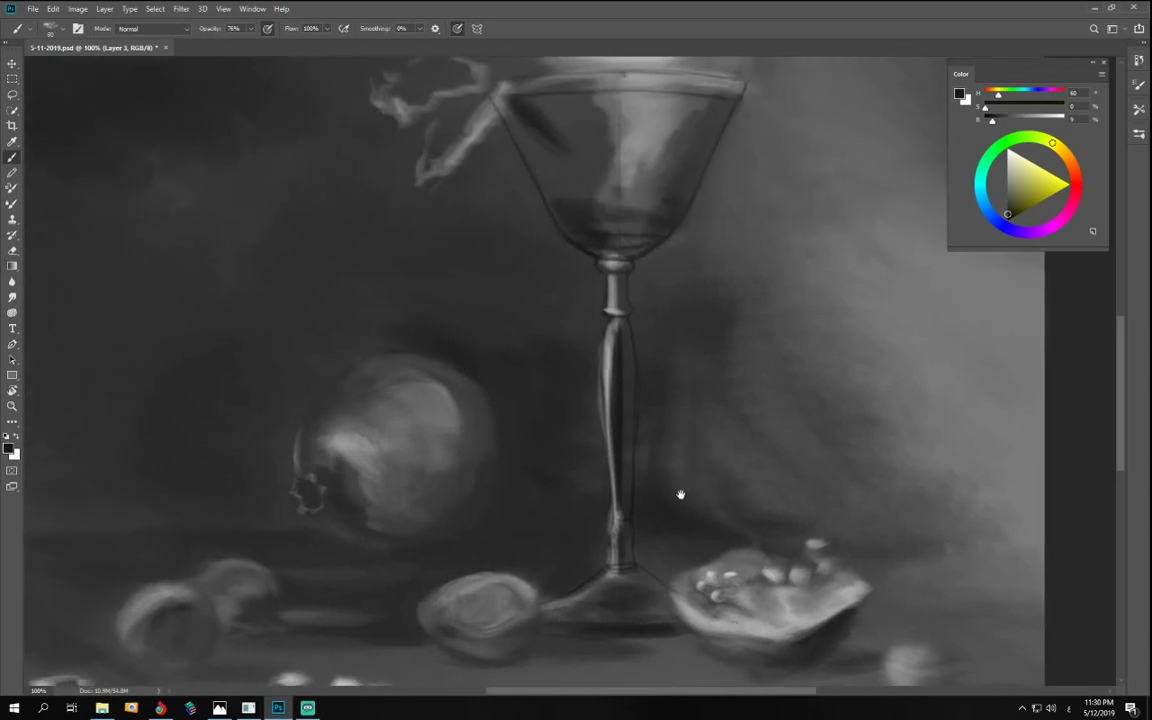
pyautogui.press('r')
pyautogui.moveTo(471, 471); pyautogui.dragTo(690, 505)
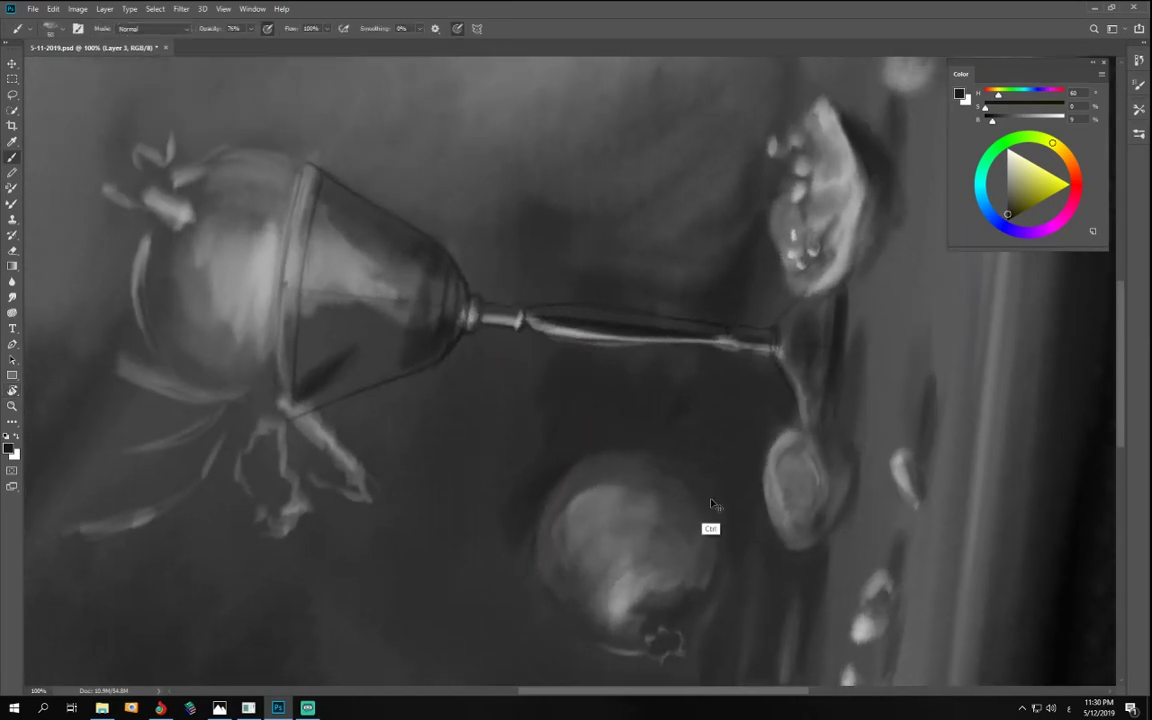
pyautogui.hotkey('ctrl', '+')
pyautogui.keyDown('alt'); pyautogui.click(725, 409); pyautogui.keyUp('alt')
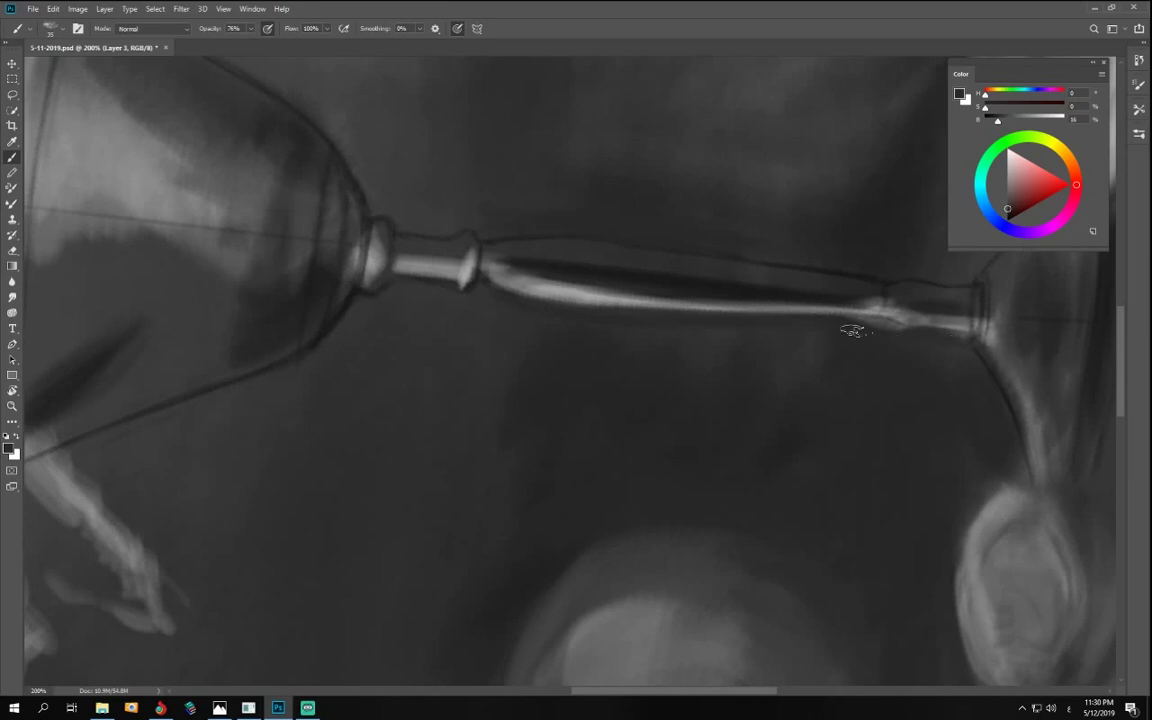
pyautogui.press('r')
pyautogui.moveTo(738, 447); pyautogui.dragTo(542, 515)
pyautogui.press('b')
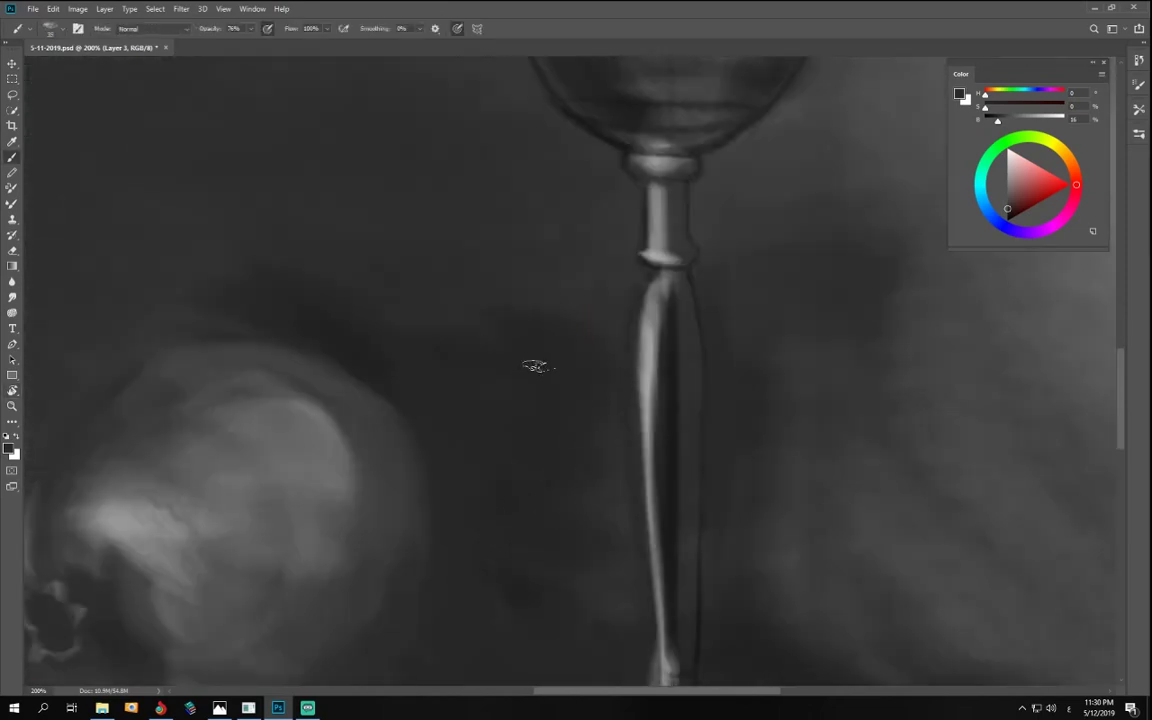
pyautogui.hotkey('ctrl', '-')
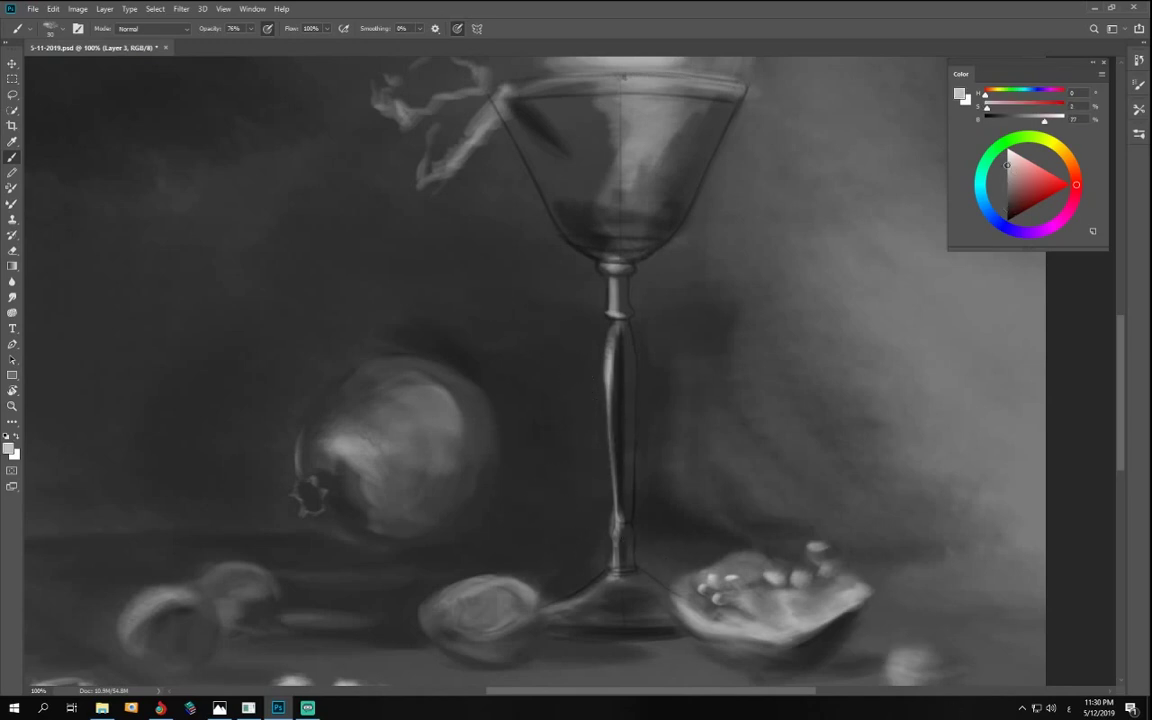
# - Touch up the highlights on the goblet's stem and lower knob in grey of 62% brightness at 76% opacity
pyautogui.click(1007, 157)
pyautogui.click(980, 106)
pyautogui.click(1027, 118)
pyautogui.click(1032, 120)
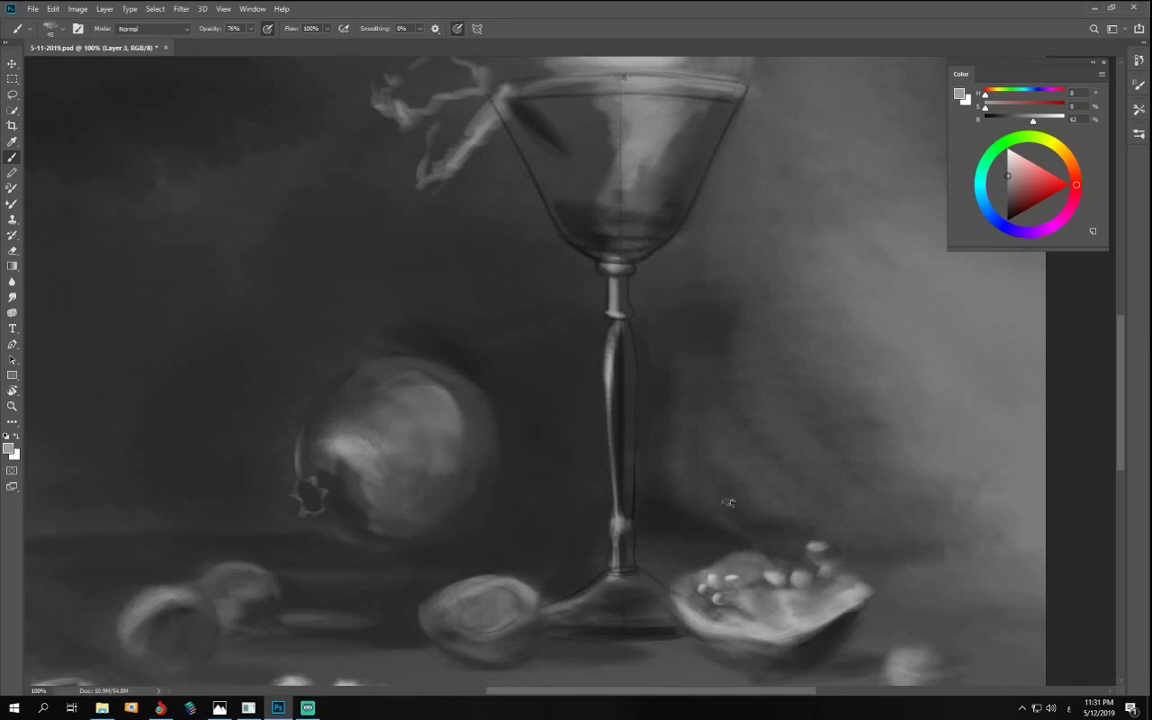
# - Shade the stem's lower section and the background beside it in greys of 22% and 7% brightness at 100% opacity
pyautogui.click(1002, 120)
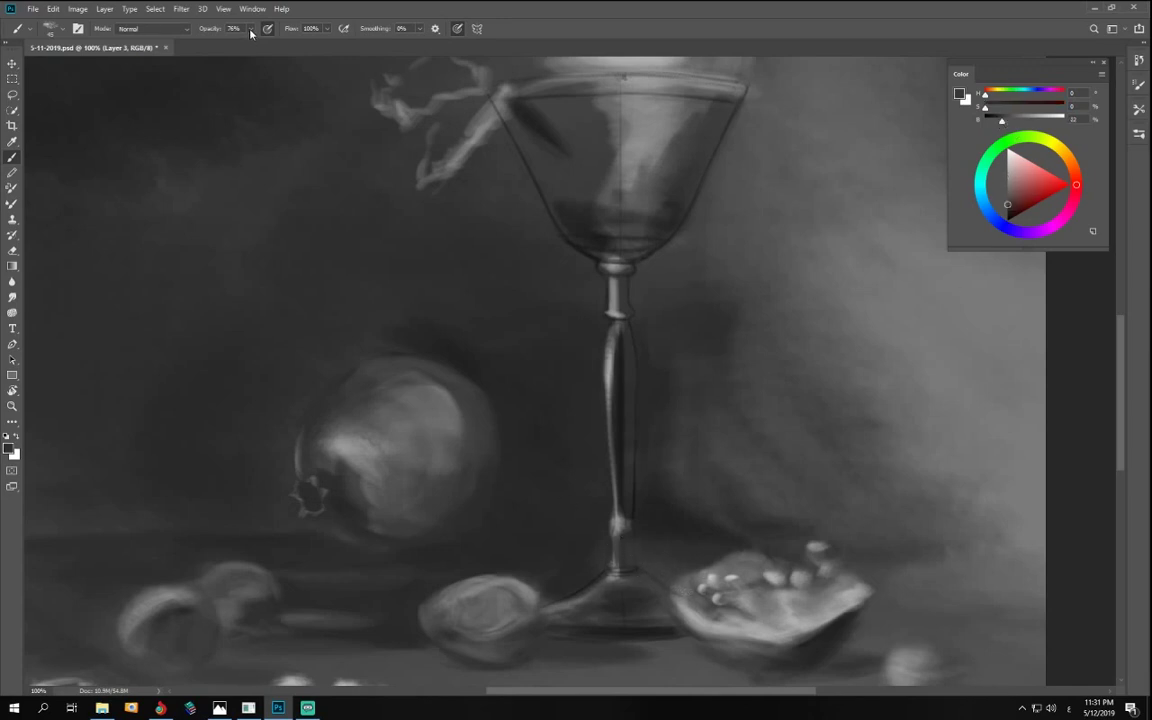
pyautogui.moveTo(250, 33); pyautogui.dragTo(339, 118)
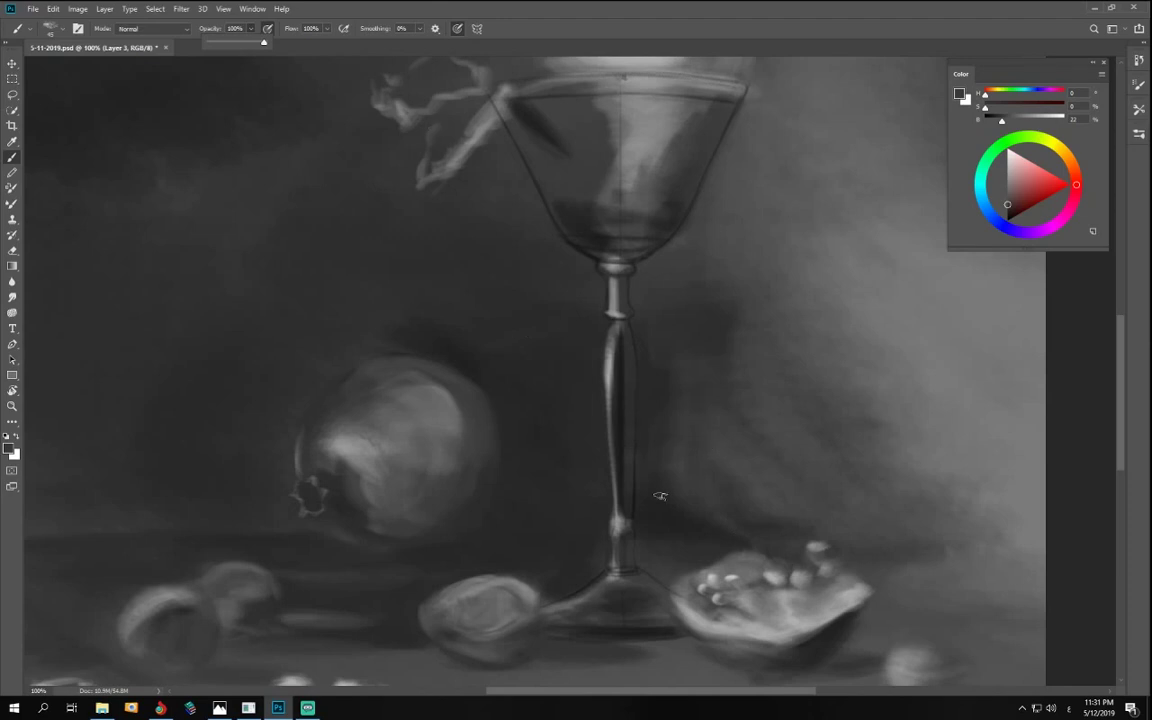
pyautogui.click(643, 573)
pyautogui.moveTo(697, 515); pyautogui.dragTo(681, 533)
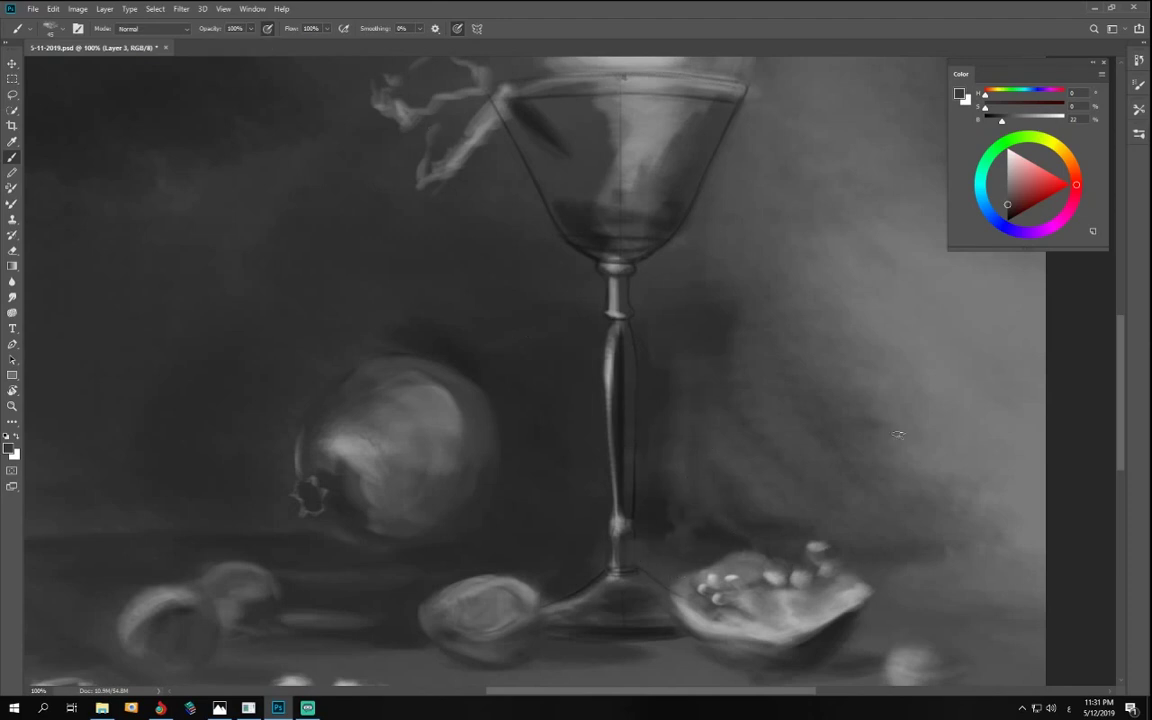
pyautogui.moveTo(1002, 120); pyautogui.dragTo(991, 120)
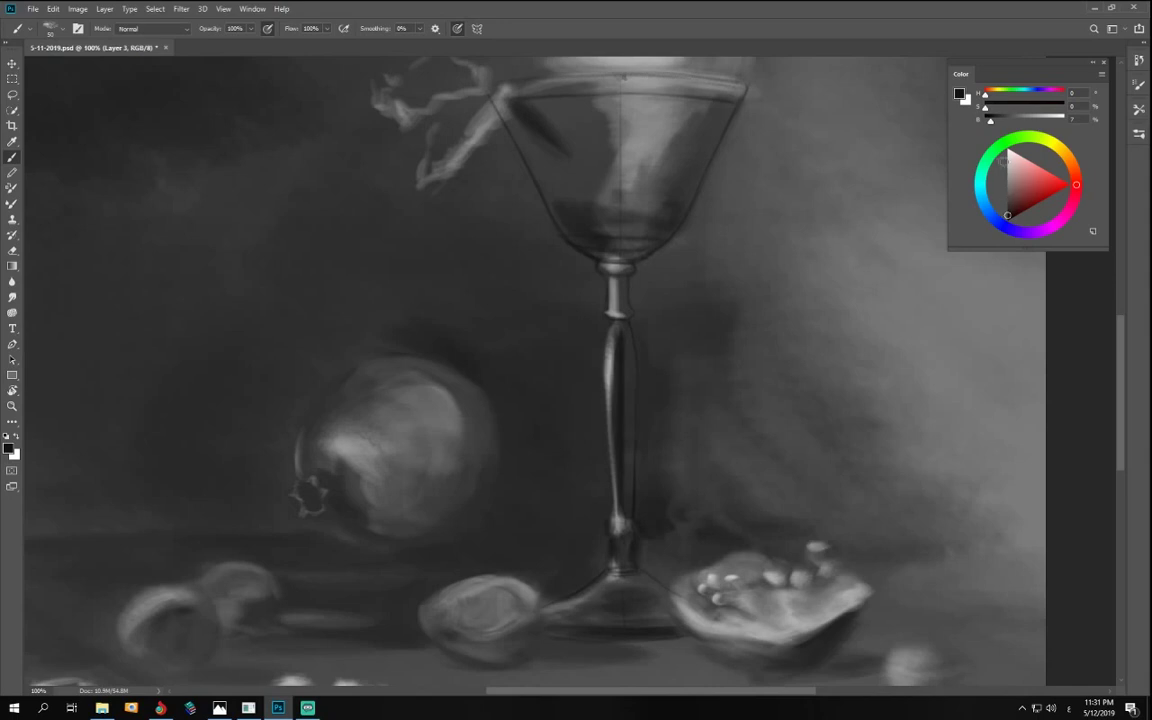
# - Tone down the stem's long highlight and blend its dark side in grey of 31% brightness at 66% opacity
pyautogui.moveTo(991, 121); pyautogui.dragTo(1010, 121)
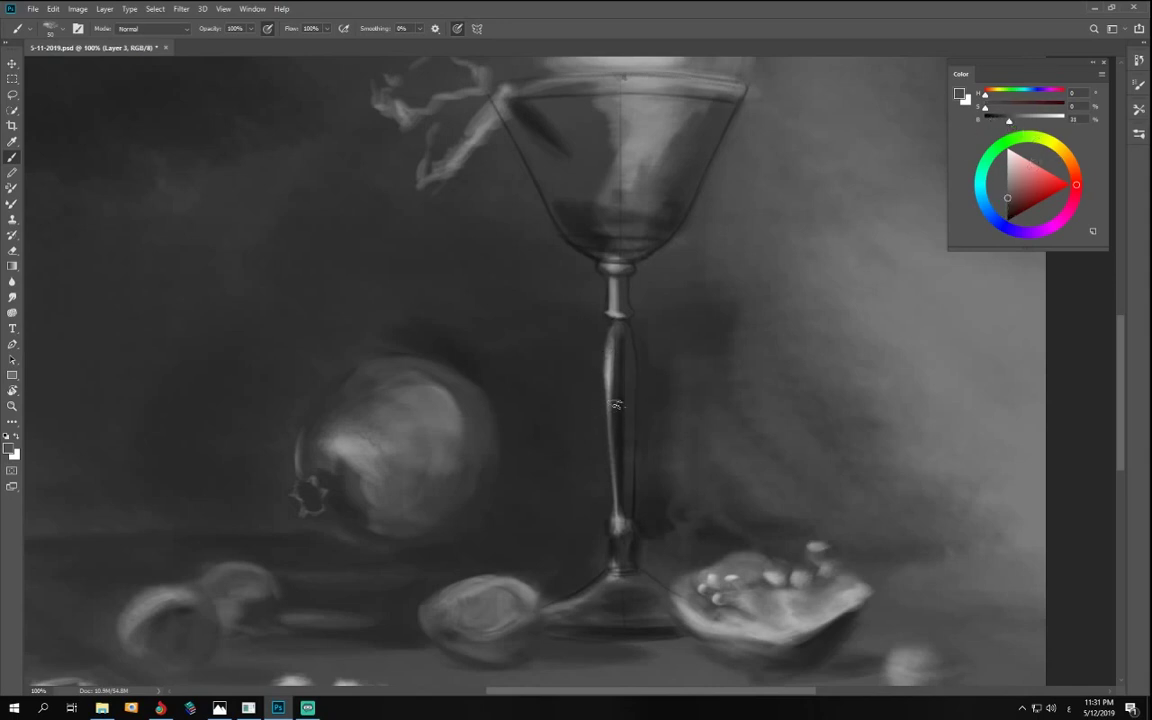
pyautogui.click(250, 28)
pyautogui.click(646, 354)
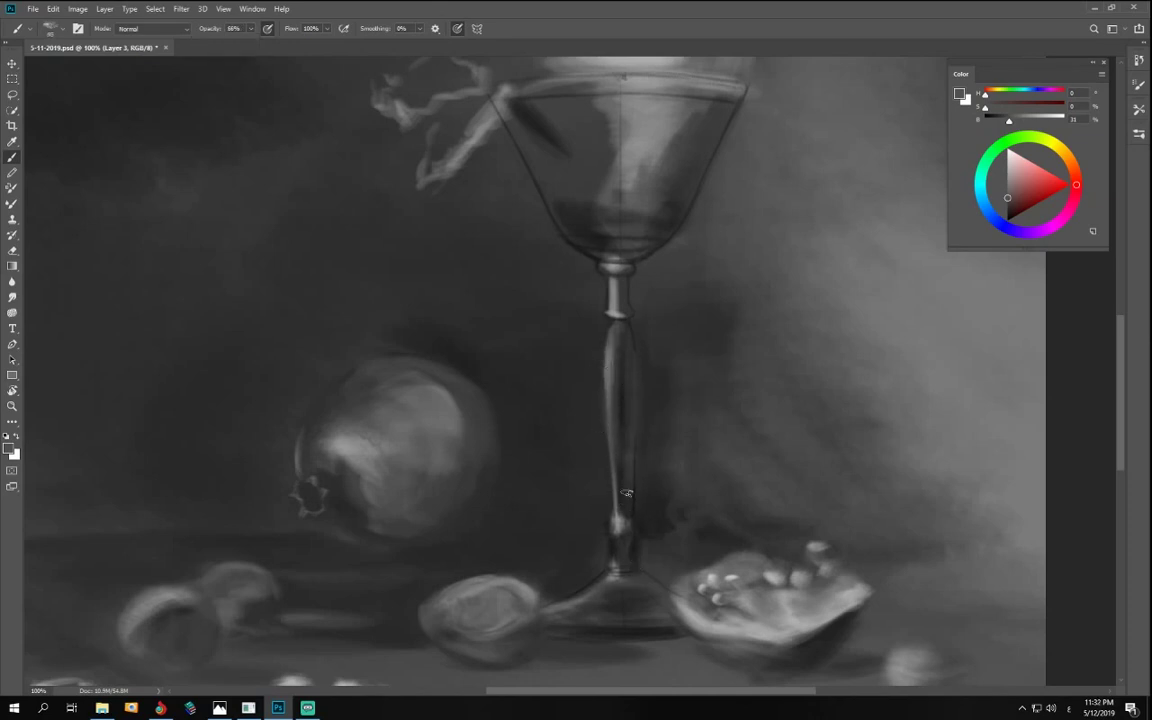
pyautogui.press('r')
pyautogui.moveTo(484, 527); pyautogui.dragTo(793, 438)
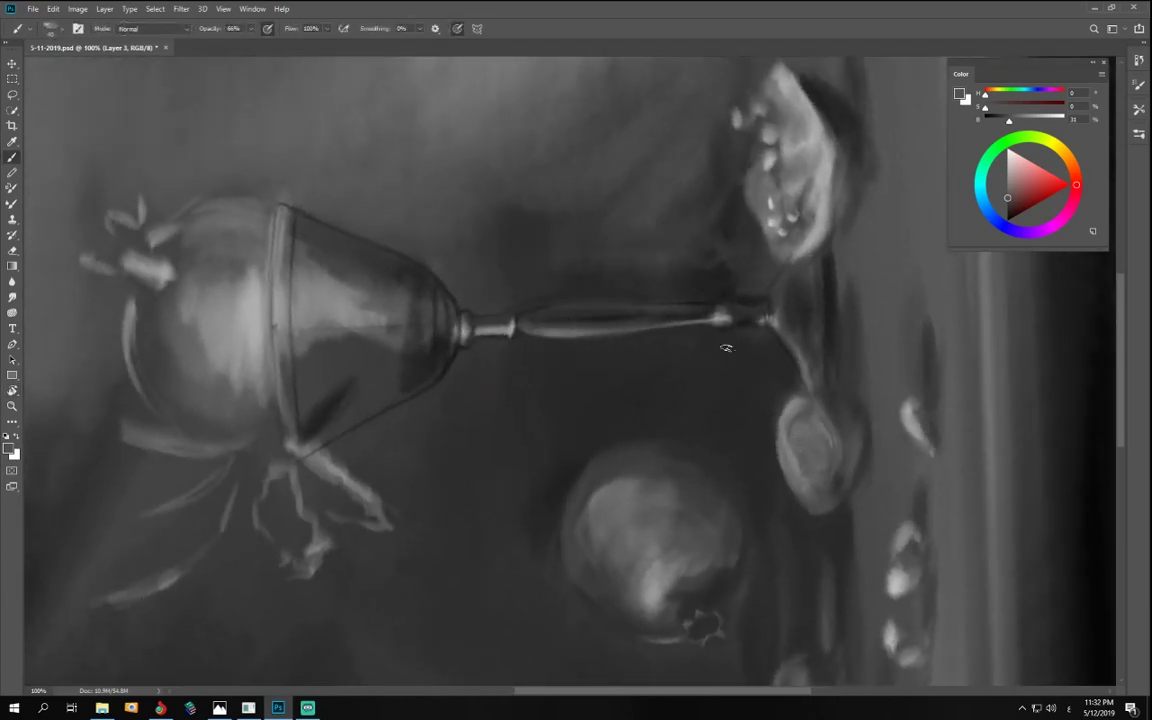
# - Paint a dark shadow on the background beside the stem in greys of 16% and 7% brightness, raising opacity to 91%
pyautogui.click(998, 118)
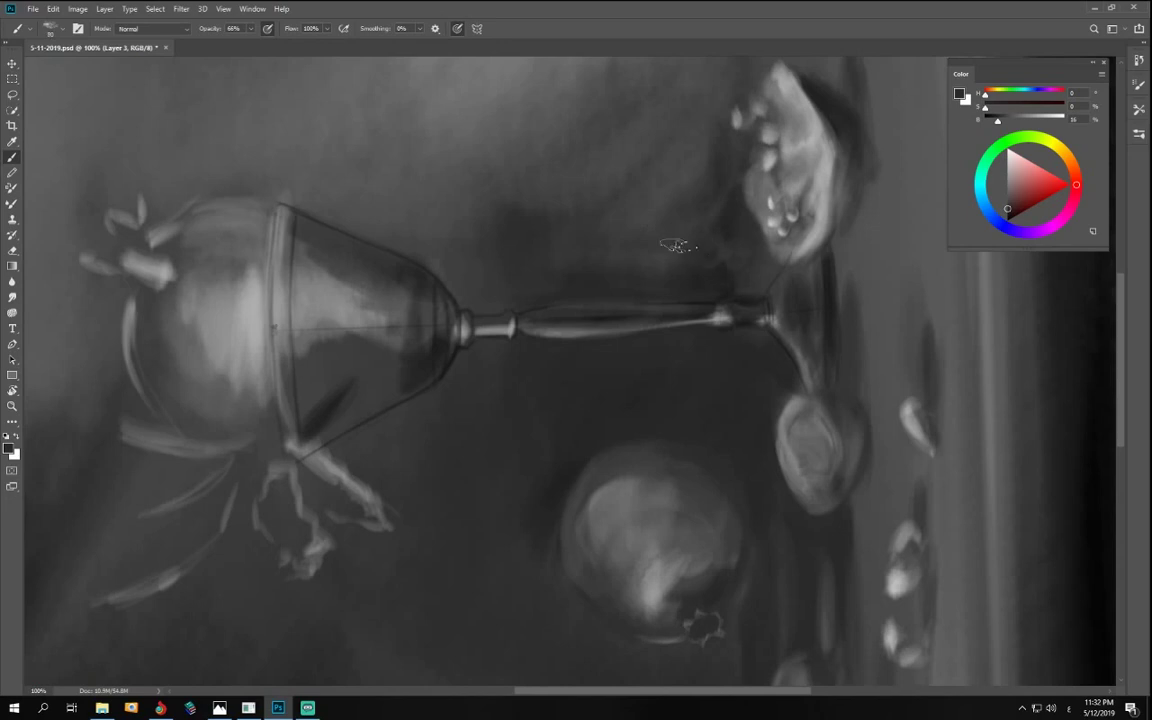
pyautogui.moveTo(250, 28); pyautogui.dragTo(262, 44)
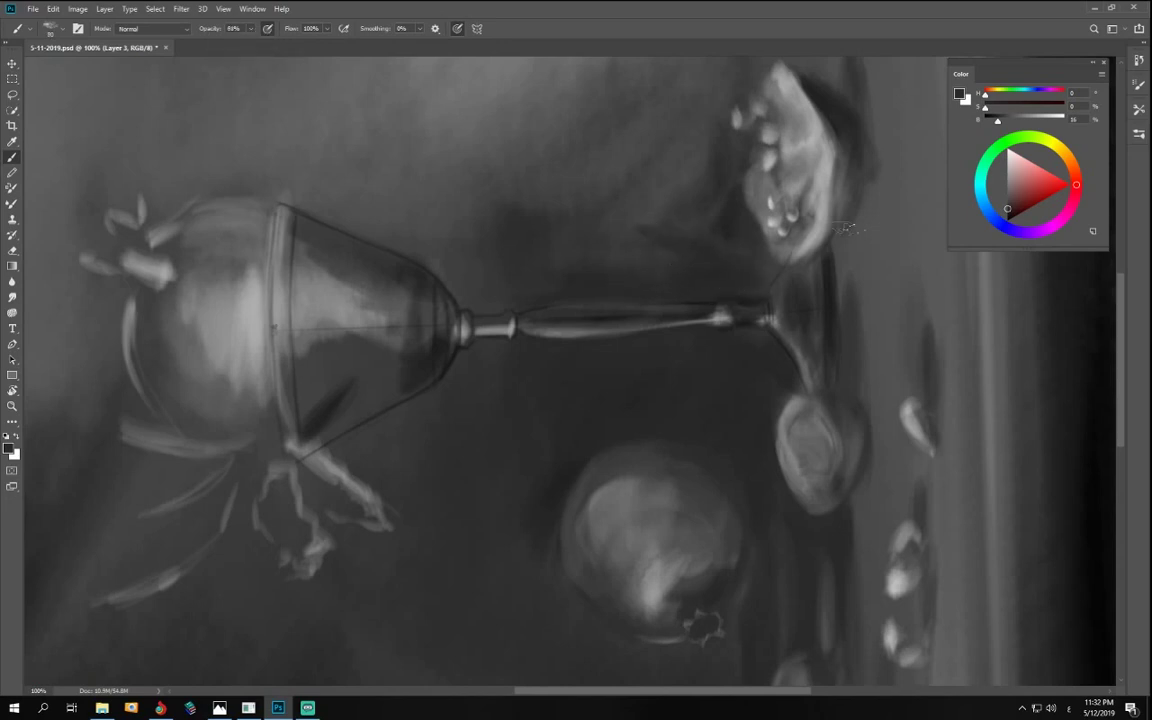
pyautogui.click(990, 120)
pyautogui.moveTo(705, 286); pyautogui.dragTo(689, 290)
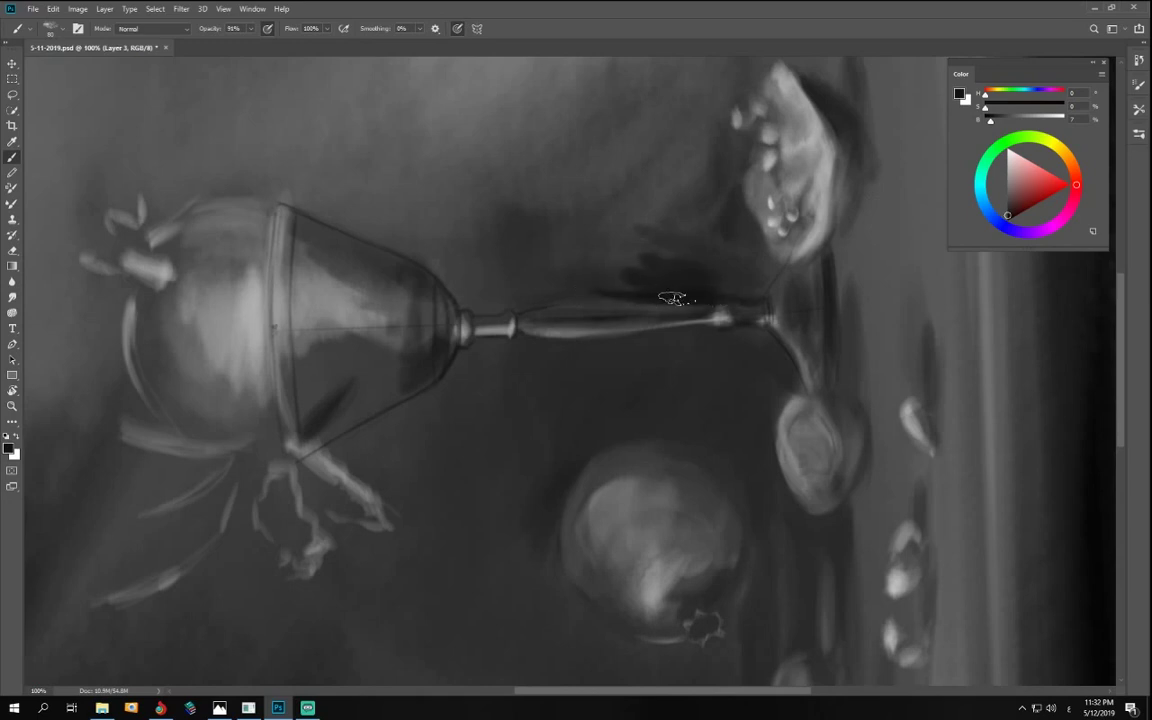
# - Darken the halved pomegranate's underside and outer contour in near-black of 7% brightness at 91% opacity
pyautogui.press('r')
pyautogui.moveTo(1013, 485)
pyautogui.mouseDown()
pyautogui.moveTo(383, 442)
pyautogui.moveTo(470, 490)
pyautogui.mouseUp()
pyautogui.moveTo(676, 451); pyautogui.dragTo(623, 346)
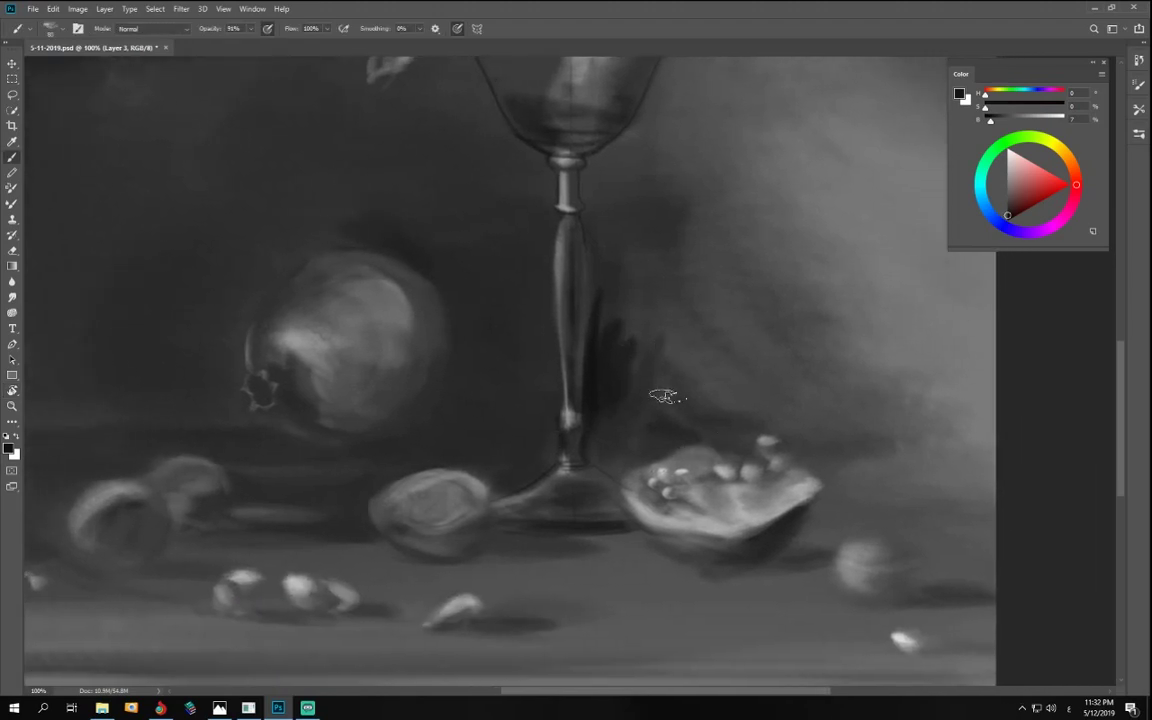
pyautogui.hotkey('ctrl', '-')
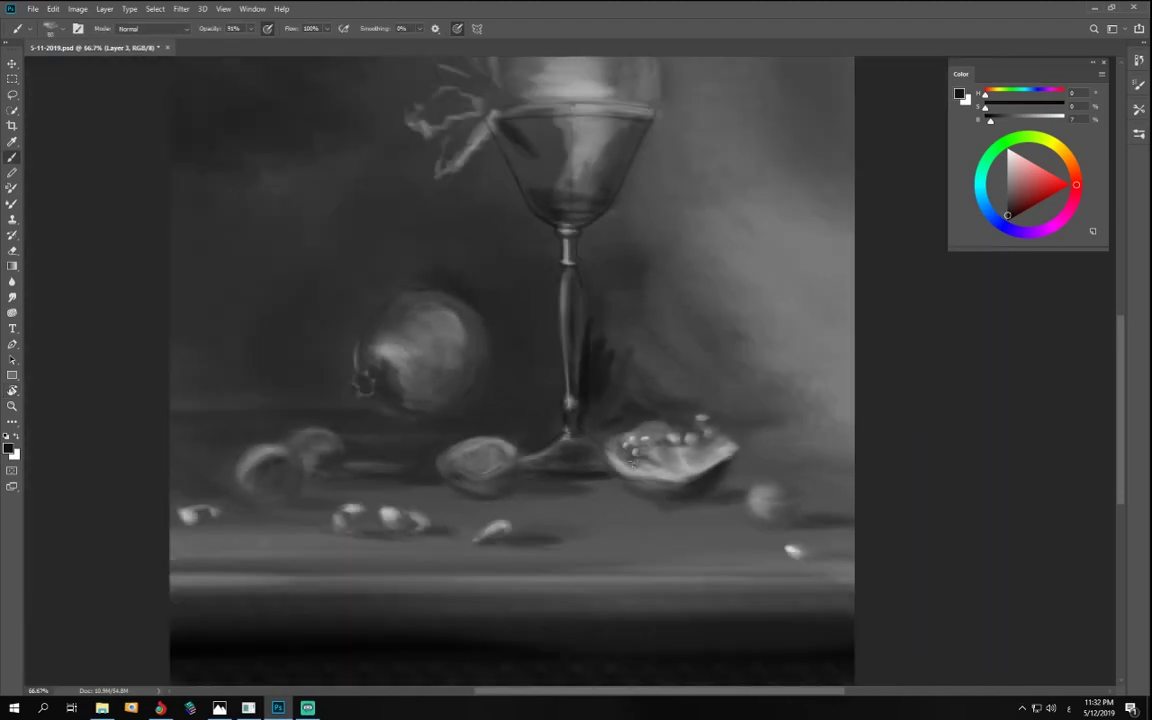
pyautogui.moveTo(621, 475); pyautogui.dragTo(656, 487)
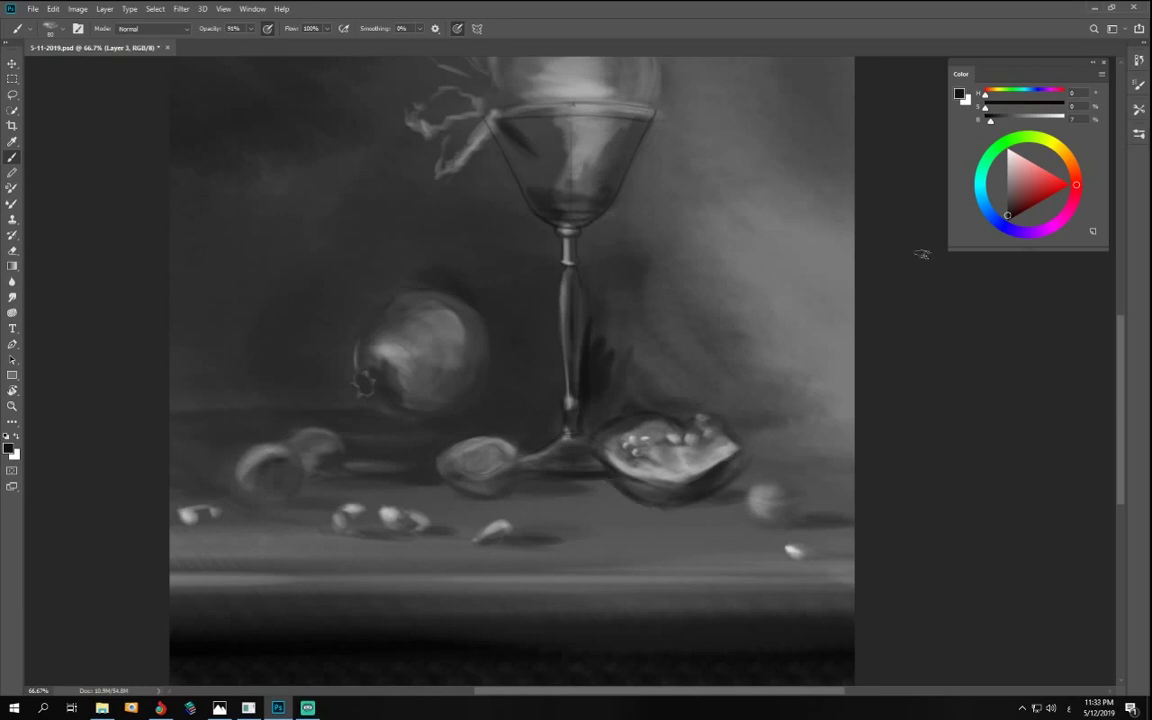
# - Lighten and blend the halved pomegranate's rind and outer contour in greys of 40% and 36% brightness at 91% opacity
pyautogui.moveTo(993, 120); pyautogui.dragTo(1003, 121)
pyautogui.press(']')
pyautogui.press(']')
pyautogui.press(']')
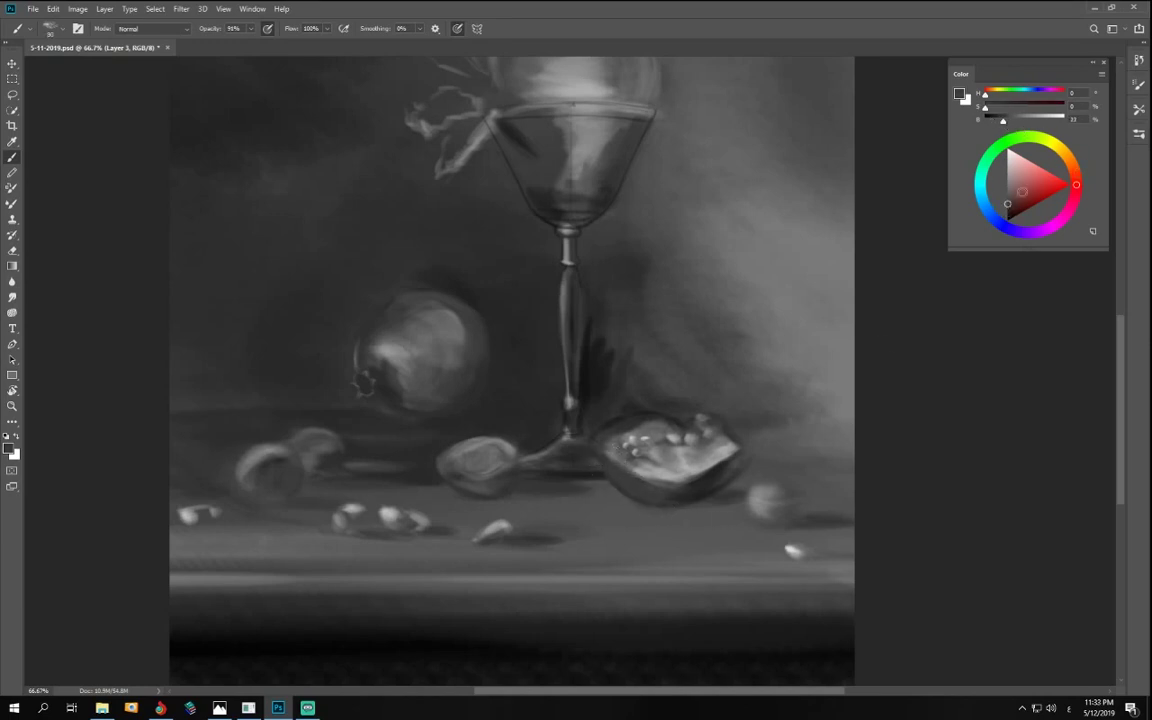
pyautogui.moveTo(1003, 120); pyautogui.dragTo(1017, 121)
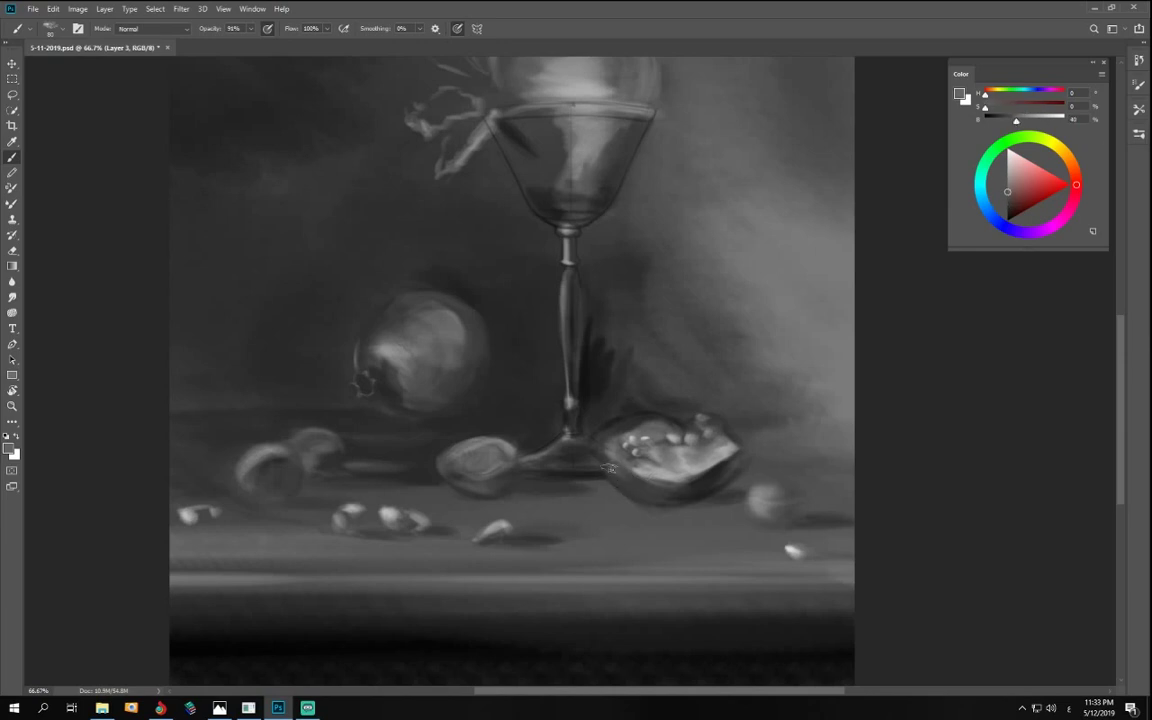
pyautogui.moveTo(1006, 121); pyautogui.dragTo(1012, 121)
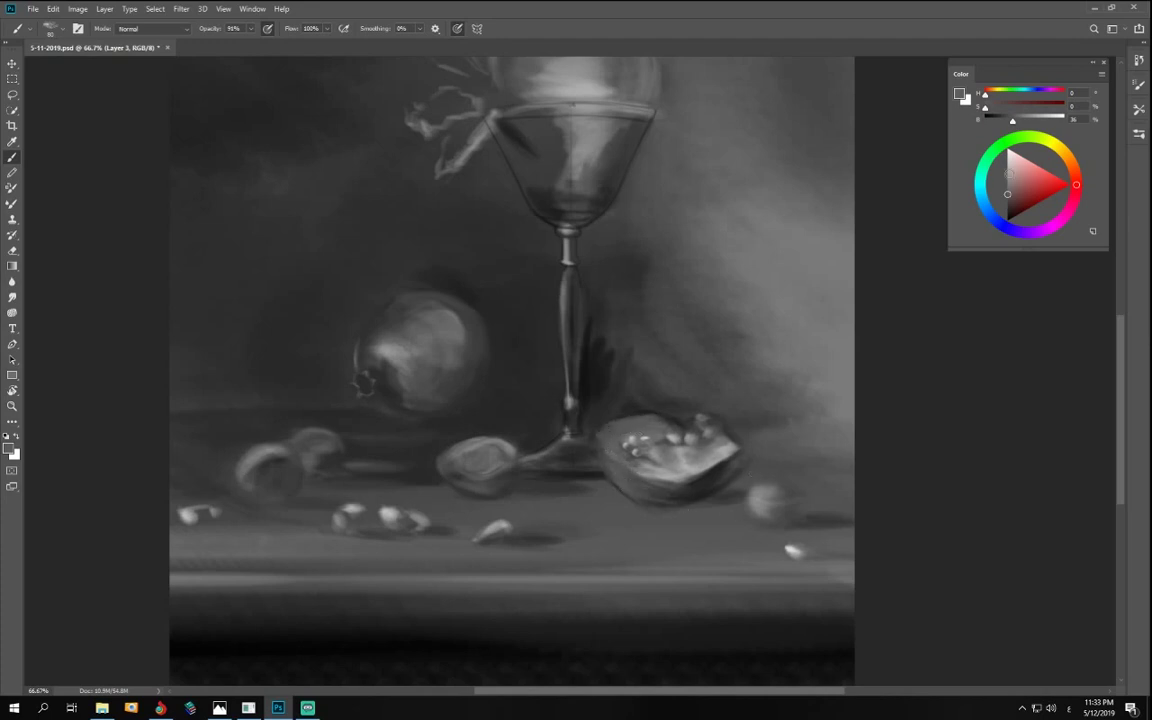
# - Paint additional seeds along the halved pomegranate's upper edge in lighter greys, starting from 51% brightness, at 91% opacity
pyautogui.moveTo(1014, 122); pyautogui.dragTo(1025, 122)
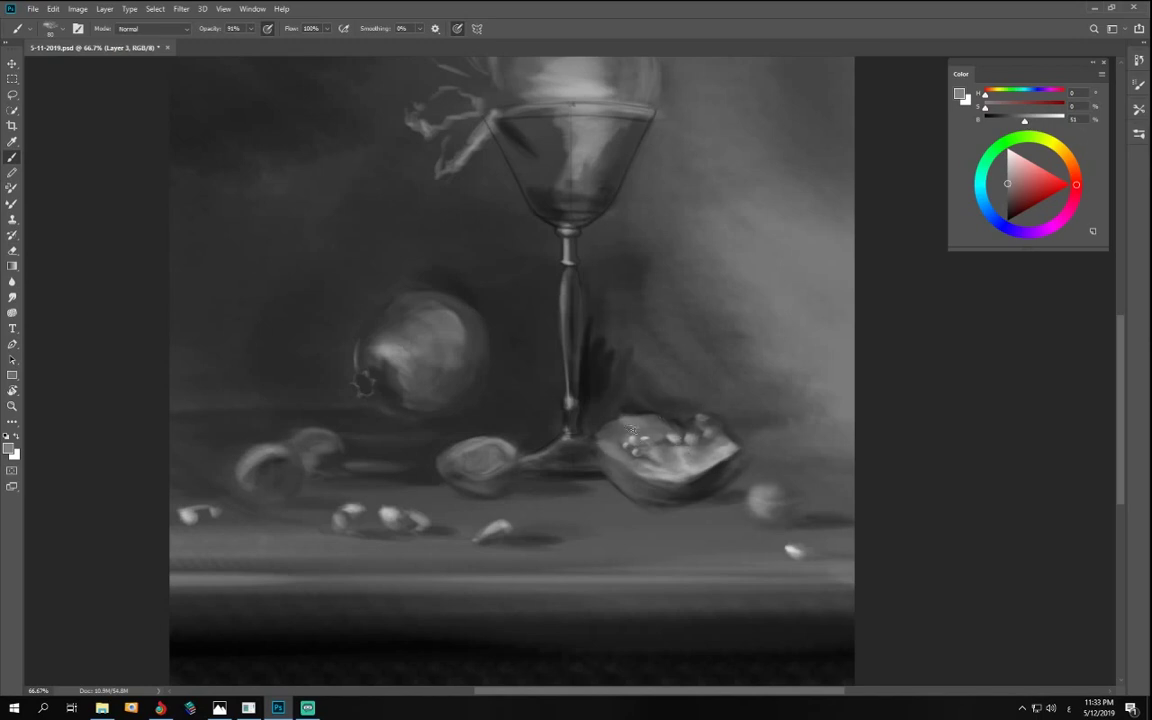
pyautogui.moveTo(1040, 125); pyautogui.dragTo(1060, 131)
pyautogui.moveTo(623, 419); pyautogui.dragTo(637, 426)
# - Paint a broad shadow behind the stem and halved pomegranate on a new layer in near-black of 9% brightness with a 700 px brush
pyautogui.moveTo(1027, 121); pyautogui.dragTo(999, 126)
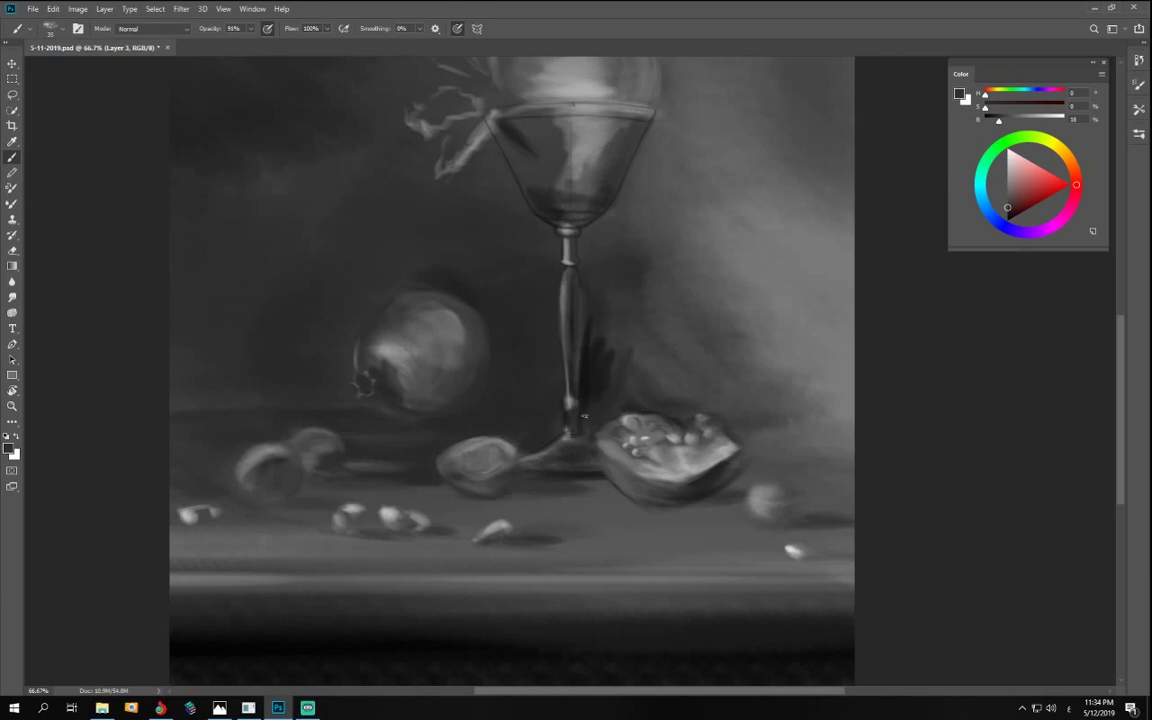
pyautogui.moveTo(1010, 121); pyautogui.dragTo(993, 123)
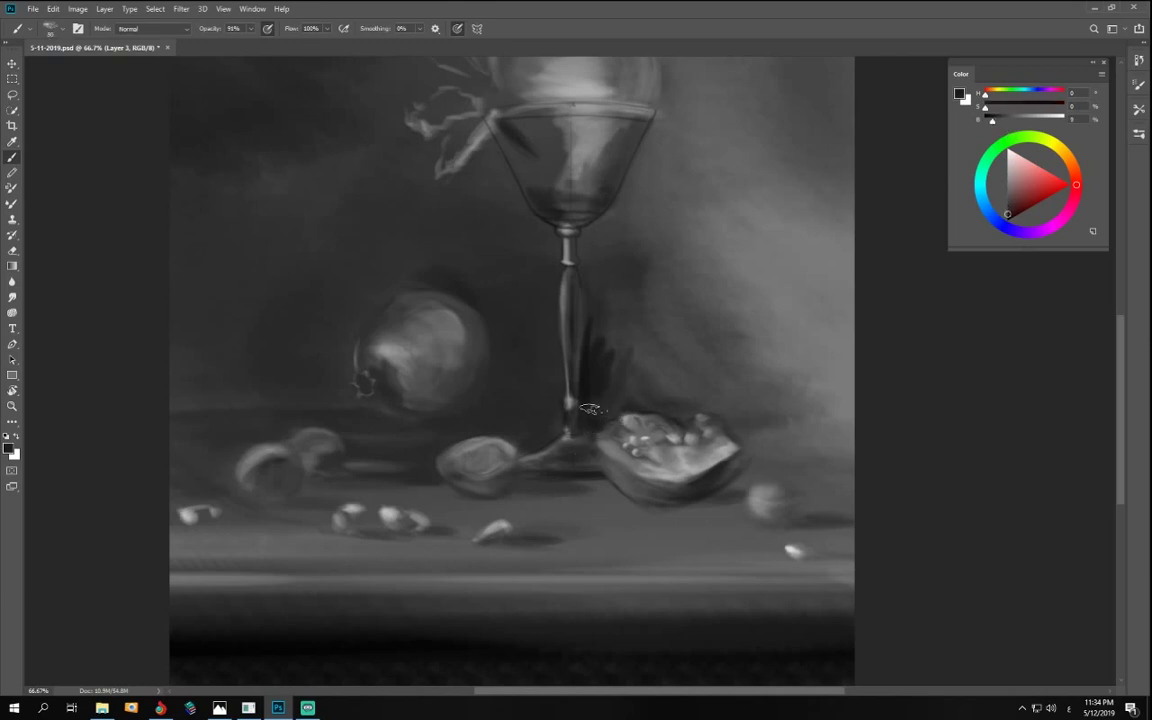
pyautogui.press(']')
pyautogui.press(']')
pyautogui.press(']')
pyautogui.press(']')
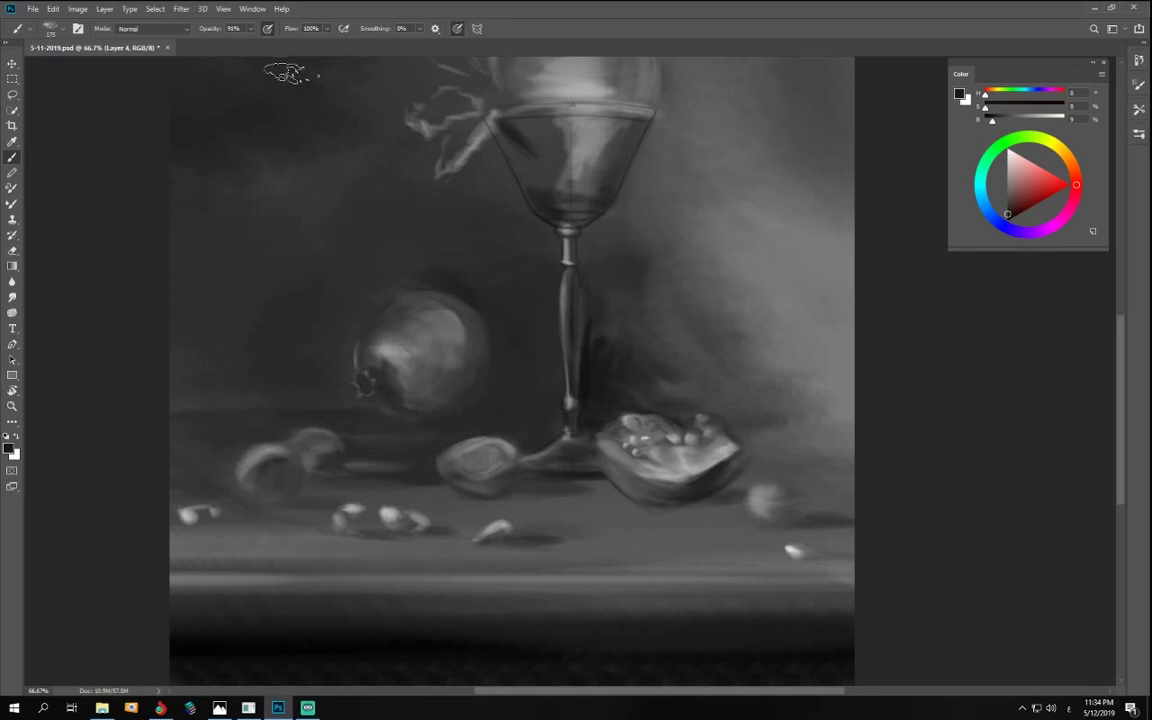
pyautogui.press(']')
pyautogui.press(']')
pyautogui.press(']')
pyautogui.press(']')
pyautogui.press(']')
pyautogui.press(']')
pyautogui.press(']')
pyautogui.moveTo(681, 349)
pyautogui.mouseDown()
pyautogui.moveTo(666, 357)
pyautogui.moveTo(662, 294)
pyautogui.mouseUp()
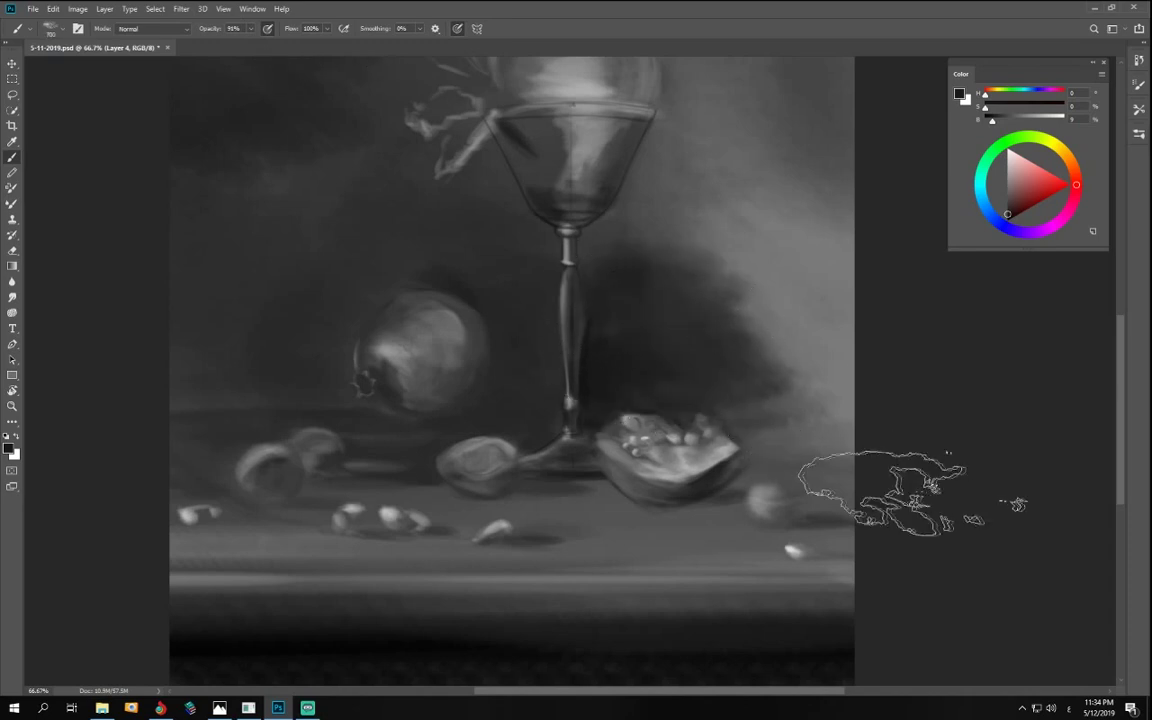
# - Soften the cast shadow's outer edge with sampled background grey of 45% brightness at 50% opacity
pyautogui.hotkey('ctrl', '-')
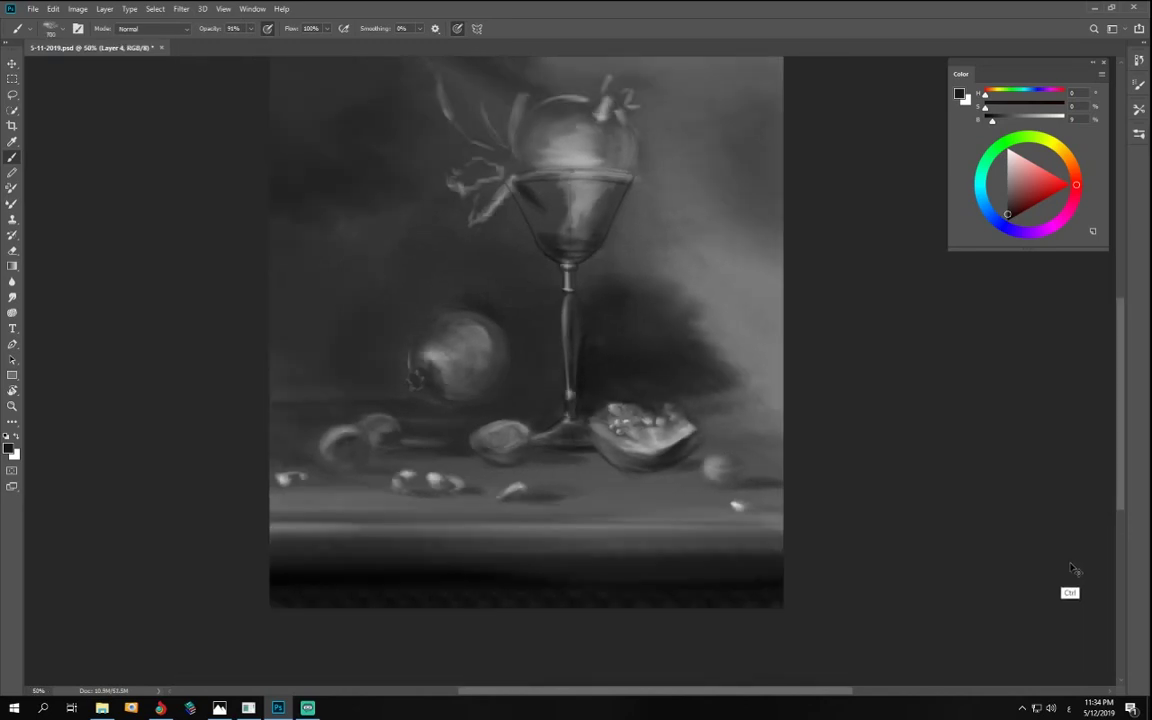
pyautogui.keyDown('alt'); pyautogui.click(758, 363); pyautogui.keyUp('alt')
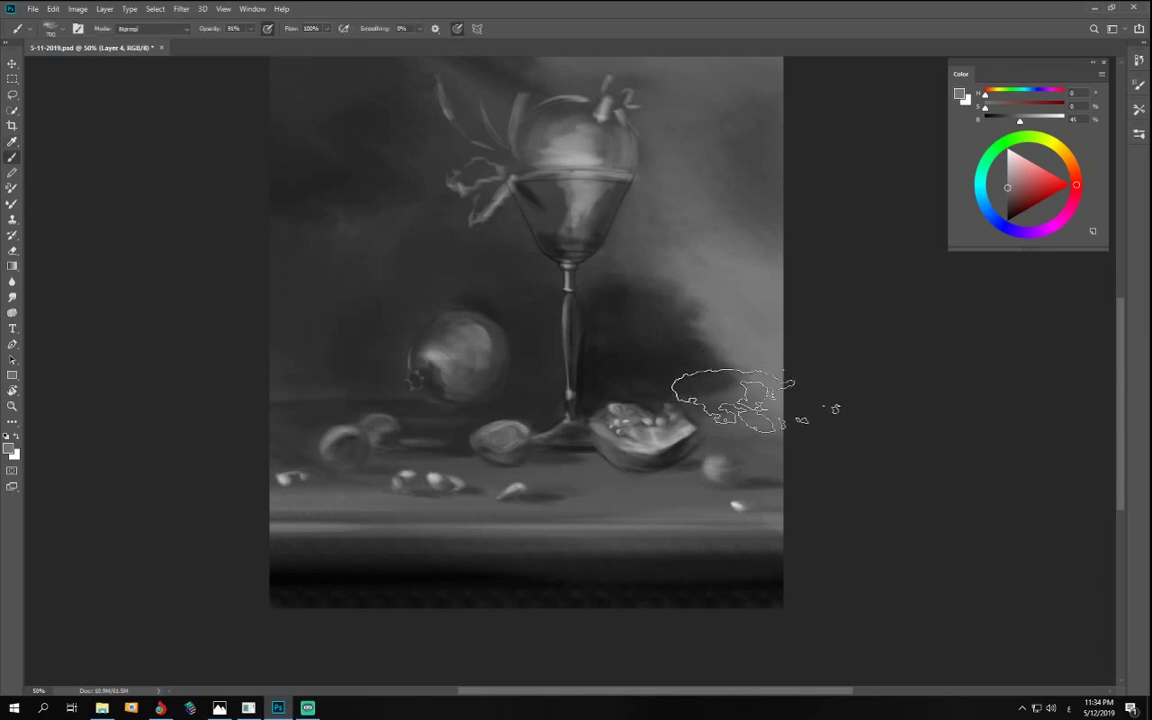
pyautogui.press('5')
pyautogui.moveTo(661, 352)
pyautogui.mouseDown()
pyautogui.moveTo(728, 378)
pyautogui.moveTo(746, 432)
pyautogui.mouseUp()
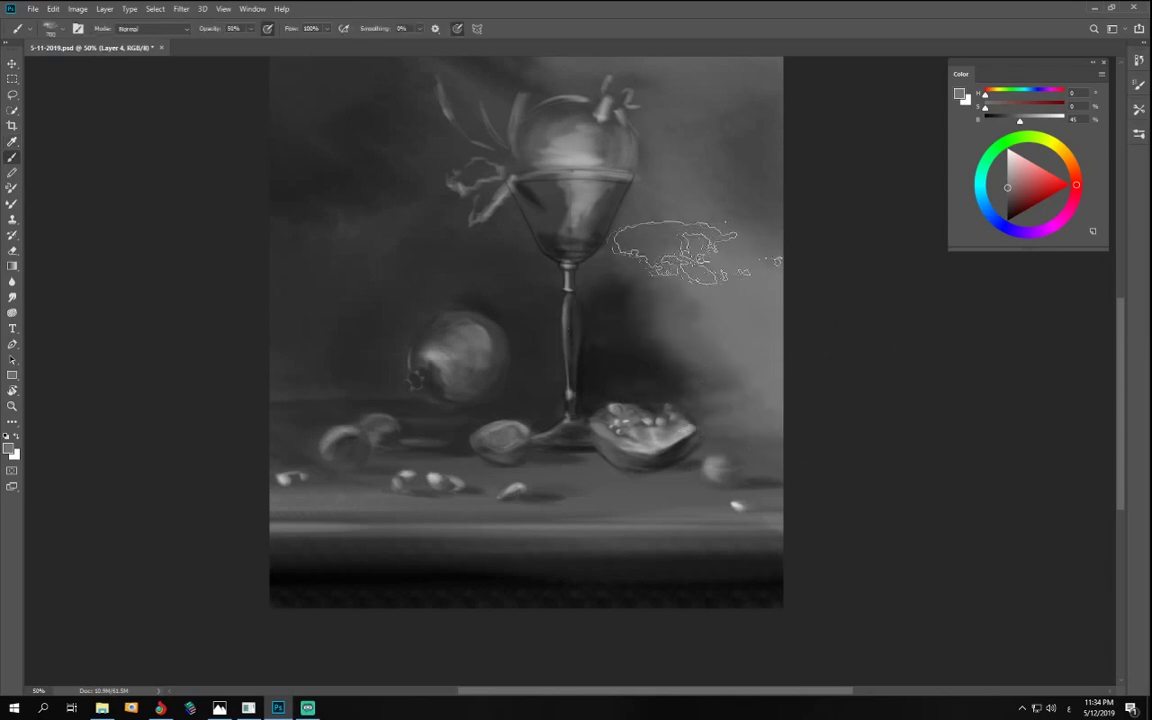
# - Blend the upper part of the cast shadow with dark grey of 18% brightness at 60% opacity
pyautogui.keyDown('alt'); pyautogui.click(570, 285); pyautogui.keyUp('alt')
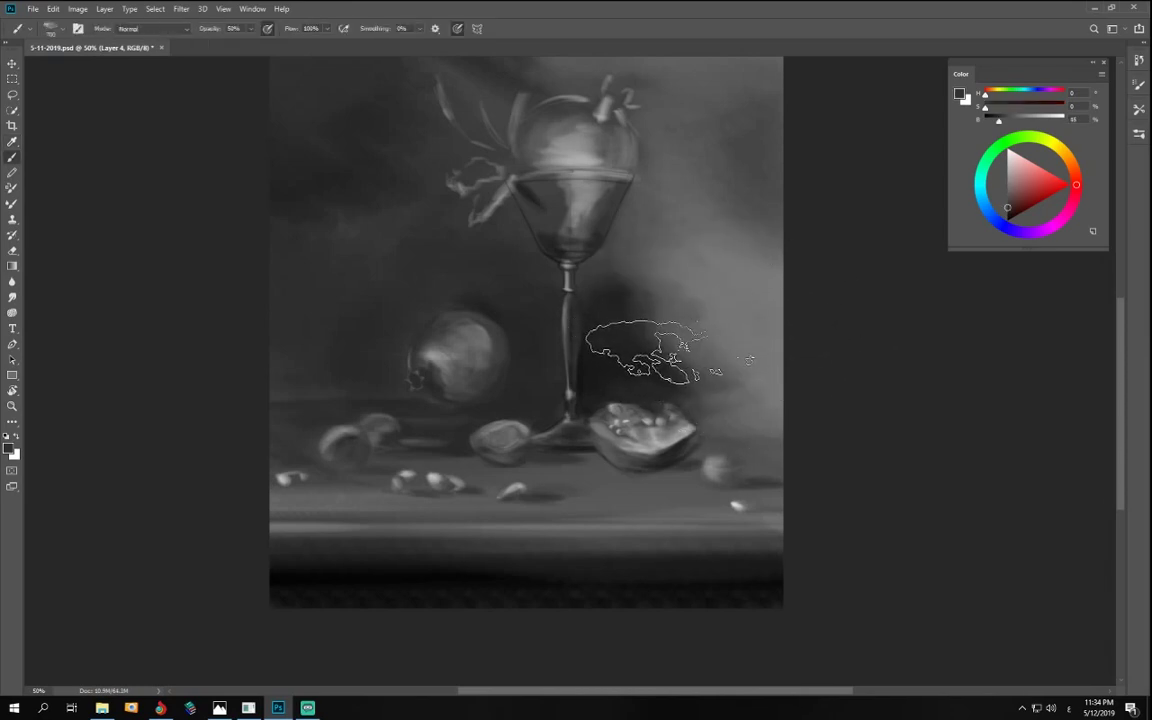
pyautogui.press('[')
pyautogui.press('[')
pyautogui.press('[')
pyautogui.press('[')
pyautogui.press('6')
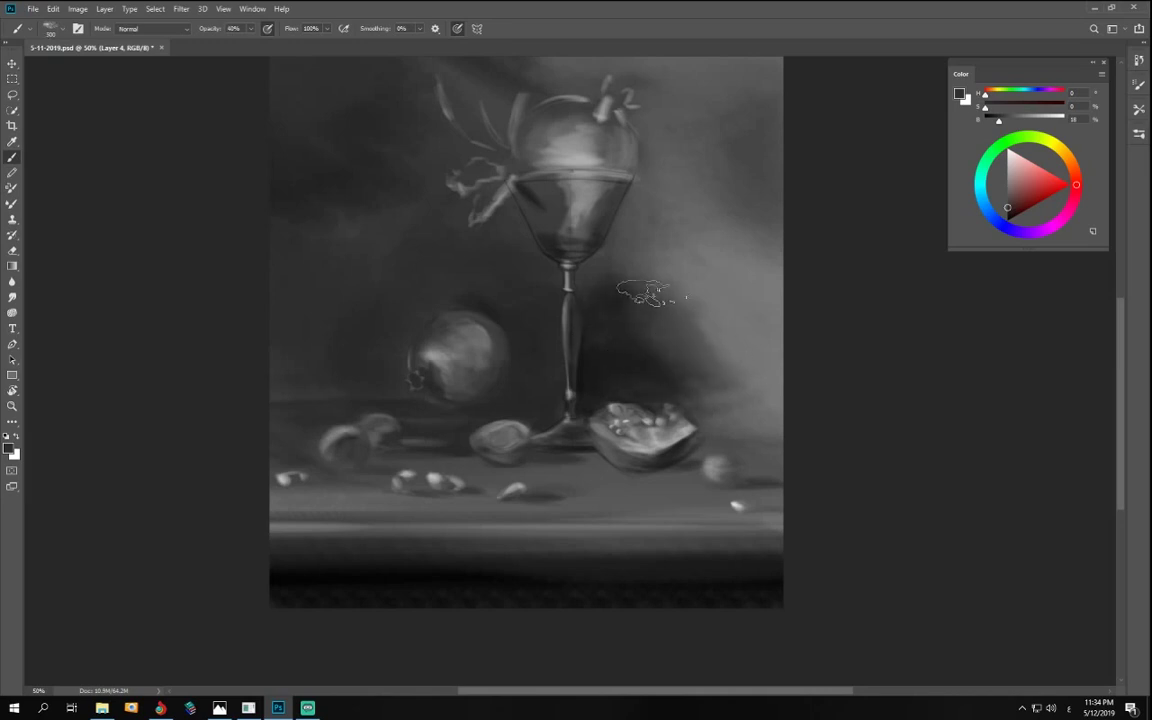
pyautogui.moveTo(650, 294)
pyautogui.mouseDown()
pyautogui.moveTo(627, 273)
pyautogui.moveTo(606, 310)
pyautogui.mouseUp()
pyautogui.press('[')
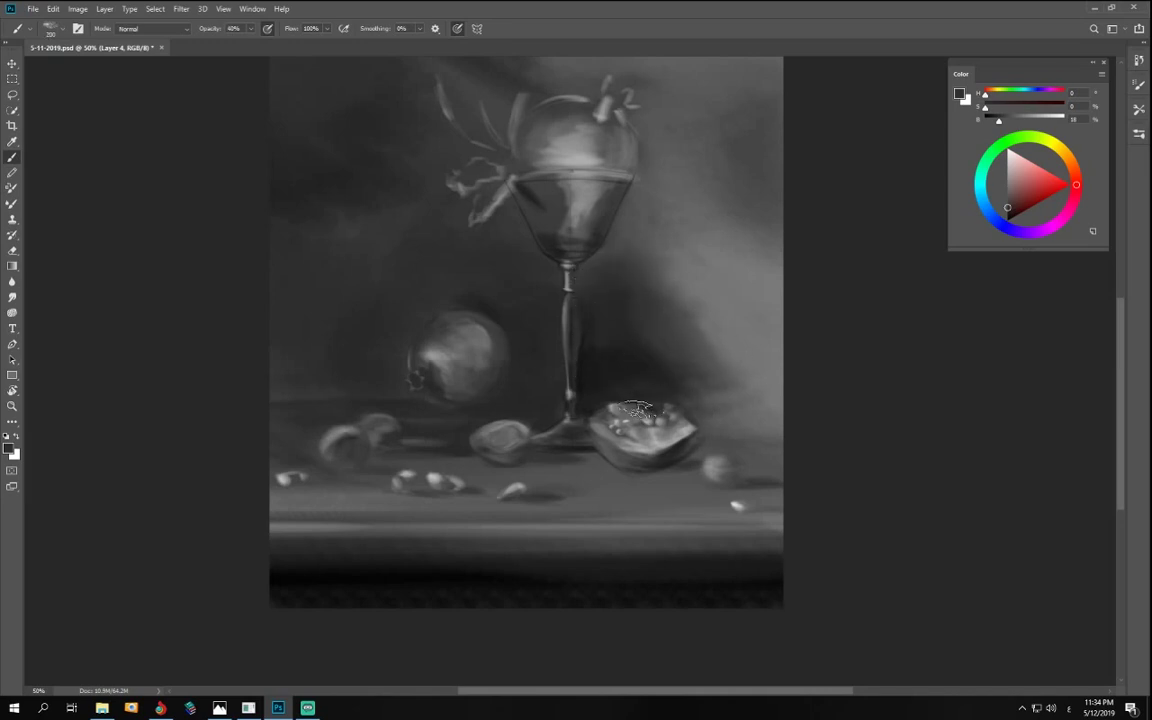
# - Rotate the canvas and extend the shadow along the goblet bowl's outer edge in near-black of 8% brightness at 40% opacity
pyautogui.press('r')
pyautogui.moveTo(676, 413); pyautogui.dragTo(581, 455)
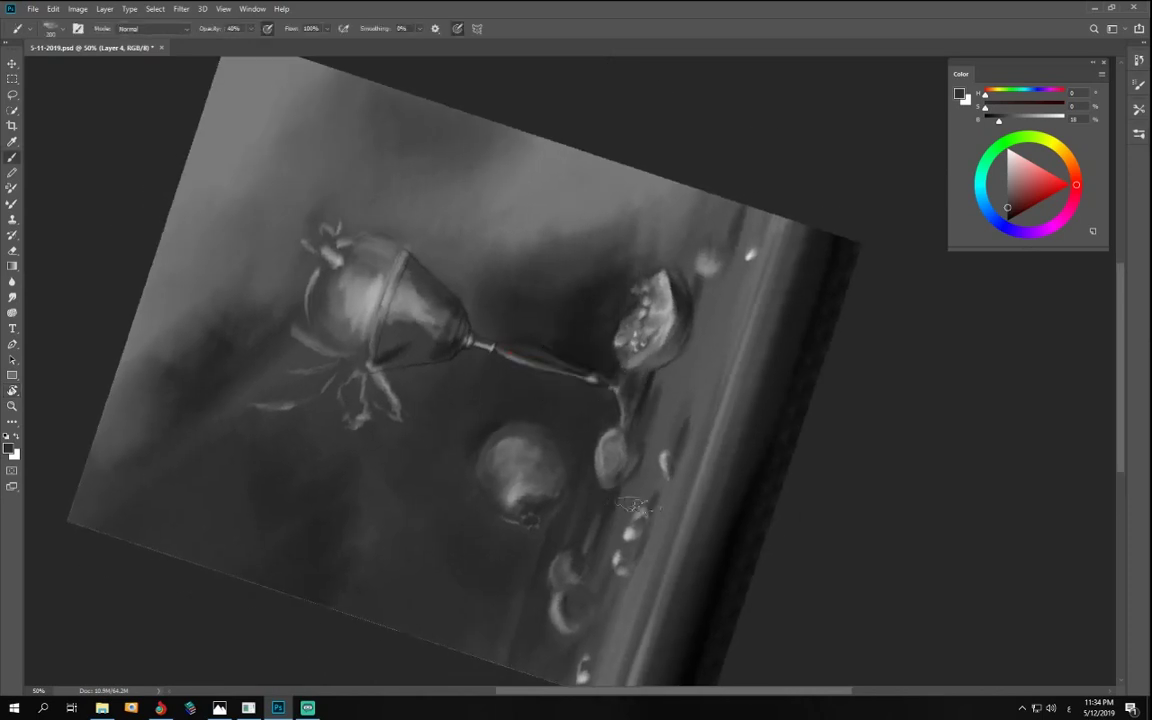
pyautogui.hotkey('ctrl', '+')
pyautogui.hotkey('ctrl', '+')
pyautogui.moveTo(623, 406); pyautogui.dragTo(702, 462)
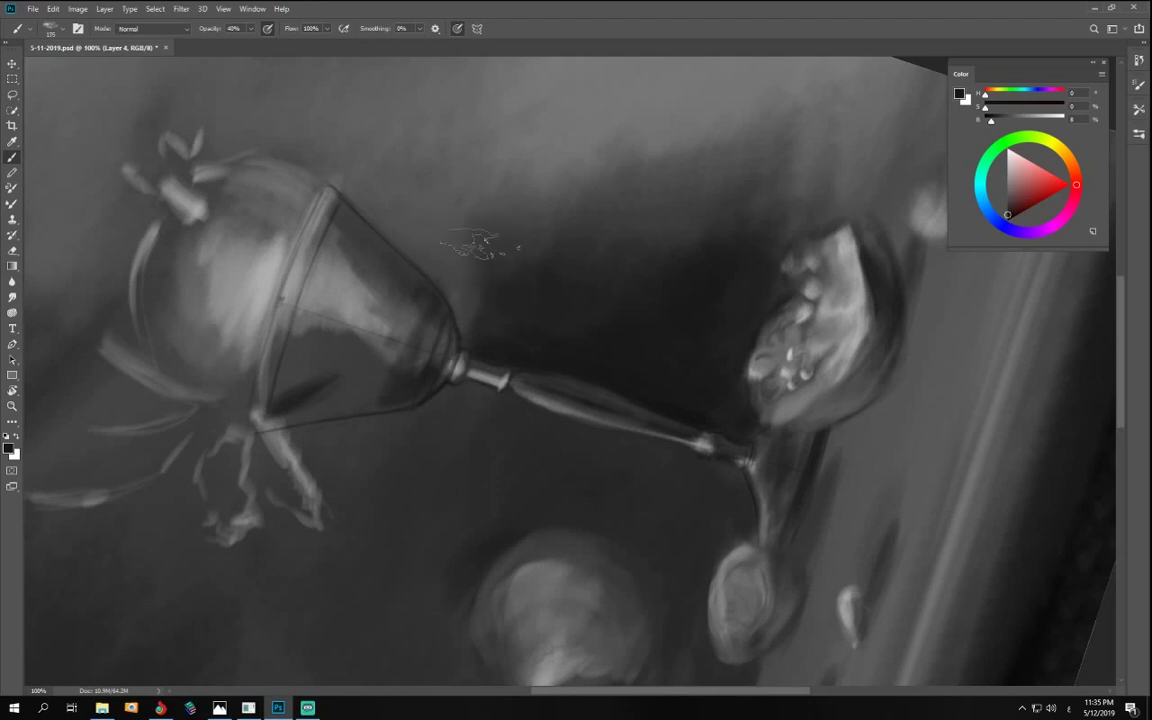
pyautogui.moveTo(478, 246); pyautogui.dragTo(454, 285)
pyautogui.press('[')
pyautogui.press('[')
pyautogui.press('[')
pyautogui.press('[')
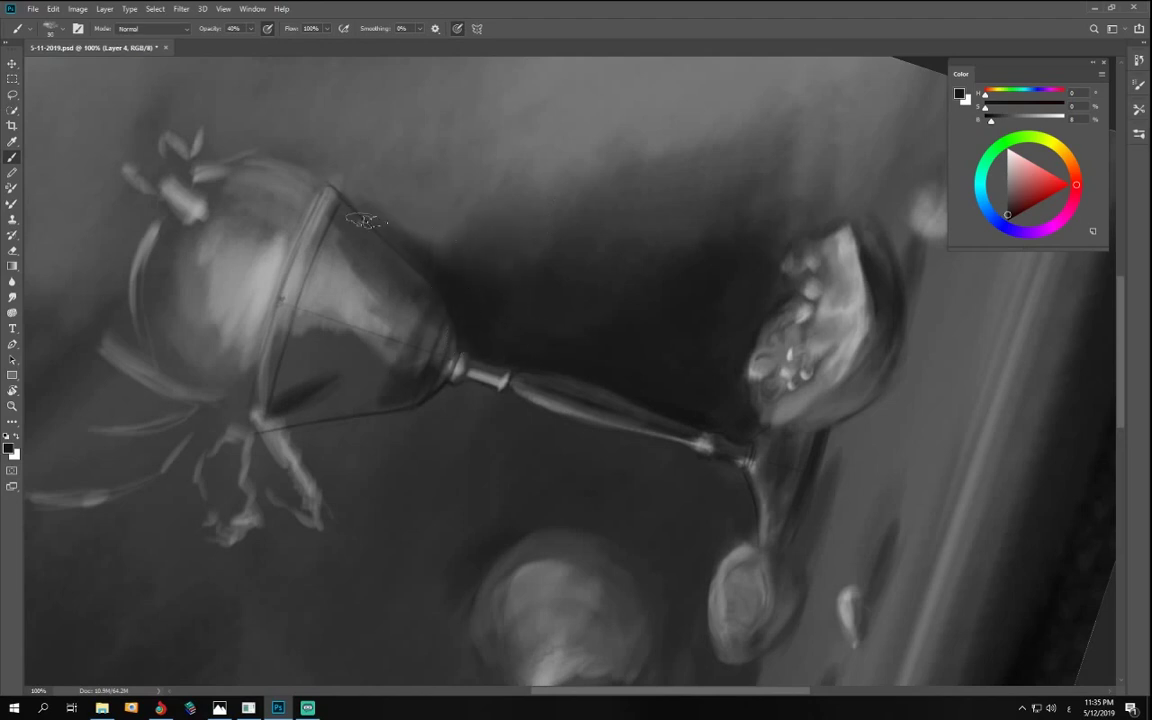
pyautogui.moveTo(366, 221); pyautogui.dragTo(412, 258)
# - Return the canvas to upright and soften the shadow beside the bowl with sampled grey of 33% brightness at 40% opacity
pyautogui.press('r')
pyautogui.moveTo(700, 558)
pyautogui.mouseDown()
pyautogui.moveTo(489, 553)
pyautogui.moveTo(427, 527)
pyautogui.moveTo(460, 548)
pyautogui.mouseUp()
pyautogui.press('space')
pyautogui.moveTo(705, 292); pyautogui.dragTo(648, 400)
pyautogui.keyDown('alt'); pyautogui.click(672, 290); pyautogui.keyUp('alt')
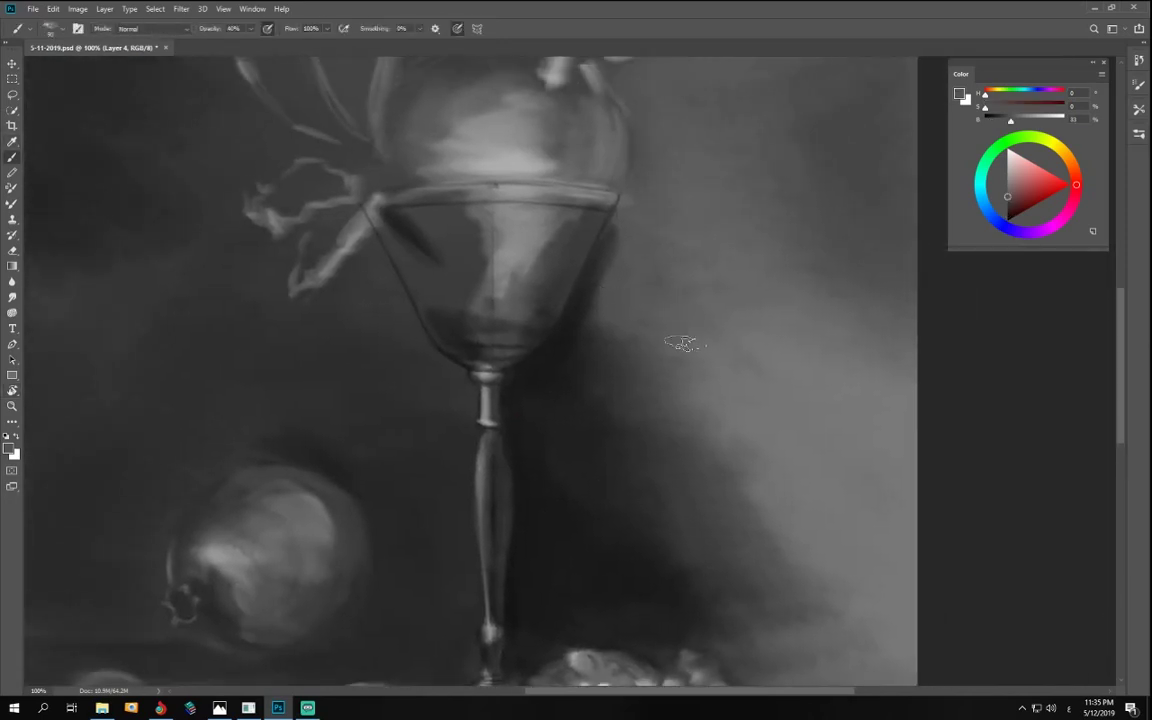
pyautogui.press(']')
pyautogui.press(']')
pyautogui.press(']')
pyautogui.press(']')
pyautogui.press('4')
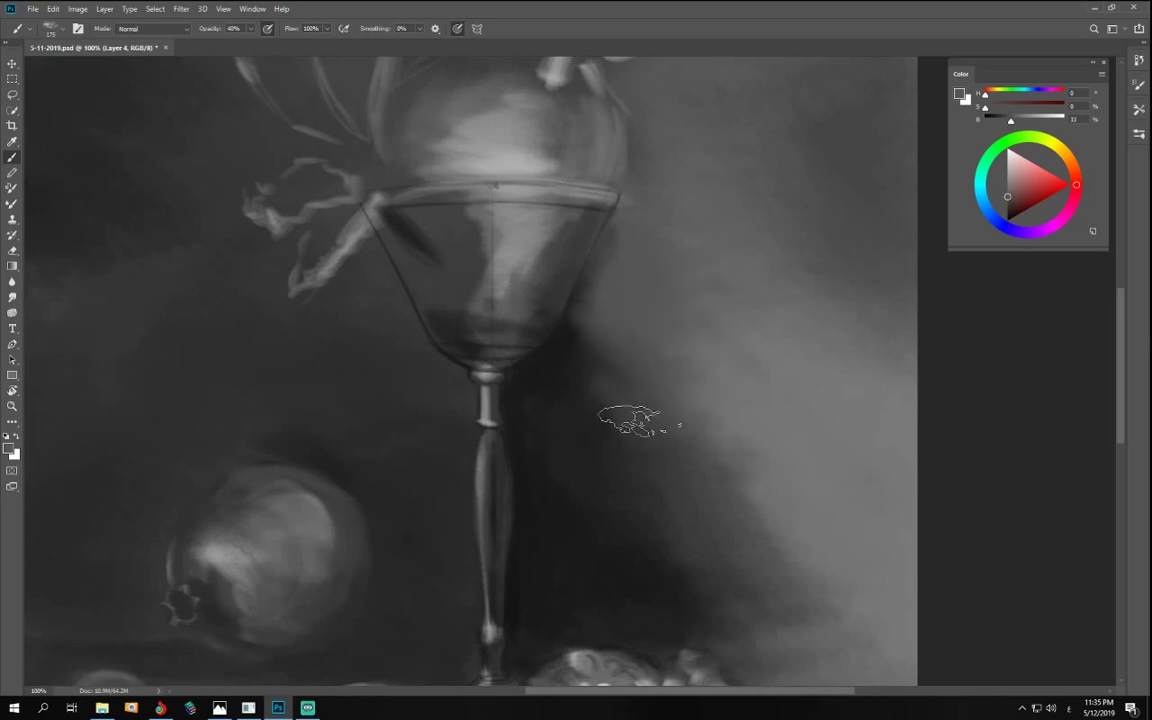
# - Widen the shadow on the background beside the bowl and stem in greys of 25% and 17% brightness at 40% opacity
pyautogui.keyDown('alt'); pyautogui.click(684, 470); pyautogui.keyUp('alt')
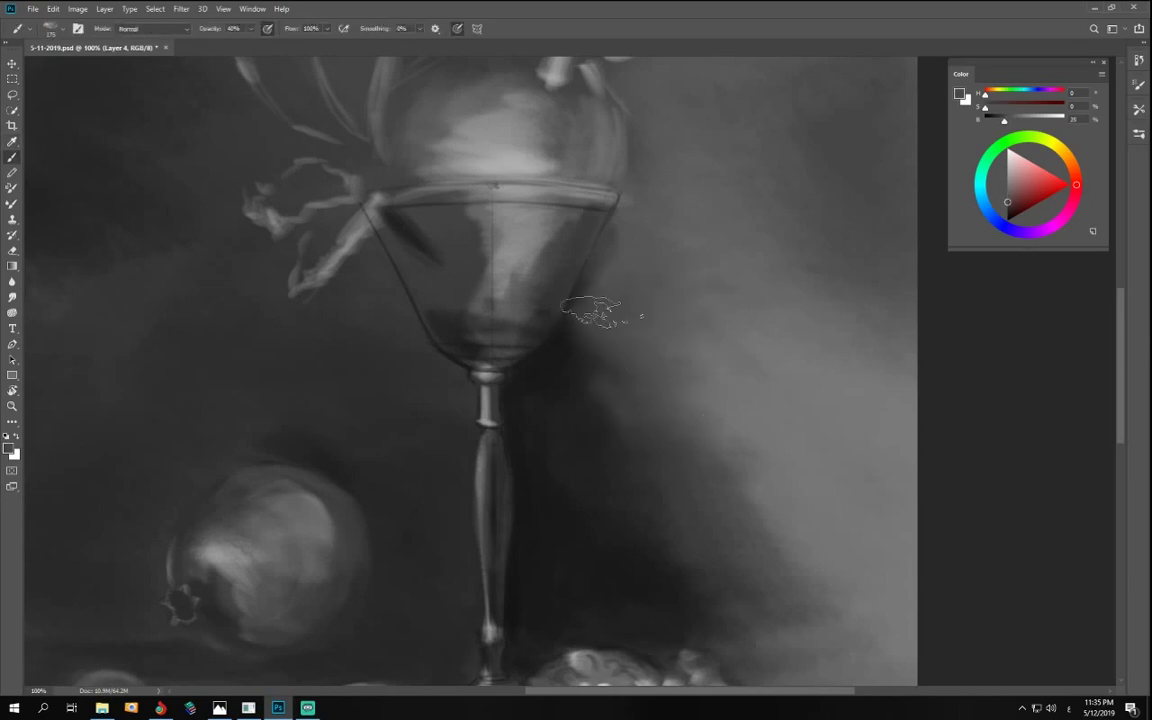
pyautogui.moveTo(1004, 122); pyautogui.dragTo(998, 121)
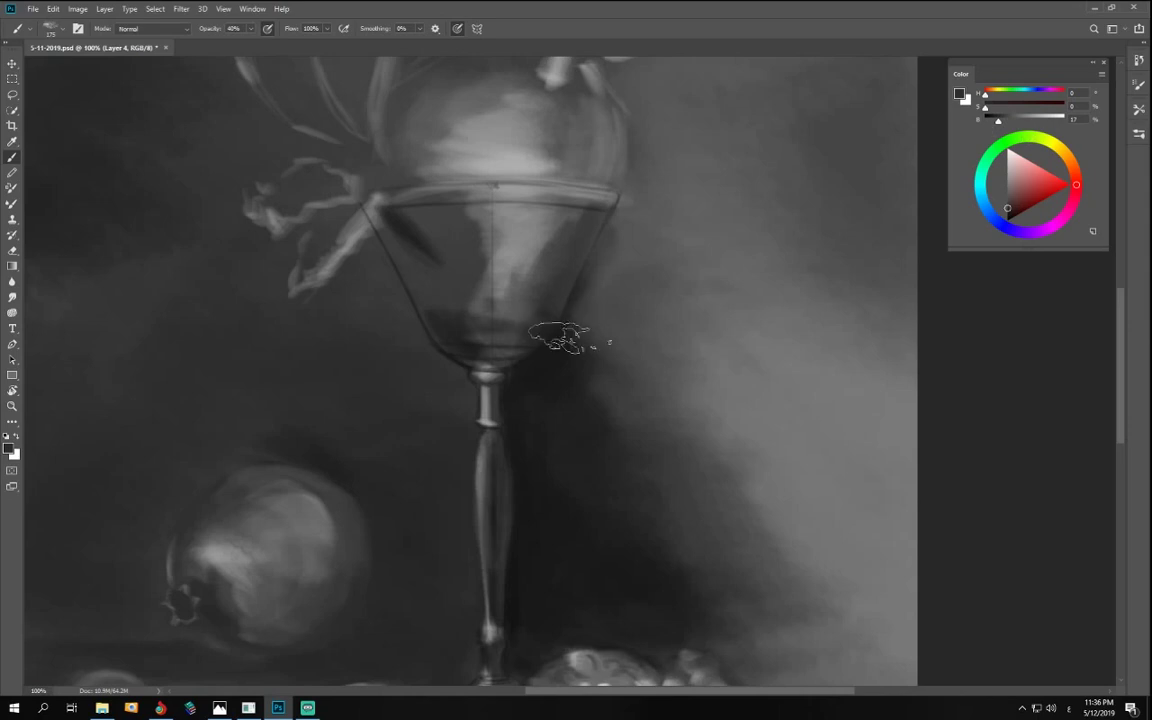
pyautogui.moveTo(605, 375)
pyautogui.mouseDown()
pyautogui.moveTo(661, 329)
pyautogui.moveTo(722, 315)
pyautogui.moveTo(641, 298)
pyautogui.moveTo(652, 244)
pyautogui.moveTo(674, 225)
pyautogui.moveTo(617, 266)
pyautogui.moveTo(601, 340)
pyautogui.moveTo(625, 259)
pyautogui.moveTo(634, 387)
pyautogui.moveTo(613, 399)
pyautogui.moveTo(643, 511)
pyautogui.moveTo(607, 497)
pyautogui.moveTo(570, 508)
pyautogui.mouseUp()
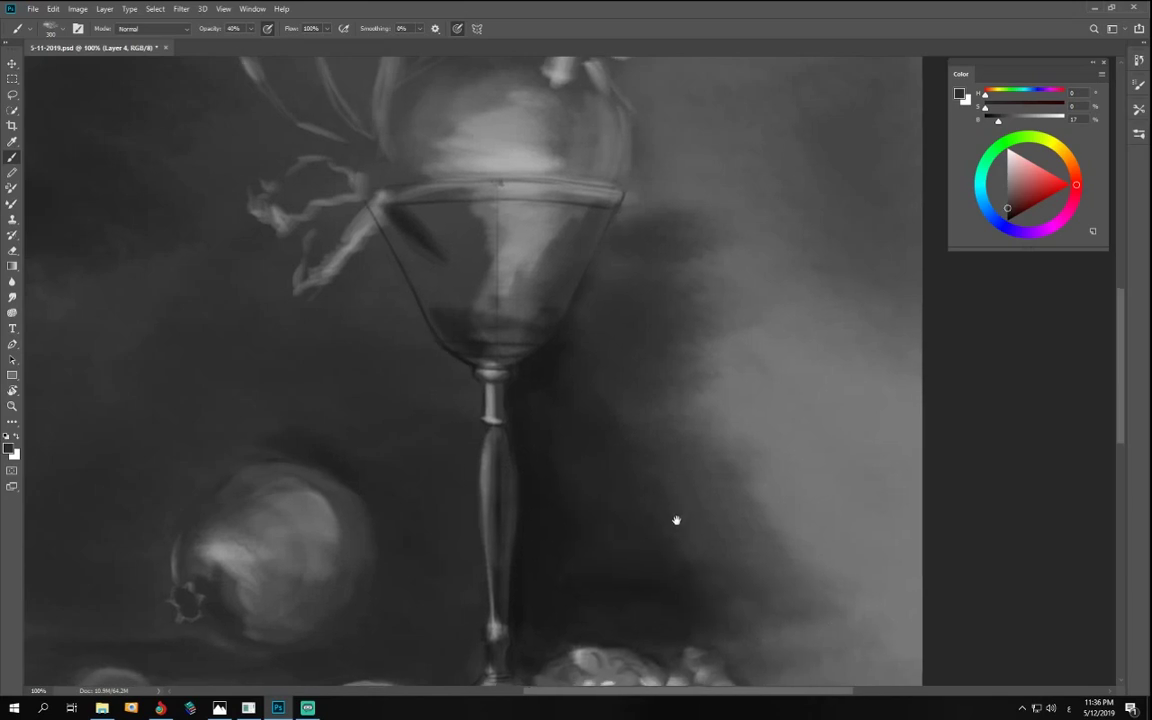
# - Examine the cast shadow within the whole composition and briefly look at the other open image window
pyautogui.moveTo(591, 646); pyautogui.dragTo(691, 481)
pyautogui.hotkey('ctrl', '-')
pyautogui.hotkey('ctrl', '-')
pyautogui.hotkey('ctrl', '-')
pyautogui.hotkey('ctrl', '-')
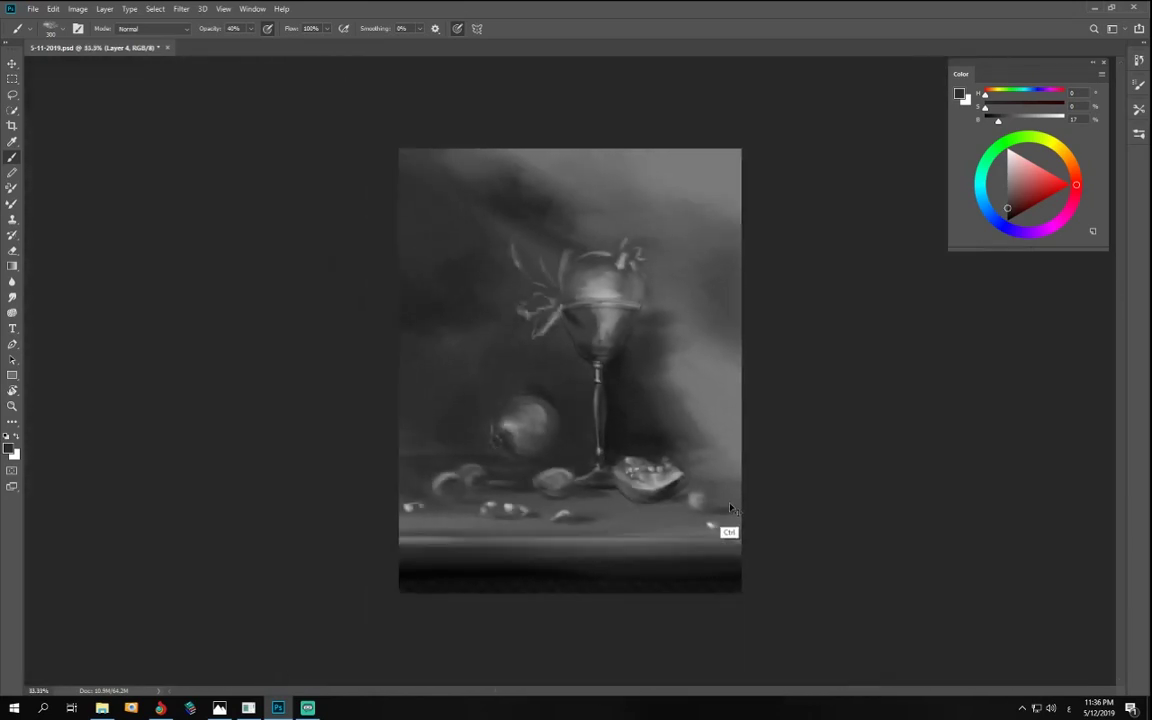
pyautogui.hotkey('ctrl', '+')
pyautogui.hotkey('ctrl', '+')
pyautogui.hotkey('ctrl', '+')
pyautogui.hotkey('alt', 'Tab')
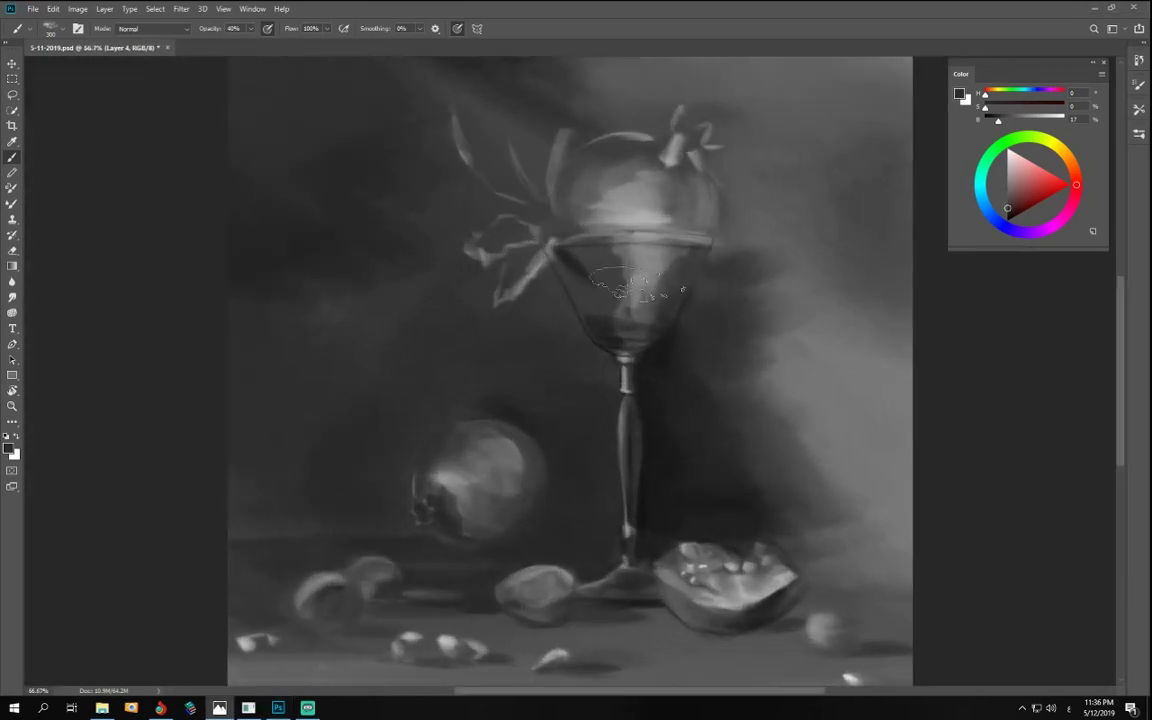
pyautogui.hotkey('alt', 'Tab')
# - Brighten the vertical reflection inside the goblet bowl in light greys of 75% and 89% brightness at 40% opacity
pyautogui.press('[')
pyautogui.press('[')
pyautogui.press('[')
pyautogui.press('[')
pyautogui.press('[')
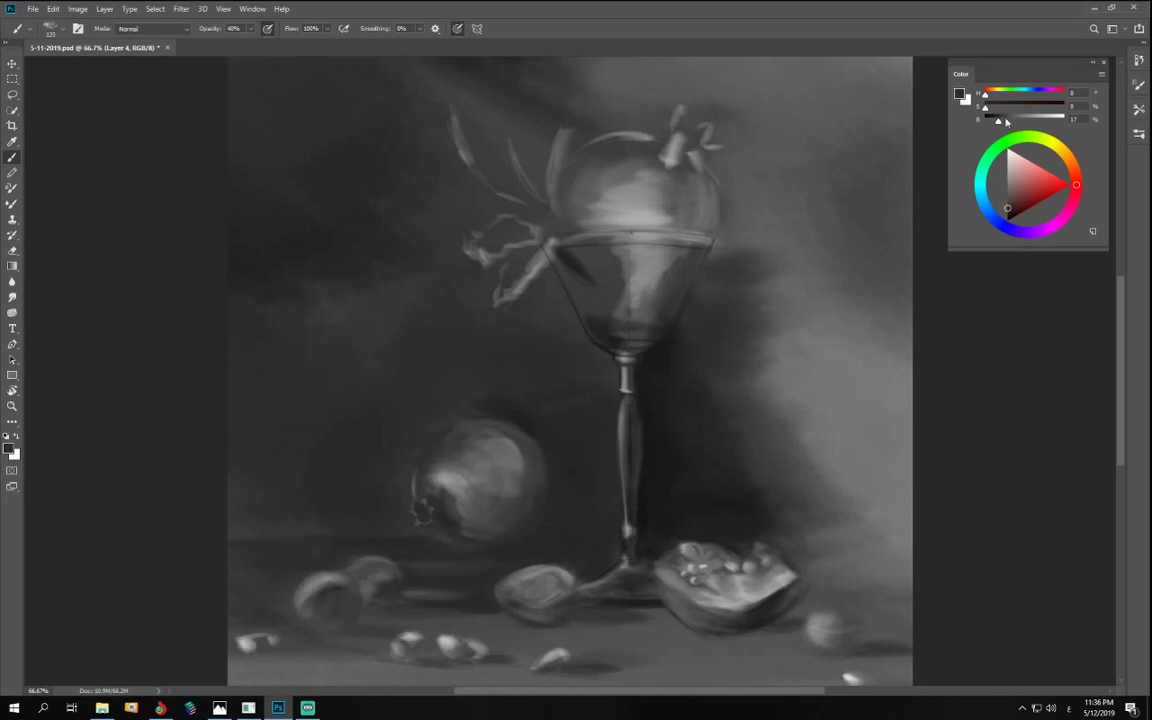
pyautogui.moveTo(1006, 121); pyautogui.dragTo(1043, 121)
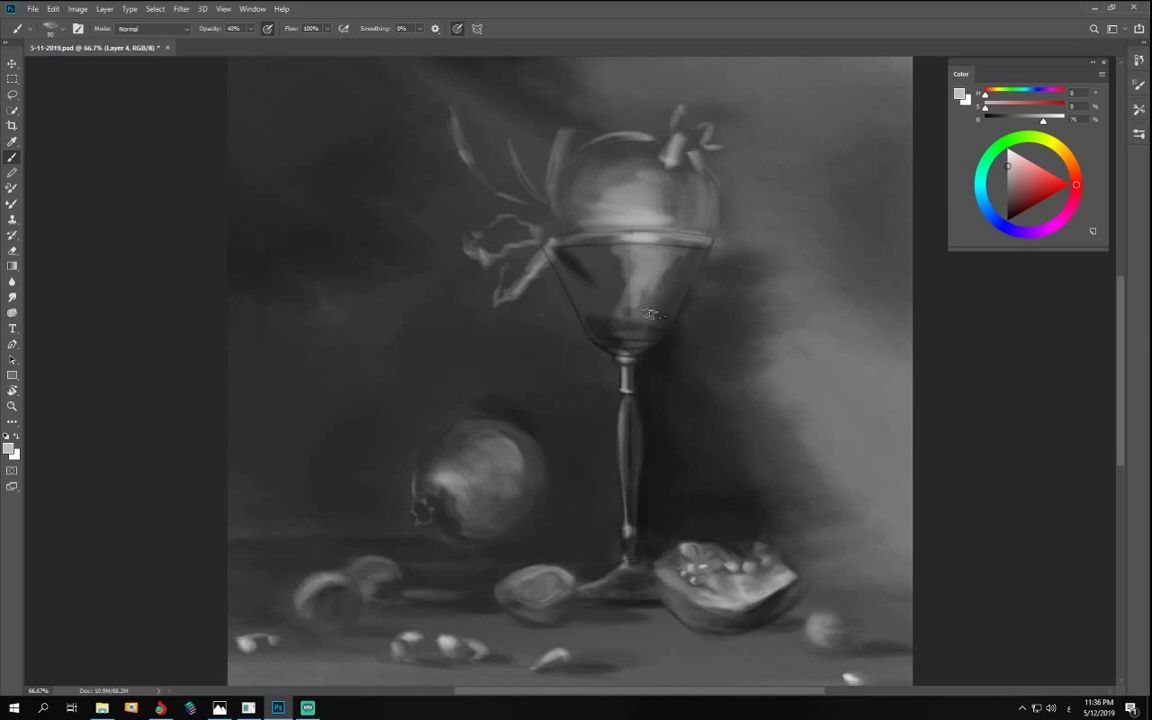
pyautogui.moveTo(627, 274); pyautogui.dragTo(631, 284)
pyautogui.press('[')
pyautogui.moveTo(1043, 121); pyautogui.dragTo(1055, 121)
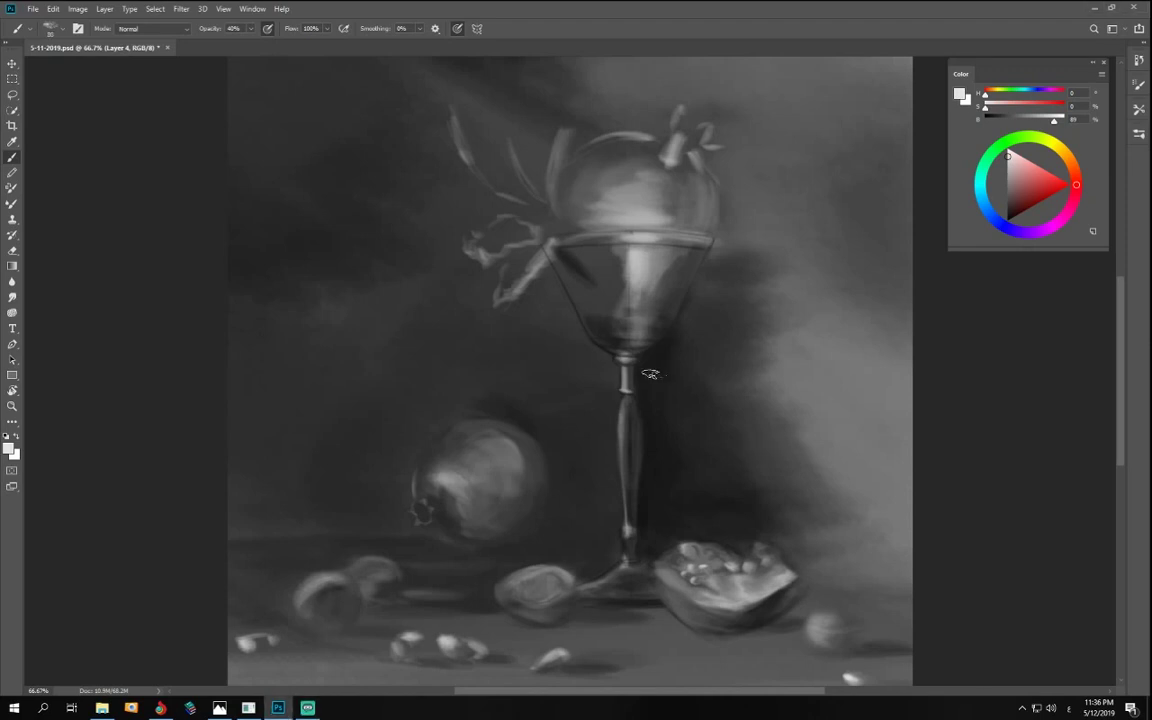
# - Add thin highlights to the bowl's lower edge and along the goblet's rim in light grey of 89% brightness
pyautogui.scroll(3, 650, 374)
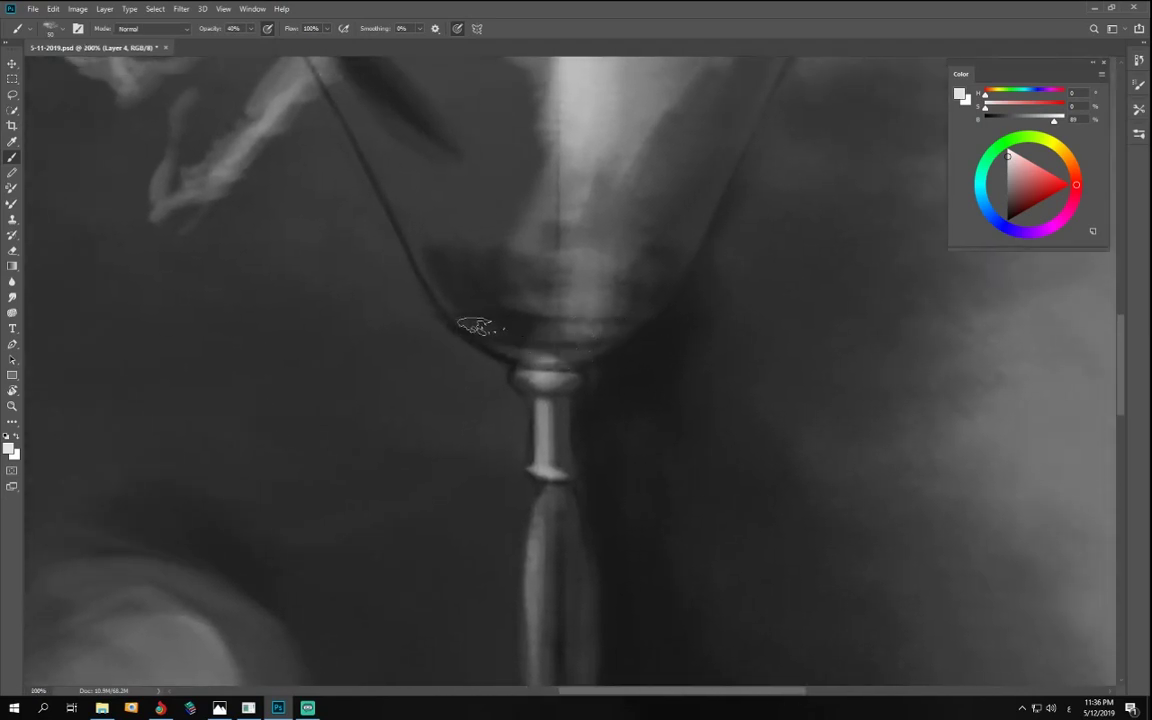
pyautogui.moveTo(460, 327); pyautogui.dragTo(545, 325)
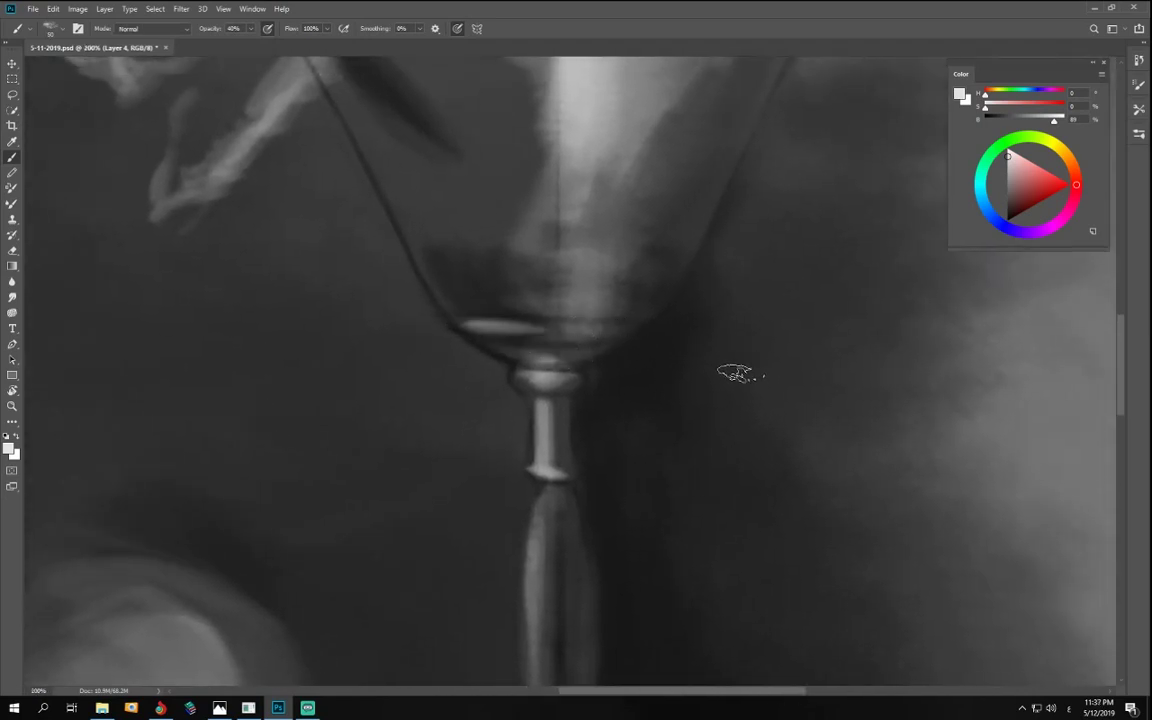
pyautogui.scroll(-2, 740, 375)
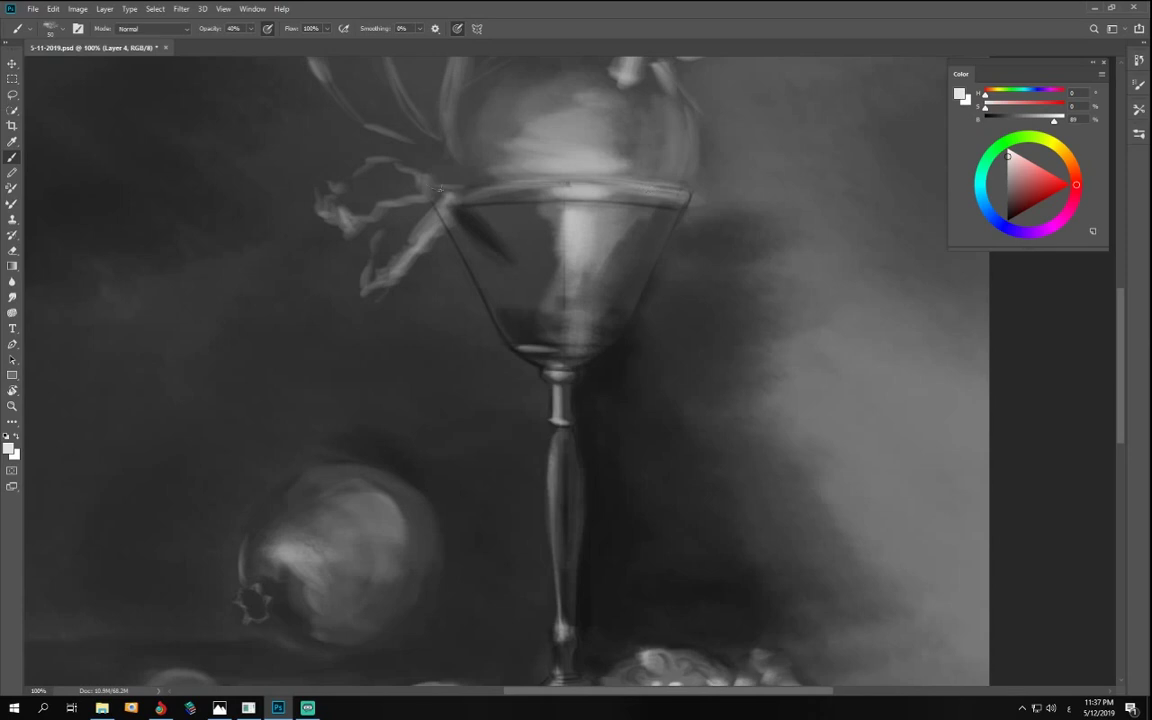
pyautogui.moveTo(440, 188); pyautogui.dragTo(620, 180)
pyautogui.moveTo(437, 189); pyautogui.dragTo(634, 181)
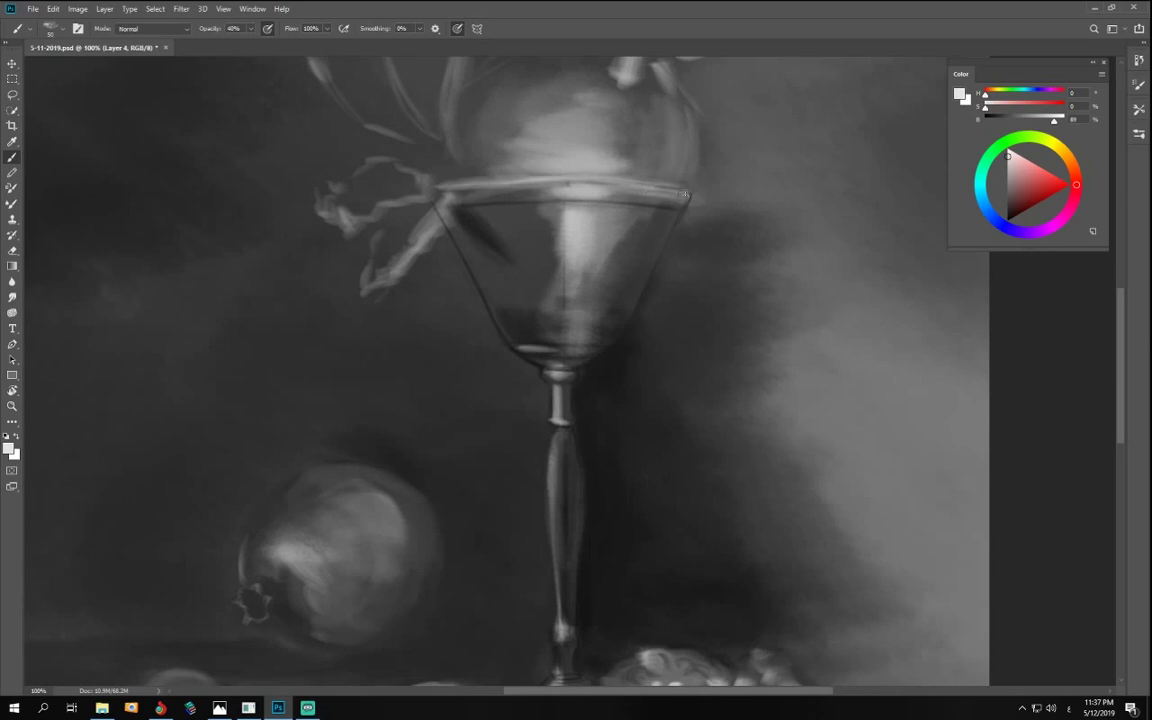
# - Darken the goblet bowl beneath the rim and along its right side in a dark grey of 13% brightness at 40% opacity
pyautogui.moveTo(1009, 121); pyautogui.dragTo(995, 121)
pyautogui.hotkey('ctrl', '-')
pyautogui.hotkey('ctrl', '-')
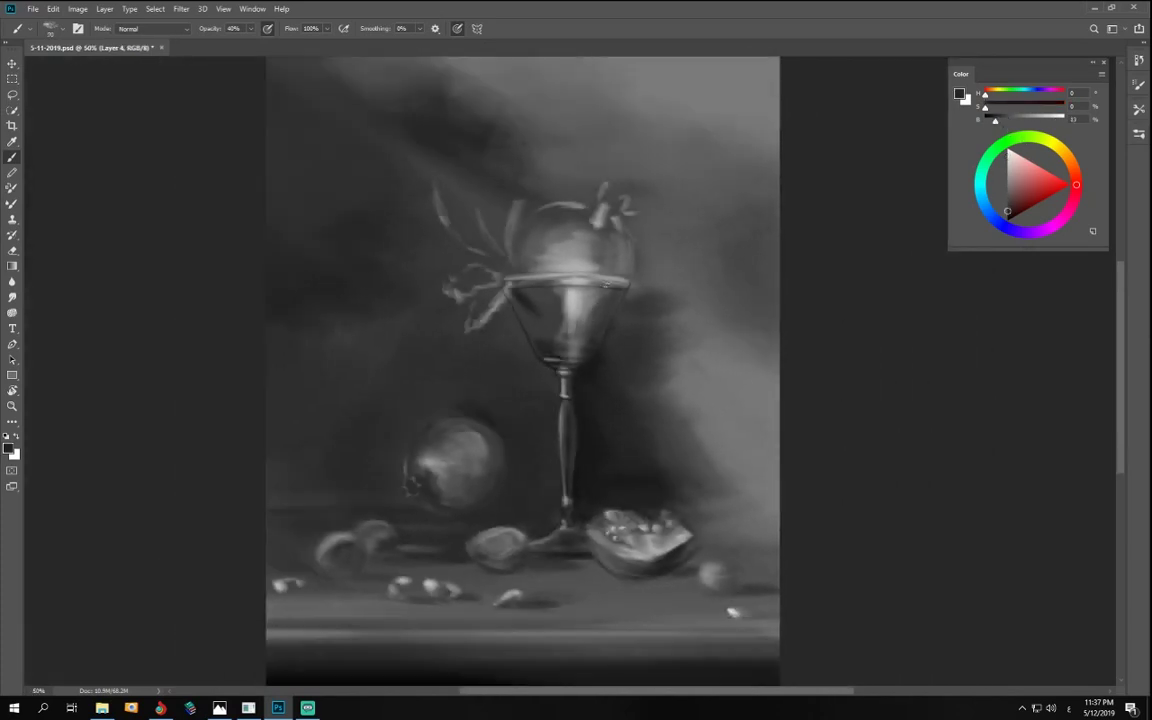
pyautogui.press(']')
pyautogui.press(']')
pyautogui.moveTo(598, 288)
pyautogui.mouseDown()
pyautogui.moveTo(487, 292)
pyautogui.moveTo(508, 285)
pyautogui.mouseUp()
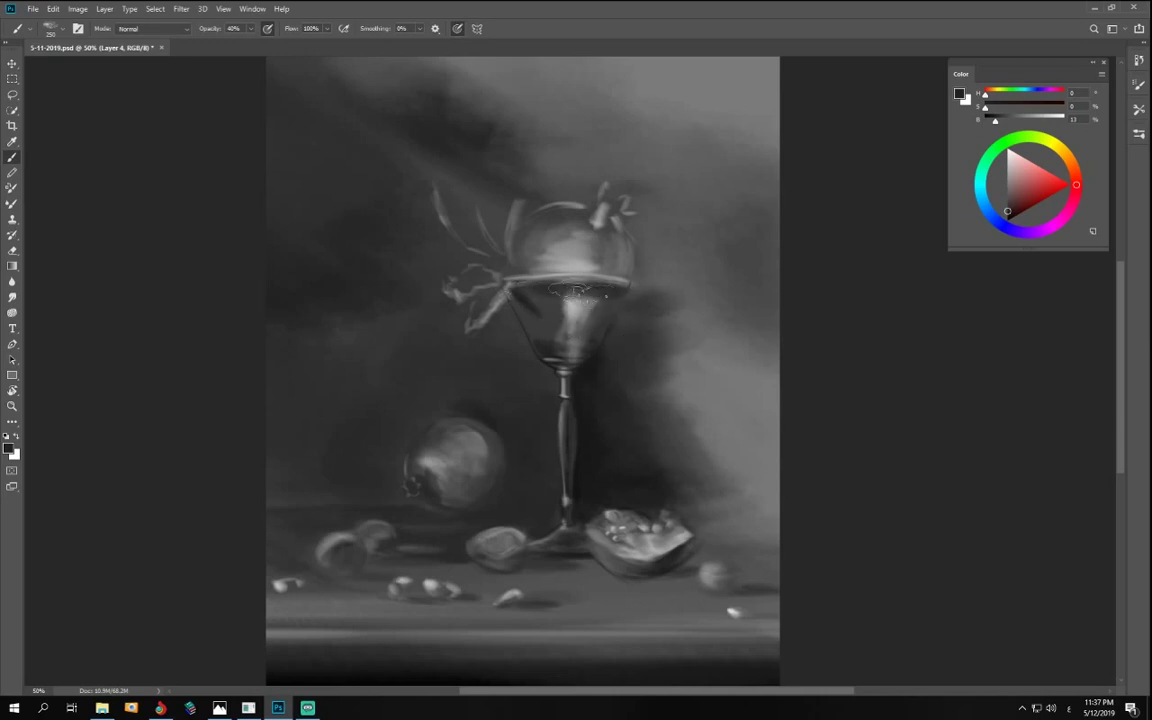
pyautogui.moveTo(620, 298); pyautogui.dragTo(609, 319)
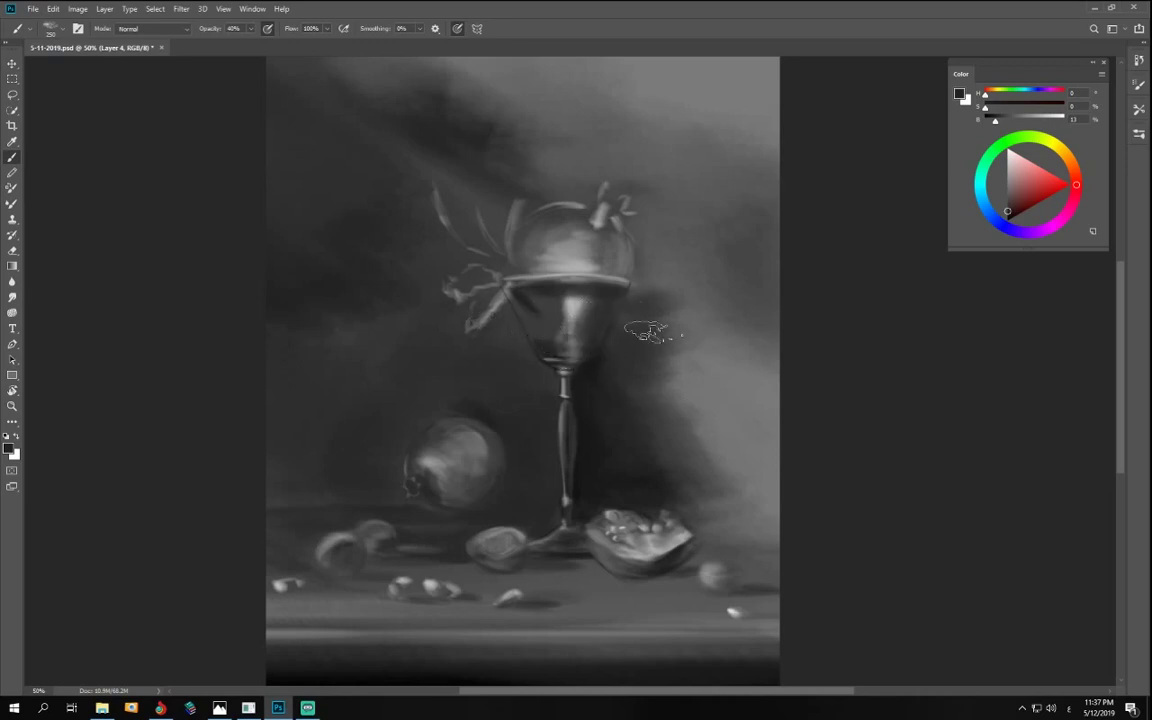
# - Even out the bowl's lower part and redefine its left edge in a grey of 33% brightness at 40% opacity
pyautogui.click(1010, 125)
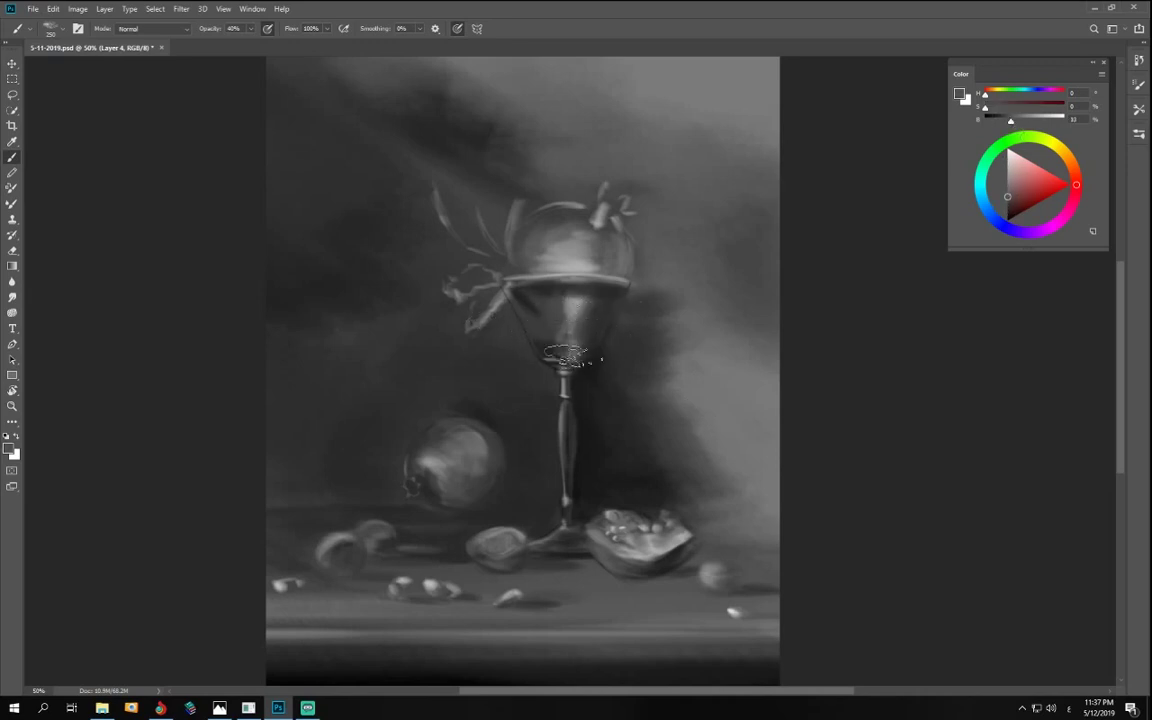
pyautogui.press('r')
pyautogui.moveTo(771, 481); pyautogui.dragTo(438, 437)
pyautogui.hotkey('ctrl', '+')
pyautogui.hotkey('ctrl', '+')
pyautogui.scroll(1, 600, 430)
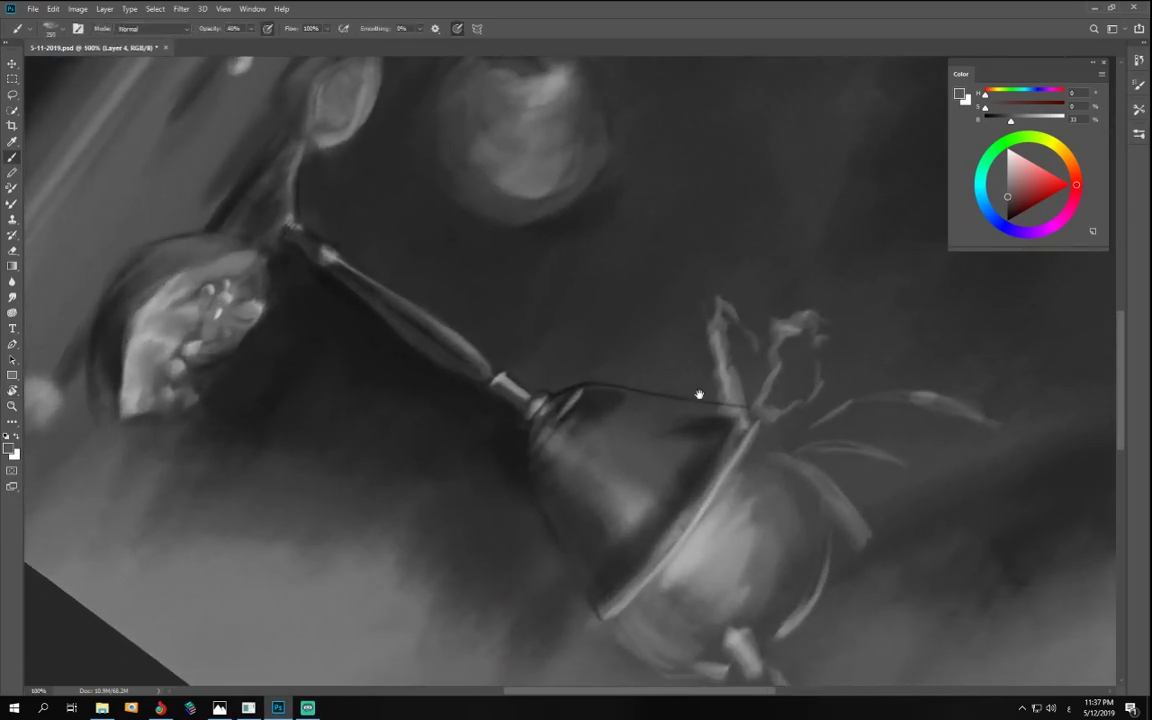
pyautogui.press('[')
pyautogui.press('[')
pyautogui.press('[')
pyautogui.press('[')
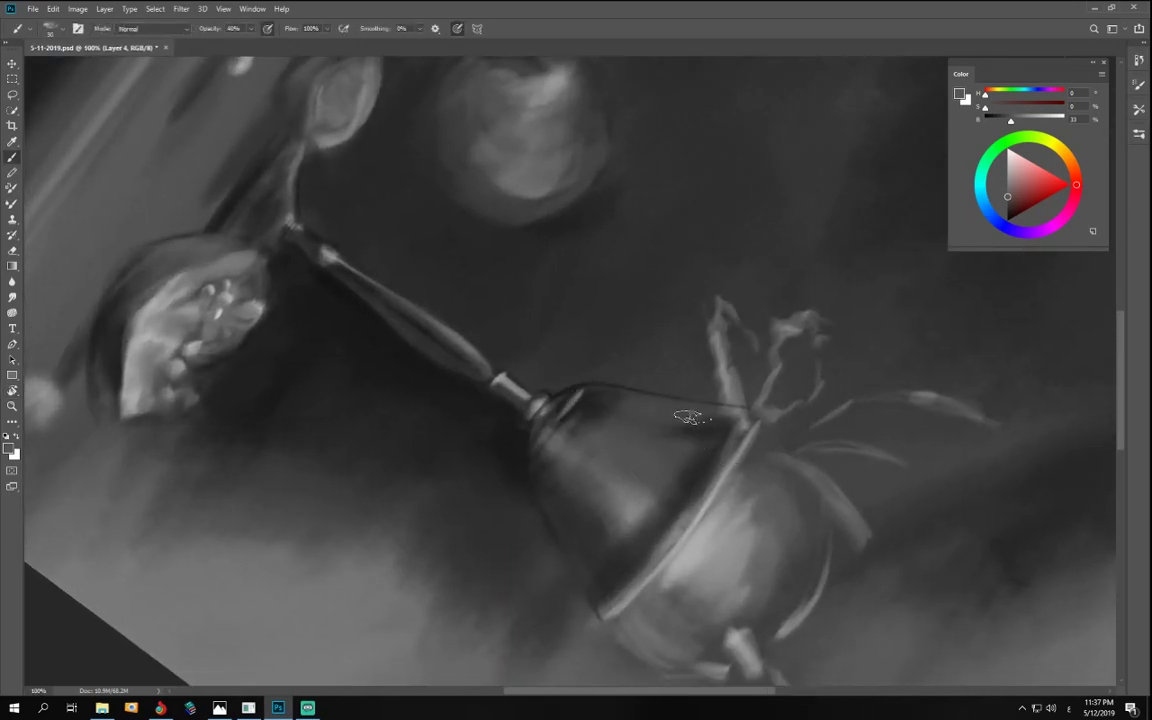
pyautogui.moveTo(594, 394)
pyautogui.mouseDown()
pyautogui.moveTo(739, 411)
pyautogui.moveTo(581, 393)
pyautogui.moveTo(657, 401)
pyautogui.mouseUp()
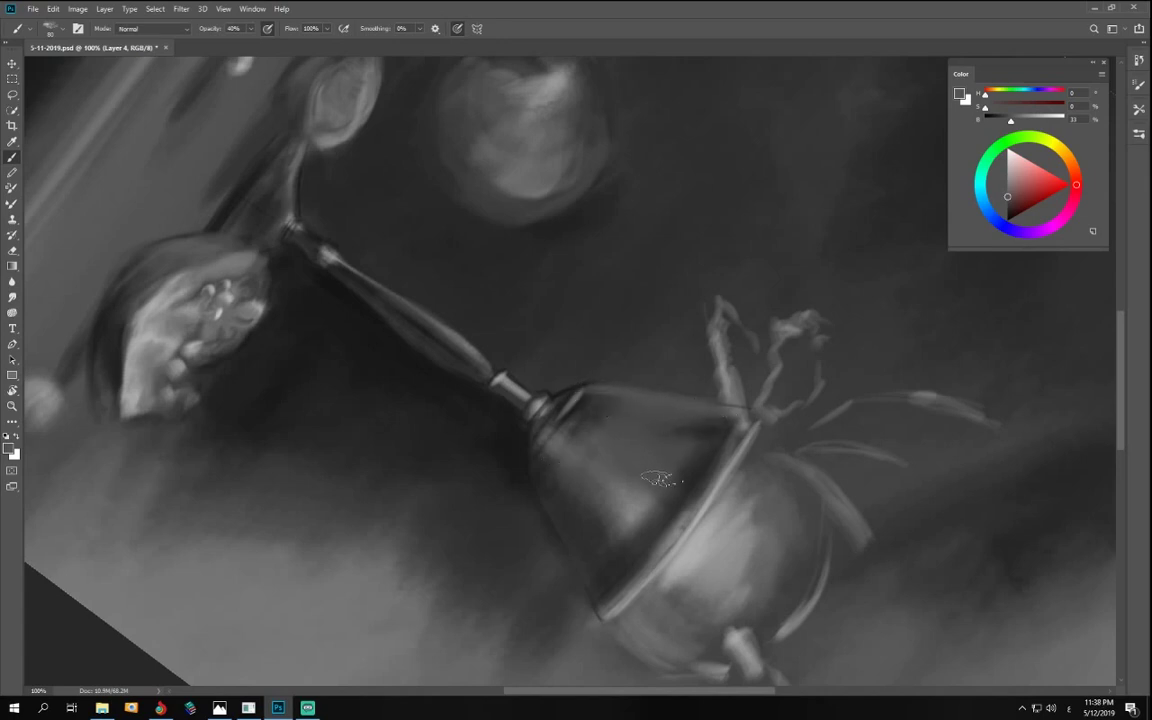
# - Undo the last stroke and lighten the lower left of the bowl in a grey of 63% brightness at 40% opacity
pyautogui.press('r')
pyautogui.moveTo(489, 470)
pyautogui.mouseDown()
pyautogui.moveTo(760, 481)
pyautogui.moveTo(851, 399)
pyautogui.moveTo(870, 328)
pyautogui.mouseUp()
pyautogui.press('b')
pyautogui.hotkey('ctrl', '-')
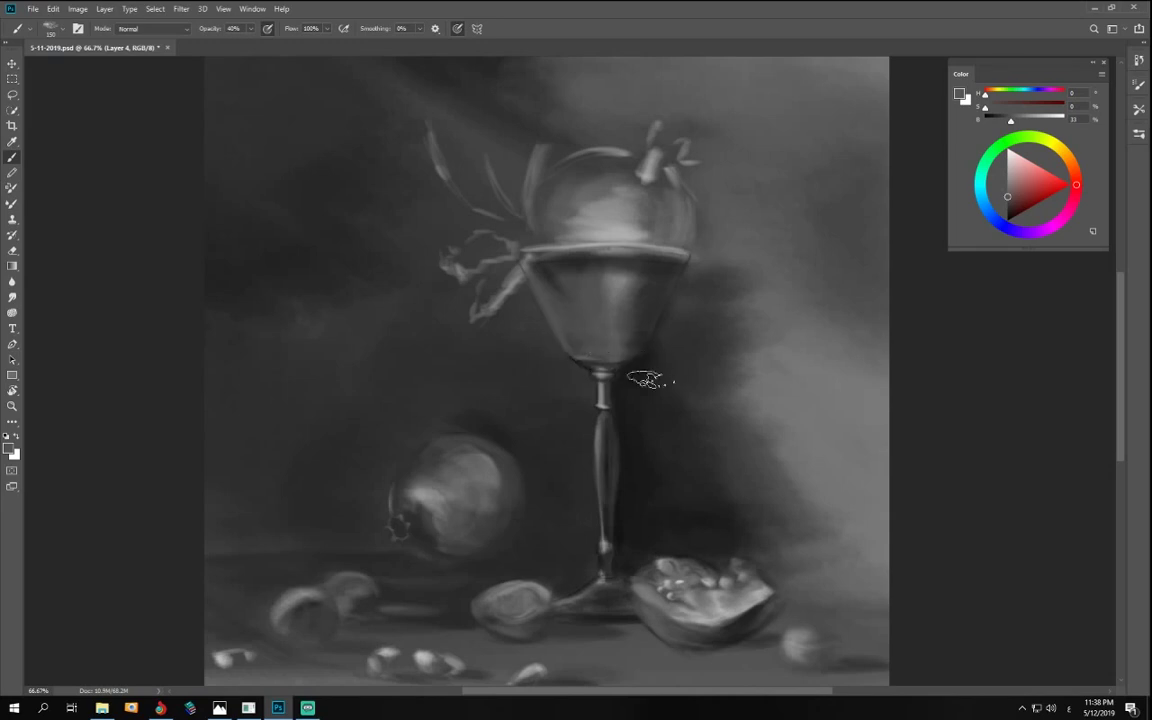
pyautogui.click(1009, 176)
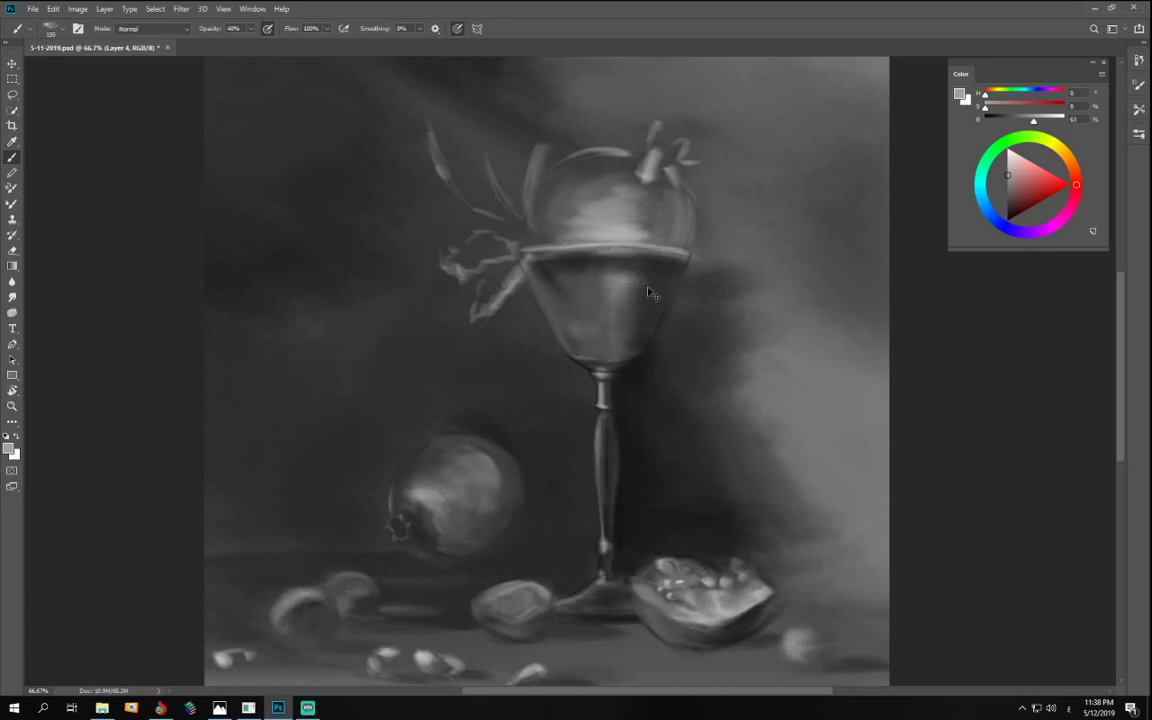
pyautogui.hotkey('ctrl', 'z')
pyautogui.press(']')
pyautogui.moveTo(578, 334); pyautogui.dragTo(568, 338)
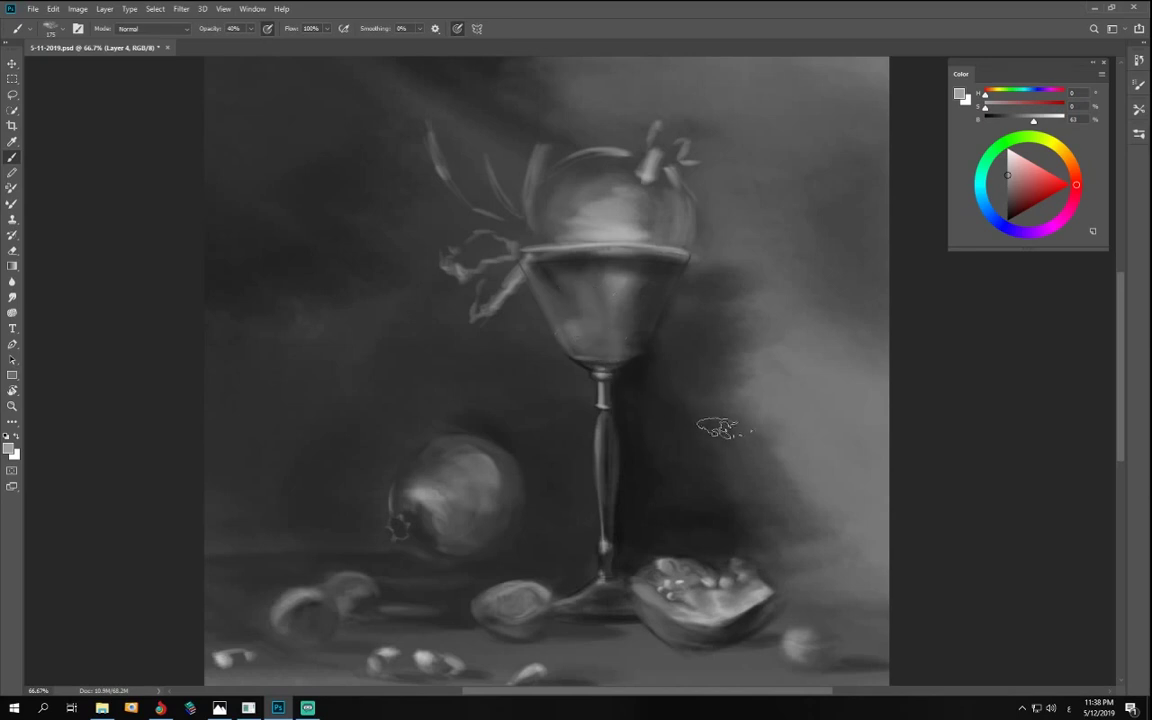
# - Refine the bowl's tones and the dark band beneath the rim in greys of 30%, 52% and 18% brightness
pyautogui.keyDown('alt'); pyautogui.click(560, 325); pyautogui.keyUp('alt')
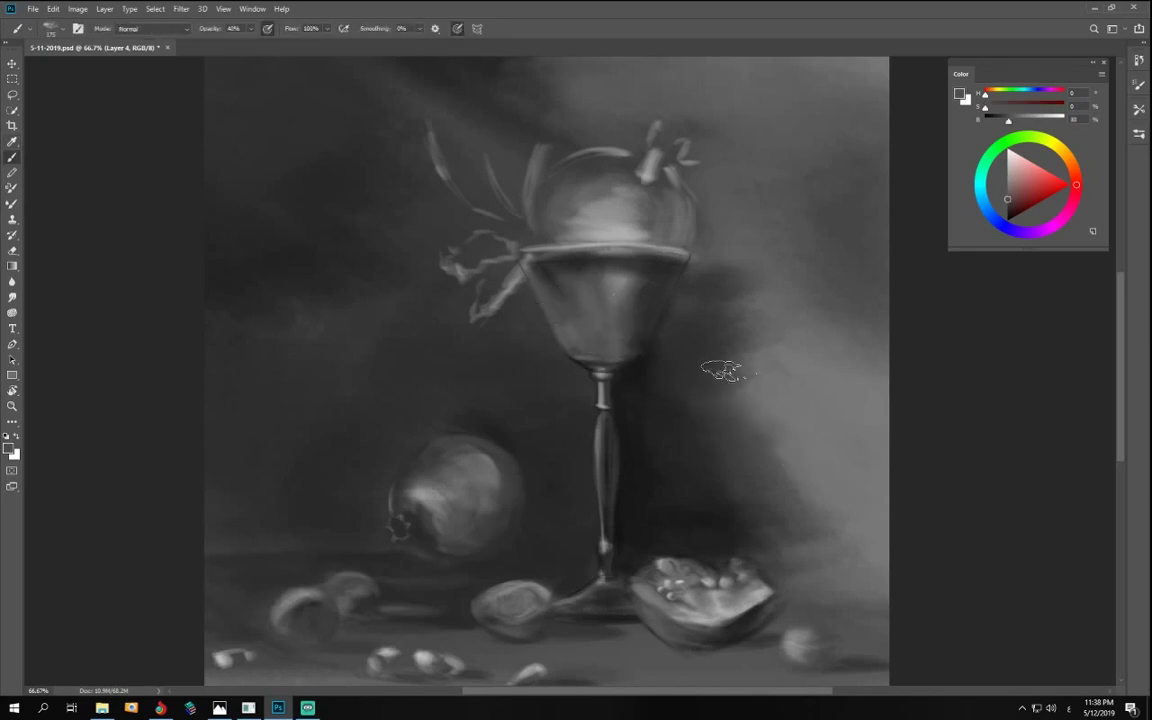
pyautogui.moveTo(1008, 120); pyautogui.dragTo(1025, 120)
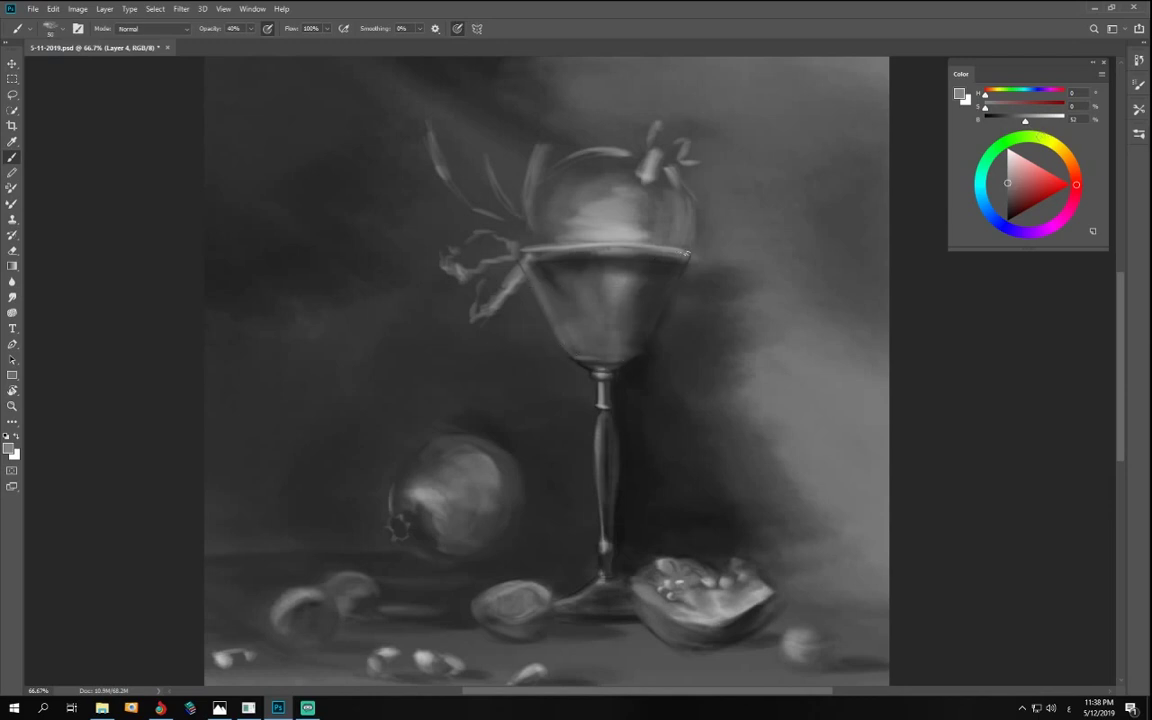
pyautogui.keyDown('alt'); pyautogui.click(634, 301); pyautogui.keyUp('alt')
pyautogui.moveTo(617, 257); pyautogui.dragTo(555, 254)
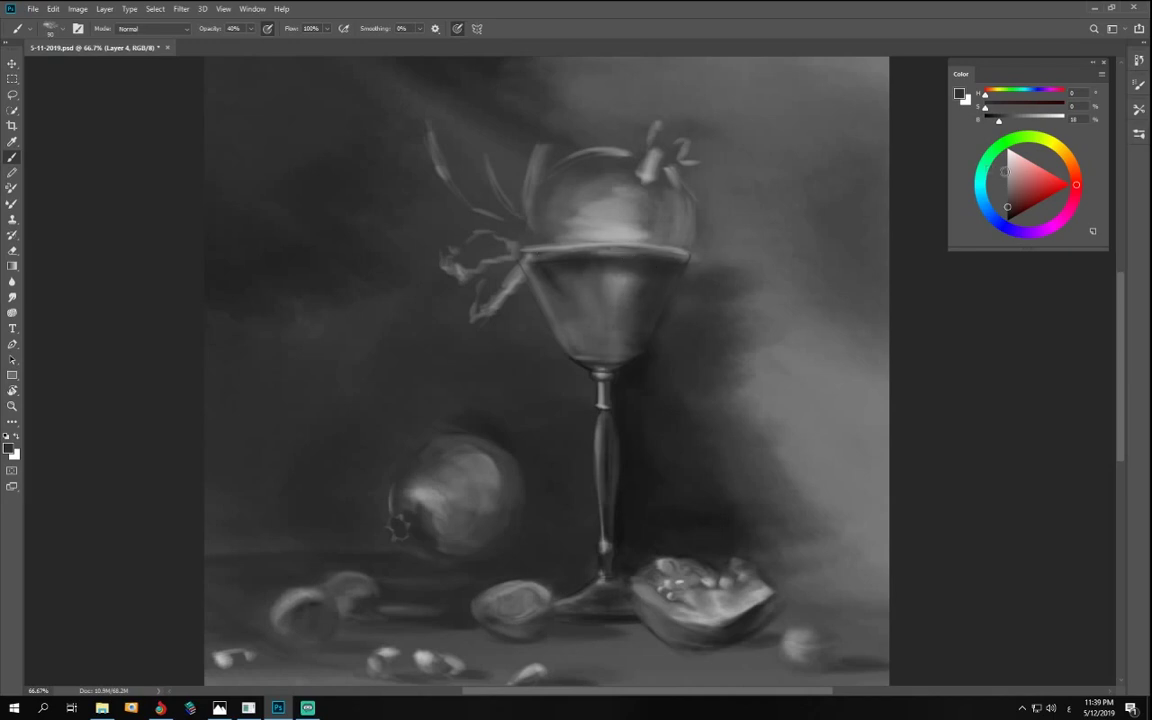
# - Set the brush opacity to 46% and brighten the bowl's vertical reflection in a light grey of about 76% brightness
pyautogui.moveTo(1001, 121); pyautogui.dragTo(1045, 121)
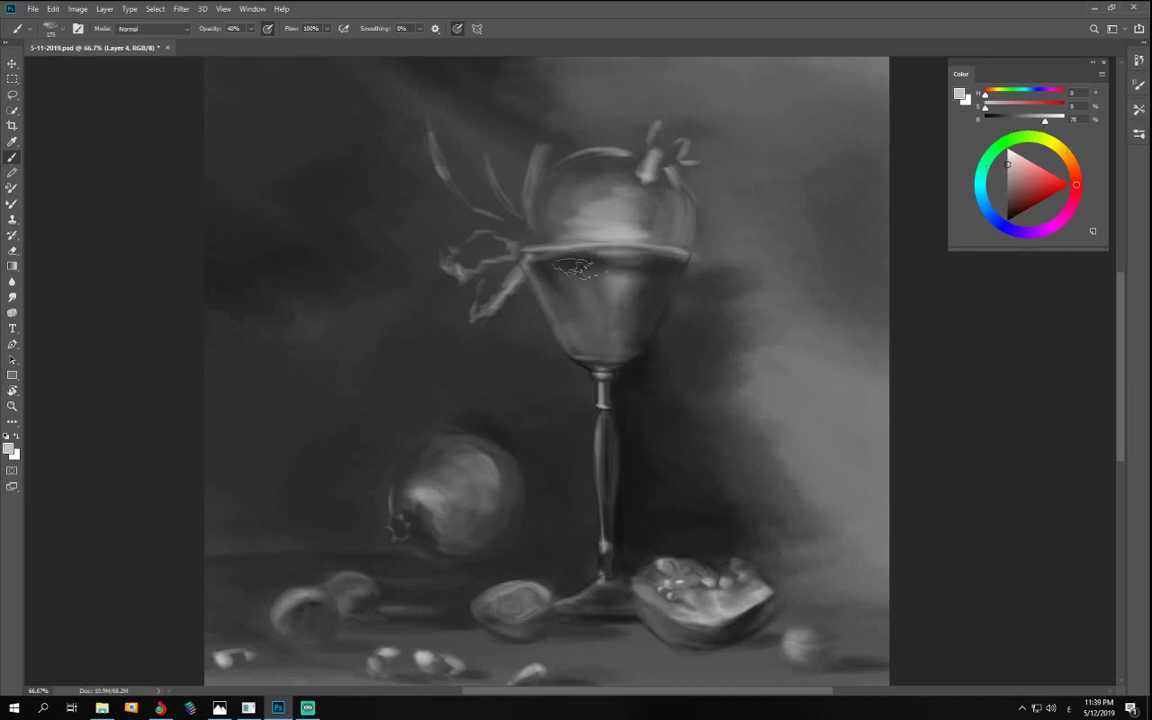
pyautogui.press('0')
pyautogui.moveTo(250, 28); pyautogui.dragTo(221, 55)
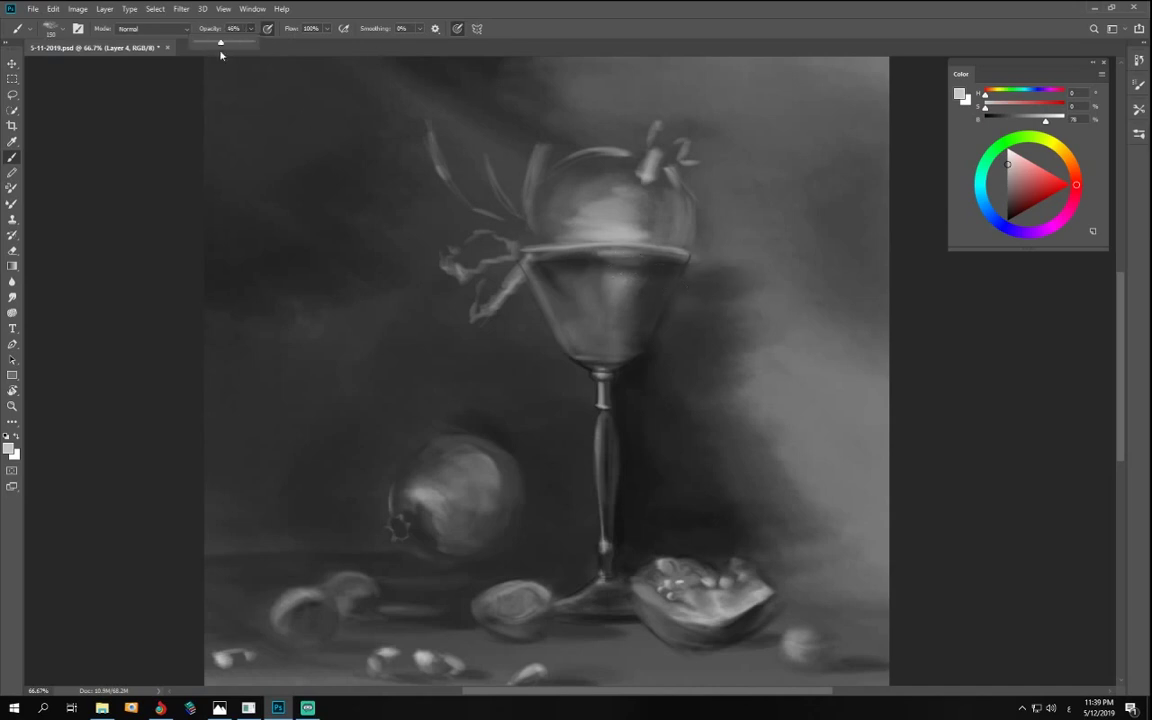
pyautogui.moveTo(612, 262); pyautogui.dragTo(624, 298)
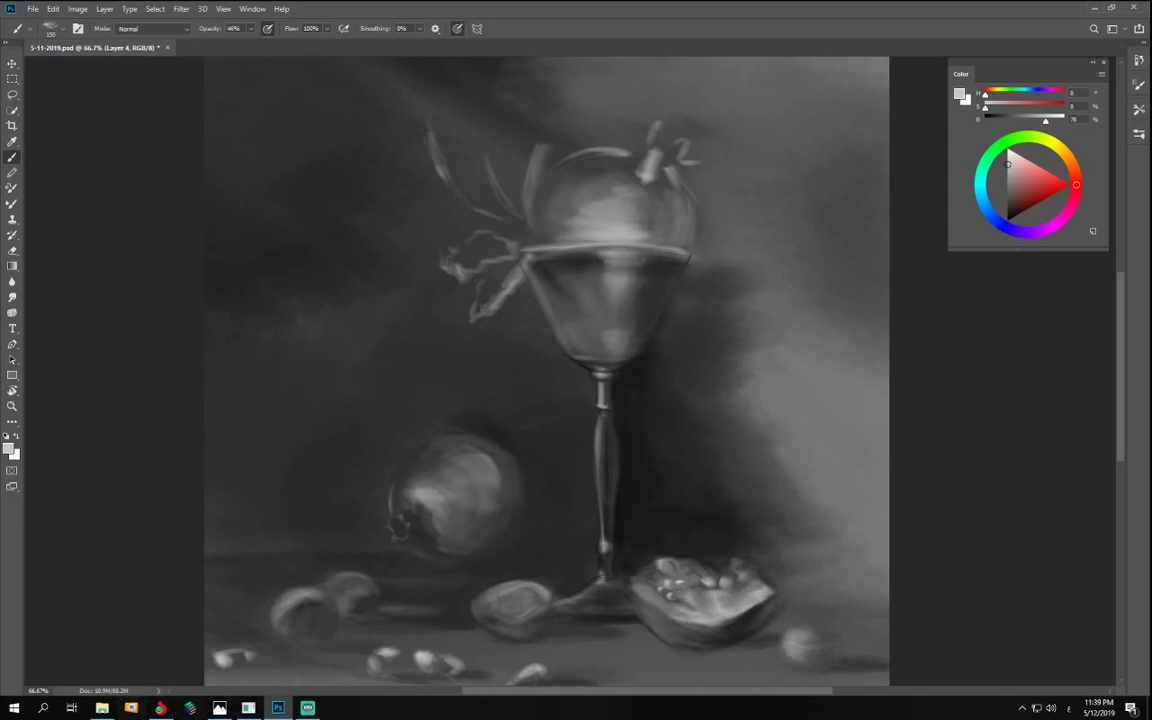
pyautogui.click(160, 708)
pyautogui.click(793, 478)
pyautogui.click(1099, 7)
# - Clean up the bowl's lower edge and darken the background around its base and upper stem in greys of 22%, 18% and 14% brightness
pyautogui.keyDown('alt'); pyautogui.click(620, 350); pyautogui.keyUp('alt')
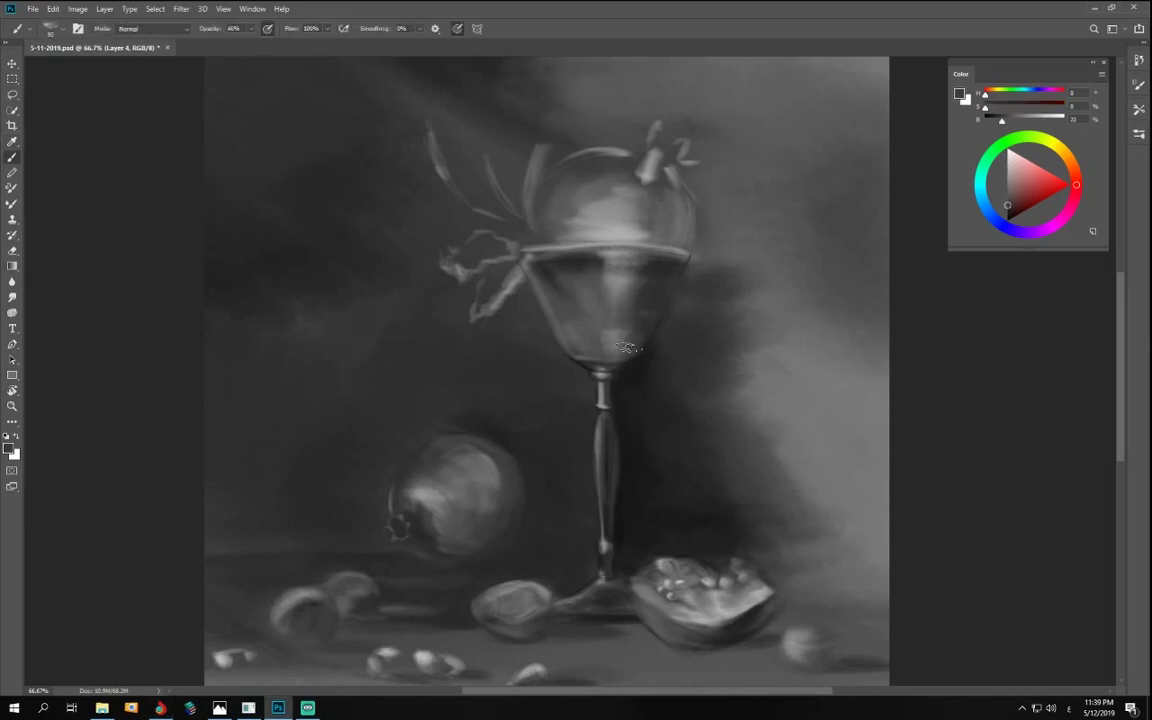
pyautogui.keyDown('alt'); pyautogui.click(527, 347); pyautogui.keyUp('alt')
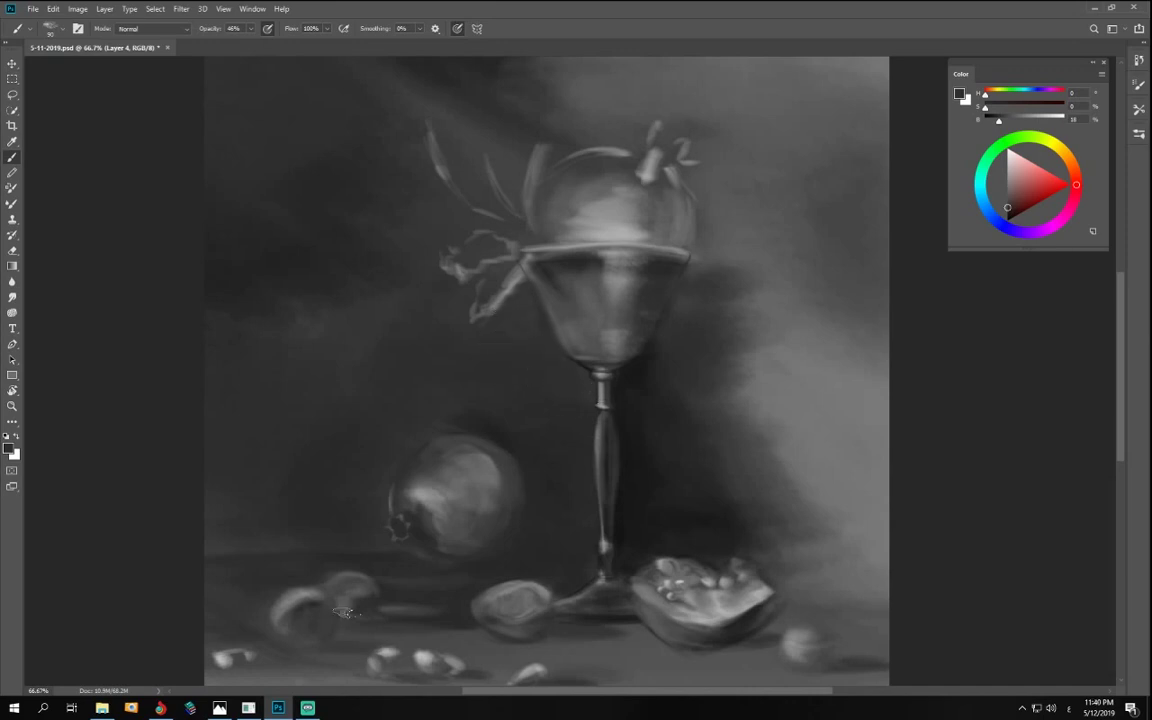
pyautogui.scroll(3, 665, 333)
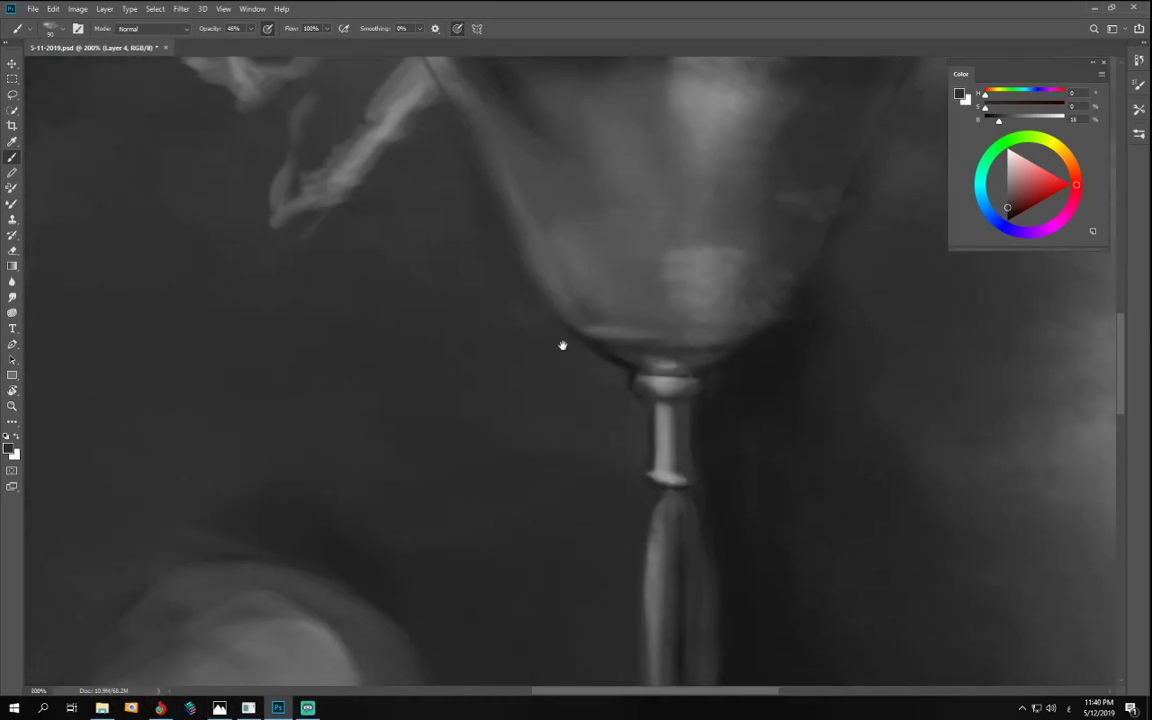
pyautogui.press('i')
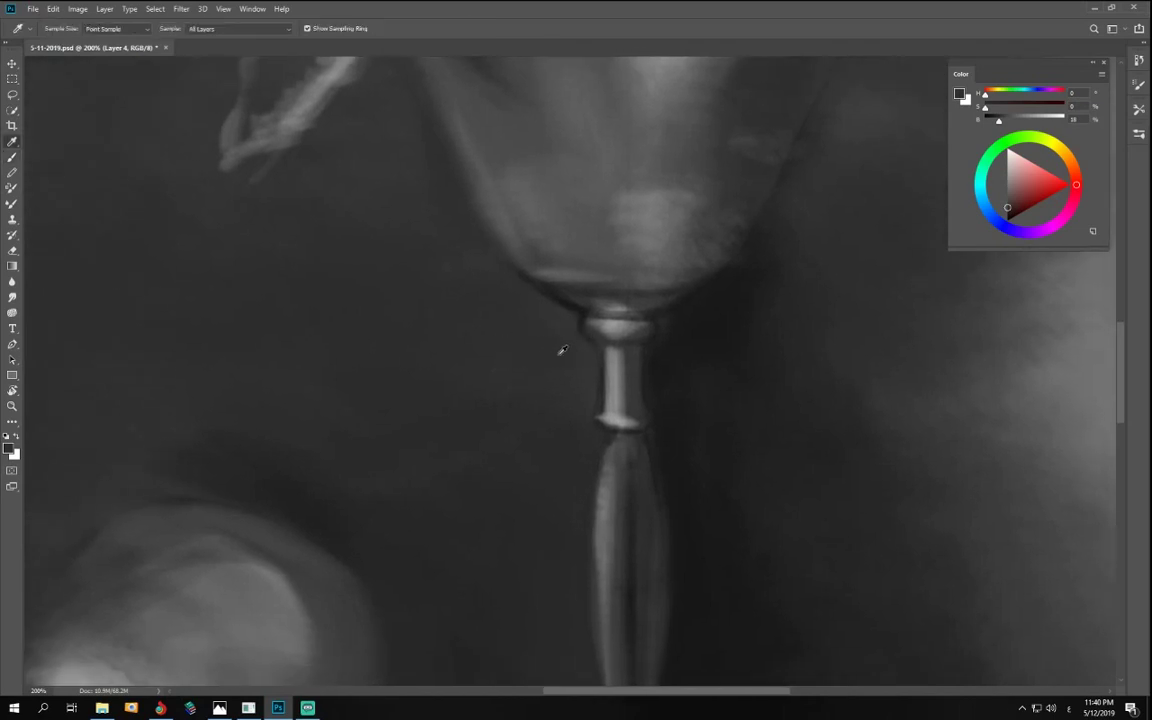
pyautogui.press('b')
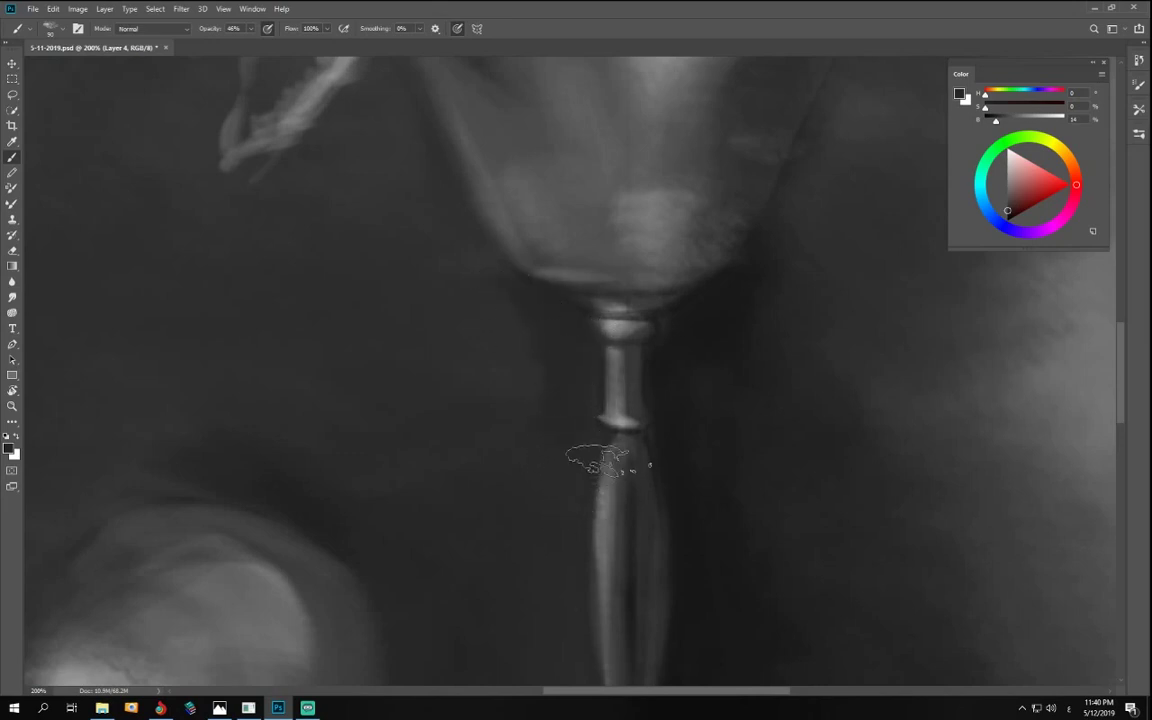
# - Lighten the stem's body and upper section in a mid grey of 47% brightness at 46% opacity
pyautogui.hotkey('ctrl', '-')
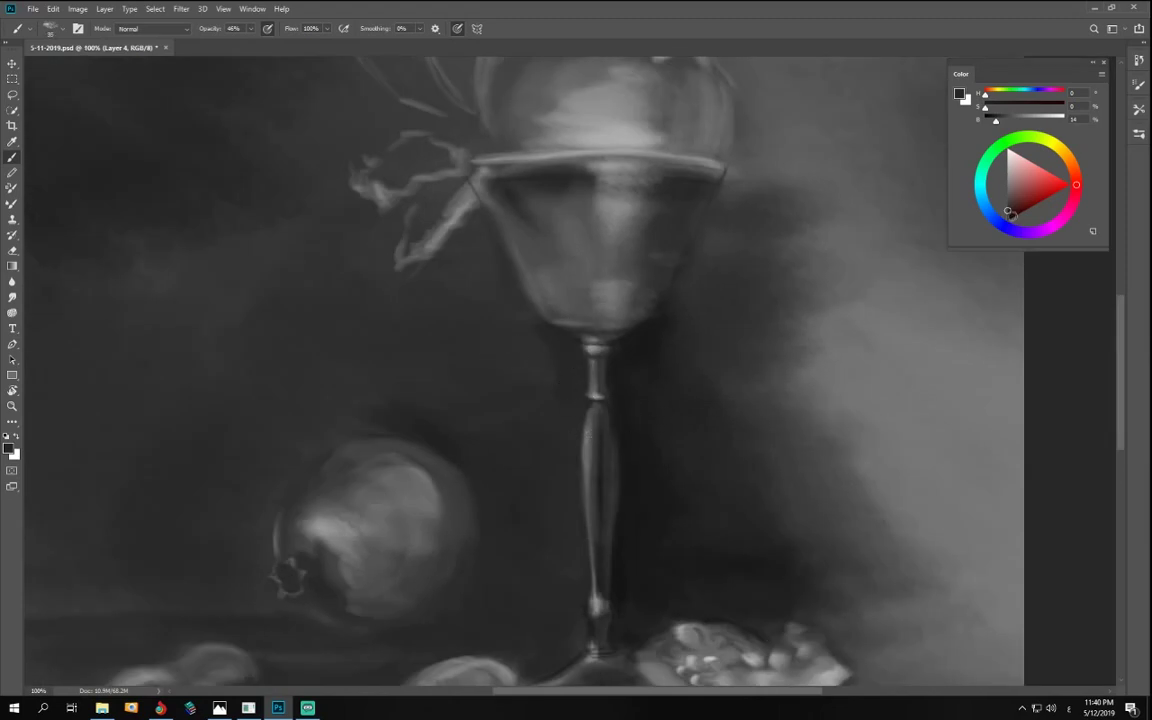
pyautogui.click(1021, 119)
pyautogui.press('r')
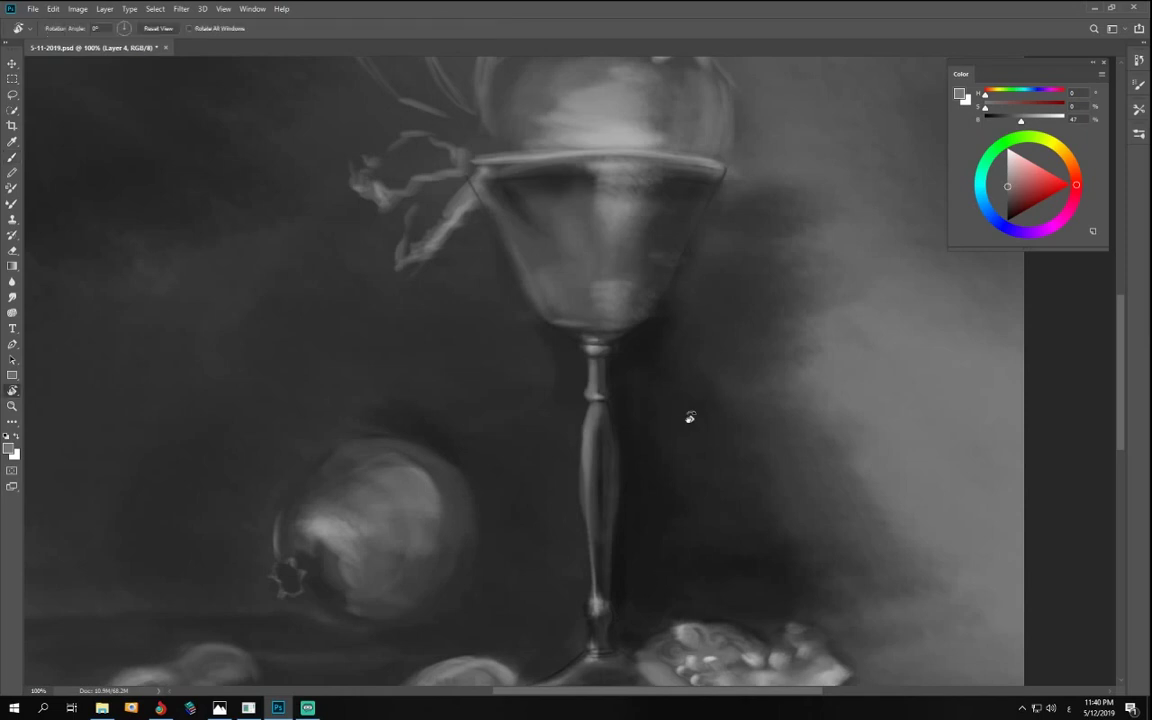
# - Paint a long highlight along the stem's left edge in a light grey of 76% brightness at 46% opacity, undoing unwanted strokes
pyautogui.moveTo(686, 414)
pyautogui.mouseDown()
pyautogui.moveTo(386, 424)
pyautogui.moveTo(482, 460)
pyautogui.mouseUp()
pyautogui.hotkey('ctrl', '+')
pyautogui.hotkey('ctrl', '+')
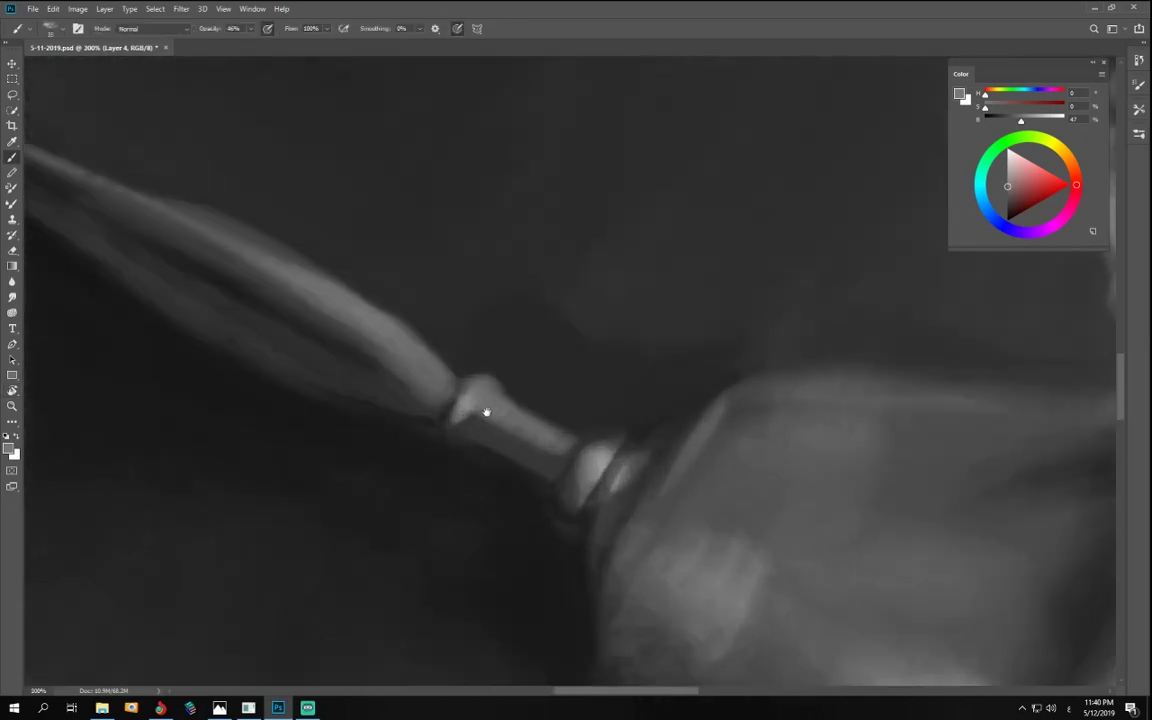
pyautogui.moveTo(483, 411); pyautogui.dragTo(796, 472)
pyautogui.click(1044, 120)
pyautogui.moveTo(622, 338)
pyautogui.mouseDown()
pyautogui.moveTo(720, 396)
pyautogui.moveTo(496, 267)
pyautogui.moveTo(771, 440)
pyautogui.moveTo(361, 231)
pyautogui.mouseUp()
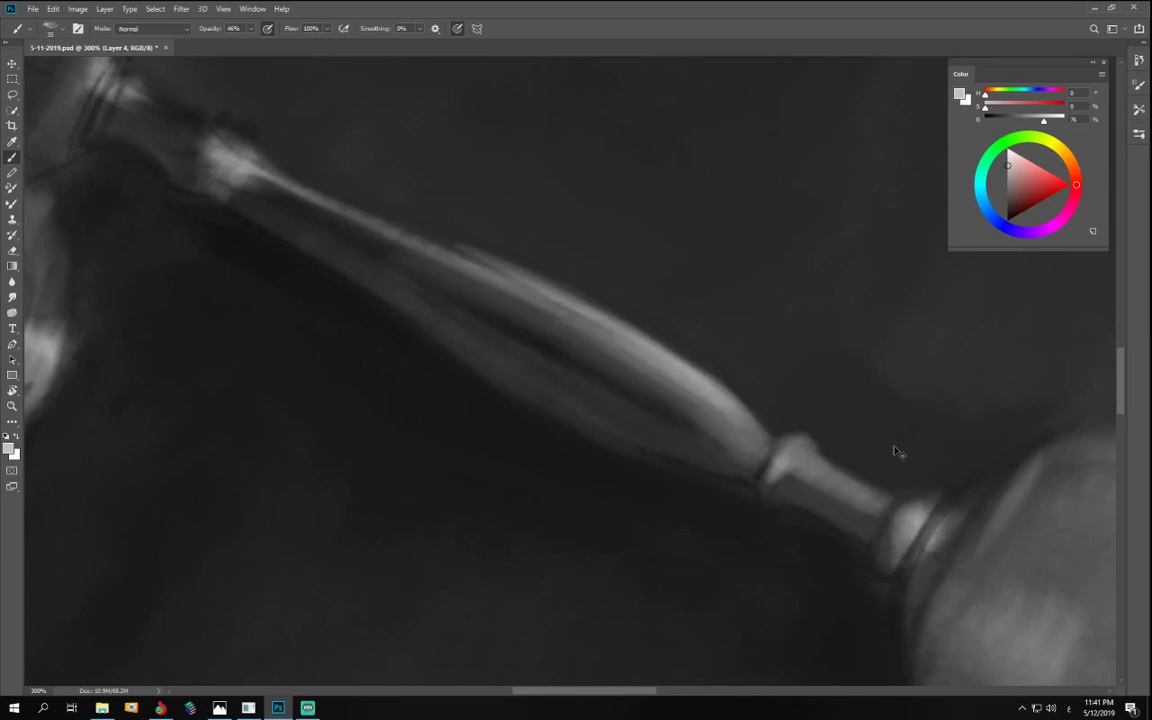
pyautogui.hotkey('ctrl', 'z')
pyautogui.hotkey('ctrl', 'z')
pyautogui.hotkey('ctrl', 'z')
pyautogui.press(']')
pyautogui.press(']')
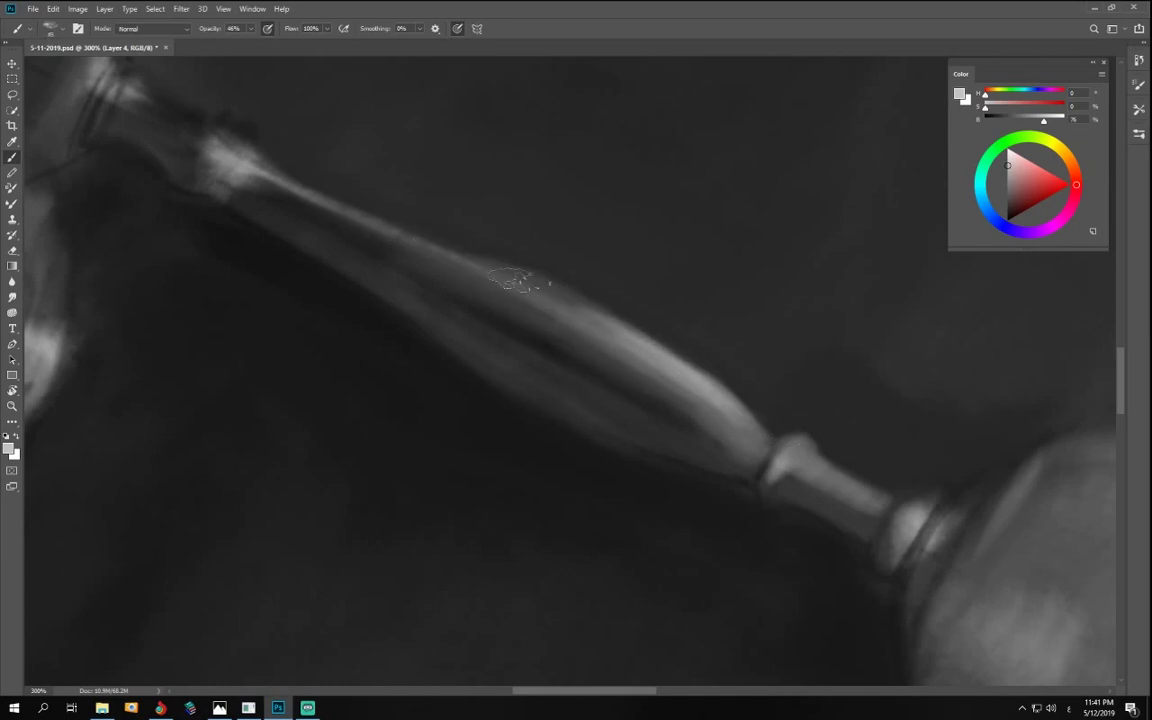
pyautogui.moveTo(522, 280)
pyautogui.mouseDown()
pyautogui.moveTo(663, 362)
pyautogui.moveTo(428, 250)
pyautogui.moveTo(530, 281)
pyautogui.mouseUp()
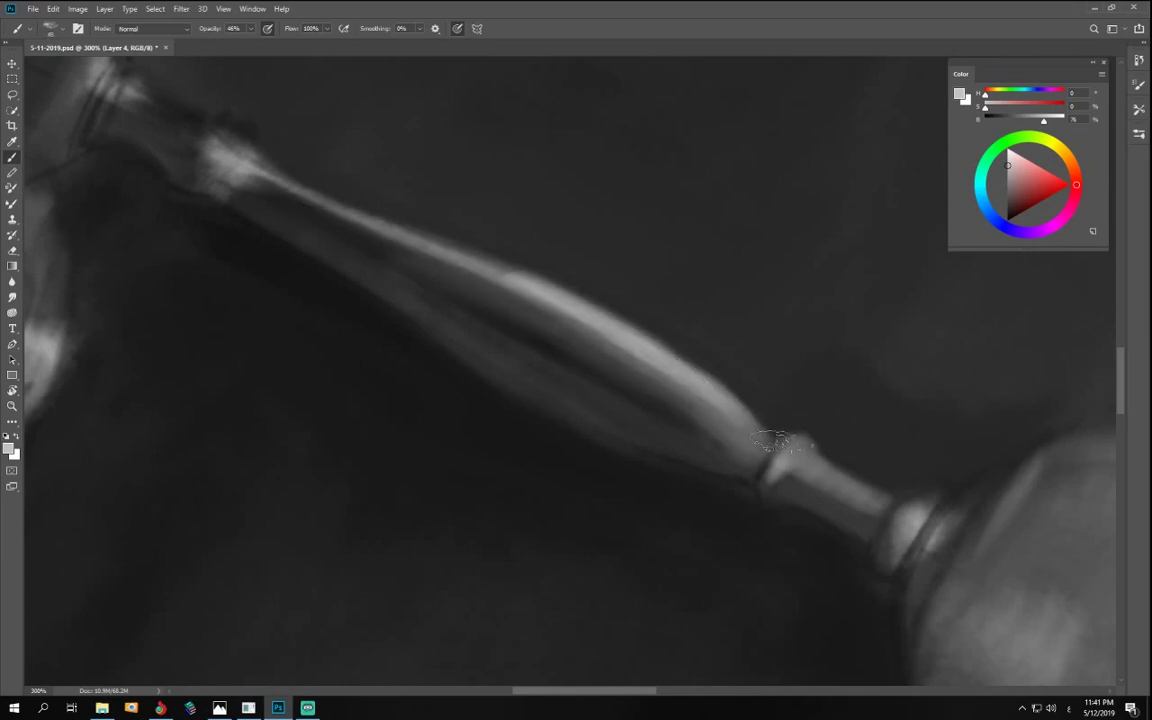
pyautogui.moveTo(652, 452); pyautogui.dragTo(318, 242)
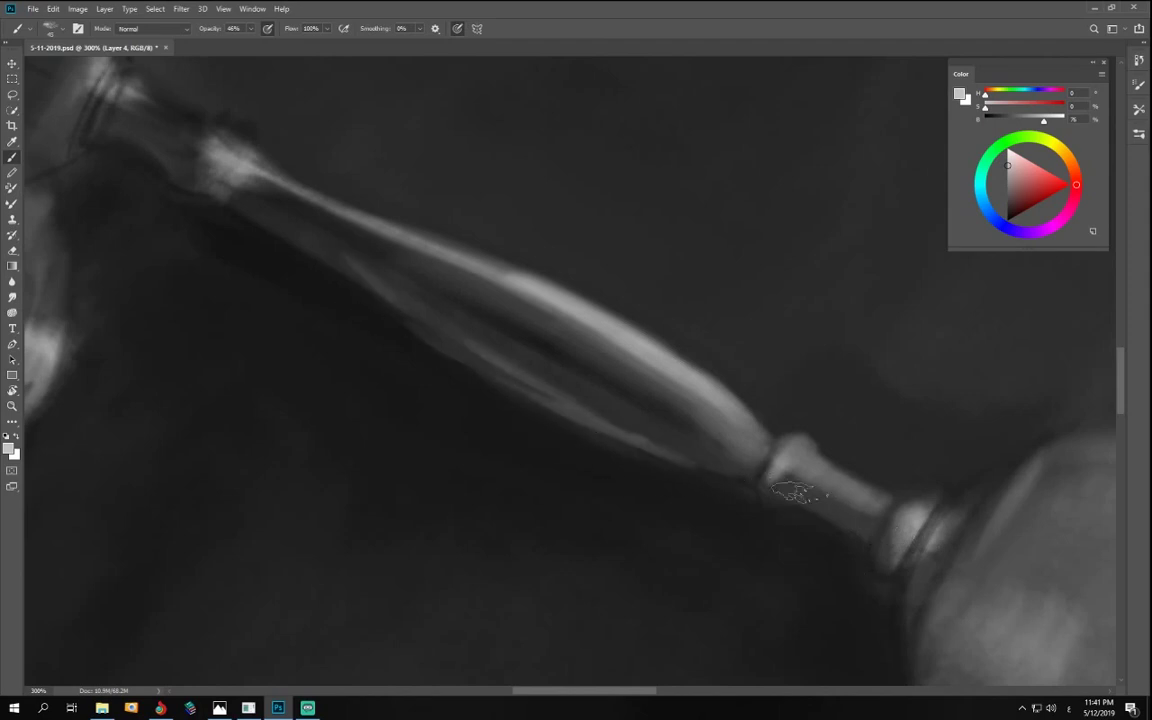
pyautogui.hotkey('ctrl', 'z')
pyautogui.hotkey('ctrl', 'z')
pyautogui.hotkey('ctrl', 'z')
# - Add faint highlights along the stem's right edge and on its upper collar in light grey of 76% brightness at 20% opacity
pyautogui.press('[')
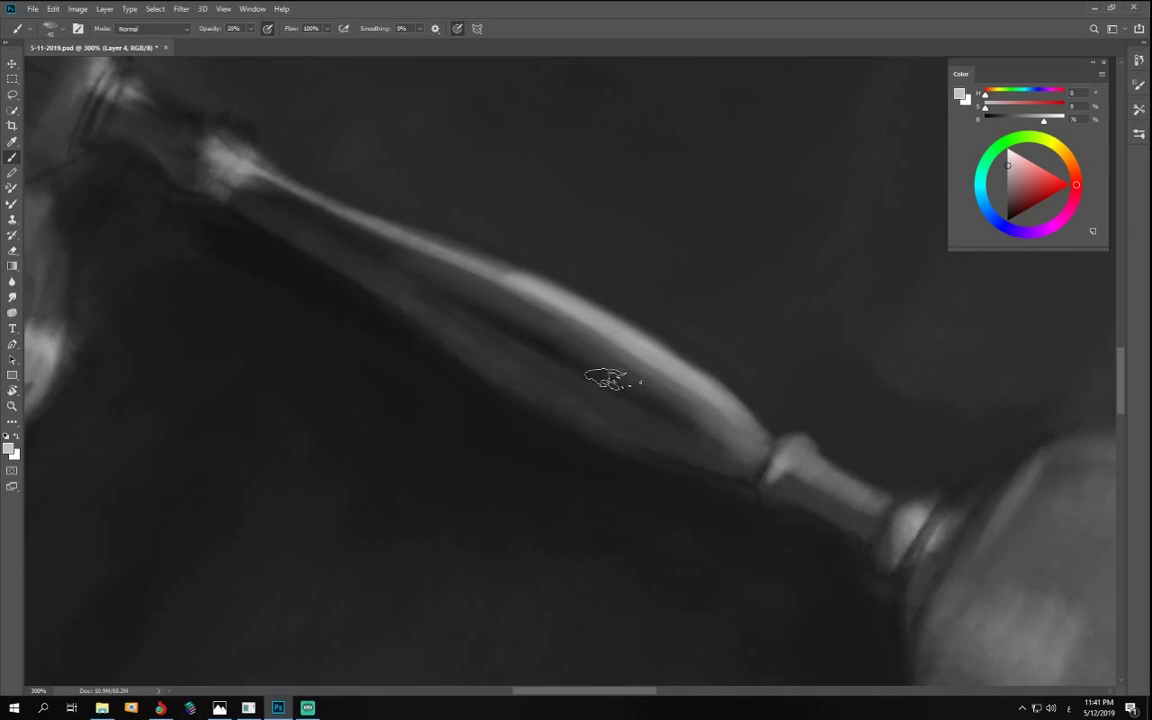
pyautogui.press('2')
pyautogui.moveTo(588, 413); pyautogui.dragTo(404, 307)
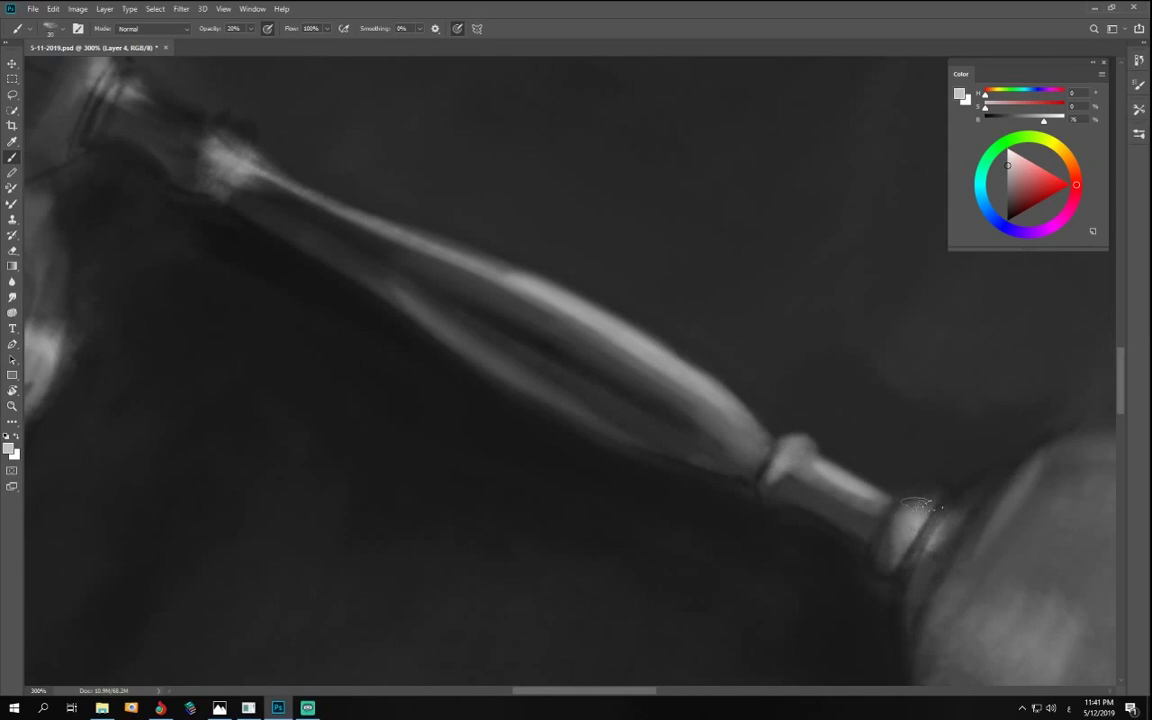
pyautogui.moveTo(953, 512); pyautogui.dragTo(879, 493)
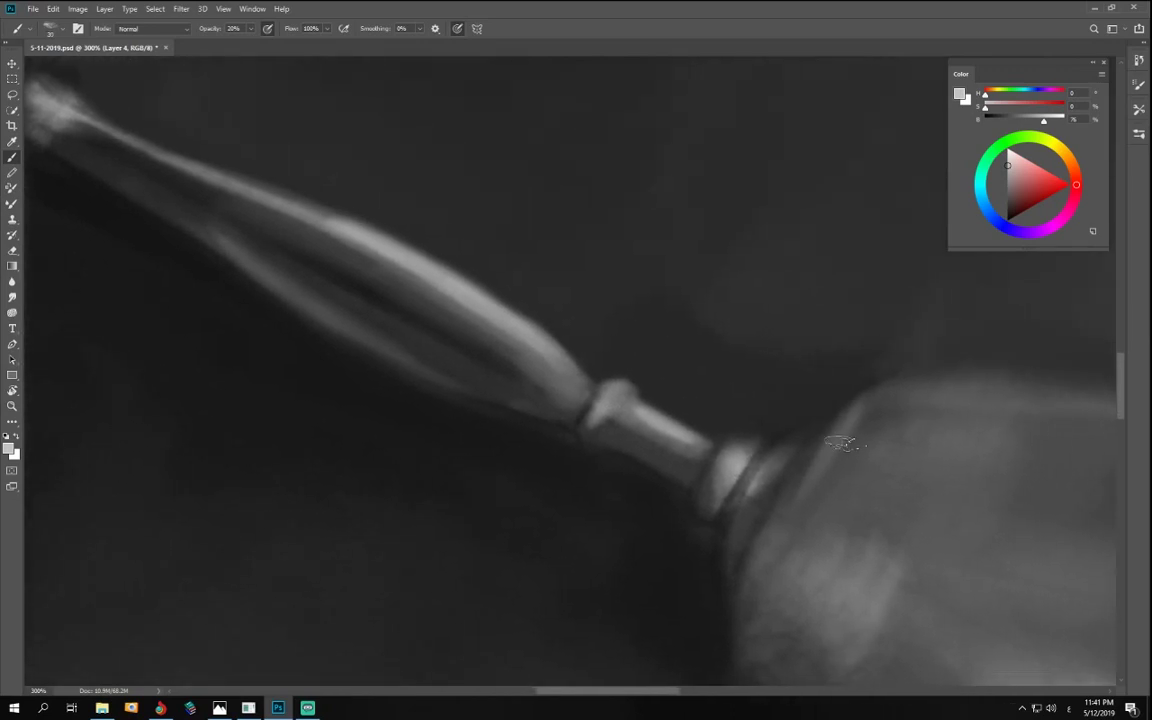
# - Brighten the bowl's left edge softly in light grey of 76% brightness at 20% opacity, undoing unwanted strokes
pyautogui.moveTo(1020, 472)
pyautogui.mouseDown()
pyautogui.moveTo(805, 468)
pyautogui.moveTo(582, 444)
pyautogui.mouseUp()
pyautogui.moveTo(853, 360); pyautogui.dragTo(694, 362)
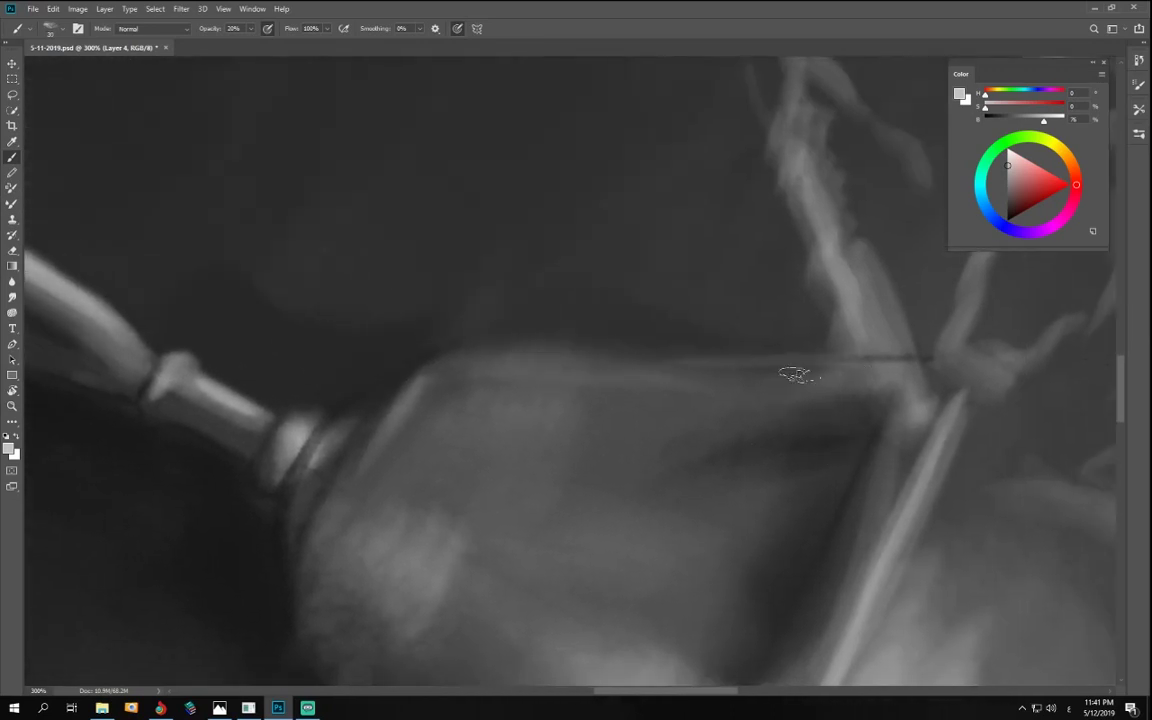
pyautogui.hotkey('ctrl', 'z')
pyautogui.hotkey('ctrl', 'z')
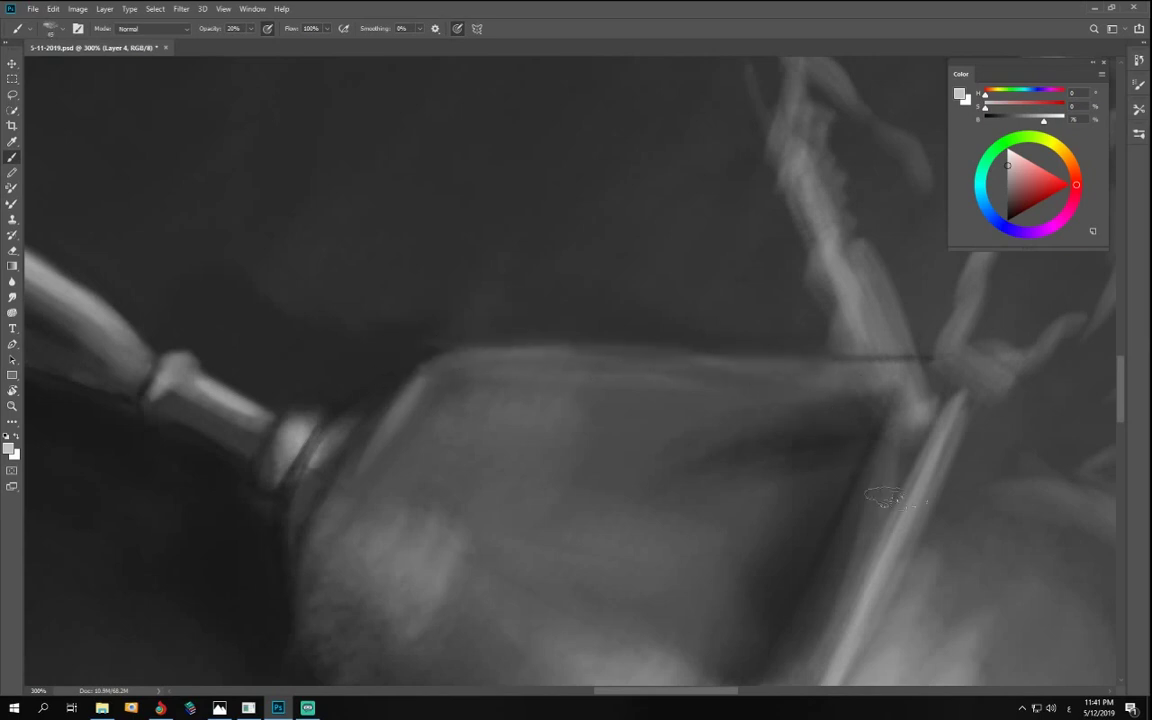
# - Darken the area beneath the goblet's bowl and around the stem's top in a dark grey of 17% brightness at 20% opacity
pyautogui.press('r')
pyautogui.moveTo(460, 450)
pyautogui.mouseDown()
pyautogui.moveTo(835, 517)
pyautogui.moveTo(733, 452)
pyautogui.mouseUp()
pyautogui.press('b')
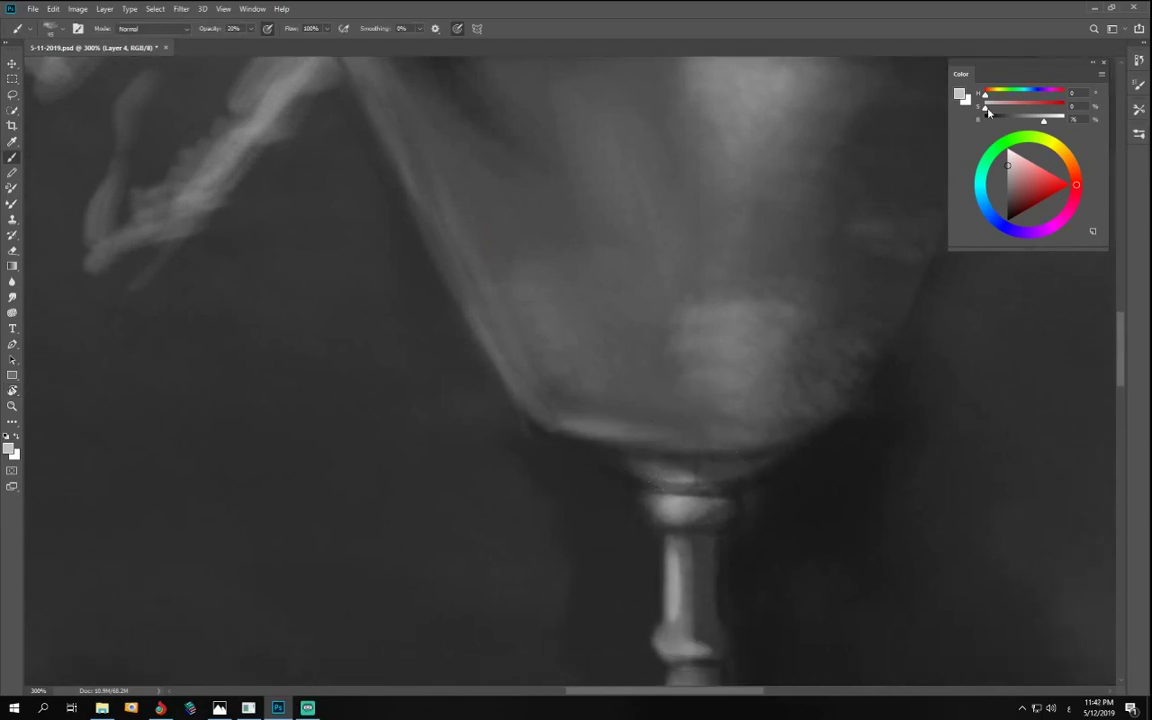
pyautogui.moveTo(1011, 126); pyautogui.dragTo(997, 122)
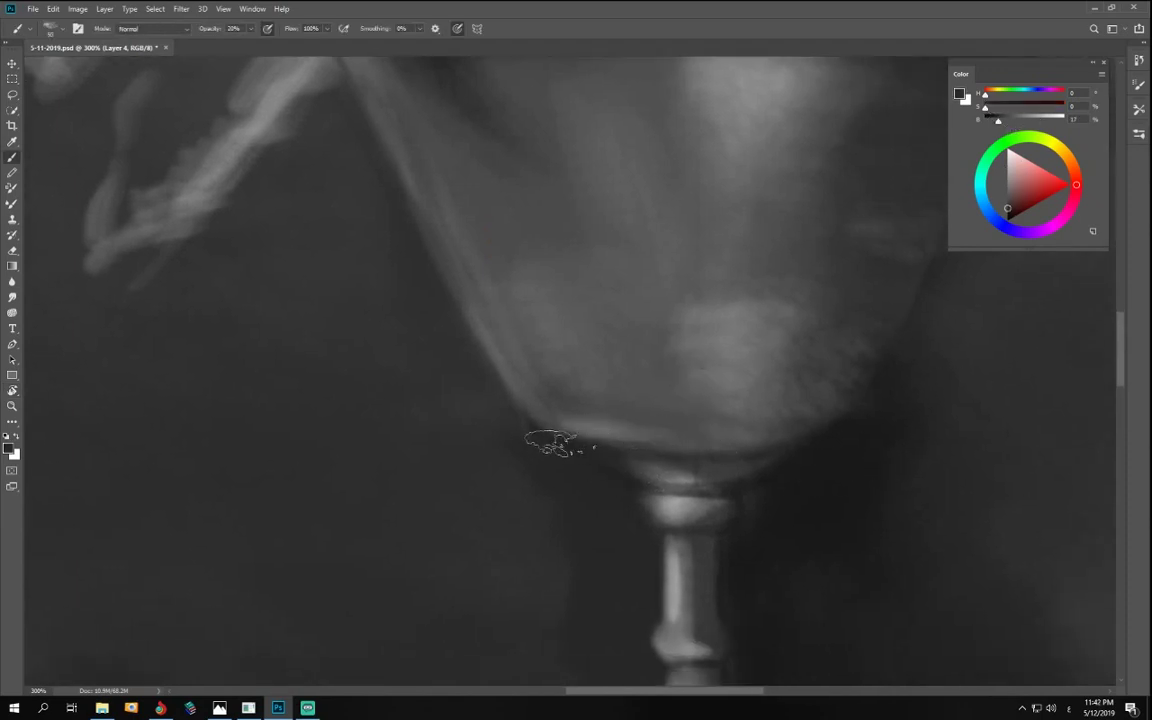
pyautogui.moveTo(583, 445)
pyautogui.mouseDown()
pyautogui.moveTo(751, 494)
pyautogui.moveTo(815, 492)
pyautogui.mouseUp()
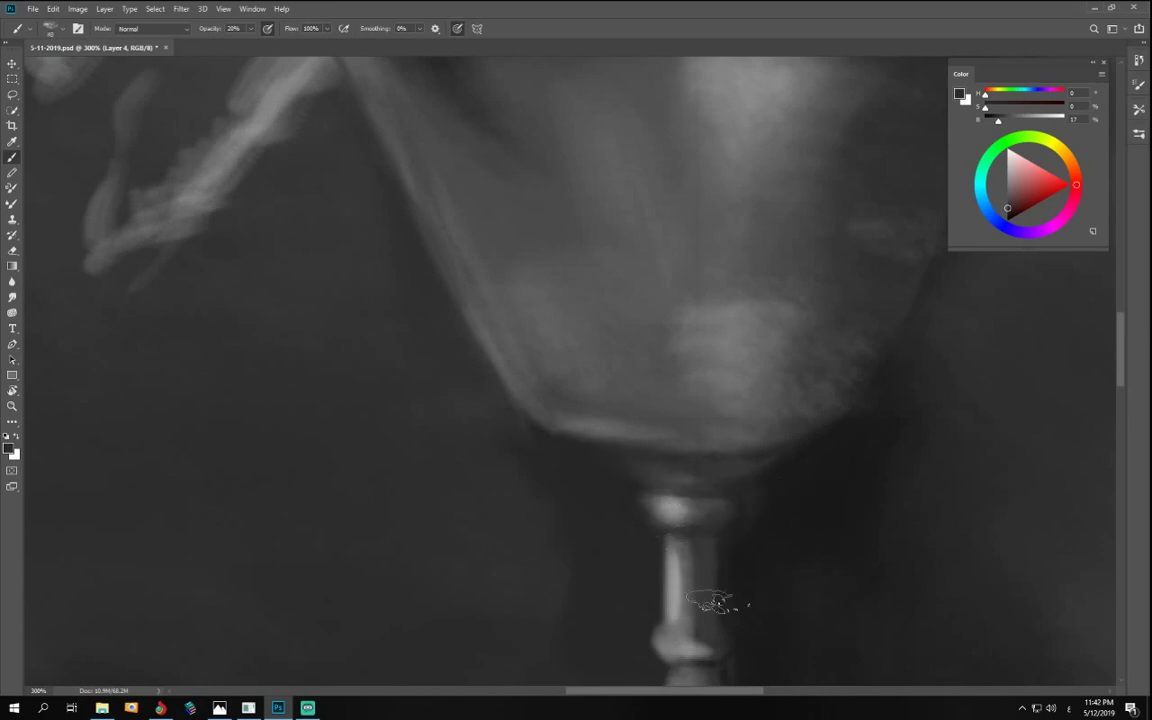
# - Shade the stem's upper collar and the section just below it in near-black of 2% brightness at 28% opacity, undoing an unwanted stroke
pyautogui.moveTo(680, 514); pyautogui.dragTo(676, 309)
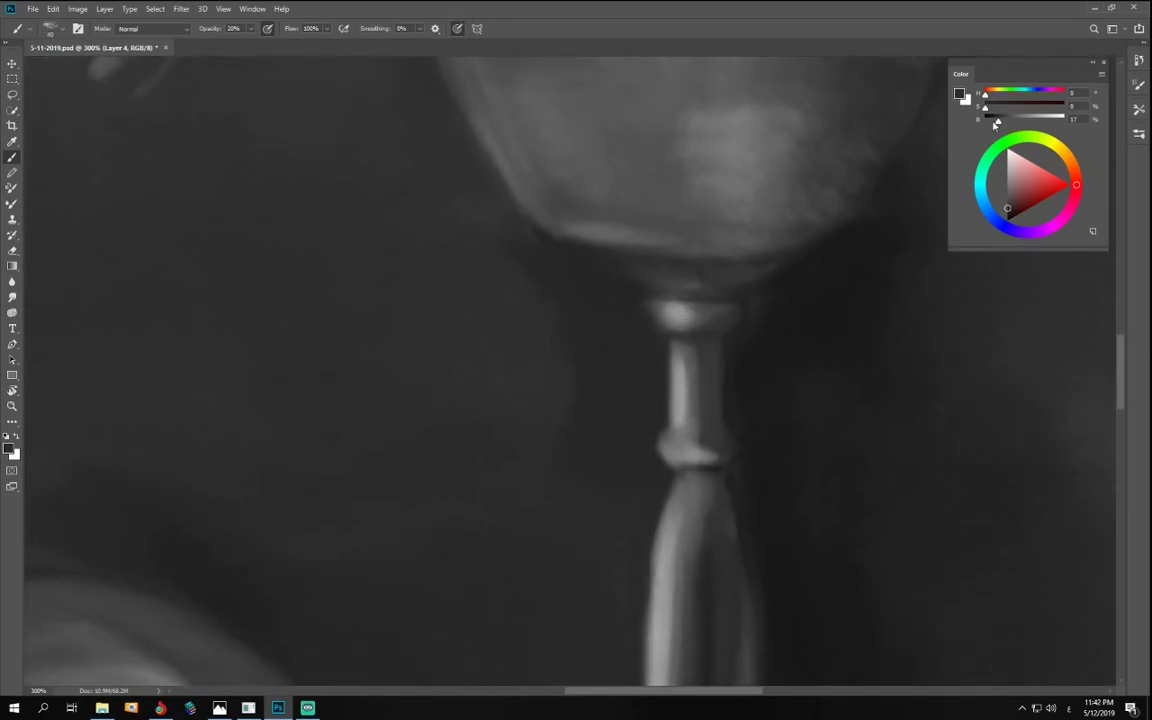
pyautogui.moveTo(995, 122); pyautogui.dragTo(987, 121)
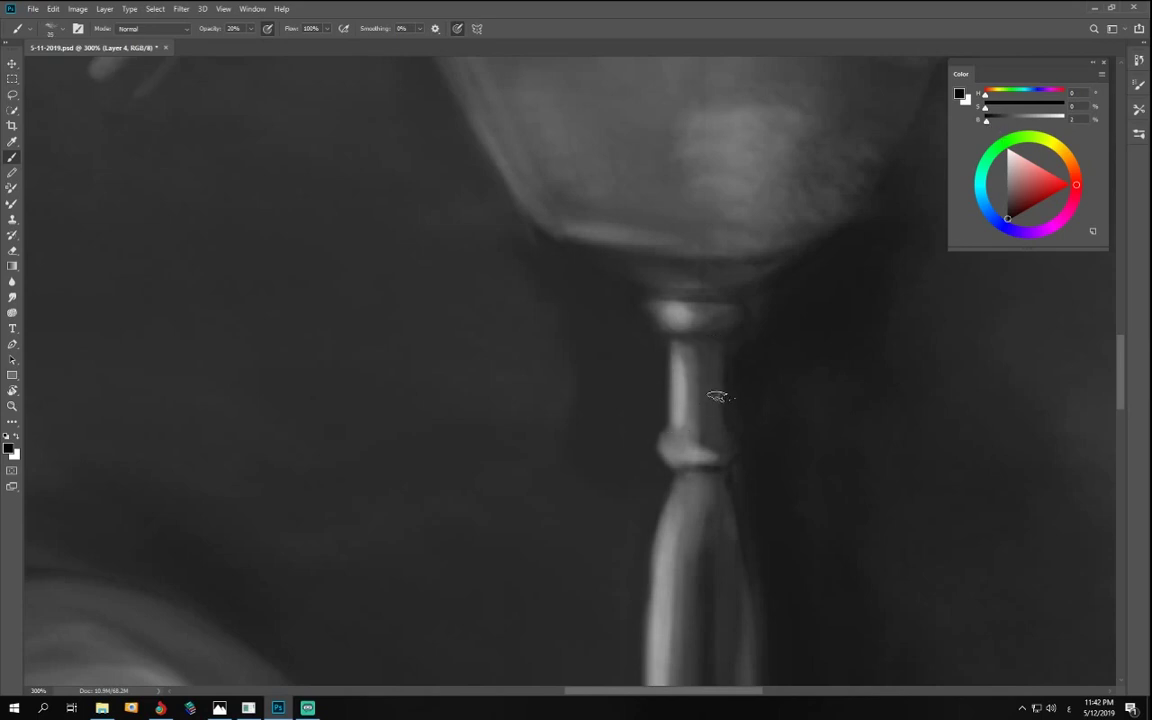
pyautogui.click(250, 28)
pyautogui.moveTo(713, 354)
pyautogui.mouseDown()
pyautogui.moveTo(725, 389)
pyautogui.moveTo(718, 312)
pyautogui.moveTo(718, 393)
pyautogui.mouseUp()
pyautogui.hotkey('ctrl', 'z')
pyautogui.click(250, 29)
pyautogui.click(226, 43)
pyautogui.moveTo(728, 339)
pyautogui.mouseDown()
pyautogui.moveTo(711, 342)
pyautogui.moveTo(722, 306)
pyautogui.mouseUp()
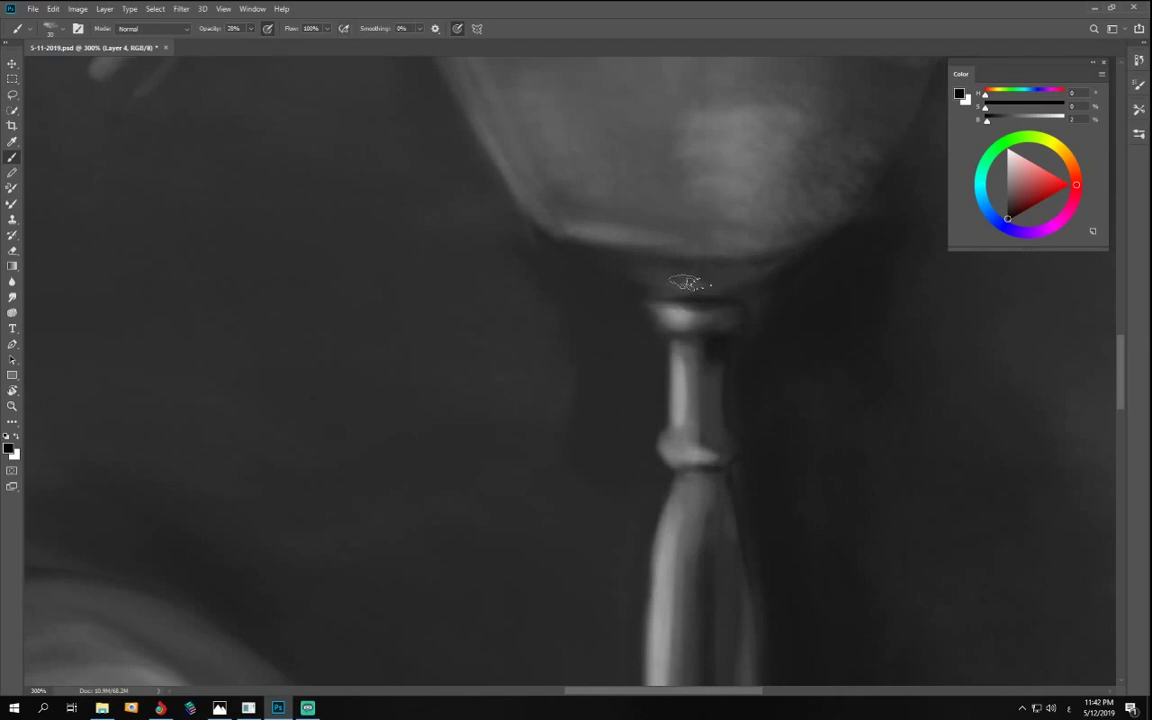
# - Deepen the bowl's underside in near-black, and refine the background along its right edge in 14% grey at 28% opacity
pyautogui.hotkey('ctrl', '-')
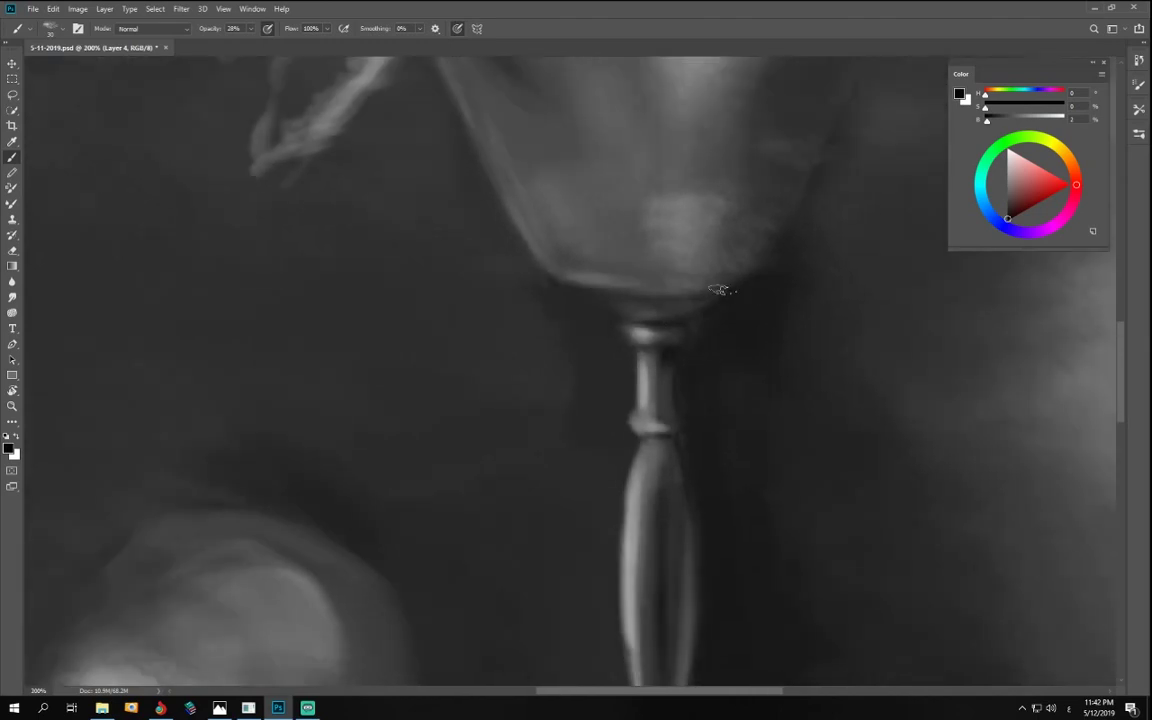
pyautogui.moveTo(590, 288)
pyautogui.mouseDown()
pyautogui.moveTo(733, 309)
pyautogui.moveTo(556, 295)
pyautogui.moveTo(694, 336)
pyautogui.moveTo(667, 338)
pyautogui.moveTo(690, 304)
pyautogui.moveTo(648, 324)
pyautogui.moveTo(648, 313)
pyautogui.moveTo(652, 322)
pyautogui.moveTo(606, 308)
pyautogui.mouseUp()
pyautogui.press('[')
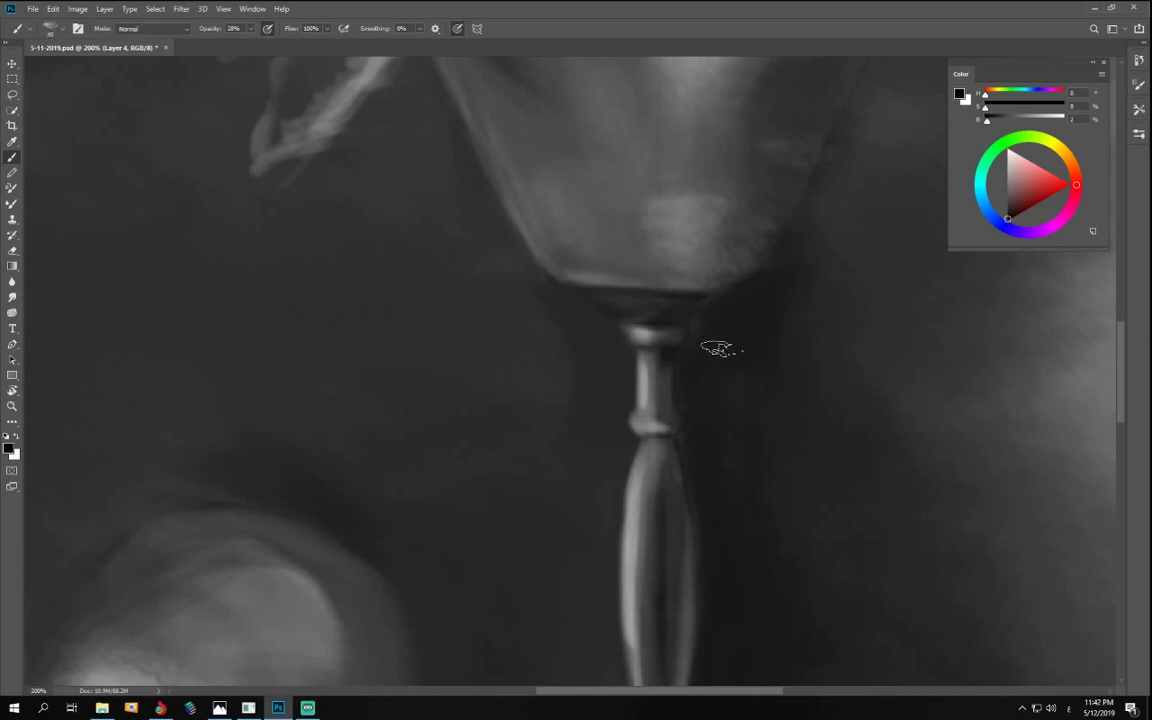
pyautogui.keyDown('alt'); pyautogui.click(725, 325); pyautogui.keyUp('alt')
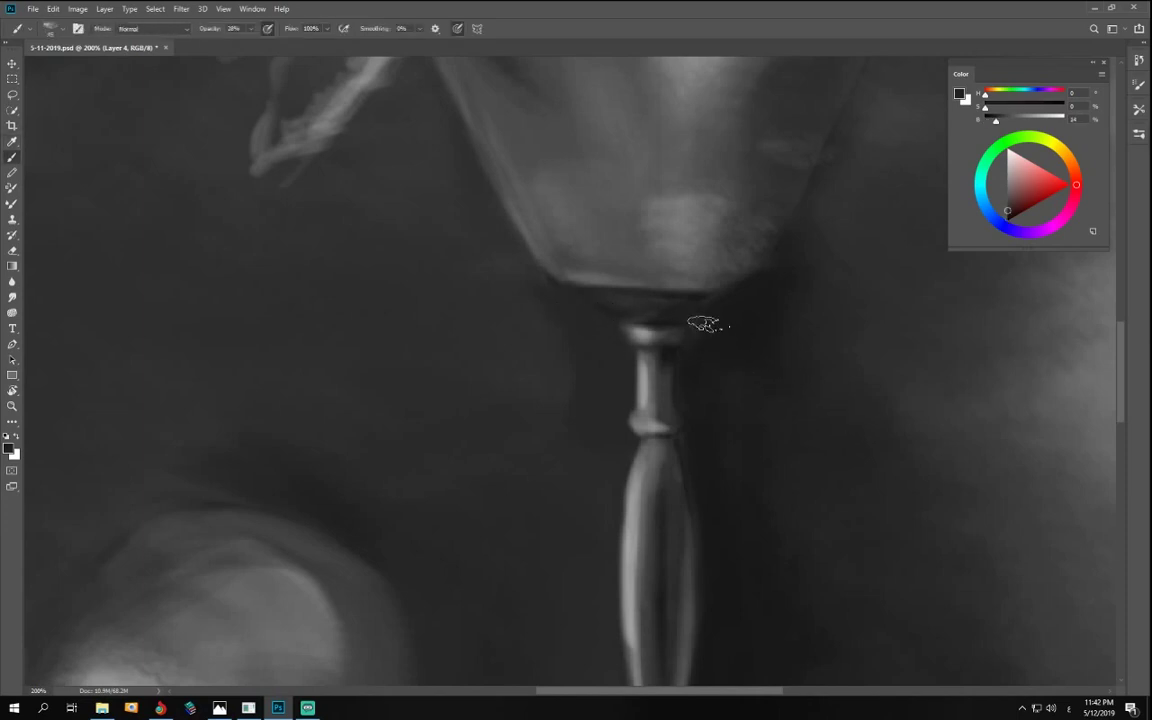
pyautogui.moveTo(714, 364)
pyautogui.mouseDown()
pyautogui.moveTo(748, 315)
pyautogui.moveTo(708, 325)
pyautogui.moveTo(778, 290)
pyautogui.moveTo(822, 228)
pyautogui.mouseUp()
# - Soften the right edge of the stem's upper body with a smaller brush in a sampled 26% grey at 28% opacity
pyautogui.press('[')
pyautogui.press('[')
pyautogui.press('[')
pyautogui.press('[')
pyautogui.press('[')
pyautogui.press('r')
pyautogui.moveTo(810, 432); pyautogui.dragTo(591, 457)
pyautogui.keyDown('alt'); pyautogui.click(440, 374); pyautogui.keyUp('alt')
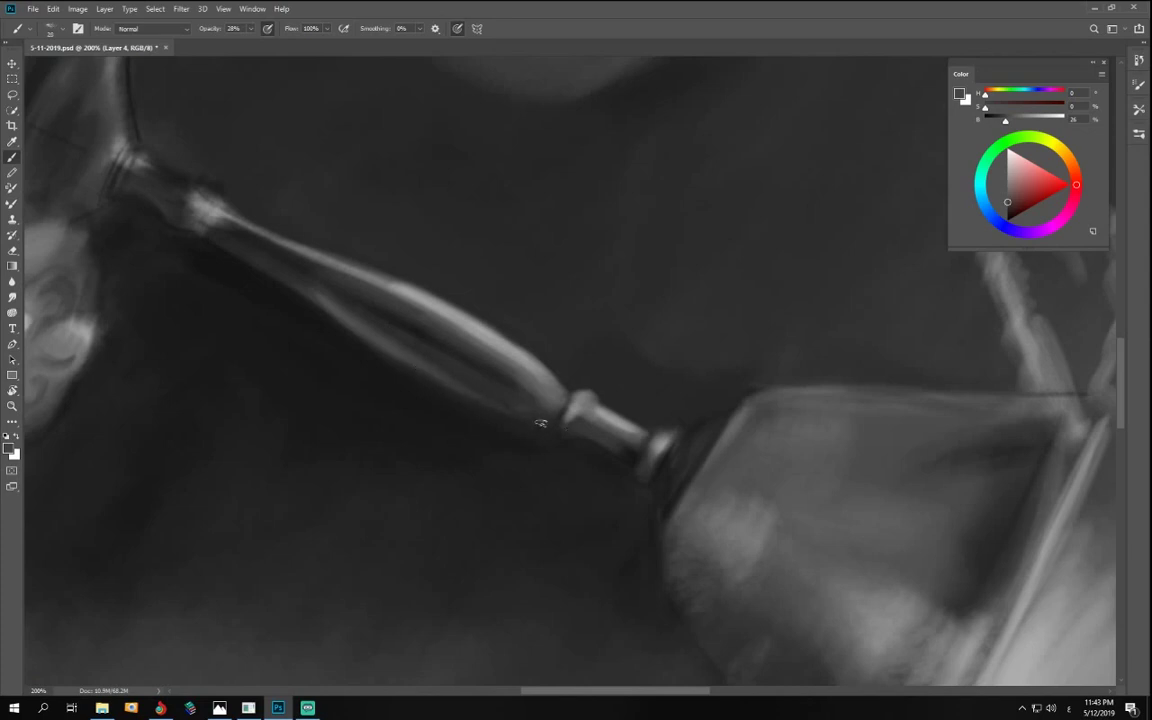
pyautogui.moveTo(518, 422); pyautogui.dragTo(612, 452)
# - Define the collar at the stem's lower end with dark accents in a grey of 9% brightness at 28% opacity
pyautogui.press('r')
pyautogui.moveTo(427, 509); pyautogui.dragTo(807, 437)
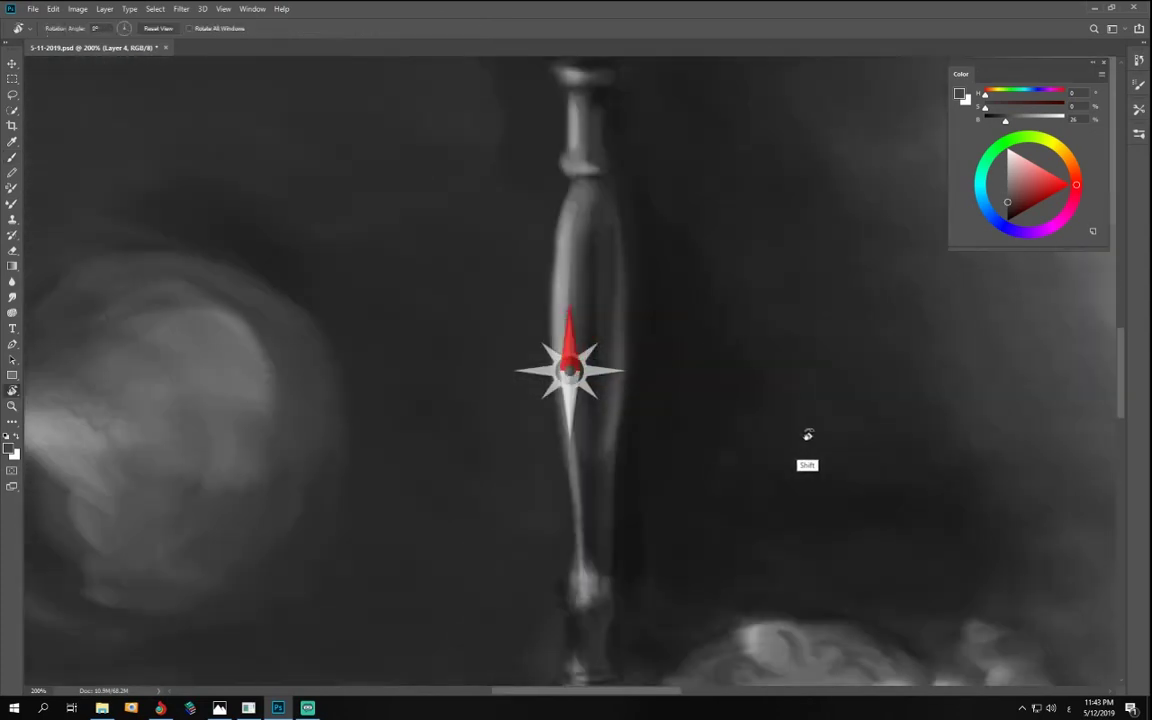
pyautogui.press('h')
pyautogui.moveTo(765, 495); pyautogui.dragTo(764, 504)
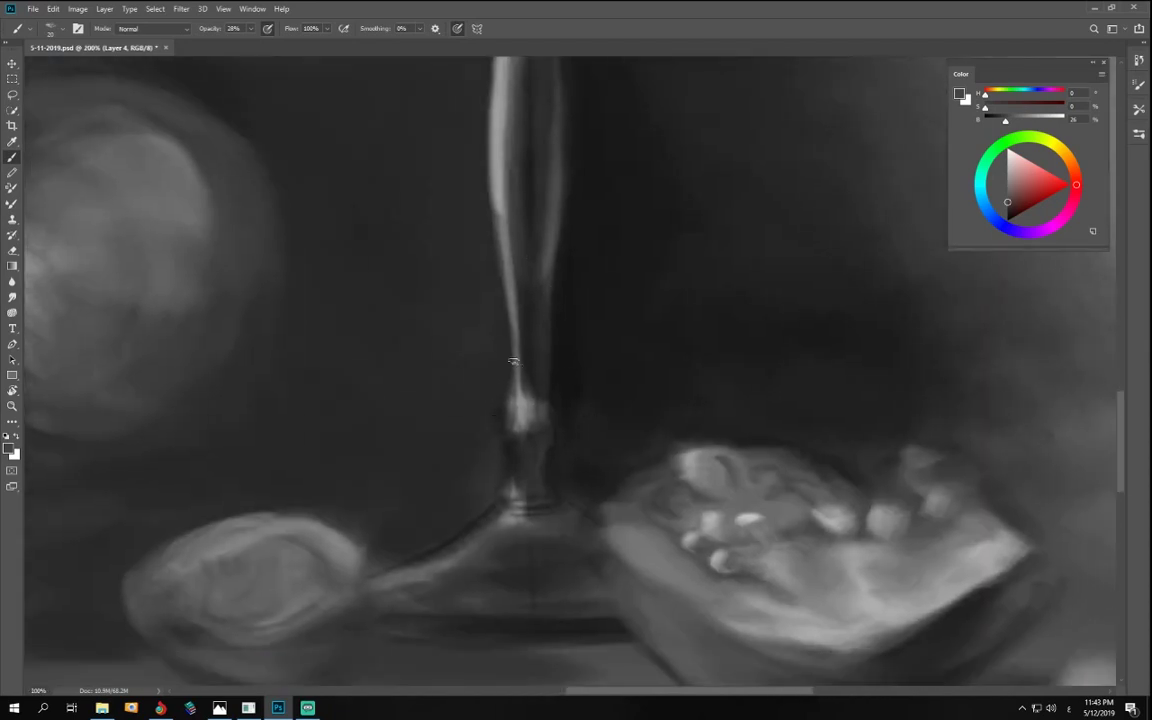
pyautogui.moveTo(1005, 120); pyautogui.dragTo(994, 121)
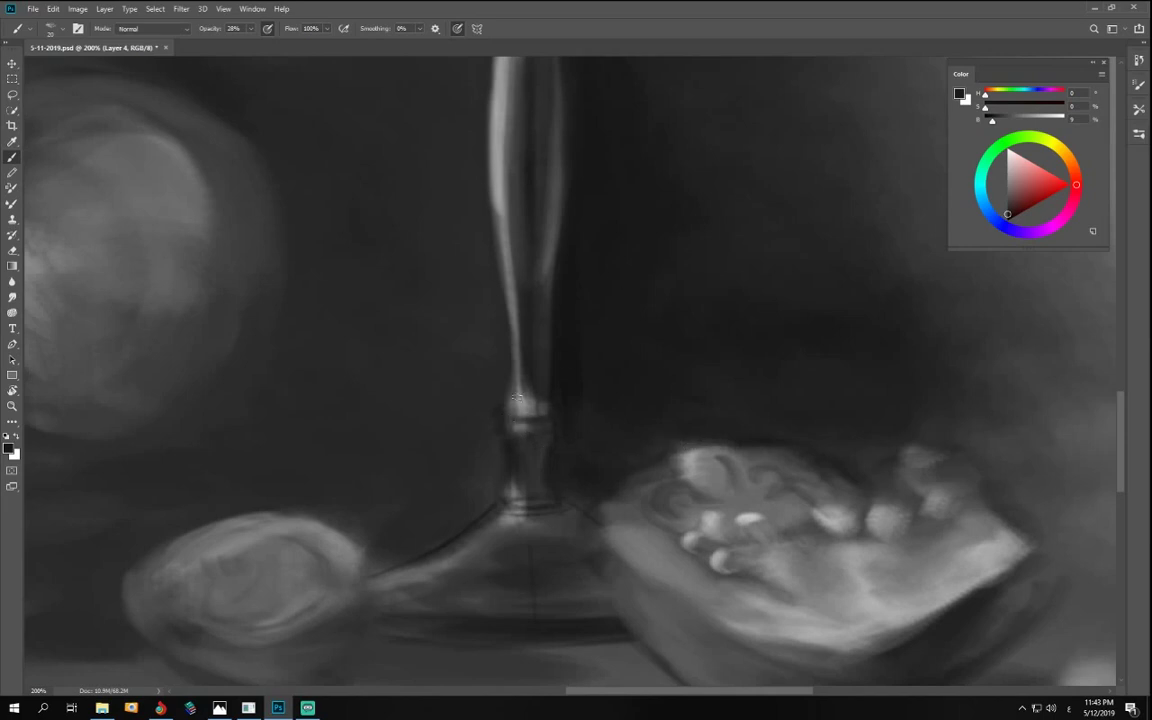
# - Extend the highlight along the lower stem's left edge in a sampled light grey of 67% brightness, reducing the brush opacity to 22%
pyautogui.press('2')
pyautogui.keyDown('alt'); pyautogui.click(465, 352); pyautogui.keyUp('alt')
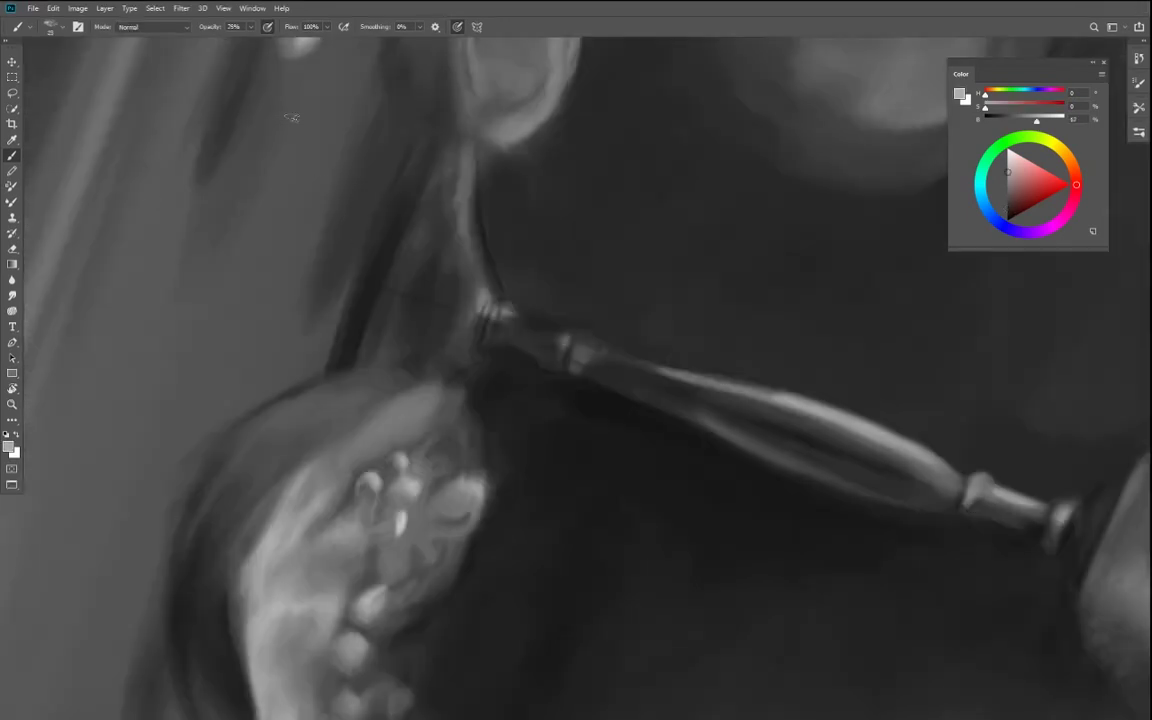
pyautogui.moveTo(250, 27); pyautogui.dragTo(251, 35)
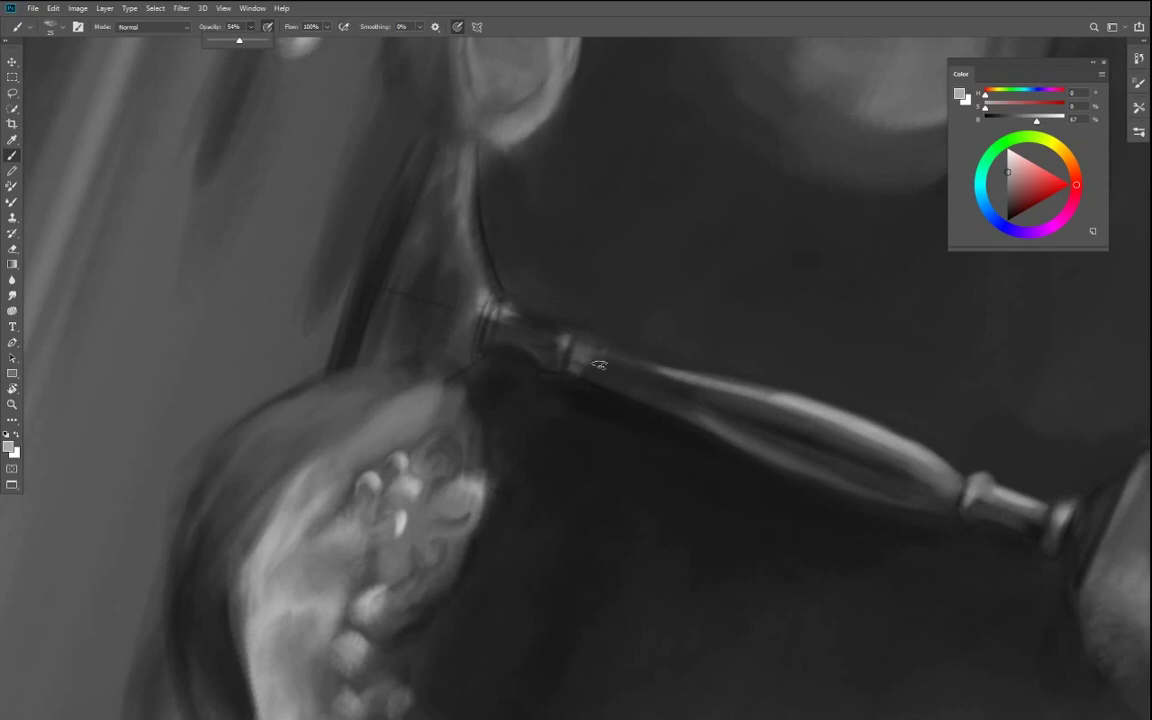
pyautogui.moveTo(600, 351); pyautogui.dragTo(713, 380)
pyautogui.click(250, 27)
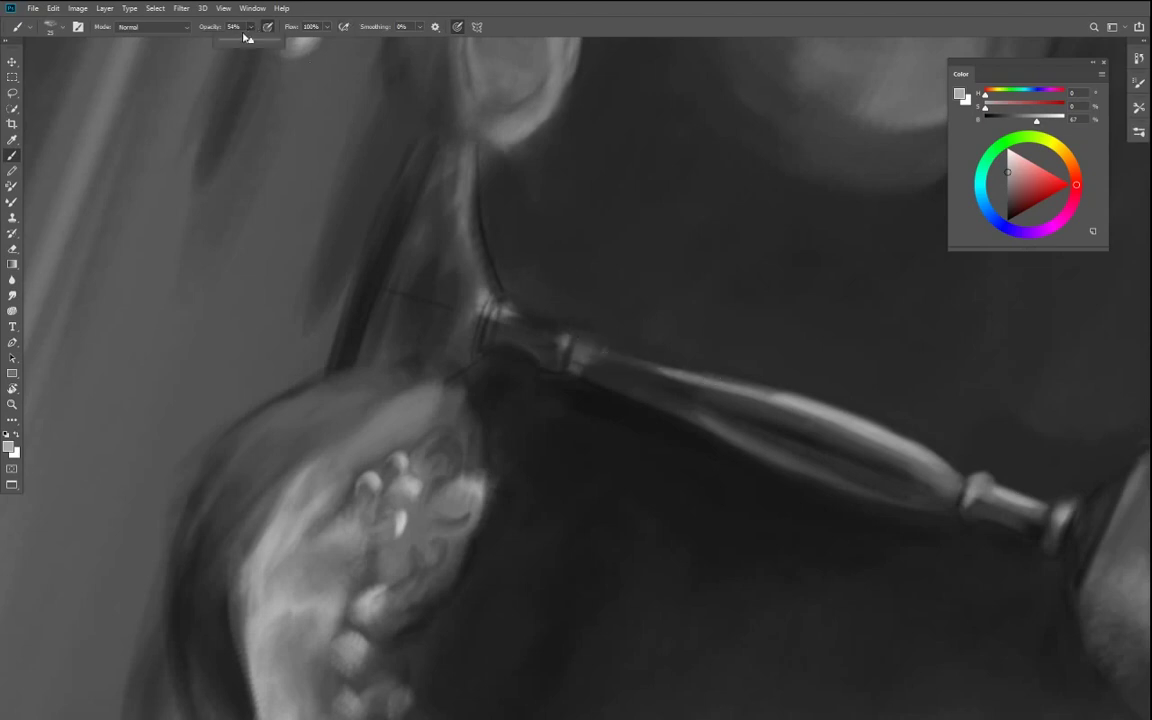
pyautogui.click(530, 372)
pyautogui.press(']')
pyautogui.moveTo(622, 357); pyautogui.dragTo(782, 390)
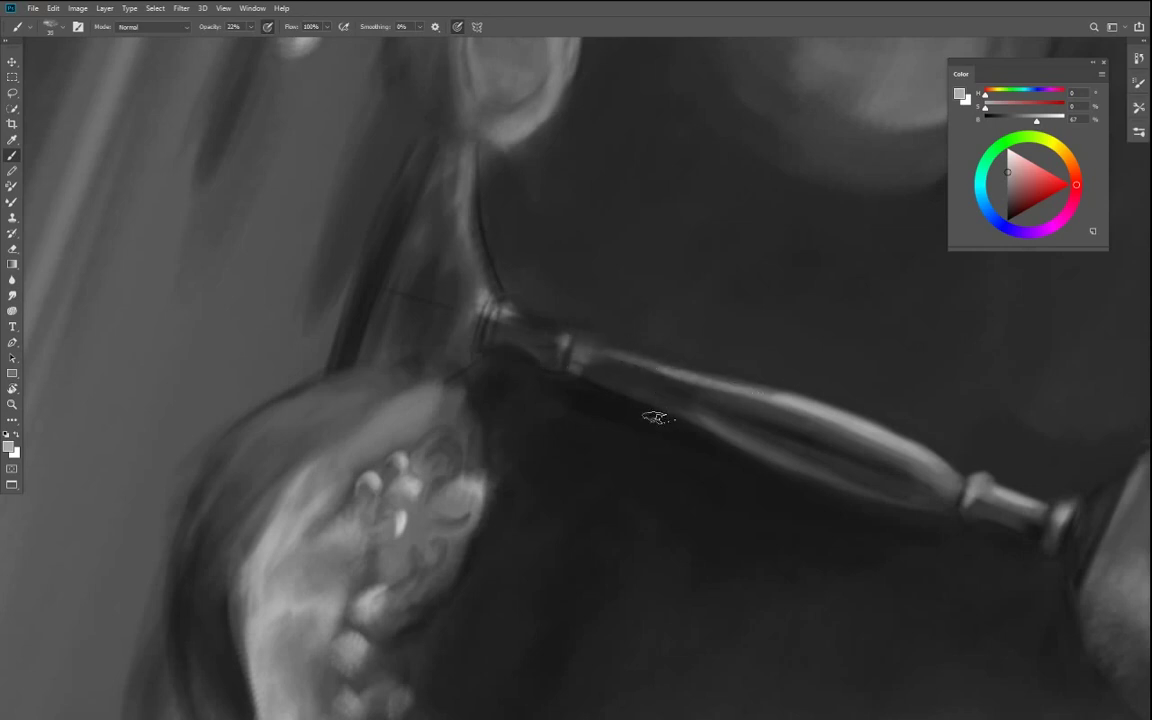
# - Clean up the background left of the lower stem and collar in a sampled 16% grey, raising the brush opacity to 100%
pyautogui.press('r')
pyautogui.moveTo(505, 475)
pyautogui.mouseDown()
pyautogui.moveTo(776, 453)
pyautogui.moveTo(690, 404)
pyautogui.mouseUp()
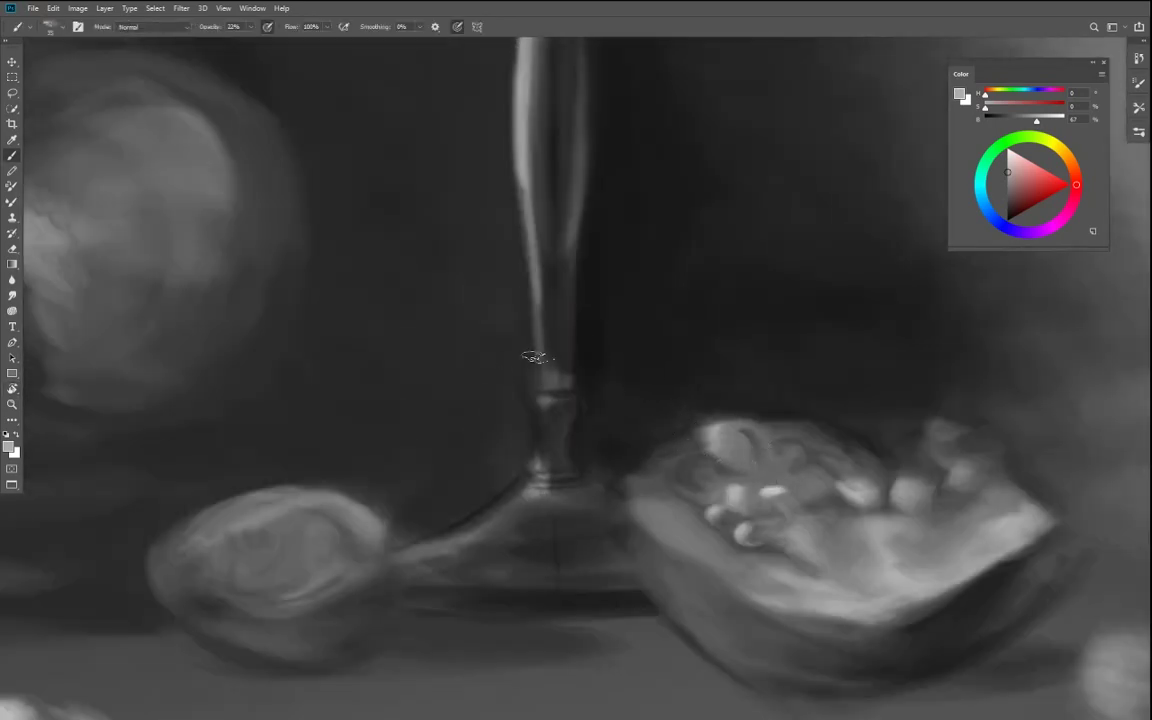
pyautogui.keyDown('alt'); pyautogui.click(520, 385); pyautogui.keyUp('alt')
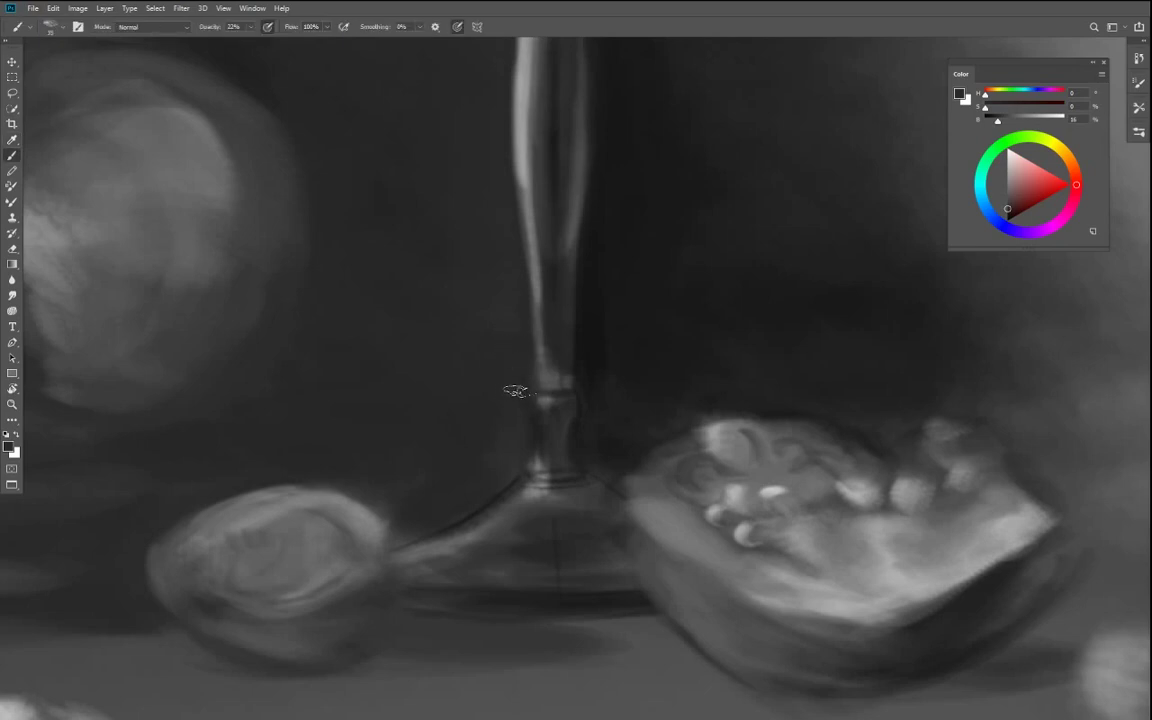
pyautogui.press('0')
# - Try a stronger highlight along the lower stem's left edge in a sampled light grey at 100% opacity
pyautogui.keyDown('alt'); pyautogui.click(490, 165); pyautogui.keyUp('alt')
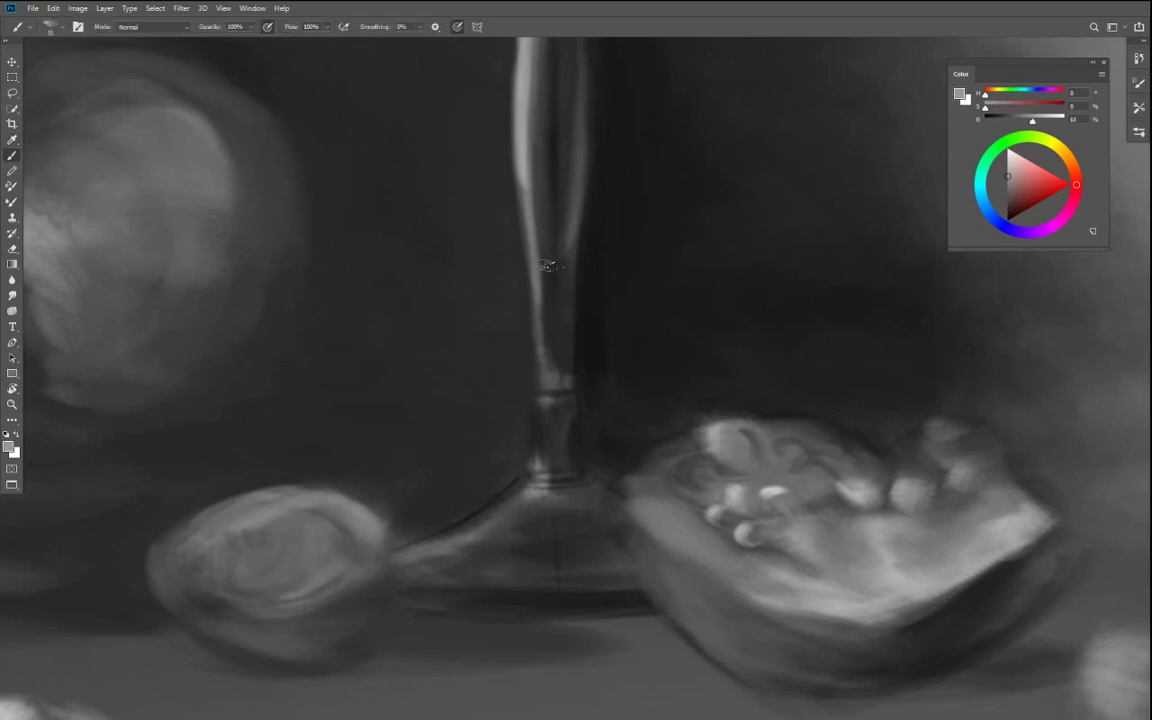
pyautogui.press('r')
pyautogui.moveTo(546, 265)
pyautogui.mouseDown()
pyautogui.moveTo(612, 424)
pyautogui.moveTo(548, 437)
pyautogui.mouseUp()
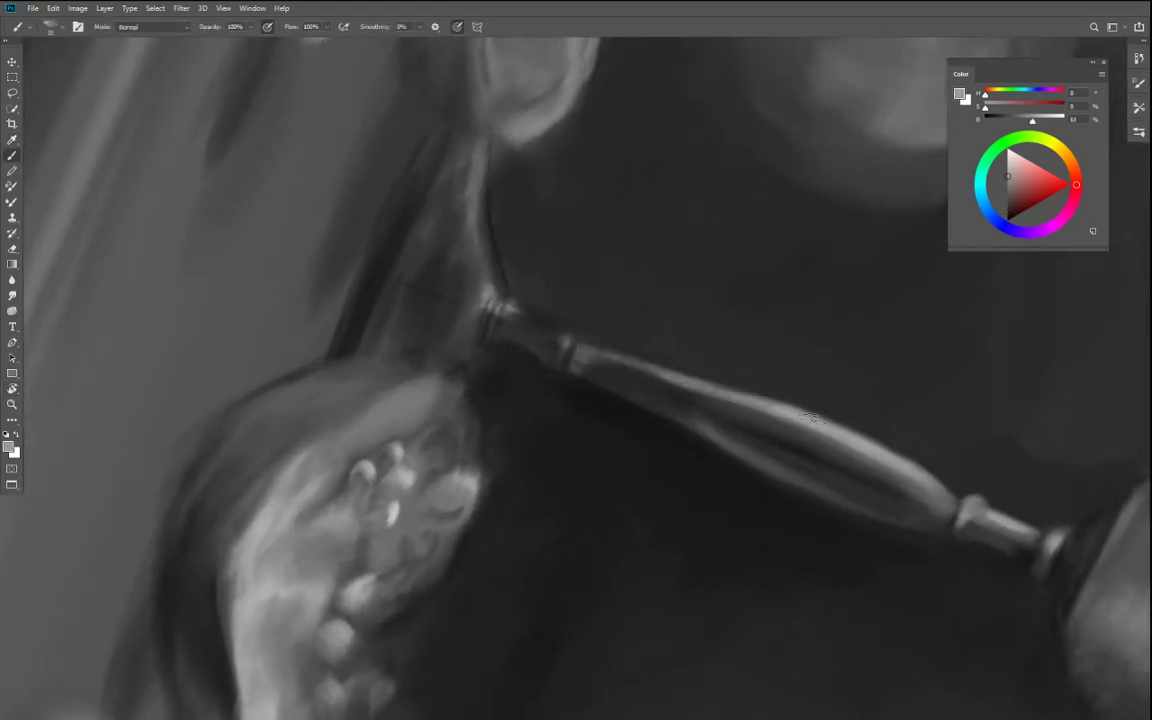
pyautogui.moveTo(585, 344); pyautogui.dragTo(715, 387)
pyautogui.press('r')
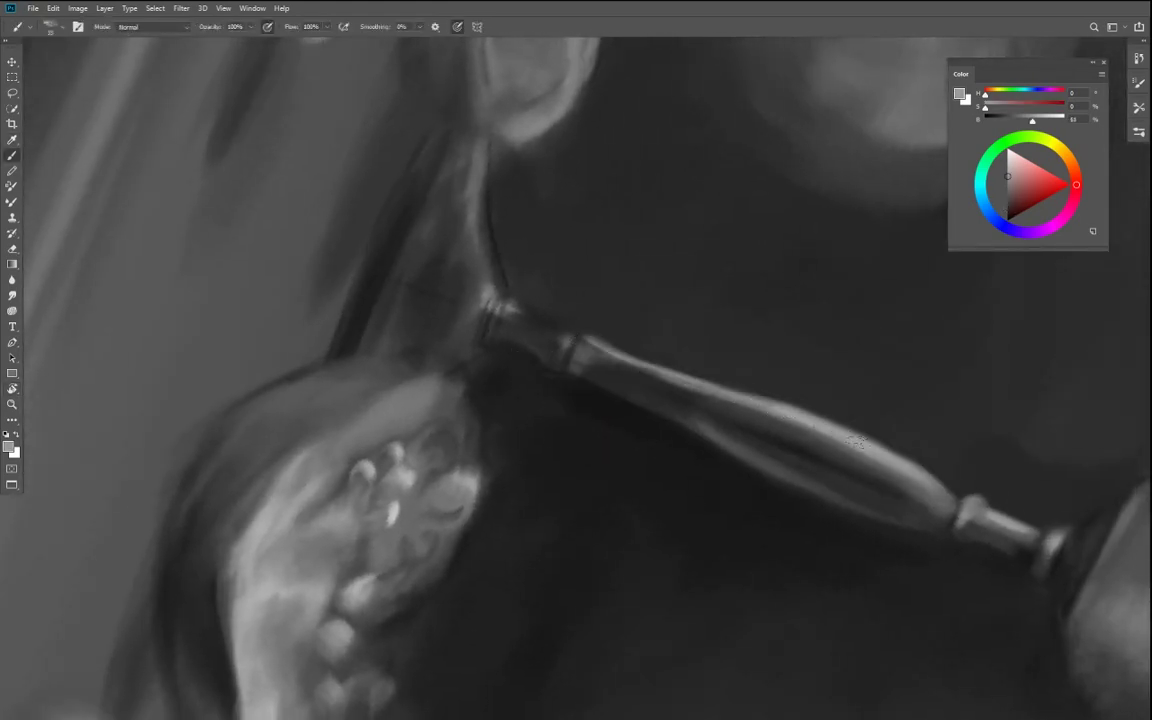
pyautogui.hotkey('ctrl', 'z')
pyautogui.hotkey('ctrl', 'z')
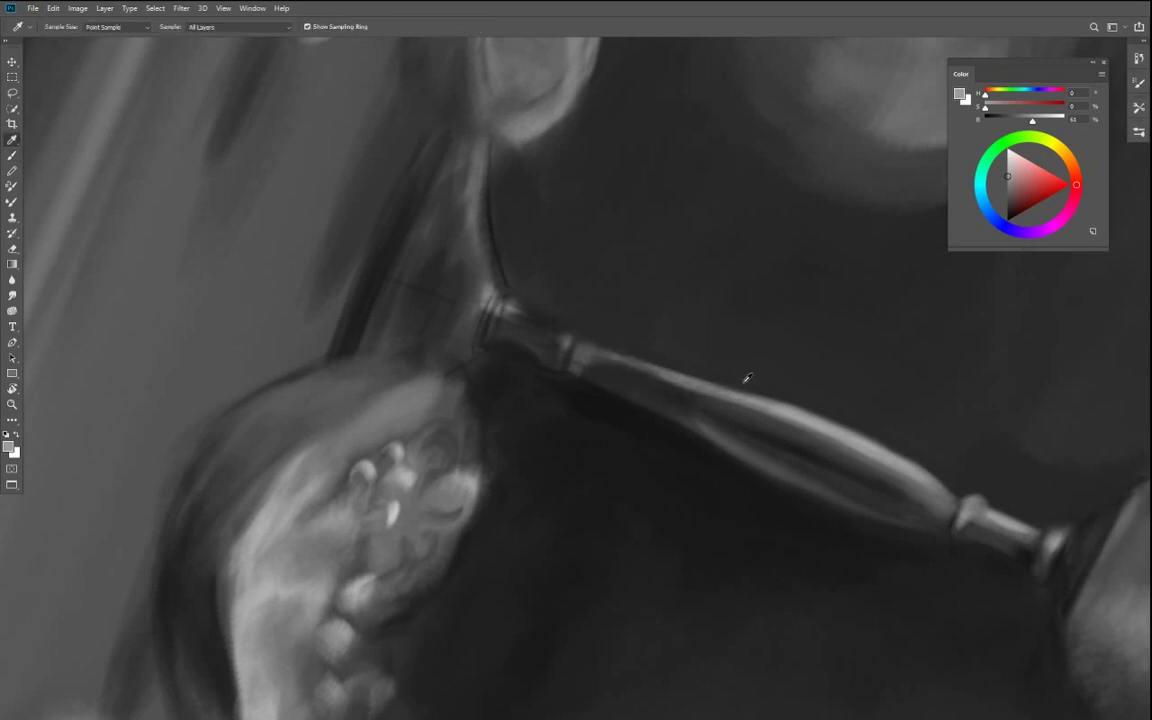
# - Sharpen the stem's left edge with background strokes in a sampled 17% grey at 100% opacity
pyautogui.keyDown('alt'); pyautogui.click(746, 380); pyautogui.keyUp('alt')
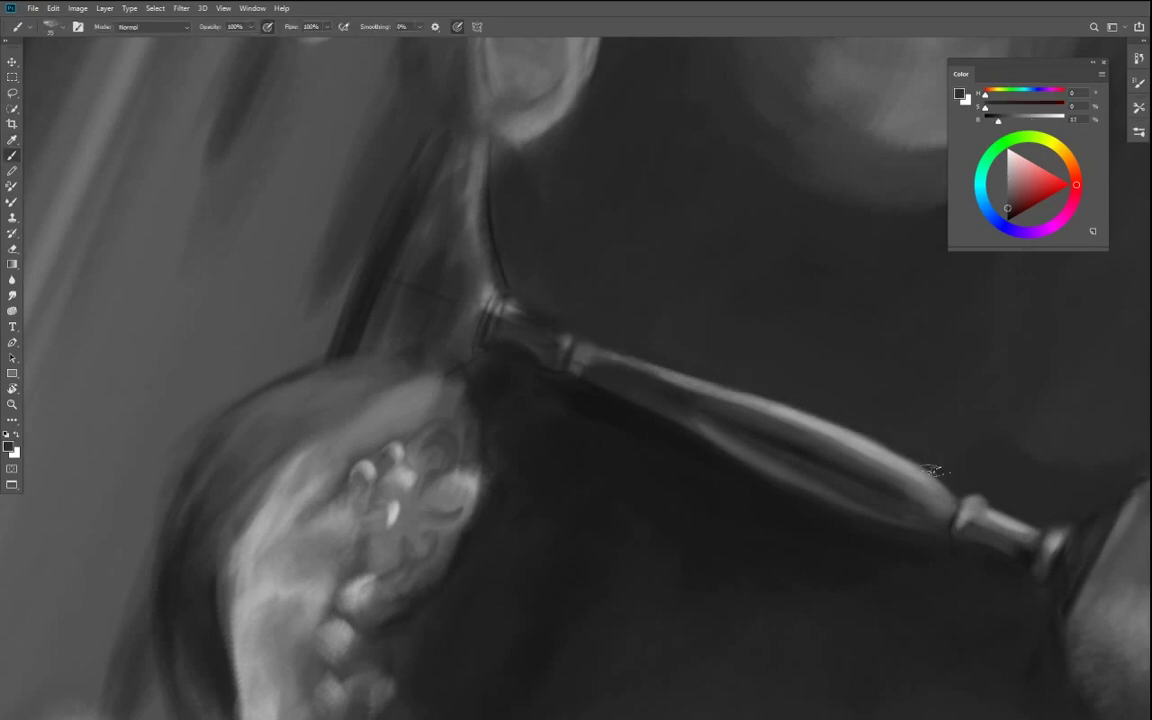
pyautogui.press('alt')
pyautogui.press('r')
pyautogui.moveTo(483, 470)
pyautogui.mouseDown()
pyautogui.moveTo(761, 378)
pyautogui.moveTo(687, 360)
pyautogui.mouseUp()
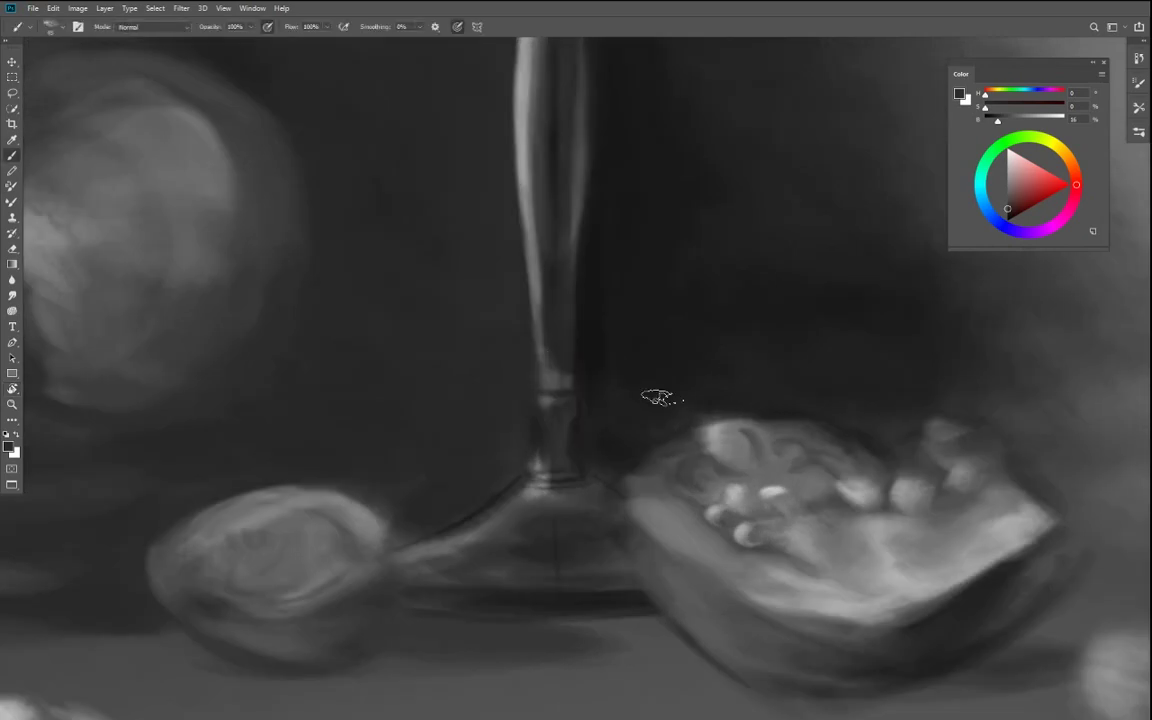
# - Lighten the inside of the lower stem and its collar in a sampled mid grey of 45% brightness at 100% opacity
pyautogui.press('i')
pyautogui.click(545, 290)
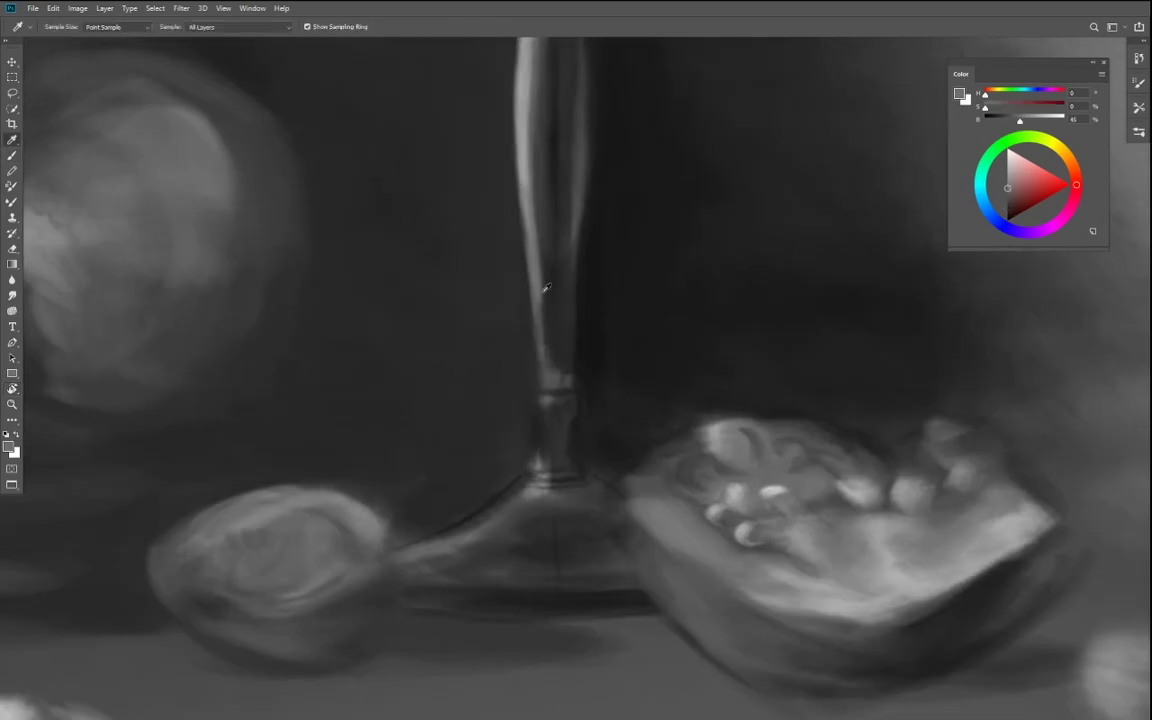
pyautogui.press('b')
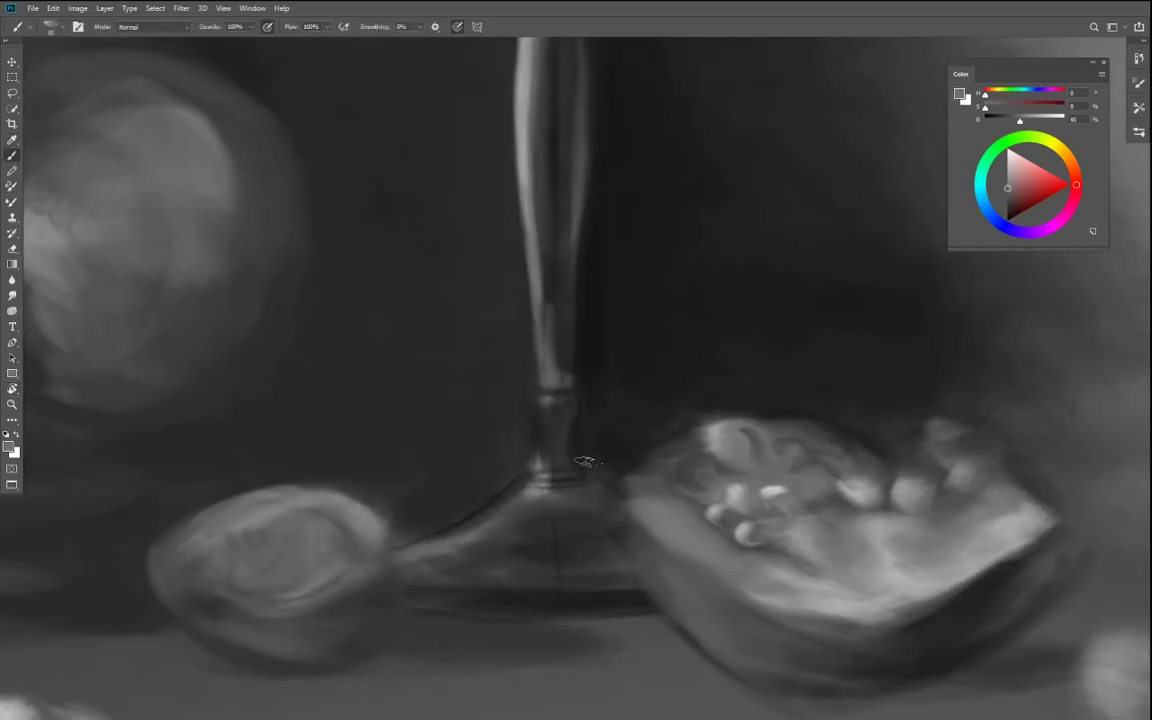
pyautogui.moveTo(543, 404)
pyautogui.mouseDown()
pyautogui.moveTo(579, 403)
pyautogui.moveTo(571, 395)
pyautogui.mouseUp()
# - Darken the neck below the lower collar and outline the ring above the foot in a sampled grey of 10% brightness
pyautogui.keyDown('alt'); pyautogui.click(560, 324); pyautogui.keyUp('alt')
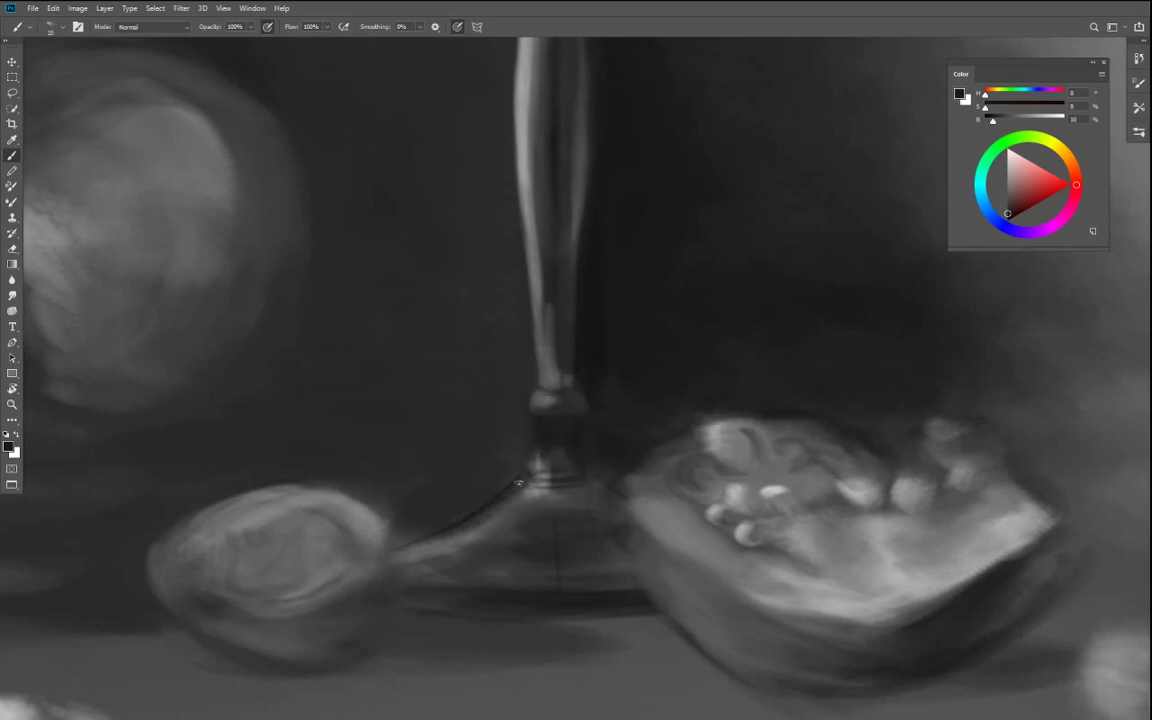
pyautogui.moveTo(537, 489); pyautogui.dragTo(574, 490)
pyautogui.moveTo(537, 435); pyautogui.dragTo(535, 478)
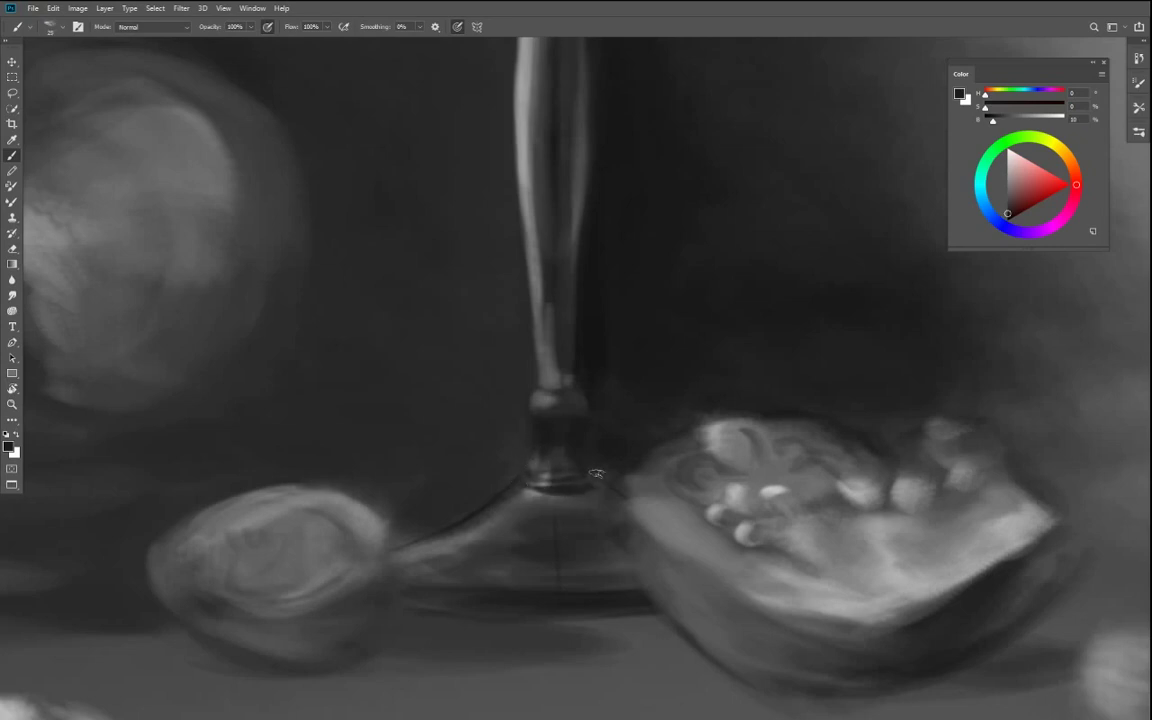
# - Trim both sides of the neck and lower collar with sampled background greys of 12% and 16% brightness at 100% opacity
pyautogui.press('i')
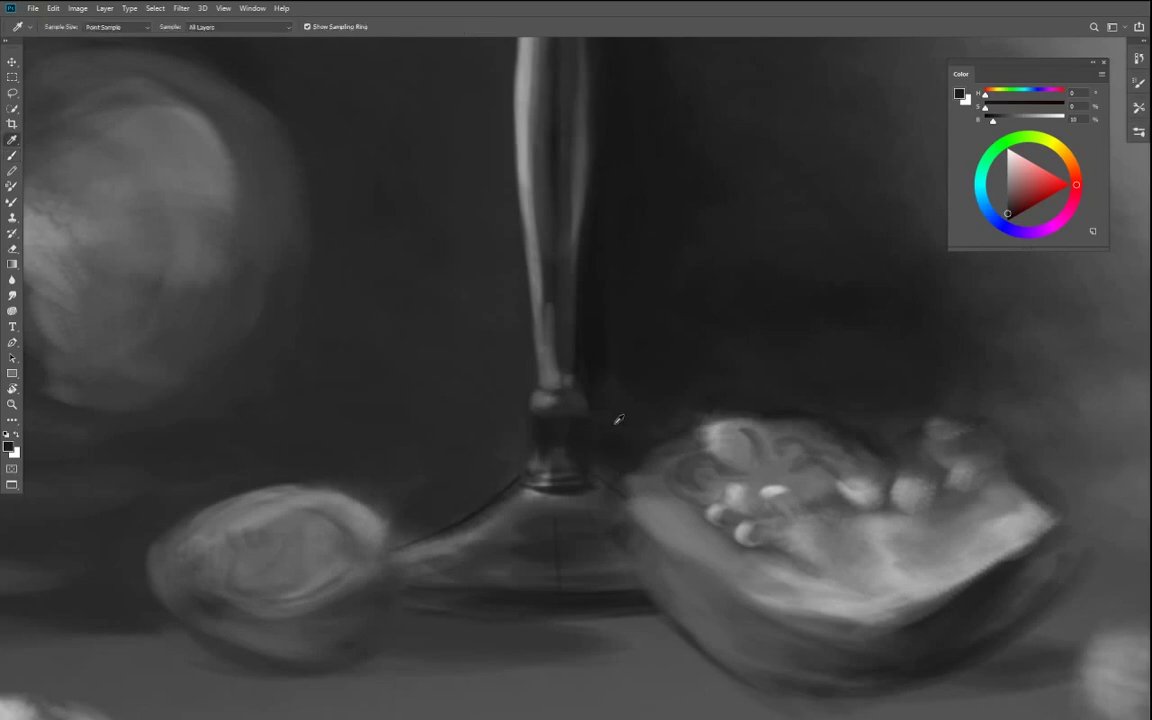
pyautogui.press('b')
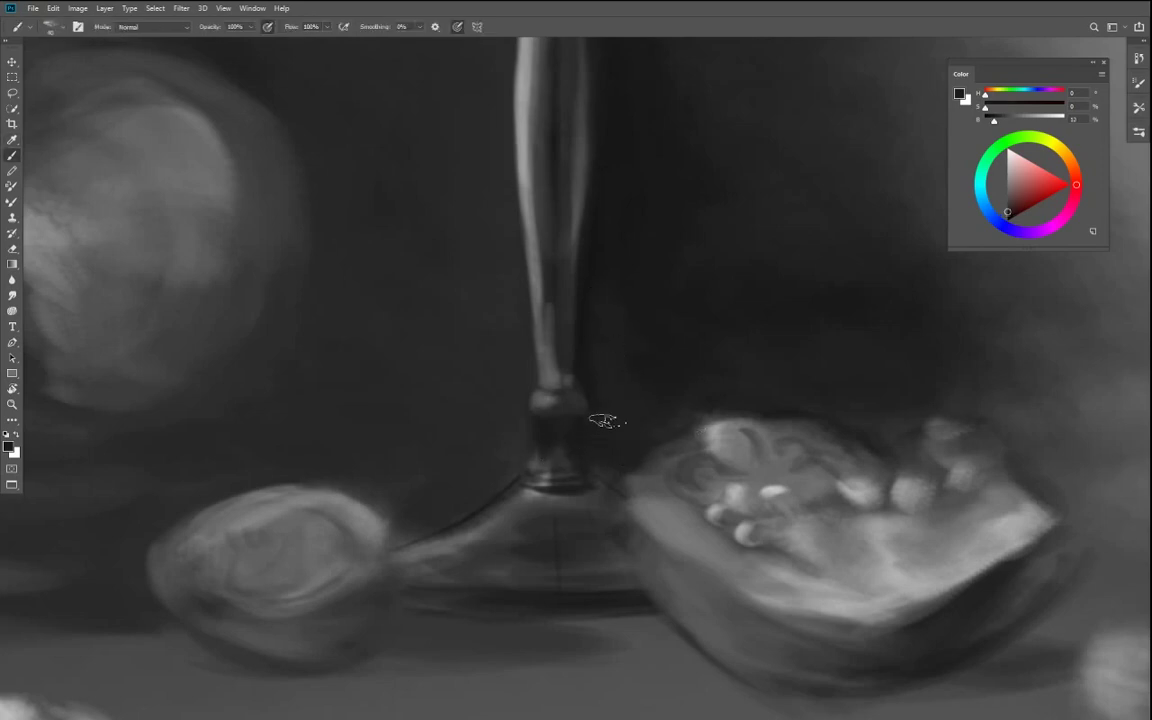
pyautogui.press('i')
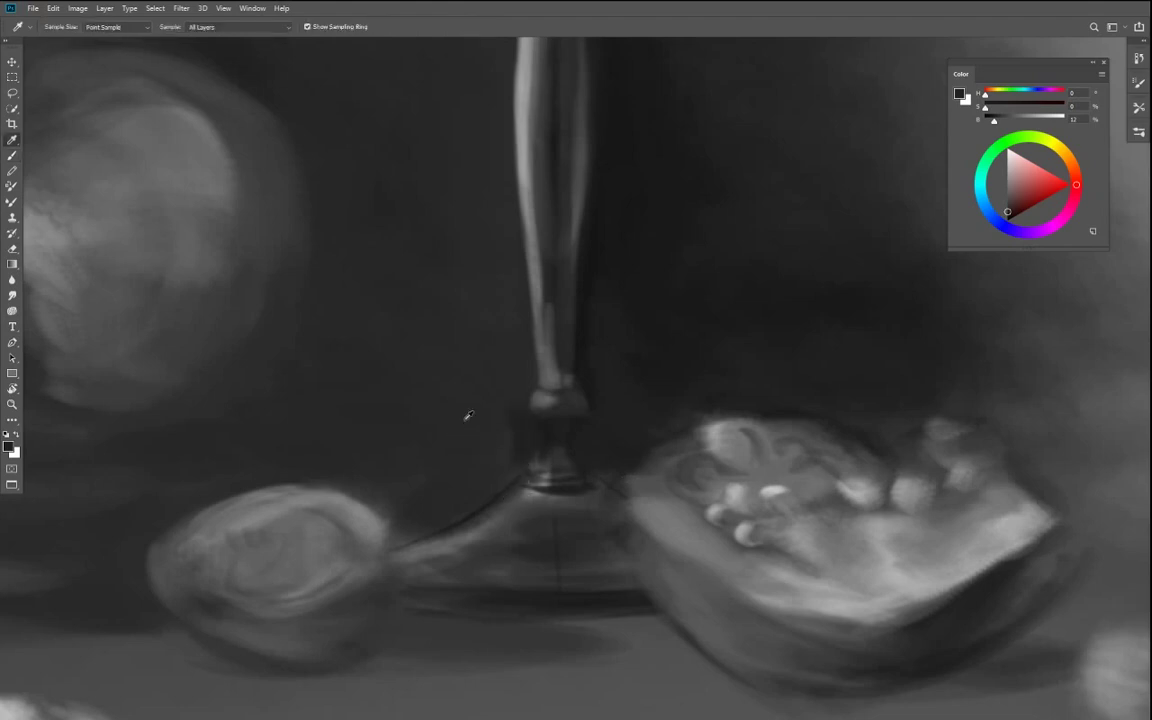
pyautogui.press('b')
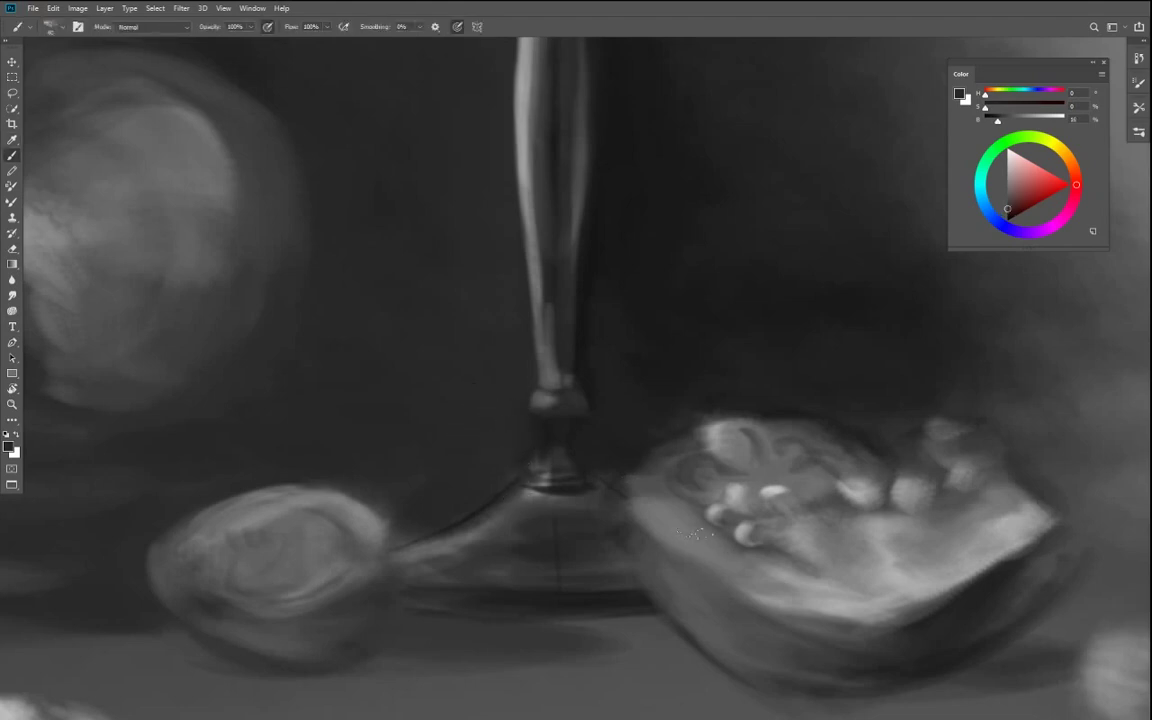
pyautogui.press('o')
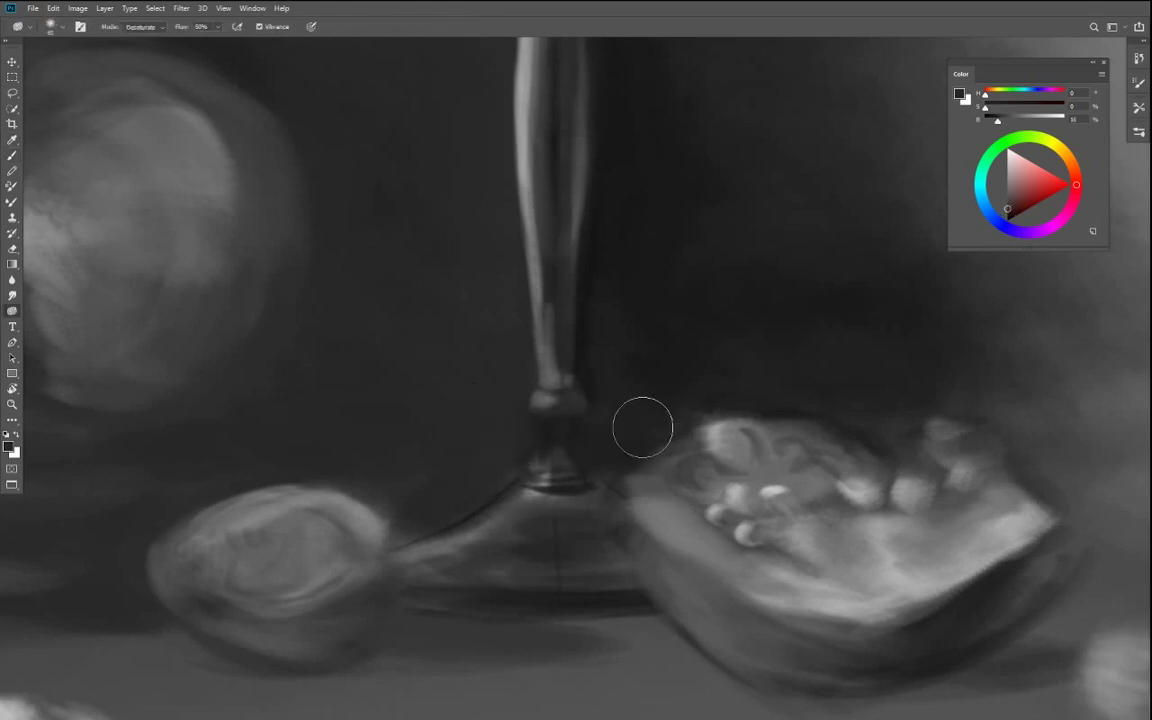
pyautogui.press('i')
pyautogui.click(617, 411)
pyautogui.press('b')
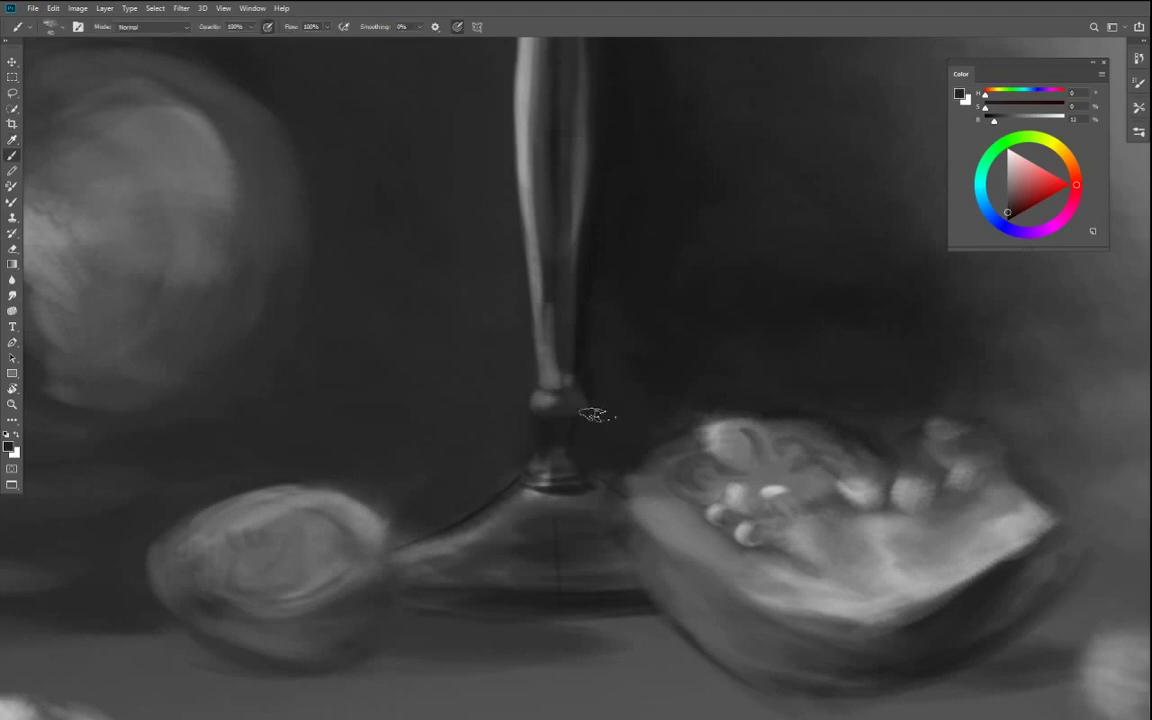
# - Blend grey strokes into the left side of the lower stem in a sampled 35% brightness grey at 100% opacity
pyautogui.press('i')
pyautogui.press('b')
pyautogui.keyDown('alt'); pyautogui.click(554, 376); pyautogui.keyUp('alt')
pyautogui.moveTo(549, 275); pyautogui.dragTo(538, 325)
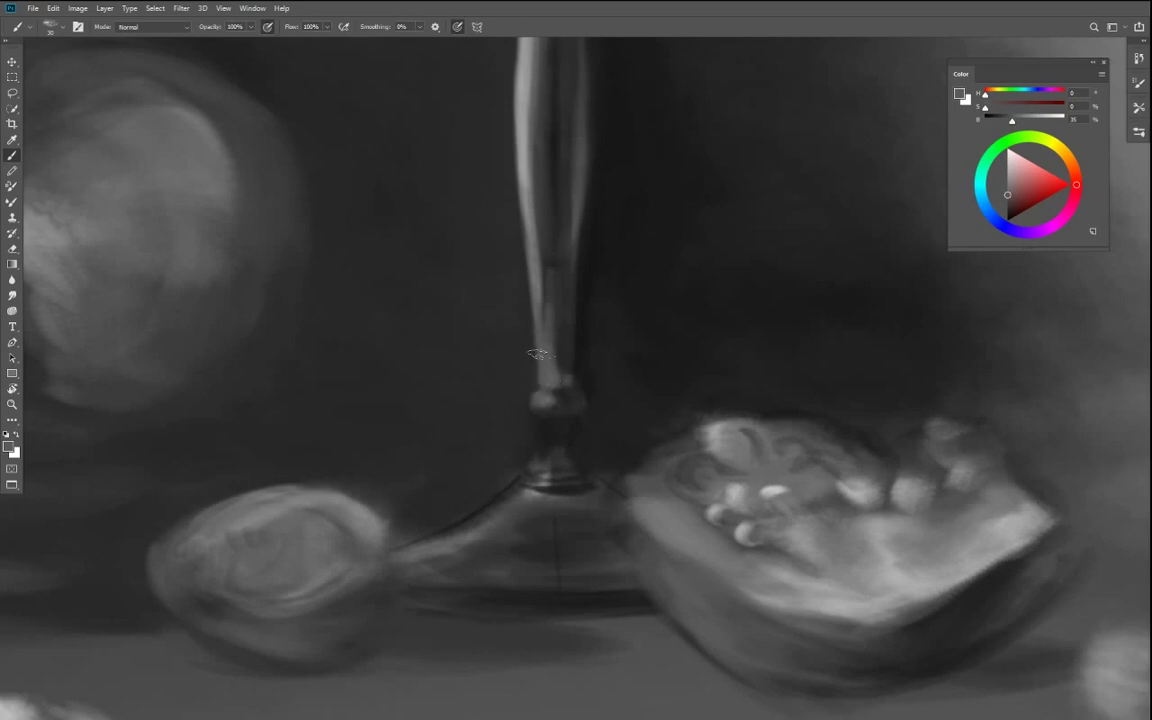
# - Refine the lower stem's edges at 100% opacity, the lit edge in a sampled 62% grey and the shaded edge in a sampled 24% grey
pyautogui.press('r')
pyautogui.moveTo(658, 391)
pyautogui.mouseDown()
pyautogui.moveTo(580, 330)
pyautogui.moveTo(455, 378)
pyautogui.mouseUp()
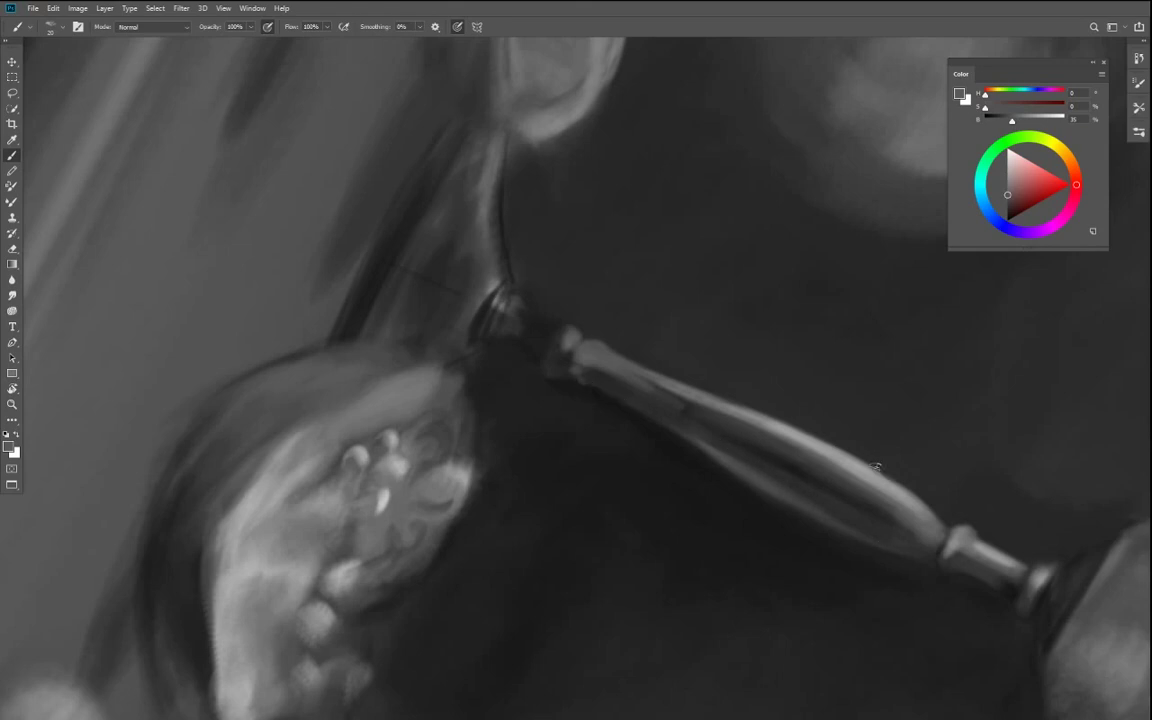
pyautogui.keyDown('alt'); pyautogui.click(609, 396); pyautogui.keyUp('alt')
pyautogui.press(']')
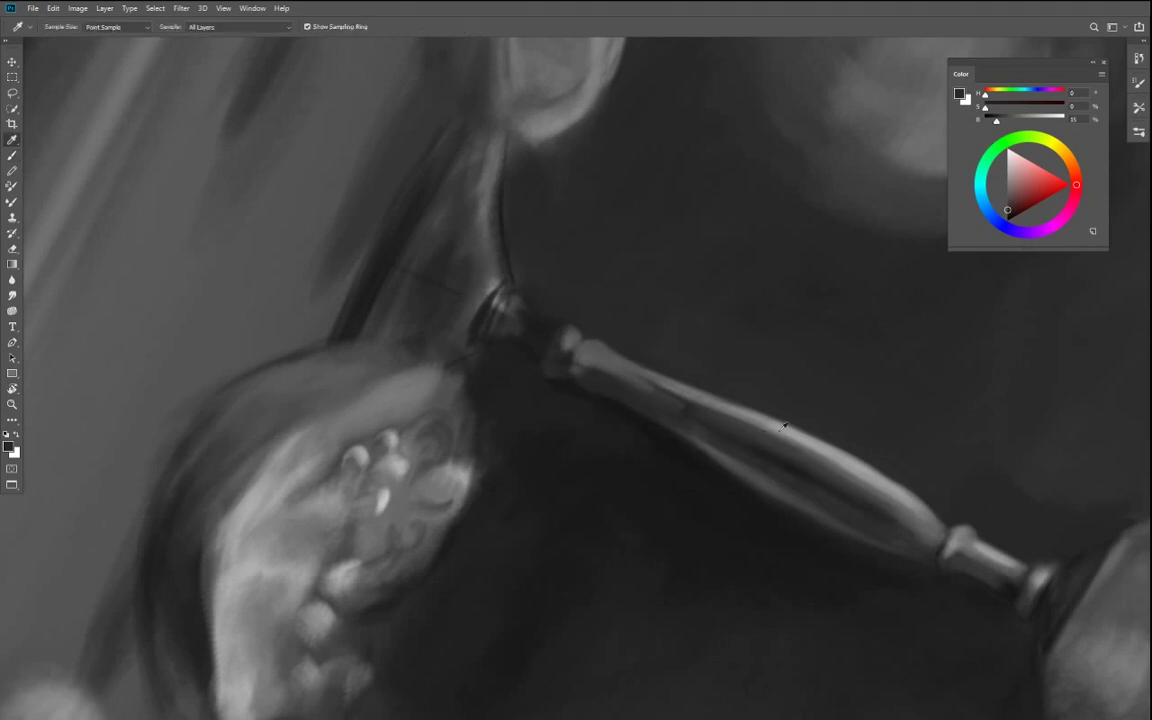
pyautogui.keyDown('alt'); pyautogui.click(812, 450); pyautogui.keyUp('alt')
pyautogui.moveTo(590, 341); pyautogui.dragTo(620, 359)
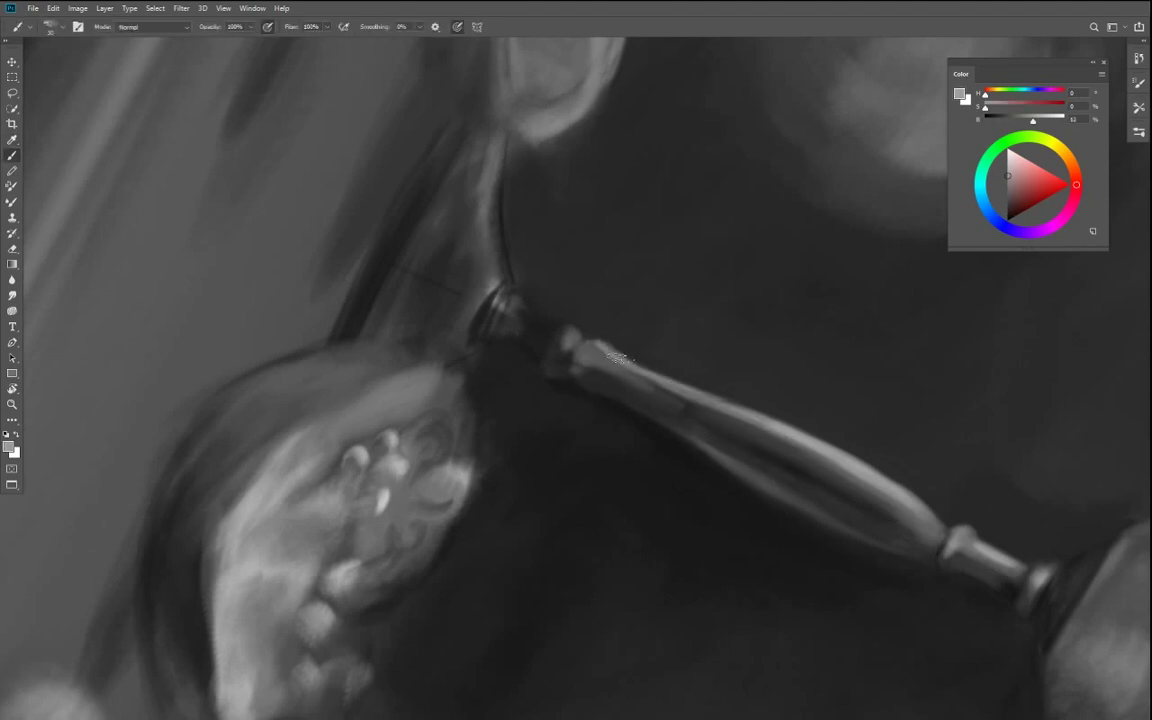
pyautogui.keyDown('alt'); pyautogui.click(765, 452); pyautogui.keyUp('alt')
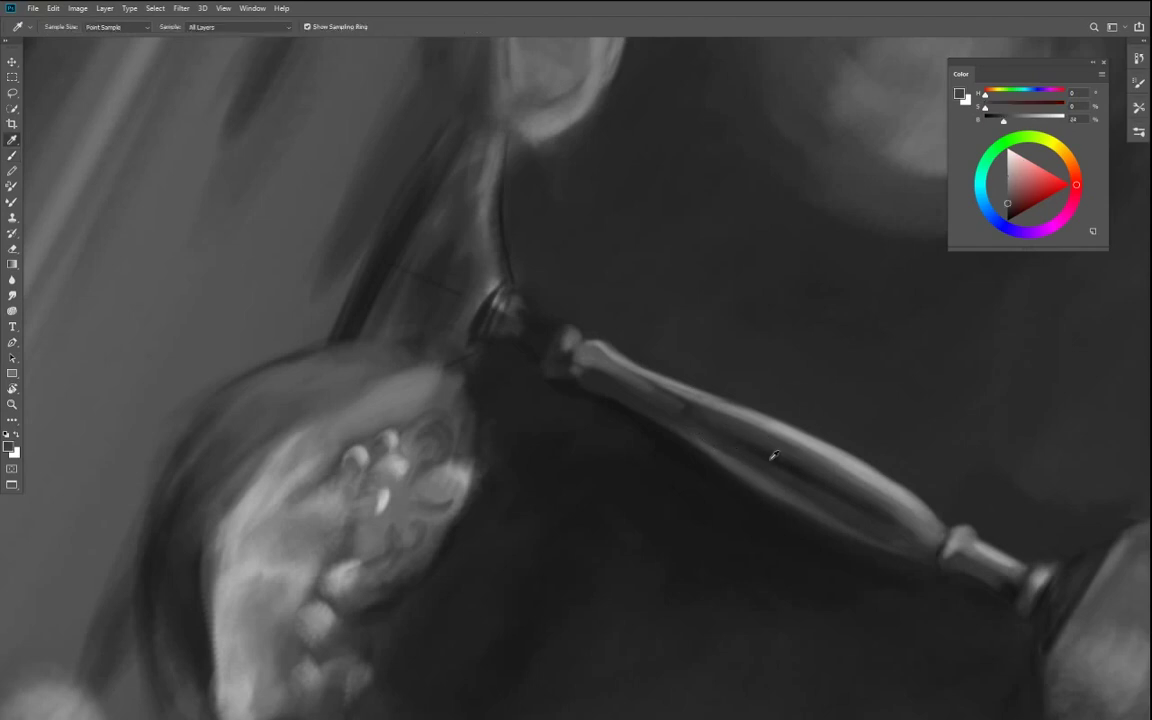
pyautogui.moveTo(594, 387); pyautogui.dragTo(700, 443)
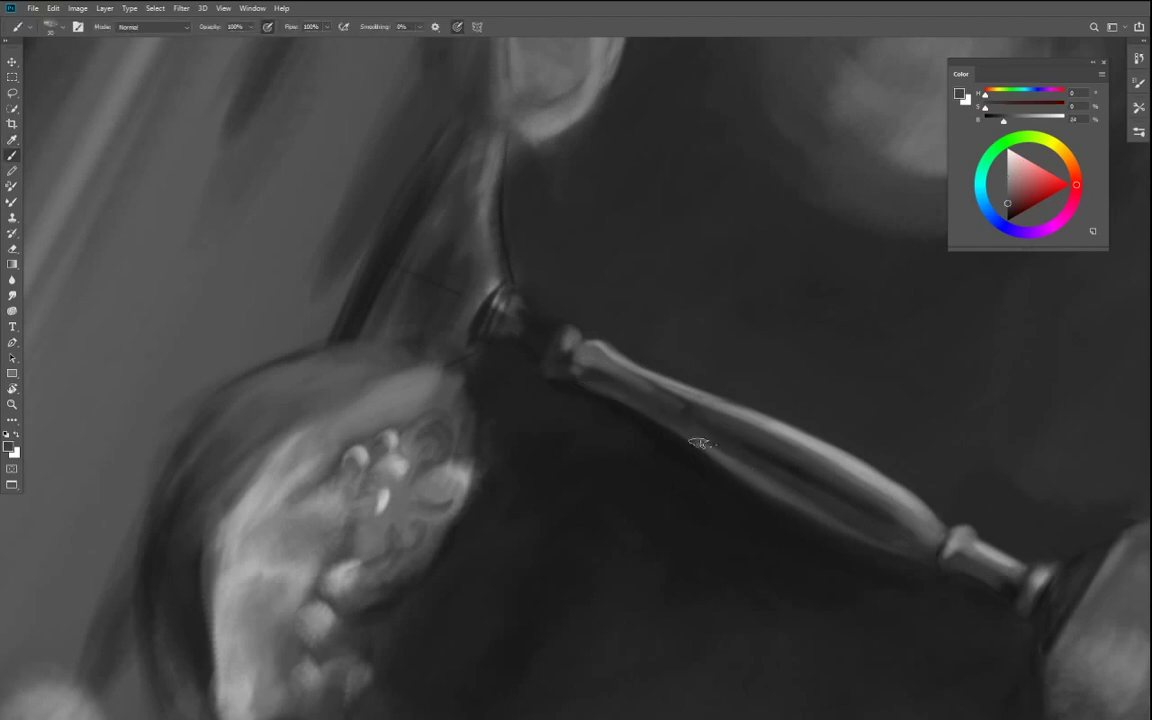
# - Shade the short neck between the bowl and the upper collar at 50% opacity, darkening the grey to 16% and 7% brightness
pyautogui.moveTo(876, 490); pyautogui.dragTo(753, 370)
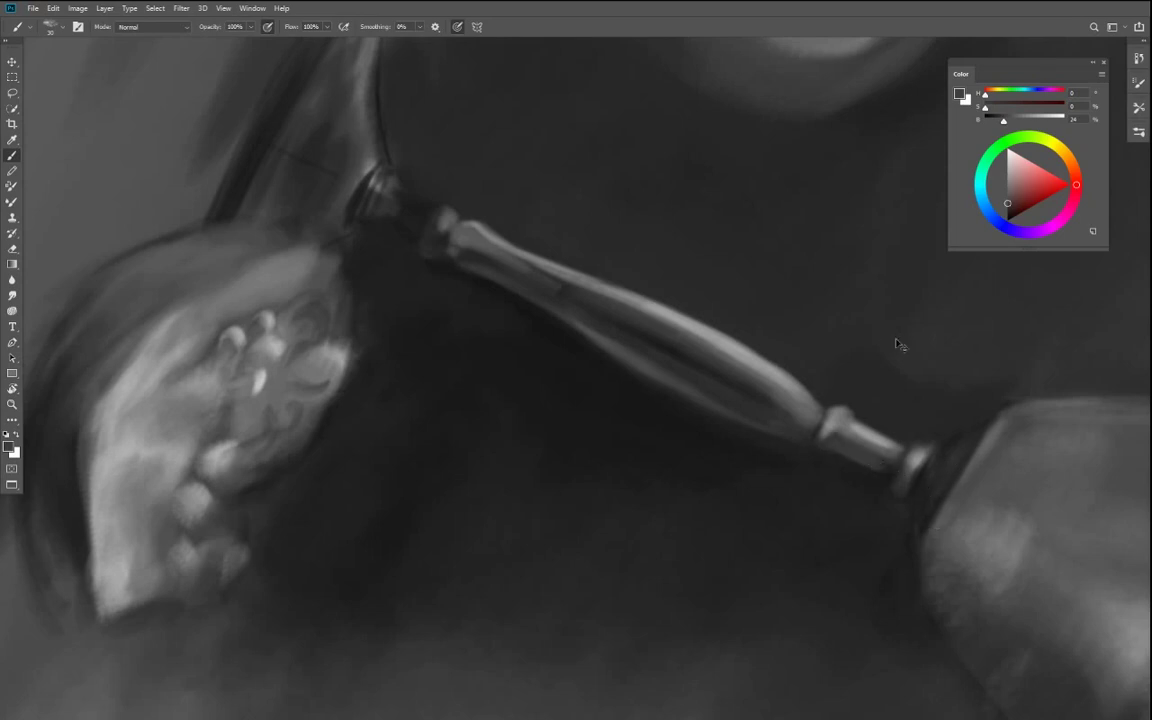
pyautogui.moveTo(1004, 122); pyautogui.dragTo(1012, 121)
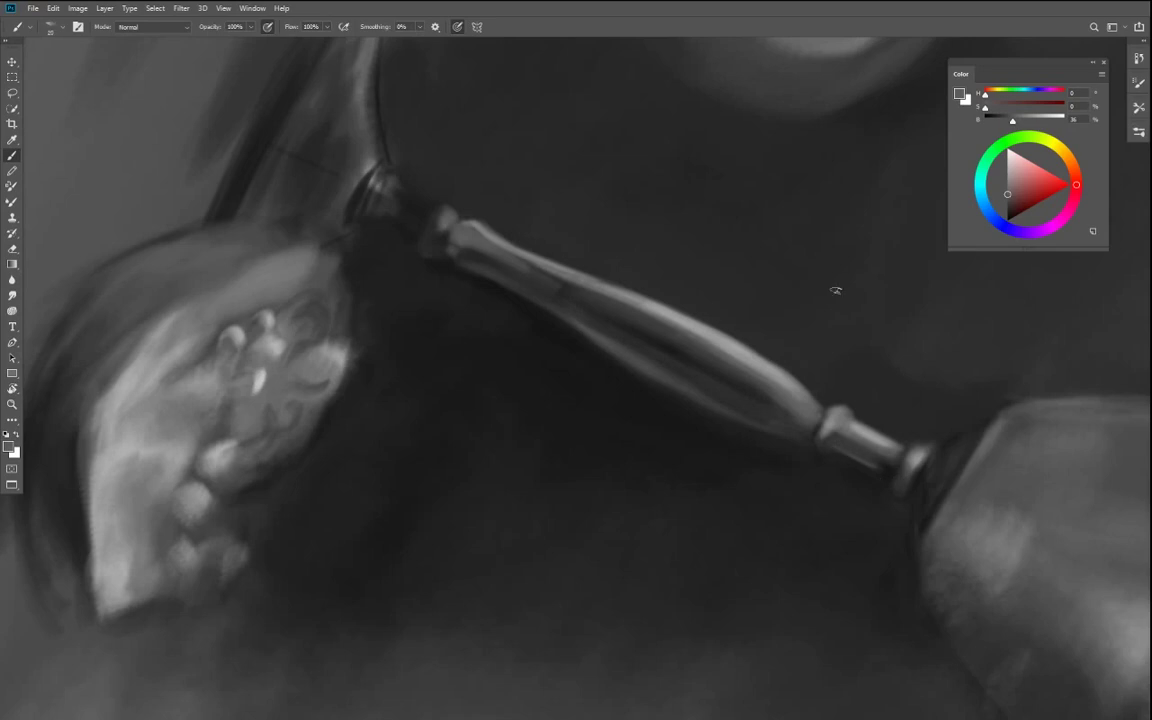
pyautogui.click(249, 27)
pyautogui.click(843, 461)
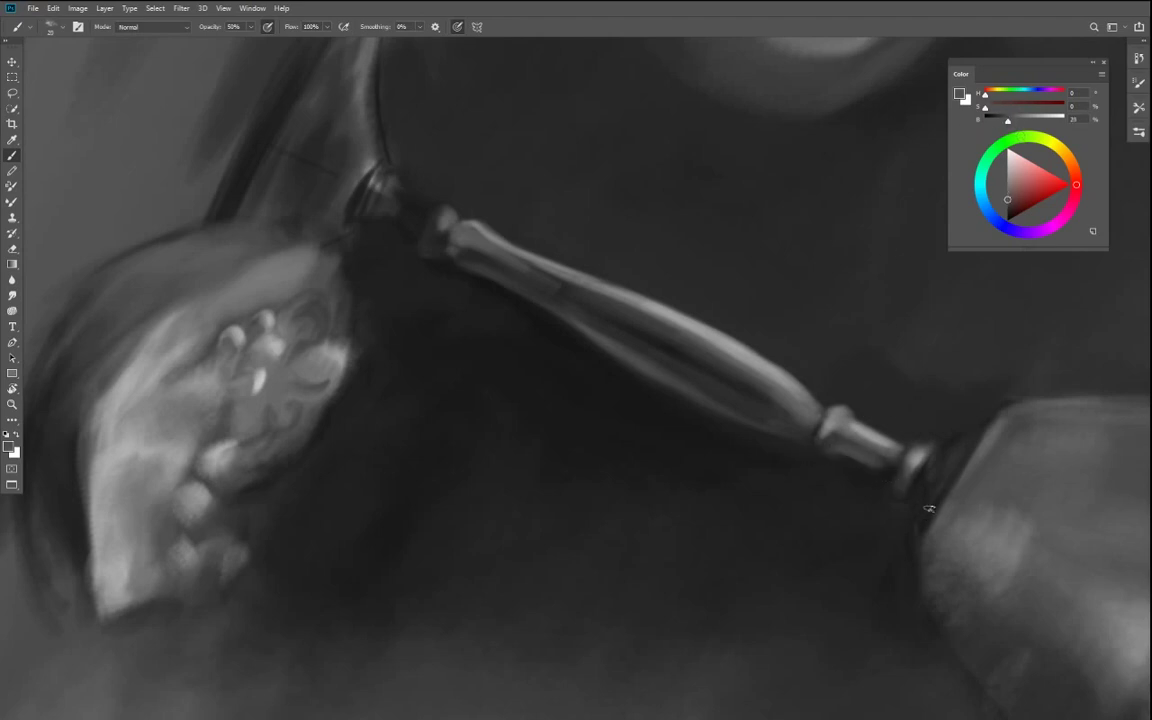
pyautogui.moveTo(1007, 120); pyautogui.dragTo(1001, 122)
pyautogui.moveTo(843, 438); pyautogui.dragTo(886, 452)
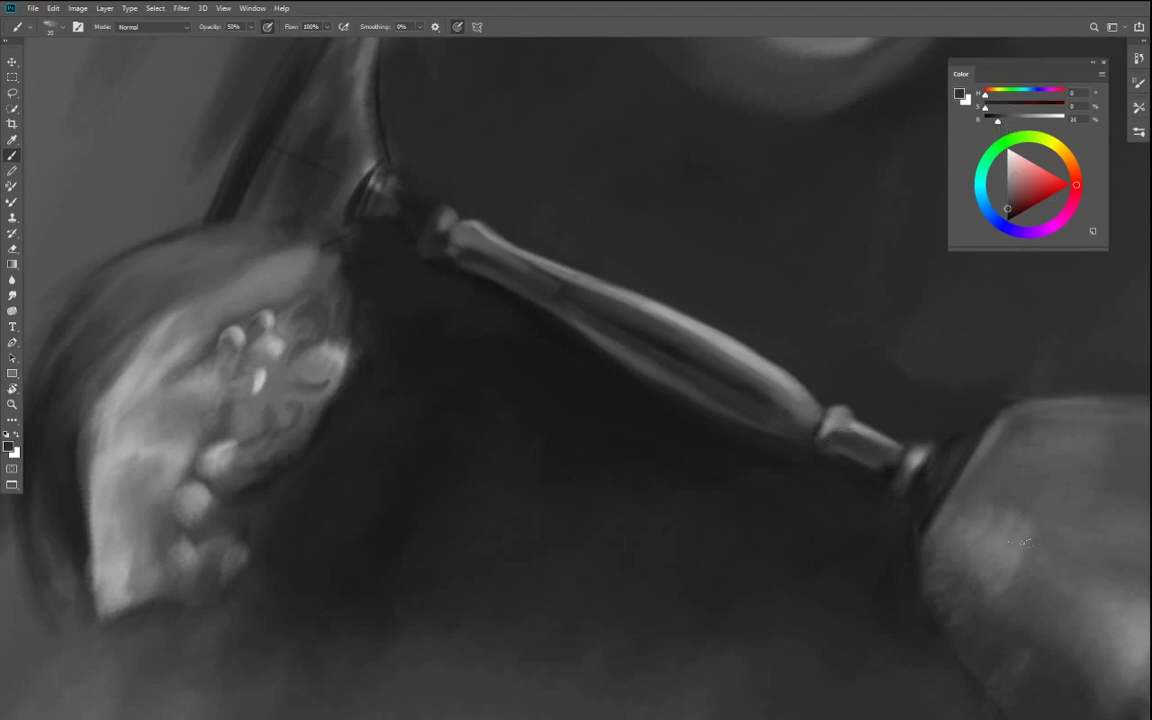
pyautogui.moveTo(1000, 121); pyautogui.dragTo(990, 121)
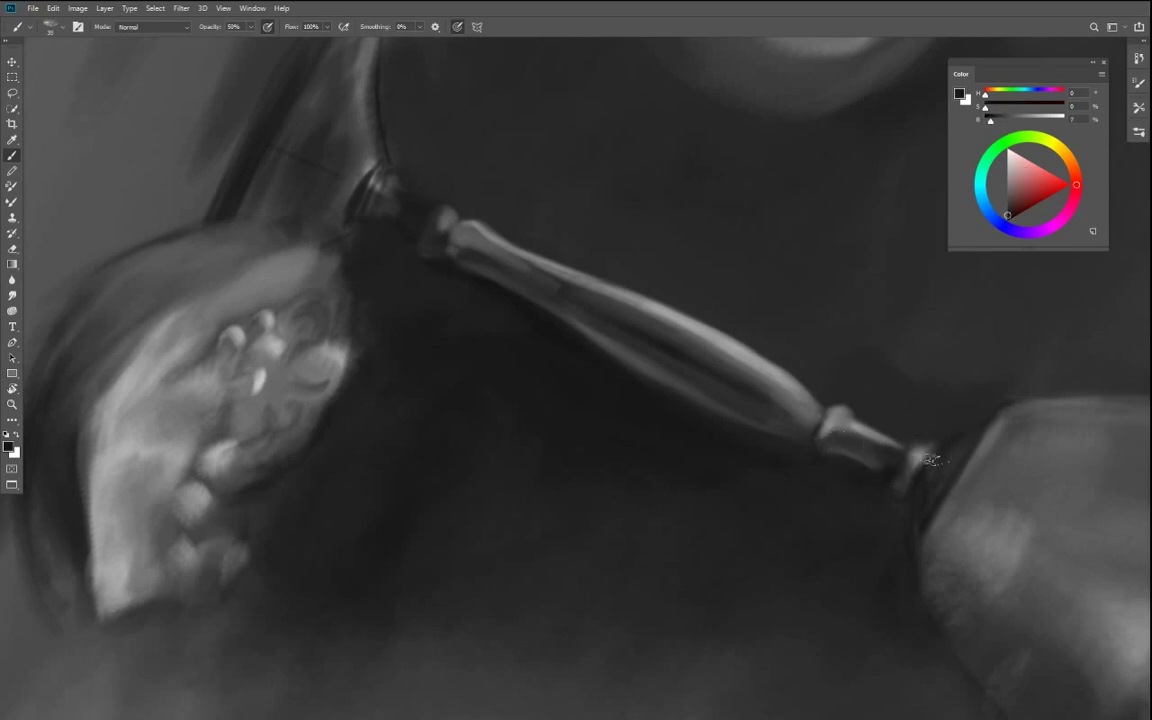
# - Deepen the upper neck in a sampled 10% grey and highlight its lower collar in a sampled 53% grey at 50% opacity
pyautogui.keyDown('alt'); pyautogui.click(906, 455); pyautogui.keyUp('alt')
pyautogui.press('r')
pyautogui.moveTo(780, 685)
pyautogui.mouseDown()
pyautogui.moveTo(933, 476)
pyautogui.moveTo(638, 250)
pyautogui.mouseUp()
pyautogui.press('space')
pyautogui.moveTo(650, 162)
pyautogui.mouseDown()
pyautogui.moveTo(705, 373)
pyautogui.moveTo(715, 363)
pyautogui.mouseUp()
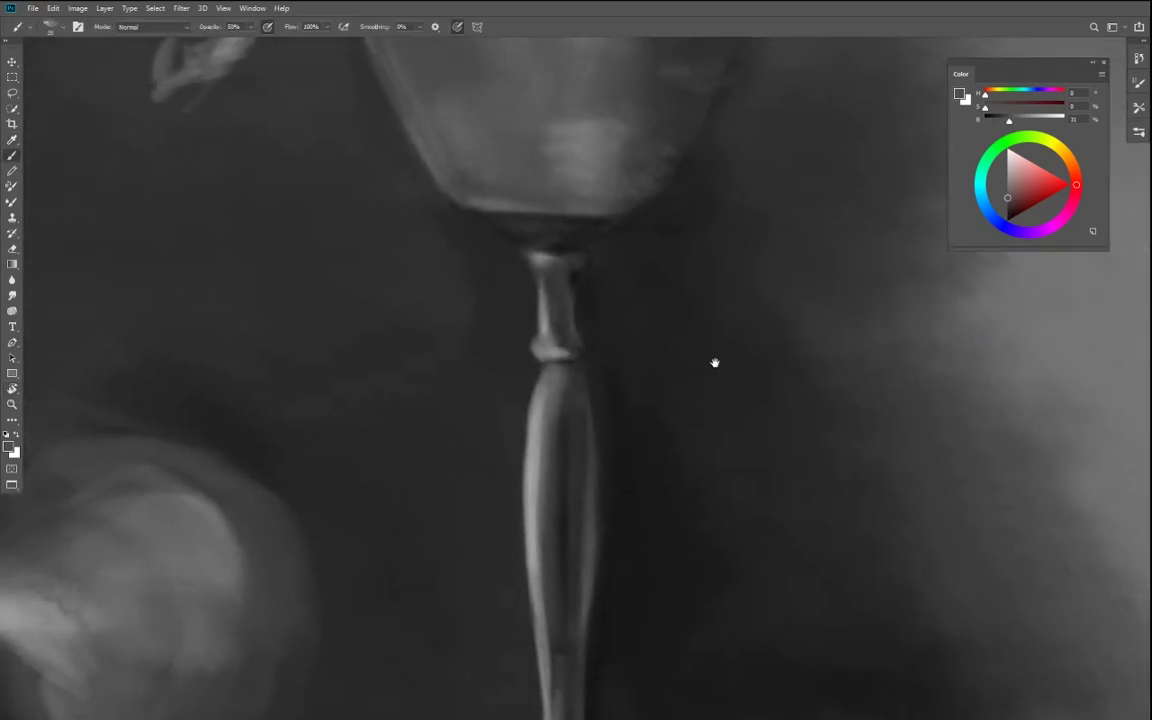
pyautogui.keyDown('alt'); pyautogui.click(584, 288); pyautogui.keyUp('alt')
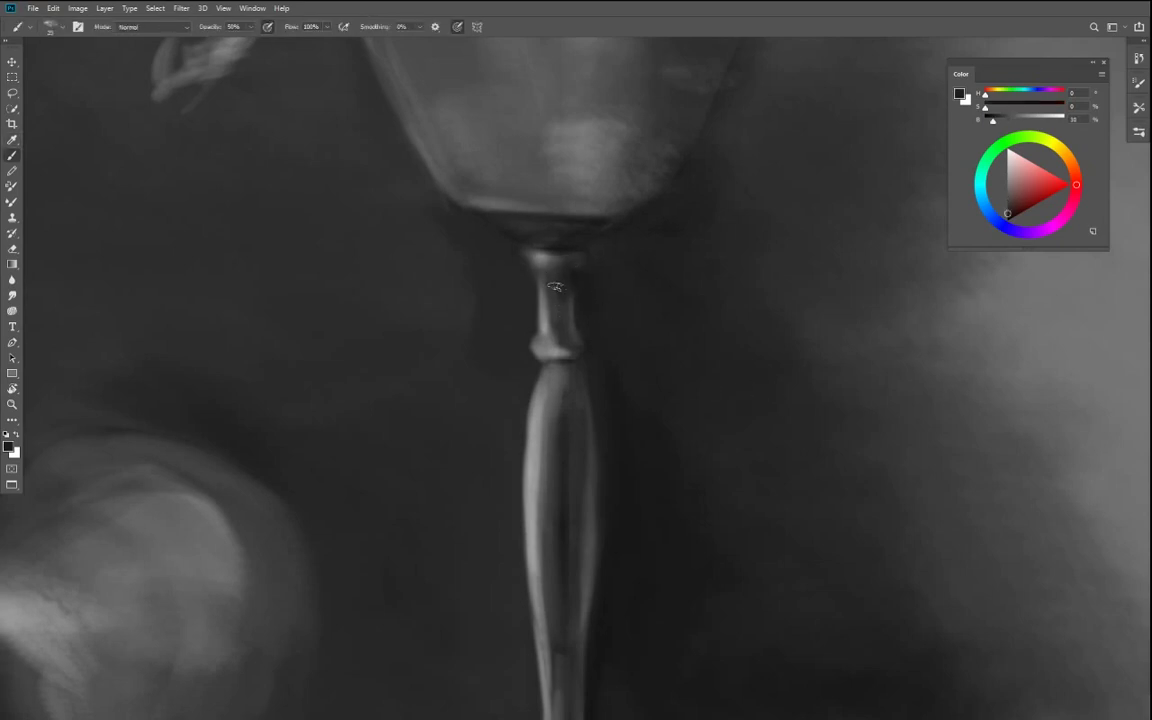
pyautogui.keyDown('alt'); pyautogui.click(553, 357); pyautogui.keyUp('alt')
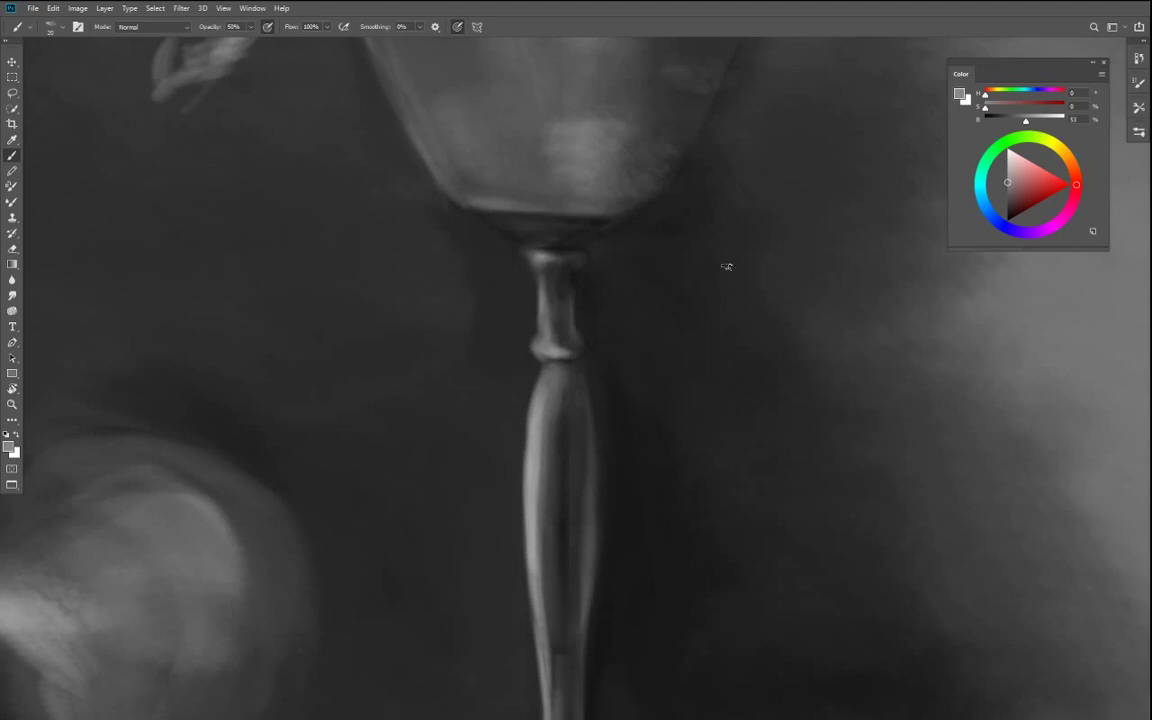
pyautogui.moveTo(562, 329); pyautogui.dragTo(570, 350)
# - Glaze a soft light tone along the middle and lower stem with an enlarged brush in the 53% grey at 22% opacity
pyautogui.moveTo(701, 558); pyautogui.dragTo(744, 483)
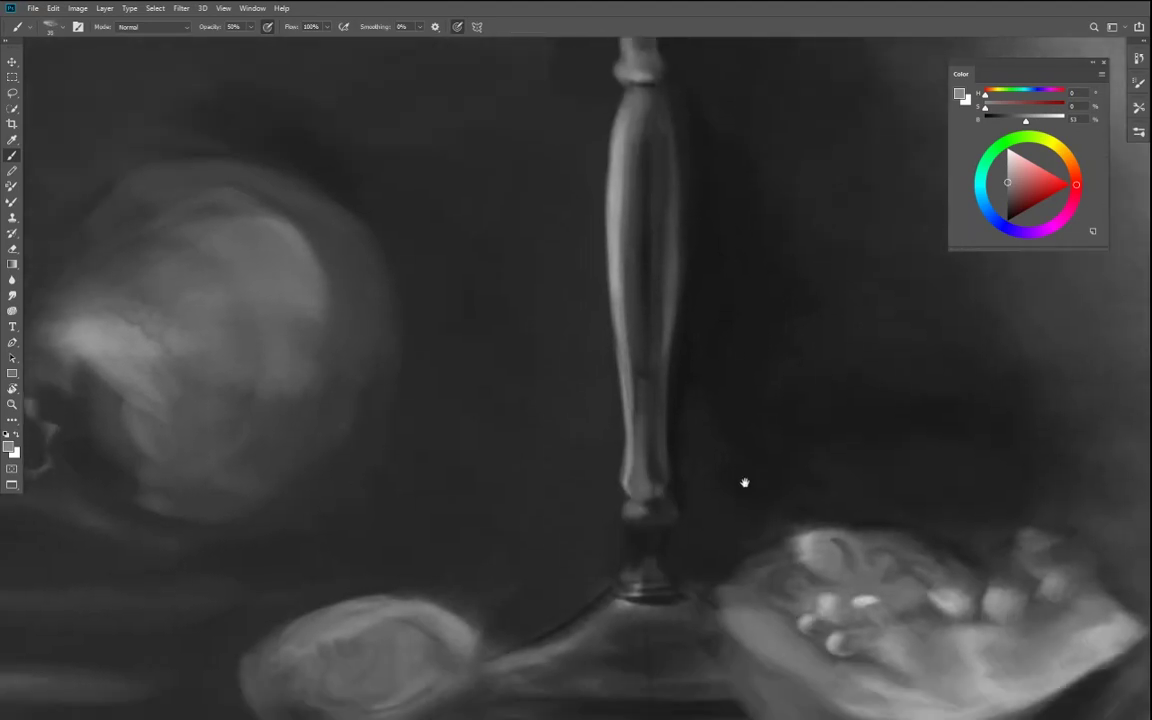
pyautogui.press('r')
pyautogui.moveTo(474, 450); pyautogui.dragTo(658, 489)
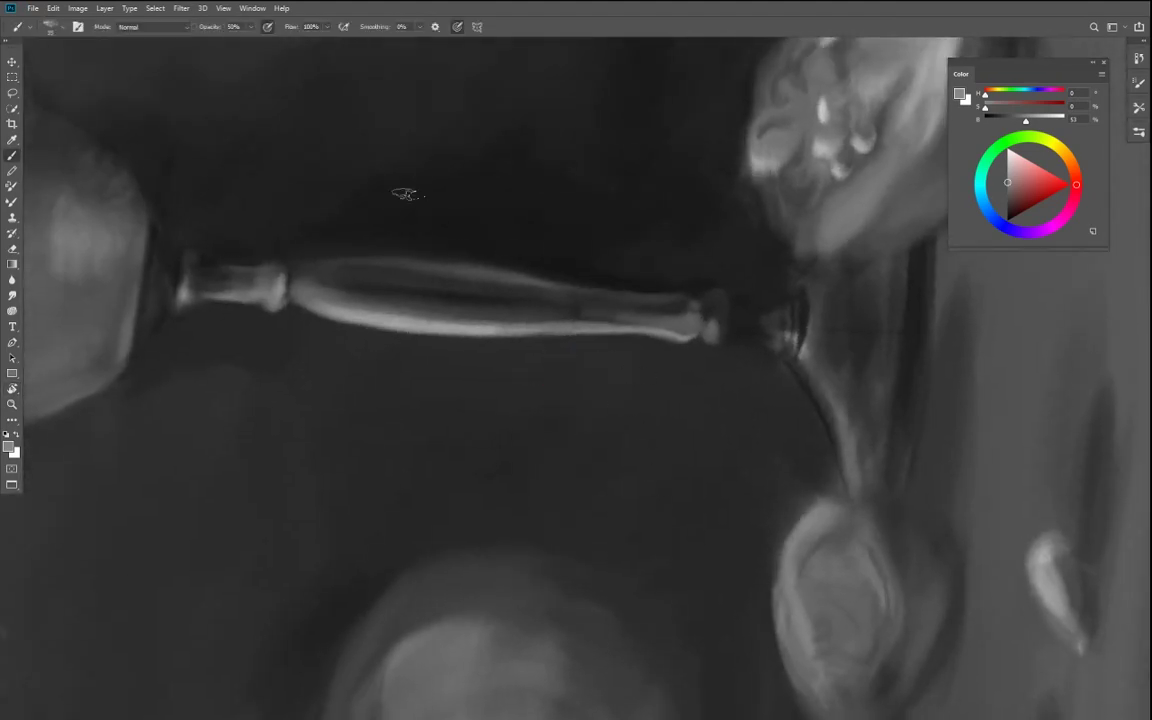
pyautogui.click(251, 28)
pyautogui.moveTo(249, 40); pyautogui.dragTo(232, 44)
pyautogui.press(']')
pyautogui.press(']')
pyautogui.moveTo(655, 317); pyautogui.dragTo(540, 308)
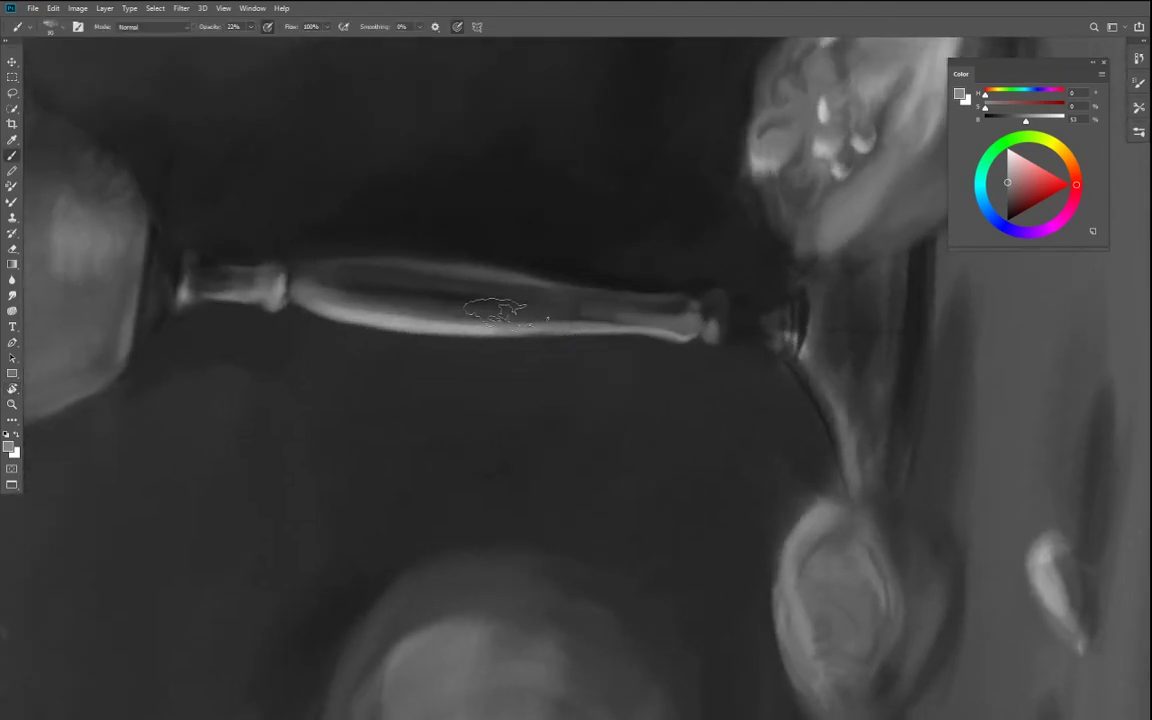
pyautogui.moveTo(752, 456)
pyautogui.mouseDown()
pyautogui.moveTo(812, 496)
pyautogui.moveTo(471, 483)
pyautogui.moveTo(453, 468)
pyautogui.mouseUp()
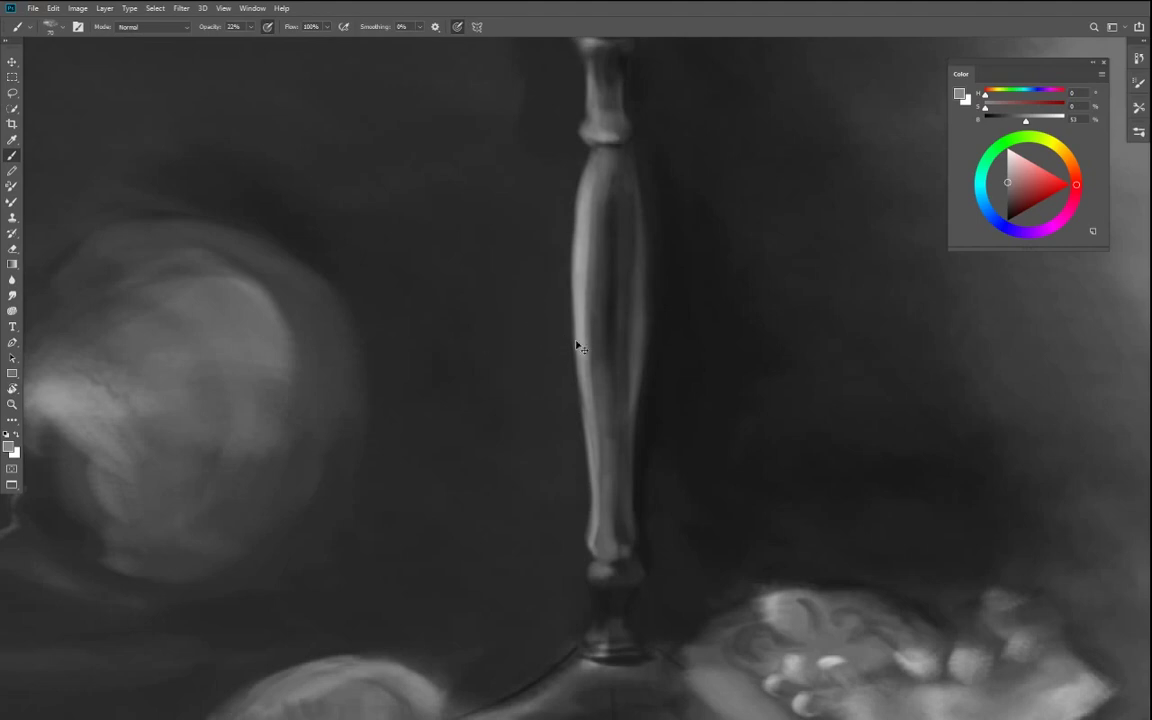
# - Trim the stem's left edge with a sampled 15% background grey at 100% opacity
pyautogui.scroll(-3, 576, 342)
pyautogui.hotkey('ctrl', '-')
pyautogui.hotkey('ctrl', '-')
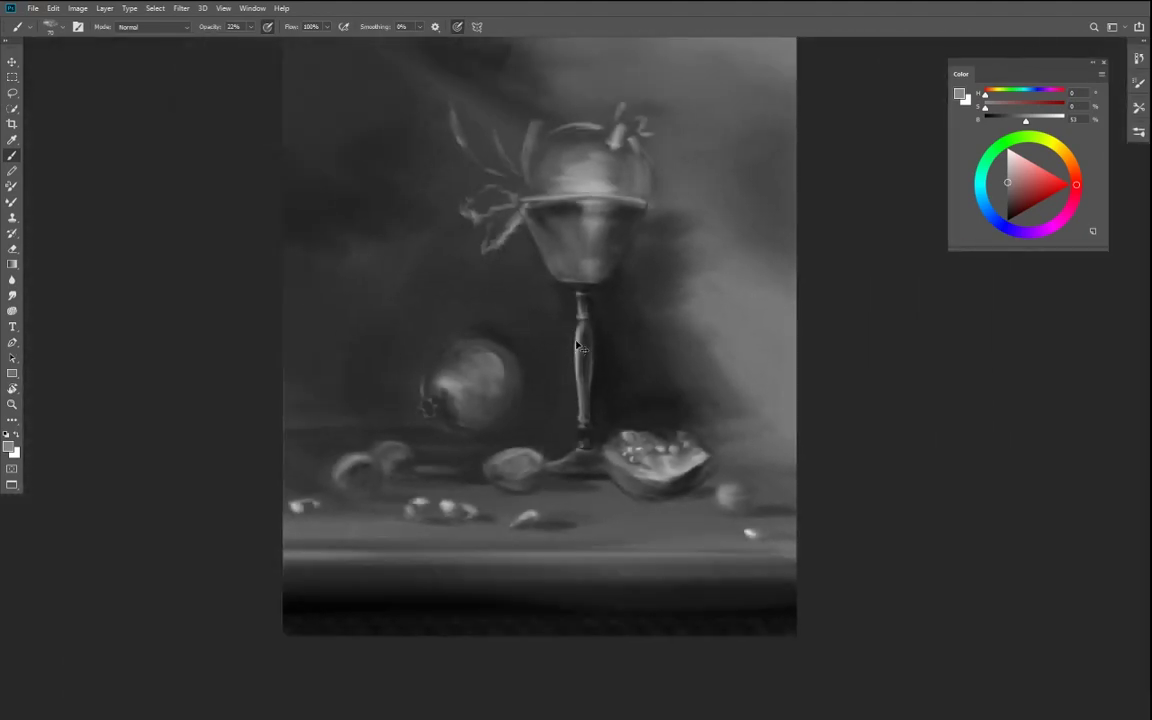
pyautogui.hotkey('ctrl', '+')
pyautogui.hotkey('ctrl', '+')
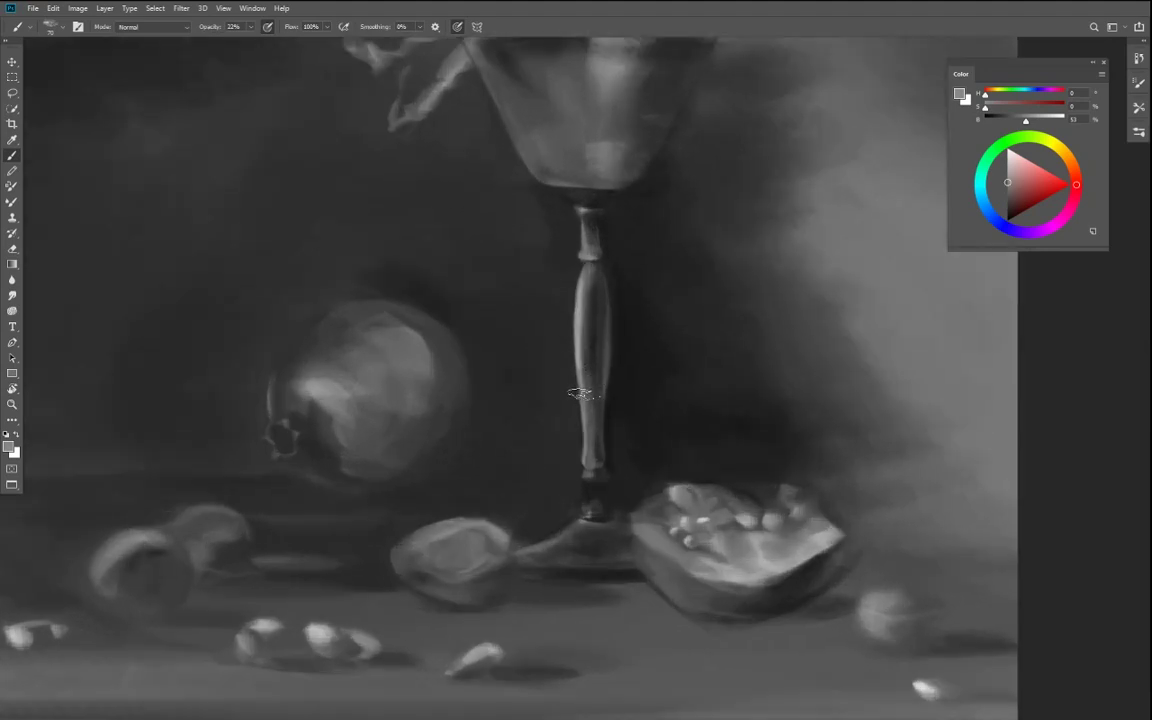
pyautogui.keyDown('alt'); pyautogui.click(532, 362); pyautogui.keyUp('alt')
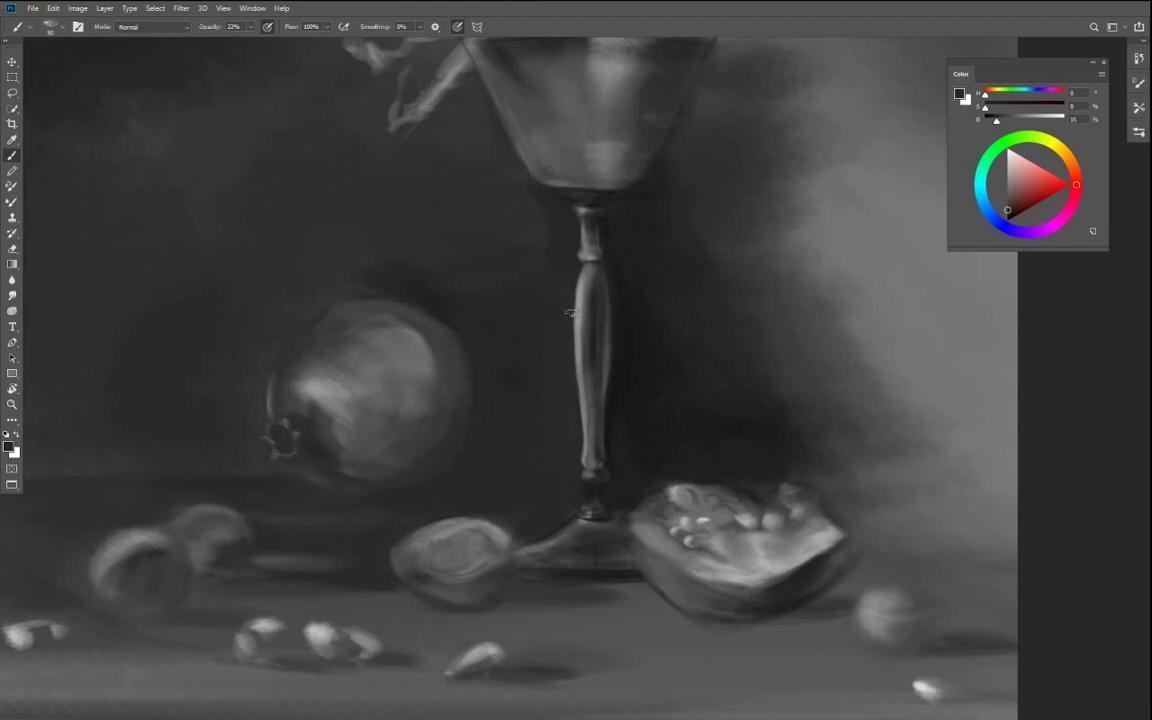
pyautogui.click(250, 27)
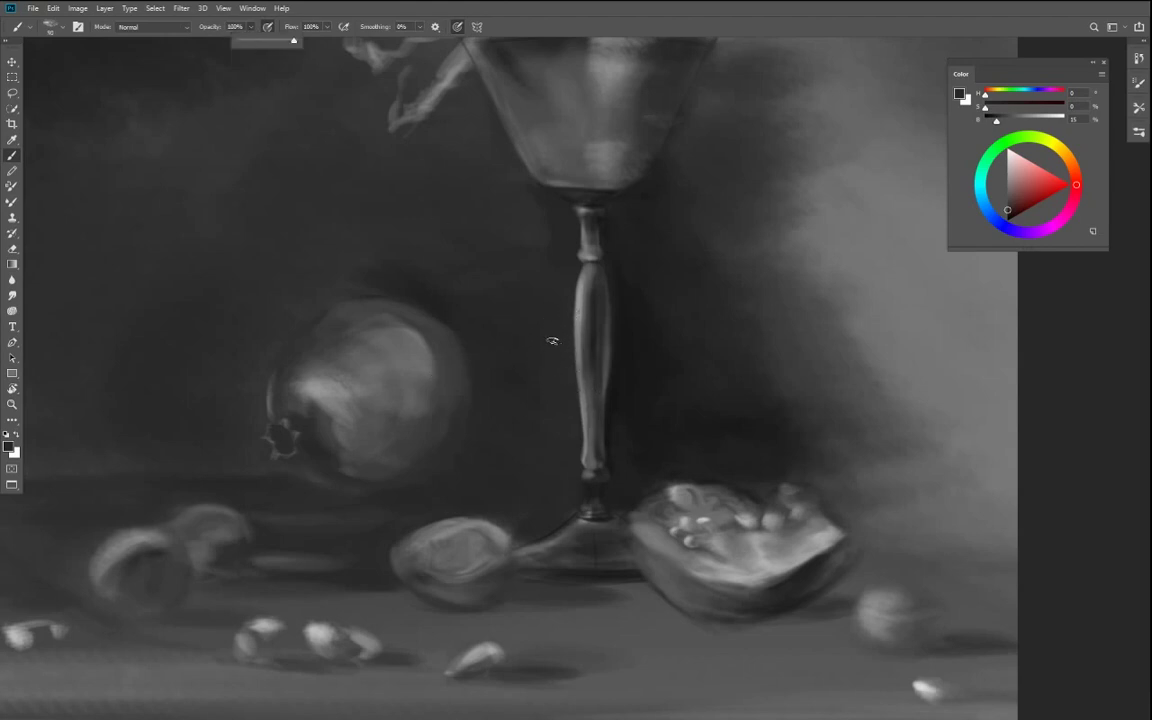
pyautogui.click(561, 303)
pyautogui.press('[')
pyautogui.moveTo(567, 324); pyautogui.dragTo(574, 393)
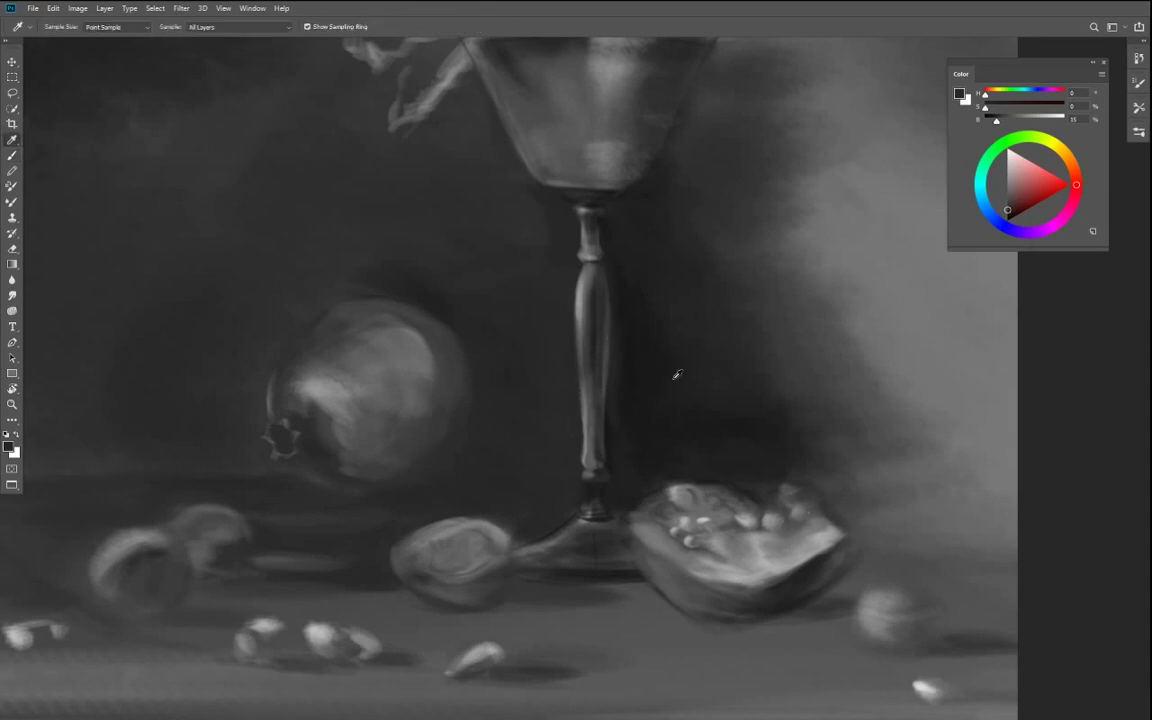
# - Clean up the stem's right edge with a sampled 10% background grey and its left edge with a sampled 16% grey
pyautogui.keyDown('alt'); pyautogui.click(650, 363); pyautogui.keyUp('alt')
pyautogui.press(']')
pyautogui.press(']')
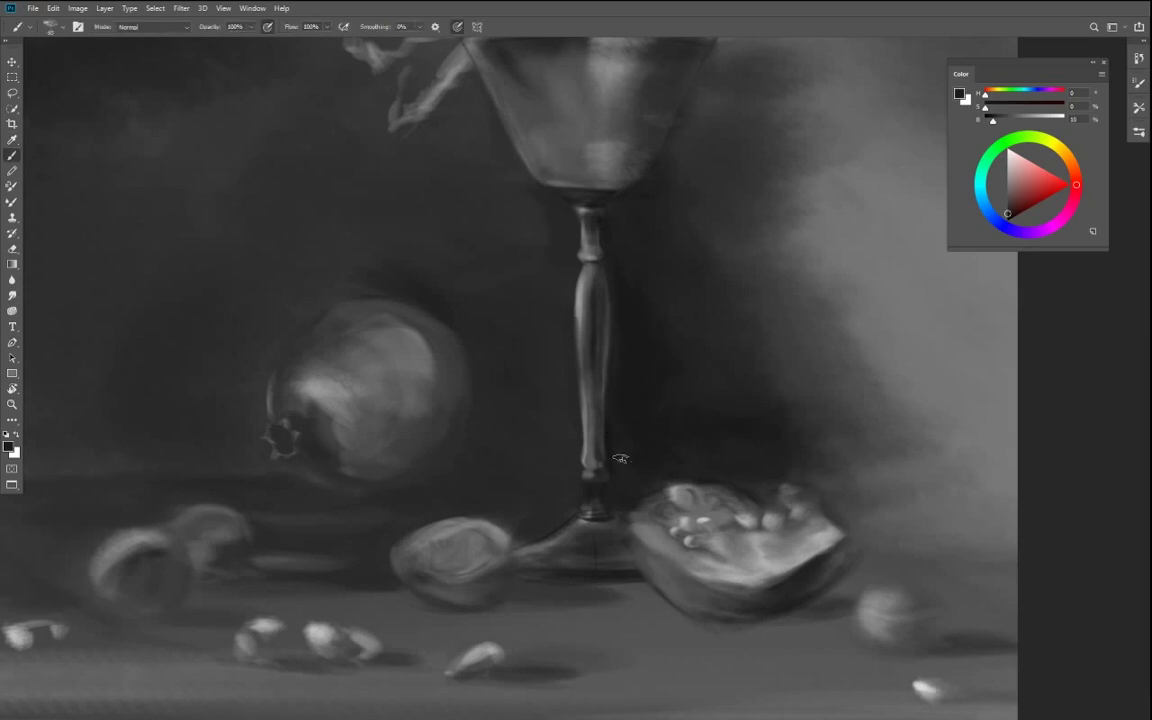
pyautogui.keyDown('alt'); pyautogui.click(549, 332); pyautogui.keyUp('alt')
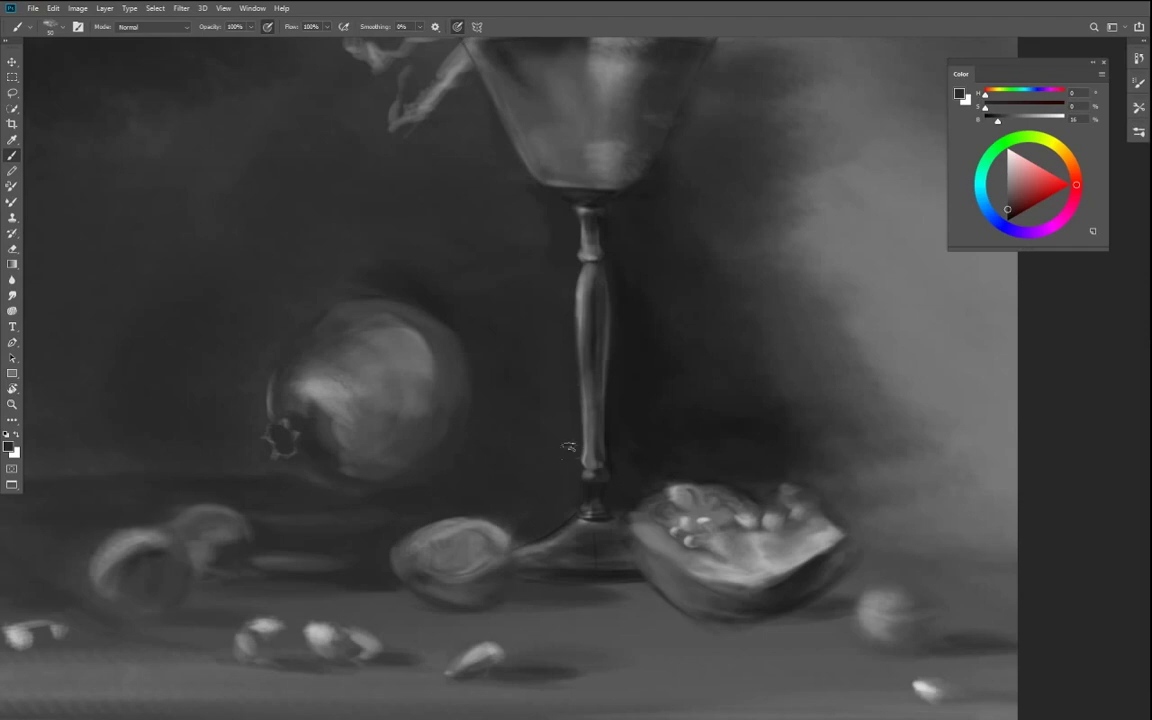
# - Reshape the lower collar and the neck beneath it with sampled 9% and 31% greys at 100% opacity
pyautogui.hotkey('ctrl', '+')
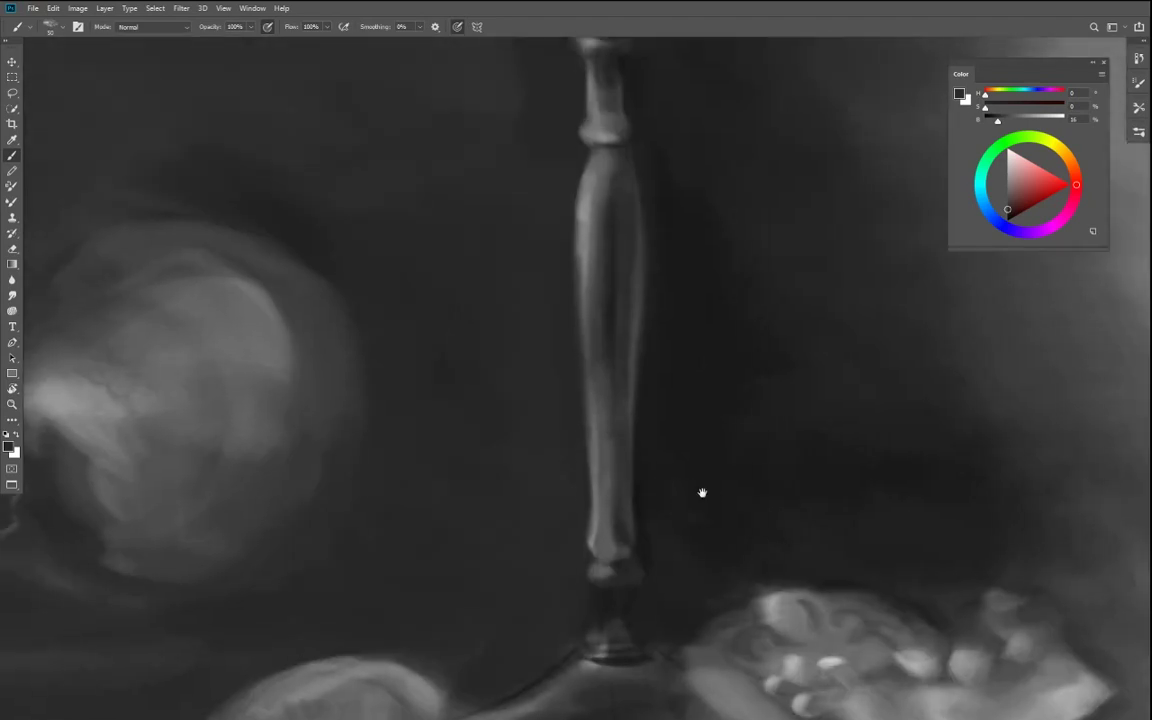
pyautogui.moveTo(701, 565); pyautogui.dragTo(718, 466)
pyautogui.keyDown('alt'); pyautogui.click(662, 444); pyautogui.keyUp('alt')
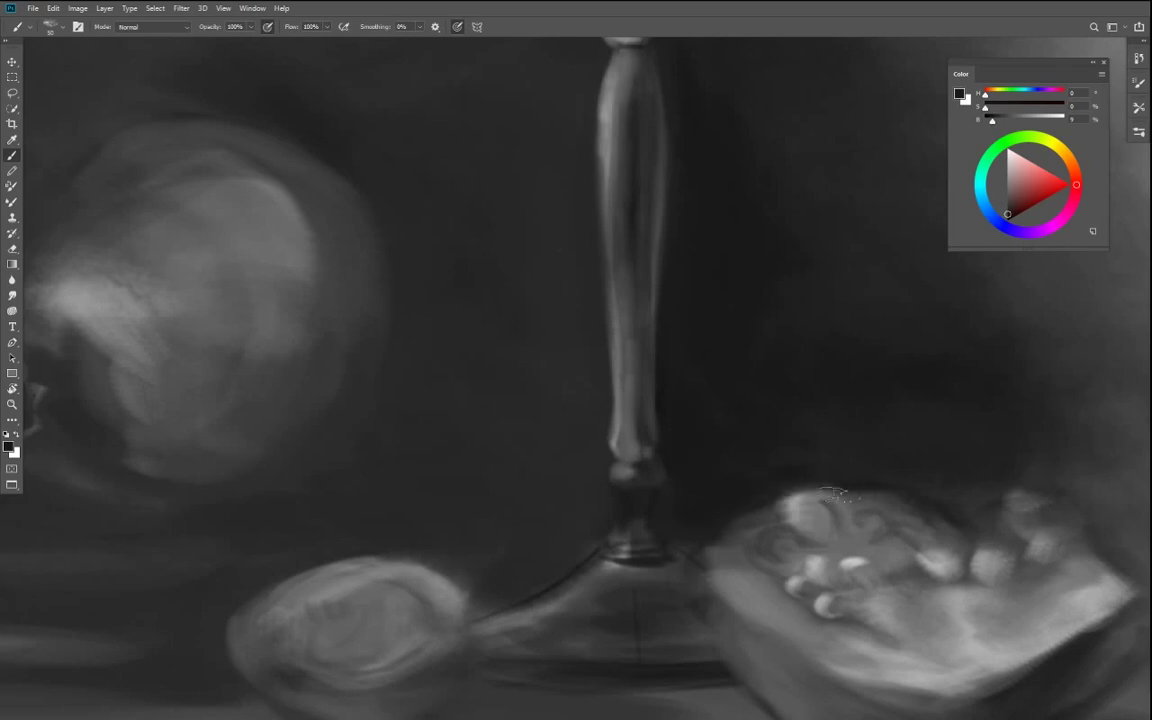
pyautogui.keyDown('alt'); pyautogui.click(600, 425); pyautogui.keyUp('alt')
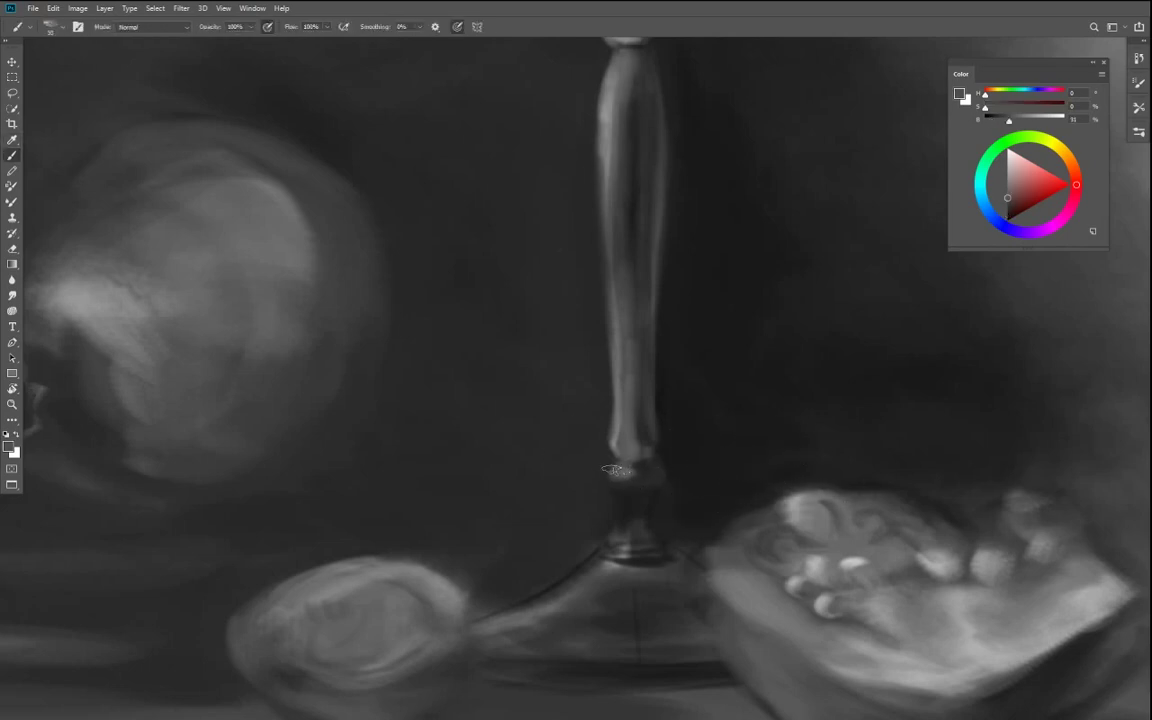
pyautogui.moveTo(616, 471)
pyautogui.mouseDown()
pyautogui.moveTo(616, 487)
pyautogui.moveTo(630, 488)
pyautogui.mouseUp()
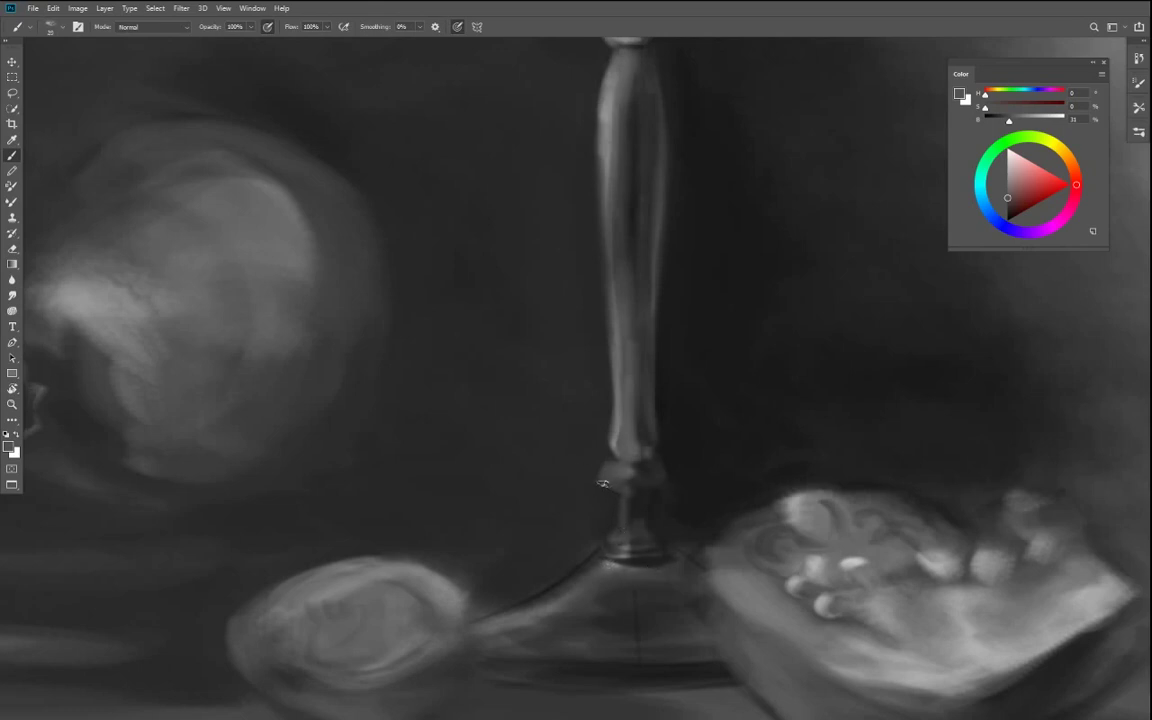
pyautogui.press('r')
pyautogui.moveTo(736, 652)
pyautogui.mouseDown()
pyautogui.moveTo(458, 545)
pyautogui.moveTo(381, 275)
pyautogui.mouseUp()
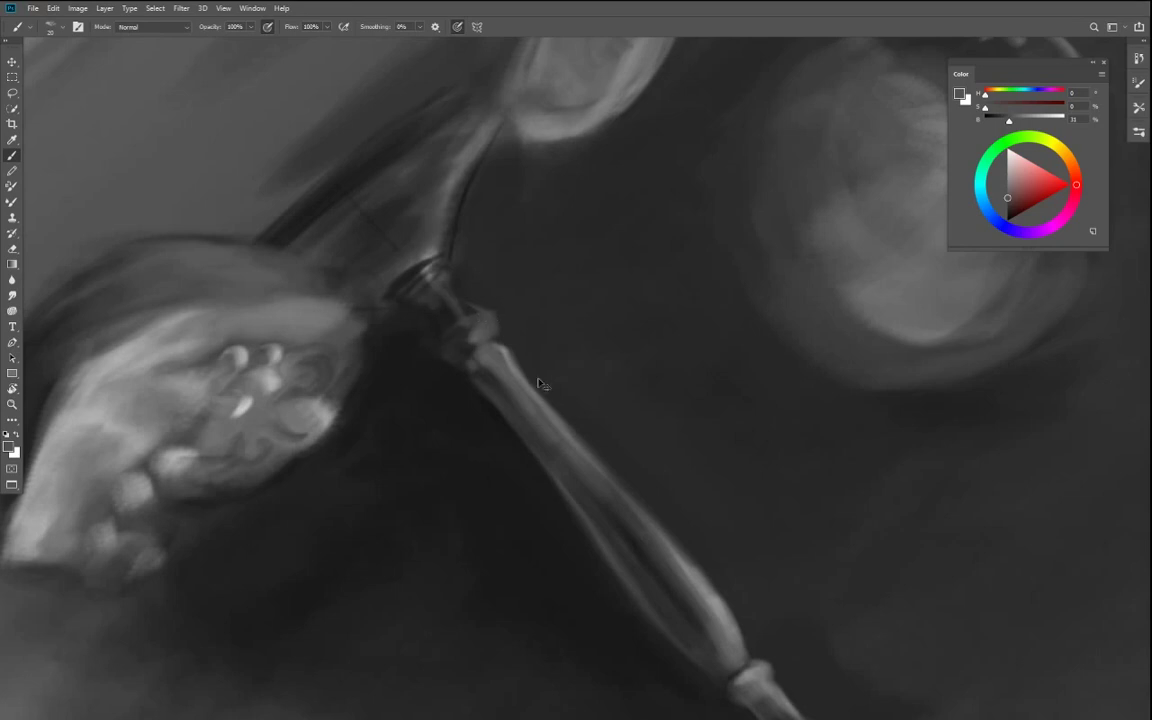
pyautogui.press('r')
pyautogui.moveTo(545, 406); pyautogui.dragTo(843, 399)
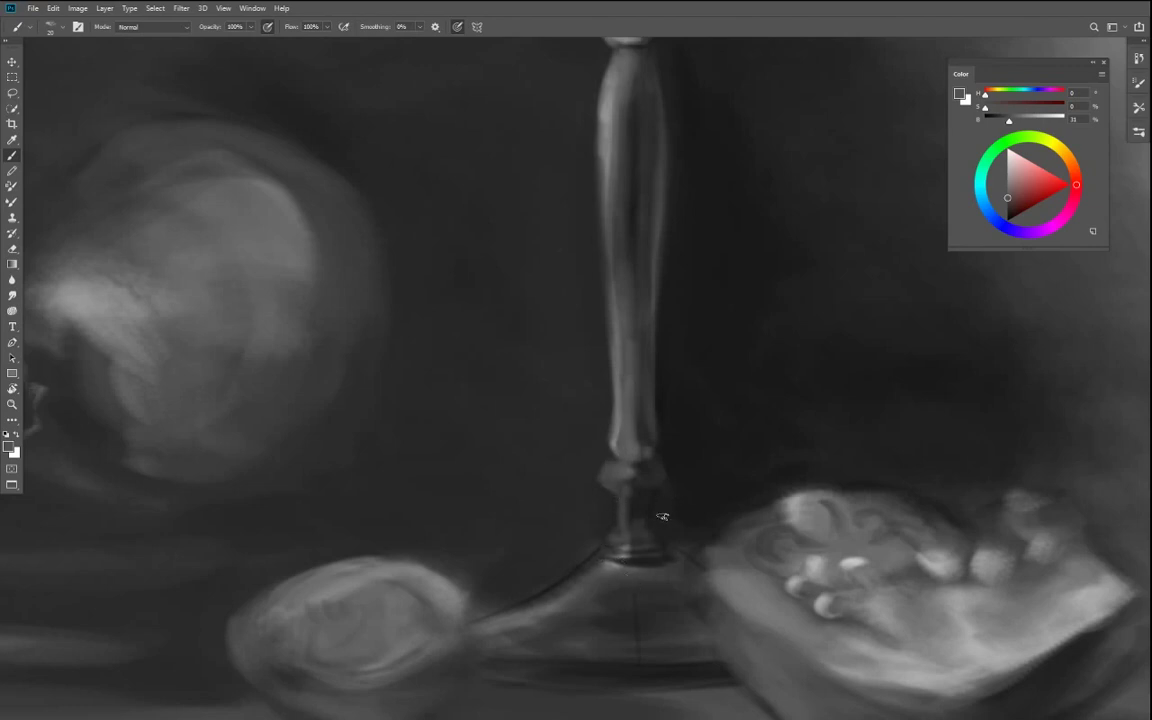
# - Paint a dark band across the base of the goblet's bowl with an enlarged brush in 13% grey
pyautogui.hotkey('ctrl', '0')
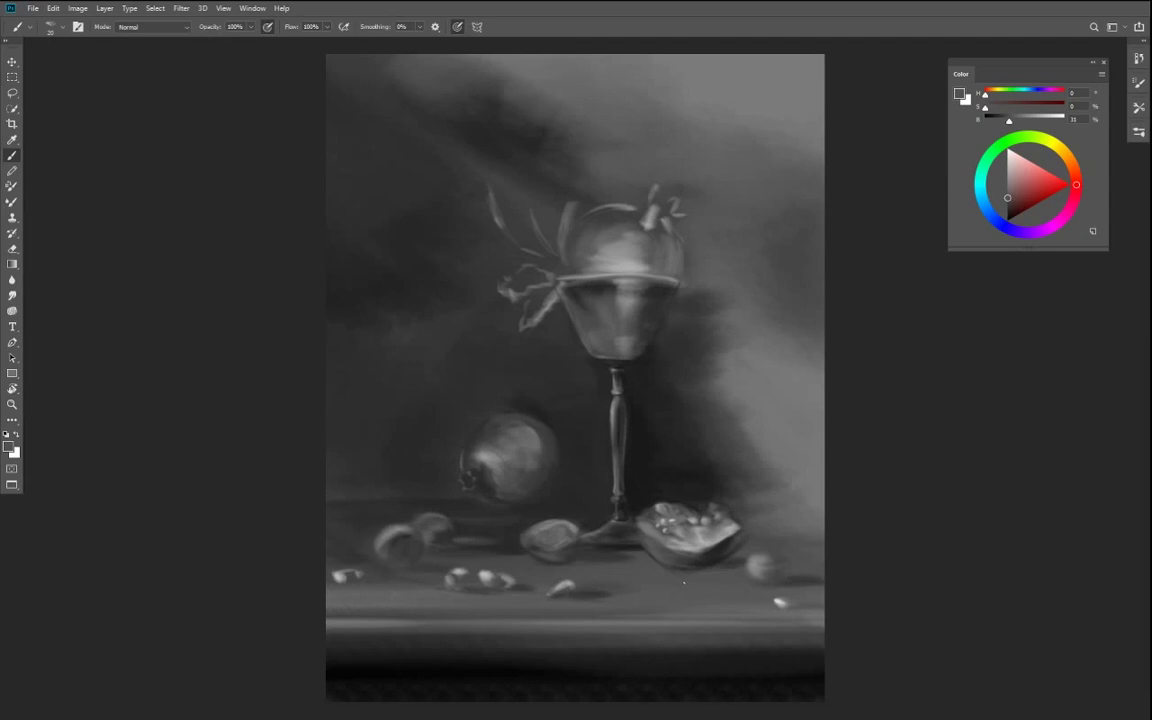
pyautogui.hotkey('ctrl', '+')
pyautogui.hotkey('ctrl', '+')
pyautogui.hotkey('ctrl', '+')
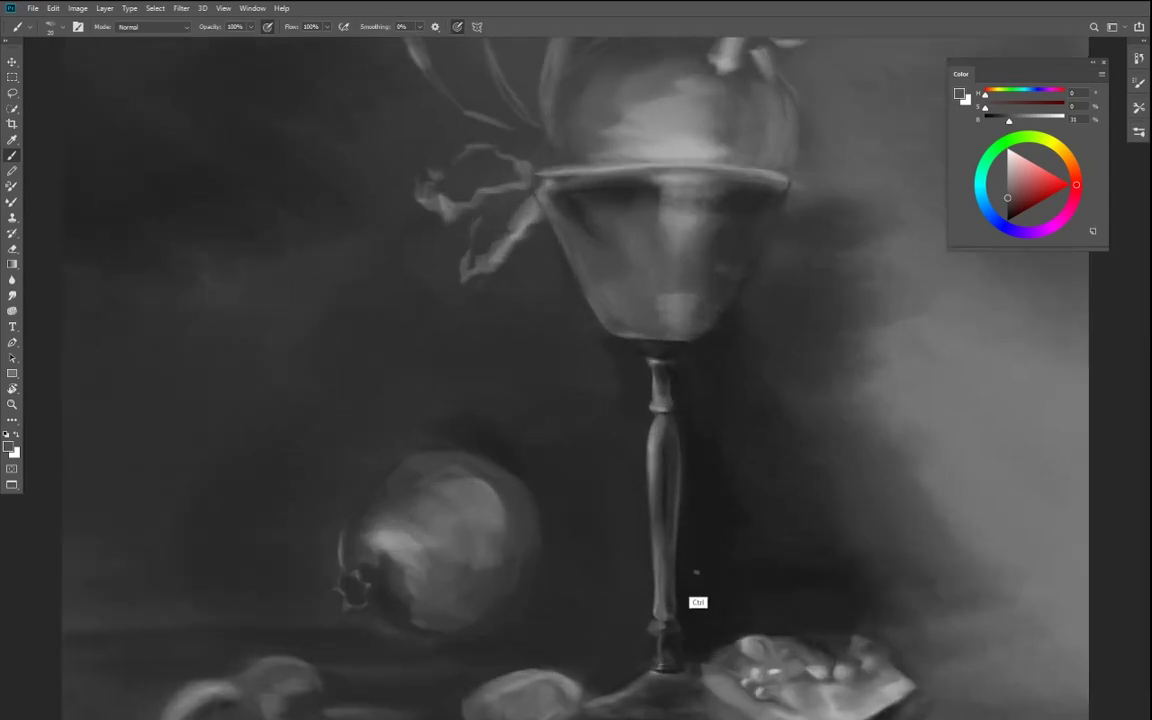
pyautogui.moveTo(676, 311)
pyautogui.mouseDown()
pyautogui.moveTo(633, 445)
pyautogui.moveTo(649, 406)
pyautogui.mouseUp()
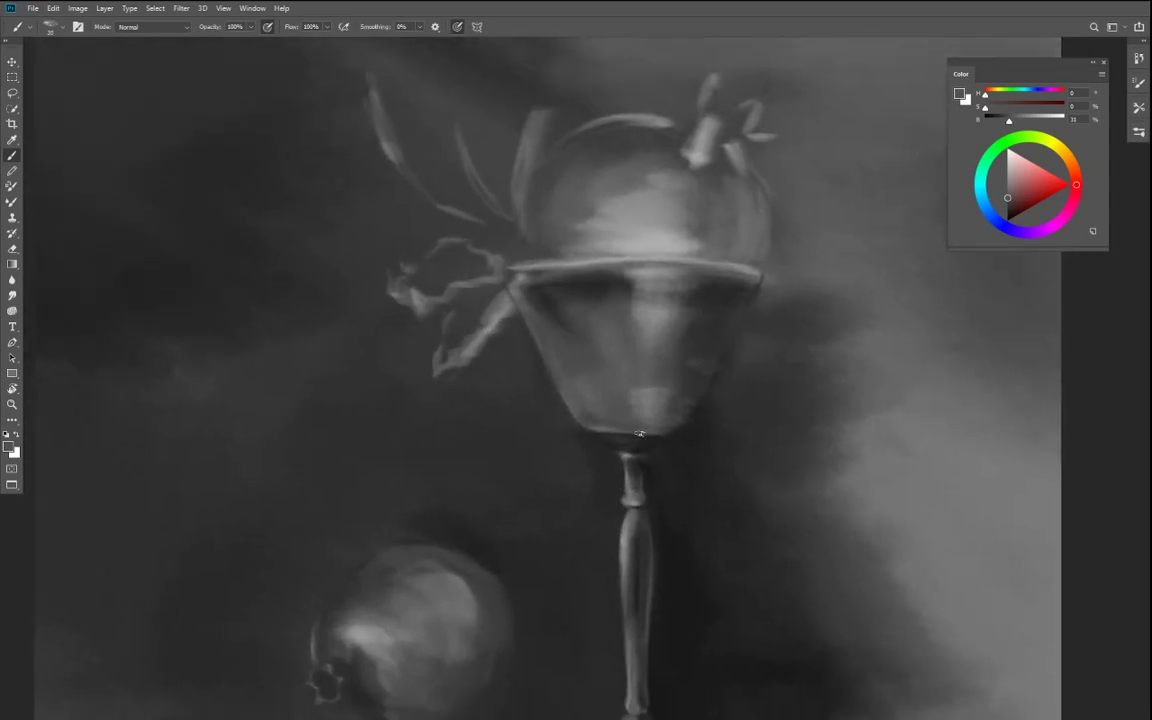
pyautogui.moveTo(1008, 120); pyautogui.dragTo(999, 123)
pyautogui.press(']')
pyautogui.press(']')
pyautogui.press(']')
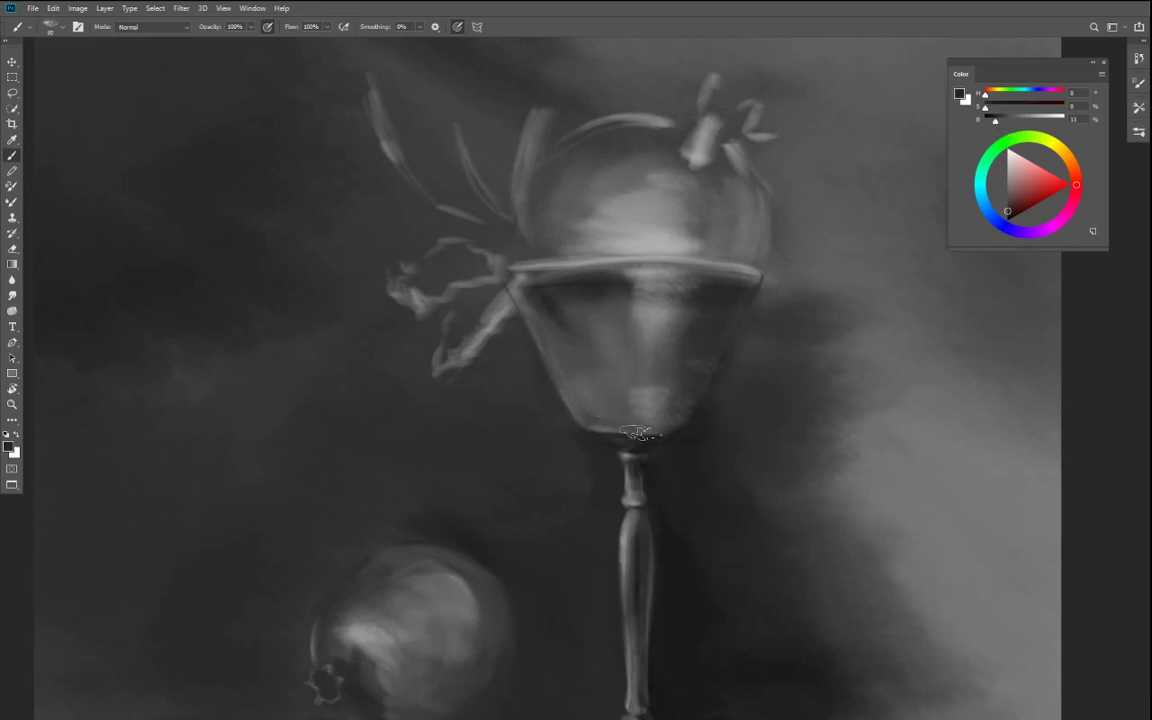
pyautogui.moveTo(660, 426); pyautogui.dragTo(597, 424)
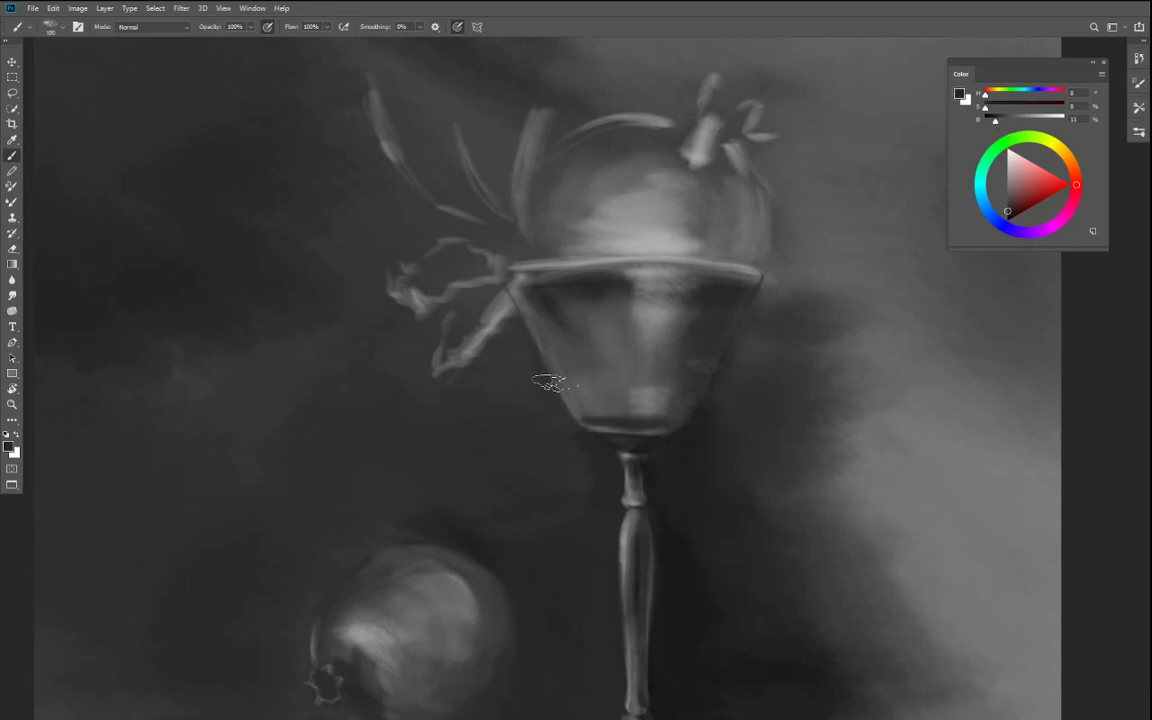
# - Subdue the lower highlight inside the bowl with a 175 px brush in 13% grey at 50% opacity
pyautogui.press('5')
pyautogui.press(']')
pyautogui.press(']')
pyautogui.press(']')
pyautogui.moveTo(656, 416)
pyautogui.mouseDown()
pyautogui.moveTo(620, 390)
pyautogui.moveTo(665, 300)
pyautogui.moveTo(675, 330)
pyautogui.moveTo(660, 402)
pyautogui.mouseUp()
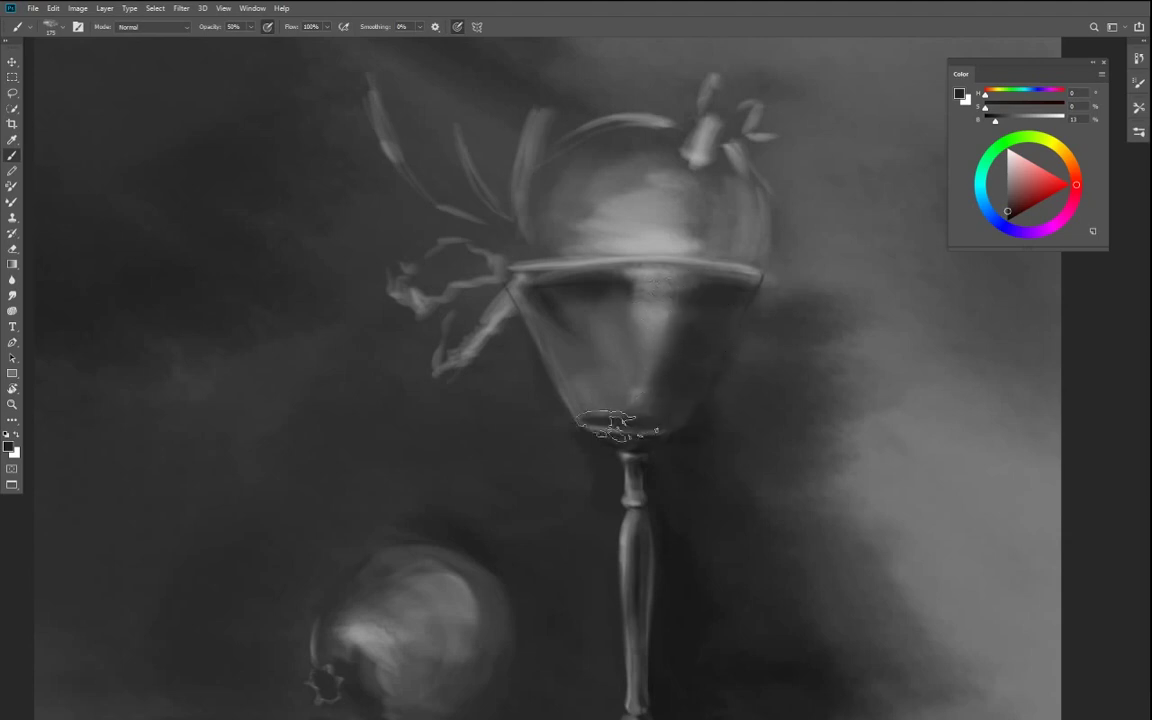
# - Refine the bowl's base with a reduced brush, then glaze the lower bowl in a lighter grey at 50% opacity
pyautogui.press('[')
pyautogui.press('[')
pyautogui.press('[')
pyautogui.press('[')
pyautogui.press('[')
pyautogui.press('[')
pyautogui.press('[')
pyautogui.press('[')
pyautogui.press('[')
pyautogui.press('[')
pyautogui.press('[')
pyautogui.press('[')
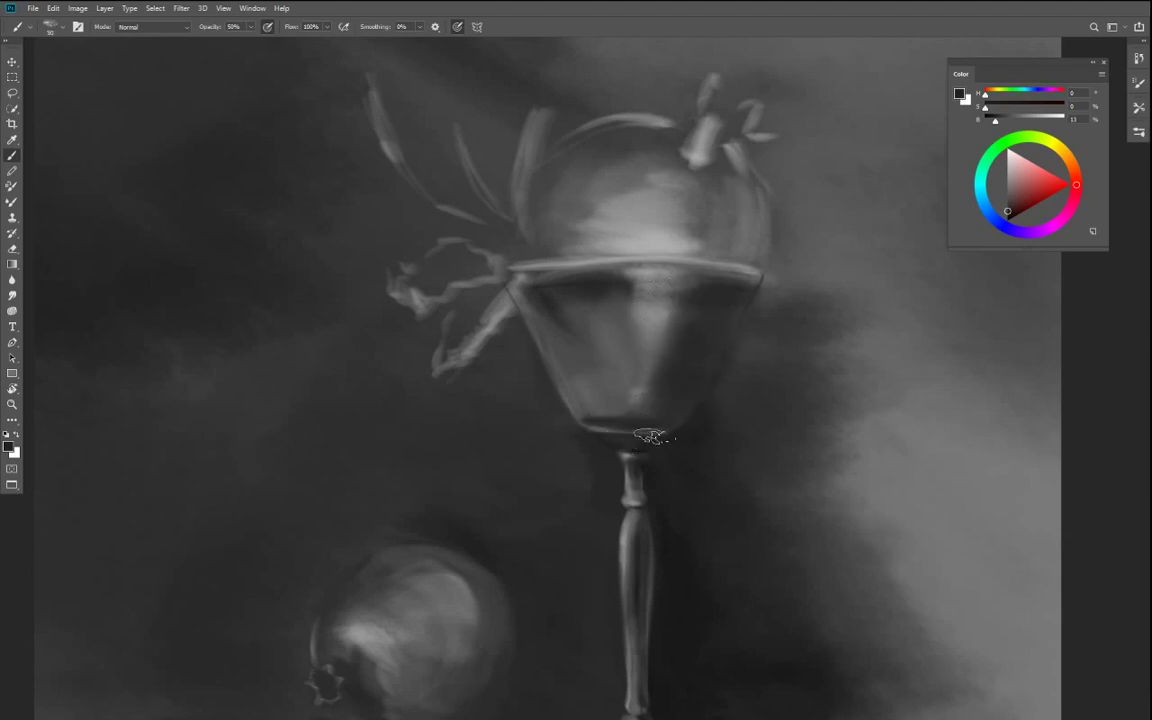
pyautogui.click(1006, 119)
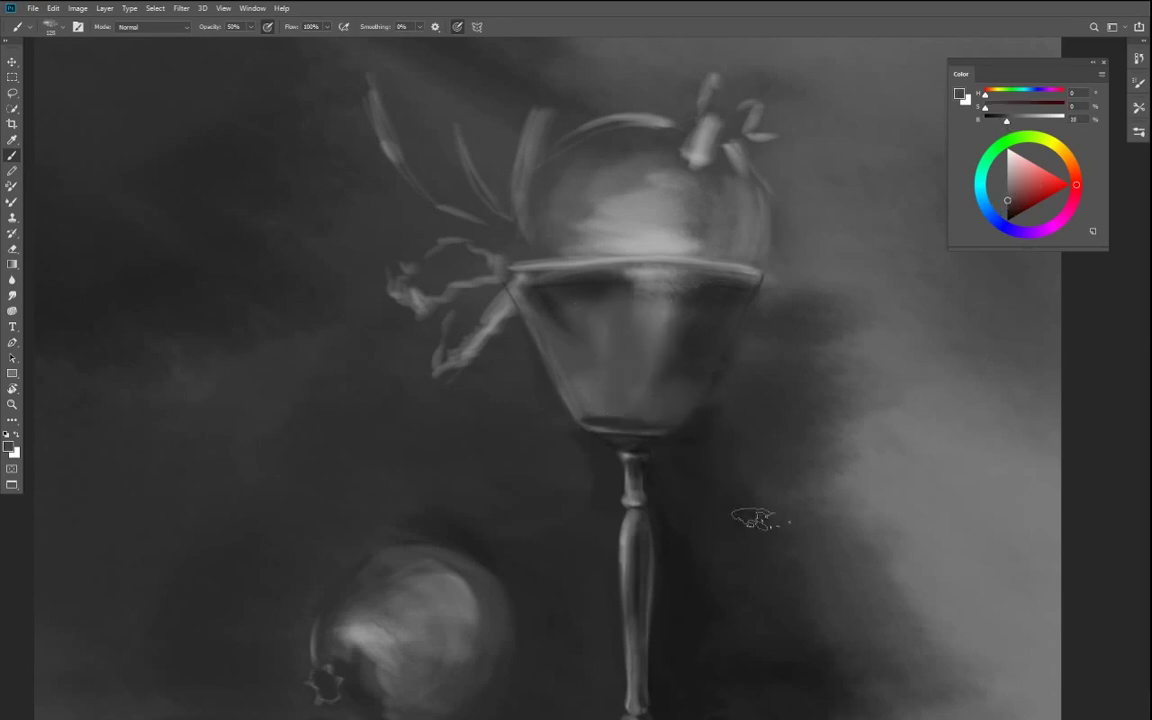
# - Shade the bowl's right edge with a sampled dark grey and its lower interior with a sampled 17% grey
pyautogui.keyDown('alt'); pyautogui.click(620, 442); pyautogui.keyUp('alt')
pyautogui.moveTo(742, 396)
pyautogui.mouseDown()
pyautogui.moveTo(718, 424)
pyautogui.moveTo(748, 344)
pyautogui.moveTo(794, 349)
pyautogui.moveTo(774, 467)
pyautogui.mouseUp()
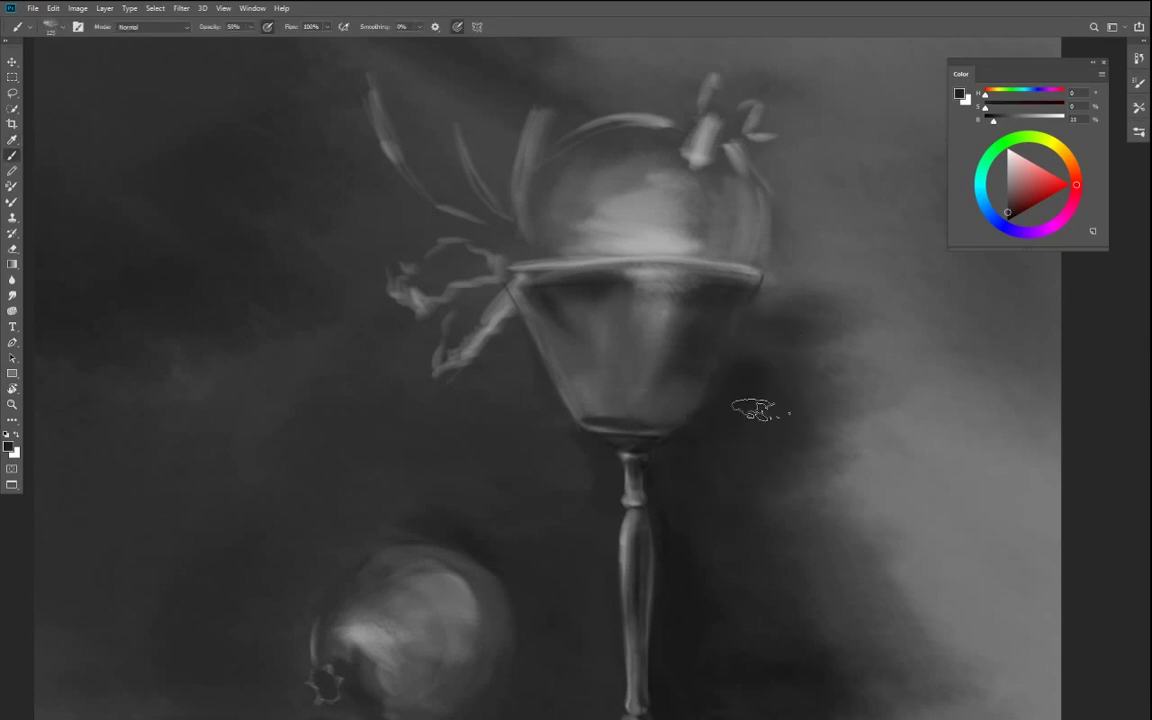
pyautogui.keyDown('alt'); pyautogui.click(660, 396); pyautogui.keyUp('alt')
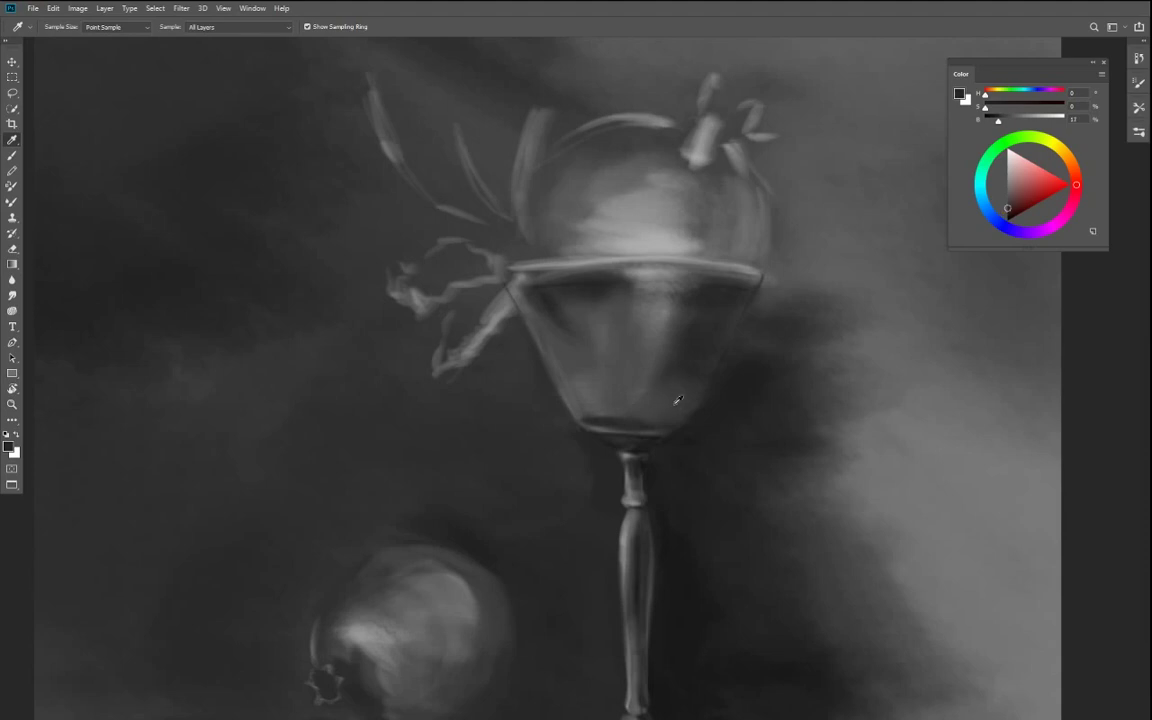
pyautogui.moveTo(640, 418)
pyautogui.mouseDown()
pyautogui.moveTo(625, 422)
pyautogui.moveTo(672, 422)
pyautogui.mouseUp()
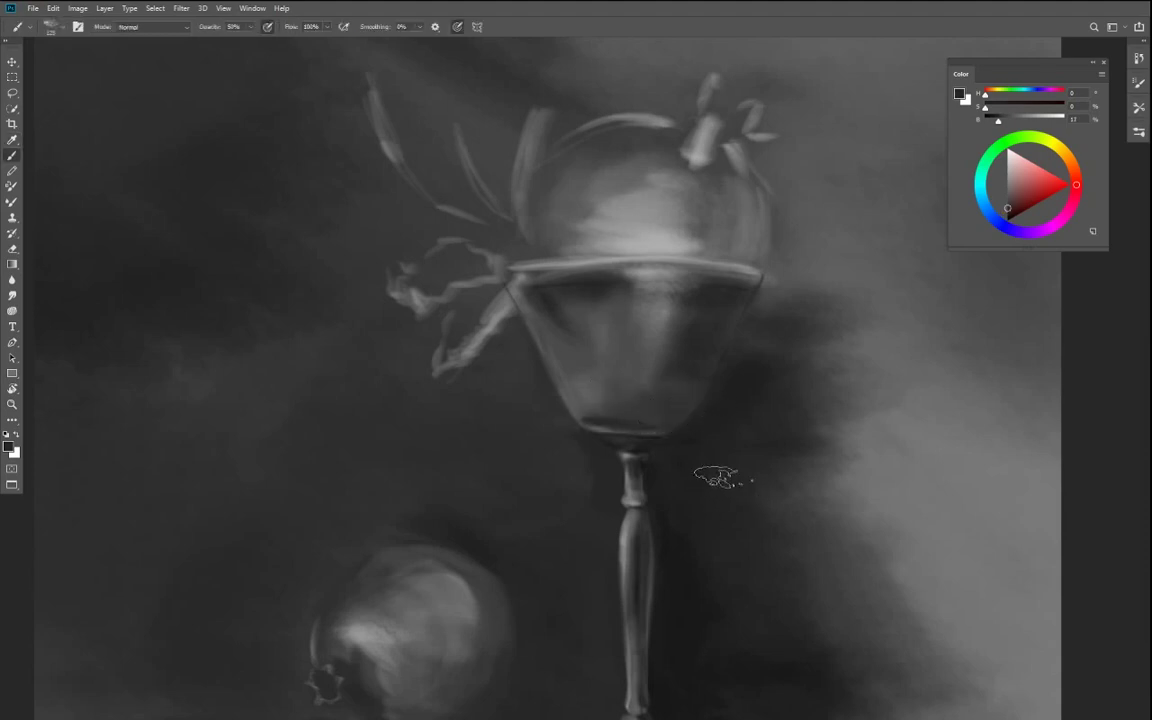
# - Darken the bowl's lower right side at 70% opacity and soften the transition with a 24% grey
pyautogui.press('7')
pyautogui.moveTo(661, 391)
pyautogui.mouseDown()
pyautogui.moveTo(681, 420)
pyautogui.moveTo(640, 440)
pyautogui.mouseUp()
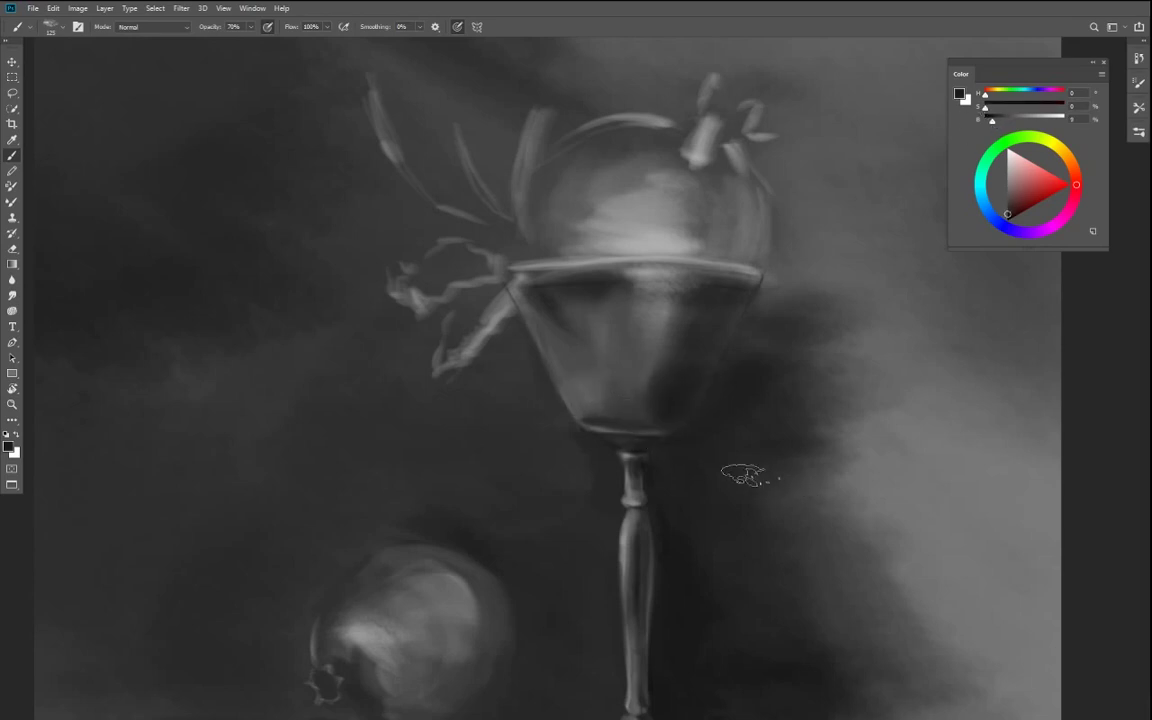
pyautogui.keyDown('alt'); pyautogui.click(663, 392); pyautogui.keyUp('alt')
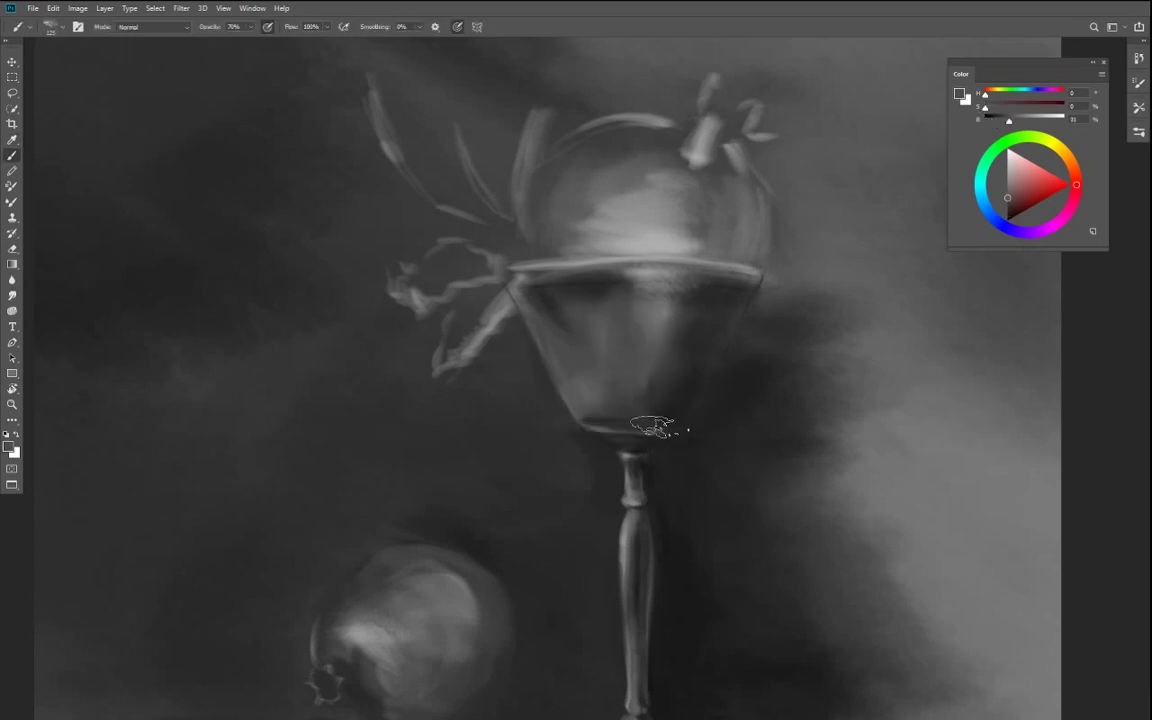
pyautogui.click(1004, 120)
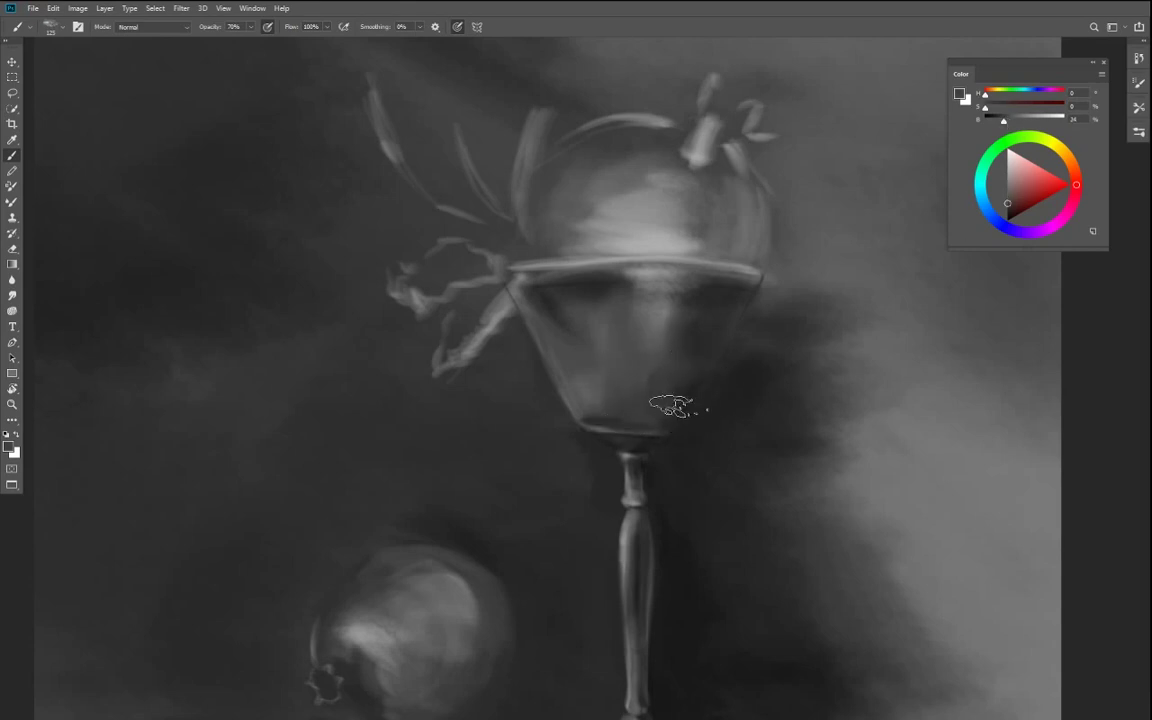
# - Deepen the shadows on the bowl's right side and beneath the rim's left end with a 150 px brush in 9% grey at 60% opacity
pyautogui.press('r')
pyautogui.moveTo(790, 455)
pyautogui.mouseDown()
pyautogui.moveTo(244, 345)
pyautogui.moveTo(442, 476)
pyautogui.moveTo(515, 487)
pyautogui.mouseUp()
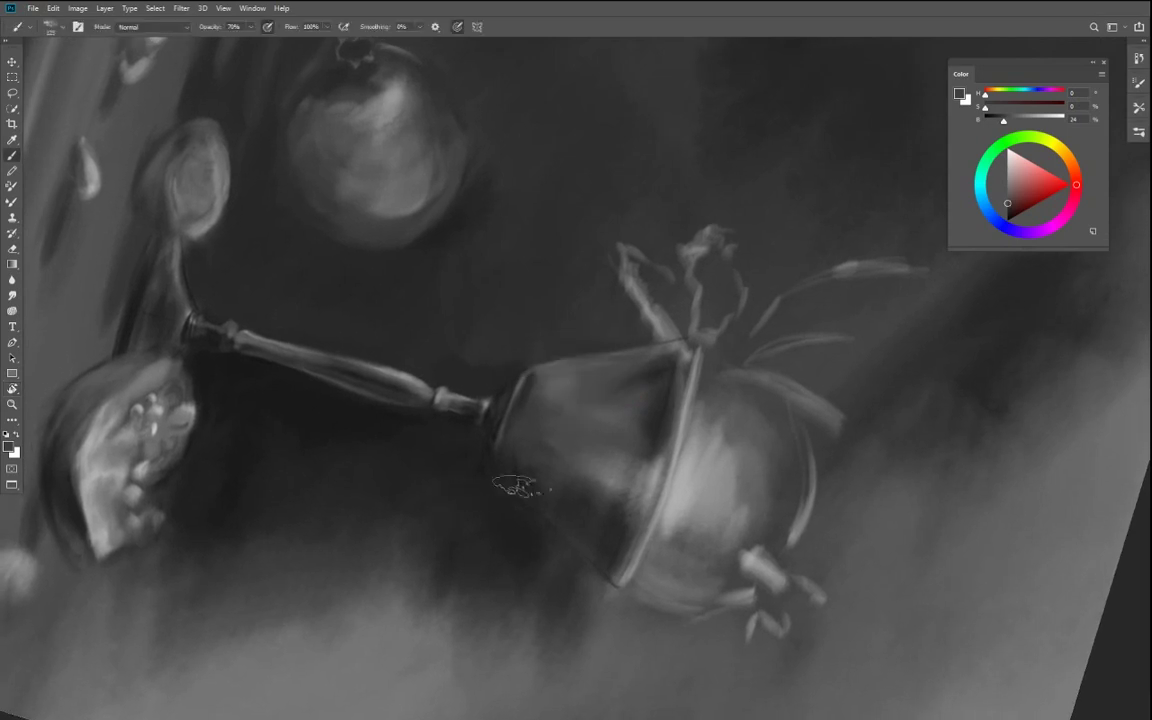
pyautogui.moveTo(570, 528); pyautogui.dragTo(649, 418)
pyautogui.moveTo(1005, 122); pyautogui.dragTo(995, 120)
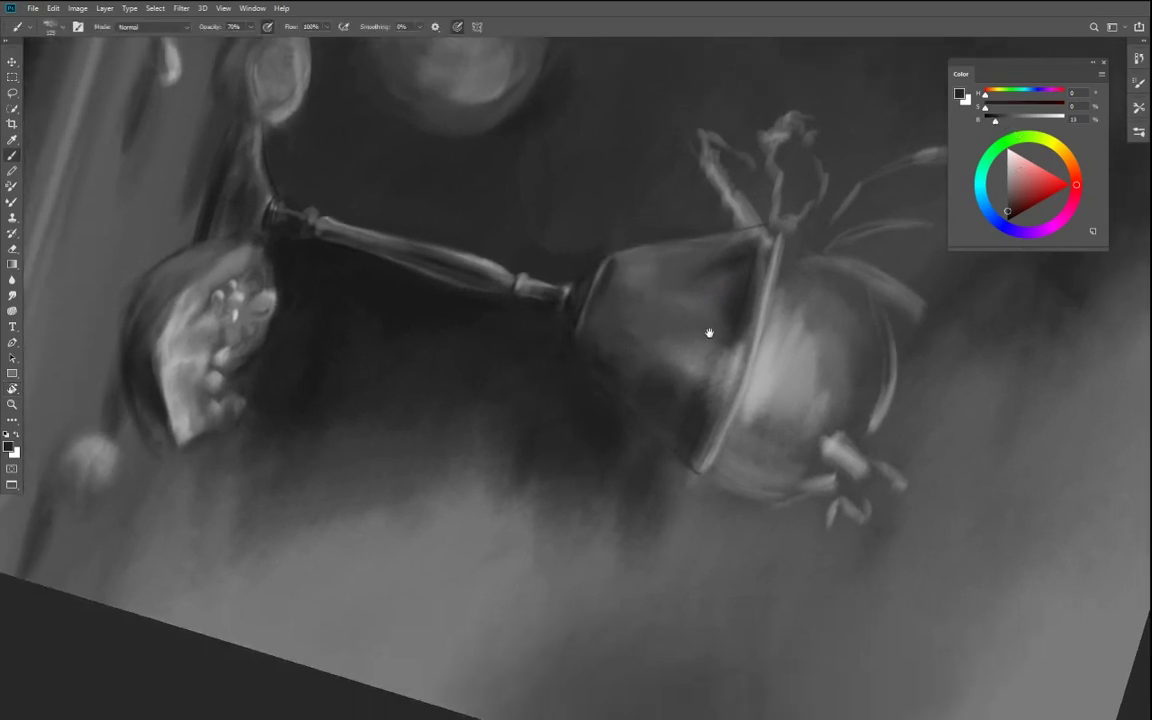
pyautogui.press('6')
pyautogui.press(']')
pyautogui.moveTo(662, 338); pyautogui.dragTo(674, 415)
pyautogui.moveTo(684, 358); pyautogui.dragTo(690, 440)
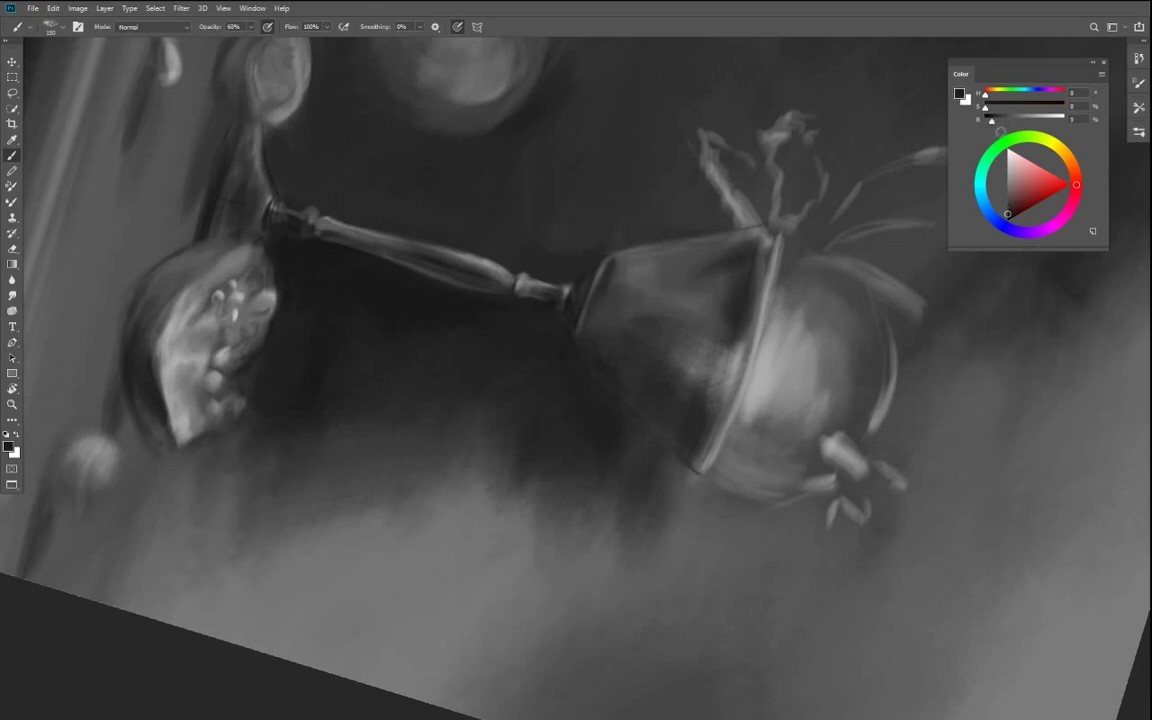
pyautogui.moveTo(620, 328)
pyautogui.mouseDown()
pyautogui.moveTo(625, 394)
pyautogui.moveTo(666, 372)
pyautogui.moveTo(652, 407)
pyautogui.mouseUp()
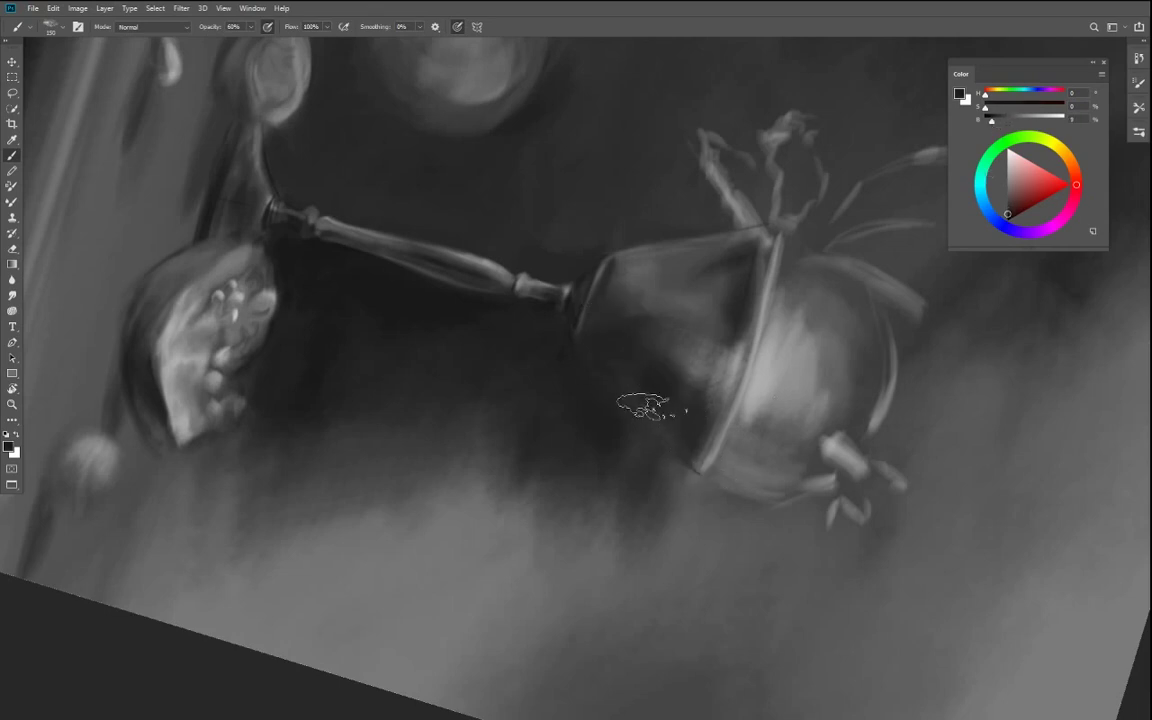
pyautogui.moveTo(770, 234); pyautogui.dragTo(698, 270)
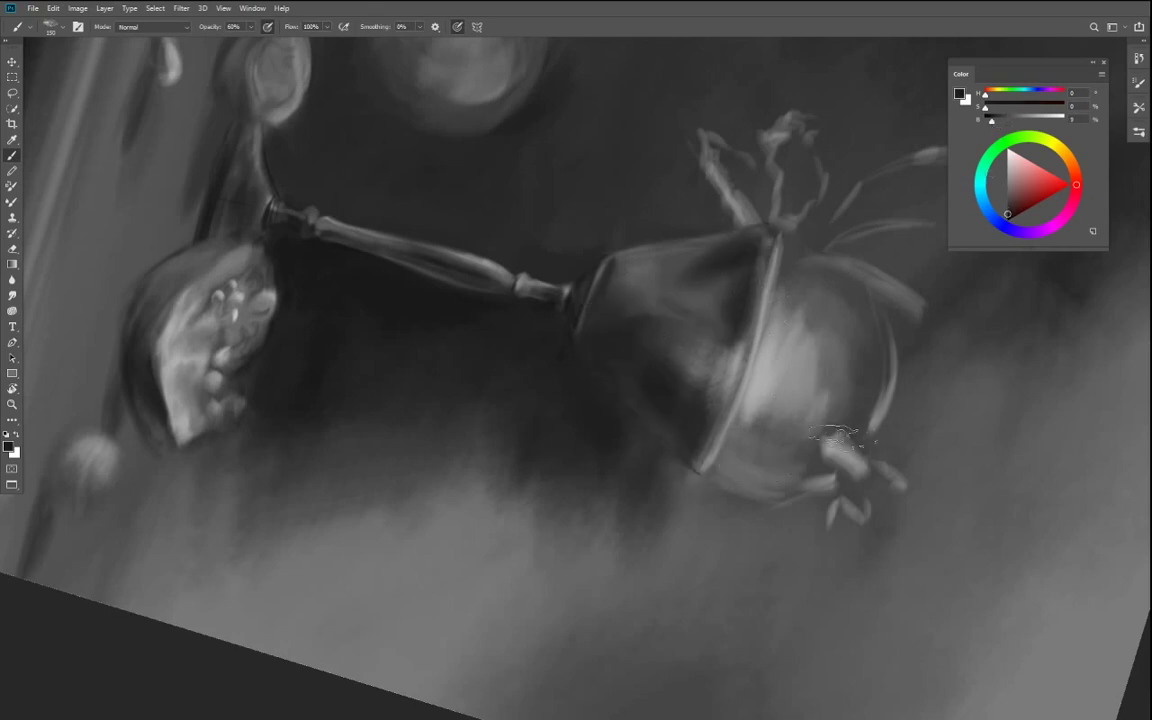
# - Redefine the bowl's bottom edge above the stem with a smaller brush in a sampled lighter grey at 60% opacity
pyautogui.press('r')
pyautogui.moveTo(476, 450)
pyautogui.mouseDown()
pyautogui.moveTo(733, 457)
pyautogui.moveTo(730, 482)
pyautogui.mouseUp()
pyautogui.press('space')
pyautogui.moveTo(690, 406); pyautogui.dragTo(695, 407)
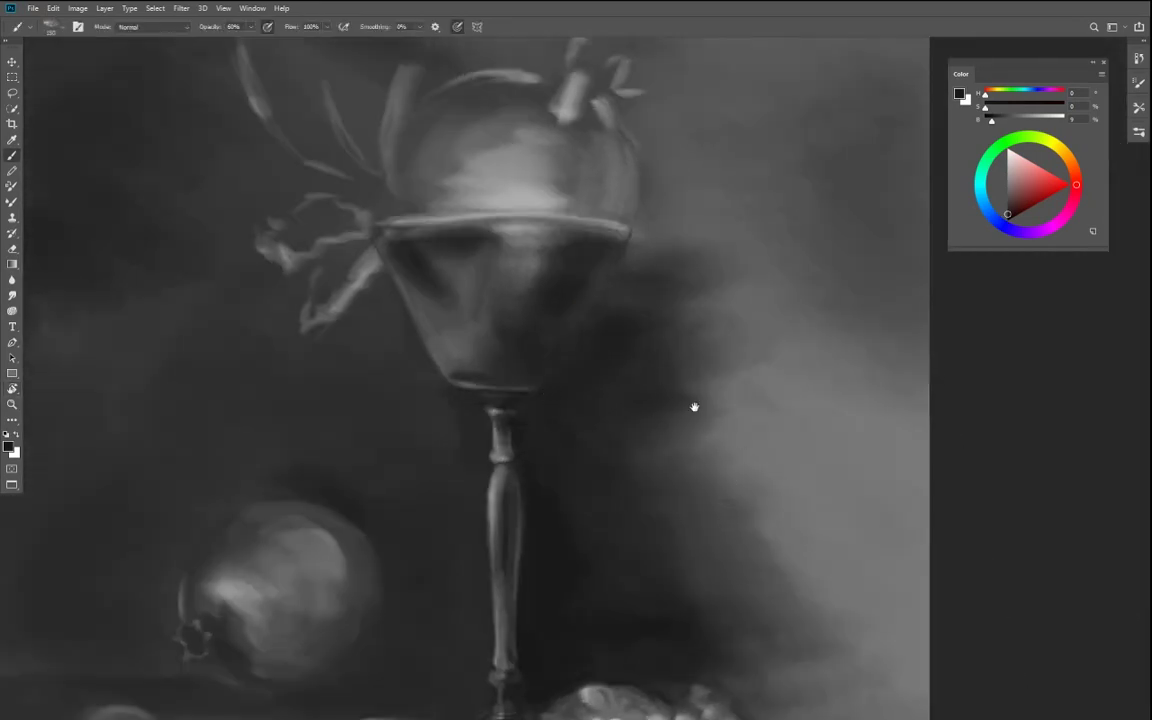
pyautogui.keyDown('alt'); pyautogui.click(473, 336); pyautogui.keyUp('alt')
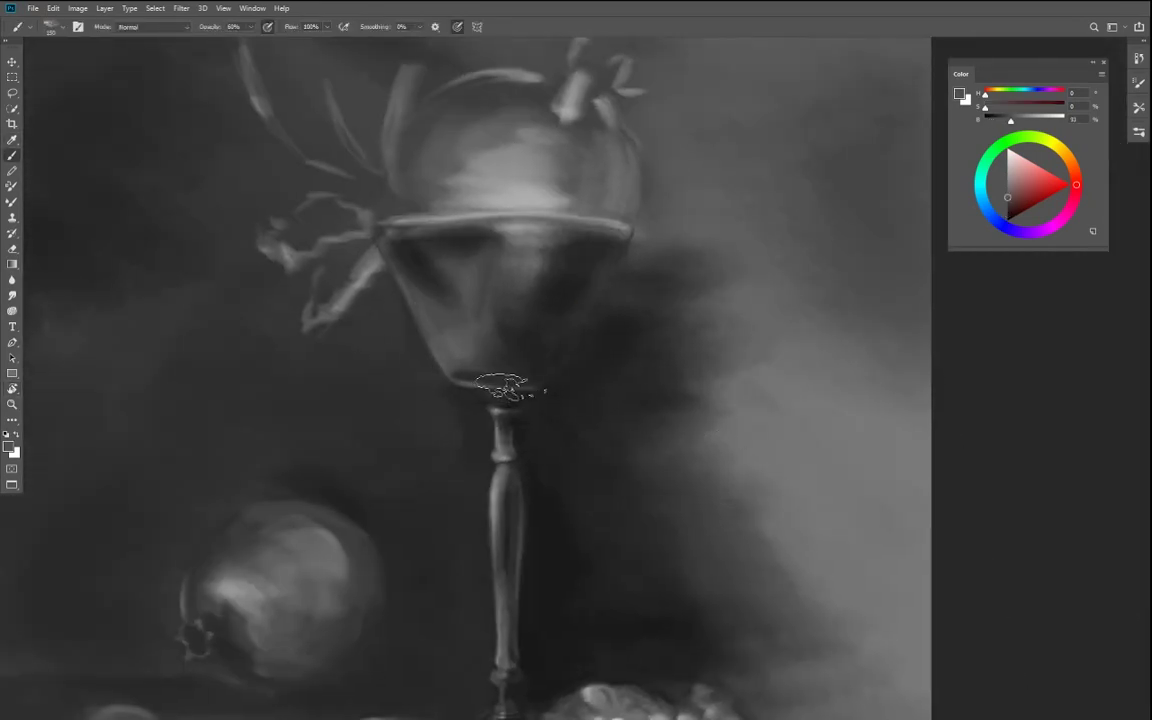
pyautogui.press('[')
pyautogui.press('[')
pyautogui.press('[')
pyautogui.press('[')
pyautogui.press('[')
pyautogui.moveTo(518, 391); pyautogui.dragTo(541, 388)
# - Blend the lower bowl with a sampled 14% grey at 60% opacity and a sampled 38% grey at 20% opacity
pyautogui.keyDown('alt'); pyautogui.click(482, 313); pyautogui.keyUp('alt')
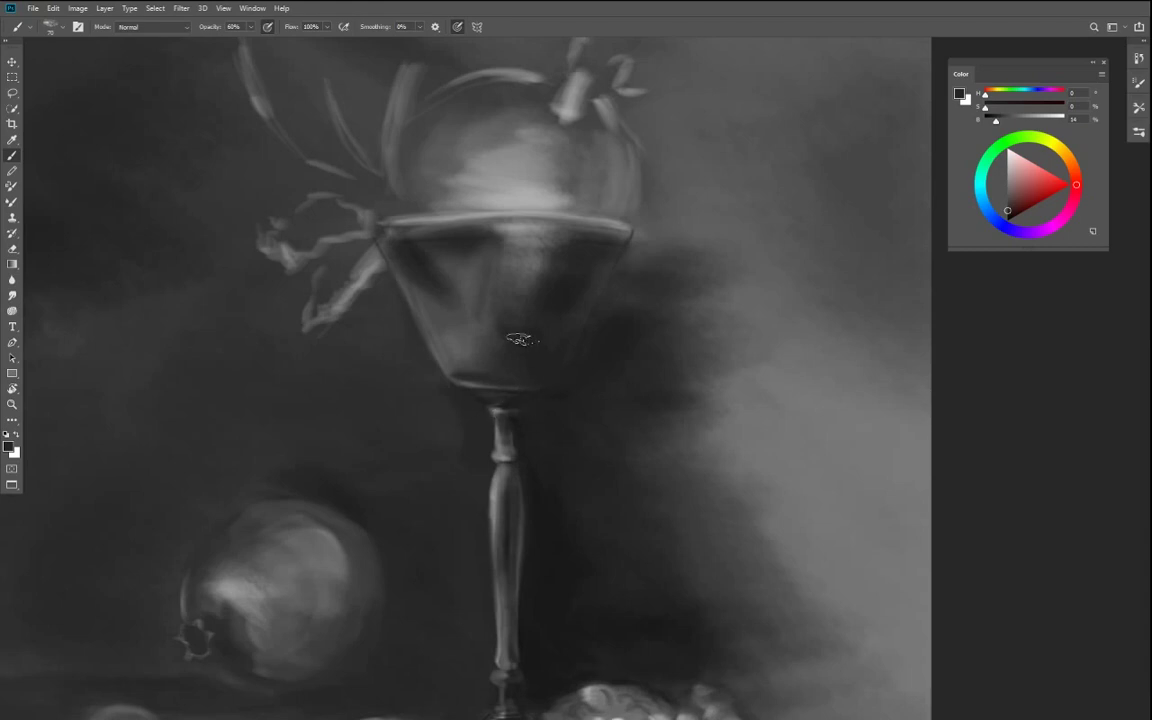
pyautogui.keyDown('alt'); pyautogui.click(484, 256); pyautogui.keyUp('alt')
pyautogui.press('2')
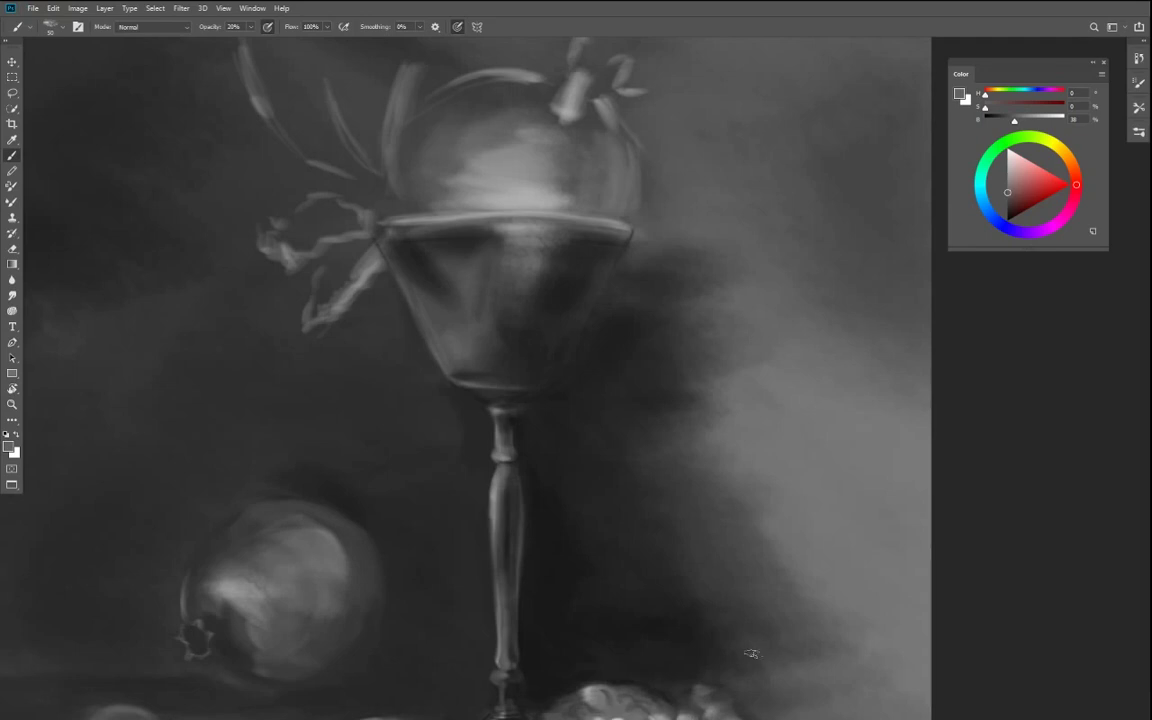
# - Soften the cast shadow's edge right of the goblet with a 700 px brush in a sampled 29% grey at 20% opacity
pyautogui.moveTo(486, 564); pyautogui.dragTo(589, 383)
pyautogui.hotkey('ctrl', '-')
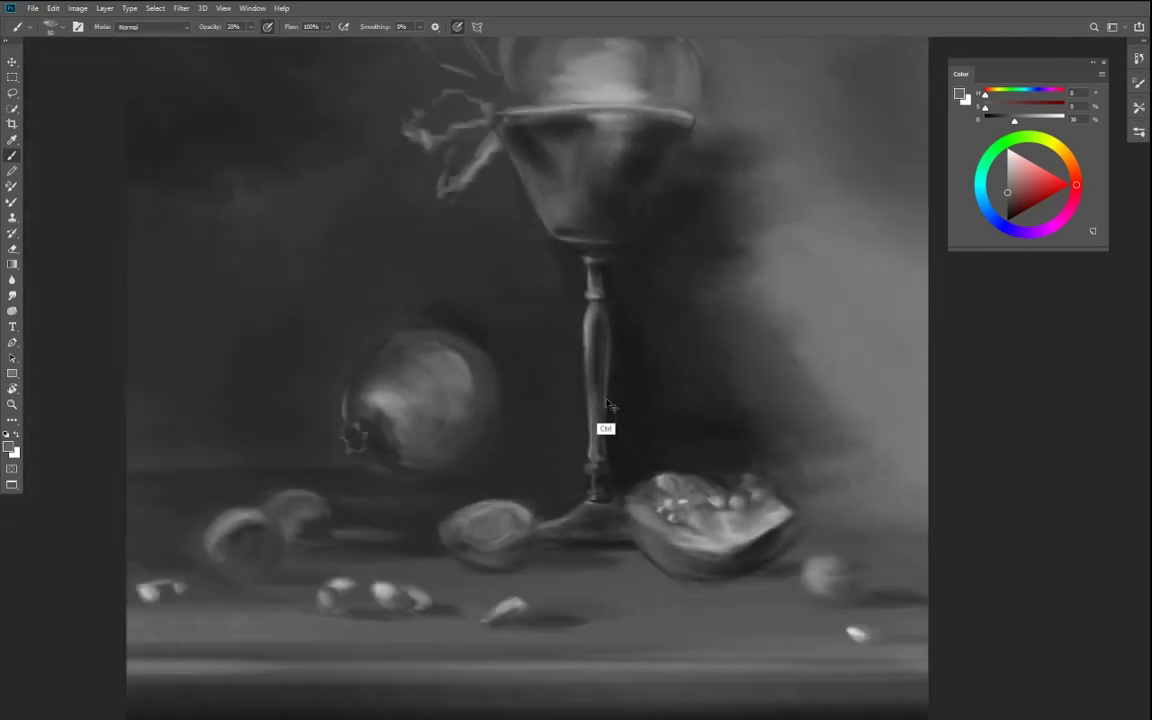
pyautogui.hotkey('ctrl', '-')
pyautogui.hotkey('ctrl', '-')
pyautogui.hotkey('ctrl', '-')
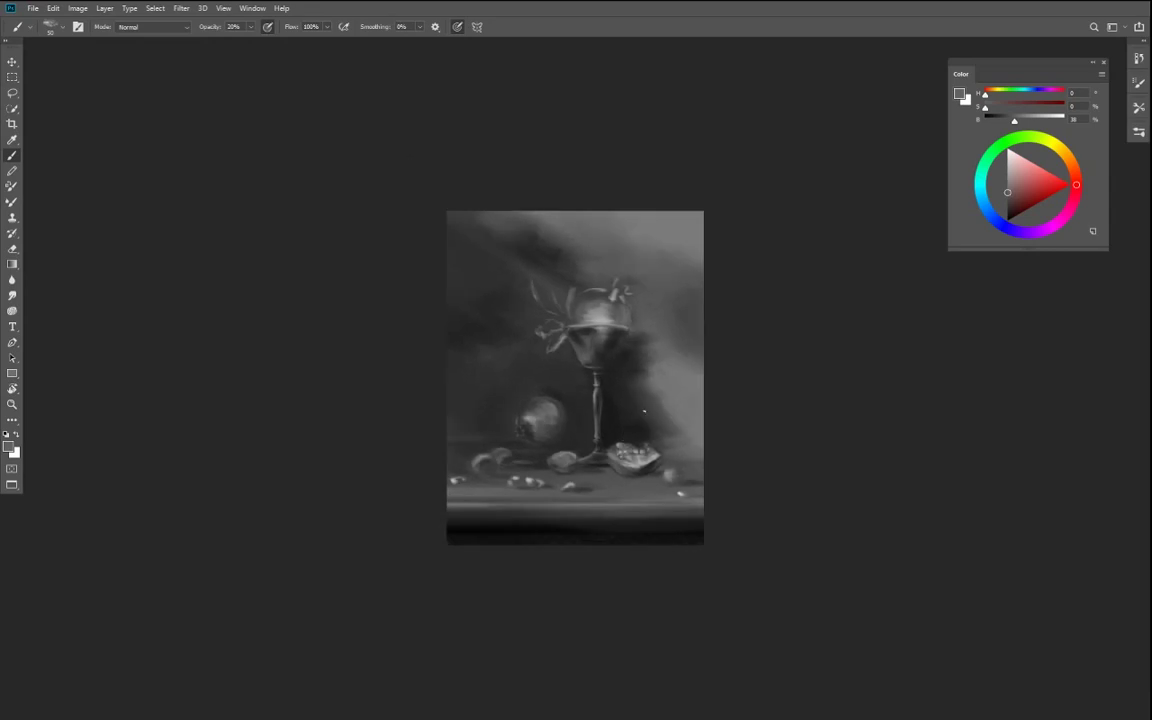
pyautogui.press(']')
pyautogui.press(']')
pyautogui.press(']')
pyautogui.press(']')
pyautogui.press(']')
pyautogui.press(']')
pyautogui.press(']')
pyautogui.press(']')
pyautogui.press(']')
pyautogui.press(']')
pyautogui.press(']')
pyautogui.press(']')
pyautogui.press(']')
pyautogui.press(']')
pyautogui.press(']')
pyautogui.keyDown('alt'); pyautogui.click(660, 417); pyautogui.keyUp('alt')
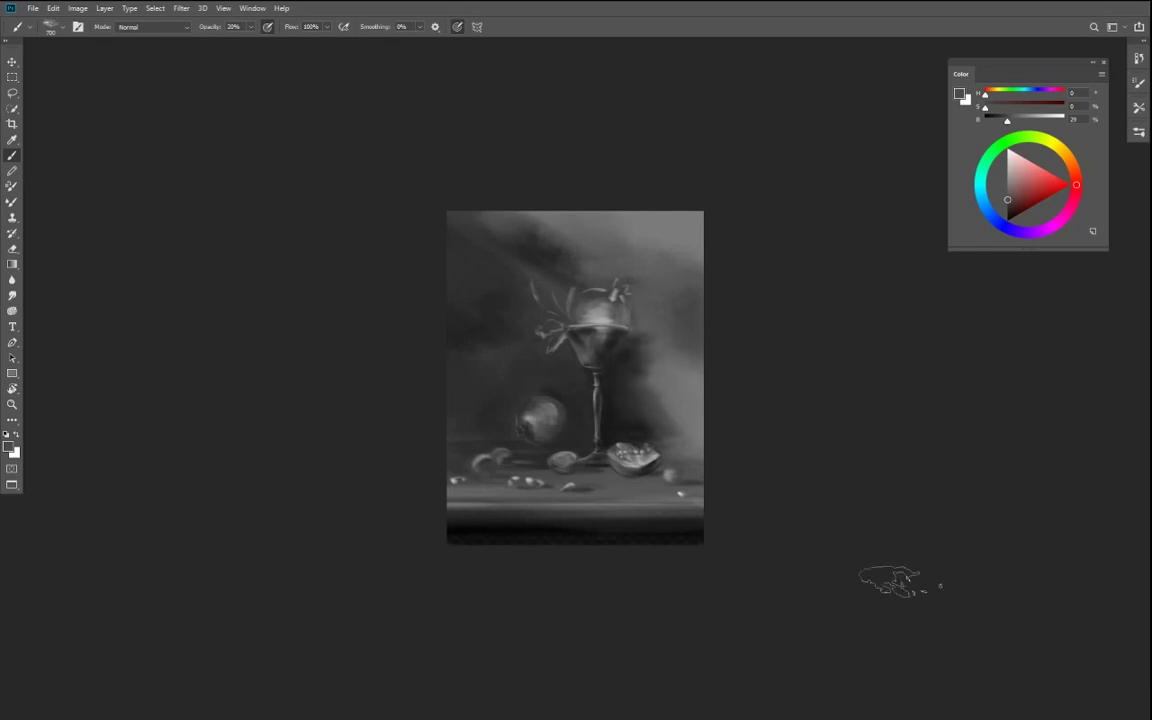
# - Darken the background beside the stem and above the cut pomegranate with a sampled 17% grey at 20% and 10% opacity
pyautogui.keyDown('alt'); pyautogui.click(578, 372); pyautogui.keyUp('alt')
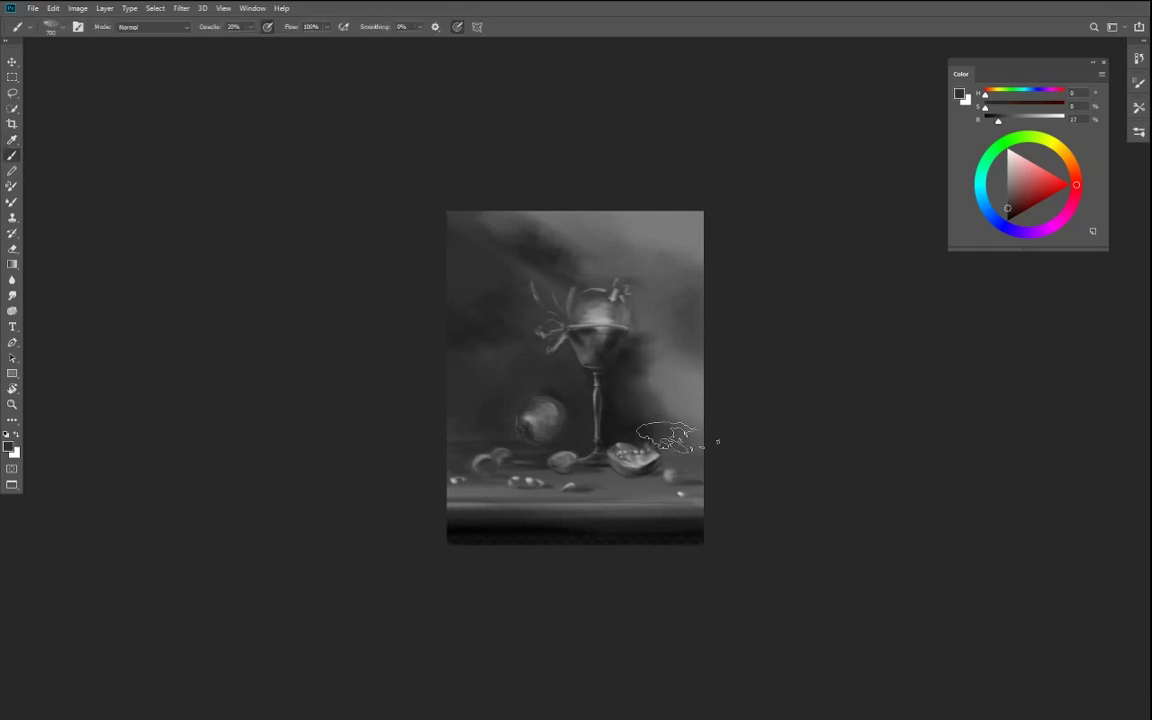
pyautogui.moveTo(678, 438); pyautogui.dragTo(722, 463)
pyautogui.press('[')
pyautogui.press('[')
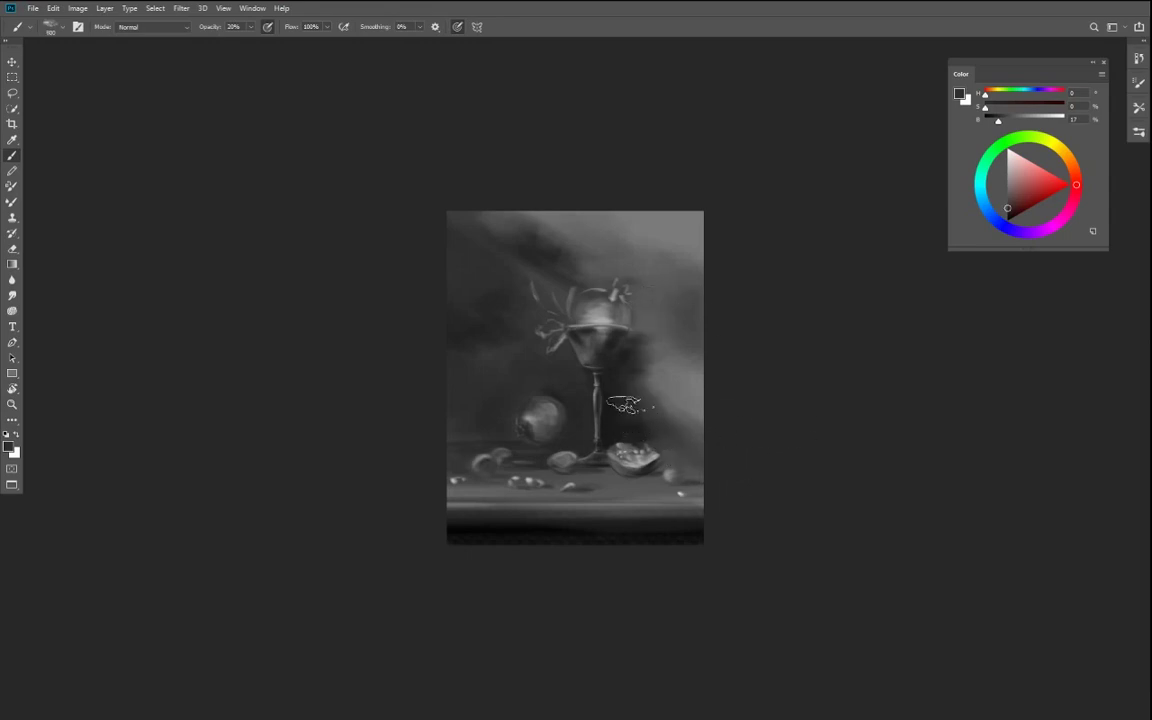
pyautogui.press('1')
pyautogui.moveTo(628, 398)
pyautogui.mouseDown()
pyautogui.moveTo(618, 429)
pyautogui.moveTo(615, 415)
pyautogui.mouseUp()
pyautogui.press('[')
# - Blend the background right of the bowl into the shadow with a sampled 29% grey, raising the opacity from 10% to 30%
pyautogui.keyDown('alt'); pyautogui.click(671, 361); pyautogui.keyUp('alt')
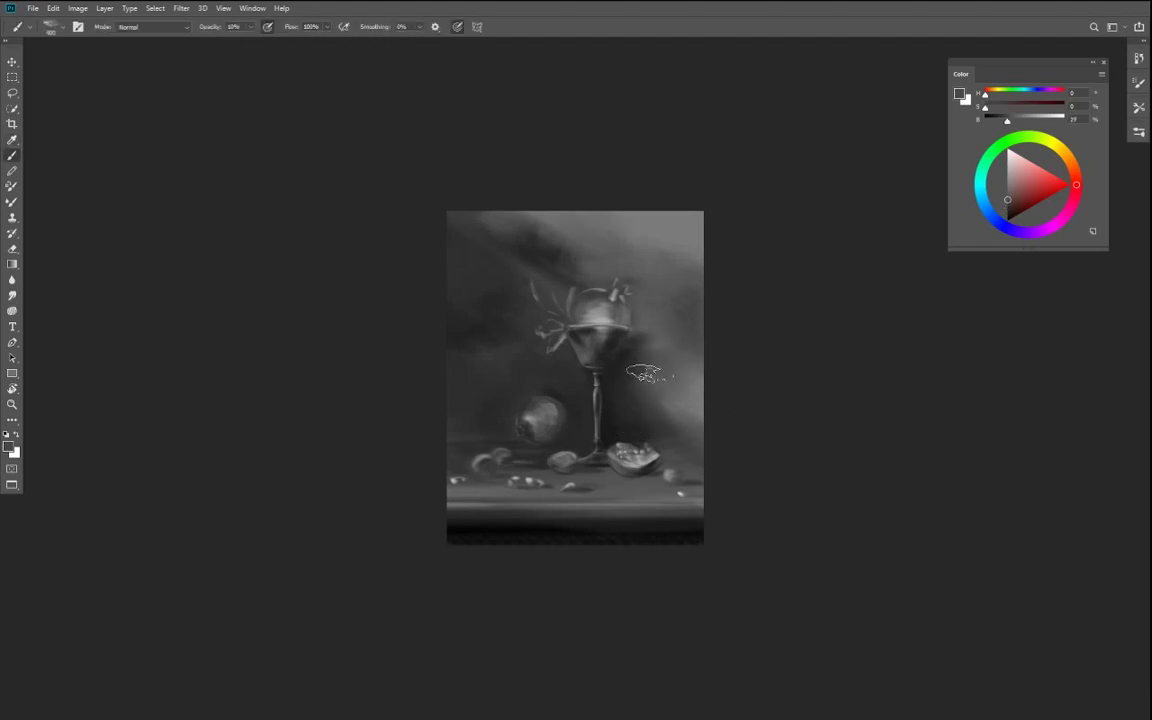
pyautogui.moveTo(663, 332)
pyautogui.mouseDown()
pyautogui.moveTo(695, 398)
pyautogui.moveTo(658, 386)
pyautogui.moveTo(660, 359)
pyautogui.moveTo(630, 369)
pyautogui.moveTo(673, 374)
pyautogui.moveTo(701, 409)
pyautogui.moveTo(675, 390)
pyautogui.mouseUp()
pyautogui.press(']')
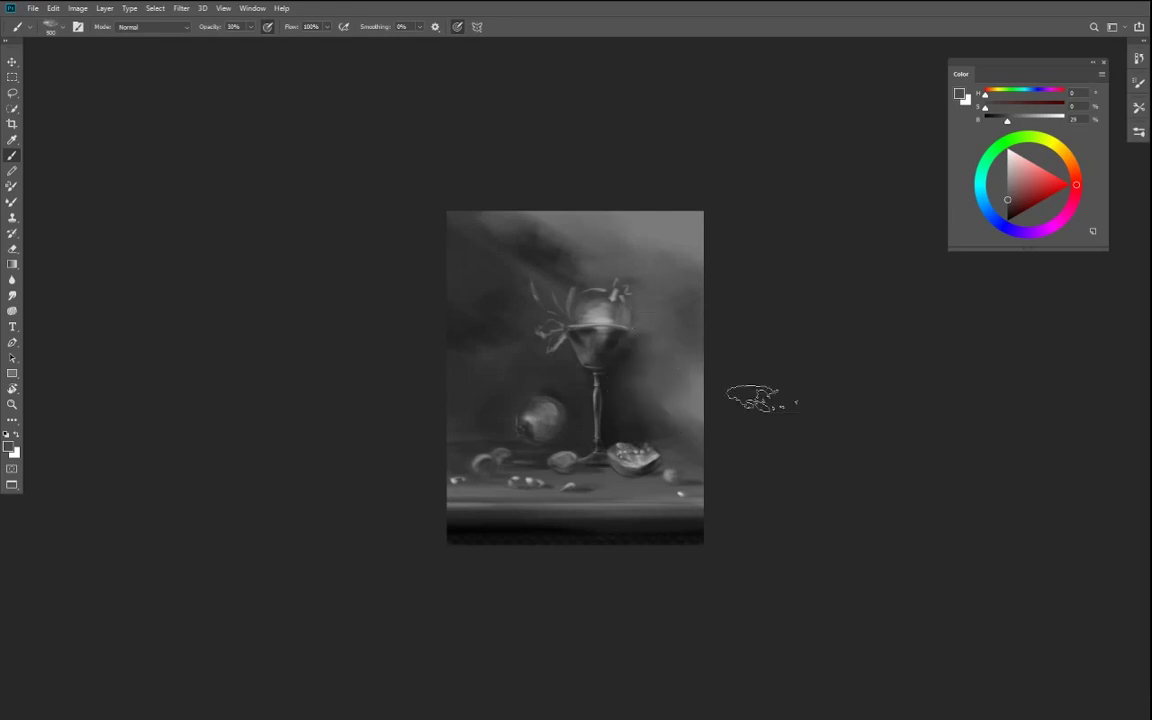
pyautogui.hotkey('ctrl', '+')
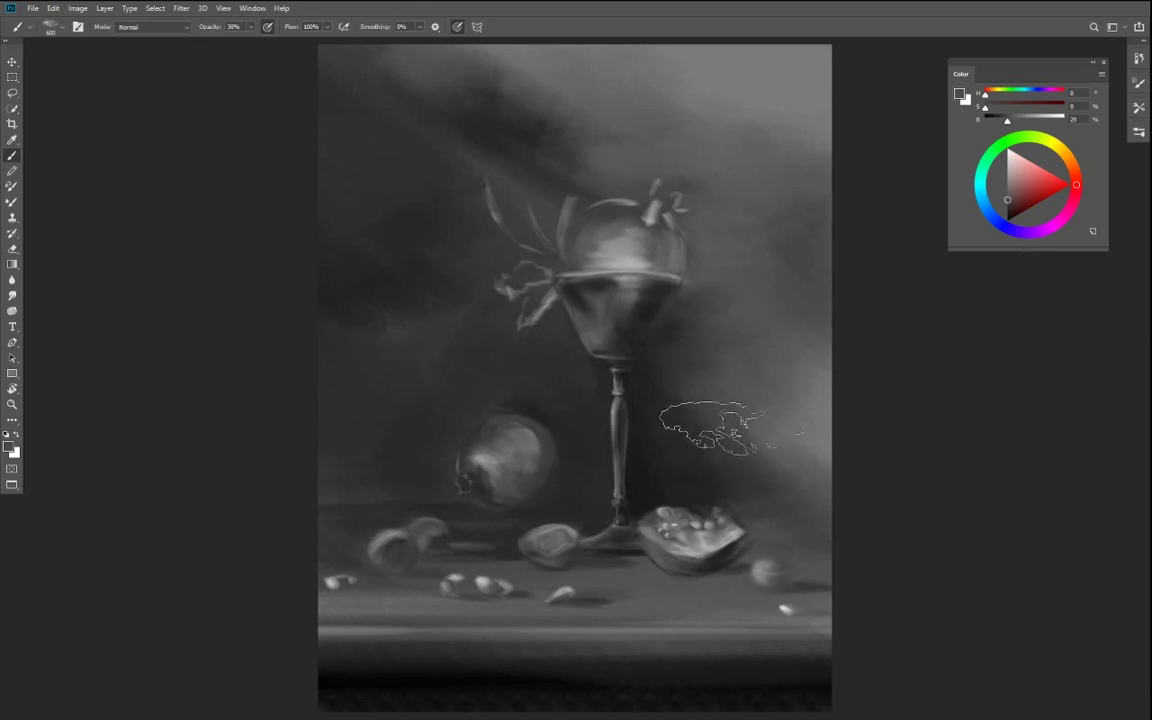
pyautogui.hotkey('ctrl', '-')
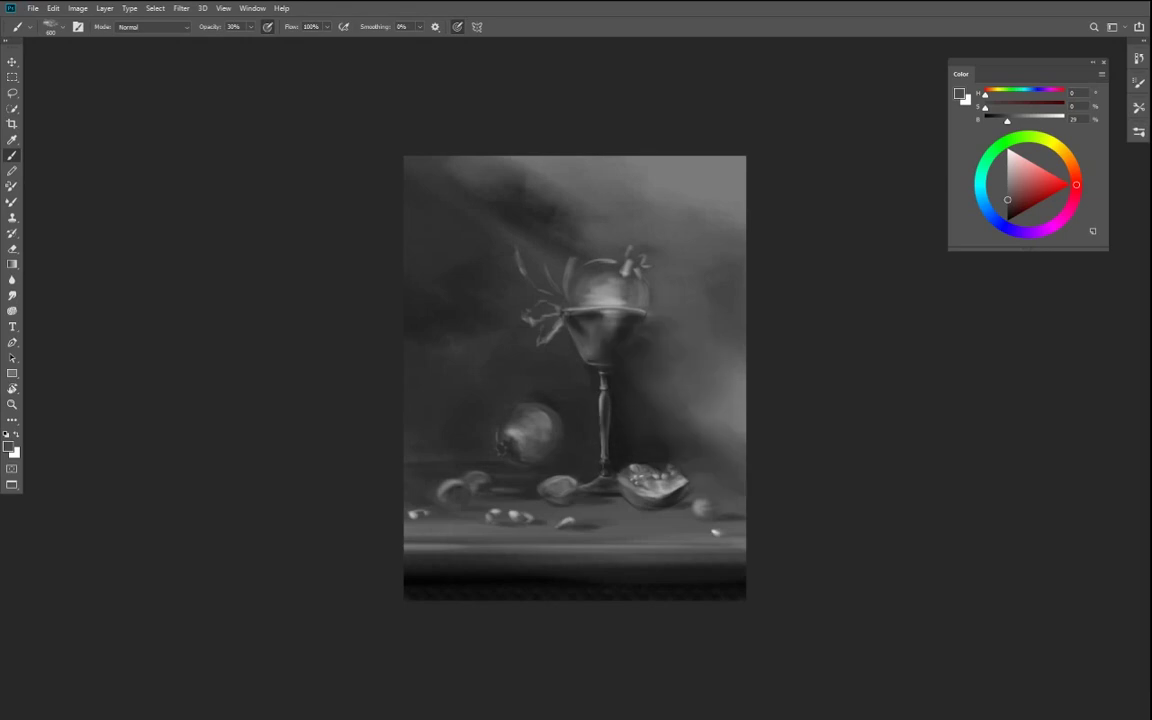
# - Lighten the upper-right background with broad strokes of a 1000 px brush in 89% light grey at 30% opacity
pyautogui.moveTo(1019, 166); pyautogui.dragTo(1007, 156)
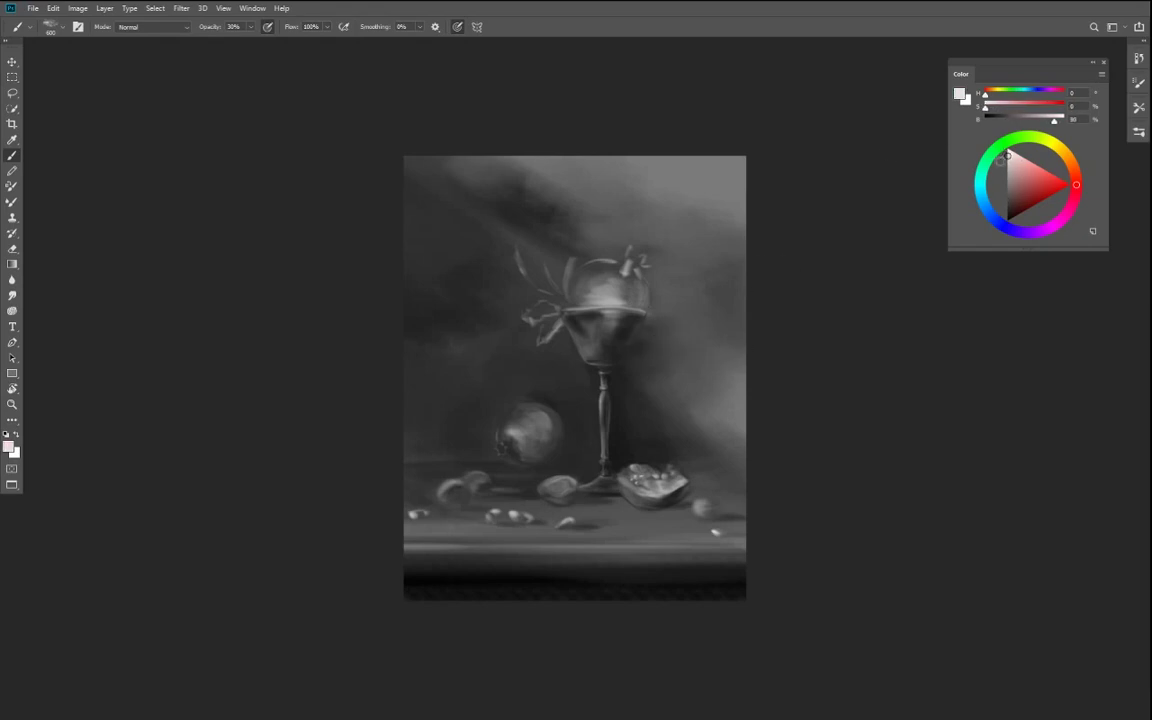
pyautogui.press(']')
pyautogui.press(']')
pyautogui.press(']')
pyautogui.press(']')
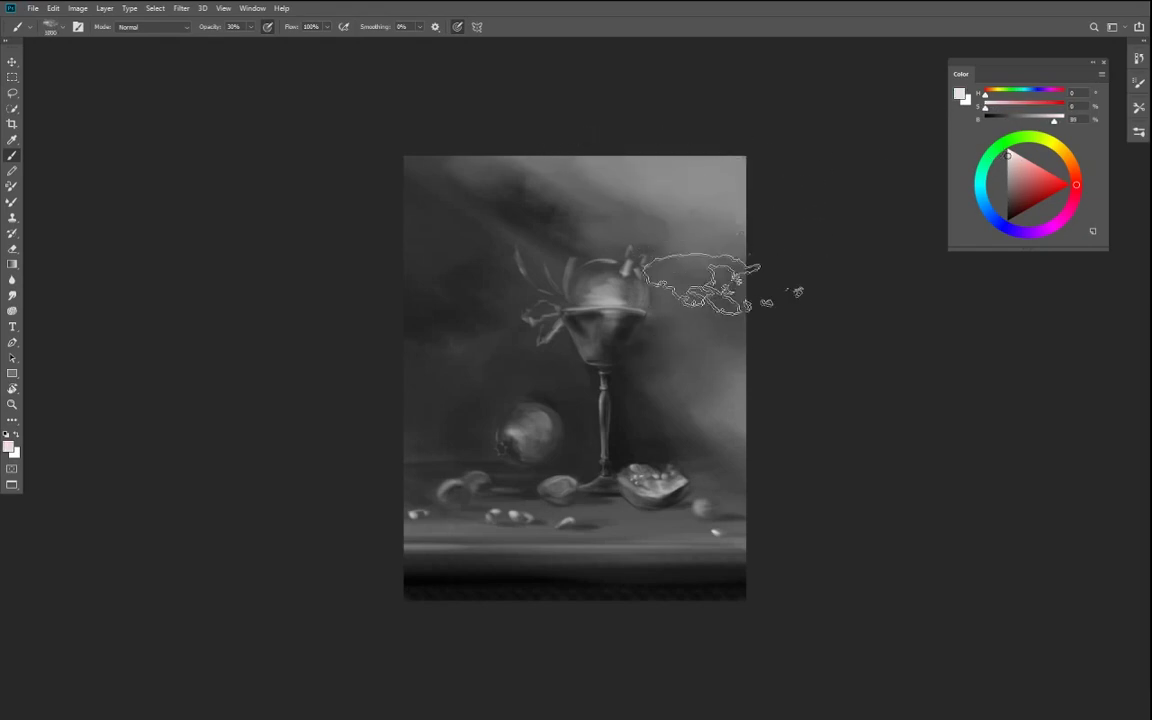
pyautogui.moveTo(713, 190)
pyautogui.mouseDown()
pyautogui.moveTo(706, 254)
pyautogui.moveTo(677, 262)
pyautogui.moveTo(512, 182)
pyautogui.moveTo(567, 243)
pyautogui.moveTo(545, 208)
pyautogui.mouseUp()
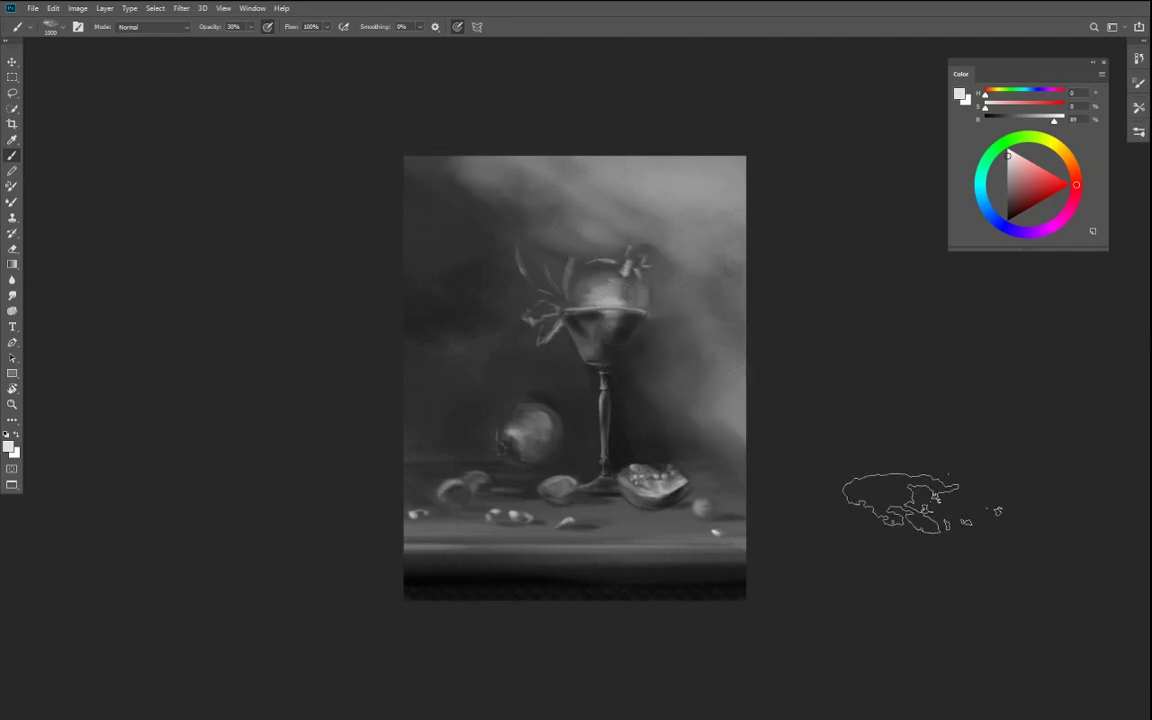
# - Tone down the background right of the goblet's stem with broad strokes of a sampled 30% grey at 30% opacity
pyautogui.press('i')
pyautogui.keyDown('alt'); pyautogui.click(680, 380); pyautogui.keyUp('alt')
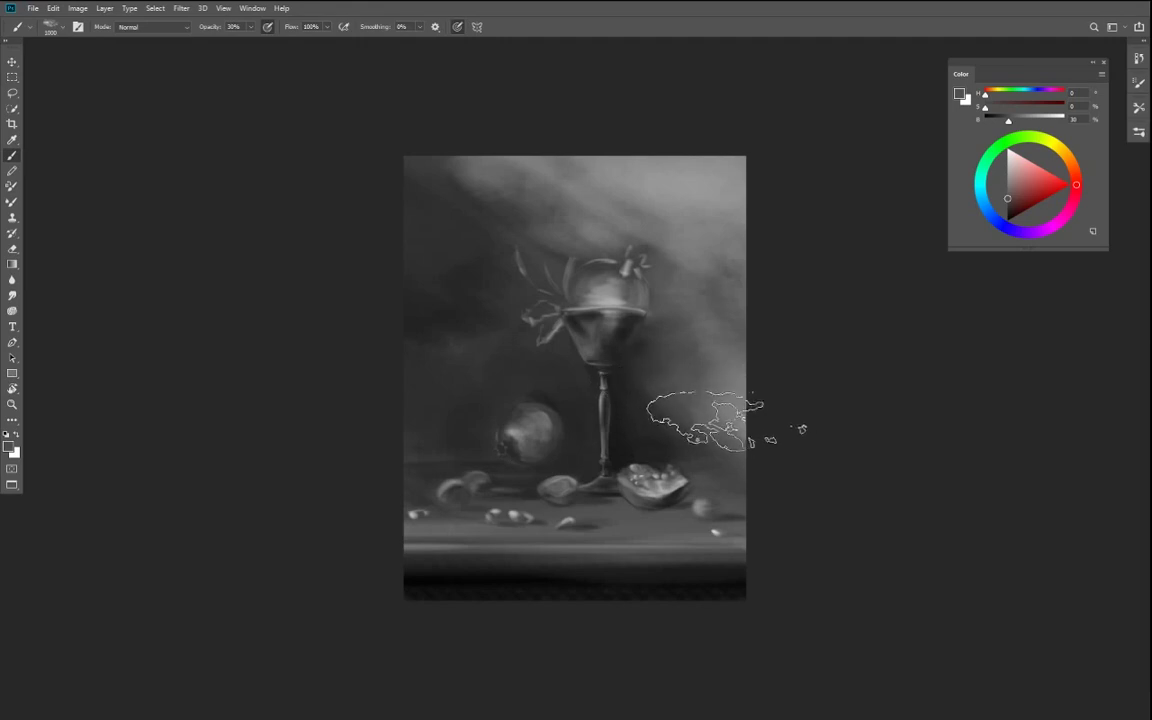
pyautogui.moveTo(715, 425)
pyautogui.mouseDown()
pyautogui.moveTo(675, 398)
pyautogui.moveTo(693, 374)
pyautogui.moveTo(732, 410)
pyautogui.moveTo(657, 368)
pyautogui.moveTo(676, 437)
pyautogui.mouseUp()
pyautogui.press('[')
pyautogui.press('[')
pyautogui.press('[')
pyautogui.press('[')
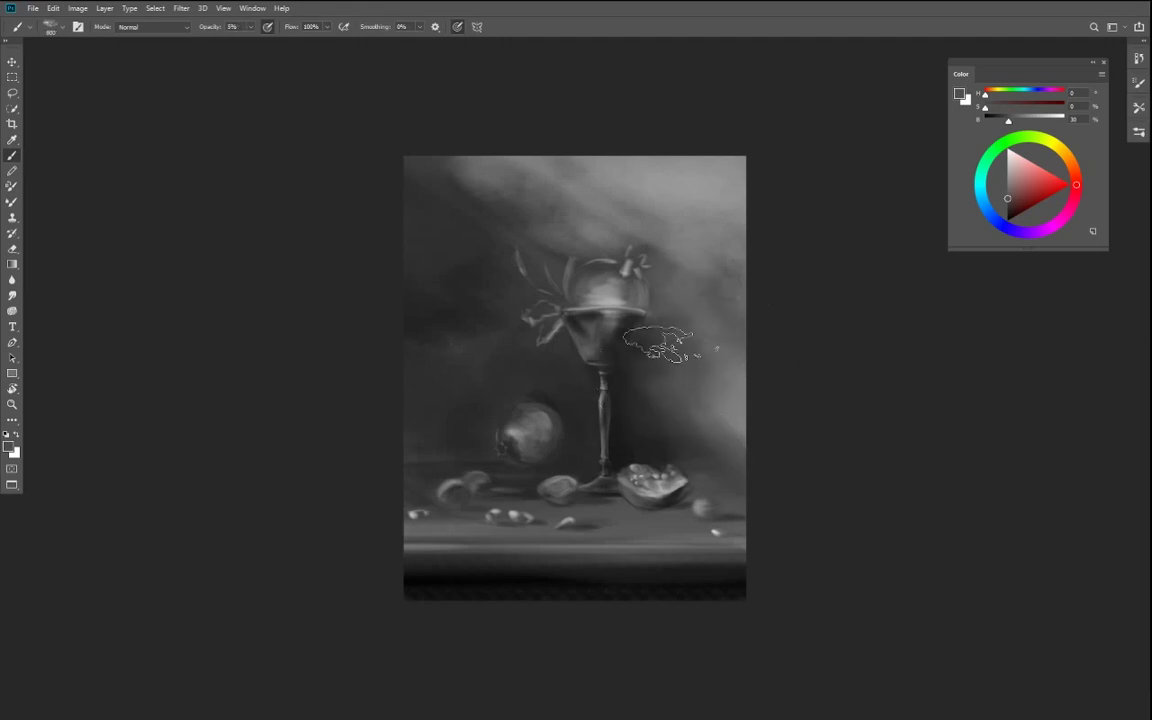
# - Darken the bowl's right edge below the rim with a 100 px brush in a sampled 11% grey at 61% opacity
pyautogui.keyDown('alt'); pyautogui.click(564, 391); pyautogui.keyUp('alt')
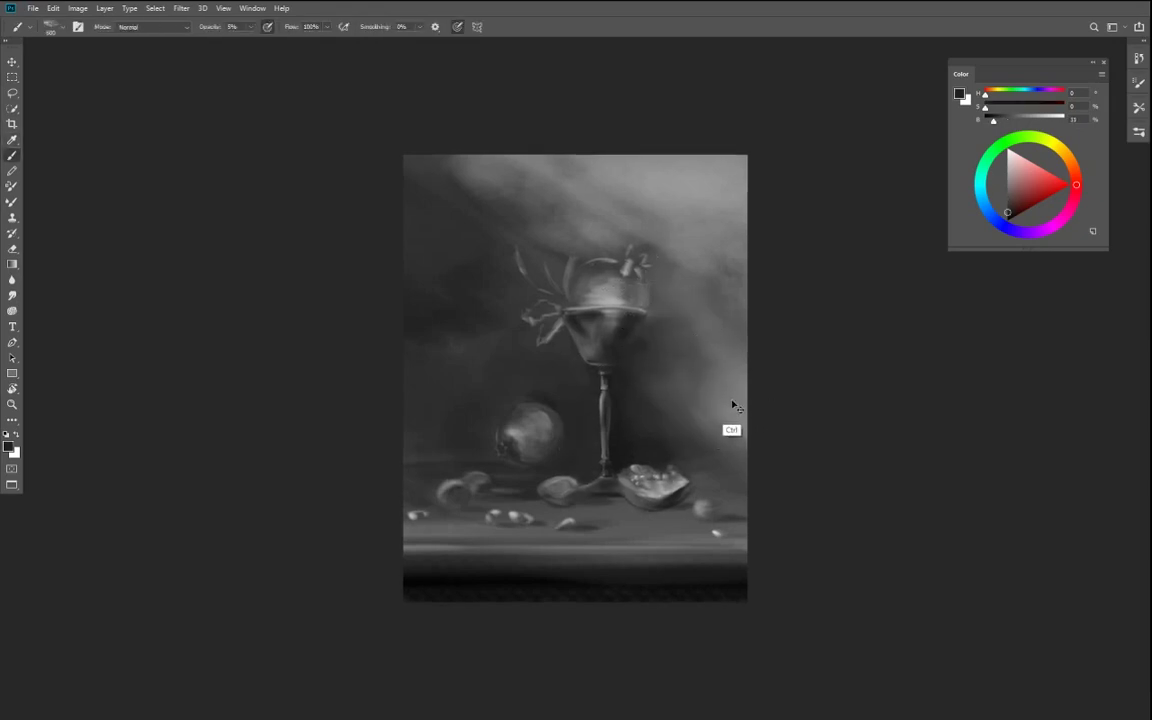
pyautogui.hotkey('ctrl', '+')
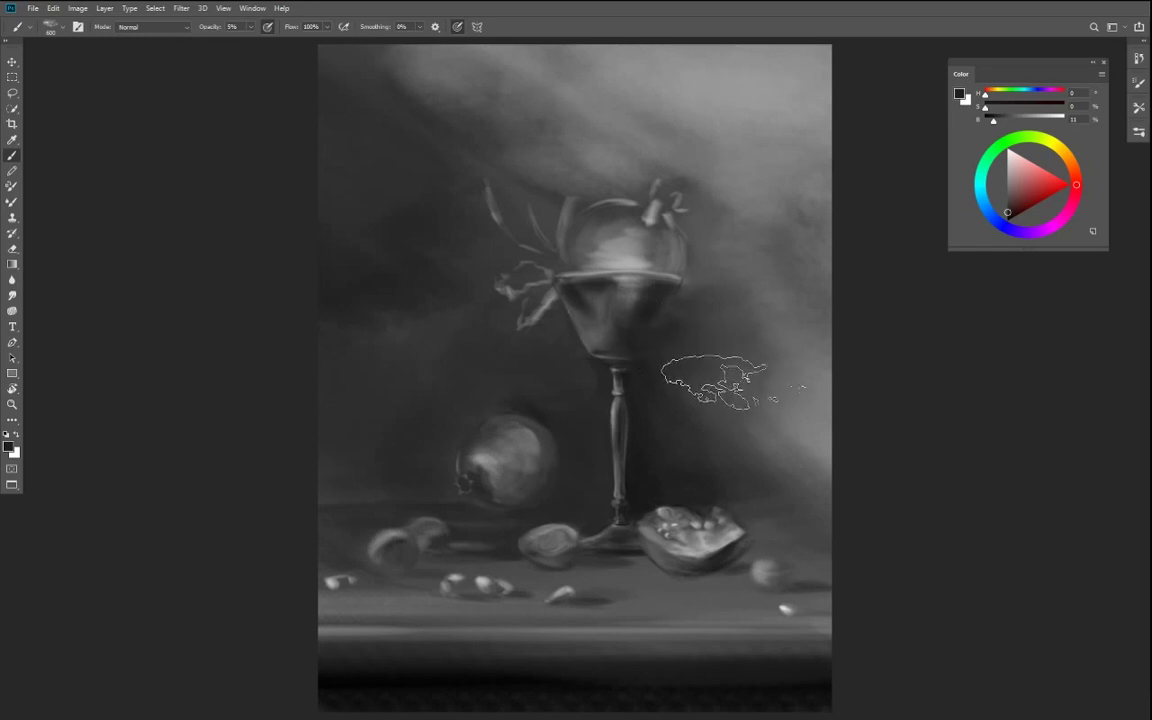
pyautogui.moveTo(250, 28); pyautogui.dragTo(281, 43)
pyautogui.click(900, 370)
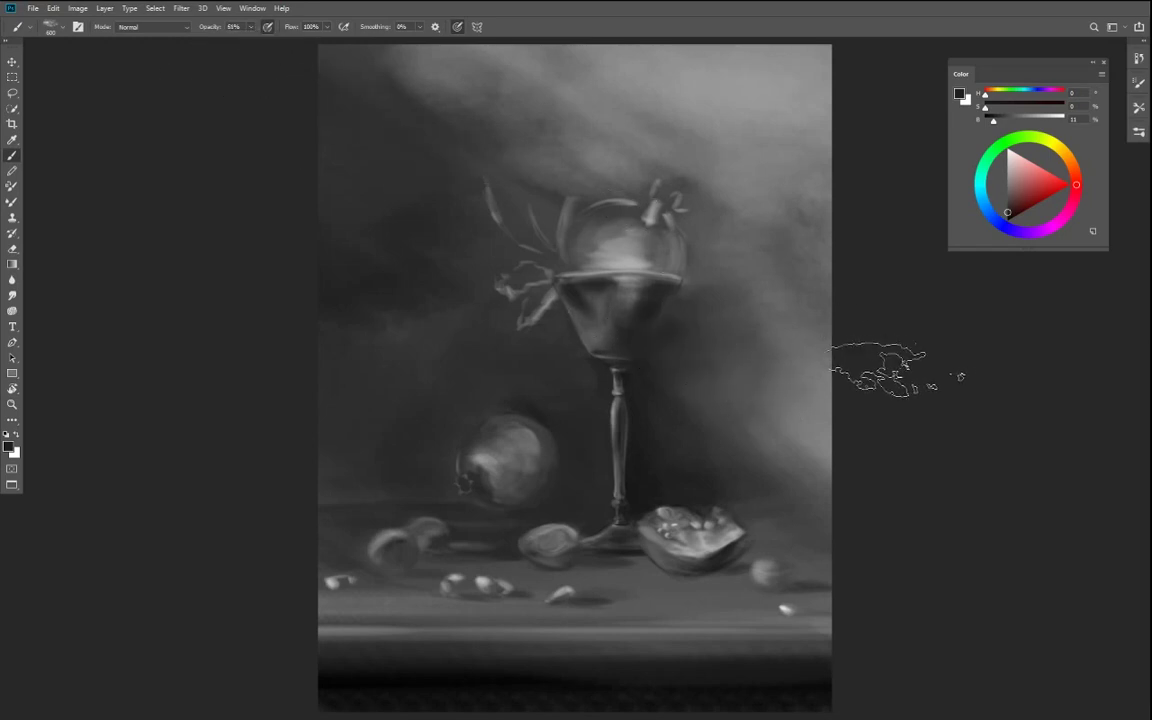
pyautogui.press('[')
pyautogui.press('[')
pyautogui.press('[')
pyautogui.press('[')
pyautogui.press('[')
pyautogui.press('[')
pyautogui.press('[')
pyautogui.press('[')
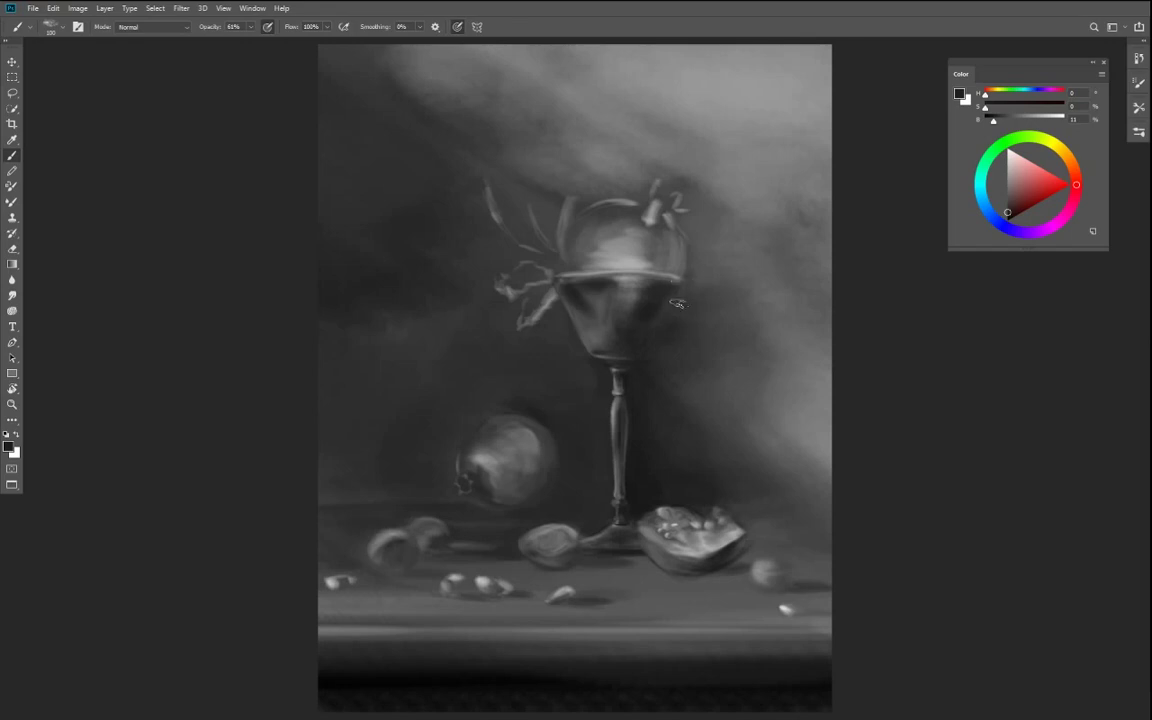
# - Blend the background right of the bowl using 400 px and 300 px brushes and a sampled 39% grey at 61% opacity
pyautogui.press(']')
pyautogui.press(']')
pyautogui.press(']')
pyautogui.press(']')
pyautogui.press(']')
pyautogui.press(']')
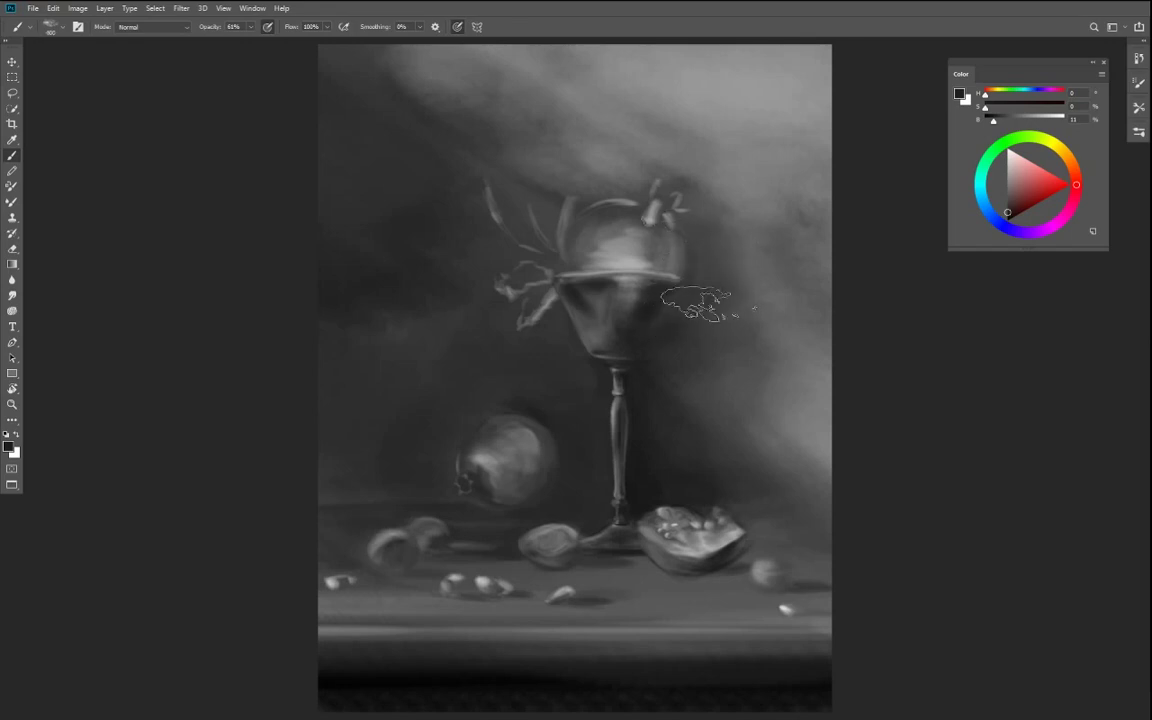
pyautogui.keyDown('alt'); pyautogui.click(812, 275); pyautogui.keyUp('alt')
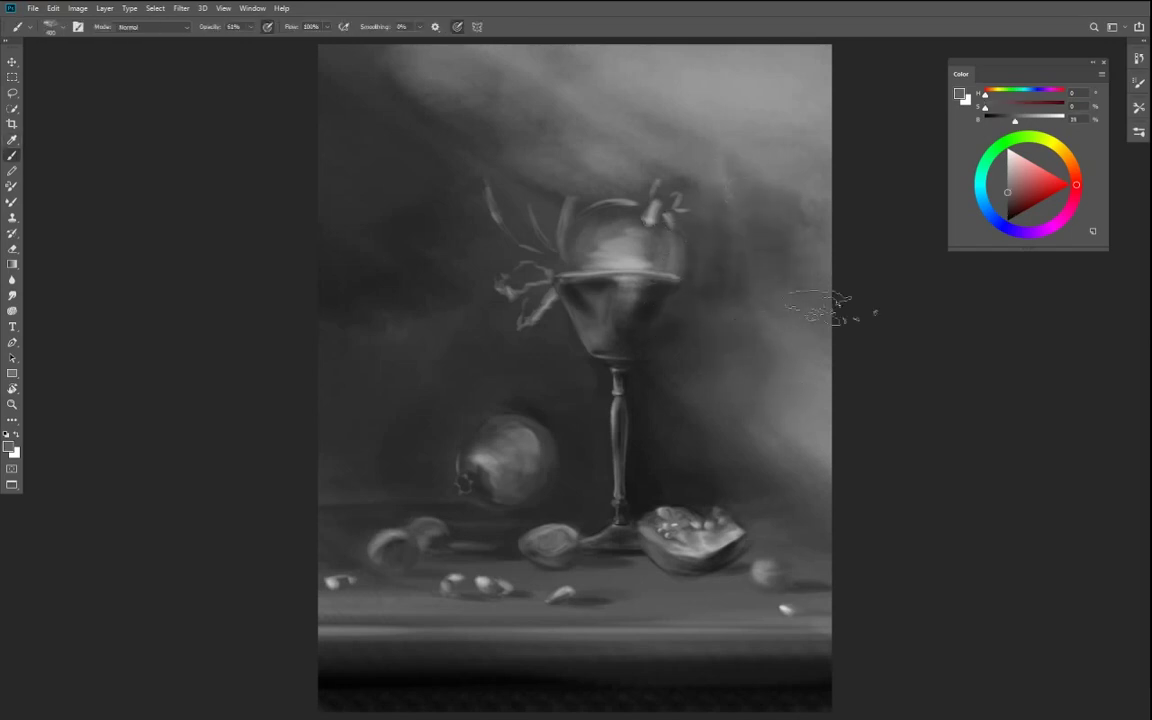
pyautogui.press('[')
pyautogui.press('[')
pyautogui.press('[')
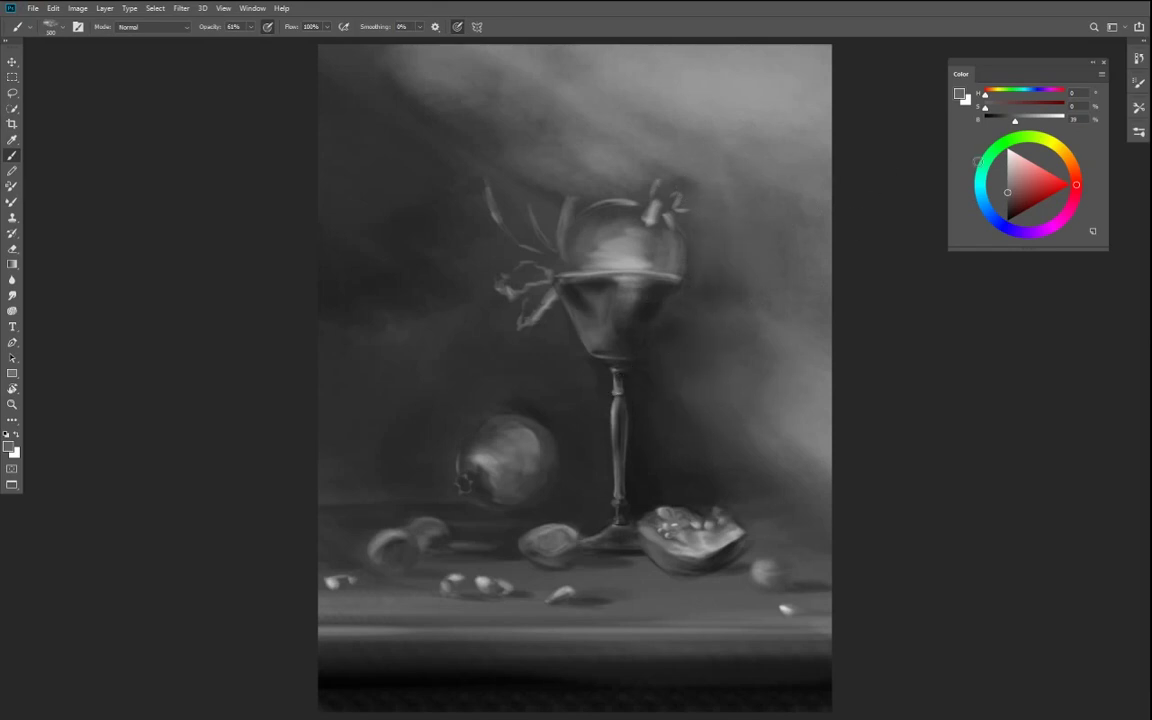
# - Rotate the canvas sideways and refine the bowl's shaded side with a 125 px brush in 32% and sampled 16% grey
pyautogui.moveTo(1013, 123); pyautogui.dragTo(1010, 123)
pyautogui.press('[')
pyautogui.press('[')
pyautogui.press('r')
pyautogui.moveTo(402, 392); pyautogui.dragTo(588, 468)
pyautogui.press('b')
pyautogui.hotkey('ctrl', '+')
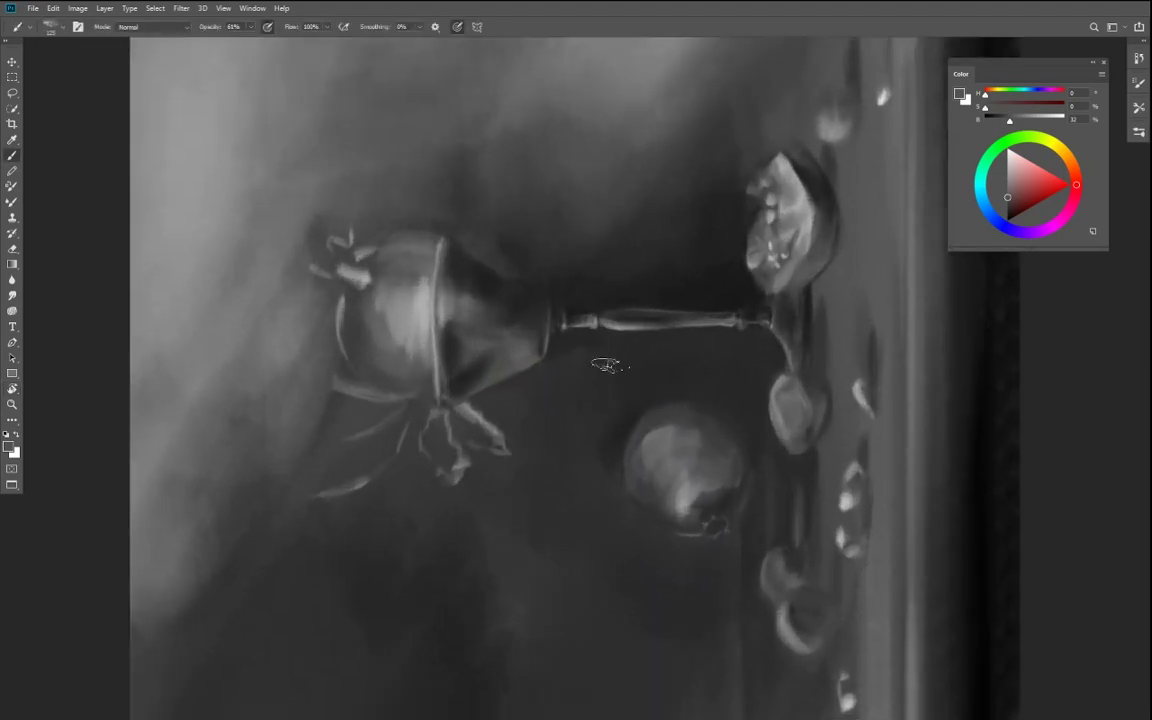
pyautogui.press('i')
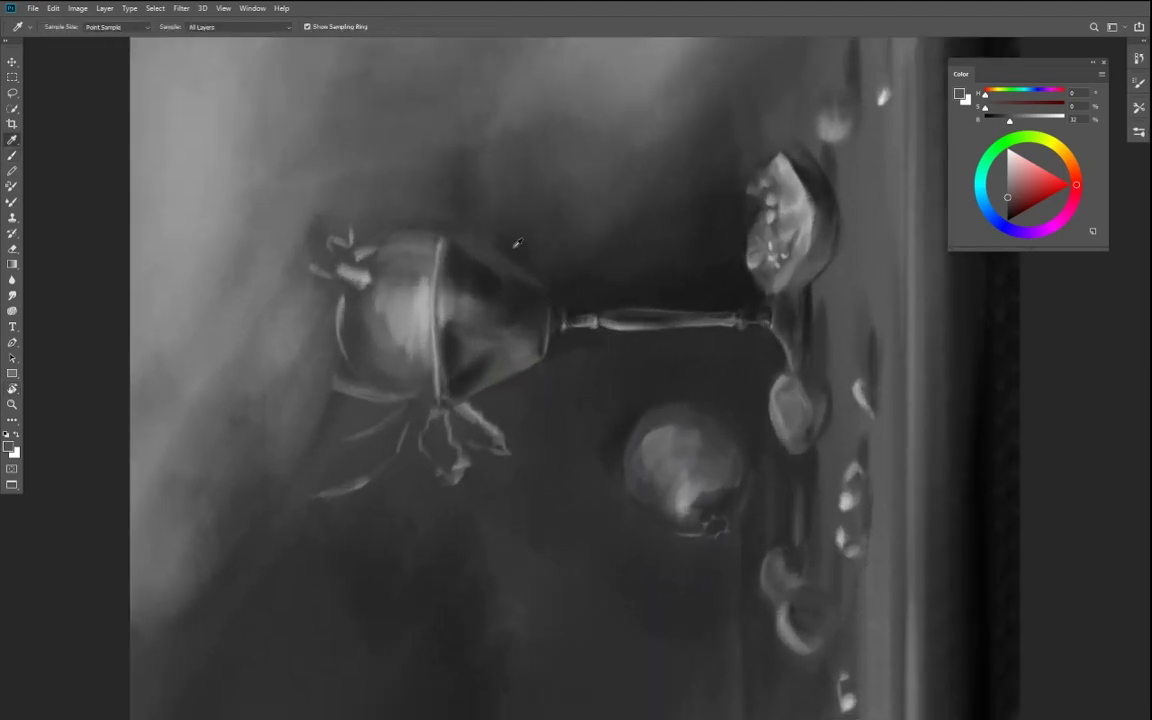
pyautogui.click(517, 243)
pyautogui.press('b')
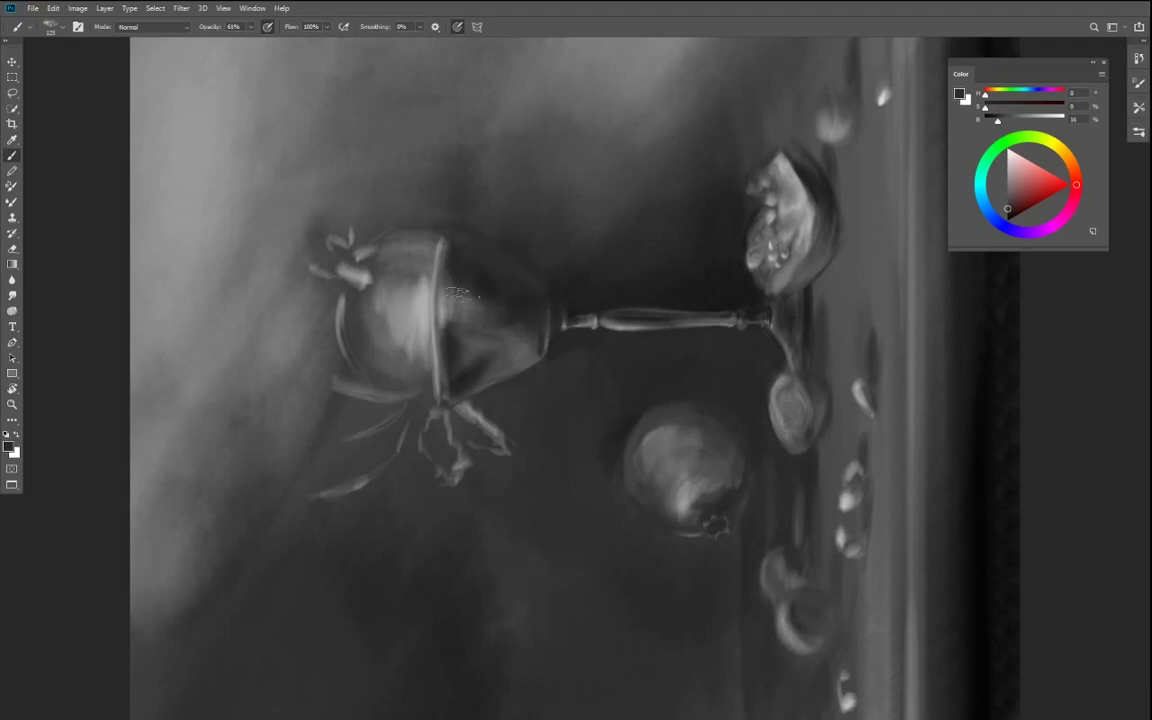
# - Rotate the canvas back upright and brighten the right part of the goblet's rim with 67% grey at 61% opacity
pyautogui.press('r')
pyautogui.moveTo(625, 419)
pyautogui.mouseDown()
pyautogui.moveTo(321, 482)
pyautogui.moveTo(373, 447)
pyautogui.mouseUp()
pyautogui.click(1009, 173)
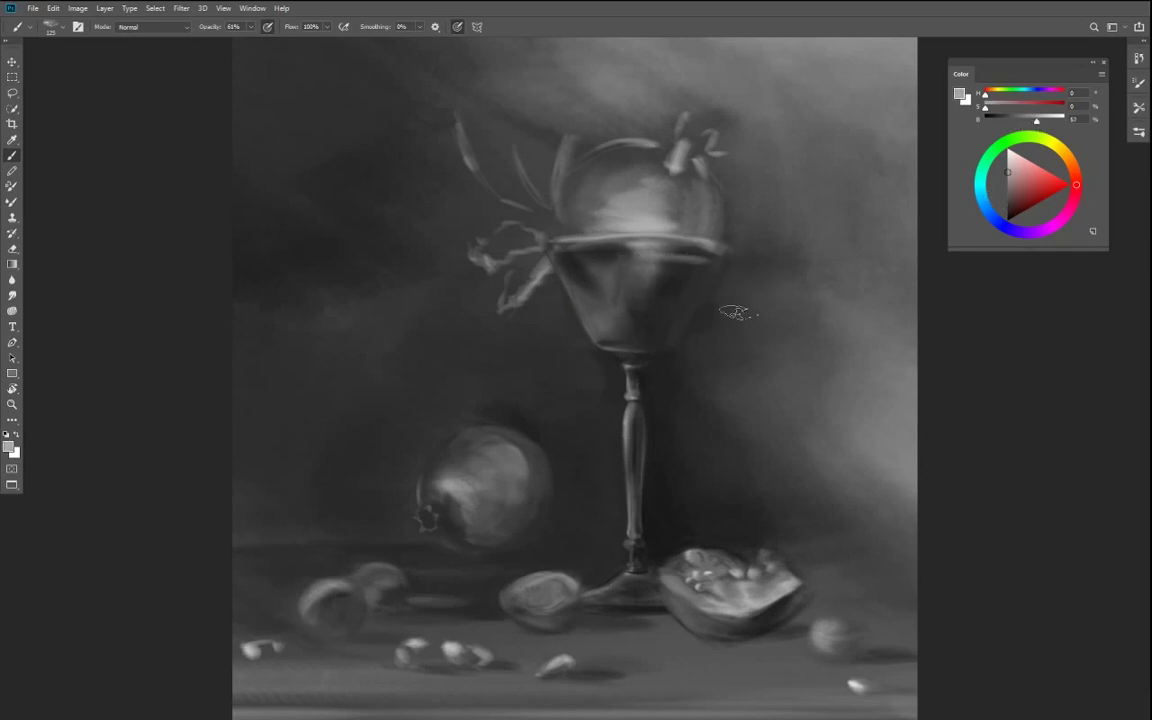
# - Paint a soft vertical reflection down the middle of the bowl with an enlarged brush in 67% grey at 20% opacity
pyautogui.press('2')
pyautogui.press(']')
pyautogui.press(']')
pyautogui.press(']')
pyautogui.press(']')
pyautogui.press(']')
pyautogui.moveTo(624, 264)
pyautogui.mouseDown()
pyautogui.moveTo(637, 303)
pyautogui.moveTo(626, 254)
pyautogui.moveTo(632, 332)
pyautogui.moveTo(665, 376)
pyautogui.mouseUp()
# - Add a thin highlight along the bowl's lower right edge with a 50 px brush in 67% grey at 20% opacity
pyautogui.press('[')
pyautogui.press('[')
pyautogui.press('[')
pyautogui.press('[')
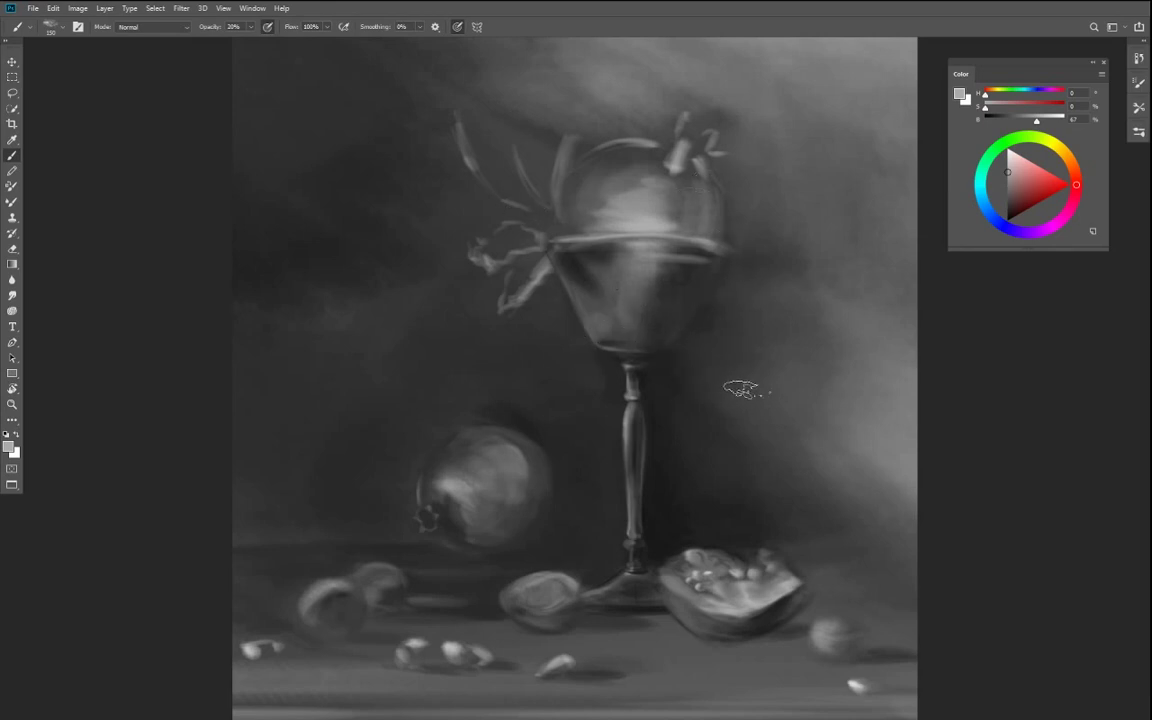
pyautogui.press('[')
pyautogui.press('[')
pyautogui.hotkey('ctrl', '-')
pyautogui.hotkey('ctrl', '-')
pyautogui.hotkey('ctrl', '-')
pyautogui.hotkey('ctrl', '-')
pyautogui.hotkey('ctrl', '+')
pyautogui.hotkey('ctrl', '+')
pyautogui.hotkey('ctrl', '+')
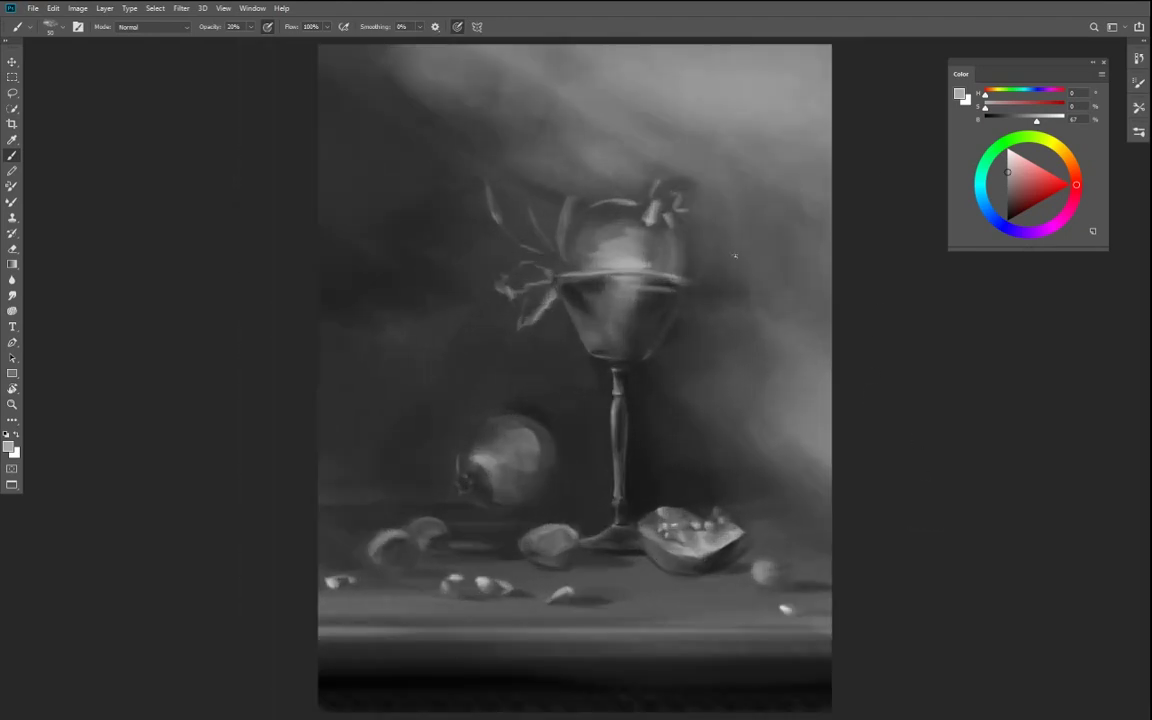
# - Darken the pomegranates in the goblet and on the table with 14% grey at 20% opacity, switching to the cloud6 brush
pyautogui.moveTo(1016, 122); pyautogui.dragTo(996, 122)
pyautogui.moveTo(650, 258)
pyautogui.mouseDown()
pyautogui.moveTo(575, 212)
pyautogui.moveTo(628, 218)
pyautogui.mouseUp()
pyautogui.rightClick(650, 268)
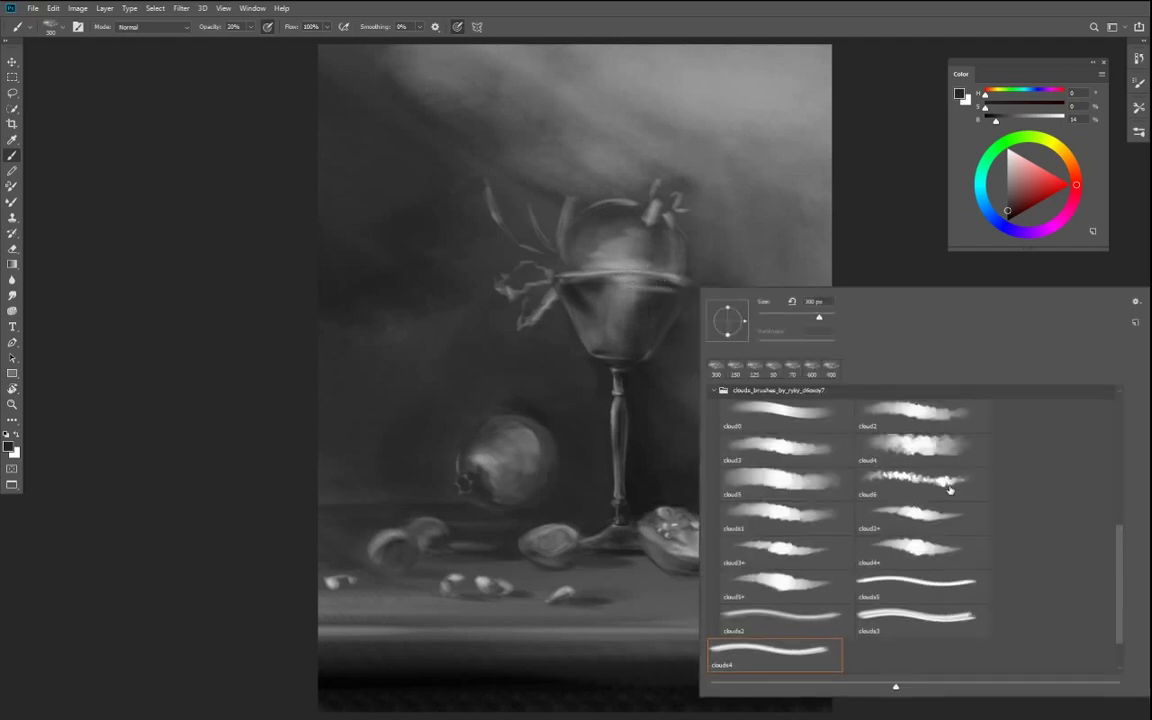
pyautogui.click(915, 480)
pyautogui.press('Return')
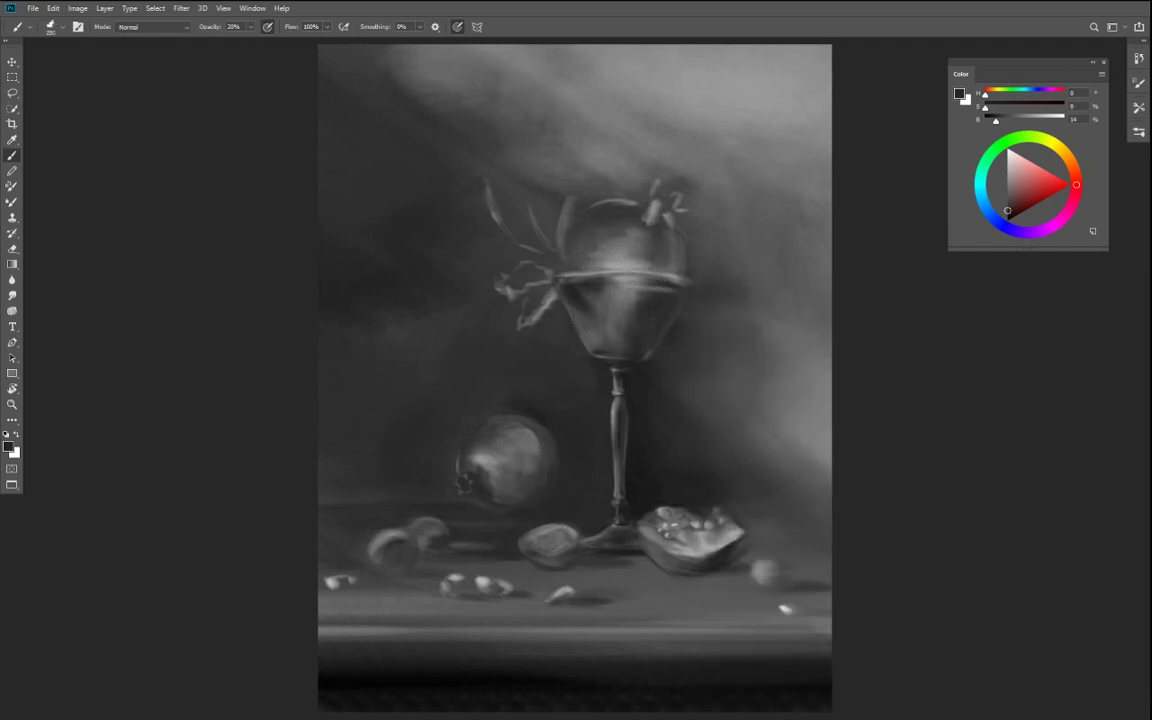
pyautogui.moveTo(618, 224); pyautogui.dragTo(545, 227)
pyautogui.press('[')
pyautogui.moveTo(510, 445)
pyautogui.mouseDown()
pyautogui.moveTo(462, 412)
pyautogui.moveTo(440, 420)
pyautogui.mouseUp()
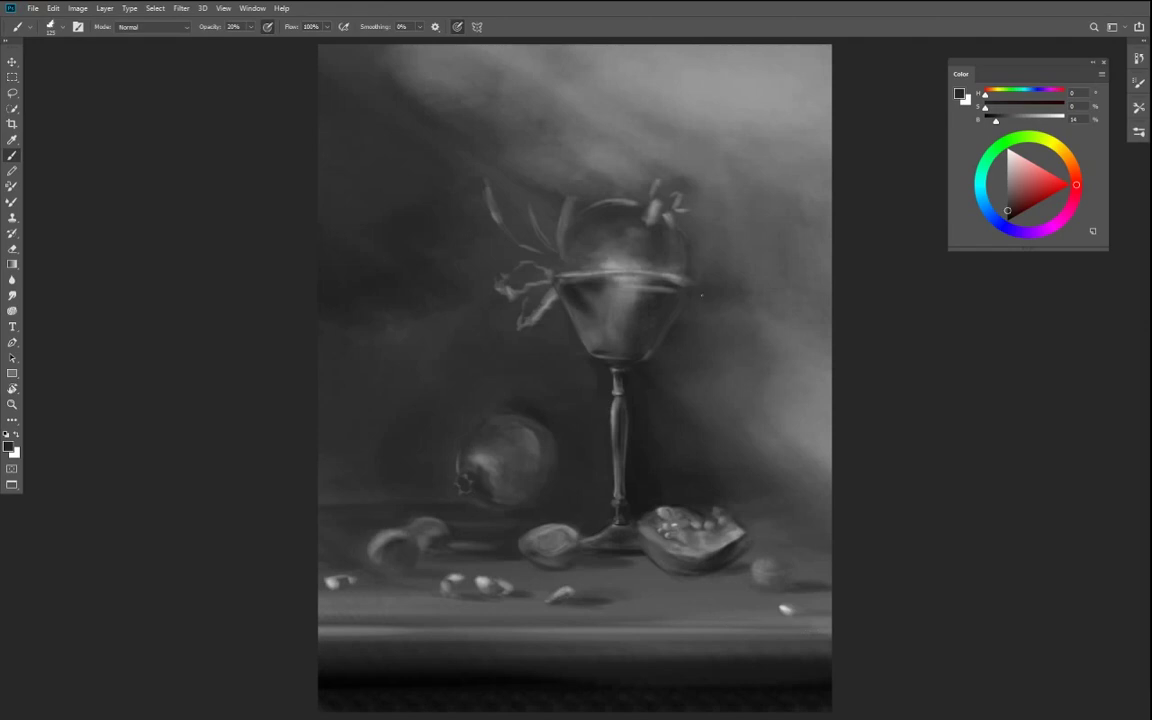
# - Choose a texture brush from the yudough_TextureBrushes01 brush set
pyautogui.rightClick(702, 295)
pyautogui.click(656, 362)
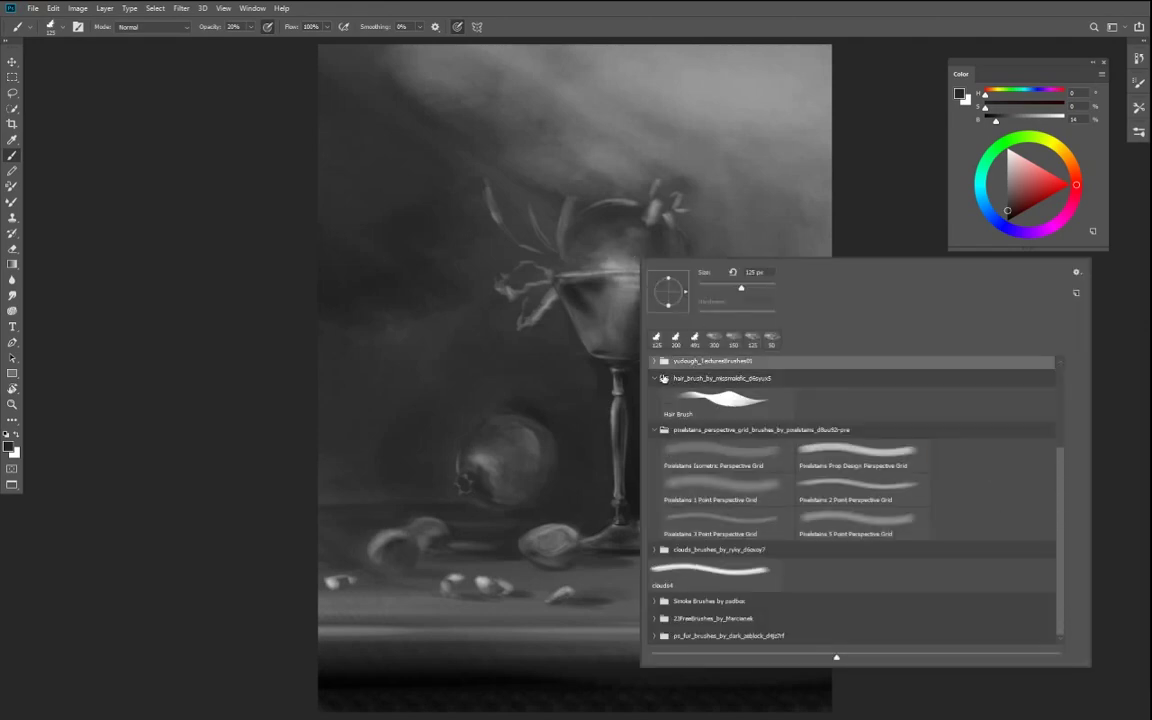
pyautogui.scroll(3, 751, 428)
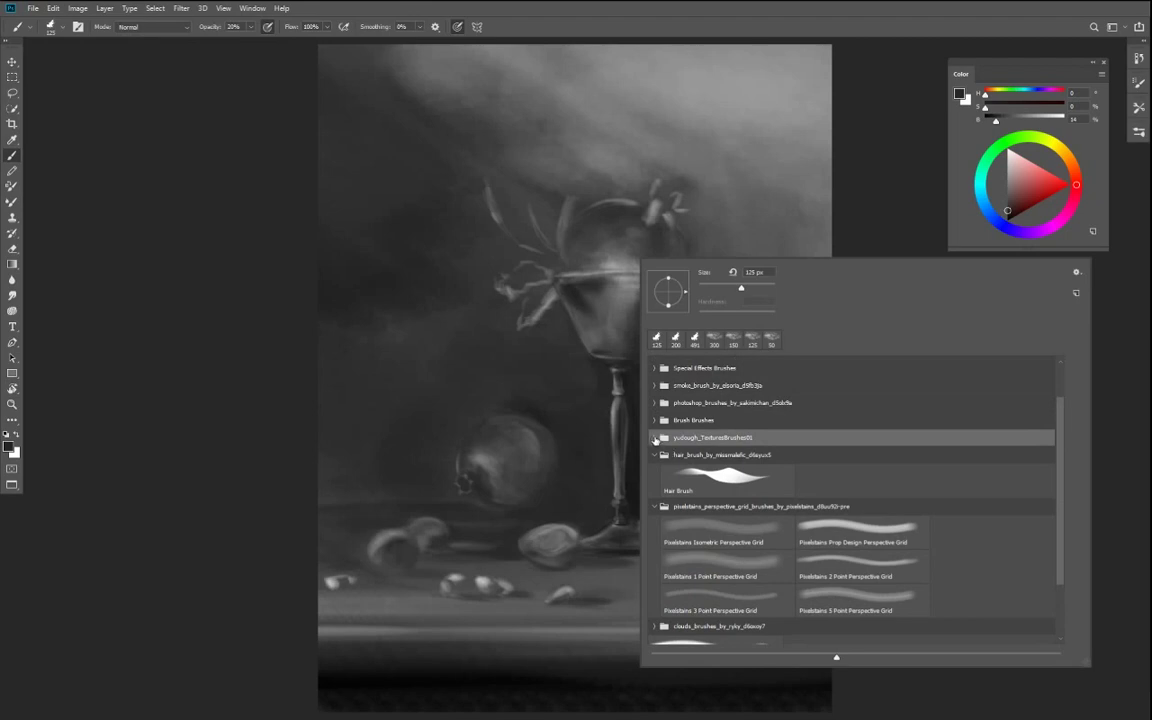
pyautogui.click(655, 440)
pyautogui.click(828, 465)
pyautogui.click(500, 300)
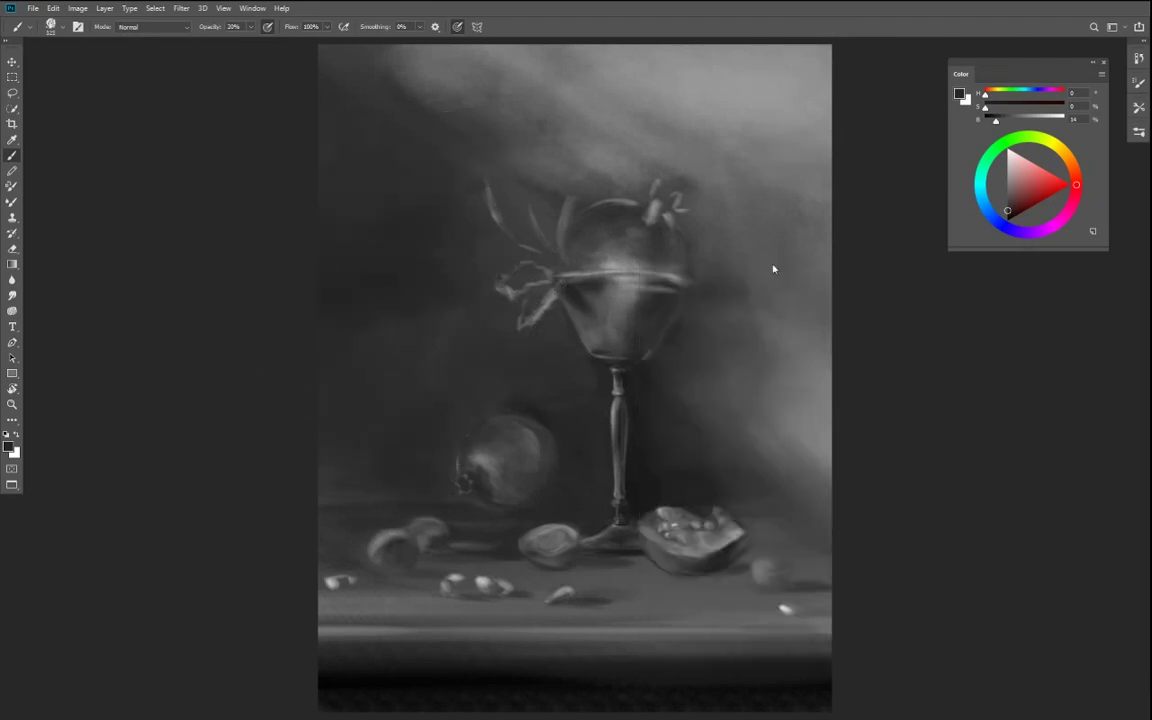
# - Deepen the upper part of the pomegranate in the goblet with a small texture brush in 8% grey at 40% opacity
pyautogui.press('[')
pyautogui.press('[')
pyautogui.press('[')
pyautogui.press('[')
pyautogui.press('[')
pyautogui.press('[')
pyautogui.press('[')
pyautogui.press('[')
pyautogui.press('[')
pyautogui.press('[')
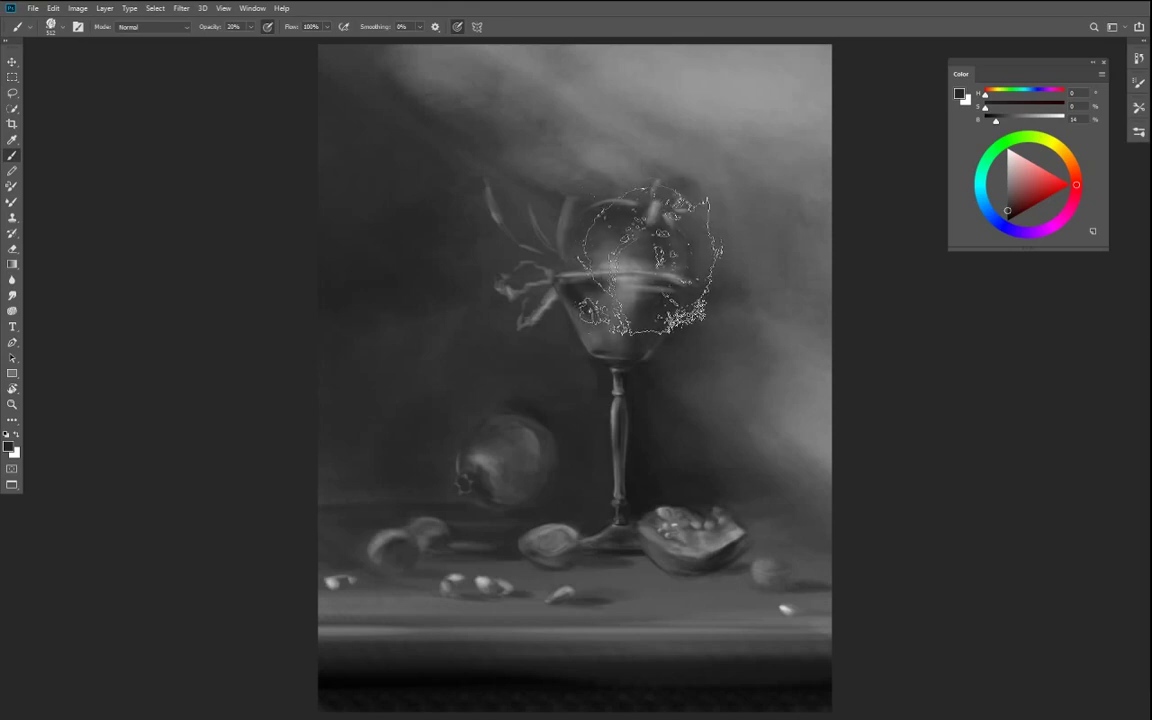
pyautogui.moveTo(995, 124); pyautogui.dragTo(990, 122)
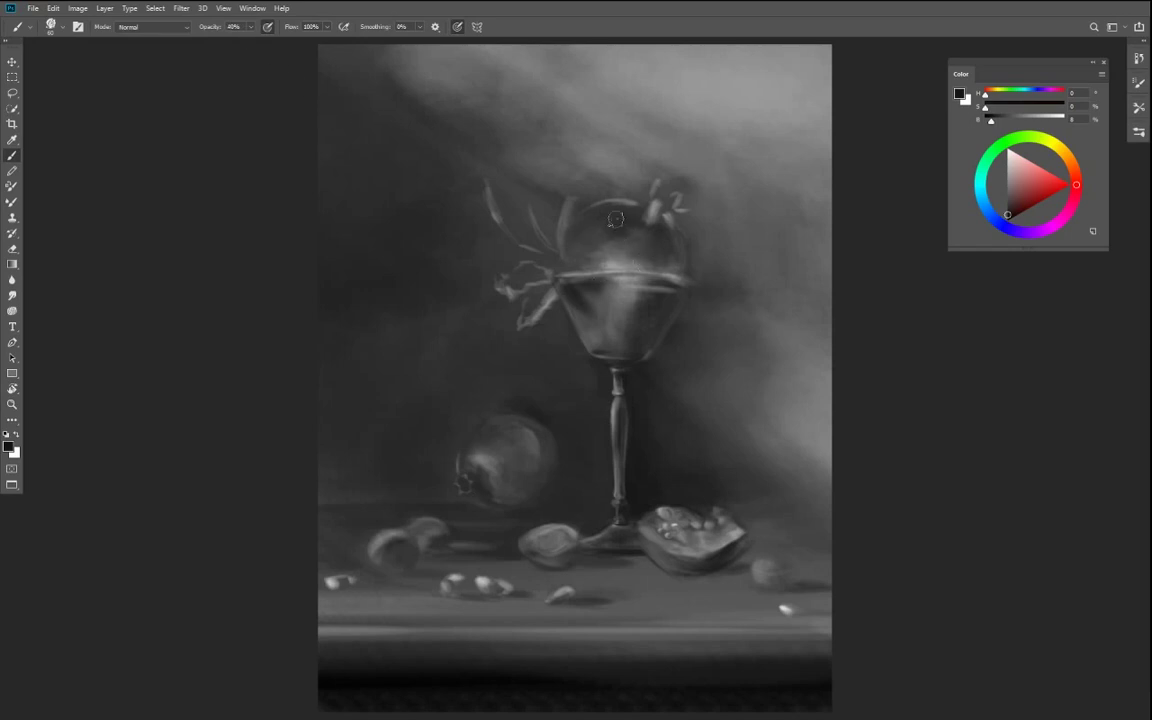
pyautogui.press(']')
# - Paint a bright highlight on the goblet pomegranate's left side with a 100 px brush, using light grey at 40% and white at 91% opacity
pyautogui.click(1007, 165)
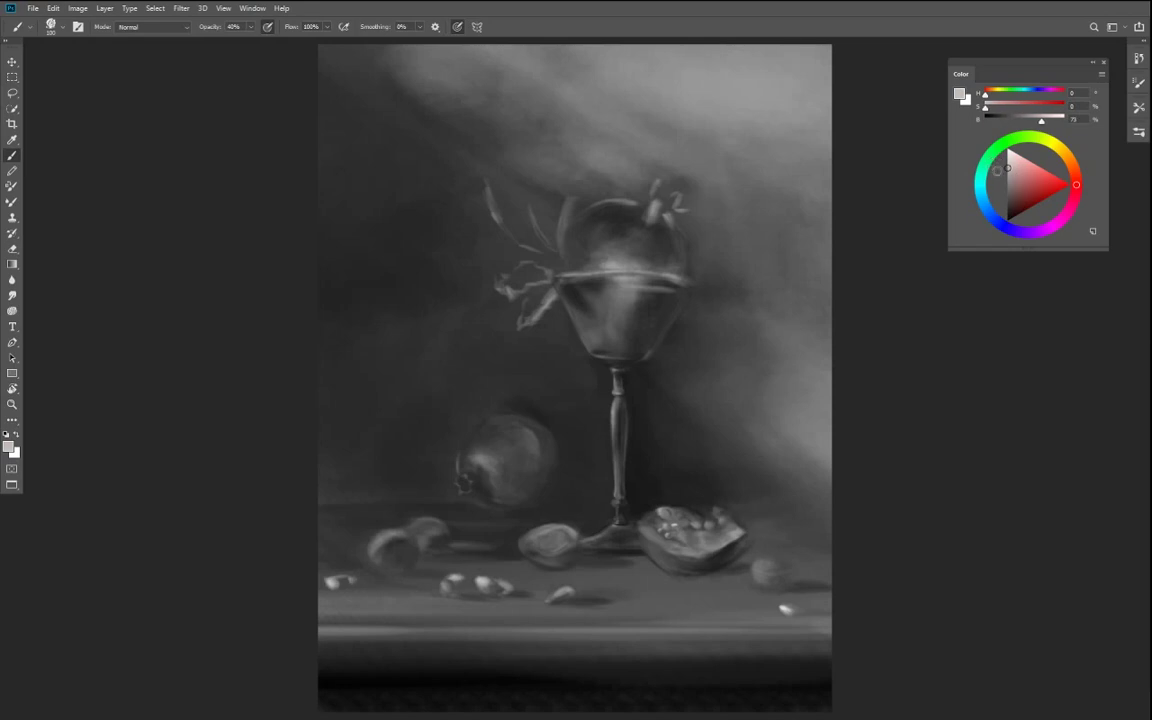
pyautogui.click(597, 240)
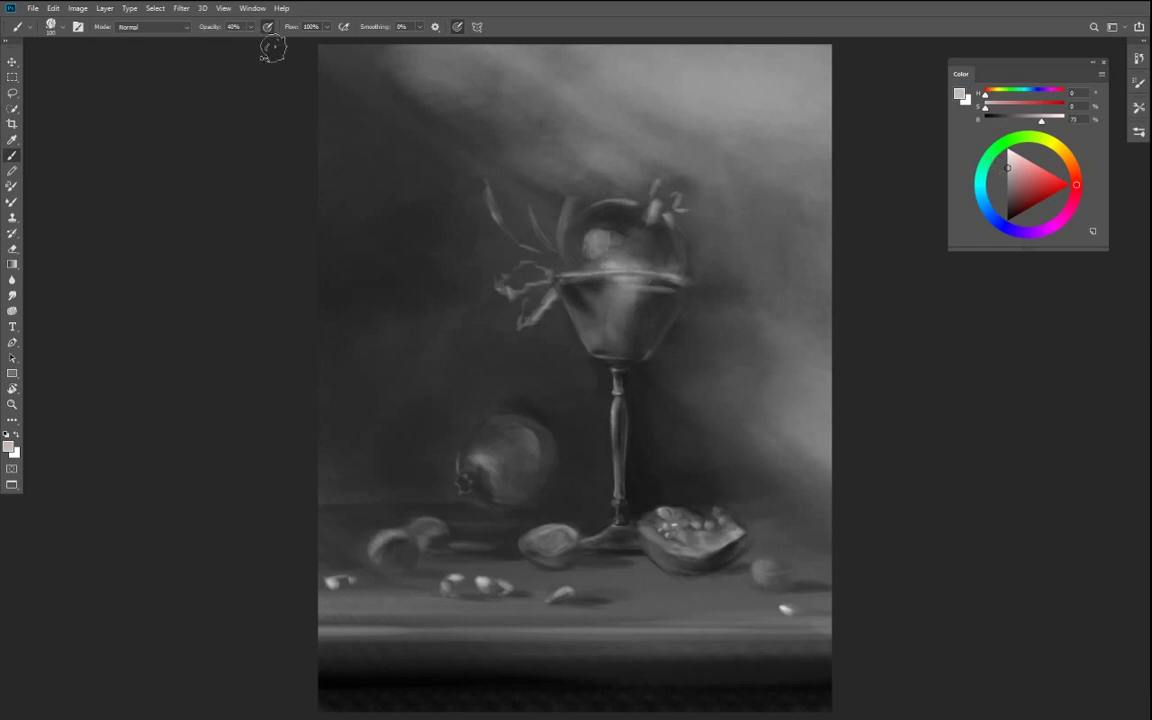
pyautogui.click(1008, 157)
pyautogui.click(1007, 150)
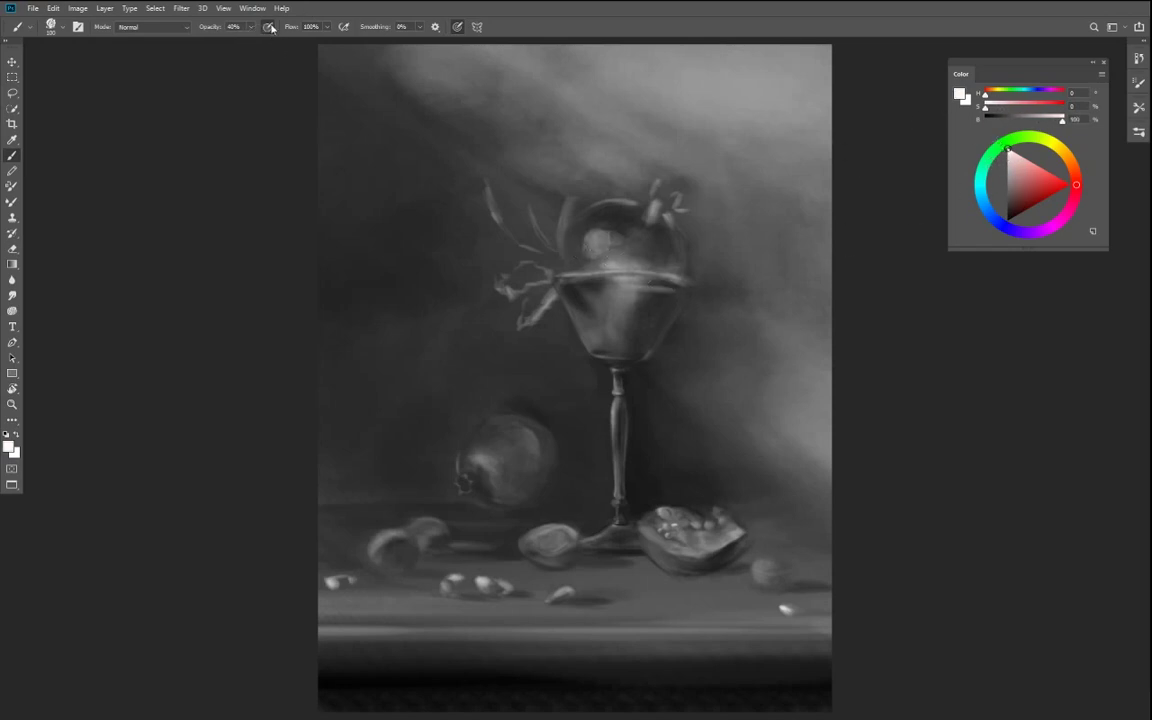
pyautogui.moveTo(250, 28); pyautogui.dragTo(284, 42)
pyautogui.click(595, 245)
# - Lighten the goblet pomegranate's right edge with 81% grey at 35% opacity and fill its right side with a darker mid grey
pyautogui.click(1047, 120)
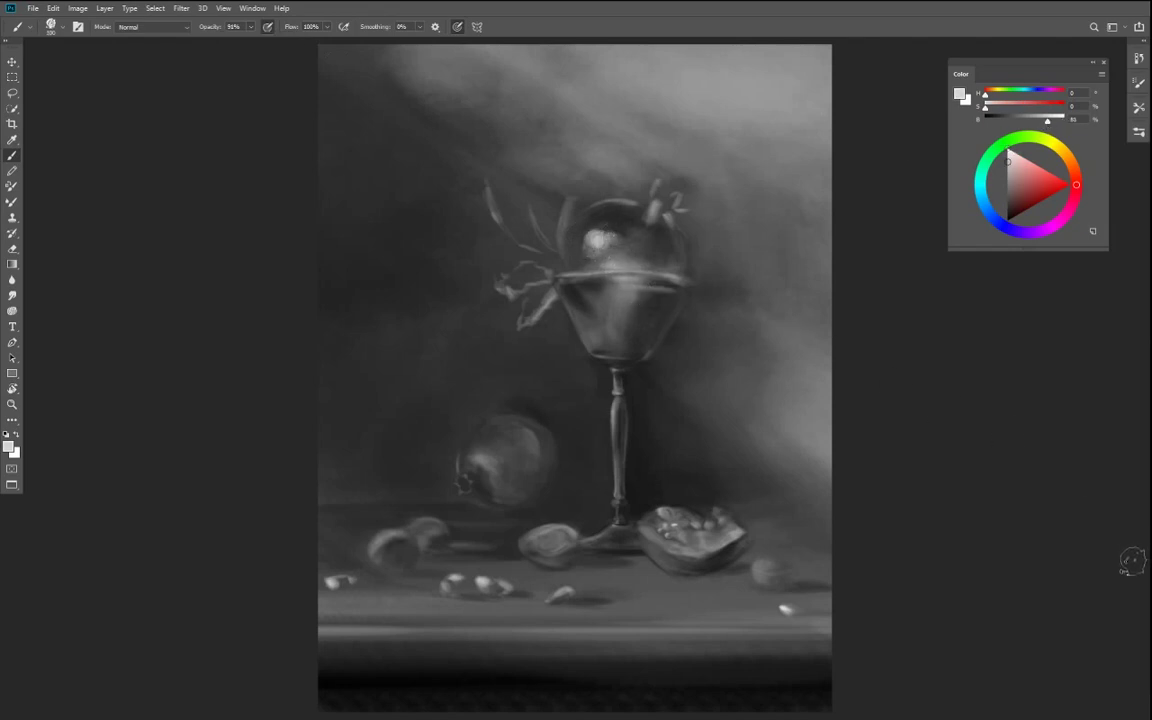
pyautogui.click(251, 27)
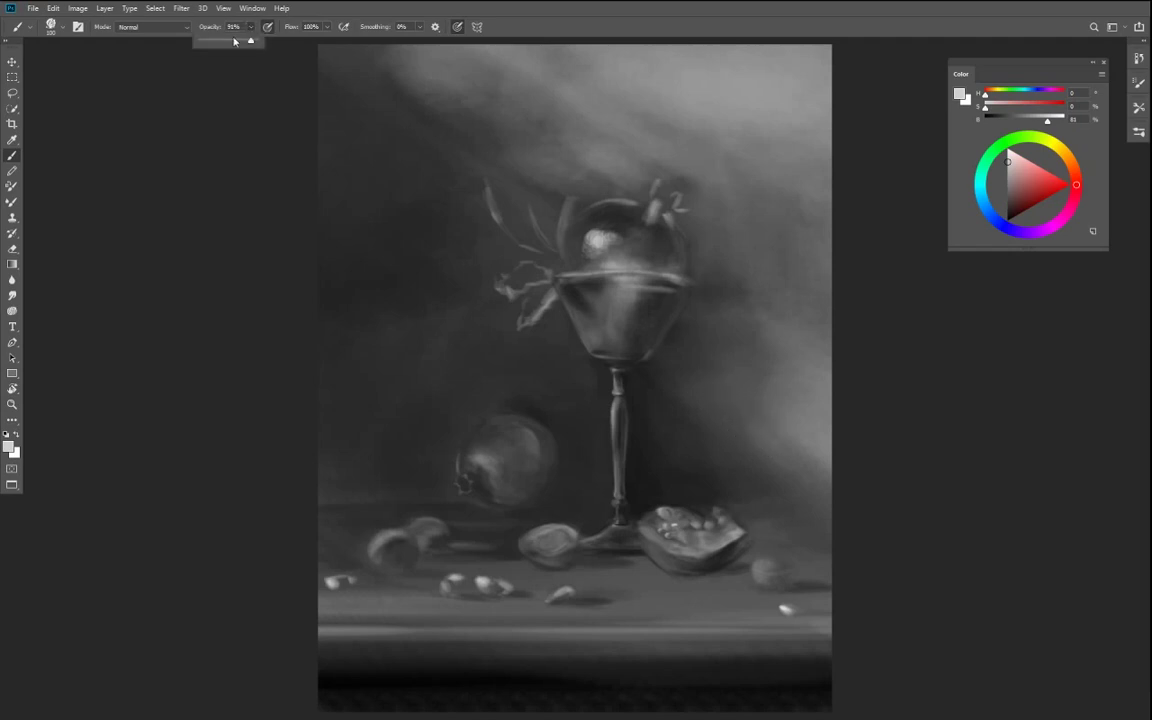
pyautogui.click(220, 41)
pyautogui.click(678, 243)
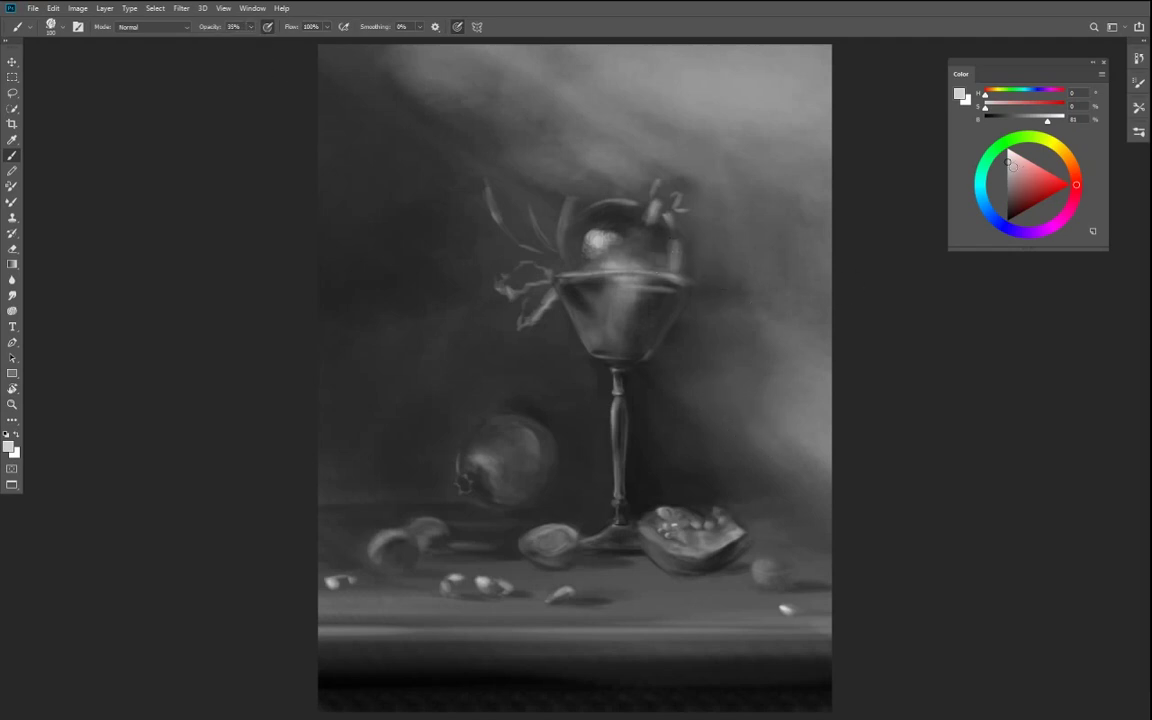
pyautogui.moveTo(1047, 120); pyautogui.dragTo(1022, 120)
pyautogui.moveTo(664, 255)
pyautogui.mouseDown()
pyautogui.moveTo(651, 259)
pyautogui.moveTo(680, 250)
pyautogui.moveTo(637, 244)
pyautogui.mouseUp()
# - Model the goblet pomegranate's left side around the highlight with sampled 16% grey and a lighter grey at 35% opacity
pyautogui.keyDown('alt'); pyautogui.click(615, 254); pyautogui.keyUp('alt')
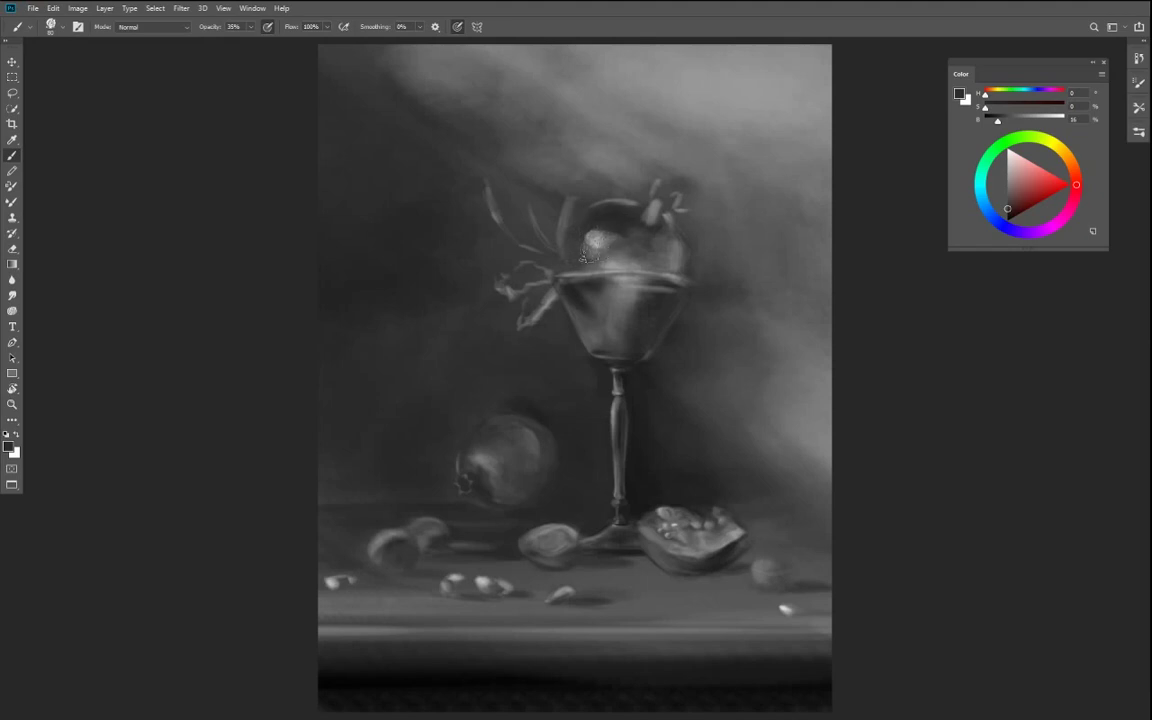
pyautogui.keyDown('alt'); pyautogui.click(596, 280); pyautogui.keyUp('alt')
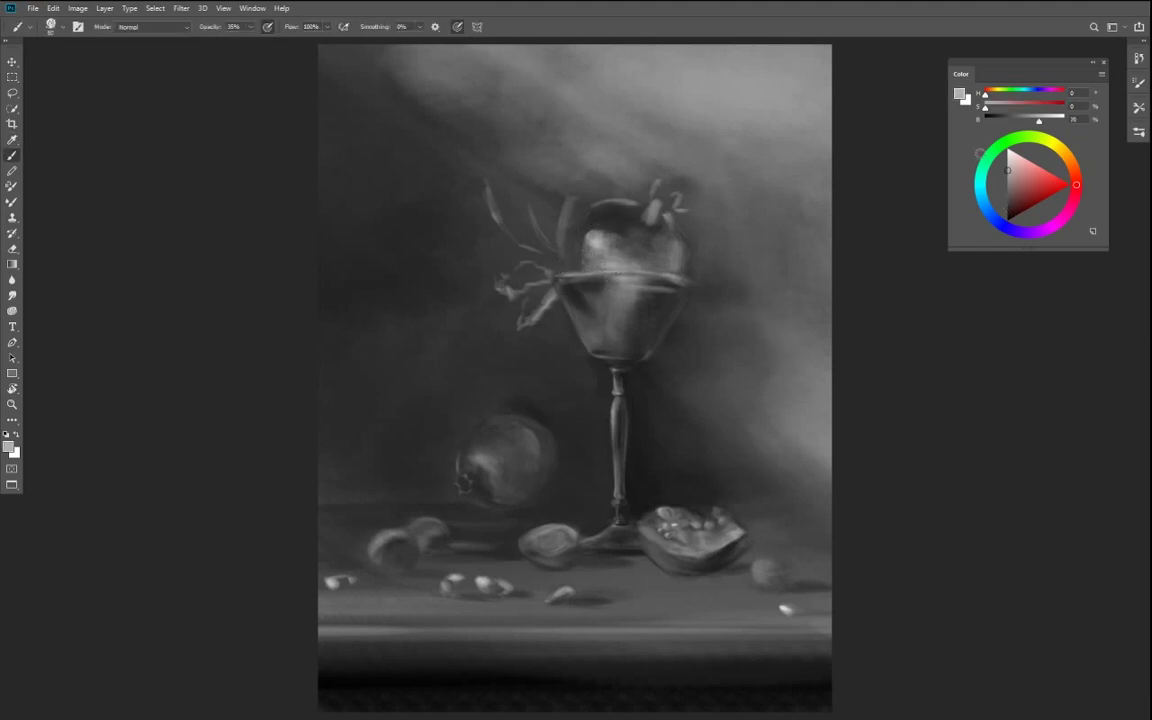
pyautogui.click(1010, 175)
# - Brighten the goblet pomegranate's crown with a 30 px brush in mid grey, raising the brush opacity
pyautogui.moveTo(1035, 121)
pyautogui.mouseDown()
pyautogui.moveTo(1046, 119)
pyautogui.moveTo(1025, 119)
pyautogui.mouseUp()
pyautogui.click(251, 27)
pyautogui.click(253, 28)
pyautogui.click(251, 27)
pyautogui.moveTo(251, 41); pyautogui.dragTo(262, 42)
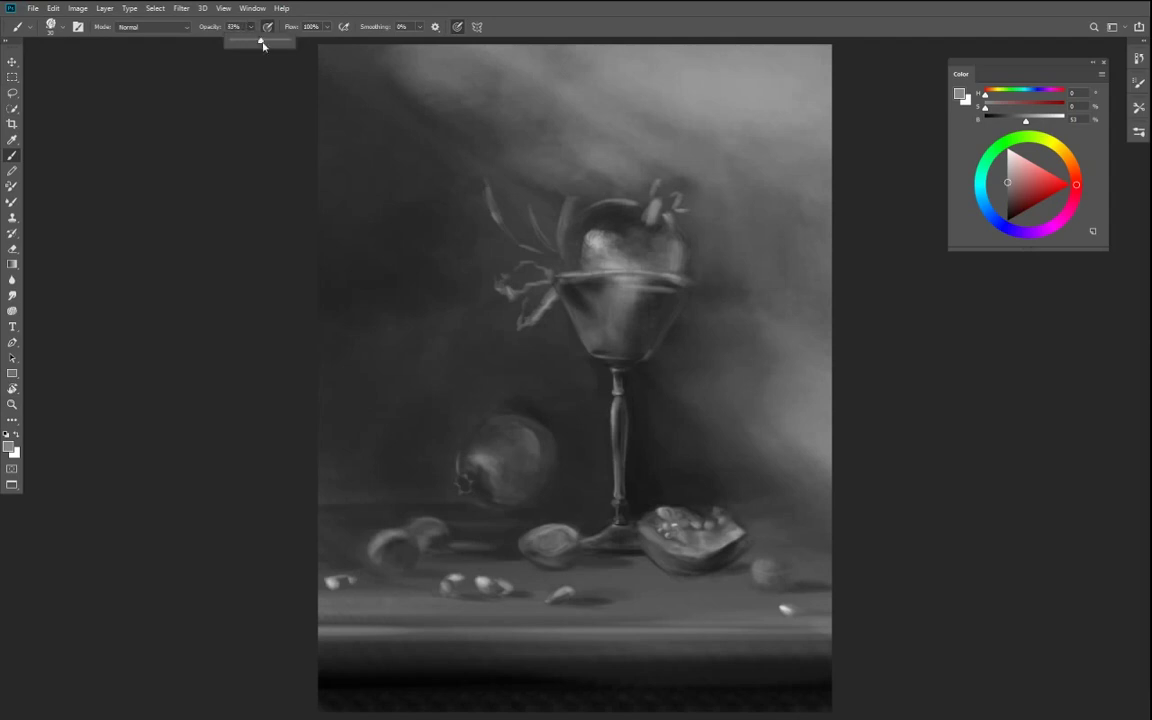
pyautogui.click(1032, 120)
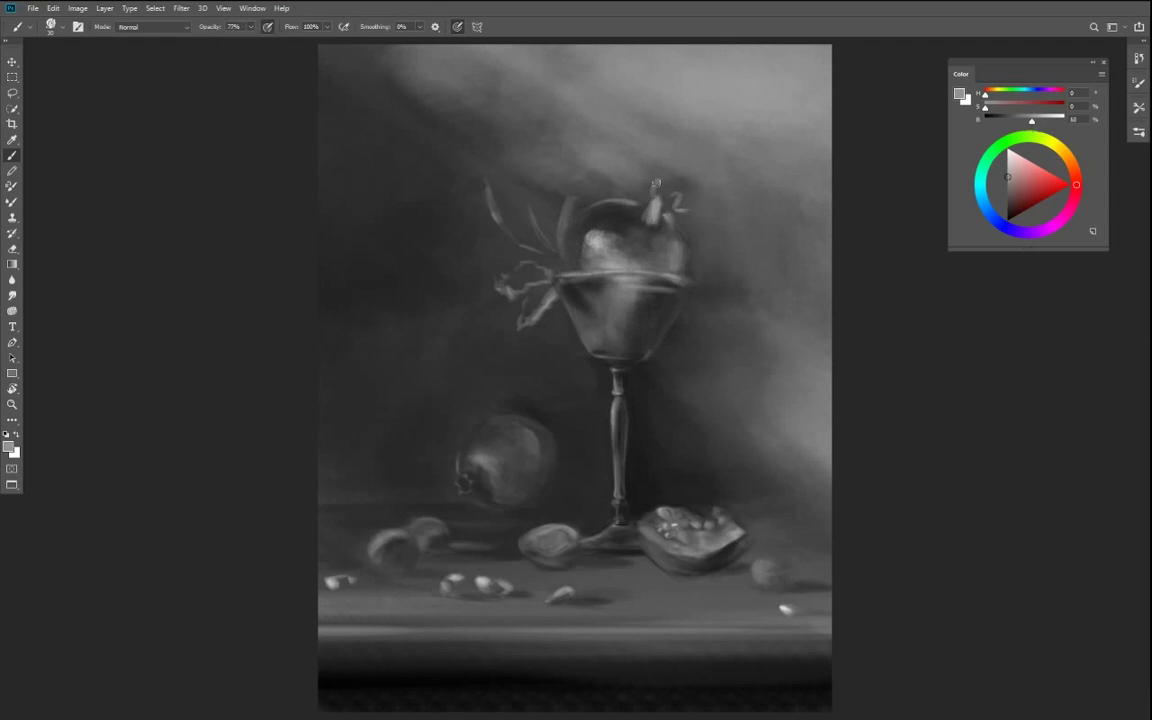
# - Refine the goblet pomegranate's upper edge and crown with sampled greys at 35% opacity, and shade the crown with 10% grey
pyautogui.keyDown('alt'); pyautogui.click(623, 234); pyautogui.keyUp('alt')
pyautogui.keyDown('alt'); pyautogui.click(668, 175); pyautogui.keyUp('alt')
pyautogui.click(251, 28)
pyautogui.click(230, 42)
pyautogui.moveTo(624, 236); pyautogui.dragTo(594, 223)
pyautogui.click(998, 118)
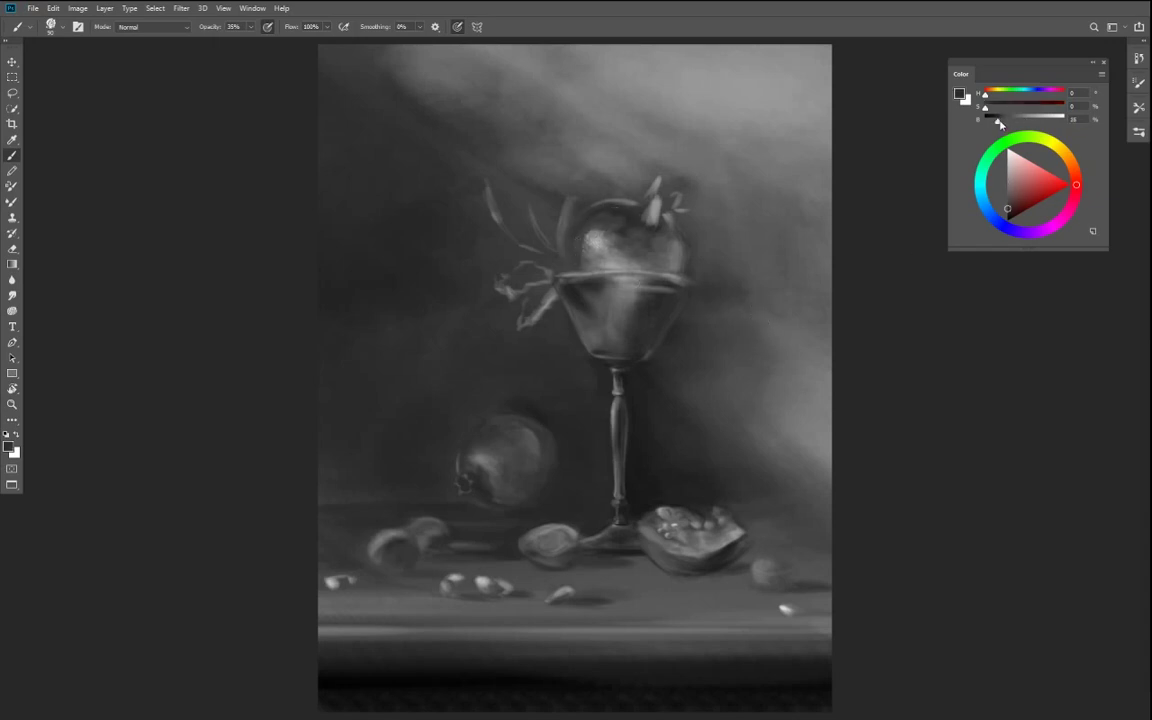
pyautogui.click(992, 121)
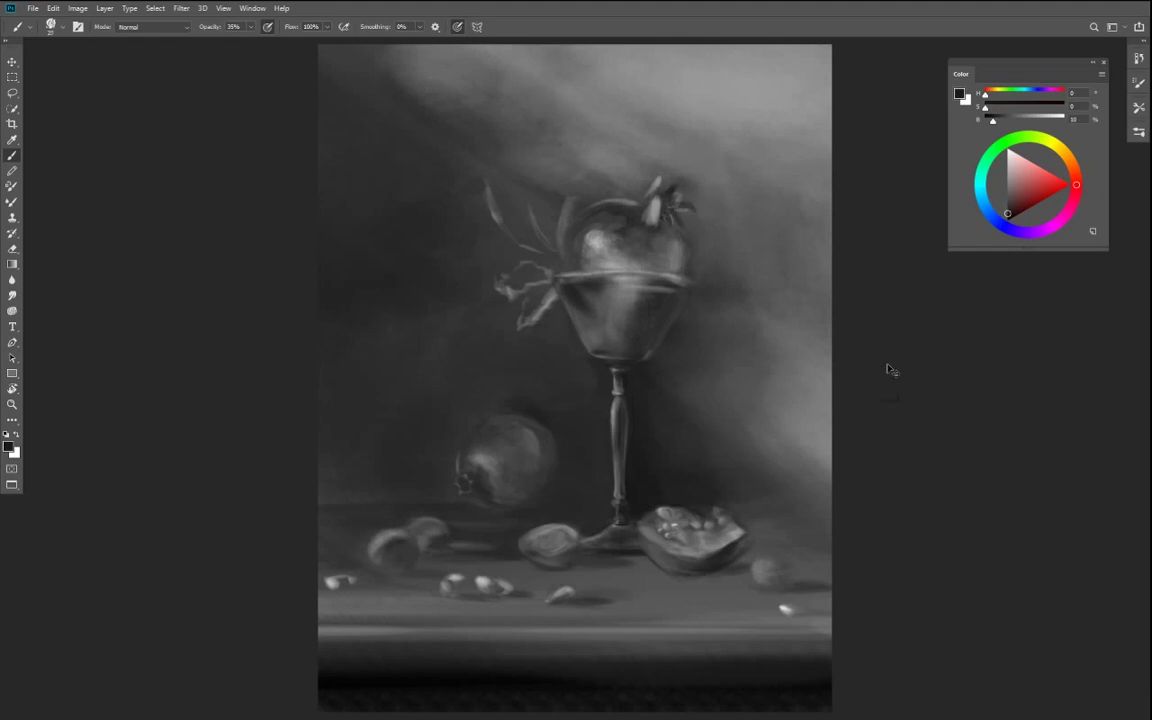
# - Lighten the goblet pomegranate's crown and the adjoining upper edge with 80% grey at 35% opacity
pyautogui.hotkey('ctrl', '+')
pyautogui.hotkey('ctrl', '+')
pyautogui.moveTo(787, 160); pyautogui.dragTo(755, 287)
pyautogui.click(1008, 162)
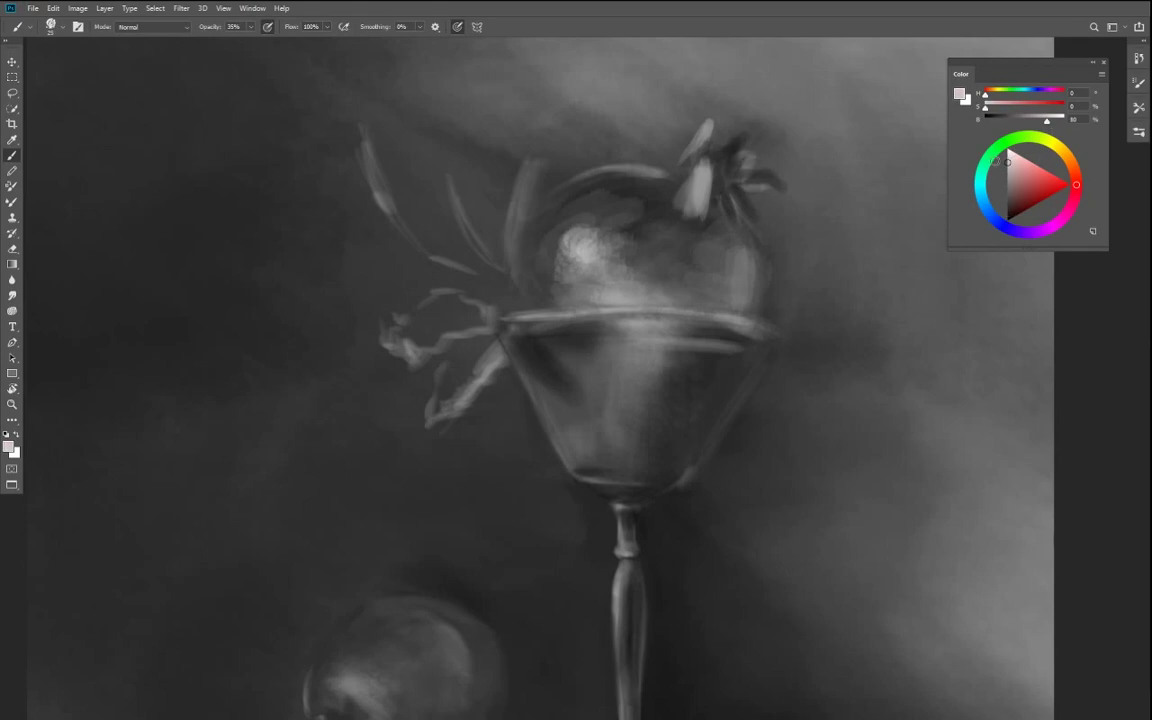
pyautogui.hotkey('ctrl', '-')
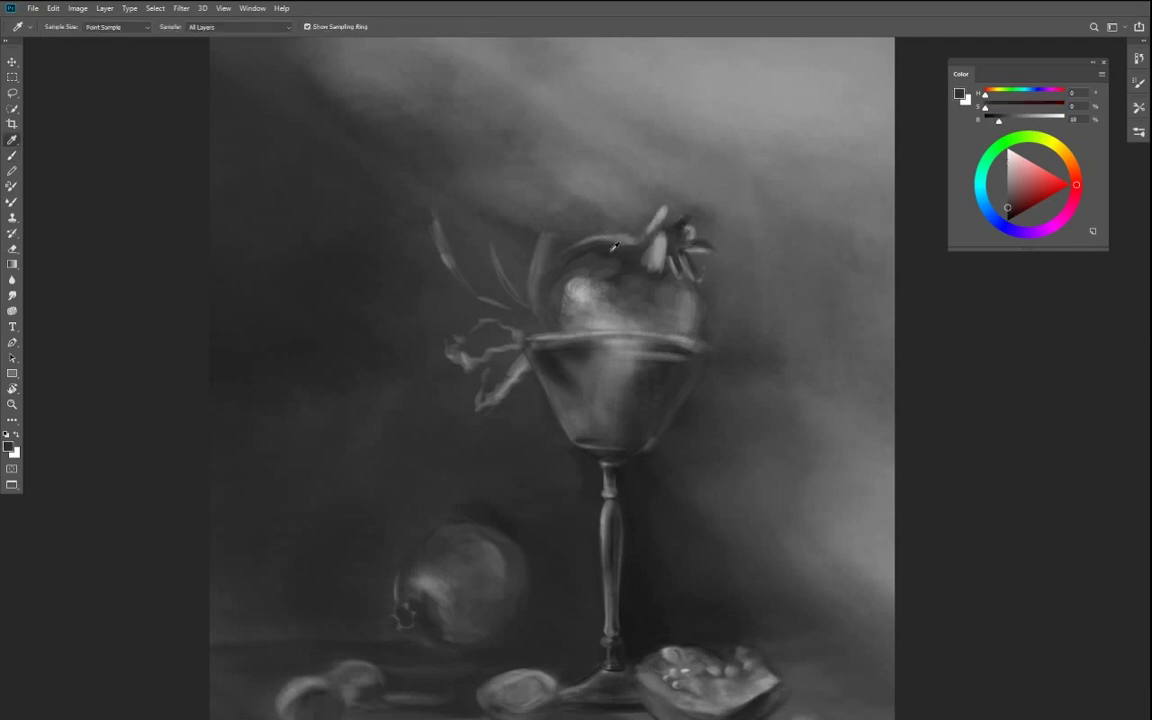
# - Darken the goblet pomegranate's upper left edge with sampled 17% grey, raising opacity to 89%, and blend its body with sampled 42% grey
pyautogui.keyDown('alt'); pyautogui.click(560, 232); pyautogui.keyUp('alt')
pyautogui.moveTo(630, 245); pyautogui.dragTo(596, 250)
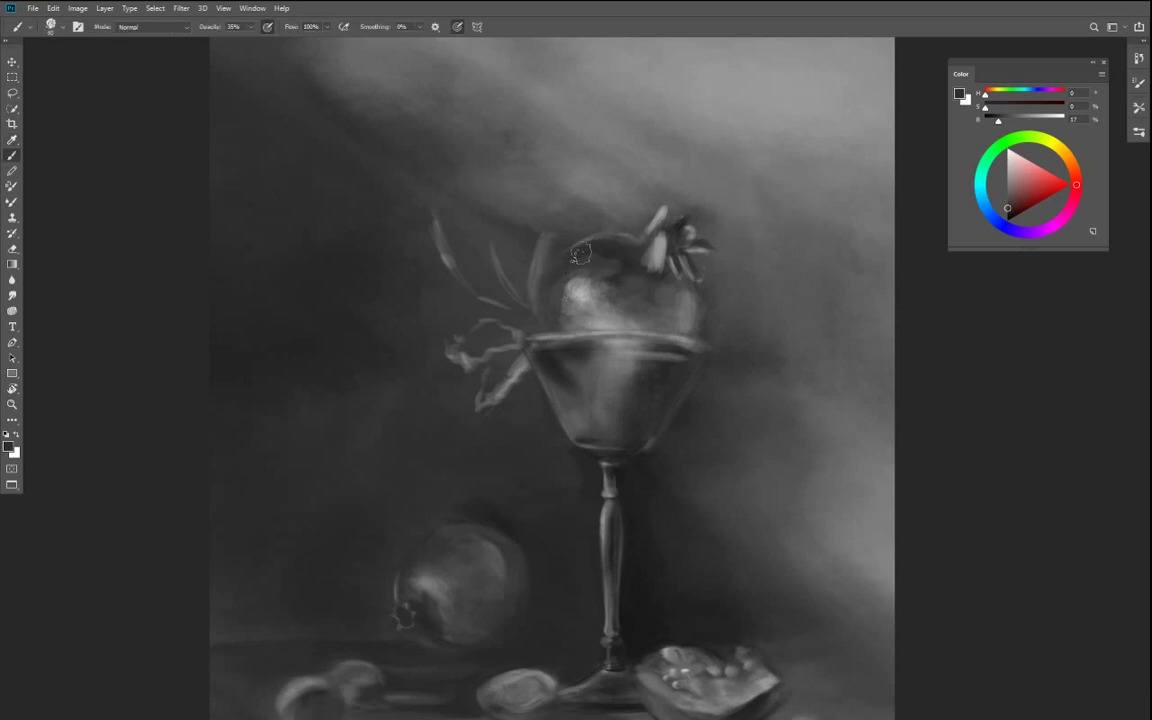
pyautogui.click(251, 28)
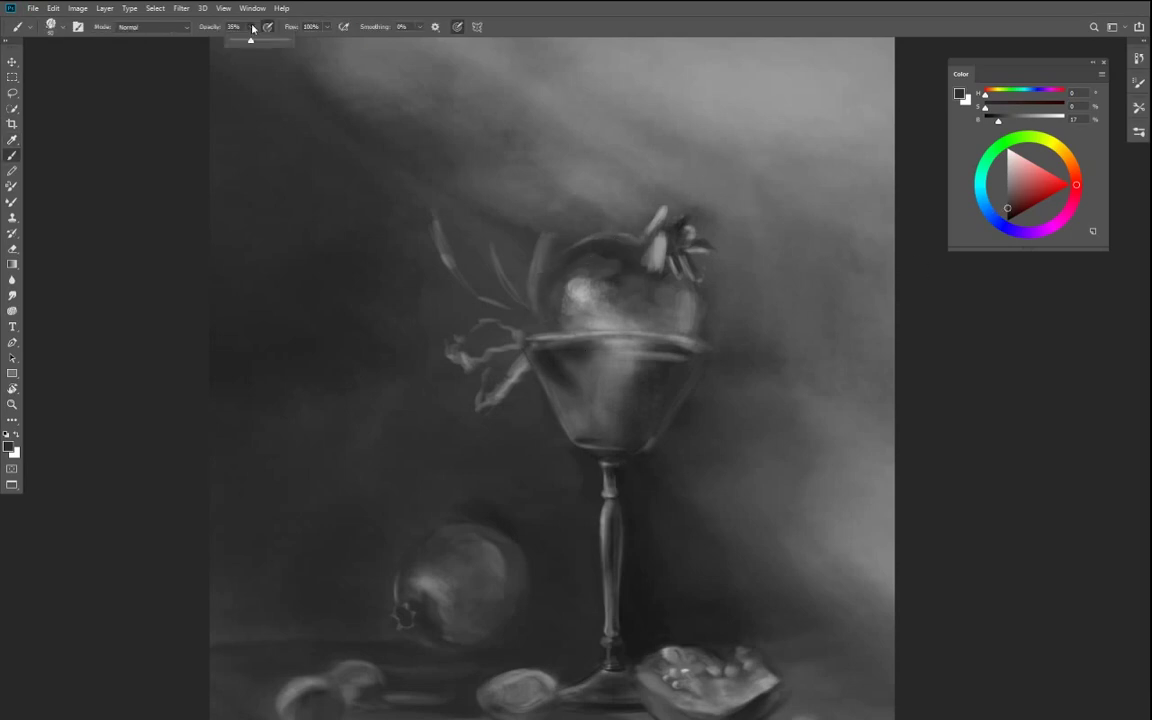
pyautogui.click(251, 28)
pyautogui.click(251, 28)
pyautogui.moveTo(251, 41); pyautogui.dragTo(282, 41)
pyautogui.click(552, 287)
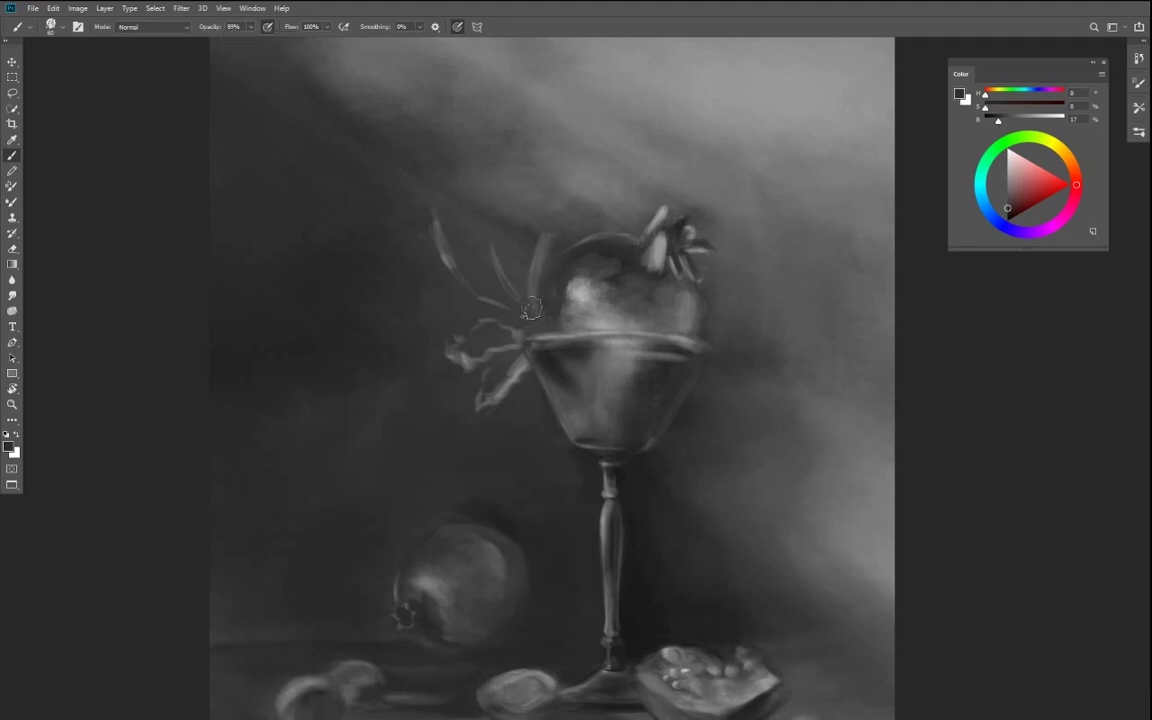
pyautogui.keyDown('alt'); pyautogui.click(583, 330); pyautogui.keyUp('alt')
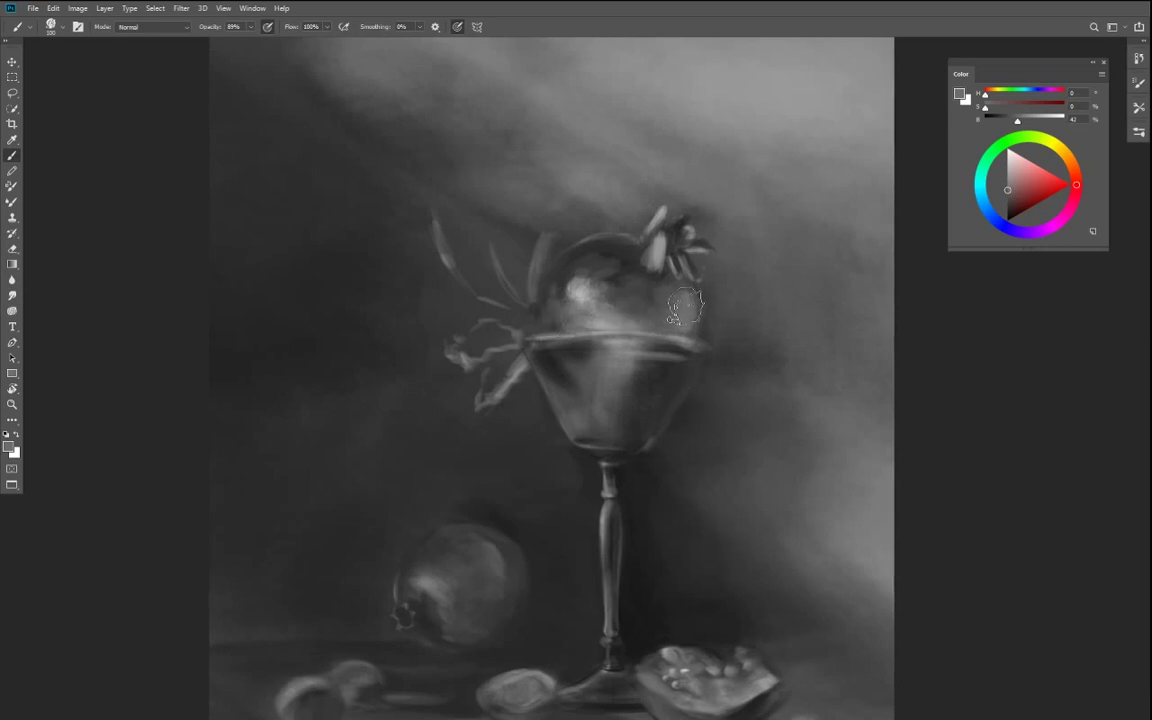
# - Examine the whole still life turned on its side and at reduced size, and return the canvas upright
pyautogui.press('r')
pyautogui.moveTo(462, 522); pyautogui.dragTo(684, 519)
pyautogui.hotkey('ctrl', '-')
pyautogui.hotkey('ctrl', '-')
pyautogui.hotkey('ctrl', '-')
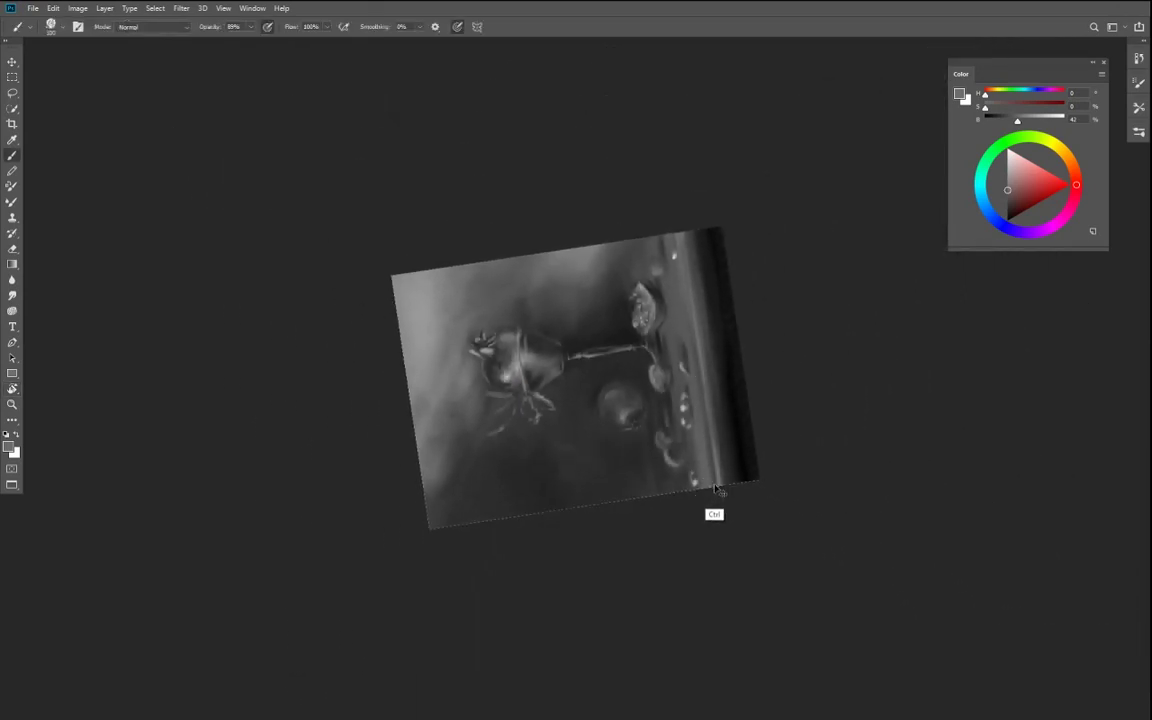
pyautogui.hotkey('ctrl', '+')
pyautogui.hotkey('ctrl', '+')
pyautogui.hotkey('ctrl', '+')
pyautogui.hotkey('ctrl', '-')
pyautogui.press('r')
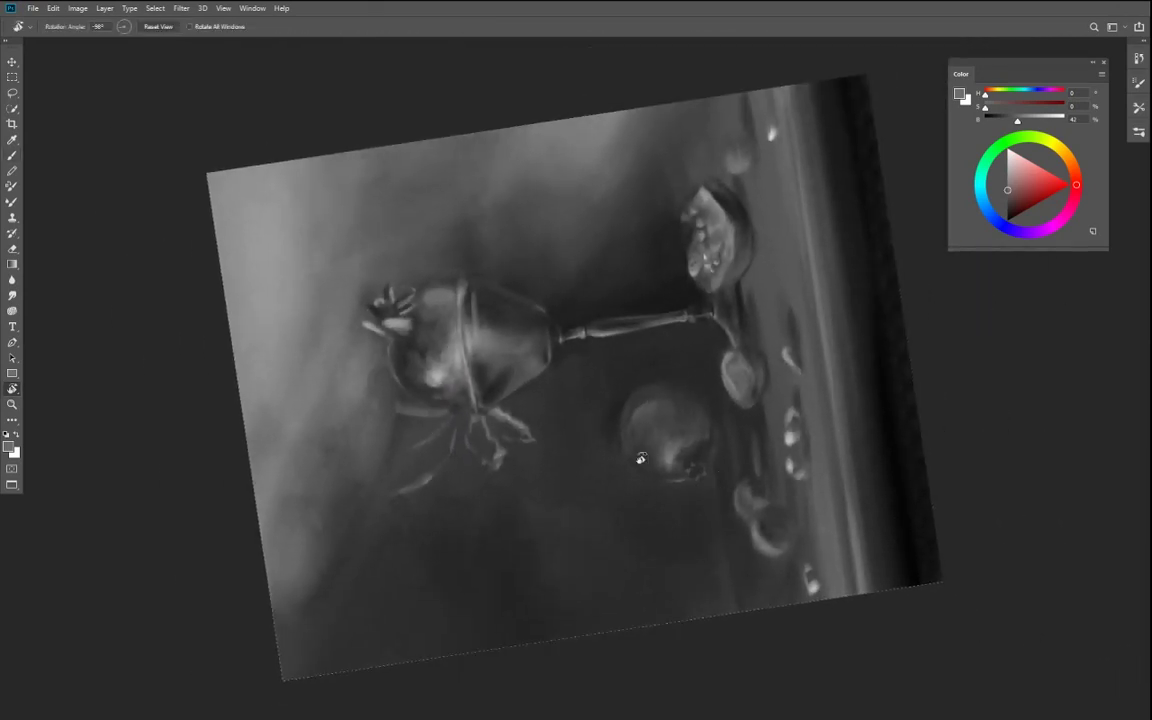
pyautogui.moveTo(643, 458); pyautogui.dragTo(404, 424)
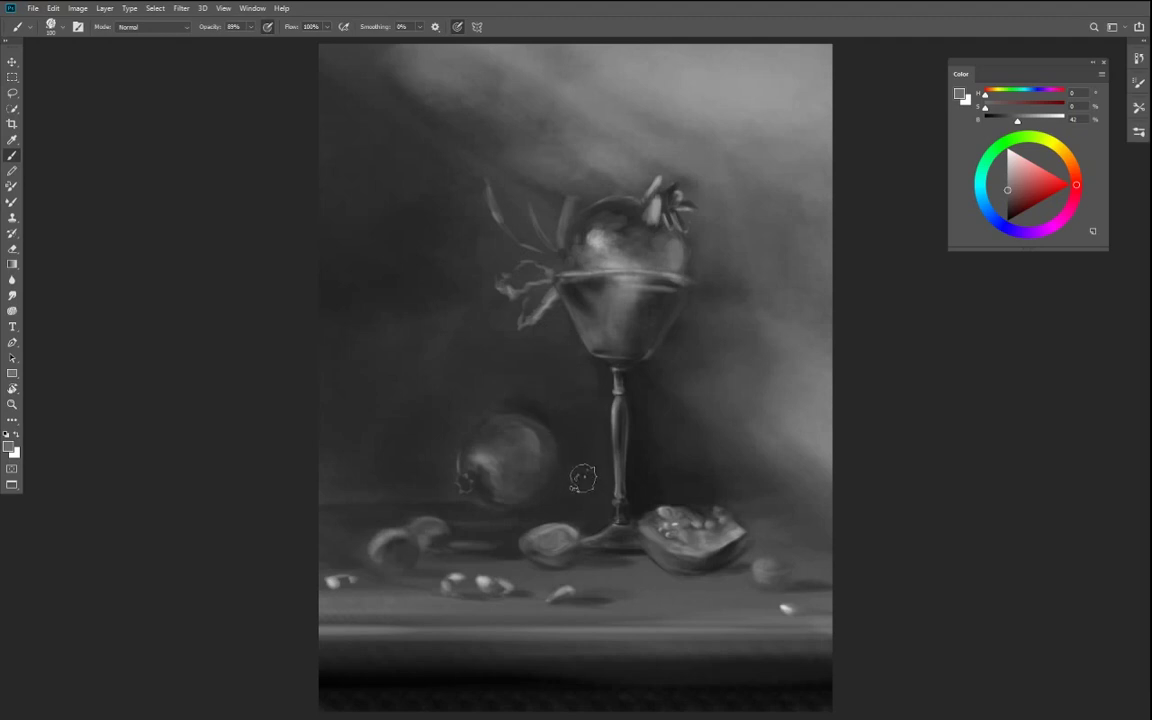
# - Paint a small light-grey highlight on the whole pomegranate and sample a dark tone to shade around its crown
pyautogui.scroll(2, 581, 424)
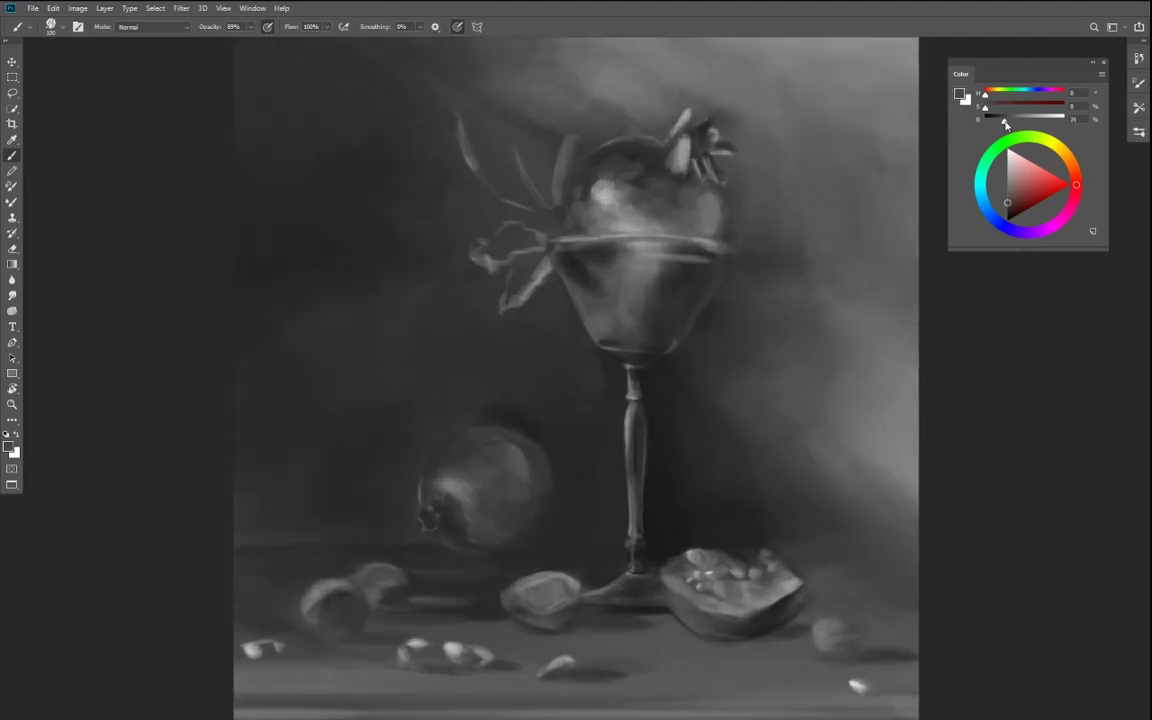
pyautogui.moveTo(499, 472); pyautogui.dragTo(519, 359)
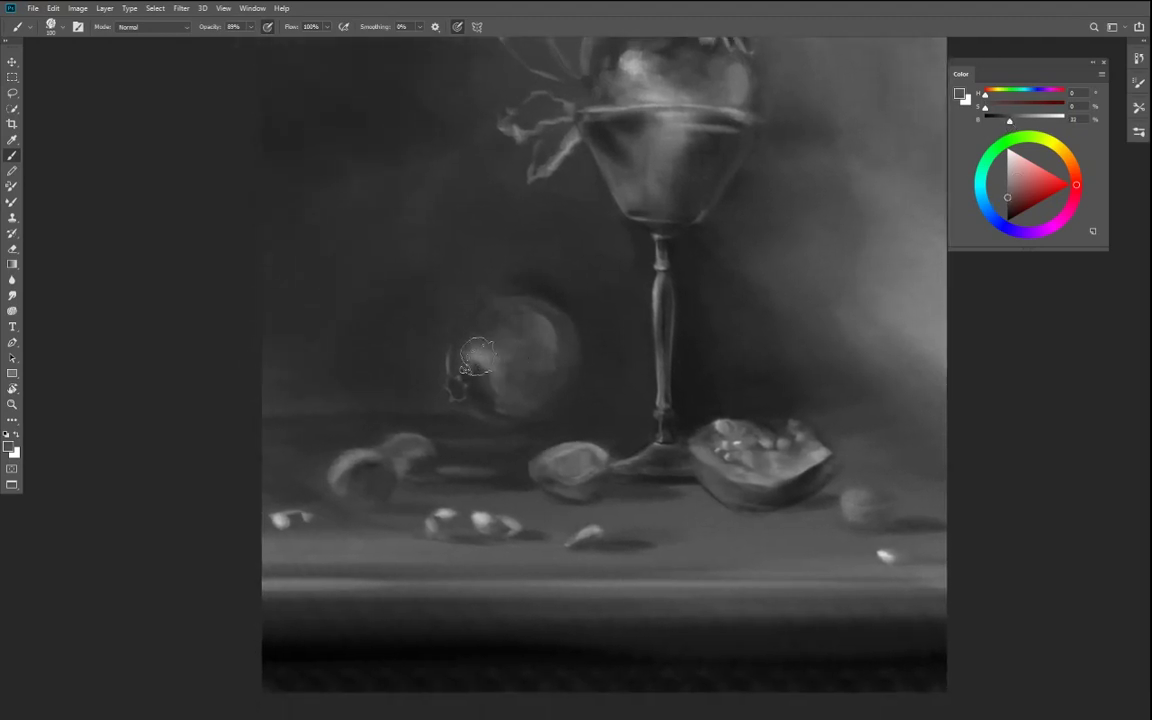
pyautogui.click(1005, 168)
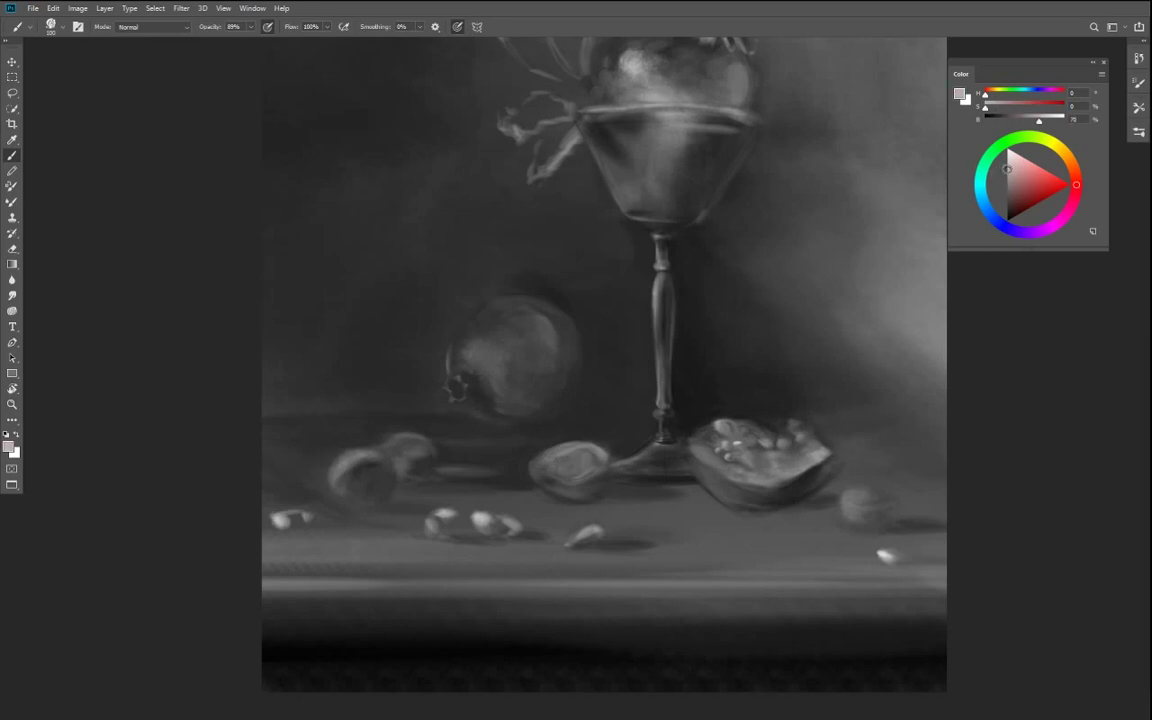
pyautogui.moveTo(1007, 169); pyautogui.dragTo(1008, 163)
pyautogui.moveTo(482, 350); pyautogui.dragTo(494, 367)
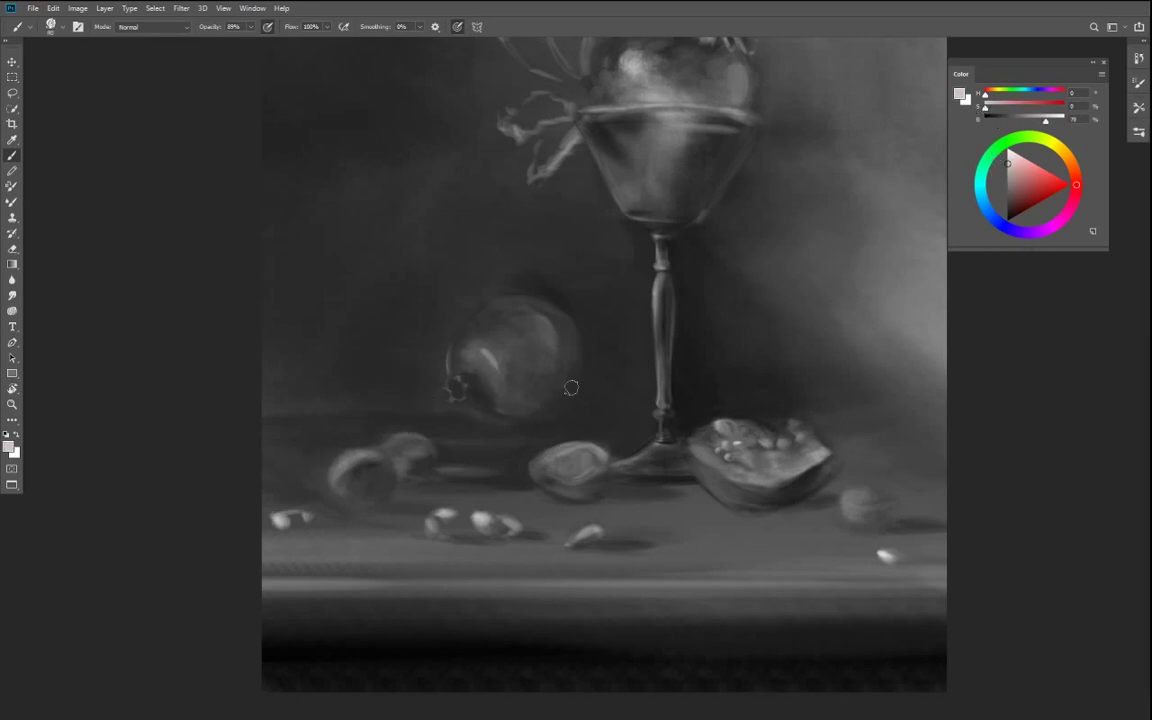
pyautogui.hotkey('ctrl', 'z')
pyautogui.moveTo(483, 358); pyautogui.dragTo(486, 363)
pyautogui.keyDown('alt'); pyautogui.click(455, 385); pyautogui.keyUp('alt')
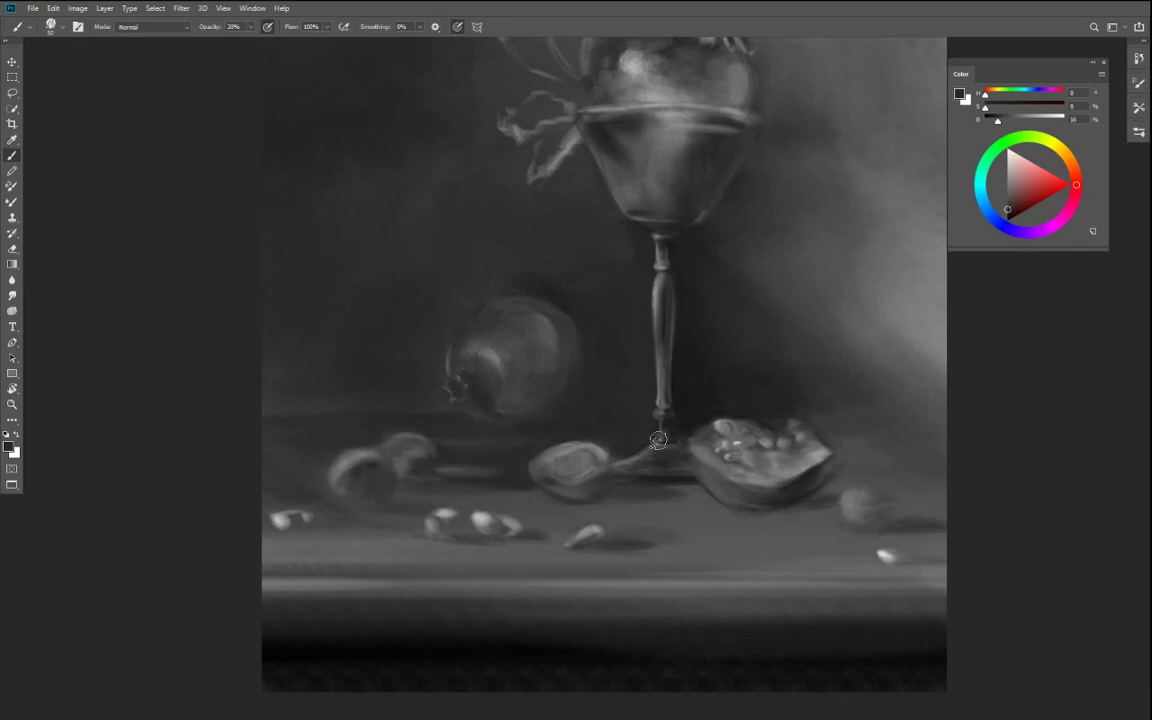
# - Set the brush colour to black and darken the lower part of the goblet's stem at 20% opacity
pyautogui.moveTo(998, 122); pyautogui.dragTo(984, 122)
pyautogui.hotkey('ctrl', '-')
pyautogui.hotkey('ctrl', '-')
pyautogui.hotkey('ctrl', '-')
pyautogui.hotkey('ctrl', '-')
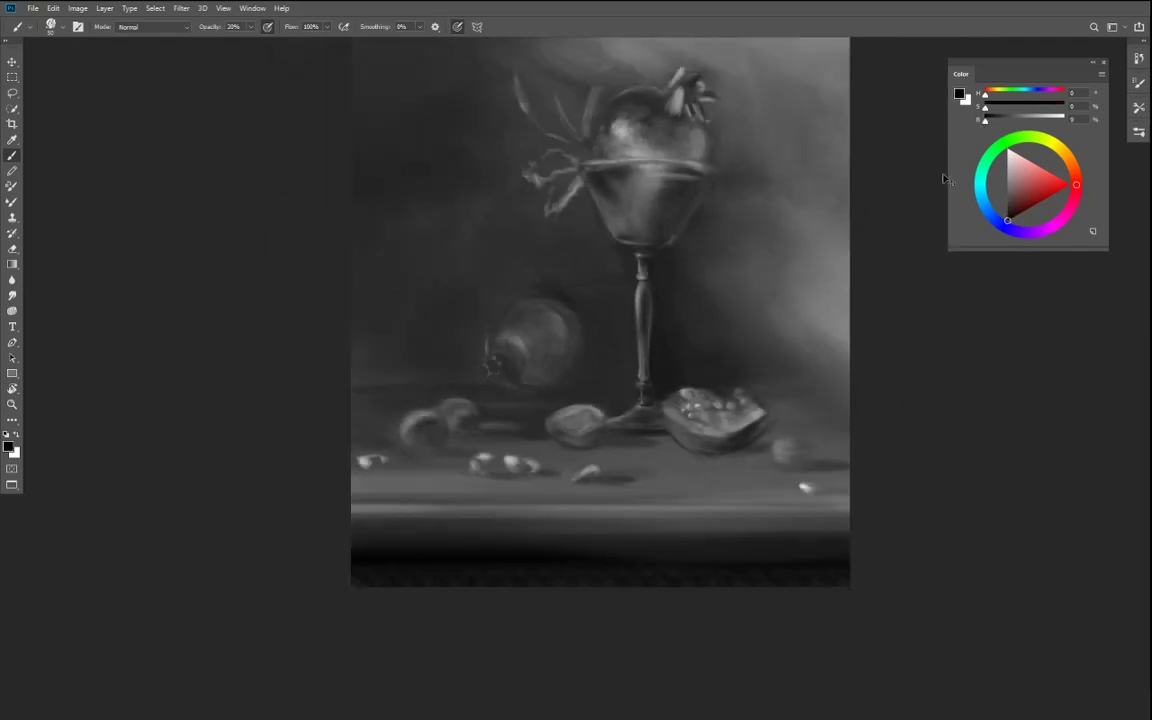
pyautogui.scroll(5, 944, 178)
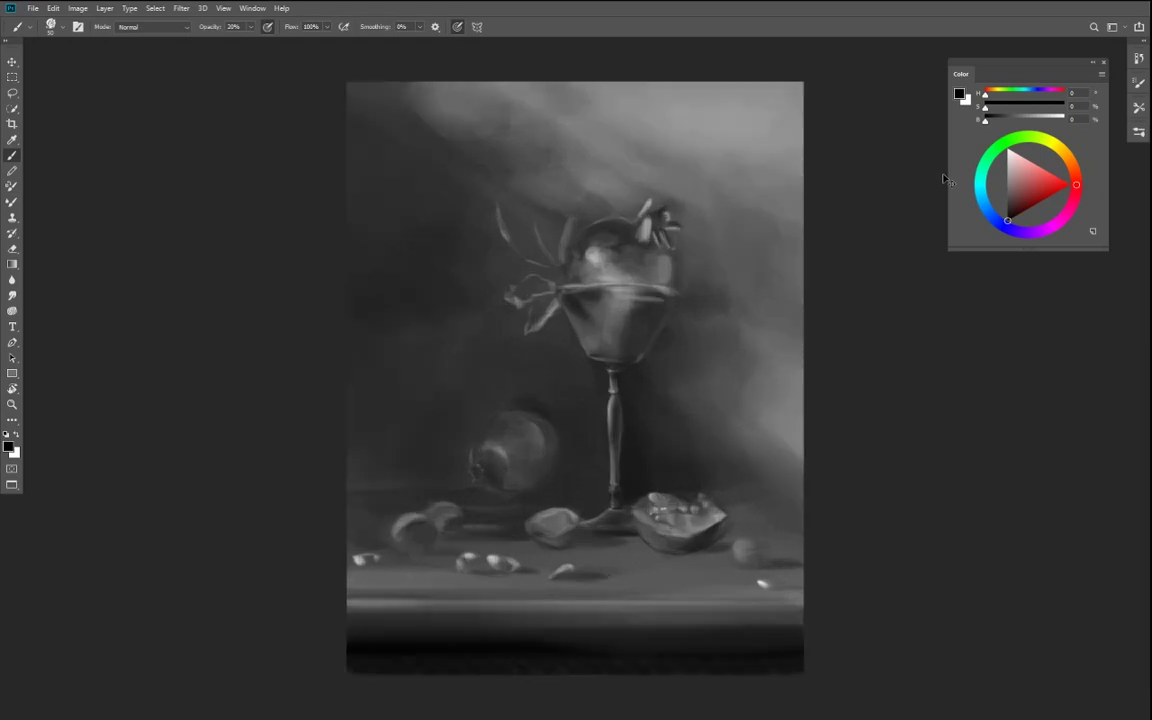
pyautogui.moveTo(612, 472); pyautogui.dragTo(611, 467)
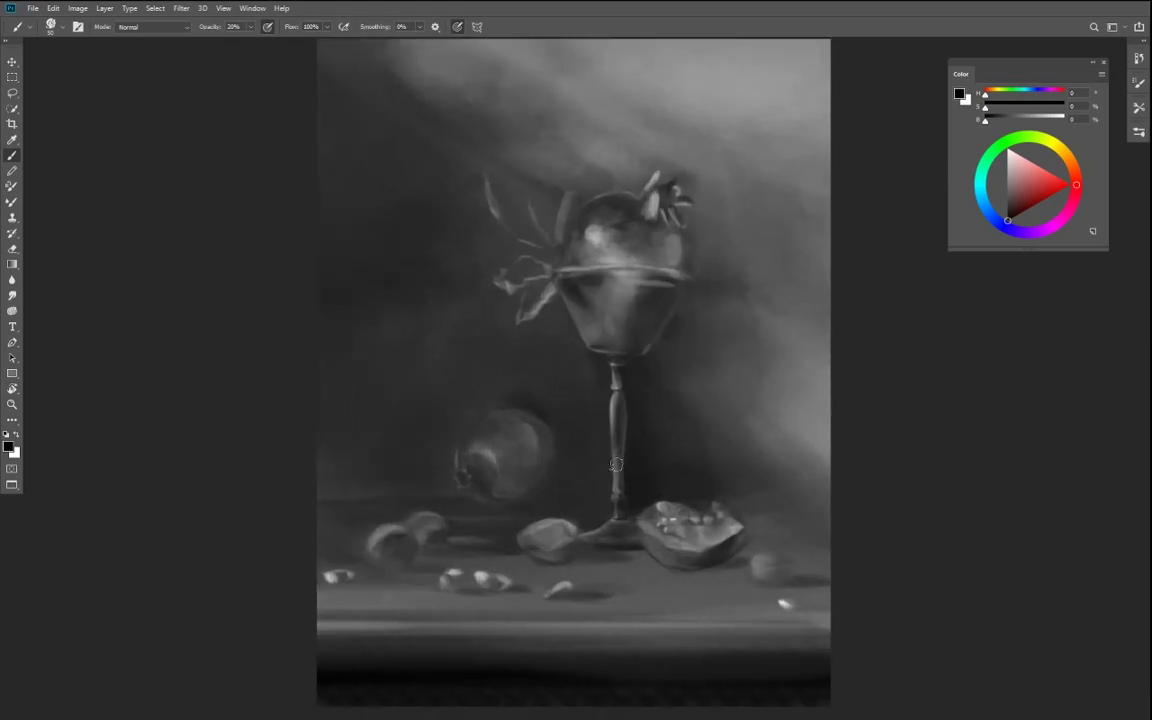
pyautogui.moveTo(543, 364); pyautogui.dragTo(576, 369)
# - Darken the hollow of the whole pomegranate's crown with a small black brush at 49% opacity
pyautogui.scroll(1, 590, 365)
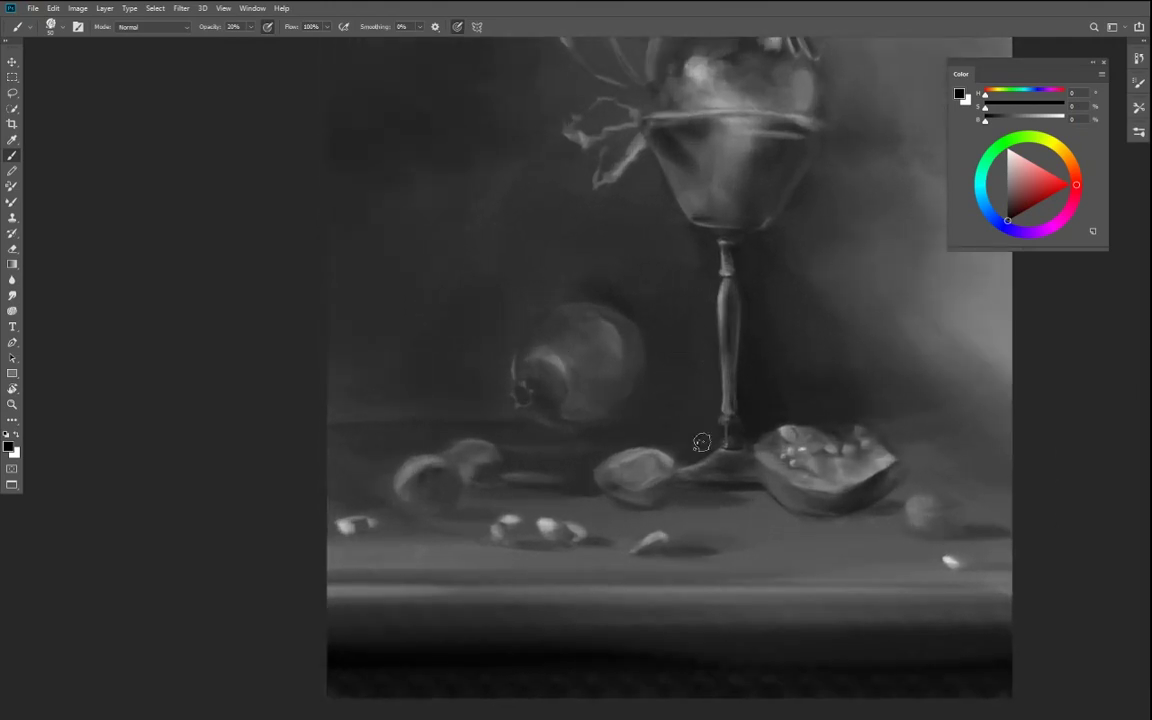
pyautogui.press('8')
pyautogui.scroll(1, 594, 322)
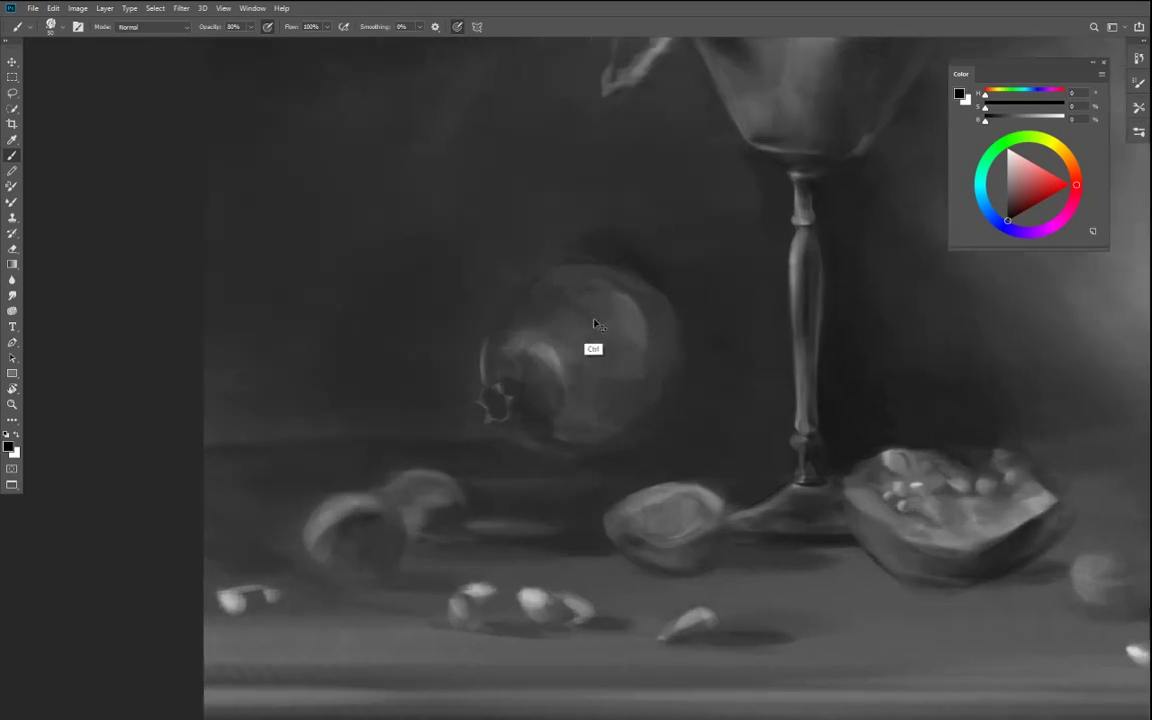
pyautogui.scroll(2, 594, 322)
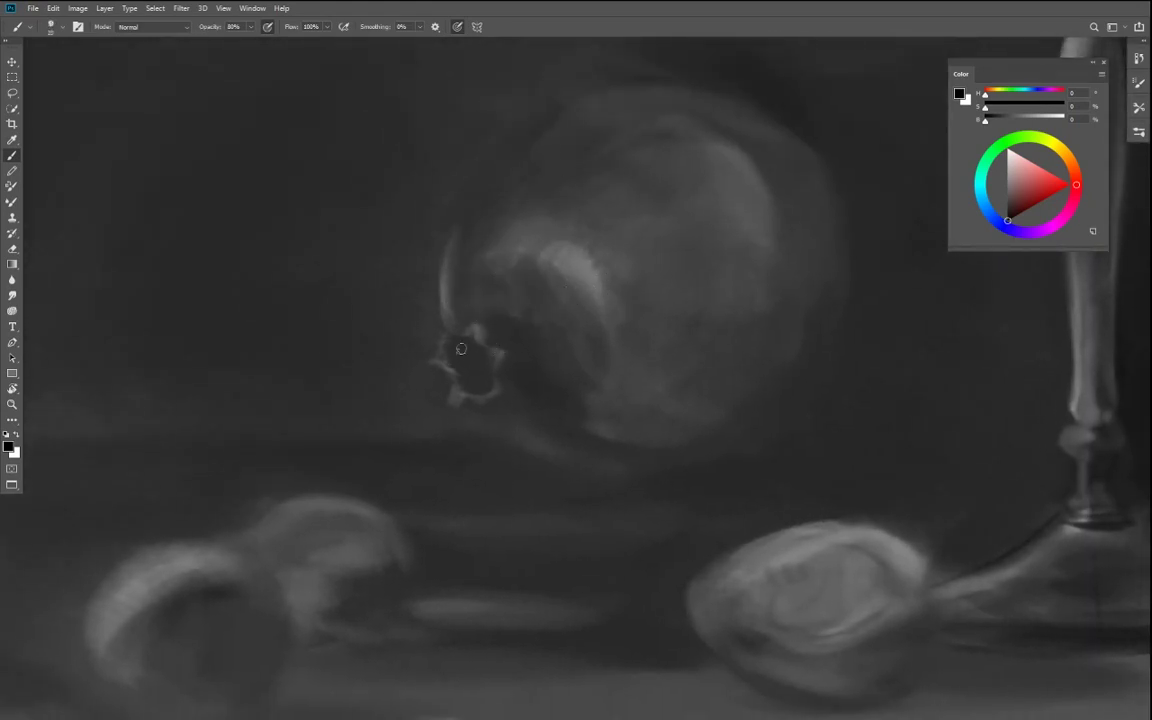
pyautogui.scroll(-2, 461, 348)
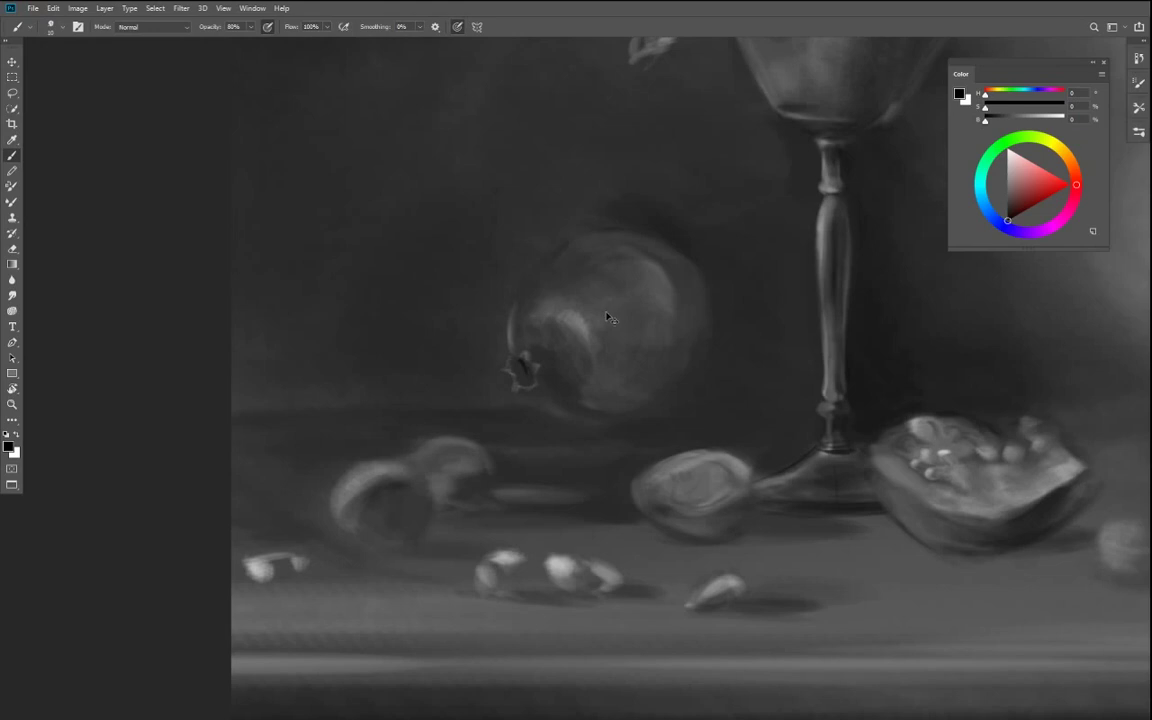
pyautogui.click(250, 28)
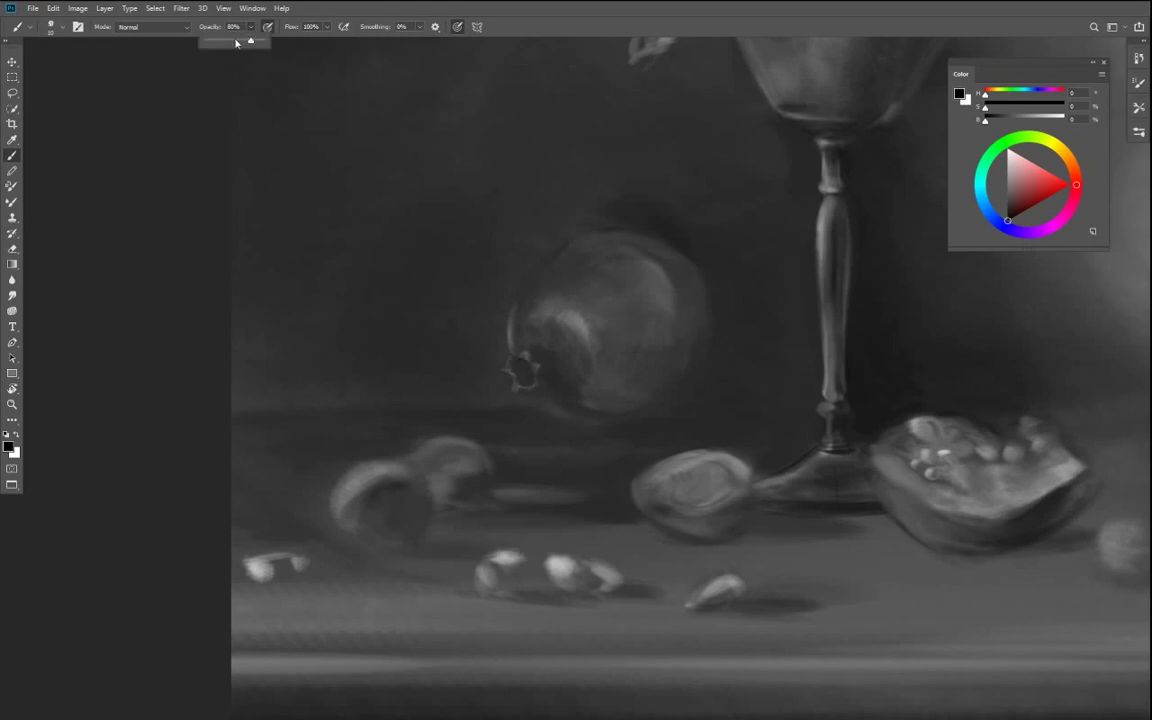
pyautogui.moveTo(515, 366); pyautogui.dragTo(524, 368)
pyautogui.press(']')
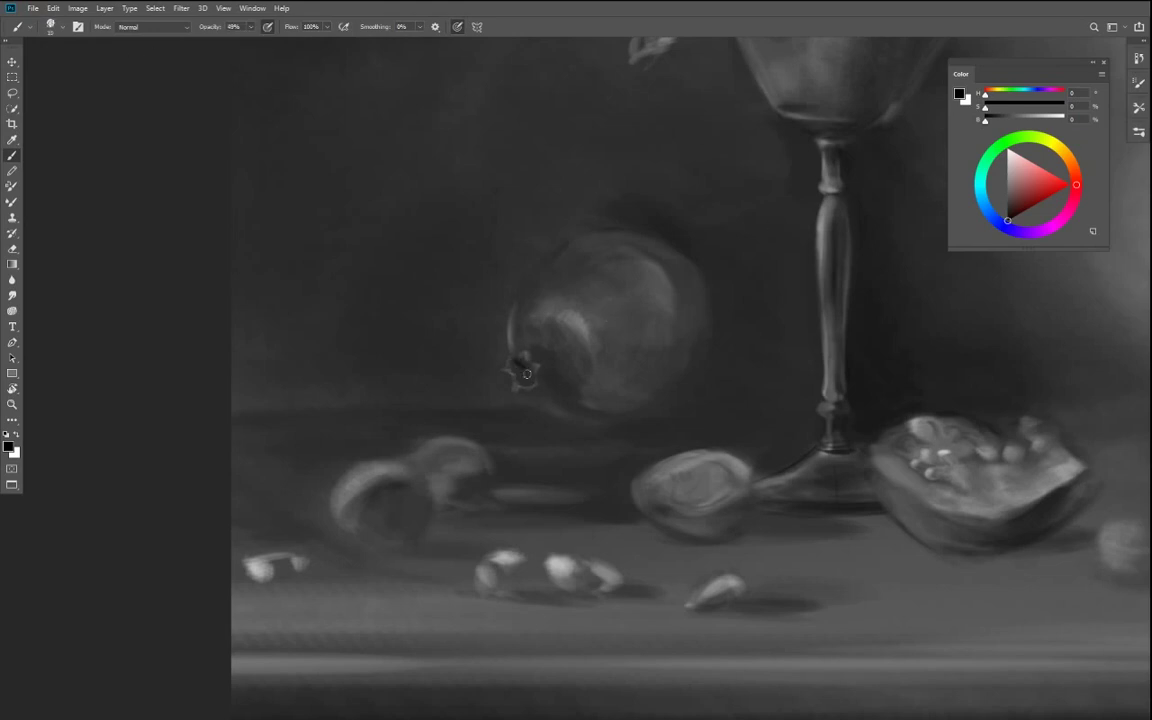
# - Paint a thin dark horizontal line across the canvas as the table's back edge behind the pomegranate and goblet
pyautogui.scroll(-3, 639, 461)
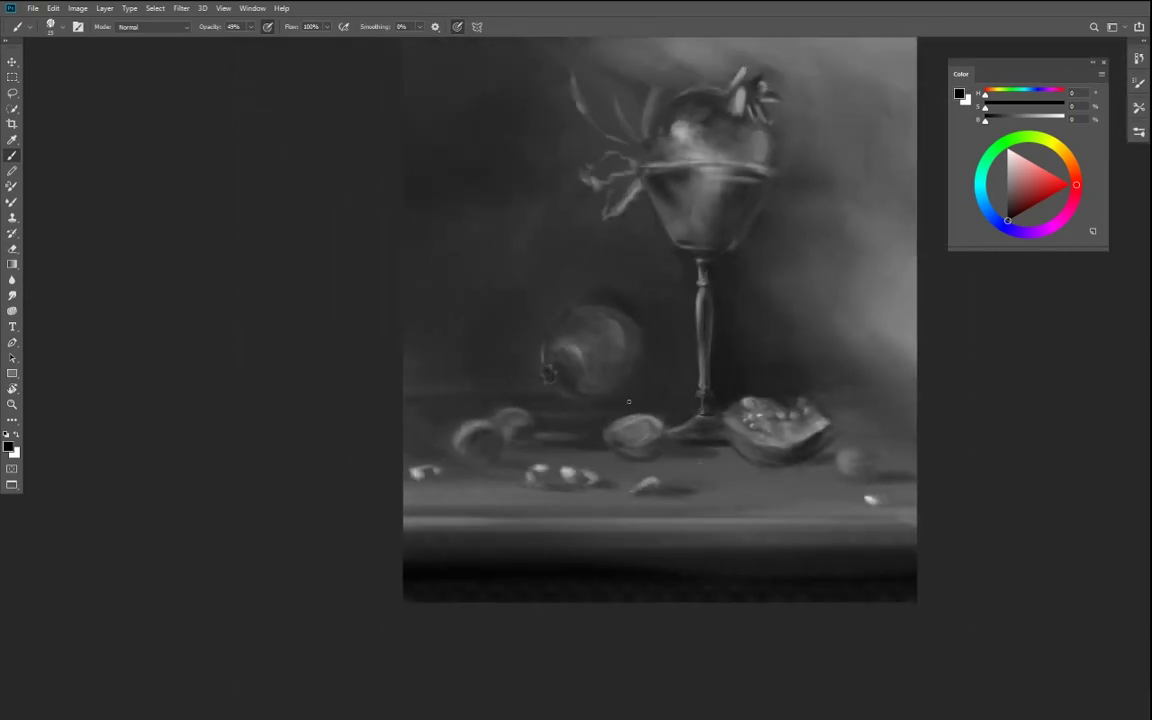
pyautogui.moveTo(640, 390); pyautogui.dragTo(697, 390)
pyautogui.moveTo(684, 401); pyautogui.dragTo(600, 401)
pyautogui.click(314, 170)
# - Shade the outline and shadow side of the whole pomegranate with black at 19% opacity
pyautogui.moveTo(251, 28); pyautogui.dragTo(233, 41)
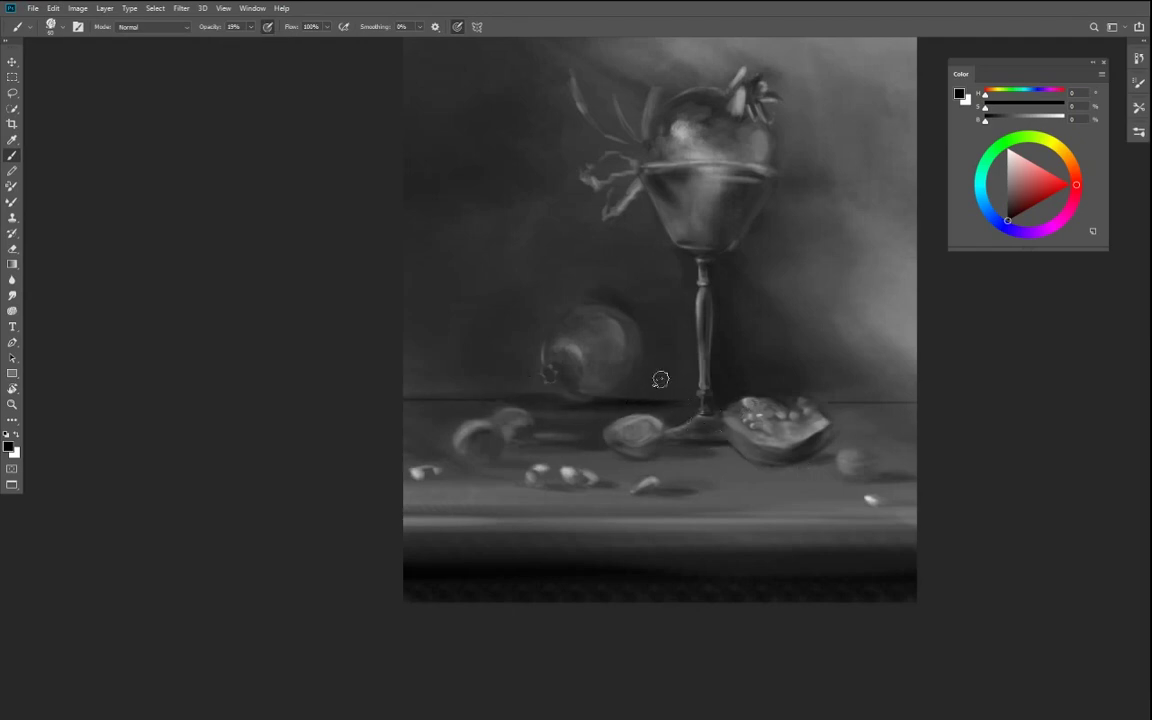
pyautogui.moveTo(555, 310); pyautogui.dragTo(614, 384)
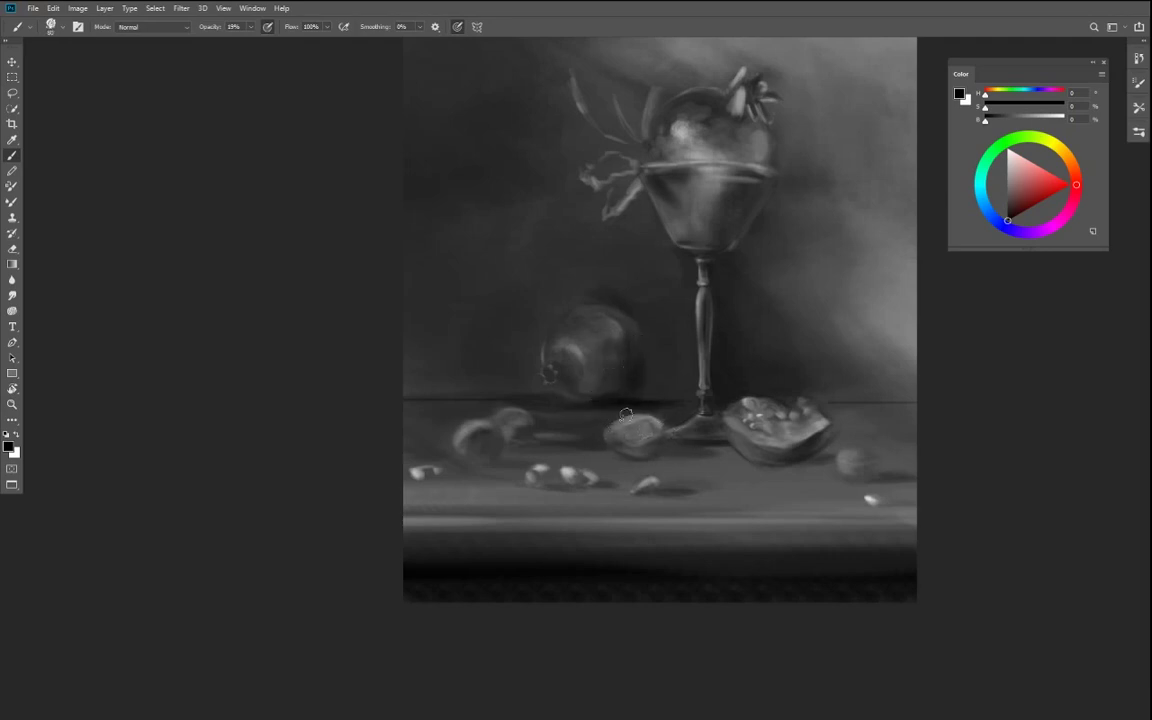
pyautogui.keyDown('alt'); pyautogui.click(653, 360); pyautogui.keyUp('alt')
# - Strengthen the pomegranate's highlight with a sampled 47% grey at 72% brush opacity
pyautogui.moveTo(248, 27); pyautogui.dragTo(277, 61)
pyautogui.keyDown('alt'); pyautogui.click(620, 269); pyautogui.keyUp('alt')
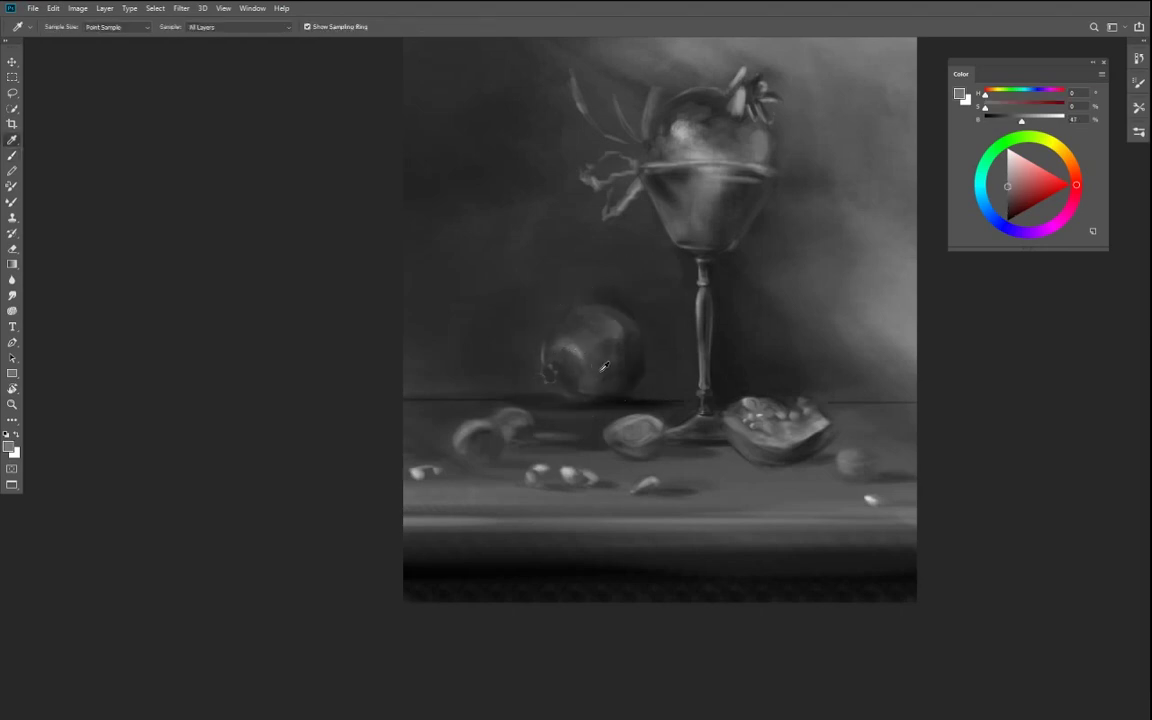
pyautogui.moveTo(577, 346); pyautogui.dragTo(583, 362)
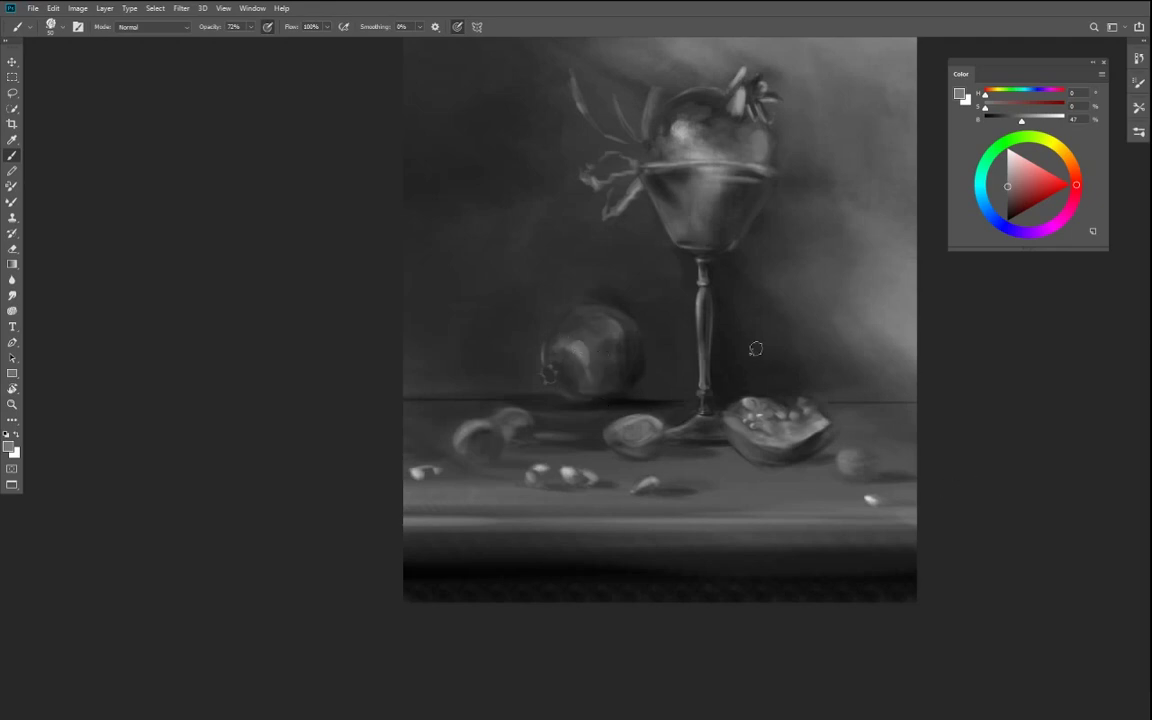
# - Blend the pomegranate's highlight and edges at 20% opacity with greys sampled from the fruit and background
pyautogui.press('i')
pyautogui.click(596, 332)
pyautogui.press('b')
pyautogui.keyDown('alt'); pyautogui.click(622, 353); pyautogui.keyUp('alt')
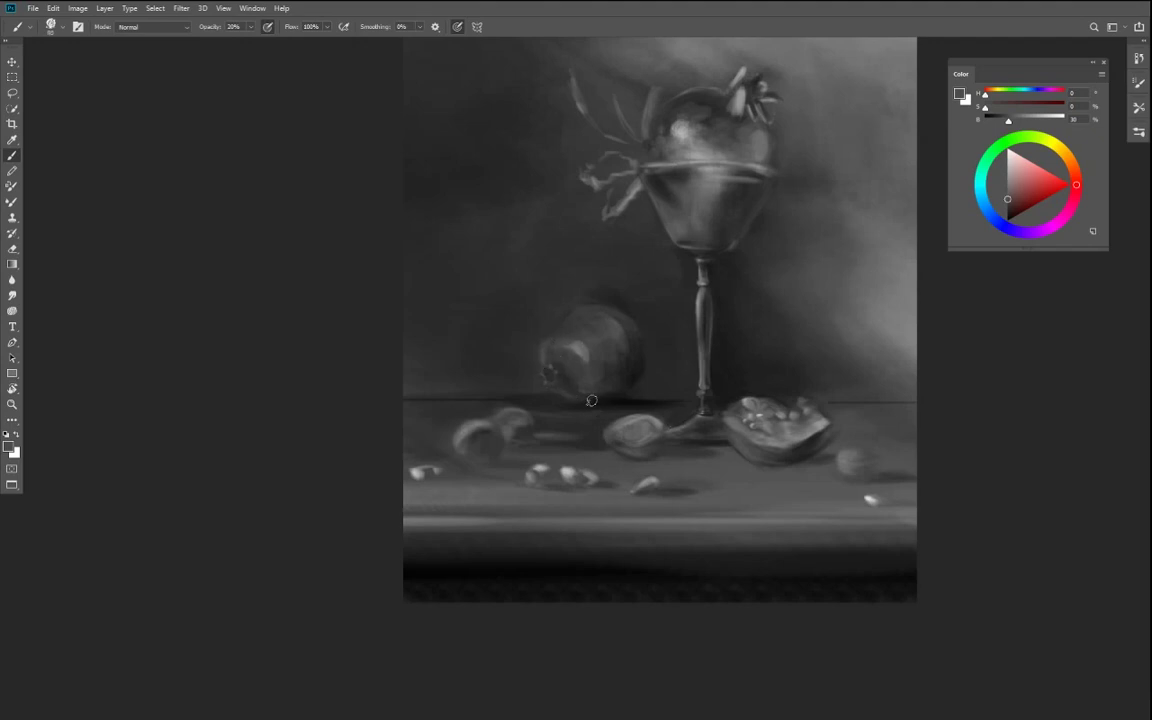
pyautogui.keyDown('alt'); pyautogui.click(532, 334); pyautogui.keyUp('alt')
# - Redefine the pomegranate's upper edge with a smaller dark brush at 15% brightness and 62% opacity
pyautogui.press('h')
pyautogui.moveTo(664, 380)
pyautogui.mouseDown()
pyautogui.moveTo(632, 406)
pyautogui.moveTo(650, 409)
pyautogui.mouseUp()
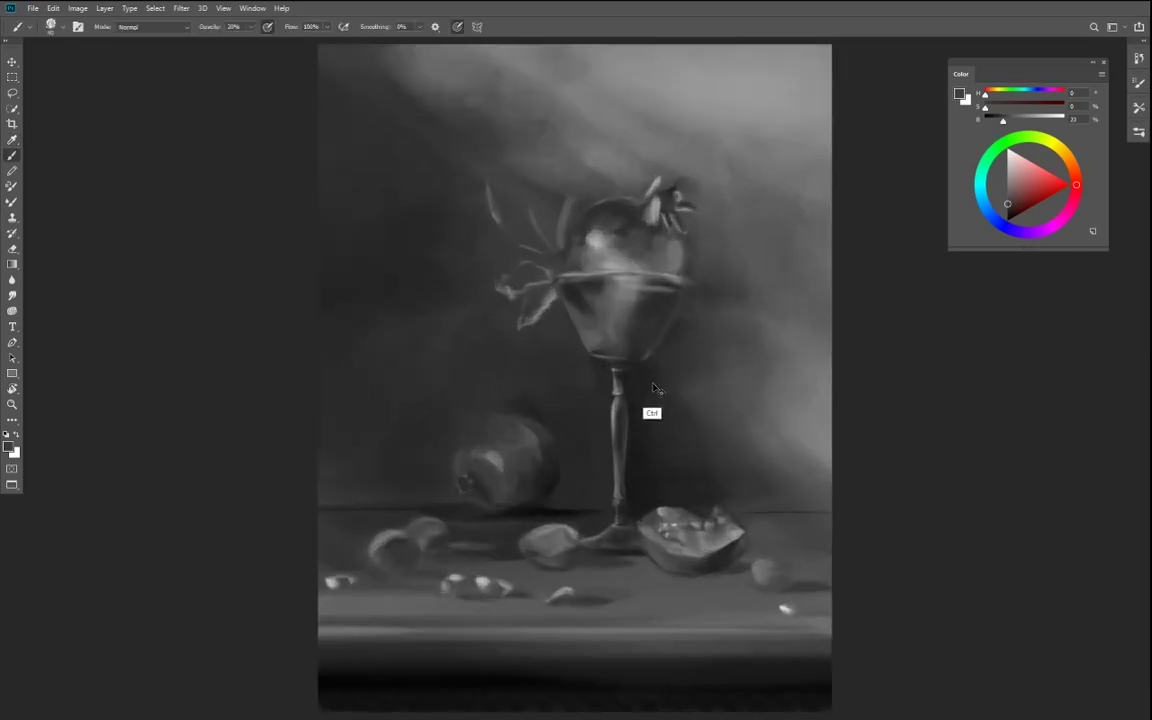
pyautogui.hotkey('ctrl', '+')
pyautogui.hotkey('ctrl', '+')
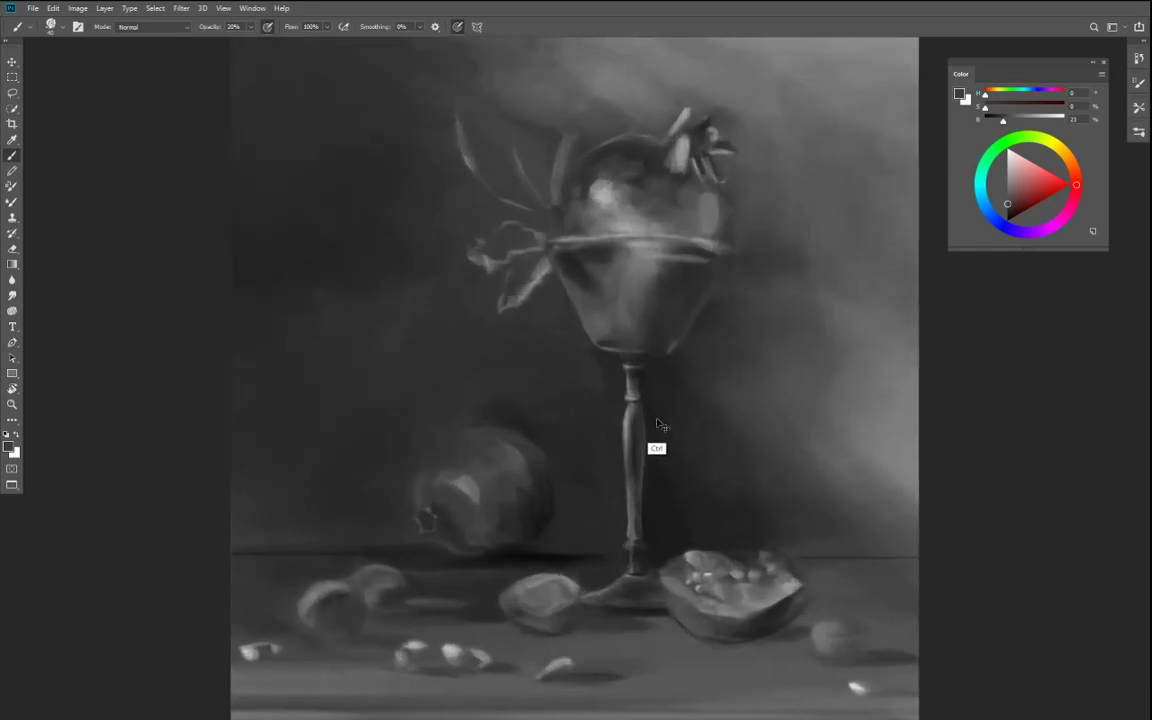
pyautogui.press('space')
pyautogui.moveTo(470, 584); pyautogui.dragTo(630, 337)
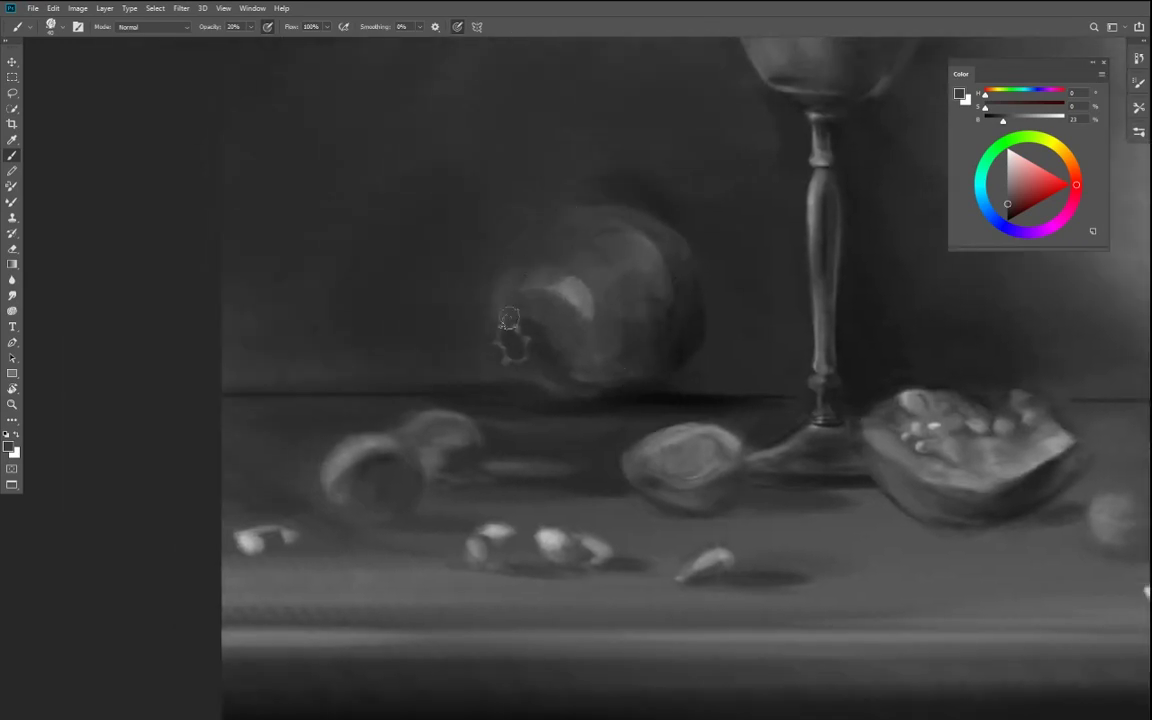
pyautogui.moveTo(1003, 120); pyautogui.dragTo(996, 120)
pyautogui.press('[')
pyautogui.press('[')
pyautogui.press('[')
pyautogui.press('[')
pyautogui.click(250, 27)
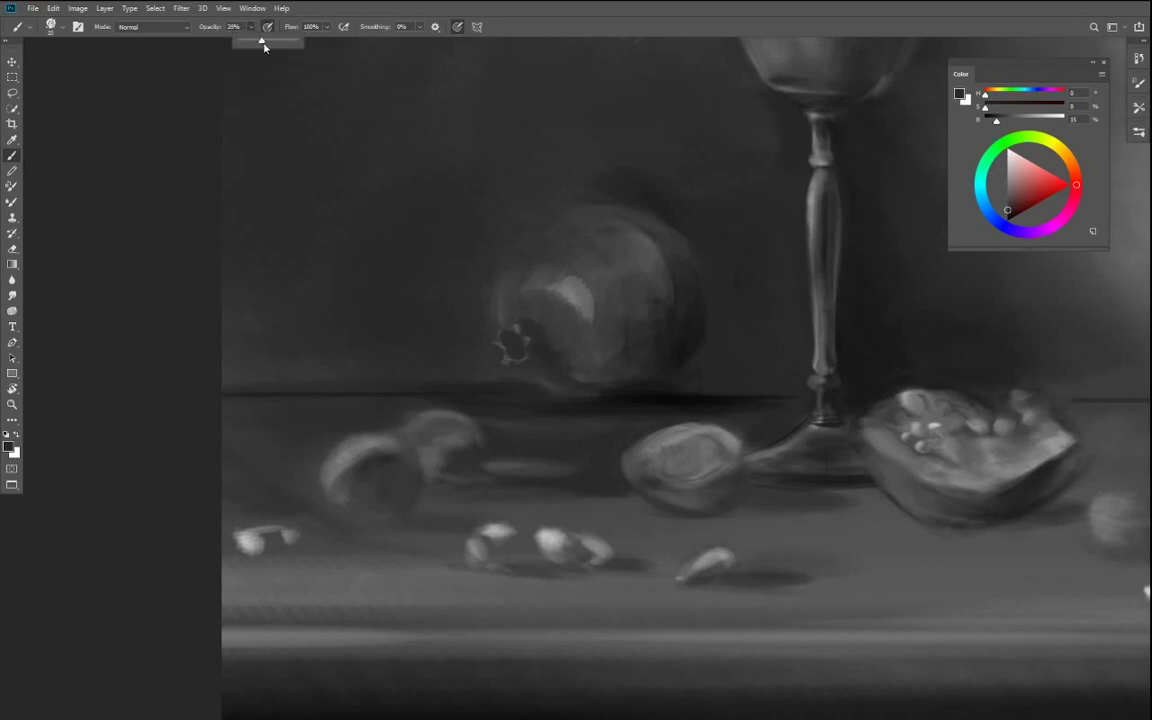
pyautogui.click(567, 223)
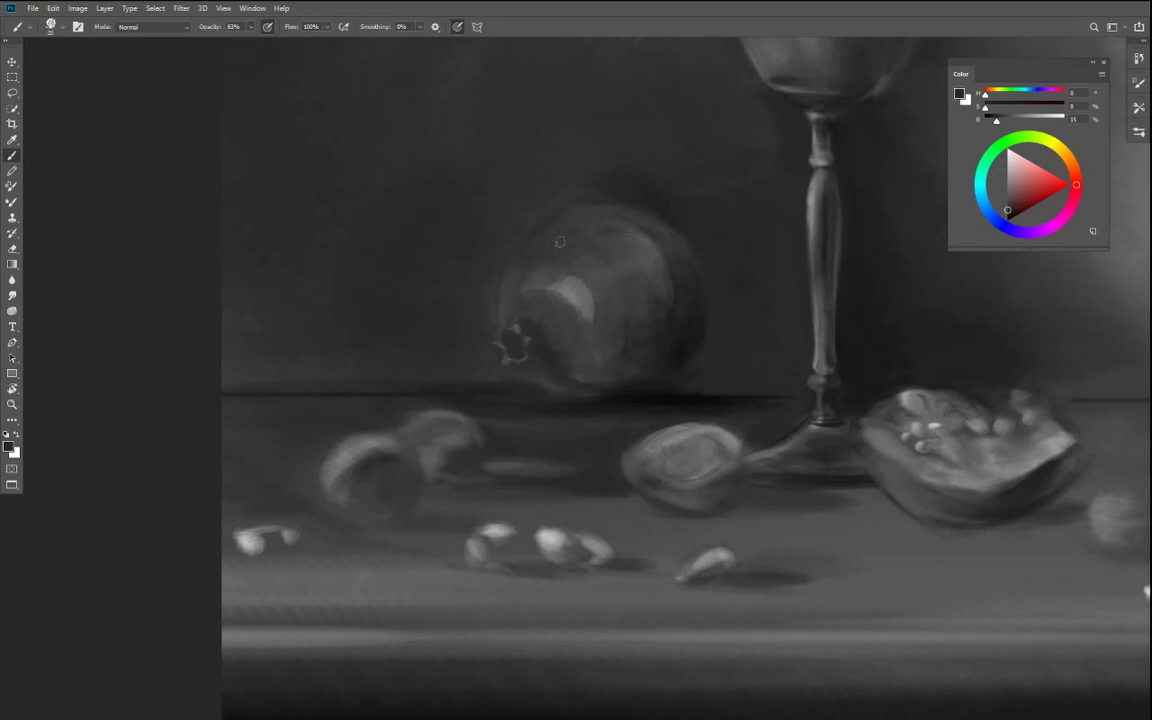
# - Enlarge the brush and darken the background along the pomegranate's top edge
pyautogui.press(']')
pyautogui.press(']')
pyautogui.press(']')
pyautogui.press(']')
pyautogui.press(']')
pyautogui.press(']')
pyautogui.moveTo(531, 259)
pyautogui.mouseDown()
pyautogui.moveTo(579, 198)
pyautogui.moveTo(652, 206)
pyautogui.moveTo(611, 205)
pyautogui.moveTo(699, 234)
pyautogui.mouseUp()
# - Soften the pomegranate's upper contour at 30% opacity with tones sampled from the fruit and the dark area above it
pyautogui.press('i')
pyautogui.click(577, 253)
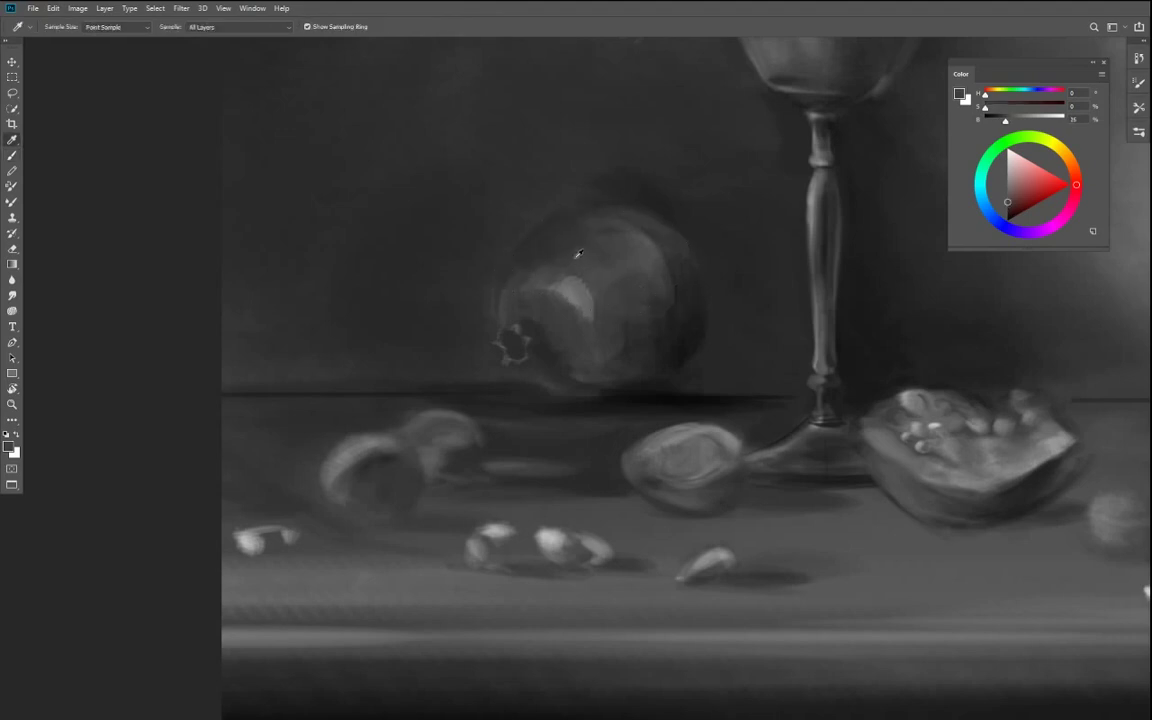
pyautogui.press('b')
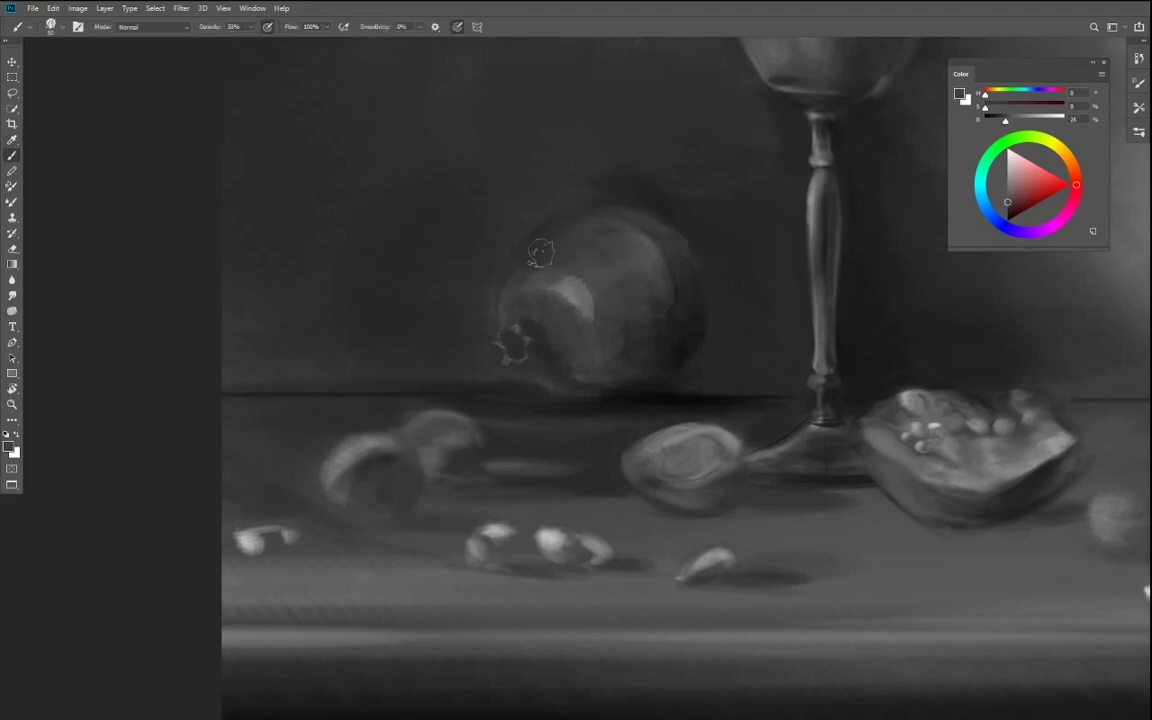
pyautogui.press('i')
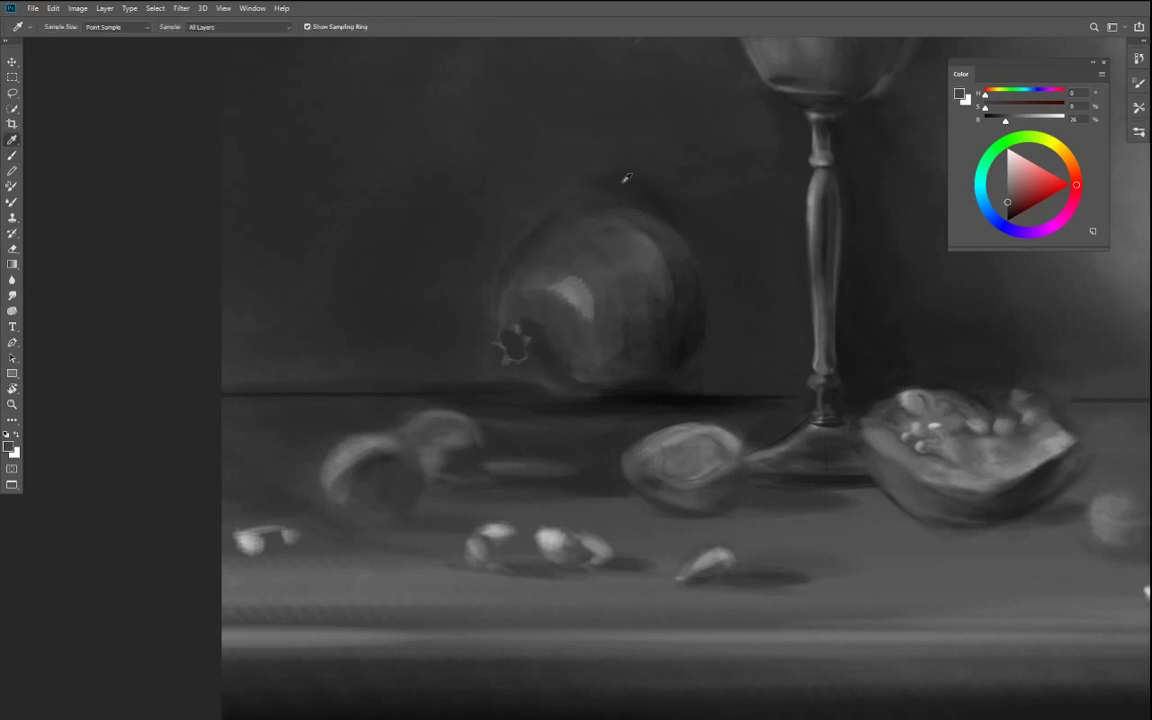
pyautogui.click(626, 178)
pyautogui.press('b')
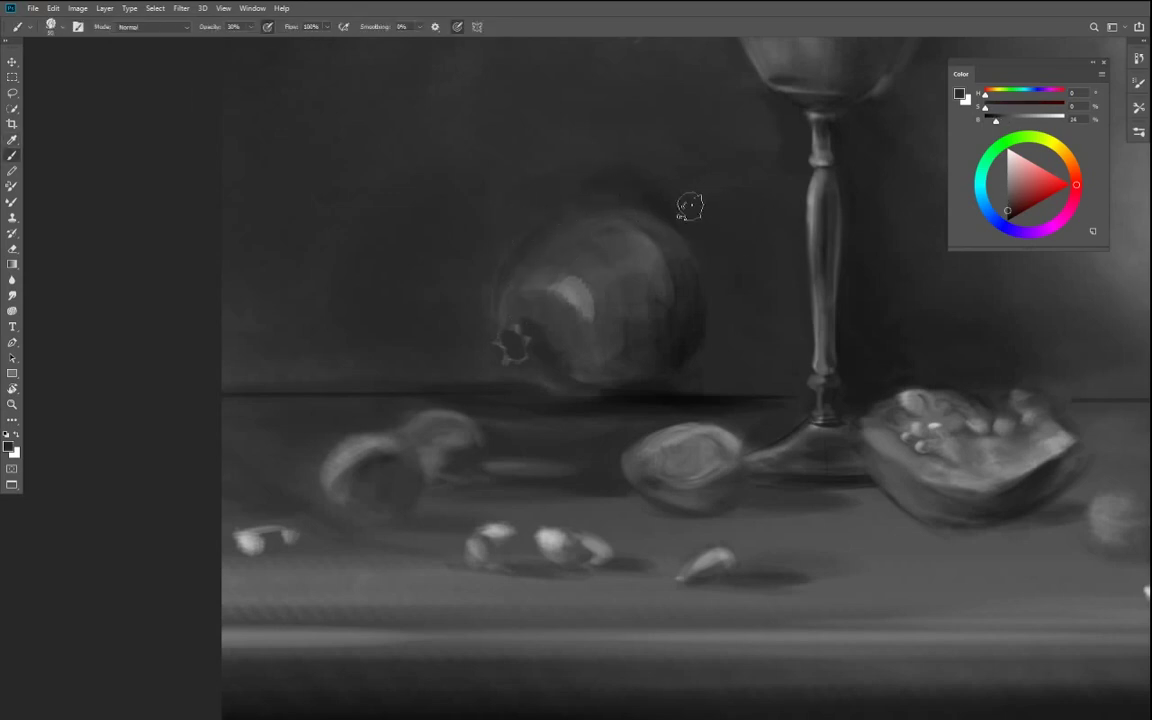
pyautogui.moveTo(690, 206); pyautogui.dragTo(558, 185)
# - Enlarge the brush to 100 px and darken the shadow side of the pomegranate with the sampled dark grey
pyautogui.press(']')
pyautogui.press(']')
pyautogui.press(']')
pyautogui.press(']')
pyautogui.press(']')
pyautogui.moveTo(632, 264)
pyautogui.mouseDown()
pyautogui.moveTo(665, 297)
pyautogui.moveTo(667, 275)
pyautogui.moveTo(668, 323)
pyautogui.moveTo(638, 332)
pyautogui.mouseUp()
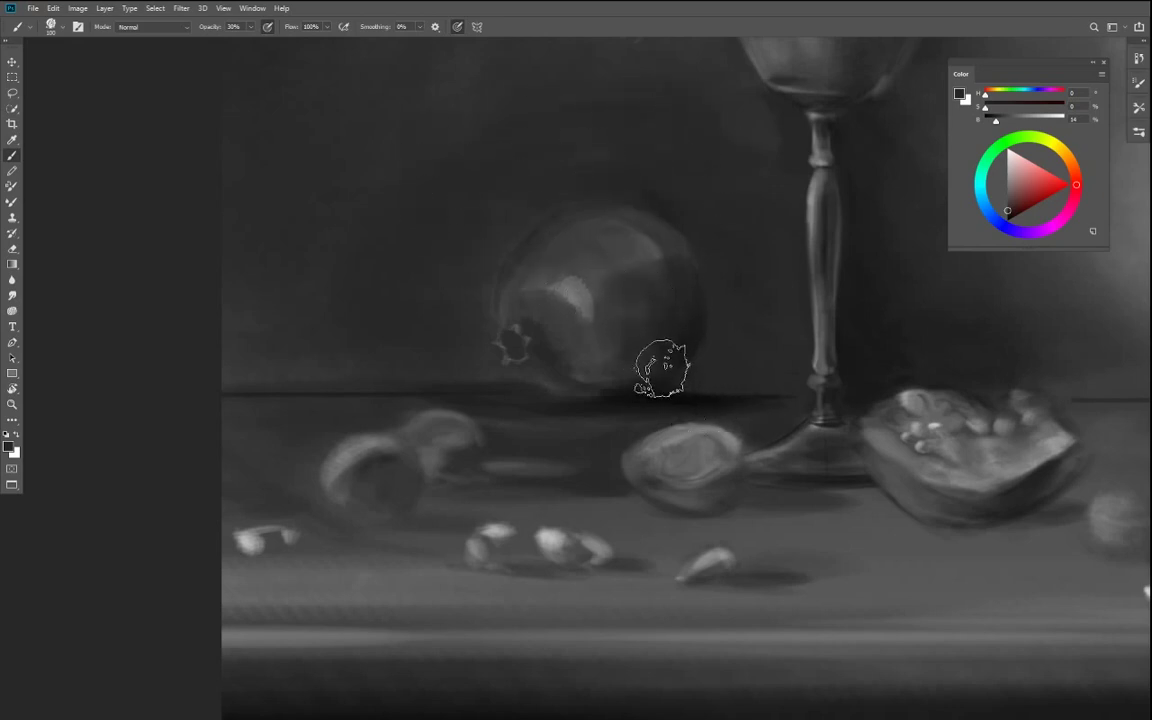
# - Sample the pomegranate's mid-grey and blend it into the shaded side with a smaller brush
pyautogui.keyDown('alt'); pyautogui.click(609, 247); pyautogui.keyUp('alt')
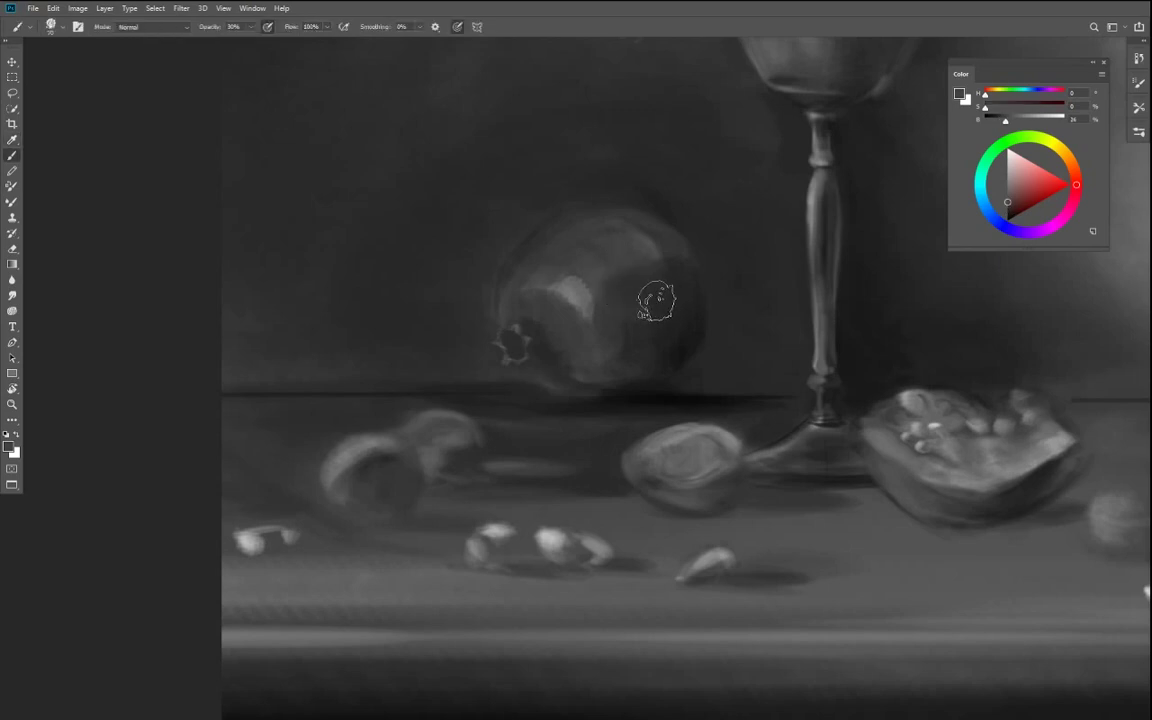
pyautogui.moveTo(675, 290); pyautogui.dragTo(656, 311)
pyautogui.press('[')
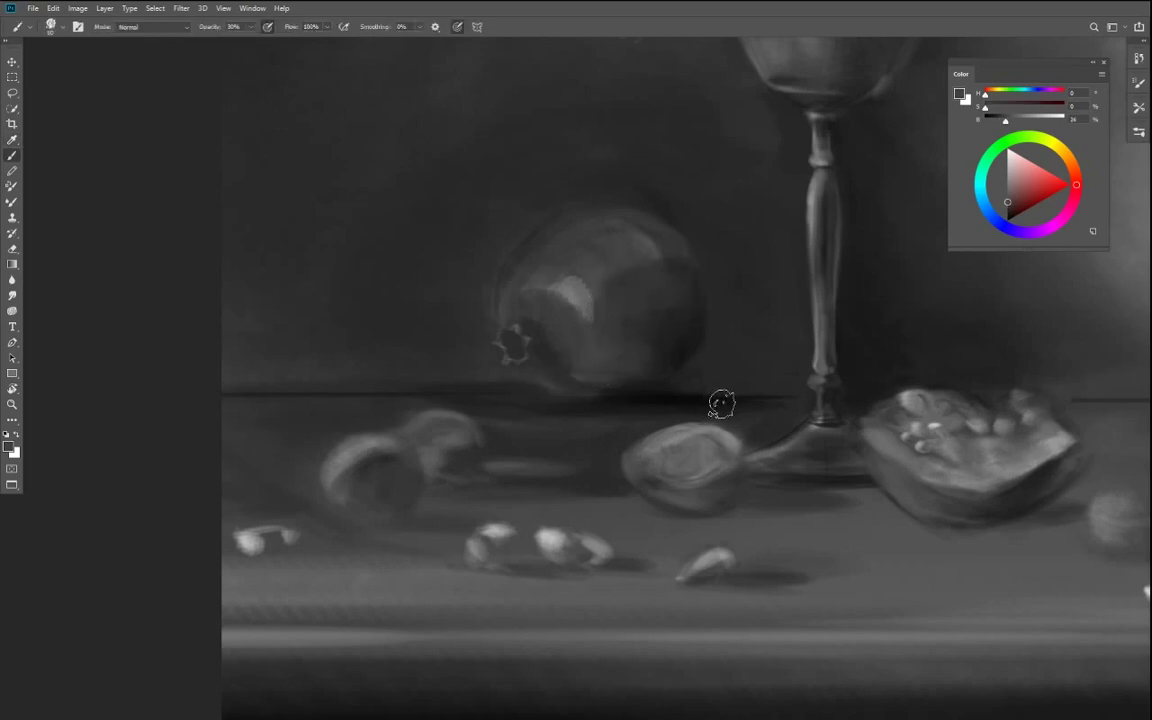
# - Darken the crown's hollow and the pomegranate's underside with a 9% grey at 30% opacity, and sample a body tone for blending
pyautogui.keyDown('alt'); pyautogui.click(899, 121); pyautogui.keyUp('alt')
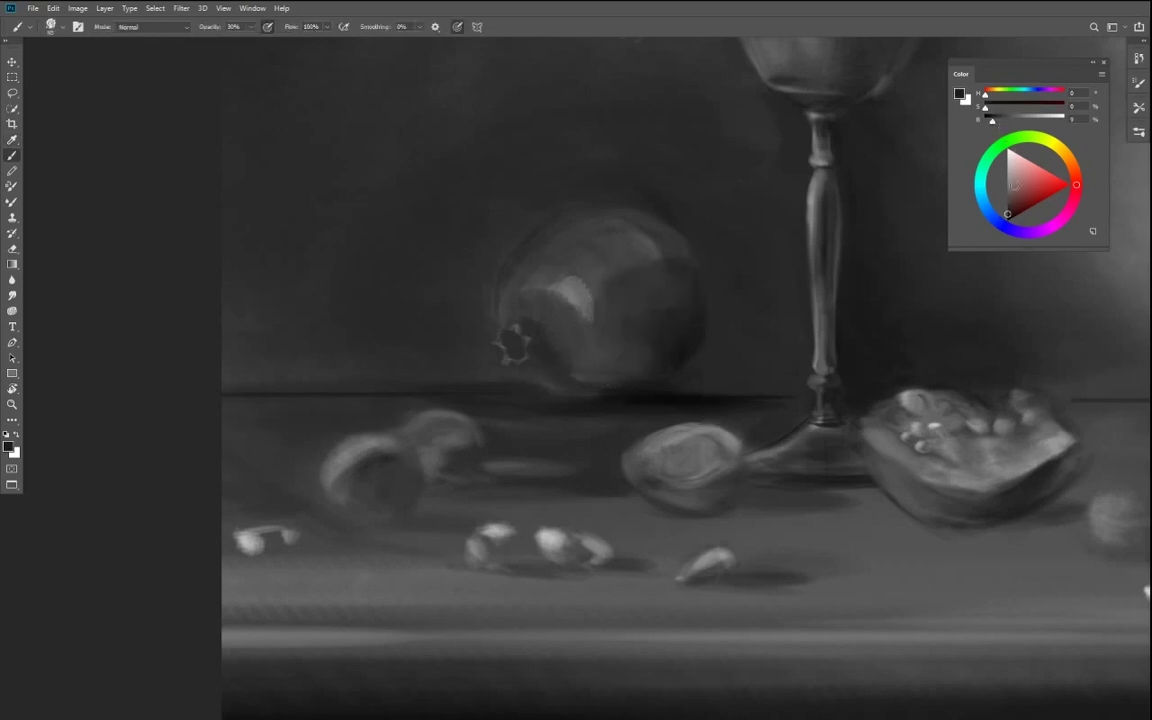
pyautogui.moveTo(506, 336); pyautogui.dragTo(513, 347)
pyautogui.moveTo(540, 355); pyautogui.dragTo(573, 388)
pyautogui.press(']')
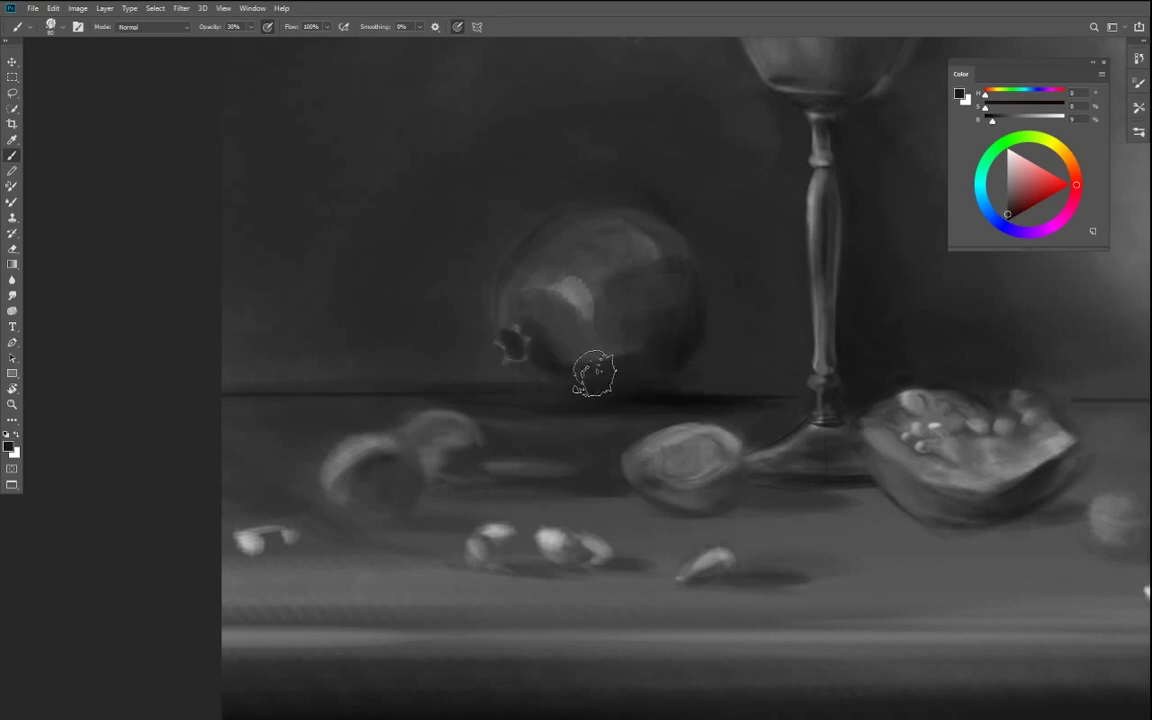
pyautogui.keyDown('alt'); pyautogui.click(604, 345); pyautogui.keyUp('alt')
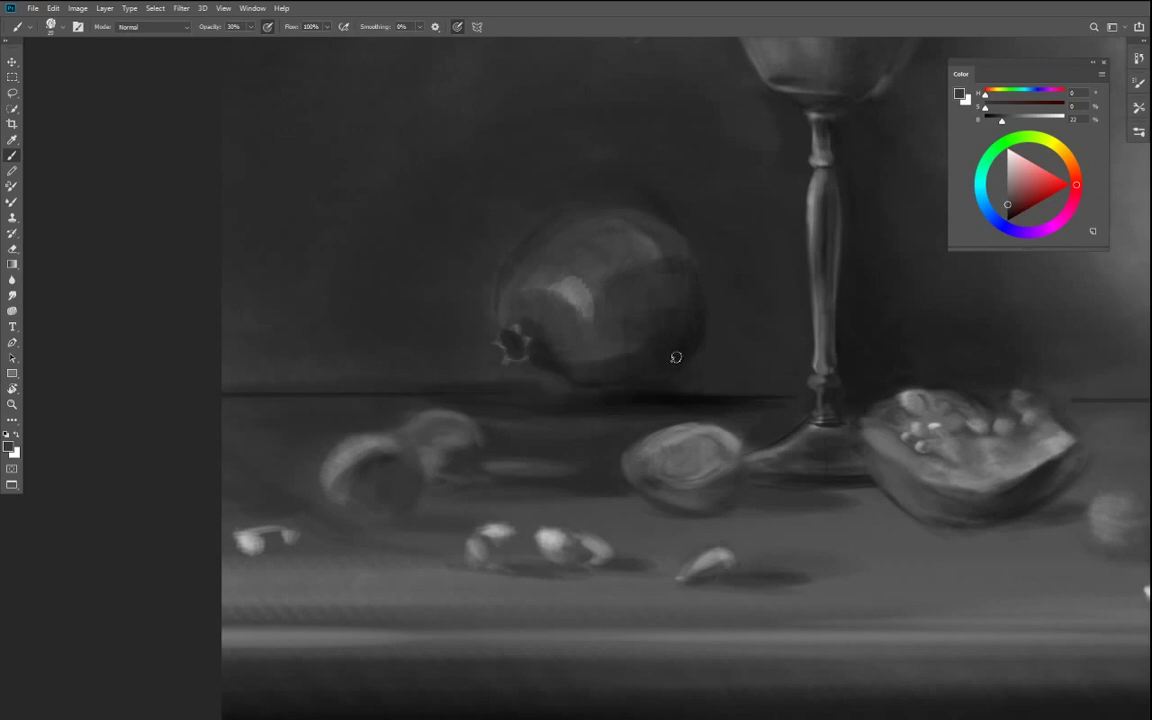
# - Darken the lower edge of the pomegranate's crown with a sampled 12% grey at 70% opacity and a slightly larger brush
pyautogui.keyDown('alt'); pyautogui.click(625, 412); pyautogui.keyUp('alt')
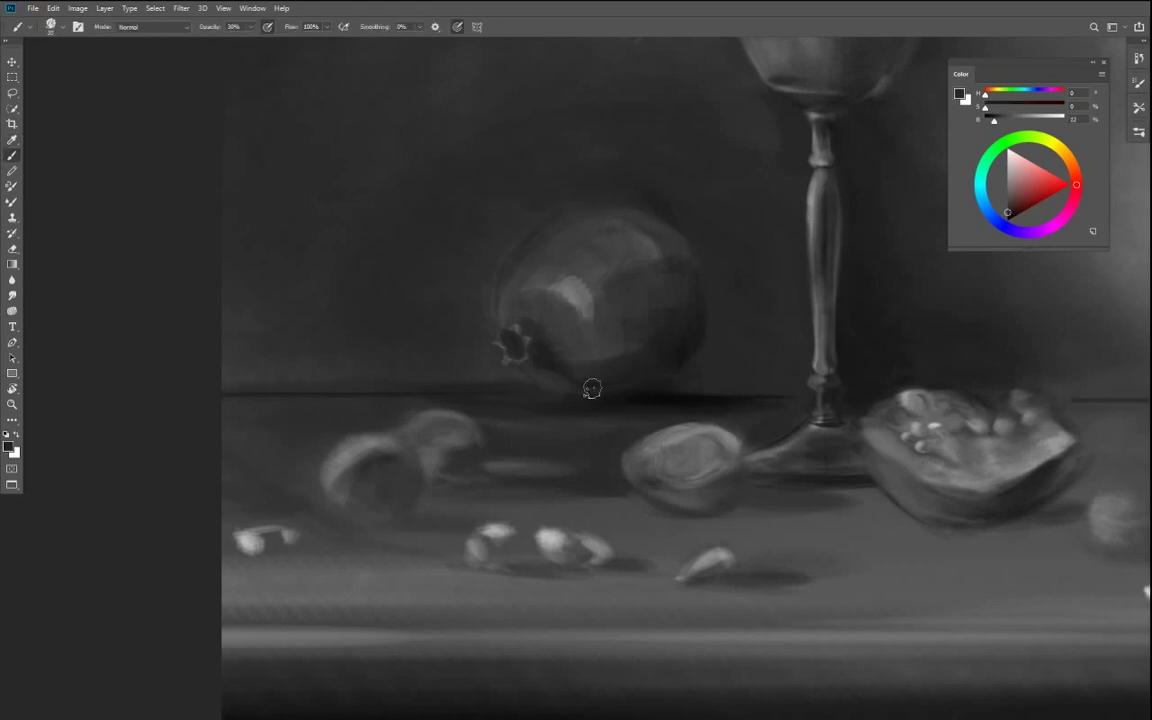
pyautogui.click(249, 26)
pyautogui.click(254, 40)
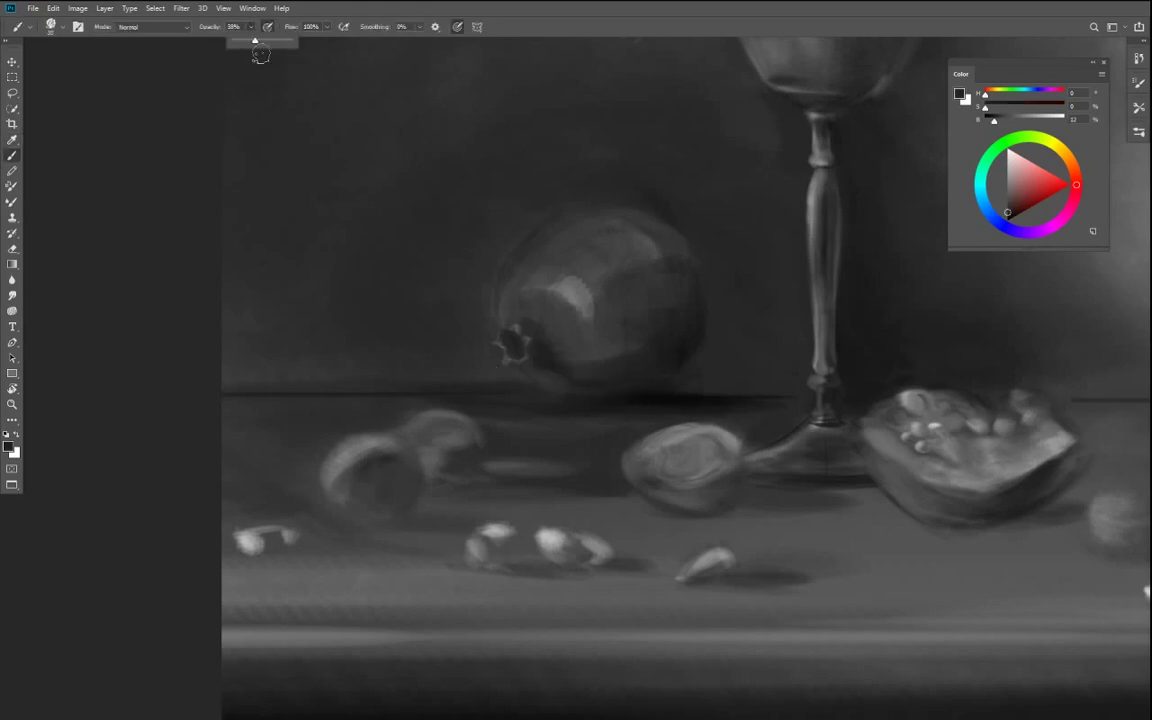
pyautogui.click(530, 393)
pyautogui.press(']')
pyautogui.moveTo(560, 388)
pyautogui.mouseDown()
pyautogui.moveTo(604, 391)
pyautogui.moveTo(532, 380)
pyautogui.moveTo(513, 362)
pyautogui.mouseUp()
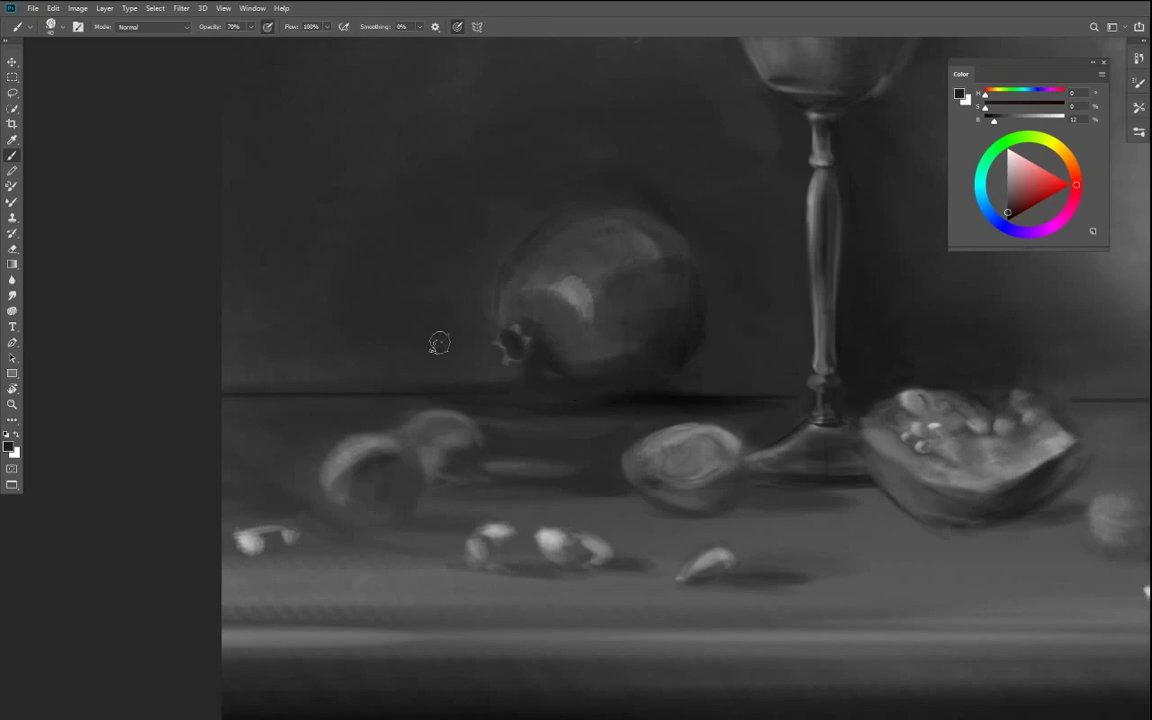
# - Blend the pomegranate's crown and lower contour at 70% opacity with tones sampled from the backdrop, table and fruit shadow
pyautogui.keyDown('alt'); pyautogui.click(482, 381); pyautogui.keyUp('alt')
pyautogui.keyDown('alt'); pyautogui.click(486, 376); pyautogui.keyUp('alt')
pyautogui.keyDown('alt'); pyautogui.click(508, 412); pyautogui.keyUp('alt')
pyautogui.keyDown('alt'); pyautogui.click(634, 364); pyautogui.keyUp('alt')
pyautogui.keyDown('alt'); pyautogui.click(621, 365); pyautogui.keyUp('alt')
# - Refine the pomegranate's underside and contact shadow with sampled dark greys at 39% opacity
pyautogui.hotkey('ctrl', '-')
pyautogui.hotkey('ctrl', '-')
pyautogui.hotkey('ctrl', '-')
pyautogui.hotkey('ctrl', '-')
pyautogui.hotkey('ctrl', '+')
pyautogui.hotkey('ctrl', '+')
pyautogui.hotkey('ctrl', '+')
pyautogui.moveTo(643, 415); pyautogui.dragTo(716, 232)
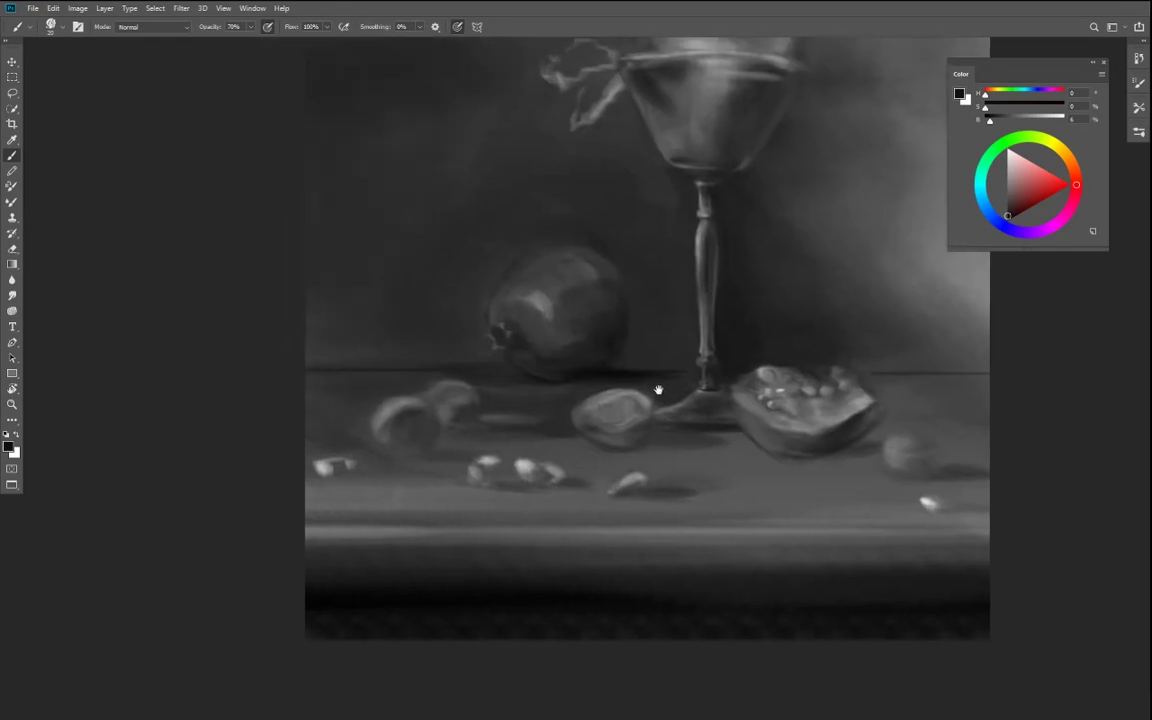
pyautogui.click(250, 27)
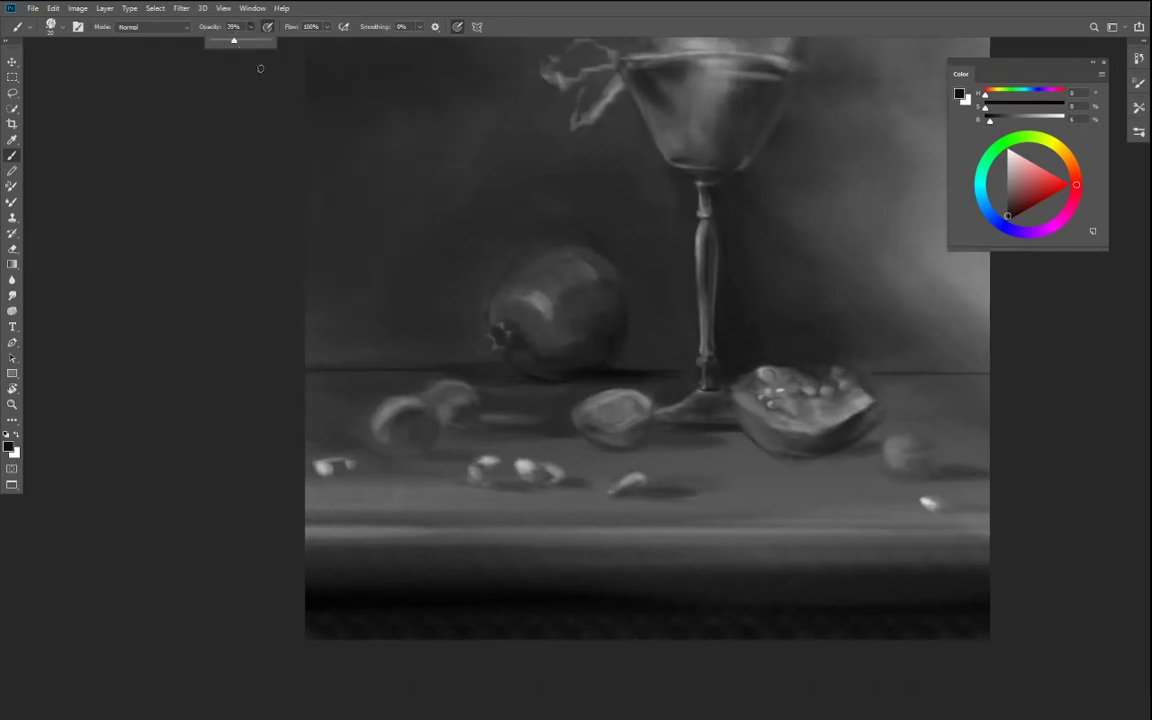
pyautogui.press(']')
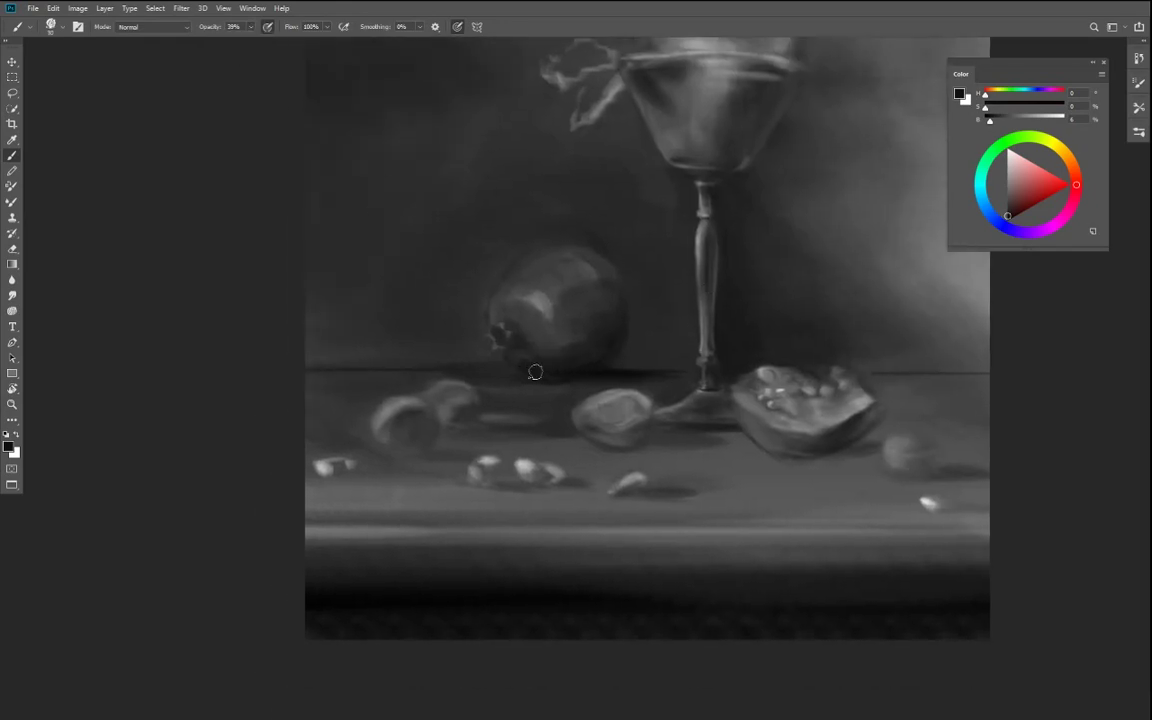
pyautogui.keyDown('alt'); pyautogui.click(530, 357); pyautogui.keyUp('alt')
pyautogui.press('i')
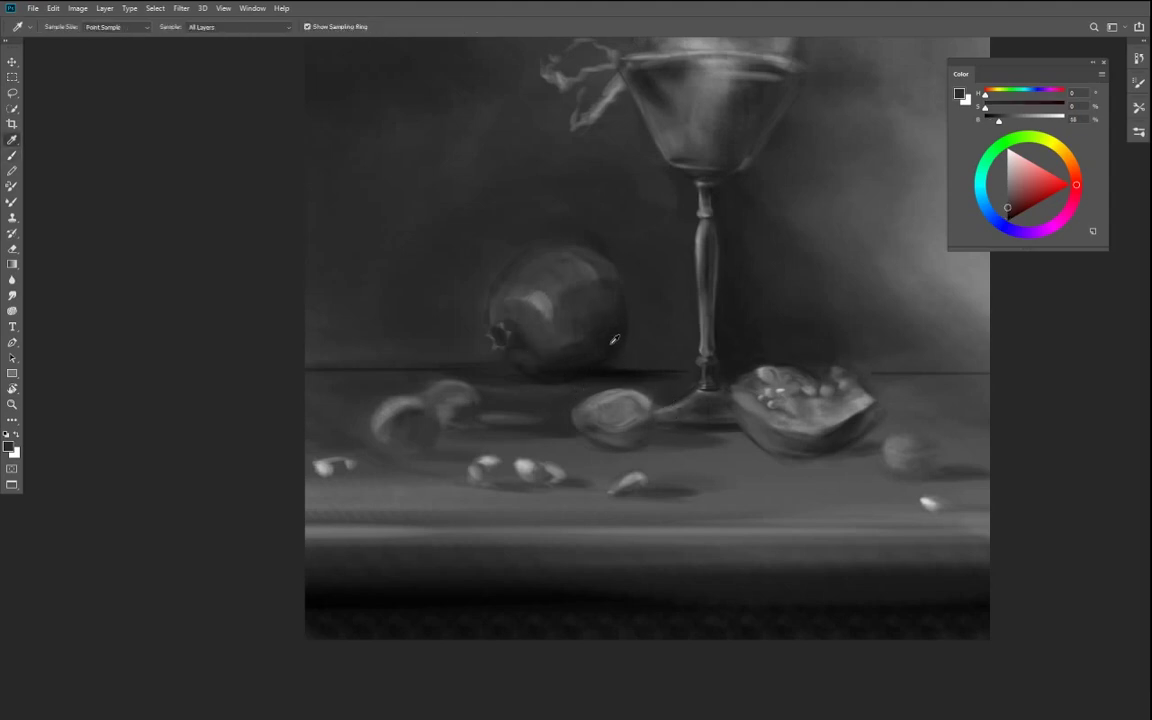
pyautogui.press('b')
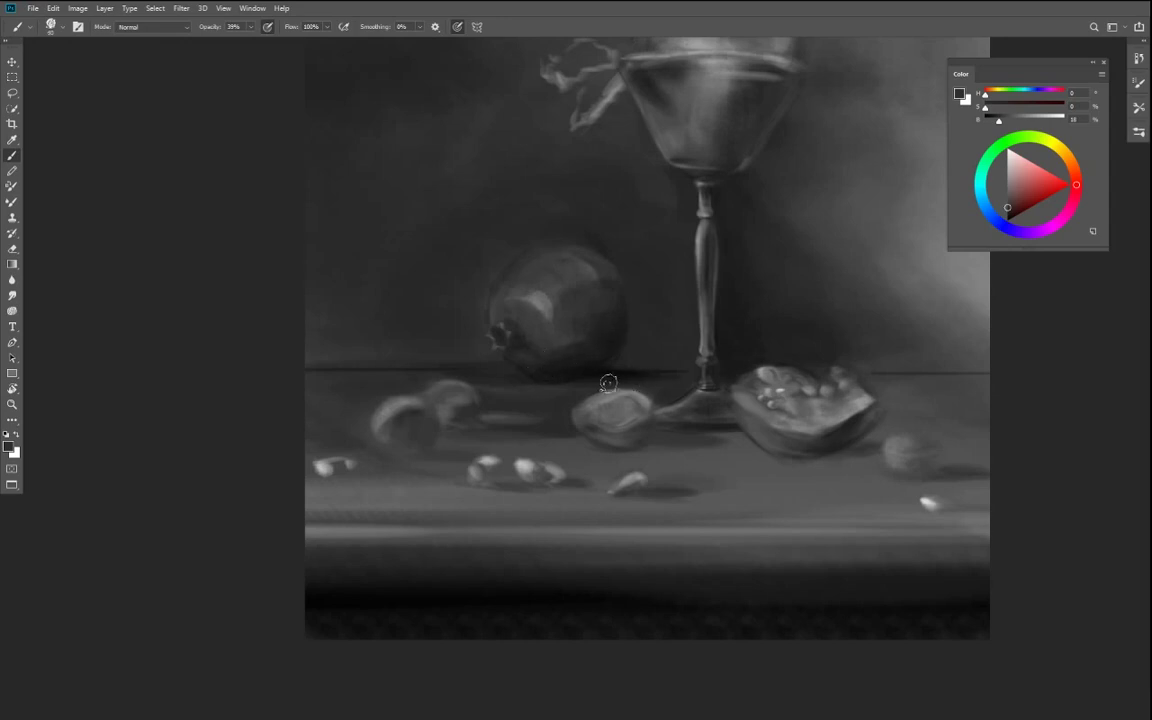
pyautogui.keyDown('alt'); pyautogui.click(588, 370); pyautogui.keyUp('alt')
pyautogui.keyDown('alt'); pyautogui.click(620, 381); pyautogui.keyUp('alt')
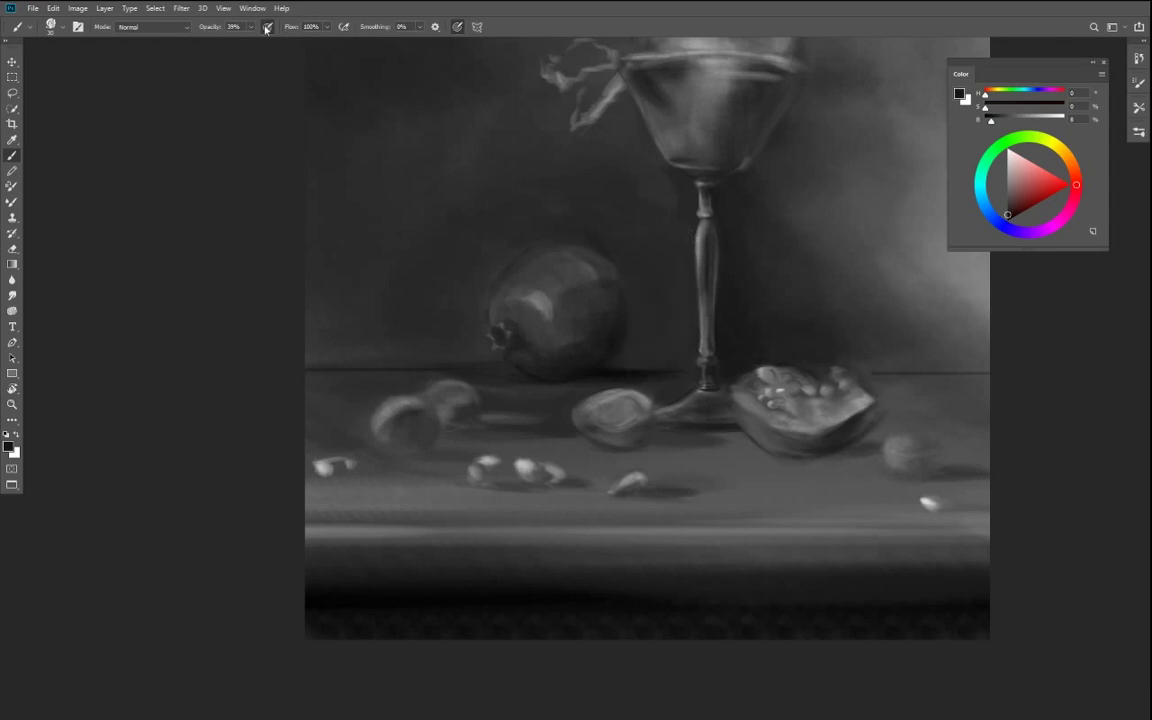
# - Enlarge the brush to 175 px and darken the backdrop above and beside the pomegranate with an 8% grey
pyautogui.press(']')
pyautogui.press(']')
pyautogui.press(']')
pyautogui.press(']')
pyautogui.press(']')
pyautogui.press(']')
pyautogui.press(']')
pyautogui.press(']')
pyautogui.press(']')
pyautogui.press(']')
pyautogui.press(']')
pyautogui.press(']')
pyautogui.press(']')
pyautogui.press(']')
pyautogui.press(']')
pyautogui.press(']')
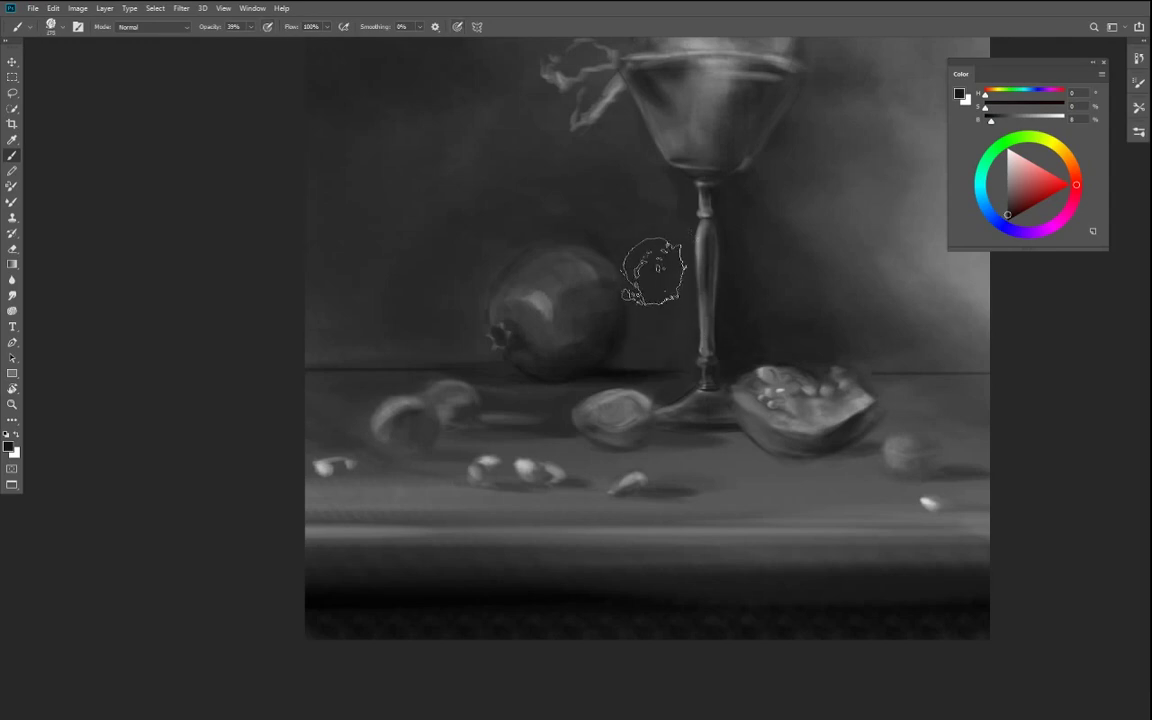
pyautogui.moveTo(656, 275); pyautogui.dragTo(658, 339)
pyautogui.moveTo(665, 244)
pyautogui.mouseDown()
pyautogui.moveTo(548, 198)
pyautogui.moveTo(503, 195)
pyautogui.mouseUp()
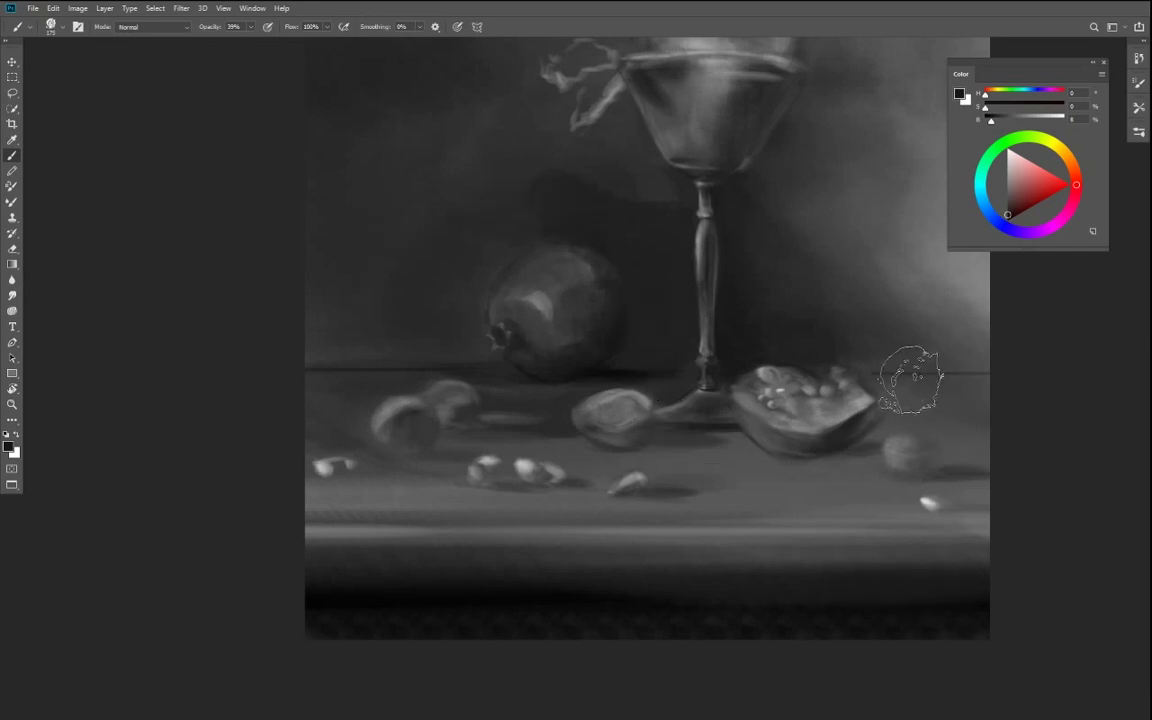
# - Enlarge the brush to 500 px and deepen the shadowed backdrop behind and beside the pomegranate with the 8% grey
pyautogui.hotkey('ctrl', '-')
pyautogui.hotkey('ctrl', '-')
pyautogui.hotkey('ctrl', '-')
pyautogui.hotkey('ctrl', '-')
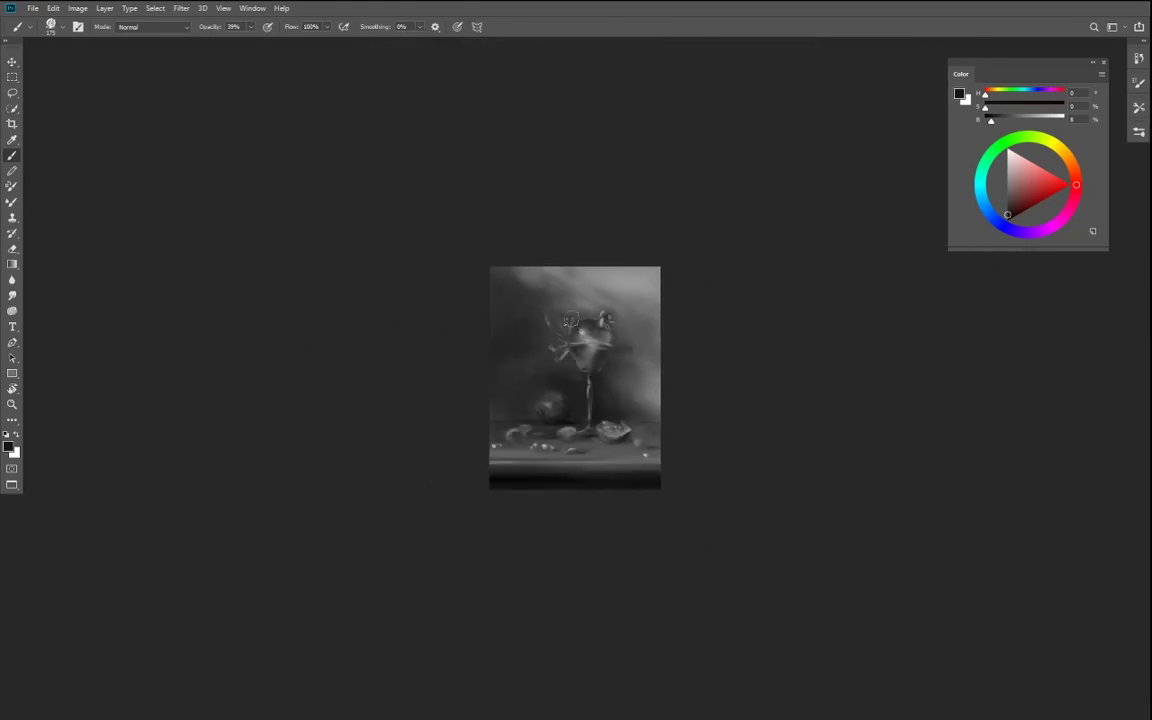
pyautogui.hotkey('ctrl', '+')
pyautogui.hotkey('ctrl', '+')
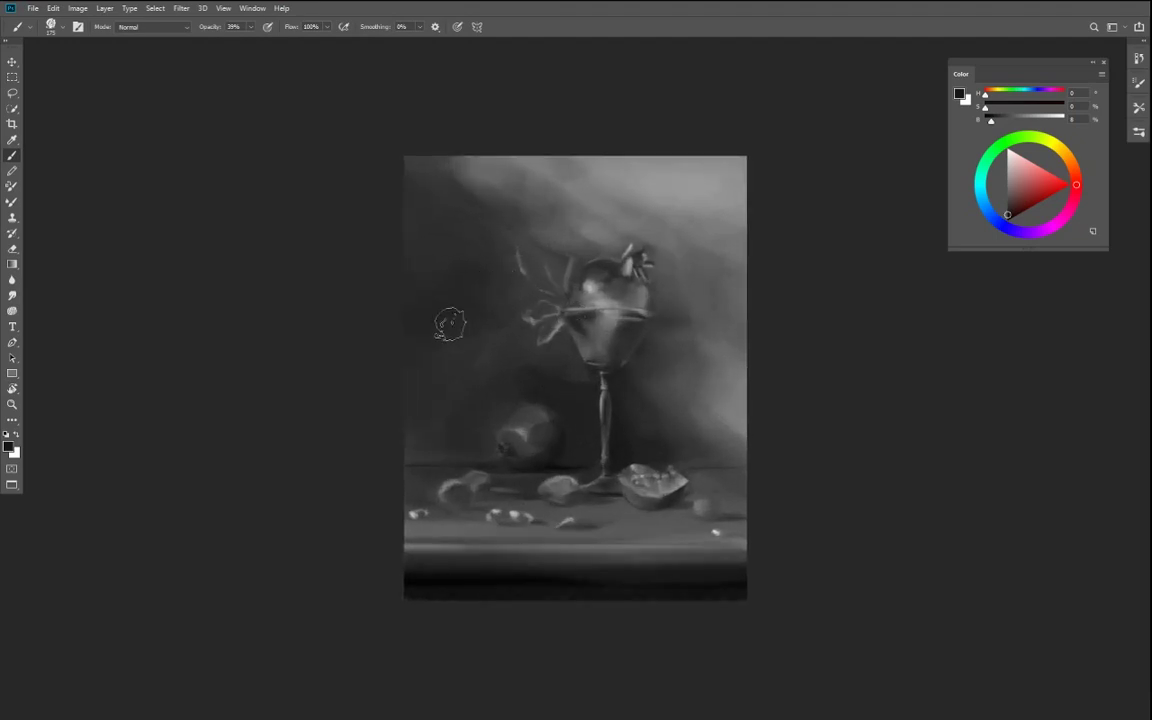
pyautogui.press(']')
pyautogui.press(']')
pyautogui.press(']')
pyautogui.press(']')
pyautogui.press(']')
pyautogui.press(']')
pyautogui.press(']')
pyautogui.press(']')
pyautogui.press(']')
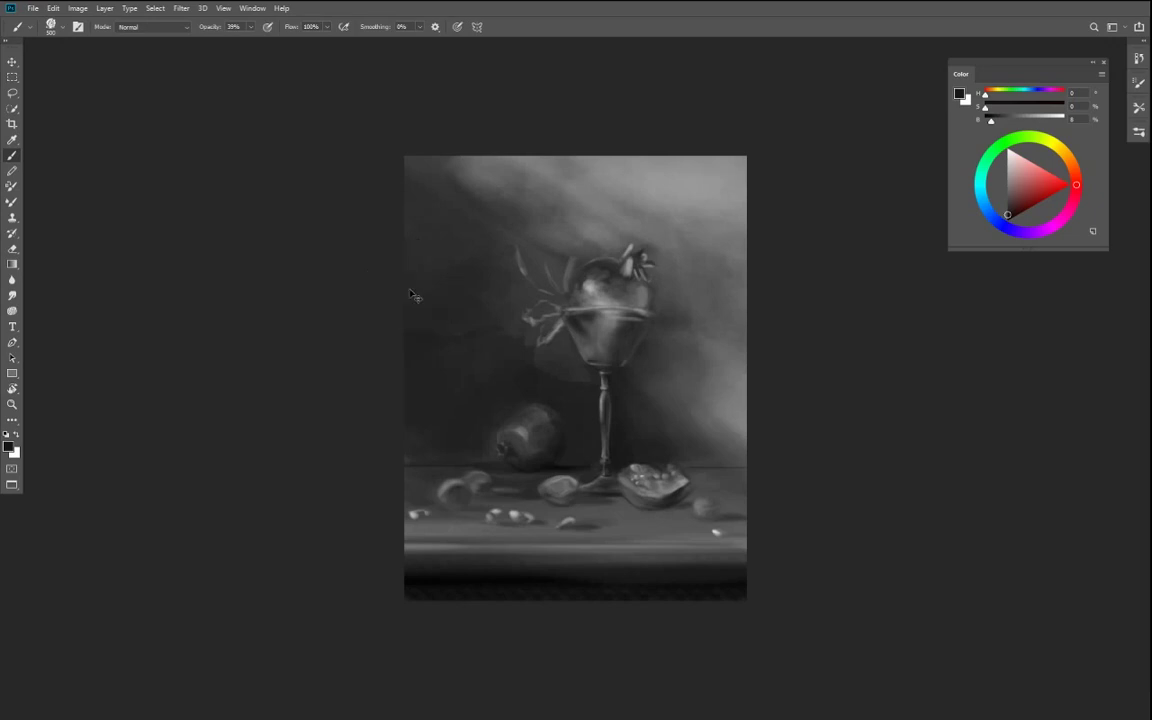
# - Blend the dark backdrop around the pomegranate and goblet with a 125 px brush and a sampled 13% grey
pyautogui.press('[')
pyautogui.press('[')
pyautogui.press('[')
pyautogui.press('[')
pyautogui.press('[')
pyautogui.press('[')
pyautogui.press('[')
pyautogui.press('[')
pyautogui.press('[')
pyautogui.press('[')
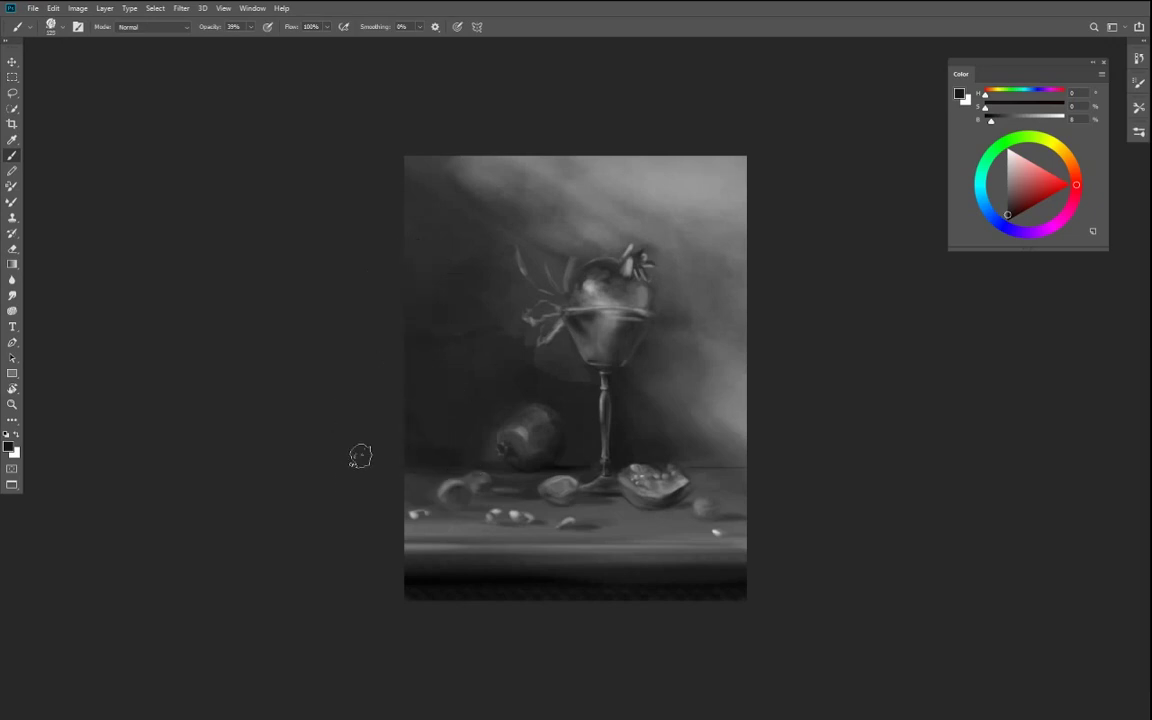
pyautogui.keyDown('alt'); pyautogui.click(424, 400); pyautogui.keyUp('alt')
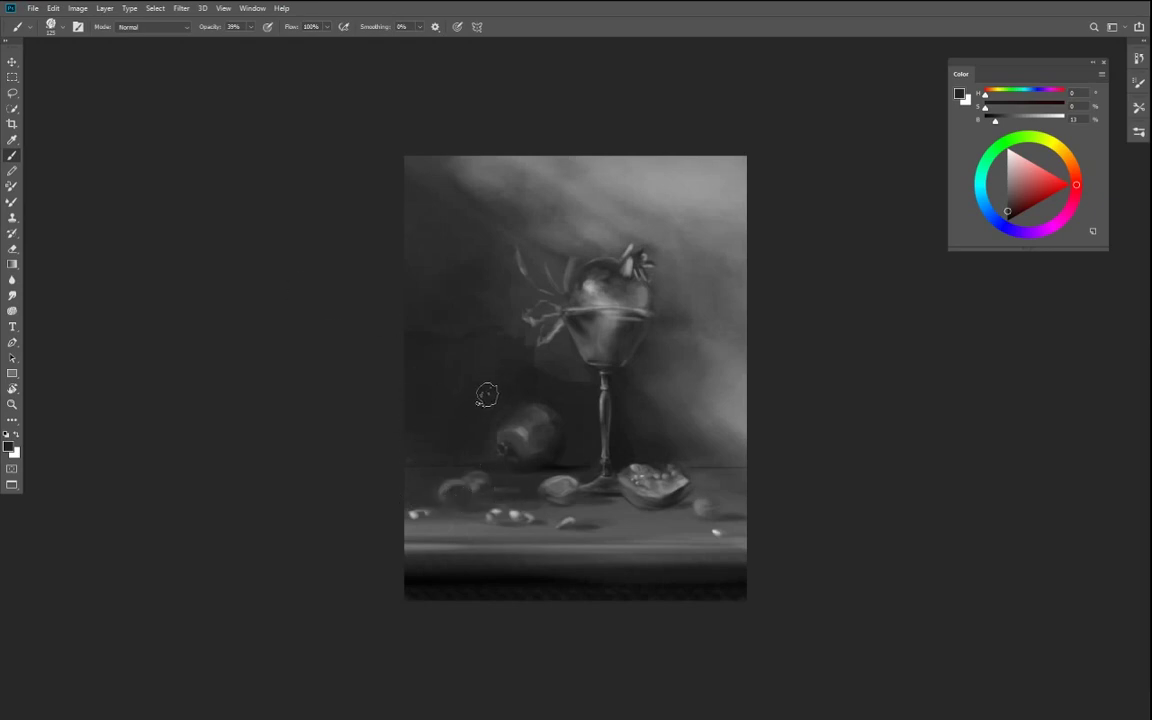
pyautogui.keyDown('alt'); pyautogui.click(546, 396); pyautogui.keyUp('alt')
pyautogui.moveTo(546, 378); pyautogui.dragTo(529, 362)
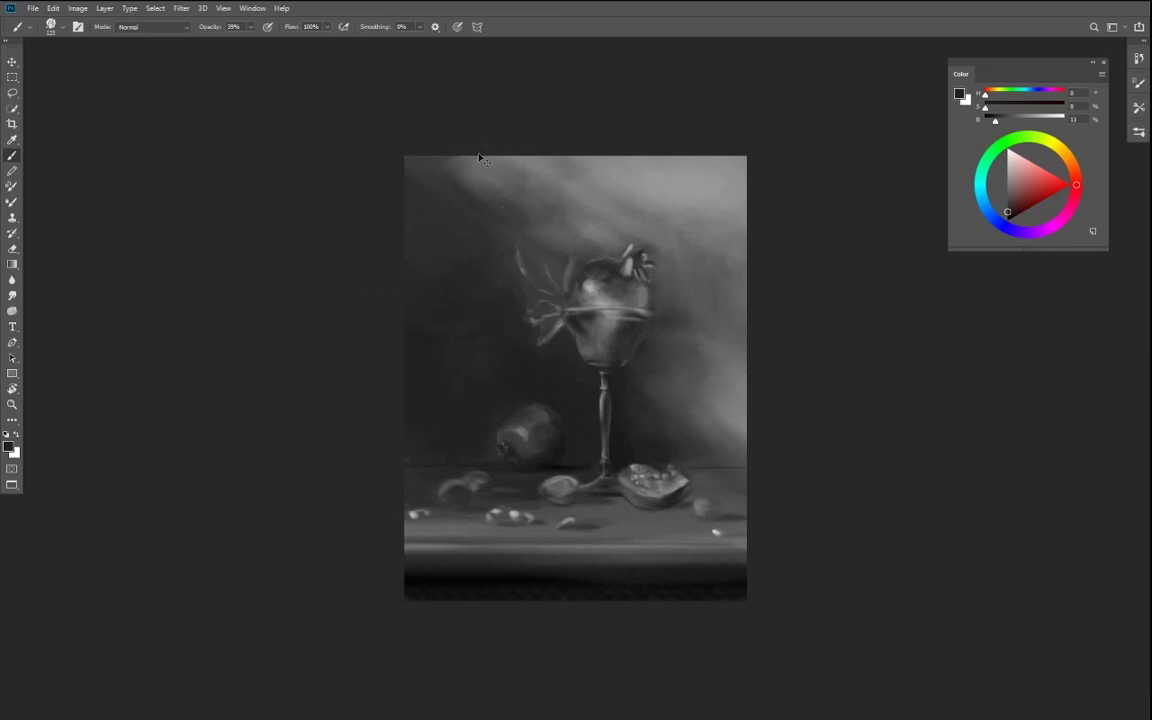
# - Set the paint colour to a 75% grey and raise the brush opacity to 42%
pyautogui.hotkey('ctrl', '+')
pyautogui.hotkey('ctrl', '-')
pyautogui.hotkey('ctrl', '-')
pyautogui.hotkey('ctrl', '-')
pyautogui.hotkey('ctrl', '-')
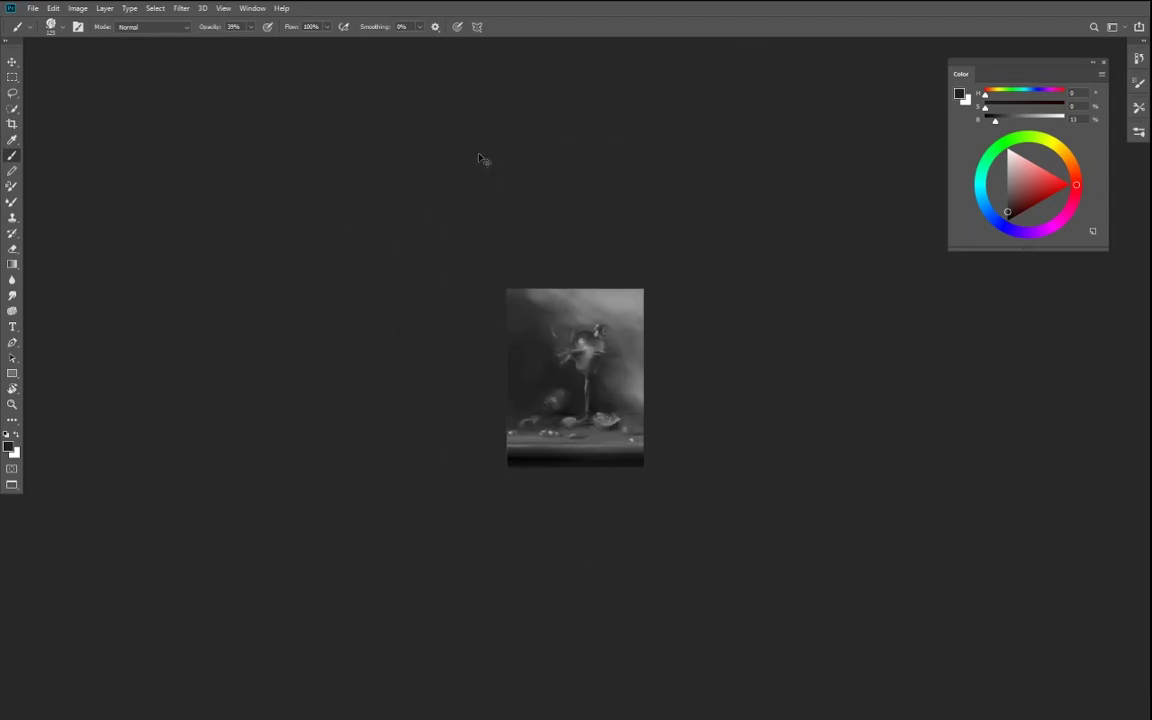
pyautogui.hotkey('ctrl', '+')
pyautogui.hotkey('ctrl', '+')
pyautogui.moveTo(995, 120); pyautogui.dragTo(1046, 122)
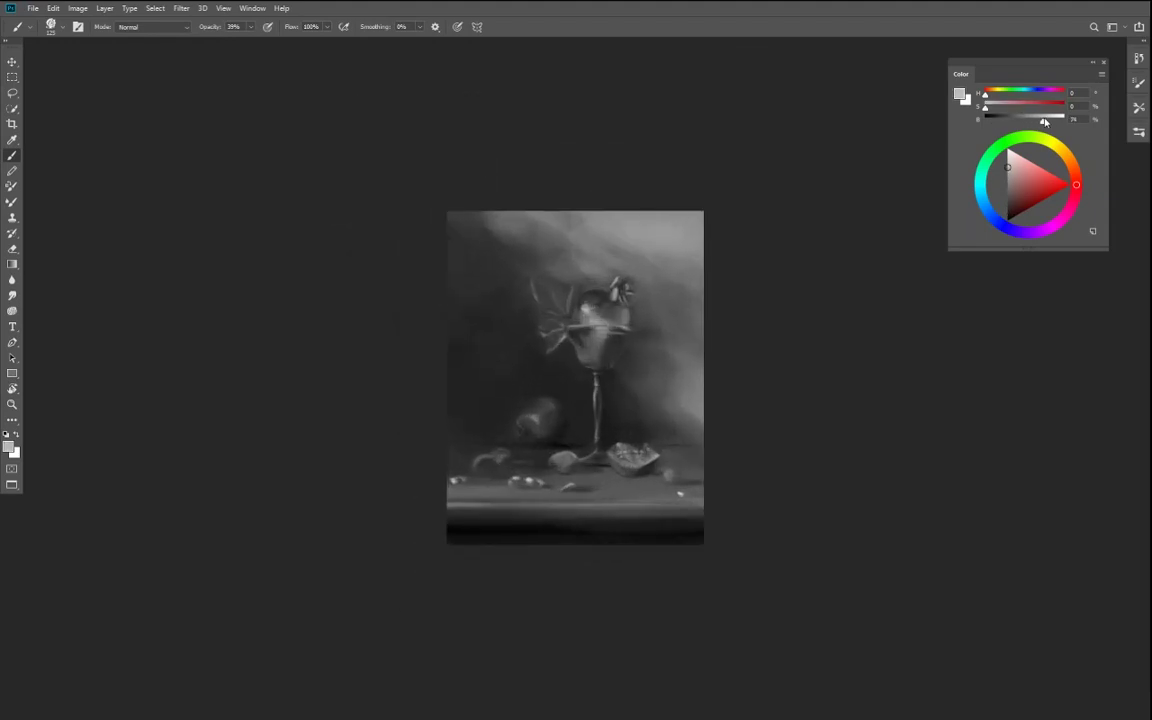
pyautogui.moveTo(248, 28); pyautogui.dragTo(258, 44)
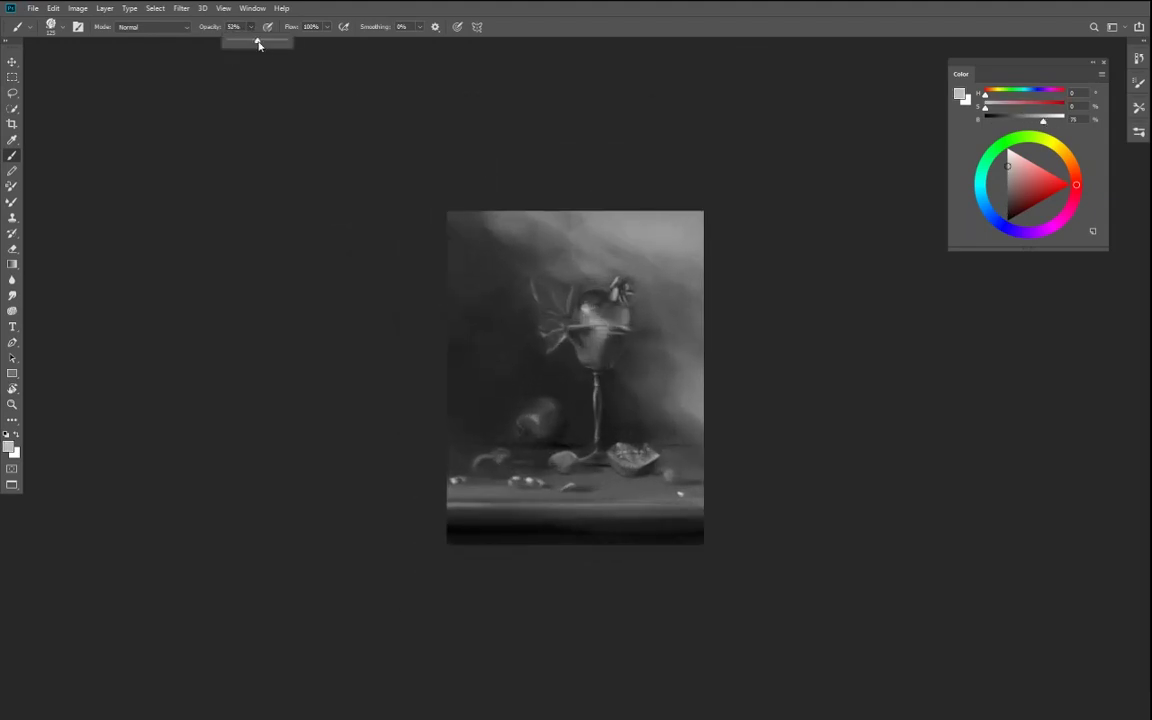
pyautogui.click(324, 354)
# - Try lightening the front of the table with a 250 px brush at 42% and 14% opacity, undoing the strokes
pyautogui.press(']')
pyautogui.press(']')
pyautogui.press(']')
pyautogui.press(']')
pyautogui.moveTo(697, 494); pyautogui.dragTo(626, 494)
pyautogui.hotkey('ctrl', 'z')
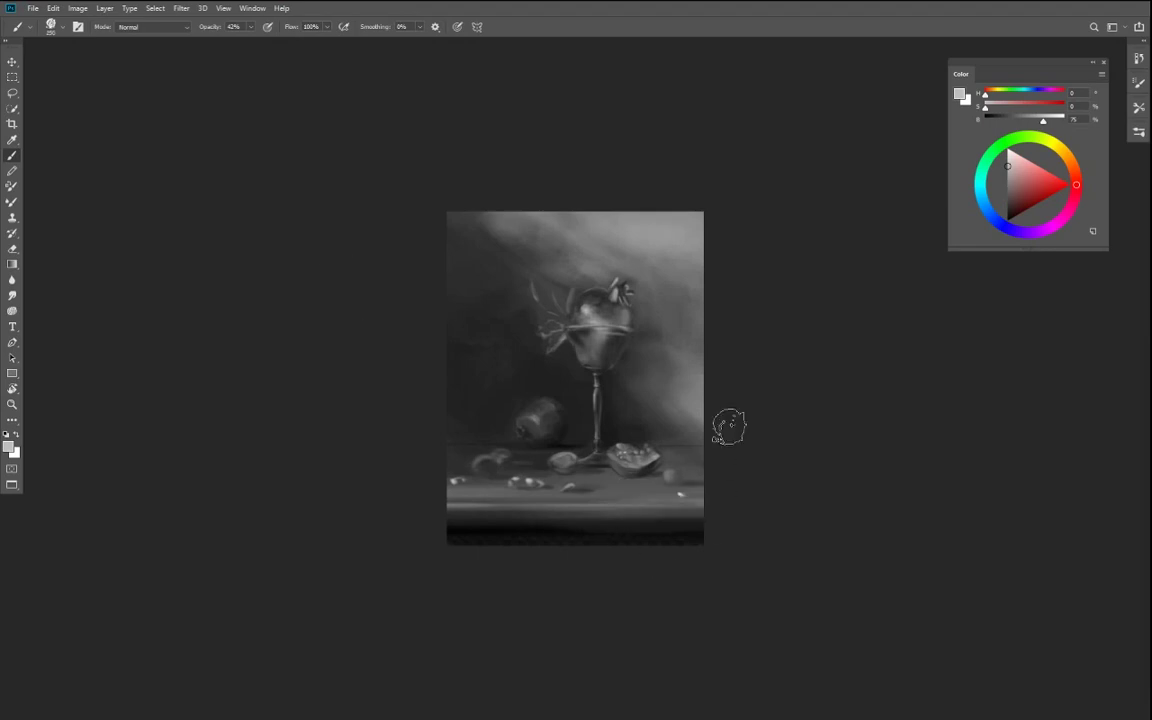
pyautogui.moveTo(250, 27); pyautogui.dragTo(257, 50)
pyautogui.click(738, 496)
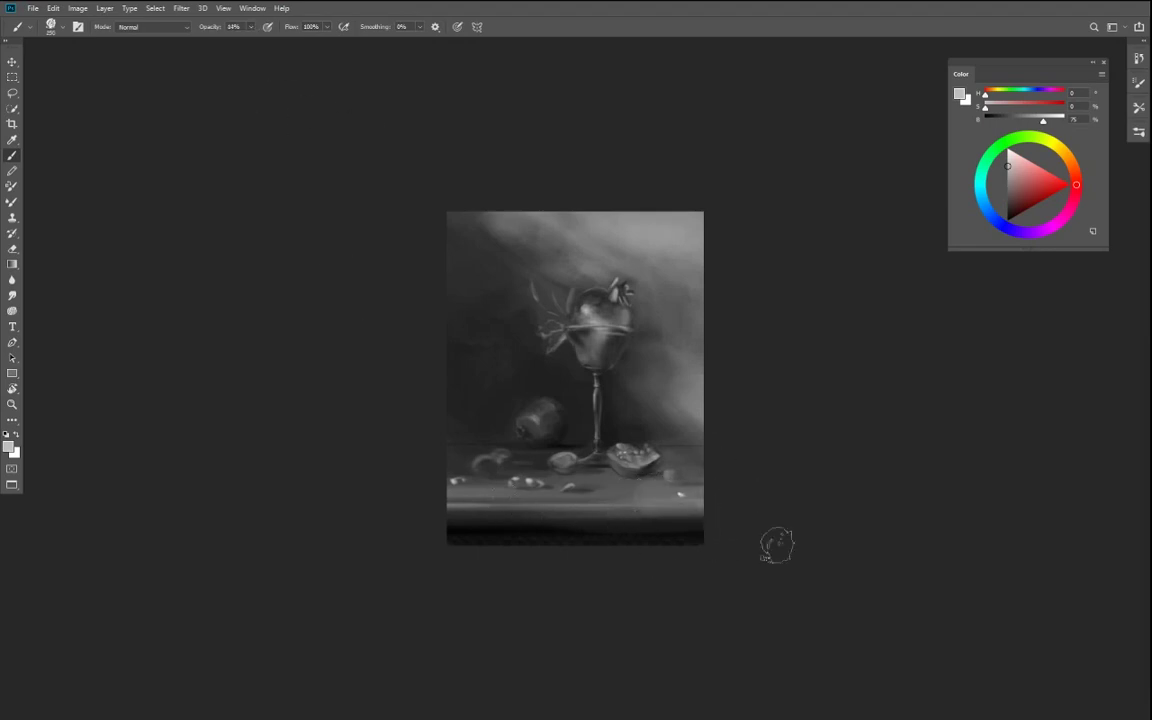
pyautogui.hotkey('ctrl', 'z')
# - Lighten the front of the tabletop with the 75% grey, using a 150 px brush at 10% opacity
pyautogui.press('[')
pyautogui.press('[')
pyautogui.press('[')
pyautogui.press('1')
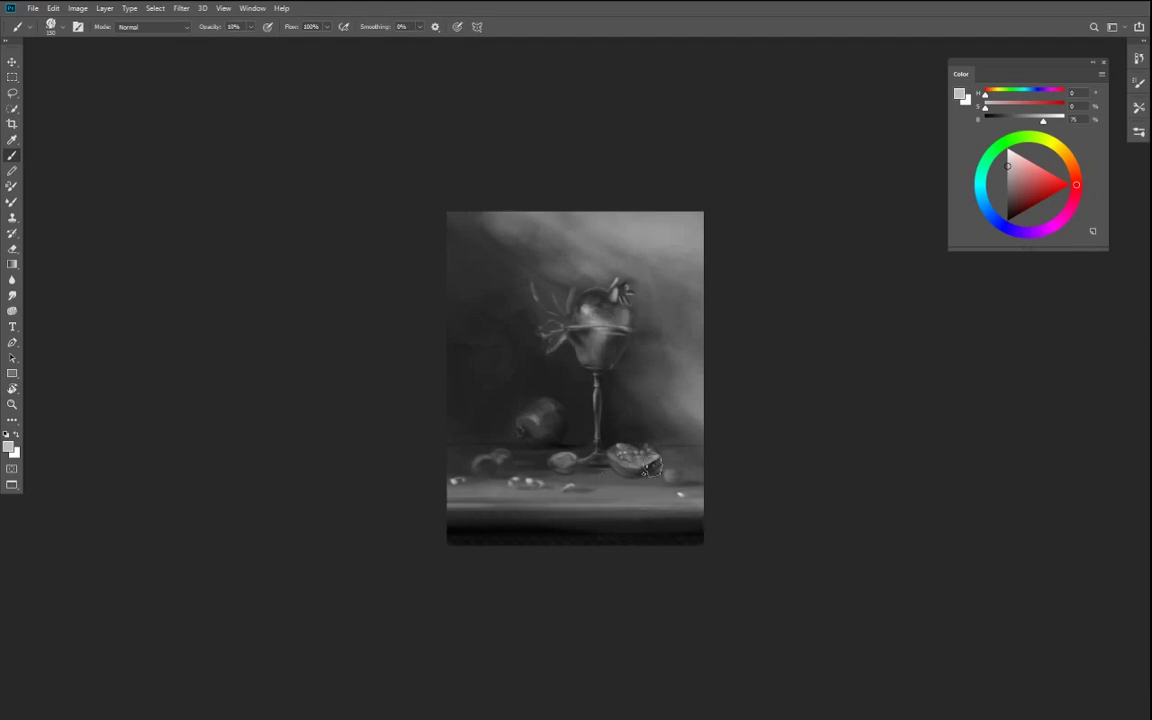
# - Browse the brush presets and switch to a 512 px textured brush from the yudough texture brush set
pyautogui.rightClick(669, 539)
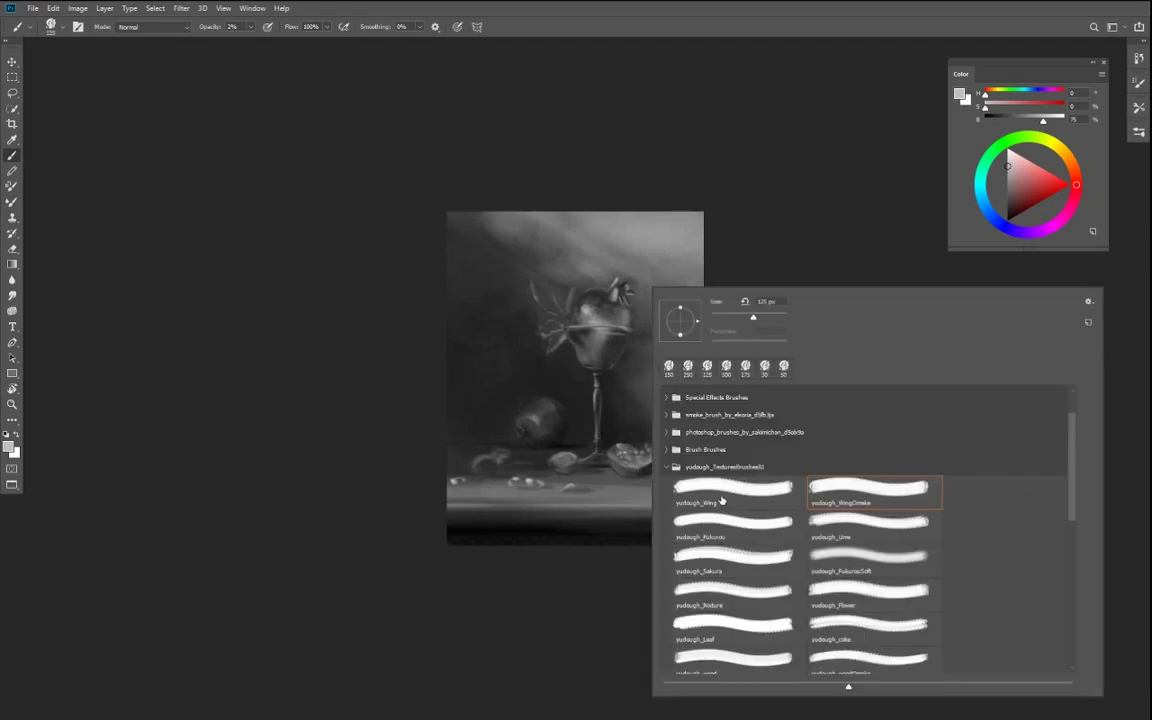
pyautogui.click(668, 468)
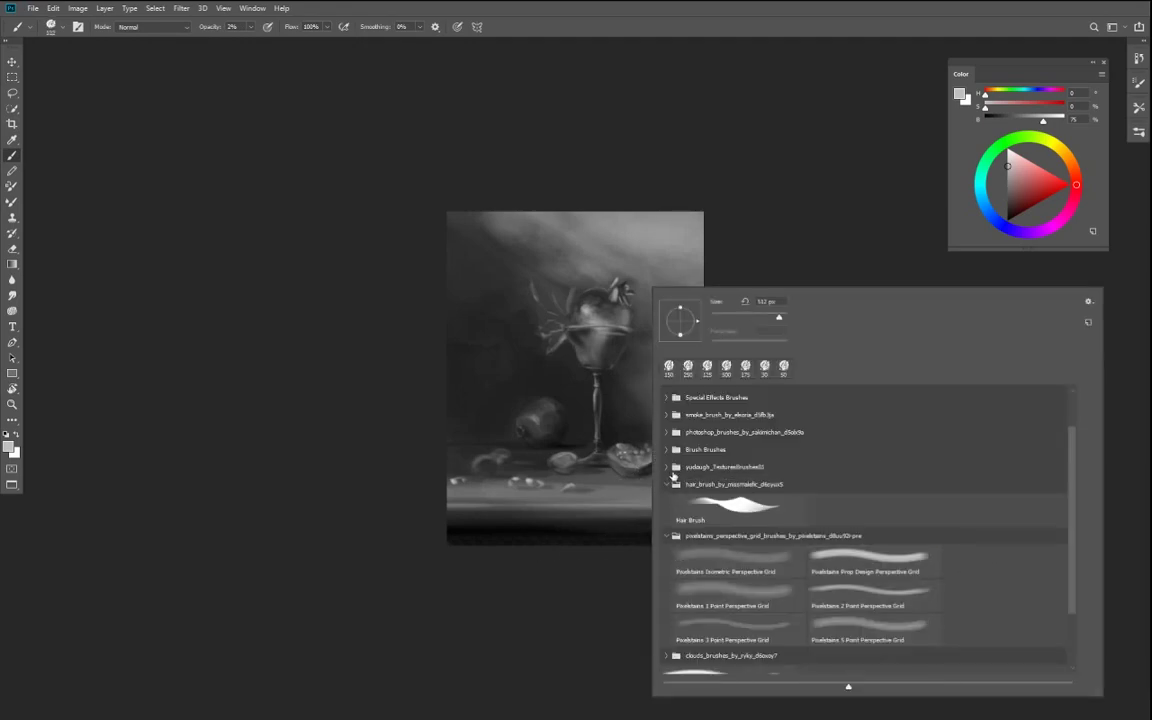
pyautogui.click(667, 484)
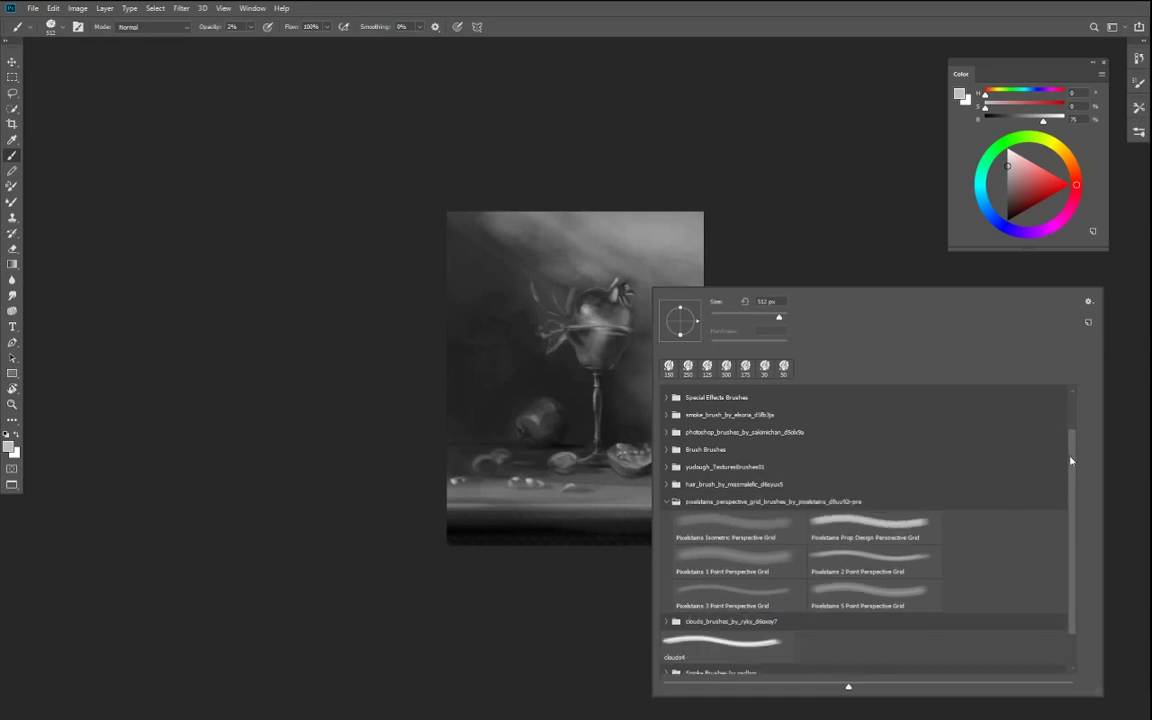
pyautogui.moveTo(1071, 461); pyautogui.dragTo(1071, 496)
pyautogui.rightClick(361, 145)
pyautogui.click(492, 172)
pyautogui.rightClick(542, 270)
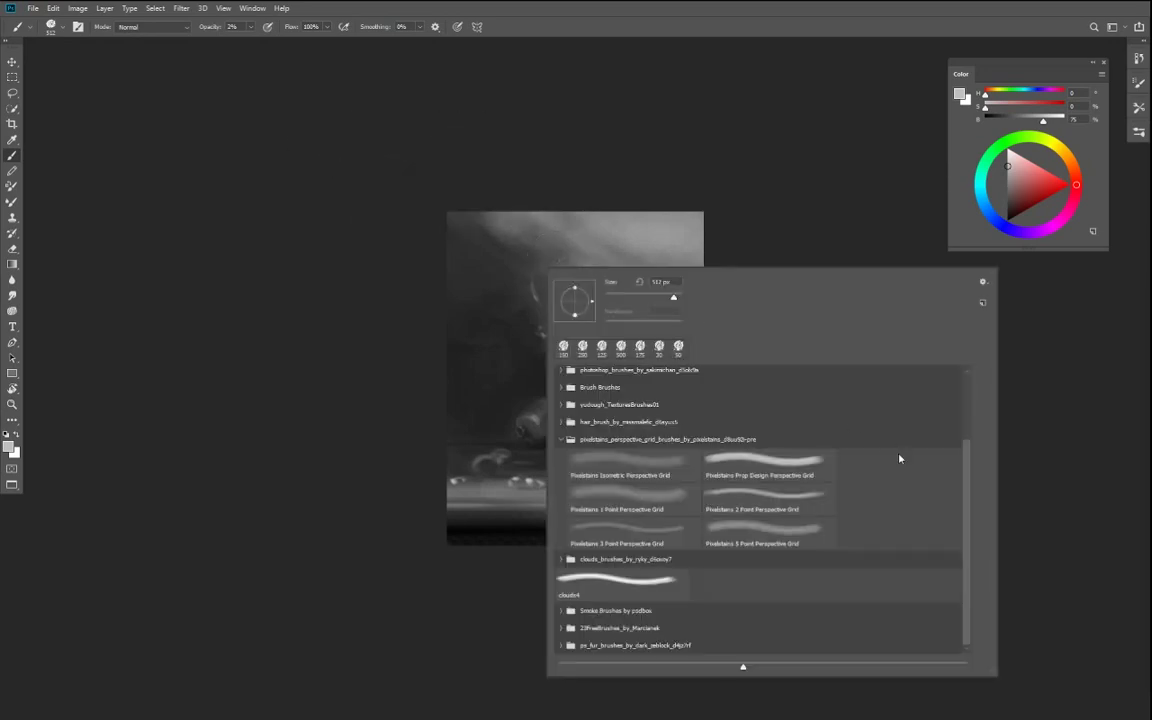
pyautogui.moveTo(968, 494)
pyautogui.mouseDown()
pyautogui.moveTo(965, 417)
pyautogui.moveTo(967, 481)
pyautogui.mouseUp()
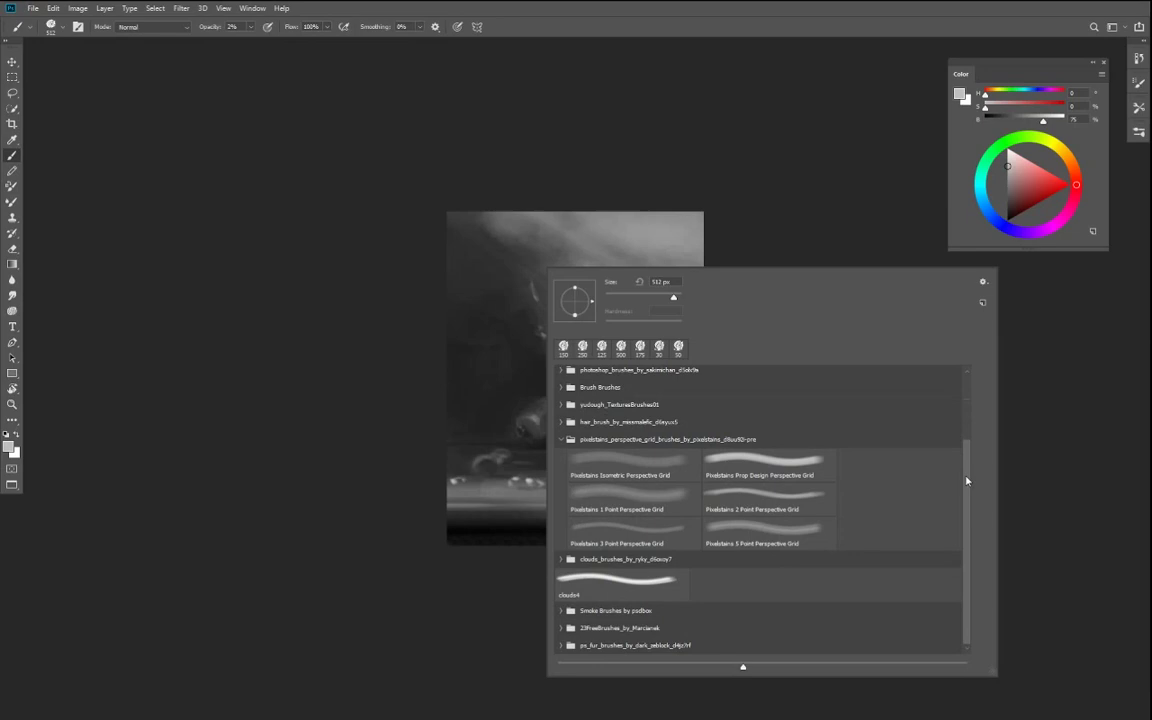
pyautogui.click(560, 405)
pyautogui.scroll(-3, 970, 480)
pyautogui.scroll(3, 975, 496)
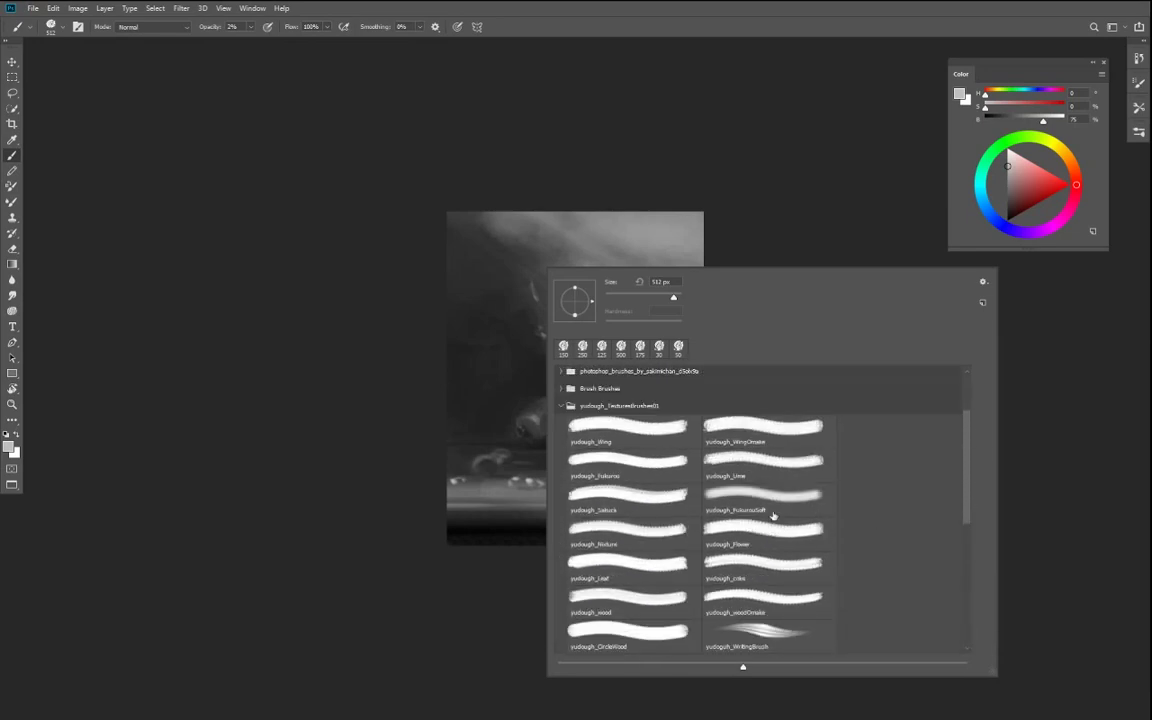
pyautogui.press('Escape')
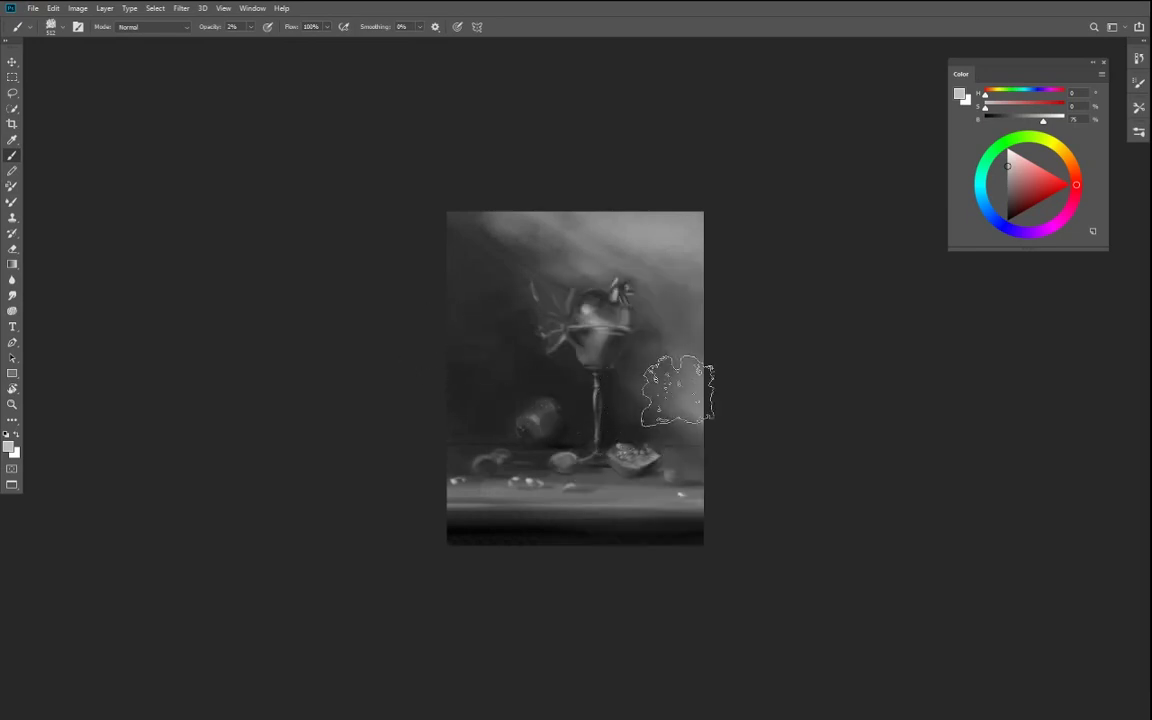
# - Set the paint colour to a 47% grey and shrink the textured brush to 100 px for the table area
pyautogui.hotkey('ctrl', '+')
pyautogui.hotkey('ctrl', '+')
pyautogui.moveTo(696, 634); pyautogui.dragTo(682, 345)
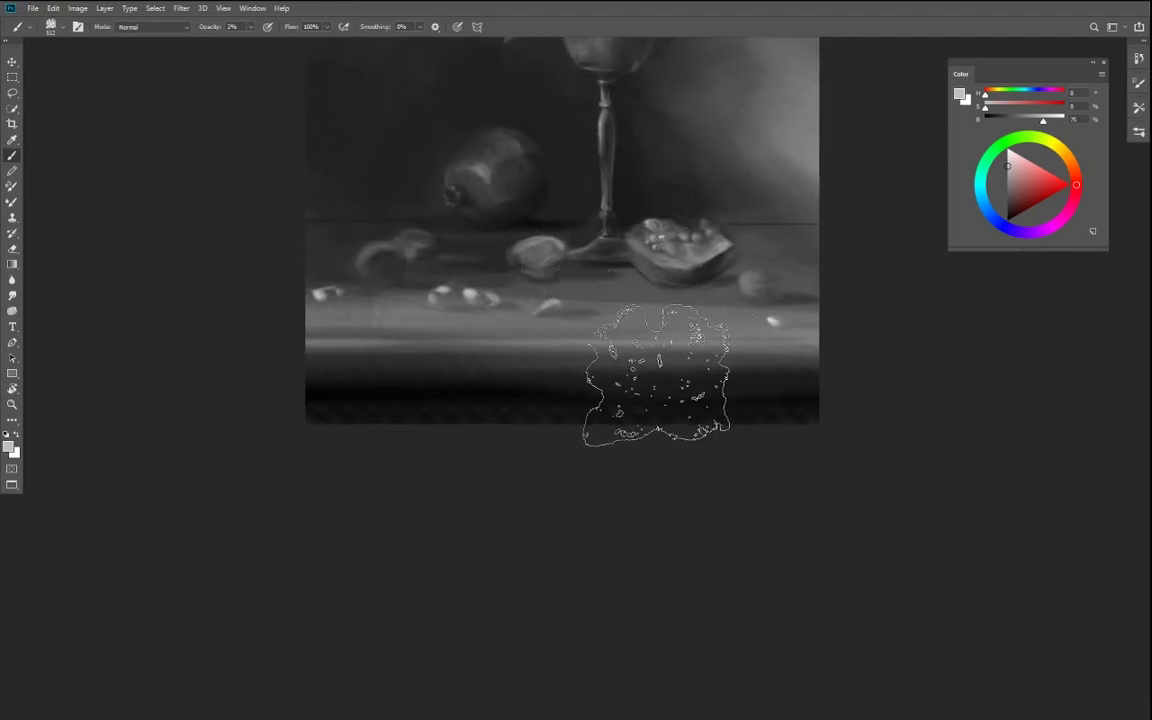
pyautogui.moveTo(1007, 164); pyautogui.dragTo(1007, 186)
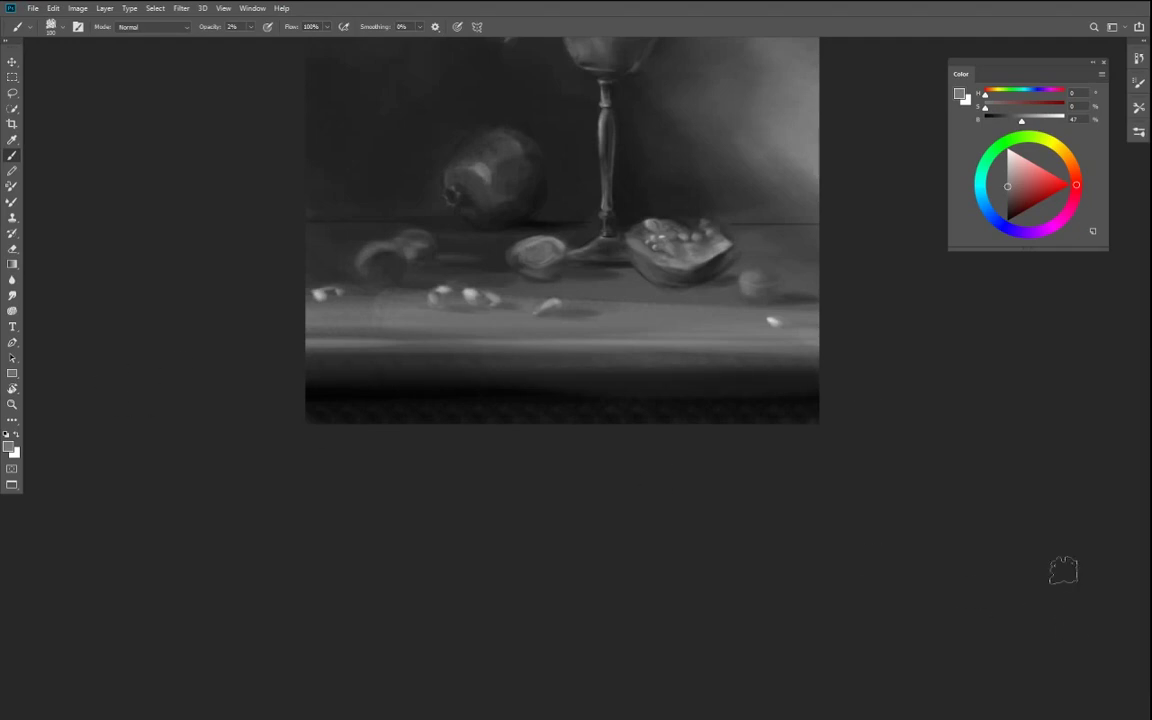
# - Cover the patterned strip below the table edge with a sampled 2% near-black at 71% opacity, redoing the first strokes
pyautogui.keyDown('alt'); pyautogui.click(372, 393); pyautogui.keyUp('alt')
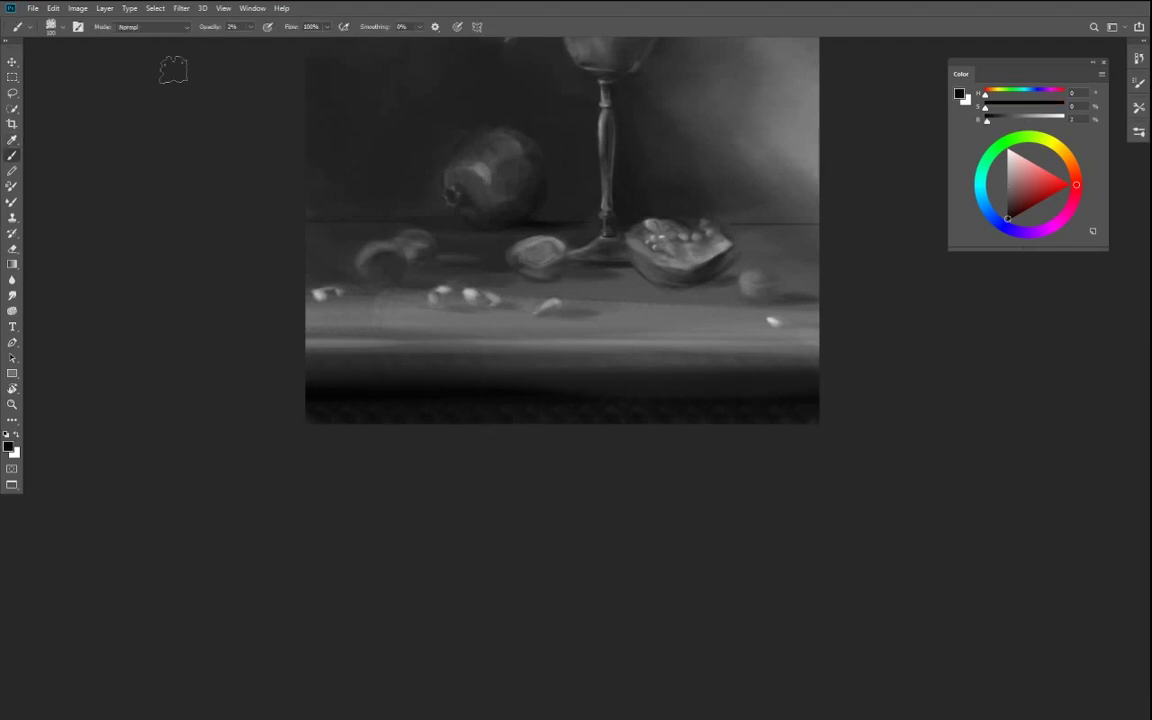
pyautogui.click(251, 27)
pyautogui.click(290, 41)
pyautogui.moveTo(705, 414)
pyautogui.mouseDown()
pyautogui.moveTo(815, 401)
pyautogui.moveTo(675, 402)
pyautogui.mouseUp()
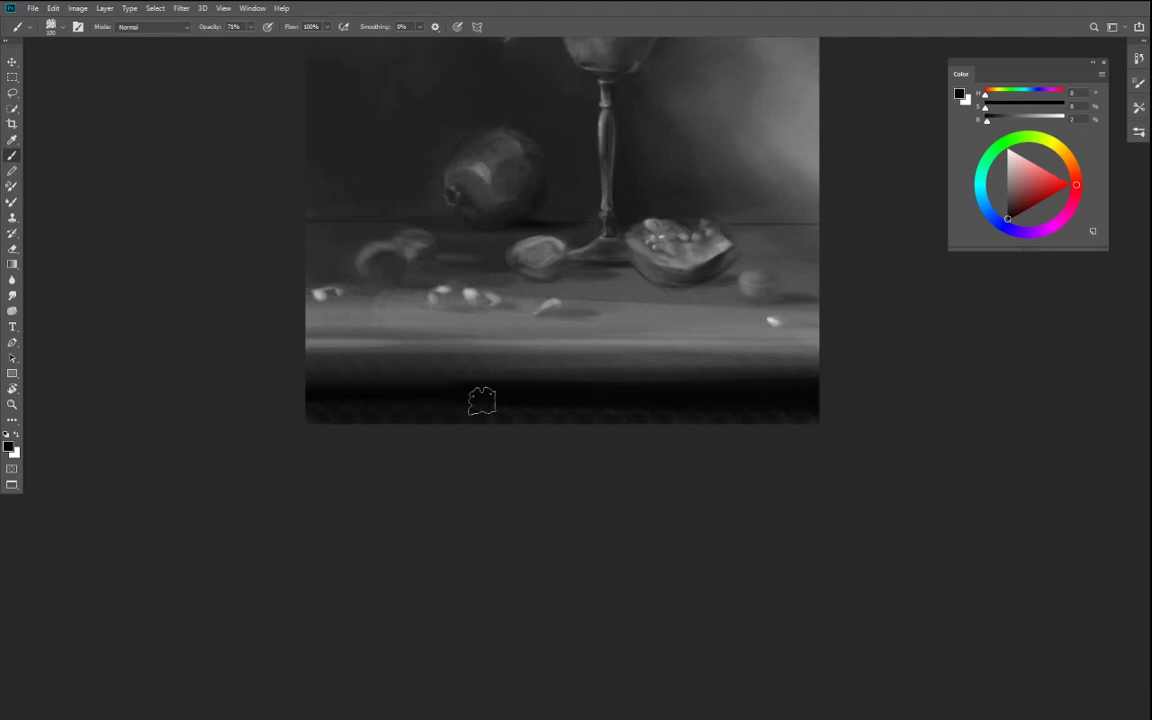
pyautogui.hotkey('ctrl', 'z')
pyautogui.hotkey('ctrl', 'z')
pyautogui.moveTo(858, 396)
pyautogui.mouseDown()
pyautogui.moveTo(563, 386)
pyautogui.moveTo(140, 416)
pyautogui.mouseUp()
pyautogui.moveTo(845, 419); pyautogui.dragTo(153, 447)
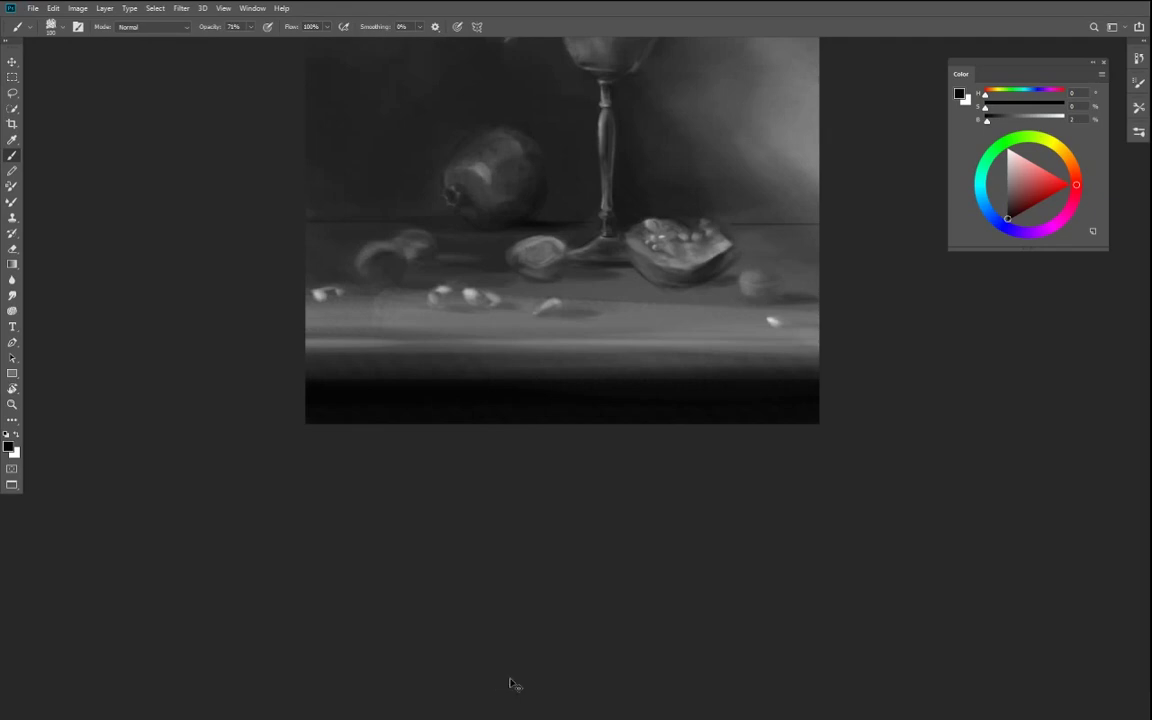
# - Examine the overall balance of light and dark in the still life at several zoom levels
pyautogui.hotkey('ctrl', '0')
pyautogui.hotkey('ctrl', '-')
pyautogui.hotkey('ctrl', '-')
pyautogui.hotkey('ctrl', '-')
pyautogui.hotkey('ctrl', '+')
pyautogui.hotkey('ctrl', '+')
pyautogui.hotkey('ctrl', '+')
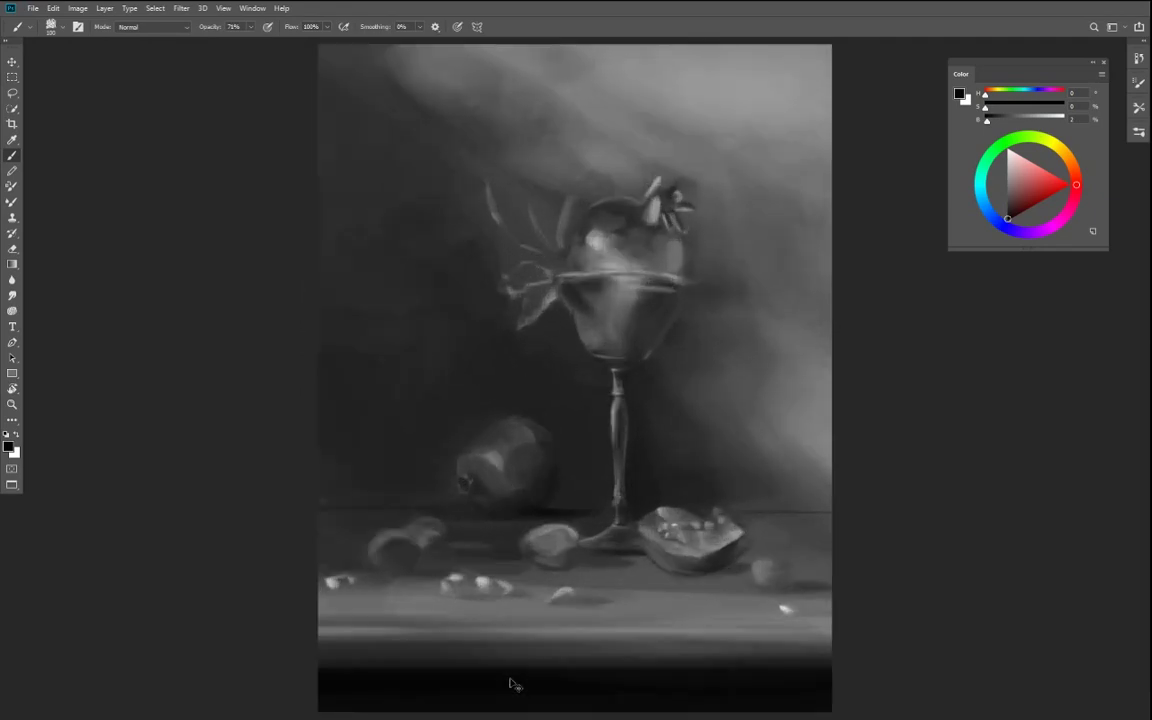
pyautogui.hotkey('ctrl', '-')
pyautogui.hotkey('ctrl', '-')
pyautogui.hotkey('ctrl', '+')
pyautogui.hotkey('ctrl', '+')
pyautogui.hotkey('ctrl', '+')
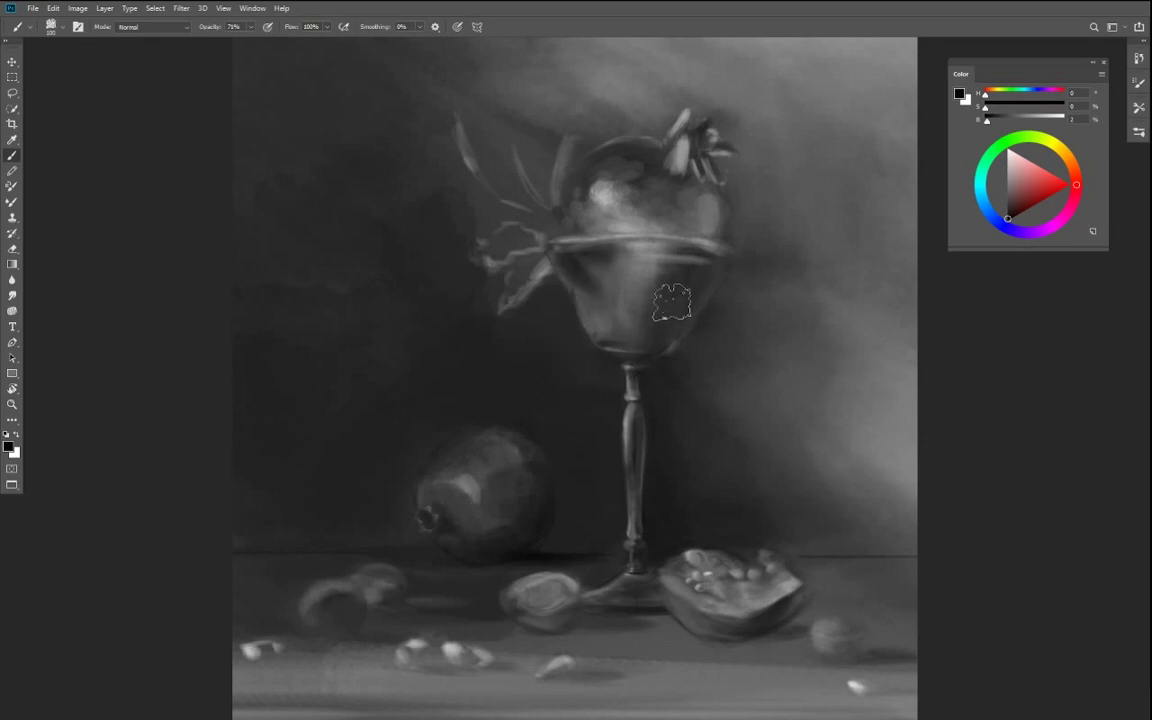
# - Try to darken the goblet's bowl with a 23% grey
pyautogui.moveTo(987, 121); pyautogui.dragTo(1003, 121)
pyautogui.moveTo(615, 273); pyautogui.dragTo(606, 298)
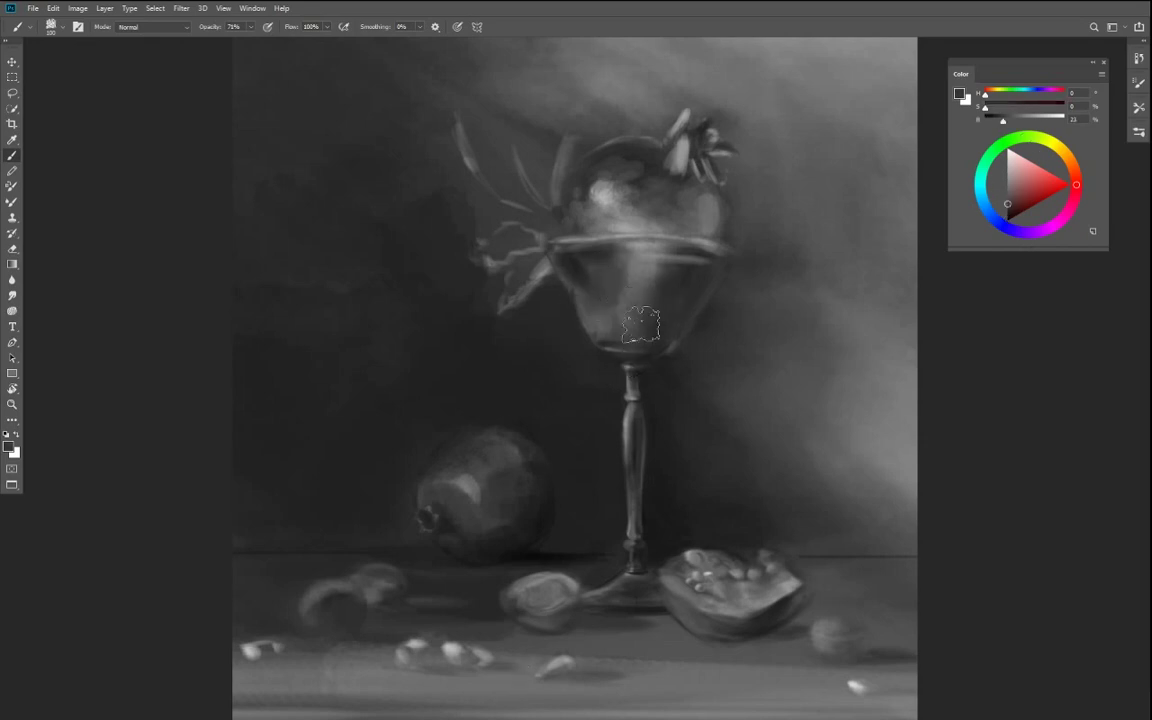
pyautogui.hotkey('ctrl', 'z')
# - Switch to the 512 px yudough_Leaf textured brush and undo the test strokes on the painting
pyautogui.rightClick(530, 243)
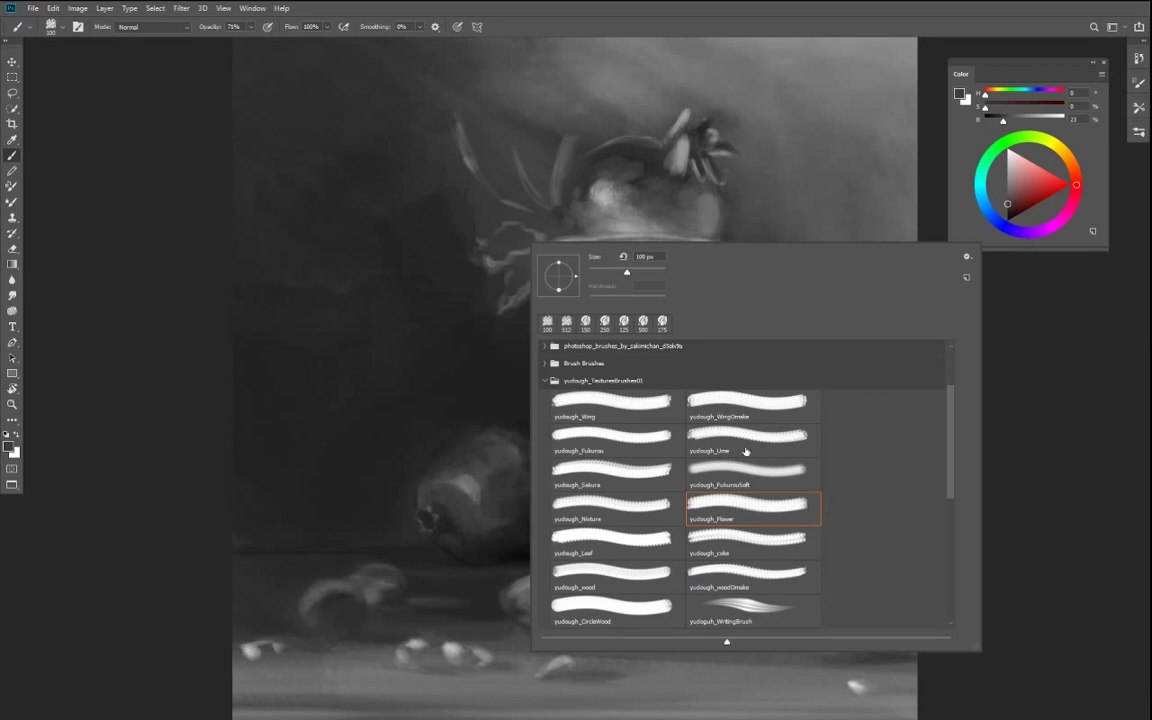
pyautogui.click(584, 519)
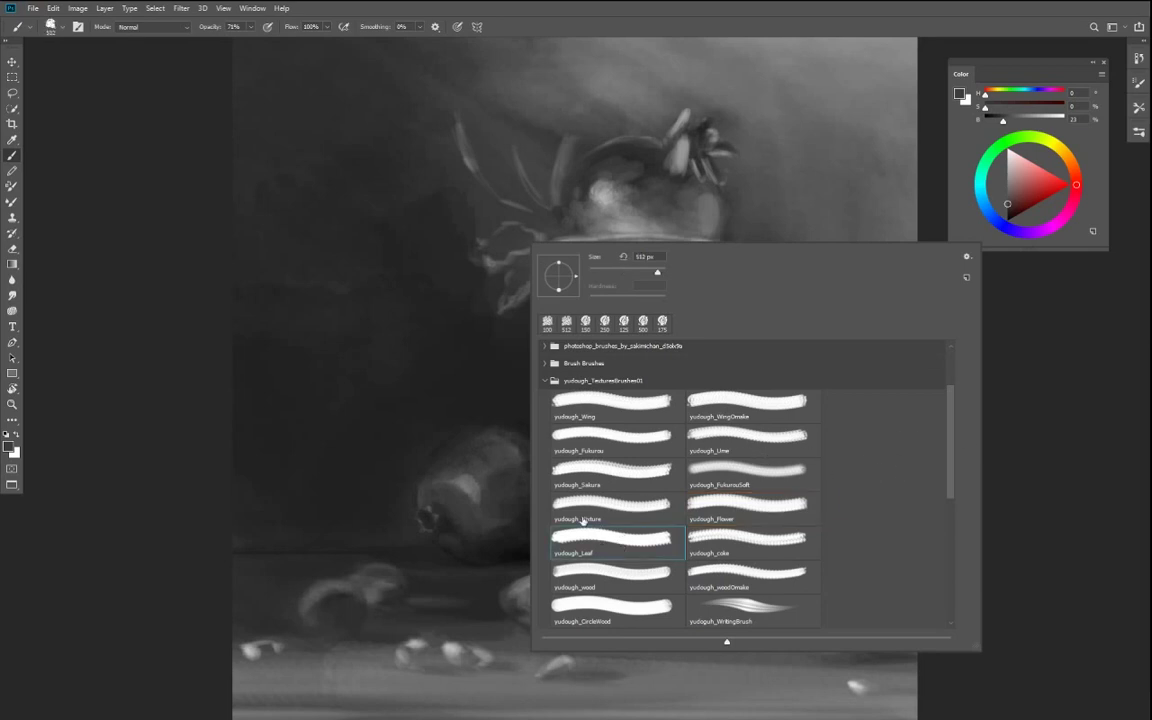
pyautogui.moveTo(416, 226); pyautogui.dragTo(440, 222)
pyautogui.moveTo(410, 266); pyautogui.dragTo(620, 252)
pyautogui.hotkey('ctrl', 'z')
pyautogui.hotkey('ctrl', 'z')
pyautogui.hotkey('ctrl', 'z')
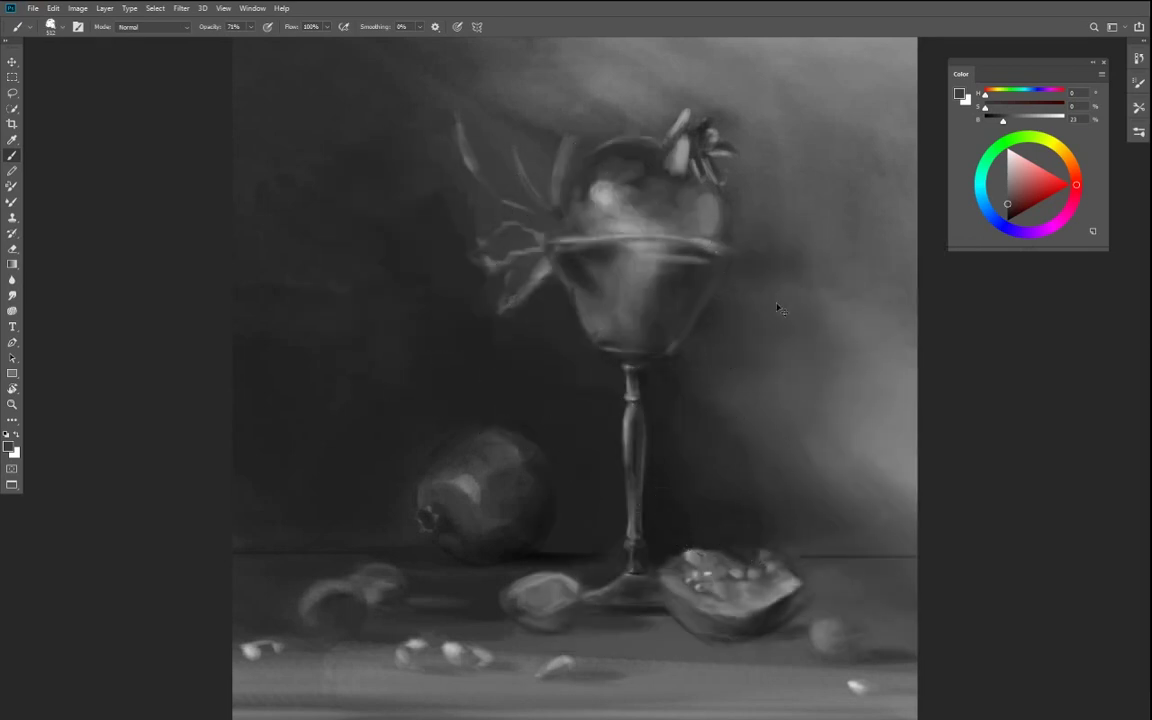
# - Shade the goblet's bowl with a sampled 31% grey, using the textured brush at 60 px and 20% opacity
pyautogui.scroll(-5, 770, 305)
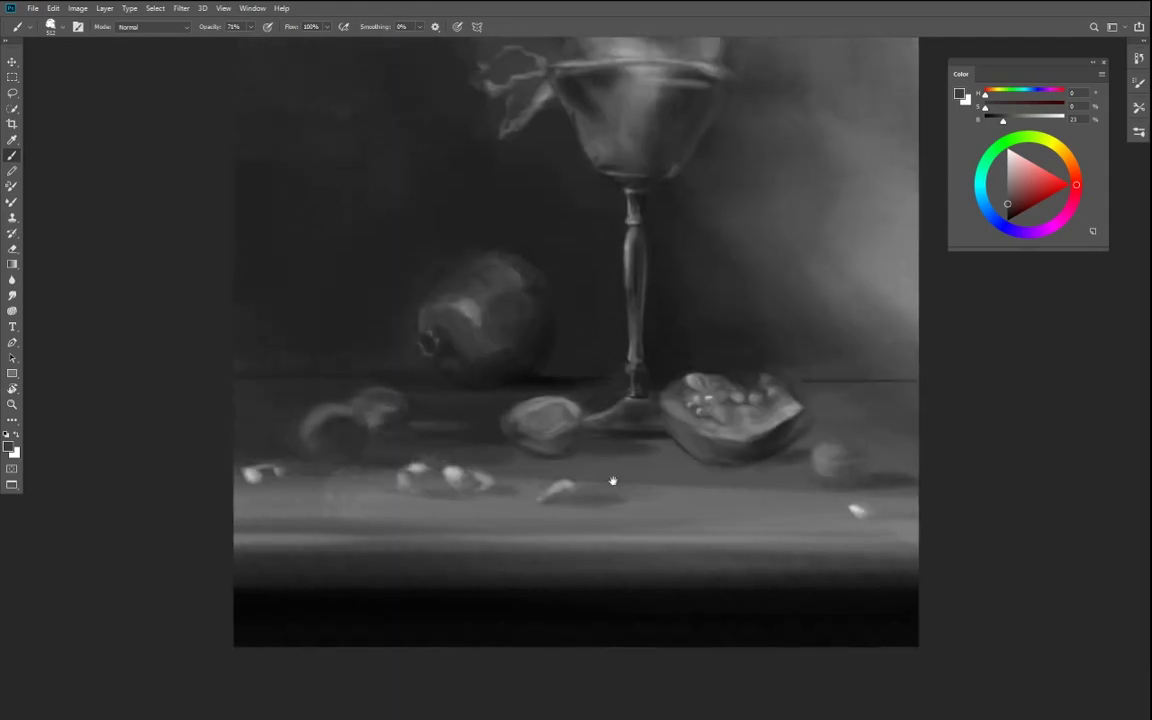
pyautogui.hotkey('ctrl', '0')
pyautogui.hotkey('ctrl', '-')
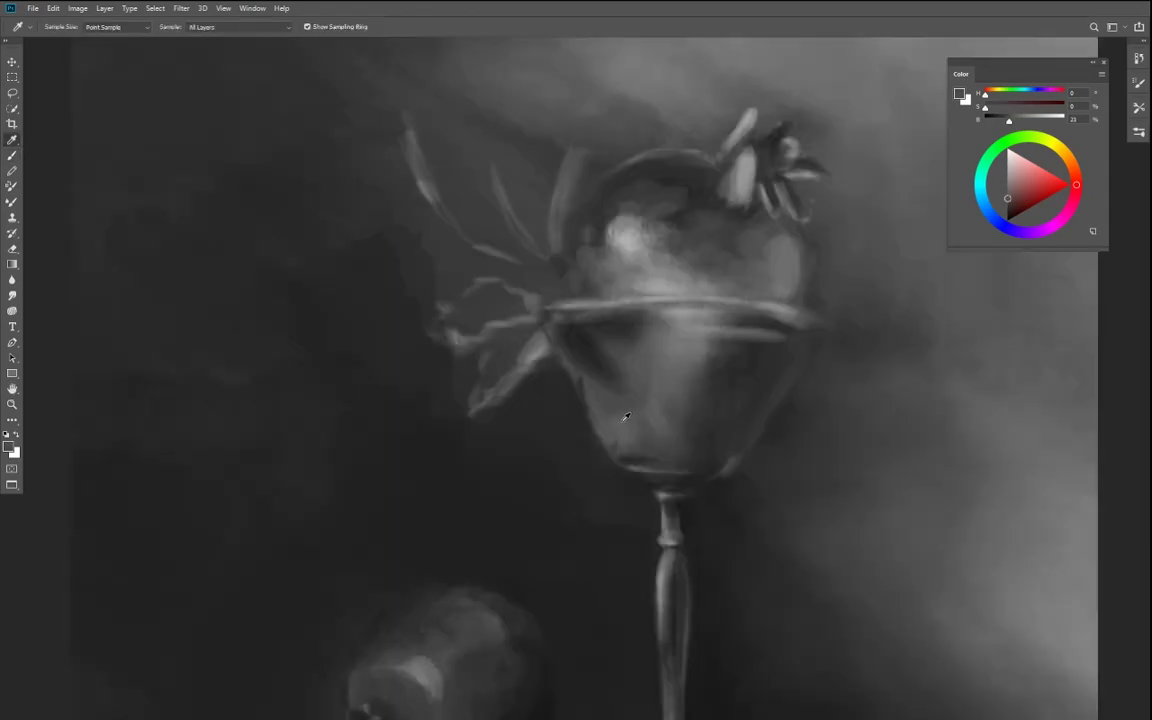
pyautogui.keyDown('alt'); pyautogui.click(625, 417); pyautogui.keyUp('alt')
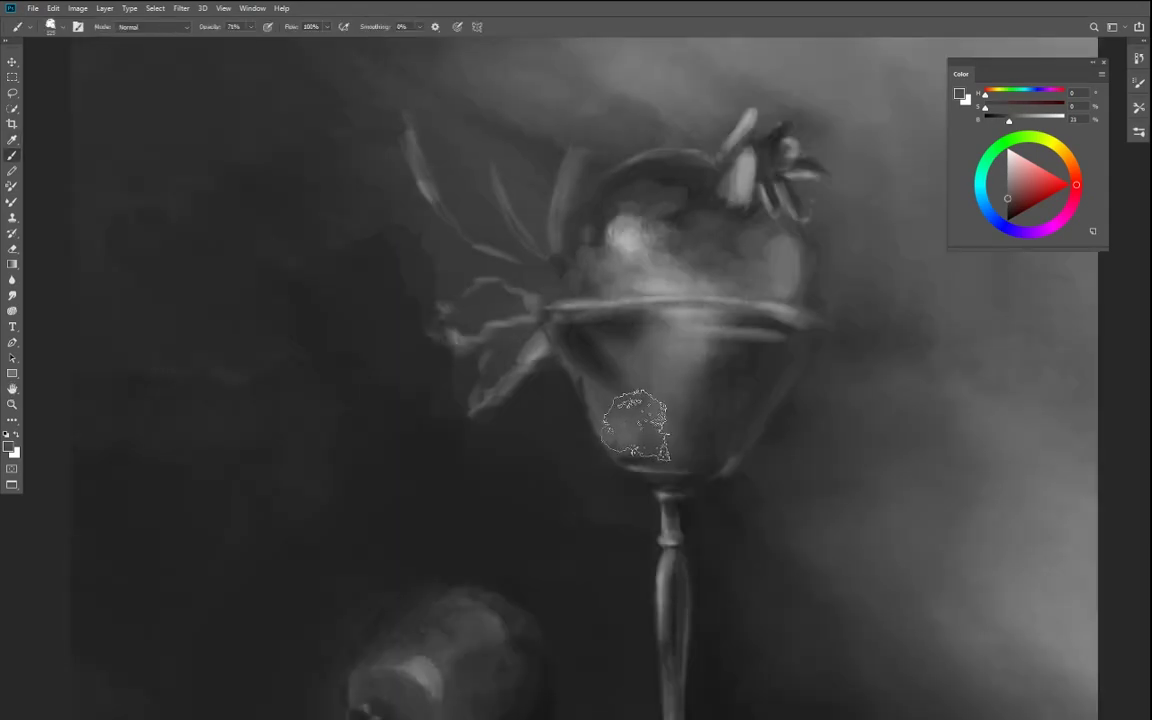
pyautogui.press('[')
pyautogui.press('[')
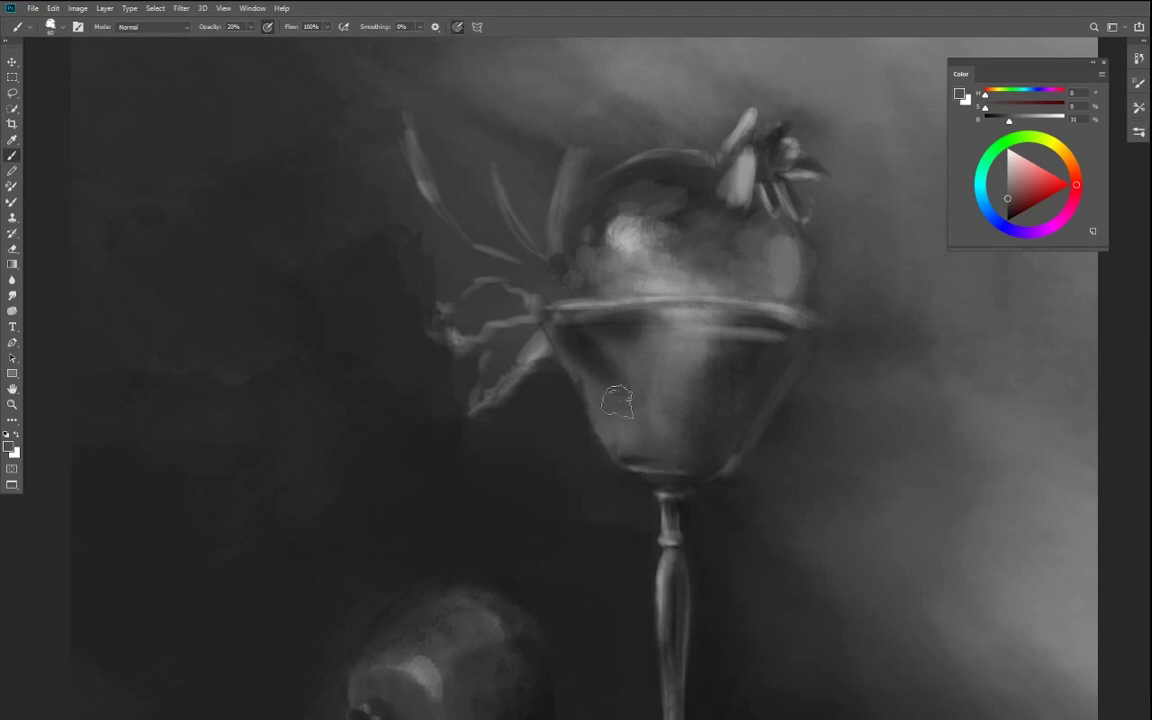
# - Paint over the goblet's bowl with a sampled 42% grey at 59% opacity
pyautogui.keyDown('alt'); pyautogui.click(684, 365); pyautogui.keyUp('alt')
pyautogui.press('r')
pyautogui.moveTo(497, 442)
pyautogui.mouseDown()
pyautogui.moveTo(546, 472)
pyautogui.moveTo(520, 471)
pyautogui.moveTo(556, 474)
pyautogui.mouseUp()
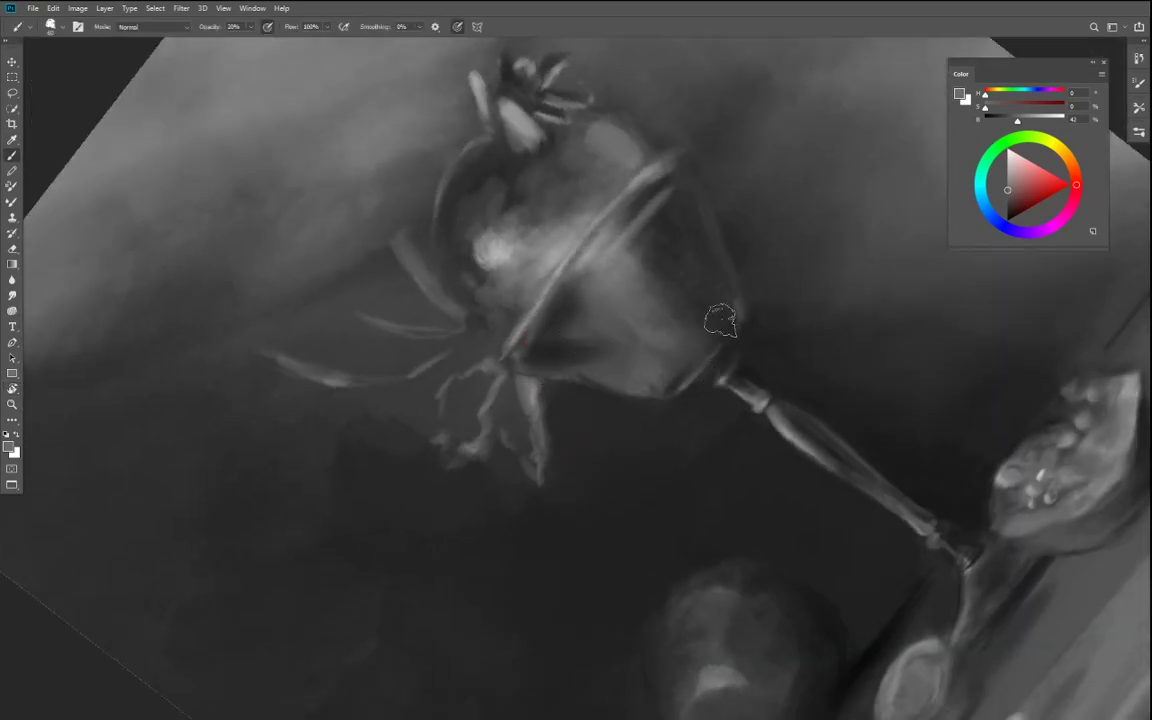
pyautogui.click(251, 27)
pyautogui.moveTo(251, 41); pyautogui.dragTo(272, 41)
pyautogui.moveTo(558, 357); pyautogui.dragTo(605, 351)
# - Switch to the yudough_Flower textured brush and undo the large stamp left on the backdrop
pyautogui.rightClick(628, 283)
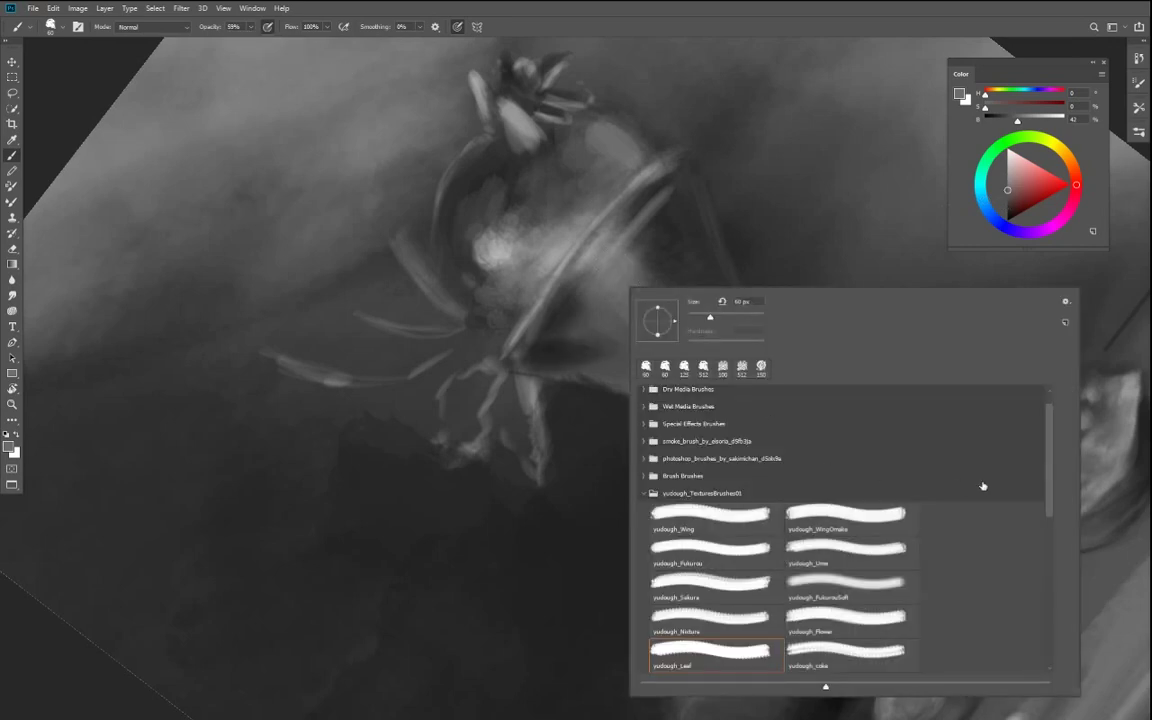
pyautogui.moveTo(1043, 462); pyautogui.dragTo(1052, 543)
pyautogui.click(875, 455)
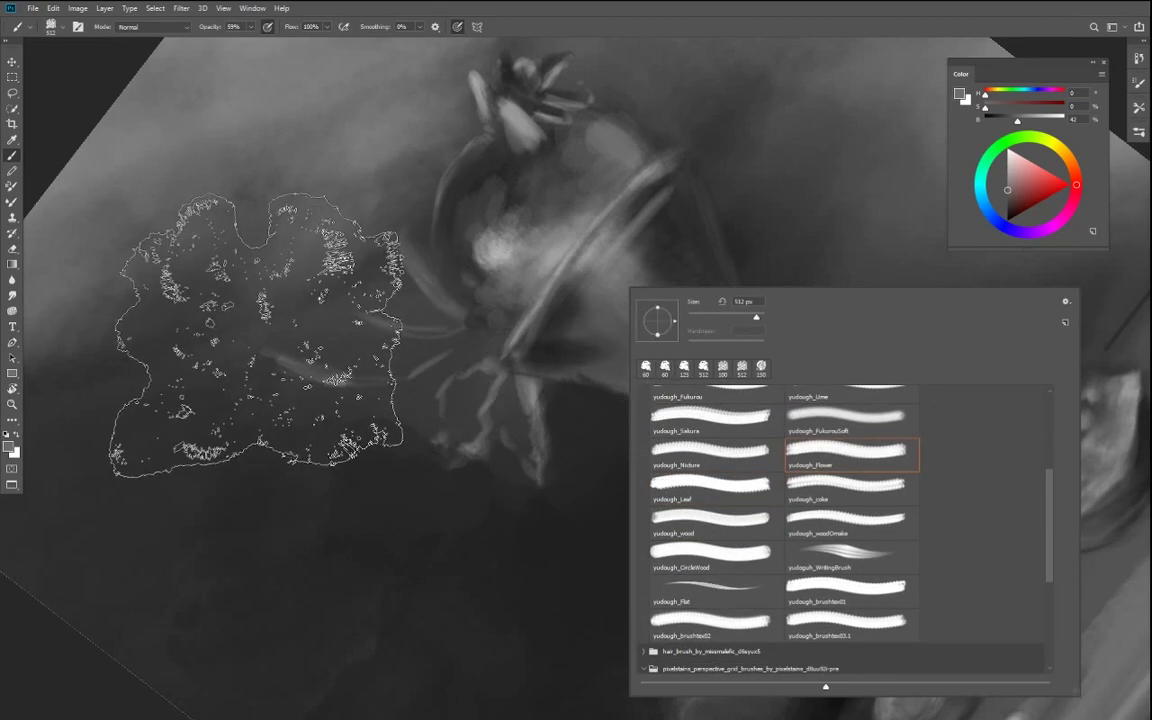
pyautogui.click(258, 337)
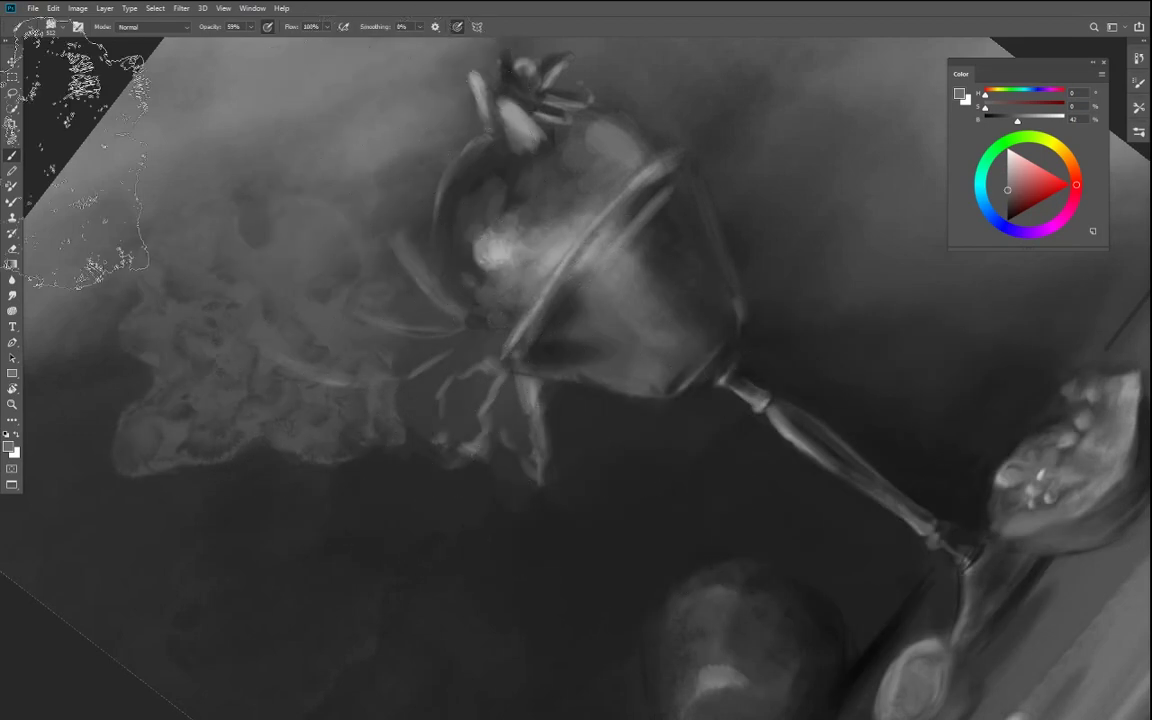
pyautogui.hotkey('ctrl', 'z')
pyautogui.hotkey('ctrl', 'z')
pyautogui.hotkey('ctrl', 'z')
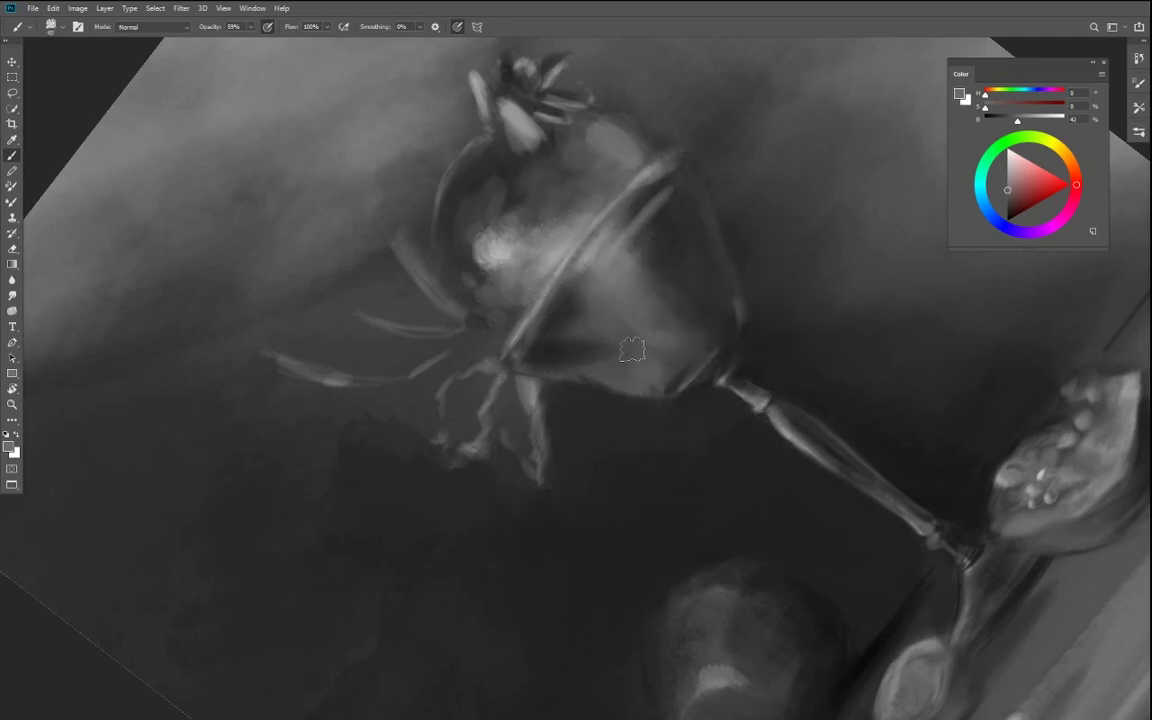
# - Build up the 42% grey along the left side of the goblet's bowl with a slightly larger textured brush
pyautogui.press('r')
pyautogui.moveTo(624, 485)
pyautogui.mouseDown()
pyautogui.moveTo(437, 473)
pyautogui.moveTo(505, 501)
pyautogui.mouseUp()
pyautogui.press('b')
pyautogui.press(']')
pyautogui.press(']')
pyautogui.press(']')
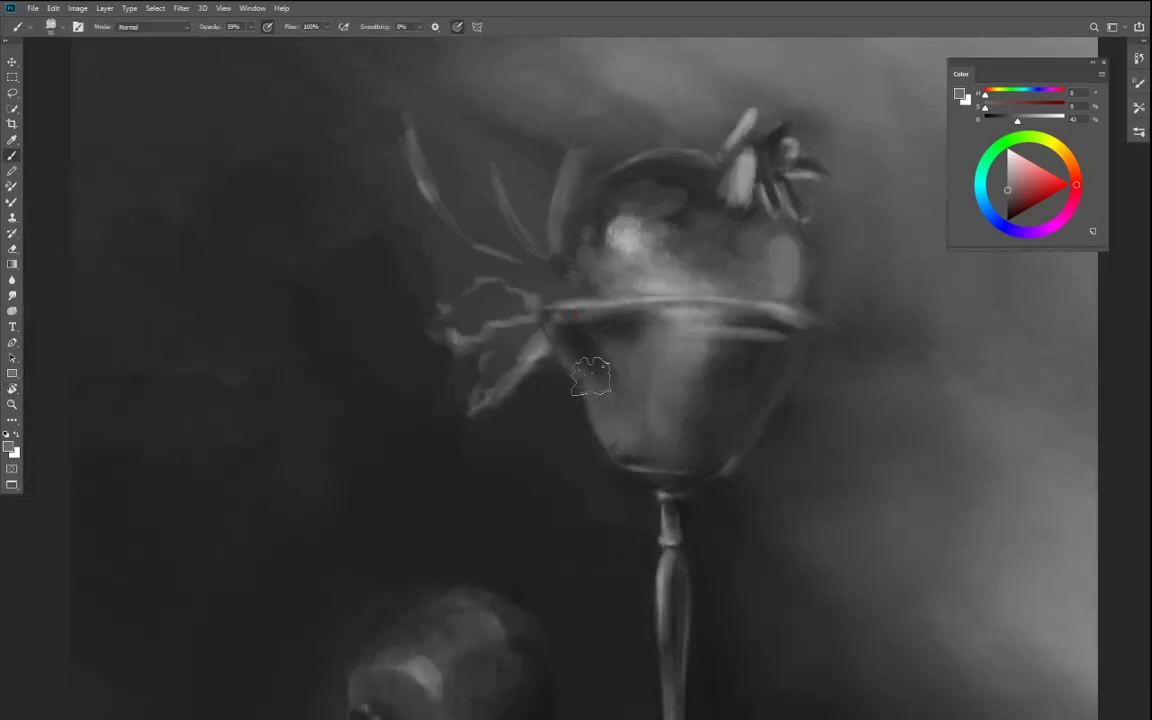
pyautogui.moveTo(593, 356)
pyautogui.mouseDown()
pyautogui.moveTo(617, 409)
pyautogui.moveTo(606, 398)
pyautogui.mouseUp()
# - Deepen the shadow on the lower right of the goblet's bowl with a 9% near-black at 34% opacity
pyautogui.keyDown('alt'); pyautogui.click(630, 317); pyautogui.keyUp('alt')
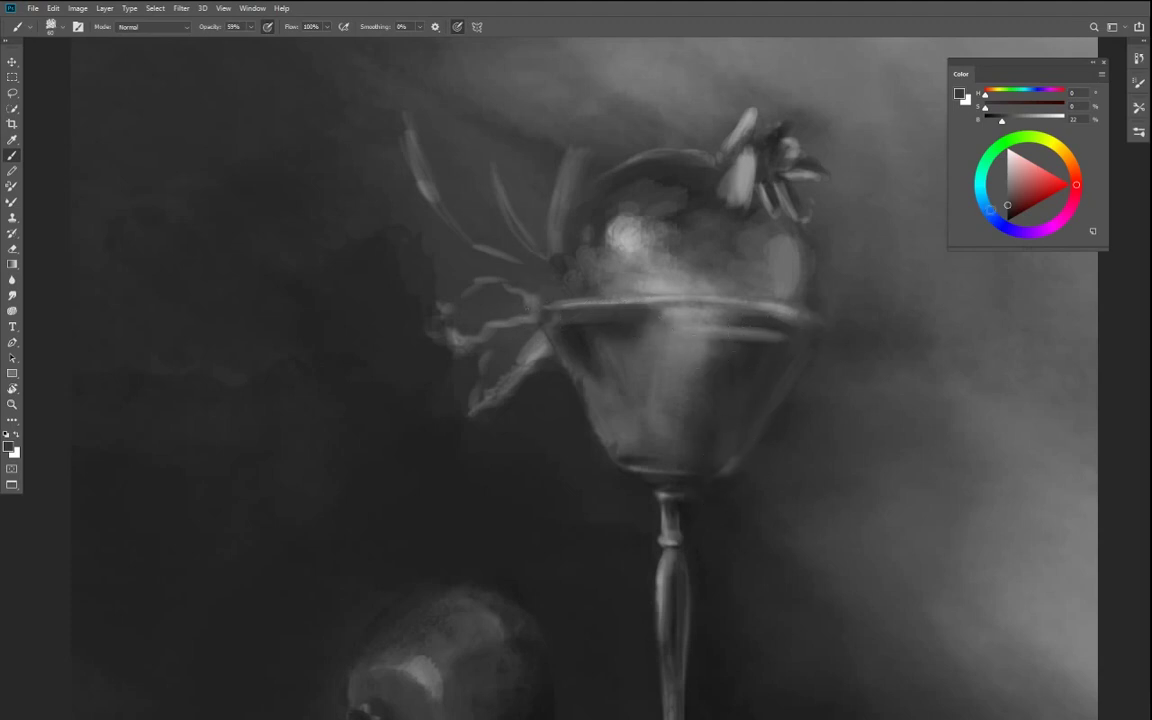
pyautogui.moveTo(1003, 121); pyautogui.dragTo(991, 121)
pyautogui.click(250, 27)
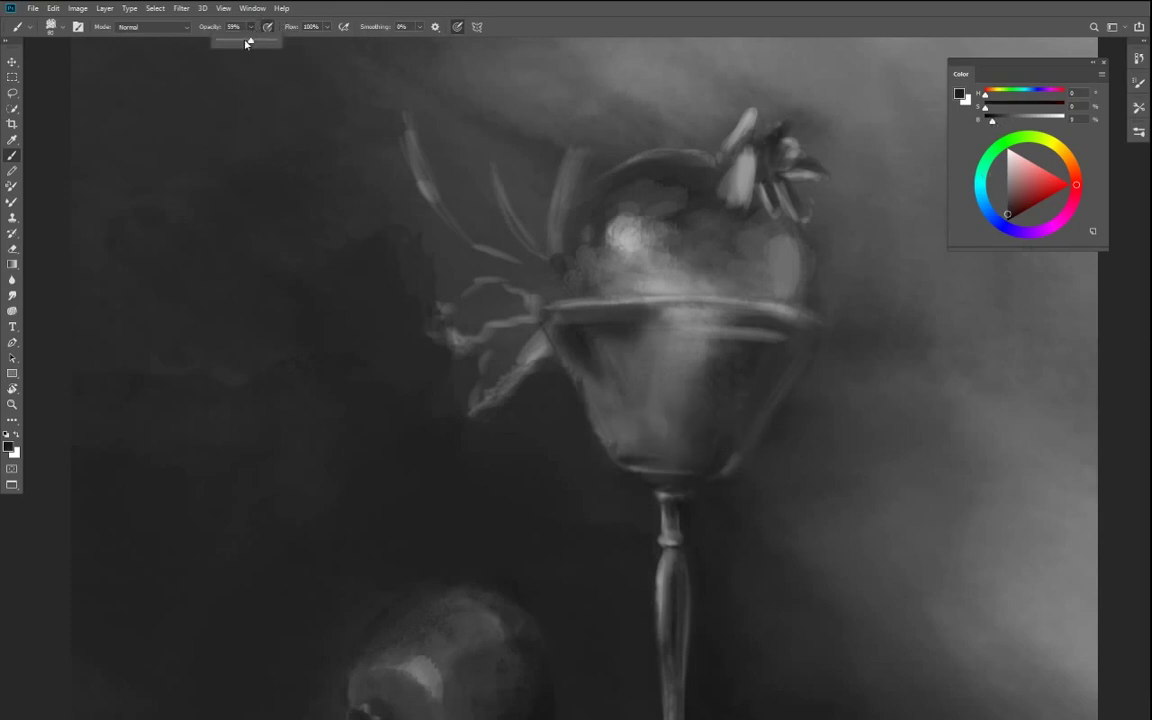
pyautogui.moveTo(246, 42); pyautogui.dragTo(229, 42)
pyautogui.press(']')
pyautogui.press(']')
pyautogui.press(']')
pyautogui.moveTo(724, 464)
pyautogui.mouseDown()
pyautogui.moveTo(700, 463)
pyautogui.moveTo(722, 433)
pyautogui.mouseUp()
# - Darken the band just below the goblet's rim with the same near-black, using a 70 px brush
pyautogui.press('[')
pyautogui.press('[')
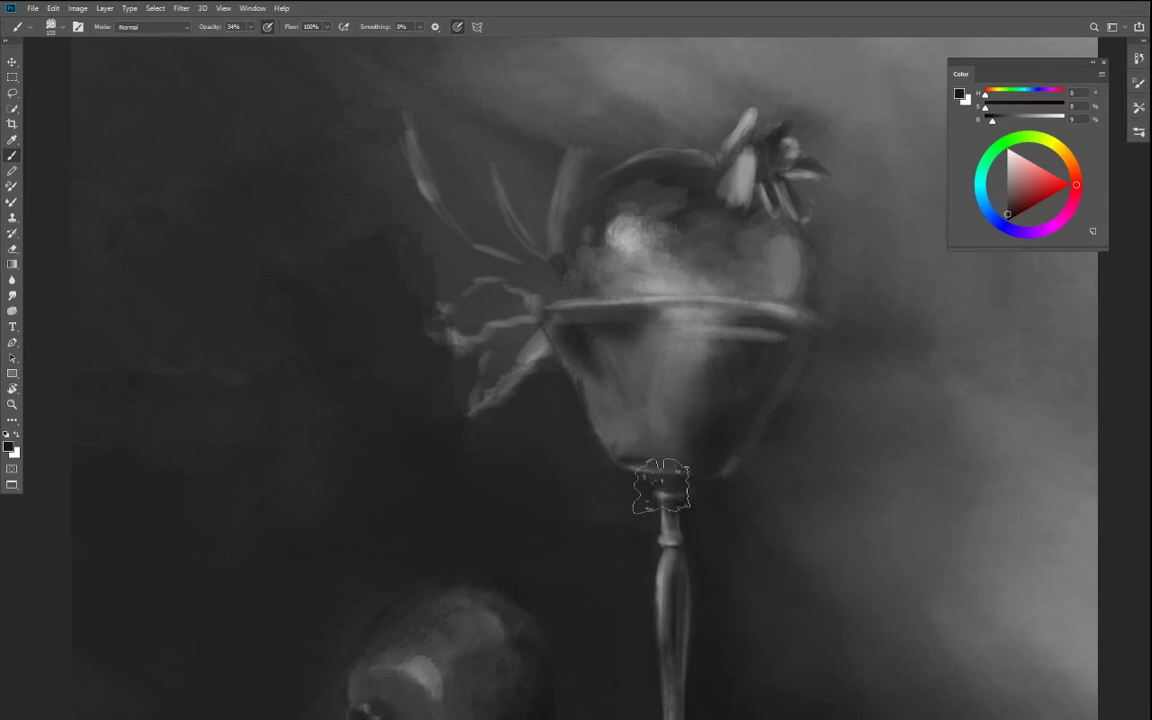
pyautogui.press('[')
pyautogui.press('[')
pyautogui.press('[')
pyautogui.moveTo(555, 328); pyautogui.dragTo(658, 318)
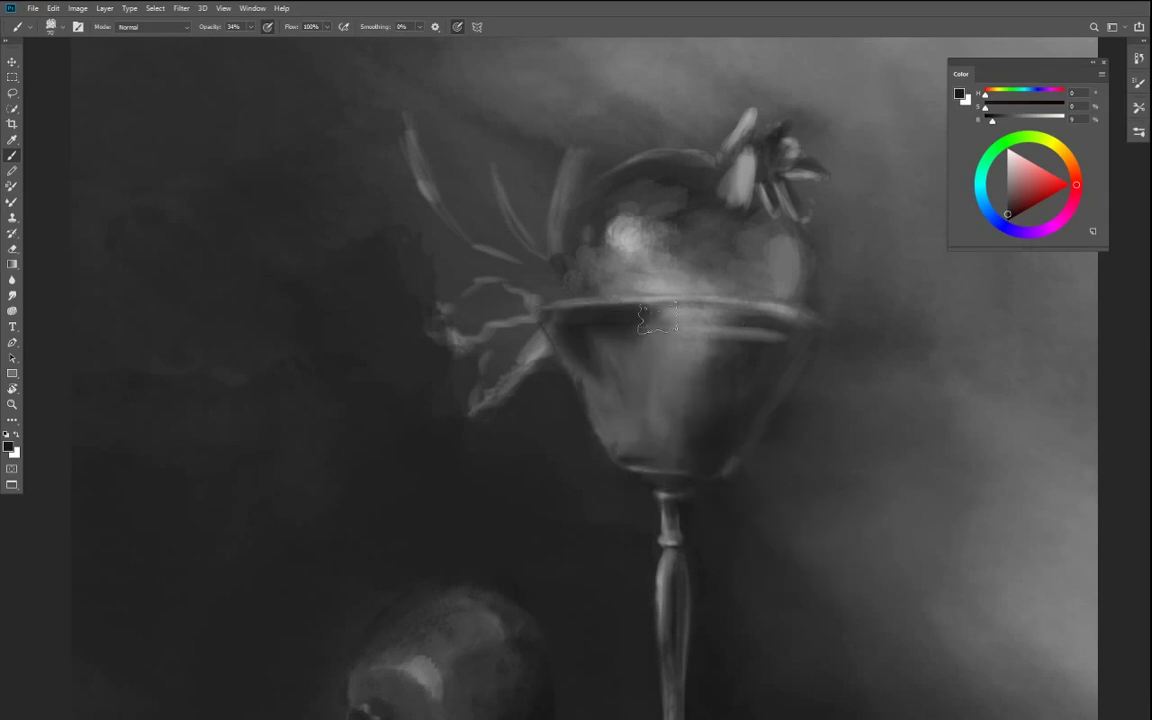
# - Blend the band below the rim and the bowl's shaded right side with sampled 22% and 13% greys
pyautogui.press('i')
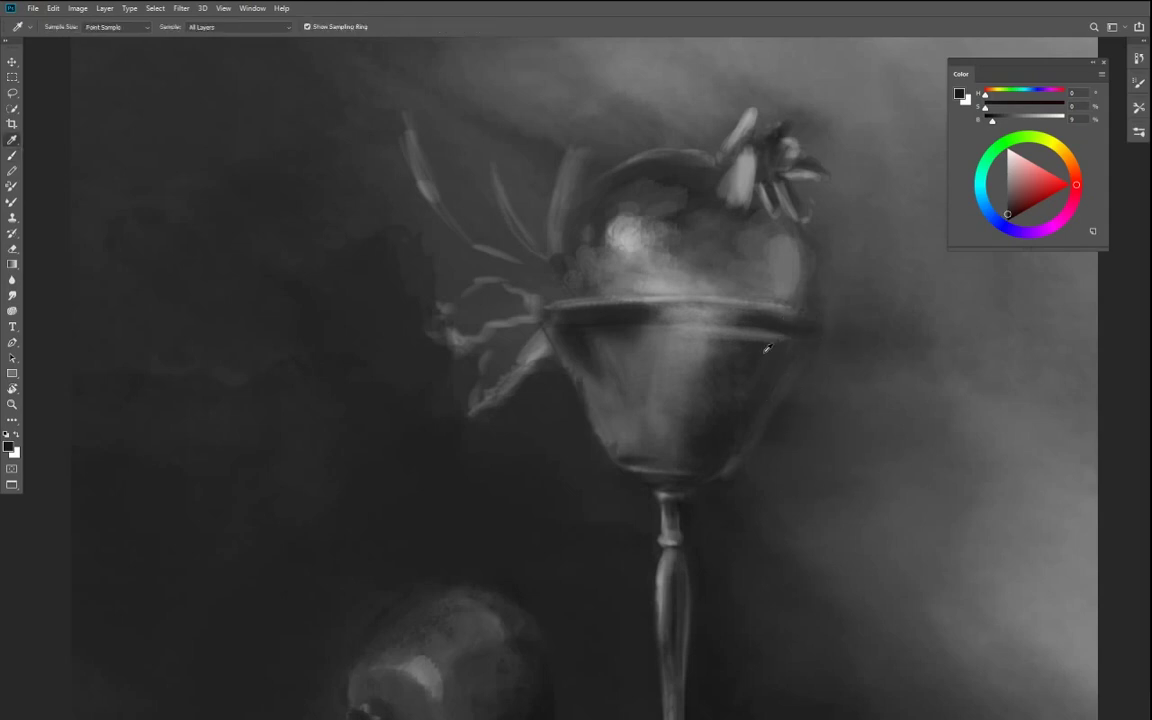
pyautogui.click(624, 316)
pyautogui.press('b')
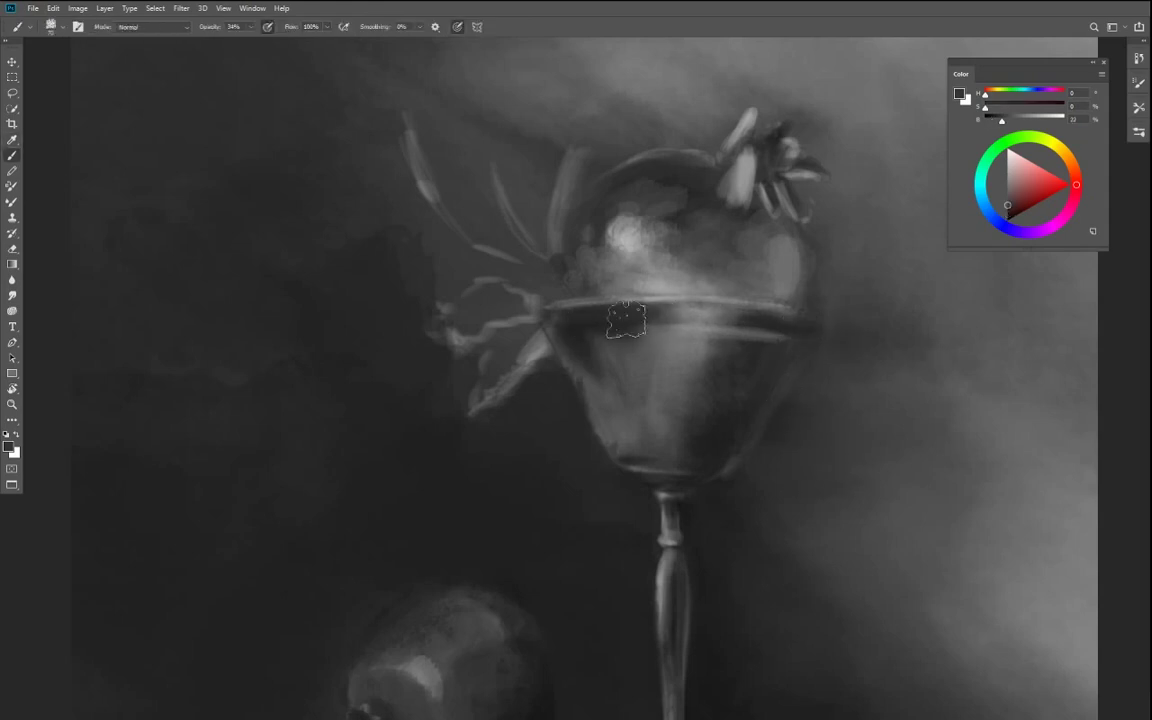
pyautogui.press('i')
pyautogui.click(720, 466)
pyautogui.press('b')
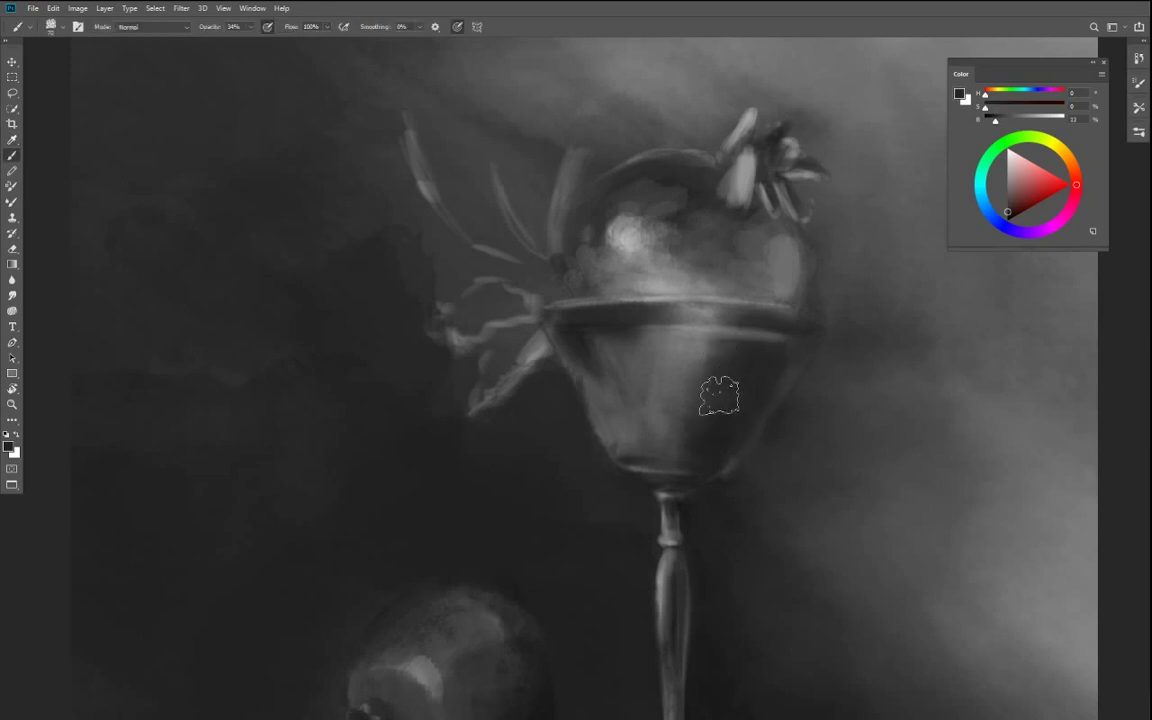
# - Clean up the left contour of the goblet's bowl with a sampled 31% grey and a 30 px brush
pyautogui.press('i')
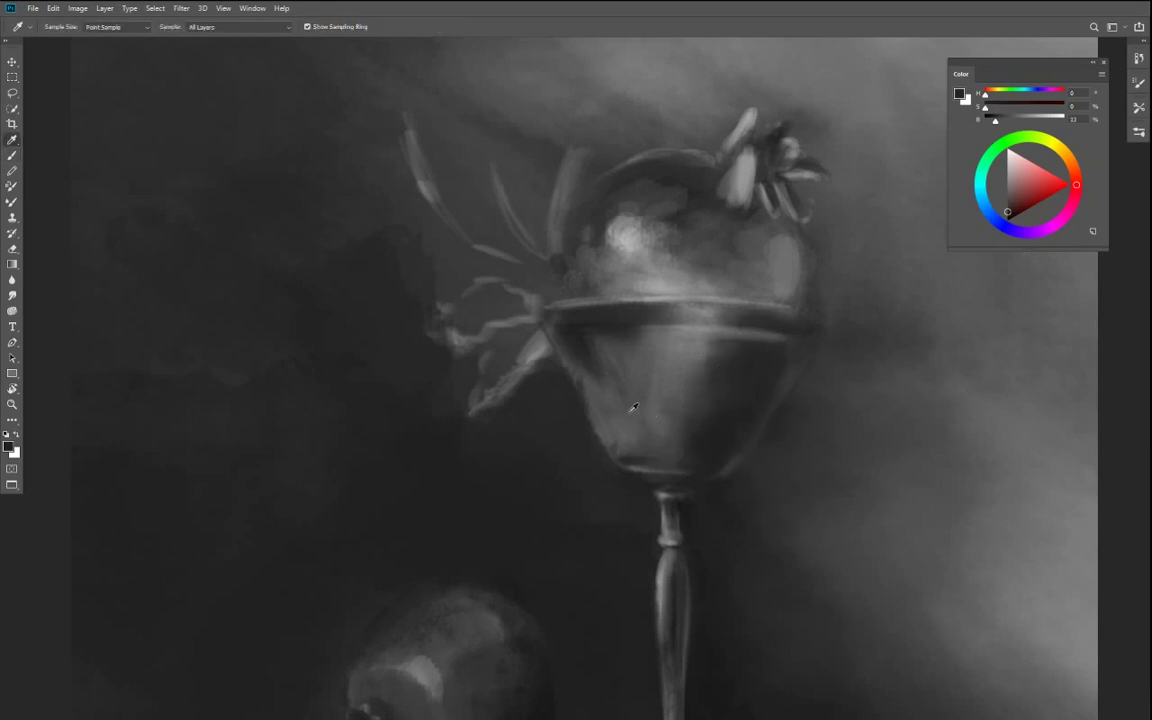
pyautogui.click(635, 391)
pyautogui.press('b')
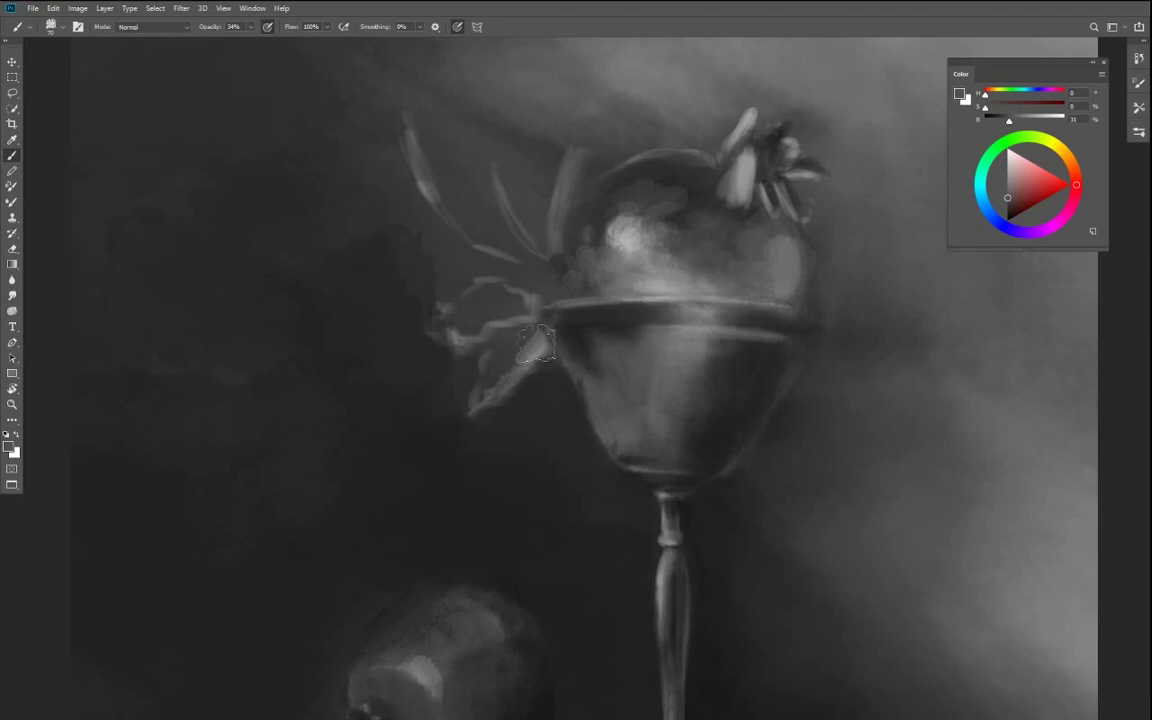
pyautogui.press('r')
pyautogui.moveTo(600, 410)
pyautogui.mouseDown()
pyautogui.moveTo(570, 380)
pyautogui.moveTo(574, 346)
pyautogui.mouseUp()
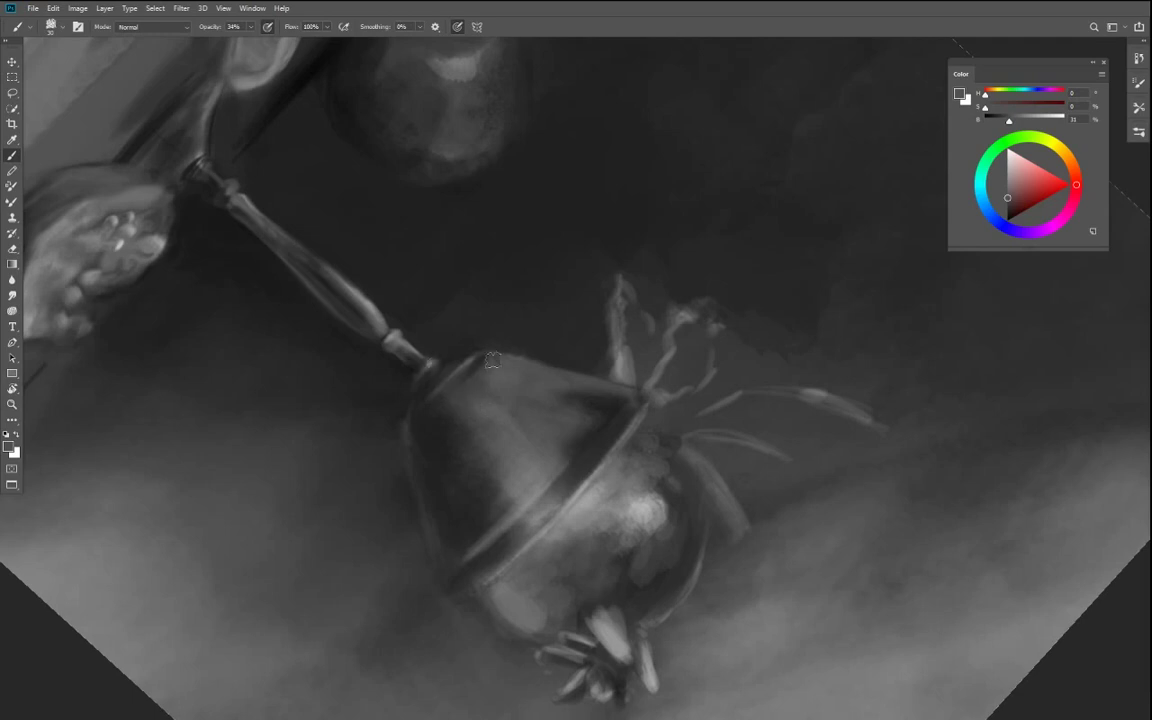
pyautogui.press('r')
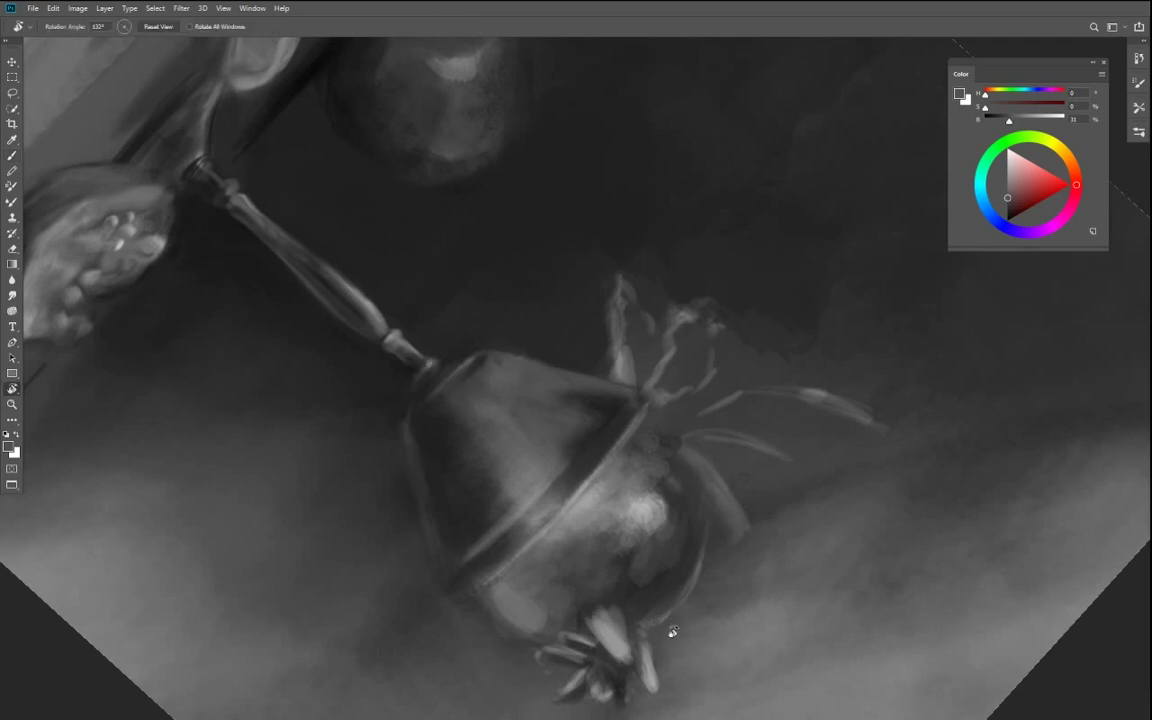
pyautogui.moveTo(663, 622); pyautogui.dragTo(676, 352)
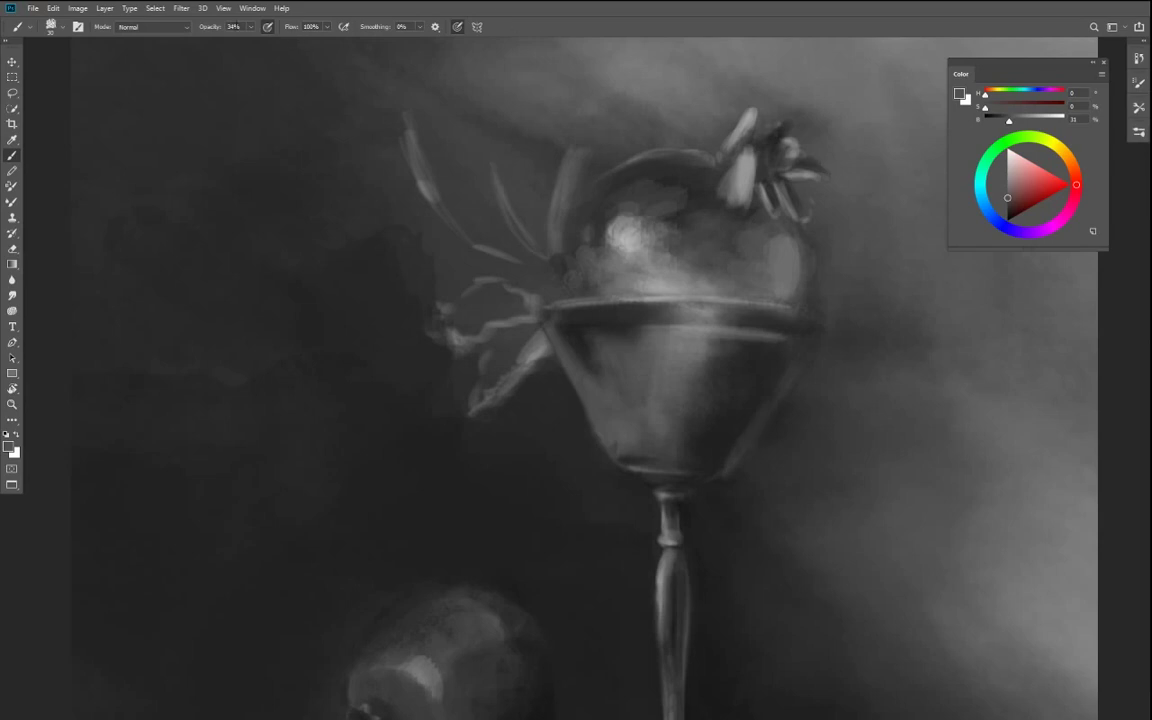
# - Redraw the right end of the goblet's rim with a 65% grey, using a 20 px brush at 64% opacity
pyautogui.click(251, 27)
pyautogui.moveTo(253, 40); pyautogui.dragTo(267, 42)
pyautogui.moveTo(735, 345); pyautogui.dragTo(690, 354)
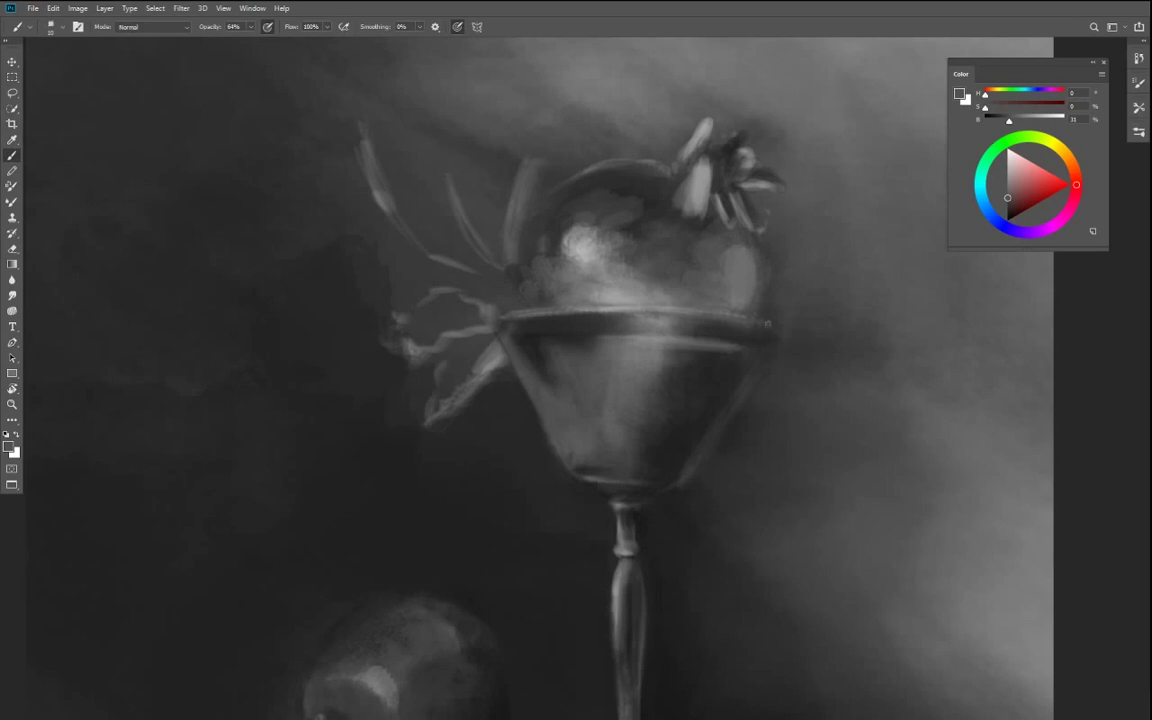
pyautogui.moveTo(1023, 165); pyautogui.dragTo(1006, 173)
pyautogui.press(']')
pyautogui.press(']')
pyautogui.press(']')
pyautogui.moveTo(773, 328); pyautogui.dragTo(700, 314)
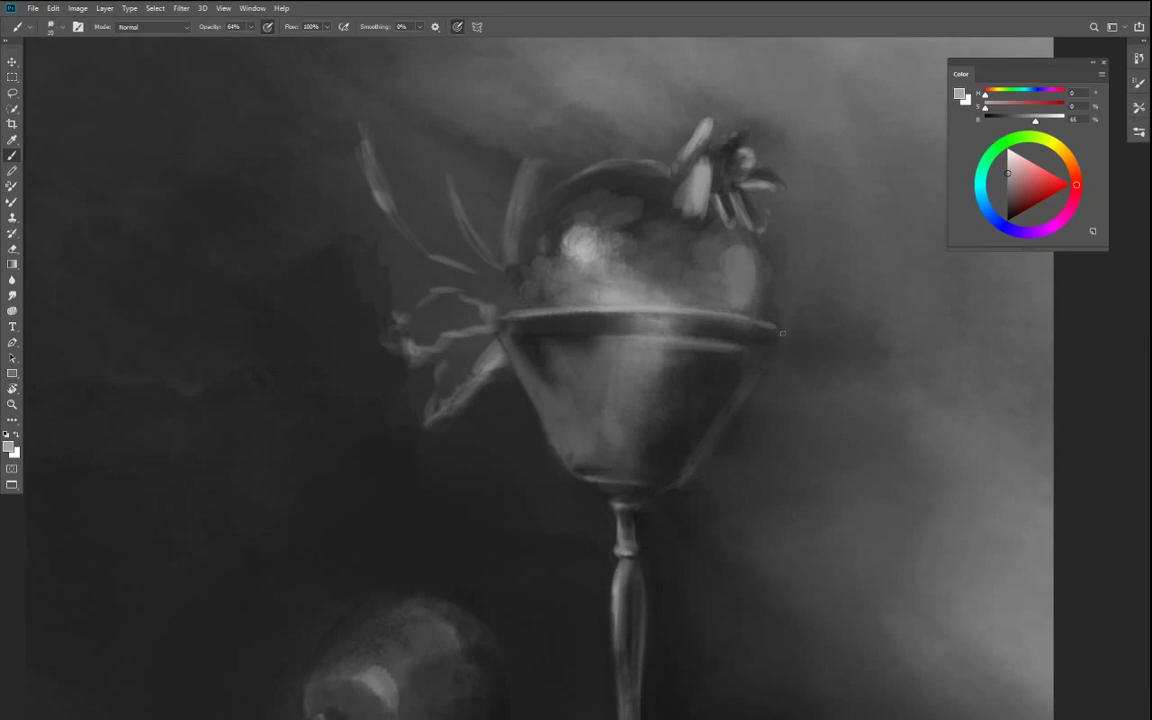
# - Add a bright highlight along the middle of the goblet's rim with an 84% grey
pyautogui.press('x')
pyautogui.moveTo(1061, 129); pyautogui.dragTo(1050, 124)
pyautogui.moveTo(572, 383); pyautogui.dragTo(689, 327)
pyautogui.moveTo(840, 195); pyautogui.dragTo(648, 337)
pyautogui.moveTo(690, 299)
pyautogui.mouseDown()
pyautogui.moveTo(510, 308)
pyautogui.moveTo(530, 302)
pyautogui.mouseUp()
# - Brighten the highlight on the fruit in the goblet with the 84% grey, using a 100 px brush at 30% opacity
pyautogui.hotkey('ctrl', '0')
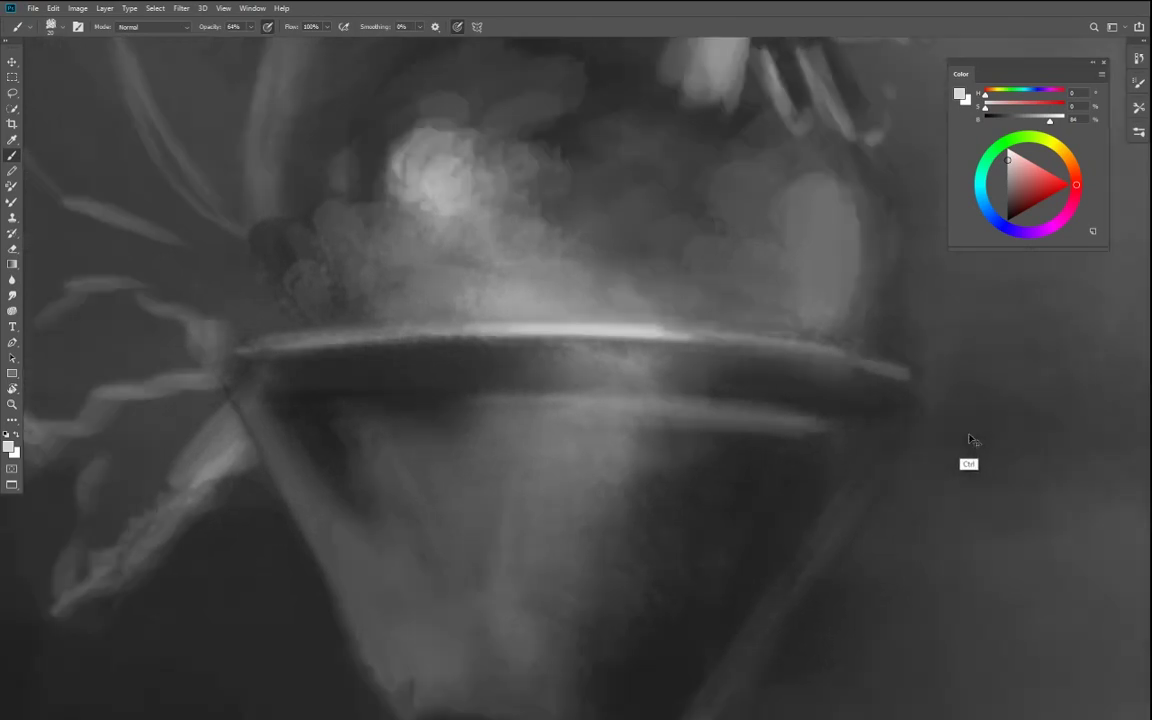
pyautogui.hotkey('ctrl', '+')
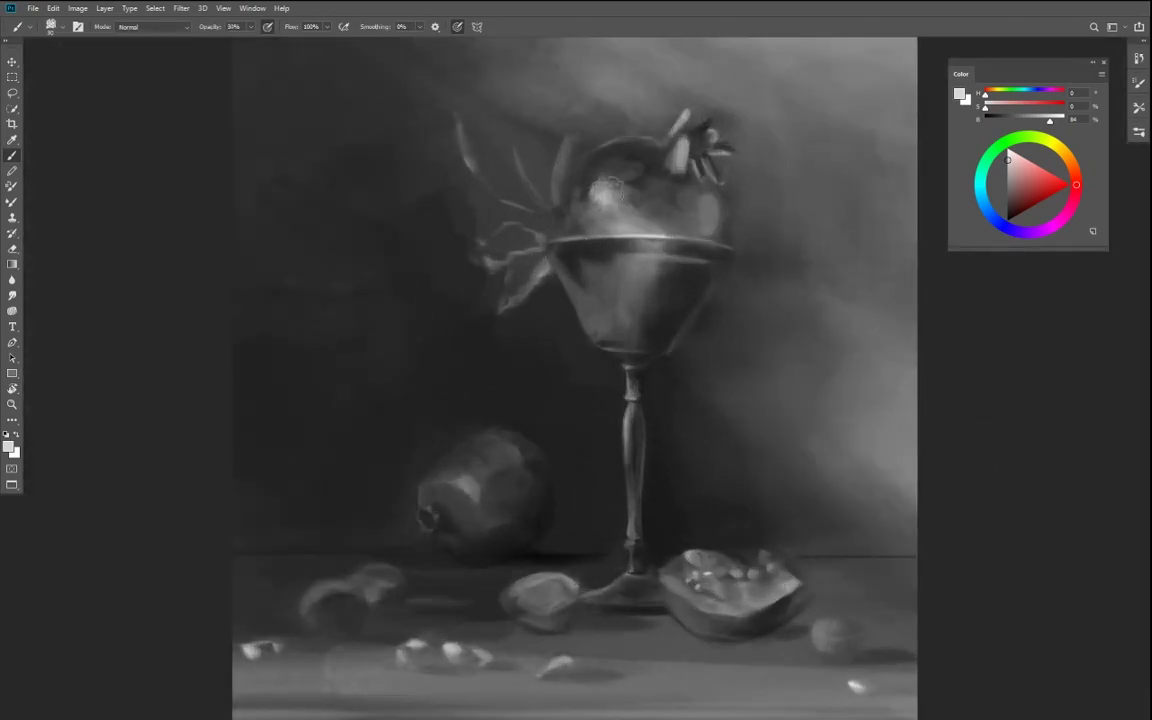
pyautogui.press(']')
pyautogui.press(']')
pyautogui.press(']')
pyautogui.press(']')
pyautogui.press(']')
pyautogui.press(']')
pyautogui.press(']')
pyautogui.moveTo(611, 188)
pyautogui.mouseDown()
pyautogui.moveTo(599, 187)
pyautogui.moveTo(602, 215)
pyautogui.mouseUp()
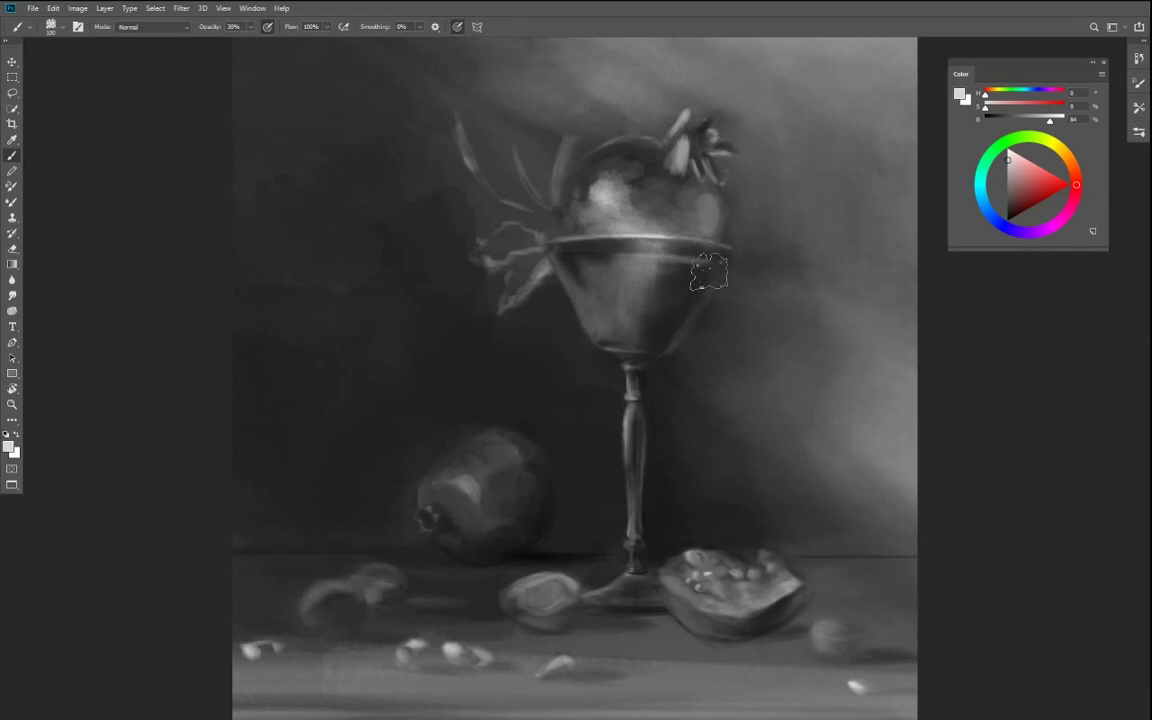
# - Darken the top of the fruit in the goblet with a sampled dark grey and set the paint colour to a 57% grey
pyautogui.keyDown('alt'); pyautogui.click(622, 162); pyautogui.keyUp('alt')
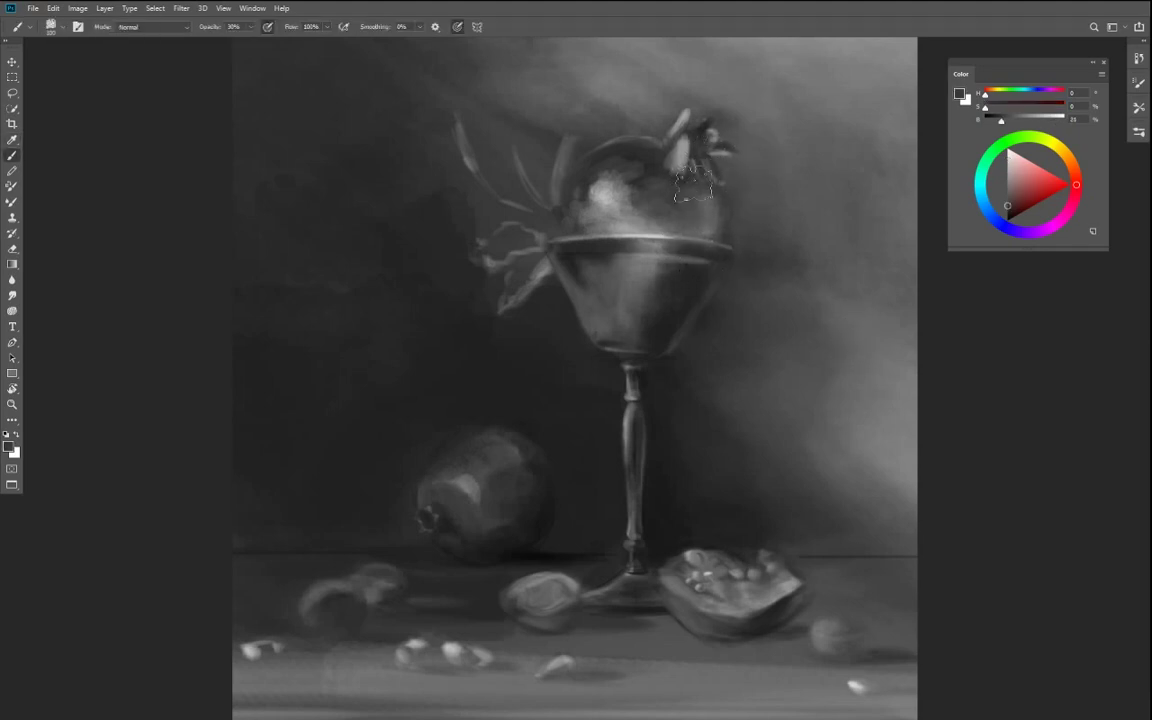
pyautogui.moveTo(646, 155); pyautogui.dragTo(577, 180)
pyautogui.moveTo(1007, 122); pyautogui.dragTo(1031, 122)
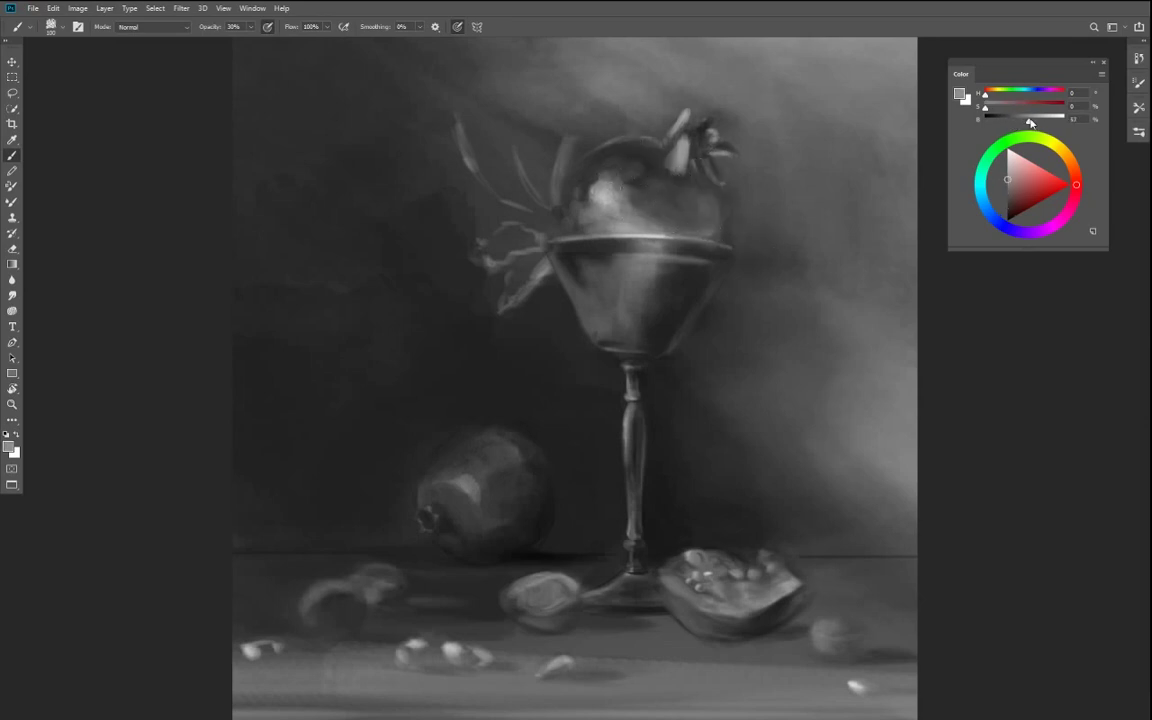
# - Darken the crown leaves of the fruit in the goblet with a 15% grey at 80% opacity
pyautogui.press('2')
pyautogui.moveTo(611, 171)
pyautogui.mouseDown()
pyautogui.moveTo(634, 161)
pyautogui.moveTo(639, 177)
pyautogui.moveTo(612, 166)
pyautogui.moveTo(643, 184)
pyautogui.mouseUp()
pyautogui.moveTo(1010, 121); pyautogui.dragTo(996, 121)
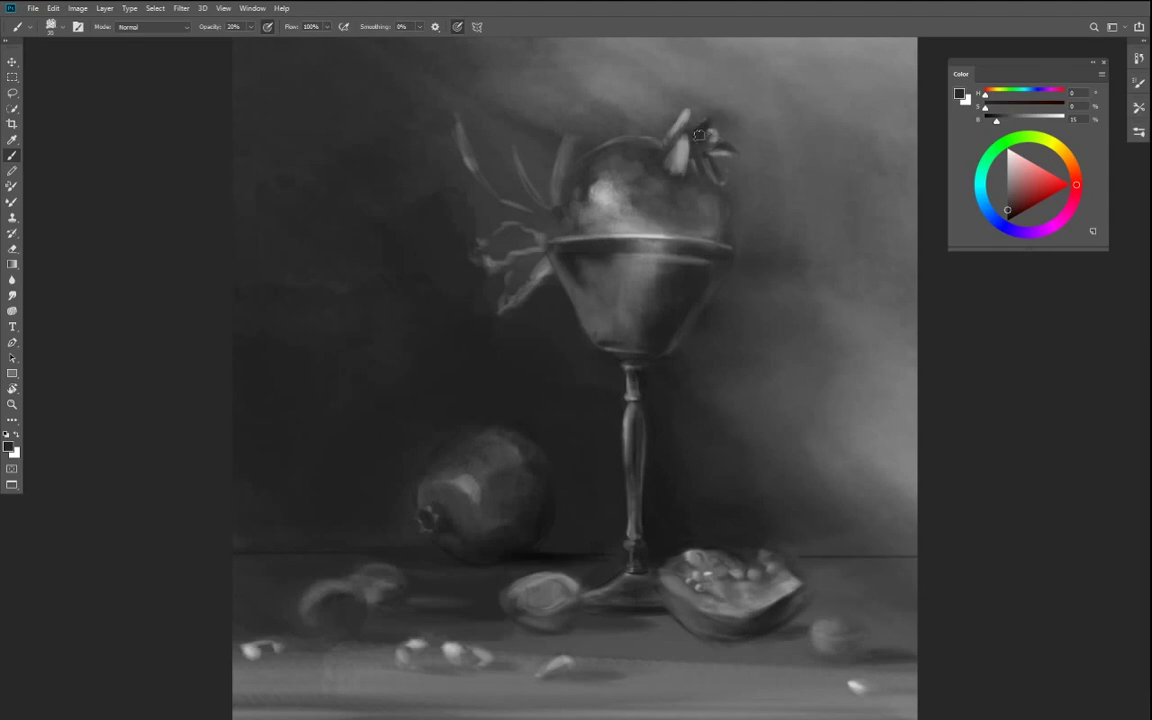
pyautogui.click(250, 28)
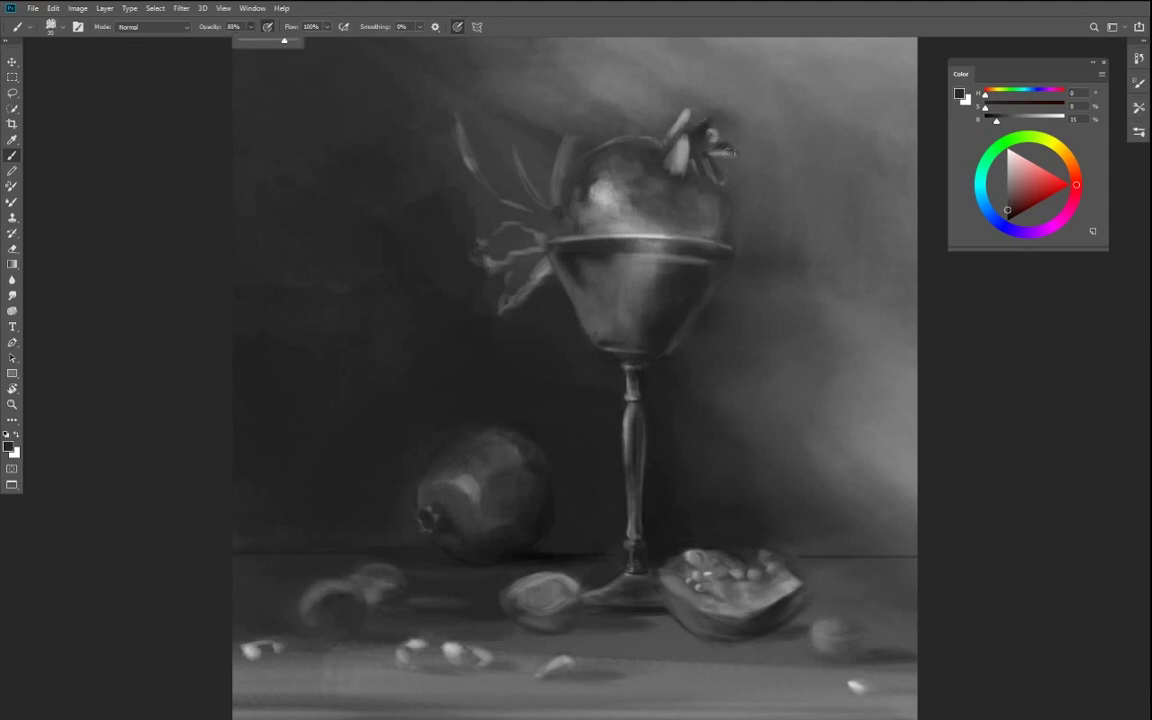
pyautogui.moveTo(689, 119); pyautogui.dragTo(688, 134)
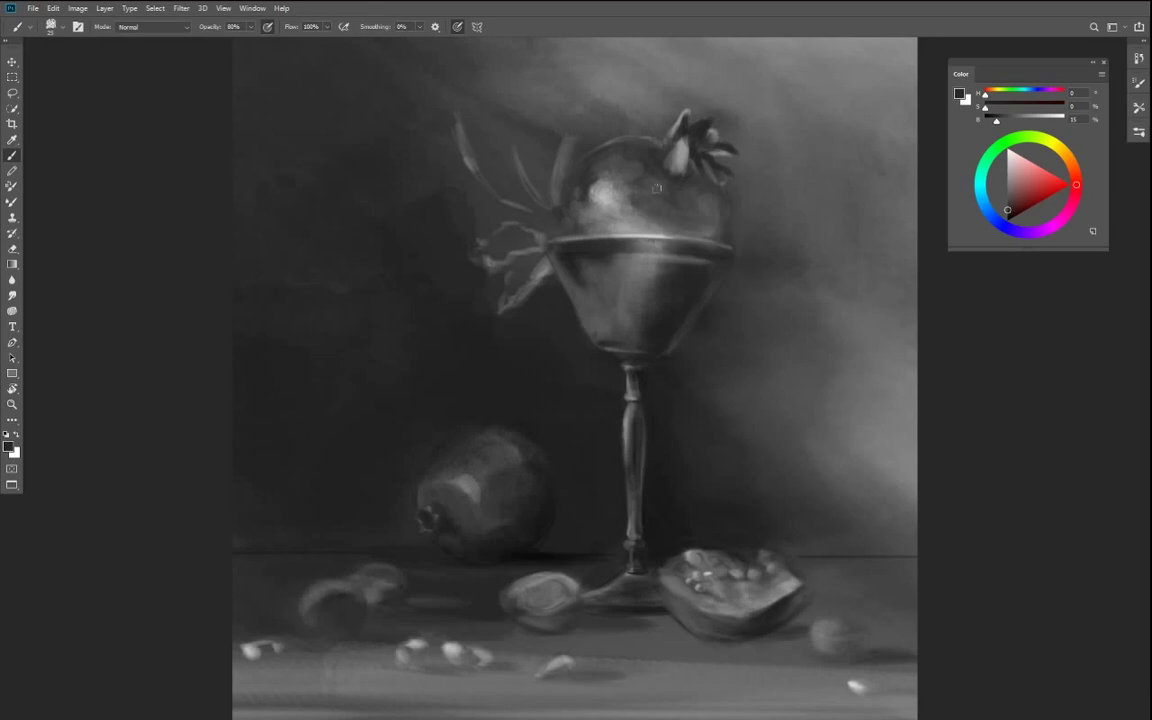
# - Paint a lighter edge along the contour of the fruit in the goblet with a 56% grey
pyautogui.keyDown('alt'); pyautogui.click(713, 221); pyautogui.keyUp('alt')
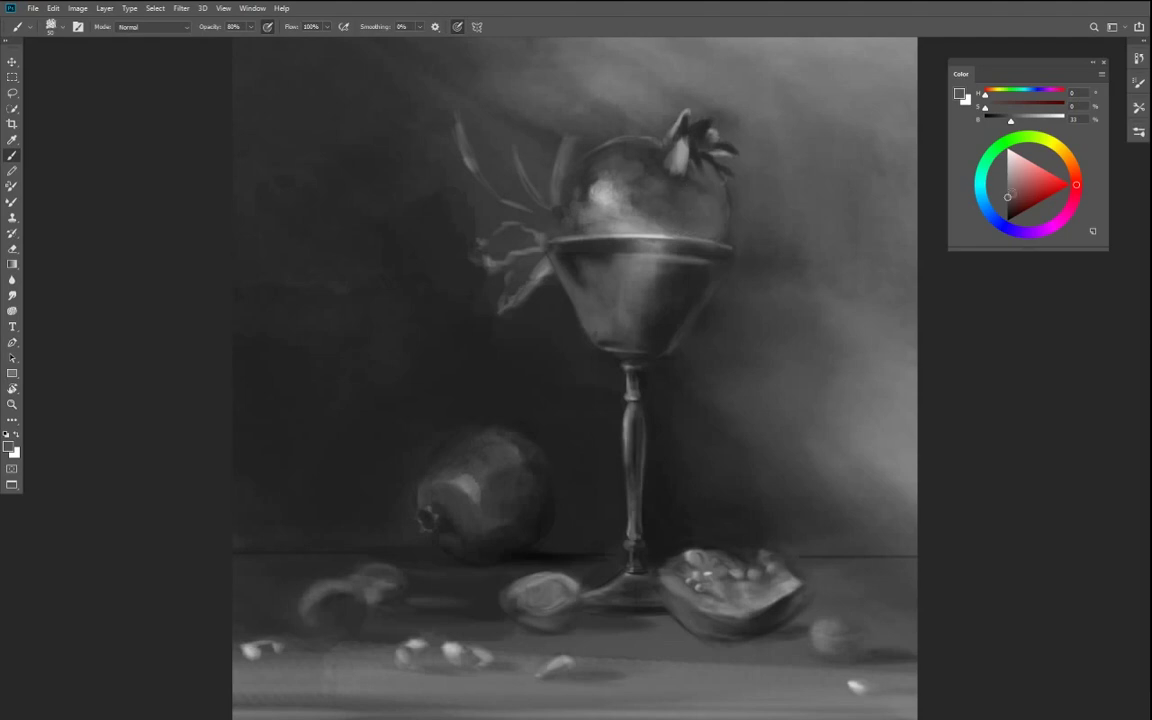
pyautogui.moveTo(1011, 120); pyautogui.dragTo(1028, 120)
pyautogui.press('r')
pyautogui.moveTo(510, 364)
pyautogui.mouseDown()
pyautogui.moveTo(654, 387)
pyautogui.moveTo(551, 400)
pyautogui.mouseUp()
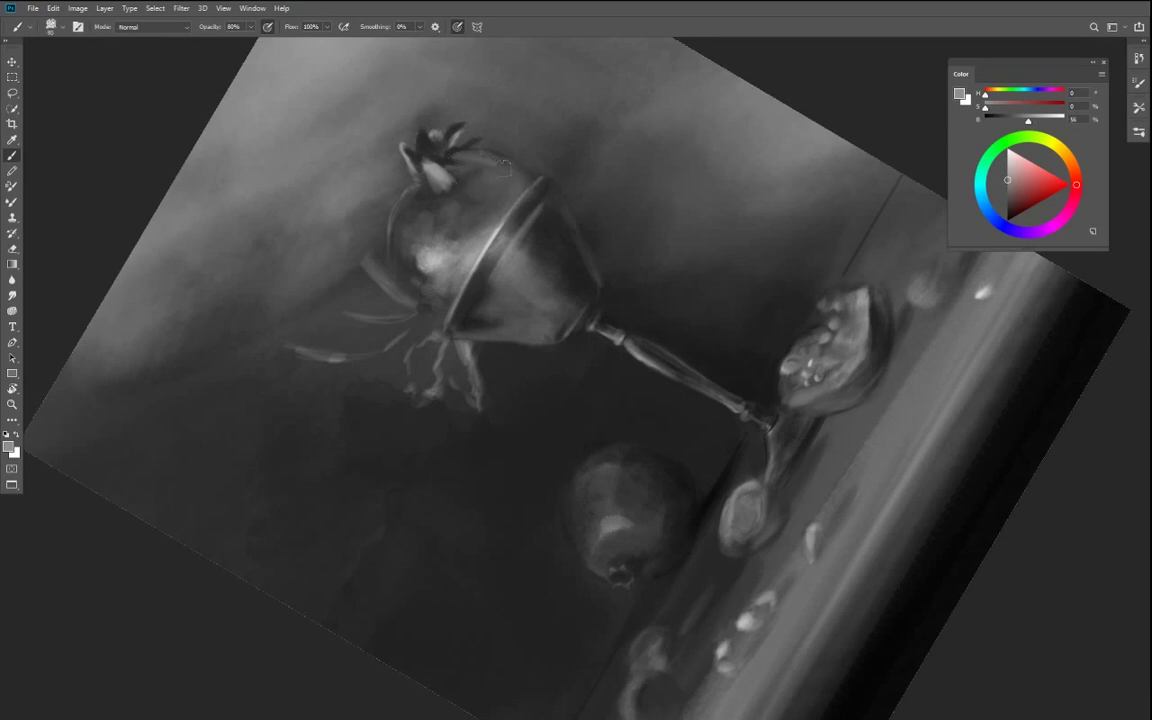
pyautogui.click(455, 62)
pyautogui.press('r')
pyautogui.moveTo(728, 411)
pyautogui.mouseDown()
pyautogui.moveTo(548, 437)
pyautogui.moveTo(540, 405)
pyautogui.moveTo(656, 414)
pyautogui.mouseUp()
pyautogui.hotkey('ctrl', 'space')
pyautogui.press('space')
pyautogui.moveTo(890, 285); pyautogui.dragTo(638, 417)
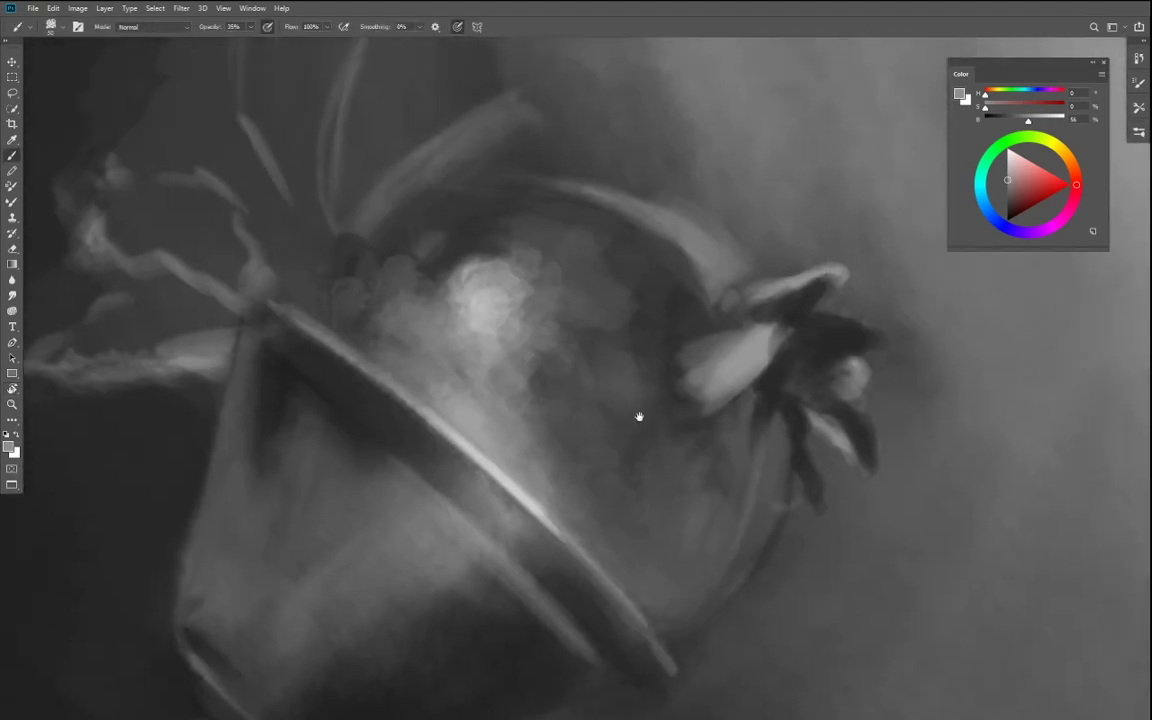
# - Soften the light edge beside the fruit's crown and trace its outer contour with a 20% grey at 49% opacity
pyautogui.keyDown('alt'); pyautogui.click(710, 309); pyautogui.keyUp('alt')
pyautogui.moveTo(688, 280)
pyautogui.mouseDown()
pyautogui.moveTo(507, 188)
pyautogui.moveTo(653, 287)
pyautogui.moveTo(640, 290)
pyautogui.moveTo(642, 250)
pyautogui.mouseUp()
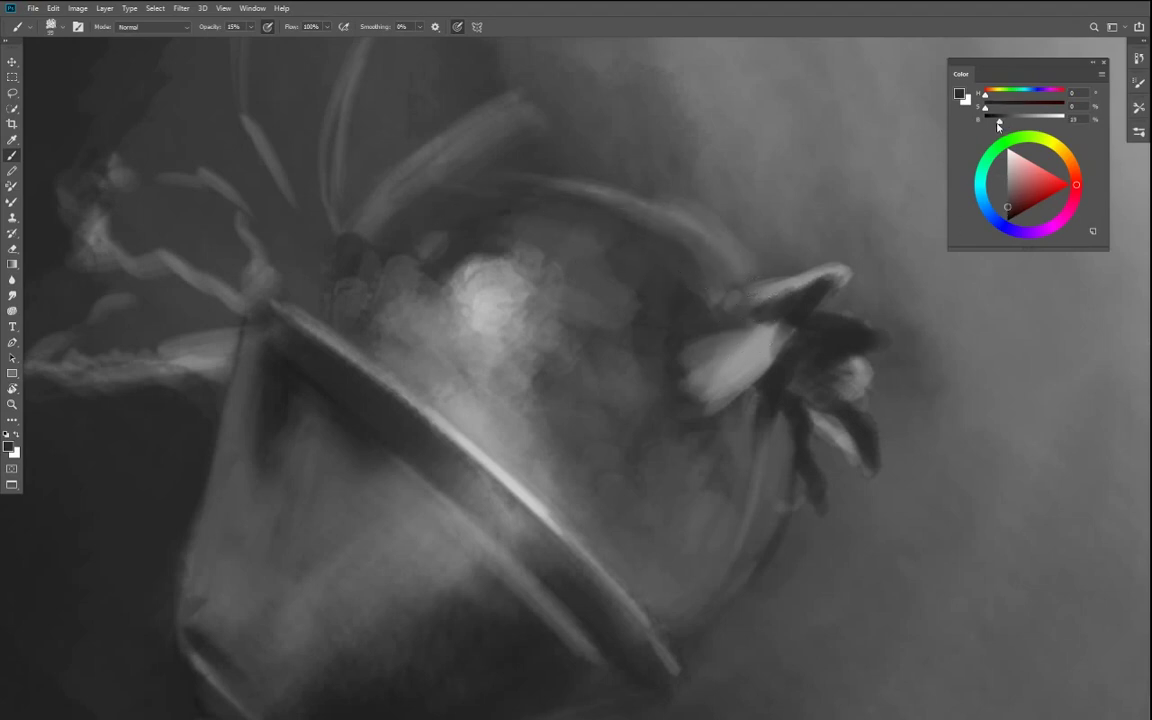
pyautogui.moveTo(996, 121); pyautogui.dragTo(988, 121)
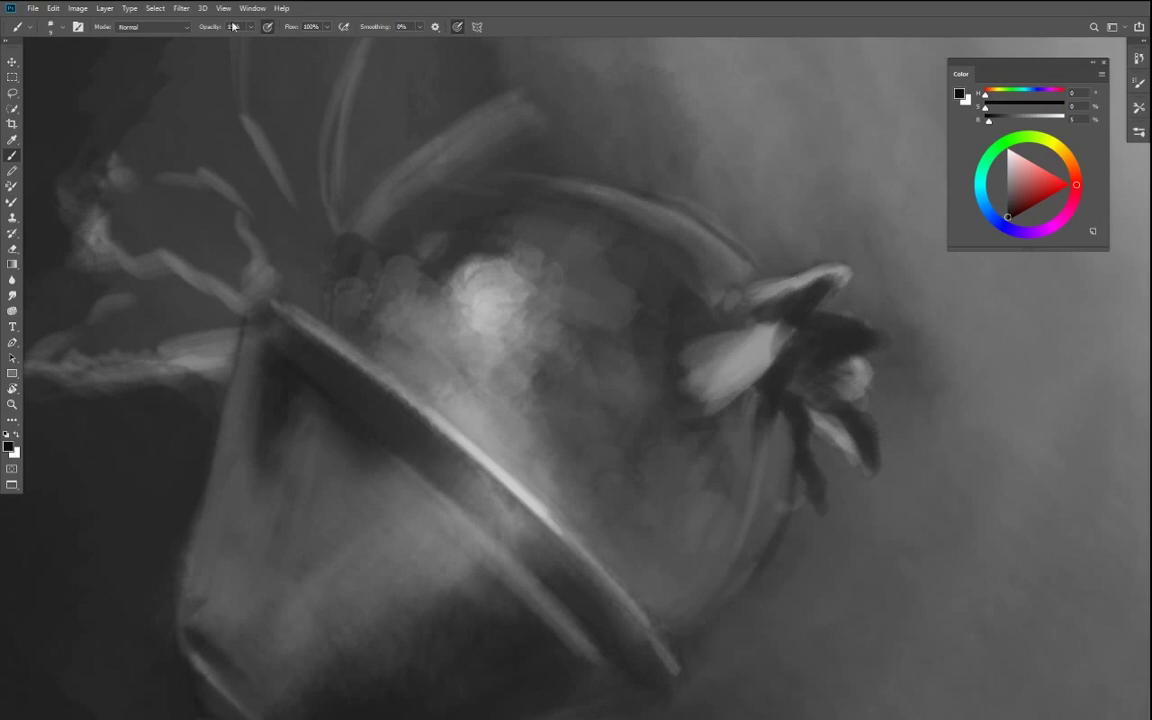
pyautogui.moveTo(251, 27); pyautogui.dragTo(269, 41)
pyautogui.moveTo(990, 121); pyautogui.dragTo(1000, 121)
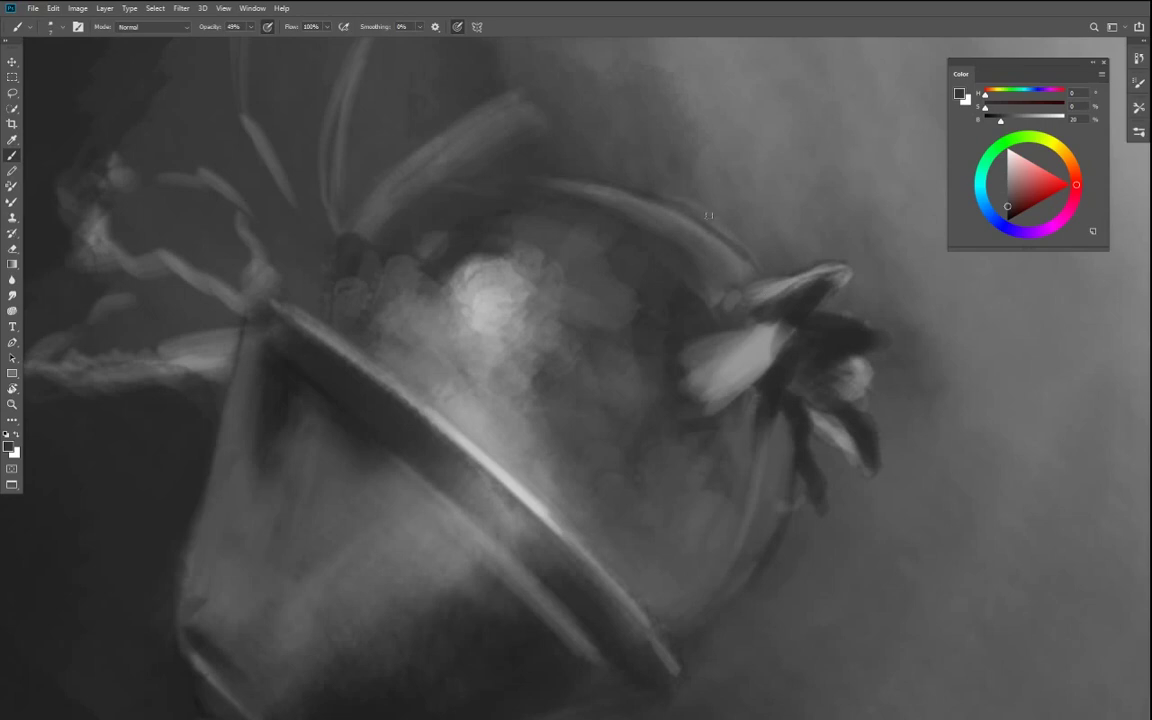
# - Examine the whole painting upright, and the goblet with its fruit up close
pyautogui.press('r')
pyautogui.moveTo(590, 440); pyautogui.dragTo(769, 468)
pyautogui.hotkey('ctrl', '0')
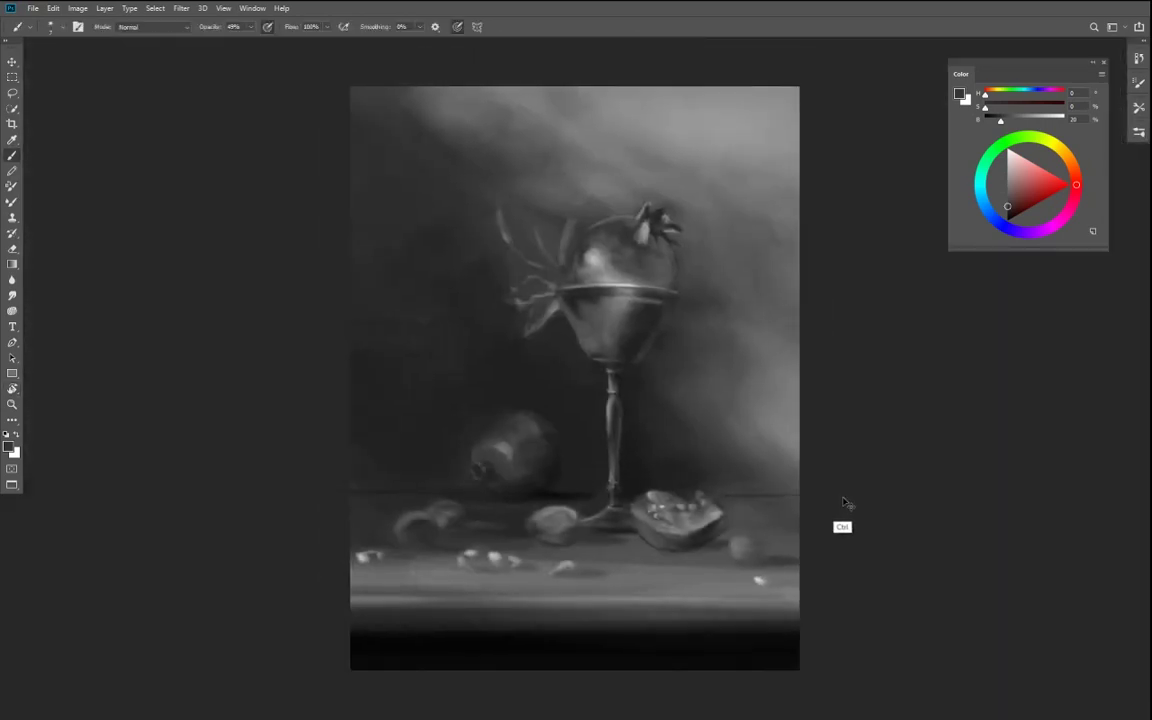
pyautogui.hotkey('ctrl', '-')
pyautogui.hotkey('ctrl', '=')
pyautogui.hotkey('ctrl', '=')
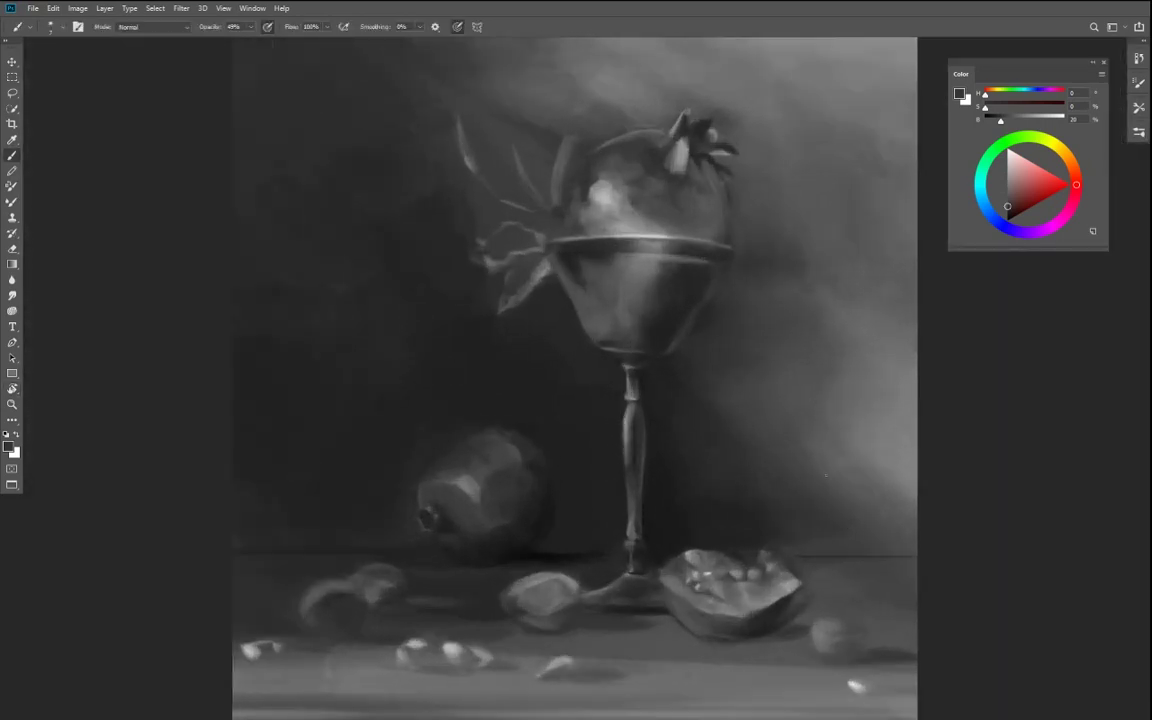
pyautogui.hotkey('ctrl', '=')
pyautogui.hotkey('ctrl', '=')
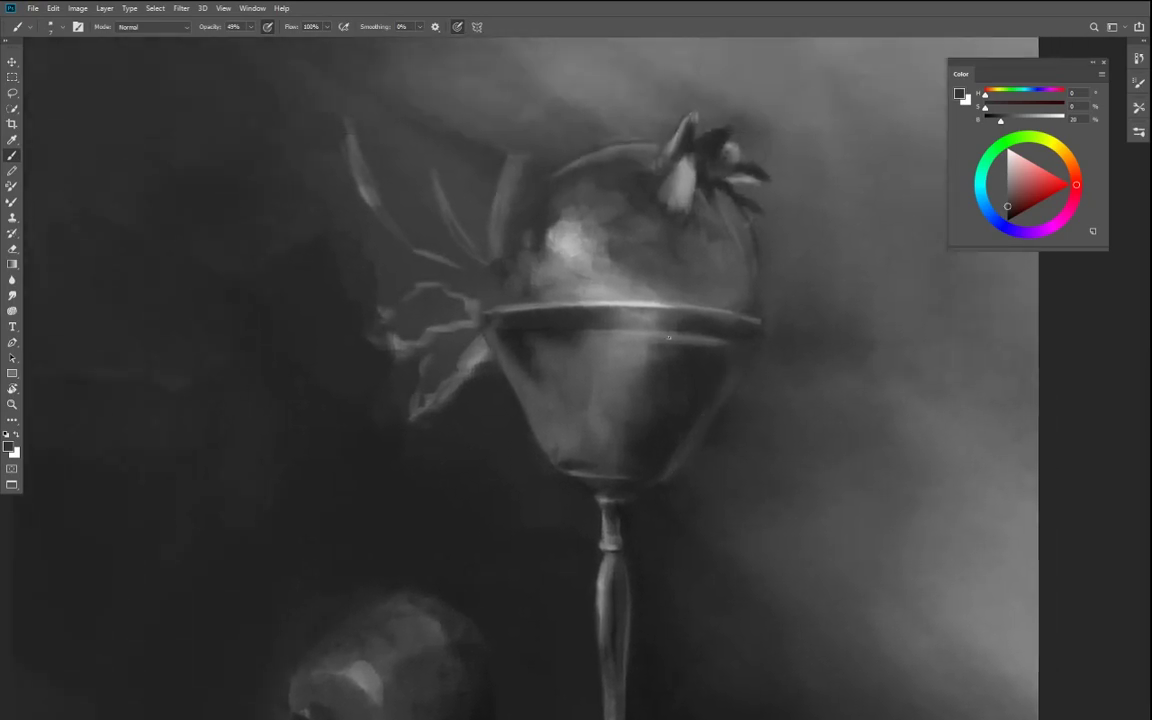
# - Brighten the full length of the goblet's rim with a sampled light grey, using a 20 px brush at 29% opacity
pyautogui.press('i')
pyautogui.click(653, 317)
pyautogui.press('b')
pyautogui.moveTo(250, 29); pyautogui.dragTo(236, 42)
pyautogui.press(']')
pyautogui.press(']')
pyautogui.moveTo(746, 318); pyautogui.dragTo(678, 305)
pyautogui.moveTo(496, 310); pyautogui.dragTo(750, 317)
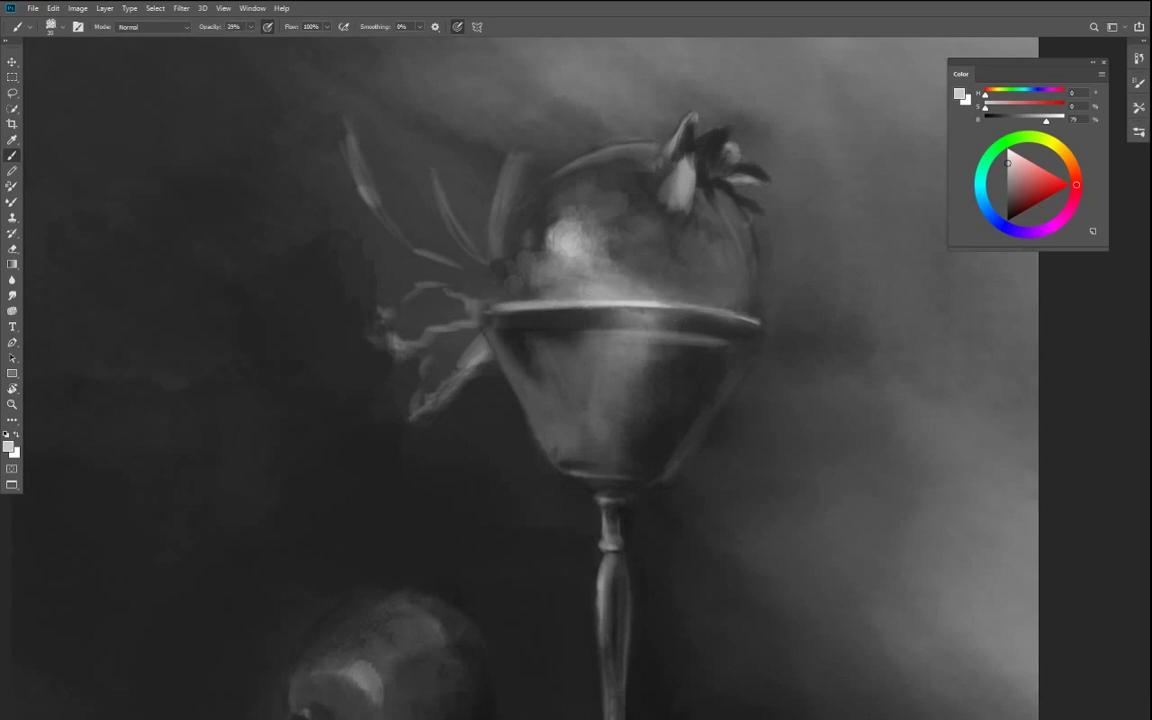
# - Deepen the shadows around the goblet's bowl with a 12% grey at 29% opacity
pyautogui.click(1005, 122)
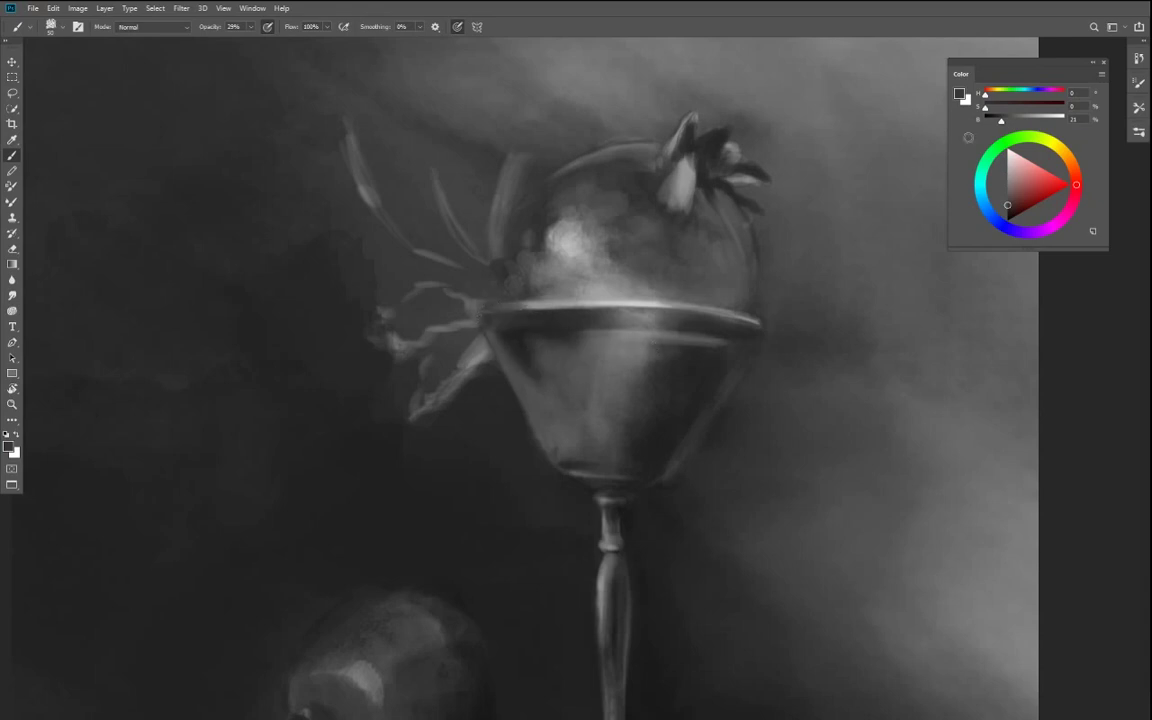
pyautogui.moveTo(998, 122); pyautogui.dragTo(993, 122)
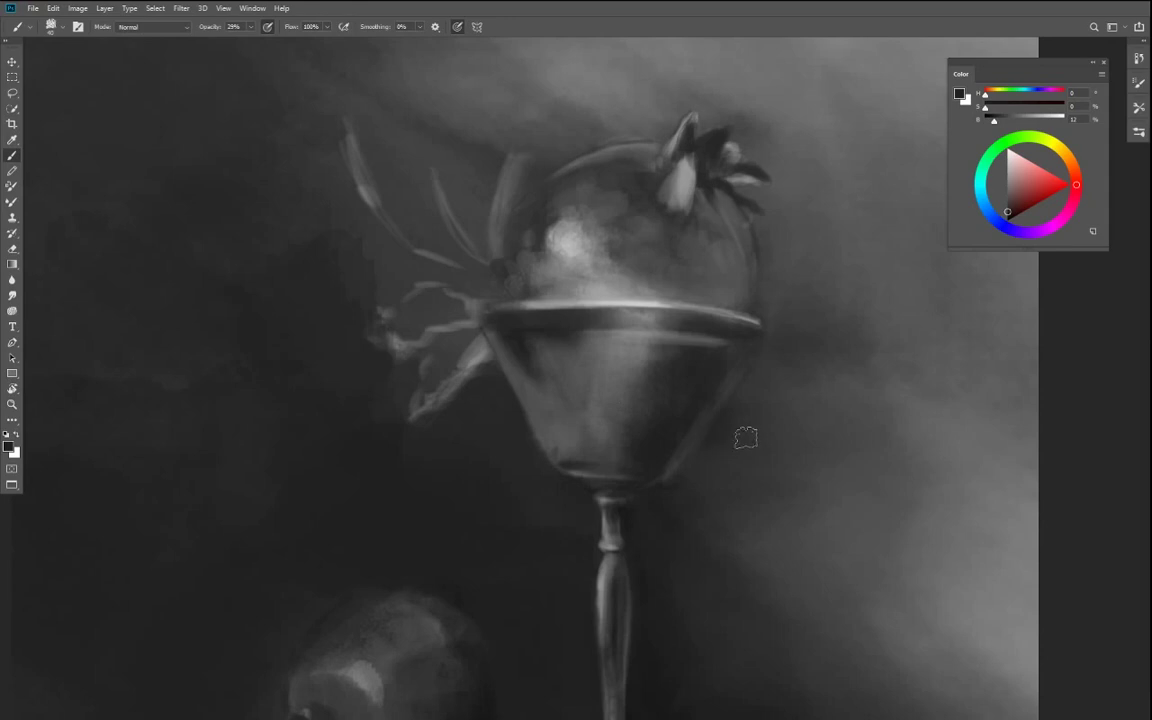
pyautogui.press('r')
pyautogui.moveTo(647, 343); pyautogui.dragTo(687, 378)
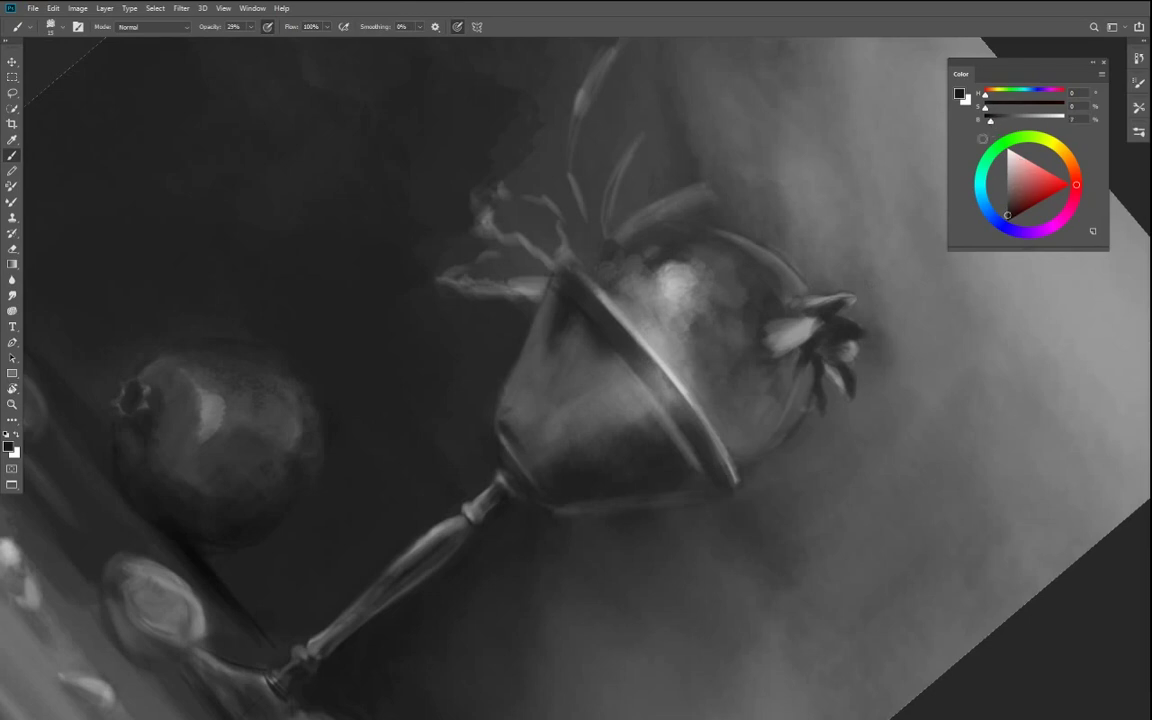
# - Darken the shadow line along the band below the goblet's rim with a 7% grey at 61% opacity
pyautogui.click(250, 27)
pyautogui.click(265, 43)
pyautogui.click(549, 282)
pyautogui.press('r')
pyautogui.moveTo(660, 372); pyautogui.dragTo(489, 234)
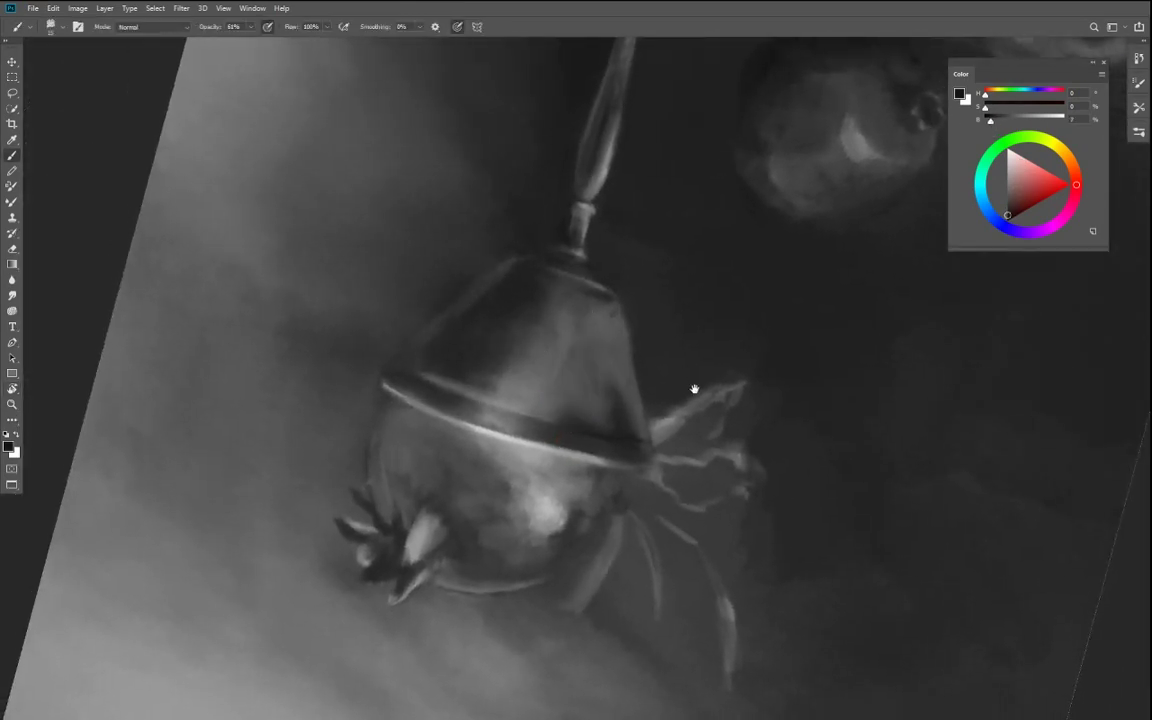
pyautogui.moveTo(694, 391); pyautogui.dragTo(673, 297)
pyautogui.press('r')
pyautogui.moveTo(668, 440)
pyautogui.mouseDown()
pyautogui.moveTo(645, 458)
pyautogui.moveTo(655, 456)
pyautogui.mouseUp()
pyautogui.hotkey('ctrl', '+')
pyautogui.moveTo(843, 312); pyautogui.dragTo(694, 238)
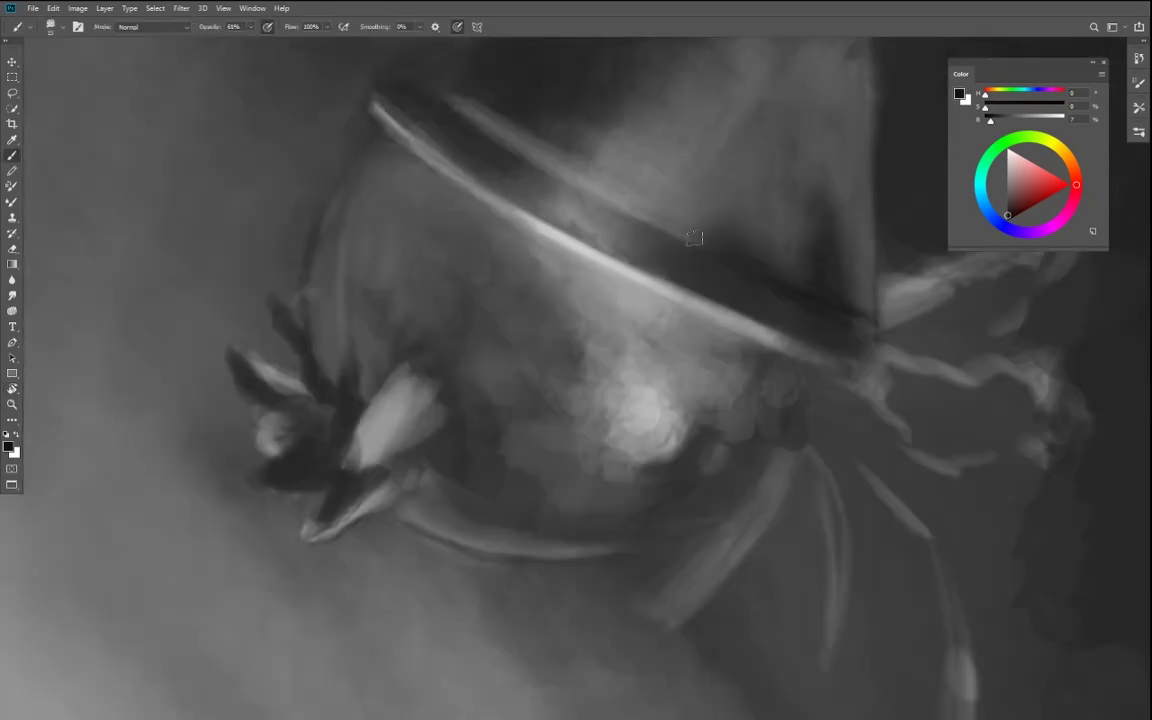
# - Brighten the thin highlight on the band below the goblet's rim with a sampled 62% grey, then sample a darker grey for the fruit
pyautogui.press('r')
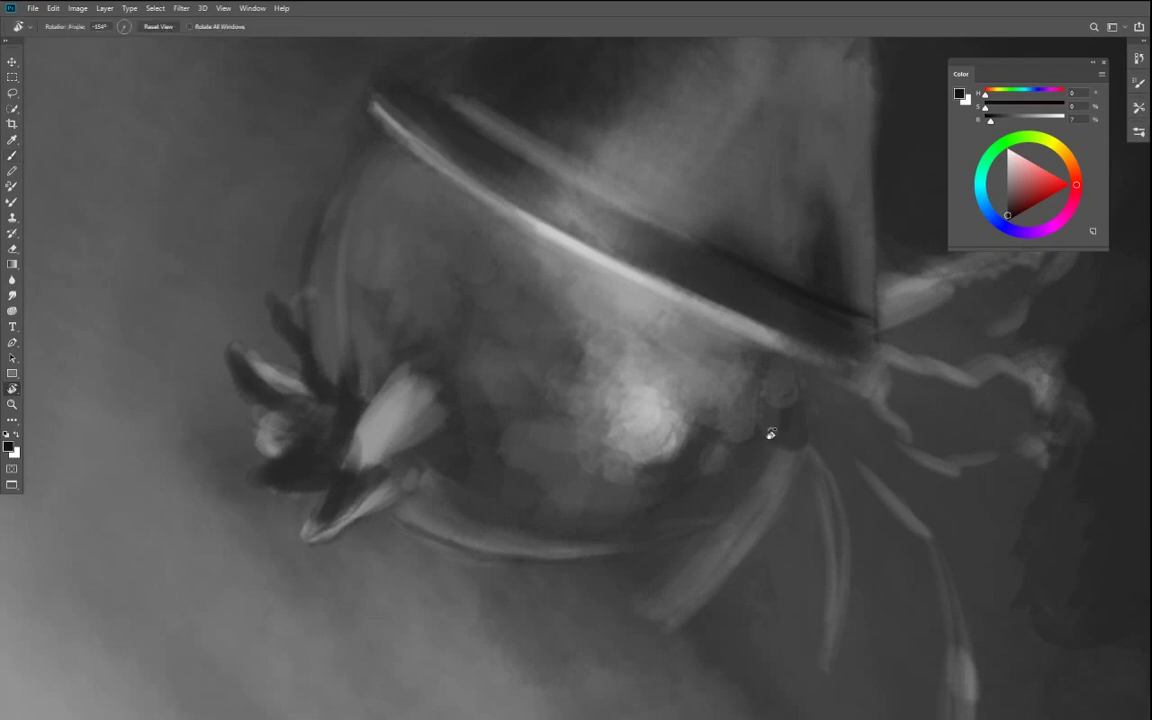
pyautogui.moveTo(766, 437)
pyautogui.mouseDown()
pyautogui.moveTo(309, 285)
pyautogui.moveTo(368, 334)
pyautogui.mouseUp()
pyautogui.scroll(-4, 380, 340)
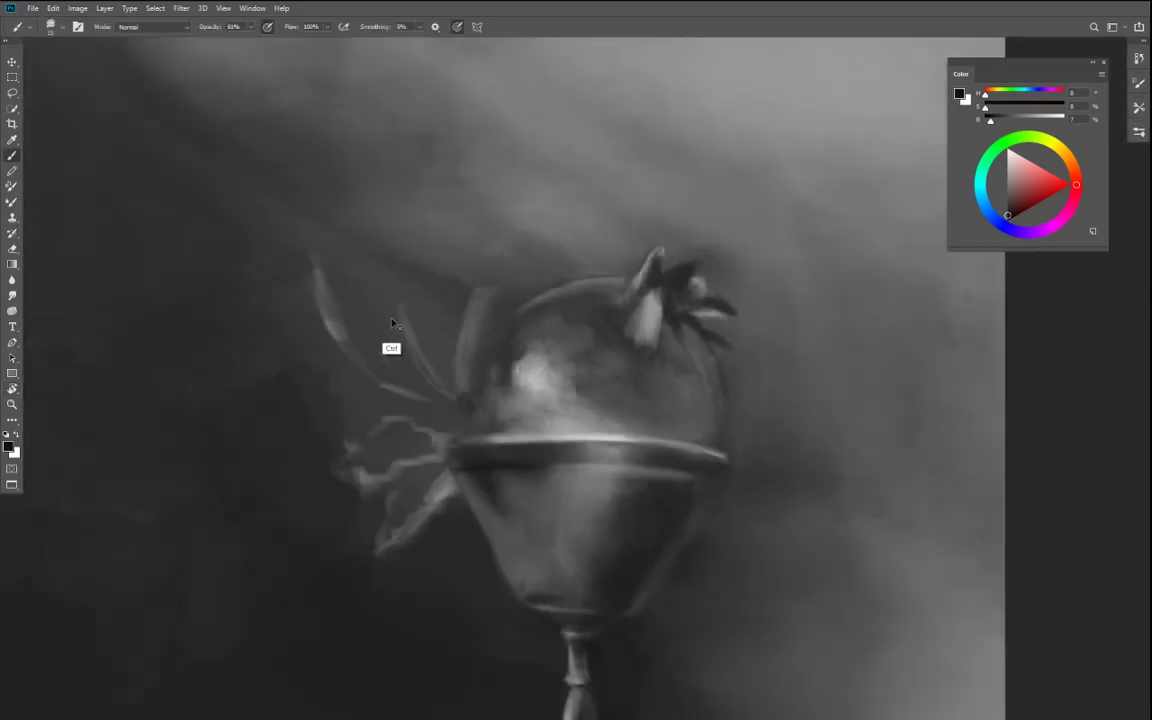
pyautogui.scroll(4, 400, 342)
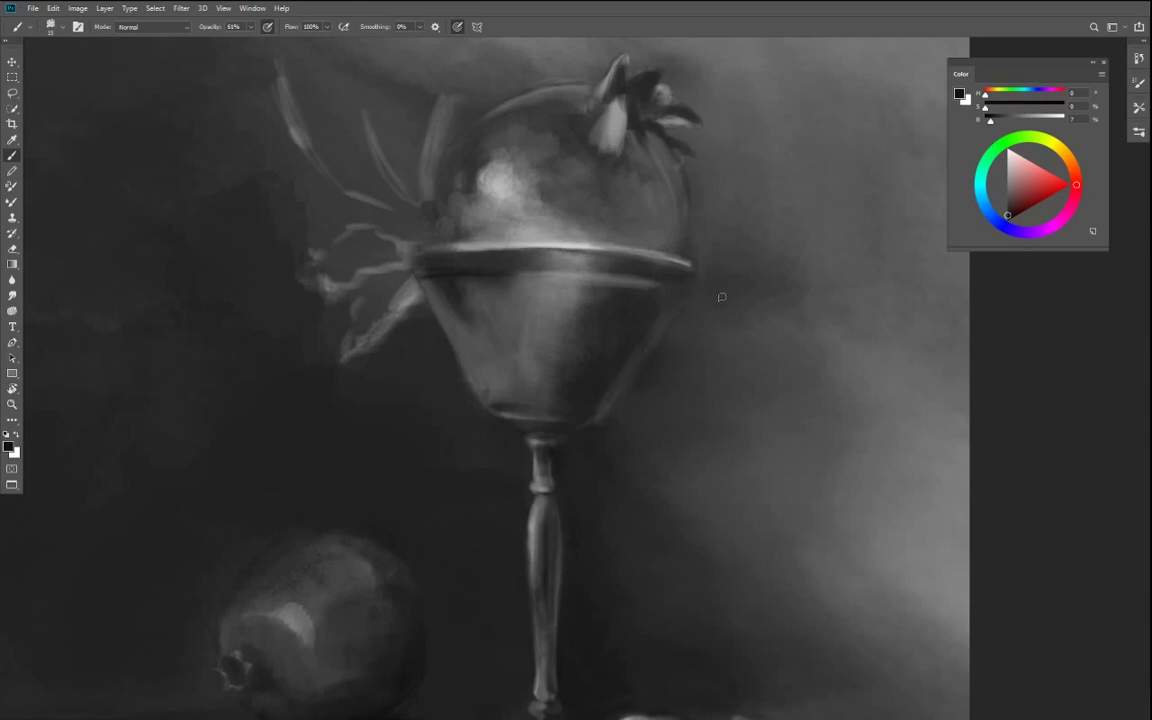
pyautogui.keyDown('alt'); pyautogui.click(530, 222); pyautogui.keyUp('alt')
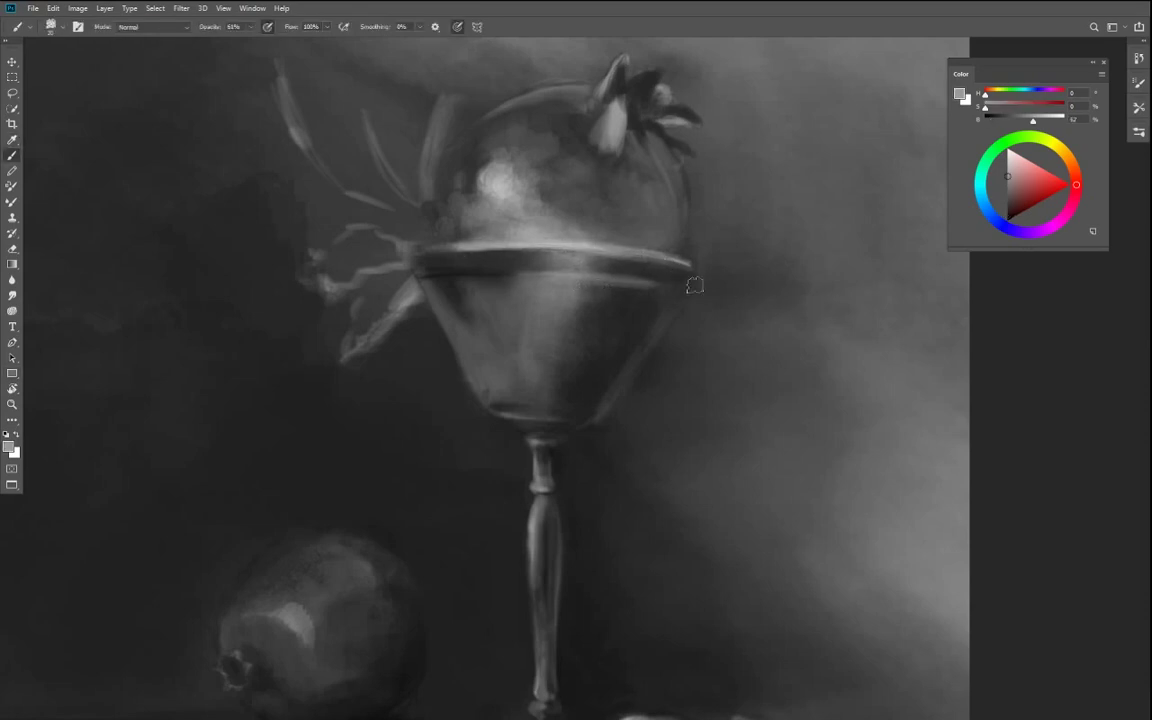
pyautogui.press('i')
pyautogui.click(652, 256)
pyautogui.press('b')
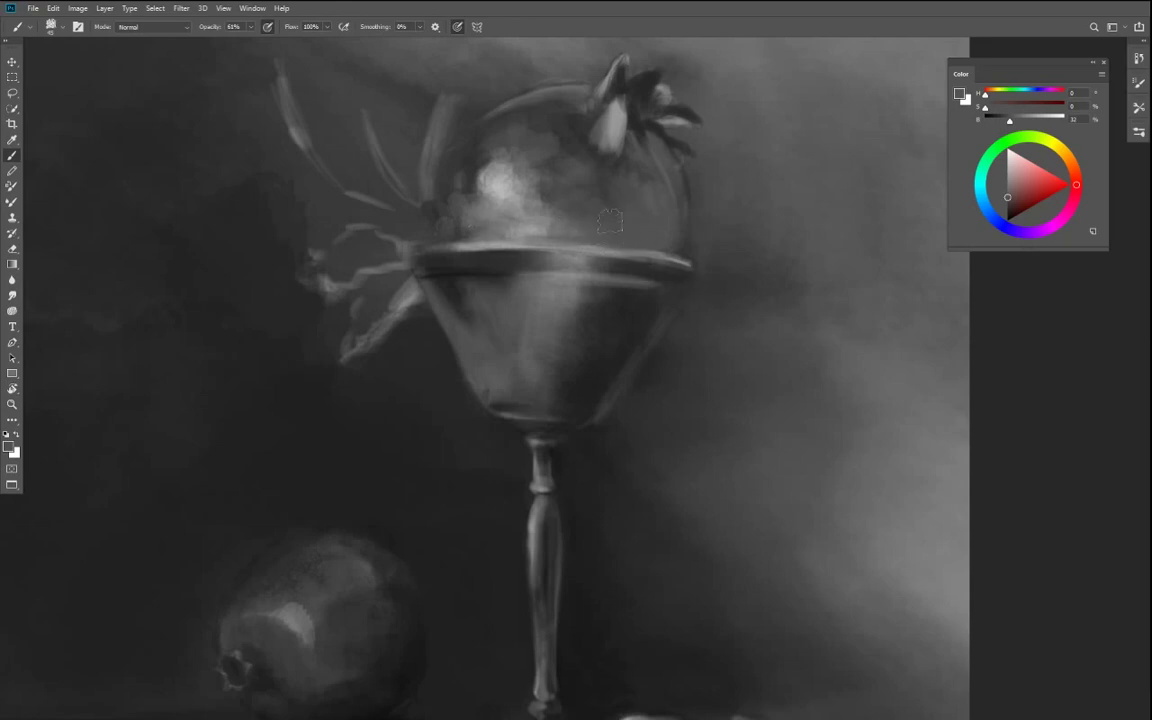
# - Shade the fruit in the goblet with a 15% grey at 30% opacity and reshape its front crown leaf with sampled greys
pyautogui.moveTo(1011, 118); pyautogui.dragTo(1000, 121)
pyautogui.moveTo(250, 28); pyautogui.dragTo(213, 42)
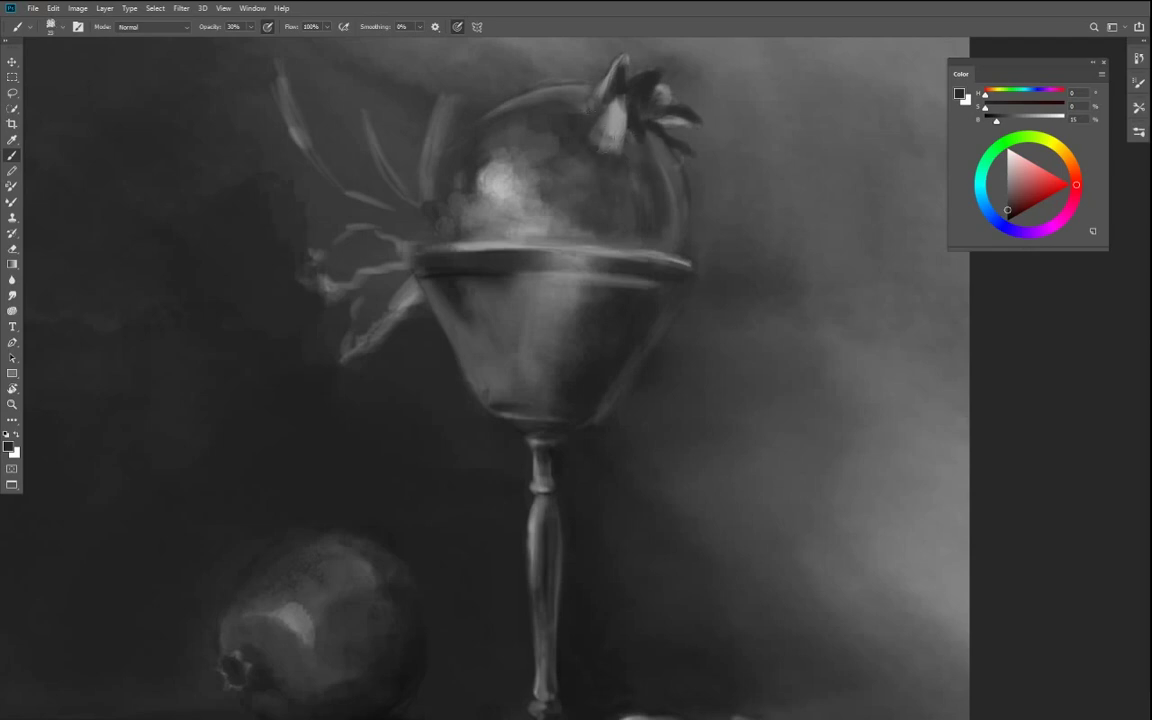
pyautogui.keyDown('alt'); pyautogui.click(565, 119); pyautogui.keyUp('alt')
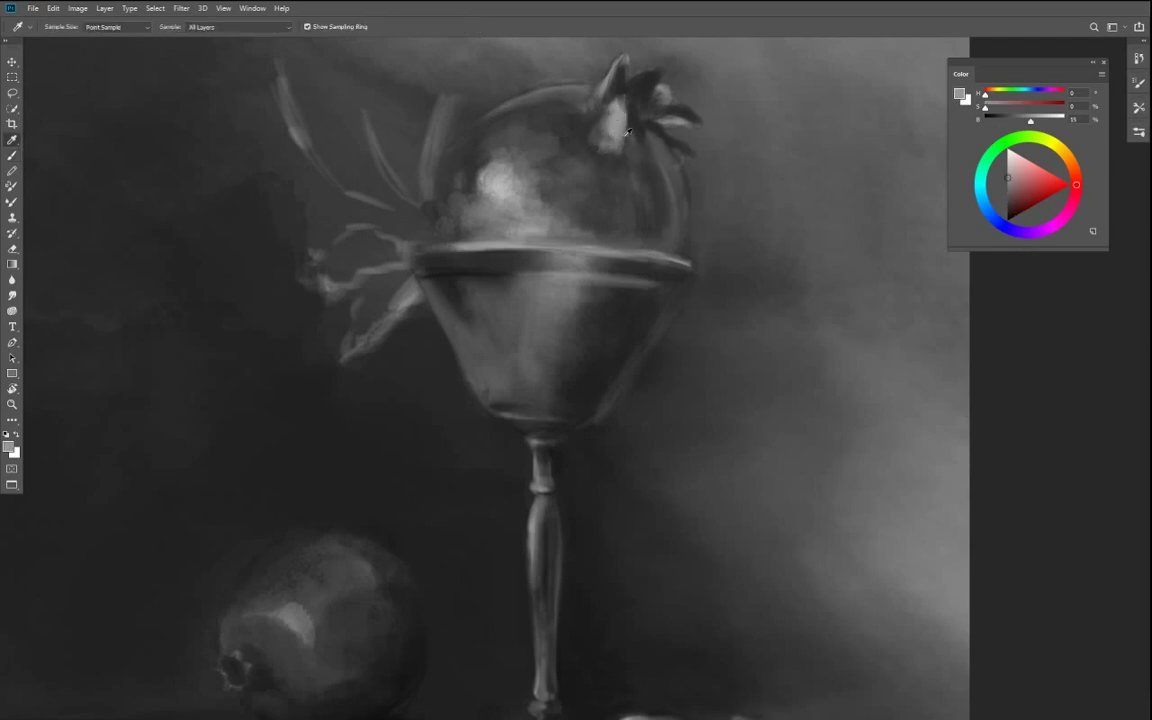
pyautogui.press(']')
pyautogui.press(']')
pyautogui.moveTo(594, 139); pyautogui.dragTo(588, 134)
pyautogui.keyDown('alt'); pyautogui.click(617, 181); pyautogui.keyUp('alt')
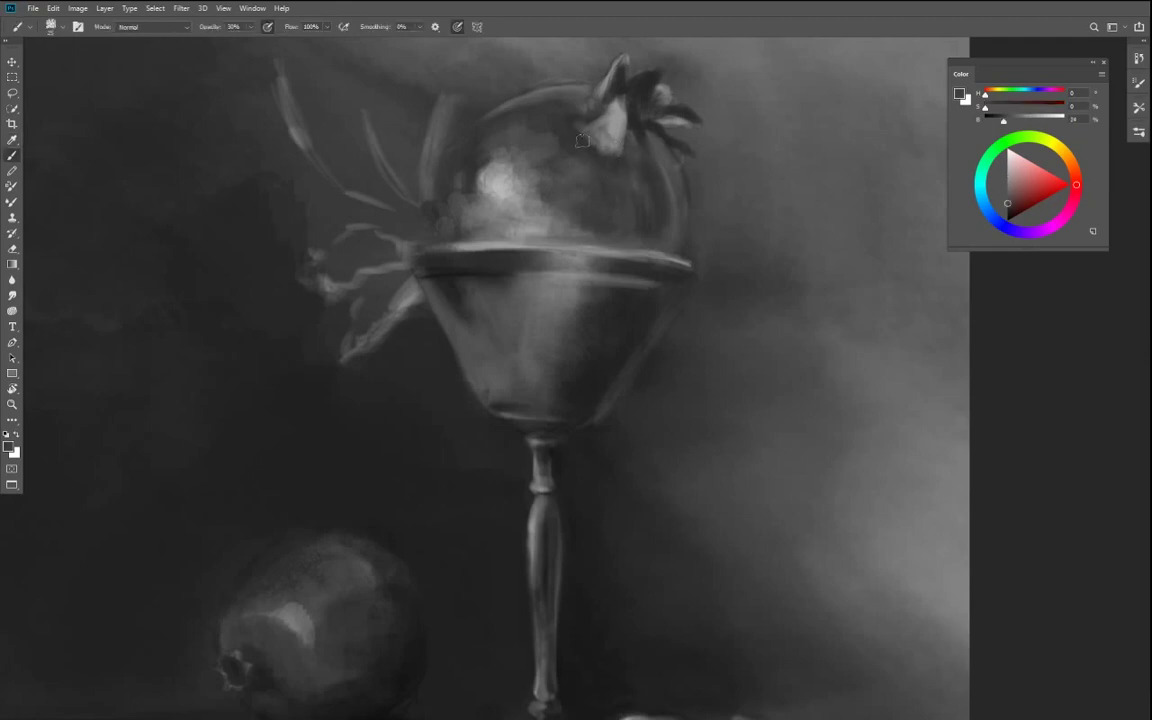
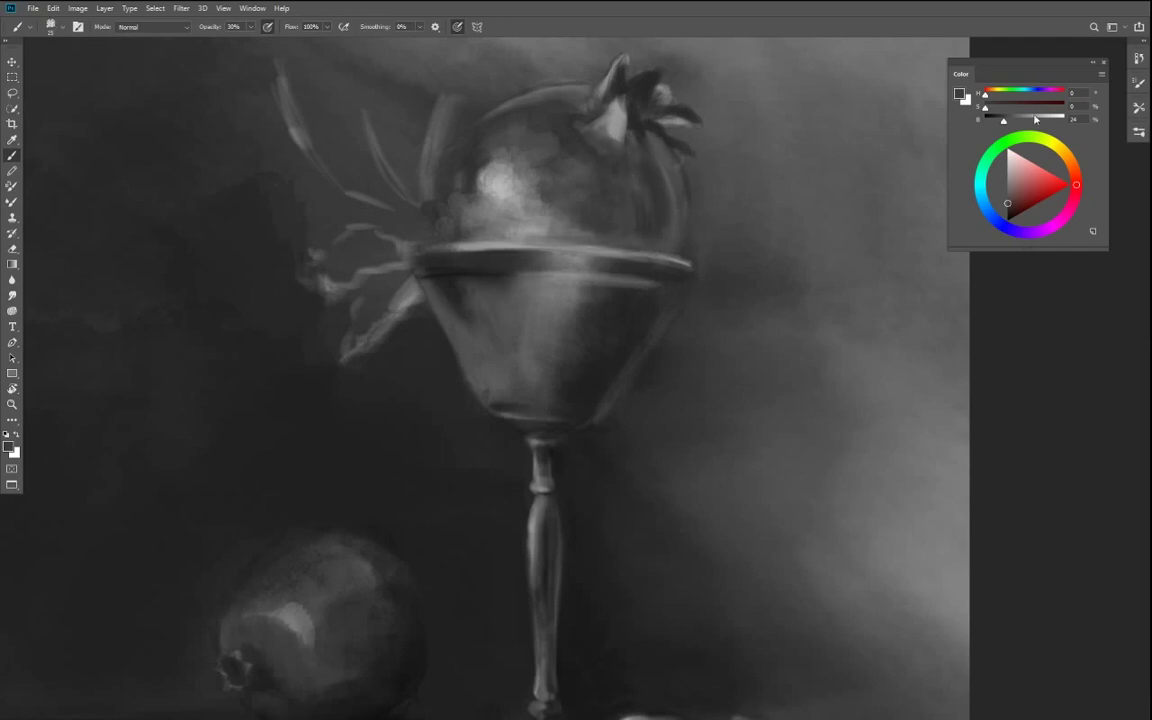
# - Strengthen the highlight along the middle of the goblet's rim with an 84% grey, using a 15 px brush at 30% opacity
pyautogui.moveTo(1035, 119); pyautogui.dragTo(1050, 120)
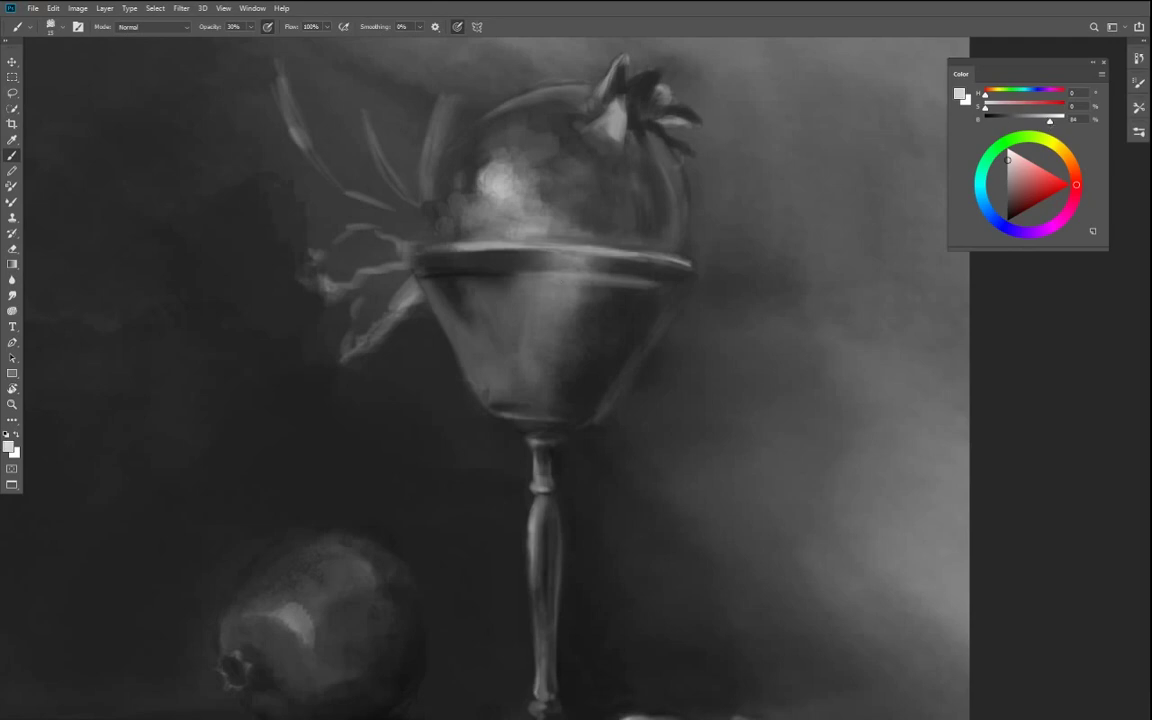
pyautogui.moveTo(514, 245); pyautogui.dragTo(630, 255)
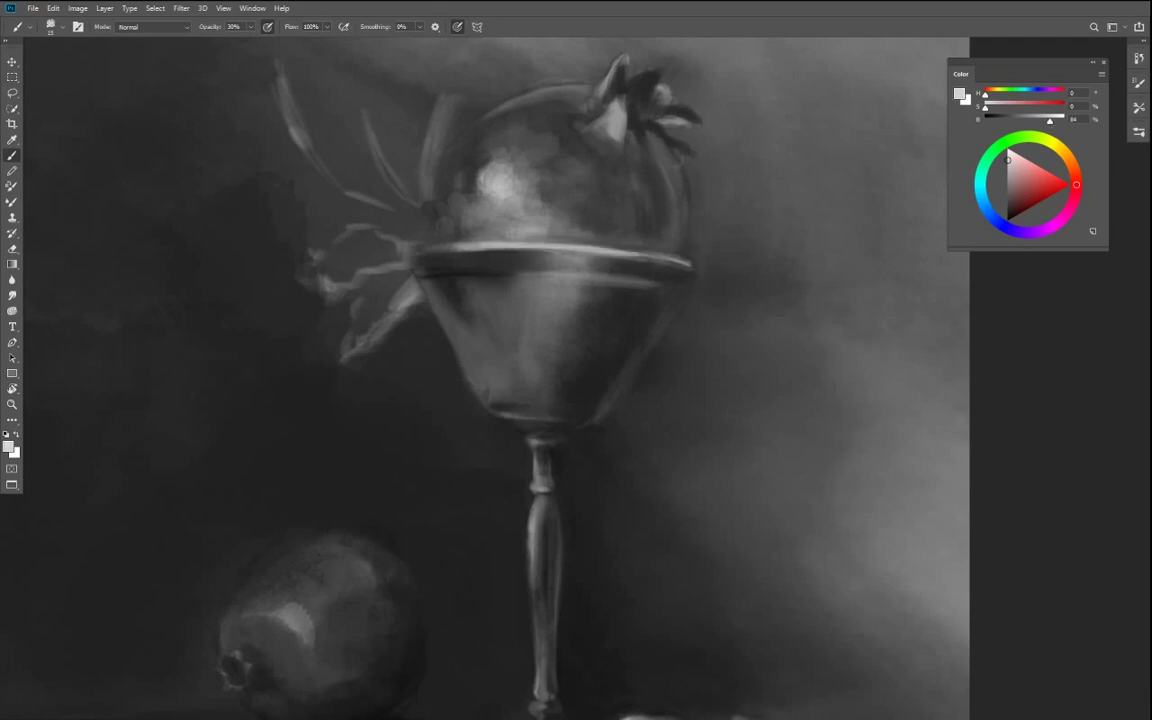
# - Compare the goblet's lighting with the rest of the painting at several magnifications
pyautogui.hotkey('ctrl', '-')
pyautogui.hotkey('ctrl', '-')
pyautogui.hotkey('ctrl', '-')
pyautogui.hotkey('ctrl', '+')
pyautogui.hotkey('ctrl', '+')
pyautogui.hotkey('ctrl', '-')
pyautogui.hotkey('ctrl', '-')
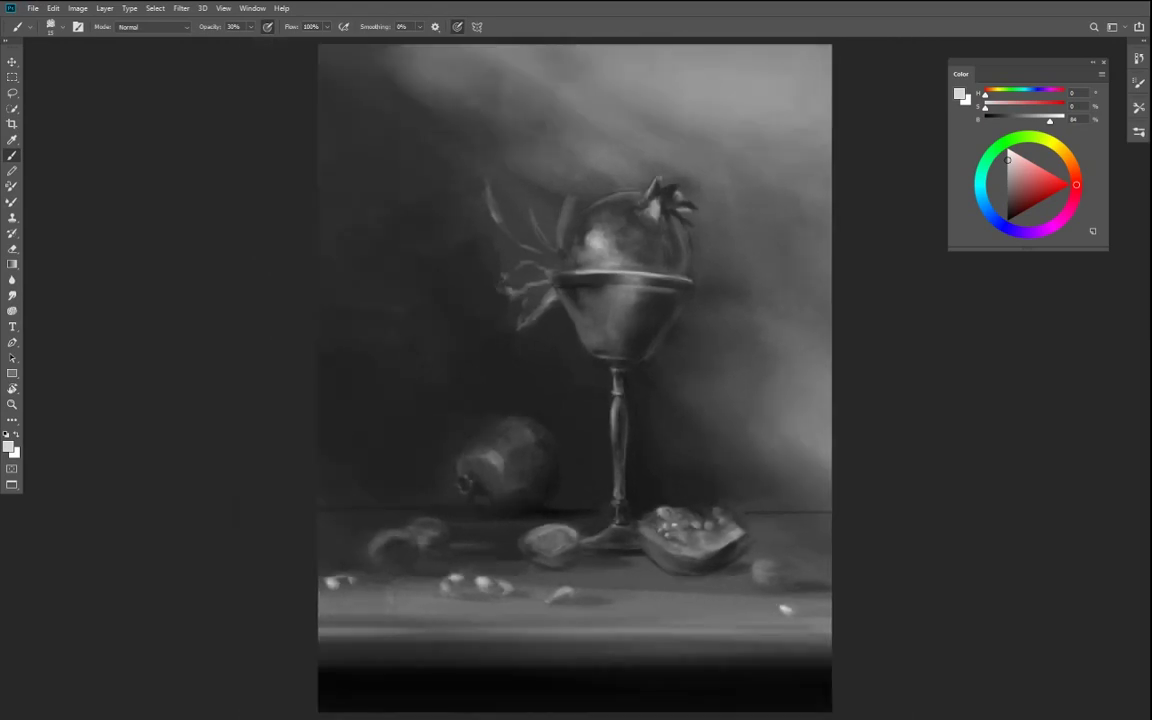
pyautogui.hotkey('ctrl', '+')
pyautogui.hotkey('ctrl', '+')
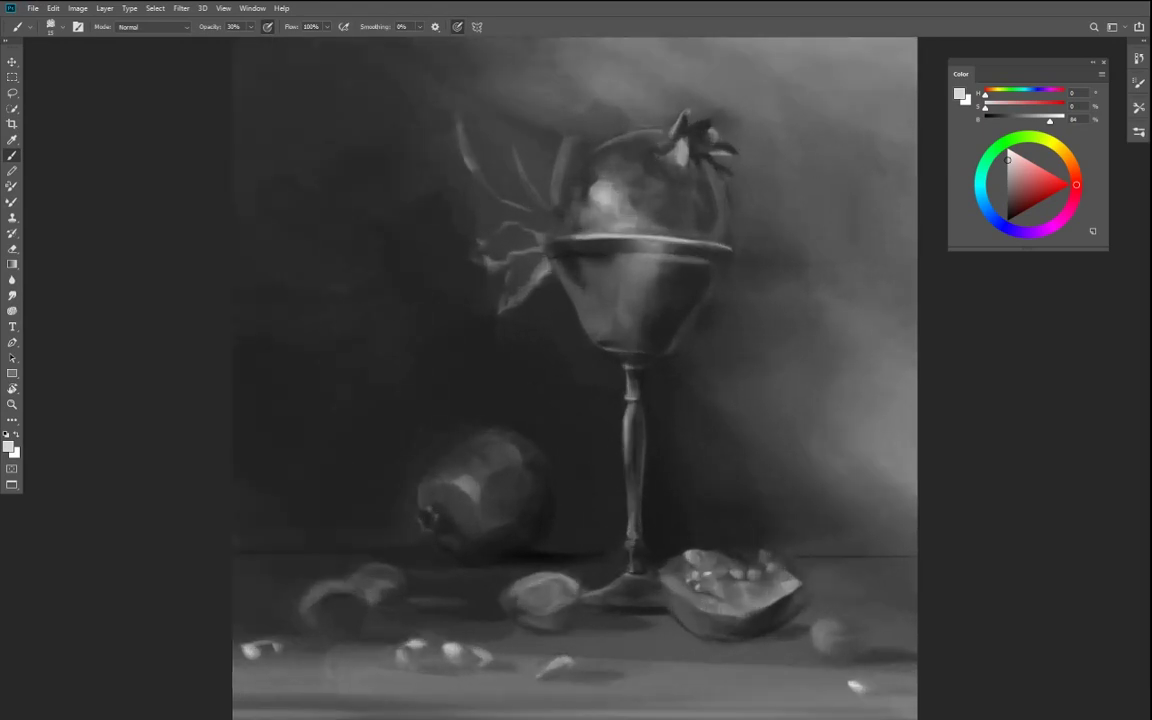
pyautogui.hotkey('ctrl', '-')
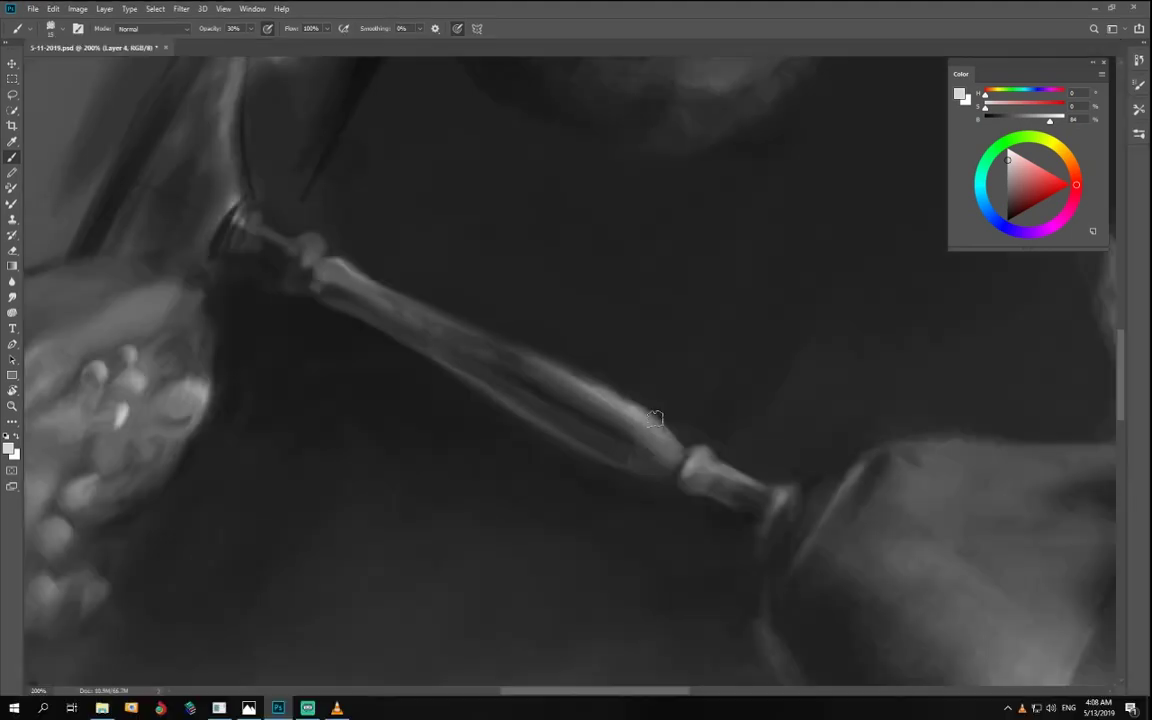
# - Brighten the lit edge of the goblet's stem with a sampled grey and a 67% grey at 30% opacity
pyautogui.scroll(2, 700, 412)
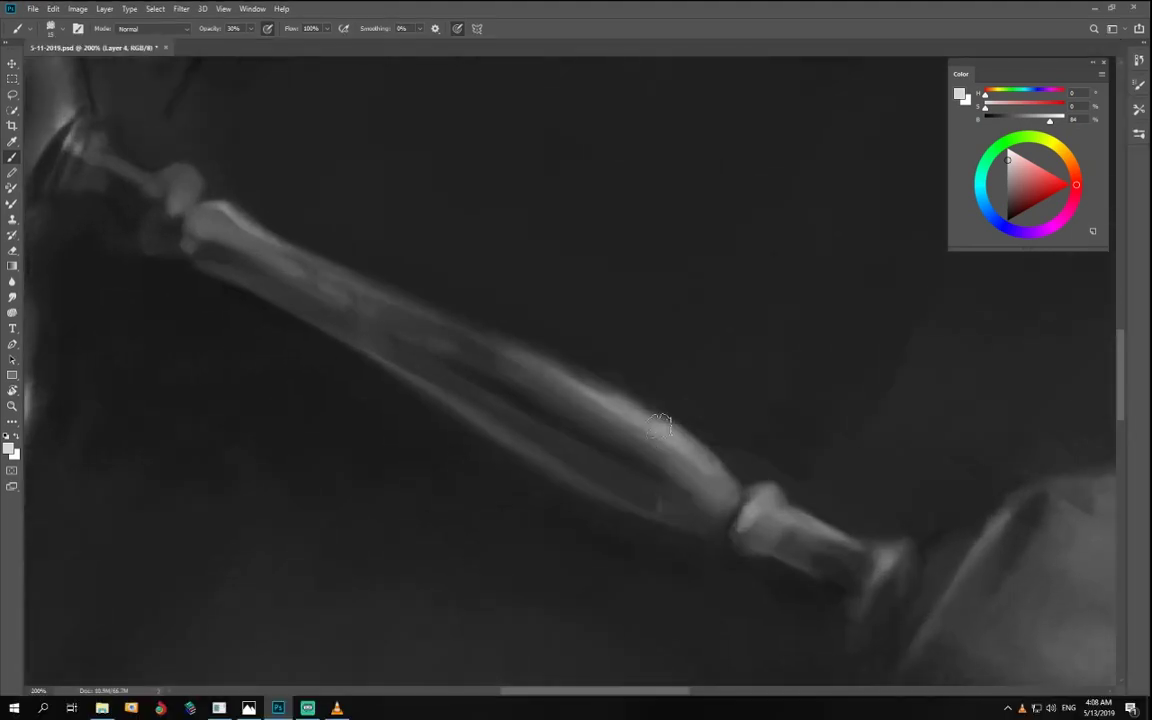
pyautogui.keyDown('alt'); pyautogui.click(676, 435); pyautogui.keyUp('alt')
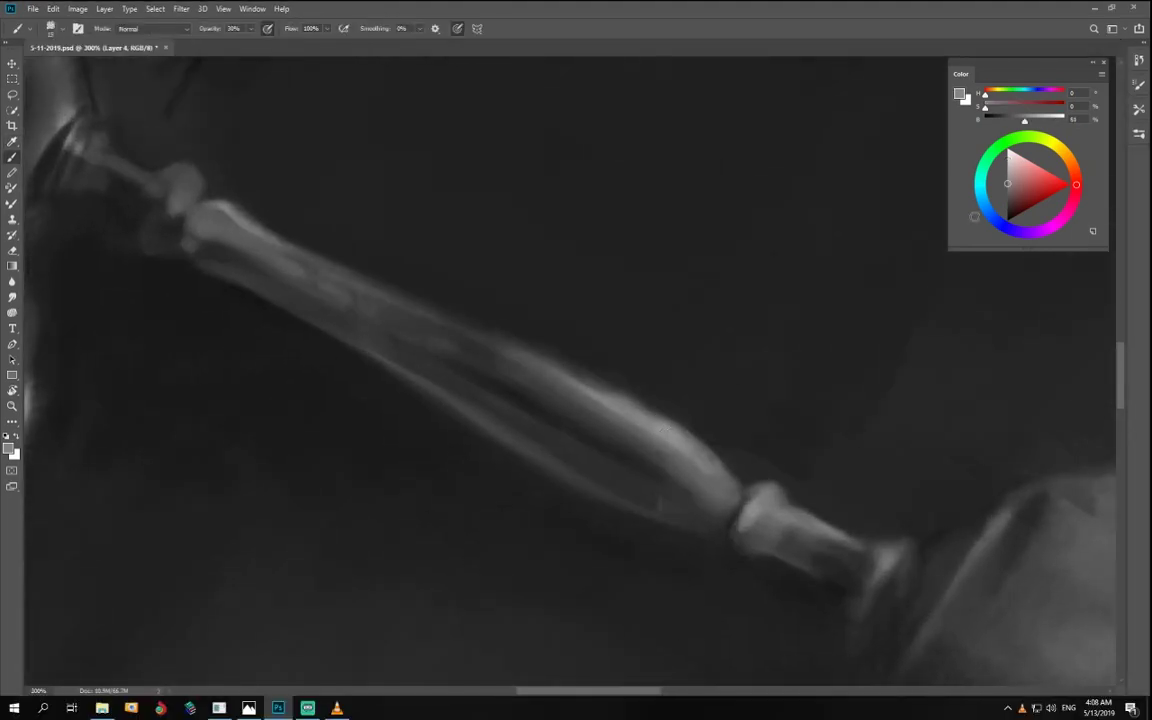
pyautogui.moveTo(1023, 120); pyautogui.dragTo(1037, 120)
pyautogui.press('r')
pyautogui.moveTo(674, 366); pyautogui.dragTo(658, 442)
pyautogui.moveTo(459, 318); pyautogui.dragTo(557, 369)
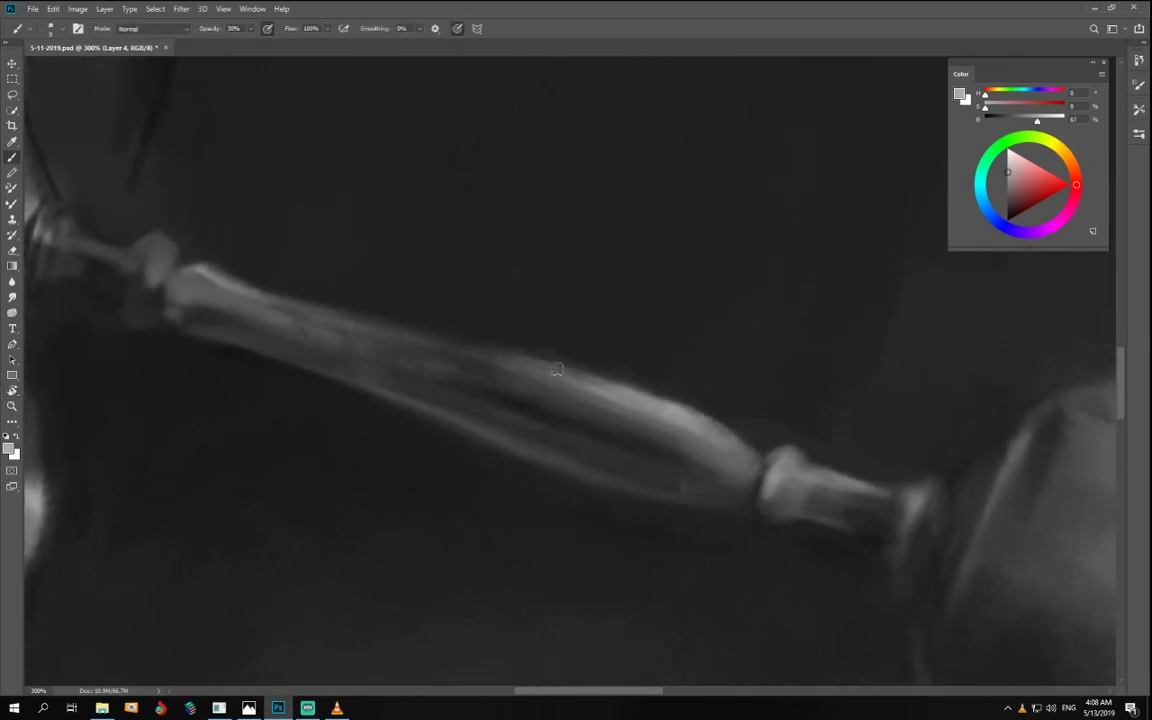
# - Brighten the upper and lower long edges of the goblet's stem with a 67% grey at 30% opacity
pyautogui.moveTo(420, 333); pyautogui.dragTo(599, 382)
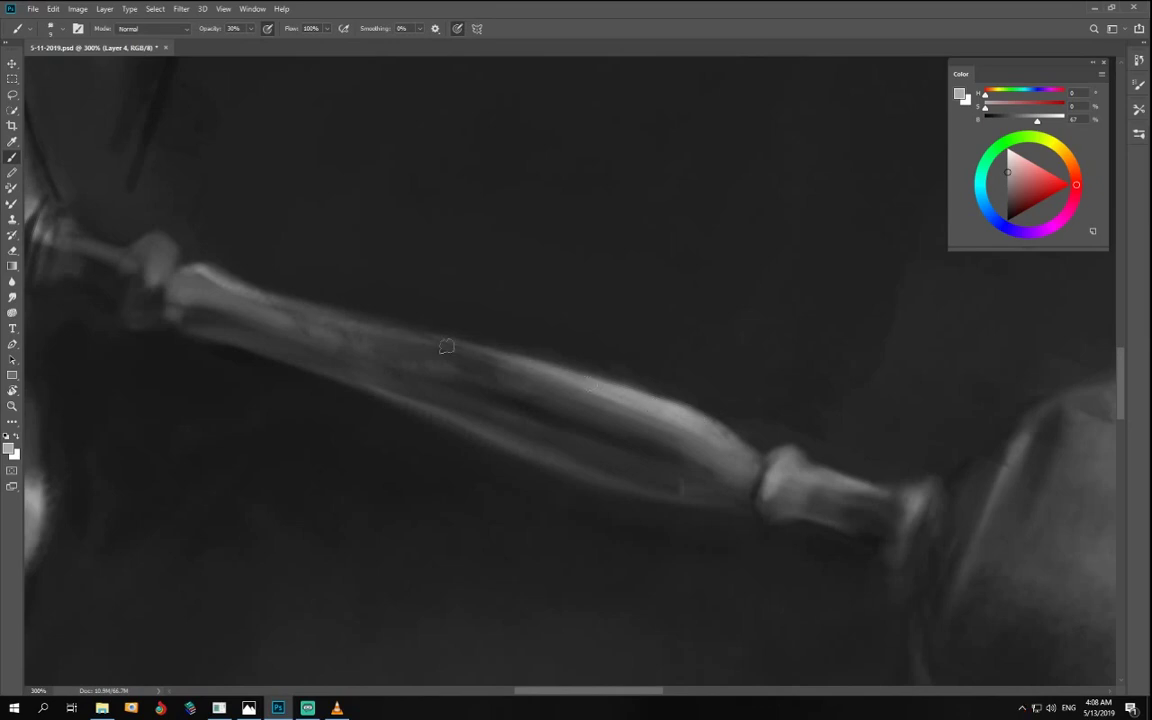
pyautogui.moveTo(287, 306); pyautogui.dragTo(597, 387)
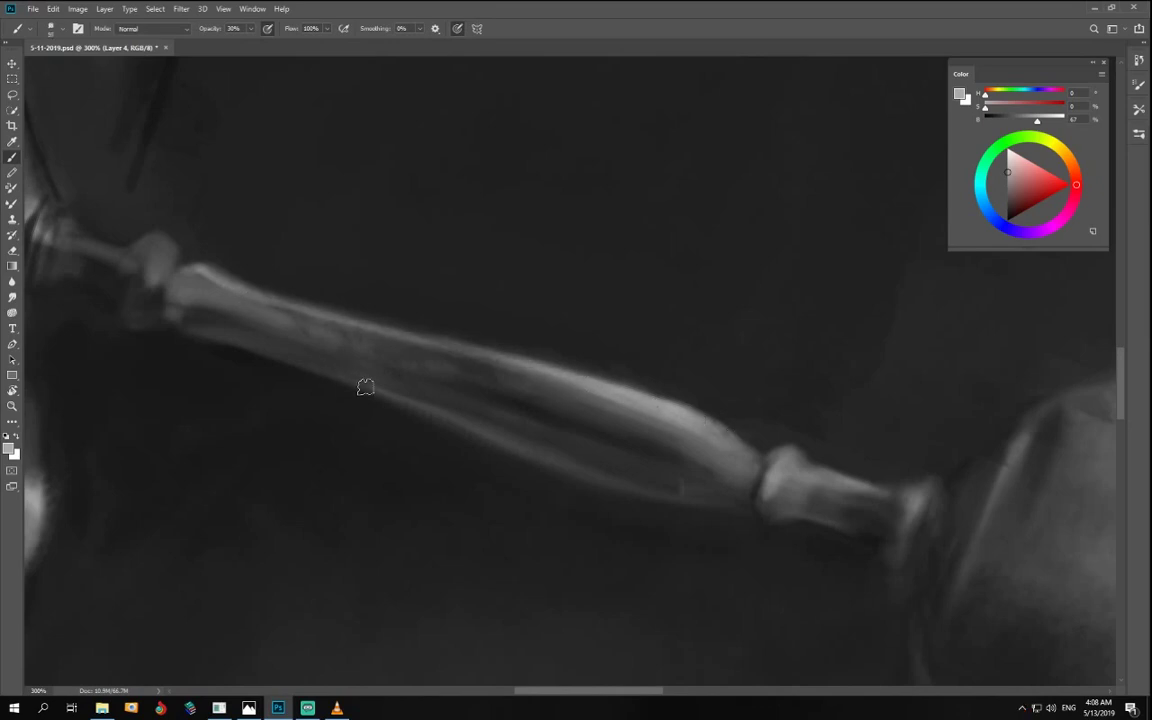
pyautogui.moveTo(303, 363); pyautogui.dragTo(617, 473)
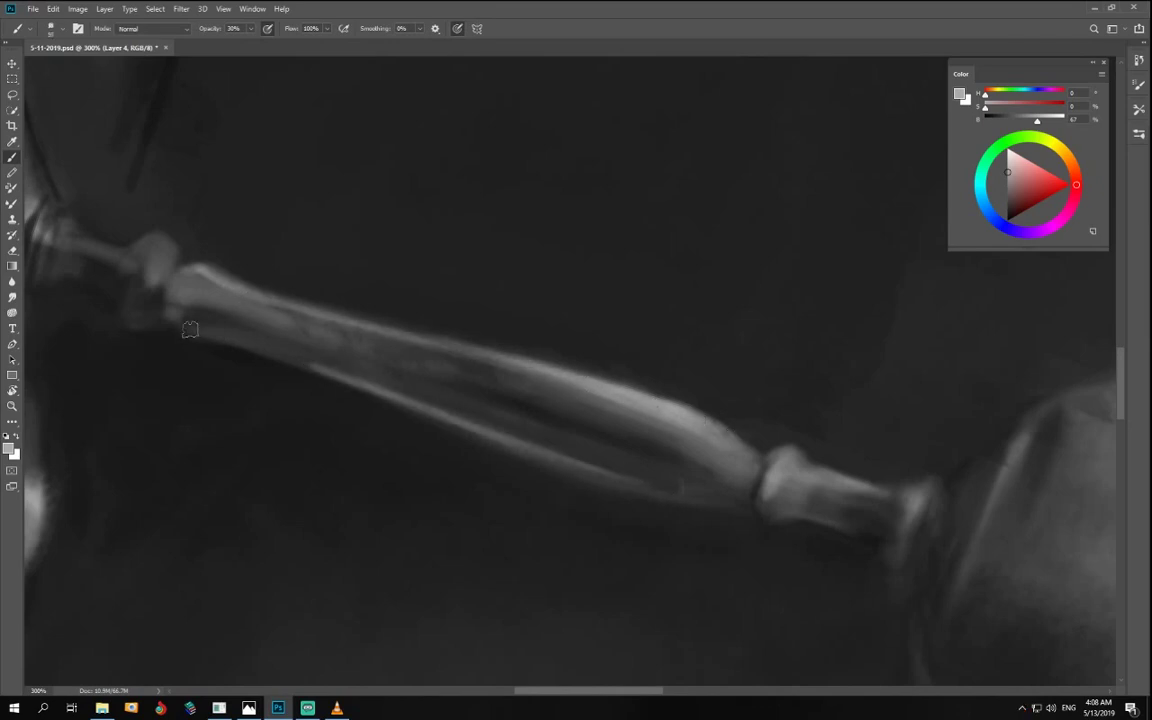
# - Paint highlights on the collars and neck at the top of the stem with 67% and 81% greys at 30% opacity
pyautogui.moveTo(706, 576)
pyautogui.mouseDown()
pyautogui.moveTo(633, 507)
pyautogui.moveTo(638, 491)
pyautogui.mouseUp()
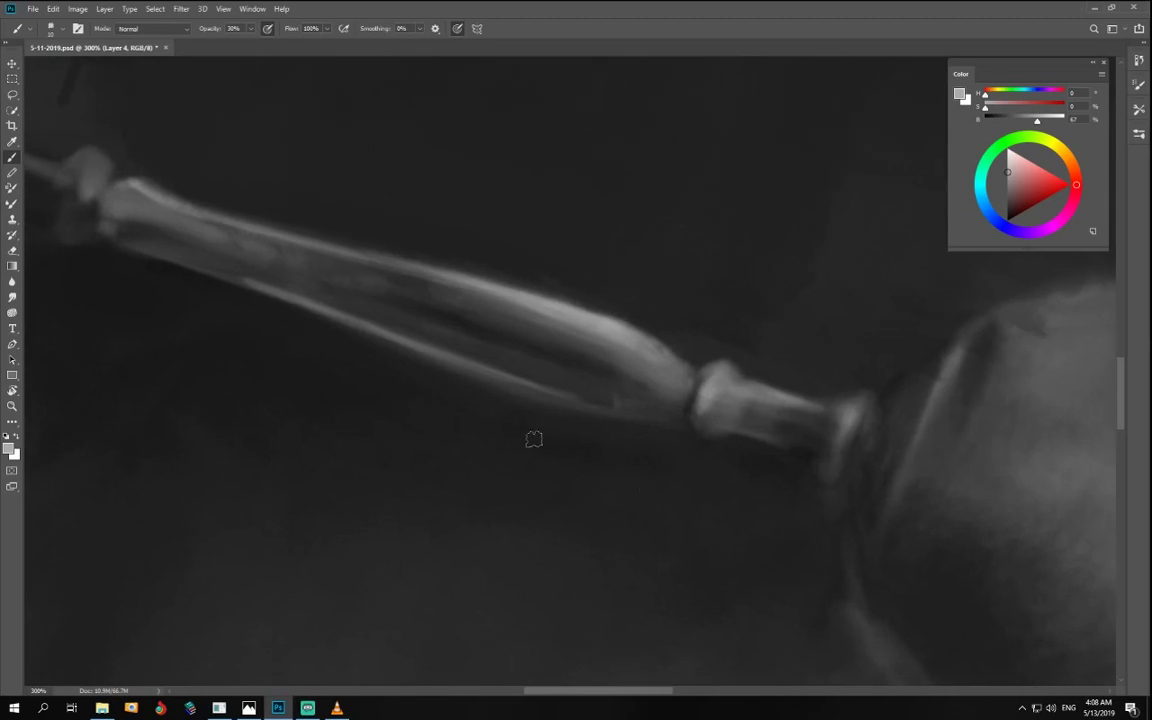
pyautogui.press('r')
pyautogui.moveTo(534, 439); pyautogui.dragTo(669, 510)
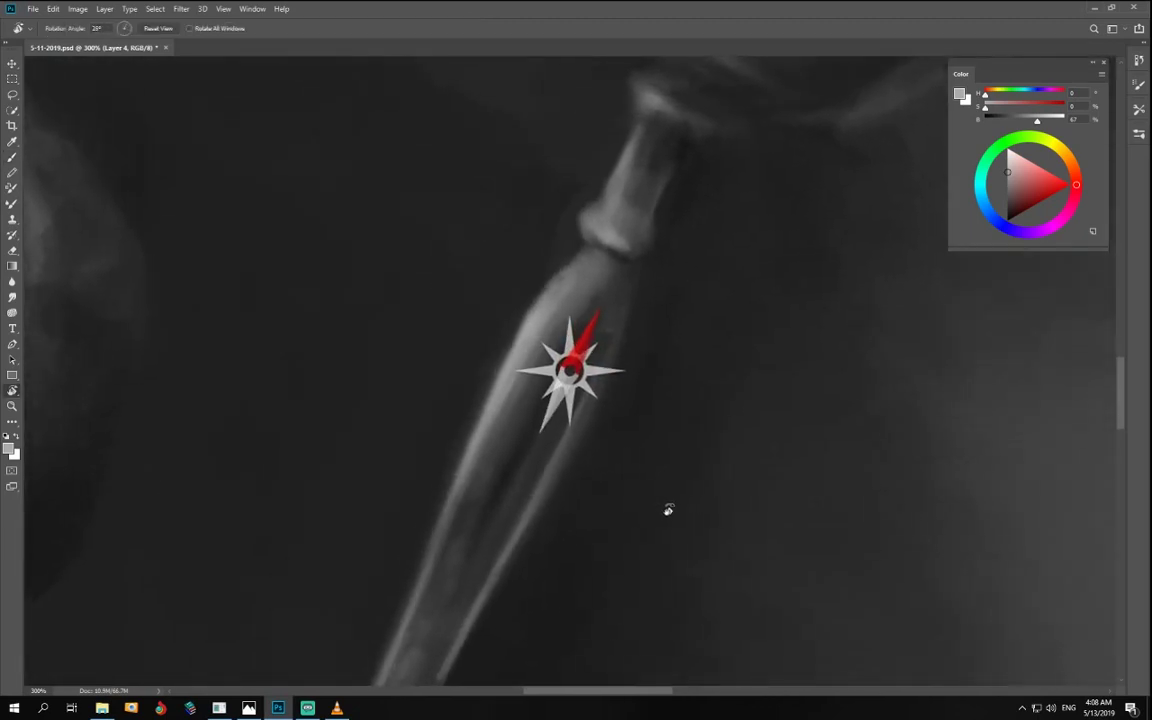
pyautogui.press('b')
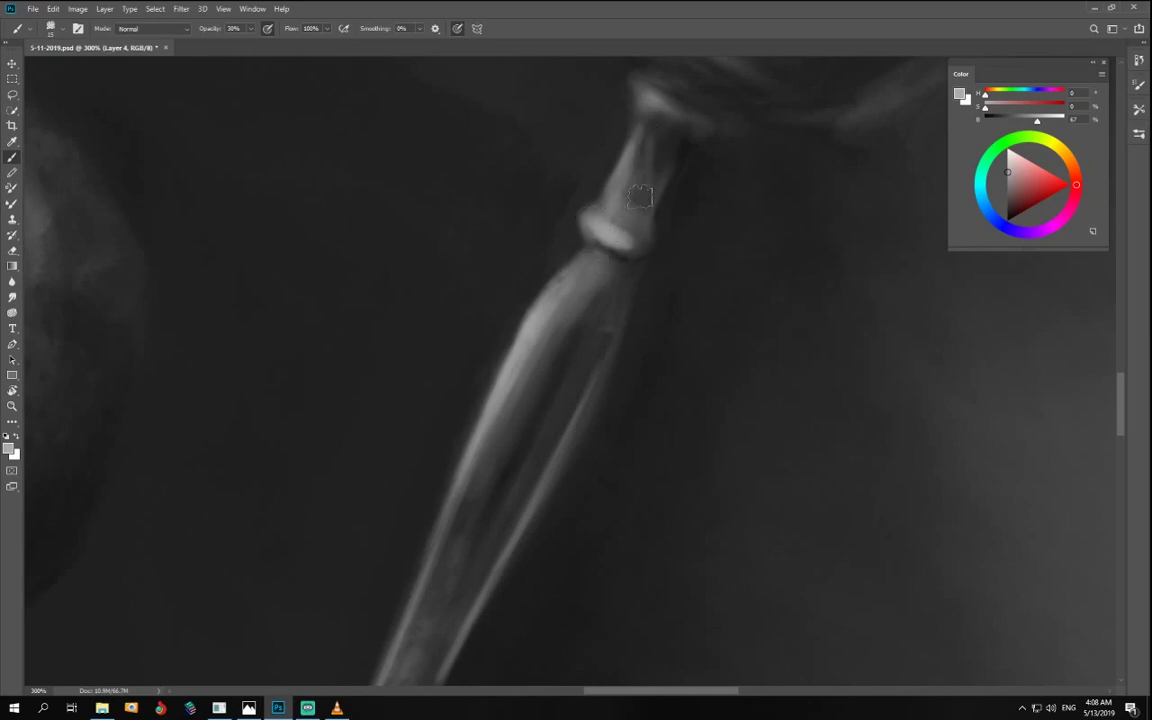
pyautogui.press('r')
pyautogui.moveTo(591, 301)
pyautogui.mouseDown()
pyautogui.moveTo(676, 432)
pyautogui.moveTo(617, 391)
pyautogui.mouseUp()
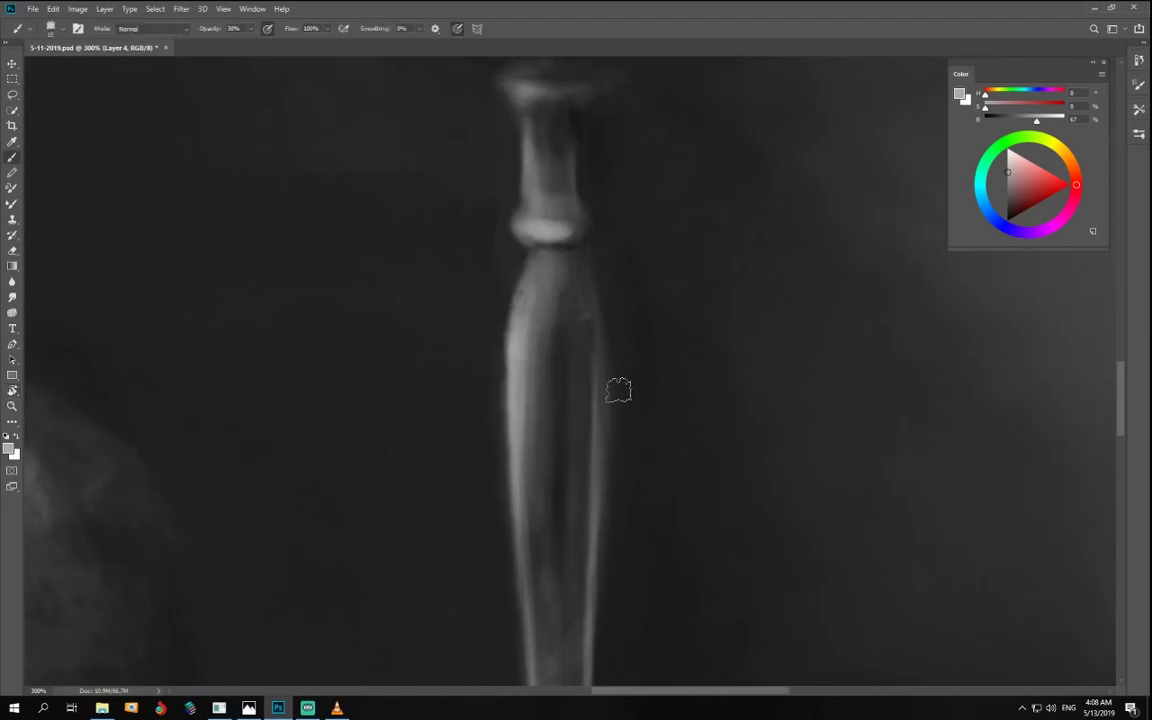
pyautogui.moveTo(532, 150)
pyautogui.mouseDown()
pyautogui.moveTo(568, 270)
pyautogui.moveTo(535, 147)
pyautogui.mouseUp()
pyautogui.moveTo(1040, 129); pyautogui.dragTo(1050, 122)
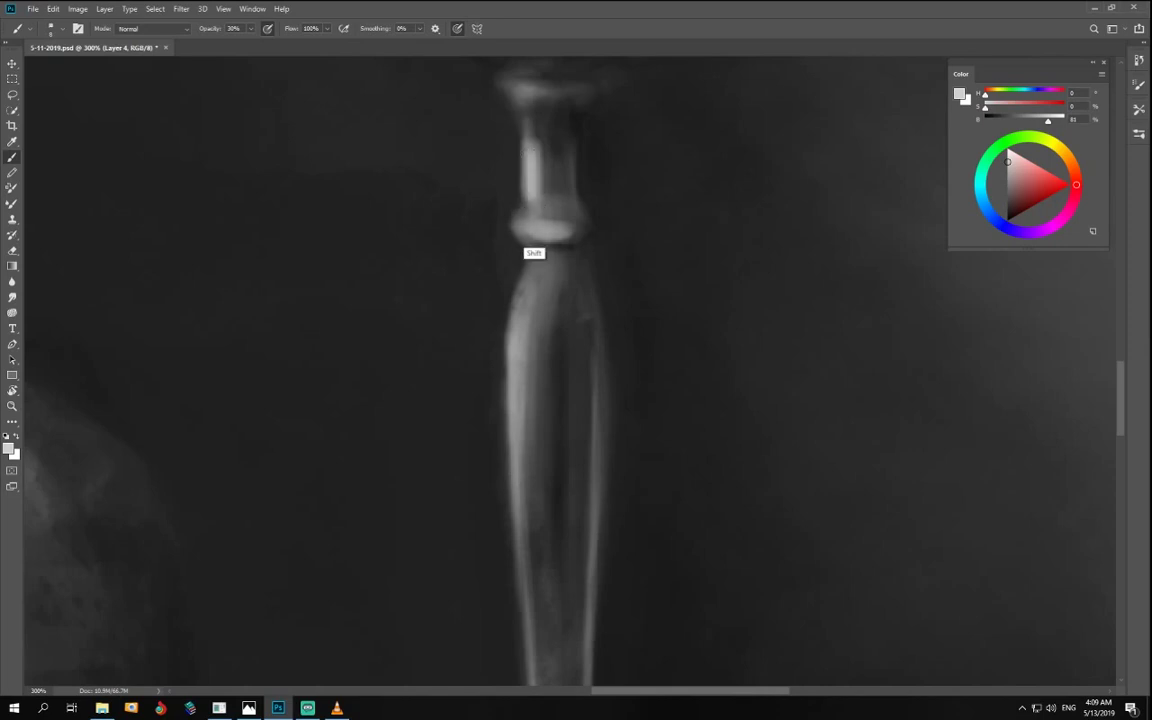
pyautogui.moveTo(586, 103); pyautogui.dragTo(584, 213)
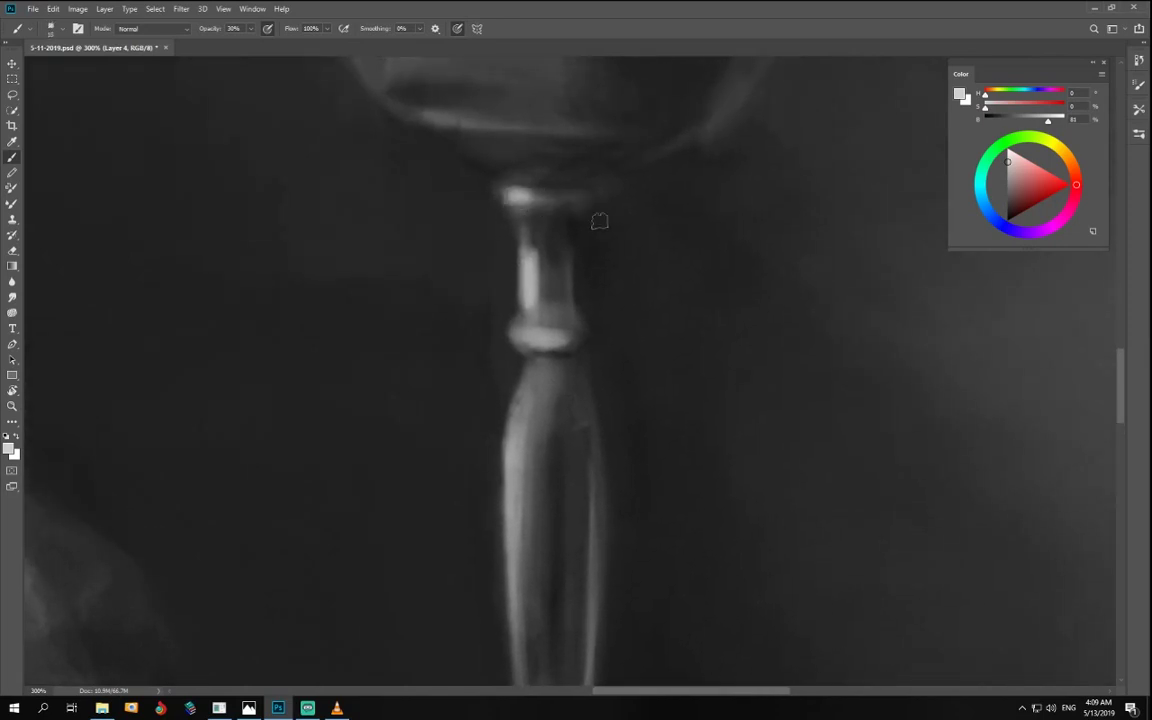
# - Paint a thin bright highlight along the base edge of the goblet's bowl with the 81% grey
pyautogui.hotkey('ctrl', '0')
pyautogui.hotkey('ctrl', '+')
pyautogui.hotkey('ctrl', '+')
pyautogui.hotkey('ctrl', '+')
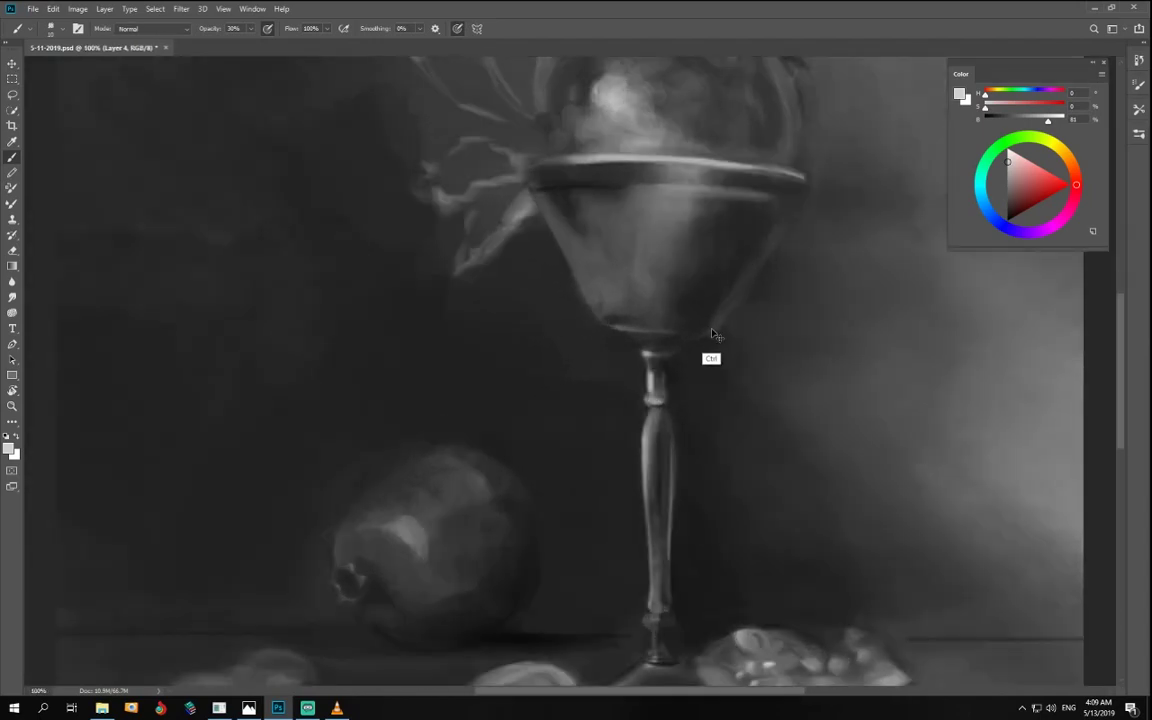
pyautogui.moveTo(640, 267); pyautogui.dragTo(555, 340)
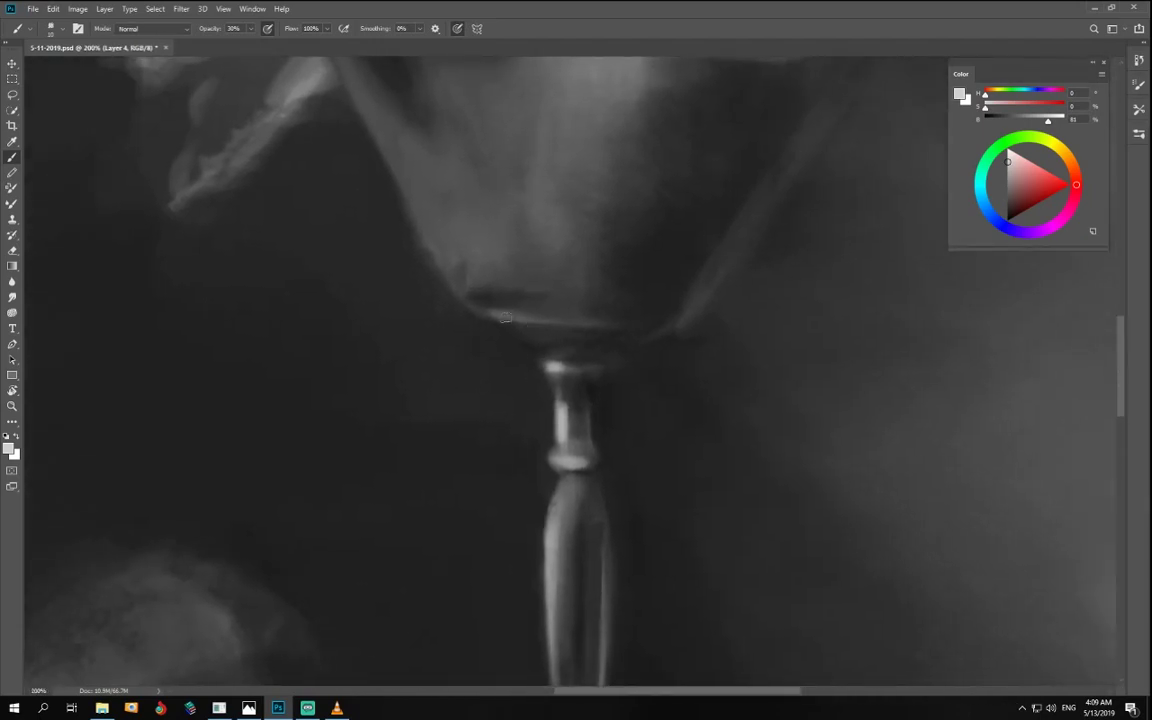
pyautogui.moveTo(492, 315); pyautogui.dragTo(612, 326)
pyautogui.hotkey('ctrl', '-')
pyautogui.hotkey('ctrl', '-')
pyautogui.hotkey('ctrl', '-')
pyautogui.hotkey('ctrl', '-')
pyautogui.hotkey('ctrl', '-')
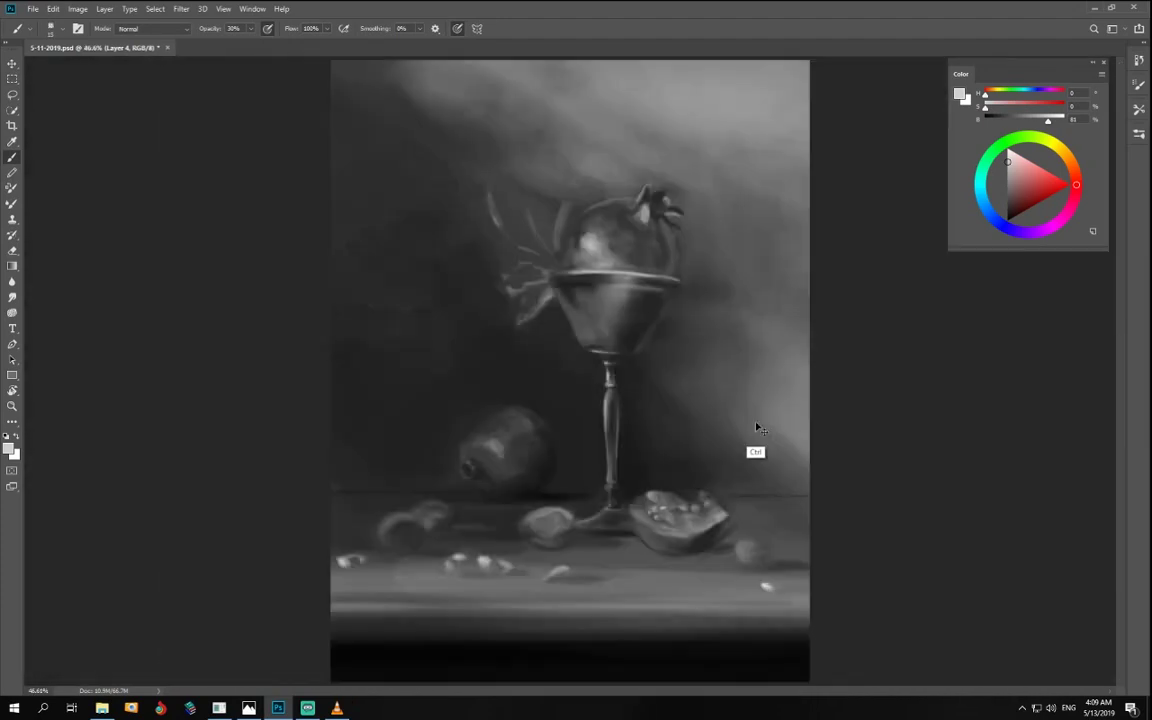
# - Brighten the reflection in the middle of the dark band below the goblet's rim with the 81% grey
pyautogui.hotkey('ctrl', '+')
pyautogui.hotkey('ctrl', '+')
pyautogui.hotkey('ctrl', '+')
pyautogui.hotkey('ctrl', '+')
pyautogui.moveTo(820, 370); pyautogui.dragTo(749, 392)
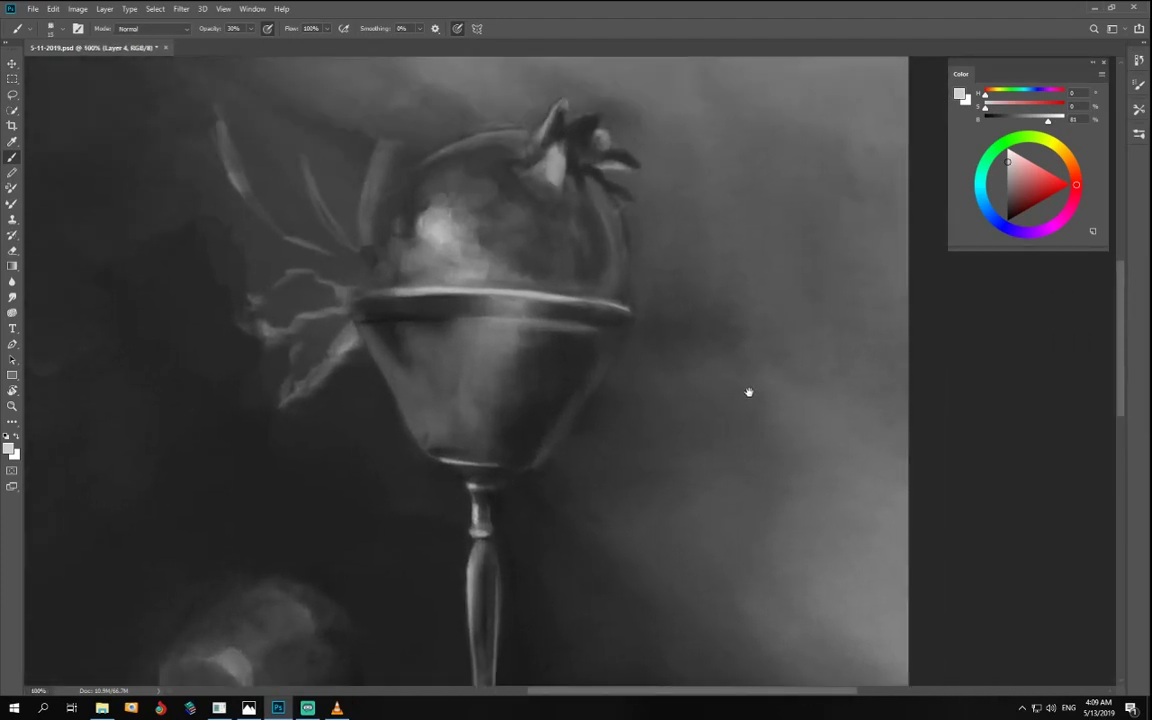
pyautogui.hotkey('ctrl', '+')
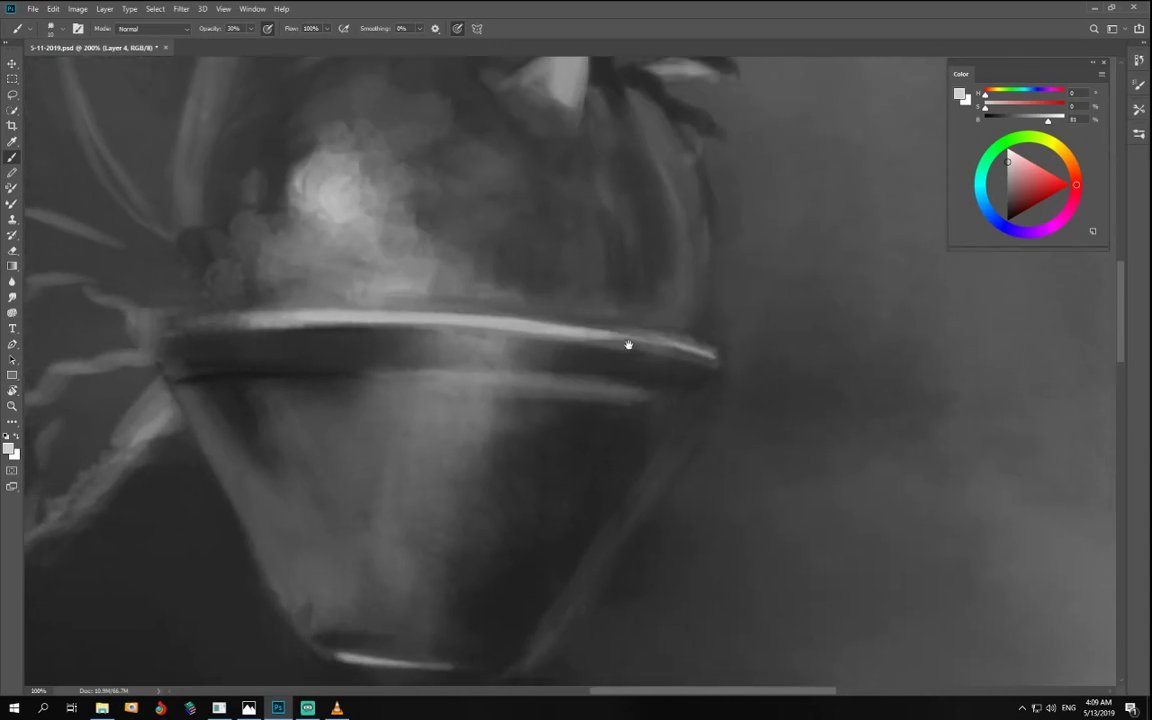
pyautogui.press('[')
pyautogui.press('[')
pyautogui.moveTo(420, 360)
pyautogui.mouseDown()
pyautogui.moveTo(555, 366)
pyautogui.moveTo(646, 404)
pyautogui.moveTo(607, 380)
pyautogui.moveTo(443, 358)
pyautogui.moveTo(503, 348)
pyautogui.mouseUp()
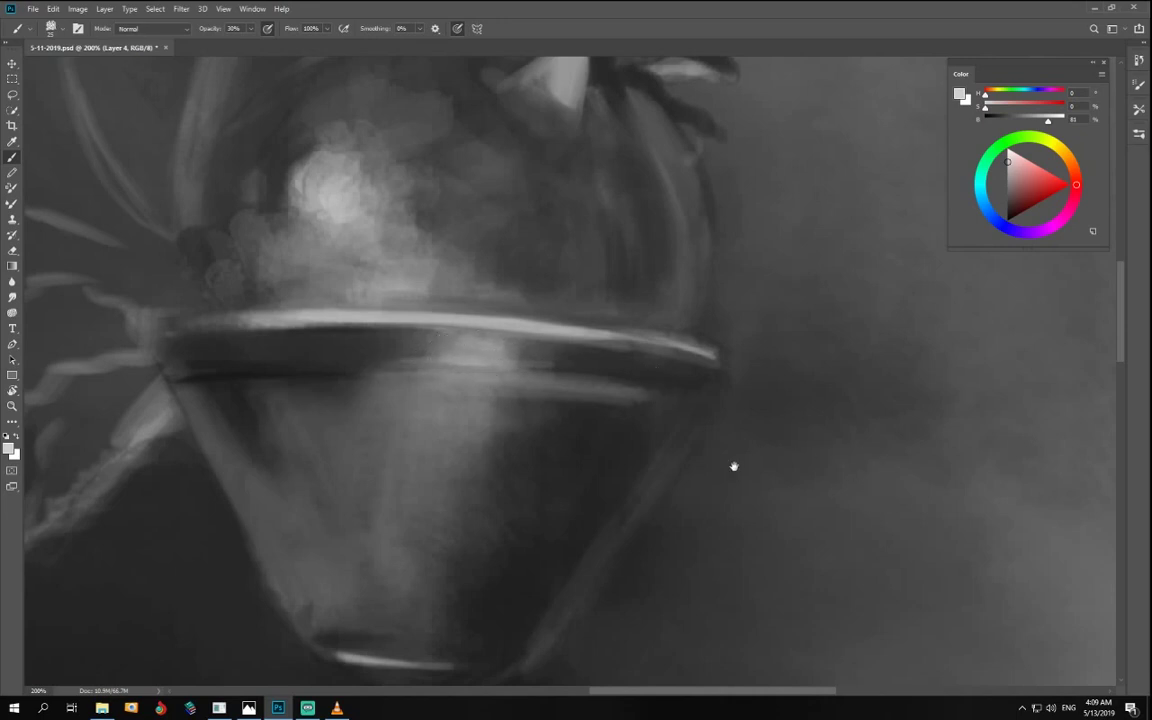
# - Sharpen the lower edge of the rim band with thin light lines at its lit and shaded ends
pyautogui.moveTo(734, 466)
pyautogui.mouseDown()
pyautogui.moveTo(684, 399)
pyautogui.moveTo(650, 399)
pyautogui.mouseUp()
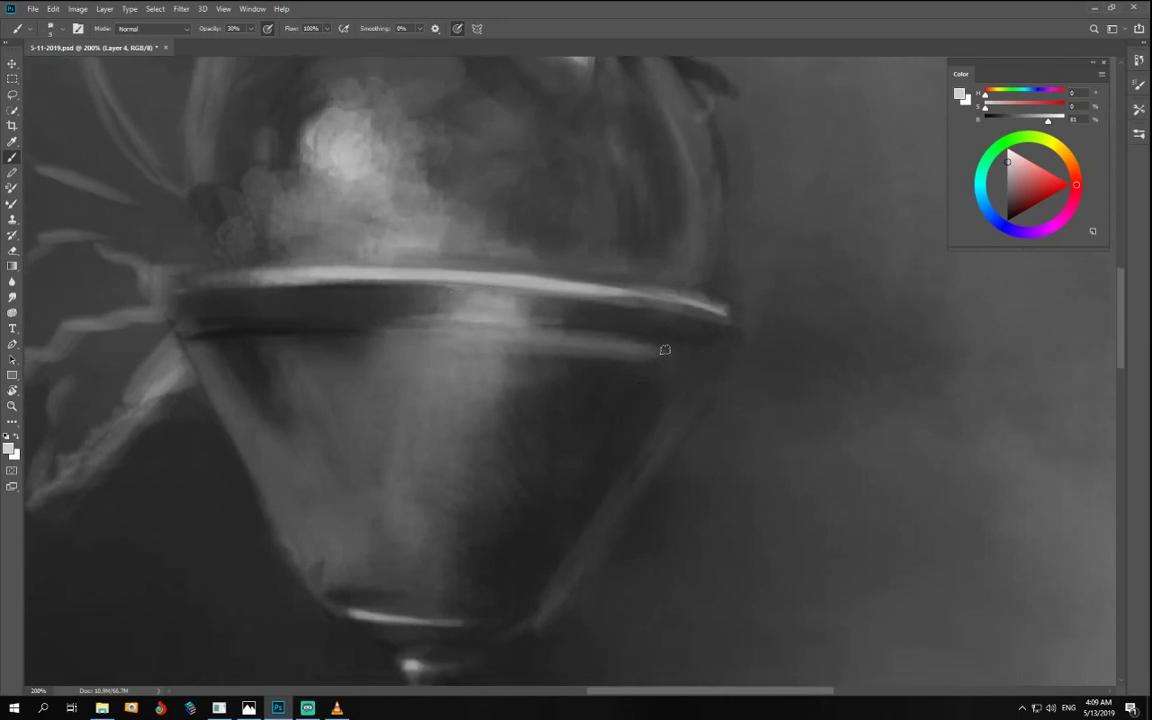
pyautogui.moveTo(694, 355); pyautogui.dragTo(644, 346)
pyautogui.moveTo(443, 334); pyautogui.dragTo(458, 296)
pyautogui.moveTo(272, 301); pyautogui.dragTo(432, 305)
pyautogui.moveTo(245, 298); pyautogui.dragTo(362, 301)
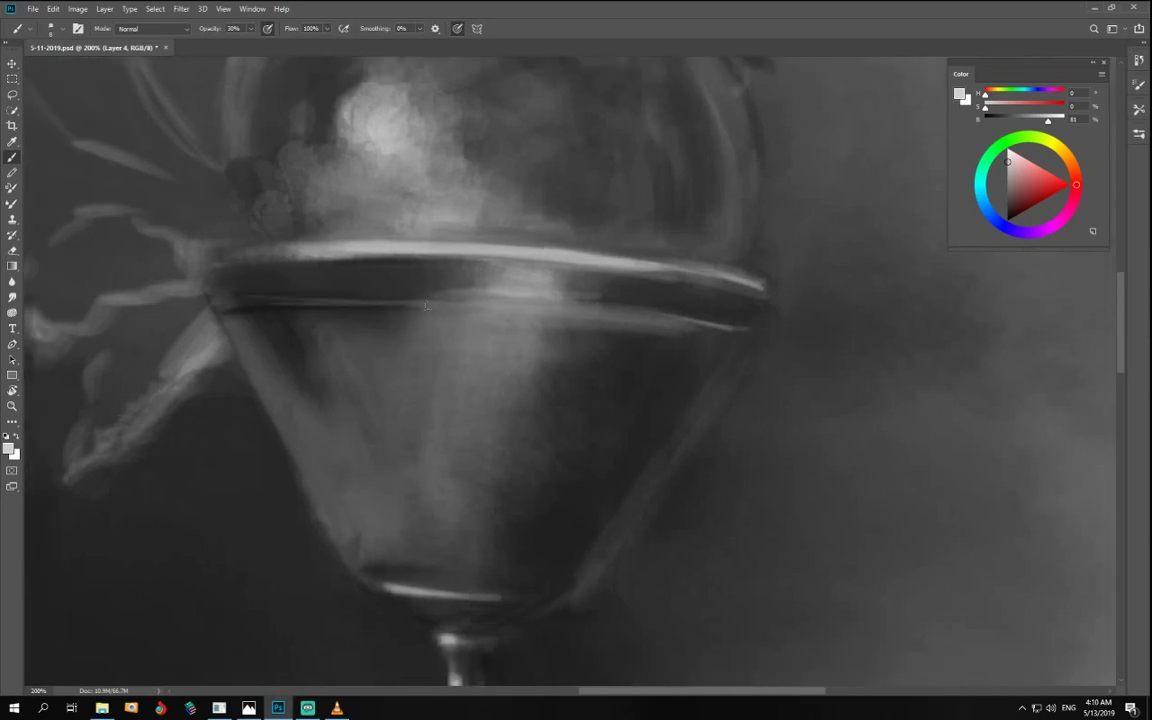
pyautogui.scroll(-5, 817, 401)
pyautogui.scroll(5, 820, 437)
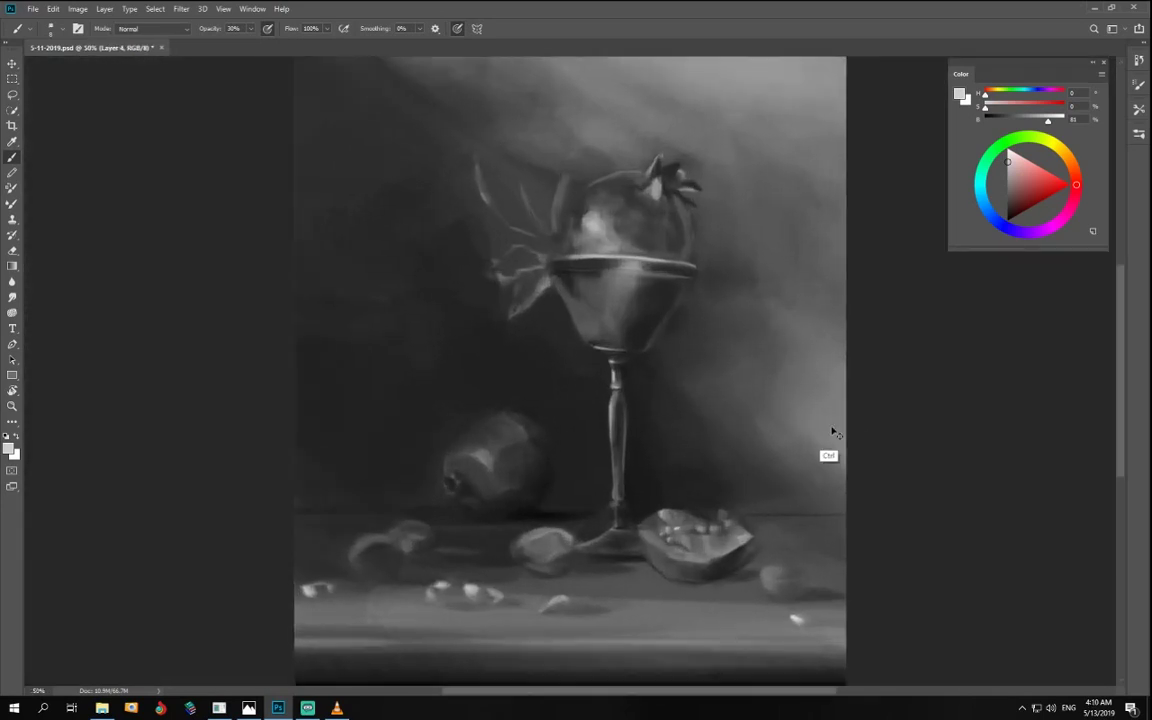
# - Deepen the dark parts of the rim band on both sides of its reflection with sampled near-black greys at 30% opacity
pyautogui.moveTo(771, 302); pyautogui.dragTo(678, 395)
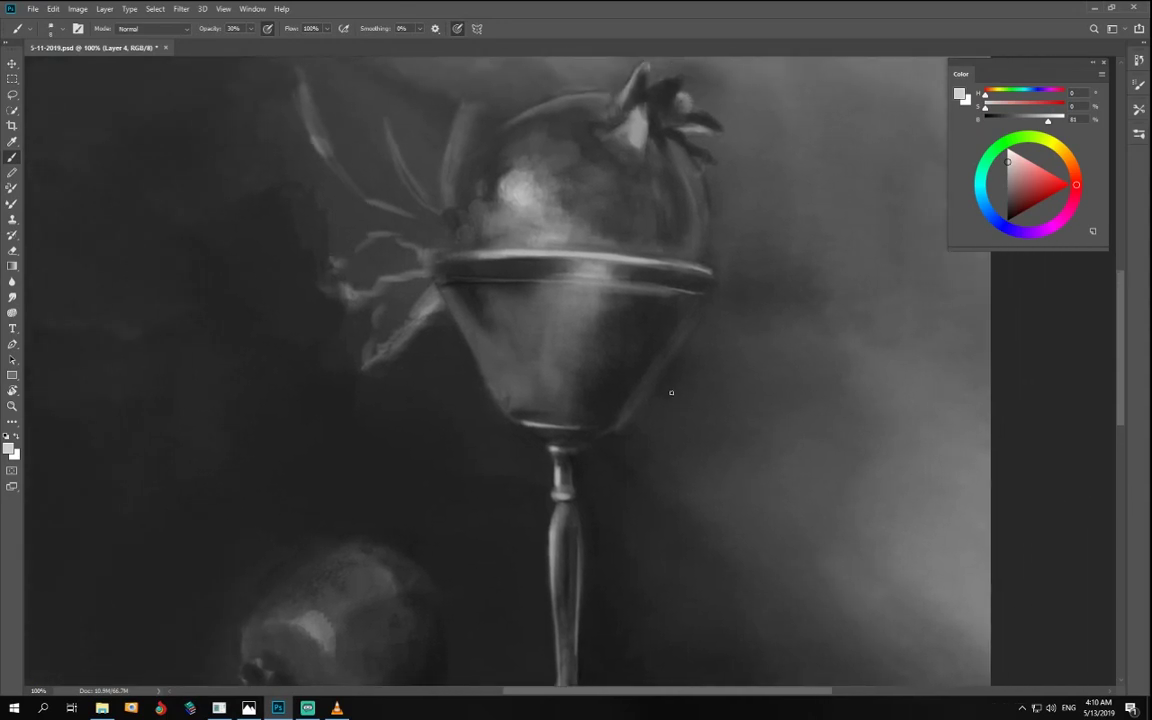
pyautogui.keyDown('alt'); pyautogui.click(688, 284); pyautogui.keyUp('alt')
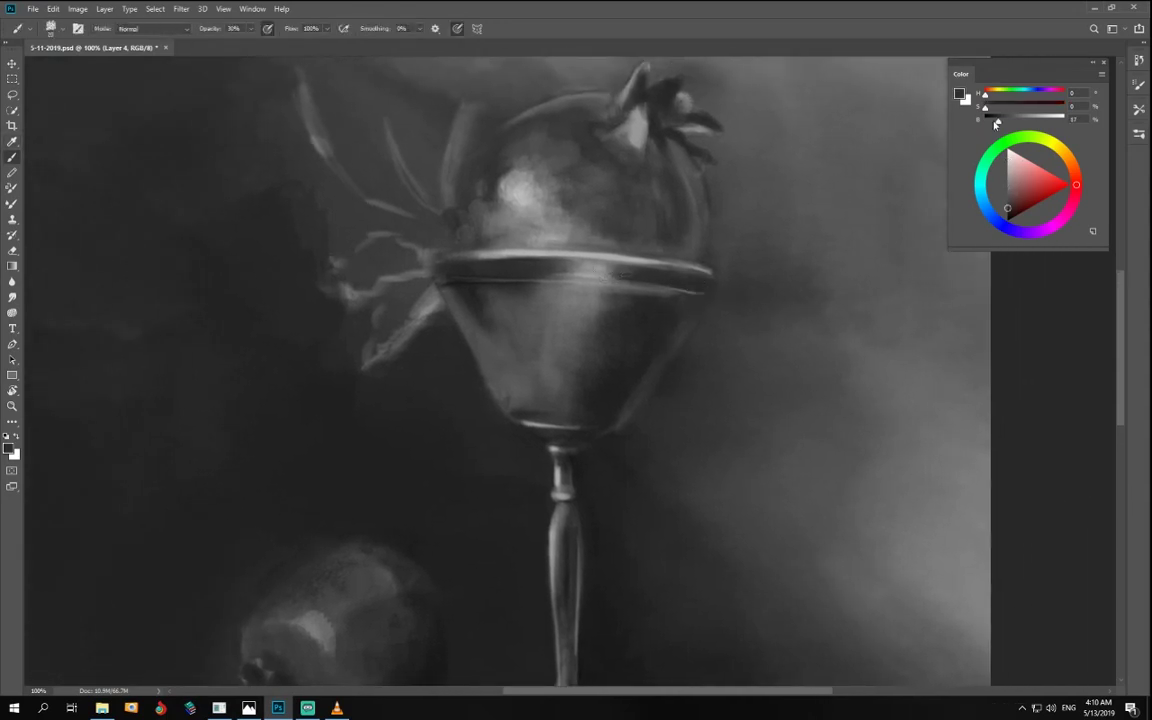
pyautogui.moveTo(996, 122); pyautogui.dragTo(990, 120)
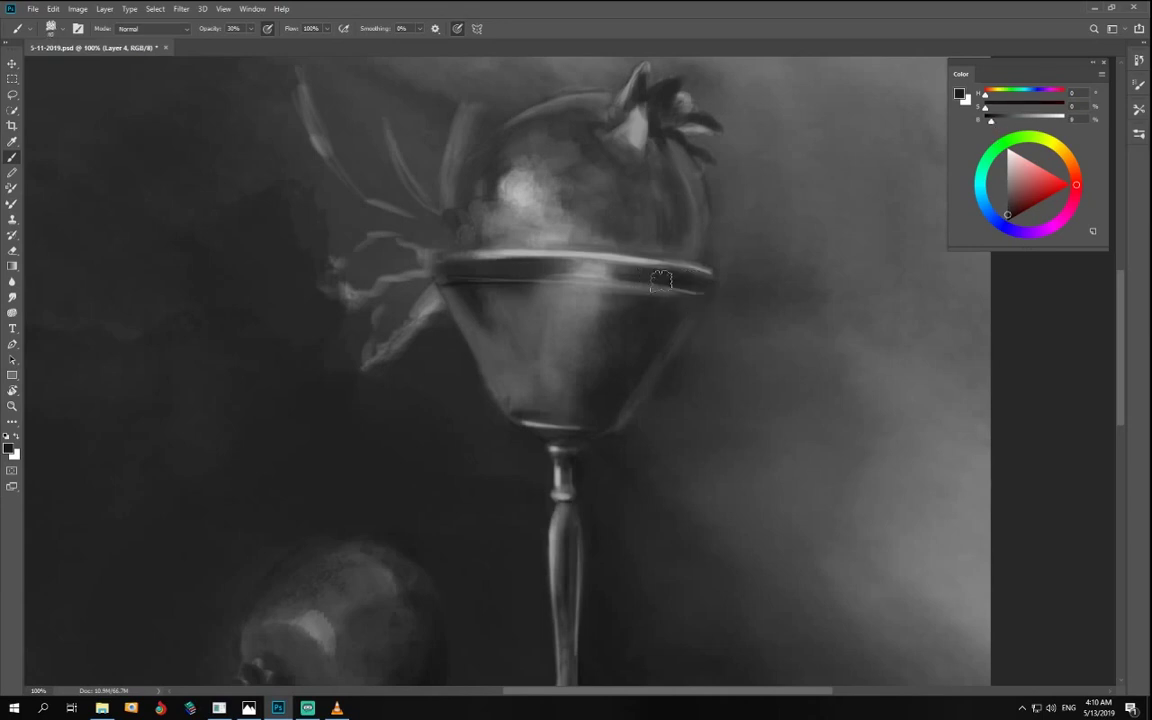
pyautogui.moveTo(661, 281); pyautogui.dragTo(592, 266)
pyautogui.keyDown('alt'); pyautogui.click(530, 270); pyautogui.keyUp('alt')
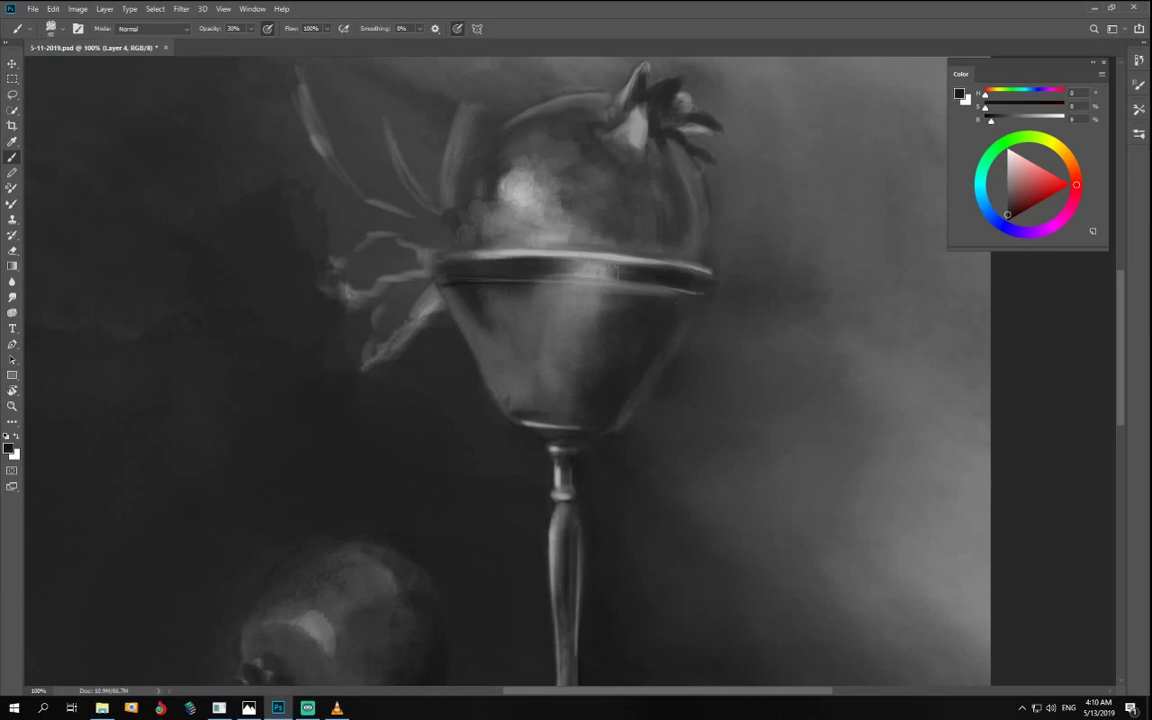
pyautogui.moveTo(500, 268)
pyautogui.mouseDown()
pyautogui.moveTo(514, 267)
pyautogui.moveTo(494, 266)
pyautogui.mouseUp()
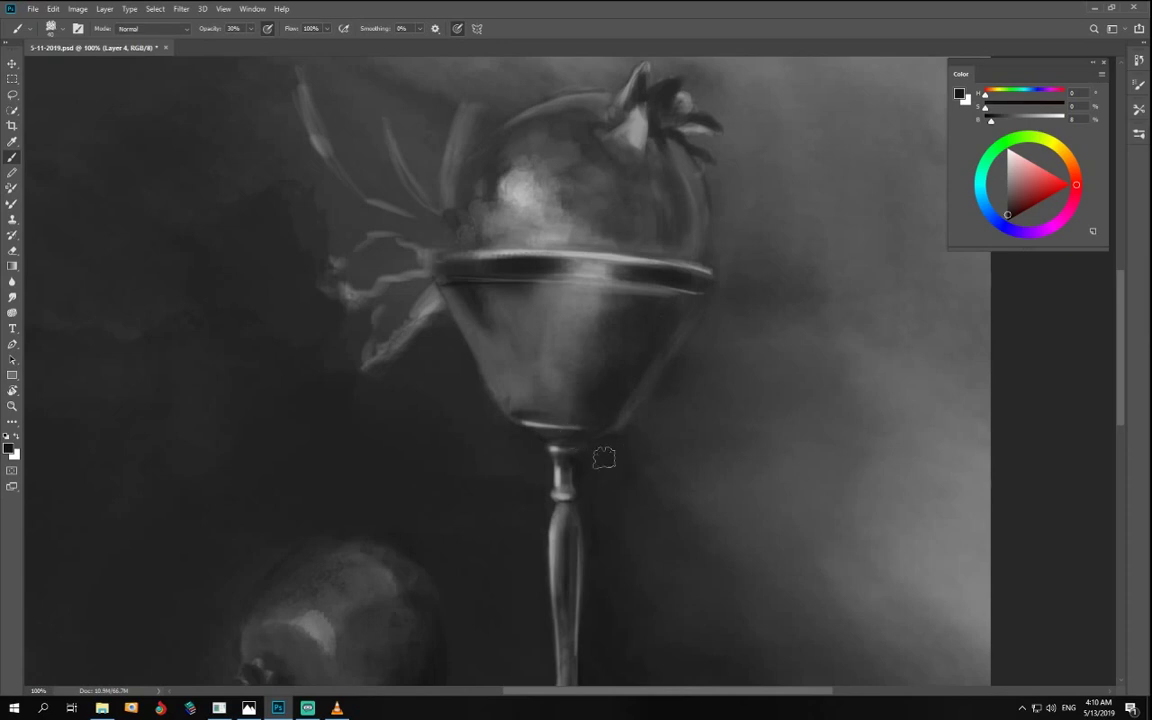
# - Darken the bowl's shaded side and its underside around the top of the stem with the near-black grey
pyautogui.hotkey('ctrl', '+')
pyautogui.moveTo(688, 476); pyautogui.dragTo(625, 404)
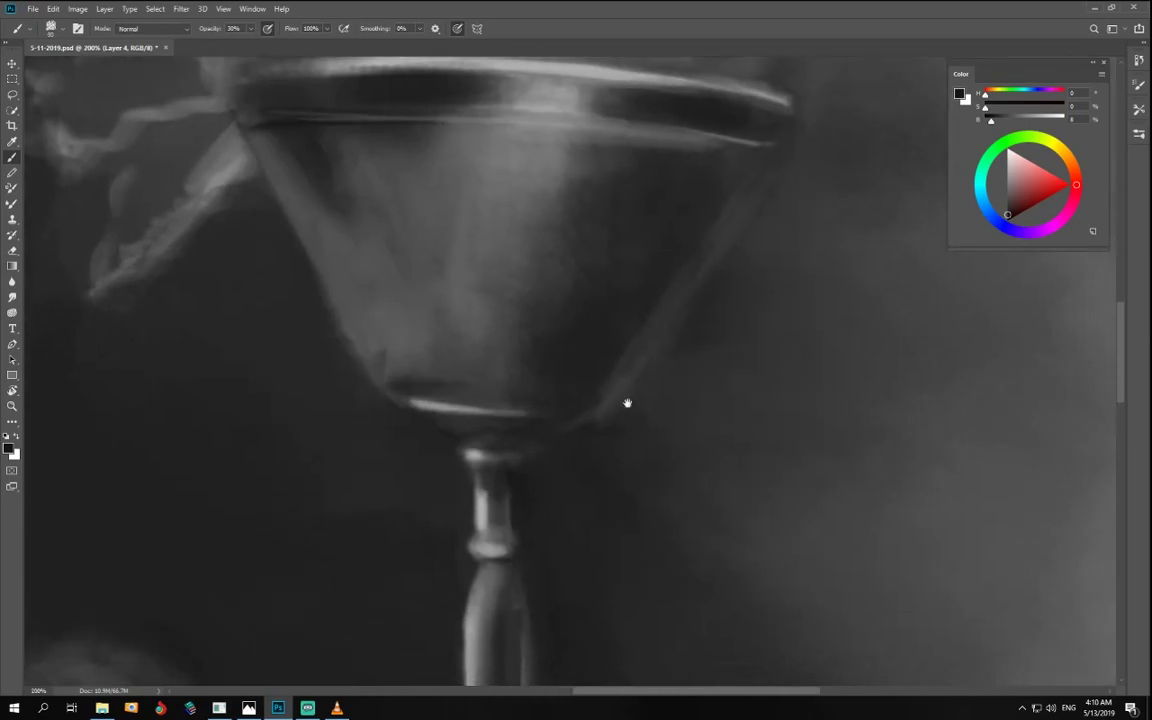
pyautogui.moveTo(548, 424); pyautogui.dragTo(463, 428)
pyautogui.moveTo(625, 451)
pyautogui.mouseDown()
pyautogui.moveTo(640, 393)
pyautogui.moveTo(555, 403)
pyautogui.moveTo(559, 392)
pyautogui.mouseUp()
pyautogui.press(']')
pyautogui.press(']')
pyautogui.press(']')
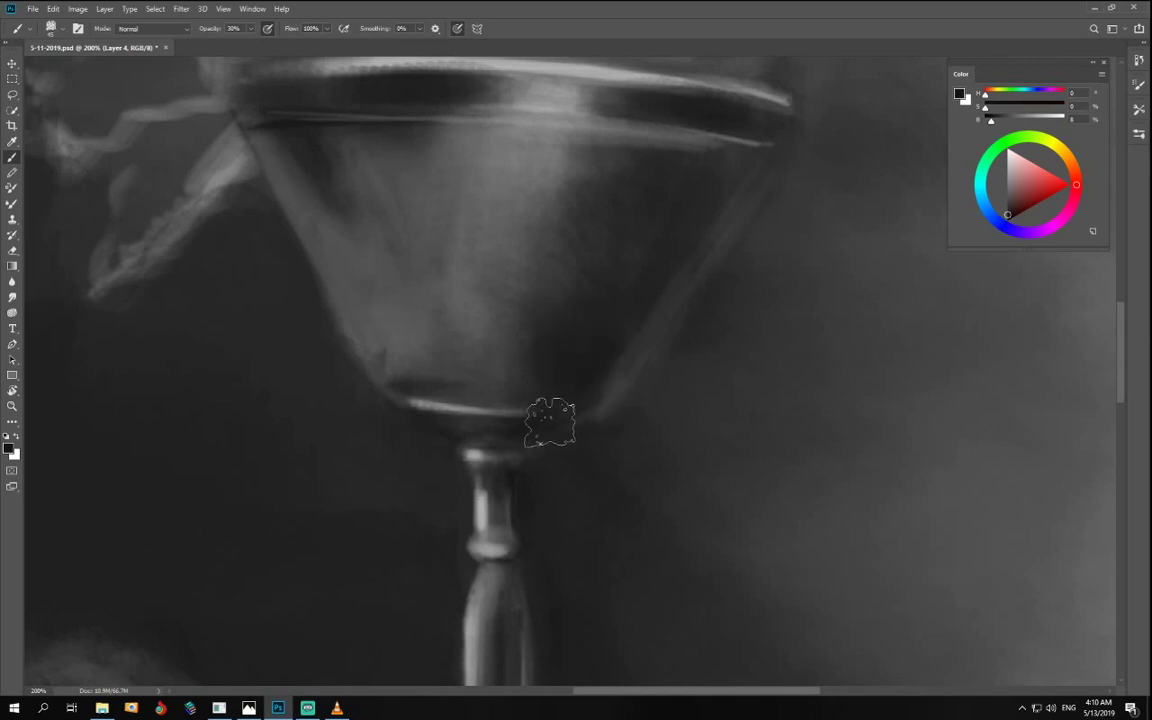
# - Compare the goblet's light and shadow with the whole painting at reduced magnification
pyautogui.hotkey('ctrl', '-')
pyautogui.hotkey('ctrl', '-')
pyautogui.hotkey('ctrl', '-')
pyautogui.hotkey('ctrl', '-')
pyautogui.hotkey('ctrl', '-')
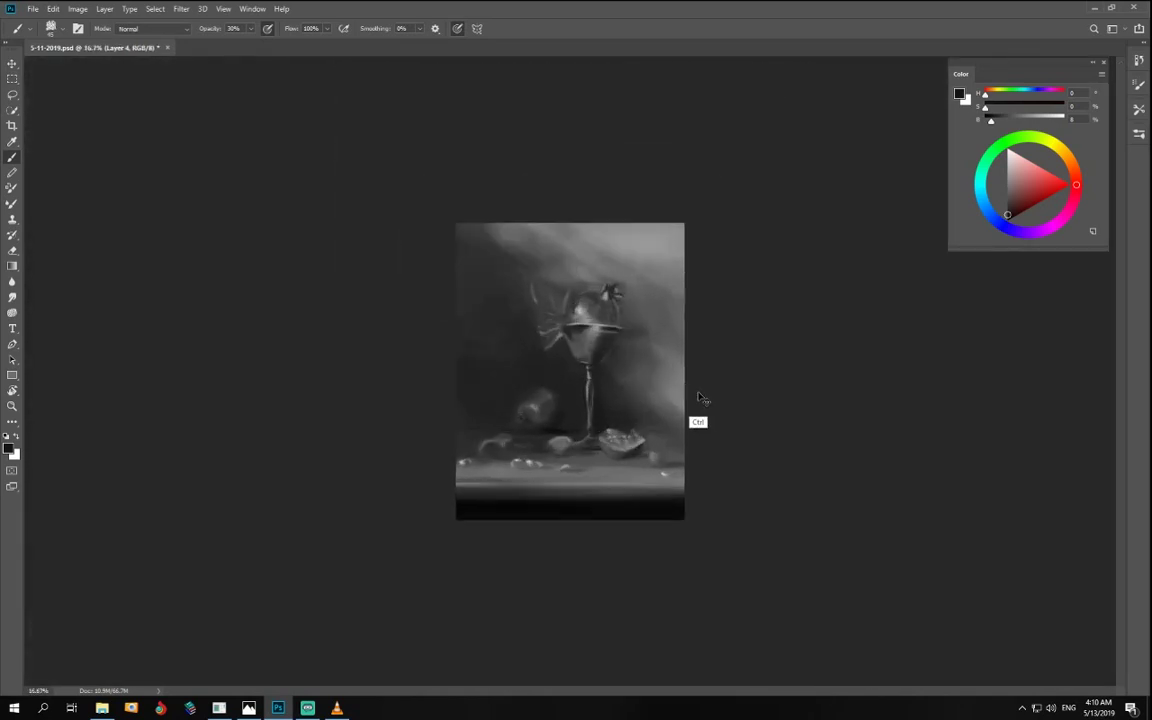
pyautogui.hotkey('ctrl', '+')
pyautogui.hotkey('ctrl', '+')
pyautogui.hotkey('ctrl', '+')
pyautogui.hotkey('ctrl', '+')
pyautogui.hotkey('ctrl', '+')
# - Add thin highlights to the shaded side of the stem's neck and collars with an 81% grey and a smaller brush
pyautogui.moveTo(808, 568); pyautogui.dragTo(725, 425)
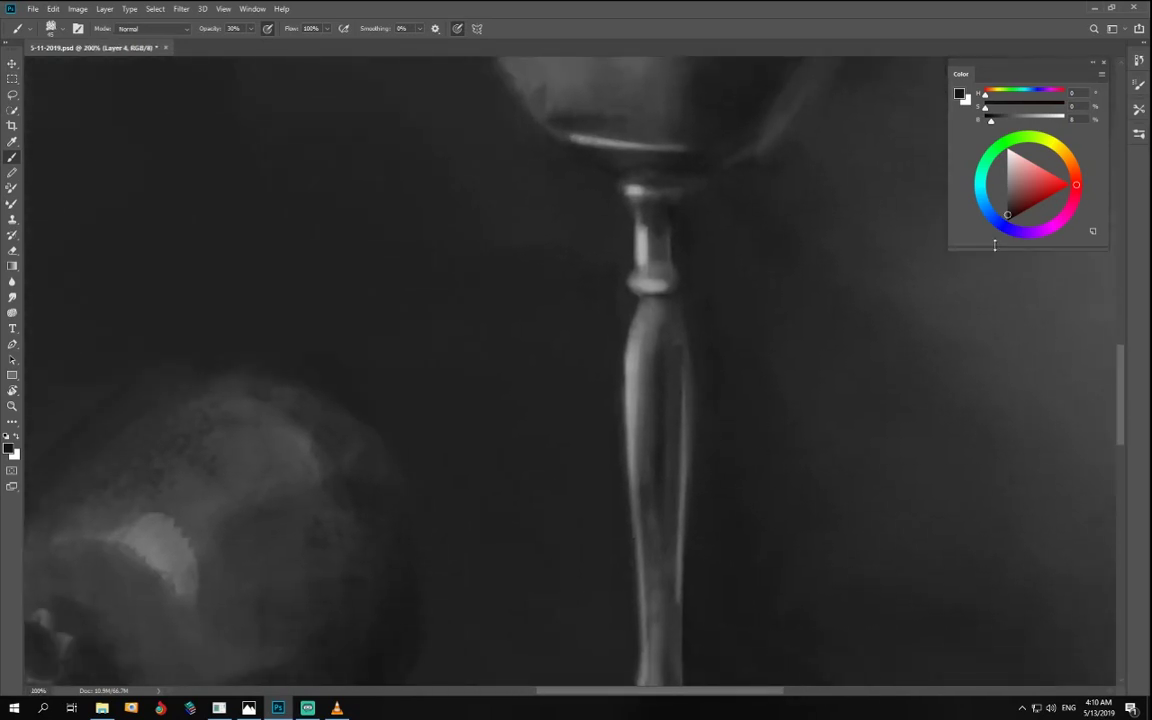
pyautogui.press('r')
pyautogui.moveTo(604, 342)
pyautogui.mouseDown()
pyautogui.moveTo(645, 480)
pyautogui.moveTo(632, 476)
pyautogui.mouseUp()
pyautogui.press('b')
pyautogui.hotkey('ctrl', '+')
pyautogui.moveTo(582, 172)
pyautogui.mouseDown()
pyautogui.moveTo(588, 331)
pyautogui.moveTo(515, 354)
pyautogui.mouseUp()
pyautogui.press('[')
pyautogui.press('[')
pyautogui.press('[')
pyautogui.press('[')
pyautogui.press('[')
pyautogui.press('[')
pyautogui.press('[')
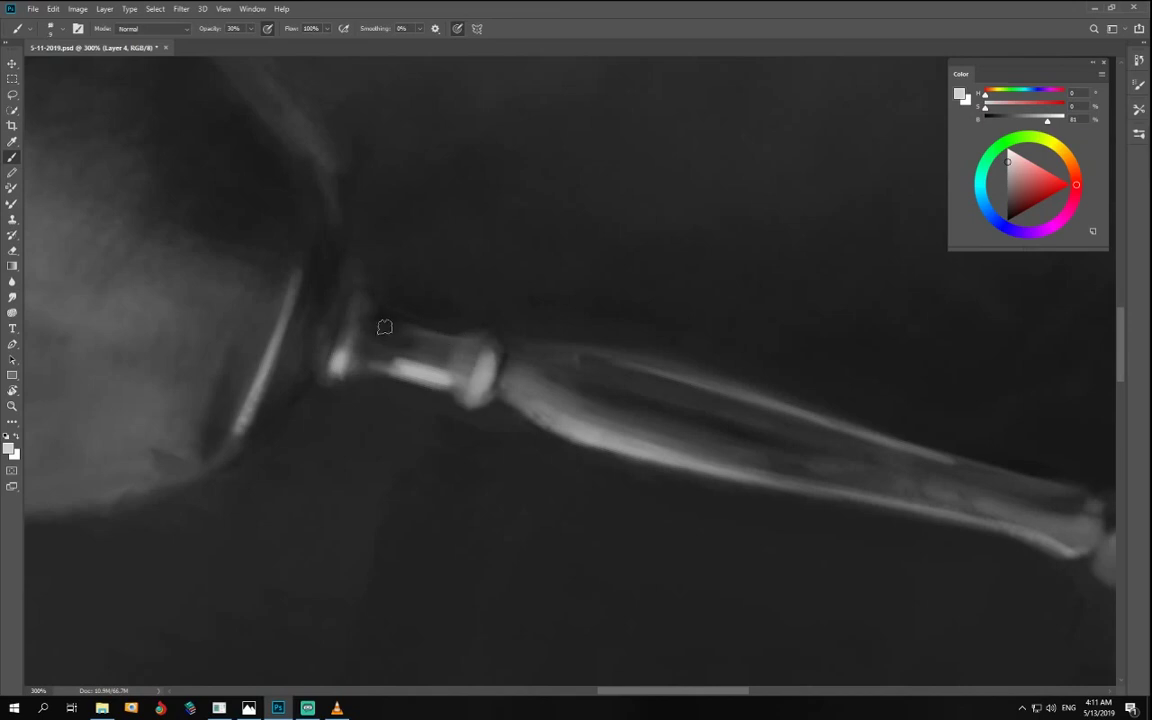
pyautogui.moveTo(384, 327); pyautogui.dragTo(471, 345)
pyautogui.moveTo(368, 304)
pyautogui.mouseDown()
pyautogui.moveTo(357, 295)
pyautogui.moveTo(540, 406)
pyautogui.mouseUp()
pyautogui.press('space')
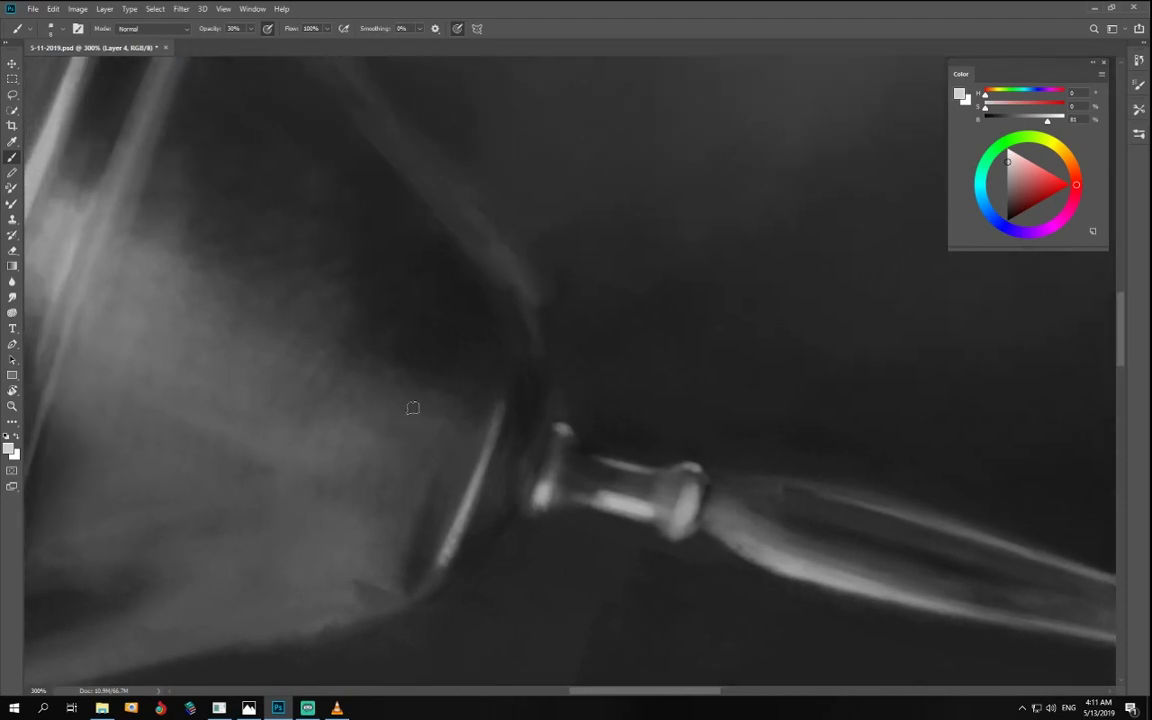
# - Paint a thin curved highlight along the shaded lower edge of the bowl with a 52% grey
pyautogui.press('r')
pyautogui.moveTo(475, 468); pyautogui.dragTo(584, 484)
pyautogui.moveTo(1048, 120); pyautogui.dragTo(1025, 120)
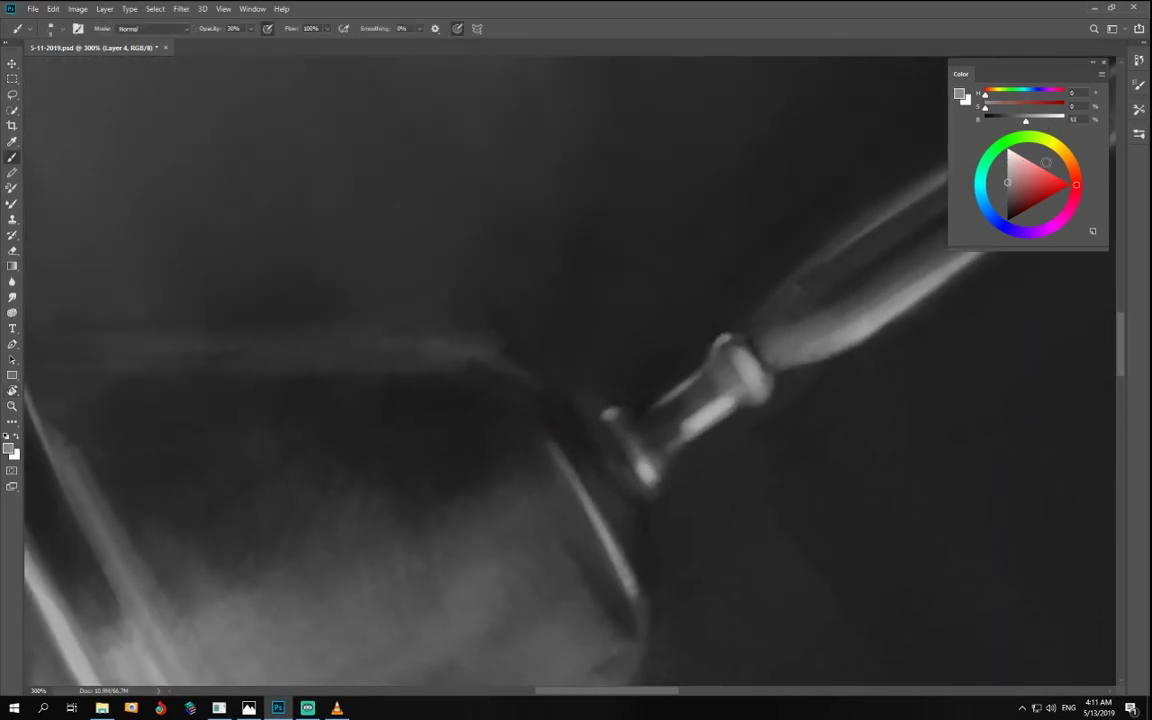
pyautogui.moveTo(490, 351); pyautogui.dragTo(558, 393)
# - Clean up the outline of the bowl's shaded lower edge with a sampled dark background grey and a larger brush
pyautogui.keyDown('alt'); pyautogui.click(561, 353); pyautogui.keyUp('alt')
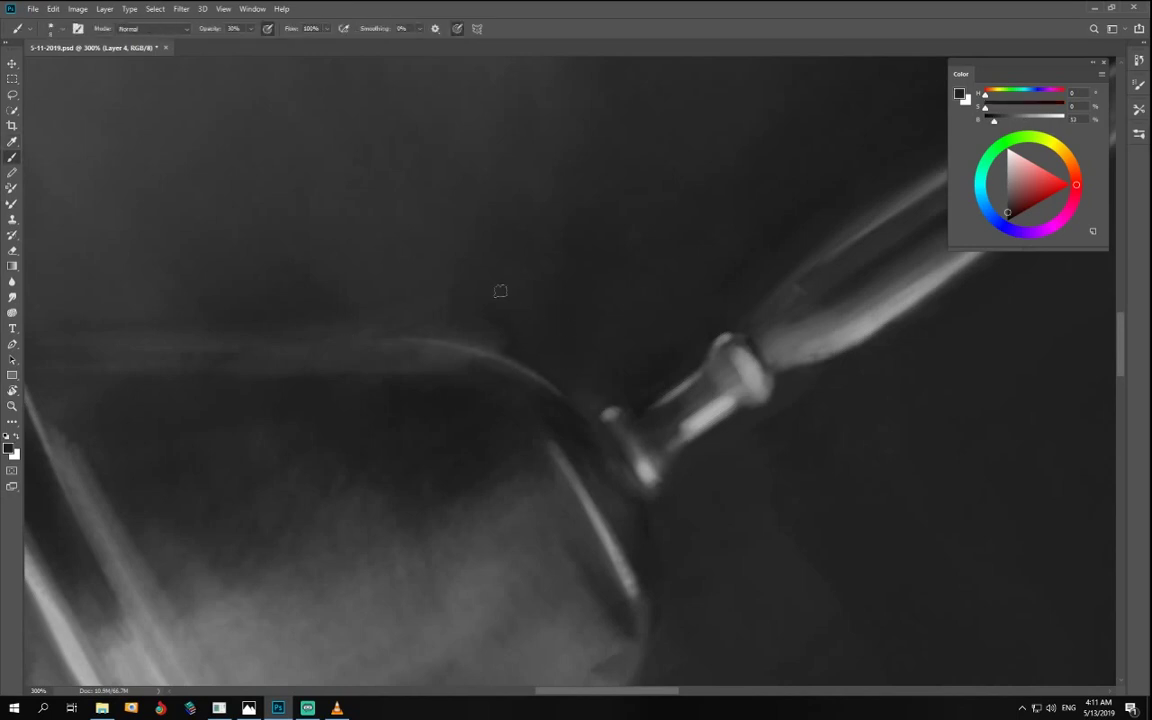
pyautogui.press(']')
pyautogui.press(']')
pyautogui.press('space')
pyautogui.press('r')
pyautogui.moveTo(780, 601)
pyautogui.mouseDown()
pyautogui.moveTo(311, 442)
pyautogui.moveTo(321, 360)
pyautogui.mouseUp()
pyautogui.hotkey('ctrl', '-')
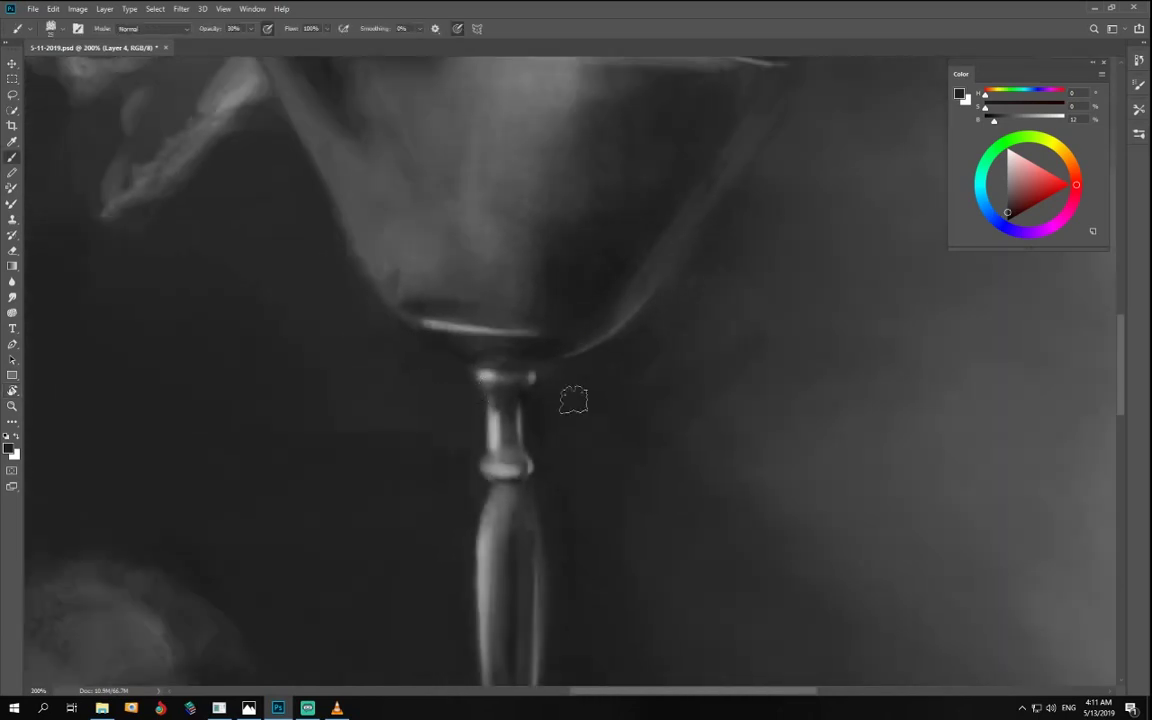
# - Blend the background beside the bowl's shaded edge with a lighter sampled grey and a larger brush
pyautogui.keyDown('alt'); pyautogui.click(777, 417); pyautogui.keyUp('alt')
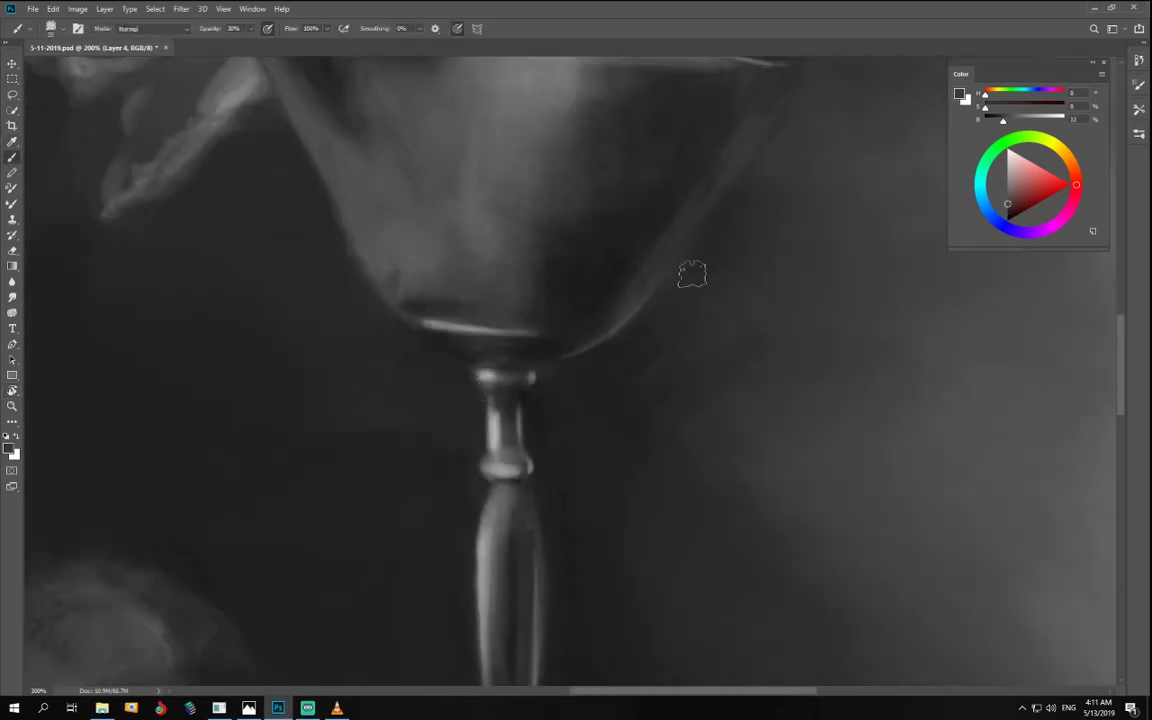
pyautogui.press(']')
pyautogui.press(']')
pyautogui.press(']')
pyautogui.press('space')
pyautogui.moveTo(830, 524); pyautogui.dragTo(937, 595)
# - Shade the base of the bowl around its highlight with a sampled 15% grey and a smaller brush
pyautogui.keyDown('alt'); pyautogui.click(463, 404); pyautogui.keyUp('alt')
pyautogui.press('[')
pyautogui.press('[')
pyautogui.press('[')
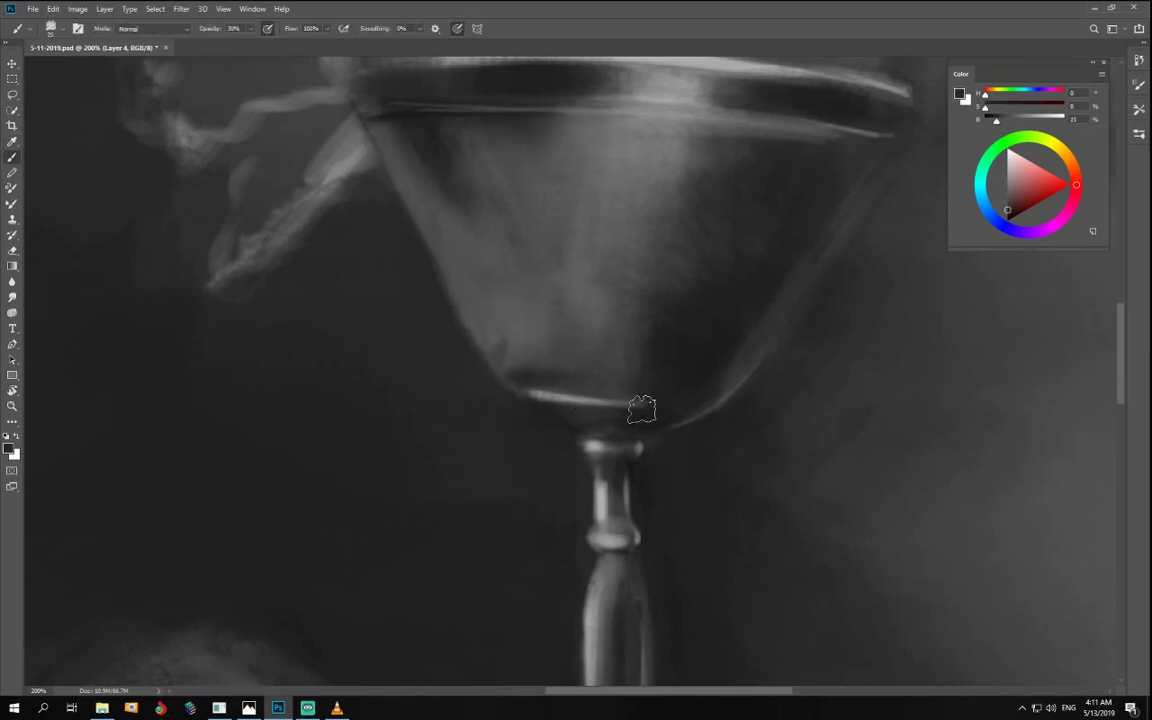
# - Extend the highlight across the base of the bowl along a thin lasso selection, using 47%, 37% and 24% greys
pyautogui.press('l')
pyautogui.moveTo(688, 410)
pyautogui.mouseDown()
pyautogui.moveTo(520, 388)
pyautogui.moveTo(652, 376)
pyautogui.moveTo(681, 404)
pyautogui.moveTo(506, 377)
pyautogui.mouseUp()
pyautogui.press('v')
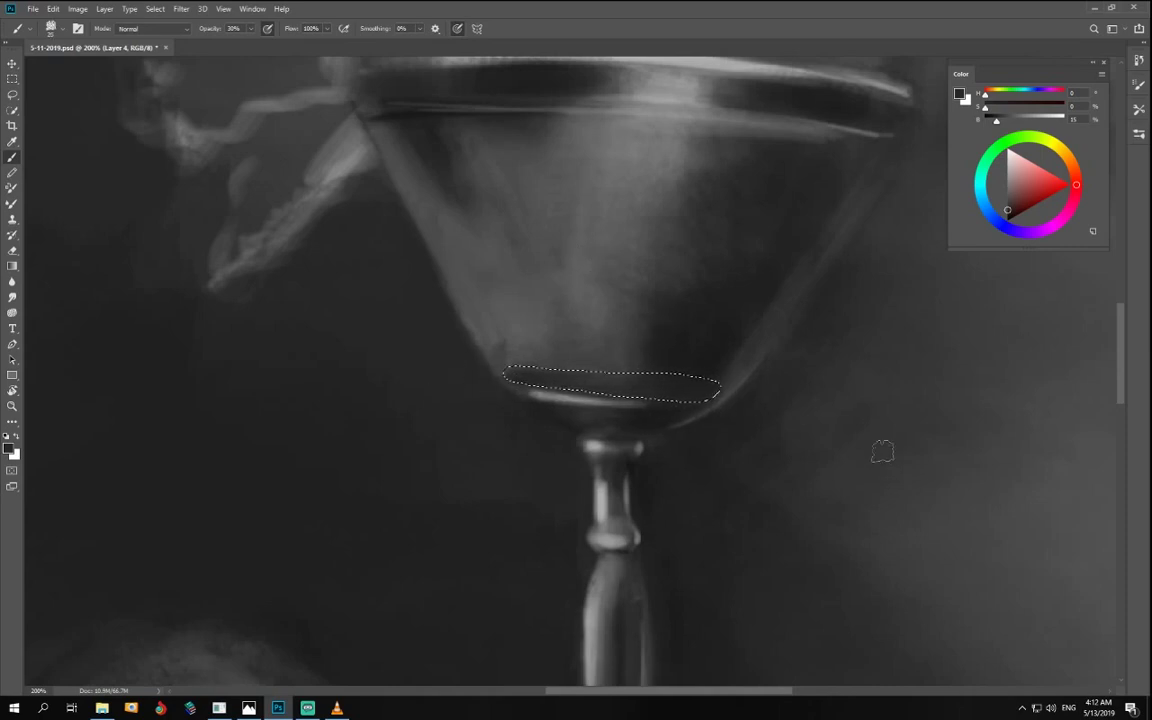
pyautogui.moveTo(998, 121)
pyautogui.mouseDown()
pyautogui.moveTo(1040, 122)
pyautogui.moveTo(1021, 117)
pyautogui.mouseUp()
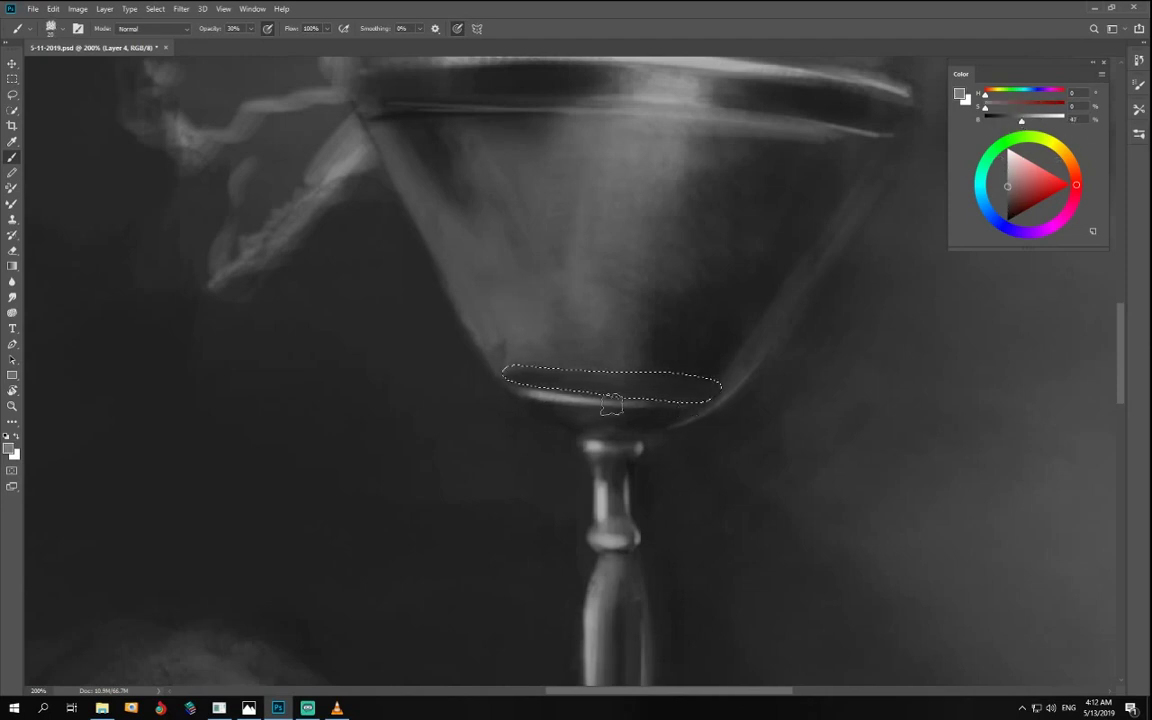
pyautogui.click(1014, 120)
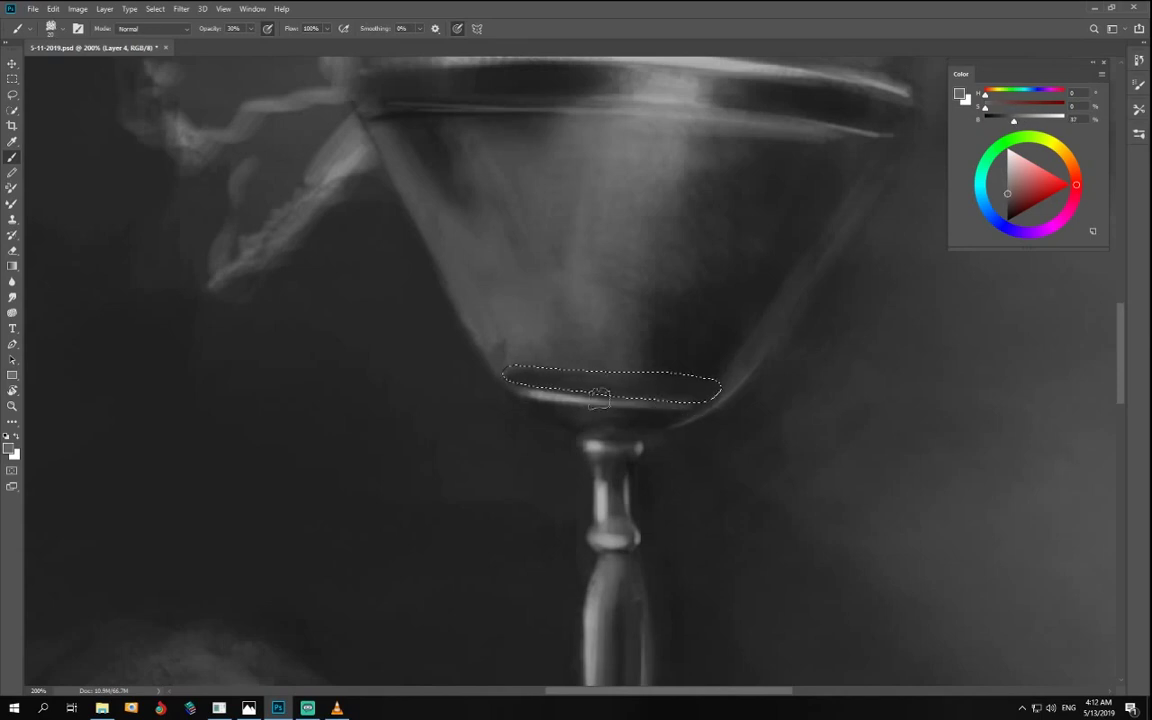
pyautogui.click(1004, 120)
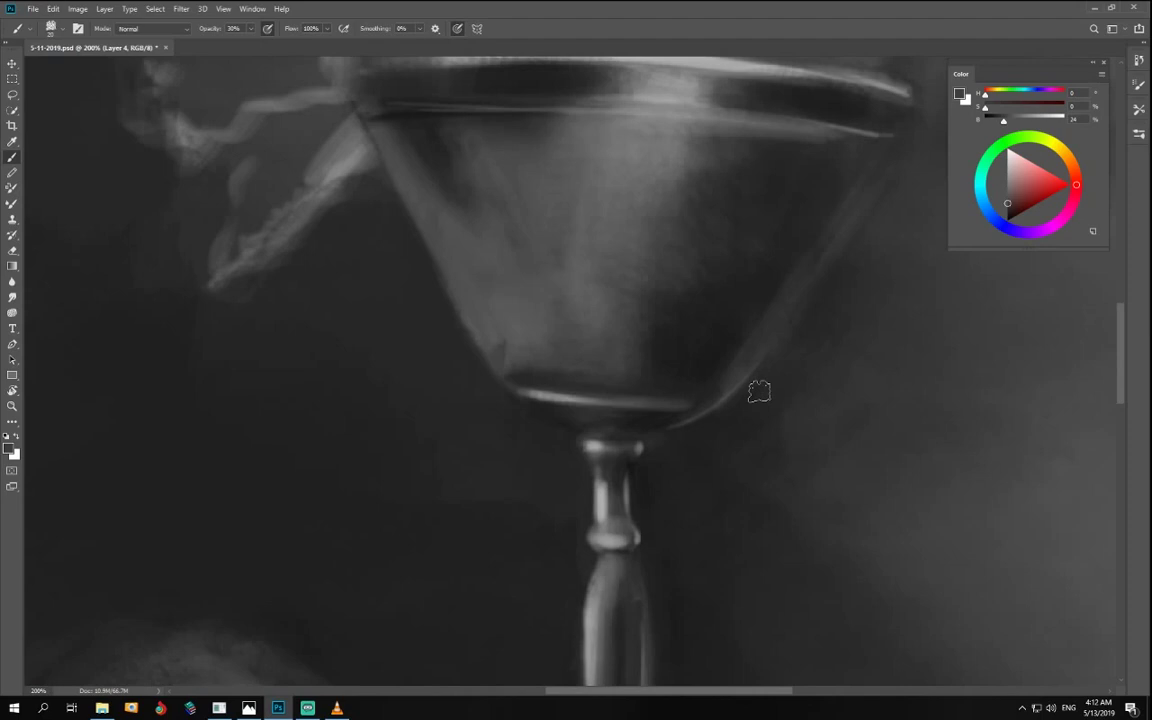
# - Review the painting from a reduced zoom and return to the close view of the goblet
pyautogui.hotkey('ctrl', '-')
pyautogui.hotkey('ctrl', '-')
pyautogui.hotkey('ctrl', '-')
pyautogui.hotkey('ctrl', '-')
pyautogui.hotkey('ctrl', '-')
pyautogui.hotkey('ctrl', '+')
pyautogui.hotkey('ctrl', '+')
pyautogui.hotkey('ctrl', '+')
pyautogui.hotkey('ctrl', '+')
pyautogui.hotkey('ctrl', '+')
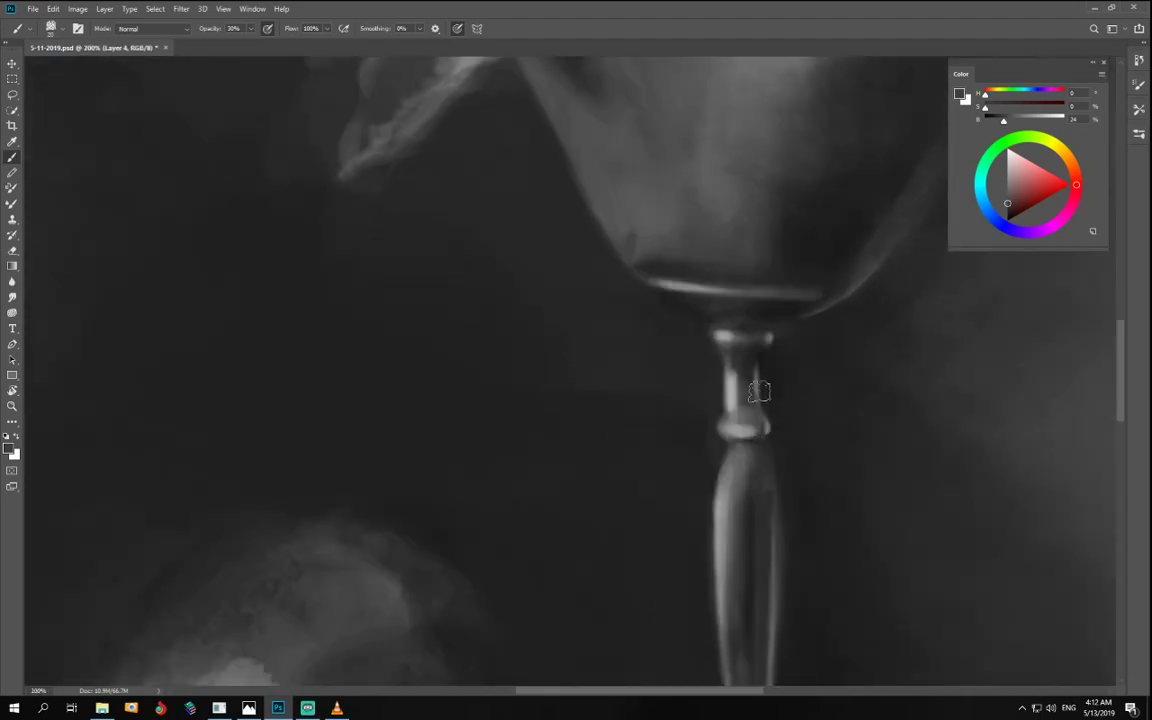
# - Refine the end of the base highlight at the lit edge of the bowl with a smaller brush and the 24% grey
pyautogui.moveTo(831, 337); pyautogui.dragTo(638, 388)
pyautogui.press('r')
pyautogui.moveTo(784, 388); pyautogui.dragTo(382, 261)
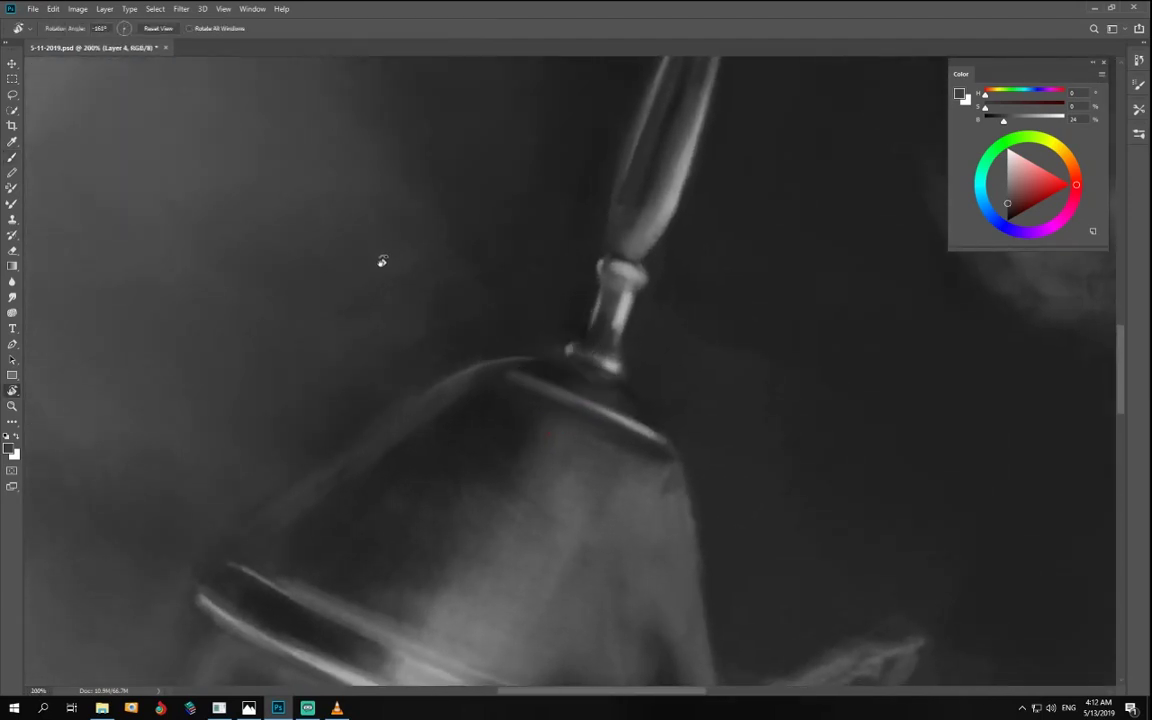
pyautogui.press('b')
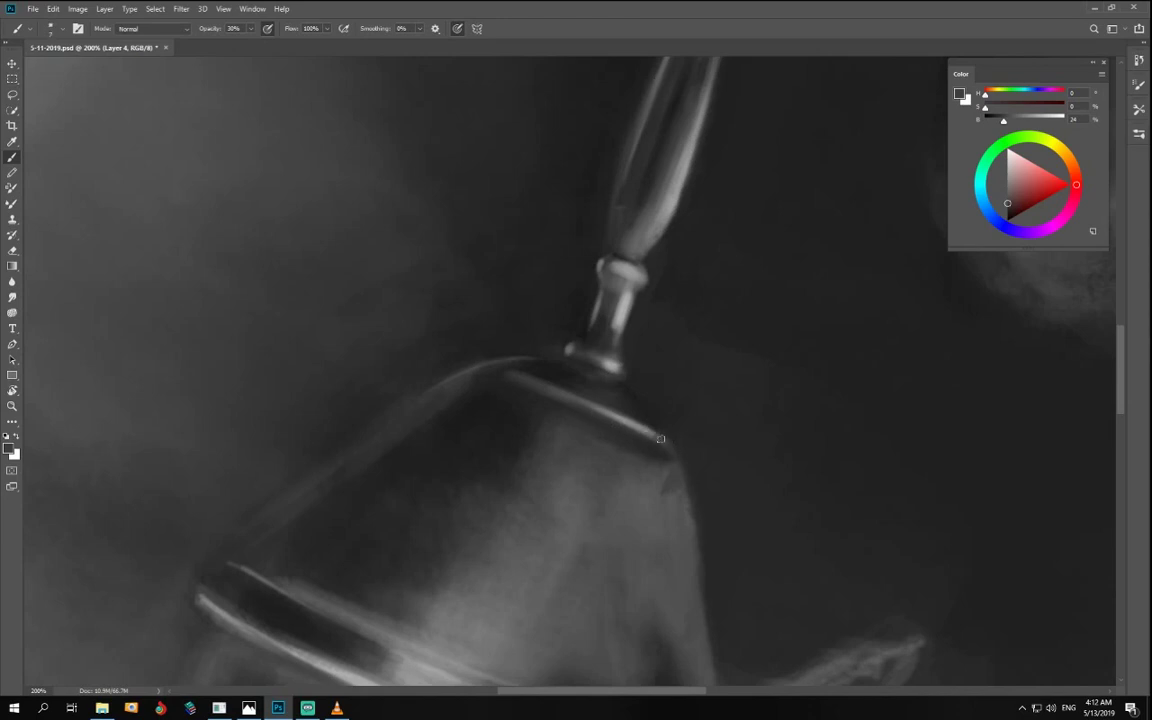
pyautogui.press('i')
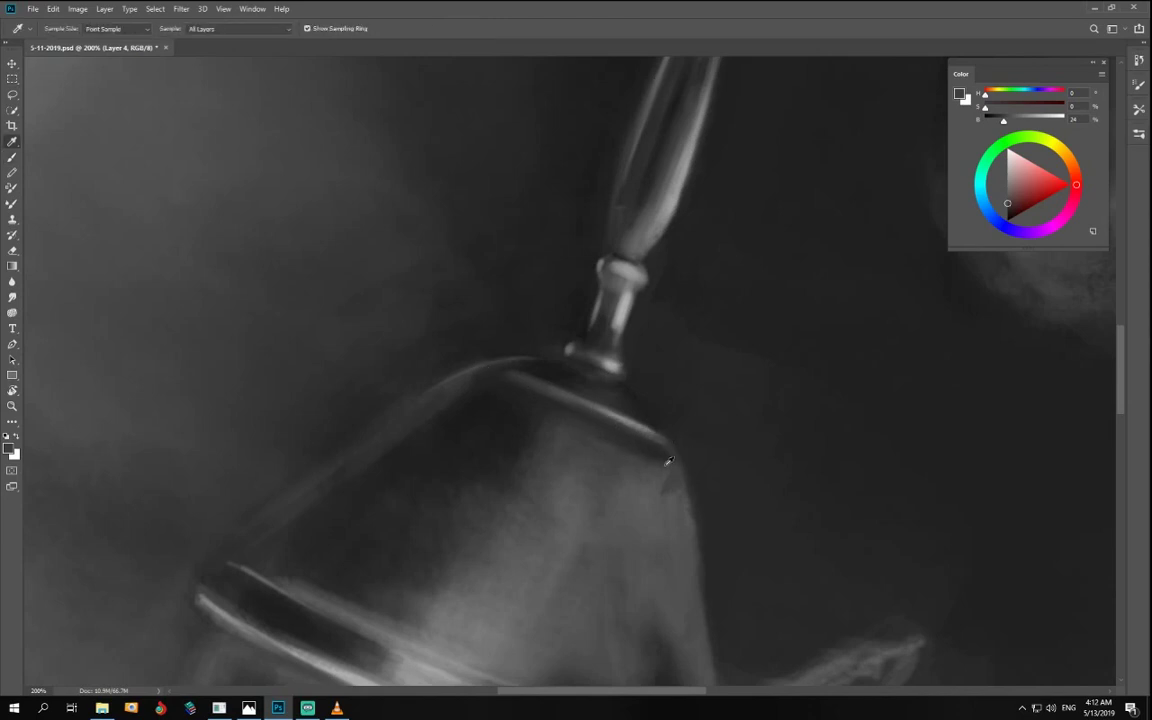
# - Blend the dark shading around the base highlight with a 31% grey sampled from the bowl
pyautogui.click(646, 447)
pyautogui.click(624, 477)
pyautogui.press('r')
pyautogui.moveTo(610, 484); pyautogui.dragTo(586, 324)
pyautogui.moveTo(620, 363); pyautogui.dragTo(605, 368)
pyautogui.press('i')
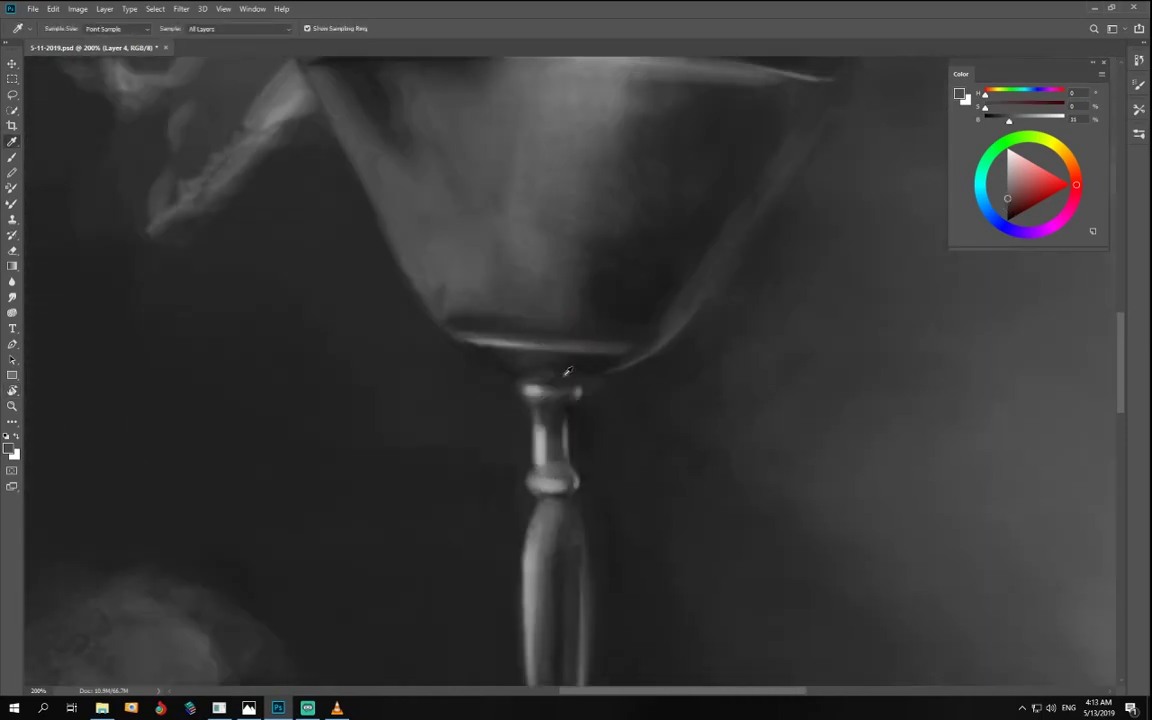
pyautogui.press('b')
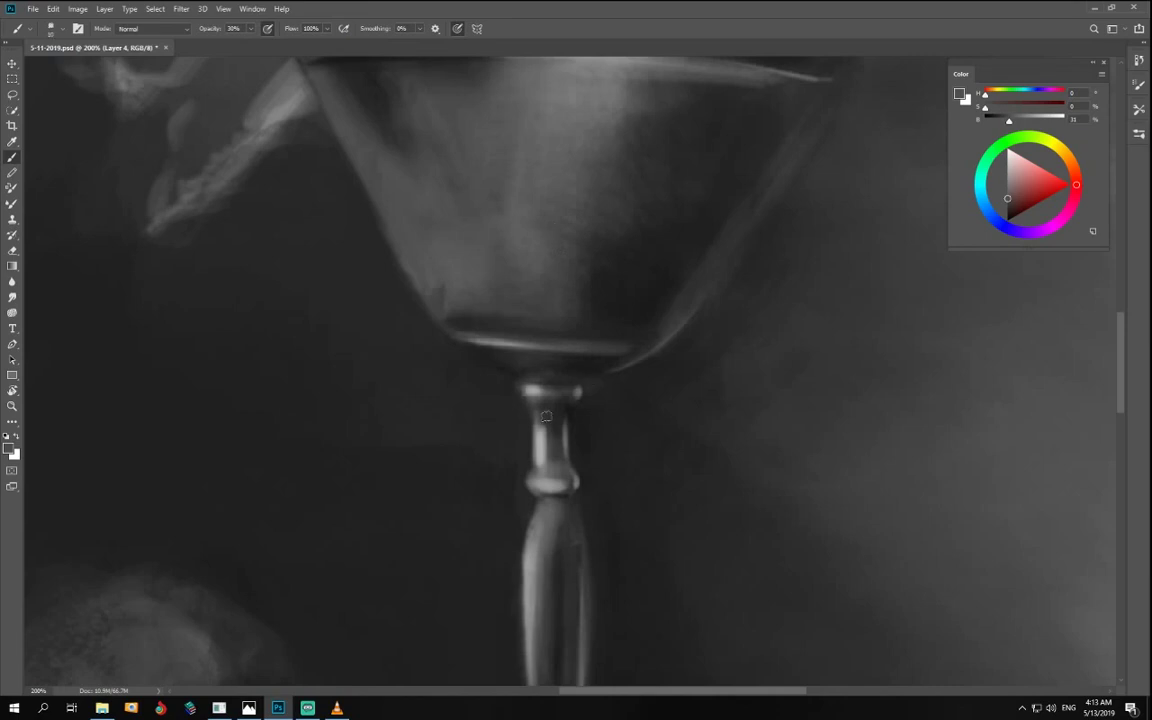
# - Add soft reflections to the shaded side of the bowl with 65% and 85% greys at 10% opacity and a larger brush
pyautogui.moveTo(1026, 121); pyautogui.dragTo(1035, 121)
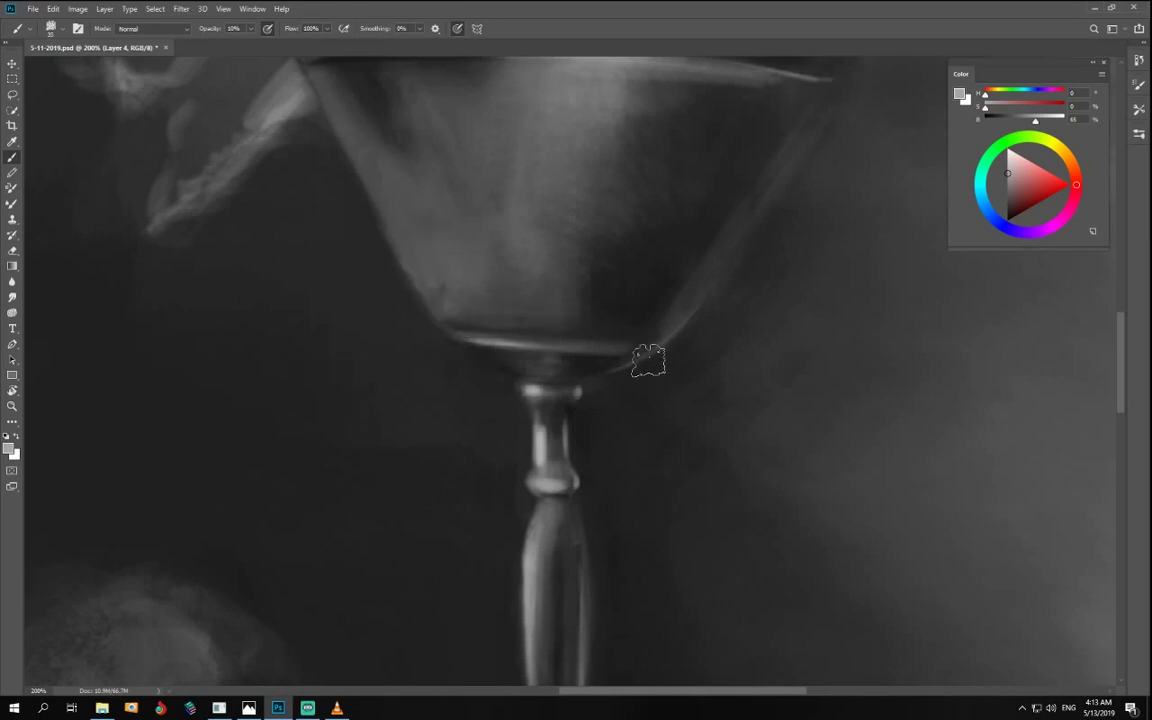
pyautogui.press(']')
pyautogui.press(']')
pyautogui.moveTo(612, 311); pyautogui.dragTo(604, 314)
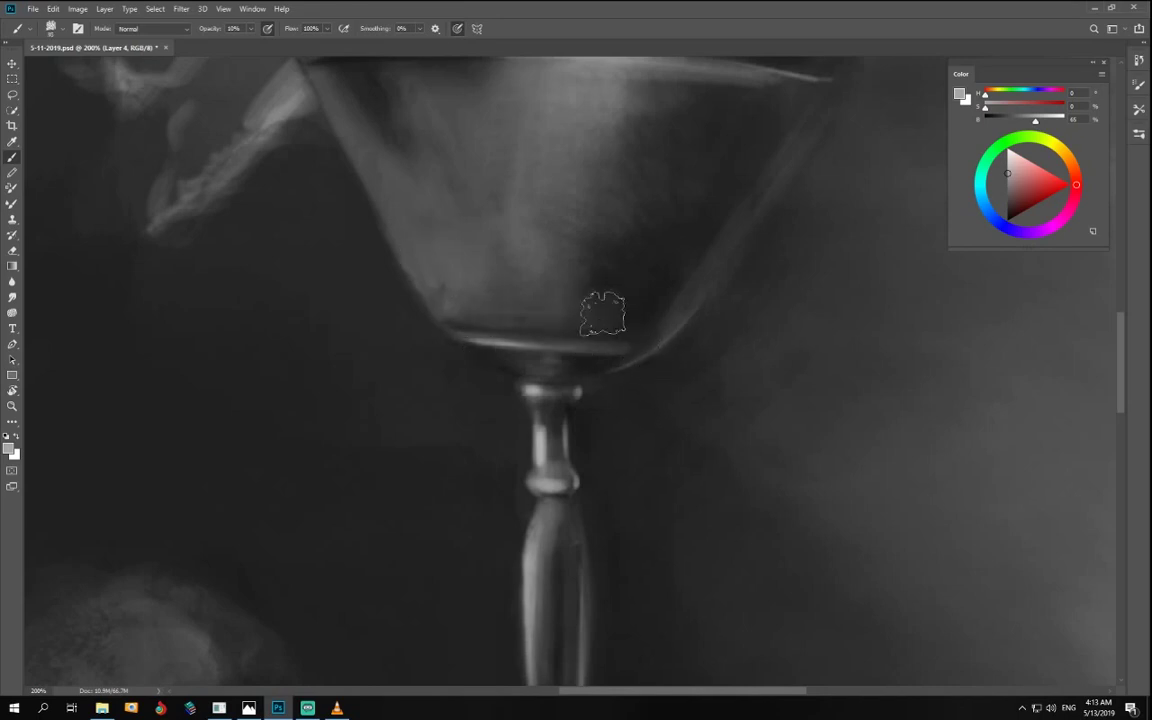
pyautogui.moveTo(1037, 120); pyautogui.dragTo(1051, 120)
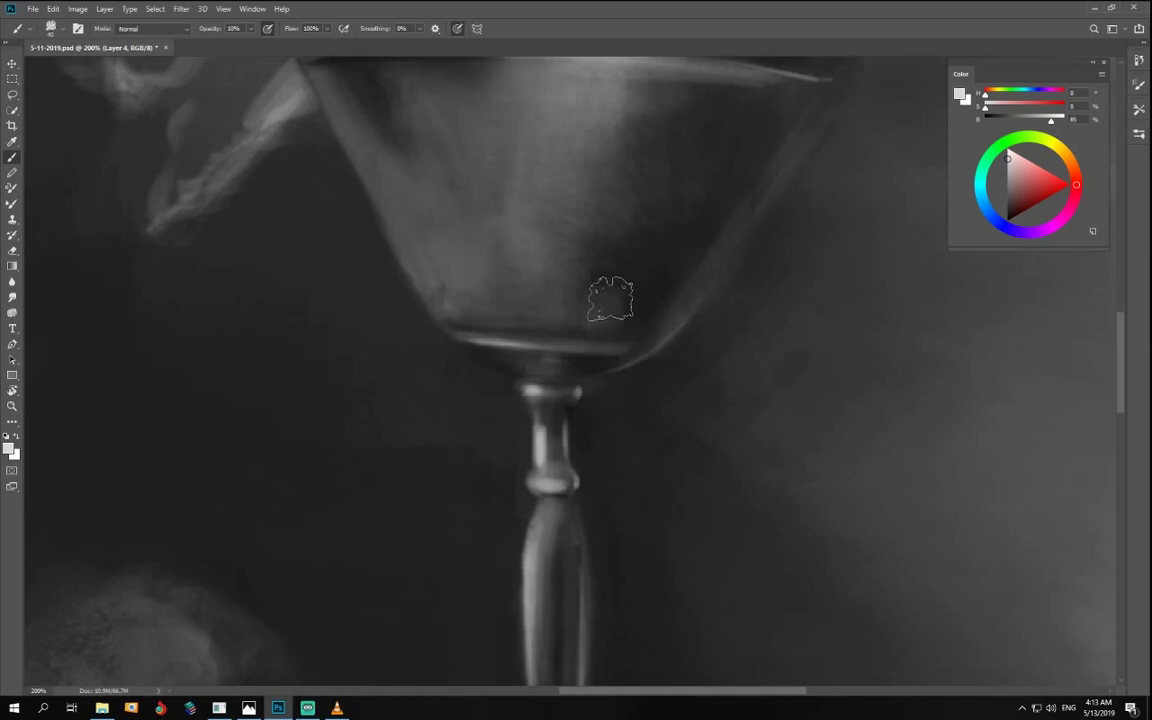
pyautogui.click(609, 302)
pyautogui.press('r')
pyautogui.moveTo(820, 416)
pyautogui.mouseDown()
pyautogui.moveTo(874, 404)
pyautogui.moveTo(725, 470)
pyautogui.mouseUp()
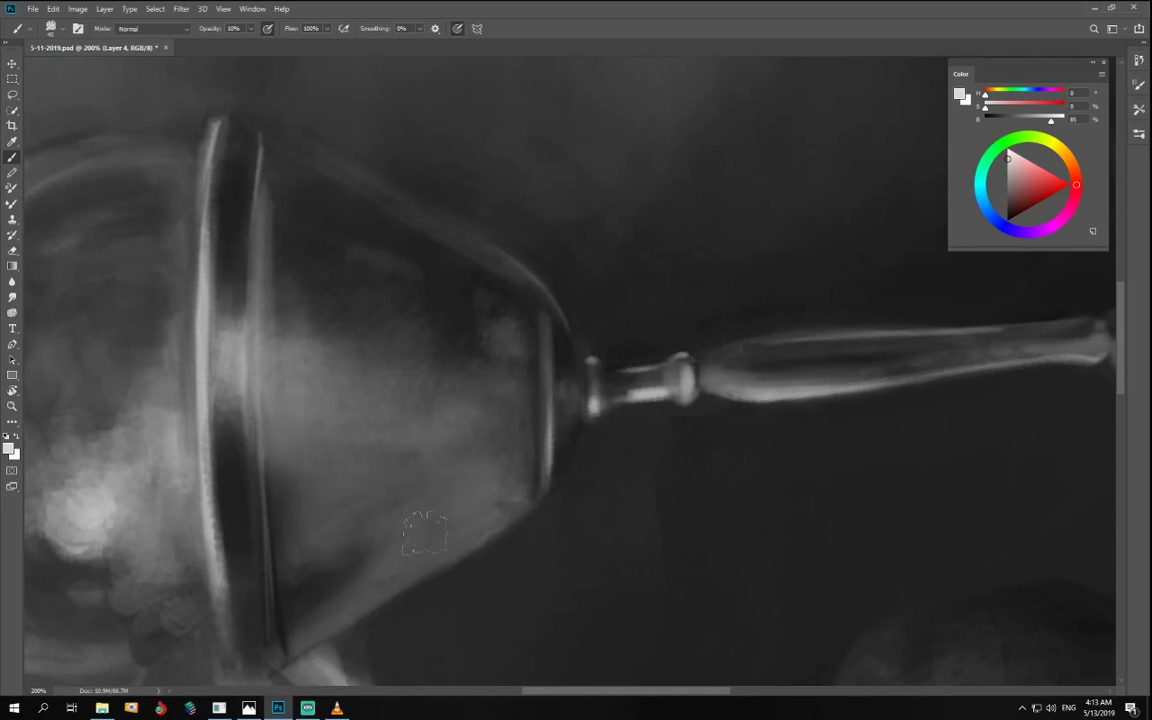
pyautogui.press('r')
pyautogui.moveTo(617, 558); pyautogui.dragTo(350, 395)
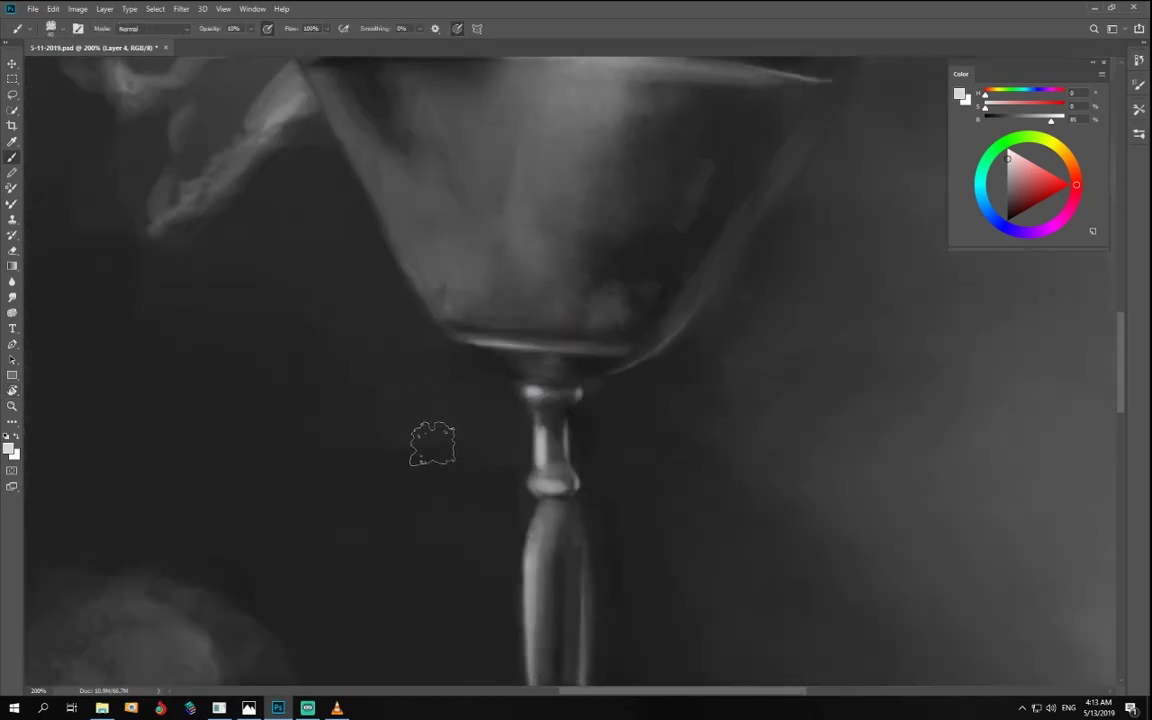
# - Lasso the top of the bowl just below the rim band and brush a soft 85% grey light along its upper edge
pyautogui.press('h')
pyautogui.moveTo(432, 443); pyautogui.dragTo(576, 535)
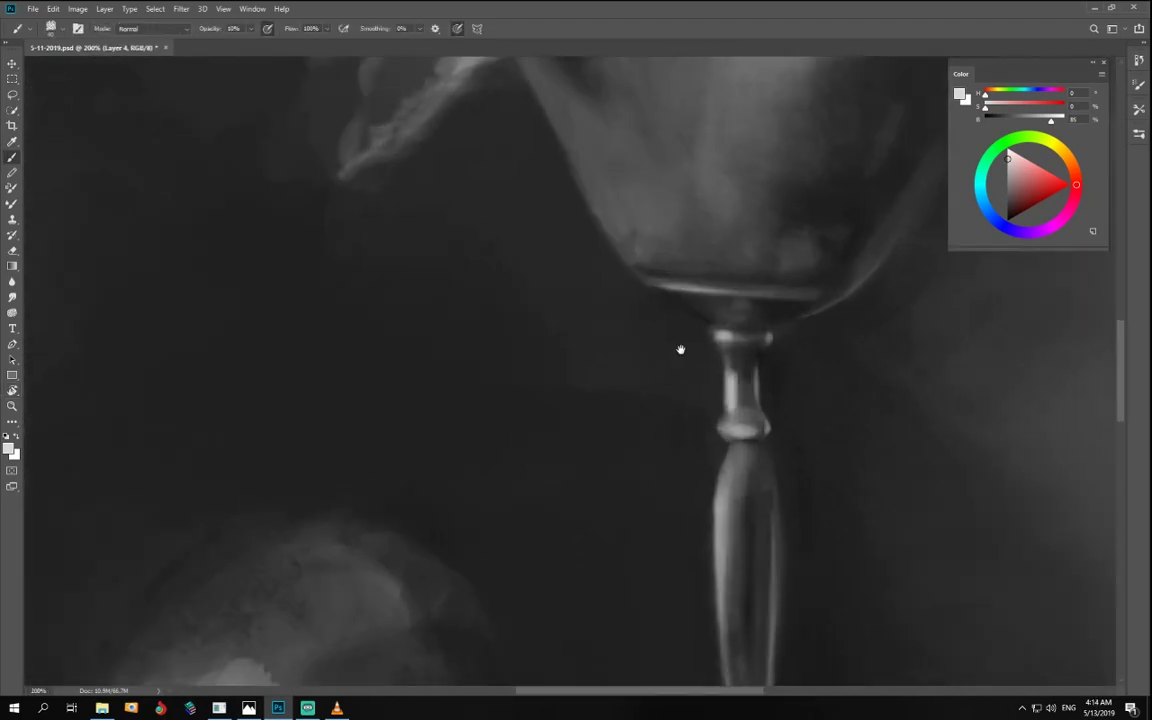
pyautogui.moveTo(832, 95); pyautogui.dragTo(595, 379)
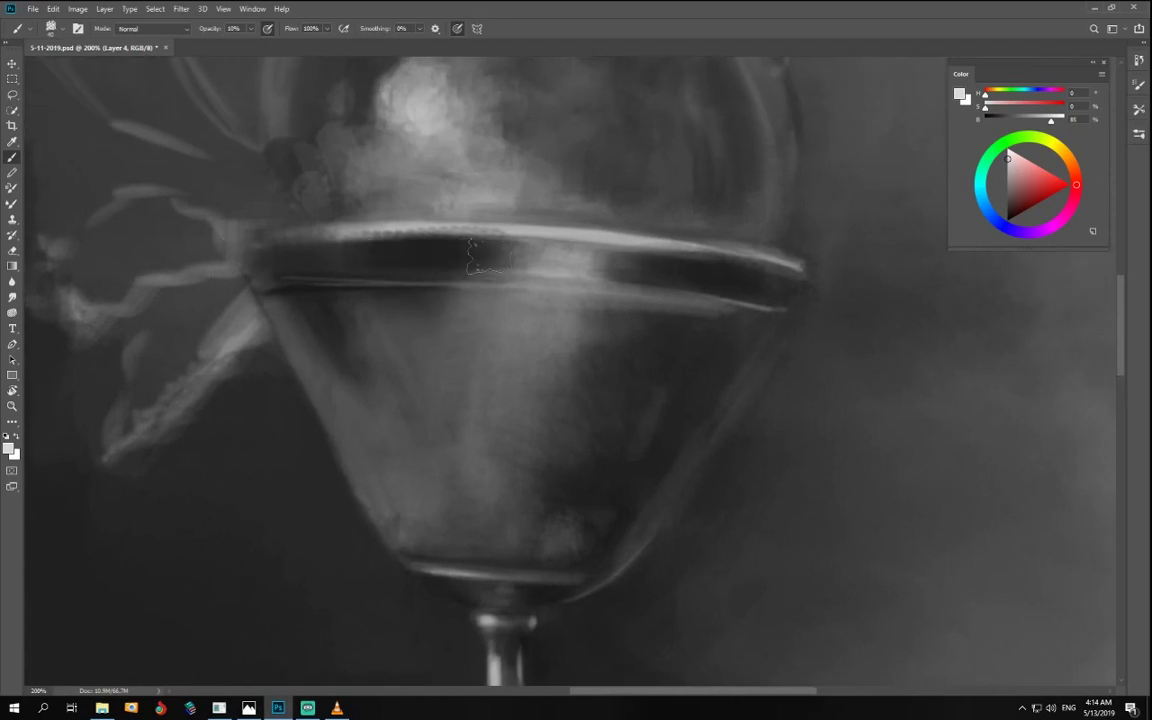
pyautogui.press('l')
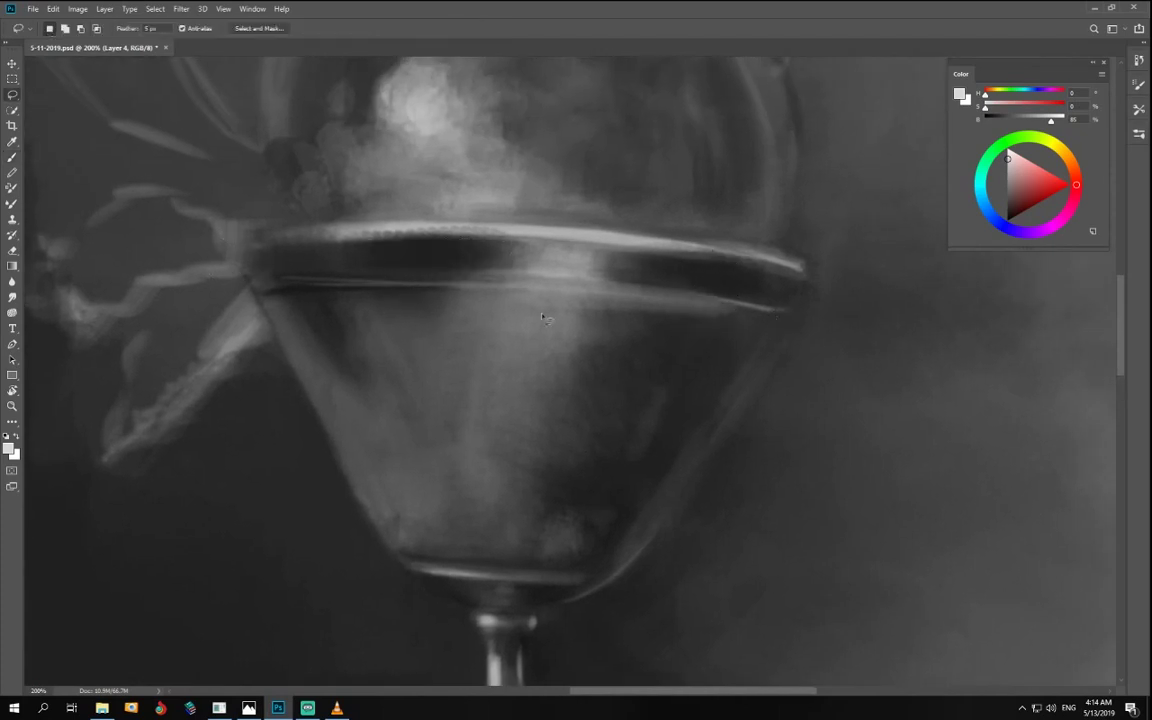
pyautogui.moveTo(568, 290); pyautogui.dragTo(291, 276)
pyautogui.press('alt')
pyautogui.moveTo(277, 286); pyautogui.dragTo(280, 288)
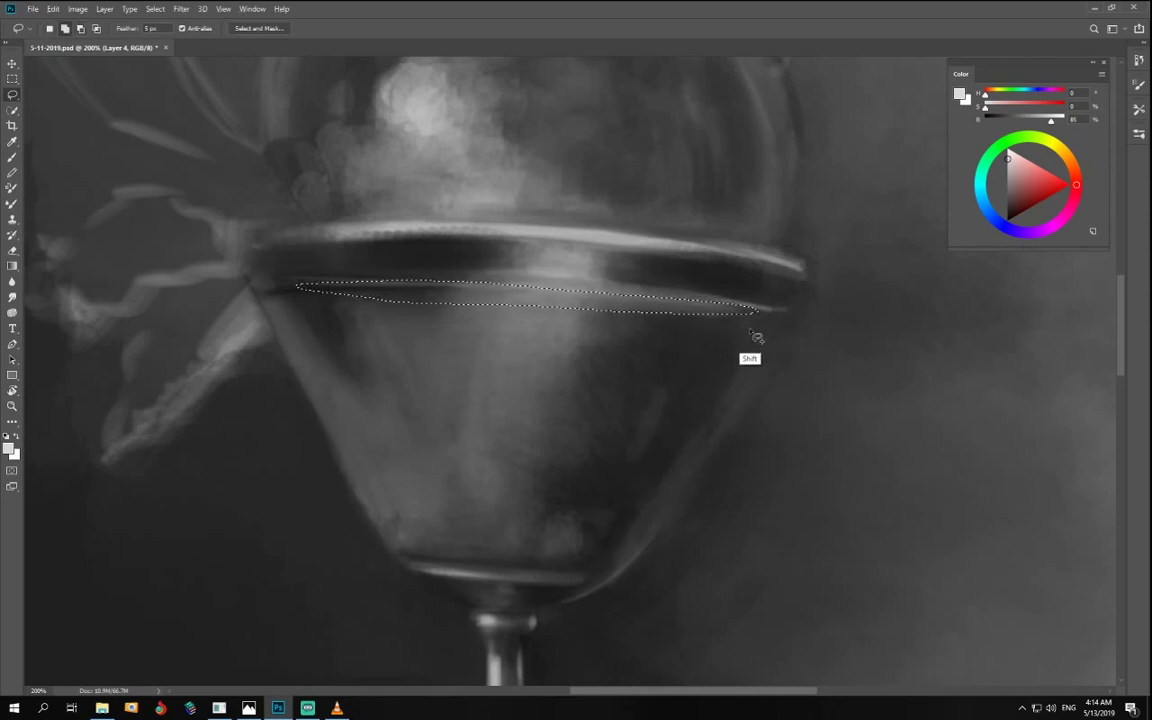
pyautogui.moveTo(769, 323)
pyautogui.mouseDown()
pyautogui.moveTo(684, 312)
pyautogui.moveTo(299, 310)
pyautogui.mouseUp()
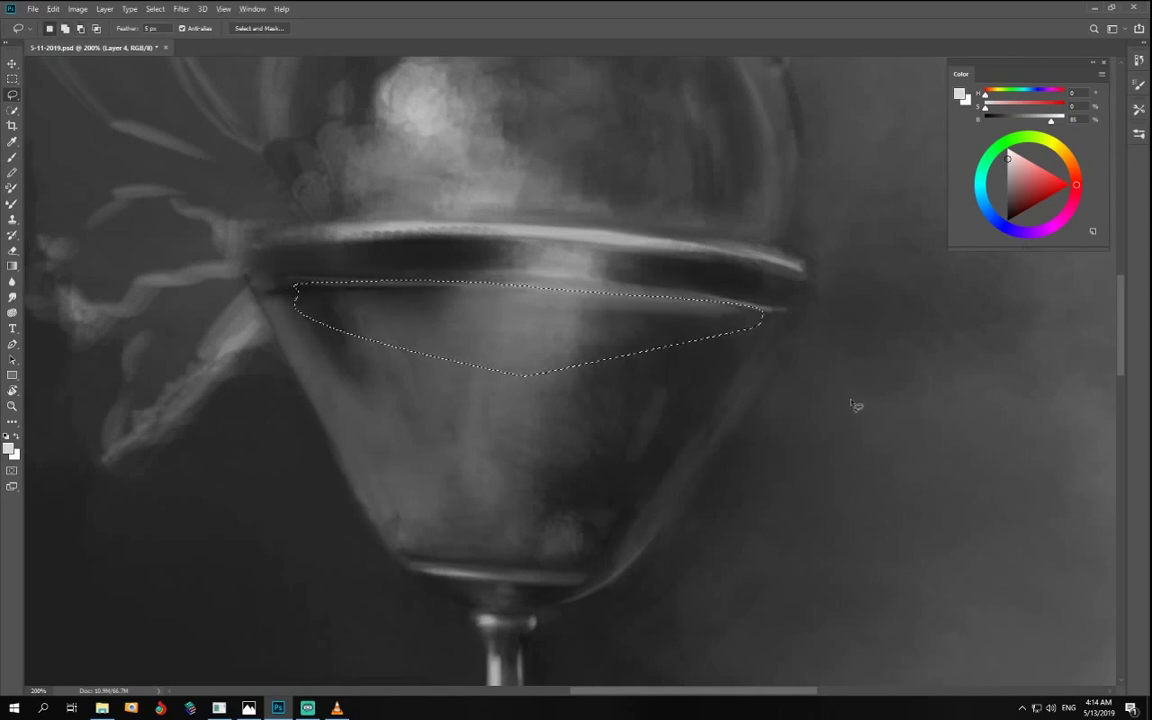
pyautogui.press('b')
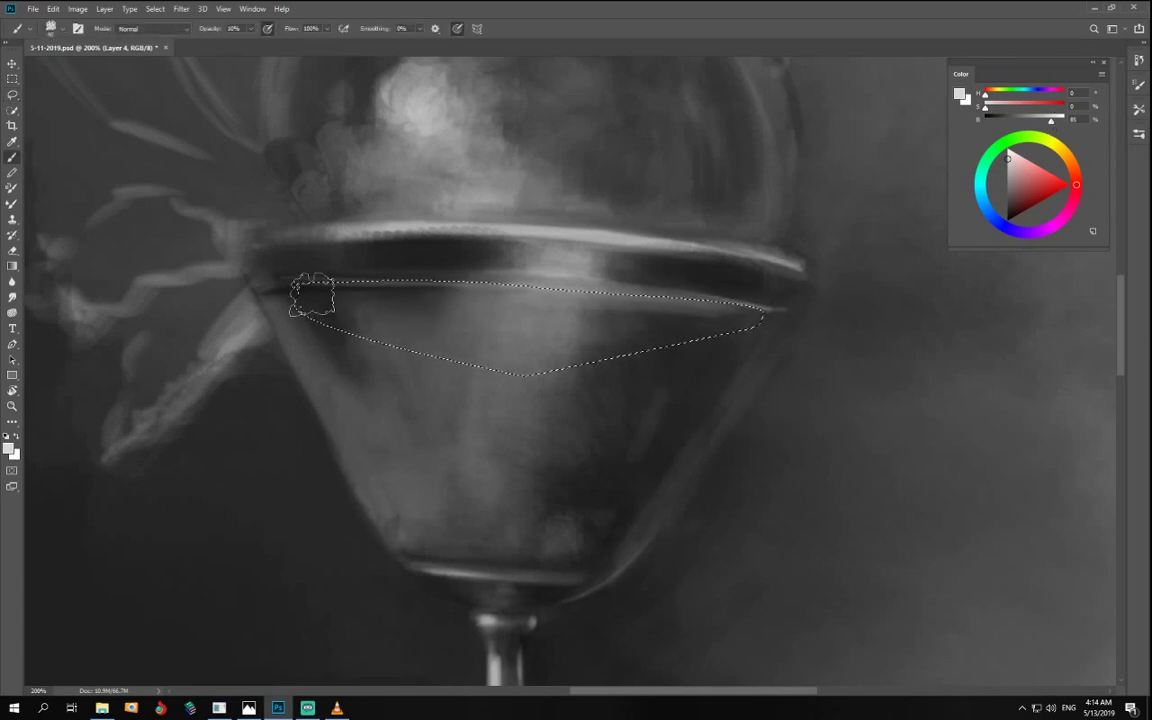
pyautogui.moveTo(410, 305); pyautogui.dragTo(295, 298)
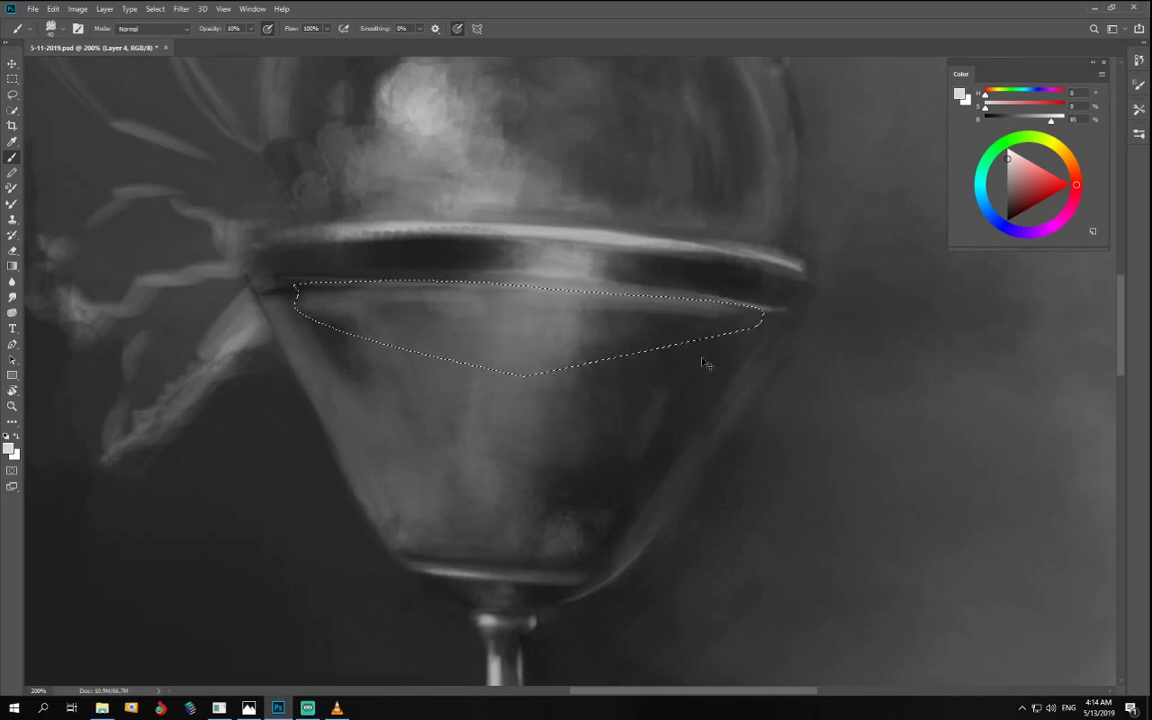
pyautogui.hotkey('ctrl', 'd')
# - Outline the dark rim band with the Pen tool and convert the path to a selection
pyautogui.press('p')
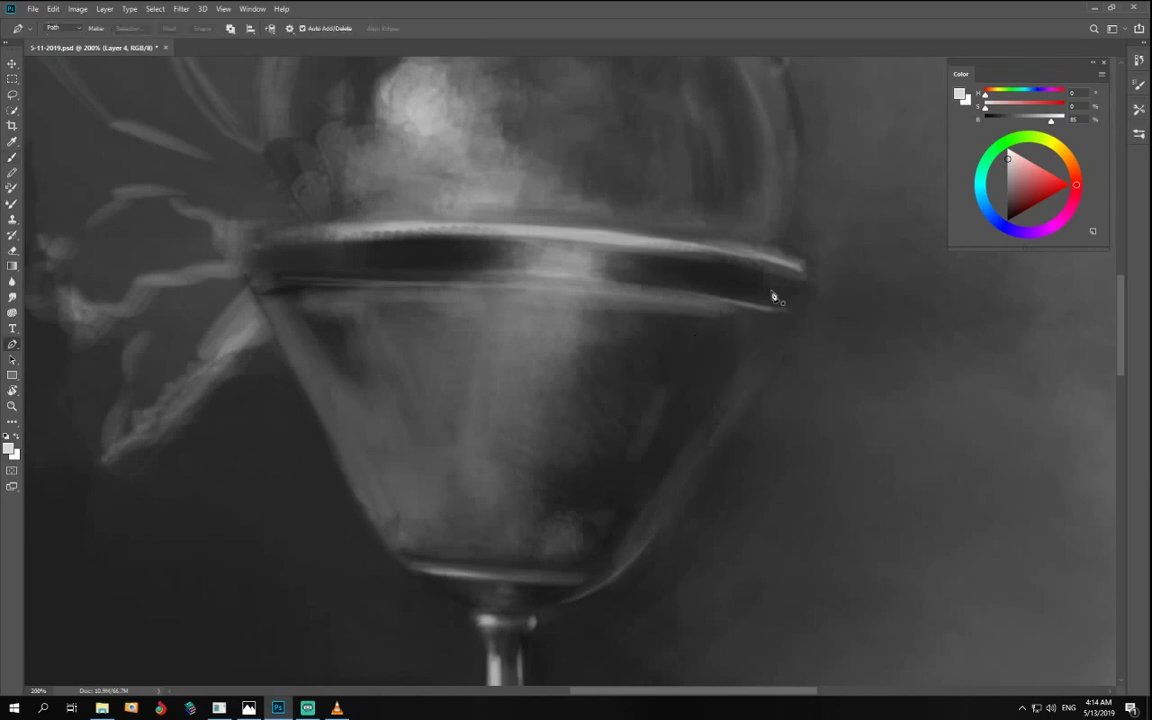
pyautogui.click(787, 268)
pyautogui.moveTo(463, 282); pyautogui.dragTo(404, 284)
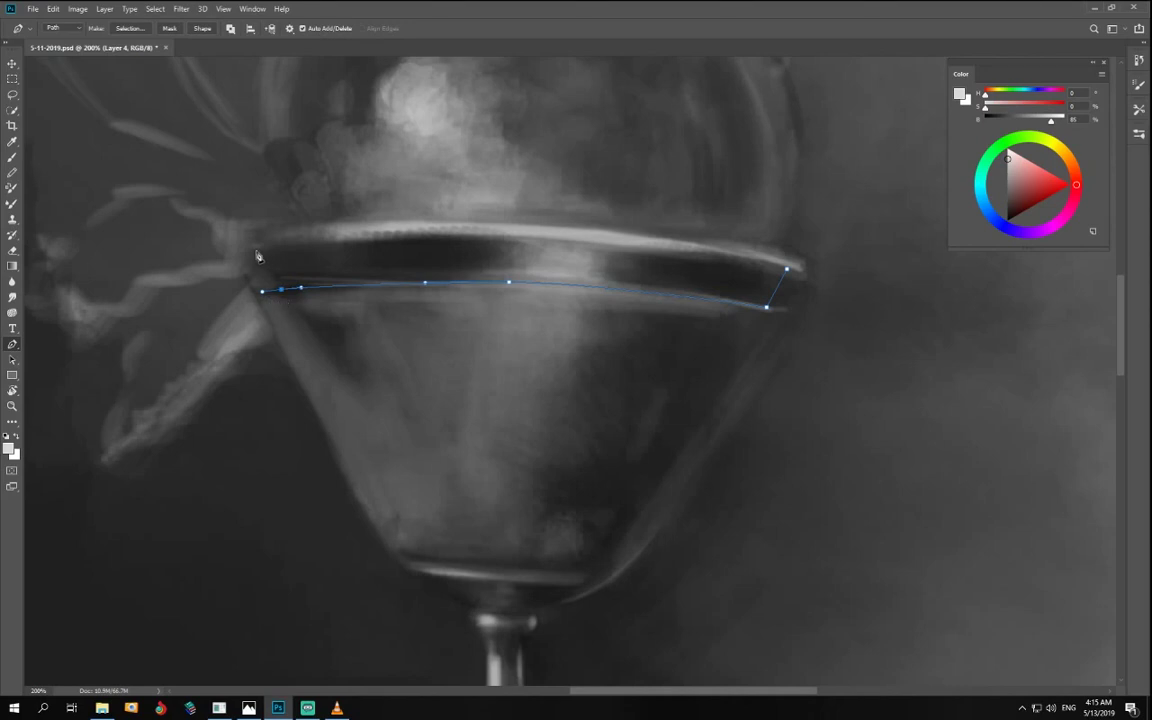
pyautogui.moveTo(778, 274); pyautogui.dragTo(1013, 323)
pyautogui.hotkey('ctrl', 'Return')
pyautogui.press('b')
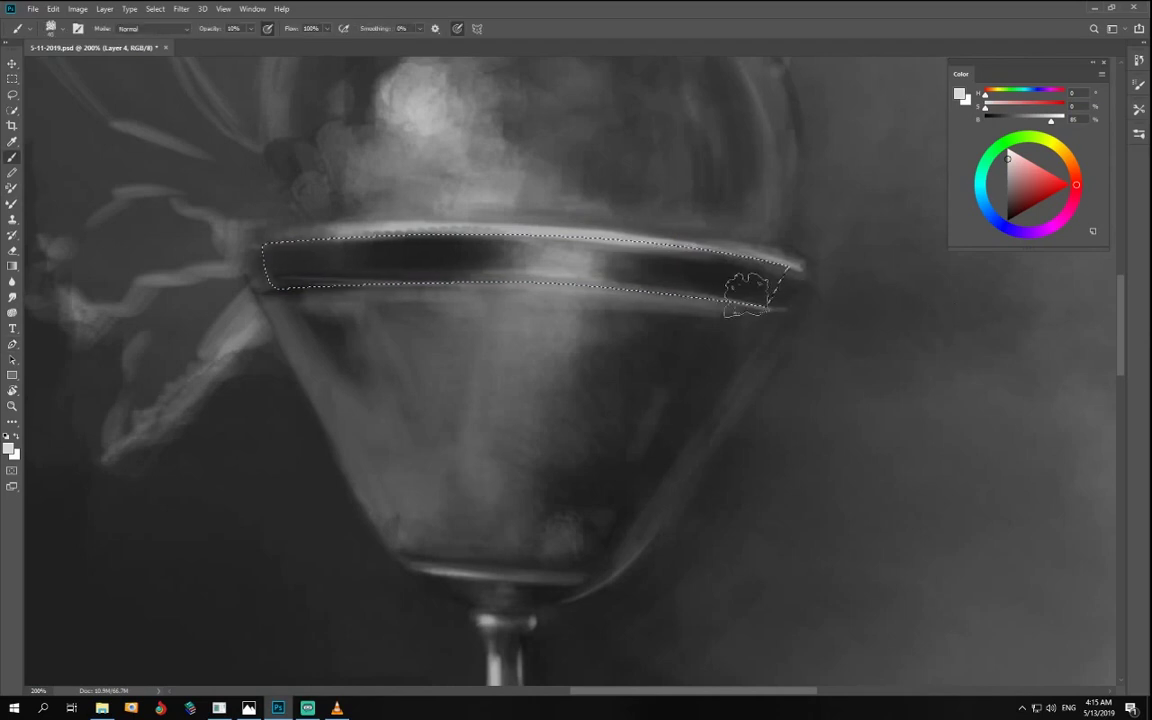
# - Even out the selected rim band with a 28% grey and sampled 12% and 18% greys, and deselect it
pyautogui.moveTo(1051, 119); pyautogui.dragTo(1006, 119)
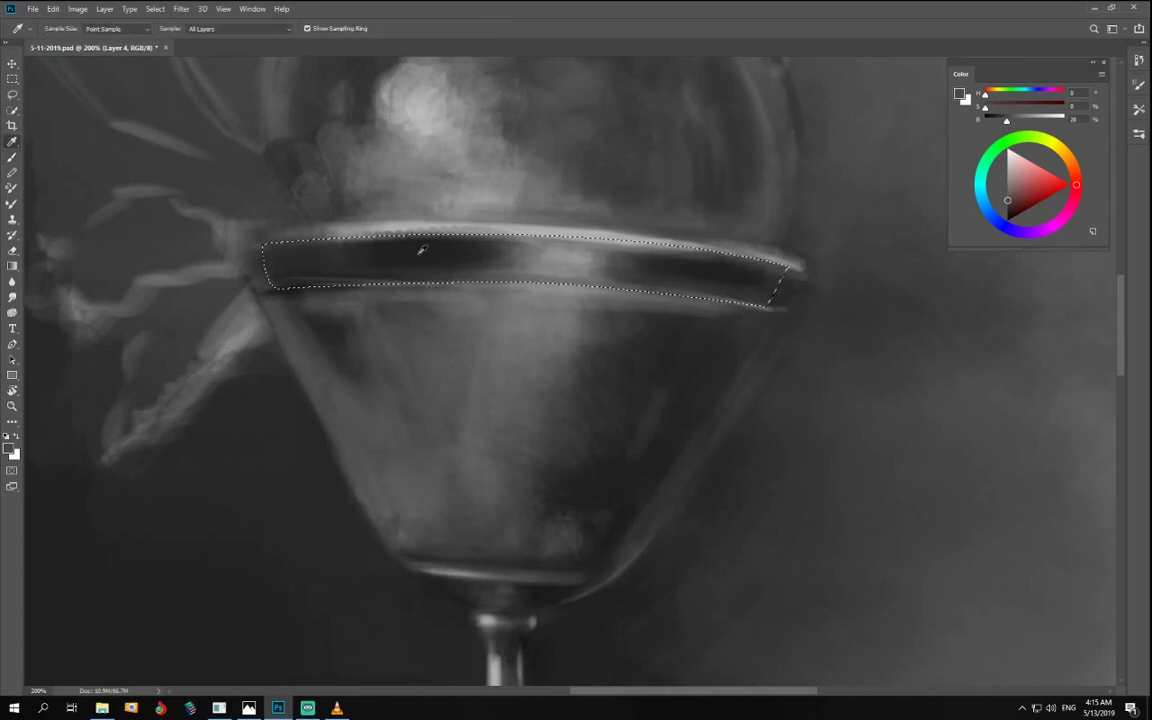
pyautogui.keyDown('alt'); pyautogui.click(420, 262); pyautogui.keyUp('alt')
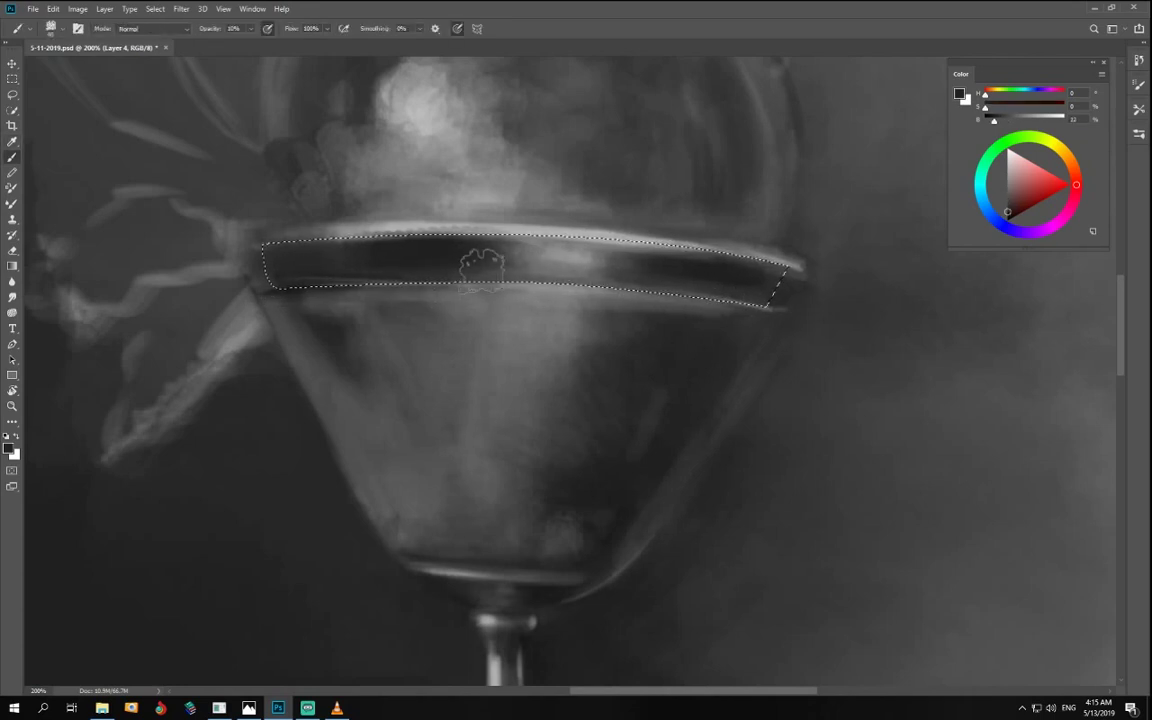
pyautogui.keyDown('alt'); pyautogui.click(311, 278); pyautogui.keyUp('alt')
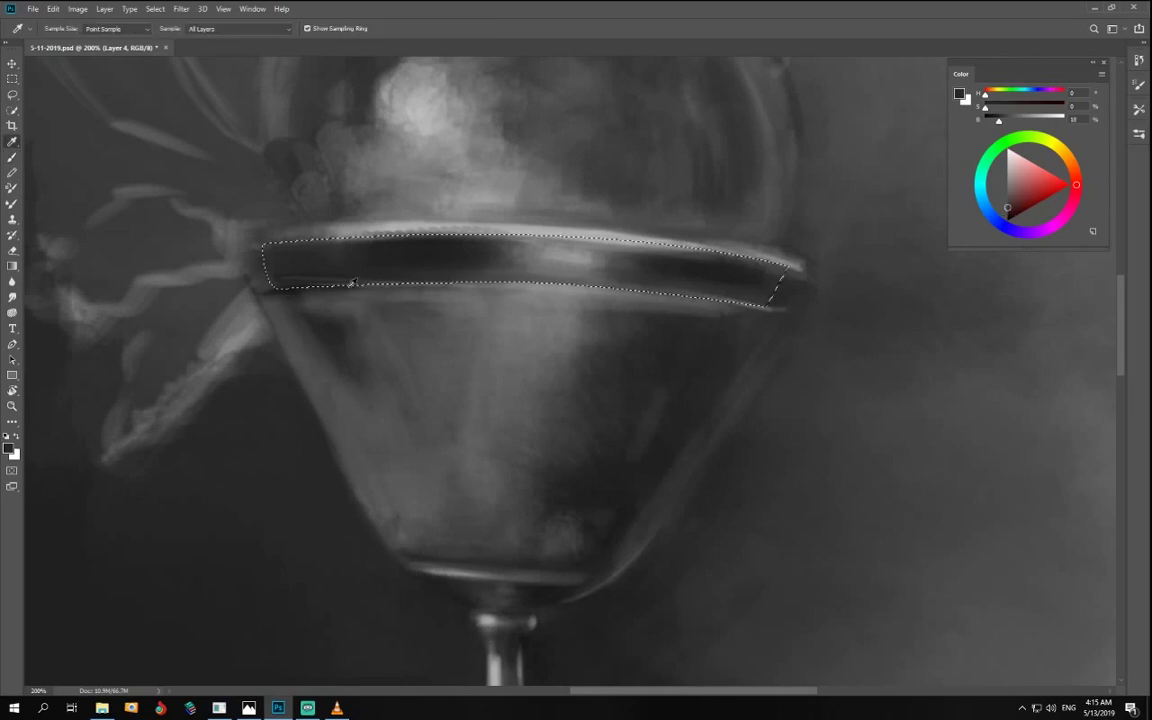
pyautogui.press('6')
pyautogui.hotkey('ctrl', 'd')
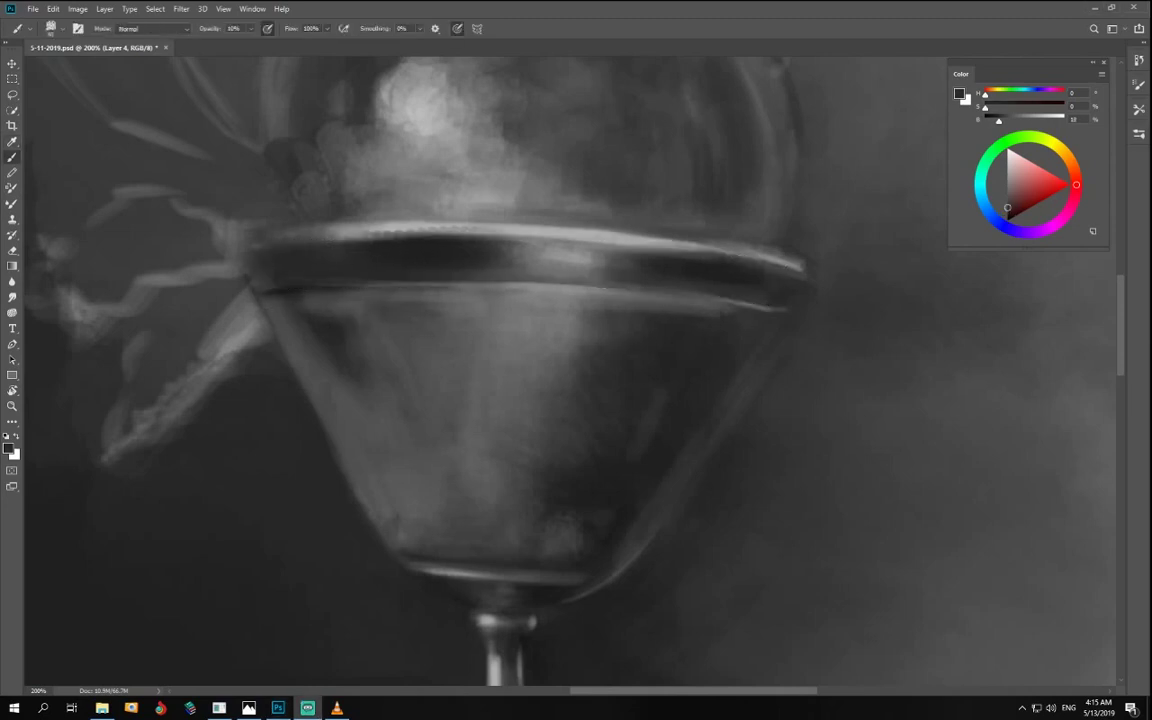
# - Restore the rim band selection and darken its shadow near the leaves with a sampled 15% grey and a 5% grey at 22% opacity
pyautogui.hotkey('ctrl', 'shift', 'd')
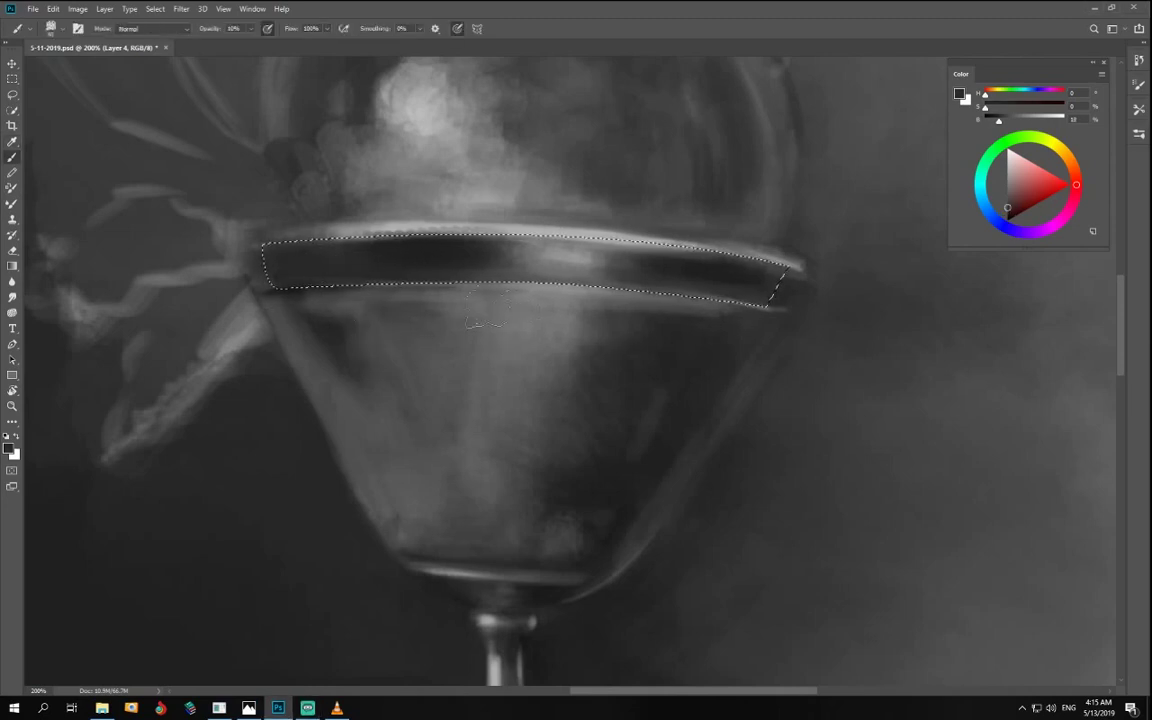
pyautogui.keyDown('alt'); pyautogui.click(474, 280); pyautogui.keyUp('alt')
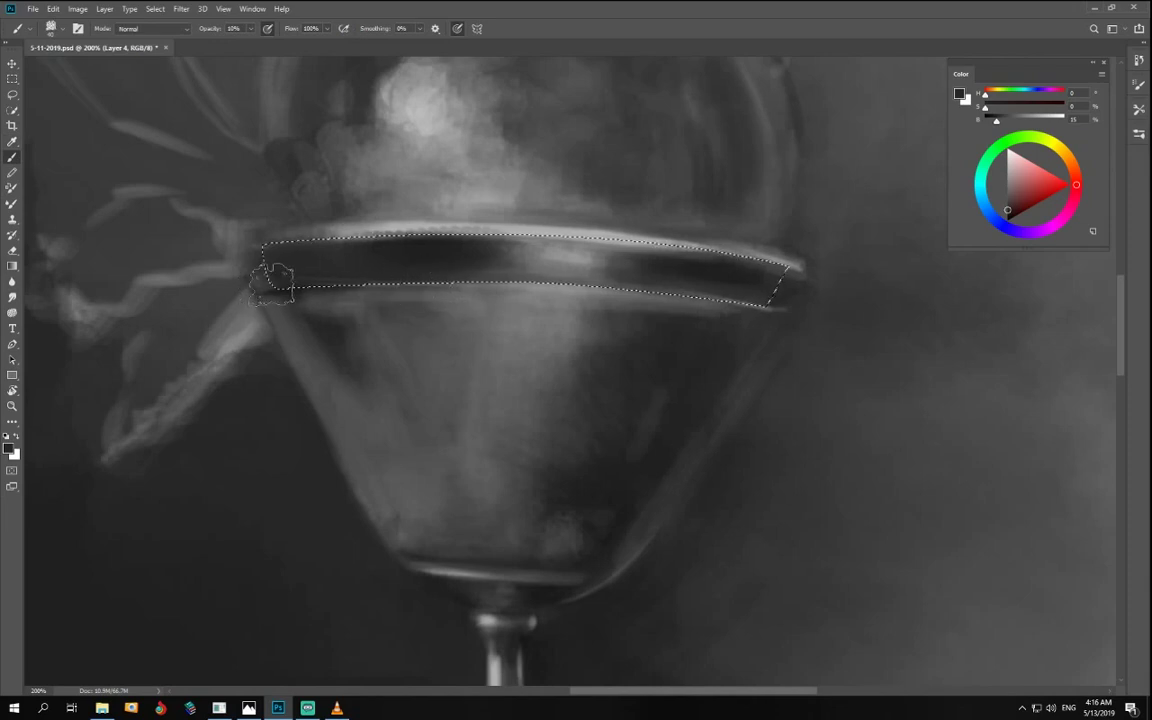
pyautogui.moveTo(996, 121); pyautogui.dragTo(989, 120)
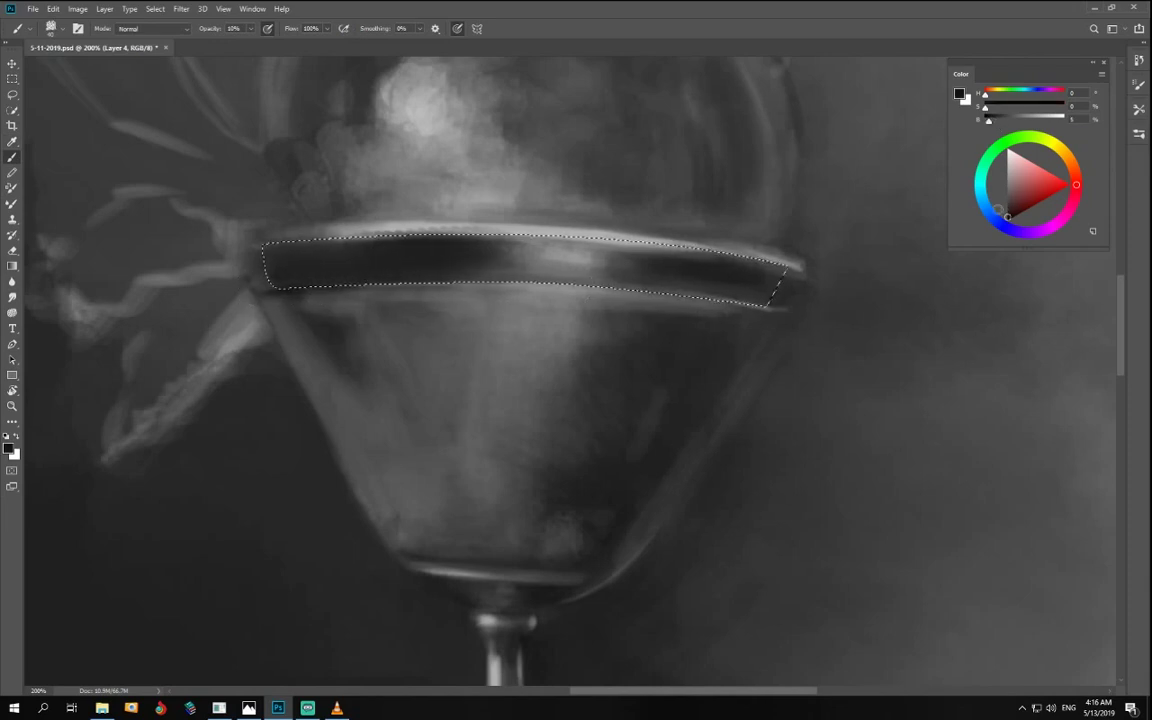
pyautogui.moveTo(250, 28)
pyautogui.mouseDown()
pyautogui.moveTo(276, 45)
pyautogui.moveTo(230, 44)
pyautogui.mouseUp()
pyautogui.click(251, 29)
pyautogui.moveTo(303, 277); pyautogui.dragTo(270, 313)
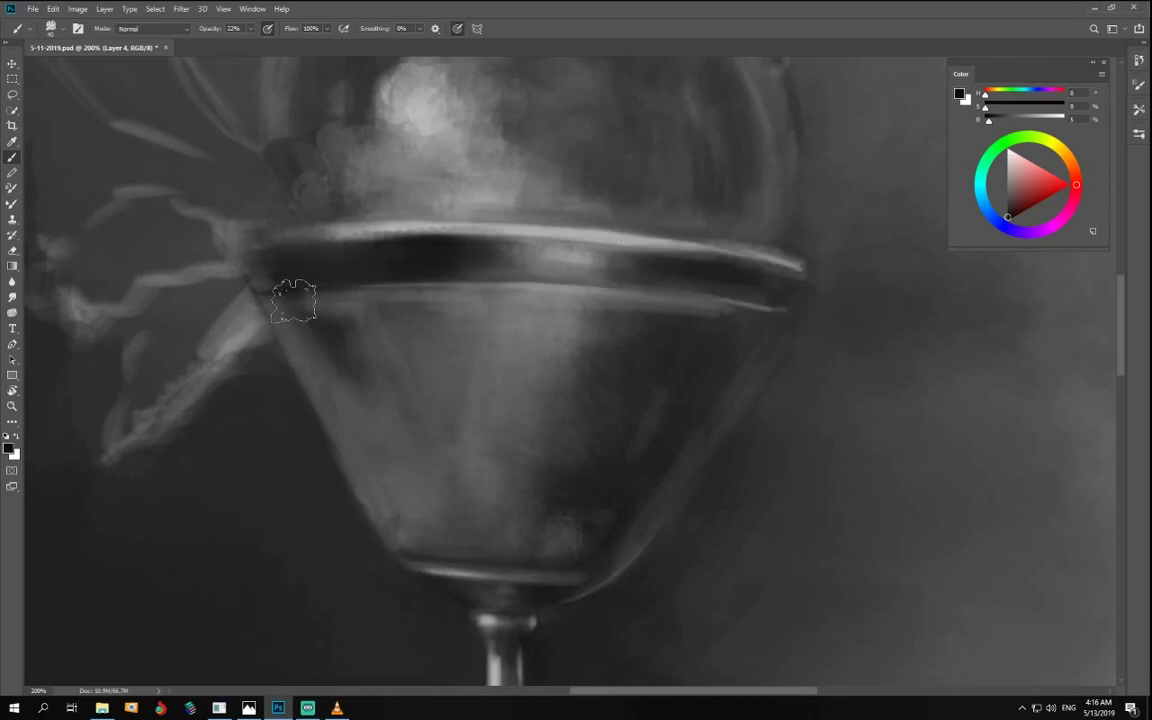
# - Touch up both ends of the goblet's dark rim band with sampled dark greys, including a 12% grey, at 22% opacity
pyautogui.press('r')
pyautogui.moveTo(650, 450)
pyautogui.mouseDown()
pyautogui.moveTo(360, 229)
pyautogui.moveTo(462, 200)
pyautogui.mouseUp()
pyautogui.press('space')
pyautogui.moveTo(737, 461); pyautogui.dragTo(537, 336)
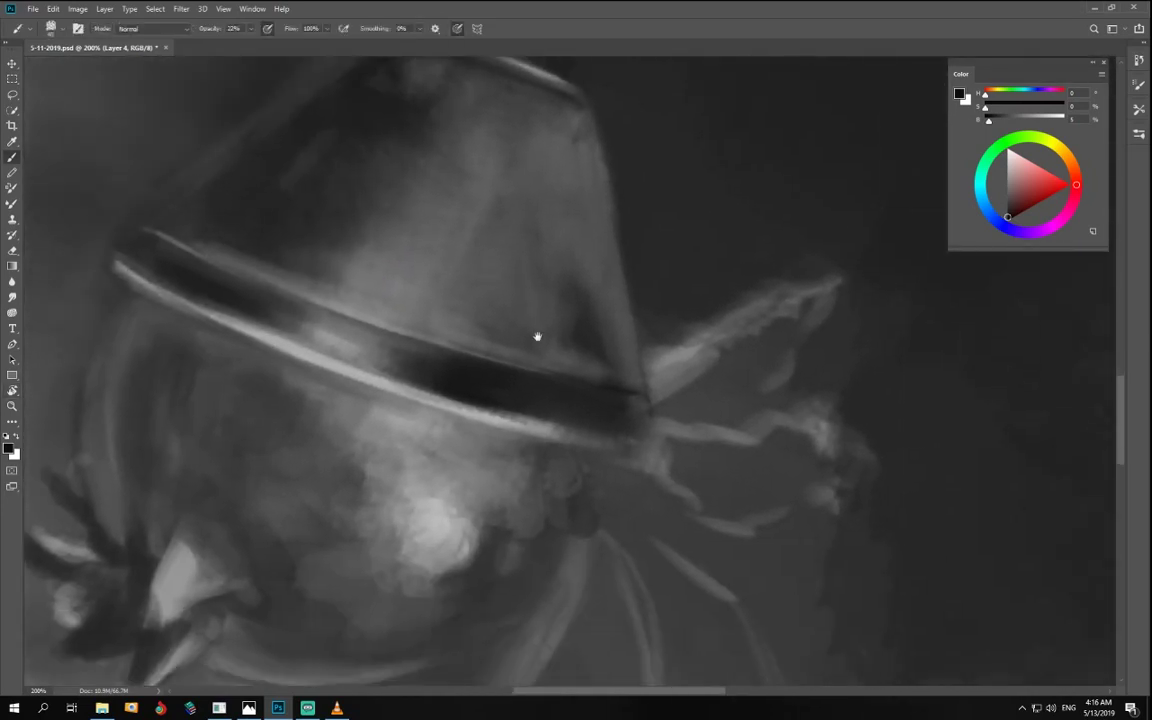
pyautogui.keyDown('alt'); pyautogui.click(640, 424); pyautogui.keyUp('alt')
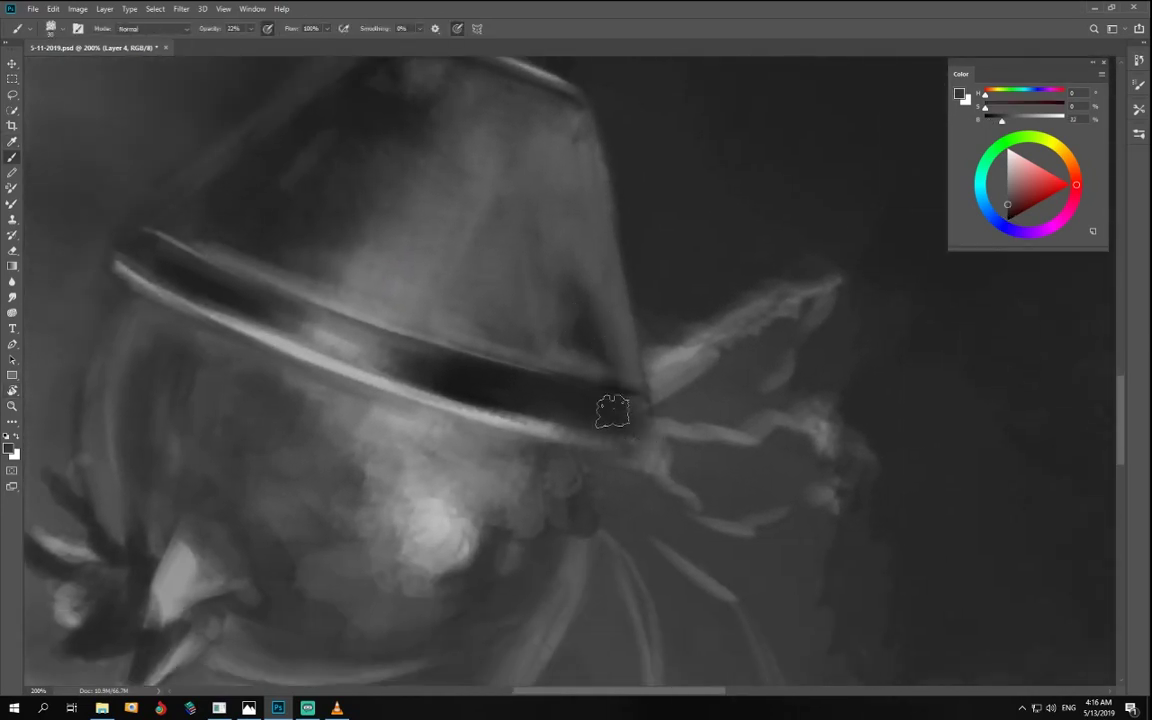
pyautogui.moveTo(613, 411); pyautogui.dragTo(636, 420)
pyautogui.moveTo(139, 246); pyautogui.dragTo(172, 272)
pyautogui.keyDown('alt'); pyautogui.click(246, 306); pyautogui.keyUp('alt')
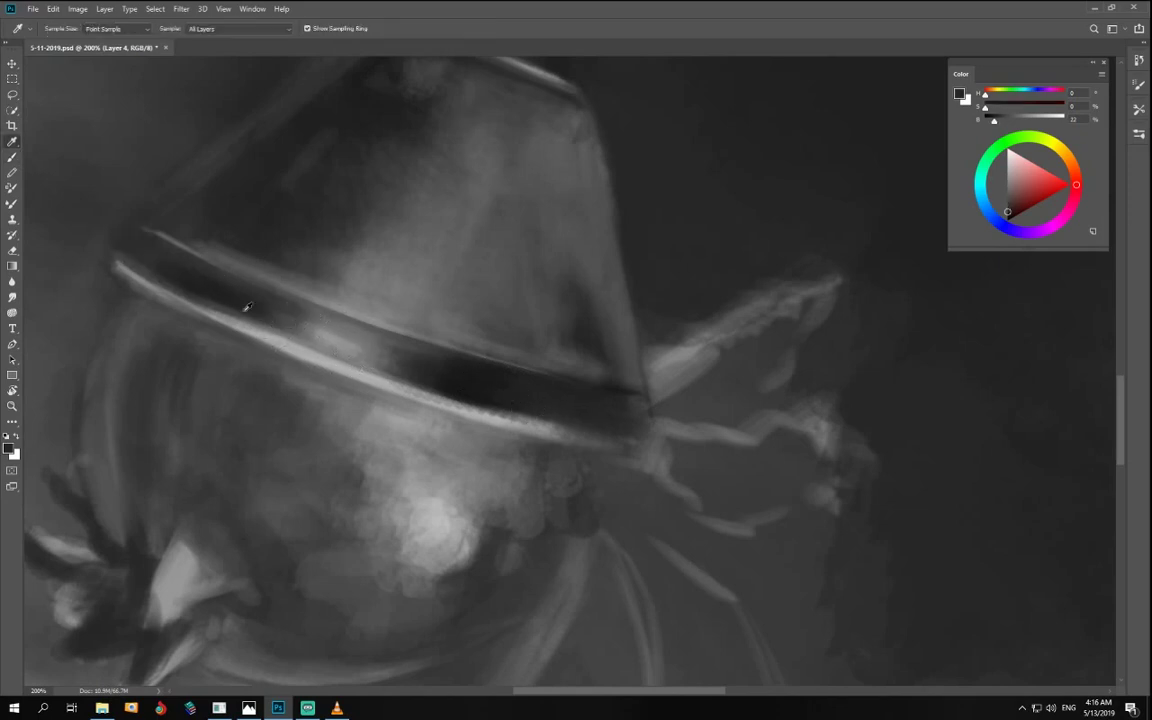
pyautogui.press('[')
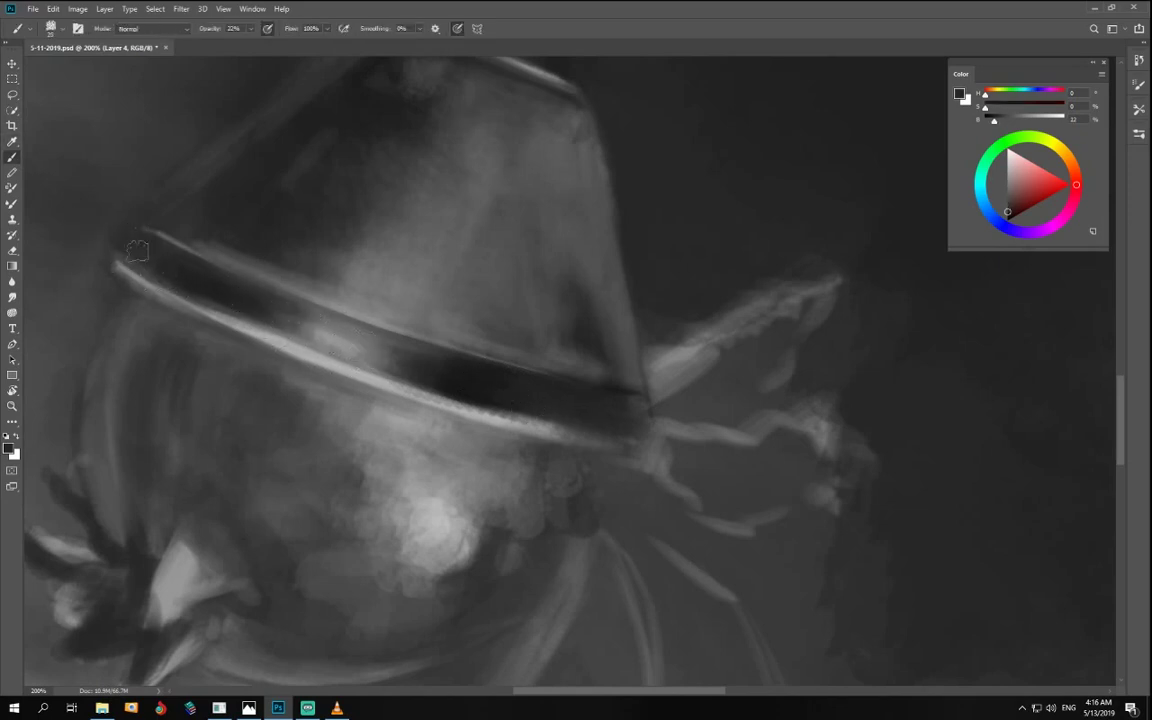
pyautogui.moveTo(138, 274); pyautogui.dragTo(179, 297)
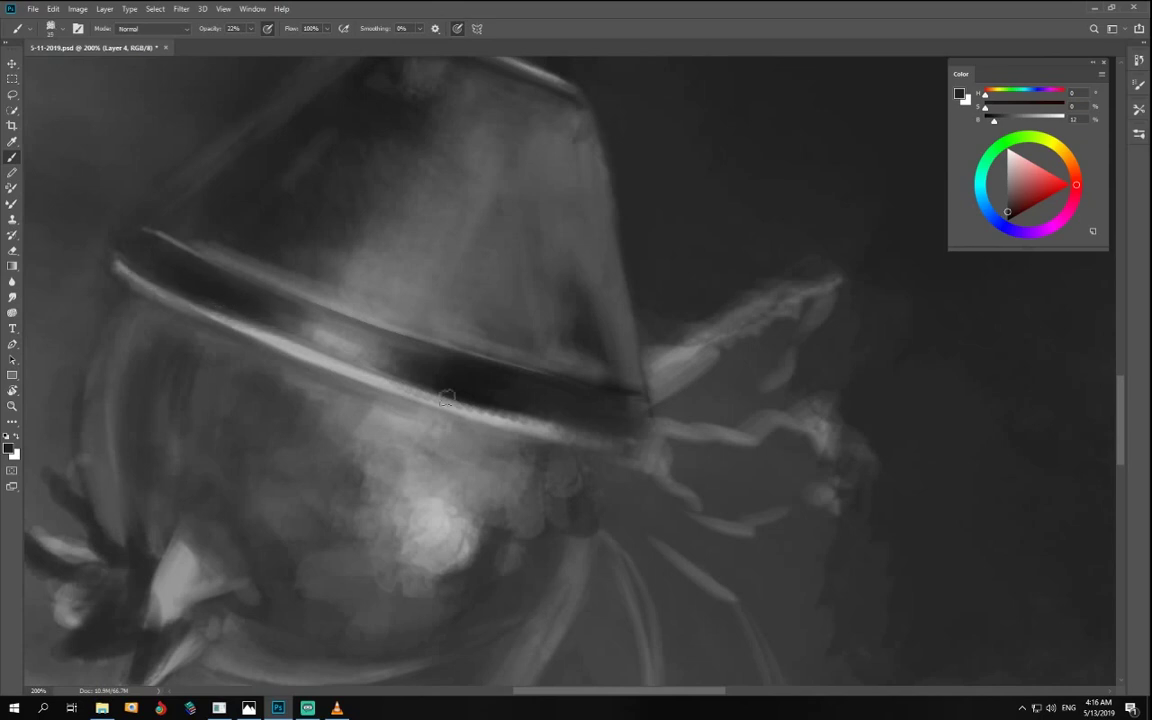
# - Soften the bowl's right edge just below the rim band with a sampled 15% grey, reducing the brush opacity to 20%
pyautogui.press('r')
pyautogui.moveTo(283, 437); pyautogui.dragTo(622, 340)
pyautogui.press('b')
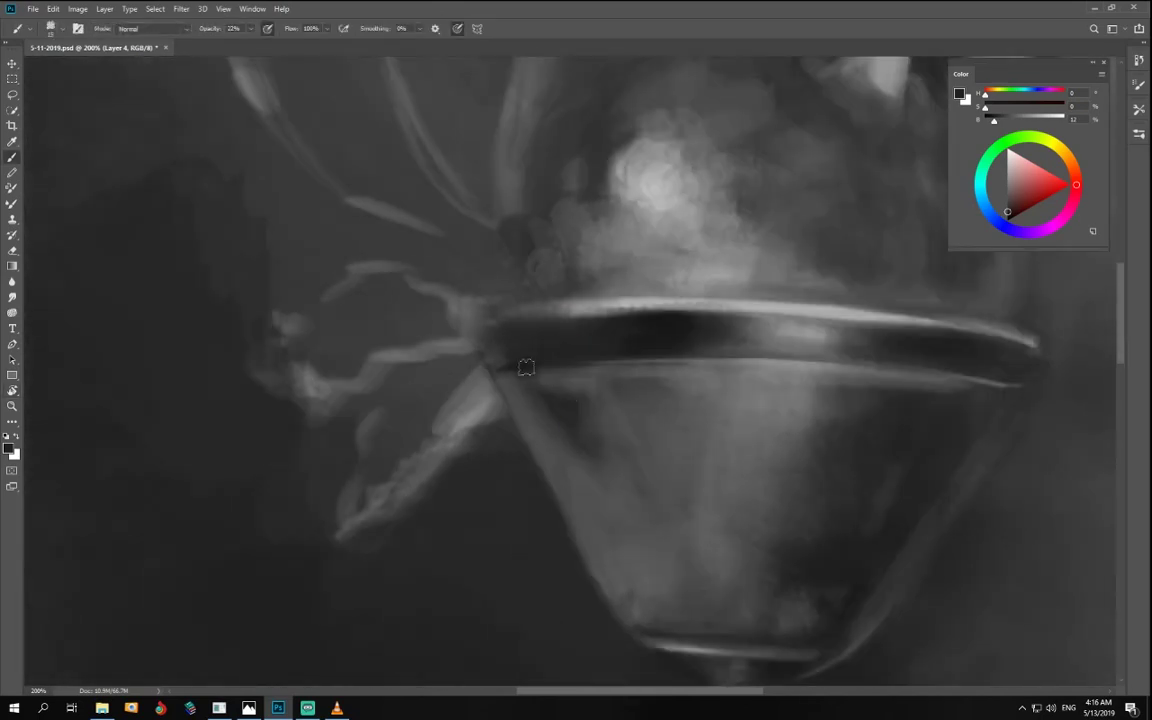
pyautogui.press('space')
pyautogui.moveTo(928, 390)
pyautogui.mouseDown()
pyautogui.moveTo(607, 401)
pyautogui.moveTo(625, 378)
pyautogui.mouseUp()
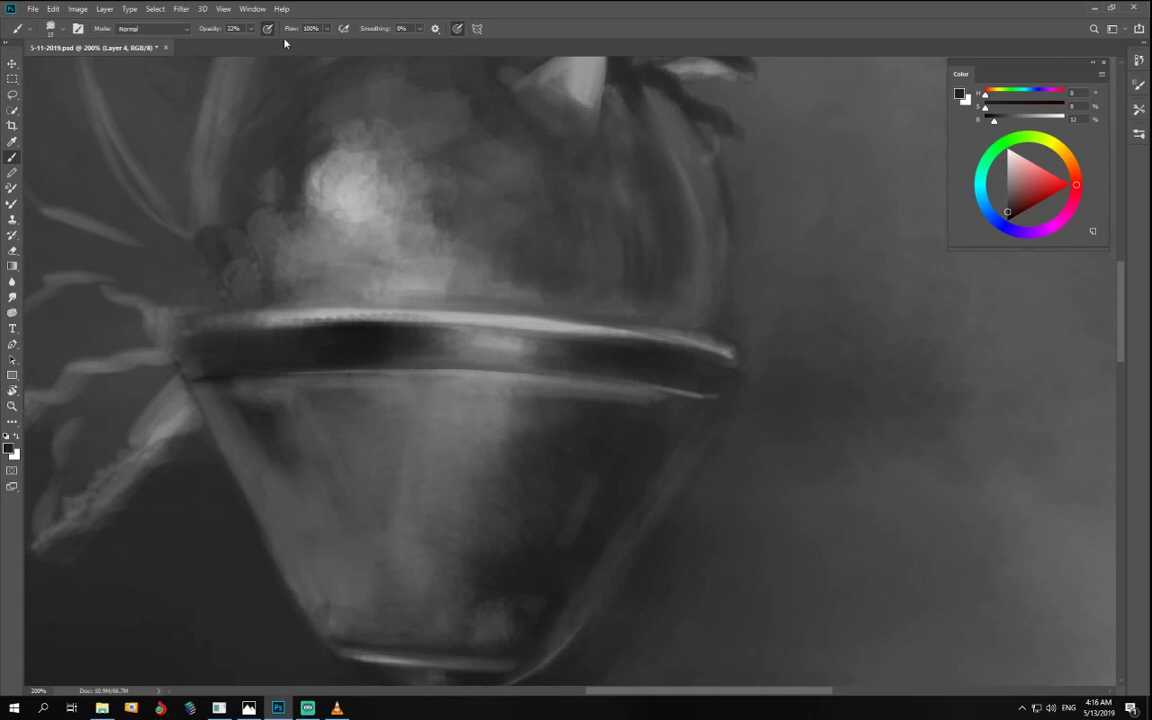
pyautogui.moveTo(251, 31); pyautogui.dragTo(278, 47)
pyautogui.hotkey('ctrl', '-')
pyautogui.hotkey('ctrl', '-')
pyautogui.hotkey('ctrl', '-')
pyautogui.hotkey('ctrl', '+')
pyautogui.hotkey('ctrl', '+')
pyautogui.hotkey('ctrl', '+')
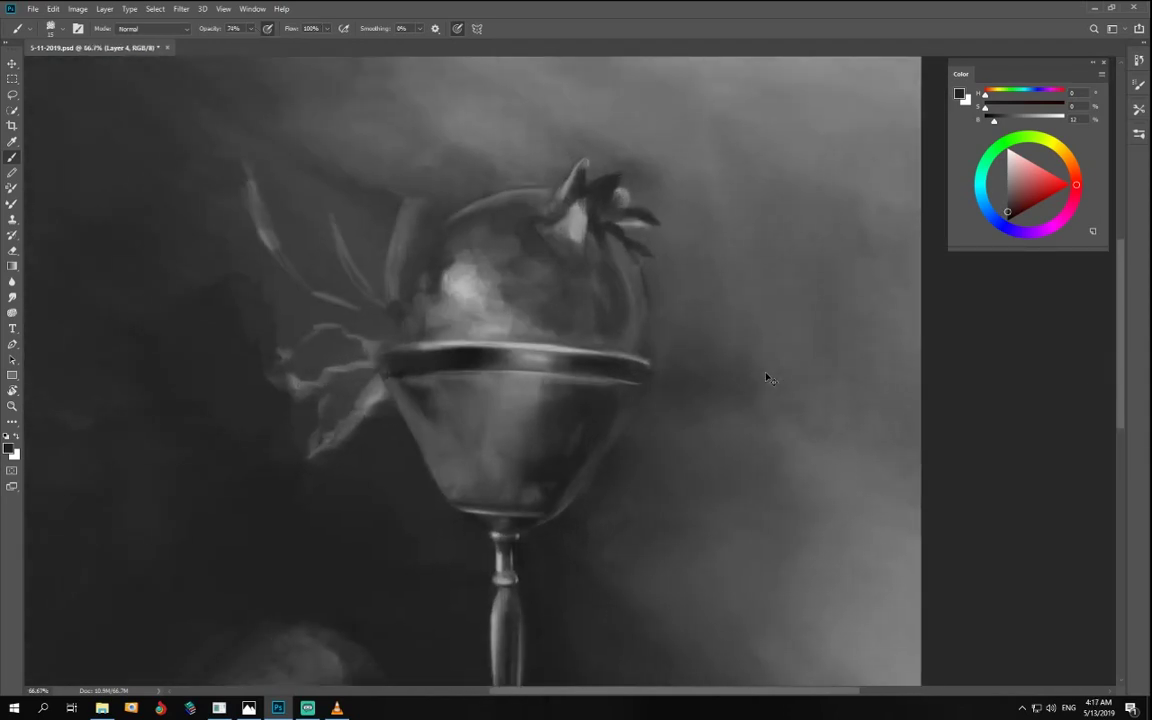
pyautogui.press('space')
pyautogui.moveTo(630, 422)
pyautogui.mouseDown()
pyautogui.moveTo(649, 373)
pyautogui.moveTo(702, 356)
pyautogui.mouseUp()
pyautogui.keyDown('alt'); pyautogui.click(675, 401); pyautogui.keyUp('alt')
pyautogui.press(']')
pyautogui.press(']')
pyautogui.press(']')
pyautogui.press(']')
pyautogui.press(']')
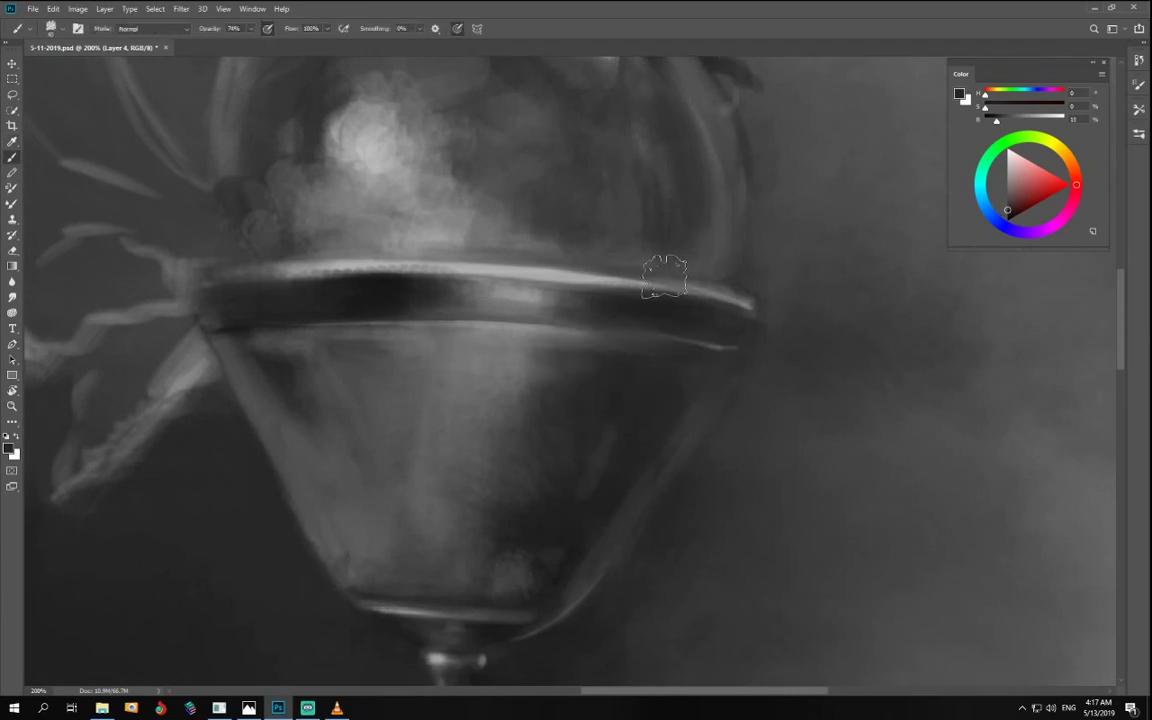
pyautogui.press('2')
pyautogui.hotkey('ctrl', '-')
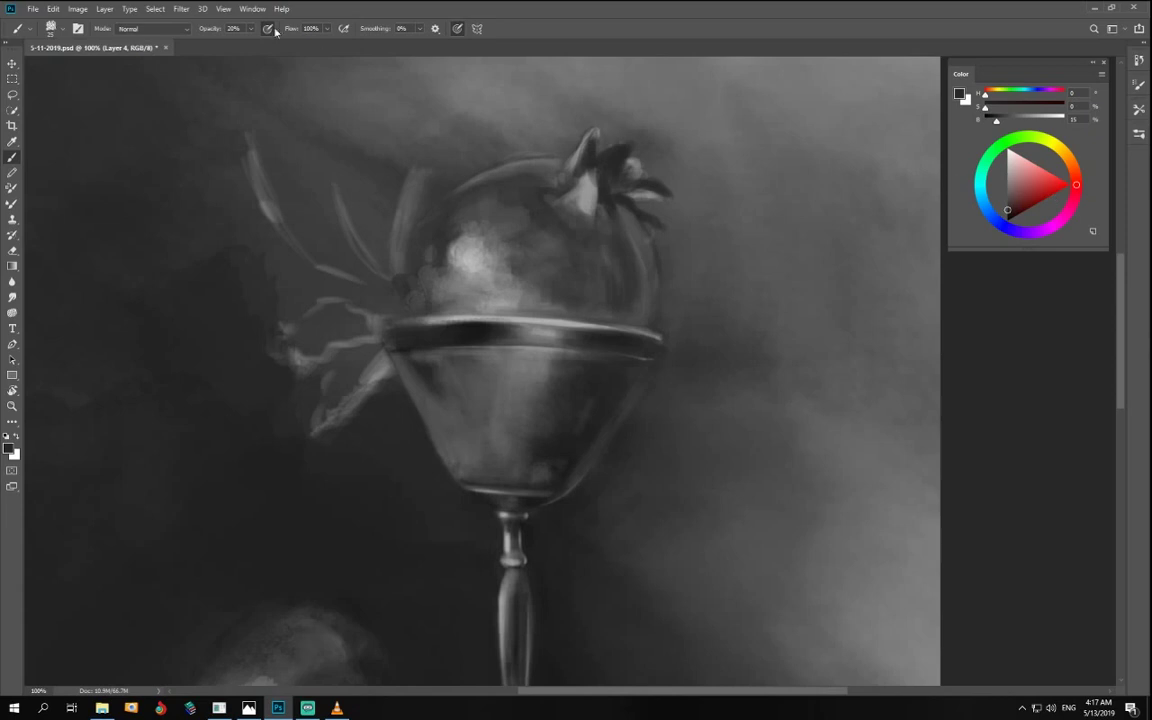
# - Darken the bowl's shadow areas just below the rim band with the 15% grey at 59% opacity
pyautogui.moveTo(250, 29); pyautogui.dragTo(270, 47)
pyautogui.press('[')
pyautogui.press('[')
pyautogui.press('[')
pyautogui.press('[')
pyautogui.press('[')
pyautogui.press('[')
pyautogui.press('[')
pyautogui.press('[')
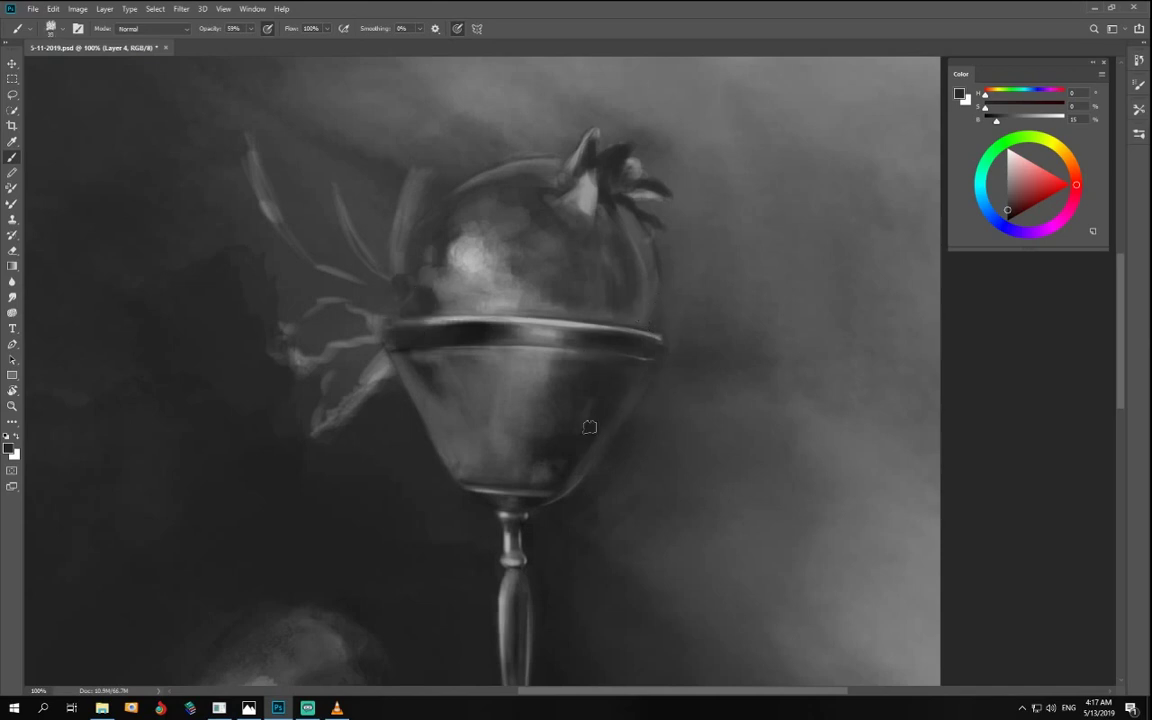
pyautogui.press(']')
pyautogui.press(']')
pyautogui.press(']')
pyautogui.moveTo(412, 350); pyautogui.dragTo(440, 378)
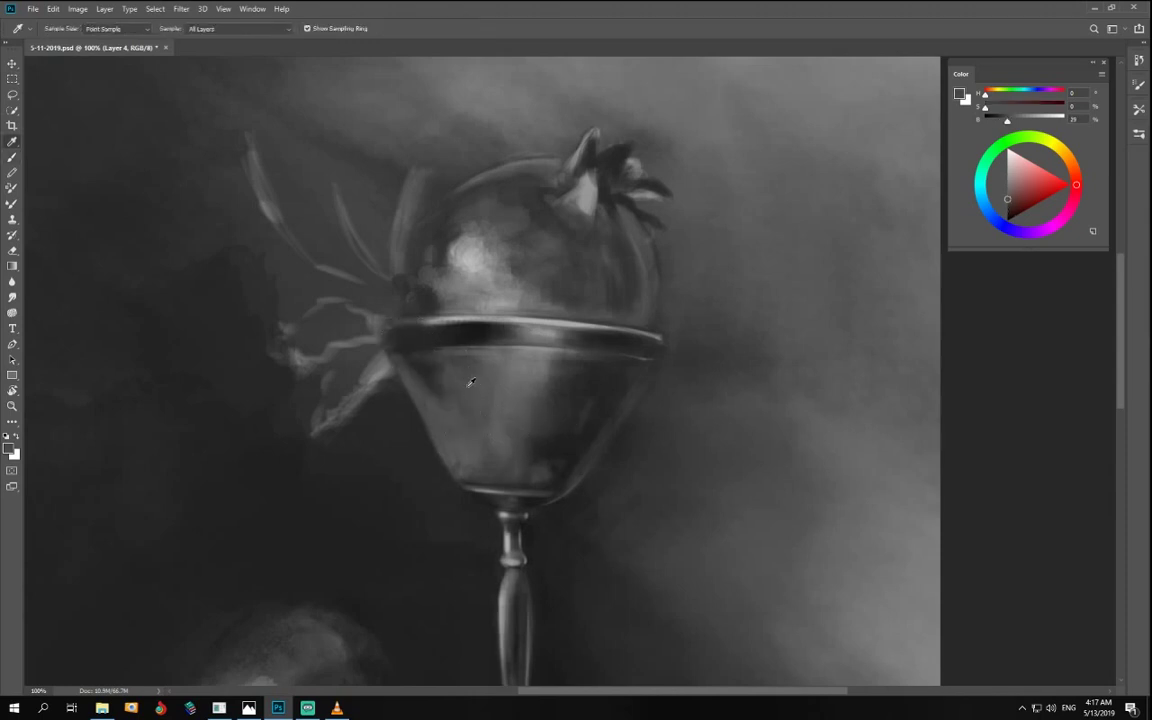
# - Darken the shaded right side and outer edge of the bowl with 19% and 12% greys, lowering the brush opacity to 40%
pyautogui.keyDown('alt'); pyautogui.click(427, 346); pyautogui.keyUp('alt')
pyautogui.moveTo(752, 580); pyautogui.dragTo(746, 507)
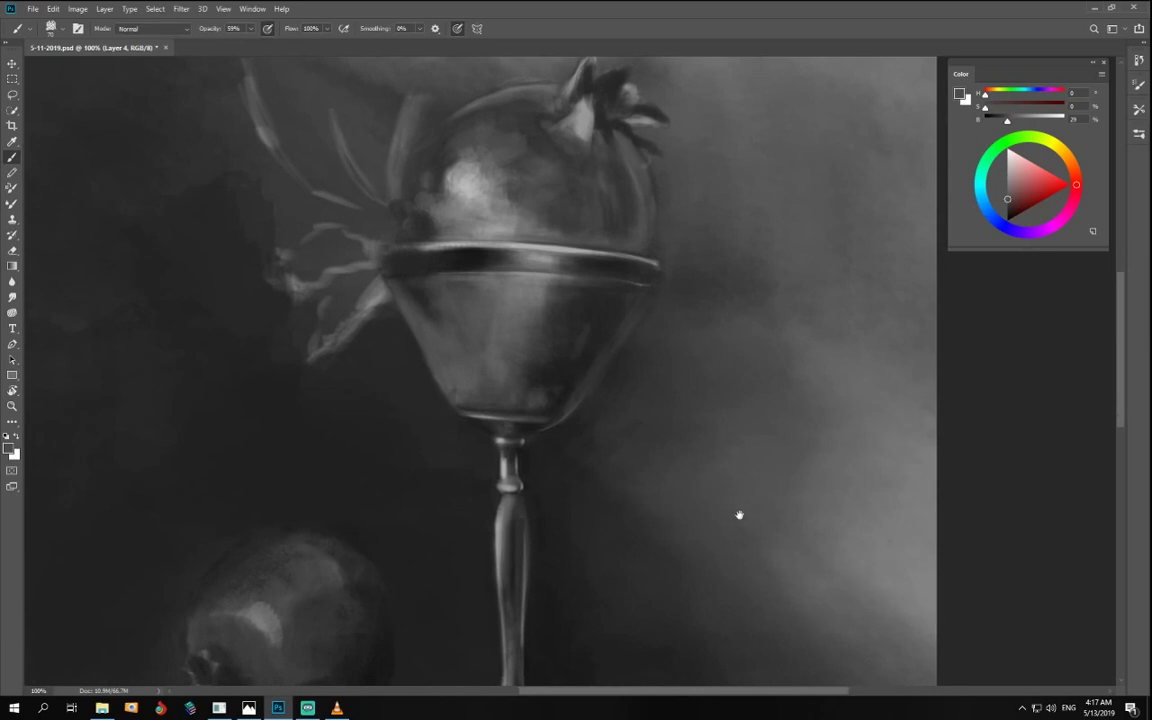
pyautogui.hotkey('ctrl', '0')
pyautogui.hotkey('ctrl', '+')
pyautogui.hotkey('ctrl', '+')
pyautogui.hotkey('ctrl', '+')
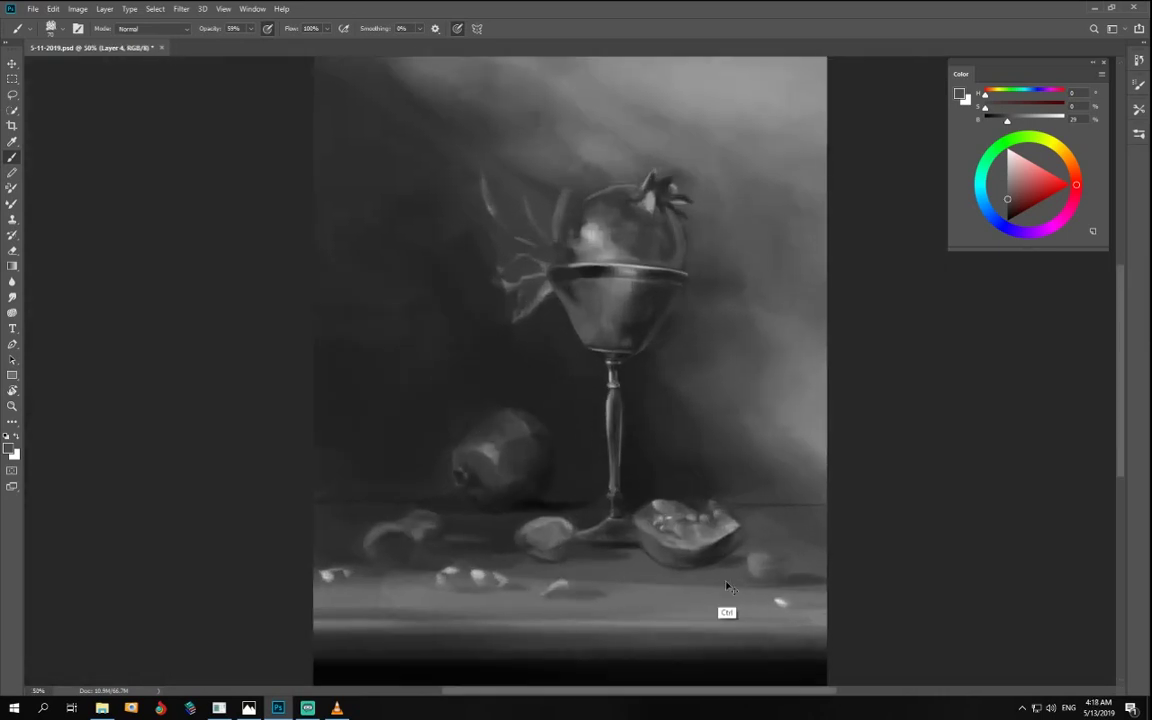
pyautogui.press('r')
pyautogui.moveTo(476, 491)
pyautogui.mouseDown()
pyautogui.moveTo(704, 481)
pyautogui.moveTo(735, 435)
pyautogui.mouseUp()
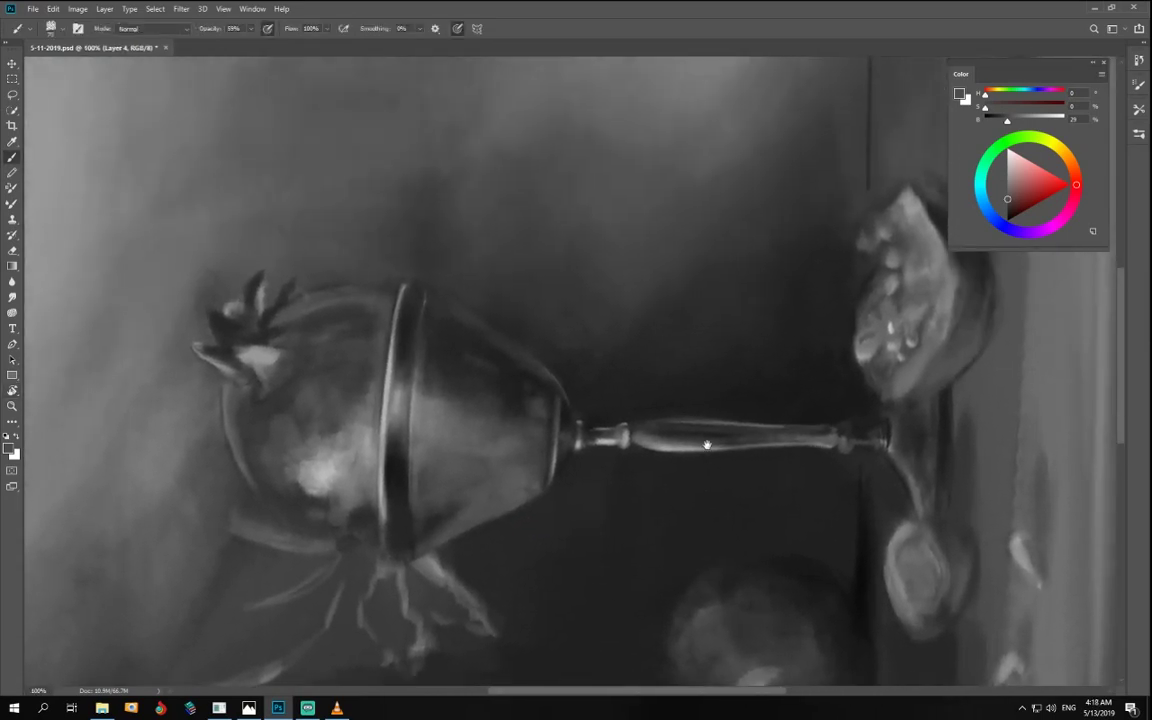
pyautogui.click(1002, 121)
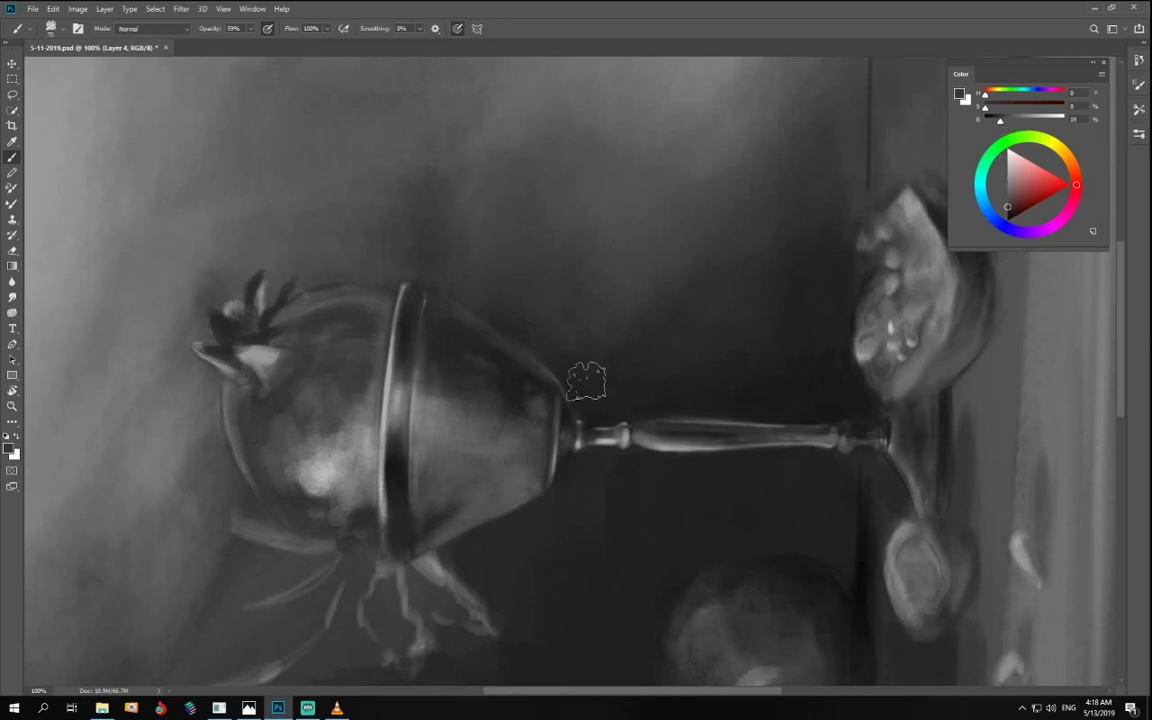
pyautogui.press('4')
pyautogui.moveTo(1002, 121); pyautogui.dragTo(994, 121)
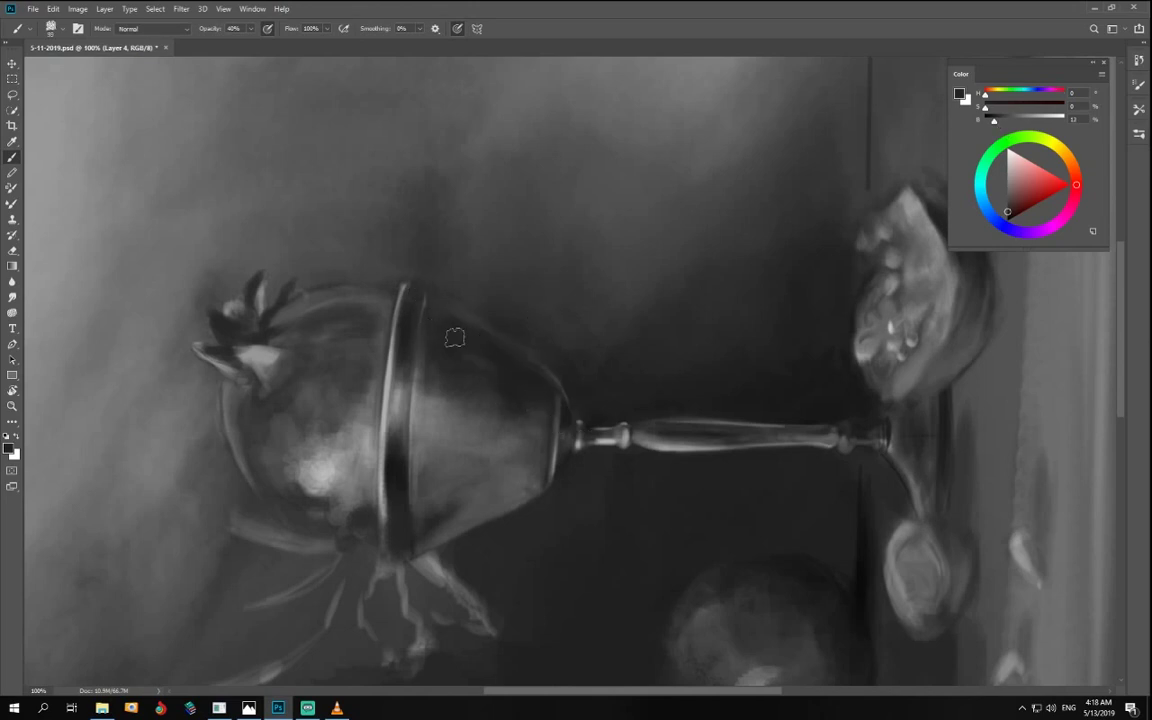
pyautogui.press('[')
pyautogui.press('[')
# - Brush a faint 88% grey light along the right edge of the stem's bulge with a small brush at 5% opacity
pyautogui.moveTo(645, 521); pyautogui.dragTo(604, 496)
pyautogui.press('r')
pyautogui.hotkey('ctrl', '+')
pyautogui.hotkey('ctrl', '+')
pyautogui.moveTo(690, 490); pyautogui.dragTo(686, 472)
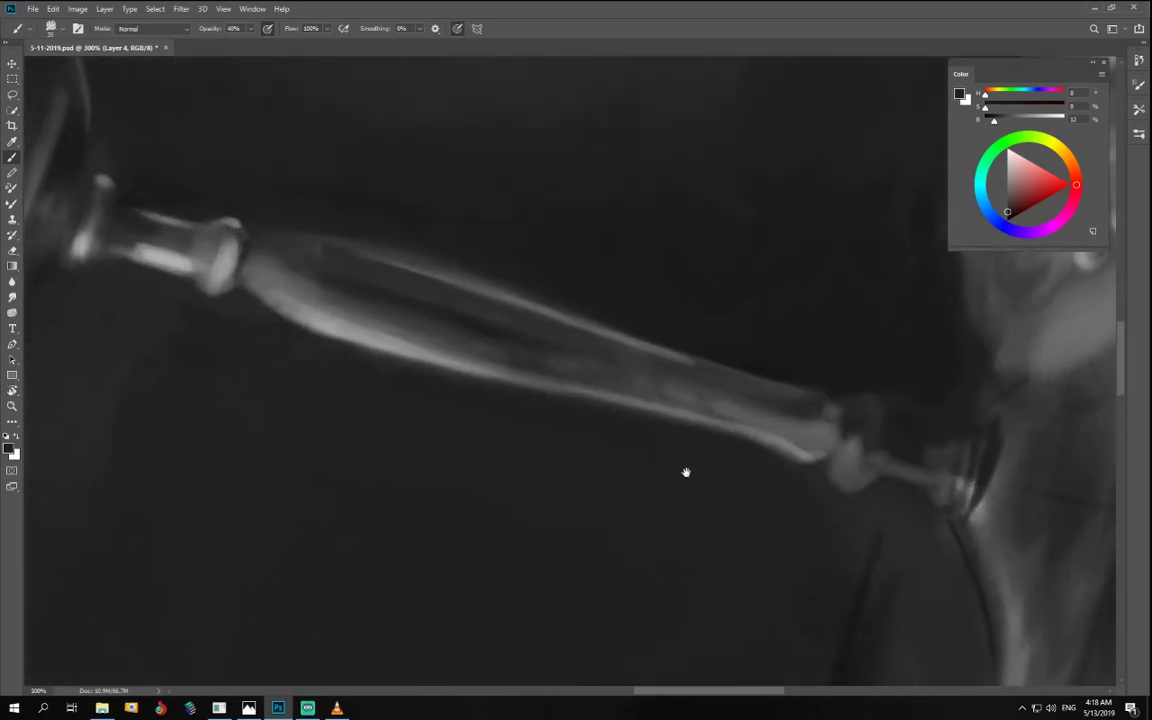
pyautogui.click(1007, 157)
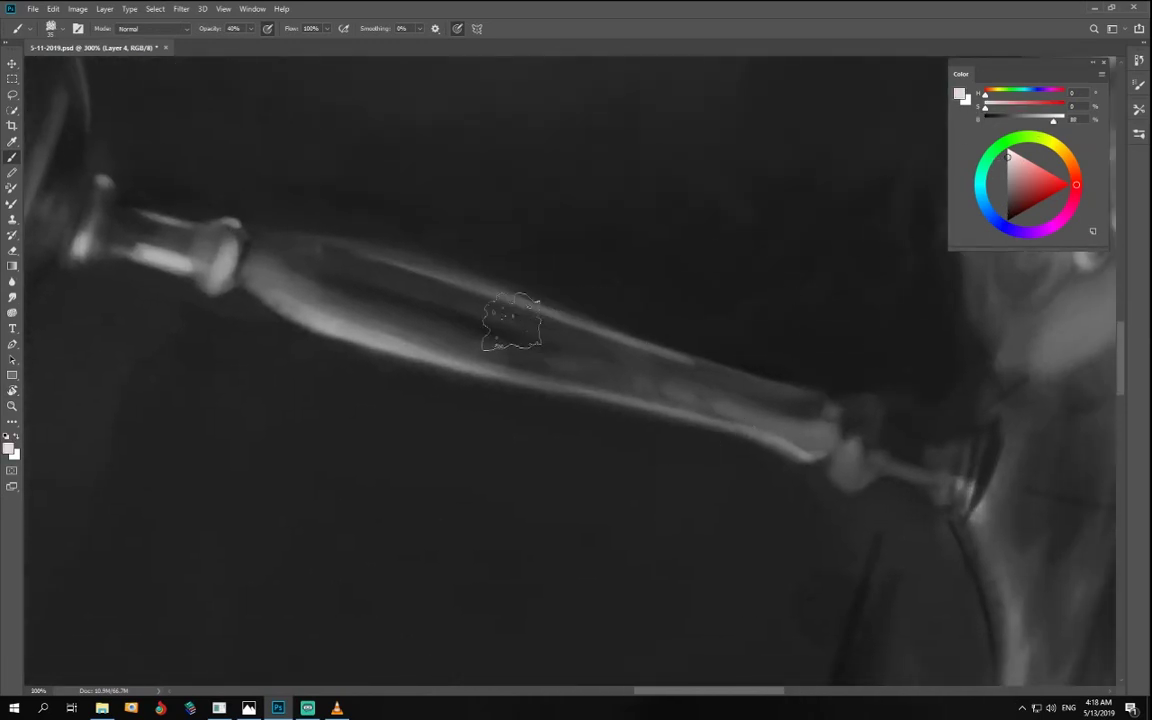
pyautogui.press('[')
pyautogui.press('[')
pyautogui.press('[')
pyautogui.press('[')
pyautogui.press('[')
pyautogui.press('[')
pyautogui.moveTo(447, 269); pyautogui.dragTo(396, 257)
pyautogui.hotkey('ctrl', 'z')
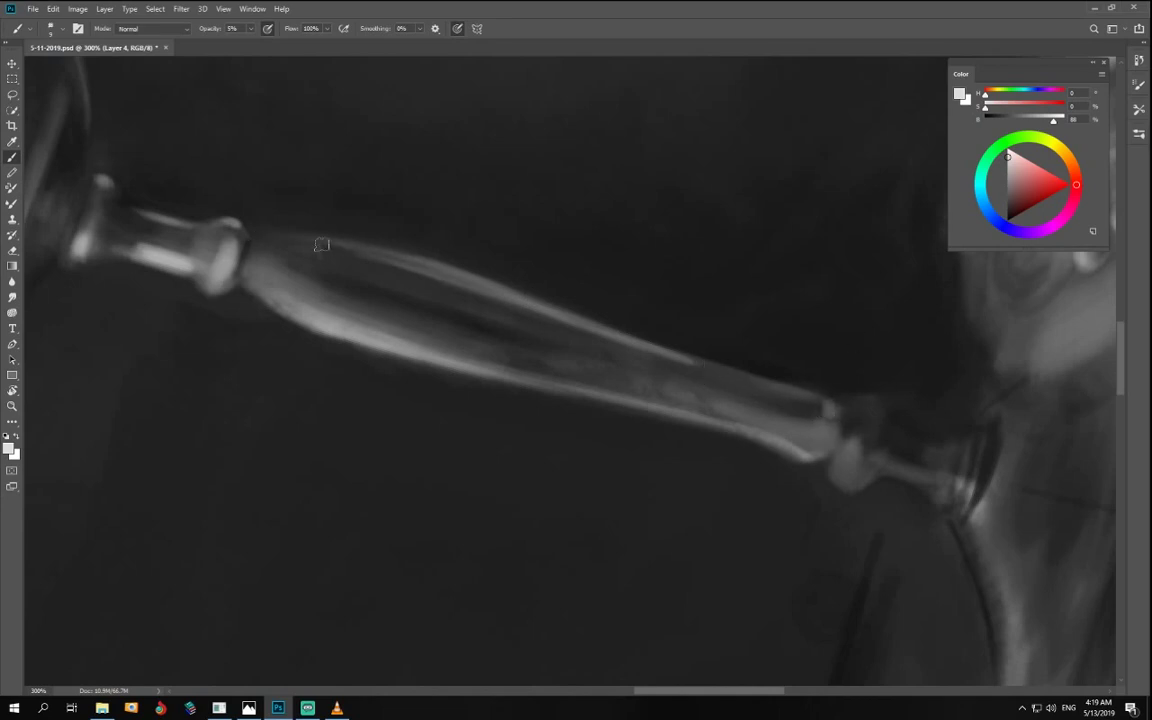
# - Add a small pure black accent at the top of the stem's bulge, right beside the collar, at a higher brush opacity
pyautogui.click(994, 117)
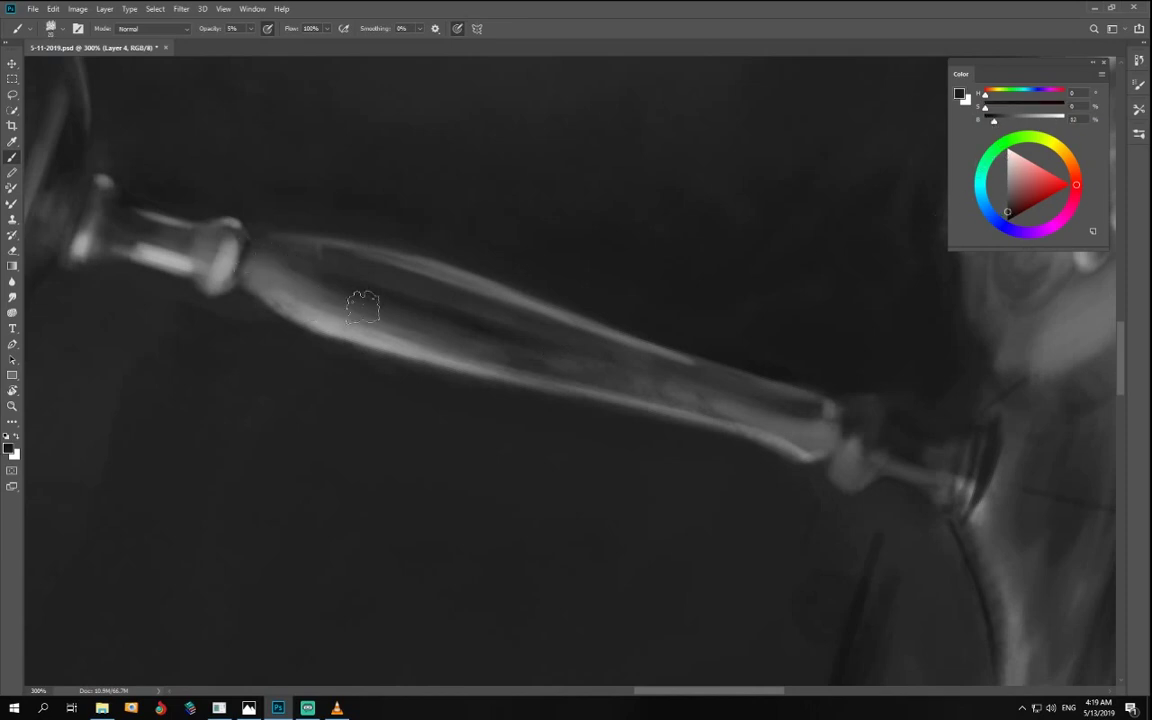
pyautogui.click(1008, 220)
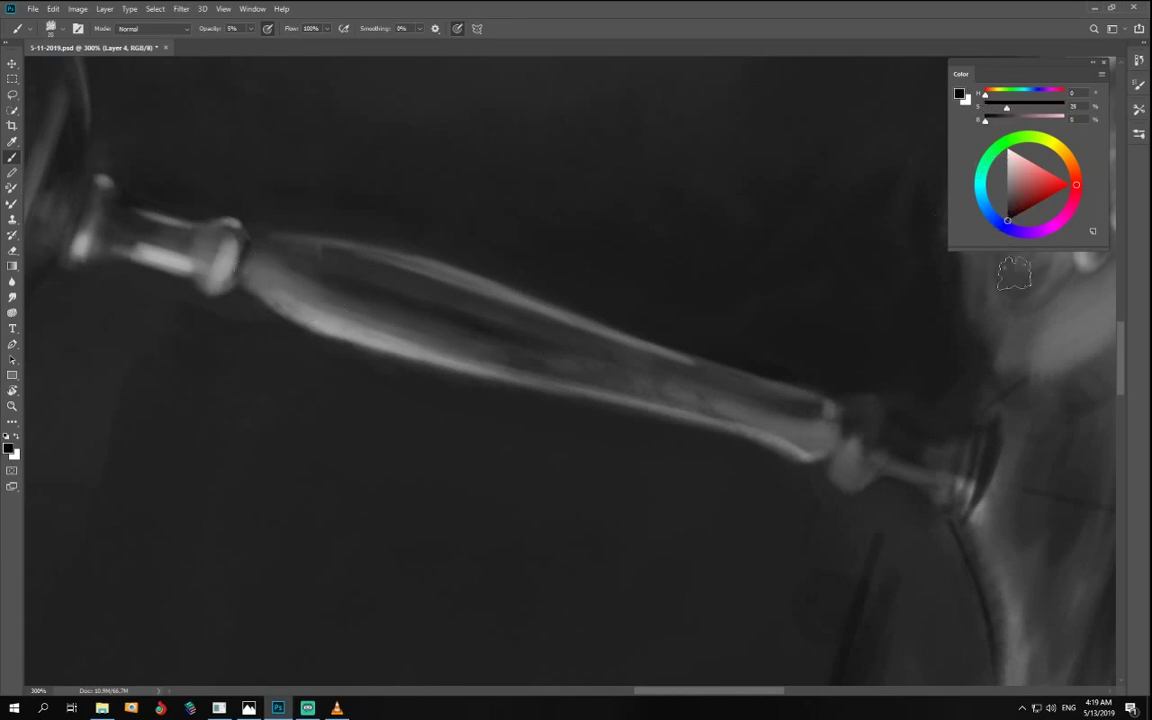
pyautogui.moveTo(1006, 107); pyautogui.dragTo(969, 117)
pyautogui.click(250, 29)
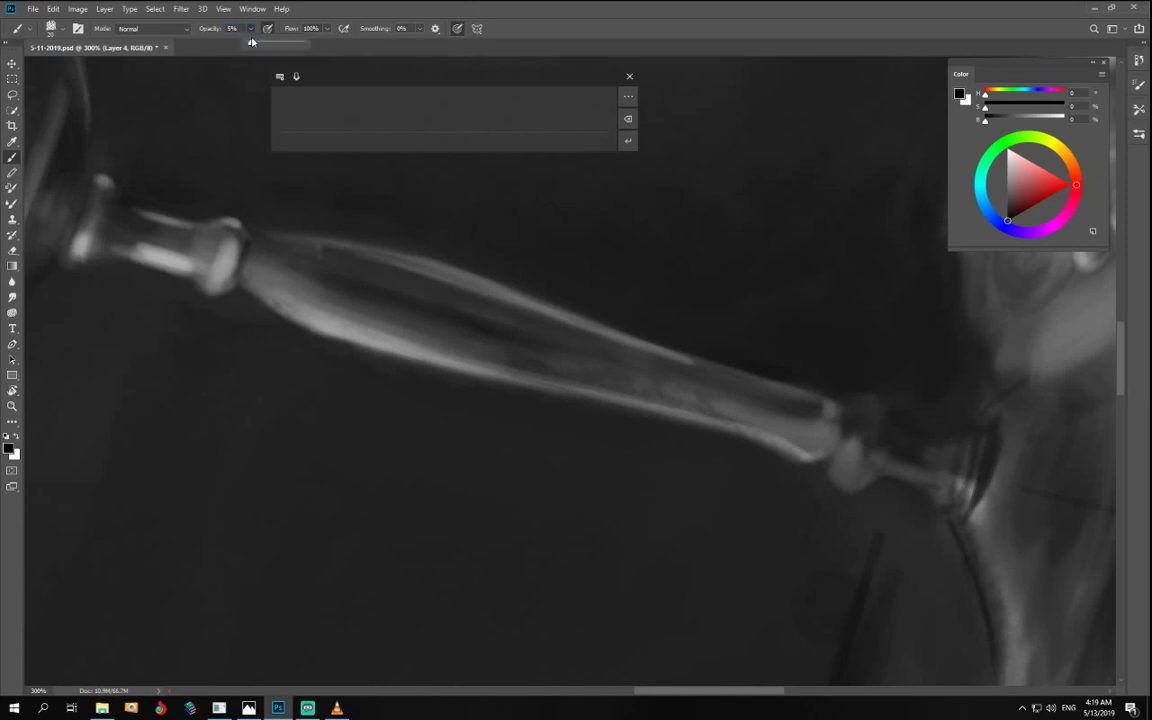
pyautogui.moveTo(247, 43); pyautogui.dragTo(275, 43)
pyautogui.press('[')
pyautogui.press('[')
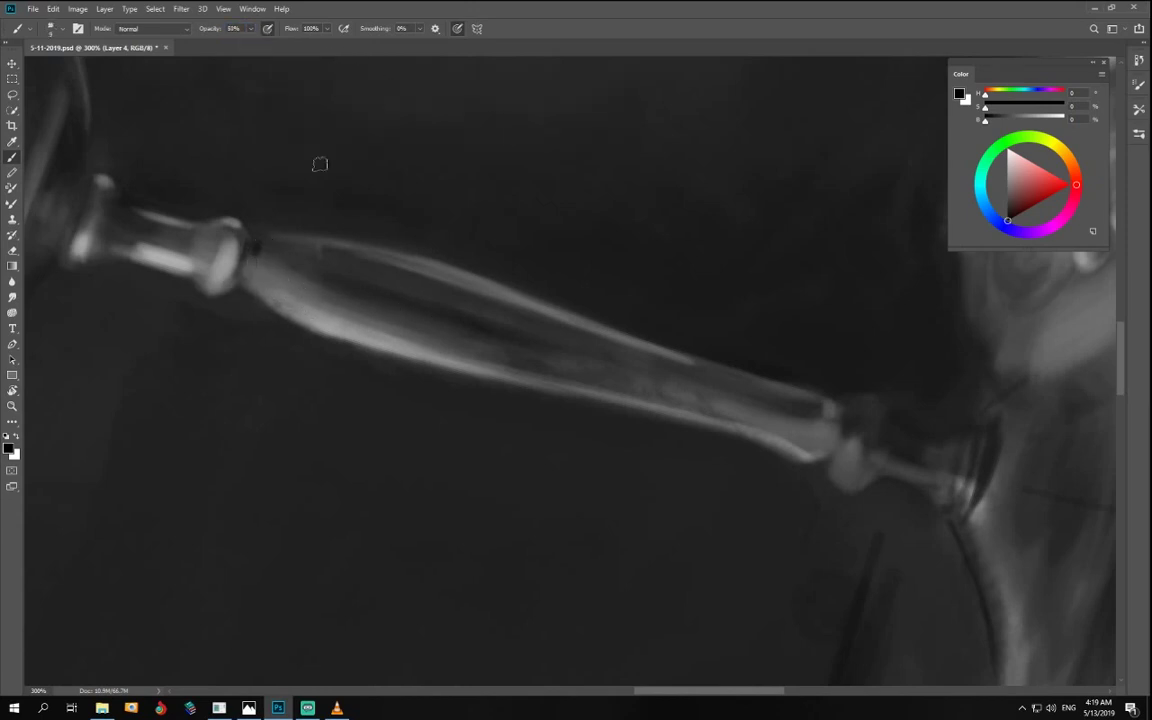
pyautogui.click(250, 246)
# - Deepen the core shadow down the middle of the stem with black at 20% opacity
pyautogui.press('2')
pyautogui.press(']')
pyautogui.moveTo(243, 242); pyautogui.dragTo(633, 393)
pyautogui.press(']')
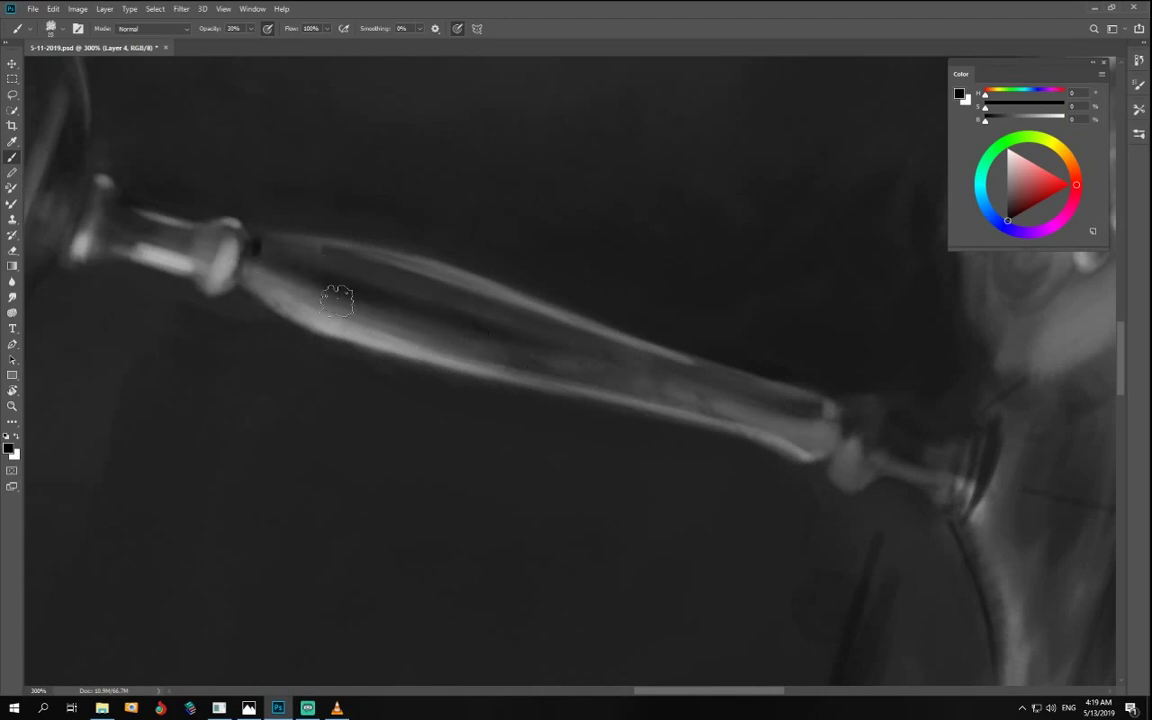
pyautogui.moveTo(273, 242)
pyautogui.mouseDown()
pyautogui.moveTo(594, 352)
pyautogui.moveTo(603, 394)
pyautogui.mouseUp()
# - Blend the stem's core shadow with a sampled 18% grey at 20% opacity and an 11% grey at 54% opacity
pyautogui.keyDown('alt'); pyautogui.click(468, 308); pyautogui.keyUp('alt')
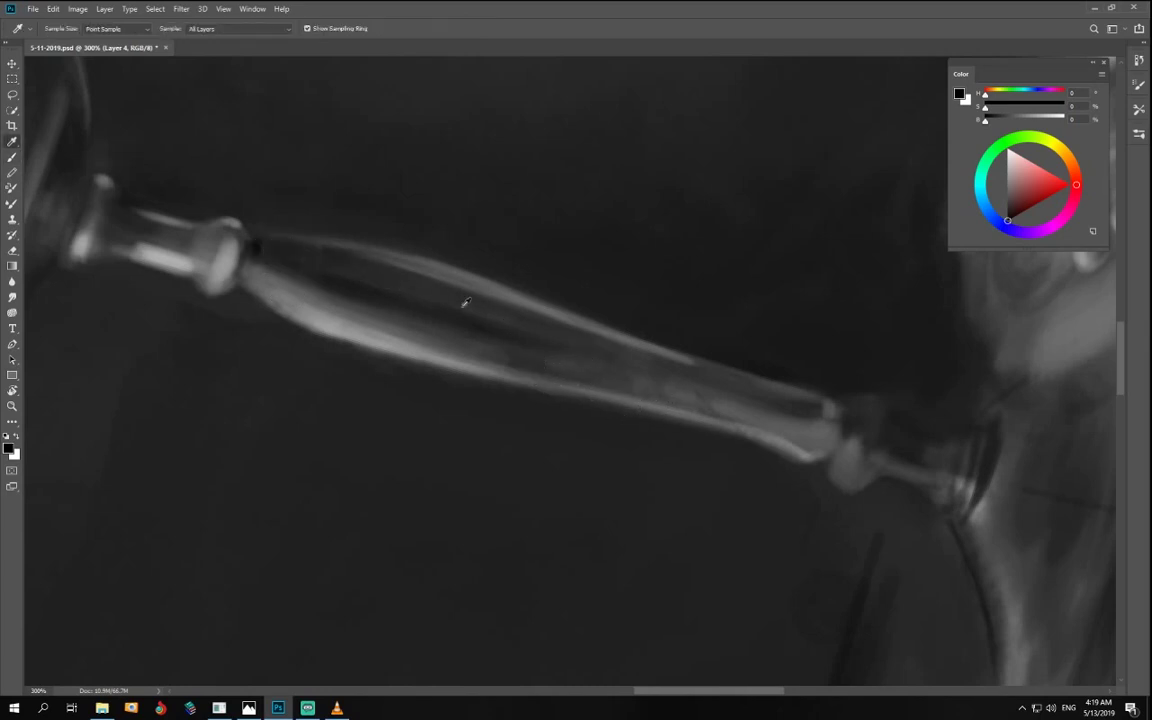
pyautogui.moveTo(335, 278); pyautogui.dragTo(650, 392)
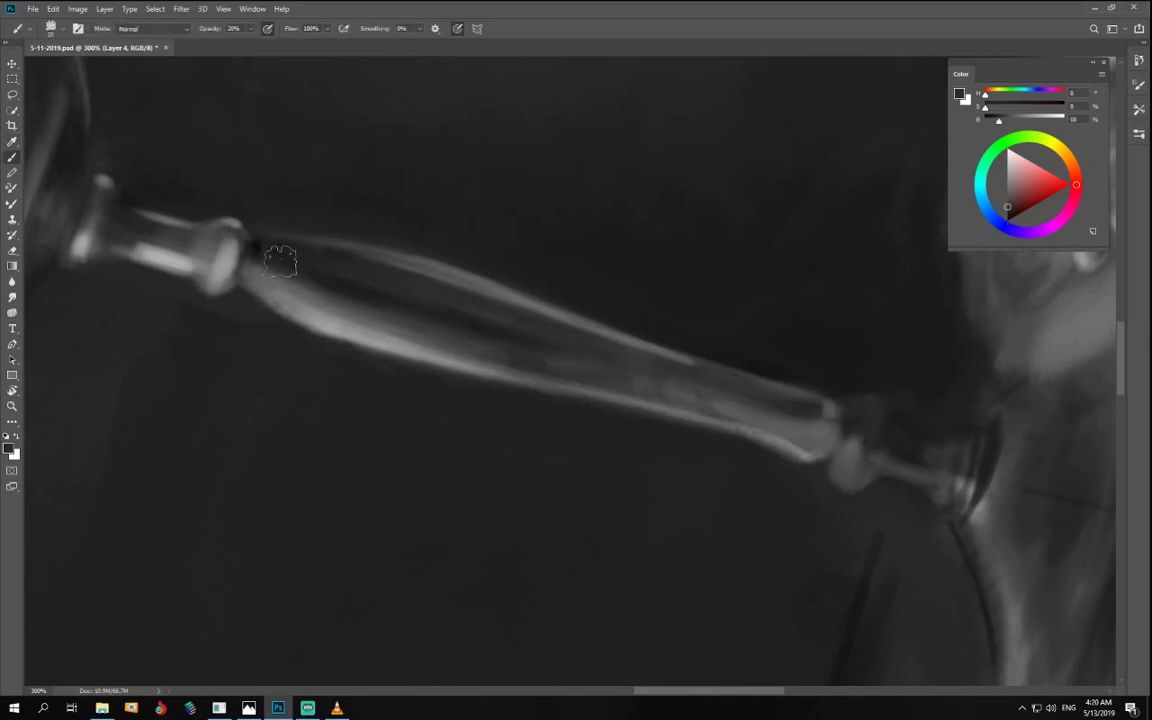
pyautogui.moveTo(280, 260); pyautogui.dragTo(428, 335)
pyautogui.moveTo(250, 28); pyautogui.dragTo(269, 42)
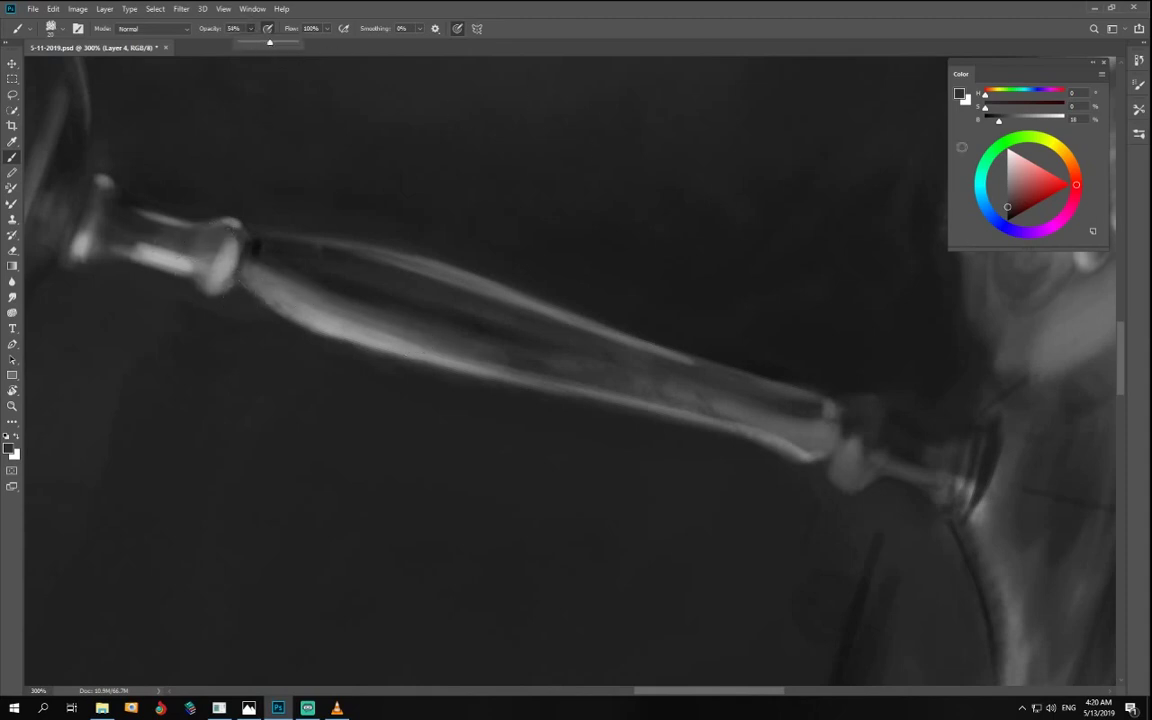
pyautogui.moveTo(999, 121); pyautogui.dragTo(993, 121)
pyautogui.press('[')
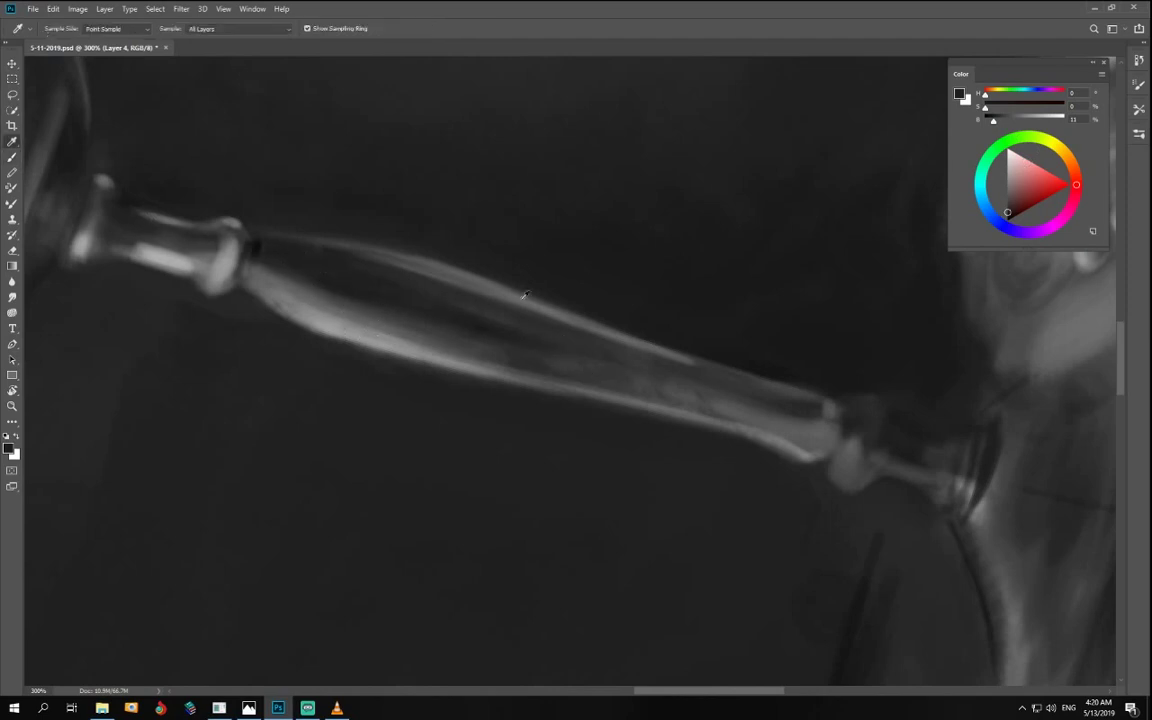
# - Try a soft 39% grey reflection down the inside of the stem and undo the test strokes
pyautogui.keyDown('alt'); pyautogui.click(555, 329); pyautogui.keyUp('alt')
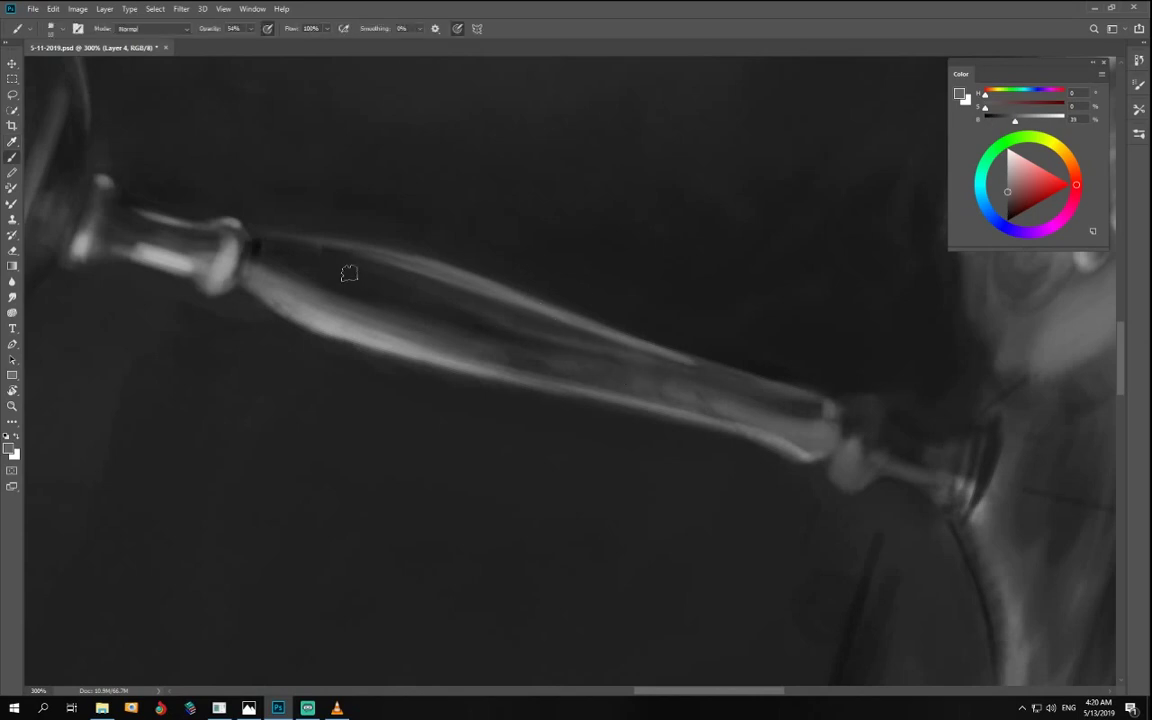
pyautogui.press('r')
pyautogui.moveTo(609, 507); pyautogui.dragTo(421, 451)
pyautogui.press('b')
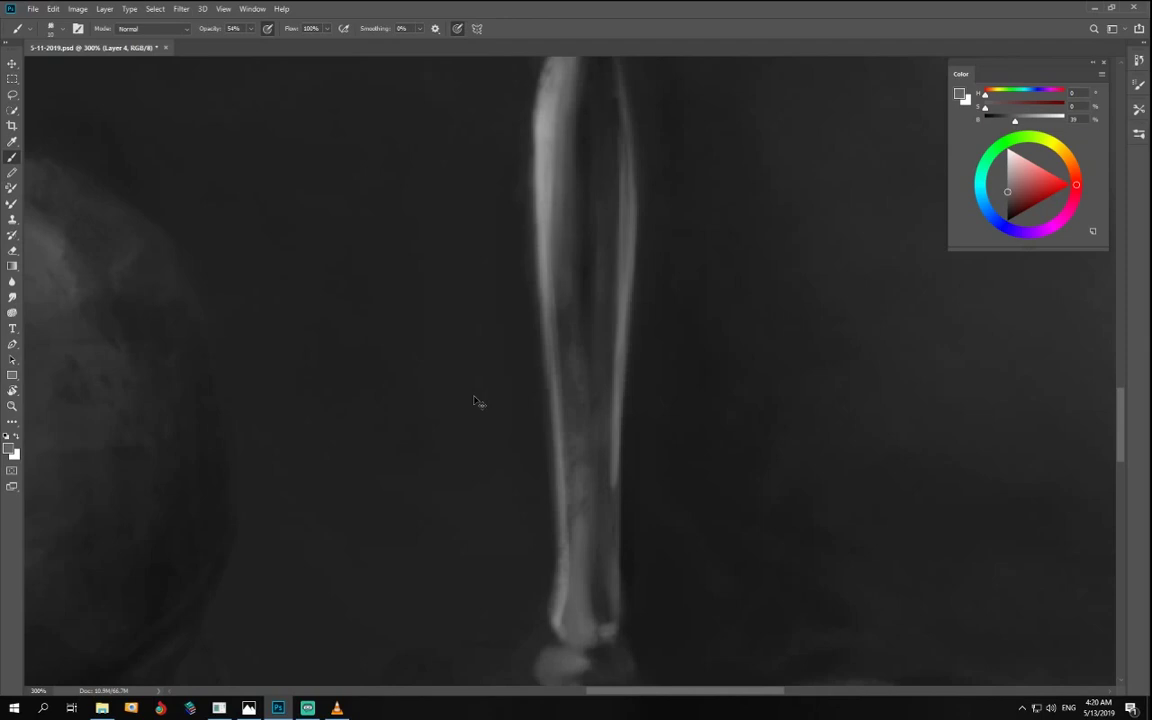
pyautogui.hotkey('ctrl', 'z')
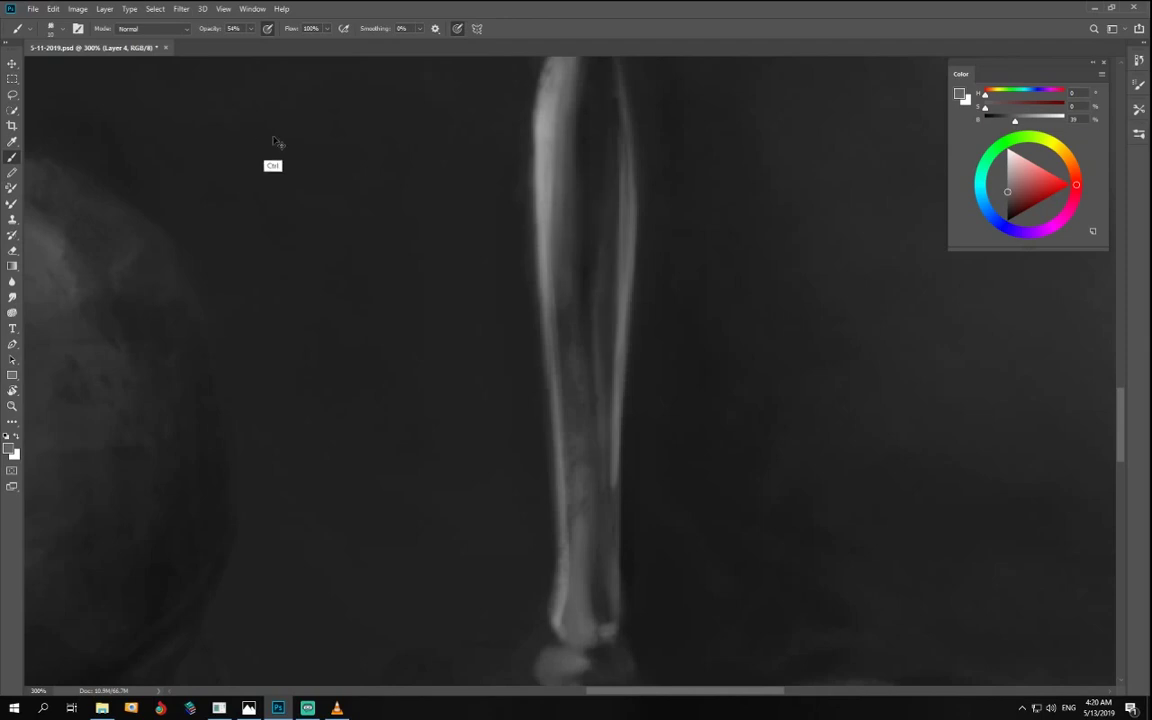
pyautogui.hotkey('ctrl', 'z')
pyautogui.press(']')
pyautogui.press(']')
pyautogui.moveTo(594, 252); pyautogui.dragTo(599, 286)
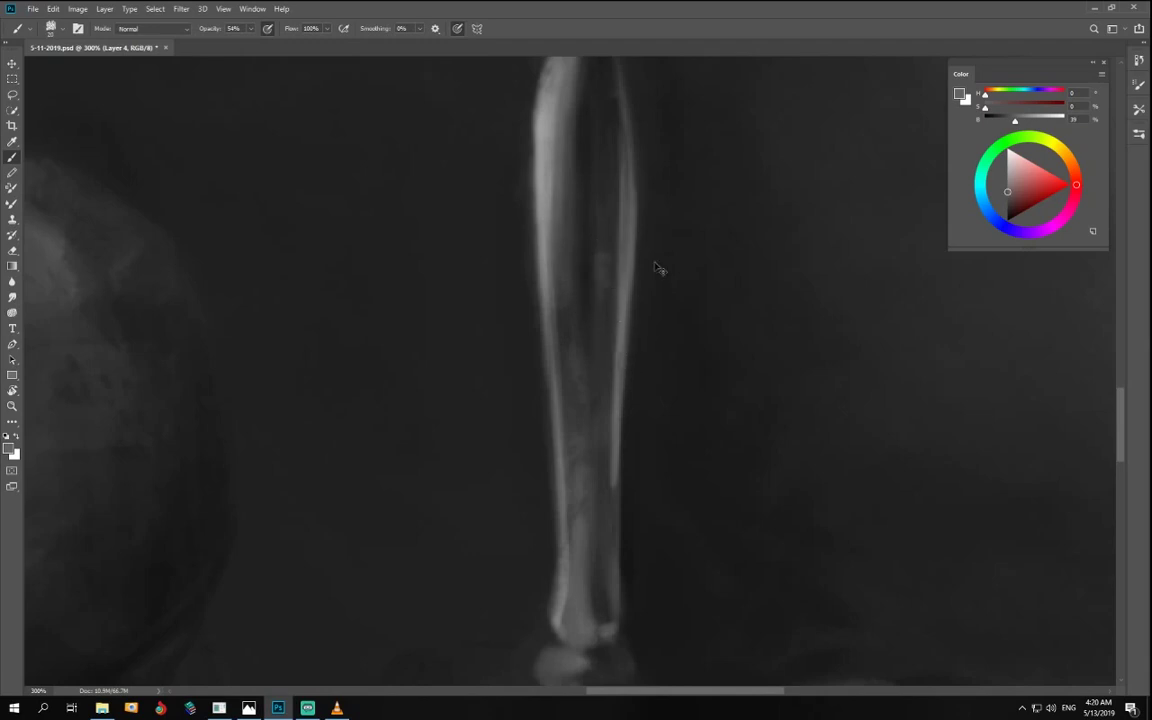
pyautogui.hotkey('ctrl', 'z')
# - Paint a 45% grey edge light on the shadow side of the knob below the stem with a smaller brush
pyautogui.hotkey('ctrl', '-')
pyautogui.hotkey('ctrl', '-')
pyautogui.hotkey('ctrl', '-')
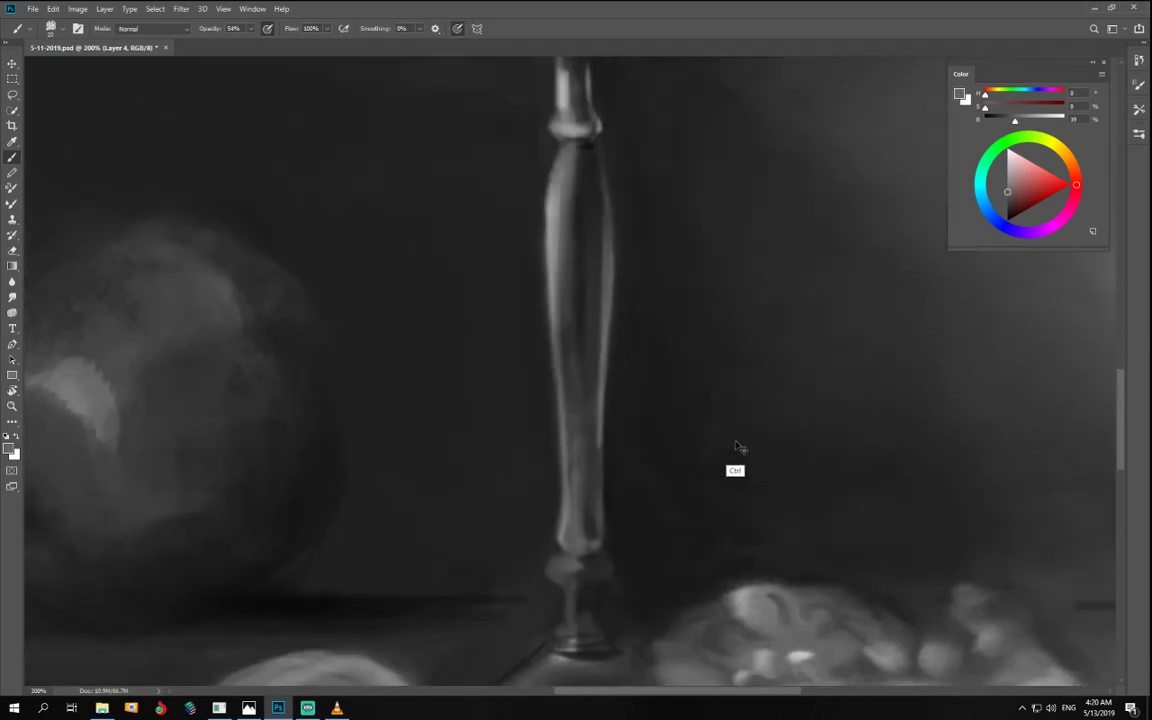
pyautogui.hotkey('ctrl', '+')
pyautogui.hotkey('ctrl', '+')
pyautogui.moveTo(712, 505); pyautogui.dragTo(645, 399)
pyautogui.press('[')
pyautogui.press('[')
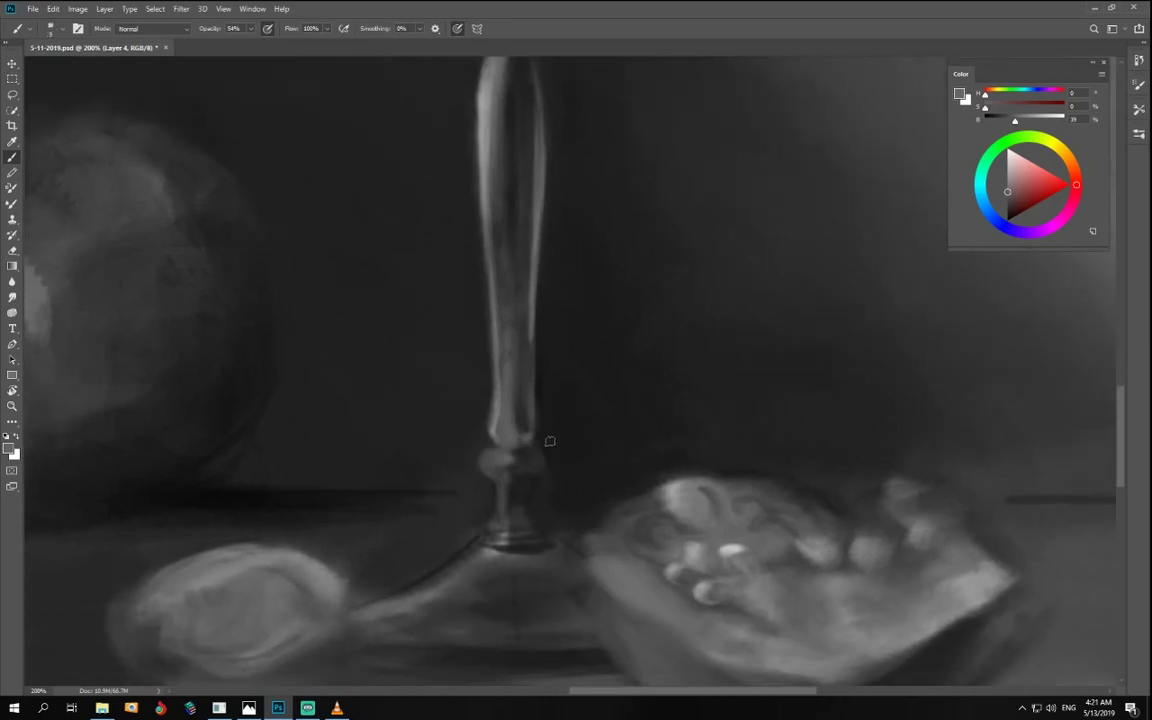
pyautogui.moveTo(1021, 124); pyautogui.dragTo(1025, 122)
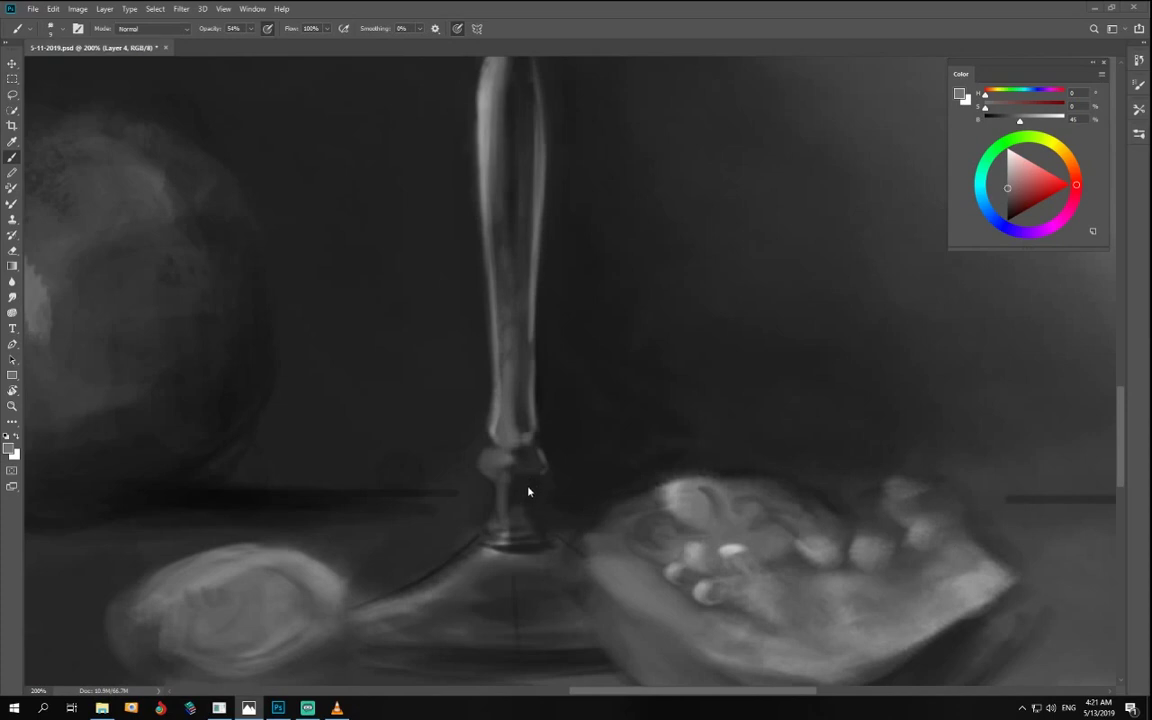
pyautogui.moveTo(529, 489); pyautogui.dragTo(538, 527)
pyautogui.hotkey('ctrl', 'z')
# - Add 45% grey light to the narrow neck below the knob and one vertical reflection down the goblet's foot
pyautogui.hotkey('ctrl', '+')
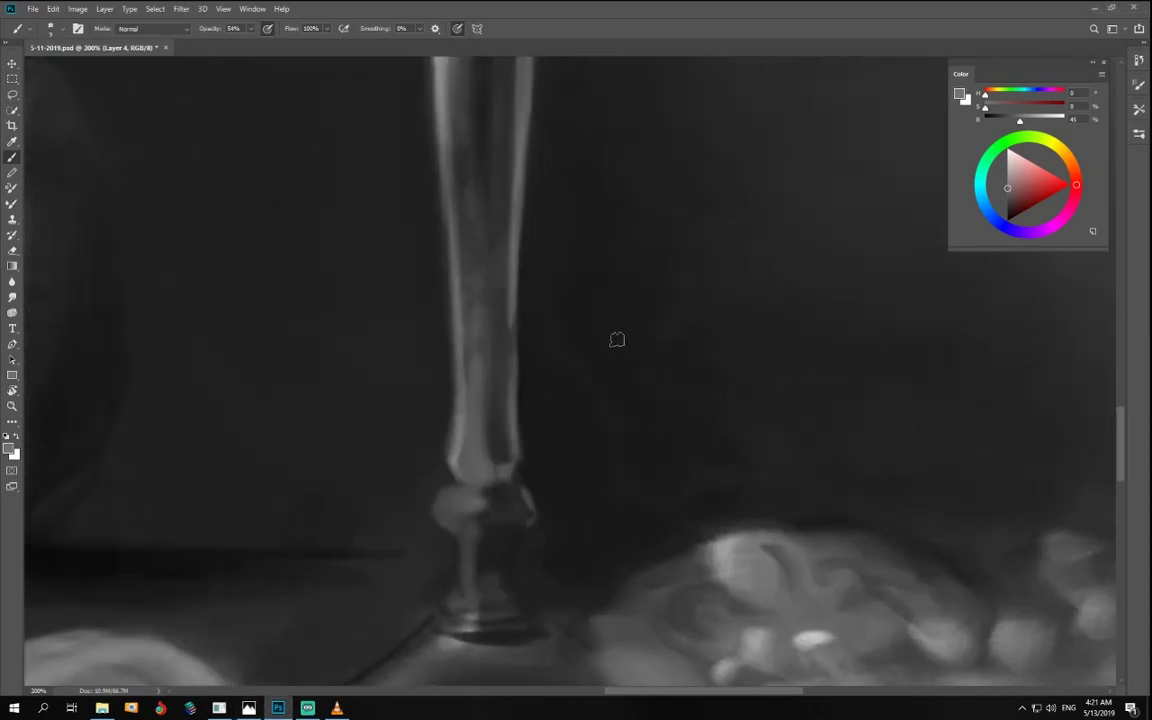
pyautogui.scroll(-4, 617, 340)
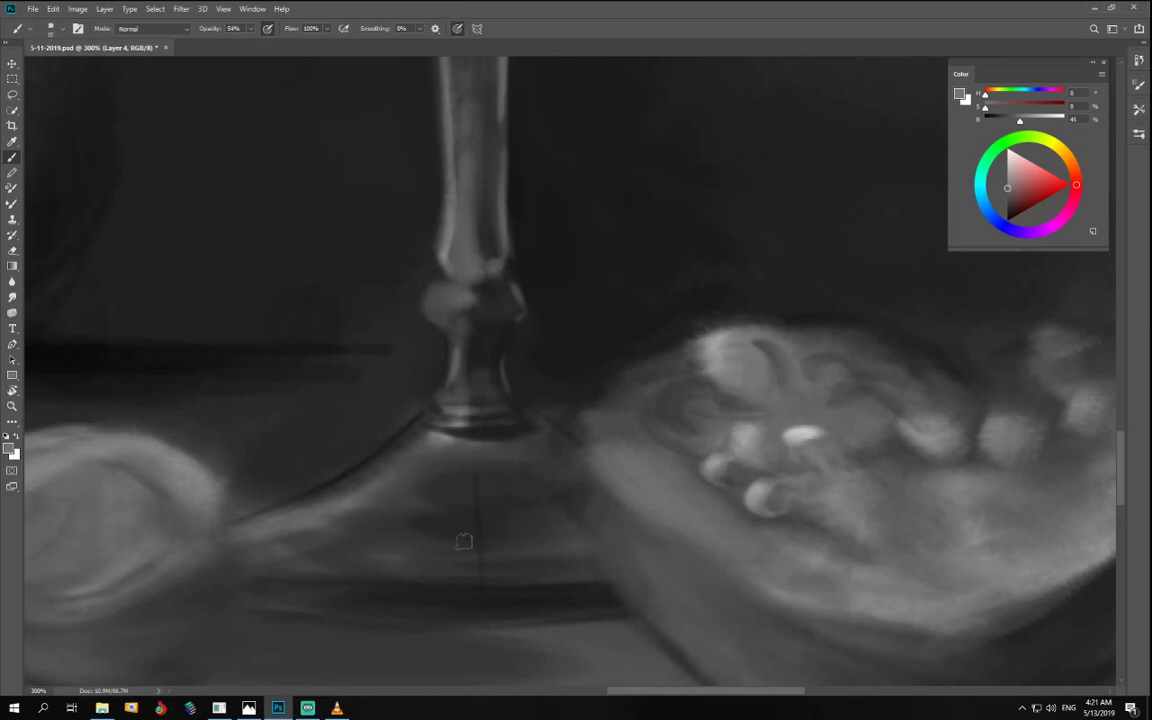
pyautogui.moveTo(481, 447); pyautogui.dragTo(464, 578)
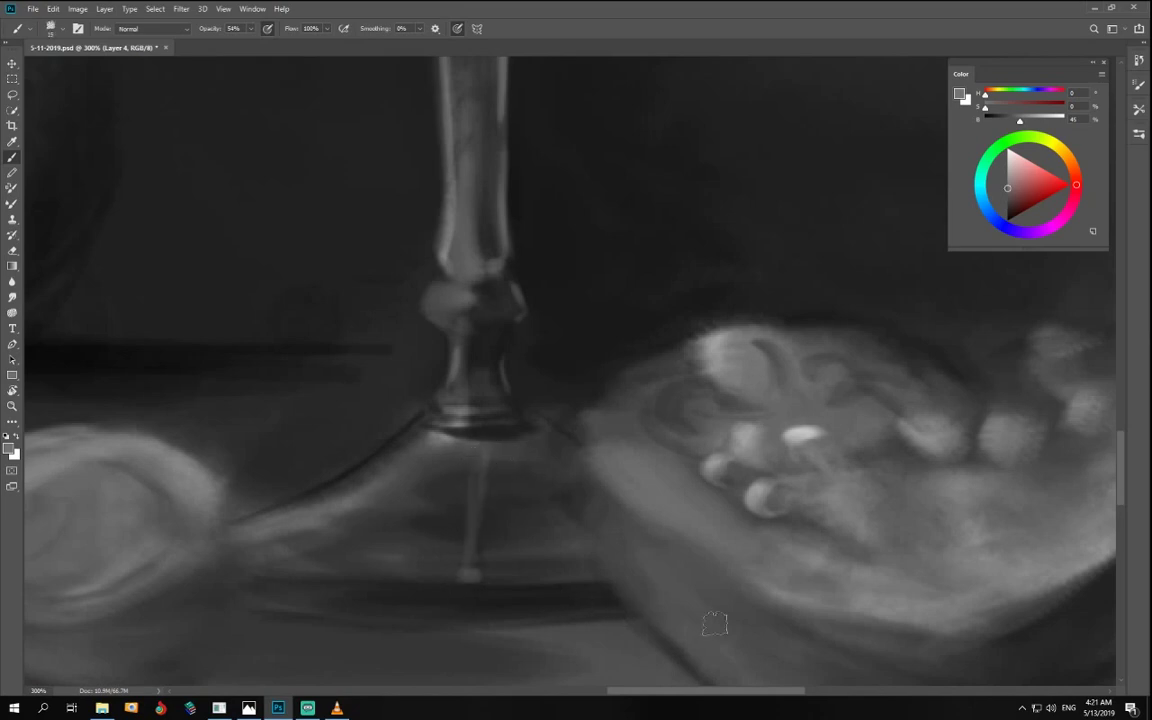
# - Examine the goblet's stem and foot both close up and within the whole composition
pyautogui.press('i')
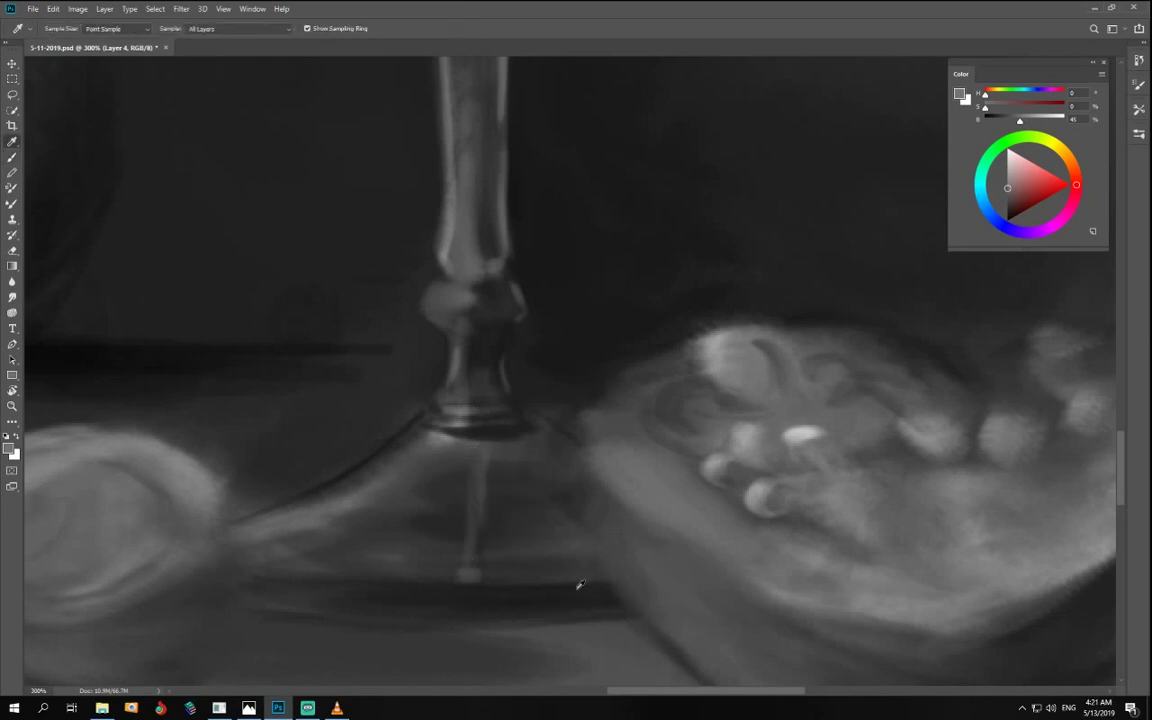
pyautogui.hotkey('ctrl', '-')
pyautogui.hotkey('ctrl', '-')
pyautogui.hotkey('ctrl', '-')
pyautogui.hotkey('ctrl', '-')
pyautogui.hotkey('ctrl', '-')
pyautogui.hotkey('ctrl', '-')
pyautogui.hotkey('ctrl', '+')
pyautogui.hotkey('ctrl', '+')
pyautogui.hotkey('ctrl', '+')
pyautogui.hotkey('ctrl', '+')
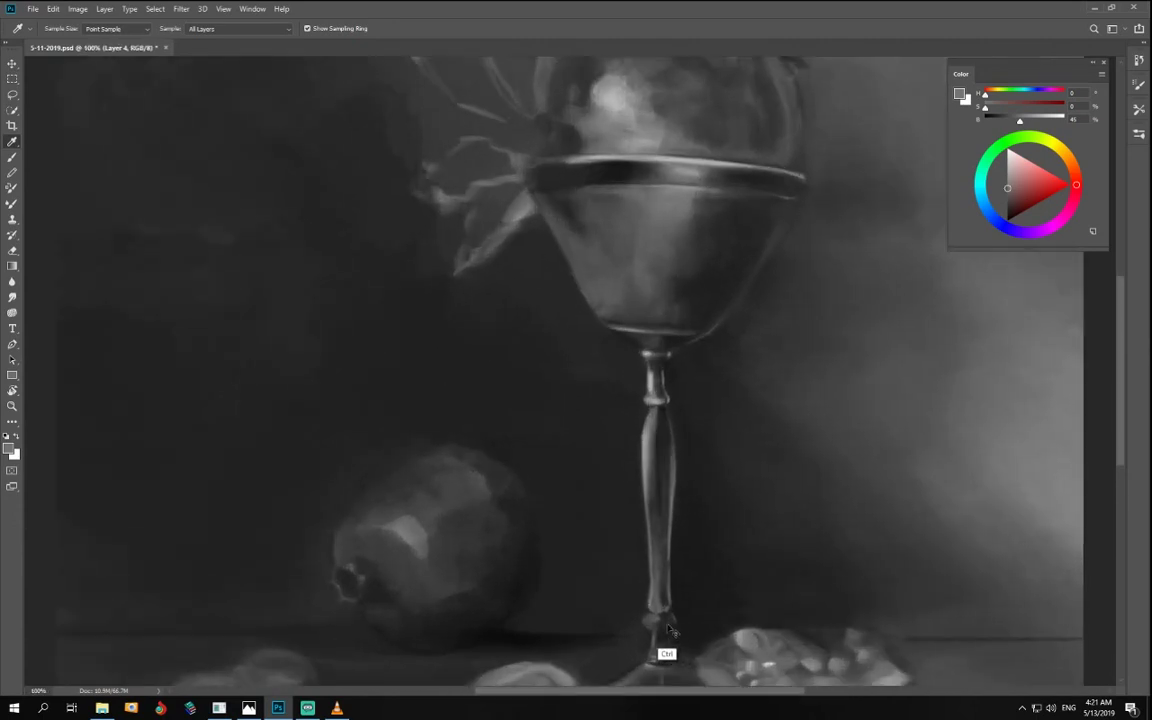
pyautogui.hotkey('ctrl', '+')
pyautogui.hotkey('ctrl', '-')
pyautogui.hotkey('ctrl', '-')
pyautogui.hotkey('ctrl', '-')
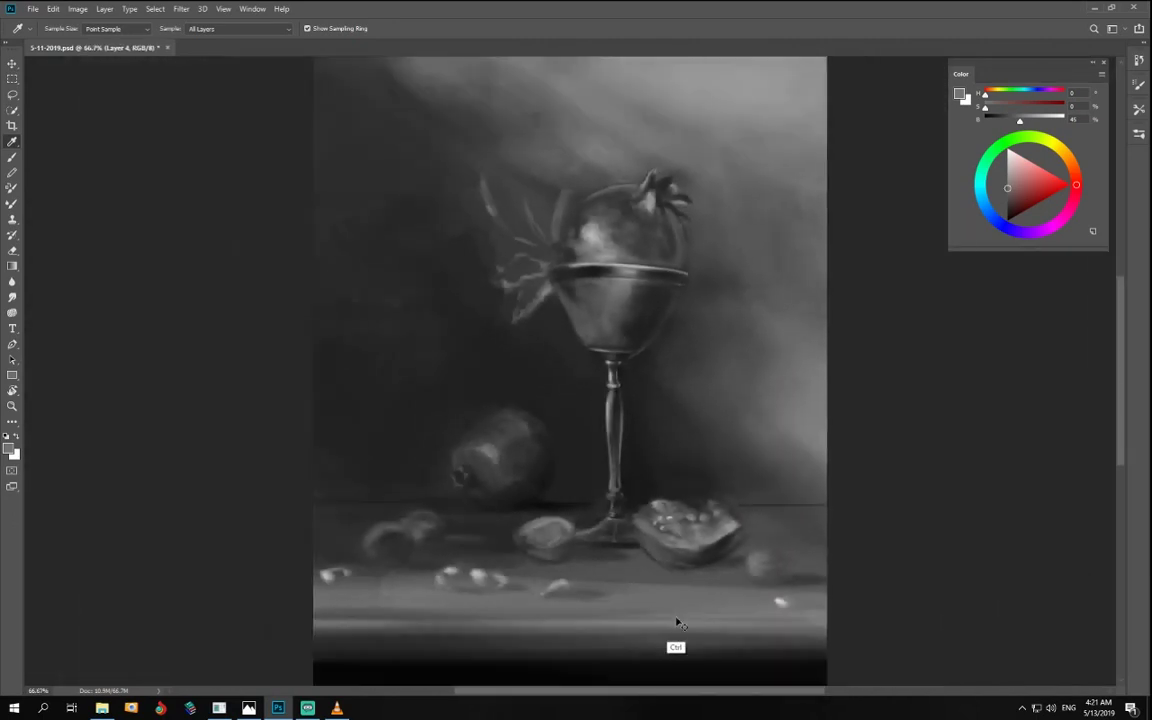
pyautogui.hotkey('ctrl', '+')
pyautogui.hotkey('ctrl', '+')
pyautogui.hotkey('ctrl', '+')
pyautogui.hotkey('ctrl', '+')
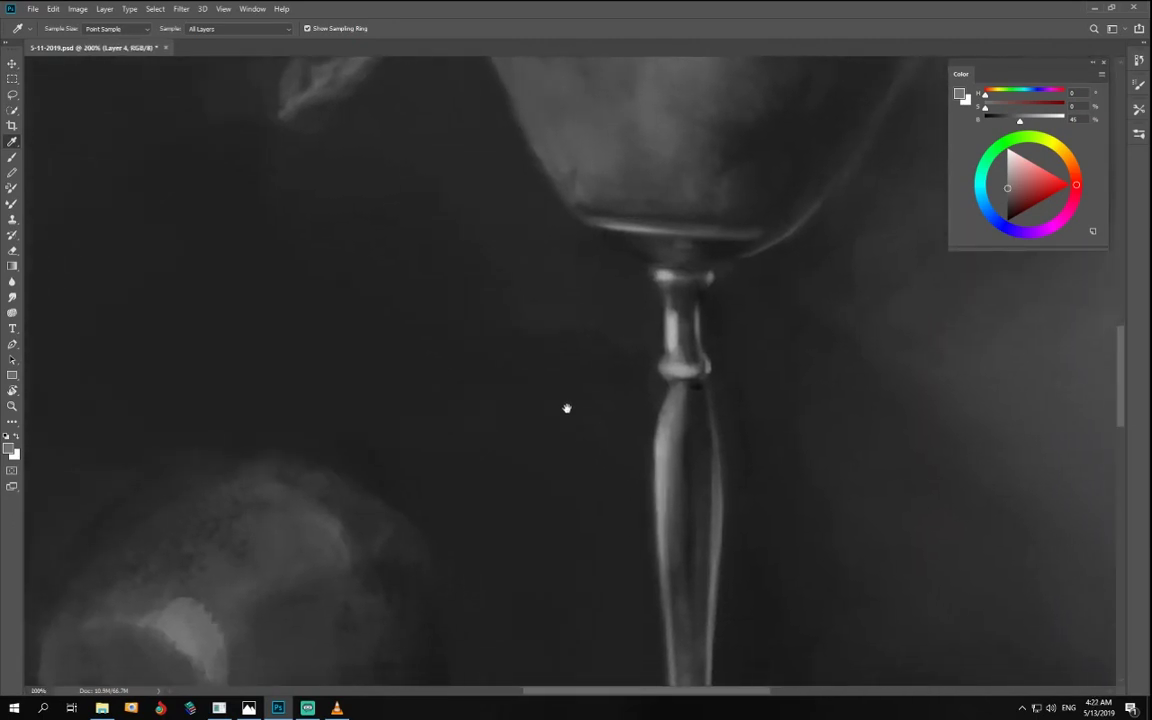
pyautogui.hotkey('ctrl', '0')
pyautogui.hotkey('ctrl', '+')
pyautogui.hotkey('ctrl', '+')
pyautogui.hotkey('ctrl', '+')
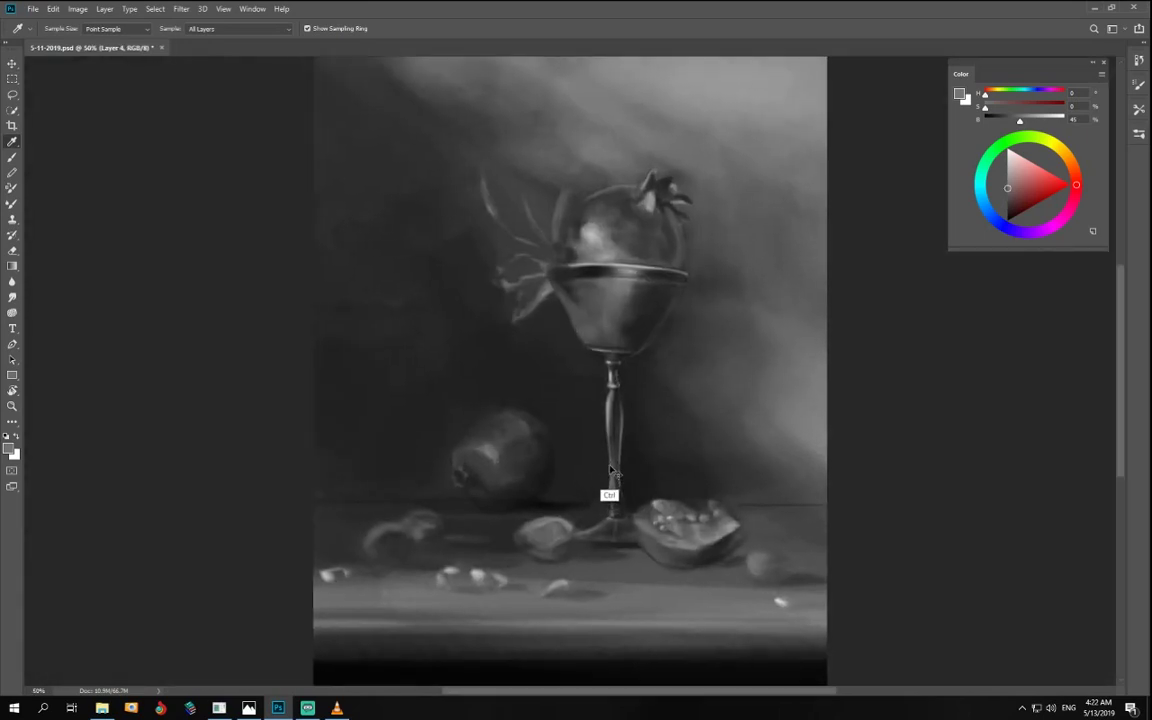
pyautogui.moveTo(637, 443); pyautogui.dragTo(591, 368)
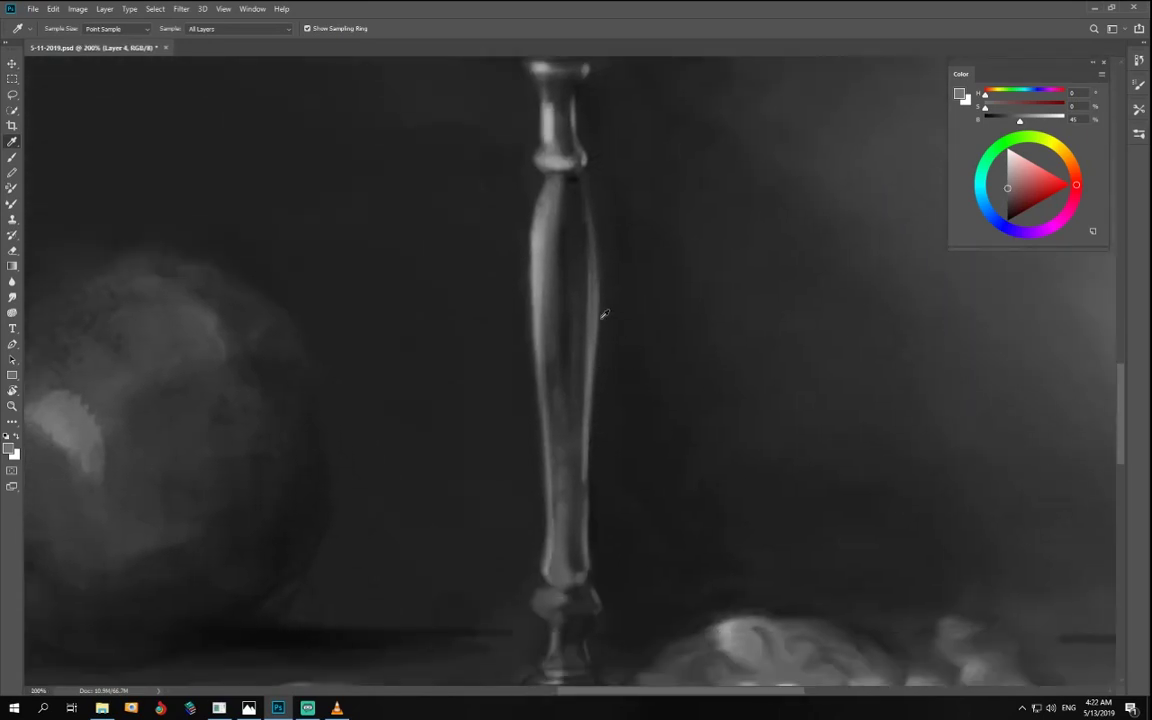
# - Strengthen the highlight along the lit edge of the stem's long bulge with a sampled 43% grey and a light 76% grey
pyautogui.click(549, 206)
pyautogui.press('b')
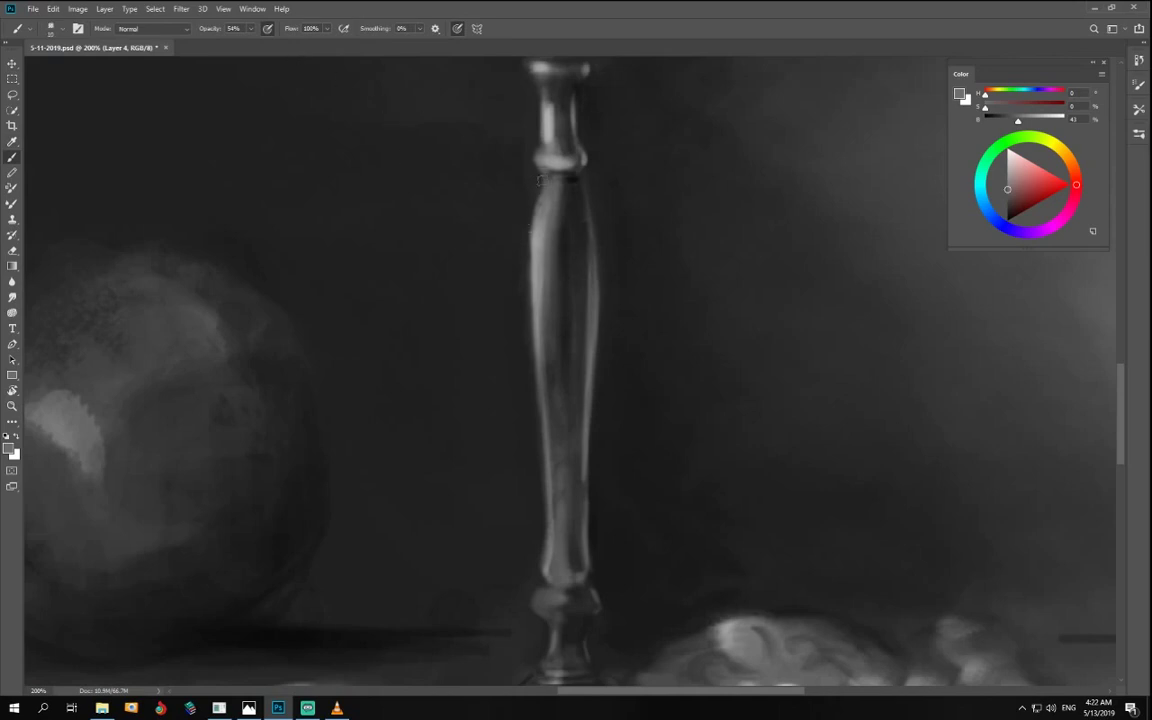
pyautogui.press('r')
pyautogui.moveTo(566, 337)
pyautogui.mouseDown()
pyautogui.moveTo(360, 406)
pyautogui.moveTo(731, 399)
pyautogui.mouseUp()
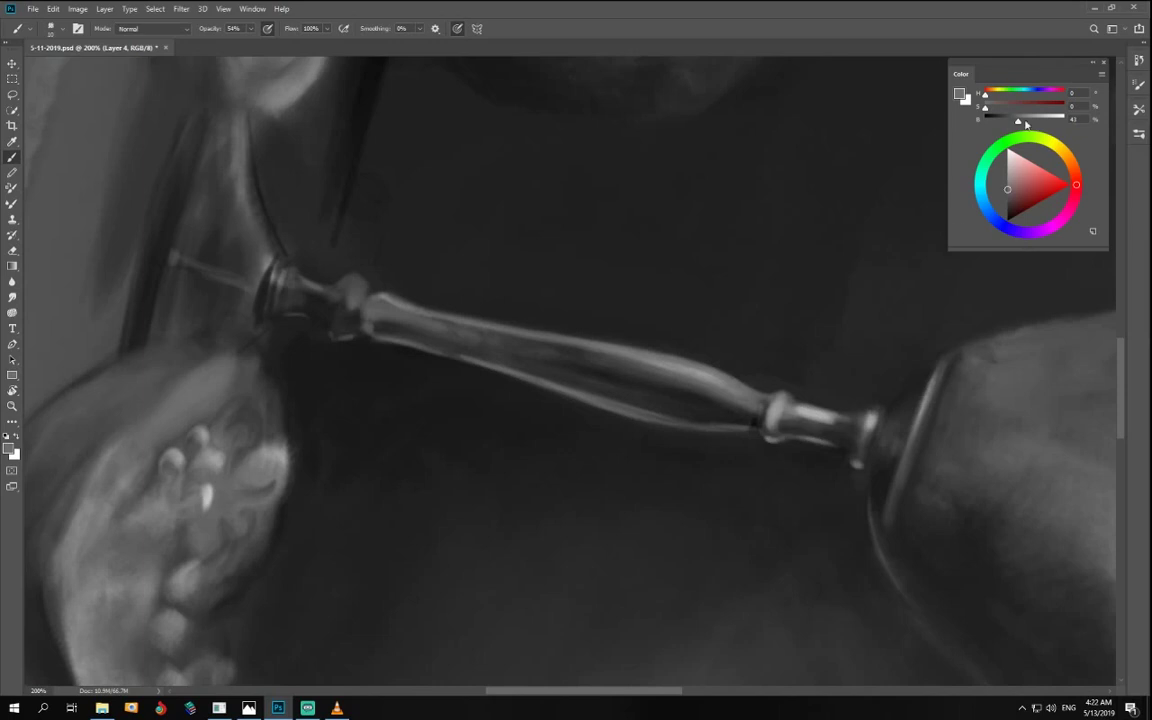
pyautogui.moveTo(1026, 121); pyautogui.dragTo(1044, 120)
pyautogui.moveTo(709, 380); pyautogui.dragTo(570, 338)
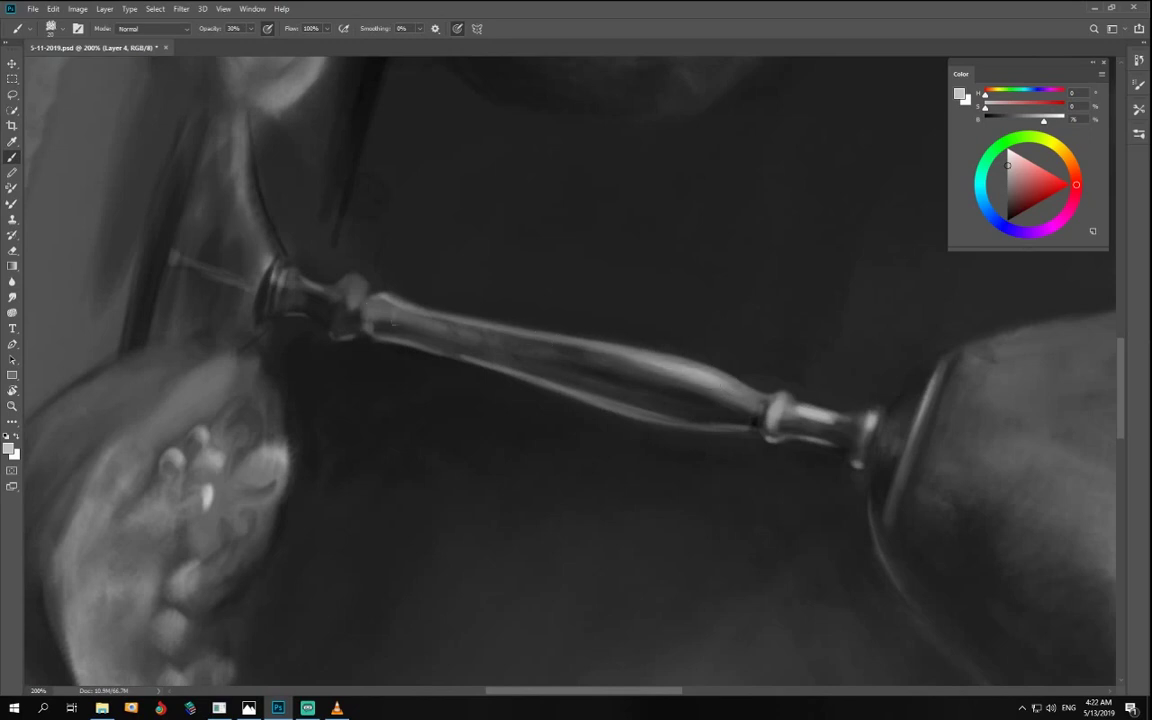
pyautogui.press('r')
pyautogui.moveTo(806, 530)
pyautogui.mouseDown()
pyautogui.moveTo(738, 450)
pyautogui.moveTo(787, 381)
pyautogui.mouseUp()
pyautogui.scroll(-5, 650, 367)
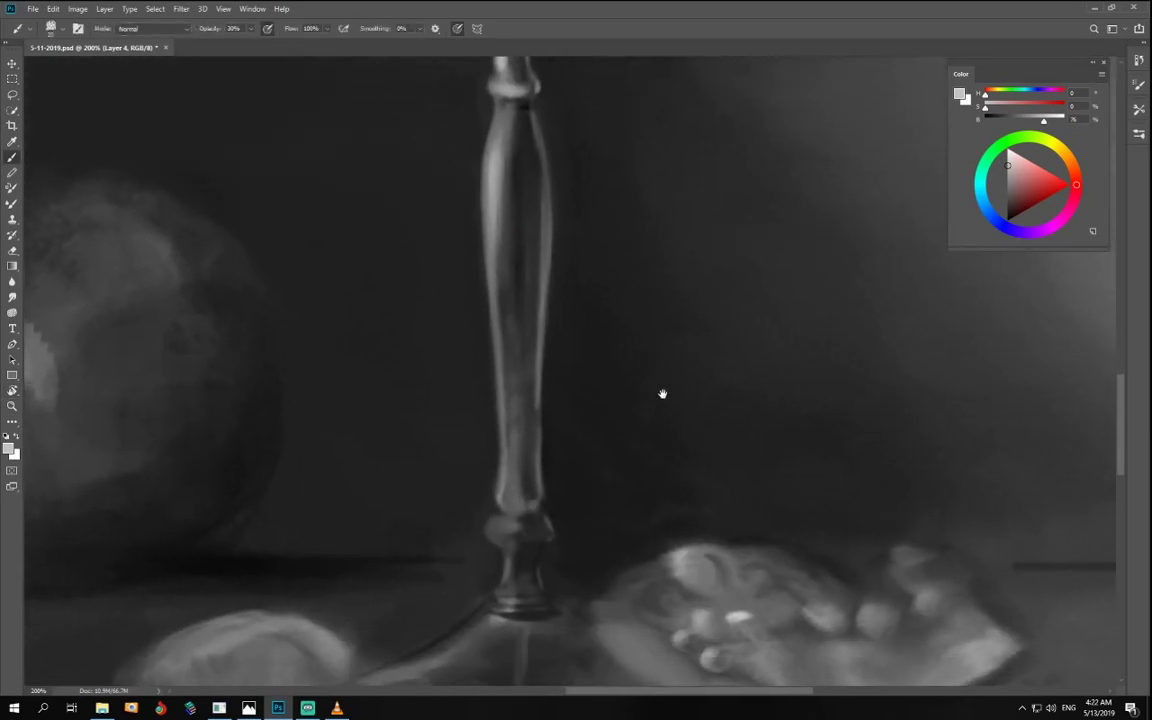
# - Switch the brush to the Round Point Stiff bristle preset from the Brush Brushes group
pyautogui.hotkey('ctrl', '0')
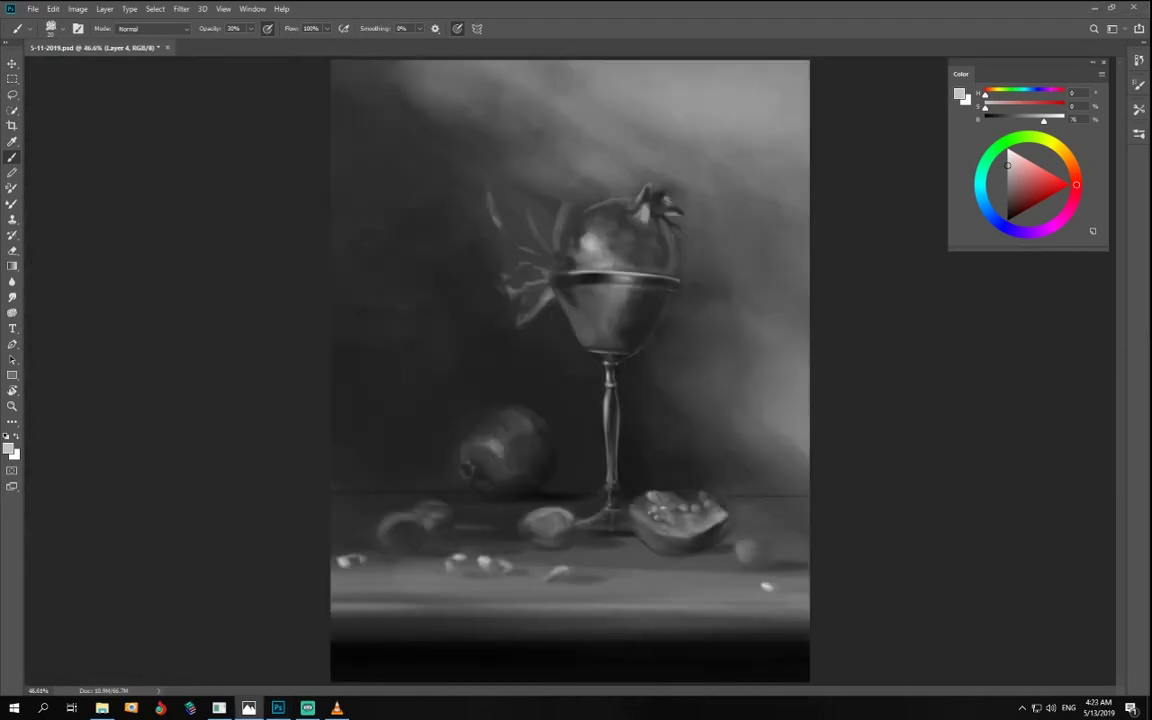
pyautogui.click(497, 483)
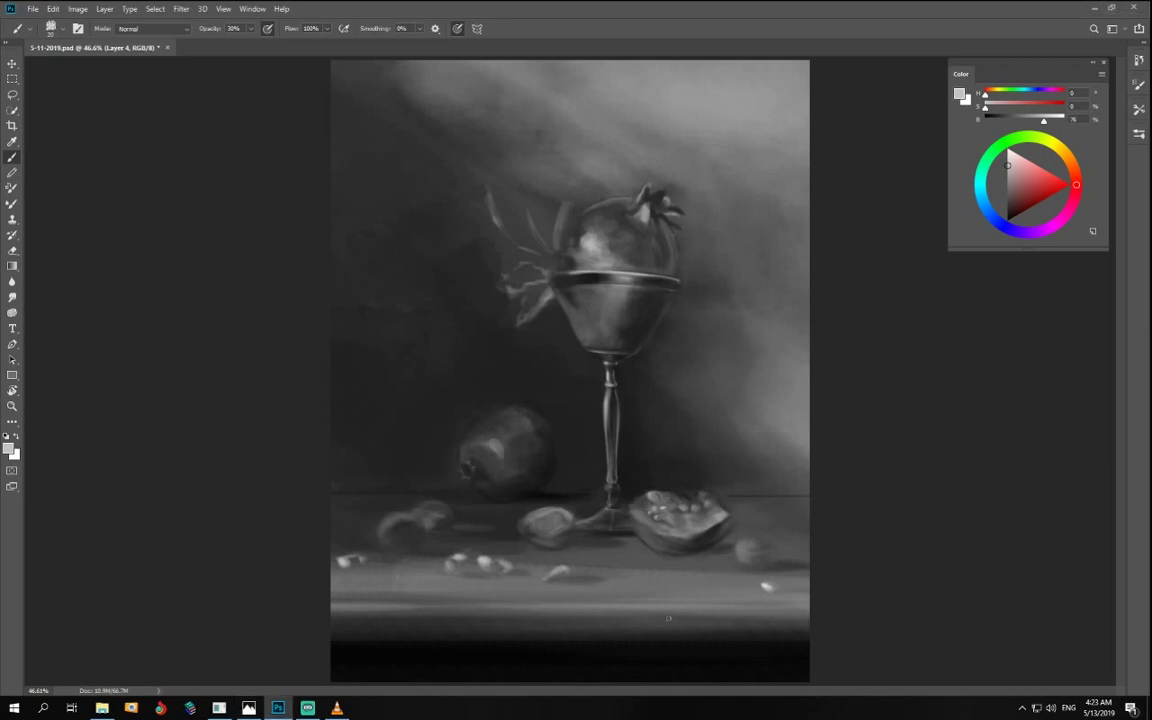
pyautogui.rightClick(625, 453)
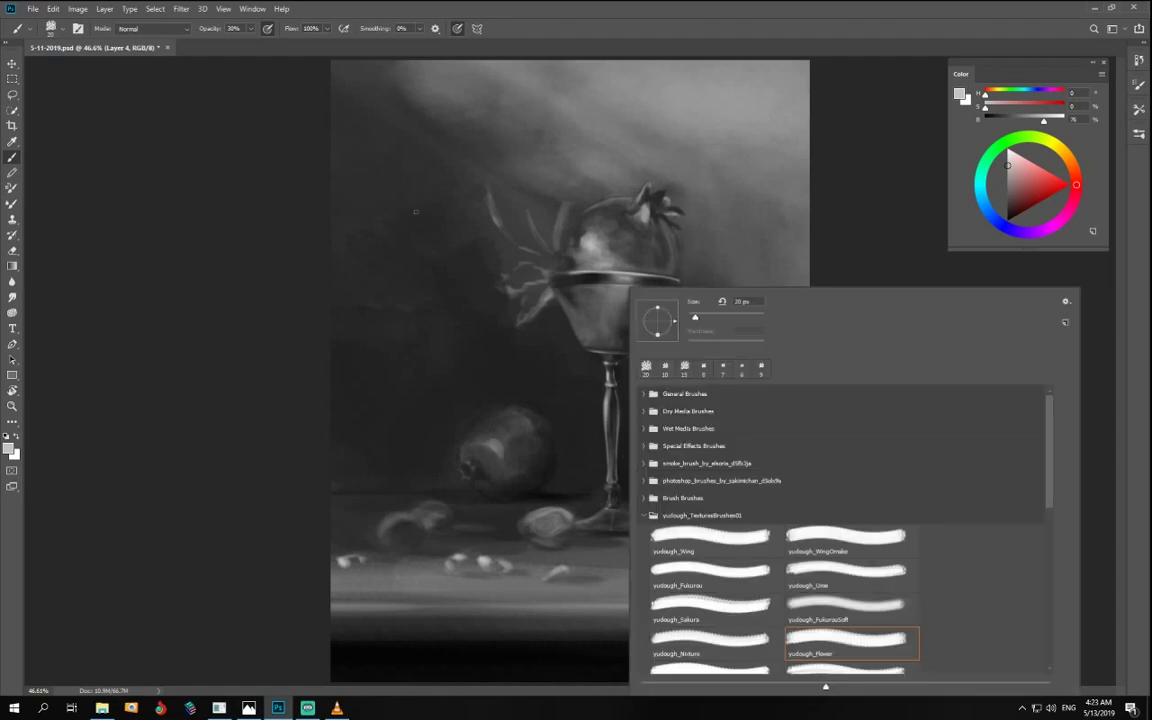
pyautogui.moveTo(905, 587); pyautogui.dragTo(970, 685)
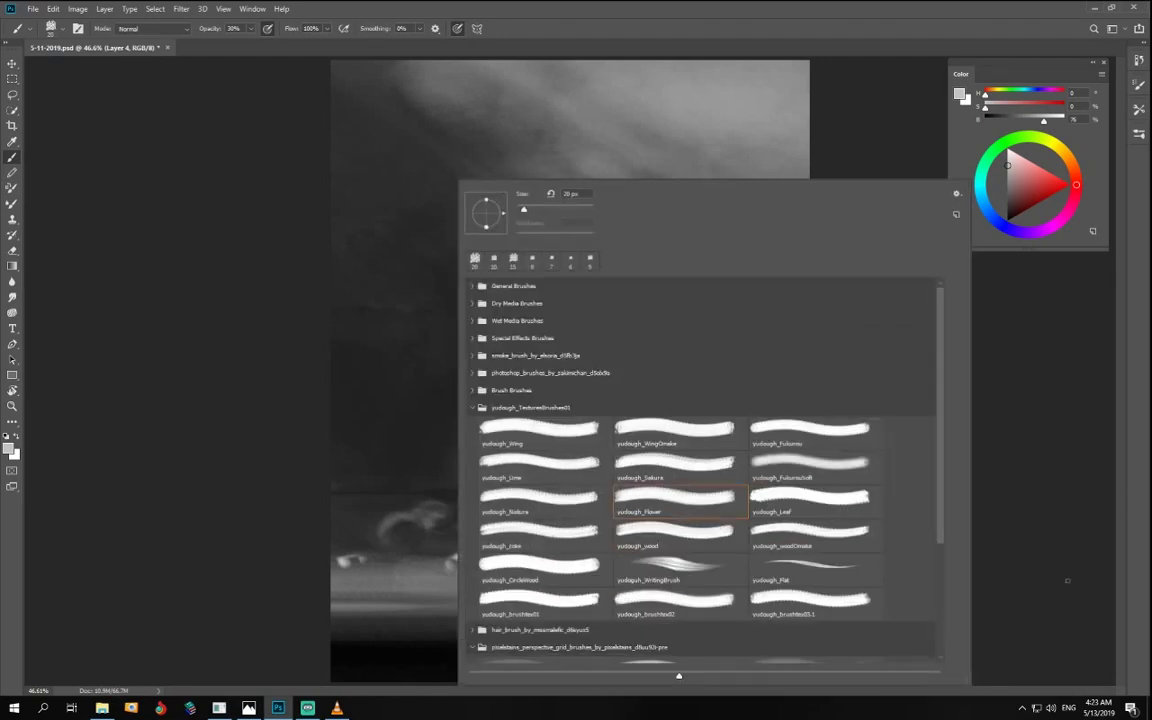
pyautogui.click(473, 390)
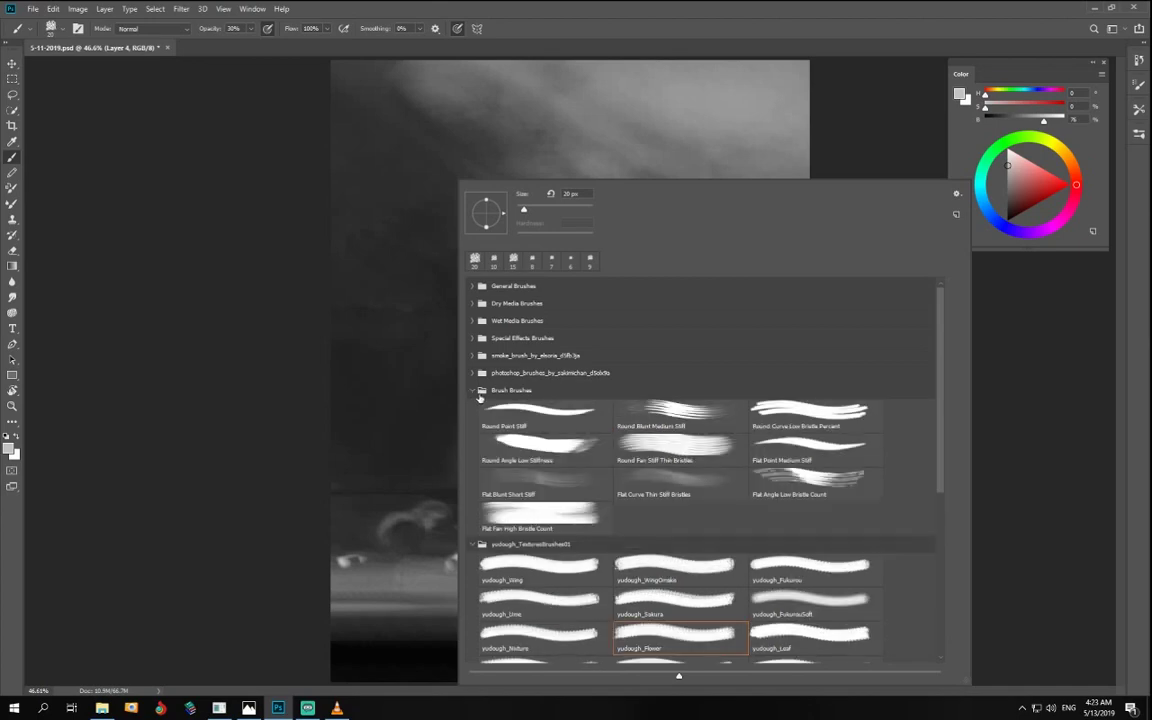
pyautogui.click(533, 412)
pyautogui.click(284, 287)
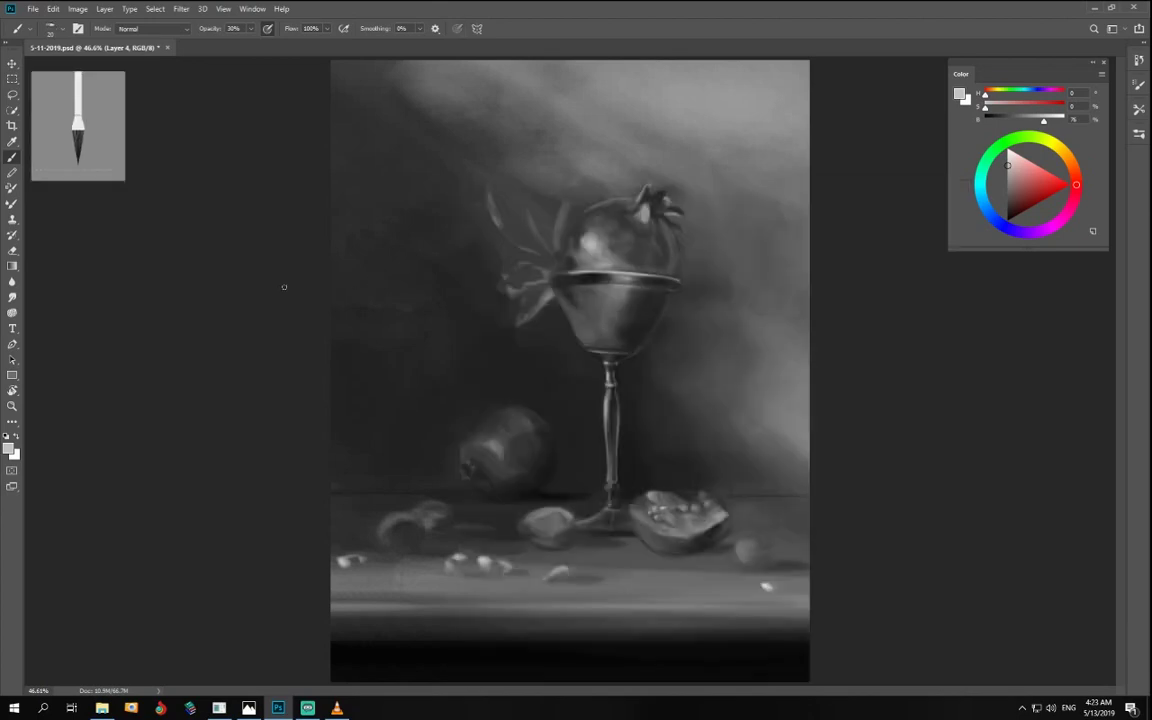
# - Stroke light 76% grey along the small loop of the wing-like shape beside the goblet's rim with an enlarged bristle brush
pyautogui.hotkey('ctrl', '+')
pyautogui.hotkey('ctrl', '+')
pyautogui.hotkey('ctrl', '+')
pyautogui.hotkey('ctrl', '+')
pyautogui.moveTo(679, 224); pyautogui.dragTo(686, 352)
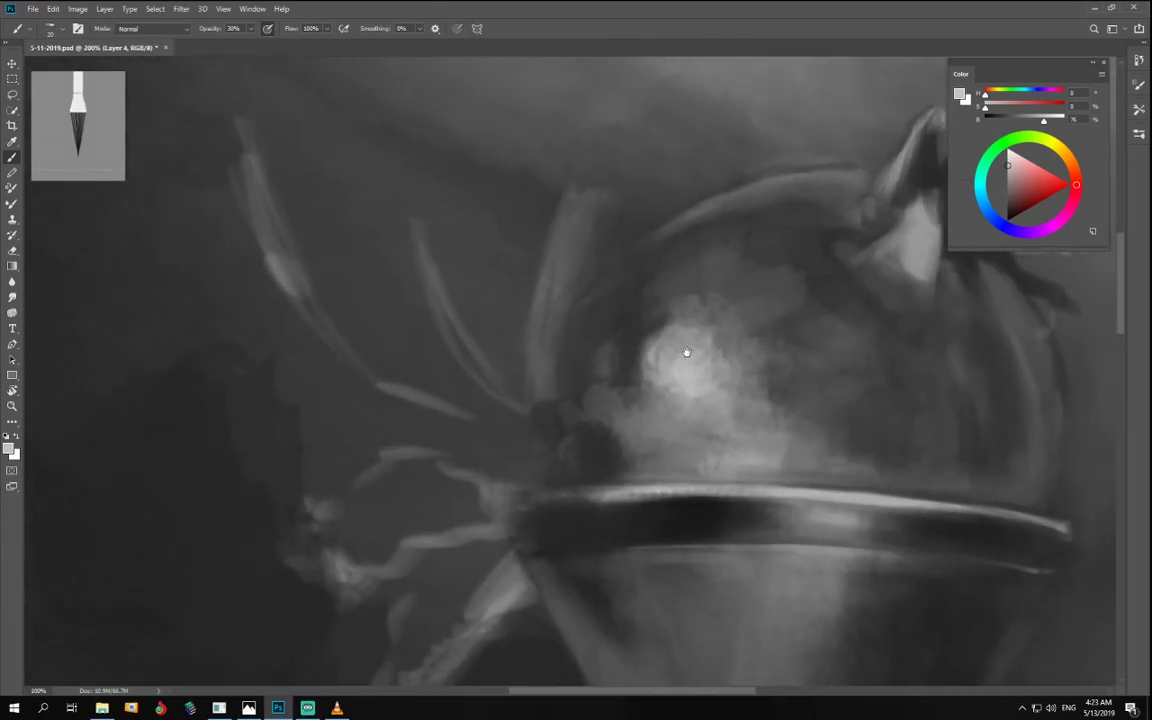
pyautogui.scroll(-1, 680, 370)
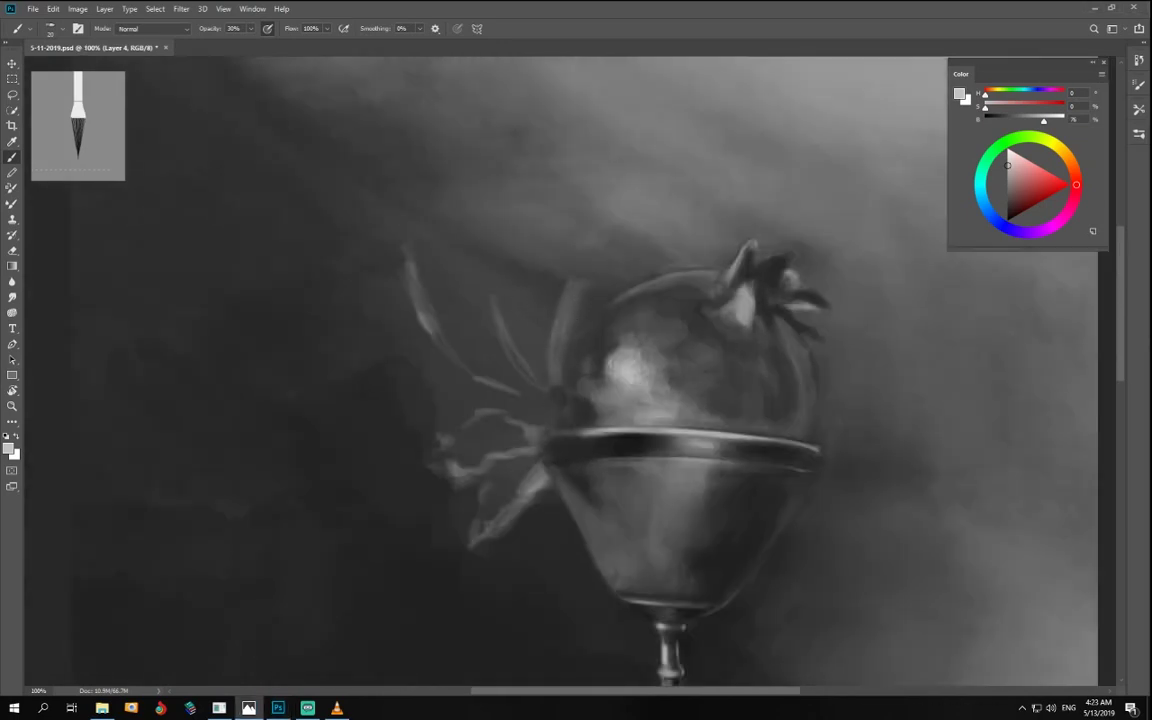
pyautogui.click(516, 452)
pyautogui.press(']')
pyautogui.press(']')
pyautogui.press(']')
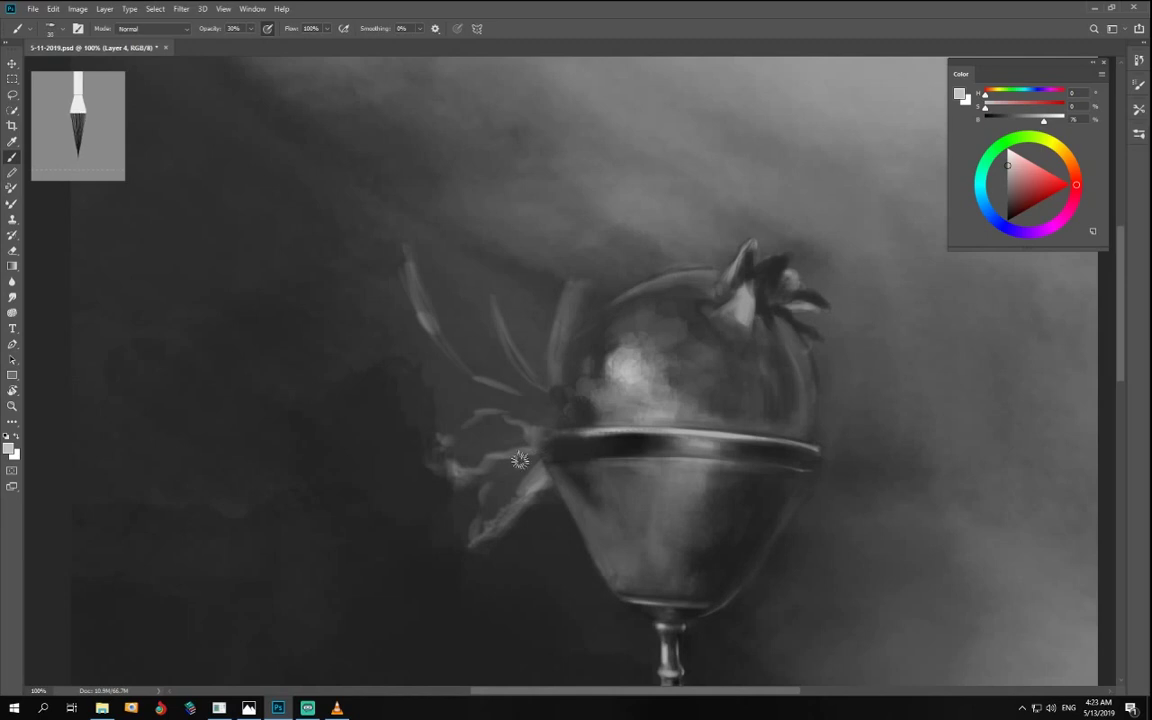
pyautogui.moveTo(504, 421)
pyautogui.mouseDown()
pyautogui.moveTo(520, 438)
pyautogui.moveTo(484, 417)
pyautogui.mouseUp()
# - Darken the inside of the small loop beside the goblet's rim with 14% grey and a 50 px brush
pyautogui.click(1005, 120)
pyautogui.press(']')
pyautogui.press(']')
pyautogui.press(']')
pyautogui.moveTo(483, 421)
pyautogui.mouseDown()
pyautogui.moveTo(483, 458)
pyautogui.moveTo(525, 435)
pyautogui.moveTo(494, 445)
pyautogui.mouseUp()
pyautogui.click(250, 28)
pyautogui.moveTo(1004, 124); pyautogui.dragTo(996, 127)
pyautogui.moveTo(500, 434)
pyautogui.mouseDown()
pyautogui.moveTo(484, 420)
pyautogui.moveTo(538, 440)
pyautogui.mouseUp()
# - Darken the gaps and outer edges of the lower wing-like shapes with 14% and 15% greys at 55% opacity
pyautogui.press('5')
pyautogui.press('5')
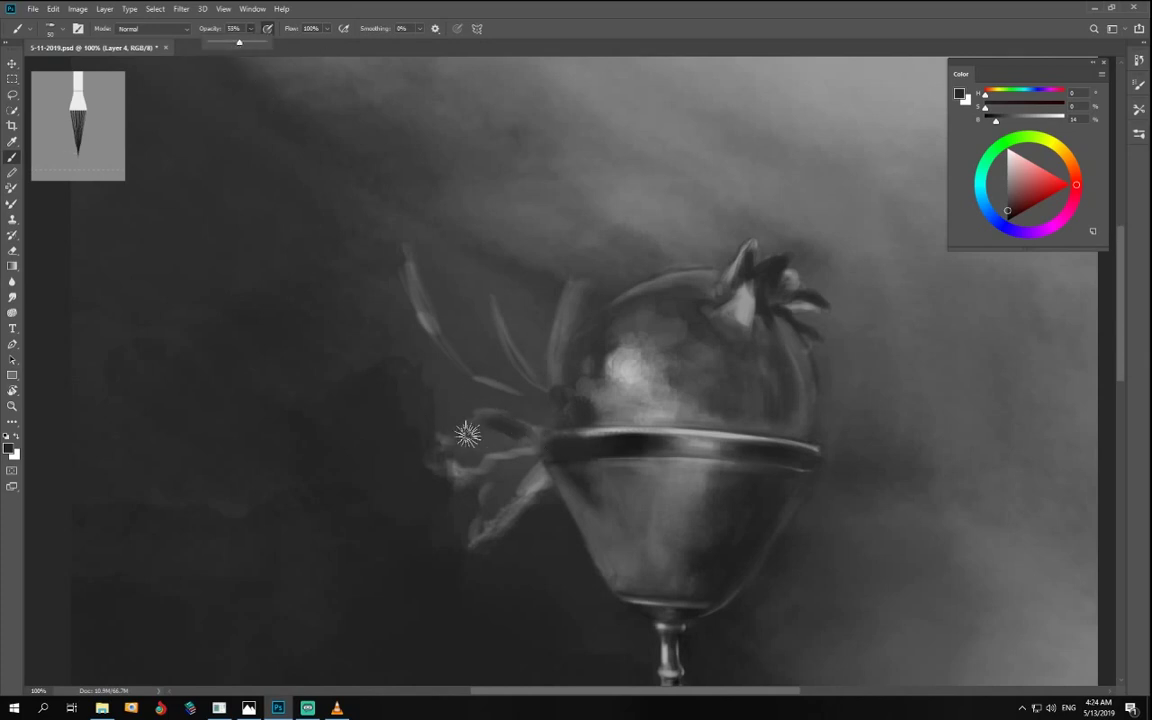
pyautogui.moveTo(450, 445)
pyautogui.mouseDown()
pyautogui.moveTo(461, 475)
pyautogui.moveTo(432, 461)
pyautogui.moveTo(440, 473)
pyautogui.moveTo(452, 427)
pyautogui.moveTo(451, 456)
pyautogui.moveTo(466, 421)
pyautogui.moveTo(533, 424)
pyautogui.moveTo(477, 416)
pyautogui.moveTo(506, 441)
pyautogui.moveTo(483, 426)
pyautogui.moveTo(469, 443)
pyautogui.moveTo(463, 427)
pyautogui.moveTo(469, 465)
pyautogui.moveTo(464, 428)
pyautogui.moveTo(515, 439)
pyautogui.moveTo(460, 438)
pyautogui.moveTo(476, 452)
pyautogui.moveTo(492, 444)
pyautogui.moveTo(475, 451)
pyautogui.moveTo(557, 521)
pyautogui.moveTo(507, 477)
pyautogui.mouseUp()
pyautogui.keyDown('alt'); pyautogui.click(490, 441); pyautogui.keyUp('alt')
pyautogui.moveTo(997, 120); pyautogui.dragTo(1000, 123)
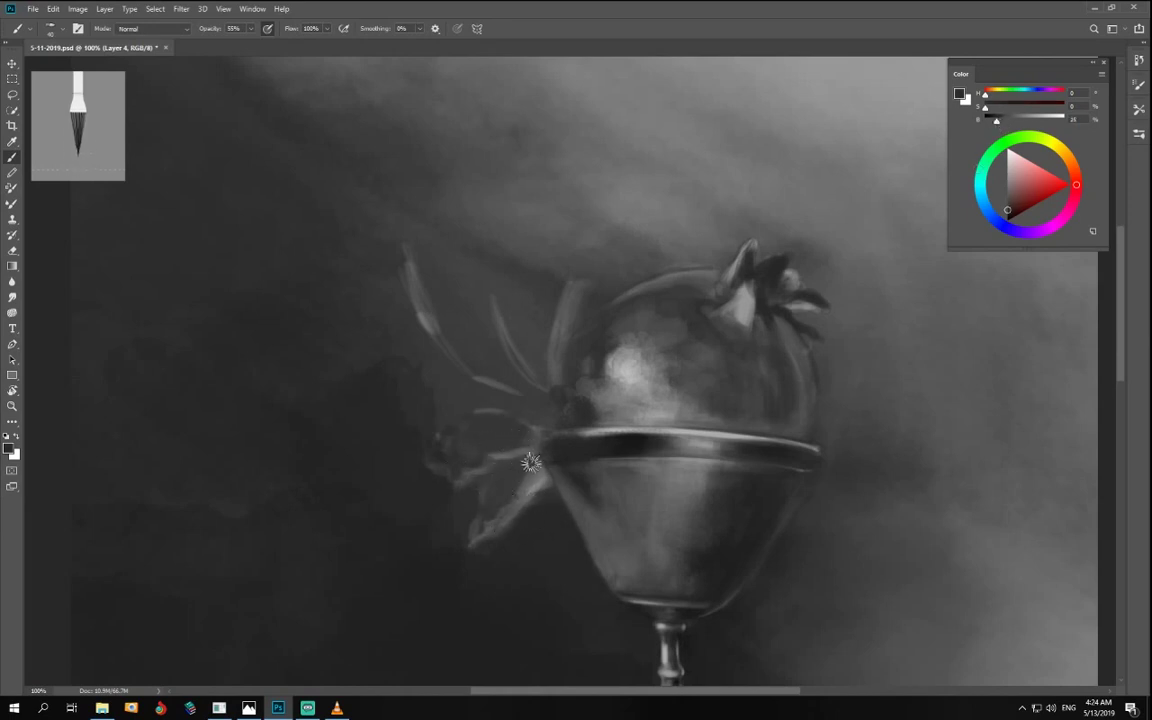
pyautogui.moveTo(531, 465); pyautogui.dragTo(497, 518)
pyautogui.moveTo(497, 520)
pyautogui.mouseDown()
pyautogui.moveTo(501, 483)
pyautogui.moveTo(519, 470)
pyautogui.moveTo(500, 480)
pyautogui.moveTo(481, 552)
pyautogui.mouseUp()
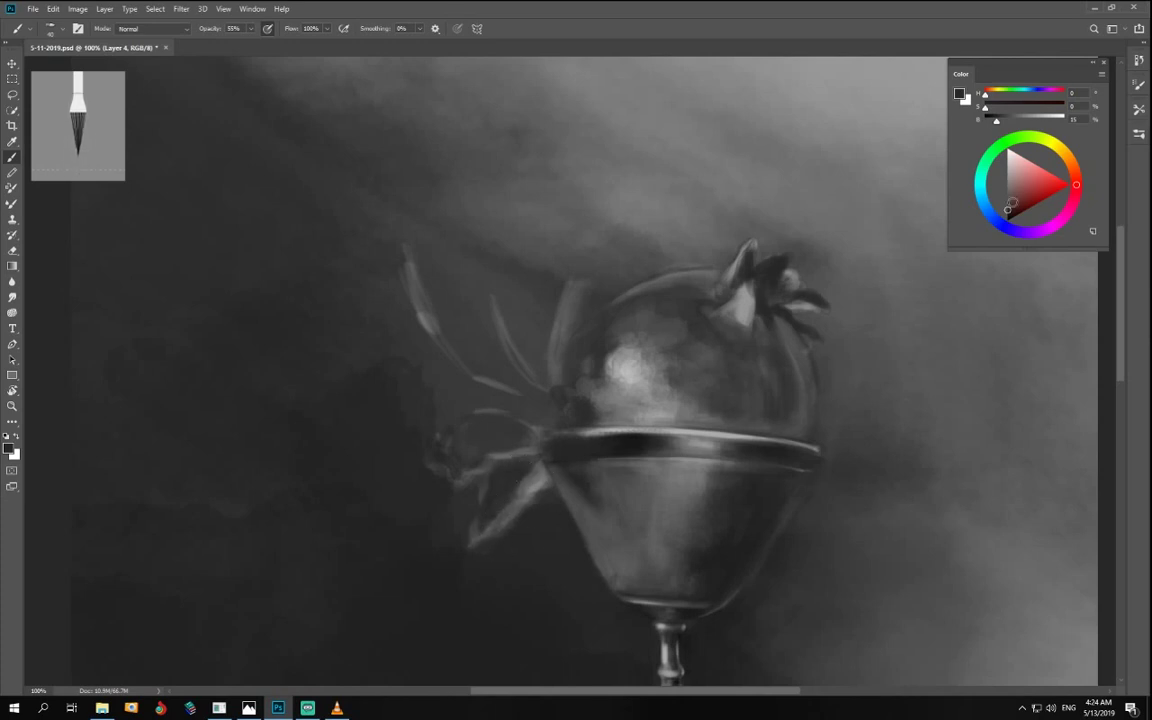
# - Outline both sides of the tall upper wing-like shape with 43% grey bristle strokes
pyautogui.click(1007, 189)
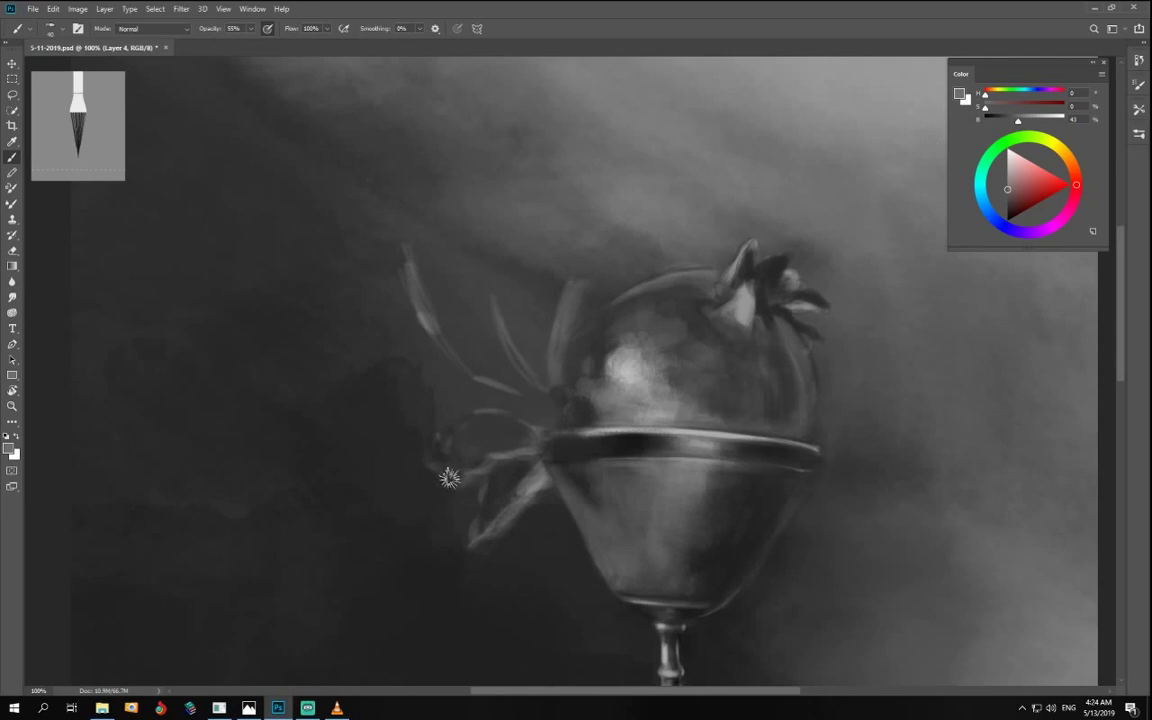
pyautogui.moveTo(408, 297); pyautogui.dragTo(442, 376)
pyautogui.moveTo(436, 328)
pyautogui.mouseDown()
pyautogui.moveTo(524, 428)
pyautogui.moveTo(460, 398)
pyautogui.mouseUp()
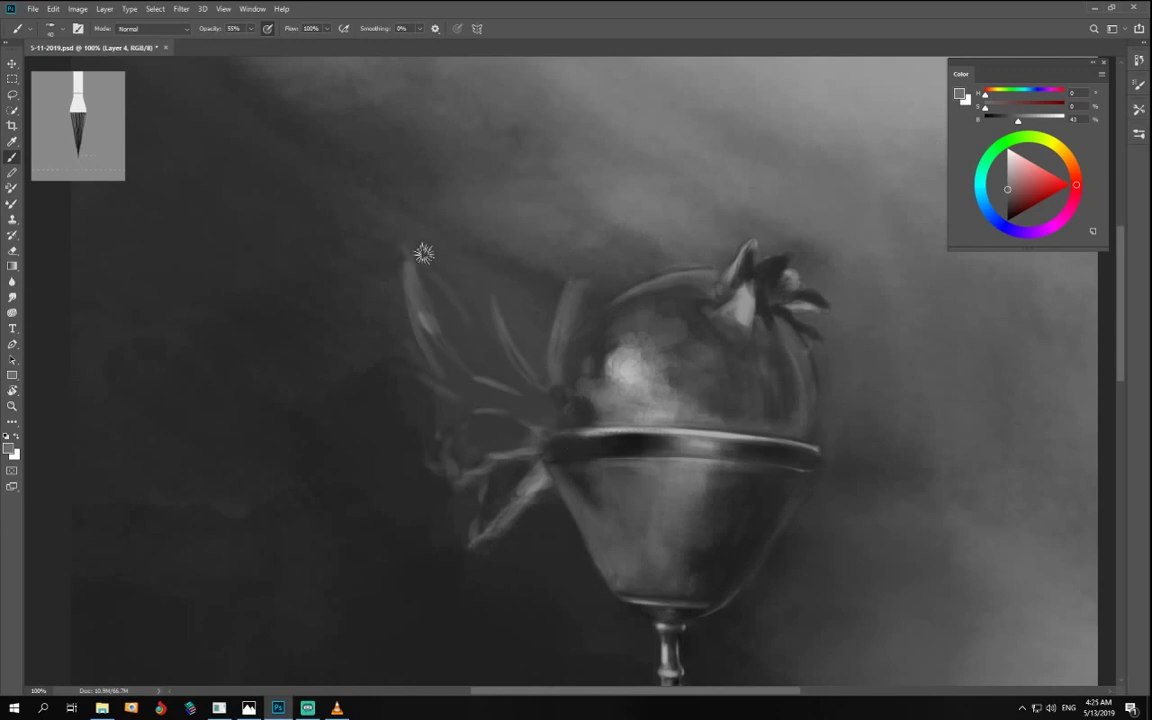
# - Switch to the Hard_Glide brush and fill the tall upper wing-like shape with 43% grey, toning its middle with a darker grey
pyautogui.rightClick(495, 366)
pyautogui.click(716, 489)
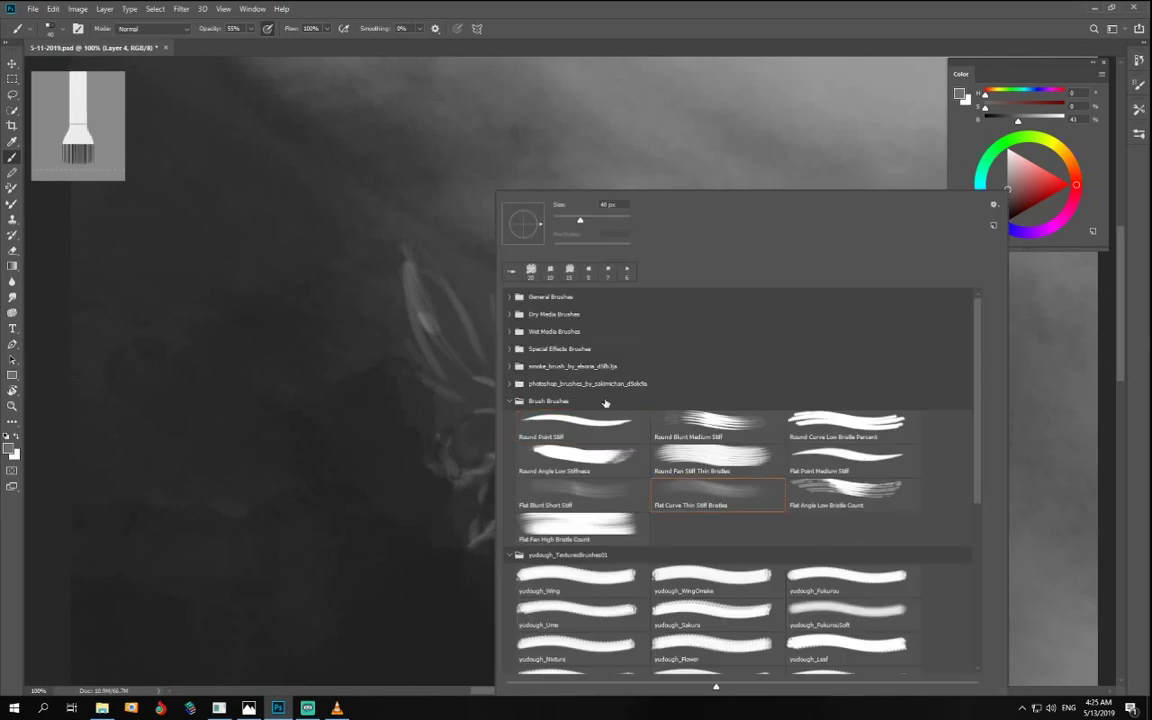
pyautogui.click(518, 385)
pyautogui.click(826, 424)
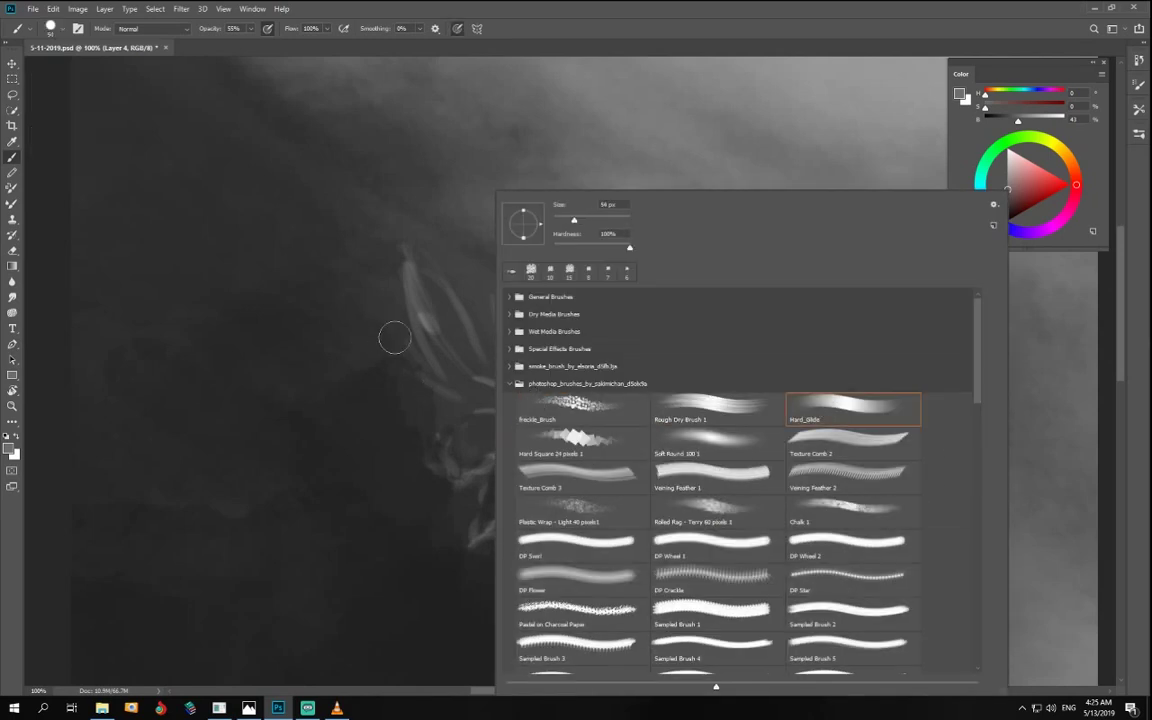
pyautogui.click(393, 334)
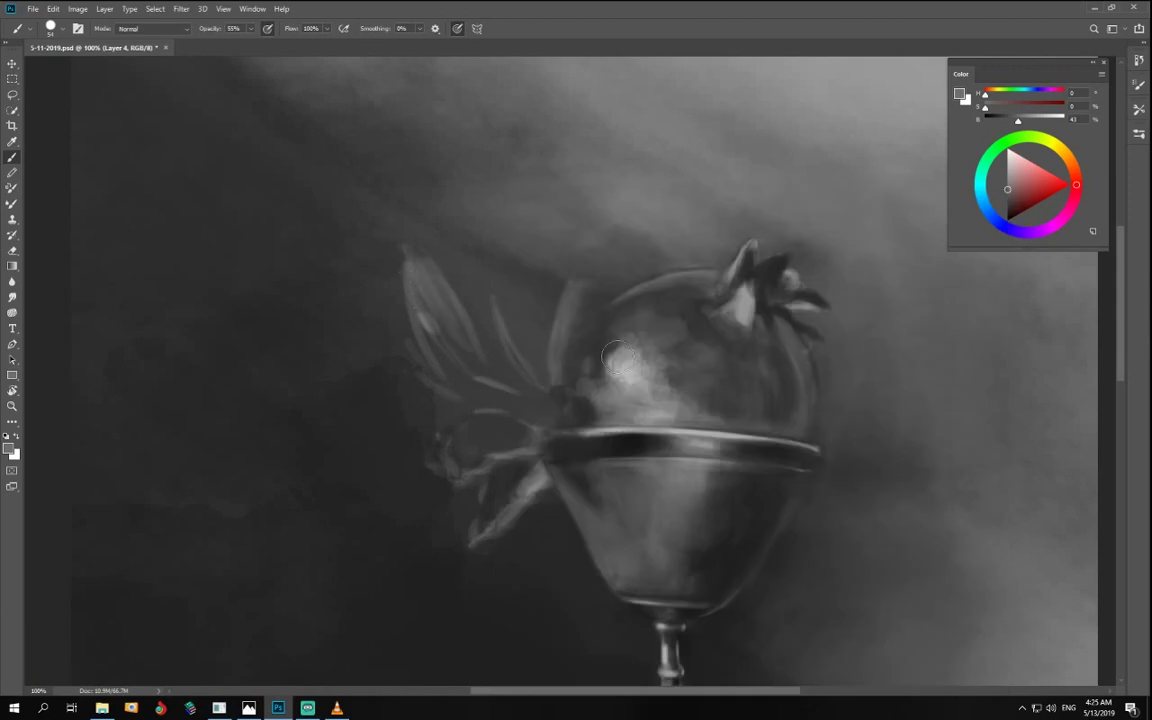
pyautogui.moveTo(1014, 124); pyautogui.dragTo(1006, 121)
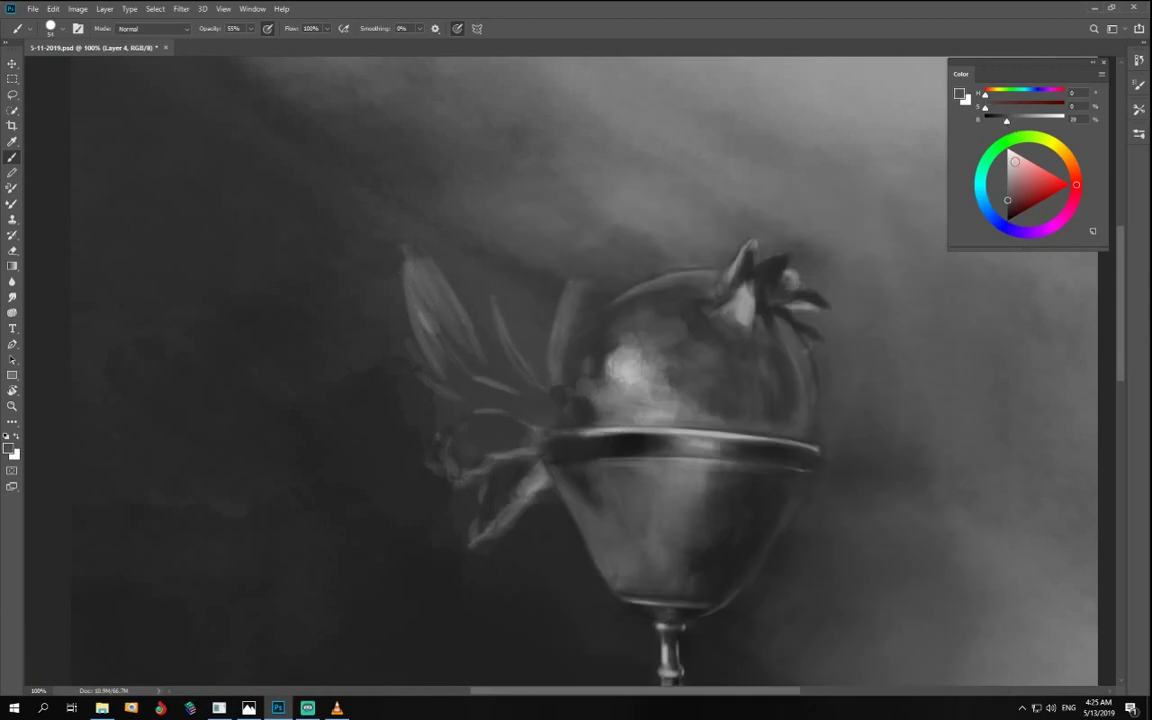
pyautogui.moveTo(432, 311); pyautogui.dragTo(472, 384)
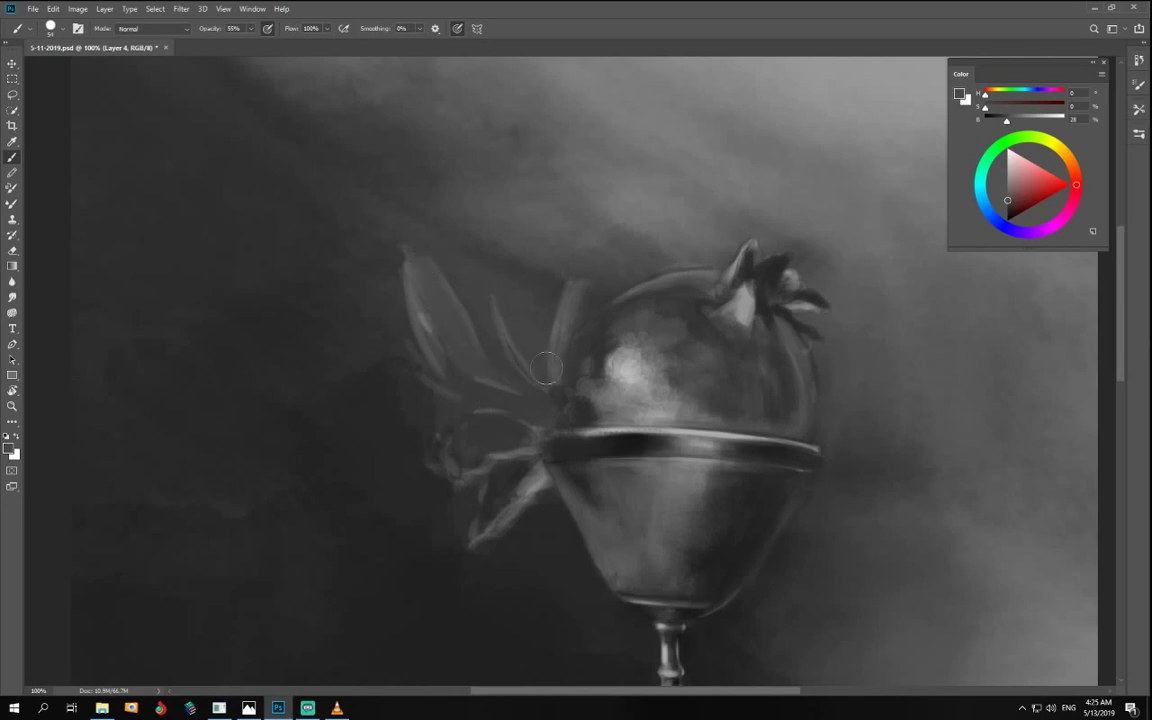
# - Darken the junction of the wing-like shapes beside the goblet's rim and the lower shapes with 15% grey at 100% opacity
pyautogui.hotkey('ctrl', '-')
pyautogui.hotkey('ctrl', '+')
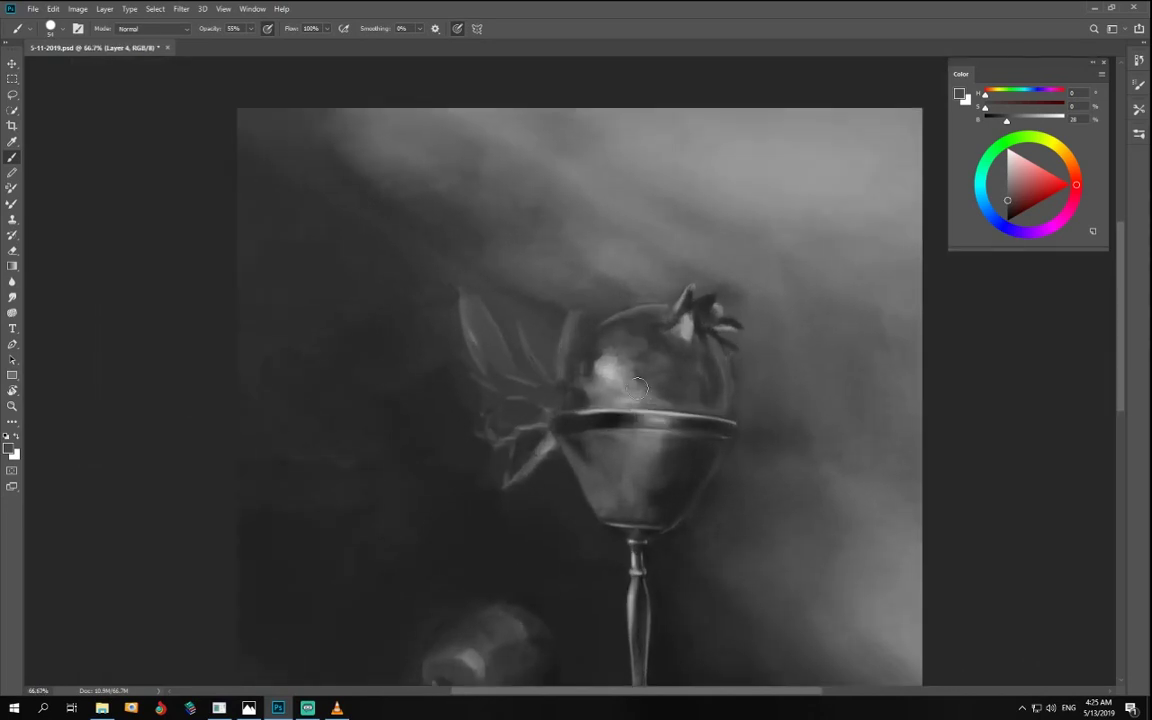
pyautogui.moveTo(1008, 121); pyautogui.dragTo(996, 121)
pyautogui.click(251, 29)
pyautogui.click(251, 30)
pyautogui.moveTo(253, 45); pyautogui.dragTo(267, 48)
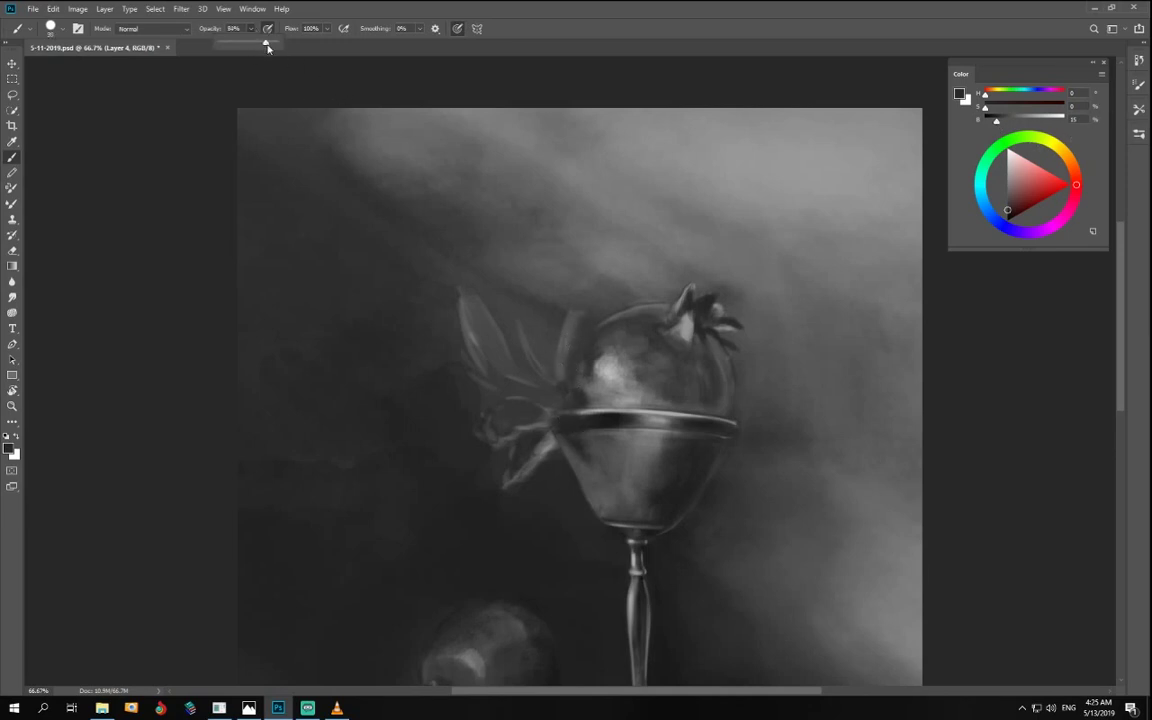
pyautogui.click(249, 708)
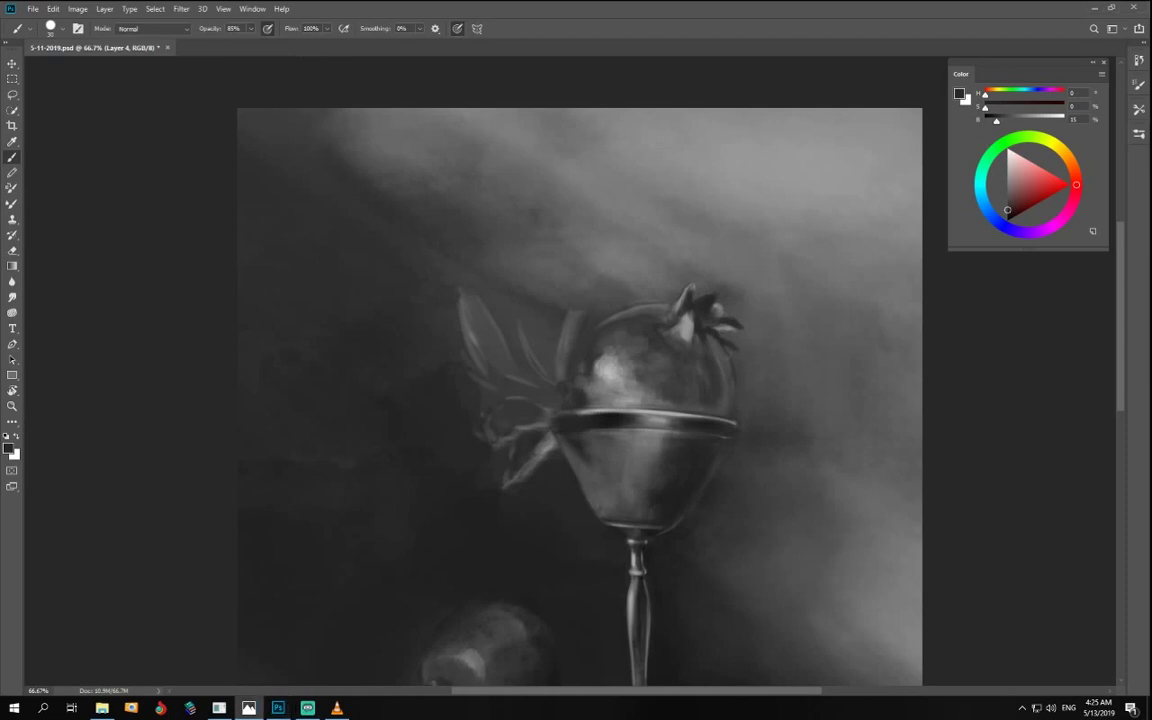
pyautogui.click(560, 410)
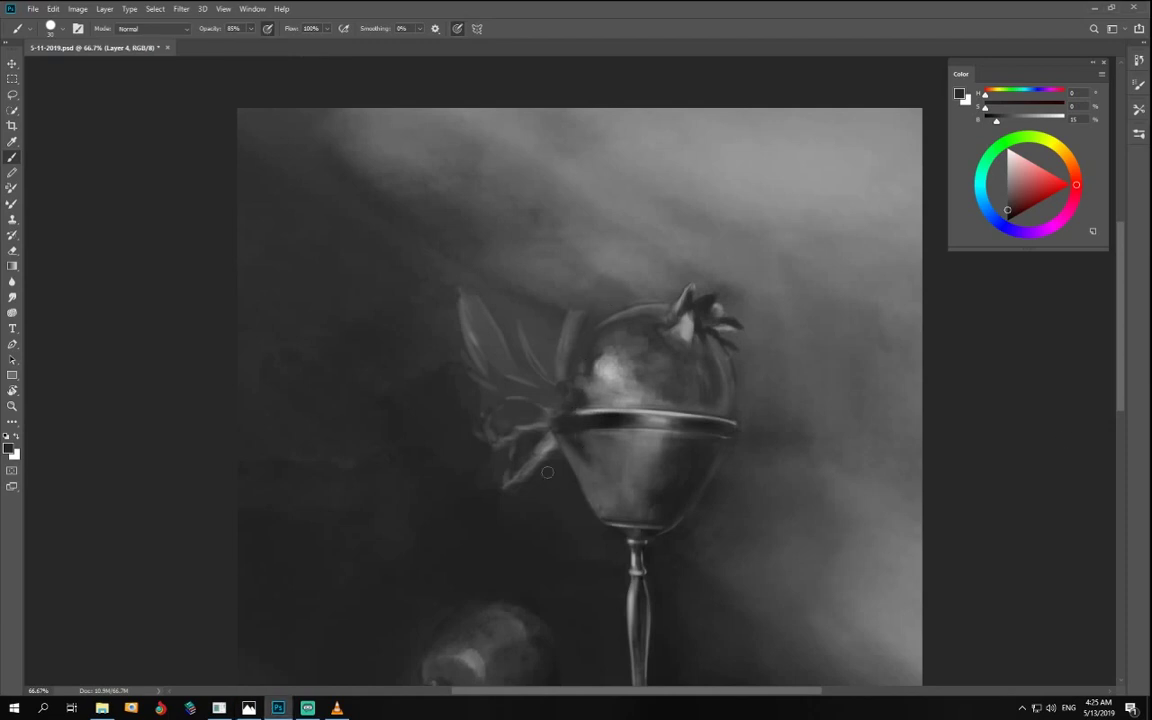
pyautogui.moveTo(250, 28); pyautogui.dragTo(261, 44)
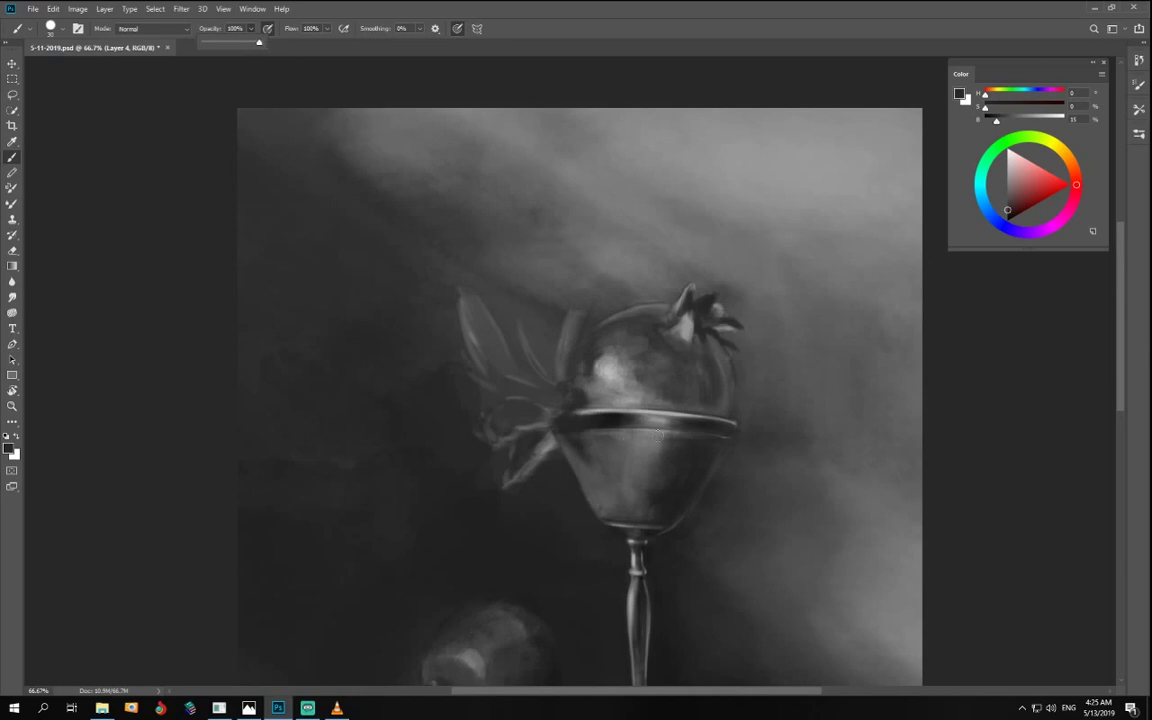
pyautogui.click(558, 412)
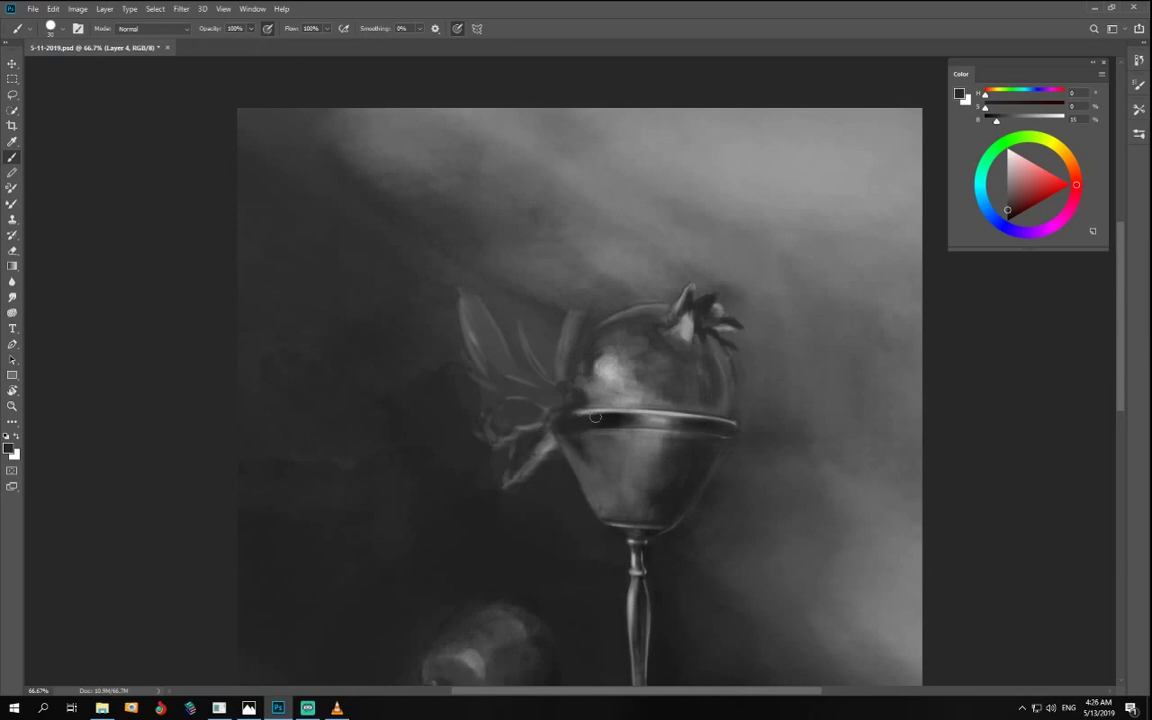
pyautogui.click(555, 398)
pyautogui.moveTo(556, 420); pyautogui.dragTo(522, 468)
pyautogui.moveTo(528, 398); pyautogui.dragTo(490, 412)
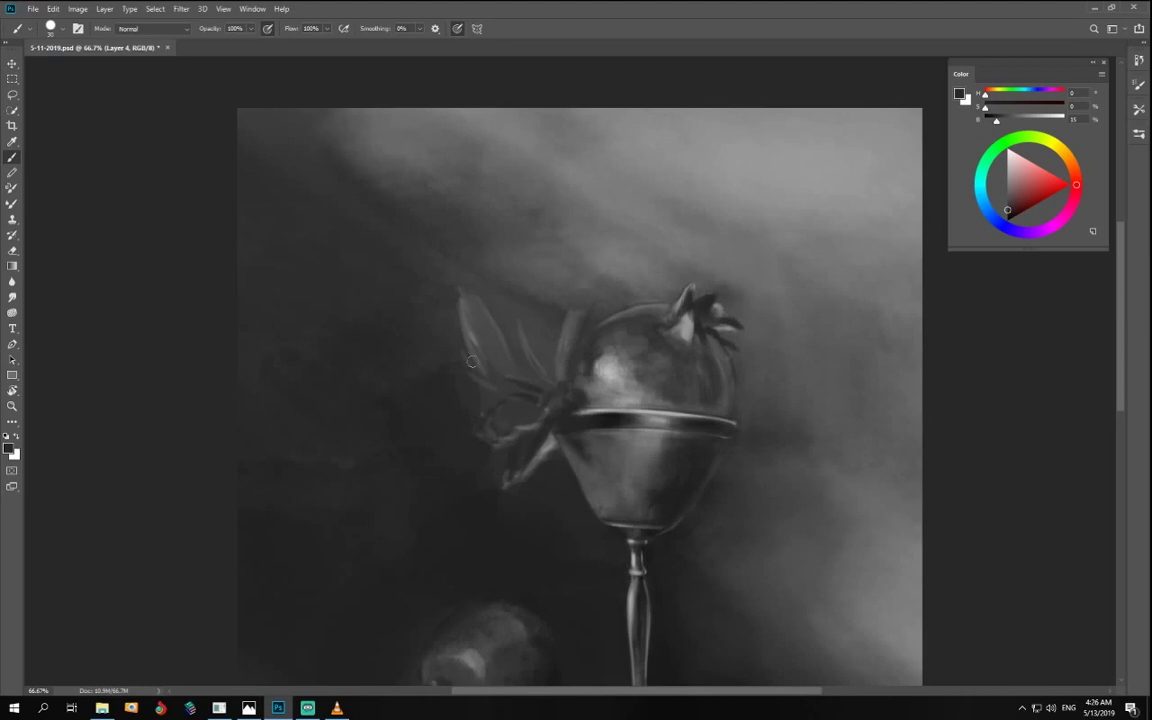
# - Outline the upper wing-like shapes with 15% grey and erase the dark strokes on the one nearest the pomegranate
pyautogui.moveTo(463, 297)
pyautogui.mouseDown()
pyautogui.moveTo(483, 361)
pyautogui.moveTo(508, 373)
pyautogui.moveTo(439, 289)
pyautogui.moveTo(453, 362)
pyautogui.moveTo(542, 404)
pyautogui.mouseUp()
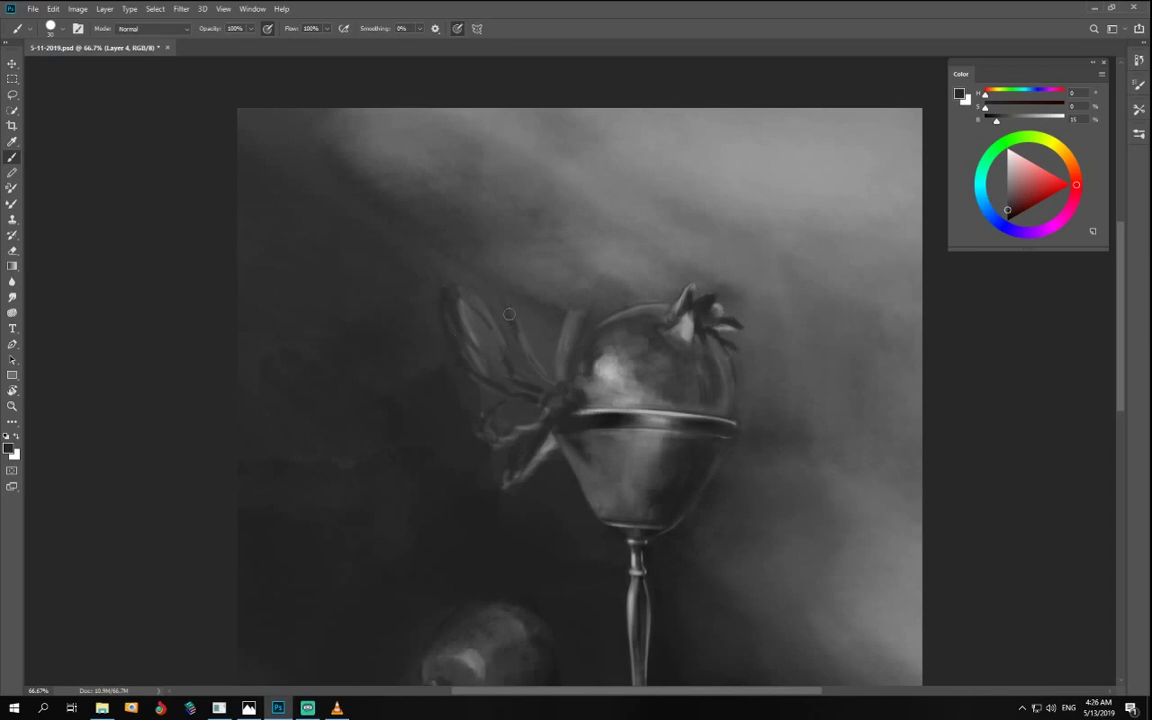
pyautogui.moveTo(515, 324); pyautogui.dragTo(544, 379)
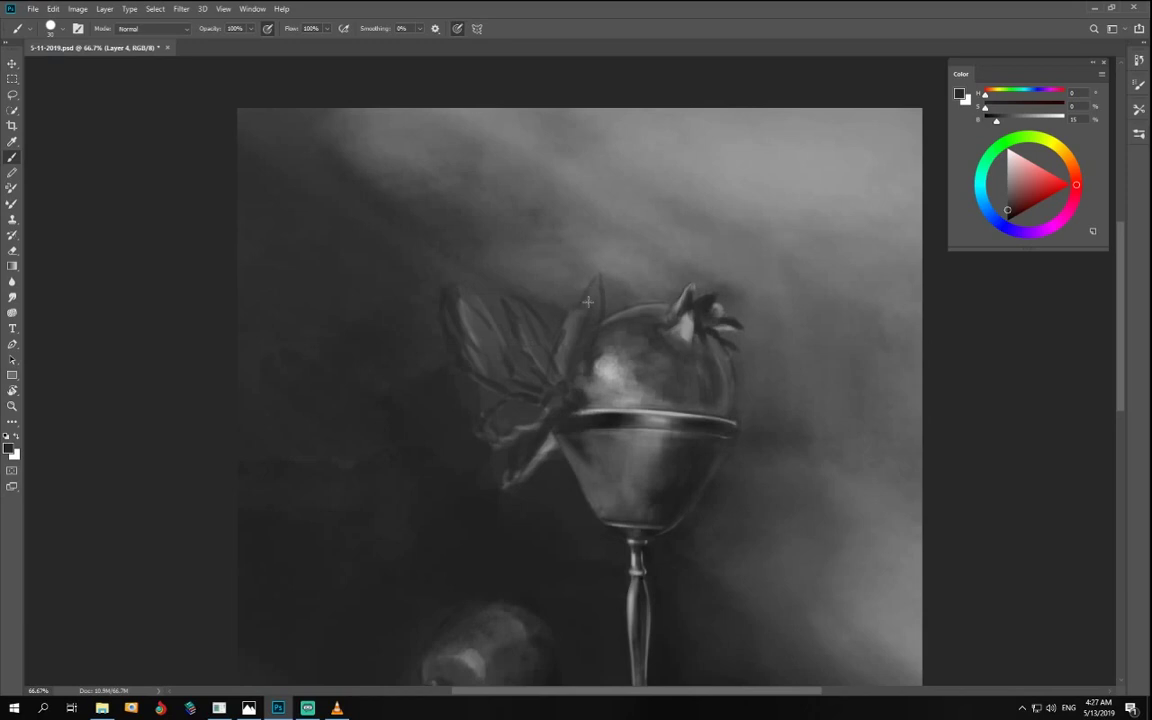
pyautogui.press('e')
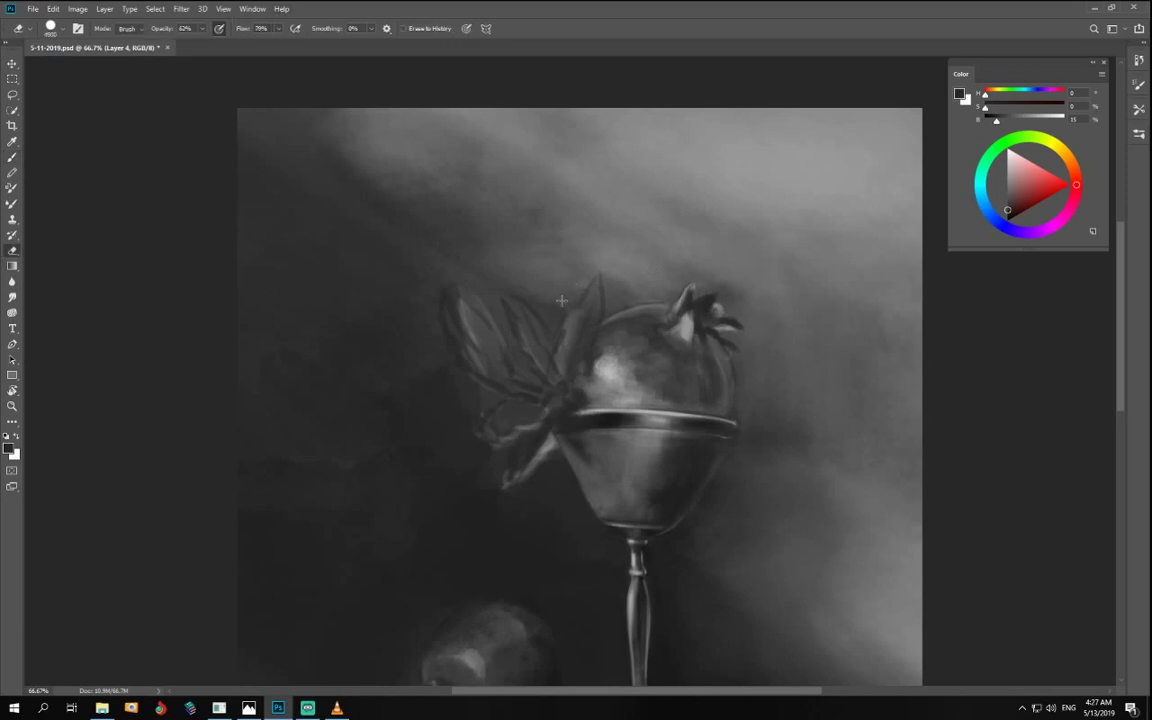
pyautogui.press('[')
pyautogui.press('[')
pyautogui.press('[')
pyautogui.press('[')
pyautogui.press('[')
pyautogui.press('[')
pyautogui.moveTo(564, 364)
pyautogui.mouseDown()
pyautogui.moveTo(579, 335)
pyautogui.moveTo(556, 328)
pyautogui.moveTo(542, 362)
pyautogui.moveTo(554, 335)
pyautogui.moveTo(594, 414)
pyautogui.moveTo(567, 297)
pyautogui.moveTo(584, 360)
pyautogui.mouseUp()
pyautogui.press('b')
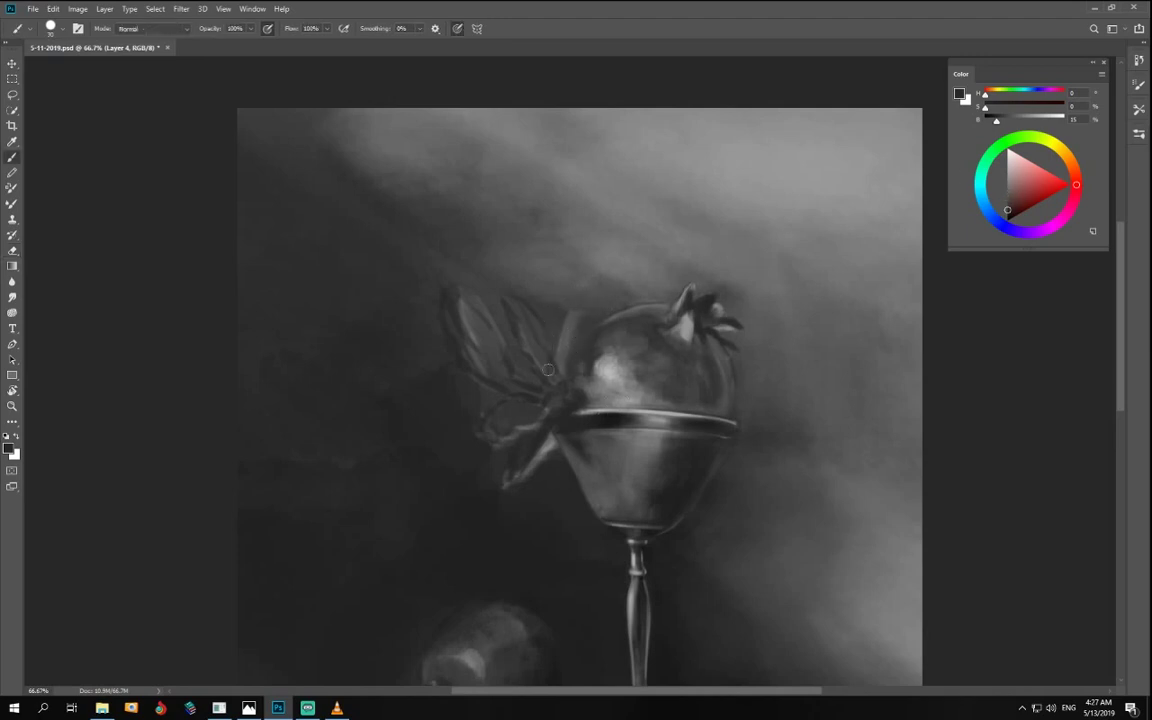
# - Darken the inner upper wing-like shape and paint over the small lower loop with 15% grey at 62% opacity
pyautogui.moveTo(563, 302); pyautogui.dragTo(541, 406)
pyautogui.hotkey('ctrl', 'z')
pyautogui.press('6')
pyautogui.press('2')
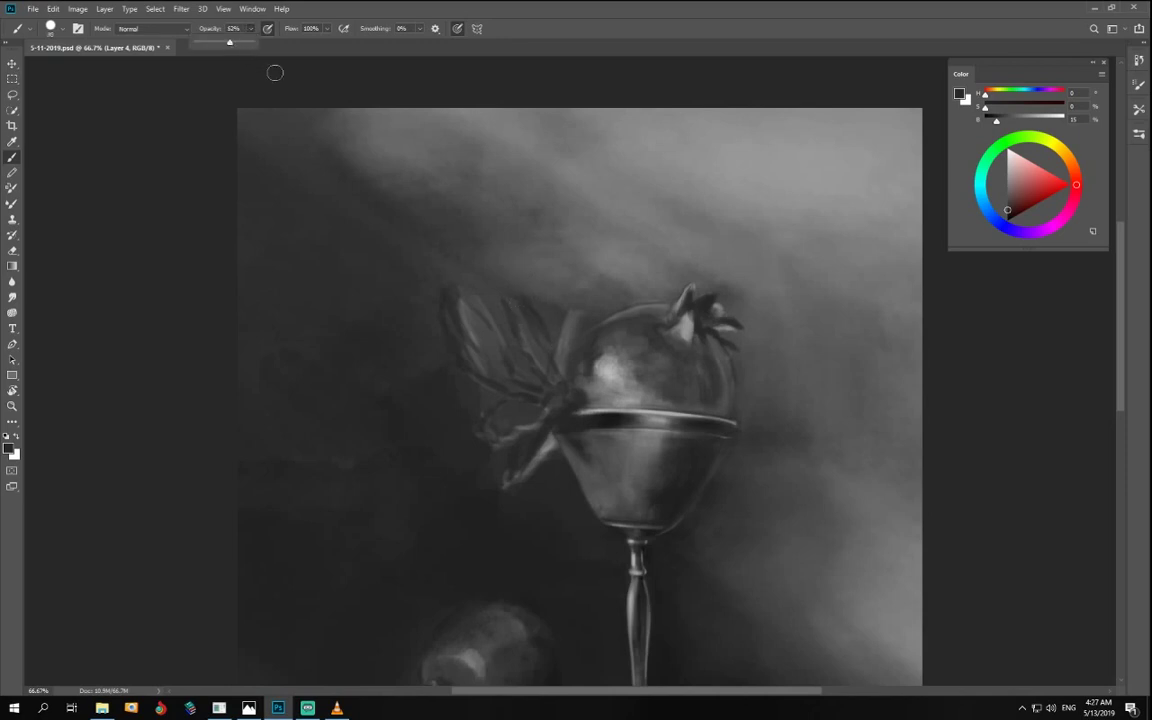
pyautogui.moveTo(525, 312); pyautogui.dragTo(560, 372)
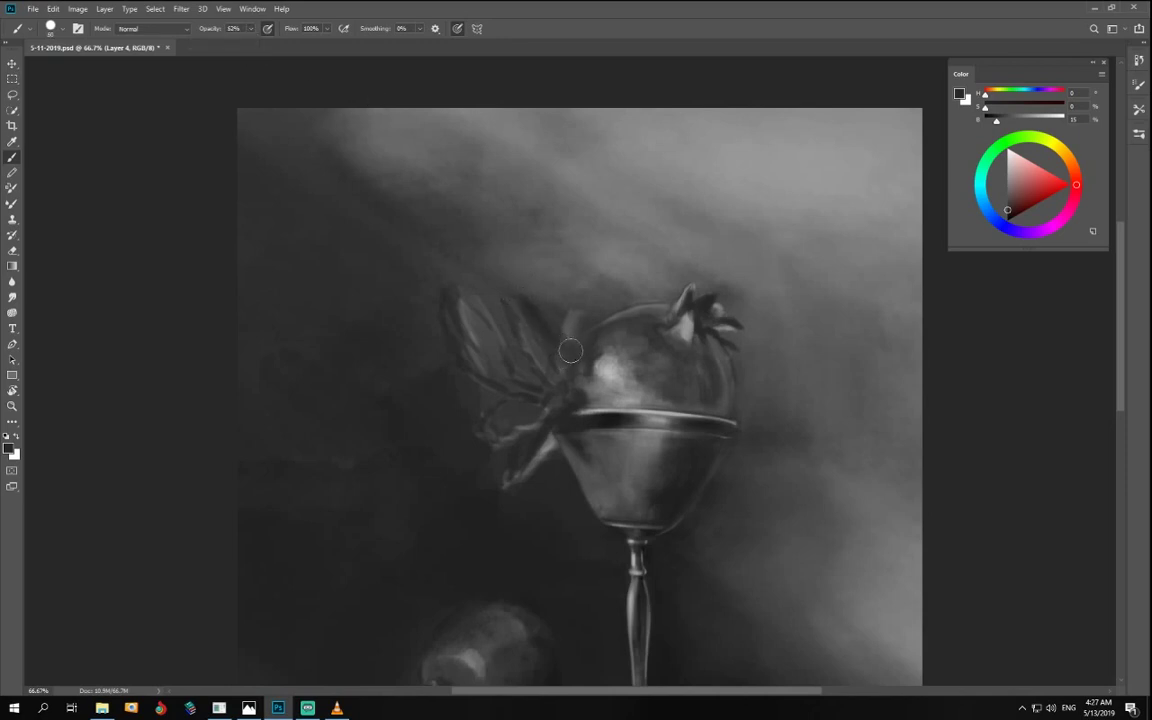
pyautogui.moveTo(512, 322)
pyautogui.mouseDown()
pyautogui.moveTo(537, 361)
pyautogui.moveTo(608, 418)
pyautogui.moveTo(520, 318)
pyautogui.moveTo(588, 420)
pyautogui.moveTo(578, 413)
pyautogui.moveTo(525, 448)
pyautogui.moveTo(551, 418)
pyautogui.moveTo(532, 451)
pyautogui.moveTo(551, 398)
pyautogui.moveTo(499, 430)
pyautogui.moveTo(489, 405)
pyautogui.moveTo(514, 408)
pyautogui.moveTo(478, 447)
pyautogui.moveTo(500, 442)
pyautogui.moveTo(458, 456)
pyautogui.mouseUp()
# - Paint the lower leaf-like shapes beside the goblet's rim with 52% and 46% grey strokes
pyautogui.moveTo(996, 120); pyautogui.dragTo(1025, 120)
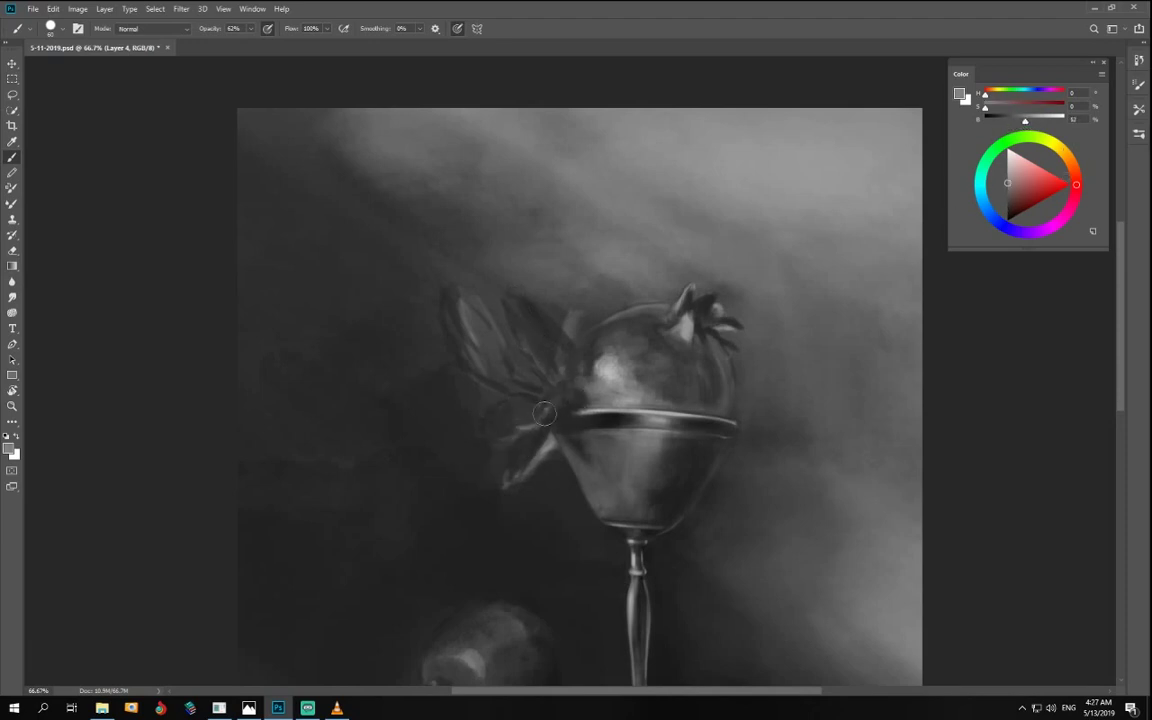
pyautogui.moveTo(500, 424)
pyautogui.mouseDown()
pyautogui.moveTo(471, 461)
pyautogui.moveTo(525, 417)
pyautogui.mouseUp()
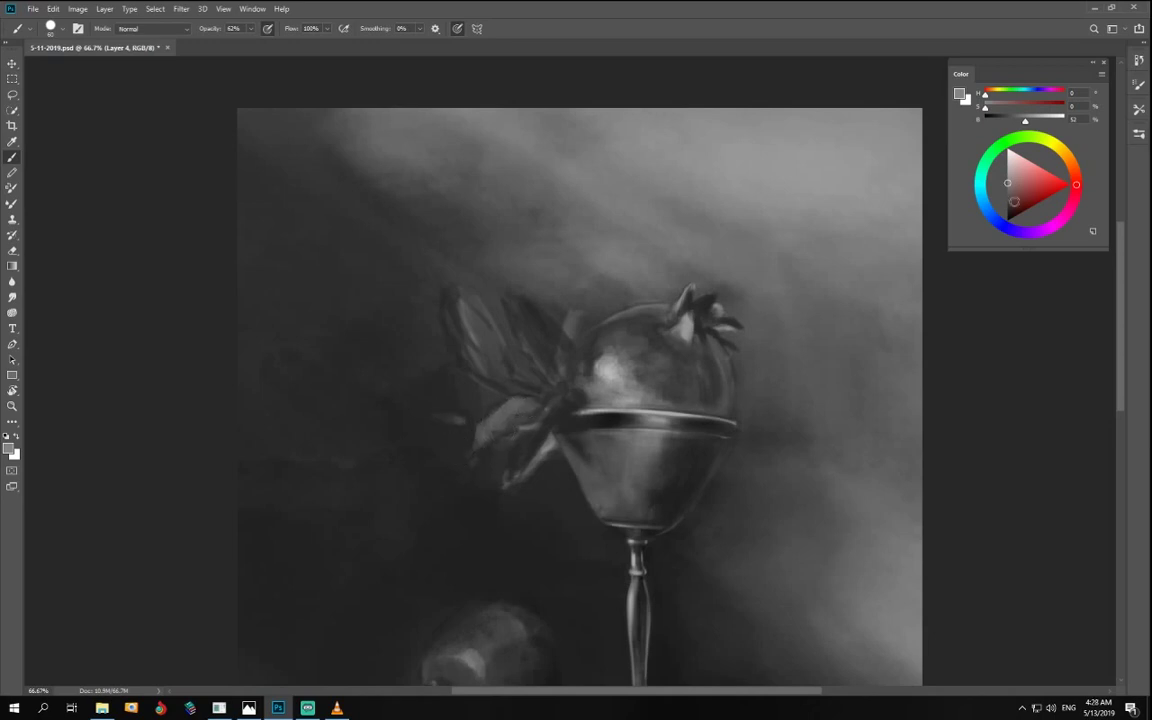
pyautogui.click(1007, 193)
pyautogui.click(1007, 186)
pyautogui.moveTo(474, 409)
pyautogui.mouseDown()
pyautogui.moveTo(445, 413)
pyautogui.moveTo(492, 402)
pyautogui.moveTo(462, 402)
pyautogui.mouseUp()
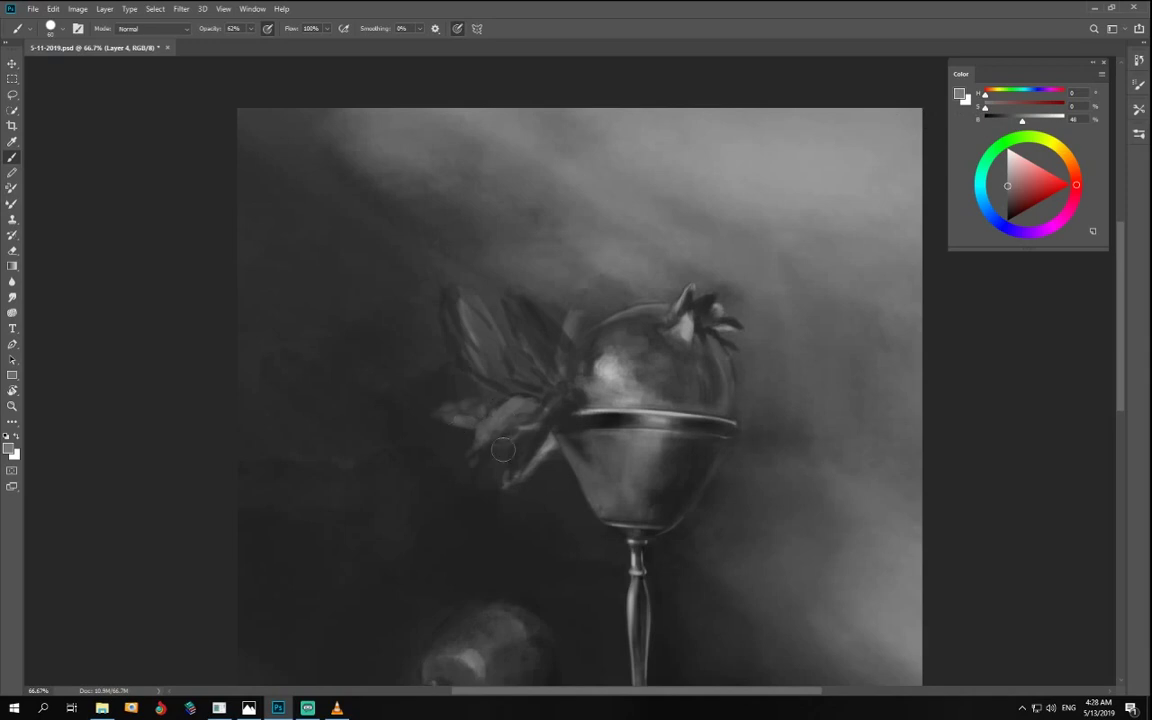
# - Lighten the outer edge of the tall upper leaf with 46% grey and shade its inside with 19% grey
pyautogui.moveTo(447, 303); pyautogui.dragTo(492, 374)
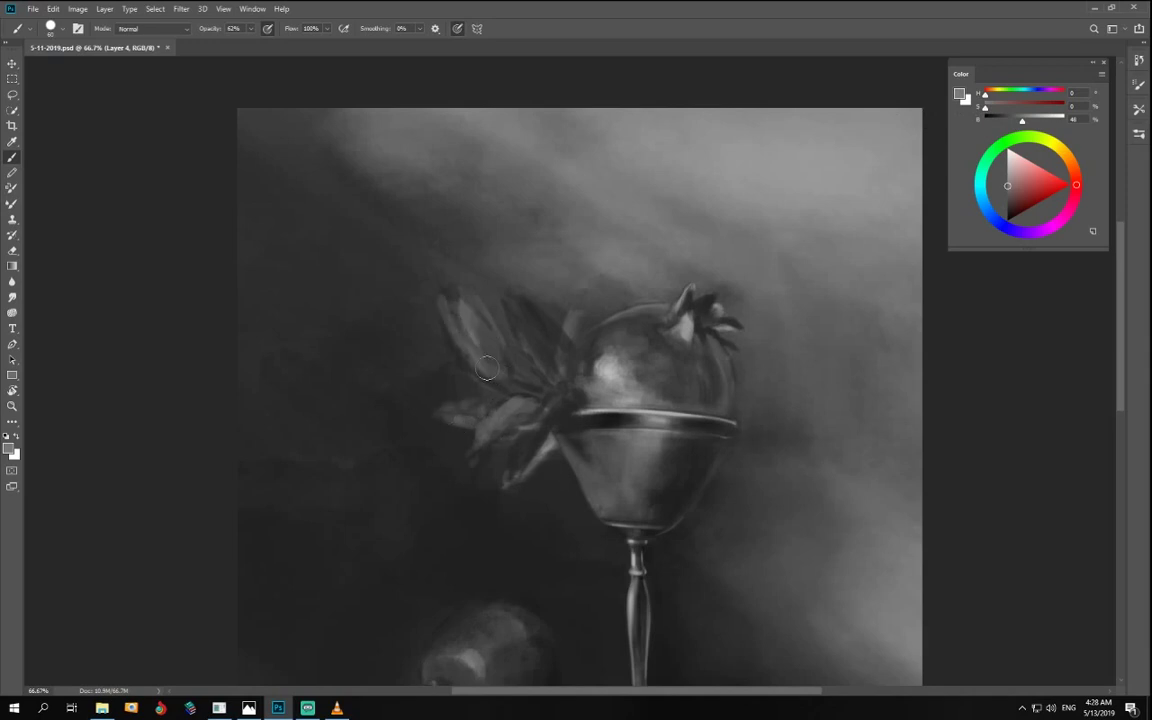
pyautogui.moveTo(1021, 121); pyautogui.dragTo(1000, 121)
pyautogui.moveTo(463, 336); pyautogui.dragTo(558, 397)
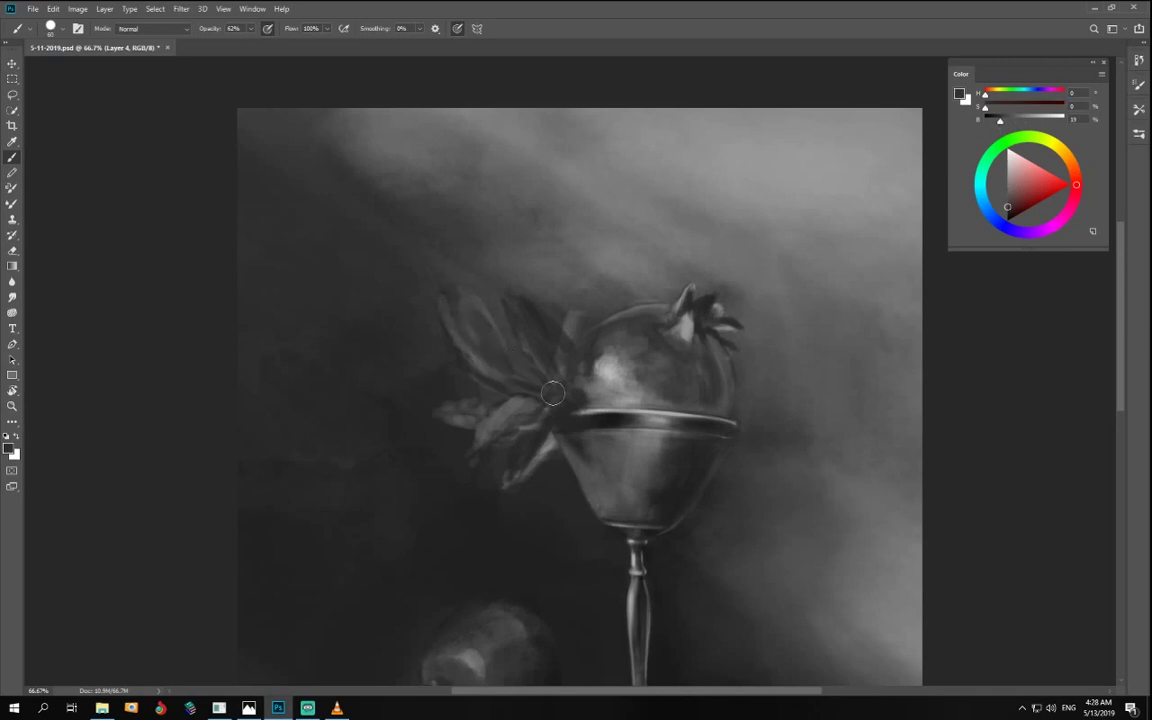
# - Paint sampled background grey above the pomegranate and trim the fruit's upper edge with a 70 px brush
pyautogui.keyDown('alt'); pyautogui.click(609, 310); pyautogui.keyUp('alt')
pyautogui.moveTo(629, 280)
pyautogui.mouseDown()
pyautogui.moveTo(592, 302)
pyautogui.moveTo(546, 275)
pyautogui.moveTo(533, 244)
pyautogui.moveTo(559, 300)
pyautogui.moveTo(608, 200)
pyautogui.moveTo(618, 262)
pyautogui.moveTo(659, 243)
pyautogui.moveTo(604, 225)
pyautogui.moveTo(640, 235)
pyautogui.mouseUp()
pyautogui.press('[')
pyautogui.press('[')
pyautogui.press('[')
pyautogui.press('[')
pyautogui.press('[')
pyautogui.press('[')
pyautogui.moveTo(648, 318)
pyautogui.mouseDown()
pyautogui.moveTo(568, 343)
pyautogui.moveTo(652, 311)
pyautogui.moveTo(585, 314)
pyautogui.moveTo(648, 303)
pyautogui.mouseUp()
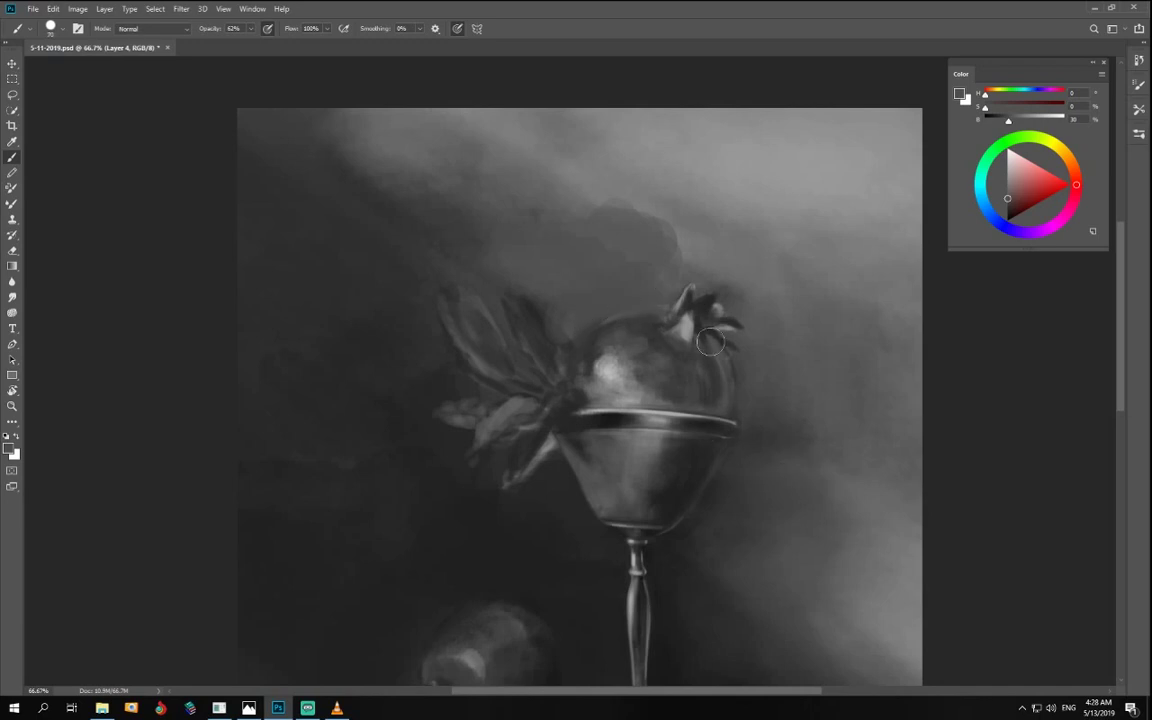
# - Switch to a bristle brush and repaint the pomegranate's upper rim light with 79% grey, softening it with 39% grey
pyautogui.hotkey('ctrl', '-')
pyautogui.hotkey('ctrl', '-')
pyautogui.hotkey('ctrl', '-')
pyautogui.hotkey('ctrl', '+')
pyautogui.hotkey('ctrl', '+')
pyautogui.hotkey('ctrl', '+')
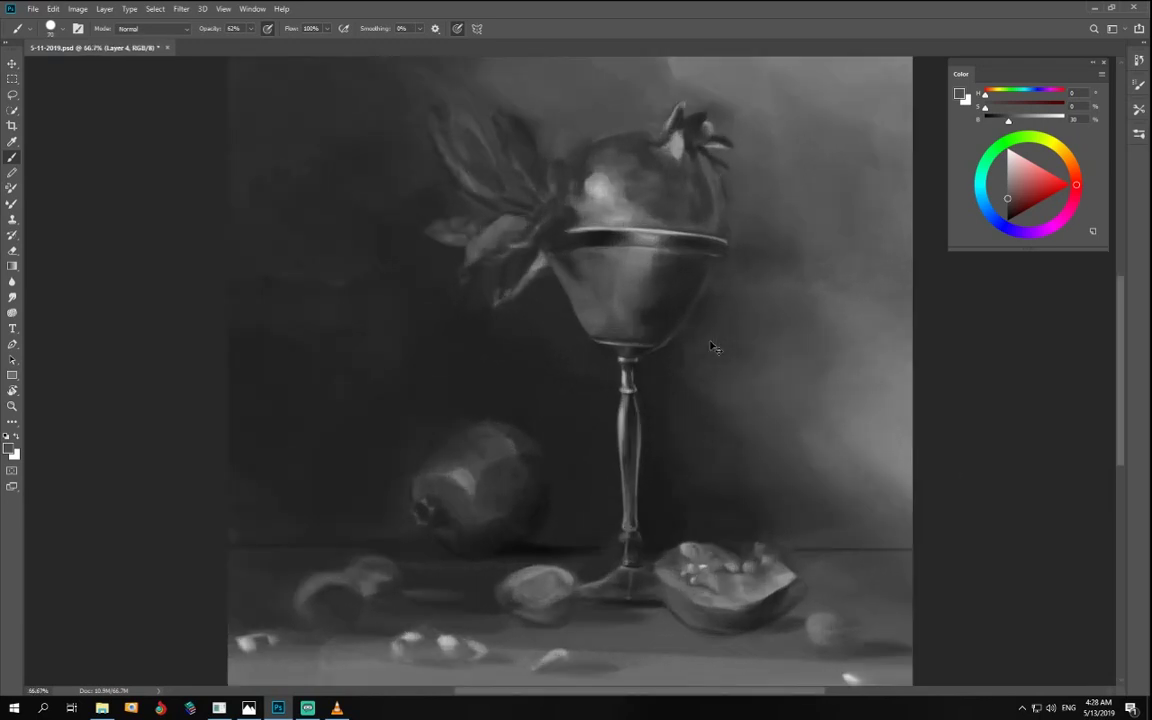
pyautogui.moveTo(643, 230); pyautogui.dragTo(656, 437)
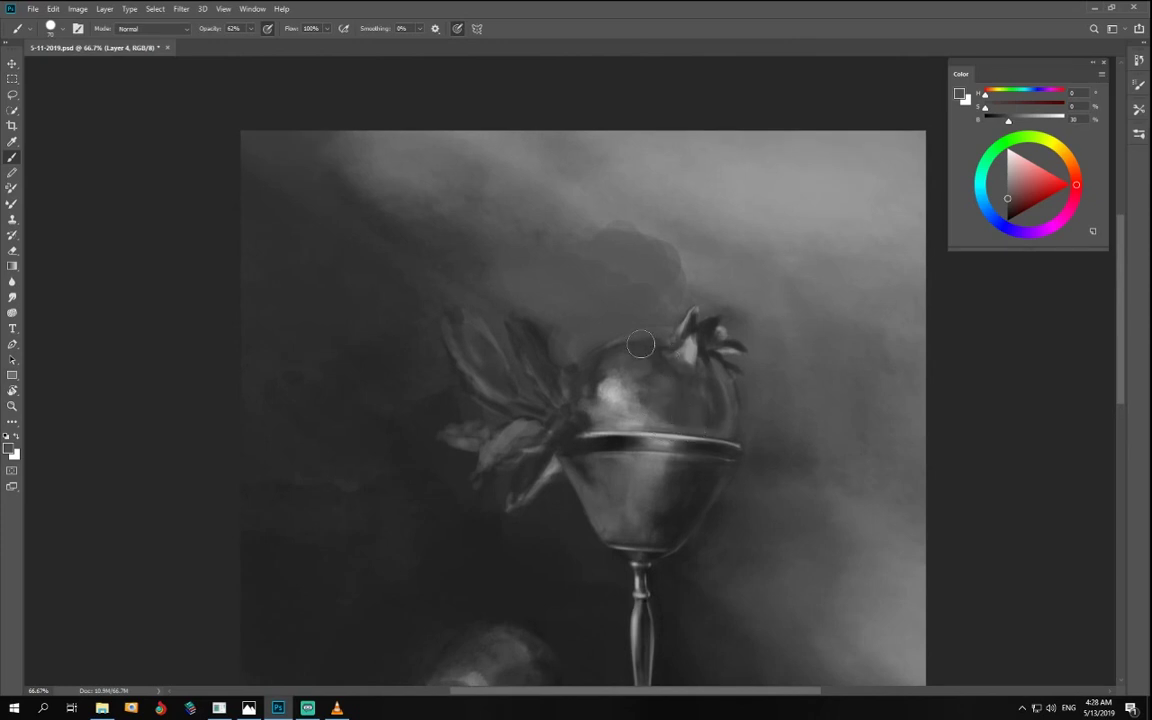
pyautogui.rightClick(641, 342)
pyautogui.click(993, 516)
pyautogui.press('Return')
pyautogui.moveTo(1021, 174); pyautogui.dragTo(1004, 164)
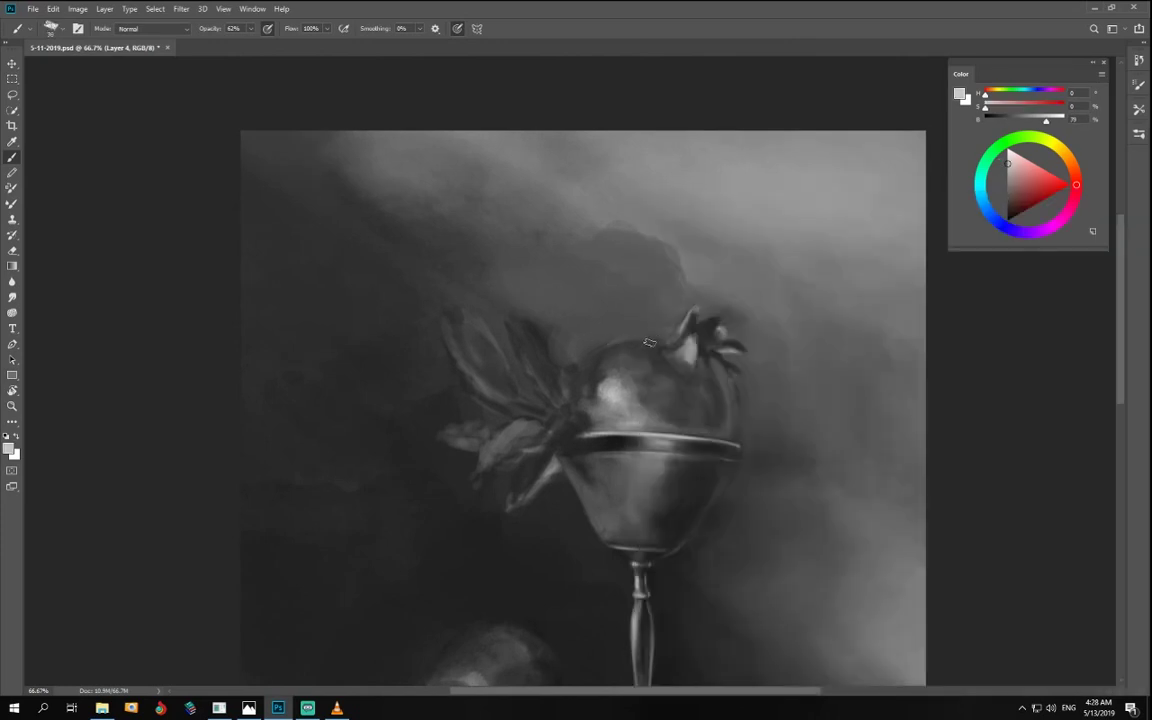
pyautogui.click(1016, 197)
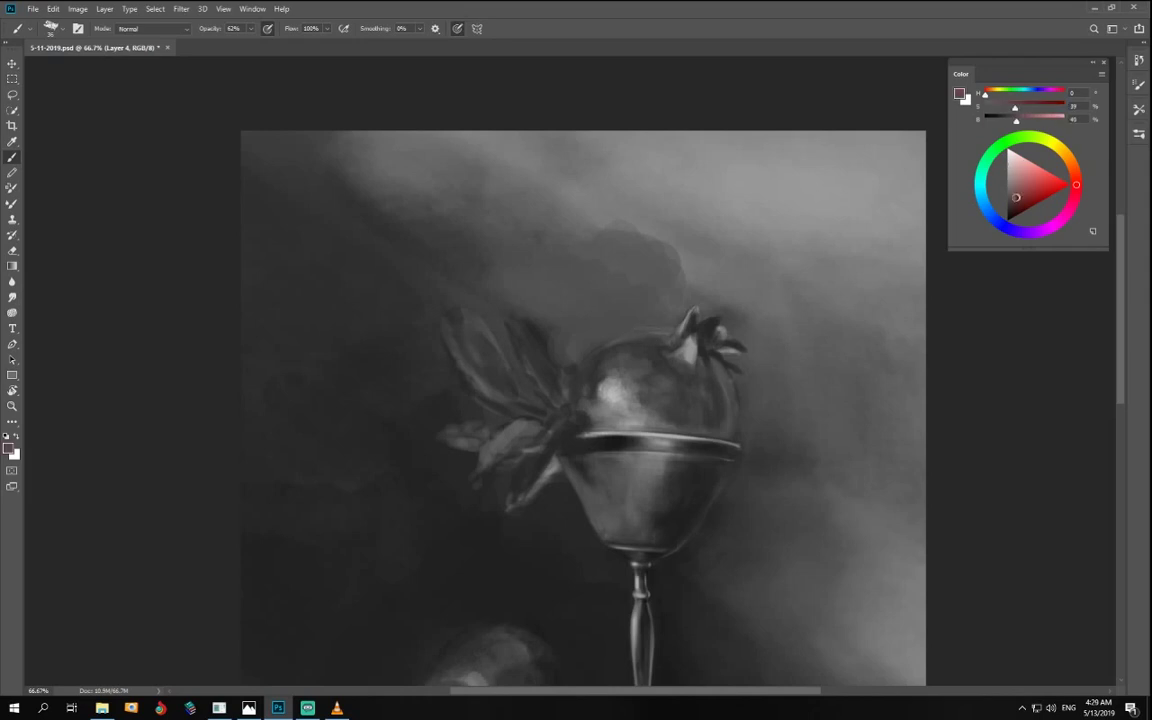
pyautogui.moveTo(1019, 190); pyautogui.dragTo(999, 187)
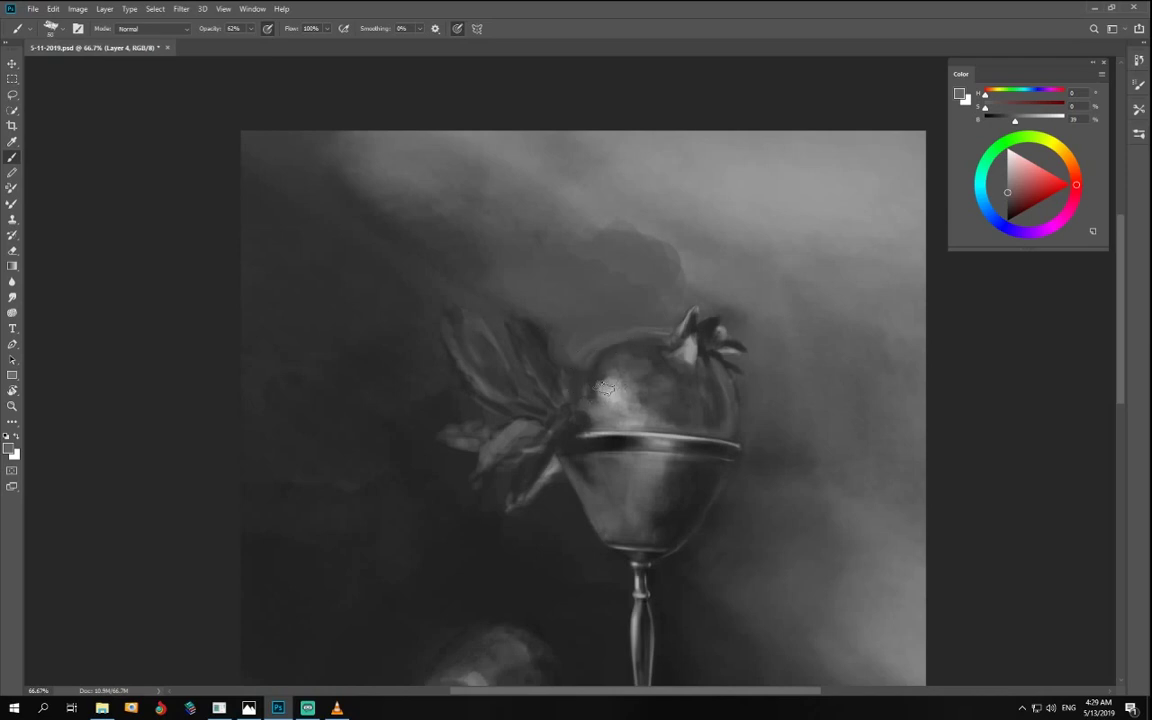
# - Shade the pomegranate's upper edge beside the leaves with sampled grey and 13% grey at 27% opacity
pyautogui.press('i')
pyautogui.click(620, 350)
pyautogui.press('b')
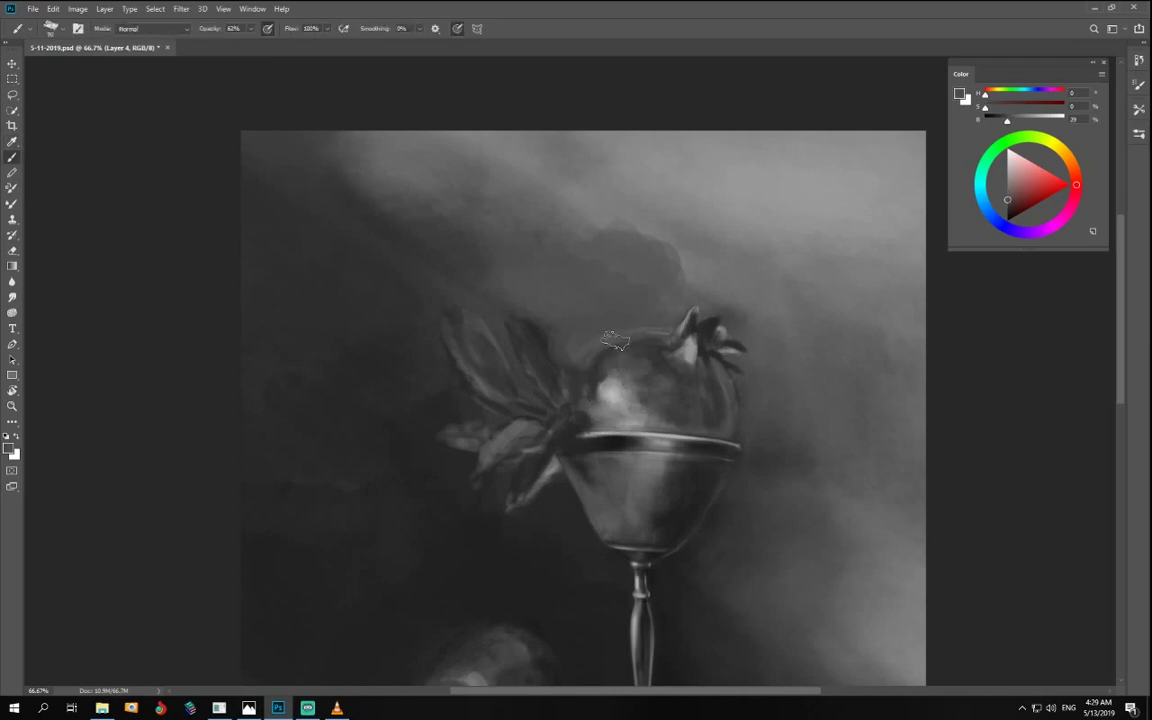
pyautogui.press('r')
pyautogui.moveTo(632, 354)
pyautogui.mouseDown()
pyautogui.moveTo(648, 578)
pyautogui.moveTo(612, 545)
pyautogui.mouseUp()
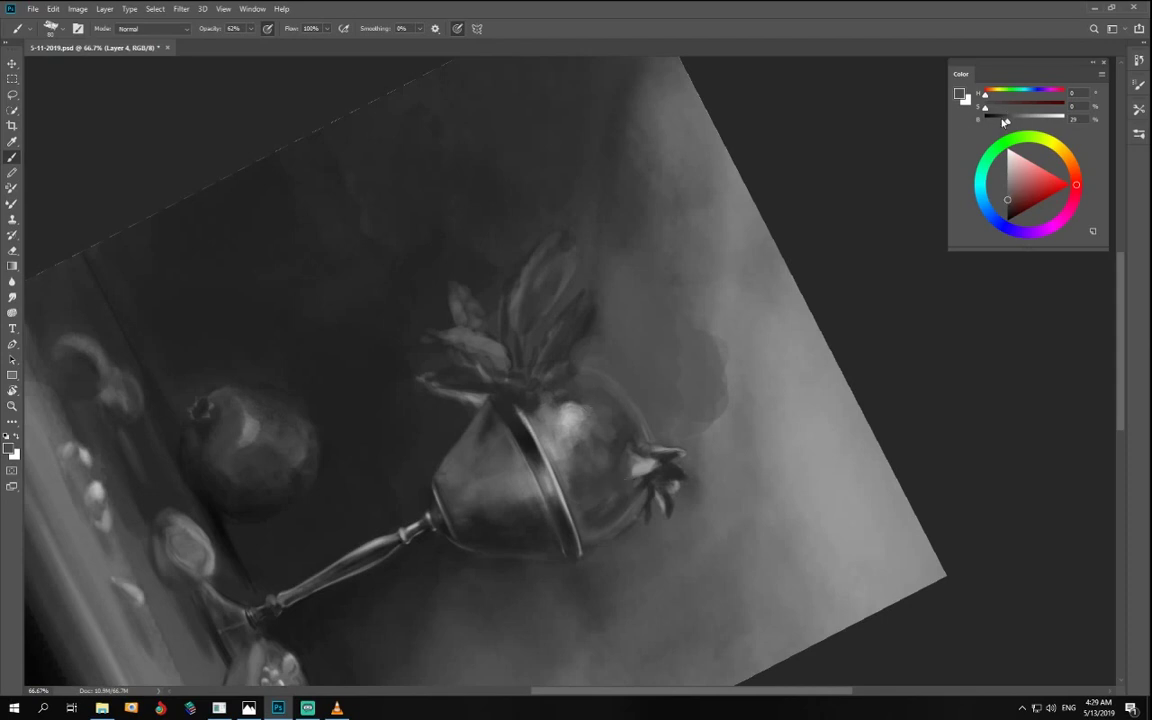
pyautogui.moveTo(1005, 121); pyautogui.dragTo(994, 121)
pyautogui.click(252, 30)
pyautogui.click(230, 44)
pyautogui.moveTo(620, 397); pyautogui.dragTo(630, 415)
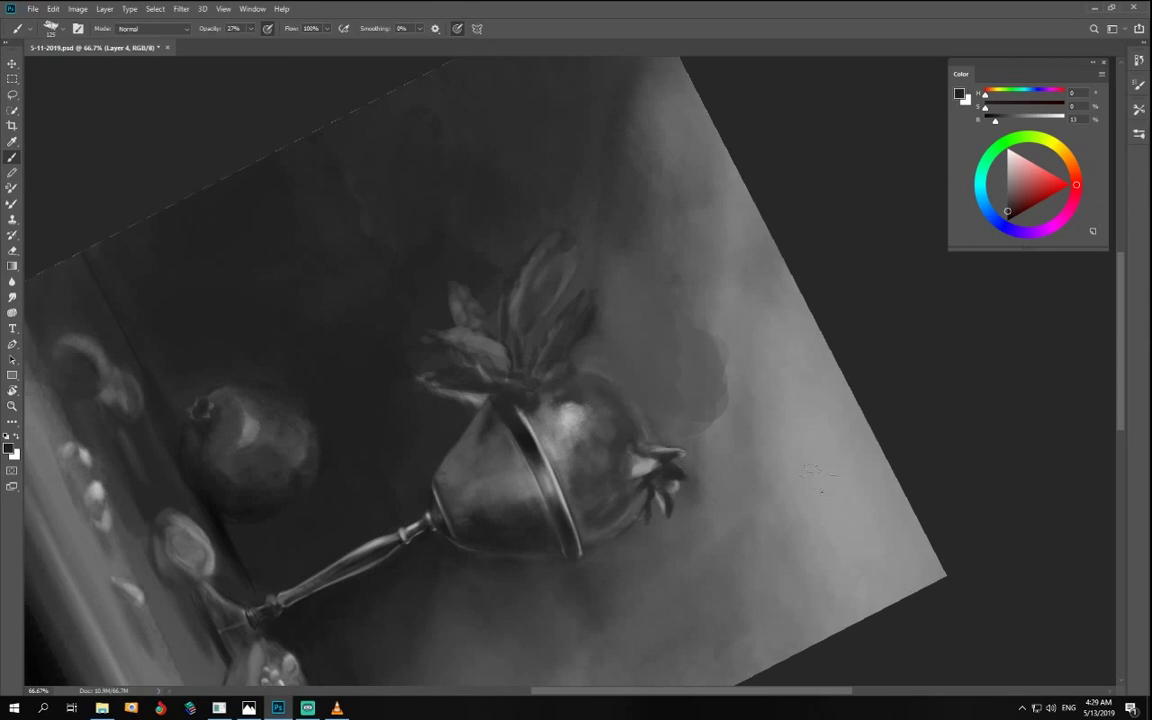
pyautogui.press('r')
pyautogui.moveTo(422, 508); pyautogui.dragTo(674, 543)
pyautogui.press('b')
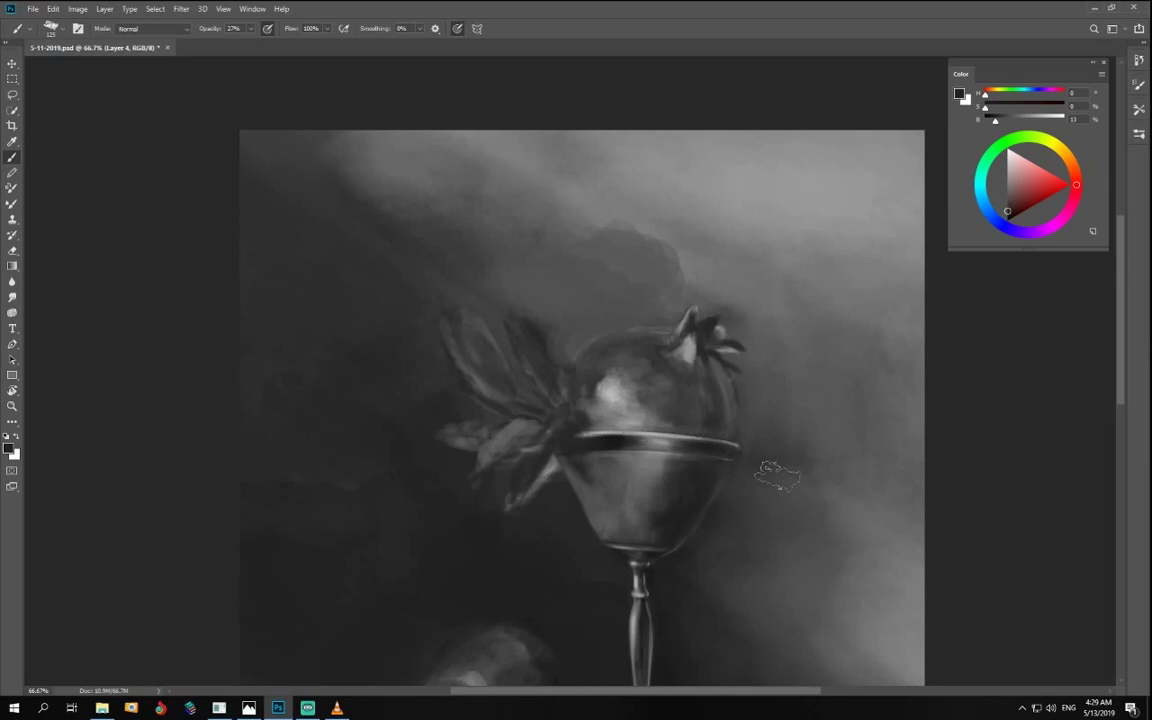
# - On Layer 3, blend the flat patch above the pomegranate into the background with sampled greys and a 200 px bristle brush
pyautogui.keyDown('alt'); pyautogui.click(599, 367); pyautogui.keyUp('alt')
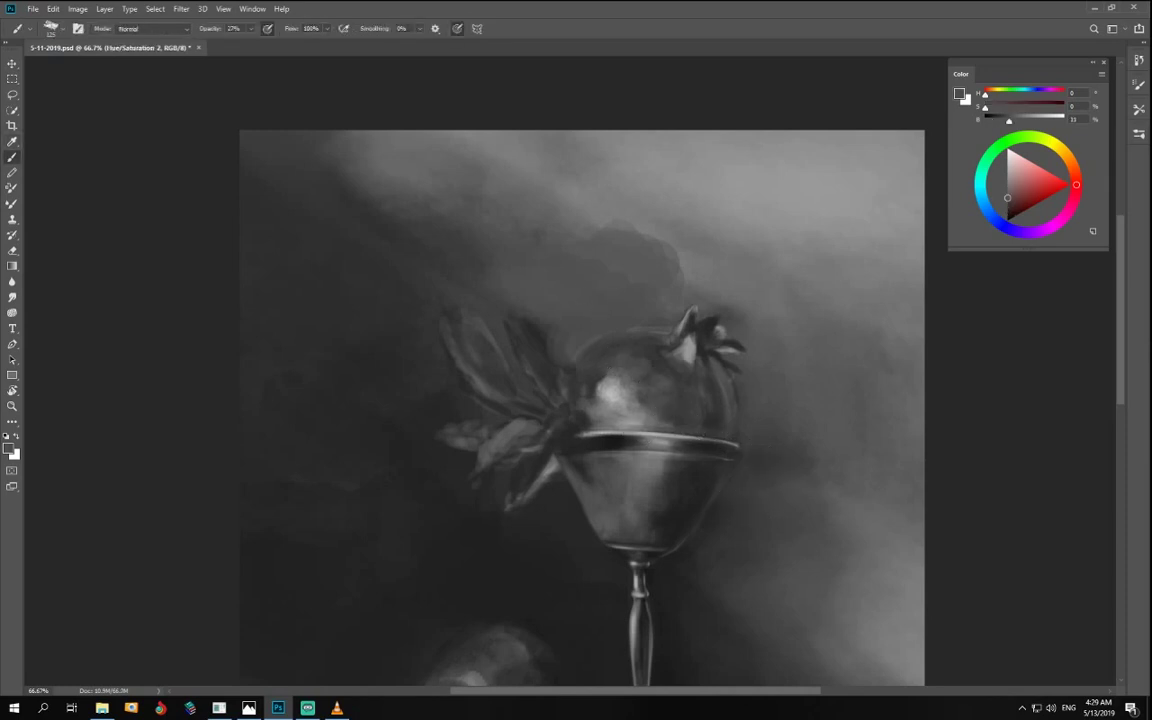
pyautogui.hotkey('alt', '[')
pyautogui.press(']')
pyautogui.press(']')
pyautogui.press(']')
pyautogui.keyDown('alt'); pyautogui.click(728, 265); pyautogui.keyUp('alt')
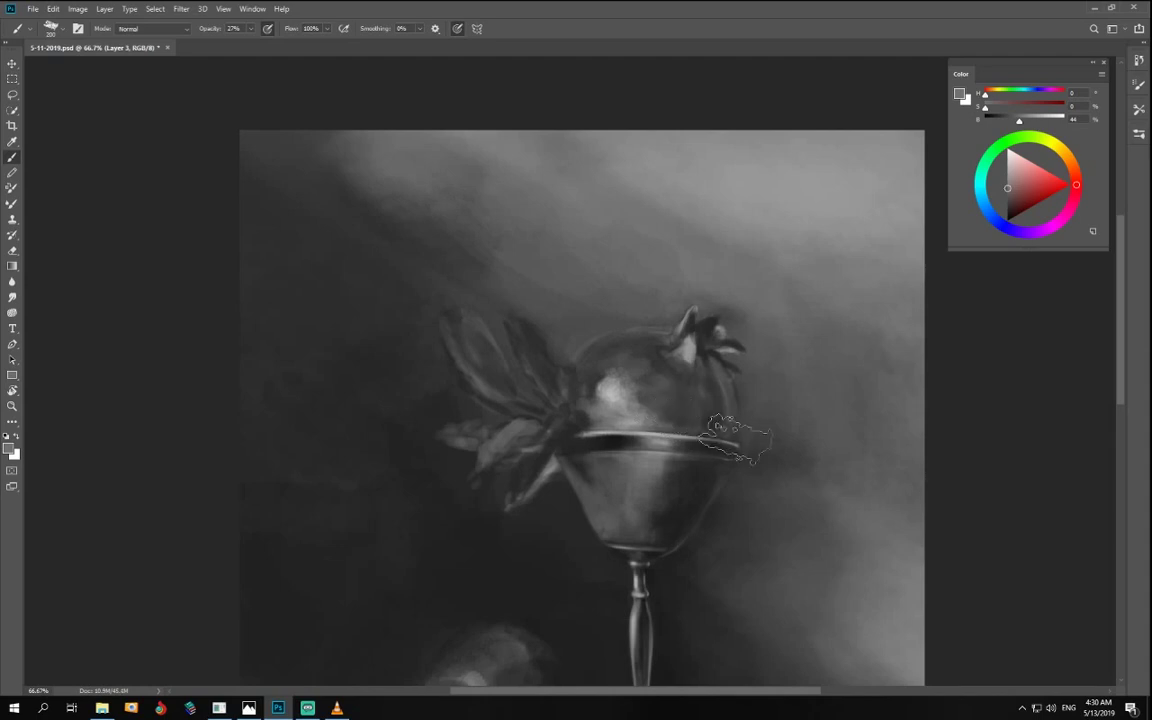
# - Try to darken the background above the pomegranate with sampled 25% grey and a 300 px bristle brush
pyautogui.hotkey('ctrl', '0')
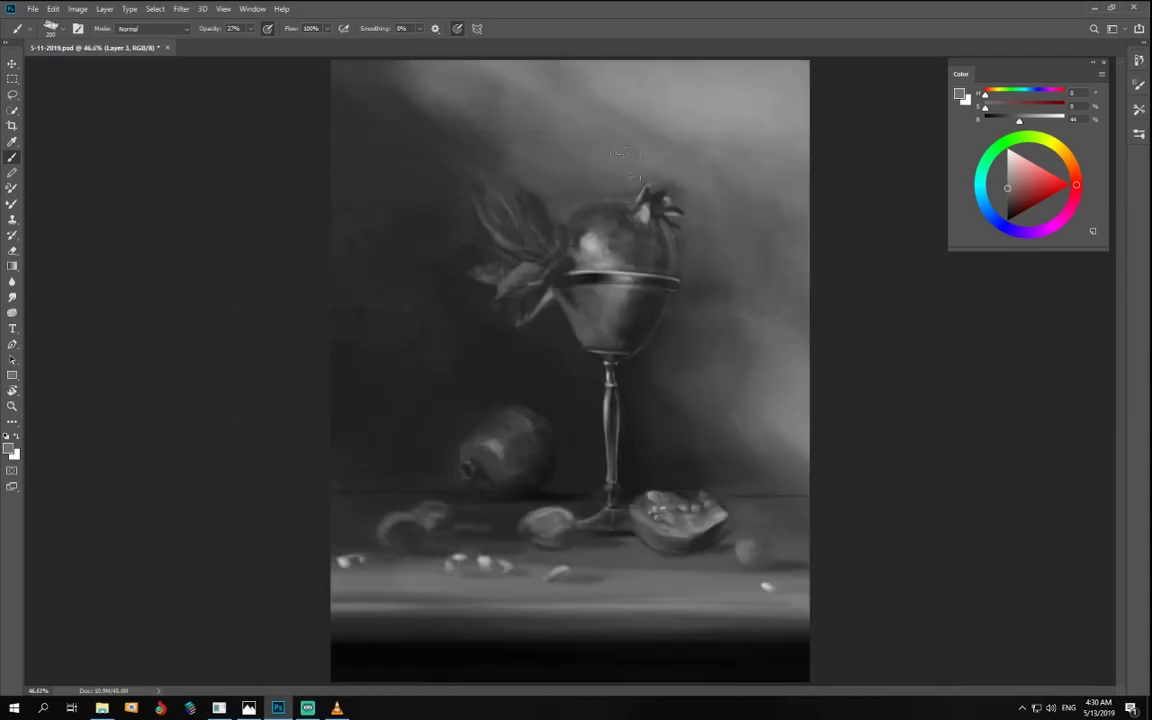
pyautogui.keyDown('alt'); pyautogui.click(505, 188); pyautogui.keyUp('alt')
pyautogui.press(']')
pyautogui.press(']')
pyautogui.moveTo(600, 168); pyautogui.dragTo(608, 180)
pyautogui.moveTo(566, 138); pyautogui.dragTo(547, 135)
pyautogui.hotkey('ctrl', 'z')
pyautogui.hotkey('ctrl', 'z')
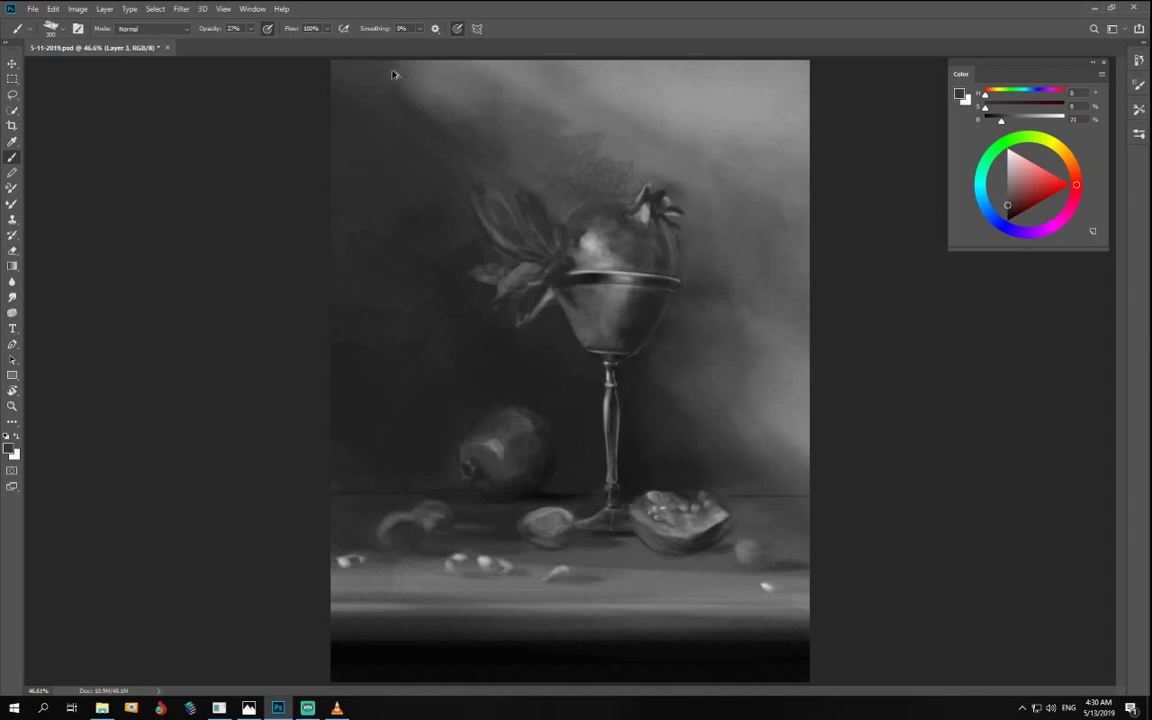
pyautogui.hotkey('ctrl', 'z')
pyautogui.hotkey('ctrl', 'z')
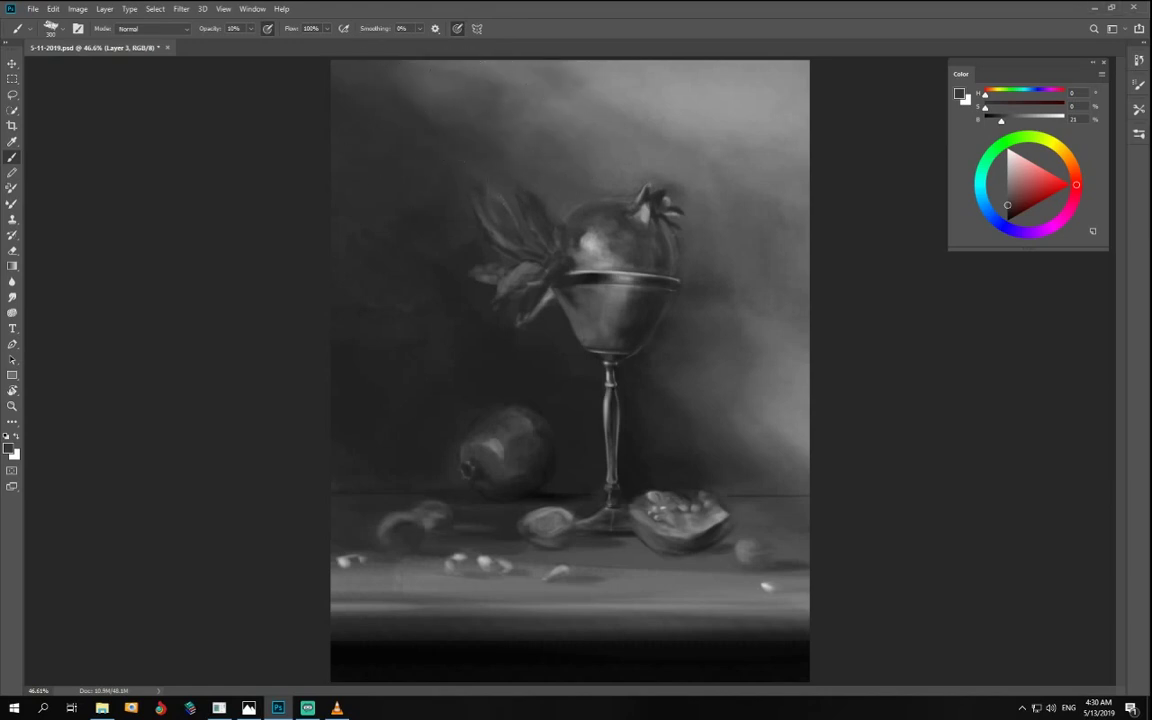
# - Try to lighten the background's upper corner with light grey and the 300 px brush at 10% opacity, undo it and choose 62% grey
pyautogui.hotkey('alt', 'Tab')
pyautogui.click(465, 97)
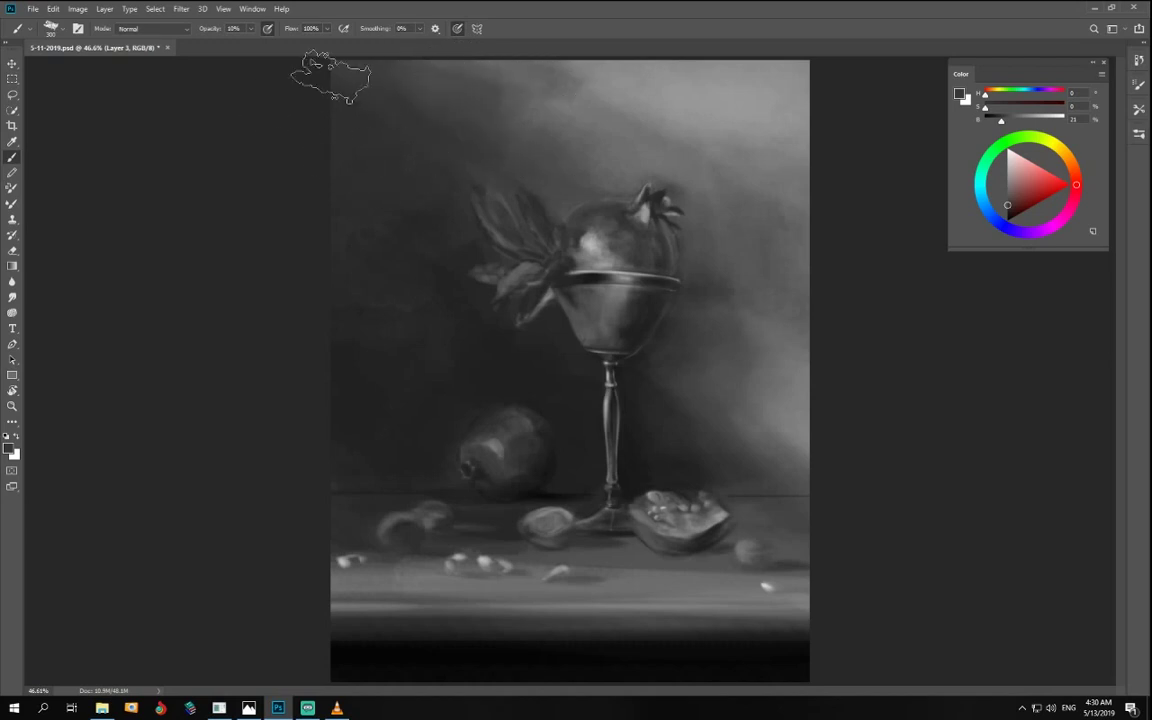
pyautogui.click(1012, 120)
pyautogui.moveTo(1019, 124); pyautogui.dragTo(1038, 121)
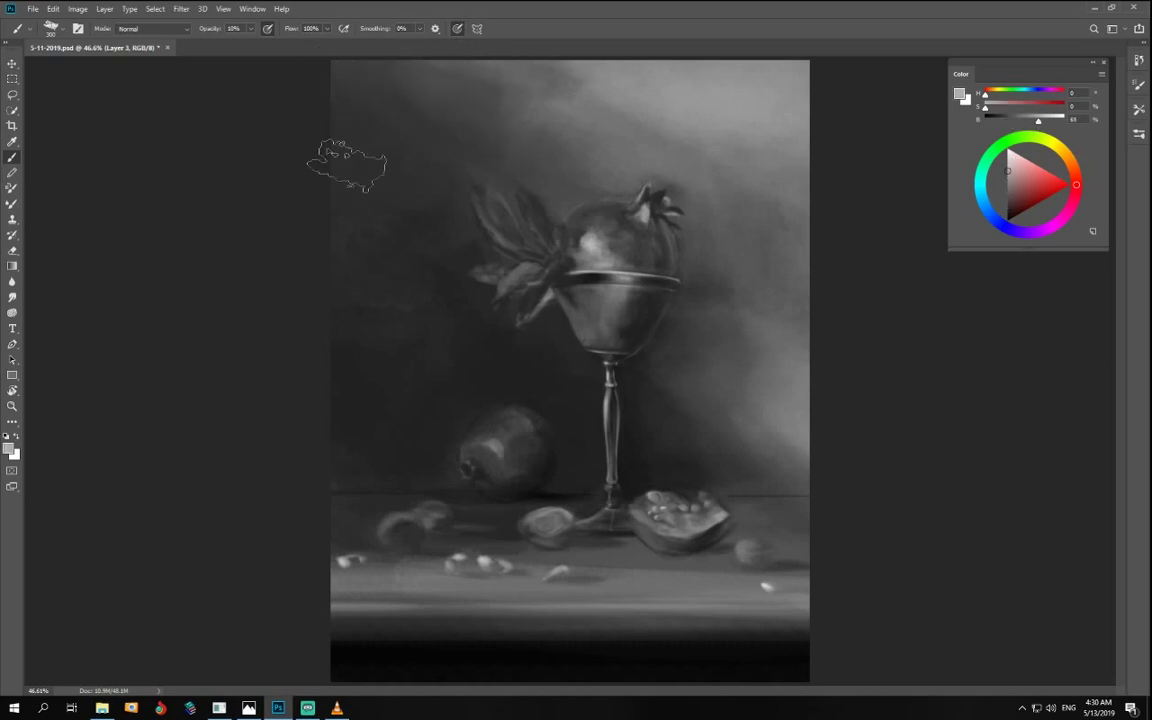
pyautogui.moveTo(353, 74); pyautogui.dragTo(329, 90)
pyautogui.hotkey('ctrl', 'z')
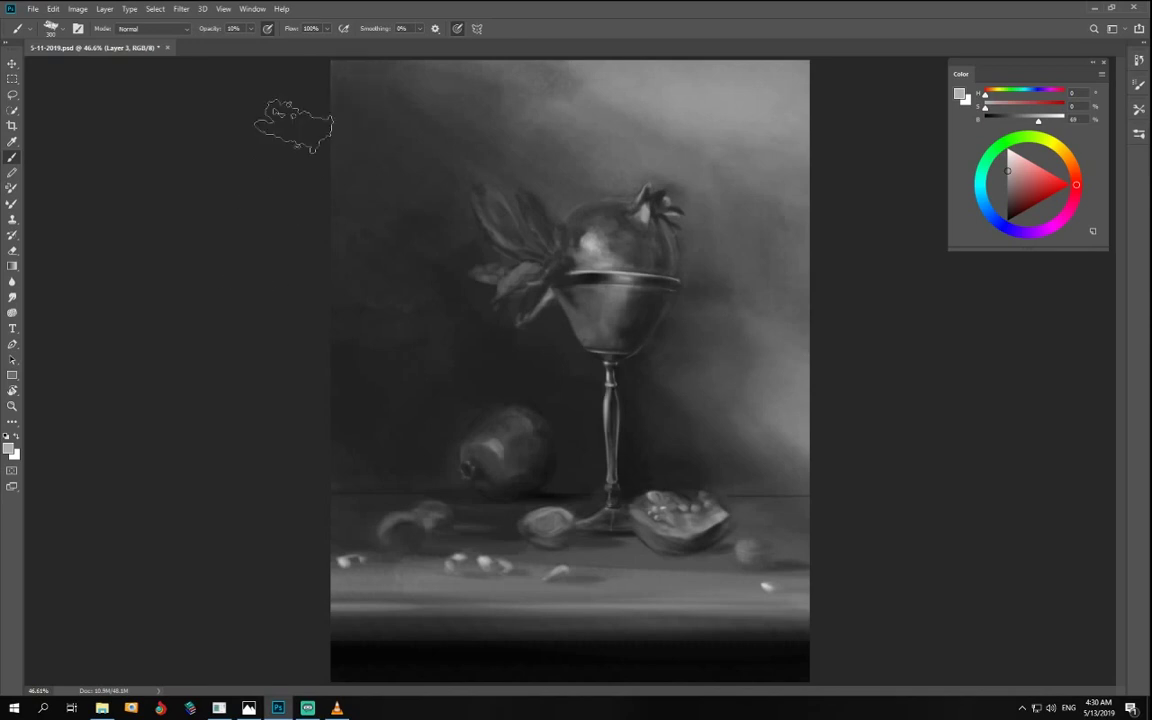
pyautogui.click(1033, 119)
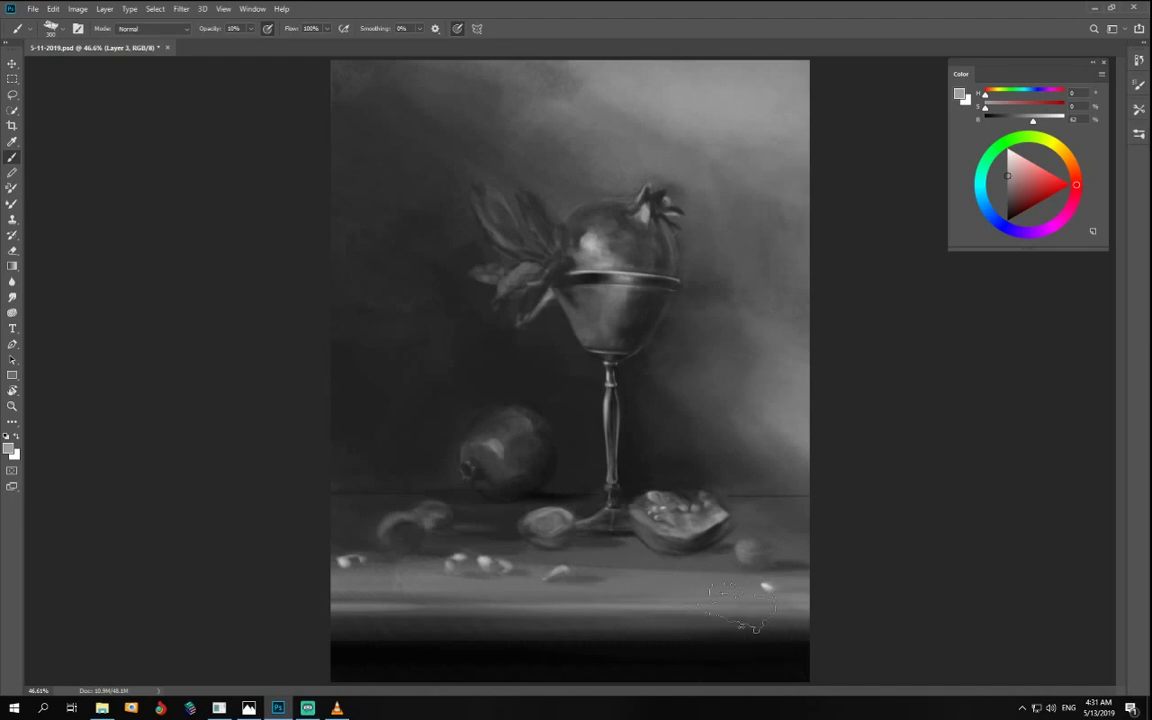
# - Paint out the upright leaf nearest the pomegranate with sampled 27% and 28% grey, using a smaller bristle brush
pyautogui.keyDown('alt'); pyautogui.click(581, 226); pyautogui.keyUp('alt')
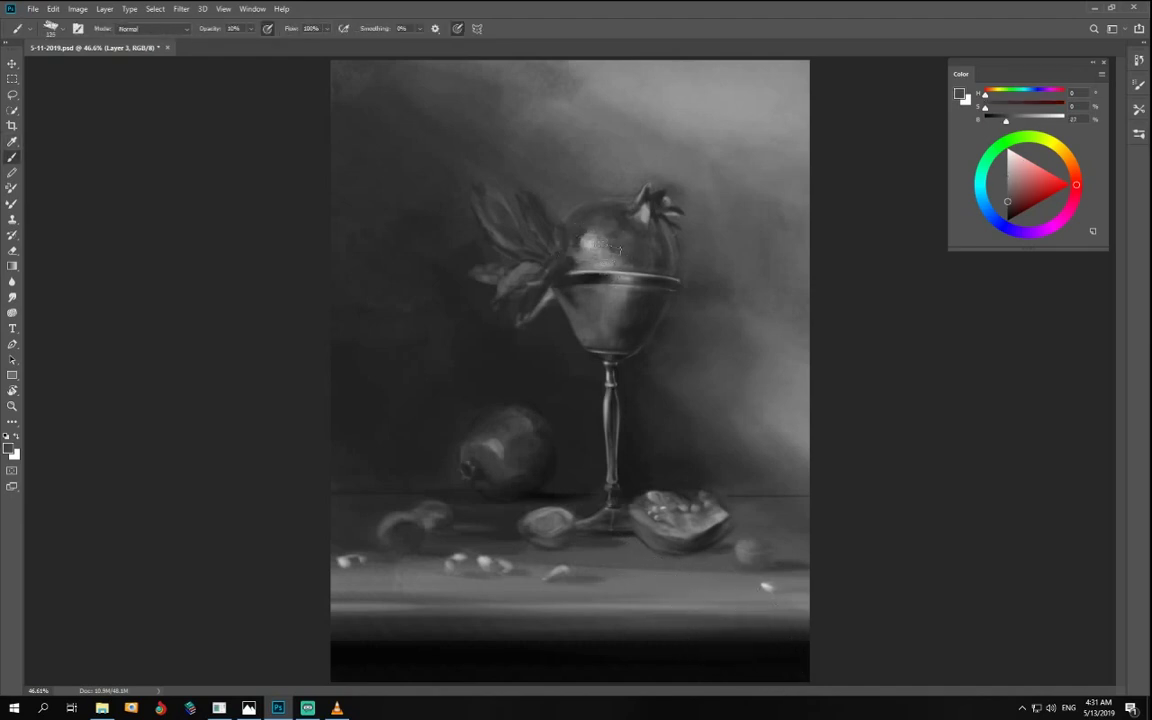
pyautogui.moveTo(515, 203); pyautogui.dragTo(503, 238)
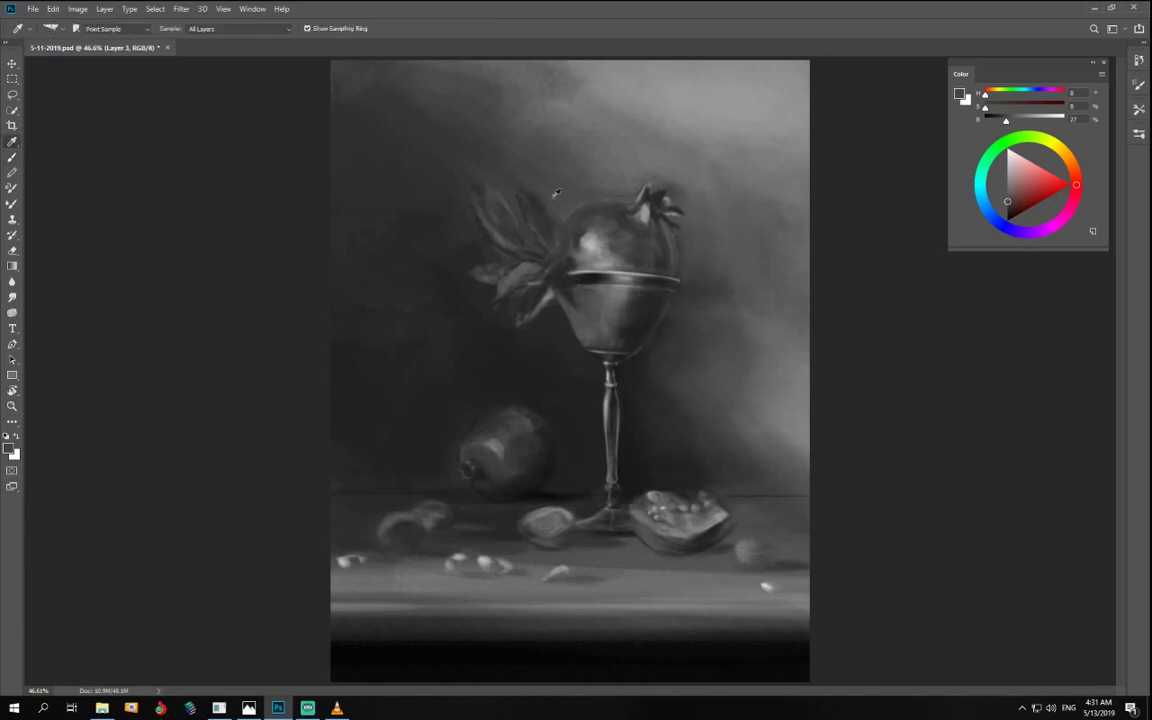
pyautogui.keyDown('alt'); pyautogui.click(574, 217); pyautogui.keyUp('alt')
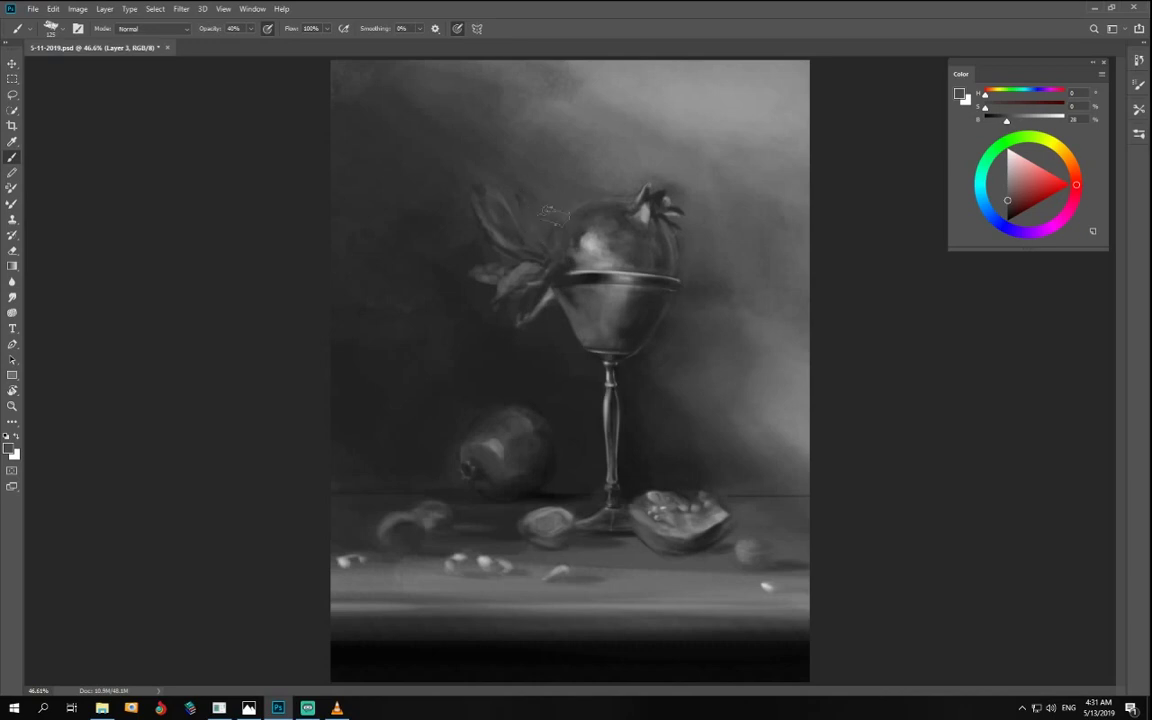
pyautogui.press('[')
pyautogui.press('[')
pyautogui.moveTo(626, 322); pyautogui.dragTo(643, 335)
# - Repaint the upright leaf beside the pomegranate as a slimmer shape with 64% grey at 40% opacity
pyautogui.click(1010, 179)
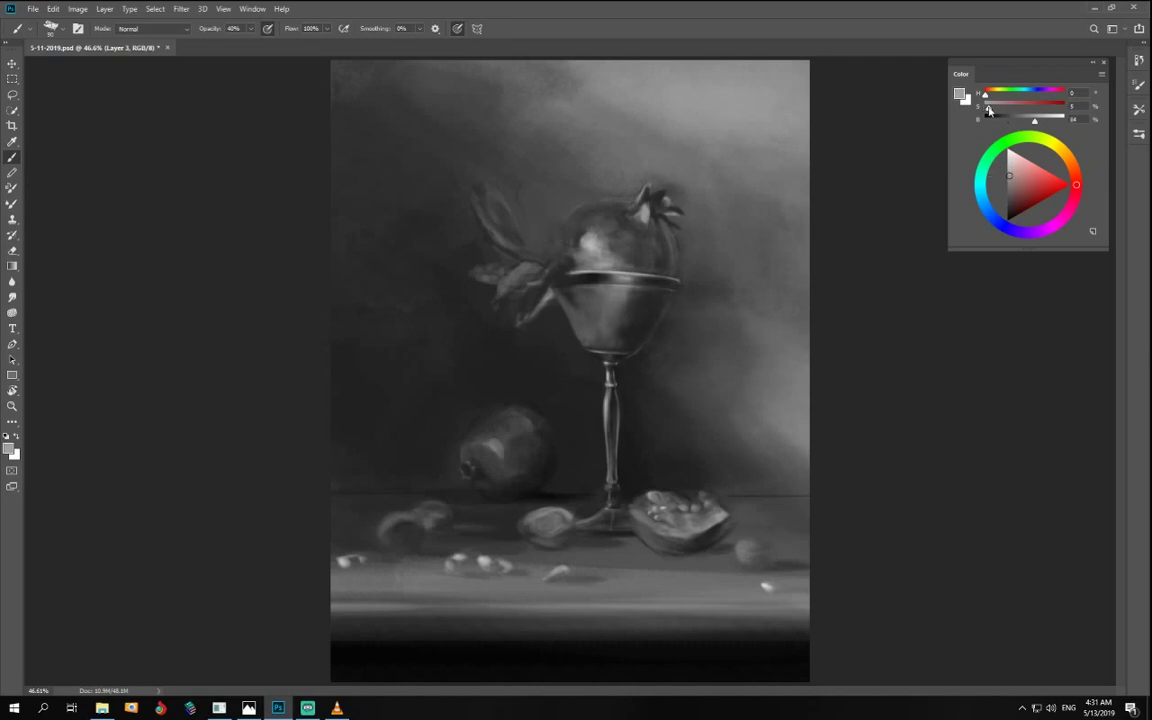
pyautogui.moveTo(988, 110); pyautogui.dragTo(984, 110)
pyautogui.moveTo(527, 204); pyautogui.dragTo(535, 258)
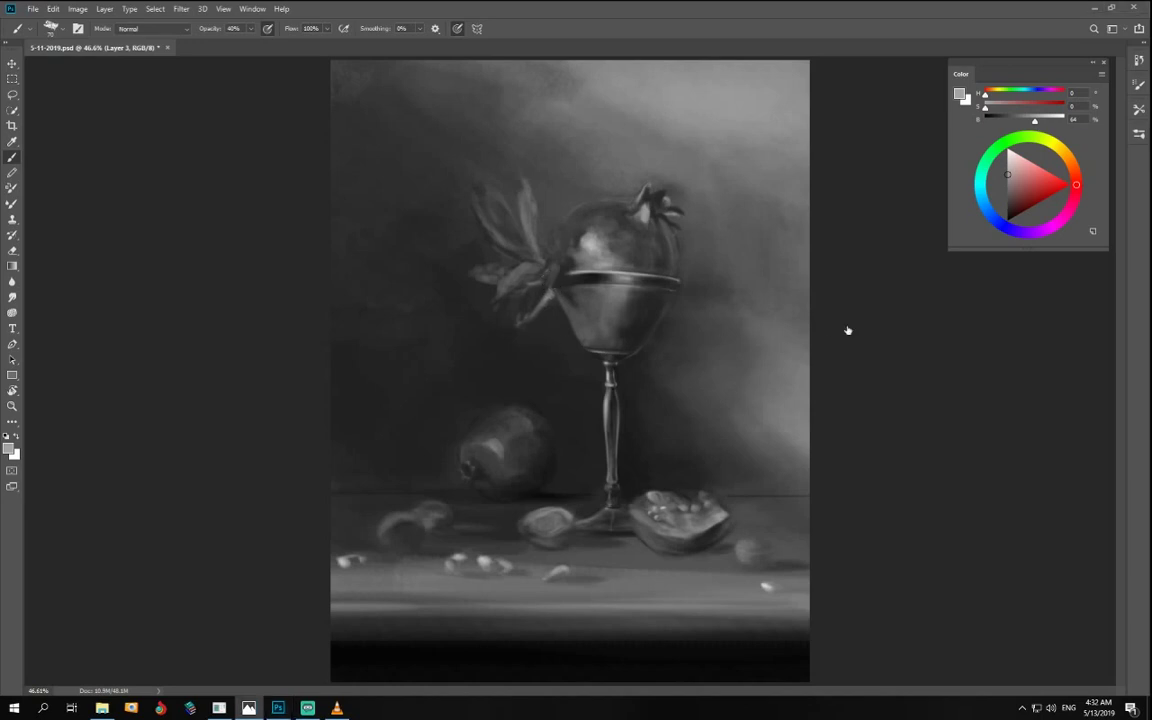
pyautogui.click(551, 278)
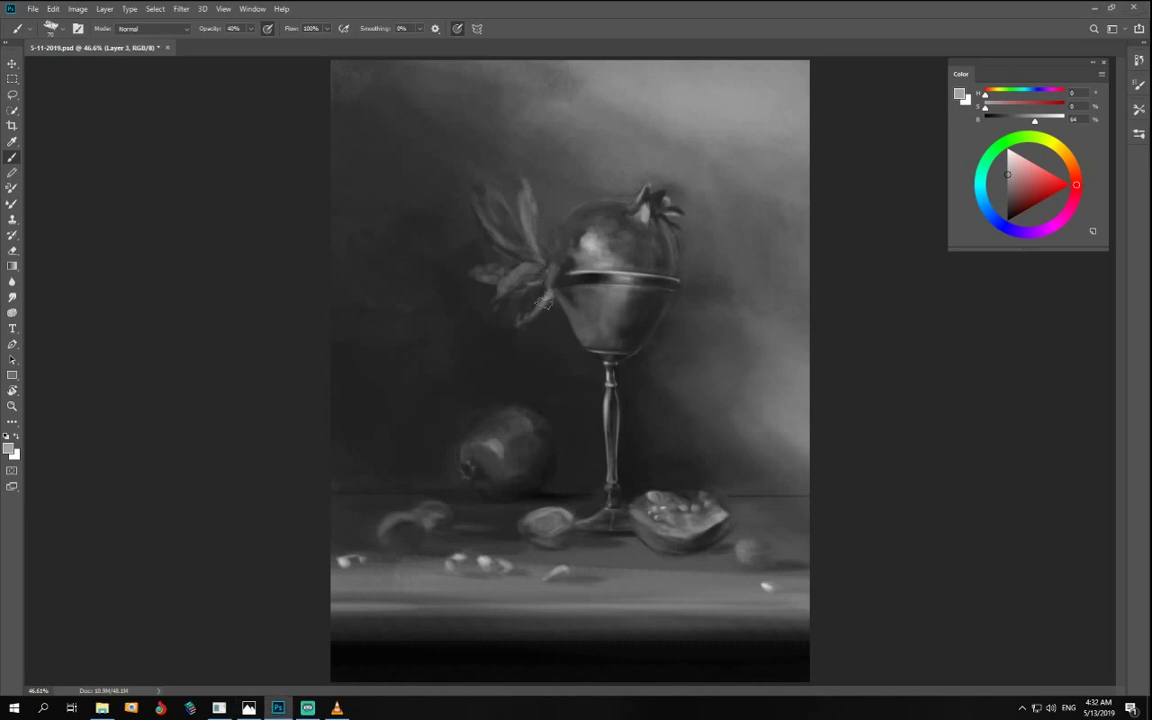
# - Clean the lowest leaf's edges with sampled 15% grey and build up its body with a lighter grey
pyautogui.scroll(3, 550, 350)
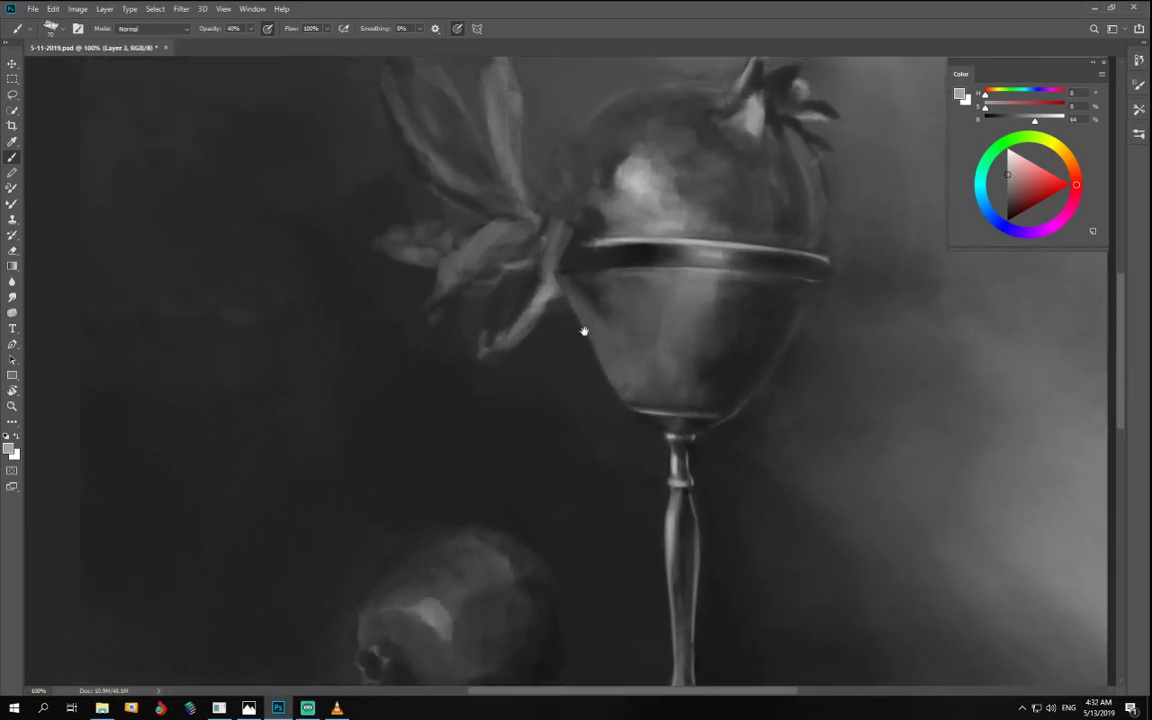
pyautogui.keyDown('alt'); pyautogui.click(558, 384); pyautogui.keyUp('alt')
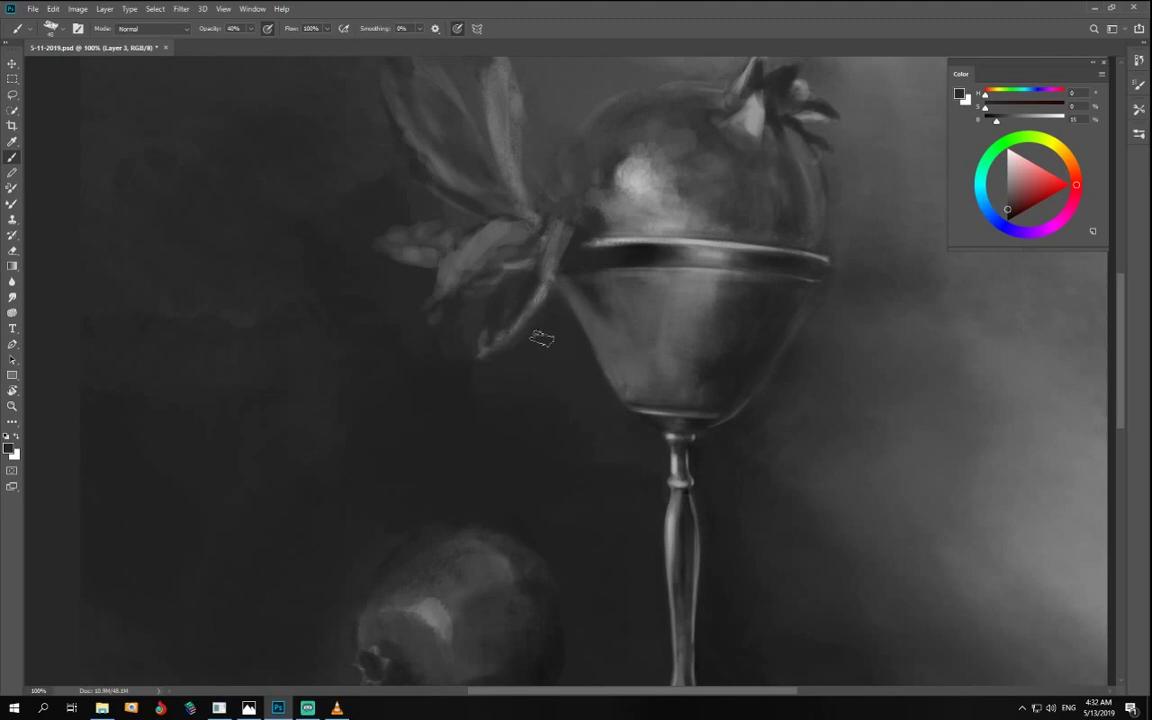
pyautogui.moveTo(1021, 121); pyautogui.dragTo(1042, 124)
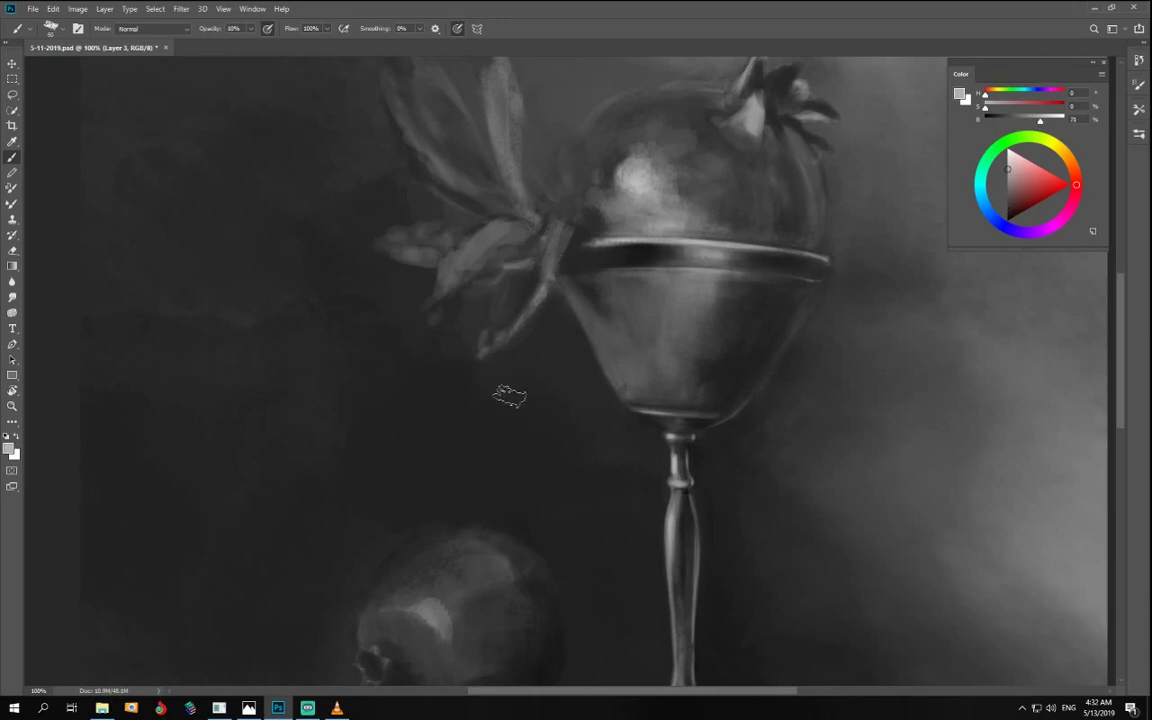
pyautogui.press('r')
pyautogui.moveTo(667, 434); pyautogui.dragTo(580, 291)
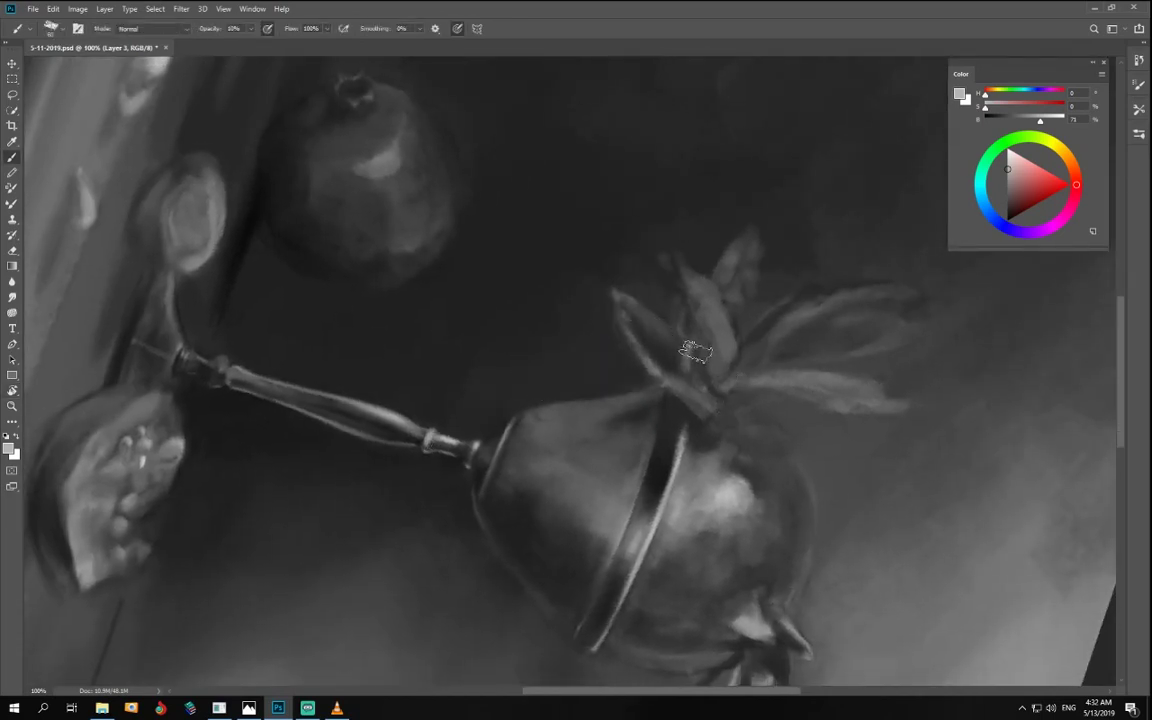
pyautogui.press('r')
pyautogui.moveTo(566, 430)
pyautogui.mouseDown()
pyautogui.moveTo(725, 303)
pyautogui.moveTo(697, 270)
pyautogui.moveTo(717, 333)
pyautogui.mouseUp()
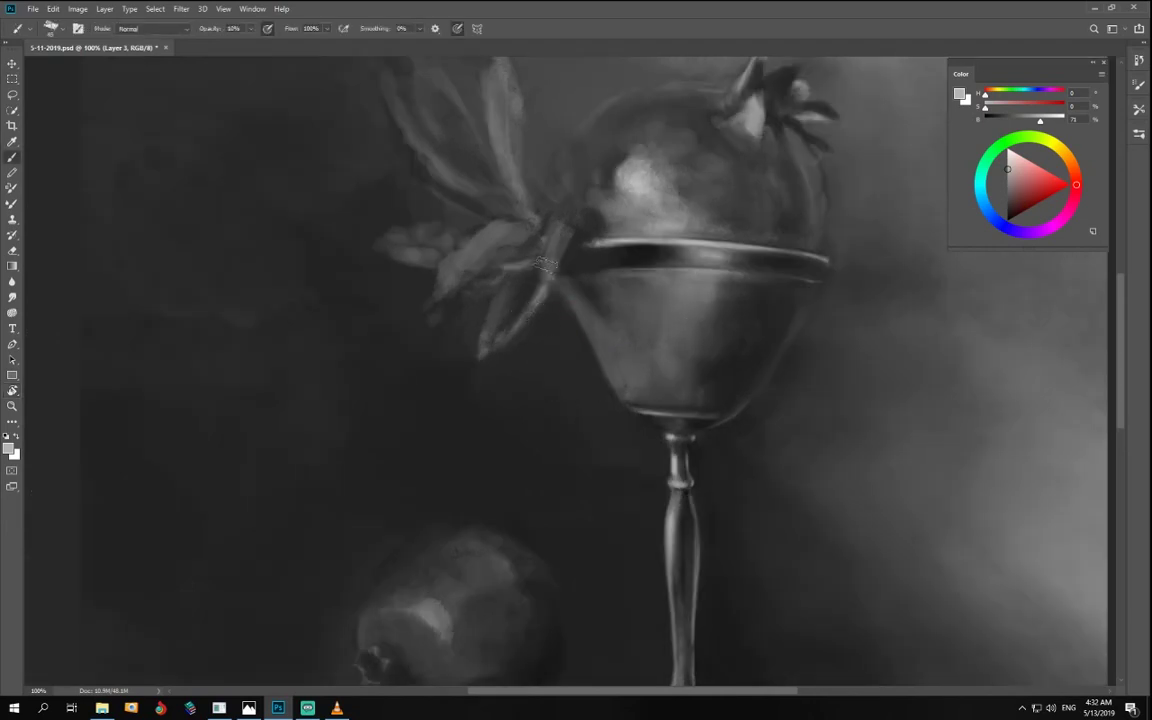
pyautogui.moveTo(541, 274); pyautogui.dragTo(507, 342)
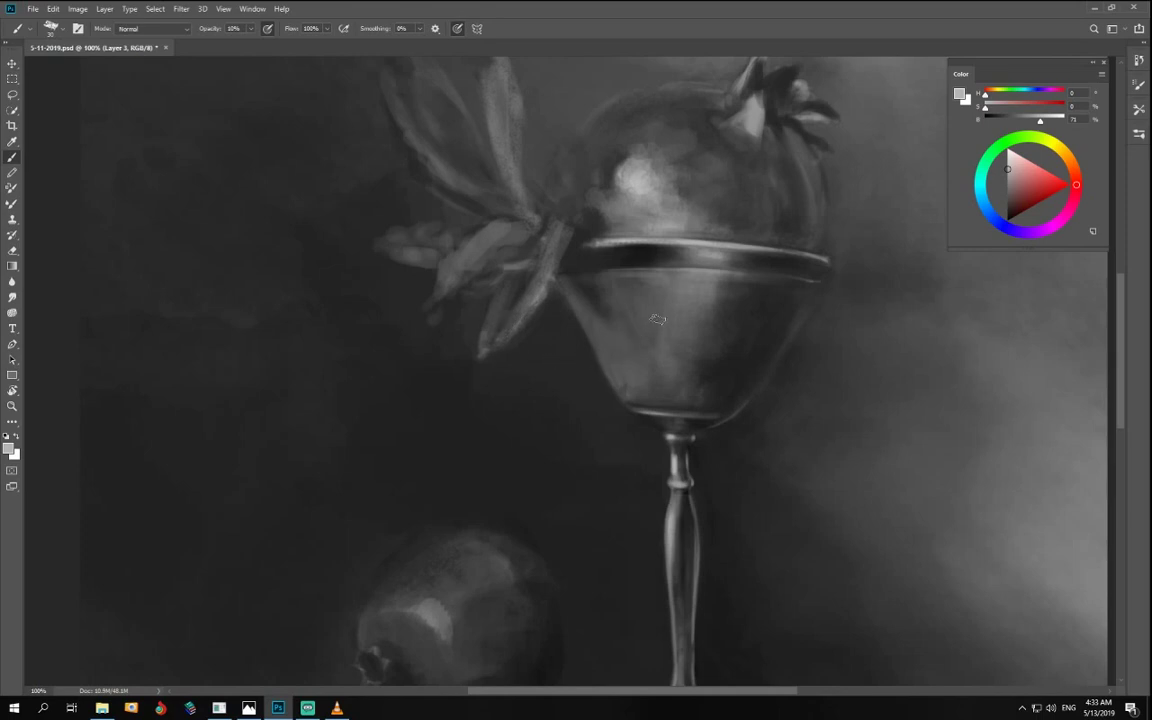
# - Darken the lowest leaf's base, inner side and outline with 27%, 14% and sampled 15% grey at 50% opacity
pyautogui.click(1008, 120)
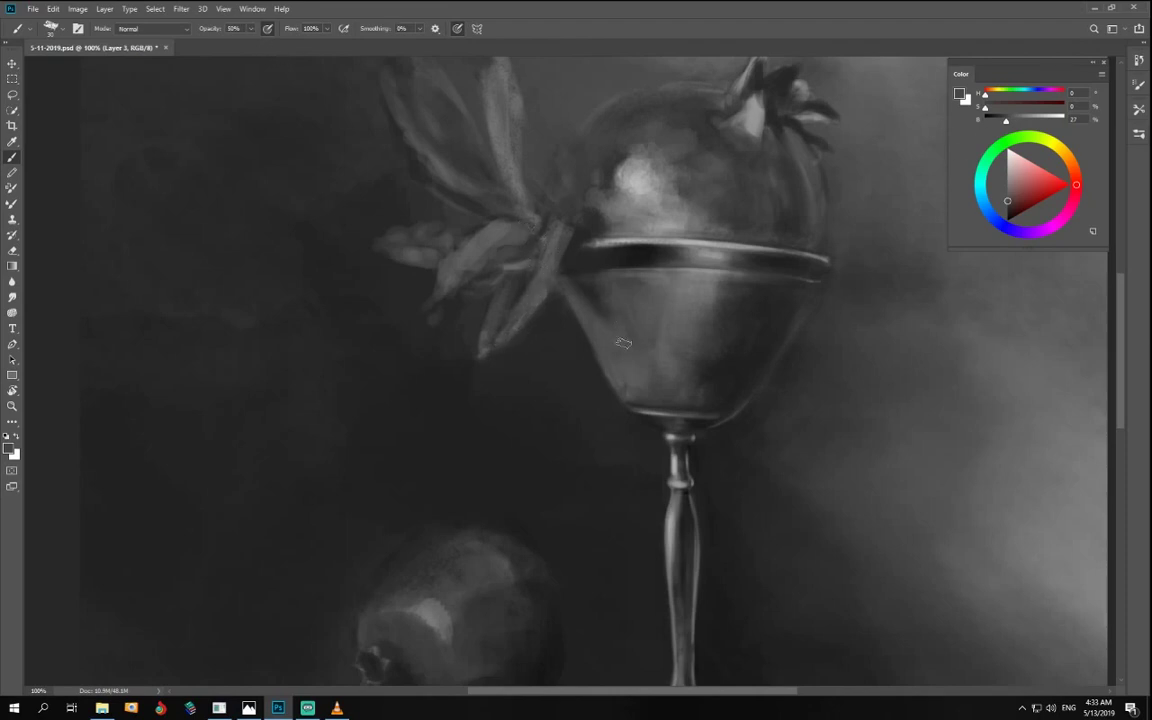
pyautogui.click(998, 121)
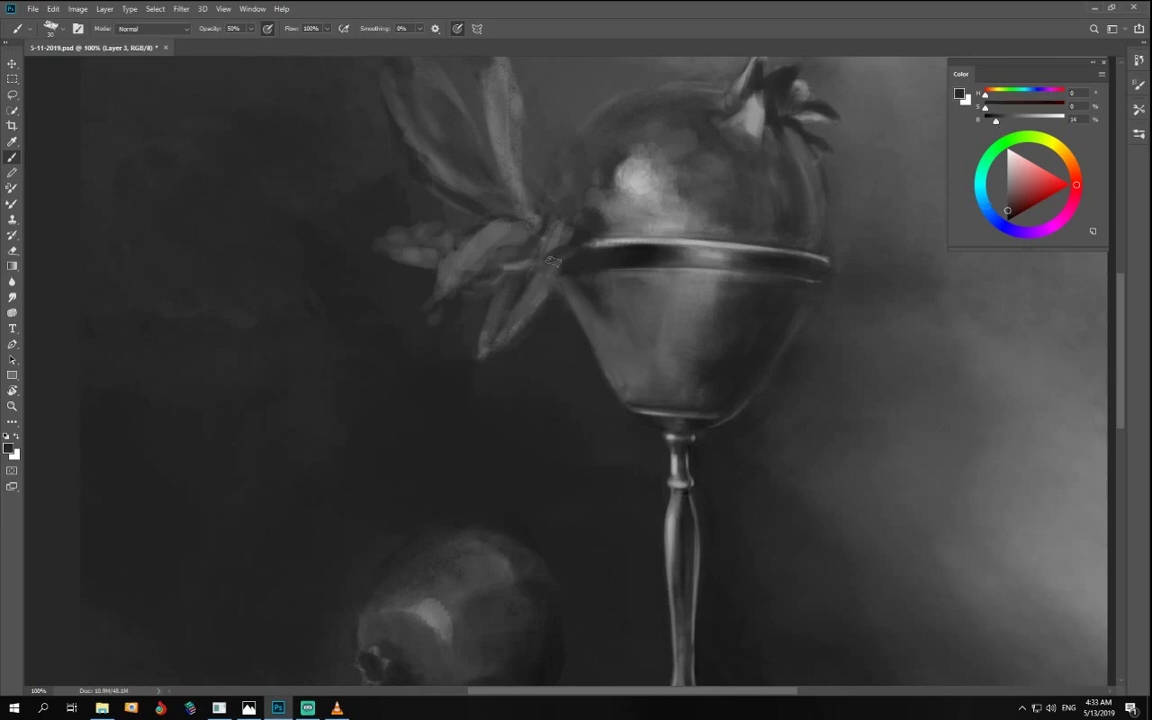
pyautogui.moveTo(556, 262); pyautogui.dragTo(538, 303)
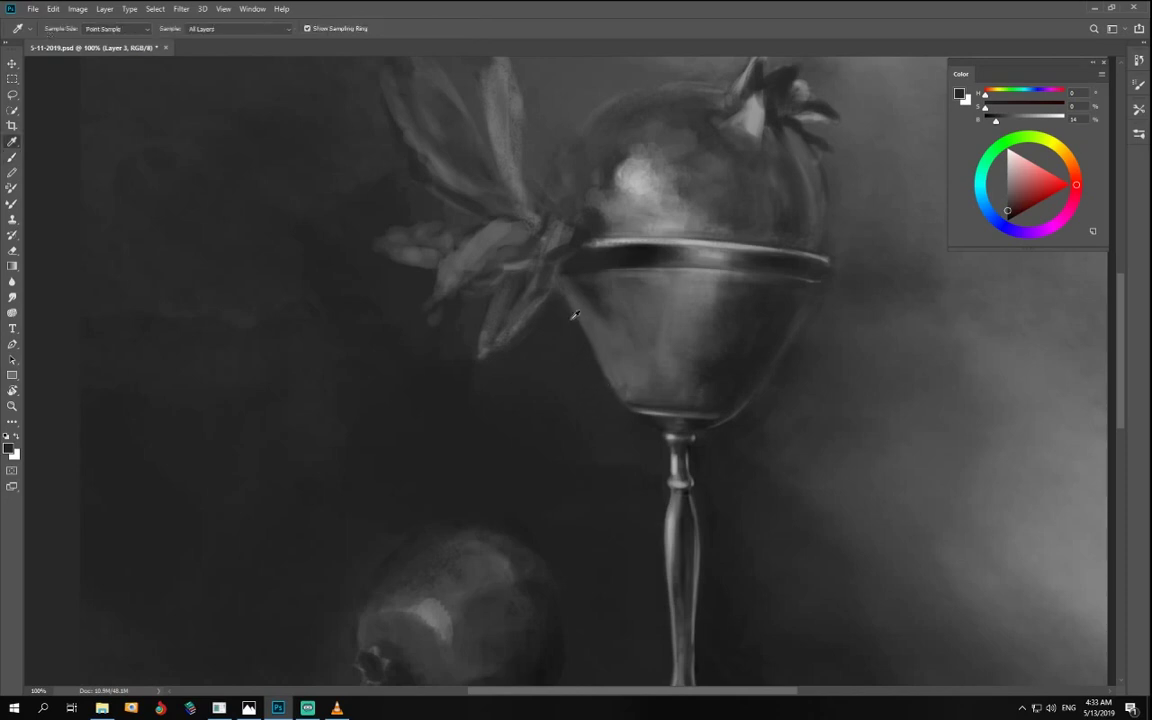
pyautogui.keyDown('alt'); pyautogui.click(493, 312); pyautogui.keyUp('alt')
pyautogui.moveTo(496, 349); pyautogui.dragTo(495, 356)
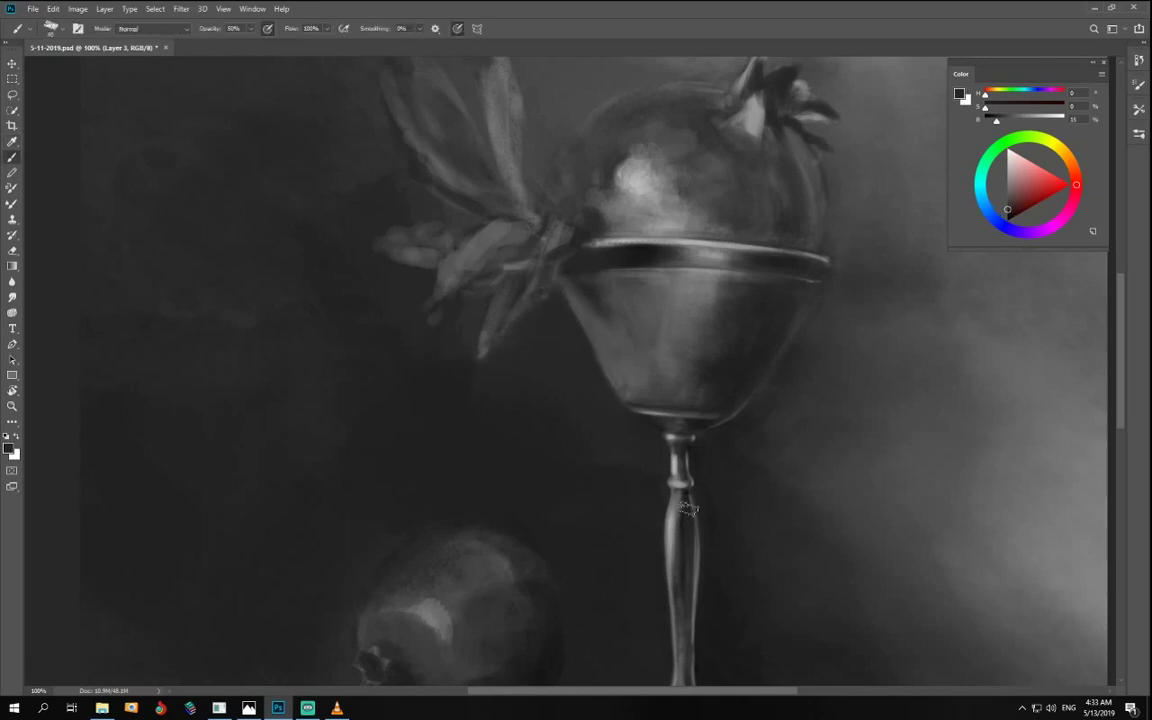
# - Smooth the goblet bowl's leaf-side edge with sampled 30% grey at 50% opacity
pyautogui.press('r')
pyautogui.moveTo(726, 479); pyautogui.dragTo(465, 386)
pyautogui.press('alt')
pyautogui.keyDown('alt'); pyautogui.click(596, 400); pyautogui.keyUp('alt')
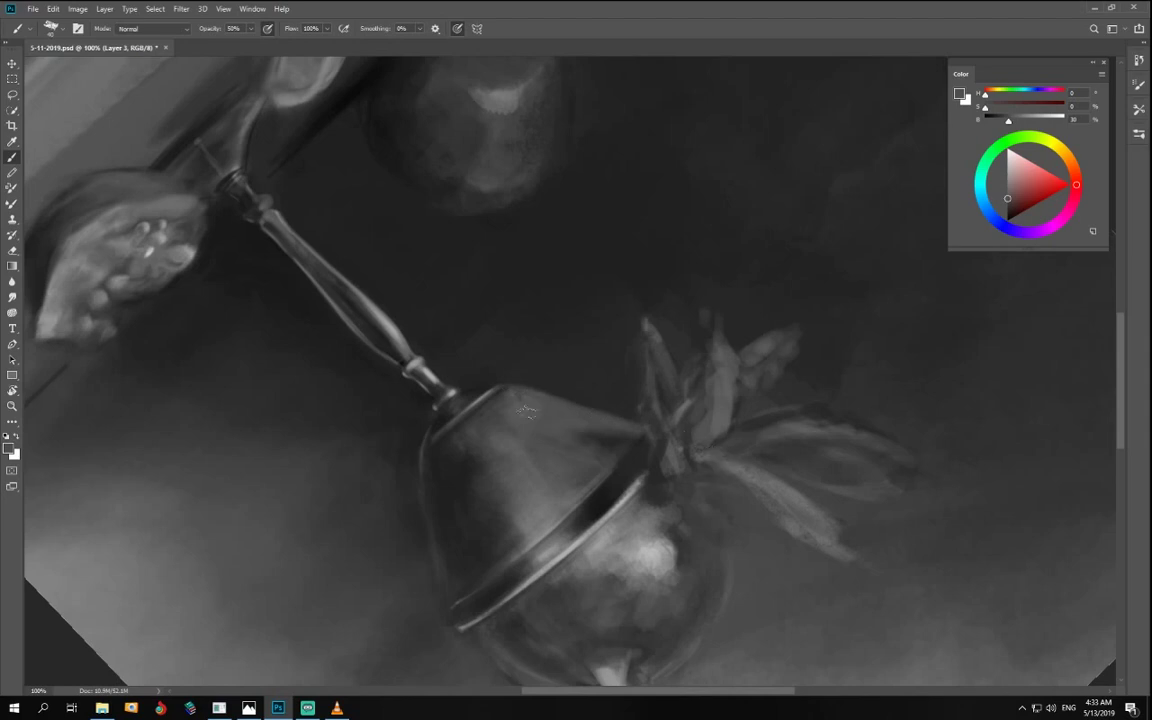
pyautogui.press(']')
pyautogui.moveTo(620, 533); pyautogui.dragTo(611, 441)
pyautogui.hotkey('ctrl', '+')
pyautogui.hotkey('ctrl', '+')
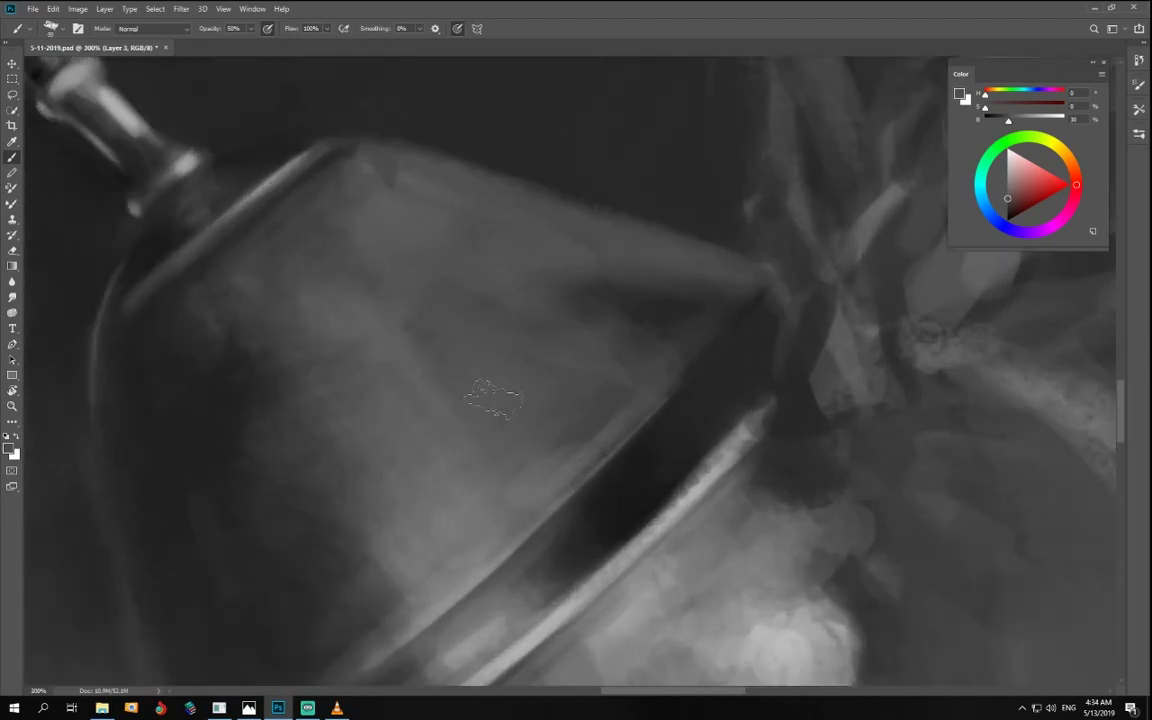
pyautogui.moveTo(379, 222); pyautogui.dragTo(520, 357)
# - Touch up the goblet bowl's outline with a much smaller brush in 30% grey, then check the whole goblet
pyautogui.press('r')
pyautogui.moveTo(573, 468); pyautogui.dragTo(507, 478)
pyautogui.press('[')
pyautogui.press('[')
pyautogui.press('[')
pyautogui.press('[')
pyautogui.press('[')
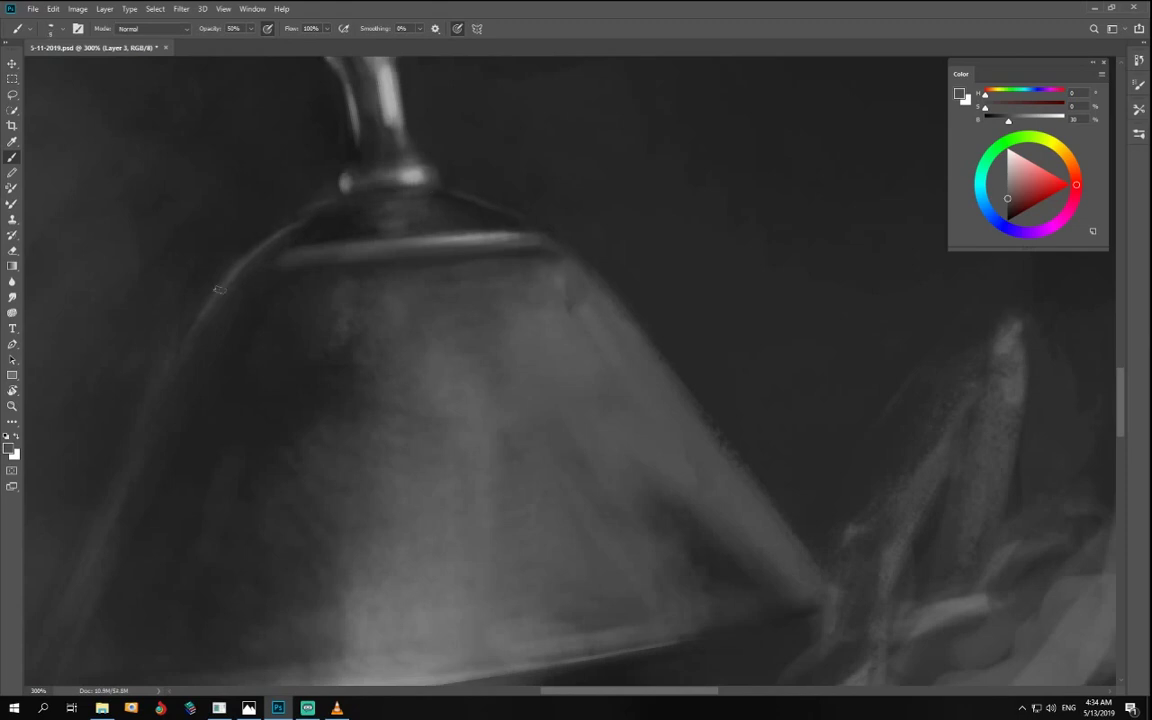
pyautogui.moveTo(367, 471); pyautogui.dragTo(478, 396)
pyautogui.moveTo(525, 450); pyautogui.dragTo(483, 399)
pyautogui.moveTo(550, 479)
pyautogui.mouseDown()
pyautogui.moveTo(474, 389)
pyautogui.moveTo(653, 365)
pyautogui.moveTo(634, 374)
pyautogui.mouseUp()
pyautogui.press('r')
pyautogui.press('b')
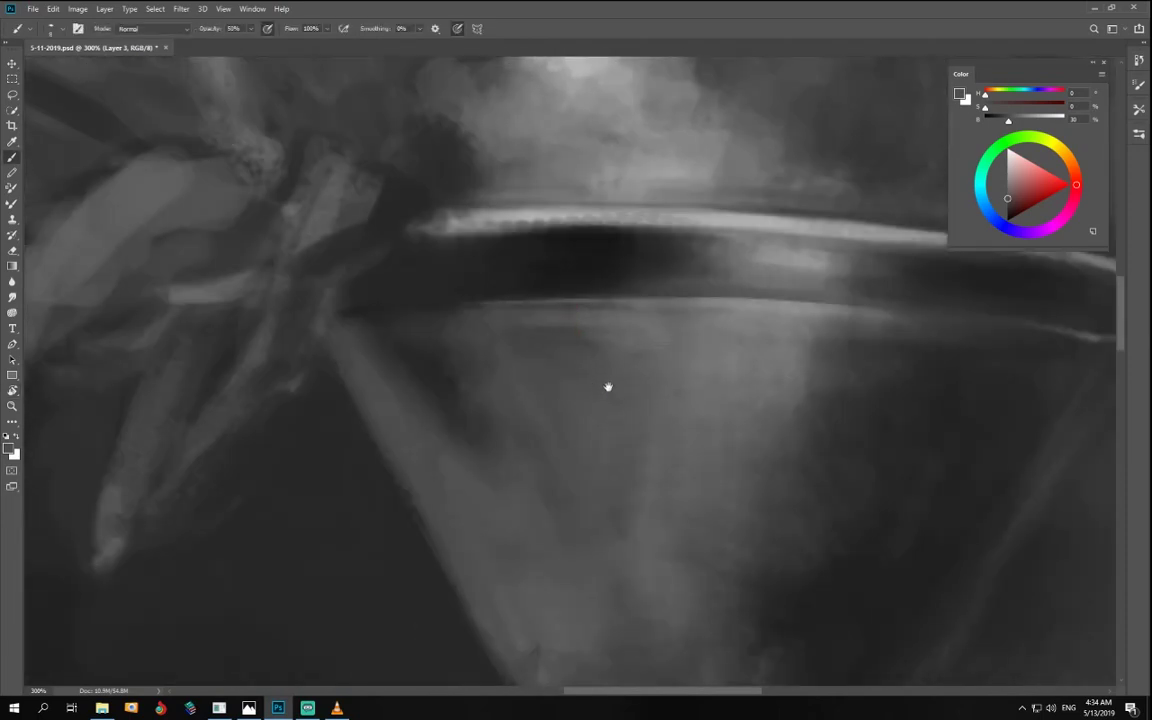
pyautogui.moveTo(618, 418); pyautogui.dragTo(432, 267)
pyautogui.hotkey('ctrl', '-')
pyautogui.hotkey('ctrl', '-')
pyautogui.hotkey('ctrl', '-')
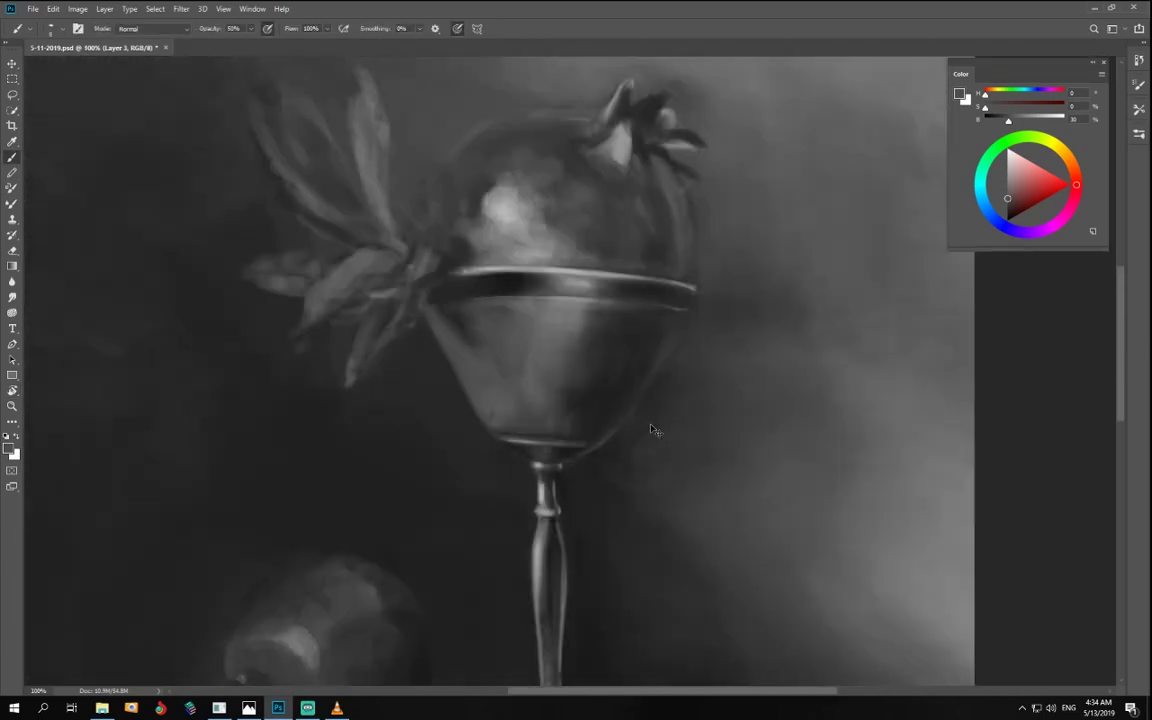
pyautogui.hotkey('ctrl', '-')
pyautogui.hotkey('ctrl', '-')
pyautogui.hotkey('ctrl', '+')
pyautogui.hotkey('ctrl', '+')
pyautogui.hotkey('ctrl', '+')
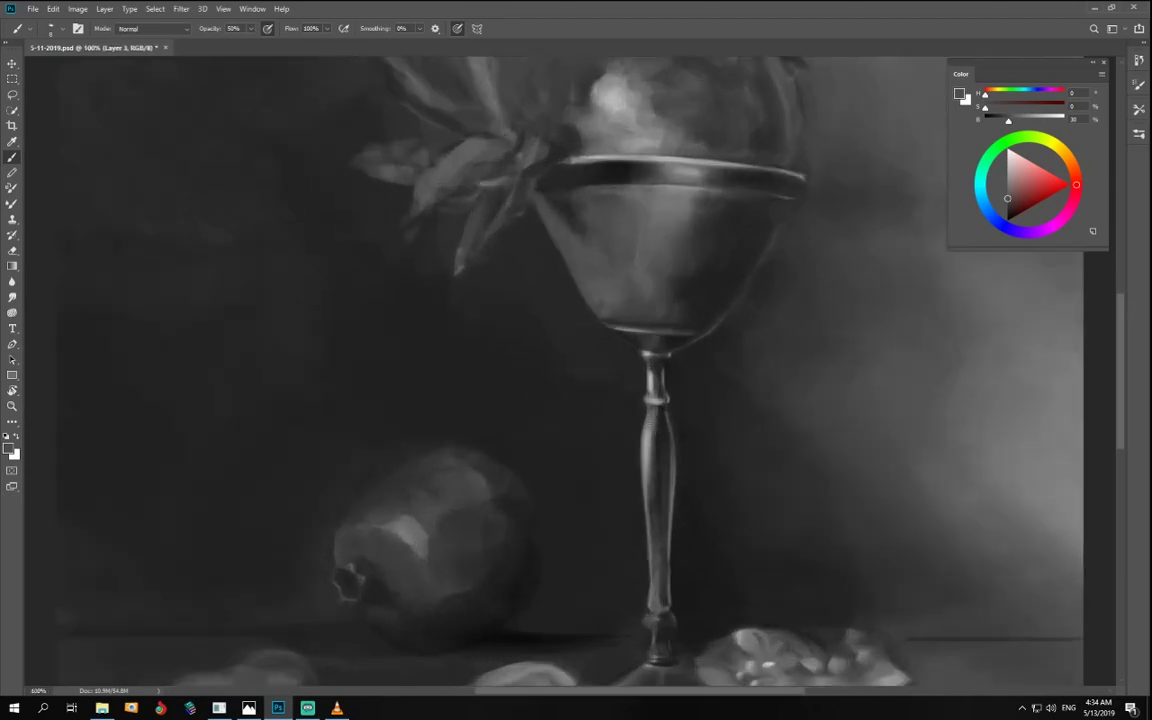
# - Sample 17% grey, set the 25 px bristle brush's tip angle to -99° and dismiss the detached Tool Presets
pyautogui.moveTo(730, 373); pyautogui.dragTo(630, 458)
pyautogui.press('r')
pyautogui.press('b')
pyautogui.hotkey('ctrl', '+')
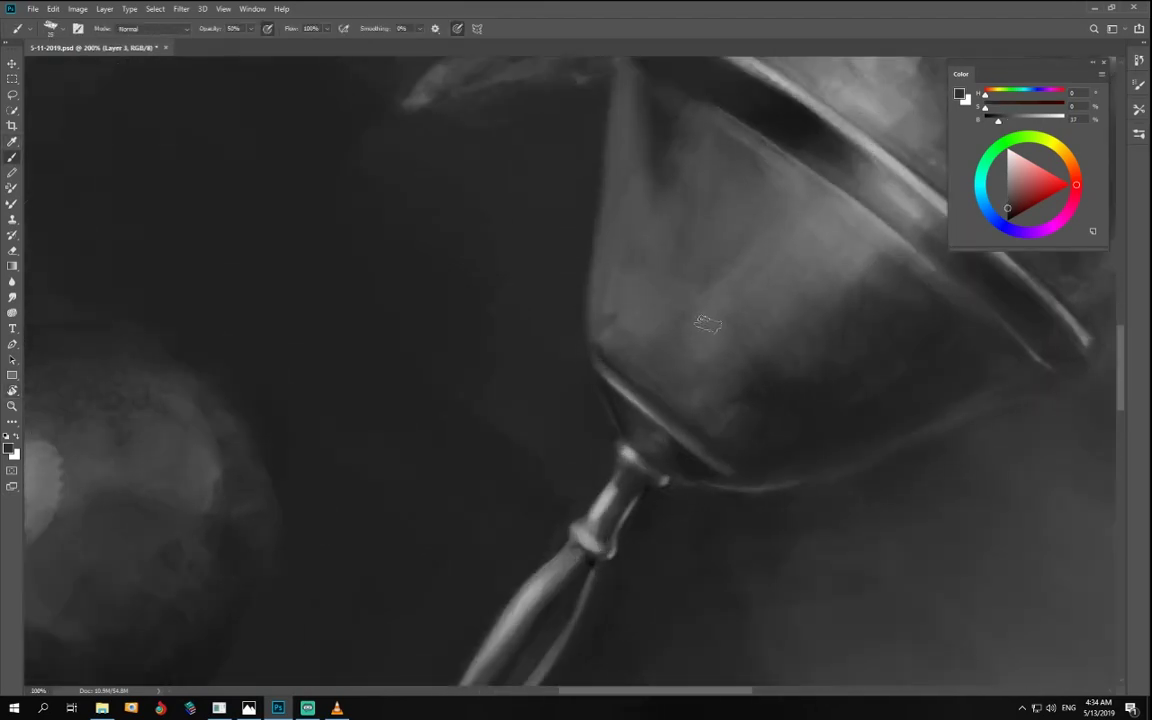
pyautogui.moveTo(736, 219); pyautogui.dragTo(638, 341)
pyautogui.click(1139, 111)
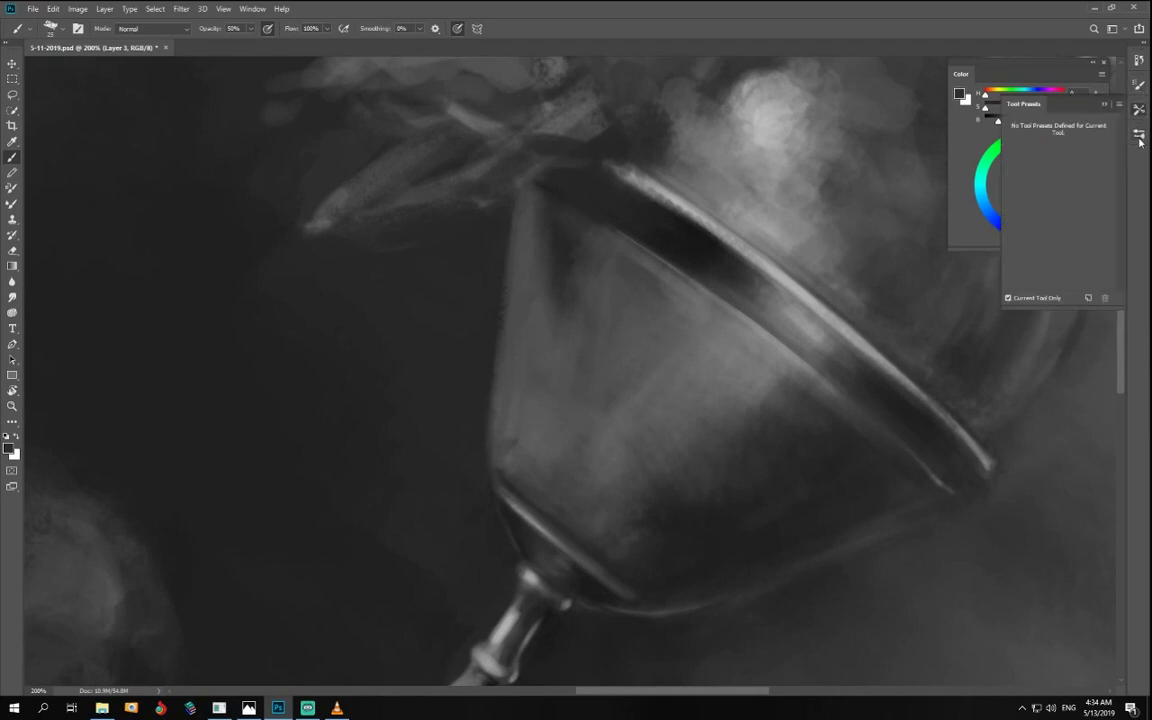
pyautogui.click(1140, 137)
pyautogui.click(1141, 114)
pyautogui.moveTo(1140, 111); pyautogui.dragTo(835, 104)
pyautogui.click(1141, 89)
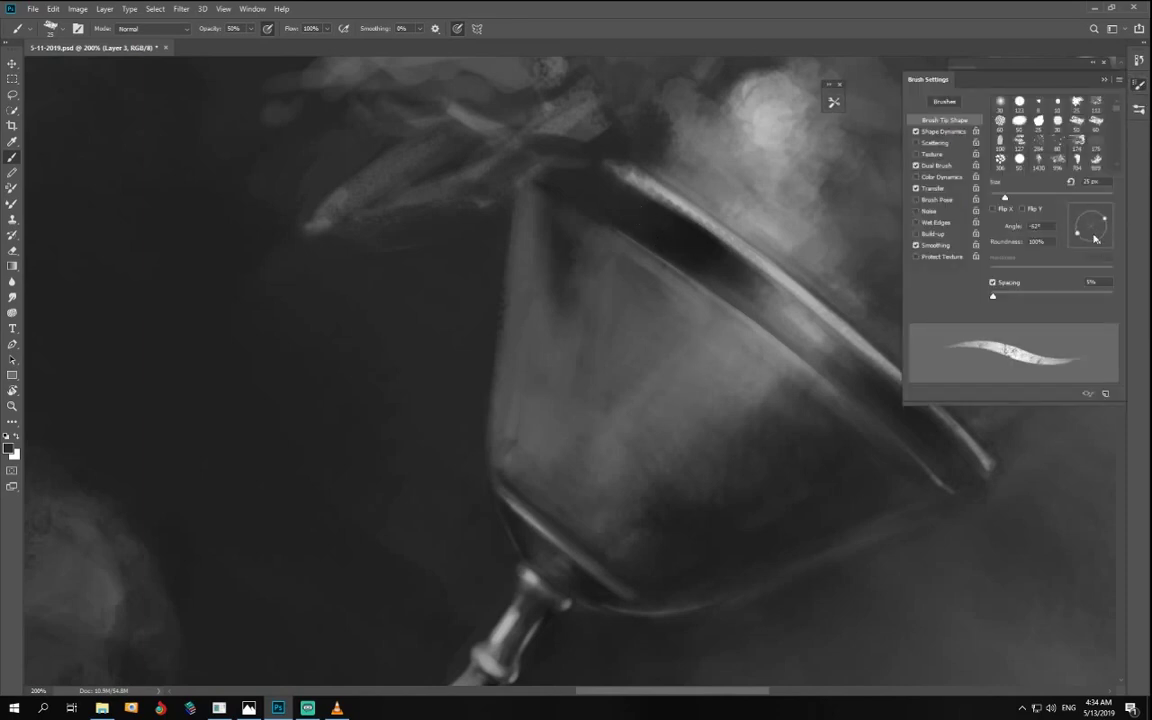
pyautogui.moveTo(1097, 241); pyautogui.dragTo(1088, 255)
pyautogui.click(833, 103)
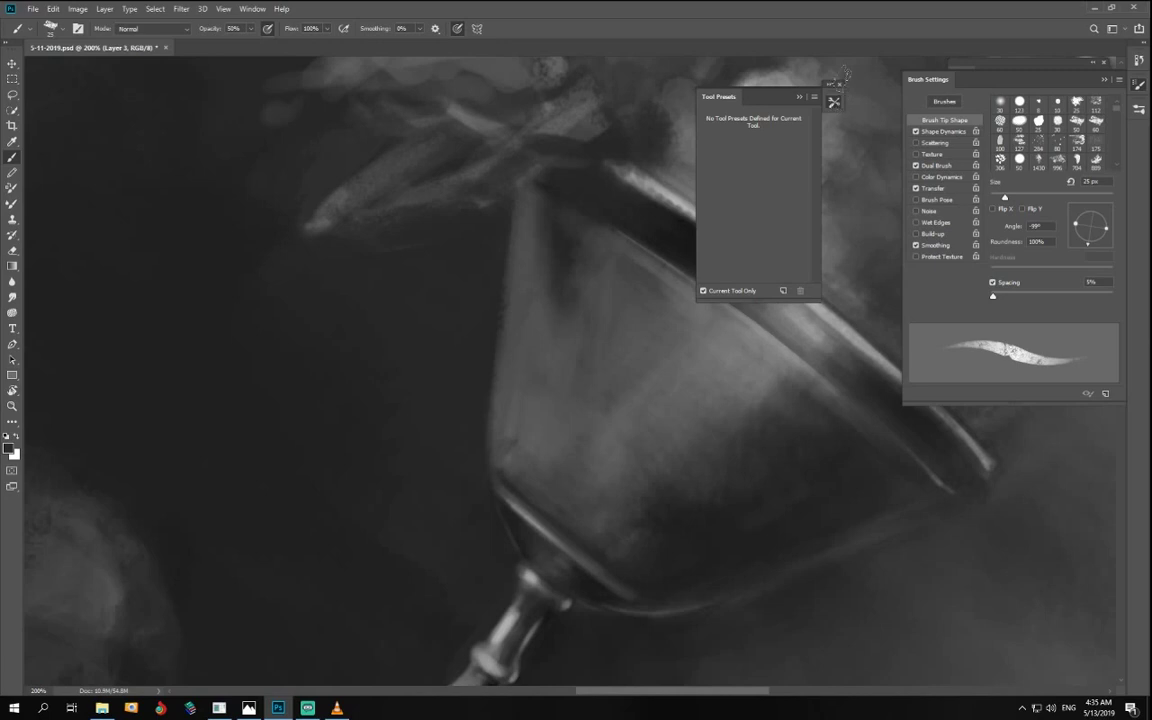
pyautogui.click(845, 76)
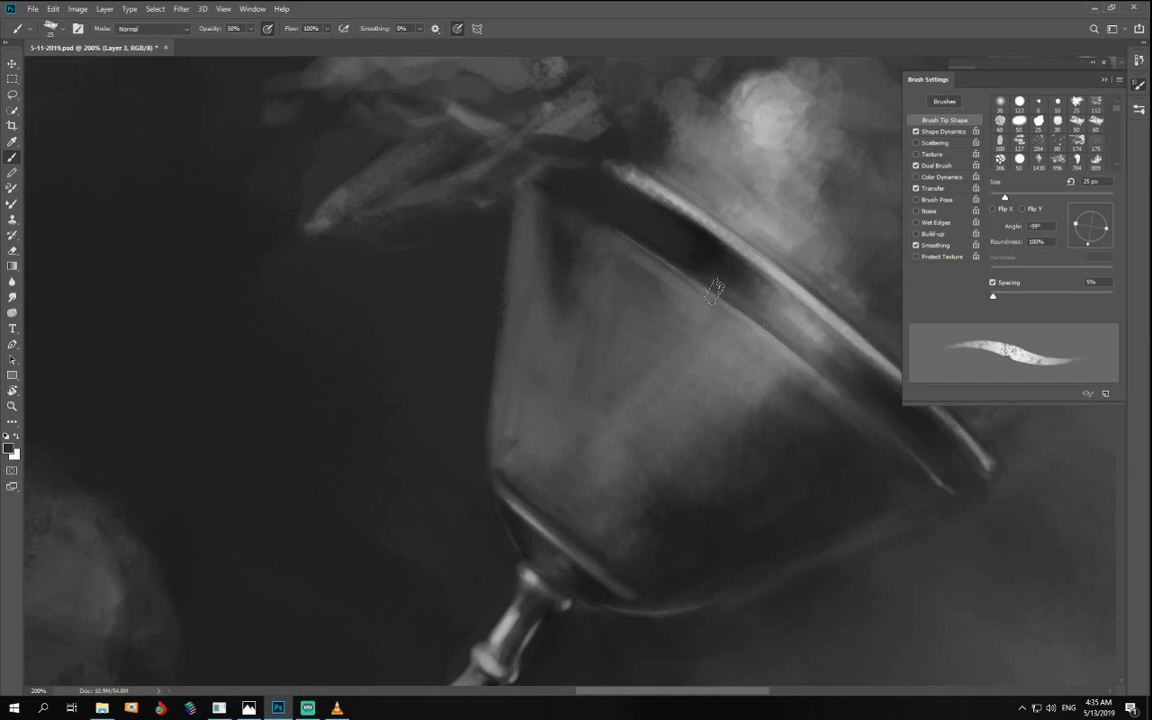
# - Sharpen the goblet bowl's leaf-side contour and the rim's lower line with the 20 px brush at 70% opacity in 17% grey
pyautogui.press(']')
pyautogui.press('[')
pyautogui.press('[')
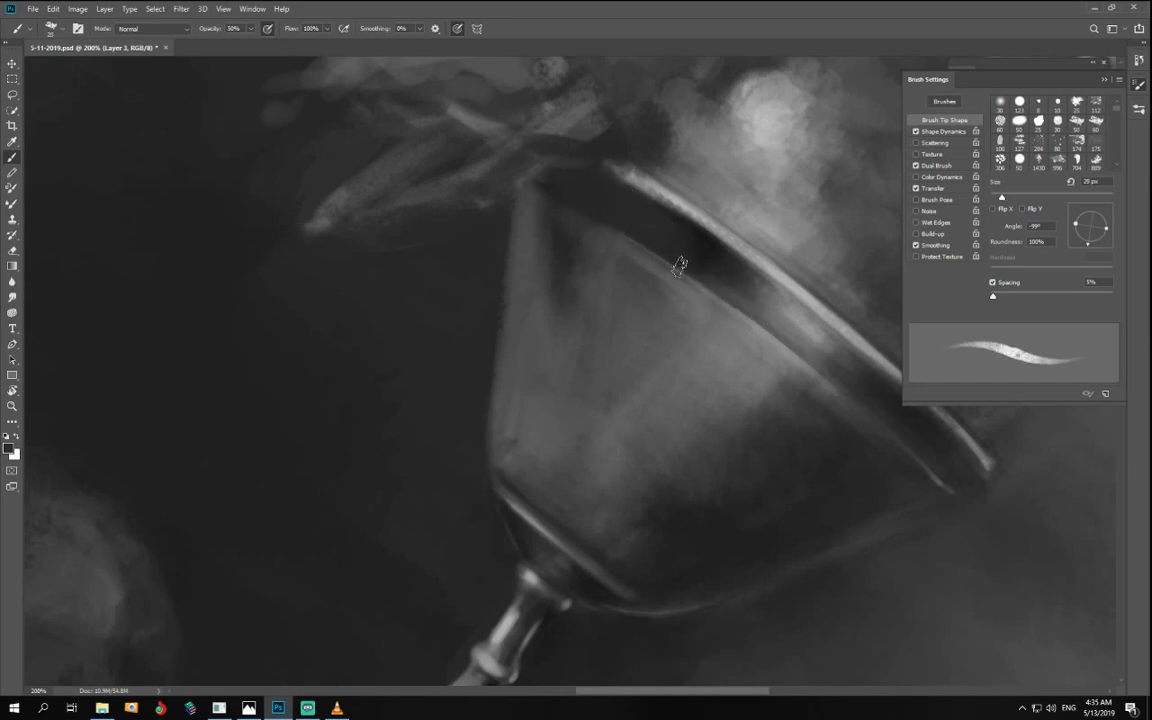
pyautogui.press('7')
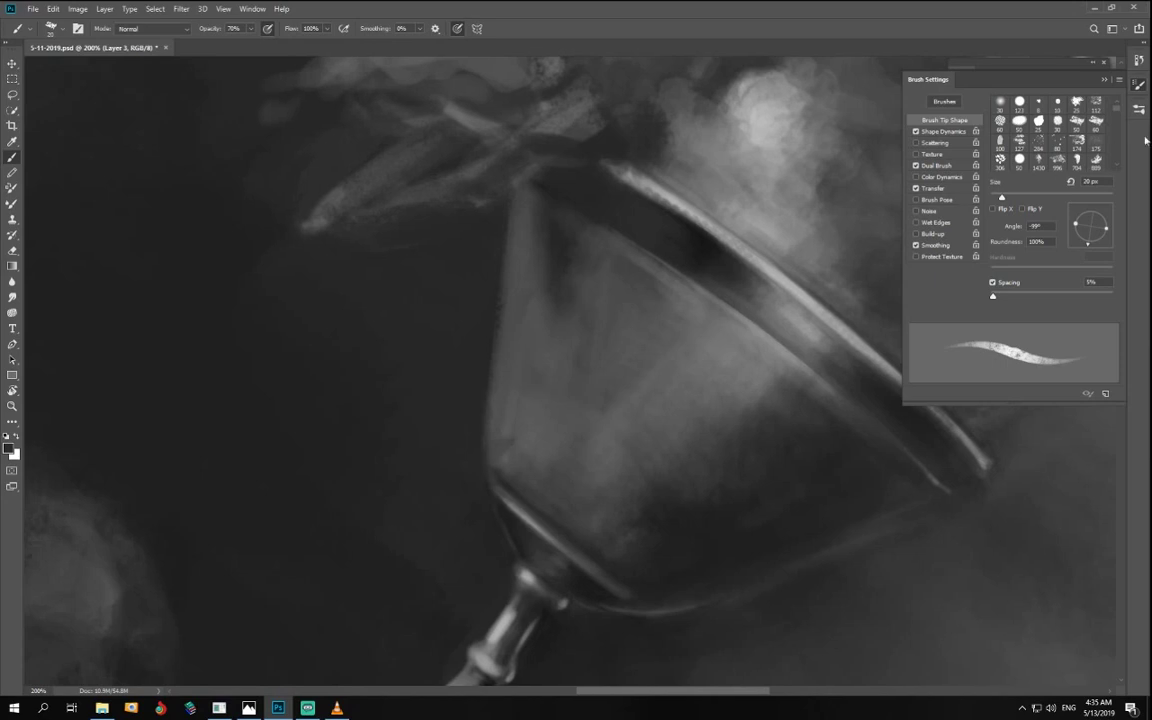
# - Close the brush settings and deepen the leaf-side end of the goblet's dark rim band with 7% grey
pyautogui.click(1139, 86)
pyautogui.moveTo(999, 122); pyautogui.dragTo(991, 122)
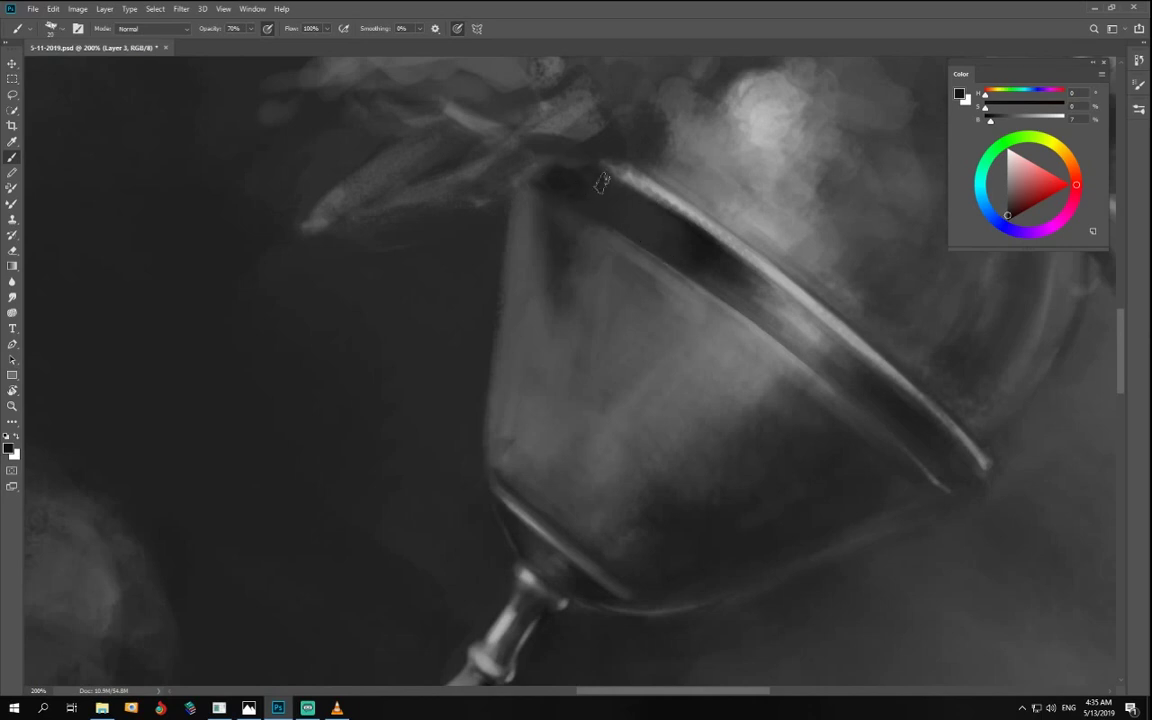
pyautogui.press('r')
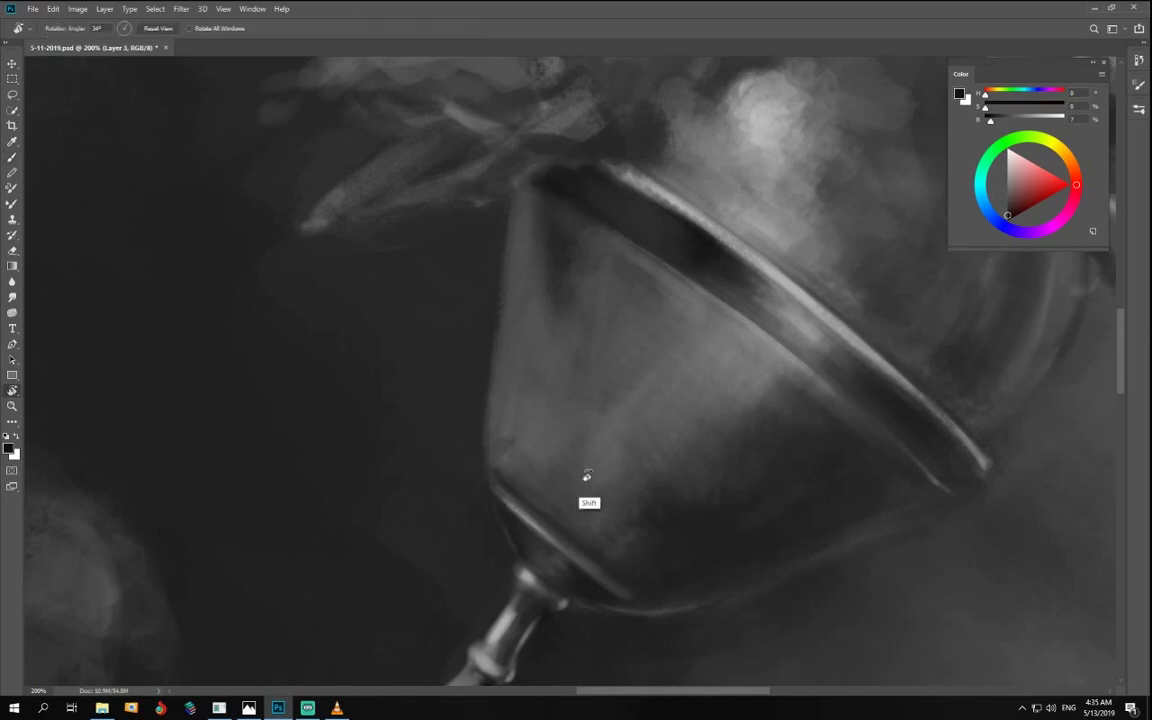
pyautogui.moveTo(586, 473); pyautogui.dragTo(738, 473)
pyautogui.scroll(-8, 812, 520)
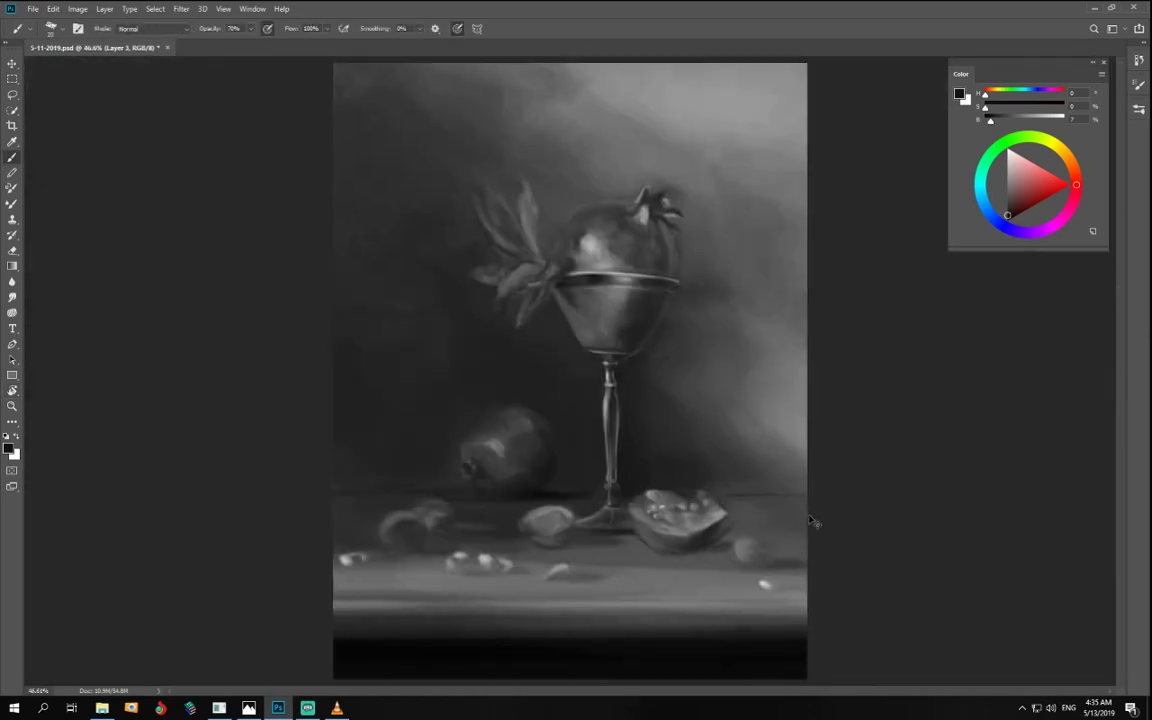
# - Shade the goblet bowl's base and shadow side with 7% grey at 20% opacity, using a larger brush
pyautogui.scroll(5, 812, 520)
pyautogui.hotkey('ctrl', '+')
pyautogui.hotkey('ctrl', '+')
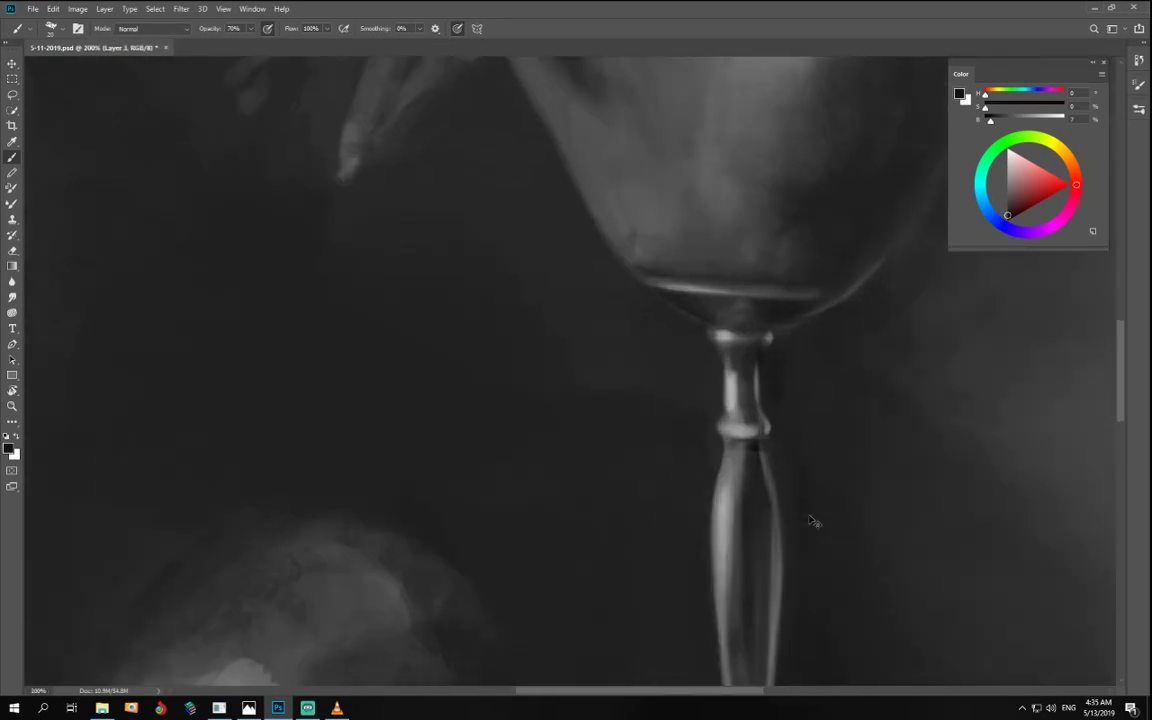
pyautogui.moveTo(625, 285); pyautogui.dragTo(425, 225)
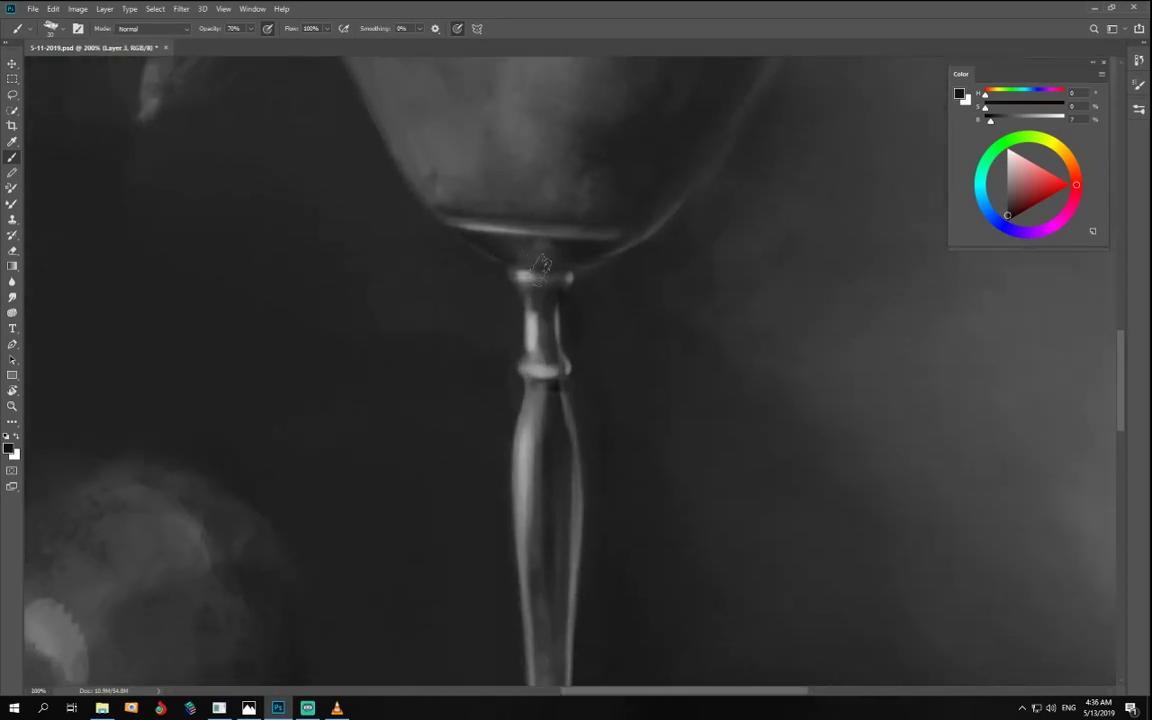
pyautogui.press('r')
pyautogui.moveTo(622, 366); pyautogui.dragTo(614, 401)
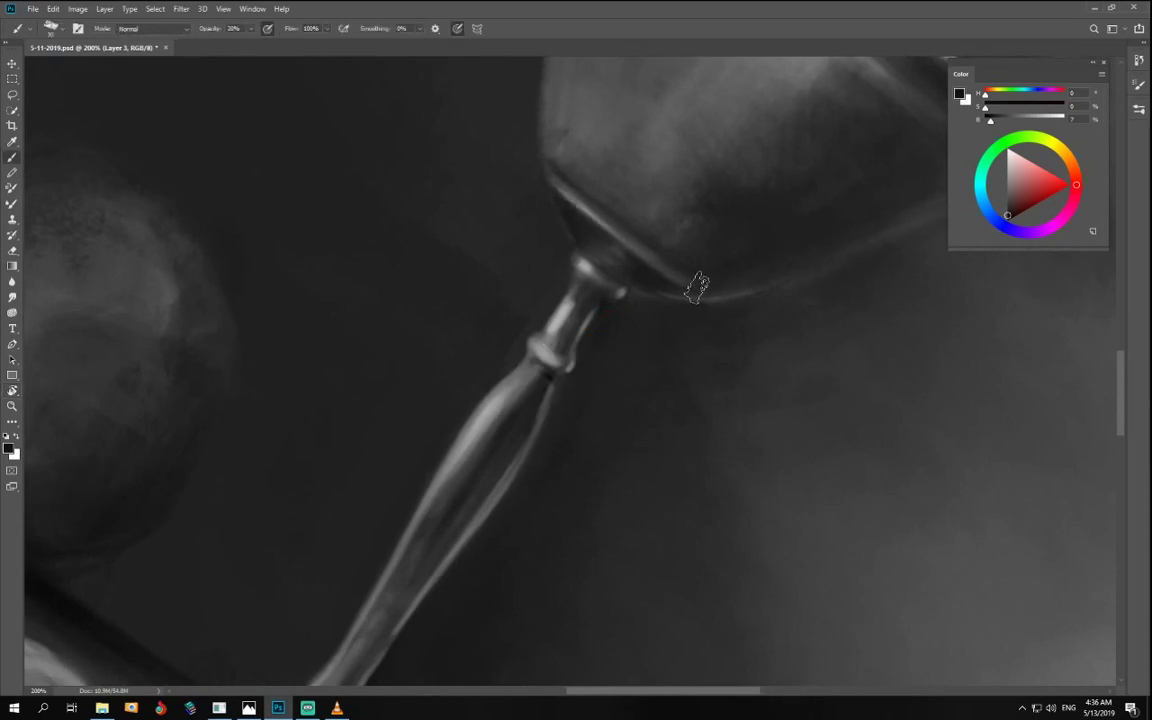
pyautogui.moveTo(637, 185); pyautogui.dragTo(626, 290)
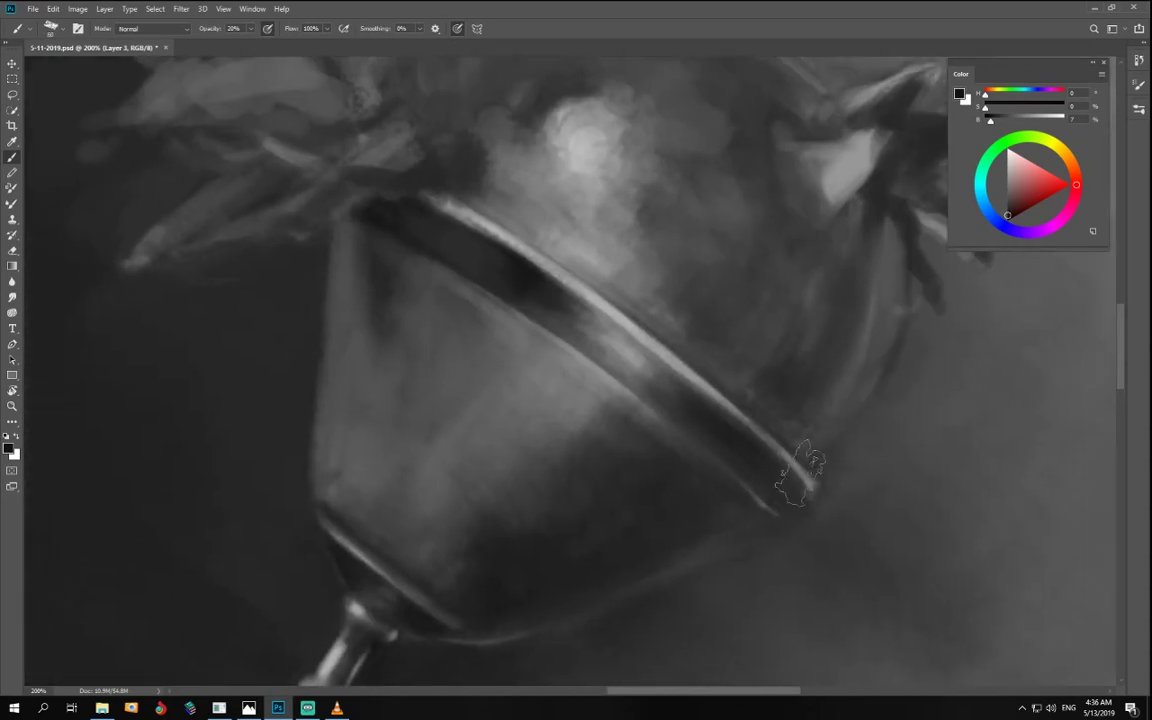
# - Refine the goblet's rim band with a dark stroke along its upper edge and light grey at 80% brightness for the highlights
pyautogui.moveTo(648, 350); pyautogui.dragTo(708, 402)
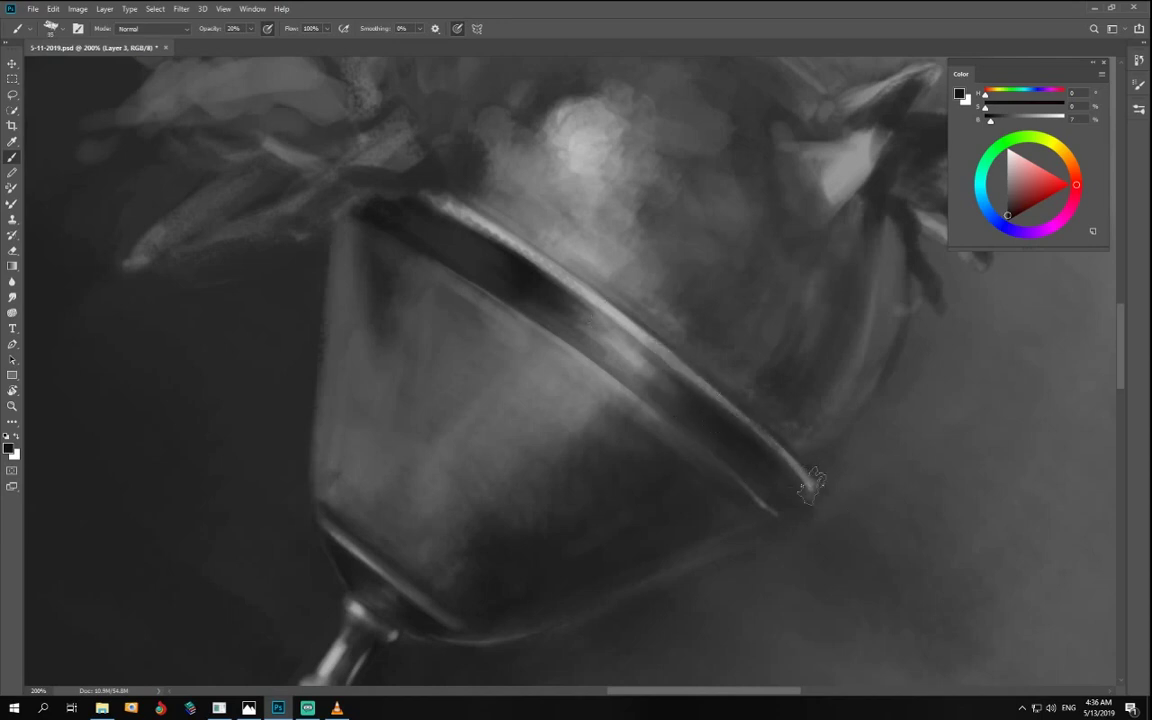
pyautogui.click(1006, 163)
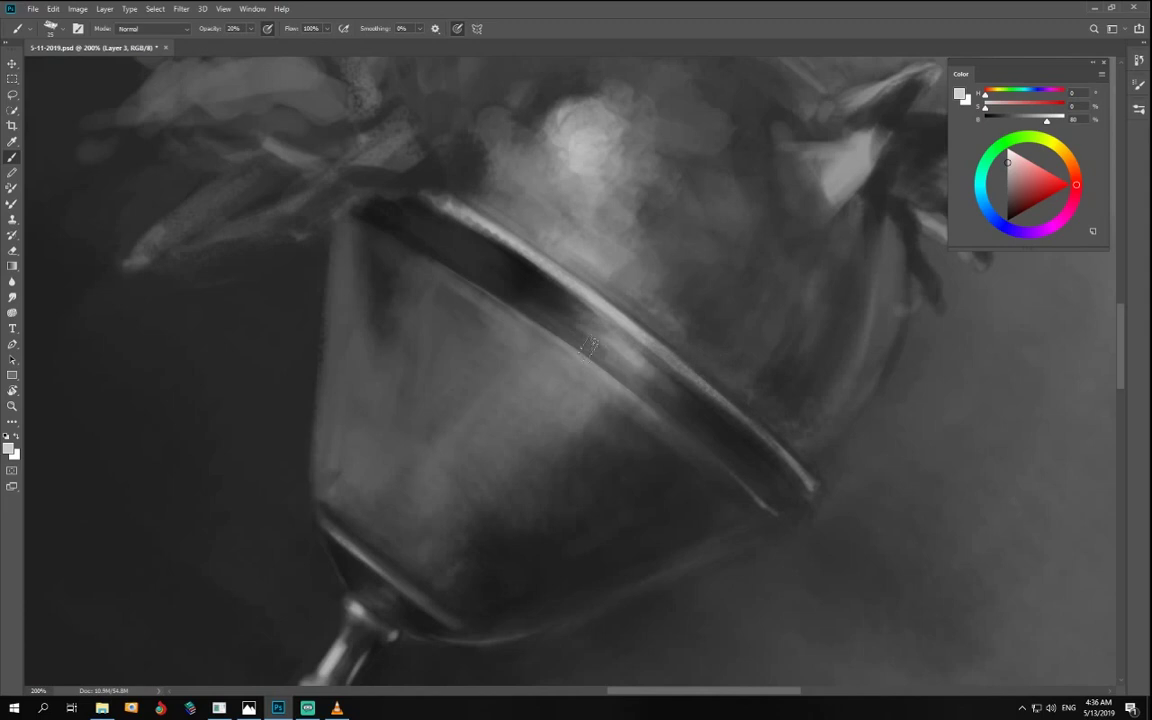
pyautogui.press('.')
pyautogui.press('r')
pyautogui.moveTo(617, 604); pyautogui.dragTo(665, 600)
pyautogui.hotkey('ctrl', '0')
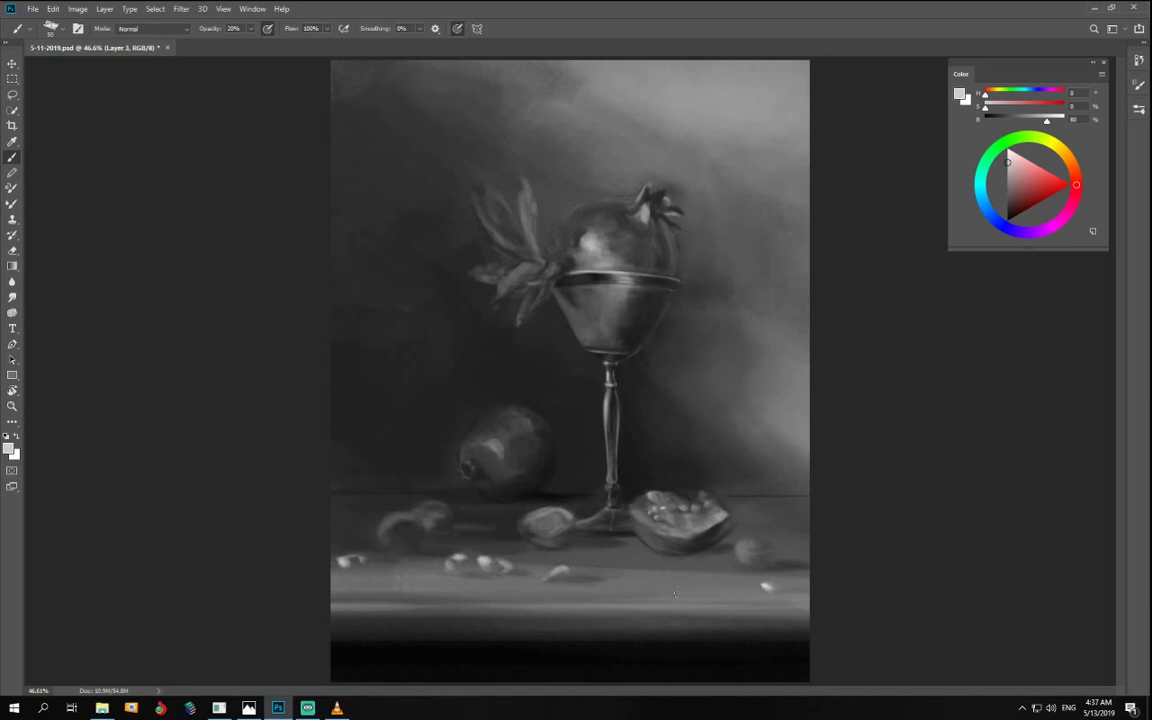
pyautogui.press(']')
pyautogui.hotkey('ctrl', '+')
pyautogui.hotkey('ctrl', '+')
pyautogui.moveTo(622, 370); pyautogui.dragTo(522, 385)
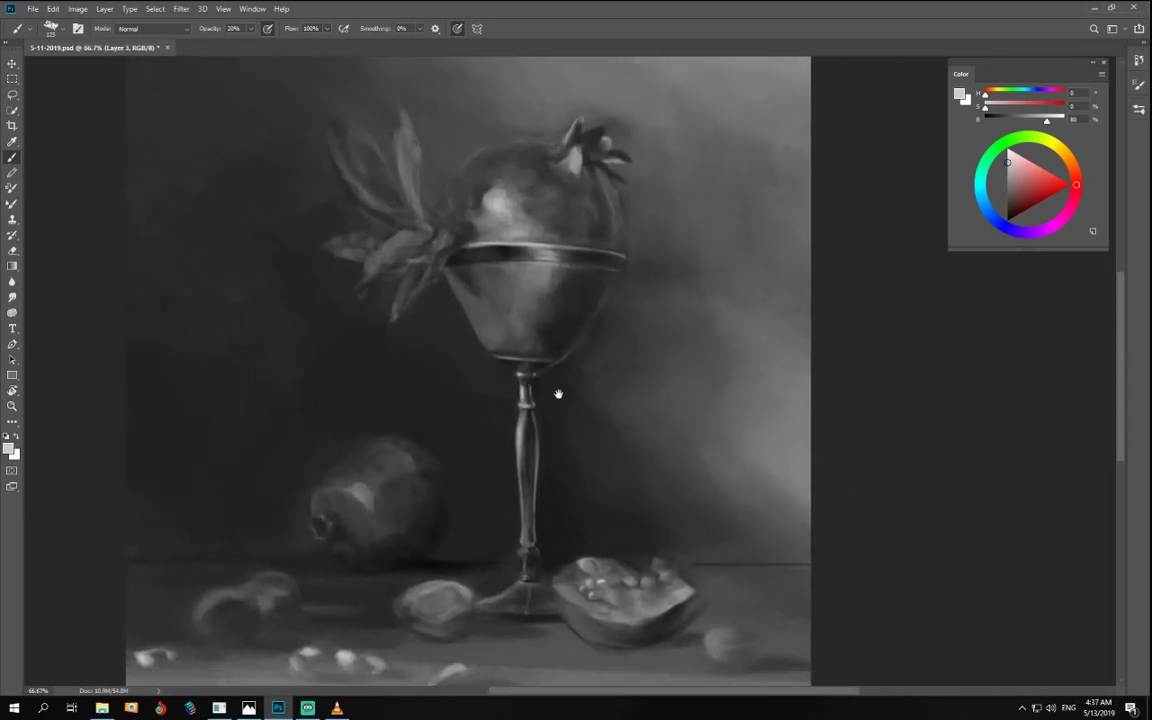
pyautogui.press('[')
pyautogui.press('[')
pyautogui.press('i')
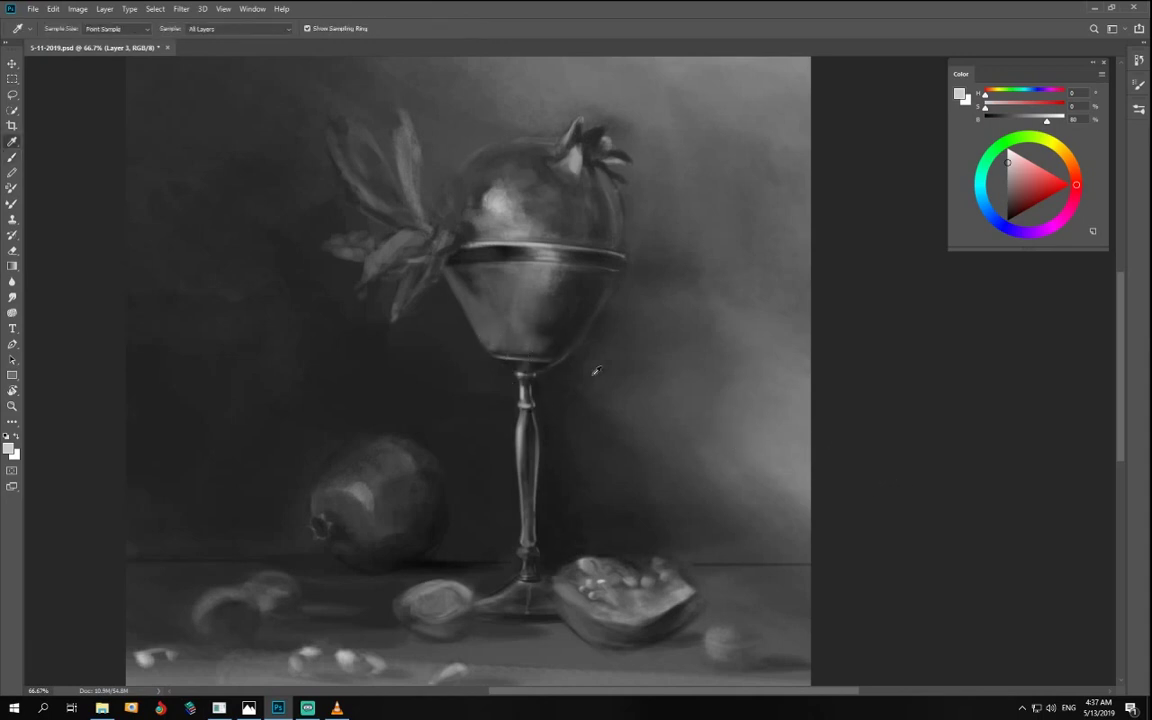
pyautogui.press('b')
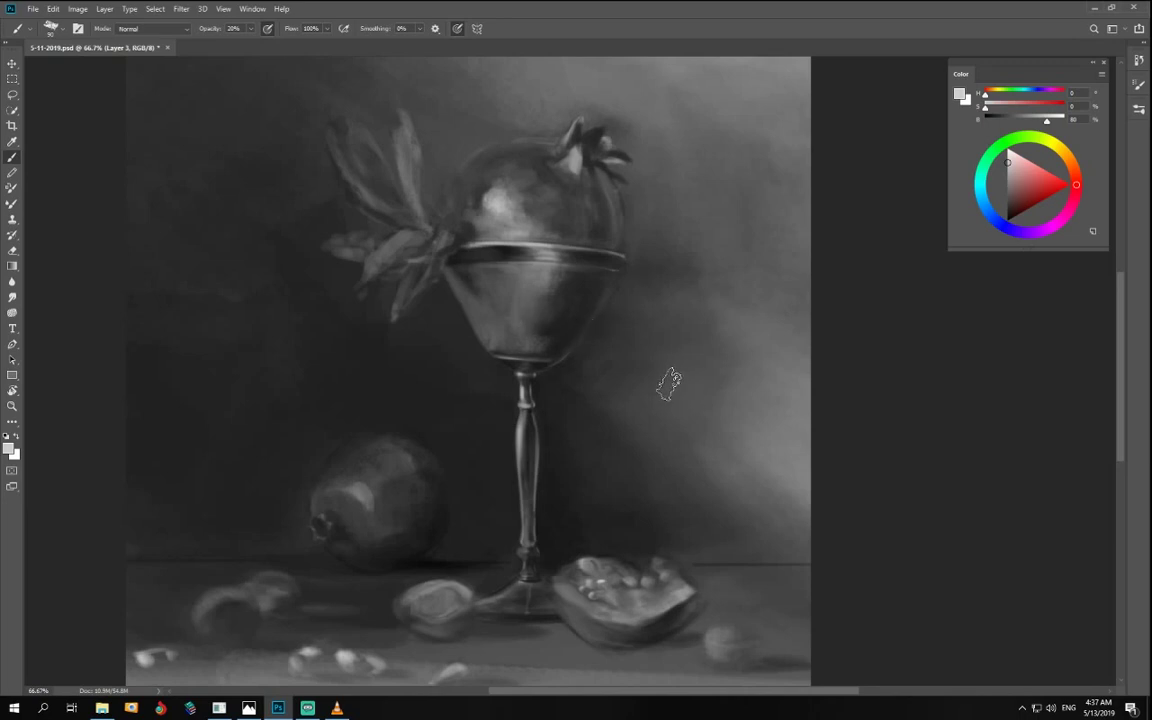
# - Sample a dark background grey at 20% brightness and paint along the cup's shaded outer edge with a 50 px brush
pyautogui.press('r')
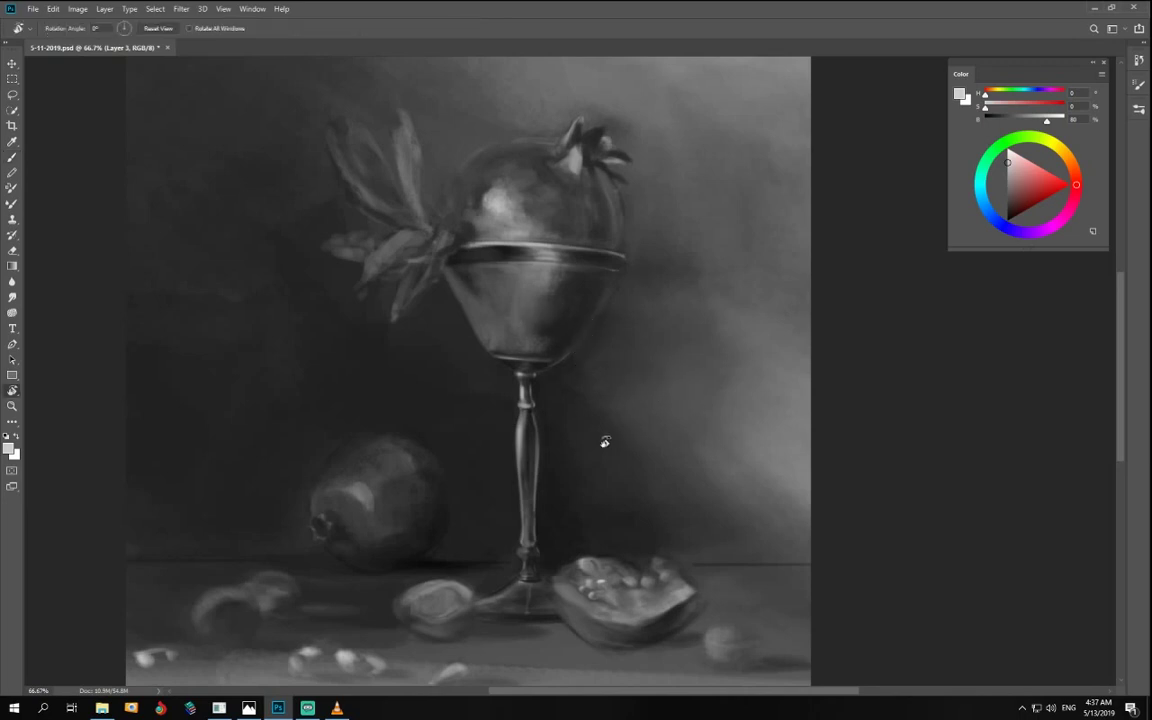
pyautogui.moveTo(604, 442); pyautogui.dragTo(577, 444)
pyautogui.press('b')
pyautogui.hotkey('ctrl', '1')
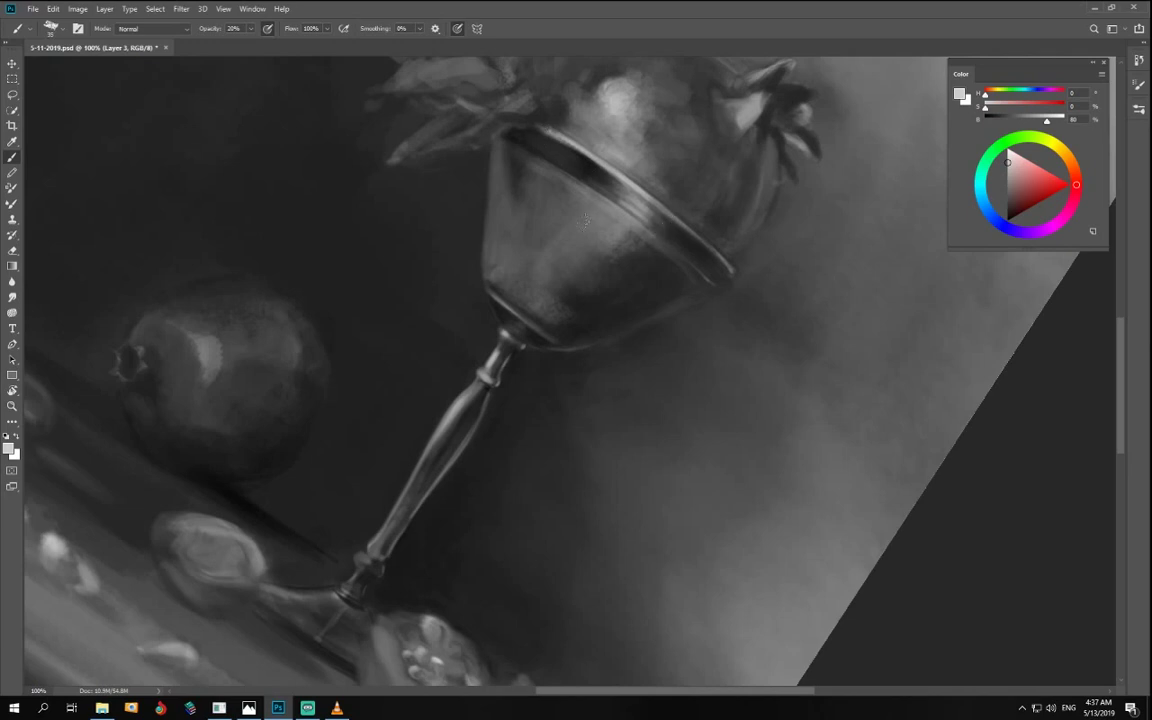
pyautogui.moveTo(463, 350); pyautogui.dragTo(658, 410)
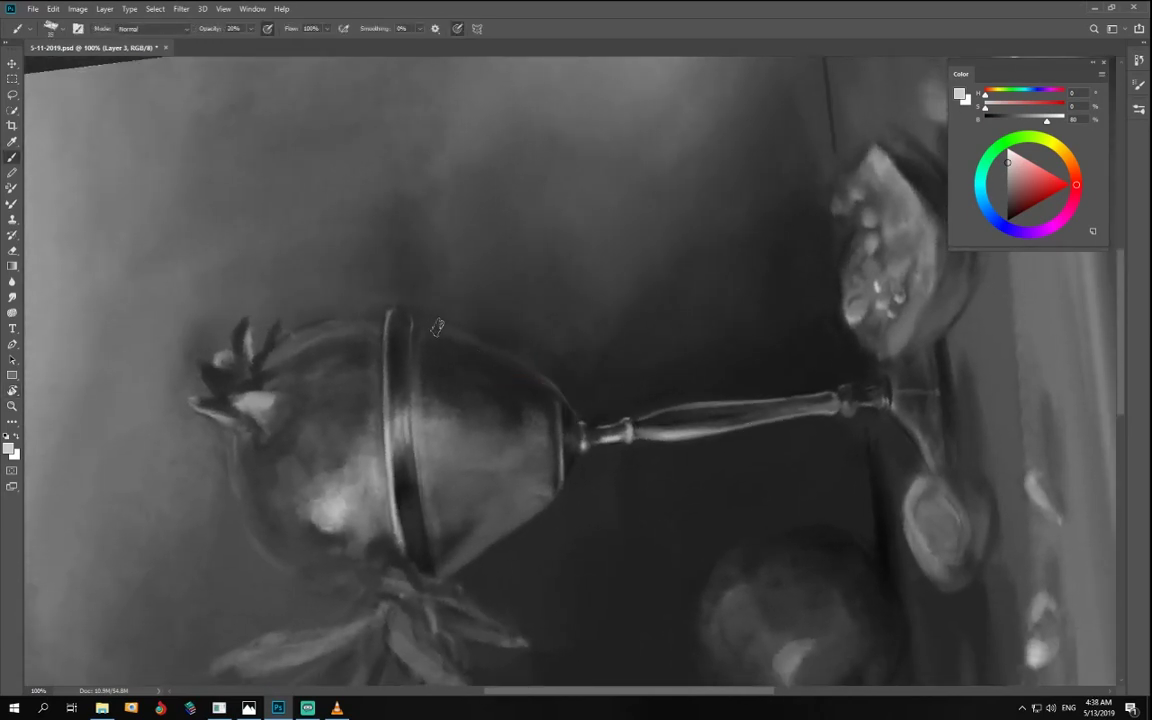
pyautogui.keyDown('alt'); pyautogui.click(594, 345); pyautogui.keyUp('alt')
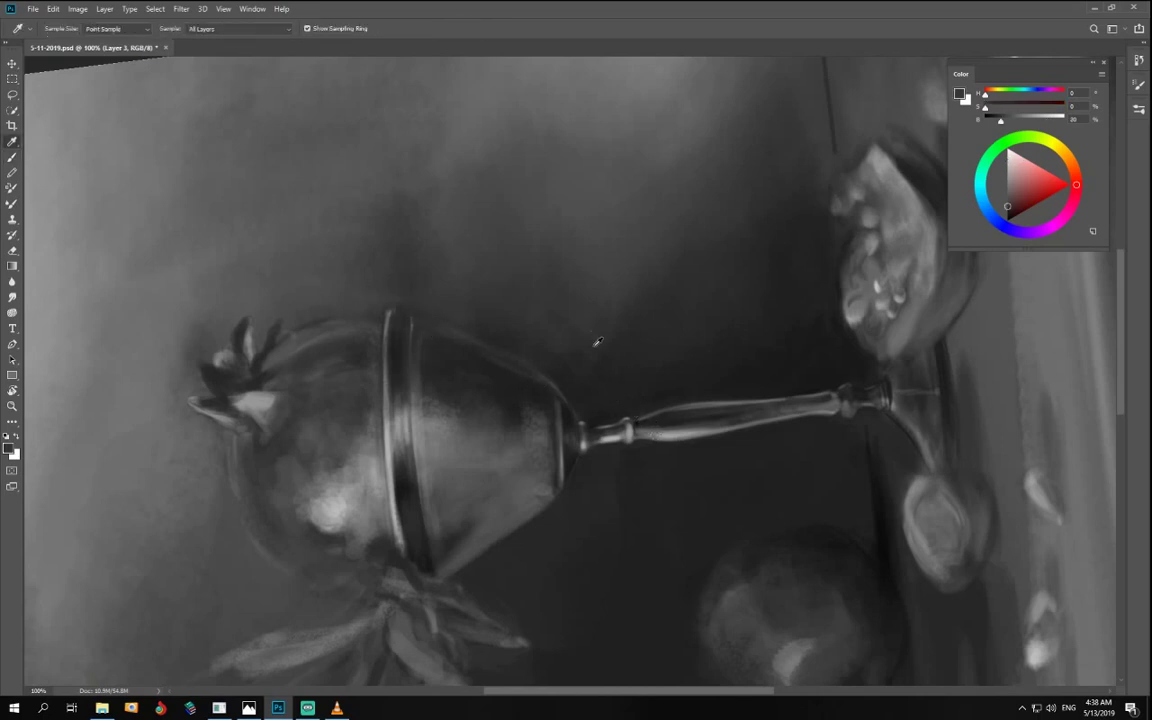
pyautogui.press(']')
pyautogui.press(']')
pyautogui.press(']')
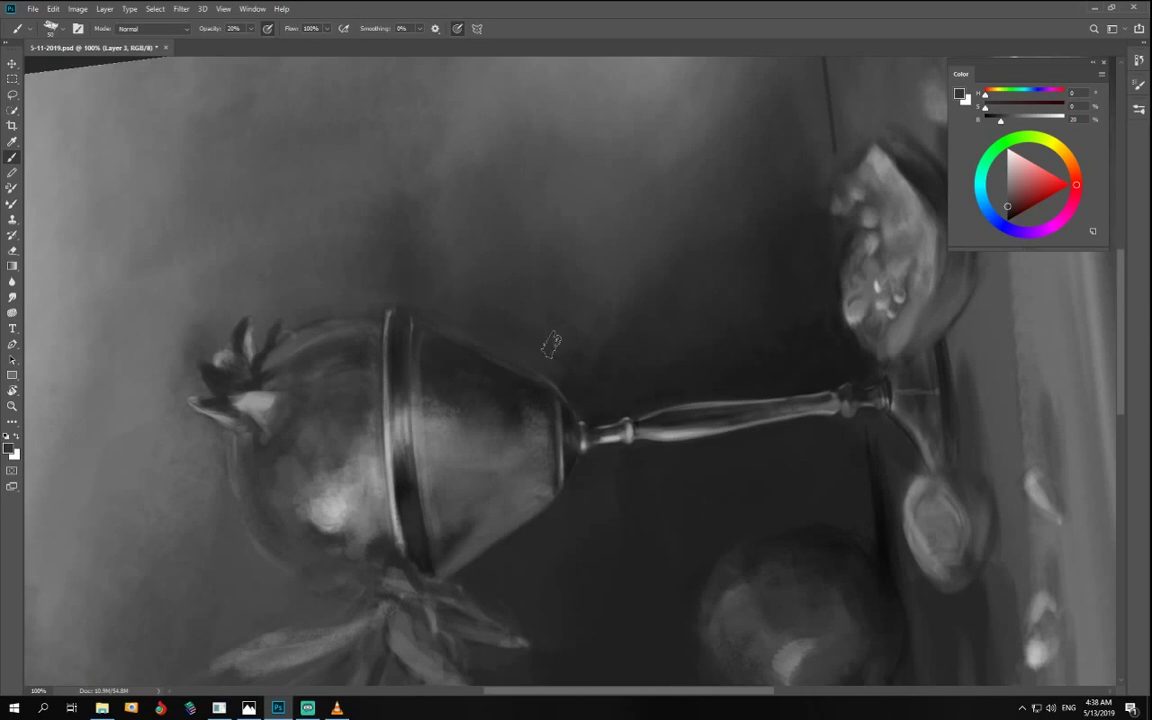
# - Sample a darker background grey at 12% brightness and blend the background around the cup's edge below the rim
pyautogui.keyDown('alt'); pyautogui.click(660, 385); pyautogui.keyUp('alt')
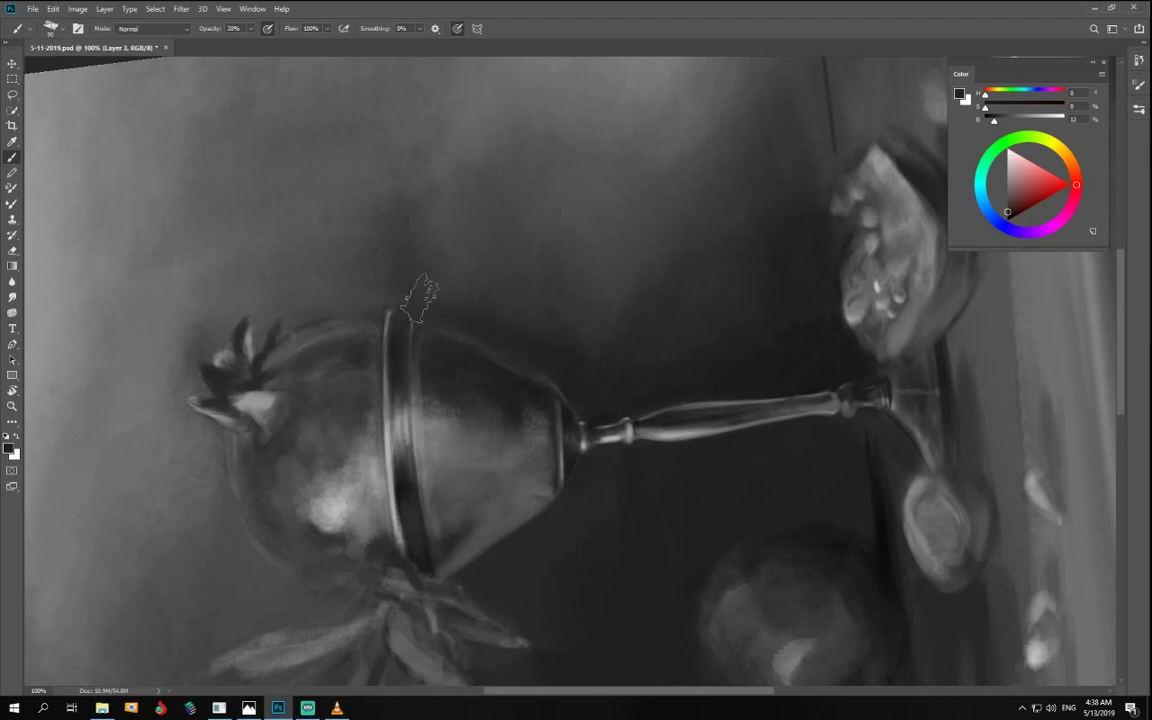
pyautogui.press('r')
pyautogui.moveTo(609, 506)
pyautogui.mouseDown()
pyautogui.moveTo(283, 357)
pyautogui.moveTo(342, 411)
pyautogui.mouseUp()
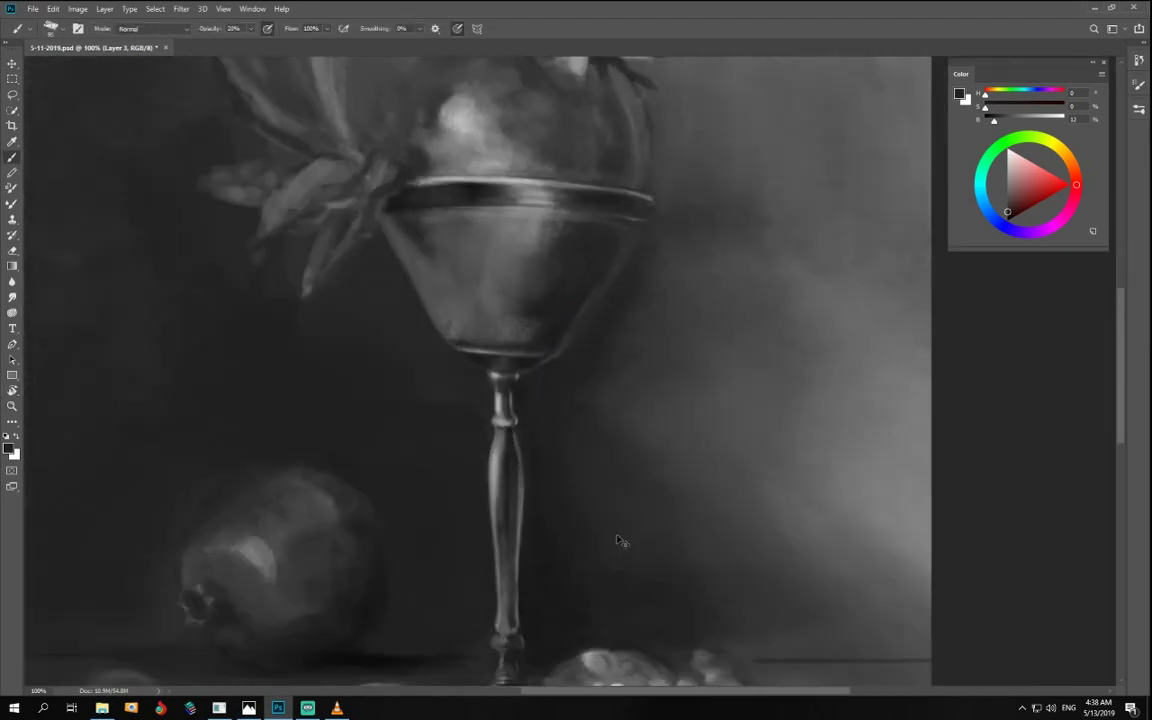
pyautogui.hotkey('ctrl', '0')
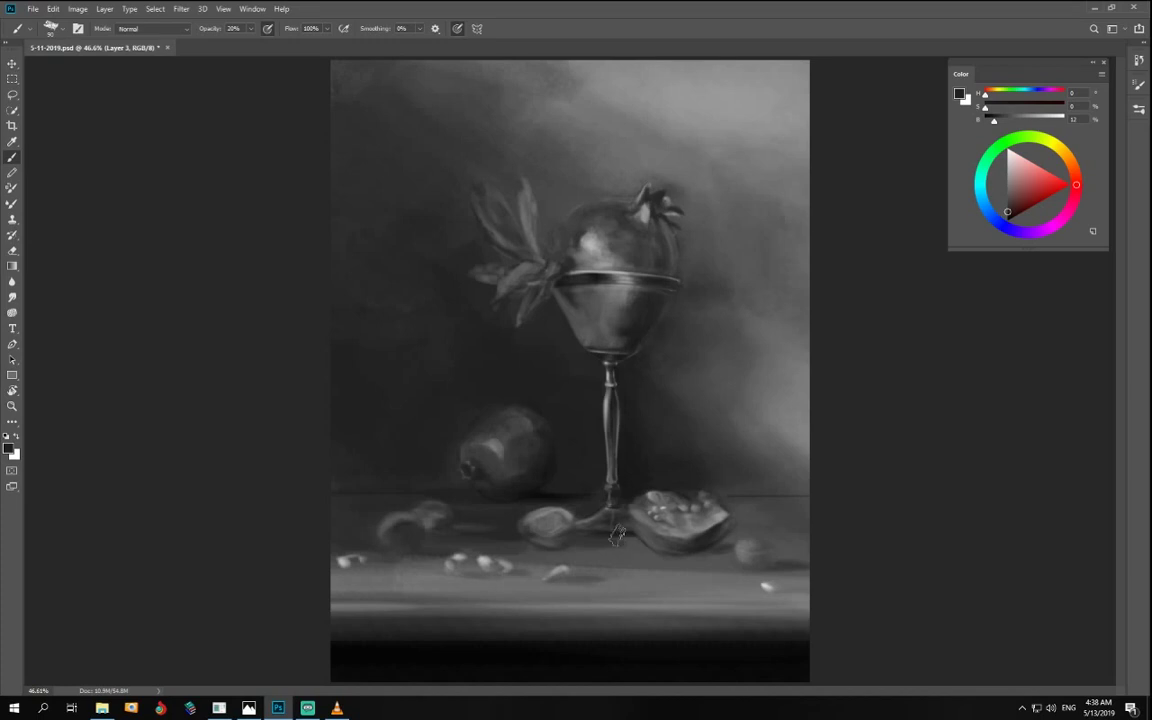
# - Choose a slightly lighter dark grey and stroke it along the cup's shaded outer edge below the rim with a smaller brush
pyautogui.press('r')
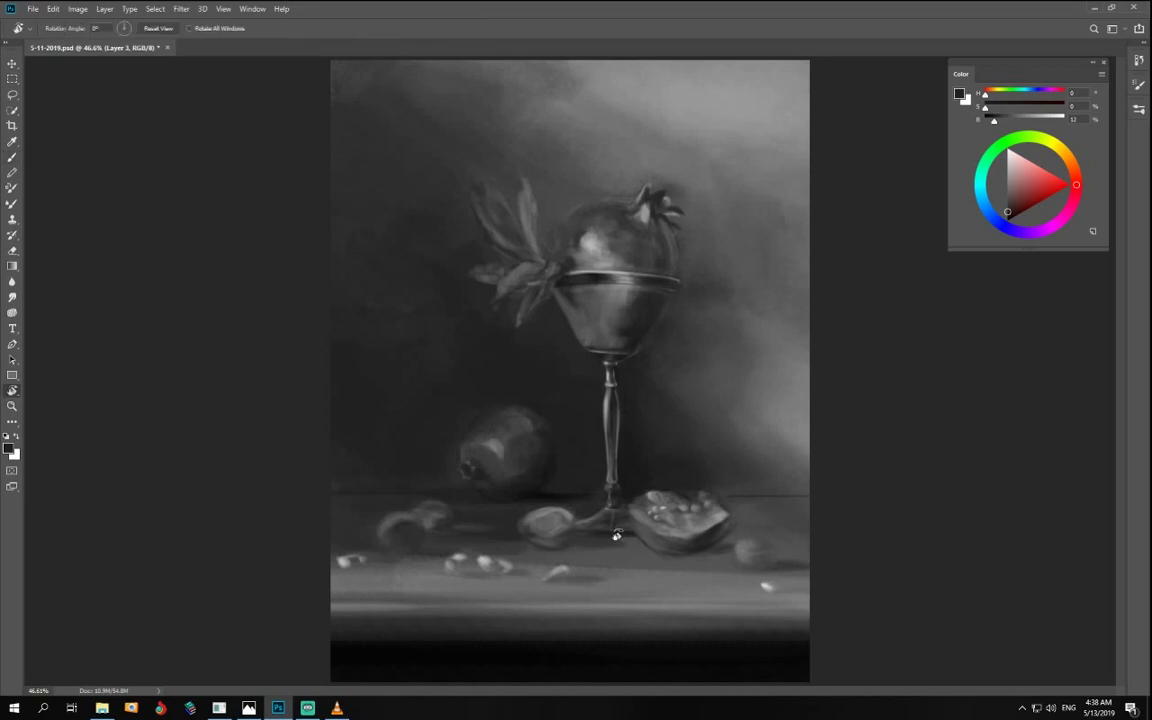
pyautogui.moveTo(617, 535)
pyautogui.mouseDown()
pyautogui.moveTo(591, 476)
pyautogui.moveTo(597, 457)
pyautogui.mouseUp()
pyautogui.hotkey('ctrl', '+')
pyautogui.hotkey('ctrl', '+')
pyautogui.hotkey('ctrl', '+')
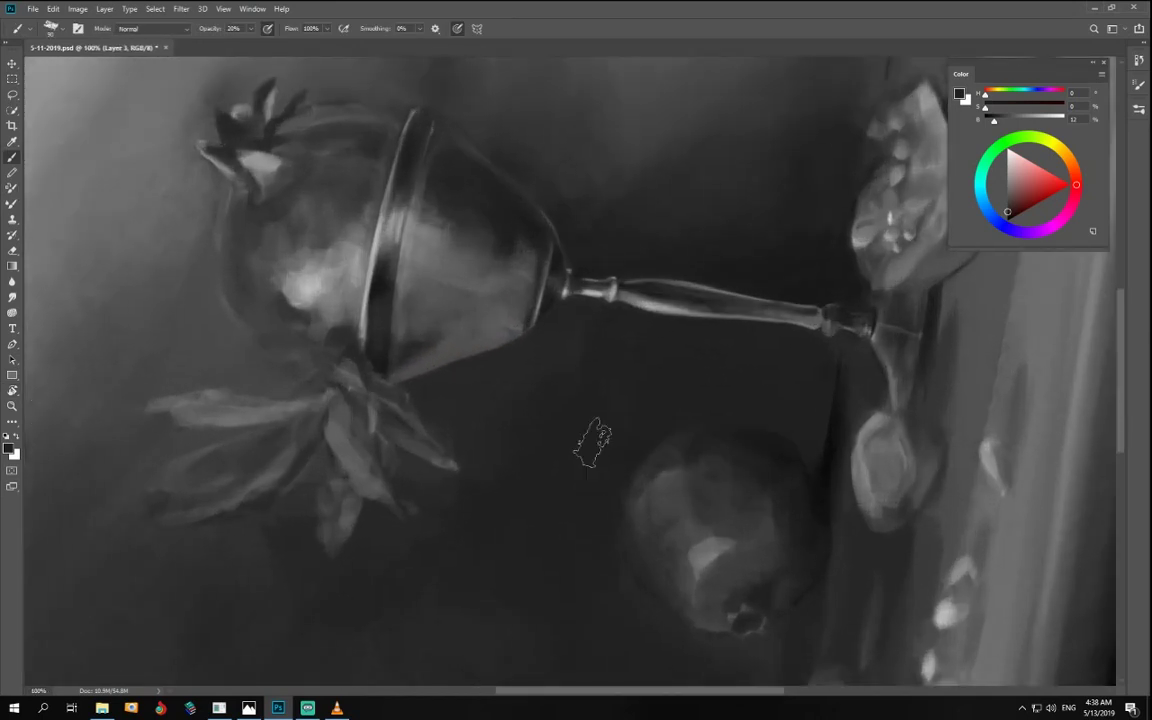
pyautogui.moveTo(498, 64); pyautogui.dragTo(627, 237)
pyautogui.moveTo(1012, 120)
pyautogui.mouseDown()
pyautogui.moveTo(1023, 122)
pyautogui.moveTo(1010, 121)
pyautogui.mouseUp()
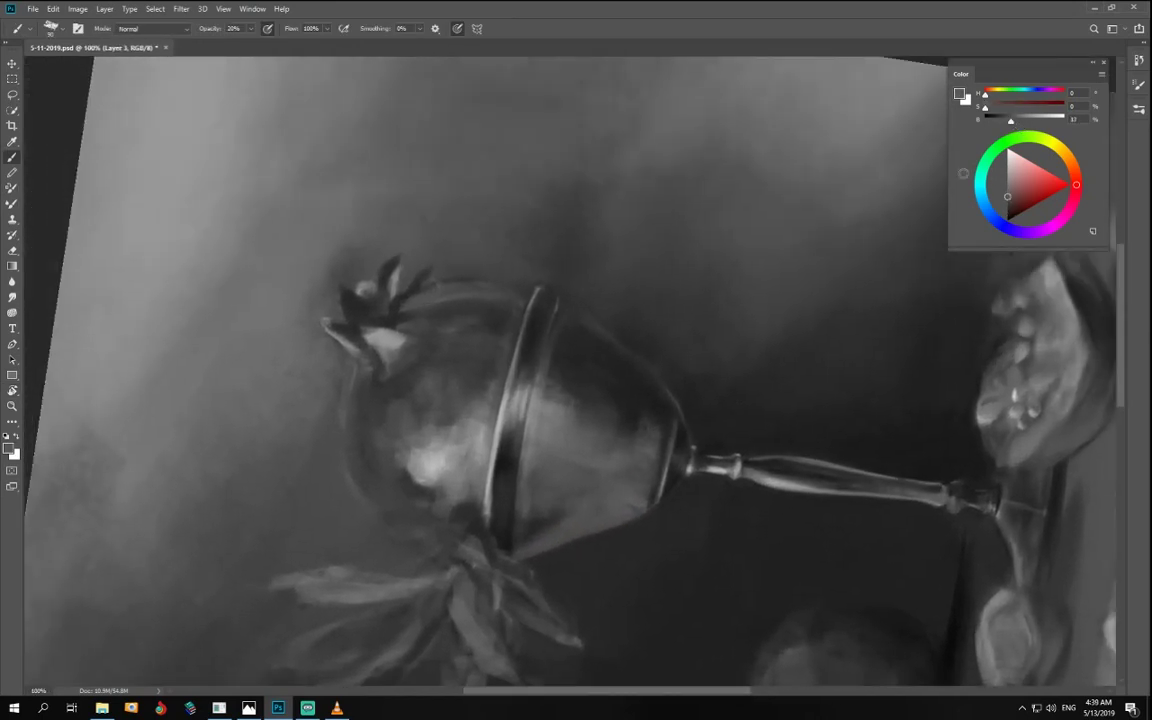
pyautogui.press('[')
pyautogui.press('[')
pyautogui.moveTo(586, 334)
pyautogui.mouseDown()
pyautogui.moveTo(686, 421)
pyautogui.moveTo(575, 318)
pyautogui.moveTo(680, 412)
pyautogui.moveTo(626, 363)
pyautogui.mouseUp()
# - Set the brush opacity to 10% and glaze light grey over the leaves beside the pomegranate with a small brush
pyautogui.press('[')
pyautogui.press('[')
pyautogui.press('1')
pyautogui.press('r')
pyautogui.moveTo(738, 553); pyautogui.dragTo(614, 236)
pyautogui.press('b')
pyautogui.moveTo(1038, 120); pyautogui.dragTo(1041, 121)
pyautogui.press('r')
pyautogui.moveTo(724, 388); pyautogui.dragTo(646, 240)
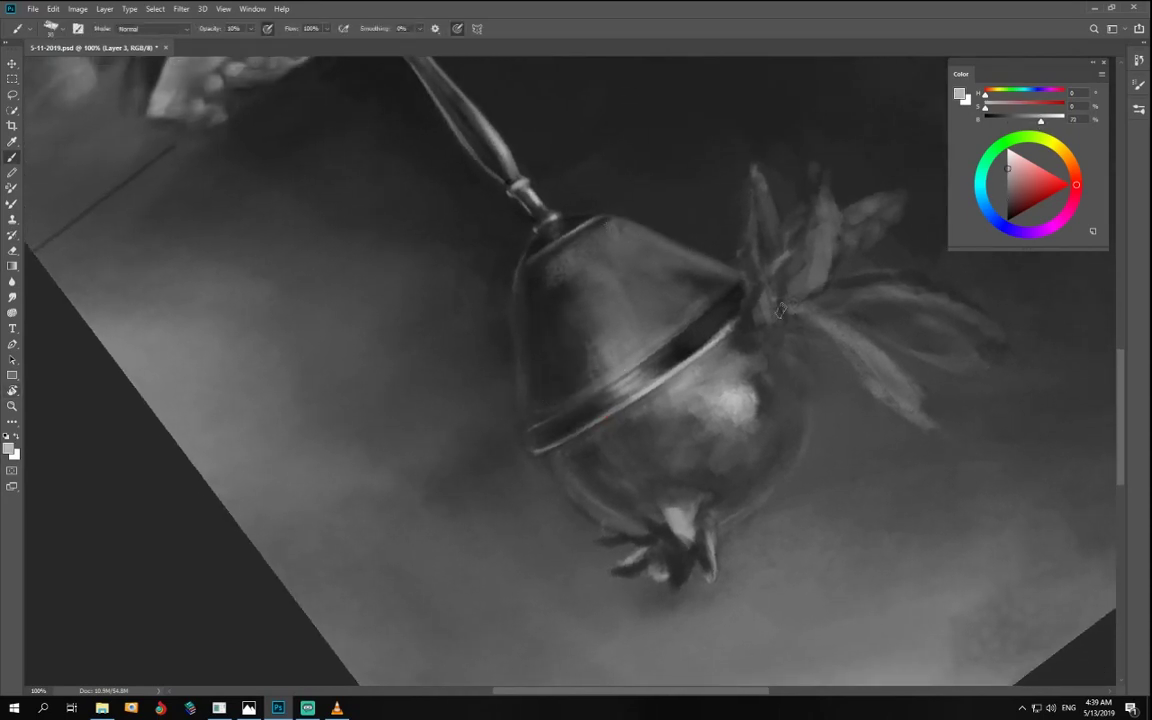
# - Soften the tones on the upper pomegranate near the leaves using a dark grey at 33% brightness
pyautogui.moveTo(1005, 184)
pyautogui.mouseDown()
pyautogui.moveTo(1007, 195)
pyautogui.moveTo(1006, 184)
pyautogui.mouseUp()
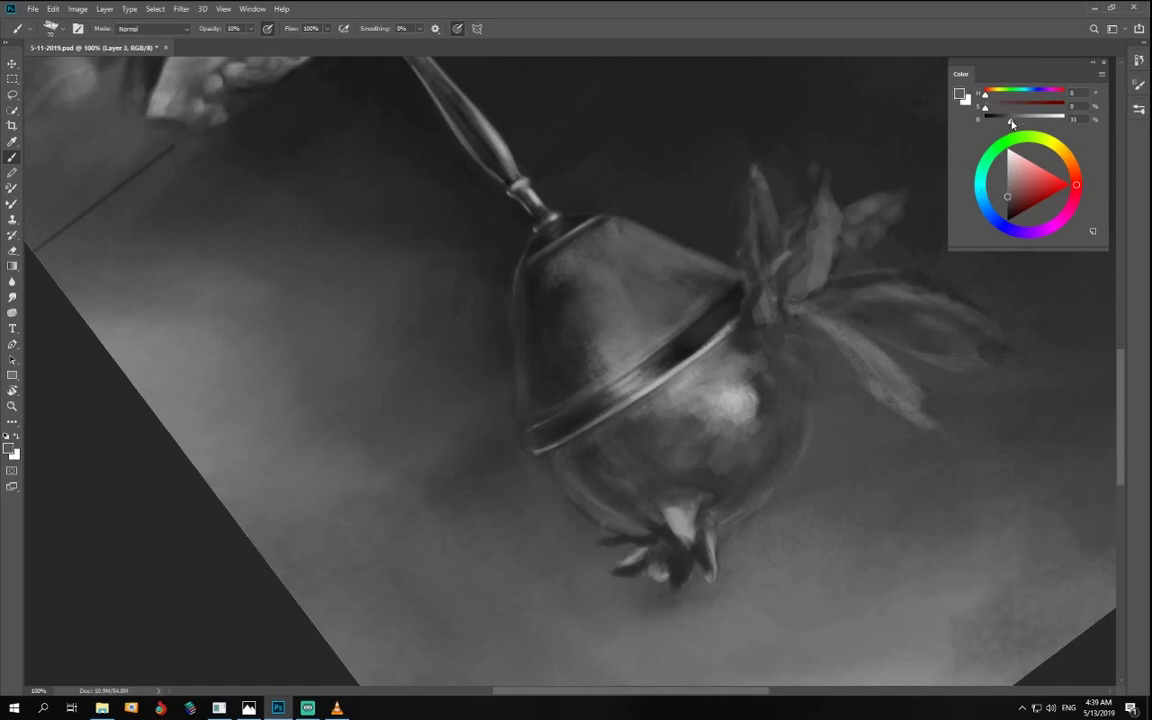
pyautogui.keyDown('alt'); pyautogui.click(714, 322); pyautogui.keyUp('alt')
pyautogui.press('e')
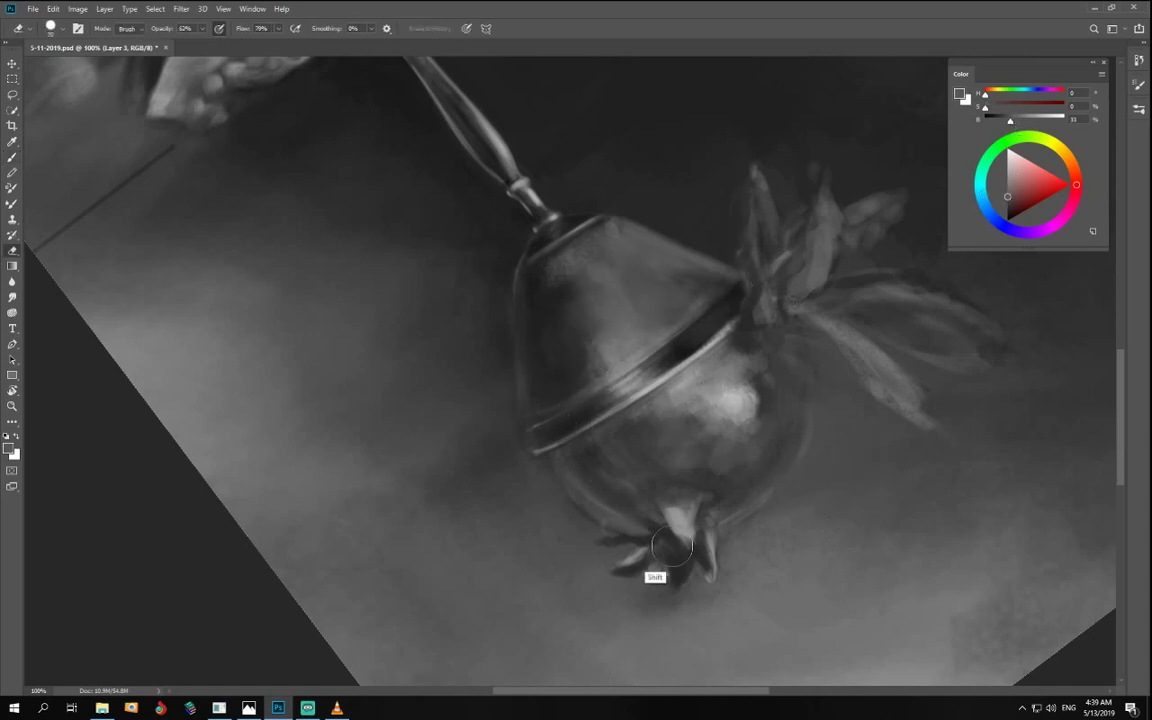
pyautogui.press('r')
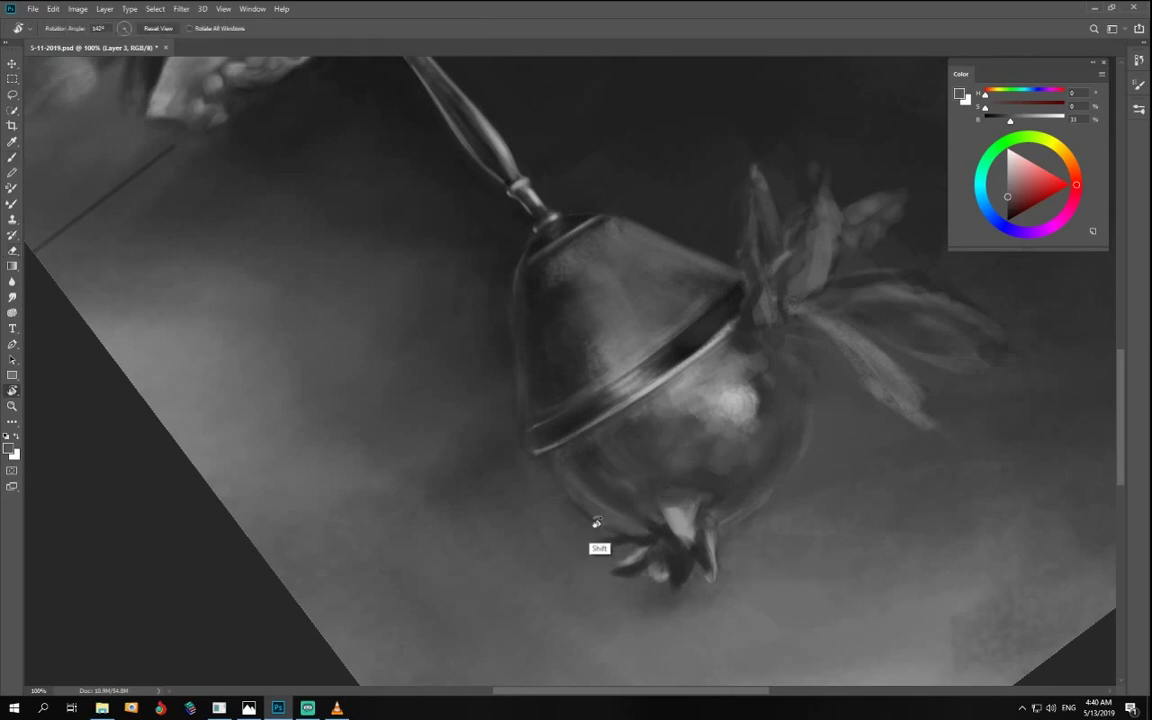
pyautogui.moveTo(592, 520)
pyautogui.mouseDown()
pyautogui.moveTo(648, 250)
pyautogui.moveTo(586, 244)
pyautogui.moveTo(572, 335)
pyautogui.mouseUp()
pyautogui.press('b')
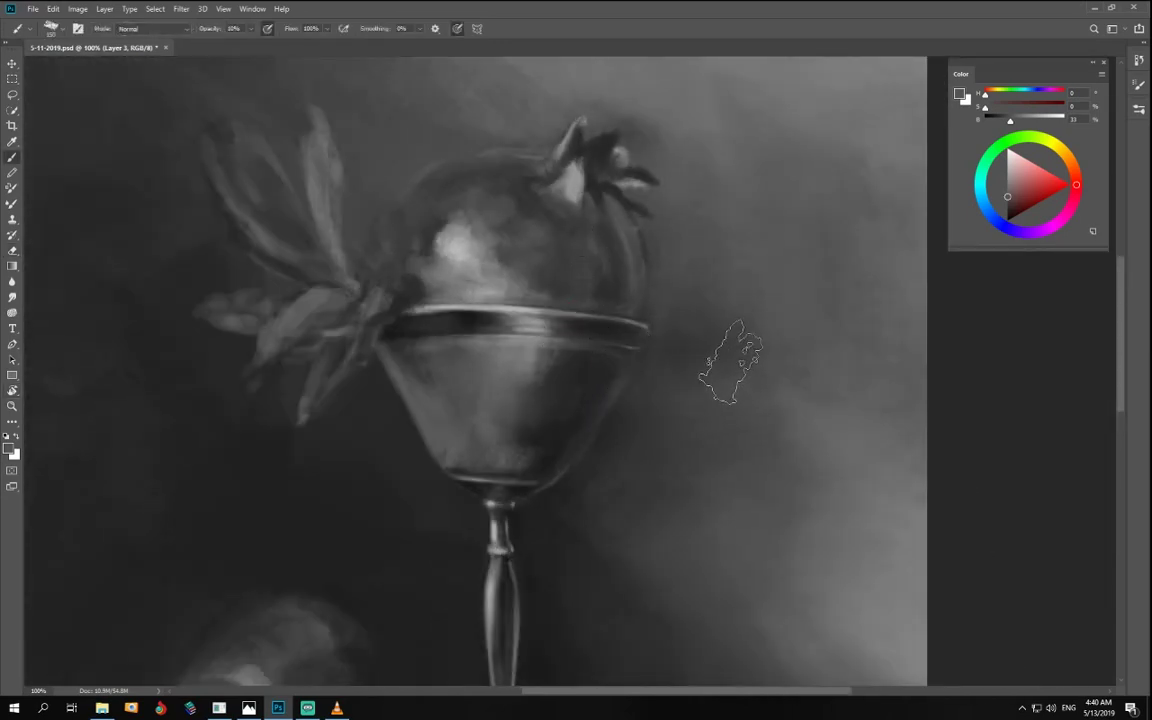
# - Set the brush to 56% opacity and 16% brightness, and darken the edges and gaps of the upper leaves
pyautogui.click(1008, 182)
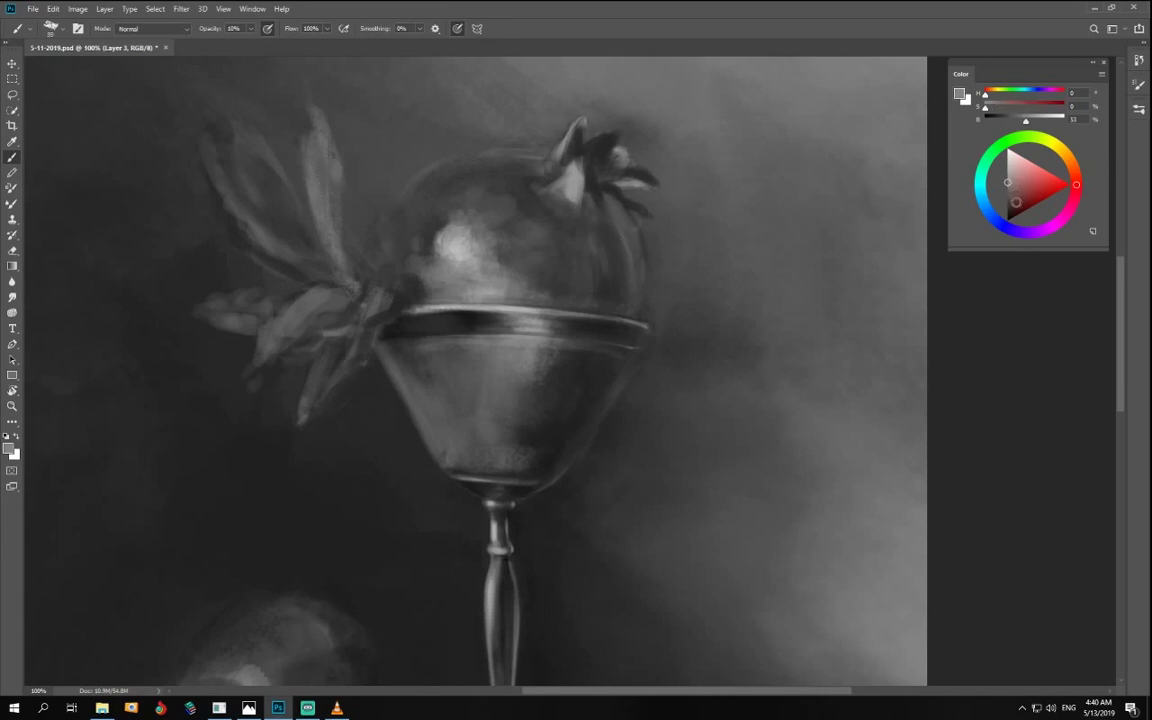
pyautogui.moveTo(1025, 121); pyautogui.dragTo(1007, 121)
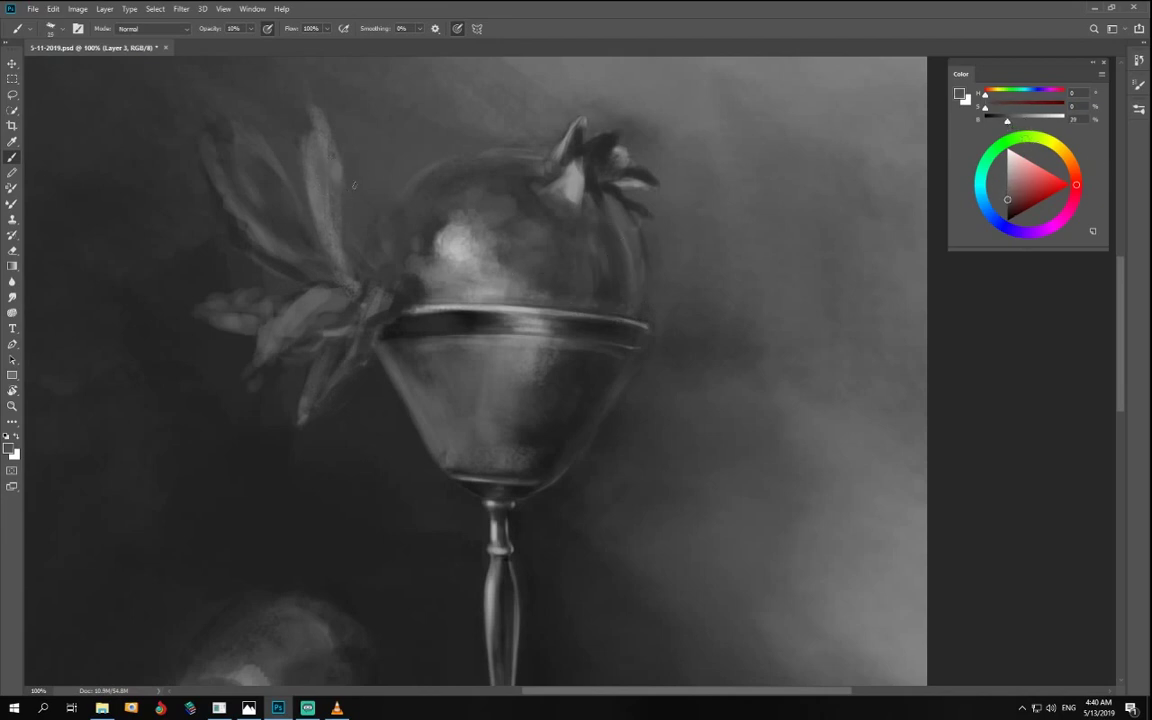
pyautogui.press(']')
pyautogui.moveTo(1015, 119); pyautogui.dragTo(999, 127)
pyautogui.click(251, 29)
pyautogui.moveTo(247, 42); pyautogui.dragTo(276, 42)
pyautogui.click(339, 185)
pyautogui.moveTo(316, 117); pyautogui.dragTo(335, 150)
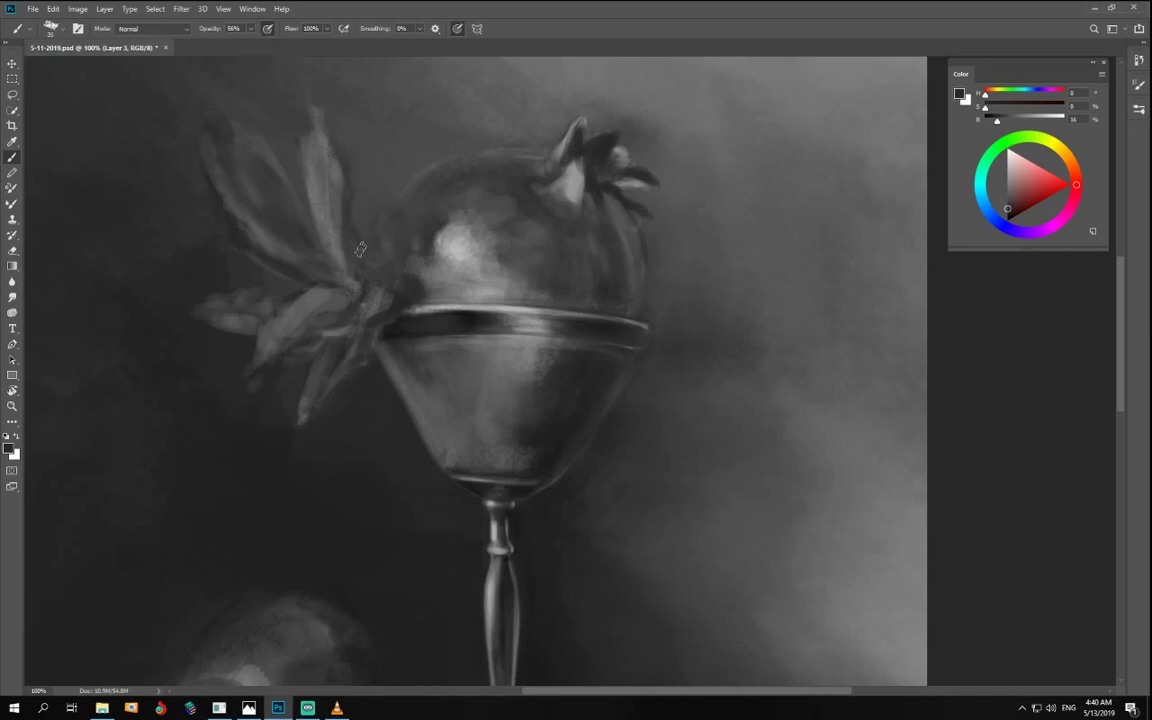
pyautogui.hotkey('ctrl', '-')
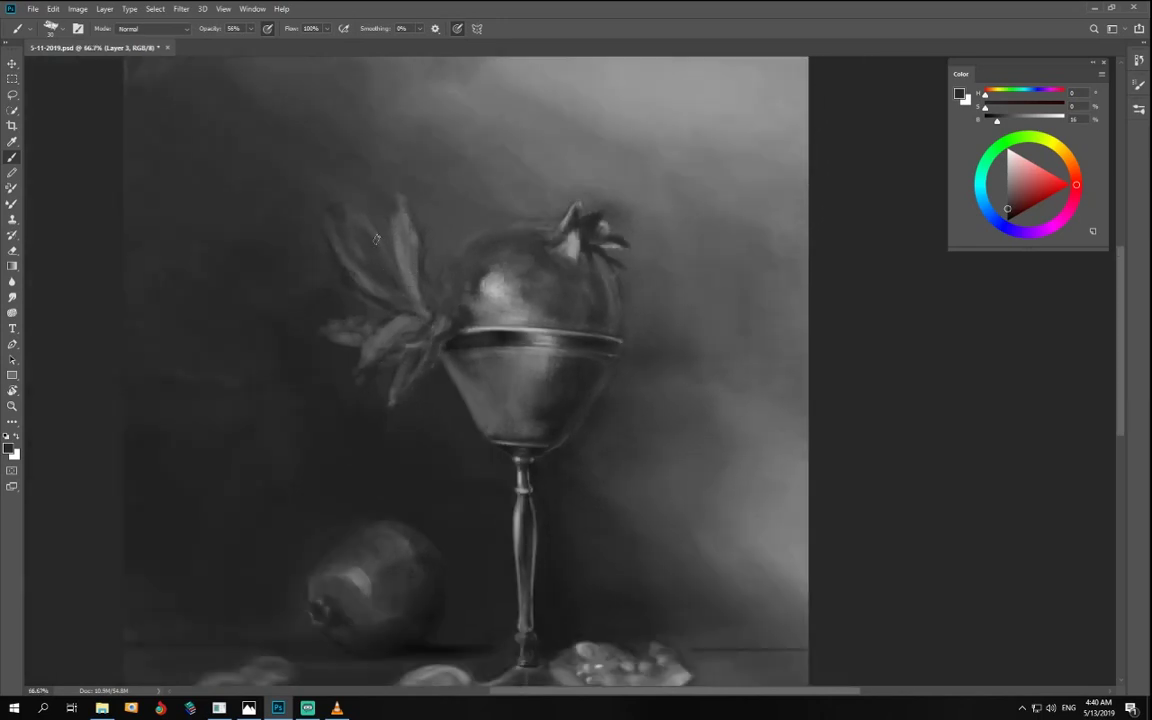
pyautogui.moveTo(423, 283)
pyautogui.mouseDown()
pyautogui.moveTo(350, 230)
pyautogui.moveTo(384, 257)
pyautogui.moveTo(370, 265)
pyautogui.moveTo(385, 256)
pyautogui.mouseUp()
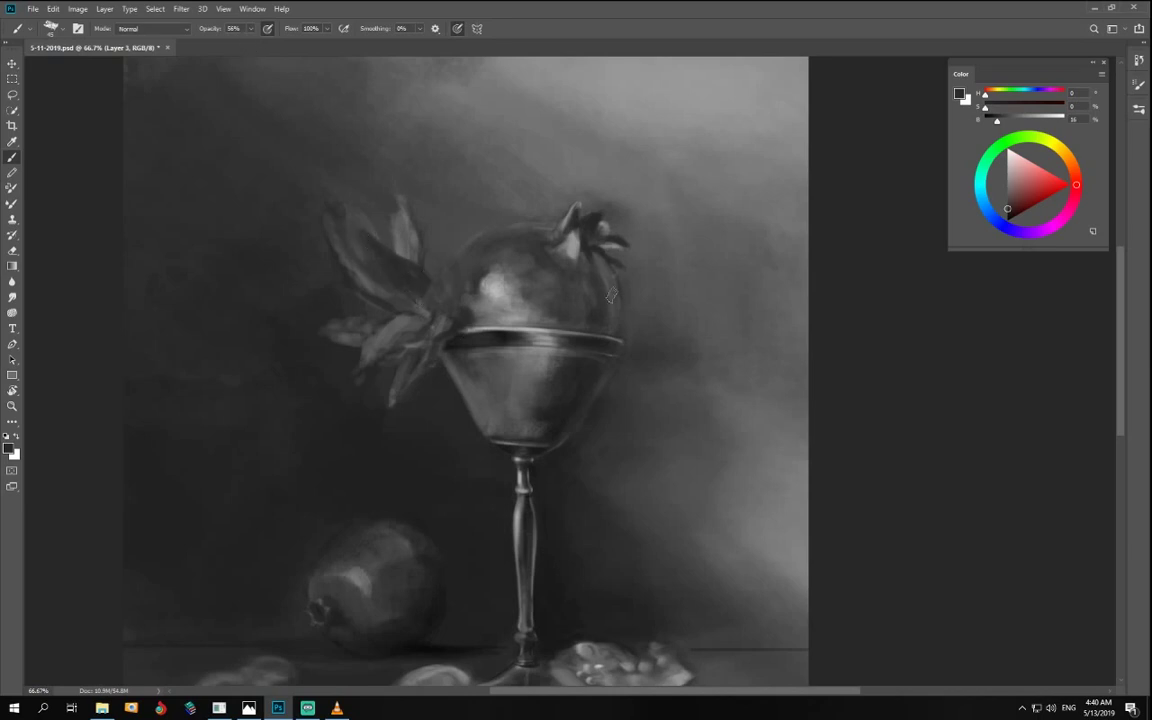
# - Paint lighter leaf edges and outline a new curved outer leaf on the far side of the cluster in grey at 72% brightness
pyautogui.click(1007, 168)
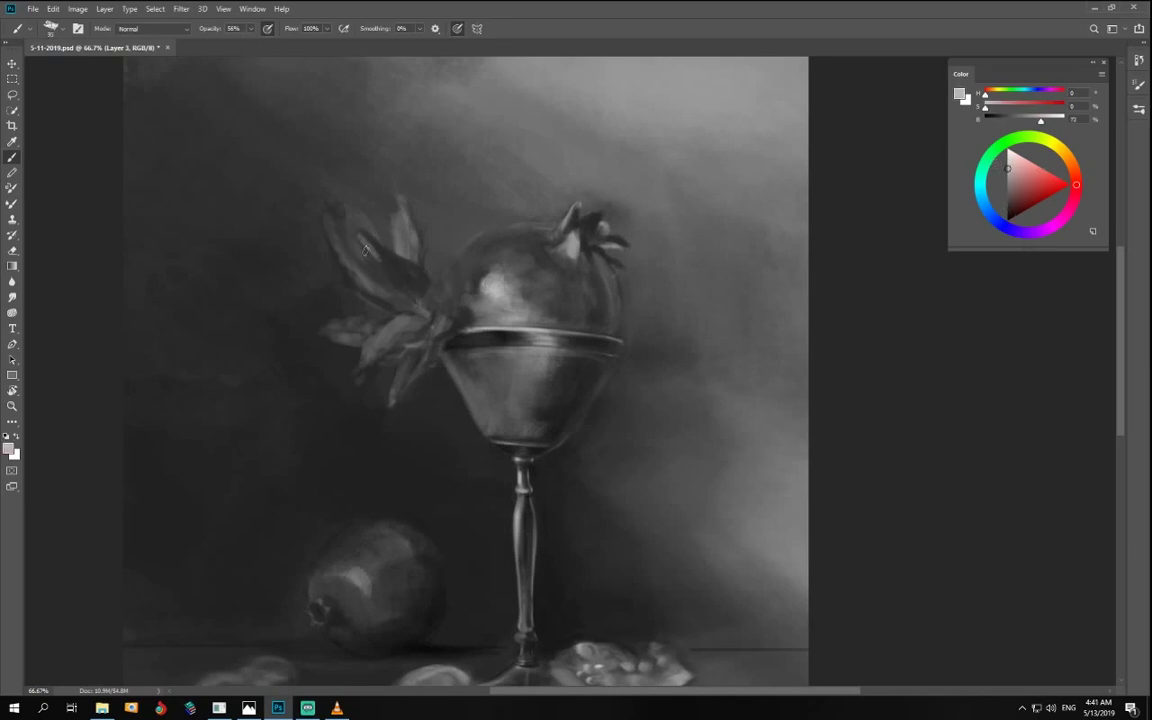
pyautogui.moveTo(345, 235); pyautogui.dragTo(406, 293)
pyautogui.moveTo(337, 300); pyautogui.dragTo(402, 313)
pyautogui.moveTo(307, 260)
pyautogui.mouseDown()
pyautogui.moveTo(352, 301)
pyautogui.moveTo(295, 223)
pyautogui.moveTo(357, 305)
pyautogui.mouseUp()
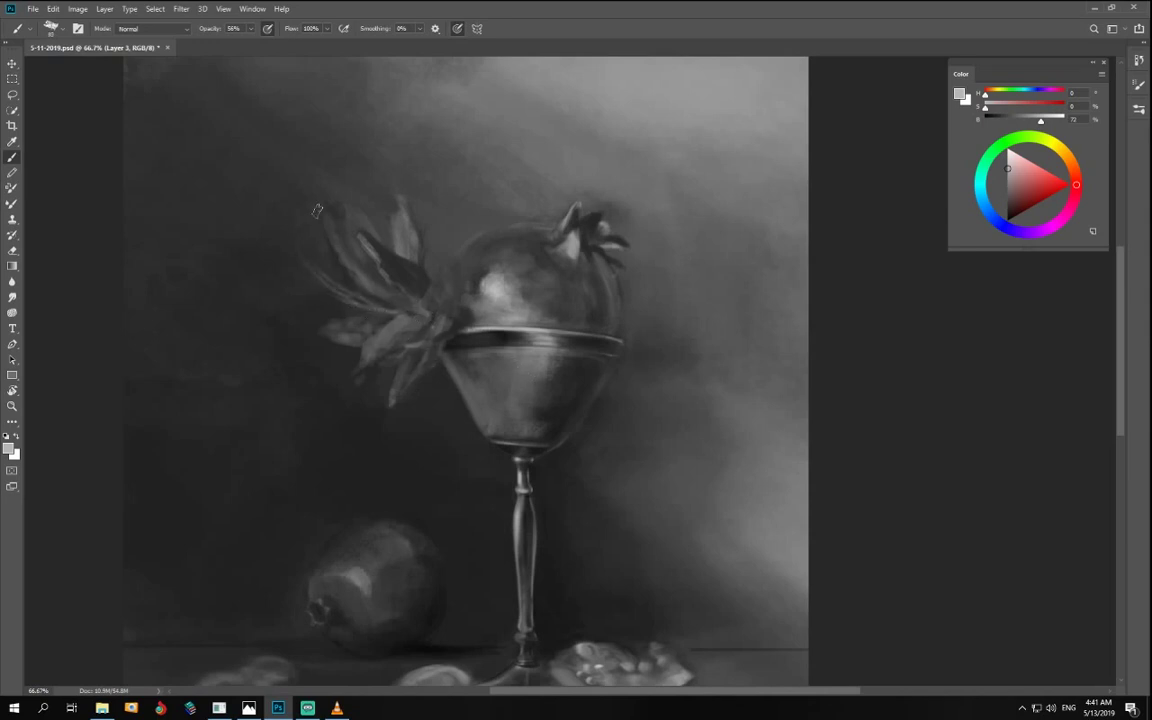
pyautogui.moveTo(297, 231)
pyautogui.mouseDown()
pyautogui.moveTo(338, 272)
pyautogui.moveTo(281, 234)
pyautogui.moveTo(292, 271)
pyautogui.moveTo(345, 306)
pyautogui.moveTo(334, 279)
pyautogui.moveTo(348, 302)
pyautogui.moveTo(281, 267)
pyautogui.mouseUp()
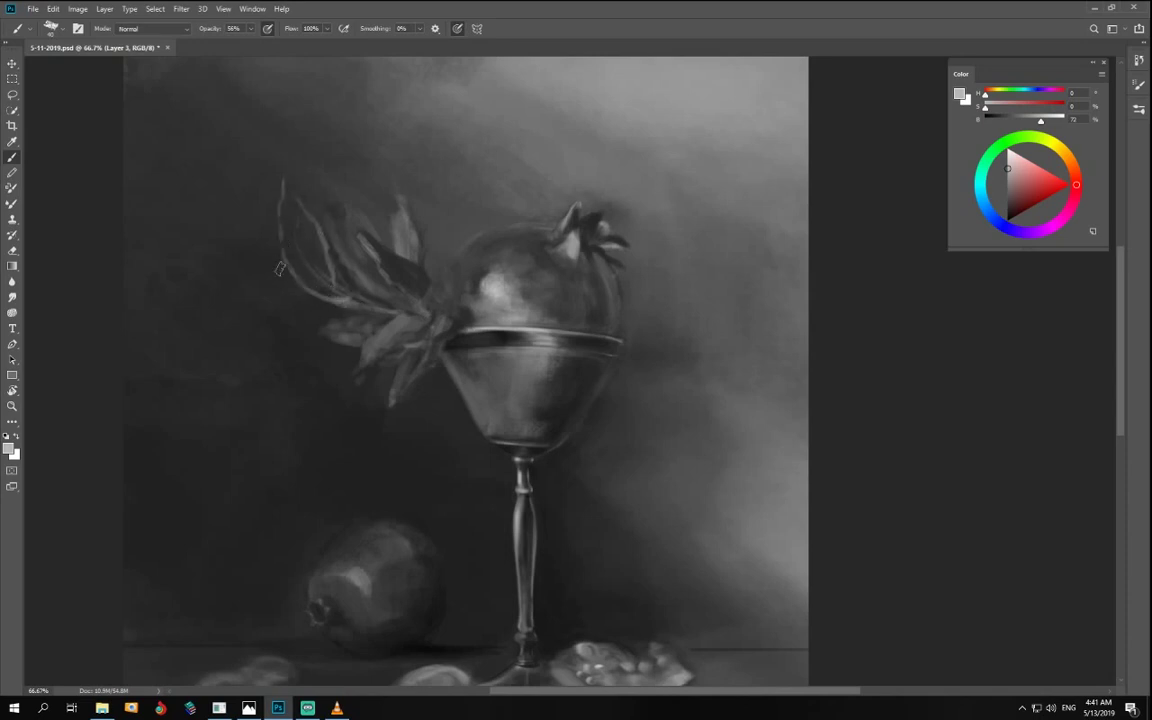
# - Fill the body of the new outer leaf with light grey using a 70 px brush
pyautogui.press(']')
pyautogui.press(']')
pyautogui.press(']')
pyautogui.moveTo(284, 202)
pyautogui.mouseDown()
pyautogui.moveTo(286, 240)
pyautogui.moveTo(334, 291)
pyautogui.mouseUp()
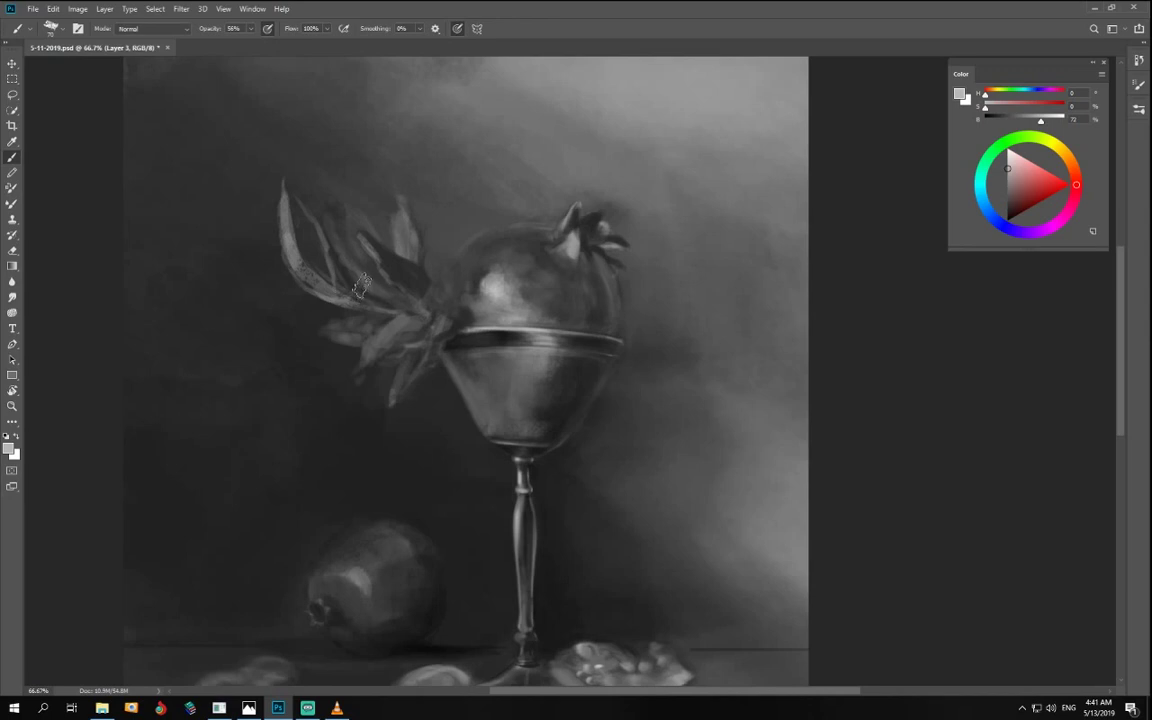
# - Sample a dark grey at 18% brightness and shade the inner side of the new leaf with a 100 px brush
pyautogui.keyDown('alt'); pyautogui.click(315, 254); pyautogui.keyUp('alt')
pyautogui.press(']')
pyautogui.press(']')
pyautogui.press(']')
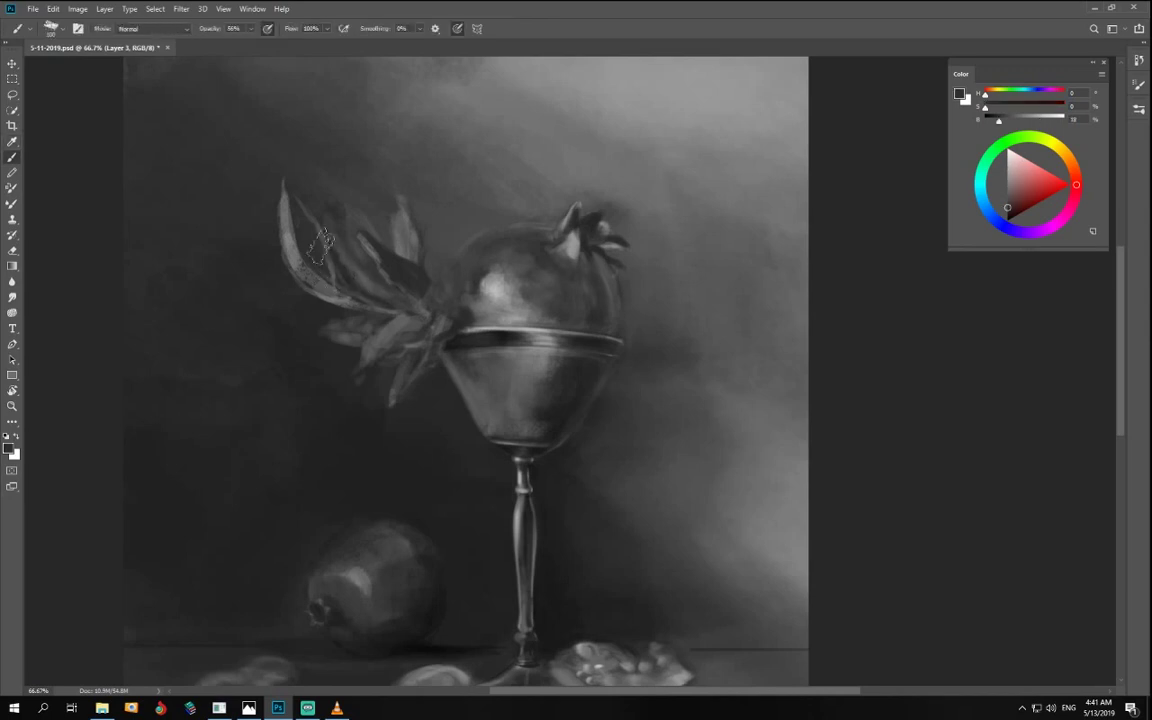
pyautogui.moveTo(321, 247)
pyautogui.mouseDown()
pyautogui.moveTo(299, 215)
pyautogui.moveTo(303, 264)
pyautogui.mouseUp()
# - Sample a mid-dark grey and paint over the dark gap between the upper leaves down to their base with a smaller brush
pyautogui.press('[')
pyautogui.press('[')
pyautogui.press('[')
pyautogui.keyDown('alt'); pyautogui.click(372, 248); pyautogui.keyUp('alt')
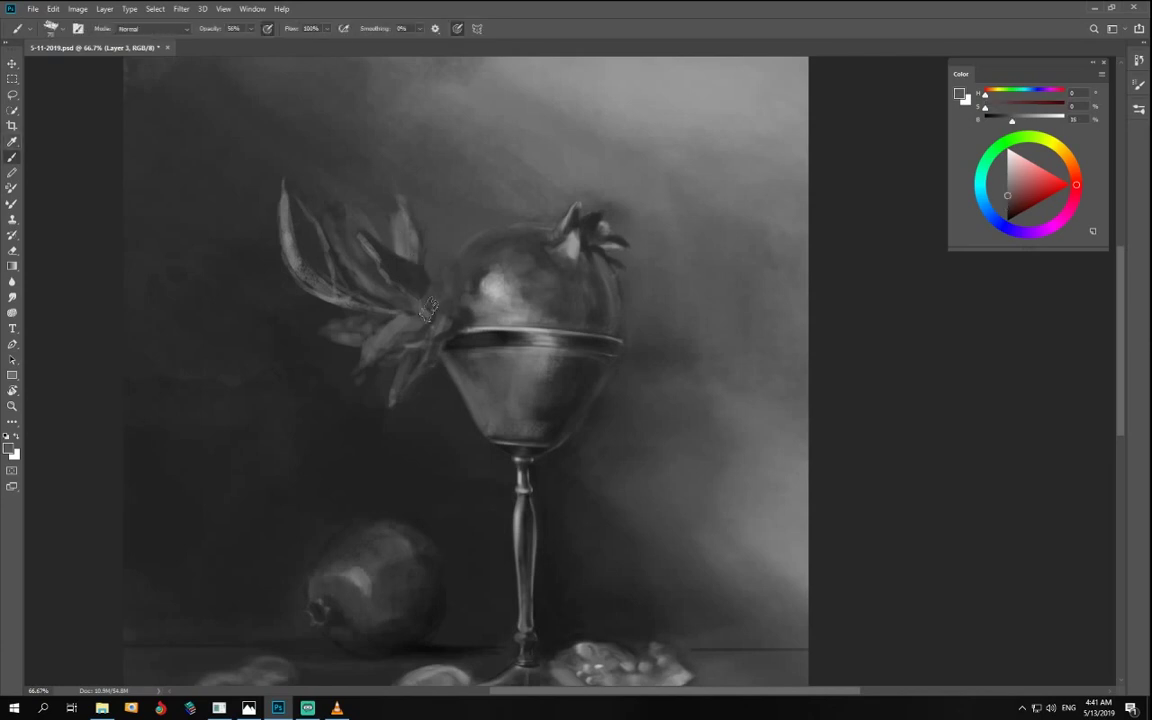
pyautogui.moveTo(397, 255); pyautogui.dragTo(414, 304)
pyautogui.press('[')
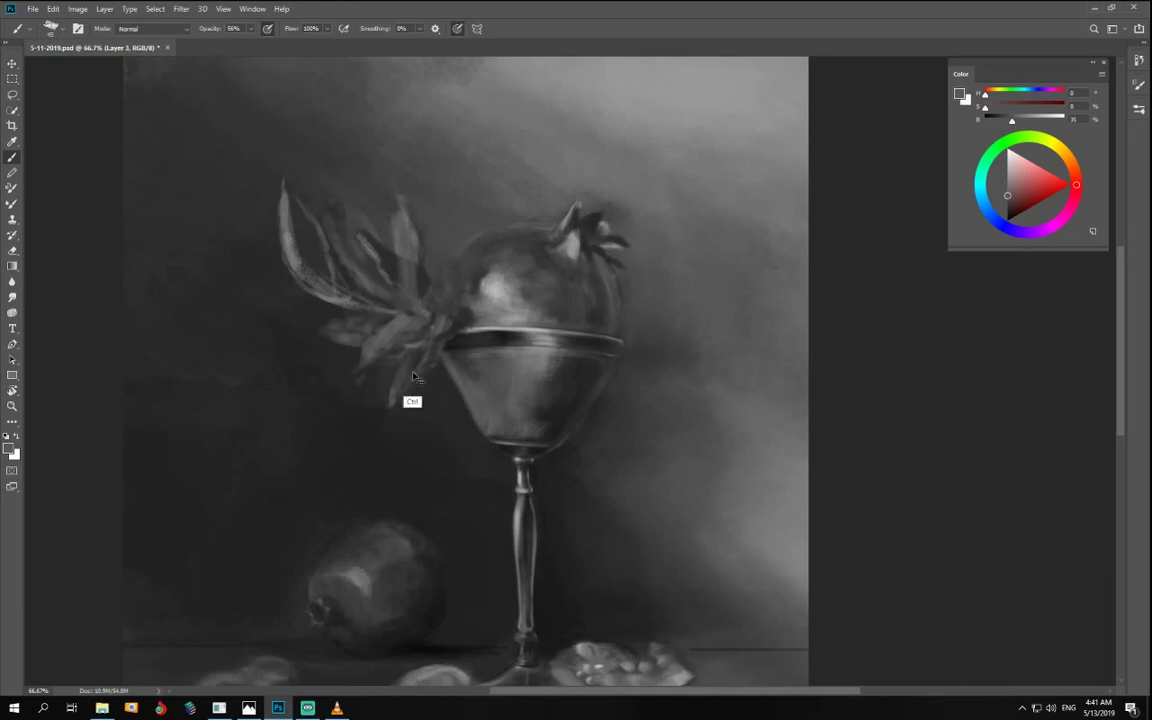
pyautogui.scroll(-2, 424, 373)
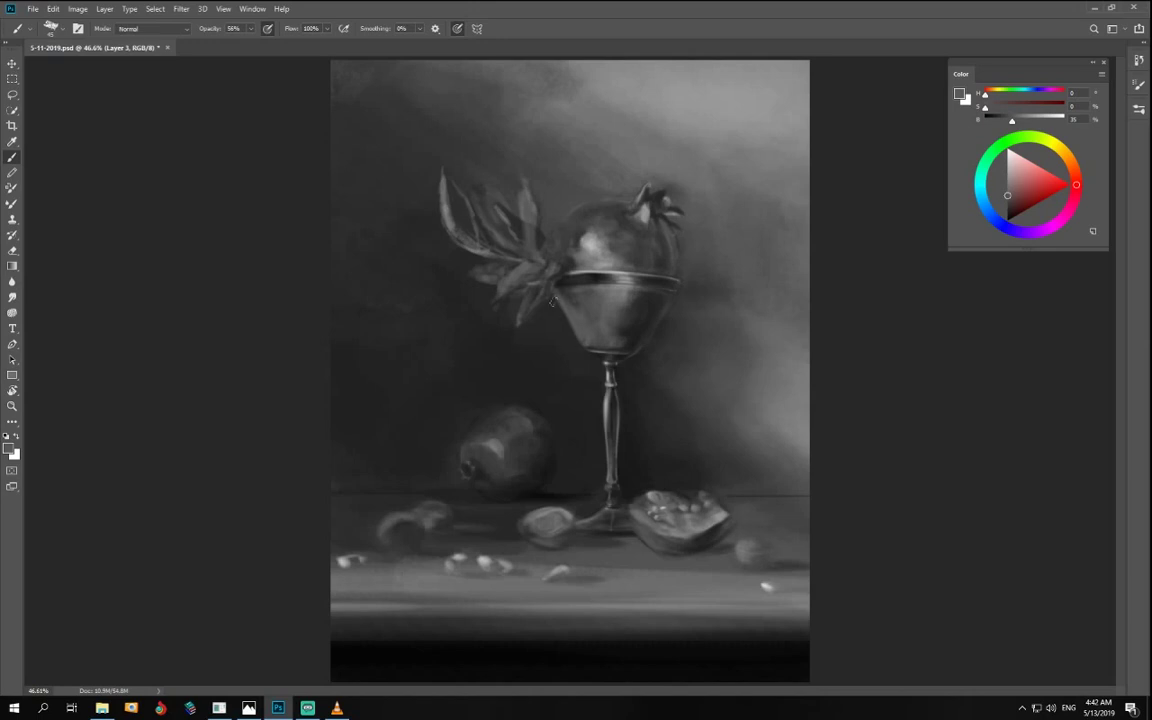
# - Sample dark background greys and paint out the low side leaf beneath the curved outer leaf, raising the brush opacity to 100%
pyautogui.press('i')
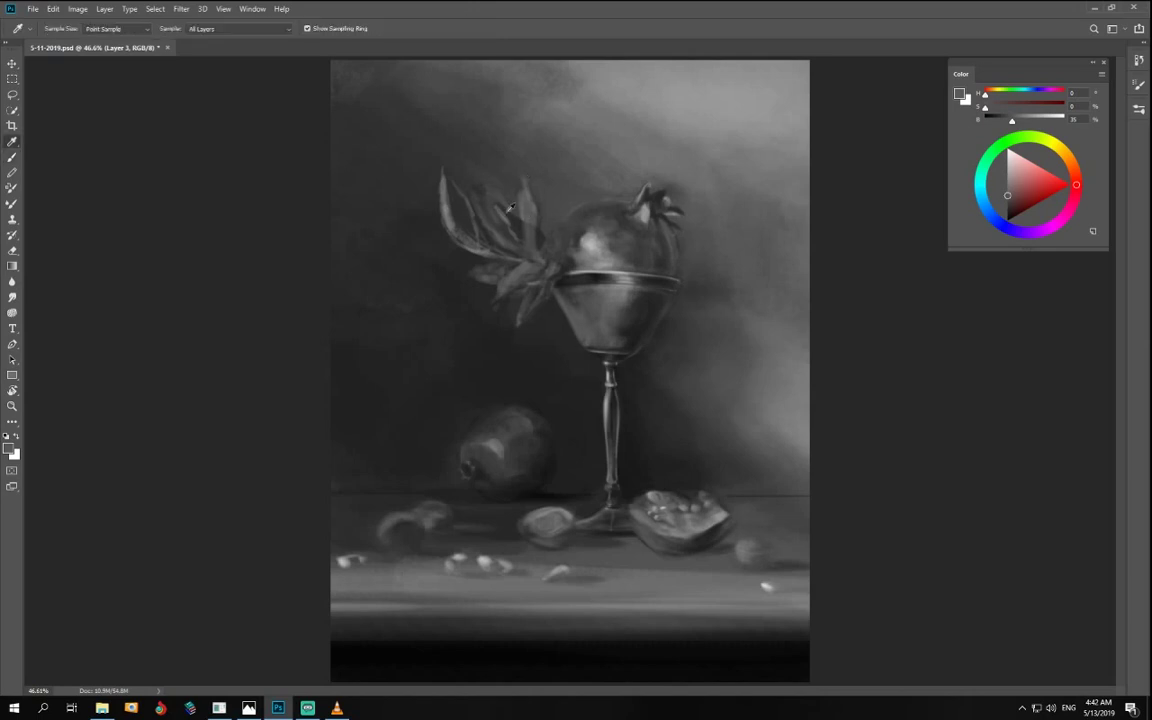
pyautogui.click(460, 187)
pyautogui.press('b')
pyautogui.press(']')
pyautogui.press(']')
pyautogui.moveTo(472, 266); pyautogui.dragTo(497, 284)
pyautogui.keyDown('alt'); pyautogui.click(438, 266); pyautogui.keyUp('alt')
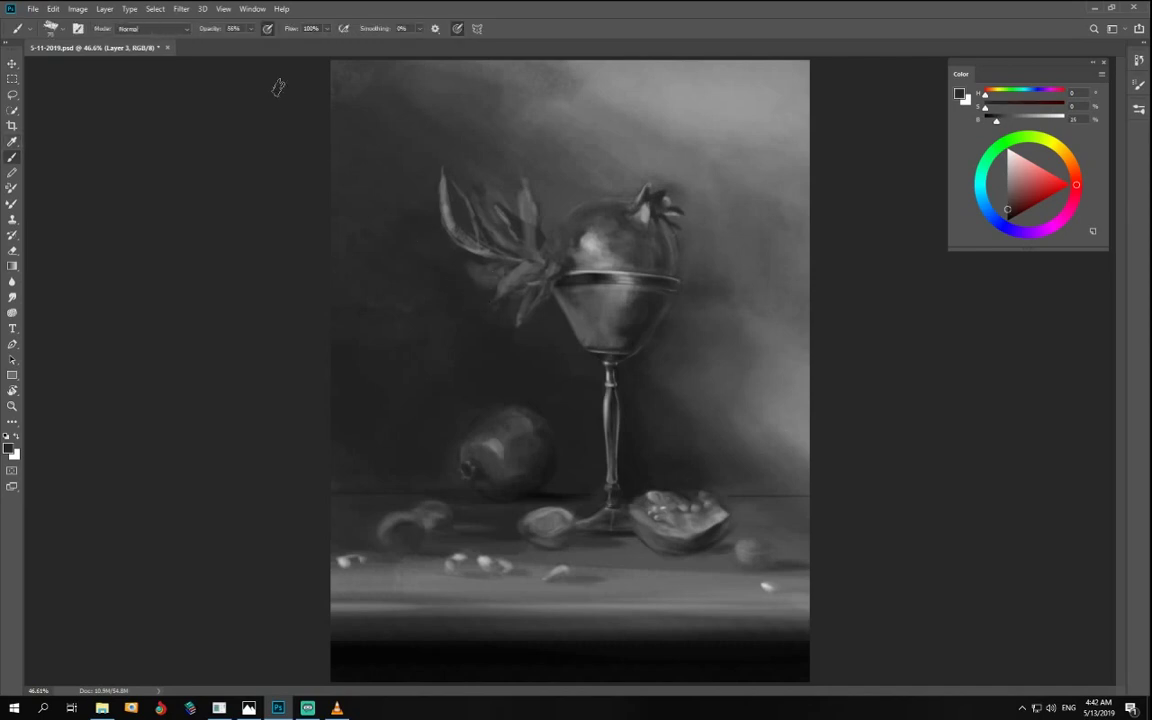
pyautogui.press('0')
pyautogui.moveTo(455, 268); pyautogui.dragTo(501, 279)
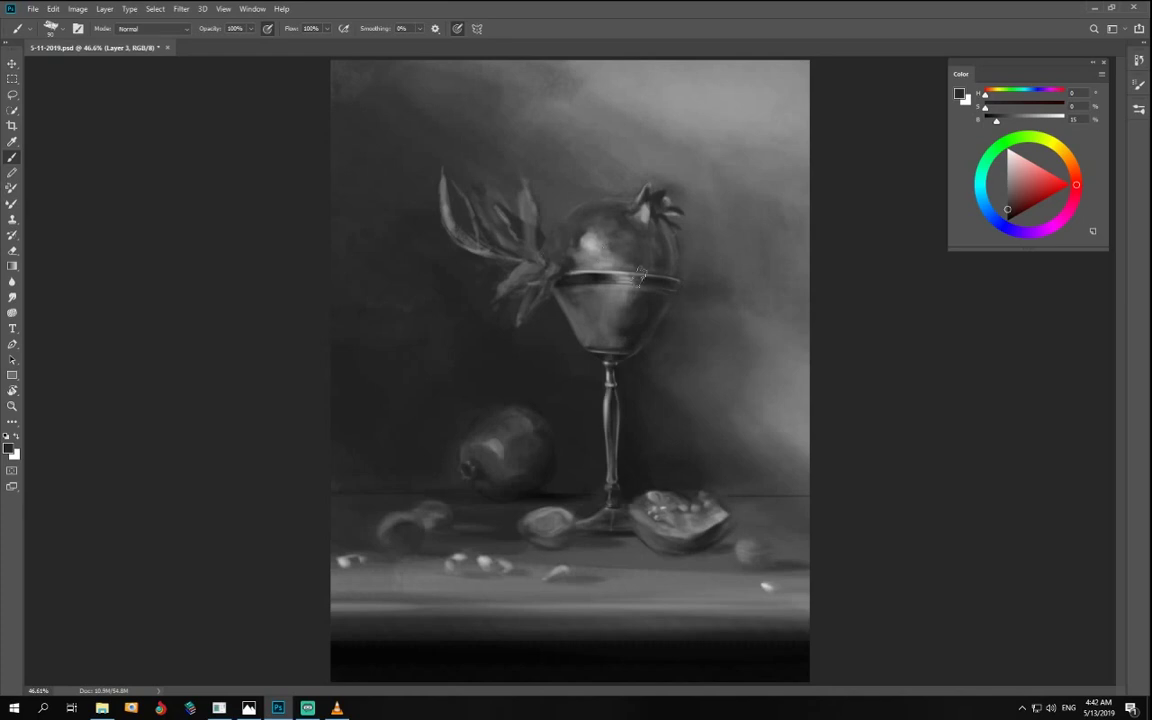
# - Sample a dark grey at 18% brightness from between the leaves and paint out the inner curve of the outer leaf
pyautogui.press('i')
pyautogui.click(518, 222)
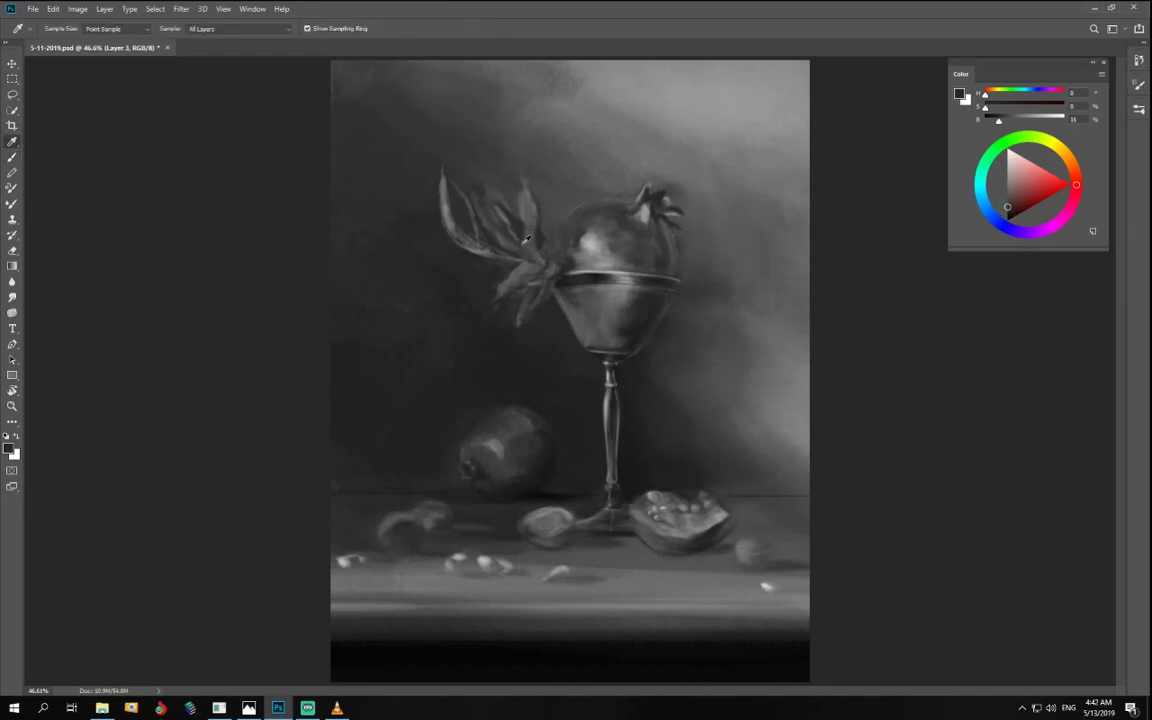
pyautogui.press('b')
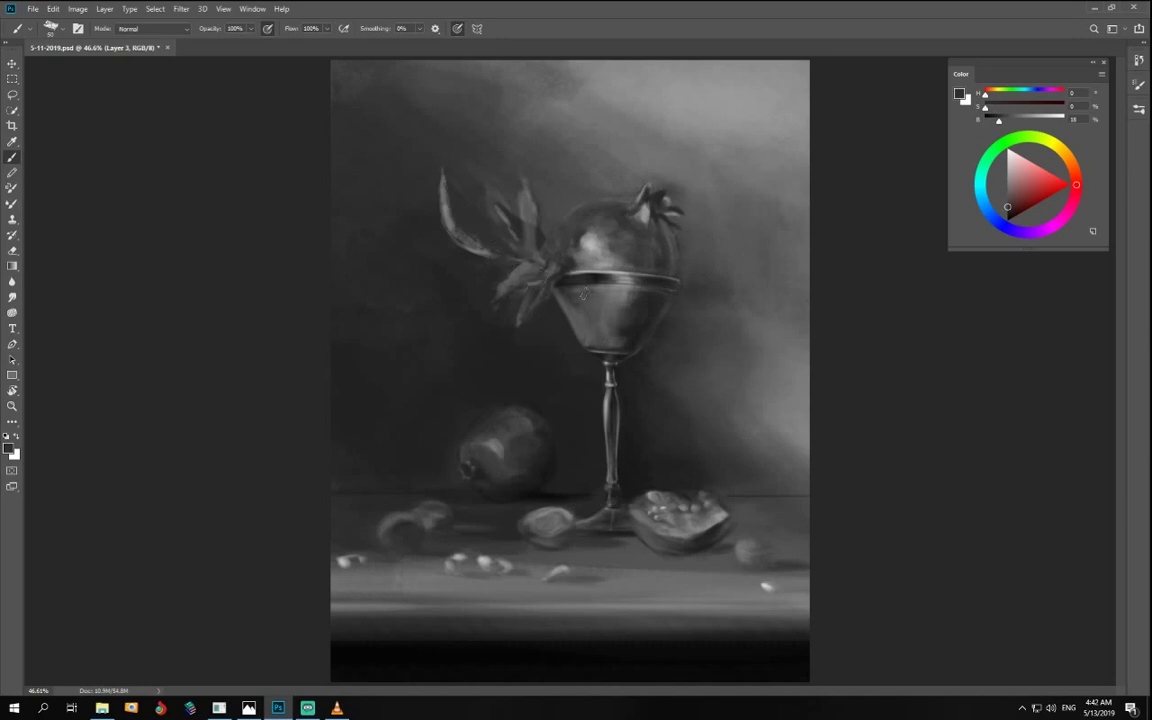
# - Set the colour to 6% brightness and sketch dark outlines for a reshaped outer leaf and the neighbouring leaves with a fine brush
pyautogui.moveTo(998, 121); pyautogui.dragTo(990, 122)
pyautogui.hotkey('alt', 'Tab')
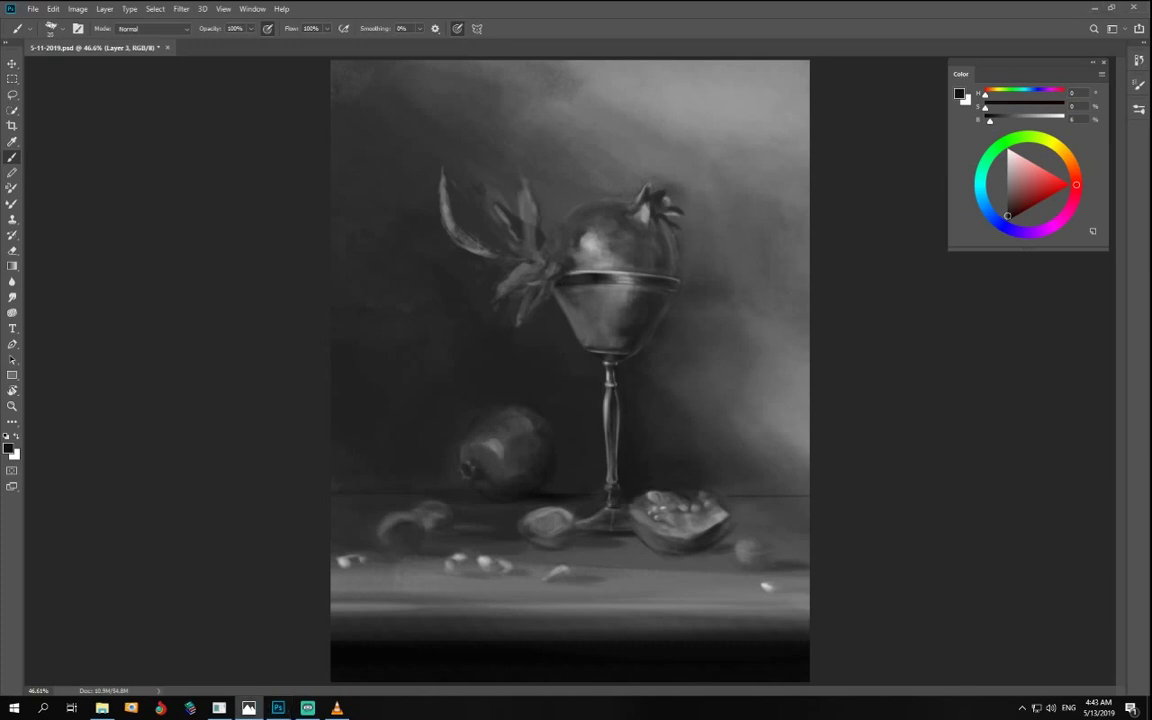
pyautogui.click(518, 261)
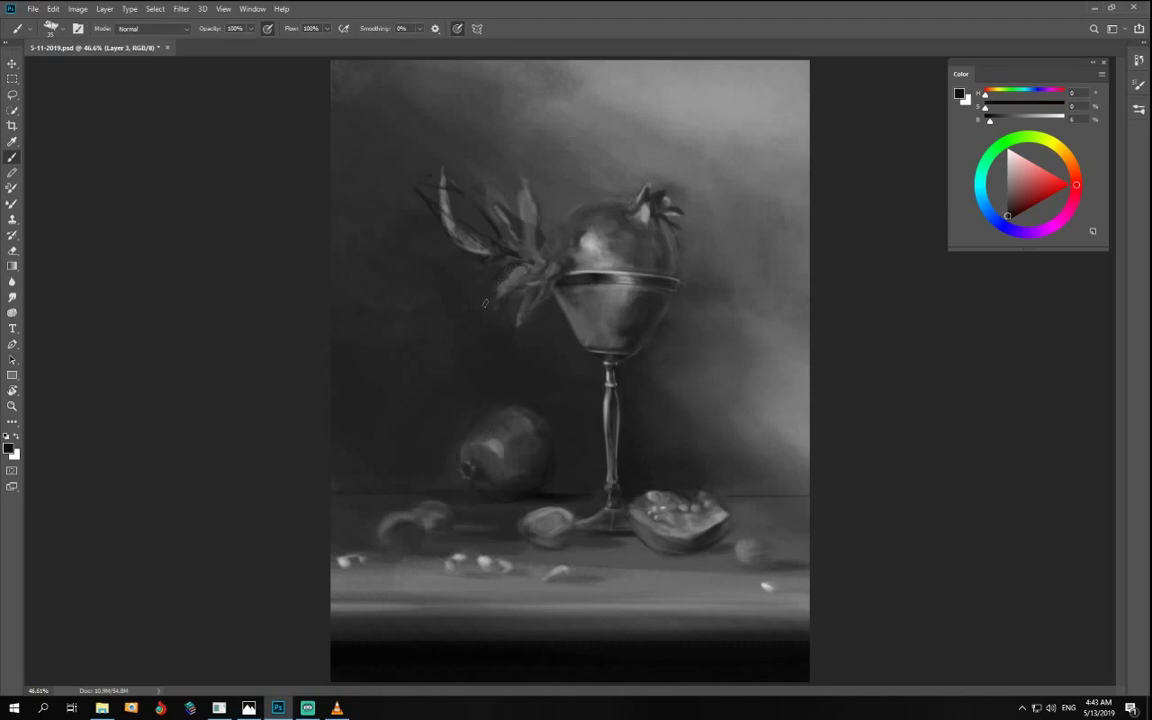
# - Paint out the old outer leaf tip with sampled dark grey and fill the new leaf's body with mid-grey at 50% opacity
pyautogui.keyDown('alt'); pyautogui.click(428, 190); pyautogui.keyUp('alt')
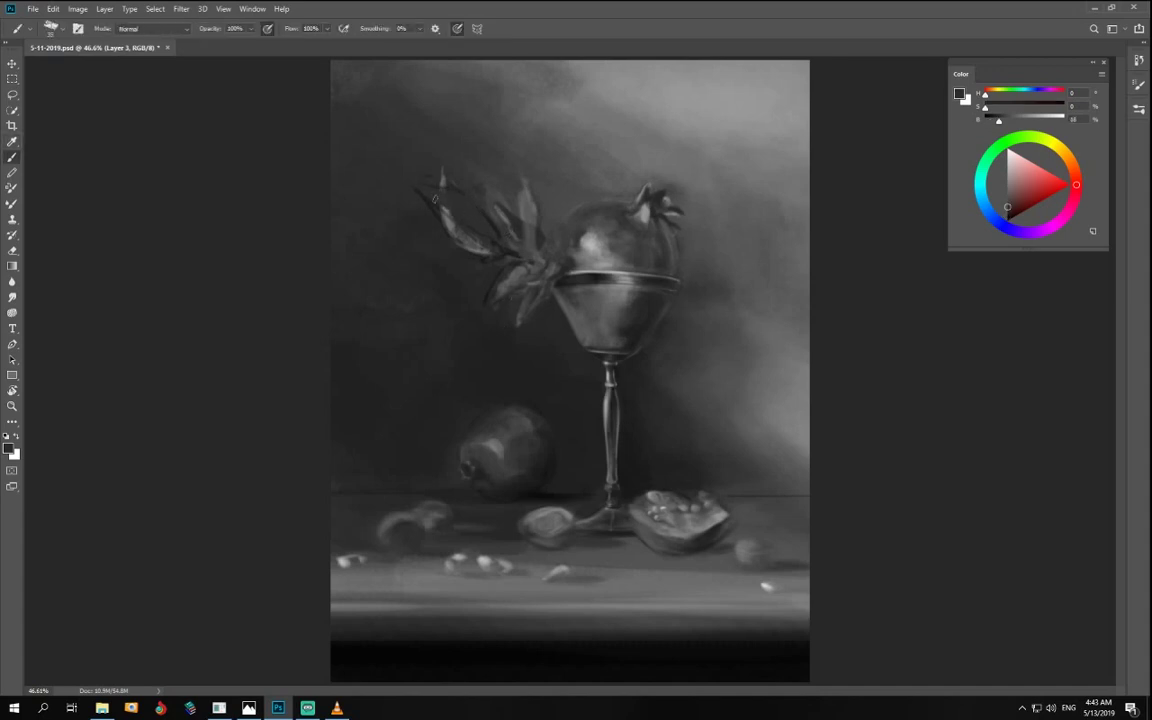
pyautogui.moveTo(435, 199)
pyautogui.mouseDown()
pyautogui.moveTo(446, 212)
pyautogui.moveTo(448, 182)
pyautogui.moveTo(488, 245)
pyautogui.mouseUp()
pyautogui.keyDown('alt'); pyautogui.click(437, 148); pyautogui.keyUp('alt')
pyautogui.keyDown('alt'); pyautogui.click(465, 233); pyautogui.keyUp('alt')
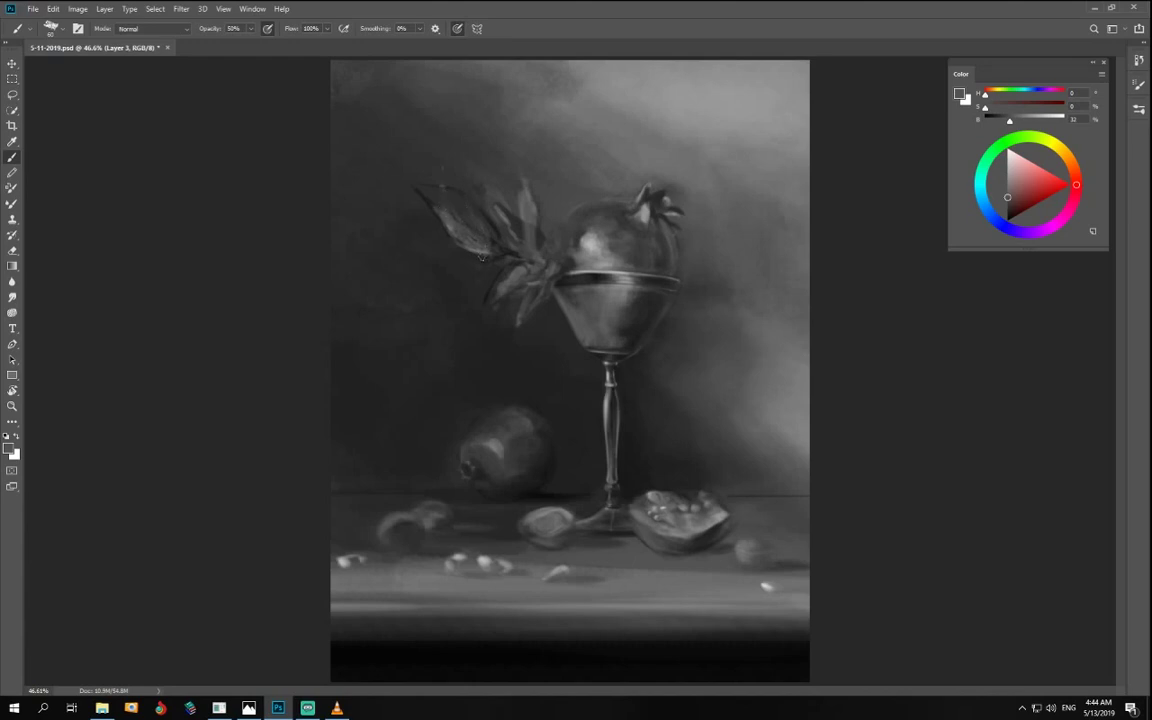
pyautogui.keyDown('alt'); pyautogui.click(481, 228); pyautogui.keyUp('alt')
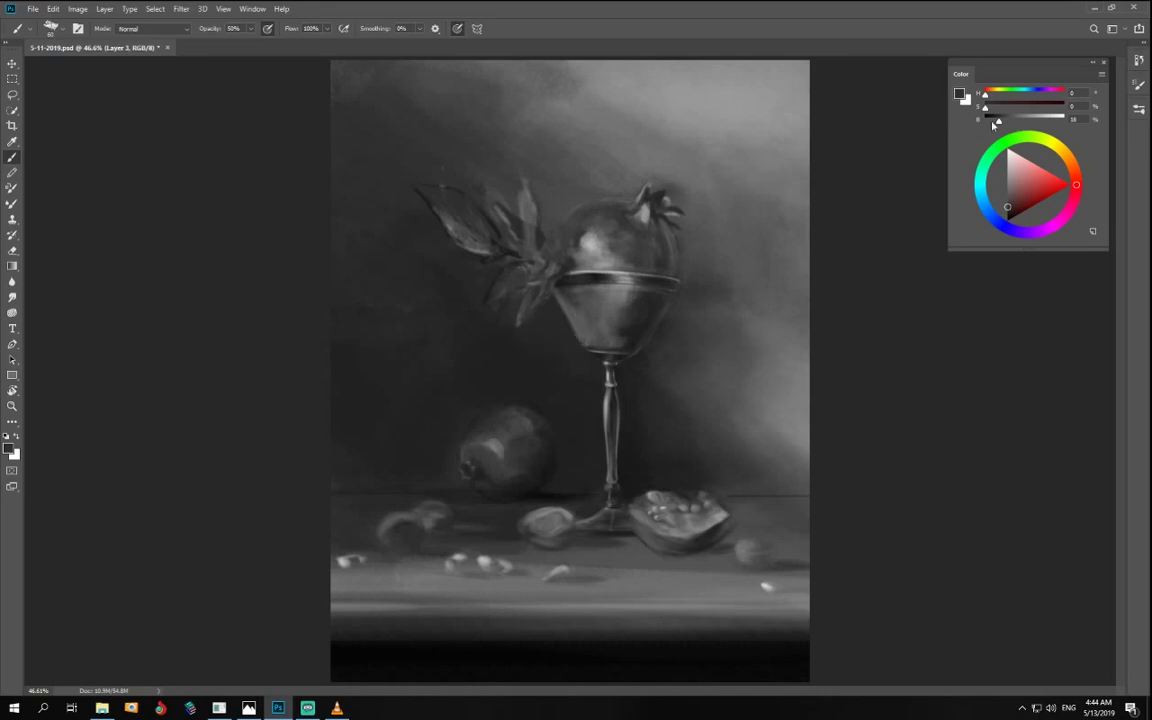
# - Add dark accents to the outer and lower leaves at 9% brightness and set the brush colour to a grey at 45% brightness
pyautogui.moveTo(997, 122); pyautogui.dragTo(991, 122)
pyautogui.moveTo(466, 232); pyautogui.dragTo(497, 247)
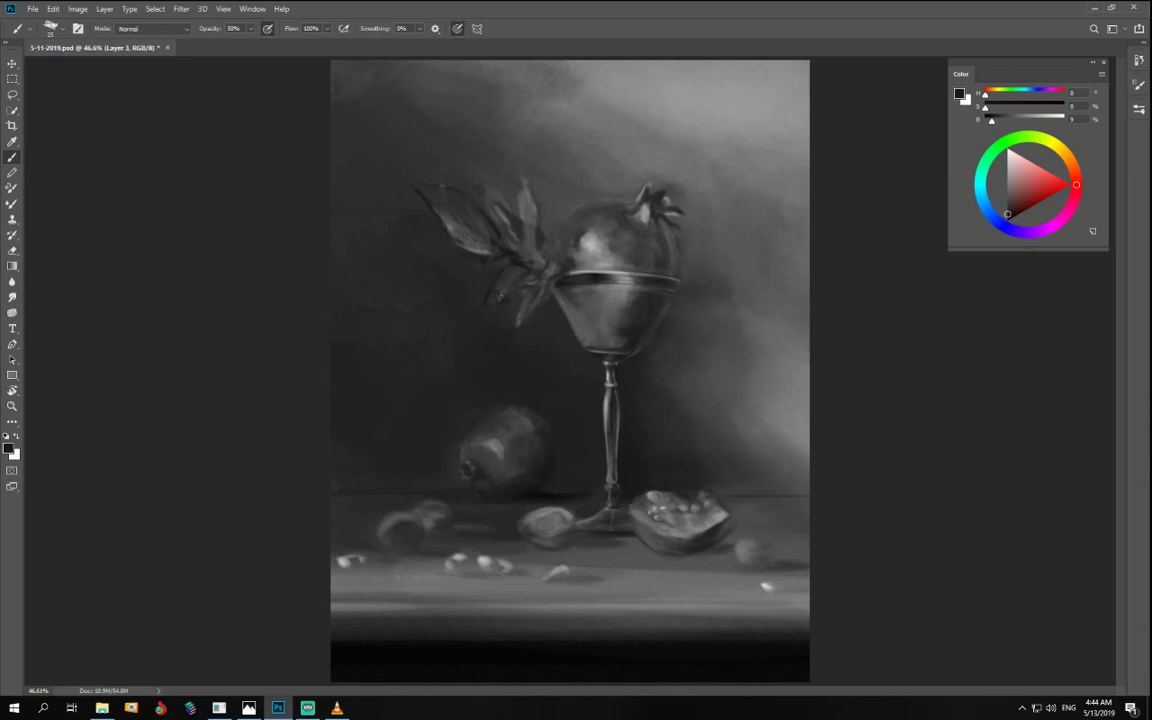
pyautogui.click(1020, 117)
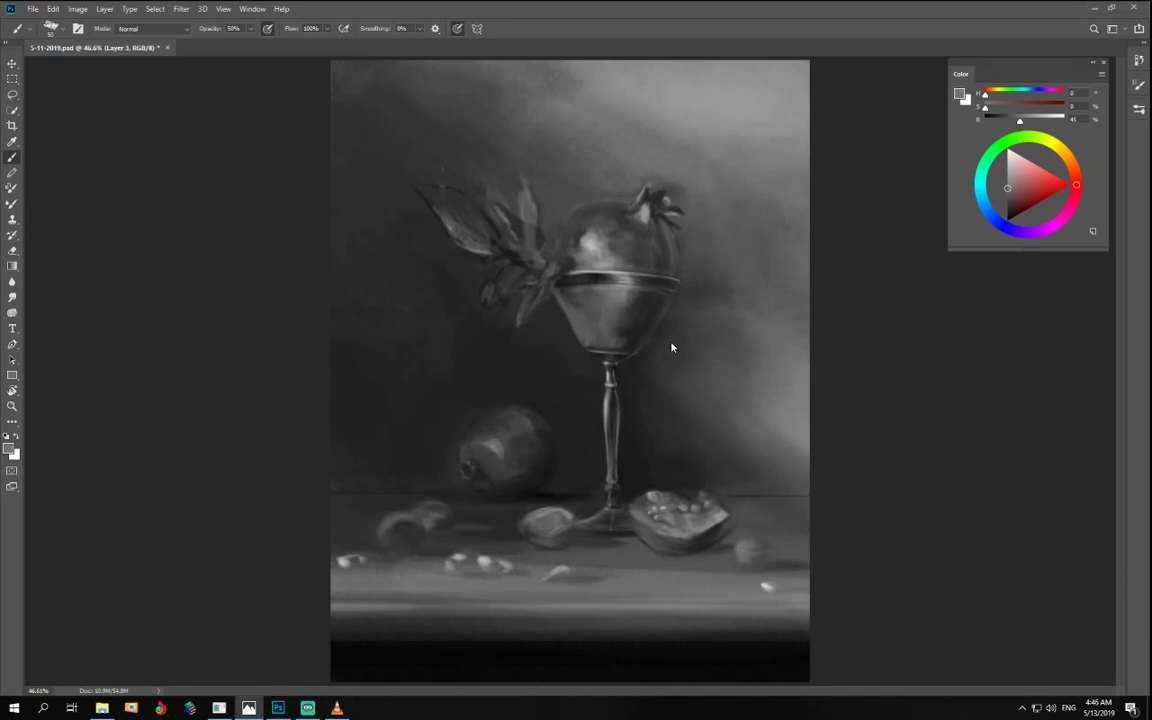
pyautogui.click(607, 320)
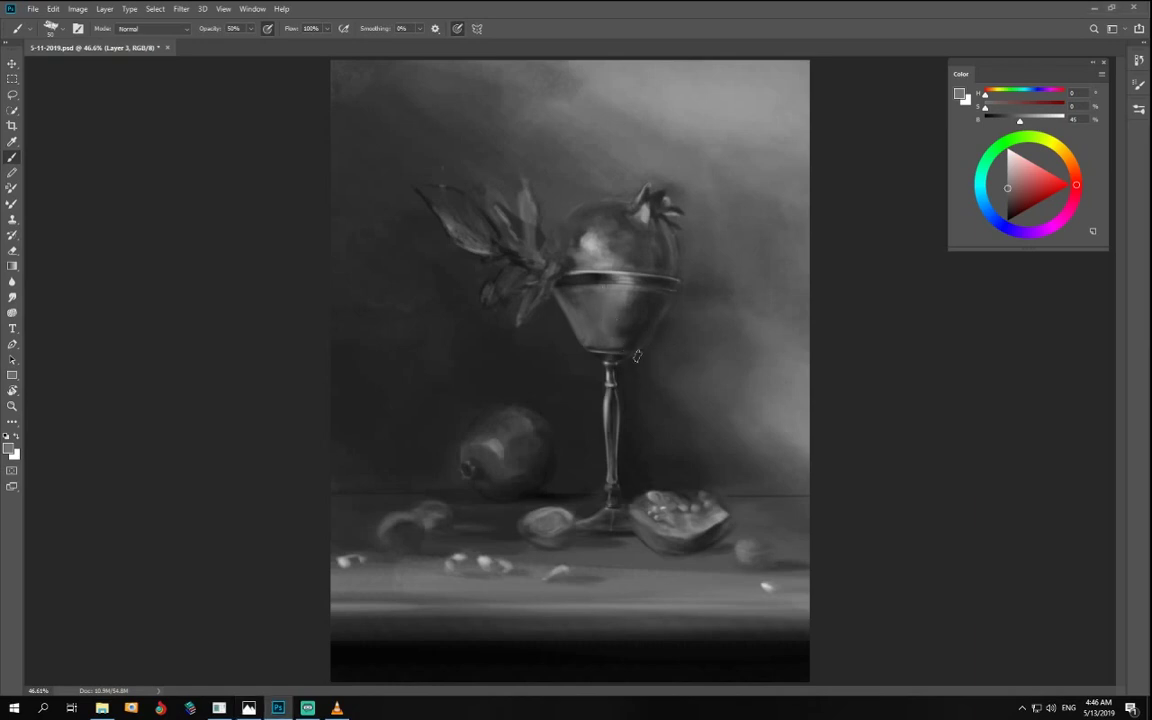
pyautogui.hotkey('alt', 'Tab')
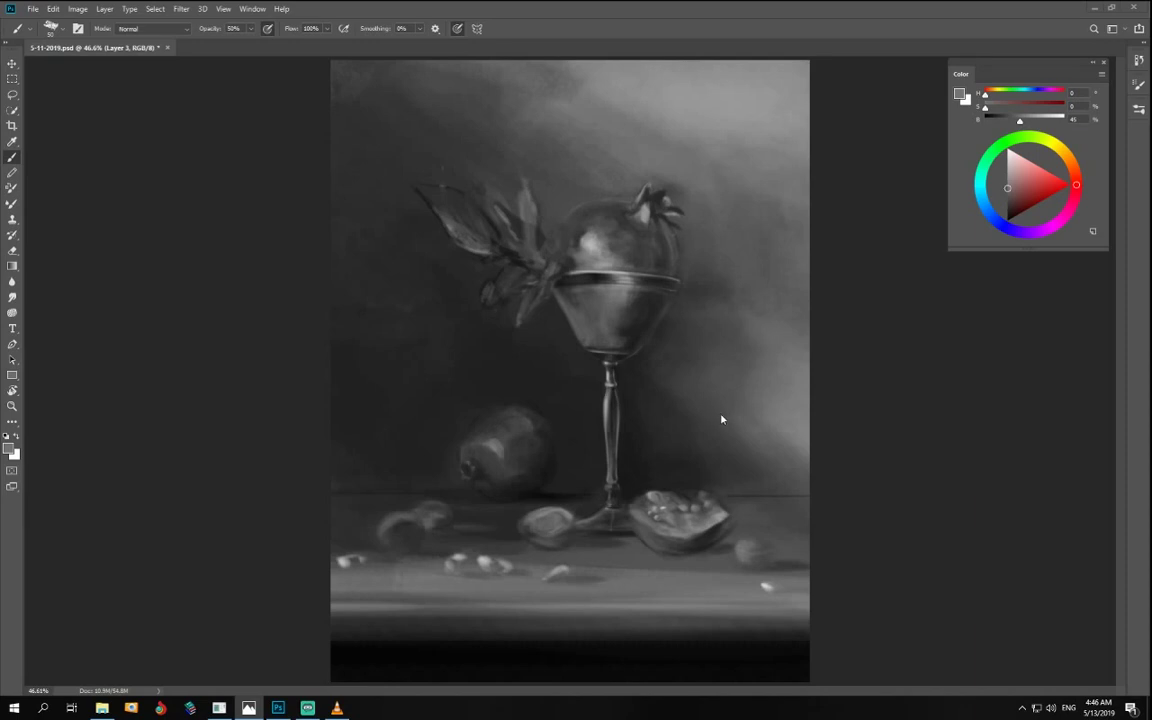
# - Paint a dark shadow on the background along the goblet's shaded side at 11% brightness and 36% opacity with a large brush
pyautogui.keyDown('alt'); pyautogui.click(618, 303); pyautogui.keyUp('alt')
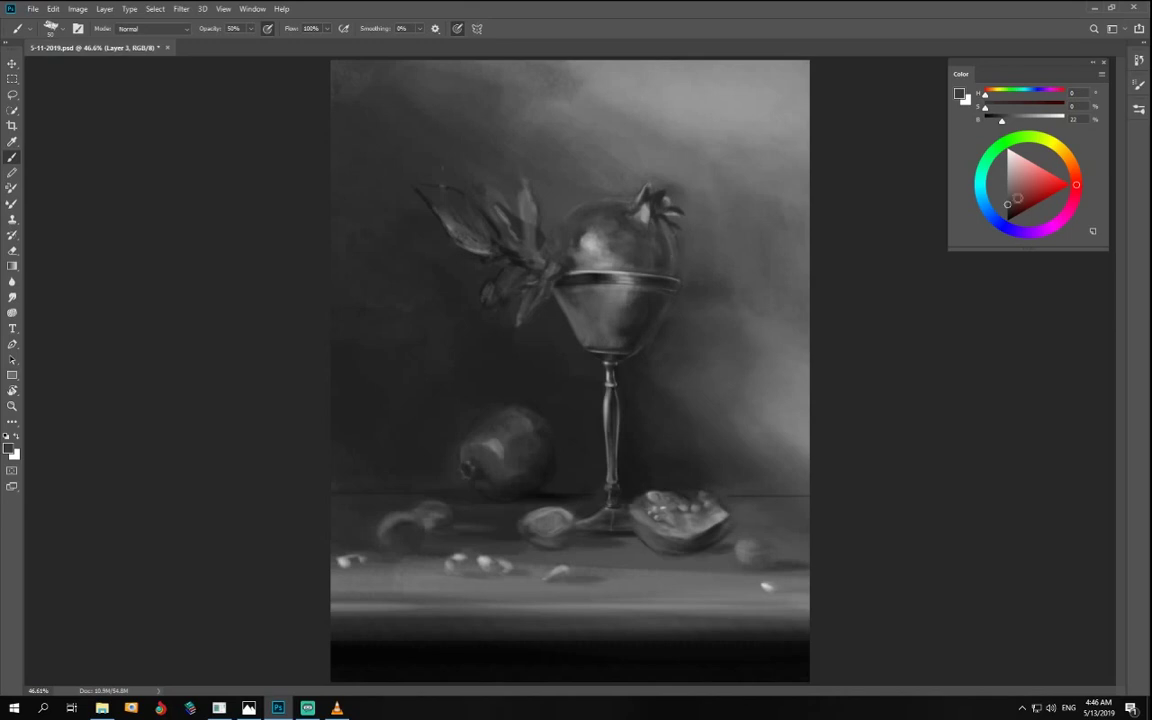
pyautogui.moveTo(1001, 120); pyautogui.dragTo(996, 123)
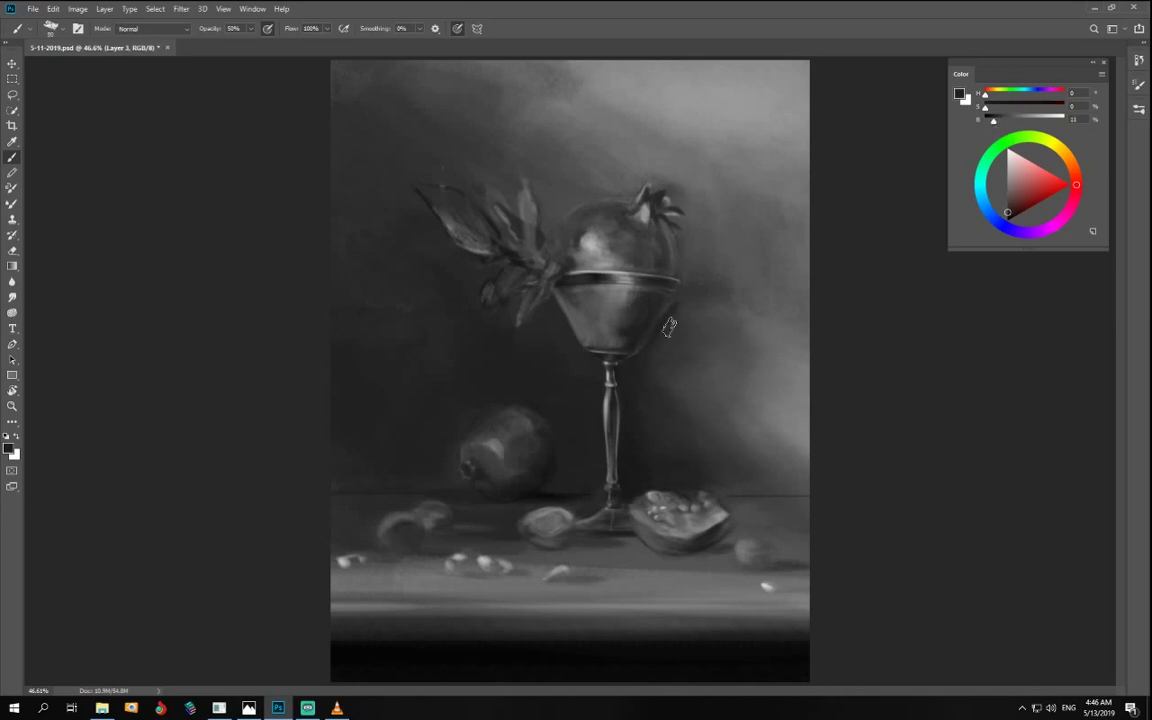
pyautogui.hotkey('ctrl', '+')
pyautogui.hotkey('ctrl', '+')
pyautogui.press('r')
pyautogui.moveTo(515, 512); pyautogui.dragTo(834, 436)
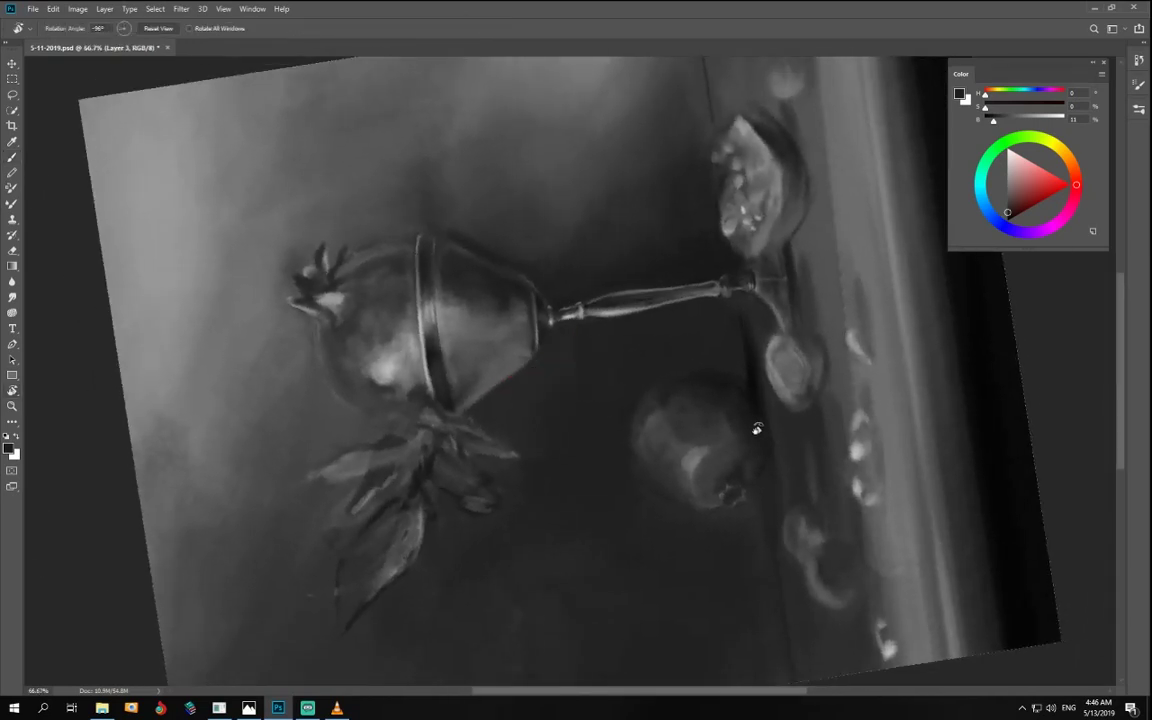
pyautogui.press('b')
pyautogui.click(250, 28)
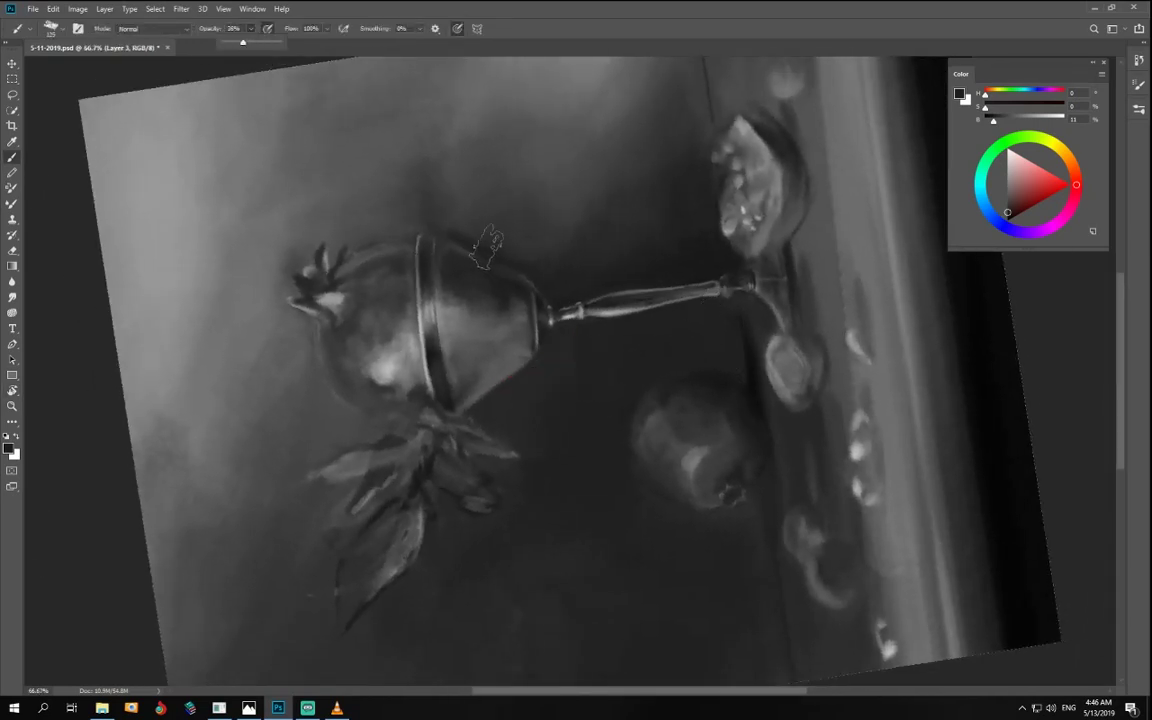
pyautogui.moveTo(487, 247)
pyautogui.mouseDown()
pyautogui.moveTo(469, 218)
pyautogui.moveTo(592, 224)
pyautogui.moveTo(484, 228)
pyautogui.moveTo(585, 270)
pyautogui.mouseUp()
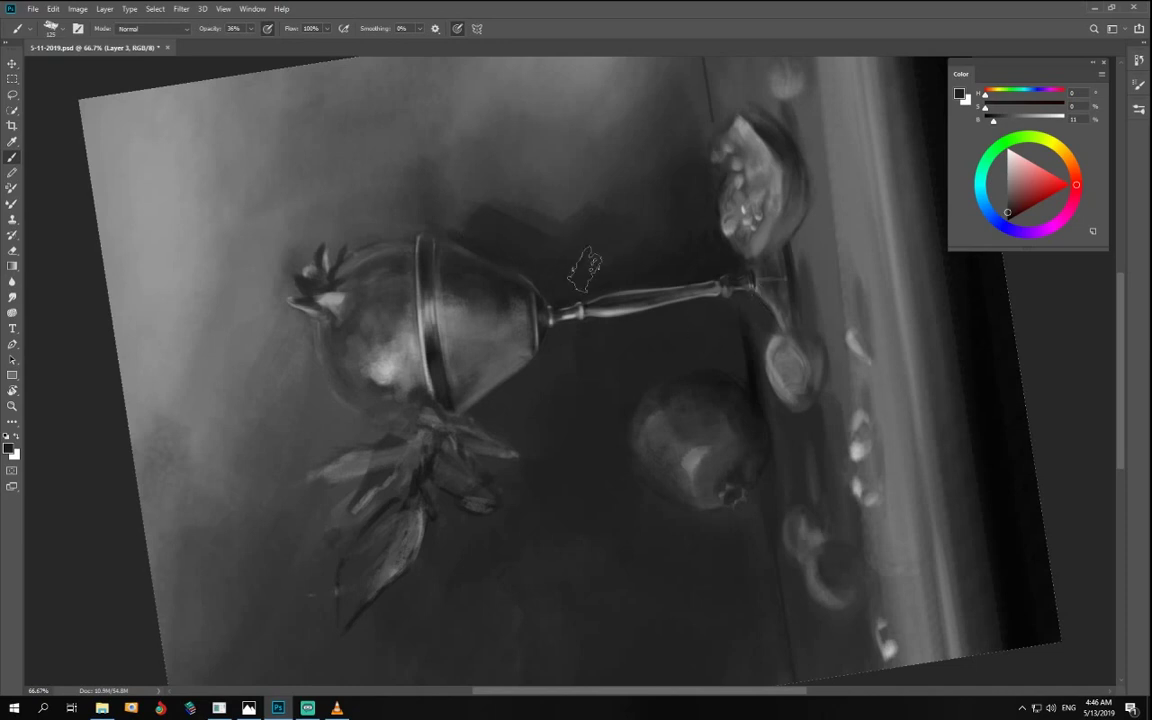
# - Blend the shadow beside the goblet into the background with sampled greys, lowering the brush opacity to 18%
pyautogui.press('i')
pyautogui.press('b')
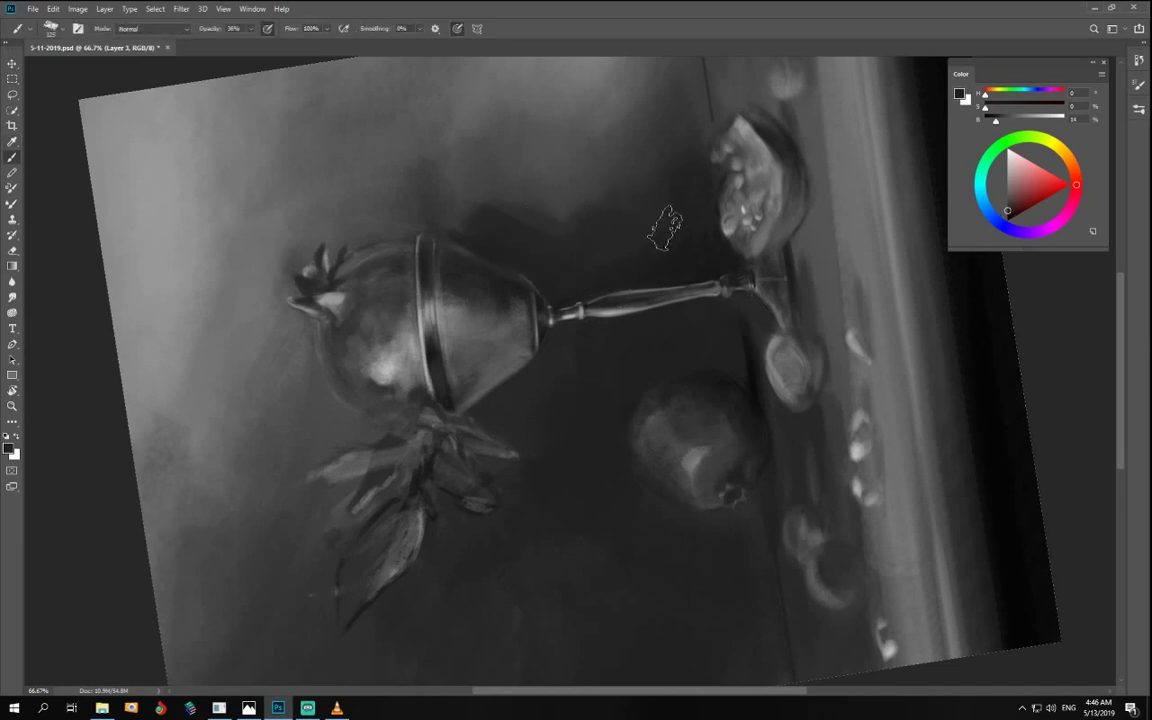
pyautogui.keyDown('alt'); pyautogui.click(602, 210); pyautogui.keyUp('alt')
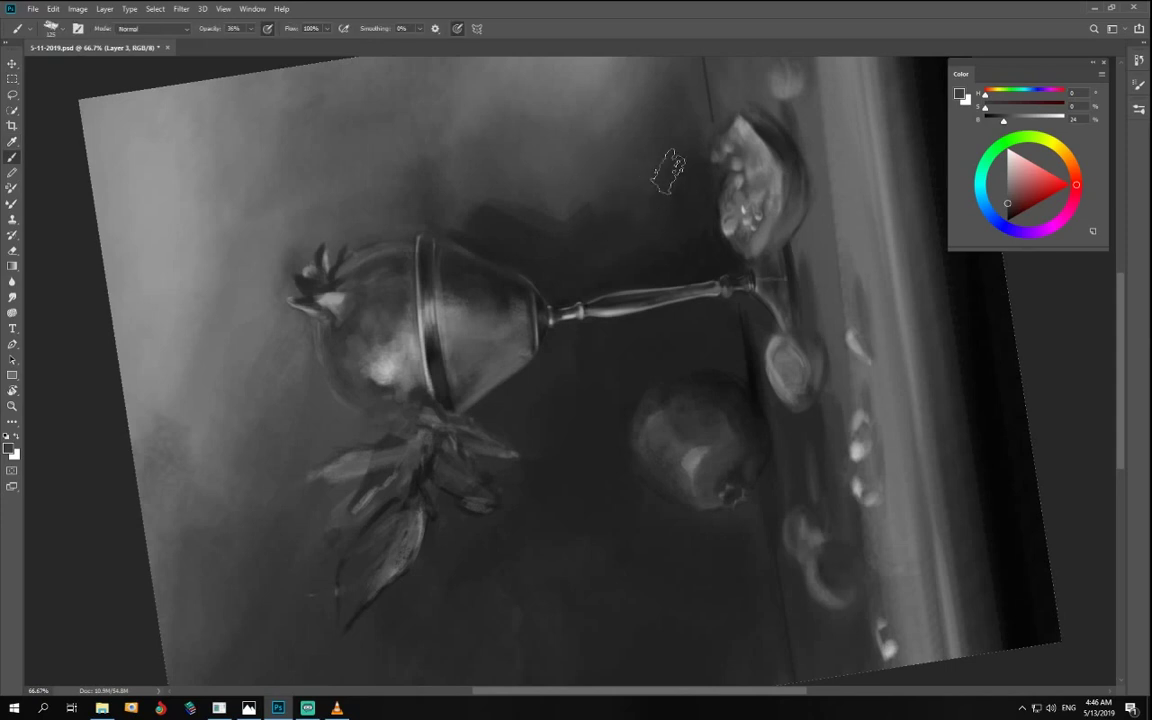
pyautogui.moveTo(243, 43); pyautogui.dragTo(232, 43)
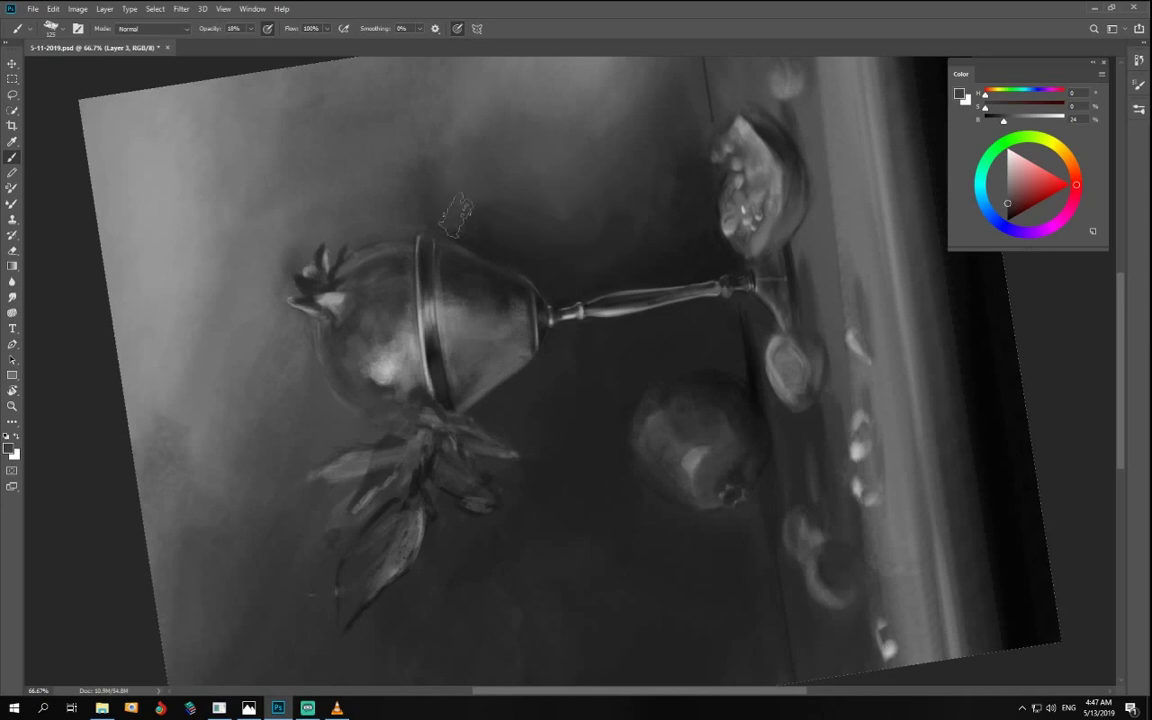
pyautogui.keyDown('alt'); pyautogui.click(498, 249); pyautogui.keyUp('alt')
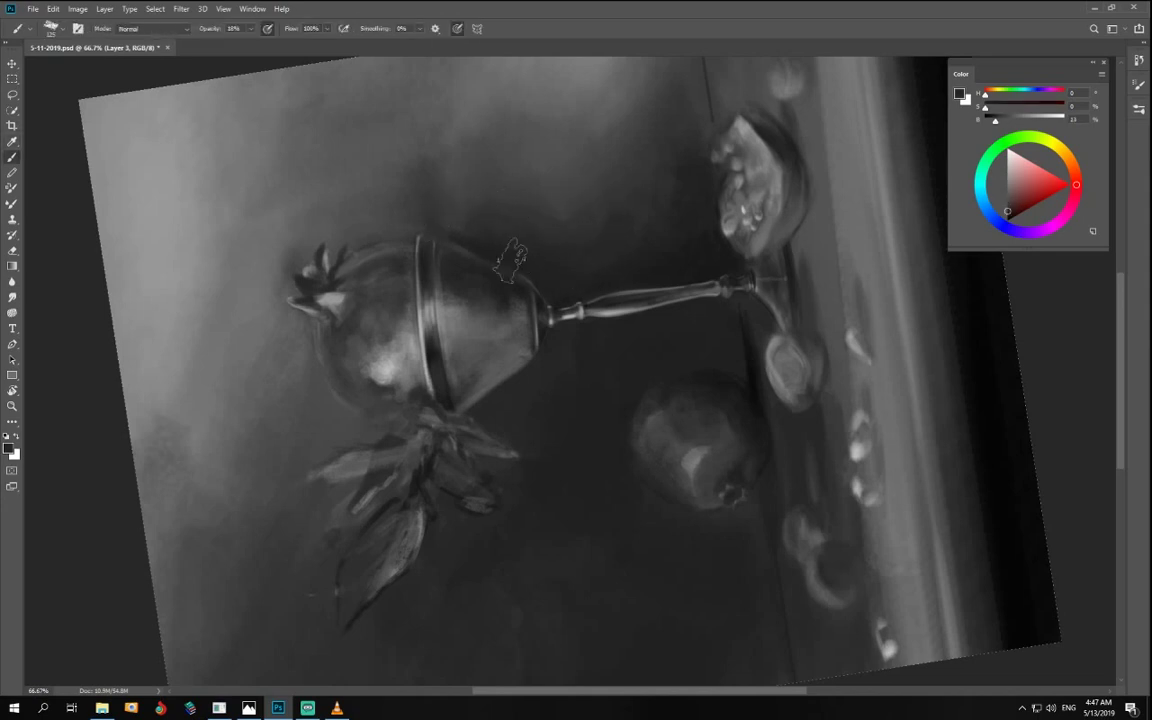
pyautogui.moveTo(429, 220); pyautogui.dragTo(419, 225)
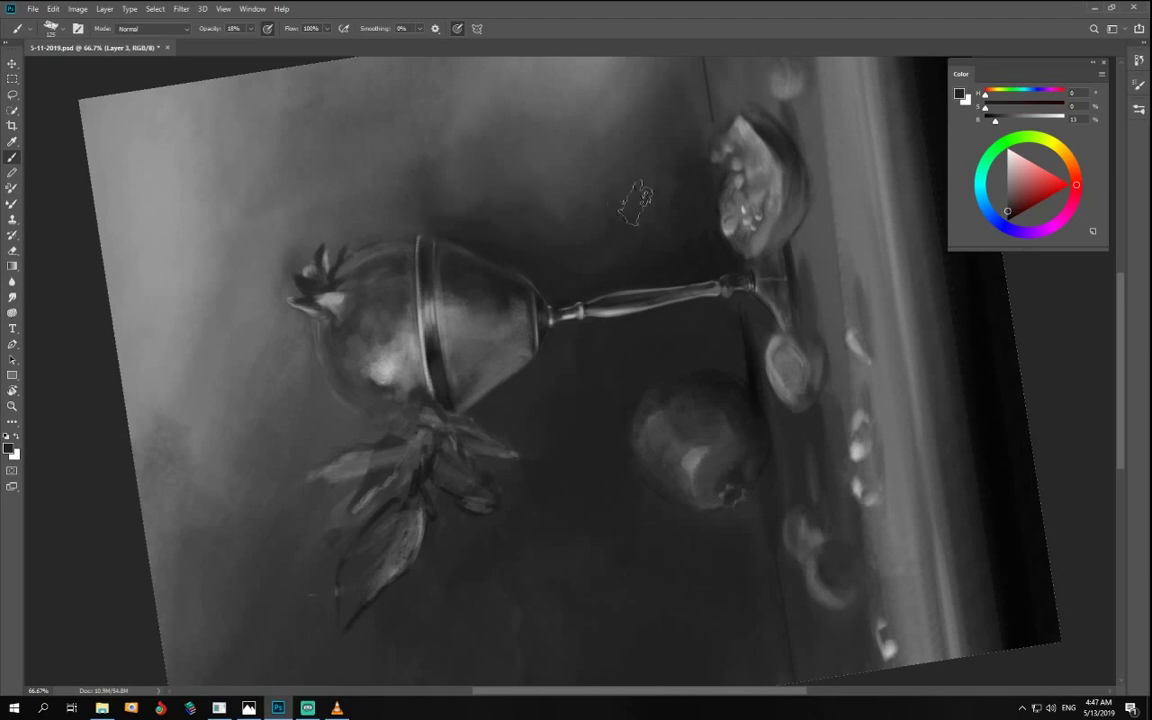
# - Return the canvas to upright and compare the whole painting with the current layer hidden and shown
pyautogui.press('r')
pyautogui.moveTo(674, 419); pyautogui.dragTo(480, 454)
pyautogui.press('b')
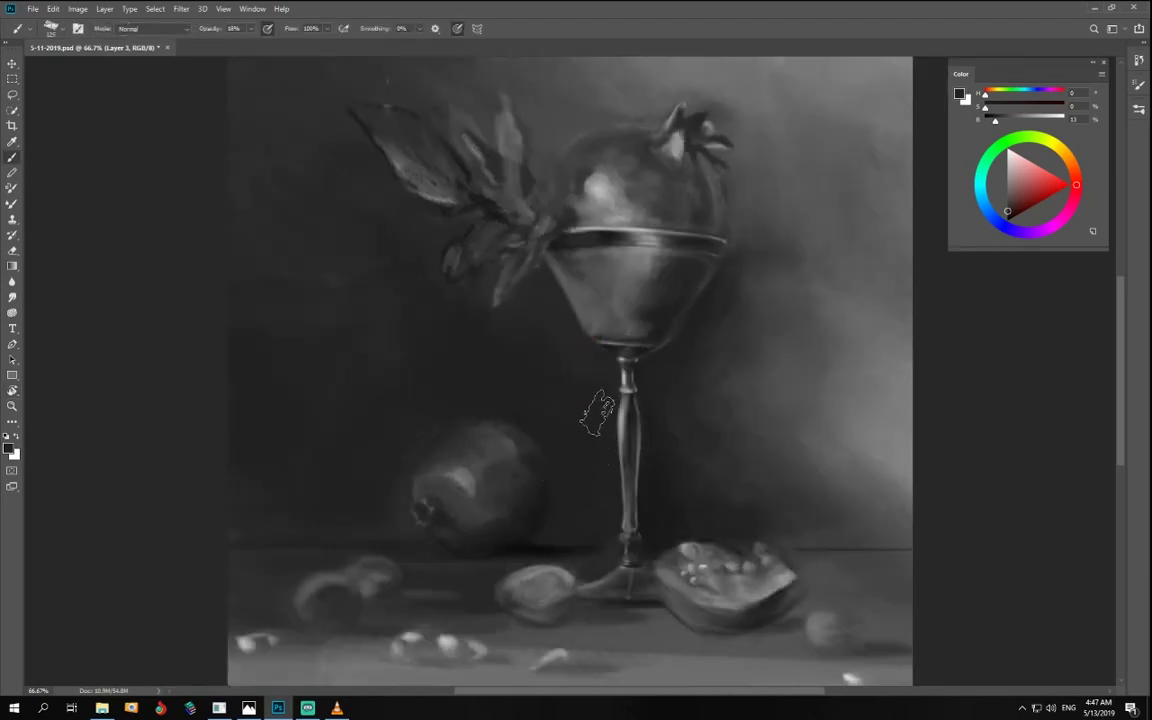
pyautogui.hotkey('ctrl', '0')
pyautogui.hotkey('ctrl', '-')
pyautogui.hotkey('ctrl', '-')
pyautogui.hotkey('ctrl', '0')
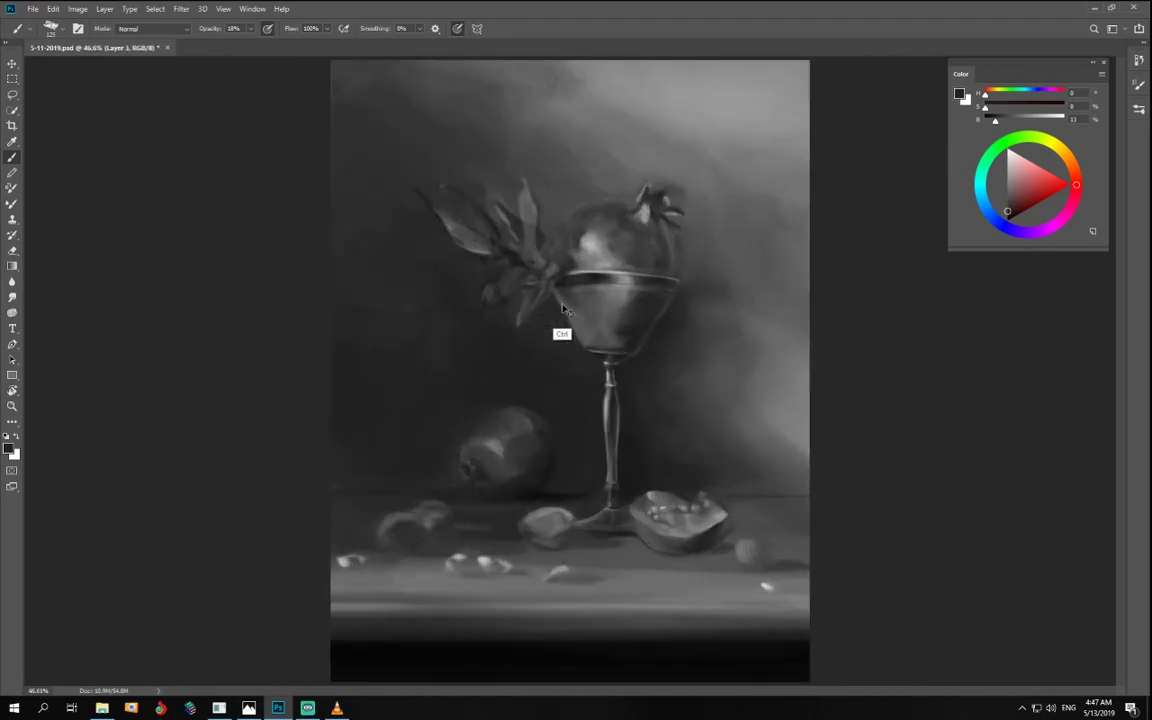
pyautogui.hotkey('ctrl', '+')
pyautogui.hotkey('ctrl', '+')
pyautogui.moveTo(619, 268)
pyautogui.mouseDown()
pyautogui.moveTo(635, 349)
pyautogui.moveTo(634, 338)
pyautogui.mouseUp()
pyautogui.hotkey('ctrl', ',')
pyautogui.hotkey('ctrl', ',')
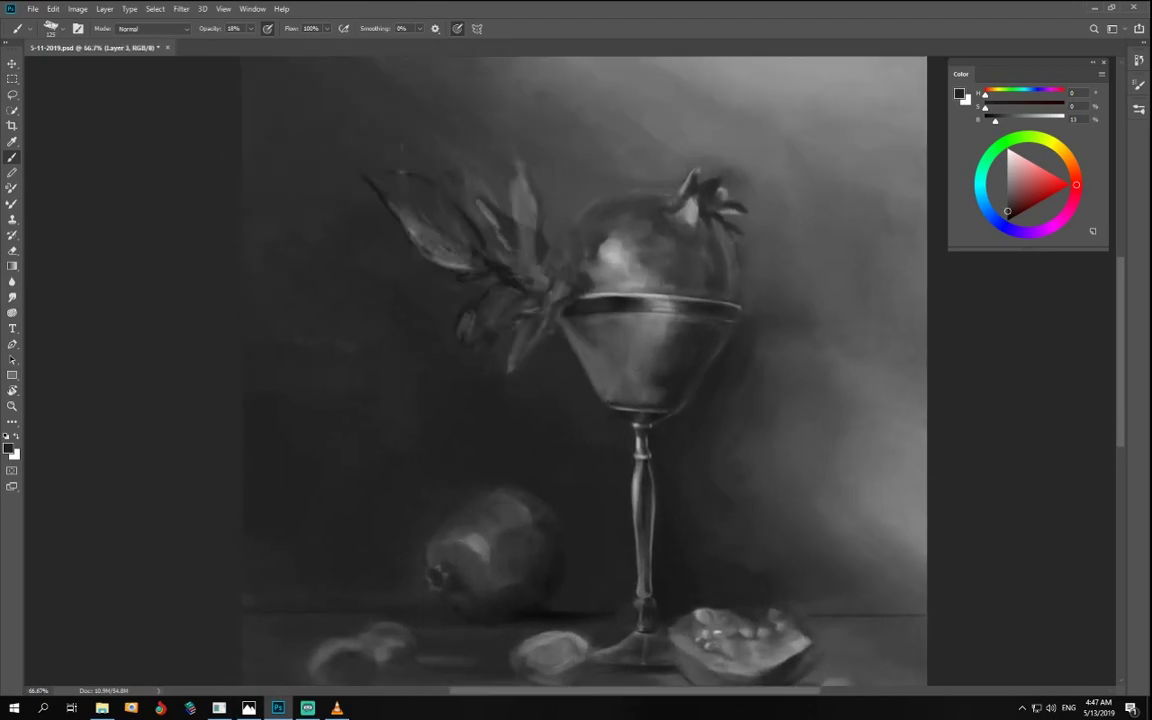
# - Copy the outer leaf to a new layer, rotate it about 19 degrees, shrink it and fit it against the leaf cluster
pyautogui.press('l')
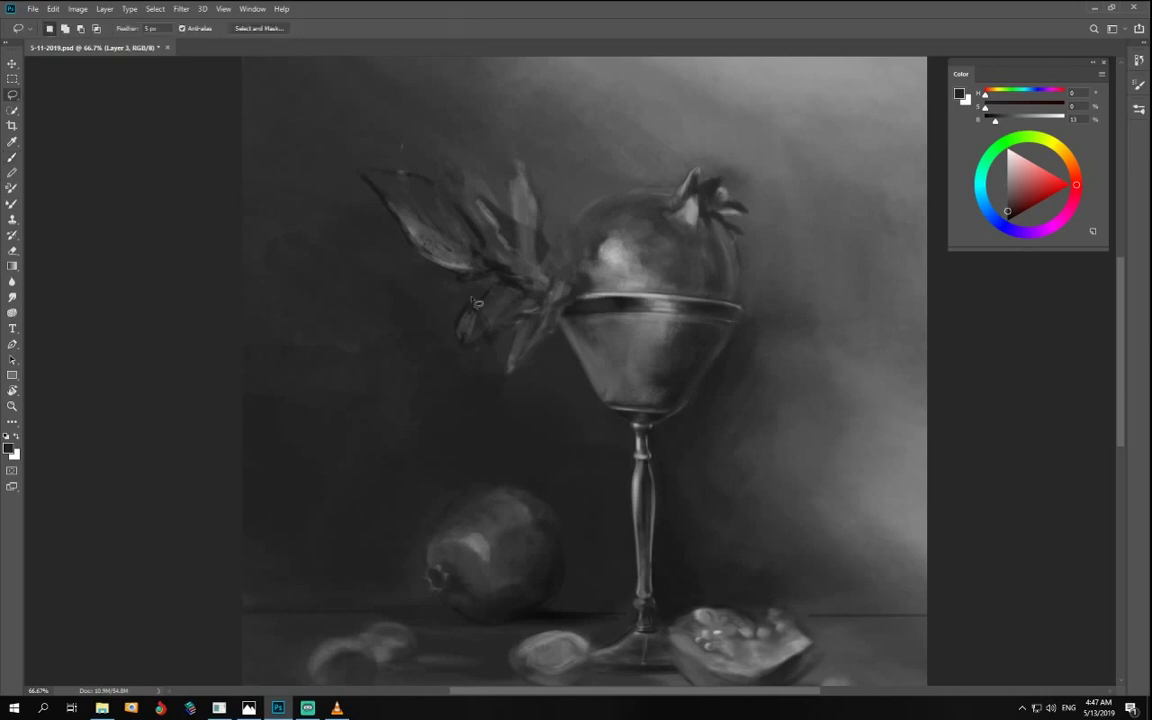
pyautogui.moveTo(447, 288)
pyautogui.mouseDown()
pyautogui.moveTo(334, 163)
pyautogui.moveTo(420, 166)
pyautogui.moveTo(490, 240)
pyautogui.mouseUp()
pyautogui.hotkey('ctrl', 'j')
pyautogui.hotkey('ctrl', 't')
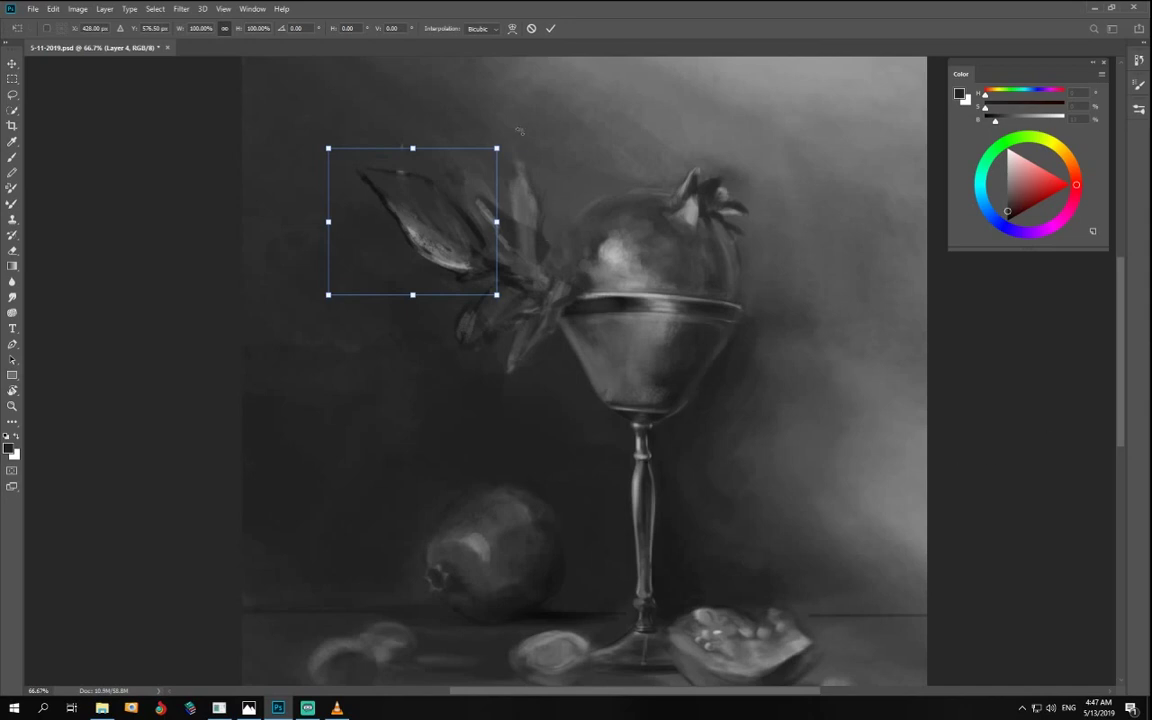
pyautogui.moveTo(519, 131); pyautogui.dragTo(545, 170)
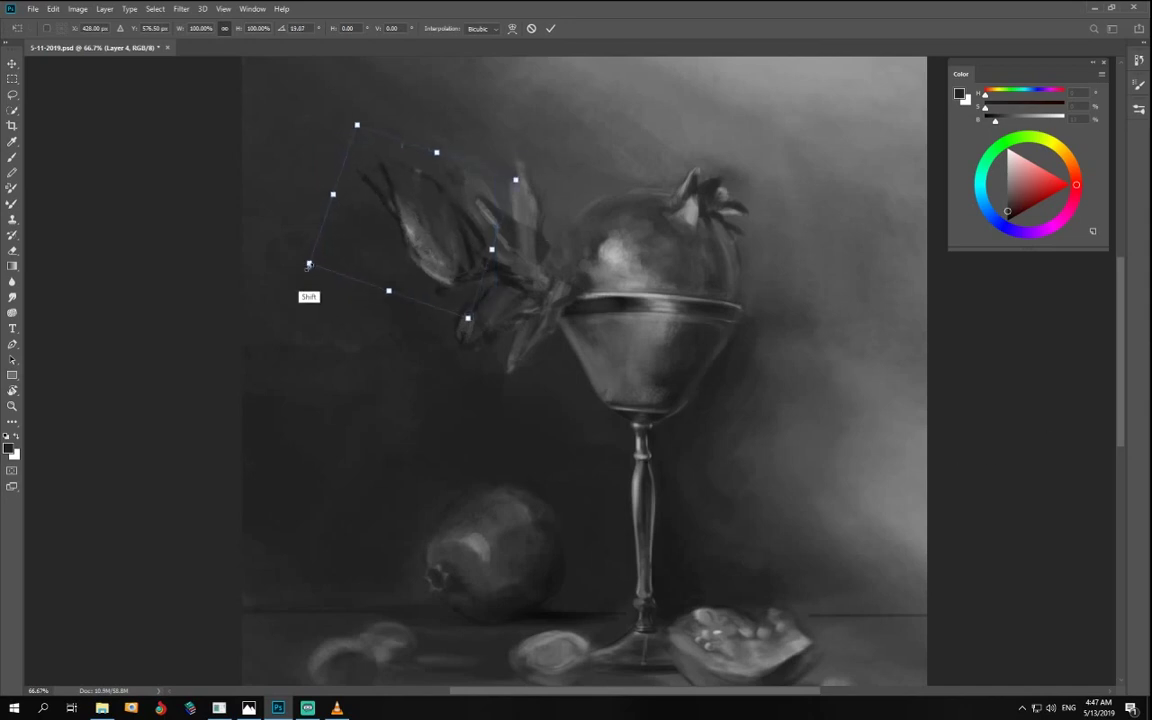
pyautogui.moveTo(309, 263); pyautogui.dragTo(345, 255)
pyautogui.moveTo(451, 249); pyautogui.dragTo(439, 236)
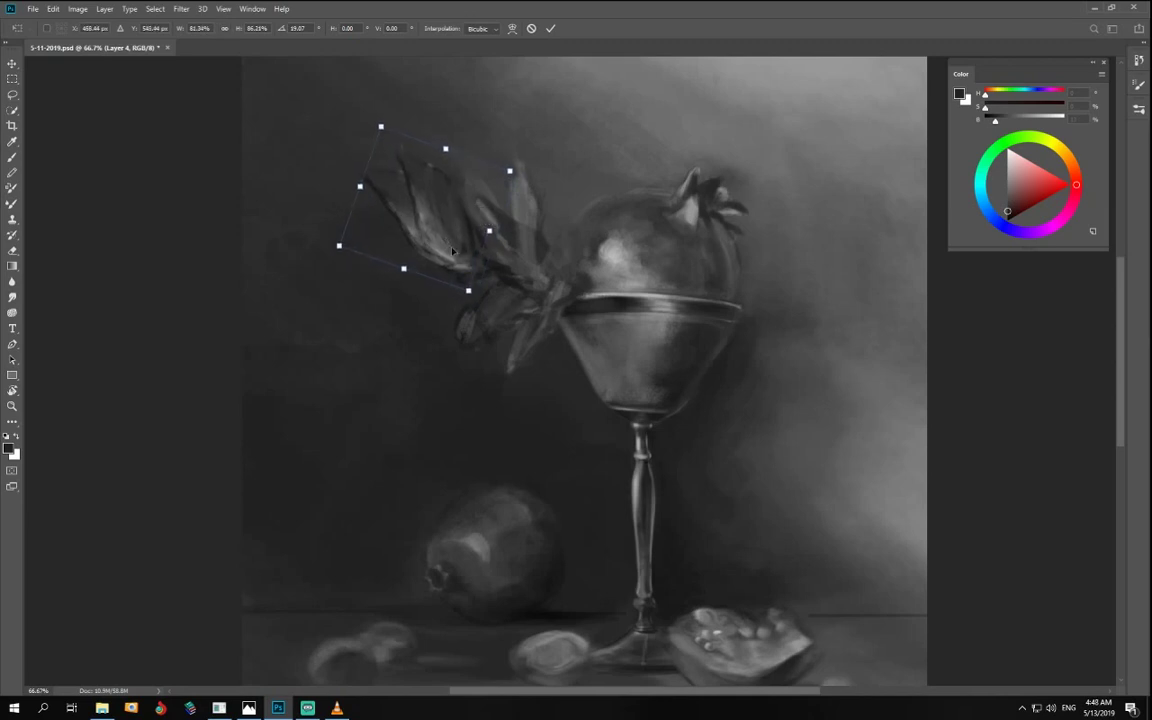
pyautogui.press('Return')
# - Paint out the original outer leaf's leftover edge with sampled background greys, using a 175 px brush at 100% opacity
pyautogui.press('l')
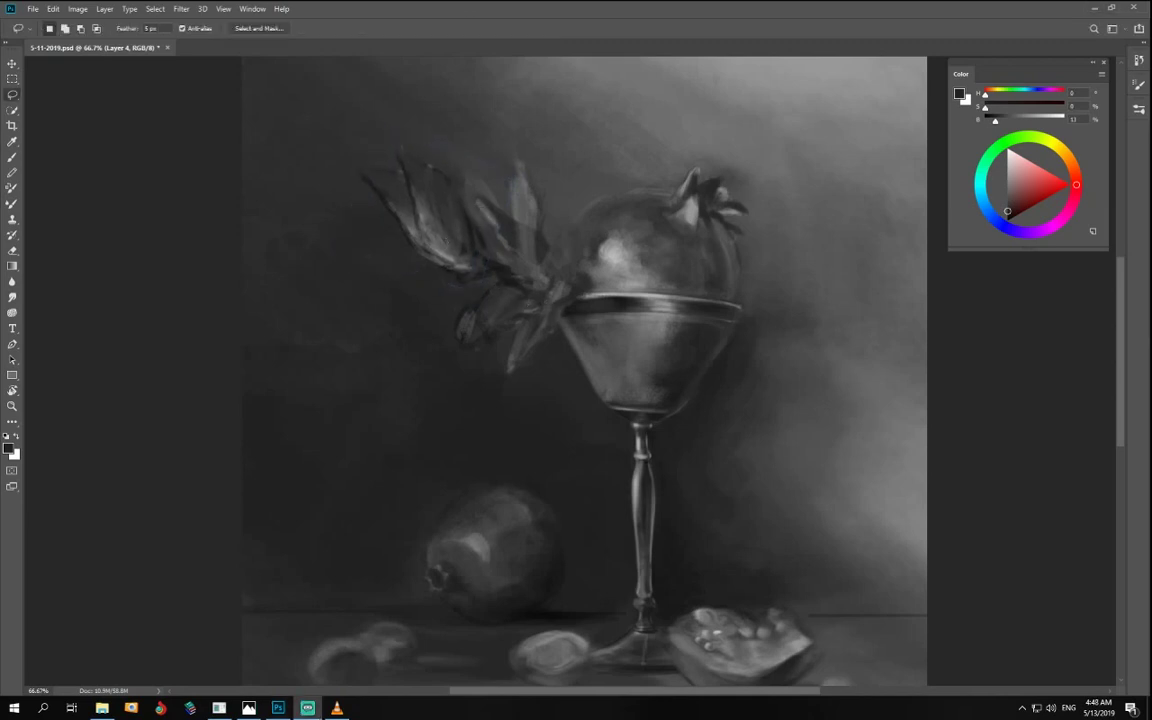
pyautogui.press('b')
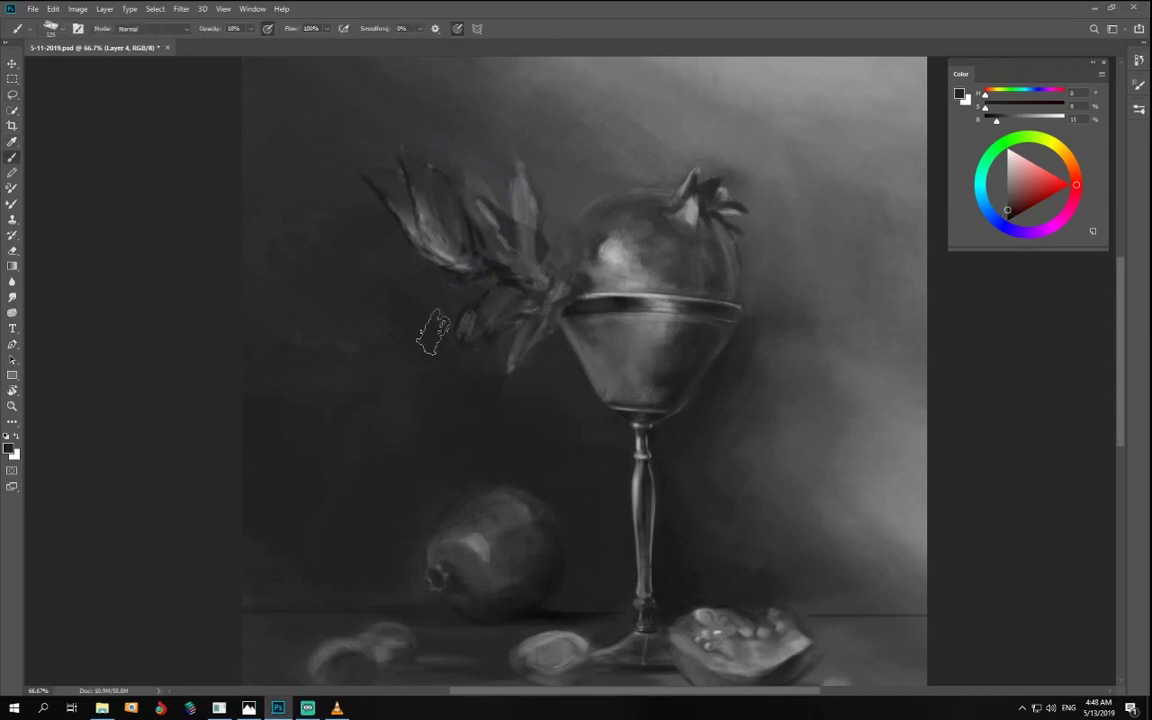
pyautogui.moveTo(386, 242)
pyautogui.mouseDown()
pyautogui.moveTo(417, 308)
pyautogui.moveTo(368, 244)
pyautogui.mouseUp()
pyautogui.keyDown('alt'); pyautogui.click(345, 232); pyautogui.keyUp('alt')
pyautogui.press('b')
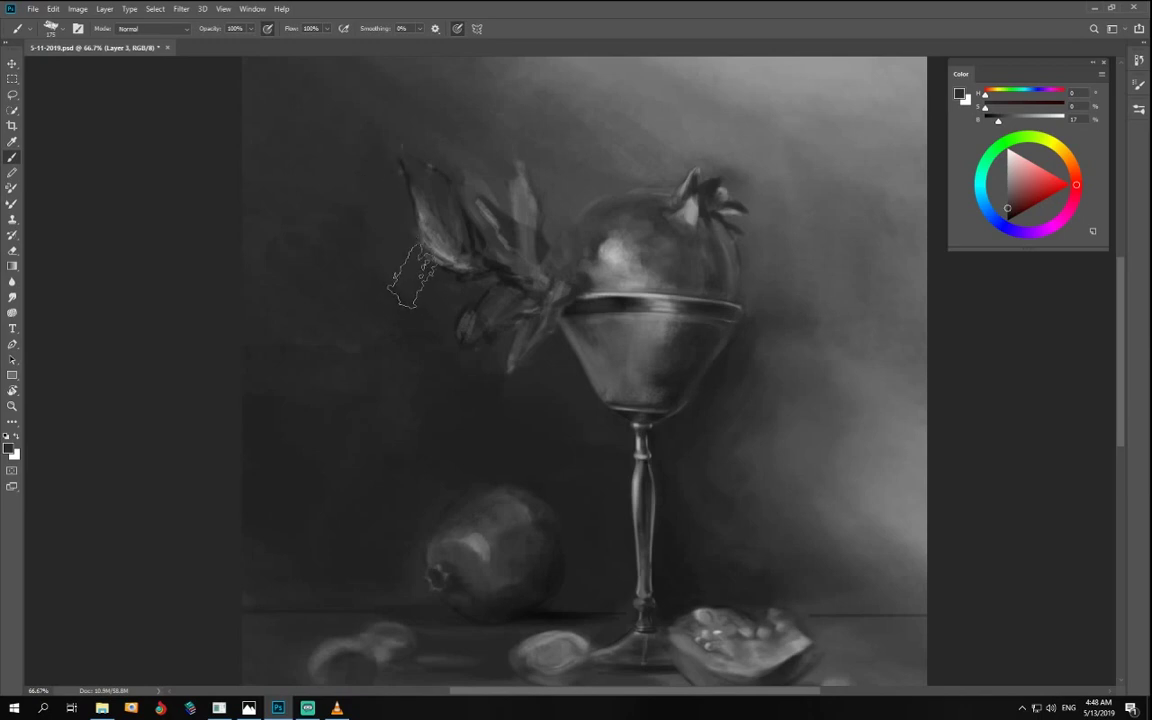
pyautogui.keyDown('alt'); pyautogui.click(380, 318); pyautogui.keyUp('alt')
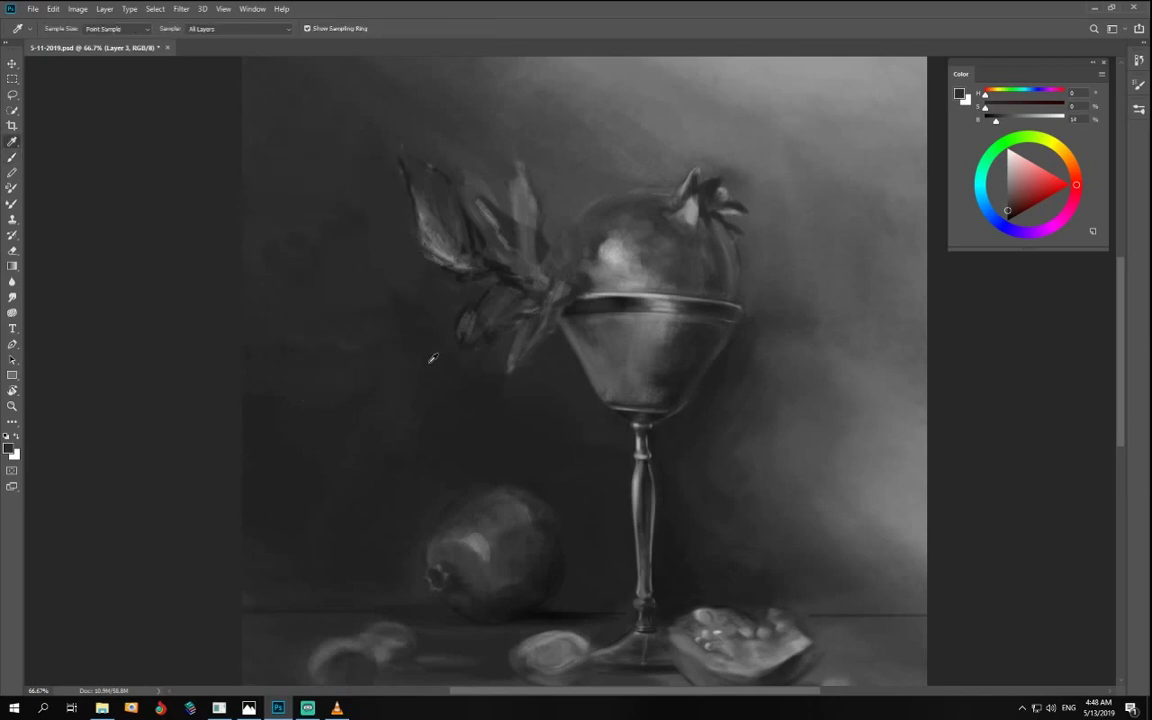
# - Soften the background around the thin inner leaf with a sampled grey of 25% brightness at 40% brush opacity
pyautogui.press('4')
pyautogui.press(']')
pyautogui.press(']')
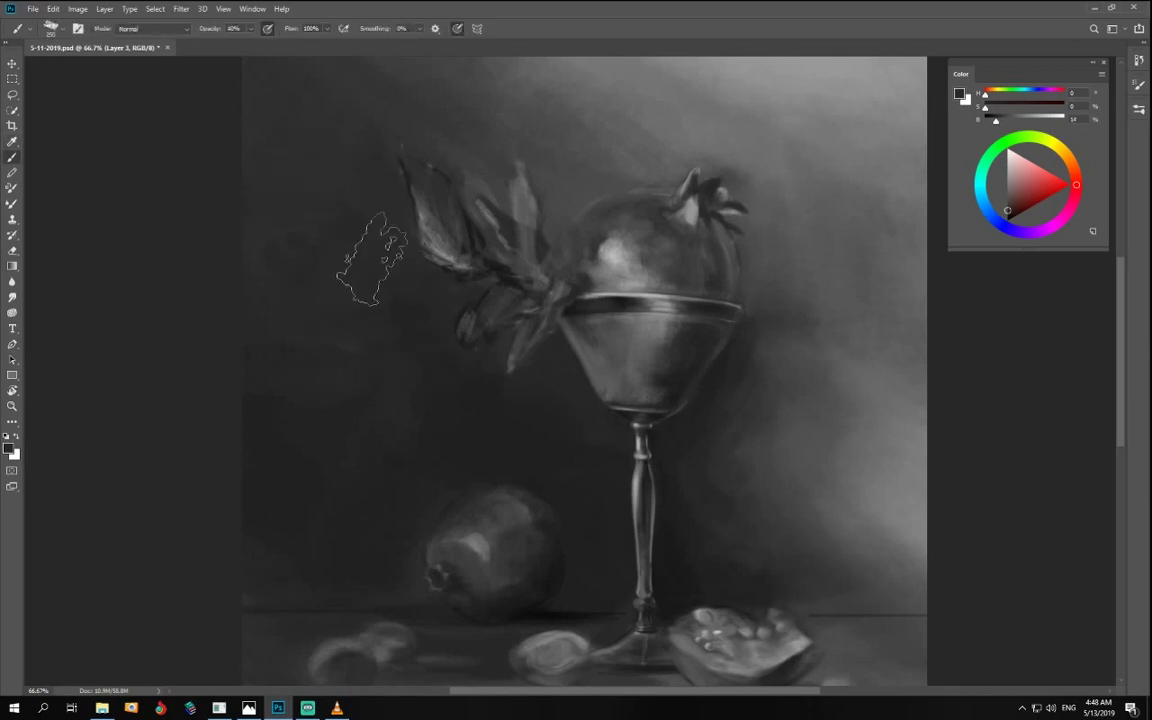
pyautogui.press('[')
pyautogui.press('[')
pyautogui.press('[')
pyautogui.press('[')
pyautogui.press('[')
pyautogui.press('[')
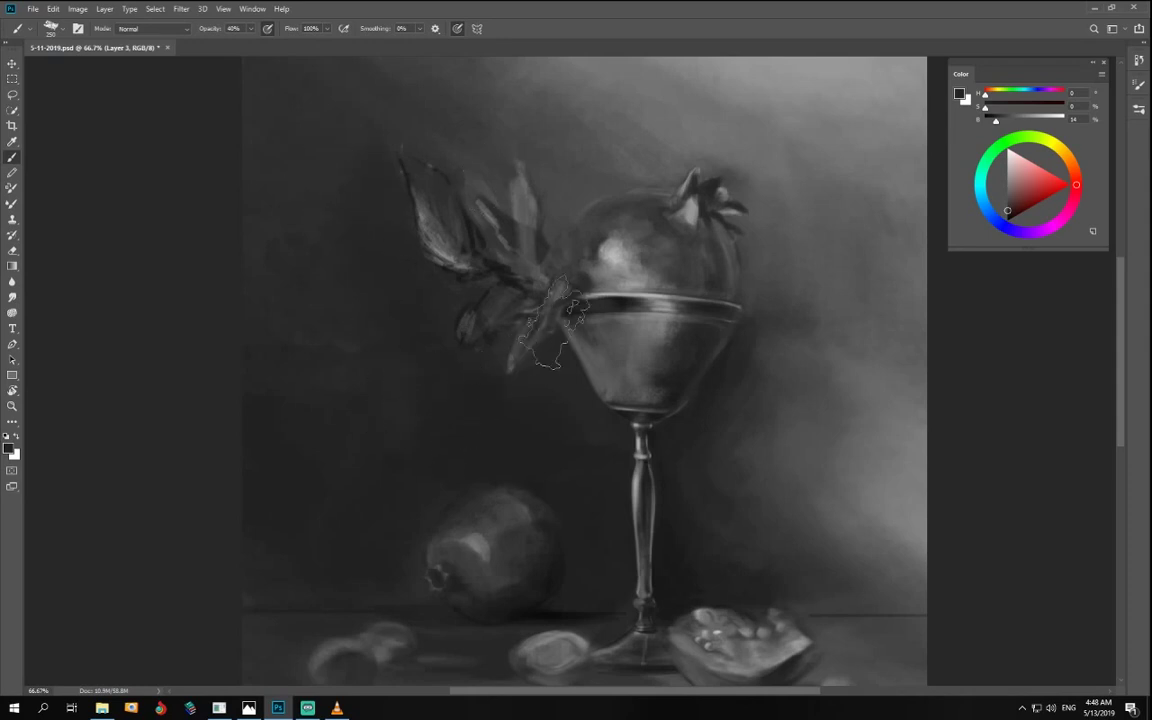
pyautogui.keyDown('alt'); pyautogui.click(499, 173); pyautogui.keyUp('alt')
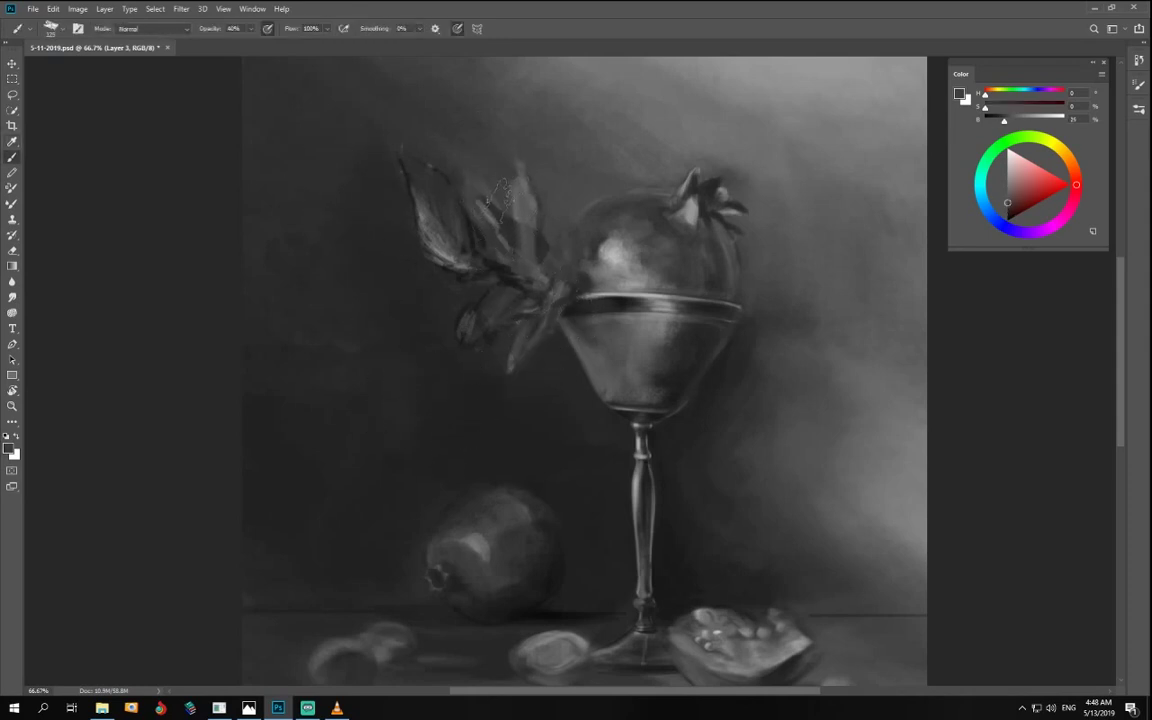
pyautogui.moveTo(484, 184)
pyautogui.mouseDown()
pyautogui.moveTo(470, 190)
pyautogui.moveTo(502, 232)
pyautogui.mouseUp()
# - Add 57% grey to the lower leaf, then trim the lower and upright leaves' edges with a sampled 14% grey at 60% opacity
pyautogui.click(1001, 184)
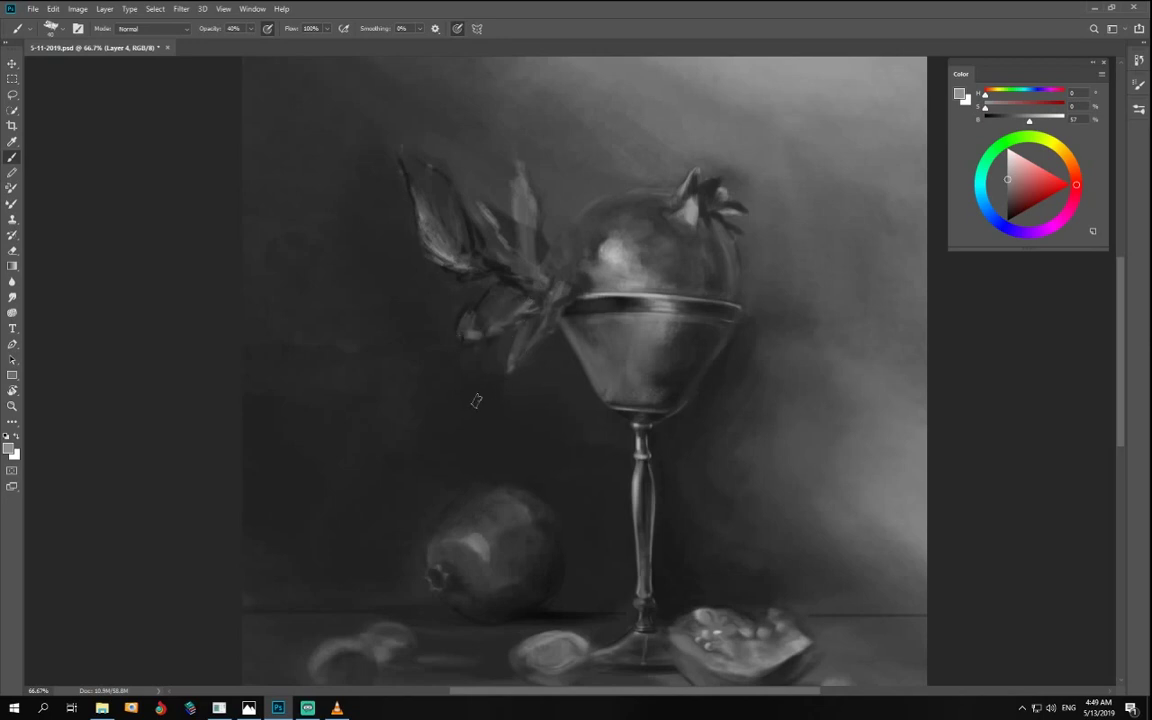
pyautogui.keyDown('alt'); pyautogui.click(436, 354); pyautogui.keyUp('alt')
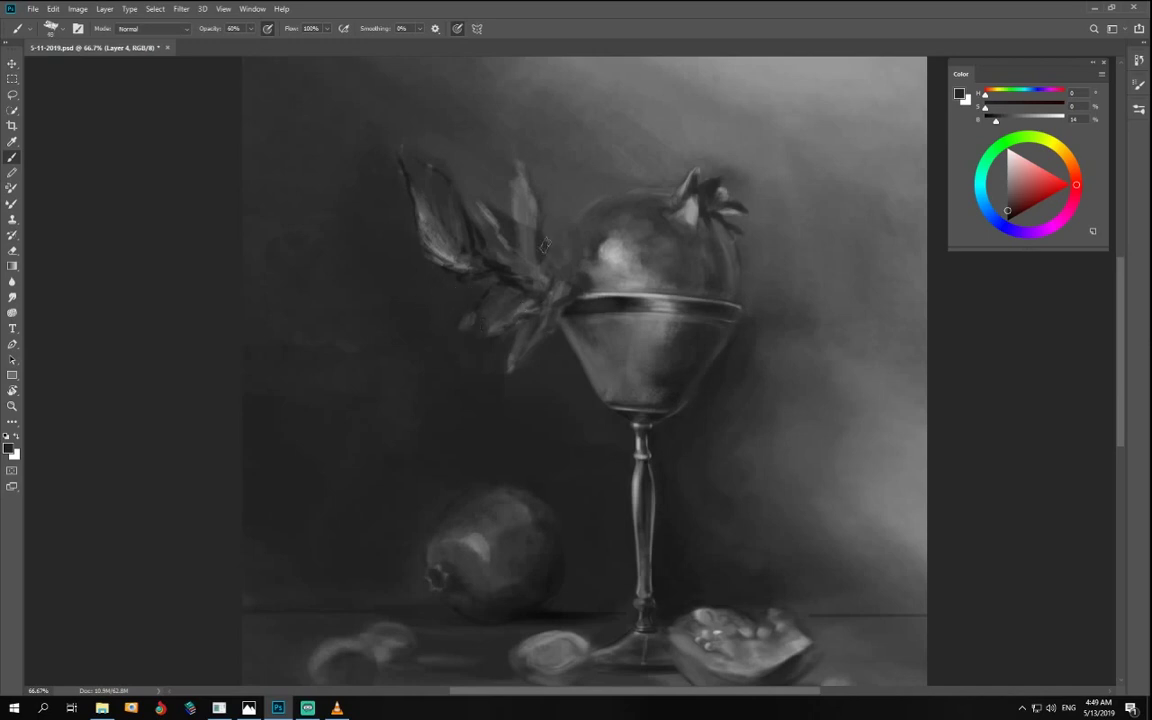
pyautogui.moveTo(535, 203)
pyautogui.mouseDown()
pyautogui.moveTo(546, 338)
pyautogui.moveTo(557, 291)
pyautogui.mouseUp()
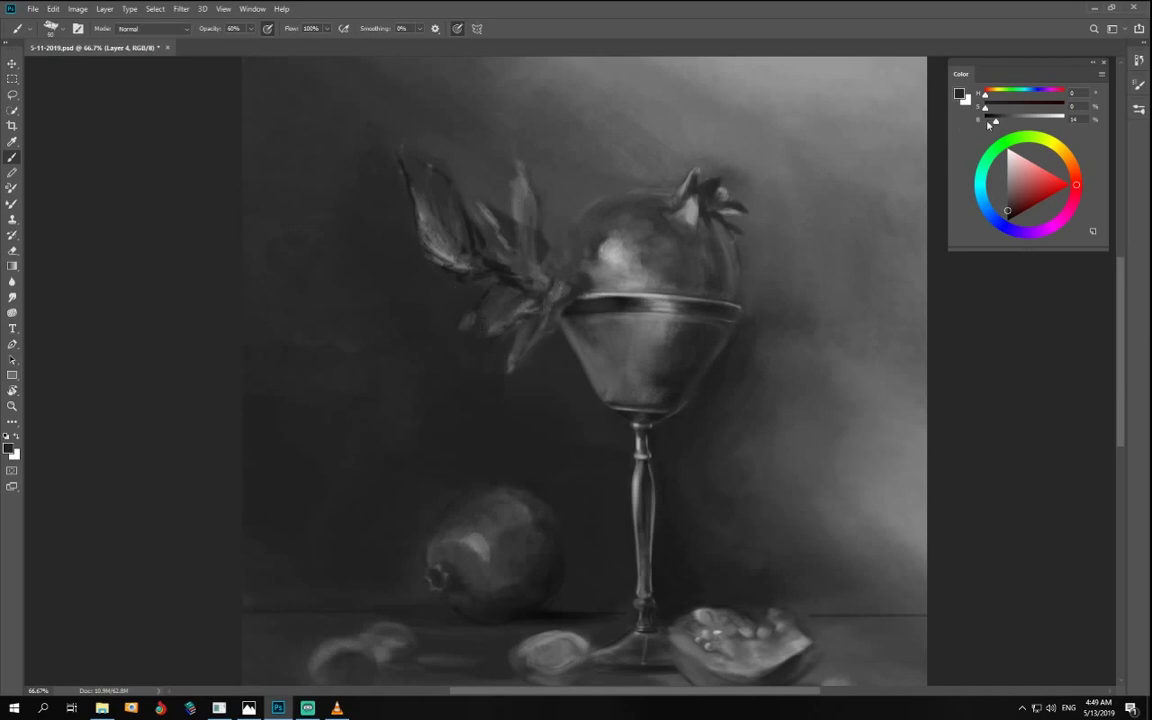
# - Lighten the upright leaf beside the pomegranate with a grey of 44% brightness
pyautogui.moveTo(988, 123); pyautogui.dragTo(1020, 124)
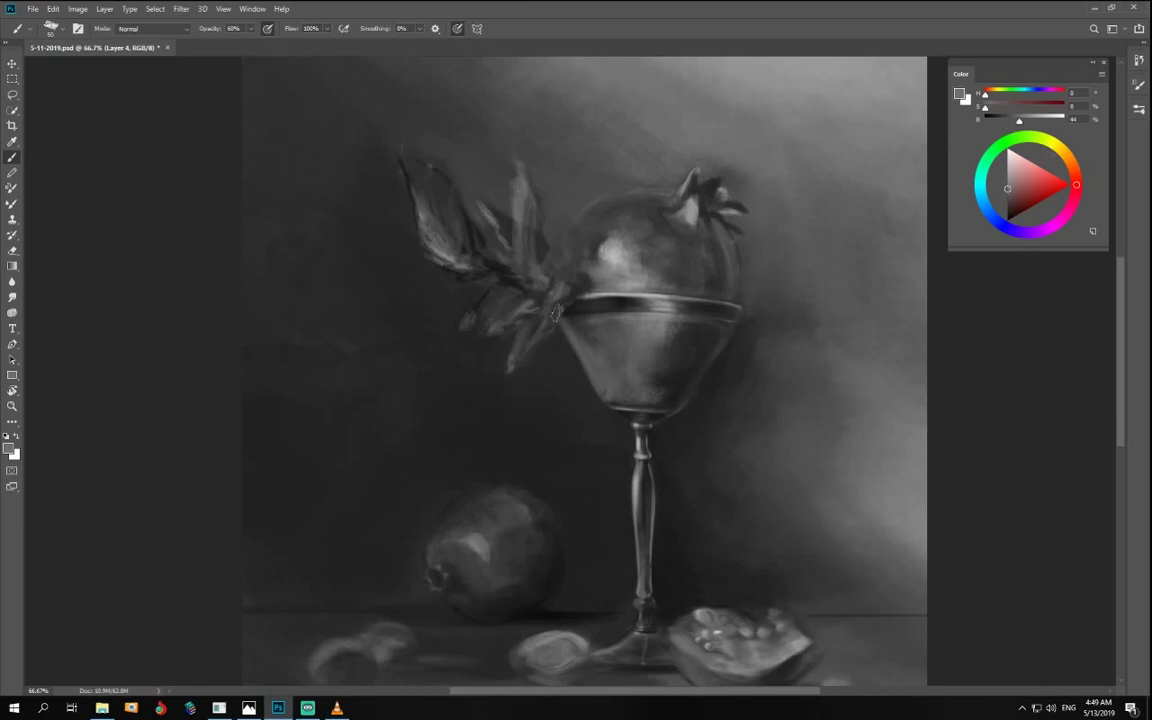
pyautogui.press('r')
pyautogui.moveTo(517, 355); pyautogui.dragTo(745, 380)
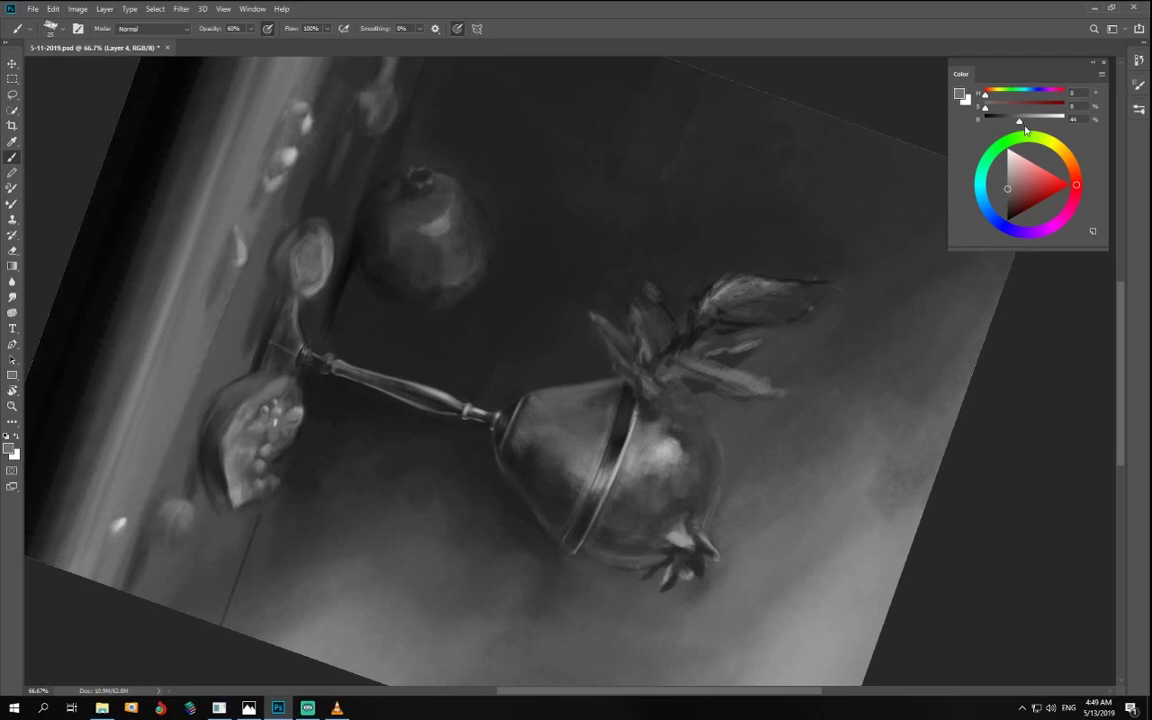
# - Paint a thin light edge along the pomegranate's leaf-facing outline with a grey of 62% brightness, using a small brush
pyautogui.moveTo(1023, 125); pyautogui.dragTo(1037, 125)
pyautogui.press('r')
pyautogui.moveTo(561, 489)
pyautogui.mouseDown()
pyautogui.moveTo(720, 300)
pyautogui.moveTo(661, 311)
pyautogui.mouseUp()
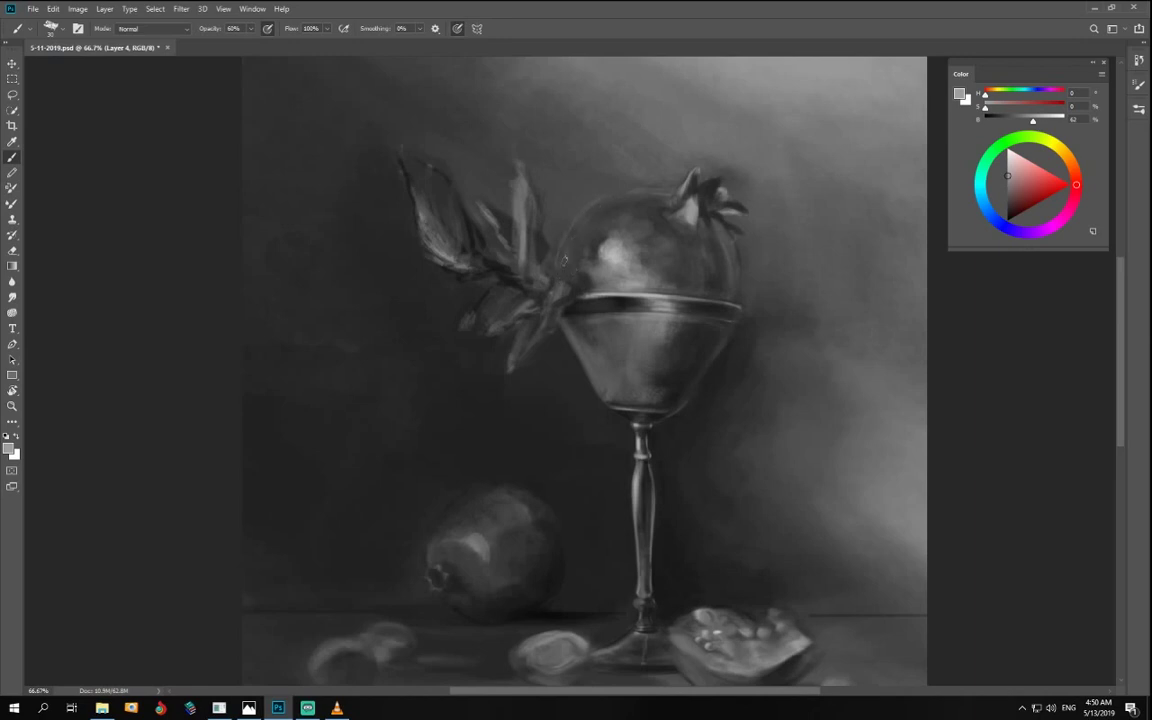
pyautogui.press('r')
pyautogui.moveTo(564, 260); pyautogui.dragTo(553, 507)
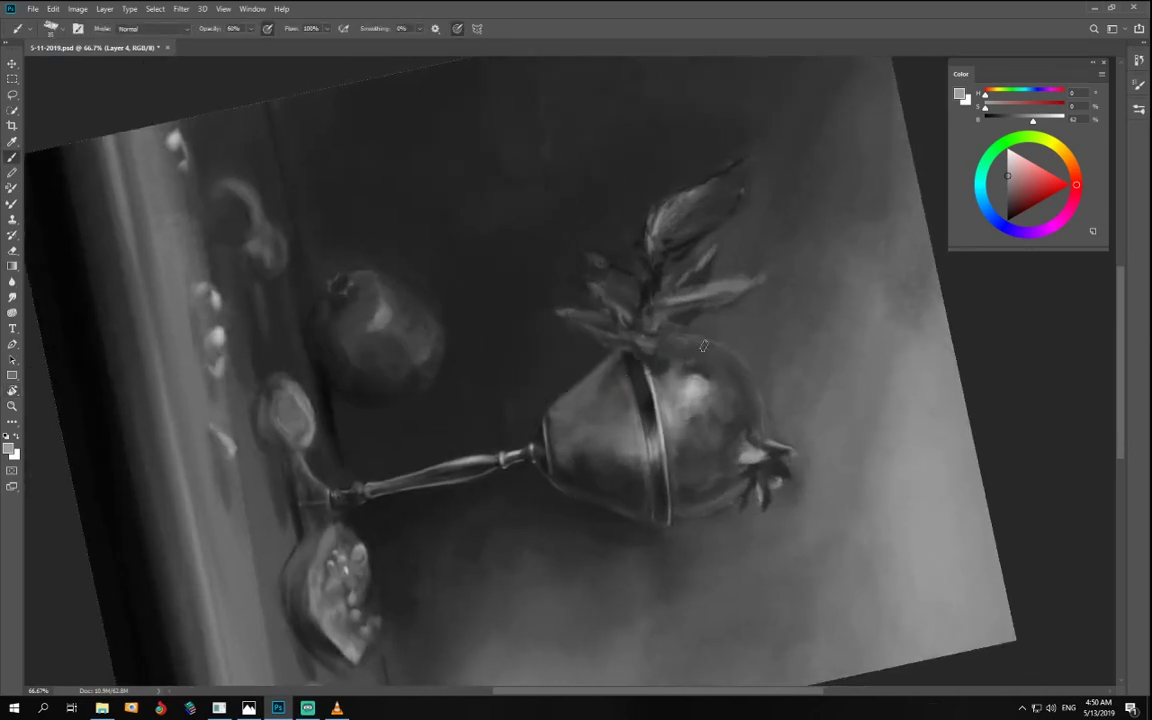
pyautogui.moveTo(704, 345); pyautogui.dragTo(712, 350)
pyautogui.press('r')
pyautogui.moveTo(700, 438); pyautogui.dragTo(686, 459)
pyautogui.hotkey('ctrl', '+')
pyautogui.press('space')
pyautogui.moveTo(725, 404); pyautogui.dragTo(642, 263)
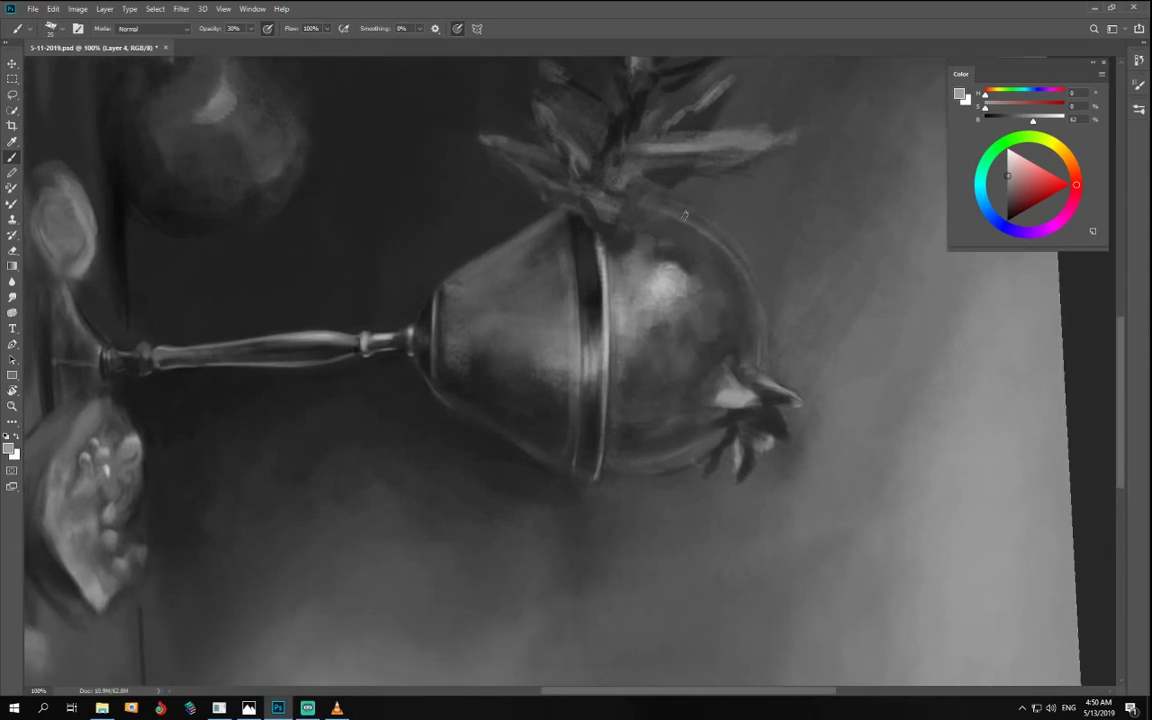
# - Darken the background between the upright leaf and the pomegranate's outline with a sampled 14% grey at 30% brush opacity
pyautogui.keyDown('alt'); pyautogui.click(476, 219); pyautogui.keyUp('alt')
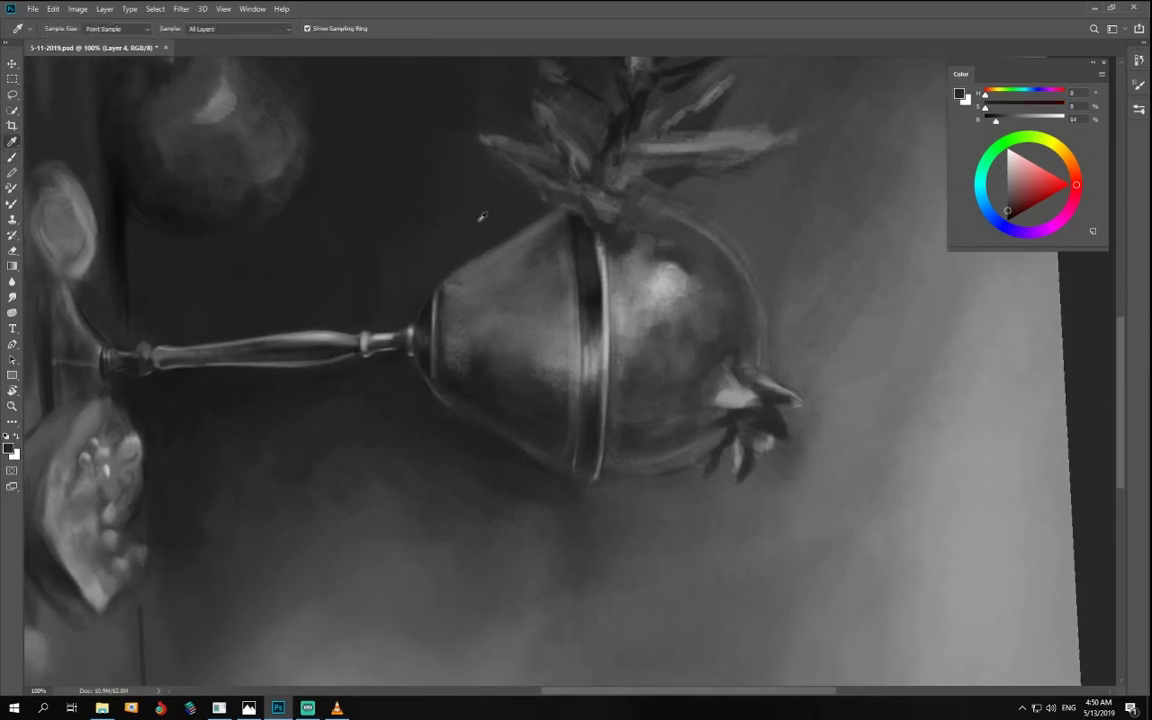
pyautogui.moveTo(685, 203)
pyautogui.mouseDown()
pyautogui.moveTo(737, 238)
pyautogui.moveTo(777, 318)
pyautogui.mouseUp()
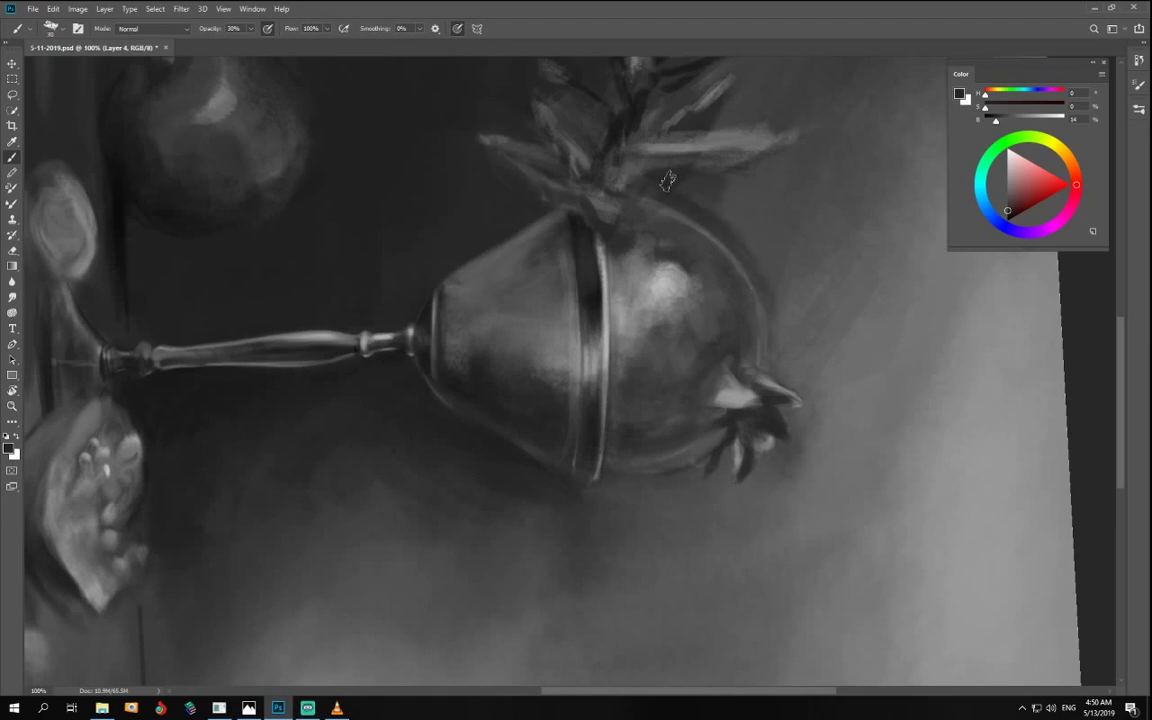
pyautogui.moveTo(708, 203)
pyautogui.mouseDown()
pyautogui.moveTo(741, 213)
pyautogui.moveTo(782, 274)
pyautogui.mouseUp()
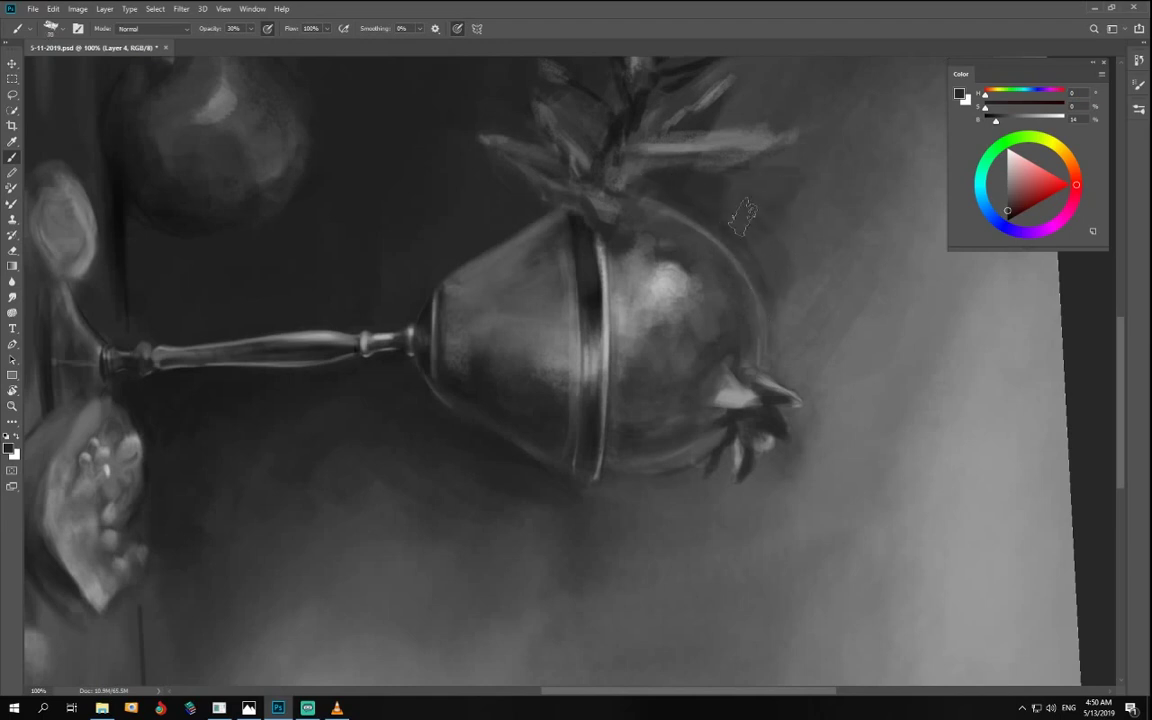
pyautogui.moveTo(743, 218)
pyautogui.mouseDown()
pyautogui.moveTo(791, 290)
pyautogui.moveTo(776, 365)
pyautogui.mouseUp()
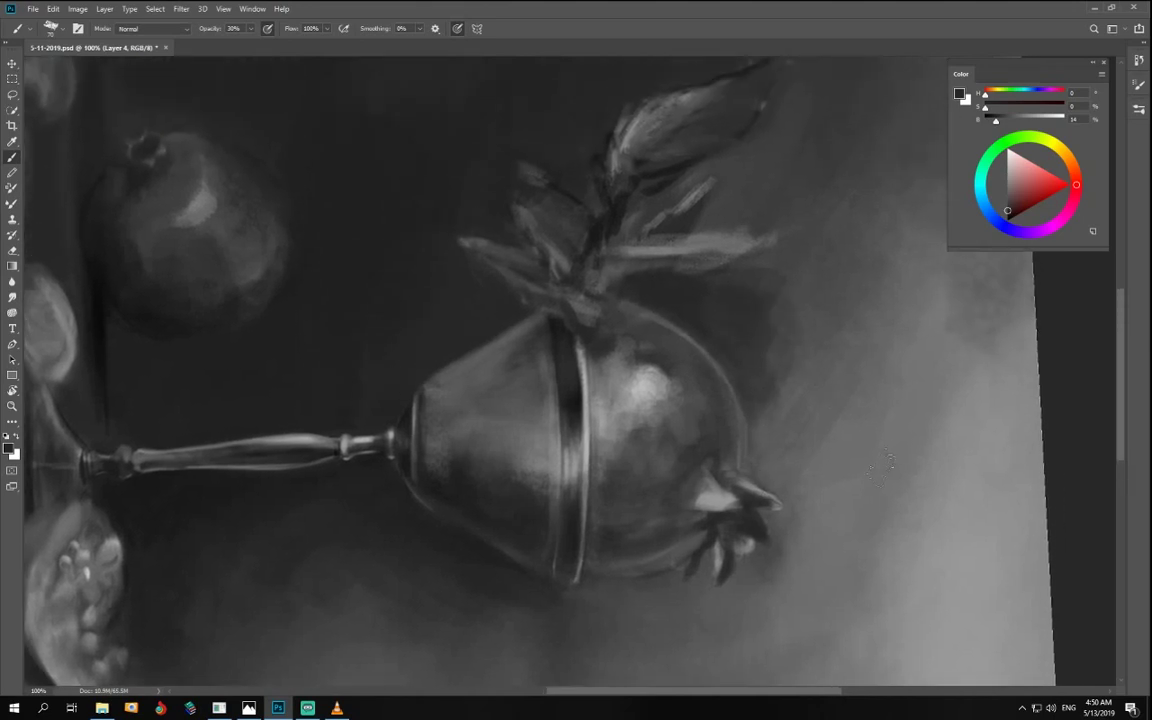
pyautogui.press('r')
pyautogui.moveTo(650, 430)
pyautogui.mouseDown()
pyautogui.moveTo(769, 318)
pyautogui.moveTo(658, 303)
pyautogui.mouseUp()
pyautogui.press('b')
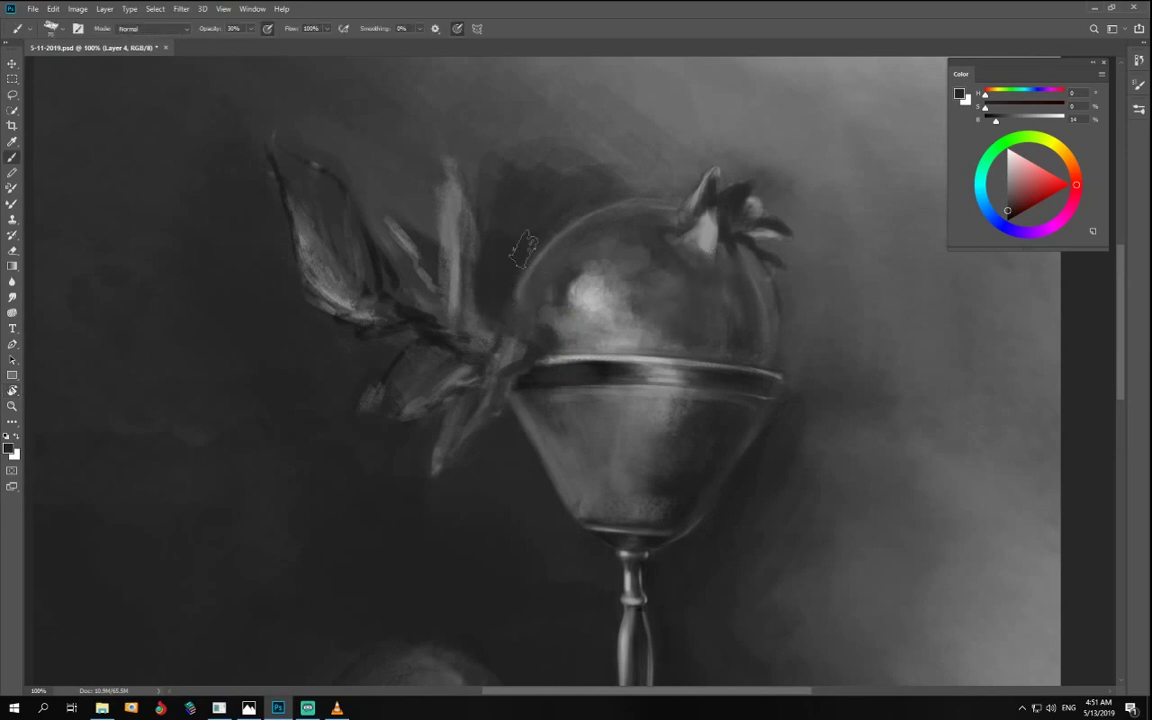
# - Extend the shadow above the pomegranate and around the leaves, and blend its upper edge with a sampled 41% grey using a 175 px brush
pyautogui.hotkey('ctrl', '-')
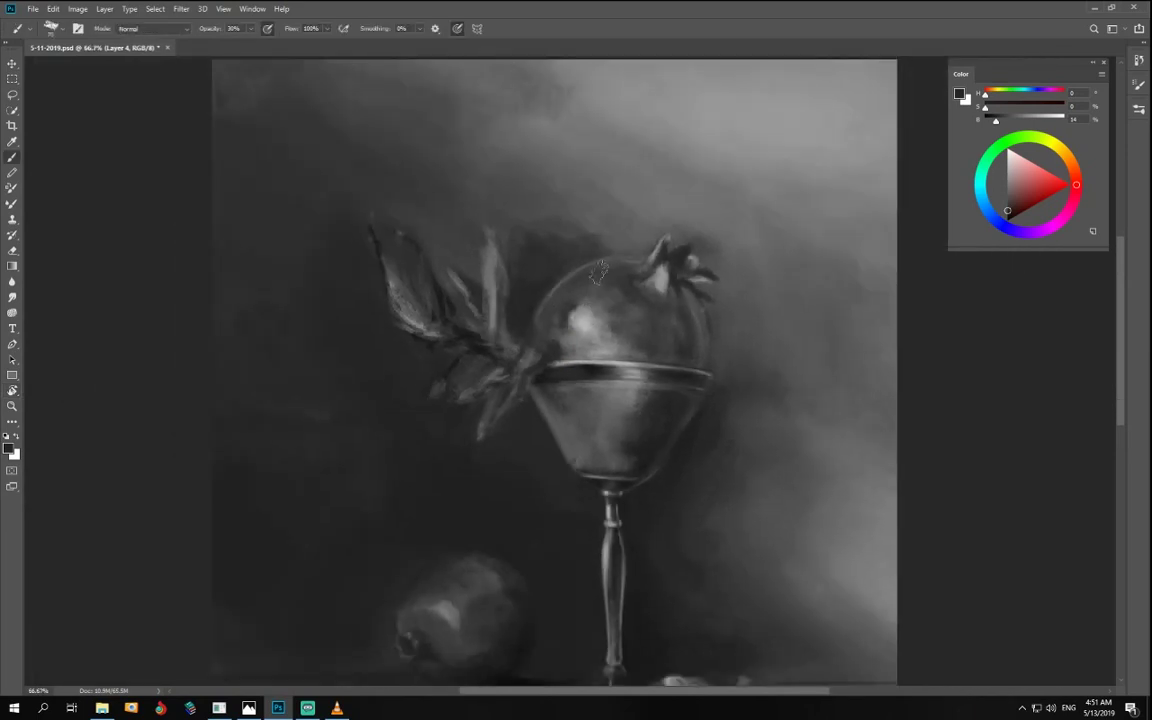
pyautogui.moveTo(579, 191)
pyautogui.mouseDown()
pyautogui.moveTo(547, 203)
pyautogui.moveTo(557, 237)
pyautogui.moveTo(528, 245)
pyautogui.moveTo(502, 228)
pyautogui.moveTo(545, 212)
pyautogui.moveTo(605, 222)
pyautogui.moveTo(471, 197)
pyautogui.moveTo(480, 305)
pyautogui.mouseUp()
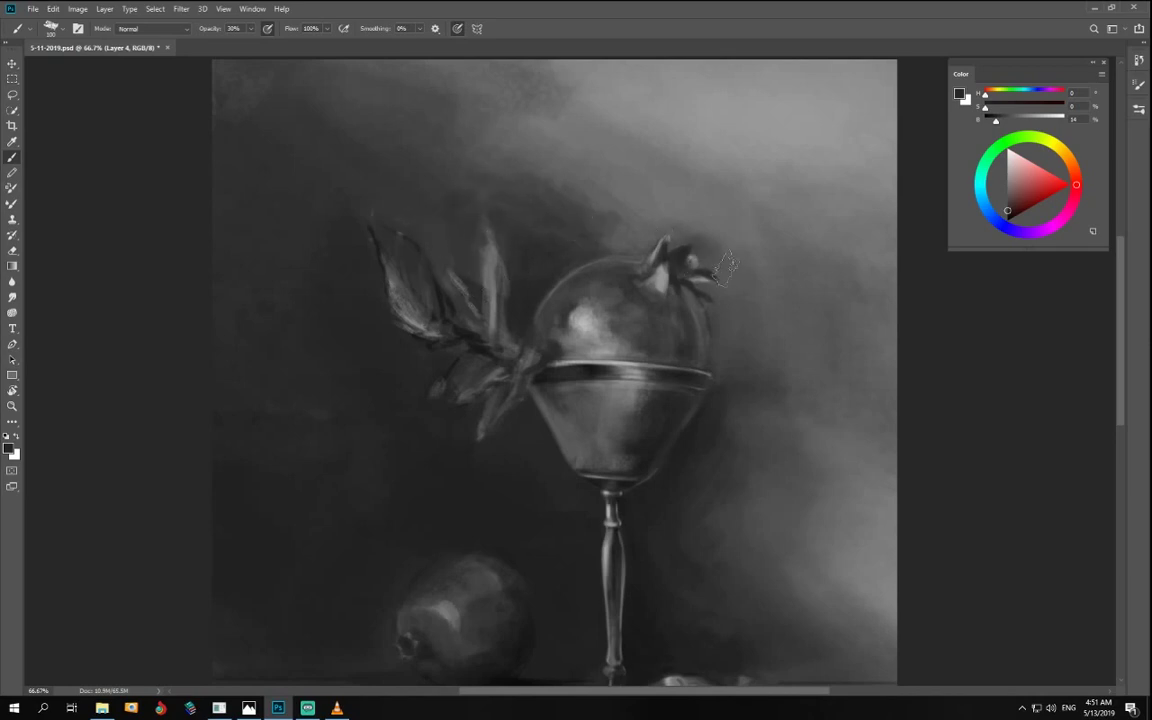
pyautogui.moveTo(459, 227)
pyautogui.mouseDown()
pyautogui.moveTo(436, 253)
pyautogui.moveTo(462, 343)
pyautogui.moveTo(476, 258)
pyautogui.moveTo(476, 304)
pyautogui.moveTo(450, 287)
pyautogui.mouseUp()
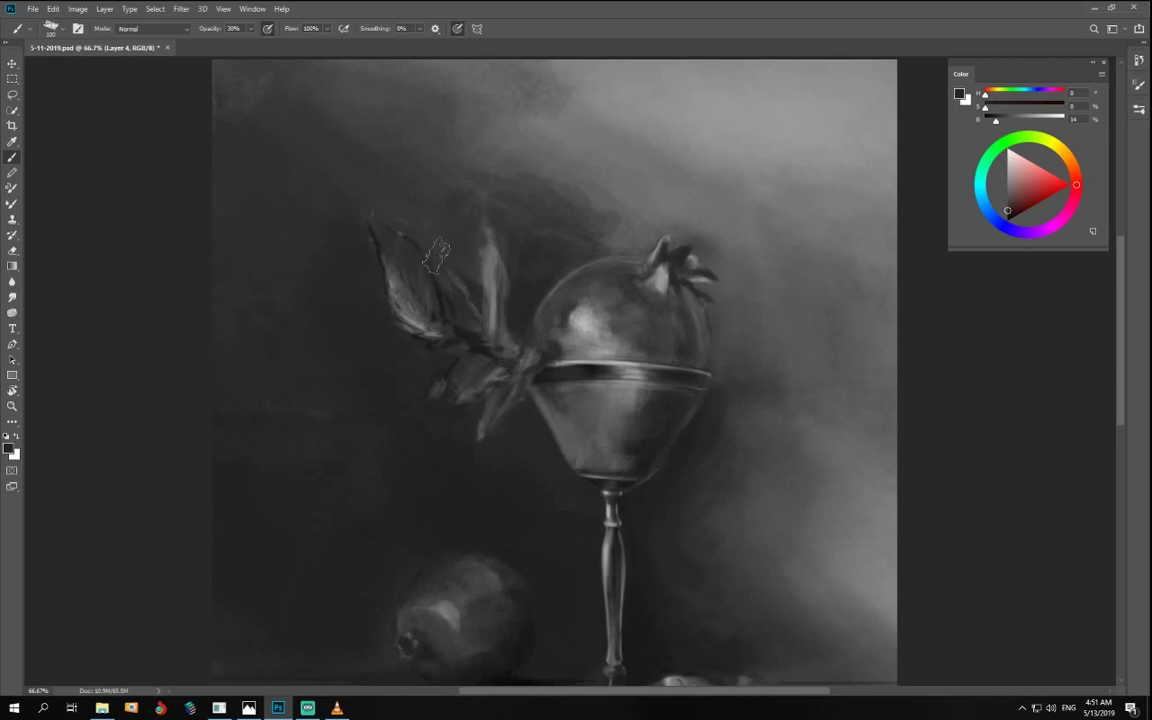
pyautogui.keyDown('alt'); pyautogui.click(568, 196); pyautogui.keyUp('alt')
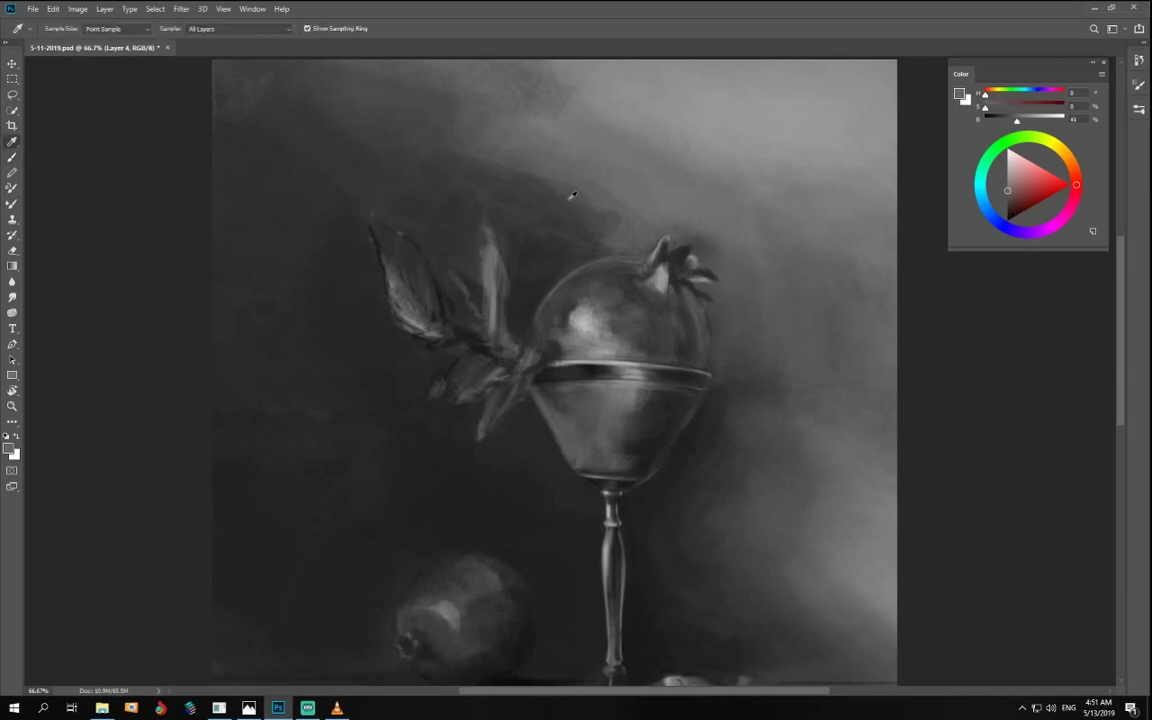
pyautogui.press(']')
pyautogui.moveTo(576, 190)
pyautogui.mouseDown()
pyautogui.moveTo(381, 95)
pyautogui.moveTo(571, 231)
pyautogui.mouseUp()
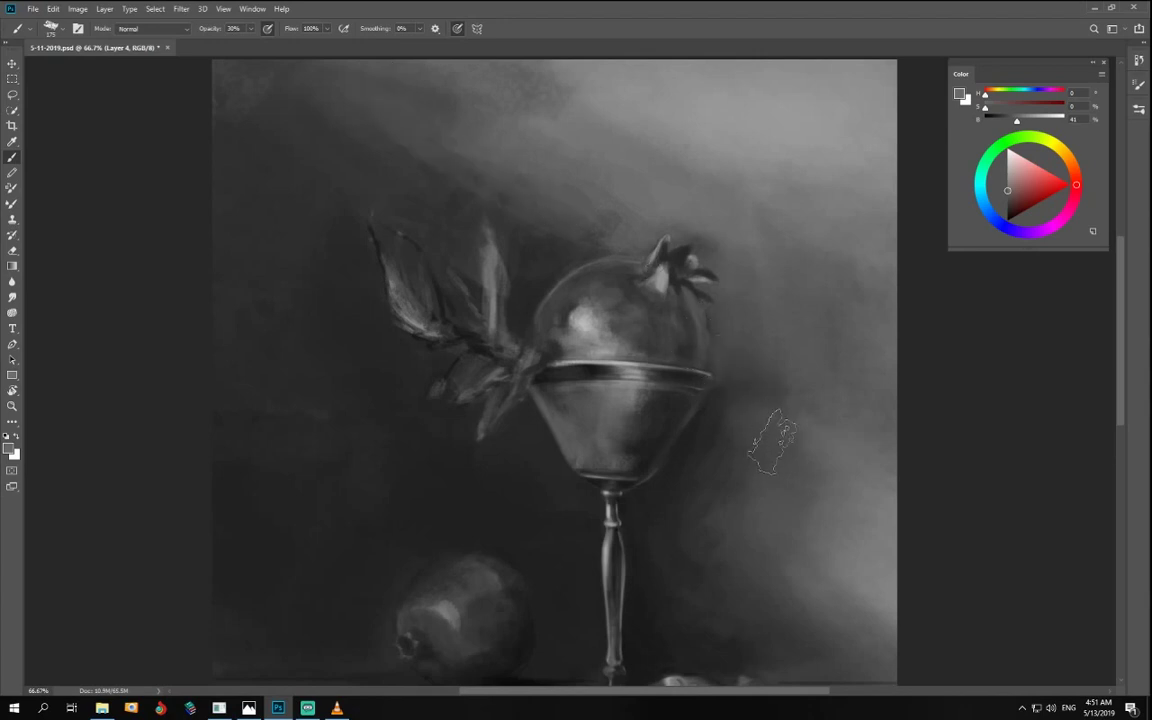
# - Deepen the dark areas around the leaves with 13% grey and paint a lighter rounded tip on the lower leaf
pyautogui.hotkey('ctrl', '+')
pyautogui.moveTo(662, 334); pyautogui.dragTo(816, 237)
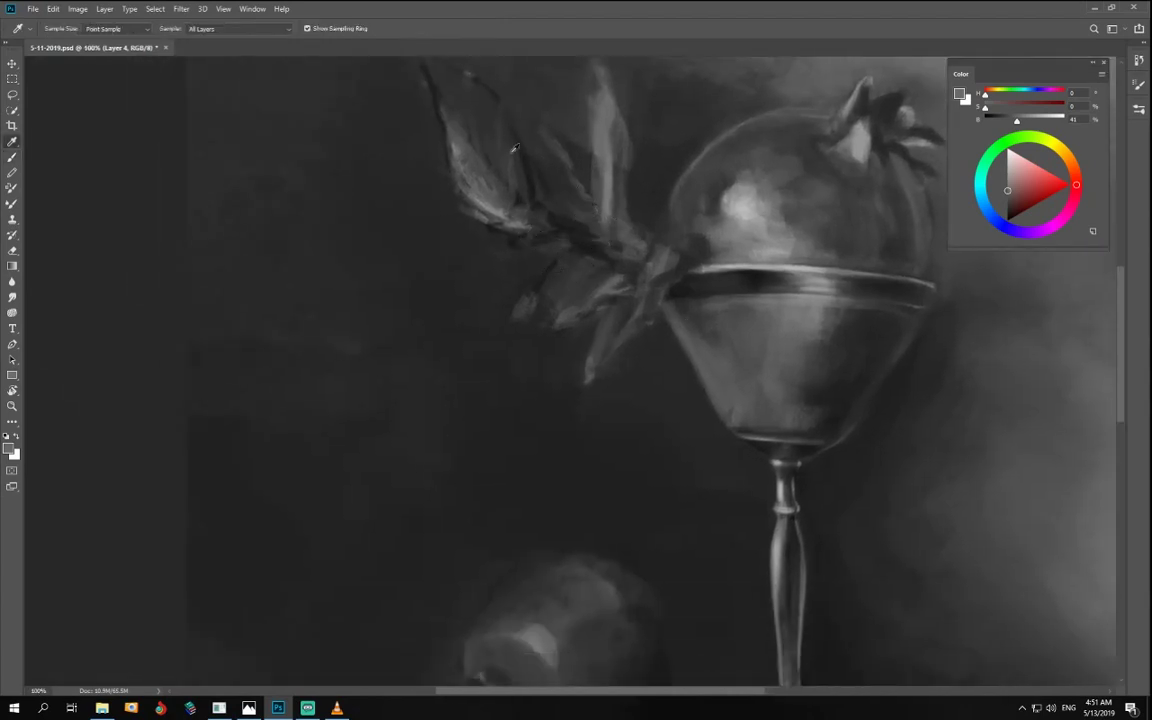
pyautogui.moveTo(1017, 120); pyautogui.dragTo(999, 126)
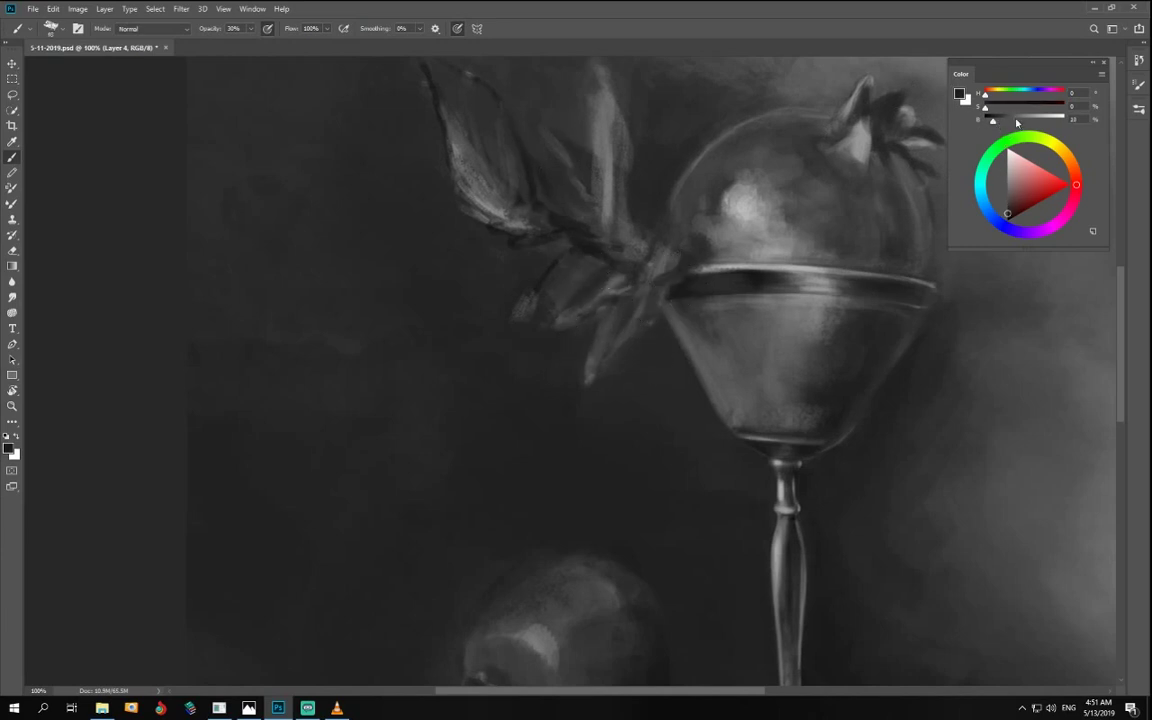
pyautogui.moveTo(1016, 122); pyautogui.dragTo(1025, 121)
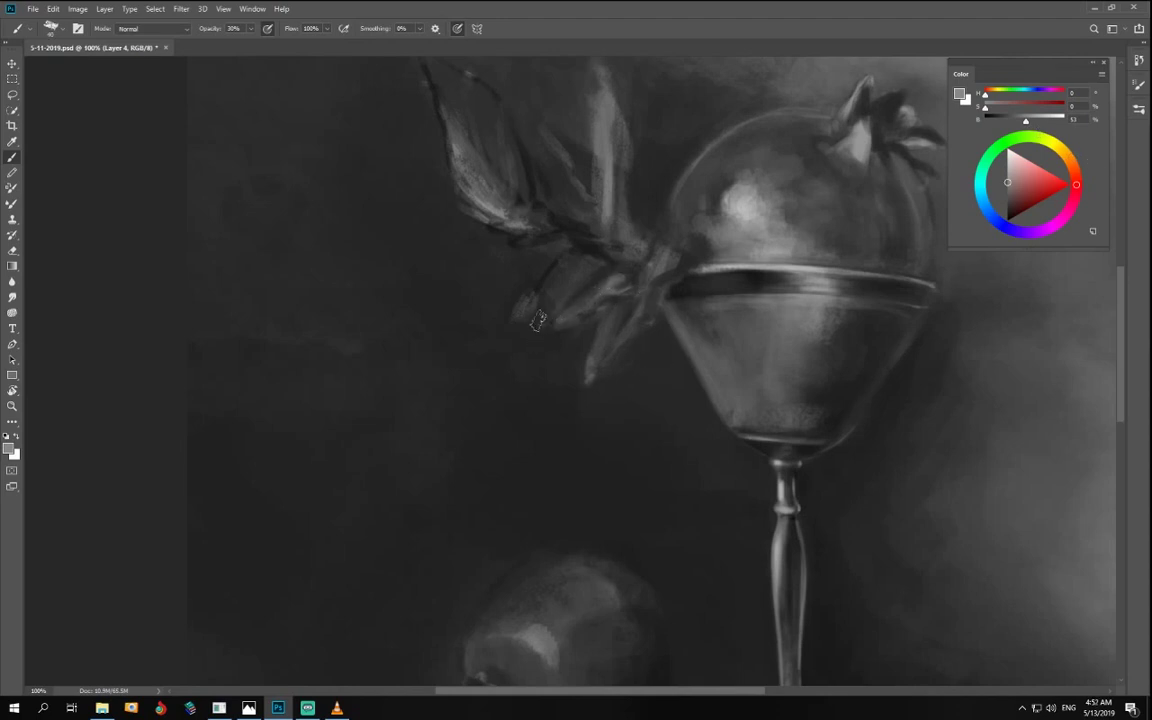
pyautogui.moveTo(531, 316); pyautogui.dragTo(527, 313)
# - Trim around the lower leaf's rounded tip and redefine the leaf beside it with sampled dark and mid greys at 76% opacity
pyautogui.keyDown('alt'); pyautogui.click(494, 340); pyautogui.keyUp('alt')
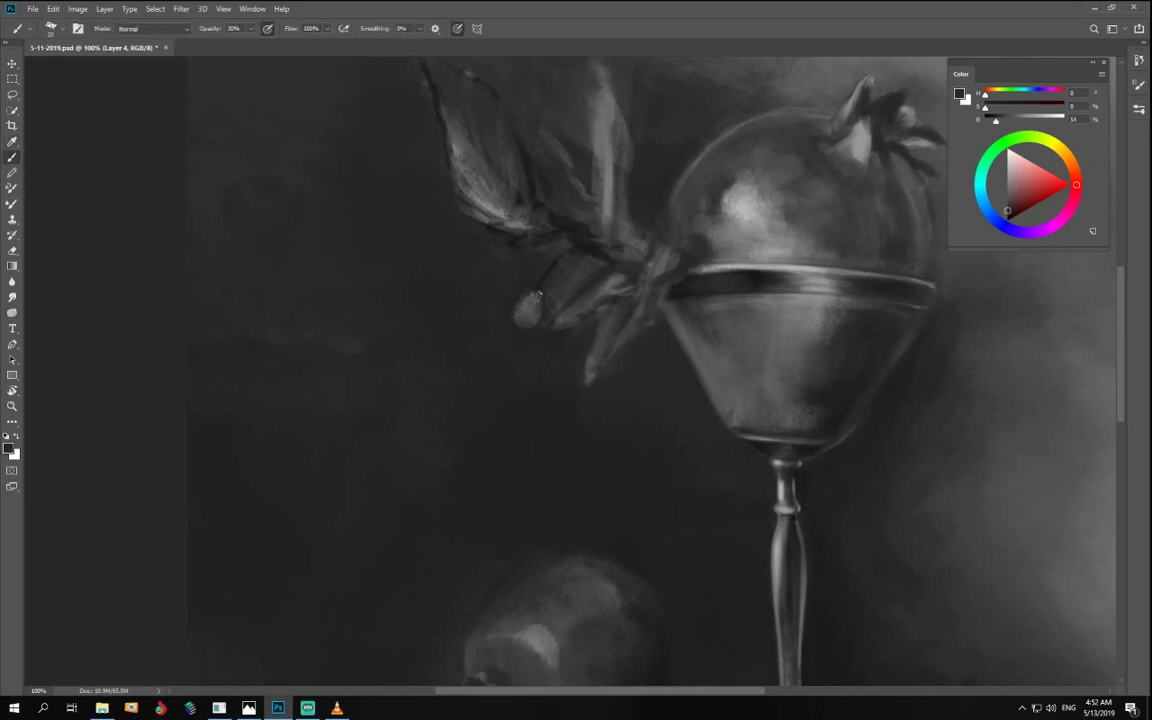
pyautogui.moveTo(250, 30); pyautogui.dragTo(276, 43)
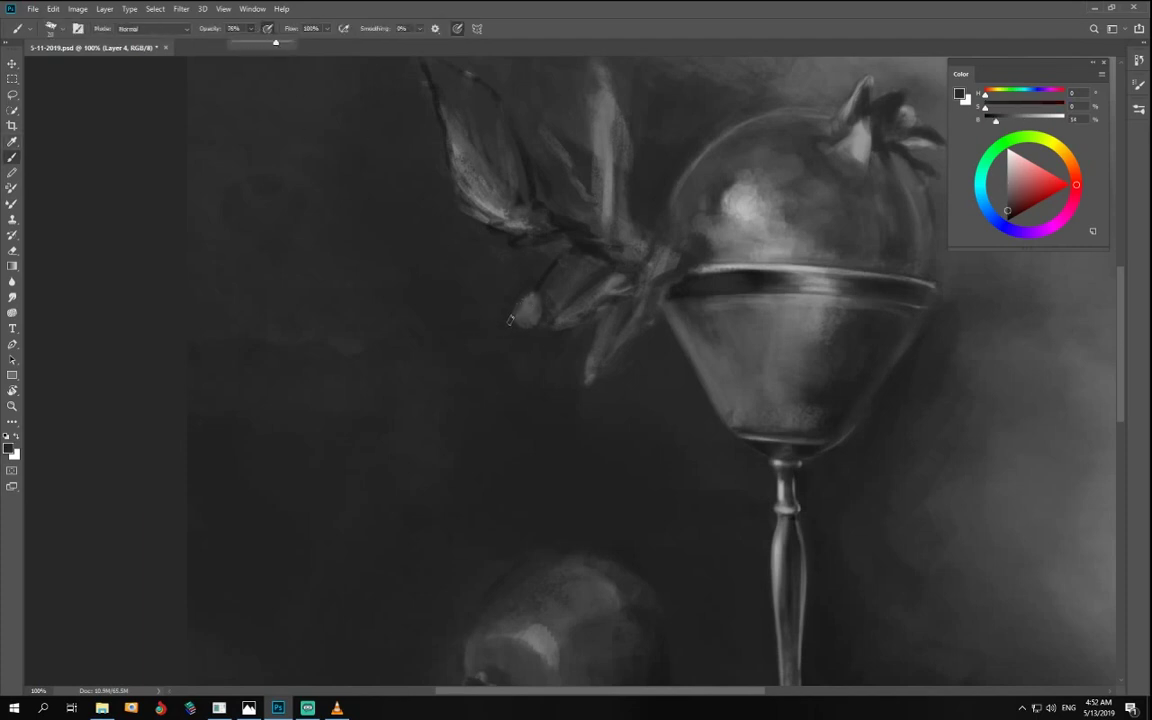
pyautogui.moveTo(510, 320); pyautogui.dragTo(520, 299)
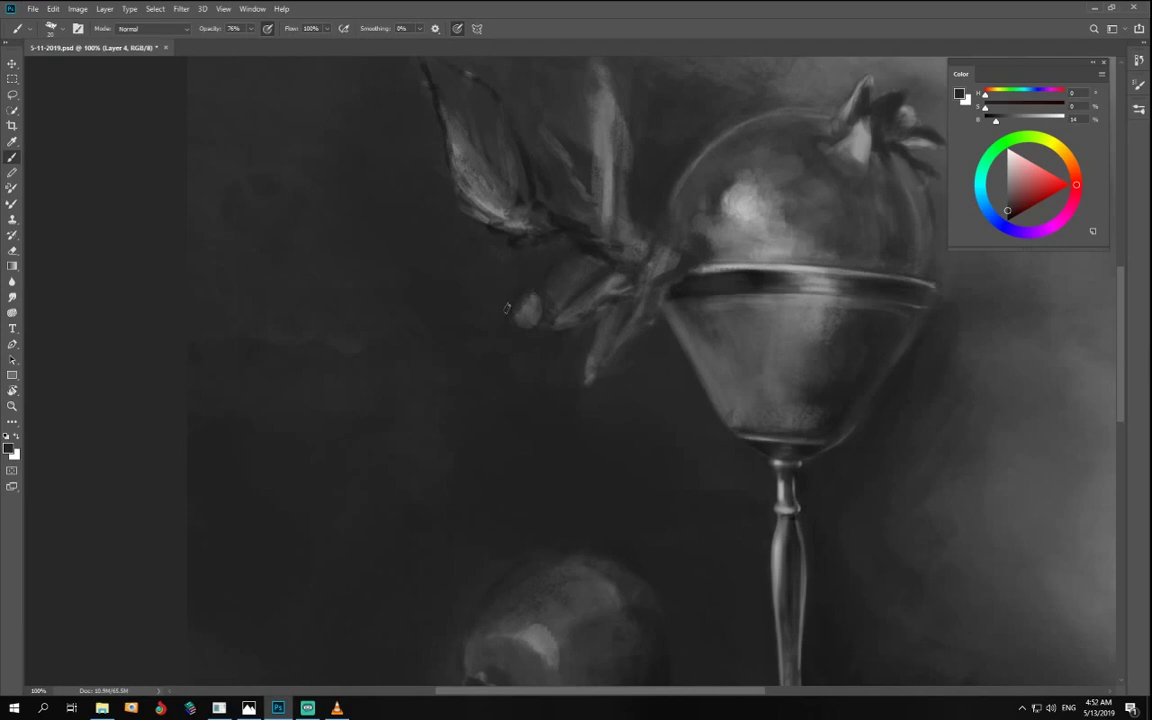
pyautogui.keyDown('alt'); pyautogui.click(631, 311); pyautogui.keyUp('alt')
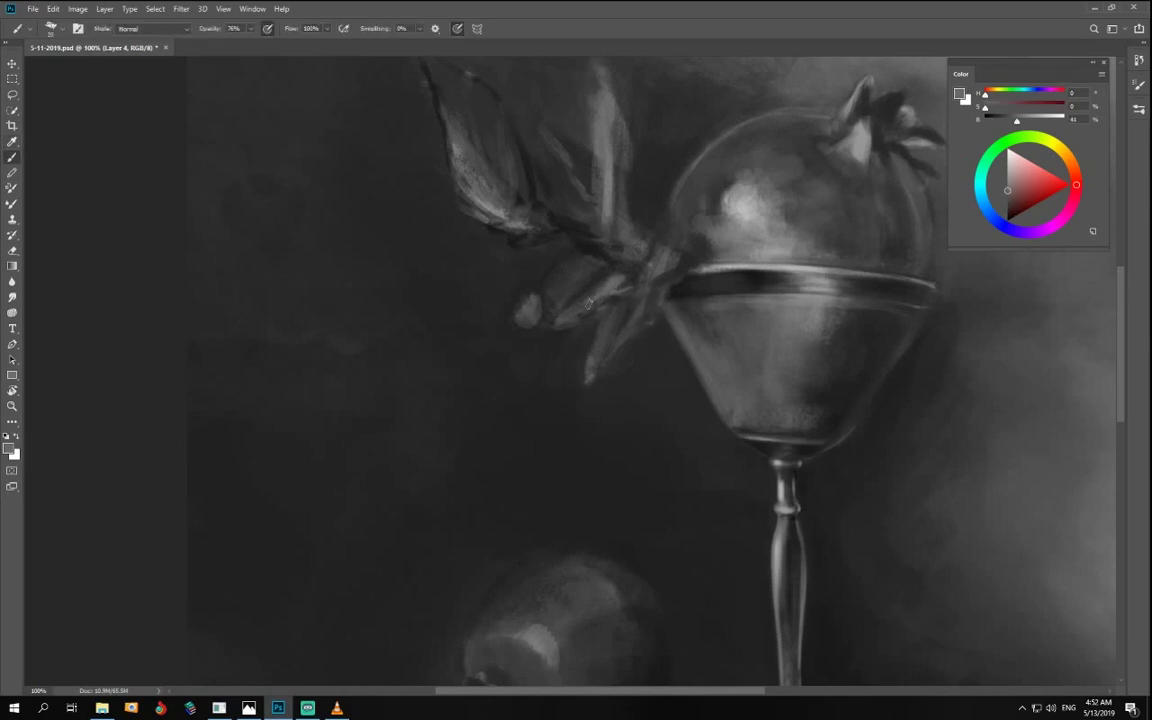
pyautogui.keyDown('alt'); pyautogui.click(607, 299); pyautogui.keyUp('alt')
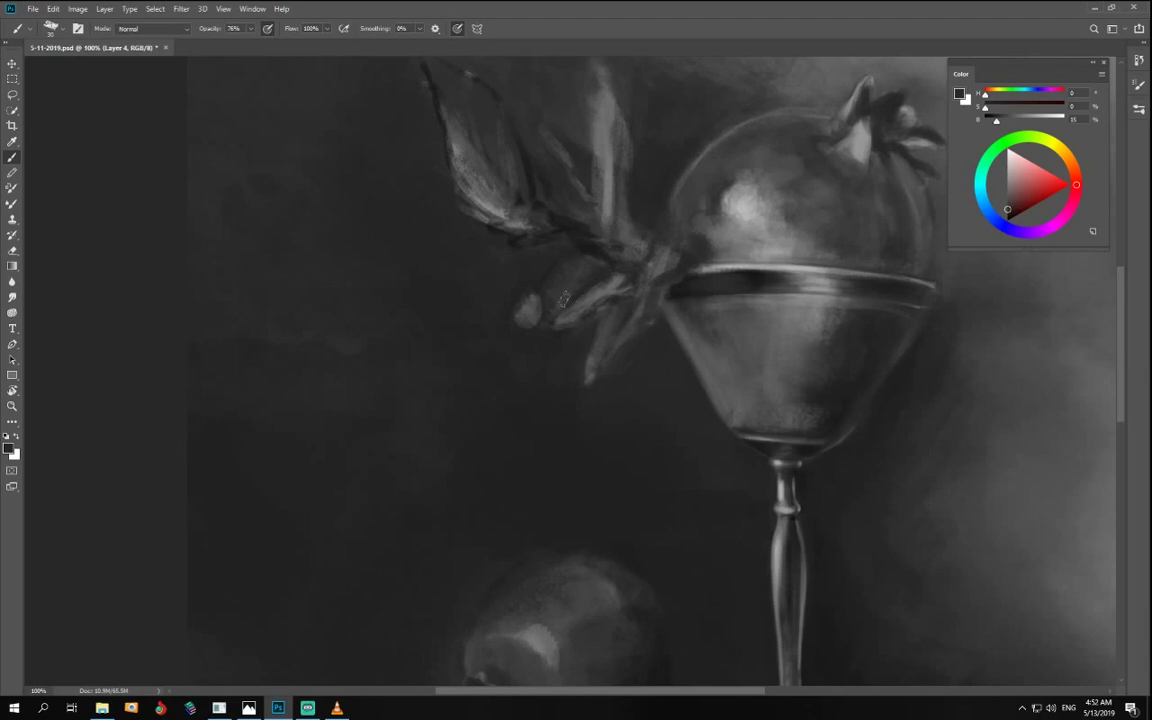
# - Brighten the base of the lowest leaf where it meets the goblet's rim with a grey of 52% brightness
pyautogui.moveTo(579, 352)
pyautogui.mouseDown()
pyautogui.moveTo(489, 445)
pyautogui.moveTo(517, 460)
pyautogui.mouseUp()
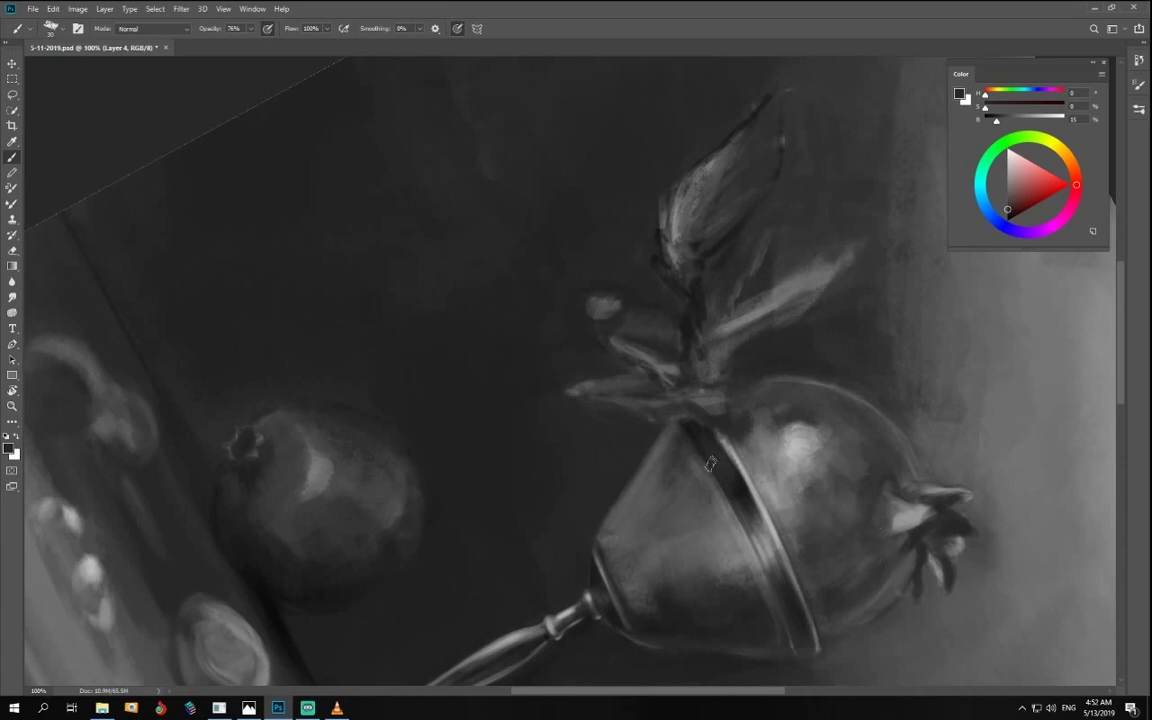
pyautogui.moveTo(1013, 120); pyautogui.dragTo(1025, 120)
pyautogui.moveTo(643, 381); pyautogui.dragTo(626, 352)
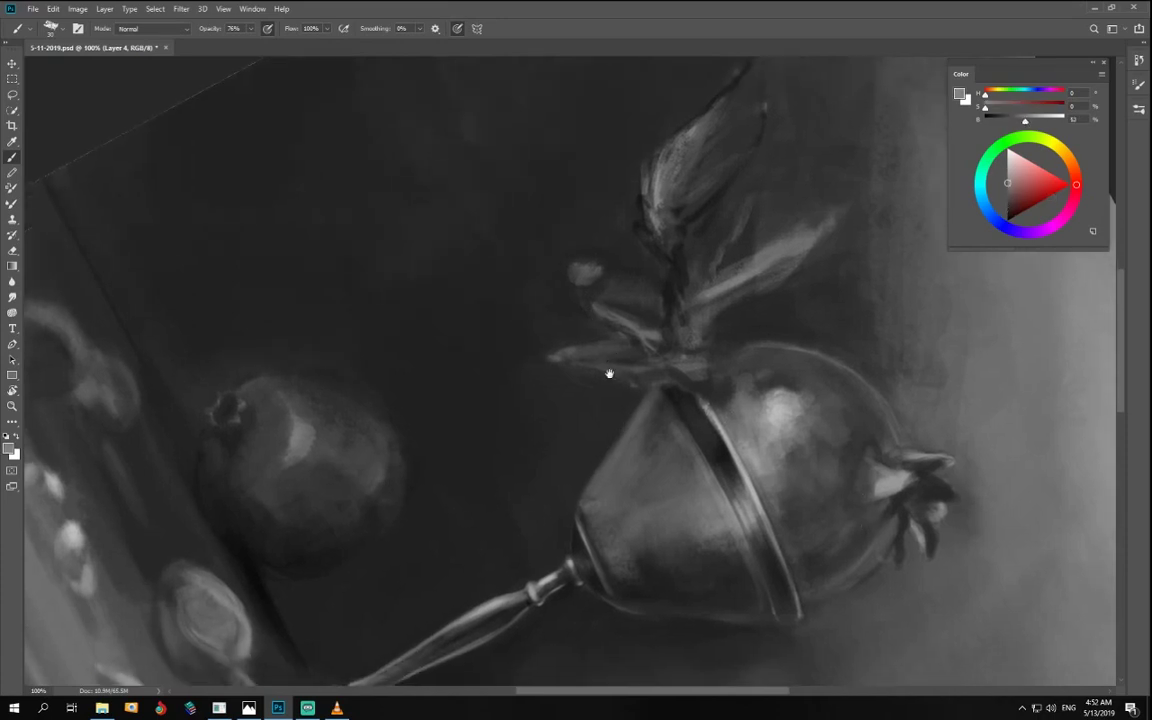
pyautogui.moveTo(688, 378)
pyautogui.mouseDown()
pyautogui.moveTo(649, 379)
pyautogui.moveTo(678, 374)
pyautogui.moveTo(602, 368)
pyautogui.mouseUp()
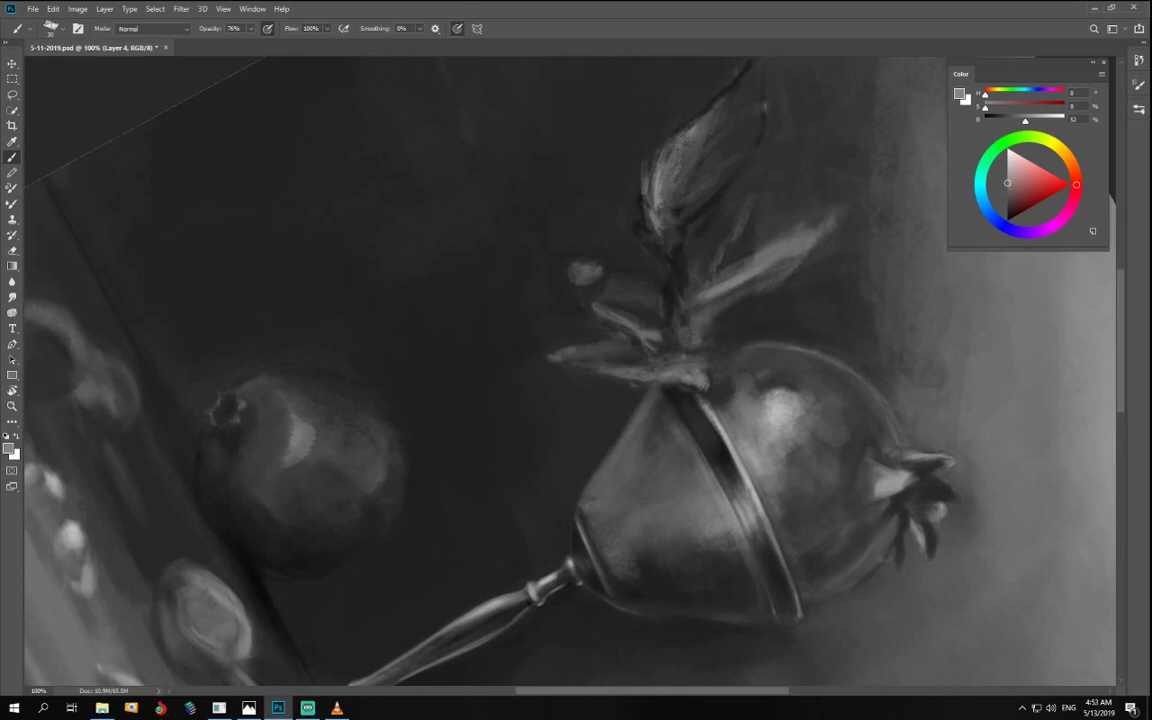
# - Darken the goblet's rim band near the leaf base with a sampled 13% grey at a lower brush opacity
pyautogui.press('r')
pyautogui.moveTo(674, 469); pyautogui.dragTo(898, 404)
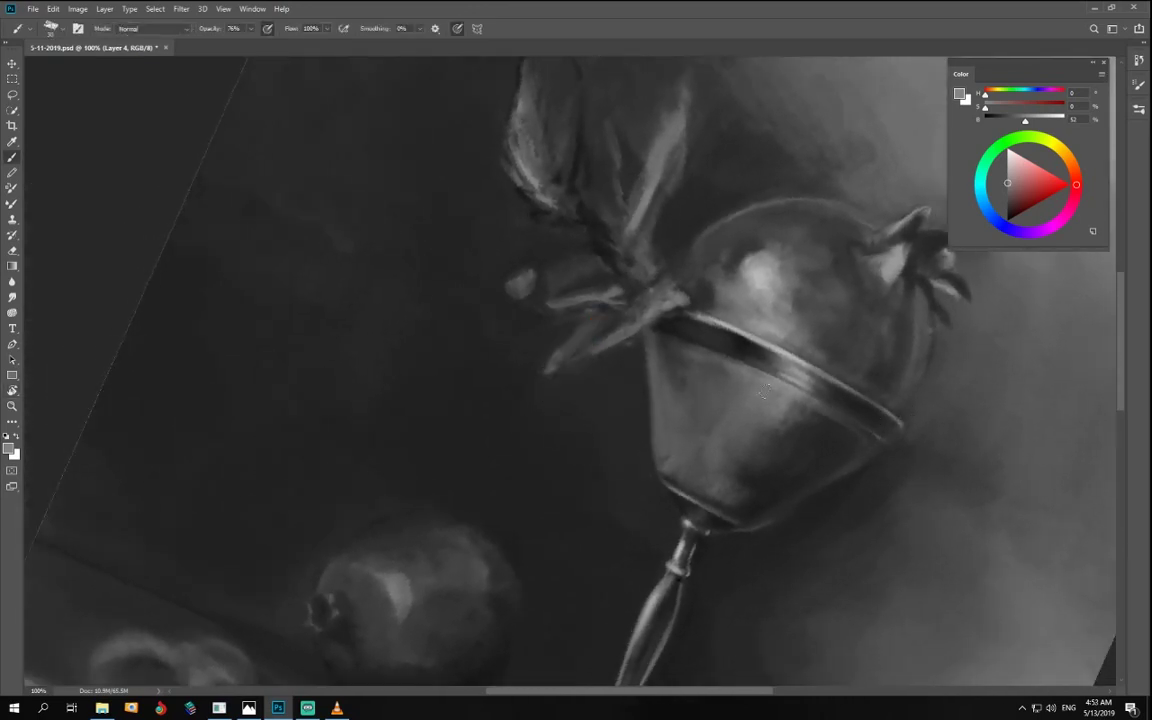
pyautogui.keyDown('alt'); pyautogui.click(735, 347); pyautogui.keyUp('alt')
pyautogui.moveTo(251, 29); pyautogui.dragTo(235, 42)
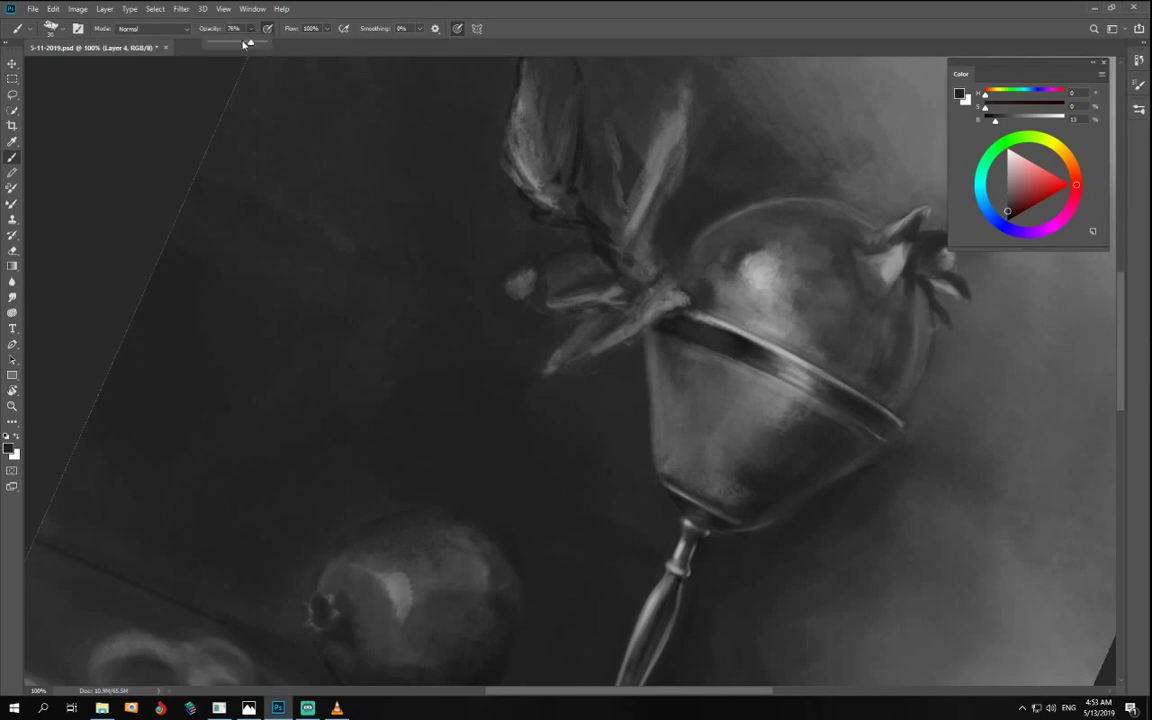
pyautogui.click(346, 30)
pyautogui.moveTo(738, 333)
pyautogui.mouseDown()
pyautogui.moveTo(682, 315)
pyautogui.moveTo(732, 329)
pyautogui.mouseUp()
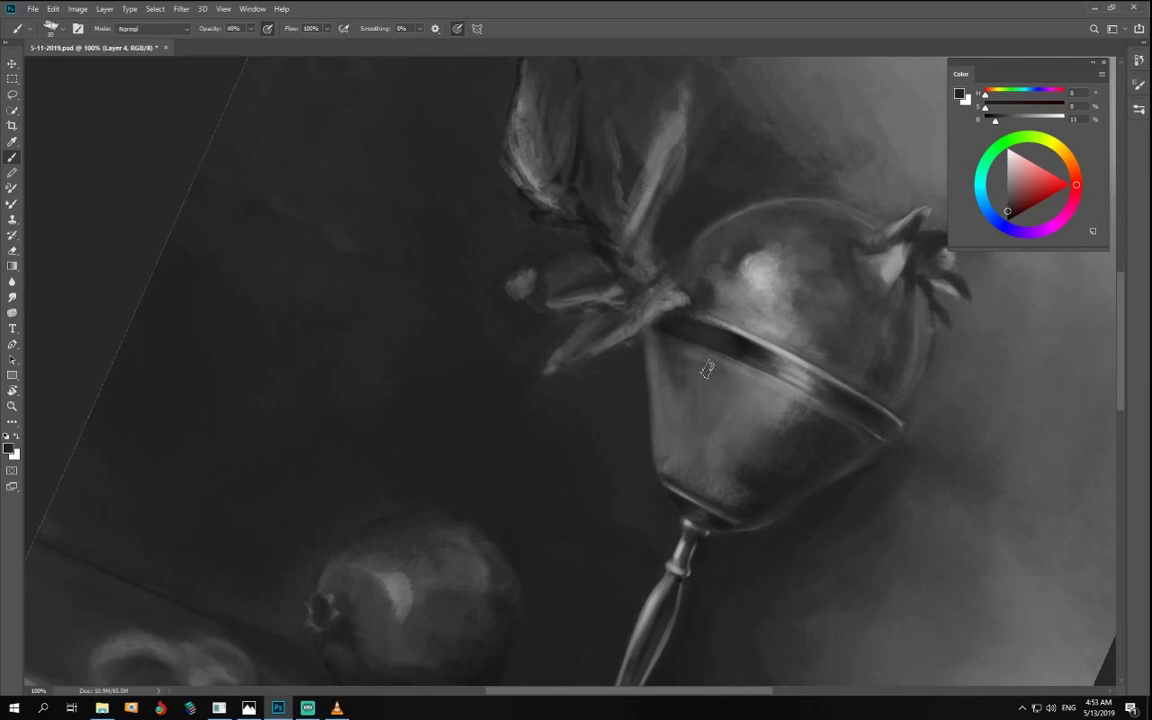
# - Fade the long lower leaf's tip into the background with dark grey using a smaller brush at 45% opacity
pyautogui.press('4')
pyautogui.press('5')
pyautogui.press('[')
pyautogui.press('[')
pyautogui.moveTo(586, 351); pyautogui.dragTo(621, 337)
pyautogui.keyDown('alt'); pyautogui.click(625, 388); pyautogui.keyUp('alt')
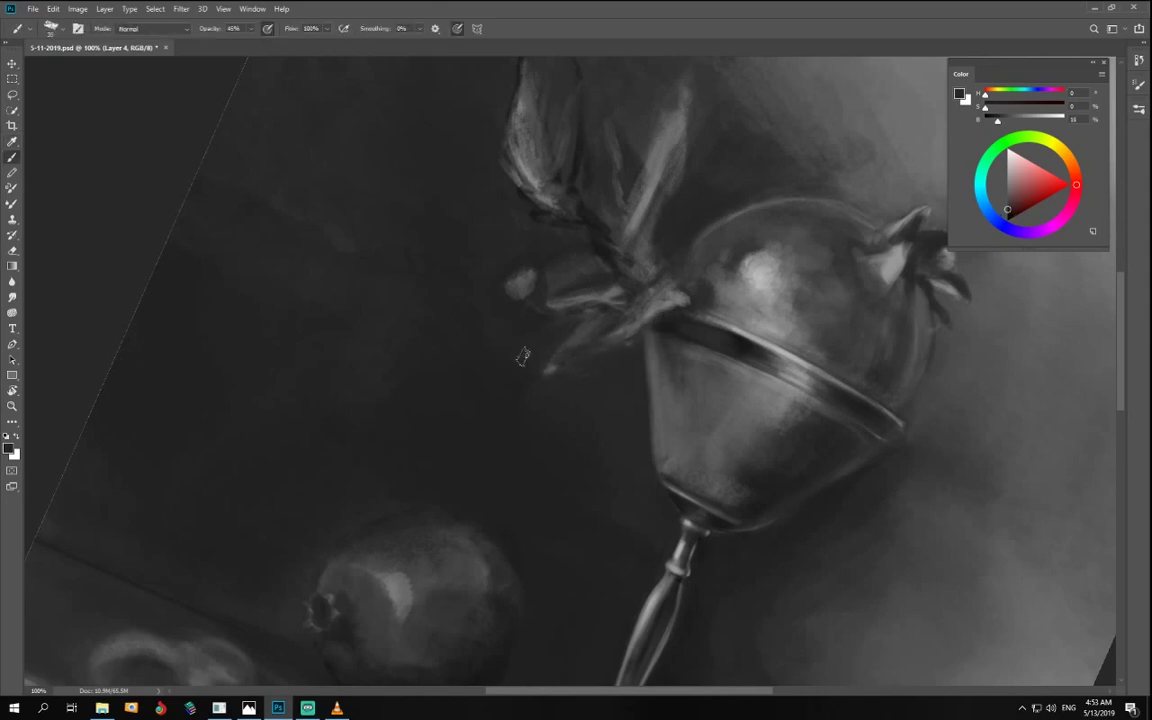
# - Trim the lower leaf's tip with a small brush in a near-black grey derived from the sampled background
pyautogui.keyDown('alt'); pyautogui.click(510, 412); pyautogui.keyUp('alt')
pyautogui.moveTo(995, 123); pyautogui.dragTo(991, 123)
pyautogui.press('[')
pyautogui.press('[')
pyautogui.press('[')
pyautogui.press('[')
pyautogui.press('[')
pyautogui.press('[')
pyautogui.press('[')
pyautogui.press('[')
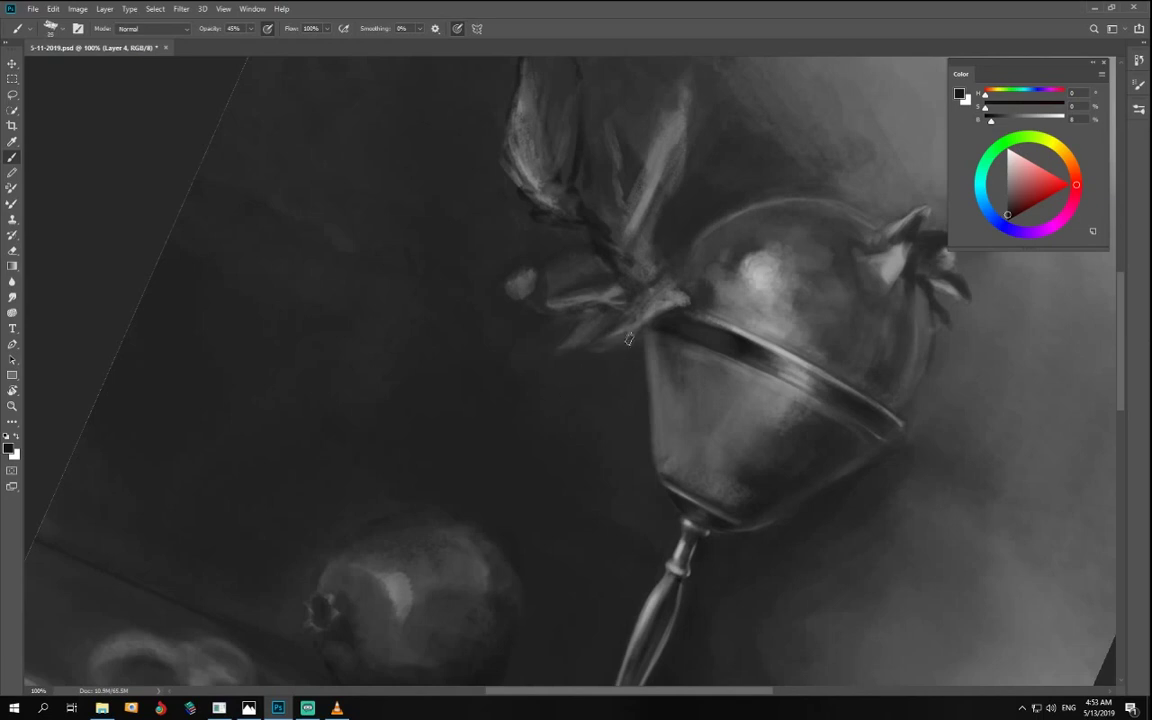
# - Darken the lower leaf's underside at 40% brush opacity and soften its tip with a sampled 24% grey at 20% opacity
pyautogui.press(']')
pyautogui.press(']')
pyautogui.press('8')
pyautogui.press('5')
pyautogui.moveTo(250, 28); pyautogui.dragTo(231, 51)
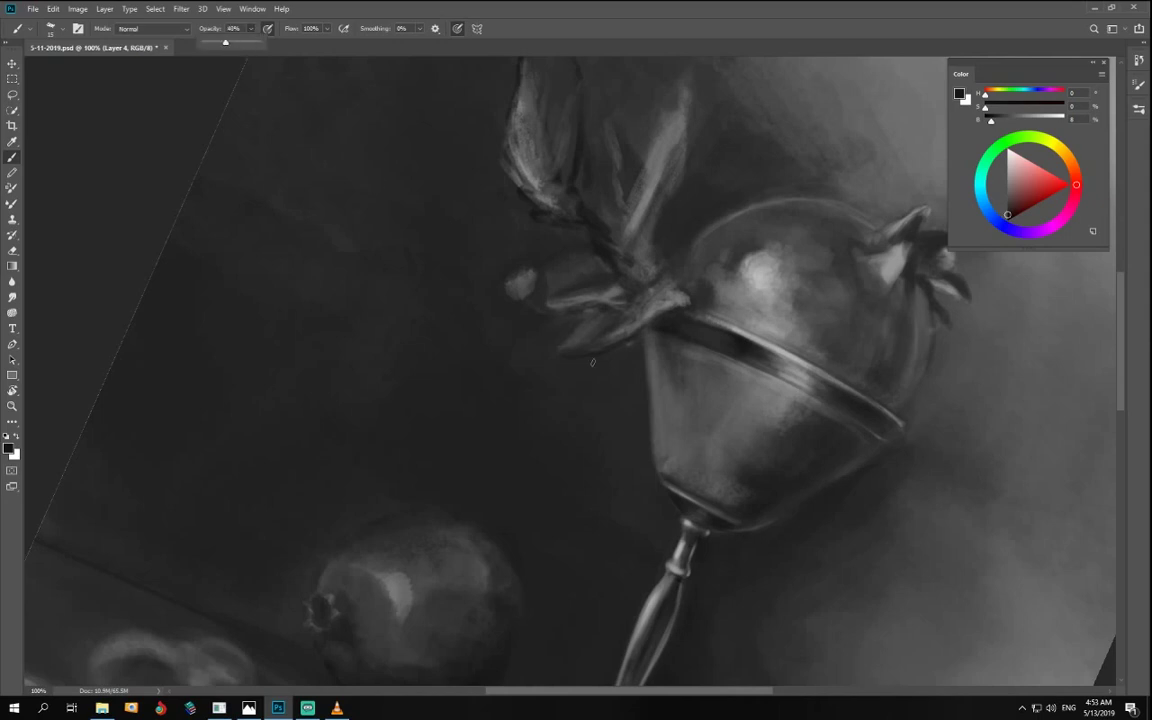
pyautogui.click(580, 321)
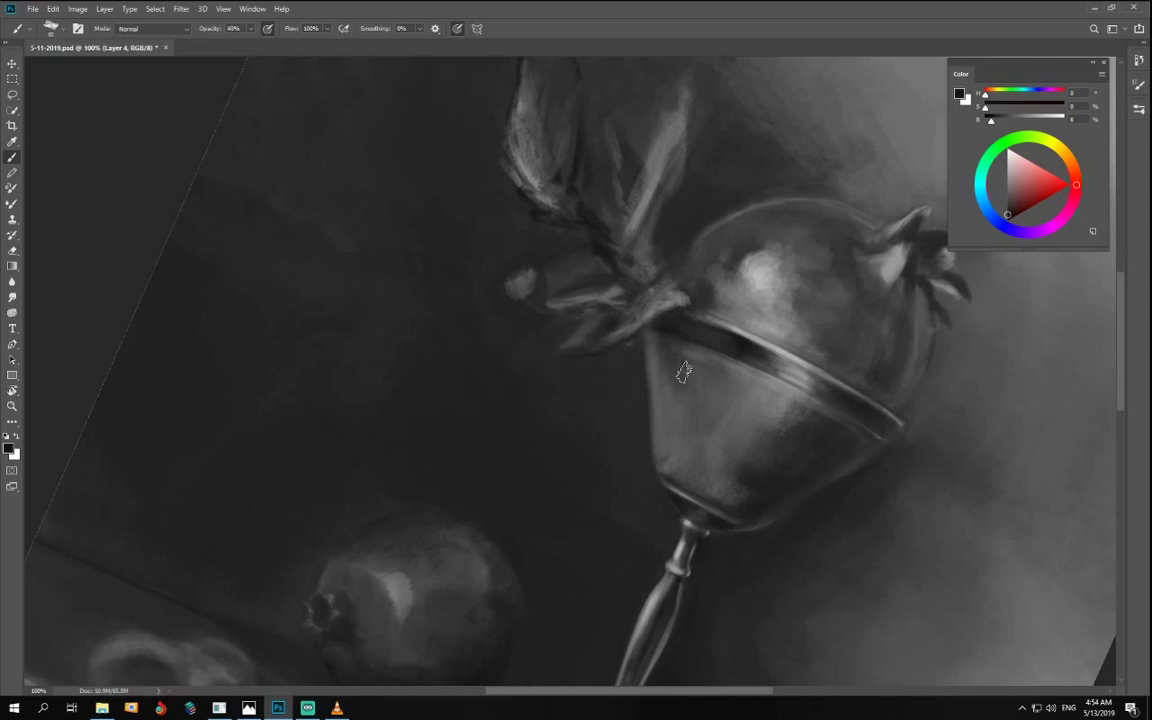
pyautogui.press('2')
pyautogui.keyDown('alt'); pyautogui.click(536, 288); pyautogui.keyUp('alt')
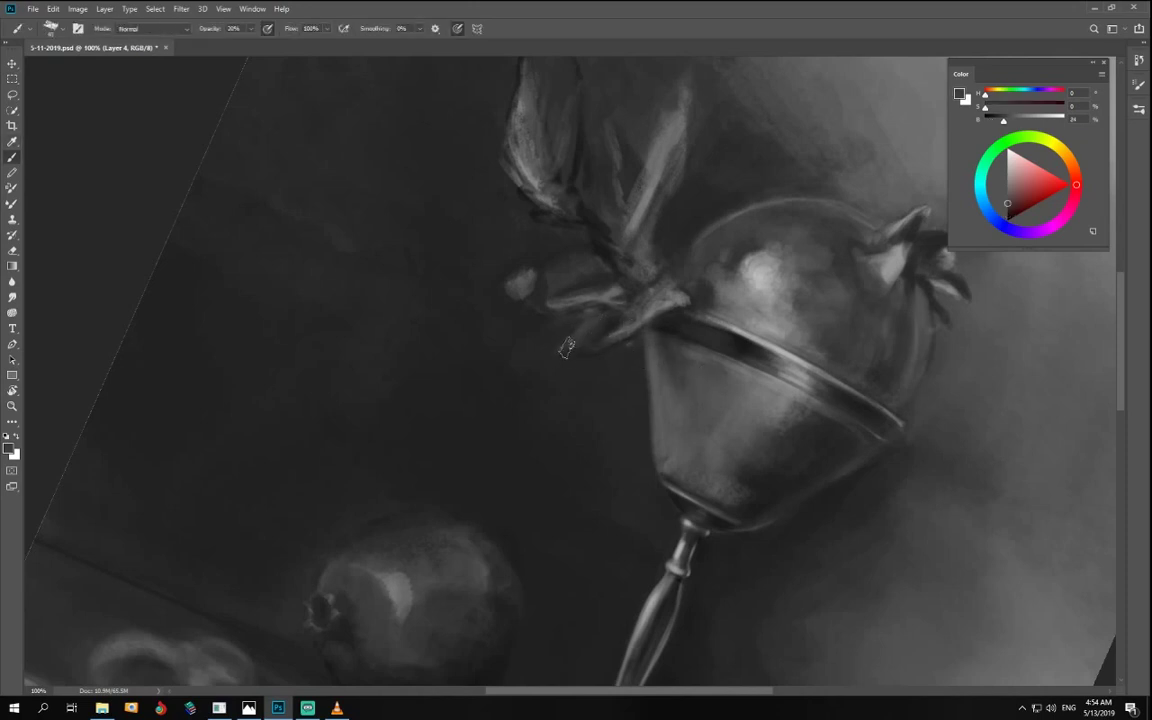
# - Rotate the canvas back upright and switch to the smooth, slanted elliptical 45 px brush preset
pyautogui.press('r')
pyautogui.moveTo(676, 440)
pyautogui.mouseDown()
pyautogui.moveTo(680, 457)
pyautogui.moveTo(789, 463)
pyautogui.moveTo(805, 308)
pyautogui.moveTo(779, 274)
pyautogui.moveTo(775, 292)
pyautogui.mouseUp()
pyautogui.press('r')
pyautogui.rightClick(711, 311)
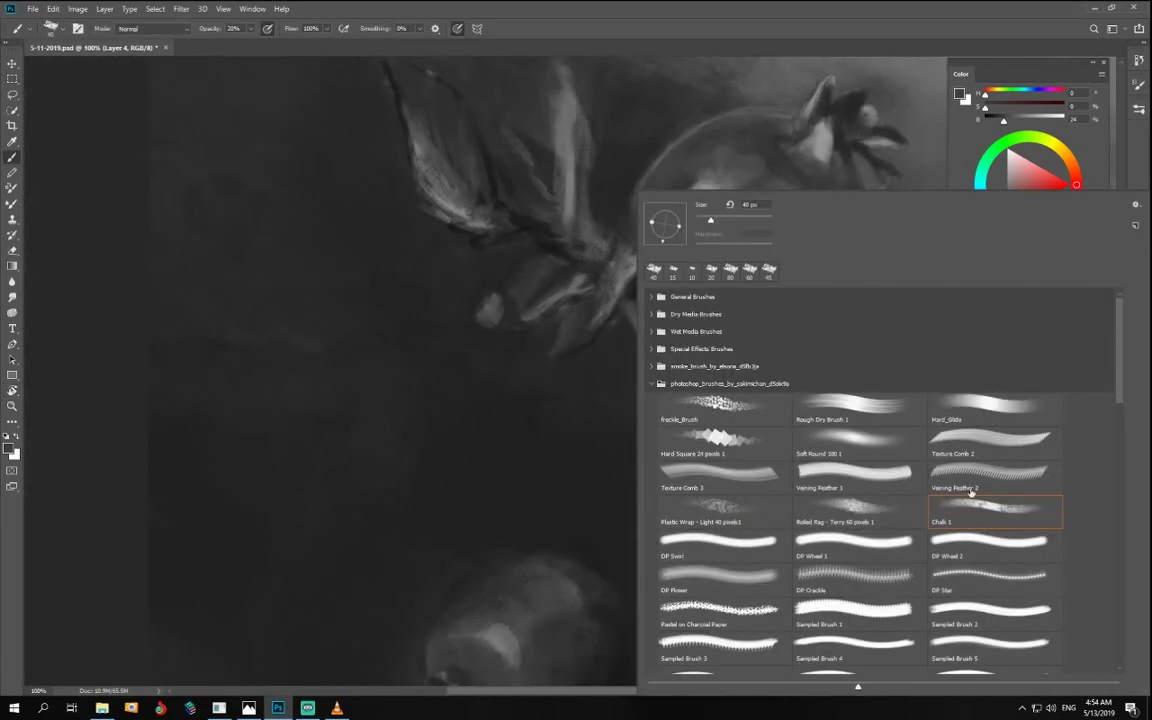
pyautogui.click(990, 543)
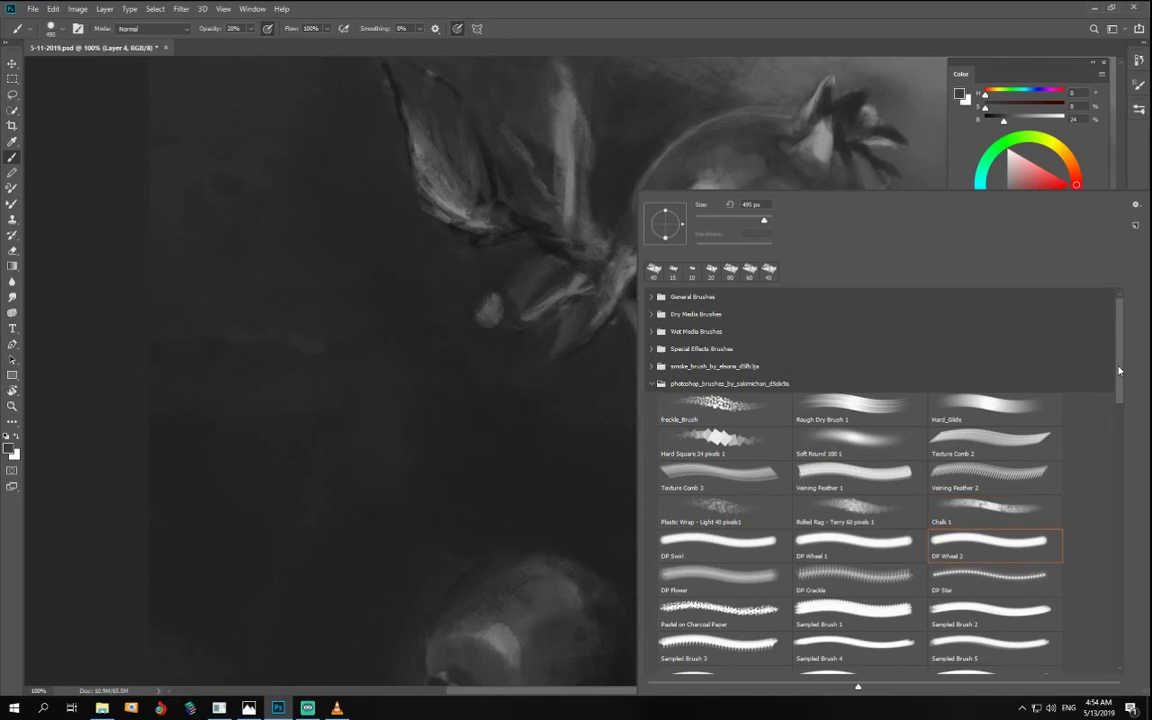
pyautogui.scroll(-3, 1134, 408)
pyautogui.moveTo(1134, 408)
pyautogui.mouseDown()
pyautogui.moveTo(1142, 460)
pyautogui.moveTo(1128, 370)
pyautogui.moveTo(1128, 476)
pyautogui.mouseUp()
pyautogui.click(963, 402)
pyautogui.click(470, 340)
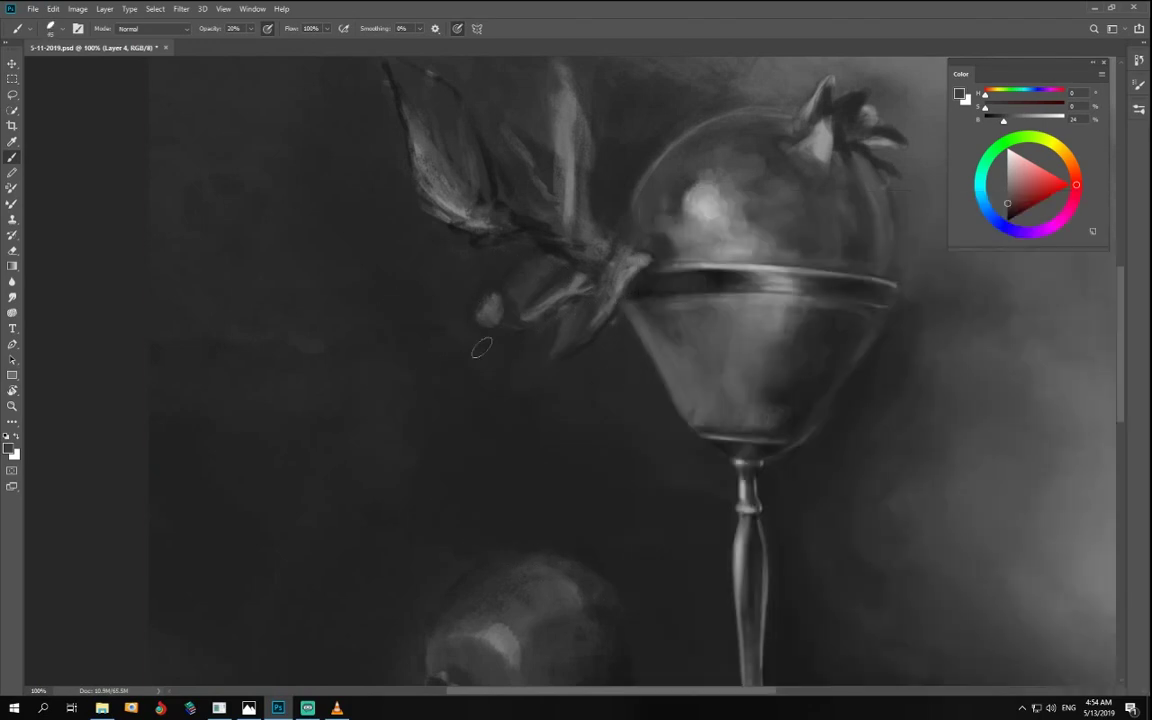
# - Trim the small rounded leaf tip into a pointed shape with a sampled 14% grey at 71% brush opacity
pyautogui.keyDown('alt'); pyautogui.click(490, 338); pyautogui.keyUp('alt')
pyautogui.click(247, 29)
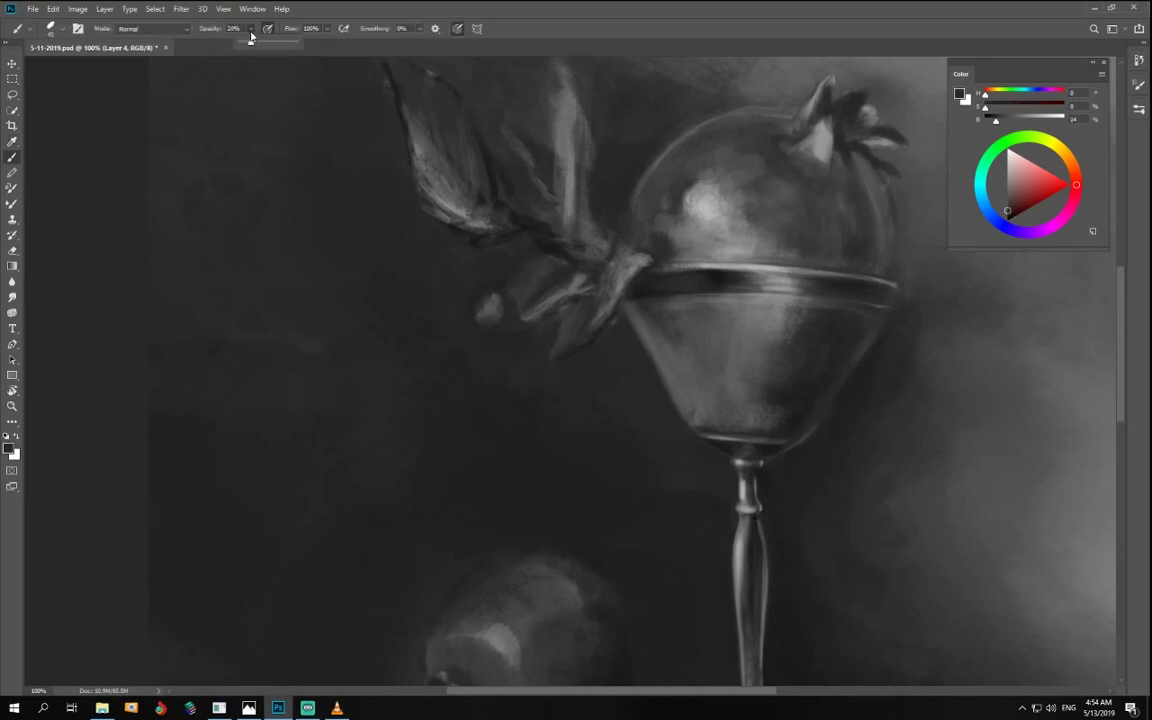
pyautogui.moveTo(247, 29); pyautogui.dragTo(282, 47)
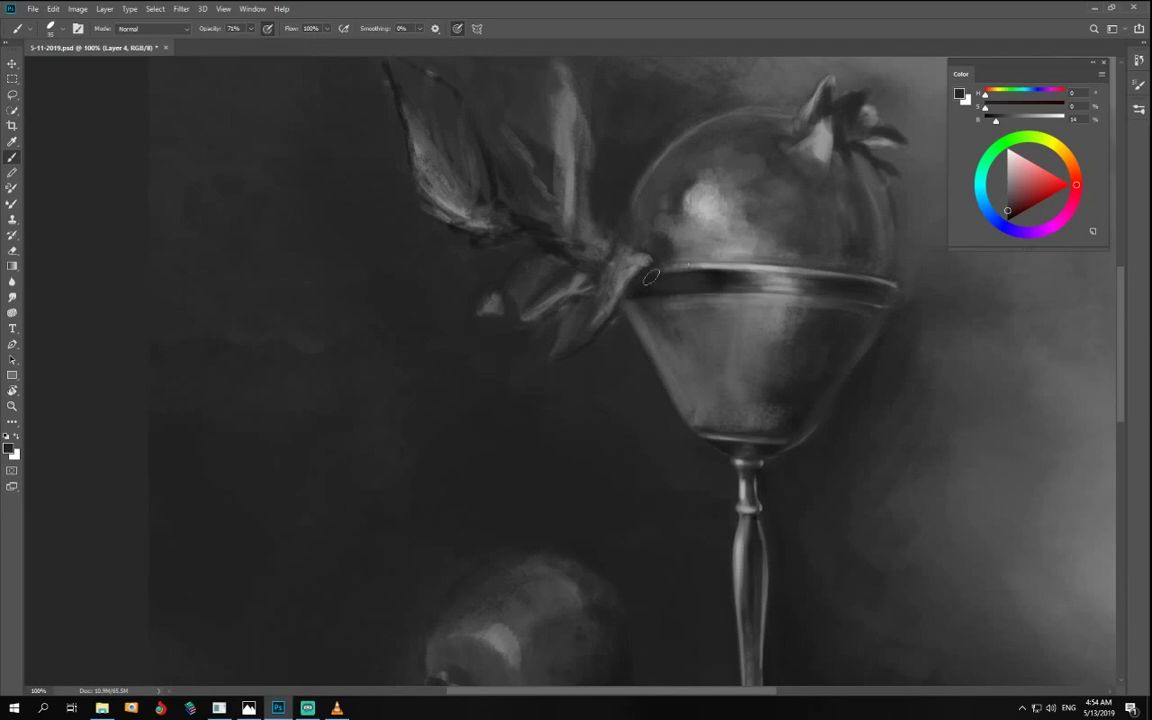
# - Rework the leaf base at the goblet's rim with dark grey strokes and 54% grey accents at 20% opacity
pyautogui.moveTo(642, 257); pyautogui.dragTo(608, 311)
pyautogui.moveTo(703, 198); pyautogui.dragTo(692, 193)
pyautogui.moveTo(643, 267); pyautogui.dragTo(619, 295)
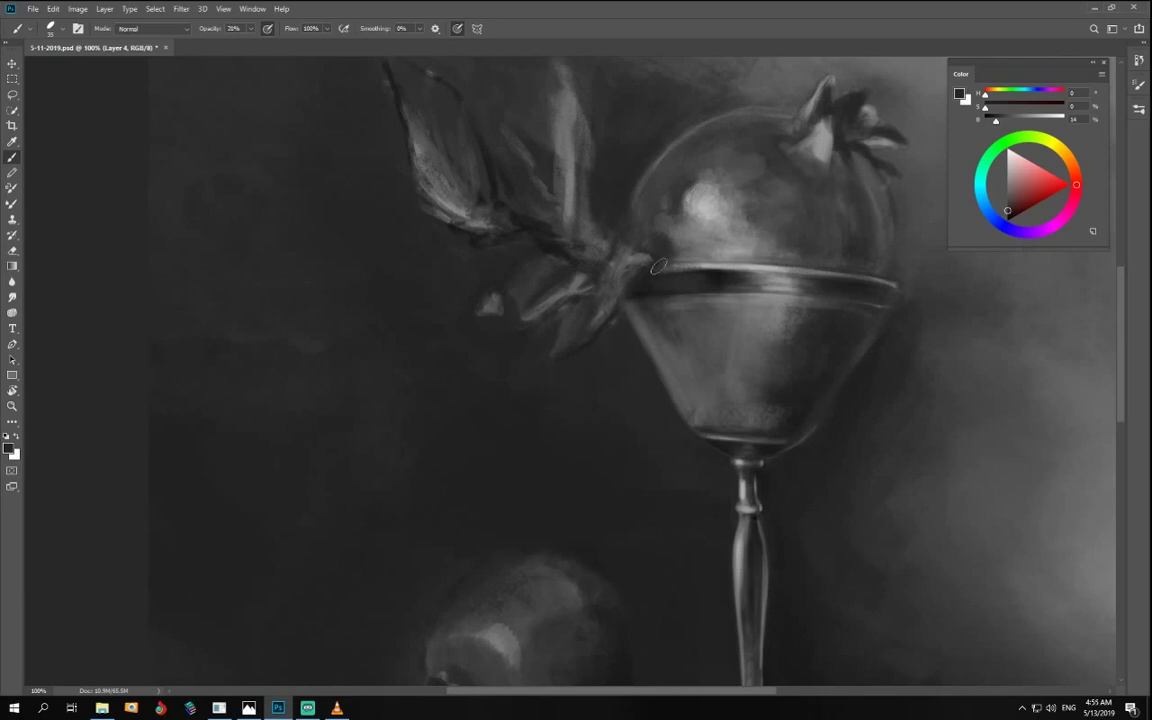
pyautogui.click(986, 181)
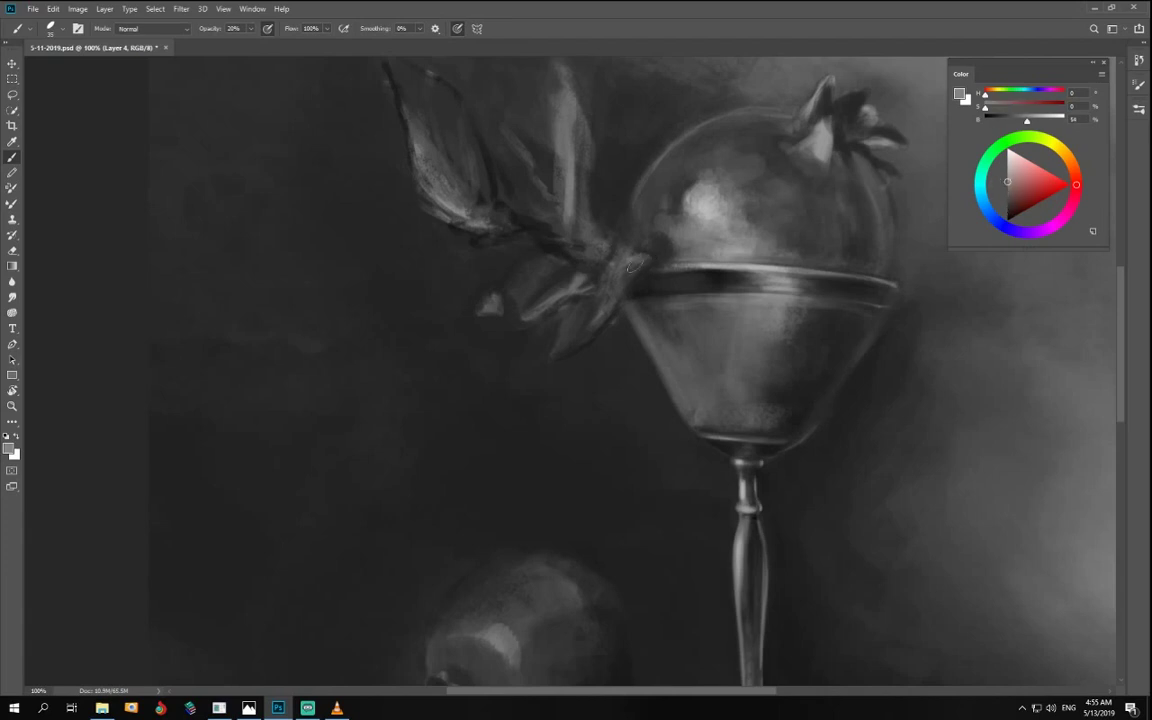
pyautogui.moveTo(633, 266); pyautogui.dragTo(625, 249)
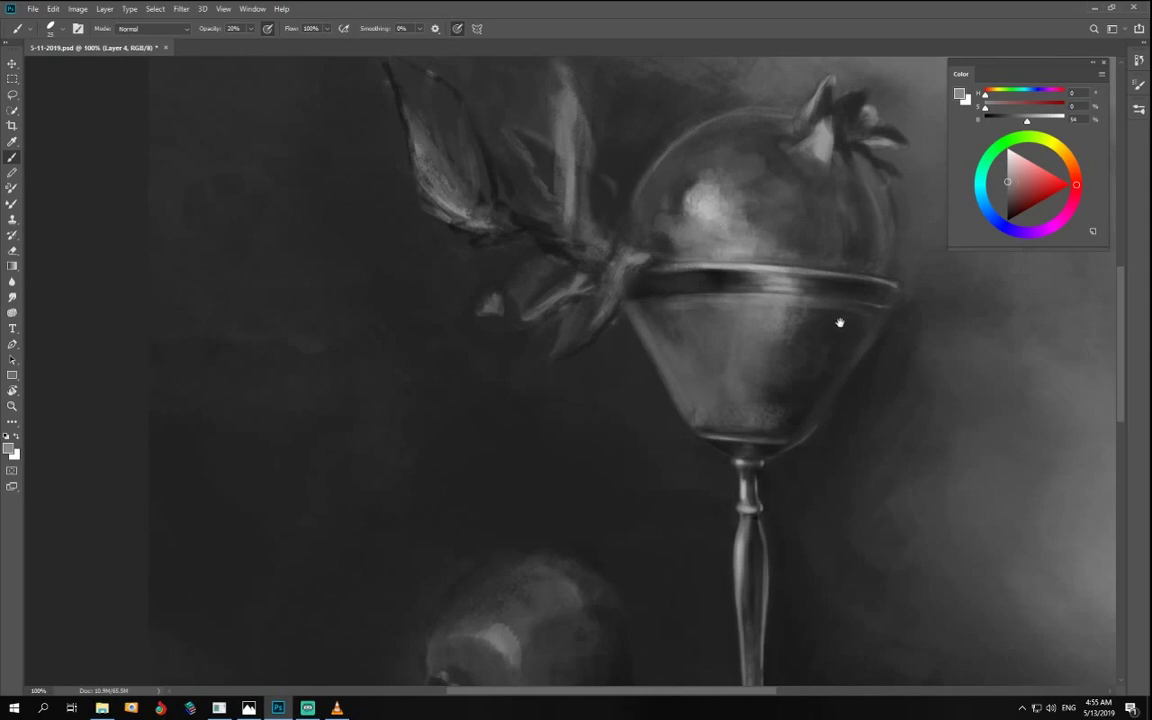
# - Widen the upright leaf by painting 54% grey along the side facing the pomegranate
pyautogui.moveTo(781, 214); pyautogui.dragTo(848, 354)
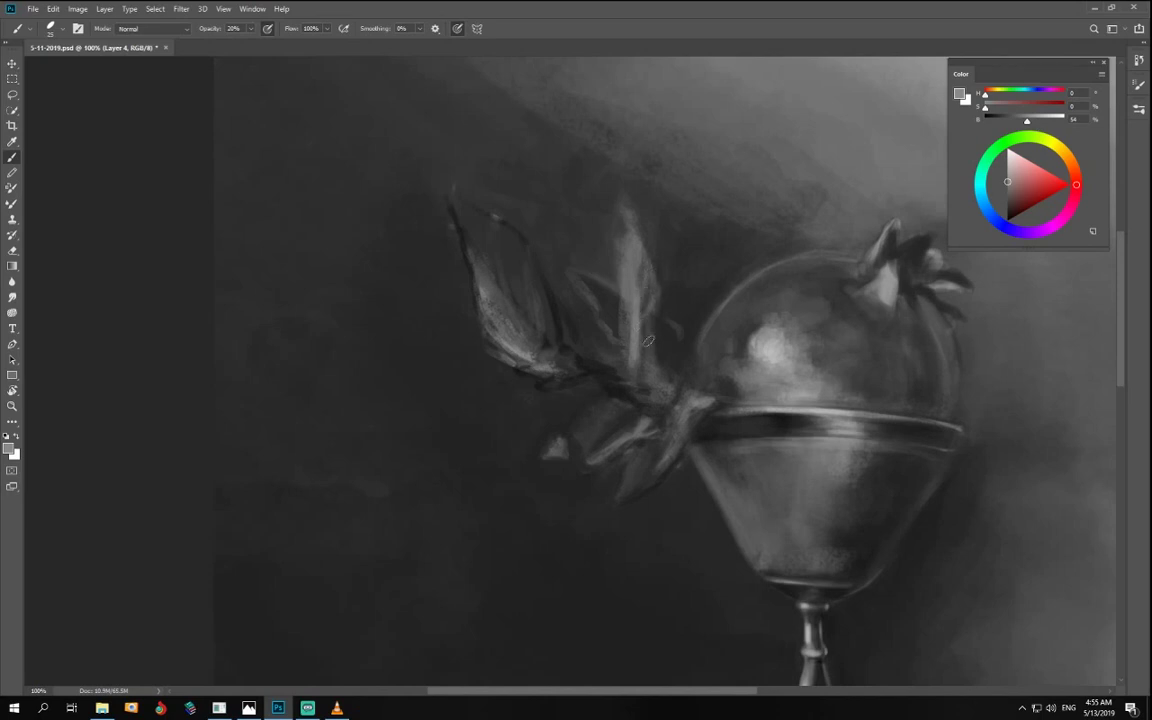
pyautogui.moveTo(658, 292); pyautogui.dragTo(655, 398)
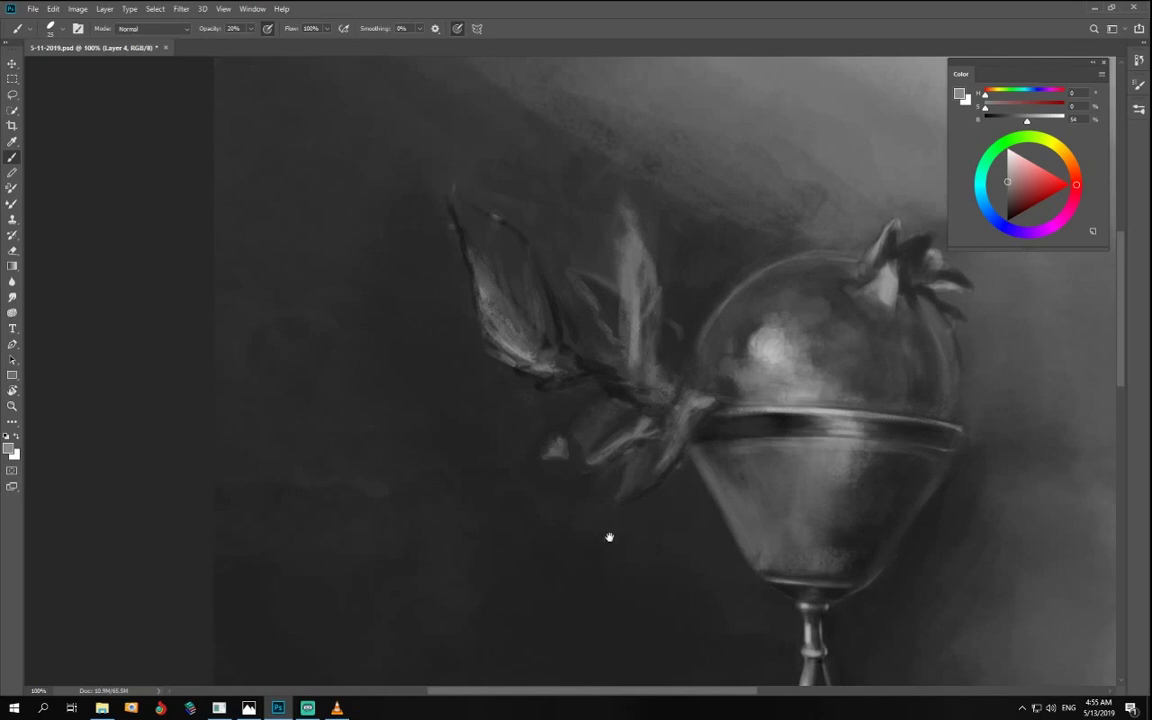
pyautogui.moveTo(609, 537); pyautogui.dragTo(546, 477)
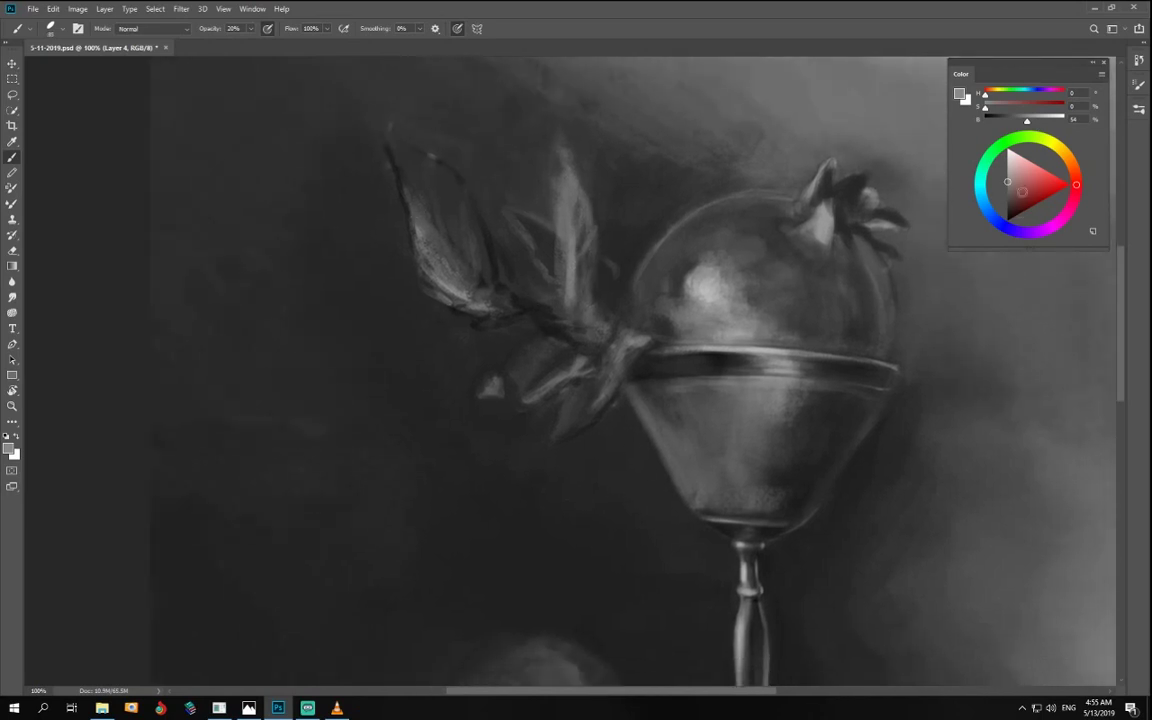
# - Darken the large outer leaf's interior and the upright leaf's edge with 15% grey at 68% brush opacity
pyautogui.moveTo(1008, 190); pyautogui.dragTo(1007, 209)
pyautogui.click(251, 29)
pyautogui.moveTo(250, 42); pyautogui.dragTo(278, 43)
pyautogui.moveTo(464, 210)
pyautogui.mouseDown()
pyautogui.moveTo(466, 262)
pyautogui.moveTo(424, 193)
pyautogui.moveTo(491, 283)
pyautogui.mouseUp()
pyautogui.press('[')
pyautogui.press('[')
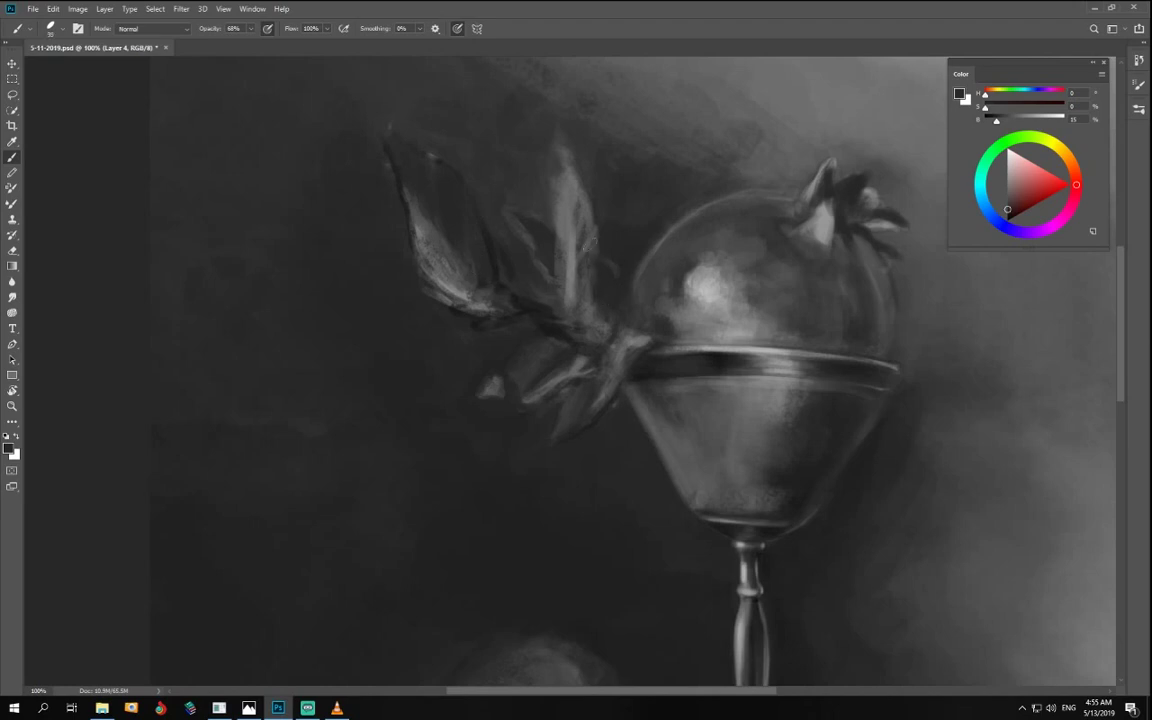
pyautogui.moveTo(588, 224)
pyautogui.mouseDown()
pyautogui.moveTo(585, 248)
pyautogui.moveTo(577, 192)
pyautogui.moveTo(593, 308)
pyautogui.mouseUp()
# - Subdue the lower leaves beside the goblet's rim with the 15% grey using a larger brush
pyautogui.press(']')
pyautogui.press(']')
pyautogui.press(']')
pyautogui.press(']')
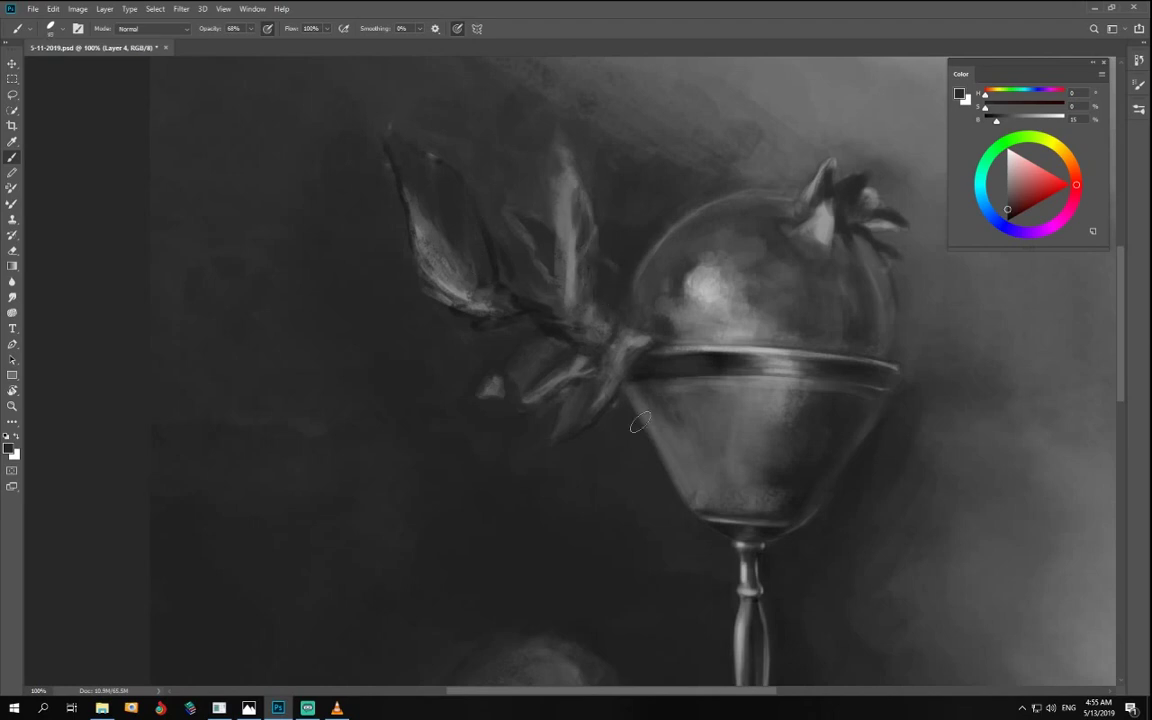
pyautogui.press('[')
pyautogui.moveTo(562, 364); pyautogui.dragTo(546, 379)
pyautogui.moveTo(632, 356); pyautogui.dragTo(600, 410)
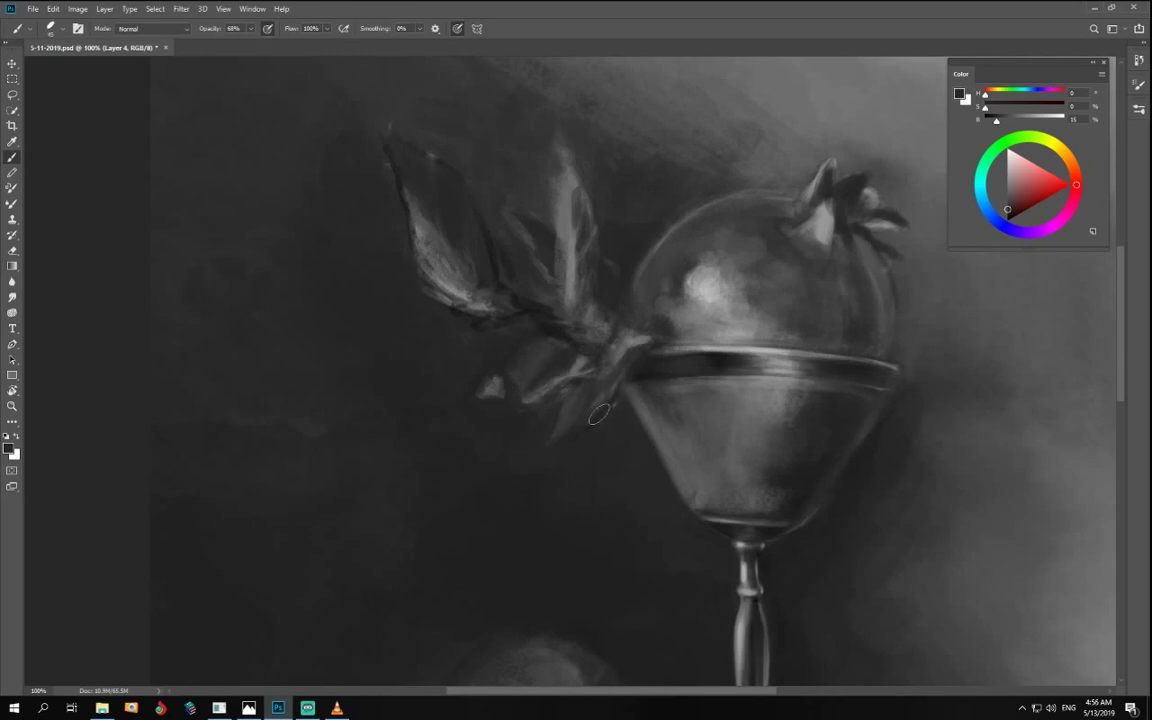
pyautogui.moveTo(731, 514); pyautogui.dragTo(727, 511)
# - Check the whole painting, select Layer 3 and set the elliptical brush to 100 px with a nearly horizontal tip angle
pyautogui.hotkey('ctrl', '-')
pyautogui.hotkey('ctrl', '-')
pyautogui.hotkey('ctrl', '-')
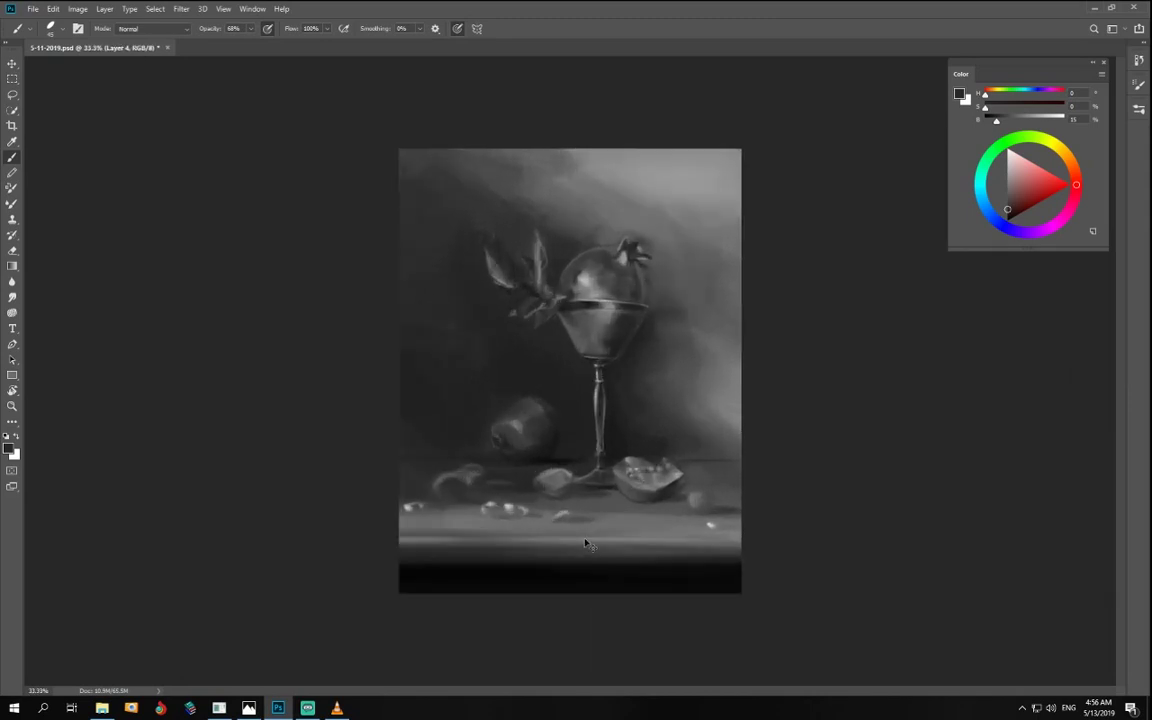
pyautogui.hotkey('ctrl', '+')
pyautogui.hotkey('ctrl', '+')
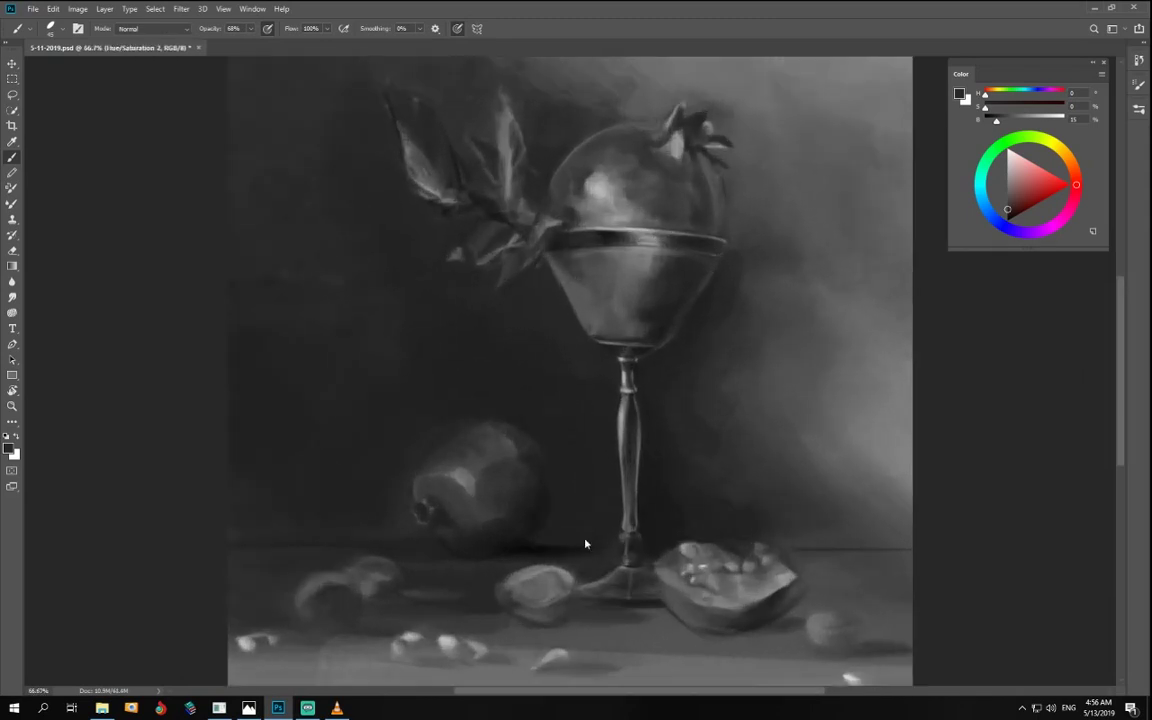
pyautogui.moveTo(608, 407); pyautogui.dragTo(589, 407)
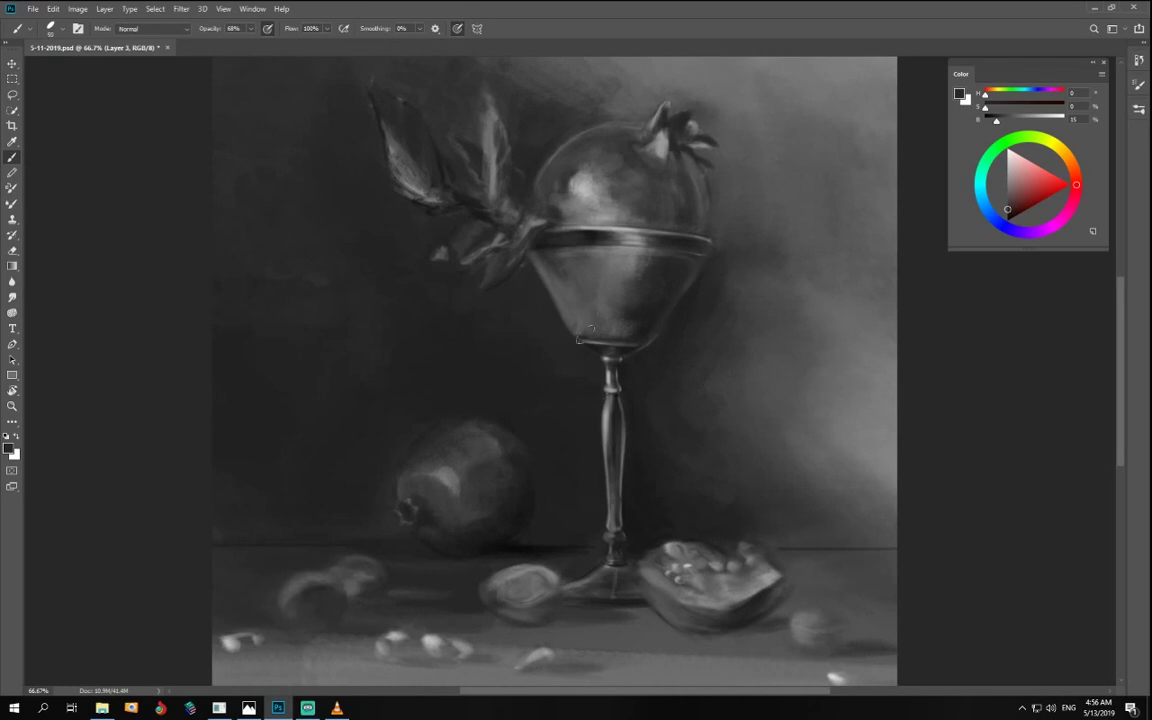
pyautogui.click(1137, 88)
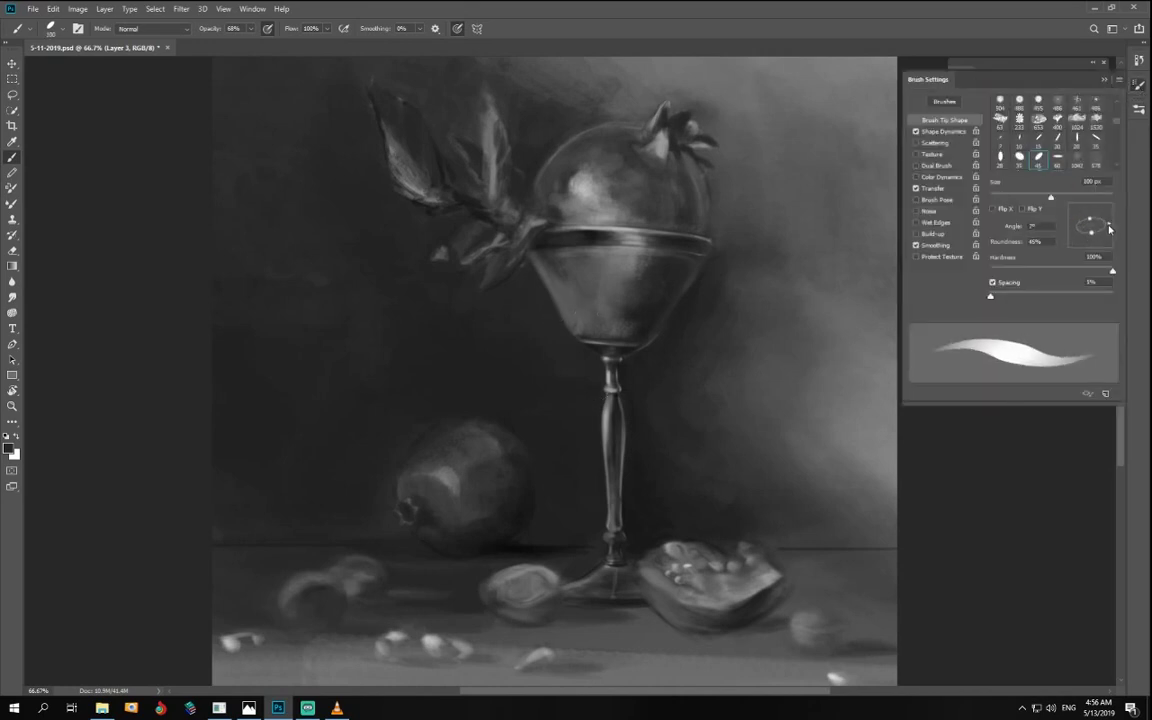
pyautogui.moveTo(555, 360); pyautogui.dragTo(552, 360)
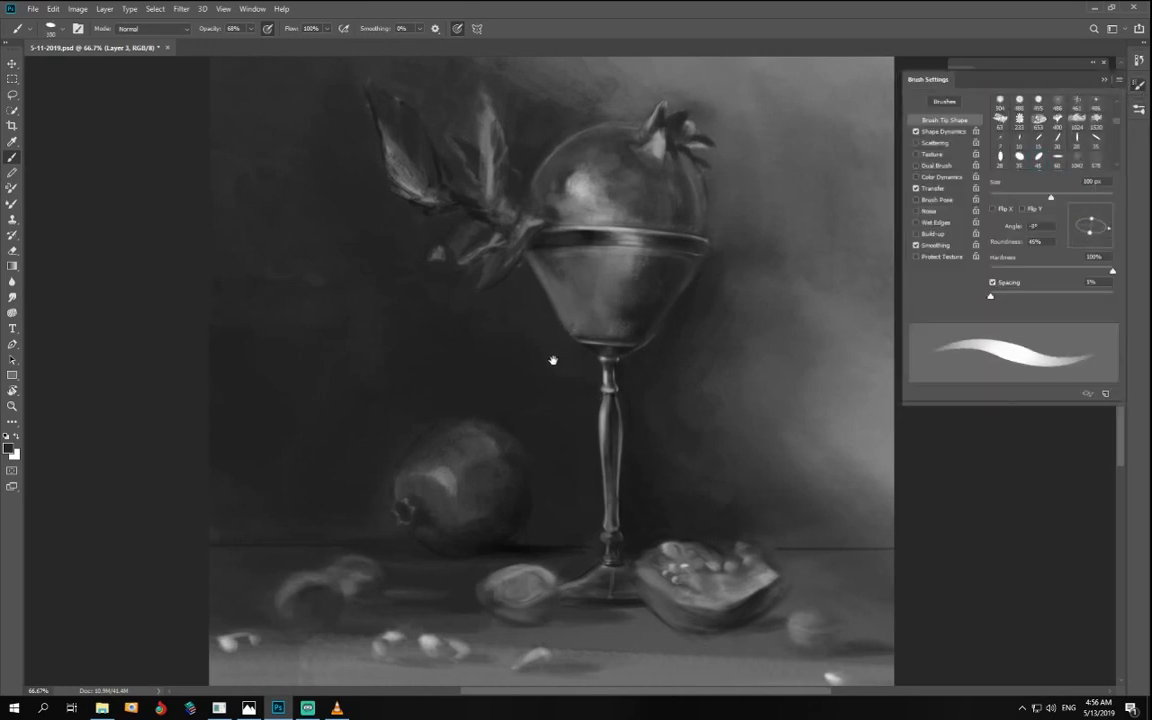
pyautogui.click(1139, 60)
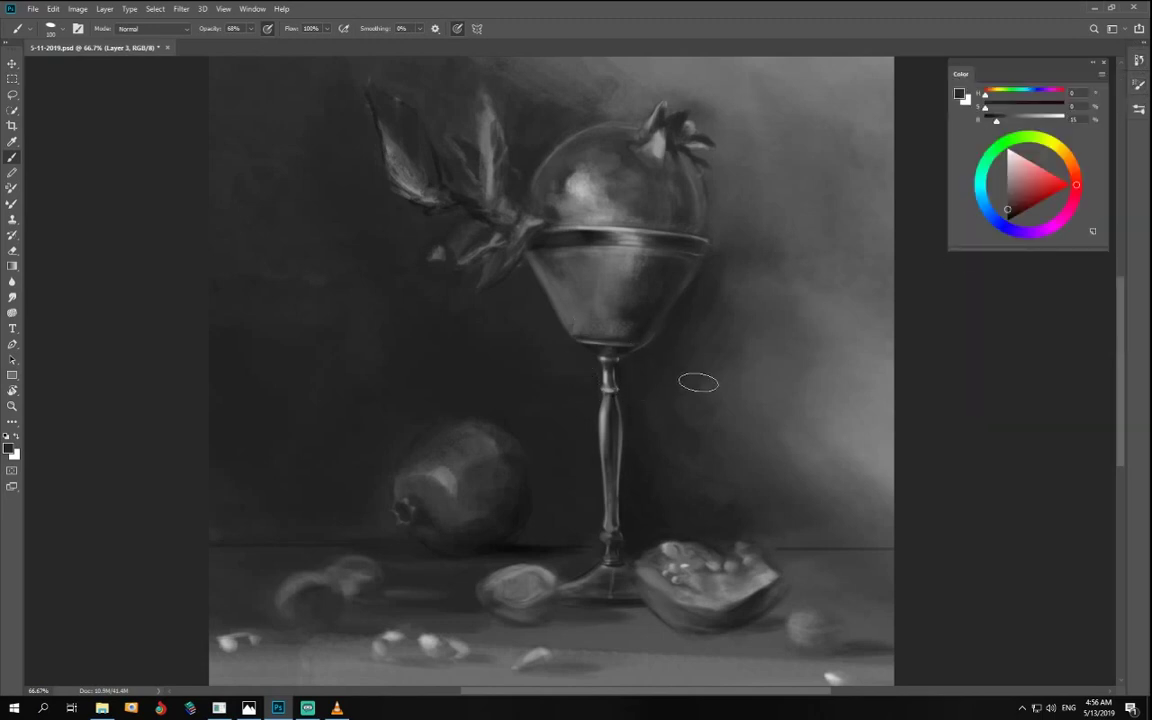
# - Draw a closed Pen path around the leaf-side half of the goblet's bowl, from the rim to the stem
pyautogui.press('p')
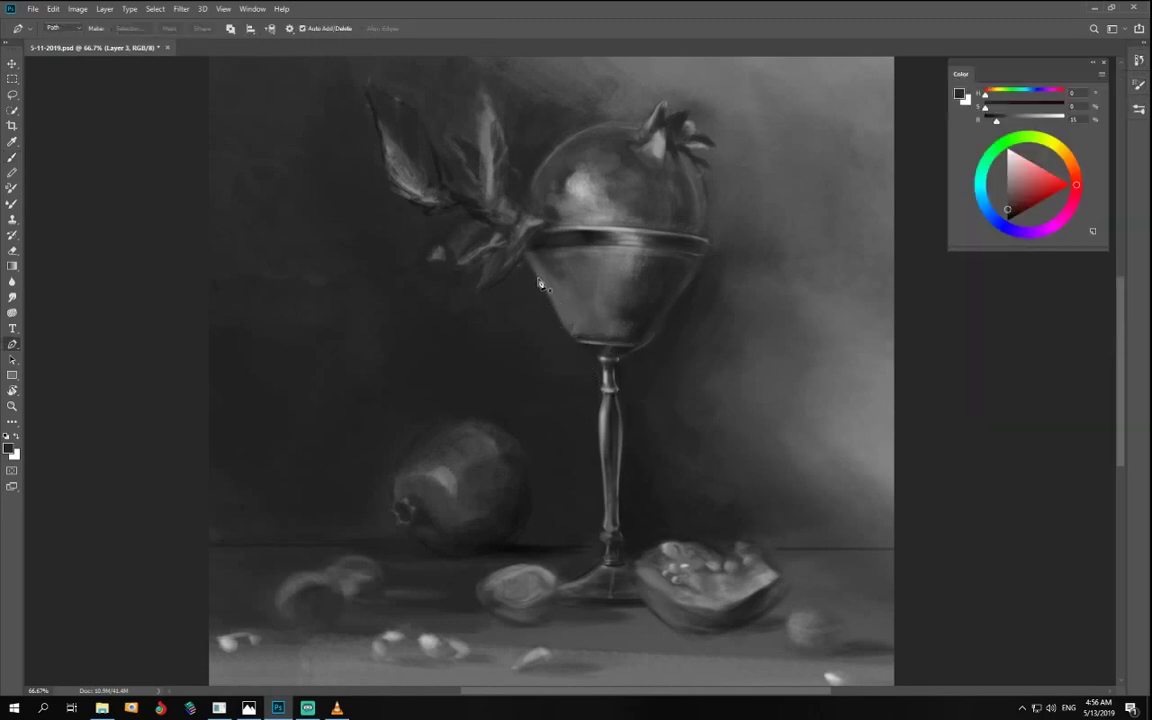
pyautogui.click(521, 258)
pyautogui.hotkey('ctrl', '+')
pyautogui.hotkey('ctrl', '+')
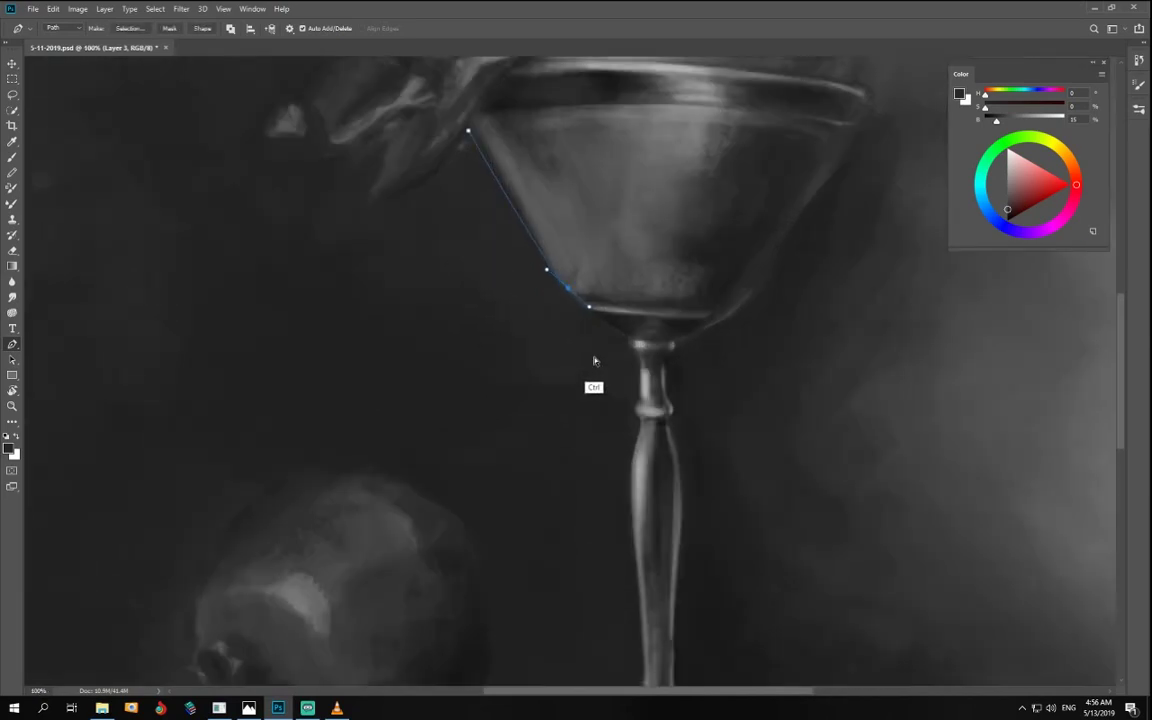
pyautogui.moveTo(655, 327); pyautogui.dragTo(759, 641)
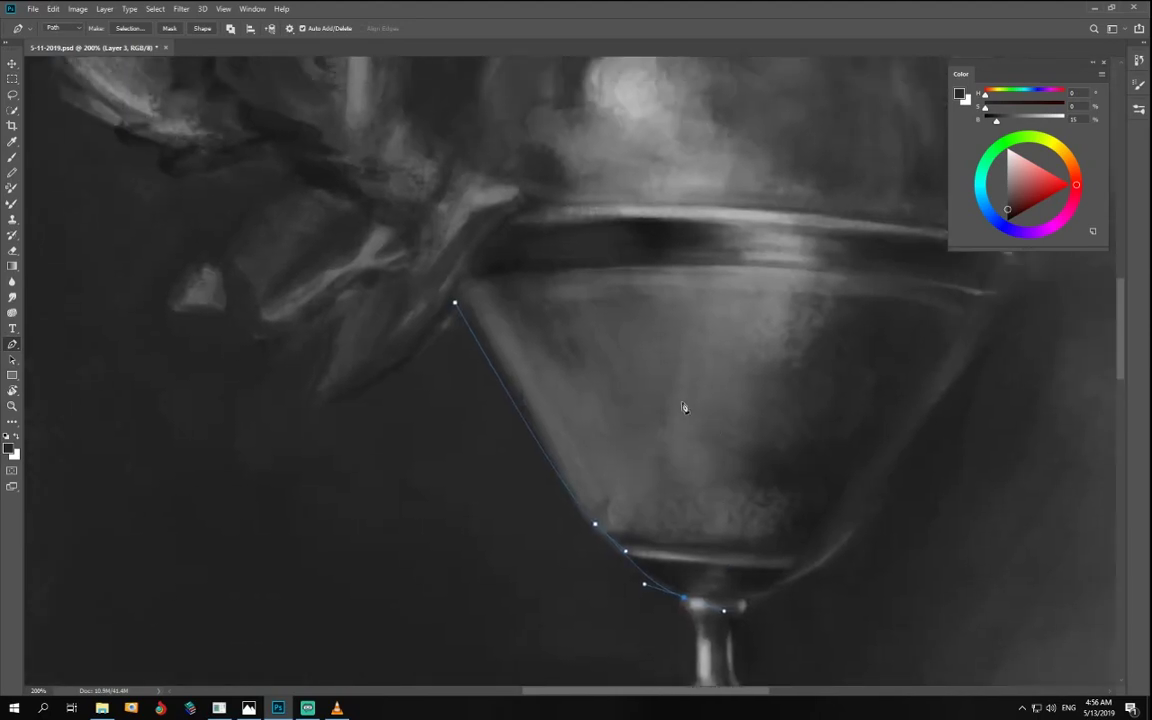
pyautogui.click(685, 424)
pyautogui.click(588, 316)
pyautogui.click(515, 250)
pyautogui.click(454, 237)
pyautogui.click(455, 302)
# - Move the path's anchor points at the bowl's lower curve and below the rim to fit the bowl's outer edge
pyautogui.press('a')
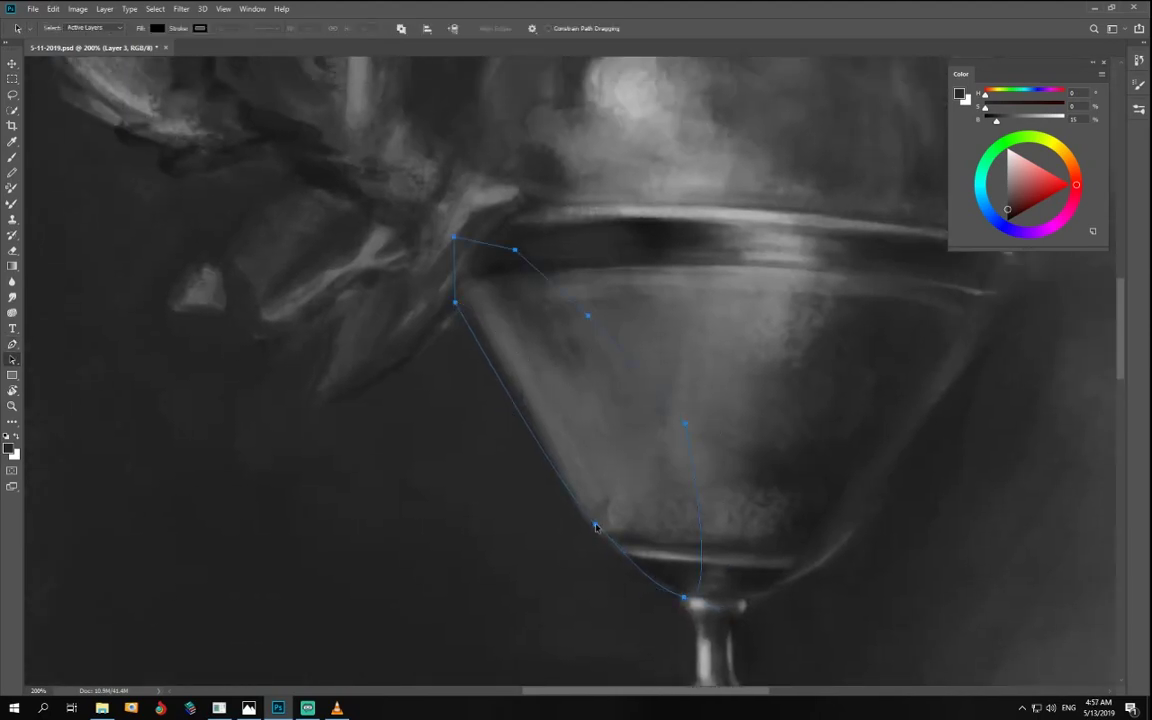
pyautogui.rightClick(14, 362)
pyautogui.click(62, 372)
pyautogui.moveTo(596, 526); pyautogui.dragTo(617, 566)
pyautogui.moveTo(461, 309)
pyautogui.mouseDown()
pyautogui.moveTo(467, 319)
pyautogui.moveTo(477, 309)
pyautogui.moveTo(468, 311)
pyautogui.mouseUp()
# - Add an anchor point midway along the bowl's sloping edge and nudge it inward to refine the path
pyautogui.press('p')
pyautogui.rightClick(12, 344)
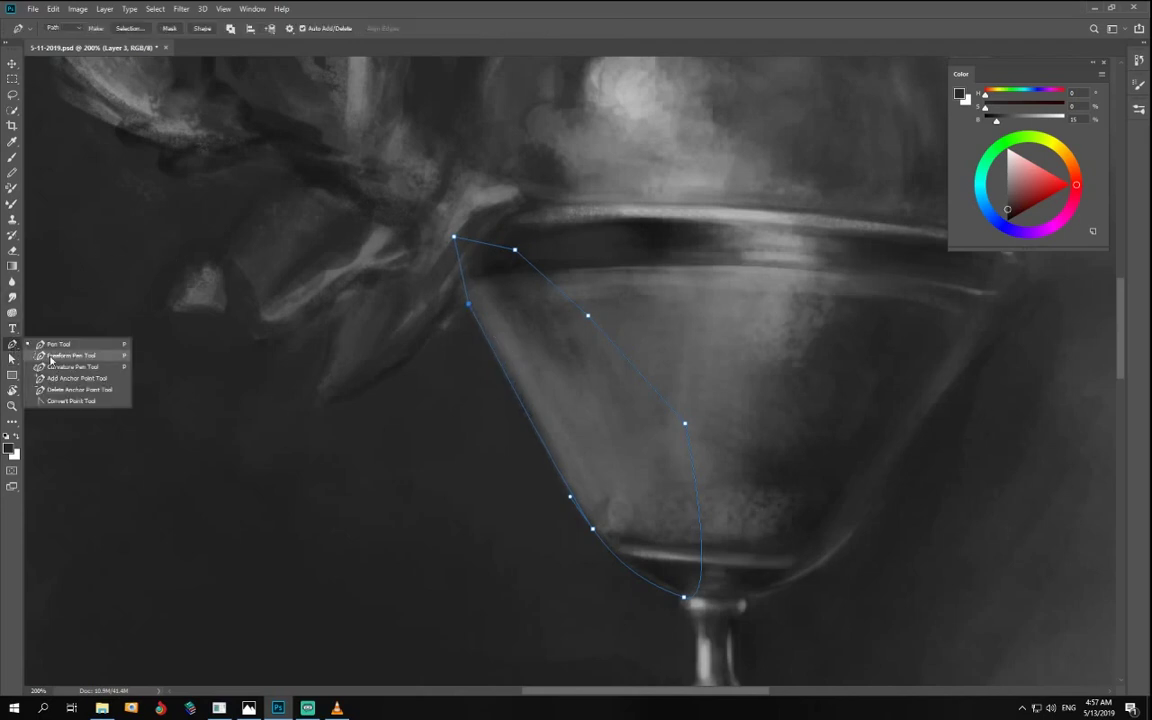
pyautogui.click(64, 379)
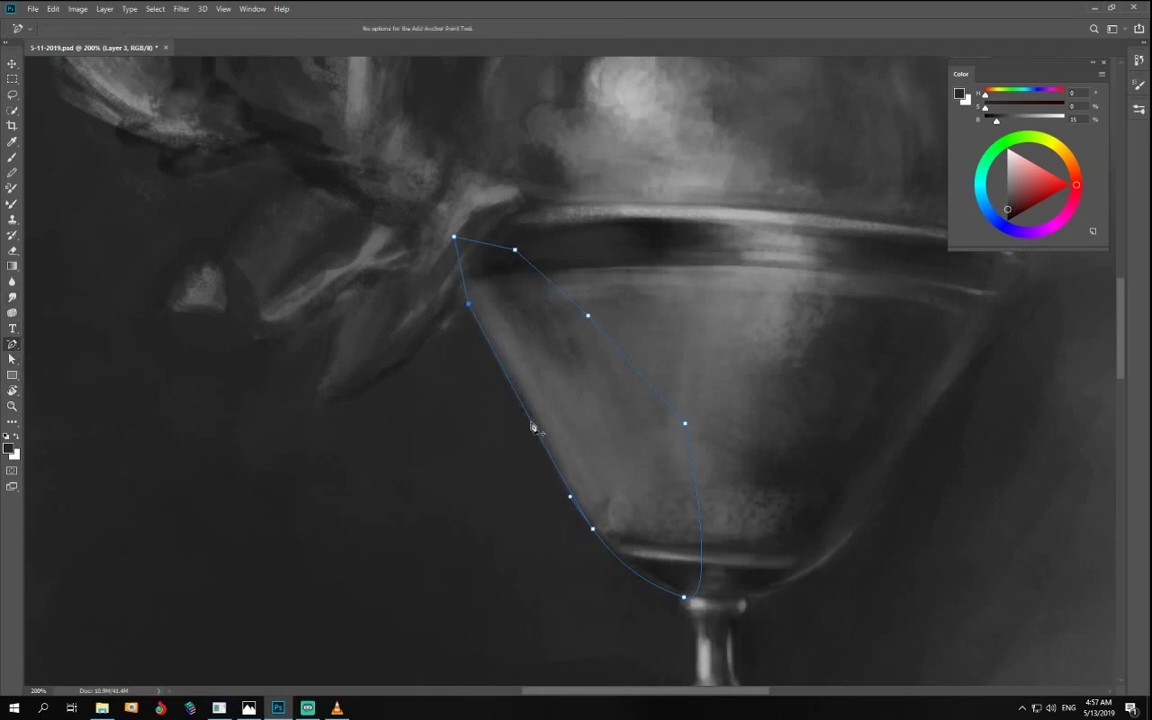
pyautogui.press('a')
pyautogui.moveTo(532, 423); pyautogui.dragTo(535, 423)
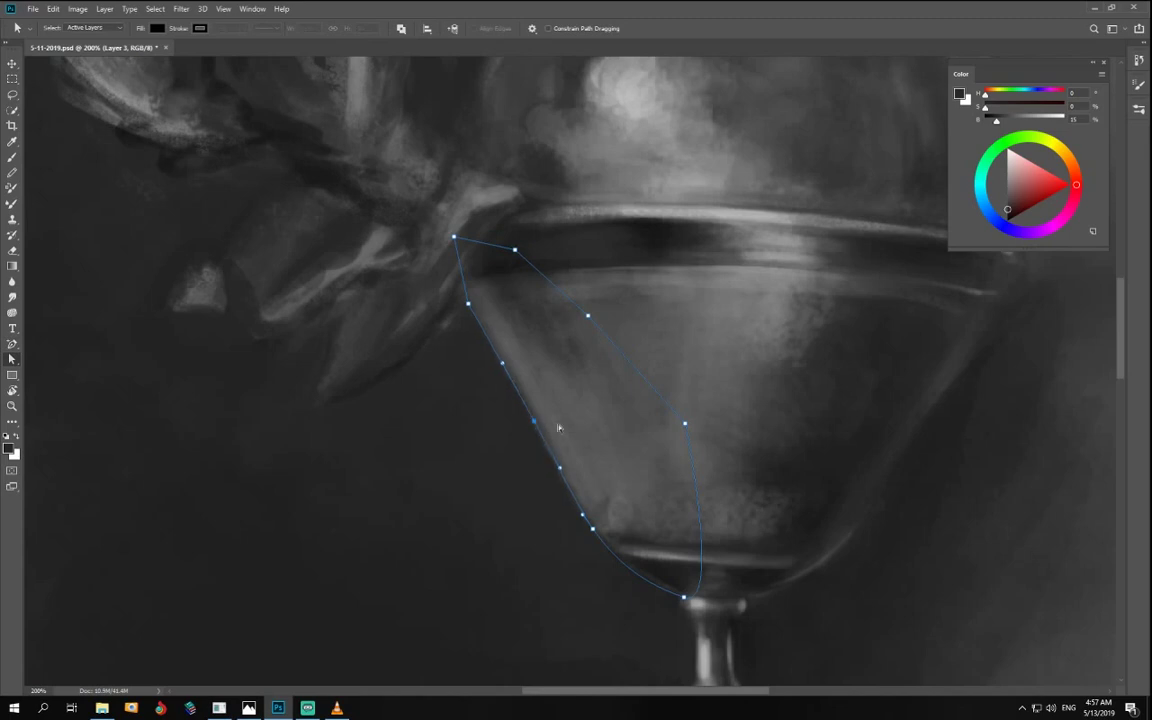
# - Convert the bowl's path to a selection and start painting inside its edge near the base, sampling the bowl's mid-grey
pyautogui.hotkey('ctrl', 'Return')
pyautogui.press('r')
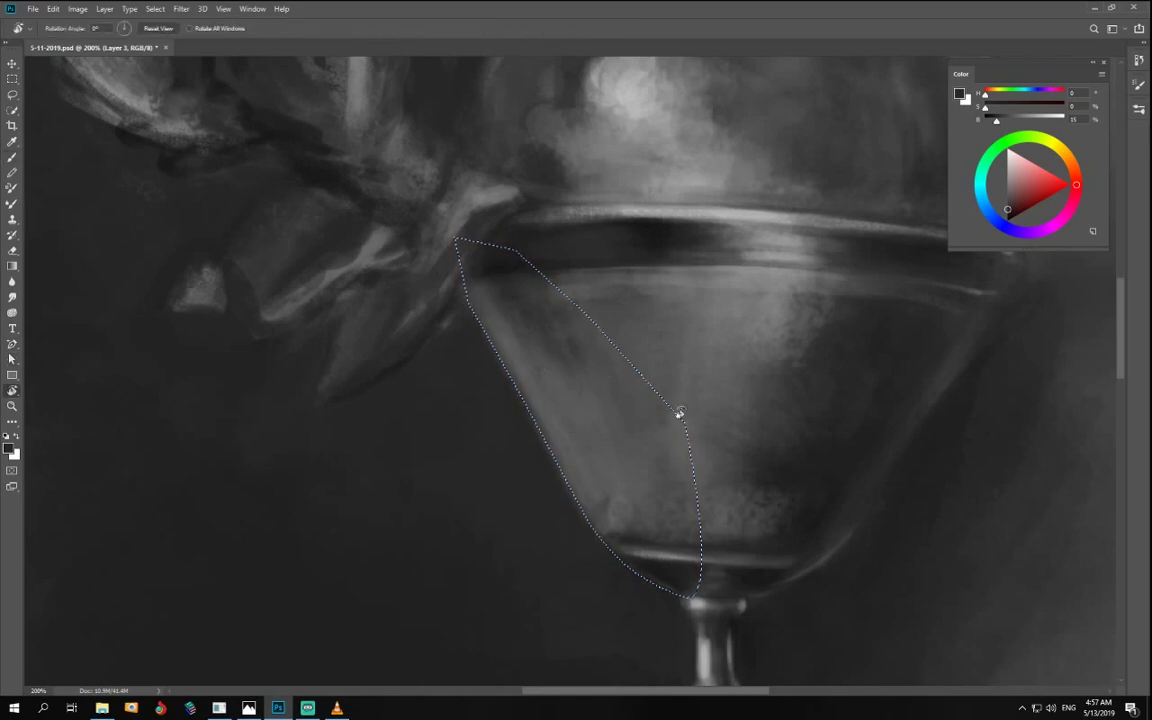
pyautogui.moveTo(679, 415)
pyautogui.mouseDown()
pyautogui.moveTo(272, 404)
pyautogui.moveTo(261, 381)
pyautogui.mouseUp()
pyautogui.press('b')
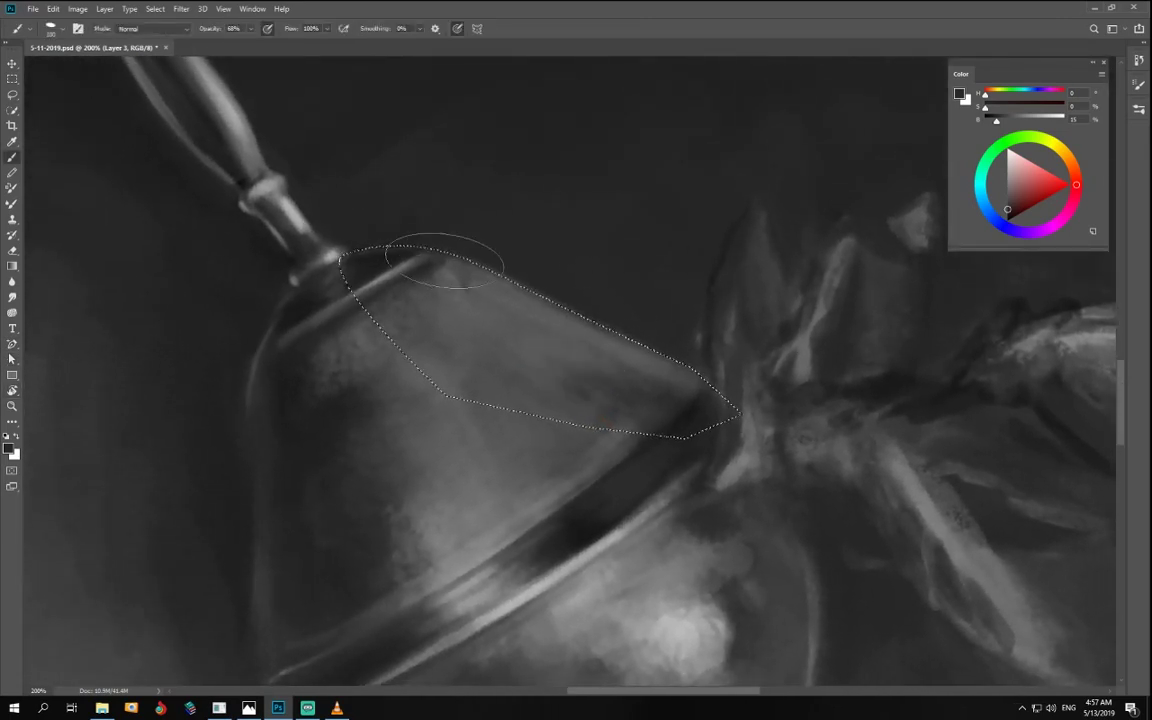
pyautogui.moveTo(440, 263); pyautogui.dragTo(462, 276)
pyautogui.keyDown('alt'); pyautogui.click(474, 298); pyautogui.keyUp('alt')
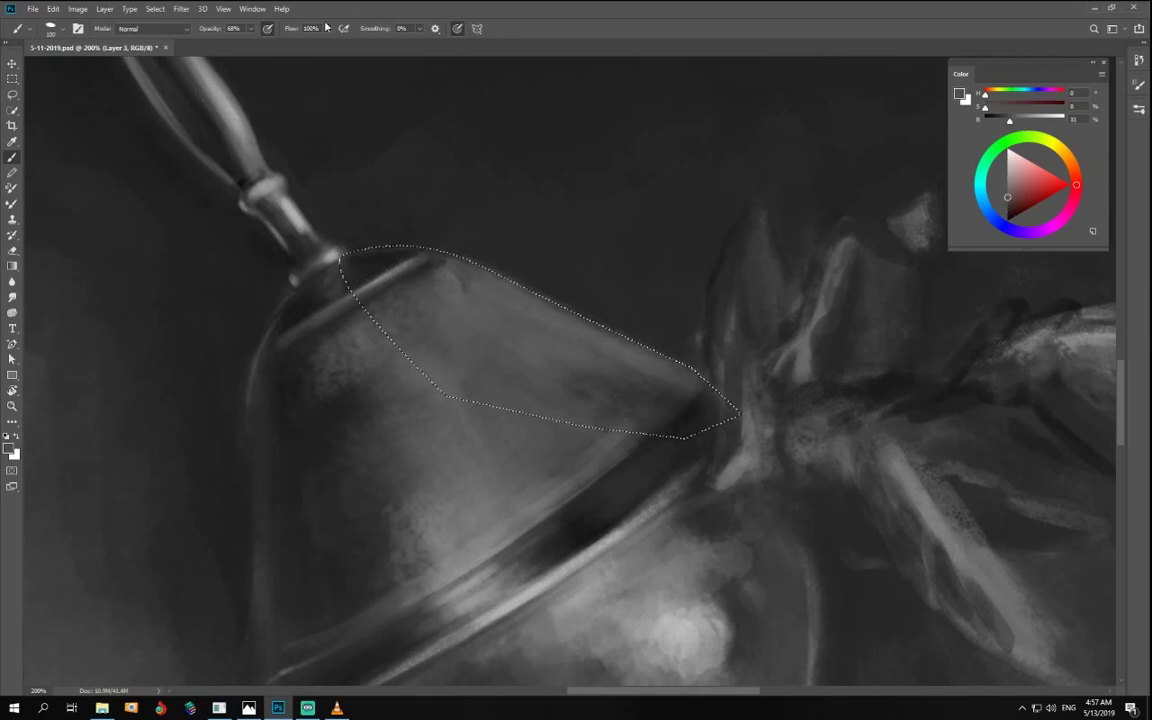
# - Lighten the leaf-side edge of the bowl inside the selection at 15% brush opacity, using the sampled grey and a lighter one
pyautogui.press('5')
pyautogui.press('1')
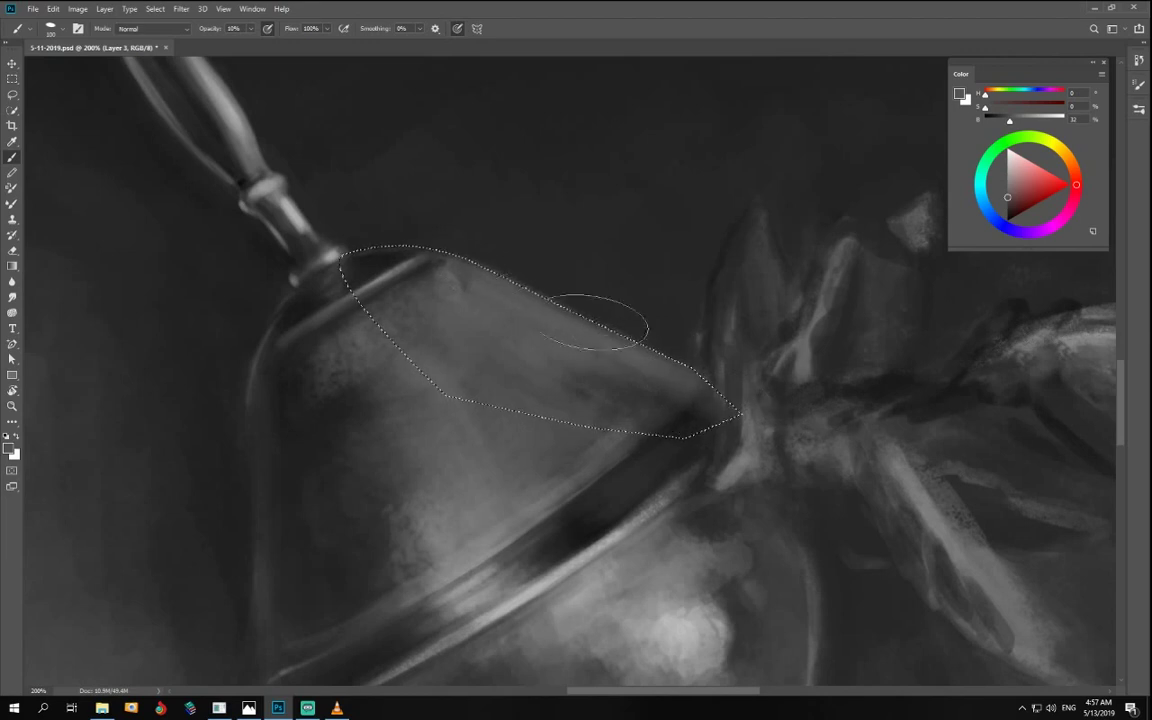
pyautogui.press('1')
pyautogui.press('5')
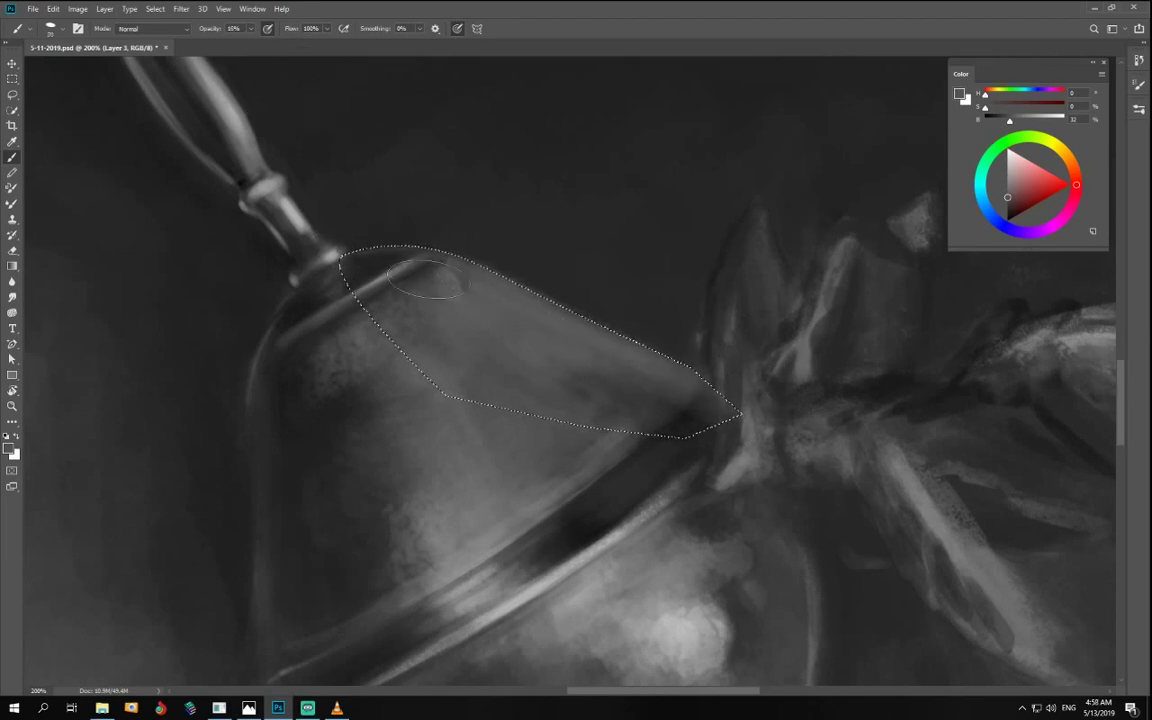
pyautogui.click(1007, 191)
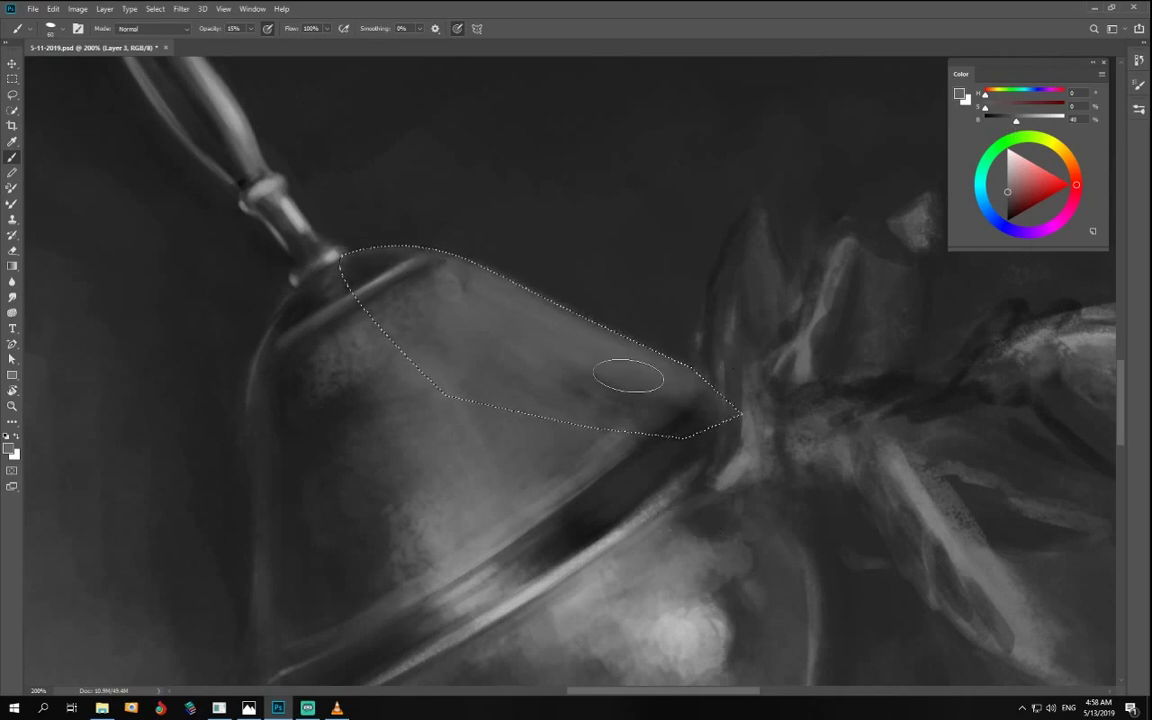
# - Check the reworked bowl edge against the whole painting
pyautogui.press('r')
pyautogui.moveTo(476, 398); pyautogui.dragTo(796, 261)
pyautogui.hotkey('ctrl', '-')
pyautogui.hotkey('ctrl', '-')
pyautogui.hotkey('ctrl', '-')
pyautogui.hotkey('ctrl', '-')
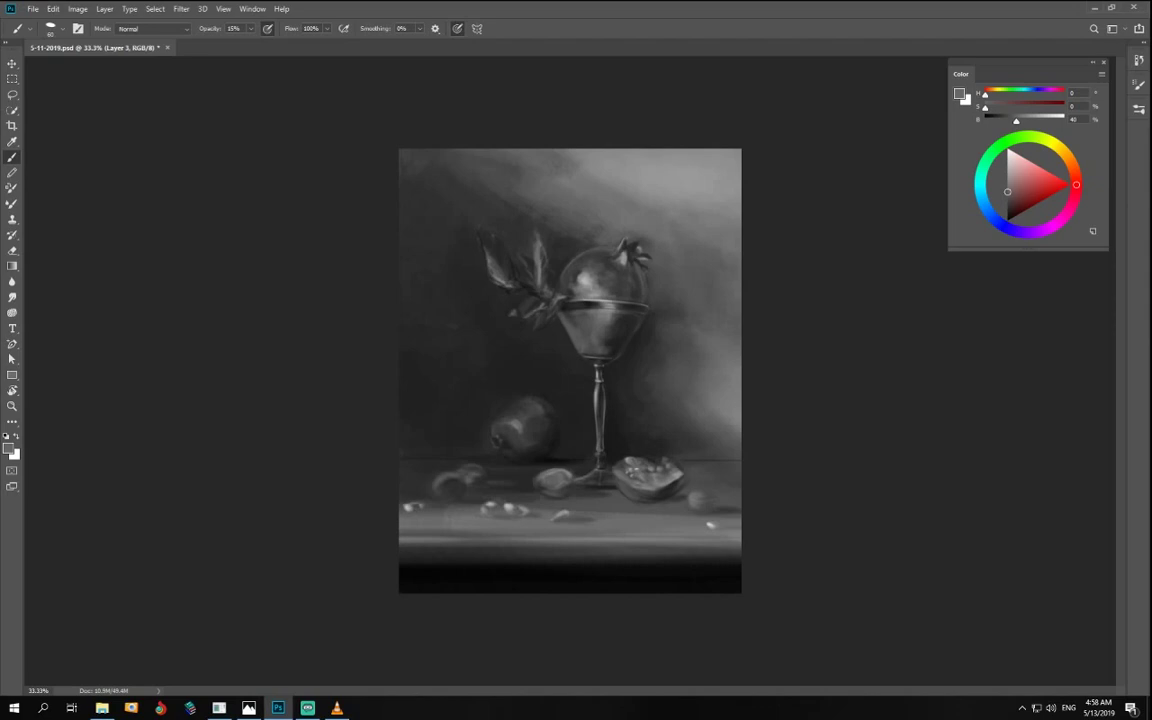
pyautogui.hotkey('ctrl', '+')
pyautogui.hotkey('ctrl', '+')
pyautogui.hotkey('ctrl', '+')
pyautogui.hotkey('ctrl', '+')
pyautogui.moveTo(885, 240); pyautogui.dragTo(667, 350)
# - Darken and soften the bowl's edge opposite the leaves with progressively darker greys, raising the brush opacity to 20%
pyautogui.moveTo(1009, 201); pyautogui.dragTo(1002, 198)
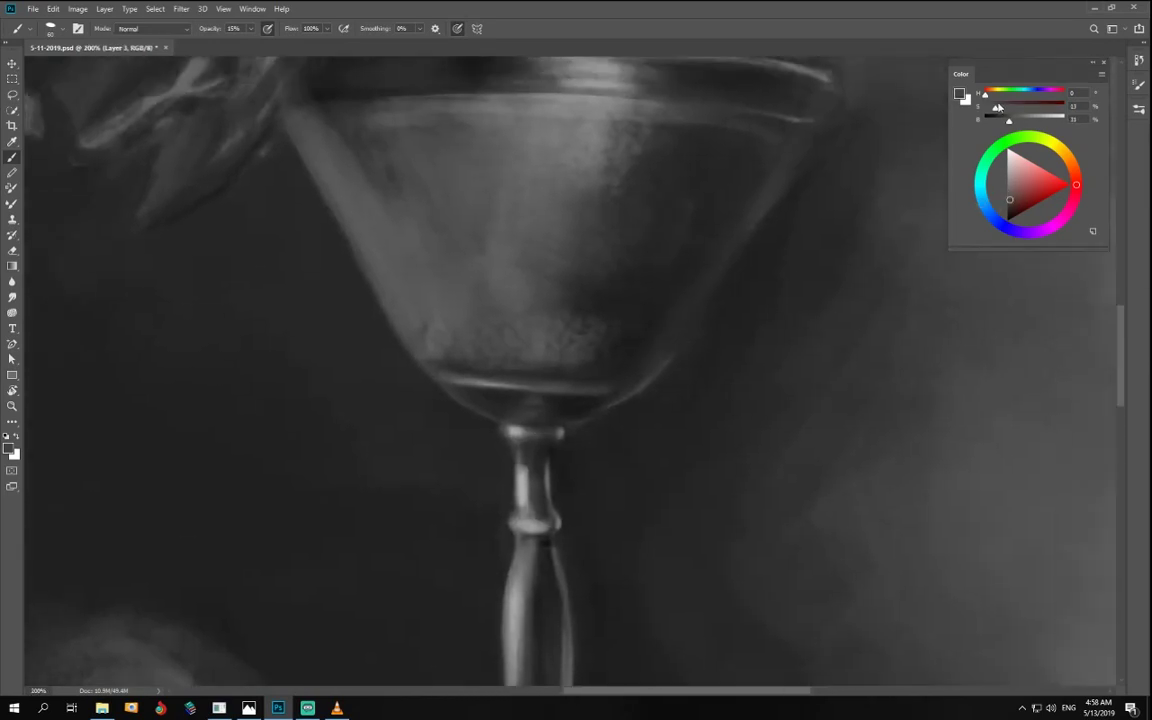
pyautogui.press('r')
pyautogui.moveTo(653, 364)
pyautogui.mouseDown()
pyautogui.moveTo(580, 300)
pyautogui.moveTo(548, 327)
pyautogui.mouseUp()
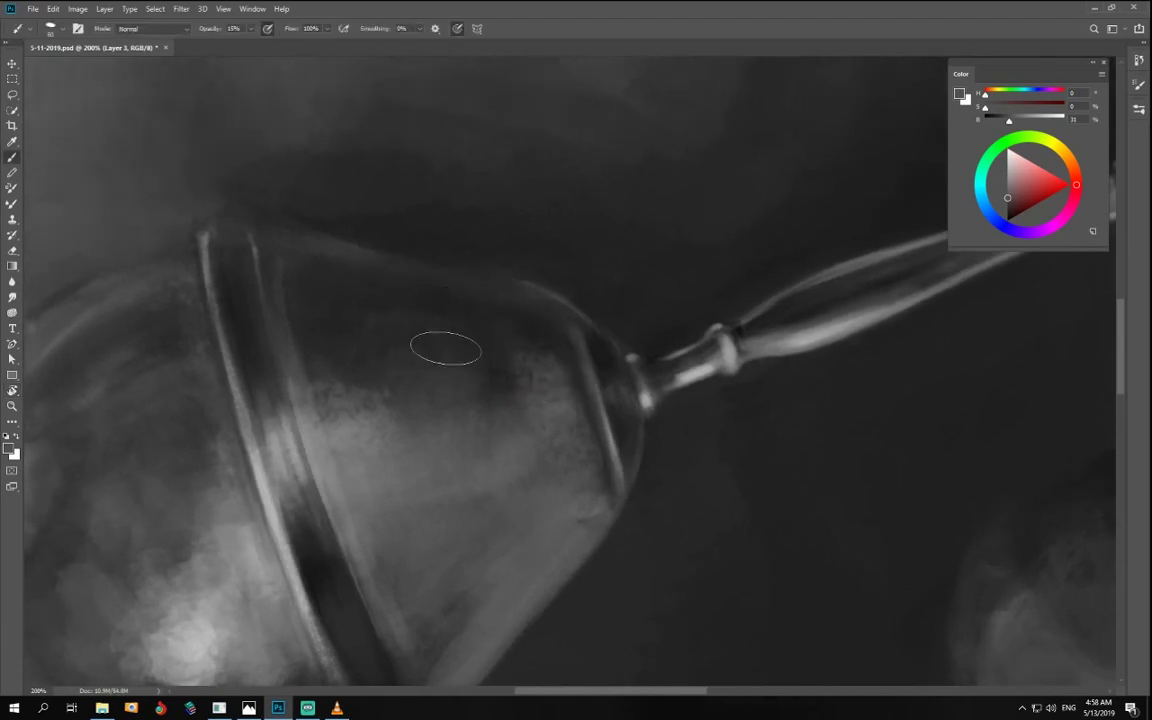
pyautogui.moveTo(1008, 119); pyautogui.dragTo(998, 119)
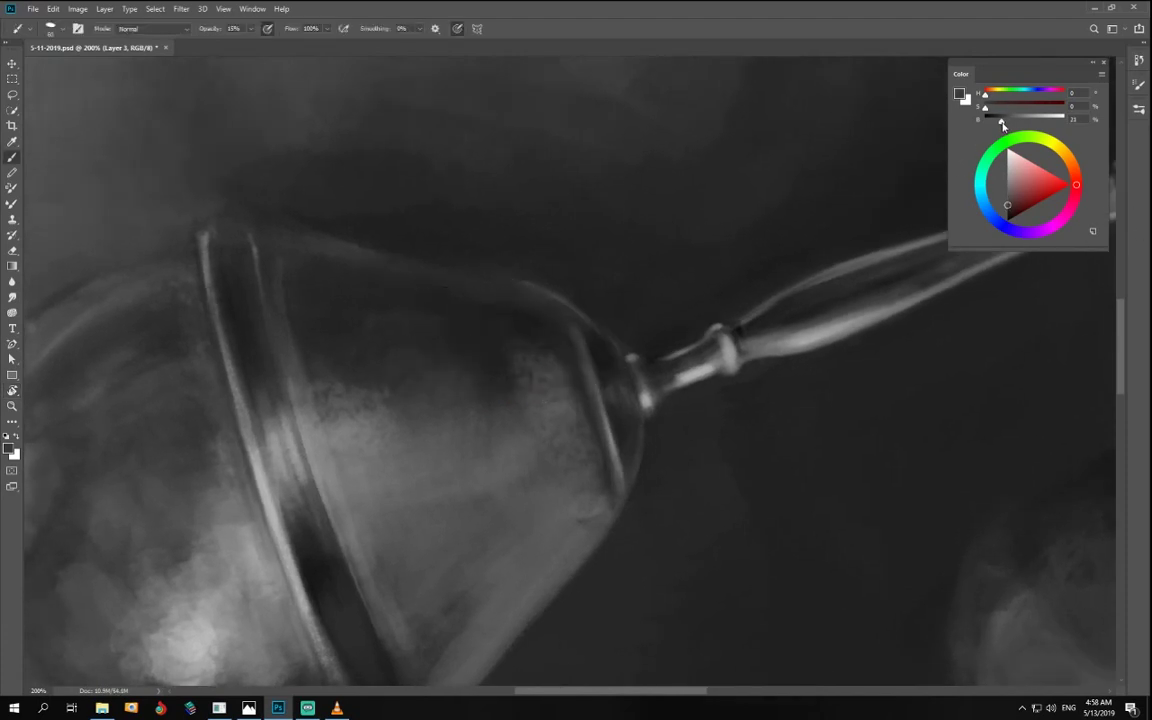
pyautogui.press(']')
pyautogui.press(']')
pyautogui.moveTo(550, 324)
pyautogui.mouseDown()
pyautogui.moveTo(464, 285)
pyautogui.moveTo(556, 318)
pyautogui.moveTo(503, 304)
pyautogui.moveTo(553, 334)
pyautogui.mouseUp()
pyautogui.moveTo(999, 120); pyautogui.dragTo(991, 121)
pyautogui.press('2')
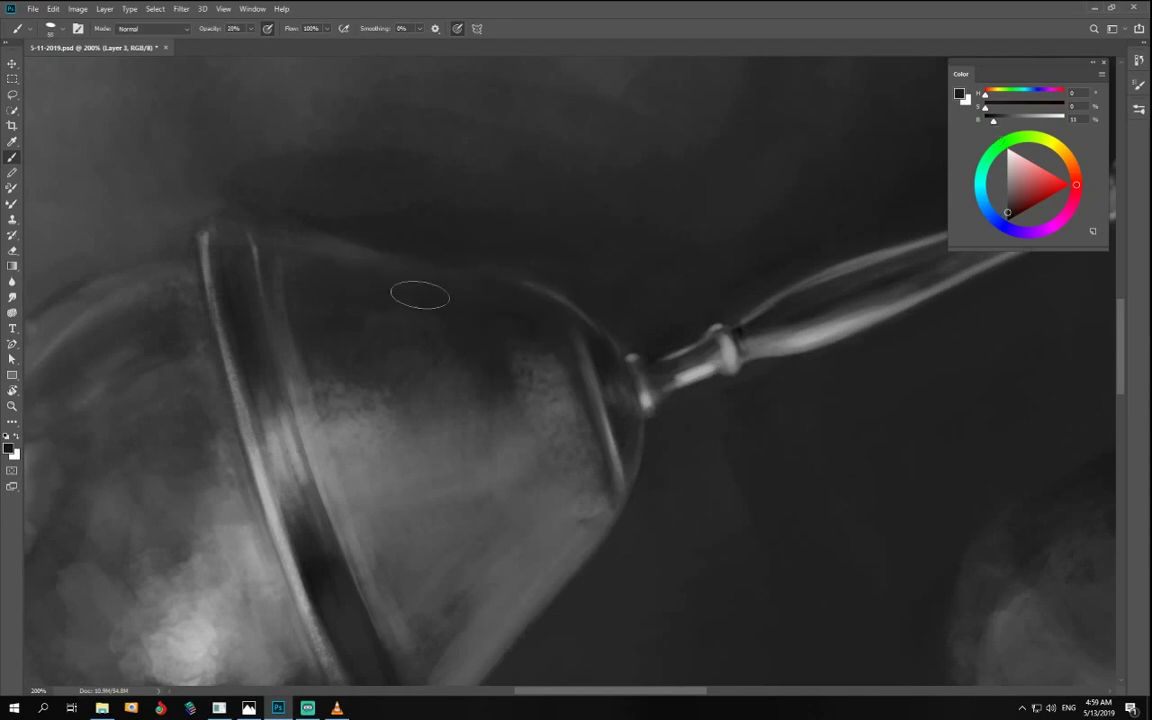
# - Redefine the bowl's outline opposite the leaves with a smaller brush at 40% opacity, using a 27% grey
pyautogui.press('[')
pyautogui.press('[')
pyautogui.press('4')
pyautogui.press('[')
pyautogui.press('[')
pyautogui.click(1006, 119)
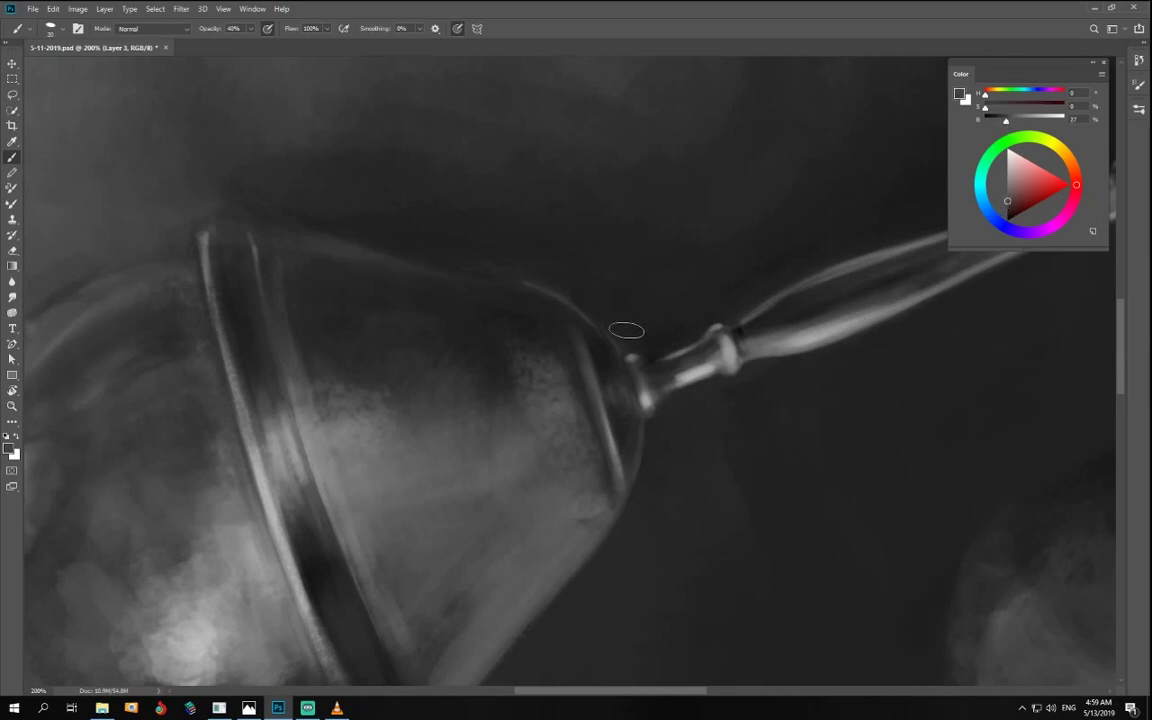
pyautogui.moveTo(515, 366); pyautogui.dragTo(578, 366)
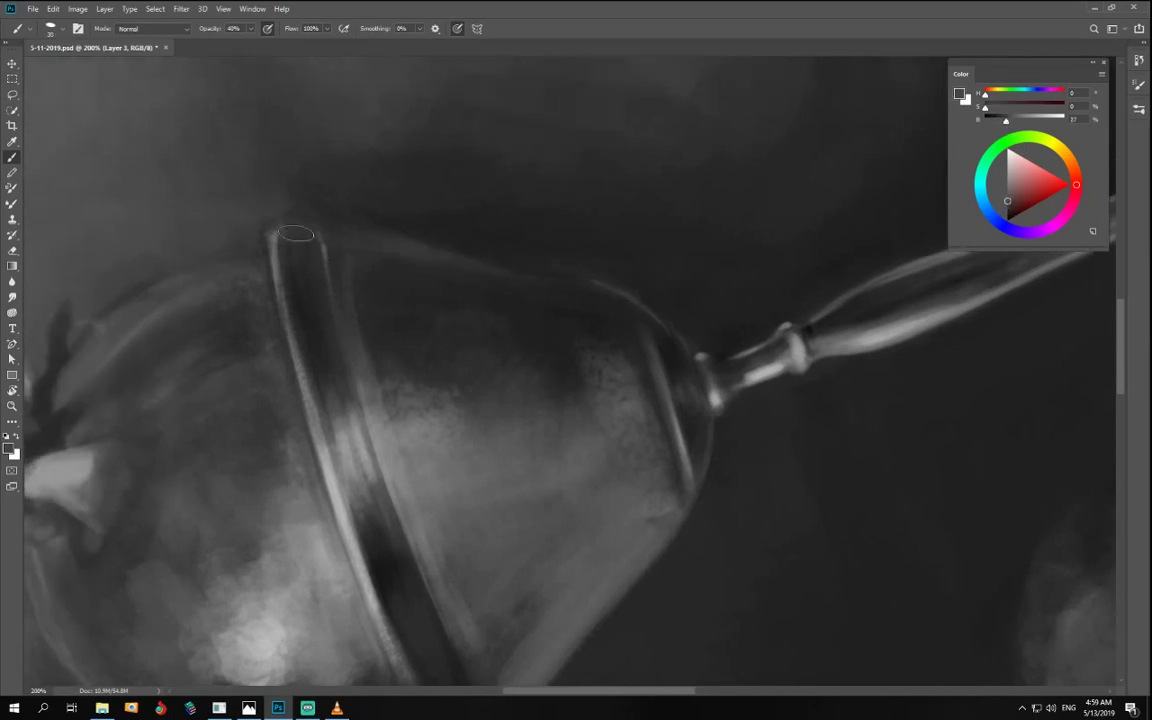
pyautogui.press('r')
pyautogui.moveTo(373, 296)
pyautogui.mouseDown()
pyautogui.moveTo(314, 409)
pyautogui.moveTo(344, 307)
pyautogui.mouseUp()
pyautogui.press('b')
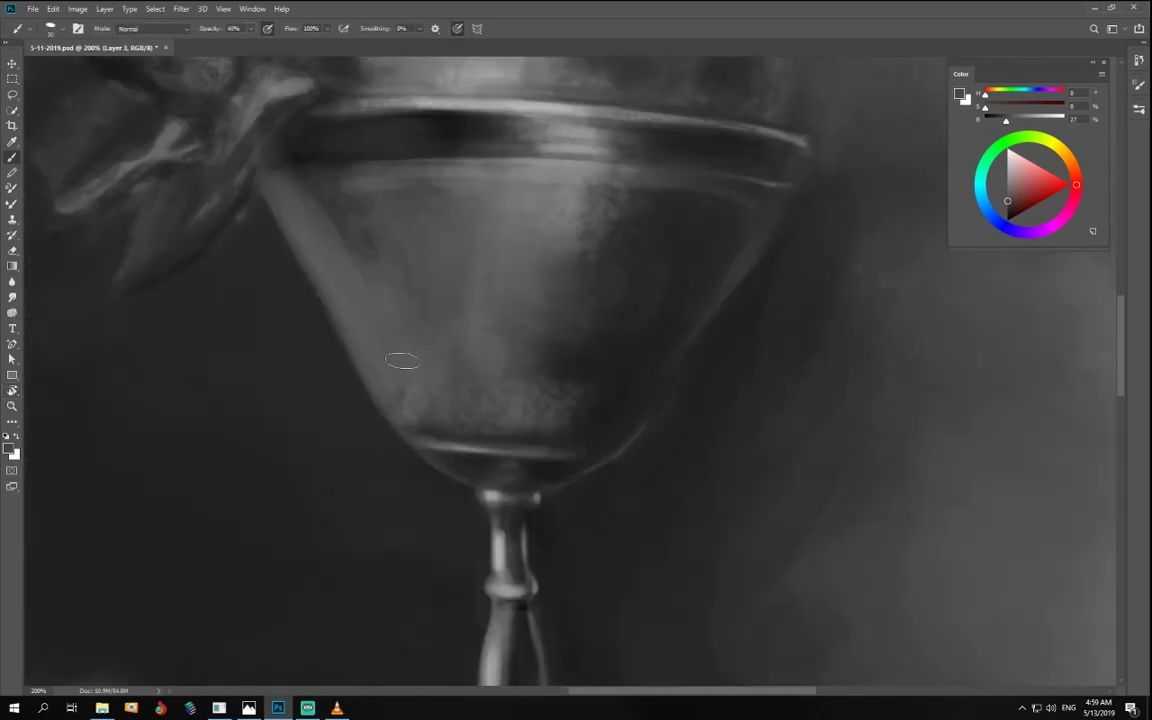
# - Touch up the outer end of the goblet's rim with a lighter grey and check the whole canvas
pyautogui.moveTo(698, 231); pyautogui.dragTo(591, 319)
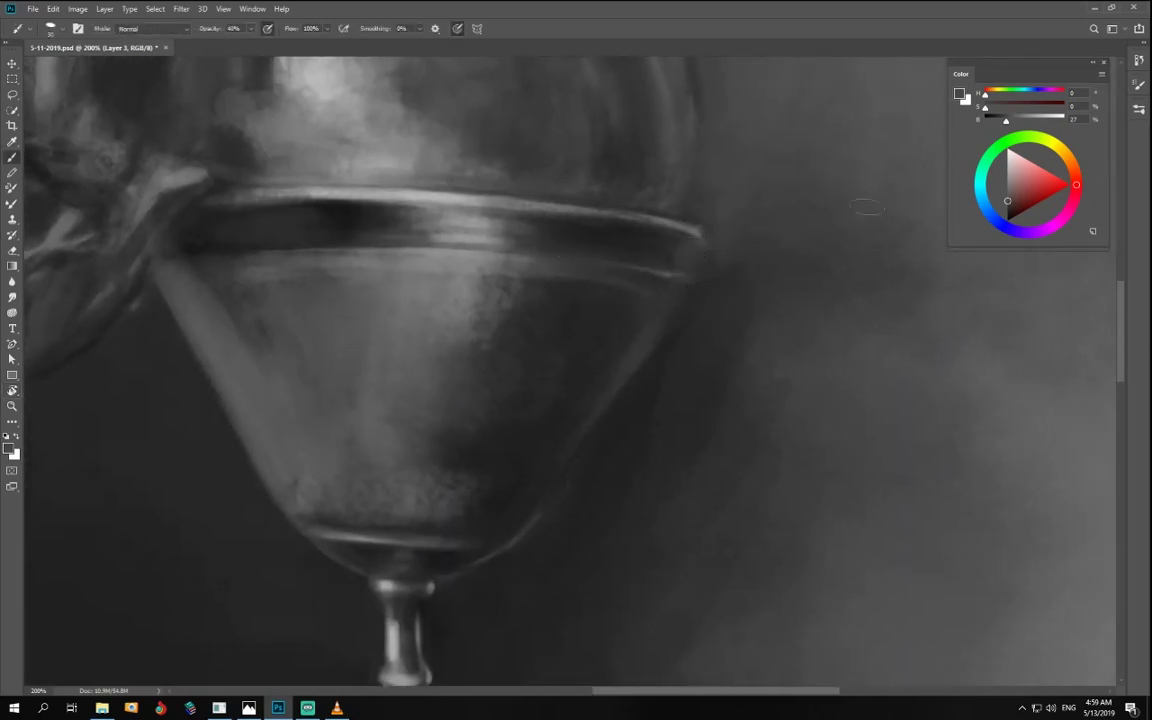
pyautogui.moveTo(1007, 200); pyautogui.dragTo(999, 181)
pyautogui.hotkey('ctrl', '0')
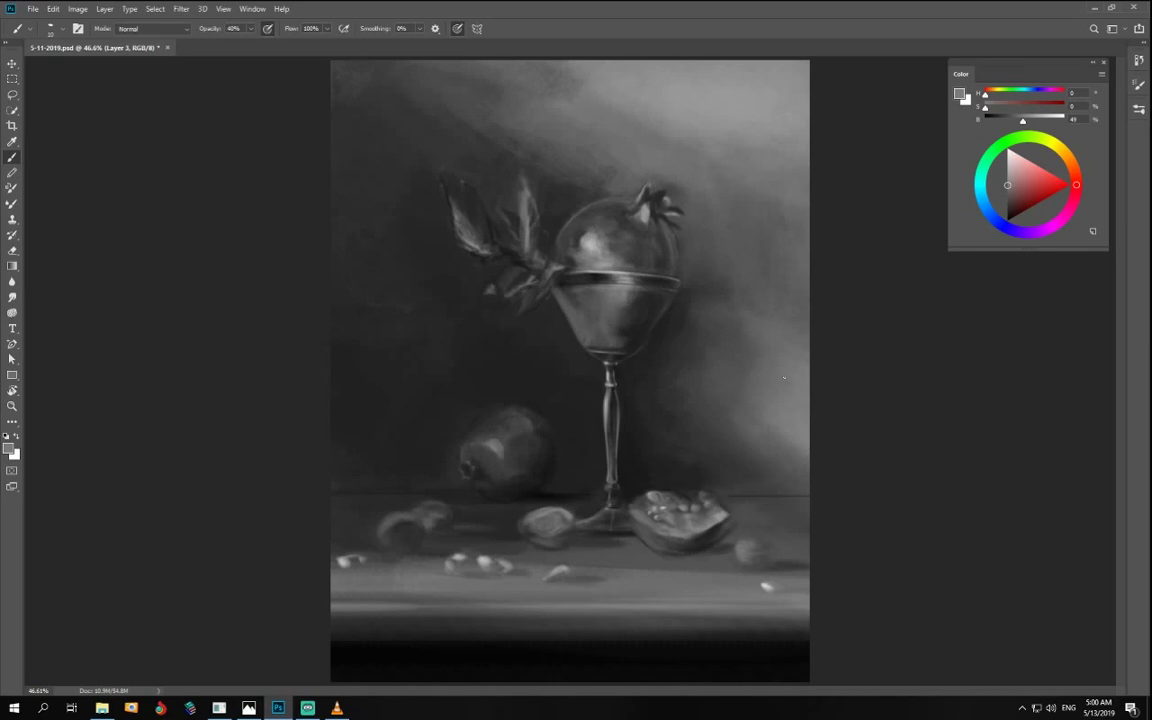
# - Shade the bowl's lower part above the stem with a 6% grey, lowering the brush opacity to 10%
pyautogui.hotkey('ctrl', '+')
pyautogui.hotkey('ctrl', '+')
pyautogui.hotkey('ctrl', '+')
pyautogui.hotkey('ctrl', '+')
pyautogui.moveTo(579, 352); pyautogui.dragTo(269, 375)
pyautogui.moveTo(1002, 187); pyautogui.dragTo(998, 203)
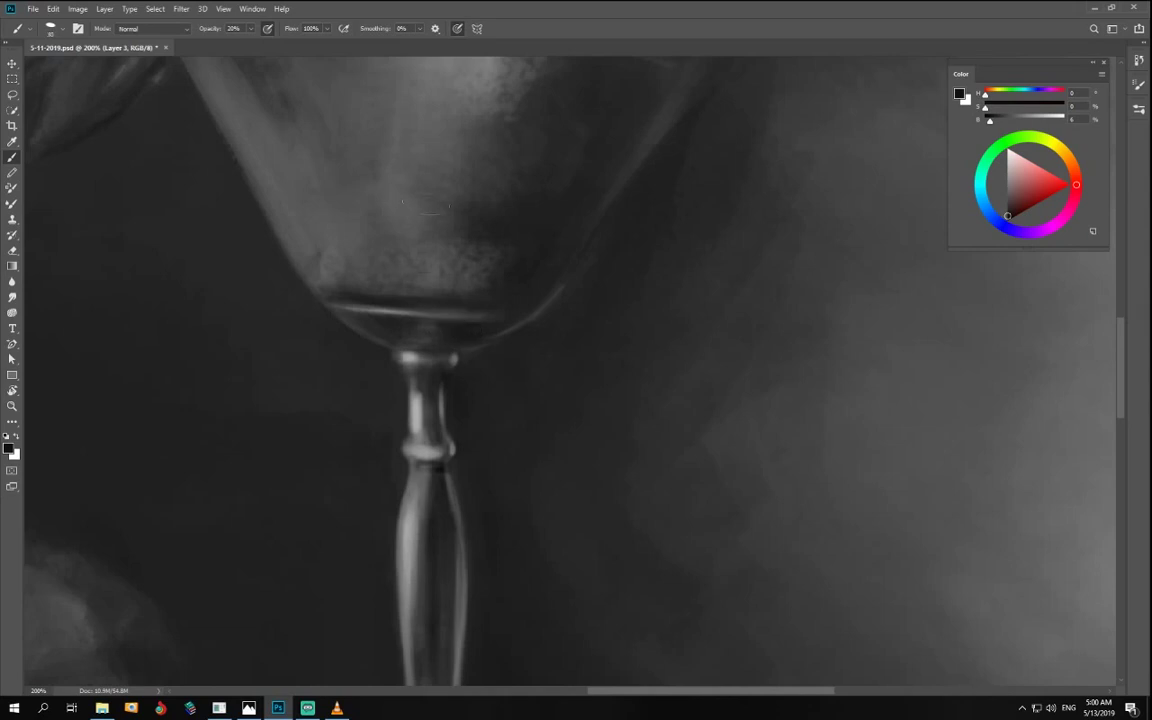
pyautogui.moveTo(425, 277); pyautogui.dragTo(352, 289)
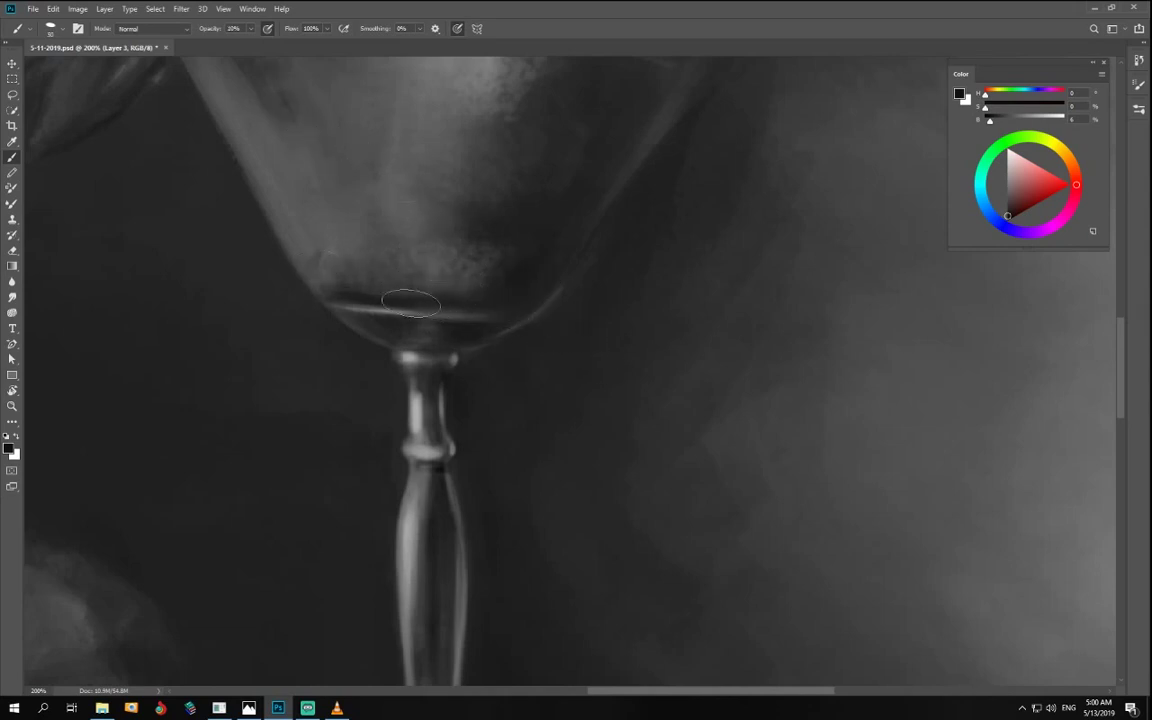
pyautogui.moveTo(324, 270)
pyautogui.mouseDown()
pyautogui.moveTo(370, 305)
pyautogui.moveTo(514, 285)
pyautogui.mouseUp()
pyautogui.moveTo(571, 361); pyautogui.dragTo(475, 361)
# - Pick a light grey and the Plastic Wrap - Dark 40 pixels brush, and lighten the bowl's leaf-side edge at 20% opacity
pyautogui.press('r')
pyautogui.moveTo(620, 465)
pyautogui.mouseDown()
pyautogui.moveTo(334, 314)
pyautogui.moveTo(342, 262)
pyautogui.mouseUp()
pyautogui.press('space')
pyautogui.moveTo(600, 335); pyautogui.dragTo(308, 284)
pyautogui.click(1005, 173)
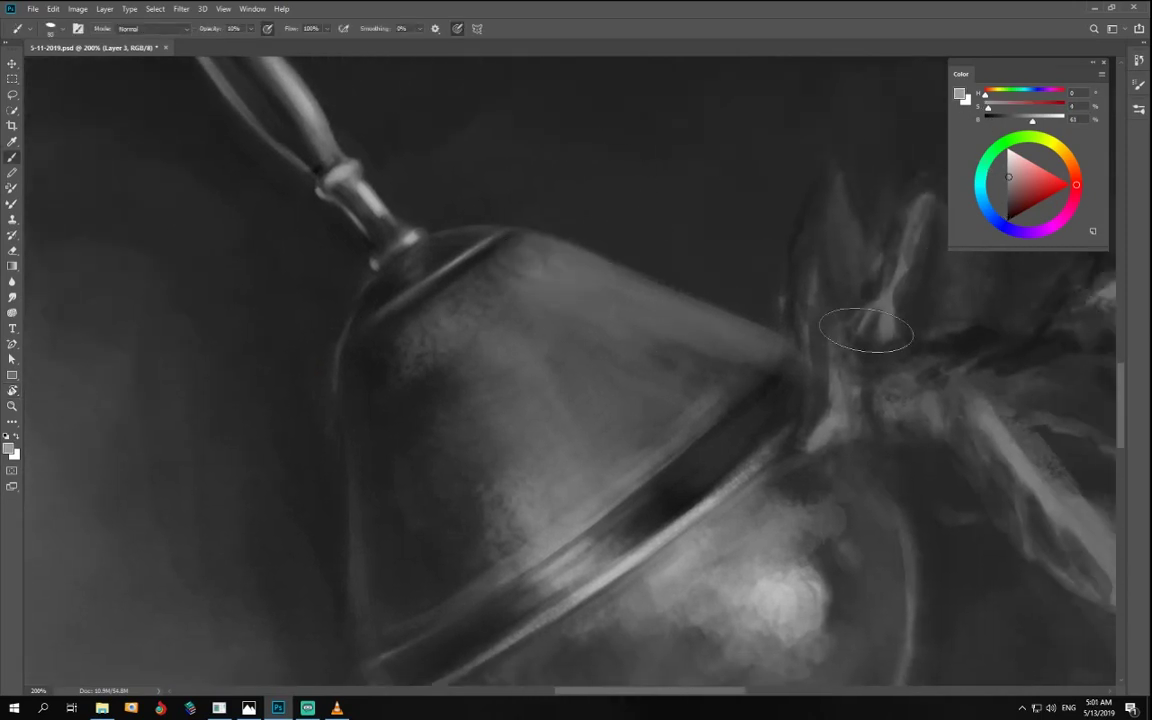
pyautogui.rightClick(866, 333)
pyautogui.click(775, 462)
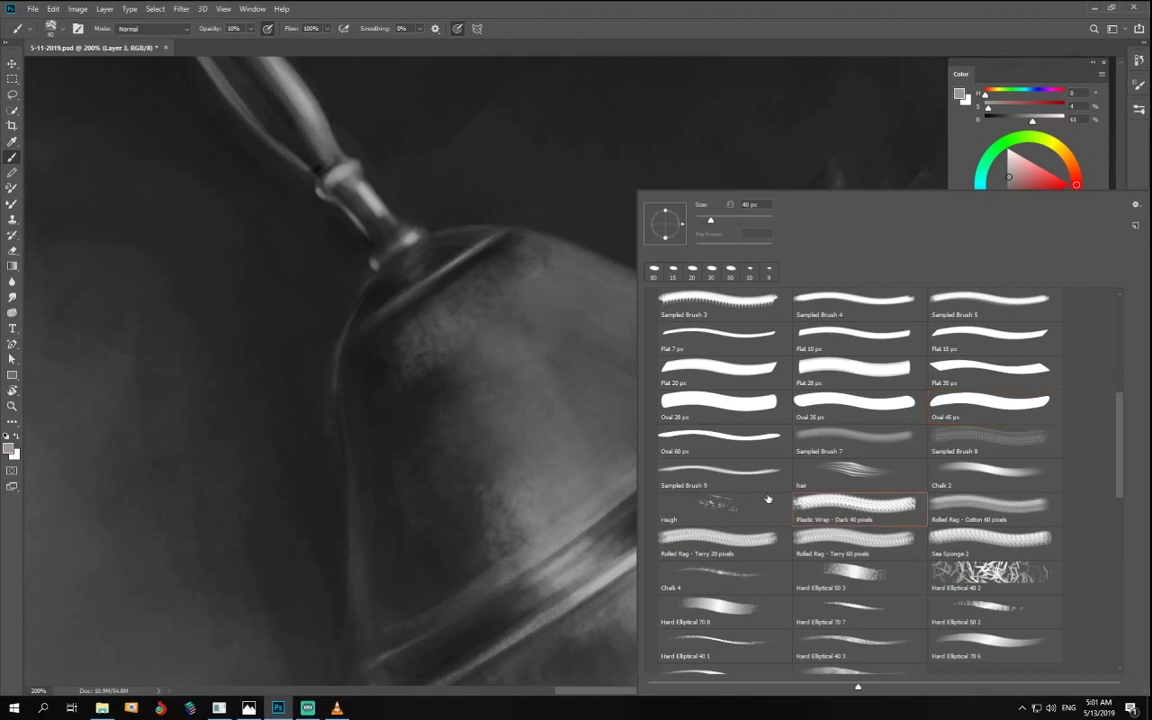
pyautogui.click(523, 280)
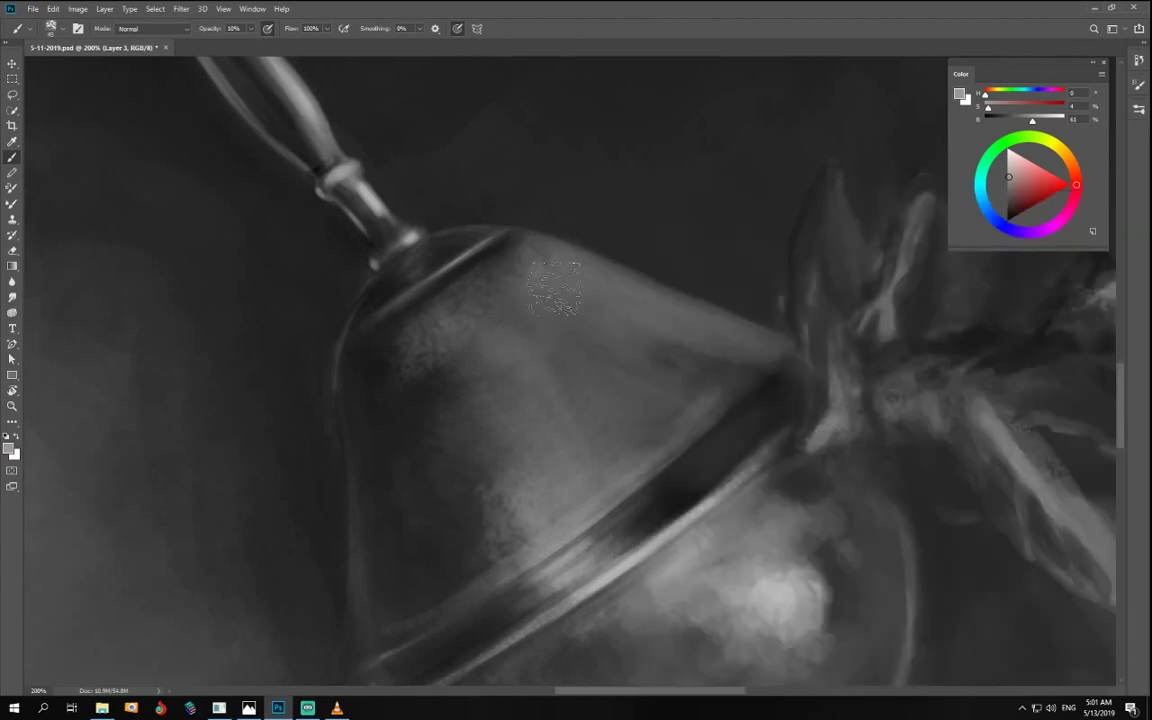
pyautogui.press('2')
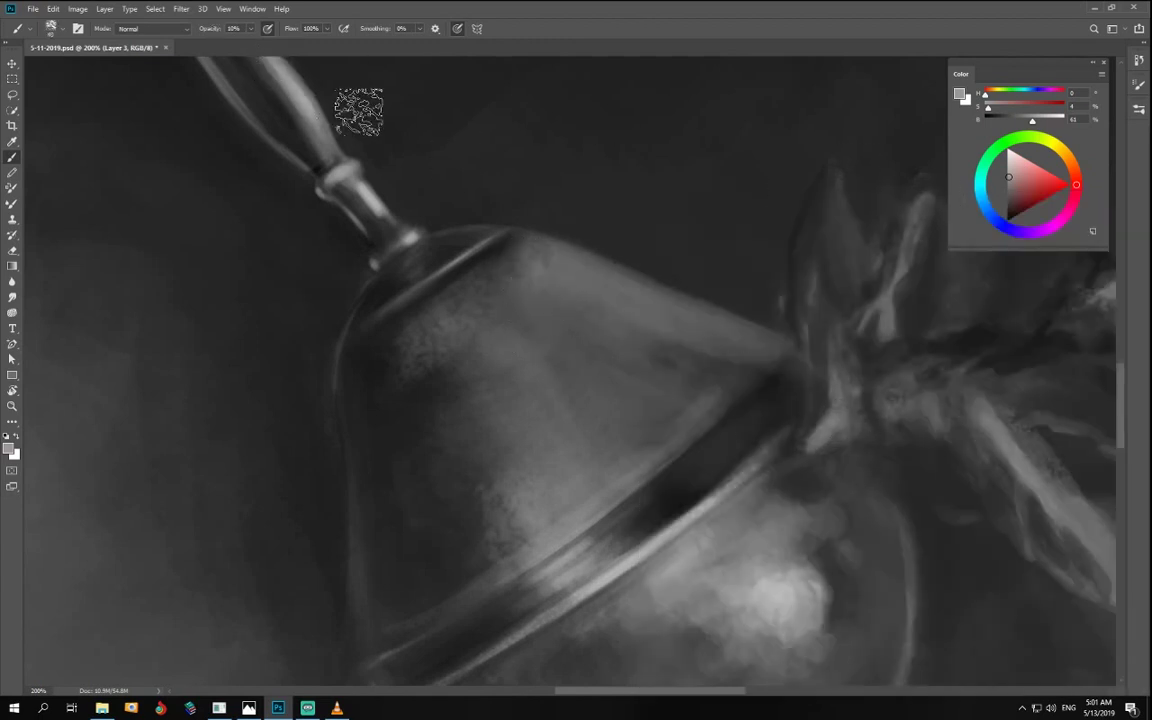
pyautogui.moveTo(587, 284); pyautogui.dragTo(780, 350)
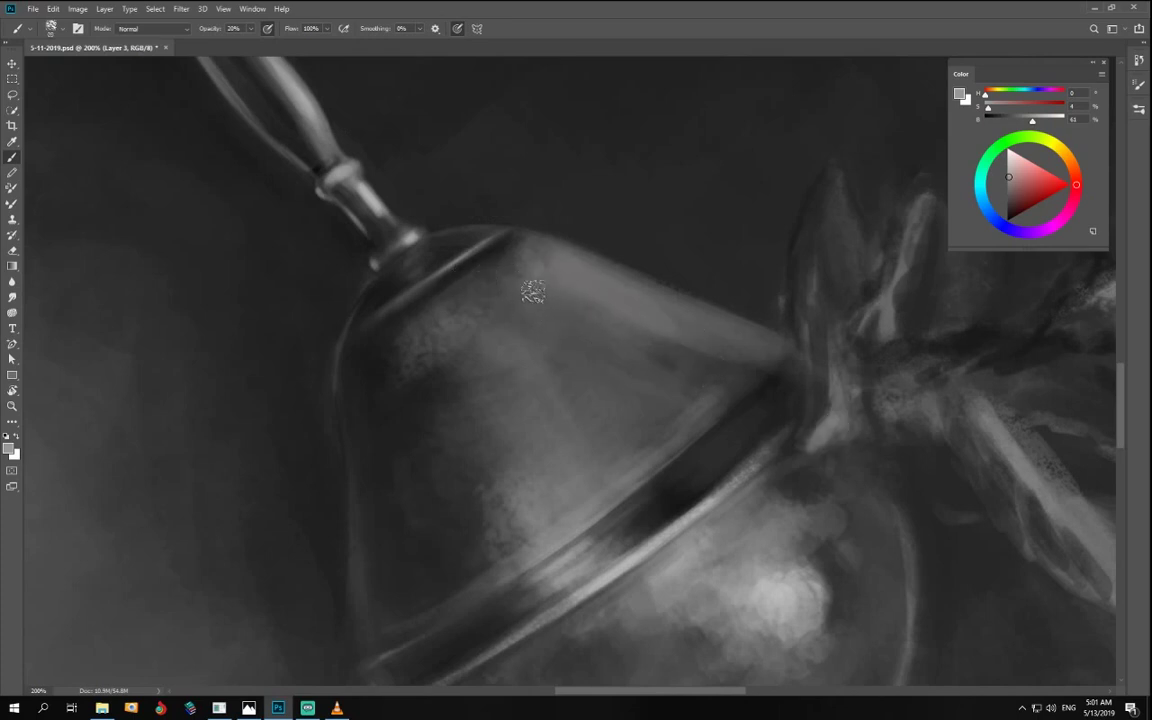
# - Sample a dark tone beside the rim and shade the bowl beneath the leaf-side rim with a larger textured brush
pyautogui.keyDown('alt'); pyautogui.click(755, 387); pyautogui.keyUp('alt')
pyautogui.press(']')
pyautogui.press(']')
pyautogui.press(']')
pyautogui.moveTo(730, 340)
pyautogui.mouseDown()
pyautogui.moveTo(700, 376)
pyautogui.moveTo(674, 369)
pyautogui.moveTo(739, 357)
pyautogui.moveTo(667, 381)
pyautogui.mouseUp()
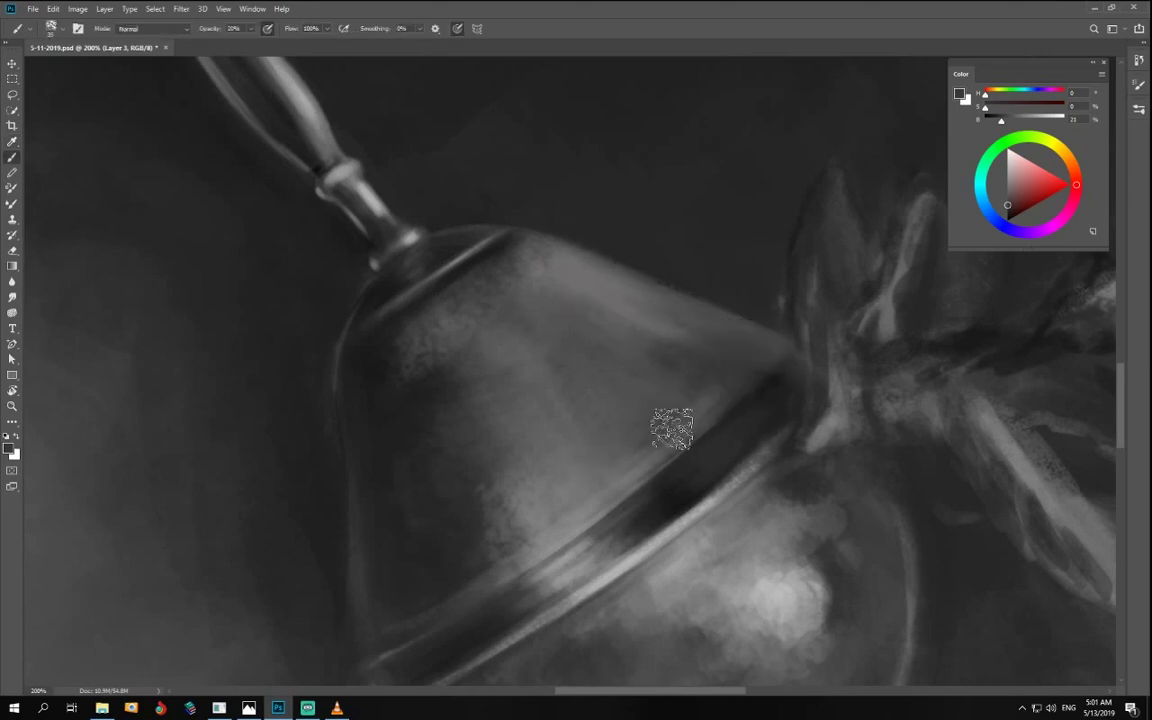
# - Deepen the shadow on the leaf side of the bowl below the rim with a 9% grey at 20% opacity
pyautogui.press('r')
pyautogui.moveTo(674, 494)
pyautogui.mouseDown()
pyautogui.moveTo(828, 404)
pyautogui.moveTo(728, 277)
pyautogui.mouseUp()
pyautogui.press('b')
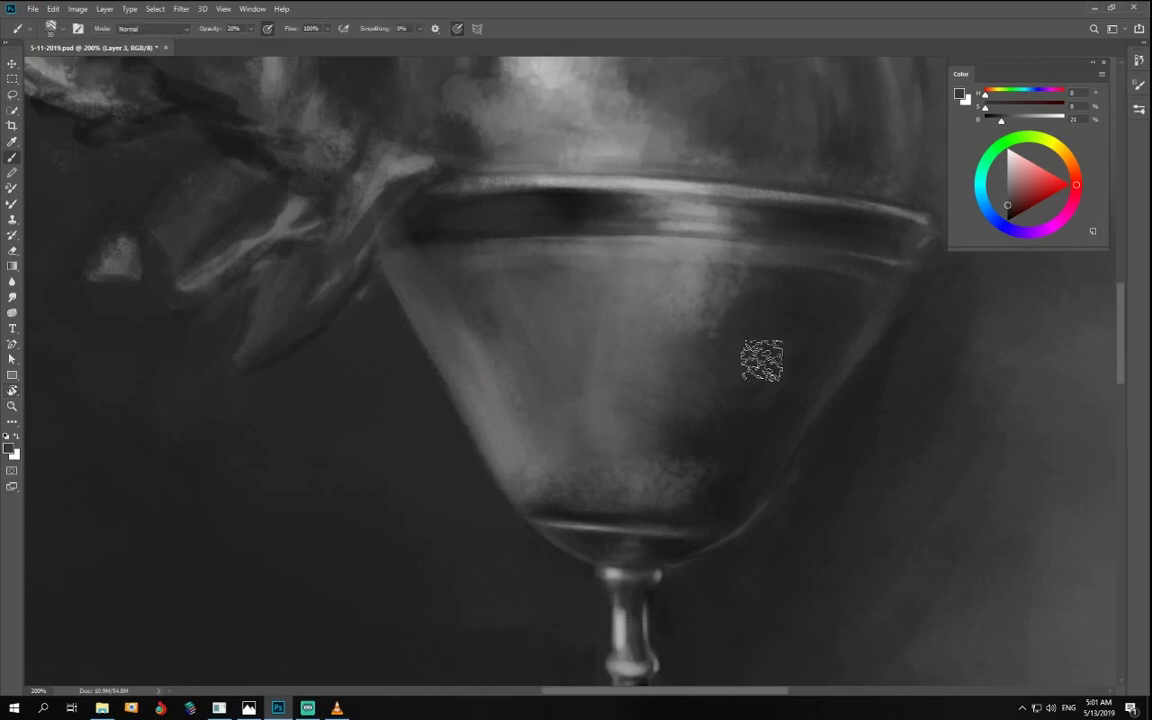
pyautogui.click(1010, 208)
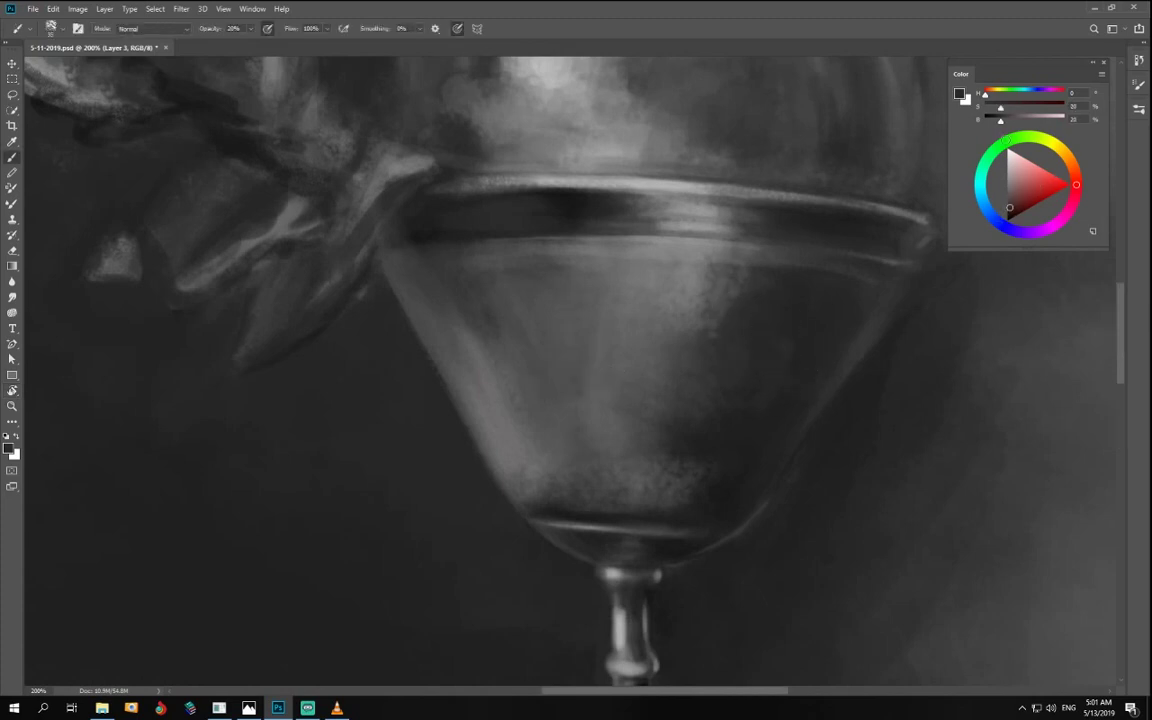
pyautogui.hotkey('ctrl', '-')
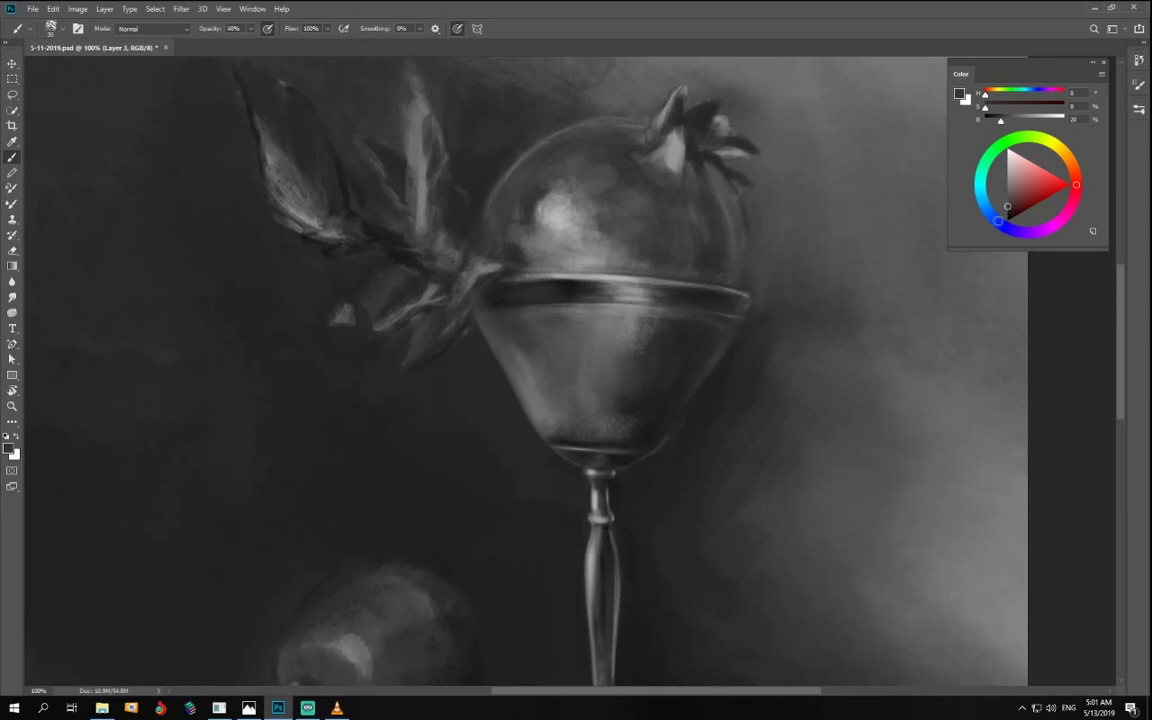
pyautogui.click(994, 122)
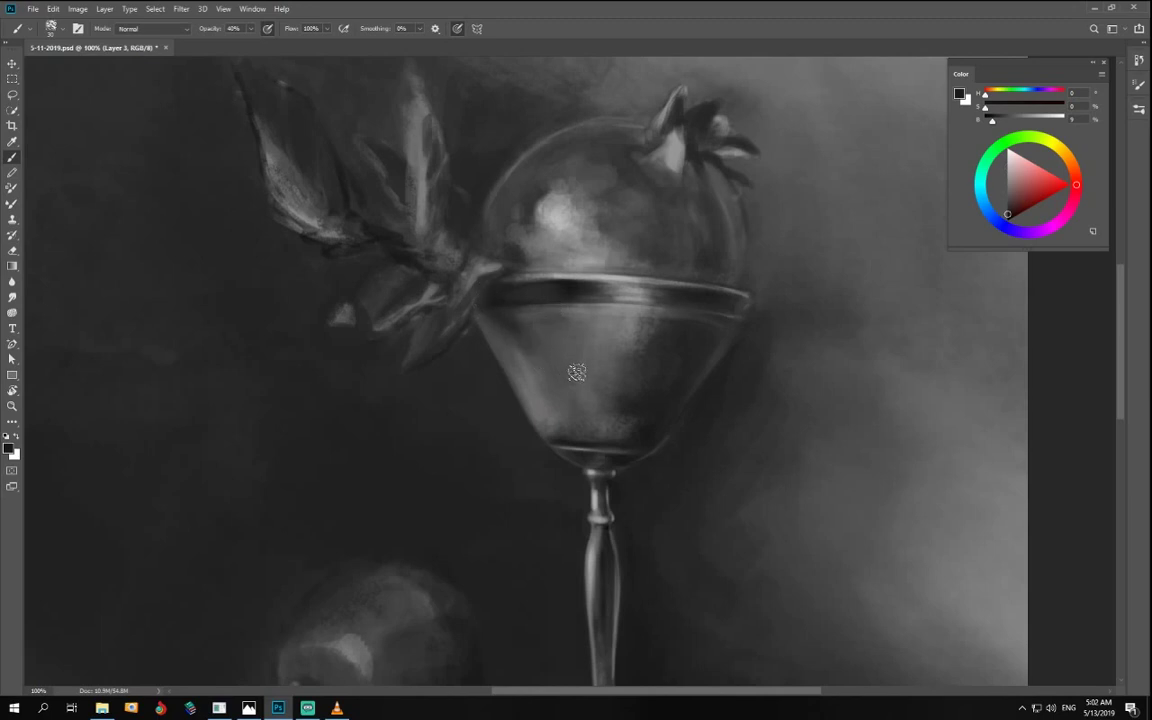
pyautogui.press('2')
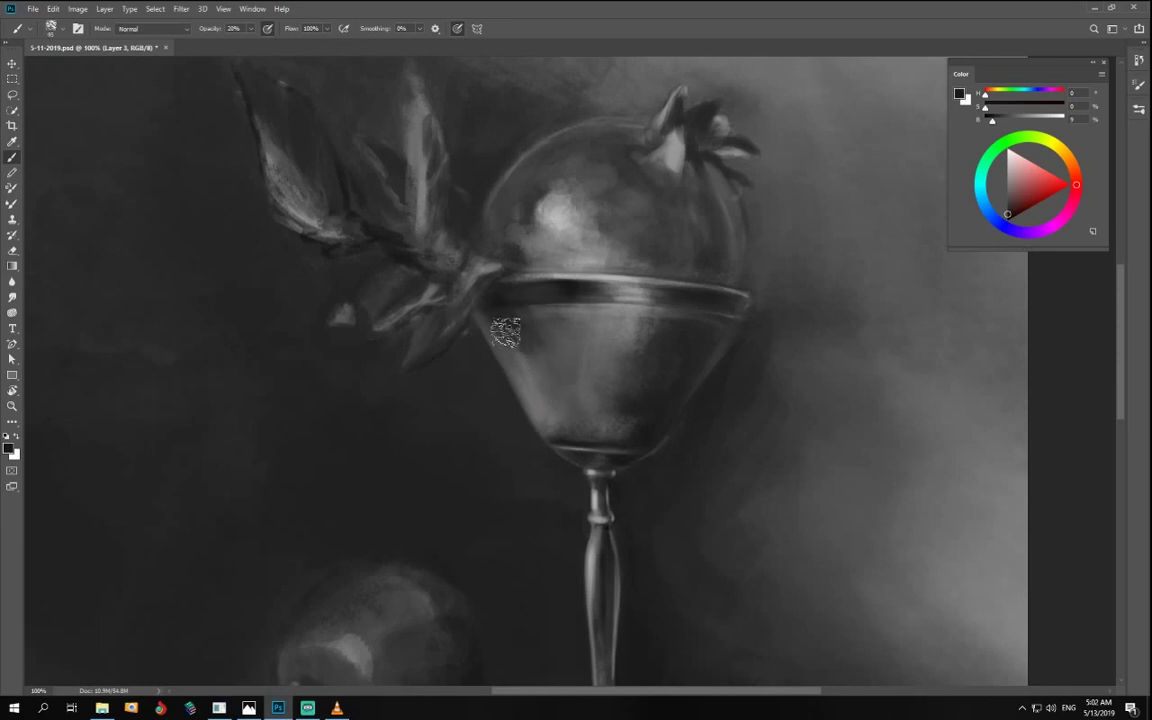
# - Blend the shadow below the rim using a mid-grey sampled from the bowl
pyautogui.press('i')
pyautogui.click(562, 333)
pyautogui.press('b')
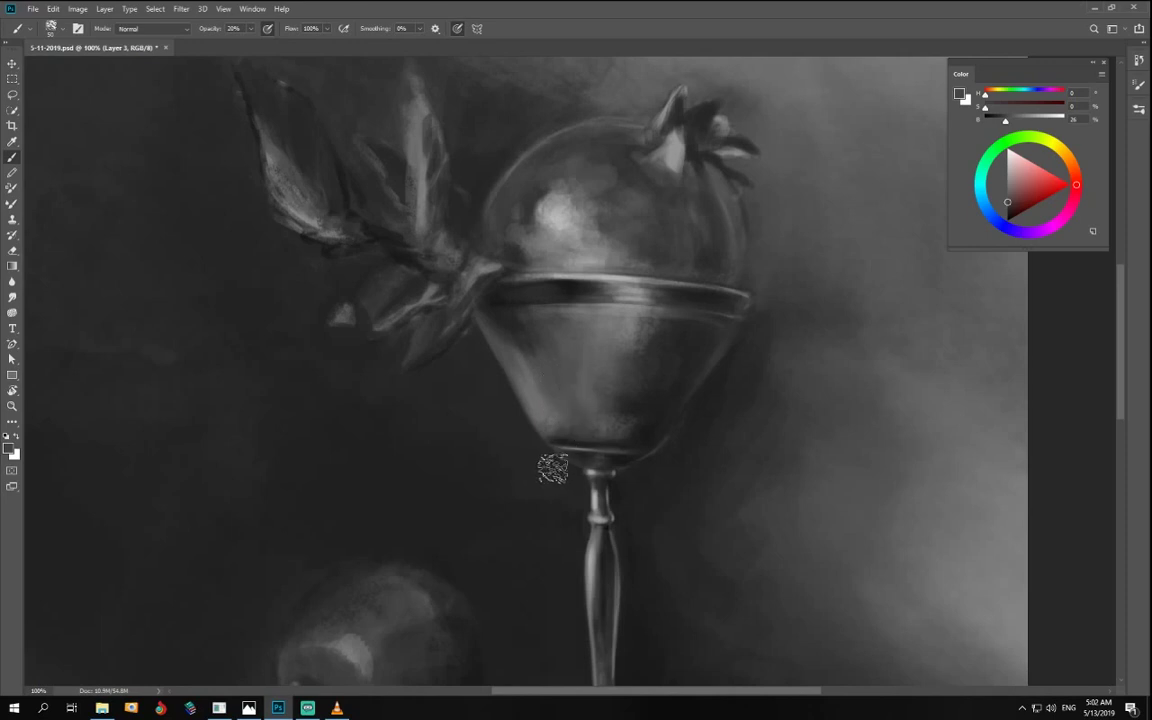
# - Brighten the bowl's leaf-side surface near the stem with a light grey and a smaller textured brush
pyautogui.press('r')
pyautogui.moveTo(610, 450)
pyautogui.mouseDown()
pyautogui.moveTo(288, 252)
pyautogui.moveTo(292, 290)
pyautogui.mouseUp()
pyautogui.press('b')
pyautogui.click(1021, 120)
pyautogui.moveTo(1022, 120); pyautogui.dragTo(1030, 120)
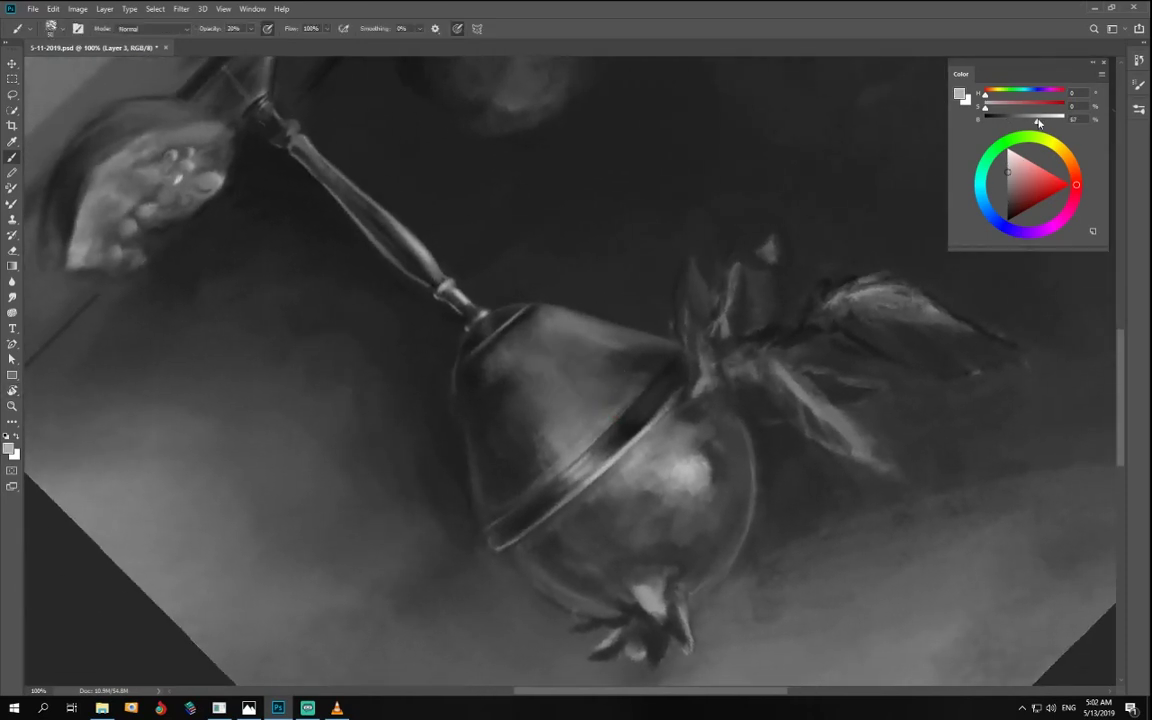
pyautogui.press('[')
pyautogui.press('[')
pyautogui.press('[')
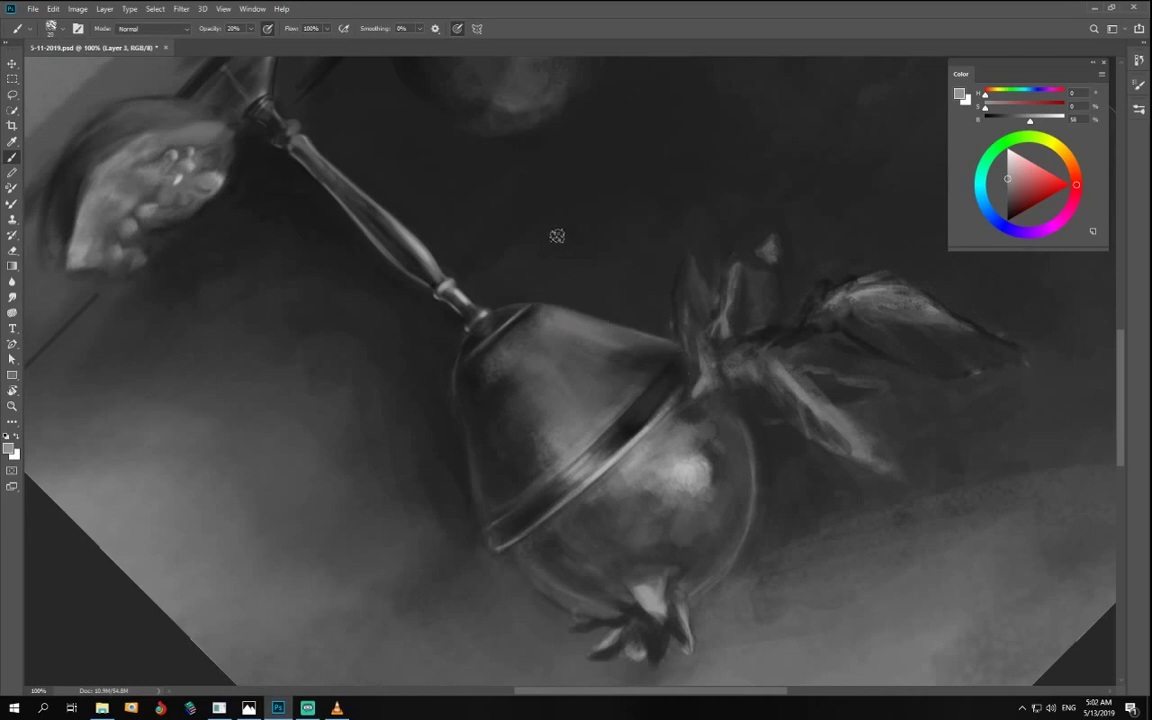
# - Glaze light grey texture over the bowl's shaded side with an enlarged brush at 5% opacity
pyautogui.press(']')
pyautogui.press(']')
pyautogui.press(']')
pyautogui.press('0')
pyautogui.press('5')
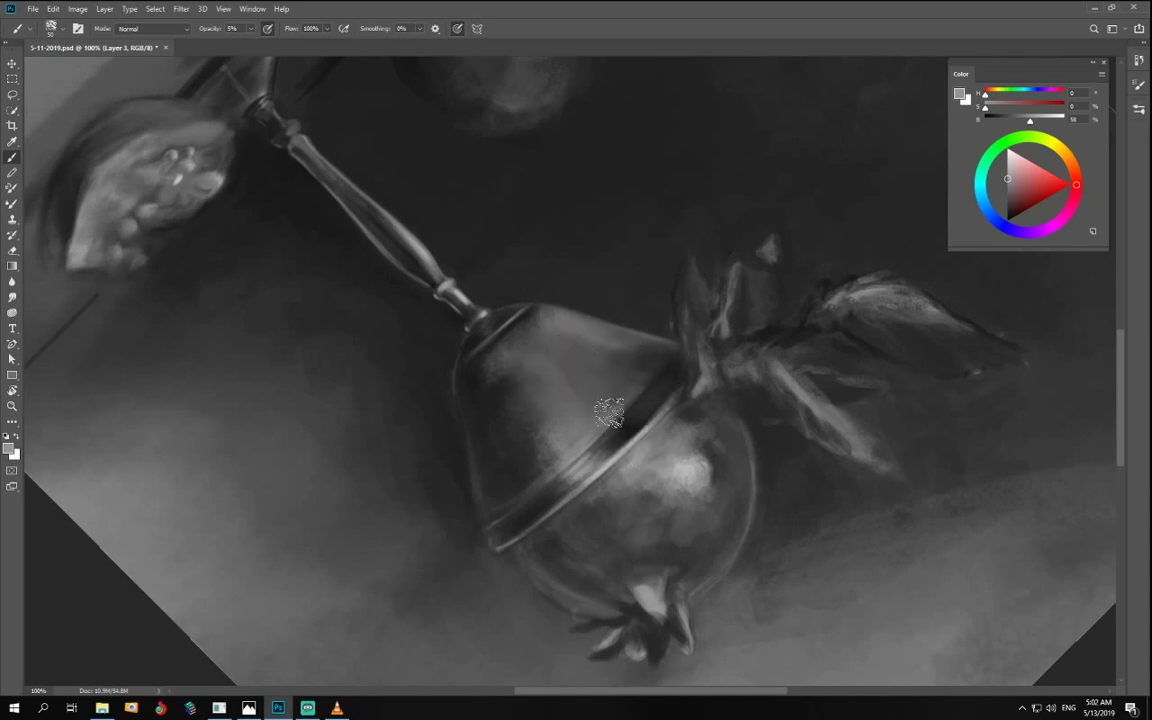
pyautogui.press(']')
pyautogui.press(']')
pyautogui.press(']')
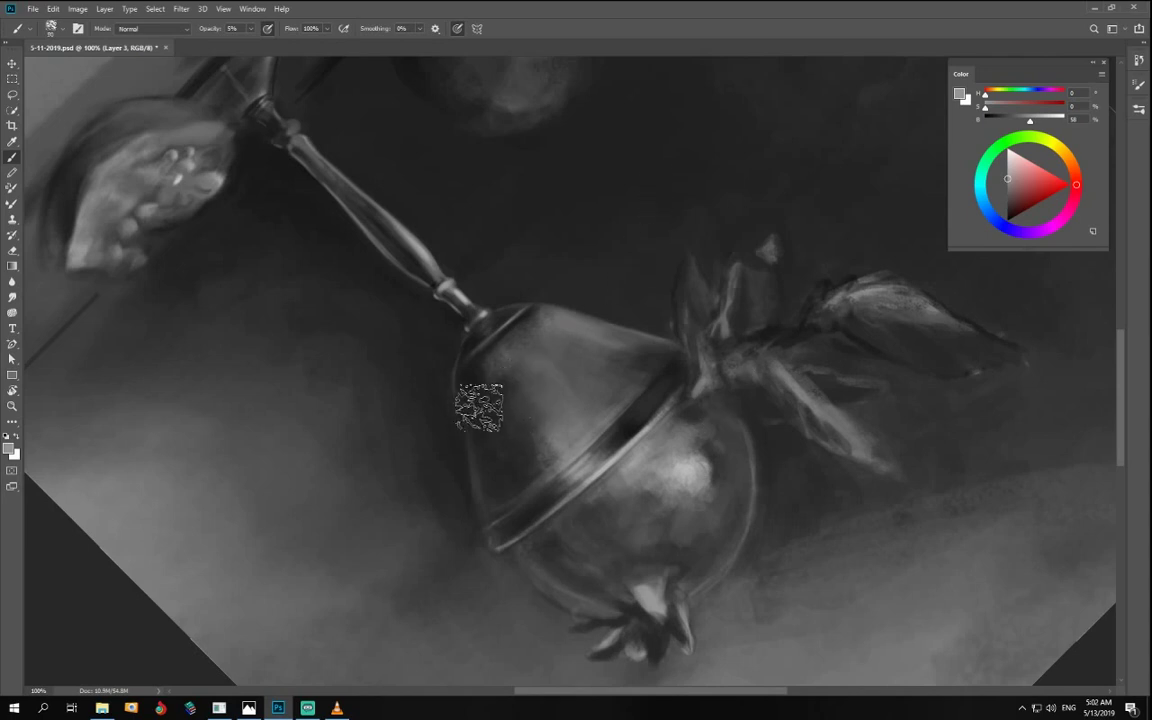
pyautogui.press('r')
pyautogui.moveTo(540, 440)
pyautogui.mouseDown()
pyautogui.moveTo(697, 418)
pyautogui.moveTo(687, 395)
pyautogui.mouseUp()
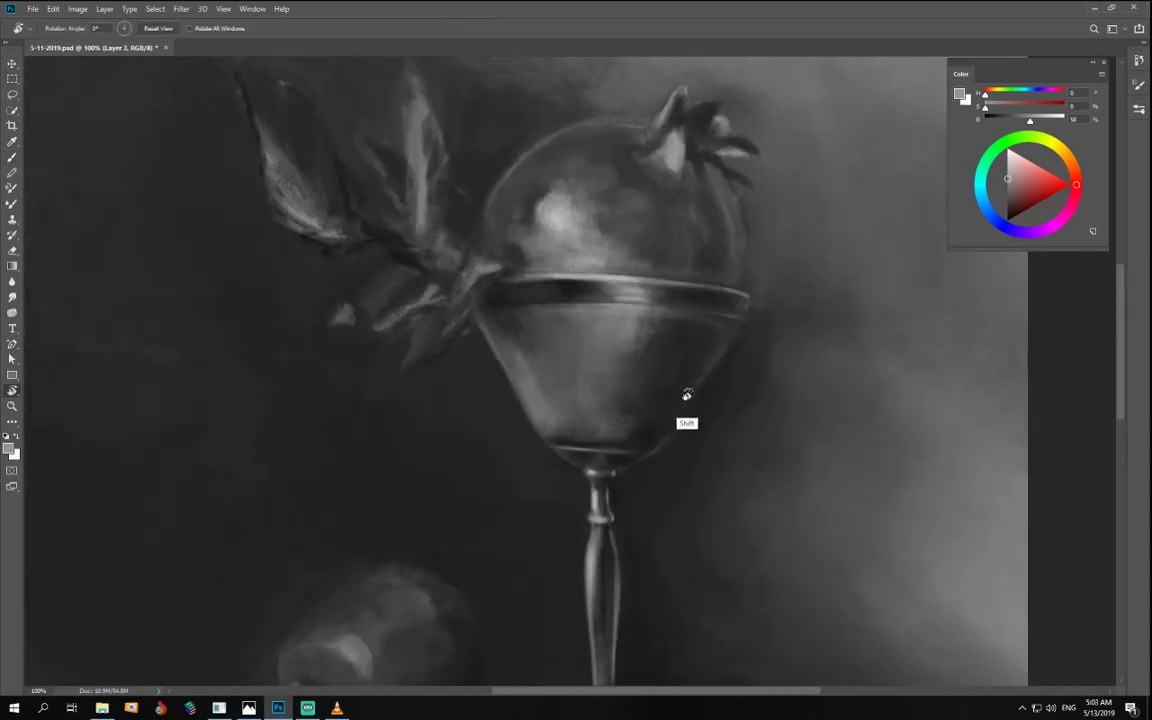
# - Darken the goblet bowl's lower right edge near the stem with dark grey, finishing with 9% grey at 20% opacity
pyautogui.press('b')
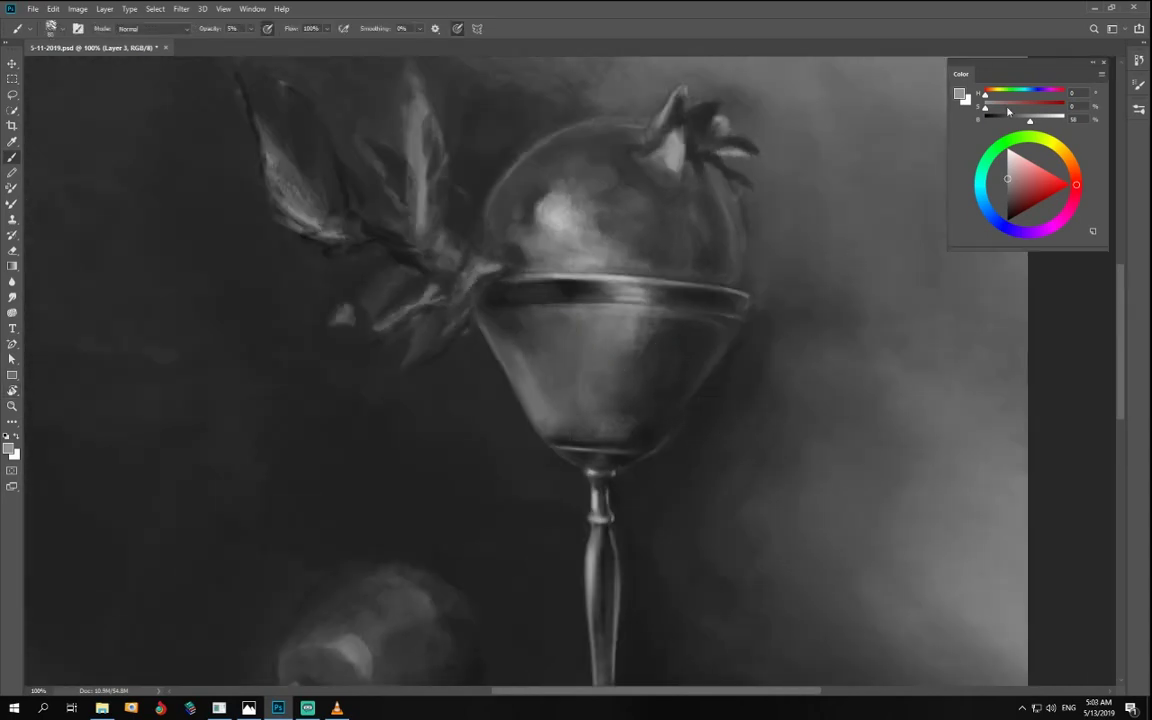
pyautogui.moveTo(1008, 116); pyautogui.dragTo(998, 119)
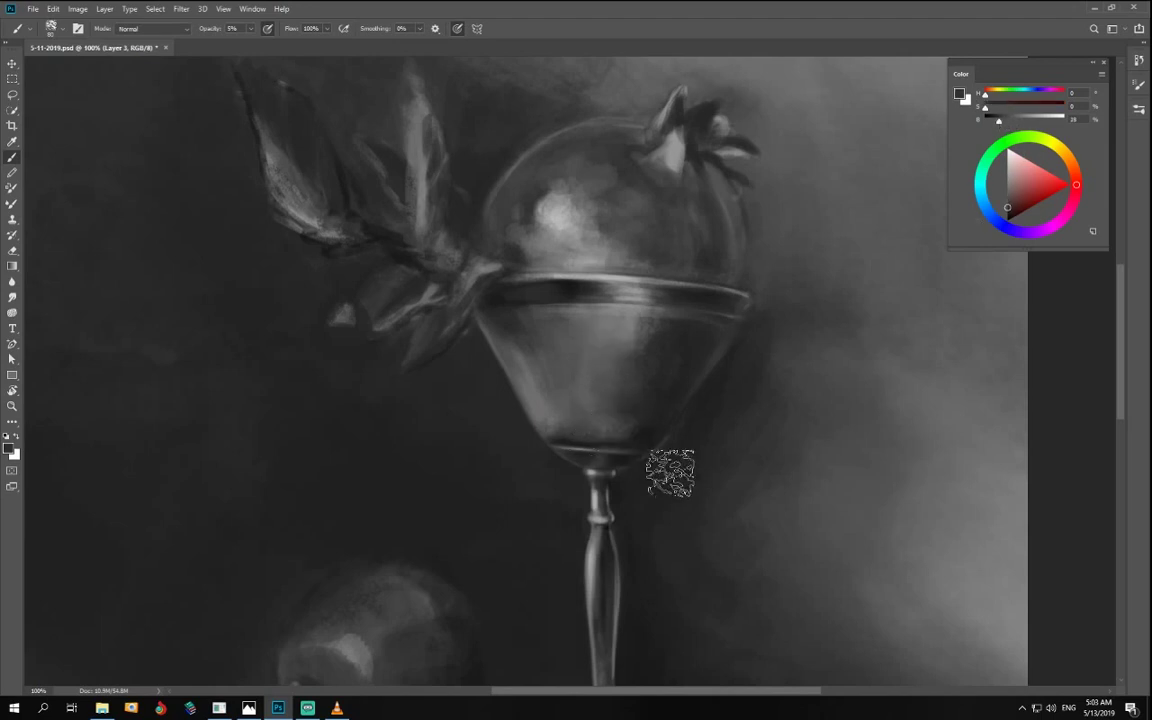
pyautogui.moveTo(645, 430)
pyautogui.mouseDown()
pyautogui.moveTo(599, 404)
pyautogui.moveTo(622, 432)
pyautogui.mouseUp()
pyautogui.press('2')
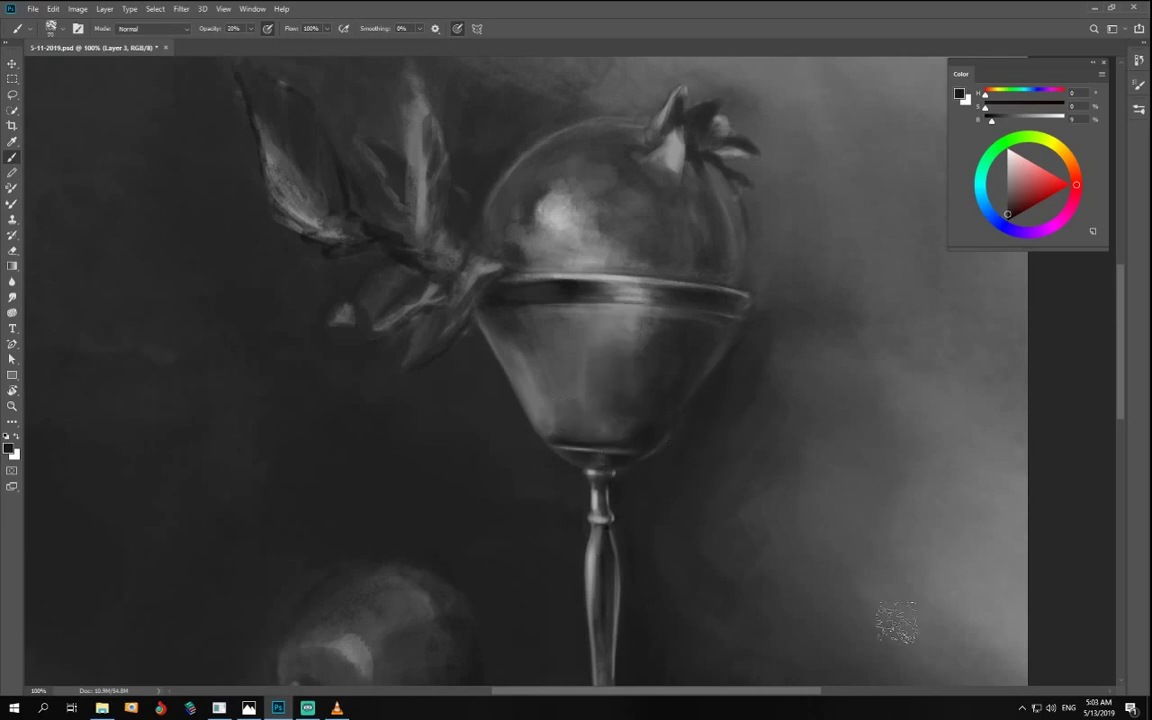
pyautogui.hotkey('ctrl', '0')
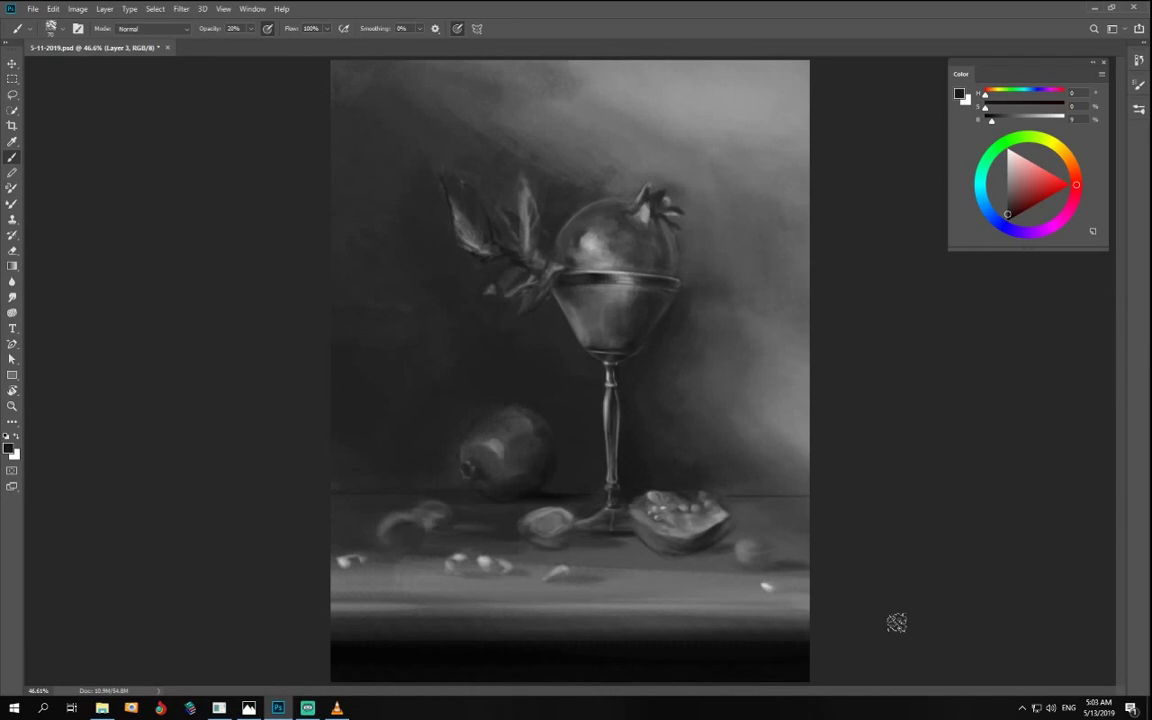
# - Glaze the goblet bowl with 72% light grey at 10% opacity using an enlarged textured brush, and save the painting
pyautogui.click(1004, 166)
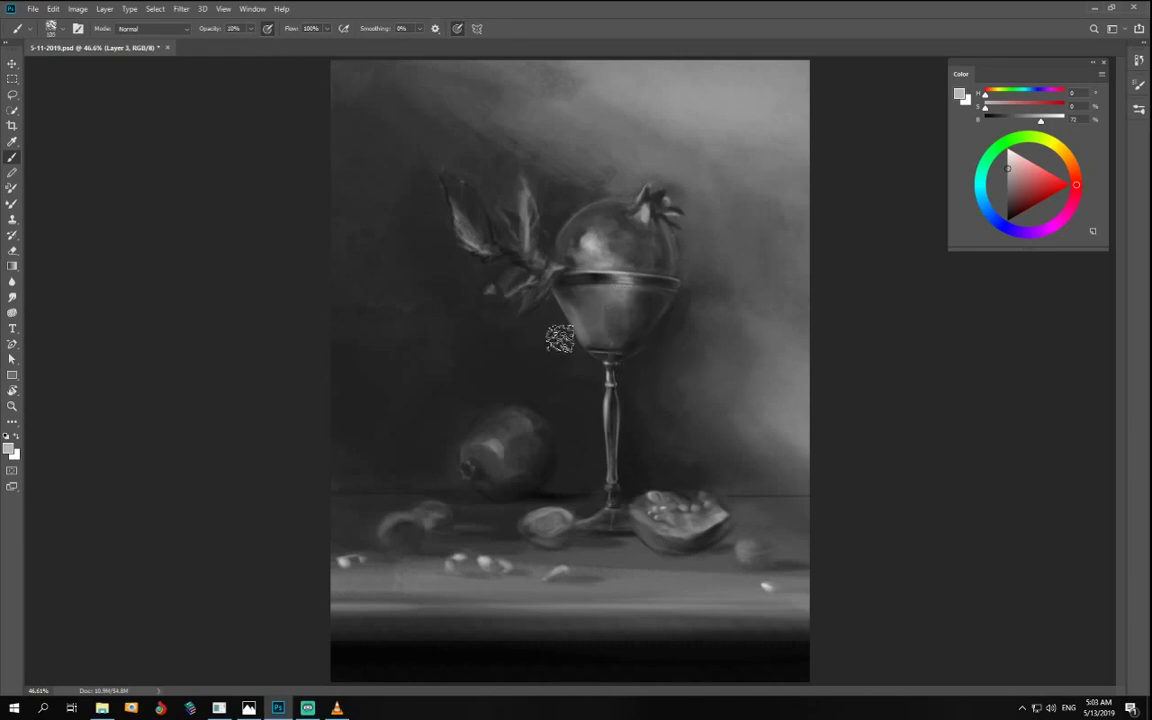
pyautogui.press('r')
pyautogui.moveTo(600, 405)
pyautogui.mouseDown()
pyautogui.moveTo(440, 353)
pyautogui.moveTo(429, 314)
pyautogui.moveTo(430, 349)
pyautogui.mouseUp()
pyautogui.press('b')
pyautogui.press('r')
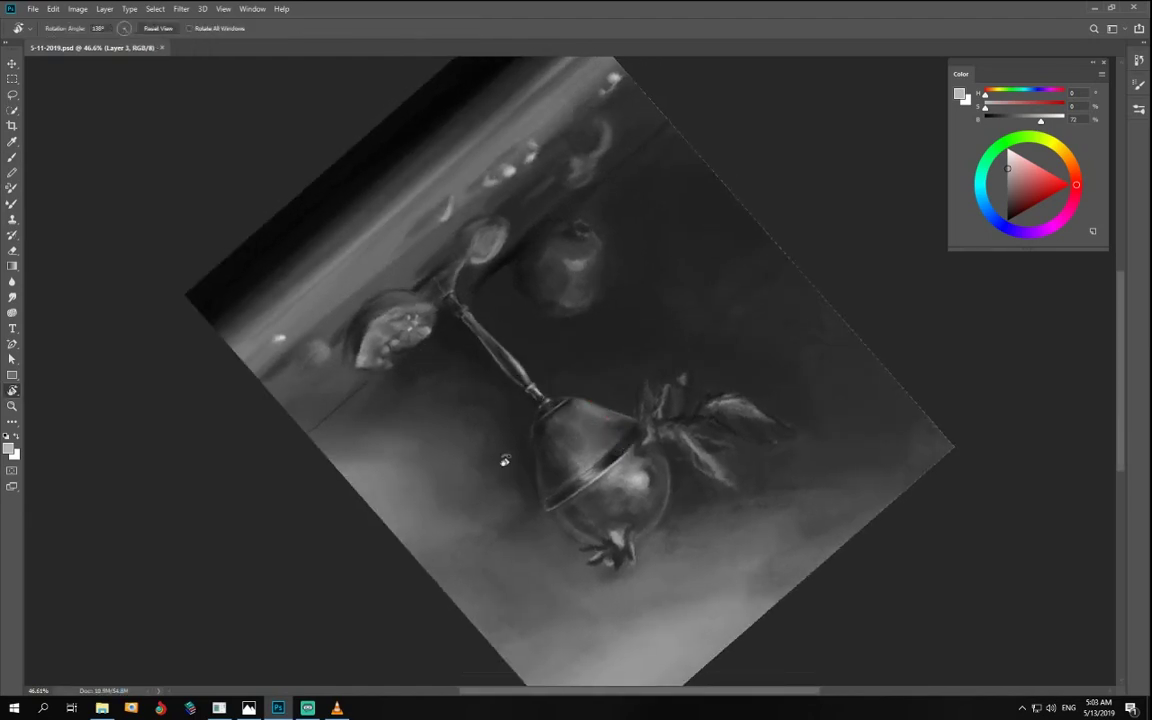
pyautogui.moveTo(405, 505); pyautogui.dragTo(695, 325)
pyautogui.press('b')
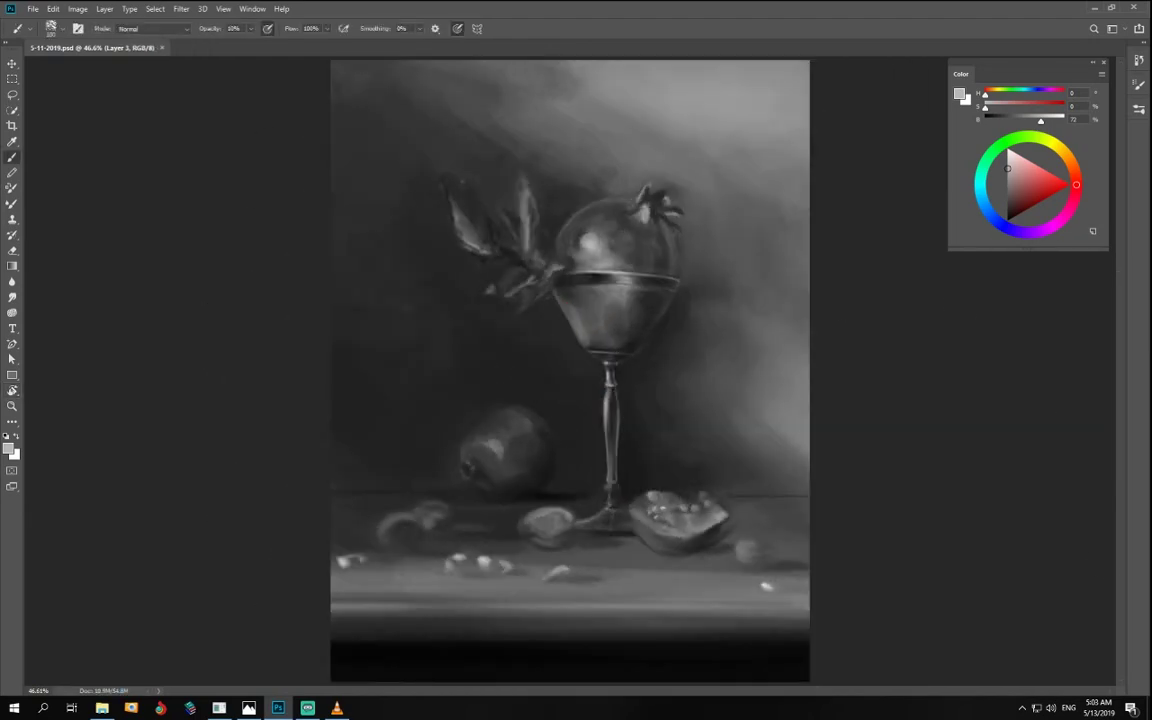
pyautogui.click(307, 708)
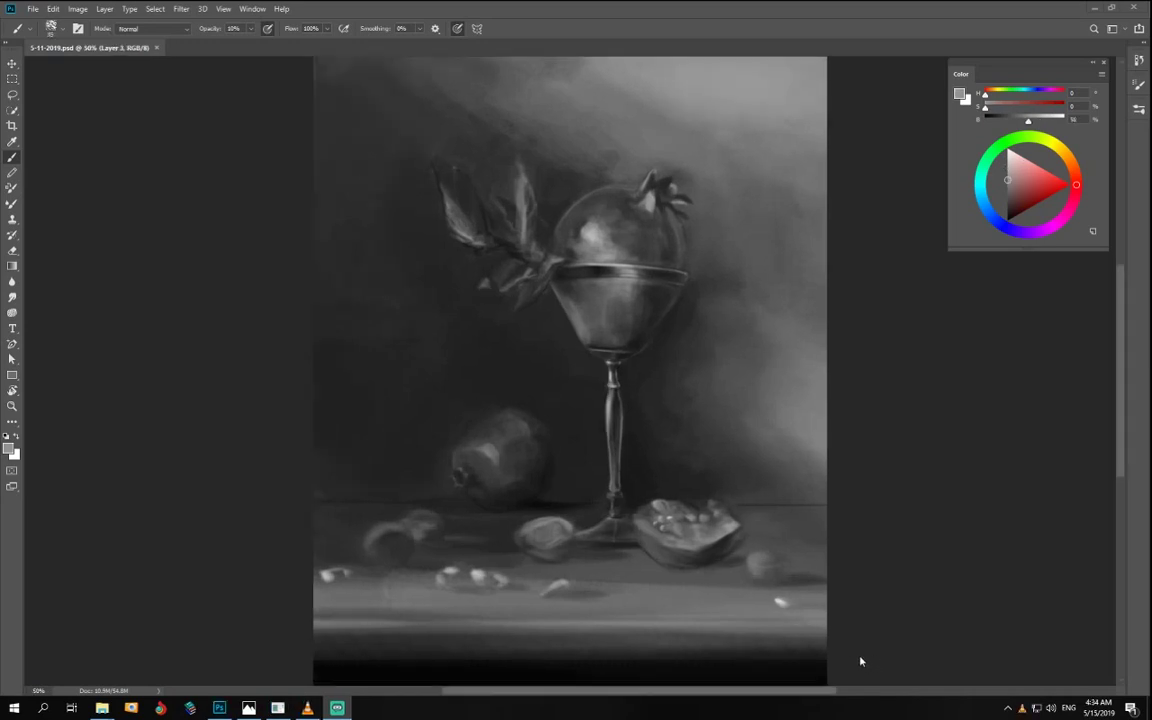
pyautogui.click(308, 712)
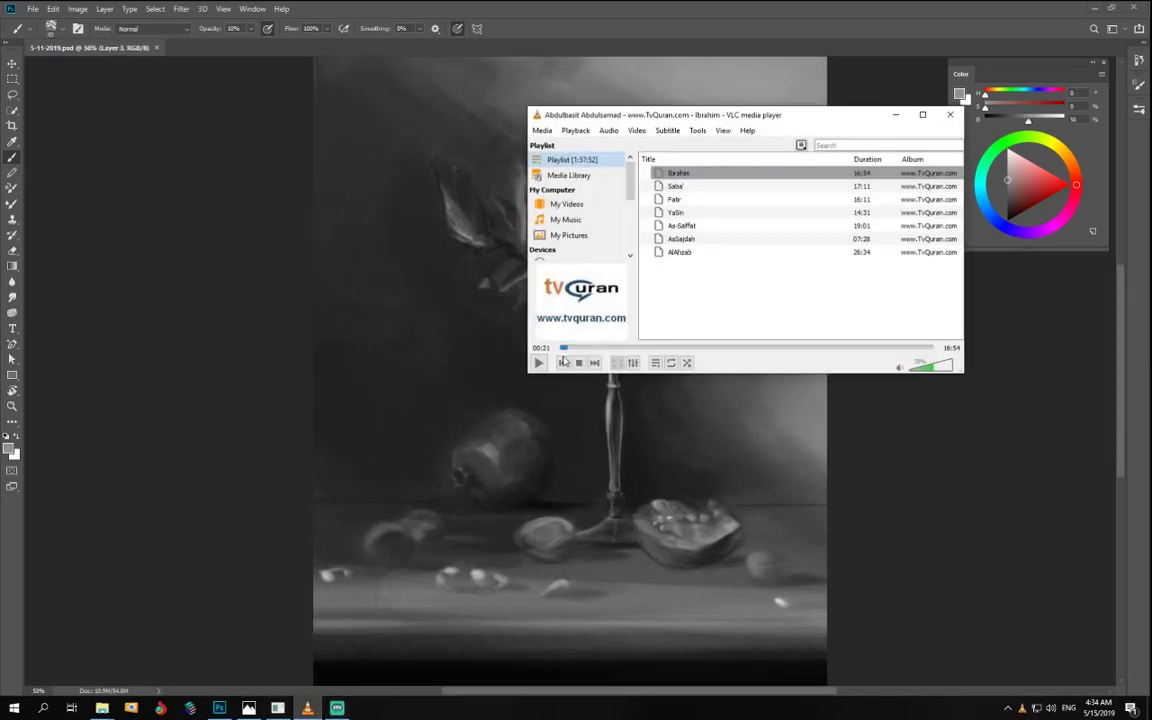
pyautogui.click(229, 639)
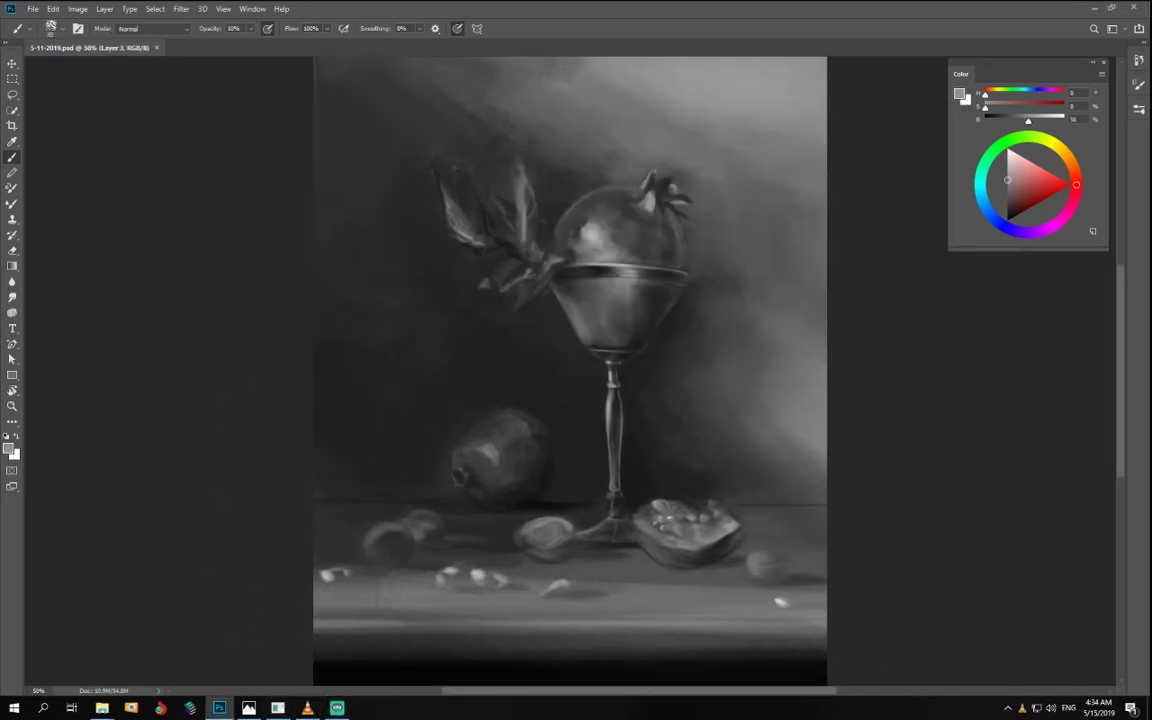
pyautogui.click(249, 708)
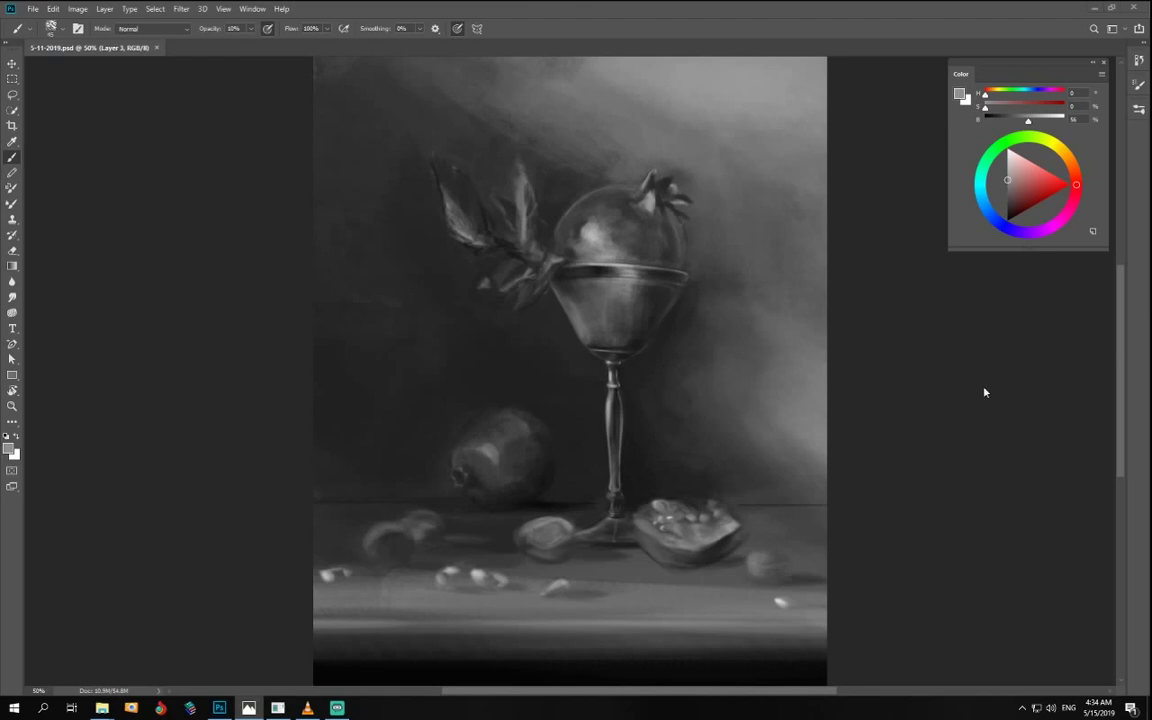
pyautogui.click(752, 374)
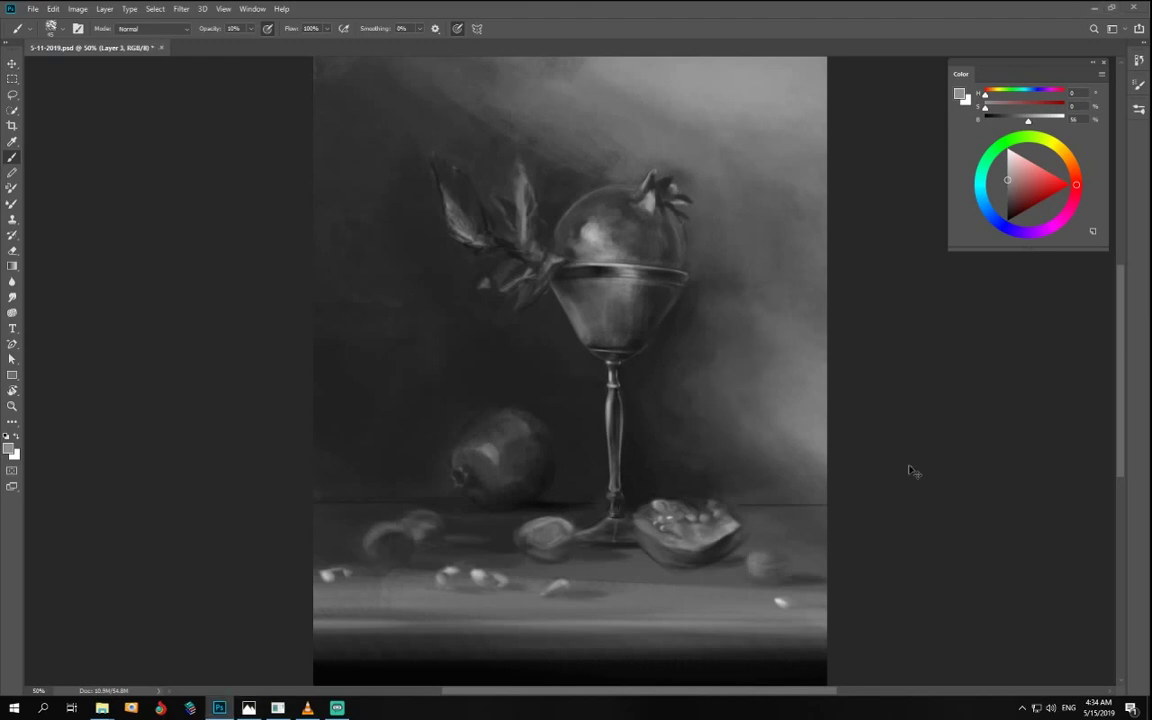
# - Refine the light edges of the goblet's stem with 56% grey at 40% opacity and a smaller textured brush
pyautogui.click(250, 28)
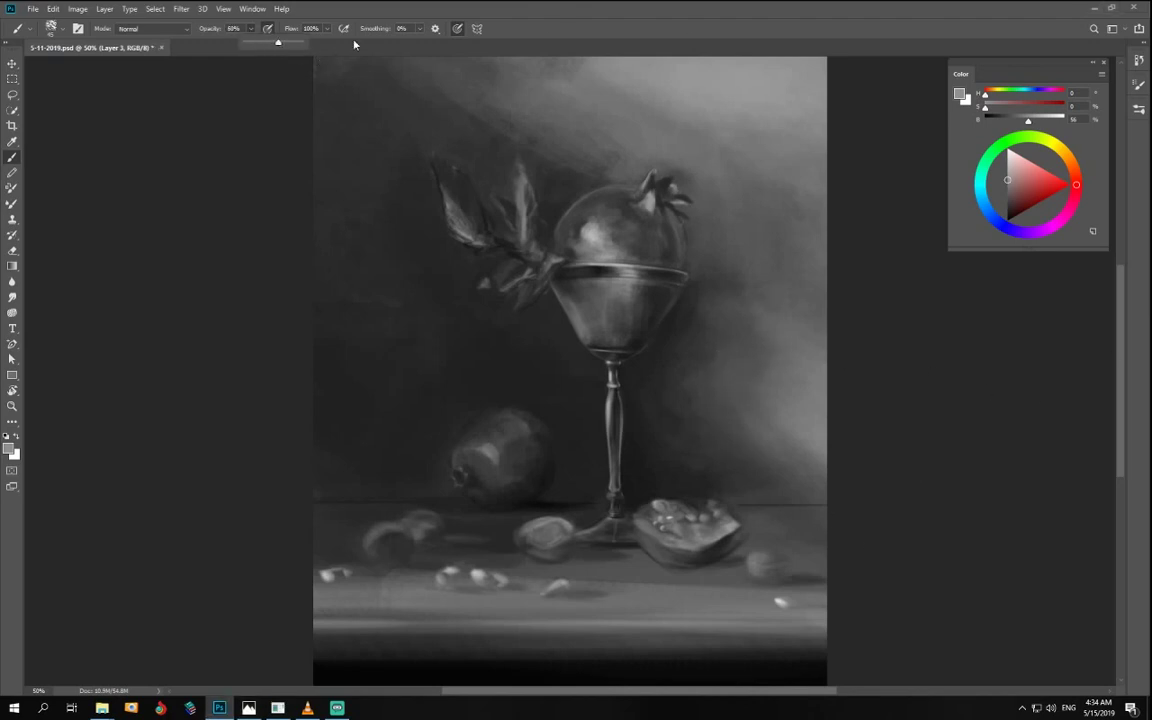
pyautogui.hotkey('ctrl', '+')
pyautogui.hotkey('ctrl', '+')
pyautogui.hotkey('ctrl', '+')
pyautogui.moveTo(905, 662)
pyautogui.mouseDown()
pyautogui.moveTo(663, 309)
pyautogui.moveTo(738, 363)
pyautogui.moveTo(715, 375)
pyautogui.mouseUp()
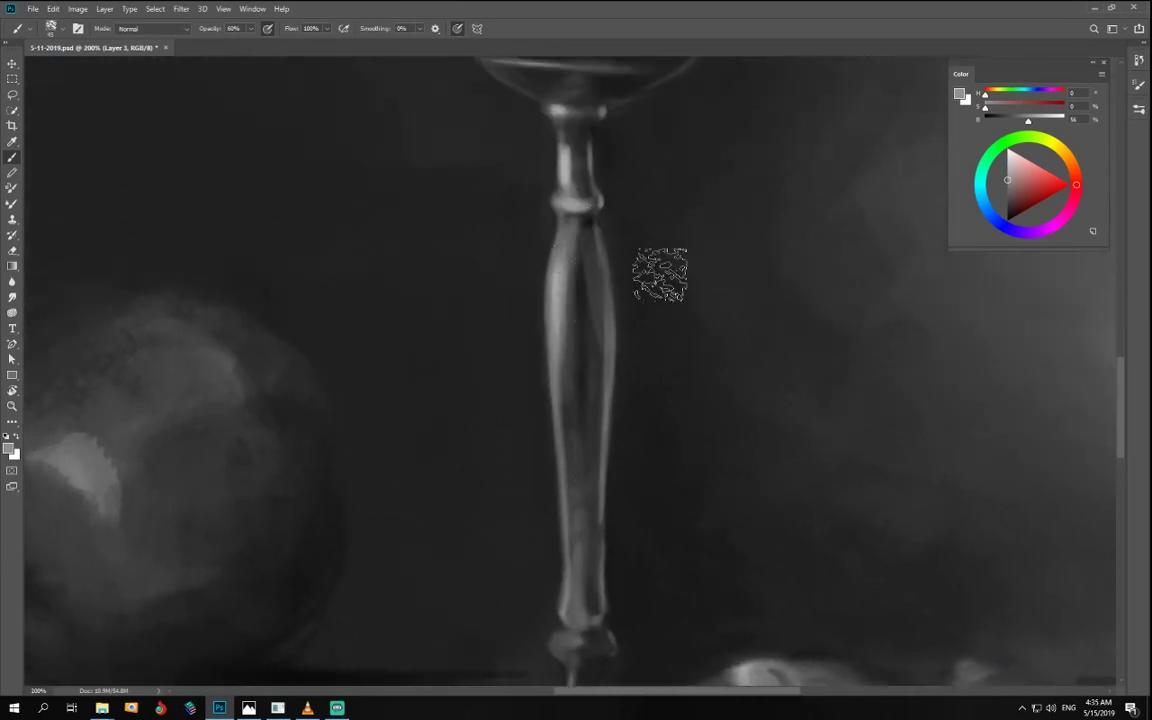
pyautogui.press('r')
pyautogui.moveTo(455, 492)
pyautogui.mouseDown()
pyautogui.moveTo(774, 452)
pyautogui.moveTo(676, 514)
pyautogui.mouseUp()
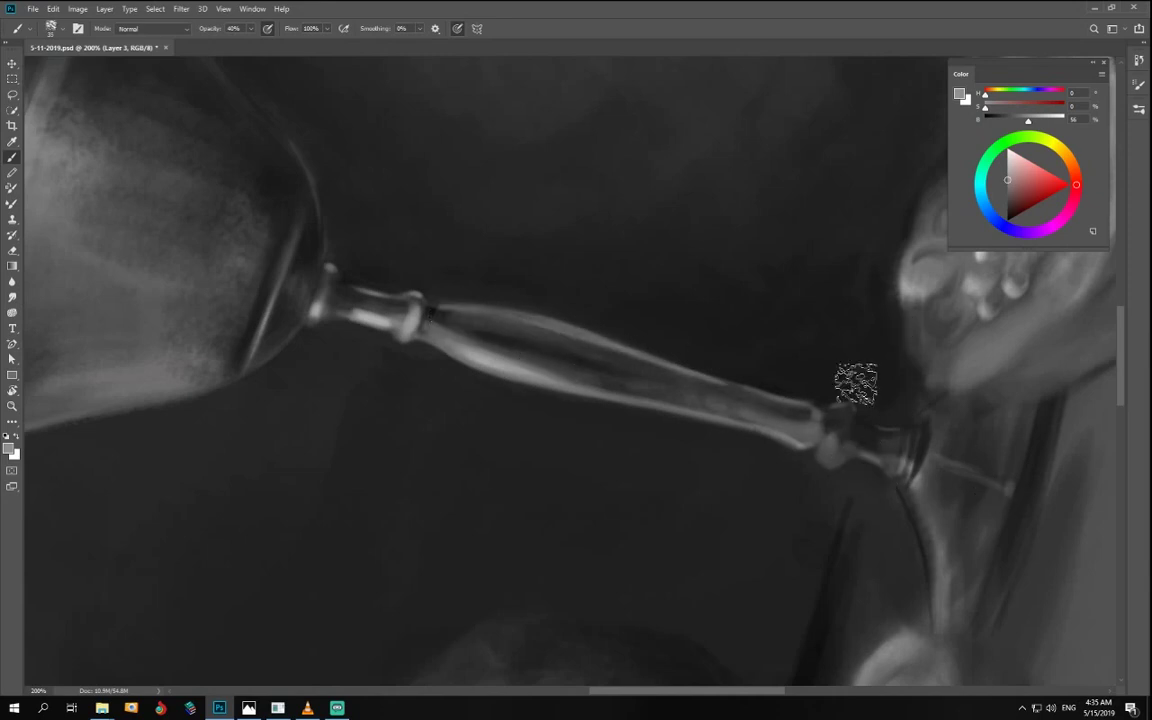
pyautogui.press('[')
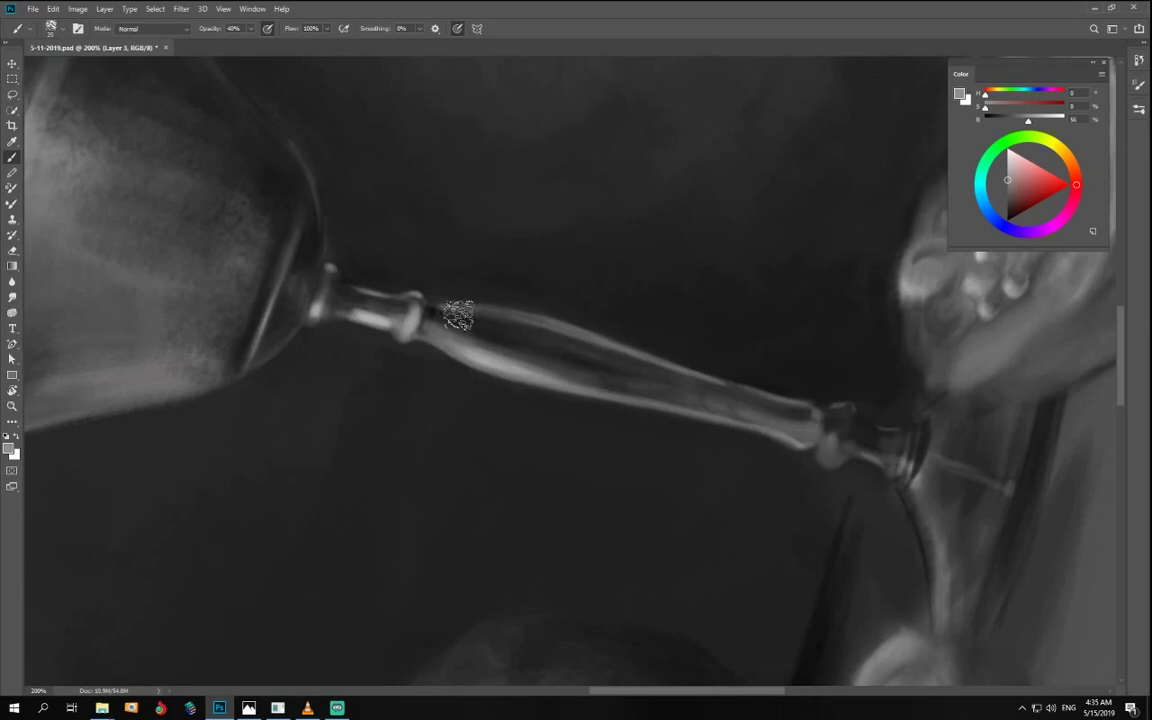
pyautogui.press('[')
pyautogui.press('[')
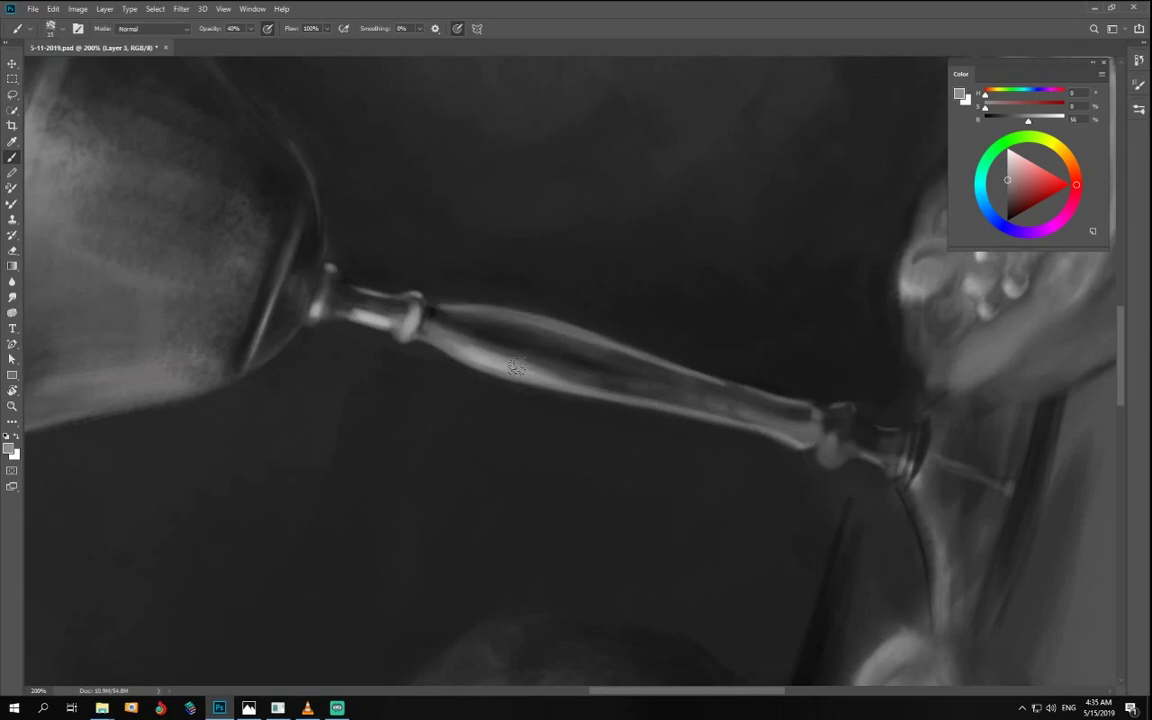
# - Brighten the stem's bulge with 88% grey and its lower end and knob with a slightly darker light grey at 40% opacity
pyautogui.moveTo(1045, 122); pyautogui.dragTo(1054, 120)
pyautogui.press('r')
pyautogui.moveTo(740, 470)
pyautogui.mouseDown()
pyautogui.moveTo(308, 426)
pyautogui.moveTo(543, 193)
pyautogui.mouseUp()
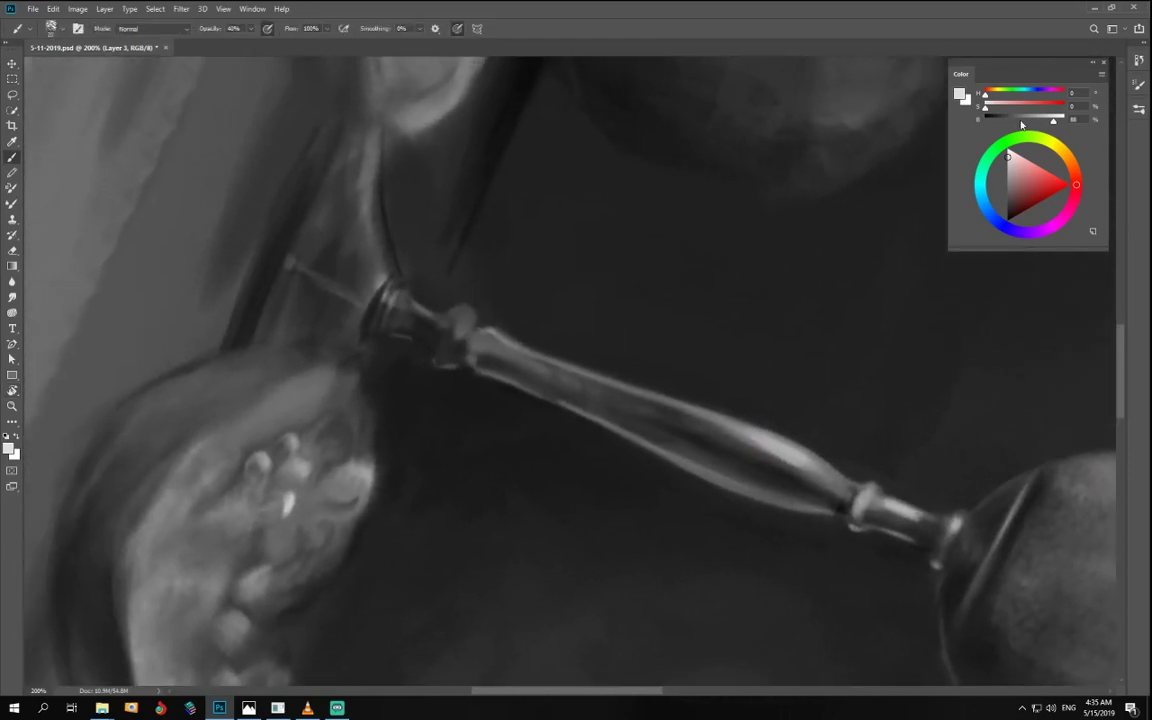
pyautogui.moveTo(1054, 120); pyautogui.dragTo(1040, 120)
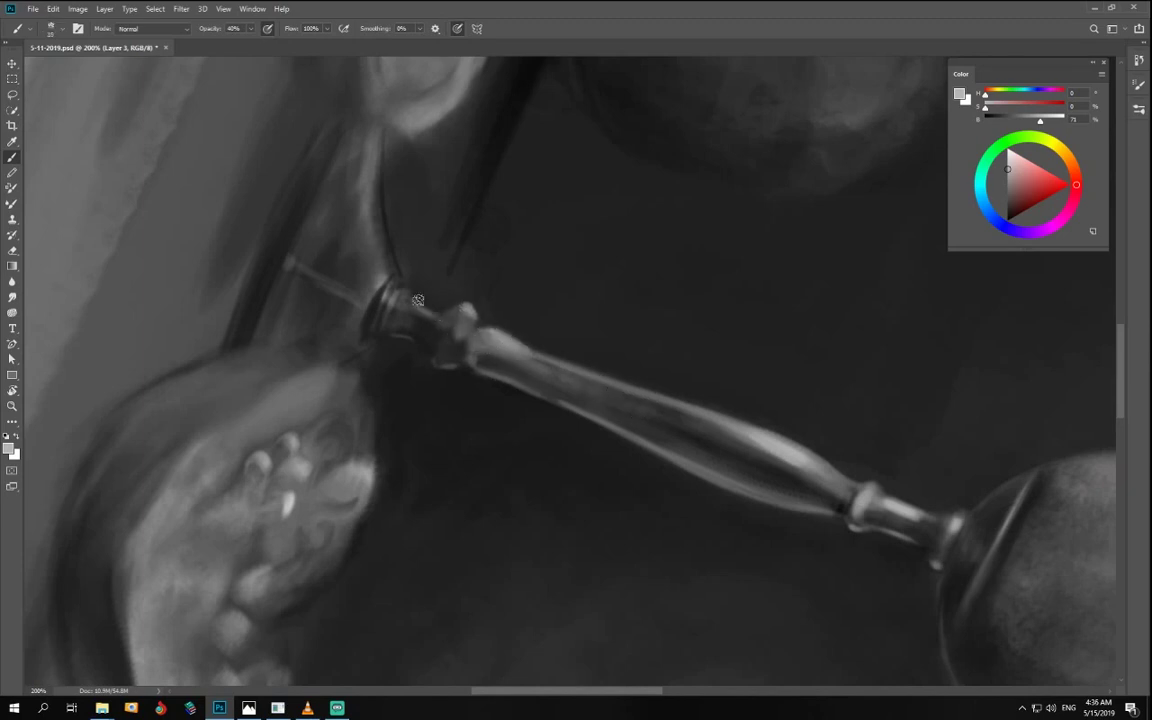
# - Paint light grey highlights on the sloping left side and lower rim of the goblet's foot, reducing the opacity to 20%
pyautogui.press('r')
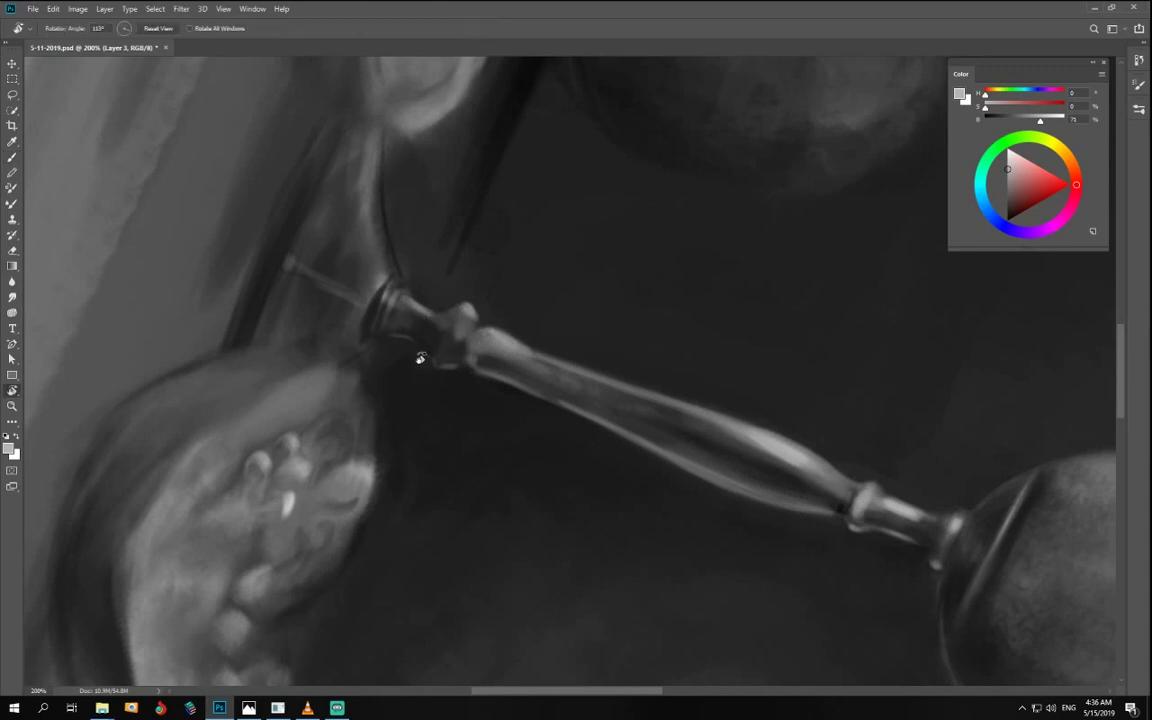
pyautogui.moveTo(412, 478)
pyautogui.mouseDown()
pyautogui.moveTo(674, 419)
pyautogui.moveTo(627, 439)
pyautogui.mouseUp()
pyautogui.press('space')
pyautogui.scroll(-3, 652, 517)
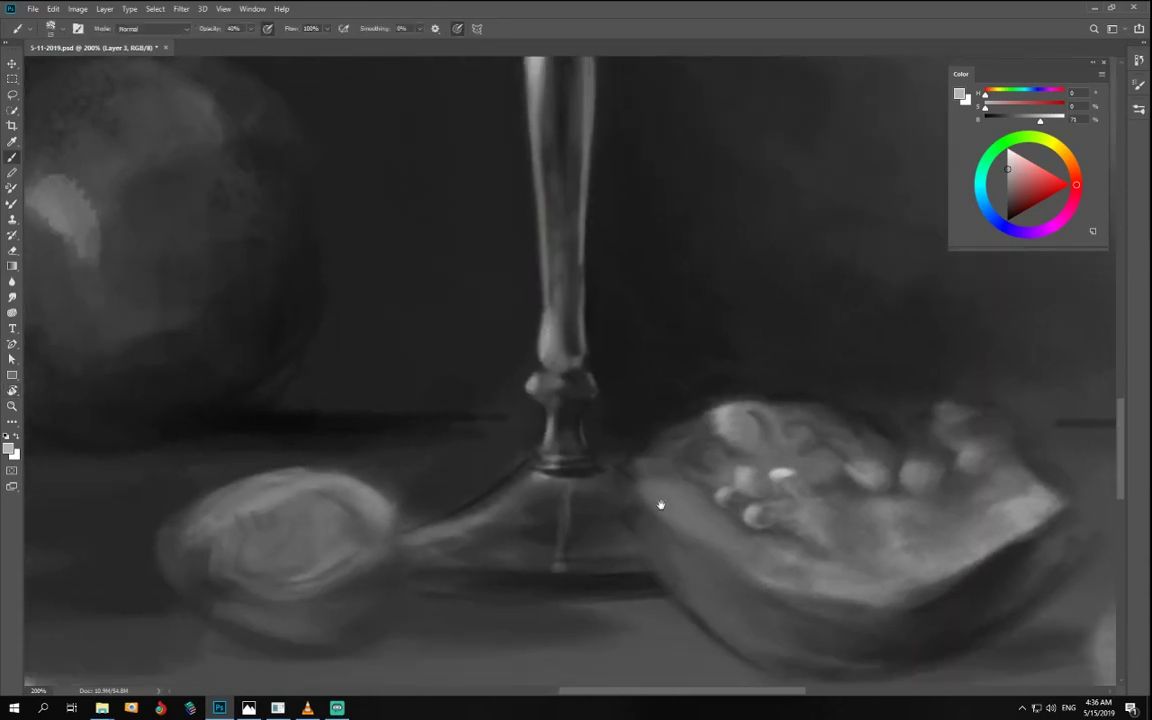
pyautogui.moveTo(519, 492)
pyautogui.mouseDown()
pyautogui.moveTo(452, 562)
pyautogui.moveTo(505, 512)
pyautogui.mouseUp()
pyautogui.press('2')
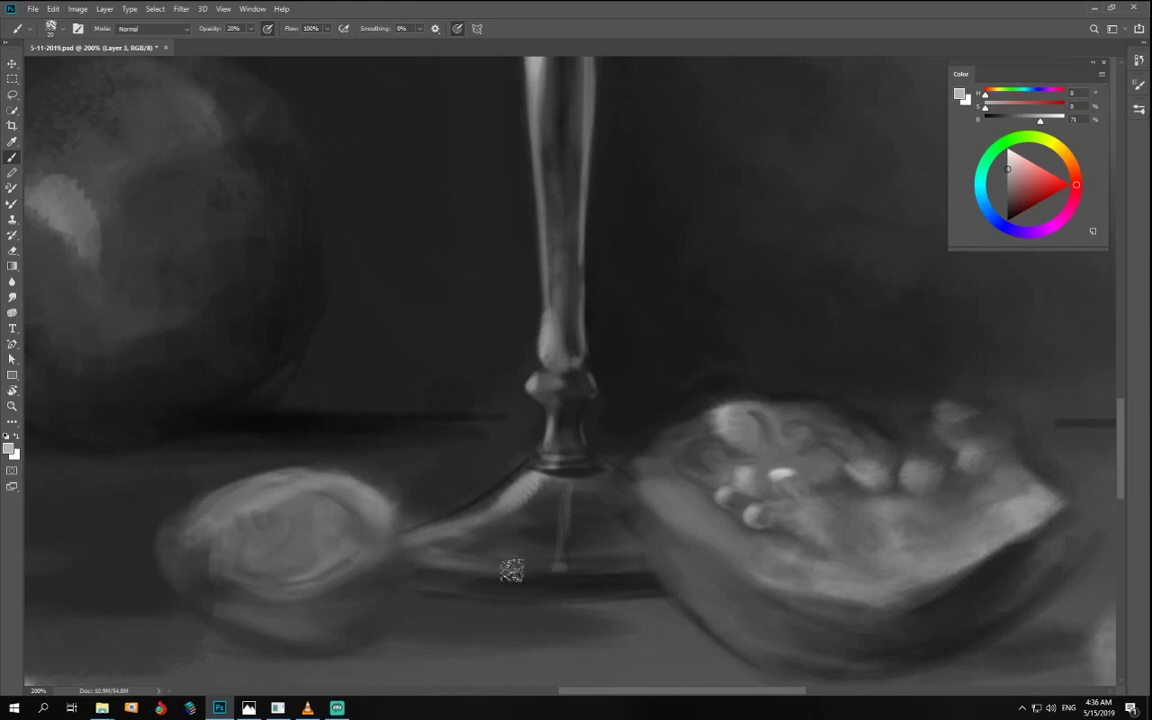
pyautogui.moveTo(1039, 121); pyautogui.dragTo(1048, 121)
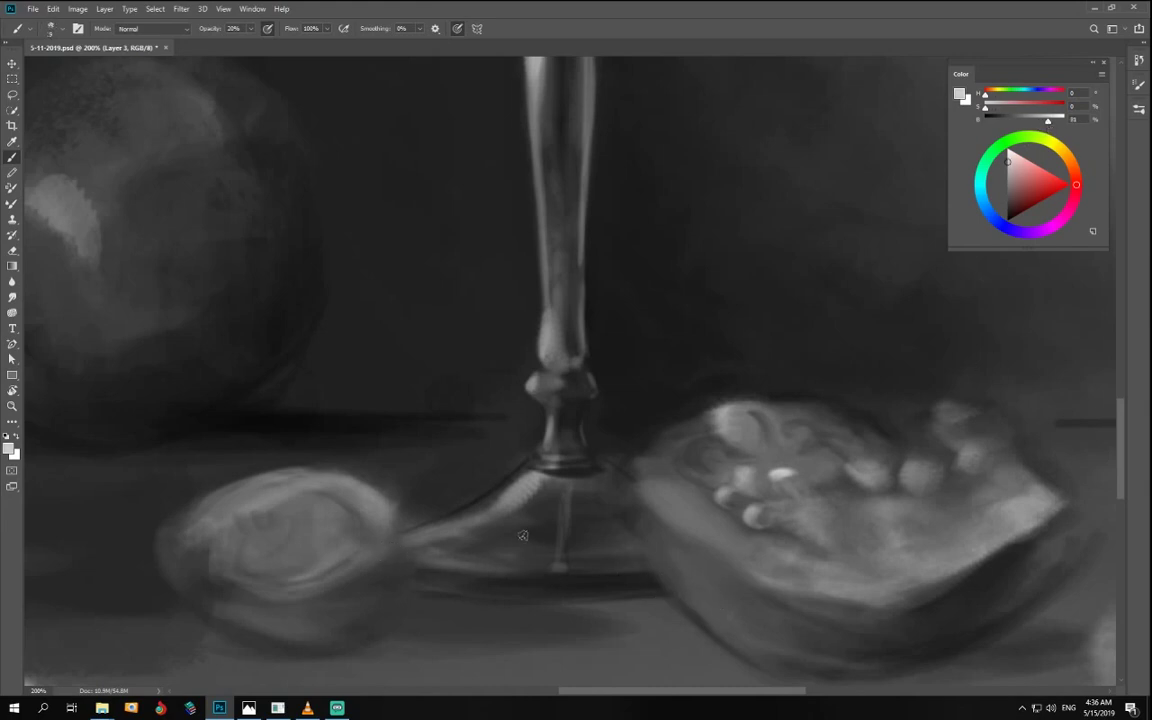
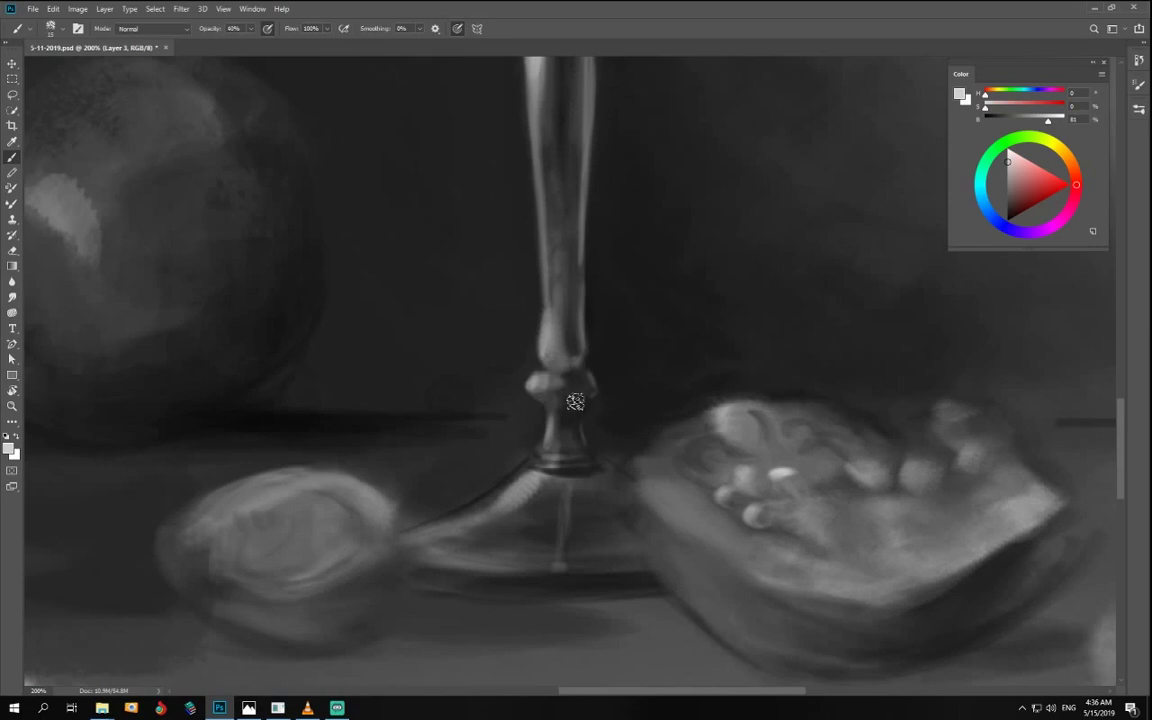
# - Strengthen the light grey highlights on the stem's lower end and the knob above the foot at 40% opacity
pyautogui.press('r')
pyautogui.moveTo(625, 475)
pyautogui.mouseDown()
pyautogui.moveTo(357, 494)
pyautogui.moveTo(345, 394)
pyautogui.mouseUp()
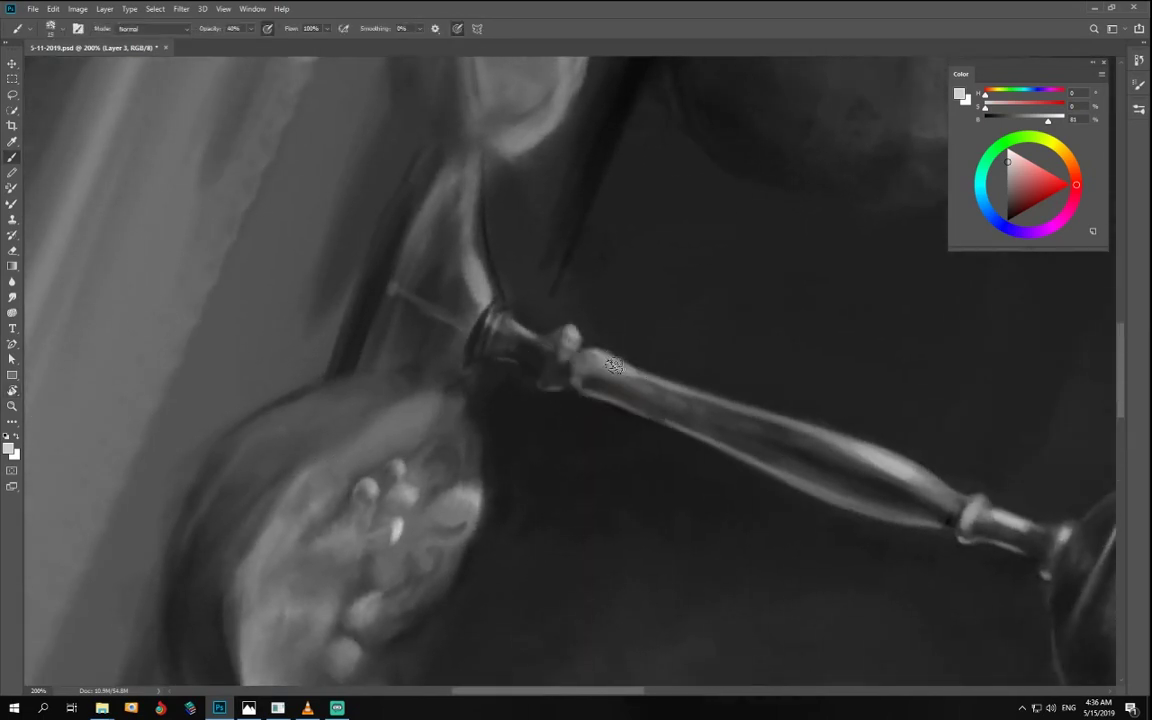
pyautogui.press('r')
pyautogui.moveTo(784, 445); pyautogui.dragTo(728, 337)
pyautogui.press('b')
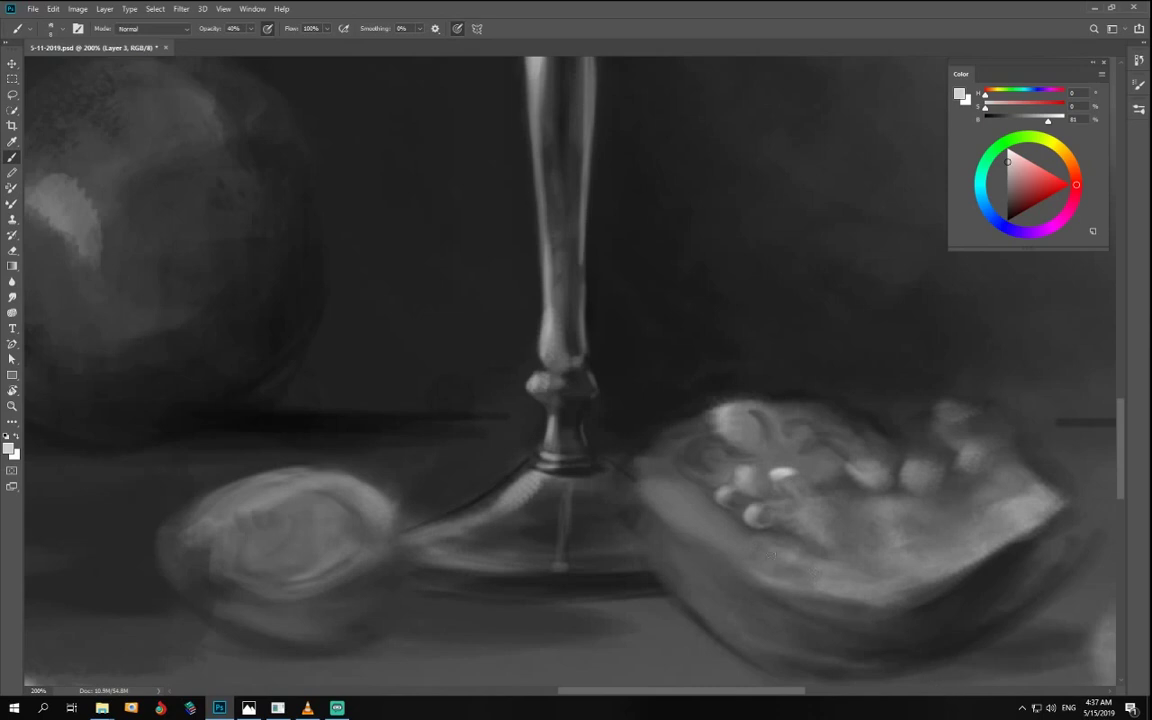
# - Shade the goblet's foot below the stem collar with a dark grey sampled from the stem at 50% opacity
pyautogui.keyDown('alt'); pyautogui.click(566, 444); pyautogui.keyUp('alt')
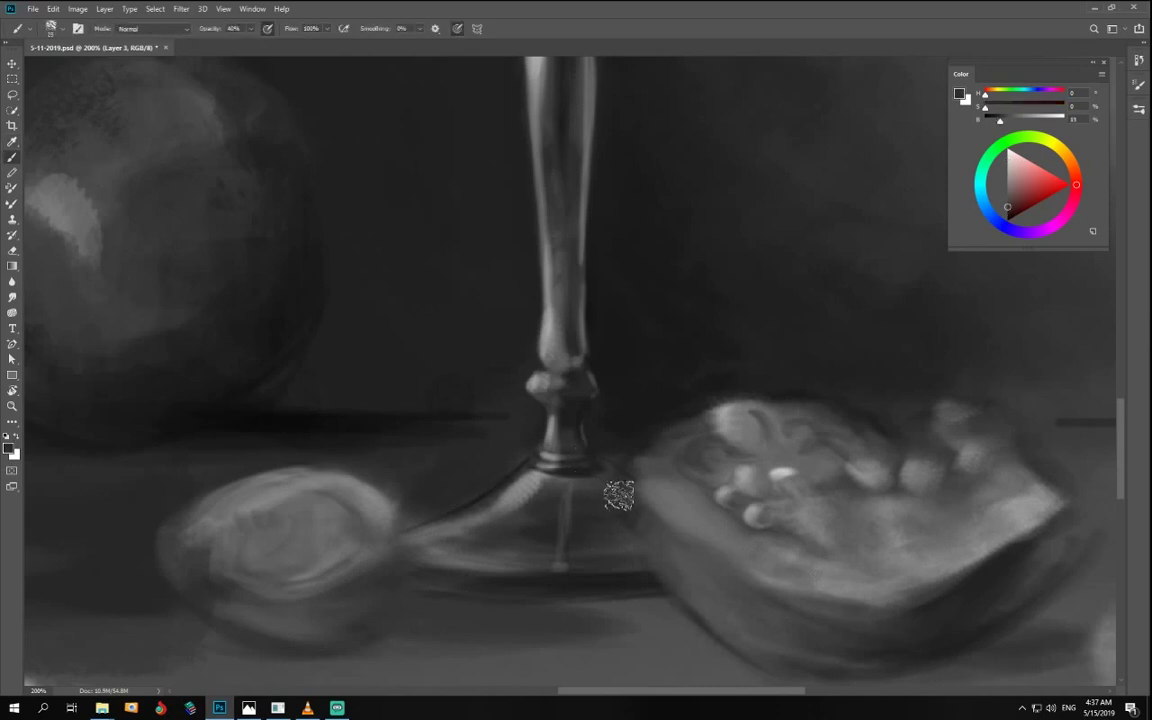
pyautogui.press('8')
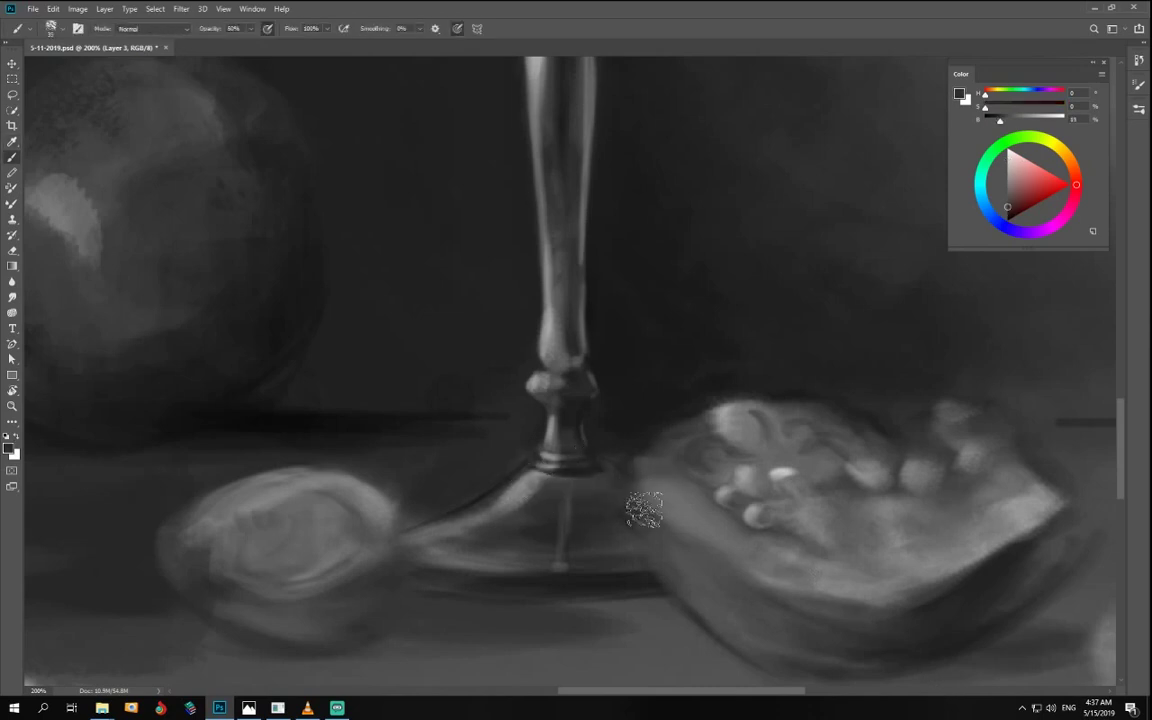
pyautogui.press('5')
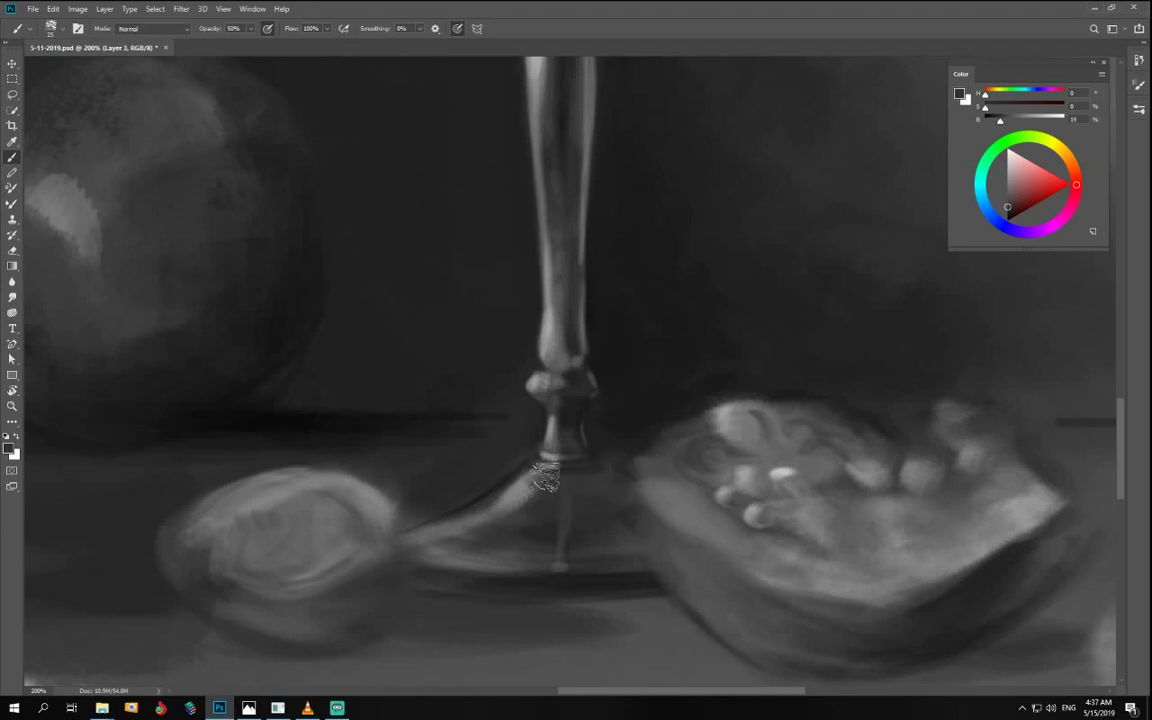
pyautogui.press('[')
# - Clean up the background along the foot's left contour with dark grey sampled nearby, finishing with 12% grey at 50% opacity
pyautogui.keyDown('alt'); pyautogui.click(429, 431); pyautogui.keyUp('alt')
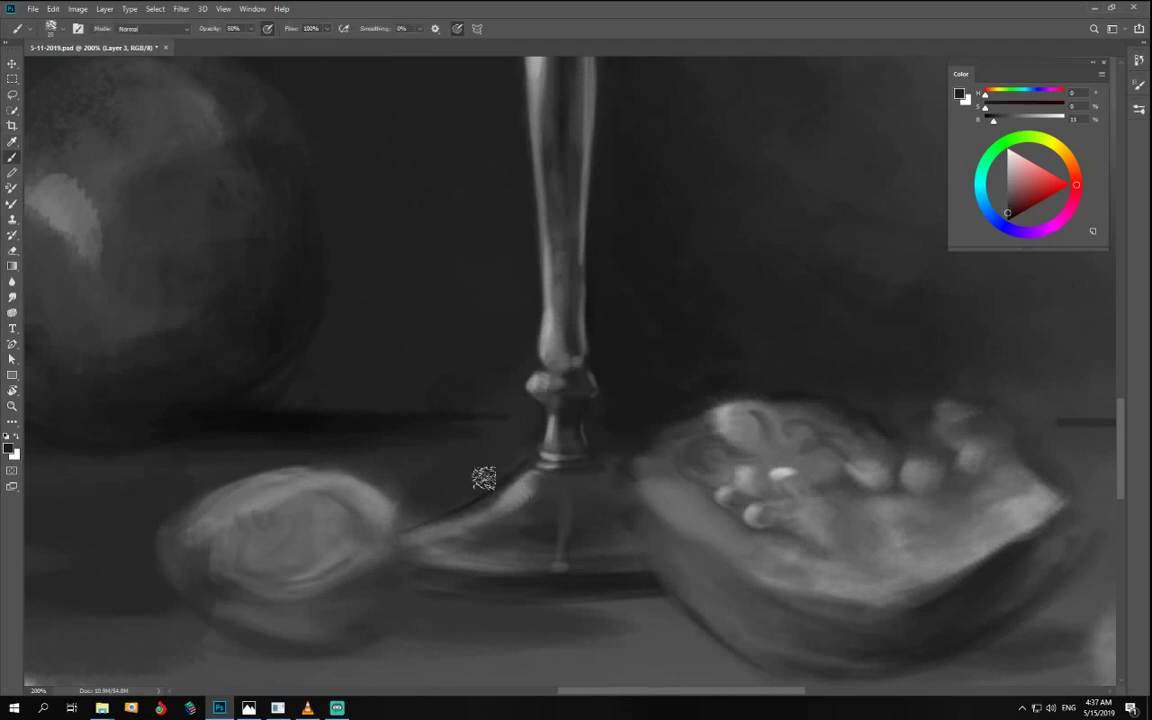
pyautogui.click(1001, 121)
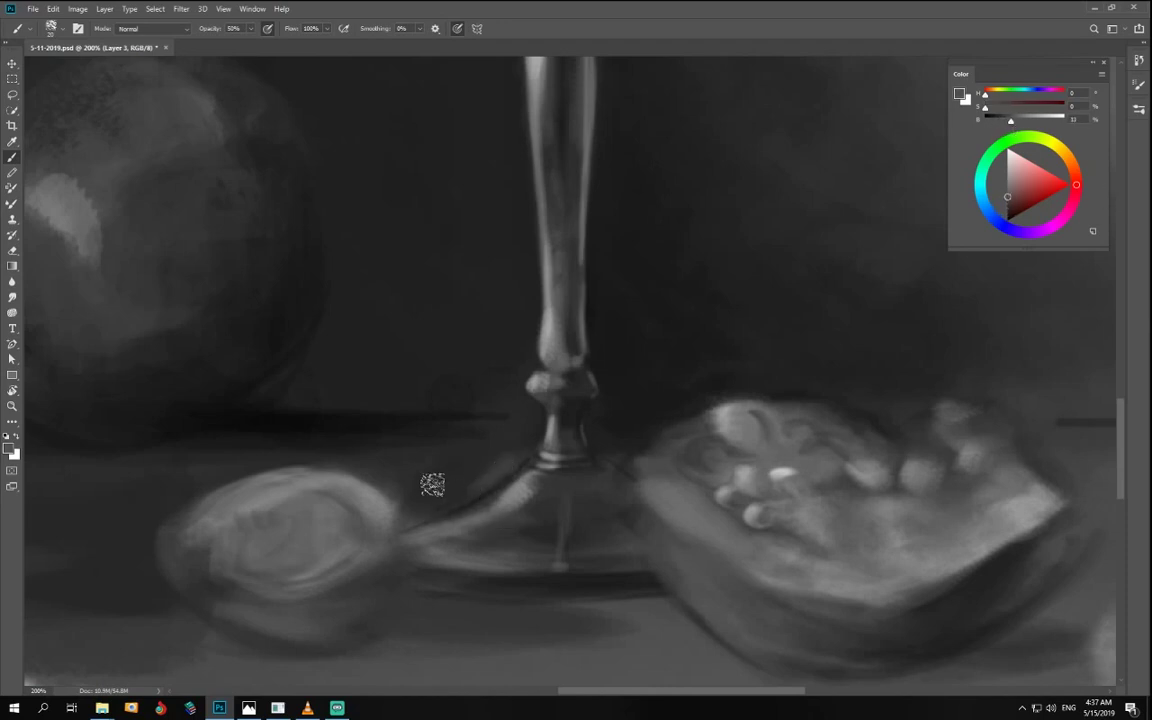
pyautogui.keyDown('alt'); pyautogui.click(481, 480); pyautogui.keyUp('alt')
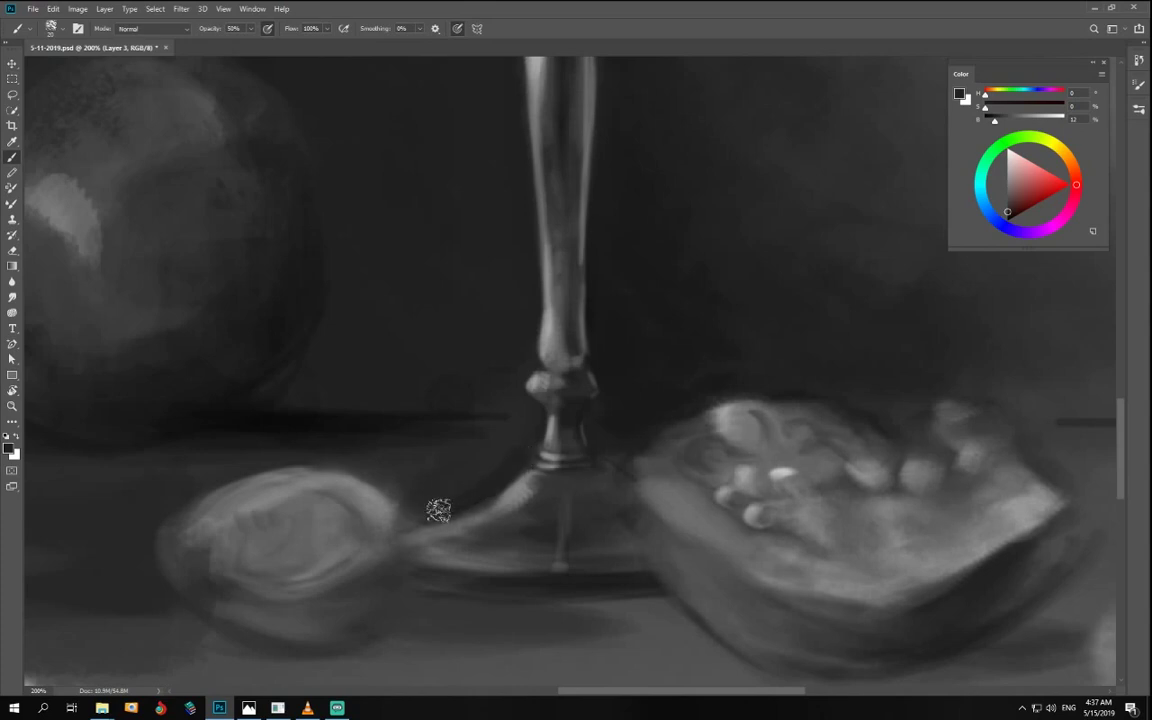
# - Clean up the background around the small cut fruit's upper edge with 12% grey at 50% opacity, finishing finer edges at 60%
pyautogui.moveTo(386, 522); pyautogui.dragTo(511, 489)
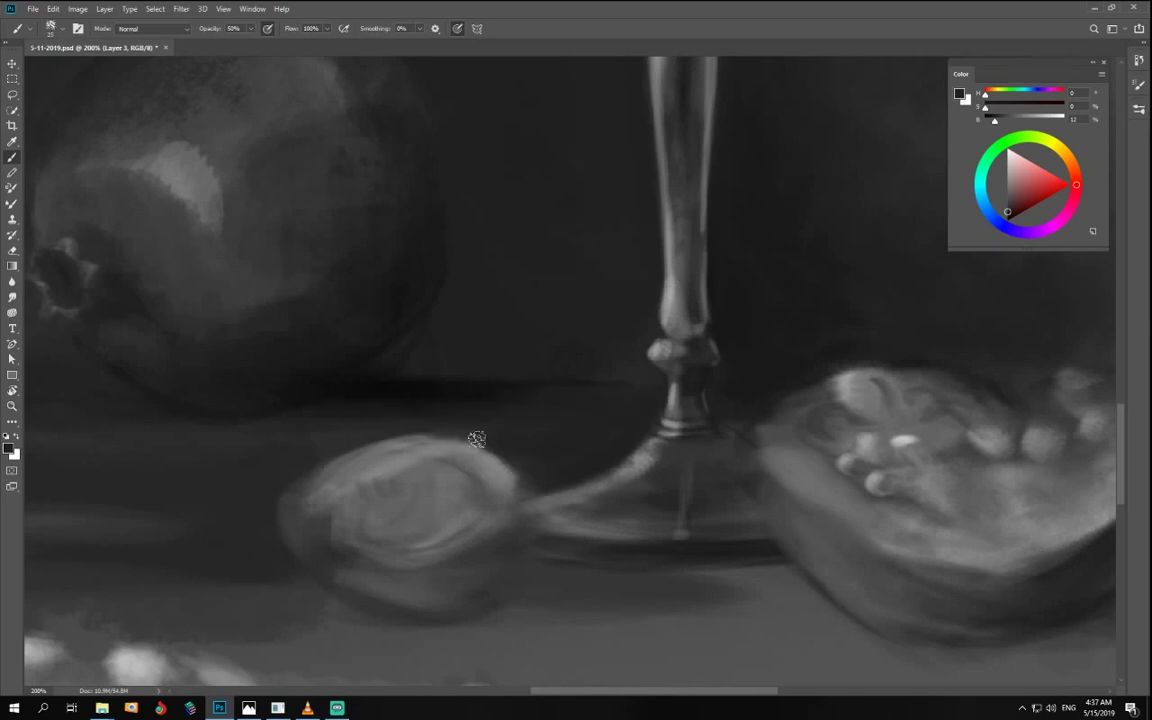
pyautogui.press(']')
pyautogui.press(']')
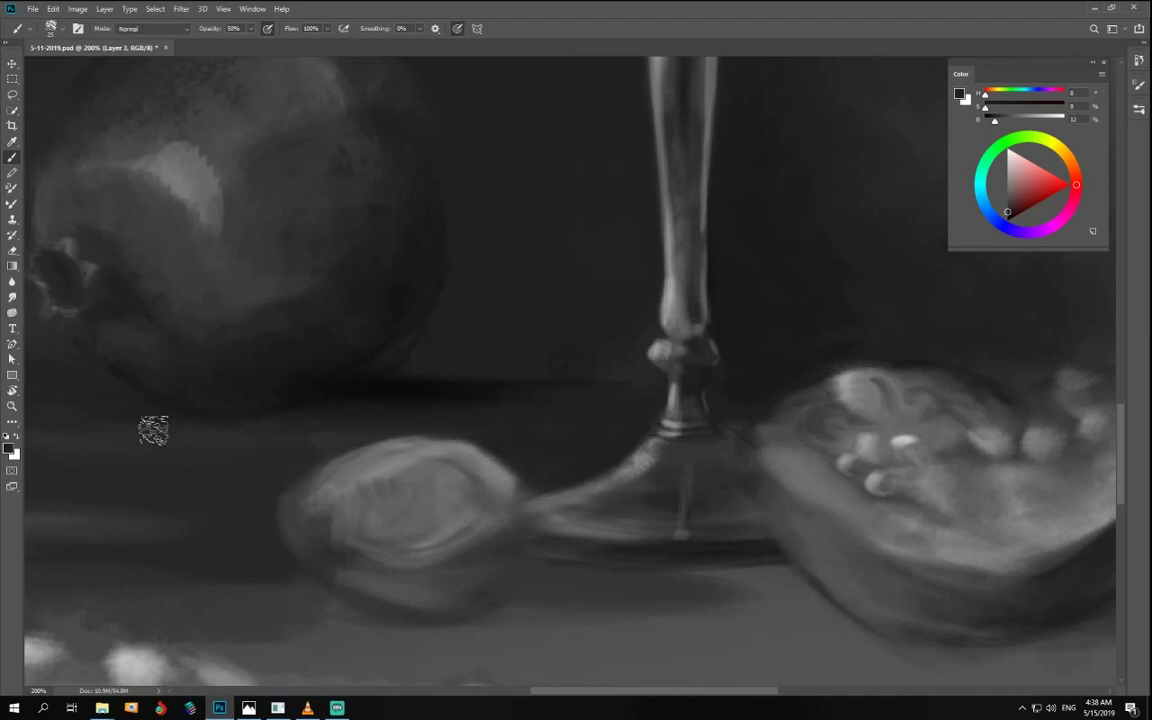
pyautogui.press('[')
pyautogui.press('[')
pyautogui.press('[')
pyautogui.press('[')
pyautogui.press('[')
pyautogui.press('[')
pyautogui.press('[')
pyautogui.press('[')
pyautogui.press('[')
pyautogui.press('[')
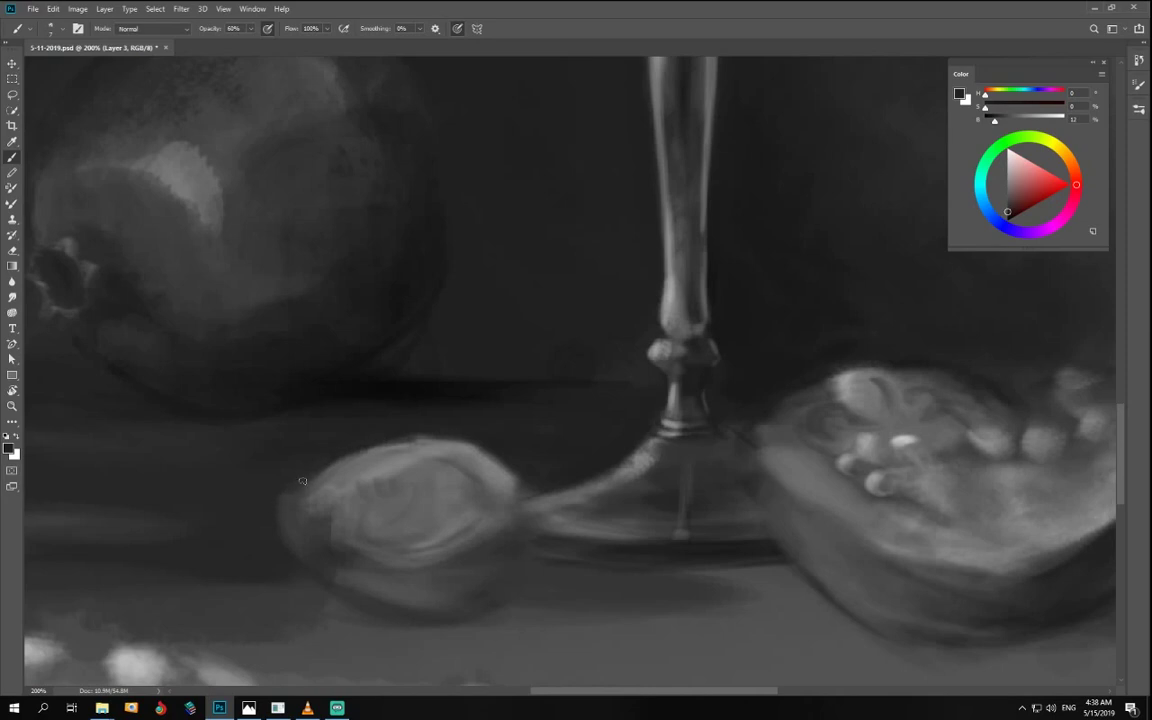
# - Shade the hollow of the small cut fruit with 12% grey at 40% opacity, and blend it with 42% grey at 20%
pyautogui.press(']')
pyautogui.press(']')
pyautogui.moveTo(347, 505)
pyautogui.mouseDown()
pyautogui.moveTo(353, 543)
pyautogui.moveTo(395, 538)
pyautogui.mouseUp()
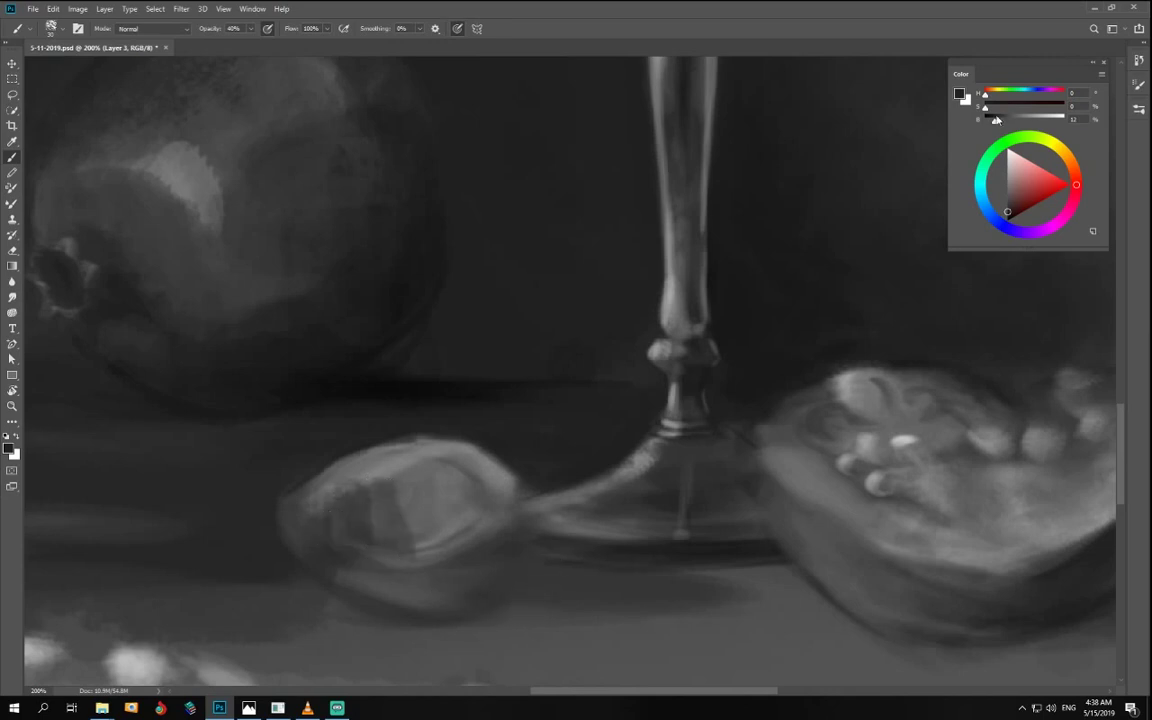
pyautogui.moveTo(994, 120); pyautogui.dragTo(1018, 121)
pyautogui.press('[')
pyautogui.press('[')
pyautogui.press('[')
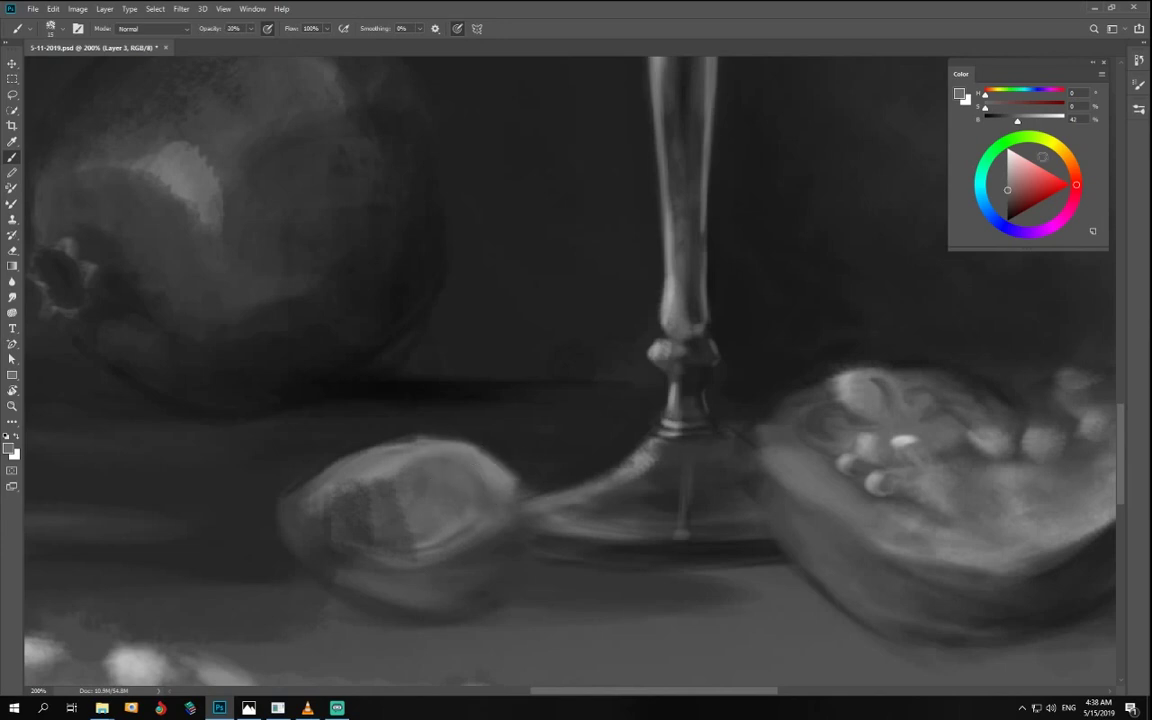
# - Brighten the upper rim of the small cut fruit with 76% grey at 20% opacity
pyautogui.moveTo(1017, 120); pyautogui.dragTo(1033, 120)
pyautogui.click(1042, 120)
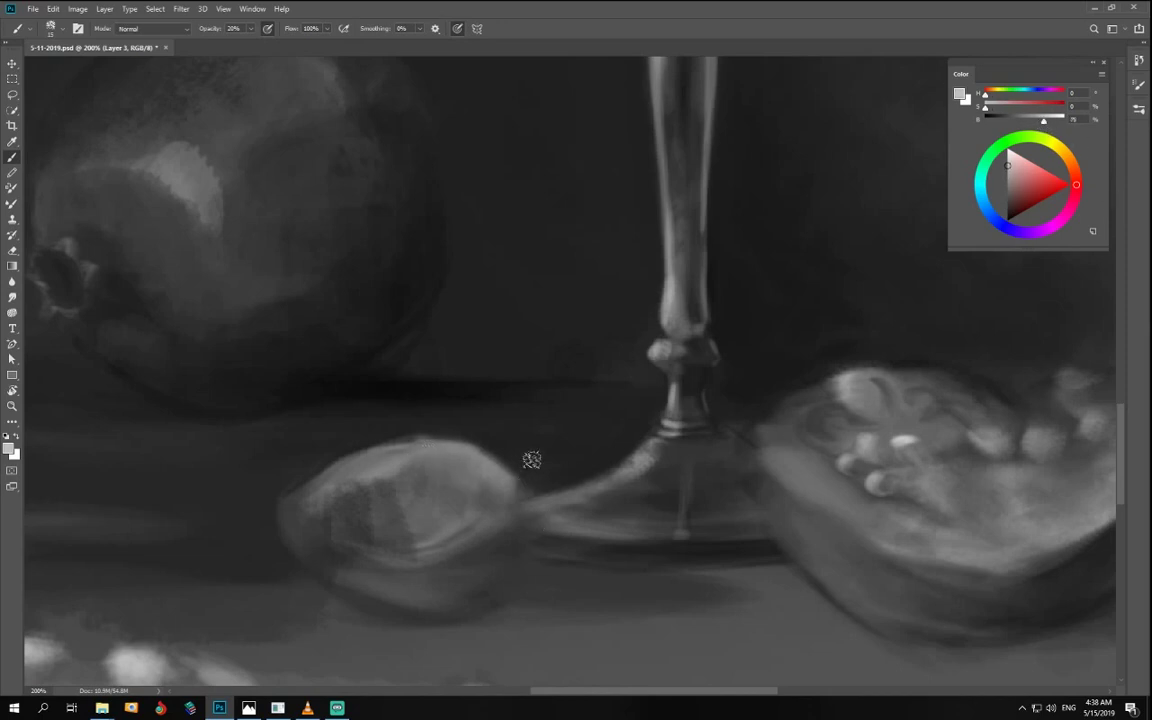
pyautogui.moveTo(461, 450)
pyautogui.mouseDown()
pyautogui.moveTo(506, 486)
pyautogui.moveTo(386, 458)
pyautogui.mouseUp()
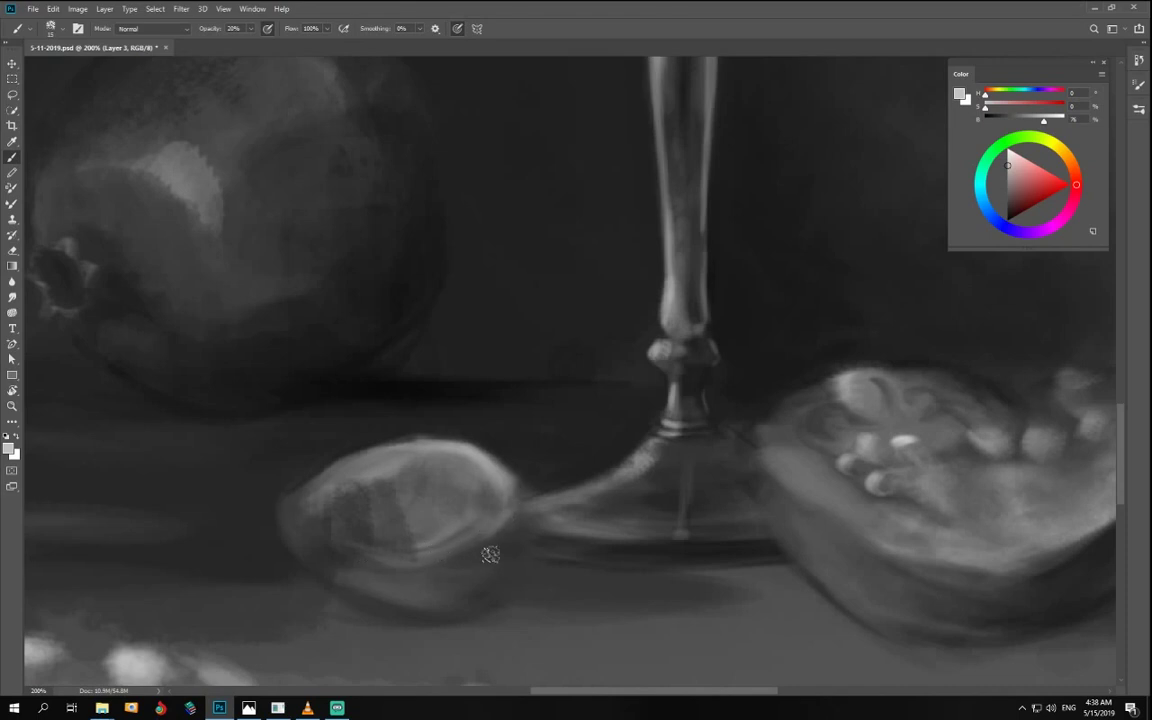
# - Paint a light grey highlight along the underside of the small cut fruit's peel, extending it softly at 10% opacity
pyautogui.moveTo(338, 571); pyautogui.dragTo(391, 592)
pyautogui.press('1')
pyautogui.press(']')
pyautogui.press(']')
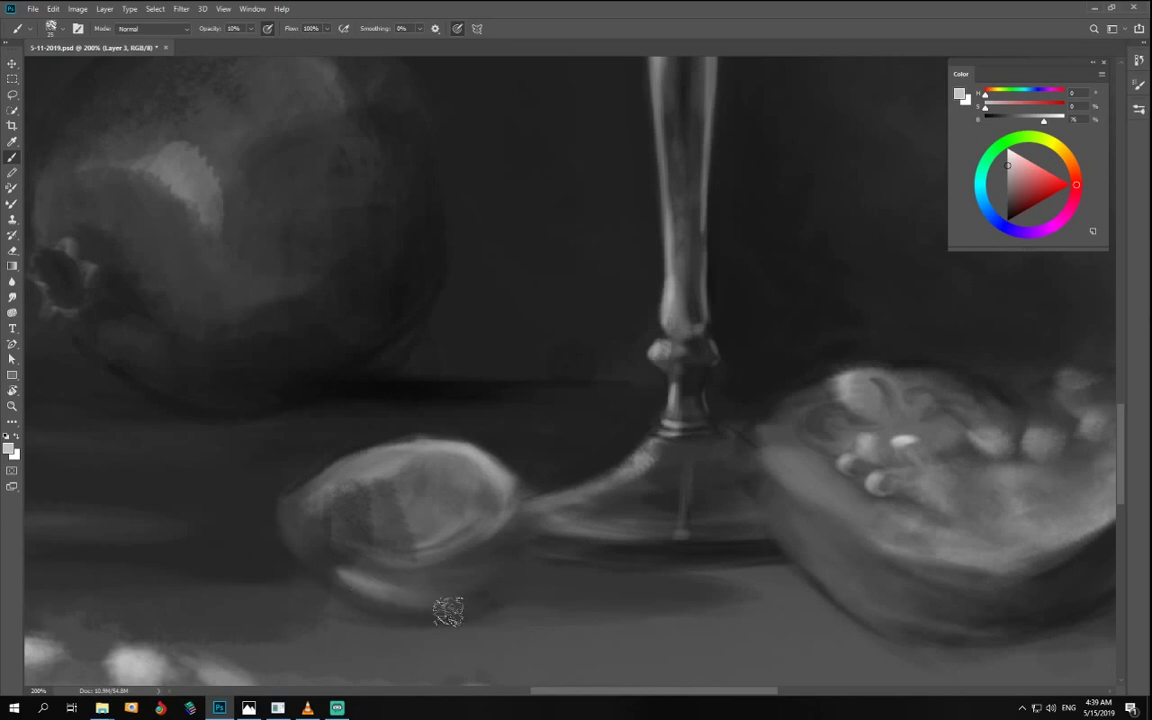
pyautogui.moveTo(358, 590); pyautogui.dragTo(458, 611)
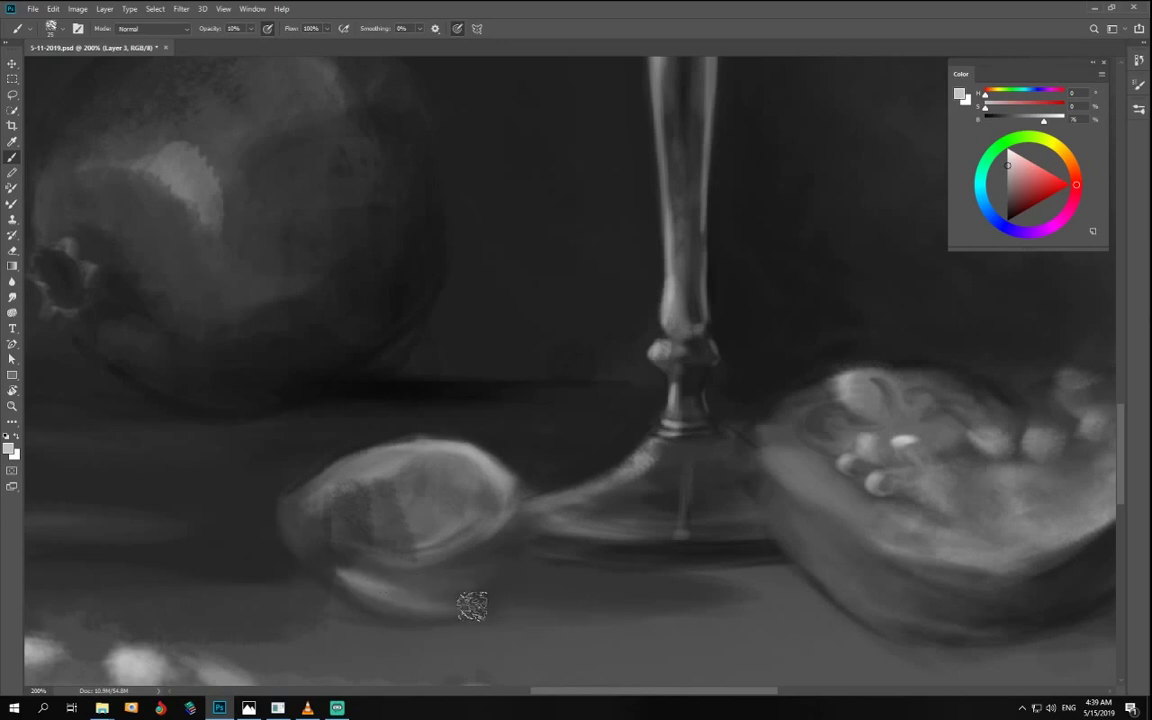
# - Darken the shadow side of the small cut fruit's peel with 10% grey, lowering the opacity from 40% to 30%
pyautogui.press('i')
pyautogui.keyDown('alt'); pyautogui.click(447, 578); pyautogui.keyUp('alt')
pyautogui.moveTo(1010, 122); pyautogui.dragTo(1004, 124)
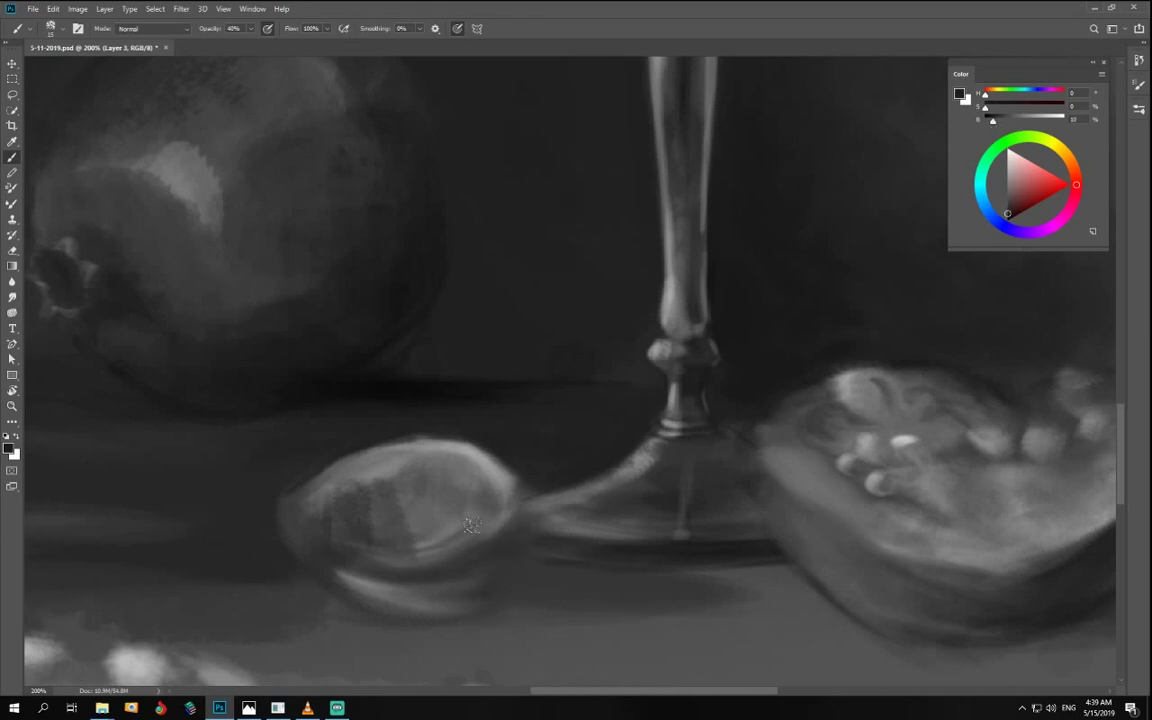
pyautogui.hotkey('ctrl', '-')
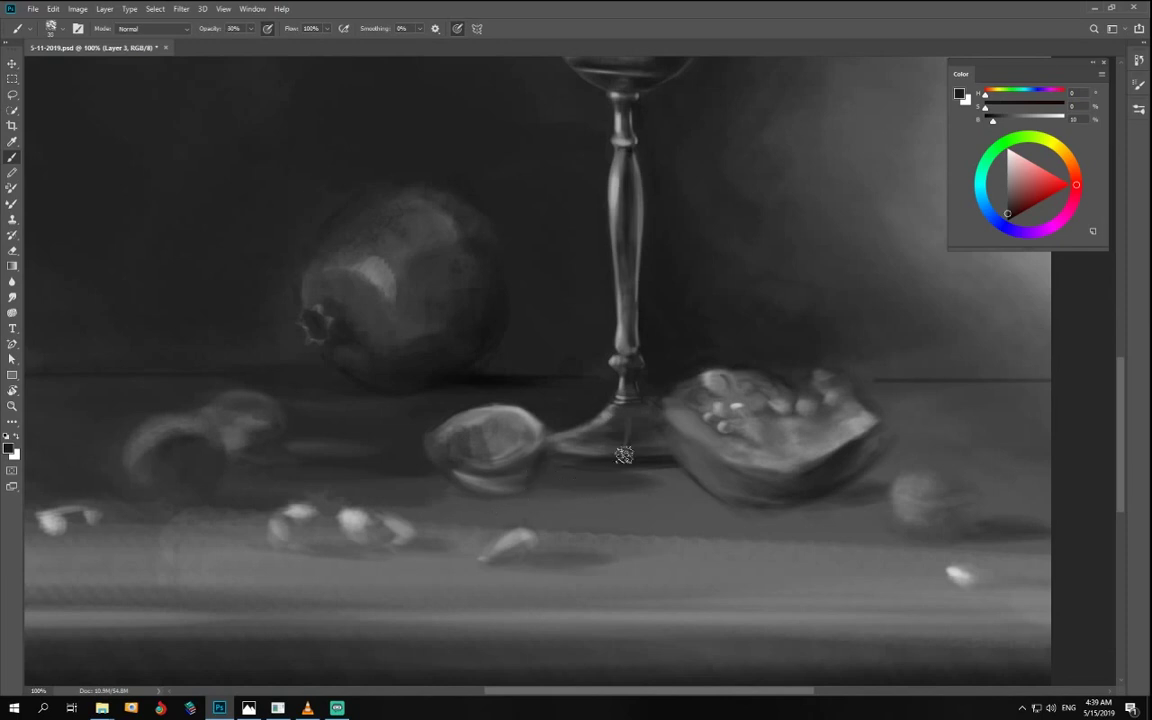
pyautogui.press('3')
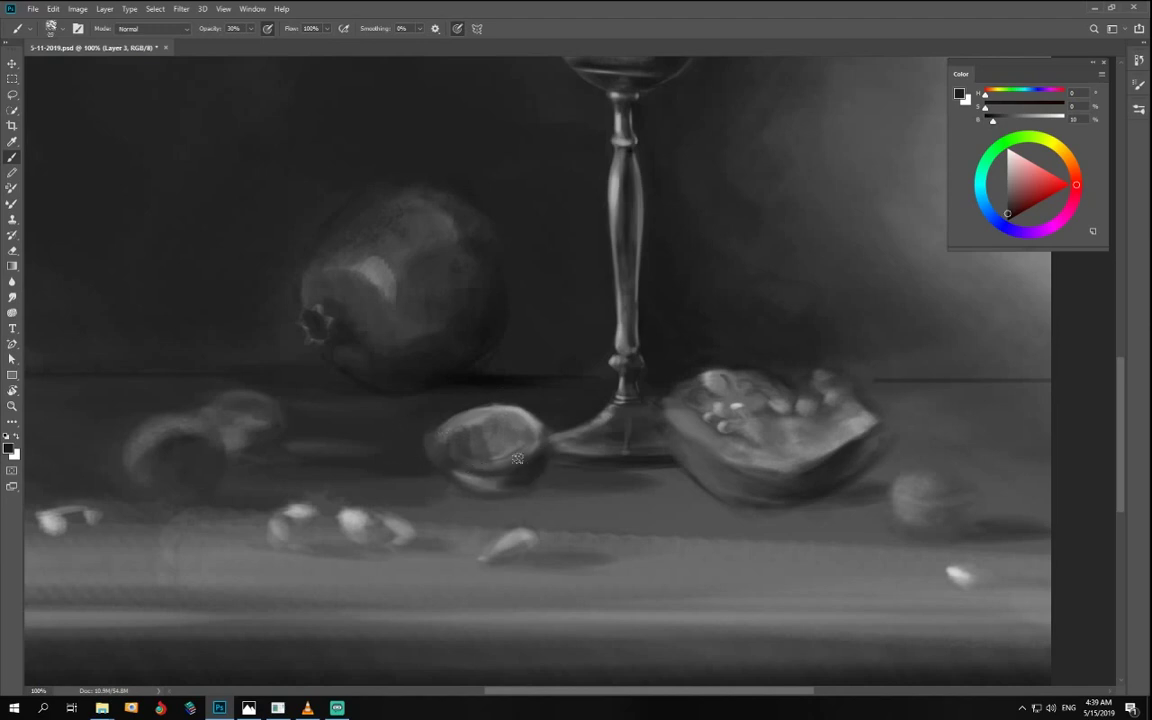
# - Paint the front lower rim of the small cut fruit with a sampled 62% grey at 20% and 10% opacity
pyautogui.keyDown('alt'); pyautogui.click(472, 398); pyautogui.keyUp('alt')
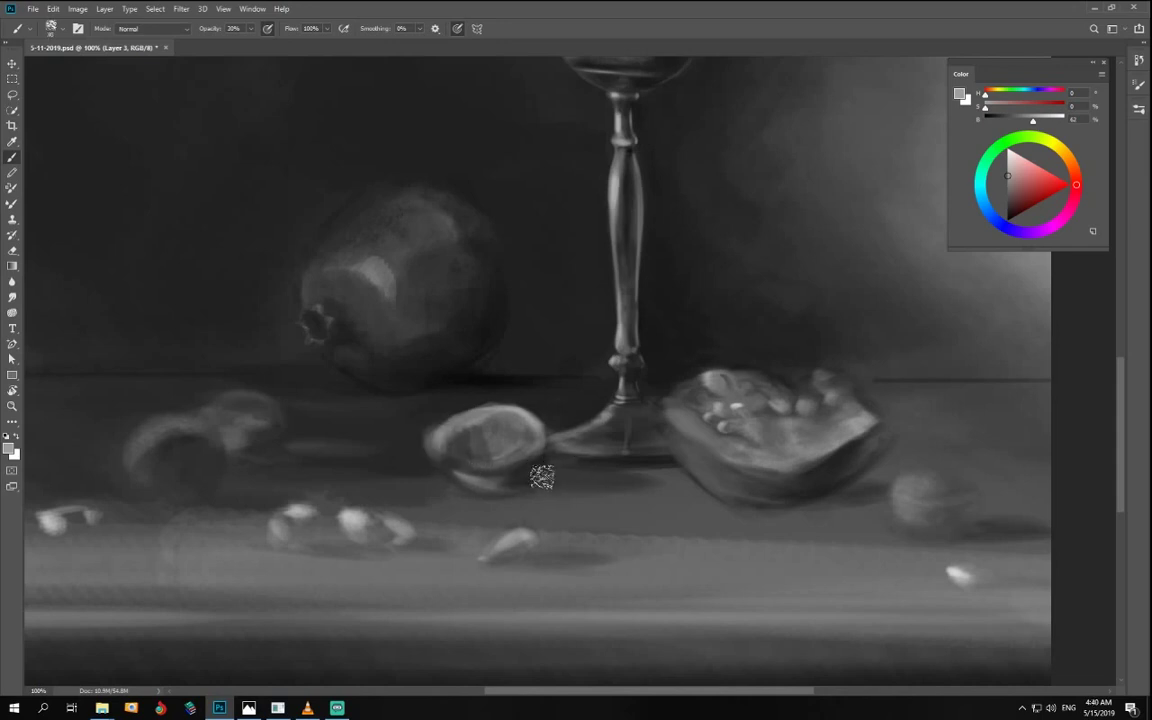
pyautogui.press('[')
pyautogui.press('[')
pyautogui.moveTo(450, 462); pyautogui.dragTo(520, 468)
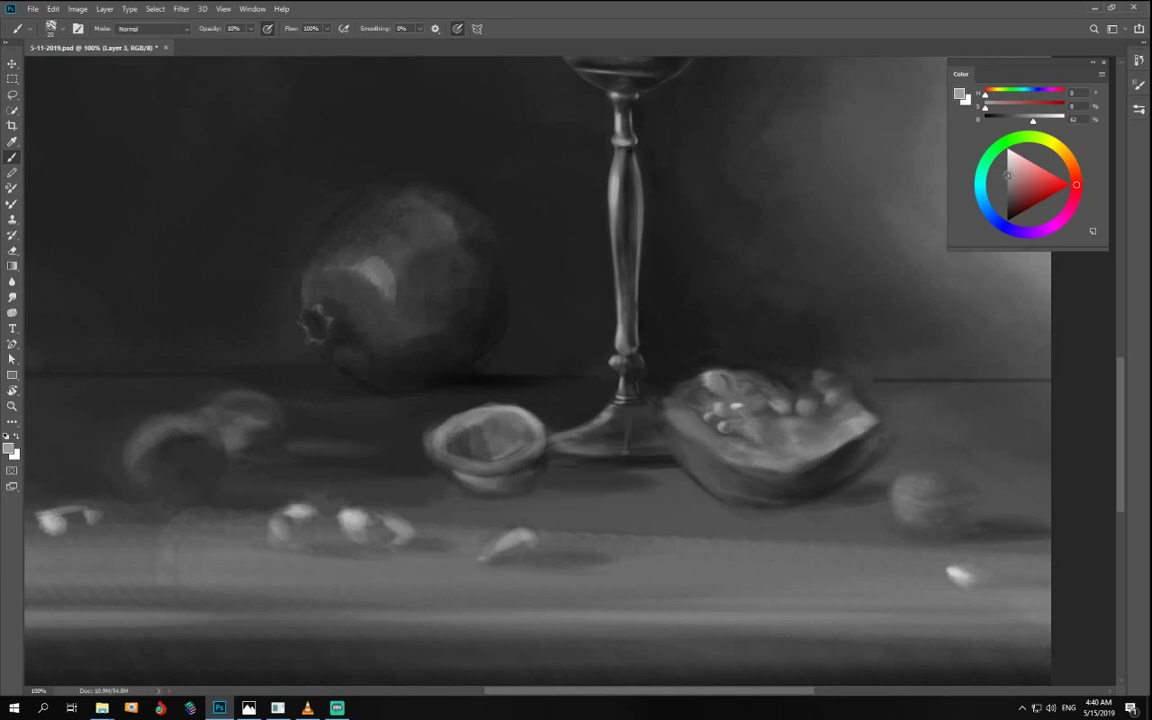
# - Strengthen the light ring around the small cut fruit's opening with 66% grey, reducing the opacity to 10%
pyautogui.moveTo(1009, 175); pyautogui.dragTo(1010, 174)
pyautogui.press('r')
pyautogui.moveTo(815, 588)
pyautogui.mouseDown()
pyautogui.moveTo(419, 226)
pyautogui.moveTo(547, 282)
pyautogui.mouseUp()
pyautogui.hotkey('ctrl', '+')
pyautogui.hotkey('ctrl', '+')
pyautogui.hotkey('ctrl', '+')
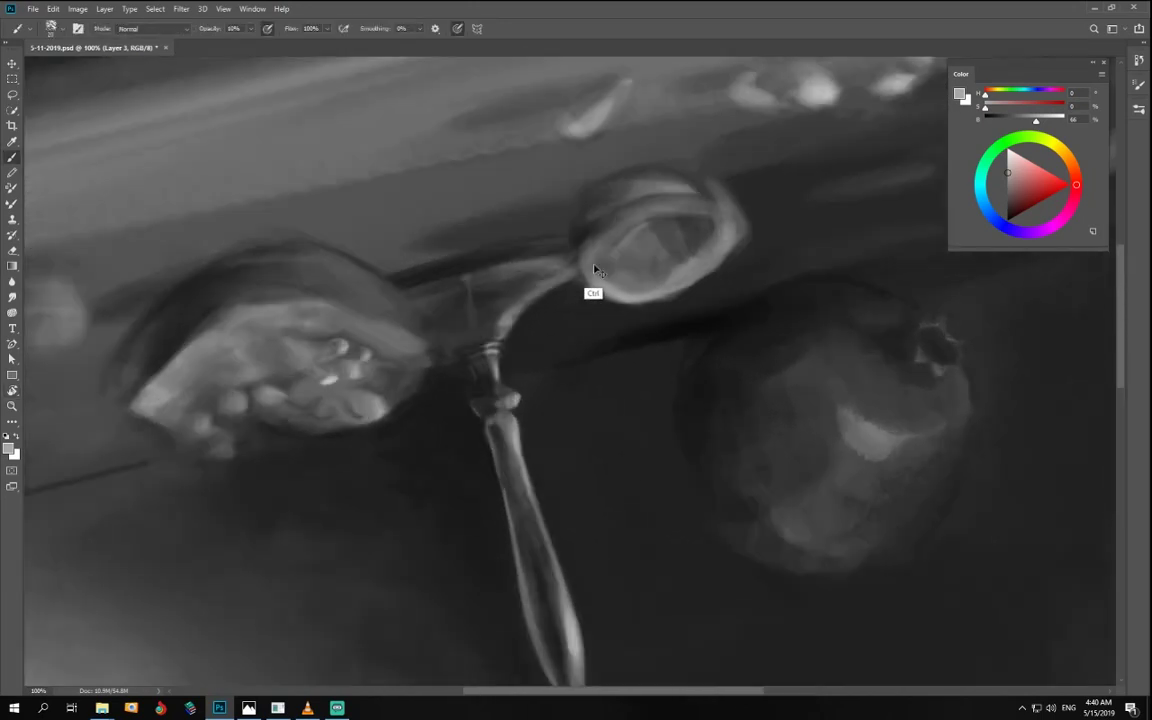
pyautogui.press('space')
pyautogui.moveTo(873, 72); pyautogui.dragTo(779, 405)
pyautogui.press('1')
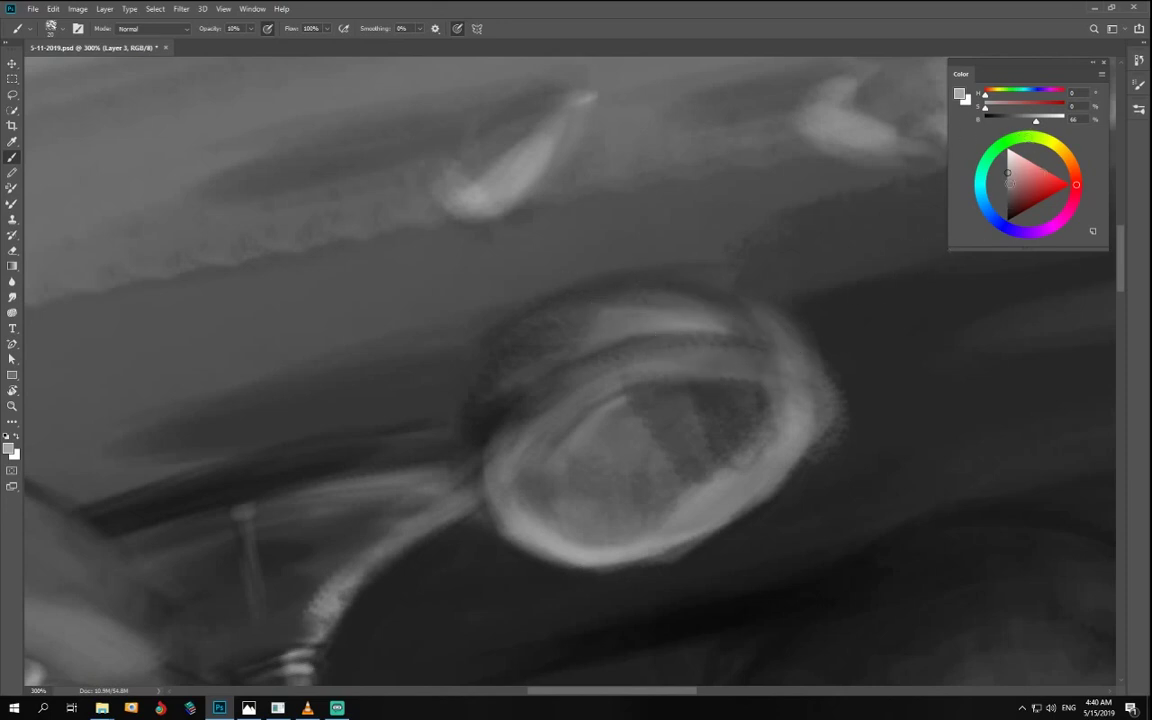
# - Deepen the hollow segments inside the small cut fruit with 18% grey at 52% opacity
pyautogui.moveTo(1032, 122); pyautogui.dragTo(1013, 122)
pyautogui.click(250, 30)
pyautogui.click(711, 291)
pyautogui.moveTo(1013, 122); pyautogui.dragTo(1003, 122)
pyautogui.press('r')
pyautogui.moveTo(540, 494)
pyautogui.mouseDown()
pyautogui.moveTo(730, 478)
pyautogui.moveTo(730, 288)
pyautogui.mouseUp()
pyautogui.scroll(-1, 778, 362)
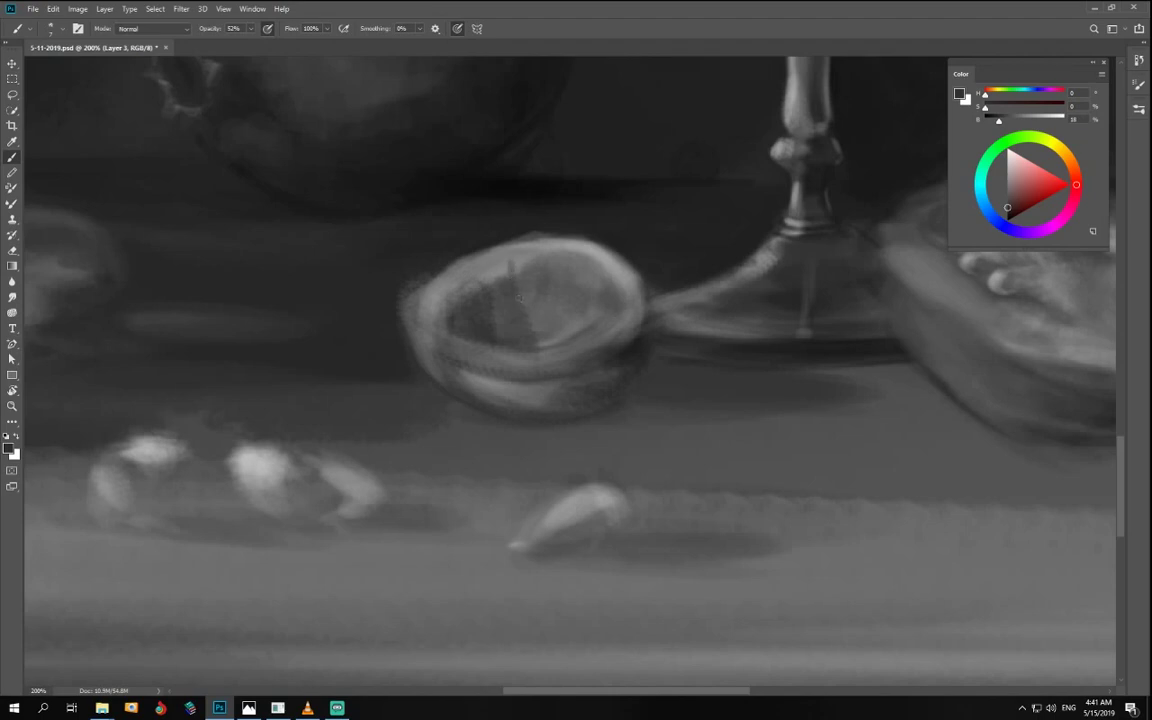
# - Paint the light dividing membrane and inner upper edge of the small cut fruit's hollow with 54% grey at 52% opacity
pyautogui.click(1021, 122)
pyautogui.moveTo(1024, 126); pyautogui.dragTo(1037, 126)
pyautogui.moveTo(518, 268)
pyautogui.mouseDown()
pyautogui.moveTo(519, 288)
pyautogui.moveTo(458, 290)
pyautogui.mouseUp()
pyautogui.press('[')
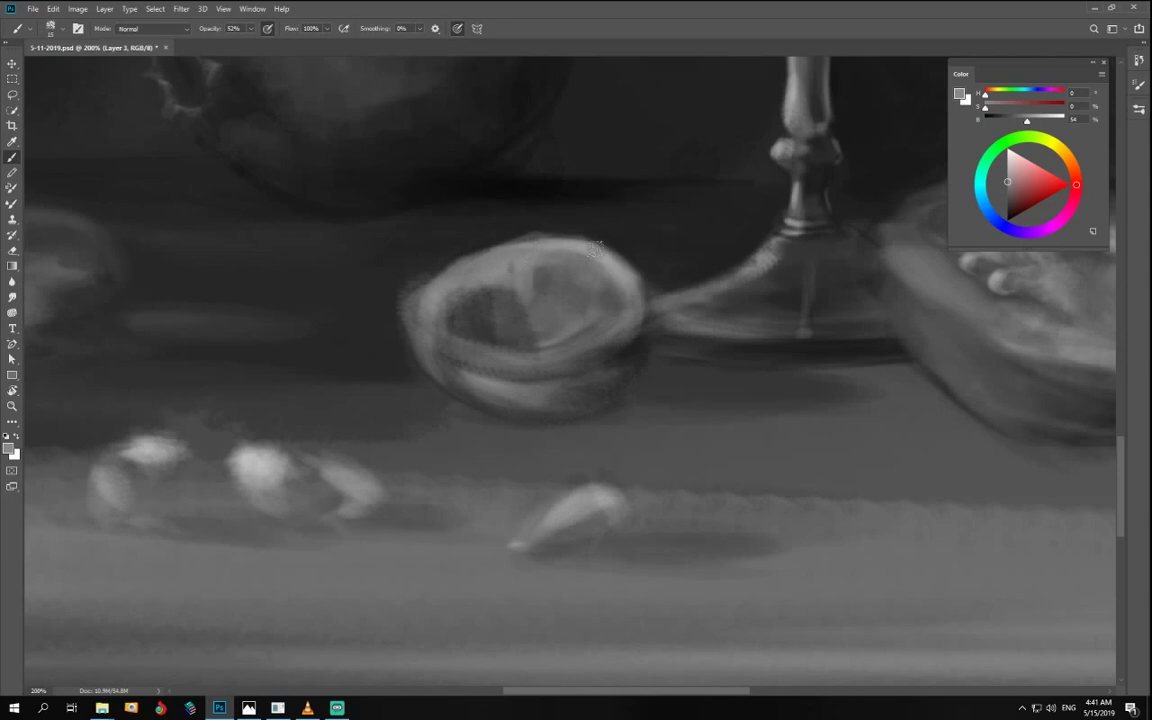
# - Highlight the small cut fruit's upper rim with 74% grey at 52% opacity, and soften its inner flesh at 20%
pyautogui.moveTo(1007, 181); pyautogui.dragTo(1001, 163)
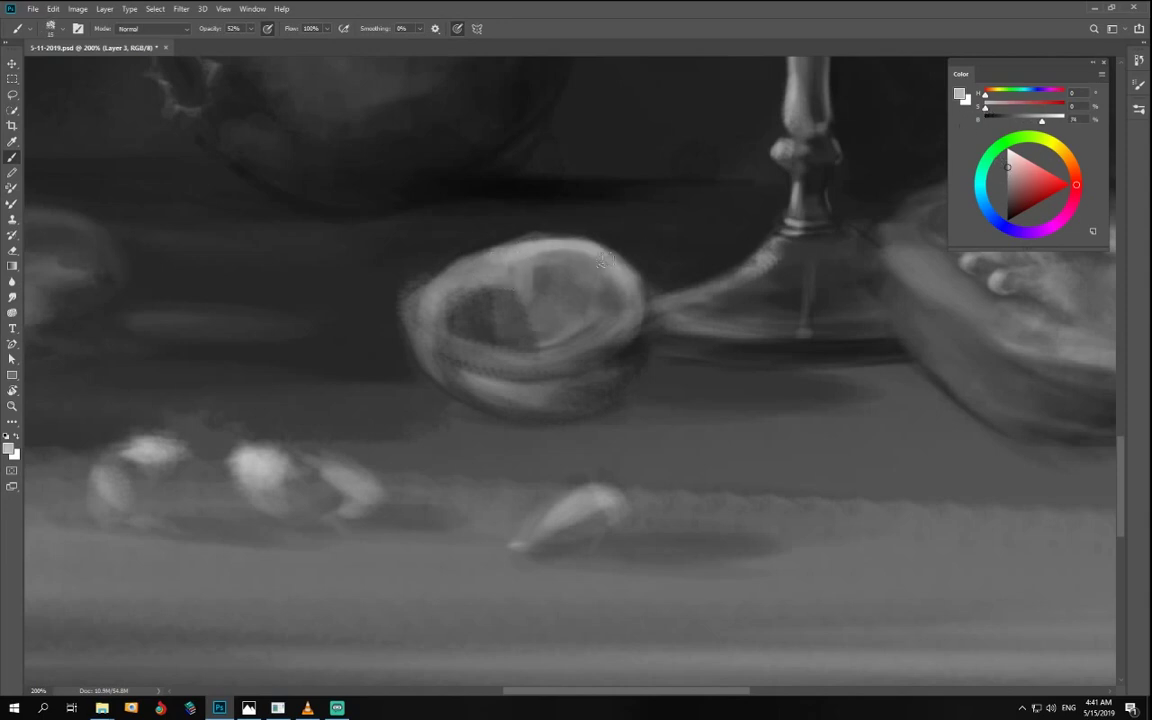
pyautogui.press(']')
pyautogui.press(']')
pyautogui.press(']')
pyautogui.press(']')
pyautogui.moveTo(571, 278)
pyautogui.mouseDown()
pyautogui.moveTo(545, 312)
pyautogui.moveTo(556, 288)
pyautogui.mouseUp()
# - Examine the whole still life to judge how the small cut fruit sits beside the goblet's foot
pyautogui.hotkey('ctrl', '-')
pyautogui.hotkey('ctrl', '-')
pyautogui.hotkey('ctrl', '-')
pyautogui.hotkey('ctrl', '-')
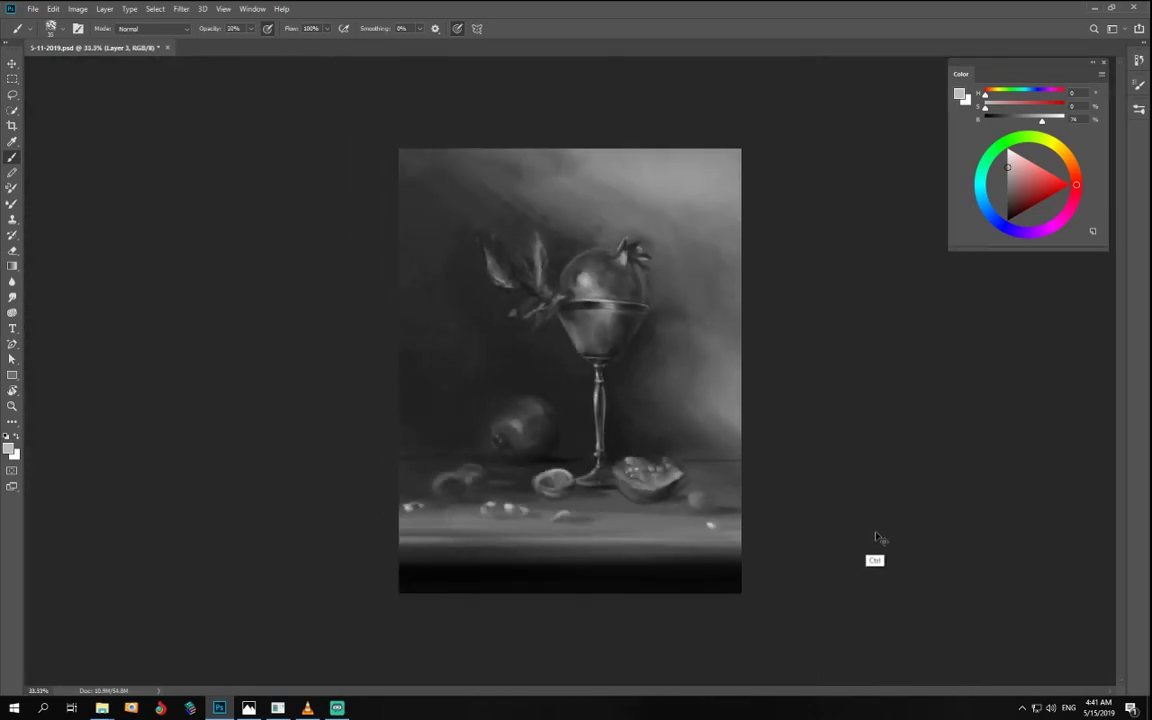
pyautogui.hotkey('ctrl', '+')
pyautogui.hotkey('ctrl', '-')
pyautogui.hotkey('ctrl', '+')
pyautogui.hotkey('ctrl', '+')
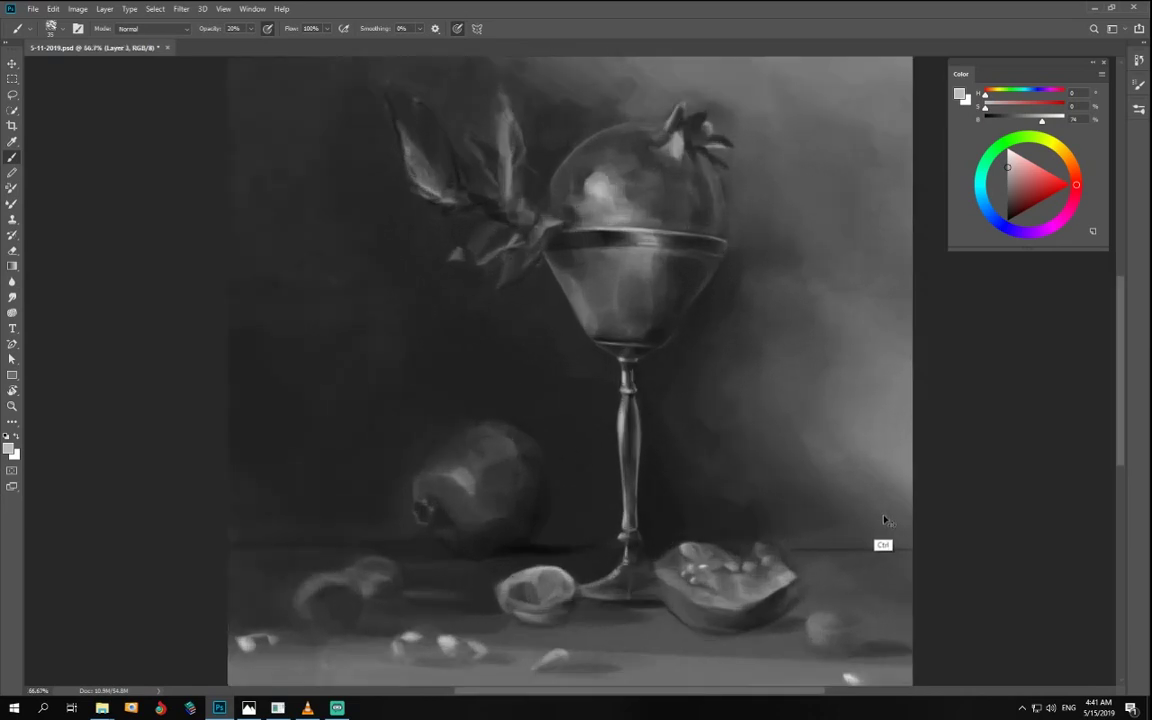
pyautogui.hotkey('ctrl', '+')
# - Add faint highlights to the shadow side of the goblet's lower stem and knob with 74% grey at 10% opacity
pyautogui.press('r')
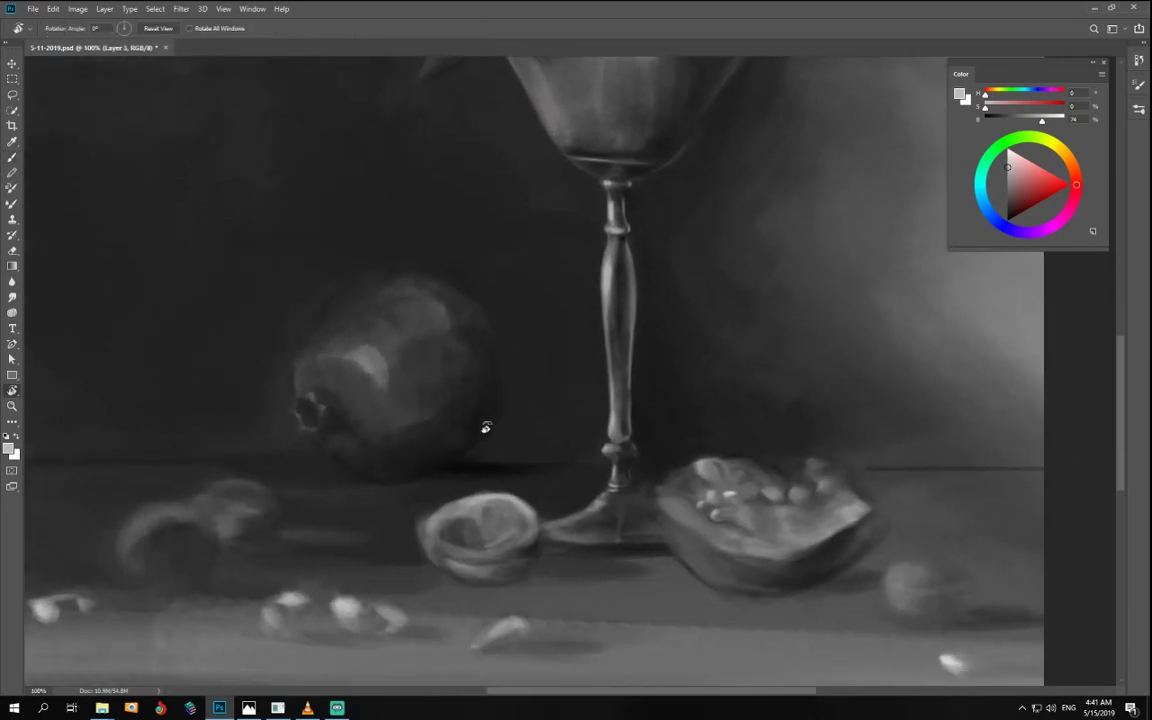
pyautogui.moveTo(484, 428); pyautogui.dragTo(715, 460)
pyautogui.hotkey('ctrl', '+')
pyautogui.press('1')
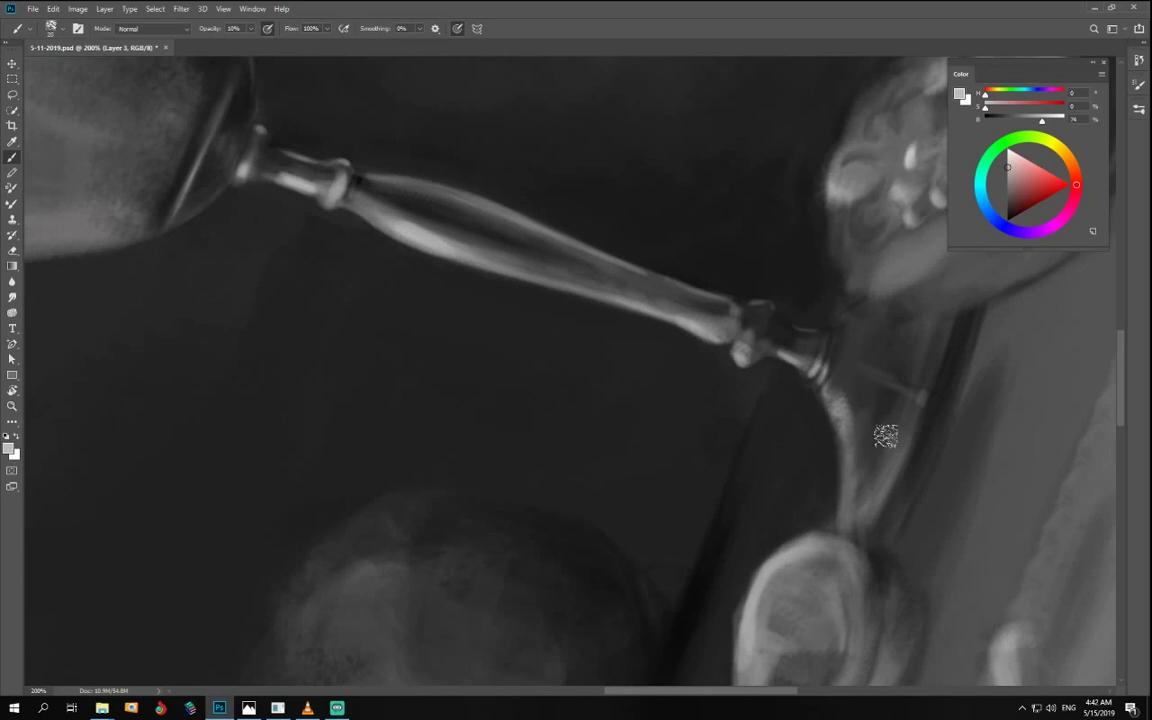
pyautogui.press('[')
pyautogui.press('[')
pyautogui.press('[')
pyautogui.press('r')
pyautogui.moveTo(766, 514); pyautogui.dragTo(540, 489)
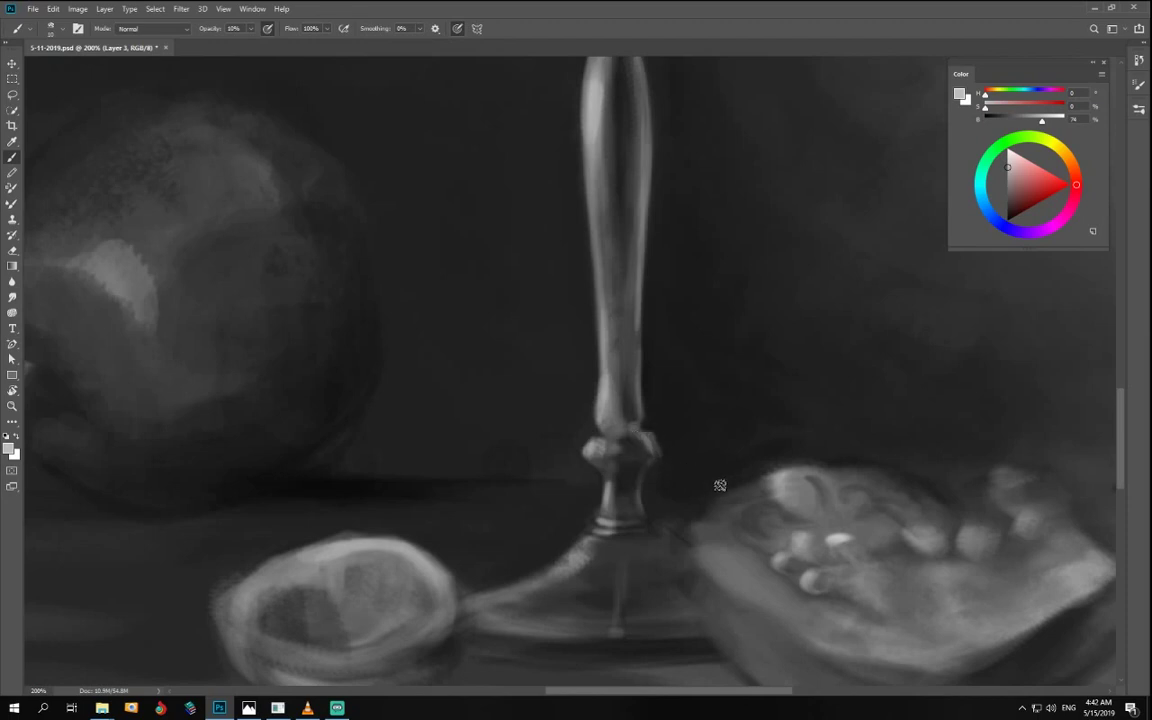
# - Examine the goblet's stem and knob highlights within the full composition and up close
pyautogui.hotkey('ctrl', '-')
pyautogui.hotkey('ctrl', '-')
pyautogui.hotkey('ctrl', '-')
pyautogui.hotkey('ctrl', '-')
pyautogui.hotkey('ctrl', '+')
pyautogui.hotkey('ctrl', '+')
pyautogui.hotkey('ctrl', '+')
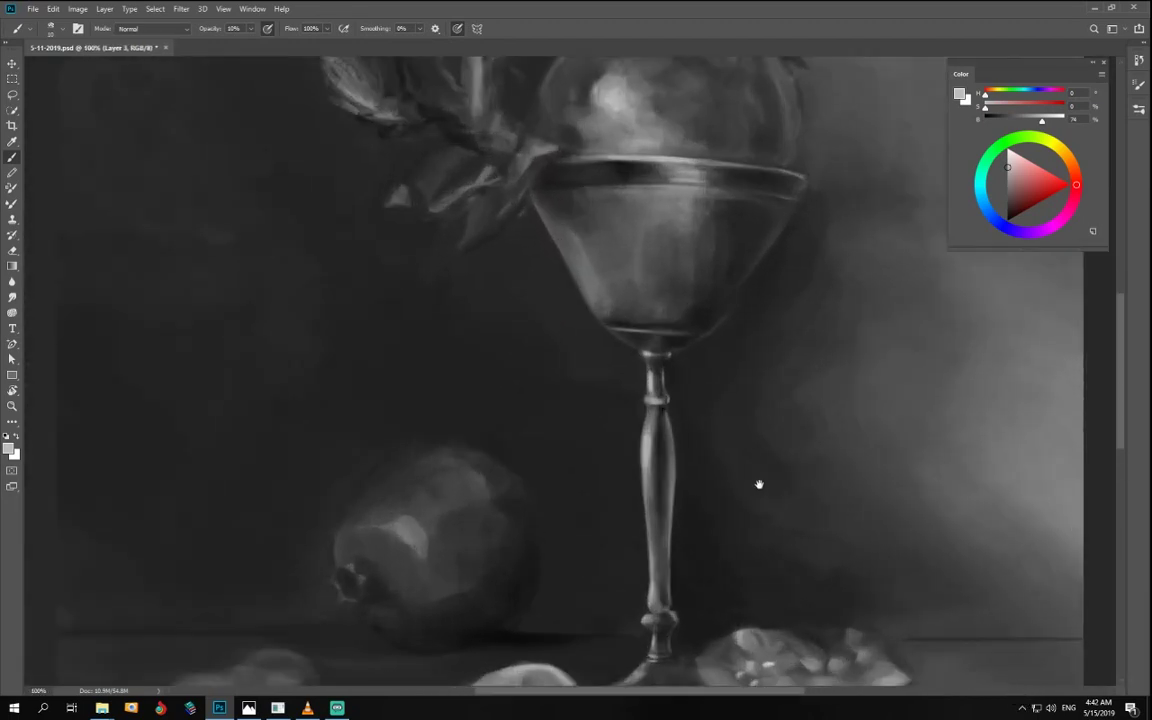
pyautogui.moveTo(758, 484); pyautogui.dragTo(755, 334)
pyautogui.scroll(3, 810, 488)
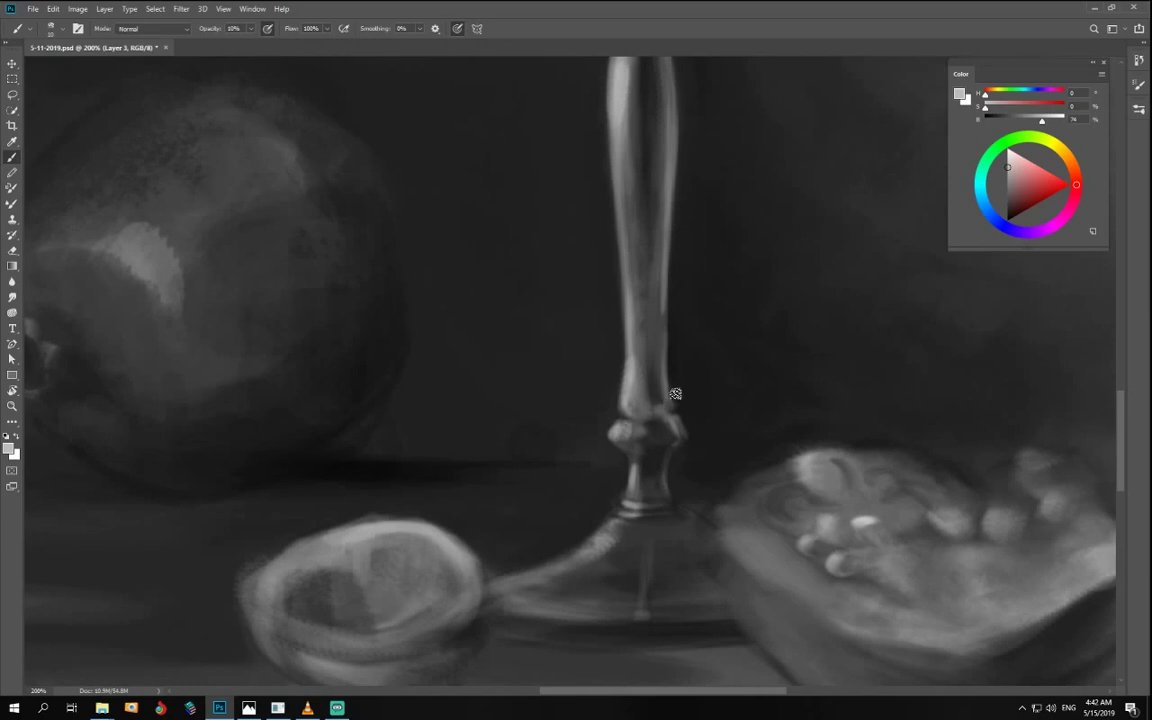
# - Refine the shadow-side contour of the stem's knob and the neck below it with light grey and 43% grey at 10% opacity
pyautogui.press('r')
pyautogui.moveTo(592, 399)
pyautogui.mouseDown()
pyautogui.moveTo(810, 507)
pyautogui.moveTo(818, 380)
pyautogui.moveTo(605, 275)
pyautogui.mouseUp()
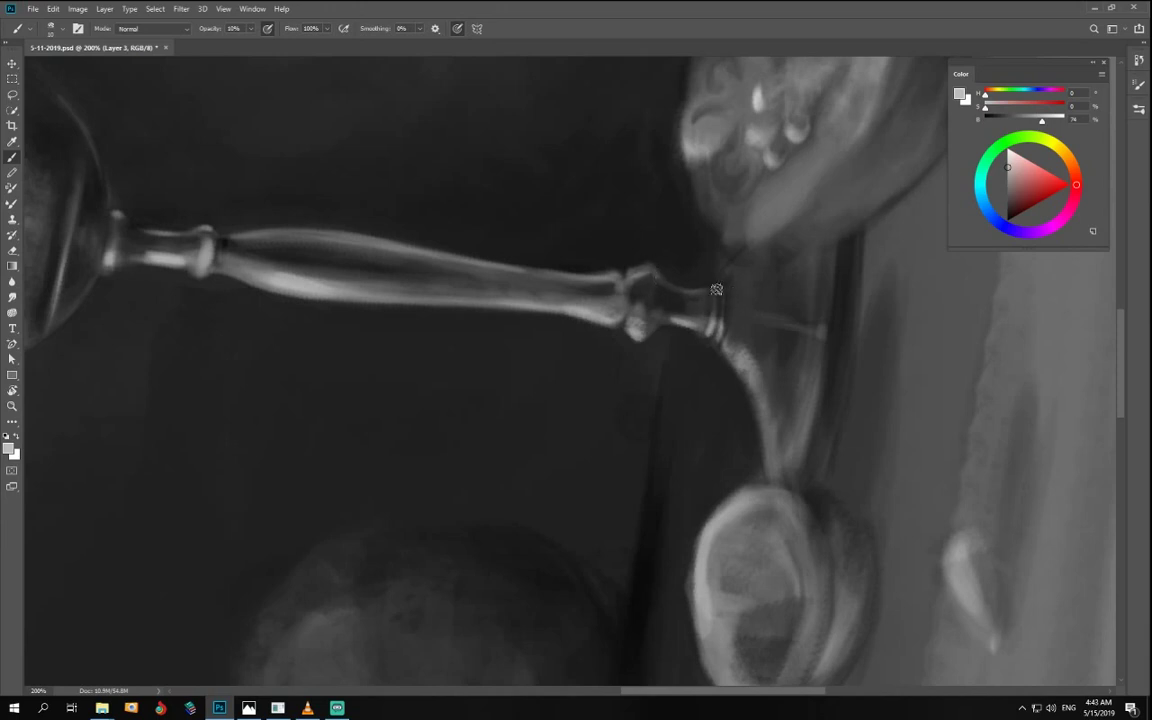
pyautogui.keyDown('alt'); pyautogui.click(655, 260); pyautogui.keyUp('alt')
pyautogui.moveTo(1002, 120); pyautogui.dragTo(1018, 122)
pyautogui.hotkey('ctrl', '+')
pyautogui.hotkey('ctrl', '+')
pyautogui.moveTo(880, 246); pyautogui.dragTo(790, 446)
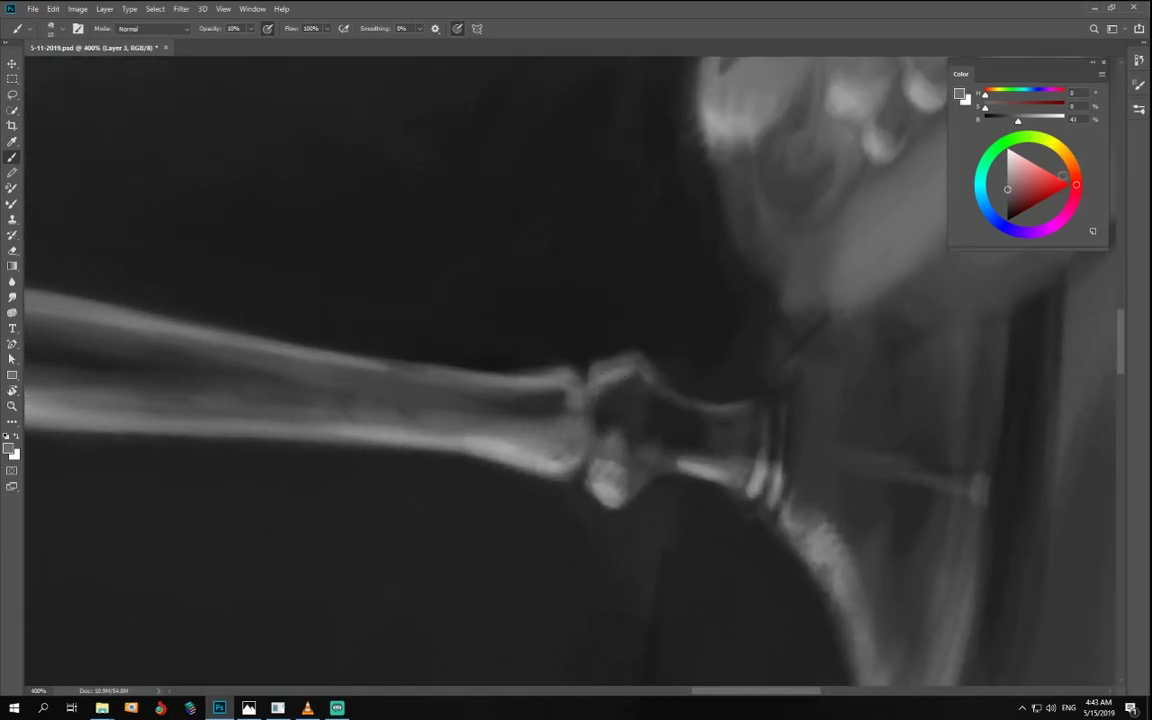
# - Darken the joint and interior of the stem's lower knob with 13% grey and then black at 64% opacity
pyautogui.moveTo(1018, 121); pyautogui.dragTo(995, 123)
pyautogui.moveTo(251, 30); pyautogui.dragTo(281, 43)
pyautogui.moveTo(607, 408)
pyautogui.mouseDown()
pyautogui.moveTo(597, 419)
pyautogui.moveTo(607, 393)
pyautogui.moveTo(648, 408)
pyautogui.mouseUp()
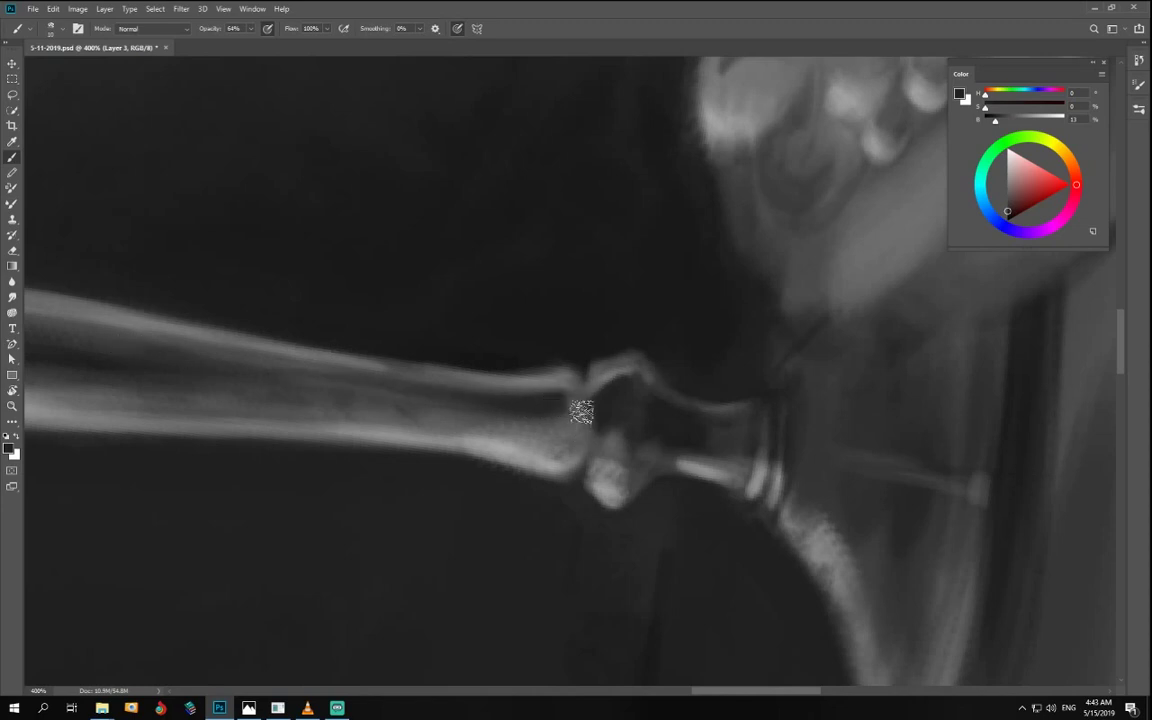
pyautogui.moveTo(581, 411); pyautogui.dragTo(582, 404)
pyautogui.moveTo(995, 121); pyautogui.dragTo(985, 121)
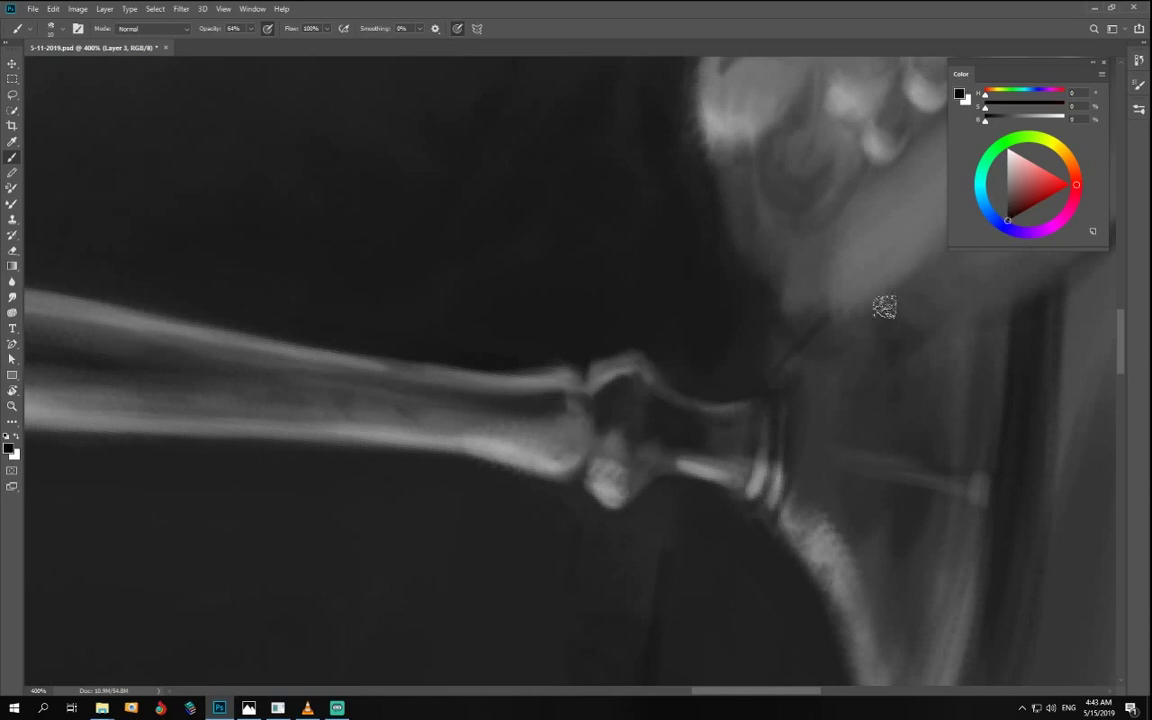
pyautogui.click(612, 396)
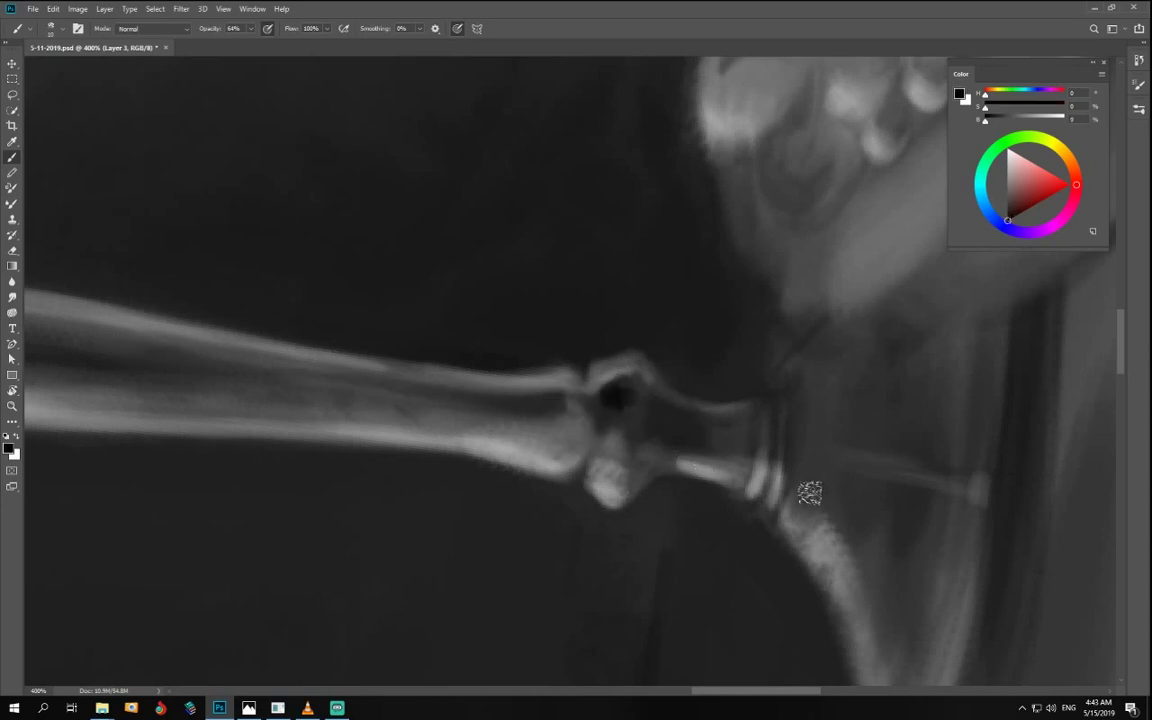
# - Shade the dark core of the knob and the neck below it with black at 38% opacity
pyautogui.press('r')
pyautogui.moveTo(729, 444)
pyautogui.mouseDown()
pyautogui.moveTo(674, 571)
pyautogui.moveTo(452, 527)
pyautogui.moveTo(430, 473)
pyautogui.mouseUp()
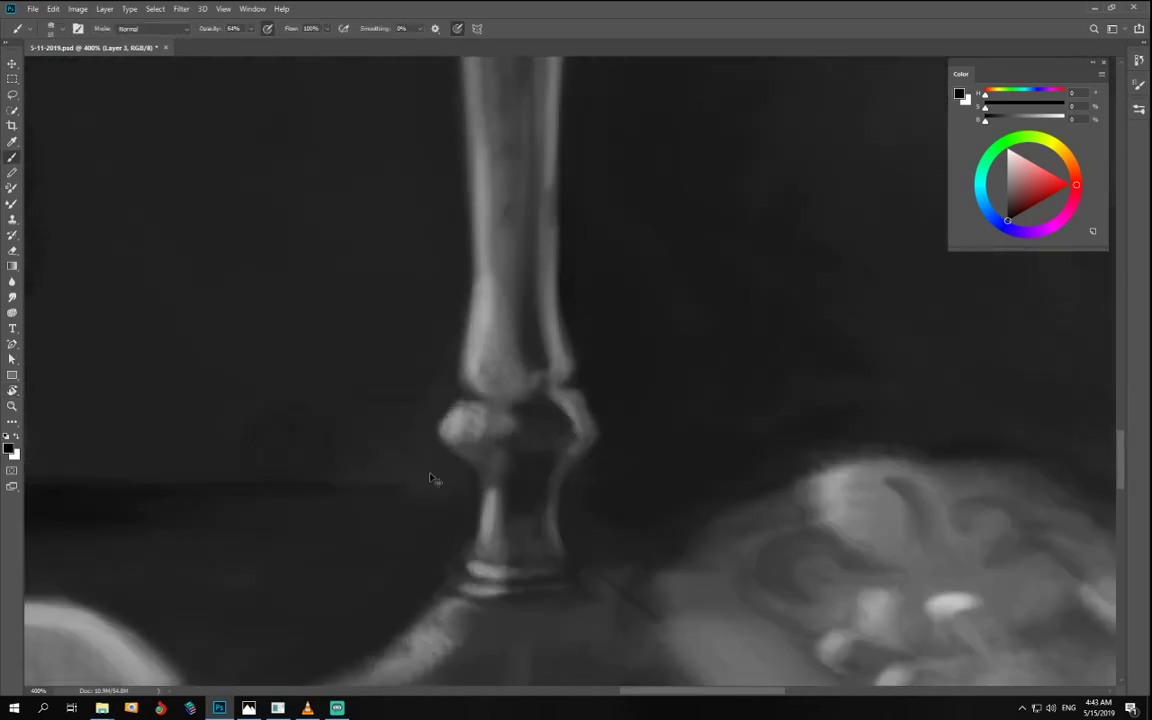
pyautogui.press('r')
pyautogui.moveTo(571, 550); pyautogui.dragTo(738, 434)
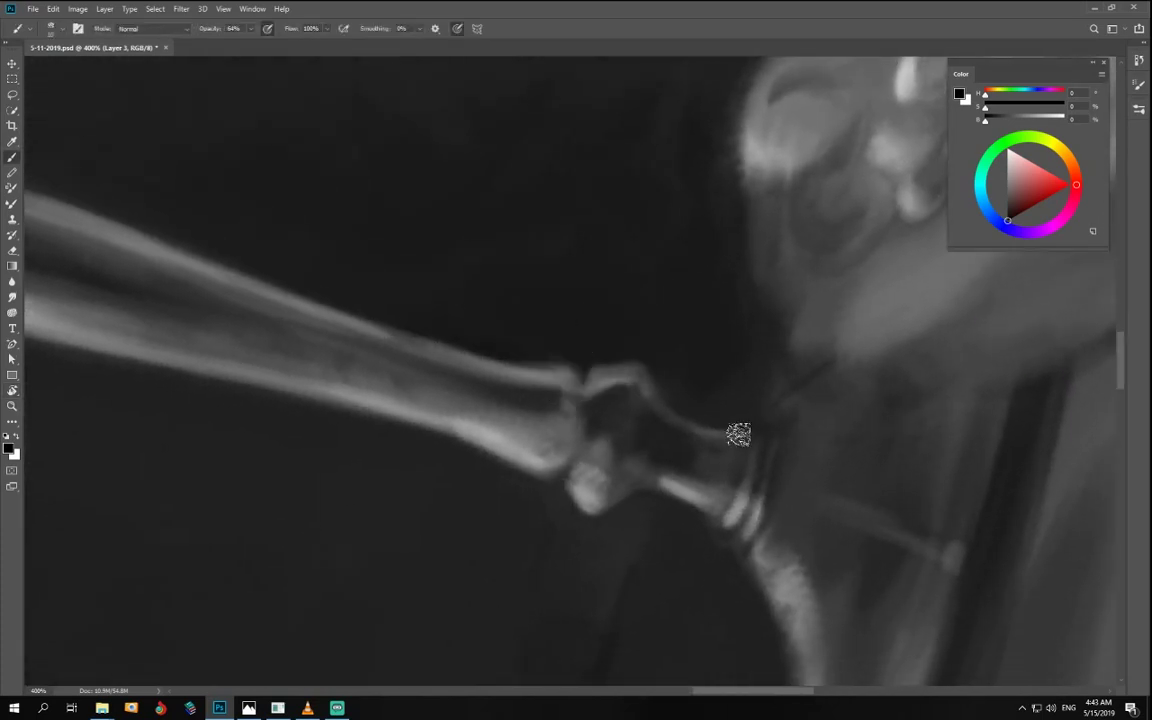
pyautogui.click(250, 29)
pyautogui.moveTo(629, 416)
pyautogui.mouseDown()
pyautogui.moveTo(602, 399)
pyautogui.moveTo(725, 458)
pyautogui.moveTo(635, 406)
pyautogui.moveTo(684, 437)
pyautogui.moveTo(581, 548)
pyautogui.moveTo(445, 504)
pyautogui.moveTo(496, 535)
pyautogui.mouseUp()
pyautogui.press('r')
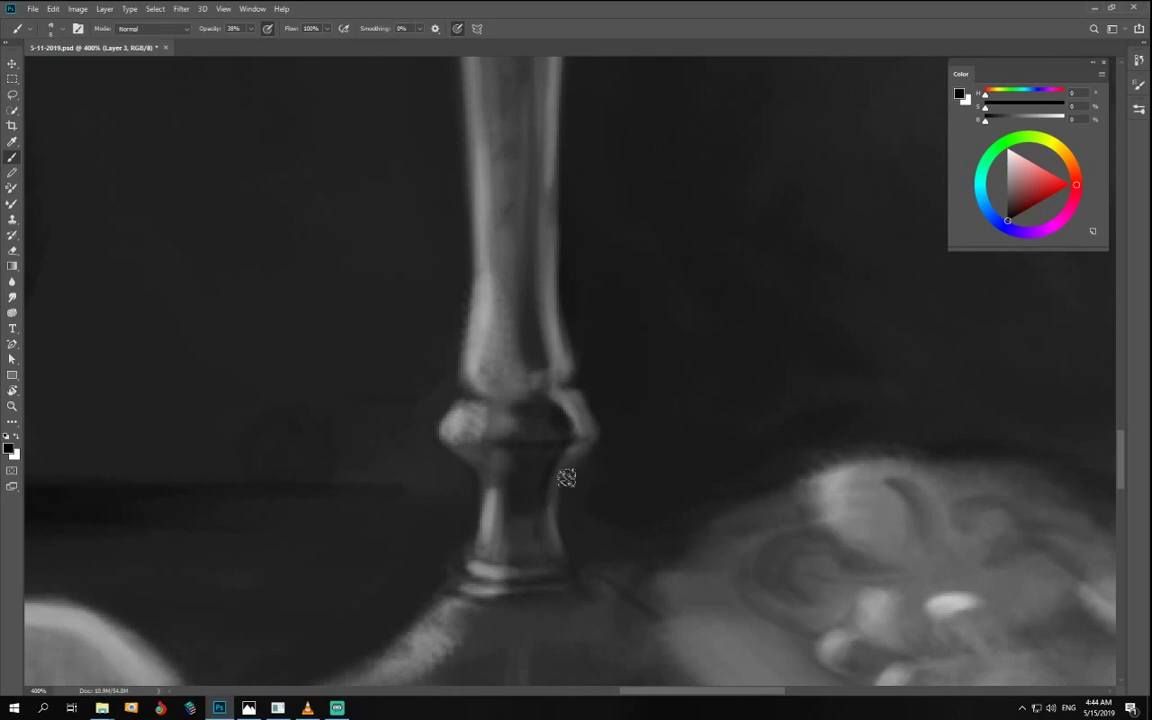
pyautogui.moveTo(543, 446); pyautogui.dragTo(516, 474)
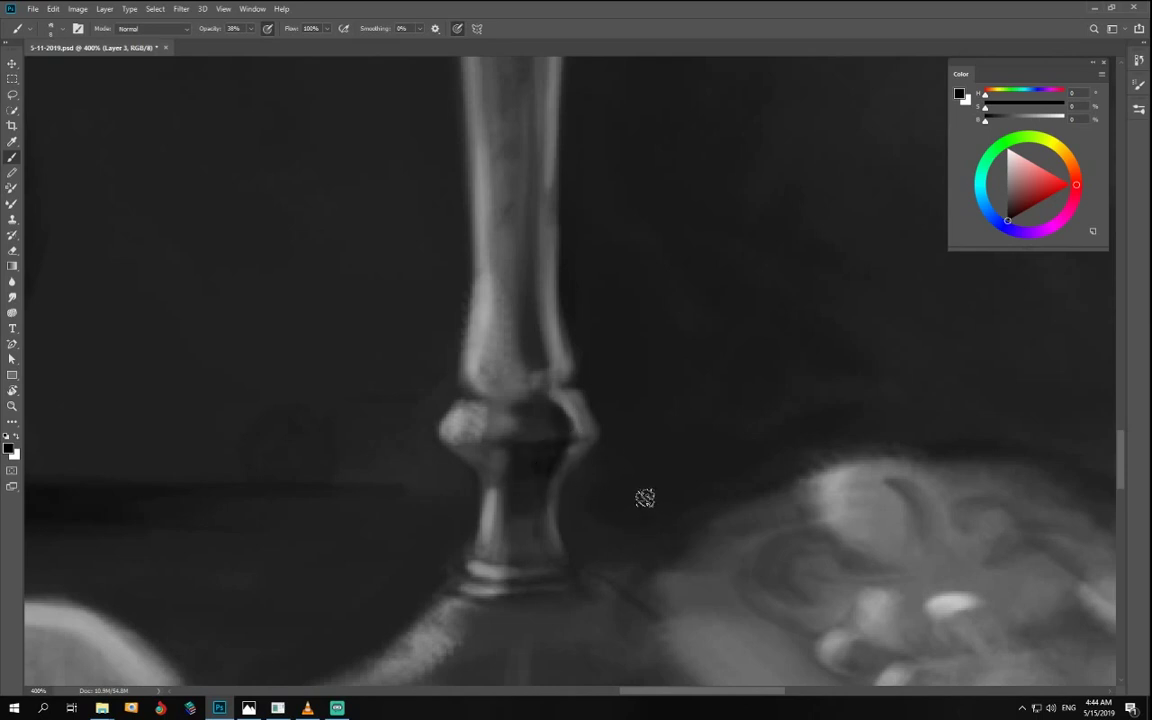
# - Soften the dark core of the stem's lower knob with 15% grey, then brighten the lit facet and adjoining stem edge with light grey
pyautogui.keyDown('alt'); pyautogui.click(548, 414); pyautogui.keyUp('alt')
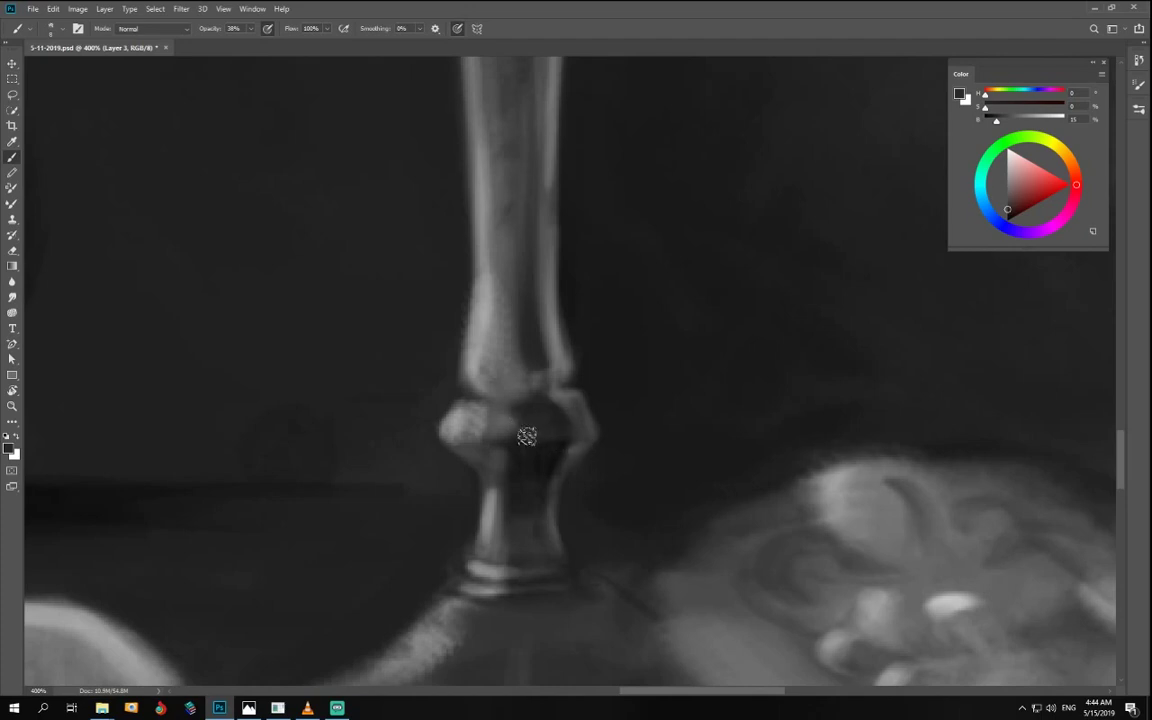
pyautogui.keyDown('alt'); pyautogui.click(462, 358); pyautogui.keyUp('alt')
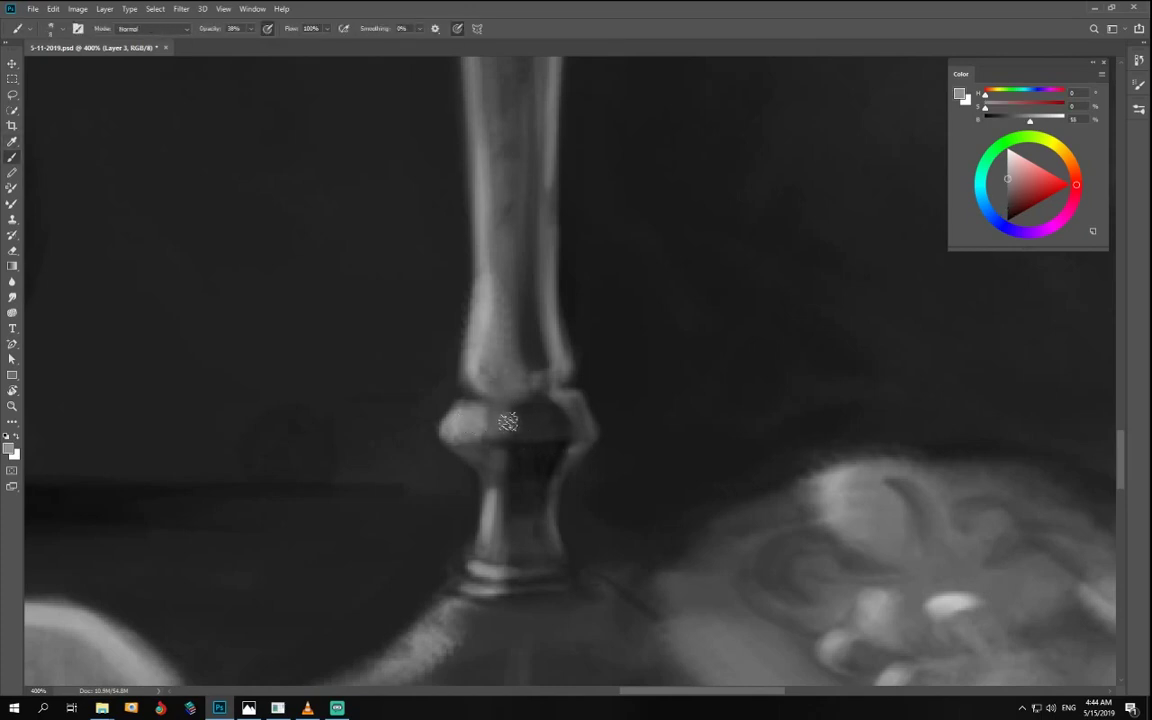
pyautogui.press('r')
pyautogui.moveTo(625, 450); pyautogui.dragTo(391, 398)
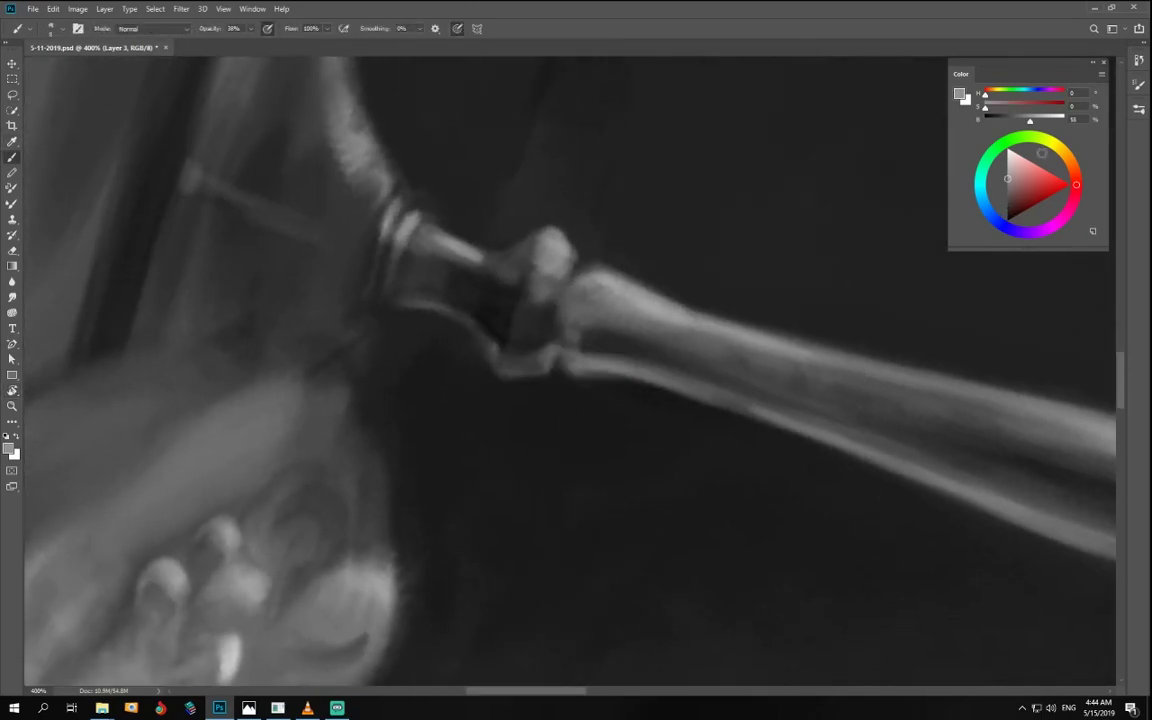
pyautogui.moveTo(1034, 123); pyautogui.dragTo(1048, 123)
pyautogui.moveTo(607, 280); pyautogui.dragTo(738, 329)
pyautogui.moveTo(648, 298); pyautogui.dragTo(850, 356)
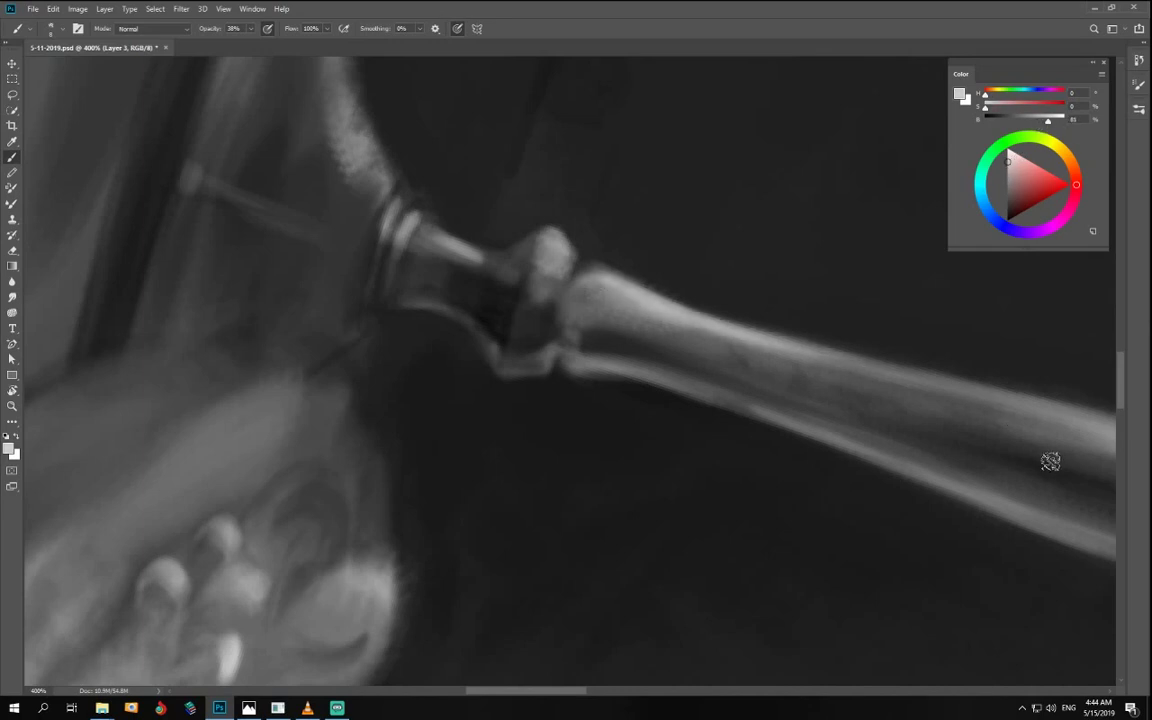
pyautogui.moveTo(550, 235)
pyautogui.mouseDown()
pyautogui.moveTo(605, 290)
pyautogui.moveTo(525, 273)
pyautogui.moveTo(568, 277)
pyautogui.moveTo(523, 287)
pyautogui.moveTo(524, 242)
pyautogui.mouseUp()
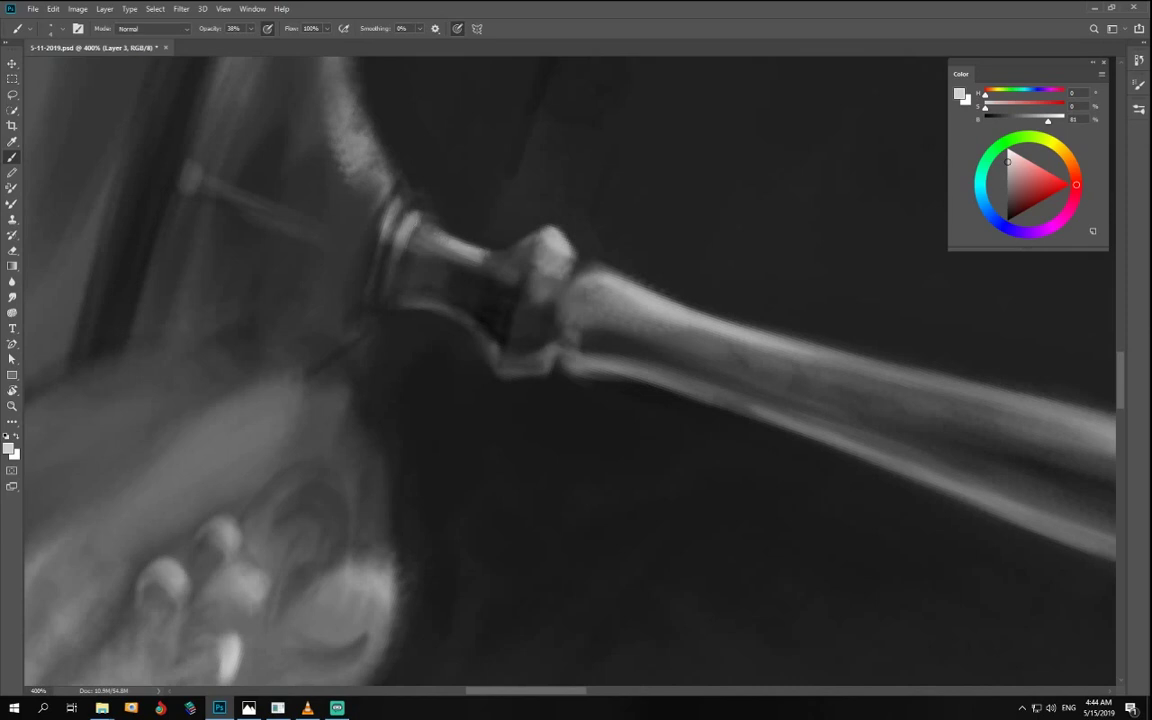
# - Strengthen the lit edge along the full length of the stem with light grey at 38% opacity
pyautogui.moveTo(612, 277); pyautogui.dragTo(762, 338)
pyautogui.moveTo(652, 297); pyautogui.dragTo(875, 368)
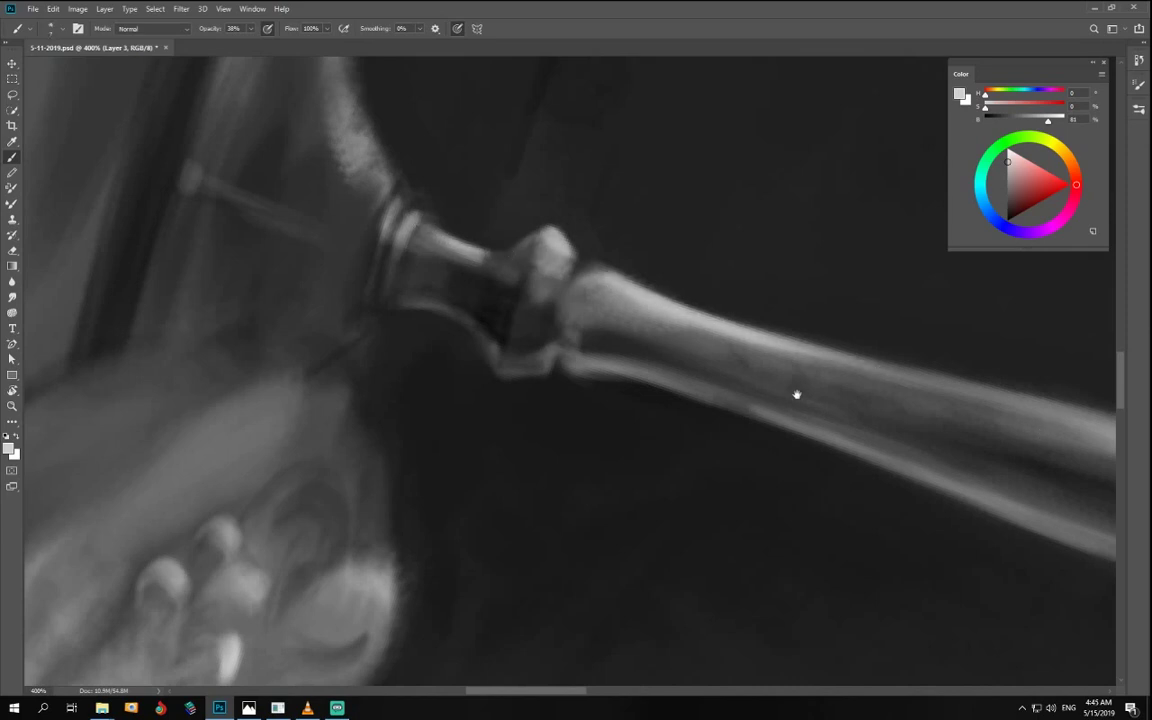
pyautogui.moveTo(797, 393)
pyautogui.mouseDown()
pyautogui.moveTo(637, 343)
pyautogui.moveTo(828, 438)
pyautogui.mouseUp()
pyautogui.moveTo(761, 419); pyautogui.dragTo(565, 320)
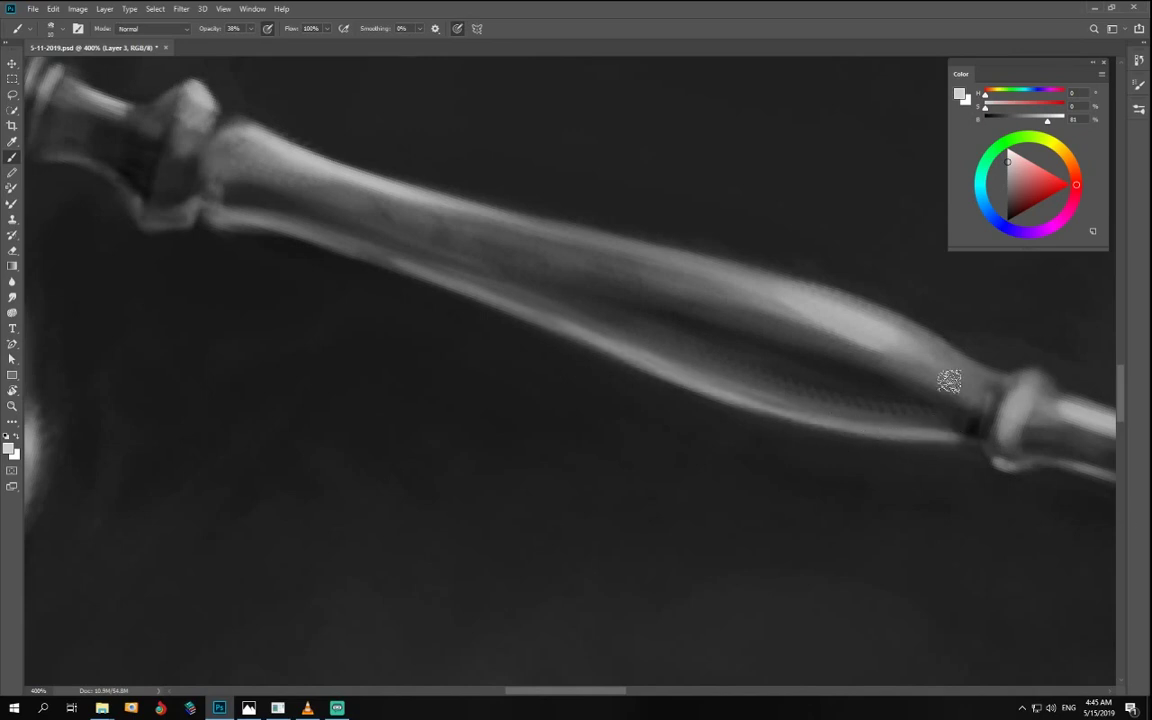
pyautogui.moveTo(480, 325)
pyautogui.mouseDown()
pyautogui.moveTo(738, 437)
pyautogui.moveTo(771, 470)
pyautogui.mouseUp()
# - Smooth the shadow across the joint between the stem's base and the lower knob with 15% grey
pyautogui.press('r')
pyautogui.moveTo(480, 487)
pyautogui.mouseDown()
pyautogui.moveTo(797, 391)
pyautogui.moveTo(800, 437)
pyautogui.mouseUp()
pyautogui.press('b')
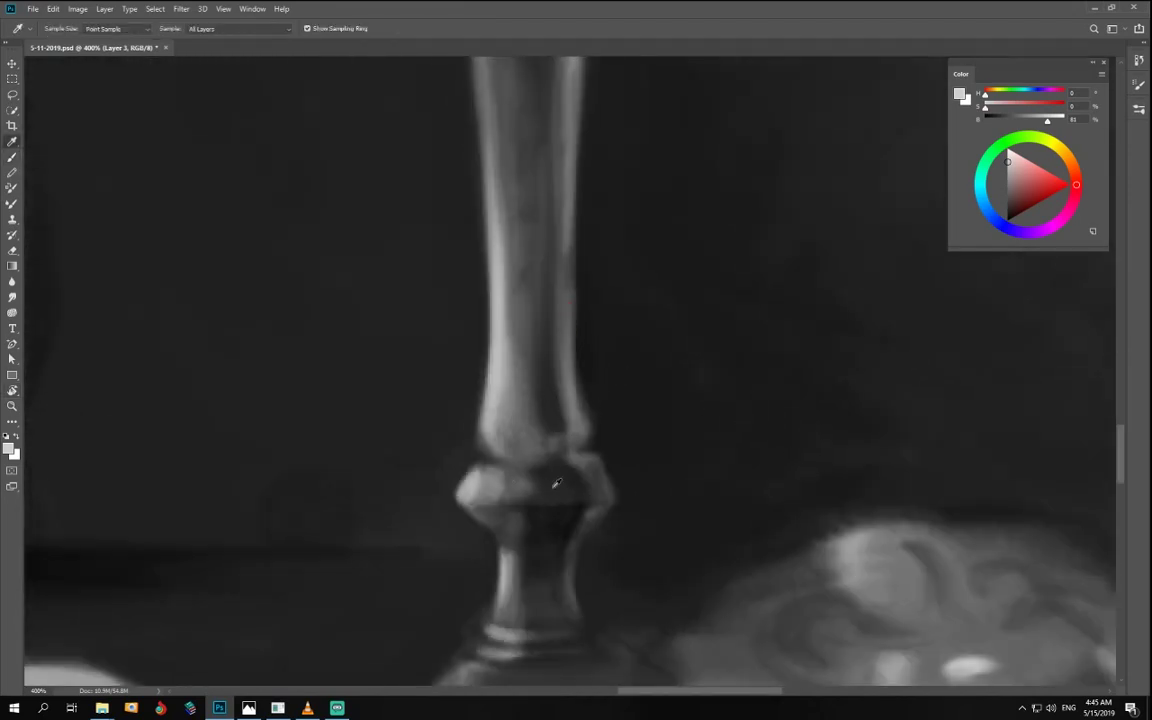
pyautogui.keyDown('alt'); pyautogui.click(553, 480); pyautogui.keyUp('alt')
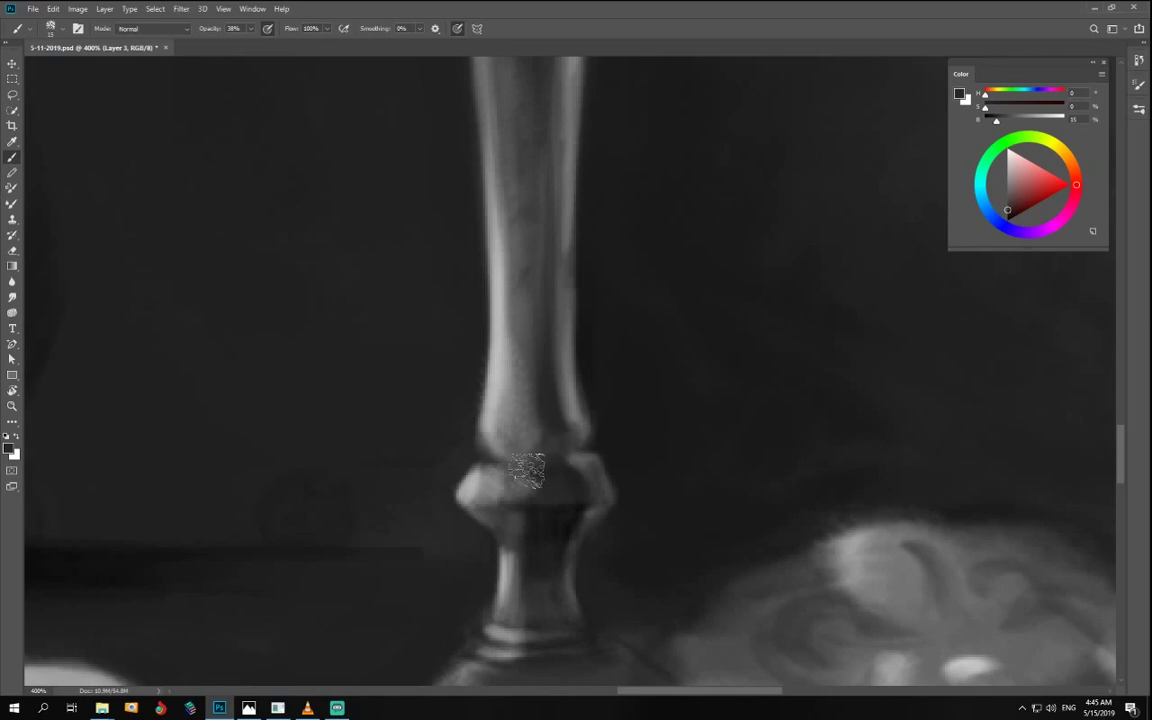
# - Define the shadow-side rim at the stem's lower end with 47% grey at 38% opacity
pyautogui.press('r')
pyautogui.moveTo(505, 402); pyautogui.dragTo(830, 445)
pyautogui.press('b')
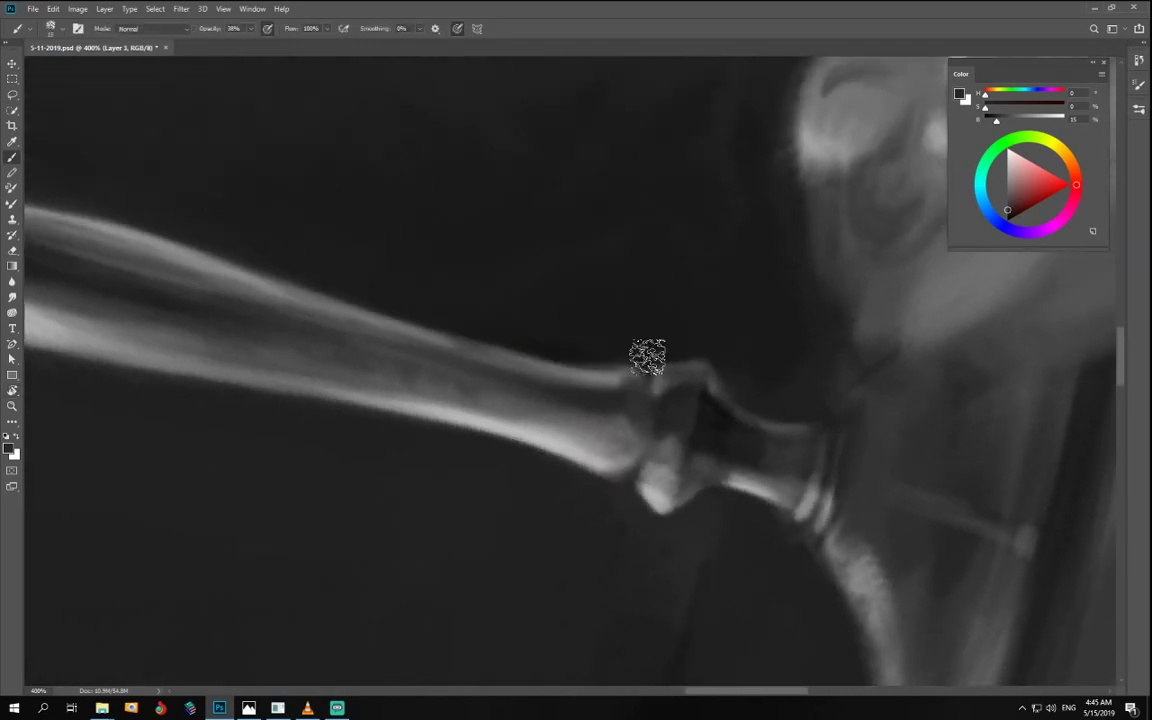
pyautogui.keyDown('alt'); pyautogui.click(586, 382); pyautogui.keyUp('alt')
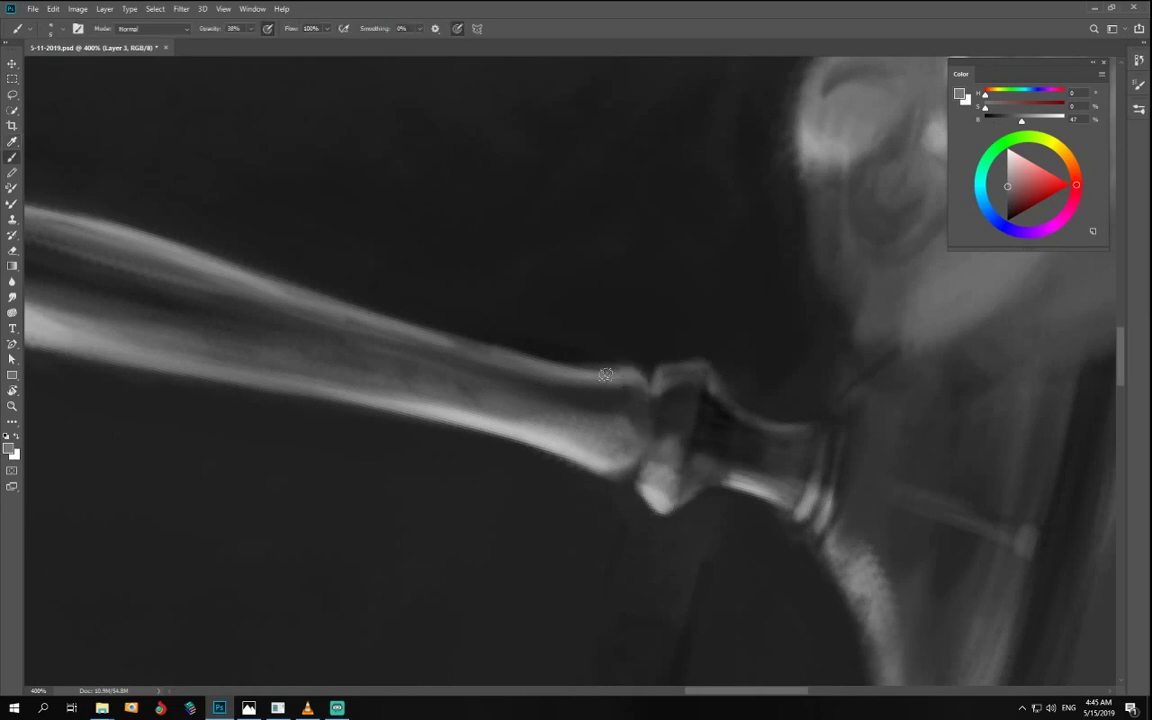
# - Darken the interior of the stem's lower end beside the knob with 15% grey and a larger brush
pyautogui.keyDown('alt'); pyautogui.click(603, 401); pyautogui.keyUp('alt')
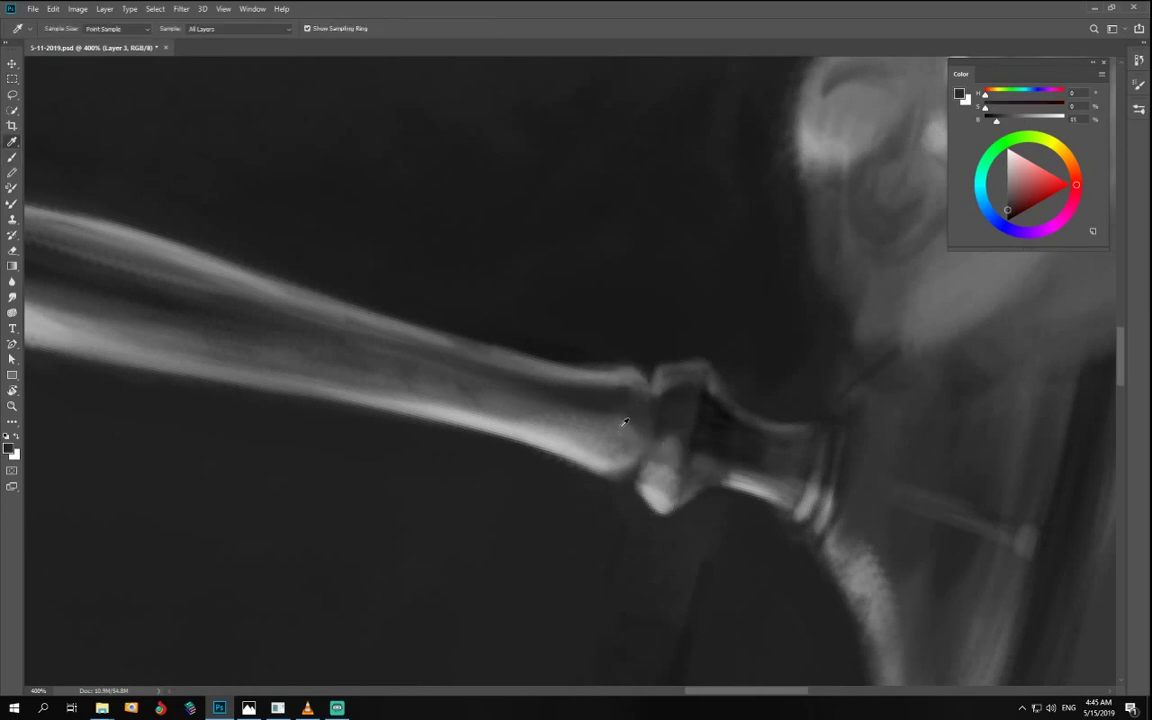
pyautogui.press(']')
pyautogui.press(']')
pyautogui.moveTo(612, 422); pyautogui.dragTo(632, 425)
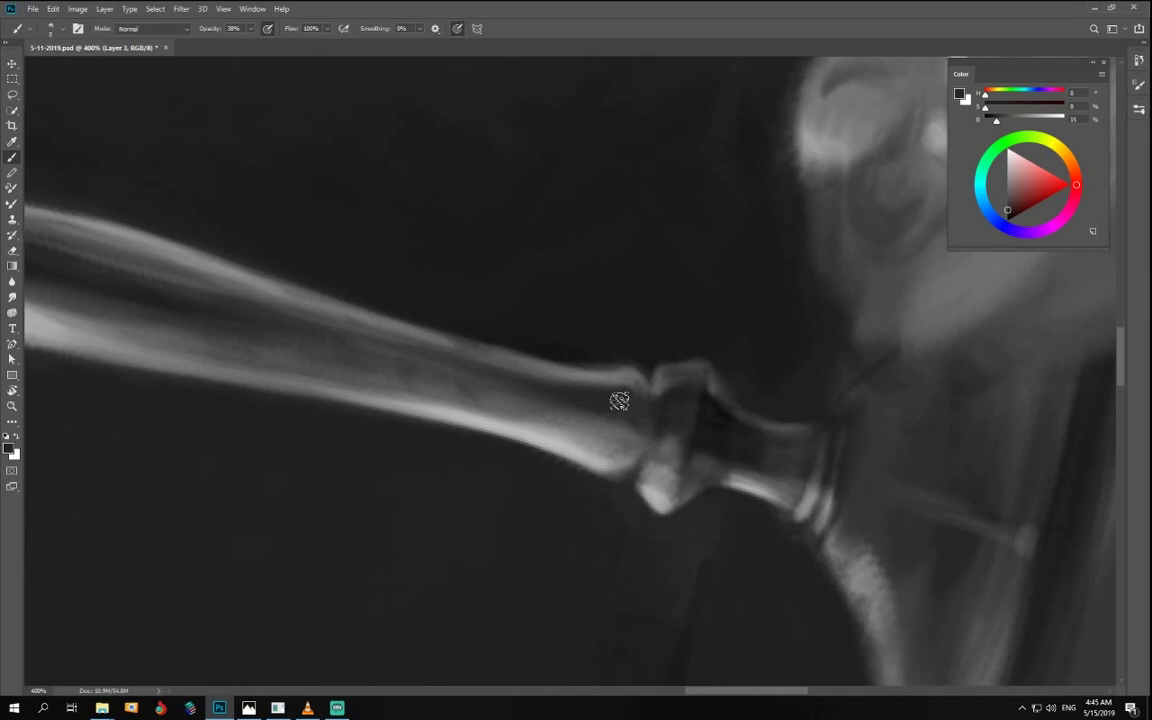
# - Deepen the groove between the stem's base and the lower knob with 15% grey at 72% opacity
pyautogui.press('r')
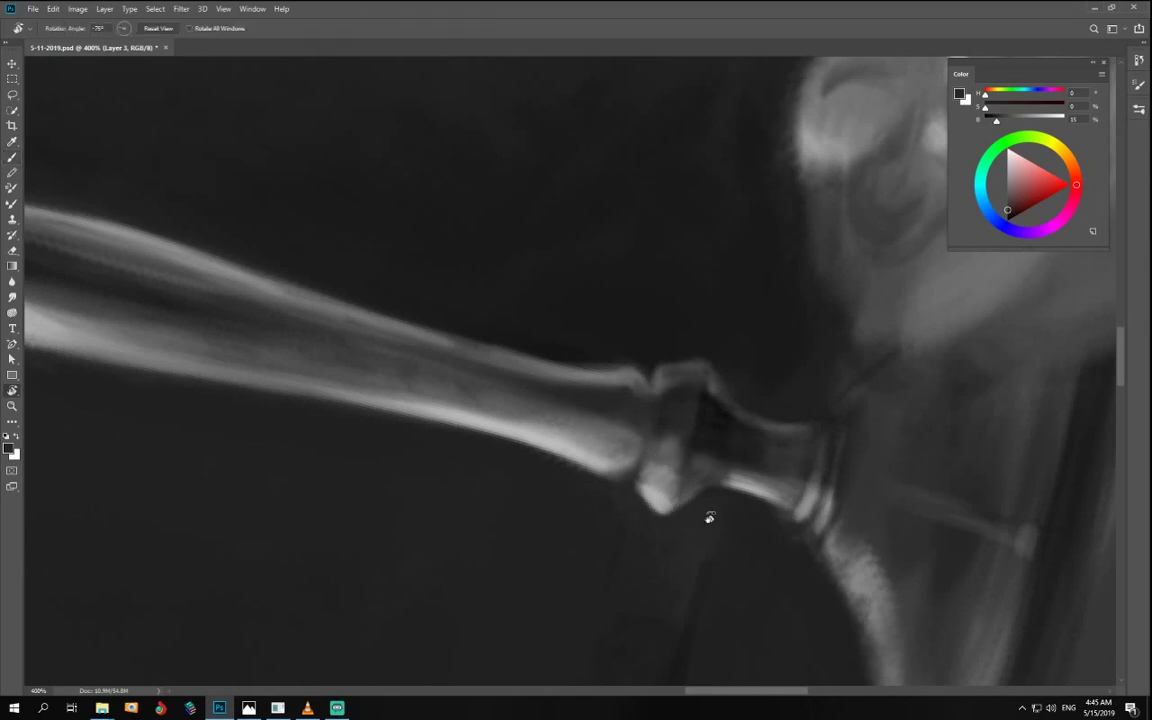
pyautogui.moveTo(704, 517)
pyautogui.mouseDown()
pyautogui.moveTo(442, 501)
pyautogui.moveTo(452, 506)
pyautogui.mouseUp()
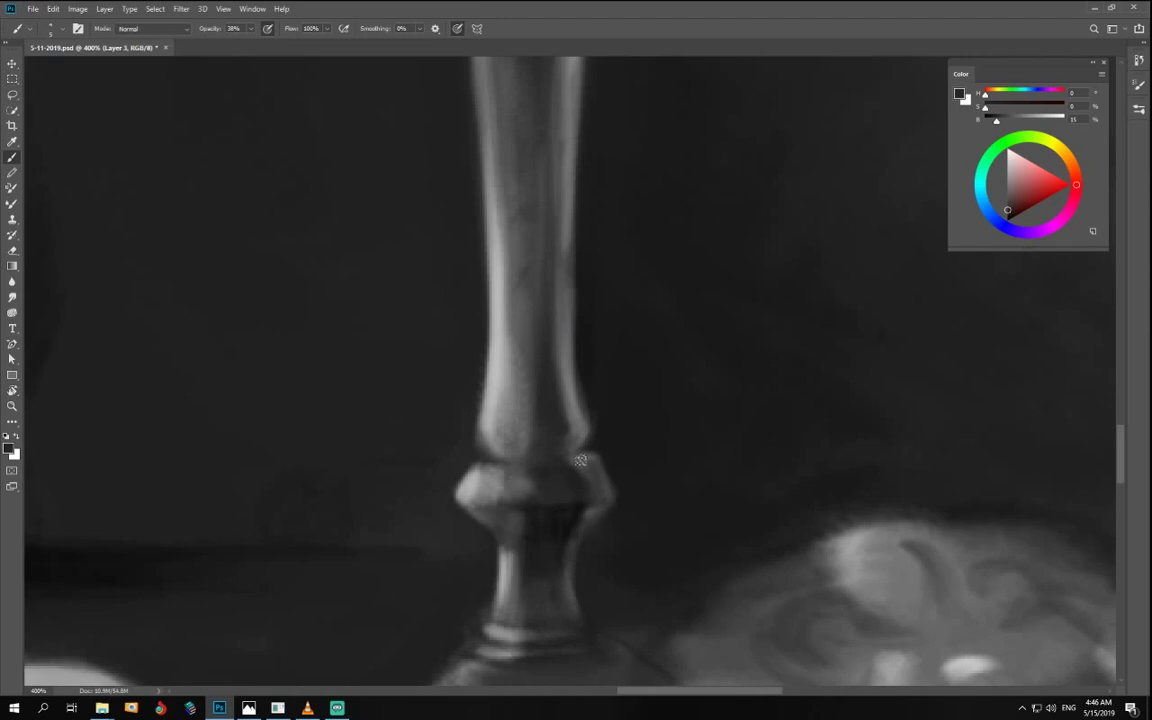
pyautogui.moveTo(250, 28); pyautogui.dragTo(264, 47)
pyautogui.click(577, 457)
pyautogui.moveTo(573, 457); pyautogui.dragTo(597, 456)
pyautogui.moveTo(482, 458); pyautogui.dragTo(527, 459)
# - Examine the goblet's refined stem and knob within the full composition and up close
pyautogui.hotkey('ctrl', '-')
pyautogui.hotkey('ctrl', '-')
pyautogui.hotkey('ctrl', '-')
pyautogui.hotkey('ctrl', '-')
pyautogui.hotkey('ctrl', '-')
pyautogui.hotkey('ctrl', '-')
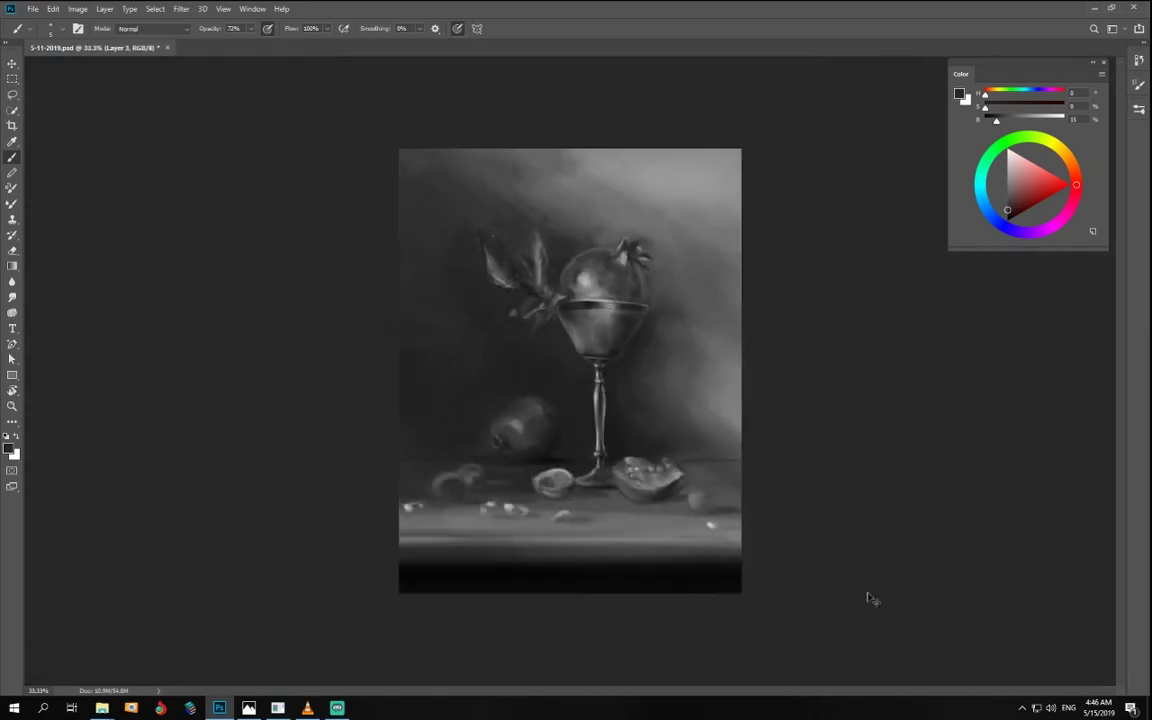
pyautogui.hotkey('ctrl', '+')
pyautogui.hotkey('ctrl', '+')
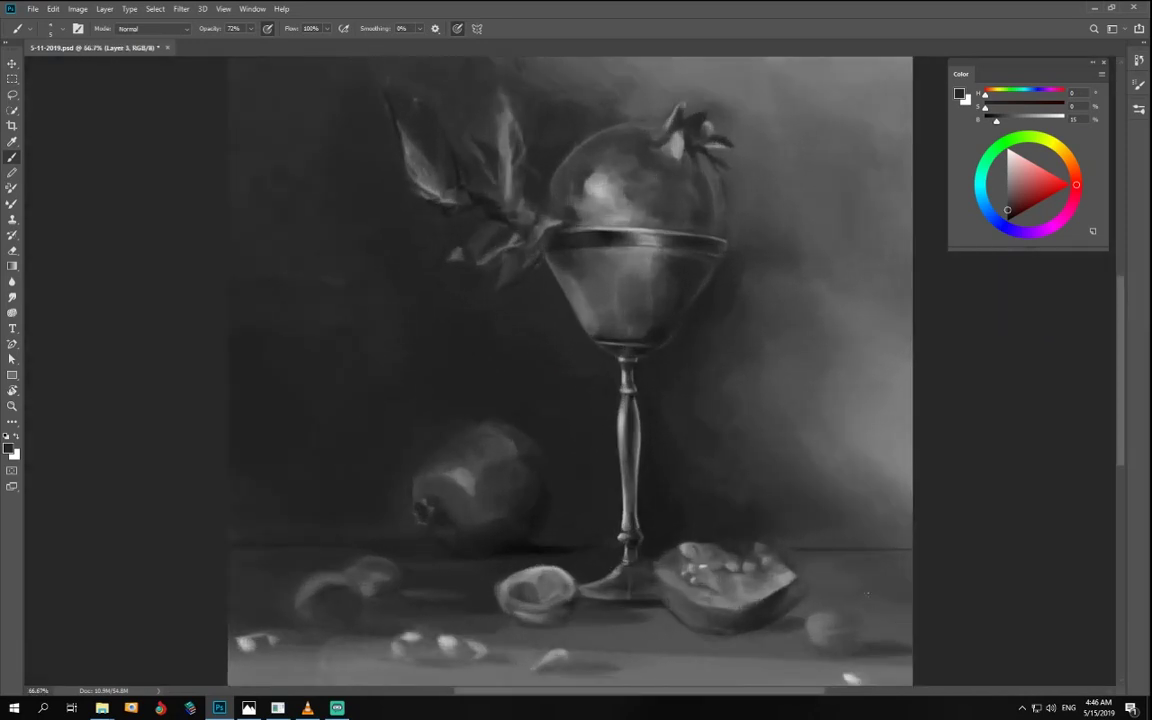
pyautogui.hotkey('ctrl', '+')
pyautogui.hotkey('ctrl', '+')
pyautogui.hotkey('ctrl', '+')
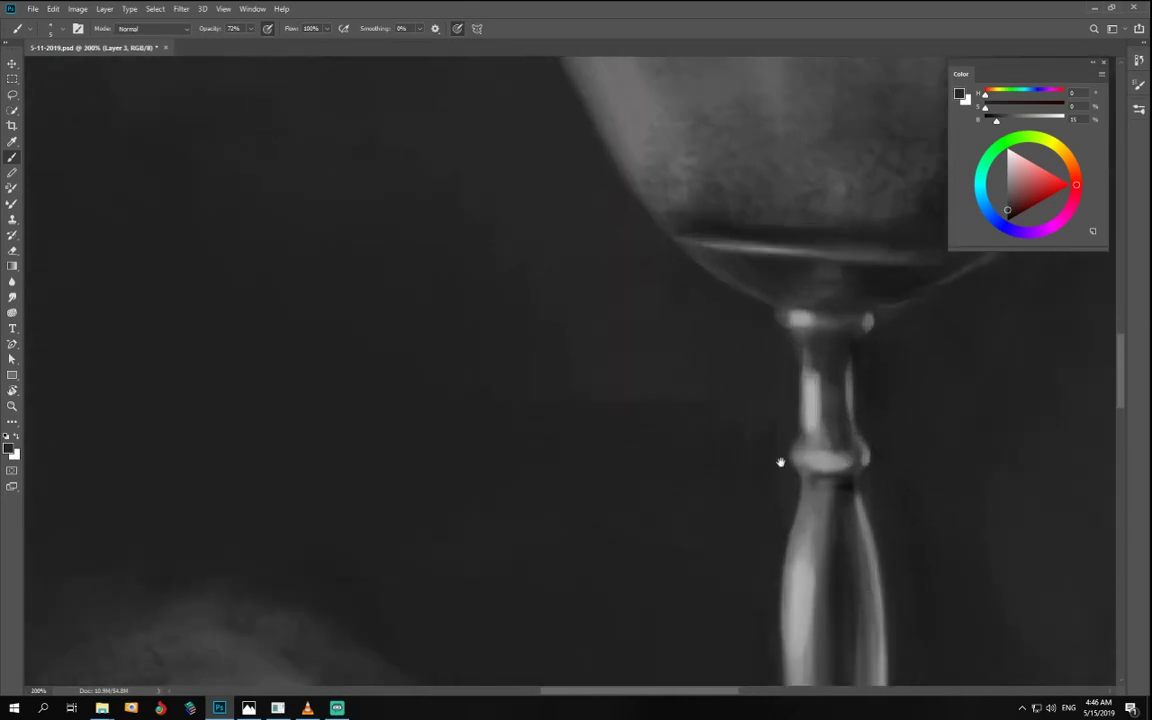
# - Brighten the shadow-side edge of the lower knob with 57% grey at 72% opacity
pyautogui.moveTo(779, 463); pyautogui.dragTo(707, 324)
pyautogui.moveTo(1012, 121); pyautogui.dragTo(1028, 120)
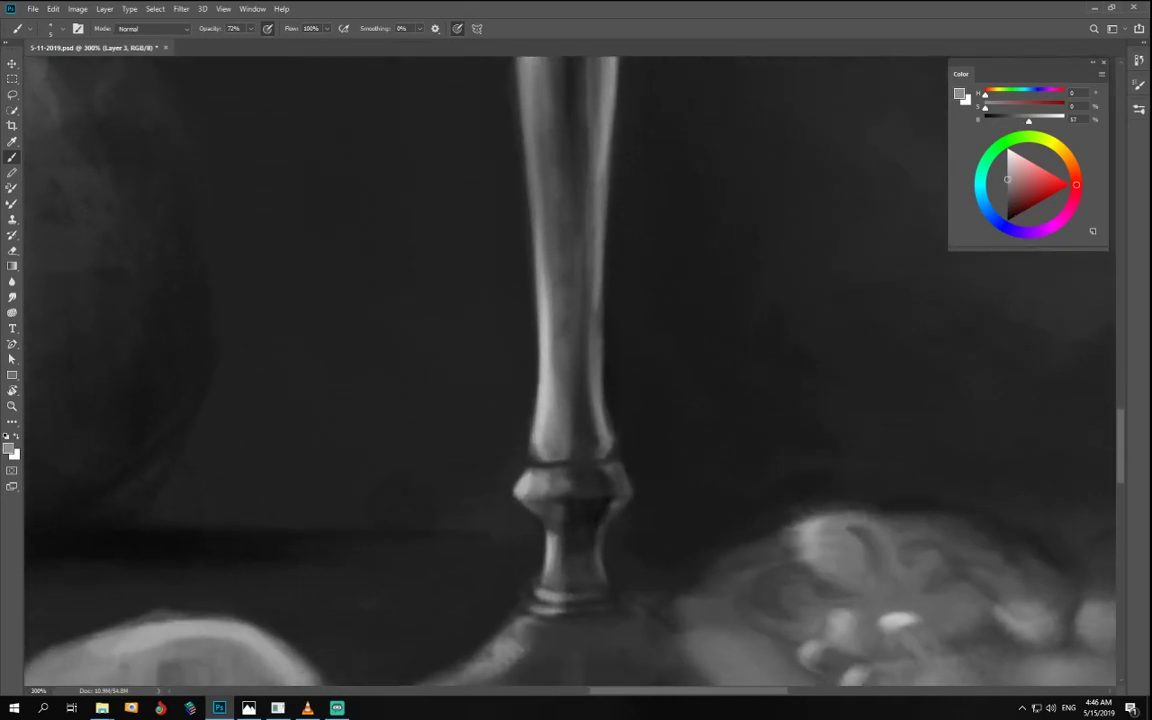
pyautogui.click(697, 498)
pyautogui.moveTo(623, 491); pyautogui.dragTo(620, 494)
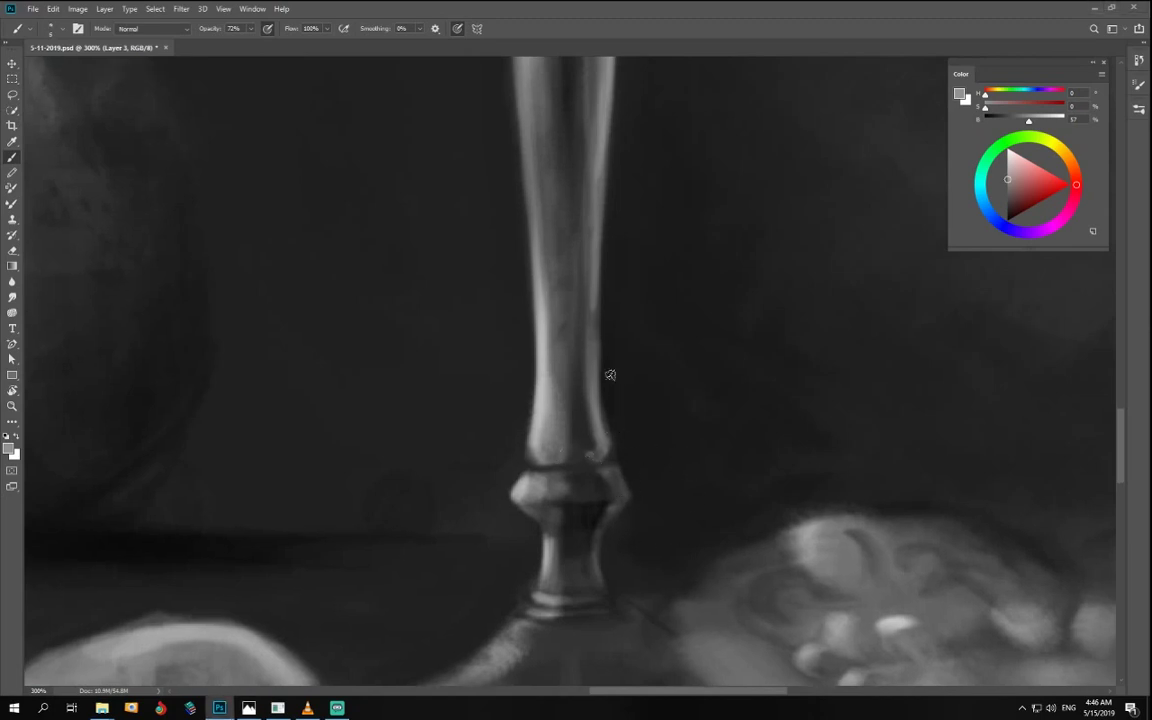
# - Paint a soft light rim around the bottom of the stem with 57% grey at 21% opacity
pyautogui.moveTo(250, 28); pyautogui.dragTo(235, 46)
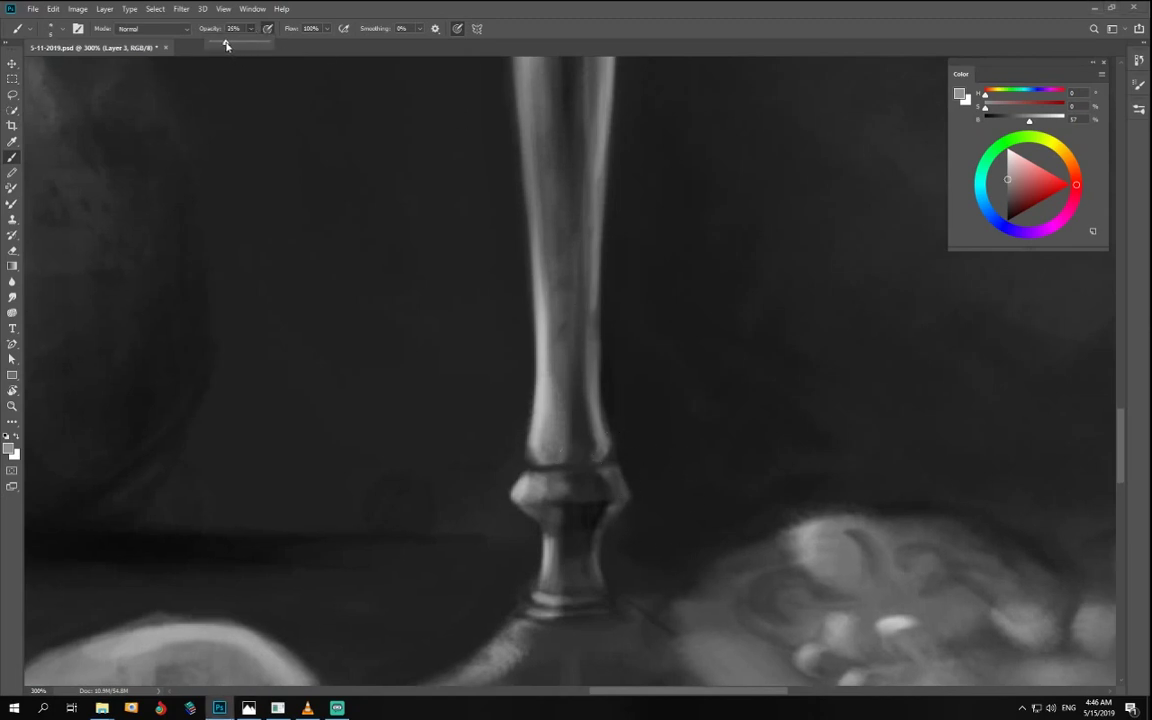
pyautogui.press(']')
pyautogui.press(']')
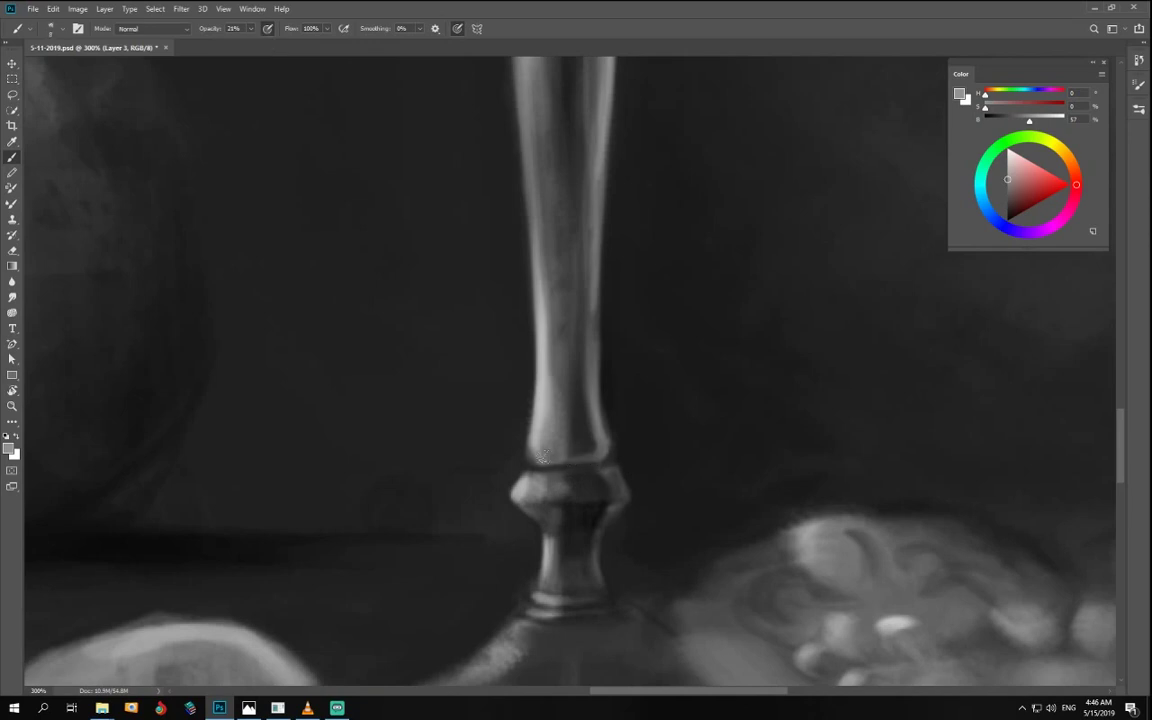
pyautogui.moveTo(540, 461)
pyautogui.mouseDown()
pyautogui.moveTo(602, 459)
pyautogui.moveTo(560, 473)
pyautogui.mouseUp()
# - Shade the inside of the stem's bottom rim with 15% grey at 21% opacity and a larger brush
pyautogui.keyDown('alt'); pyautogui.click(601, 468); pyautogui.keyUp('alt')
pyautogui.press(']')
pyautogui.press(']')
pyautogui.moveTo(598, 428); pyautogui.dragTo(599, 457)
# - Sharpen the contours of the stem's lower end with sampled background dark, 65% grey and darker stem tones at 100% opacity
pyautogui.press('r')
pyautogui.moveTo(648, 504)
pyautogui.mouseDown()
pyautogui.moveTo(459, 540)
pyautogui.moveTo(494, 321)
pyautogui.mouseUp()
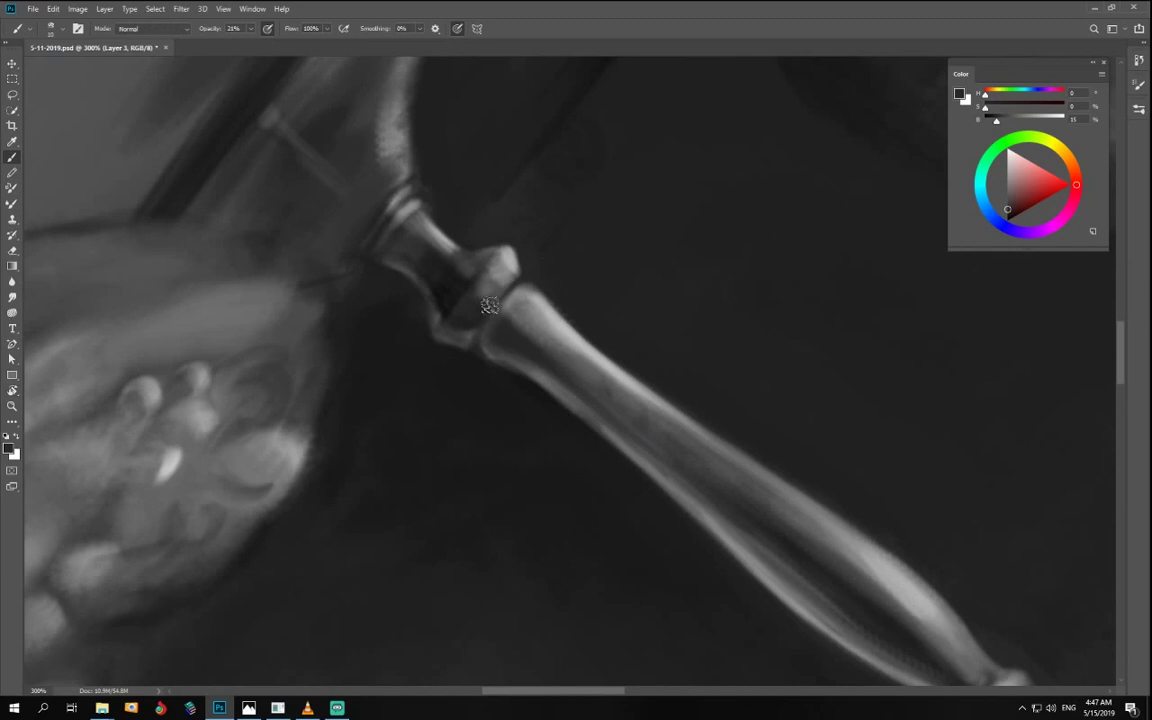
pyautogui.keyDown('alt'); pyautogui.click(528, 442); pyautogui.keyUp('alt')
pyautogui.press('0')
pyautogui.keyDown('alt'); pyautogui.click(589, 342); pyautogui.keyUp('alt')
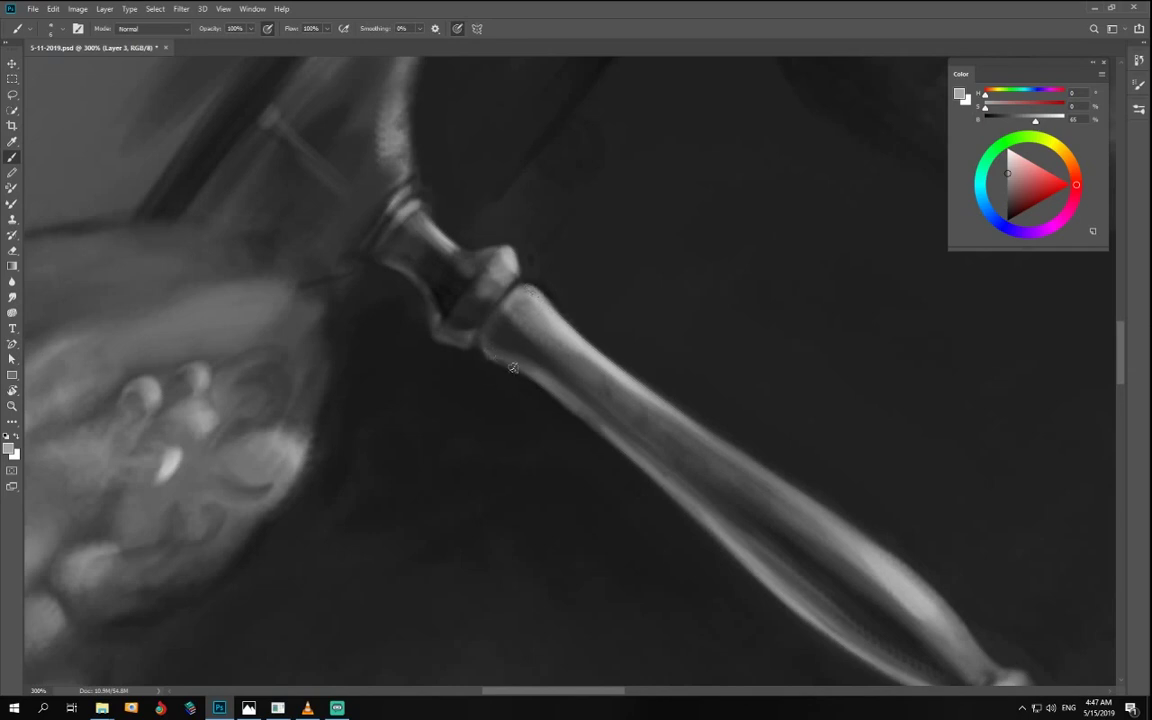
pyautogui.keyDown('alt'); pyautogui.click(490, 345); pyautogui.keyUp('alt')
pyautogui.keyDown('alt'); pyautogui.click(535, 390); pyautogui.keyUp('alt')
pyautogui.keyDown('alt'); pyautogui.click(541, 380); pyautogui.keyUp('alt')
# - Clean up the edges of the upper stem and the neck below the bowl with sampled dark greys, including 11% grey at 50% opacity
pyautogui.moveTo(837, 582); pyautogui.dragTo(663, 432)
pyautogui.press('r')
pyautogui.moveTo(482, 450)
pyautogui.mouseDown()
pyautogui.moveTo(728, 358)
pyautogui.moveTo(653, 319)
pyautogui.moveTo(656, 334)
pyautogui.mouseUp()
pyautogui.press('b')
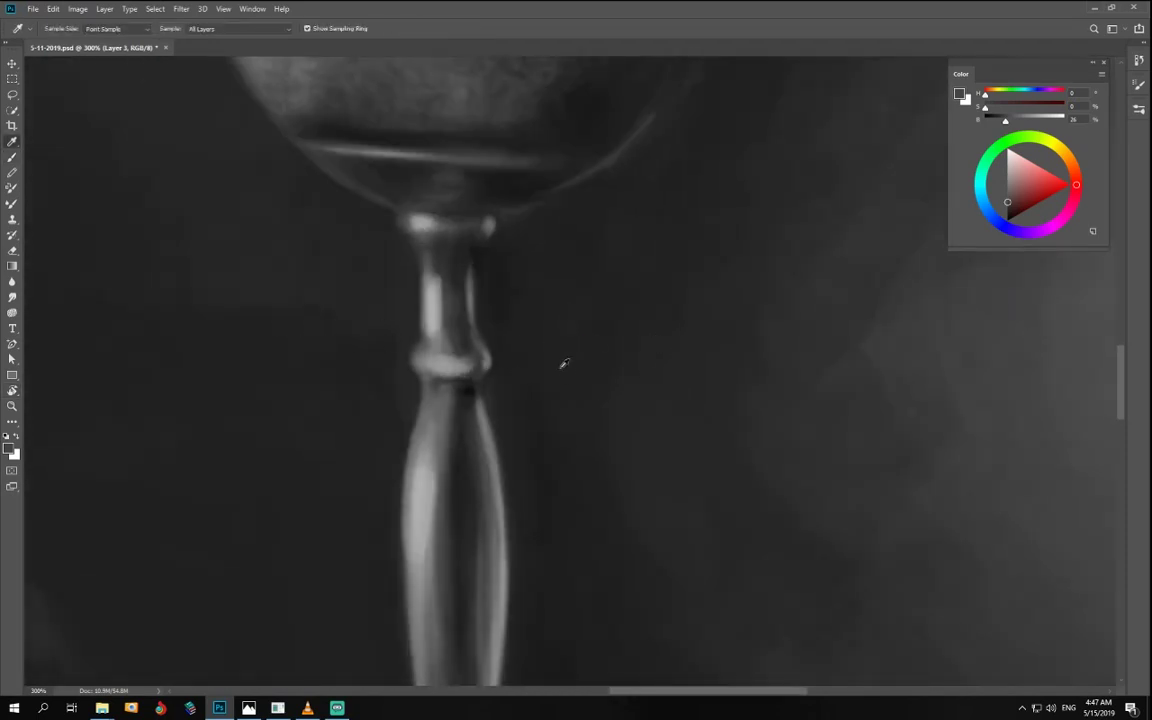
pyautogui.keyDown('alt'); pyautogui.click(508, 327); pyautogui.keyUp('alt')
pyautogui.moveTo(412, 284); pyautogui.dragTo(420, 319)
pyautogui.press(']')
pyautogui.press(']')
pyautogui.press(']')
pyautogui.press('5')
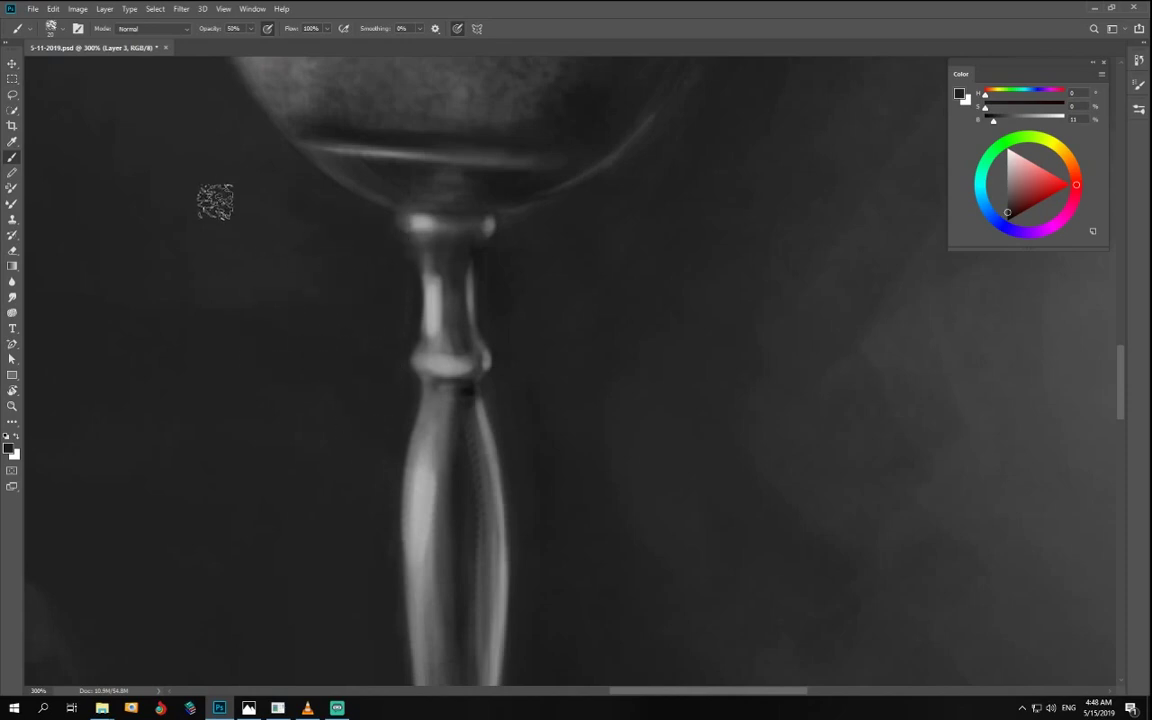
pyautogui.press(']')
pyautogui.press(']')
# - Choose the DP Wheel 2 brush, set its colour to 85% grey and shrink it to a small size for seed highlights
pyautogui.hotkey('ctrl', '0')
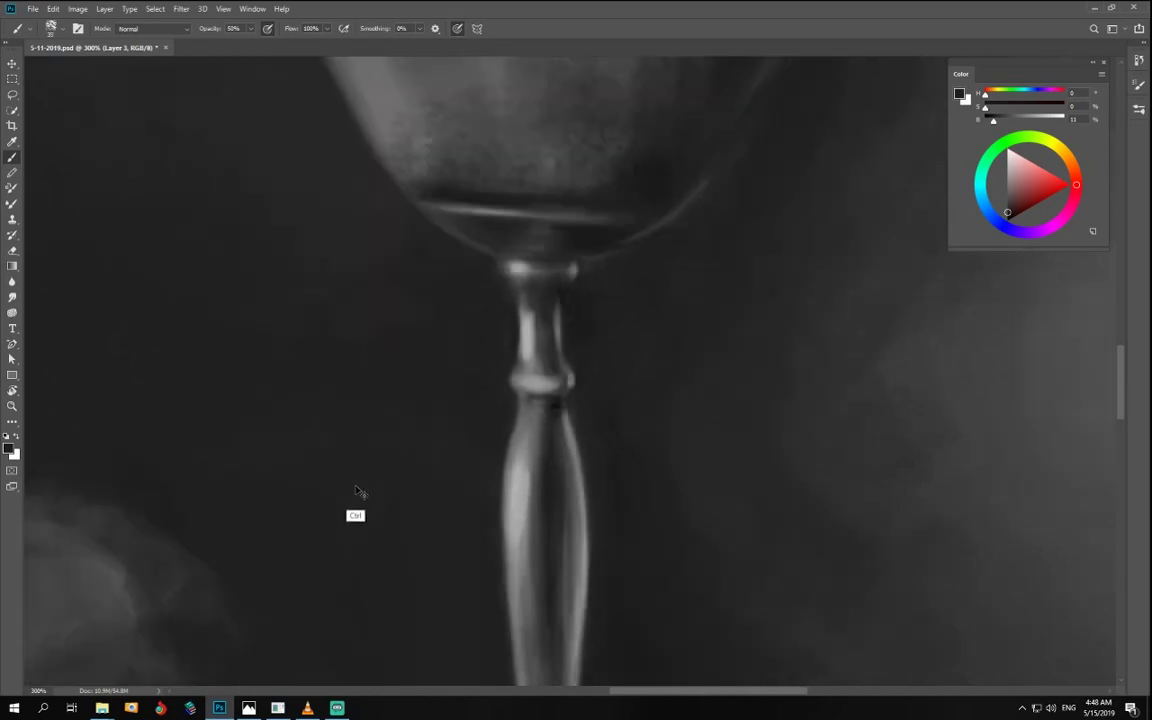
pyautogui.hotkey('ctrl', '+')
pyautogui.hotkey('ctrl', '+')
pyautogui.moveTo(745, 526); pyautogui.dragTo(666, 344)
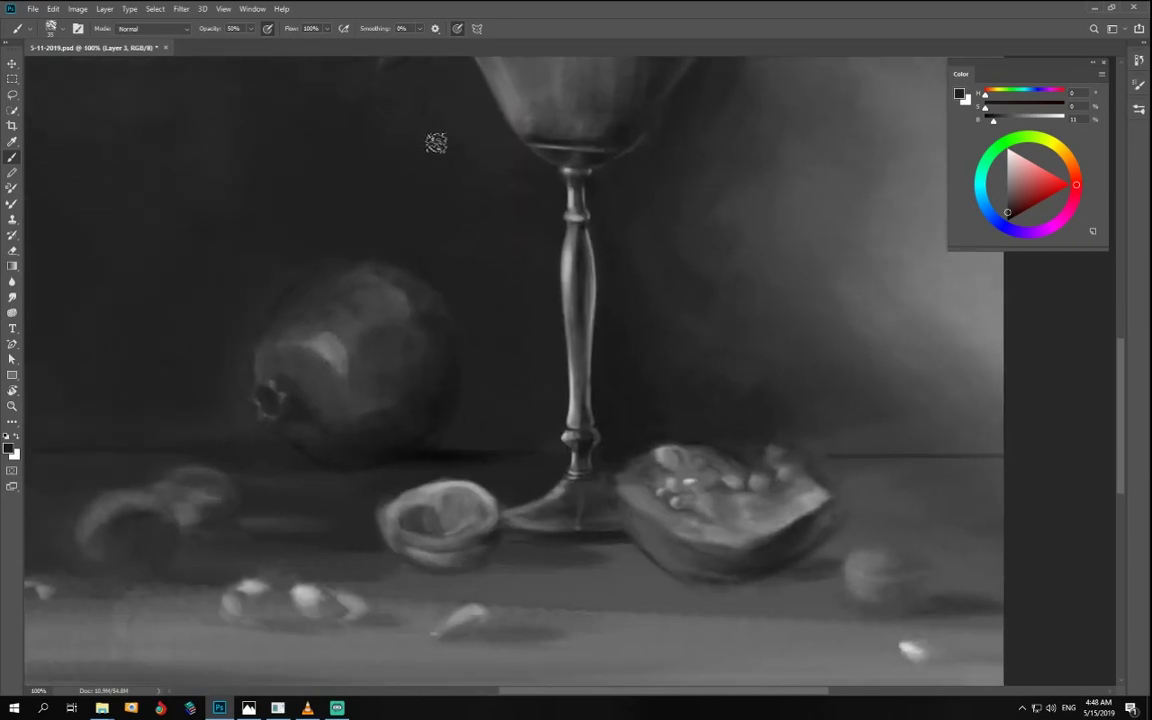
pyautogui.rightClick(442, 139)
pyautogui.click(795, 310)
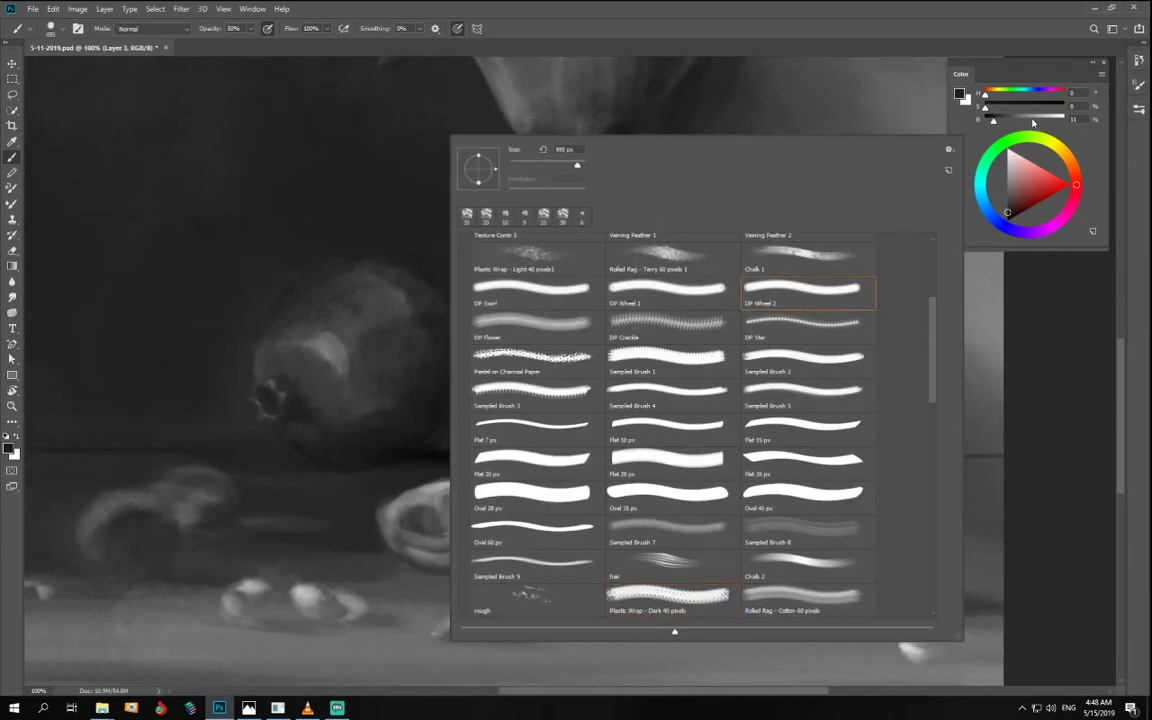
pyautogui.click(1051, 120)
pyautogui.press('[')
pyautogui.press('[')
pyautogui.press('[')
pyautogui.press('[')
pyautogui.press('[')
pyautogui.press('[')
pyautogui.press('[')
pyautogui.press('[')
pyautogui.press('[')
pyautogui.press('[')
pyautogui.press('[')
pyautogui.press('[')
pyautogui.press('[')
pyautogui.press('[')
pyautogui.press('[')
pyautogui.press('[')
pyautogui.press('[')
pyautogui.press('[')
pyautogui.press('[')
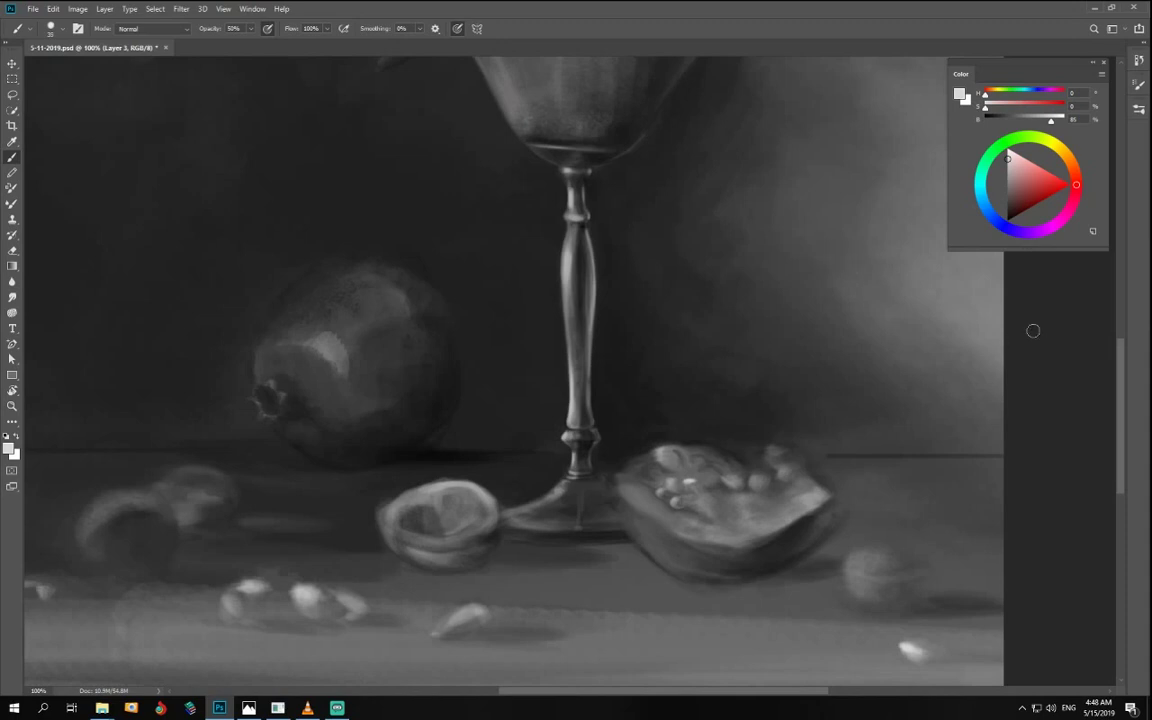
# - Dab highlights onto the near cluster of seeds in the cut pomegranate with 85% grey at 50% opacity
pyautogui.hotkey('ctrl', '+')
pyautogui.moveTo(936, 670); pyautogui.dragTo(800, 453)
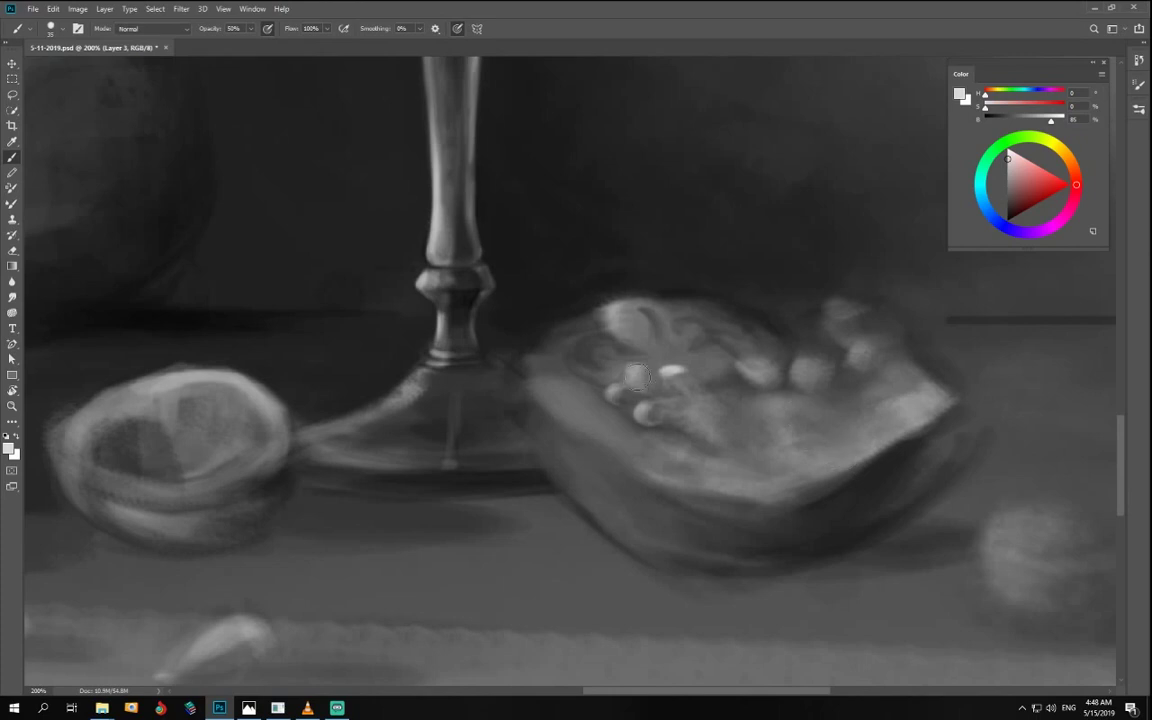
pyautogui.moveTo(637, 377); pyautogui.dragTo(629, 371)
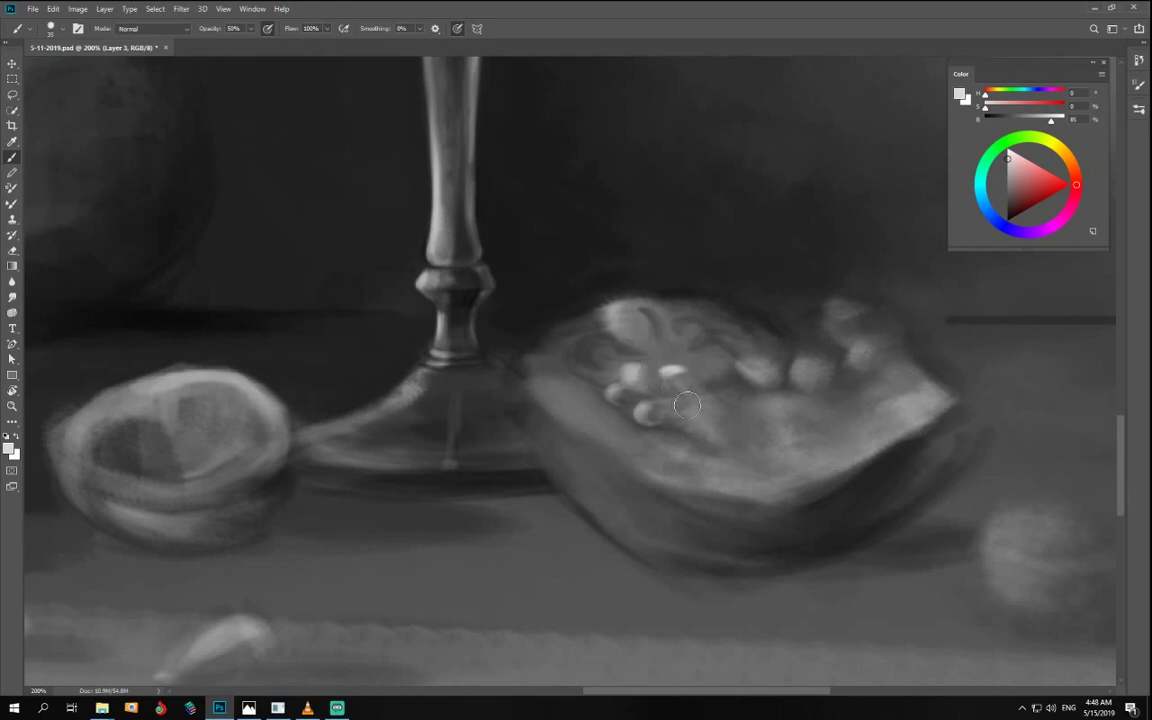
pyautogui.click(613, 392)
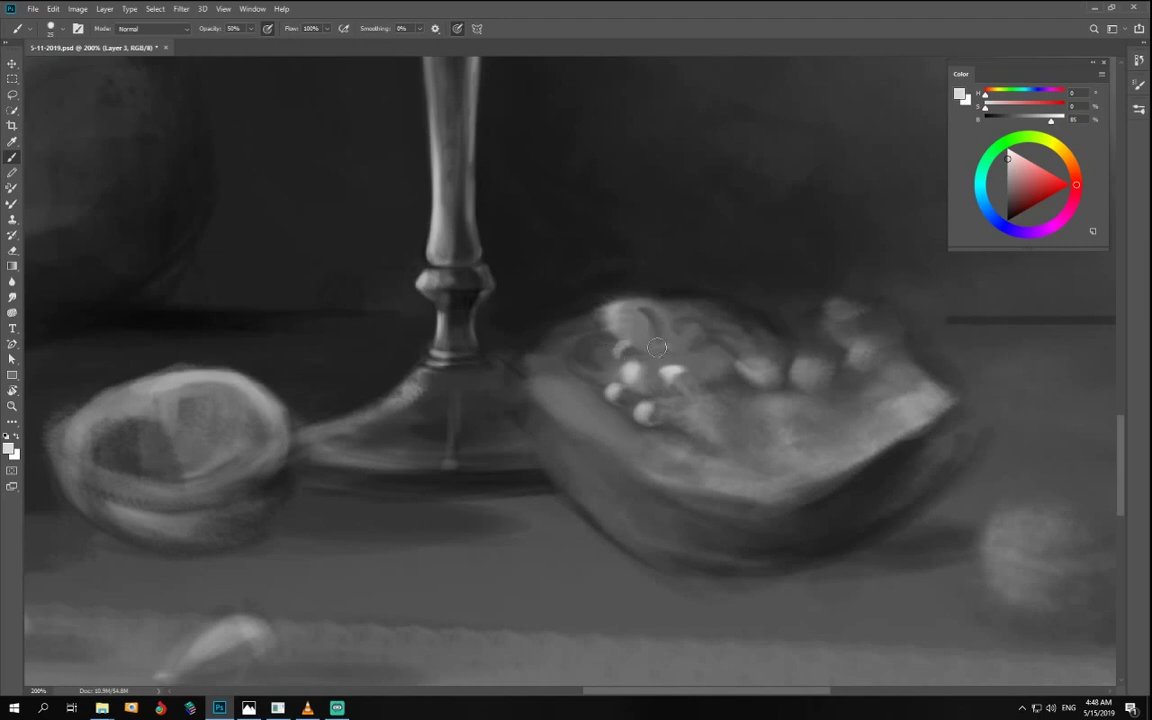
# - Add round highlights to the seeds on the far side of the cut pomegranate with 85% grey at 50% opacity
pyautogui.hotkey('ctrl', '-')
pyautogui.hotkey('ctrl', '-')
pyautogui.hotkey('ctrl', '-')
pyautogui.hotkey('ctrl', '-')
pyautogui.hotkey('ctrl', '+')
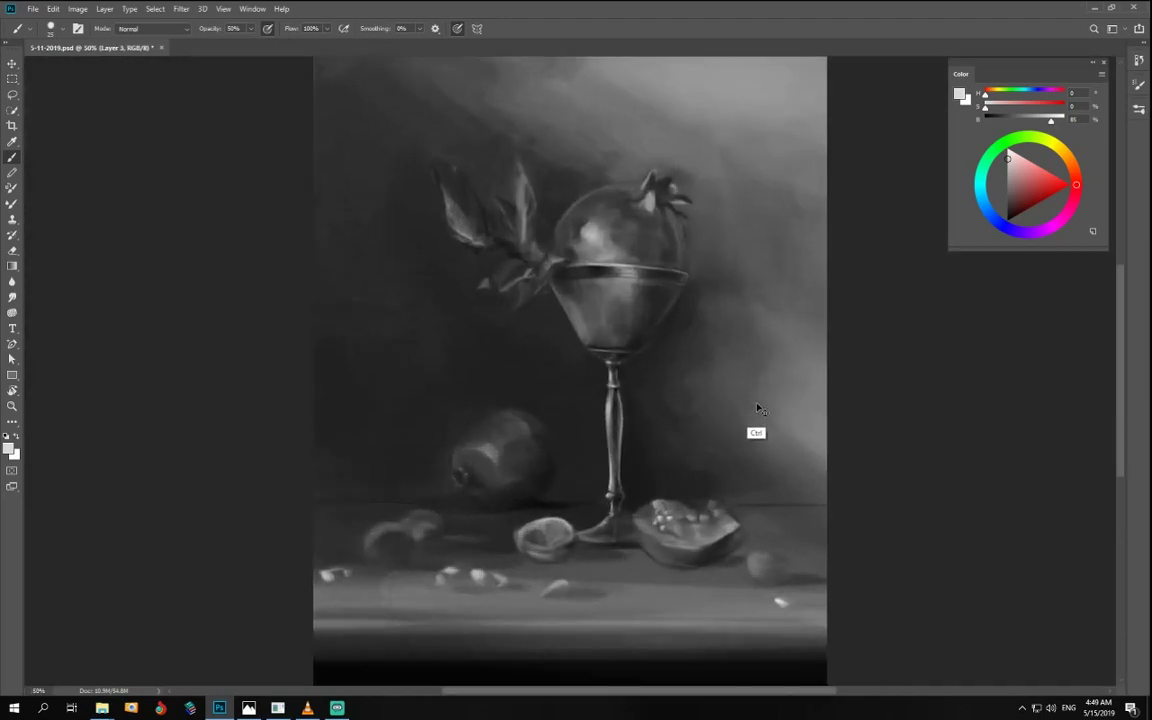
pyautogui.hotkey('ctrl', '-')
pyautogui.hotkey('ctrl', '+')
pyautogui.hotkey('ctrl', '+')
pyautogui.hotkey('ctrl', '+')
pyautogui.moveTo(843, 541); pyautogui.dragTo(700, 330)
pyautogui.moveTo(729, 424); pyautogui.dragTo(702, 366)
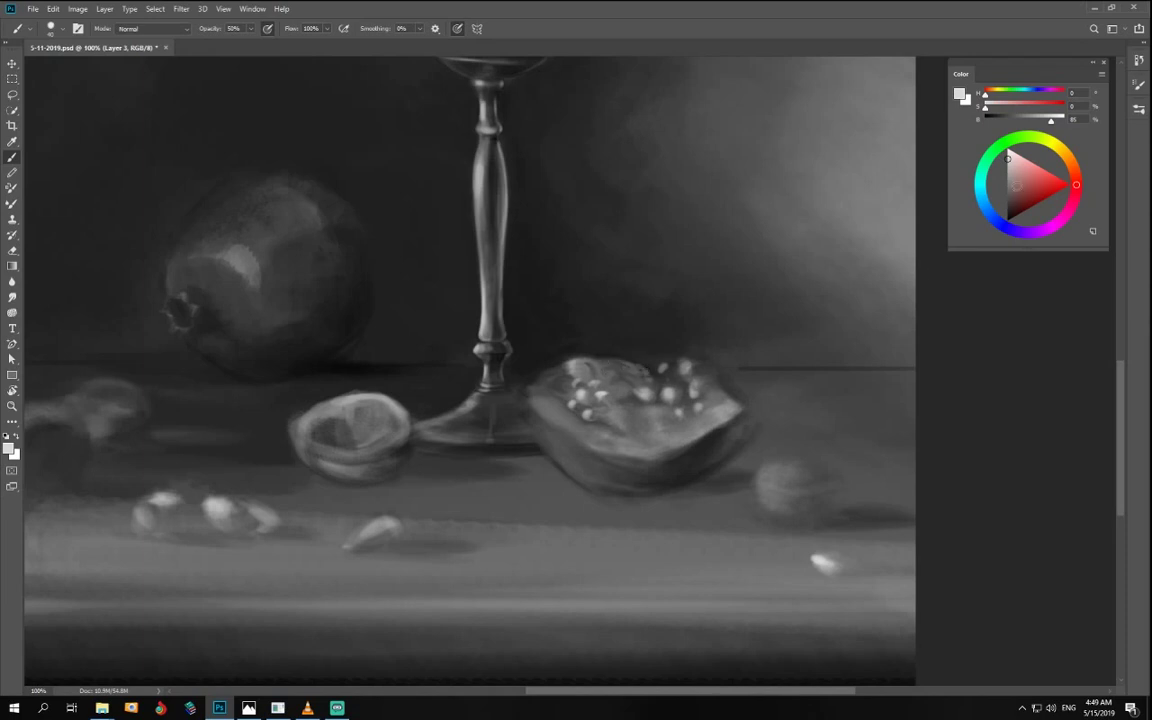
# - Soften the flesh between the seeds of the cut pomegranate using a larger brush with 54% grey and a sampled 35% grey
pyautogui.moveTo(1052, 120); pyautogui.dragTo(1027, 121)
pyautogui.press(']')
pyautogui.press(']')
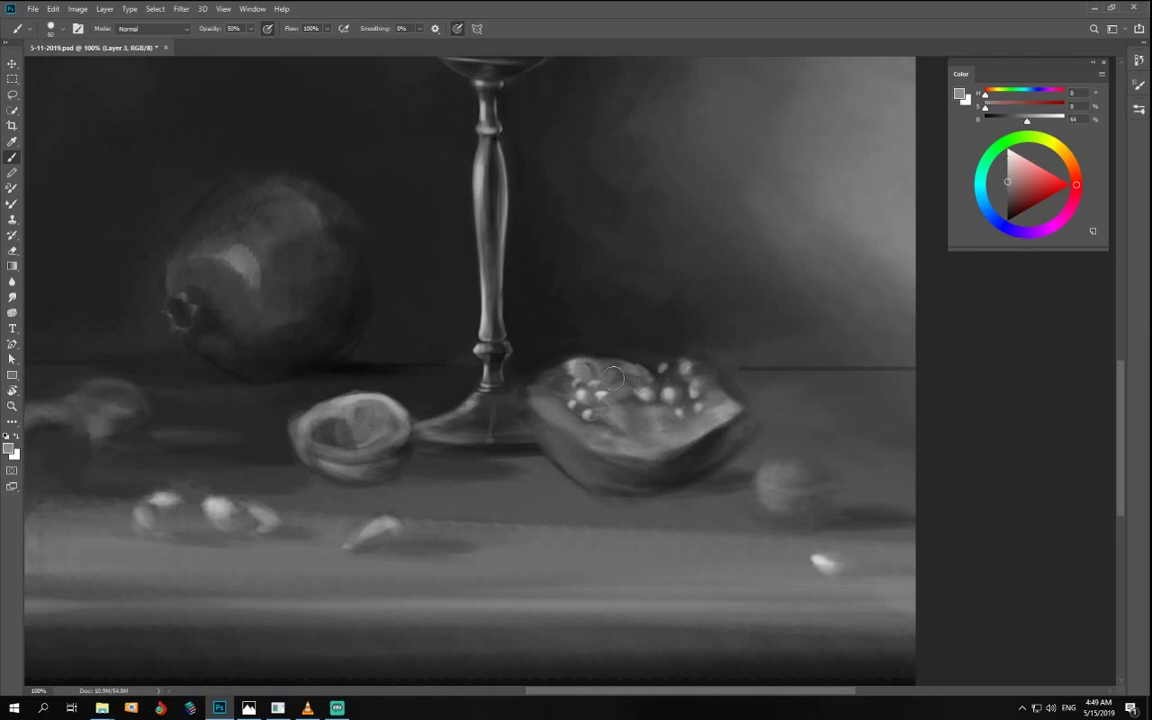
pyautogui.keyDown('alt'); pyautogui.click(645, 386); pyautogui.keyUp('alt')
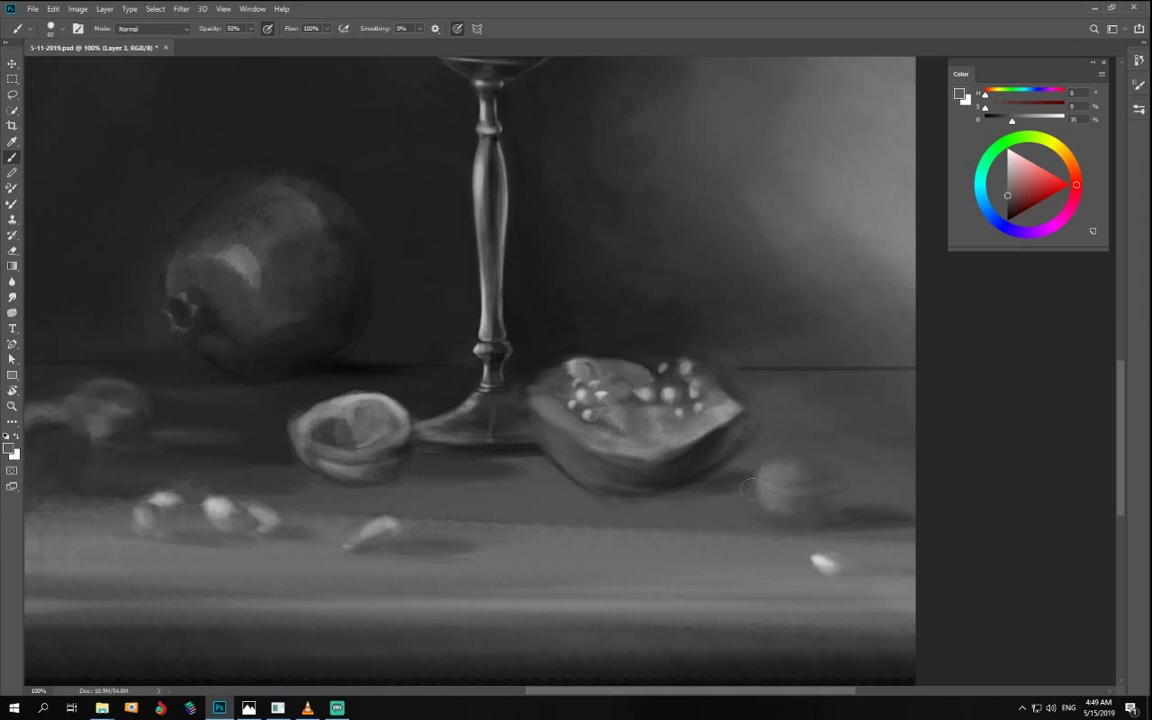
pyautogui.press('l')
pyautogui.moveTo(614, 384); pyautogui.dragTo(568, 378)
pyautogui.hotkey('ctrl', 'd')
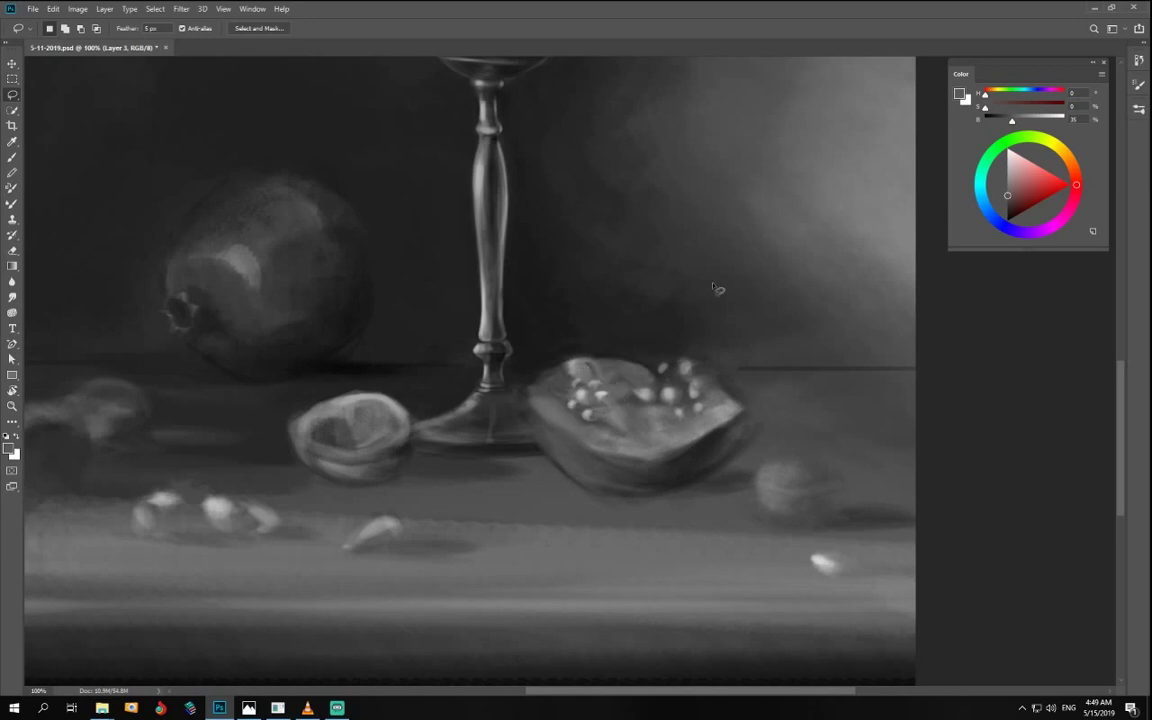
pyautogui.hotkey('alt', ']')
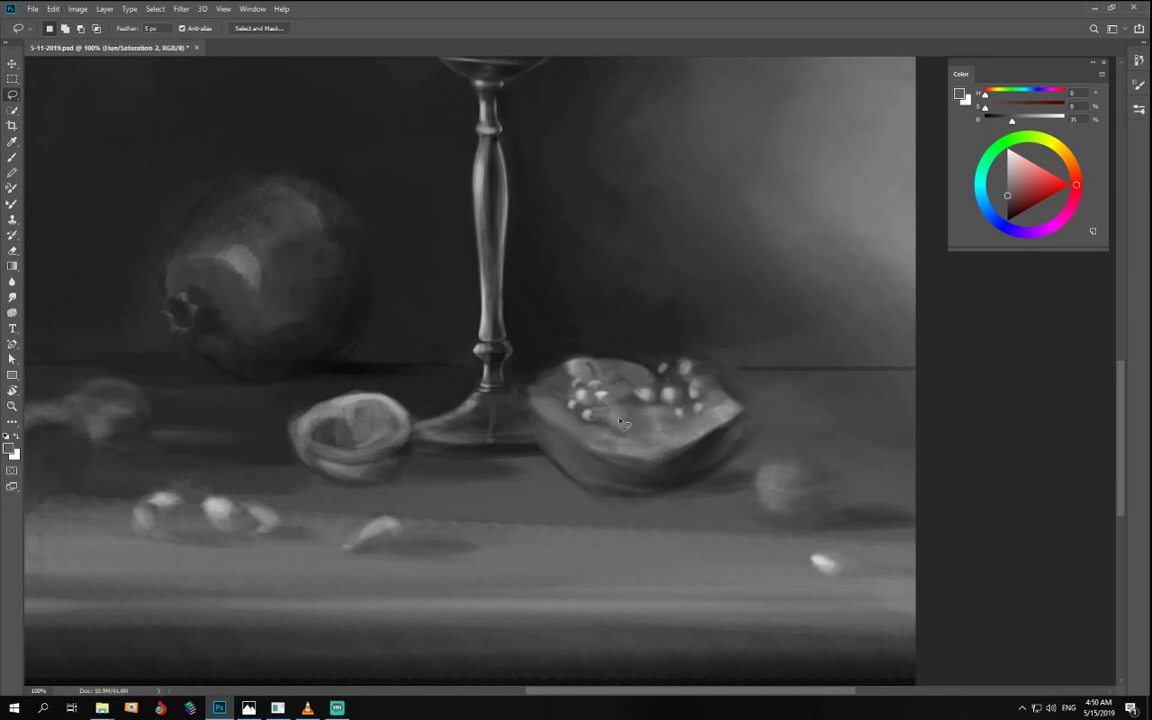
# - Lasso the near cluster of pomegranate seeds and stretch it on Layer 3 to about 122% width and 114% height
pyautogui.moveTo(590, 430)
pyautogui.mouseDown()
pyautogui.moveTo(625, 403)
pyautogui.moveTo(560, 366)
pyautogui.mouseUp()
pyautogui.moveTo(590, 432); pyautogui.dragTo(561, 413)
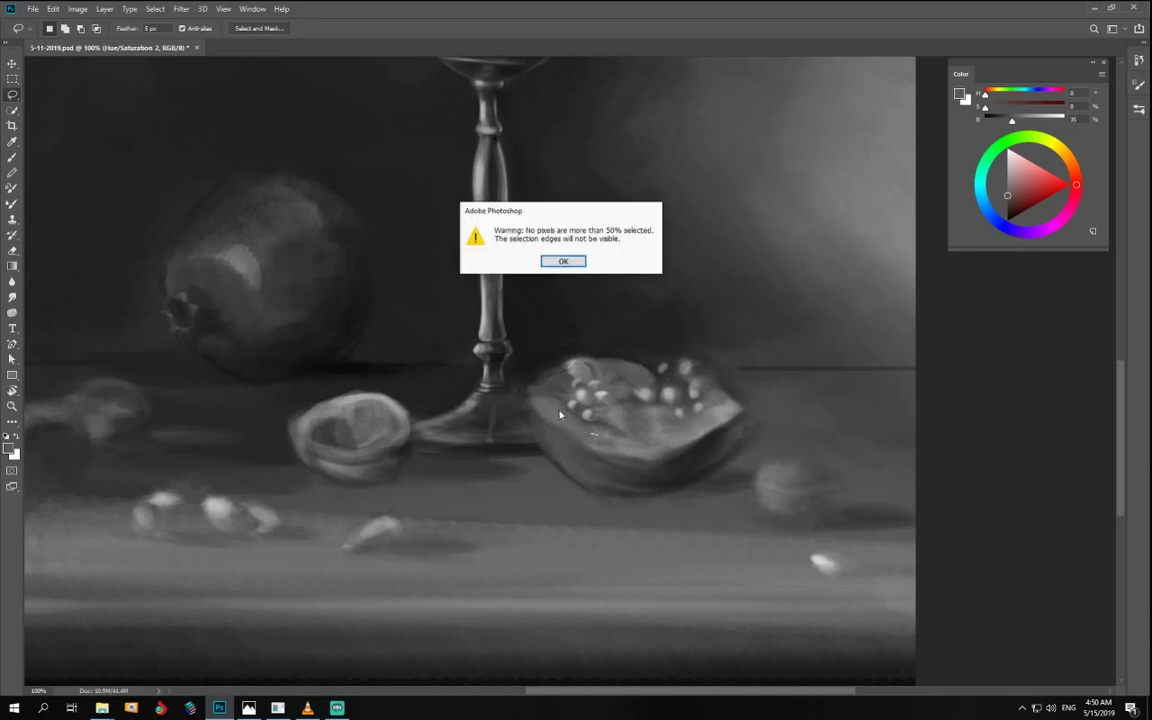
pyautogui.click(567, 261)
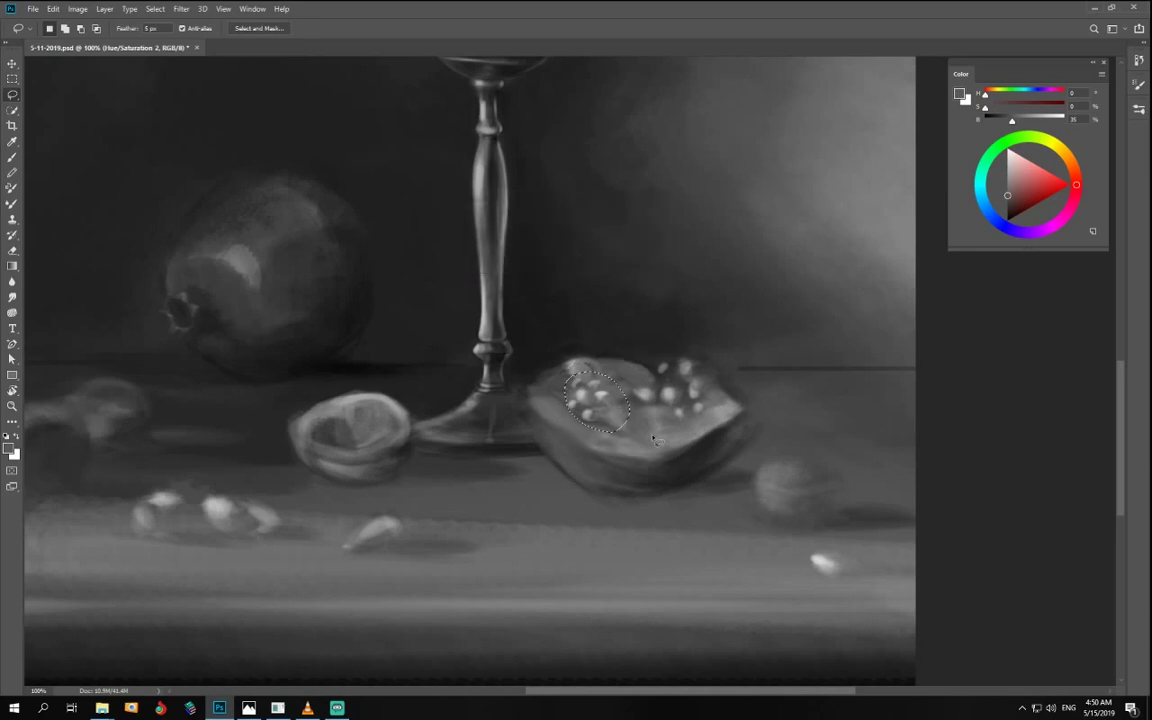
pyautogui.press('shift')
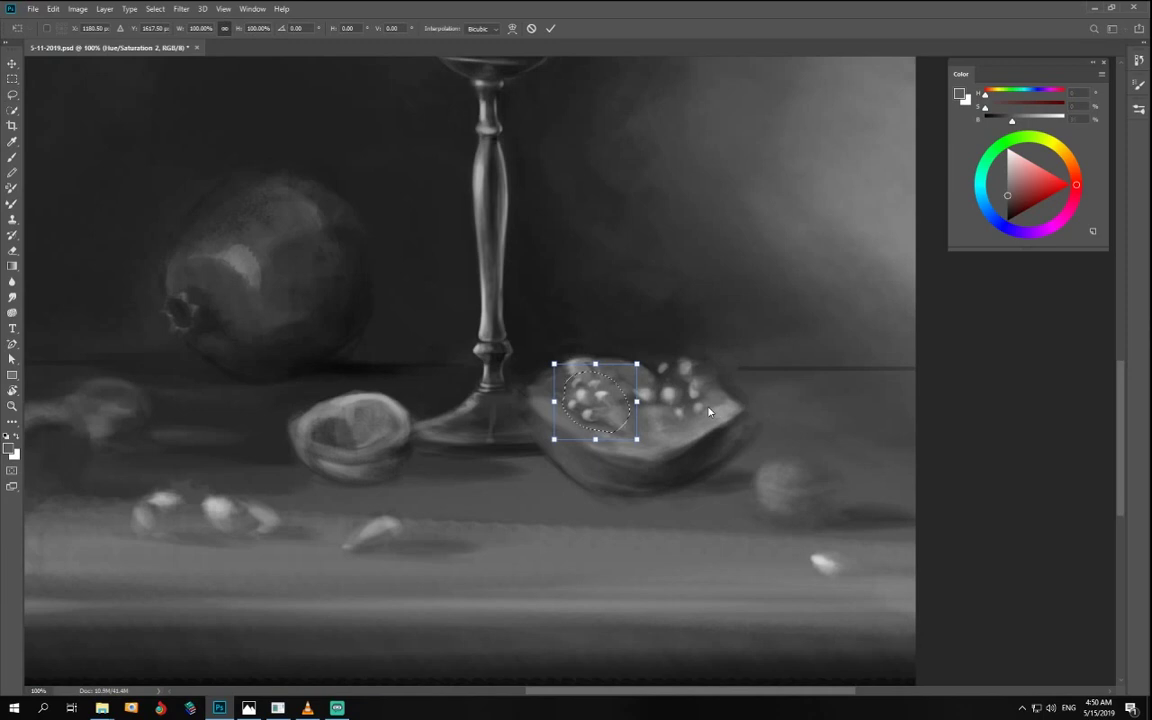
pyautogui.press('Escape')
pyautogui.hotkey('ctrl', 'v')
pyautogui.hotkey('ctrl', 't')
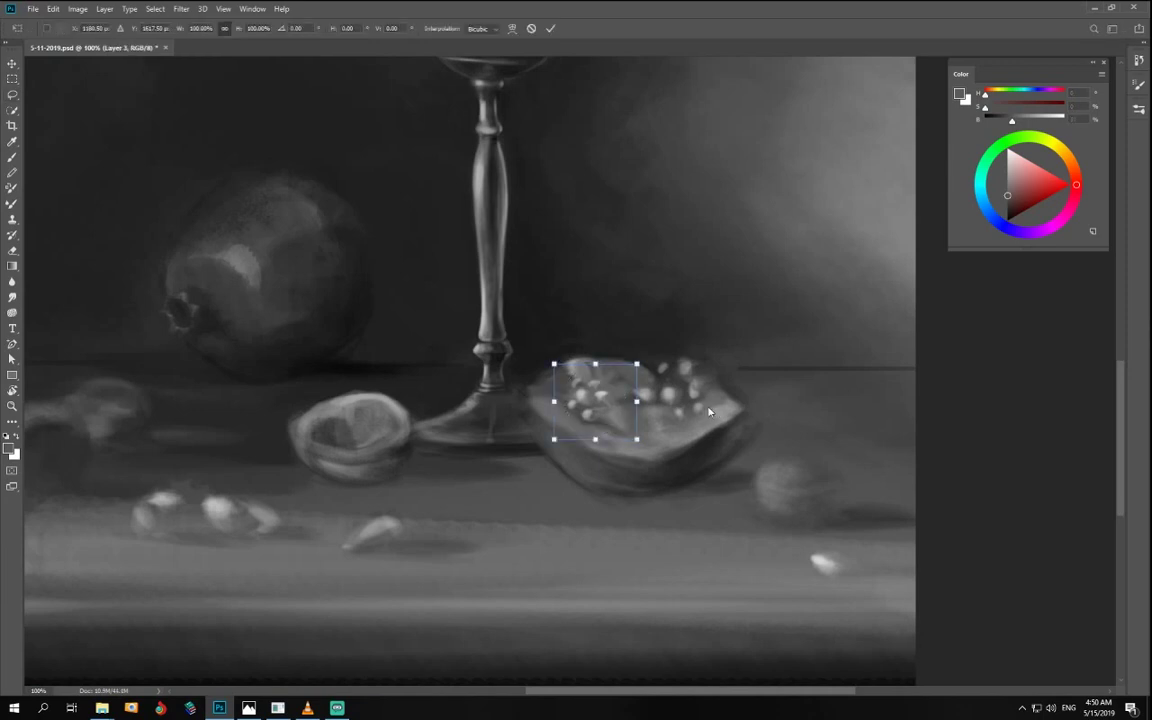
pyautogui.moveTo(554, 364); pyautogui.dragTo(536, 353)
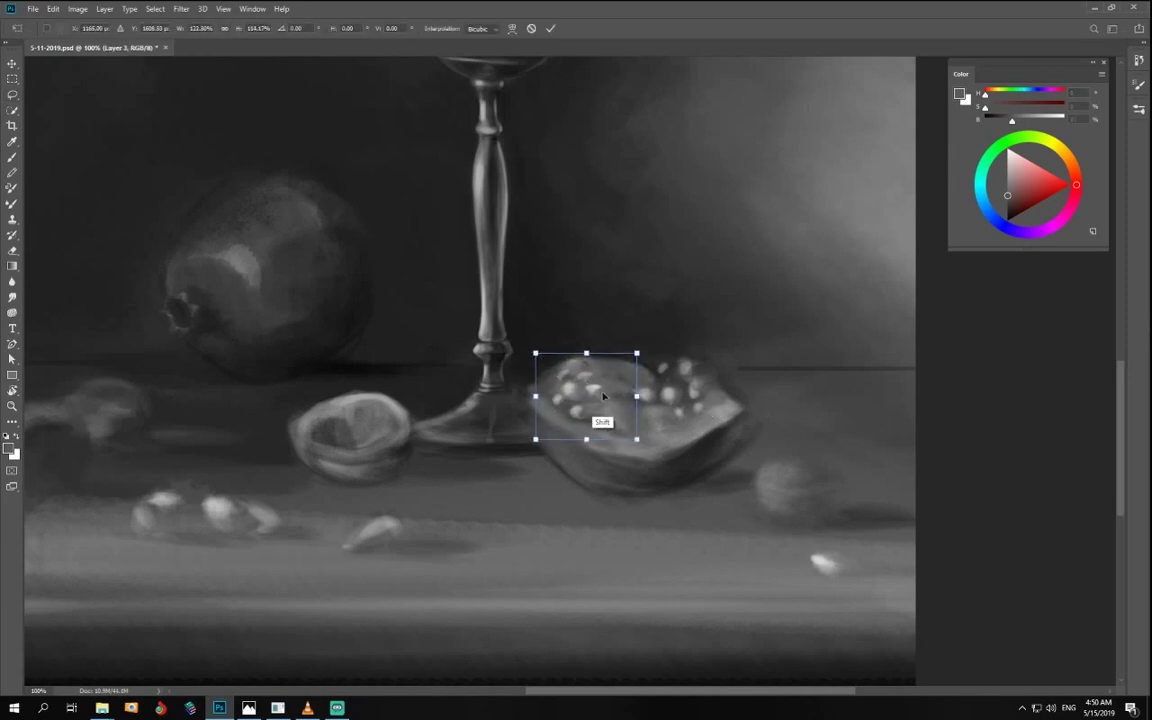
pyautogui.press('Return')
pyautogui.press('l')
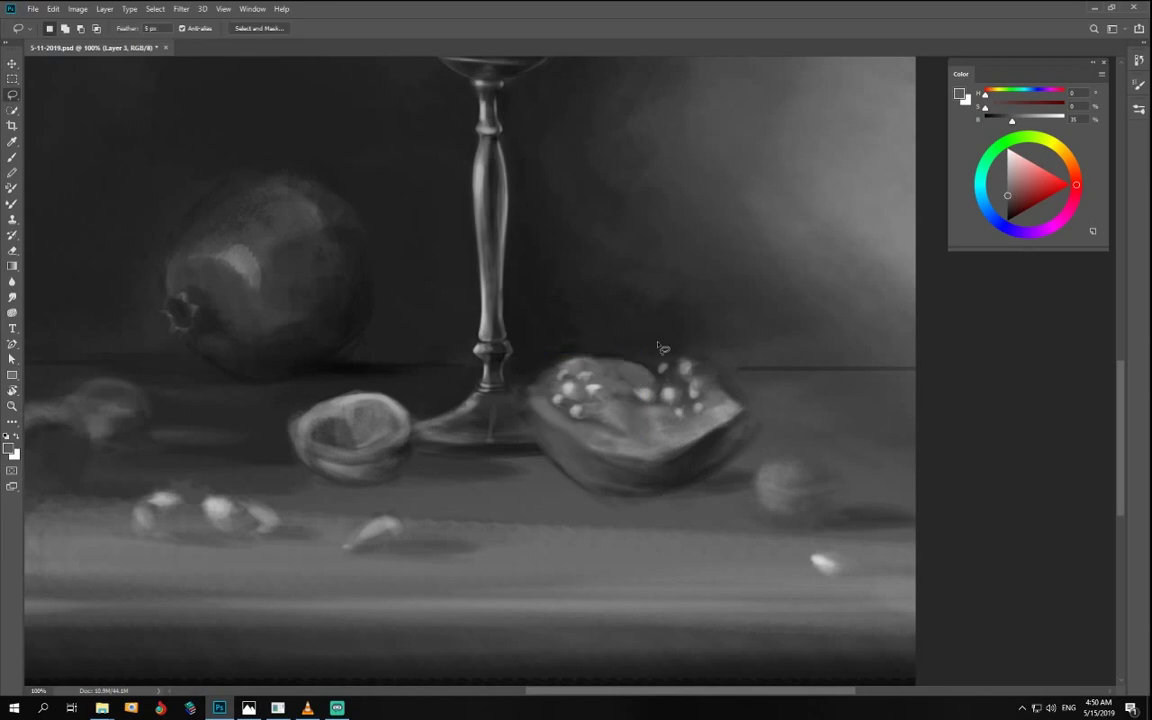
# - Brighten the cut pomegranate's inner flesh, front rim and back edge with 56% and 84% grey at 50% opacity
pyautogui.press('b')
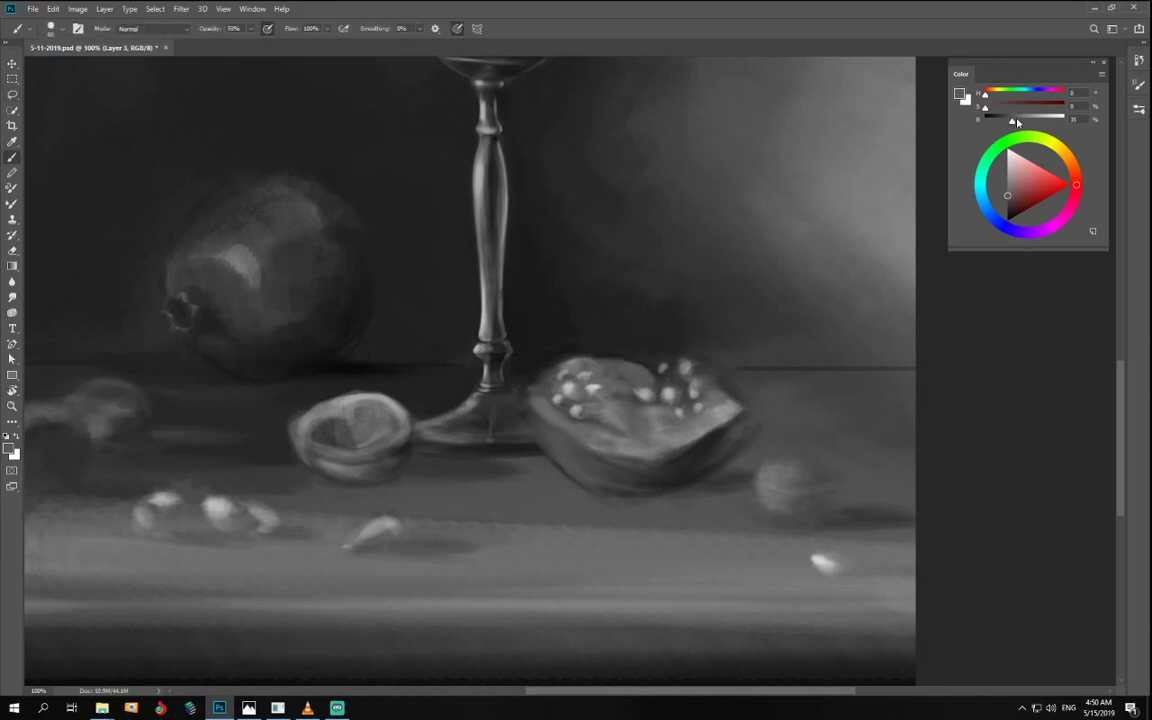
pyautogui.moveTo(1016, 121); pyautogui.dragTo(1030, 120)
pyautogui.moveTo(640, 414); pyautogui.dragTo(612, 404)
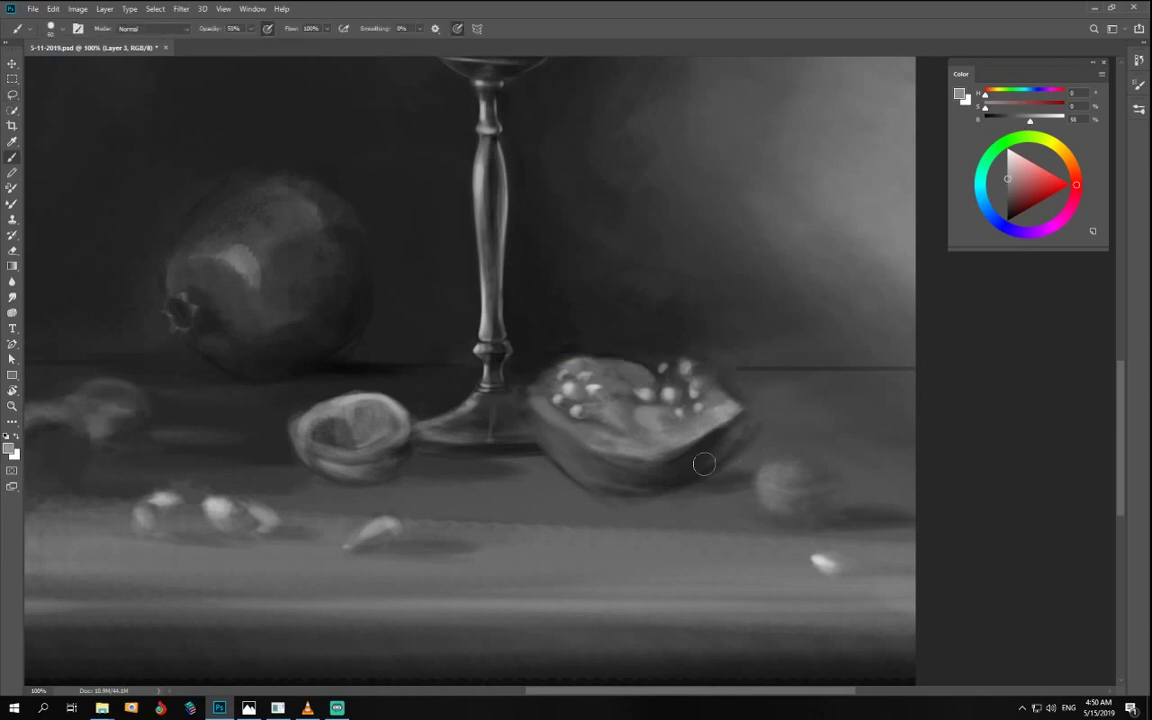
pyautogui.moveTo(1041, 120); pyautogui.dragTo(1050, 120)
pyautogui.moveTo(652, 423)
pyautogui.mouseDown()
pyautogui.moveTo(719, 416)
pyautogui.moveTo(662, 440)
pyautogui.moveTo(719, 413)
pyautogui.moveTo(653, 420)
pyautogui.moveTo(632, 438)
pyautogui.moveTo(660, 442)
pyautogui.moveTo(619, 434)
pyautogui.moveTo(657, 446)
pyautogui.moveTo(581, 448)
pyautogui.mouseUp()
pyautogui.moveTo(535, 413)
pyautogui.mouseDown()
pyautogui.moveTo(568, 437)
pyautogui.moveTo(610, 438)
pyautogui.mouseUp()
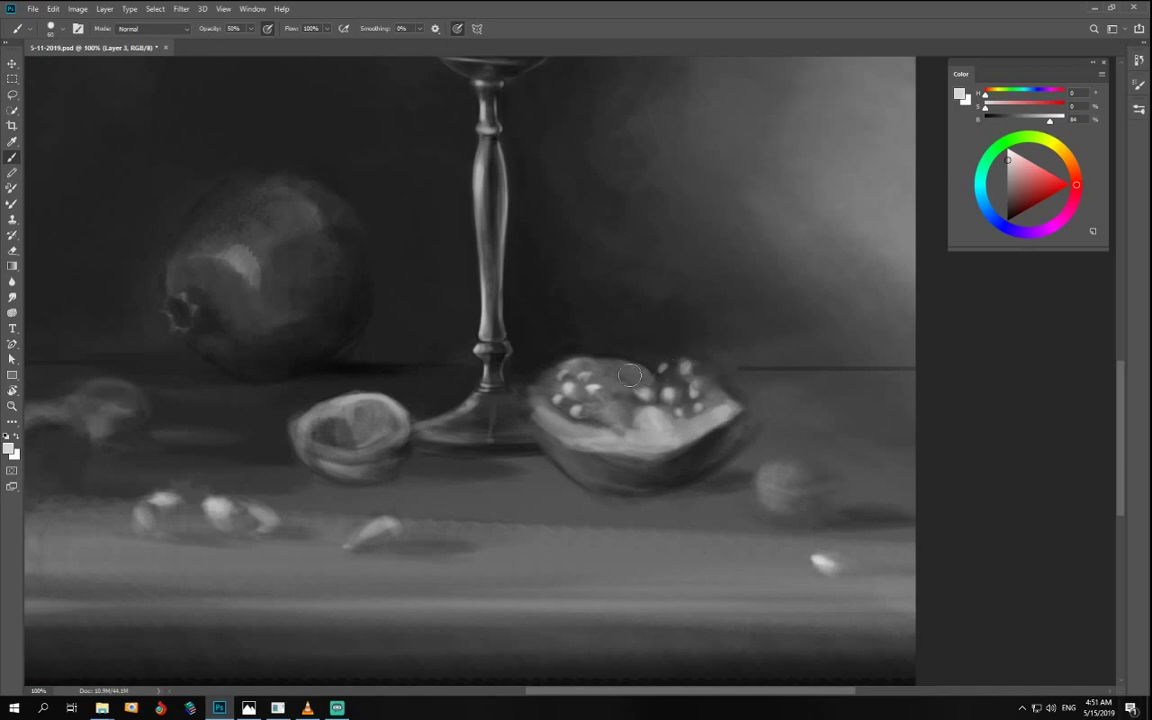
pyautogui.moveTo(632, 367); pyautogui.dragTo(624, 373)
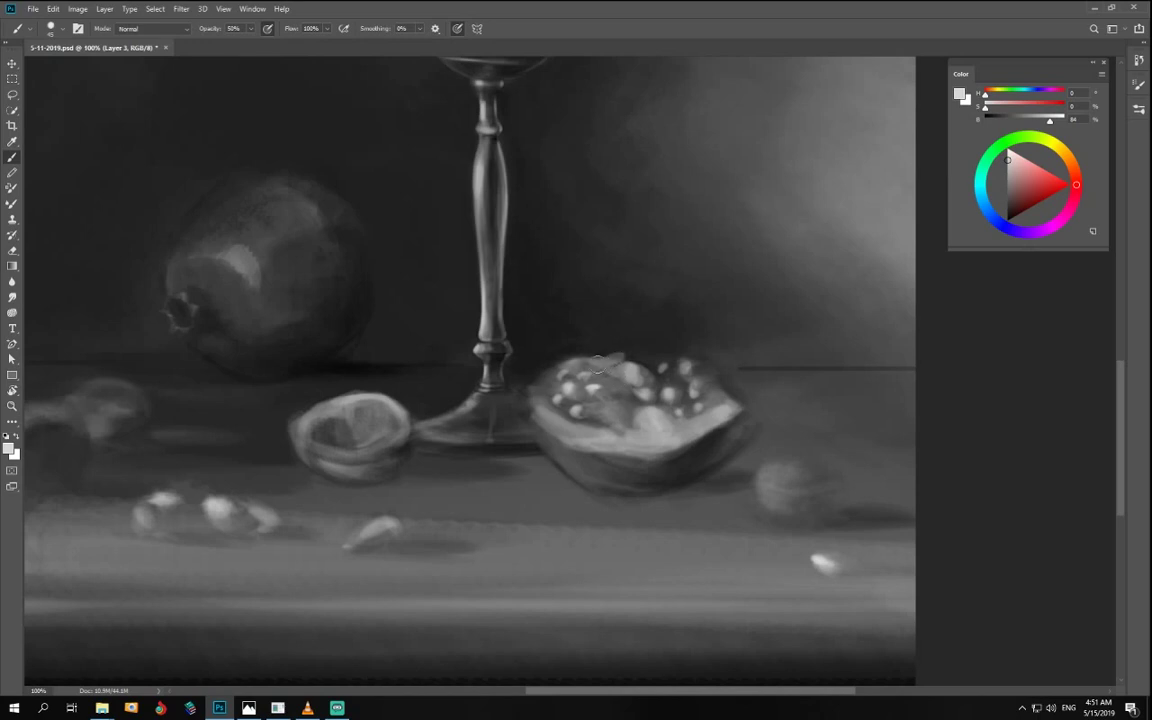
# - Build up darker seeds on the far side of the cut pomegranate with 13%, 35% and 16% grey at 78% opacity
pyautogui.keyDown('alt'); pyautogui.click(585, 309); pyautogui.keyUp('alt')
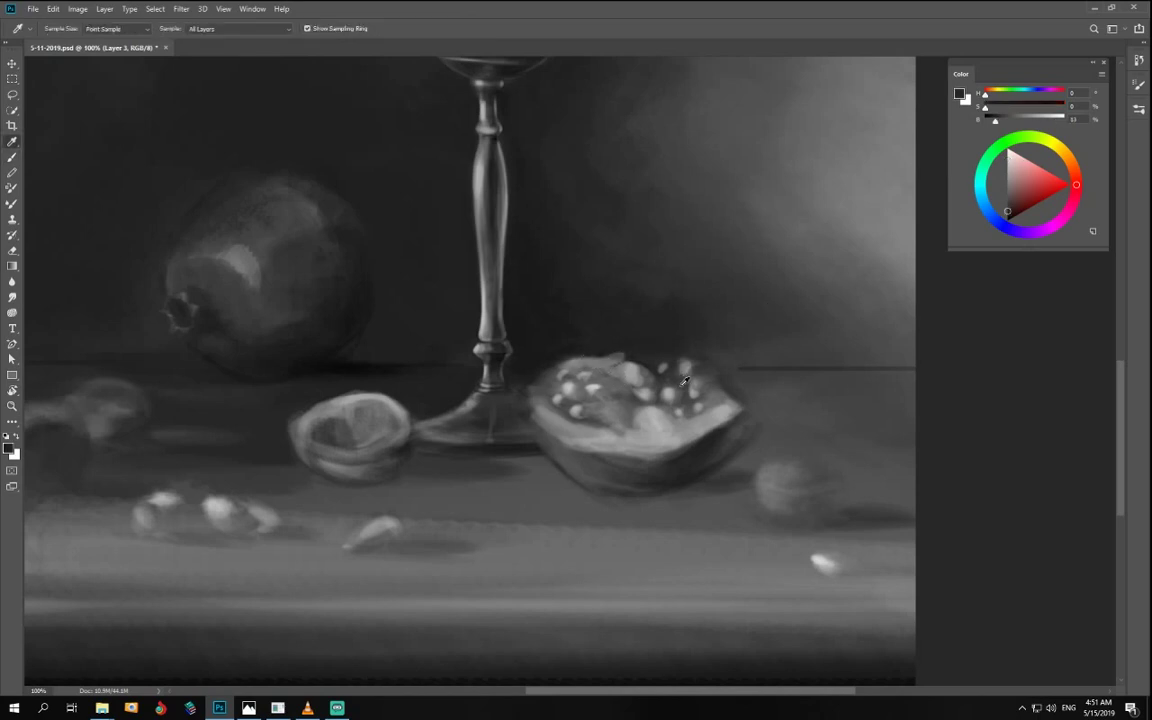
pyautogui.moveTo(247, 32); pyautogui.dragTo(266, 44)
pyautogui.click(627, 361)
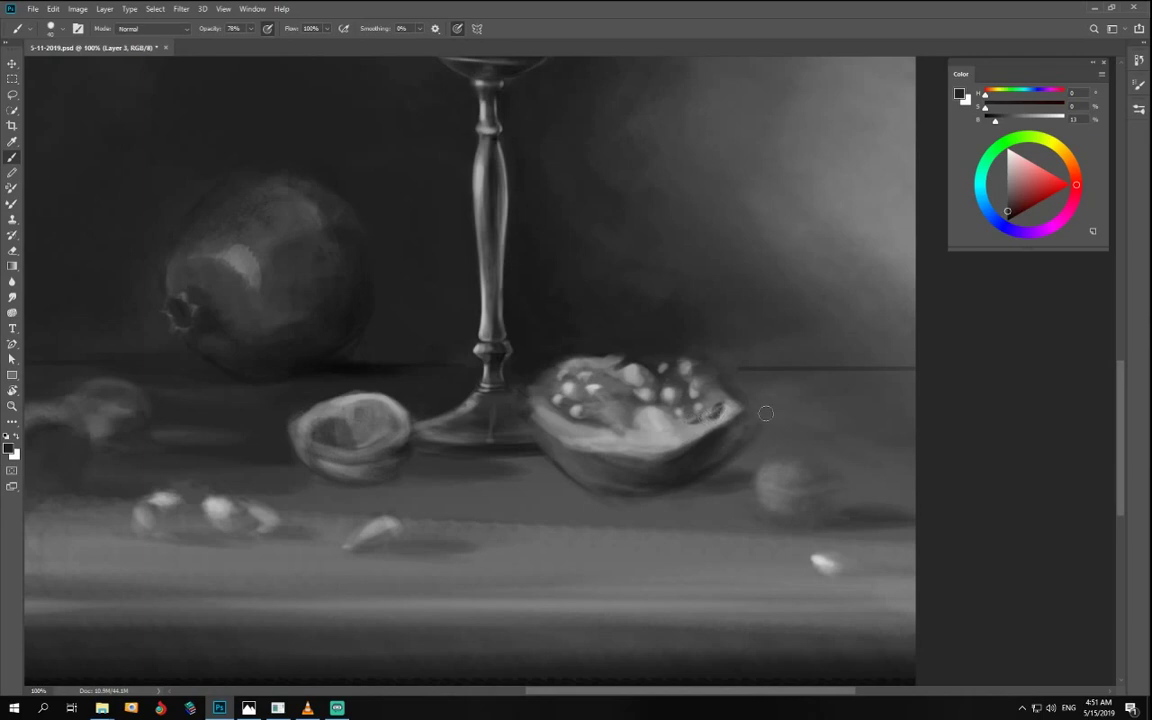
pyautogui.moveTo(996, 121); pyautogui.dragTo(1012, 122)
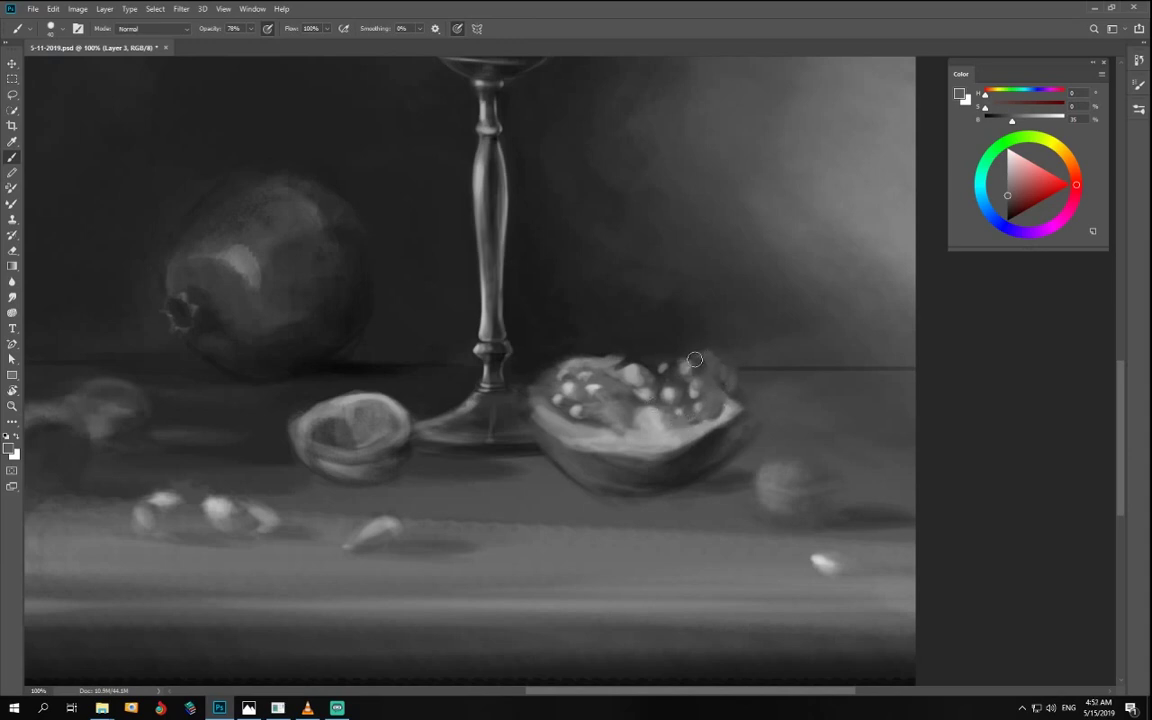
pyautogui.moveTo(1011, 126); pyautogui.dragTo(990, 131)
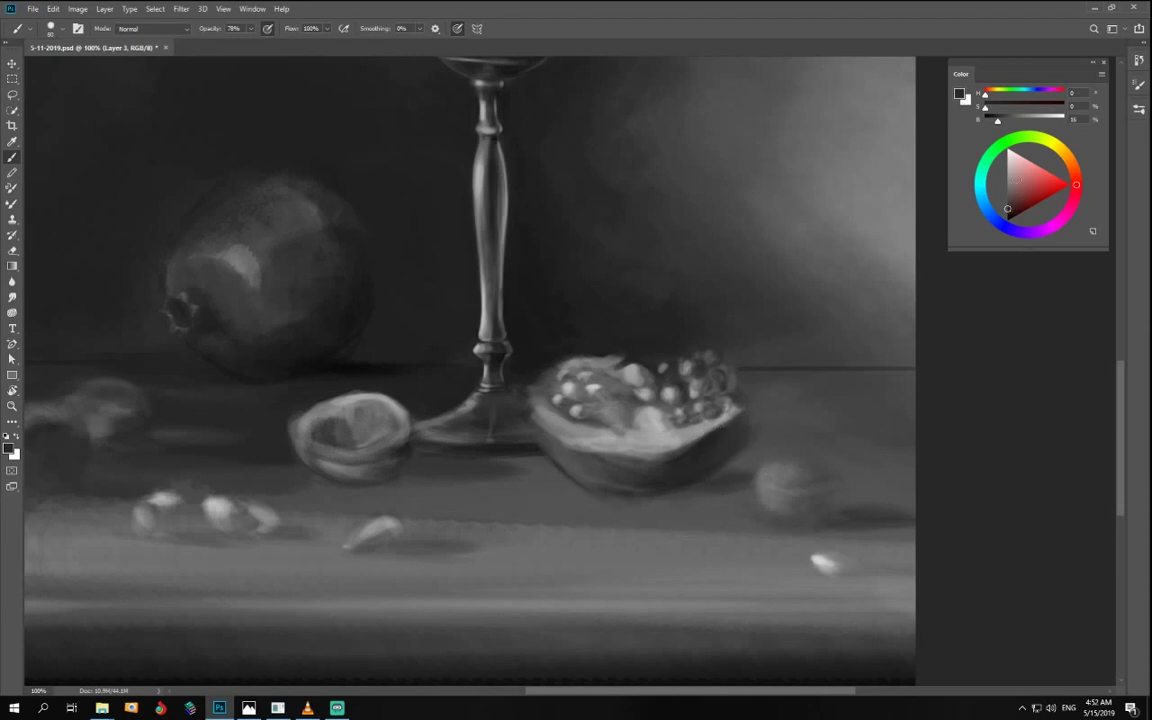
# - Smooth the shading on the cut pomegranate's outer rind with 32% grey and a larger brush
pyautogui.moveTo(999, 120); pyautogui.dragTo(1010, 120)
pyautogui.moveTo(645, 478); pyautogui.dragTo(627, 476)
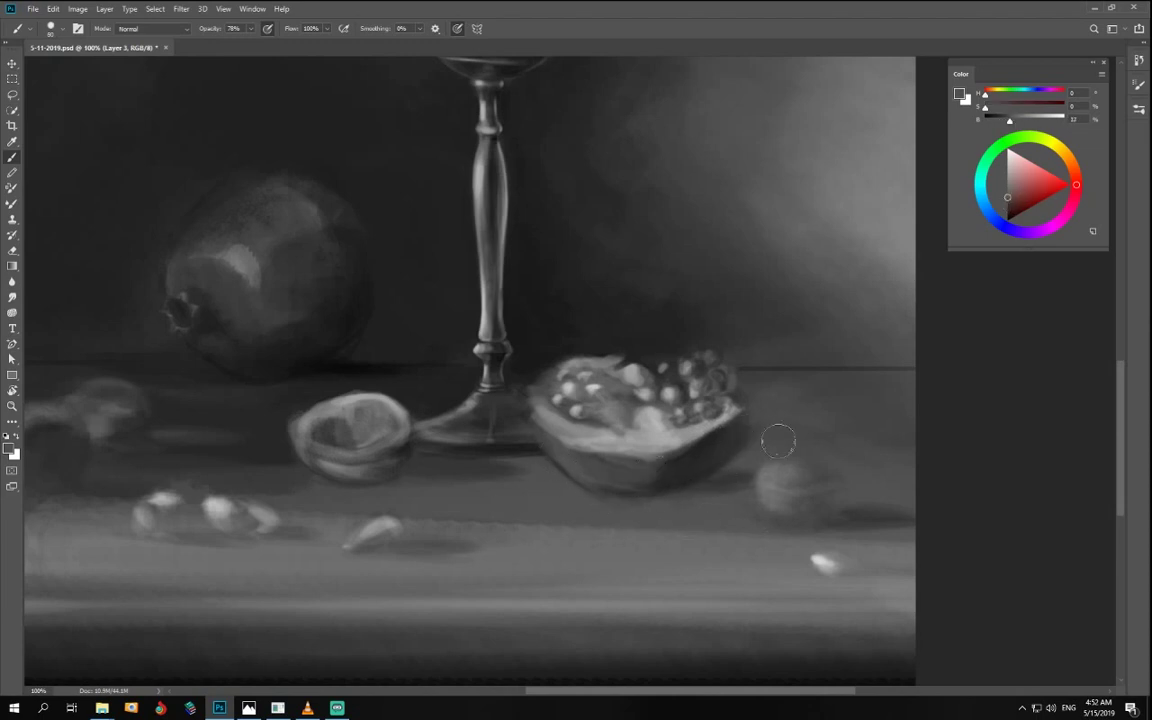
pyautogui.press('1')
pyautogui.press(']')
pyautogui.press(']')
pyautogui.moveTo(615, 475); pyautogui.dragTo(591, 474)
# - Dab highlights onto the new far-side pomegranate seeds with 80% grey at 60% opacity
pyautogui.moveTo(1049, 120); pyautogui.dragTo(1047, 121)
pyautogui.click(251, 30)
pyautogui.click(278, 43)
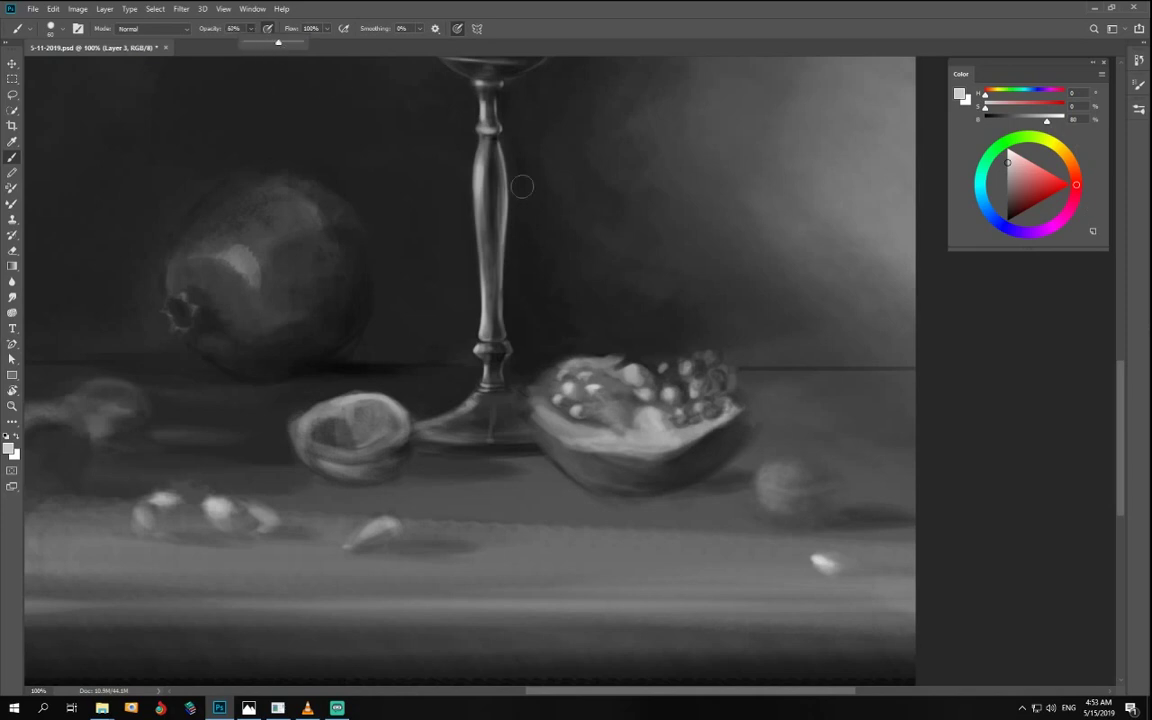
pyautogui.click(702, 387)
pyautogui.press('[')
pyautogui.click(707, 355)
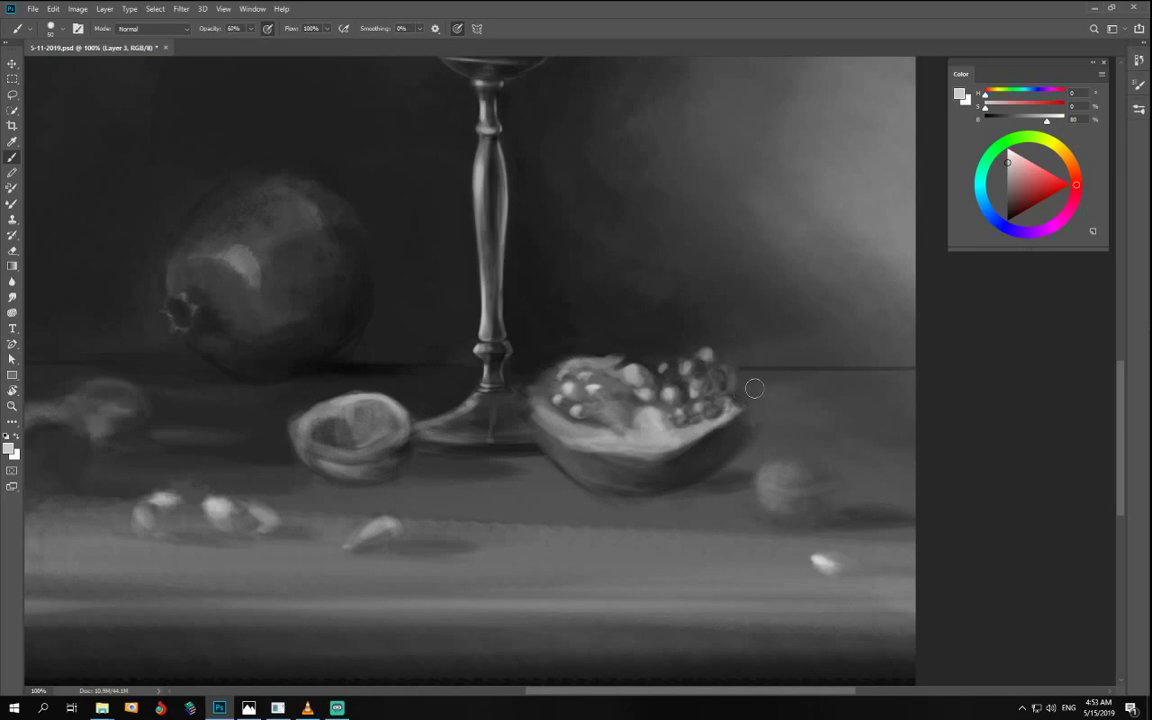
# - Choose Sampled Brush 5, shrink it to about 60 px and set its colour to about 40% grey
pyautogui.rightClick(812, 267)
pyautogui.click(988, 444)
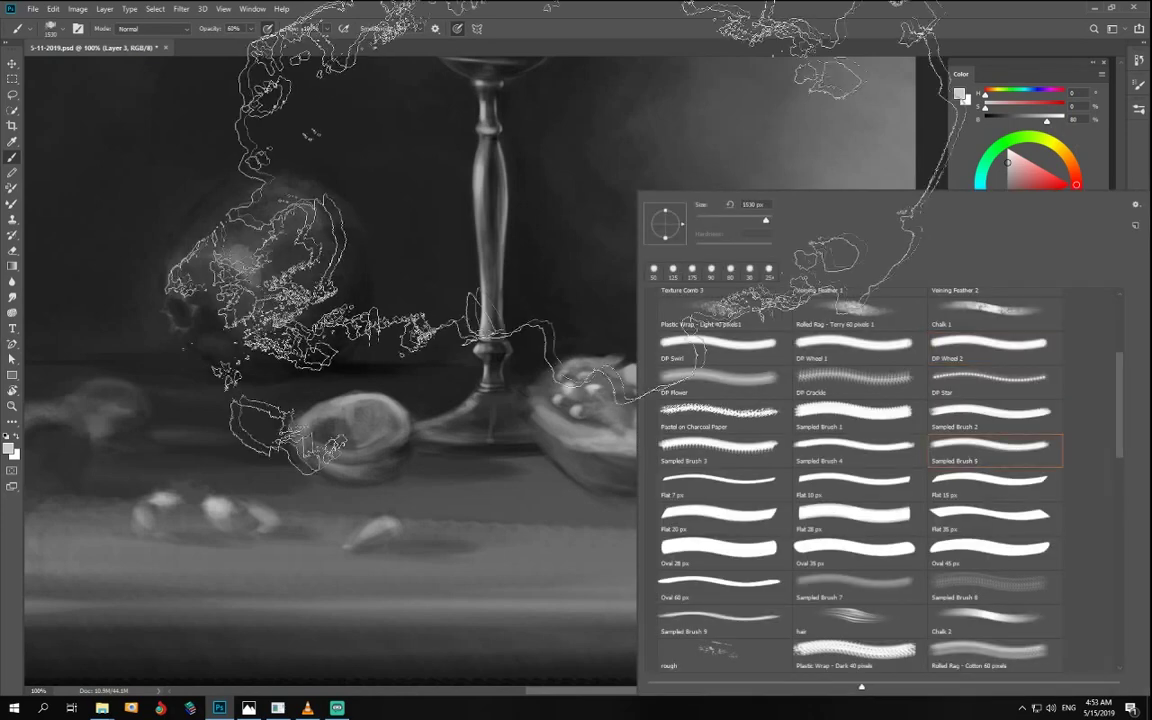
pyautogui.click(445, 298)
pyautogui.press('[')
pyautogui.press('[')
pyautogui.press('[')
pyautogui.press('[')
pyautogui.press('[')
pyautogui.press('[')
pyautogui.press('[')
pyautogui.press('[')
pyautogui.press('[')
pyautogui.press('[')
pyautogui.press('[')
pyautogui.press('[')
pyautogui.press('[')
pyautogui.press('[')
pyautogui.press('[')
pyautogui.press('[')
pyautogui.press('[')
pyautogui.press('[')
pyautogui.press('[')
pyautogui.press('[')
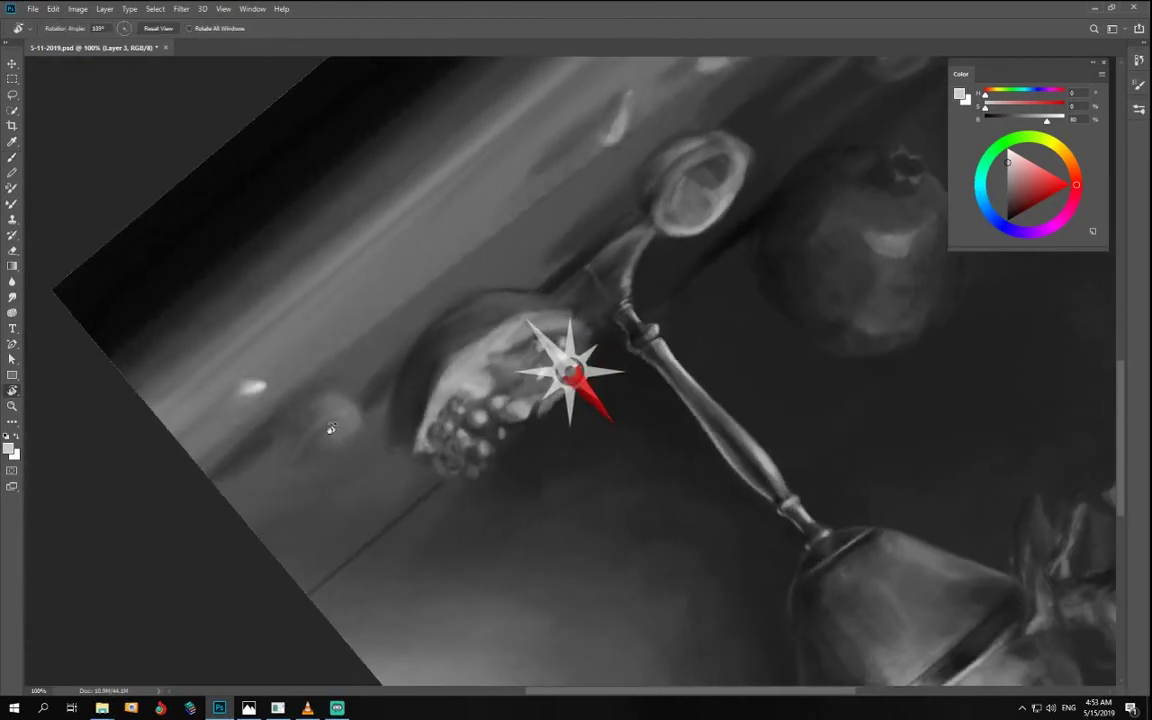
pyautogui.press('r')
pyautogui.moveTo(650, 327); pyautogui.dragTo(655, 342)
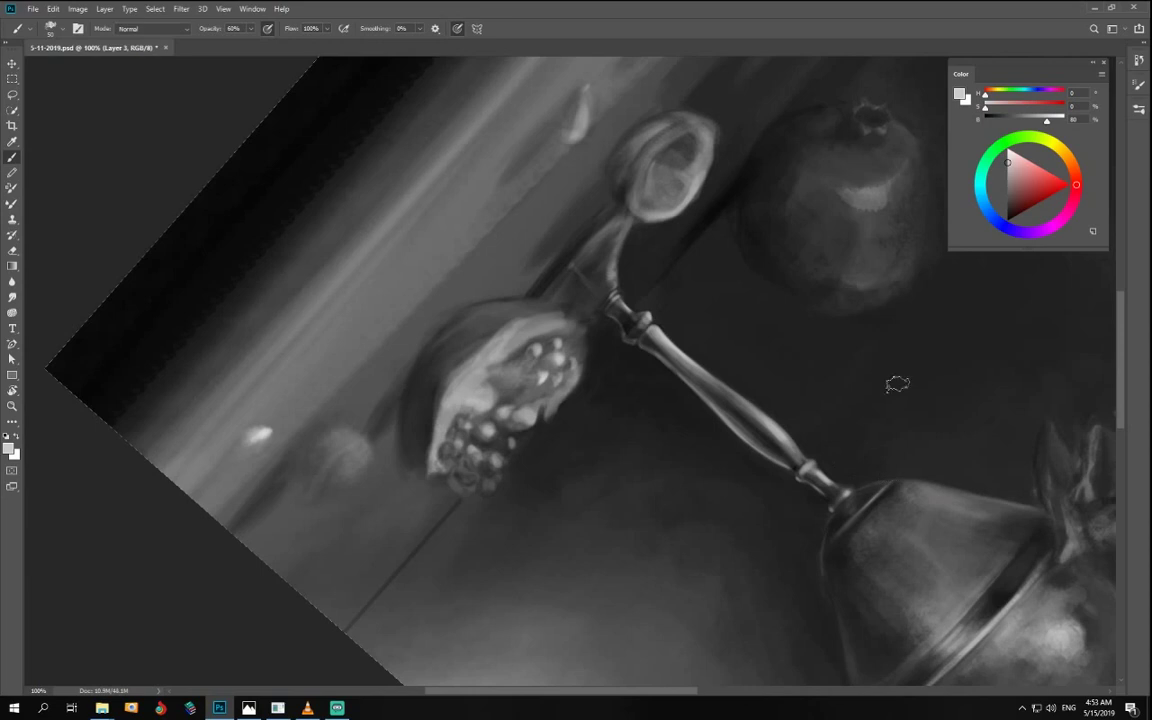
pyautogui.click(1008, 191)
pyautogui.press(']')
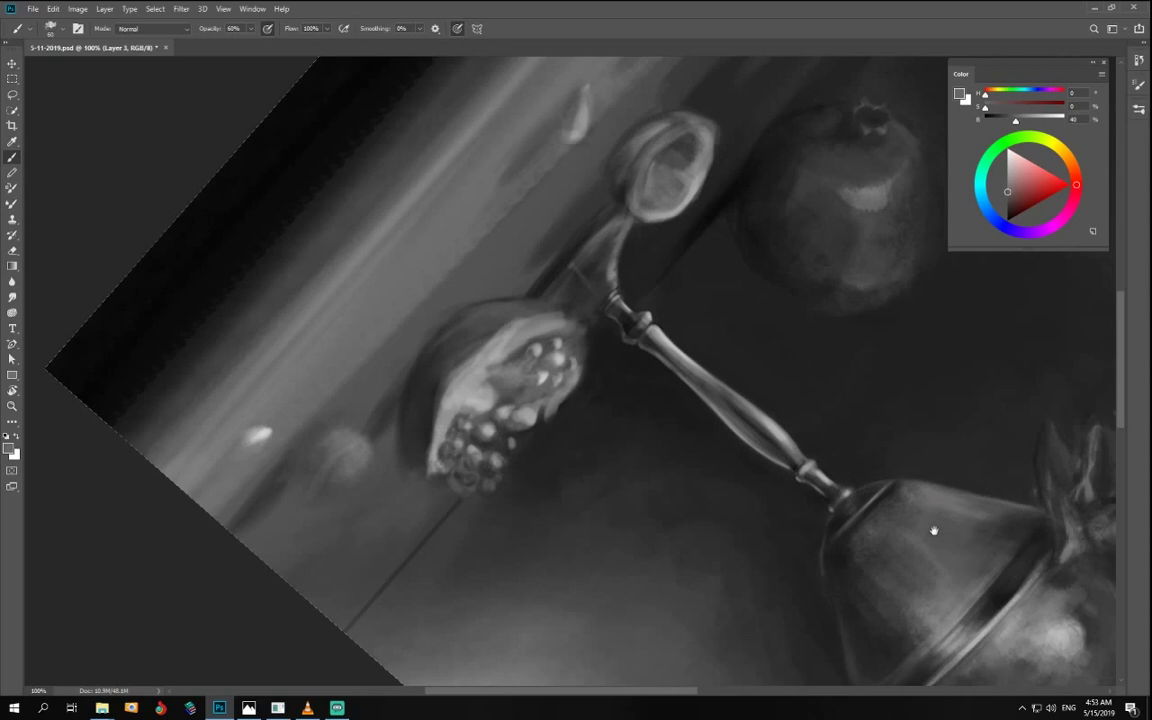
# - Brush mid-grey strokes along the upper contour and inner surface of the goblet's foot at 40% opacity
pyautogui.moveTo(933, 530)
pyautogui.mouseDown()
pyautogui.moveTo(912, 520)
pyautogui.moveTo(900, 470)
pyautogui.moveTo(643, 249)
pyautogui.mouseUp()
pyautogui.press('r')
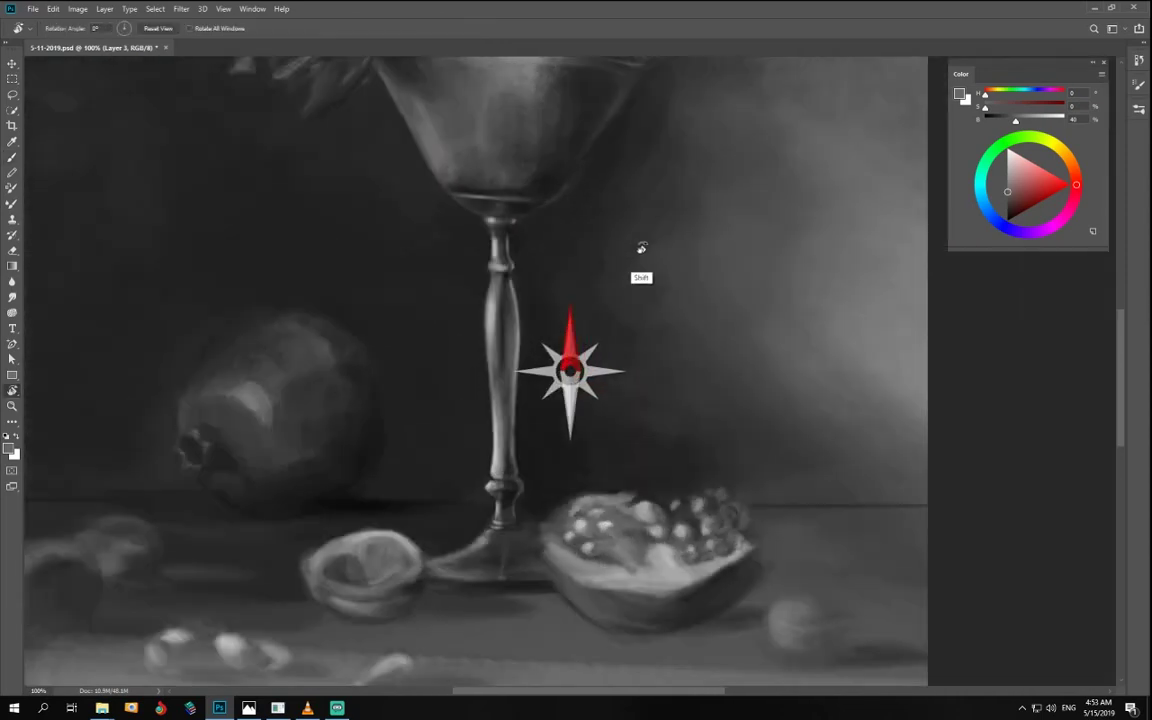
pyautogui.hotkey('ctrl', '-')
pyautogui.hotkey('ctrl', '-')
pyautogui.hotkey('ctrl', '-')
pyautogui.hotkey('ctrl', '+')
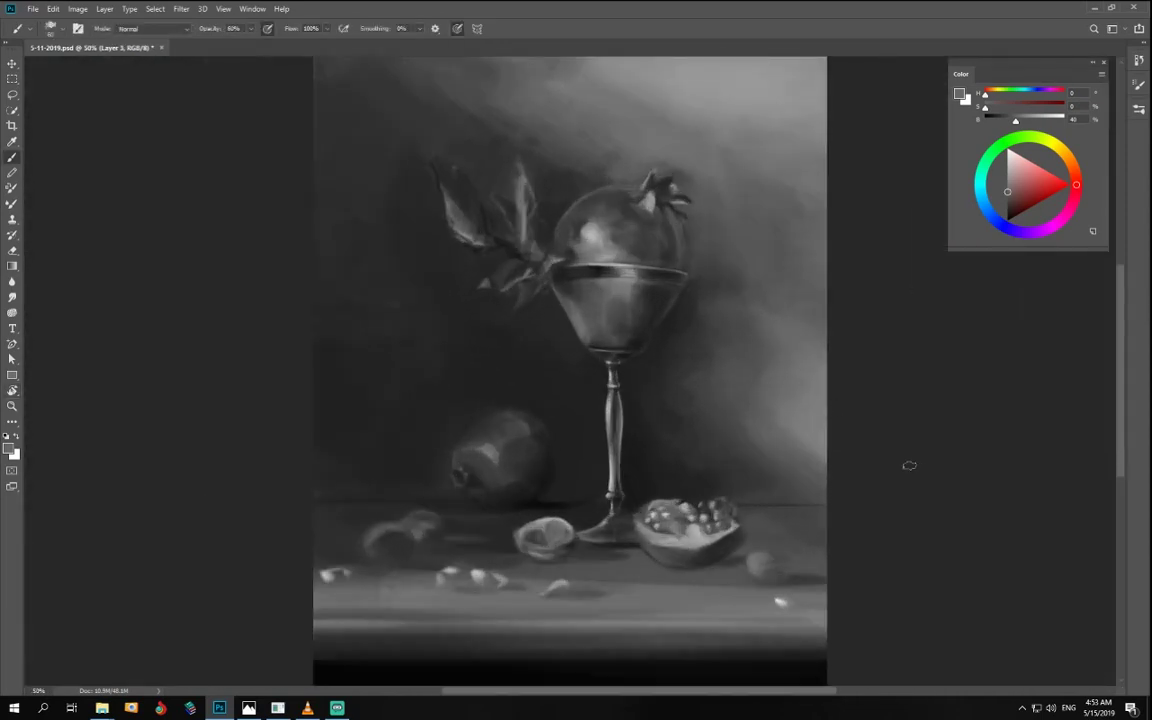
pyautogui.hotkey('ctrl', '+')
pyautogui.hotkey('ctrl', '+')
pyautogui.hotkey('ctrl', '+')
pyautogui.moveTo(905, 660); pyautogui.dragTo(777, 381)
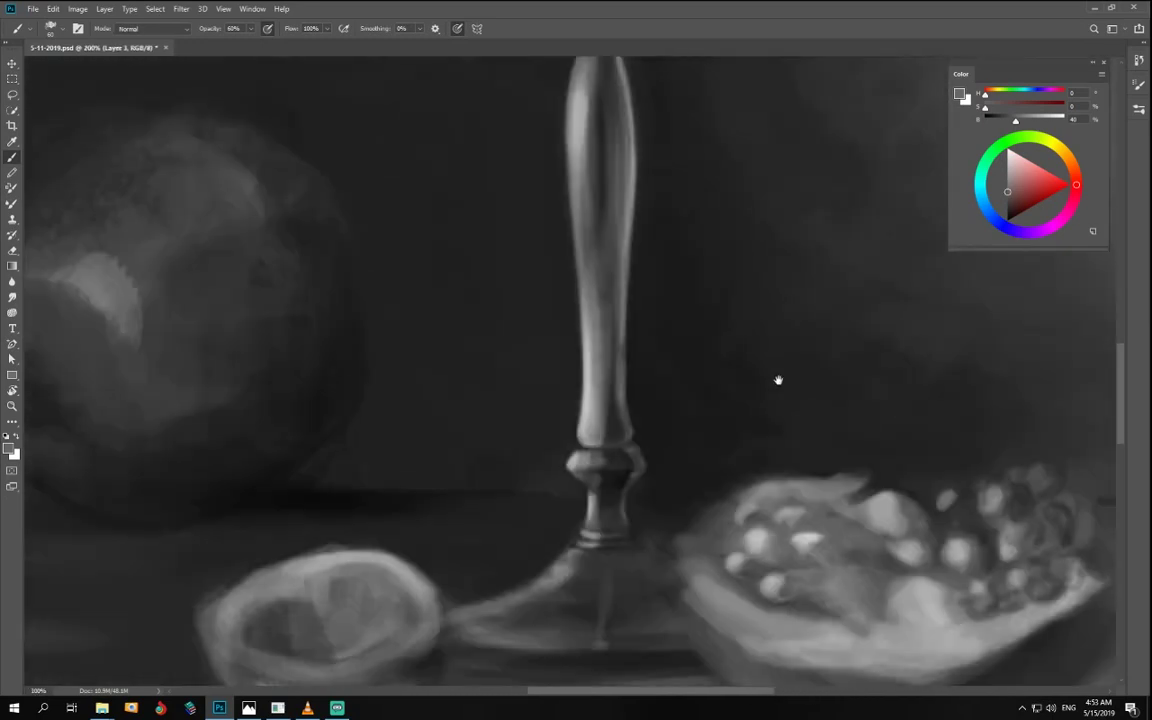
pyautogui.press('r')
pyautogui.moveTo(797, 463)
pyautogui.mouseDown()
pyautogui.moveTo(542, 420)
pyautogui.moveTo(571, 450)
pyautogui.mouseUp()
pyautogui.press('b')
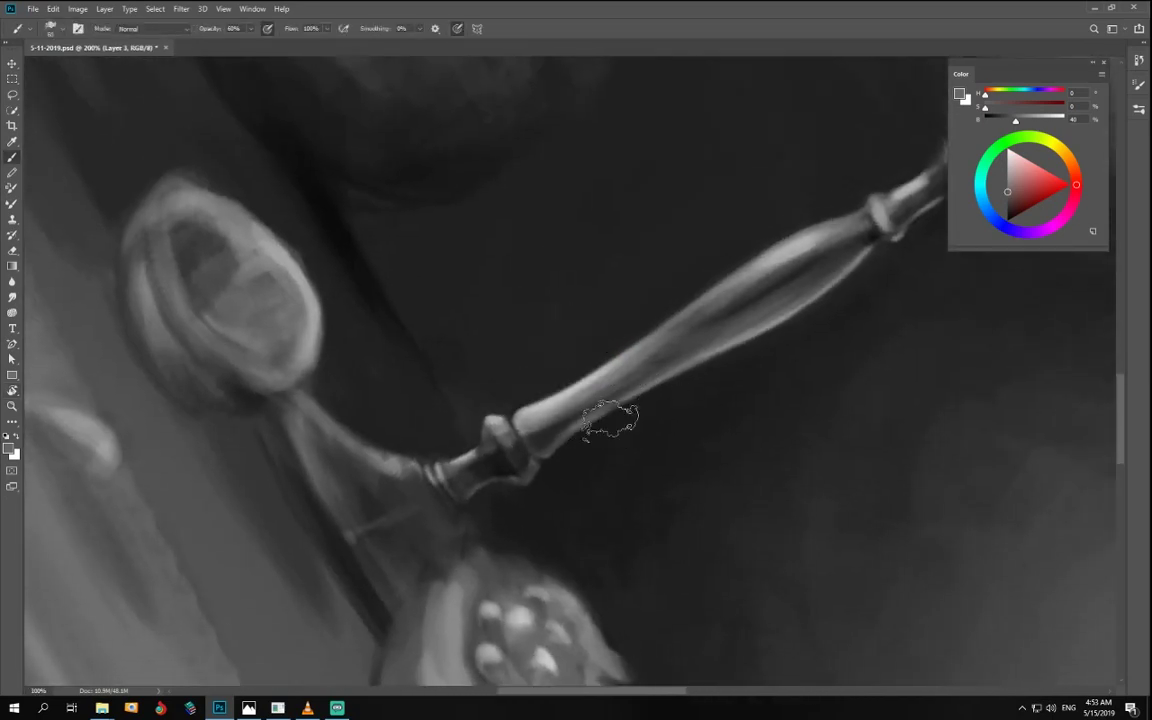
pyautogui.press('4')
pyautogui.moveTo(332, 420); pyautogui.dragTo(398, 470)
pyautogui.moveTo(306, 405); pyautogui.dragTo(400, 466)
pyautogui.moveTo(322, 440)
pyautogui.mouseDown()
pyautogui.moveTo(358, 505)
pyautogui.moveTo(455, 545)
pyautogui.moveTo(414, 520)
pyautogui.mouseUp()
# - Darken the goblet foot's shadow side and lower edge with a sampled dark grey and 9% grey
pyautogui.keyDown('alt'); pyautogui.click(402, 511); pyautogui.keyUp('alt')
pyautogui.click(995, 121)
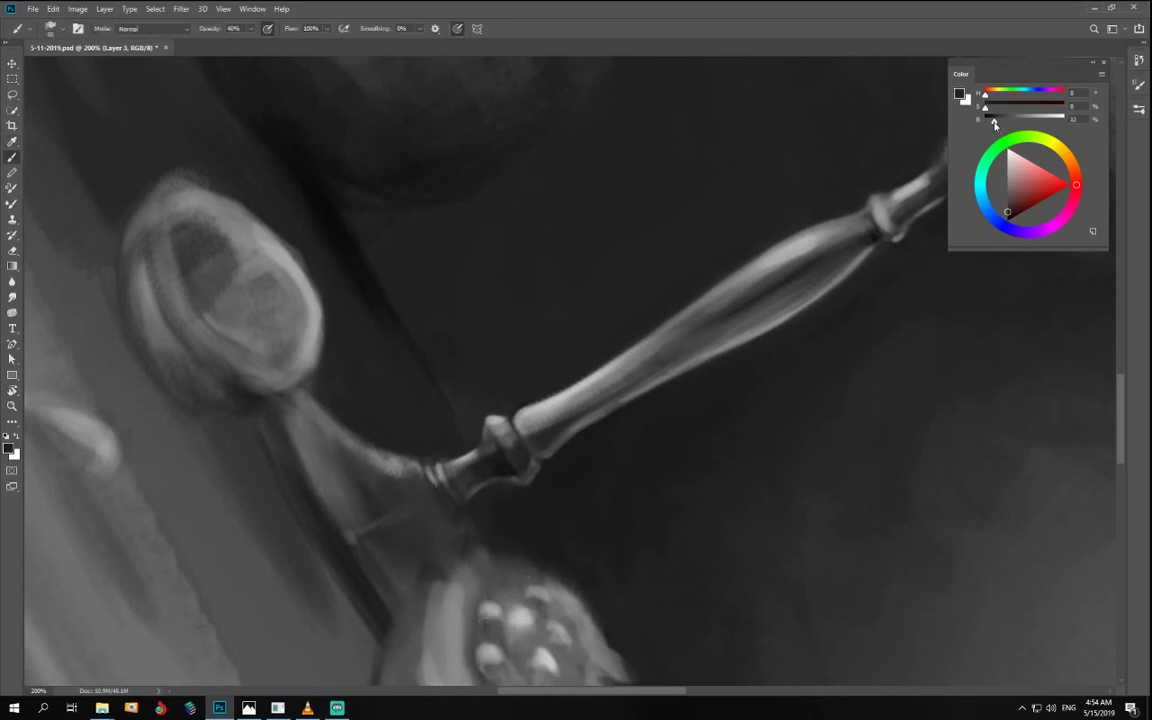
pyautogui.moveTo(995, 119); pyautogui.dragTo(990, 119)
pyautogui.moveTo(421, 486); pyautogui.dragTo(430, 543)
pyautogui.moveTo(368, 481); pyautogui.dragTo(419, 556)
pyautogui.moveTo(344, 466); pyautogui.dragTo(410, 618)
# - Shade across the middle of the goblet's foot with 9% grey using a 50 px brush
pyautogui.press('r')
pyautogui.moveTo(411, 668)
pyautogui.mouseDown()
pyautogui.moveTo(658, 518)
pyautogui.moveTo(591, 455)
pyautogui.mouseUp()
pyautogui.press('b')
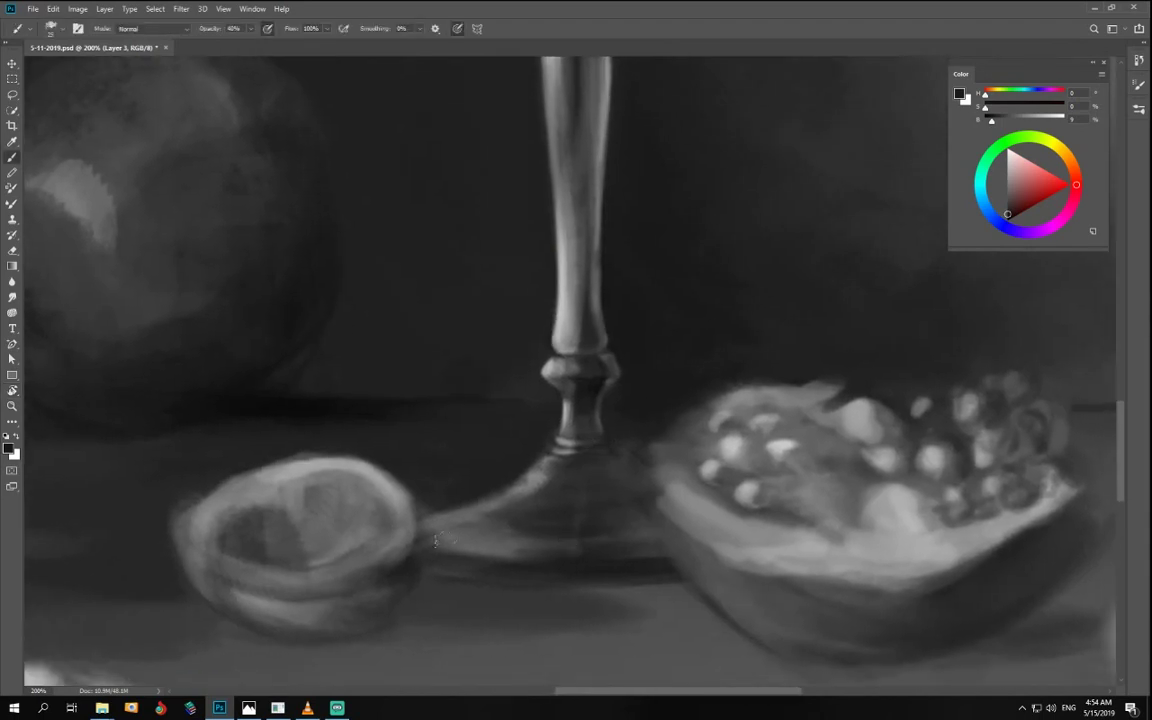
pyautogui.press(']')
pyautogui.press(']')
pyautogui.press(']')
pyautogui.press(']')
pyautogui.press(']')
pyautogui.press(']')
pyautogui.moveTo(462, 534); pyautogui.dragTo(541, 538)
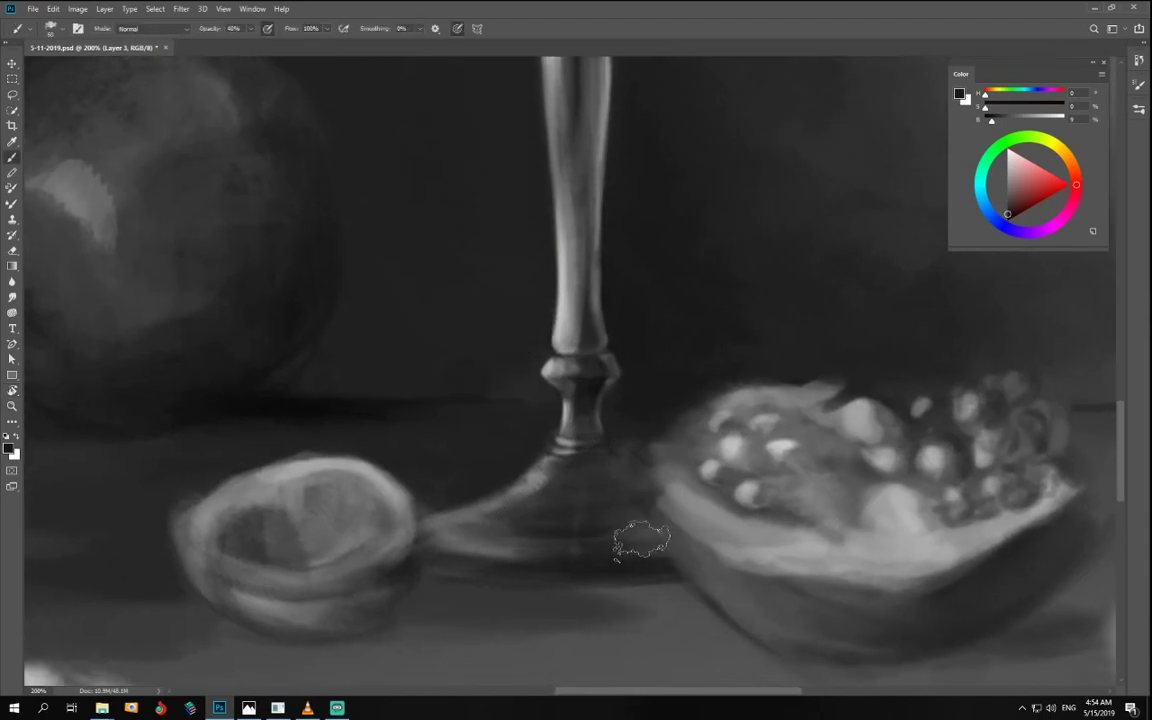
# - Highlight the sloping shoulder of the goblet's foot with 57% grey and a 35 px brush
pyautogui.click(1030, 119)
pyautogui.press('[')
pyautogui.press('[')
pyautogui.press('[')
pyautogui.press('[')
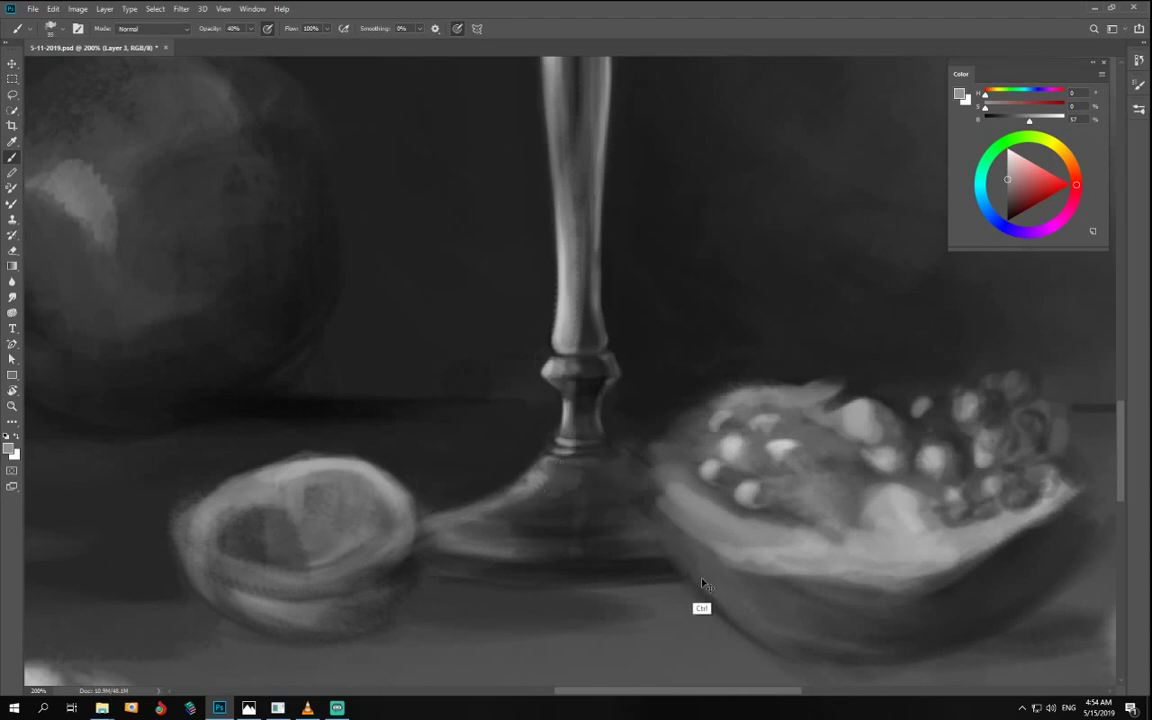
pyautogui.hotkey('ctrl', '-')
pyautogui.hotkey('ctrl', '-')
pyautogui.hotkey('ctrl', '-')
pyautogui.hotkey('ctrl', '-')
pyautogui.hotkey('ctrl', '+')
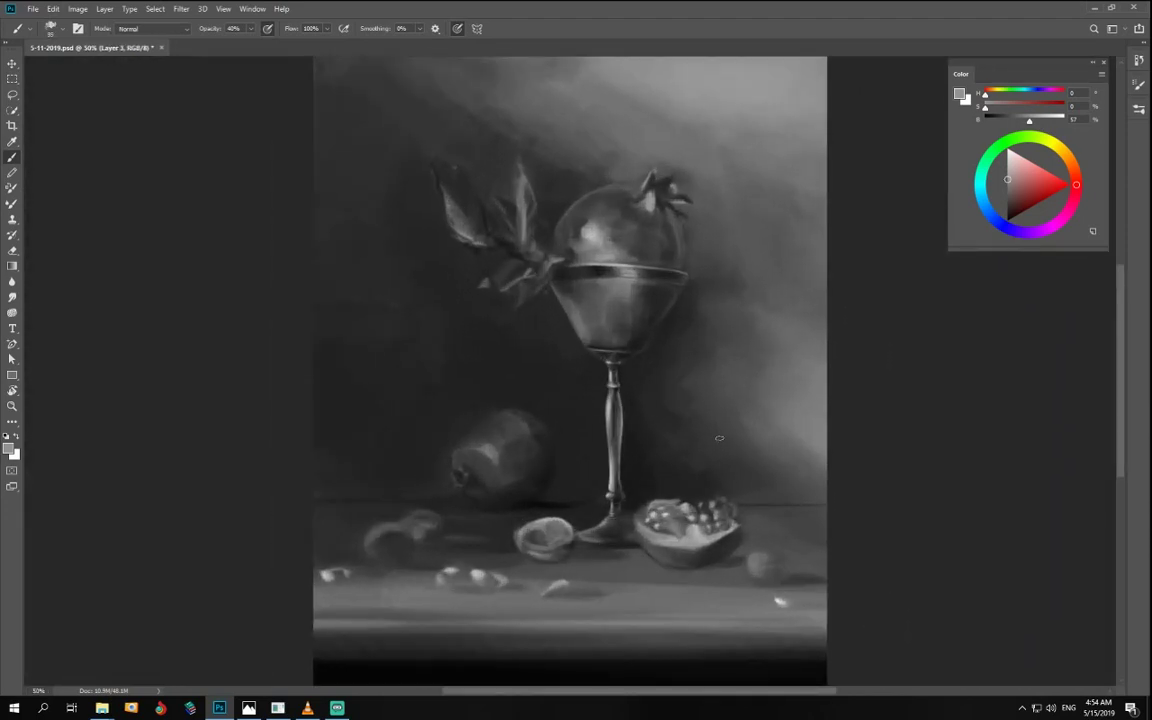
pyautogui.hotkey('ctrl', '+')
pyautogui.hotkey('ctrl', '+')
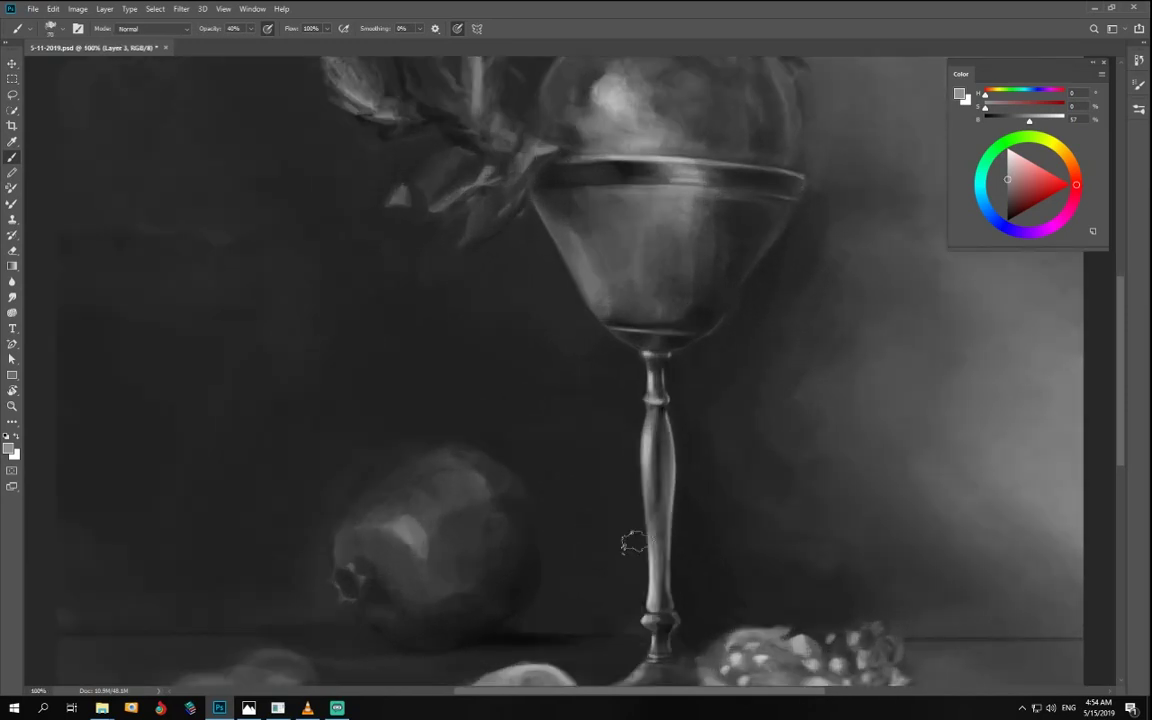
# - Set the brush tip angle to -44° for working along the goblet's foot
pyautogui.moveTo(645, 600); pyautogui.dragTo(614, 430)
pyautogui.press('r')
pyautogui.moveTo(638, 555); pyautogui.dragTo(420, 478)
pyautogui.moveTo(662, 539); pyautogui.dragTo(742, 377)
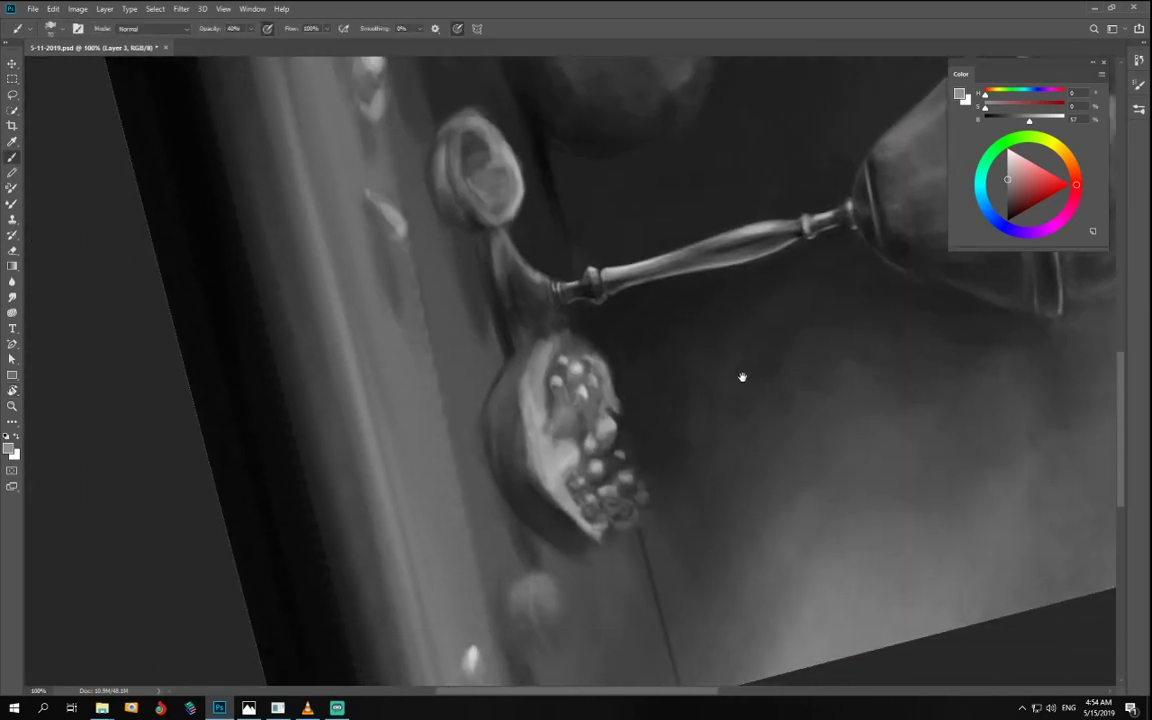
pyautogui.click(1140, 63)
pyautogui.click(1140, 86)
pyautogui.click(1141, 63)
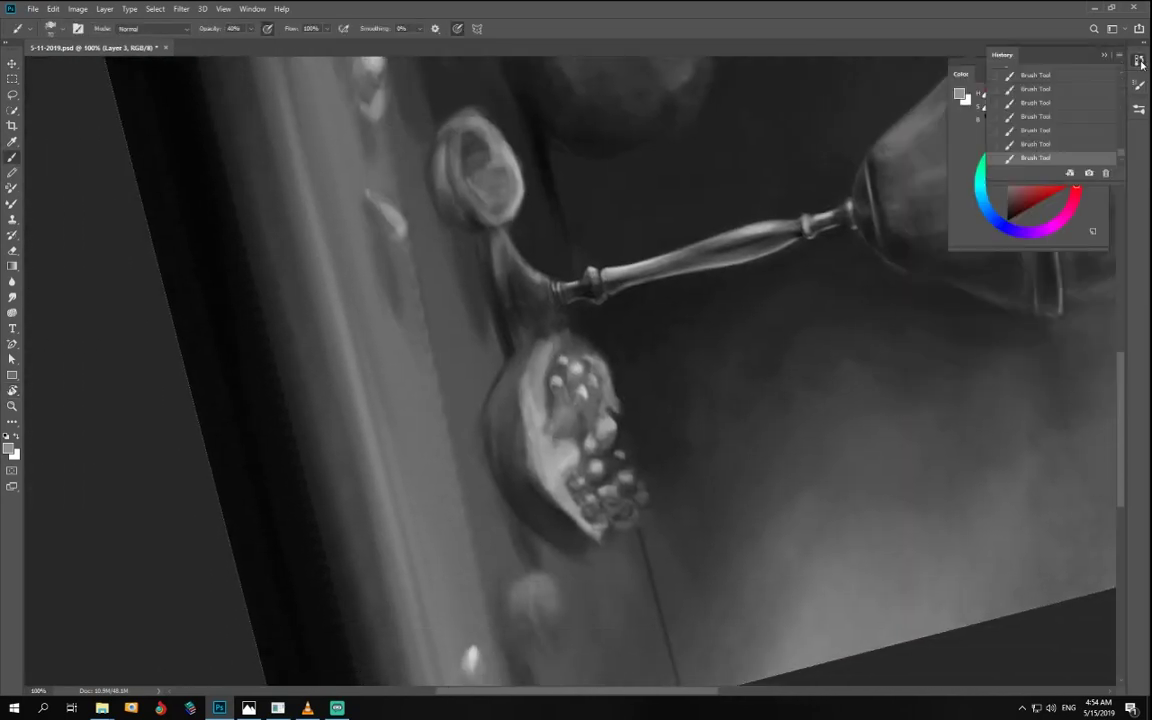
pyautogui.click(1140, 84)
pyautogui.moveTo(1108, 226); pyautogui.dragTo(1109, 244)
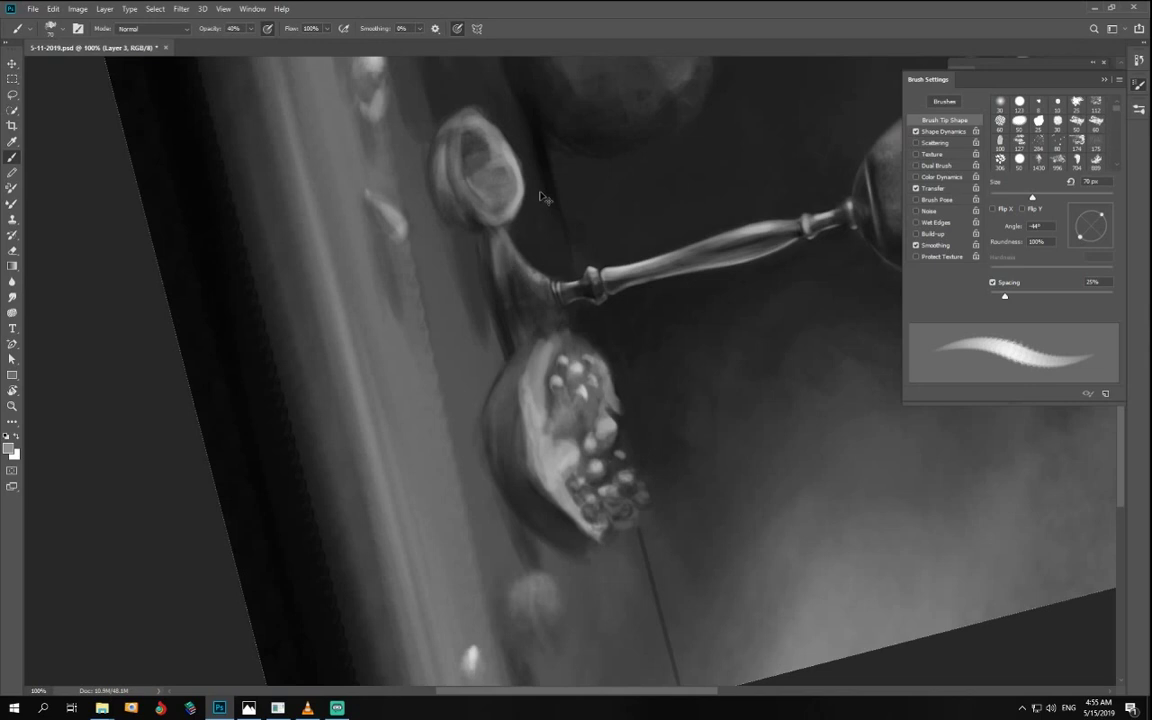
# - Darken the goblet's foot with 9% grey using a 45 px brush at 40% opacity
pyautogui.press('i')
pyautogui.press('b')
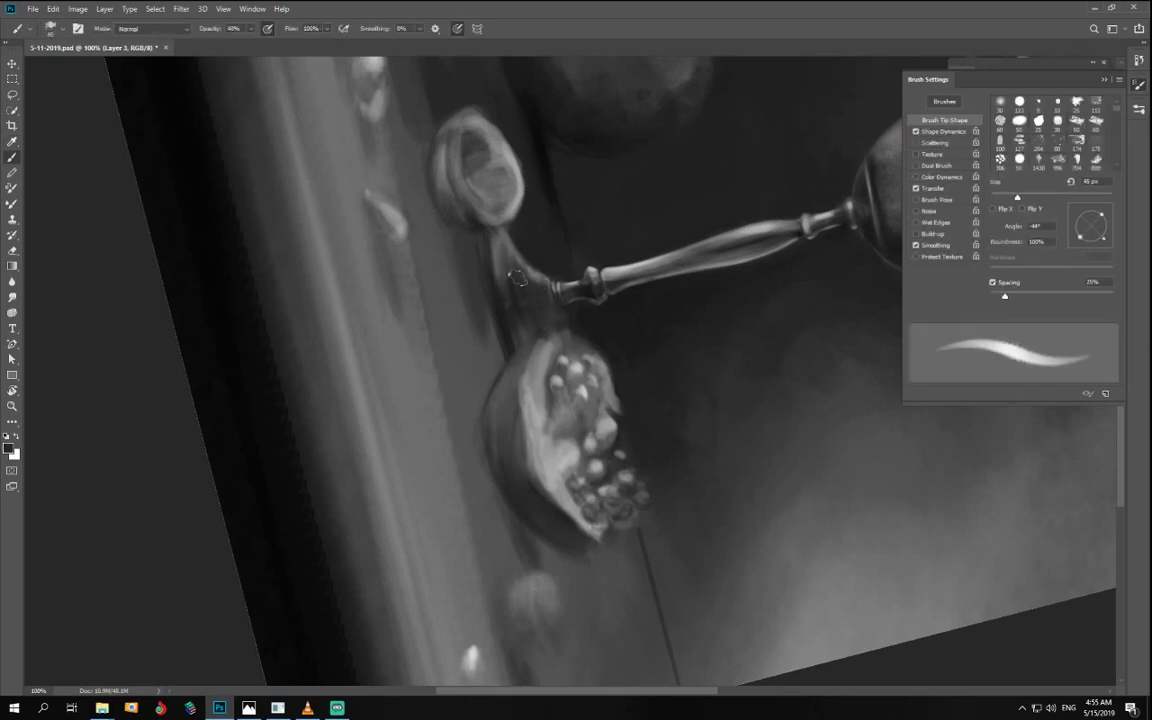
pyautogui.click(1138, 88)
pyautogui.moveTo(997, 122); pyautogui.dragTo(993, 127)
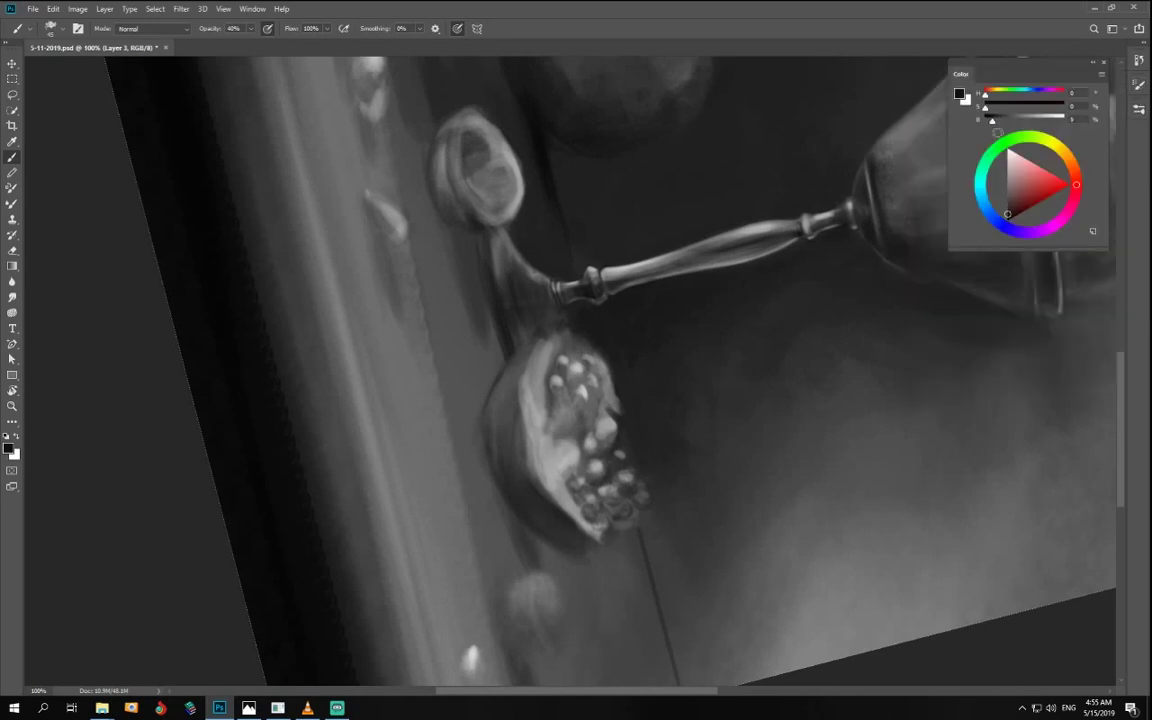
pyautogui.press('r')
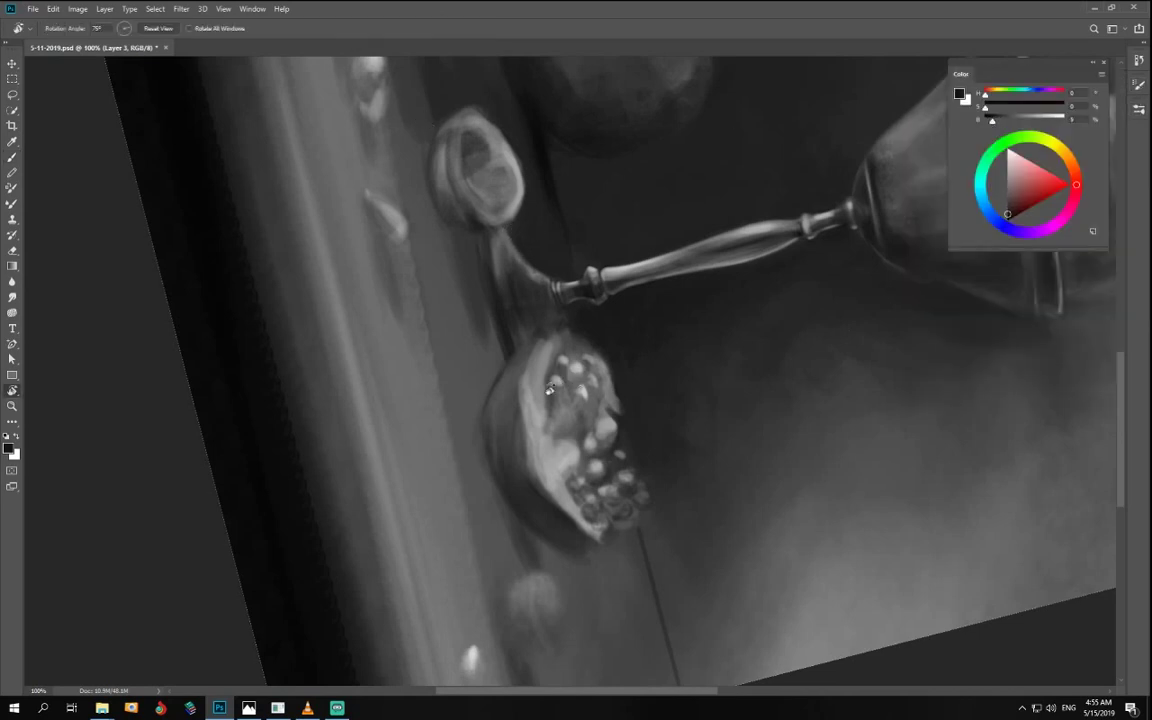
pyautogui.moveTo(552, 300)
pyautogui.mouseDown()
pyautogui.moveTo(728, 429)
pyautogui.moveTo(630, 463)
pyautogui.mouseUp()
pyautogui.press('b')
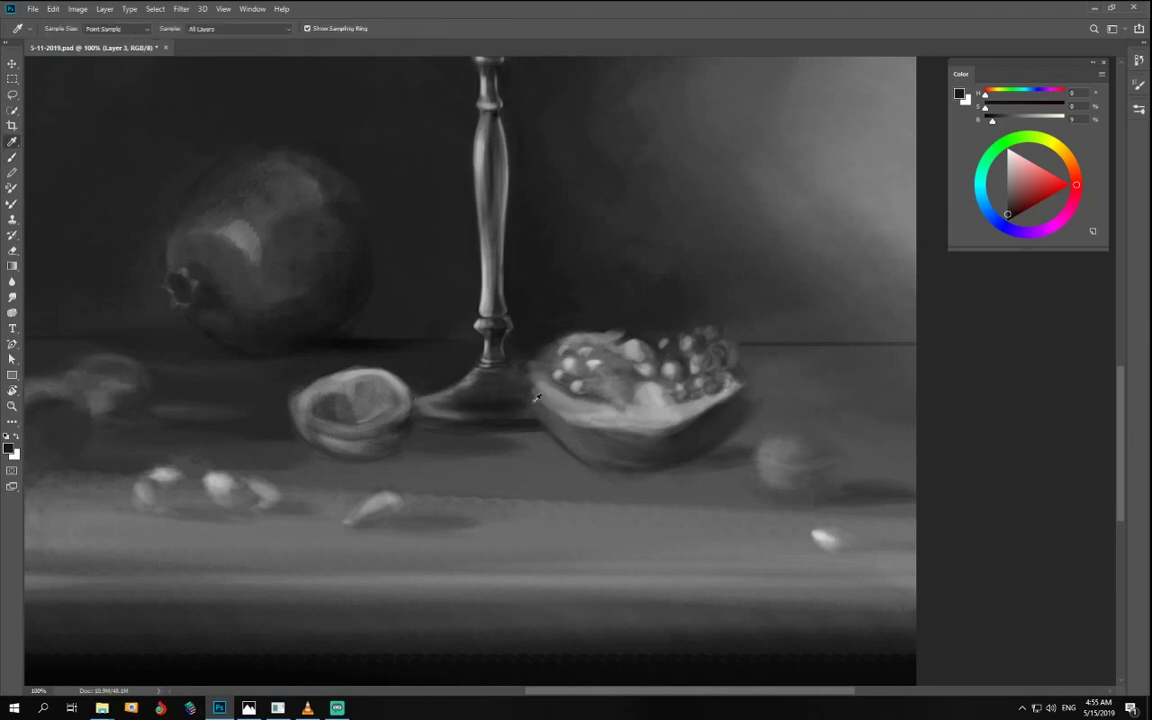
# - Touch up the goblet's foot with sampled 19% grey at 60% opacity and with 52% grey at 20% opacity
pyautogui.keyDown('alt'); pyautogui.click(527, 402); pyautogui.keyUp('alt')
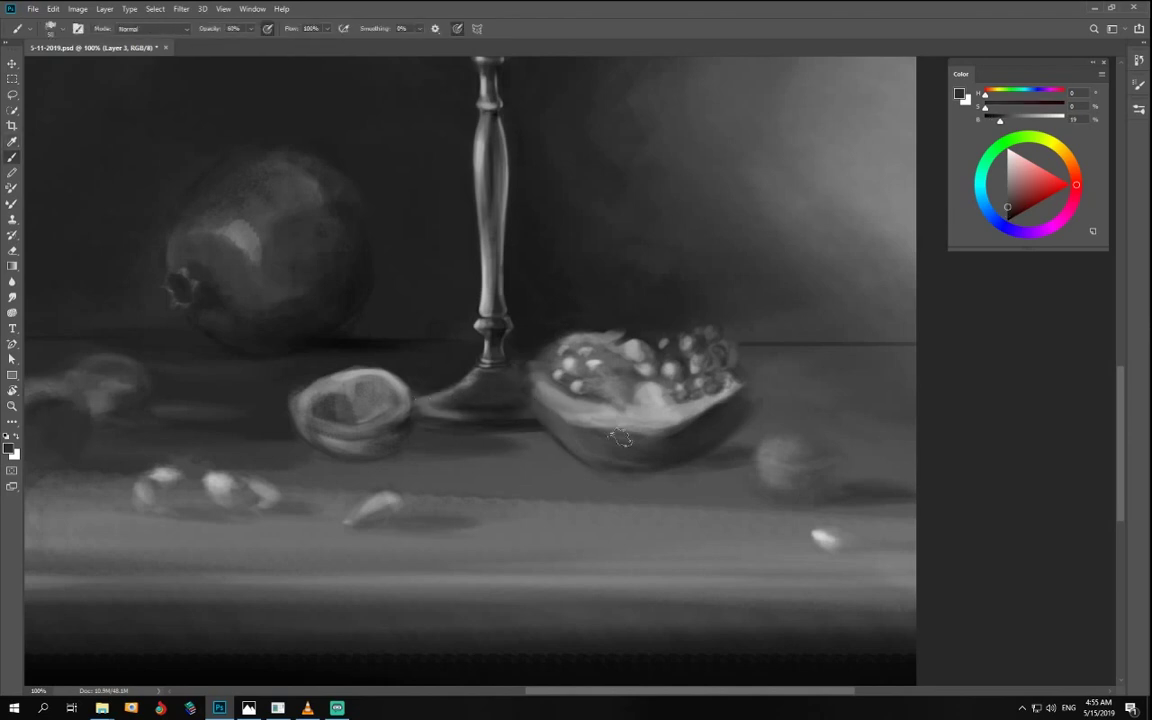
pyautogui.press('r')
pyautogui.moveTo(687, 507); pyautogui.dragTo(551, 567)
pyautogui.press('b')
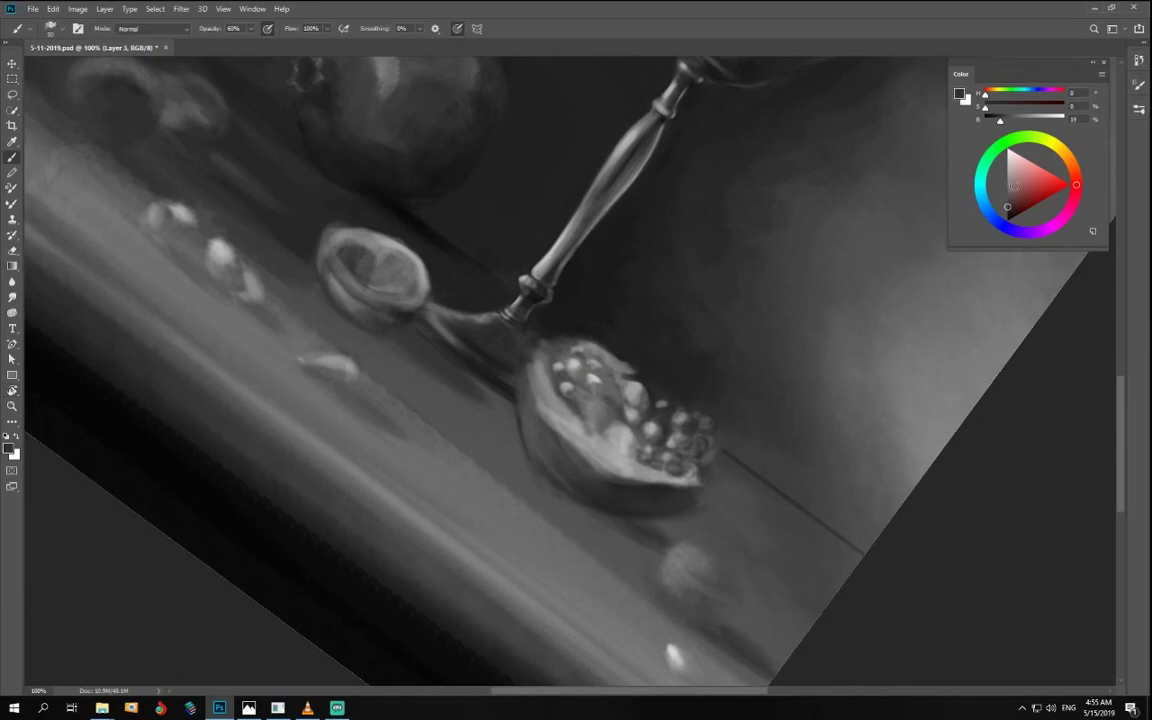
pyautogui.click(1005, 182)
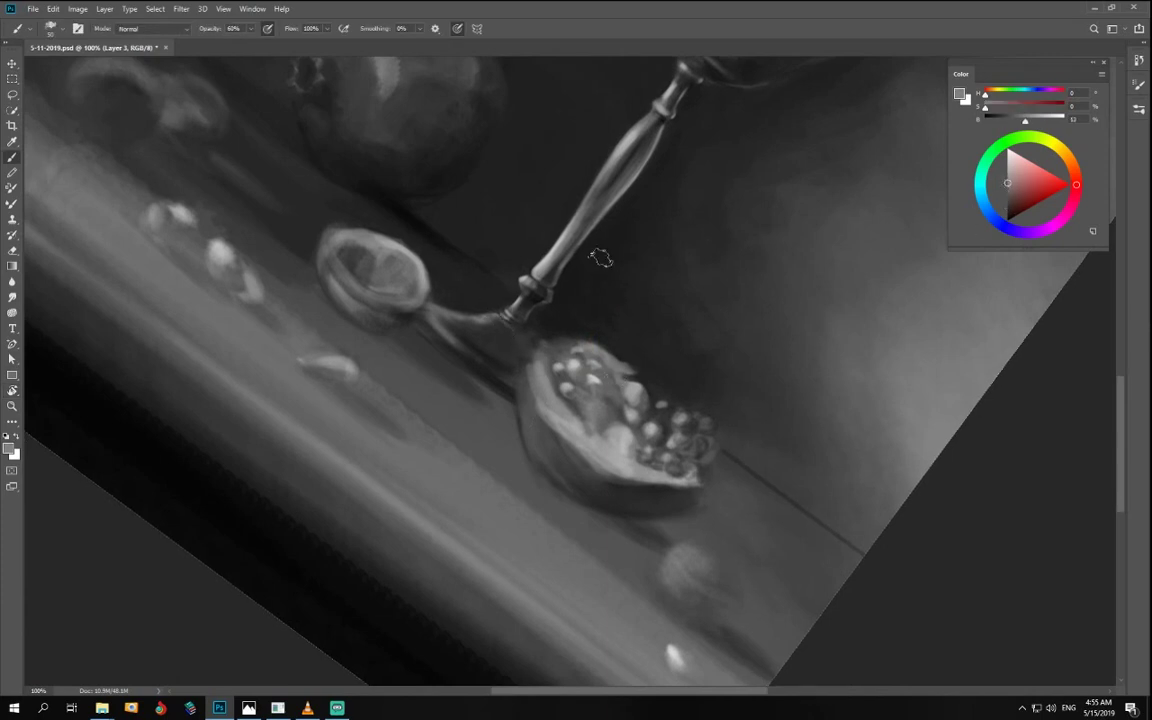
pyautogui.press('2')
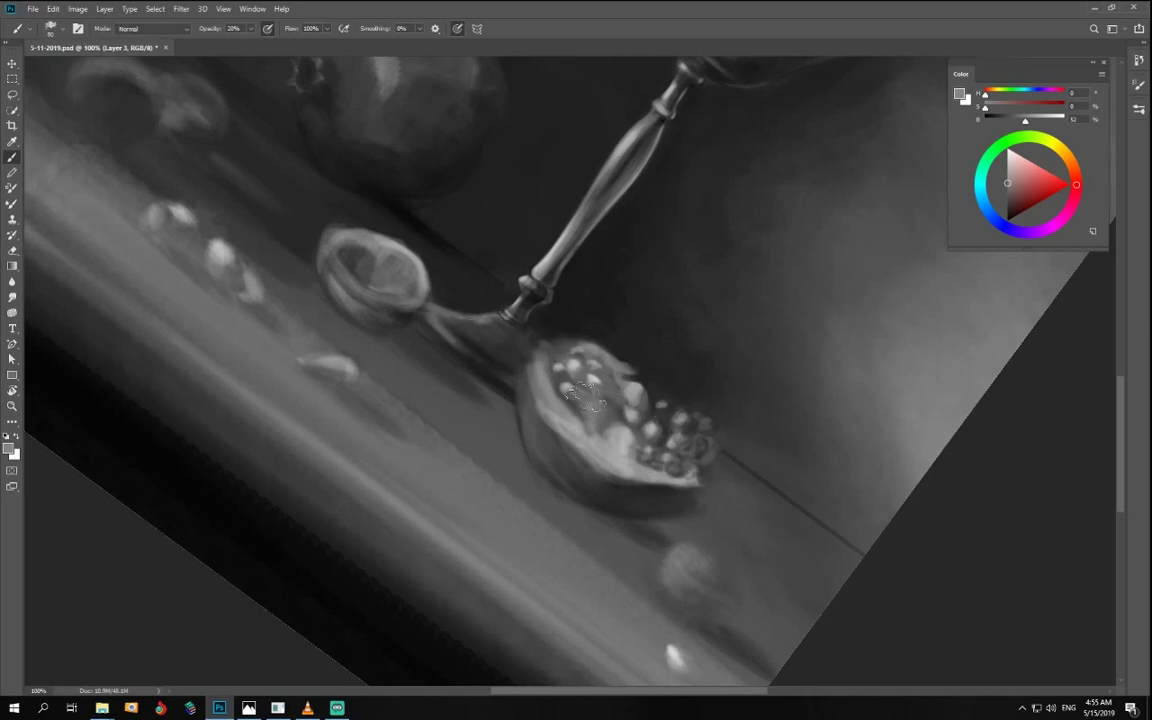
# - Blend sampled 11% grey into the goblet foot's shadow beside the cut pomegranate at 20% opacity
pyautogui.press('i')
pyautogui.click(495, 359)
pyautogui.press('b')
pyautogui.moveTo(515, 366)
pyautogui.mouseDown()
pyautogui.moveTo(506, 351)
pyautogui.moveTo(500, 362)
pyautogui.moveTo(507, 345)
pyautogui.mouseUp()
pyautogui.press('r')
pyautogui.moveTo(567, 425); pyautogui.dragTo(705, 504)
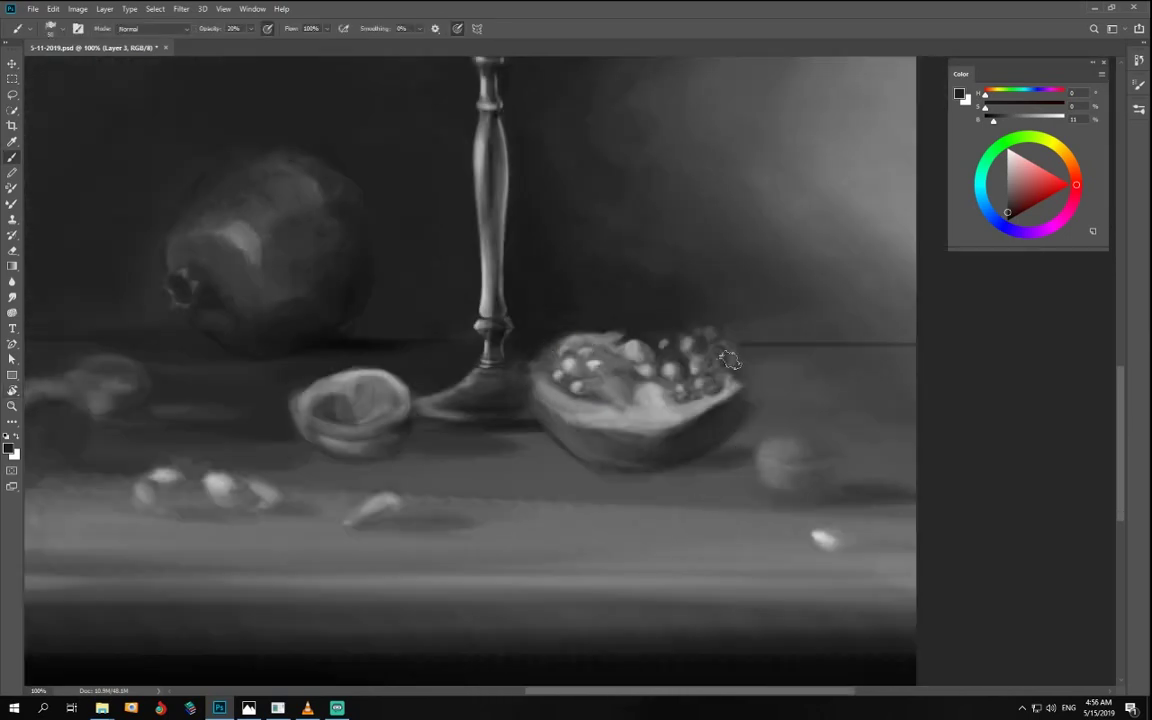
# - Highlight the upper contour of the goblet's foot near the stem with 87% grey and a 20 px brush at 60% opacity
pyautogui.click(1018, 121)
pyautogui.moveTo(1018, 121); pyautogui.dragTo(1035, 119)
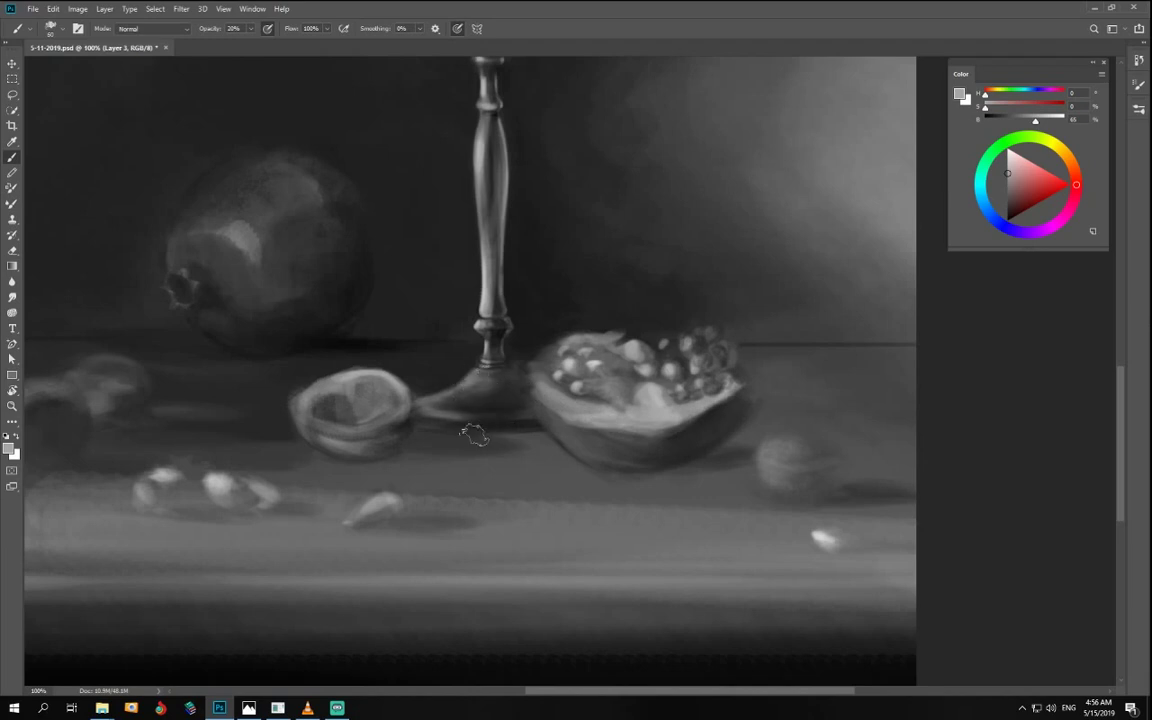
pyautogui.press('r')
pyautogui.moveTo(665, 554); pyautogui.dragTo(494, 523)
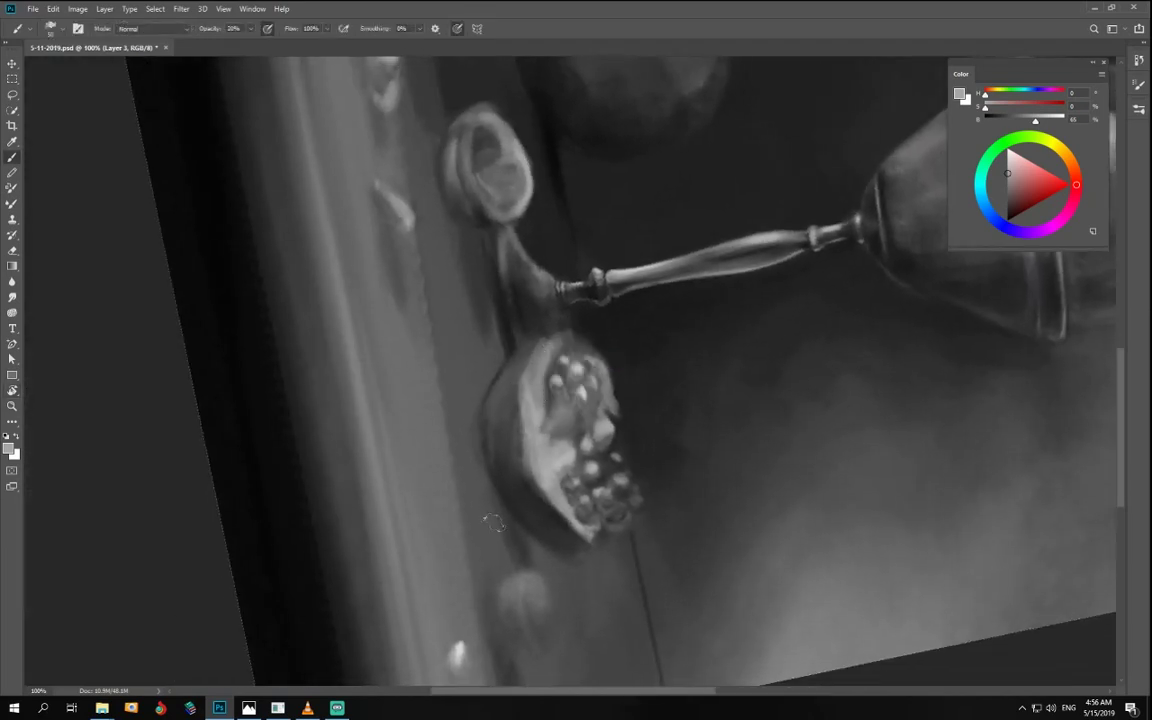
pyautogui.moveTo(1036, 120); pyautogui.dragTo(1053, 120)
pyautogui.hotkey('ctrl', '+')
pyautogui.hotkey('ctrl', '+')
pyautogui.press('space')
pyautogui.moveTo(704, 135); pyautogui.dragTo(744, 385)
pyautogui.press('[')
pyautogui.press('[')
pyautogui.press('[')
pyautogui.press('[')
pyautogui.press('[')
pyautogui.press('[')
pyautogui.press('[')
pyautogui.press('[')
pyautogui.press('[')
pyautogui.press('[')
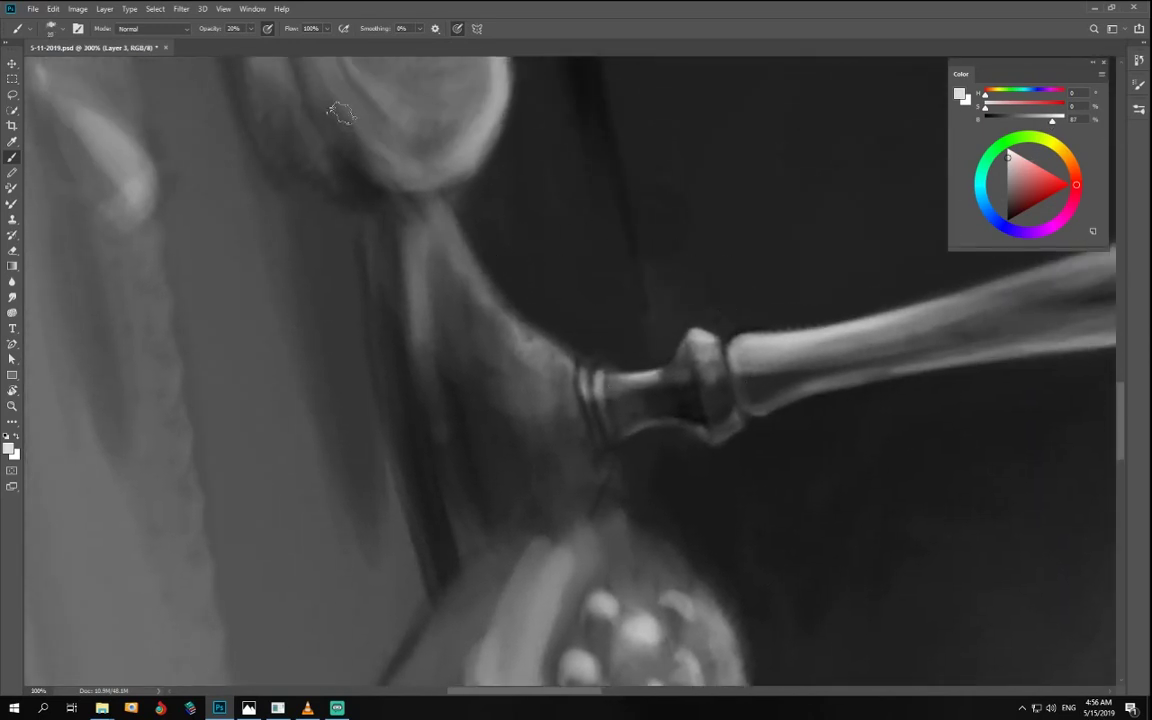
pyautogui.press('6')
pyautogui.press(']')
pyautogui.moveTo(571, 358); pyautogui.dragTo(532, 327)
pyautogui.press('4')
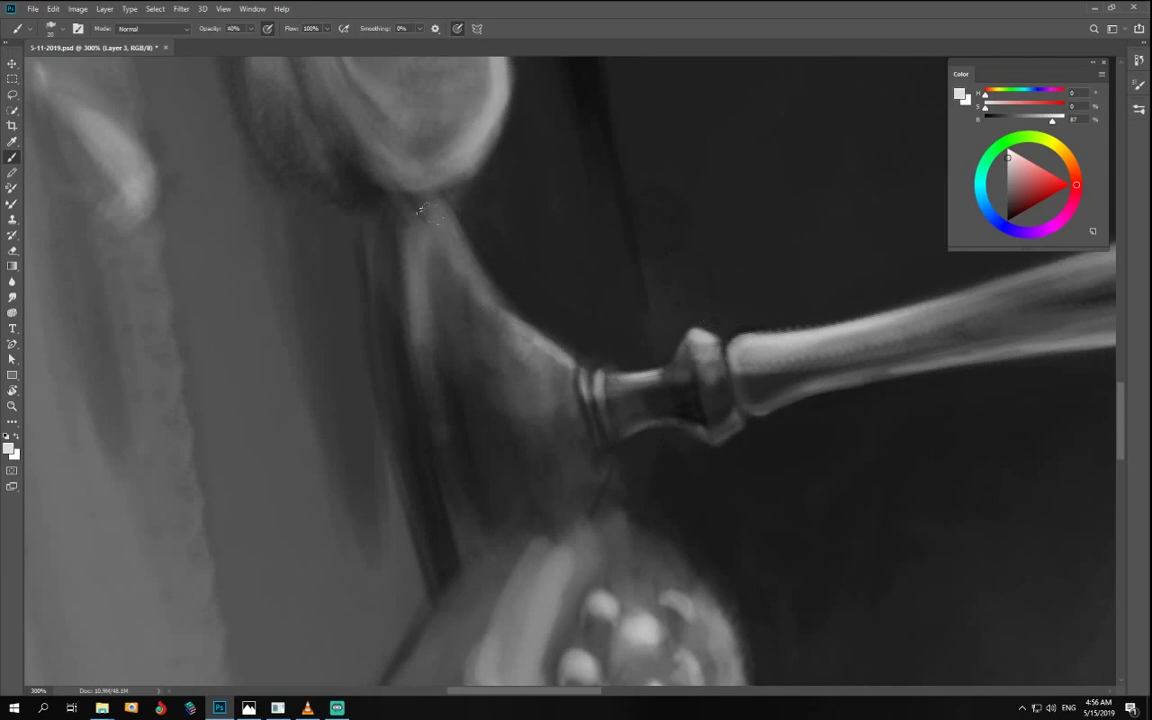
# - Brighten the sloping edge of the goblet's foot with 75% grey using Sampled Brush 3 at 40% opacity
pyautogui.moveTo(1046, 129); pyautogui.dragTo(1039, 129)
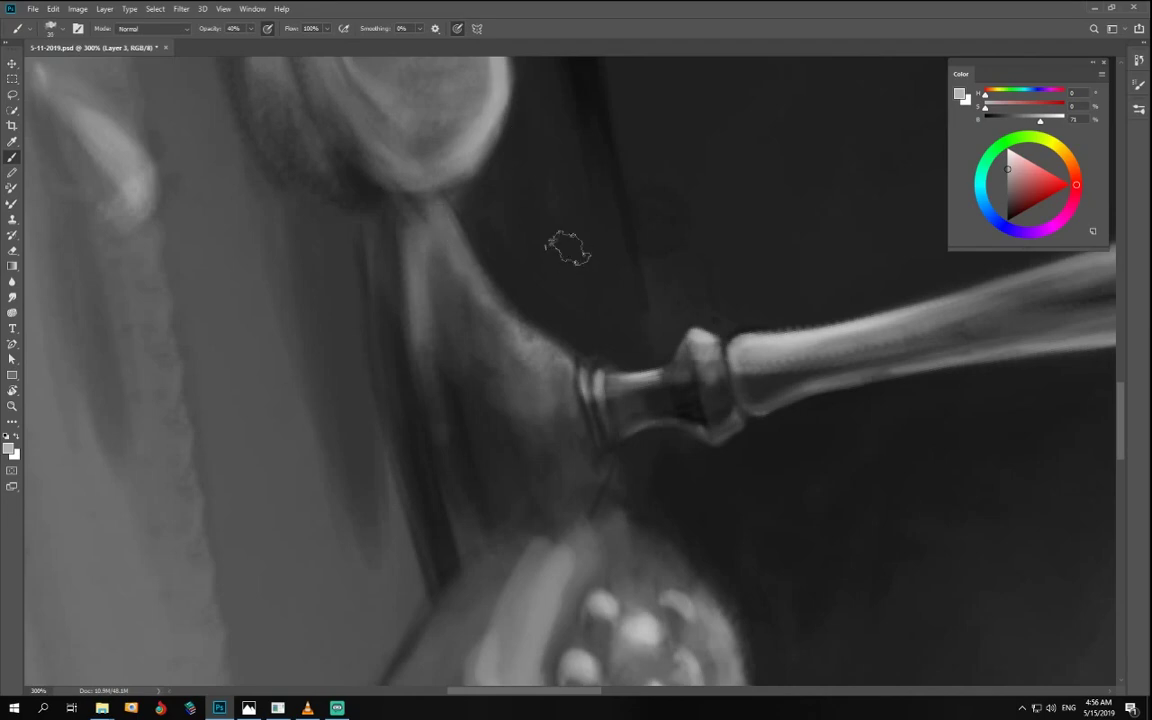
pyautogui.press(']')
pyautogui.press(']')
pyautogui.press(']')
pyautogui.rightClick(645, 261)
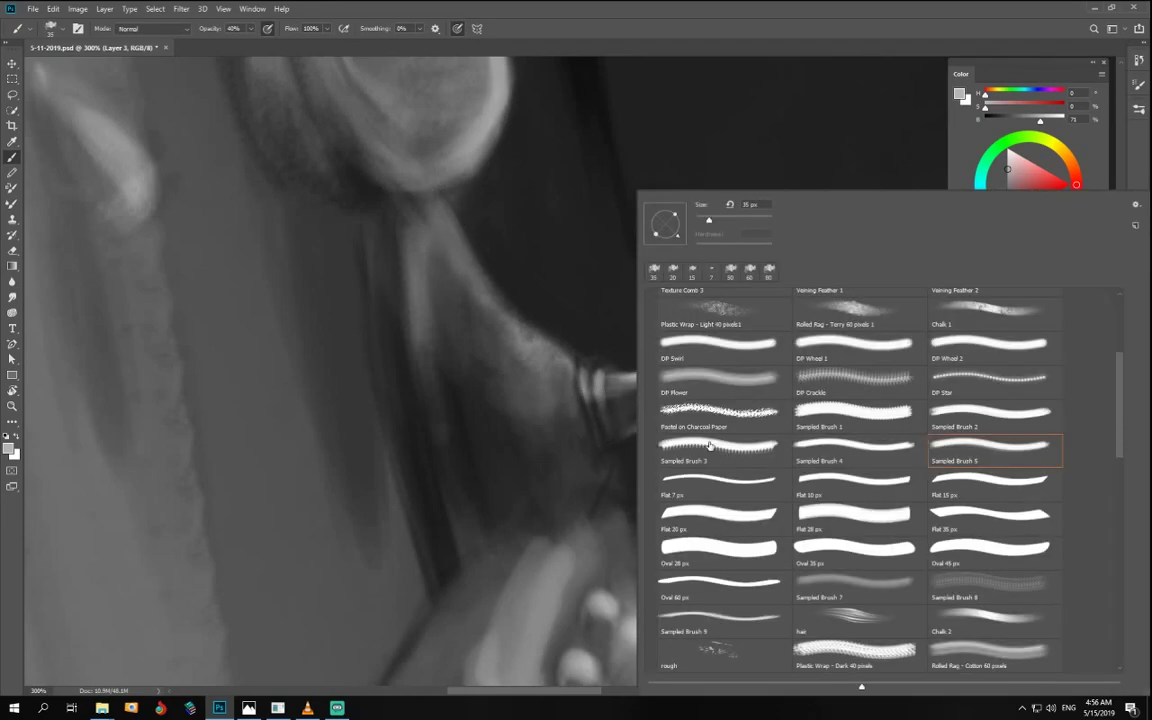
pyautogui.click(710, 446)
pyautogui.click(455, 365)
pyautogui.press('[')
pyautogui.press('[')
pyautogui.press('[')
pyautogui.press('[')
pyautogui.press('[')
pyautogui.press('[')
pyautogui.press('[')
pyautogui.press('[')
pyautogui.press('[')
pyautogui.press('[')
pyautogui.press('[')
pyautogui.press('[')
pyautogui.press('[')
pyautogui.press('[')
pyautogui.press('[')
pyautogui.press('[')
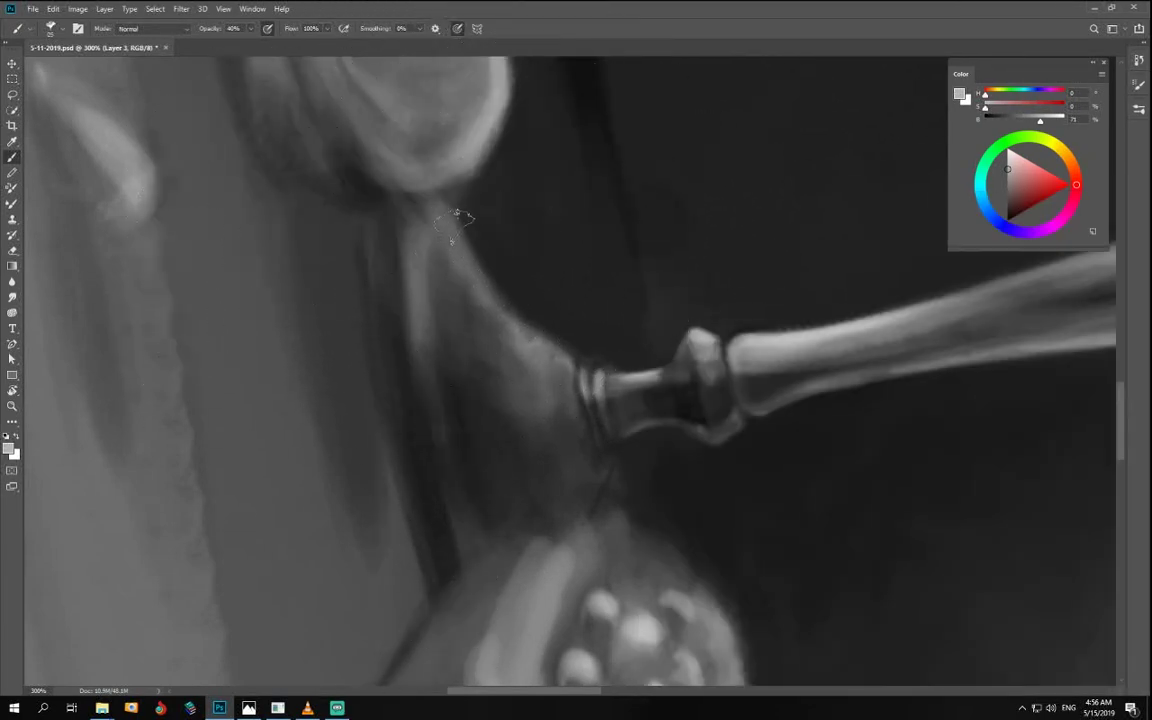
pyautogui.press('r')
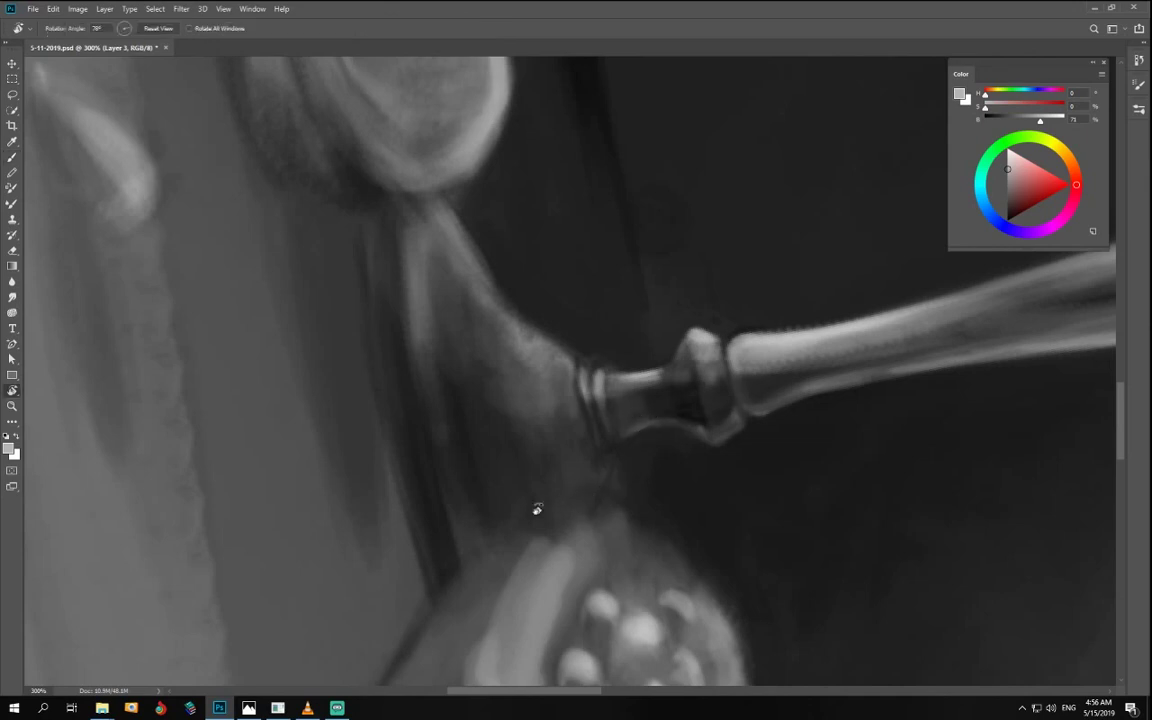
pyautogui.moveTo(535, 506); pyautogui.dragTo(691, 492)
# - Add small 91% grey highlights on the middle of the goblet's foot and the ring above it
pyautogui.moveTo(1044, 118); pyautogui.dragTo(1057, 118)
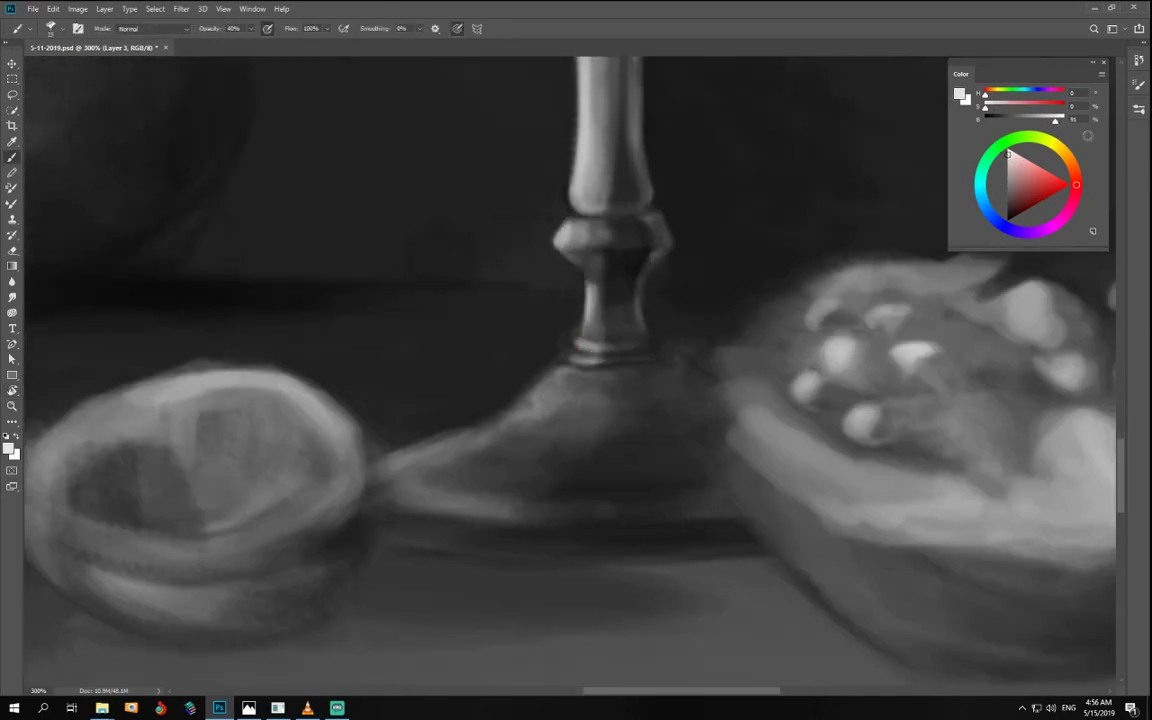
pyautogui.hotkey('ctrl', '-')
pyautogui.hotkey('ctrl', '-')
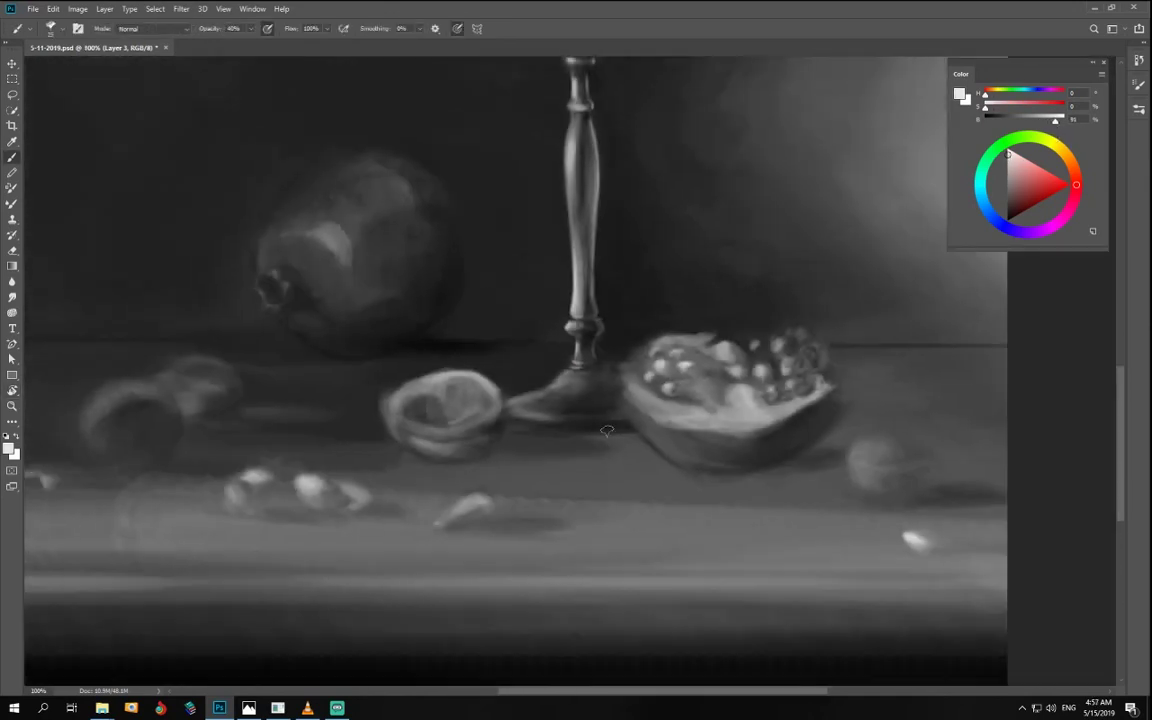
pyautogui.moveTo(584, 396); pyautogui.dragTo(584, 410)
pyautogui.hotkey('ctrl', '+')
pyautogui.hotkey('ctrl', '+')
pyautogui.moveTo(603, 443); pyautogui.dragTo(603, 456)
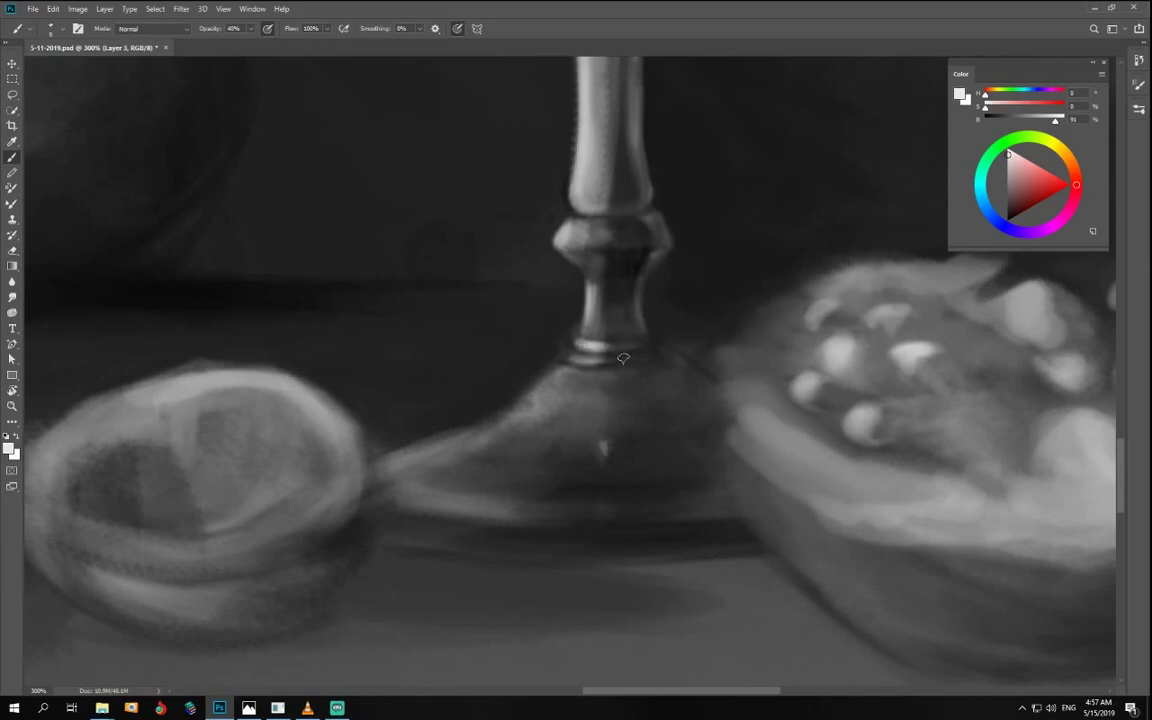
# - Darken the gap beneath the ring at the stem's base with 17% grey and blend the foot with sampled 42% grey
pyautogui.click(1010, 191)
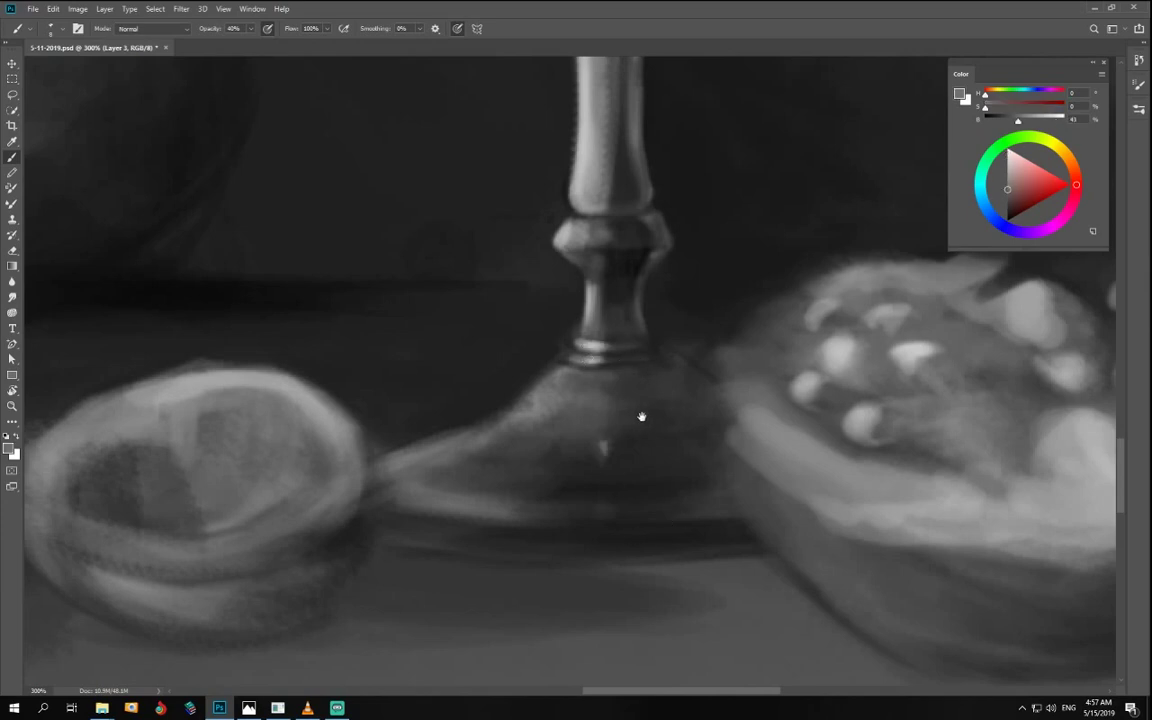
pyautogui.moveTo(642, 416)
pyautogui.mouseDown()
pyautogui.moveTo(658, 470)
pyautogui.moveTo(630, 437)
pyautogui.mouseUp()
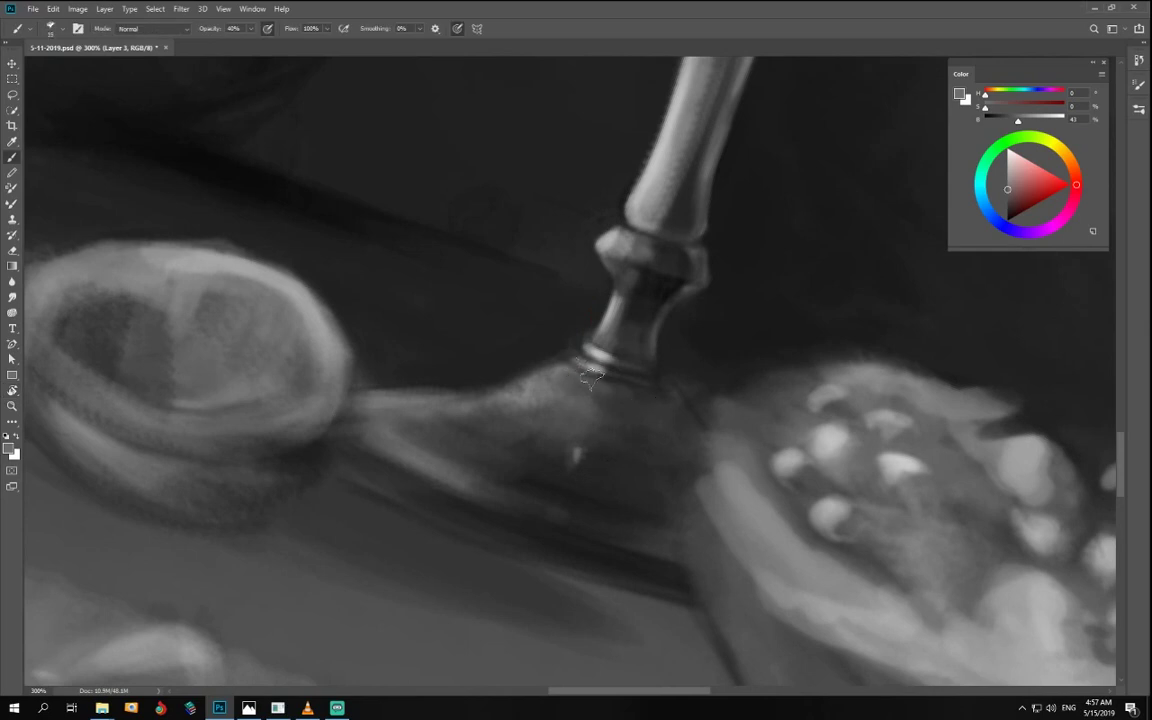
pyautogui.moveTo(1001, 122); pyautogui.dragTo(997, 121)
pyautogui.moveTo(578, 358); pyautogui.dragTo(647, 370)
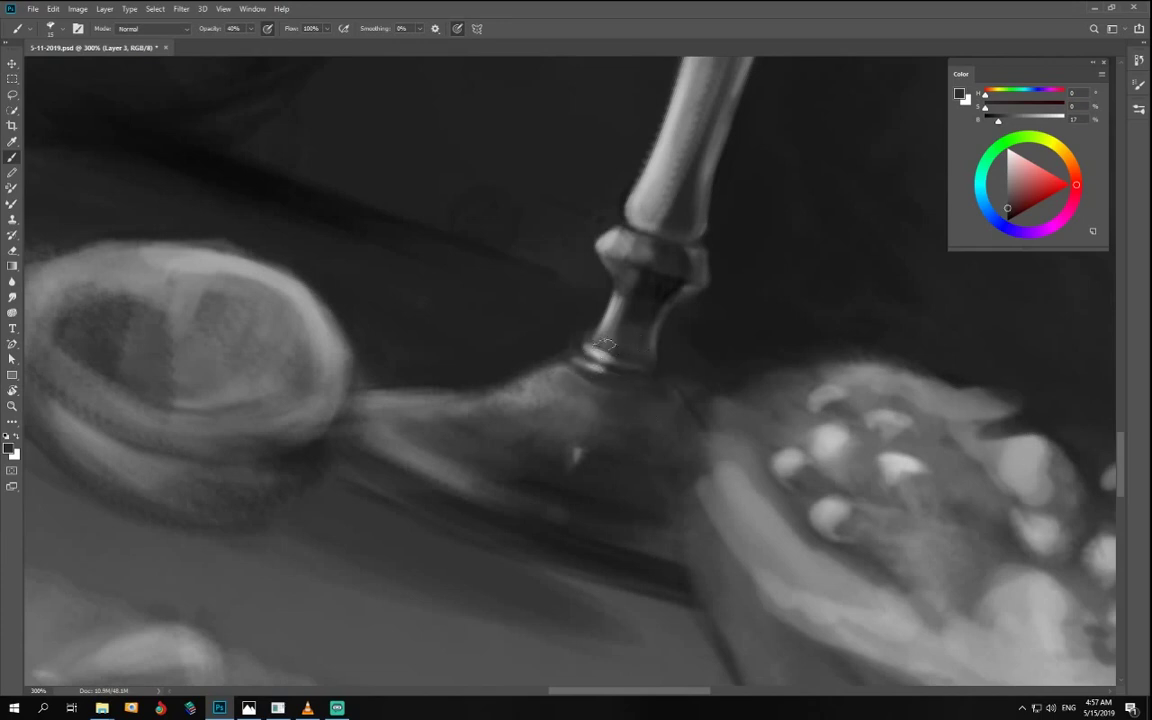
pyautogui.keyDown('alt'); pyautogui.click(510, 354); pyautogui.keyUp('alt')
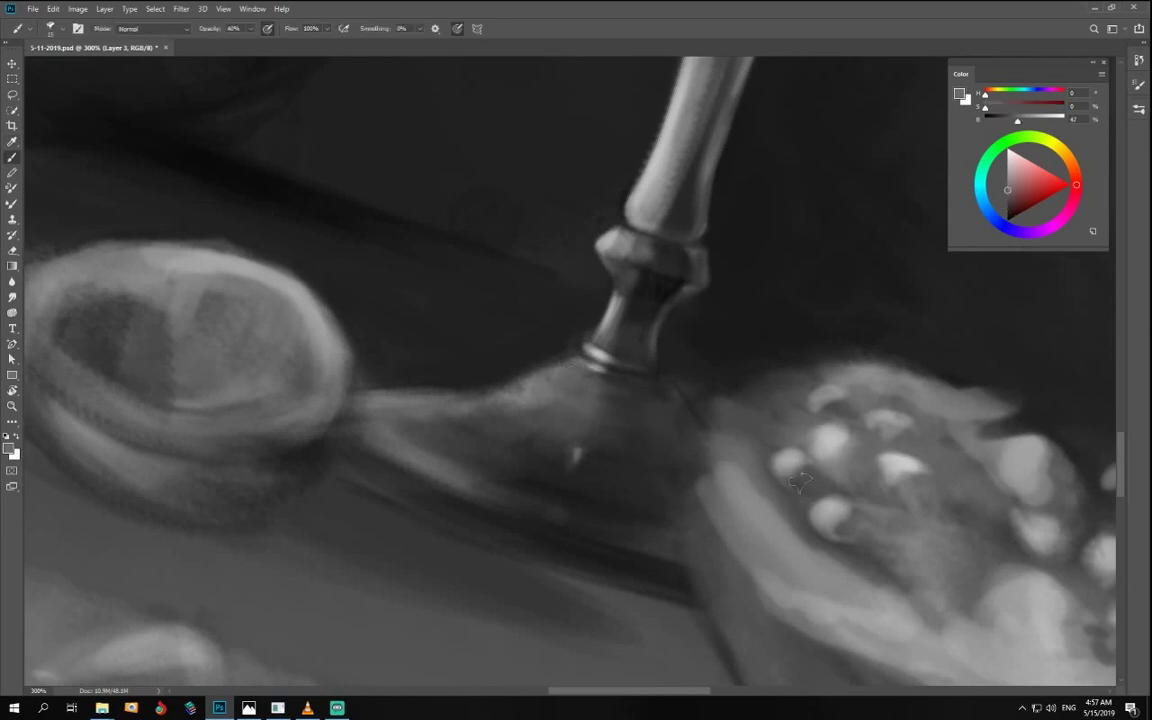
pyautogui.press('r')
pyautogui.moveTo(617, 545); pyautogui.dragTo(787, 567)
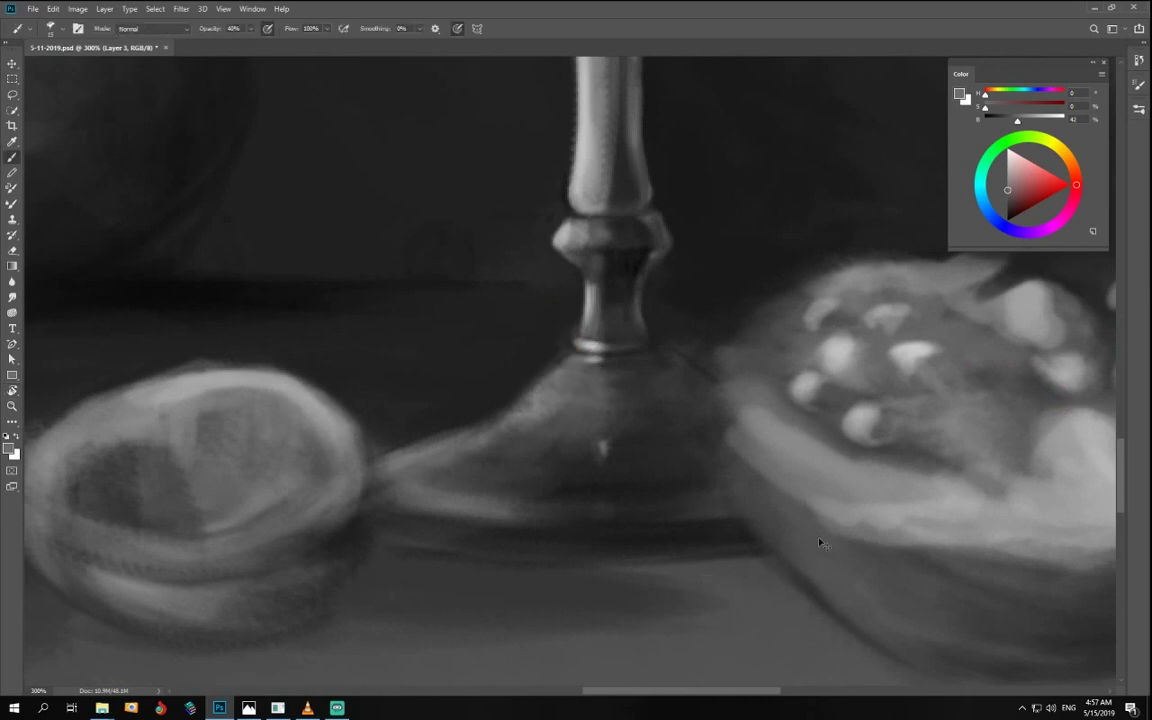
# - Examine the whole painting and the goblet's stem up close
pyautogui.hotkey('ctrl', '-')
pyautogui.hotkey('ctrl', '-')
pyautogui.hotkey('ctrl', '-')
pyautogui.hotkey('ctrl', '-')
pyautogui.hotkey('ctrl', '-')
pyautogui.hotkey('ctrl', '+')
pyautogui.hotkey('ctrl', '+')
pyautogui.hotkey('ctrl', '+')
pyautogui.hotkey('ctrl', '+')
pyautogui.hotkey('ctrl', '+')
pyautogui.moveTo(753, 640); pyautogui.dragTo(599, 257)
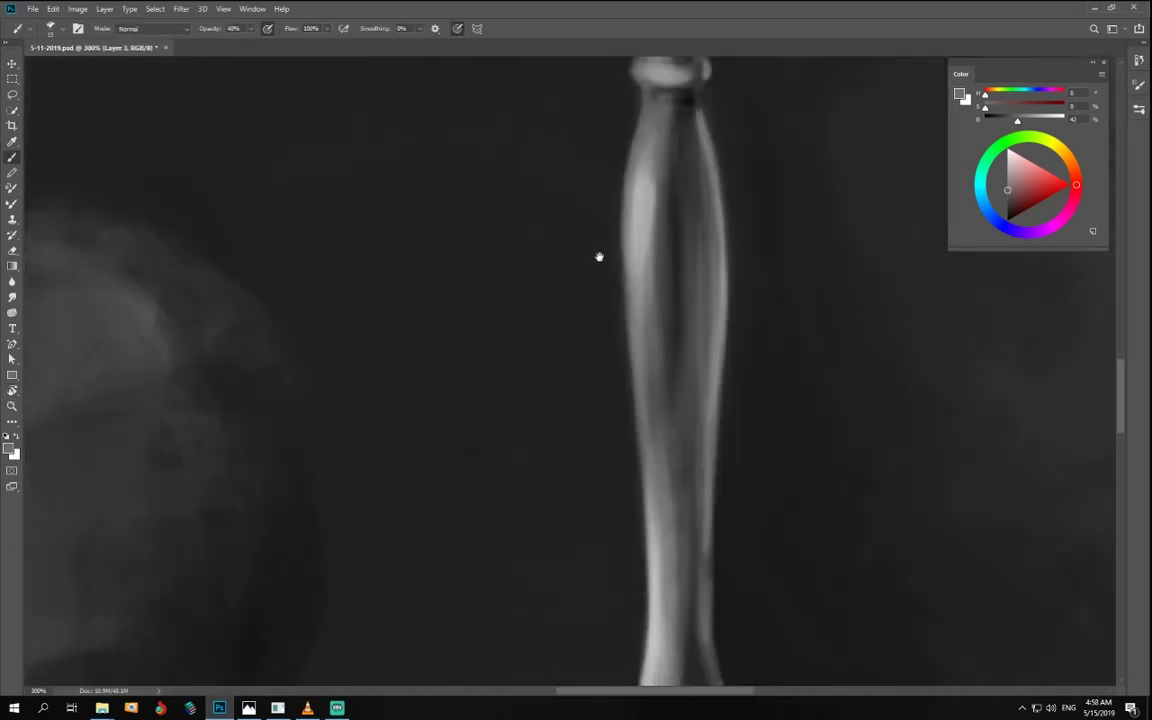
# - Clean the foot's contour with sampled 13% grey and refine the ring at the stem's base with sampled 56% grey
pyautogui.keyDown('alt'); pyautogui.click(530, 350); pyautogui.keyUp('alt')
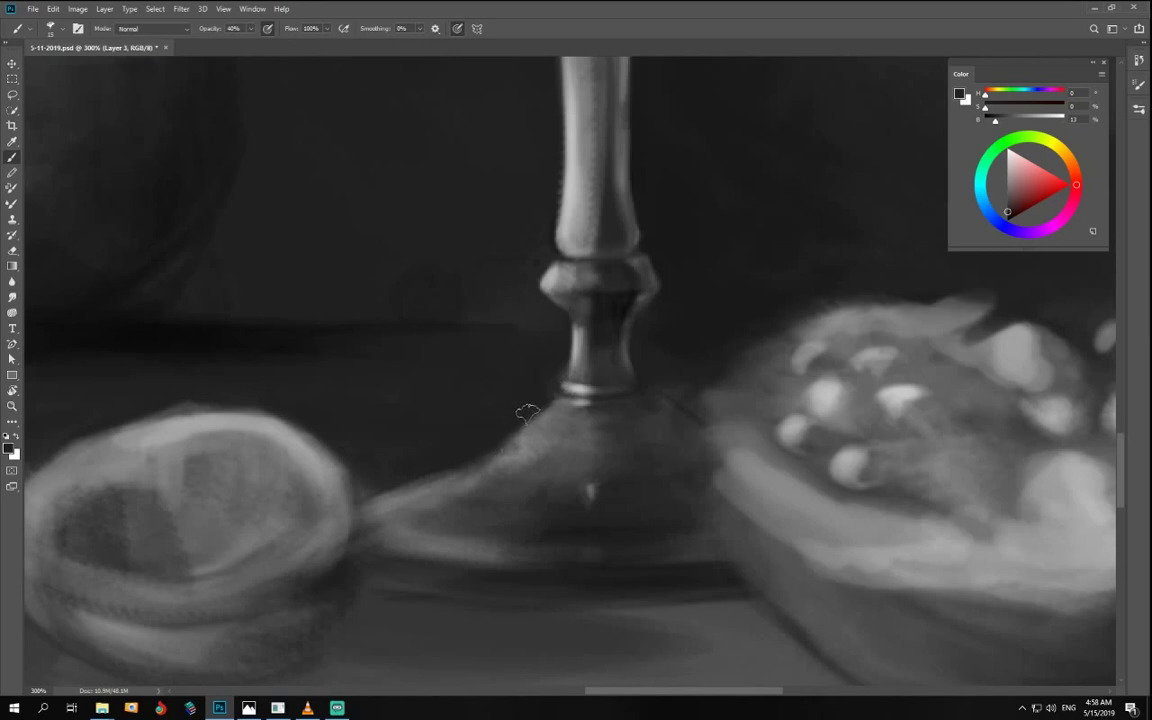
pyautogui.press('i')
pyautogui.keyDown('alt'); pyautogui.click(587, 399); pyautogui.keyUp('alt')
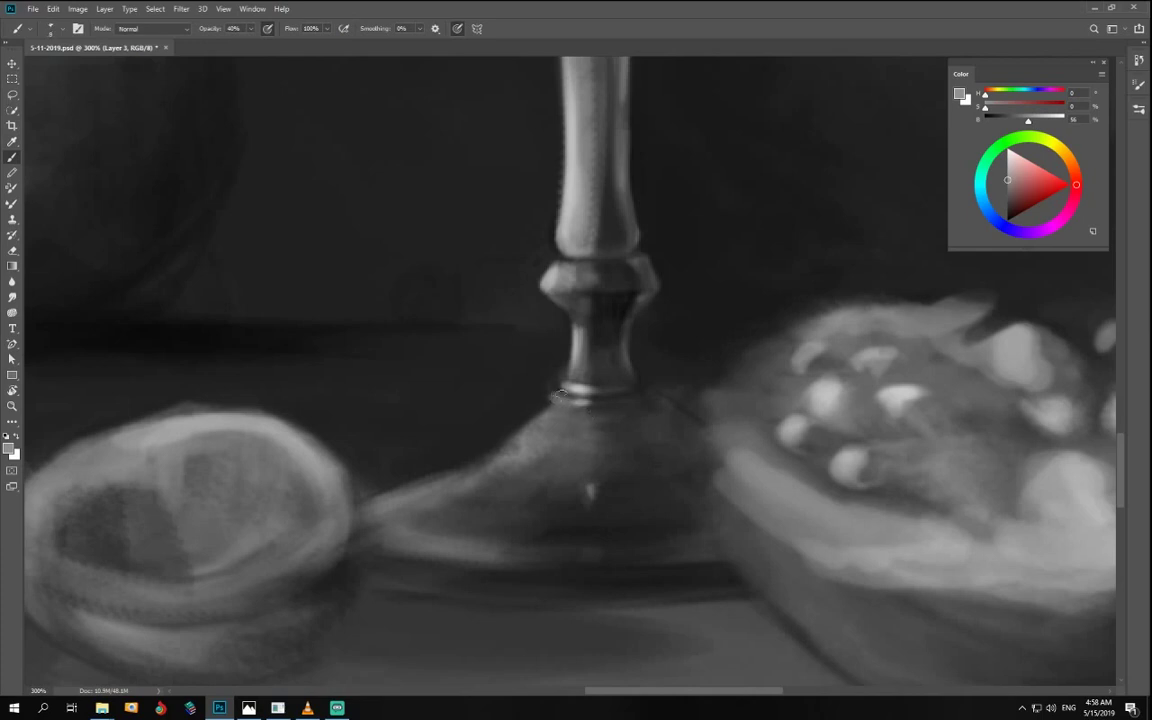
# - Highlight the ring at the stem's base with 77% grey at 80% opacity and soften the adjoining foot at 20%
pyautogui.moveTo(613, 443); pyautogui.dragTo(492, 347)
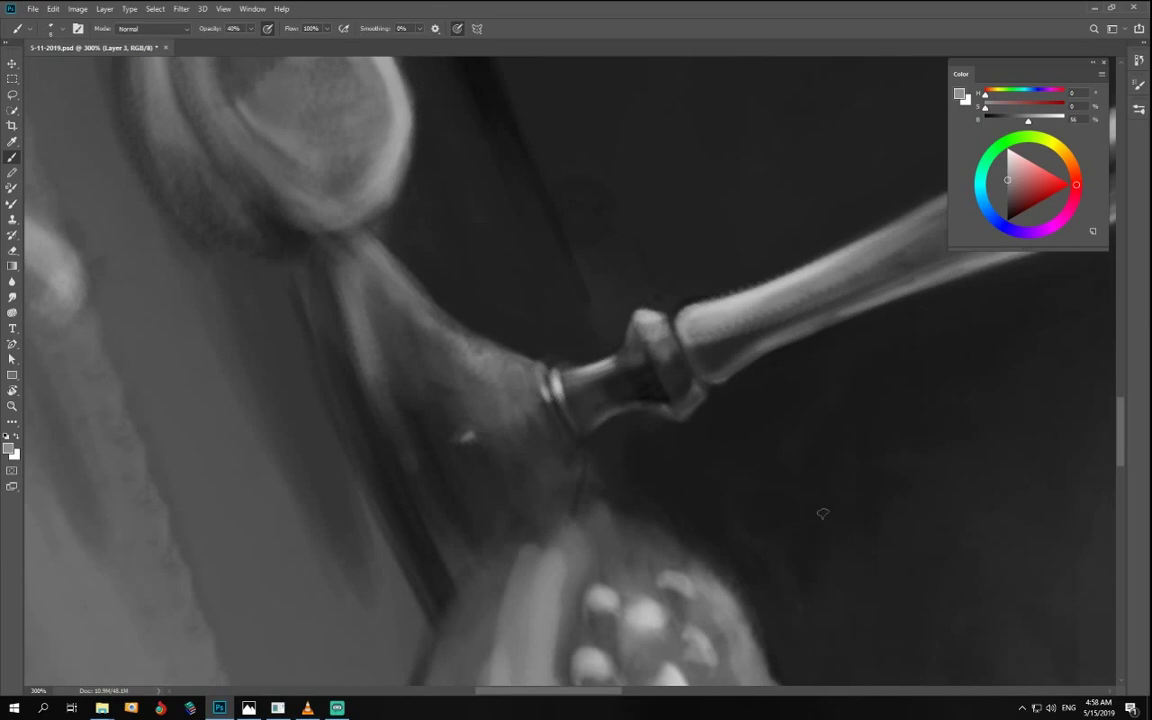
pyautogui.moveTo(1014, 172); pyautogui.dragTo(1007, 165)
pyautogui.press(']')
pyautogui.press(']')
pyautogui.press(']')
pyautogui.press(']')
pyautogui.press(']')
pyautogui.press(']')
pyautogui.press('2')
pyautogui.press('[')
pyautogui.press('[')
pyautogui.press('[')
pyautogui.press('[')
pyautogui.press('[')
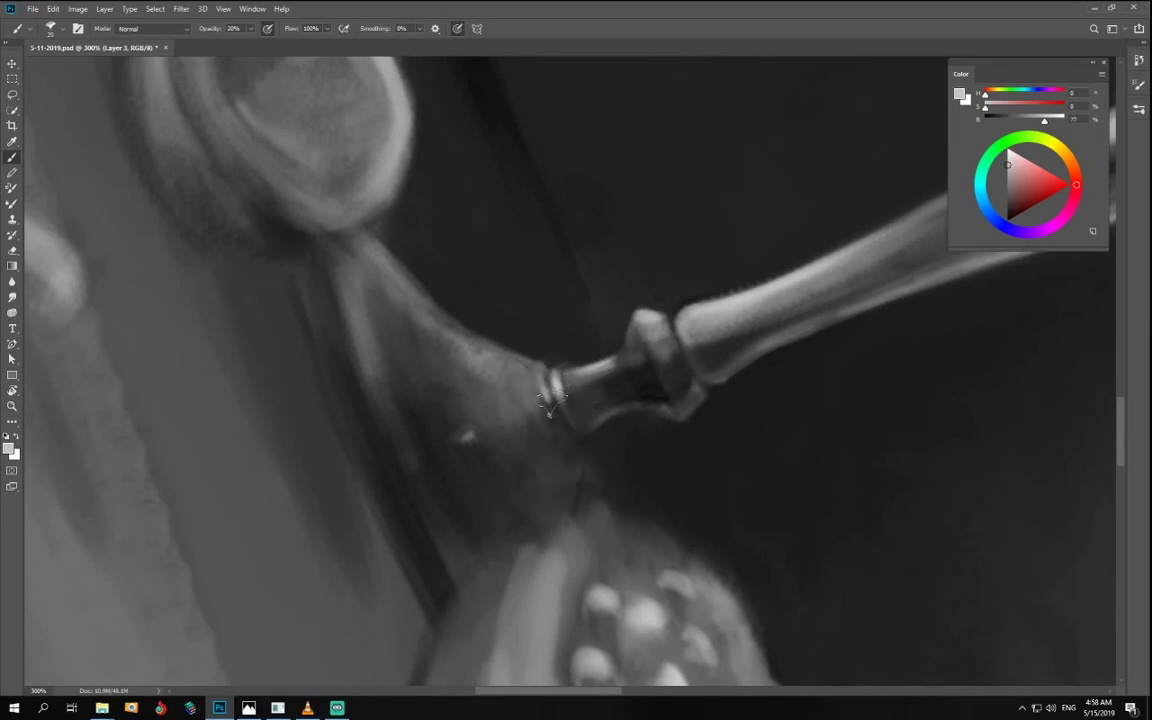
pyautogui.press('8')
pyautogui.moveTo(565, 390); pyautogui.dragTo(567, 402)
pyautogui.press(']')
pyautogui.press(']')
pyautogui.press('2')
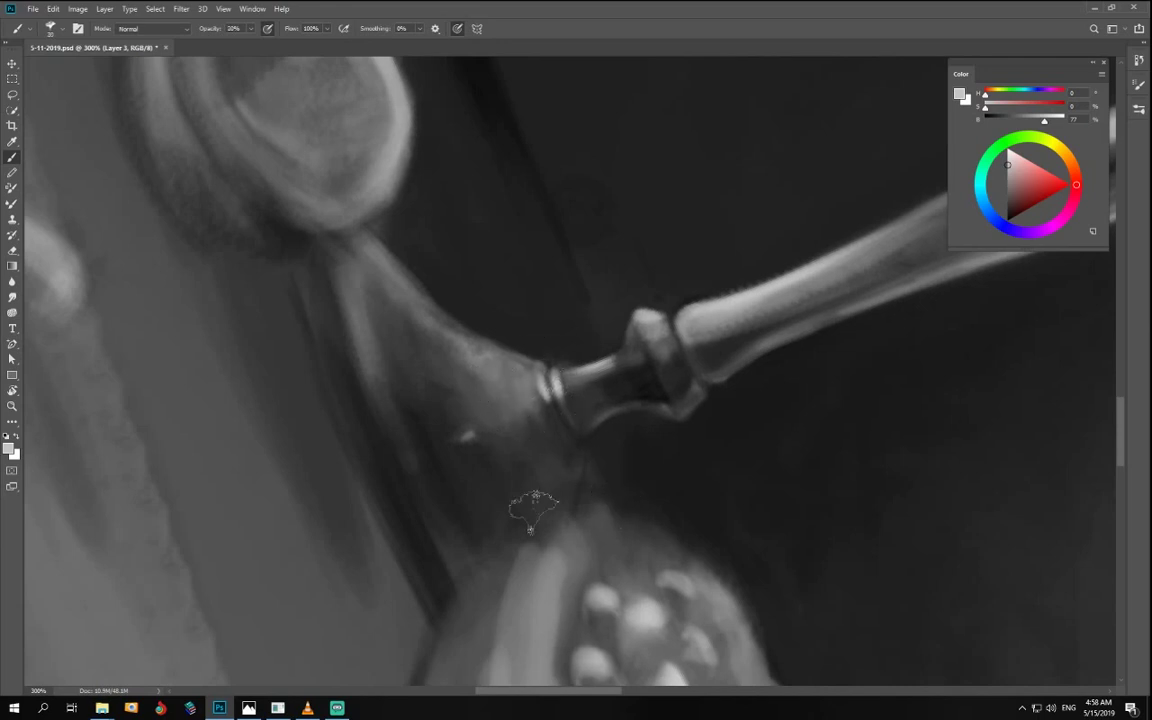
pyautogui.press('r')
pyautogui.moveTo(514, 506); pyautogui.dragTo(738, 504)
pyautogui.hotkey('ctrl', '-')
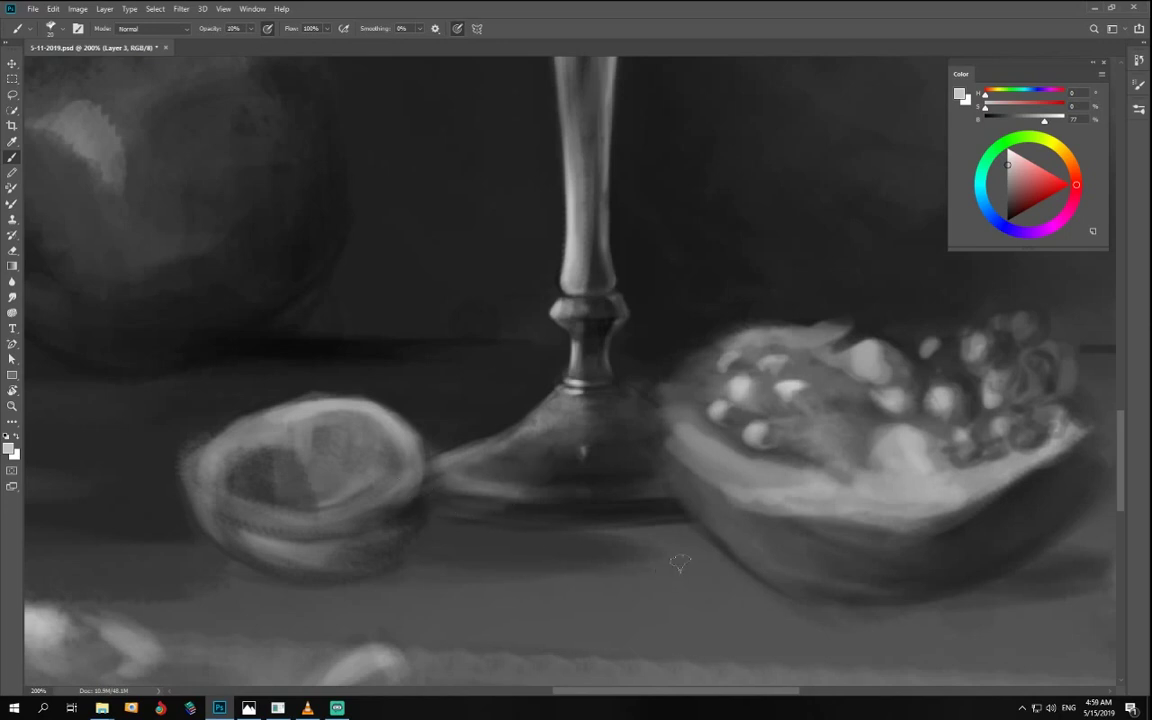
# - Try a thin black contact line along the lower edge of the goblet's foot
pyautogui.click(1001, 116)
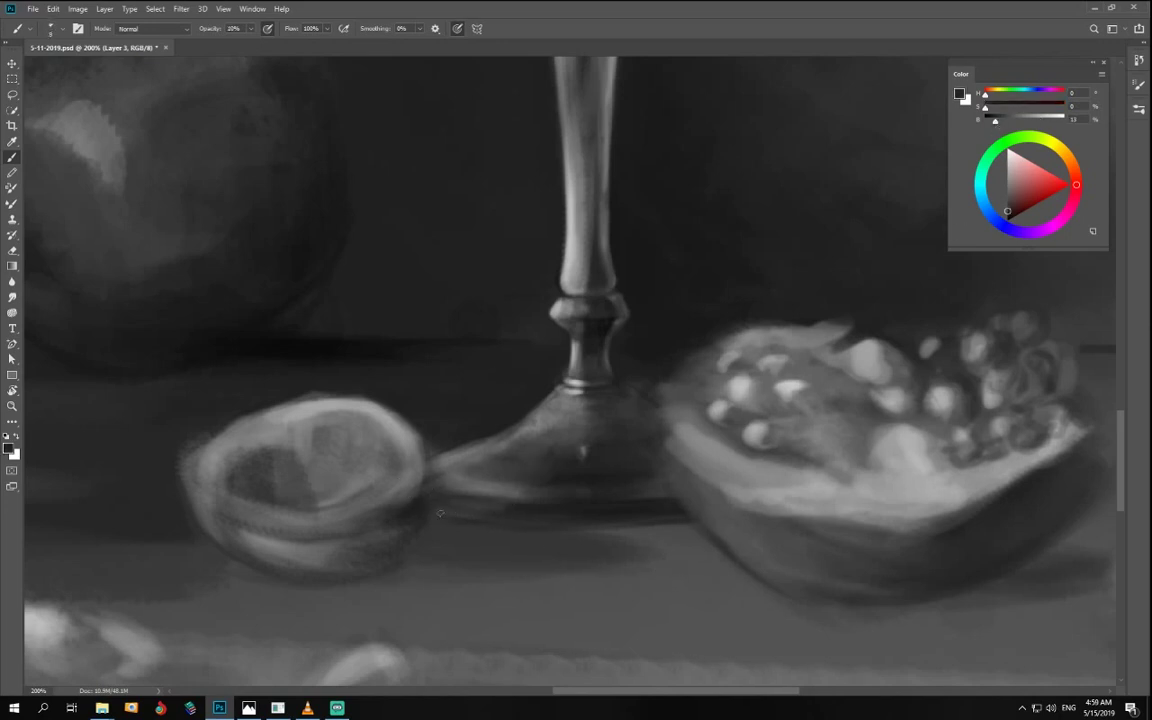
pyautogui.moveTo(1007, 200); pyautogui.dragTo(1007, 221)
pyautogui.moveTo(698, 521); pyautogui.dragTo(424, 510)
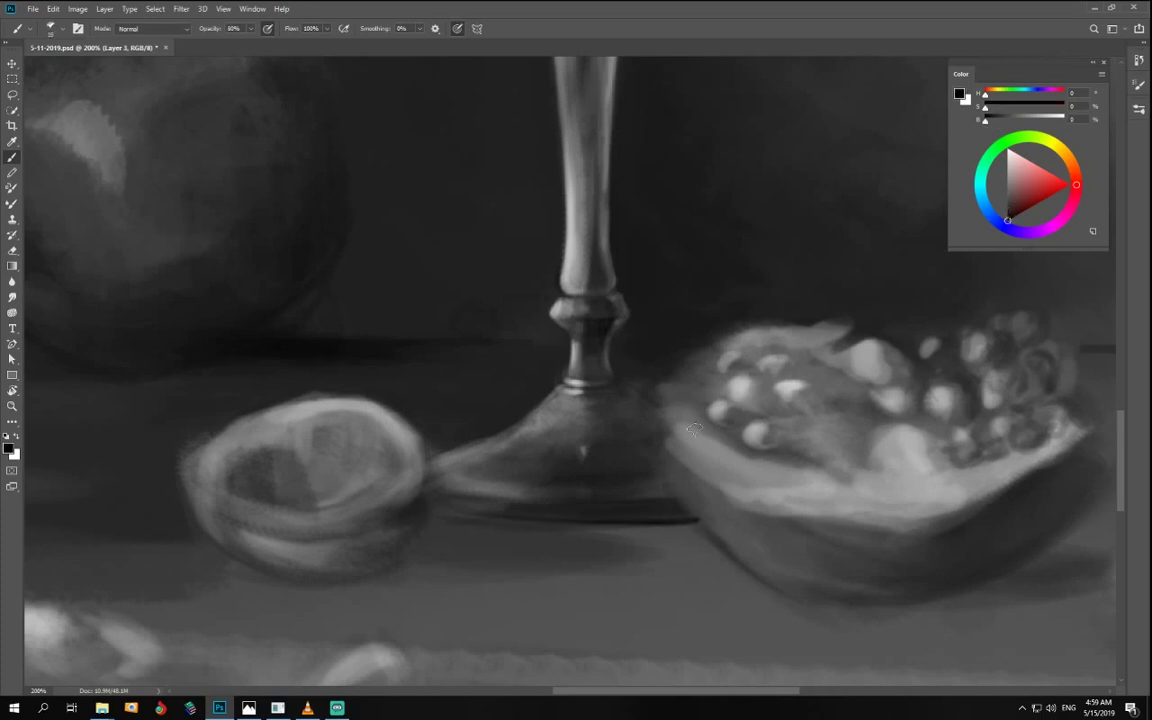
pyautogui.moveTo(525, 323); pyautogui.dragTo(422, 206)
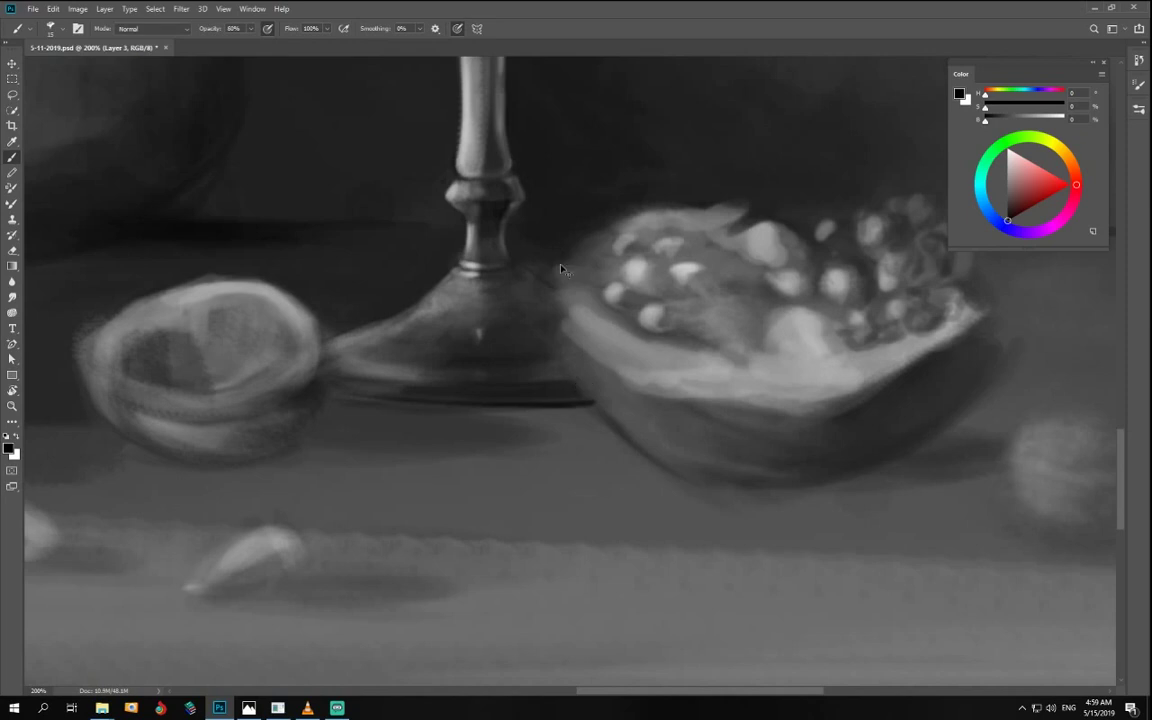
pyautogui.hotkey('ctrl', 'z')
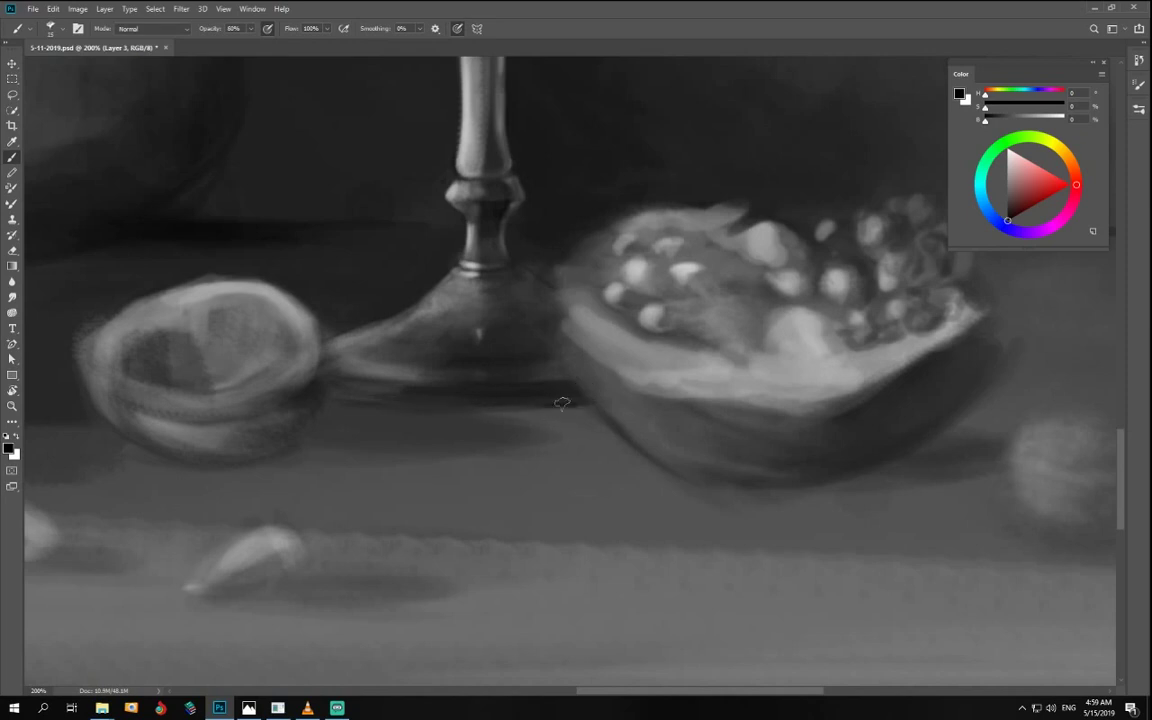